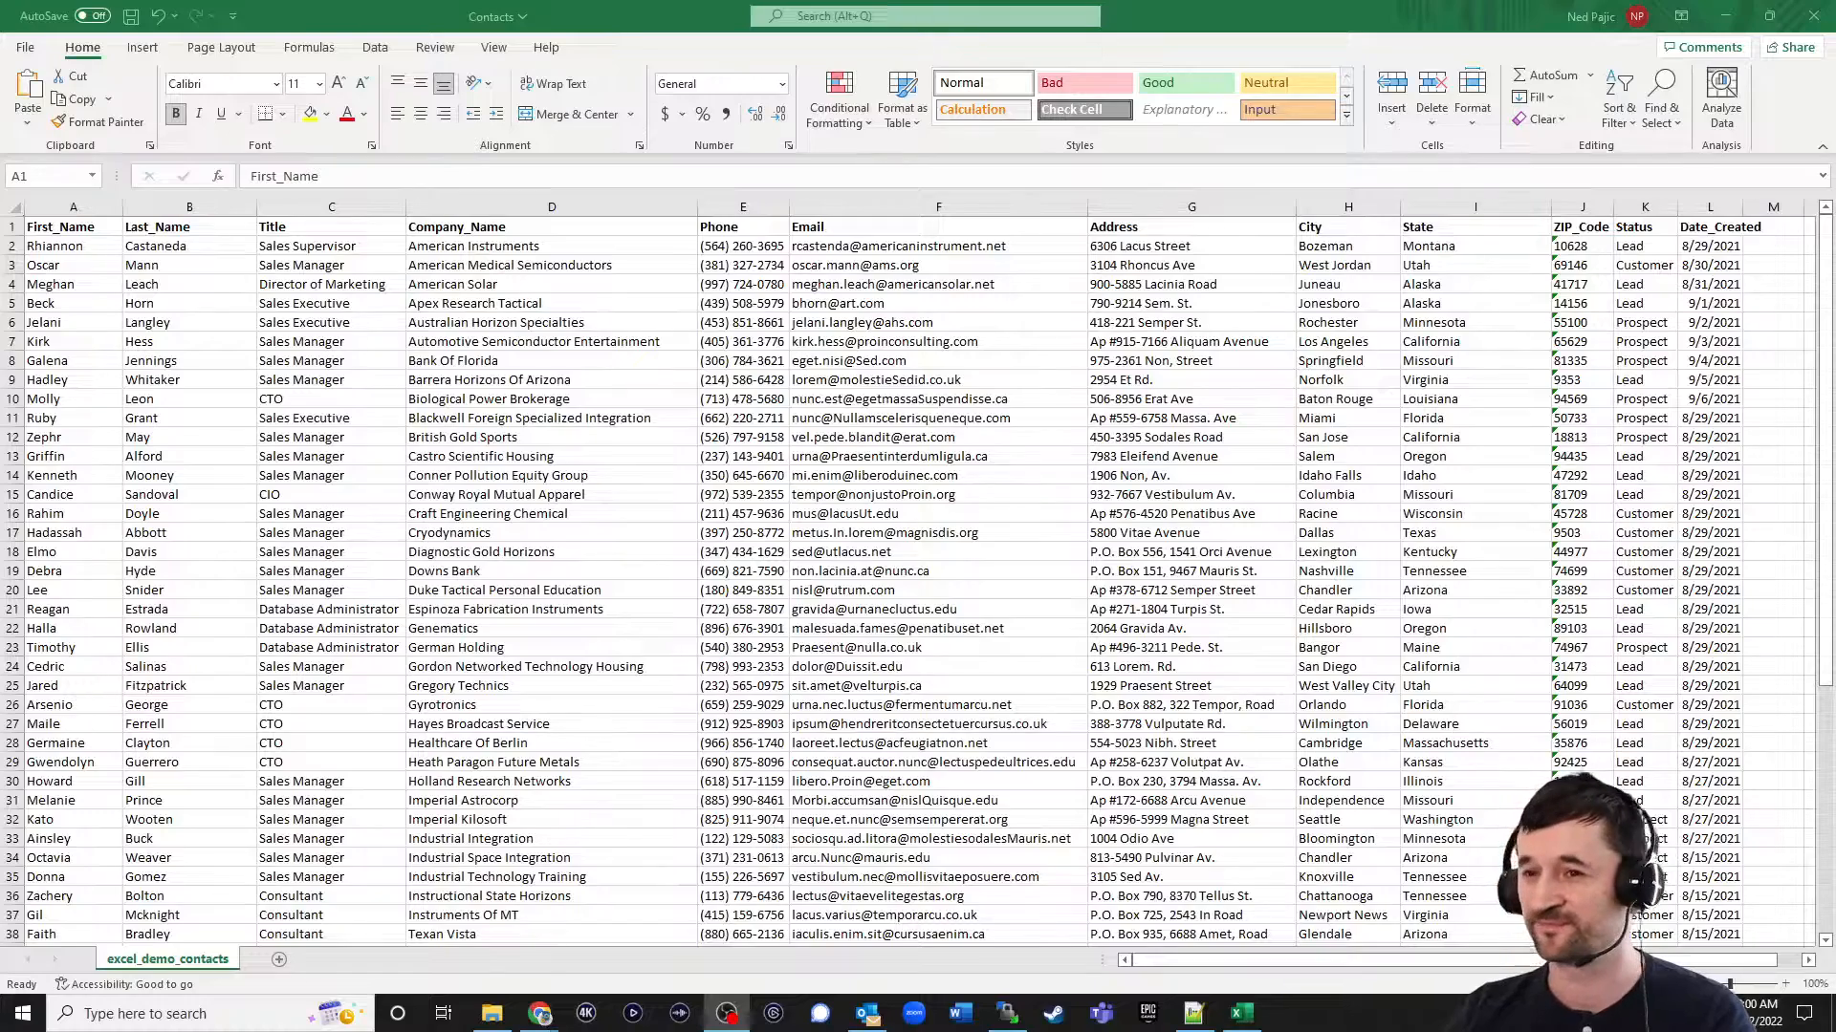
Switch to Caspio in Chrome and start creating a new app by importing existing data.
left_click(1265, 21)
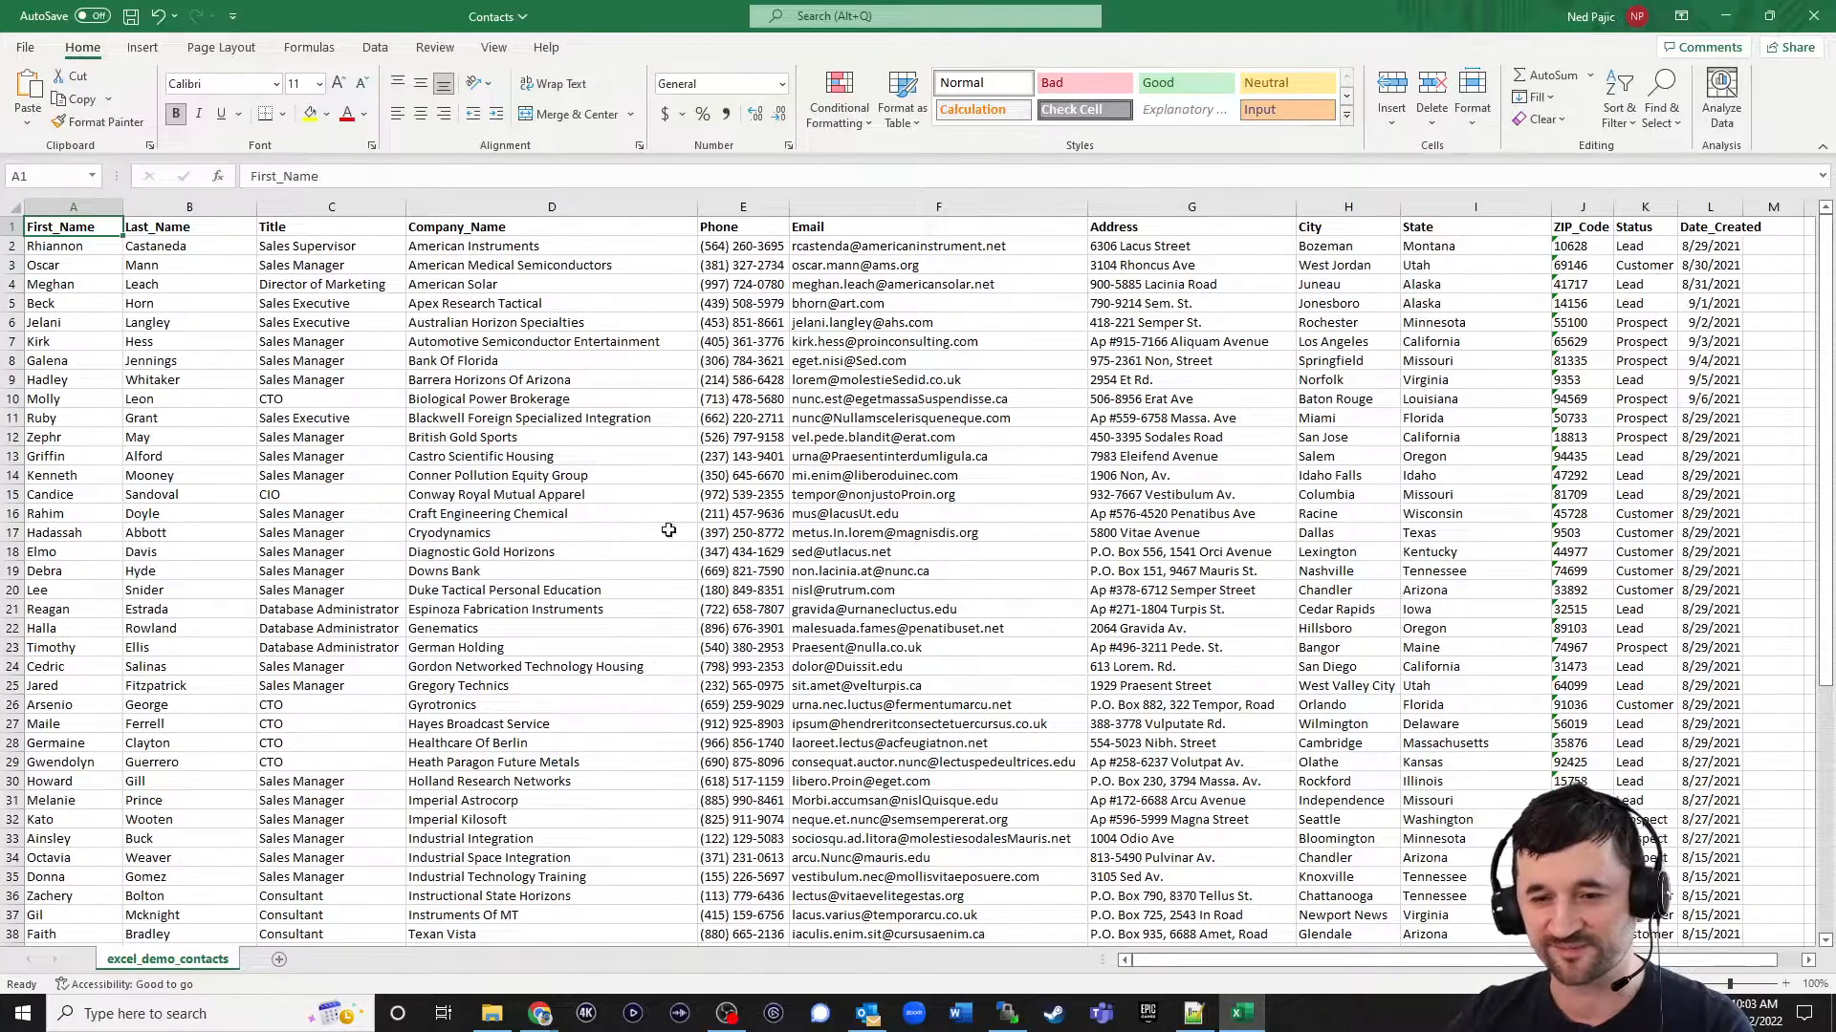
mouse_move(540, 1013)
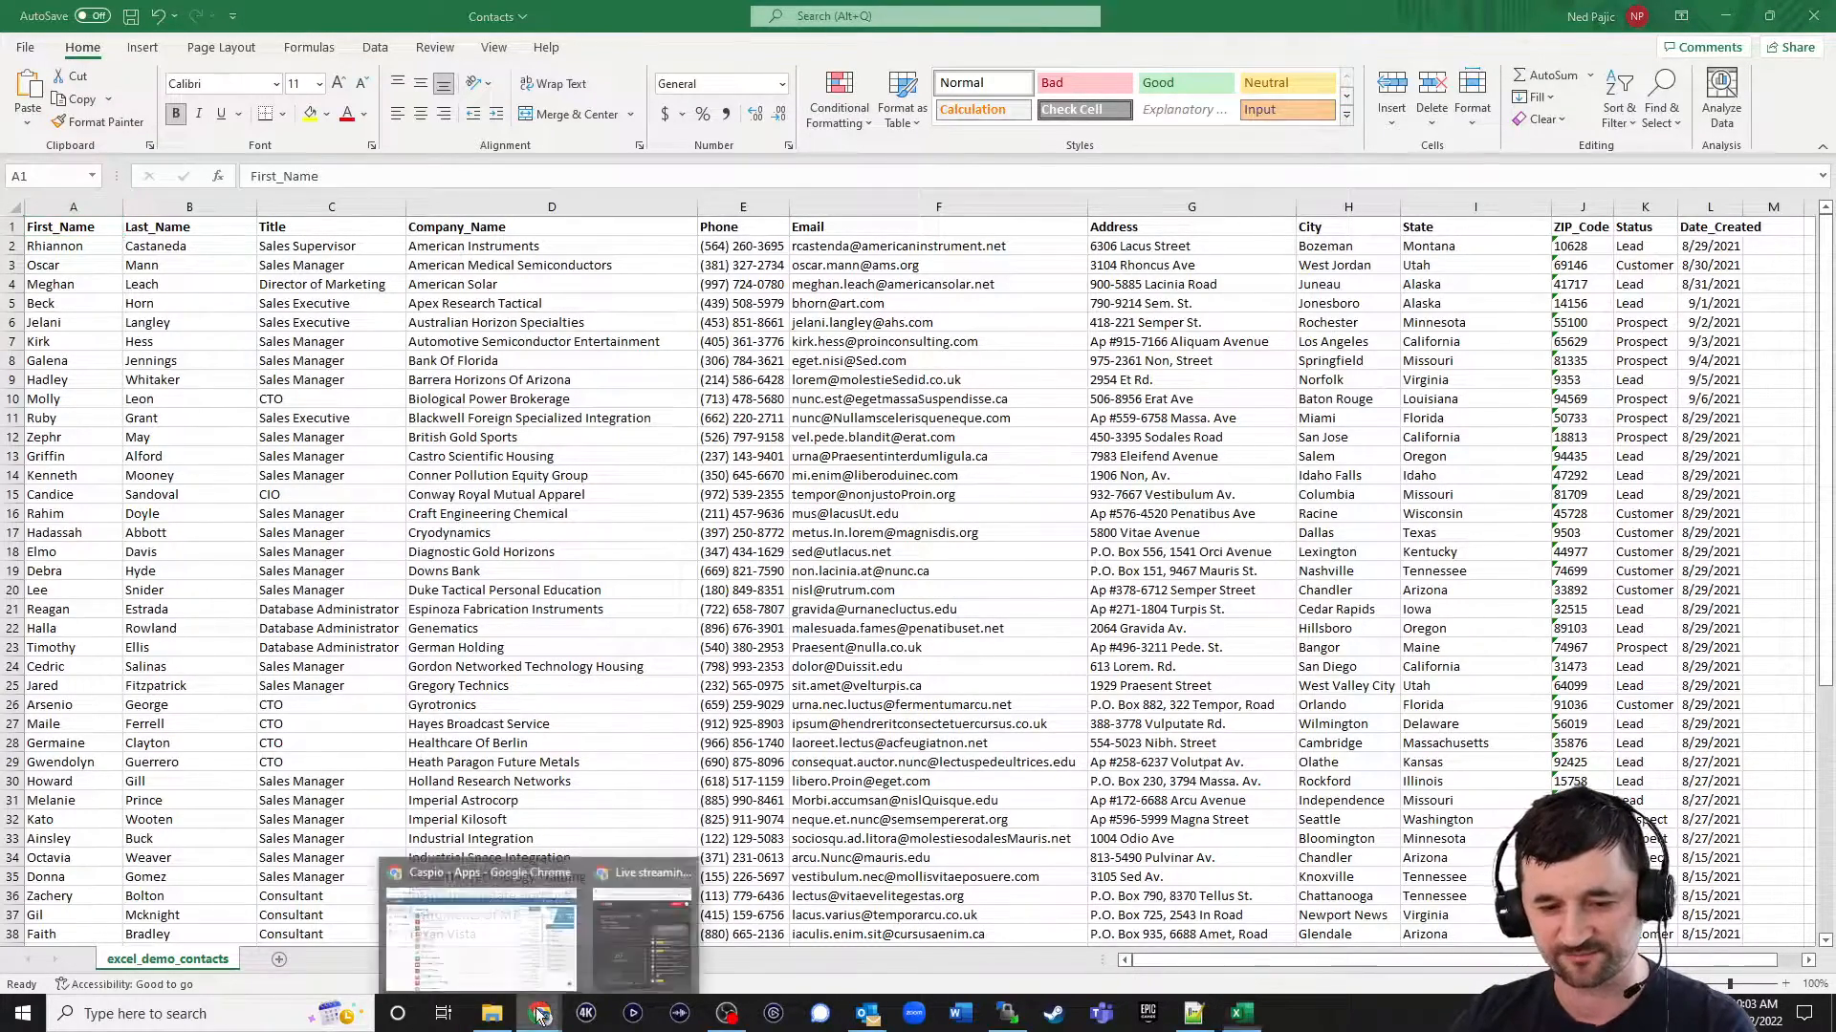
left_click(450, 918)
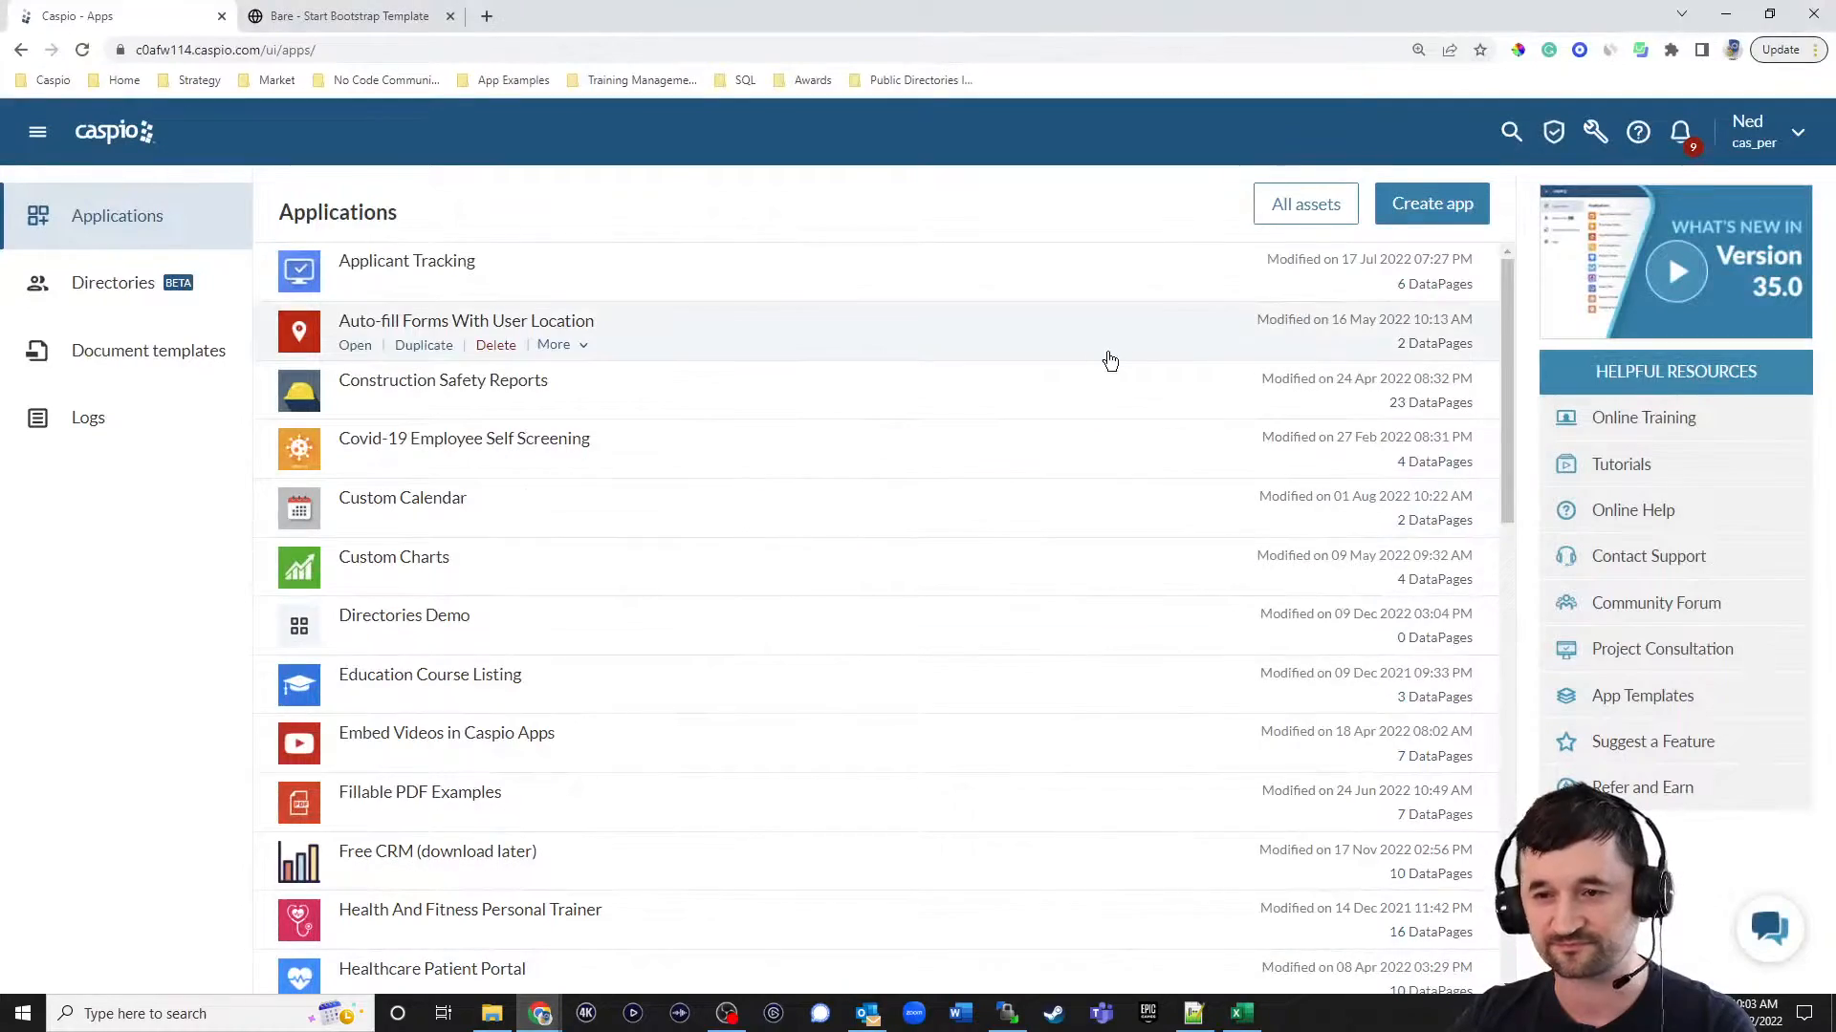
left_click(1439, 209)
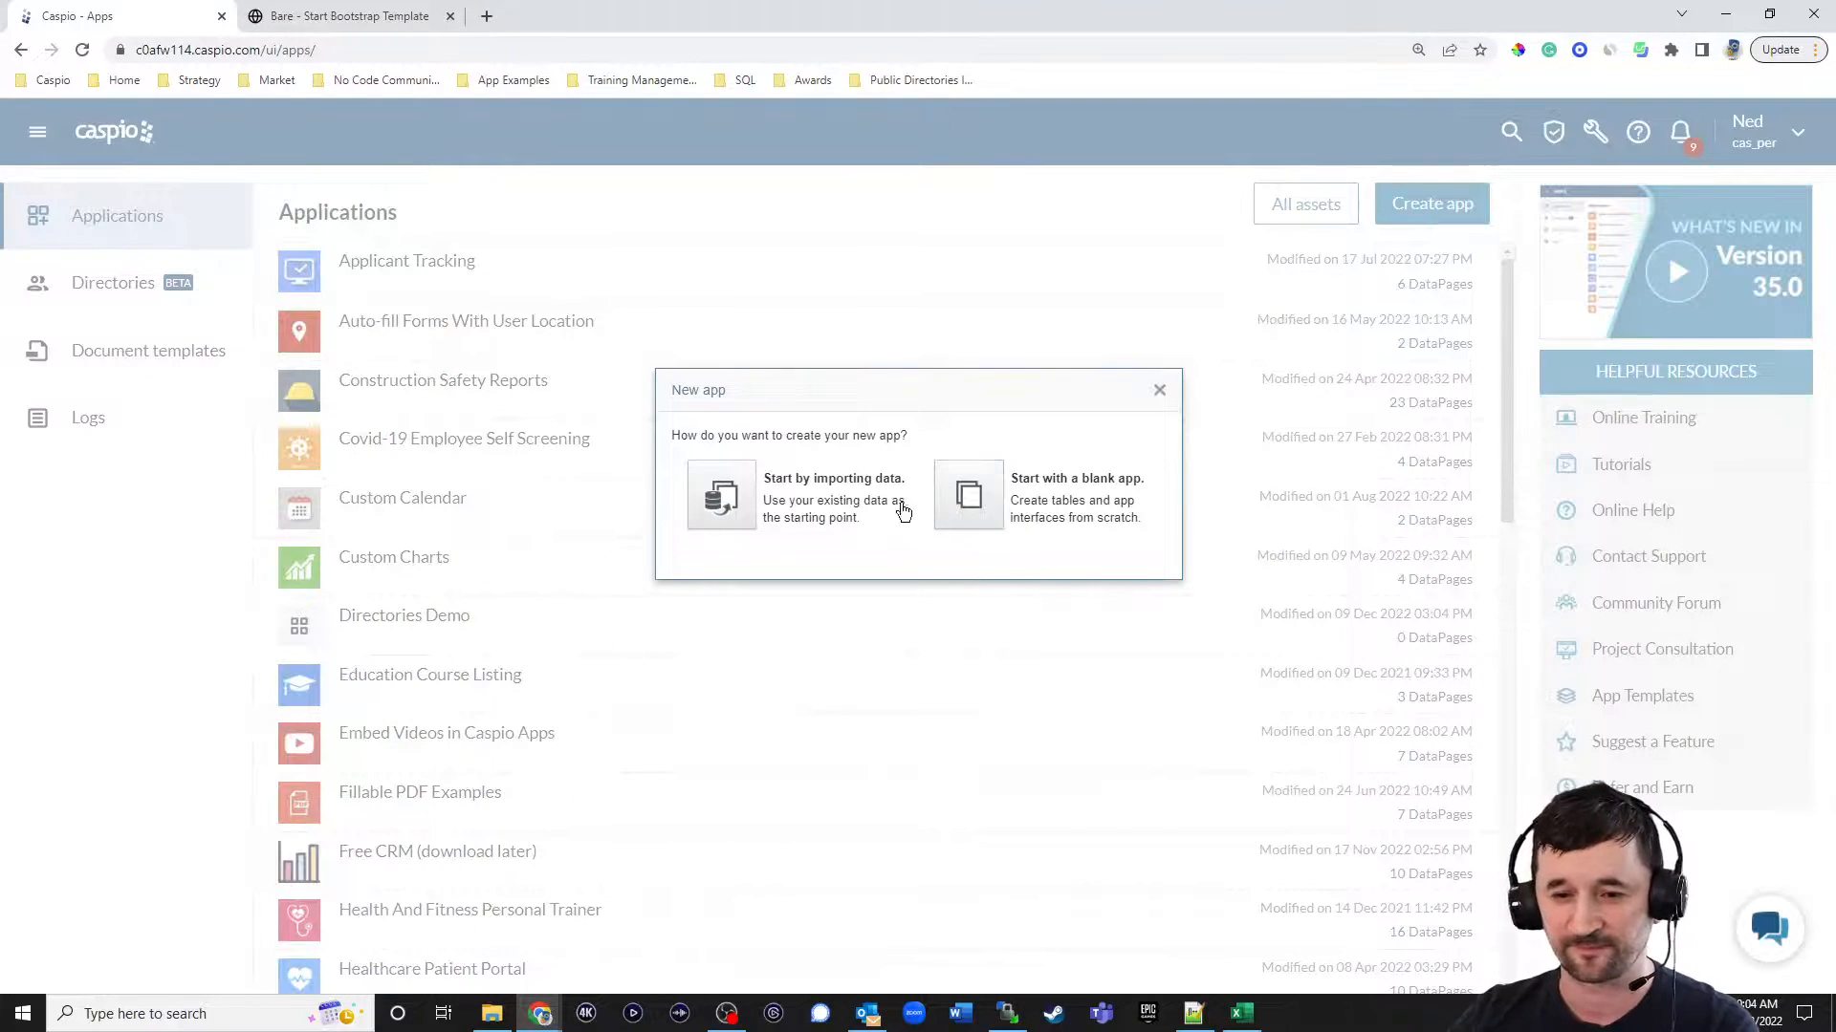
left_click(734, 502)
Name the new app Excel Contact Management.
triple_click(807, 459)
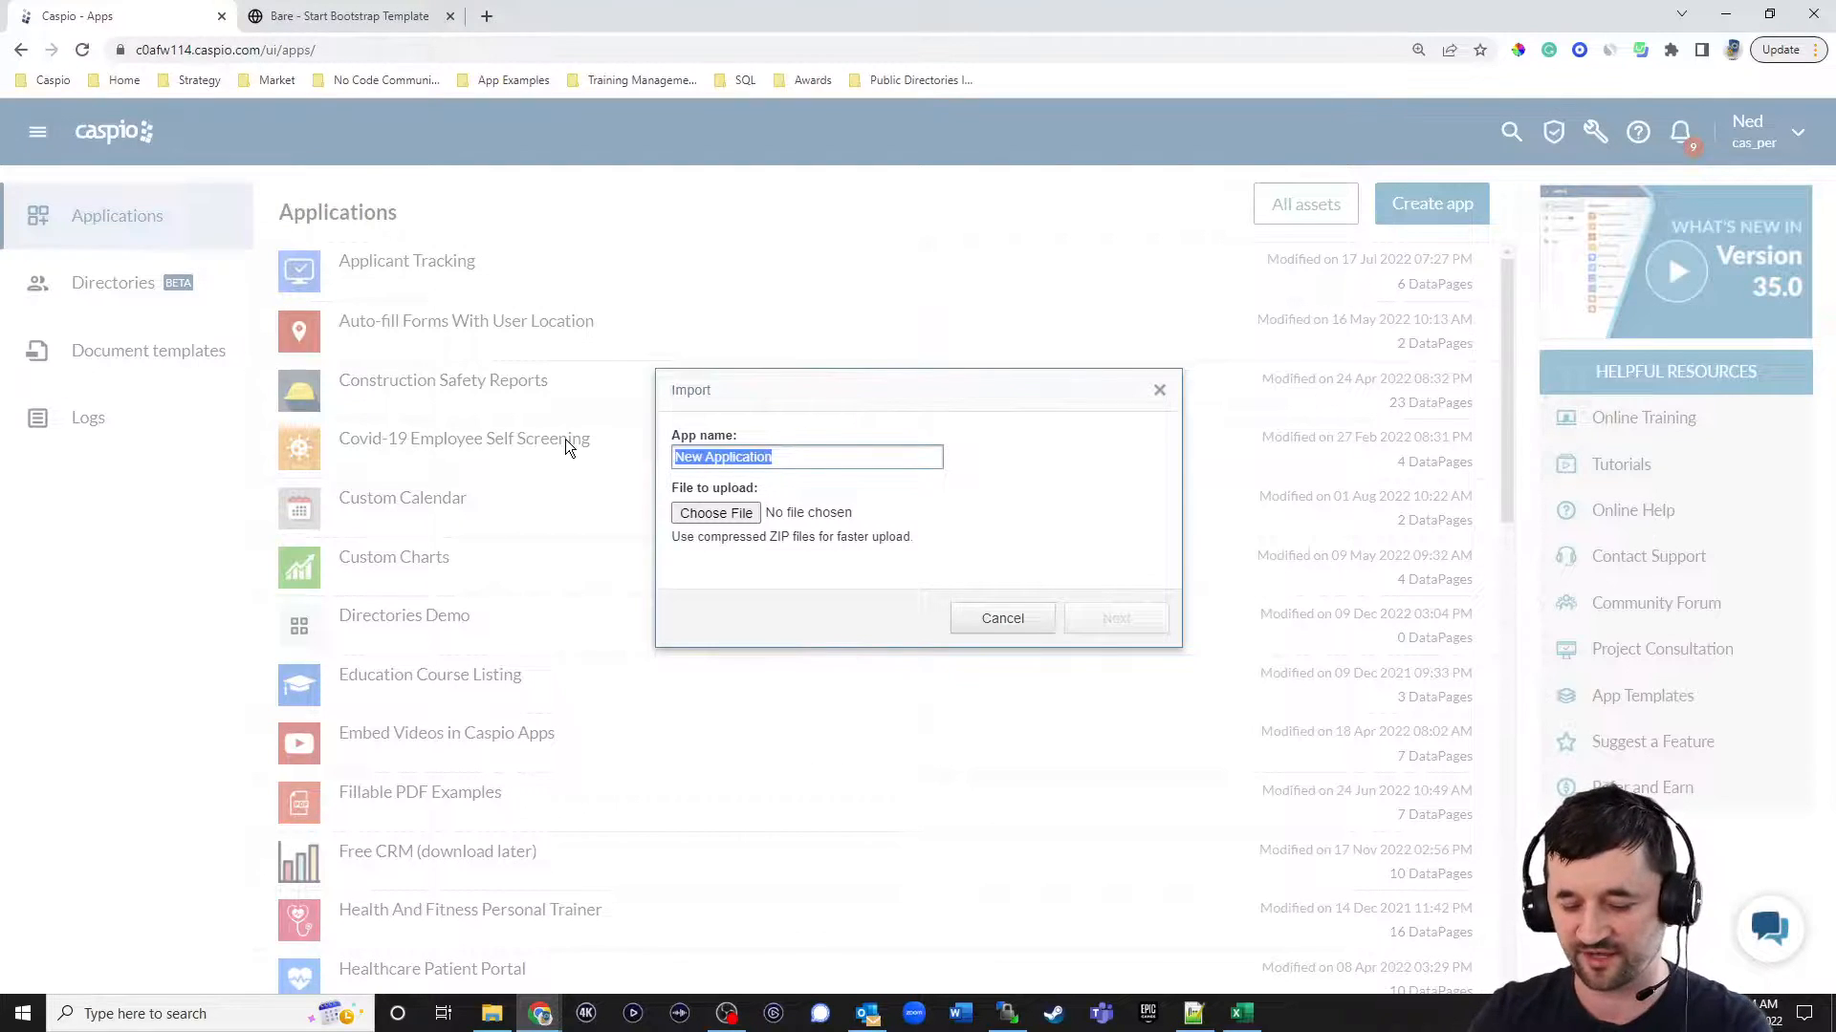
type("Excel")
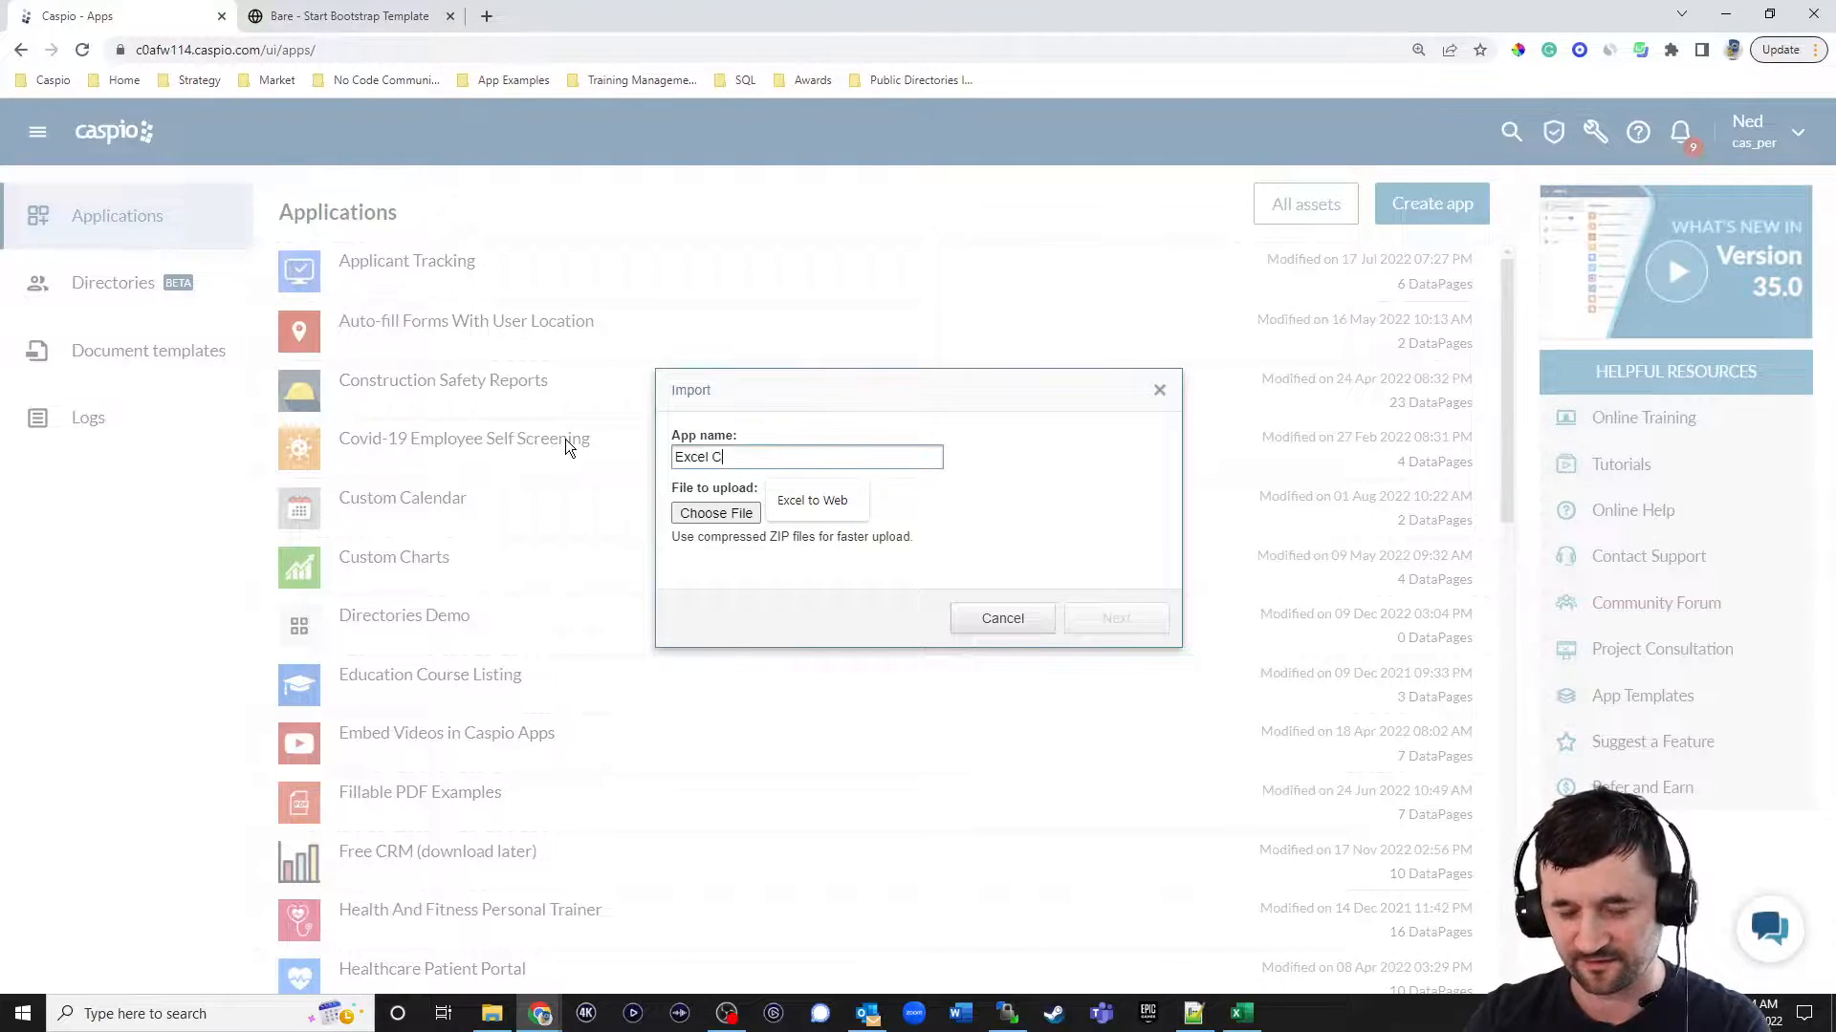
type("Contact man")
key("BackSpace")
key("BackSpace")
key("BackSpace")
type("Managa")
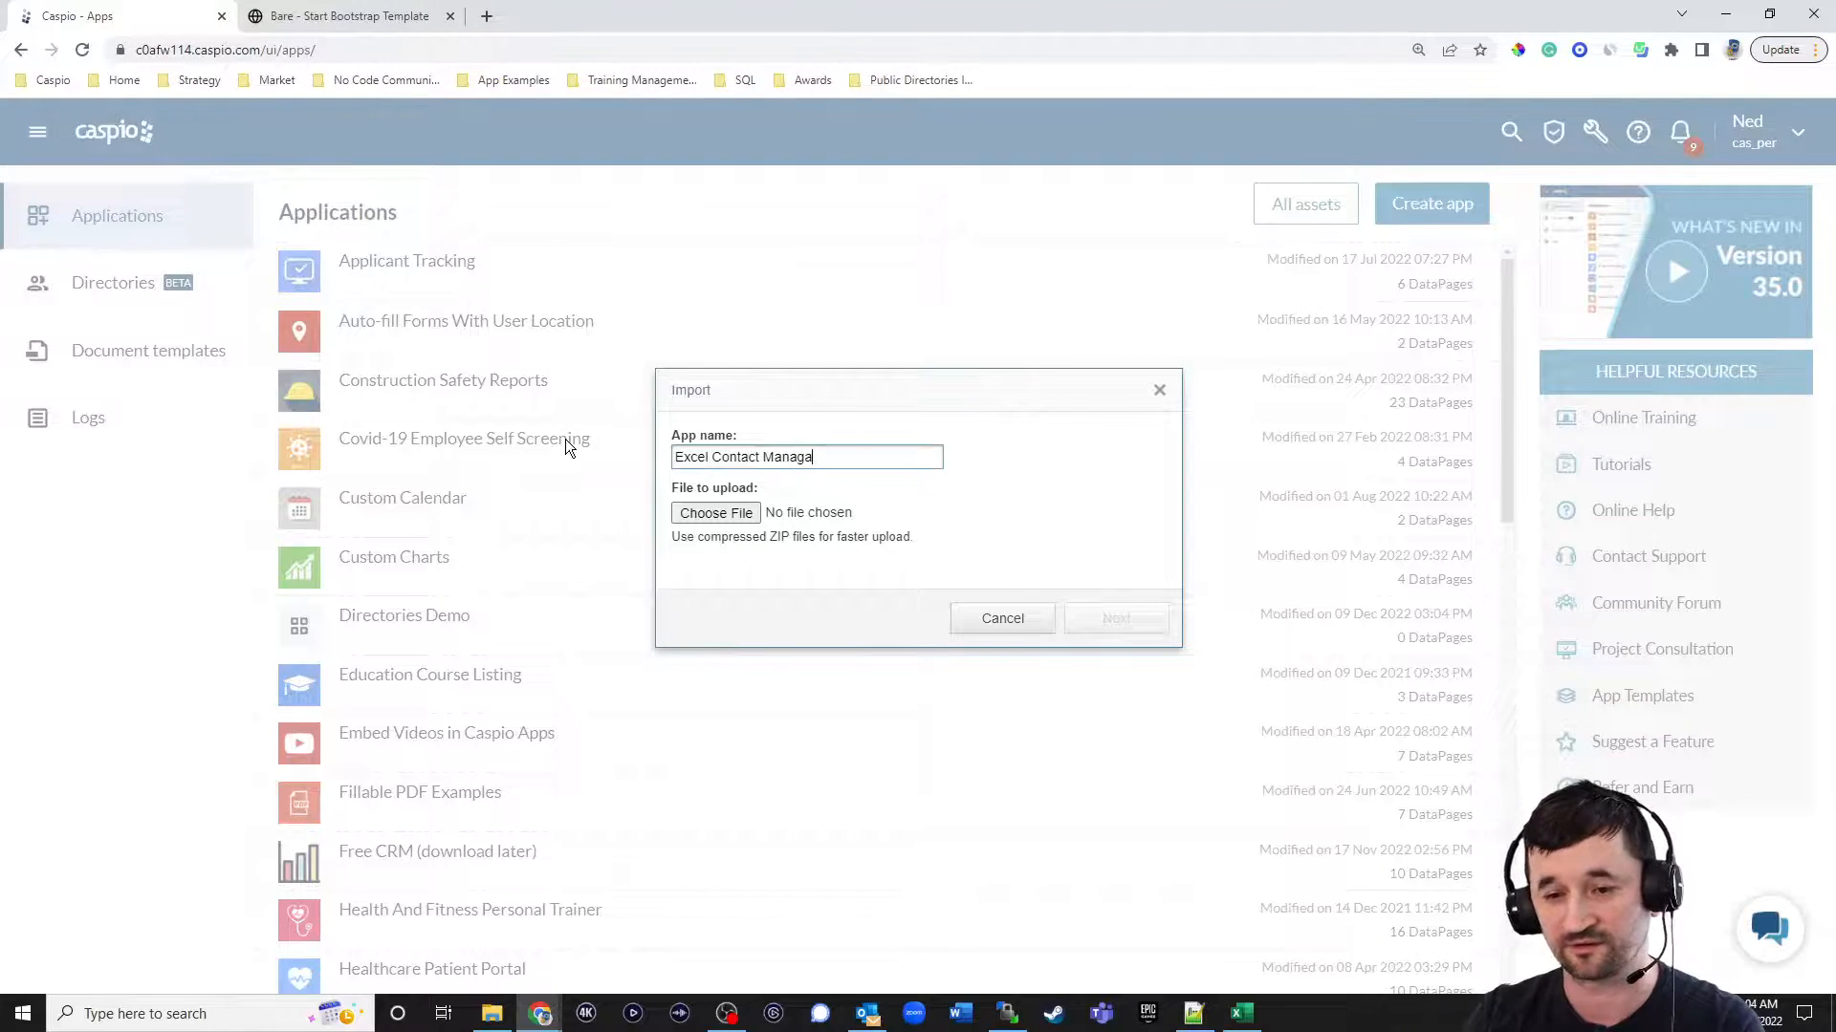
key("BackSpace")
type("ement")
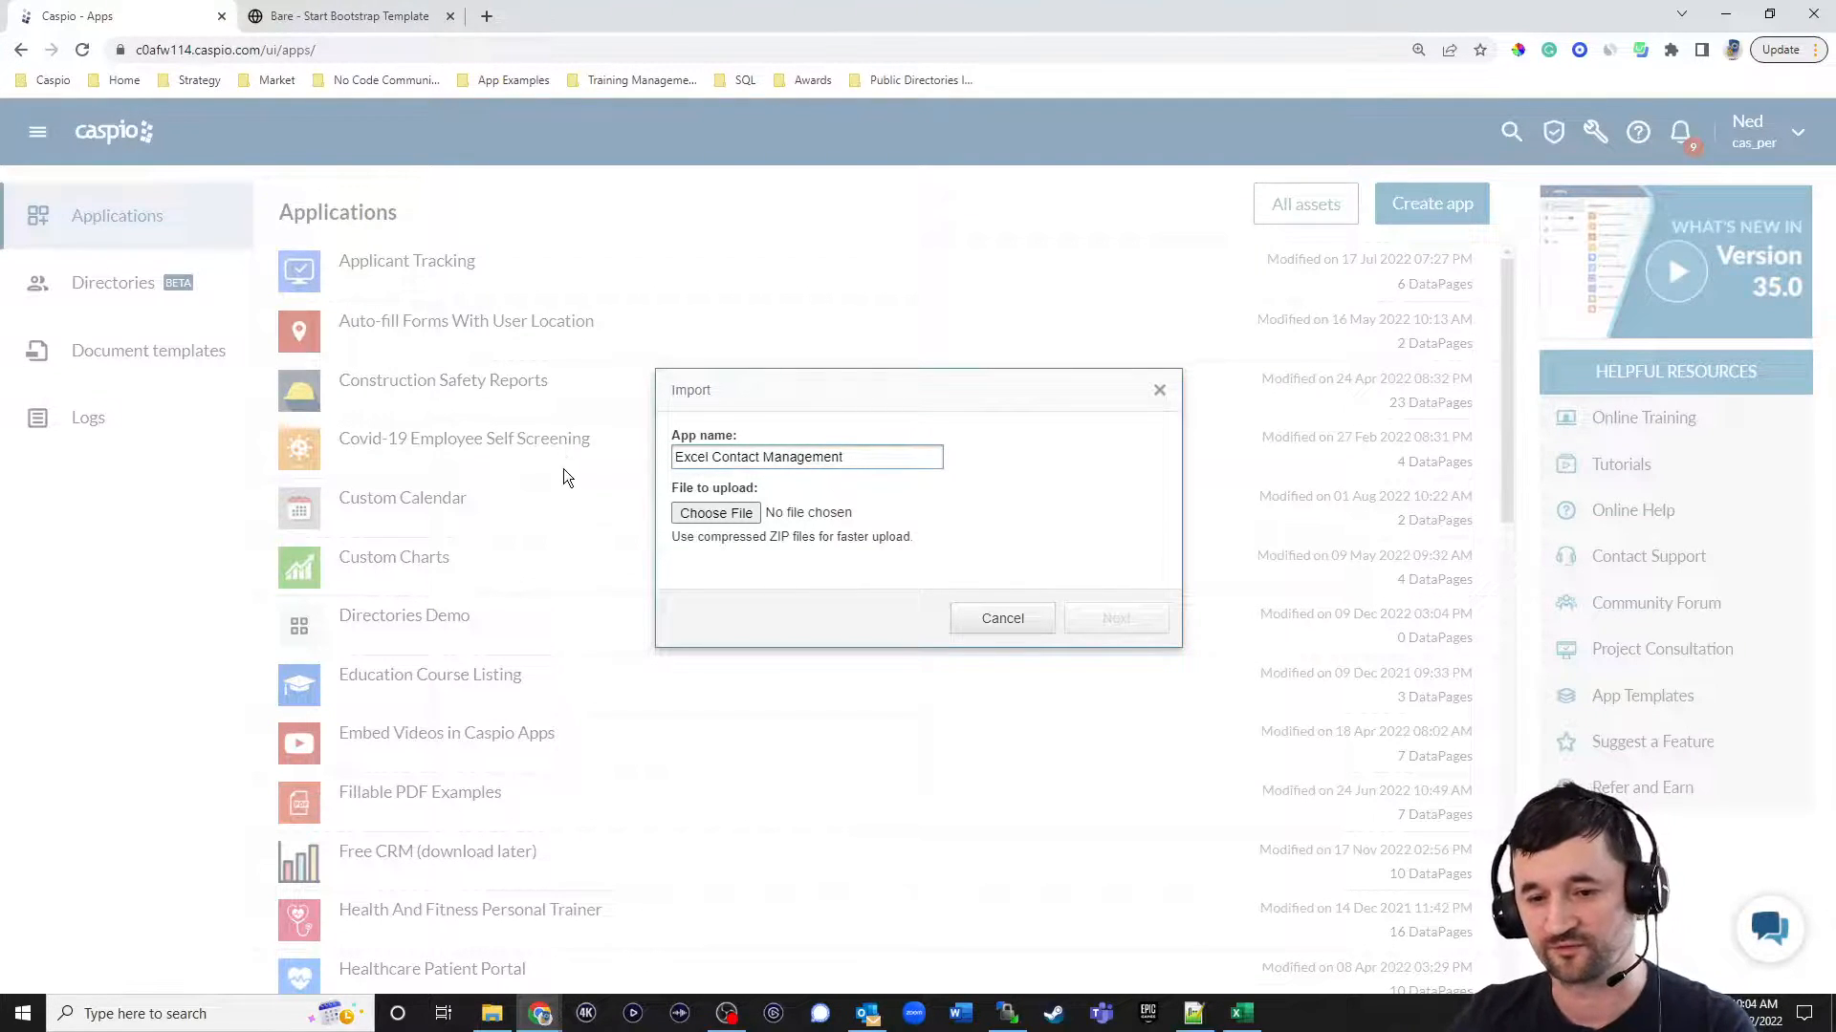
Upload Contacts.xlsx from the Caspio documents folder as the app's data file and proceed to the import configuration.
left_click(707, 515)
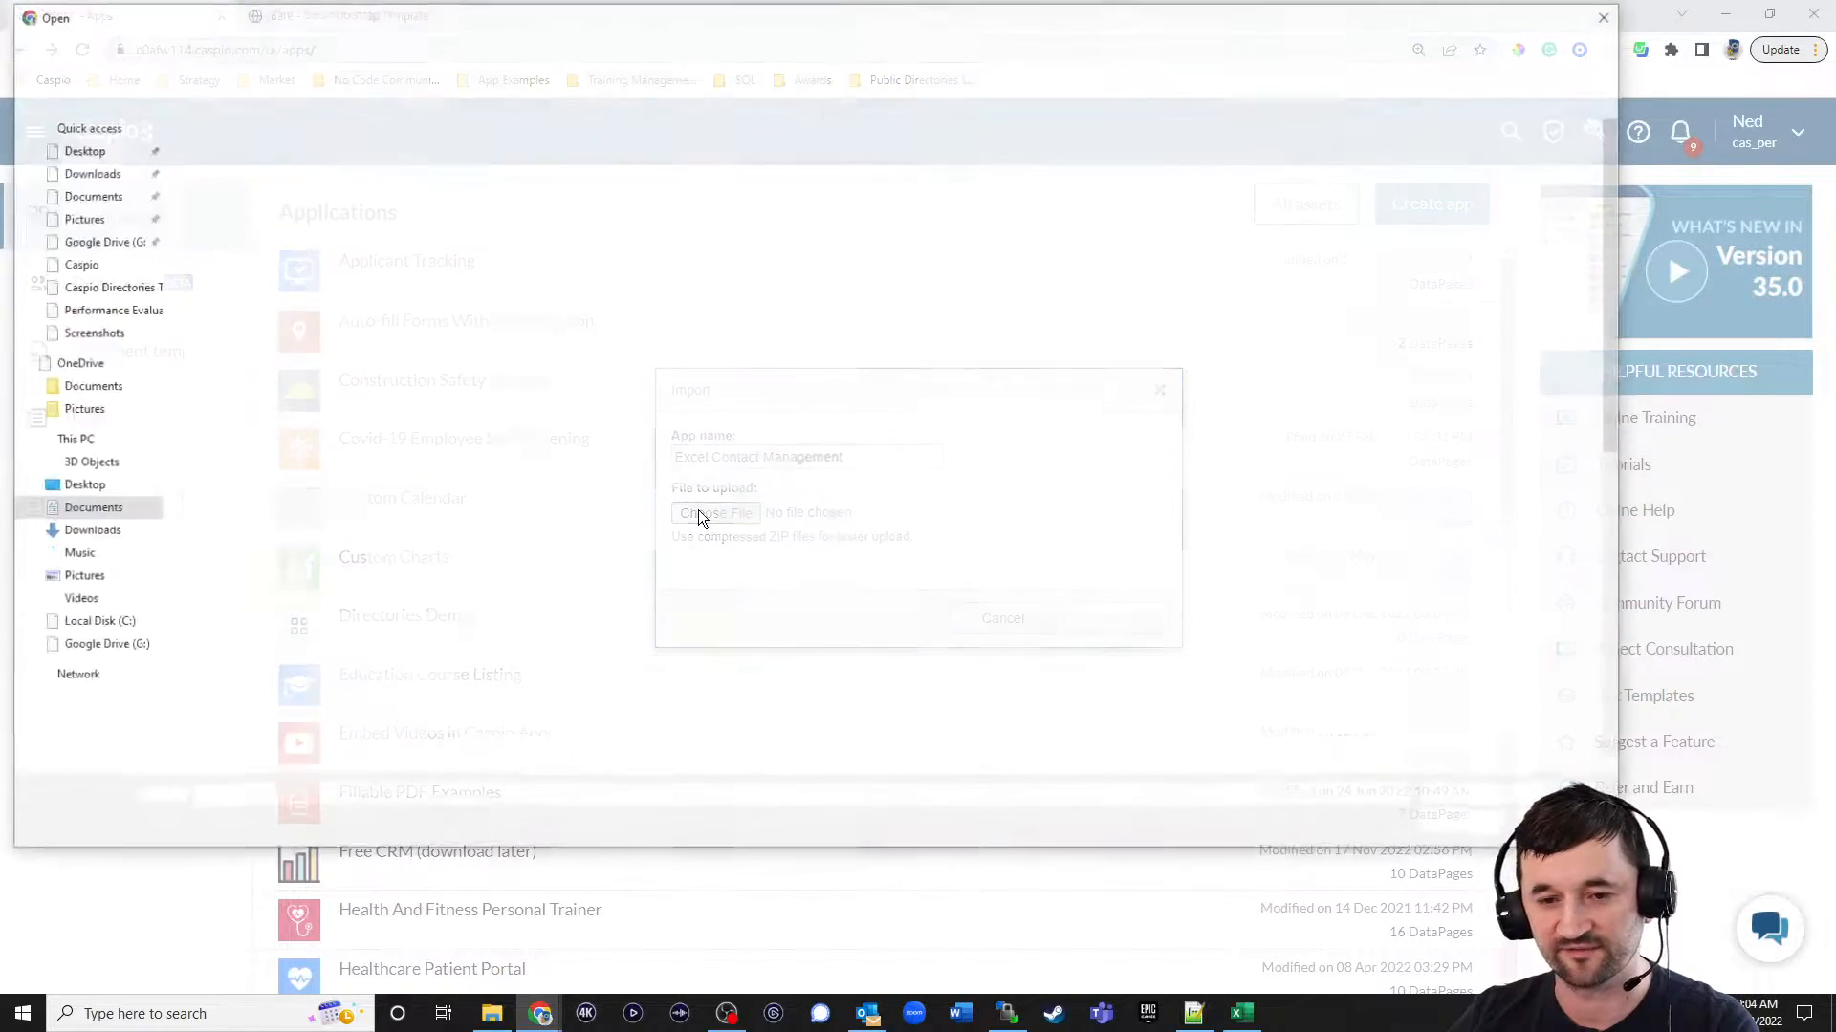
scroll(344, 583, "down", 1)
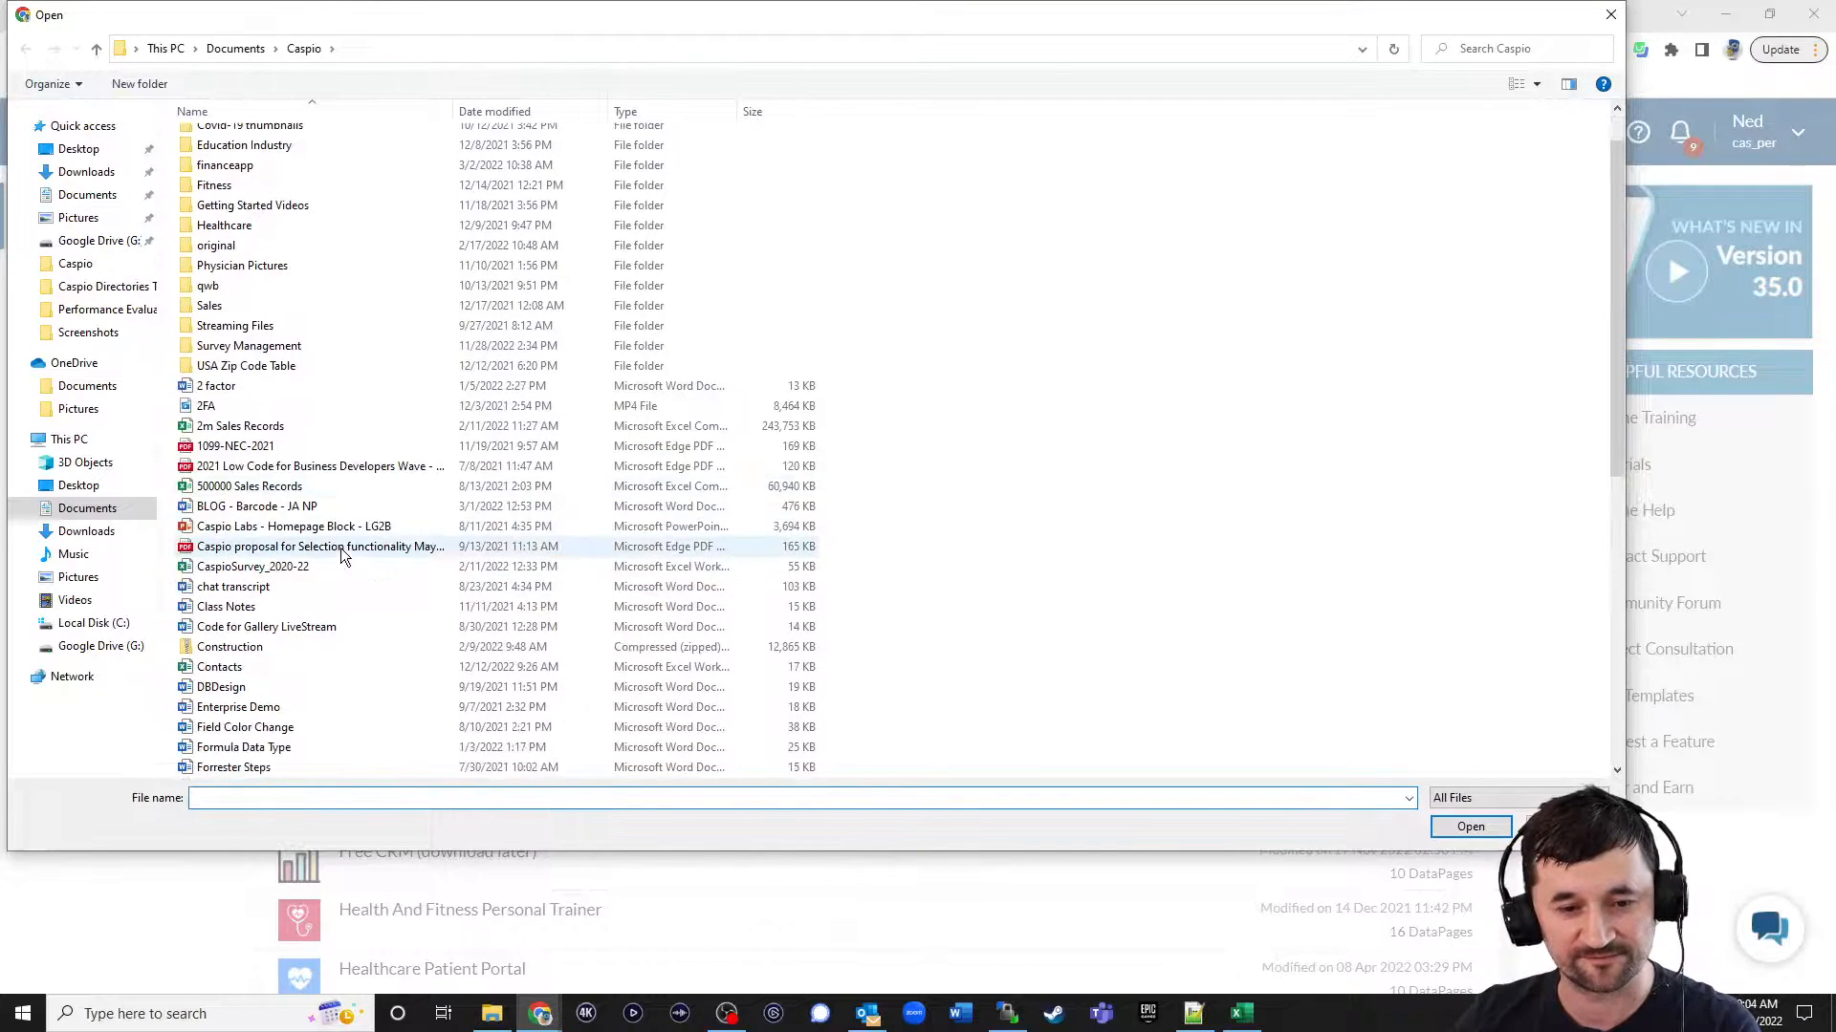
double_click(221, 667)
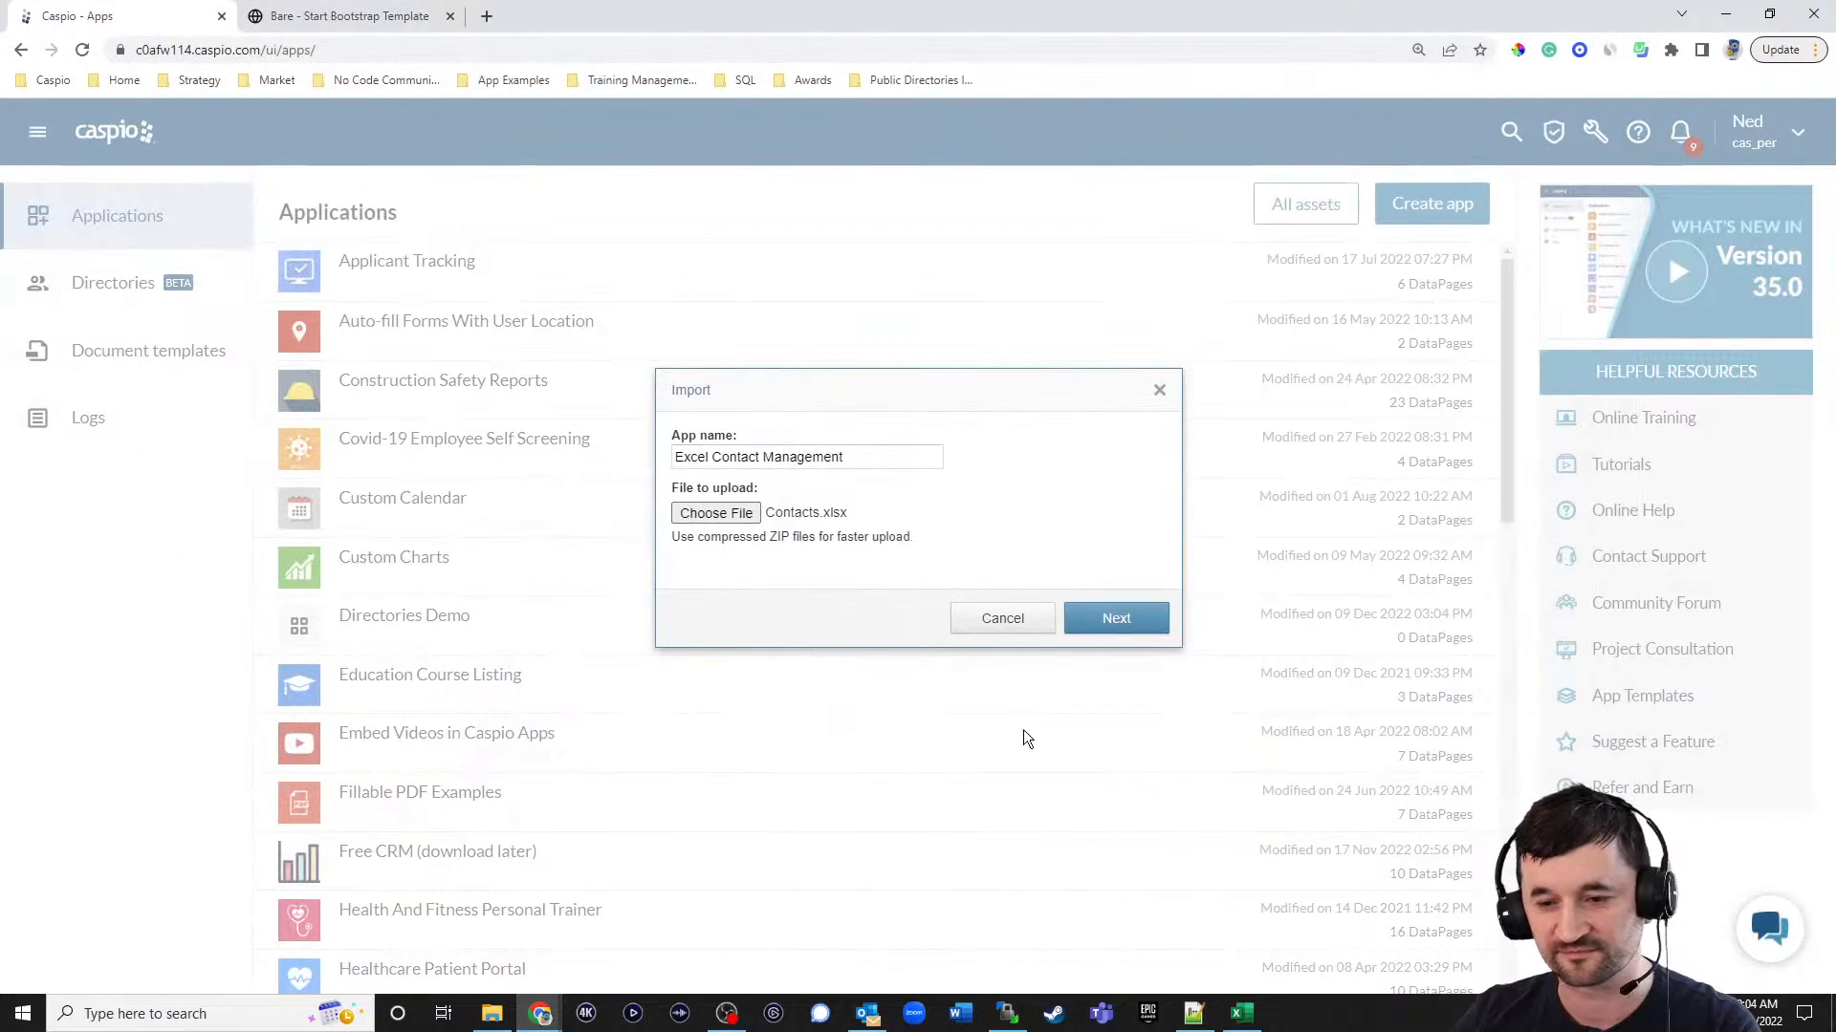
left_click(1122, 618)
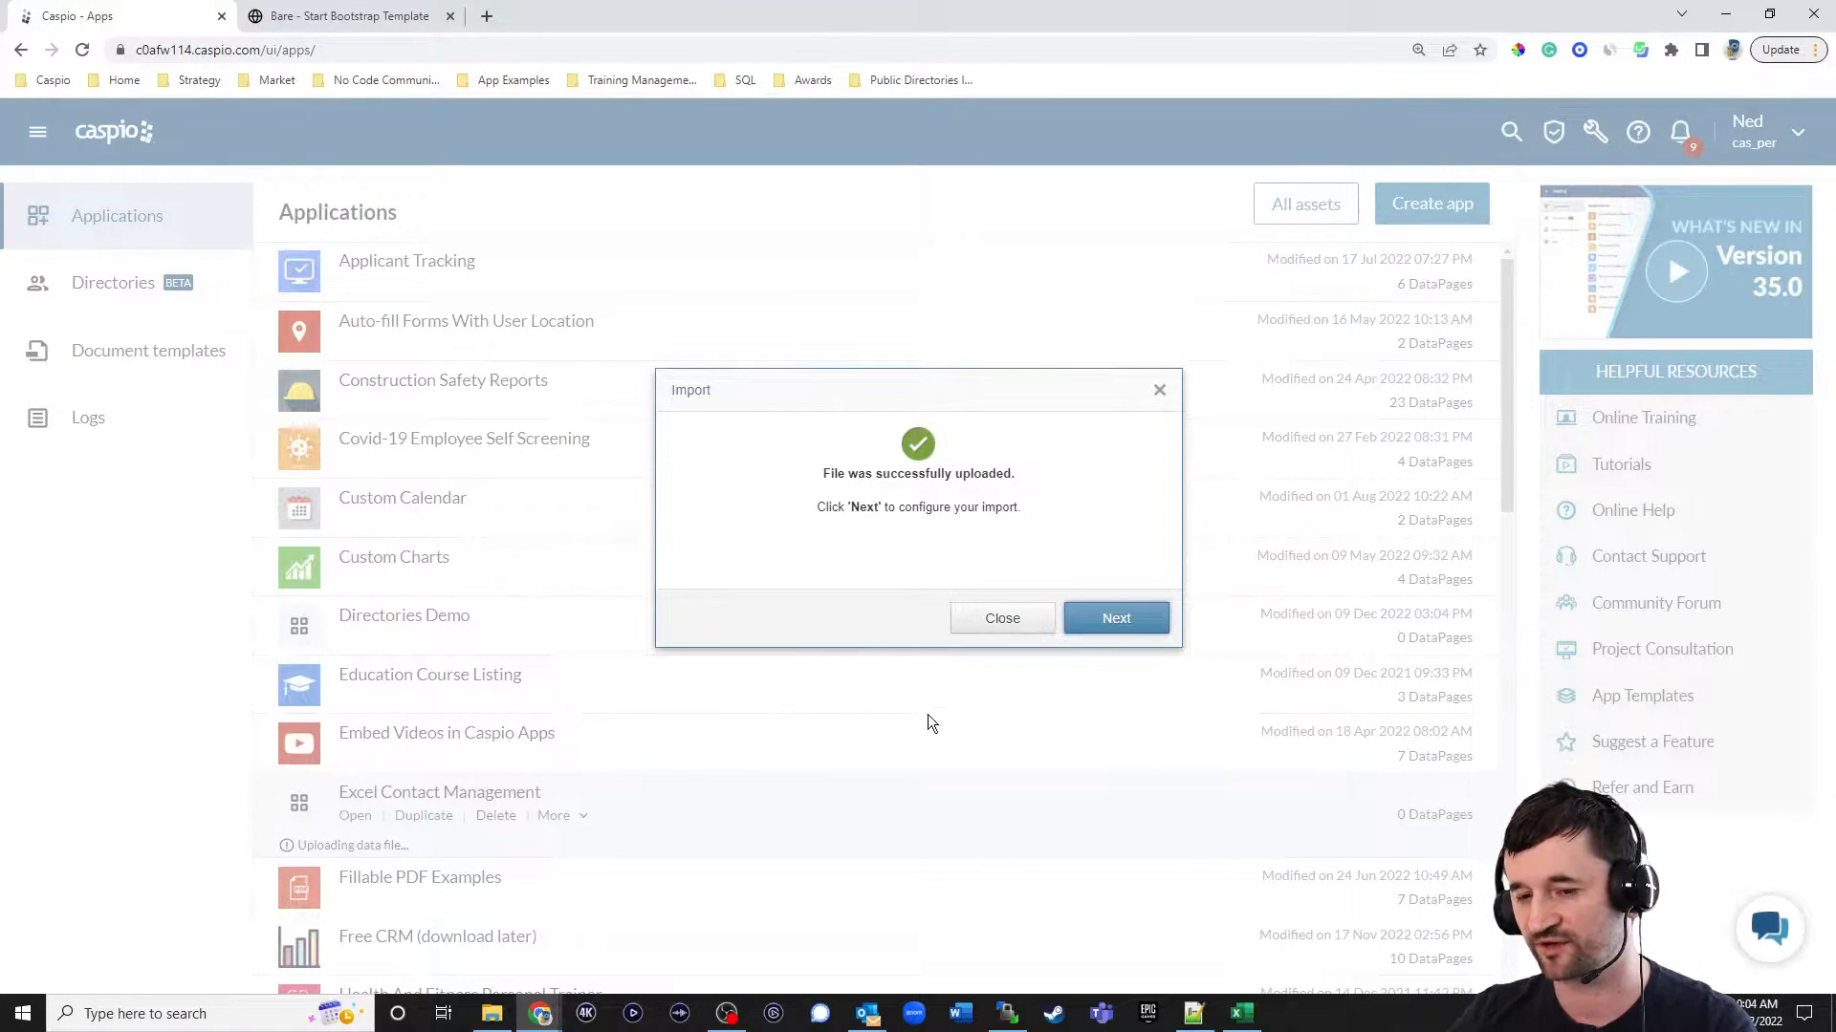
left_click(1116, 626)
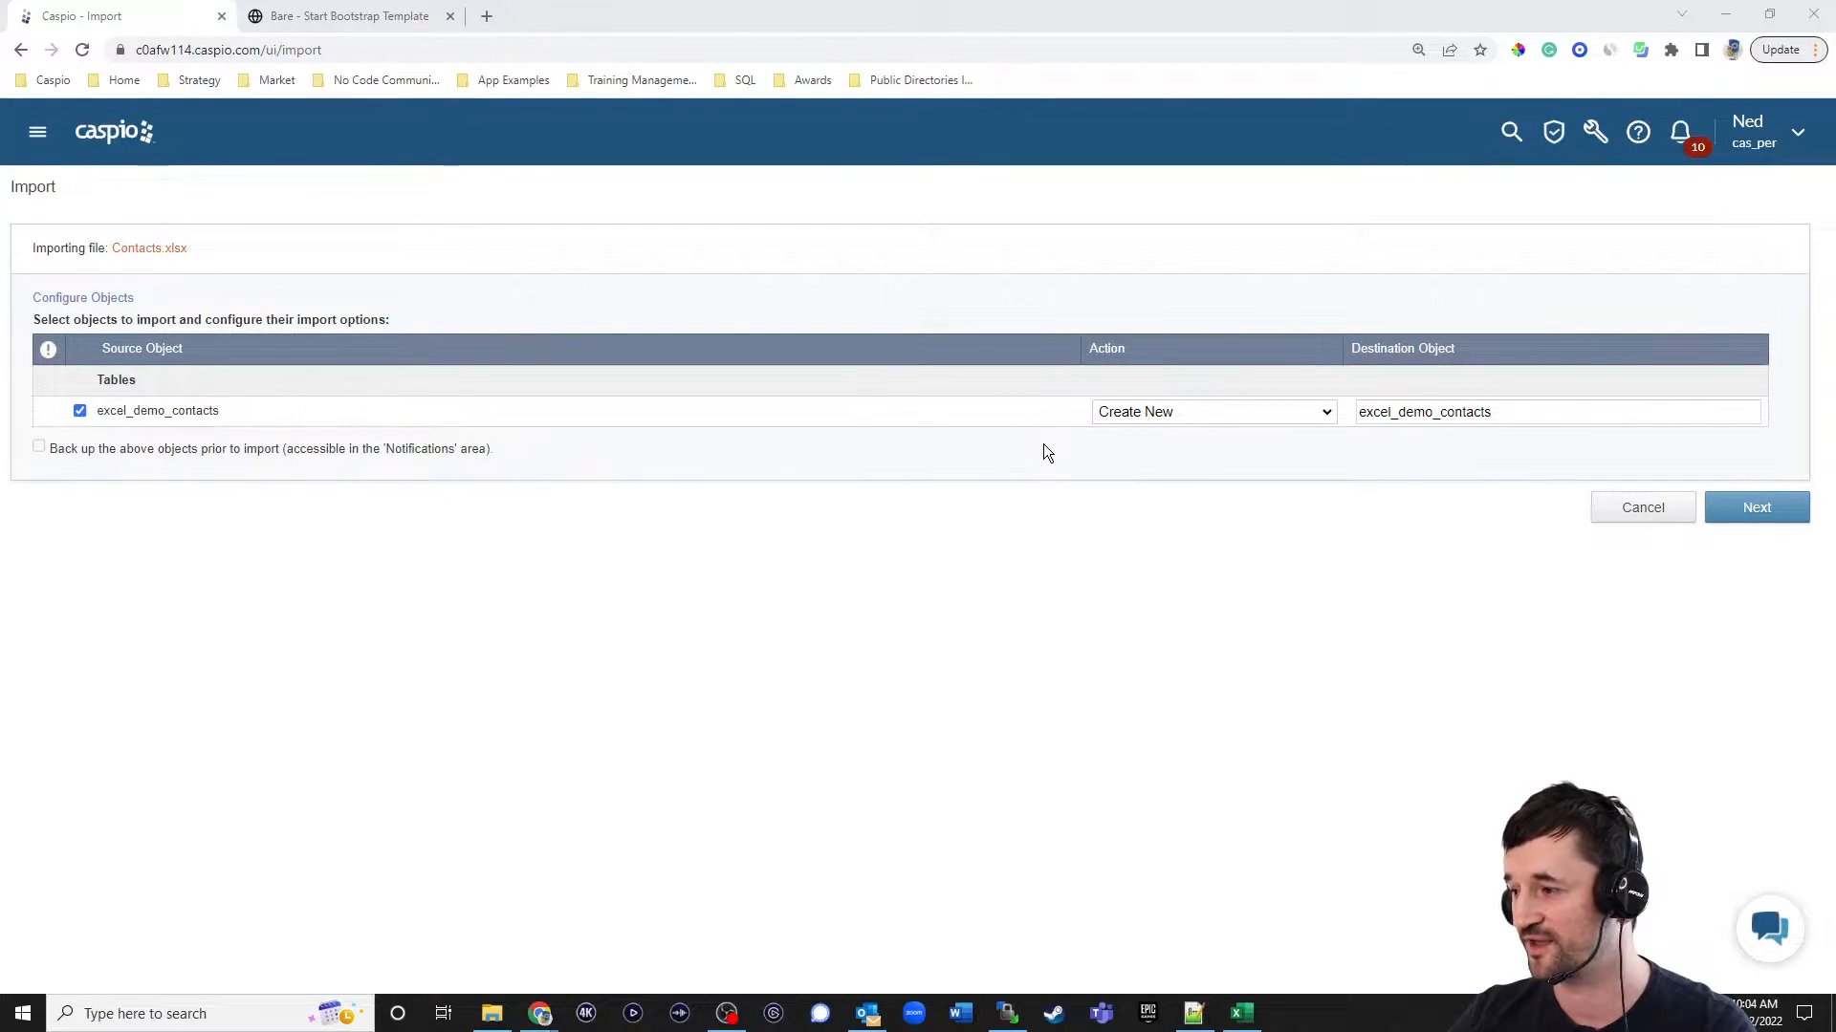
Choose Create New as the import action for the excel_demo_contacts table and continue to the field configuration.
key("alt+Tab")
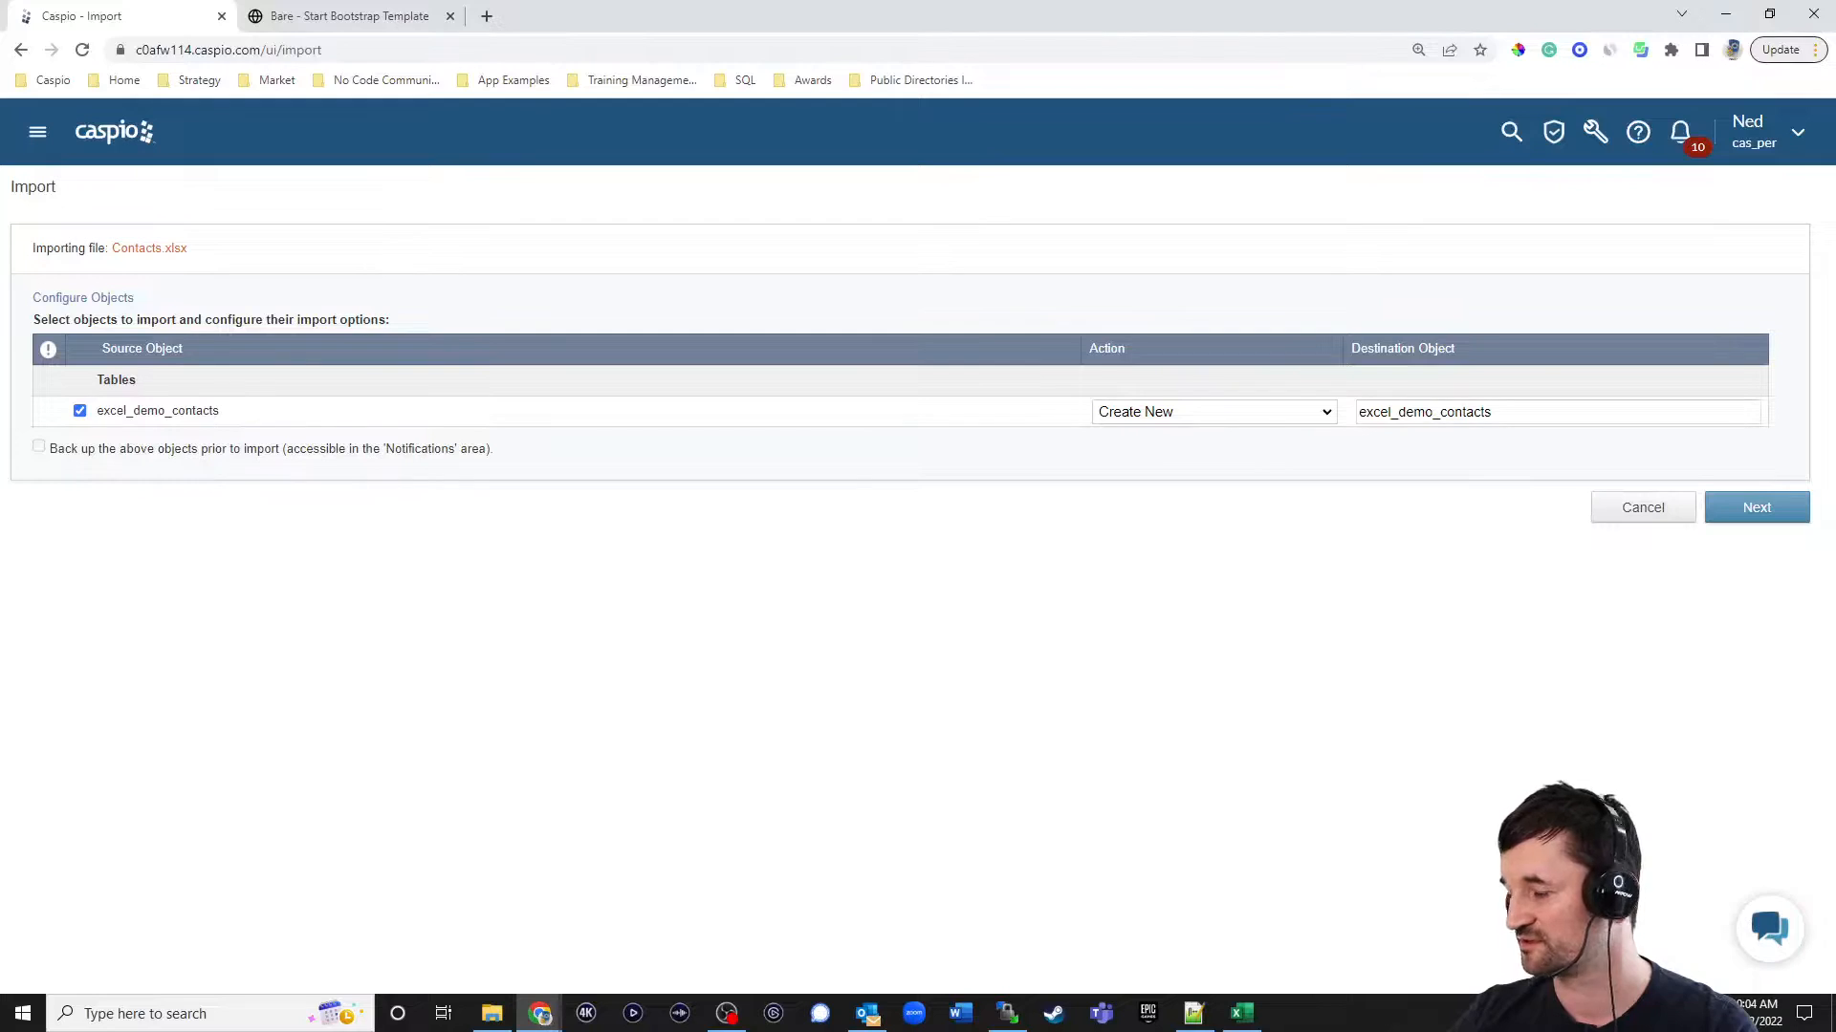
left_click(1166, 414)
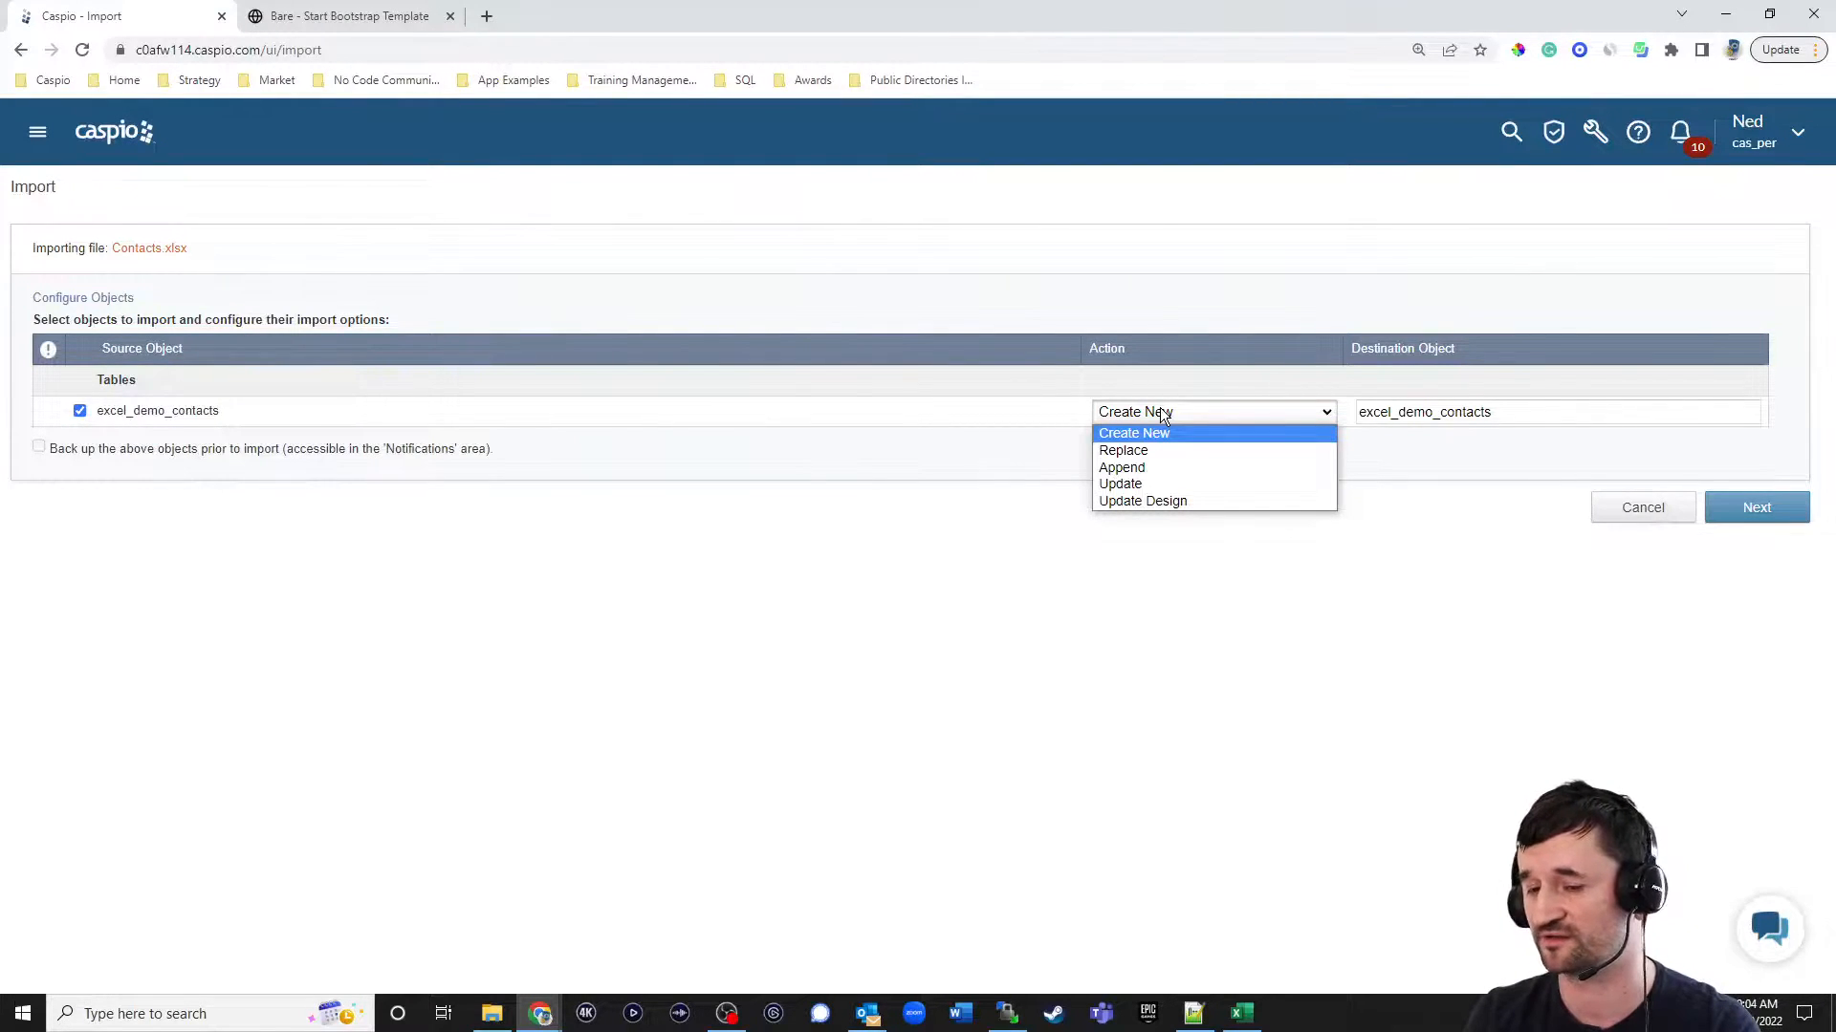
left_click(1218, 431)
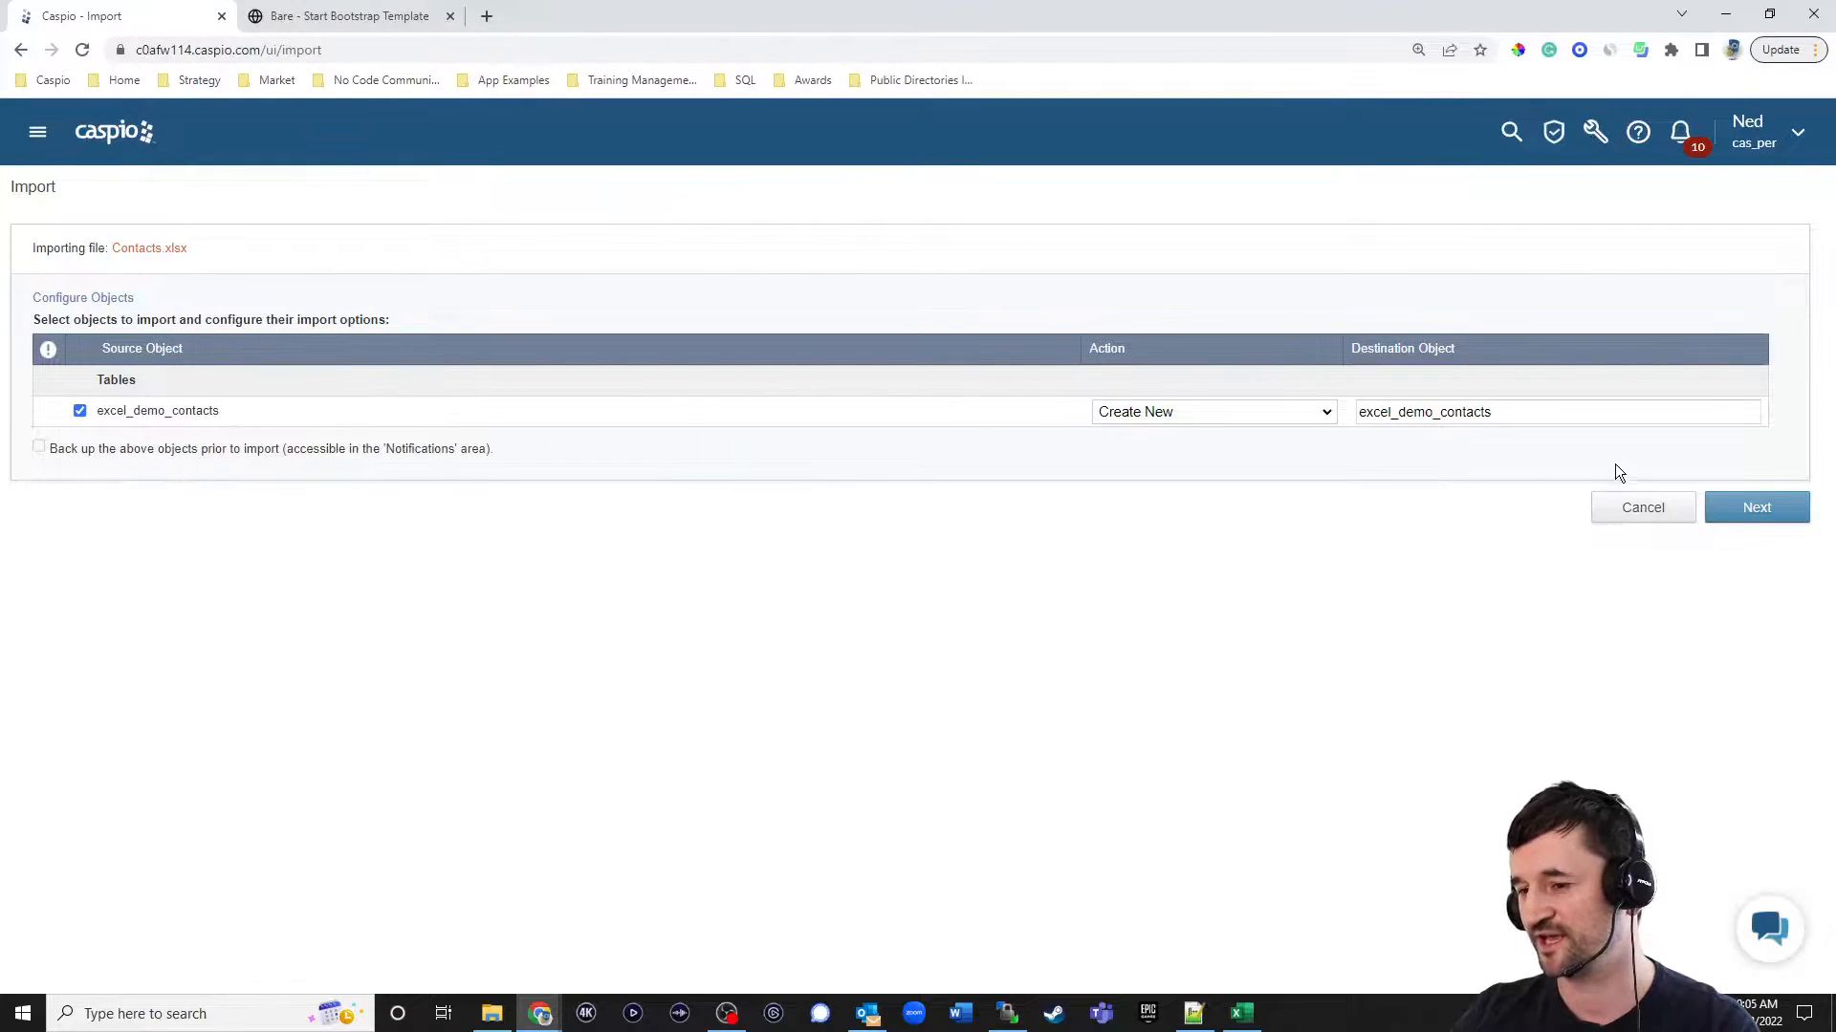
left_click(1740, 514)
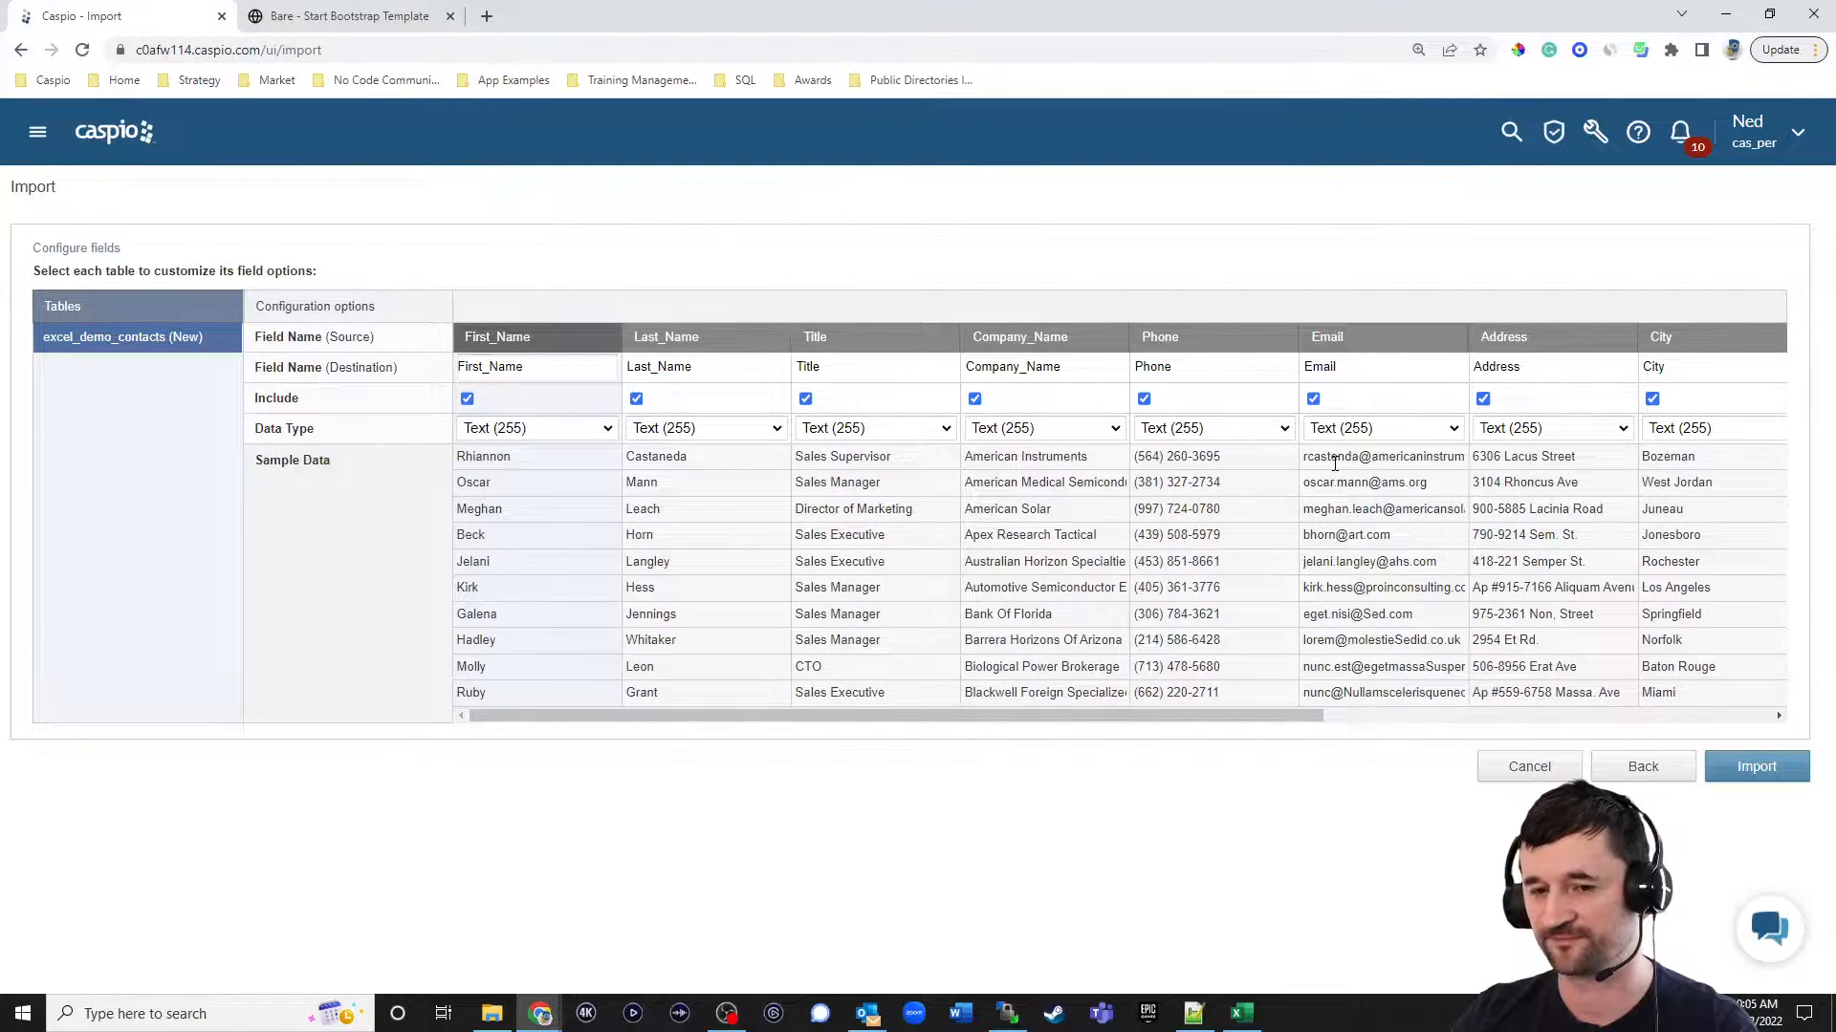
Import the excel_demo_contacts table with the default field settings and close the import summary.
left_click(608, 428)
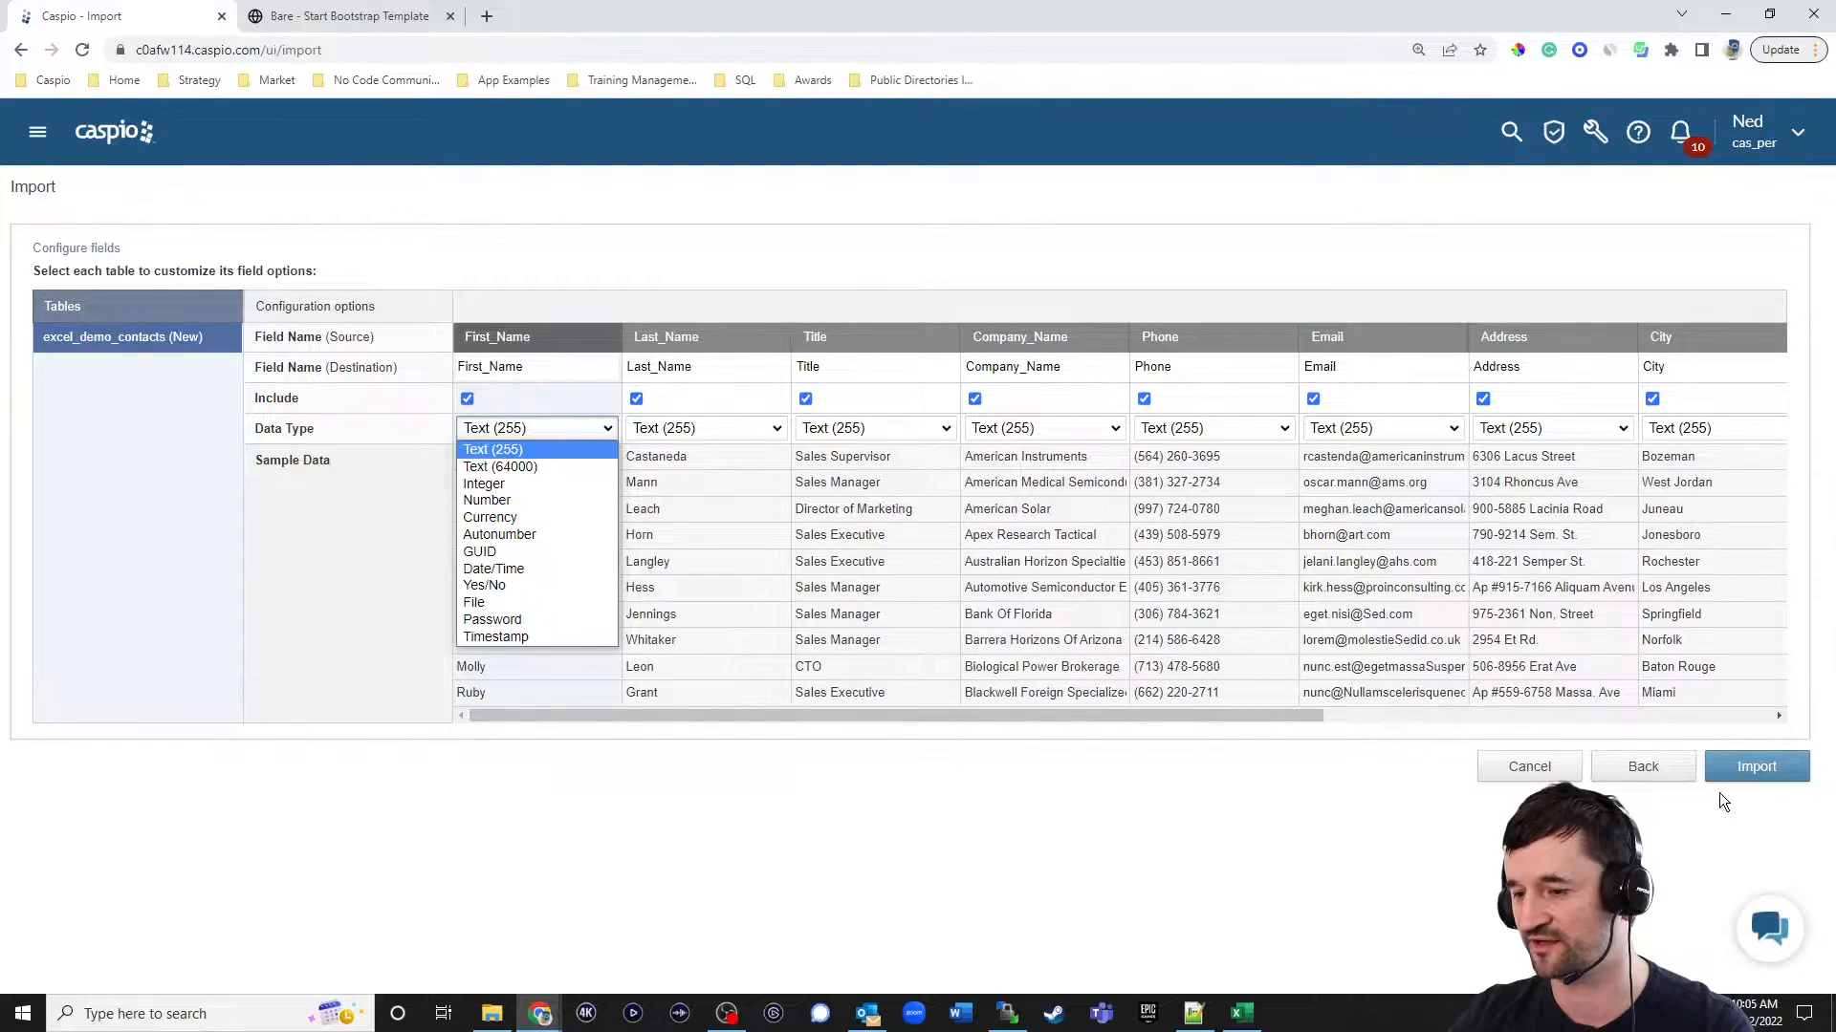
left_click(1764, 775)
left_click(1757, 767)
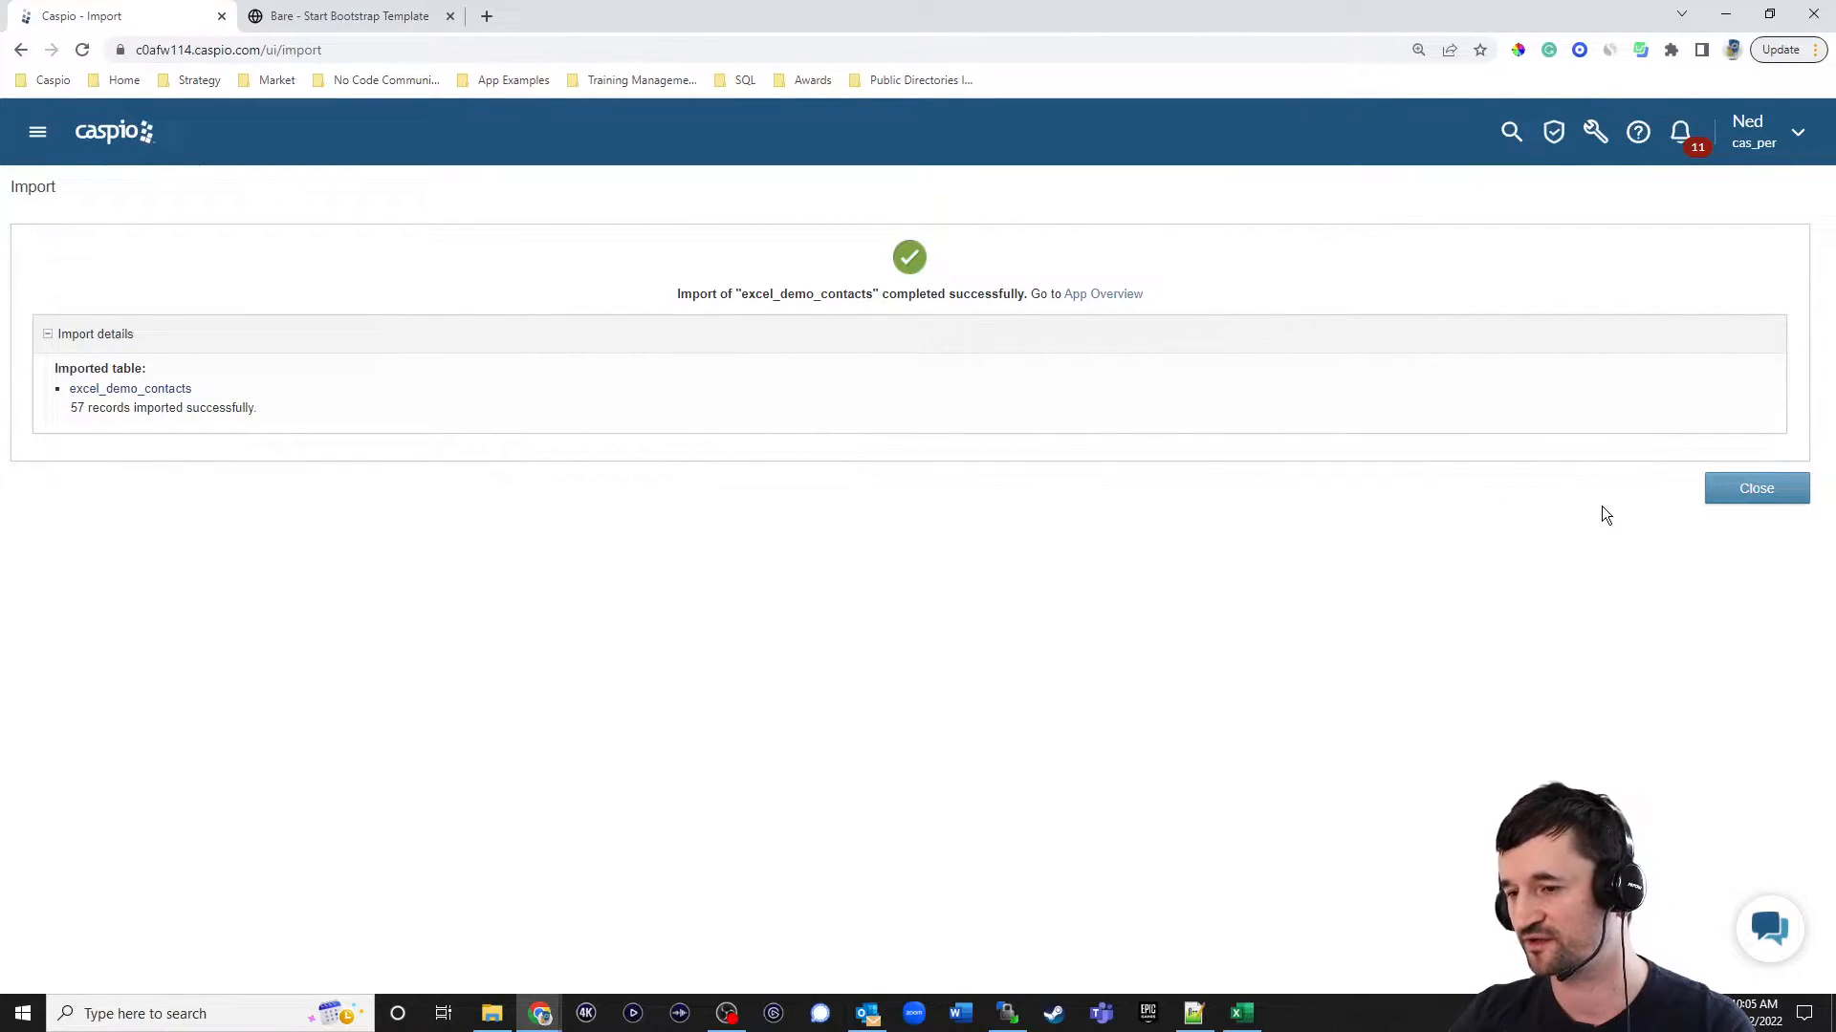
left_click(1748, 494)
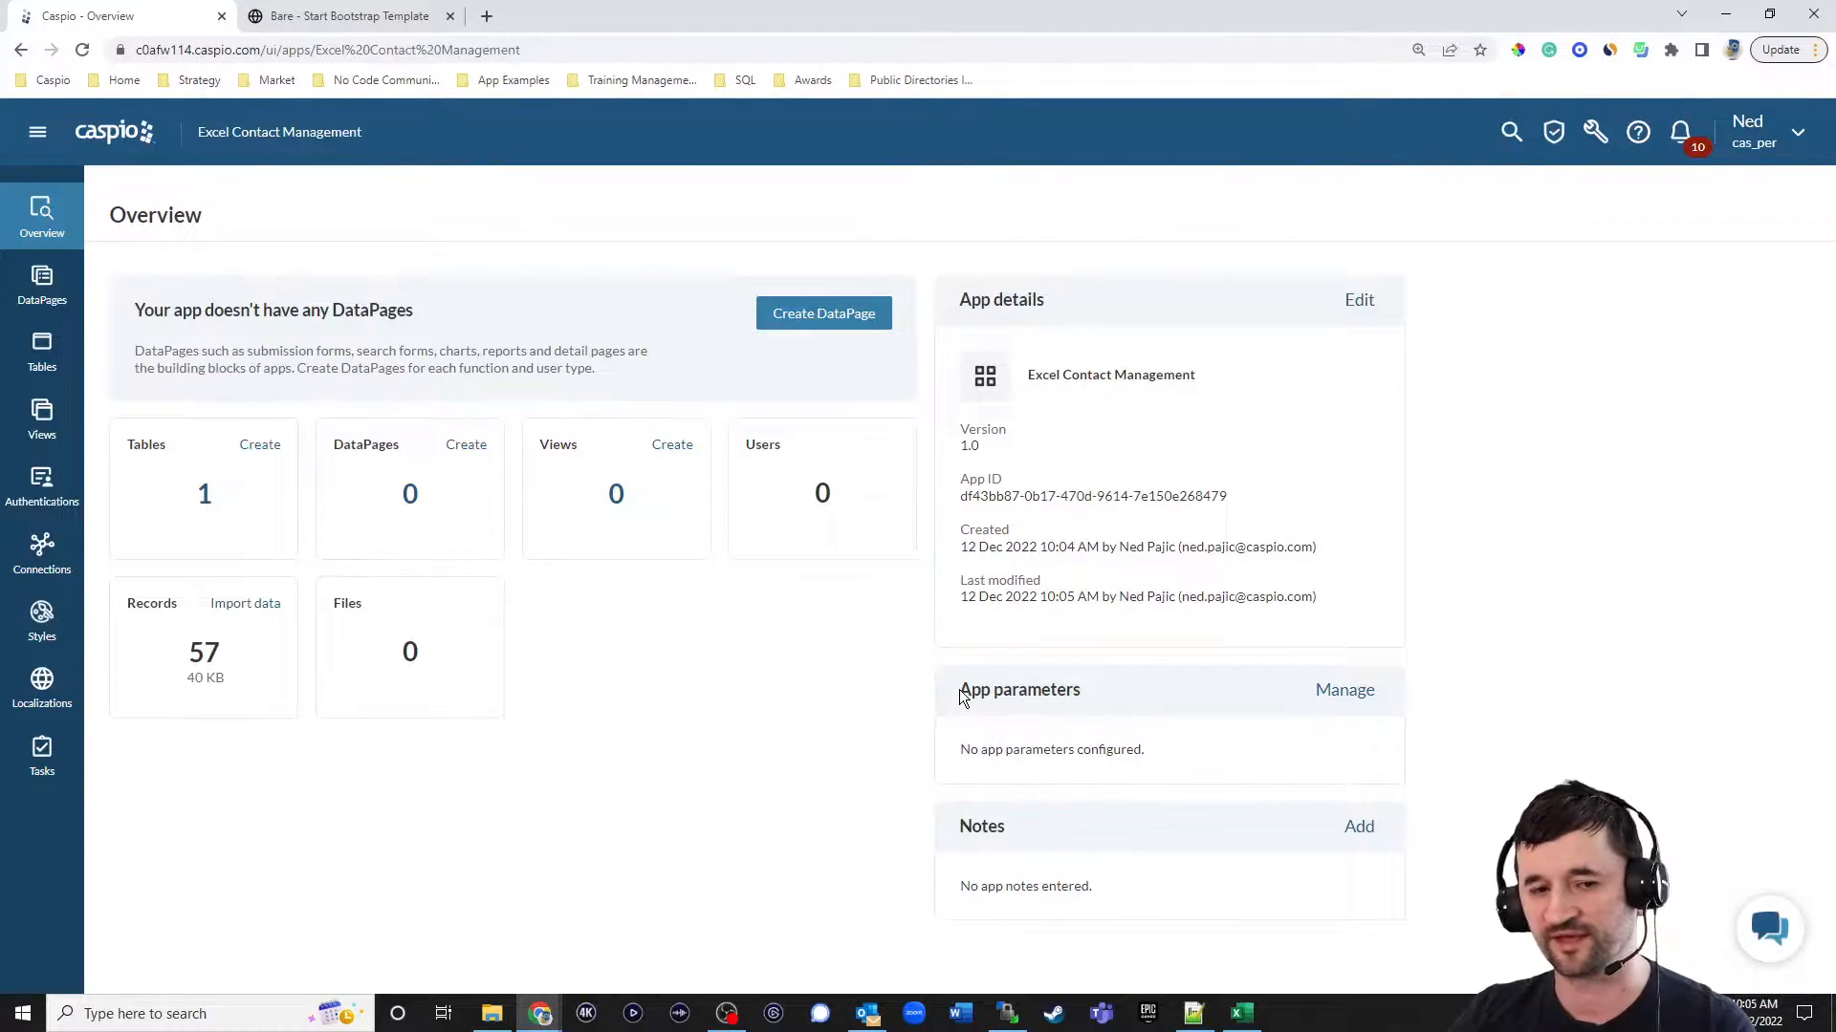
Open the excel_demo_contacts table design and add a Follow_Up_Date field with the Date/Time data type.
left_click(42, 354)
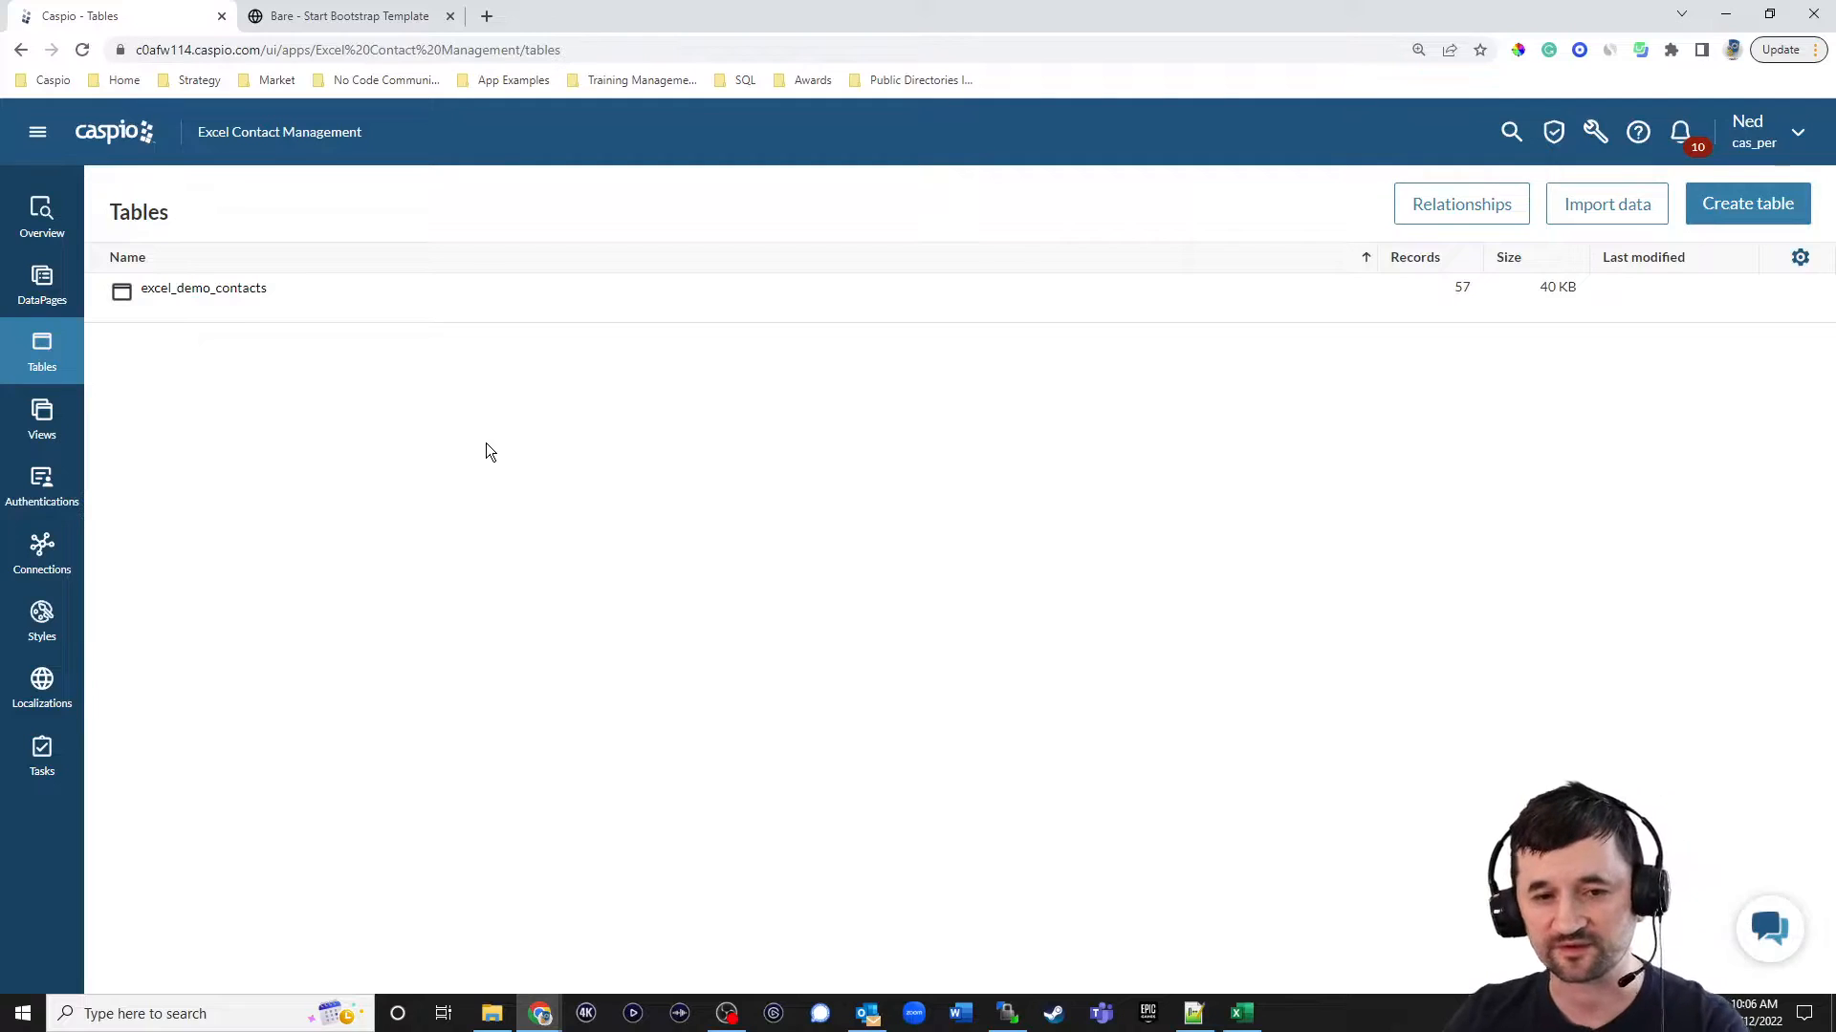
mouse_move(250, 304)
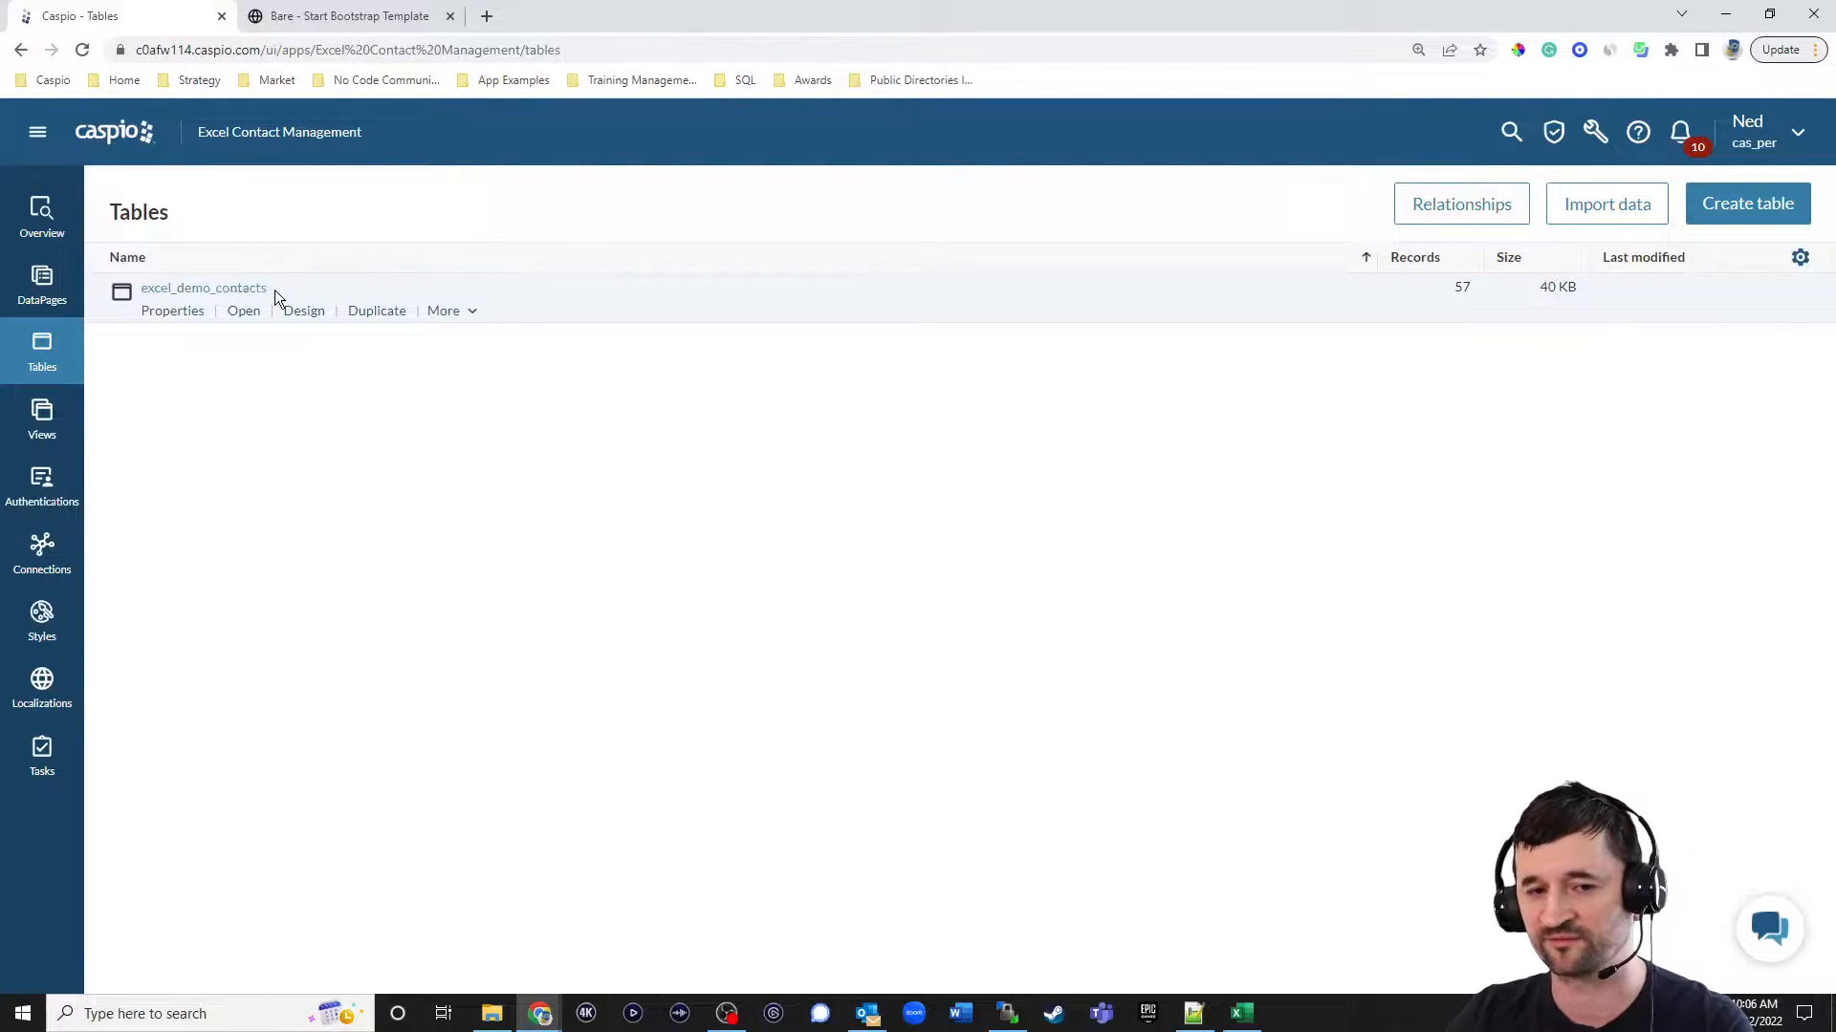
left_click(301, 311)
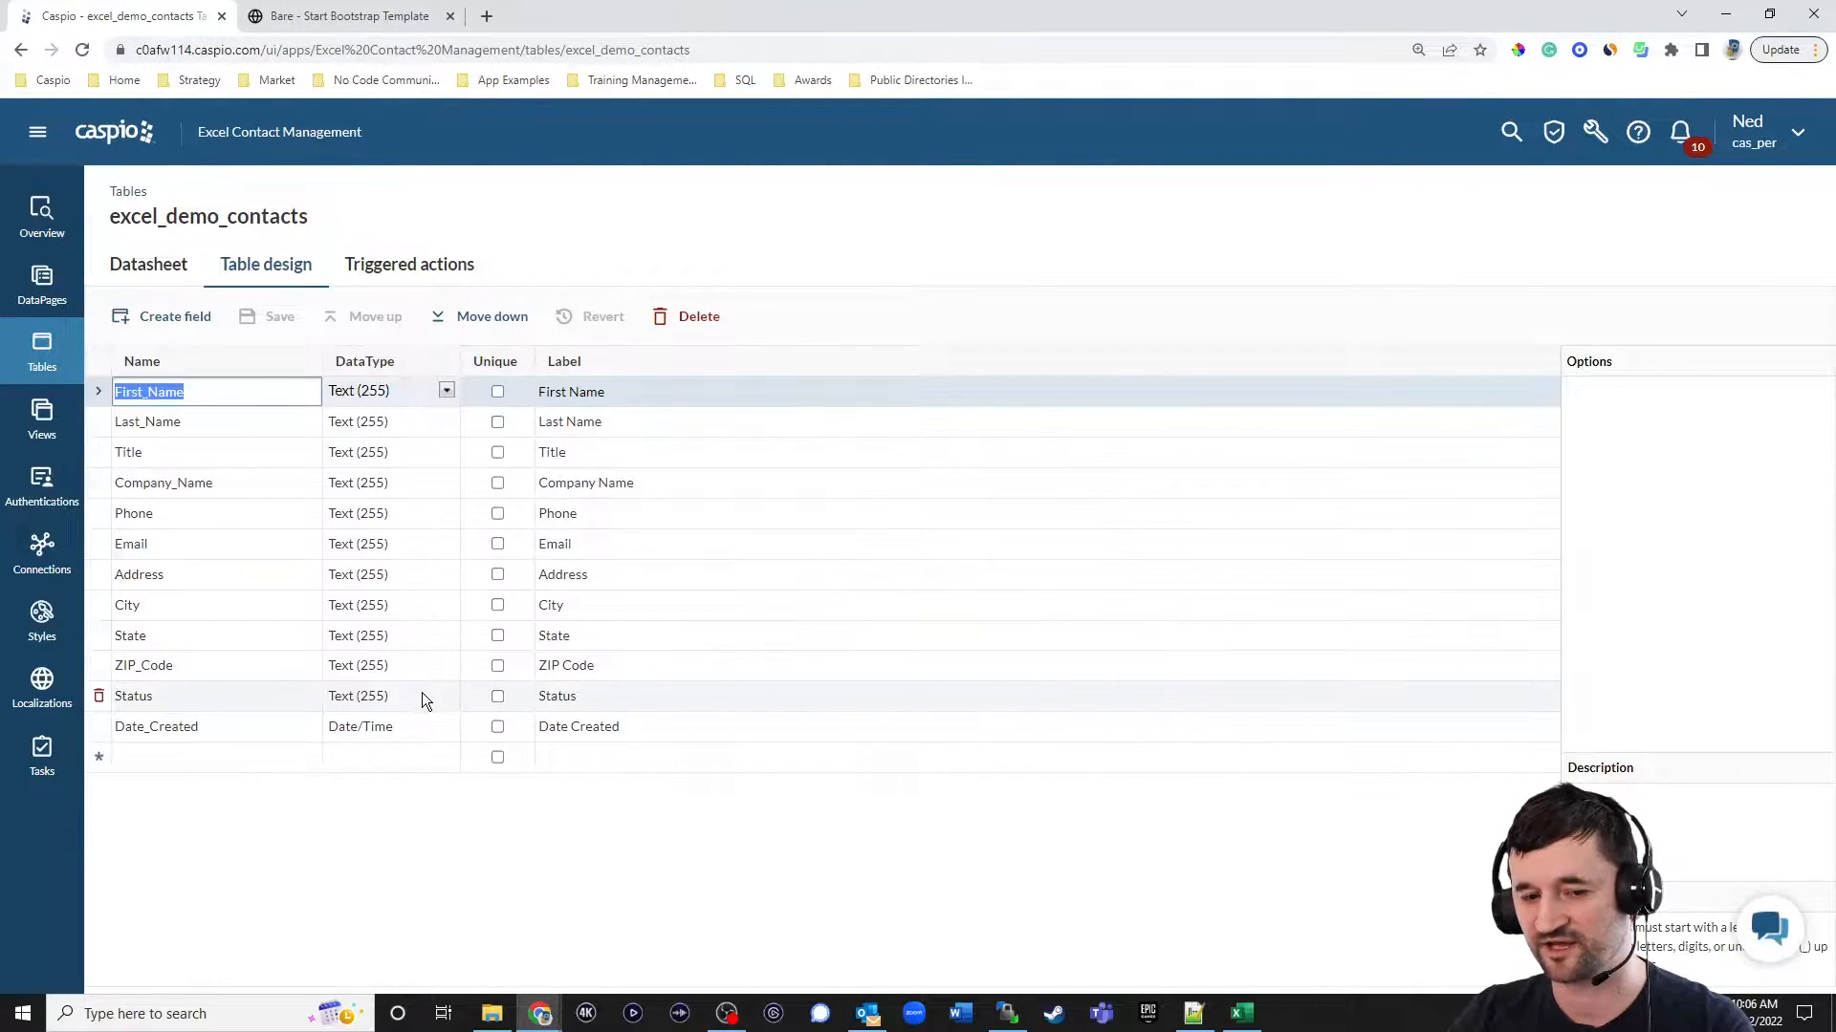
left_click(209, 760)
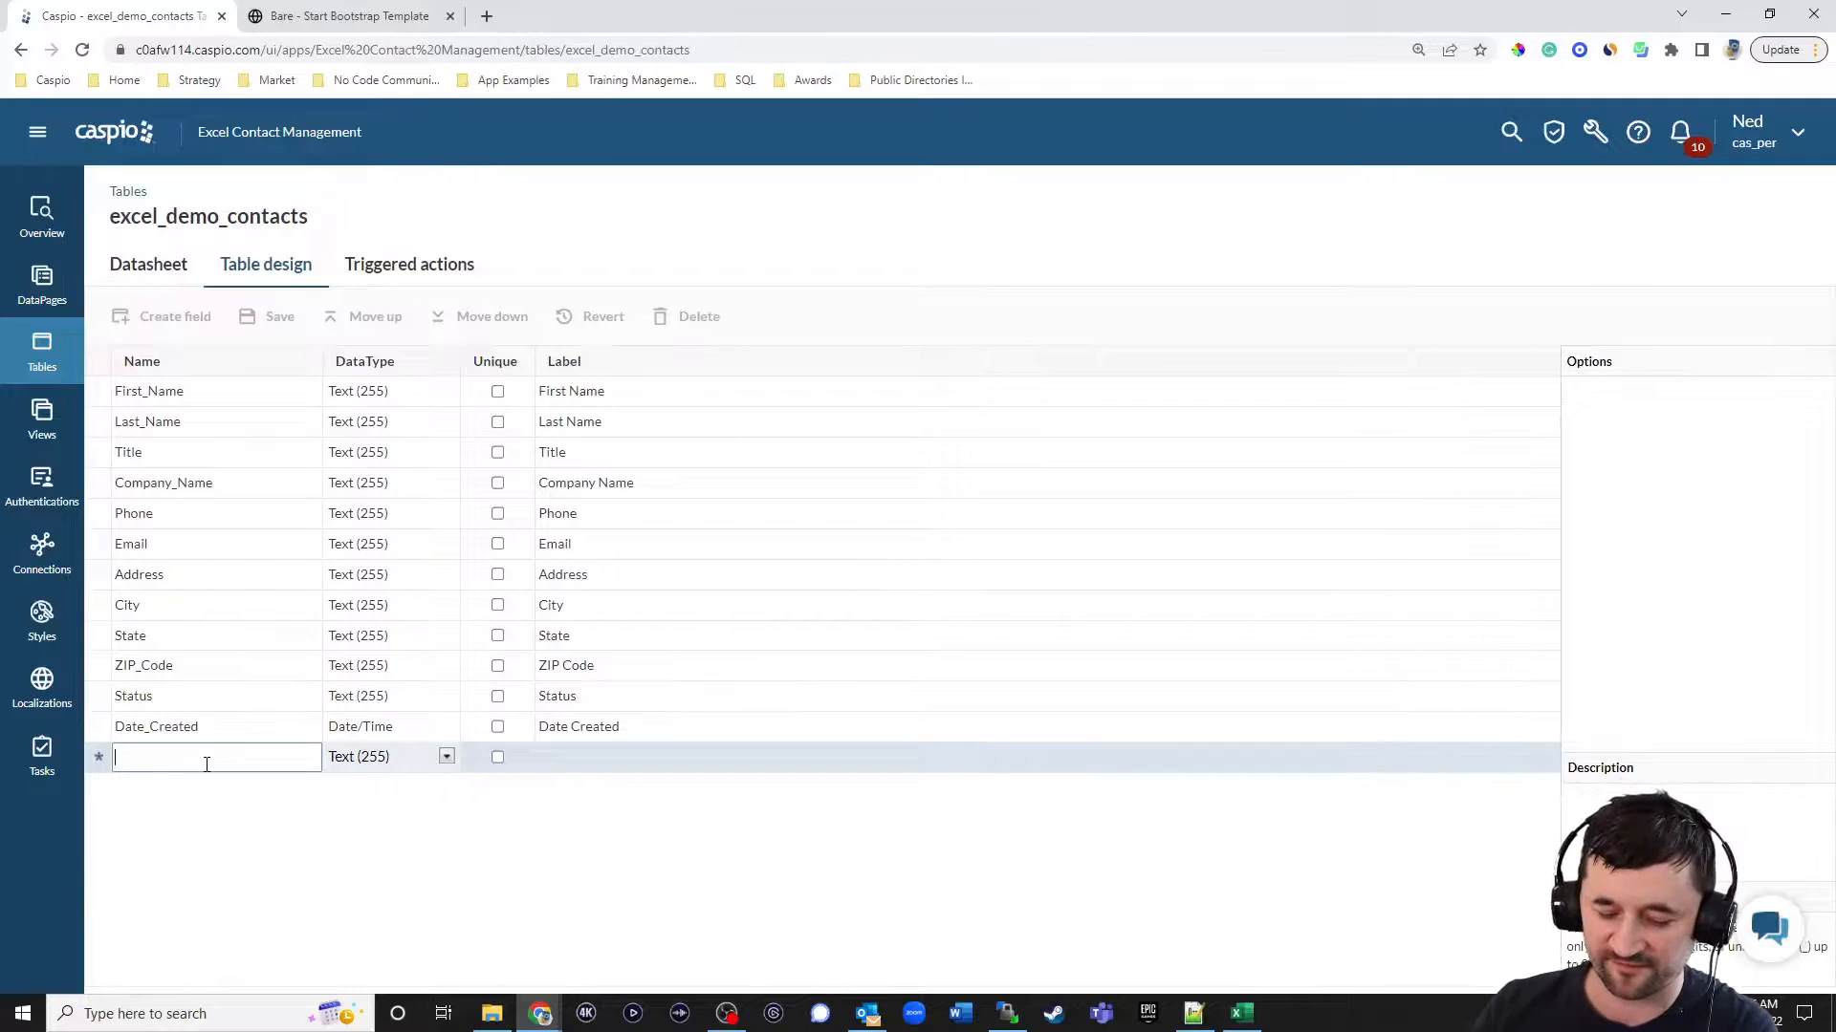
type("Follow")
type("_U")
type("p_d")
type("Date")
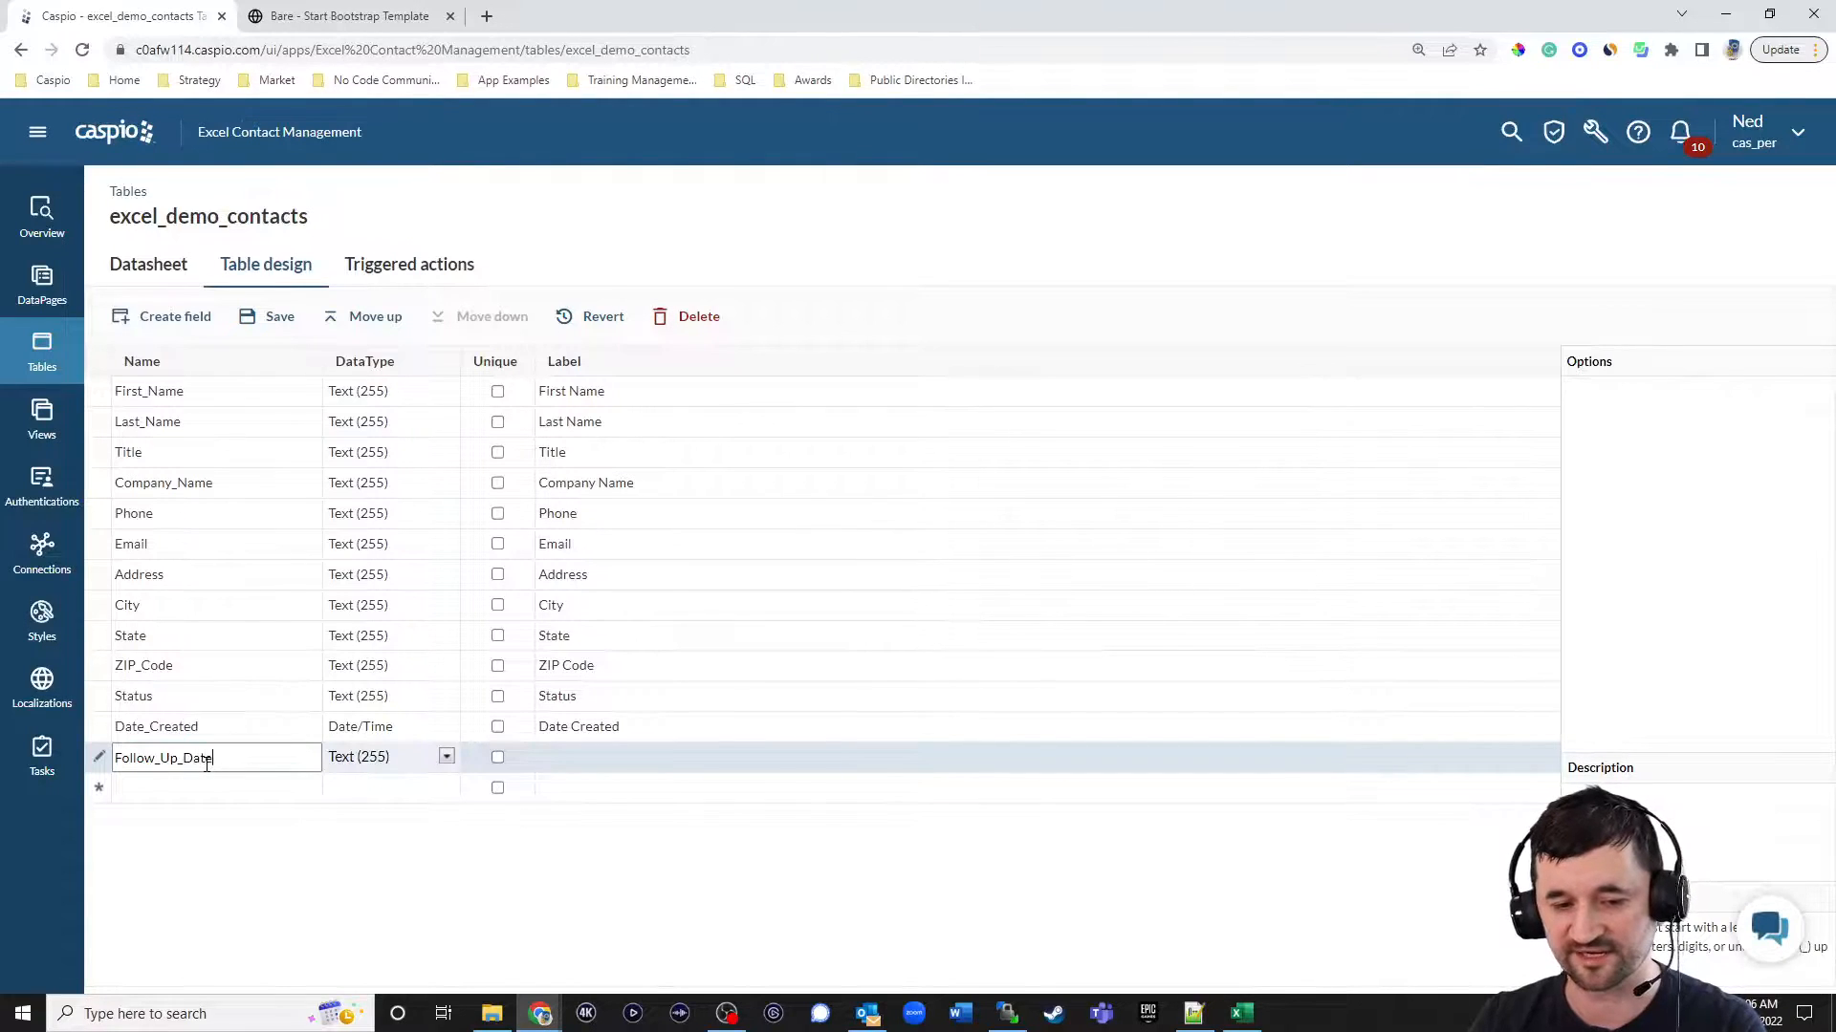
left_click(361, 760)
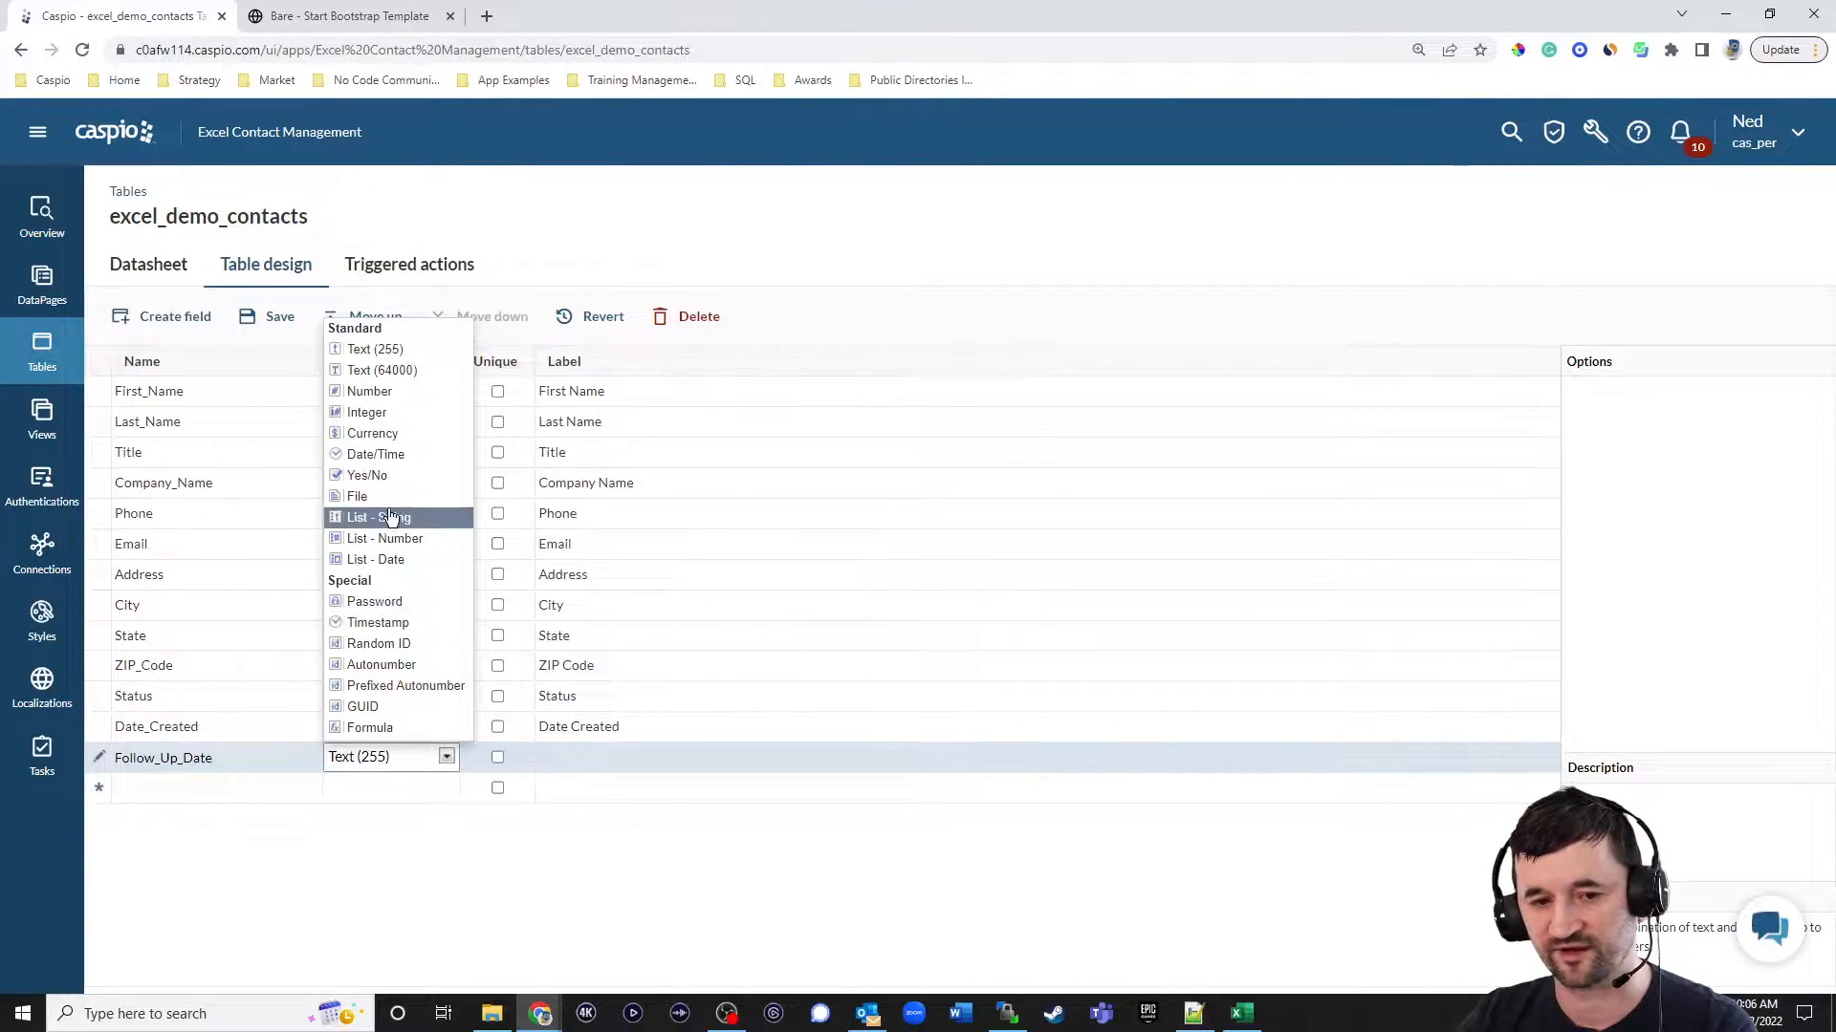
left_click(392, 457)
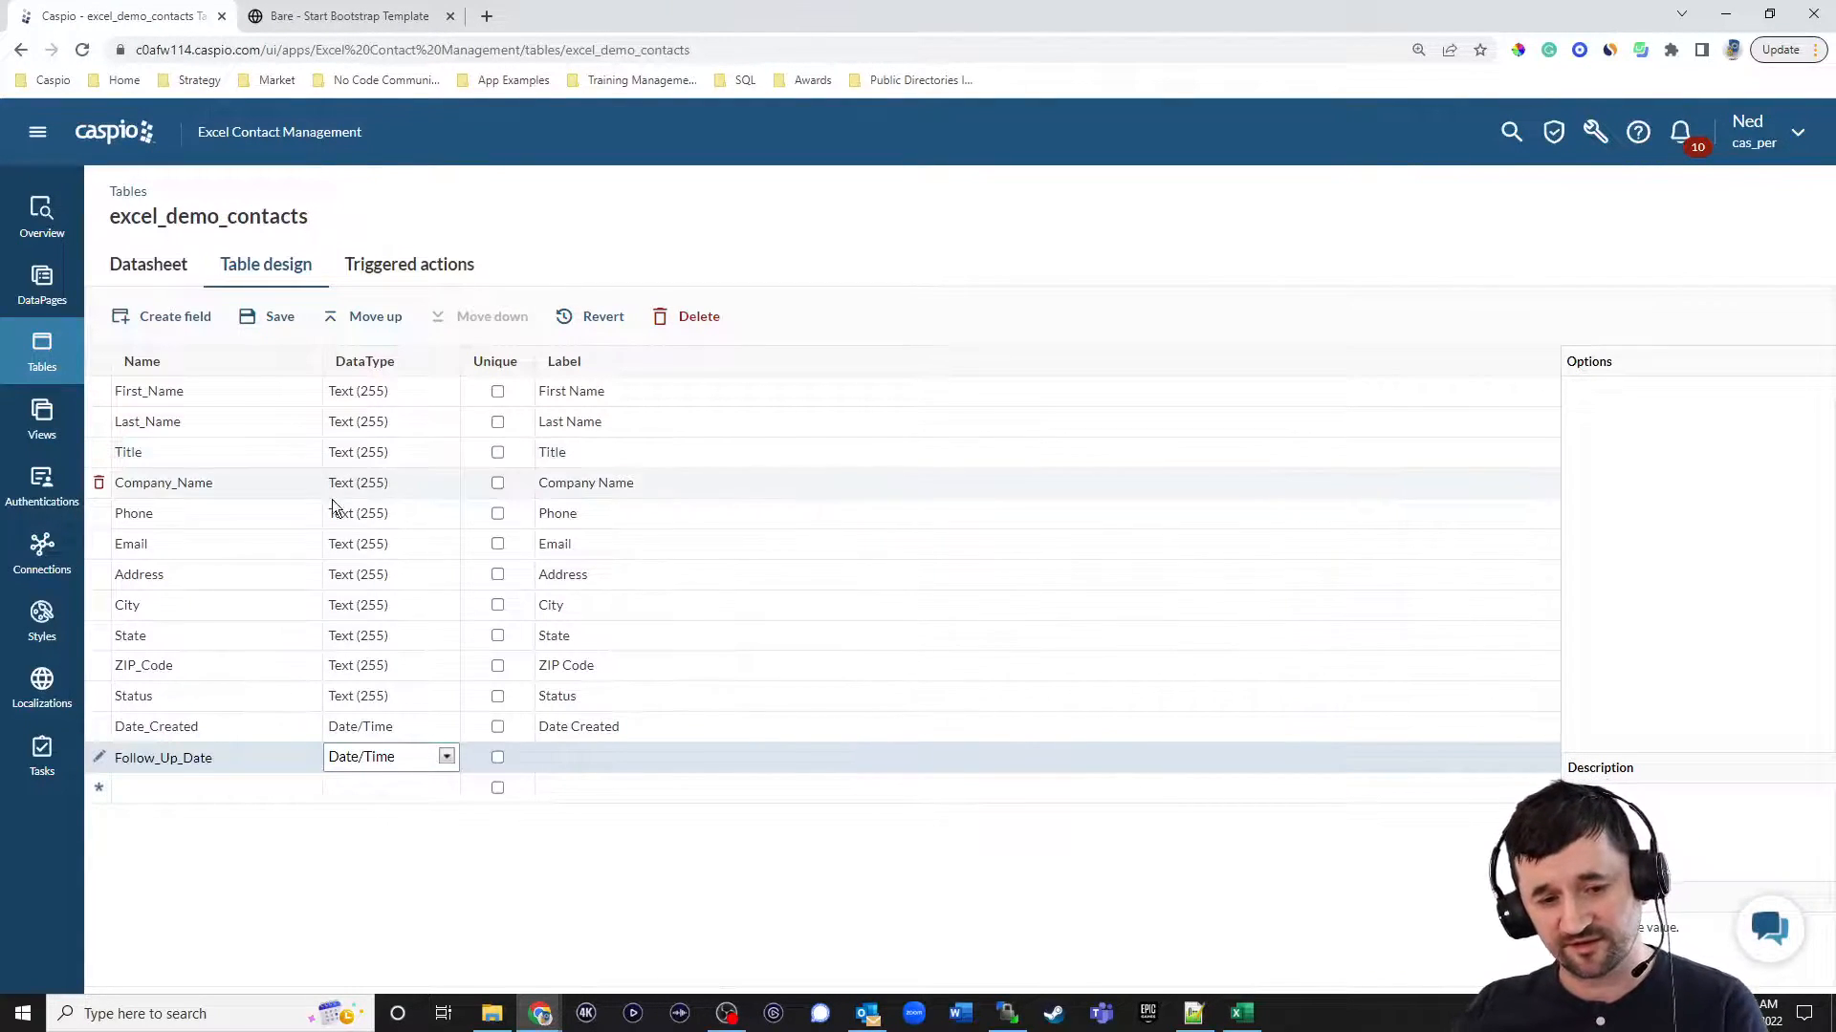
Add a Contact_ID field and move it to the start of the table's field list.
left_click(189, 790)
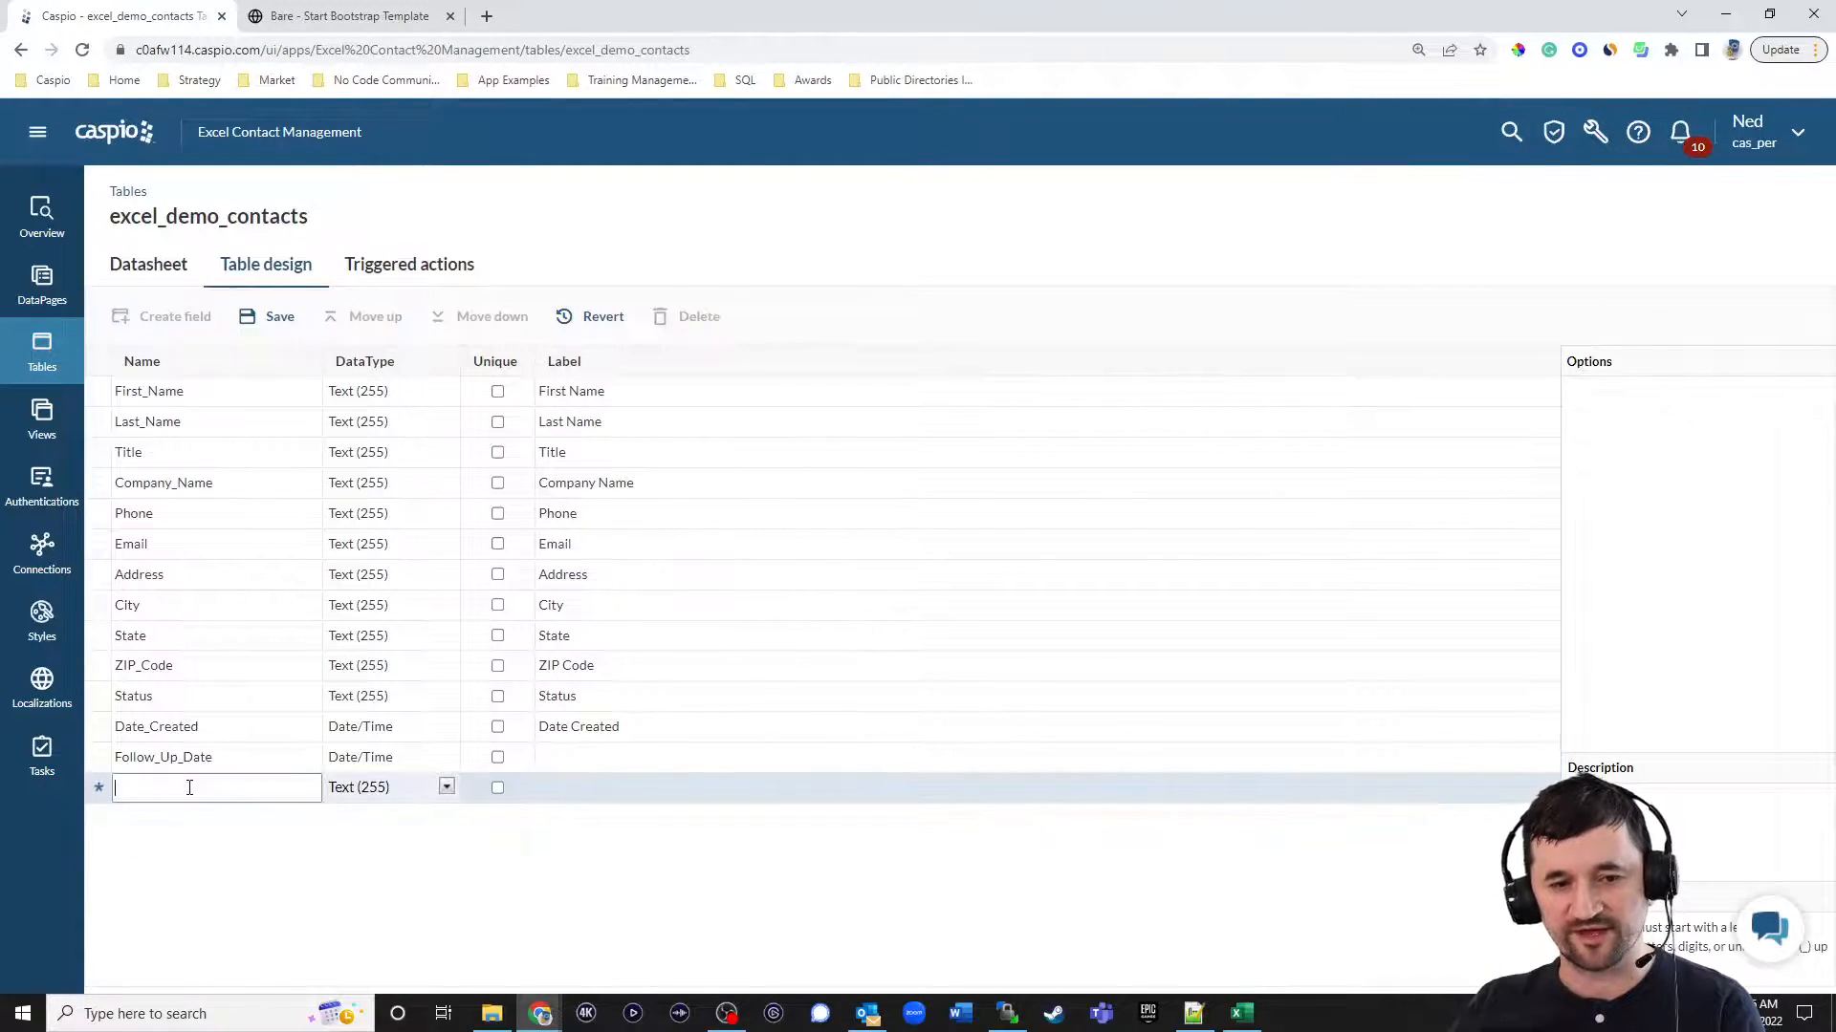
type("Contact")
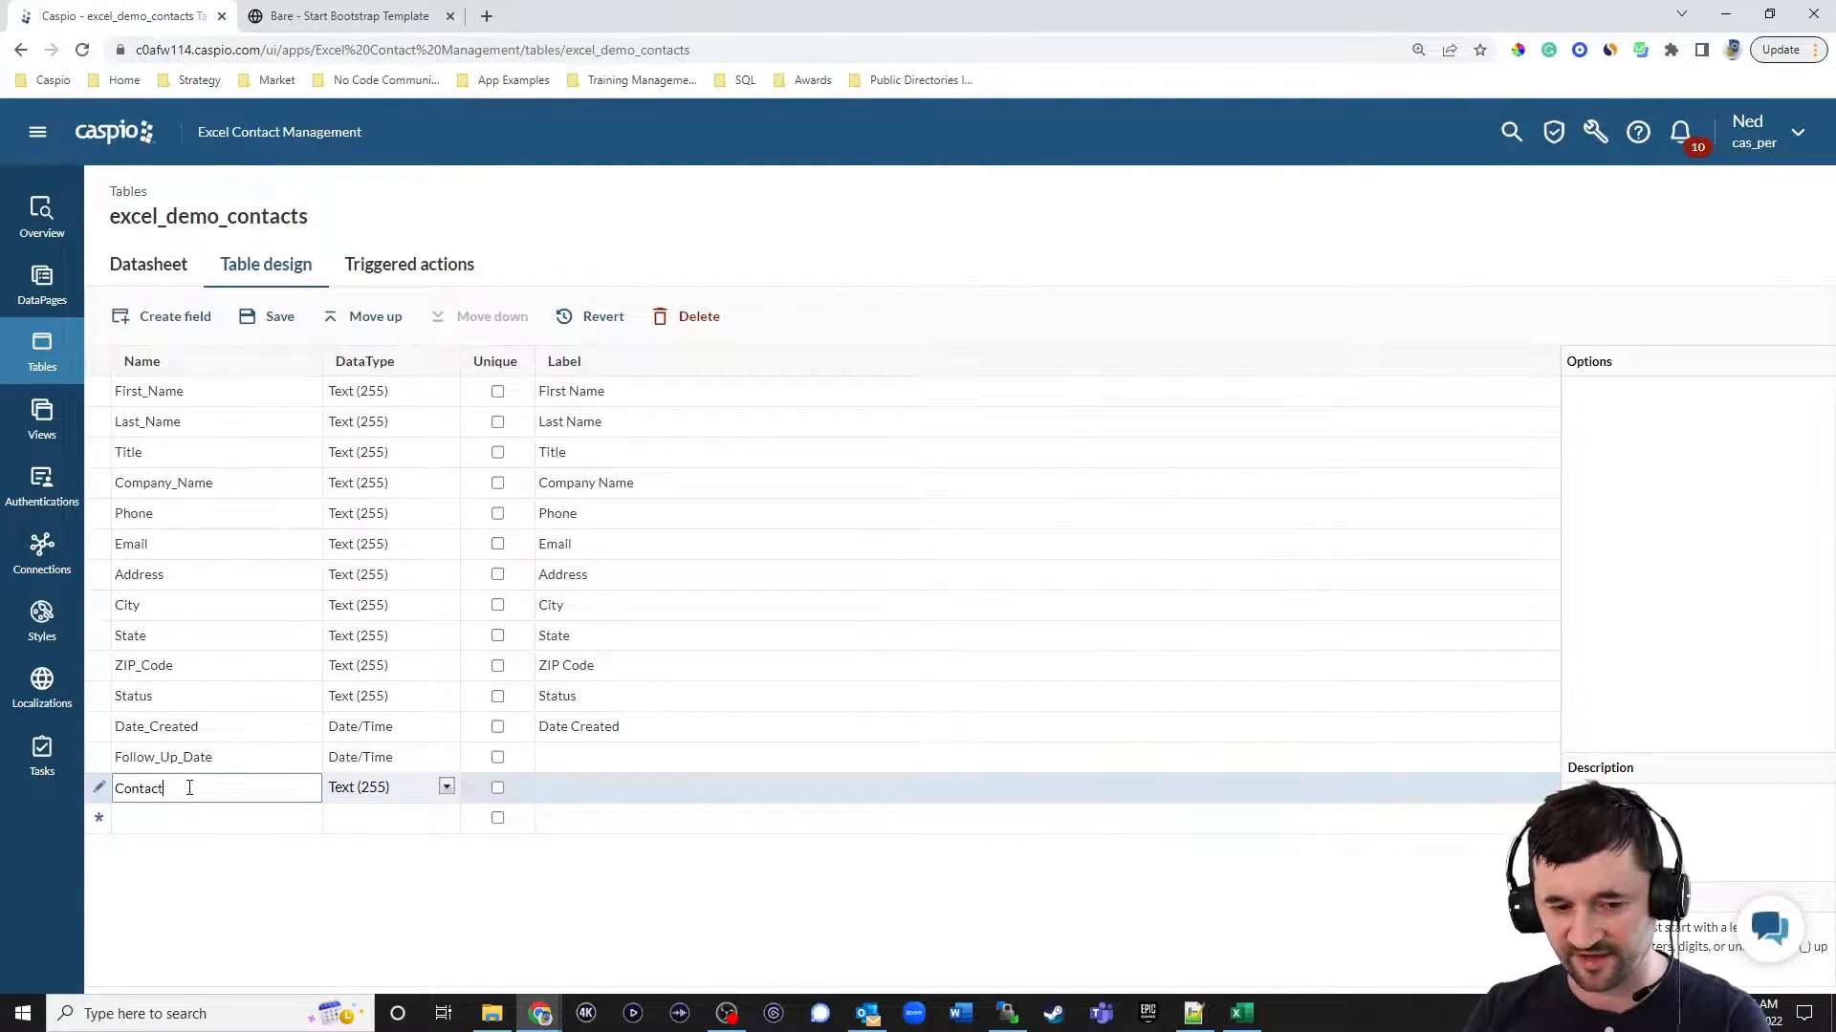
type("_ID")
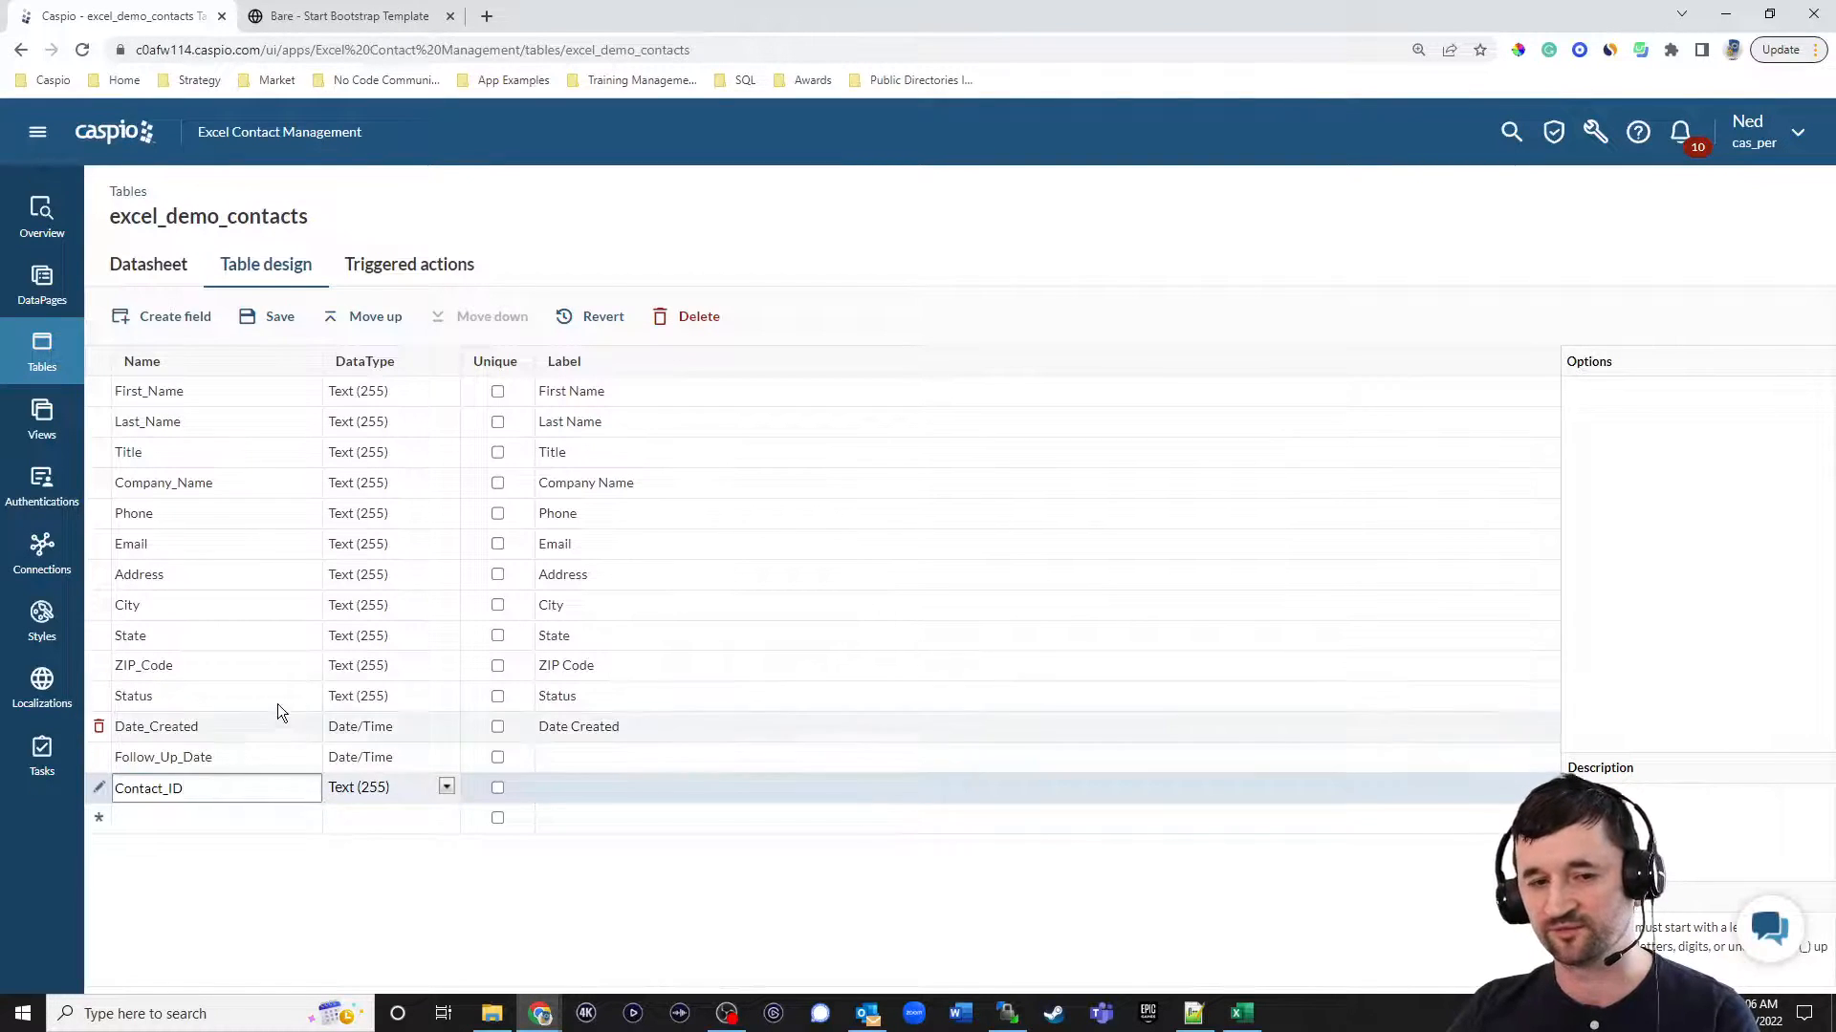
left_click(371, 318)
left_click(371, 318)
triple_click(372, 318)
triple_click(372, 318)
triple_click(372, 318)
double_click(372, 319)
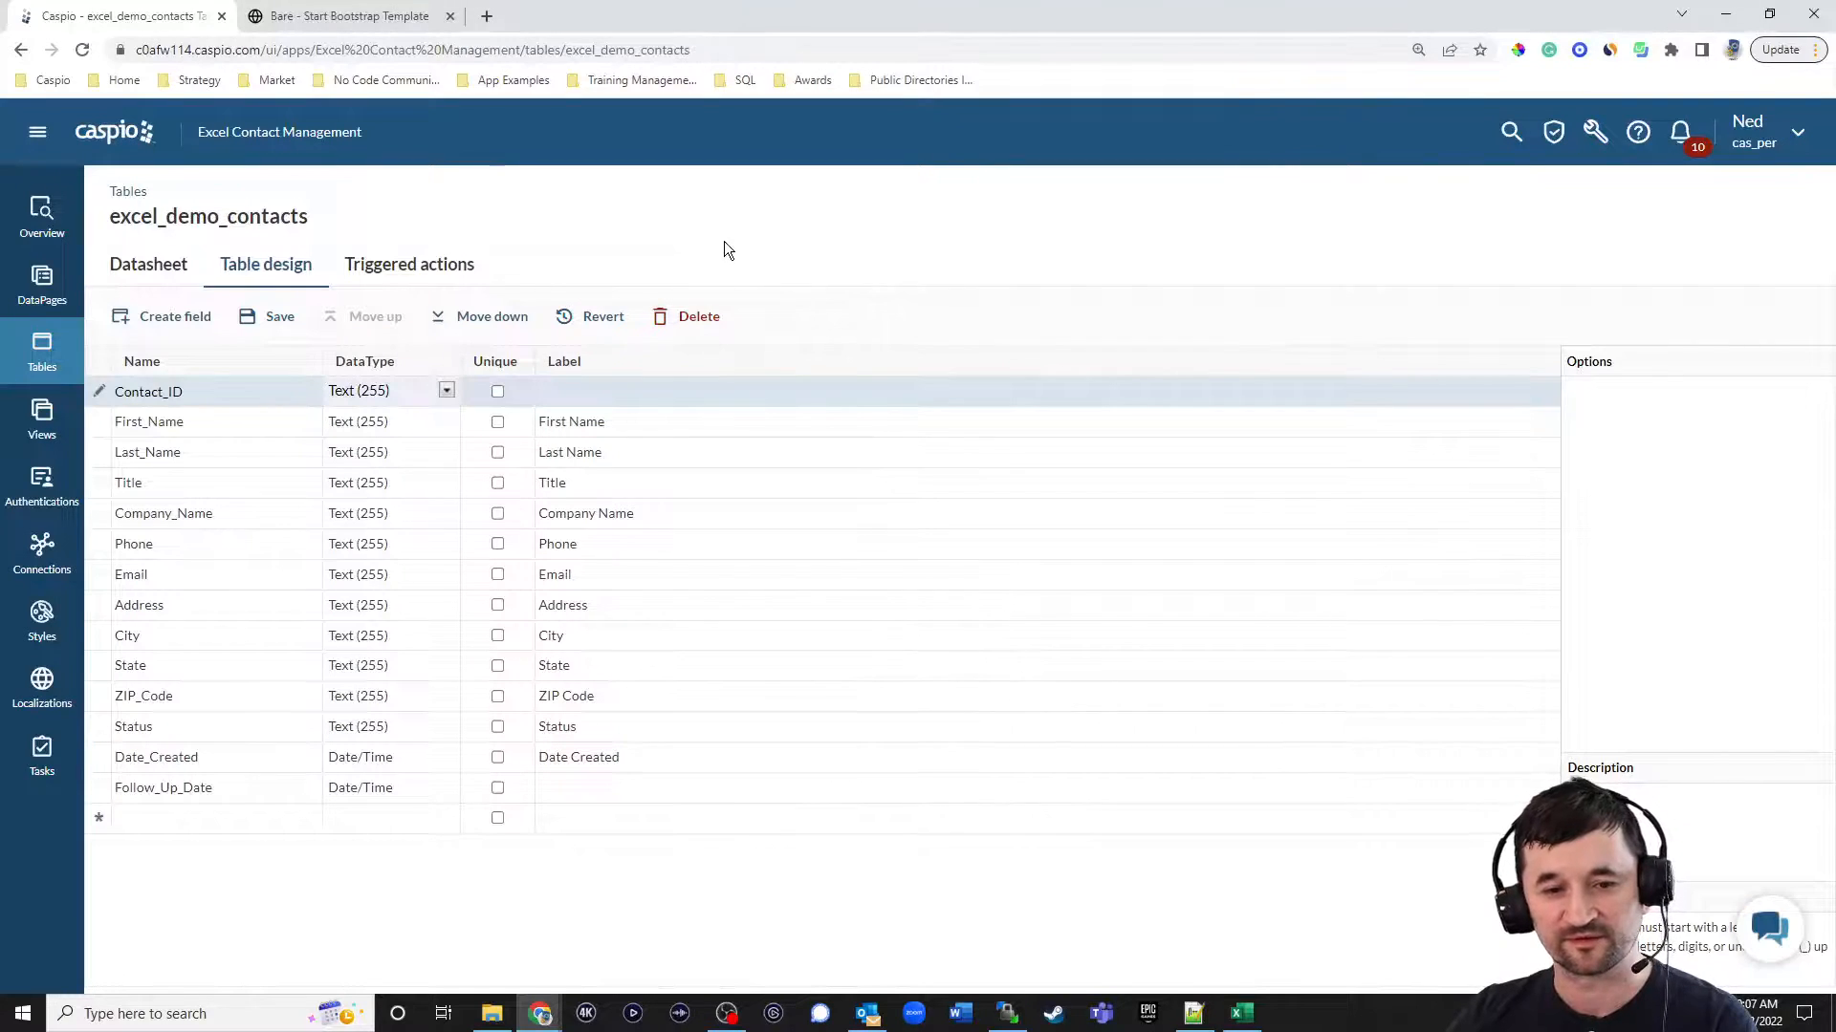
Set the Contact_ID field's data type to Random ID, save the table design and view the table's records.
left_click(446, 391)
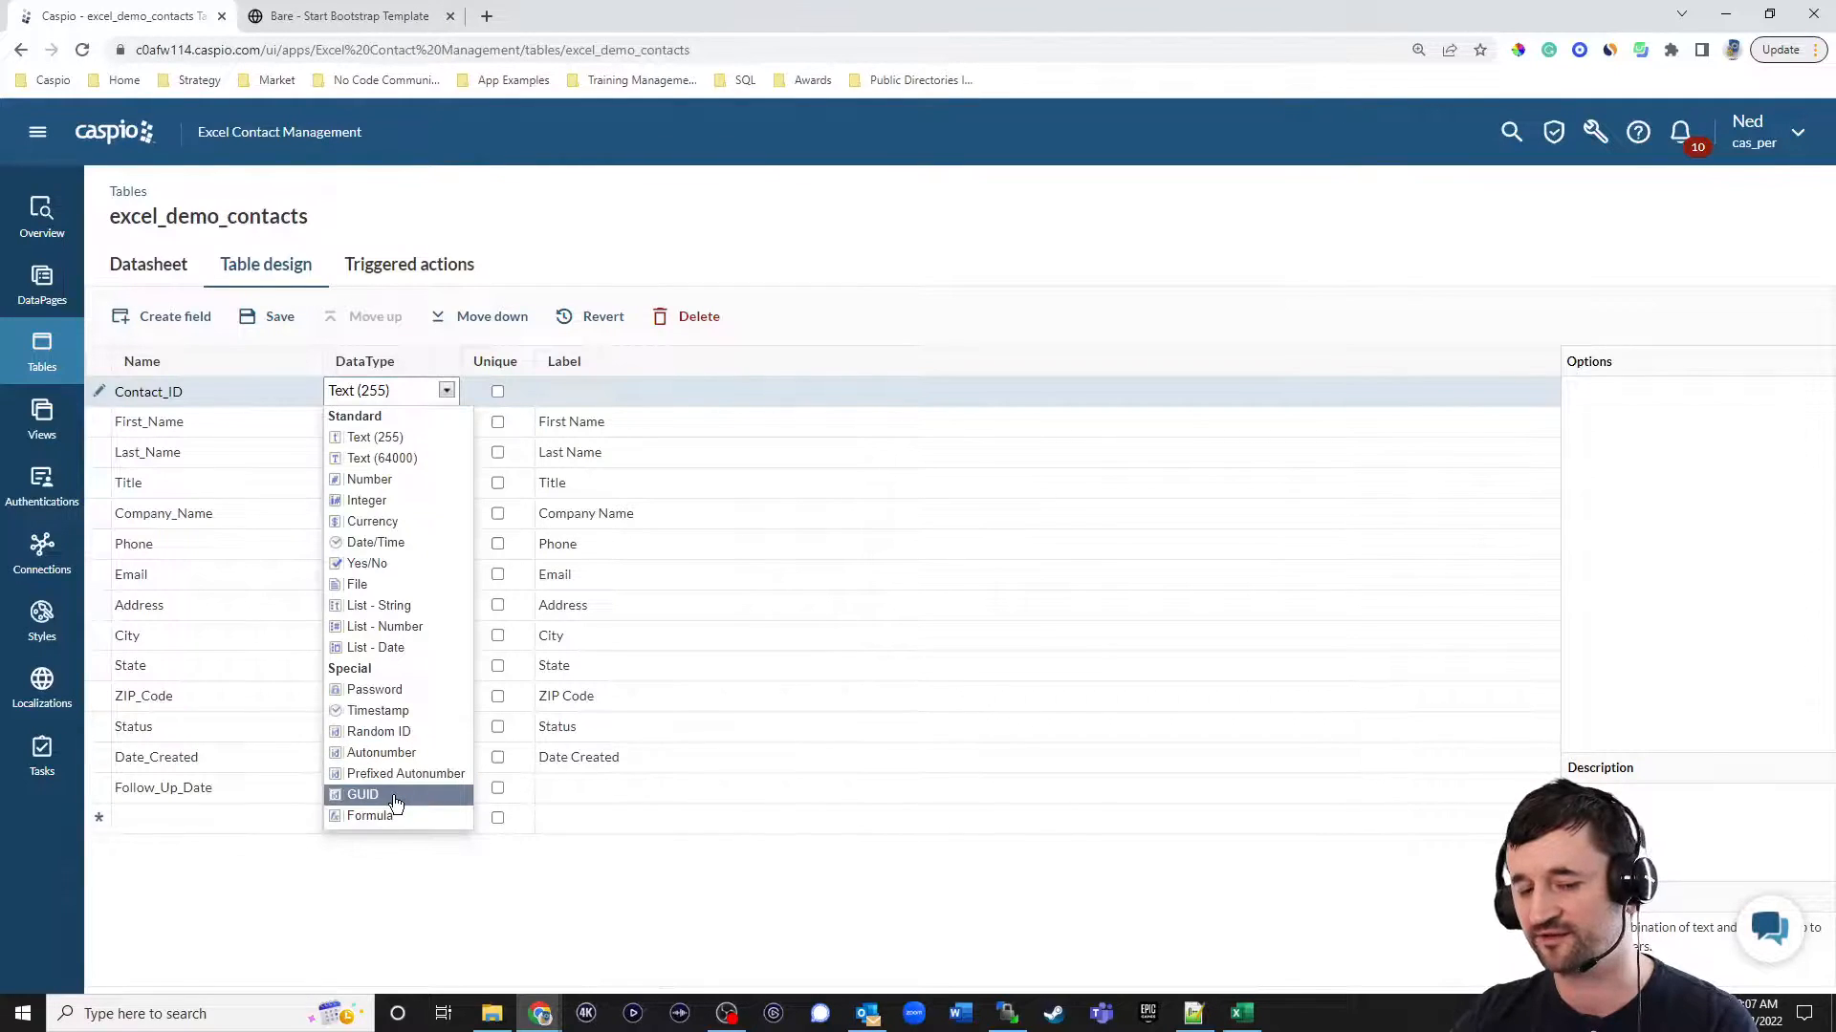
left_click(398, 732)
left_click(278, 318)
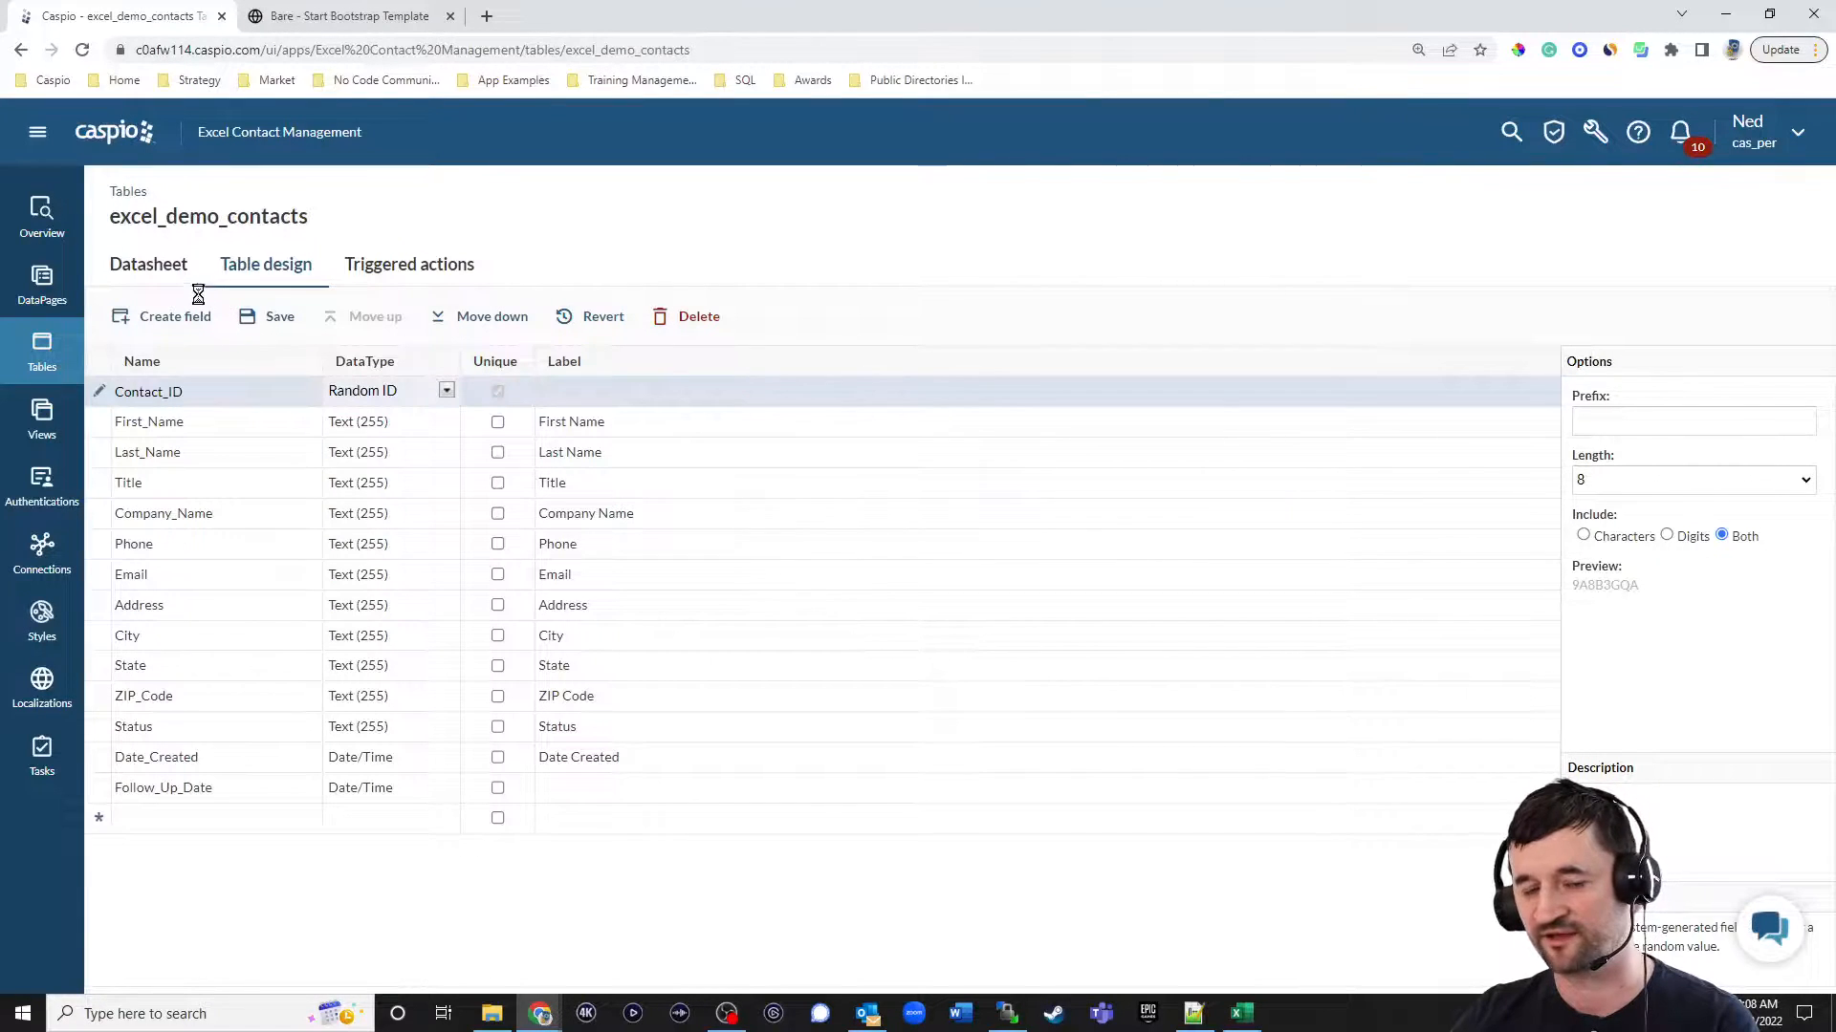
left_click(151, 268)
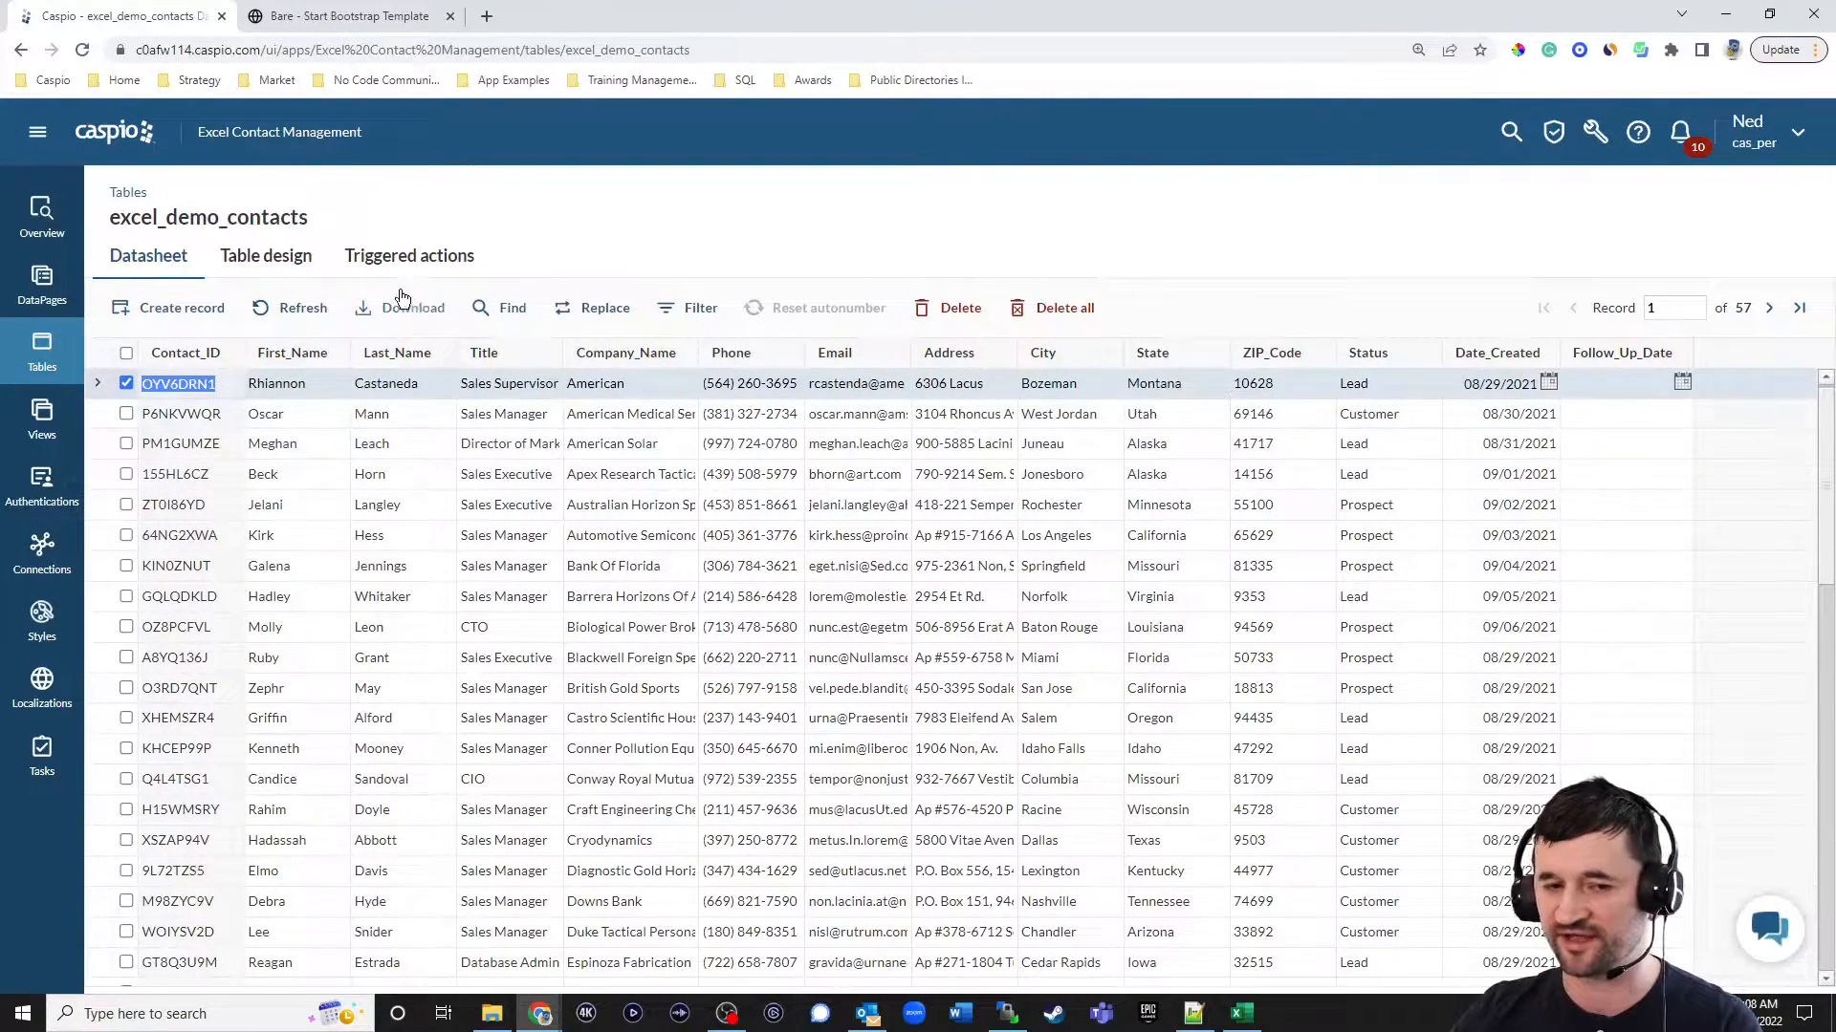
Add a User_ID field with the Text (255) data type to the excel_demo_contacts table design.
left_click(272, 256)
left_click(183, 818)
type("User_ID")
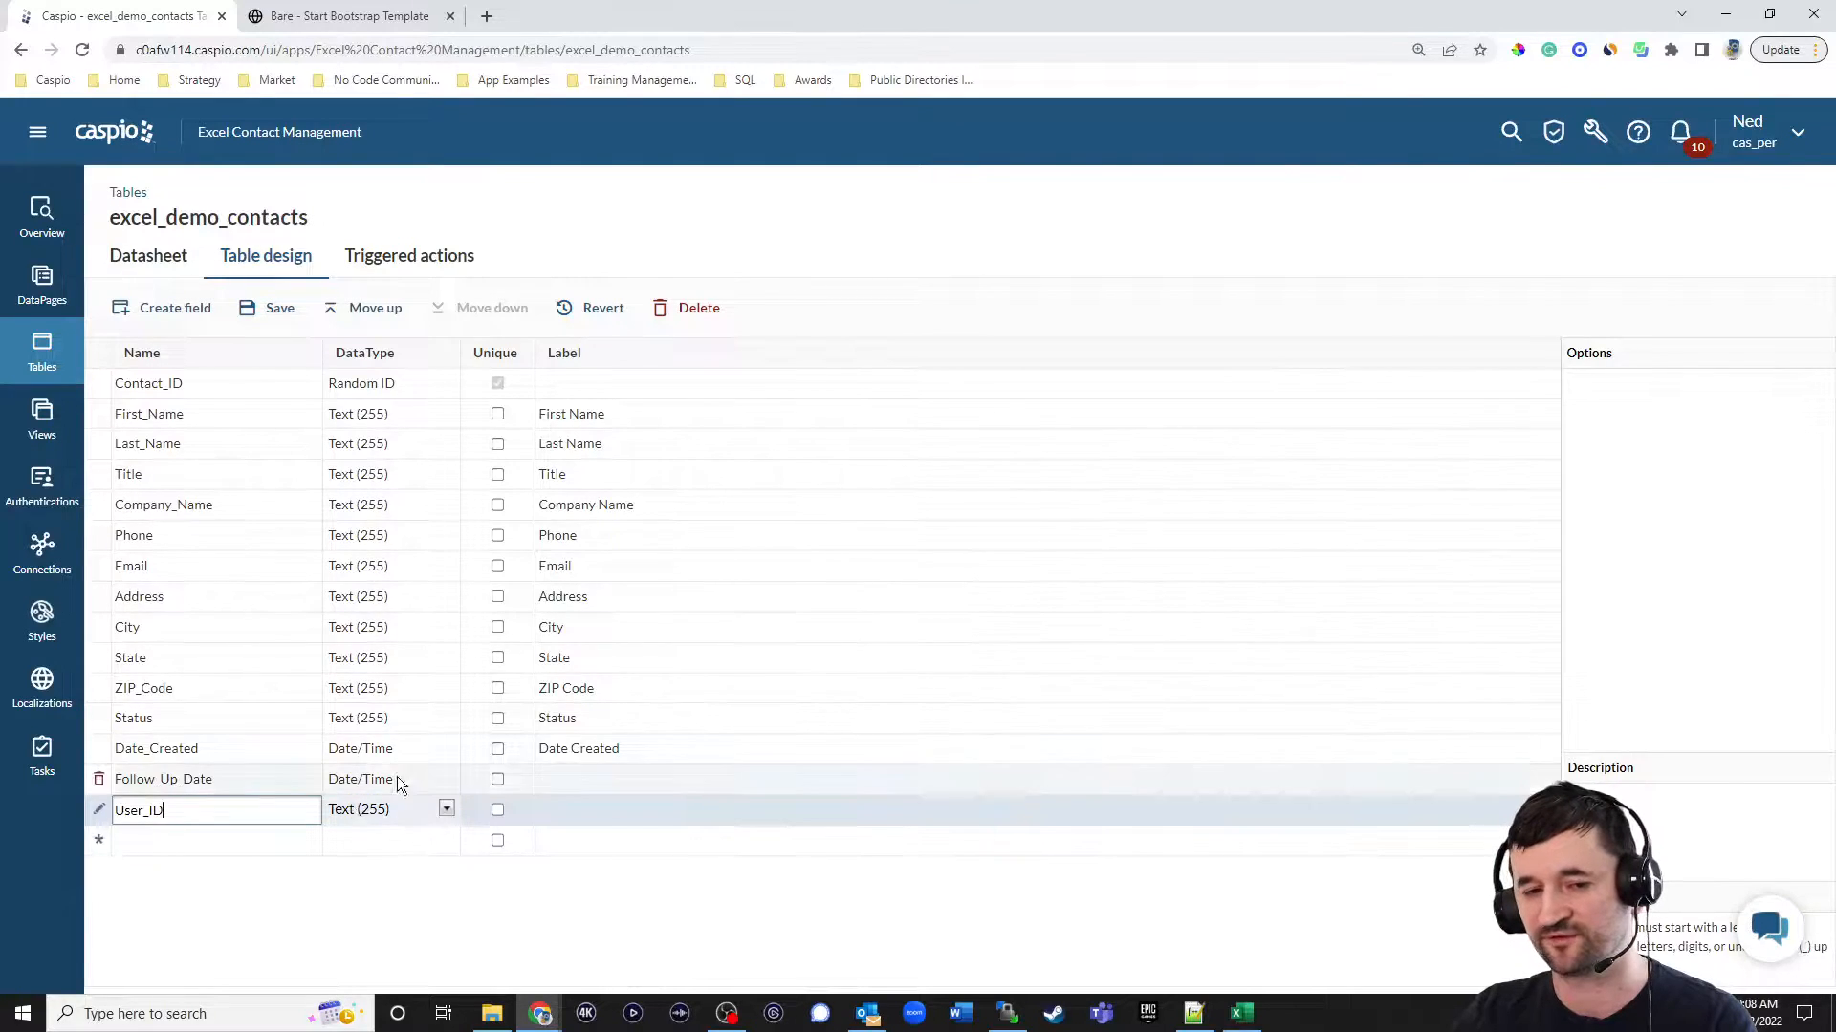
Move the User_ID field directly below Contact_ID and save the table design.
left_click(378, 312)
left_click(378, 312)
left_click(378, 311)
left_click(379, 312)
triple_click(379, 312)
double_click(378, 311)
triple_click(379, 312)
left_click(379, 312)
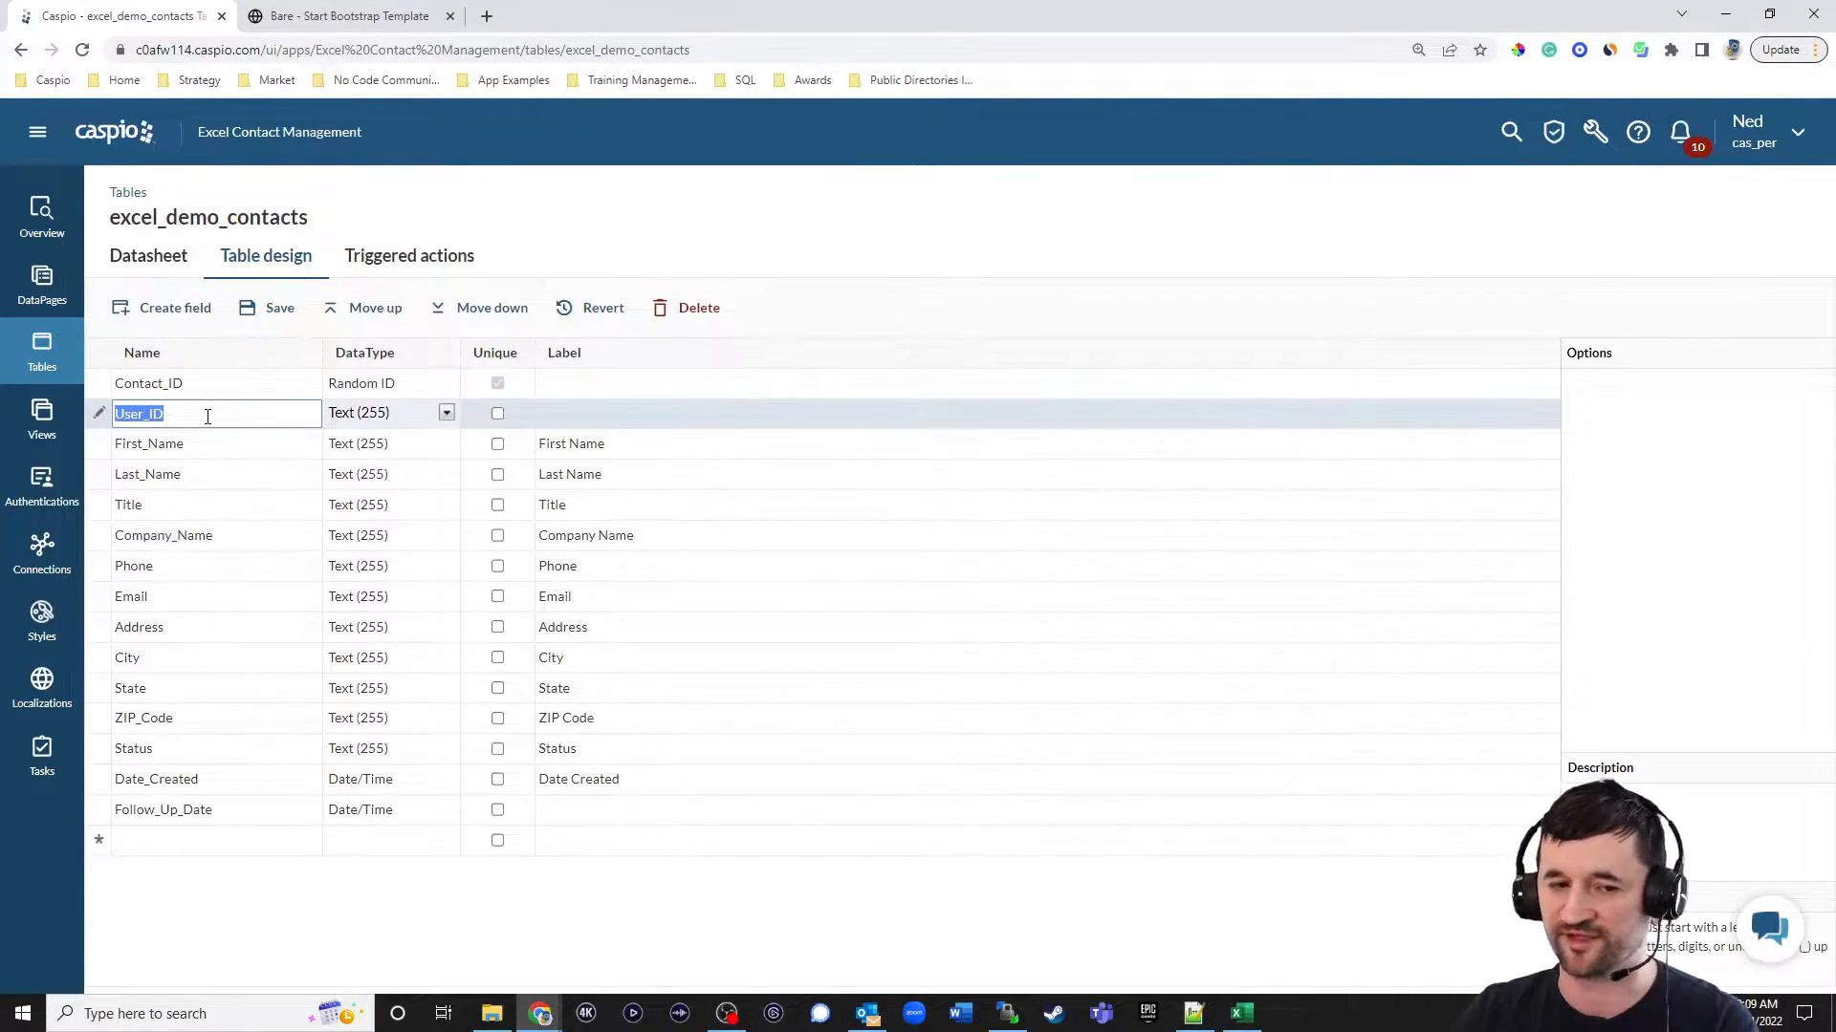
left_click(269, 307)
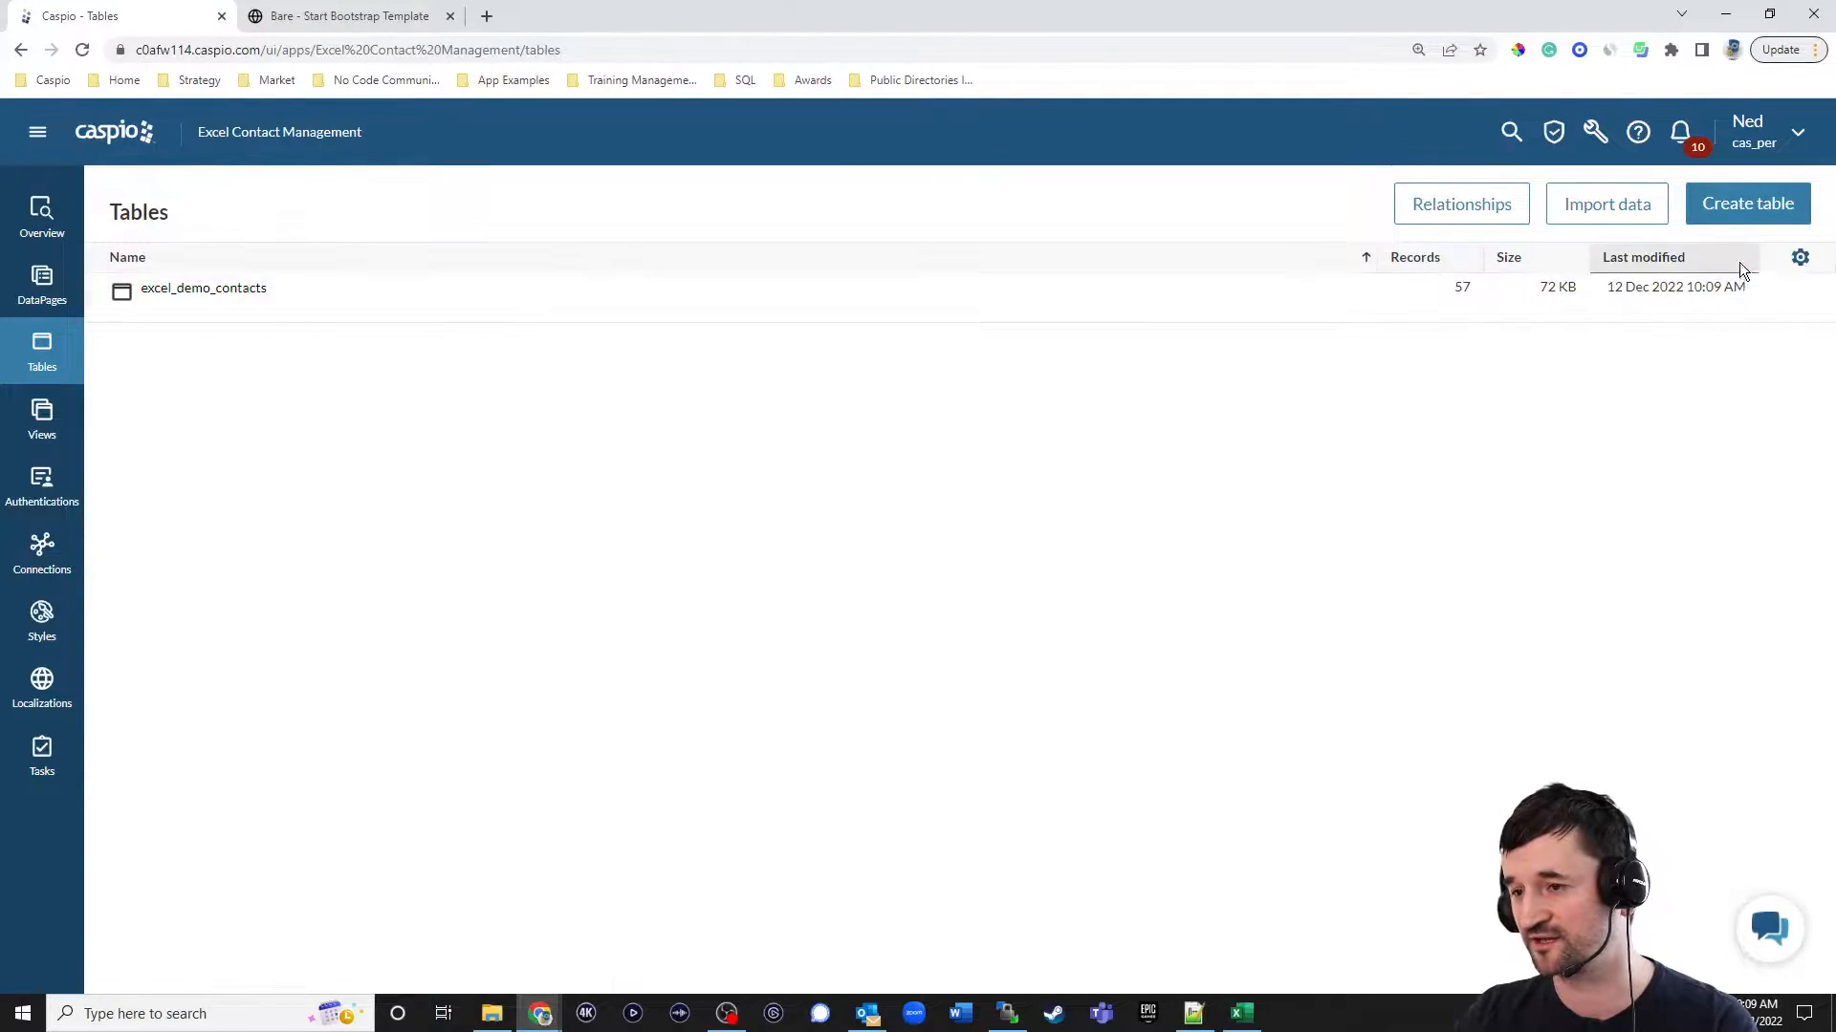
Create a new table whose first field is User_ID with the Random ID data type.
left_click(1749, 207)
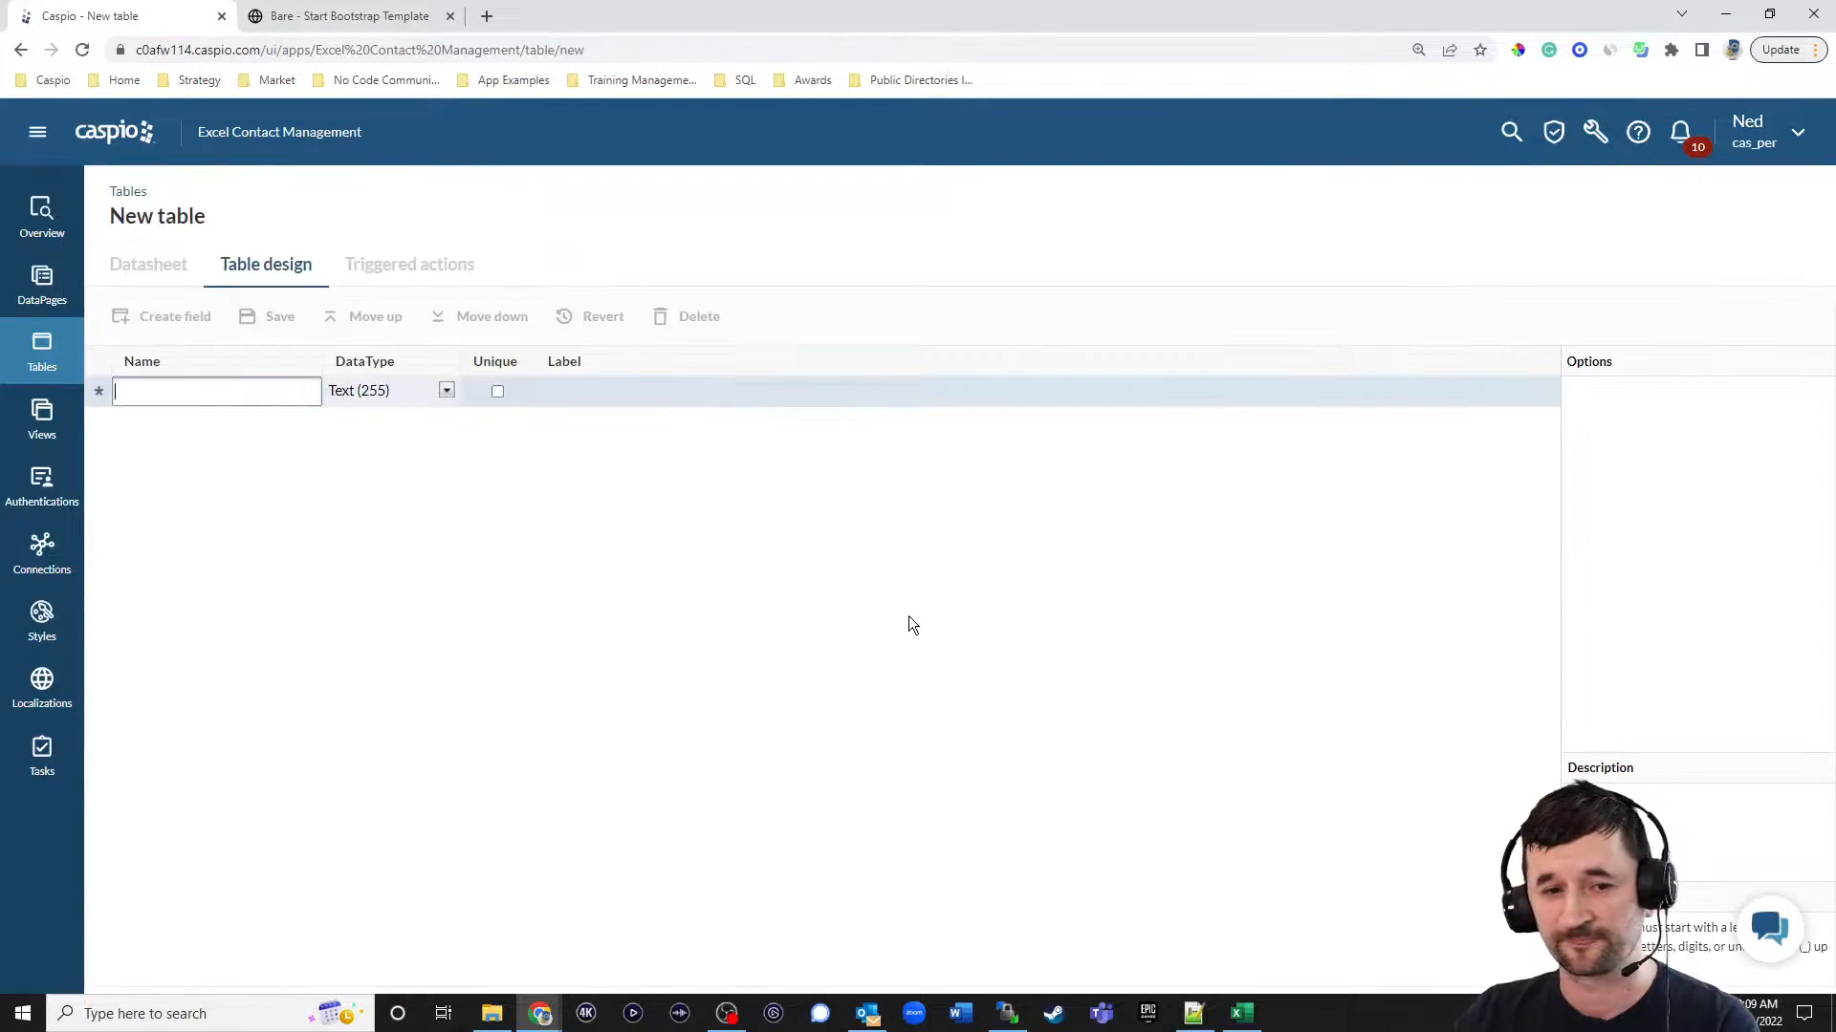
type("User_ID")
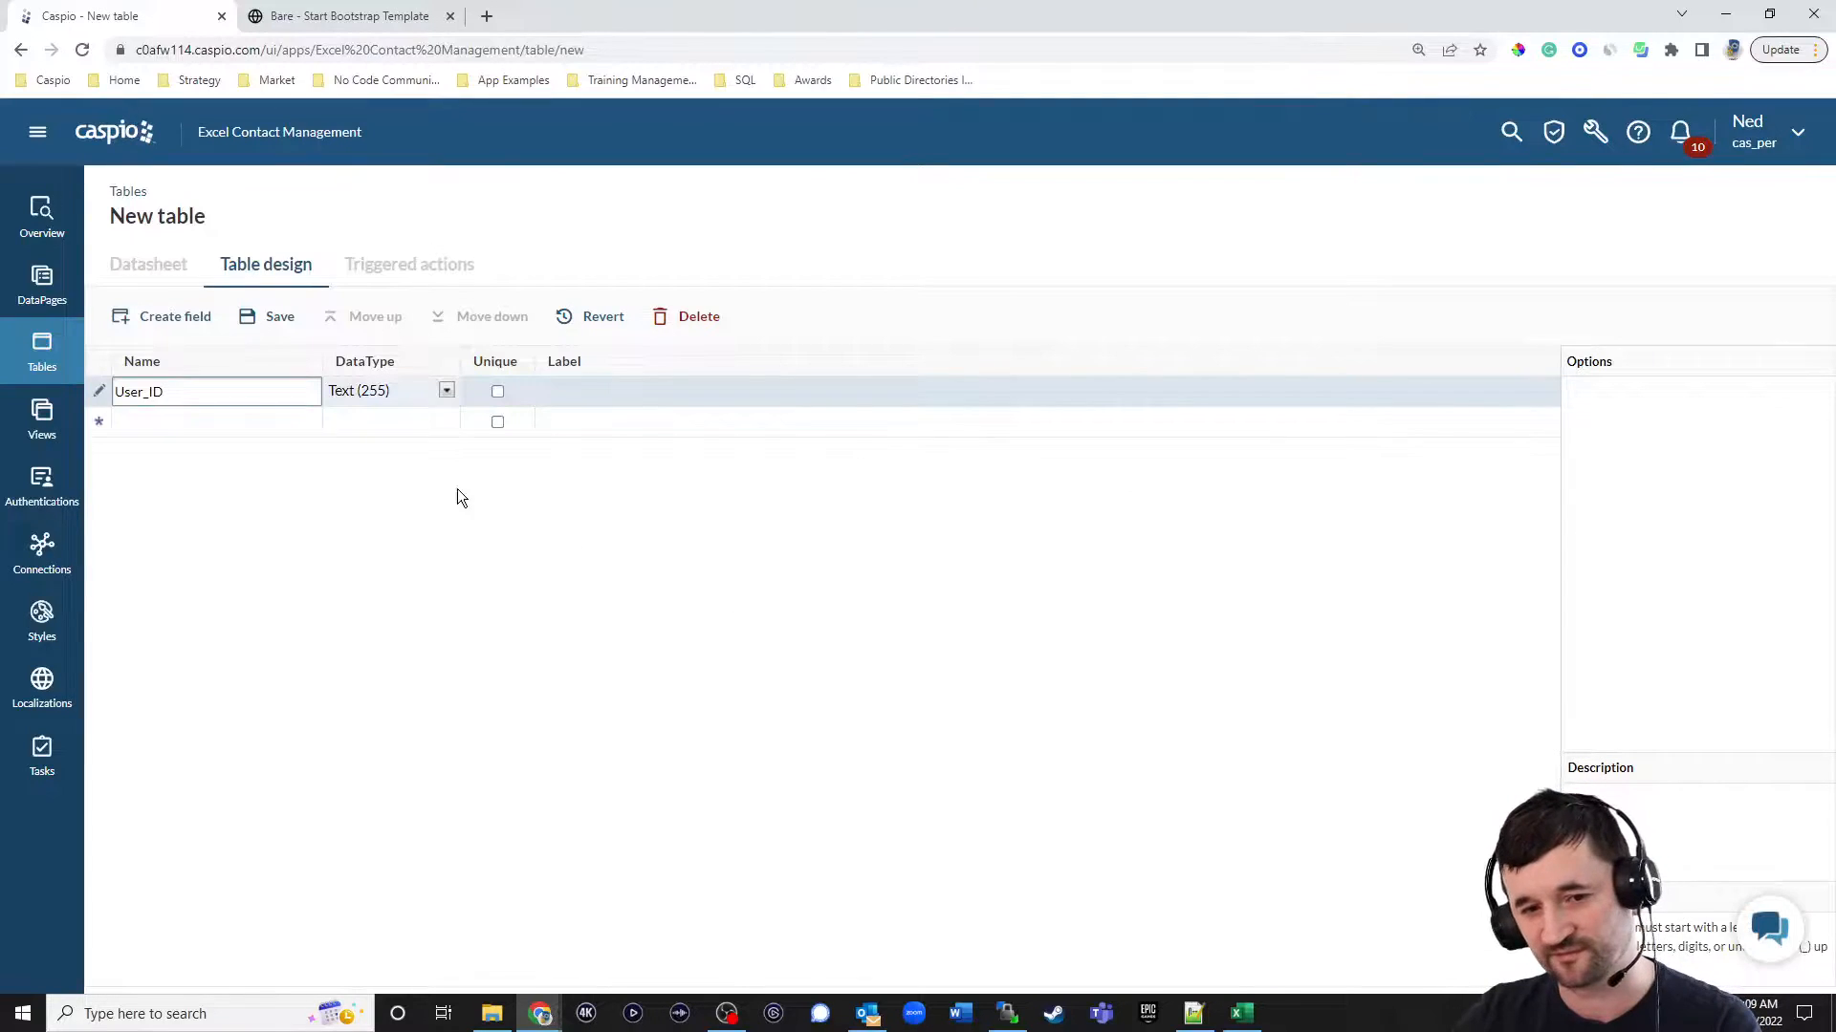
left_click(411, 388)
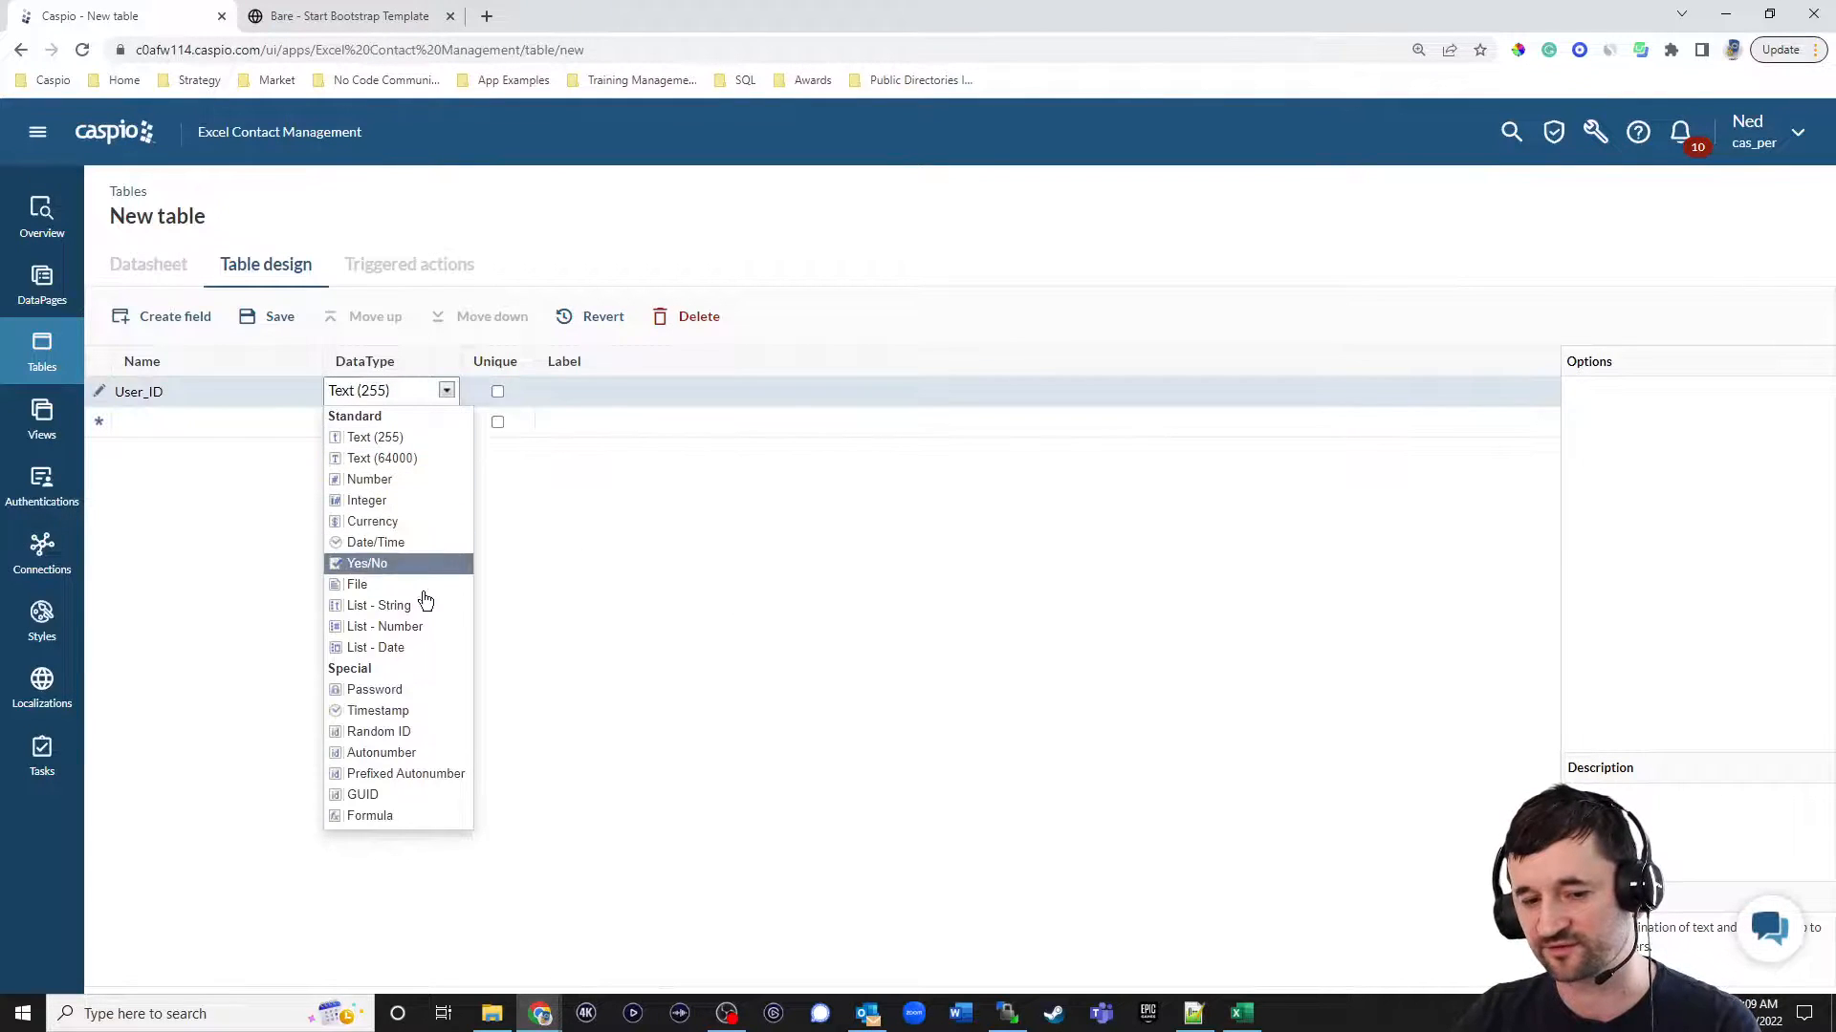
left_click(412, 733)
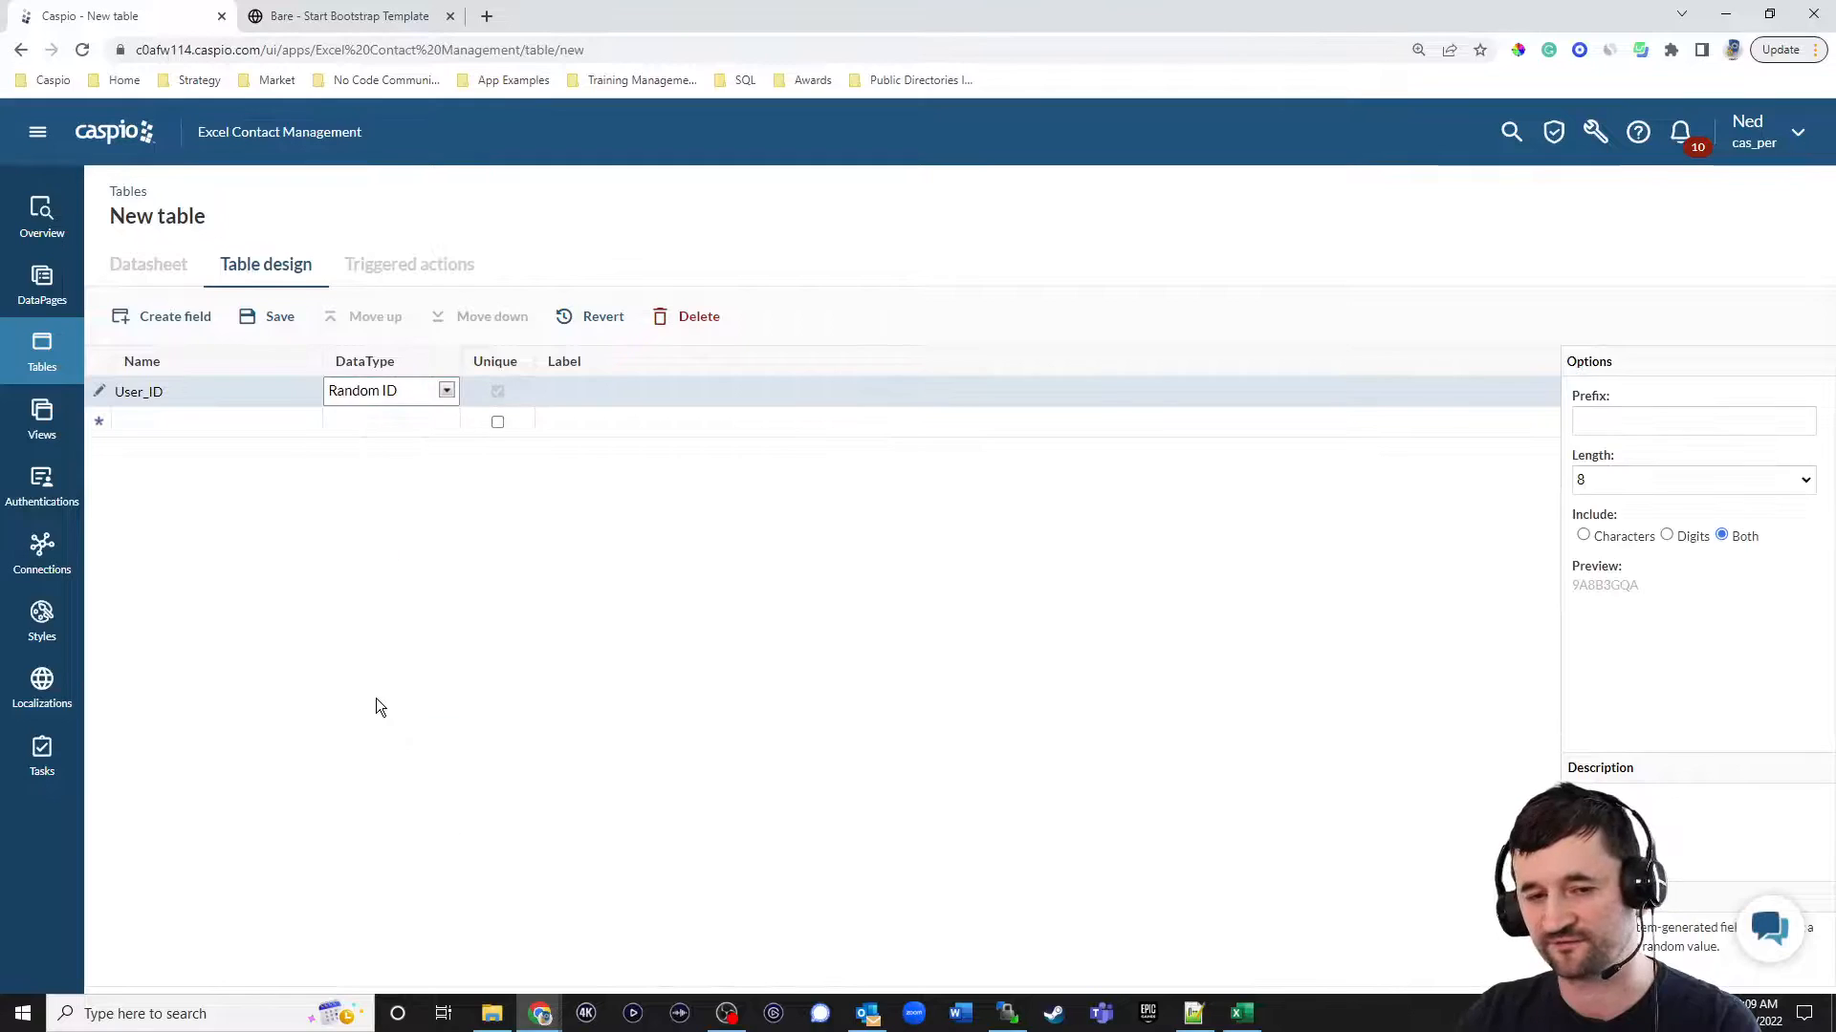
Add First_Name and Last_Name fields with the Text (255) data type to the new table.
left_click(214, 422)
type("First_Name")
key("Return")
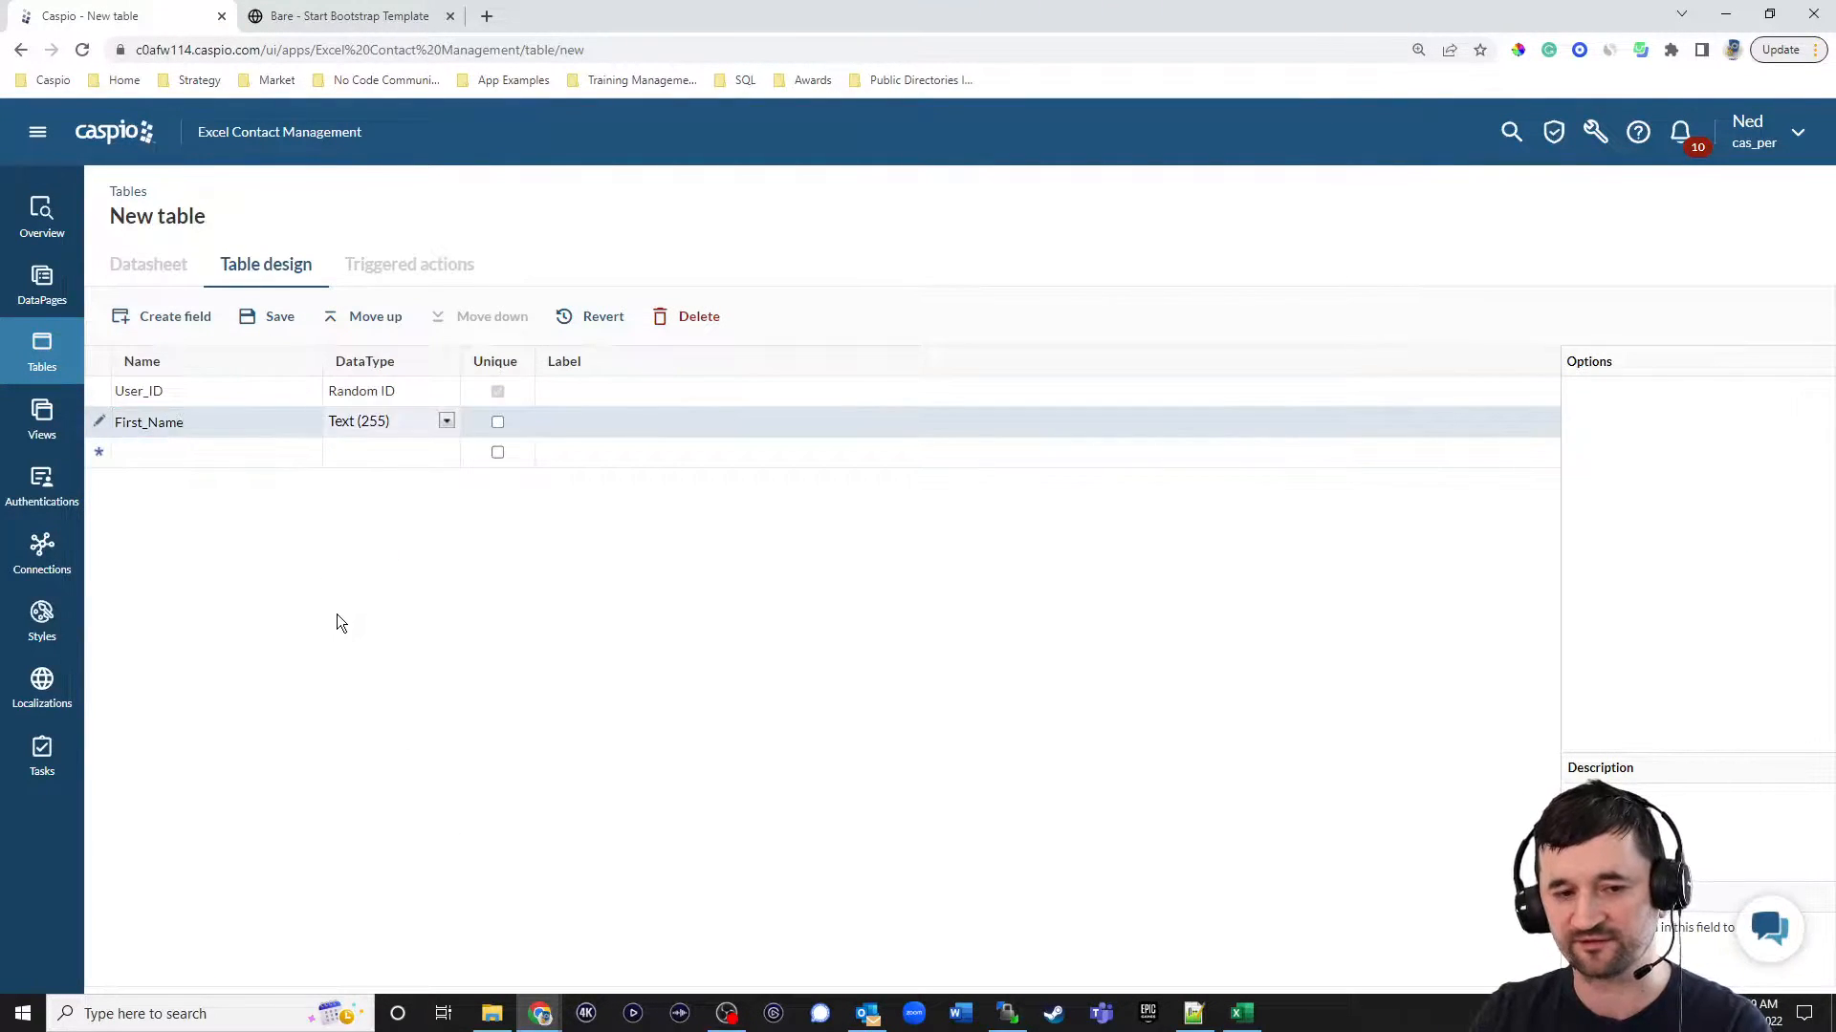
type("Last_Name")
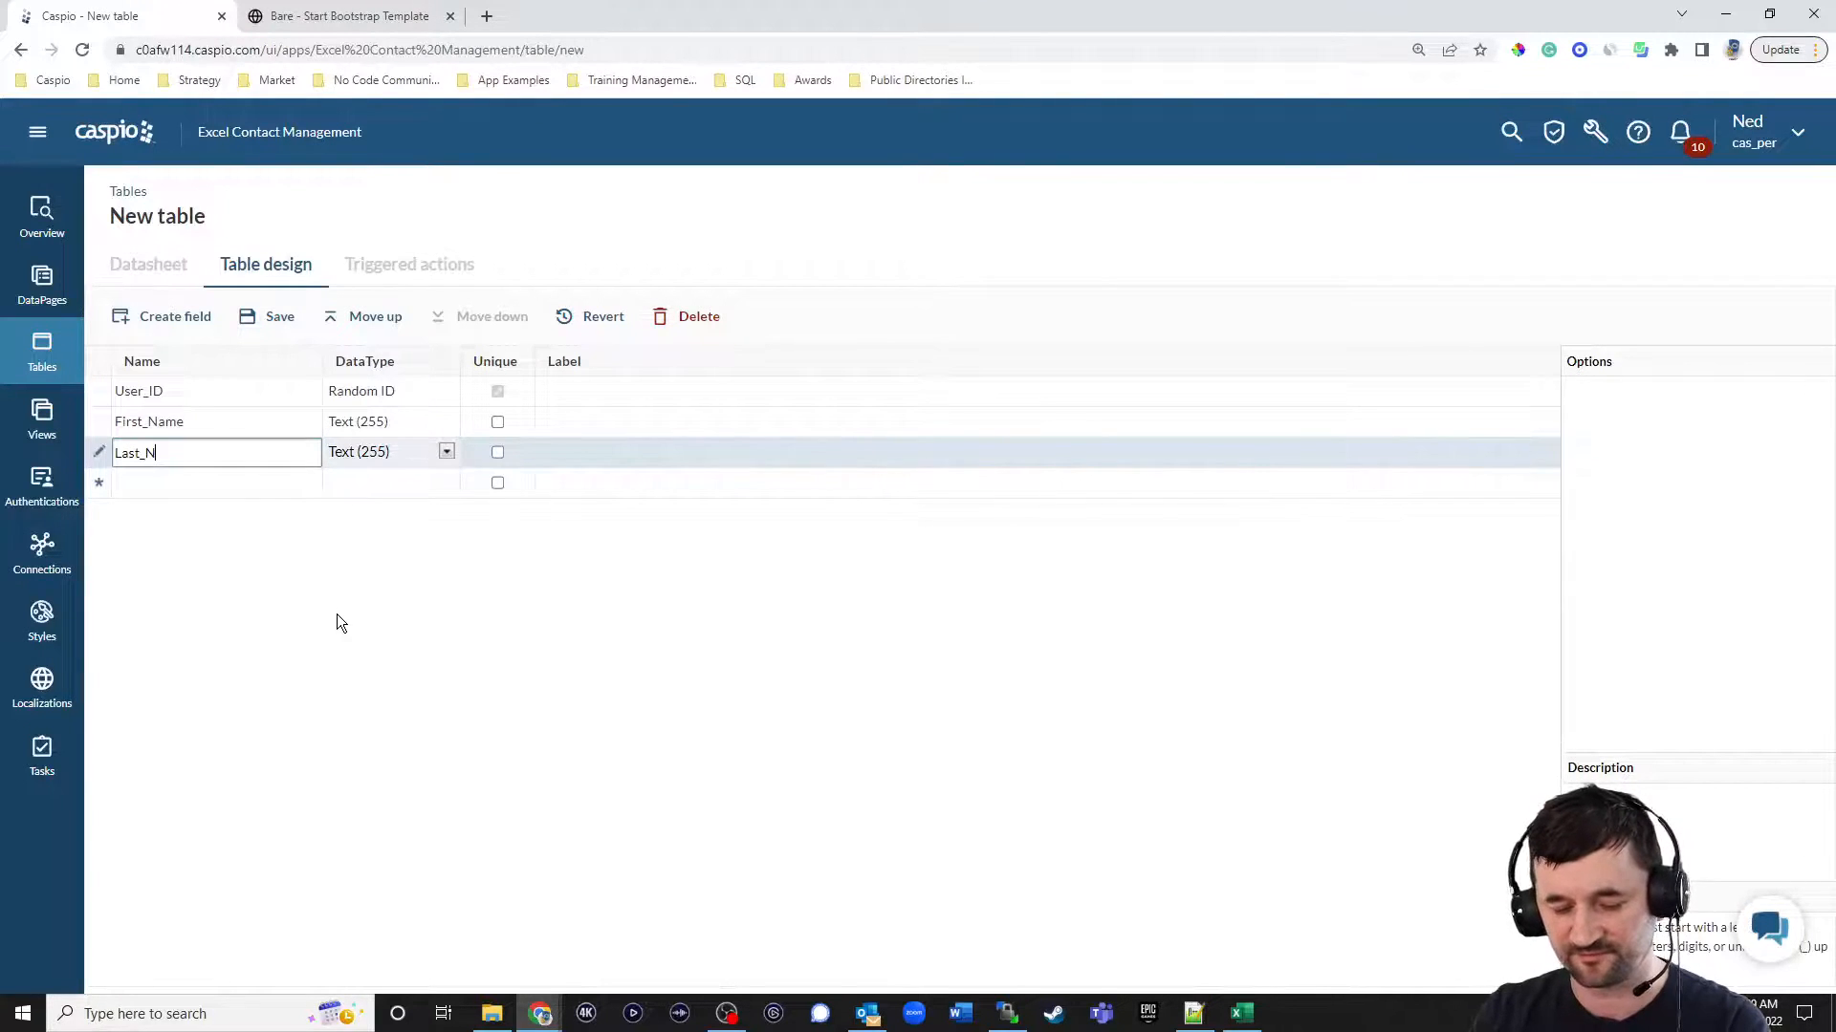
key("Tab")
key("Tab")
Add fields named Email and Password below Last_Name, keeping the default Text (255) data type.
key("Tab")
type("Email")
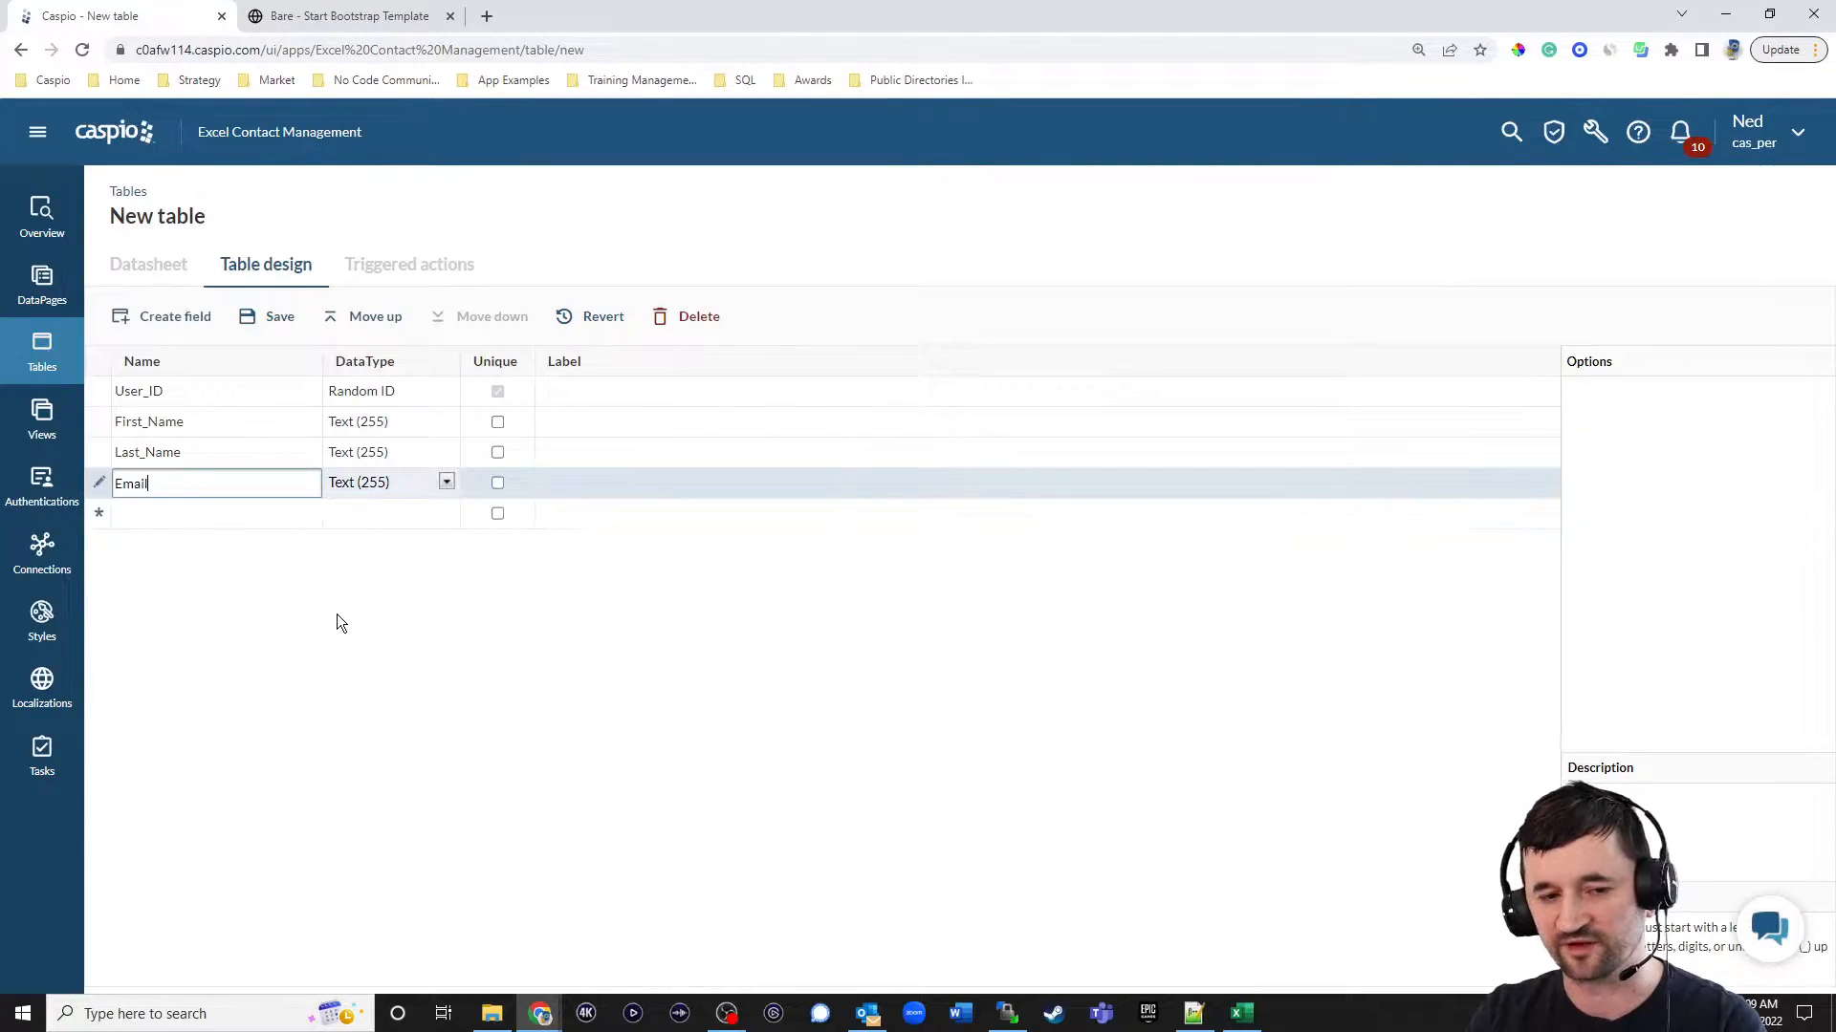
key("Tab")
key("Tab")
key("Tab")
type("Password")
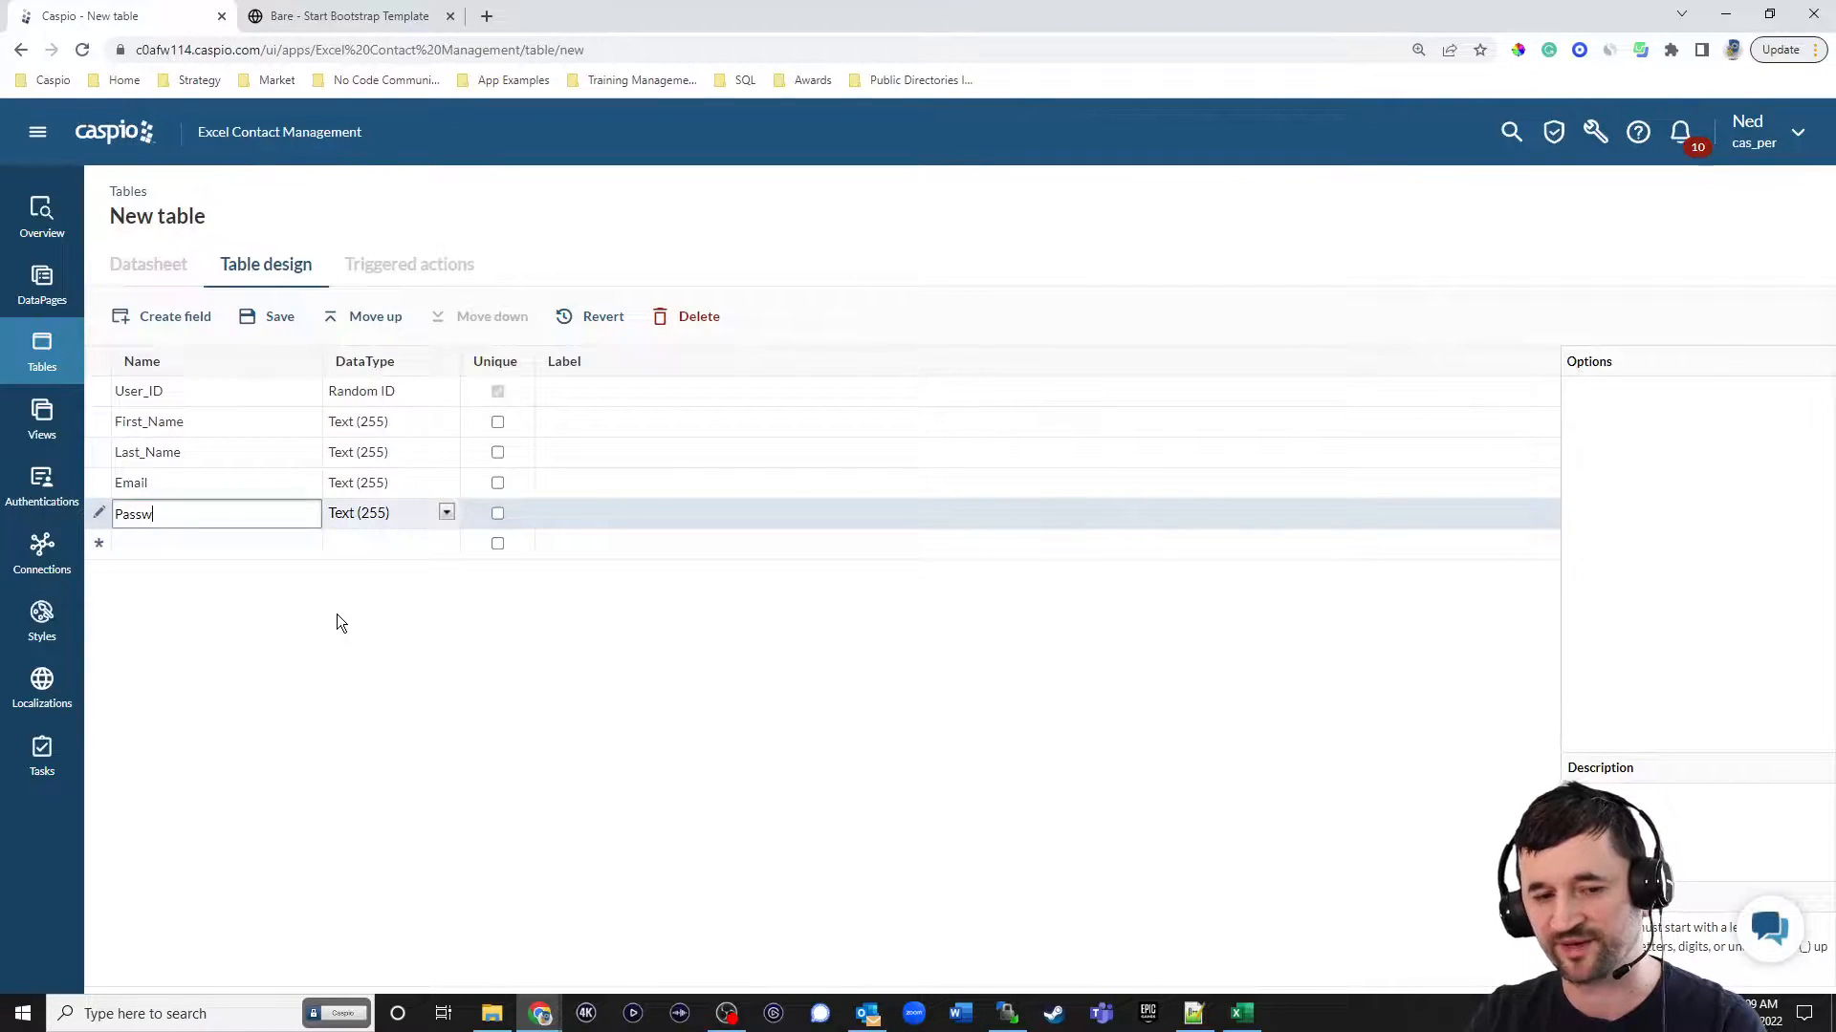
key("Tab")
key("Tab")
key("Tab")
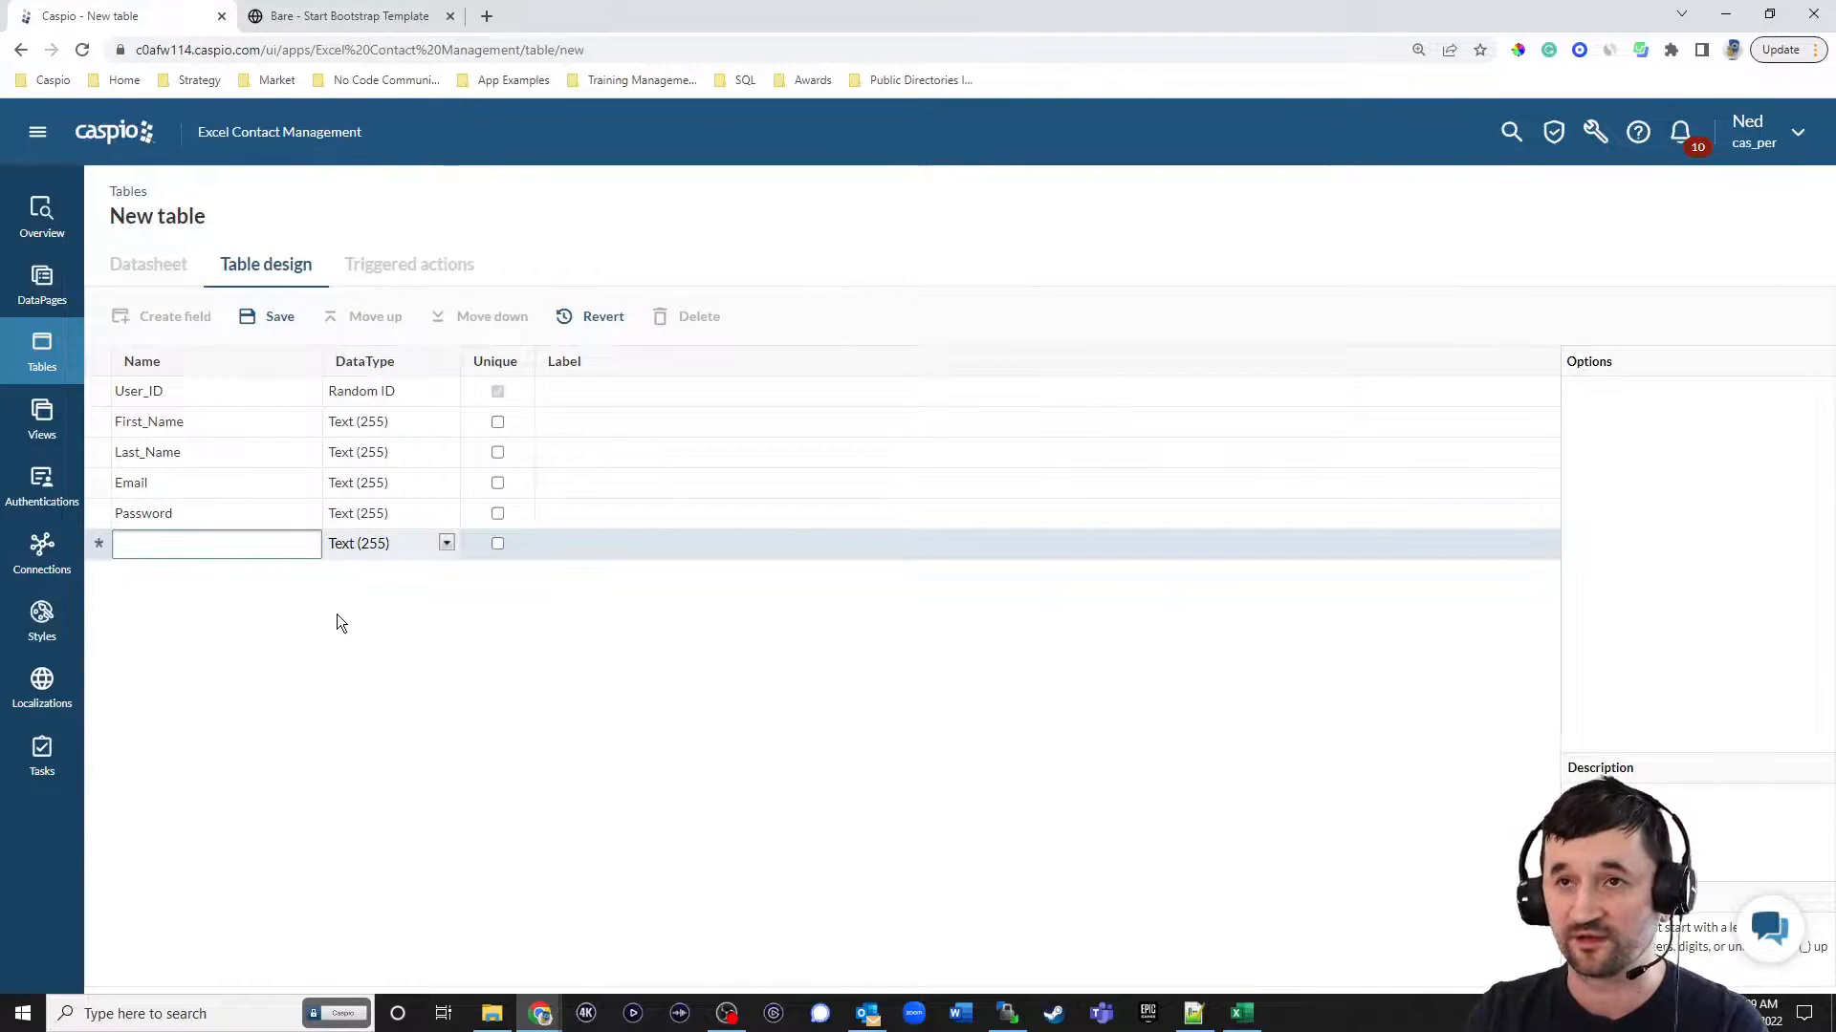
Add an Account_Login field with the Yes/No data type below the Password field.
type("Account")
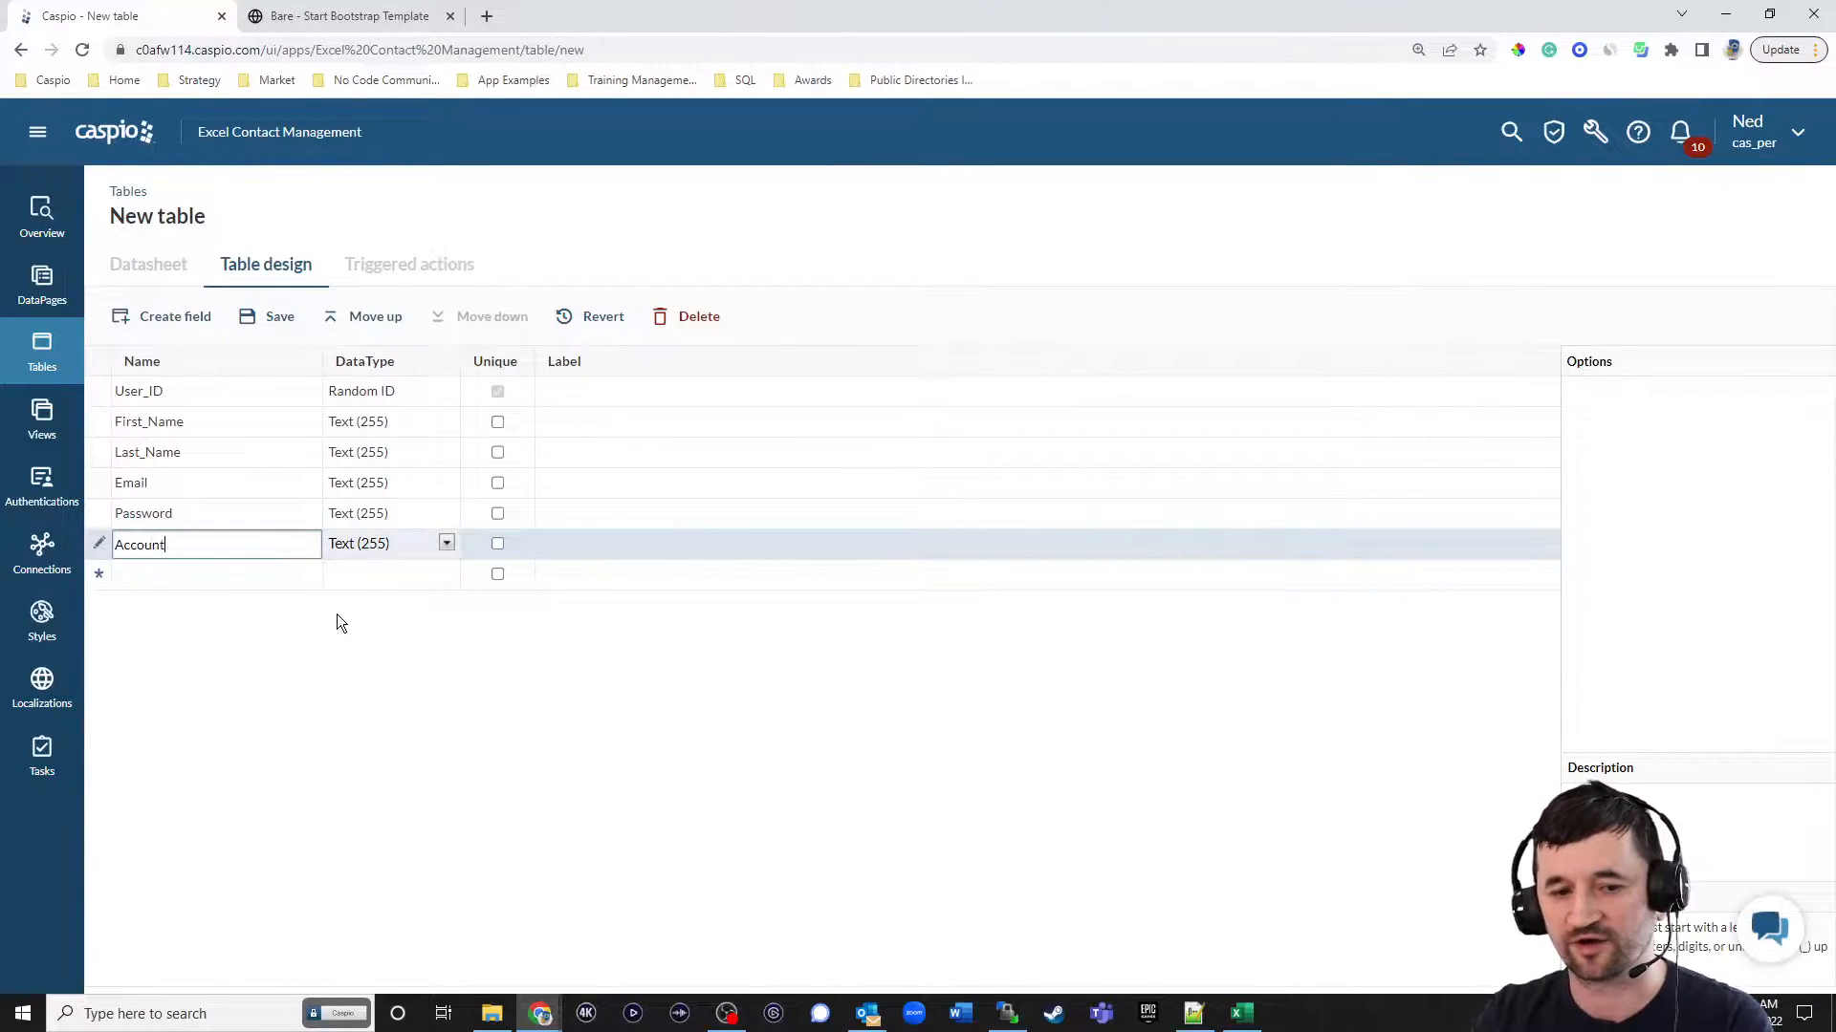
type("_Login")
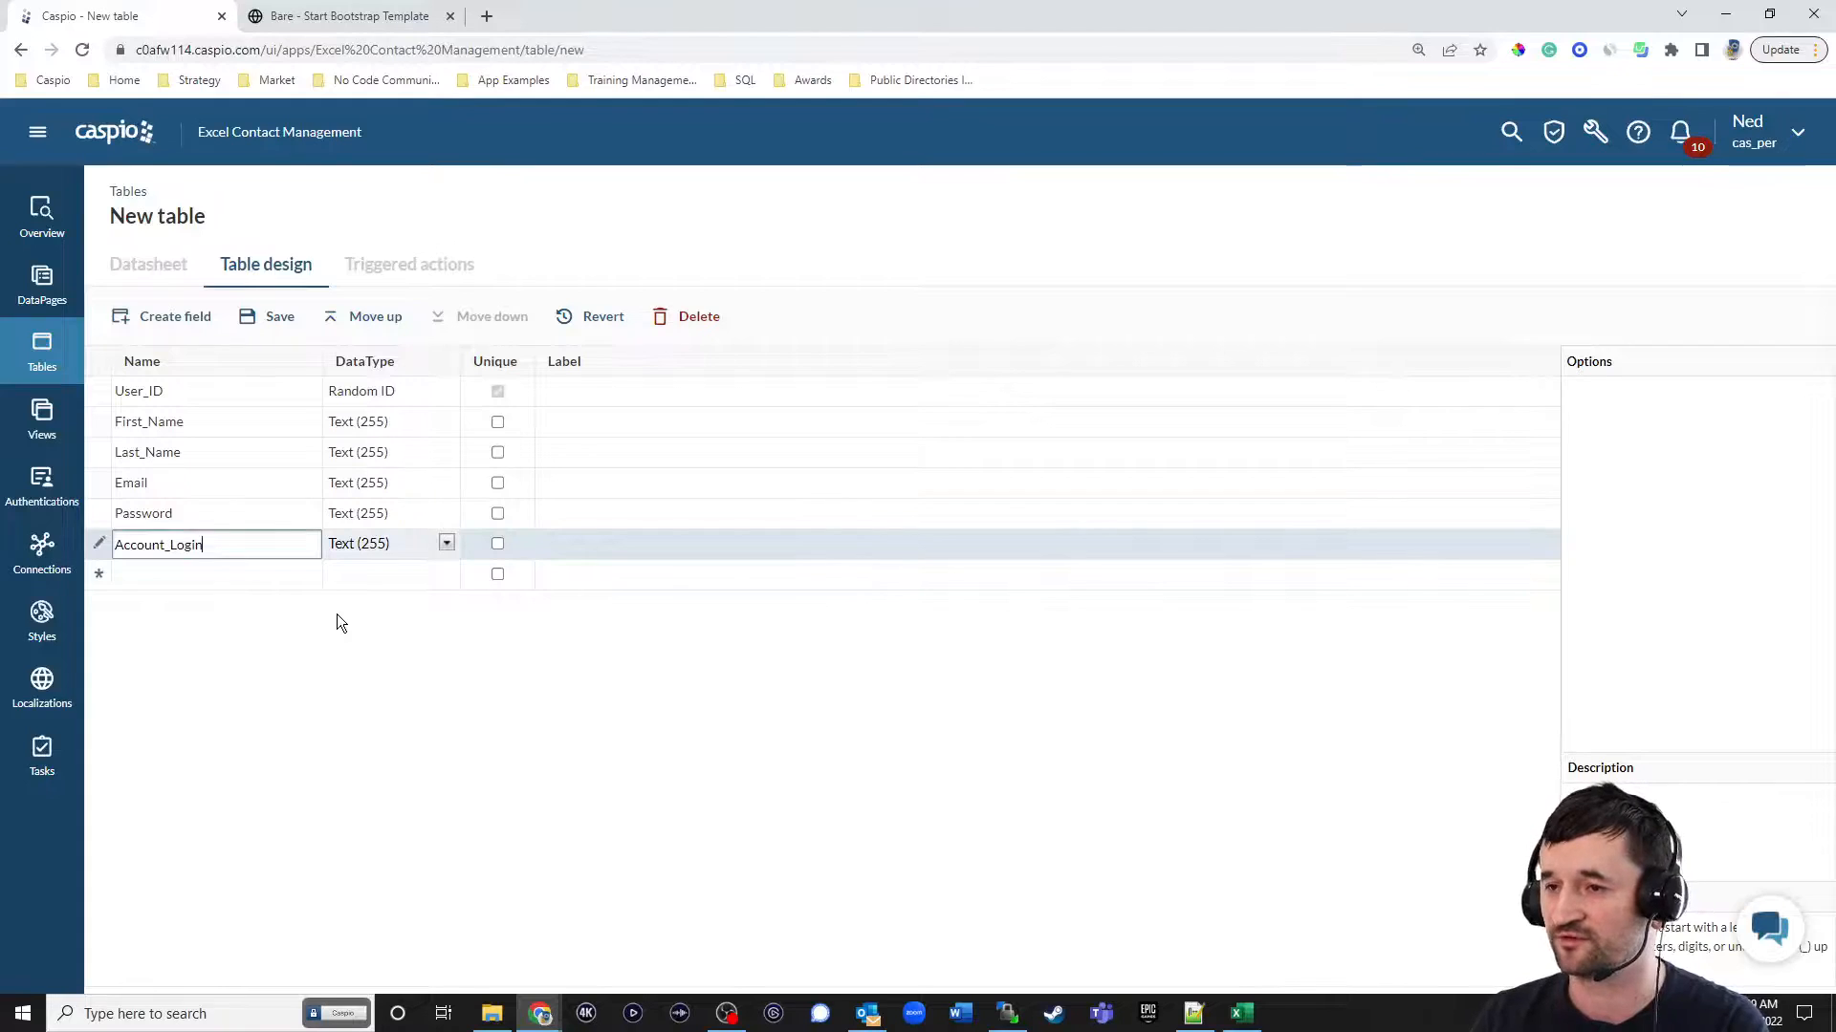
left_click(386, 542)
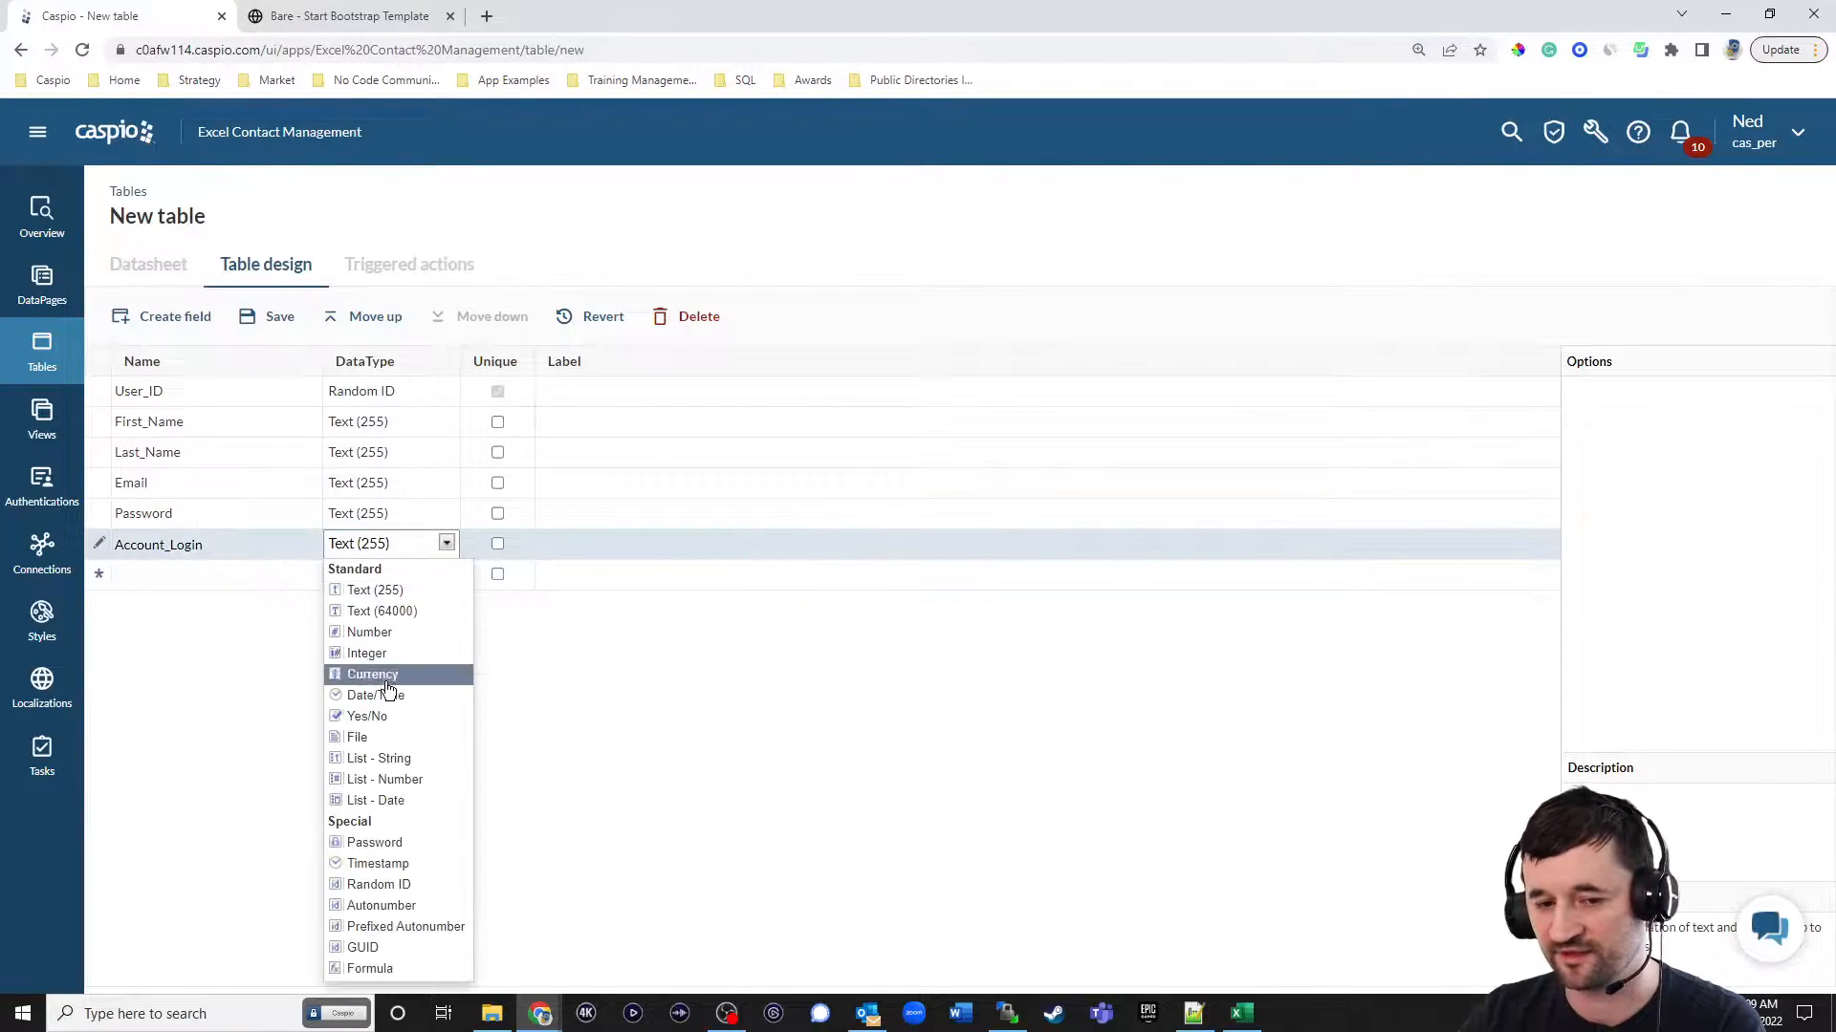
left_click(382, 715)
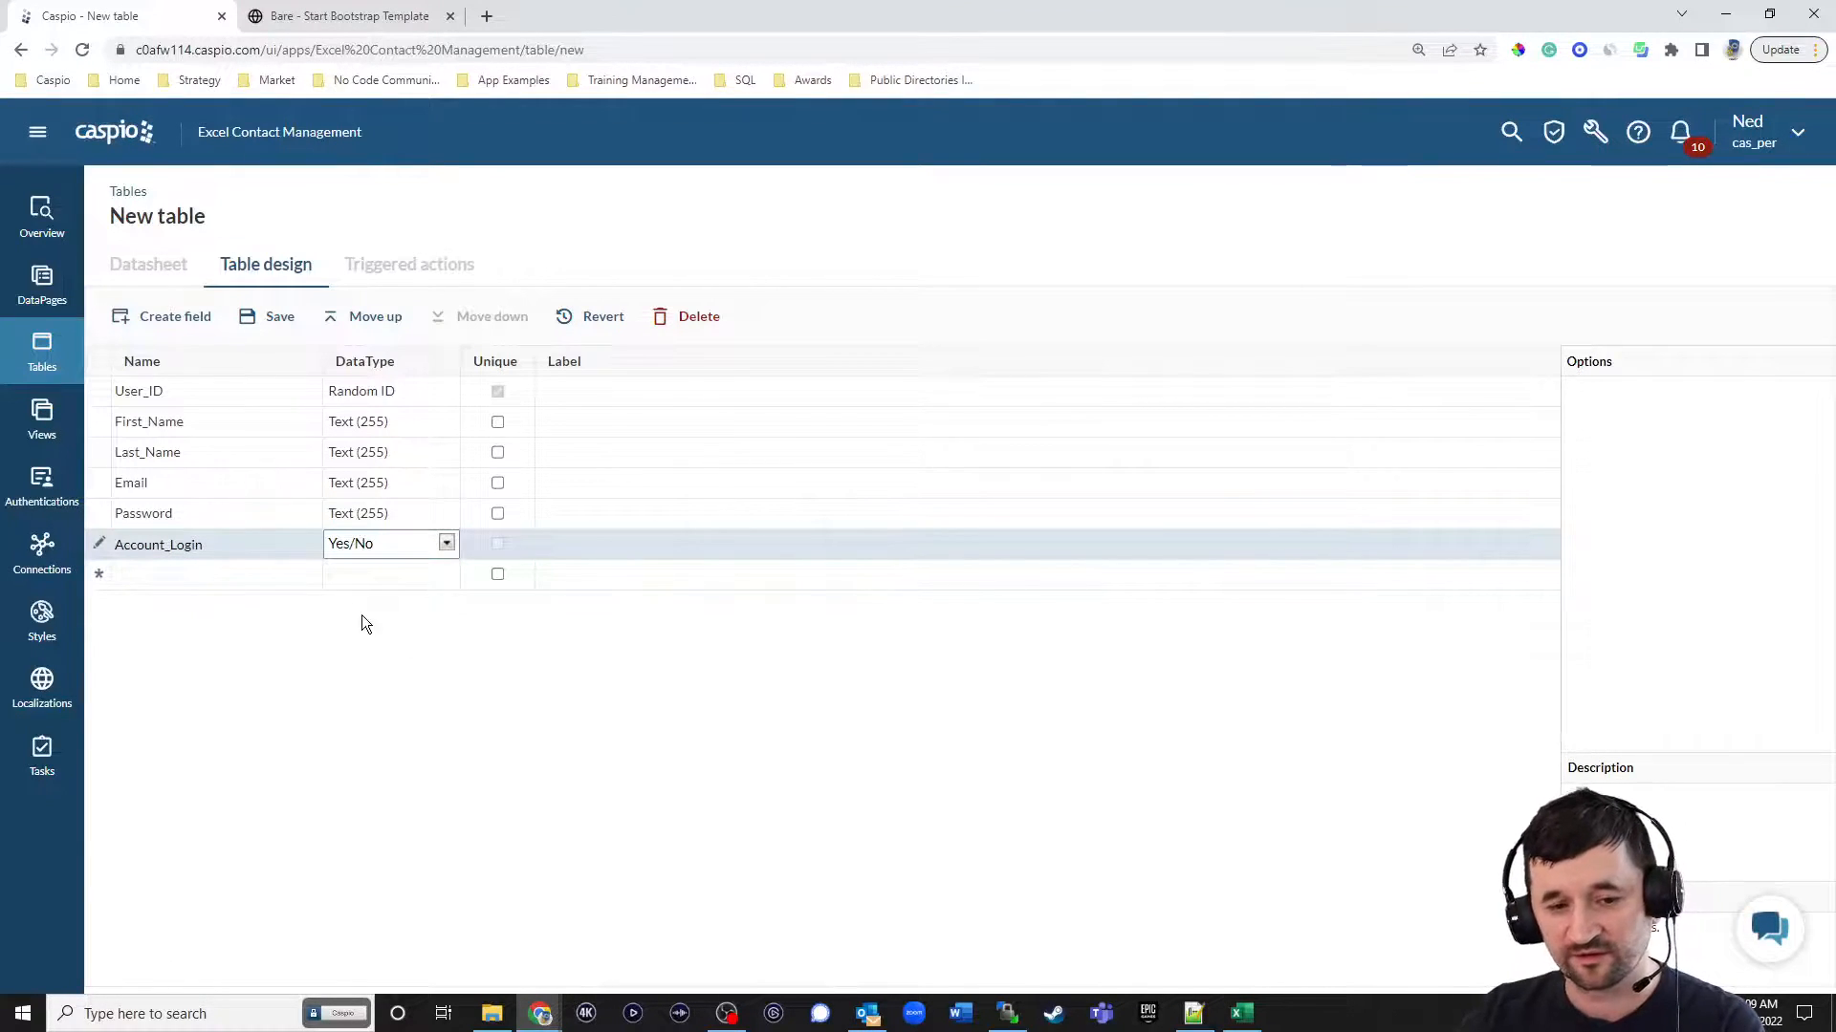
Make the Email field unique and set the Password field's data type to Password.
left_click(498, 483)
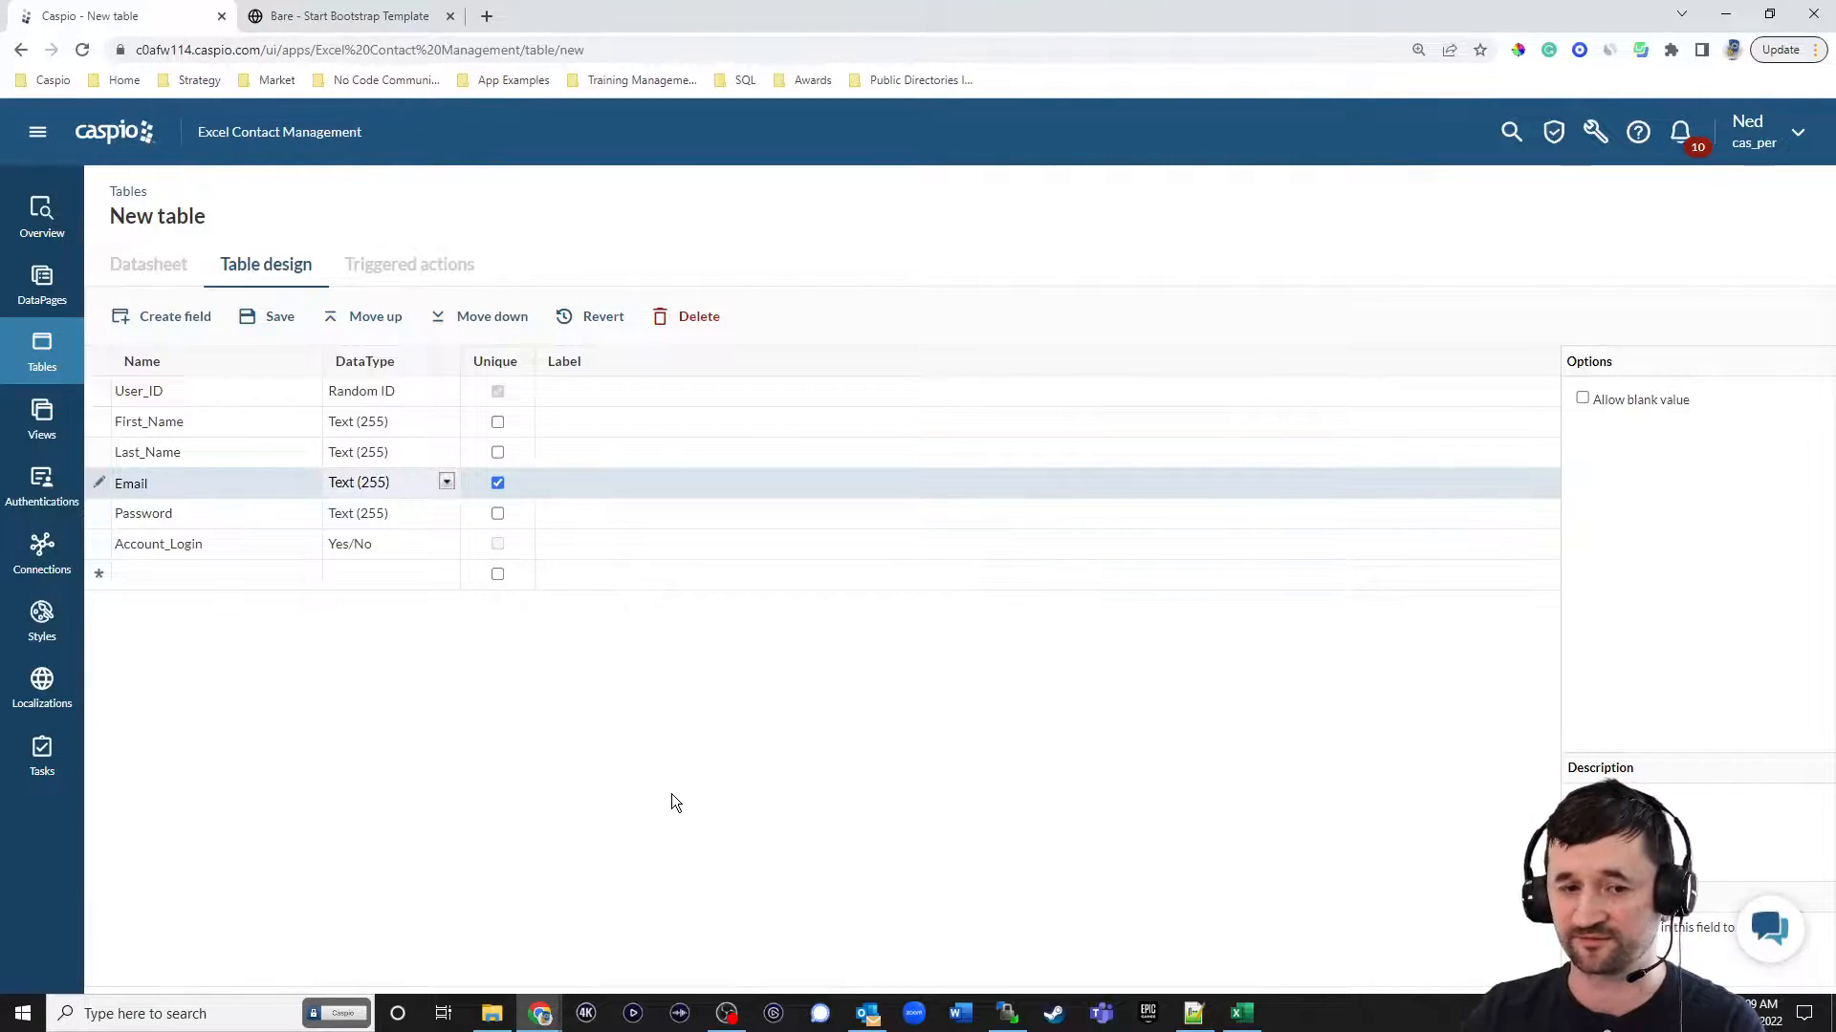
left_click(352, 514)
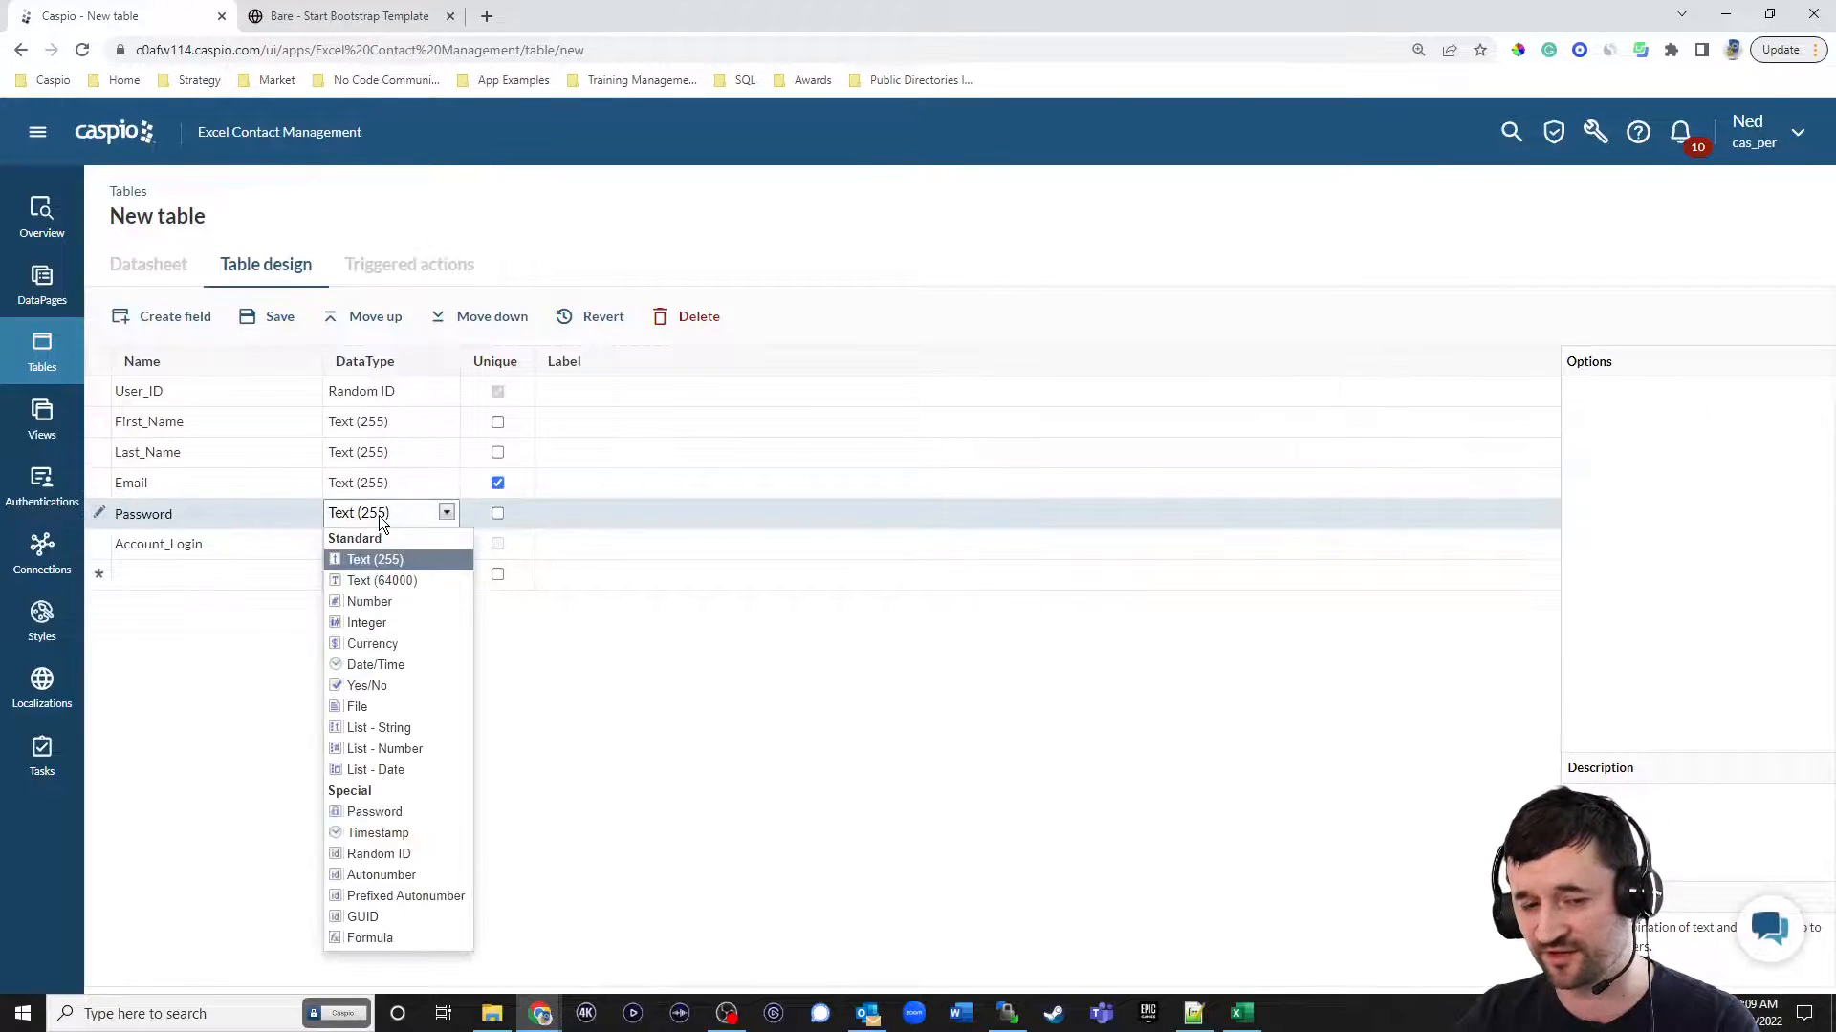
left_click(412, 812)
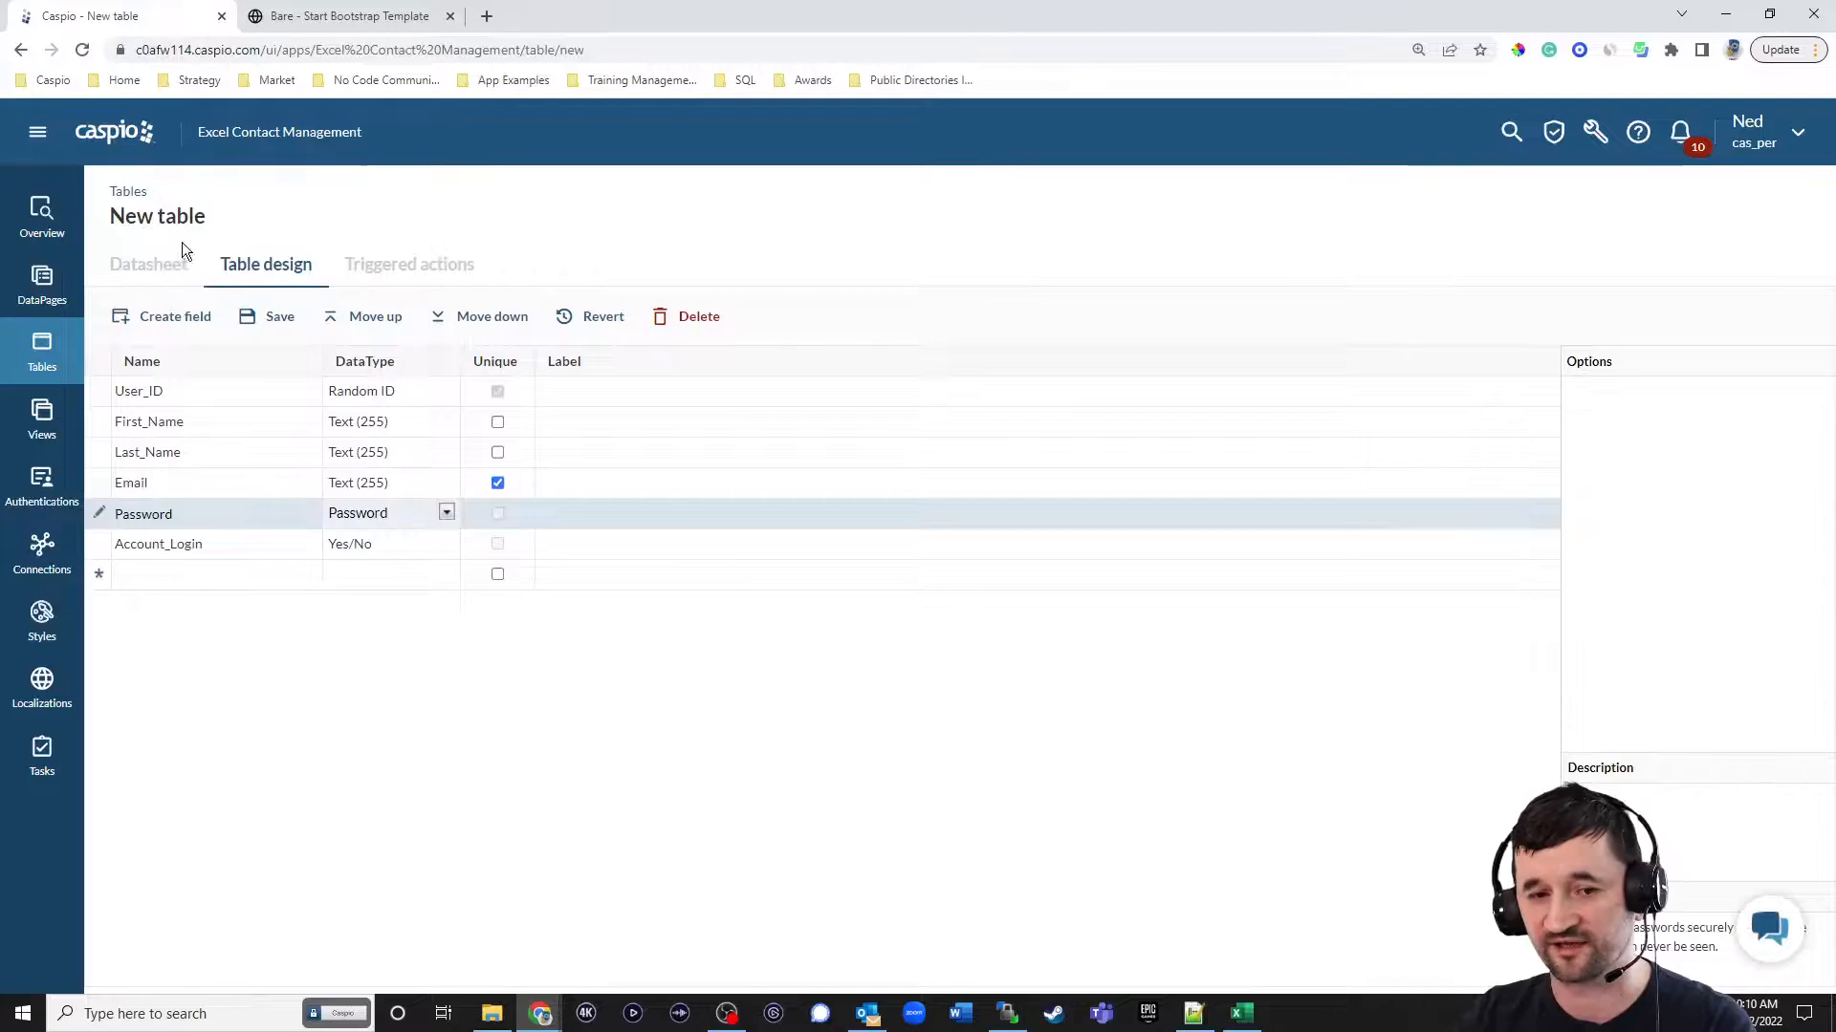
Save the new table under the name excel_tbl_users.
left_click(280, 319)
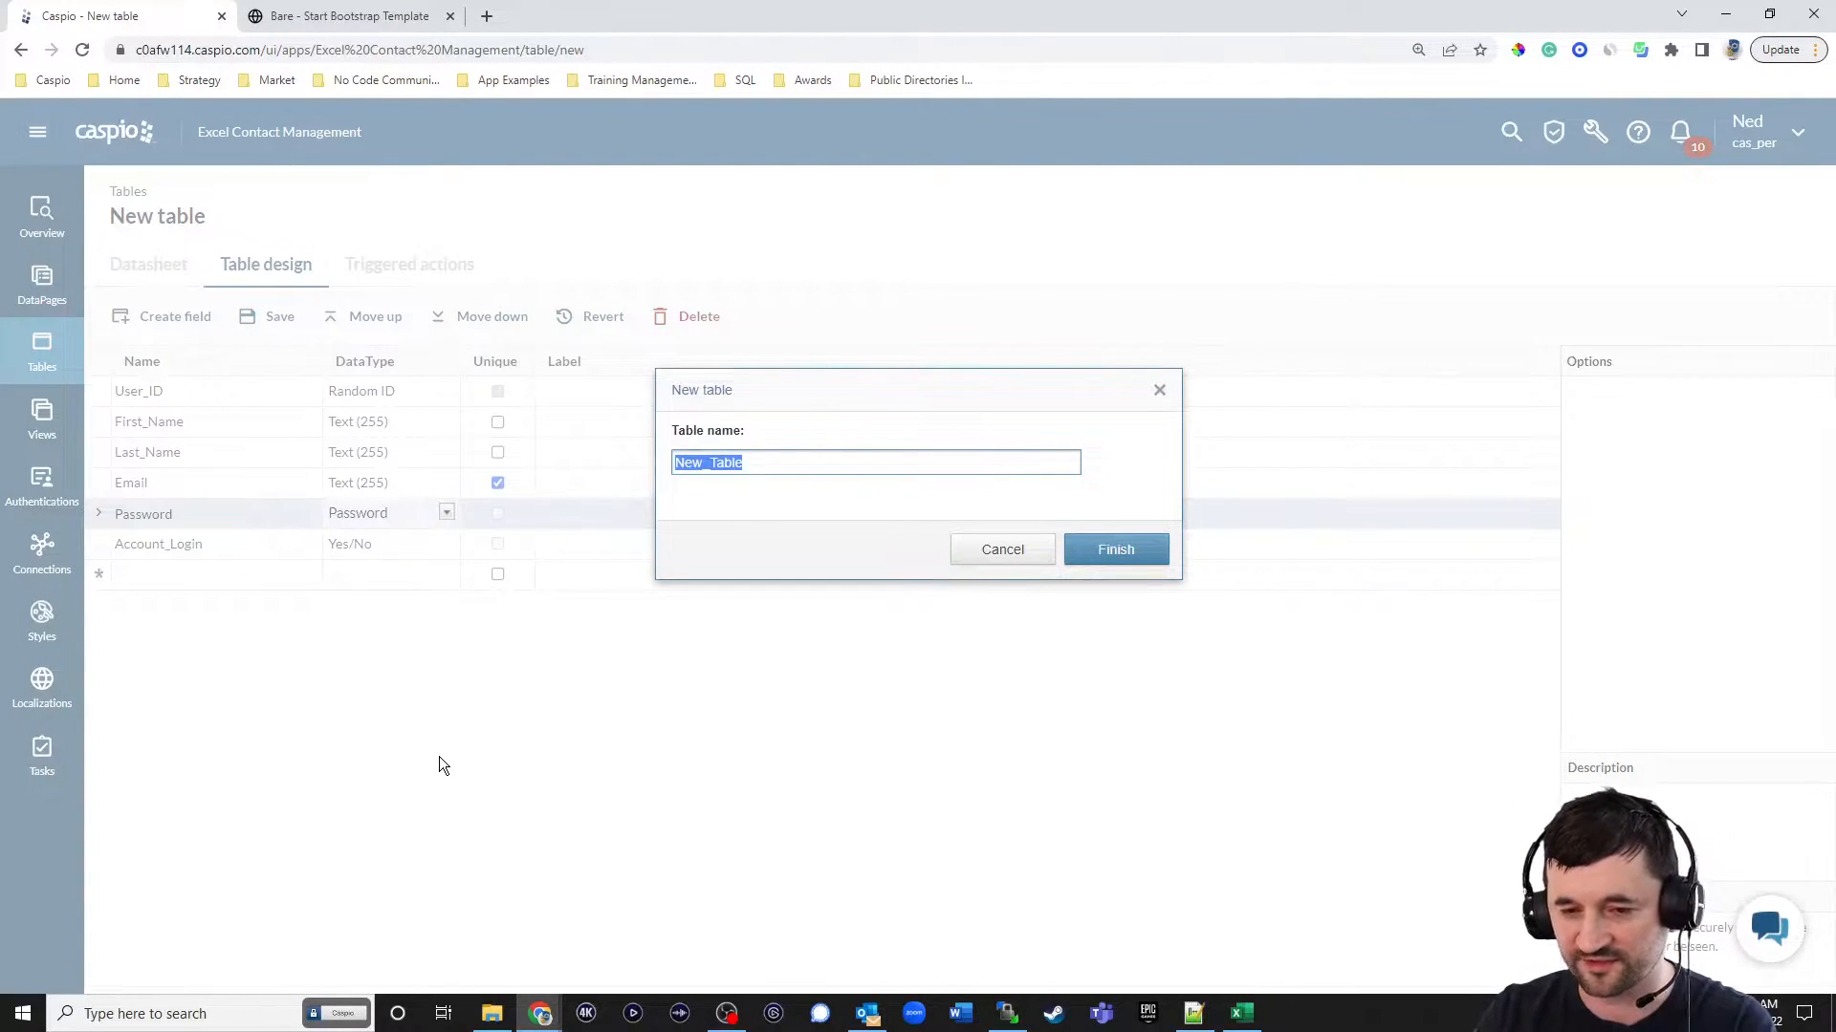
type("excel_tbl")
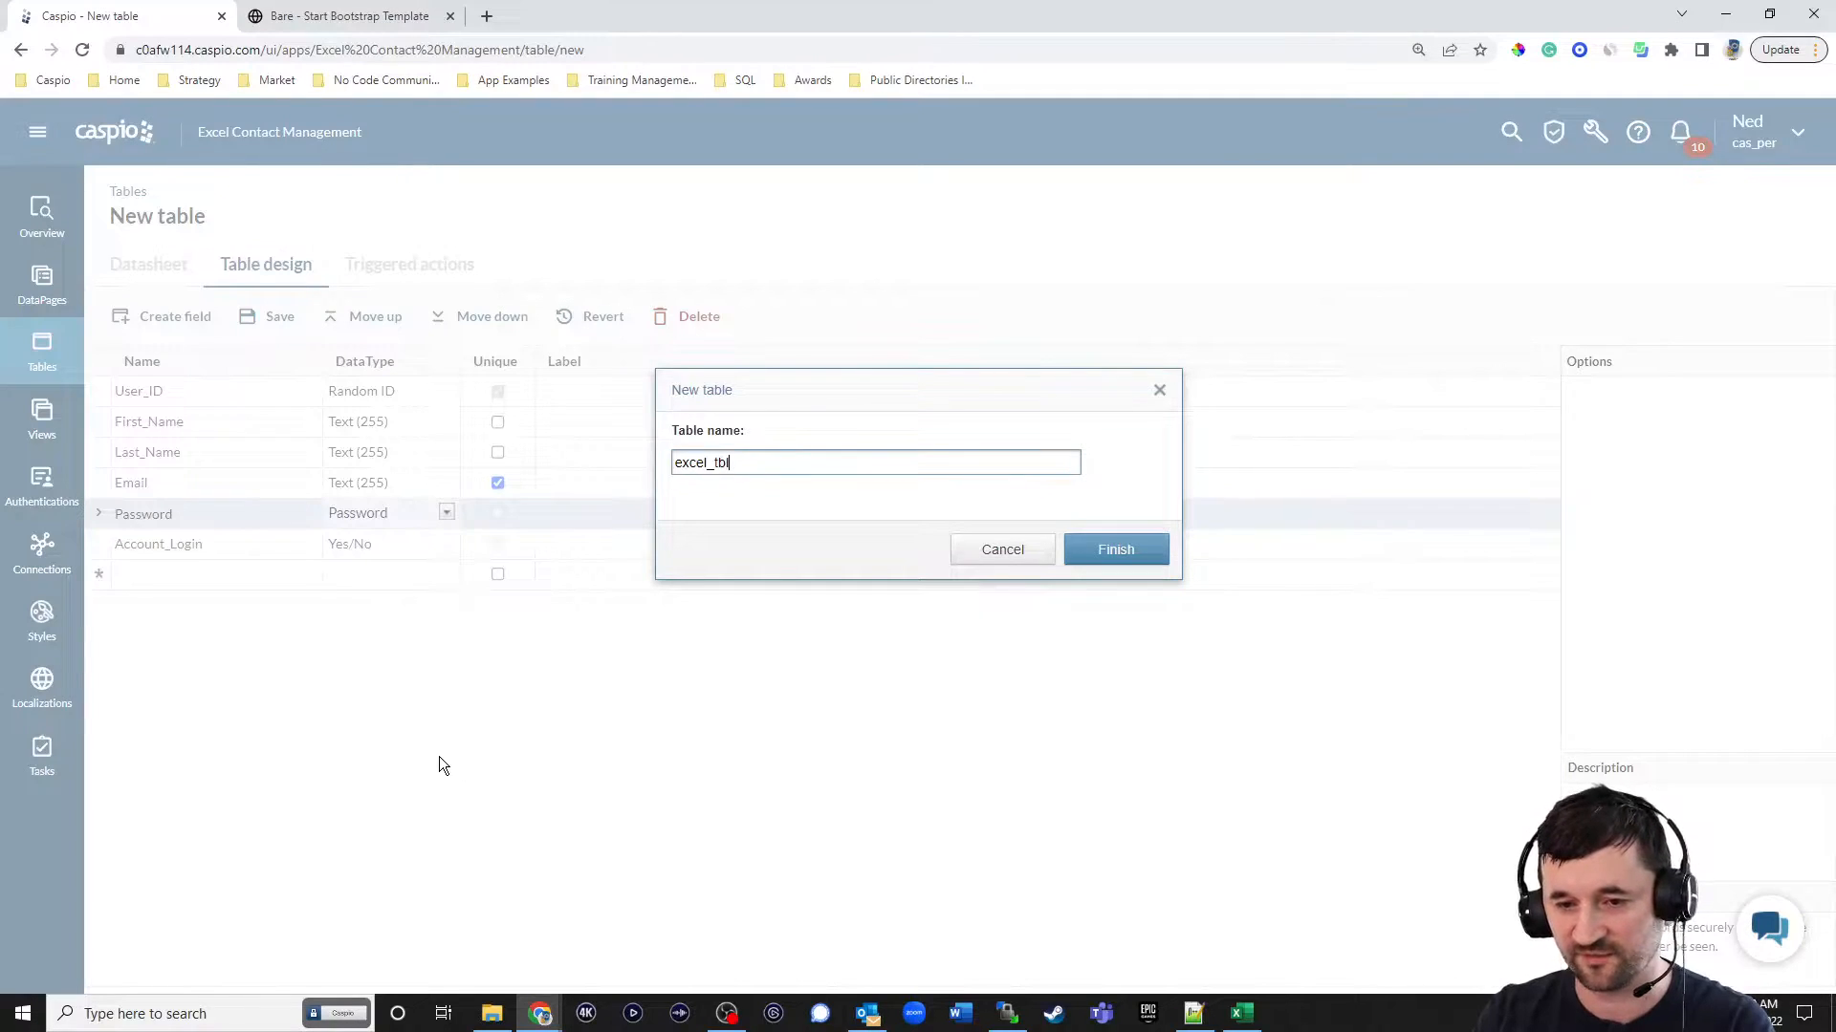
type("_users")
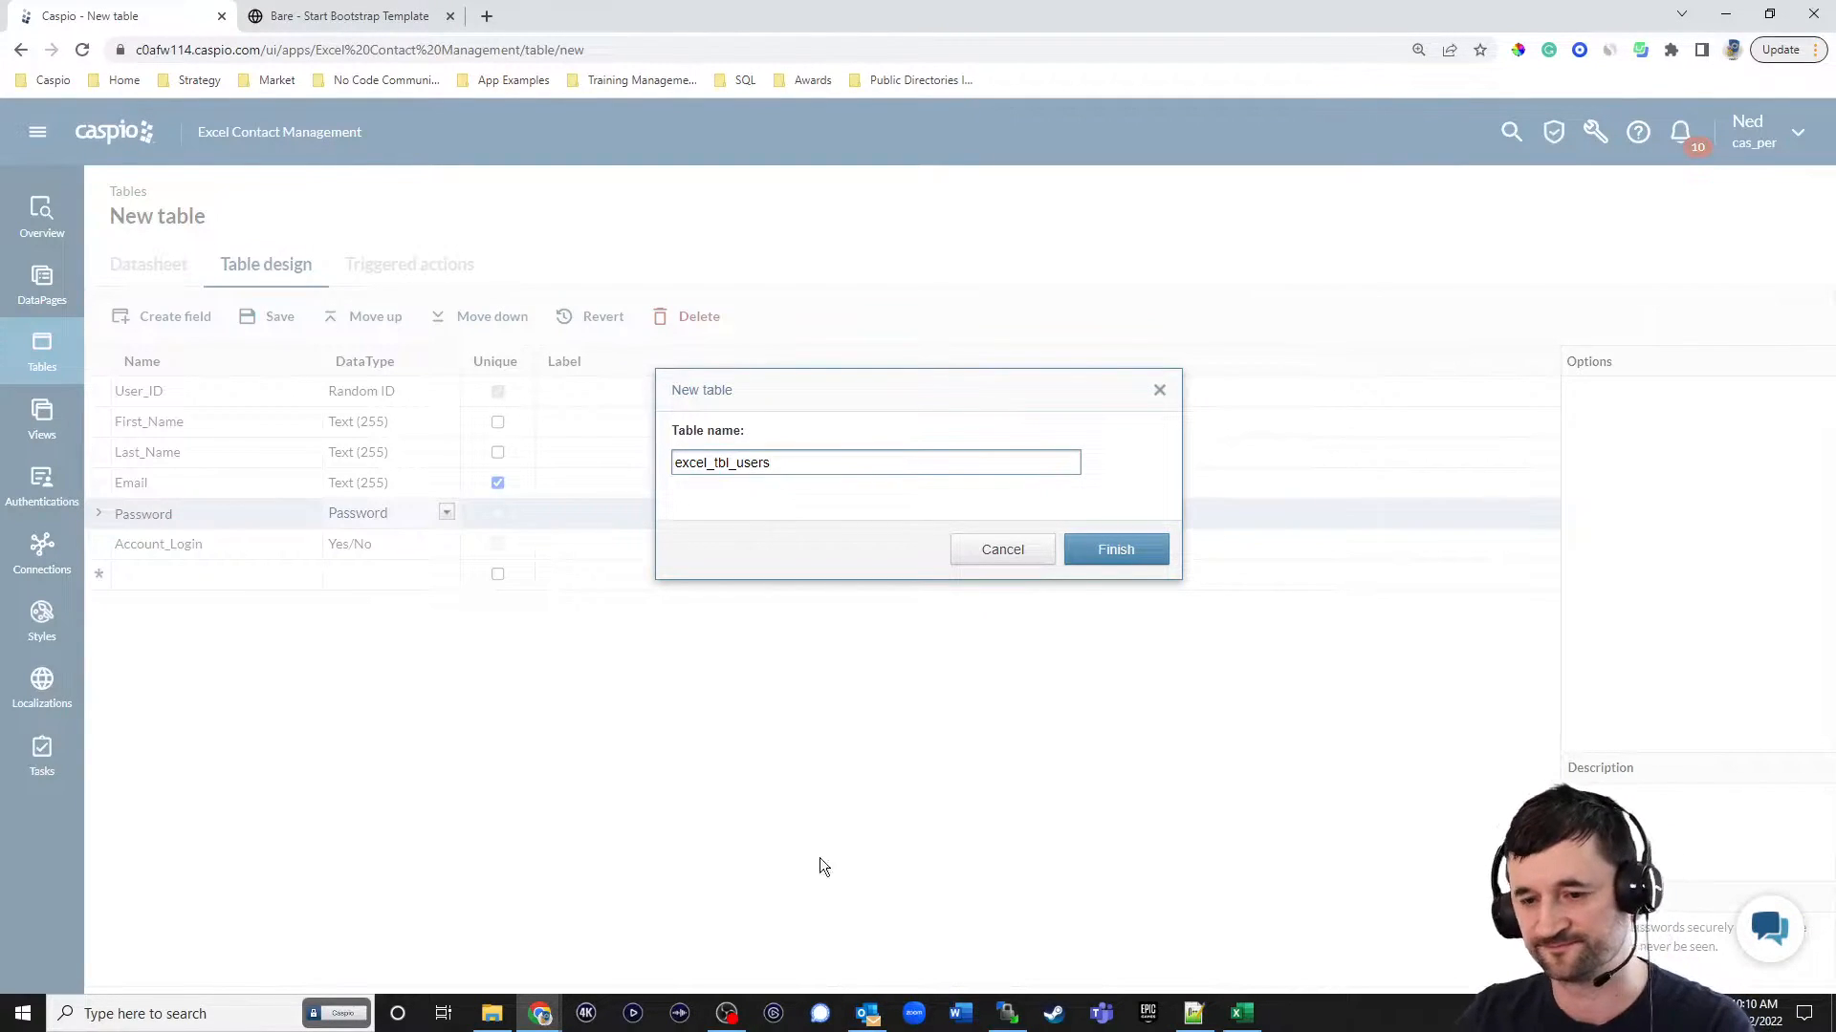
left_click(1109, 550)
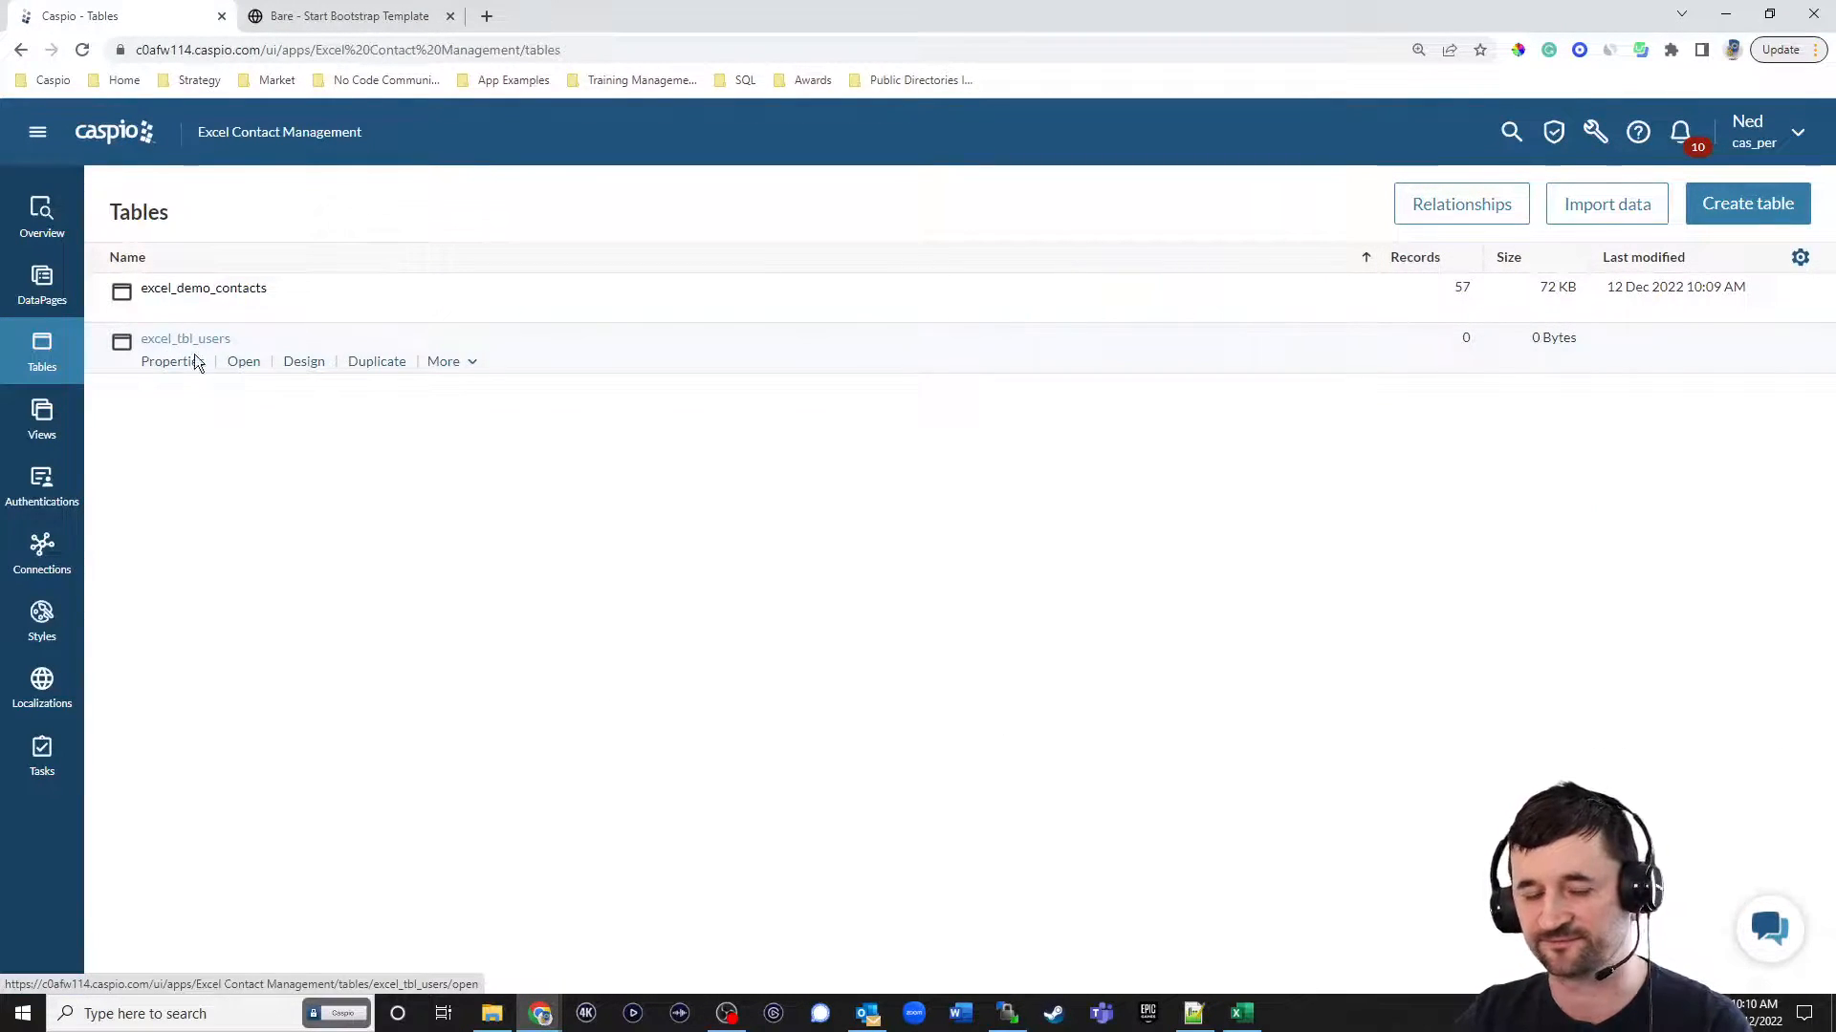
Open the excel_tbl_users datasheet and enter the first user's first name, last name and email address in a new record.
left_click(243, 364)
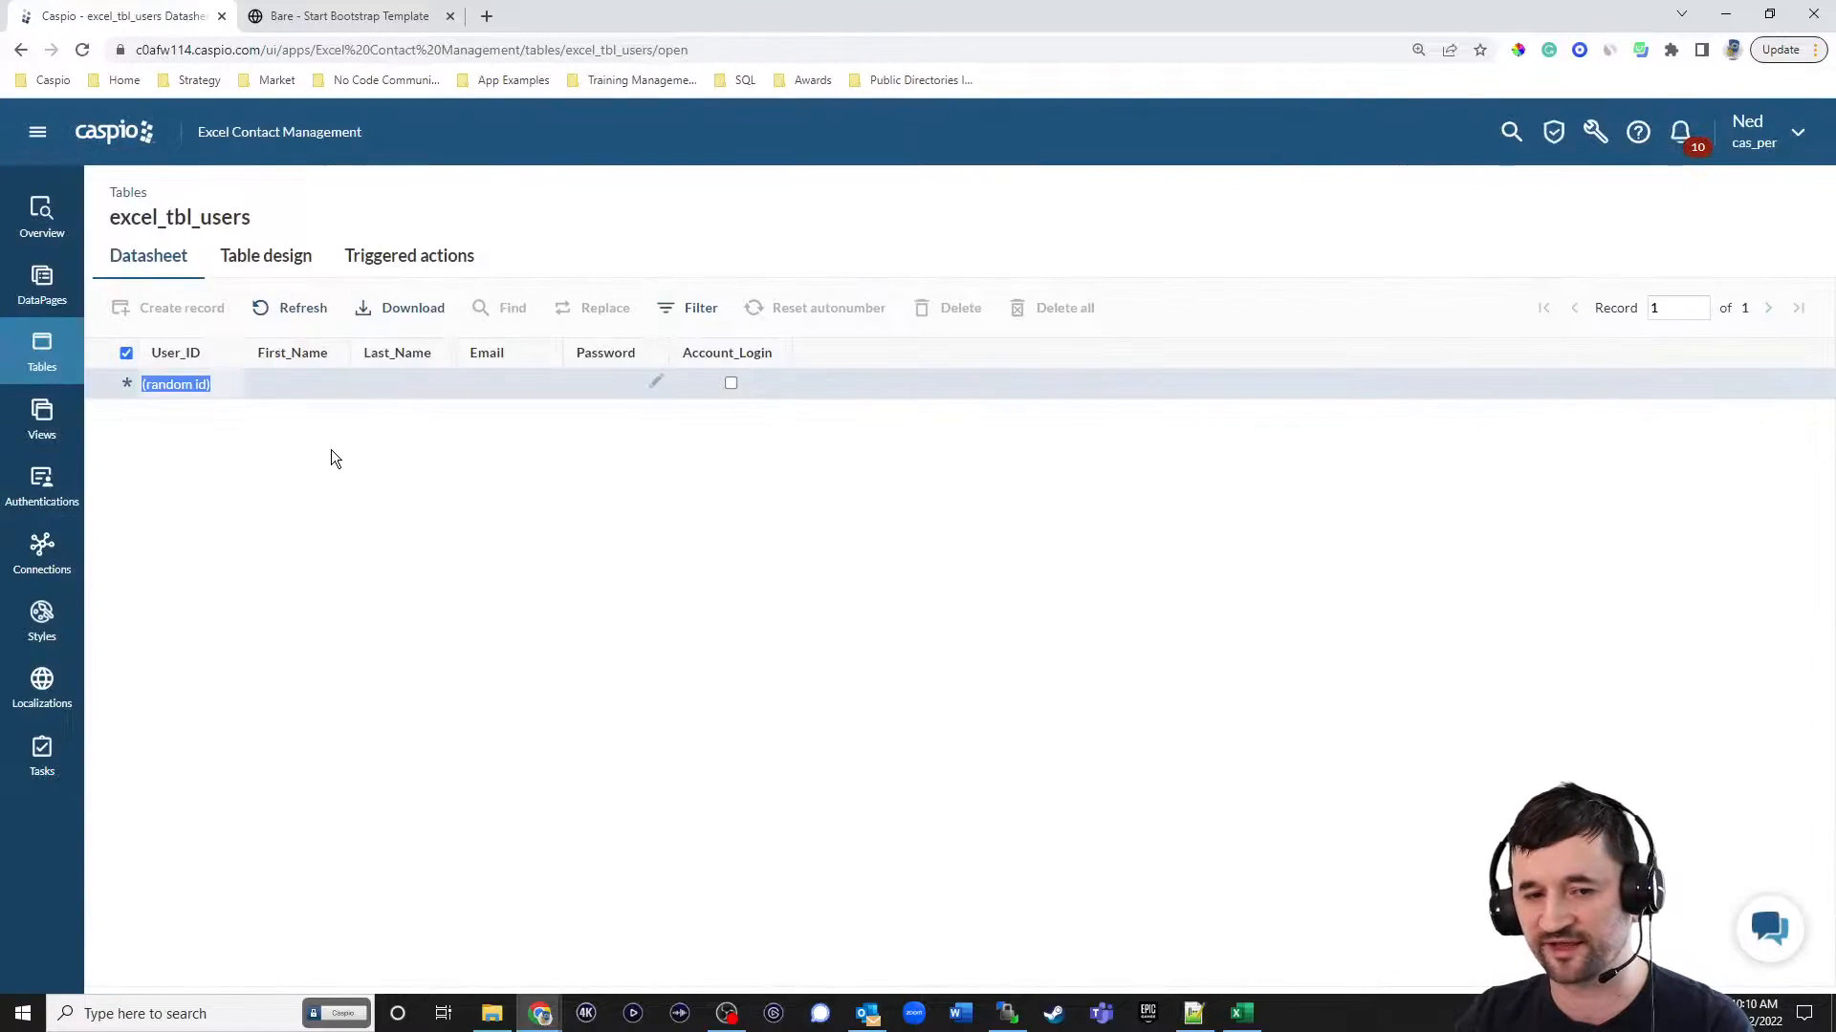
left_click(302, 383)
type("John")
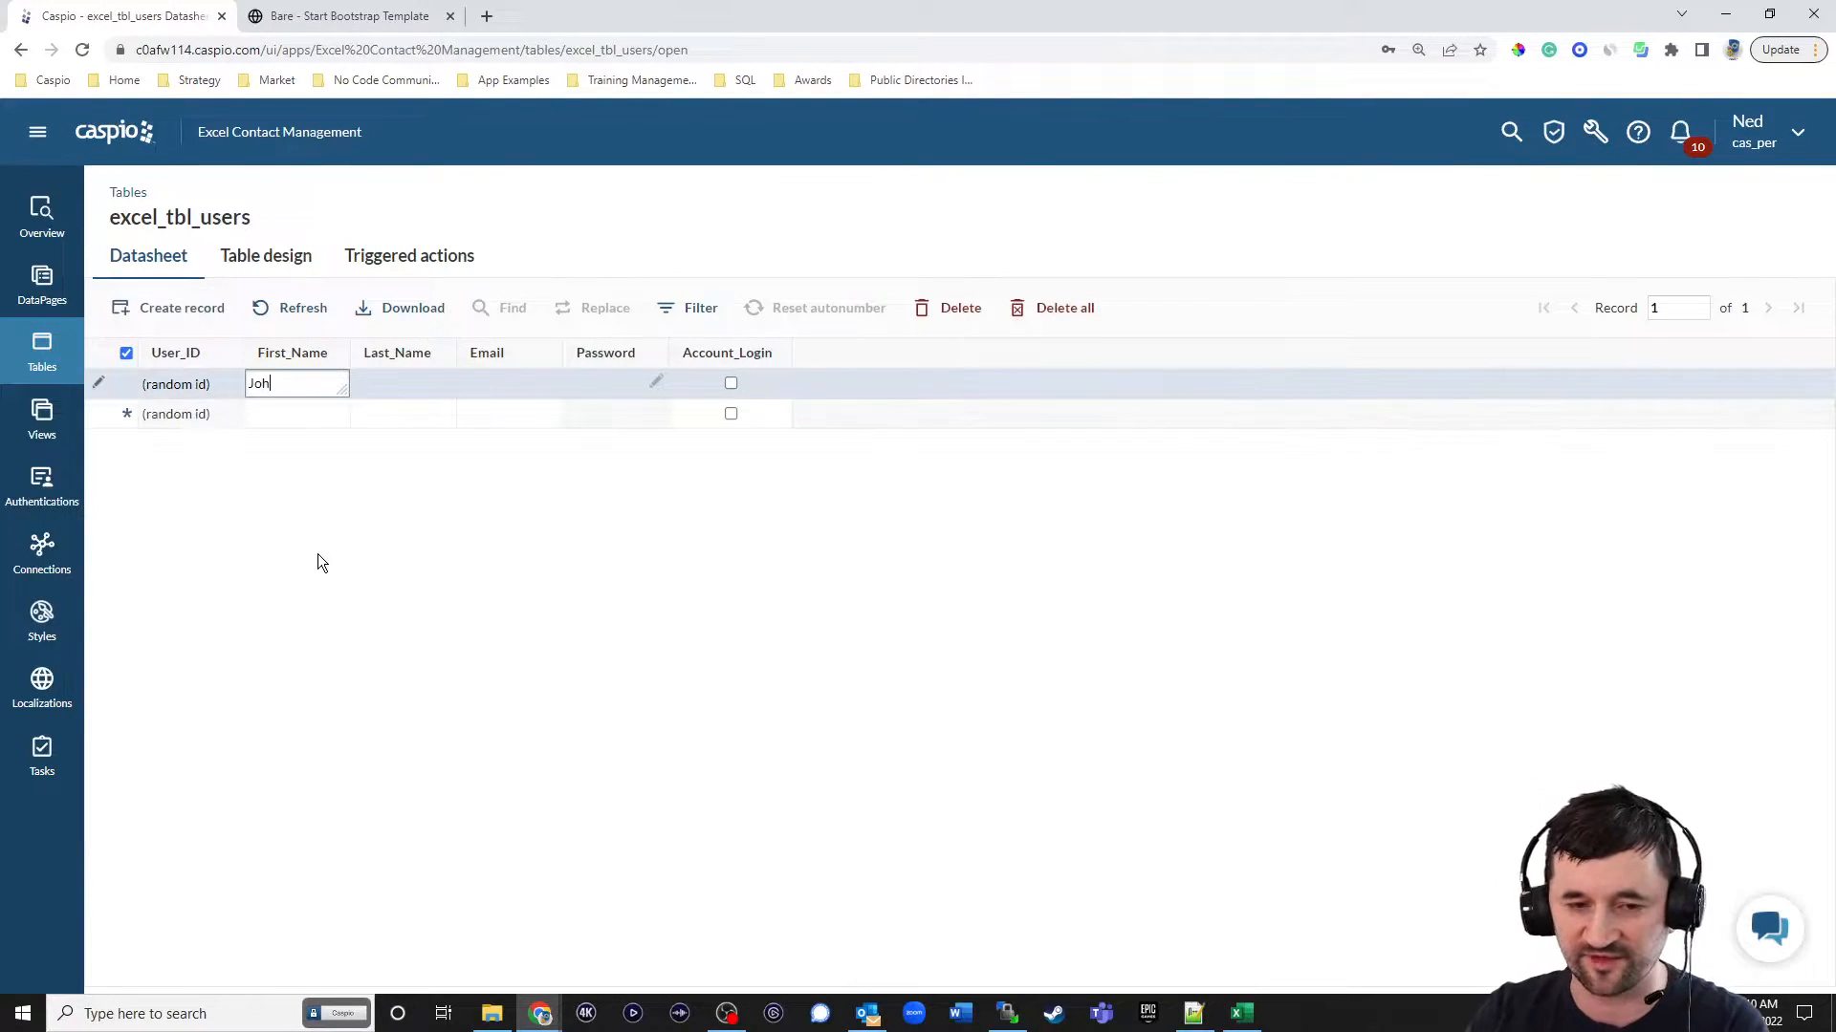
key("Tab")
type("Doe")
key("Tab")
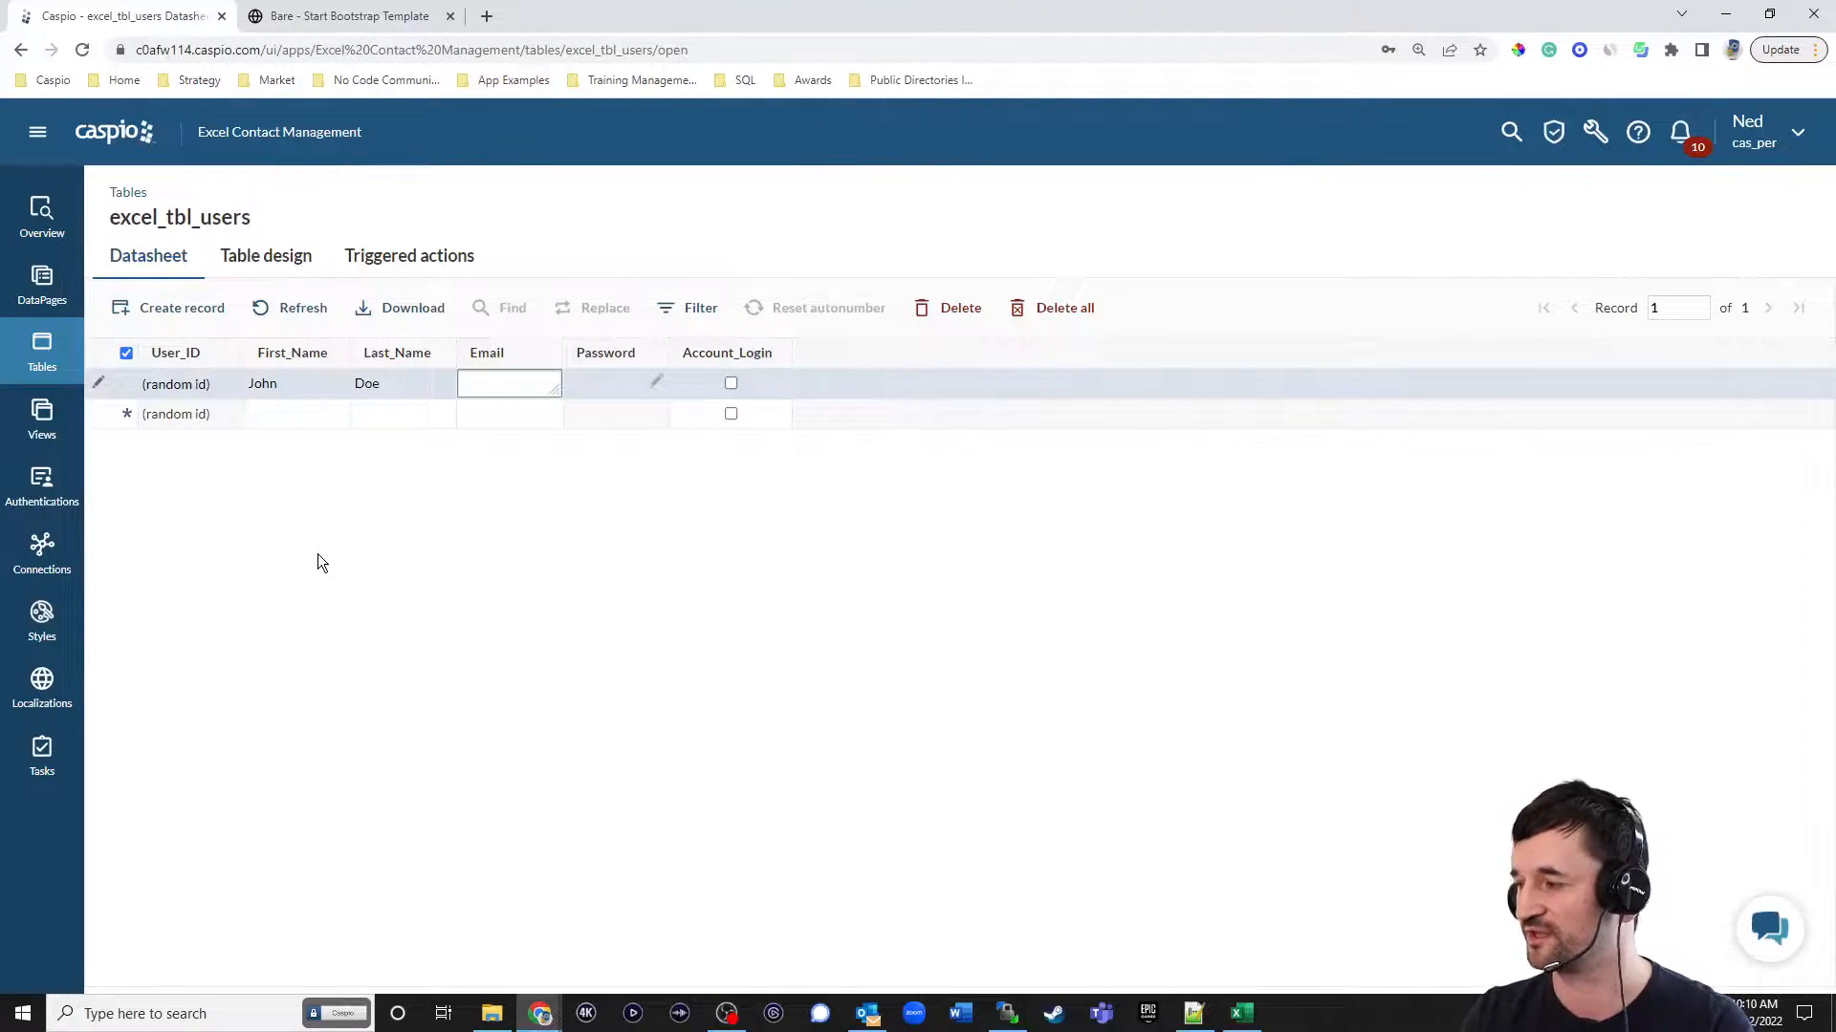
type("jd@test.com")
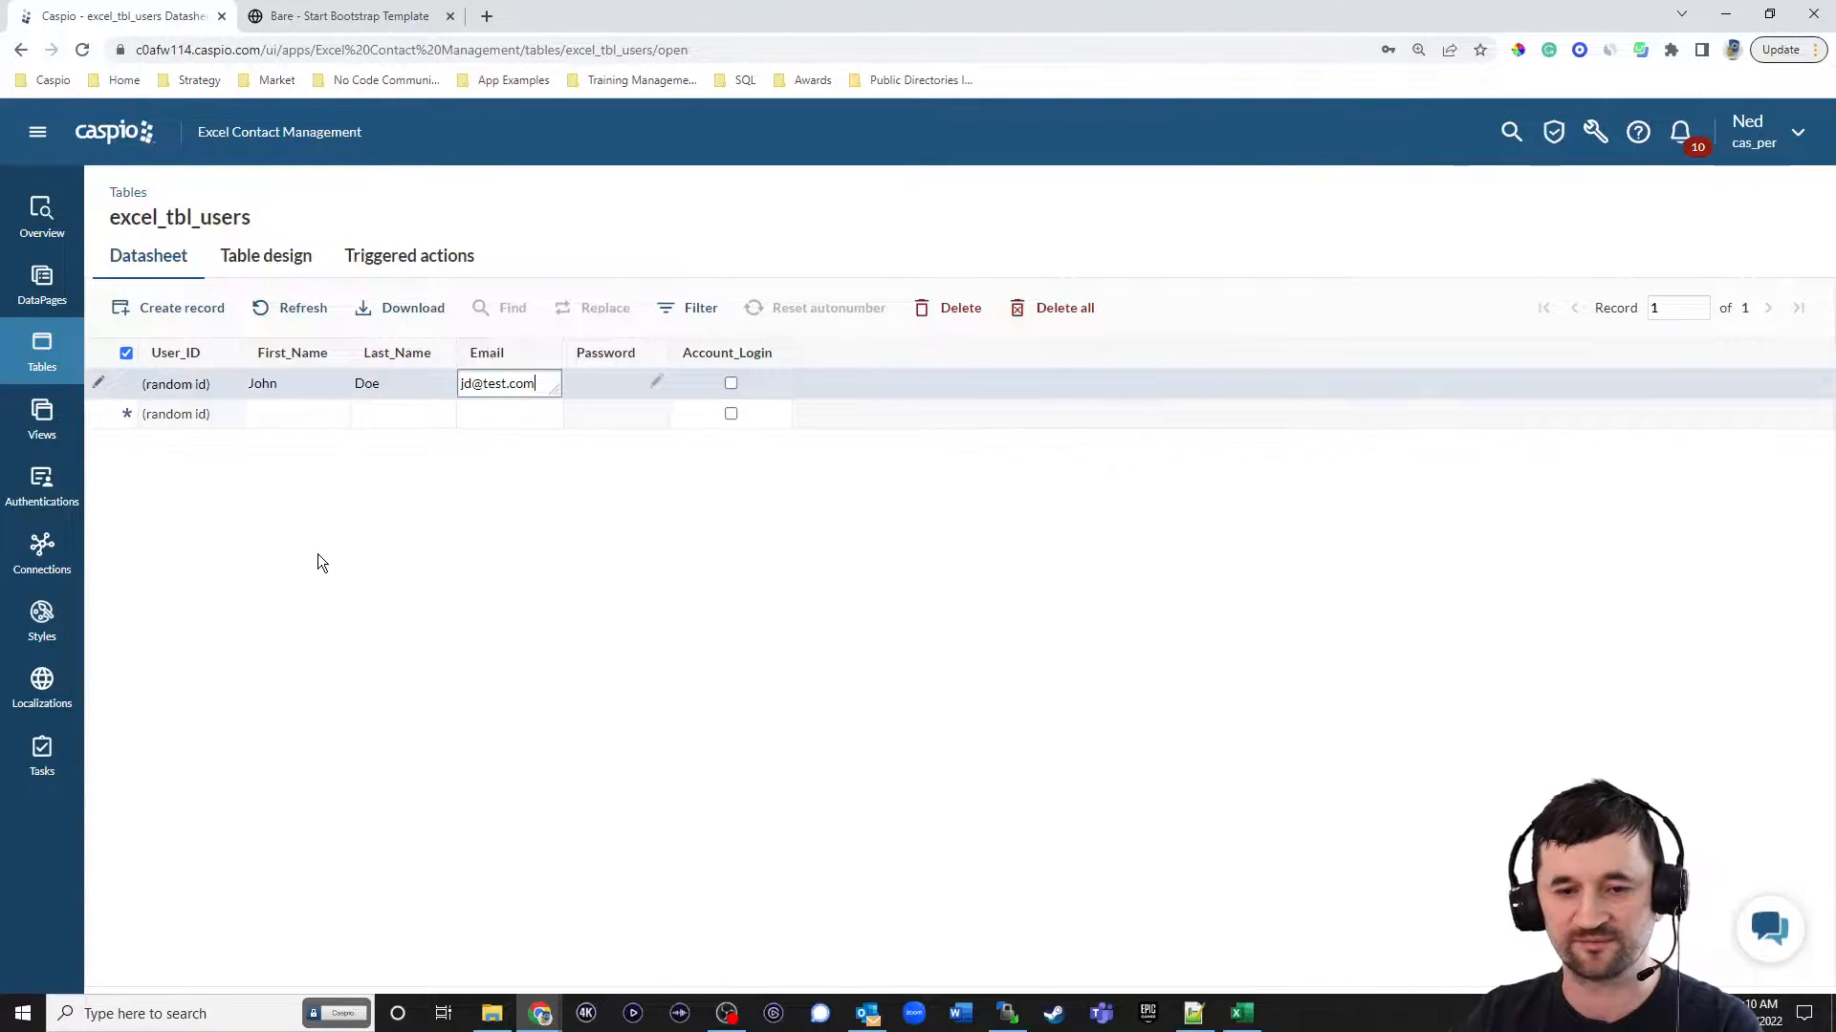
Enter and confirm the user's password, enable Account_Login for that record and commit it.
left_click(657, 384)
type("1234")
left_click(930, 471)
type("1234")
left_click(1013, 525)
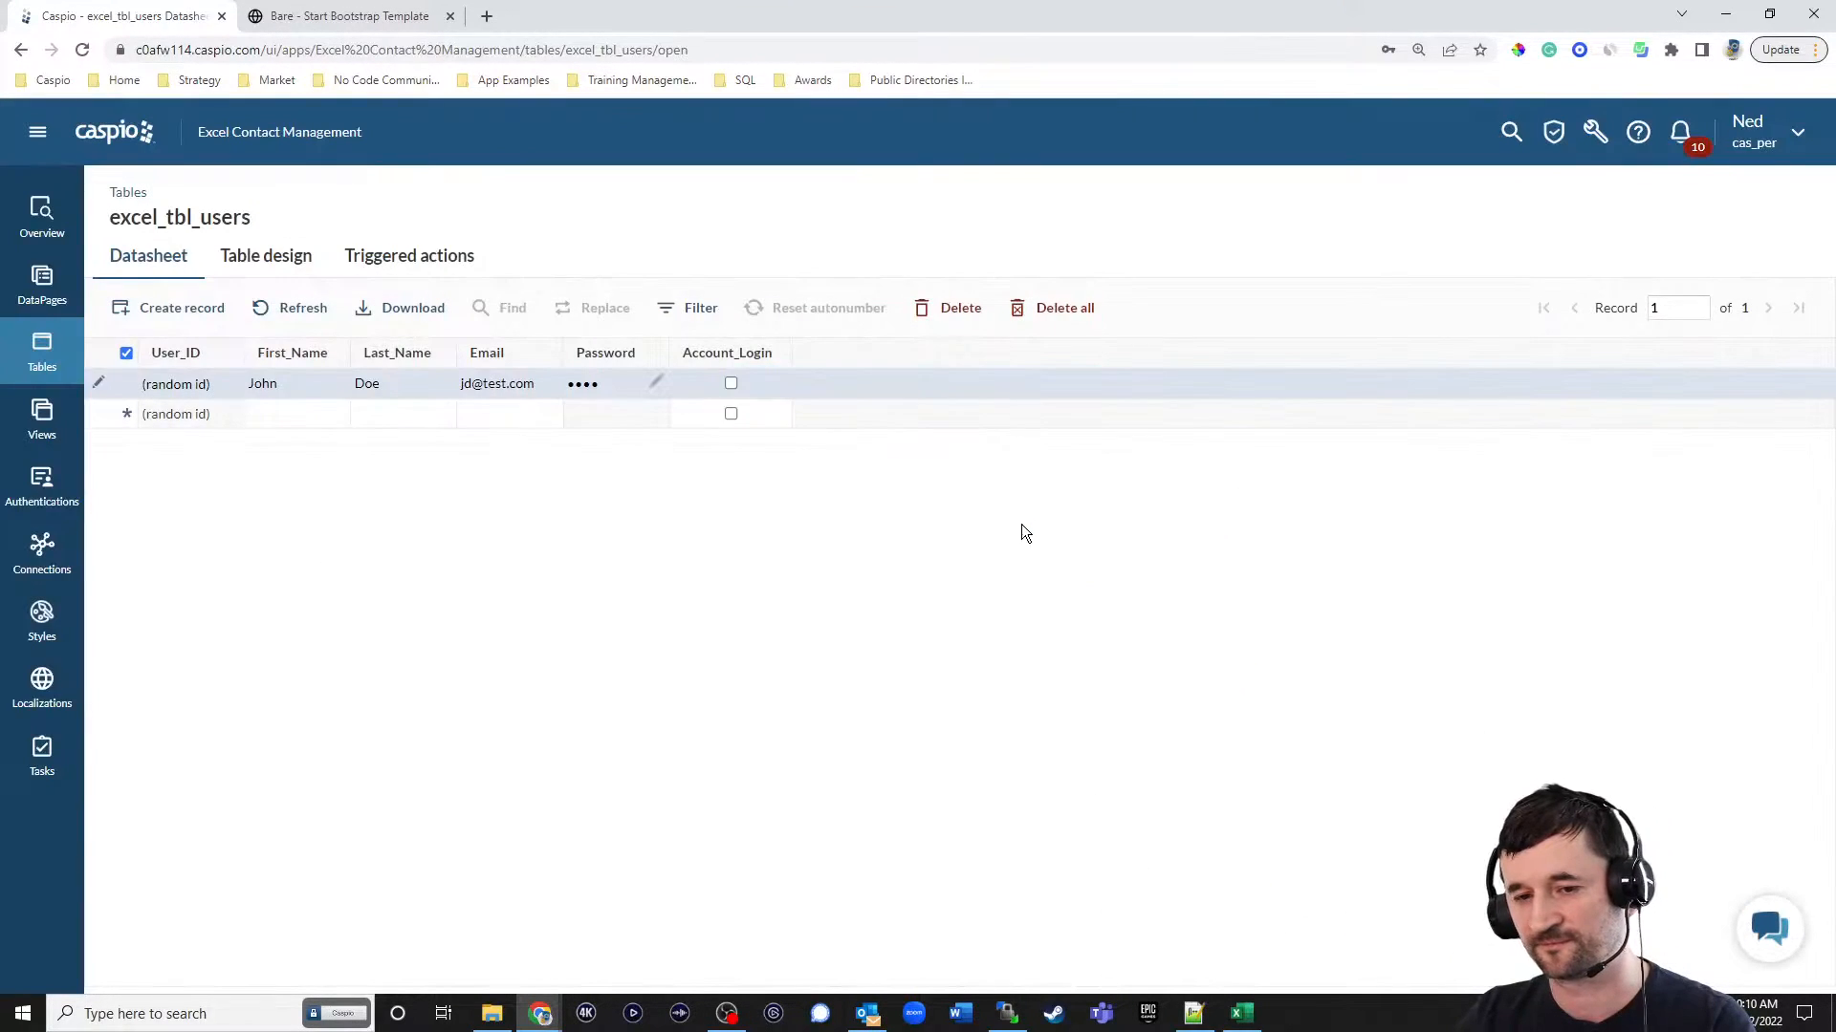
left_click(732, 382)
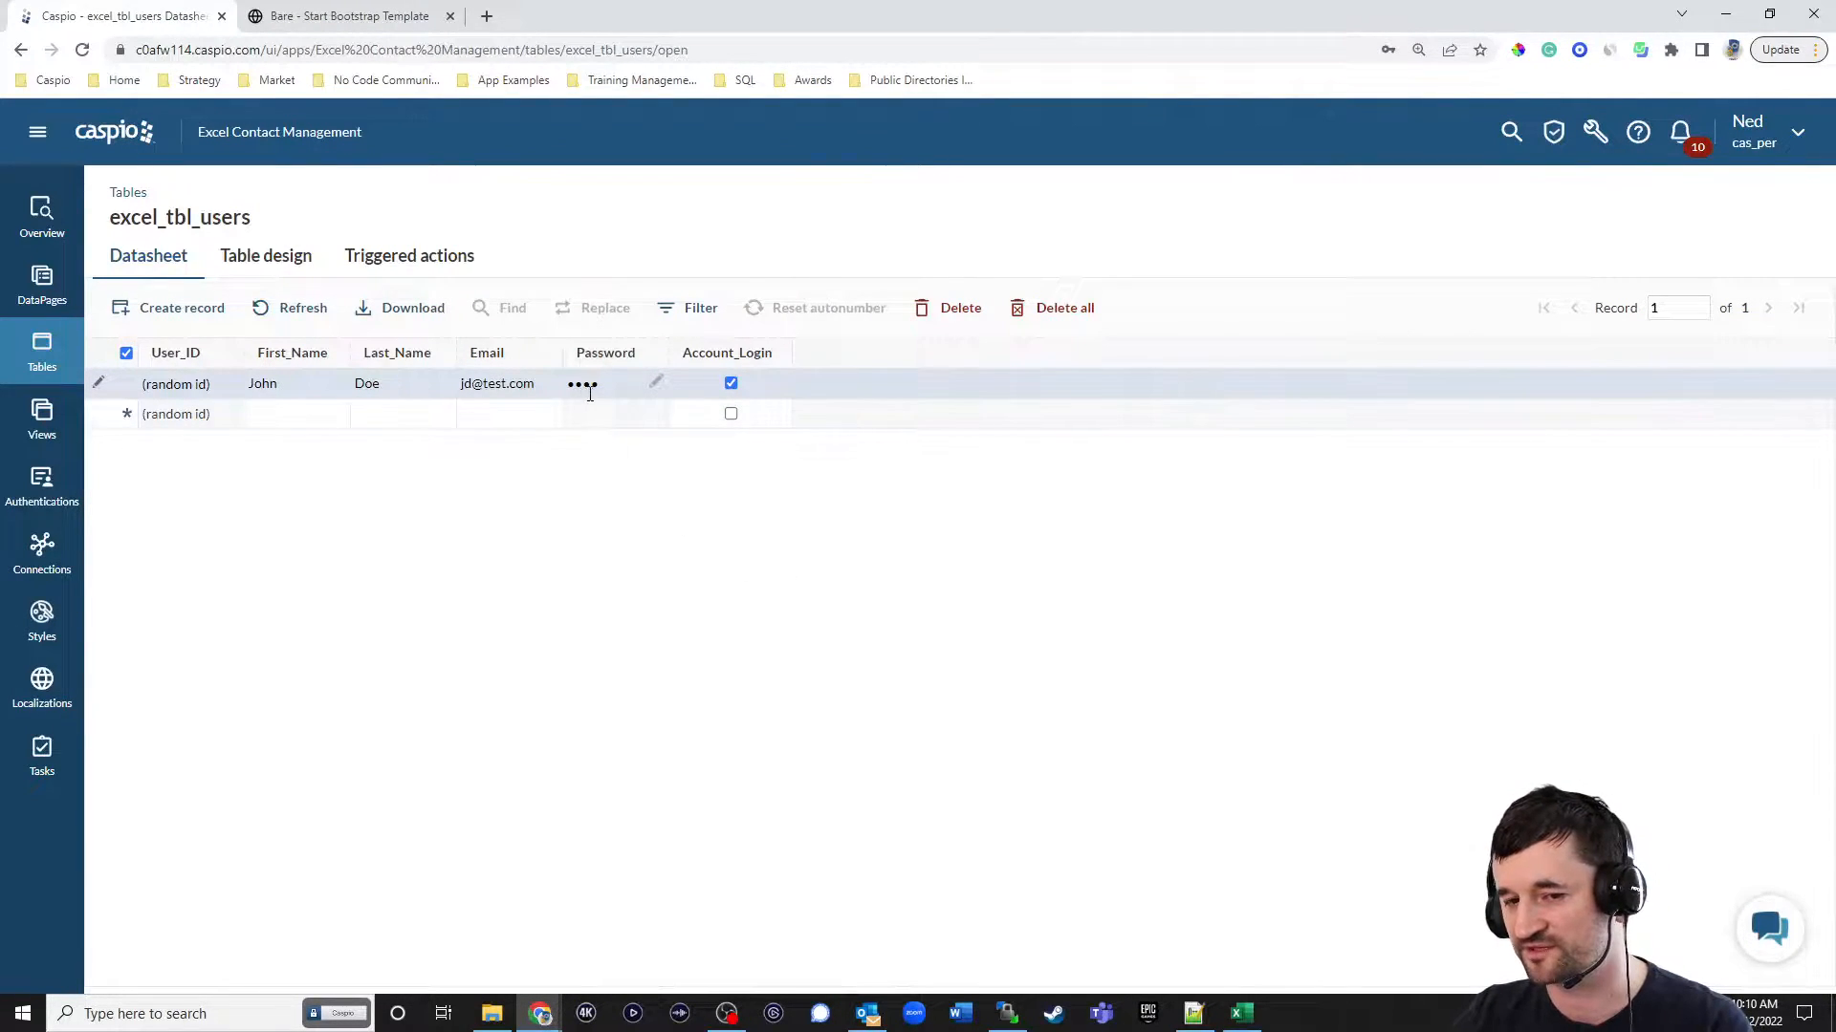
left_click(313, 411)
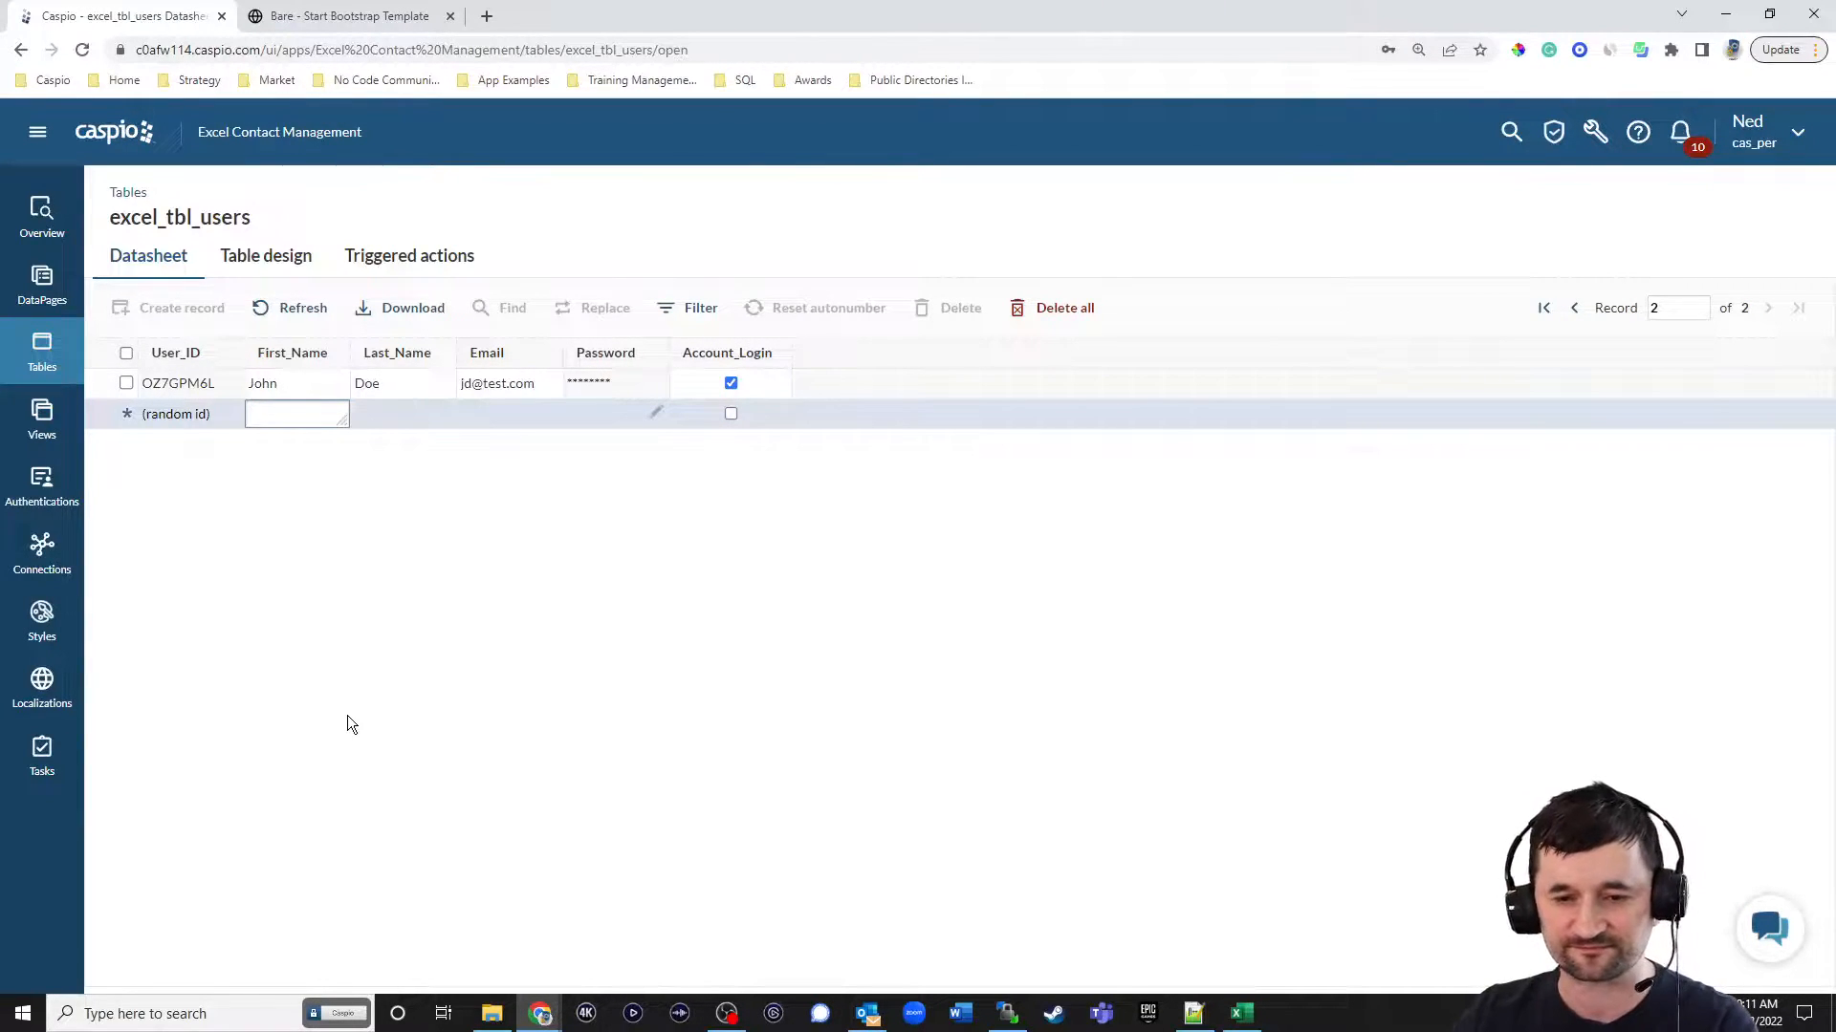
Open the excel_demo_contacts datasheet from the table list to review its columns, including User_ID and Status.
left_click(416, 627)
left_click(49, 353)
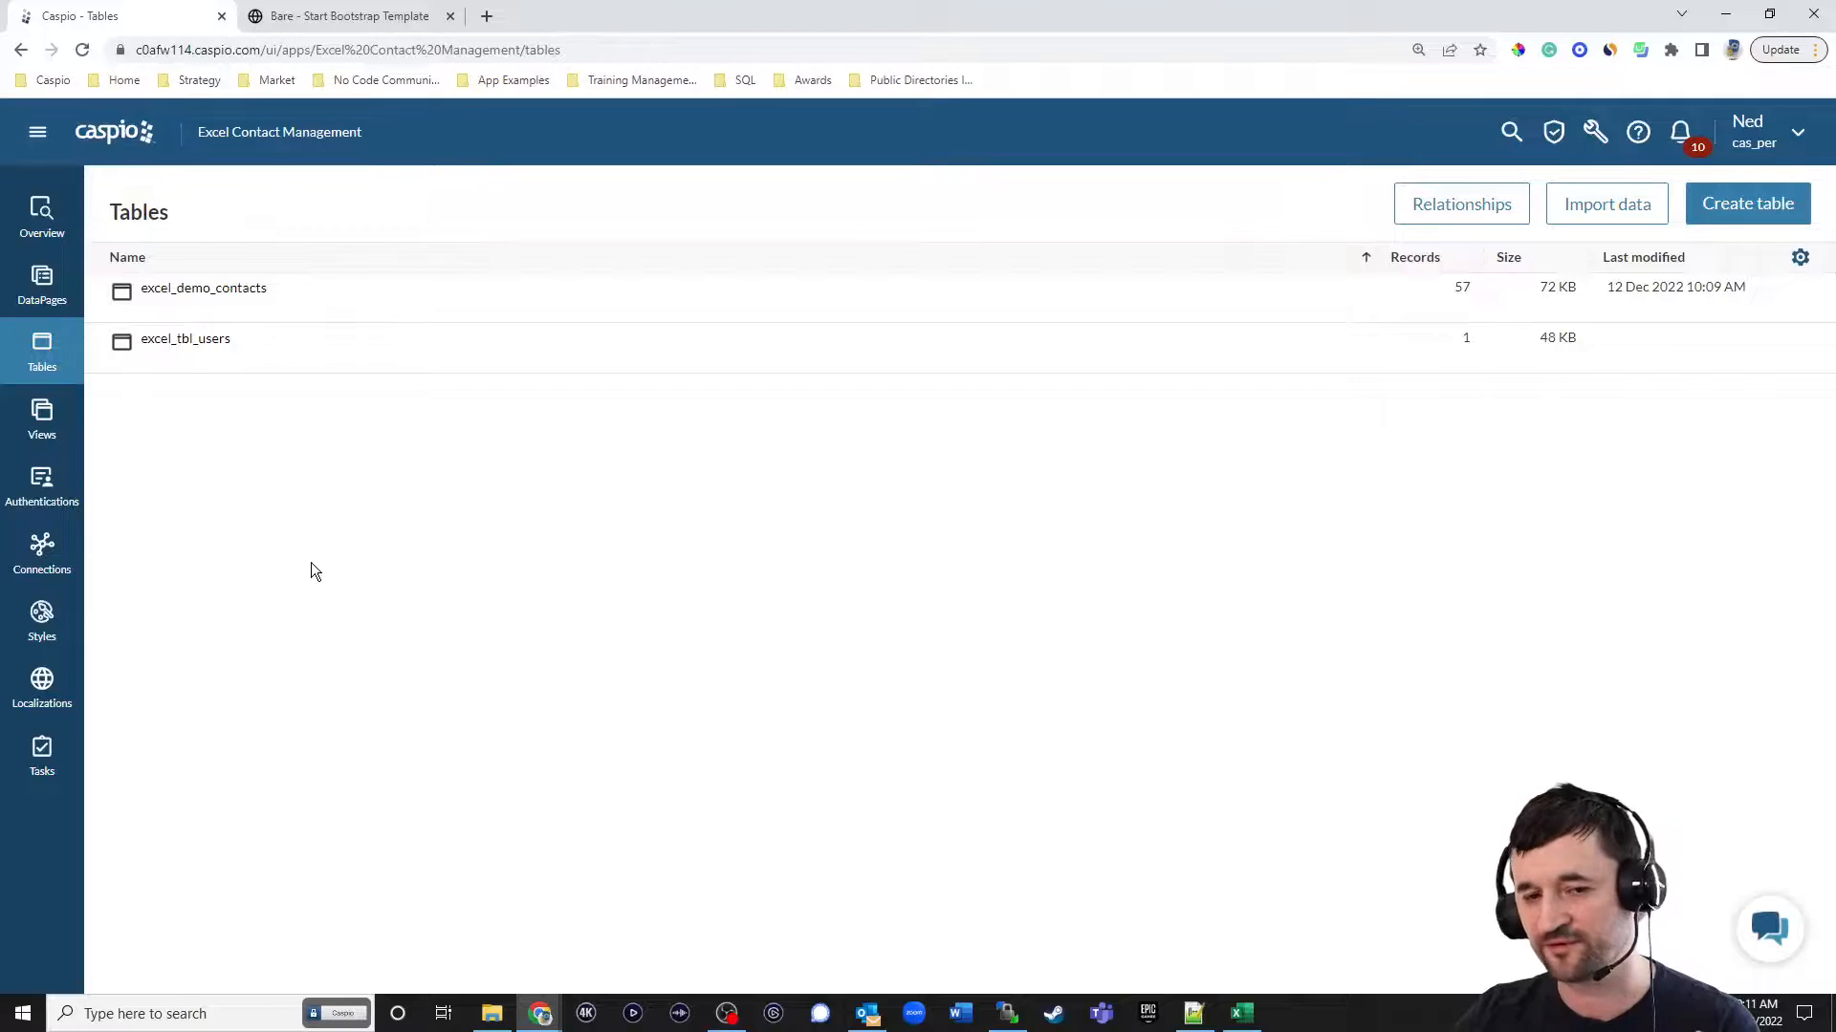
left_click(244, 312)
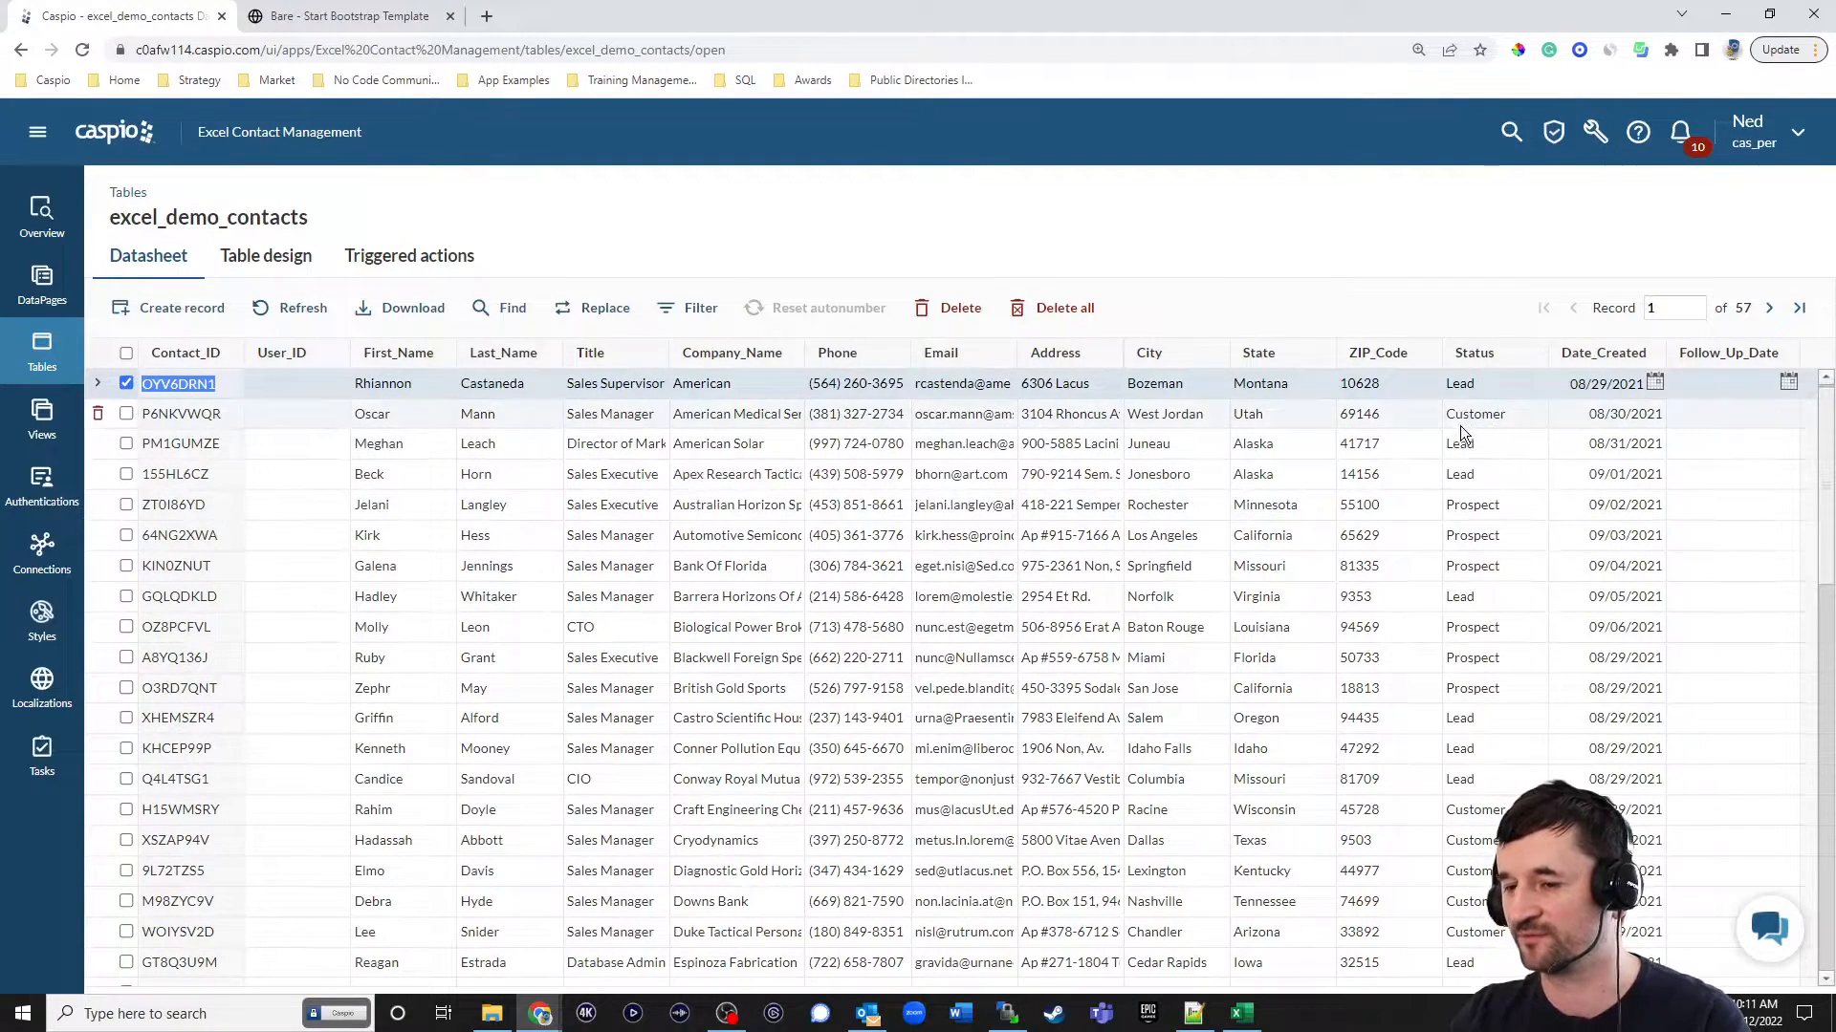
Create a new table with an ID field of type Random ID and a Text (255) field named Status.
left_click(42, 354)
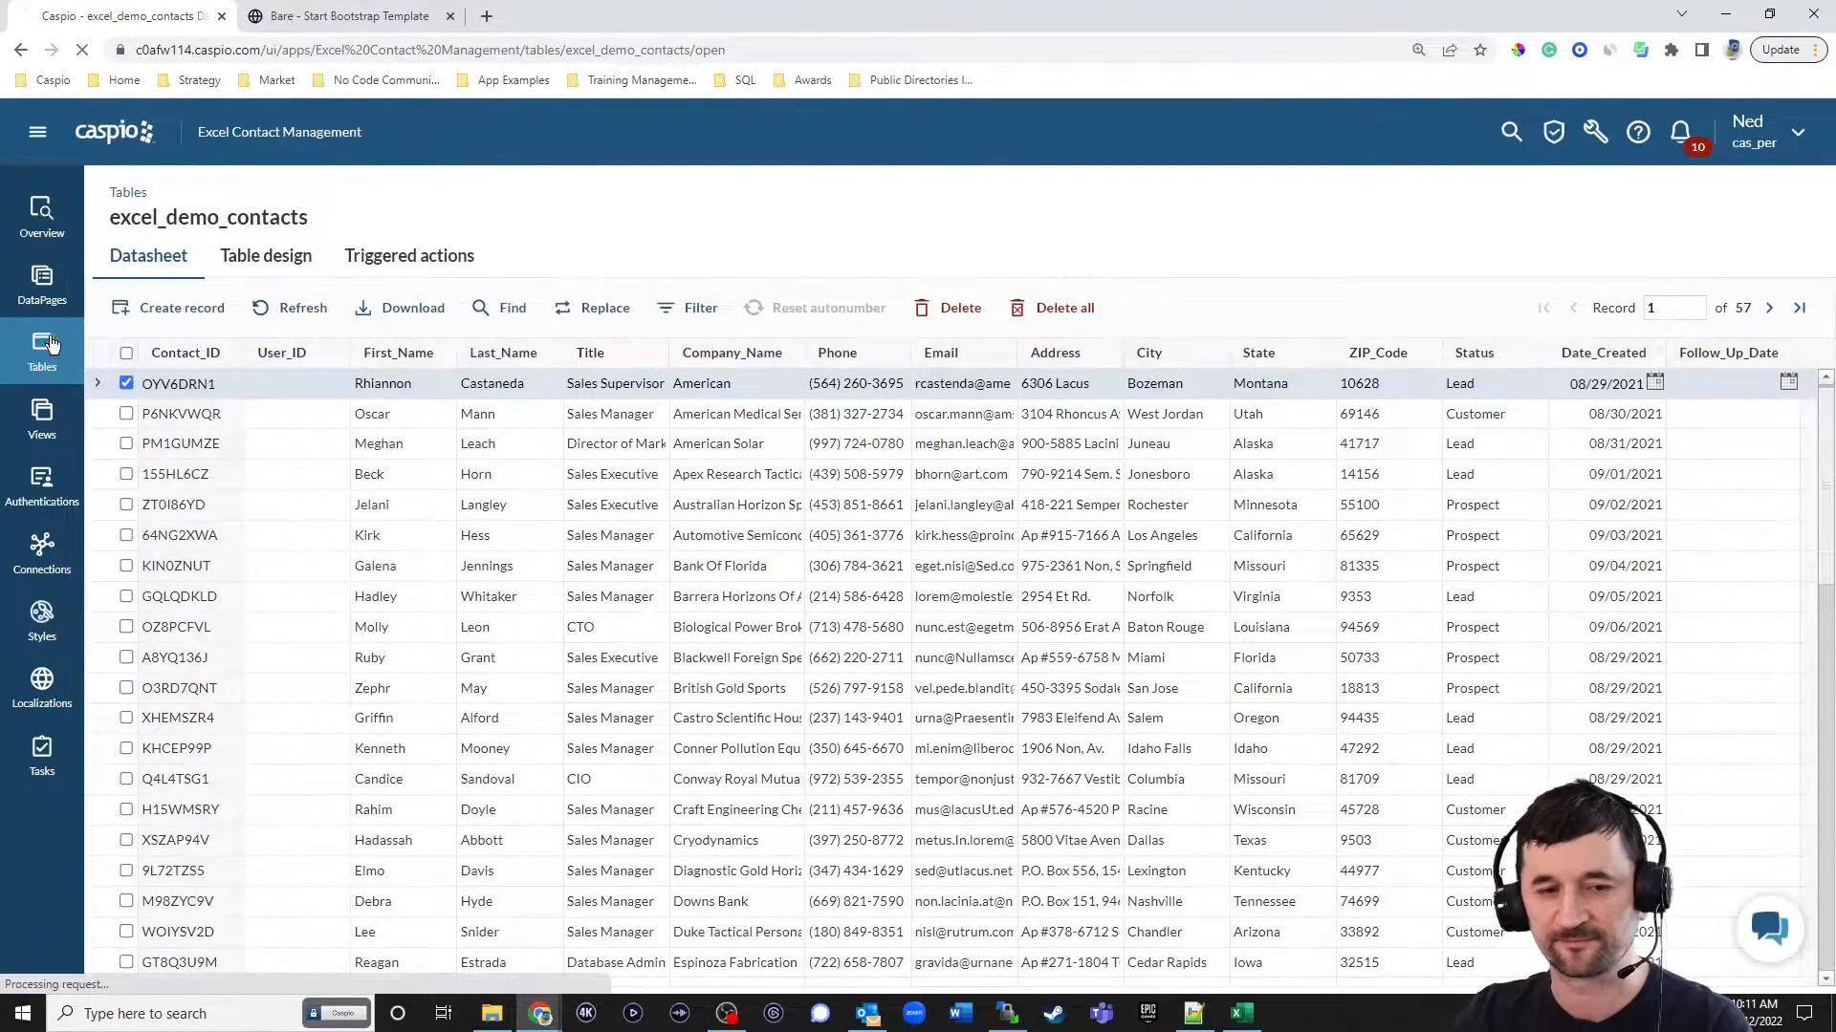
left_click(1709, 205)
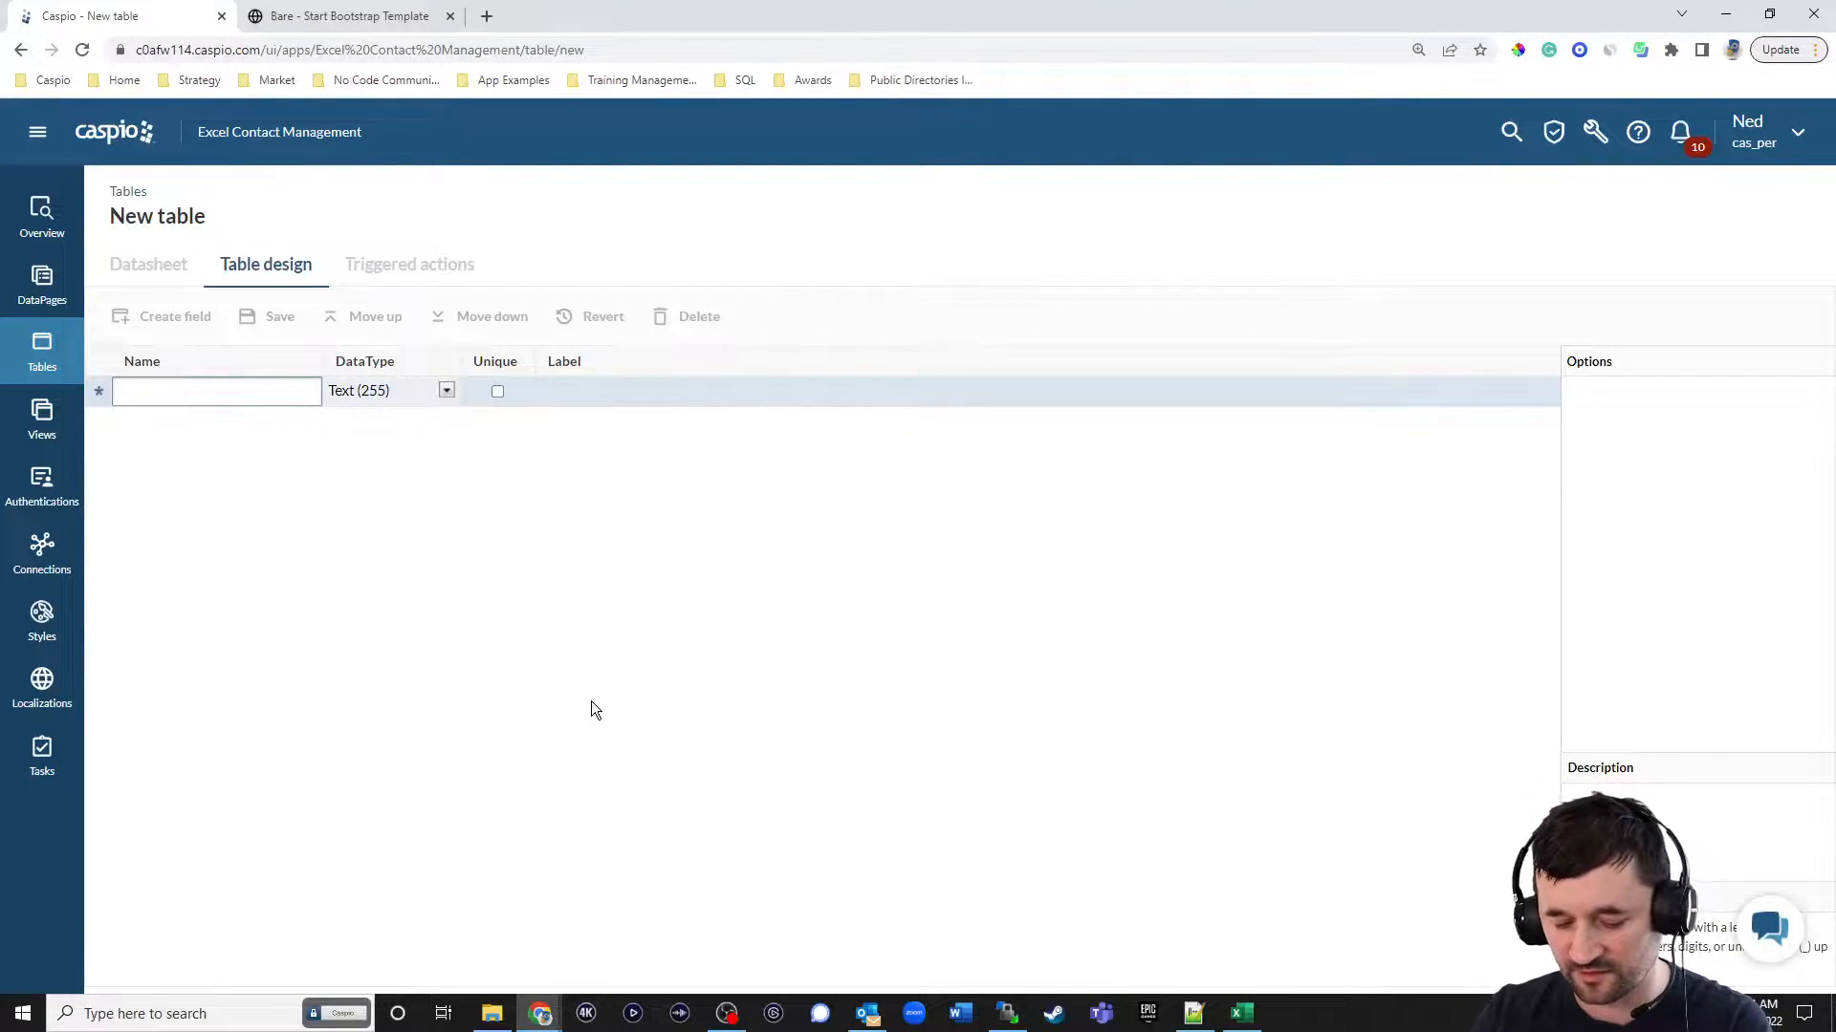
type("ID")
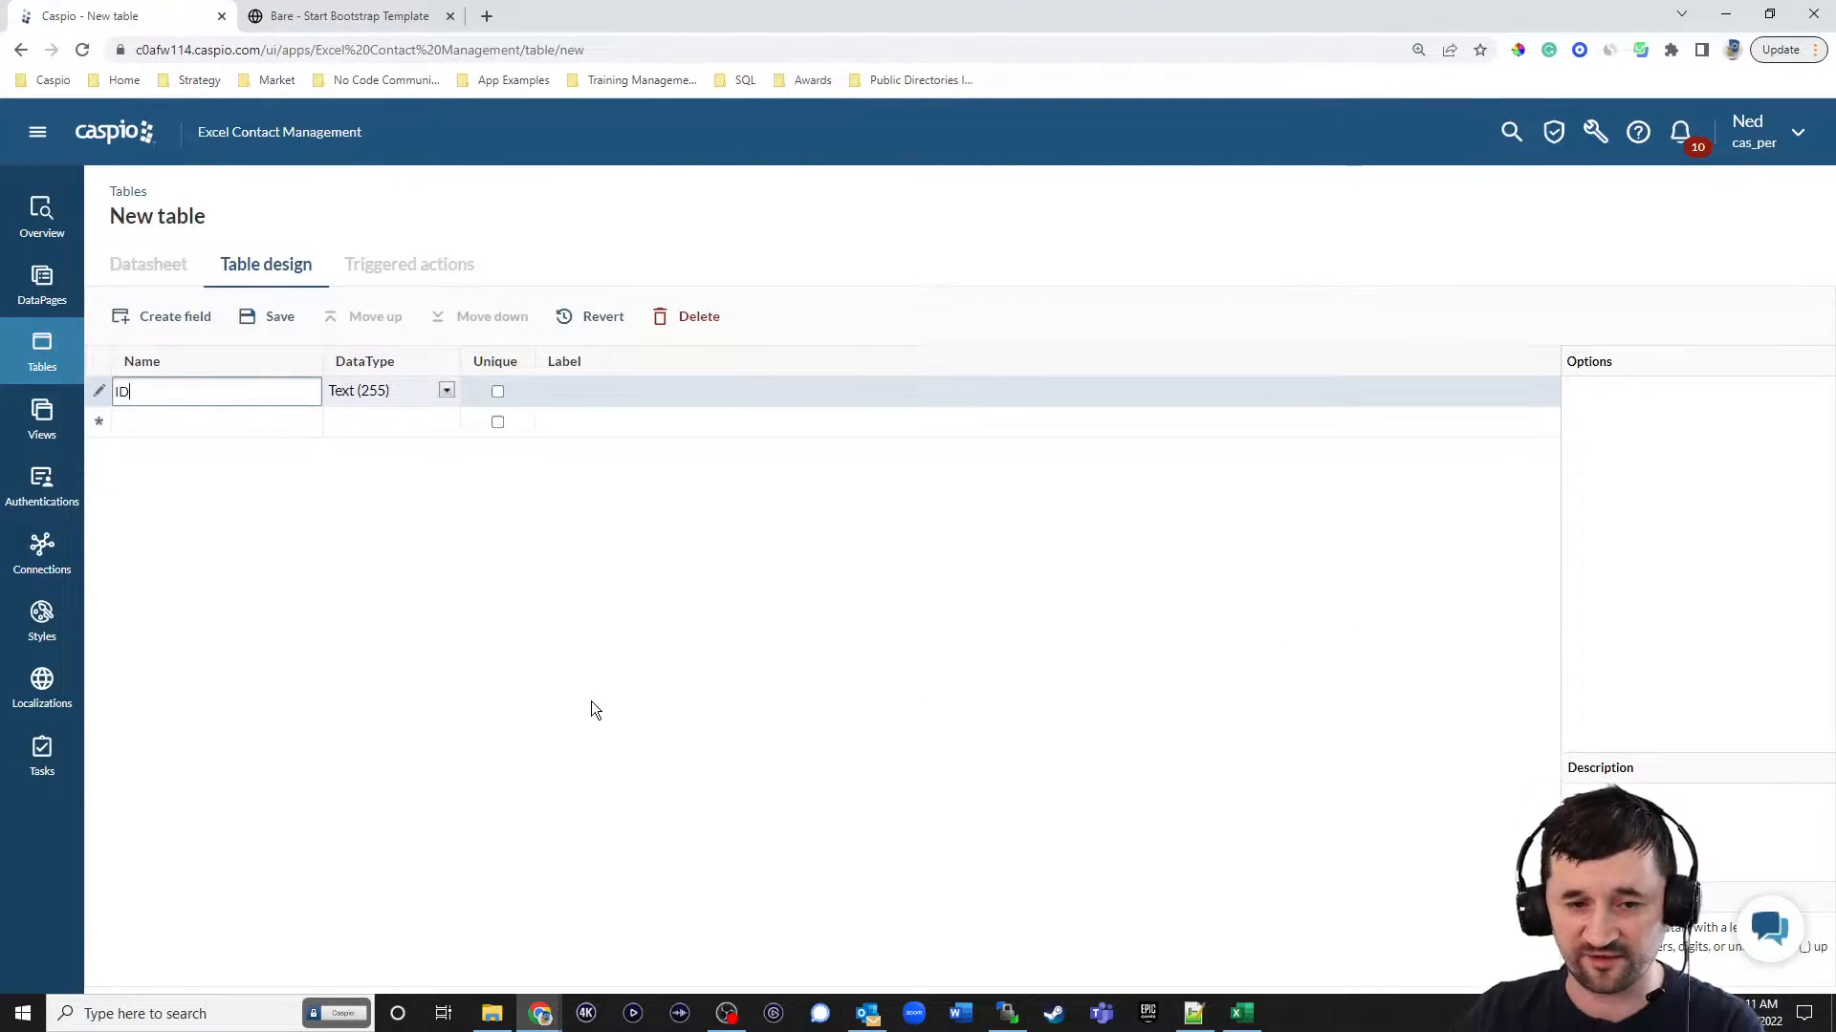
left_click(446, 390)
left_click(362, 719)
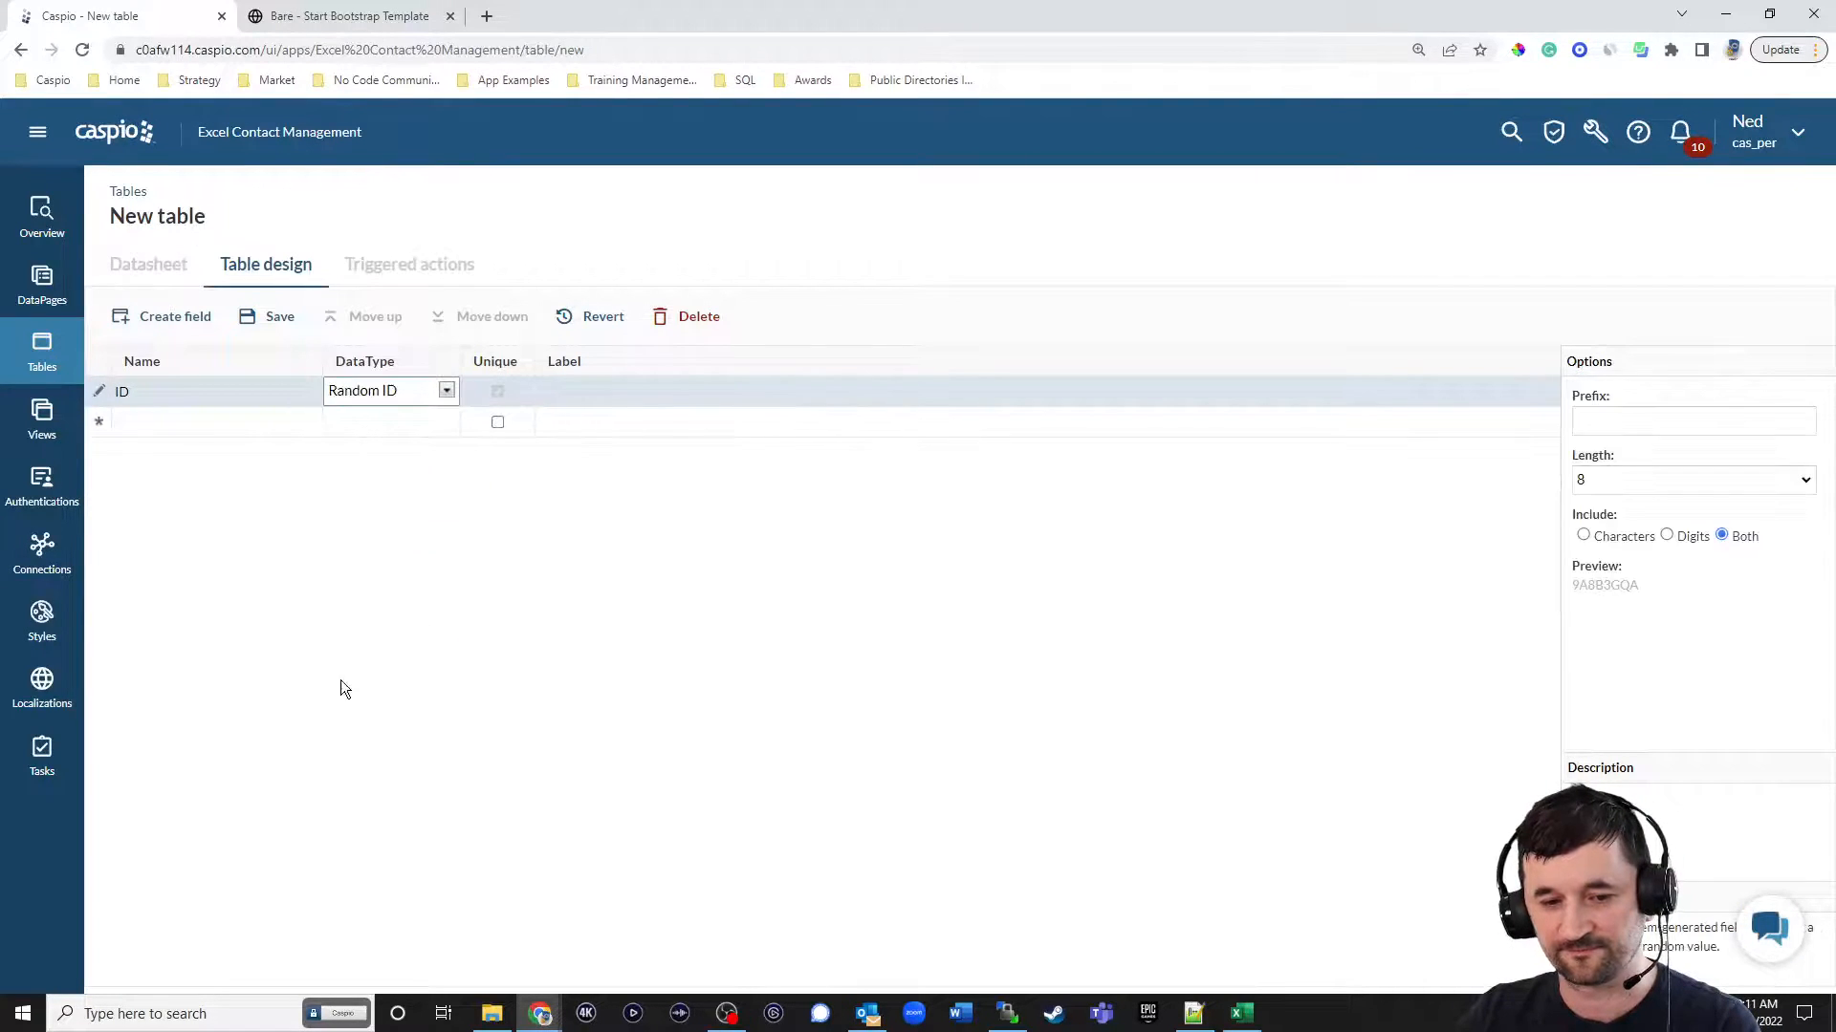
left_click(149, 430)
type("Status")
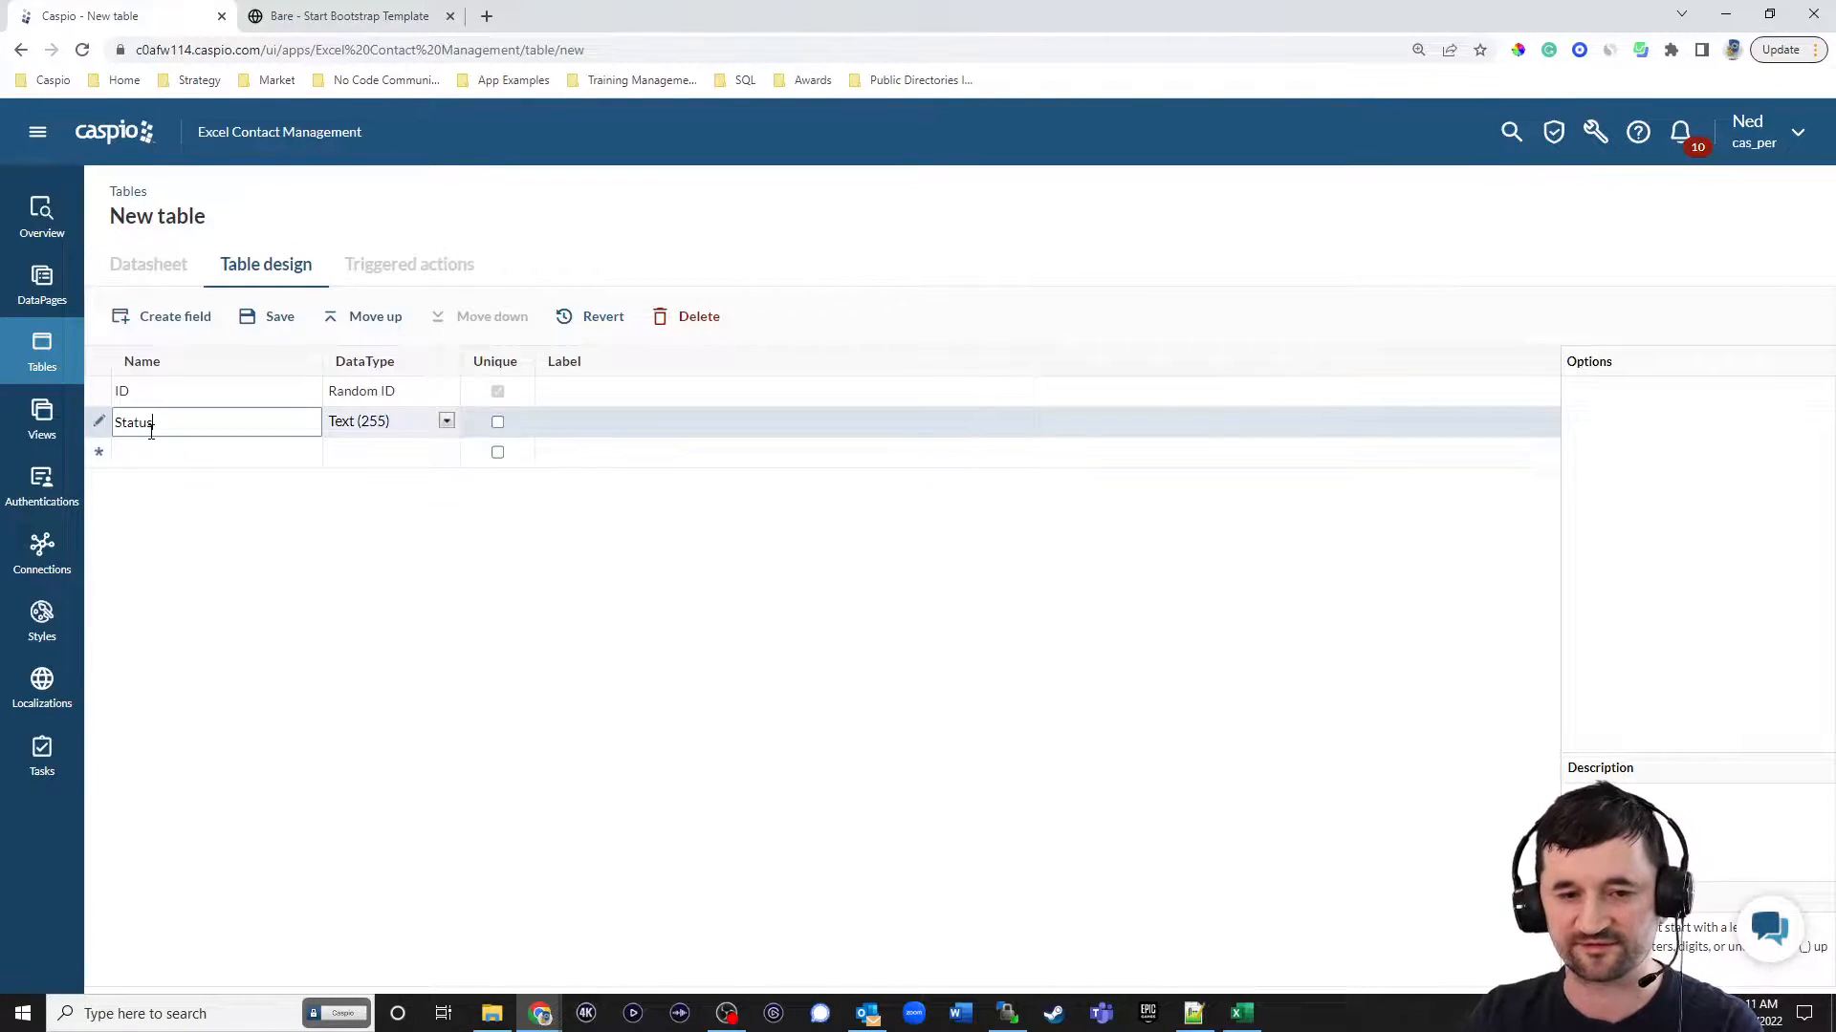
Save the new table under the name excel_tbl_status_lookup.
left_click(277, 322)
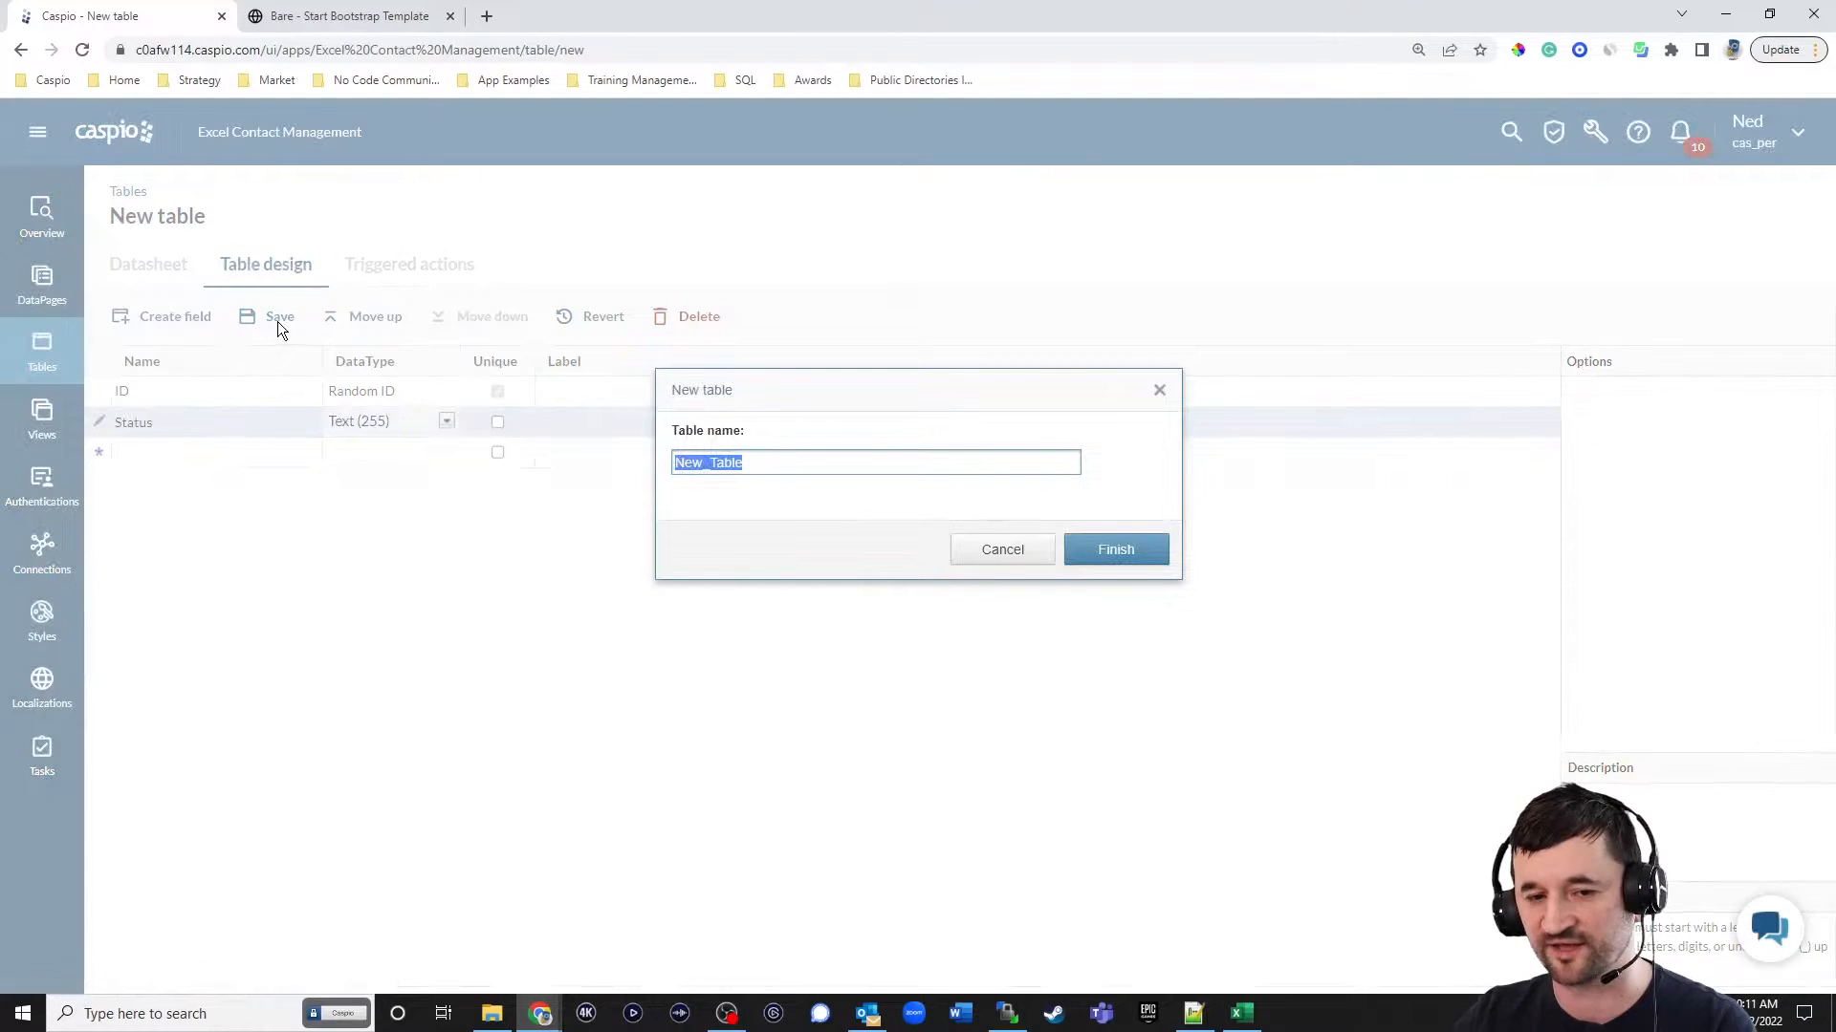
type("excel_")
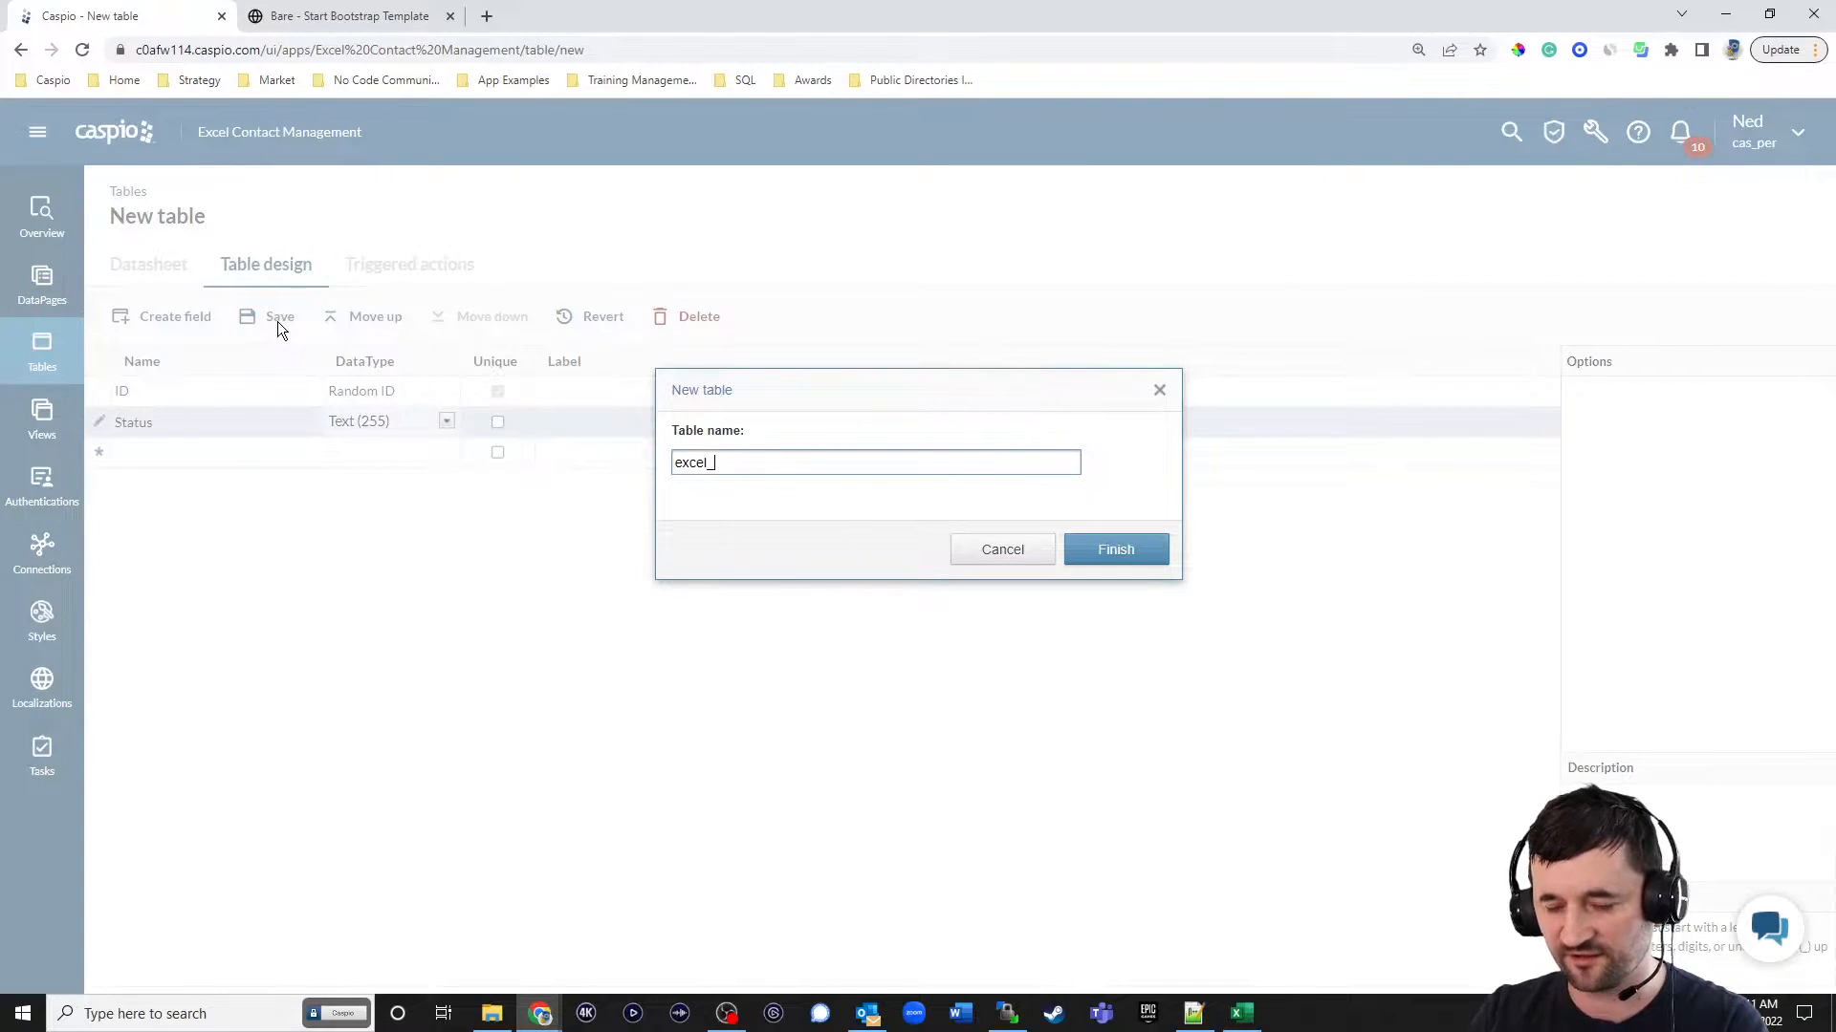
type("tbl_ss")
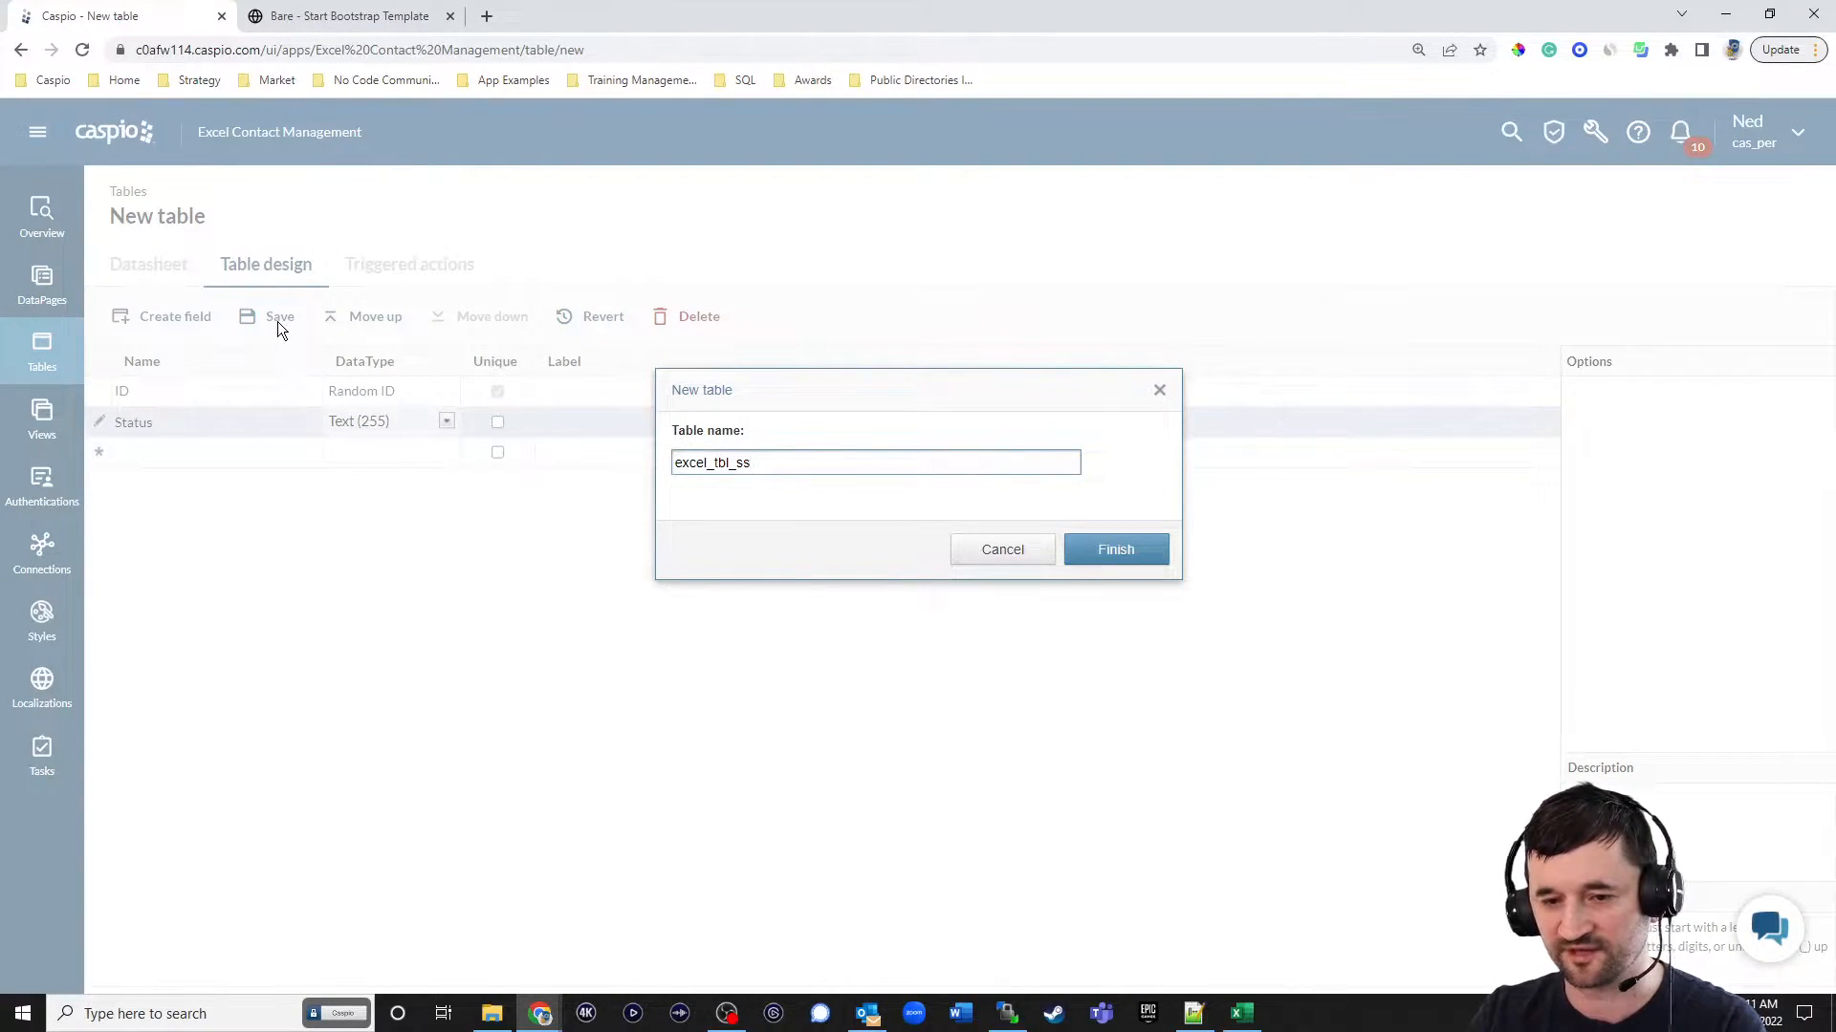
key("BackSpace")
type("tatus_l")
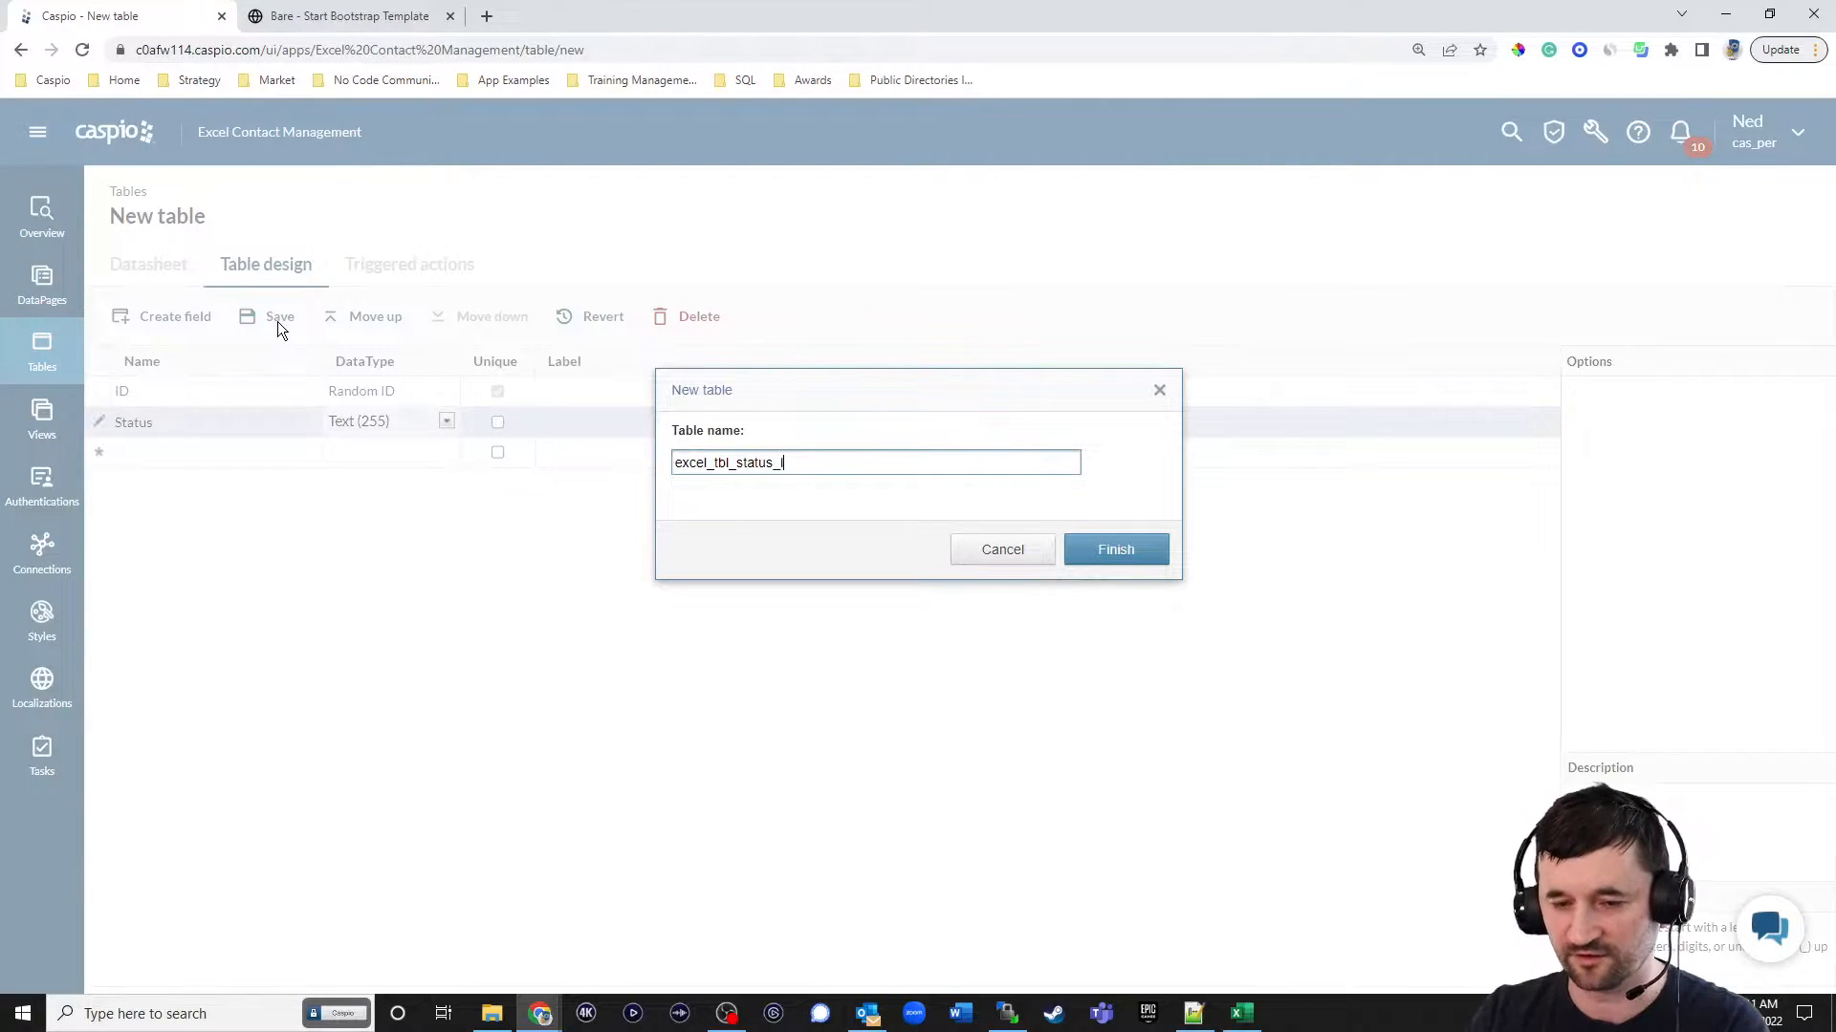
type("ookup")
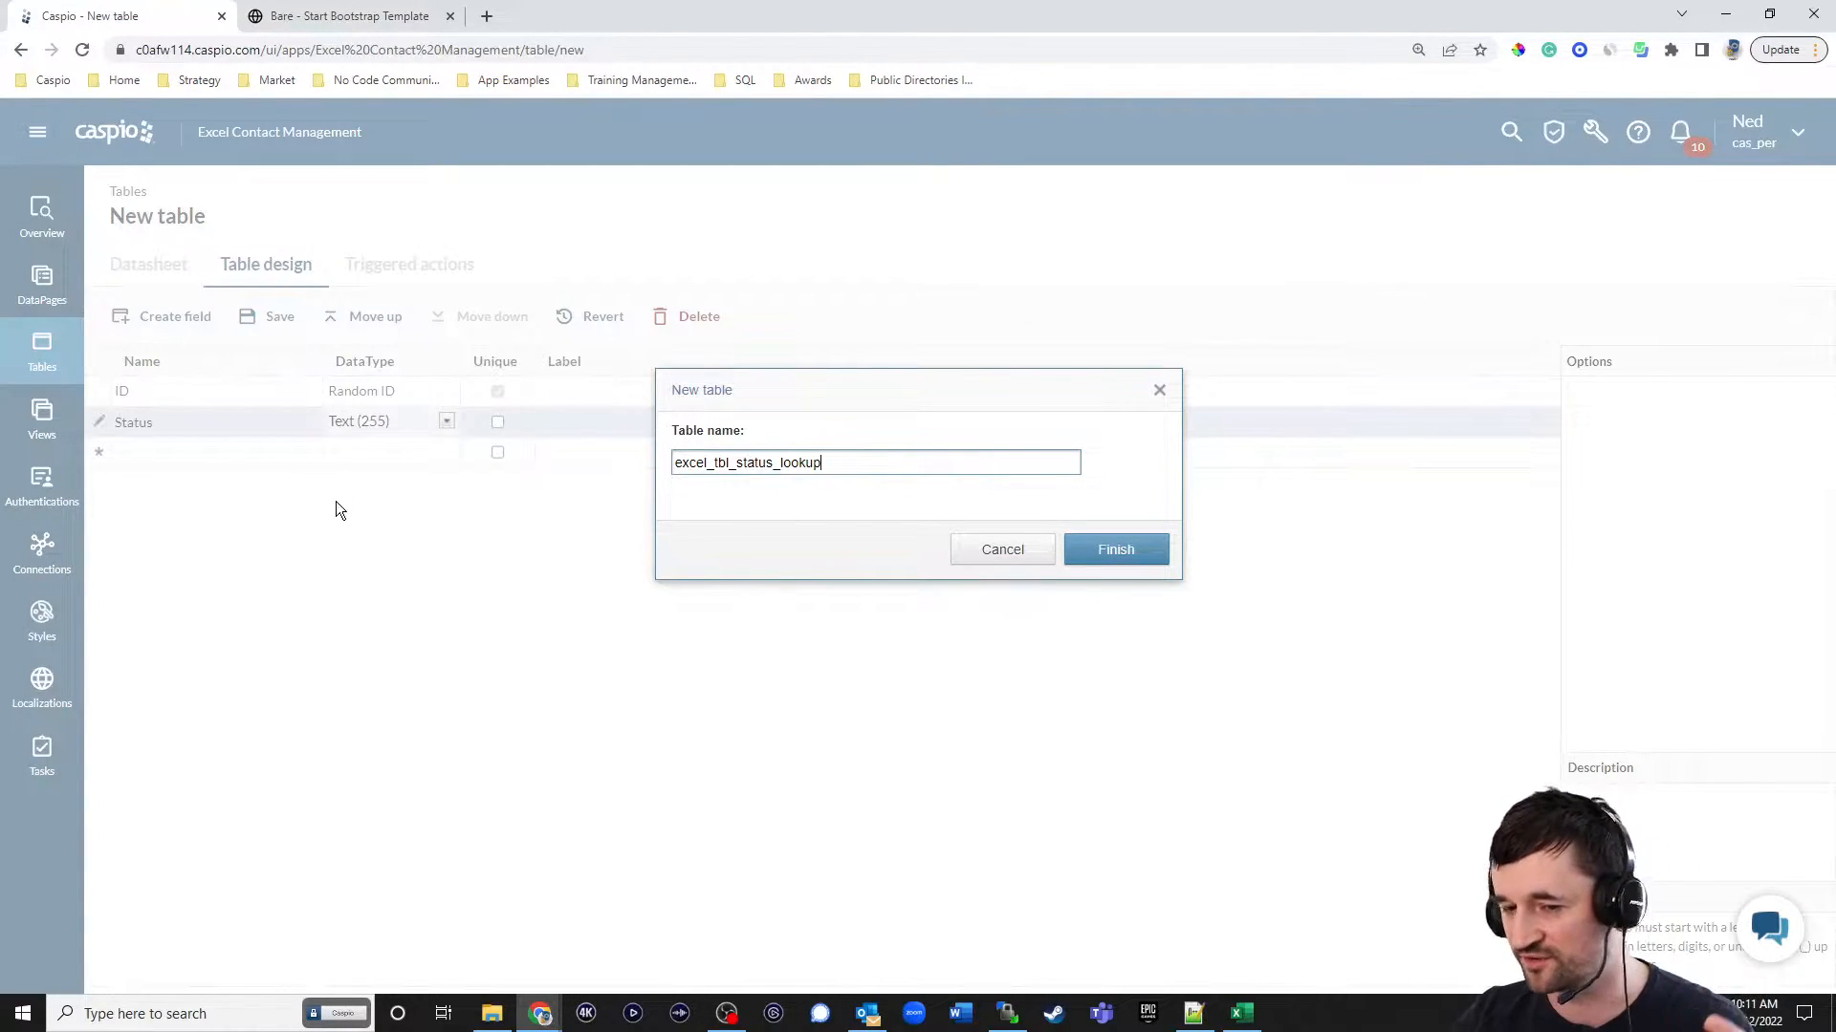
left_click(1117, 553)
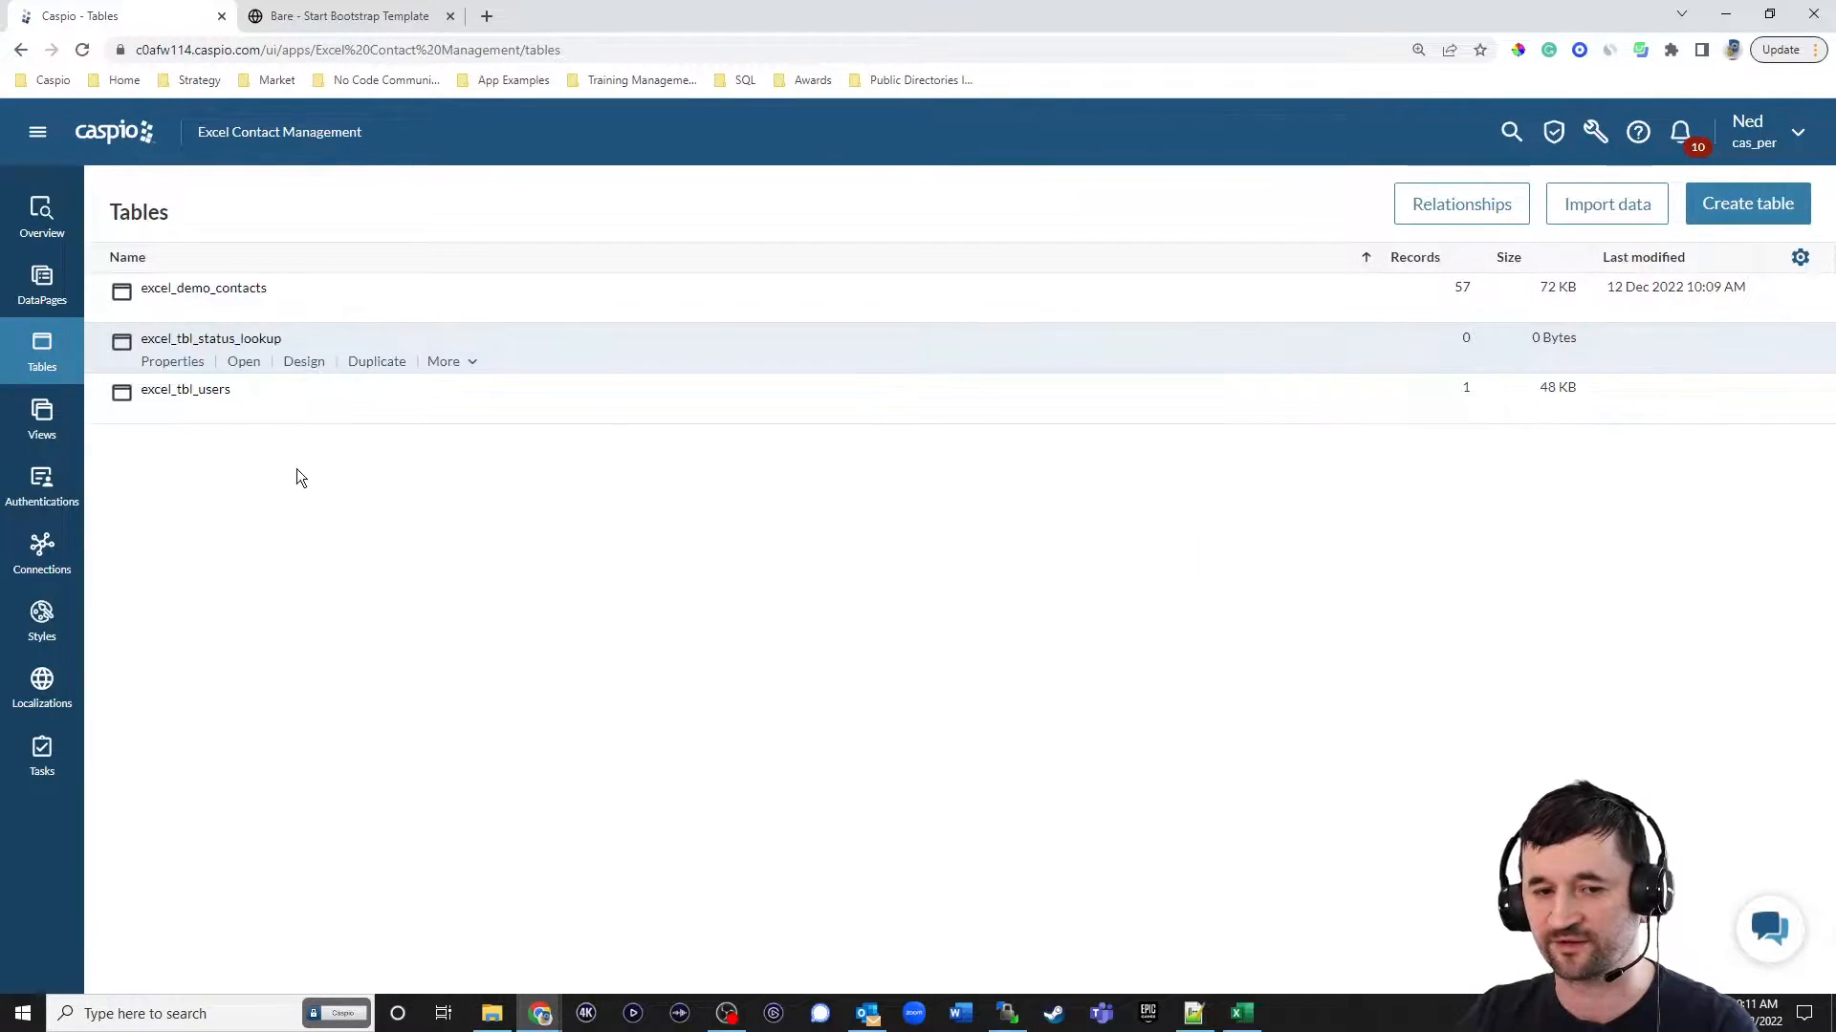
Open the excel_tbl_status_lookup datasheet and add three records with the statuses New, Prospect and Customer.
left_click(245, 363)
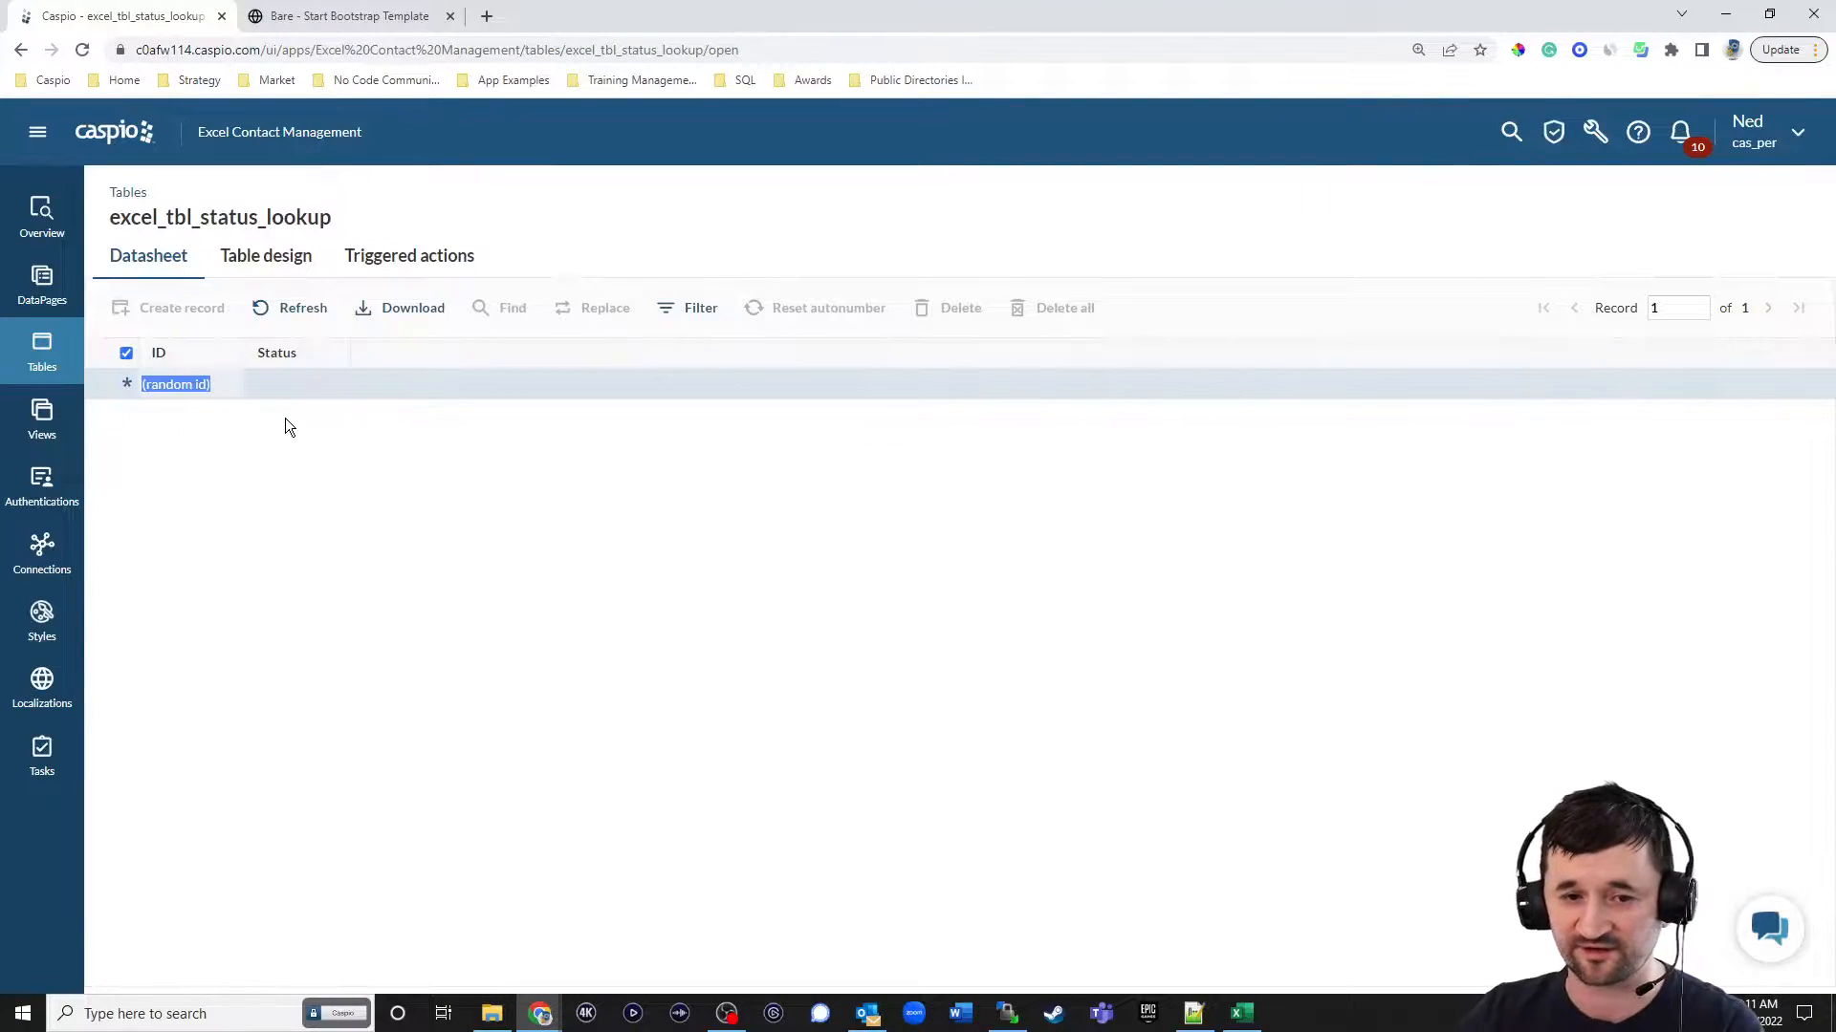
left_click(287, 385)
type("New")
key("Tab")
key("Tab")
type("Prospect")
key("Tab")
key("Tab")
type("Customer")
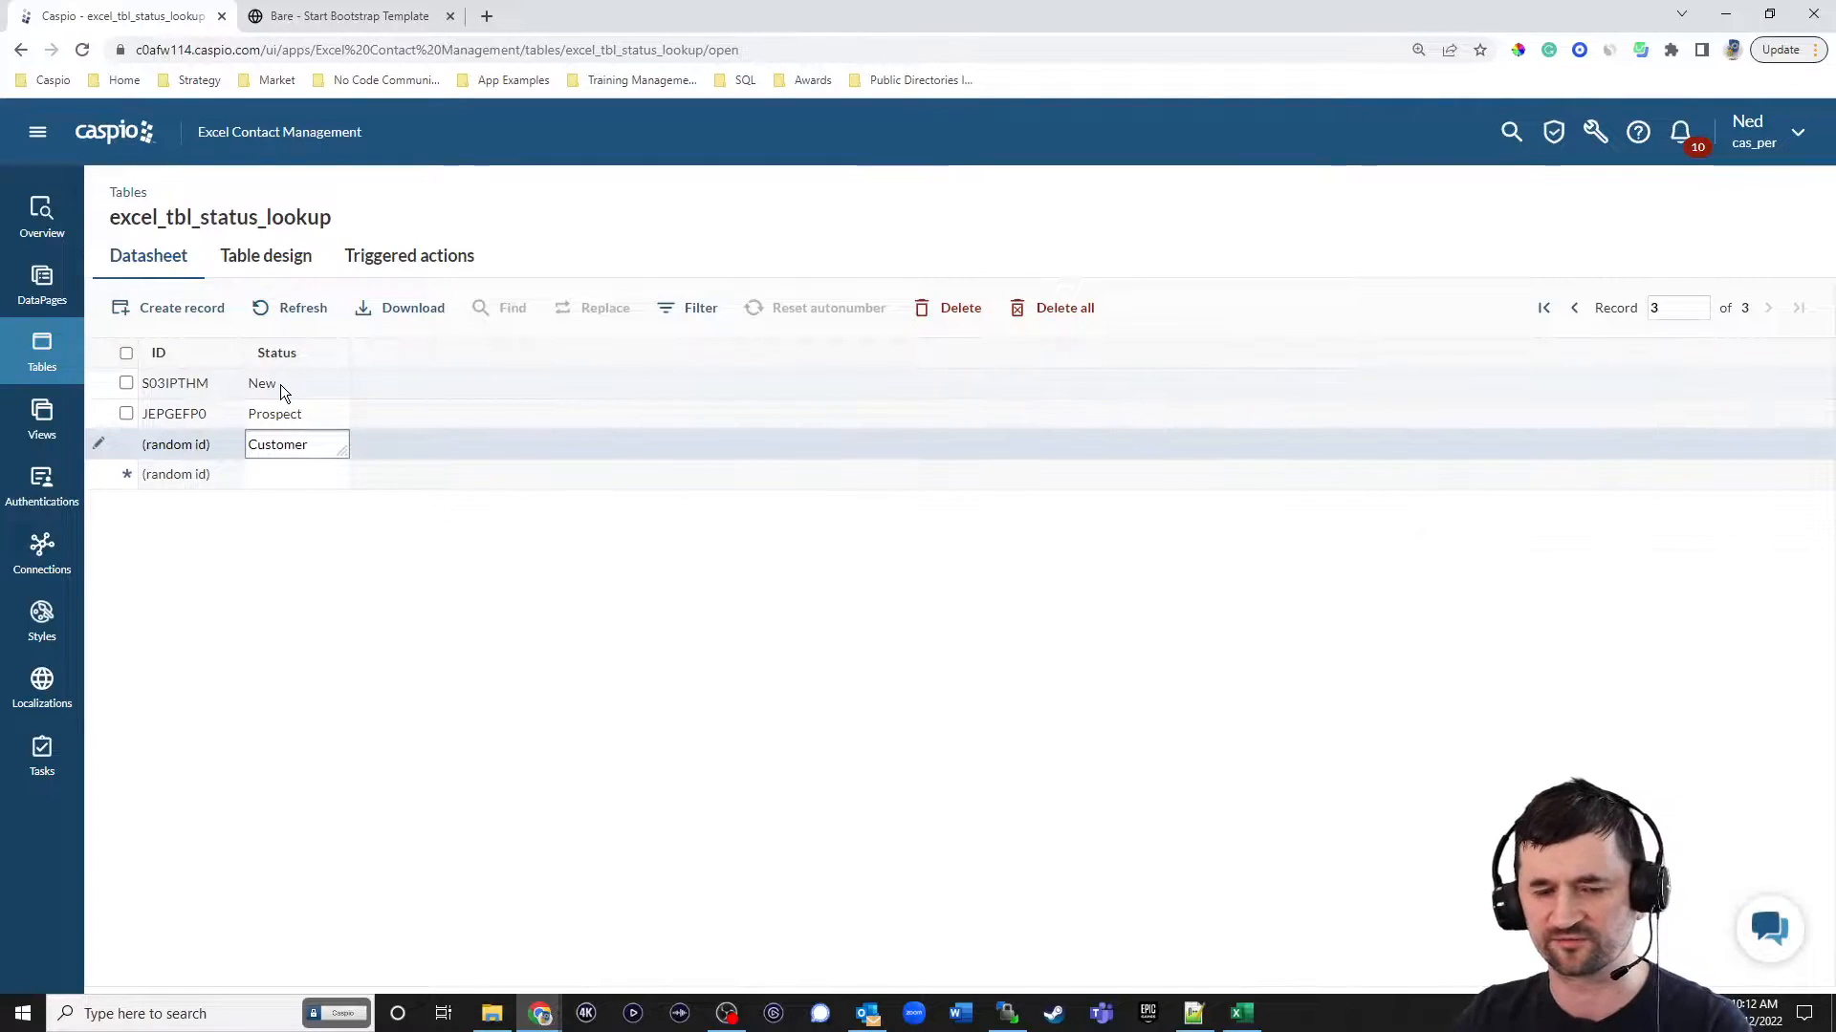
Check the Status values used in the excel_demo_contacts datasheet, and return to the table list.
left_click(45, 348)
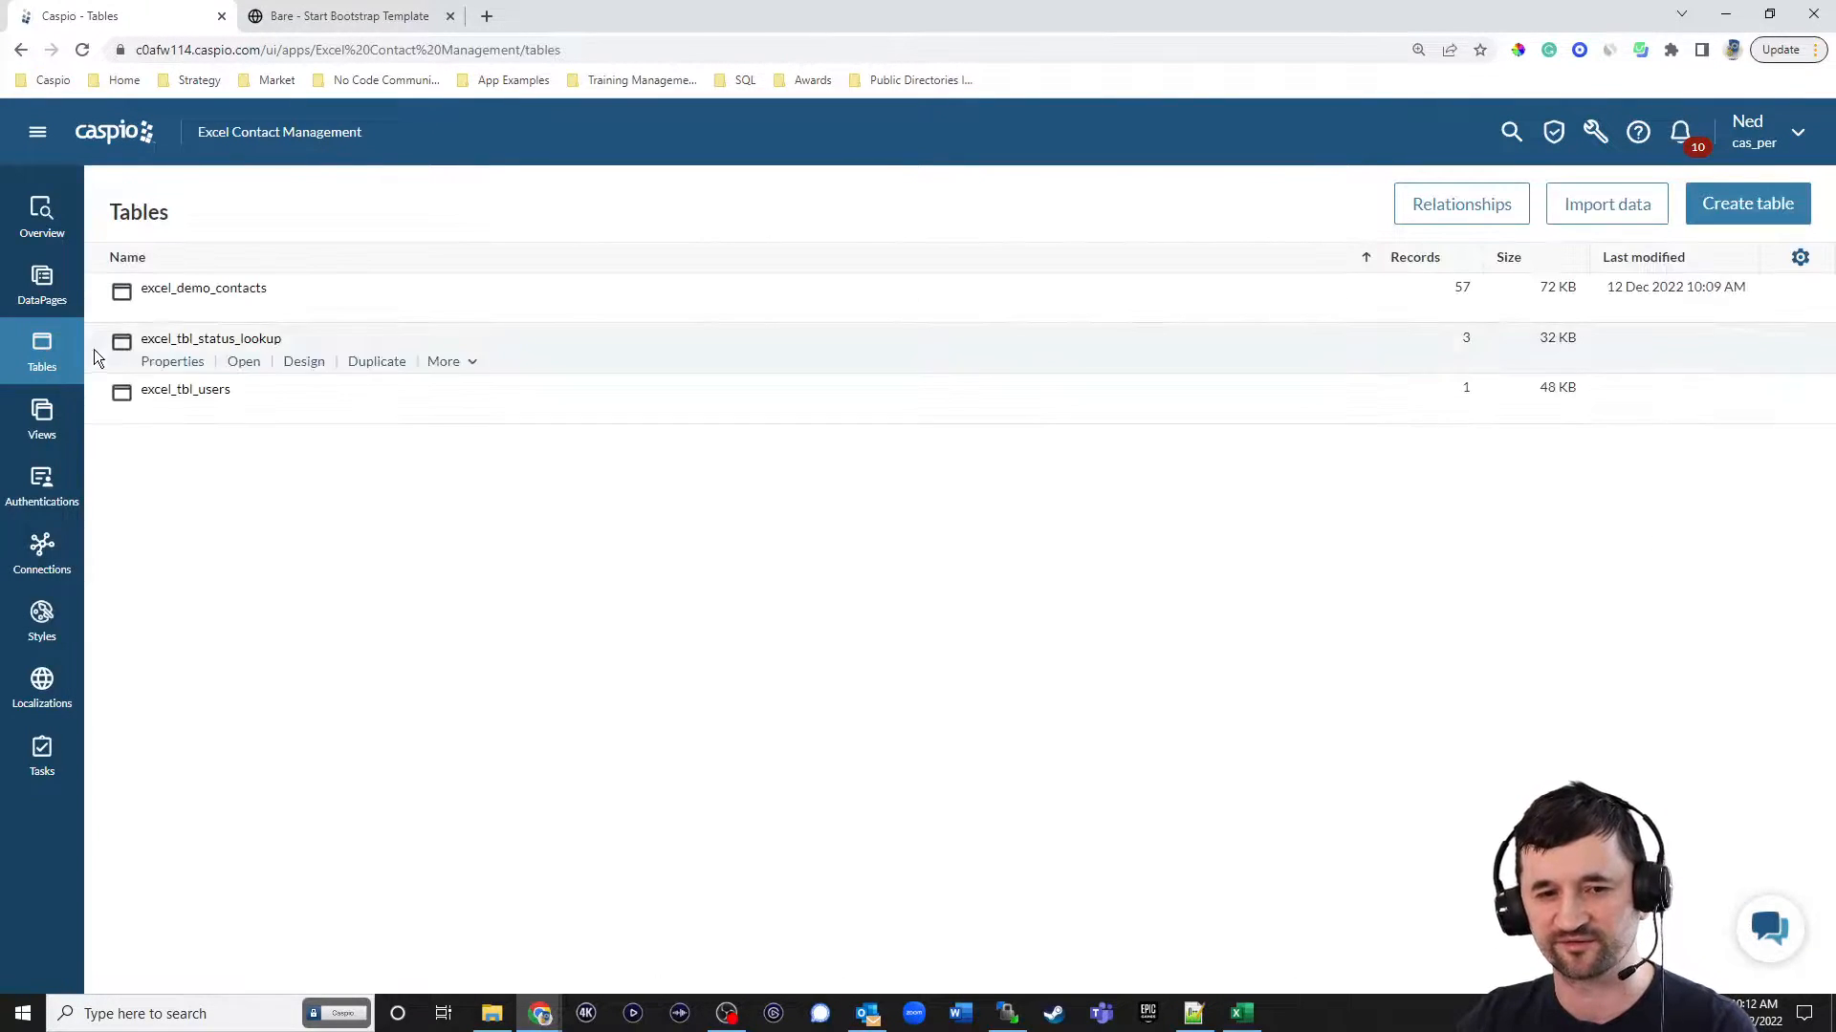
left_click(248, 308)
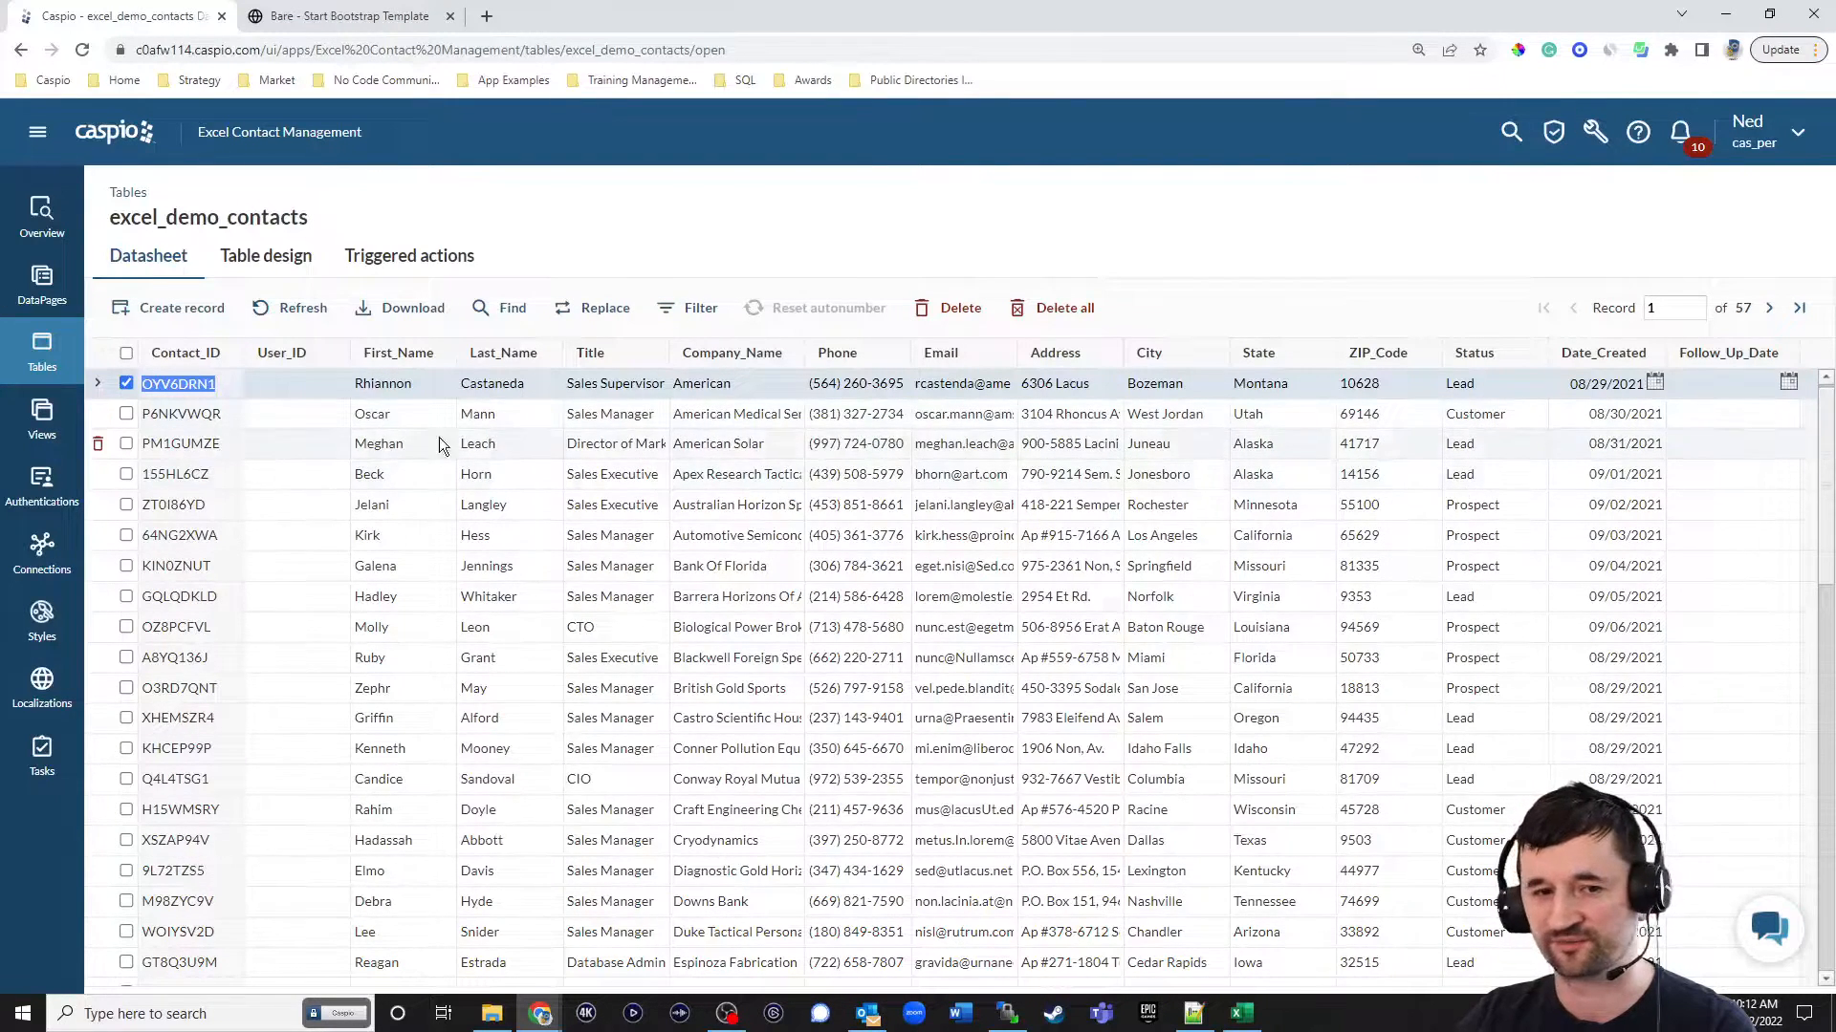
left_click(42, 351)
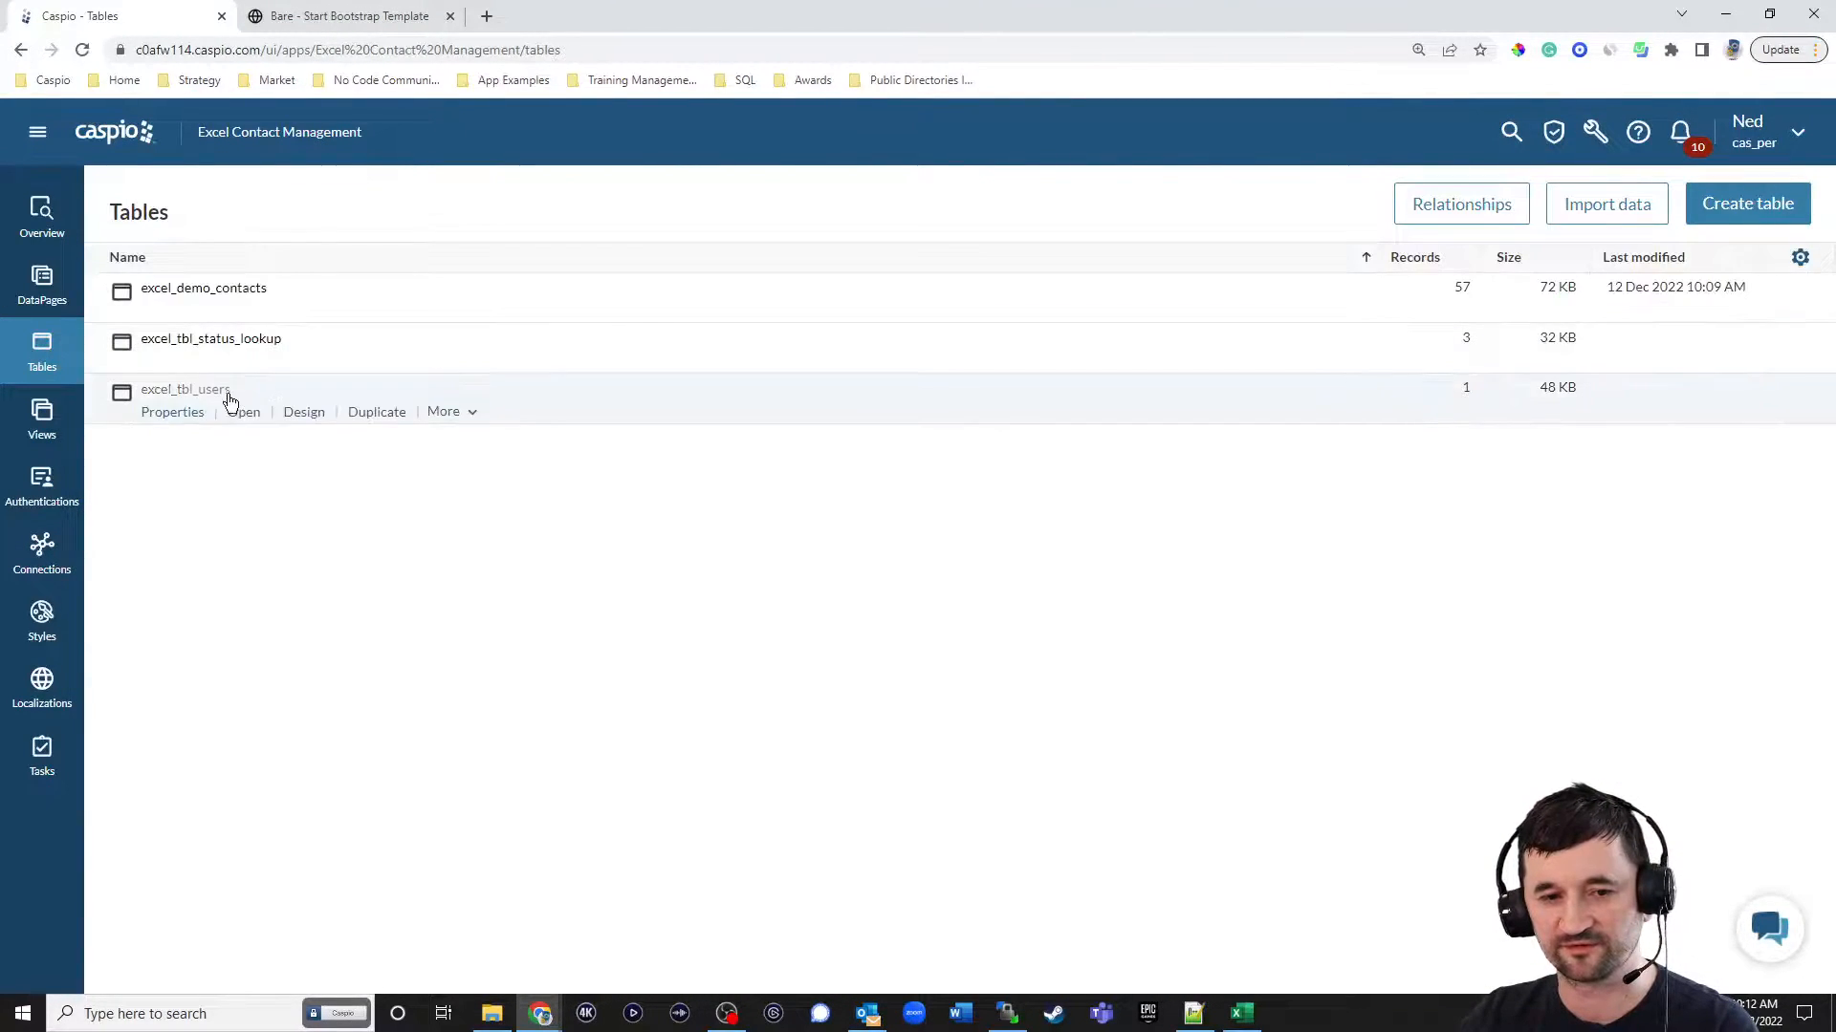
Reopen the excel_tbl_status_lookup datasheet, change the first record's status to Lead and commit it.
left_click(244, 361)
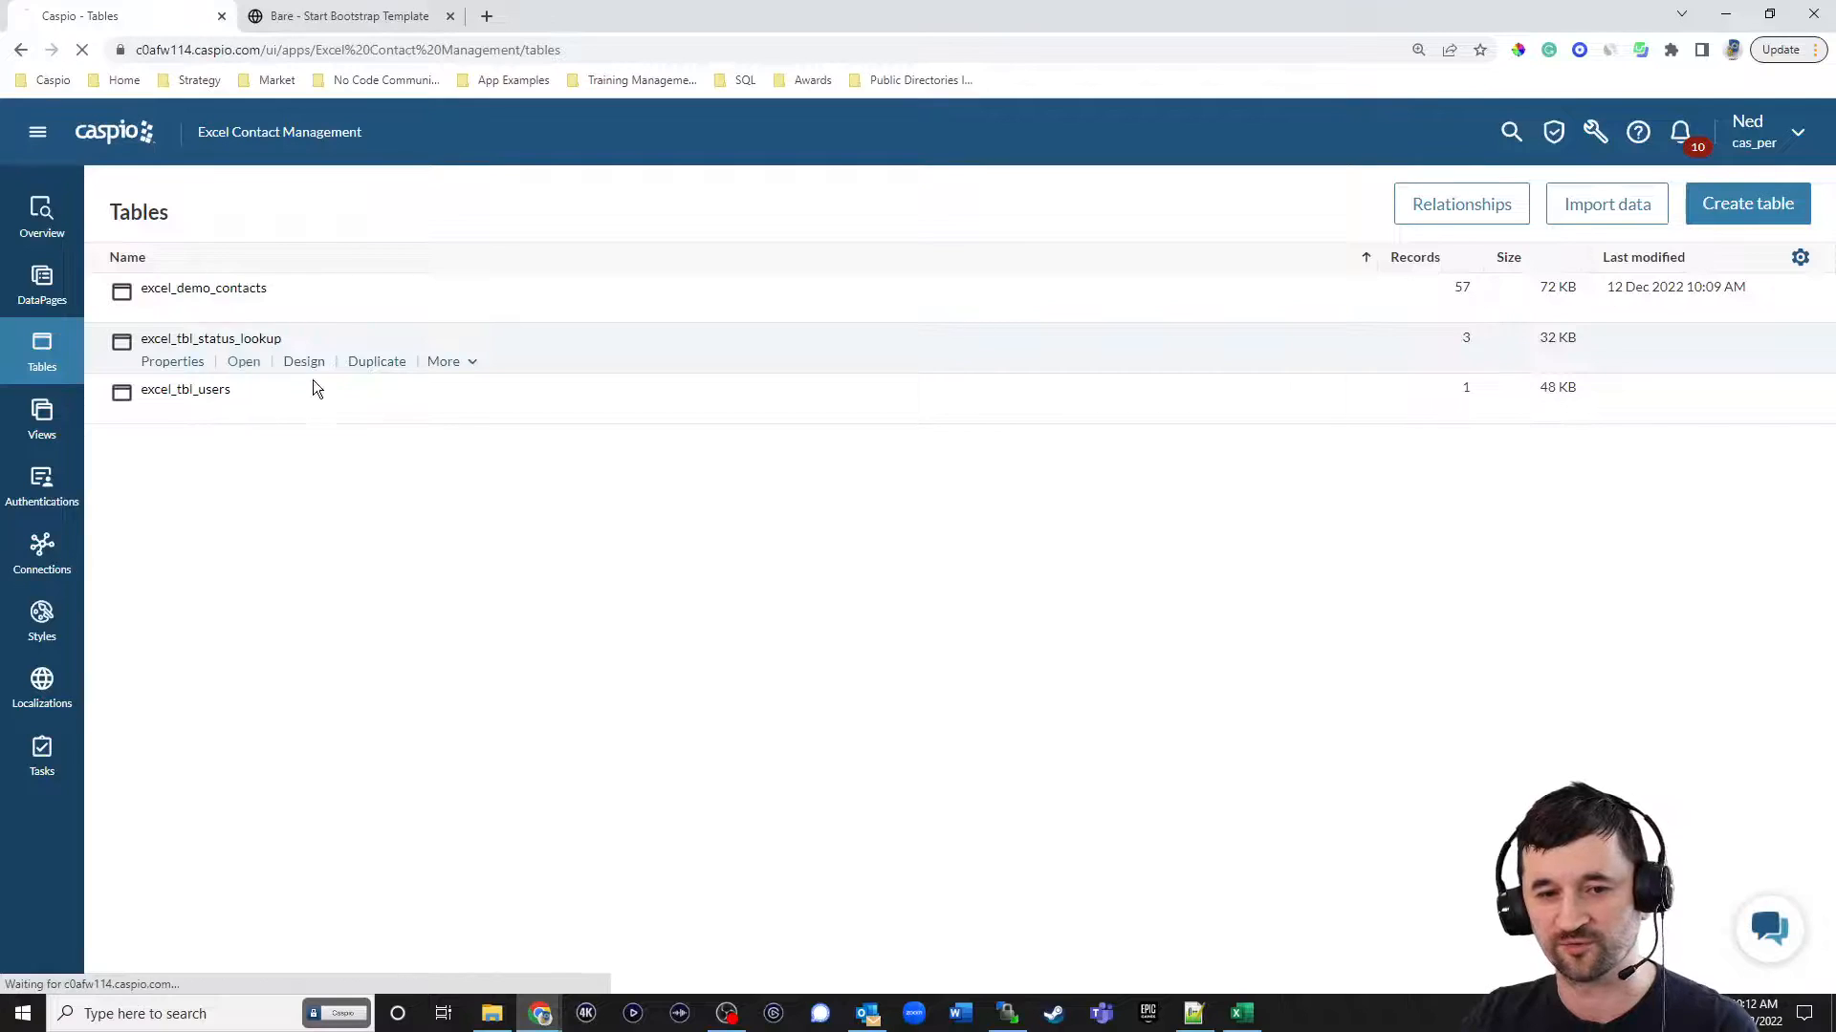
left_click(262, 385)
double_click(262, 383)
type("Lead")
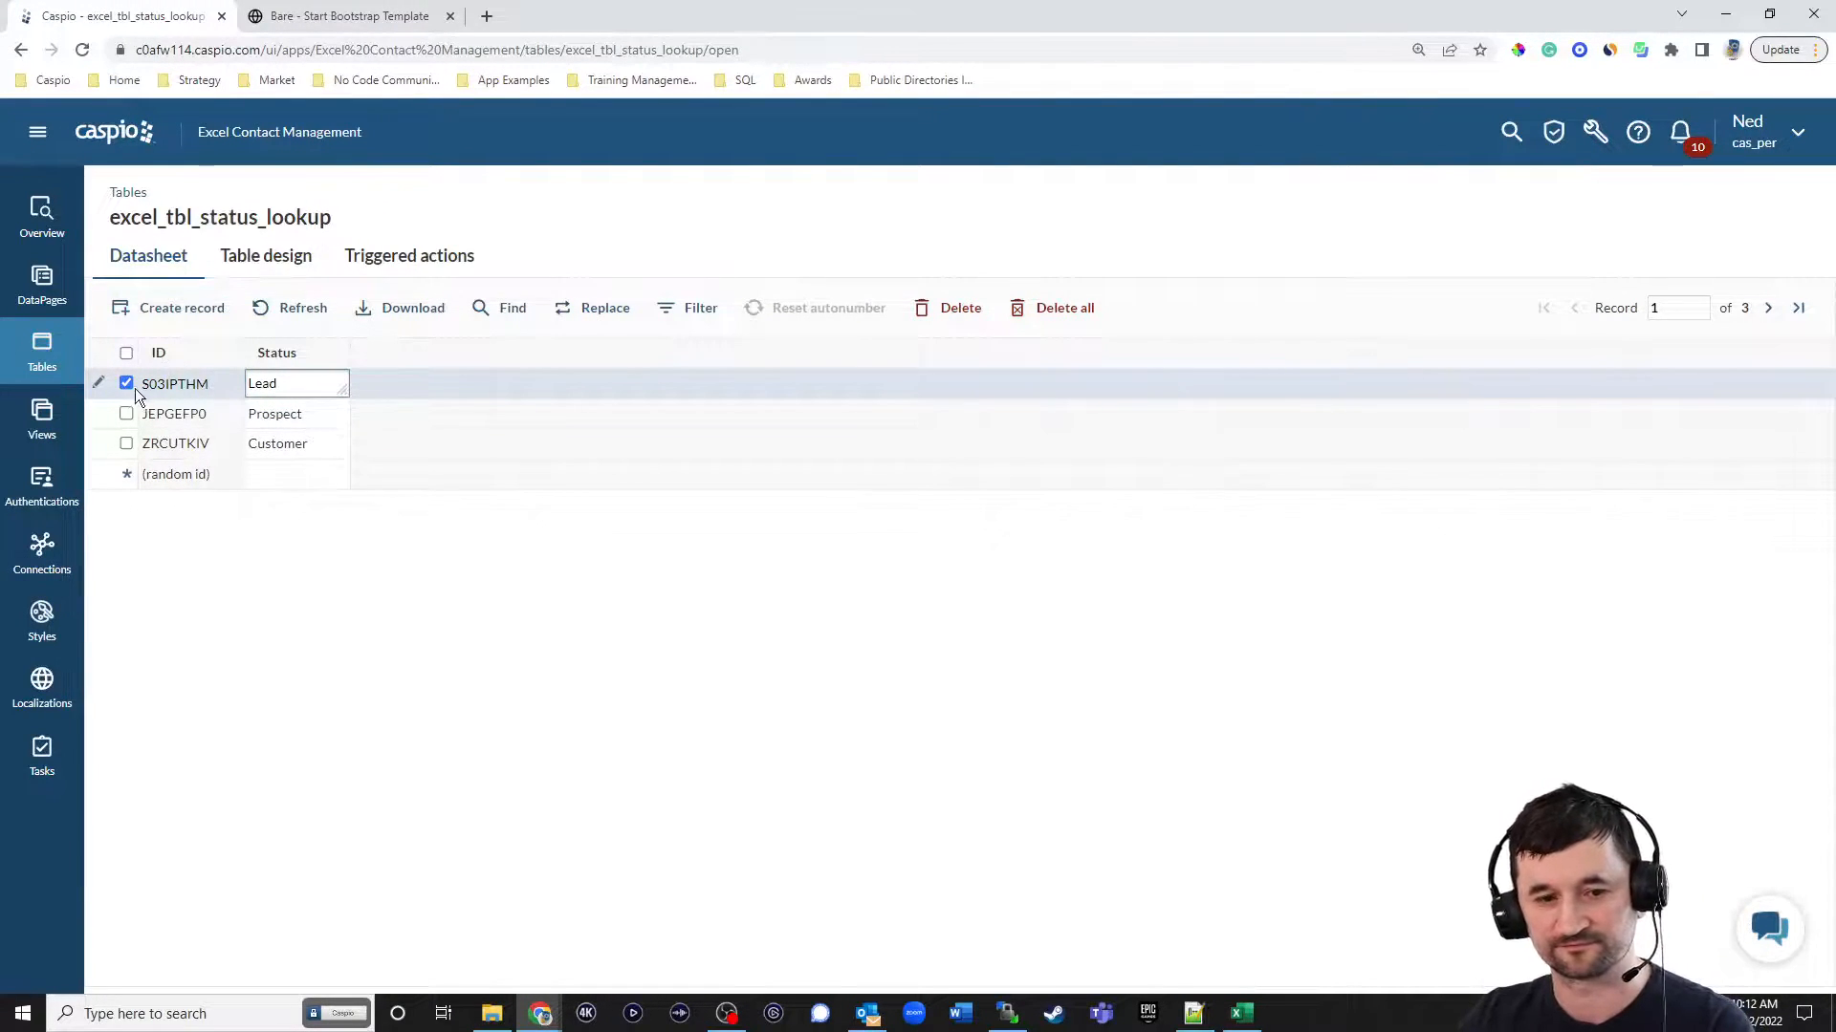
left_click(304, 426)
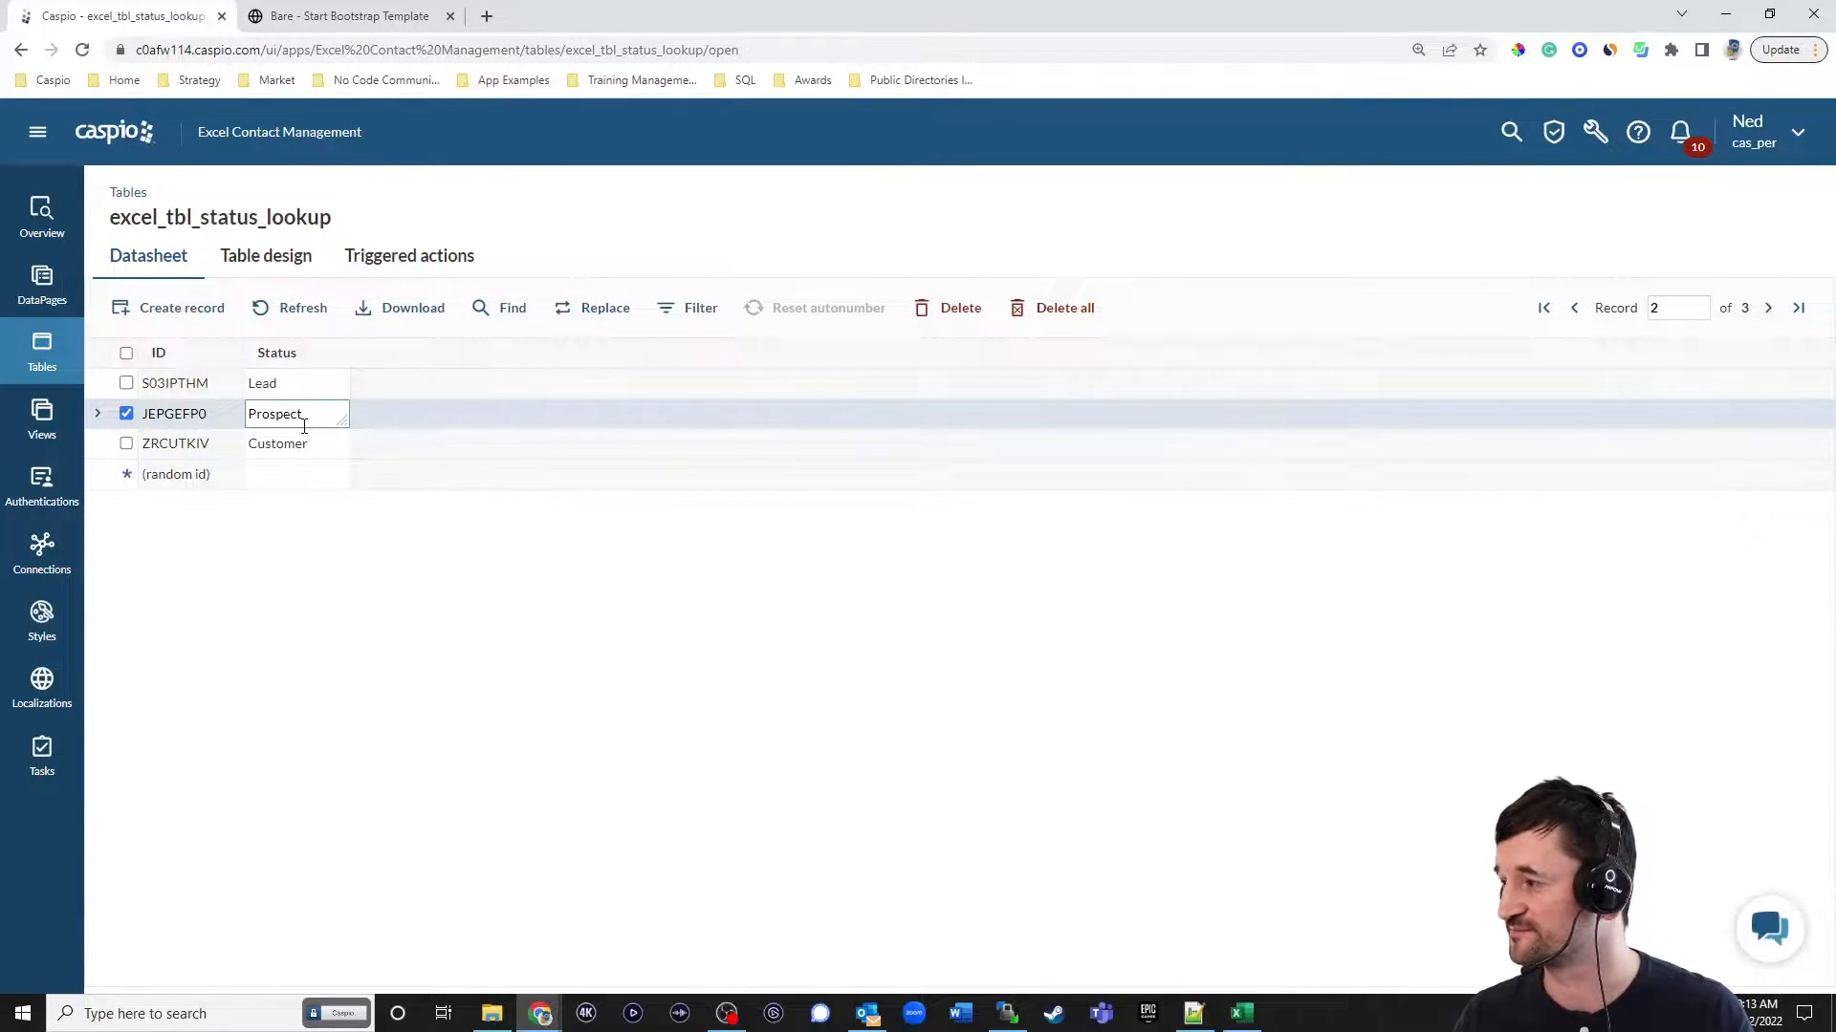
left_click(316, 542)
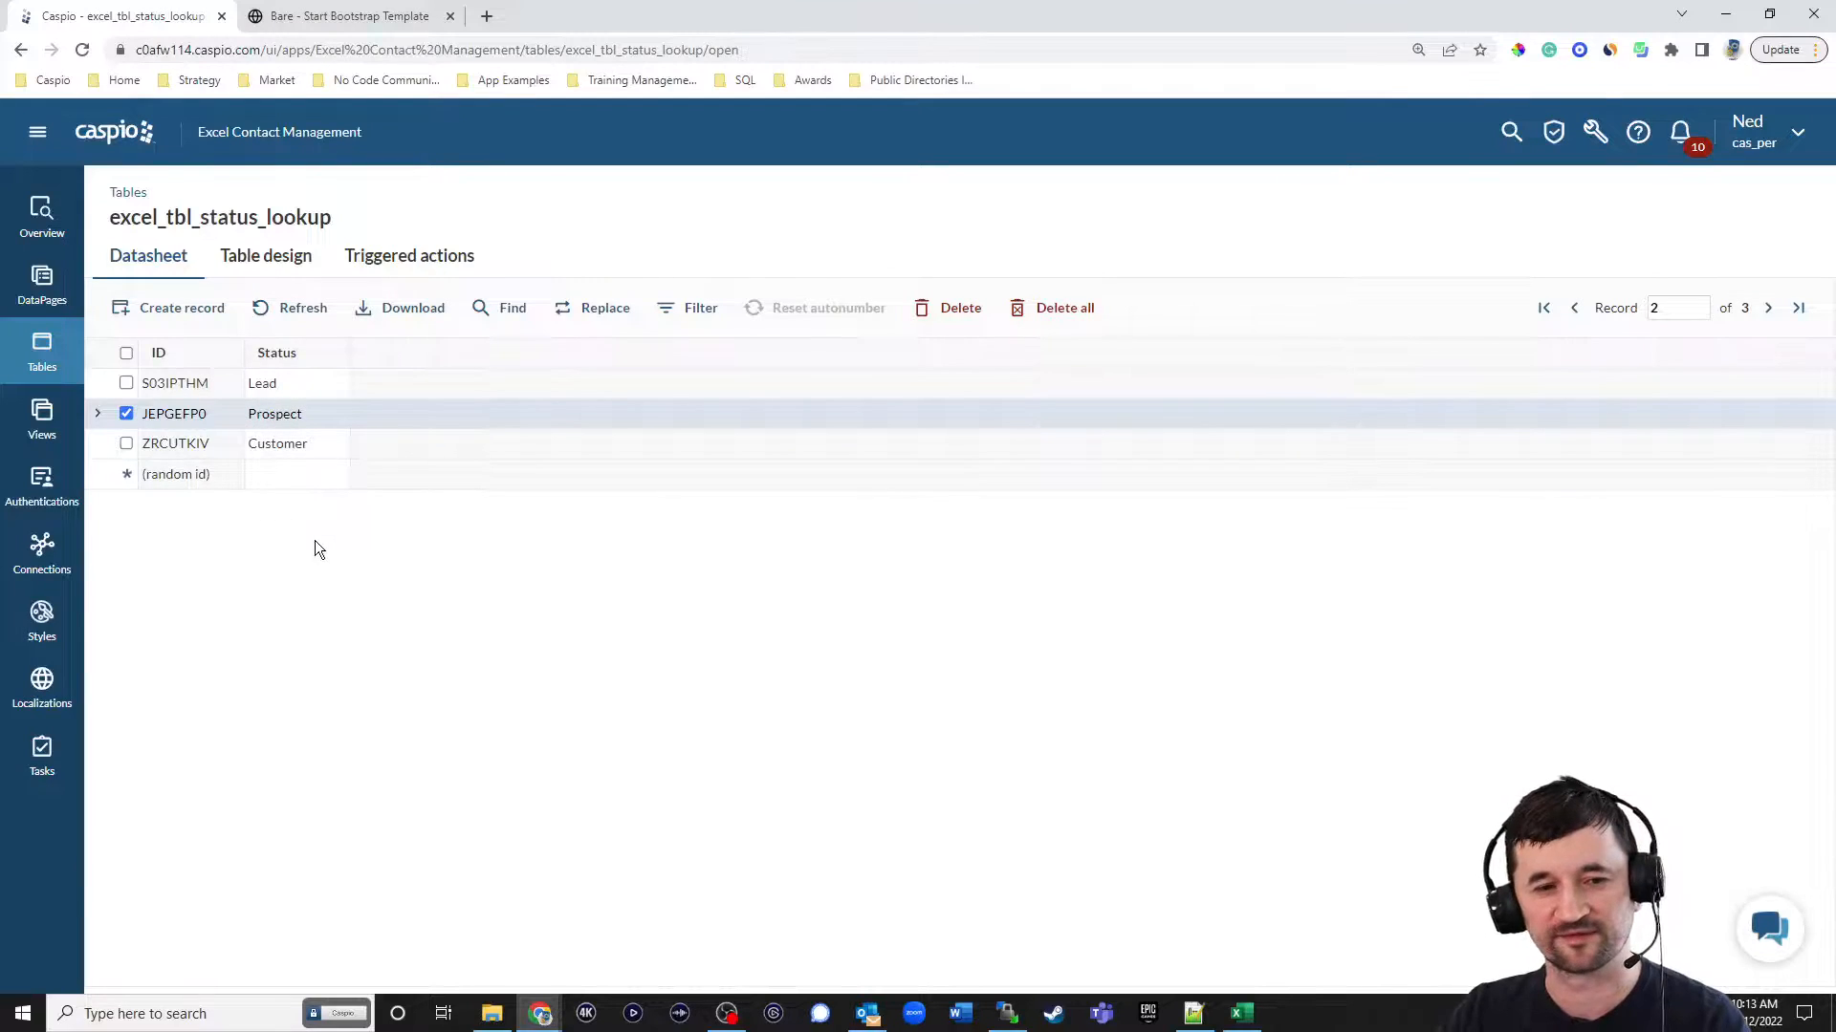
Create another new table whose first field is Log_ID with the Random ID data type.
left_click(42, 354)
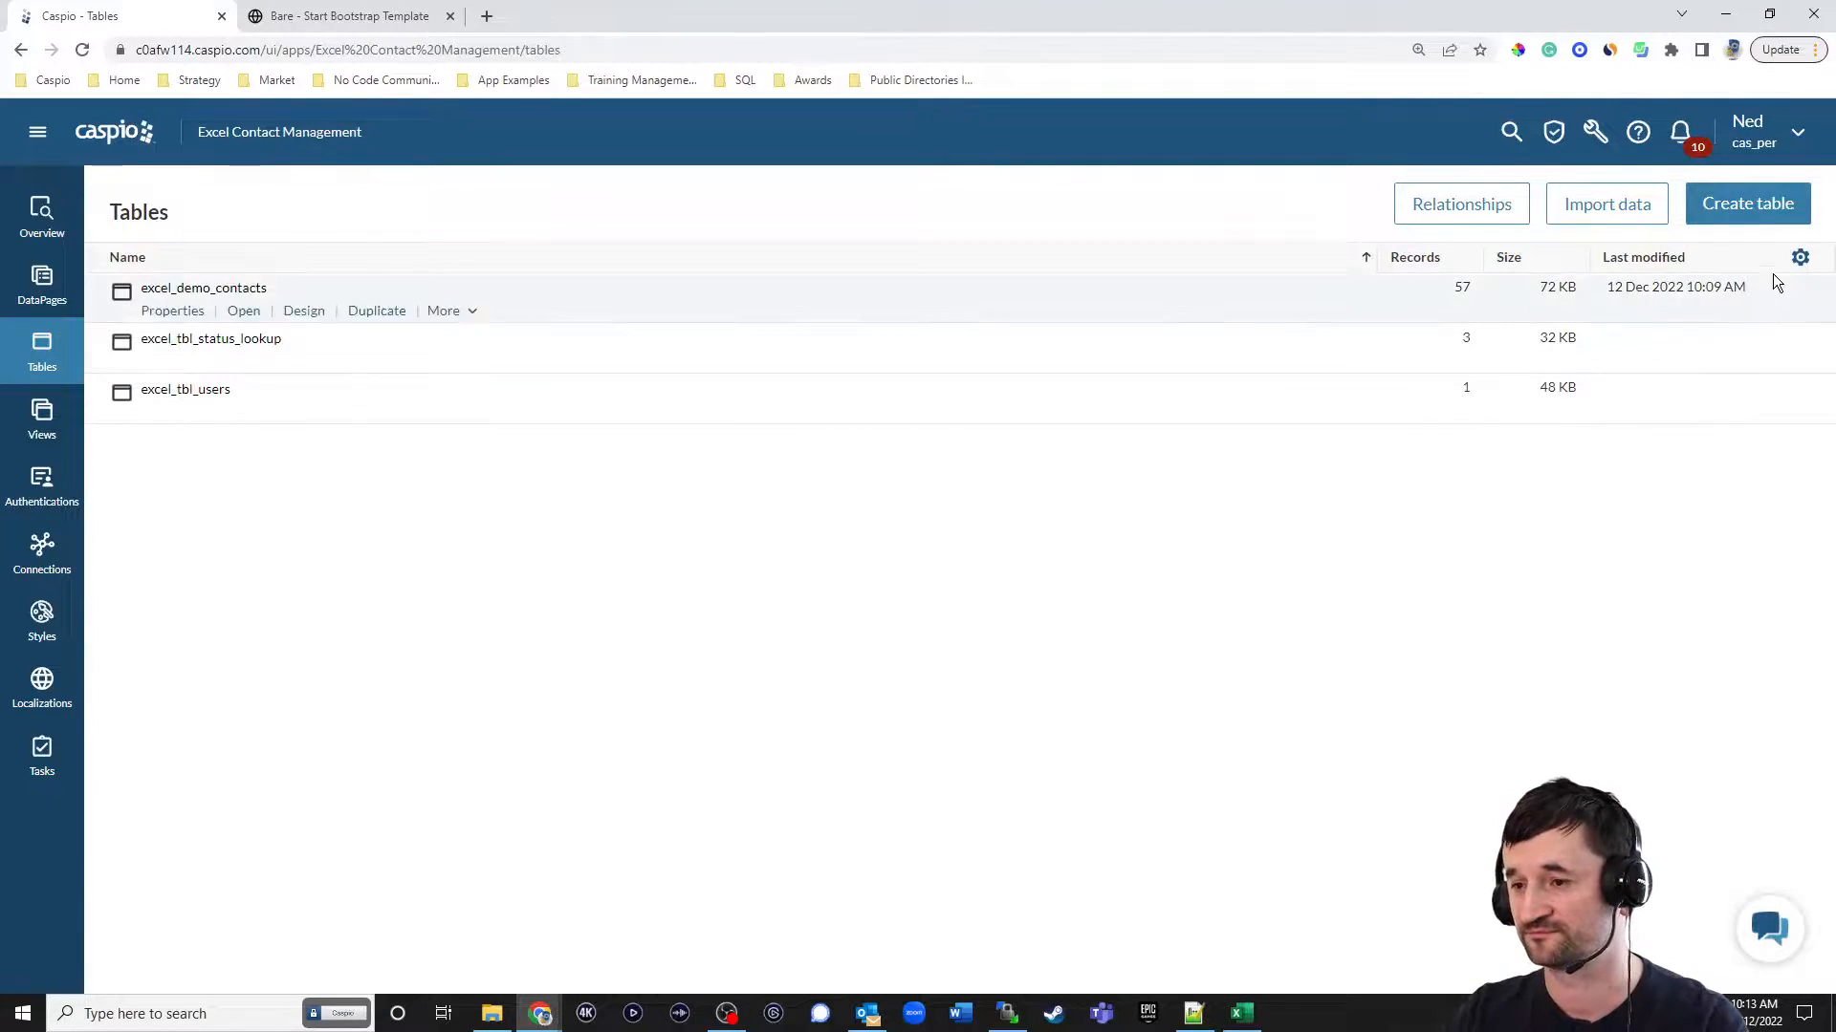
left_click(1747, 204)
type("Log_ID")
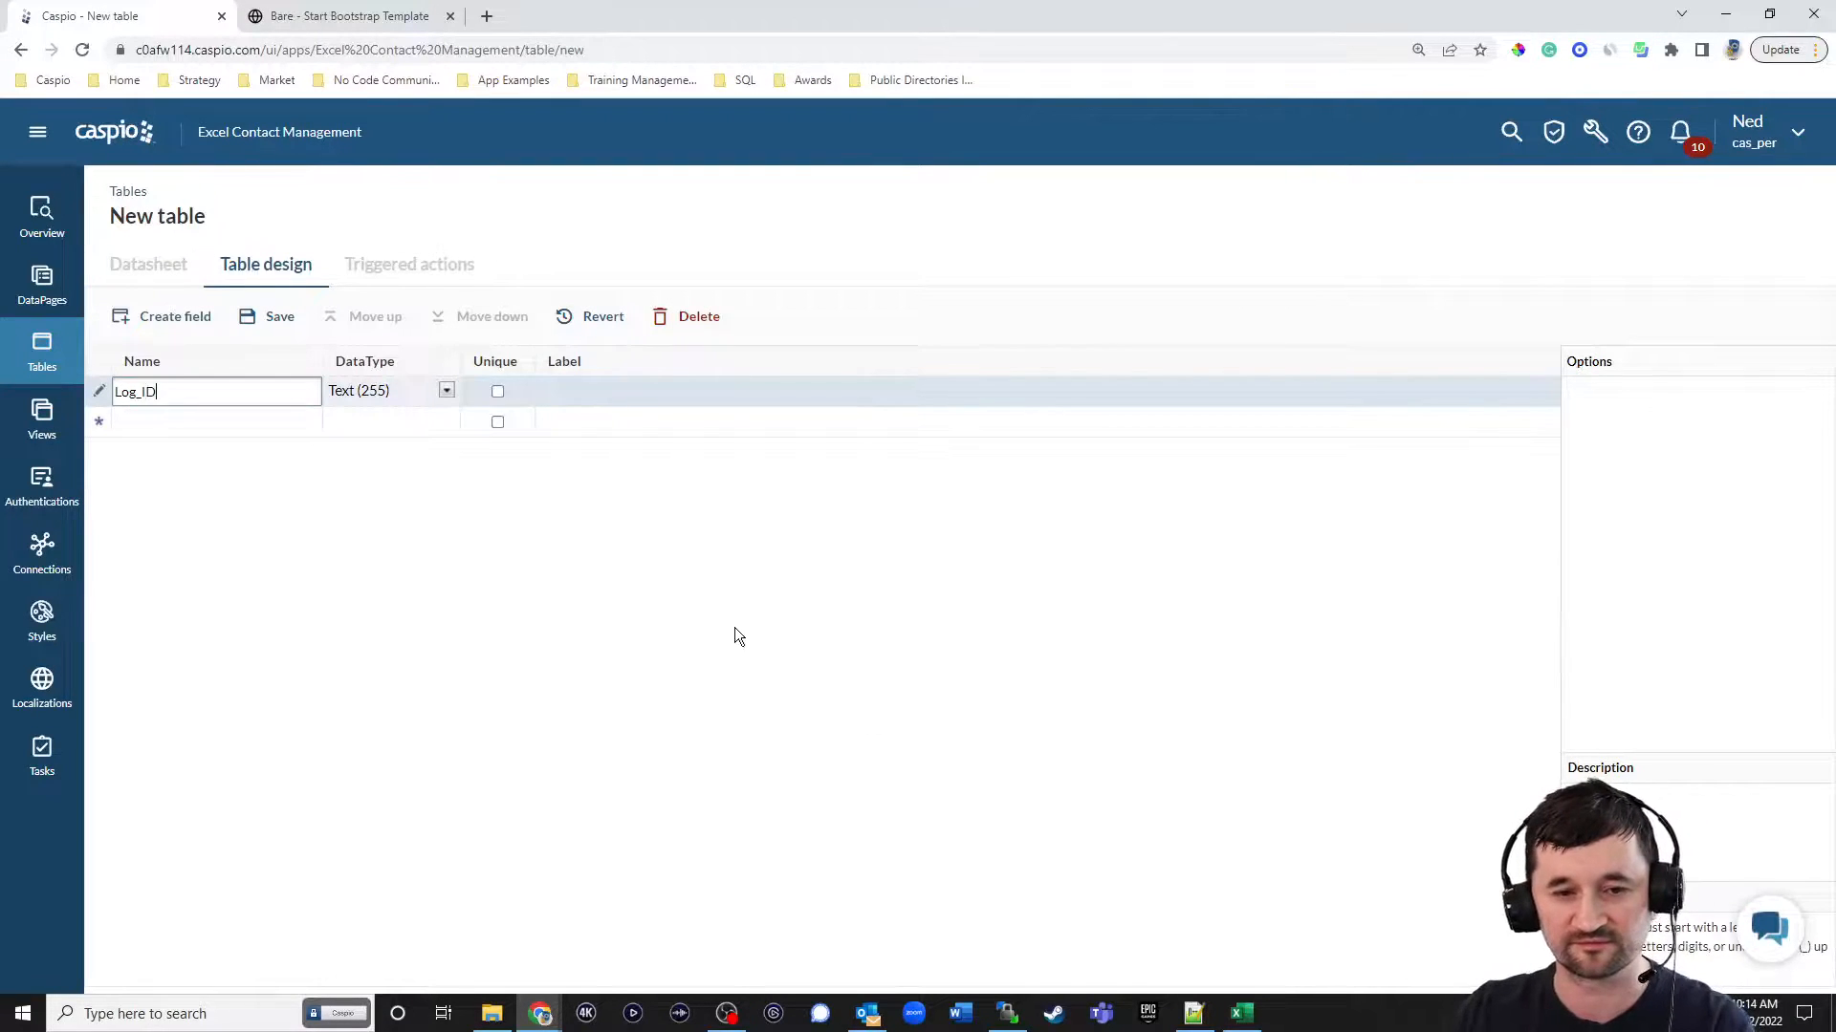
left_click(445, 391)
left_click(421, 737)
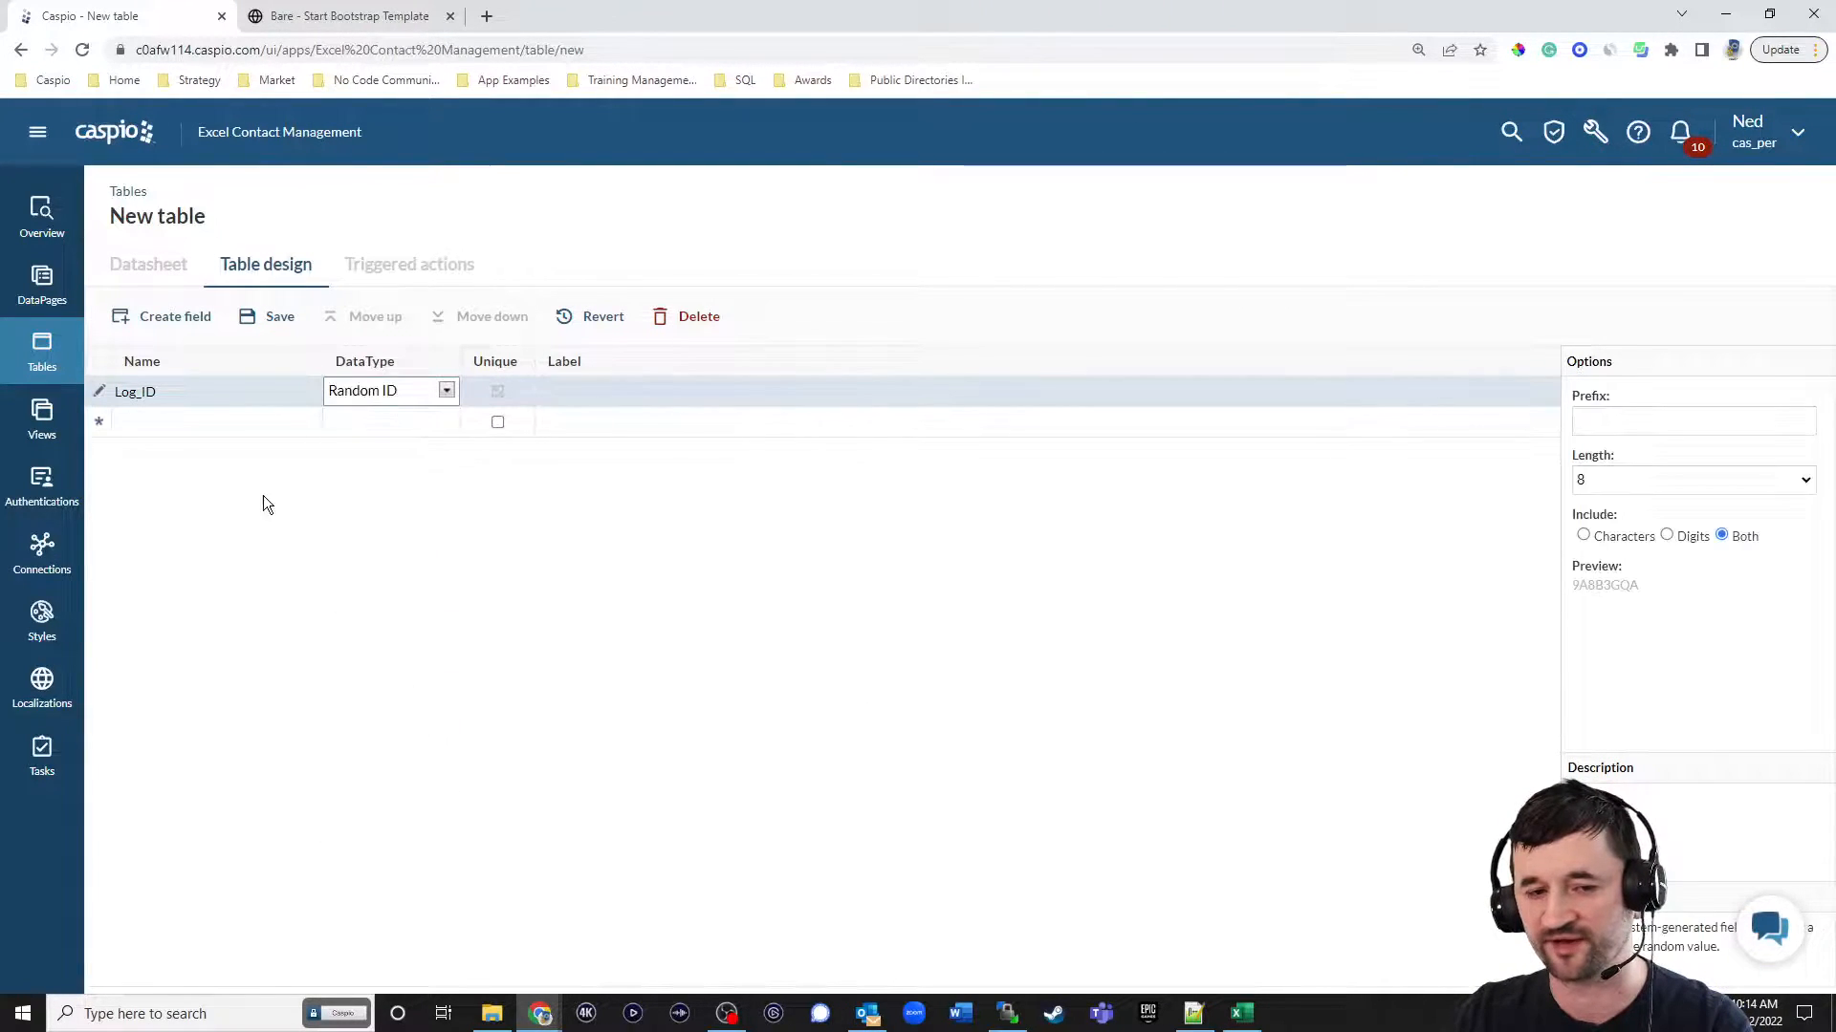
Add Contact_ID and User_ID as Text (255) fields below Log_ID.
left_click(209, 423)
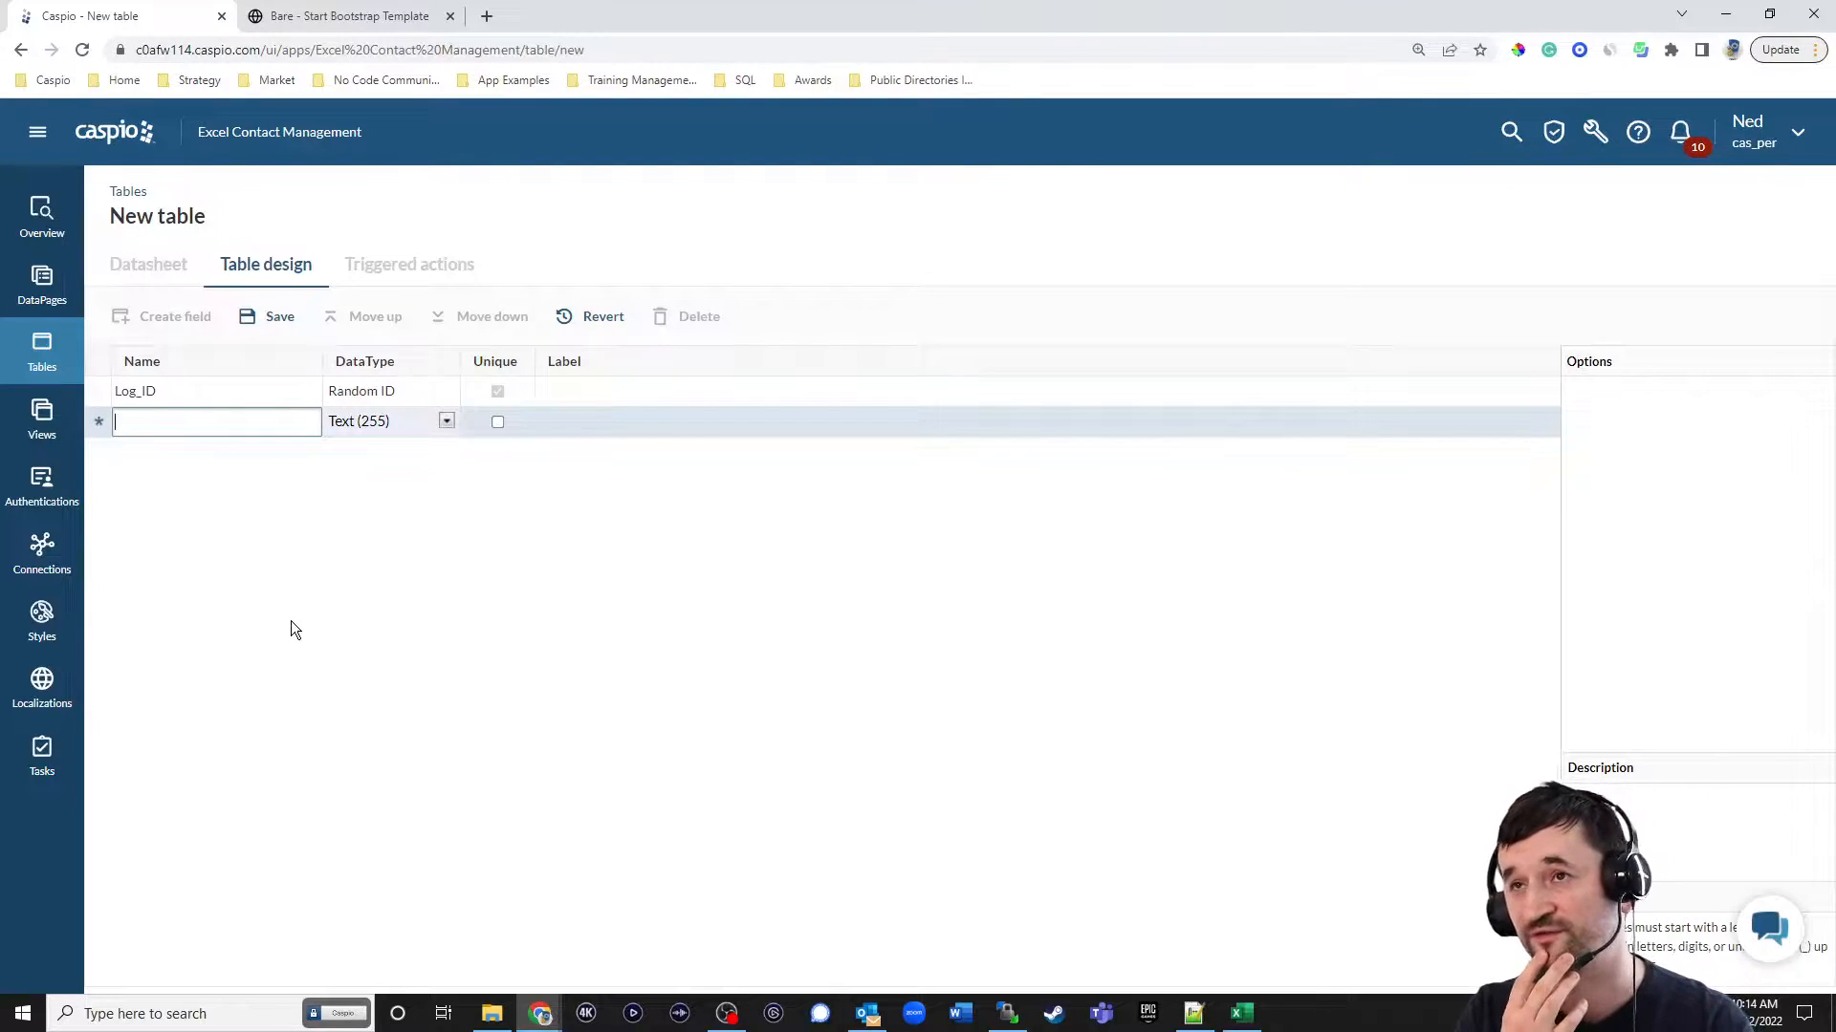
type("Conac")
type("tact")
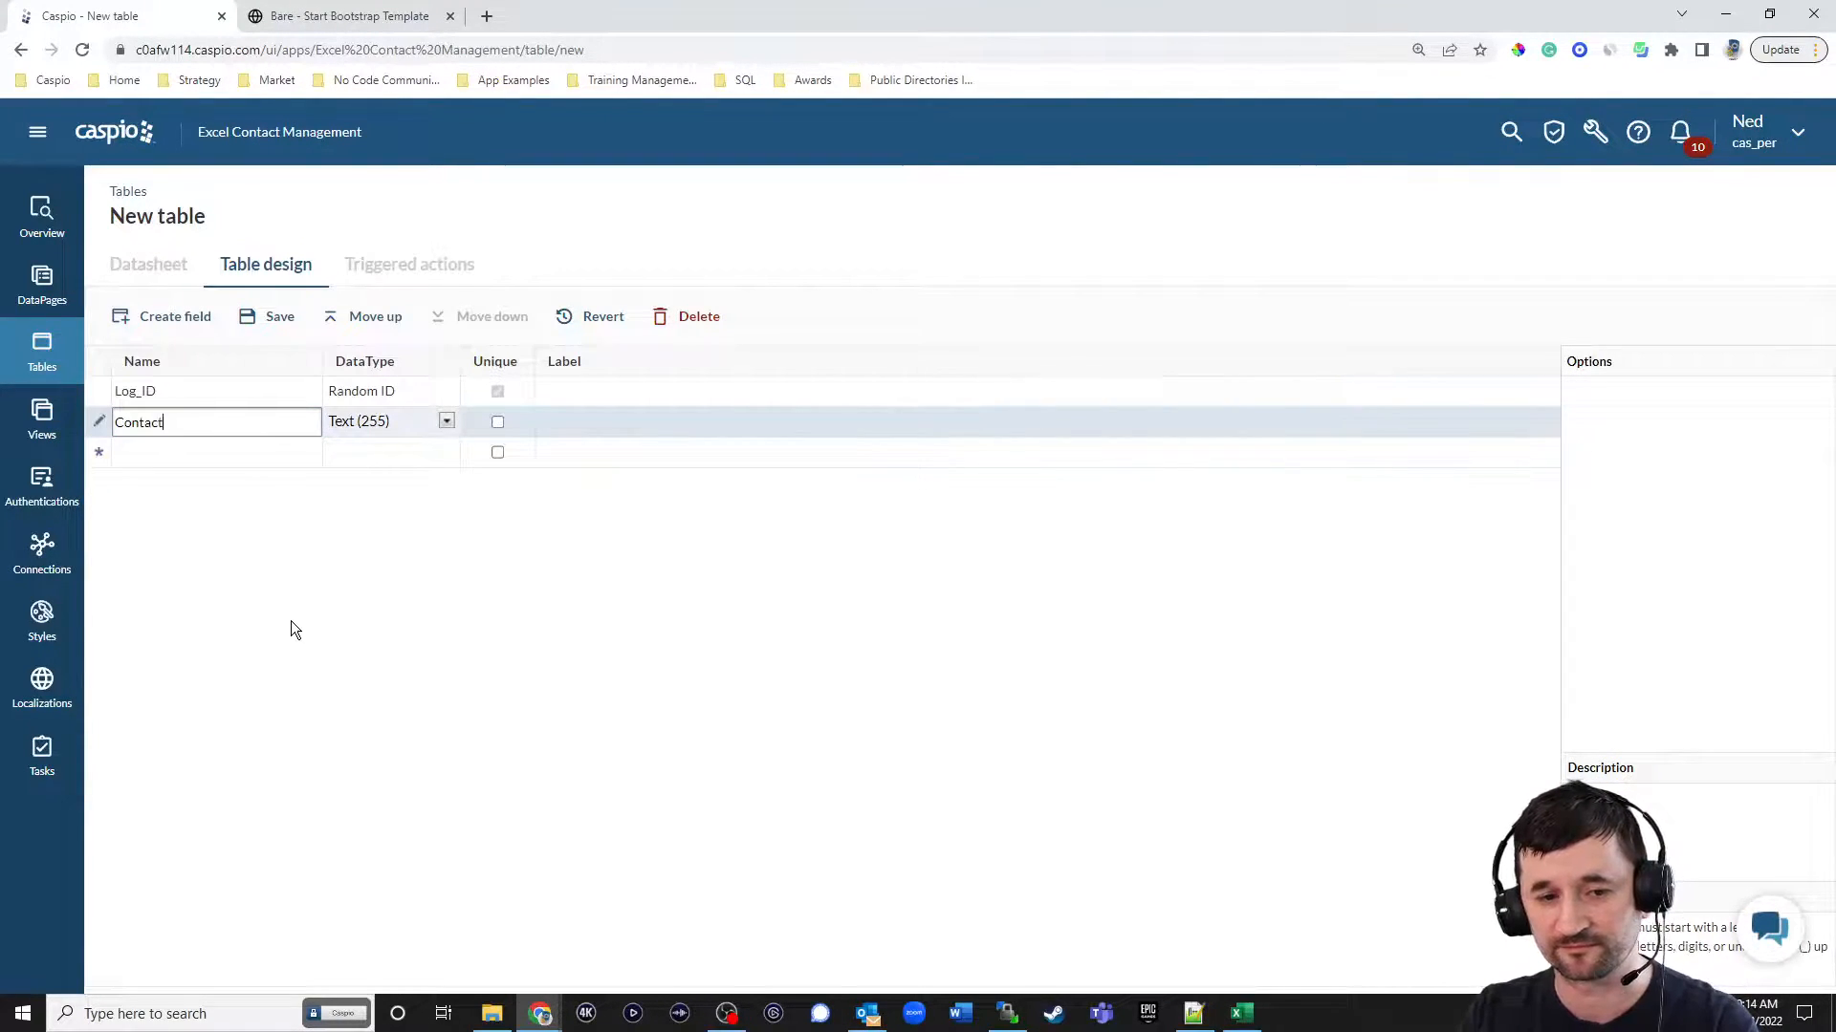
type("_ID")
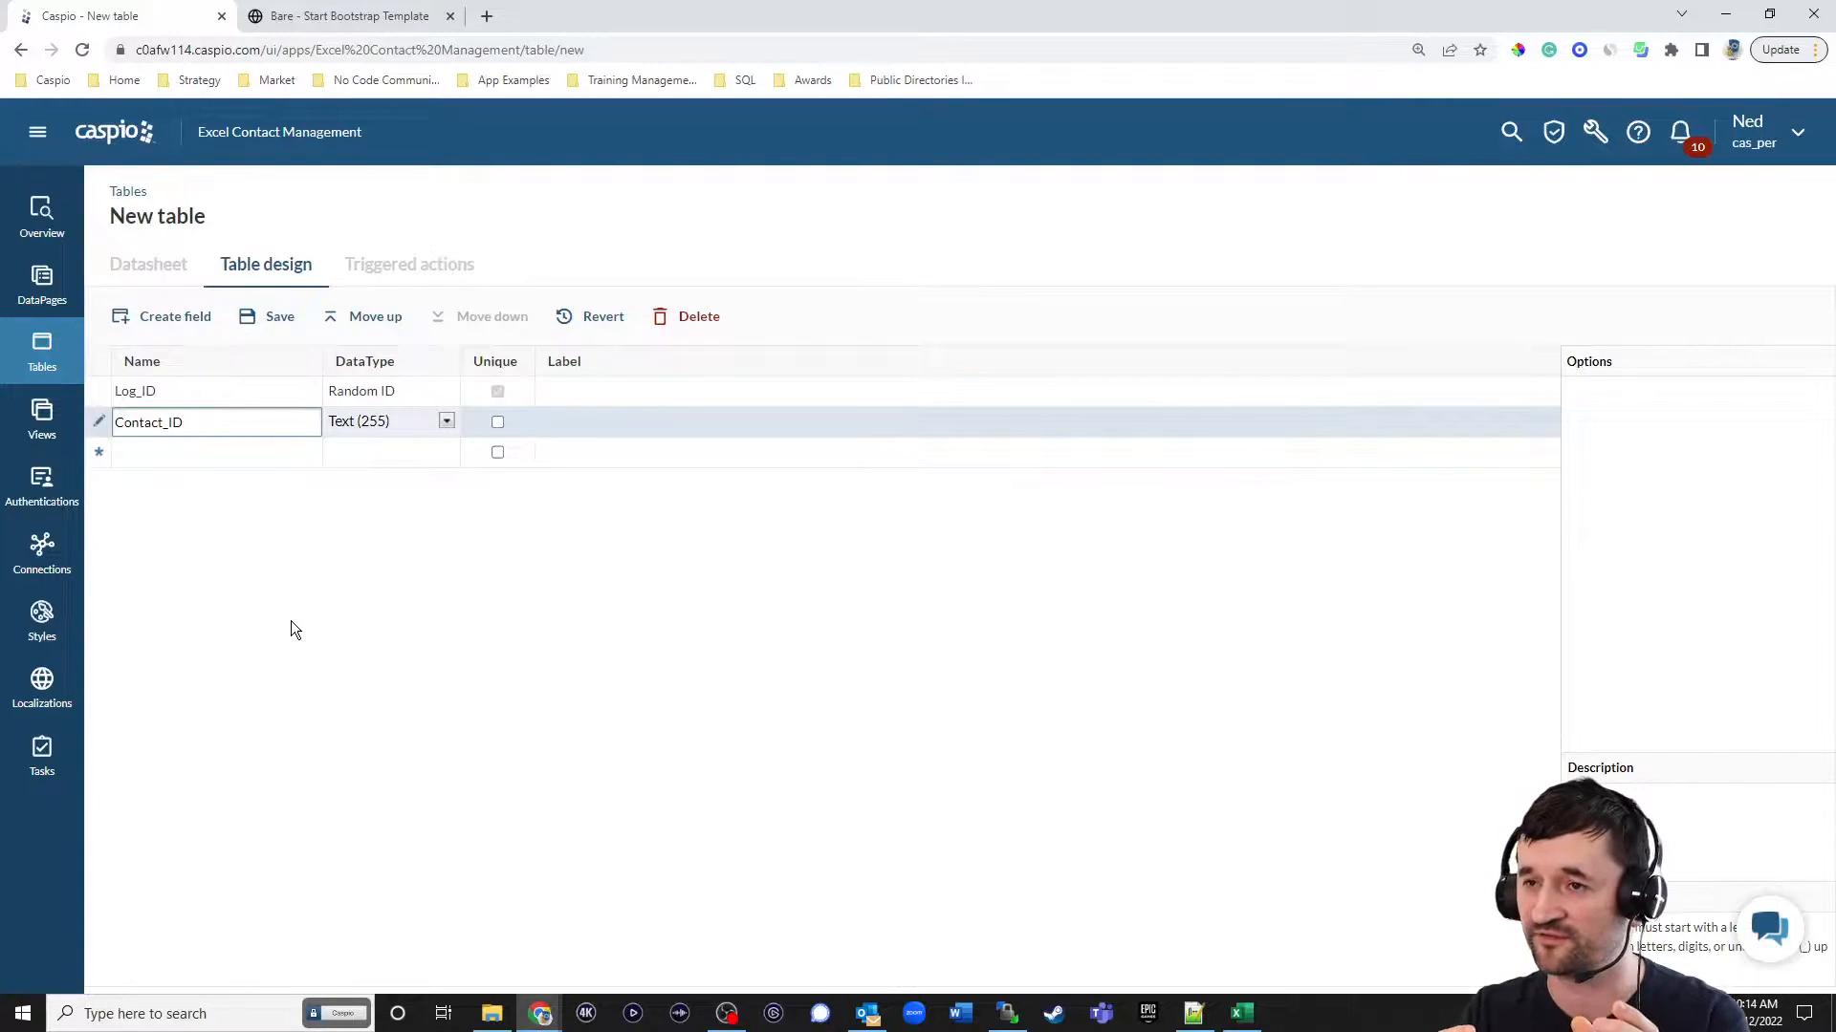
left_click(222, 459)
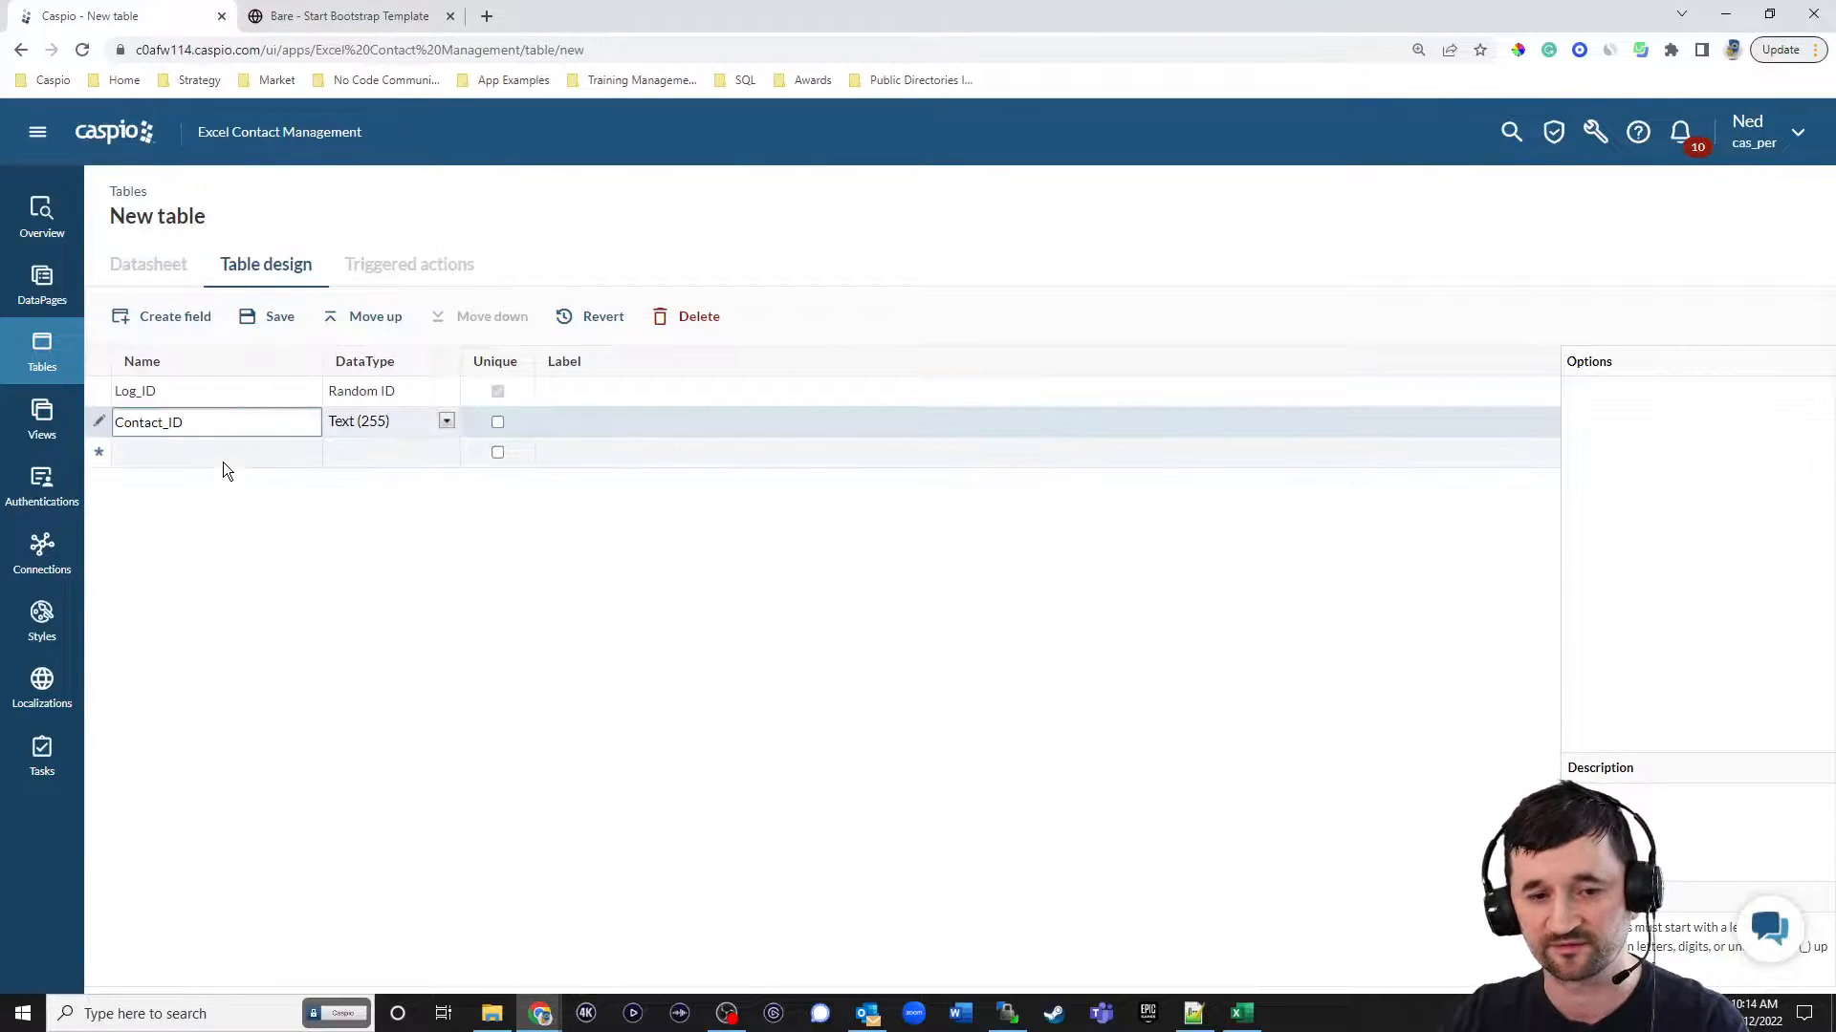
type("User_ID")
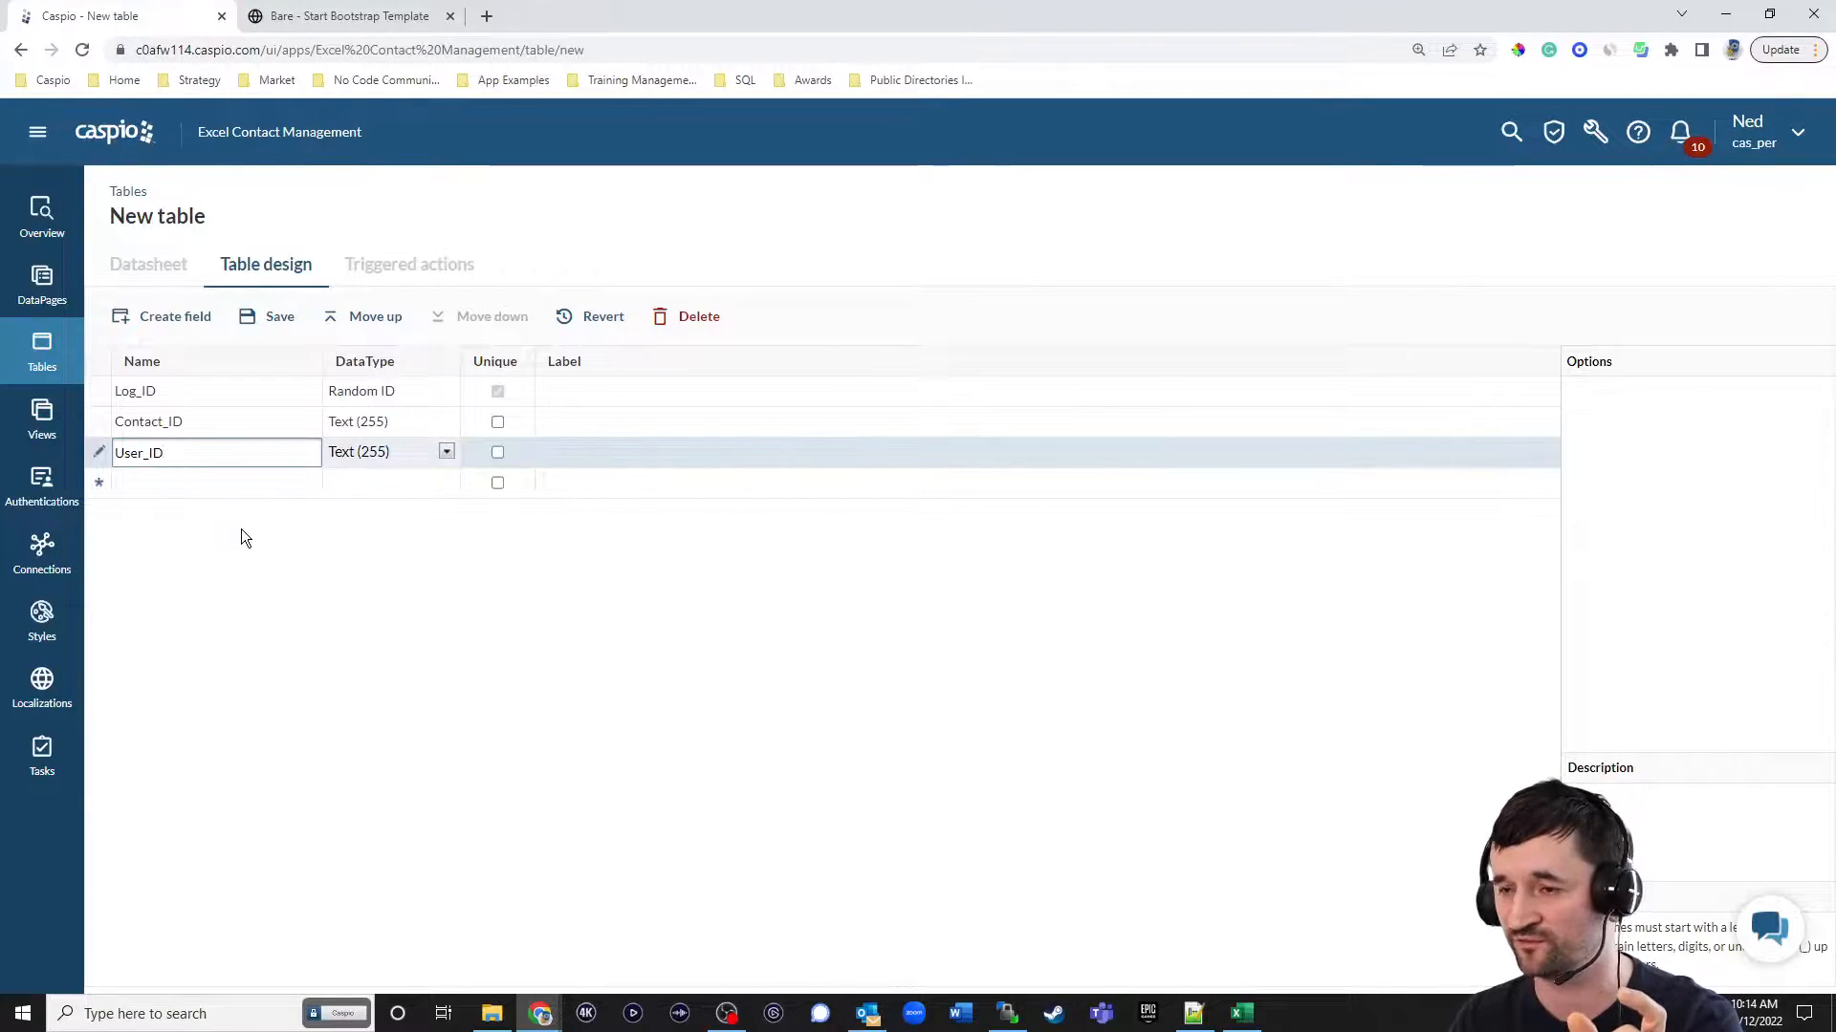
Add a Text (255) field named Contact_Method and a Notes field with the Text (64000) data type.
left_click(237, 483)
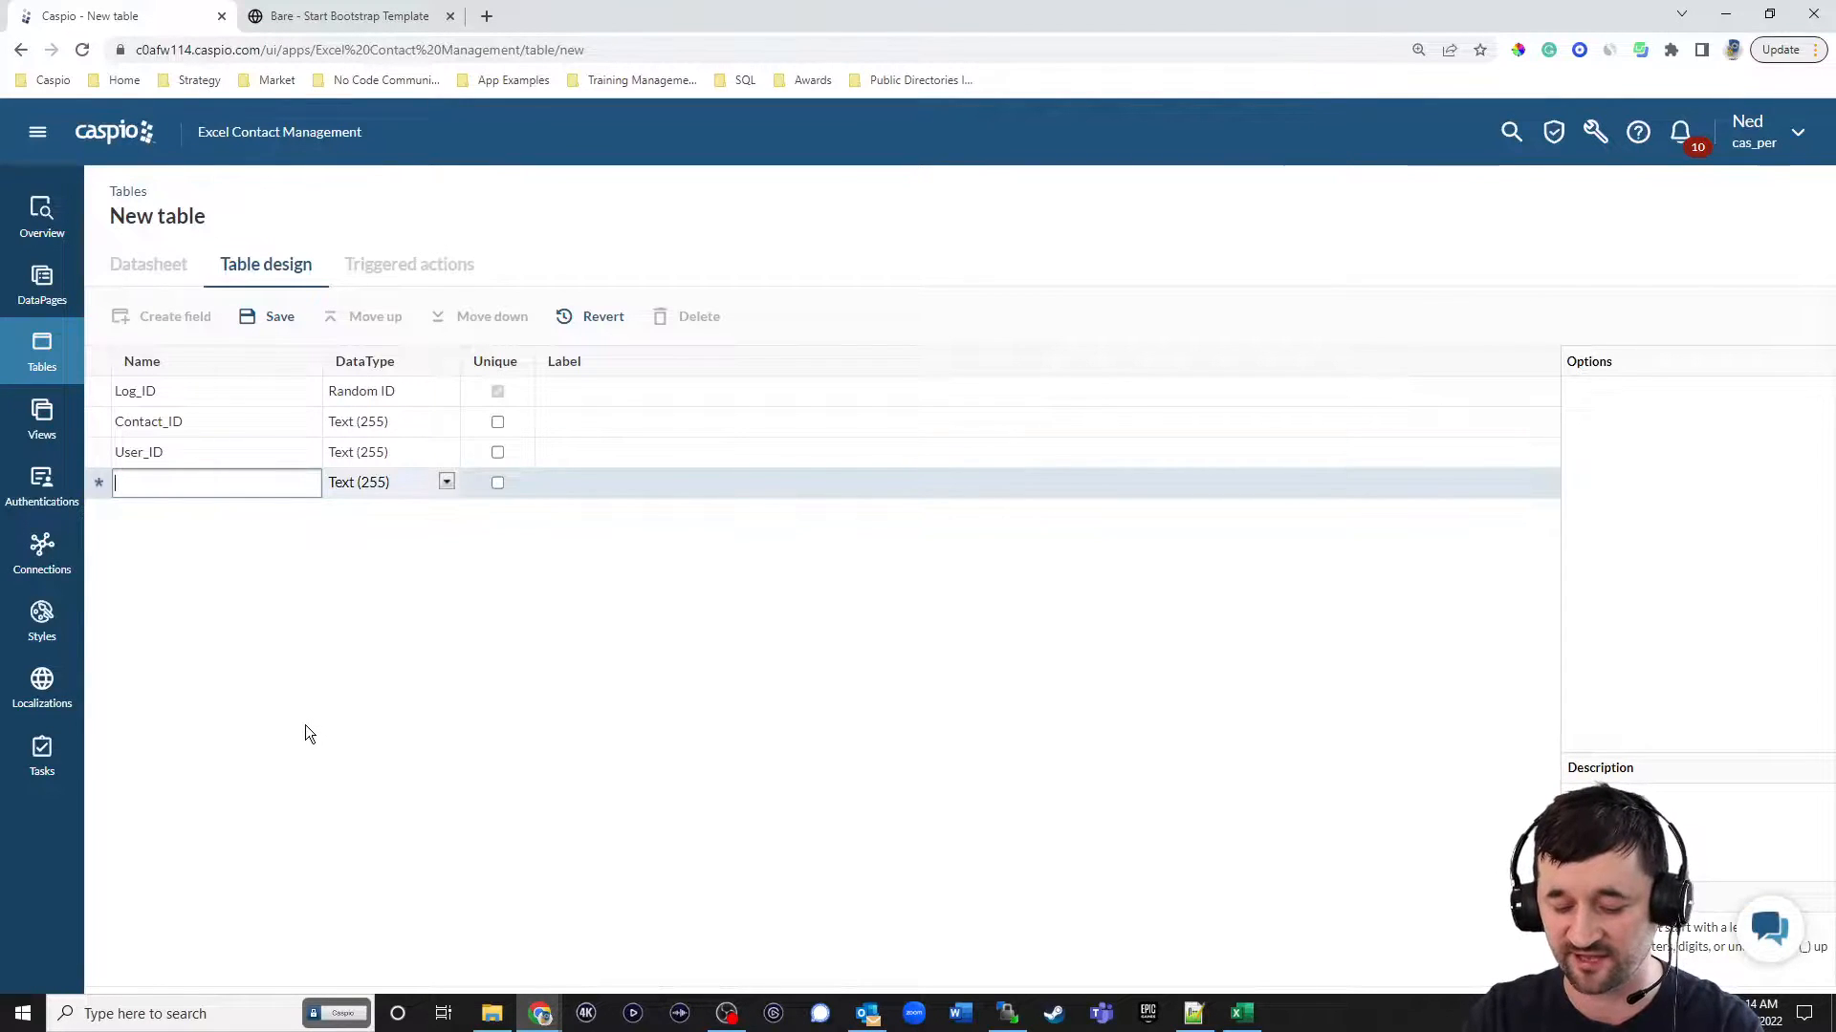
type("Contact_Method")
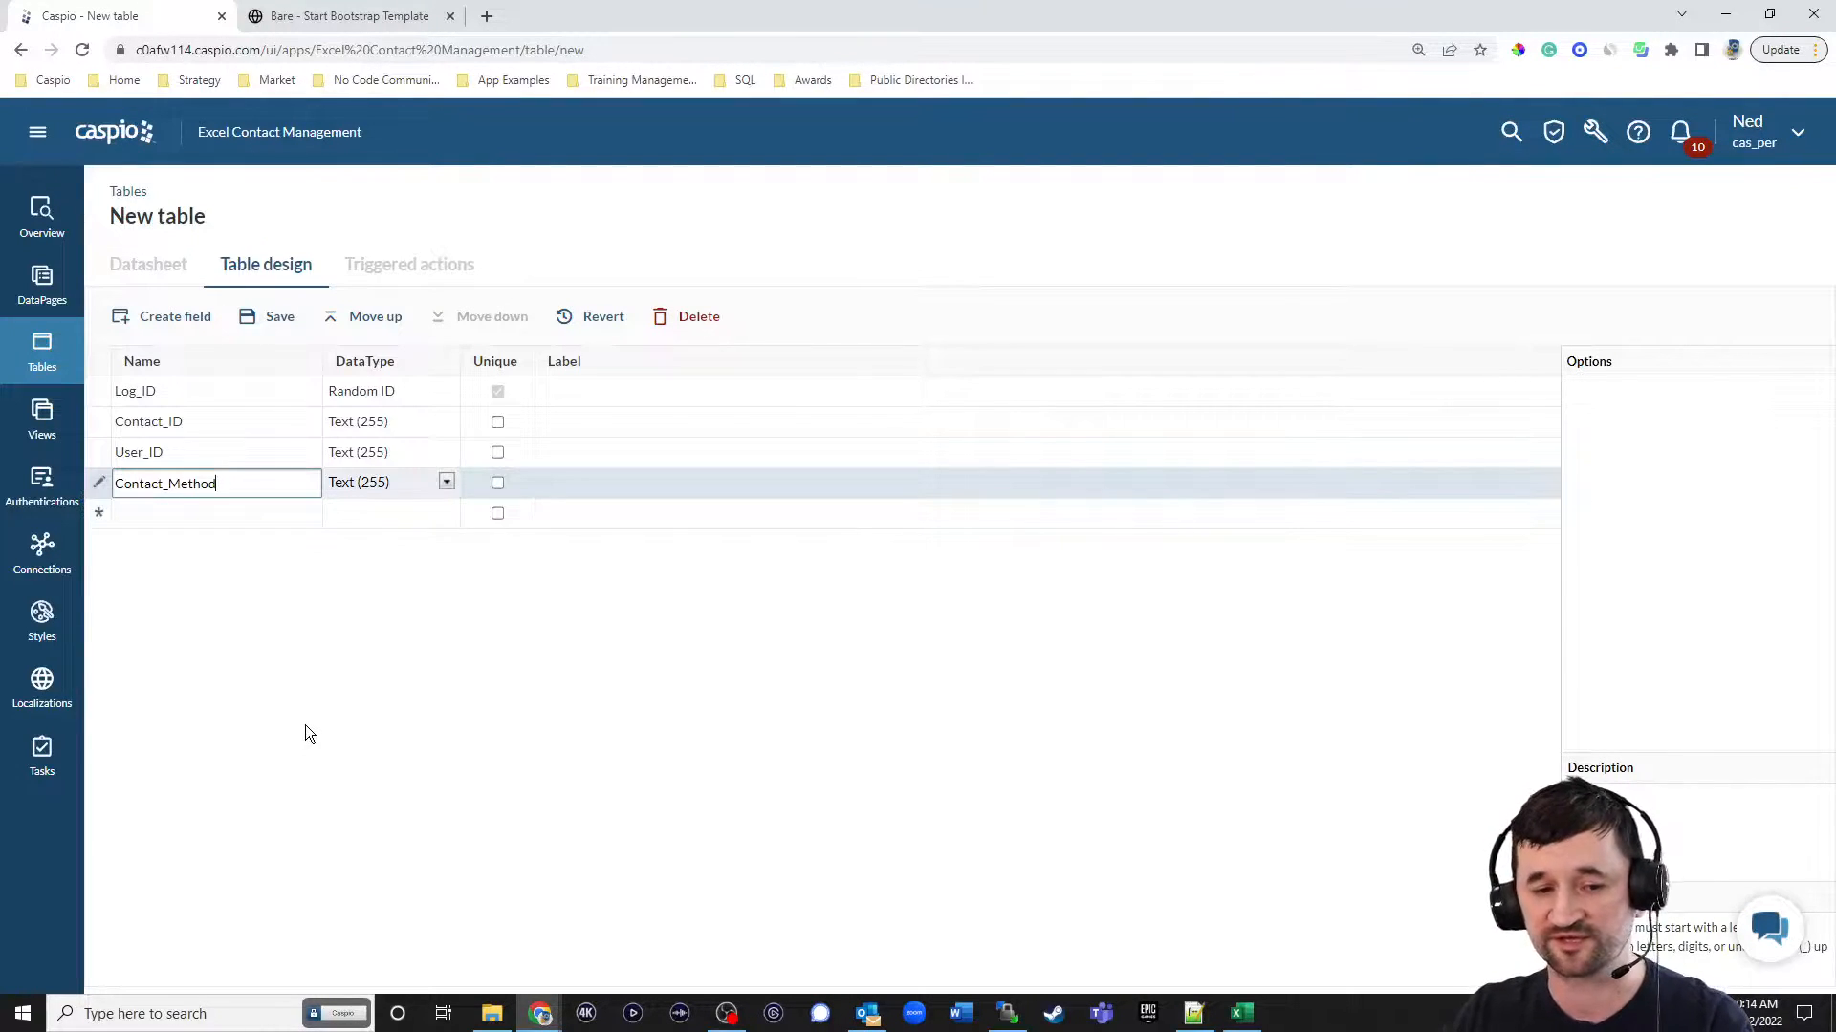
key("Return")
type("Comment")
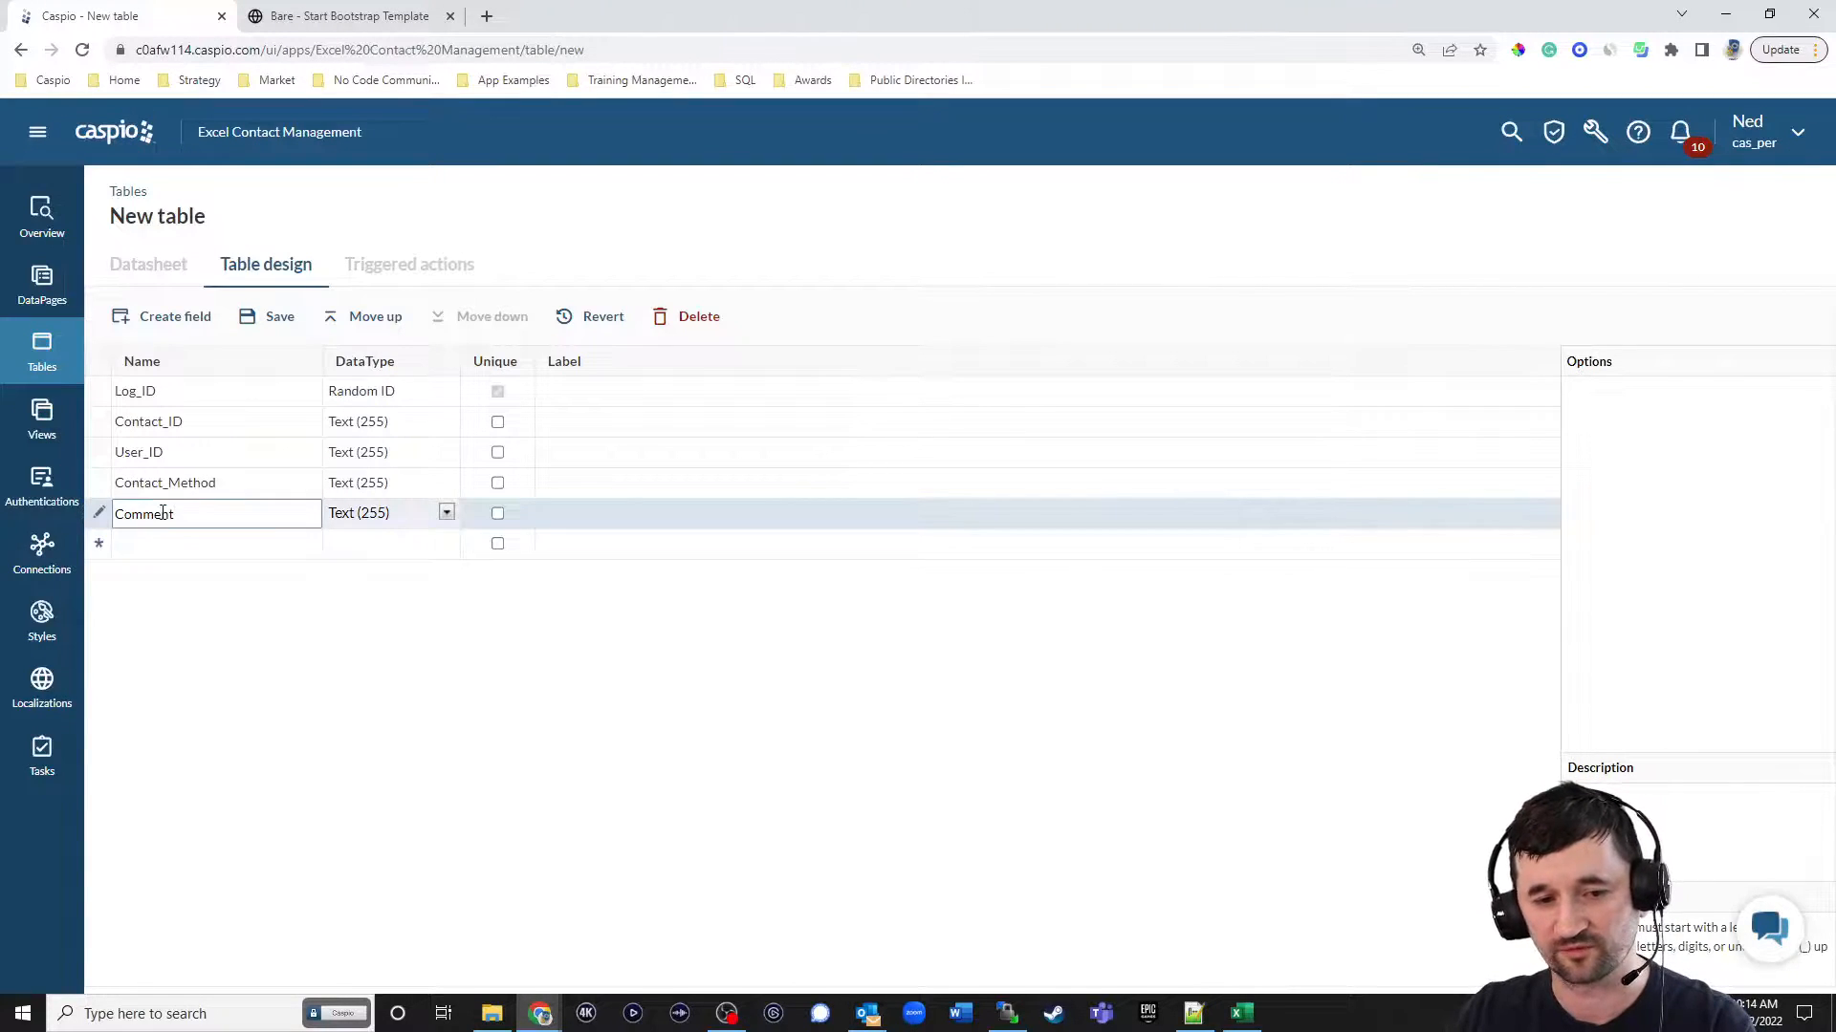
left_click_drag(176, 515, 113, 518)
type("Notes")
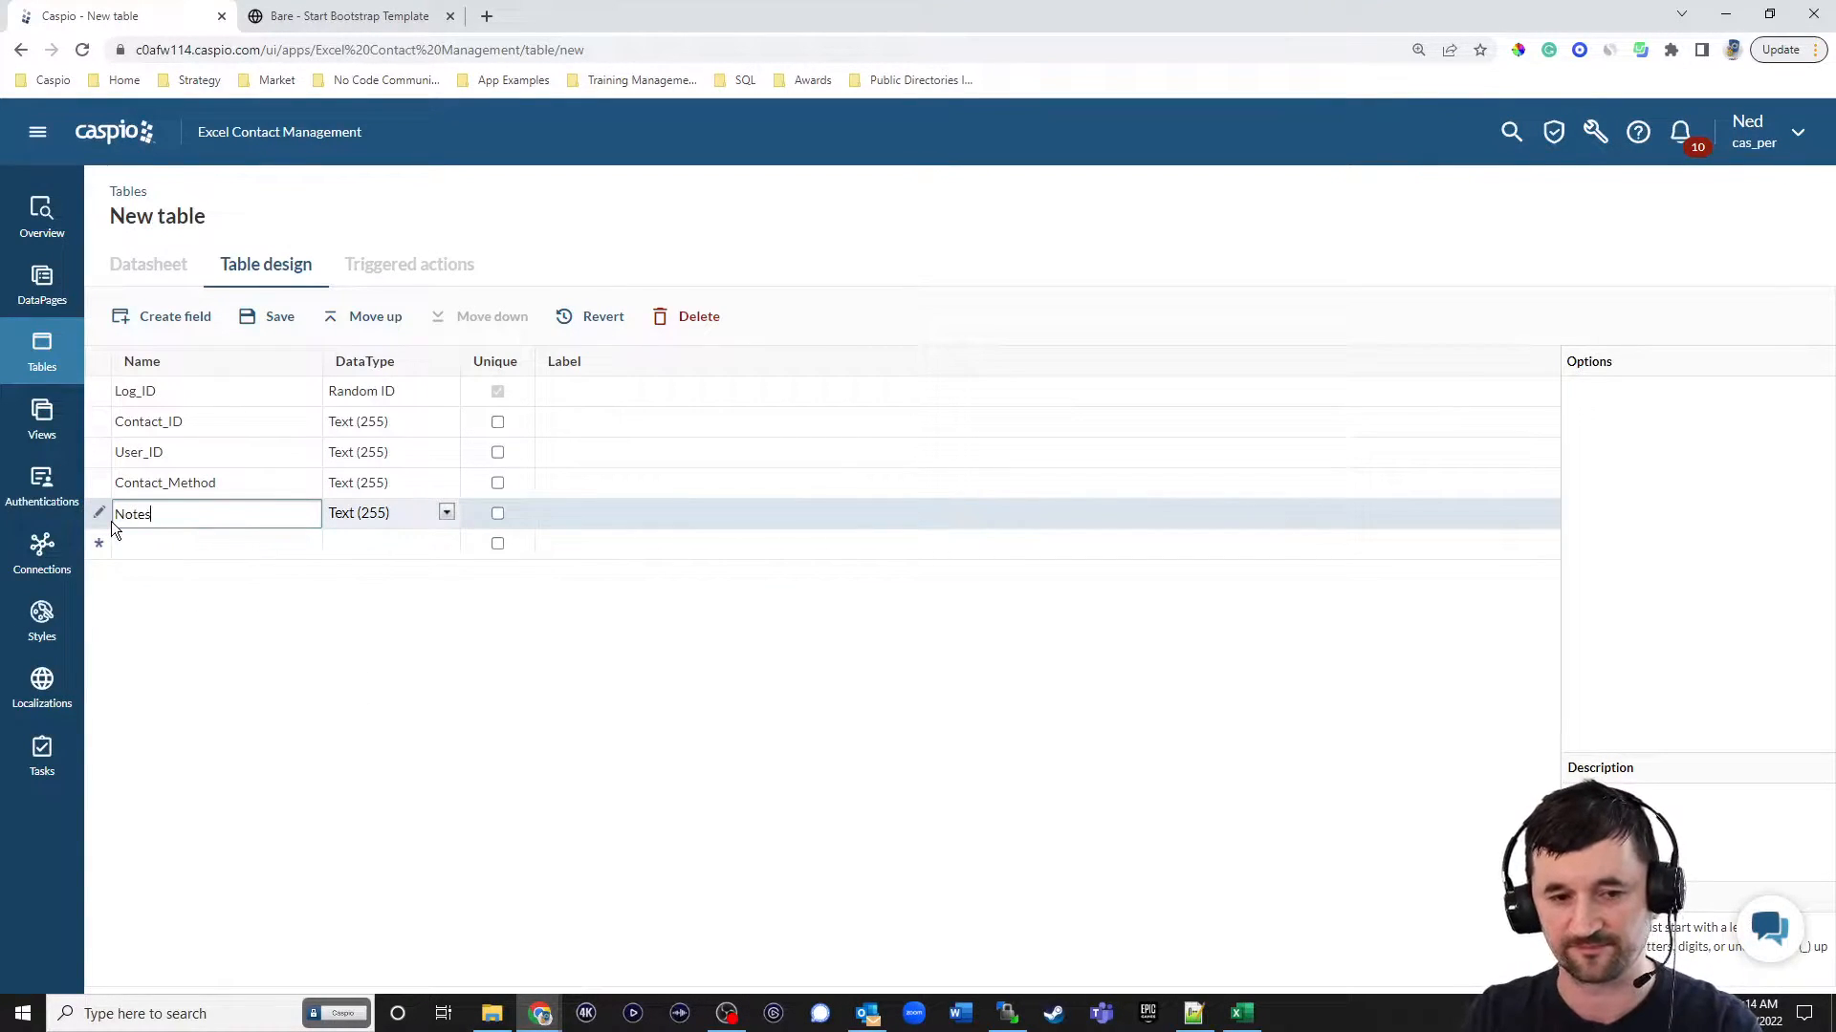
left_click(404, 515)
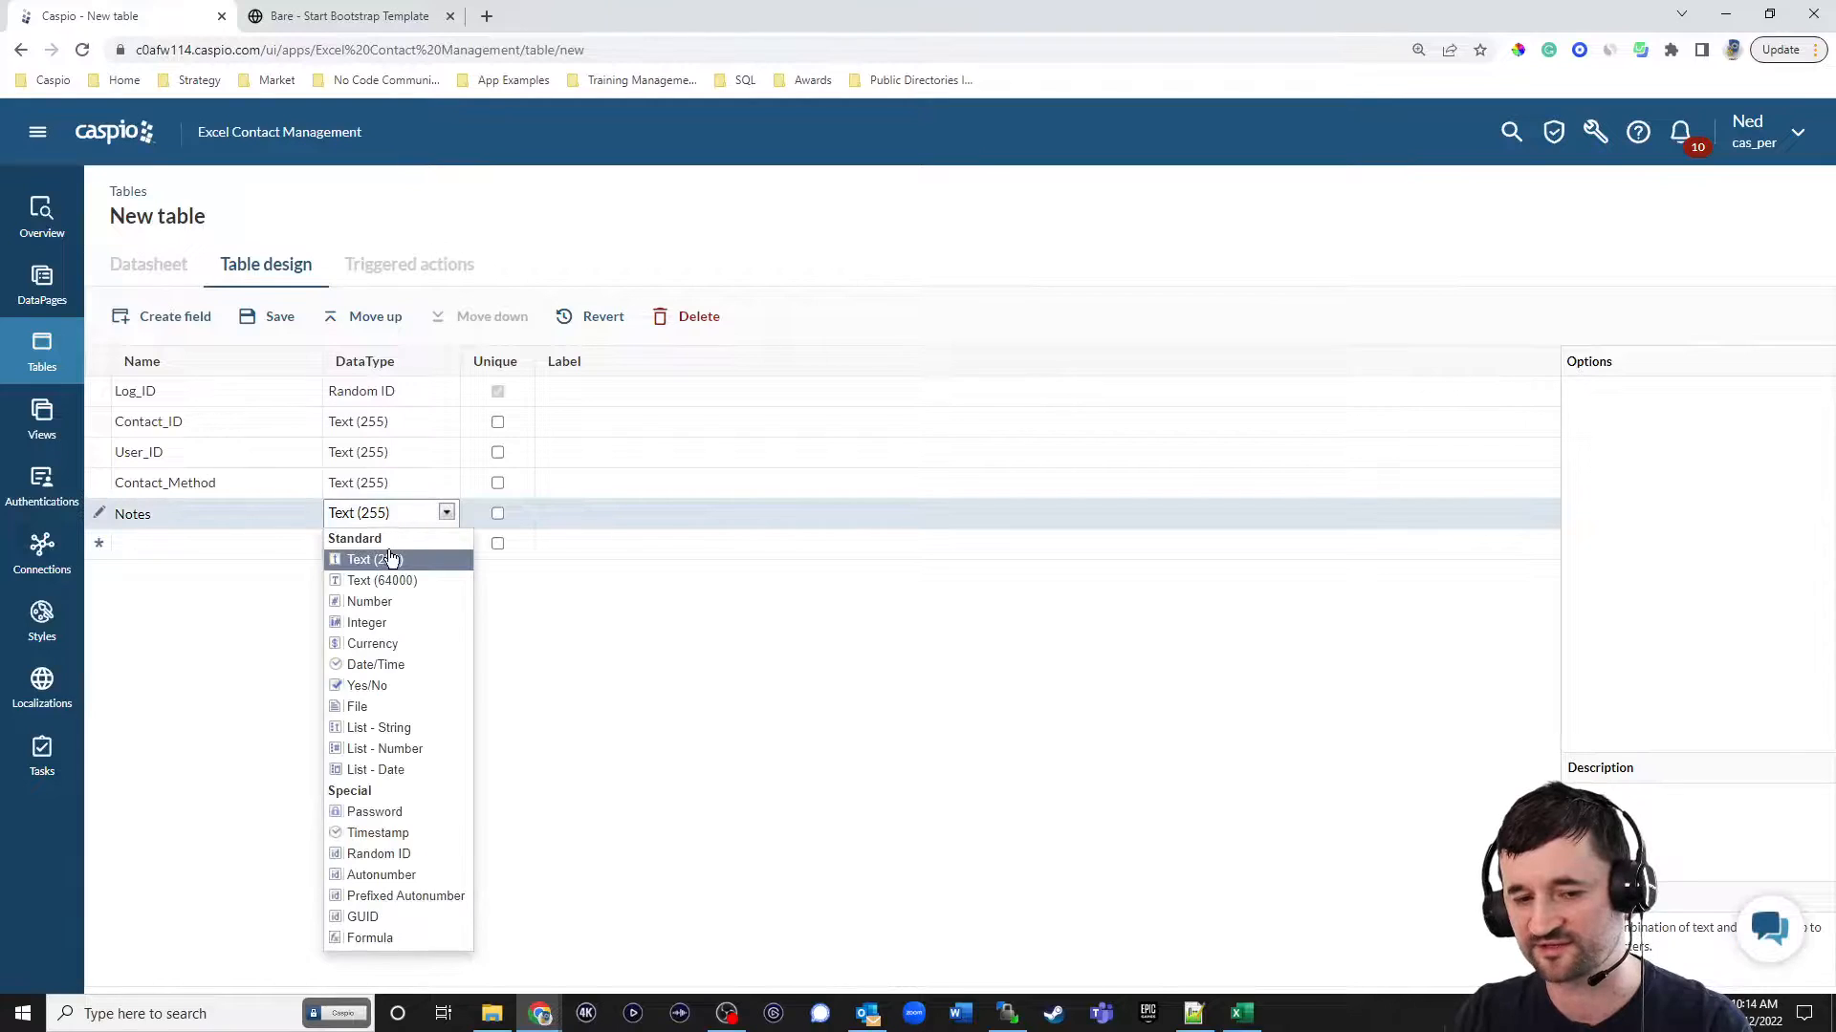
left_click(387, 577)
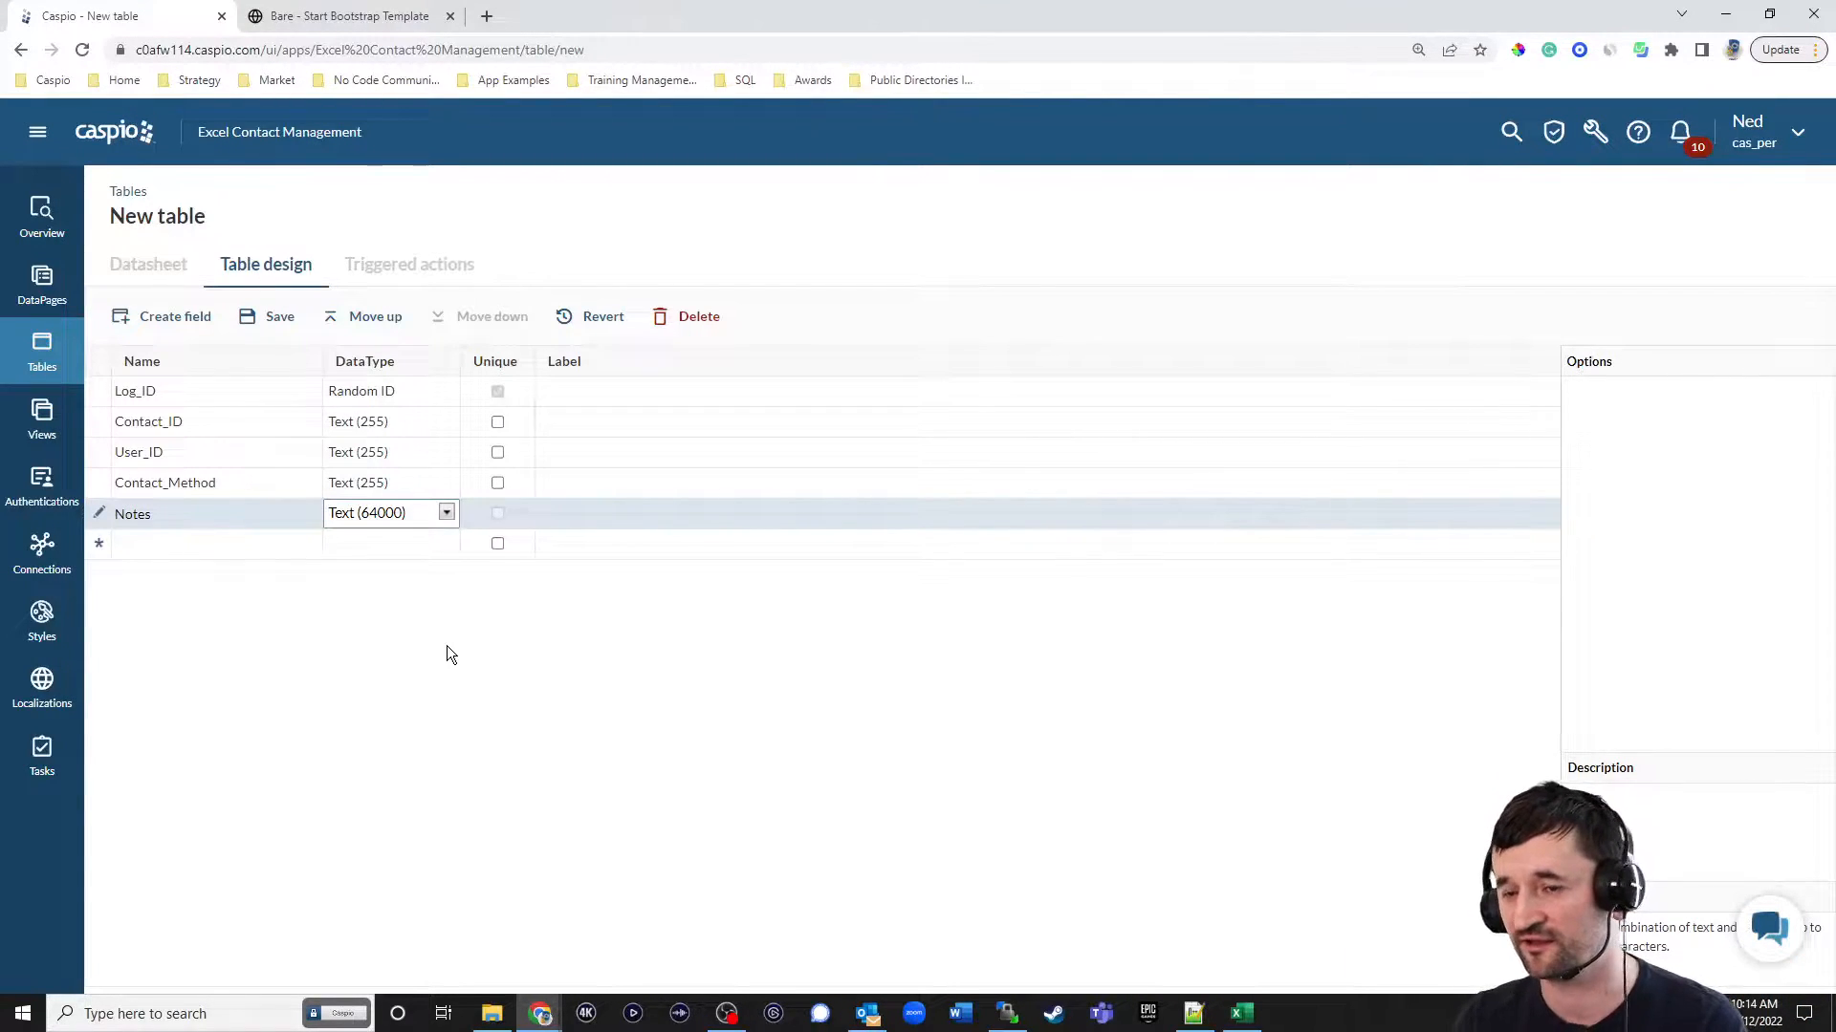
Add a Date_Submitted field with the Timestamp data type below Notes.
left_click(203, 545)
type("Date_Submitted")
left_click(344, 549)
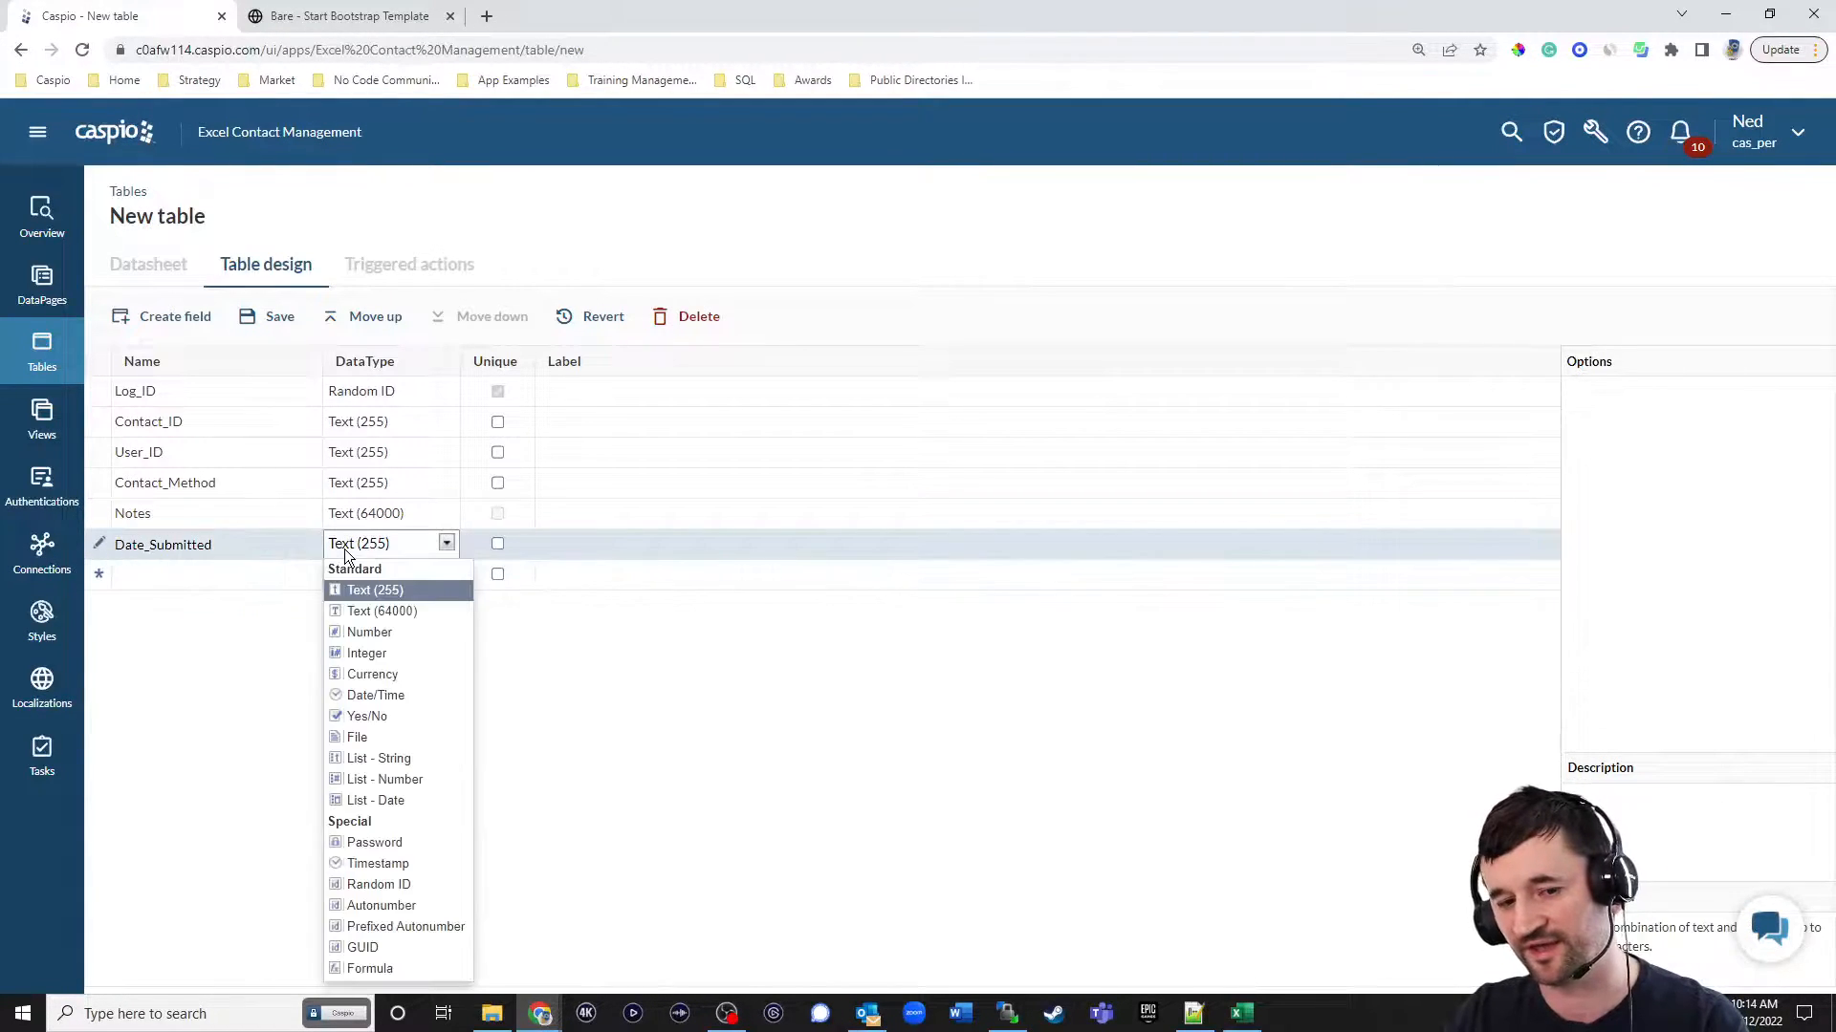
left_click(381, 864)
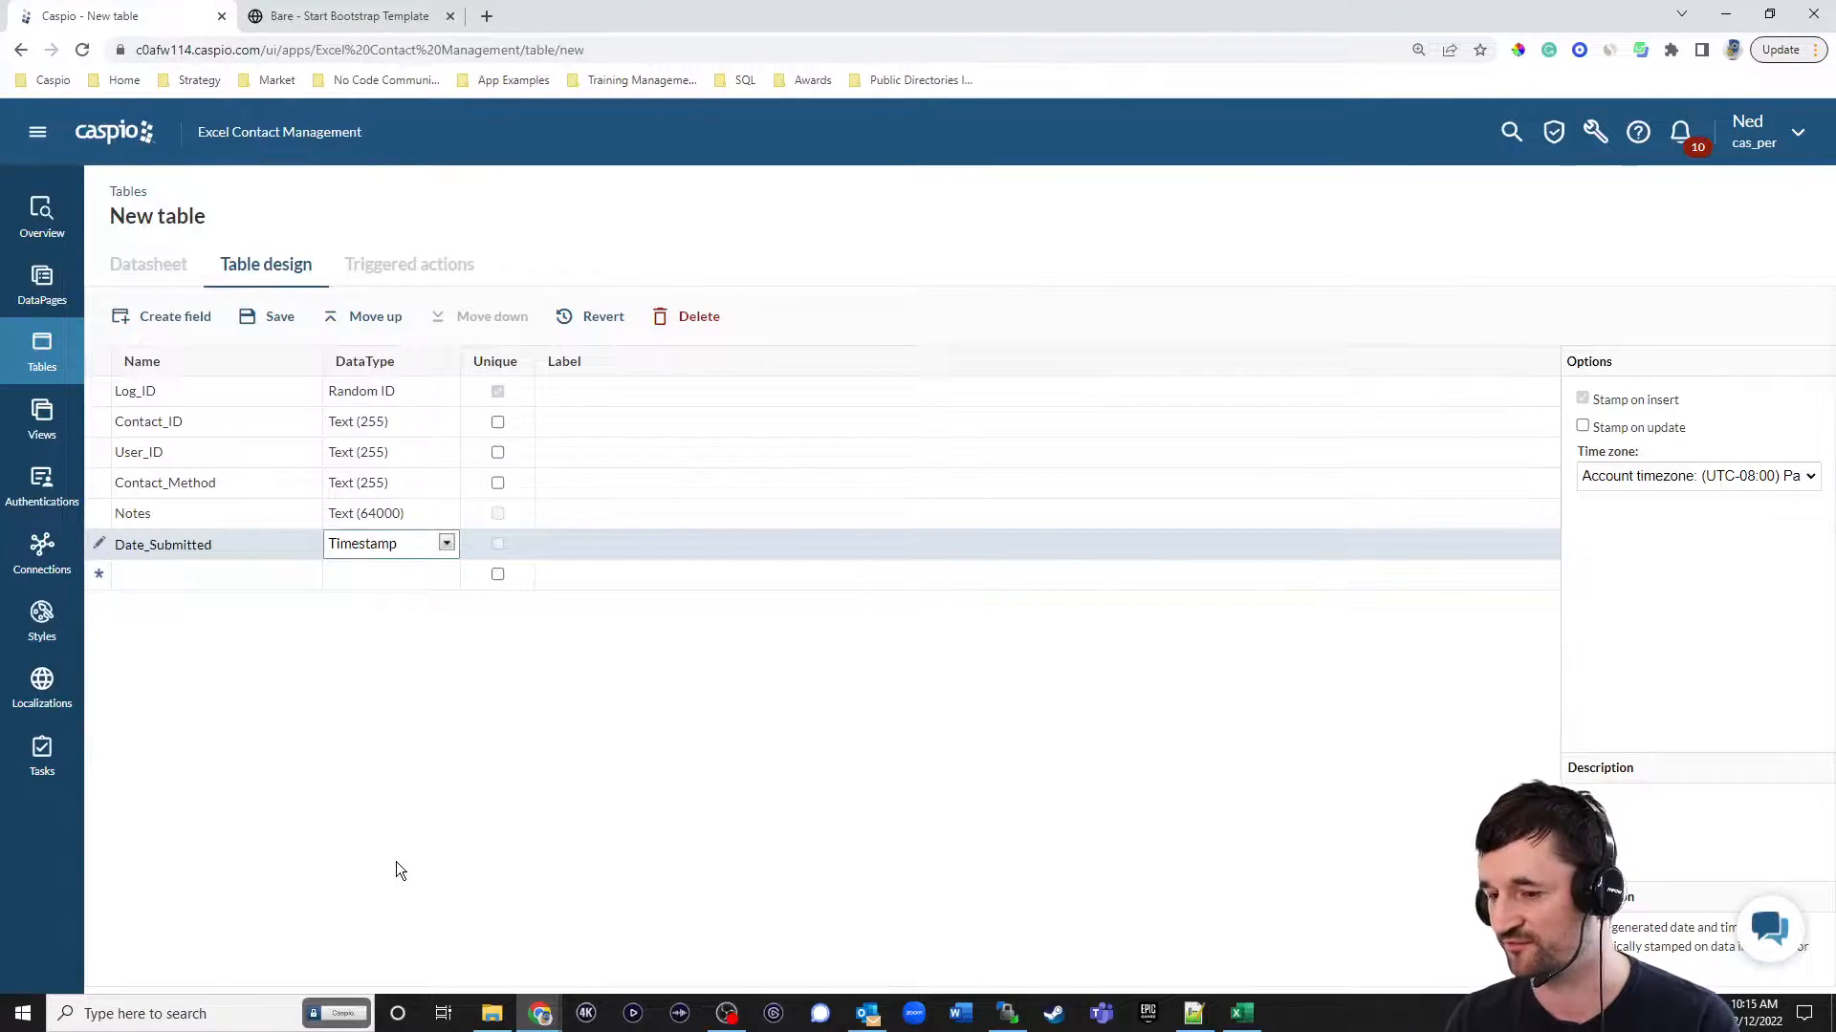
Switch to the Contacts workbook in Excel, add three blank worksheets, and return to the new table design in Caspio.
left_click(1241, 1013)
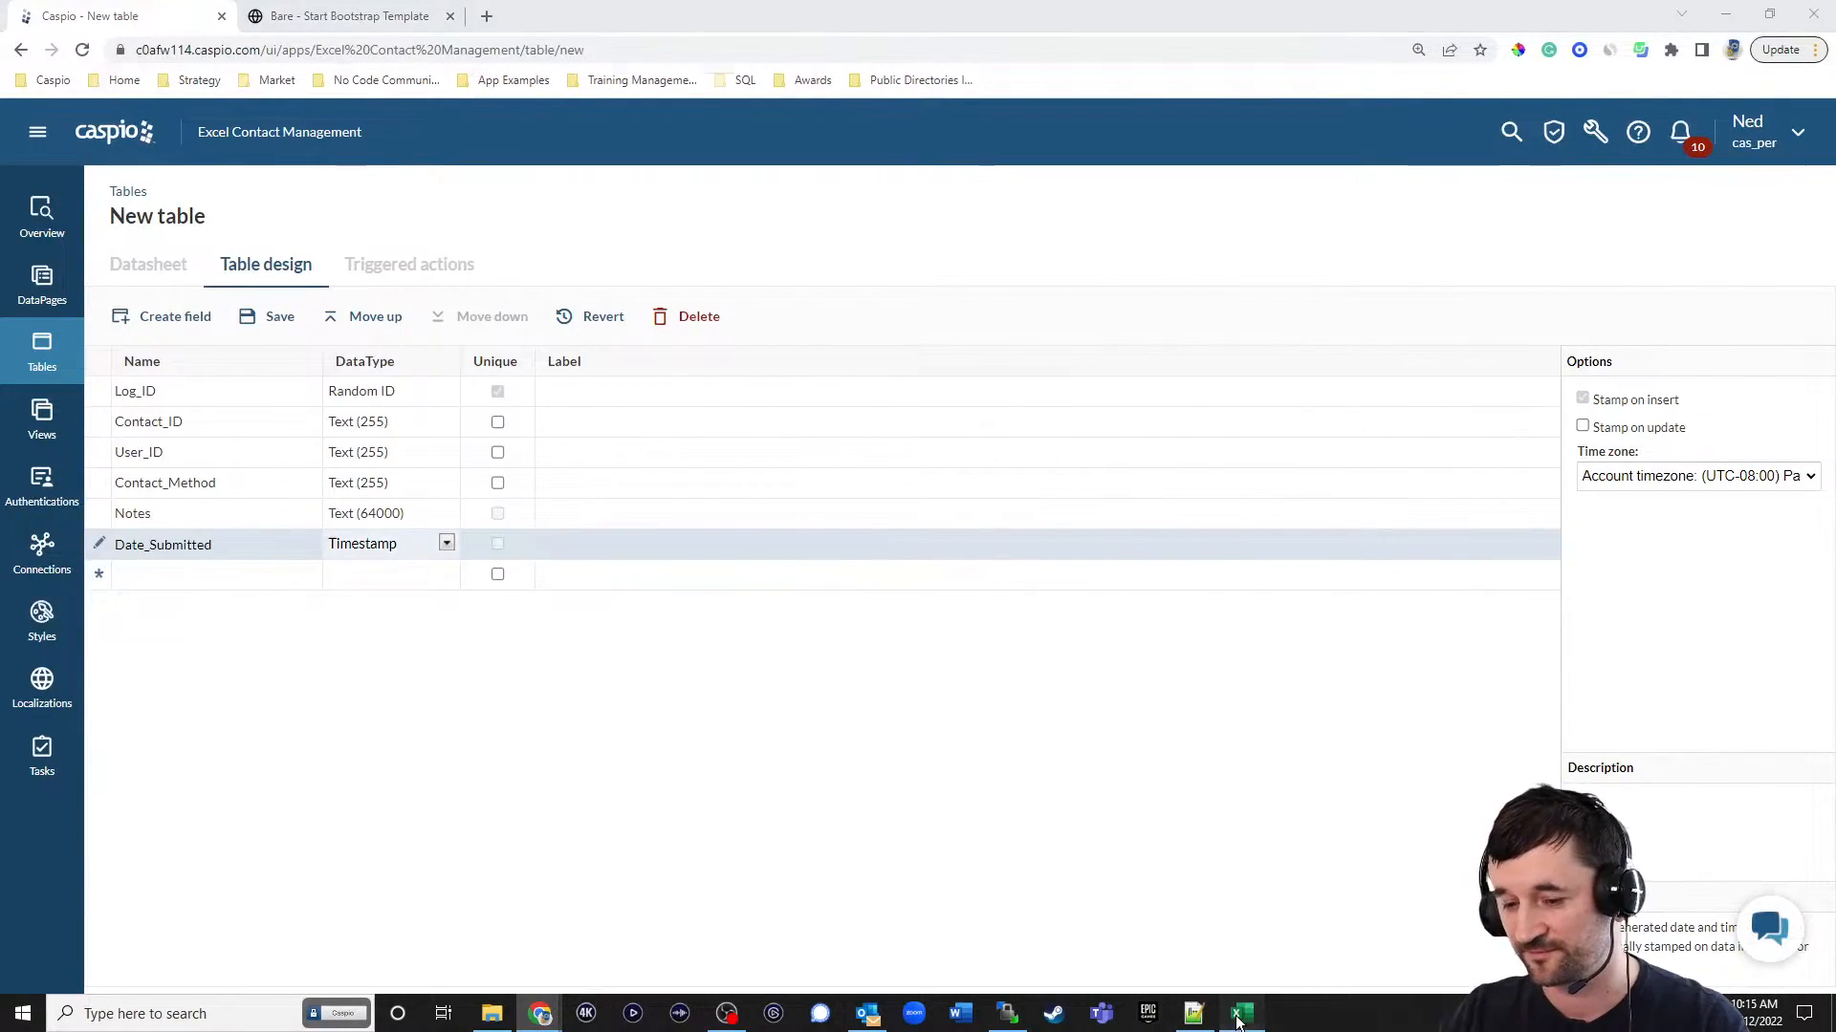
left_click(278, 960)
left_click(340, 960)
left_click(403, 960)
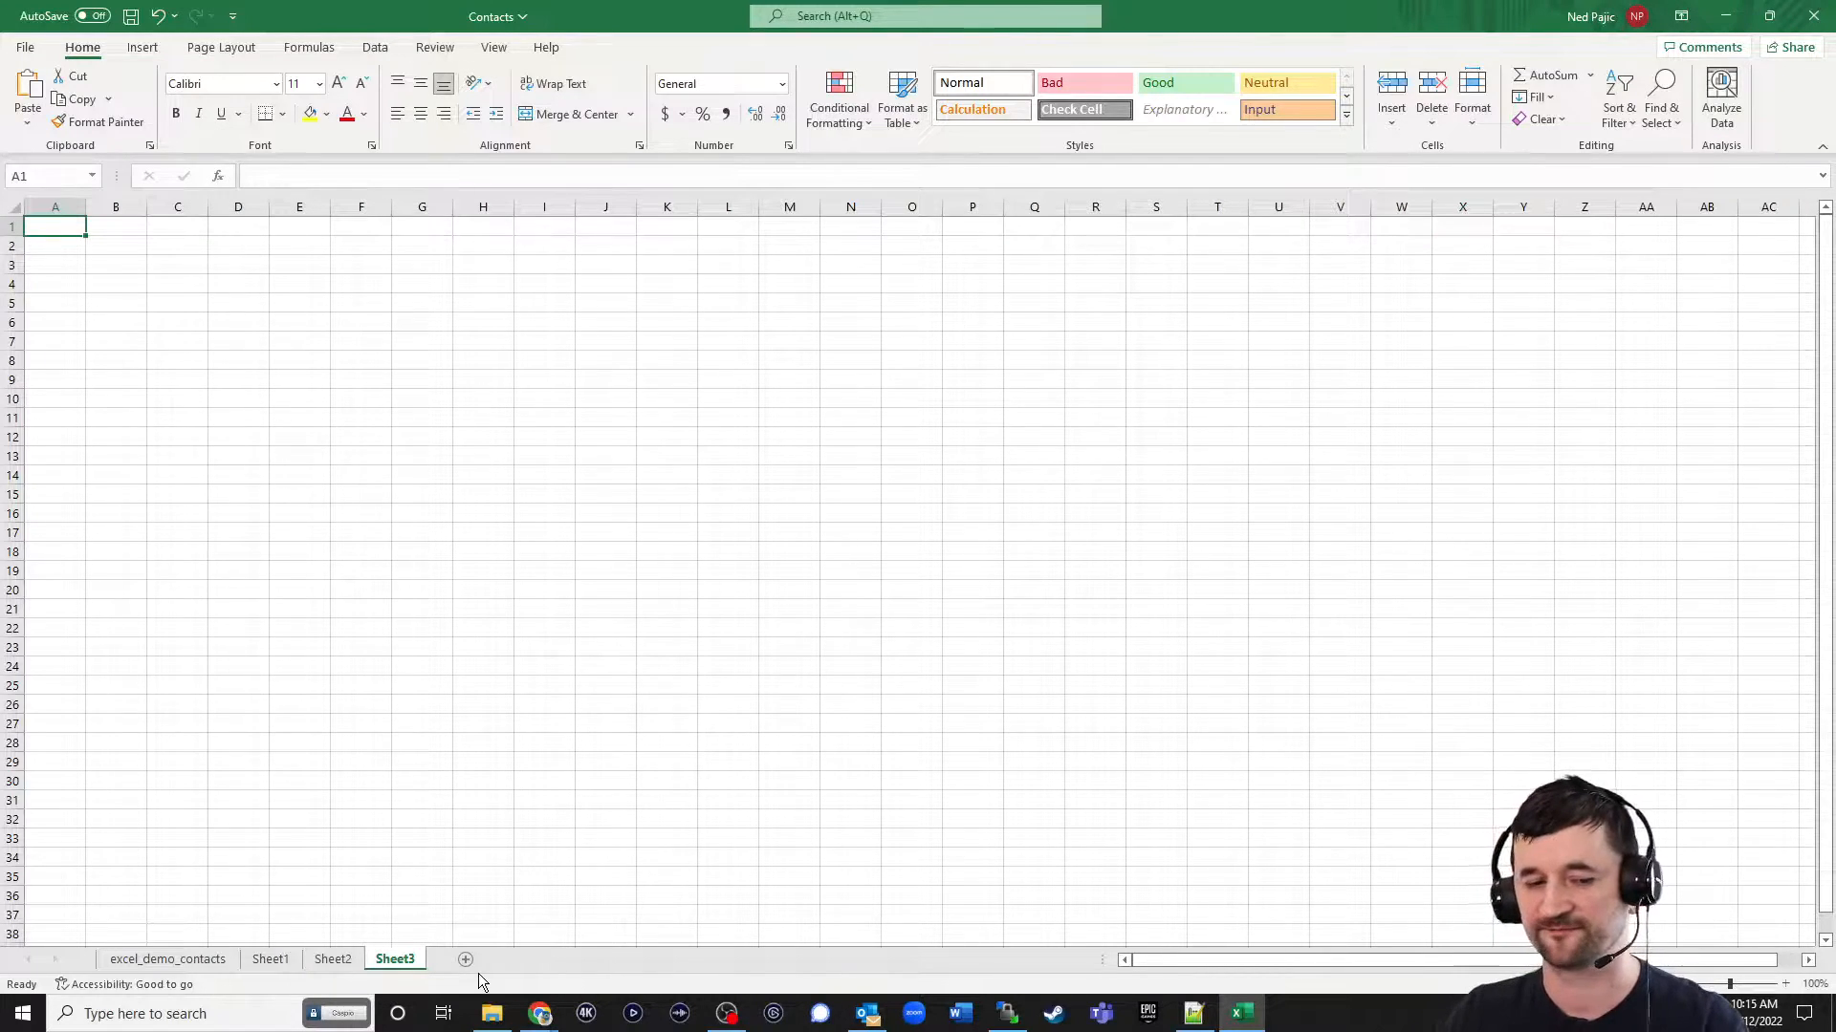
left_click(1726, 16)
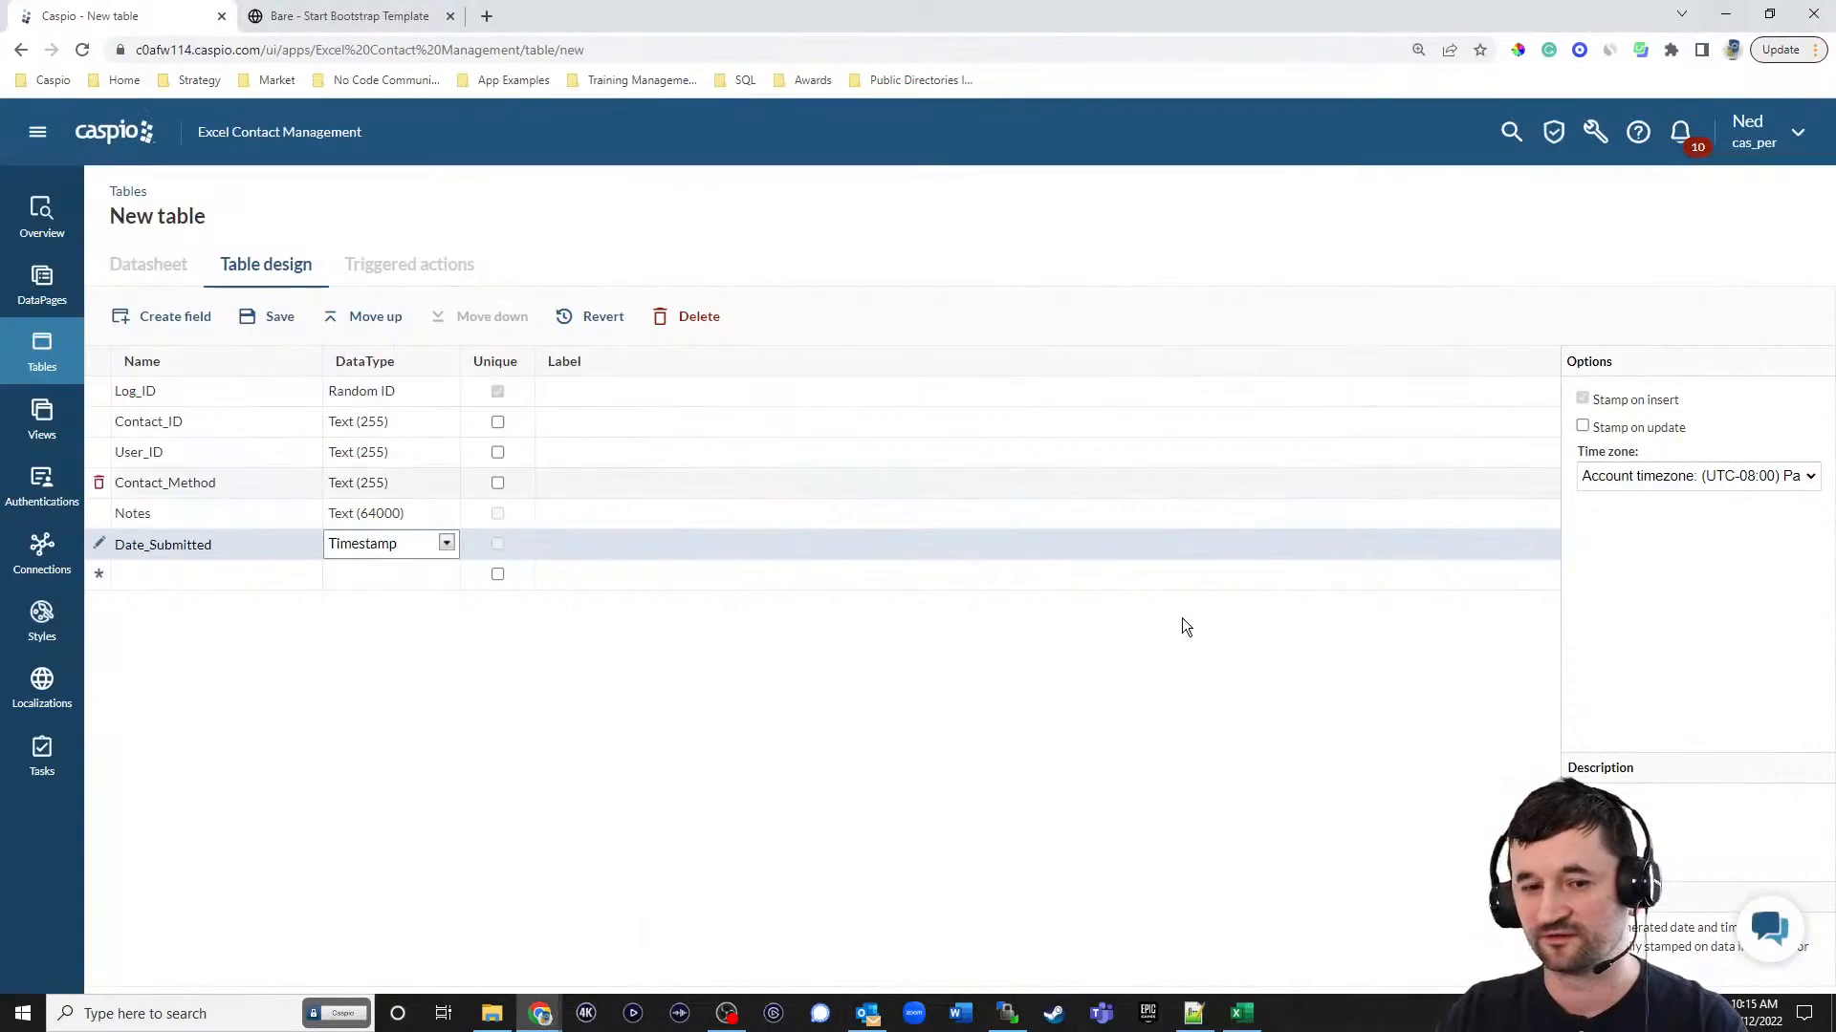
Save the new table under the name excel_tbl_logs.
left_click(279, 322)
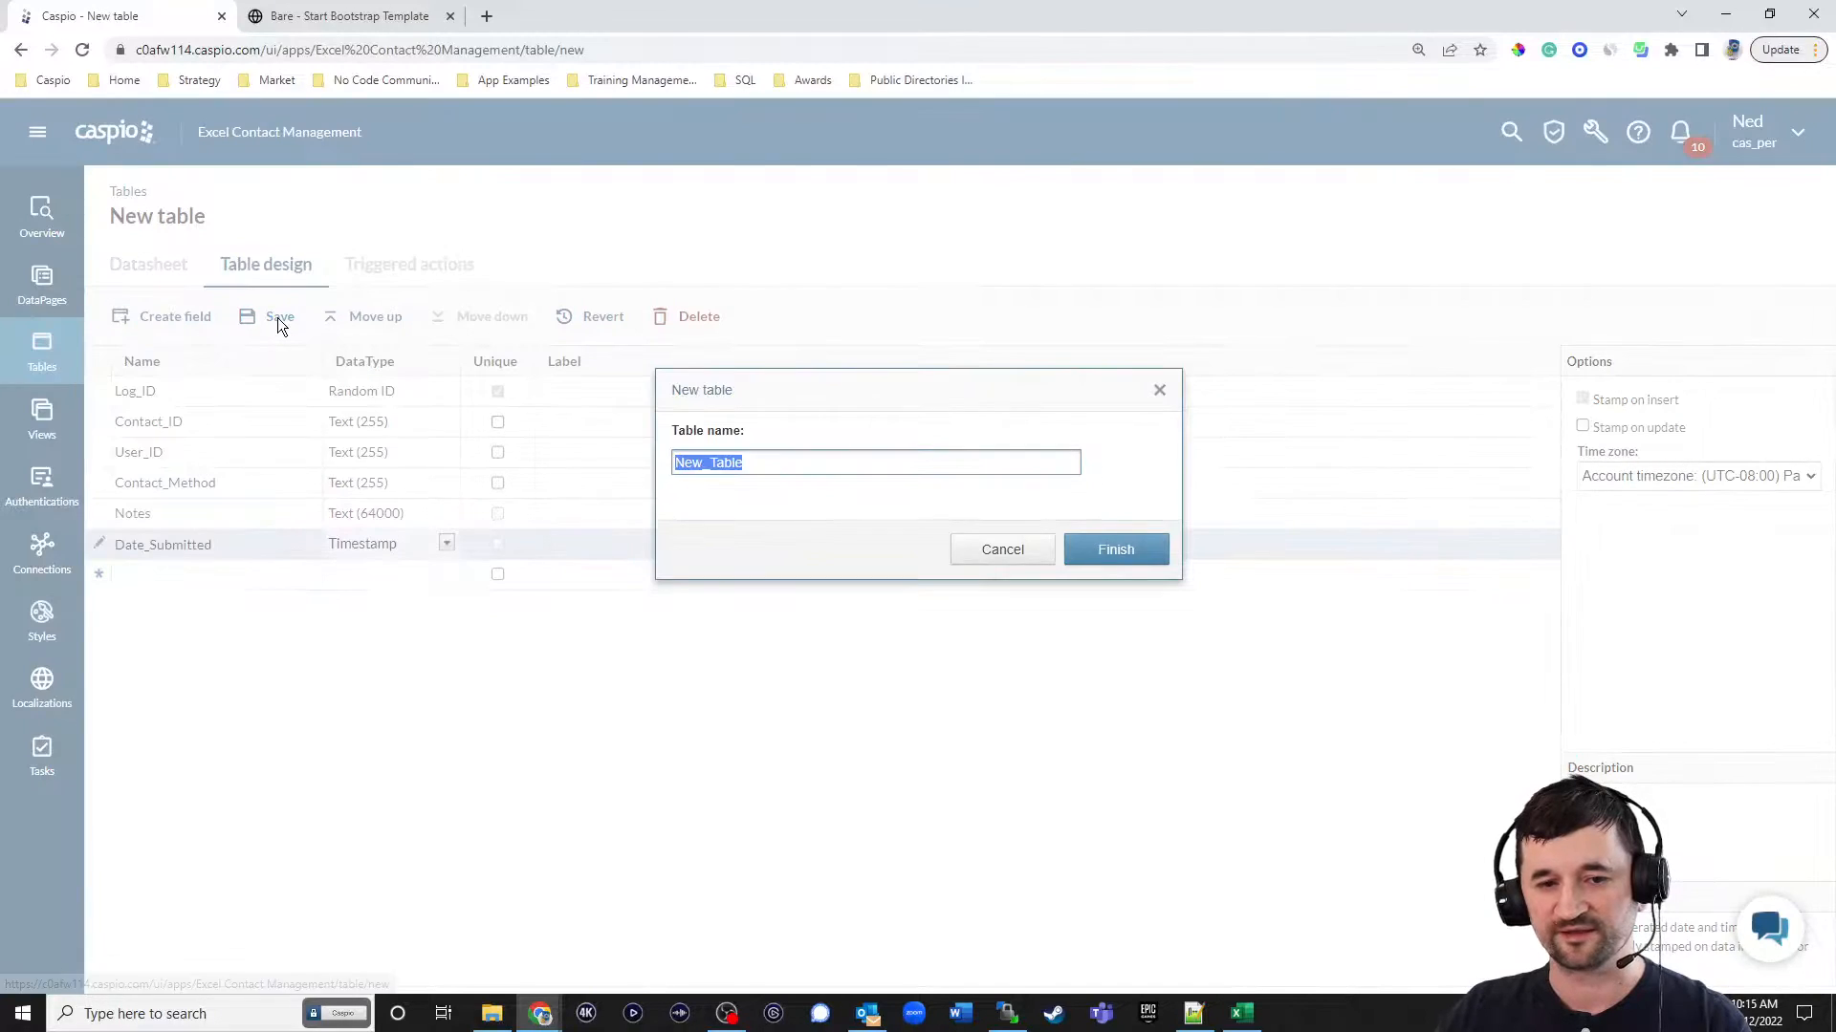
type("excel")
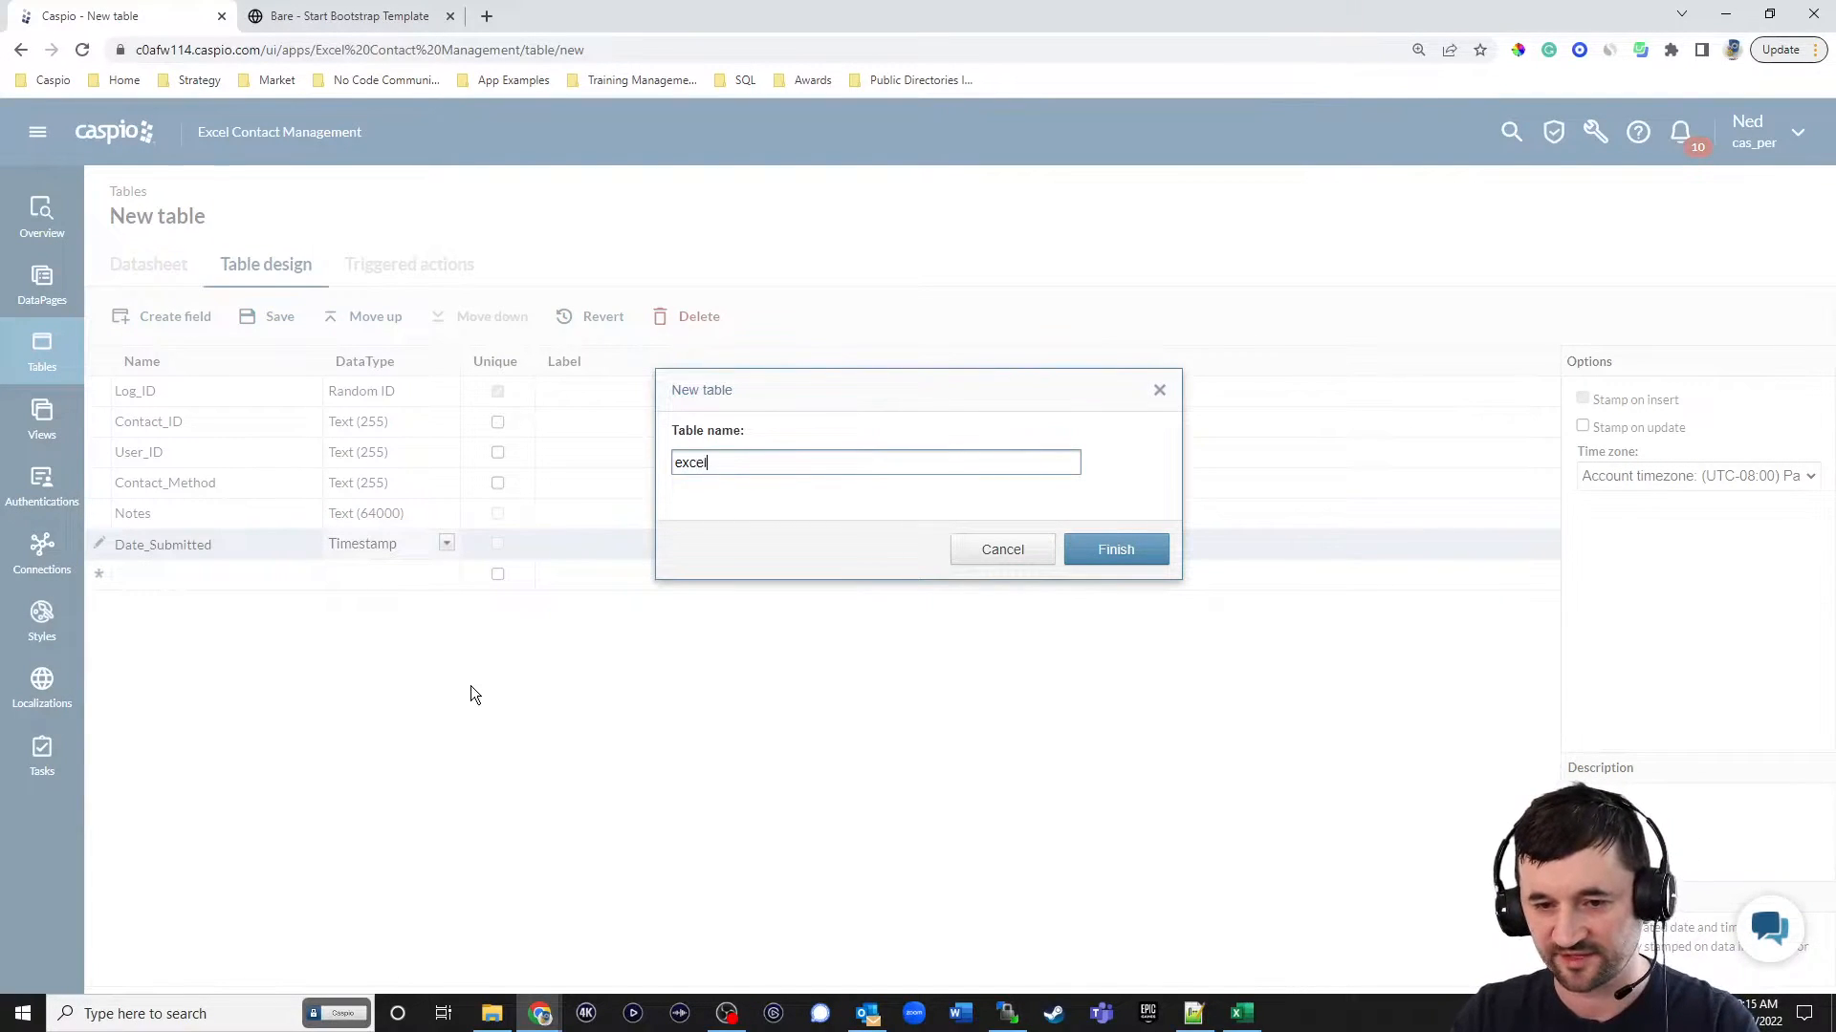
type("_tbl_logs")
left_click(1100, 551)
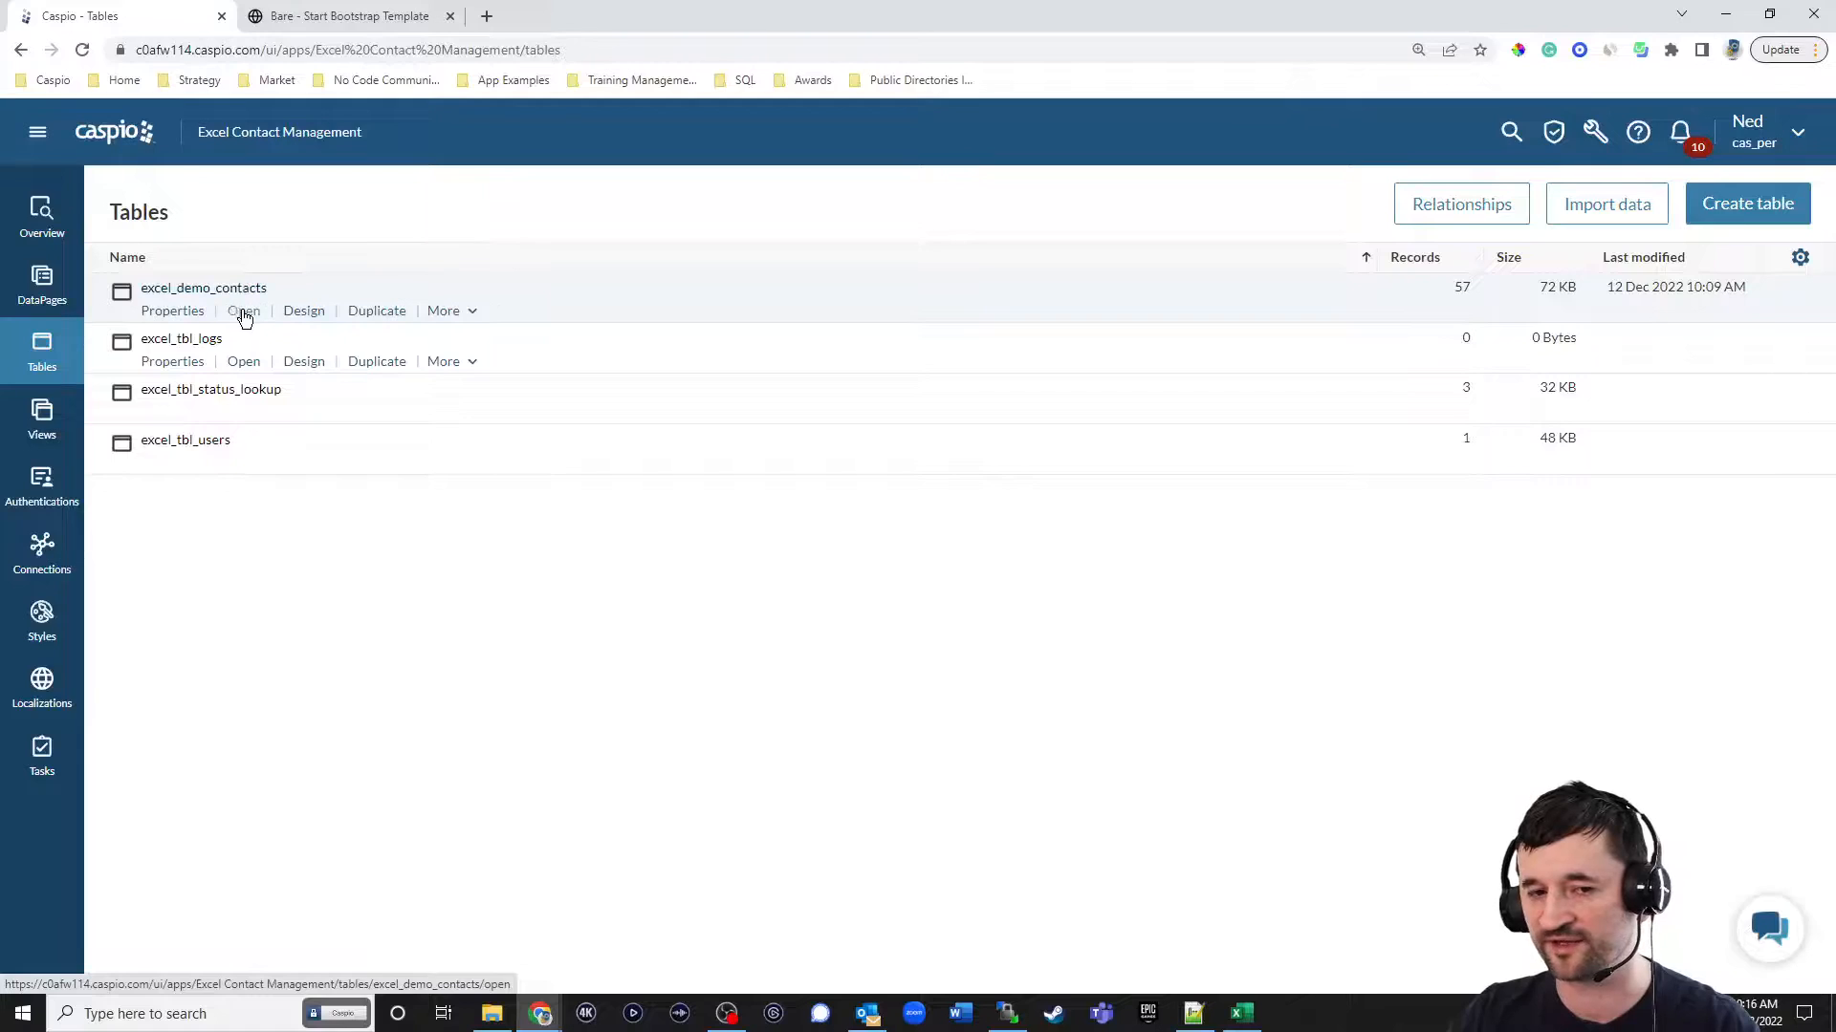
Duplicate the excel_demo_contacts table, design only, as excel_demo_contacts_history_log.
left_click(377, 312)
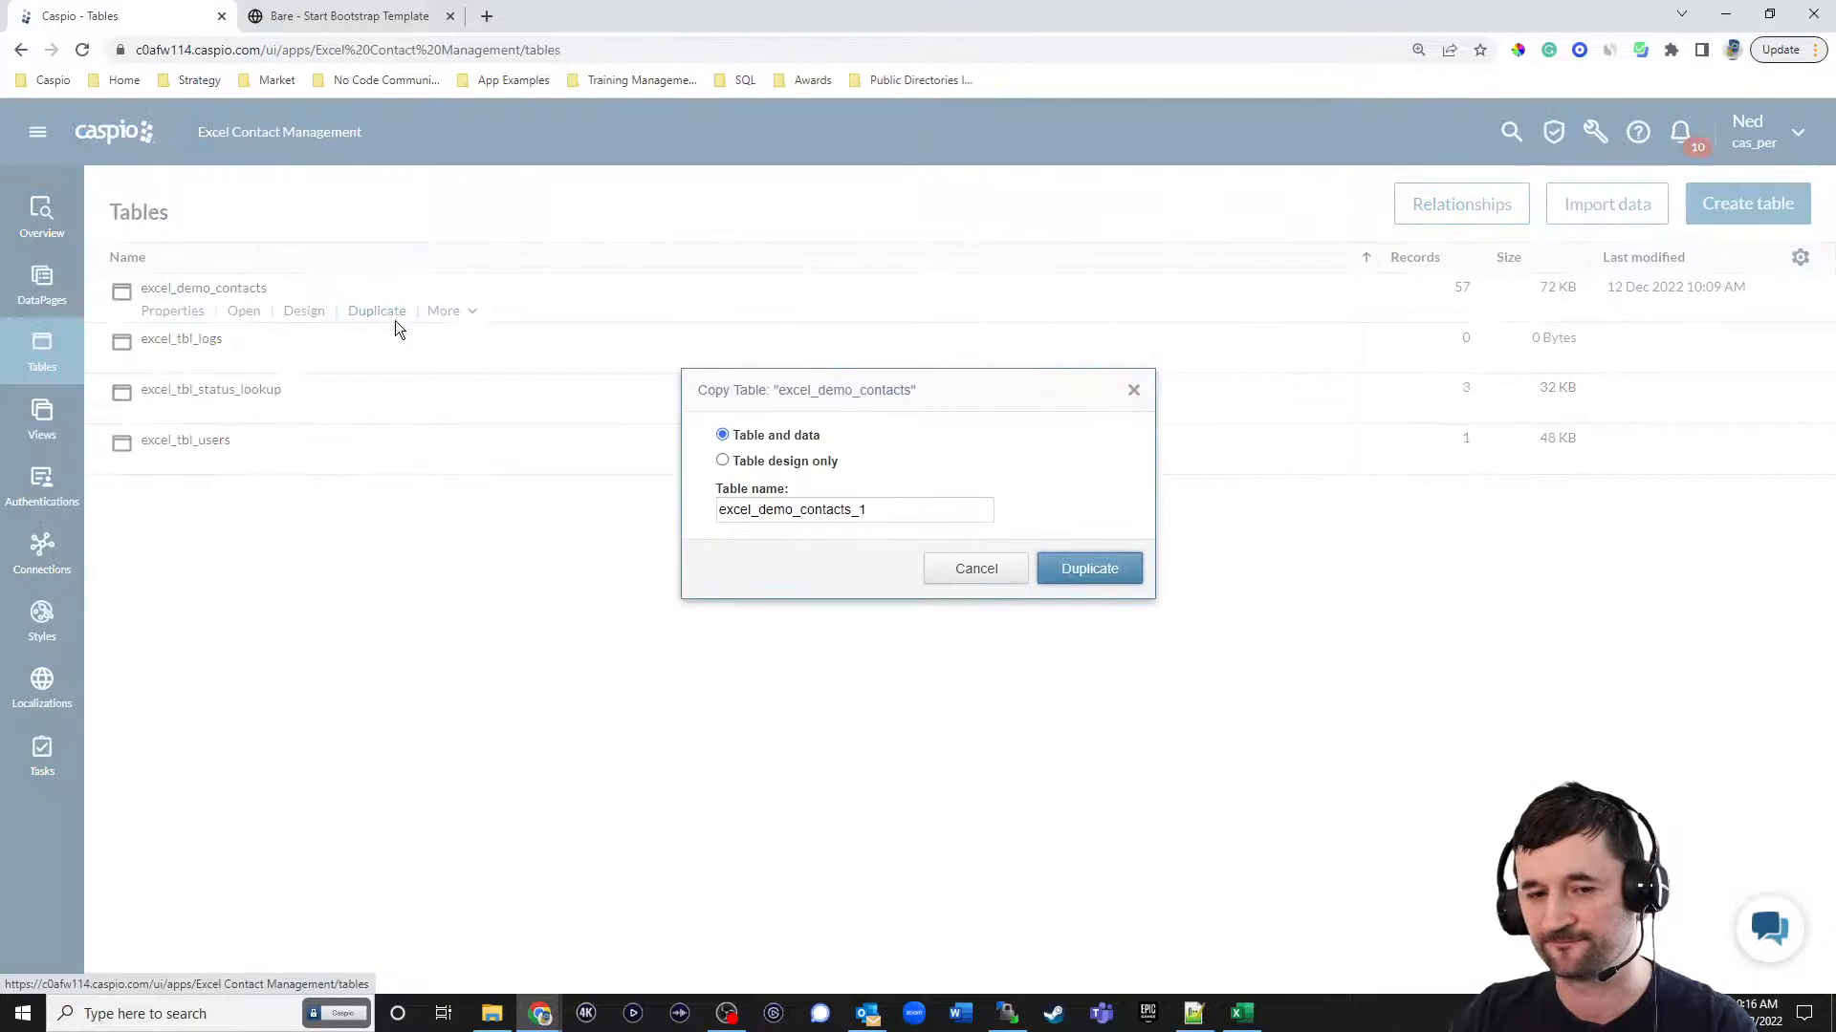
left_click(879, 511)
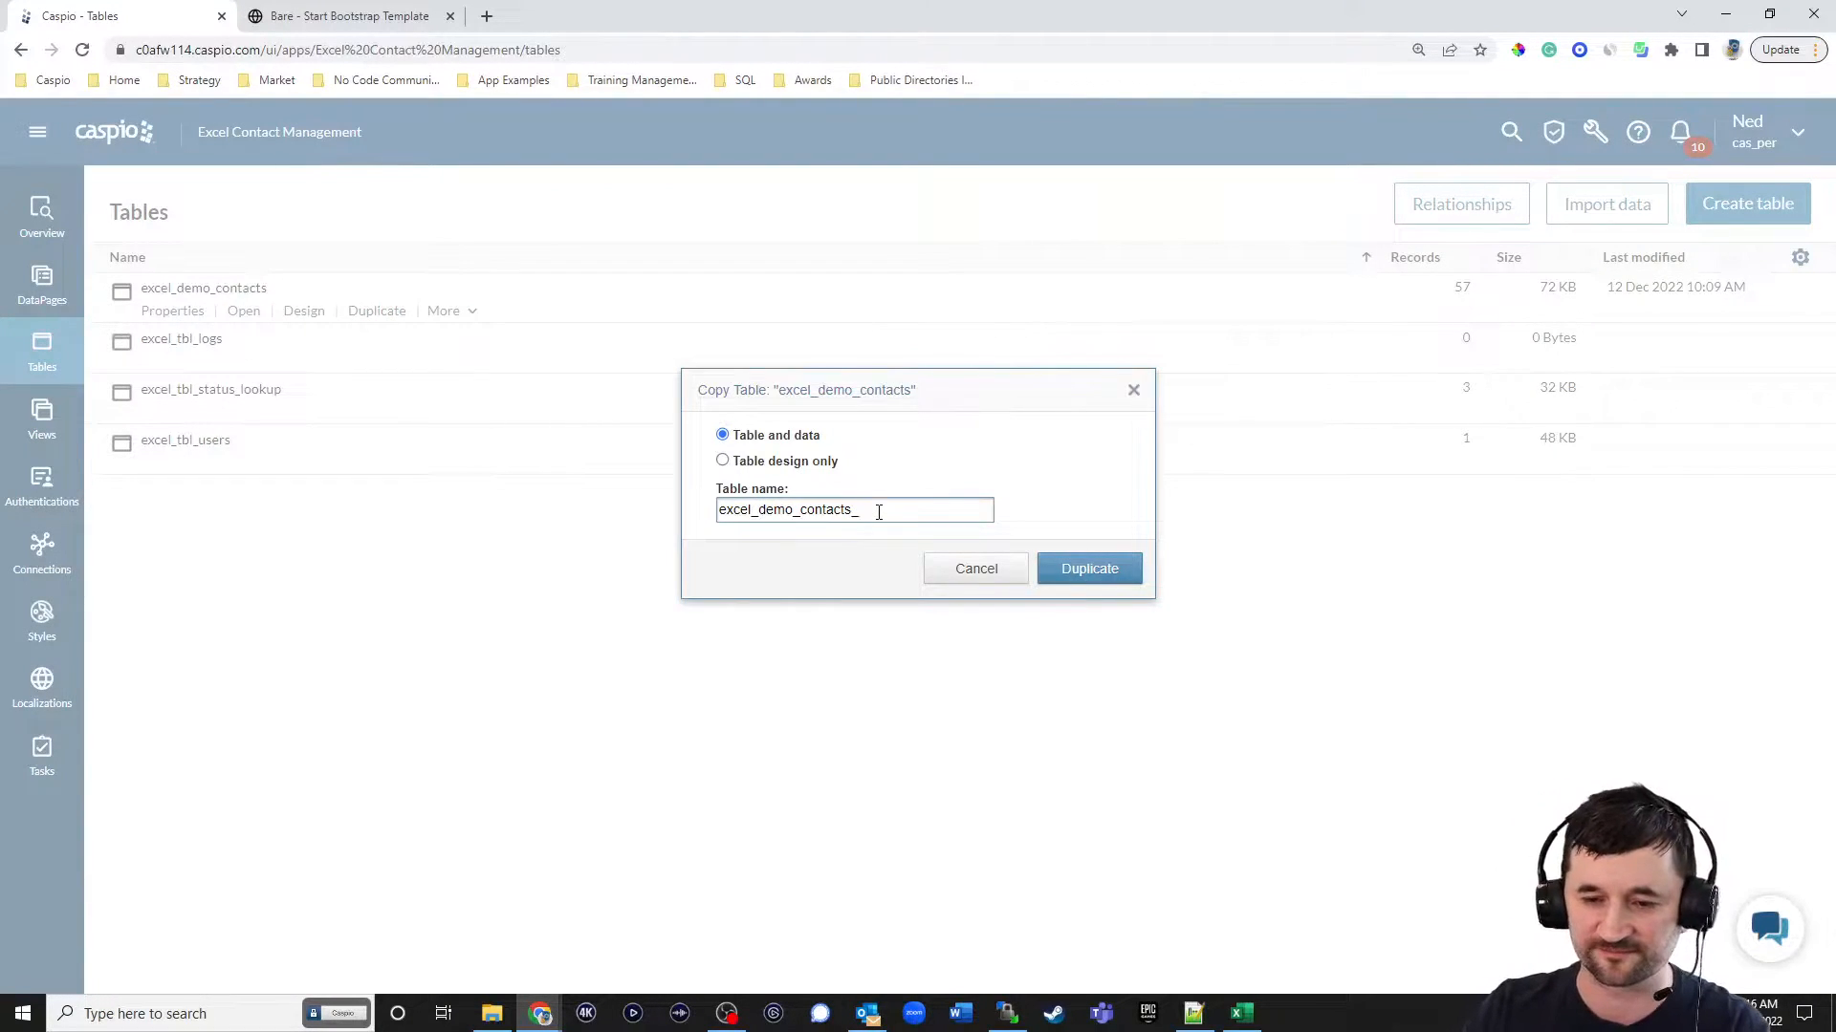
type("histor")
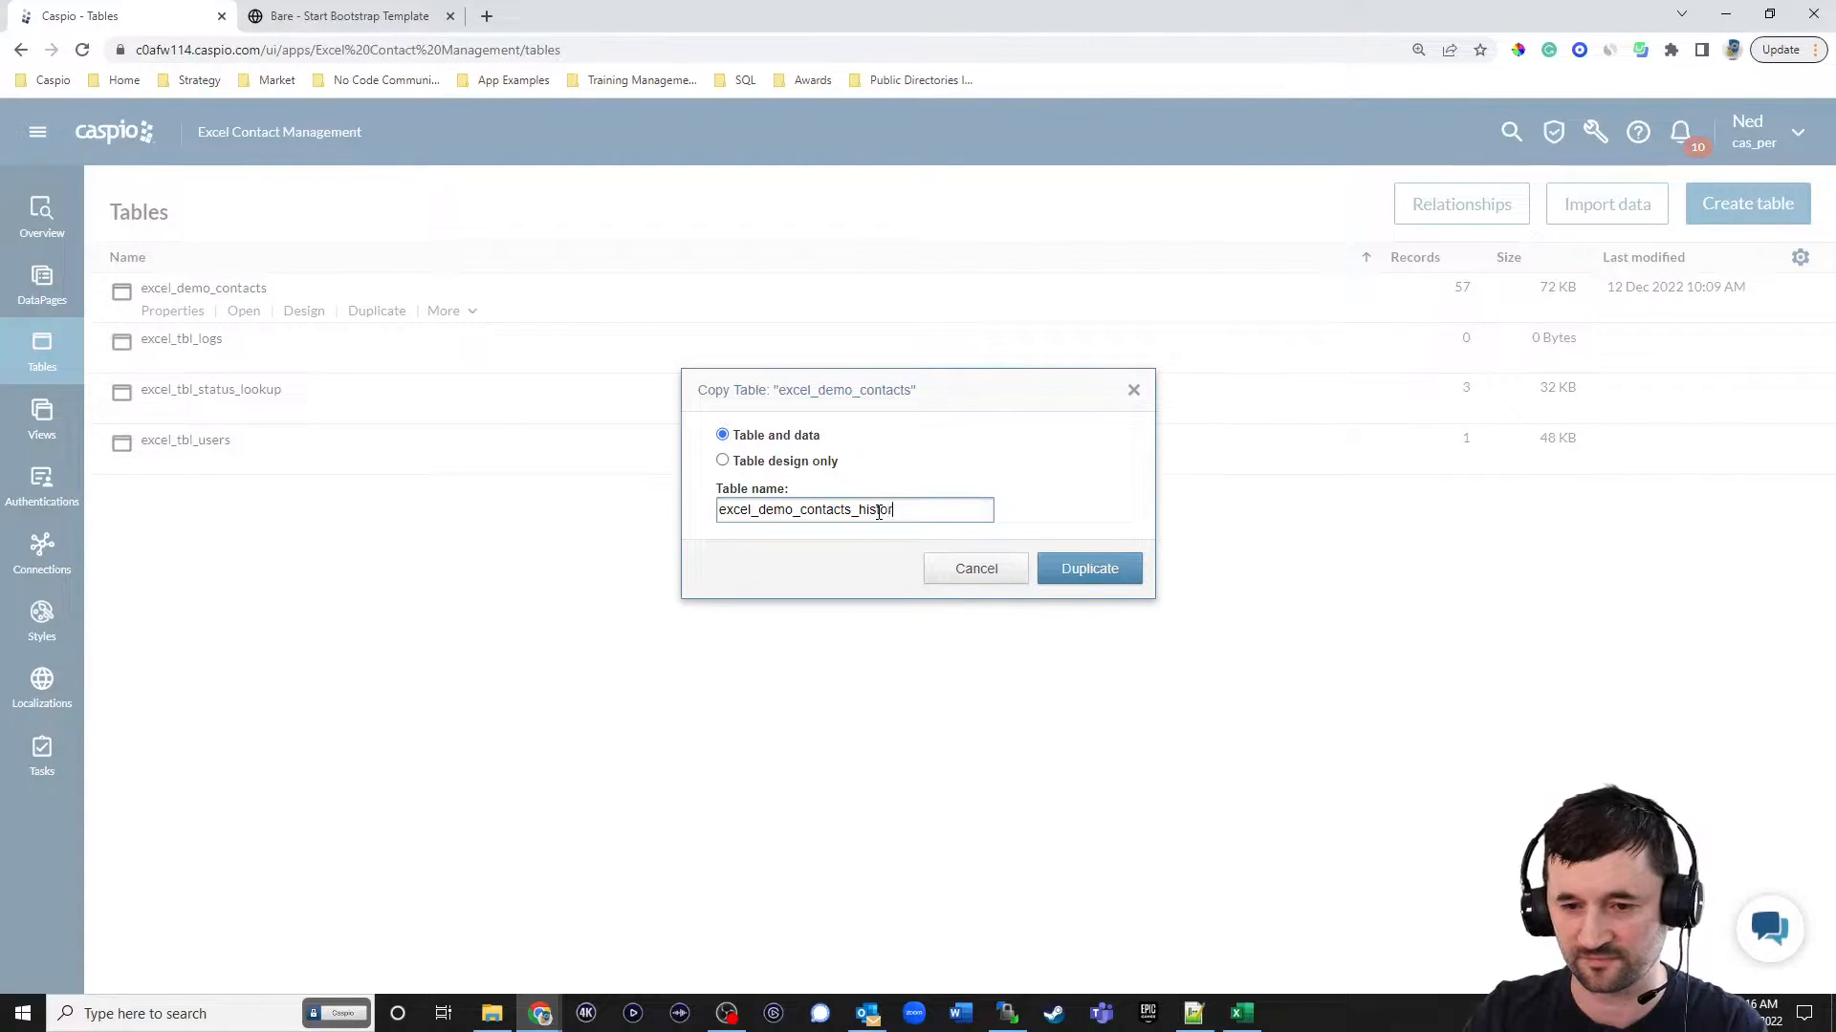
type("y_log")
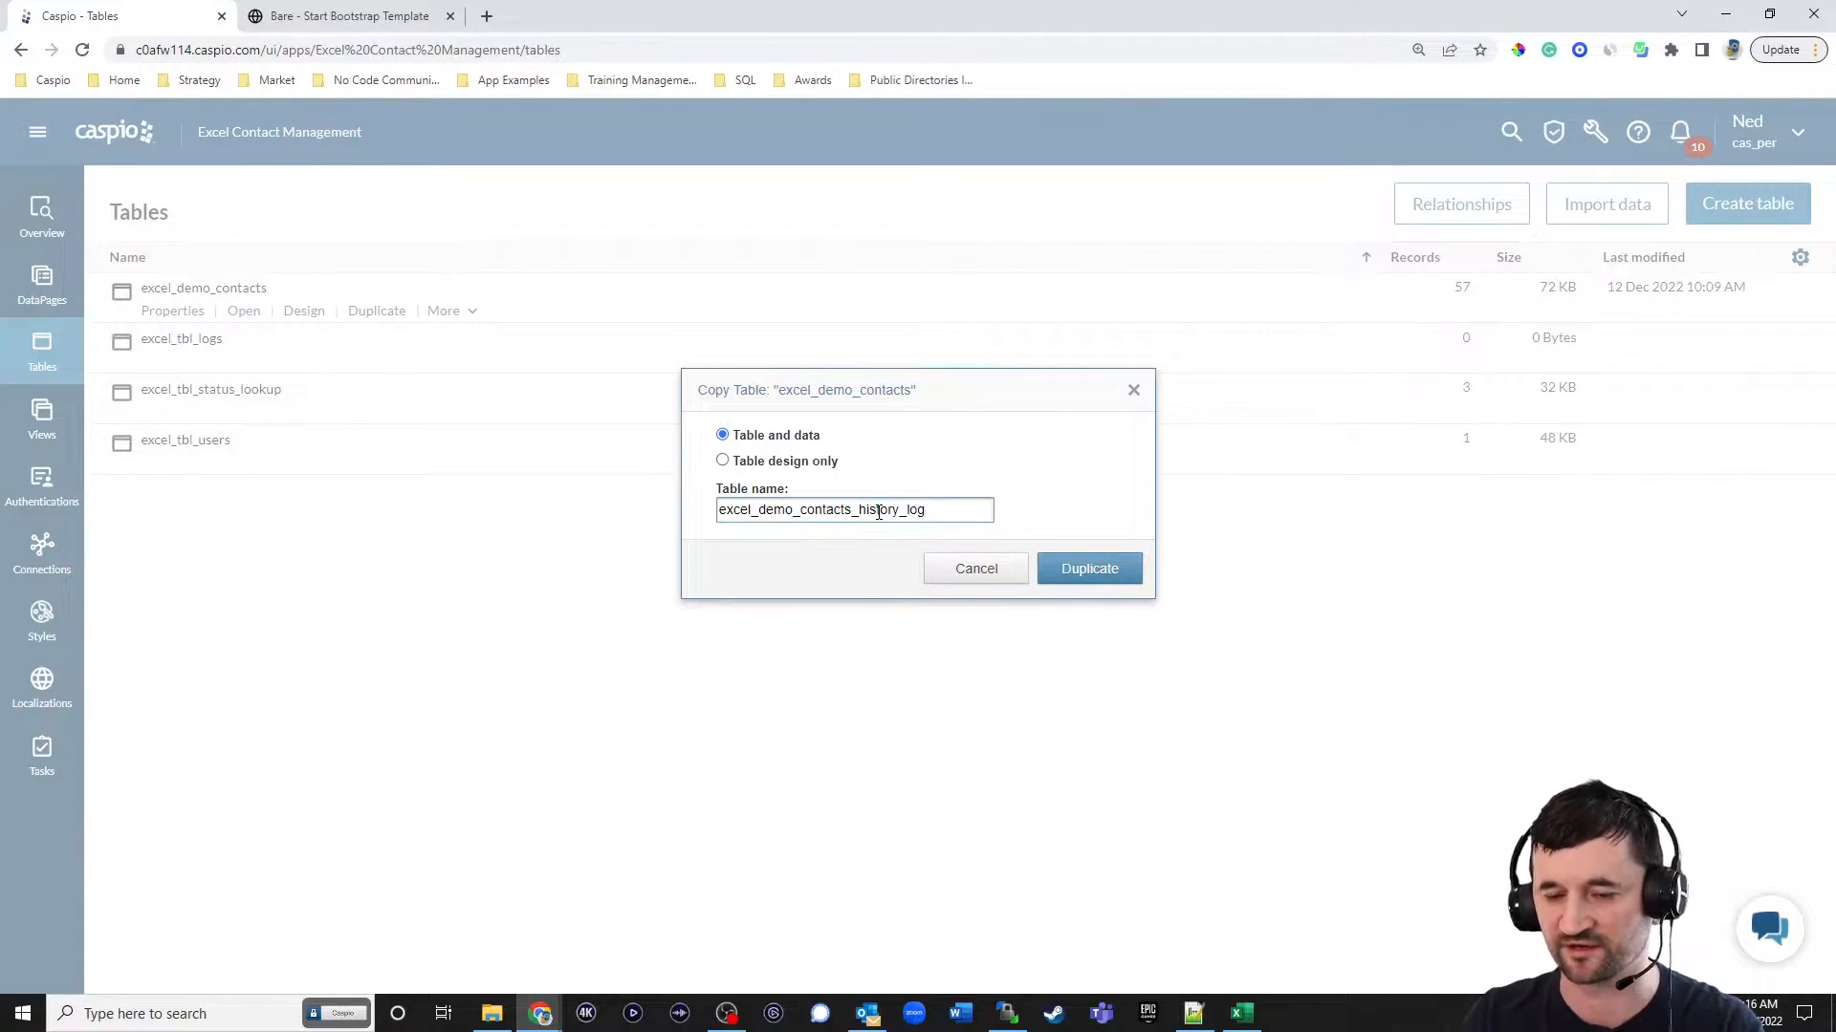
left_click(772, 461)
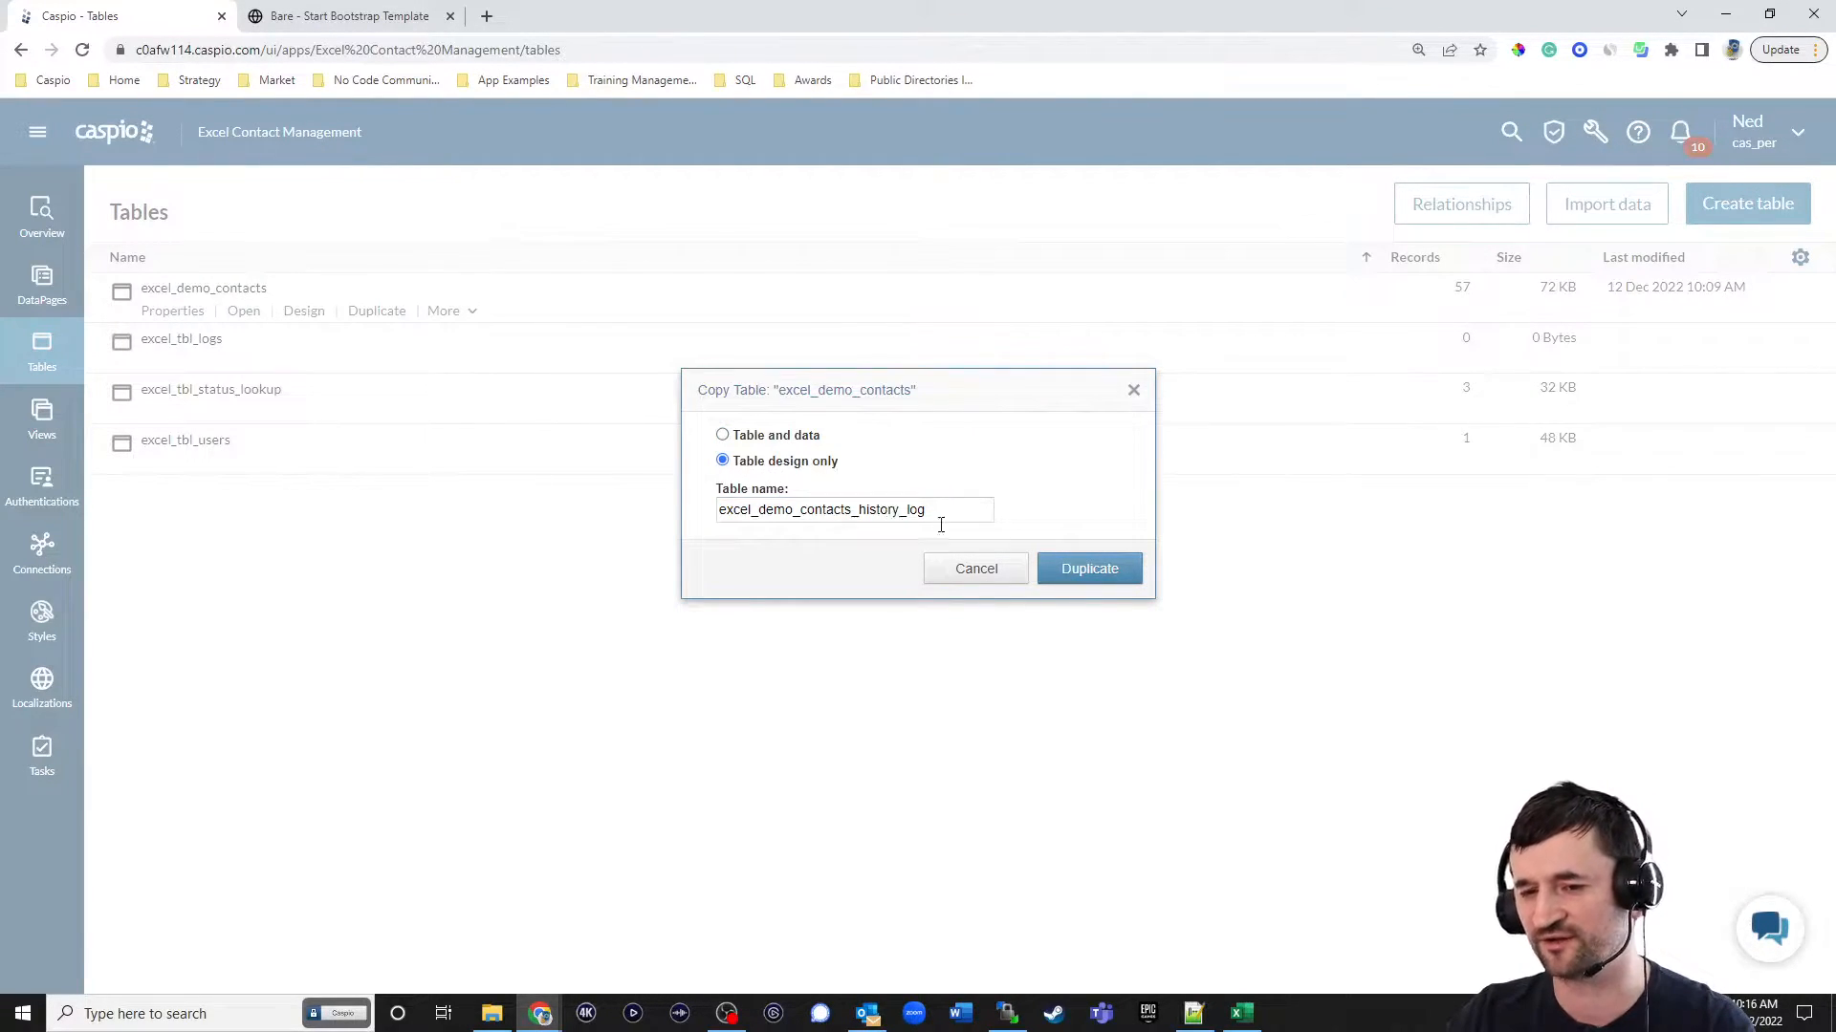
left_click(1081, 574)
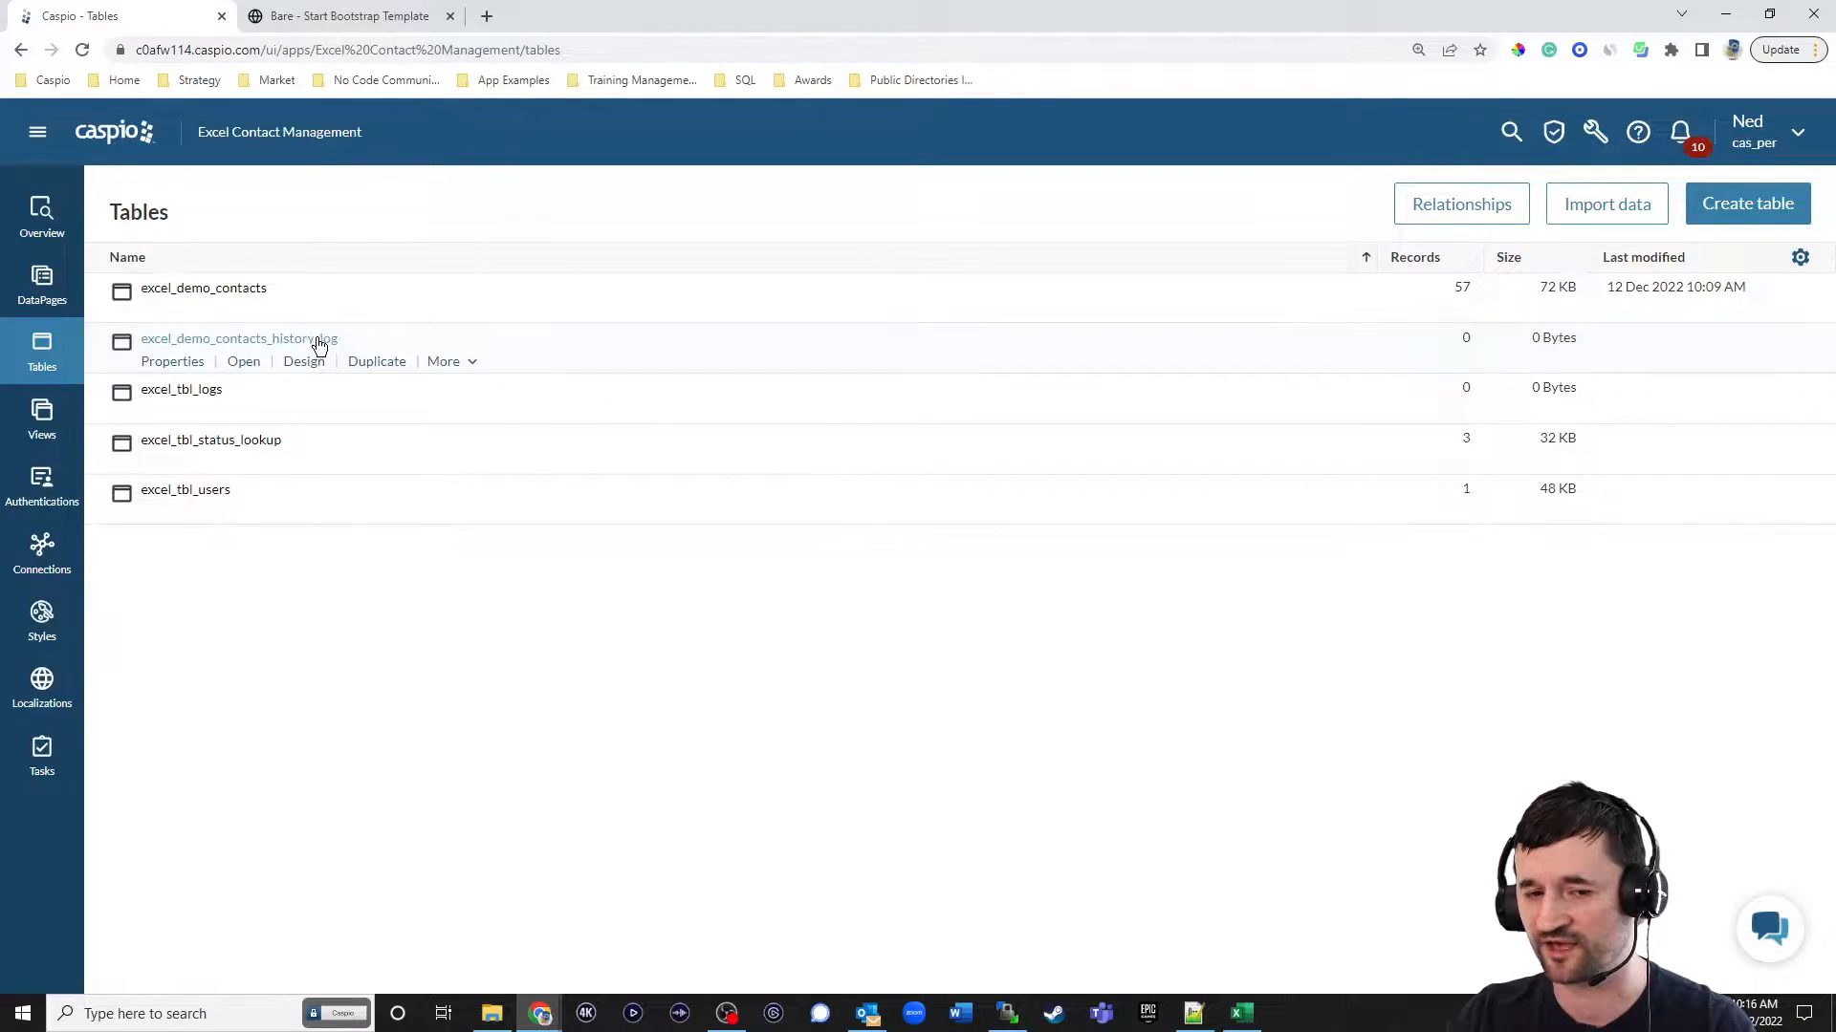
In the excel_demo_contacts_history_log table design, add a Random ID field named Log_ID and place it first.
left_click(308, 365)
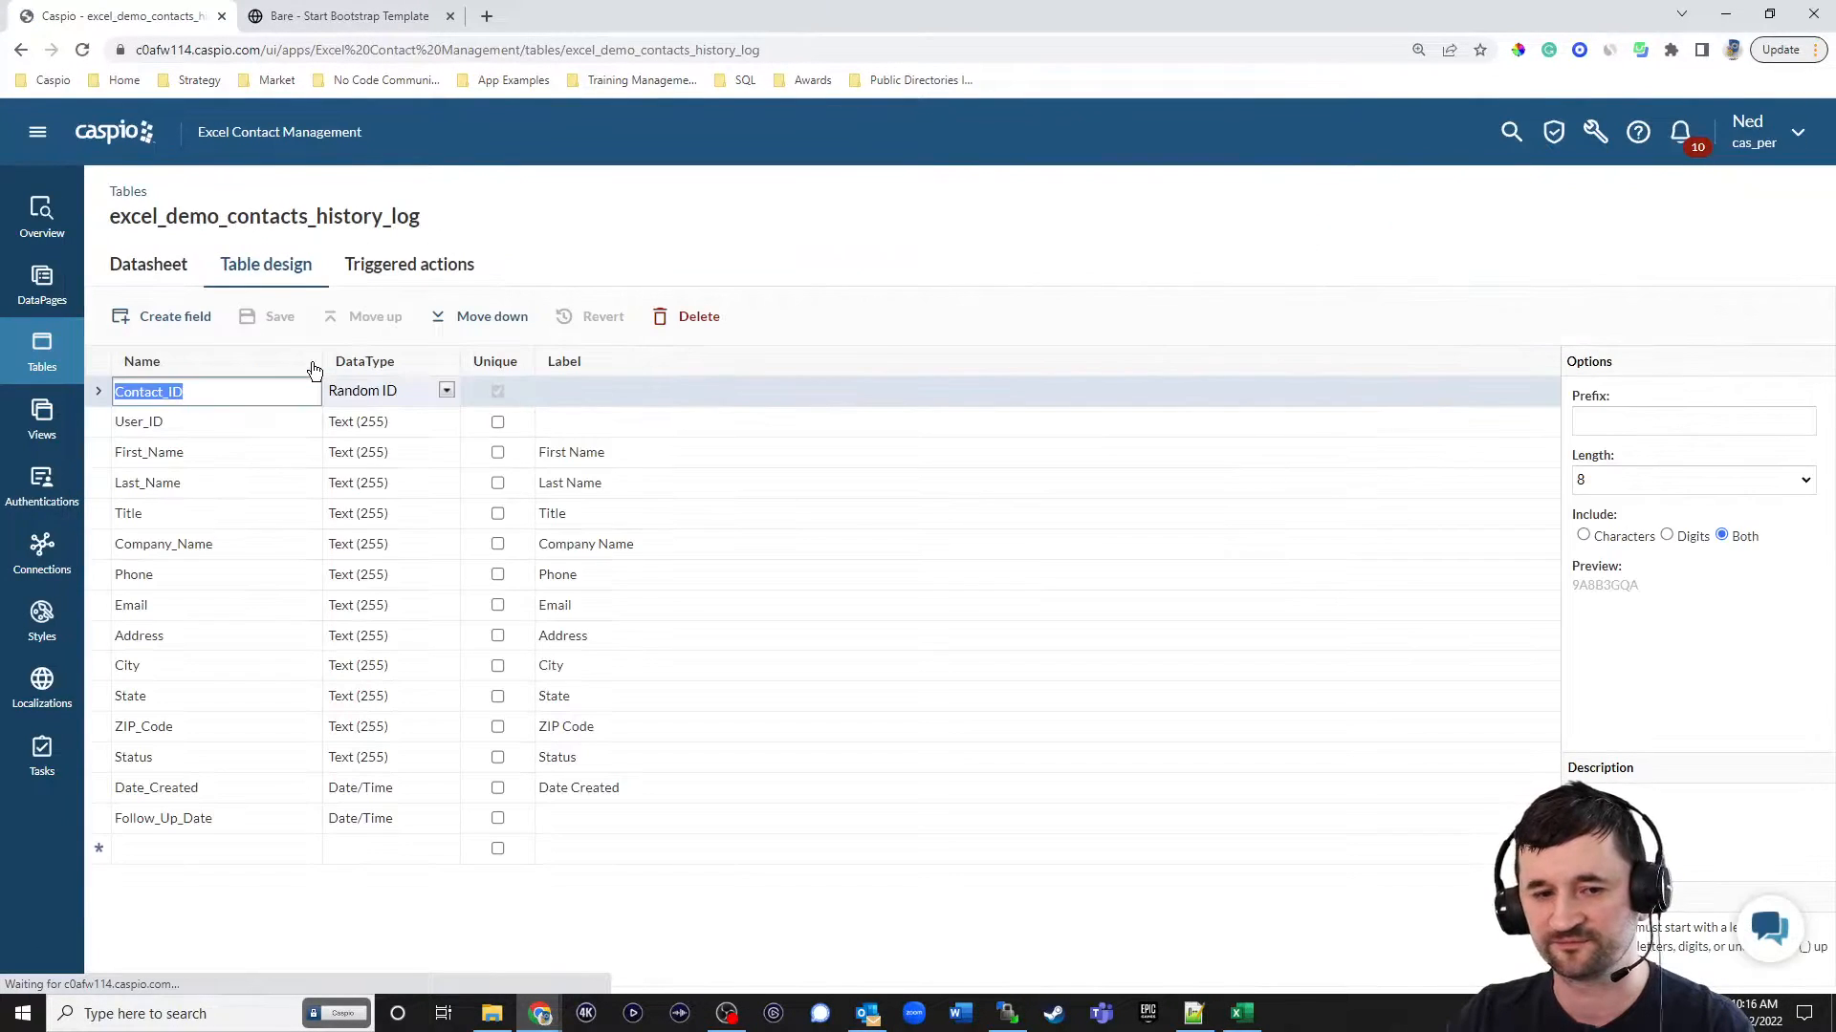
left_click(161, 845)
type("Log_ID")
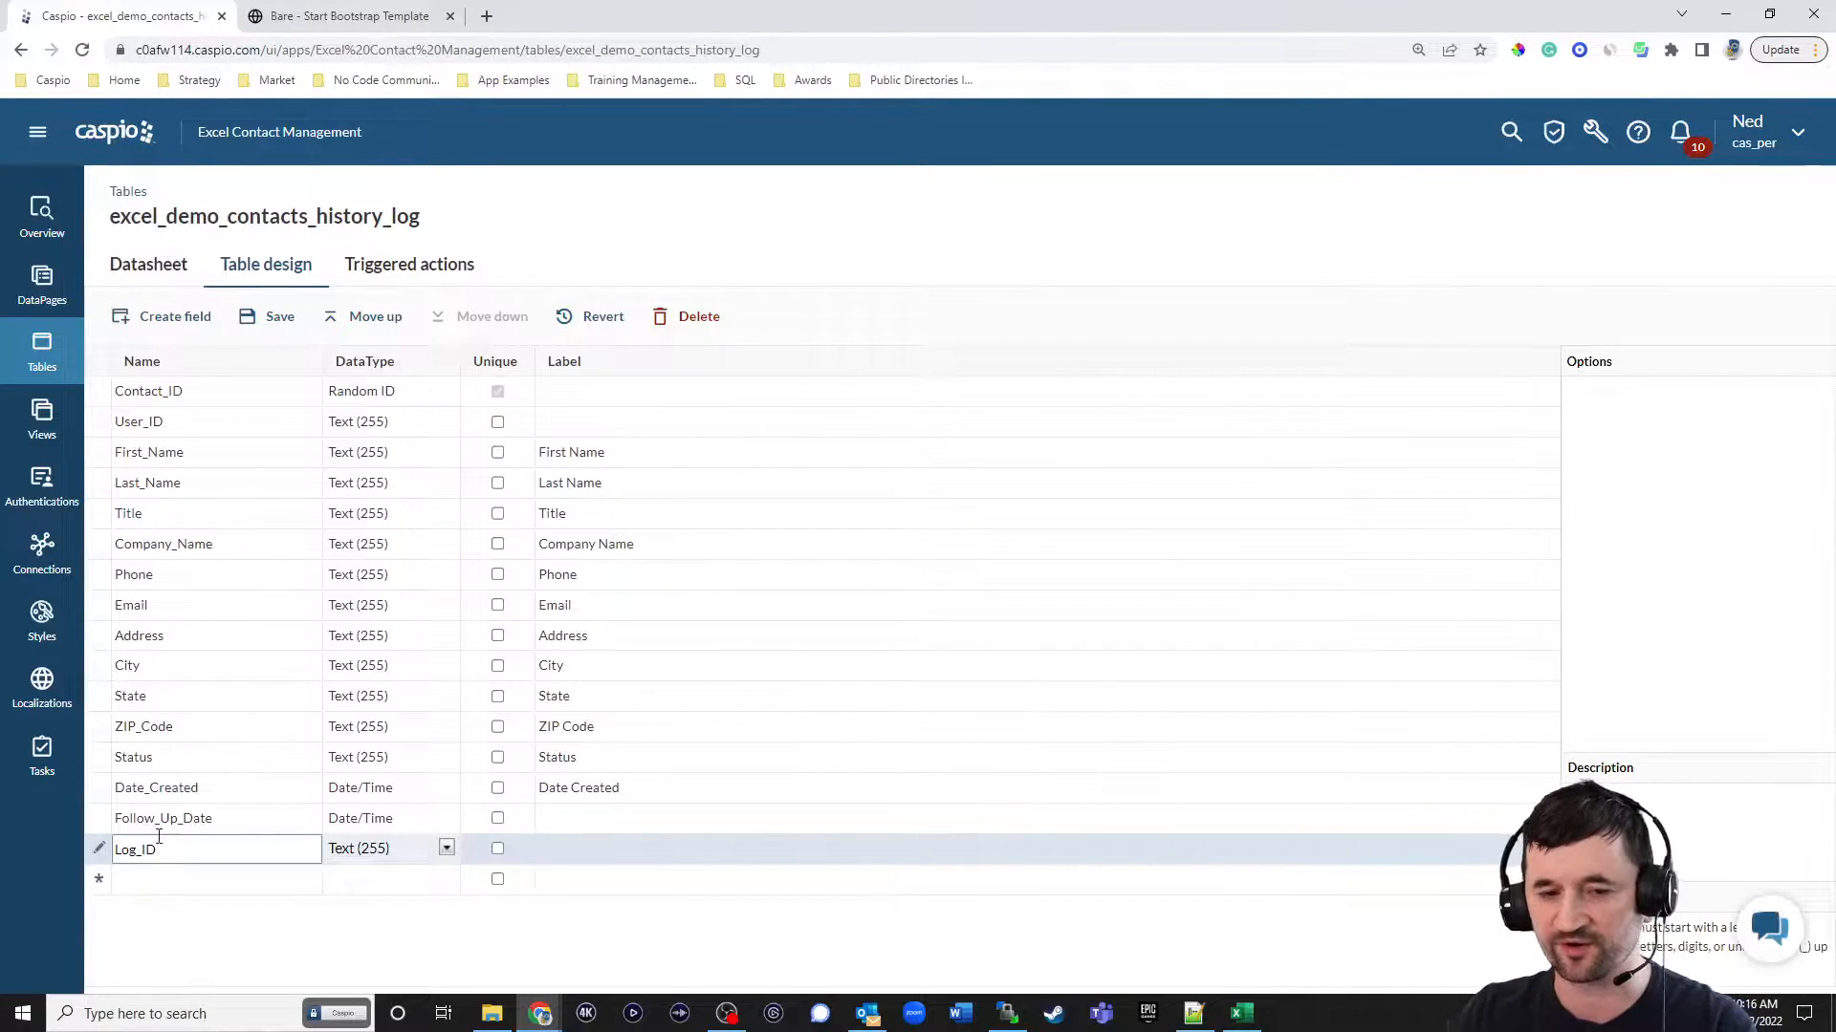
left_click(361, 320)
left_click(361, 321)
left_click(362, 320)
triple_click(361, 321)
triple_click(362, 321)
triple_click(362, 320)
left_click(361, 320)
left_click(361, 320)
left_click(361, 320)
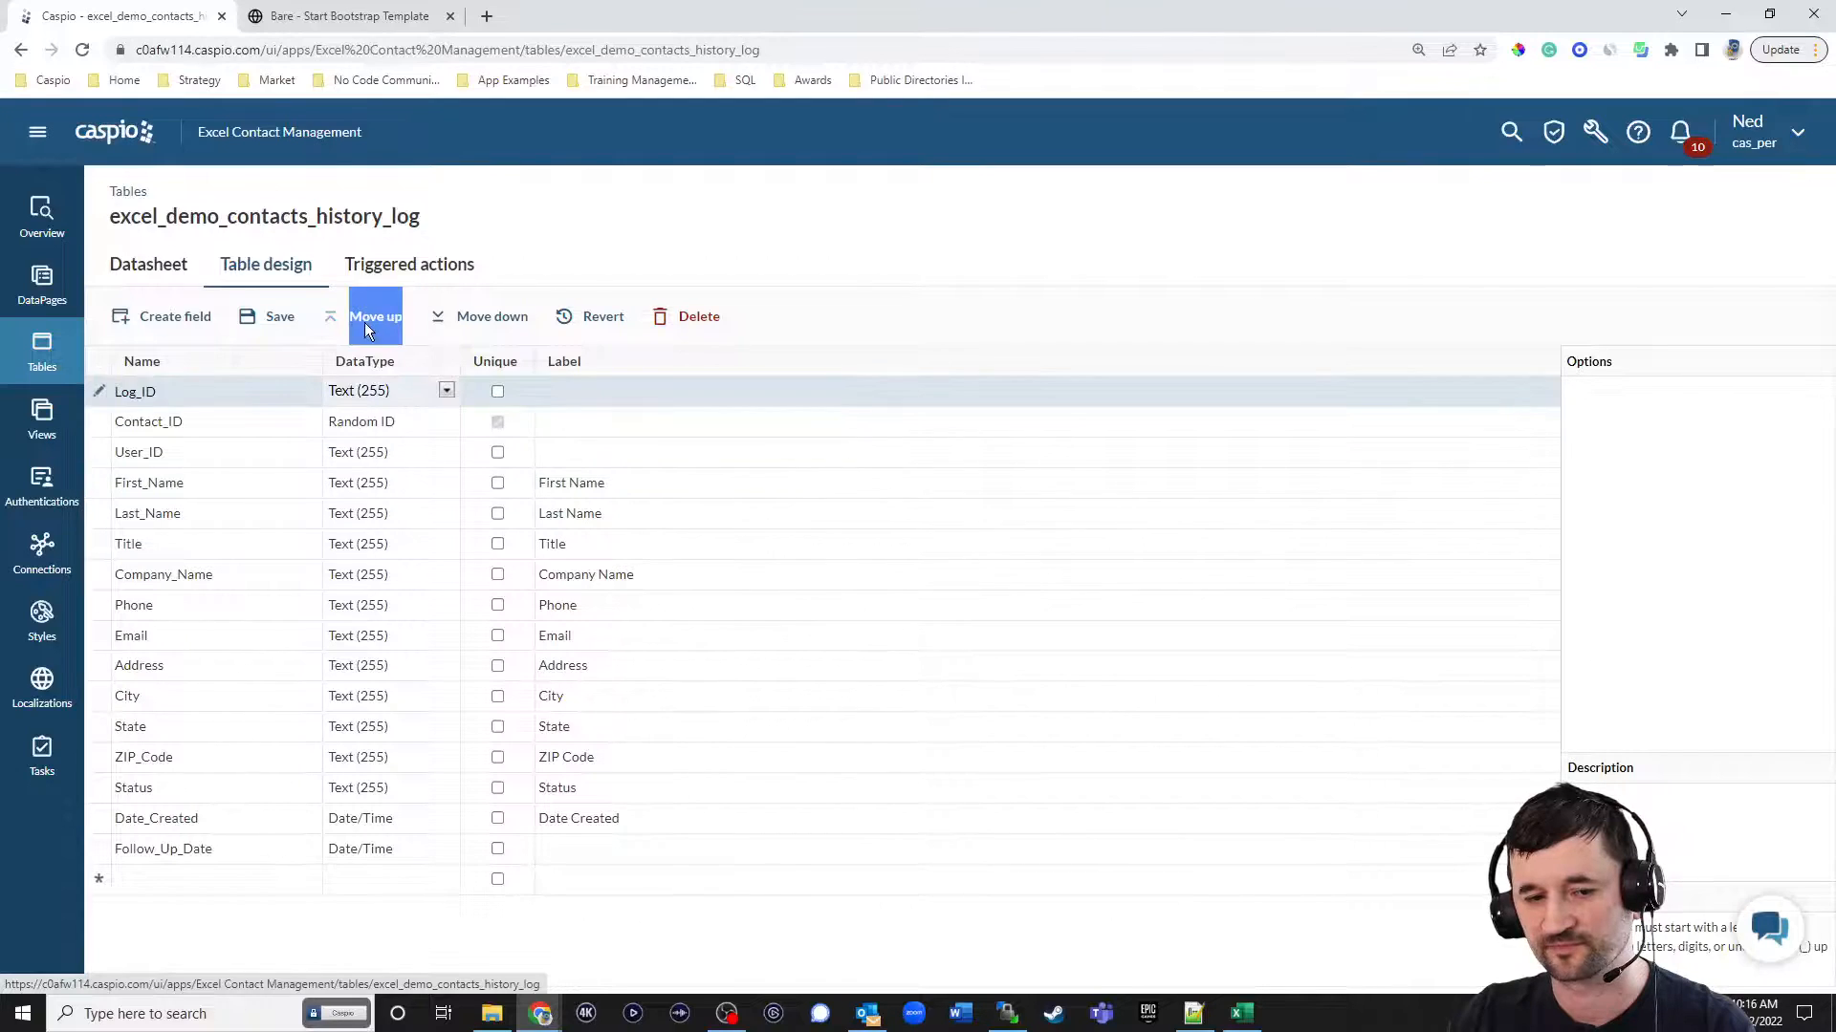
left_click(404, 392)
left_click(427, 731)
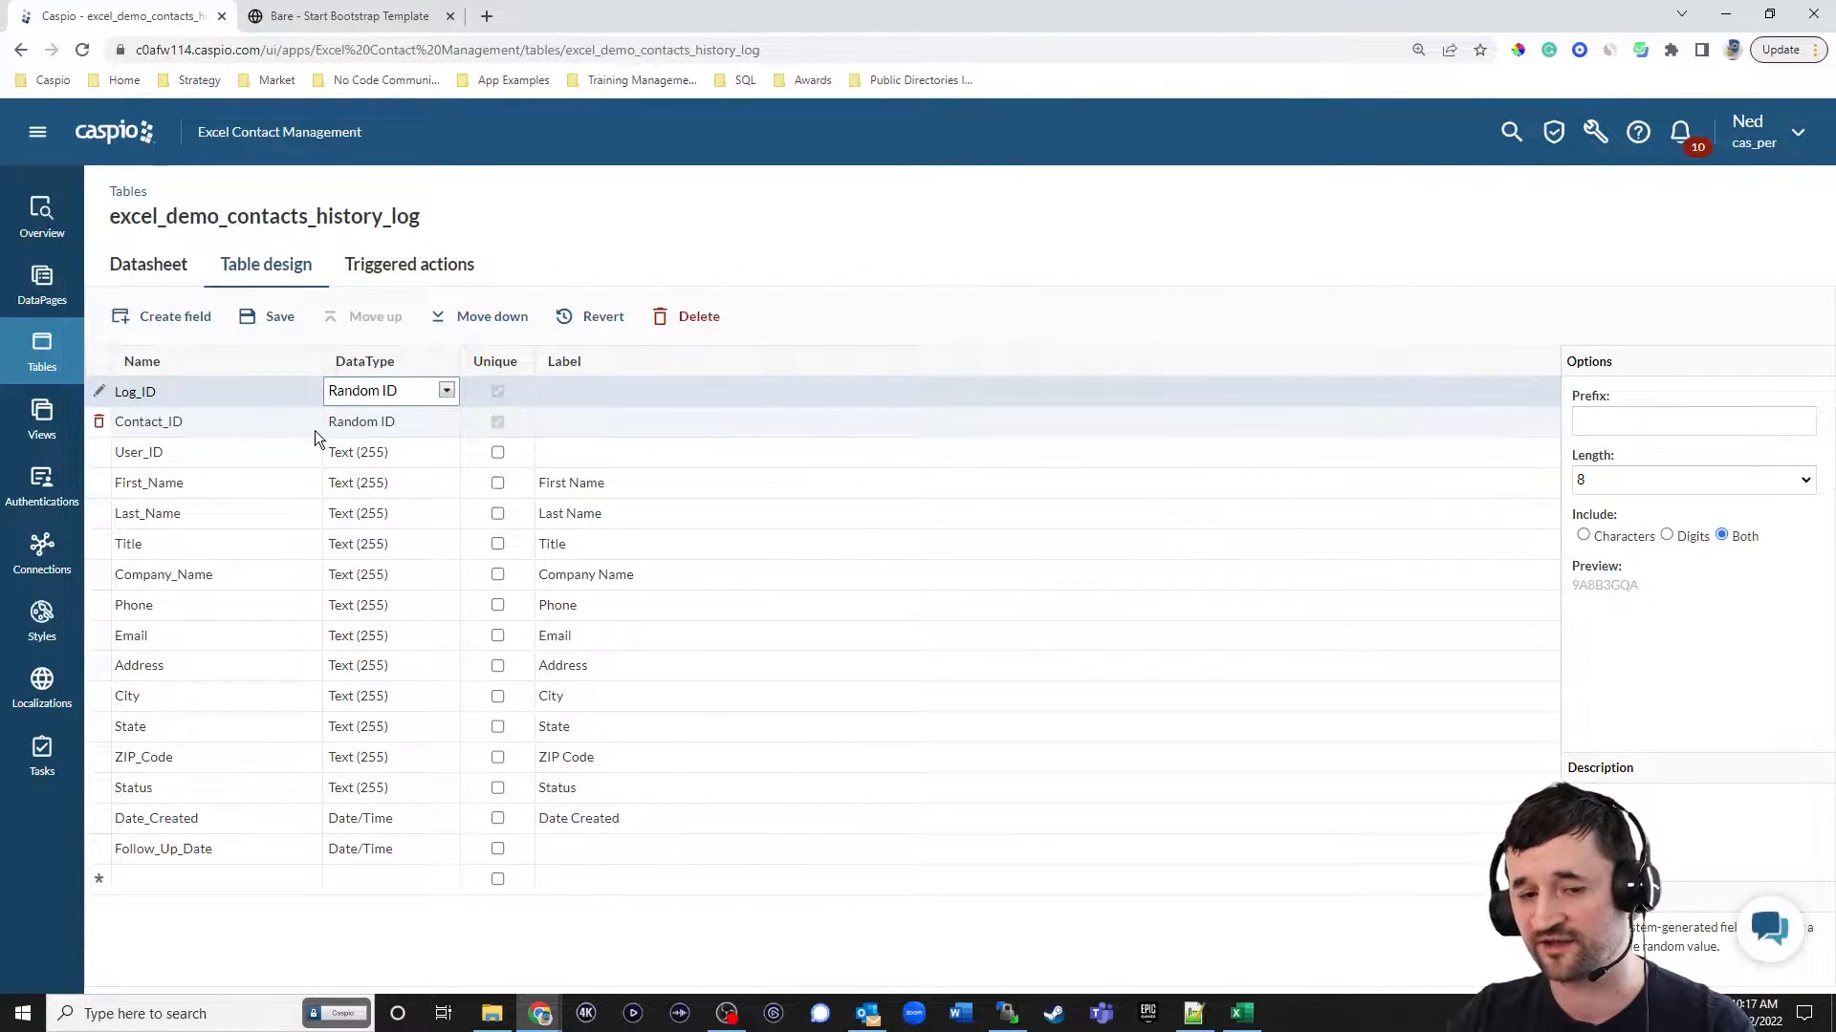
Change the Contact_ID field to Text (255) and make it non-unique.
left_click(365, 422)
left_click(367, 455)
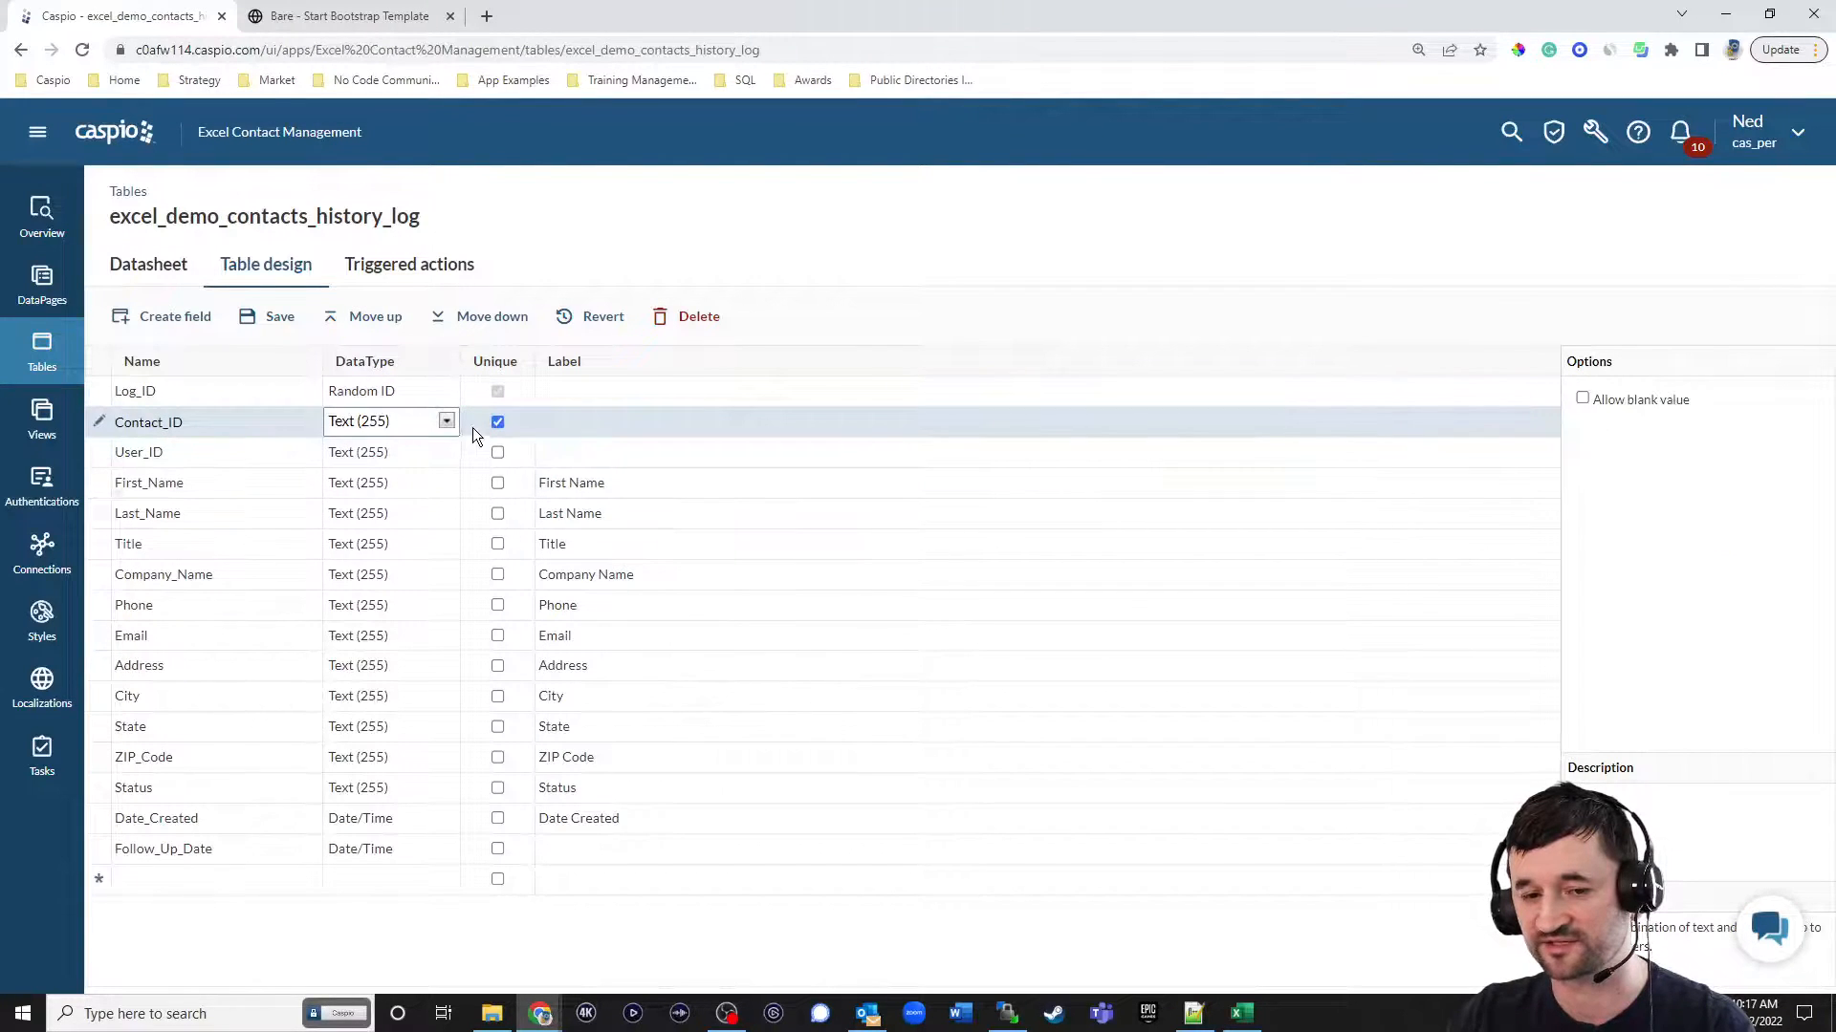
left_click(498, 421)
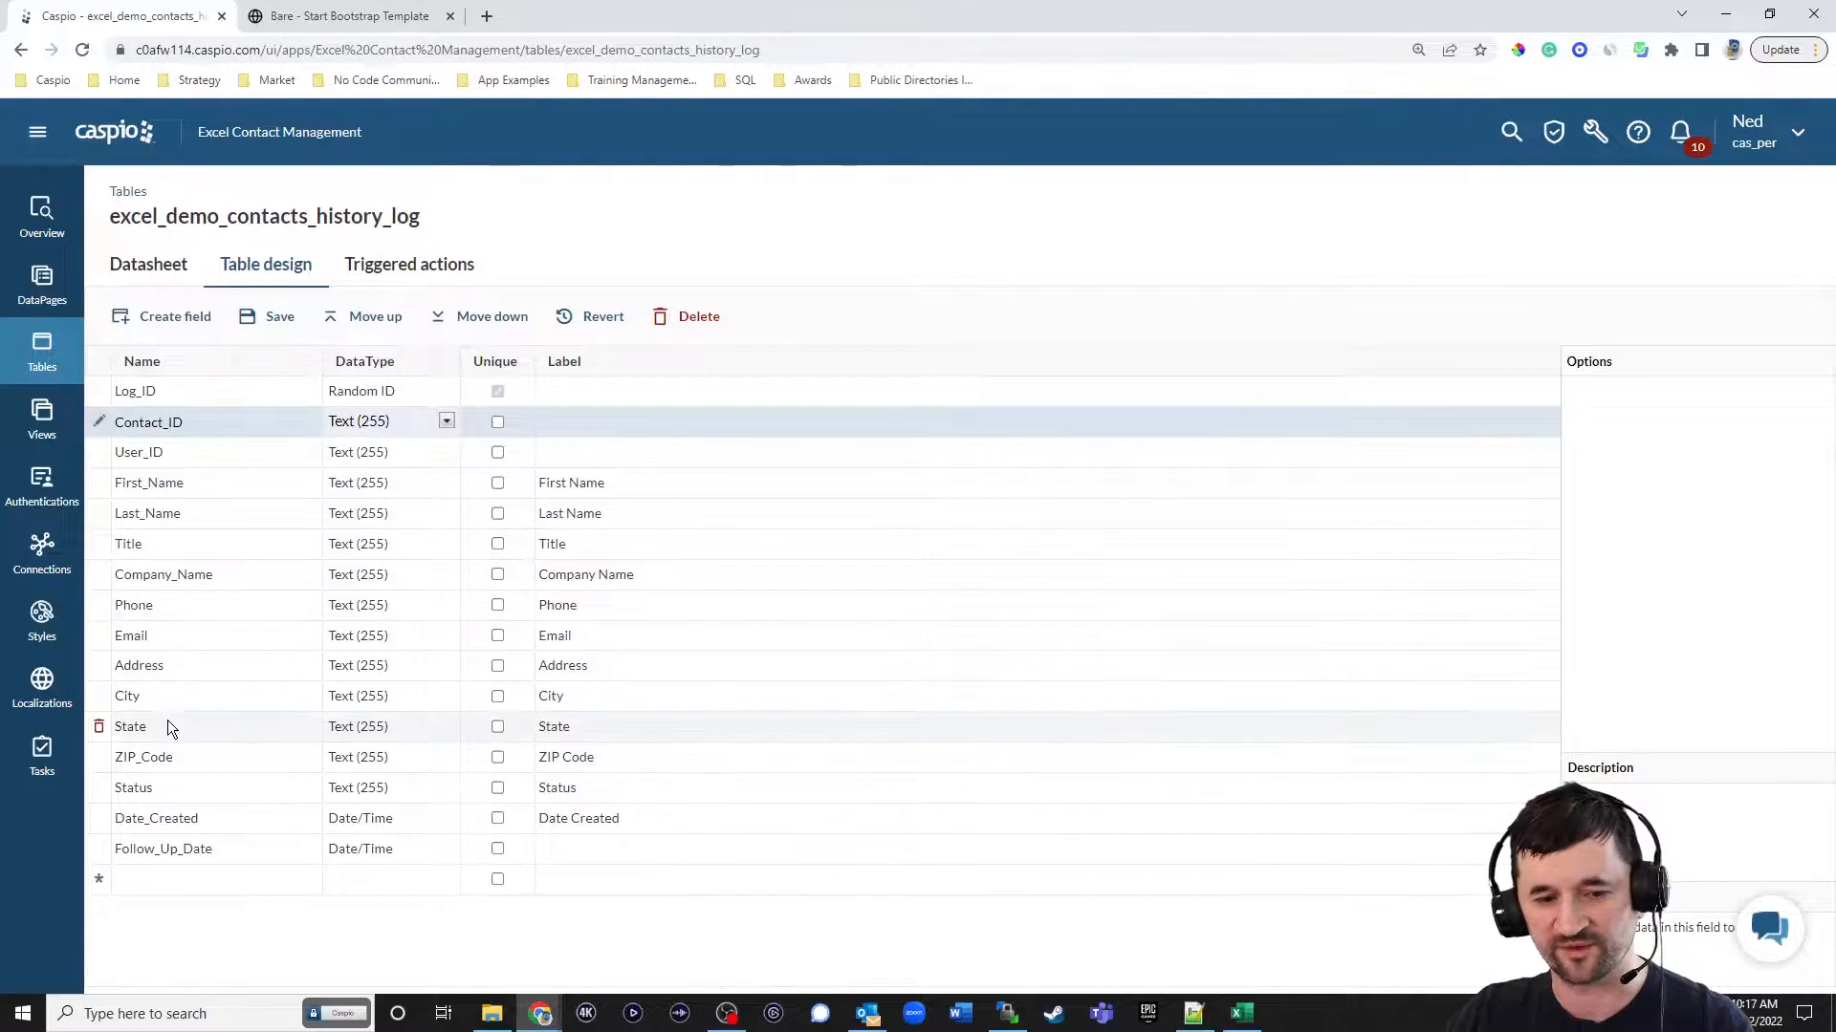
Add a Date_Updated field with the Timestamp data type, stamped on update only.
left_click(176, 884)
type("Date_Updated")
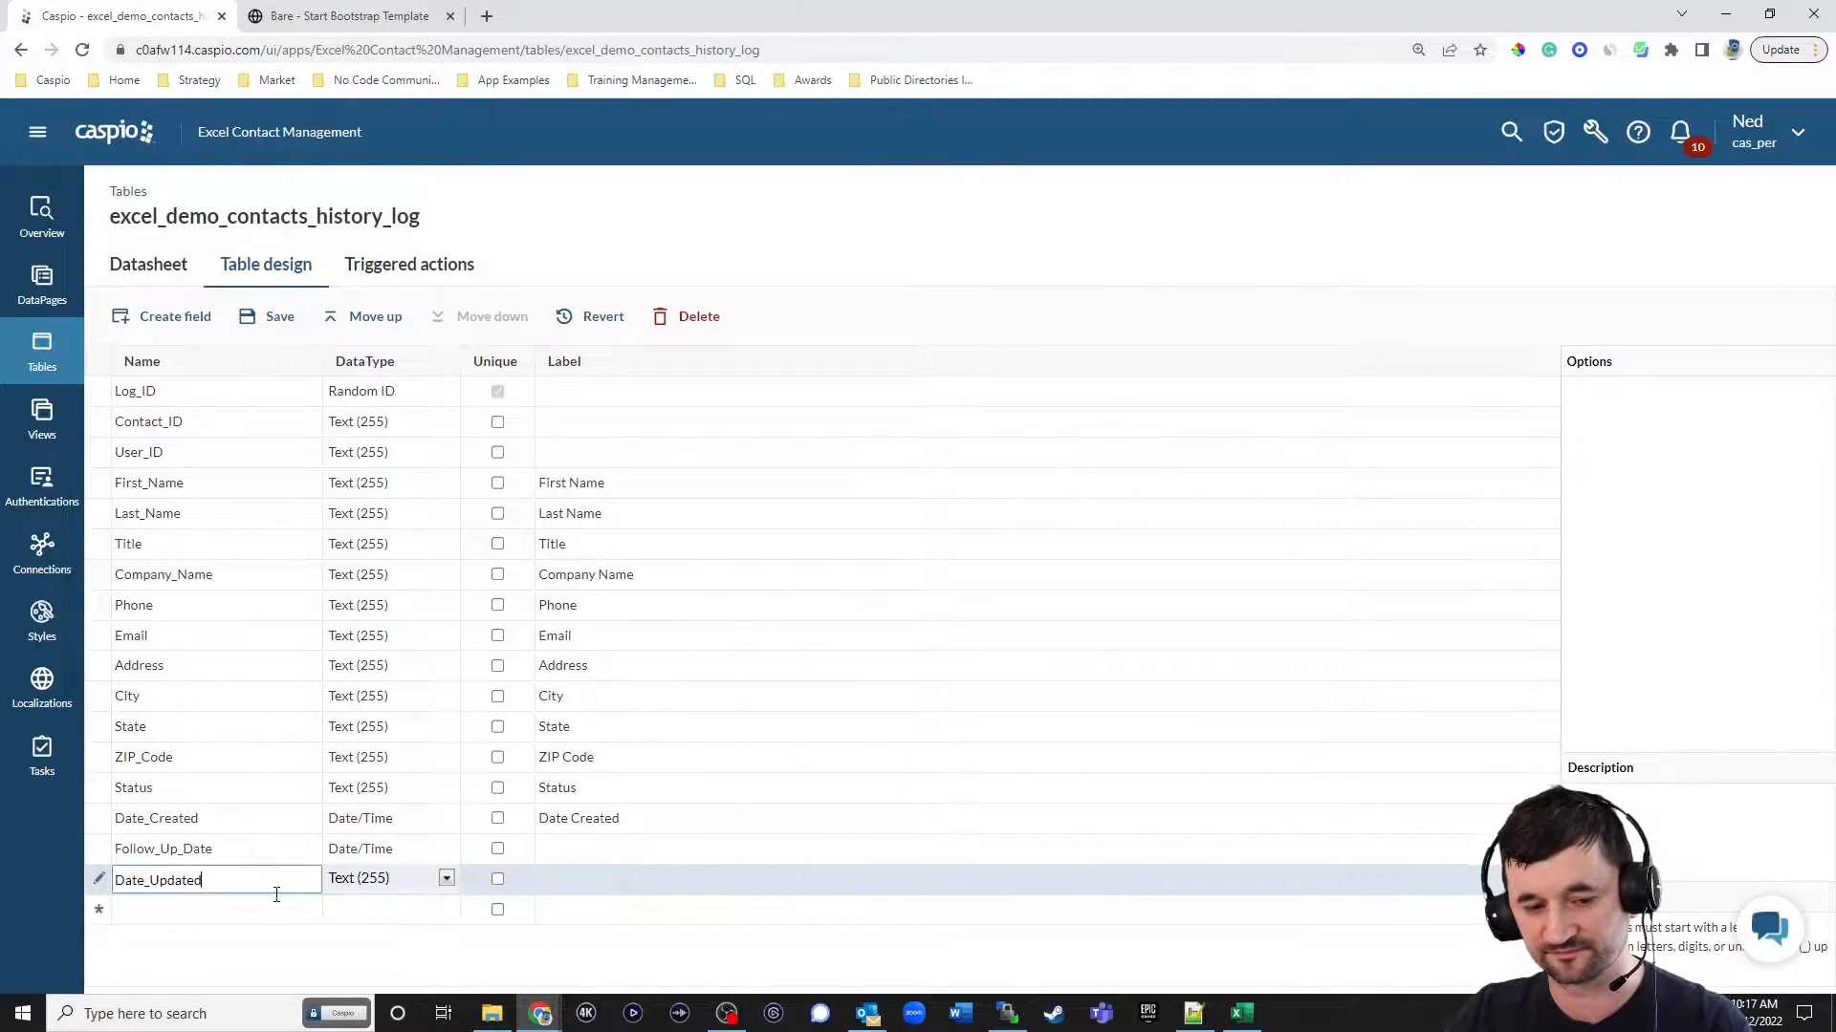
left_click(373, 879)
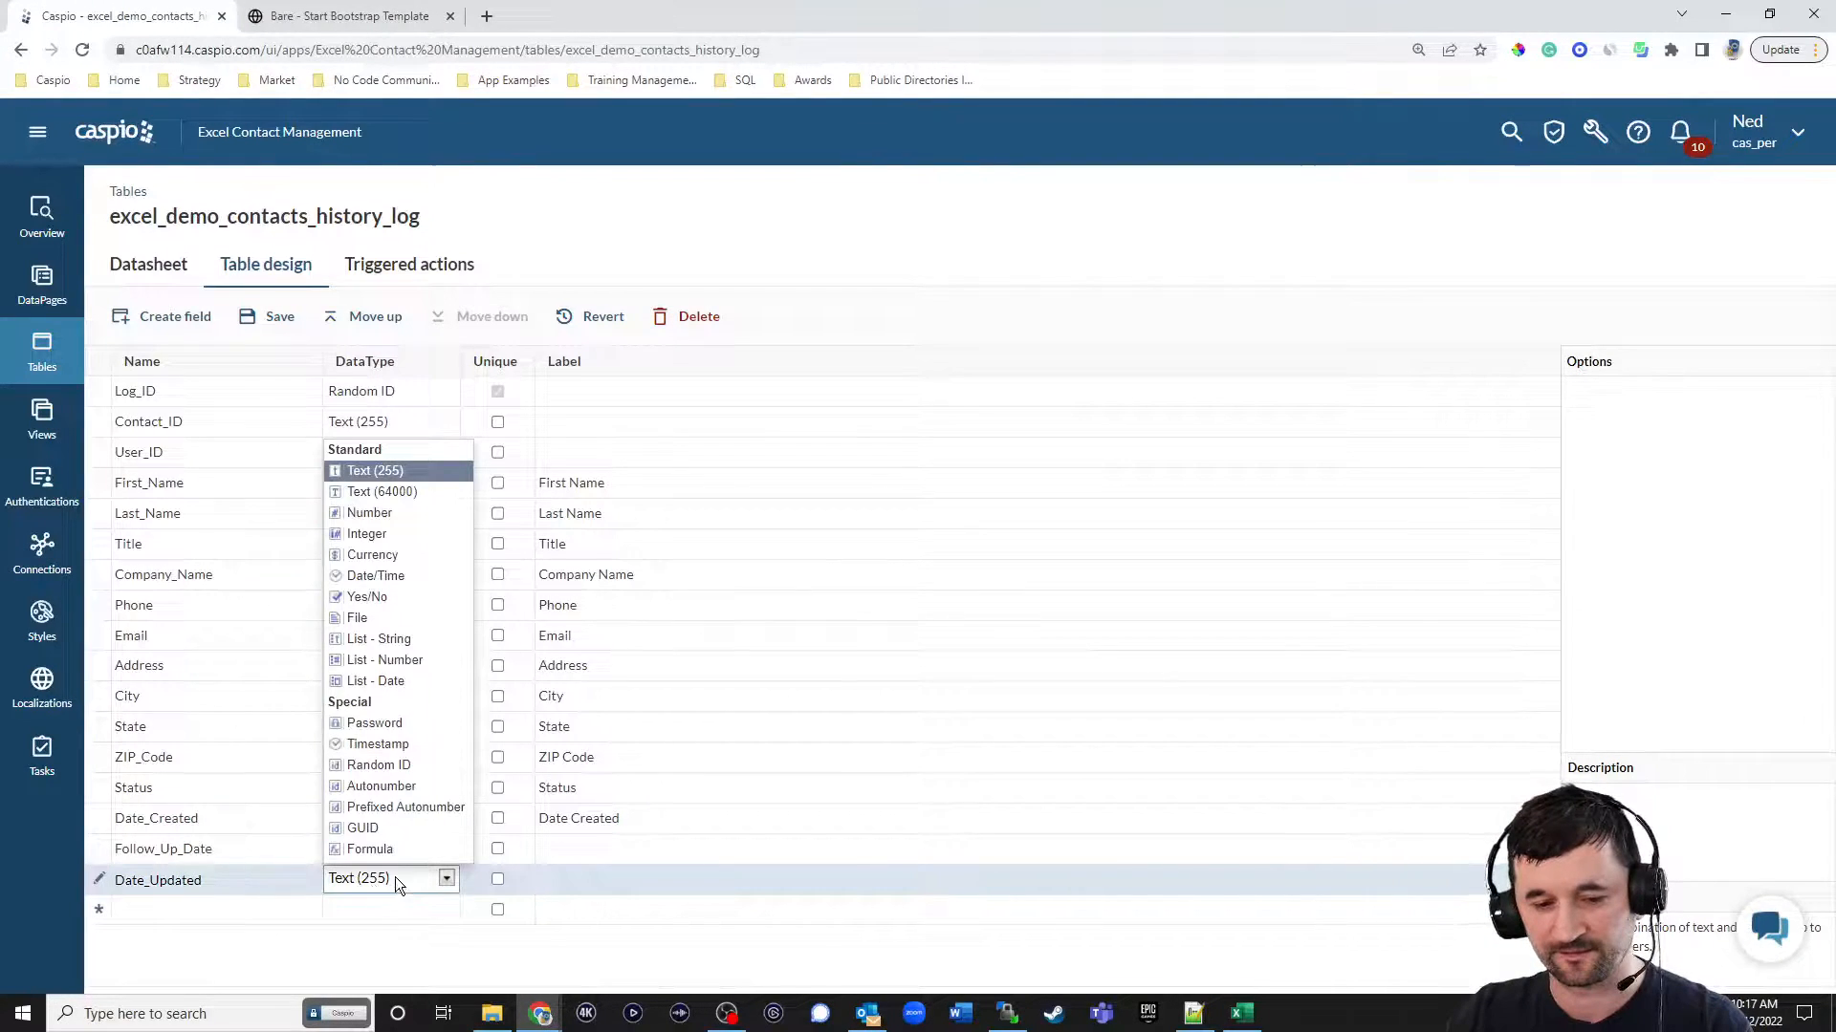
left_click(382, 744)
left_click(1621, 428)
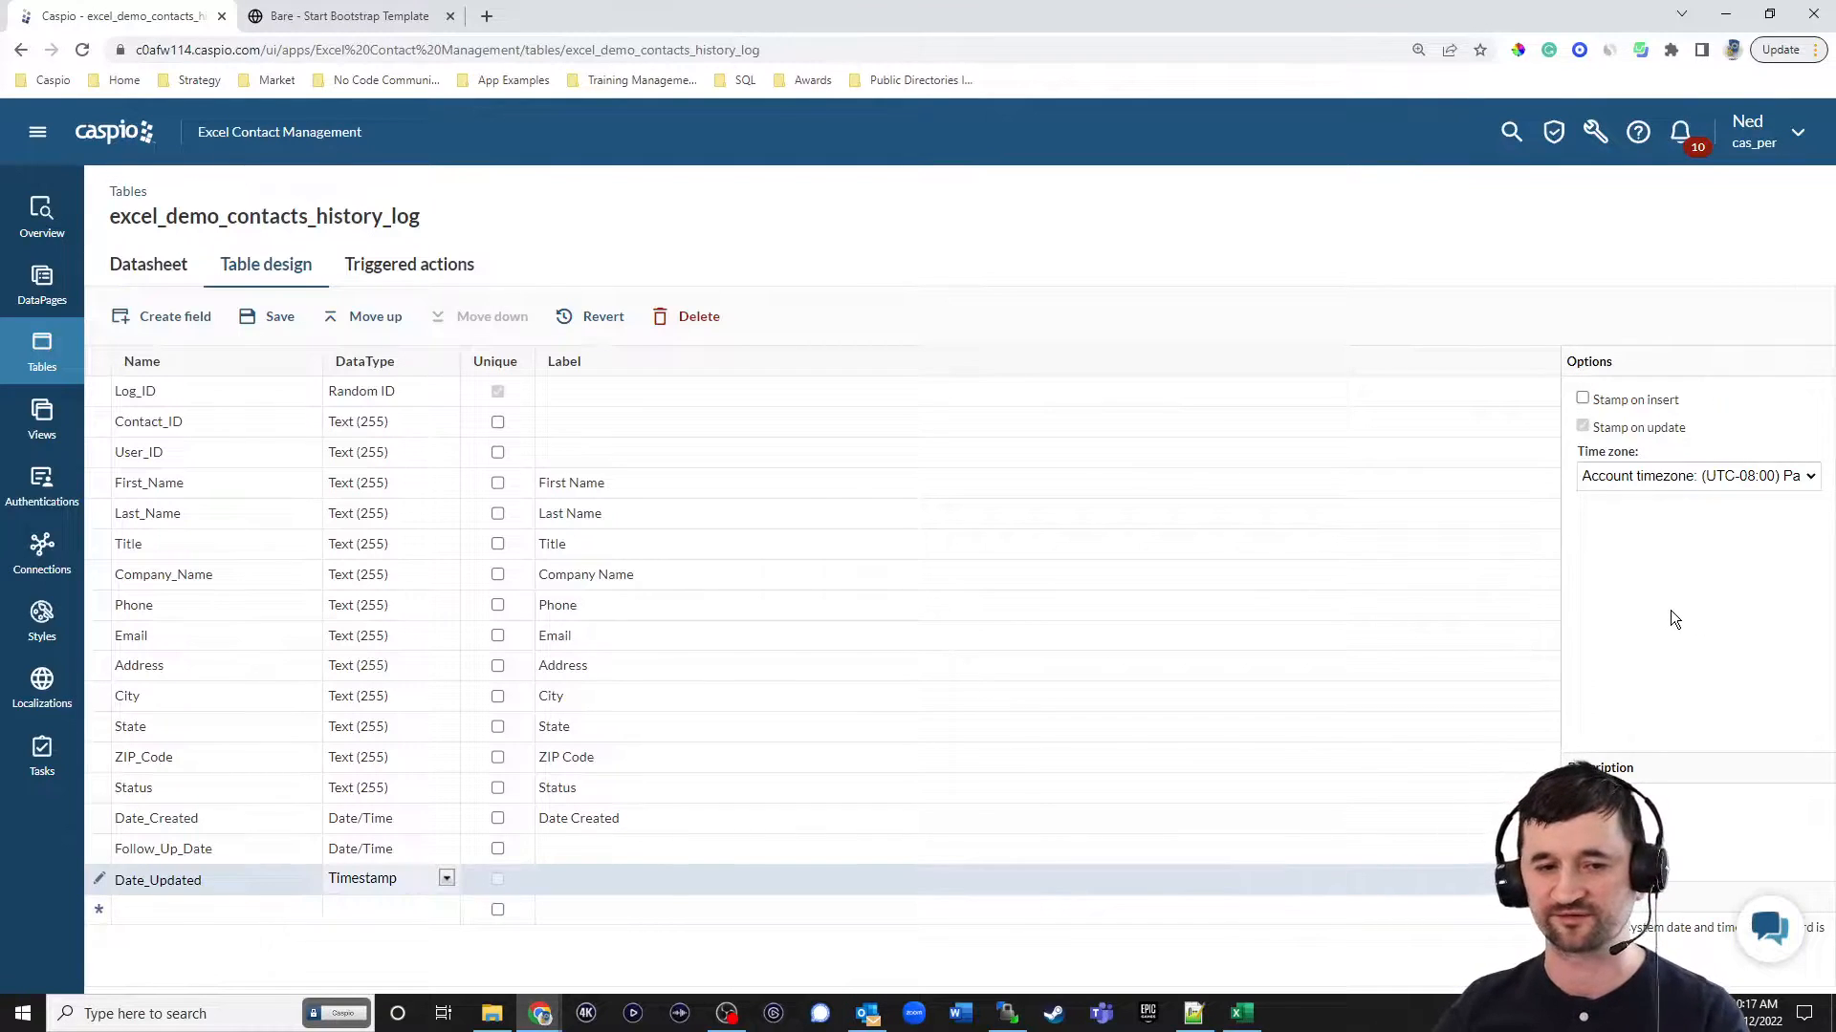
Save the history log table design, accepting the Contact_ID data type conversion, and return to the list of tables.
left_click(271, 316)
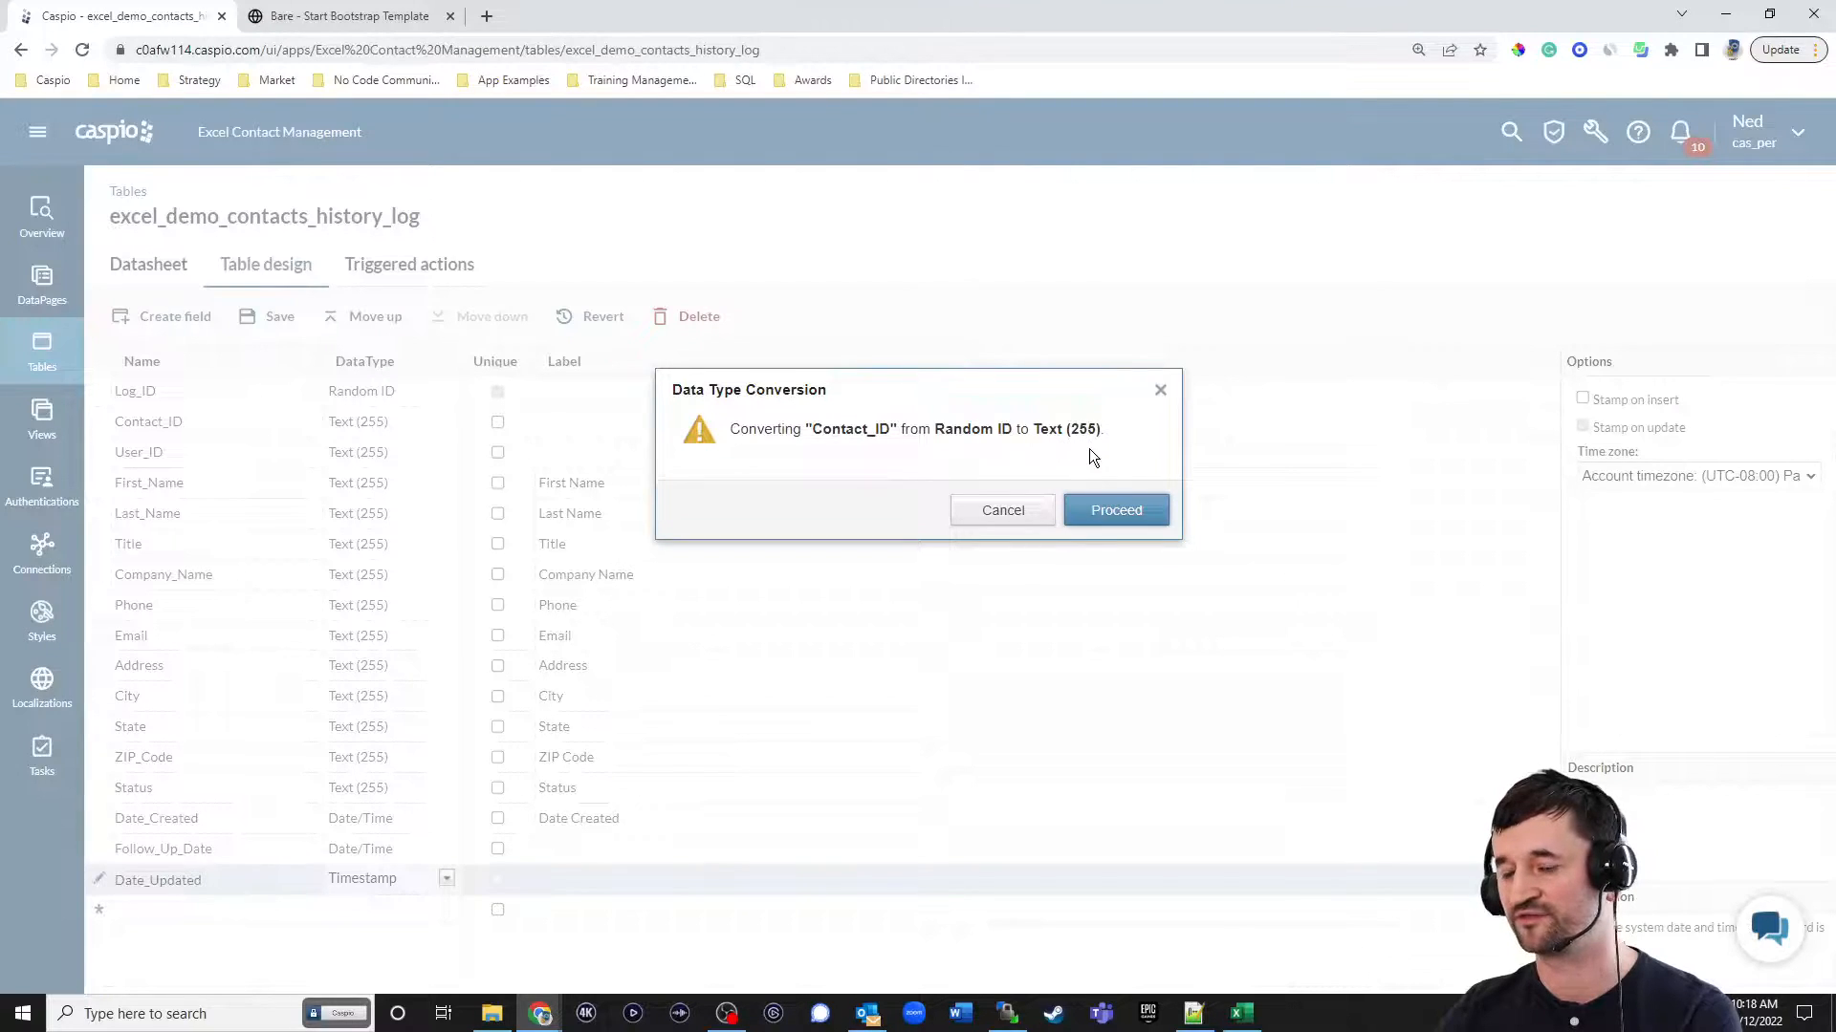
left_click(1115, 510)
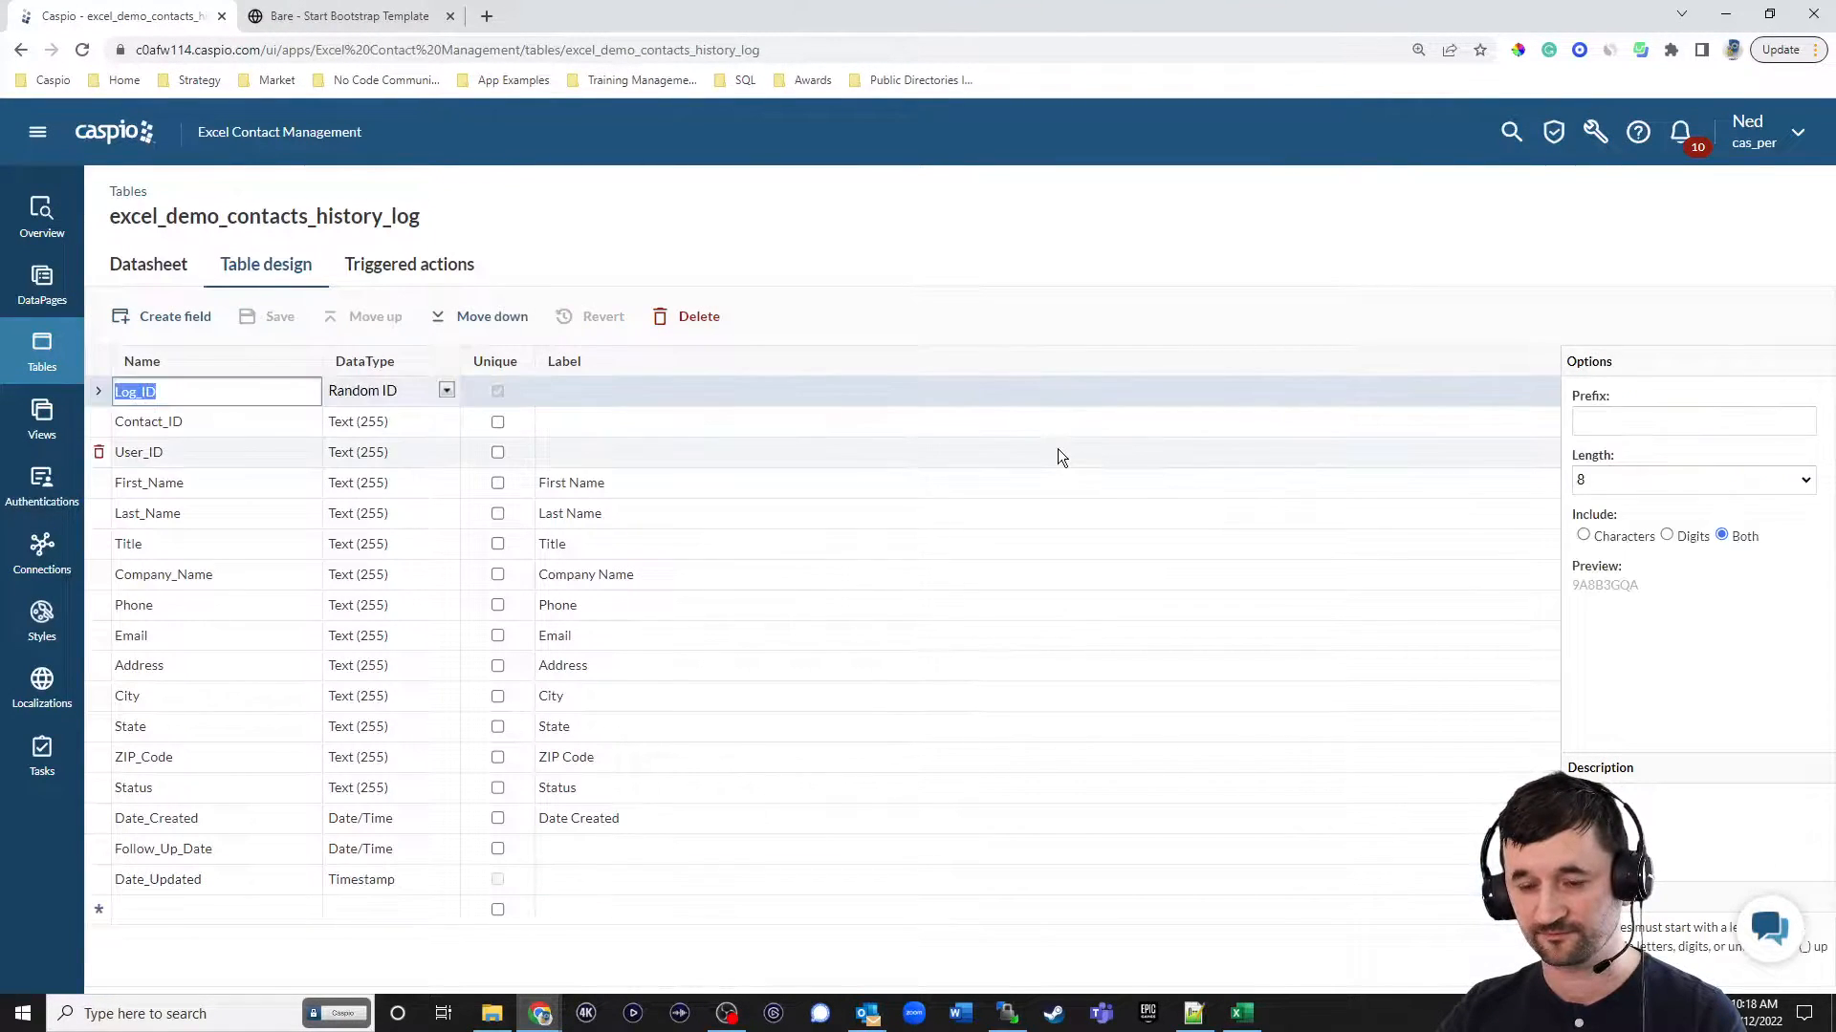
left_click(40, 356)
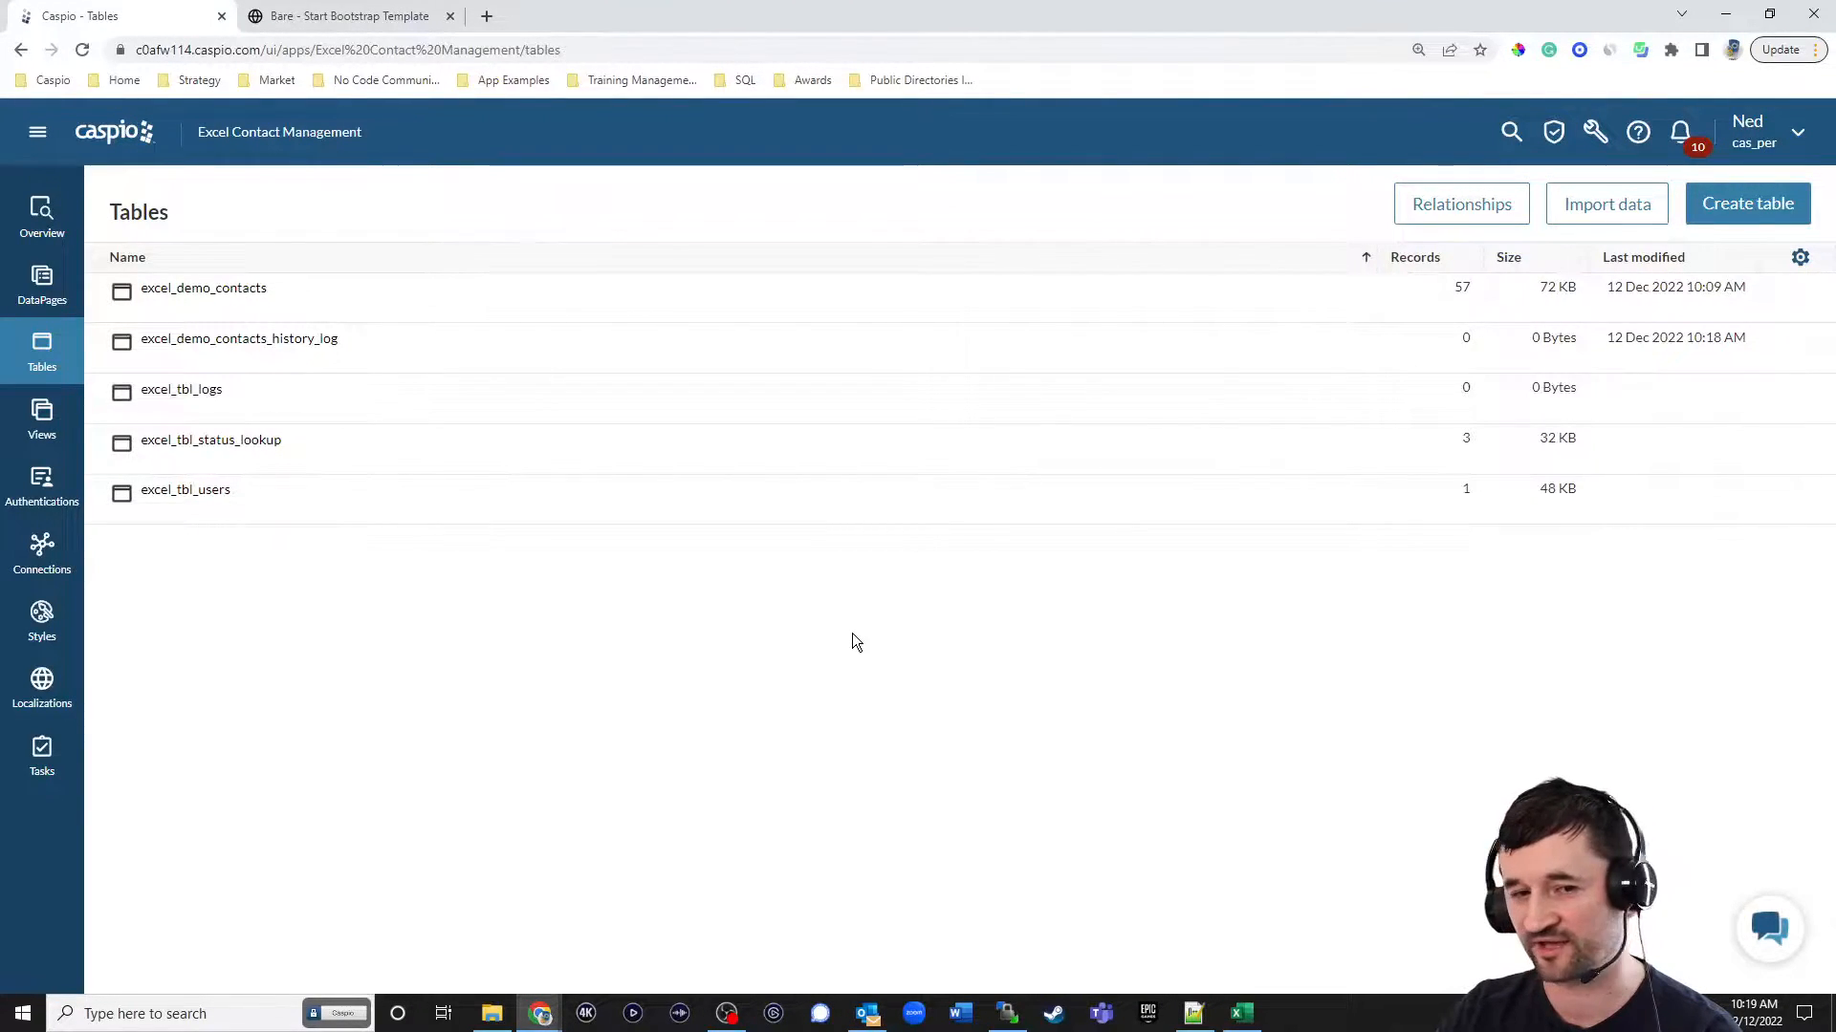
In the excel_demo_contacts table design, add a field named Full_Name and place it directly below Last_Name.
left_click(253, 319)
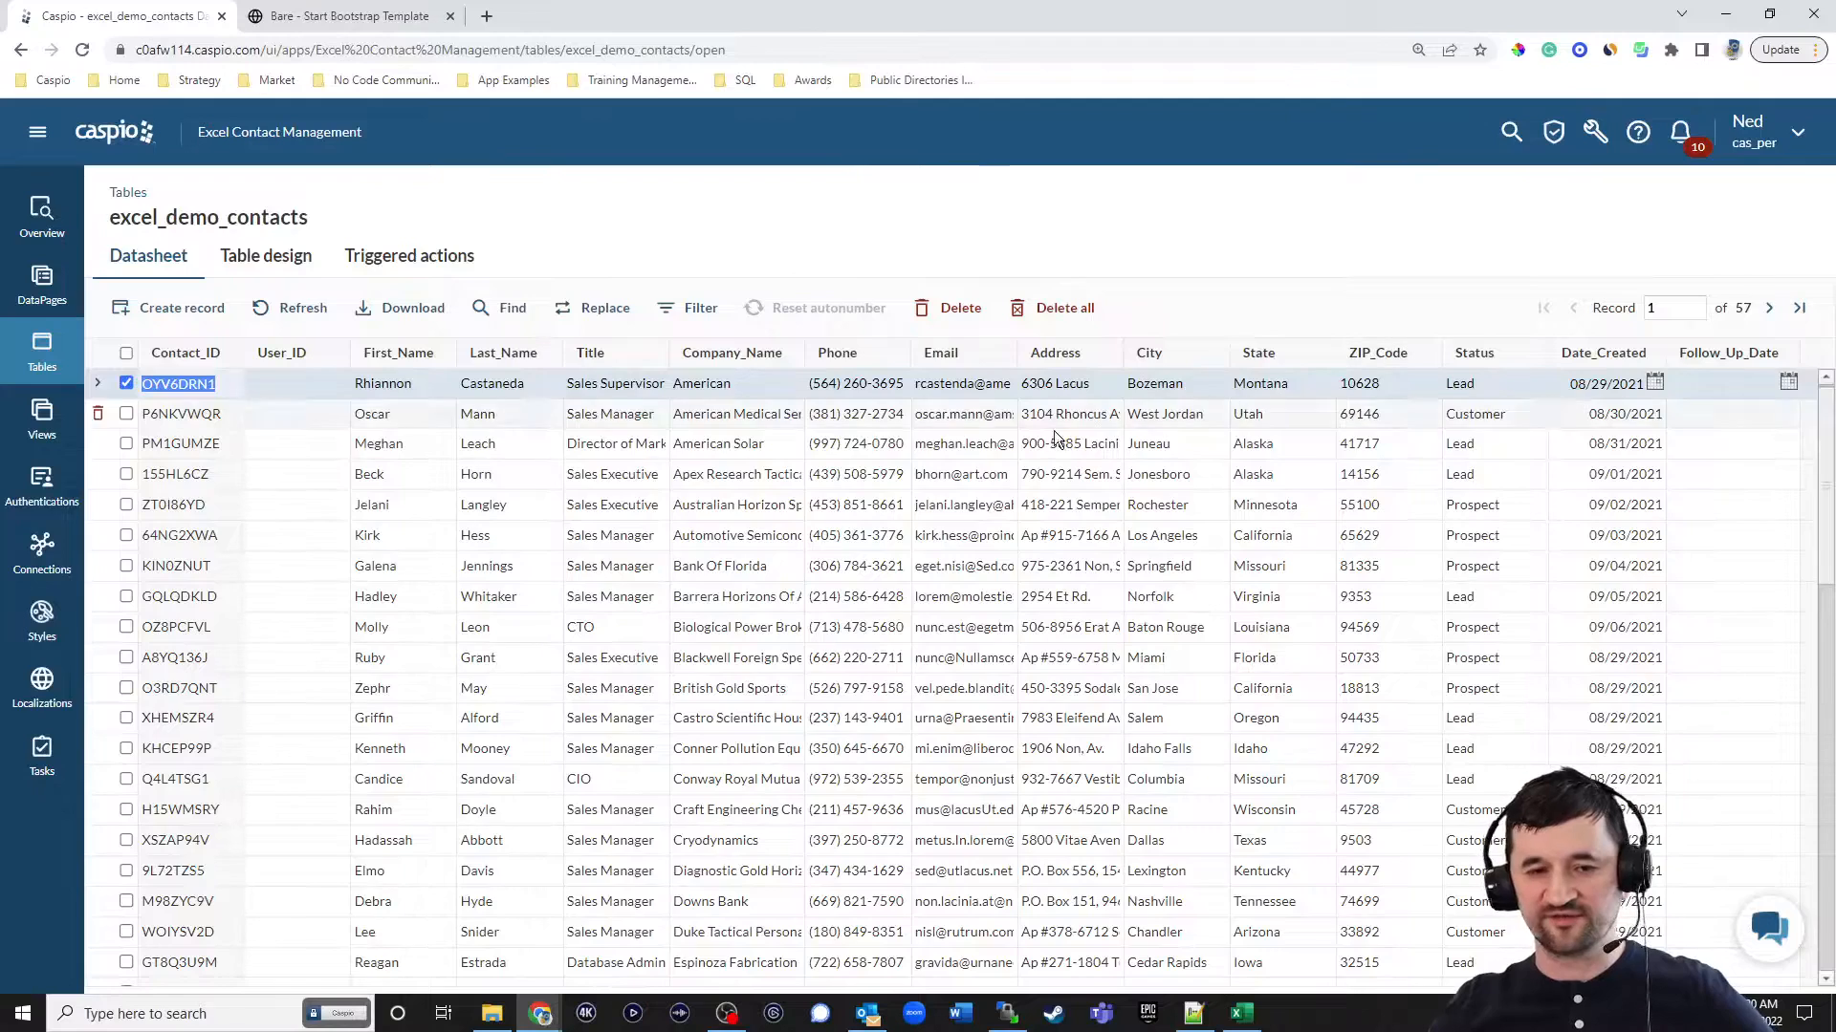
left_click(260, 266)
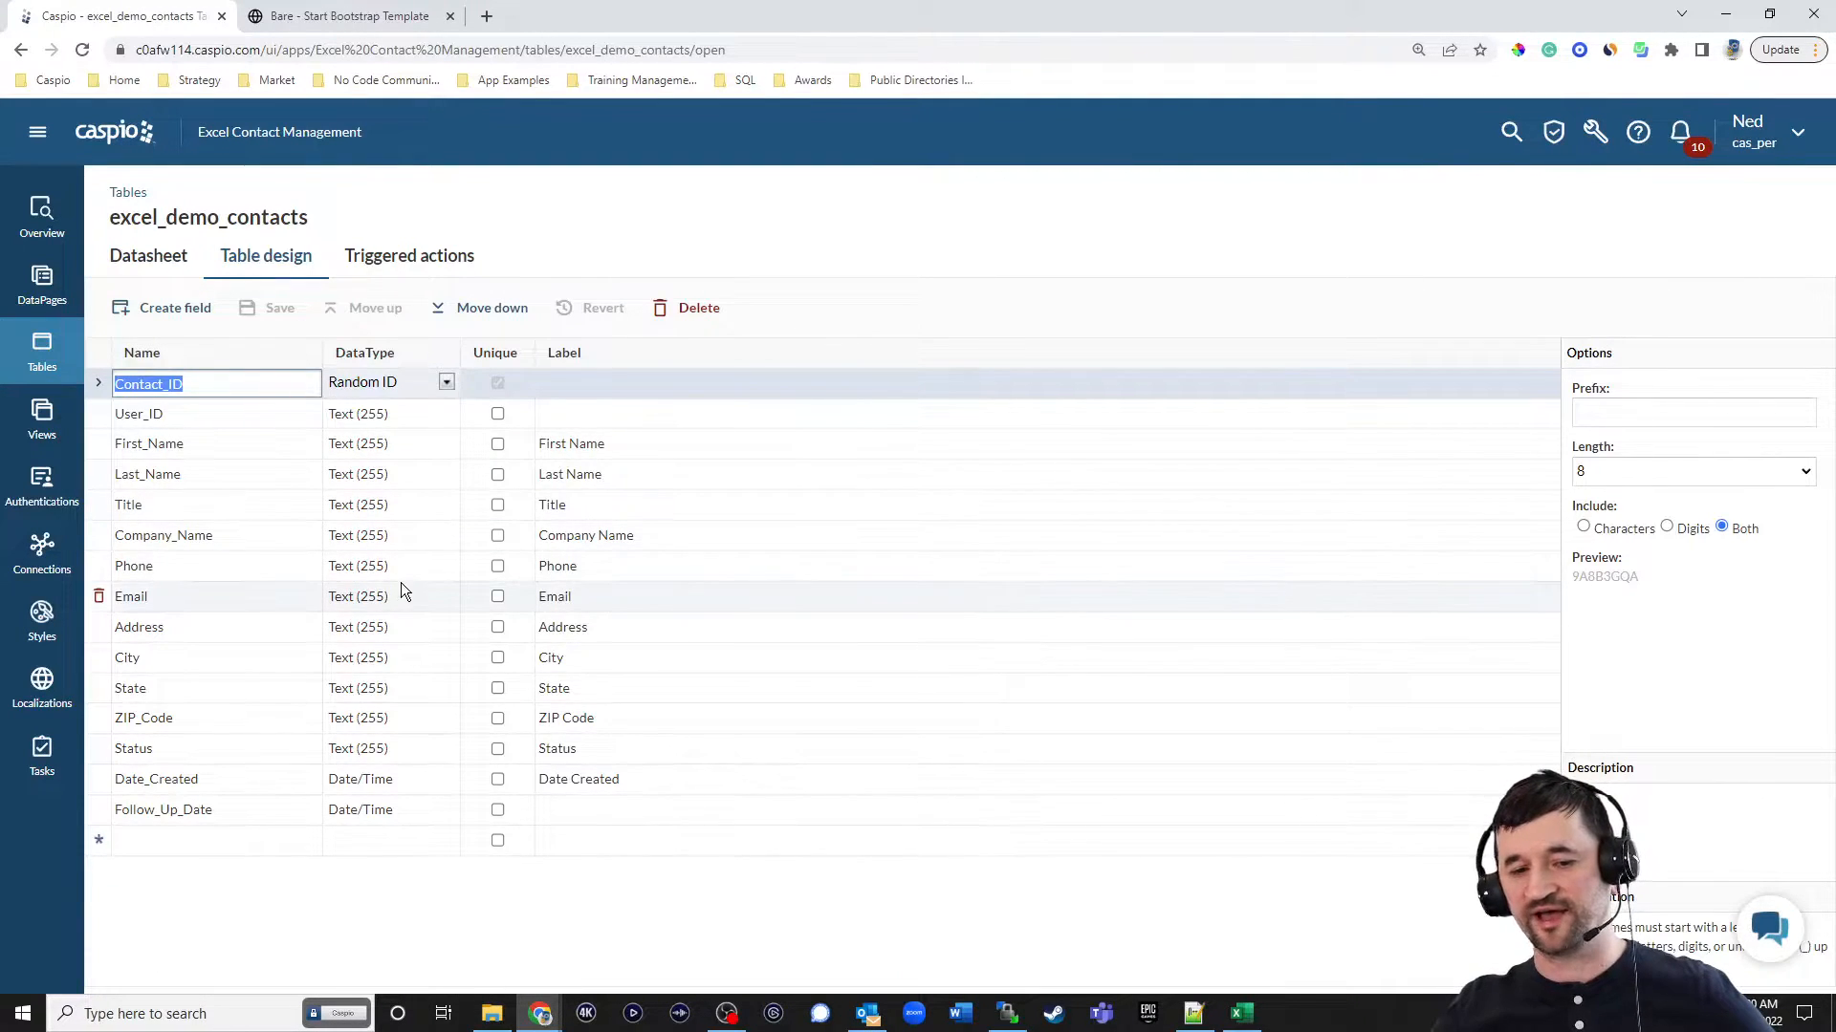
left_click(404, 570)
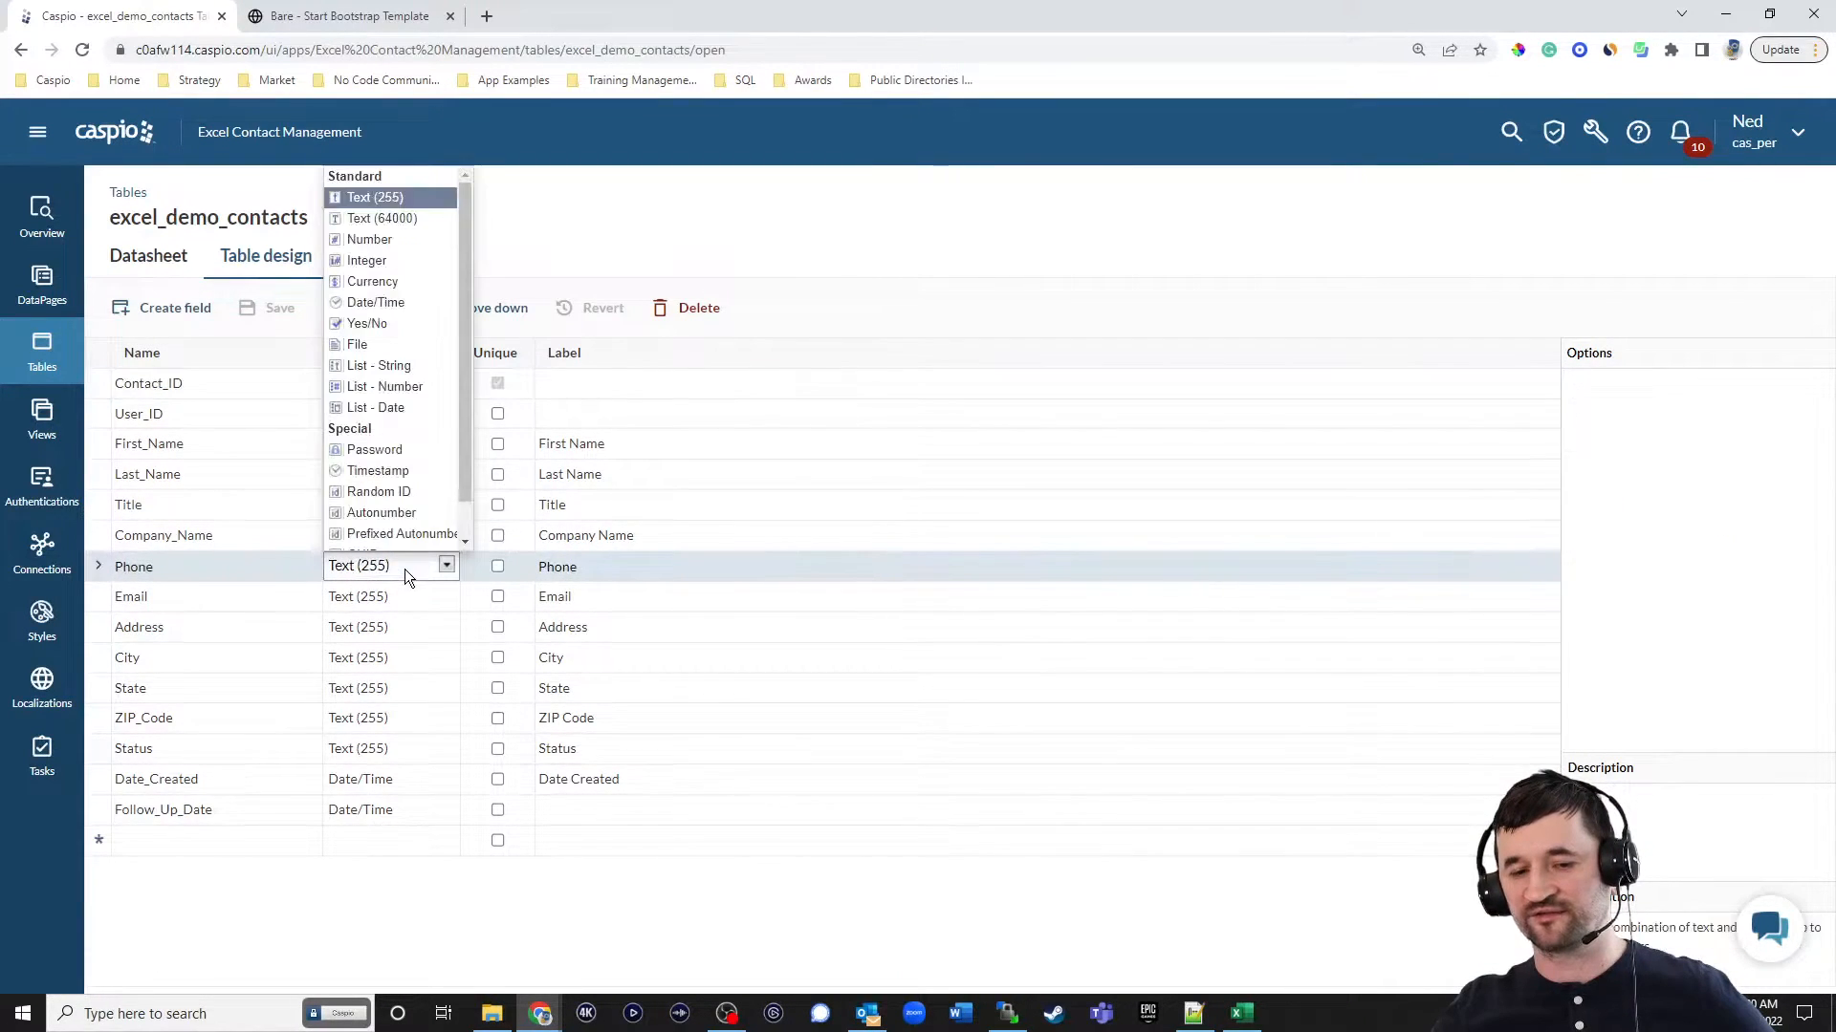
left_click(238, 835)
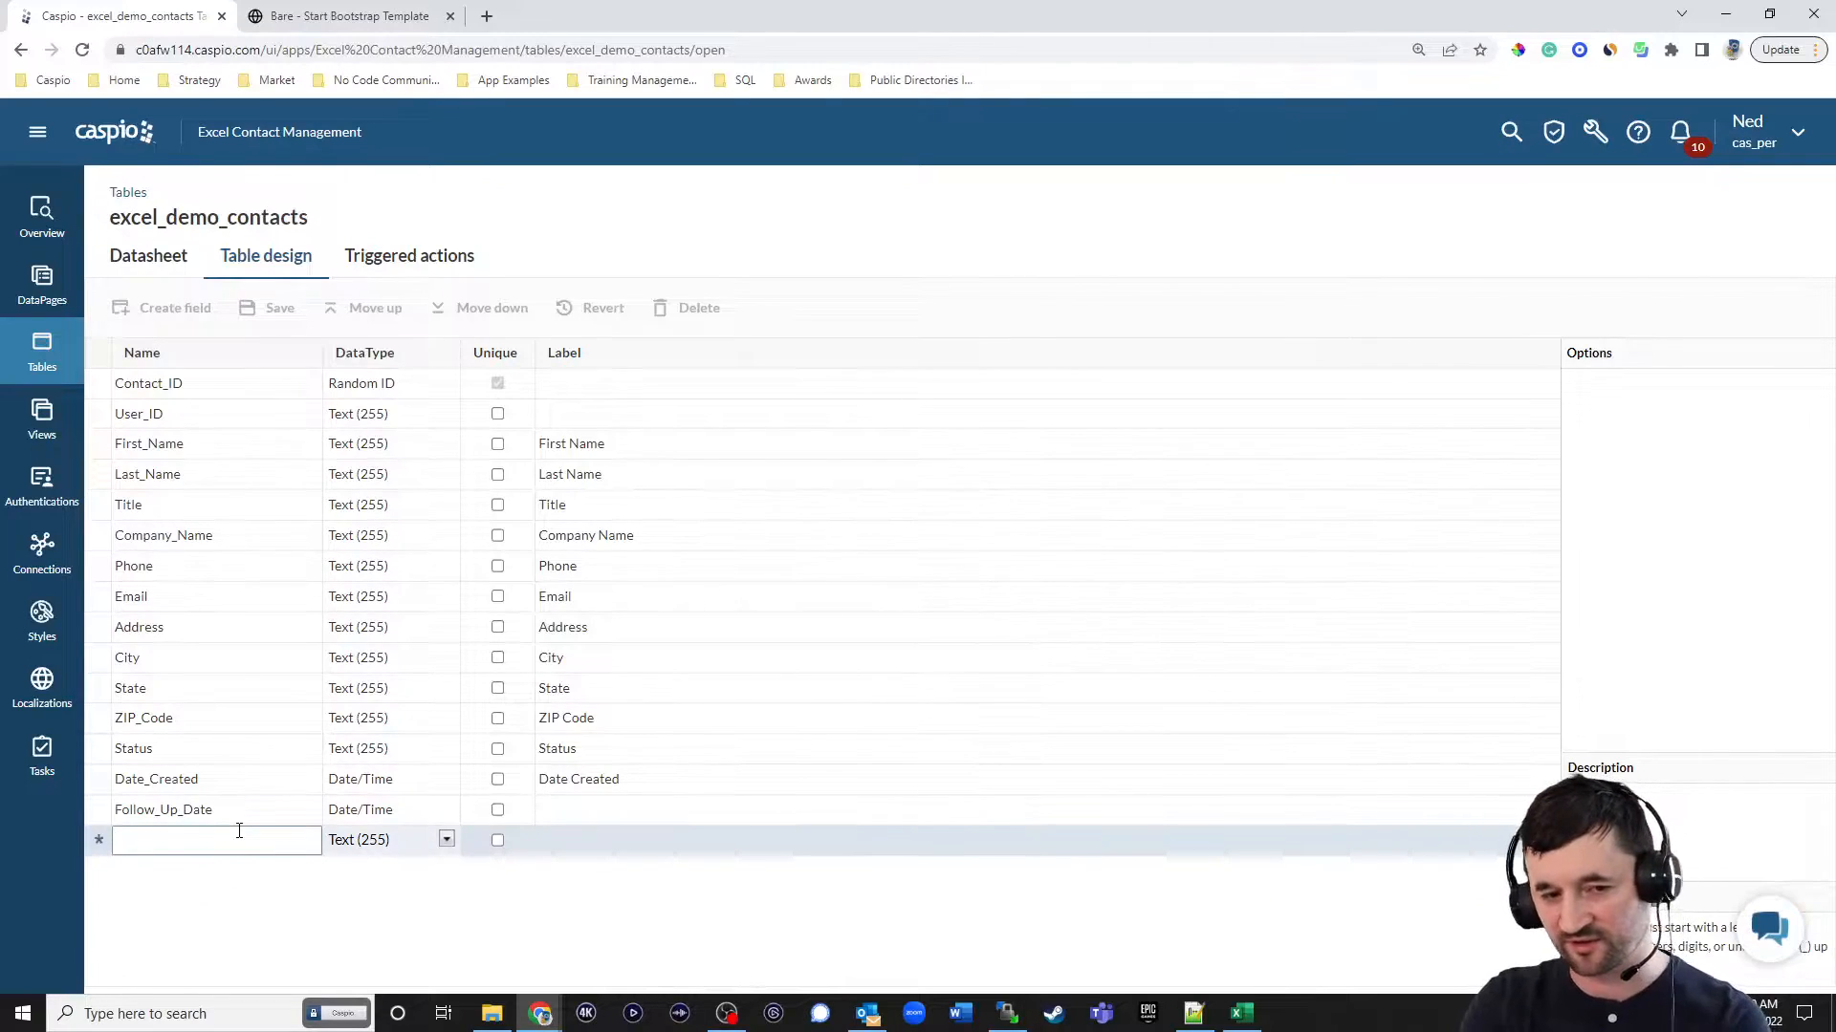
type("Full")
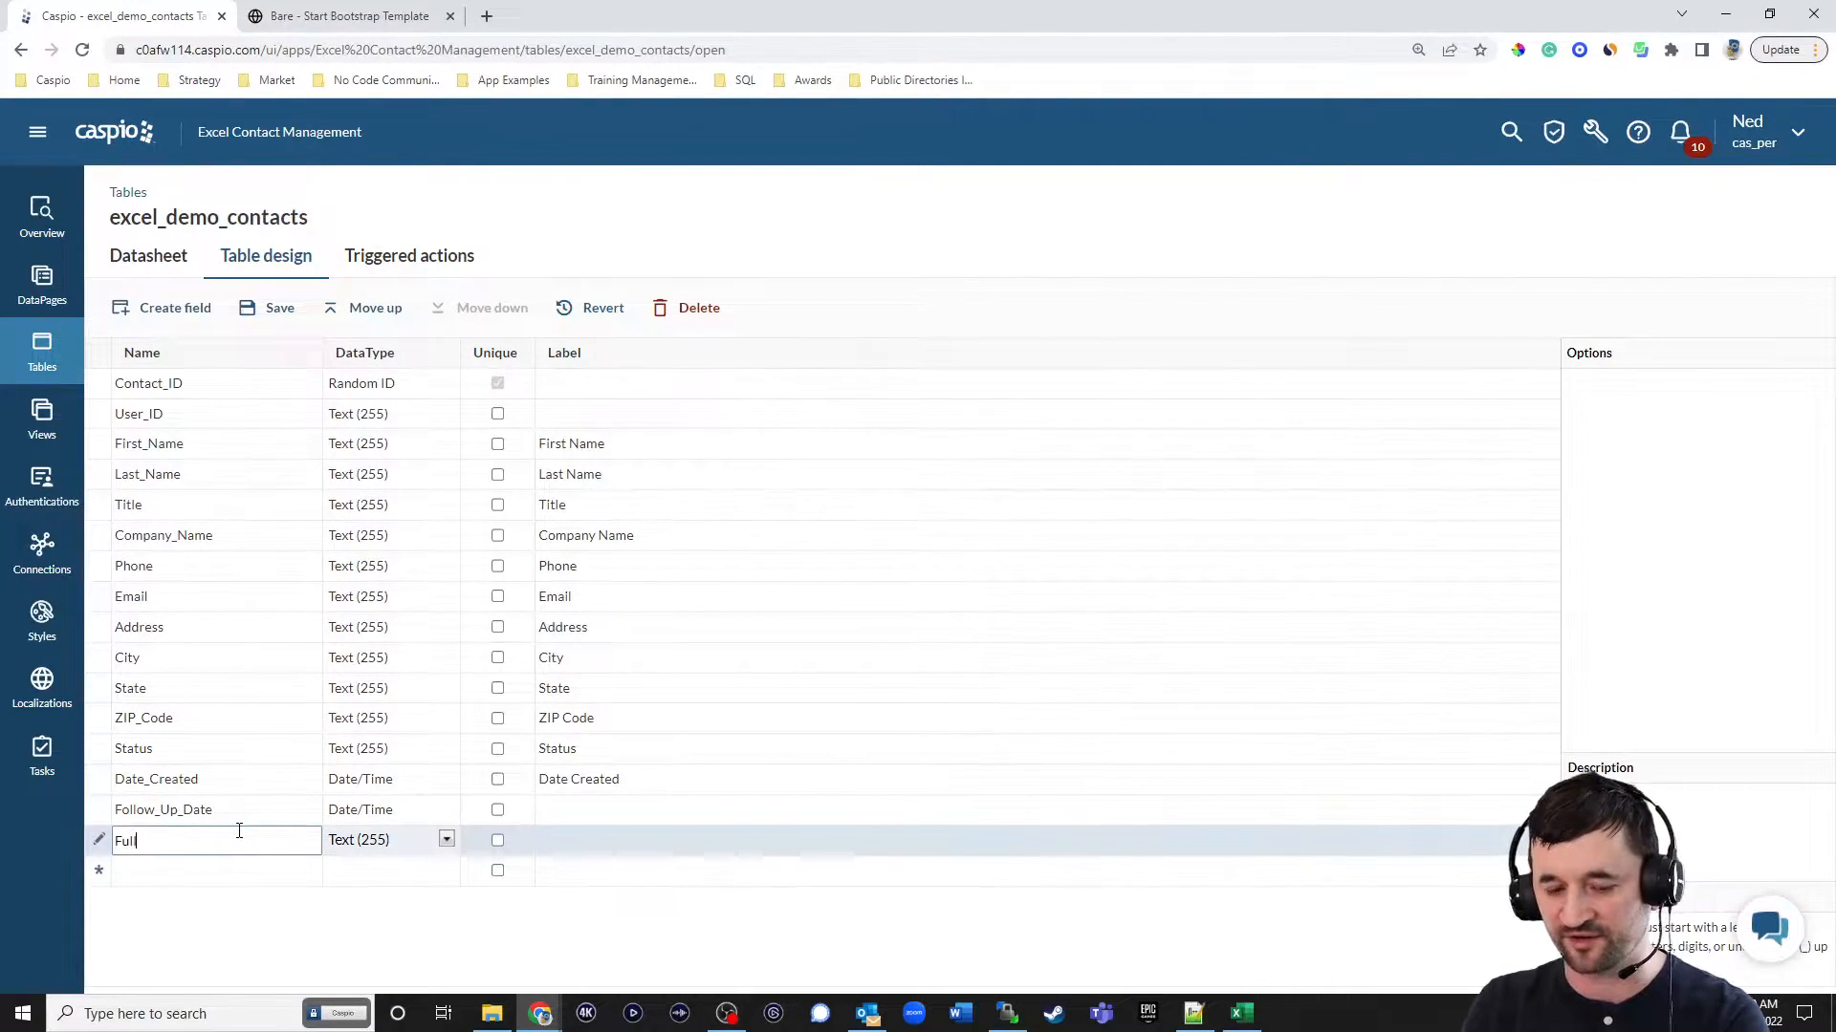
type("_Name")
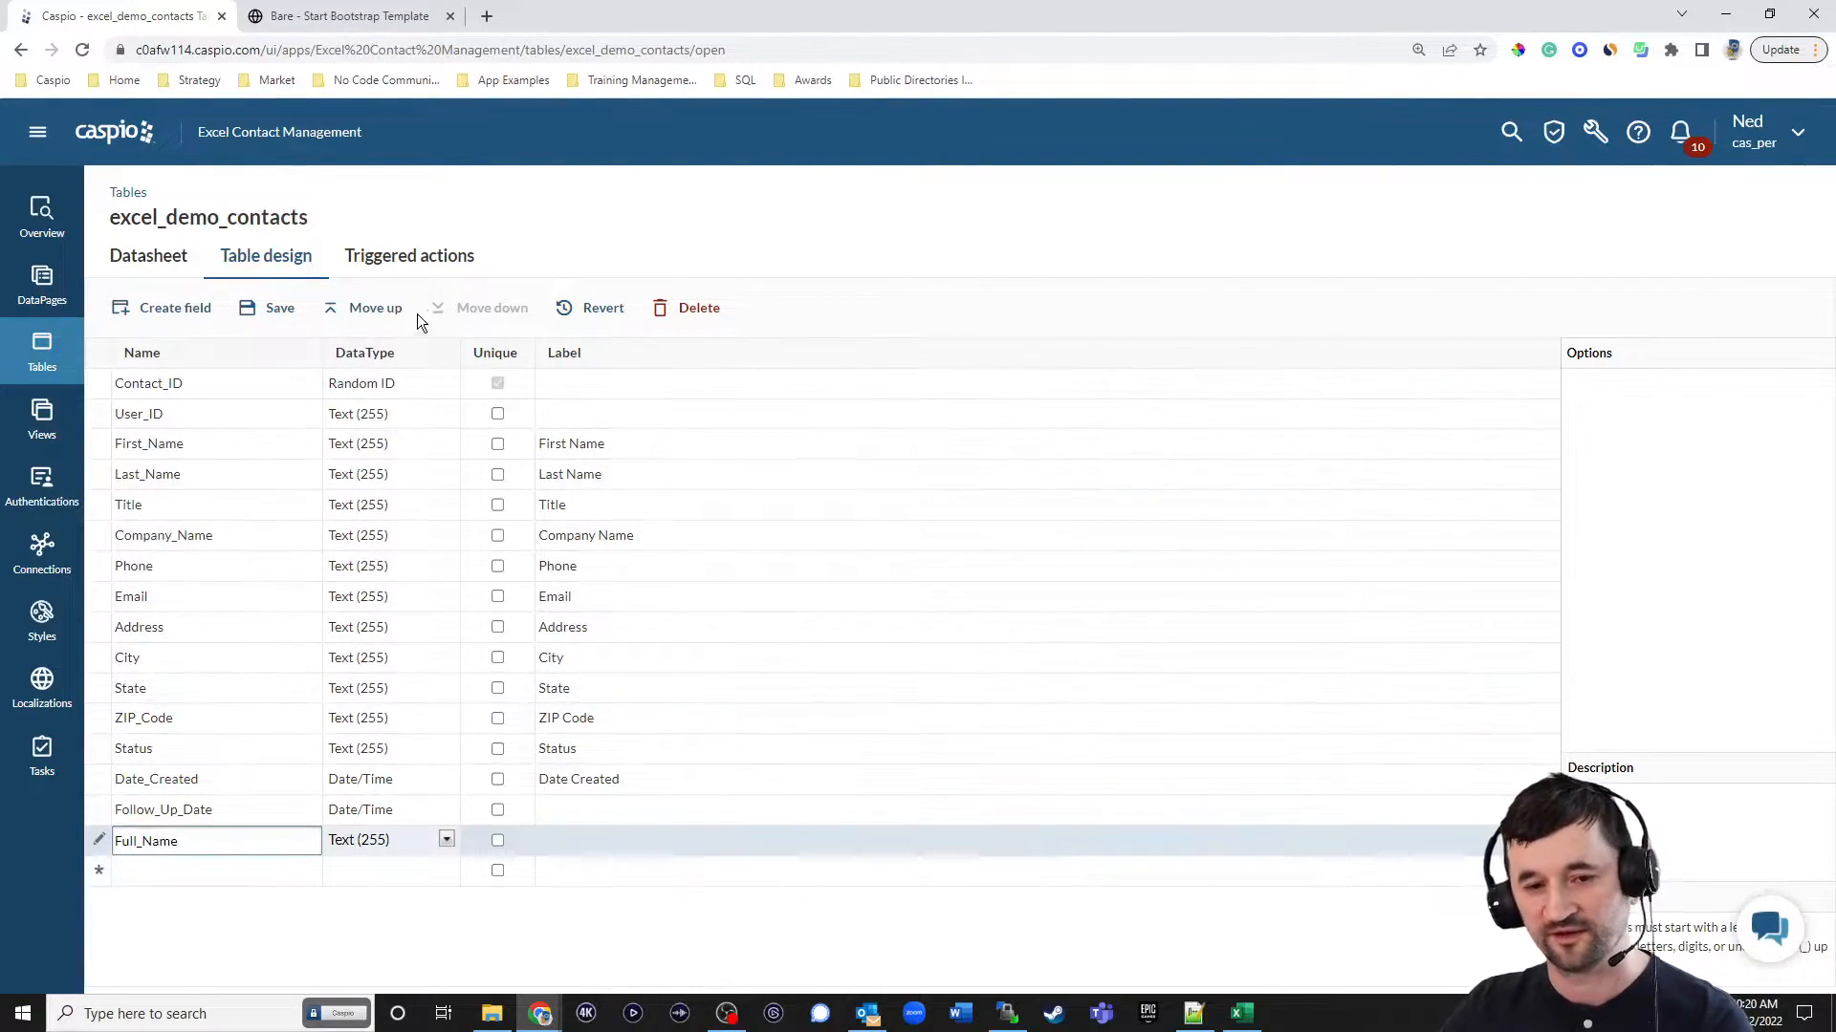
left_click(374, 311)
left_click(374, 310)
left_click(374, 310)
left_click(374, 310)
left_click(374, 311)
left_click(374, 311)
left_click(374, 310)
left_click(374, 310)
left_click(374, 311)
left_click(373, 311)
left_click(374, 311)
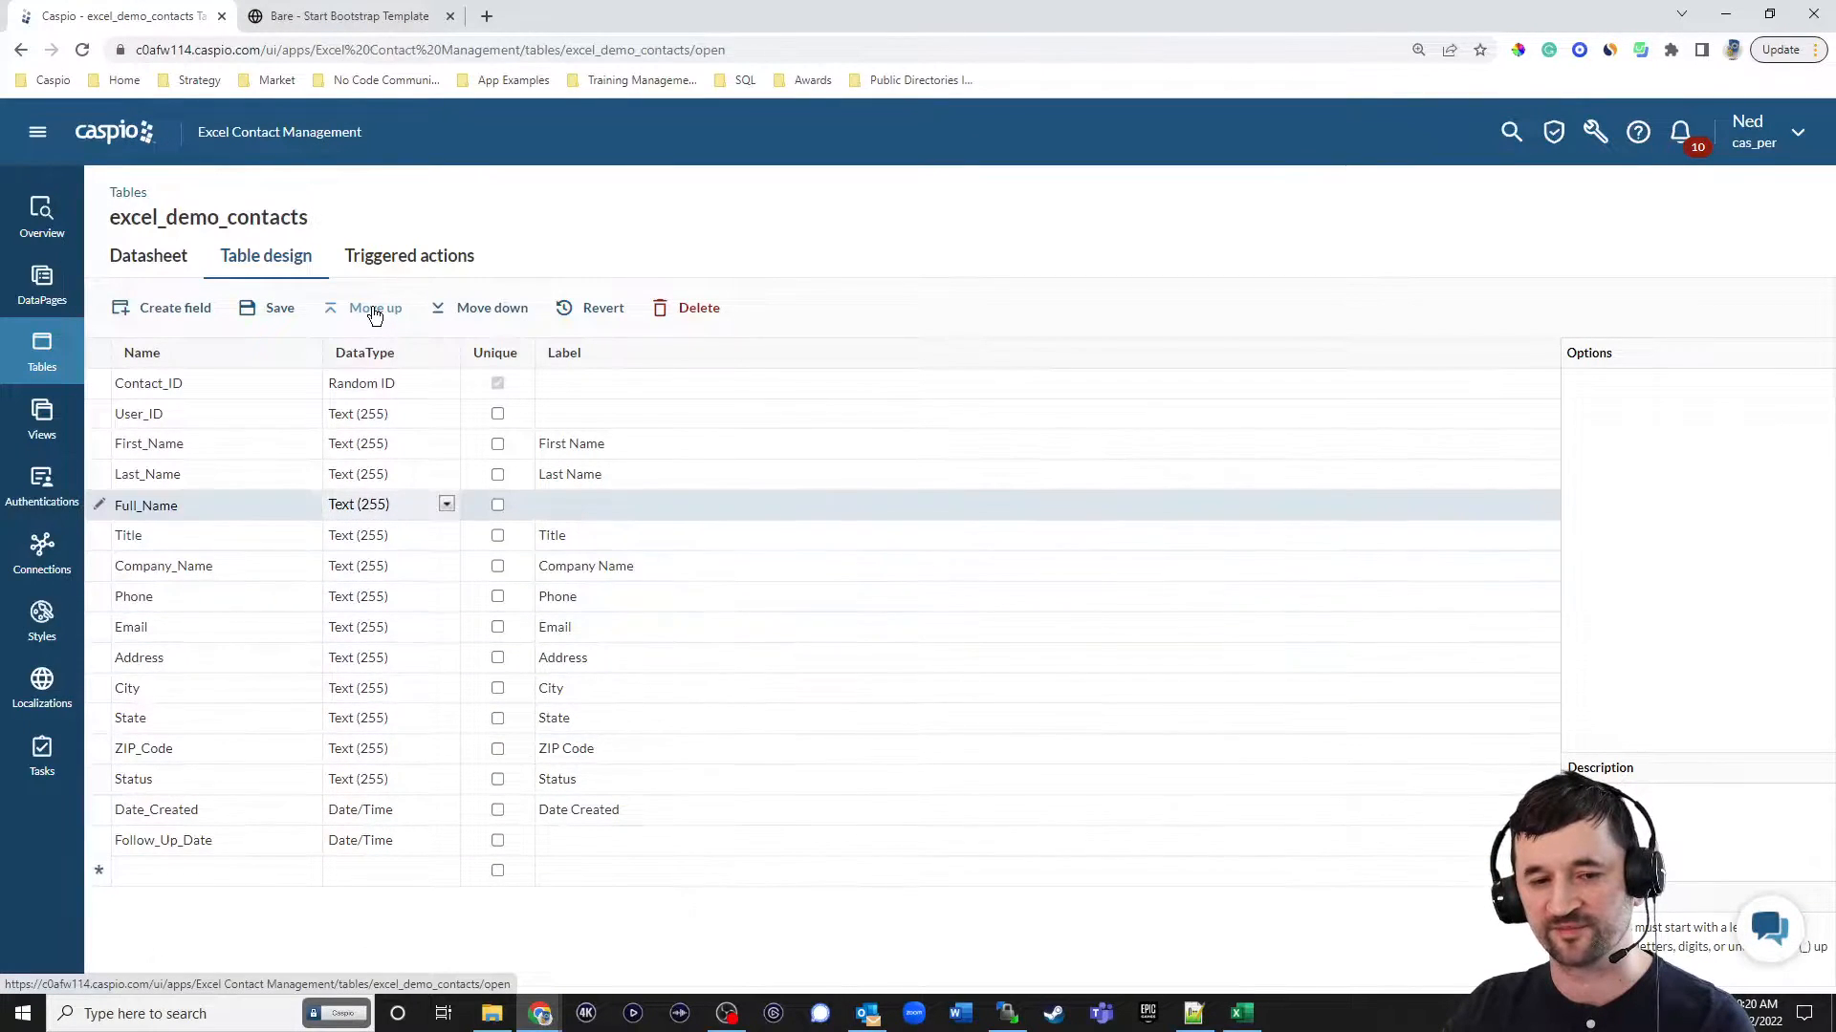
Change the Full_Name field's data type to Formula and open its formula for editing.
left_click(383, 504)
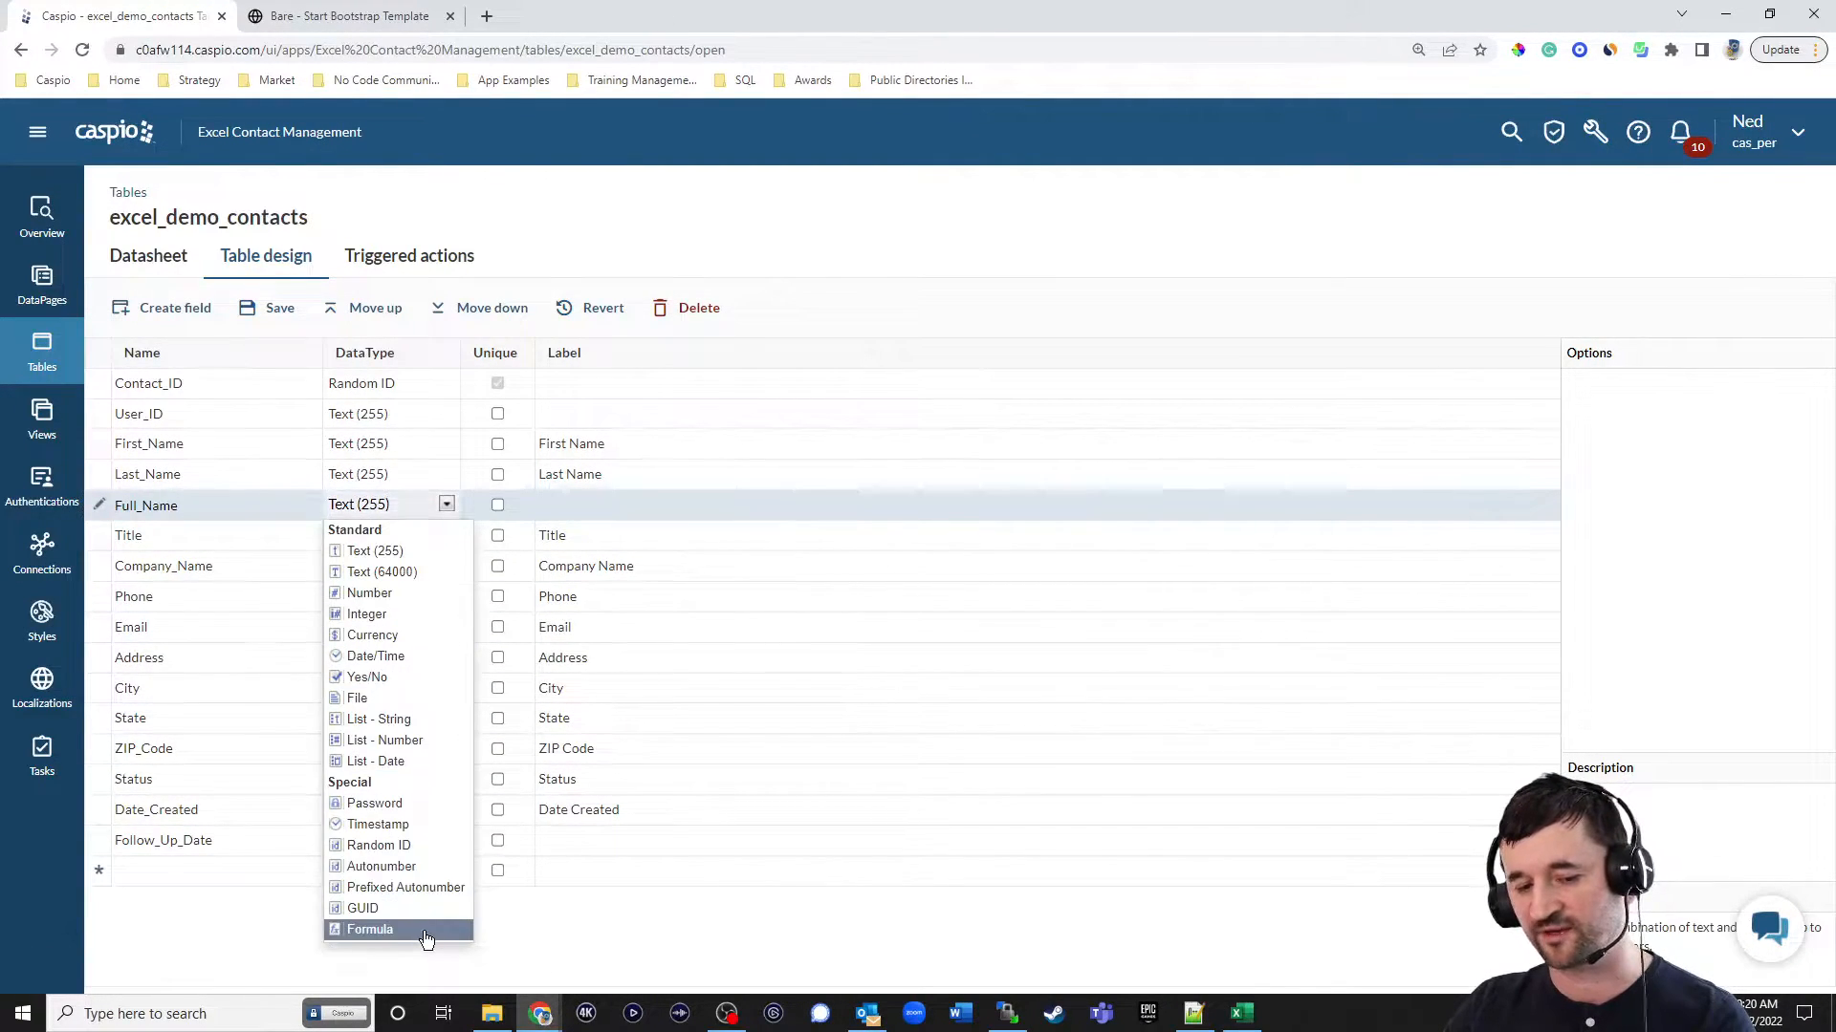
left_click(383, 928)
left_click(1812, 382)
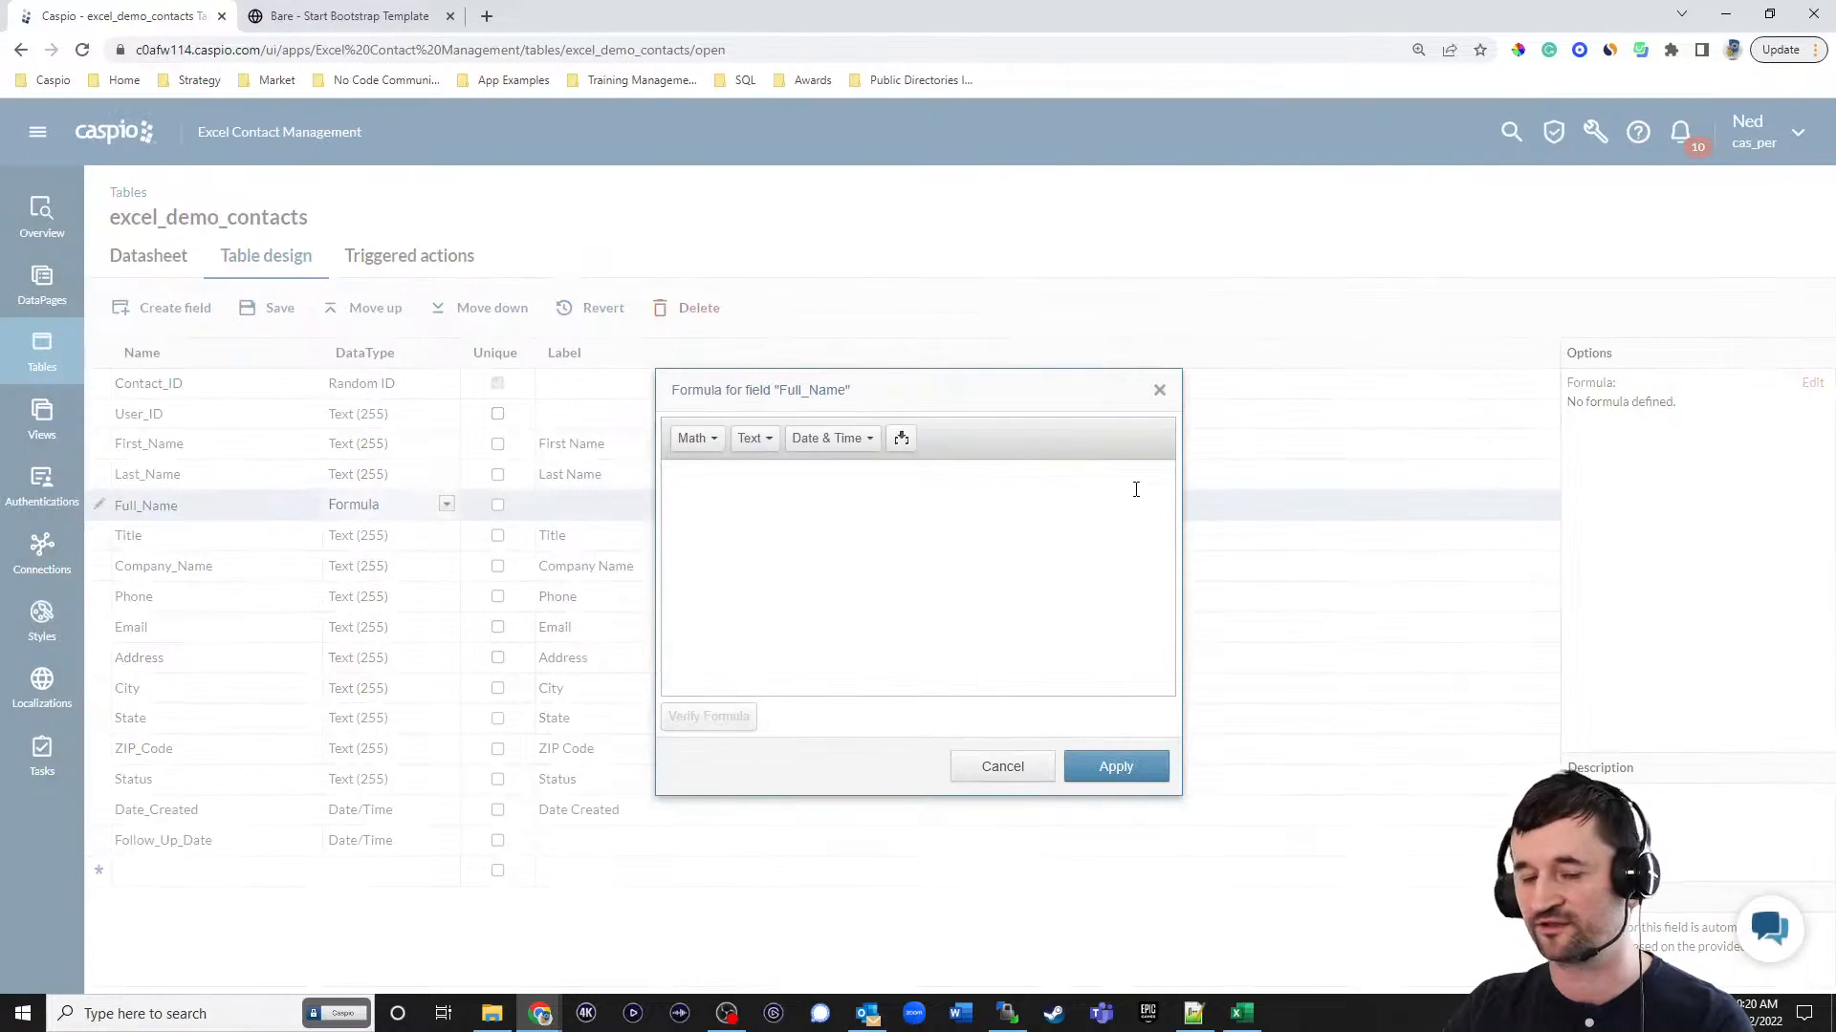
Insert the First_Name field as the first part of the Full_Name formula.
left_click(697, 438)
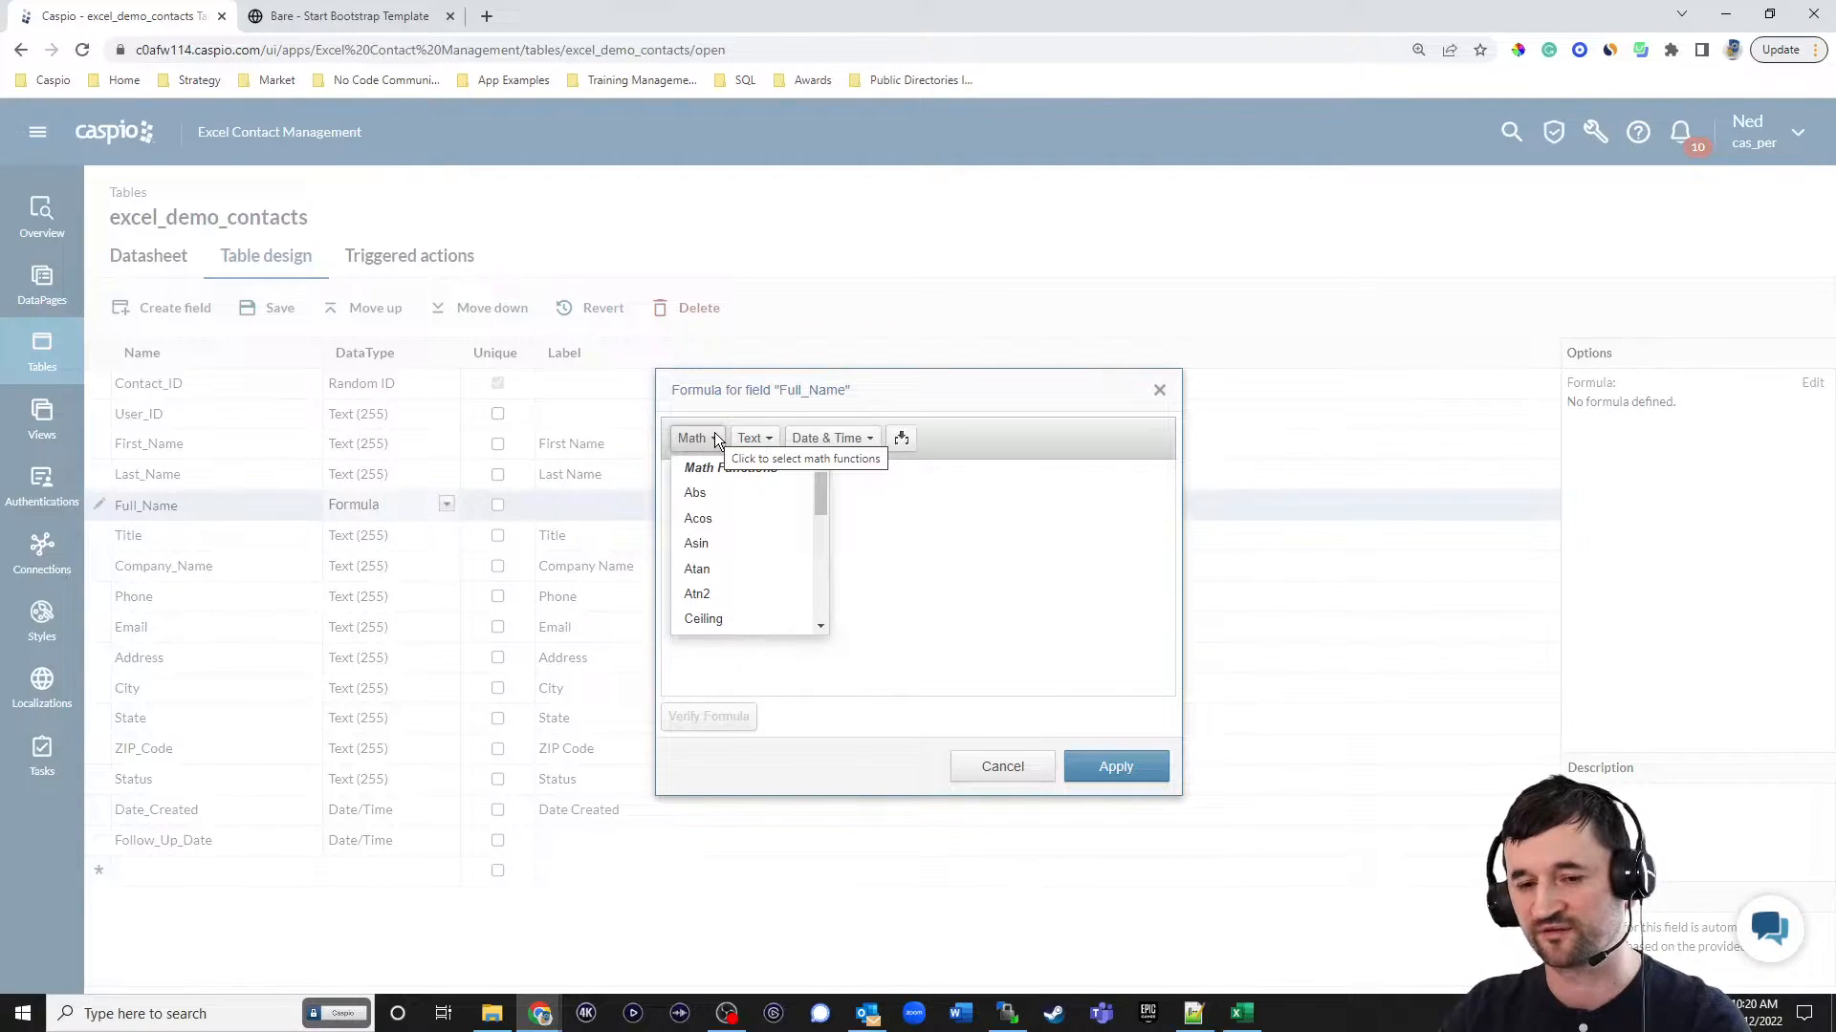
left_click(748, 438)
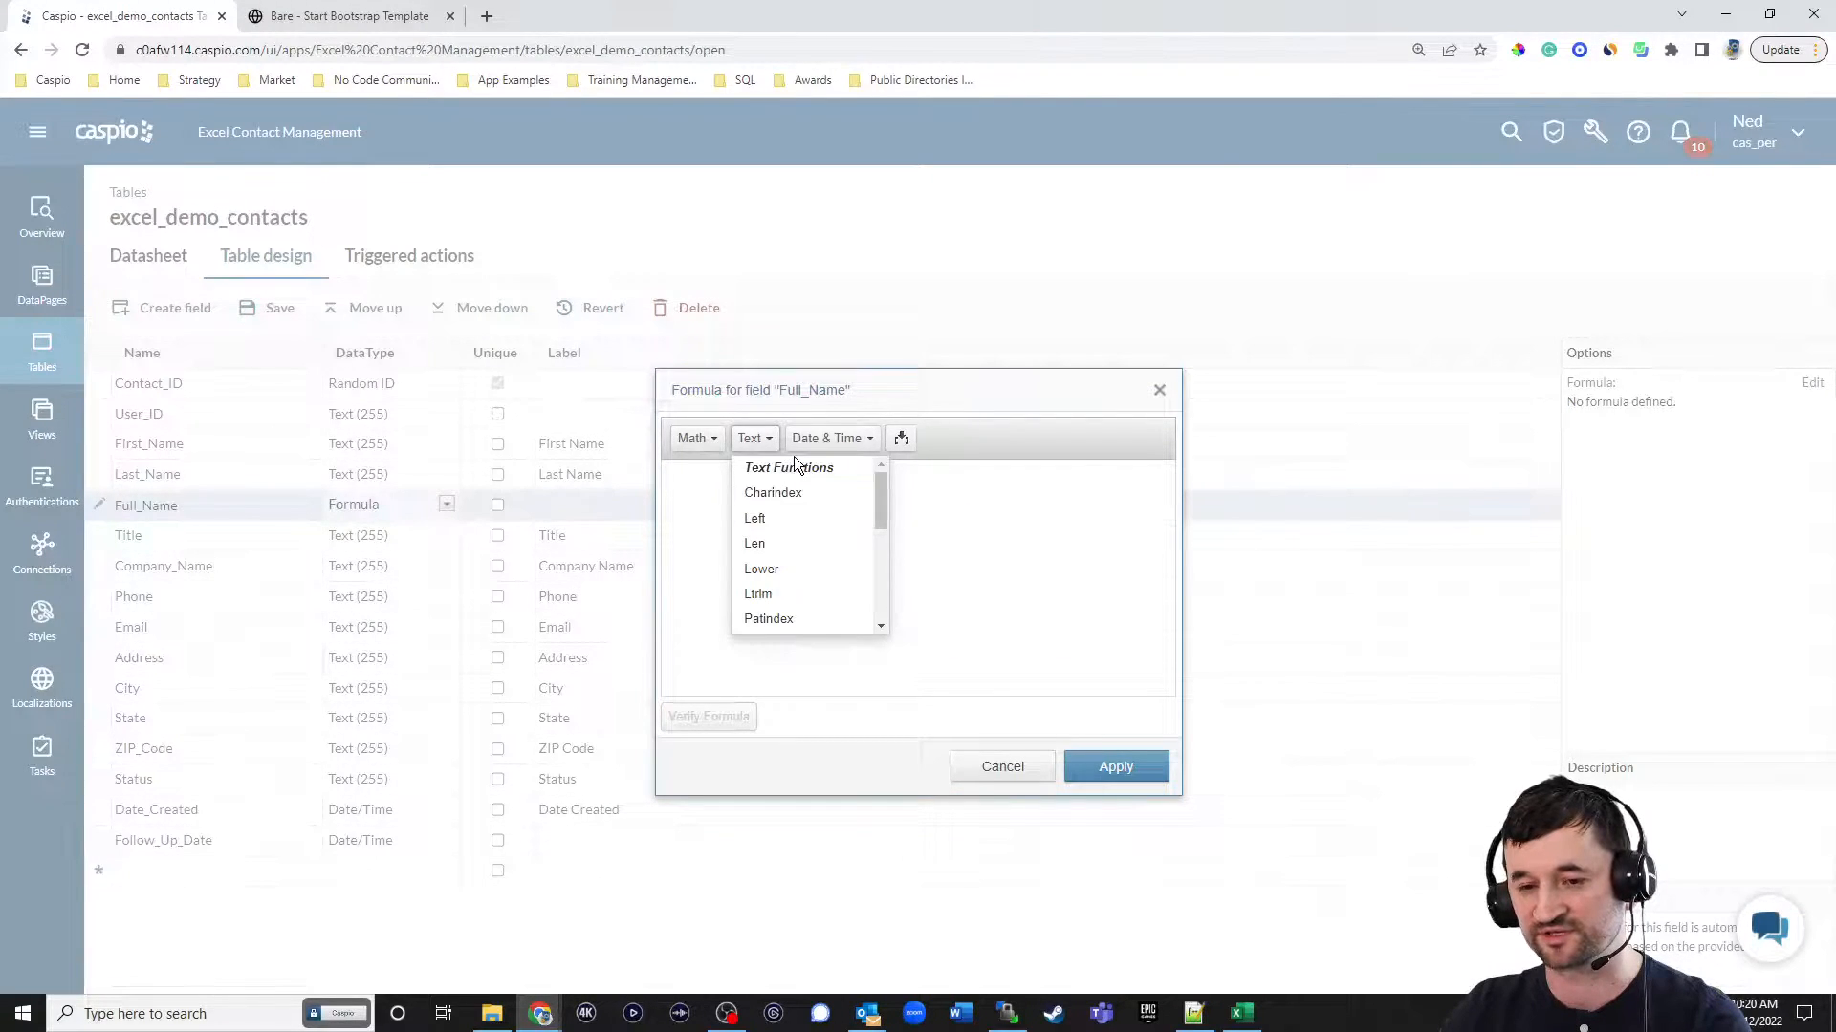
left_click(906, 438)
left_click(945, 475)
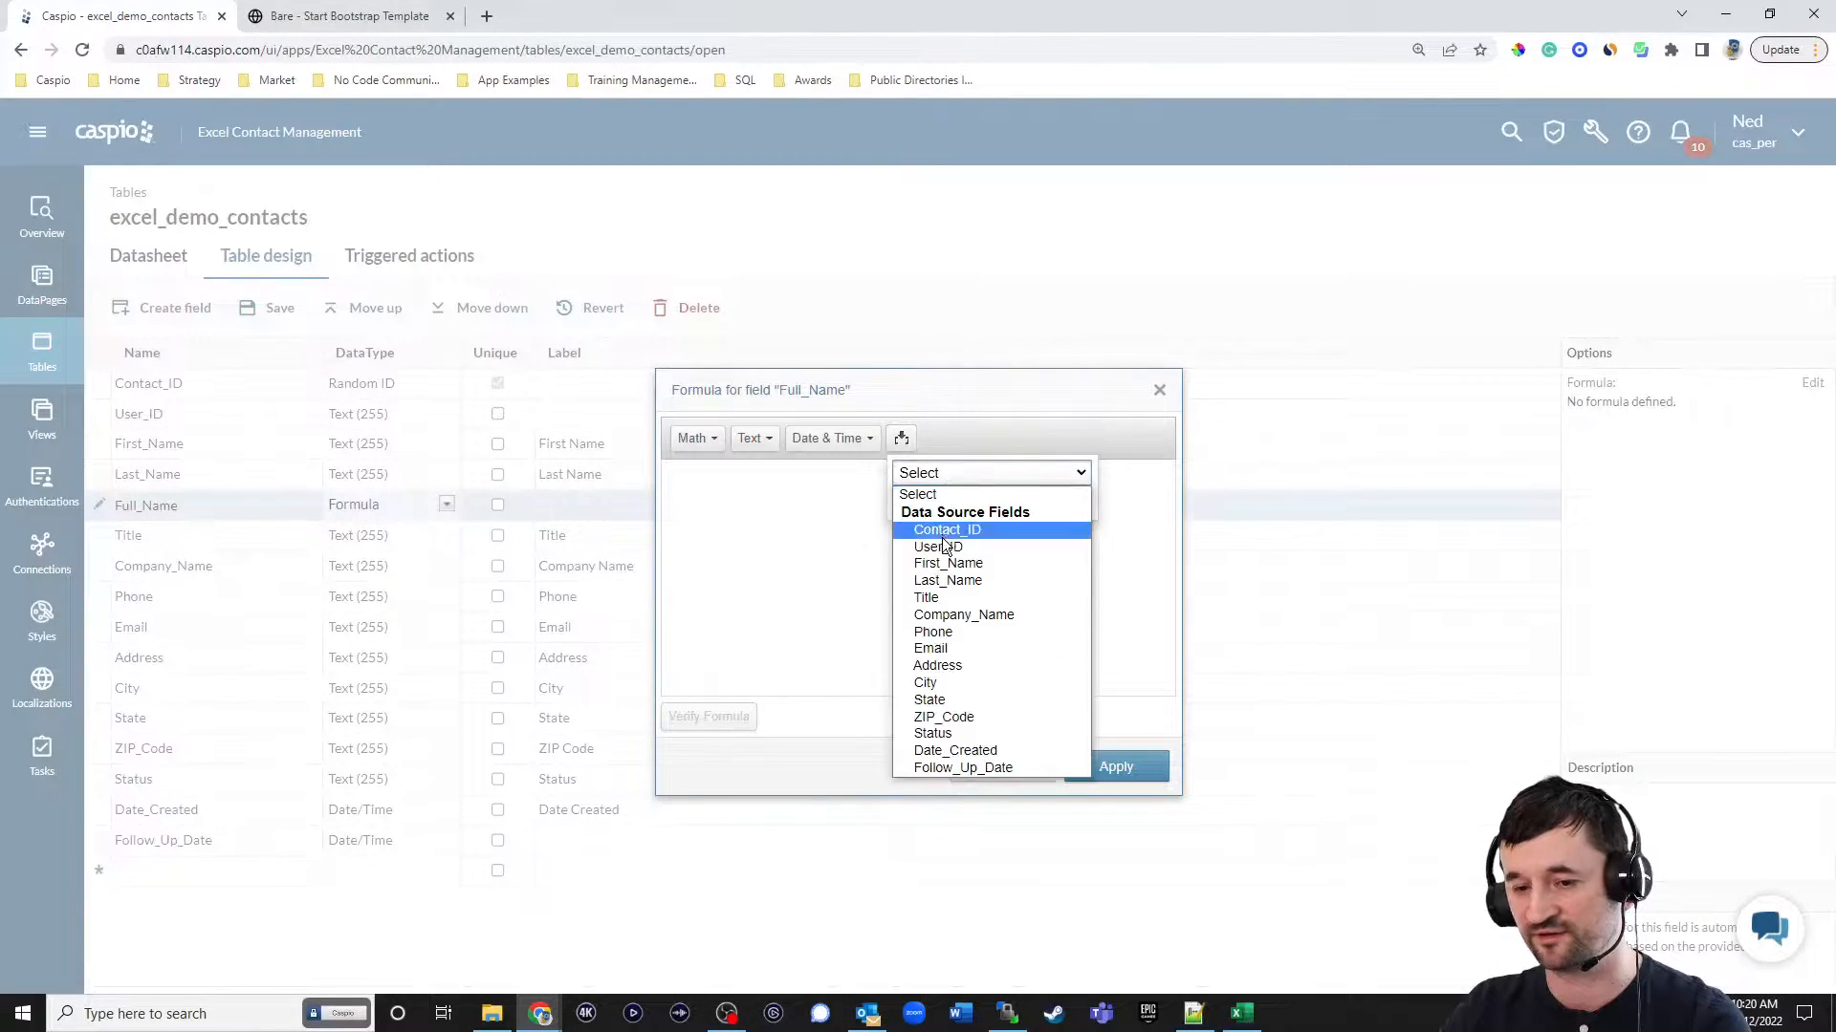
left_click(942, 561)
left_click(991, 503)
left_click(980, 488)
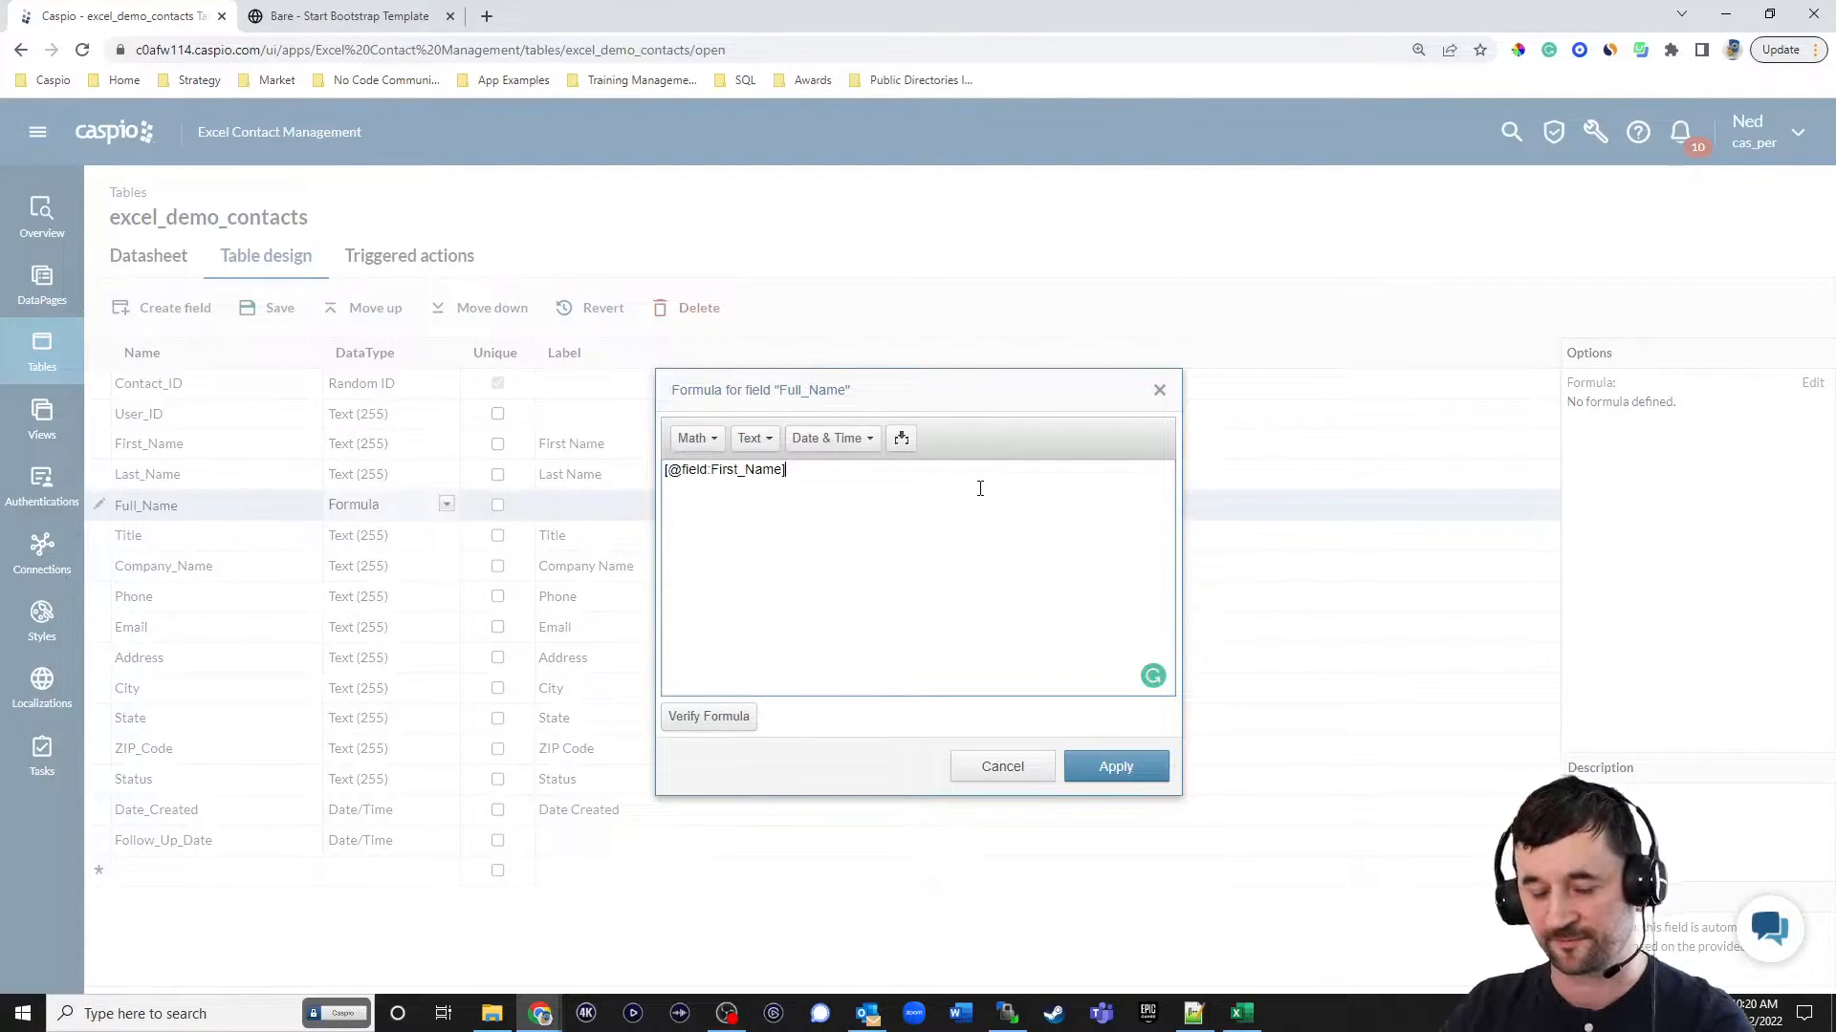
type("+space()")
key("Left")
type("1")
key("Right")
type("+")
left_click(900, 438)
left_click(913, 473)
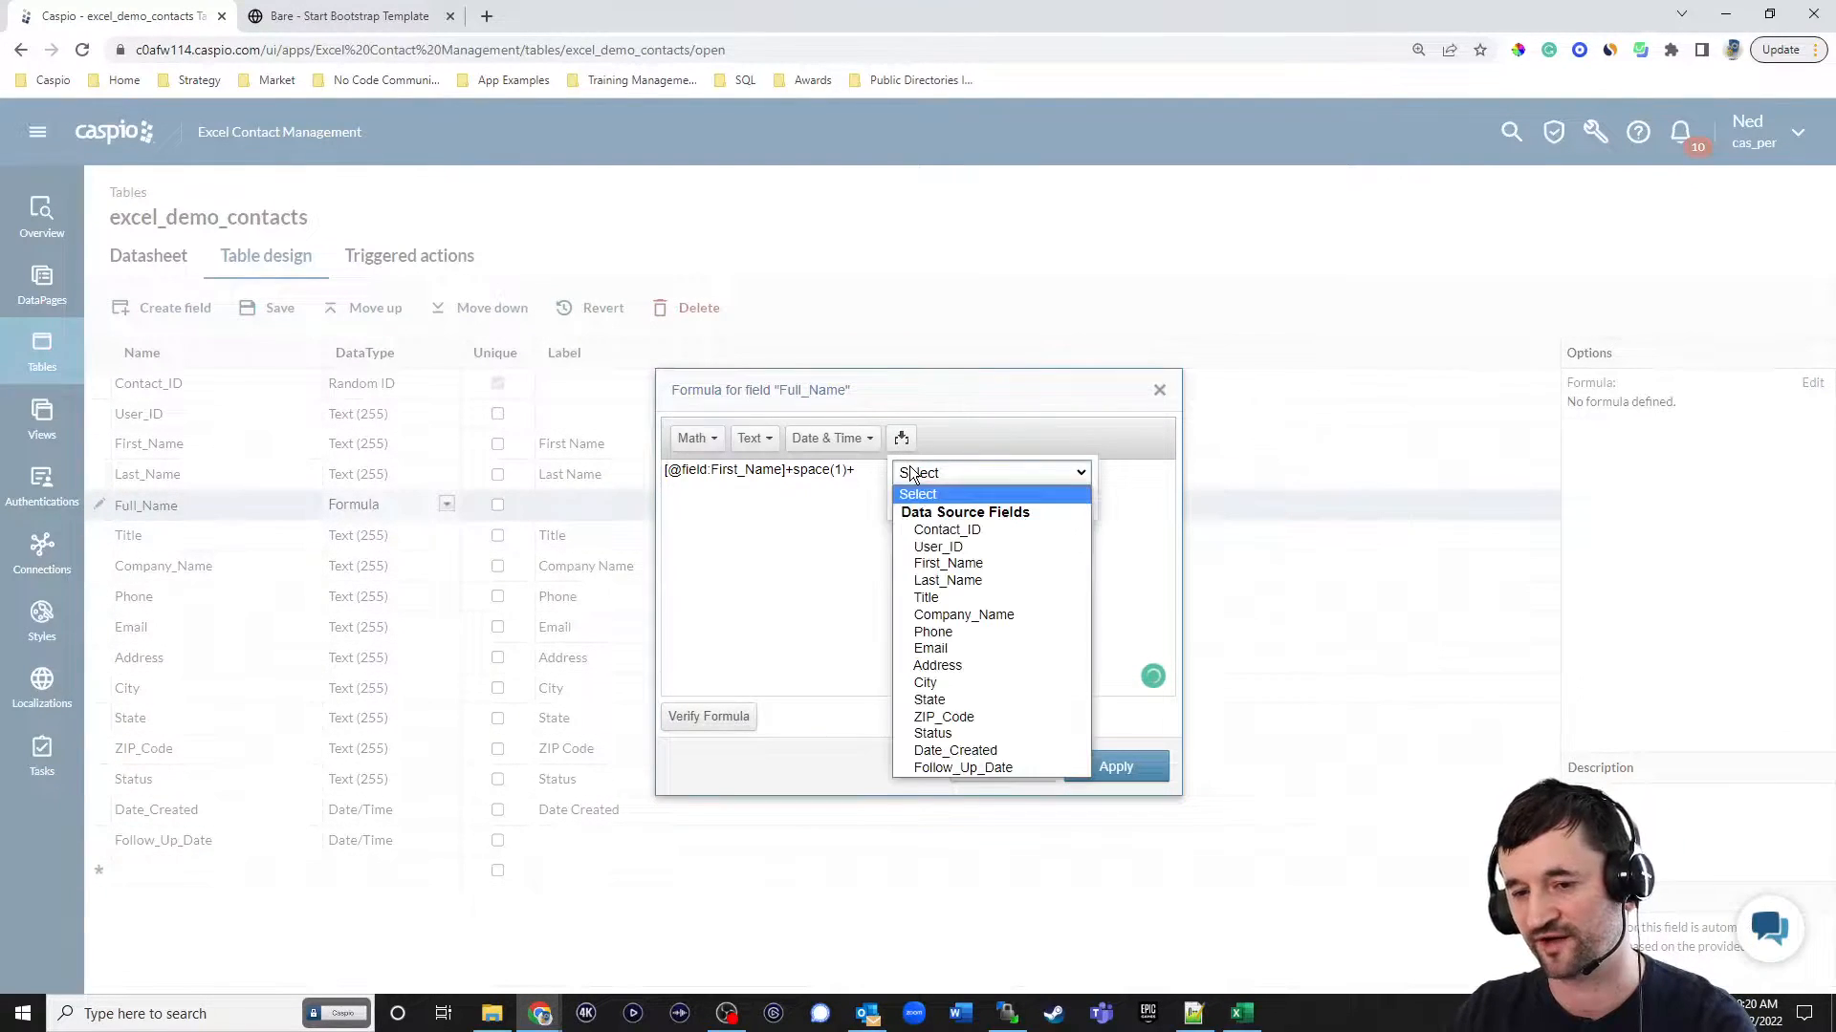
left_click(933, 578)
left_click(984, 500)
left_click(979, 475)
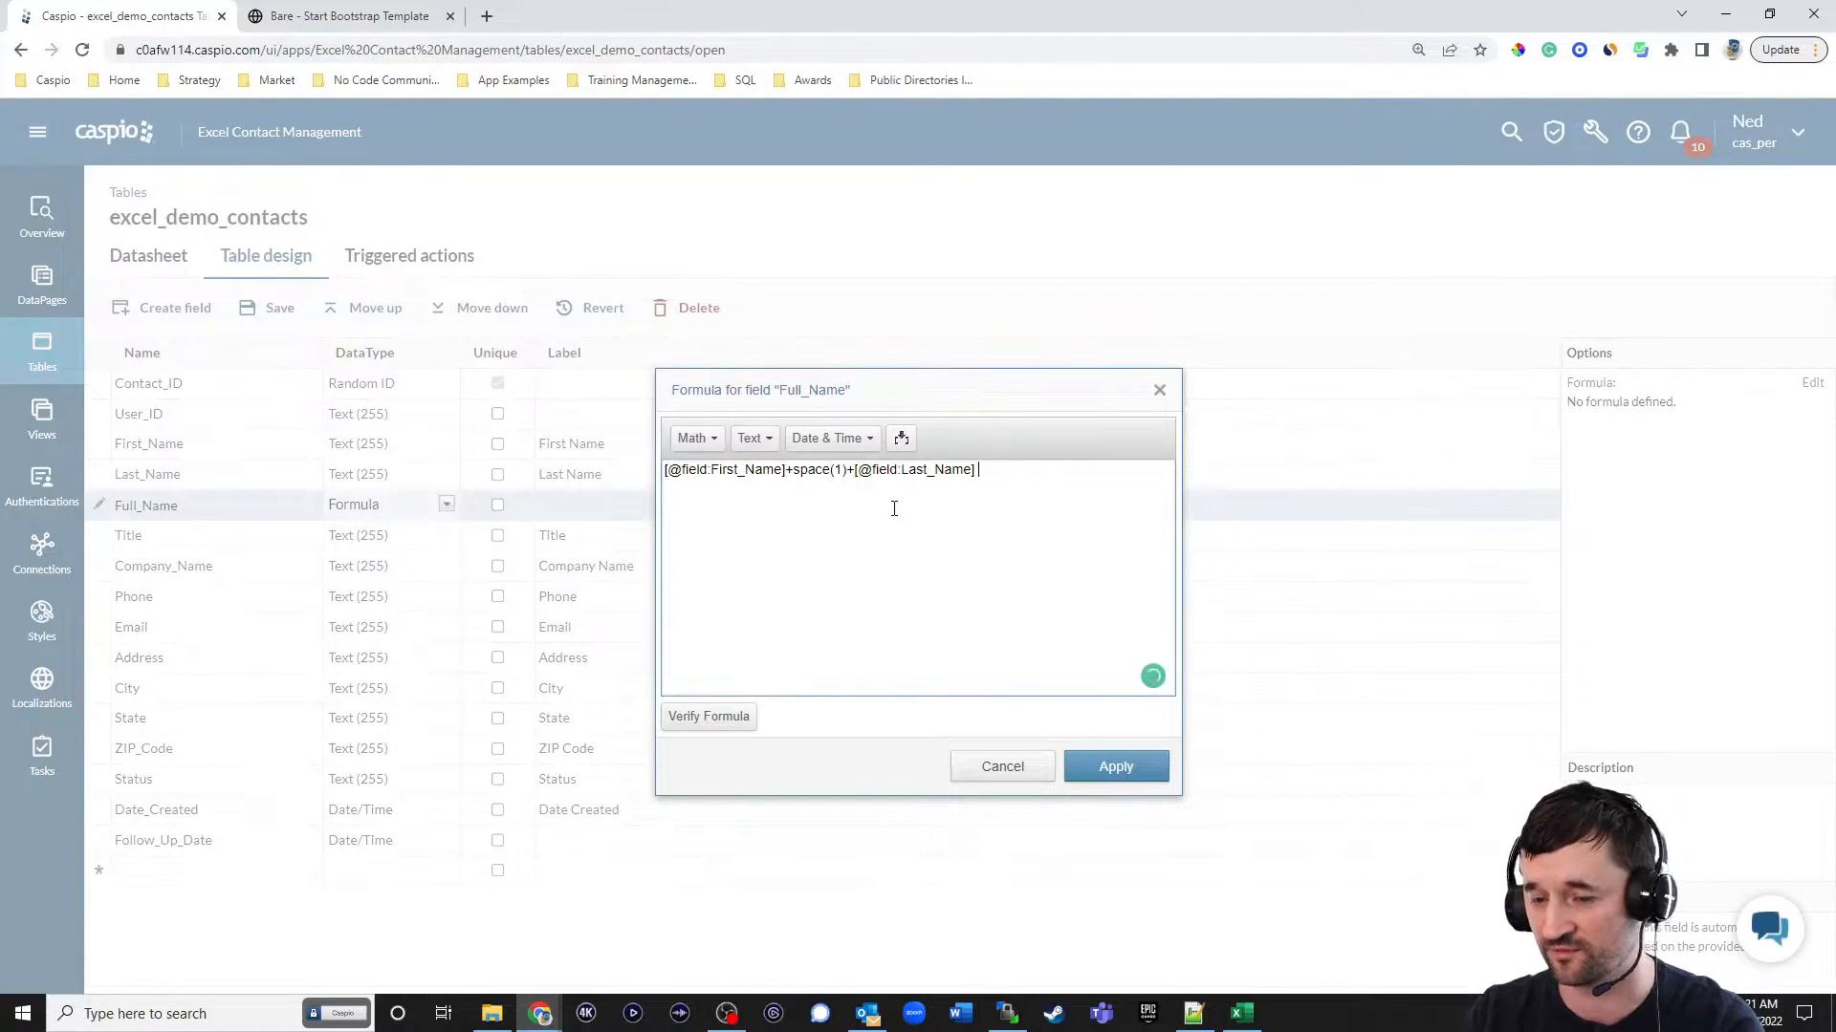
left_click(838, 438)
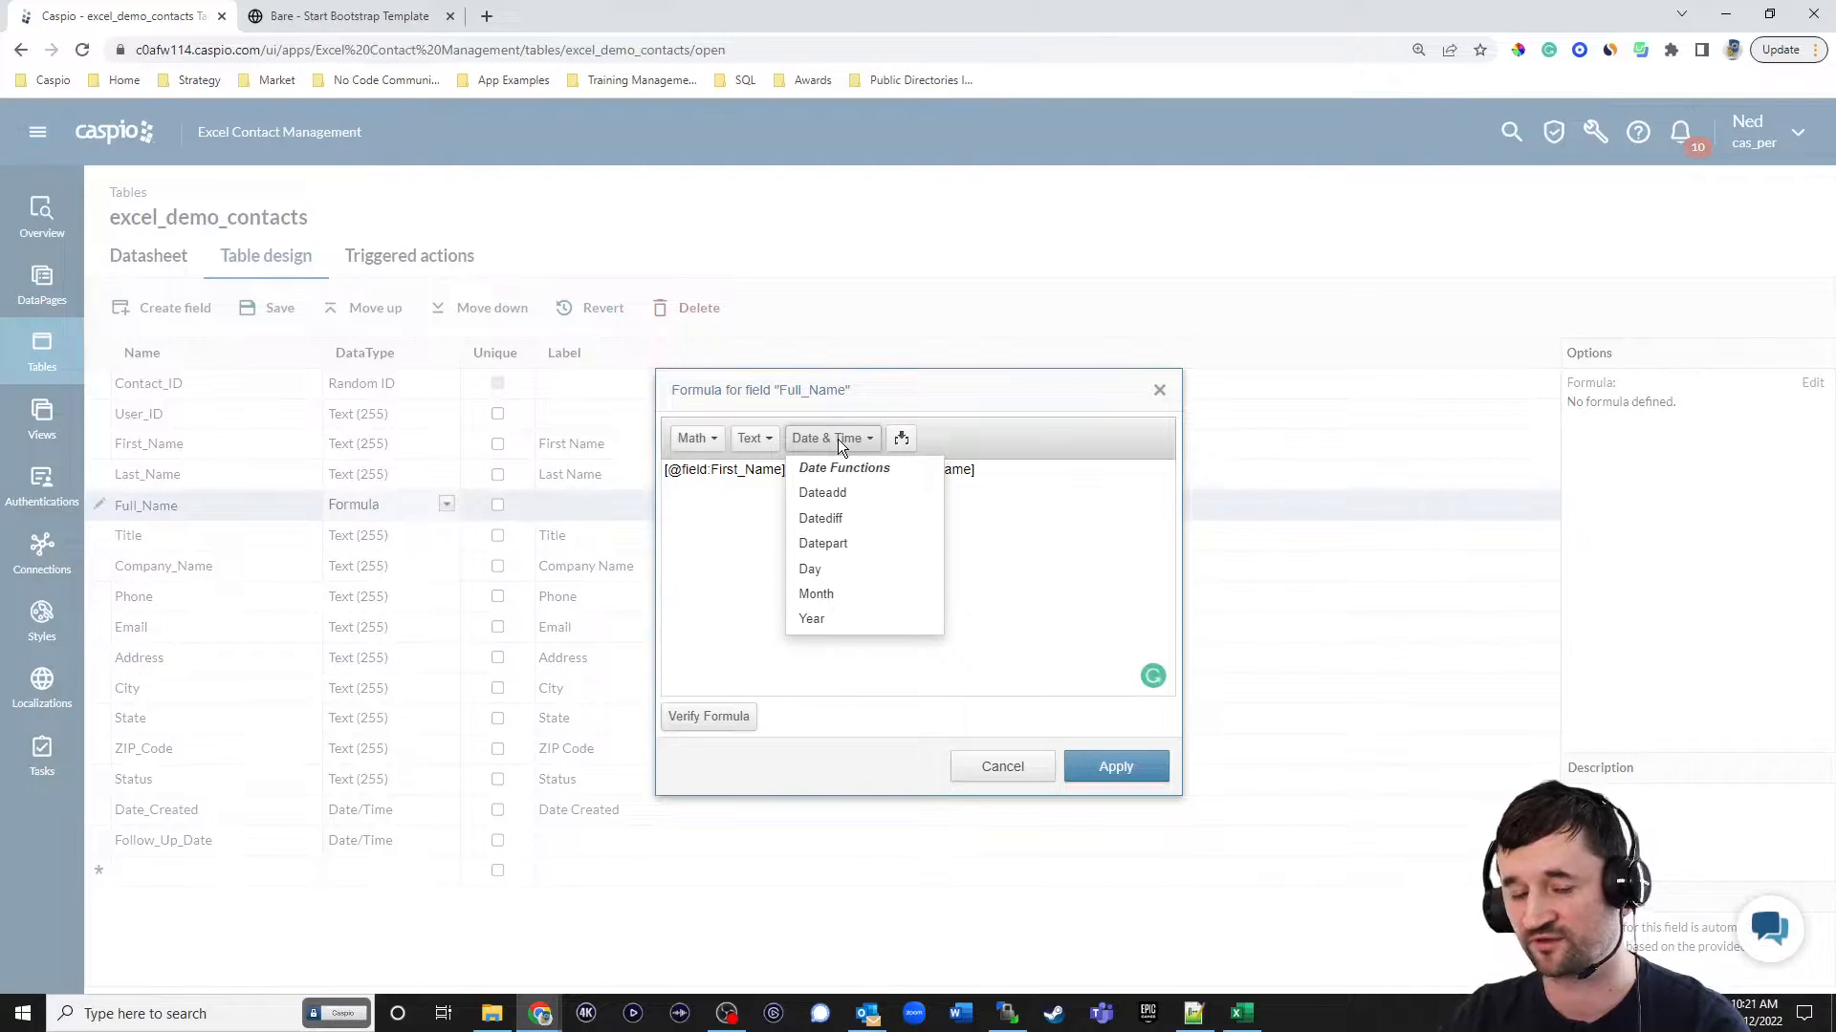
left_click(755, 438)
mouse_move(880, 489)
left_mouse_down()
mouse_move(882, 542)
mouse_move(889, 476)
left_mouse_up()
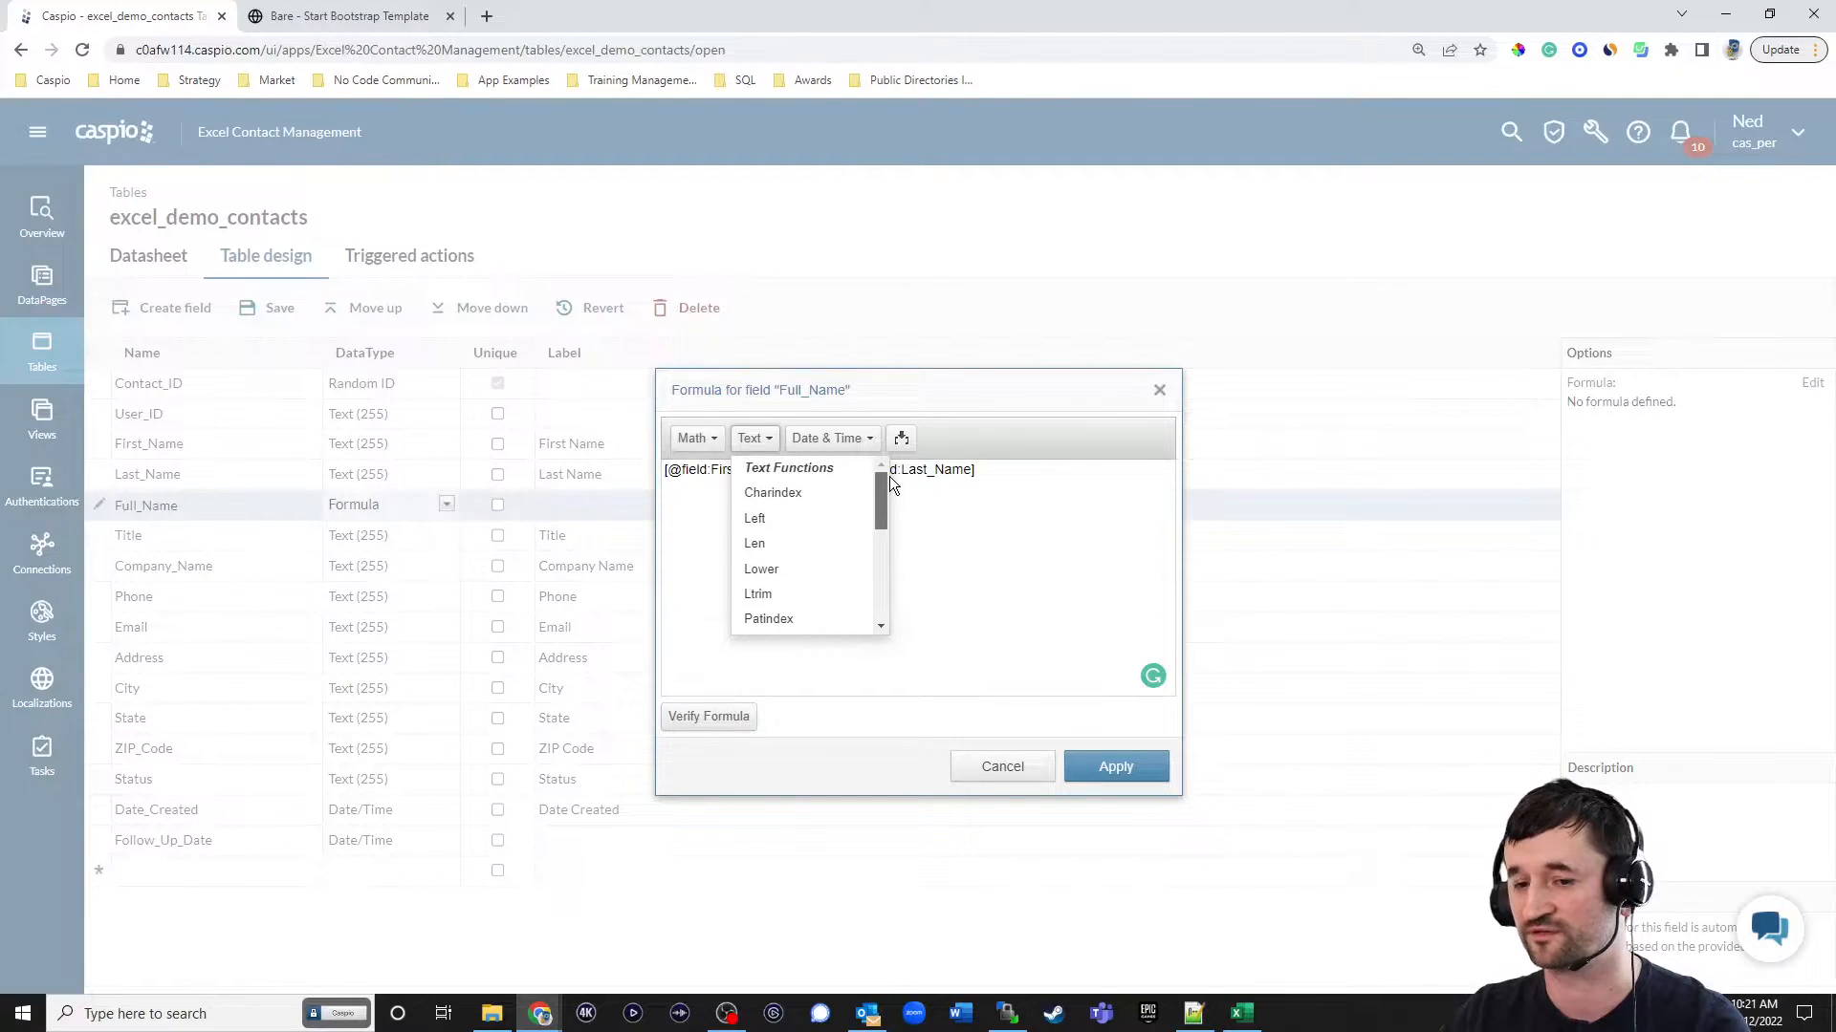
left_click(946, 387)
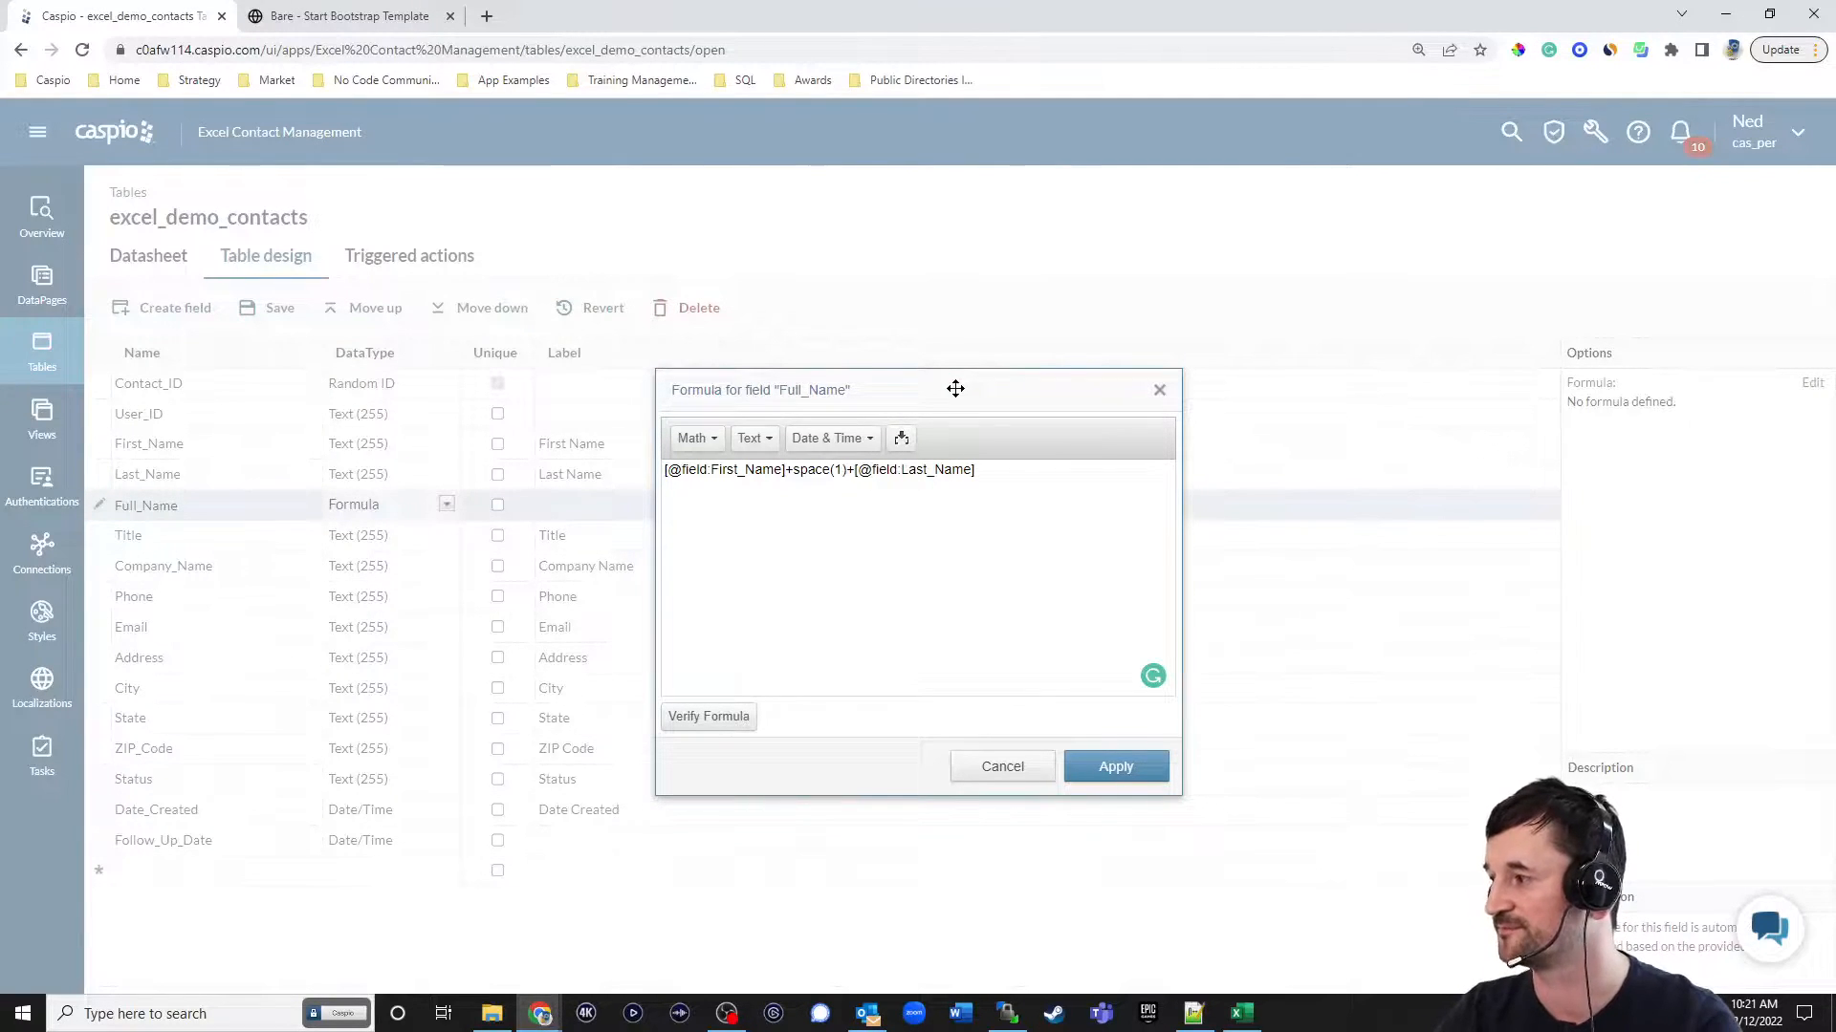
Apply the Full_Name formula and save the excel_demo_contacts table design.
left_click(1119, 768)
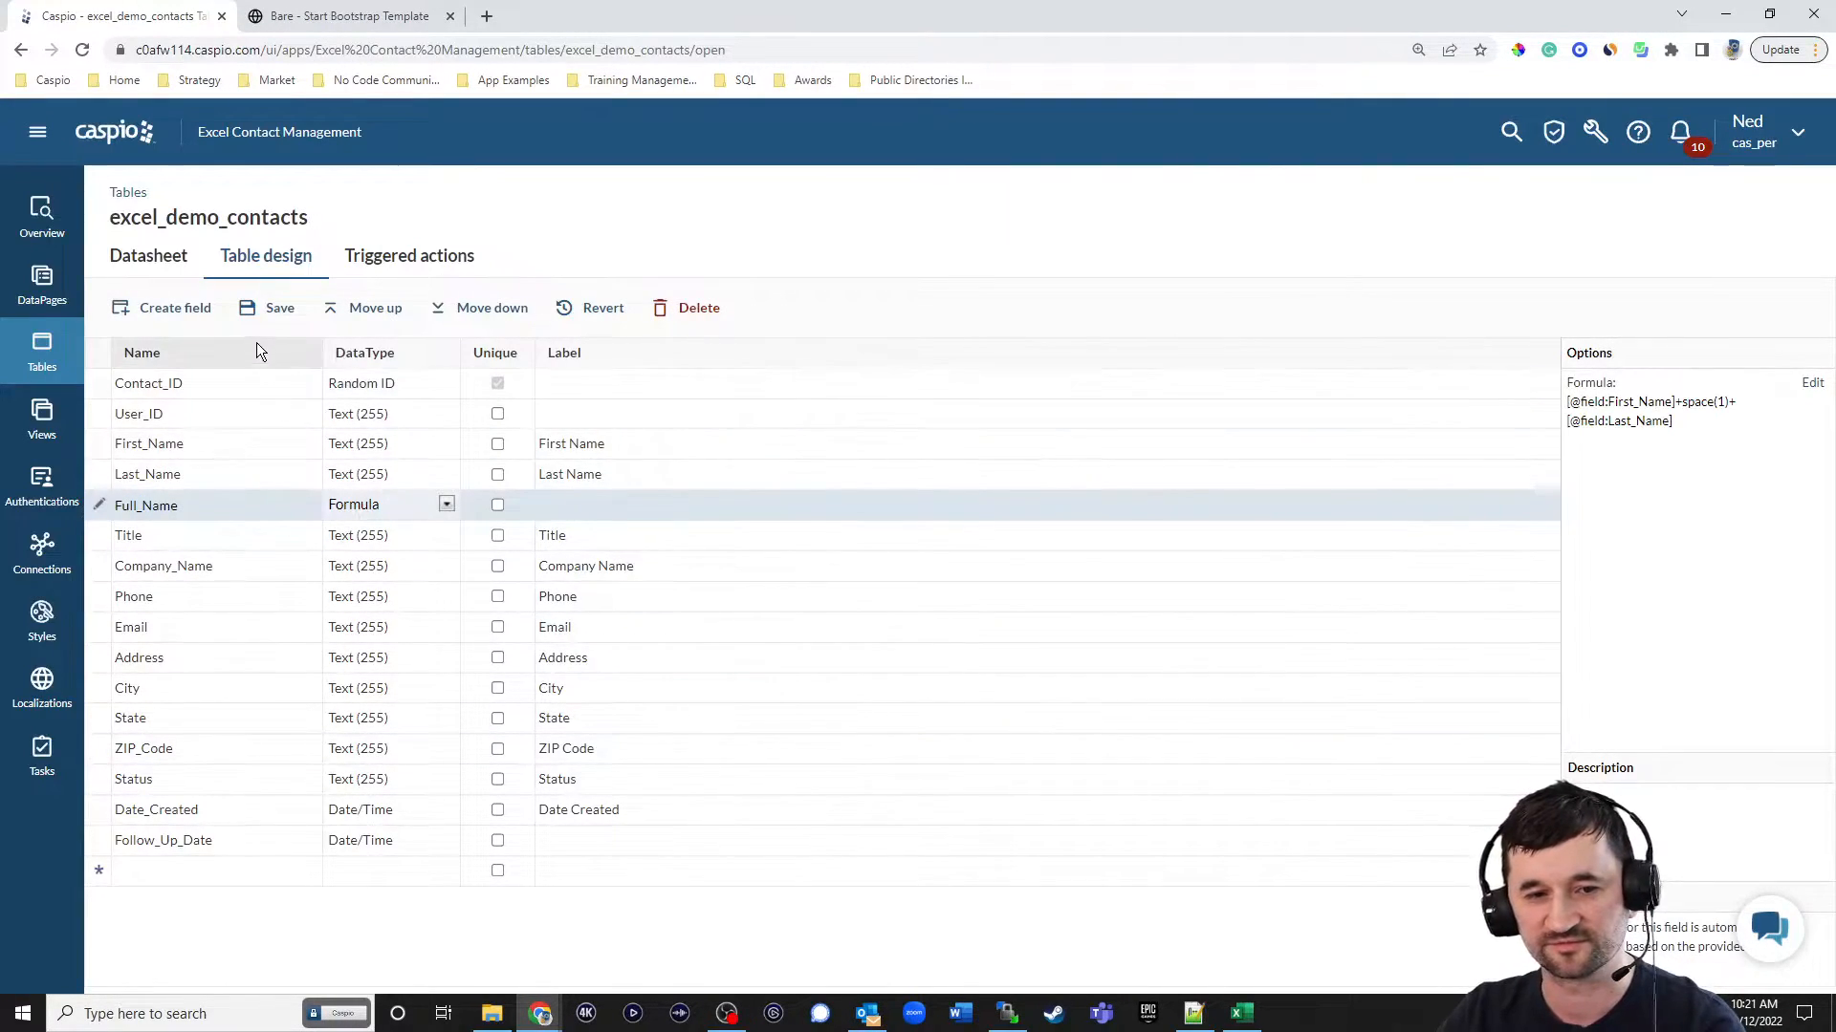
left_click(272, 308)
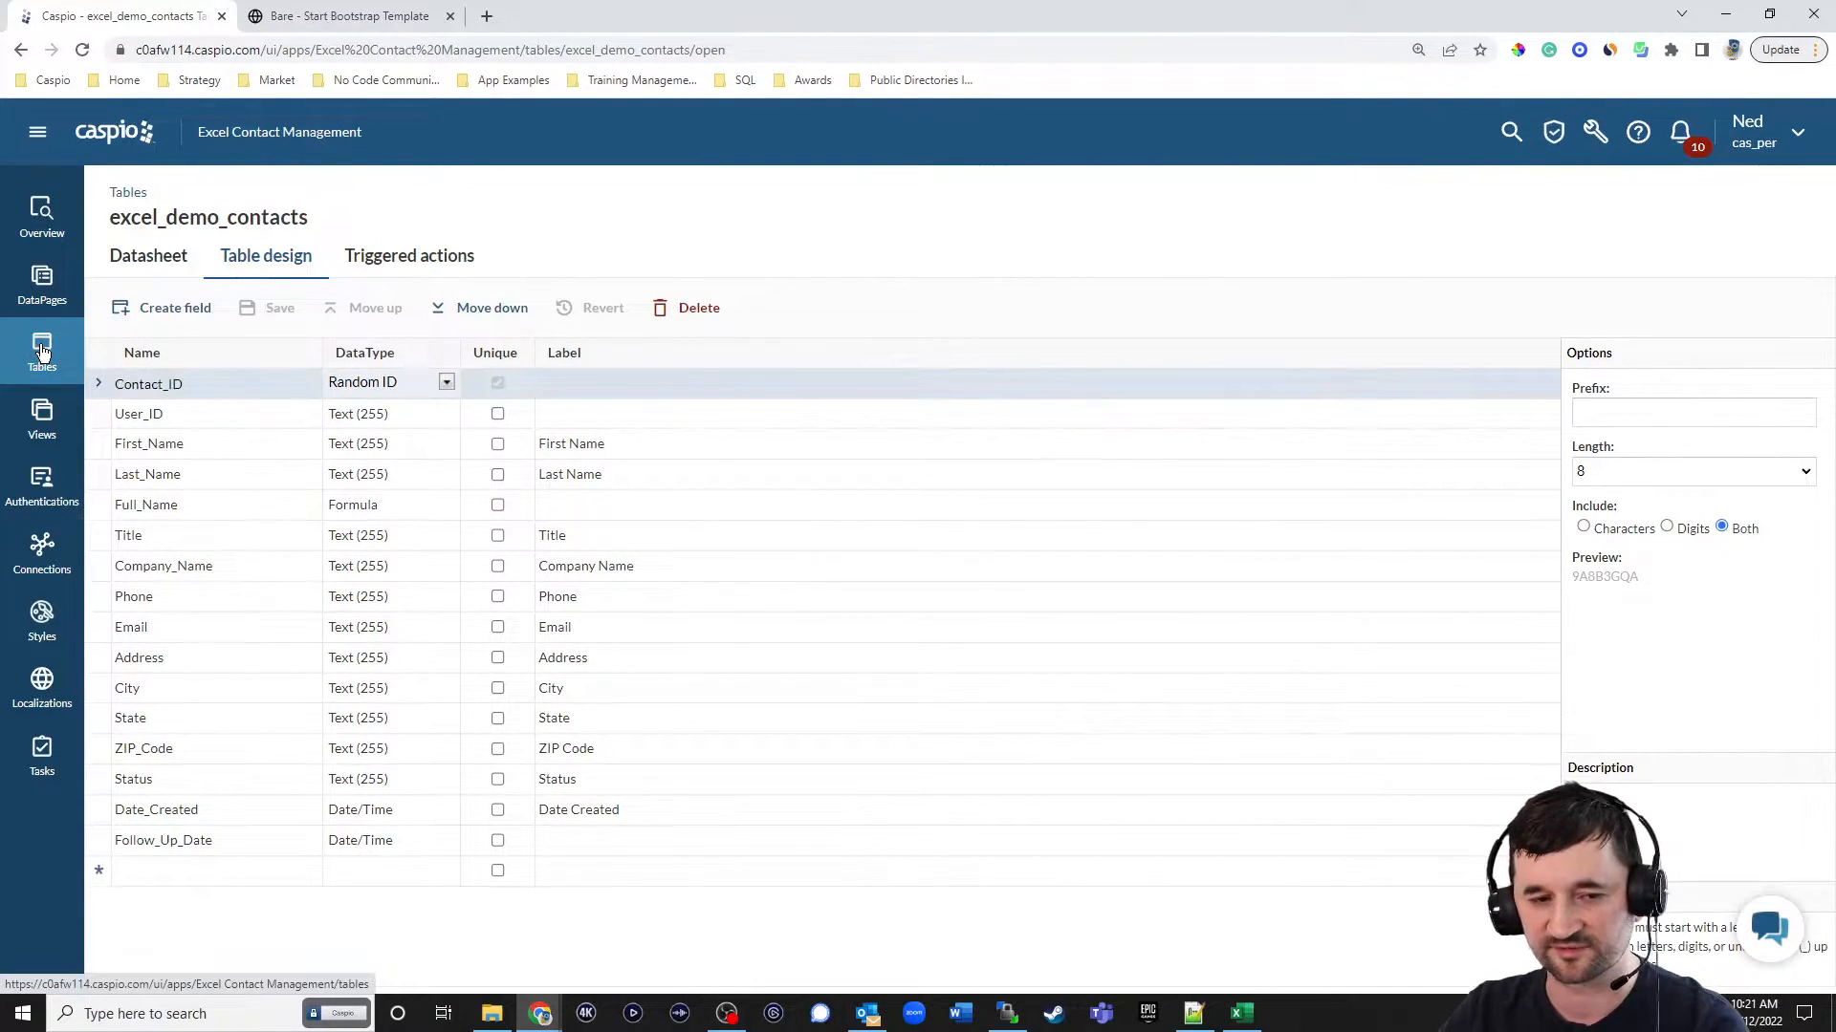
Open the table relationships and add excel_tbl_users, excel_demo_contacts, excel_demo_contacts_history_log and excel_tbl_logs to the diagram.
left_click(41, 352)
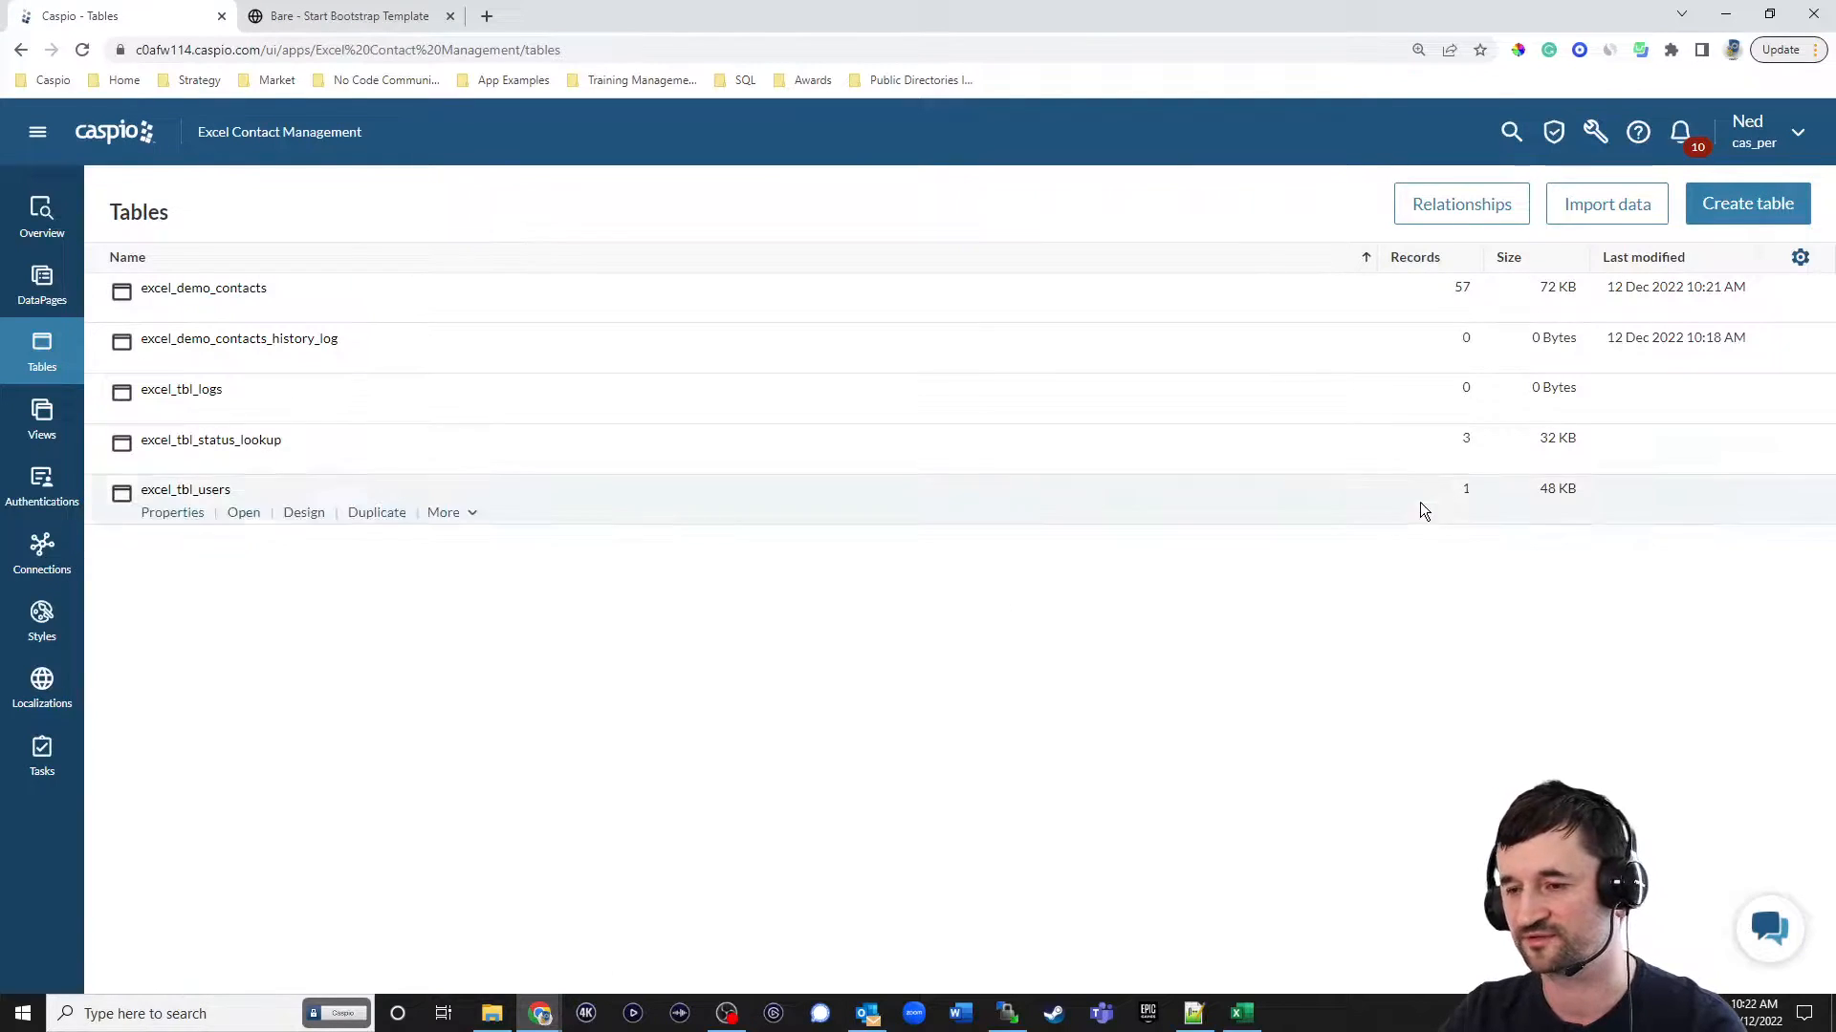
left_click(1454, 204)
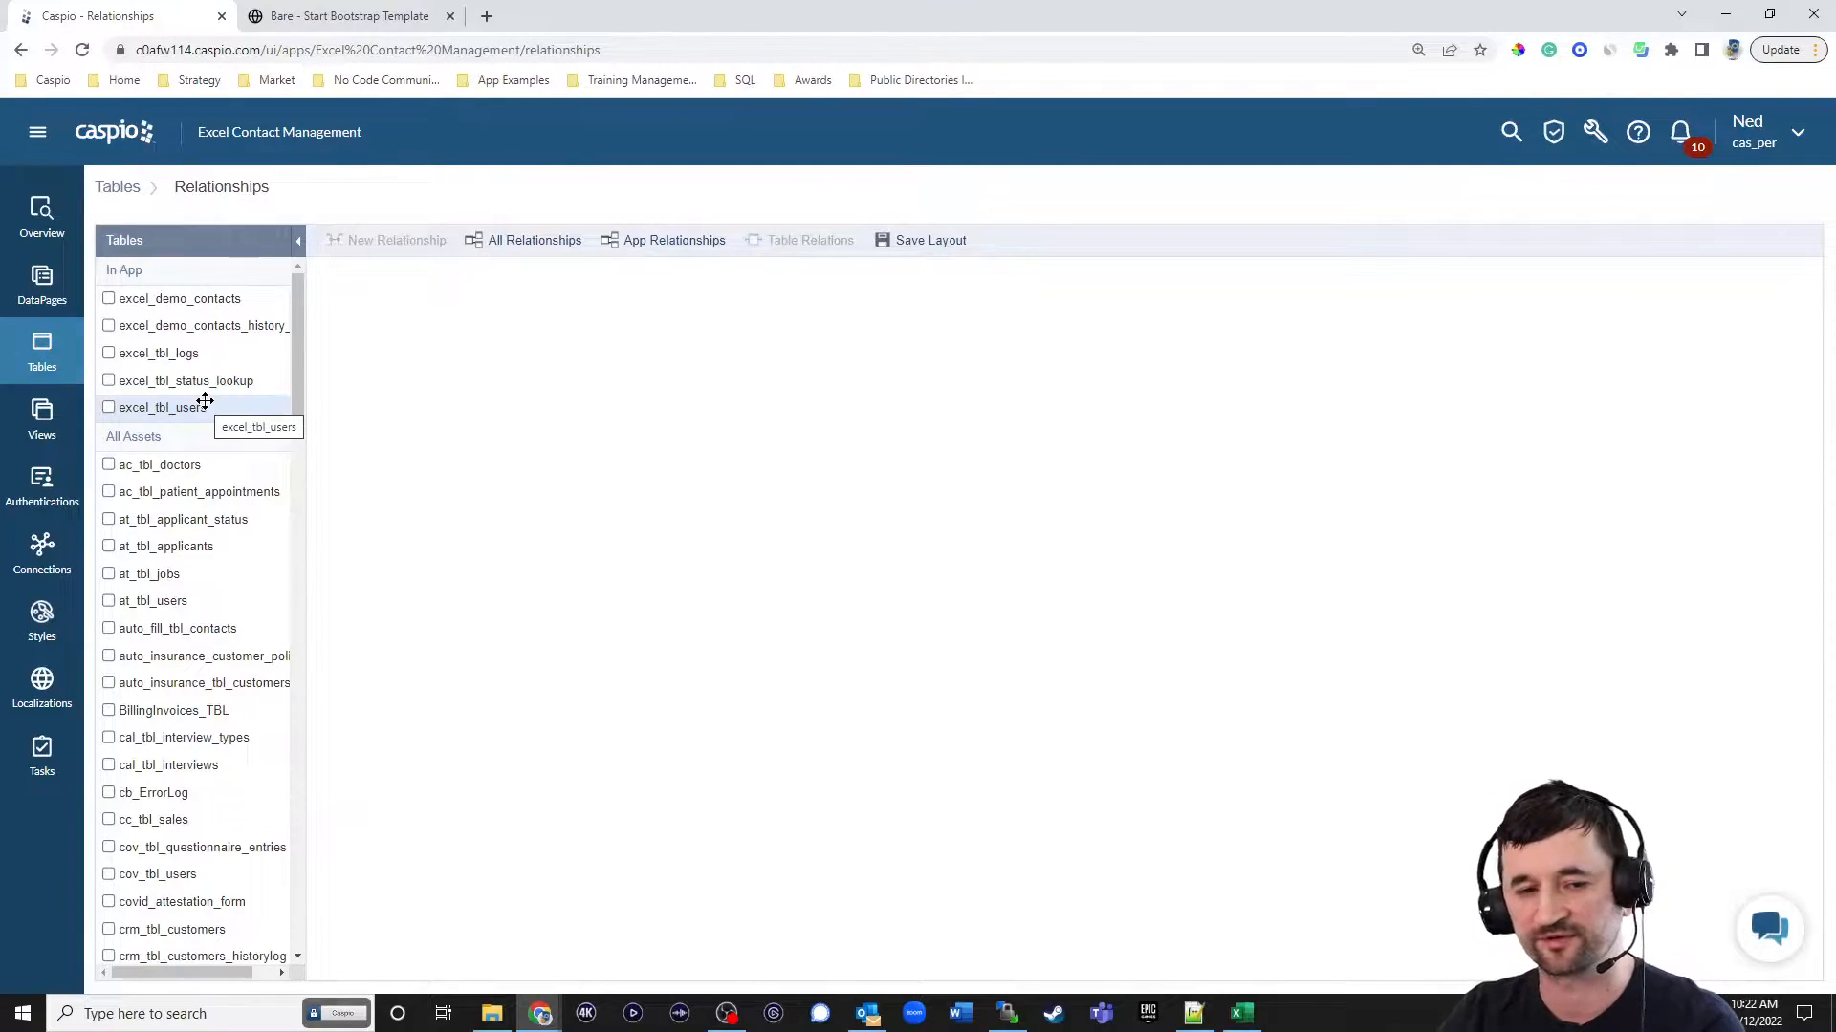
left_click(109, 408)
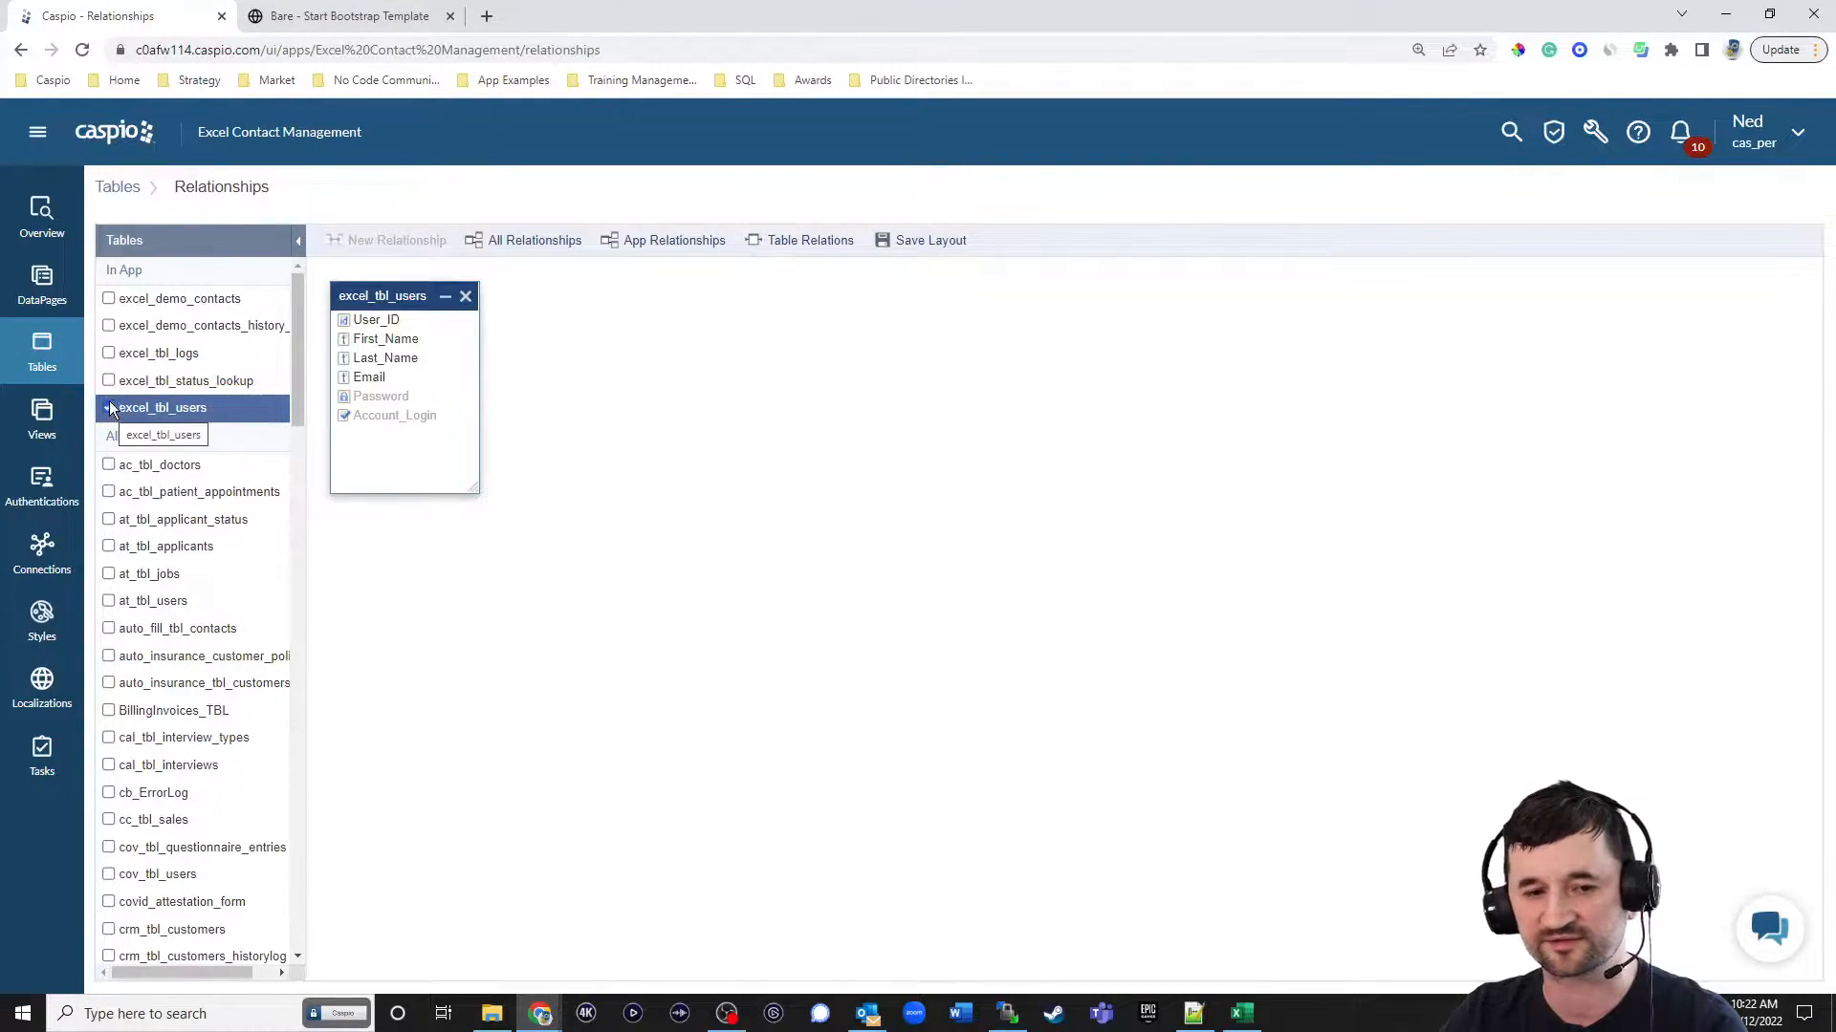
left_click(108, 299)
left_click(108, 326)
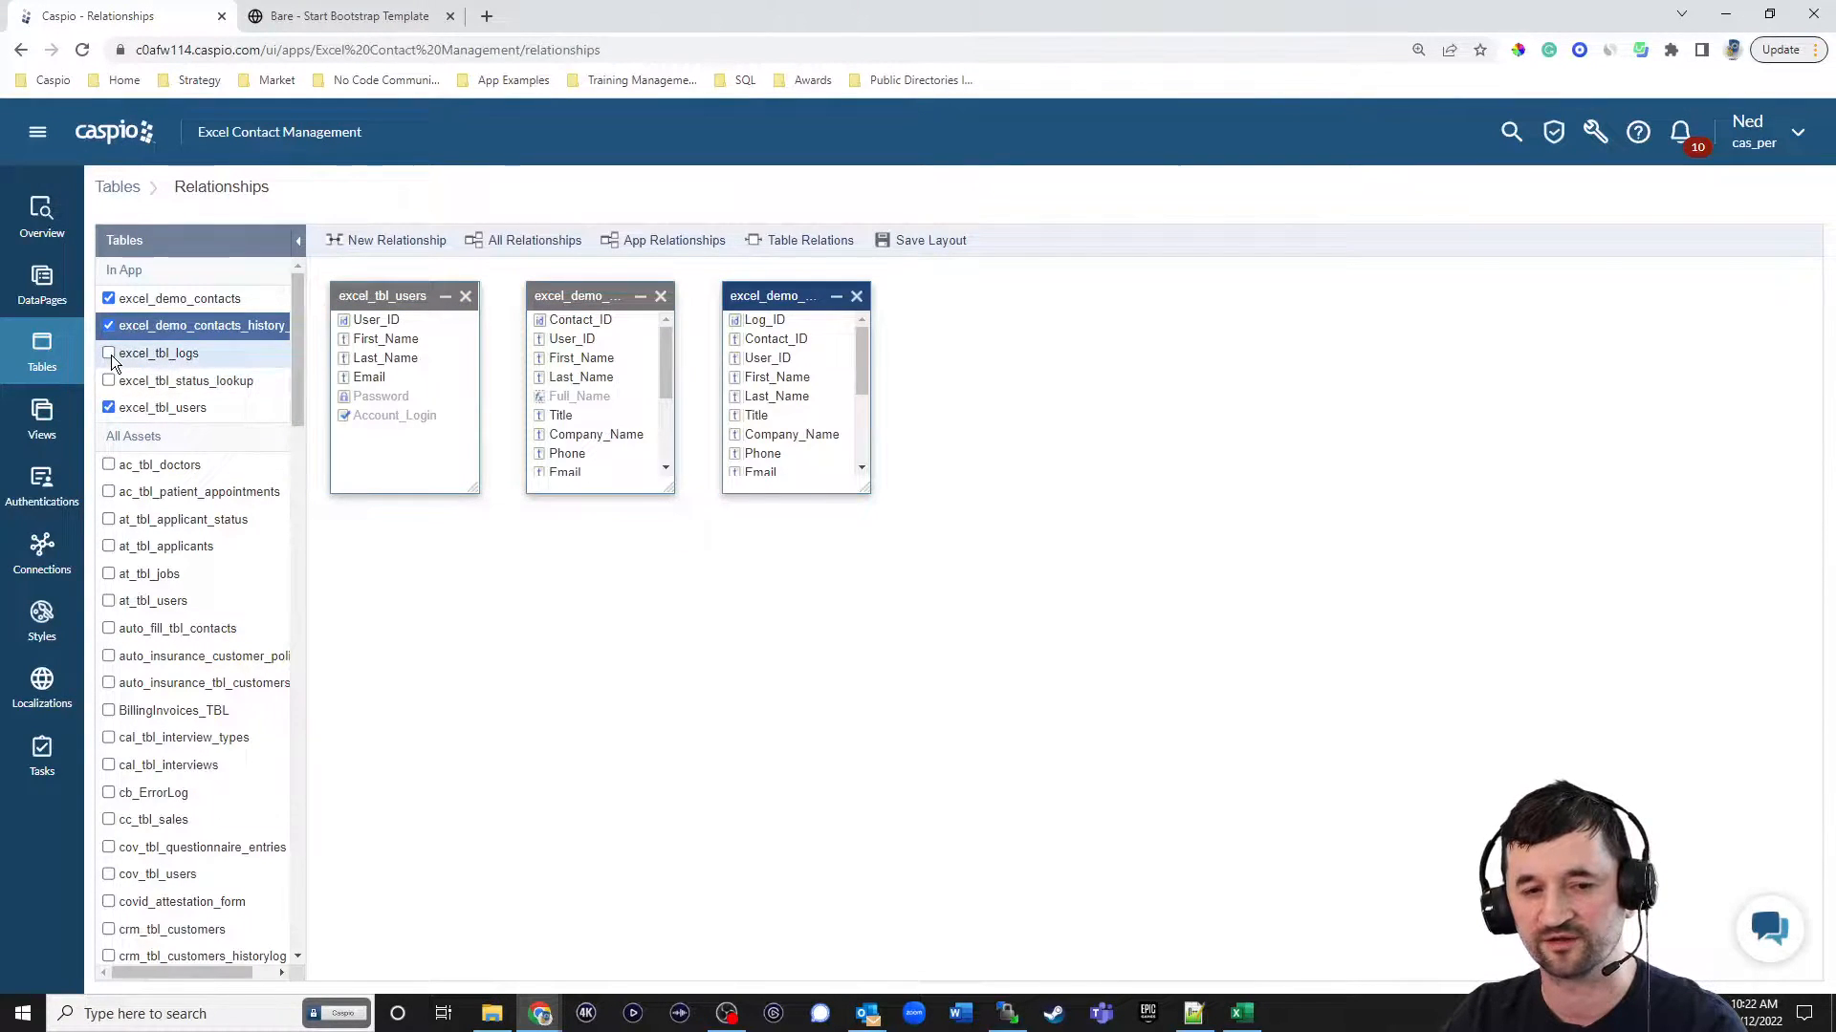
left_click(109, 353)
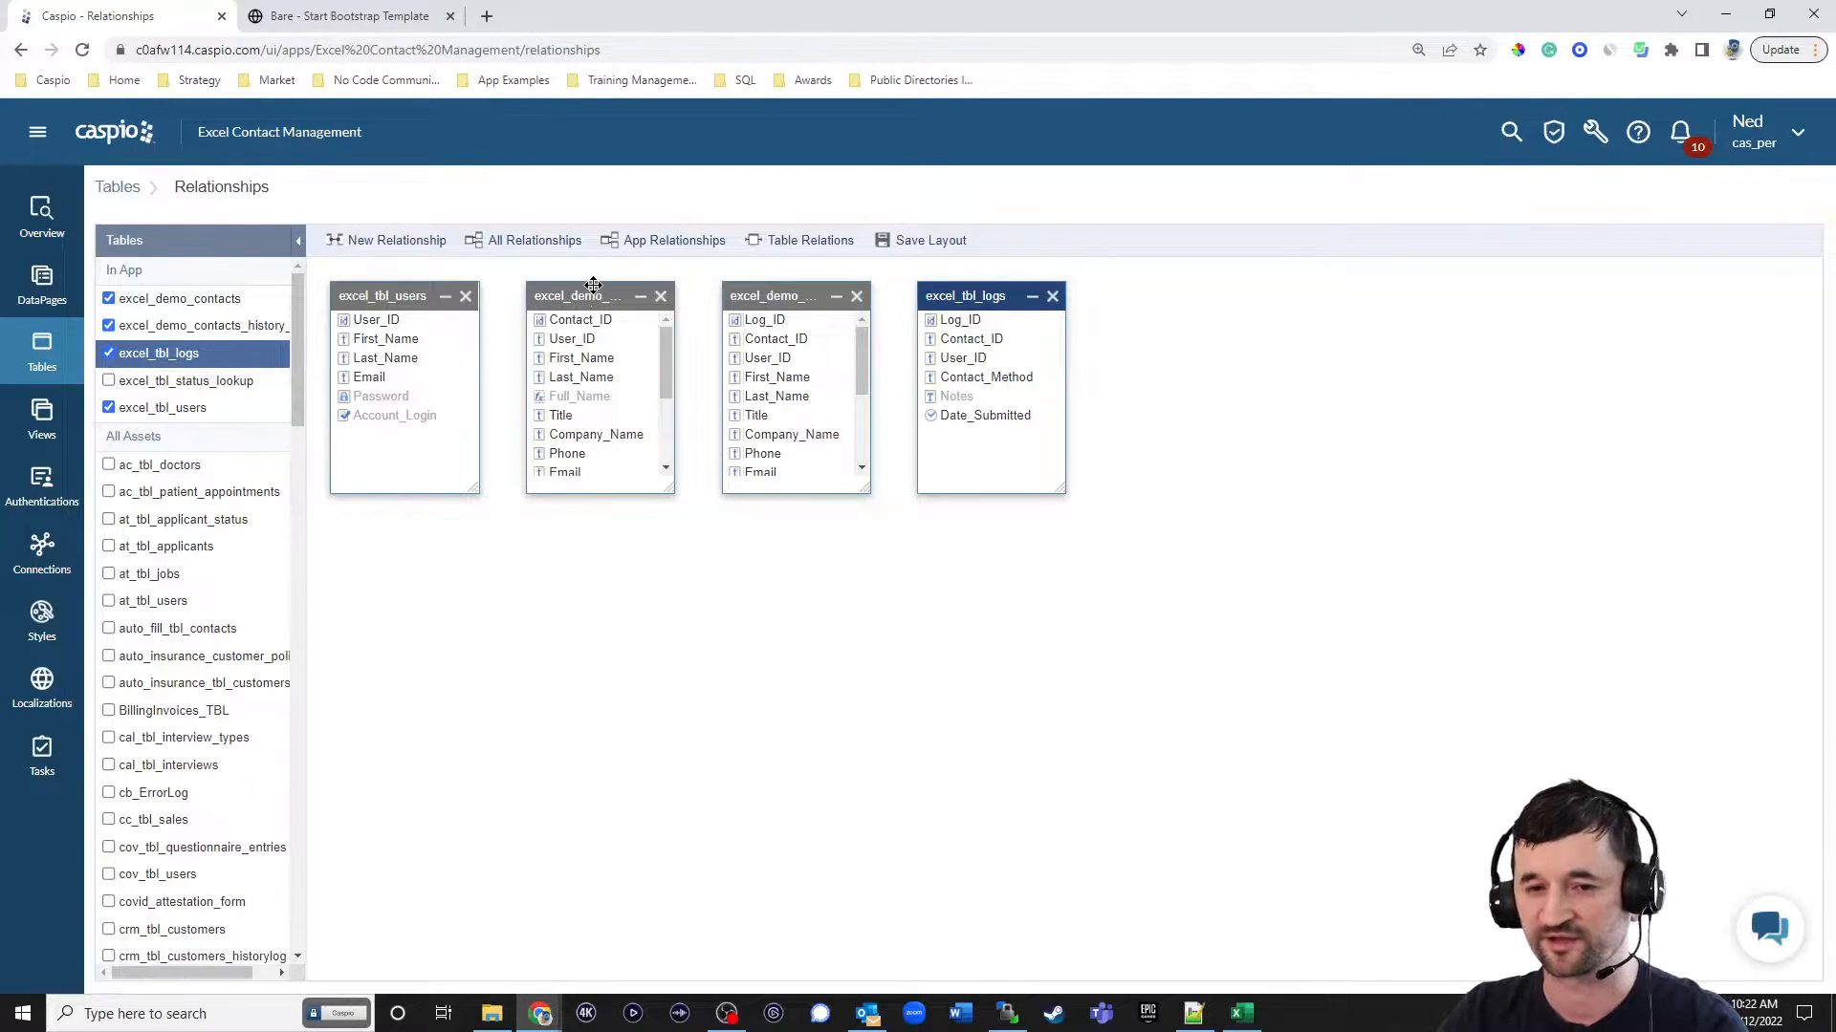
Spread the four table boxes apart in the diagram, with users on one side, logs opposite and contacts below the history log.
left_click_drag(970, 296, 1427, 436)
left_click_drag(796, 295, 1123, 330)
left_click_drag(590, 289, 828, 625)
left_click_drag(423, 295, 535, 378)
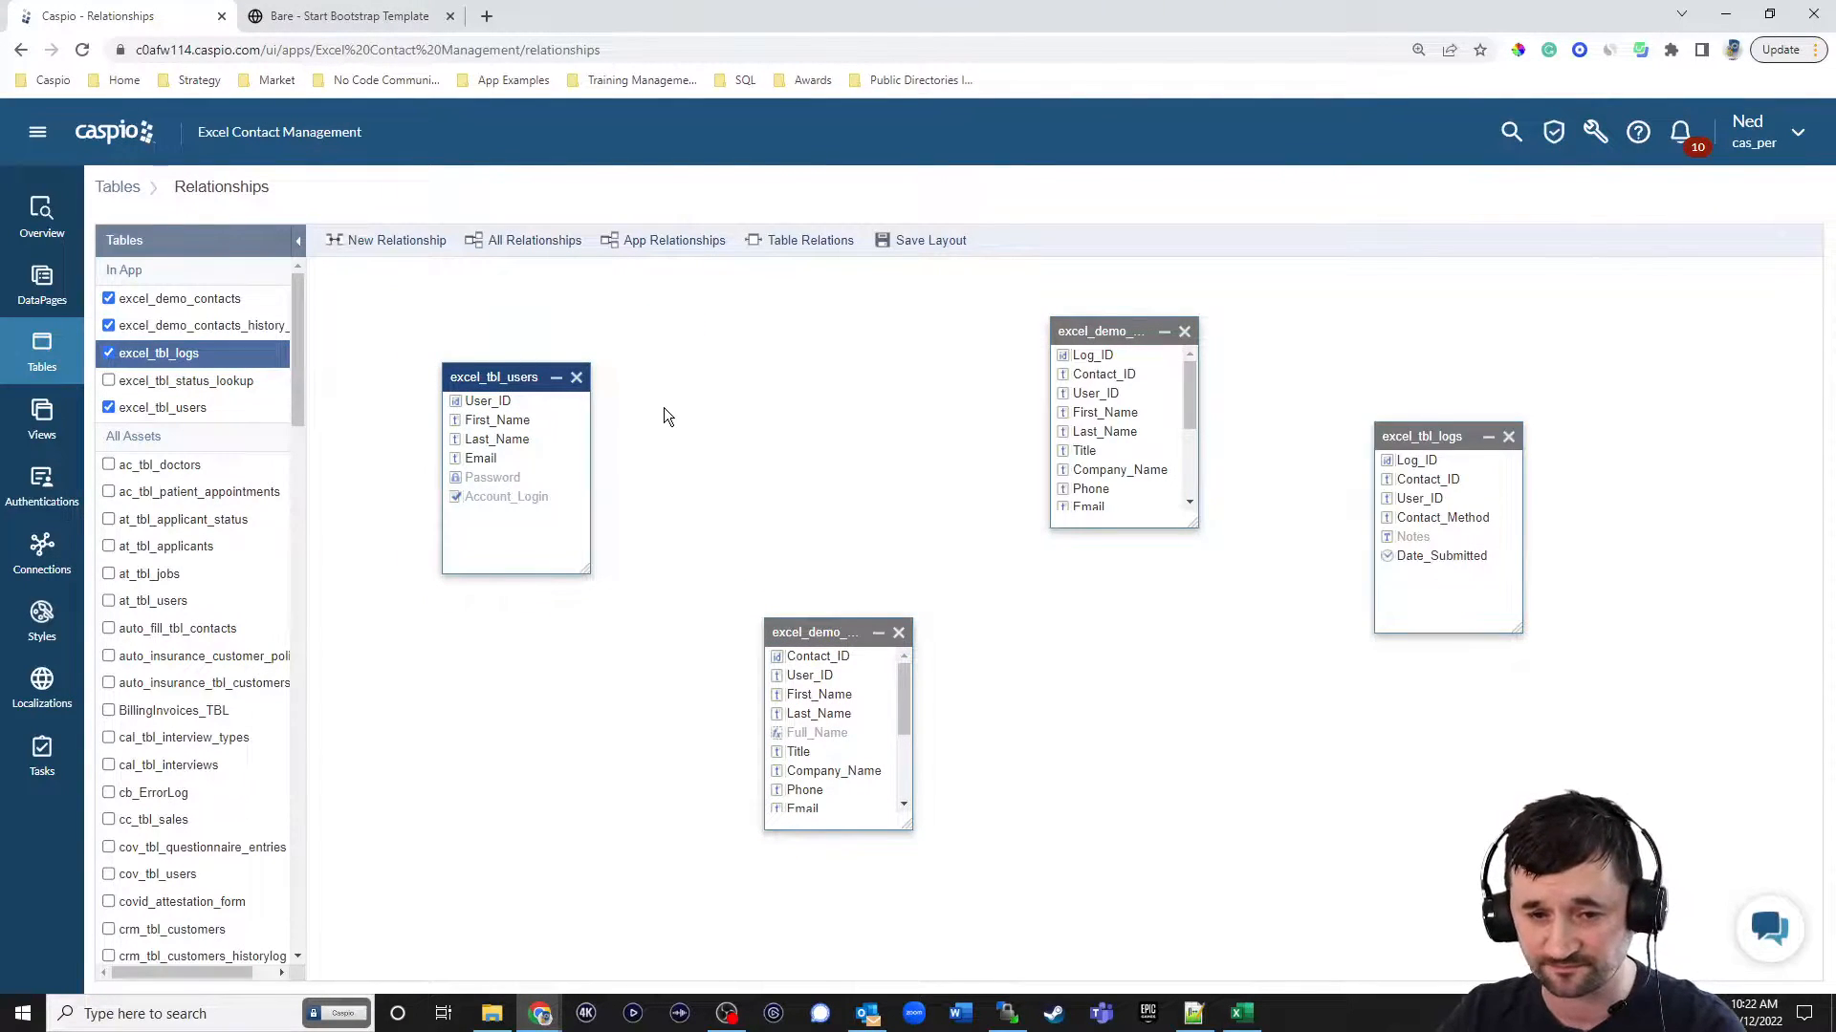
left_click_drag(1101, 332, 994, 311)
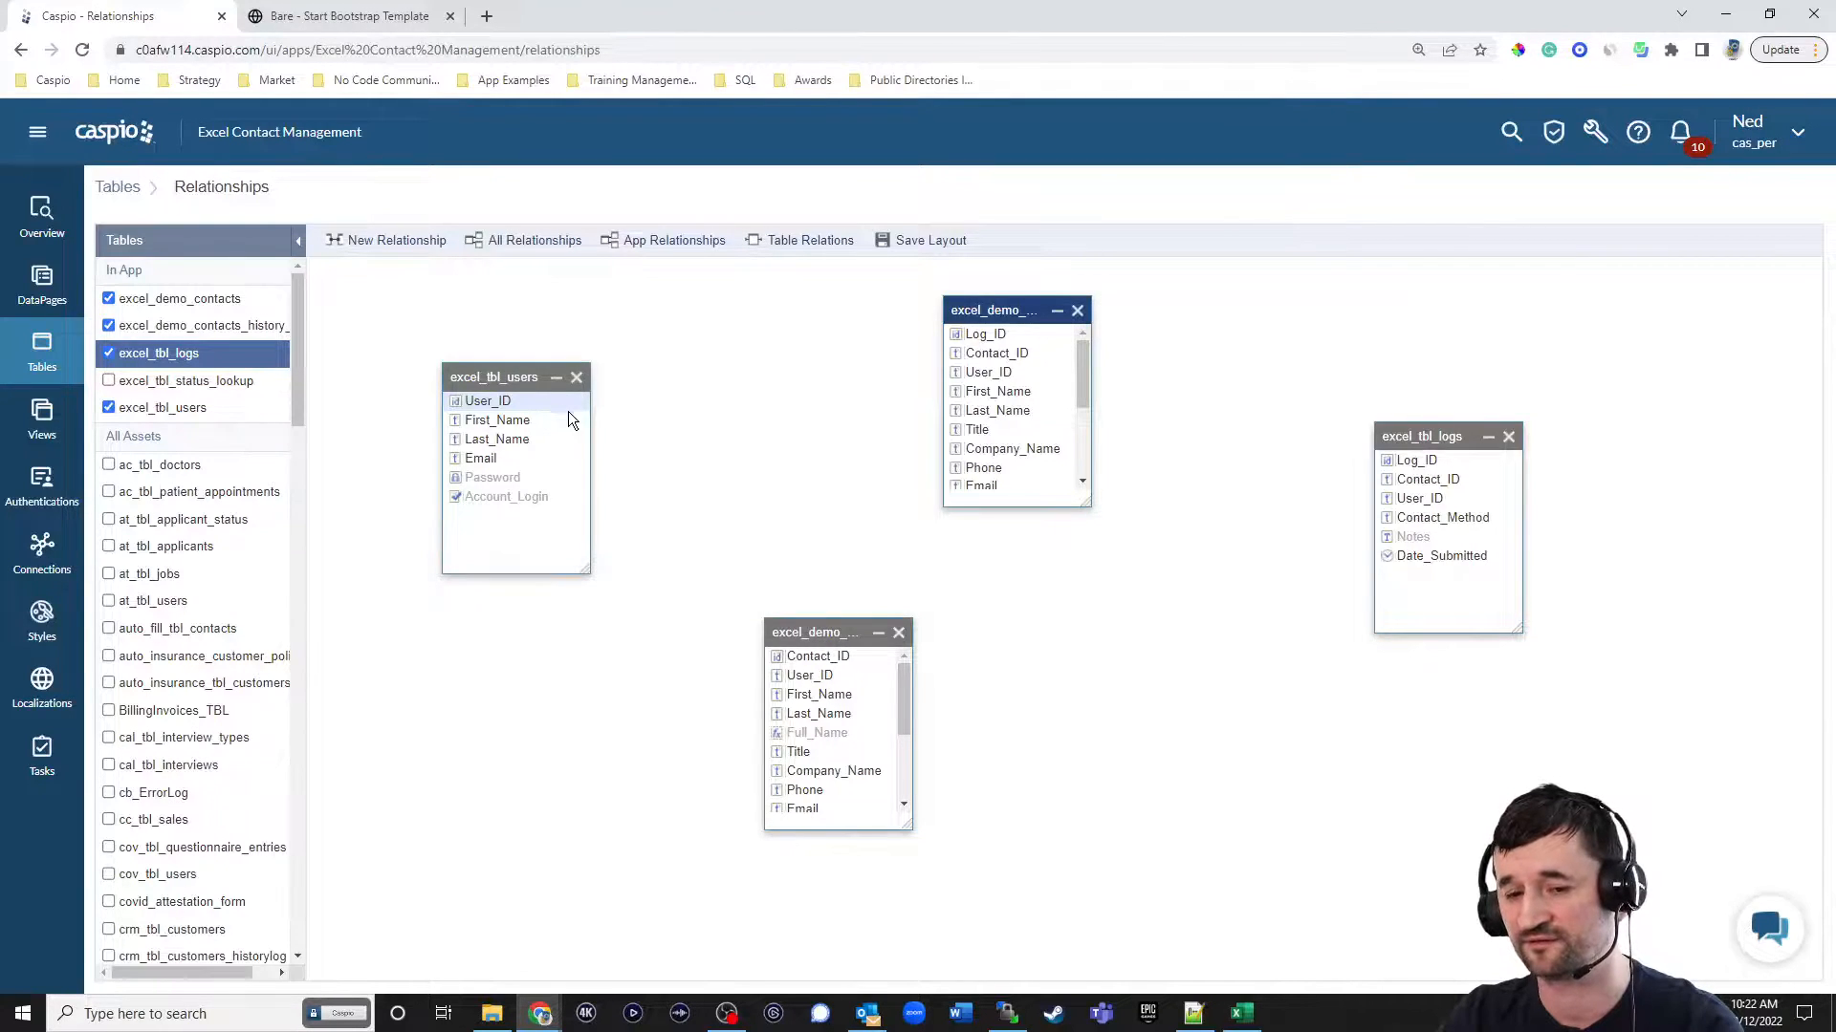
Enlarge the excel_demo_contacts box and create a one-to-many relationship from User_ID in excel_tbl_users to its User_ID.
left_click_drag(909, 826, 1022, 874)
left_click_drag(570, 399, 778, 672)
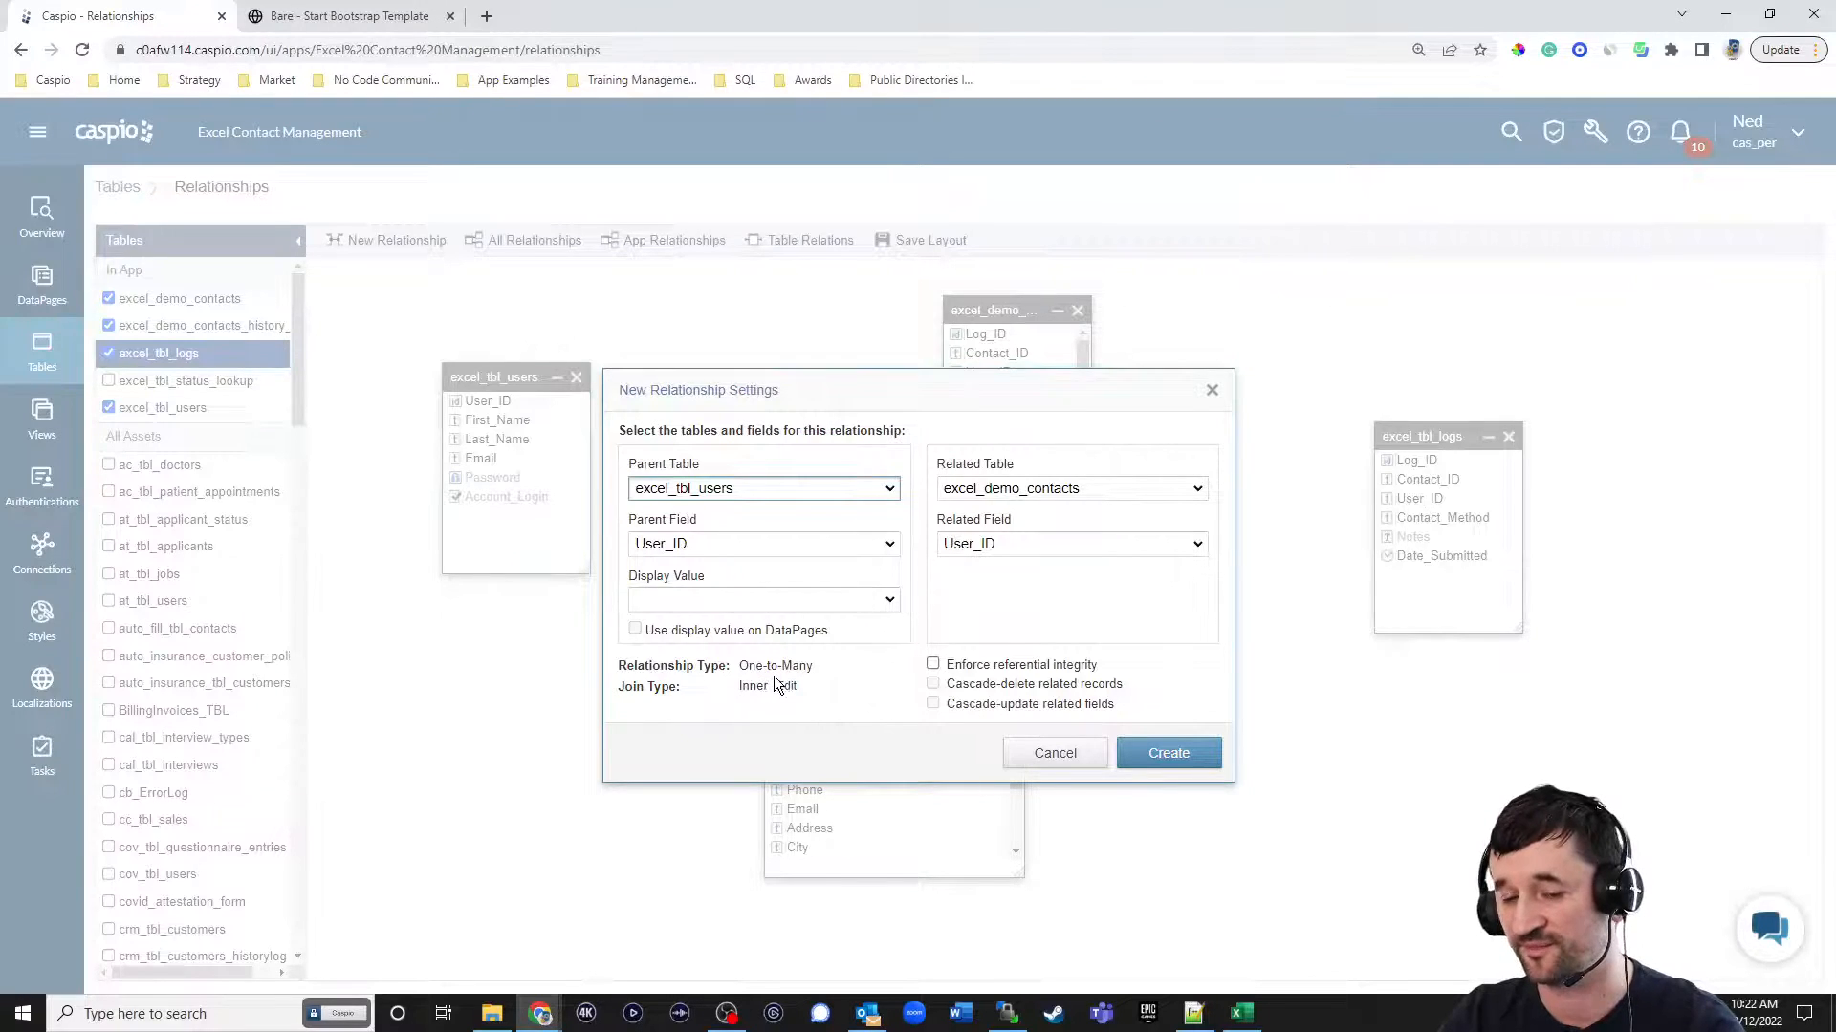
left_click(1167, 762)
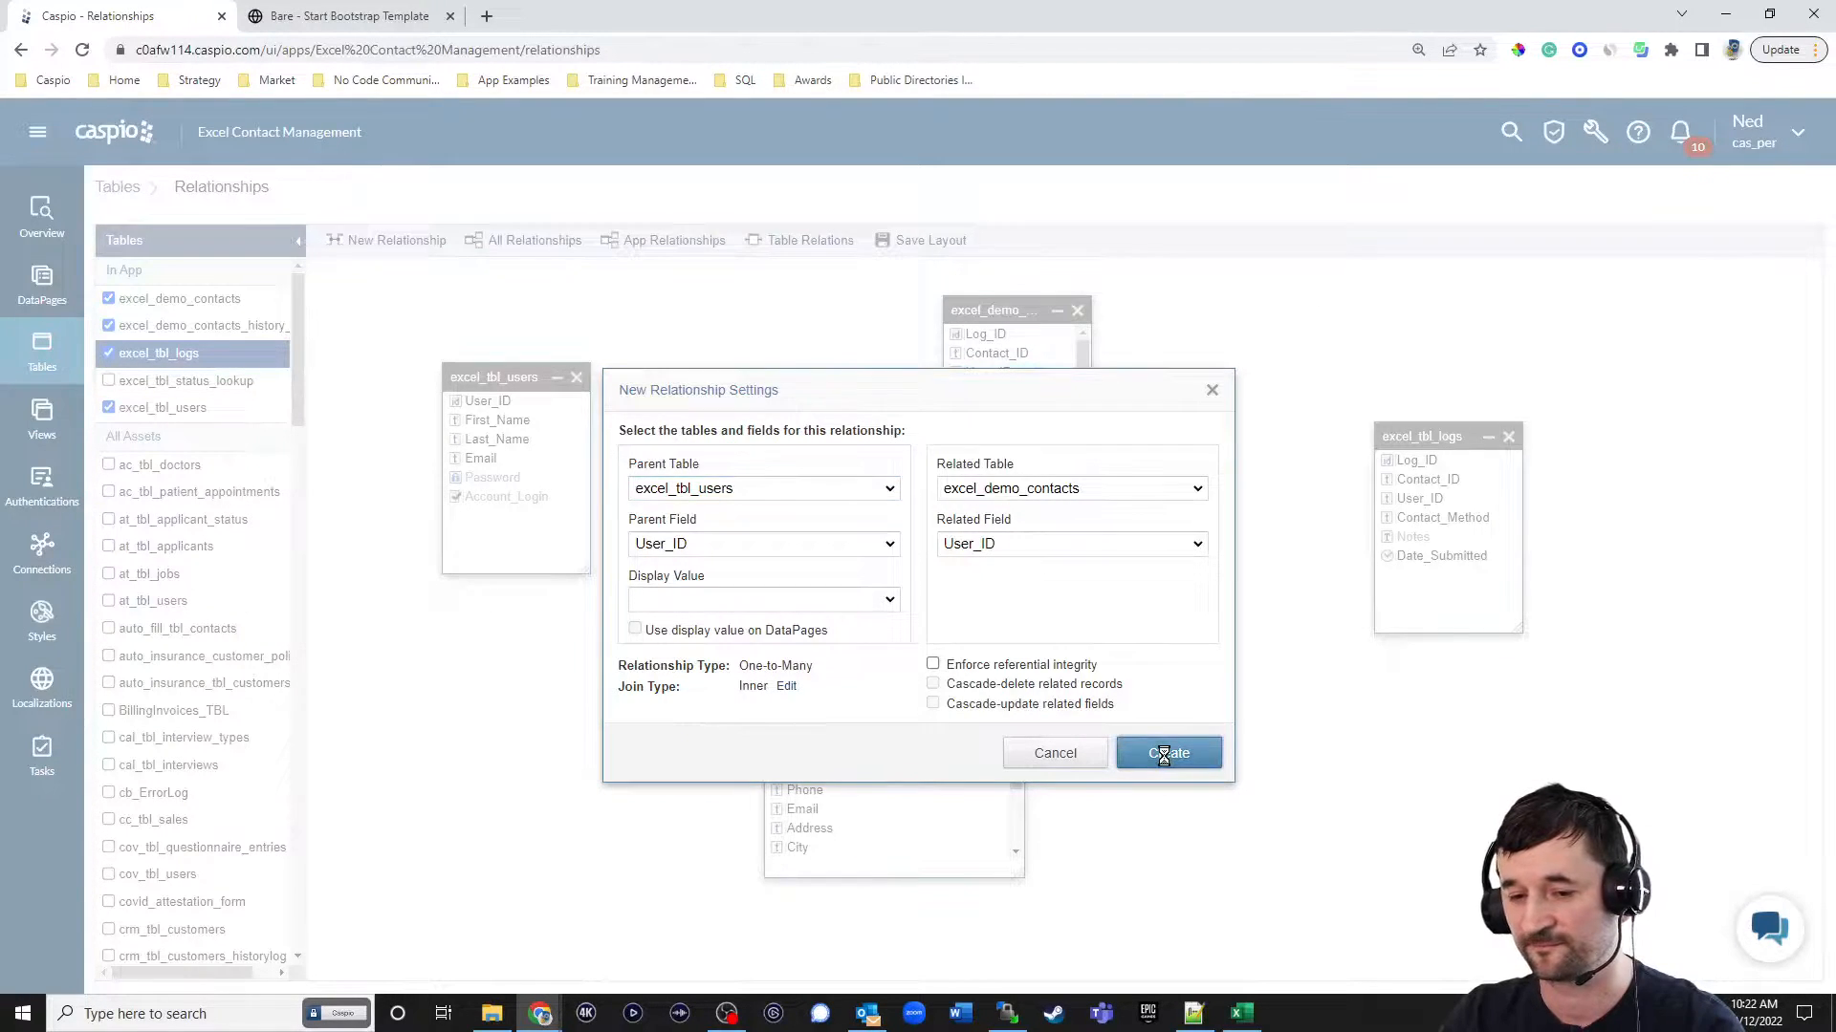
Move the contacts box nearer to users, enlarge and shift the history log box, and place excel_tbl_logs below it.
left_click_drag(887, 628, 824, 553)
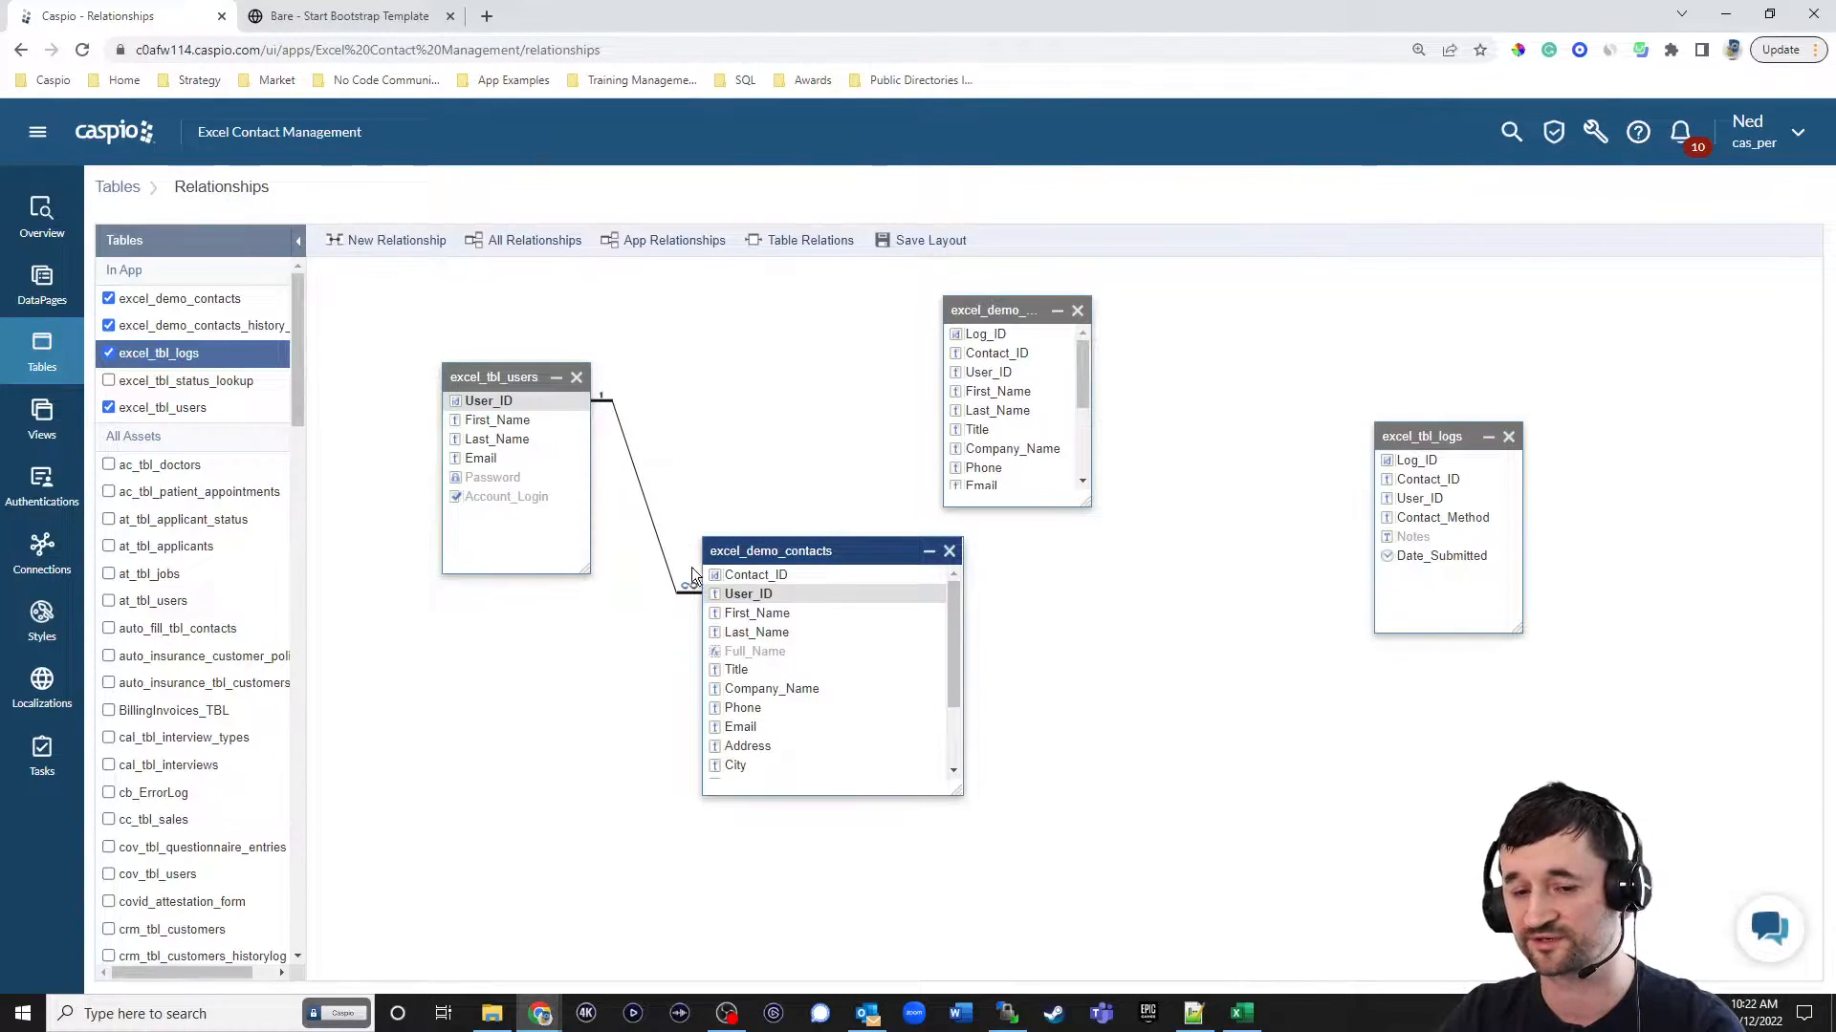
left_click_drag(1089, 504, 1211, 557)
left_click_drag(1091, 316, 1260, 290)
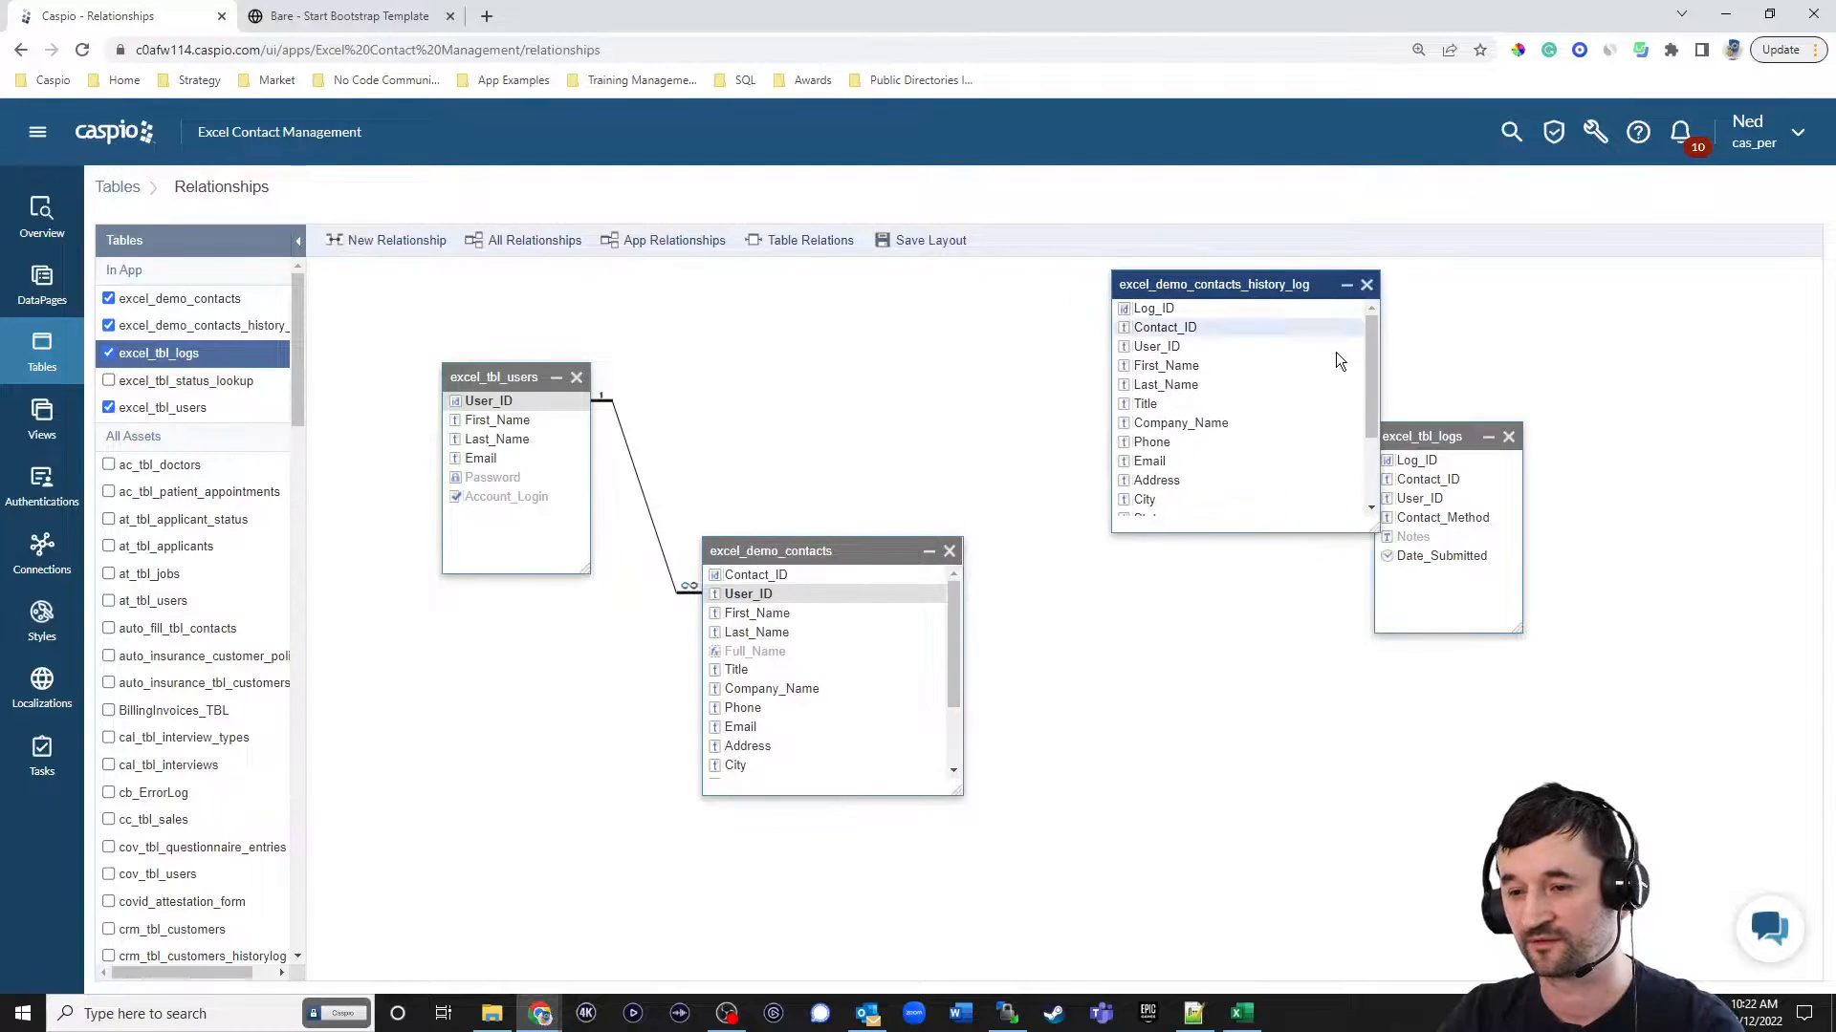
left_click_drag(1419, 436, 1245, 657)
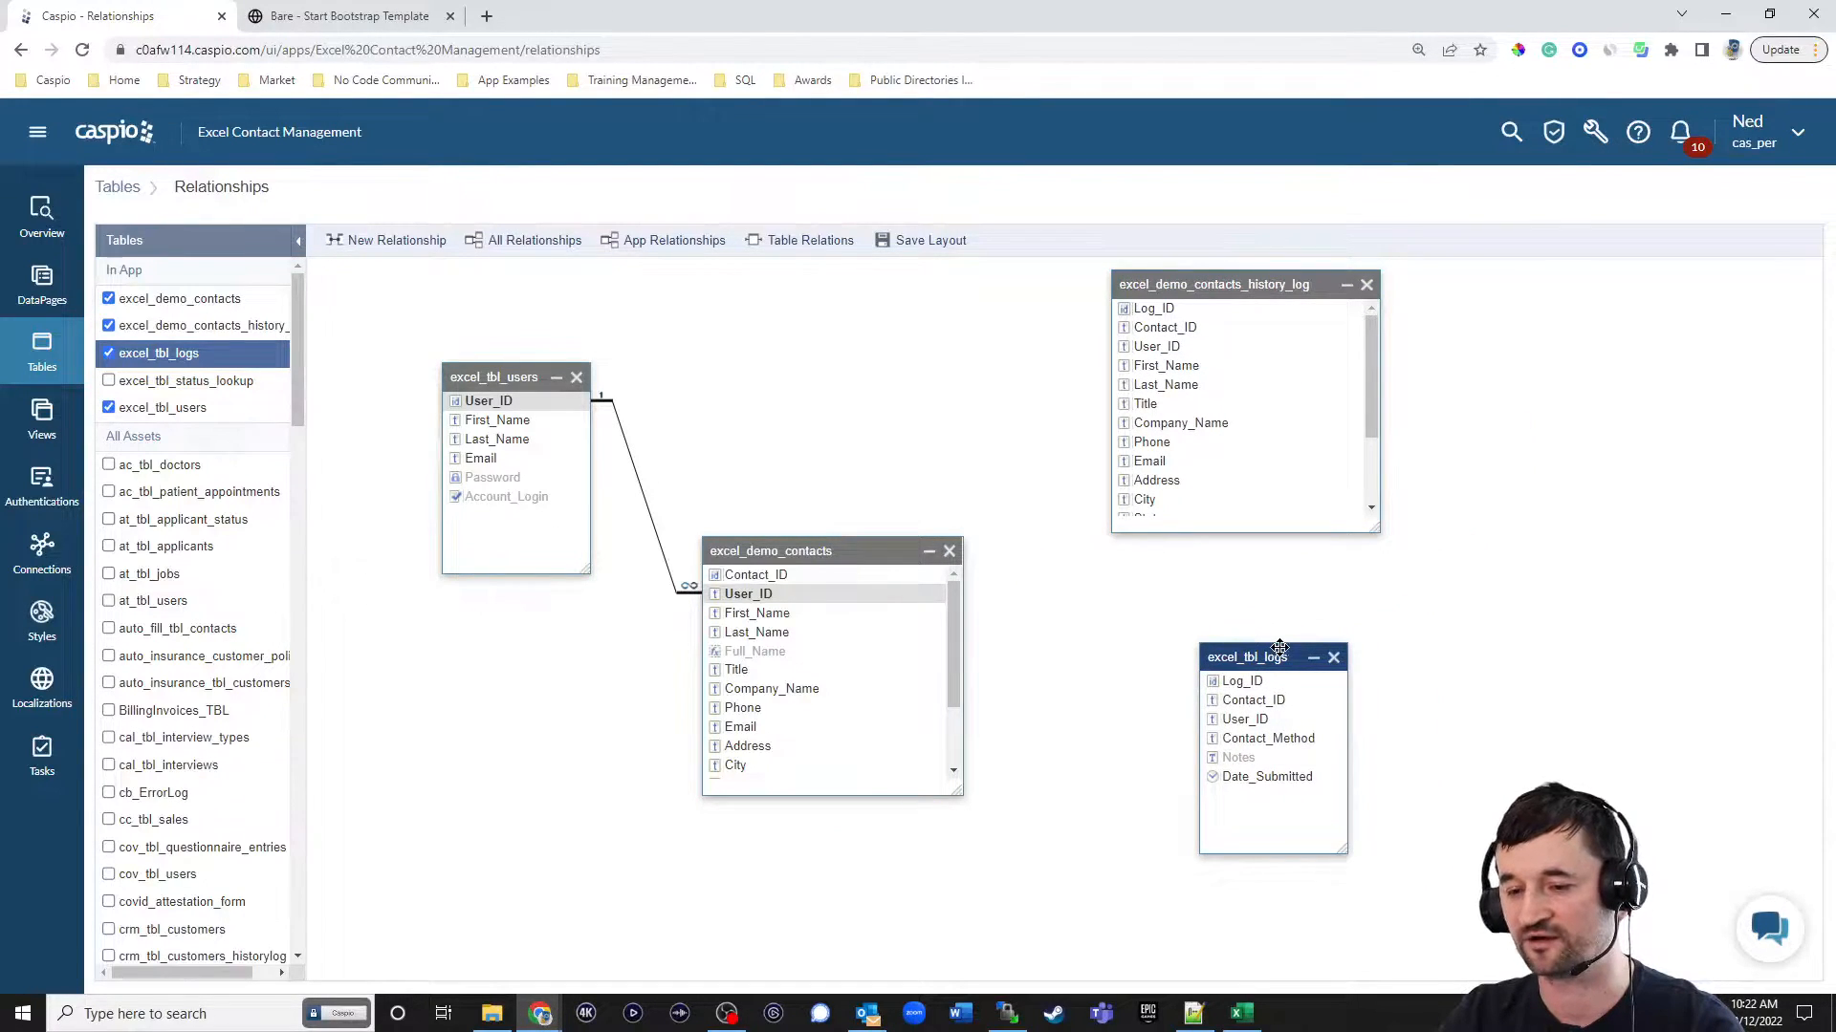
Create a one-to-many relationship from Contact_ID in excel_demo_contacts to Contact_ID in excel_tbl_logs, leaving referential integrity unenforced.
left_click_drag(931, 575, 1216, 703)
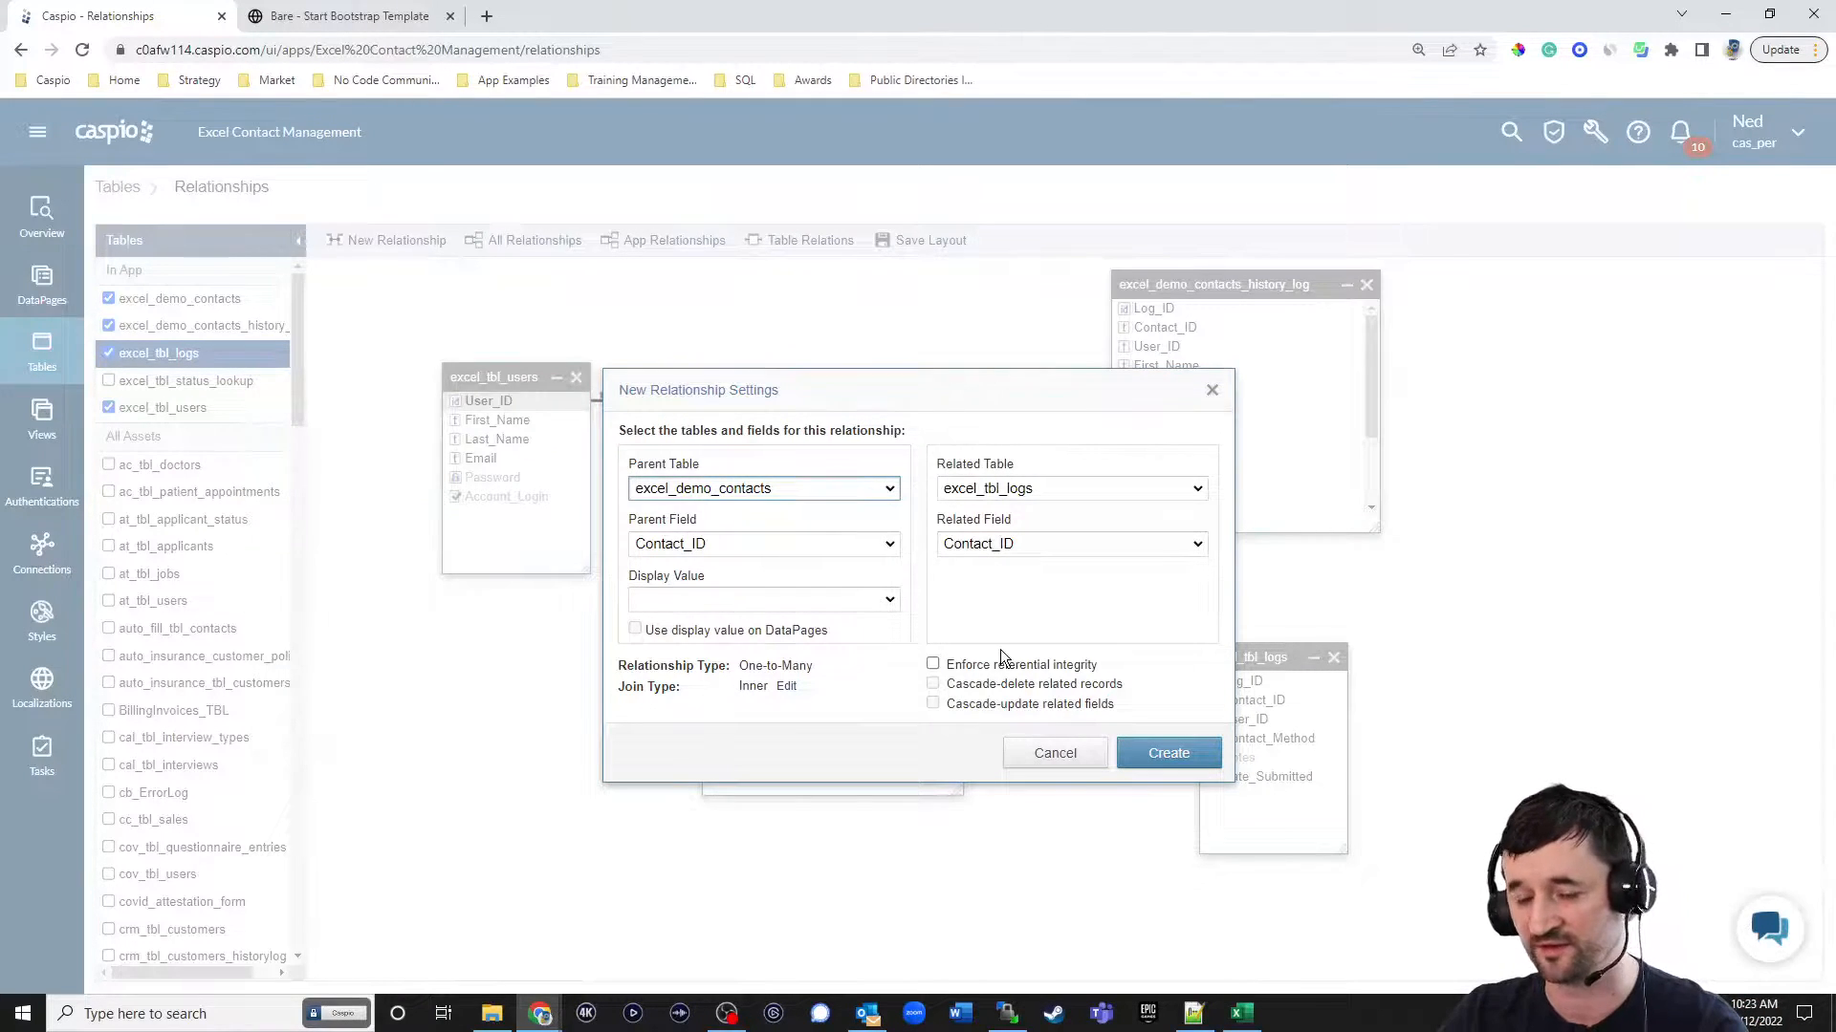
left_click_drag(942, 406, 611, 439)
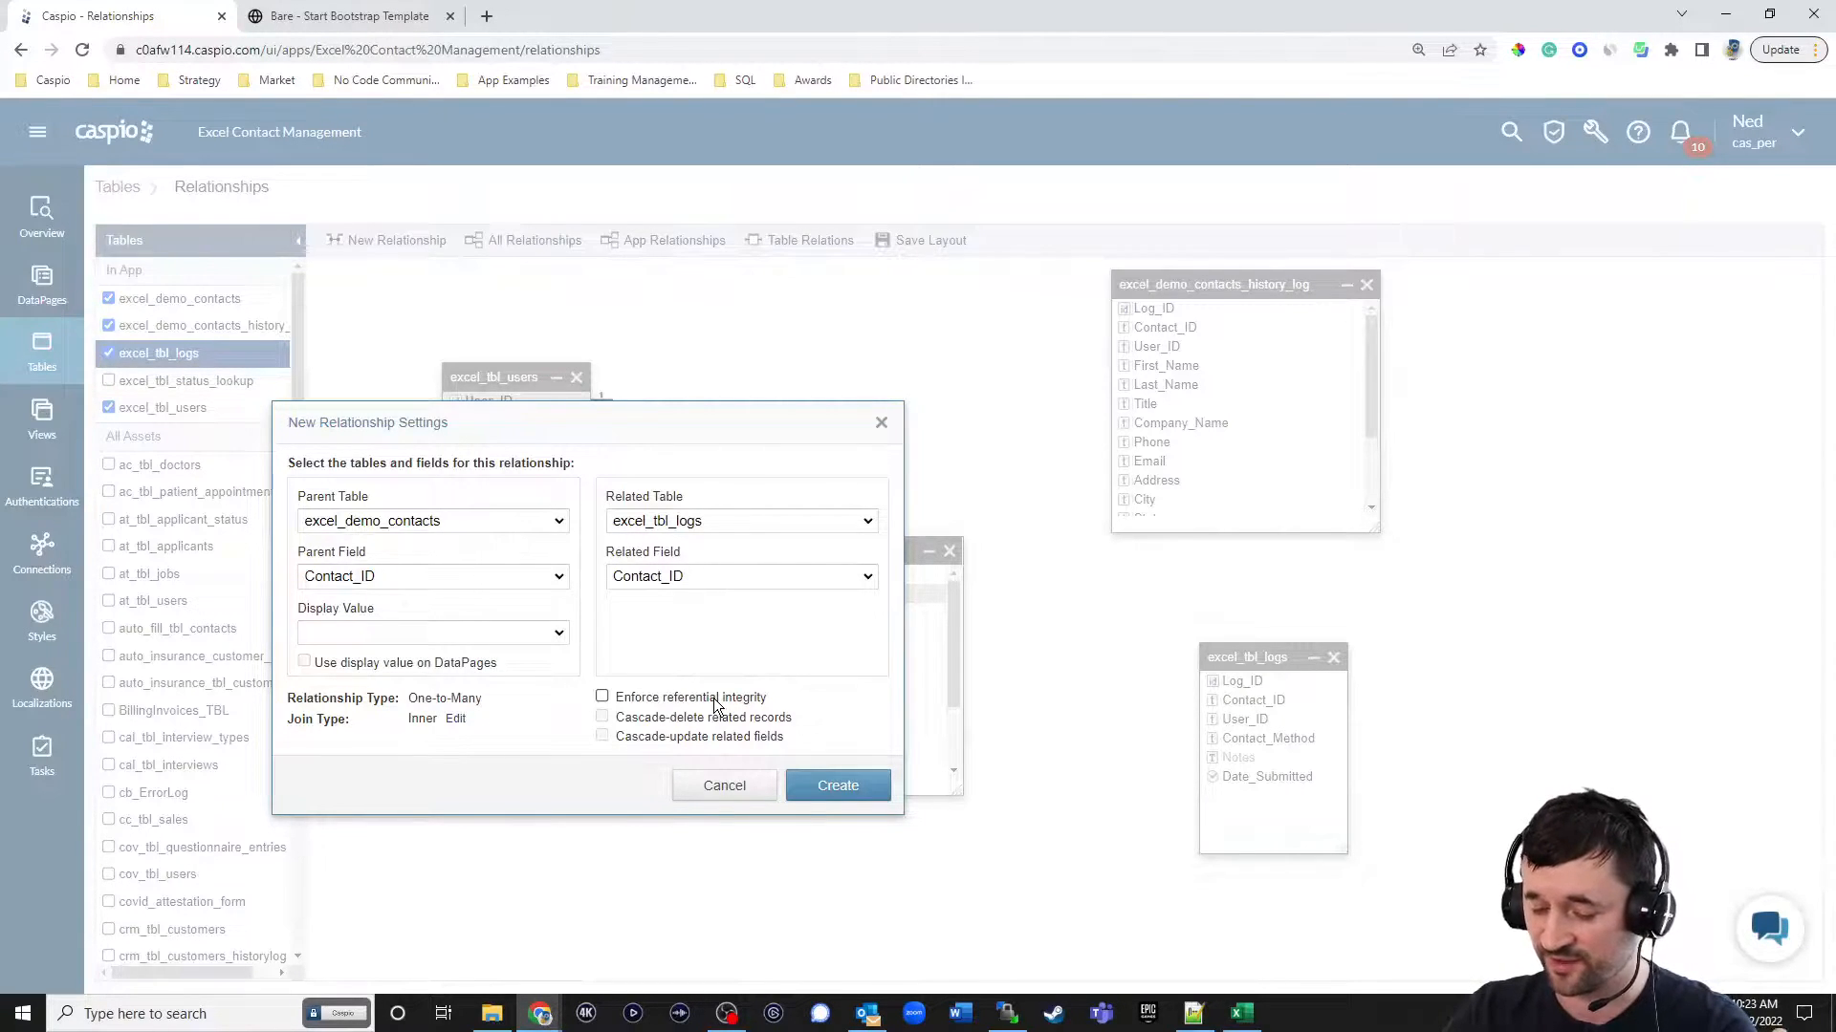
left_click(715, 703)
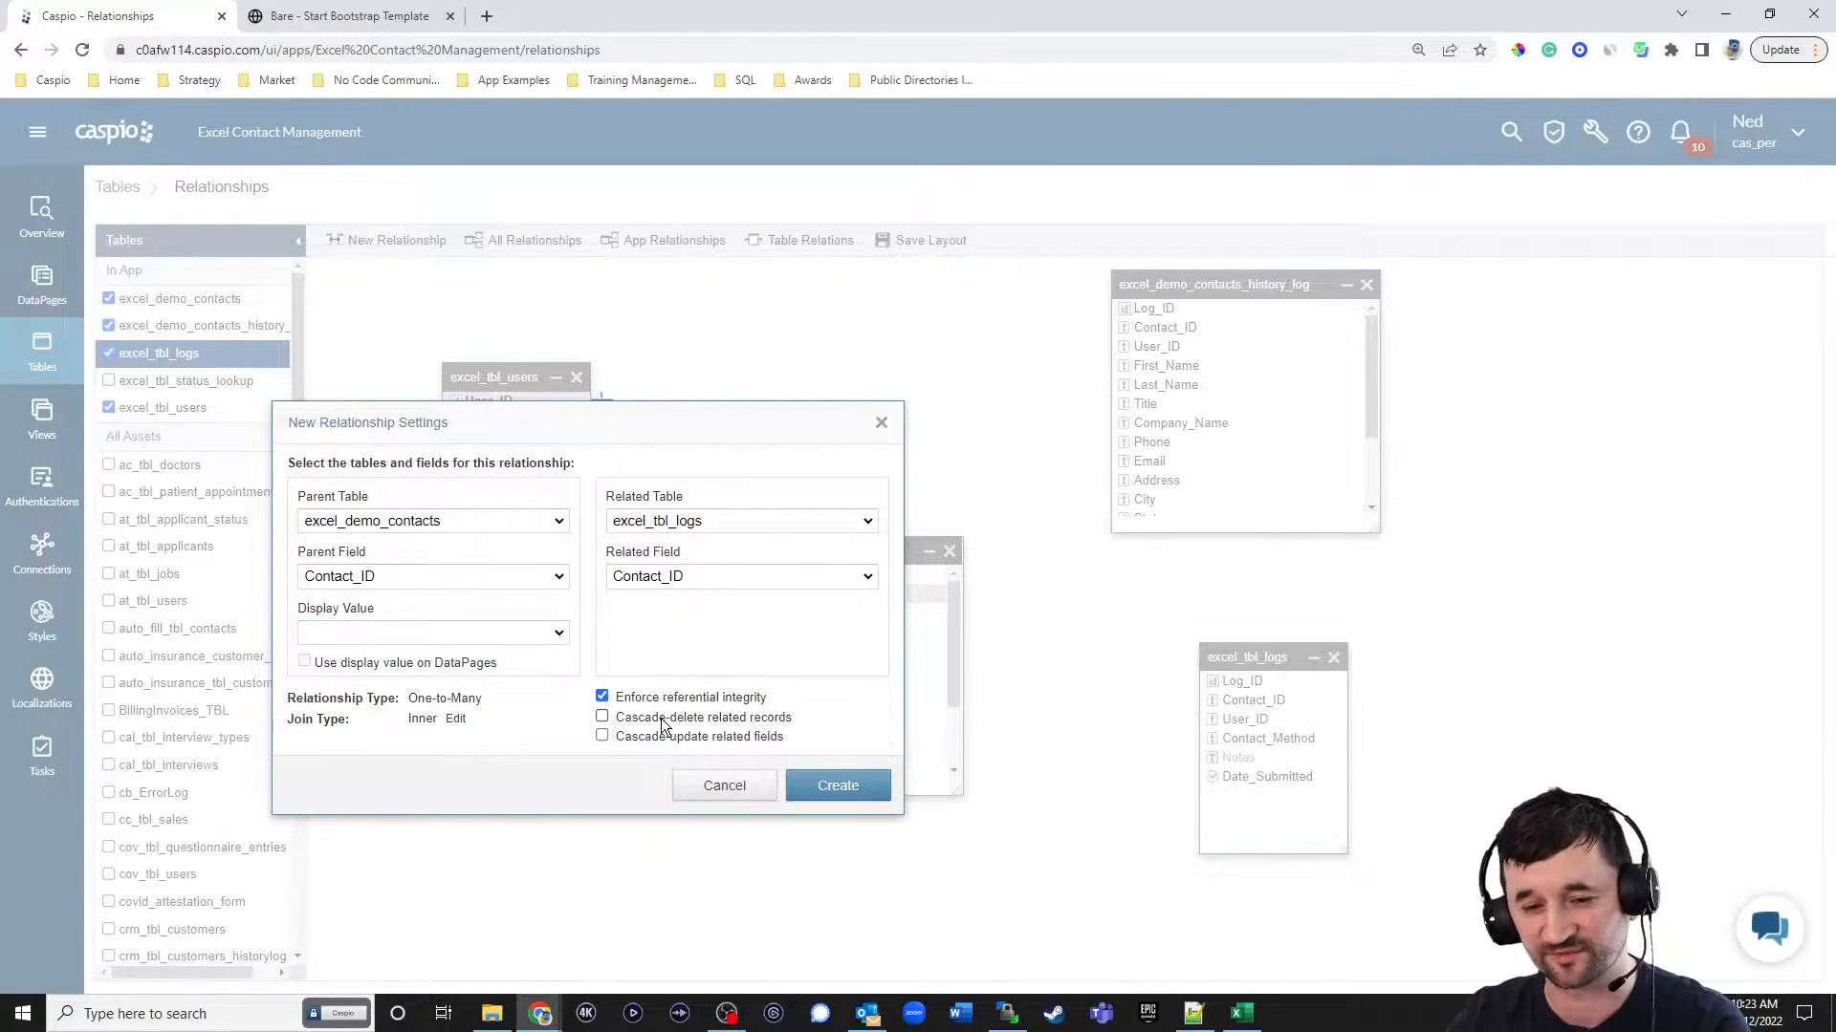
left_click(603, 697)
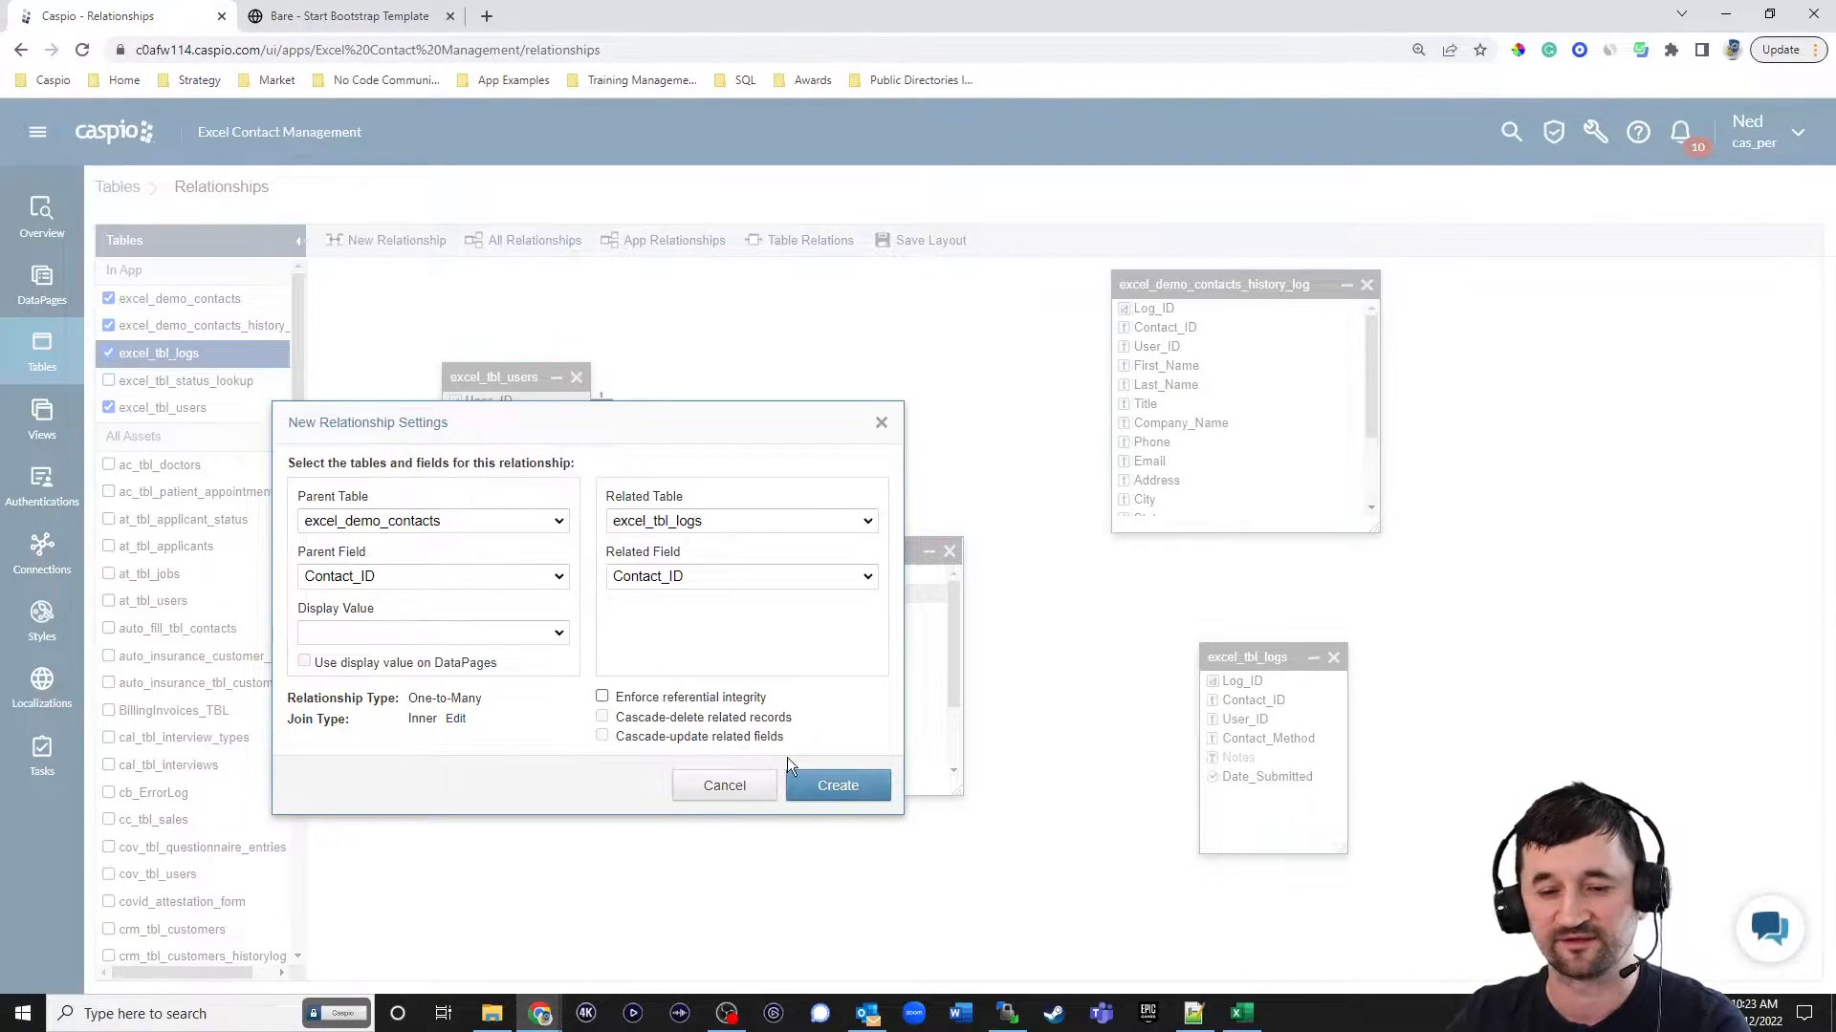
left_click(834, 784)
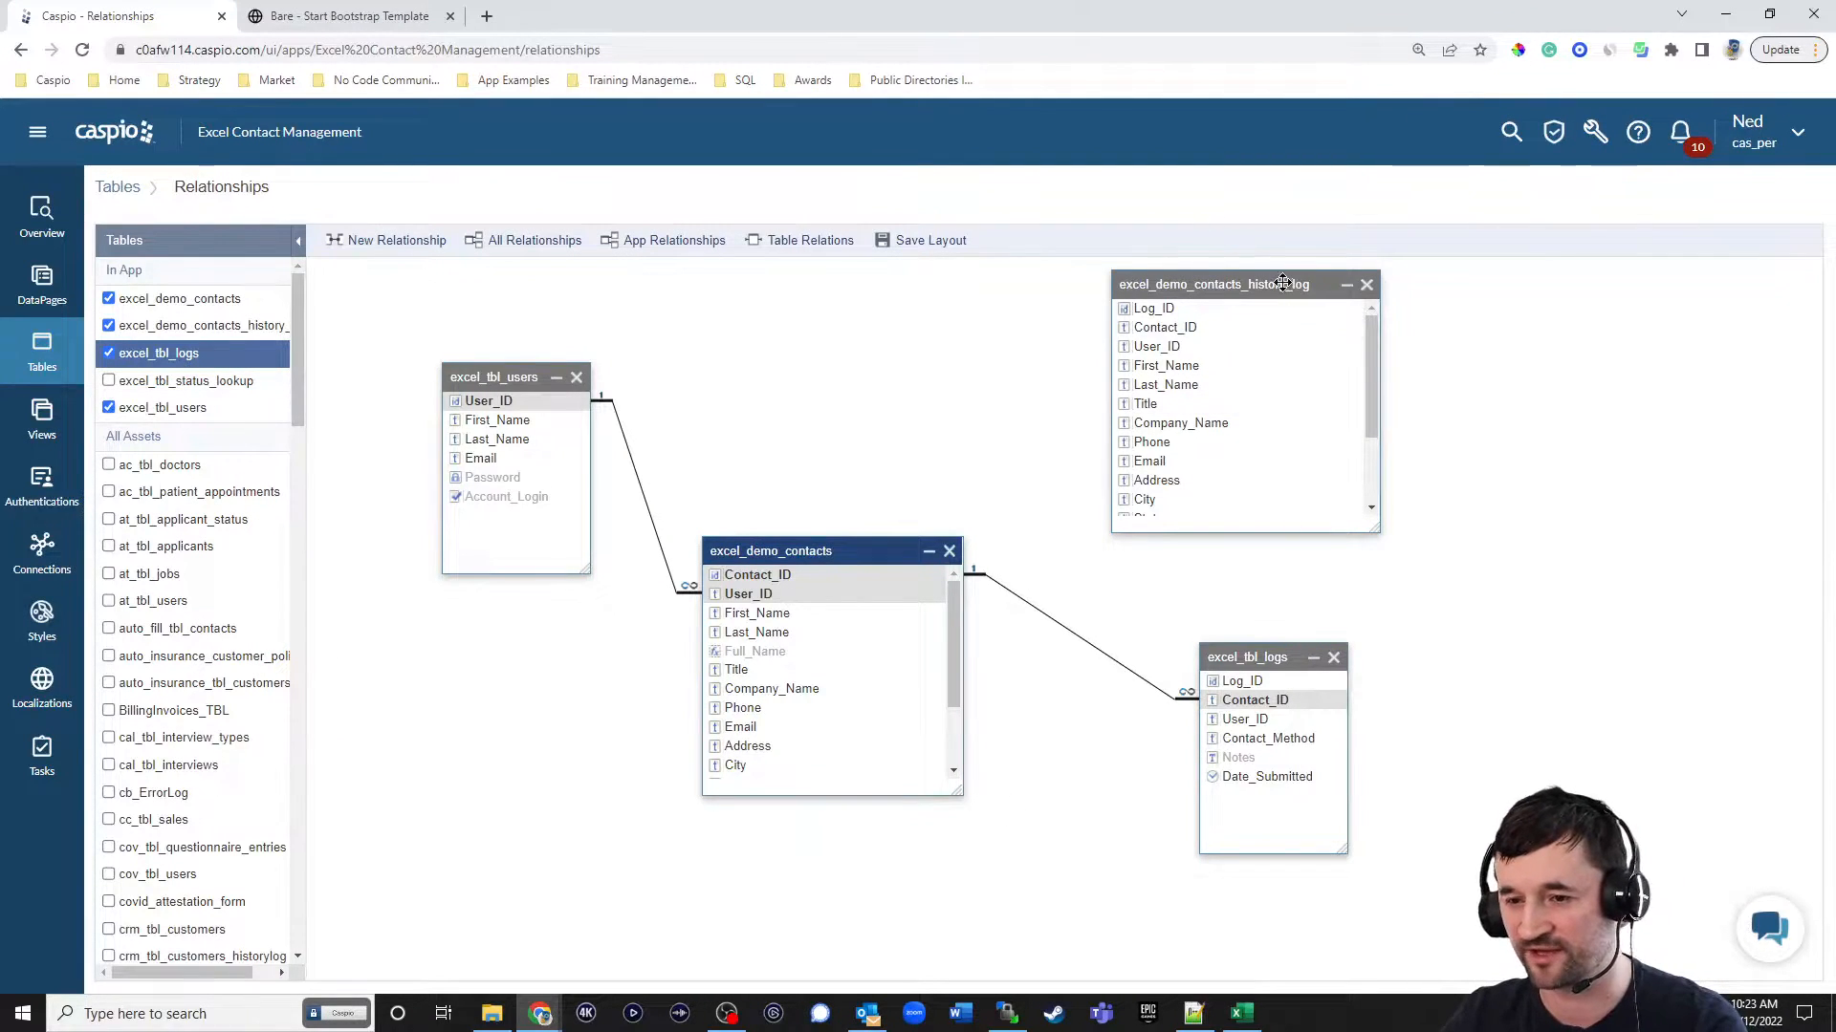
Shift the history log box slightly outward and relate Contact_ID in excel_demo_contacts to Contact_ID in excel_demo_contacts_history_log.
left_click_drag(1298, 284, 1352, 284)
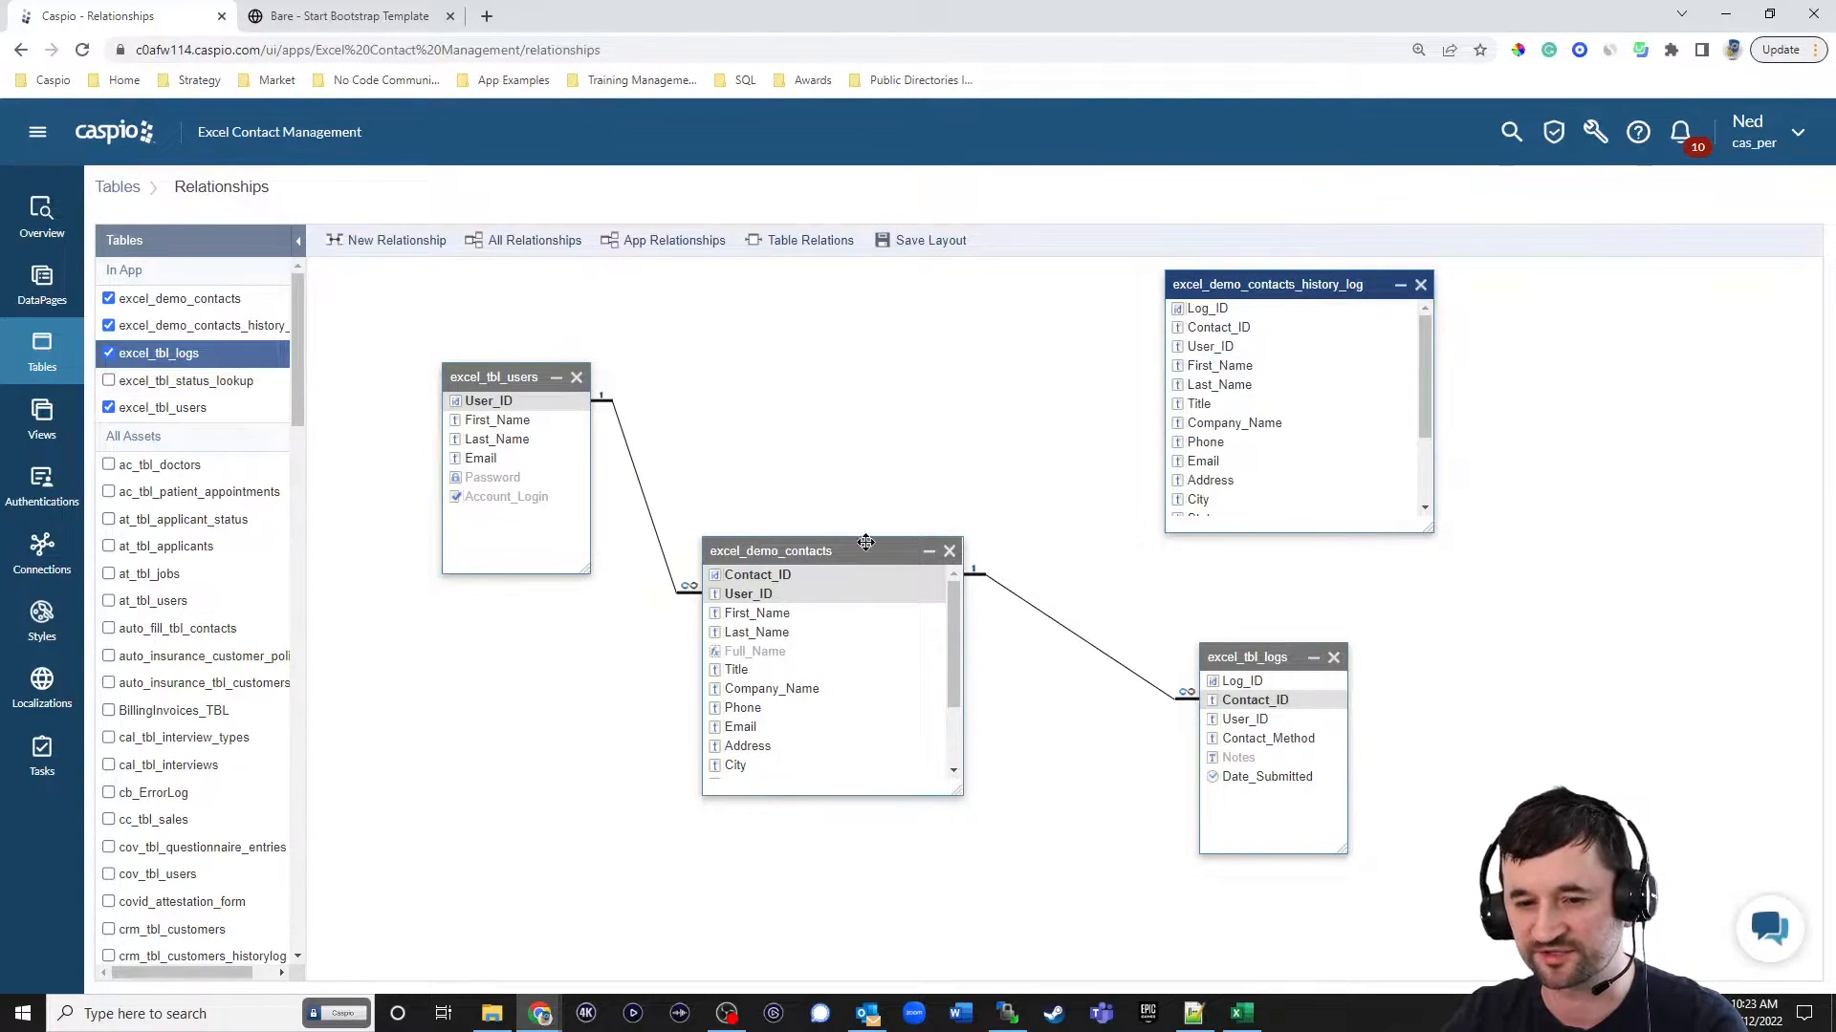
left_click_drag(891, 576, 1188, 335)
left_click(1165, 752)
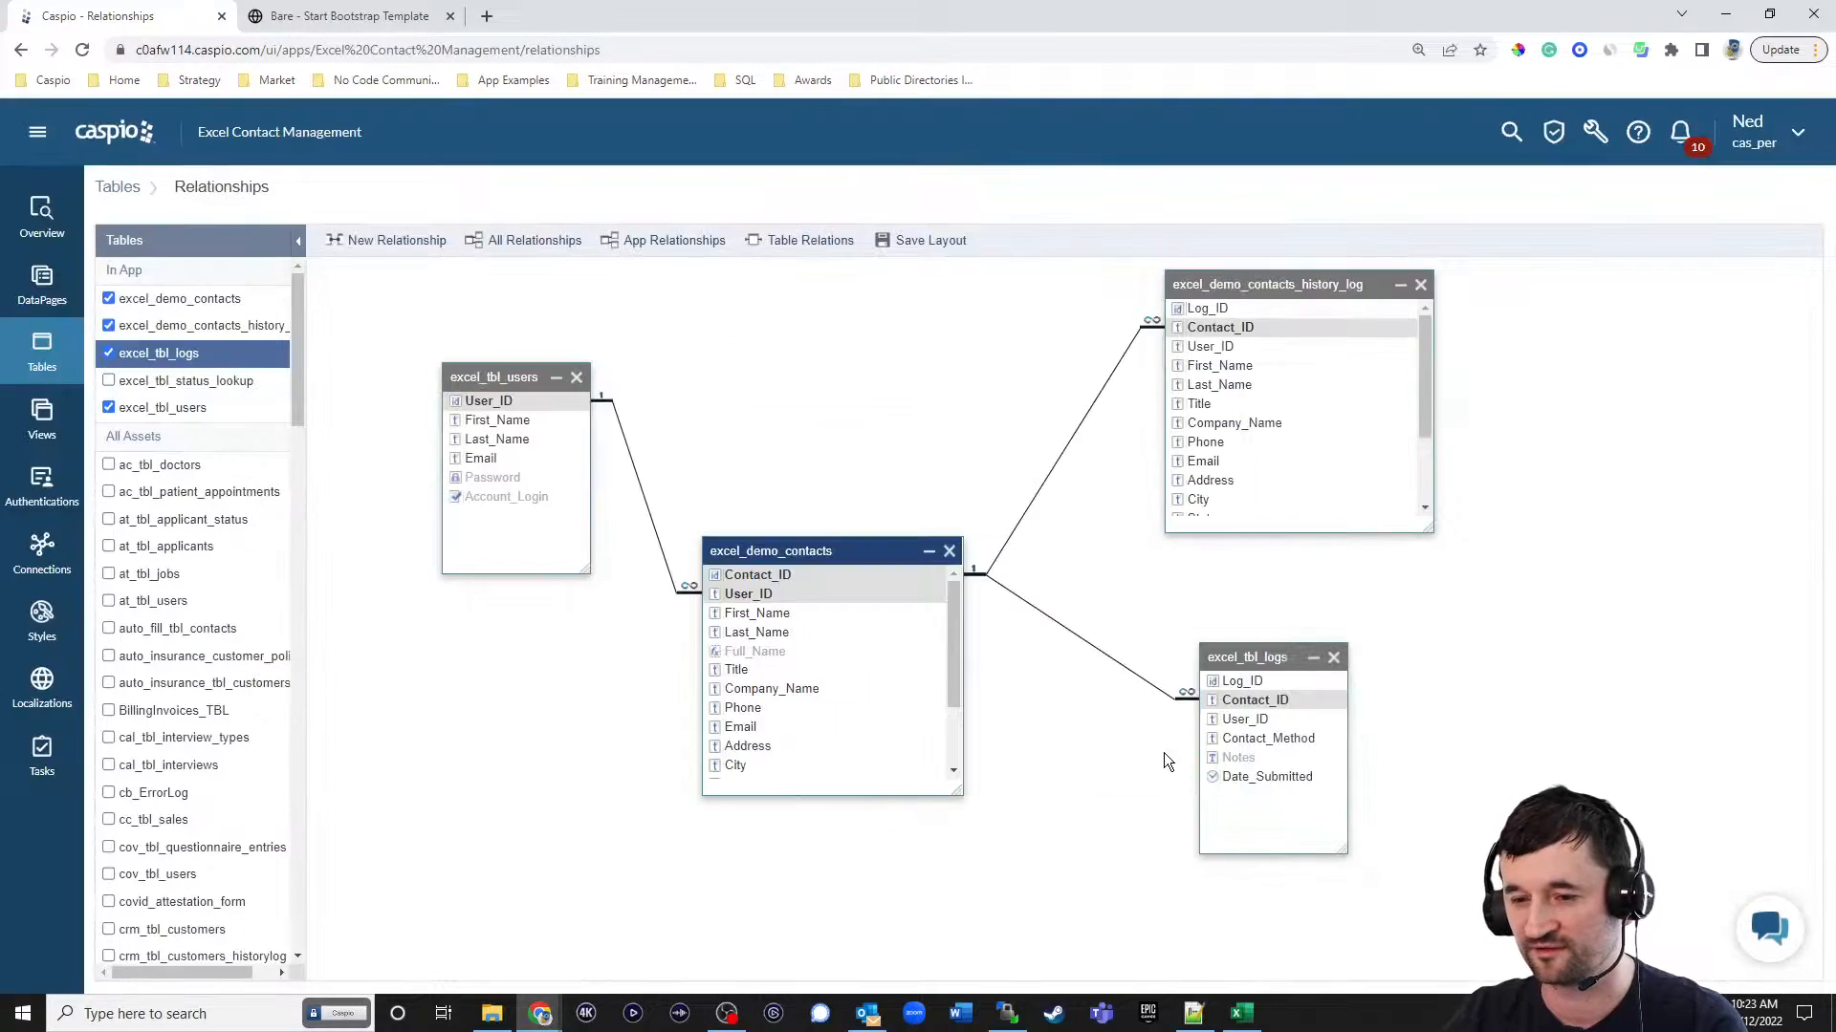
Create a one-to-many relationship from User_ID in excel_tbl_users to User_ID in excel_demo_contacts_history_log.
left_click_drag(564, 397, 1187, 350)
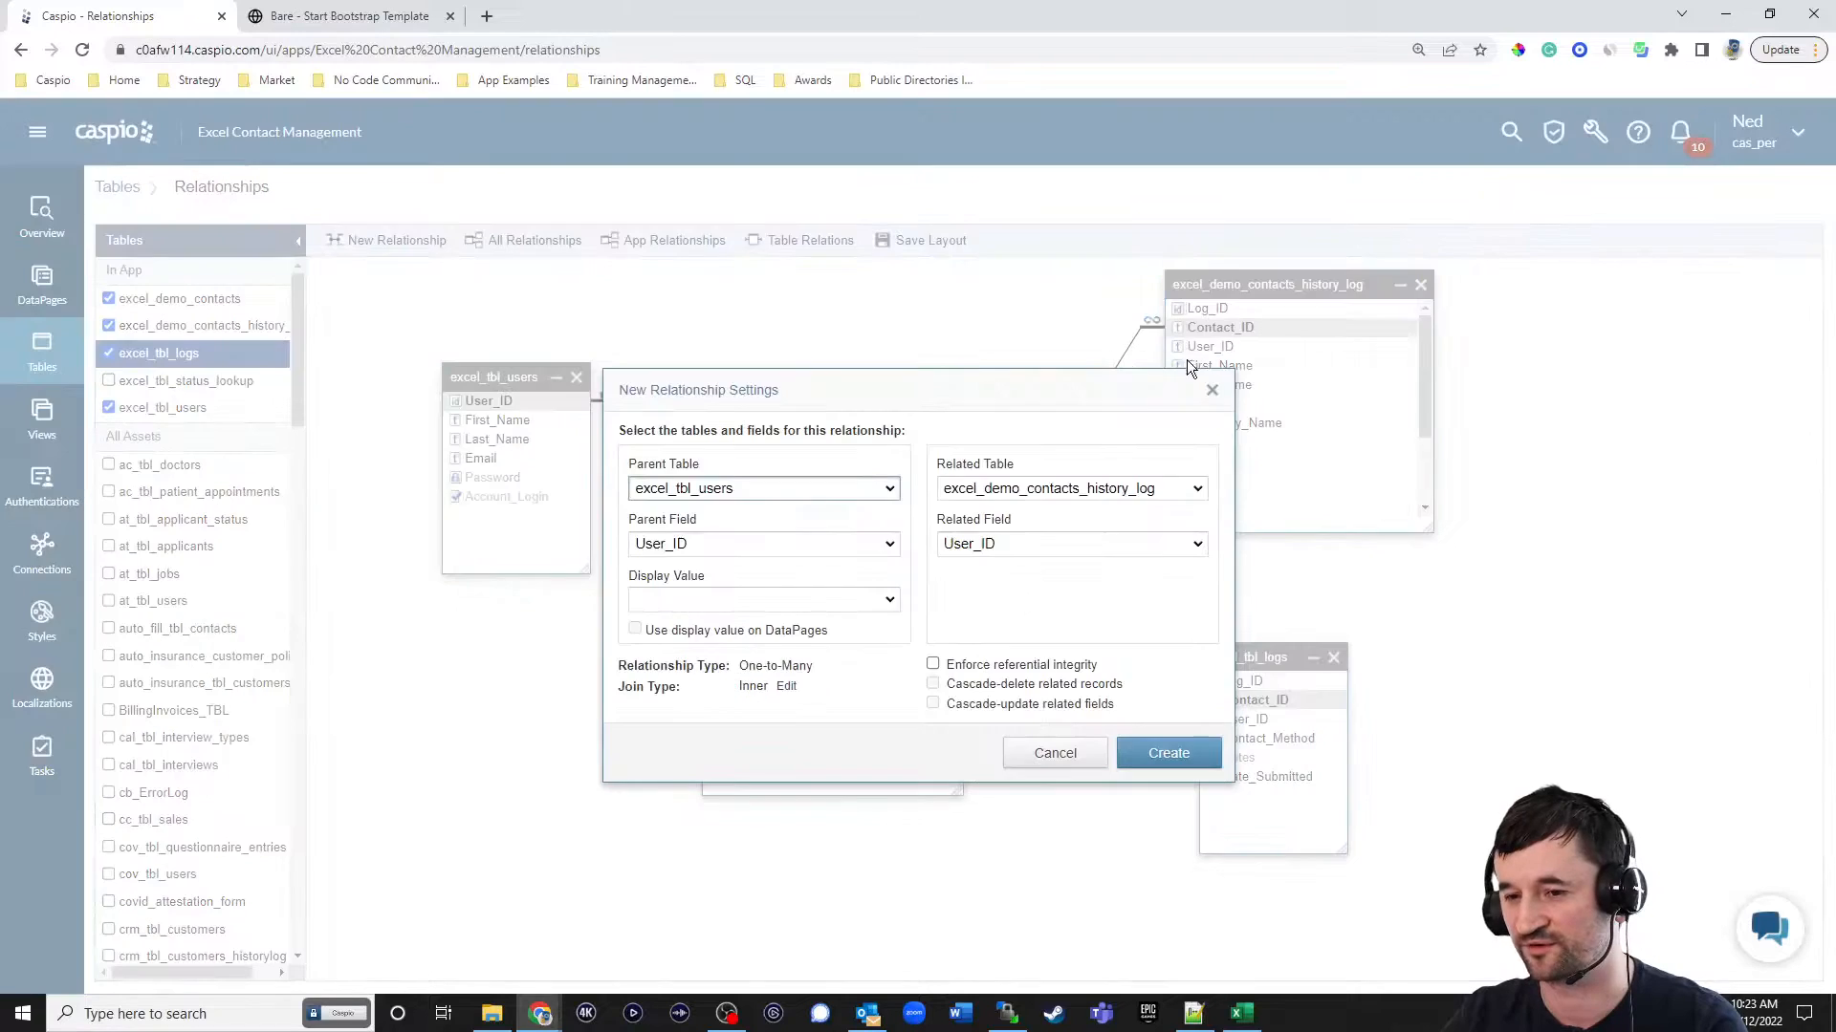
left_click(1167, 751)
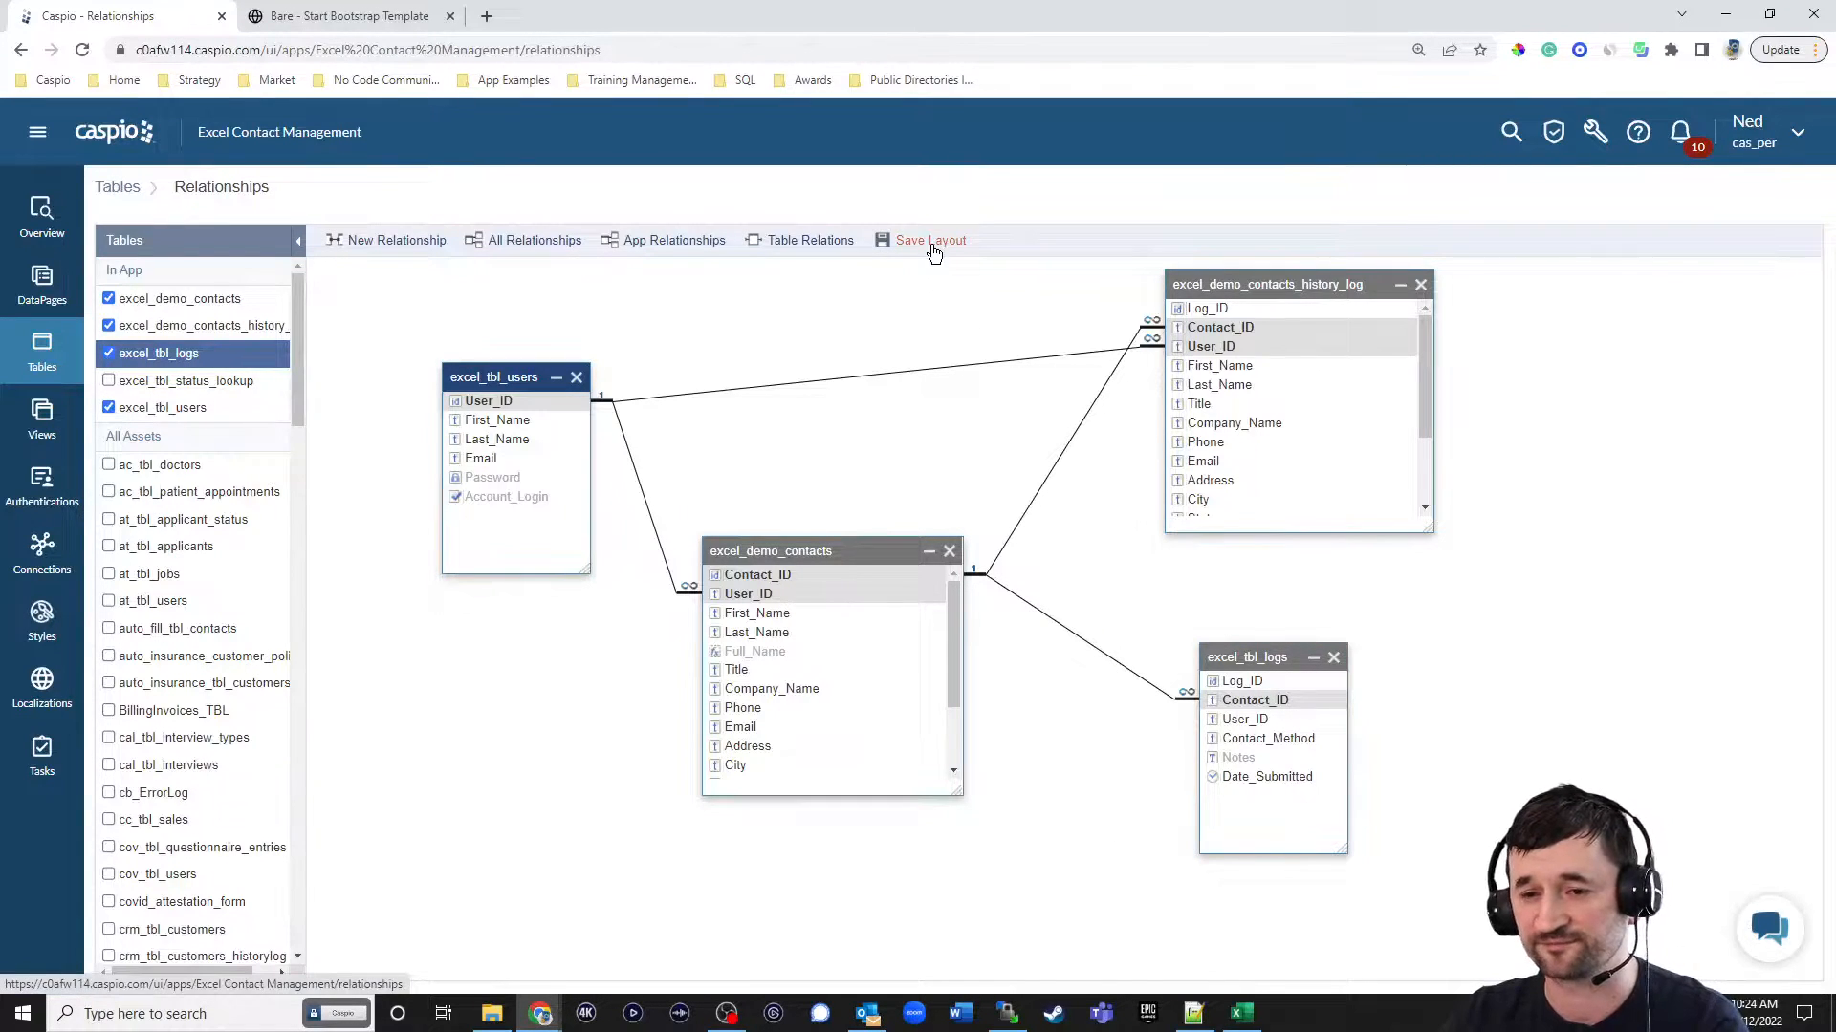
Start a new view named excel_filter_active_employees based on the excel_tbl_users table.
left_click(64, 439)
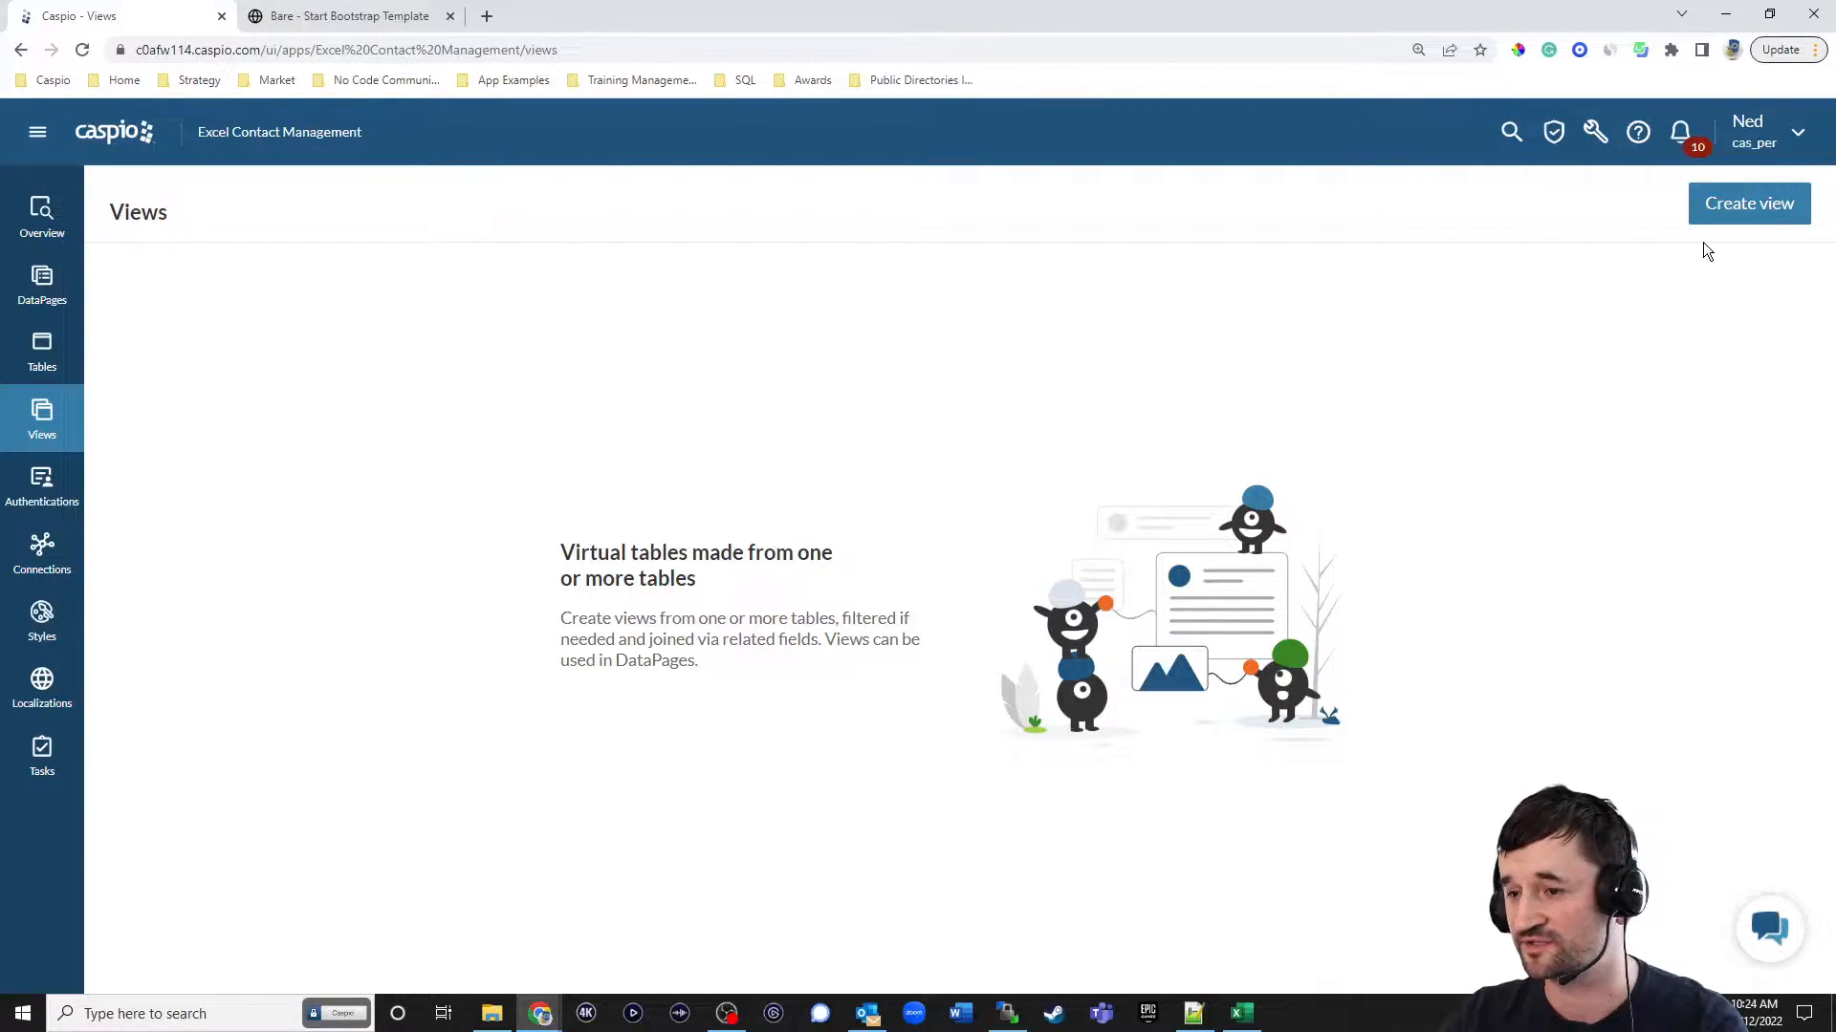
left_click(1741, 212)
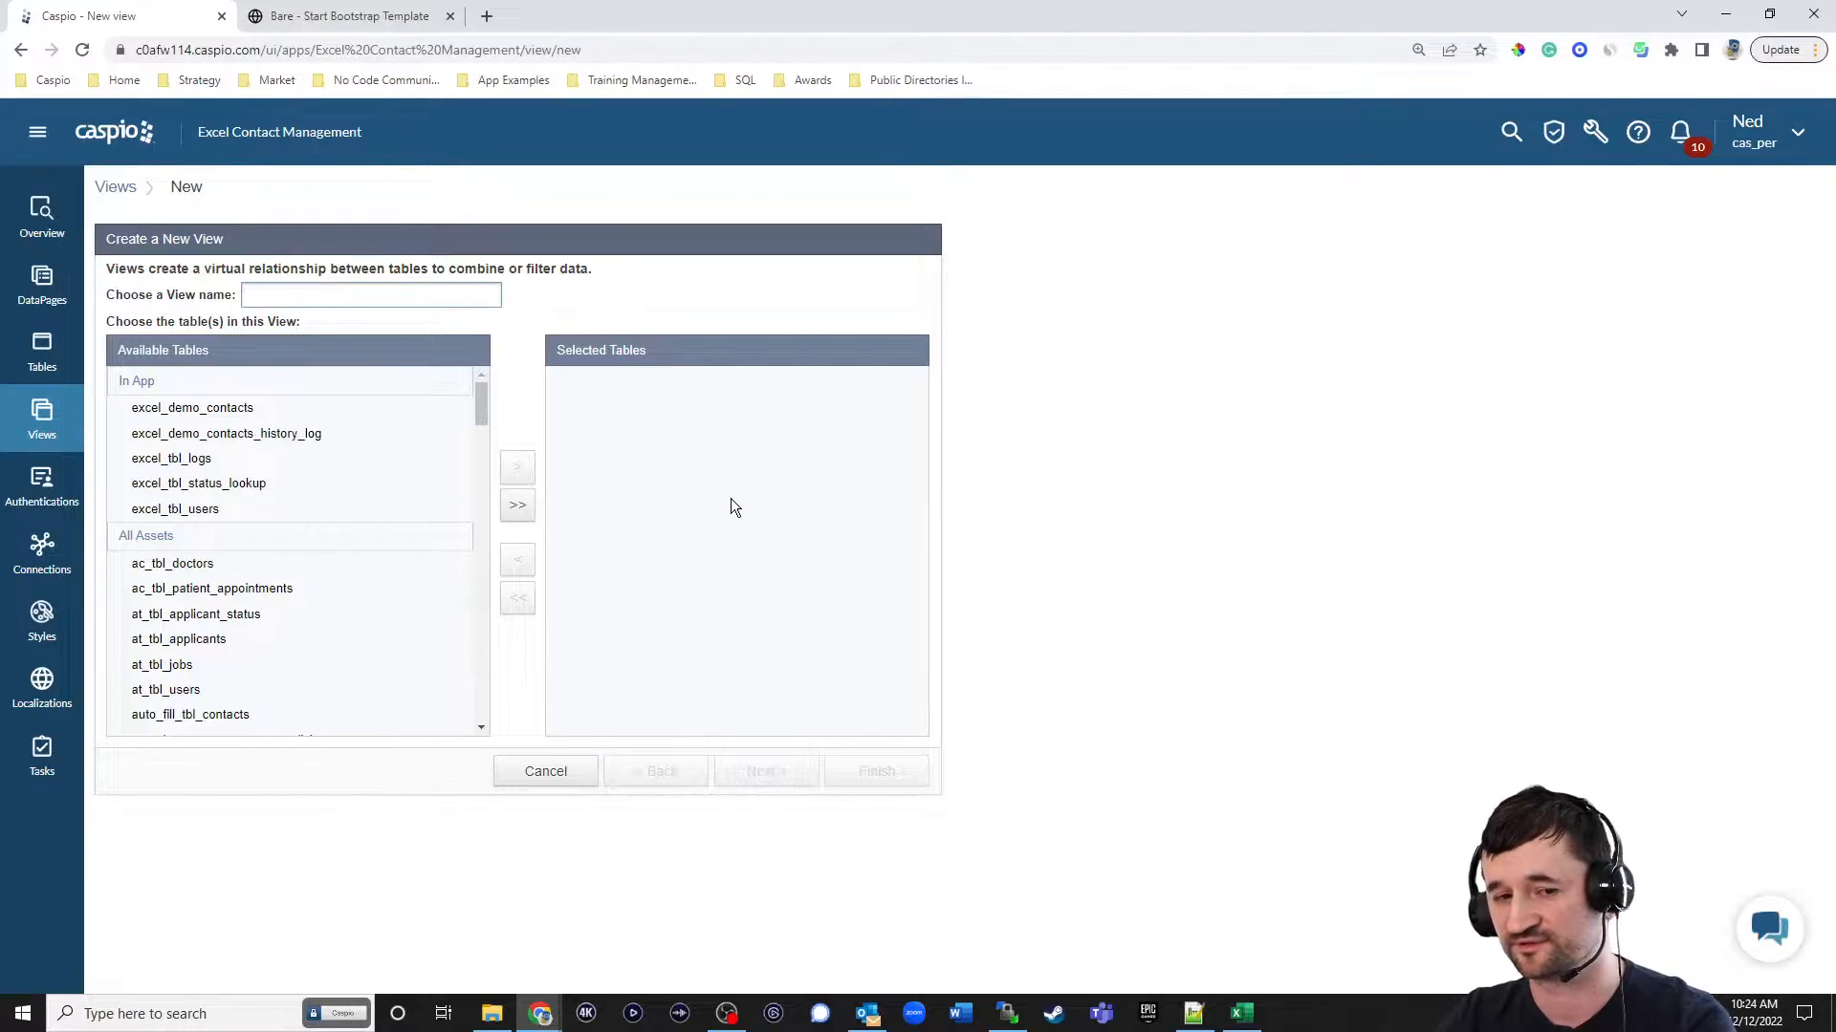
left_click(228, 510)
left_click(517, 467)
left_click(353, 298)
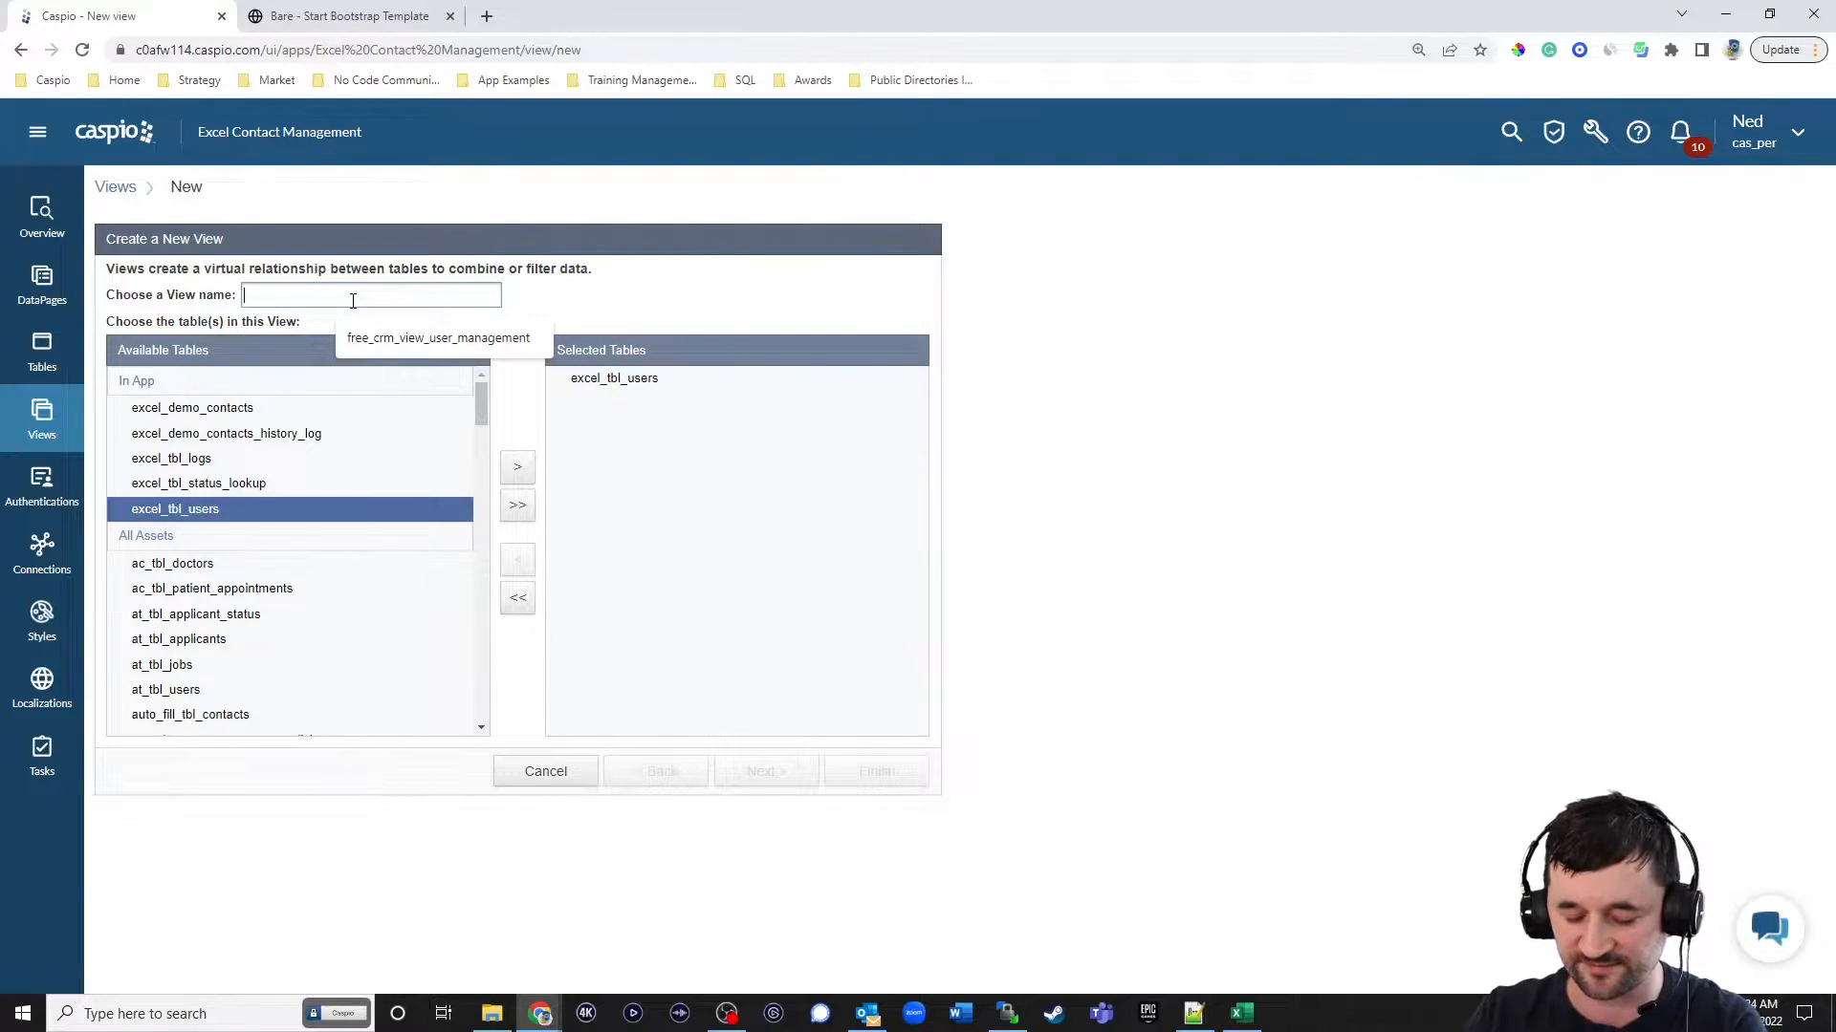
type("excel_filter_active_employees")
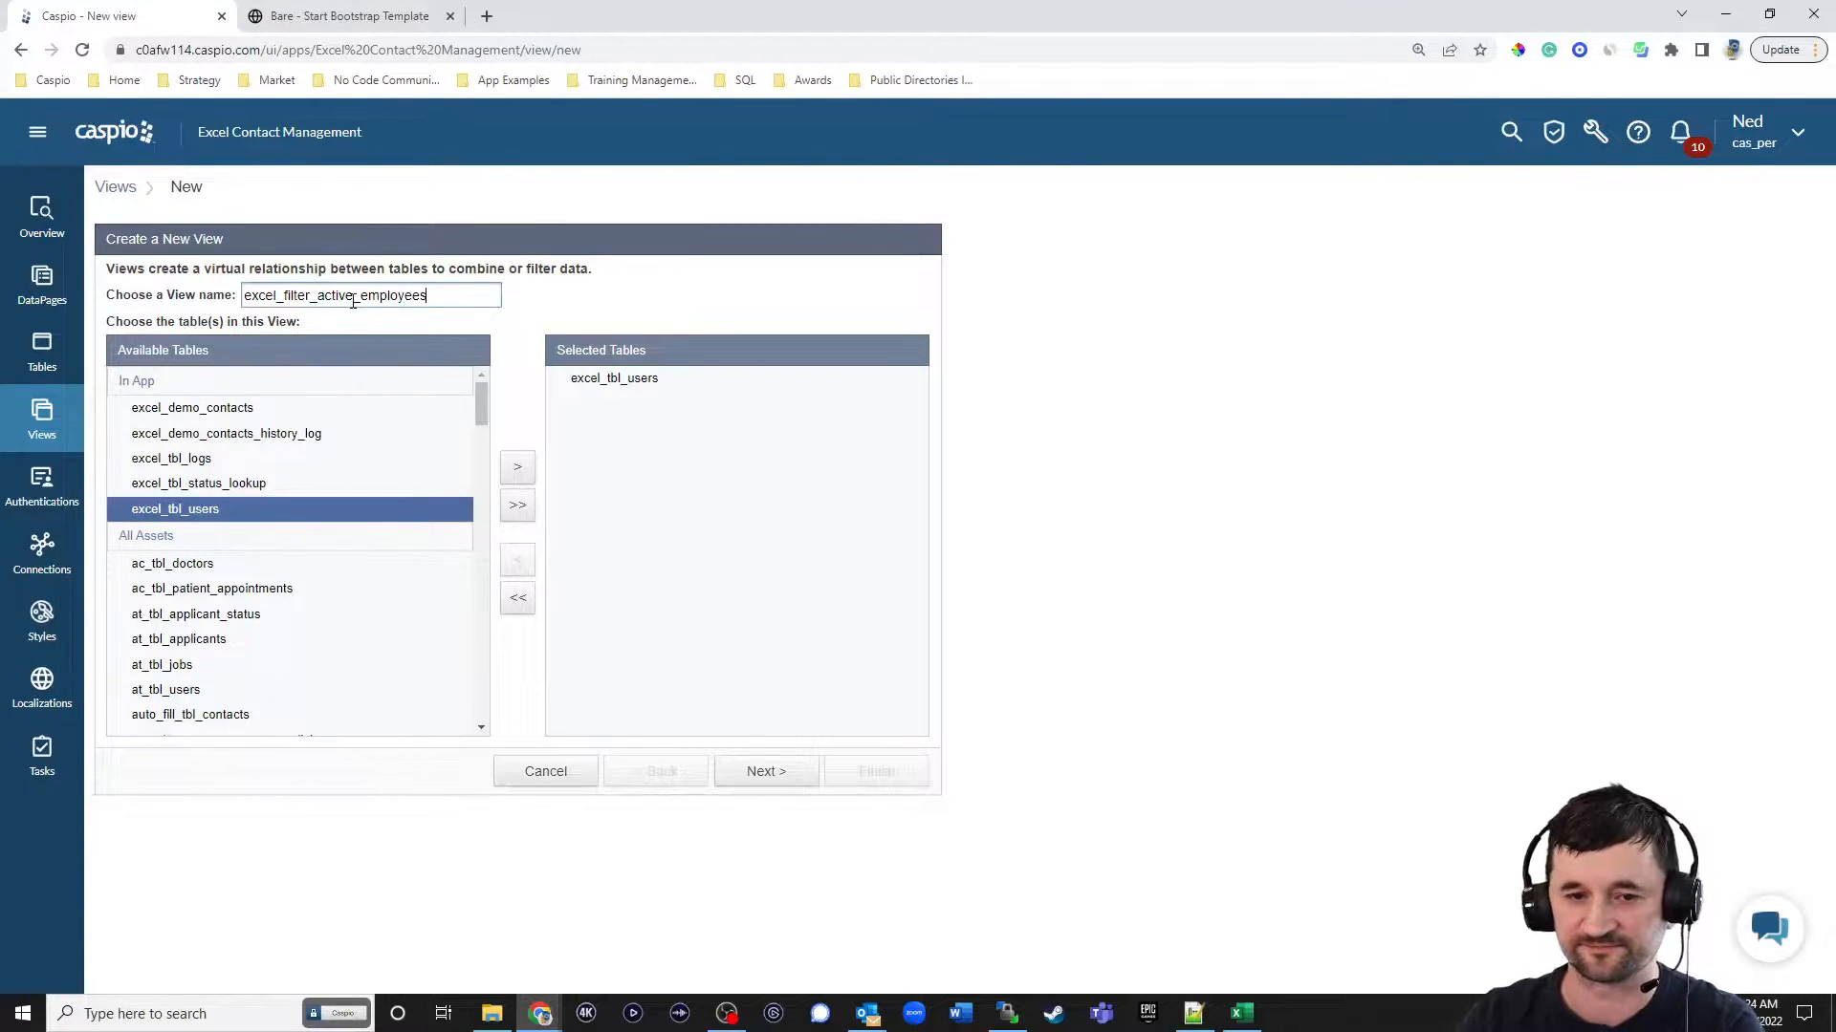
left_click(782, 772)
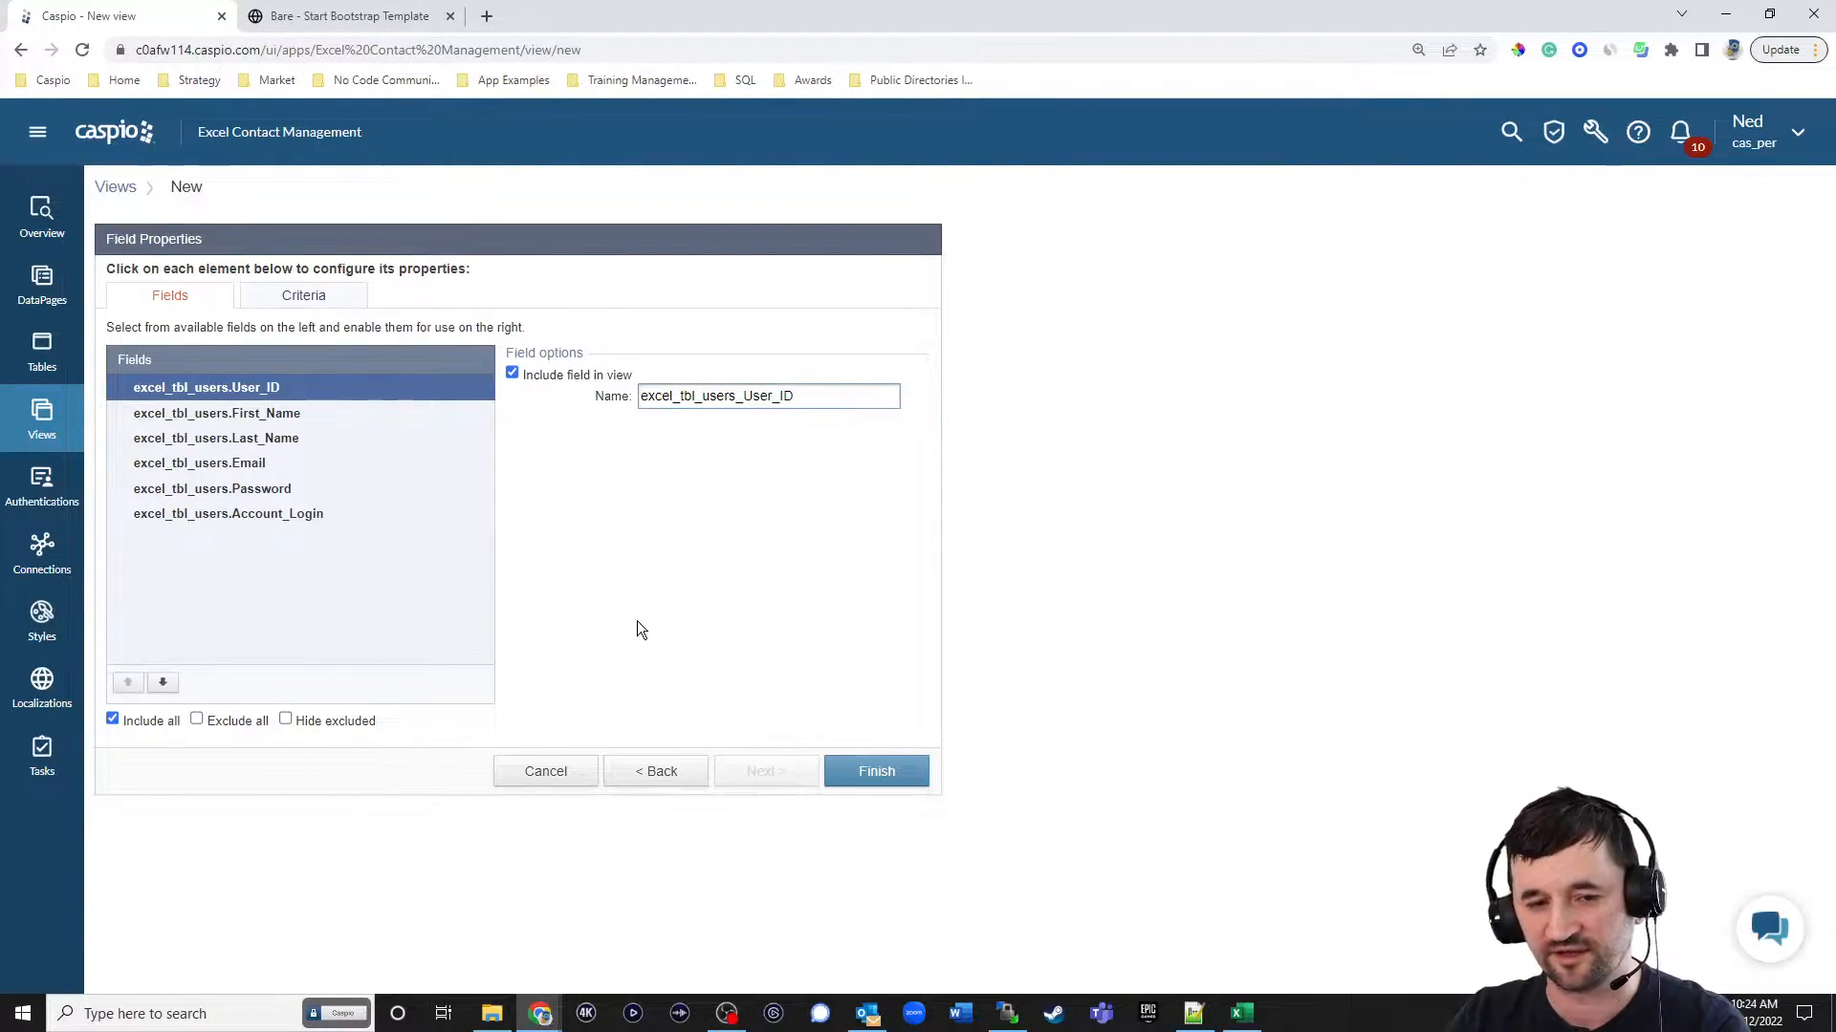
Add an AND criterion requiring excel_tbl_users_Account_Login to equal the checked value, and finish the view.
left_click(302, 300)
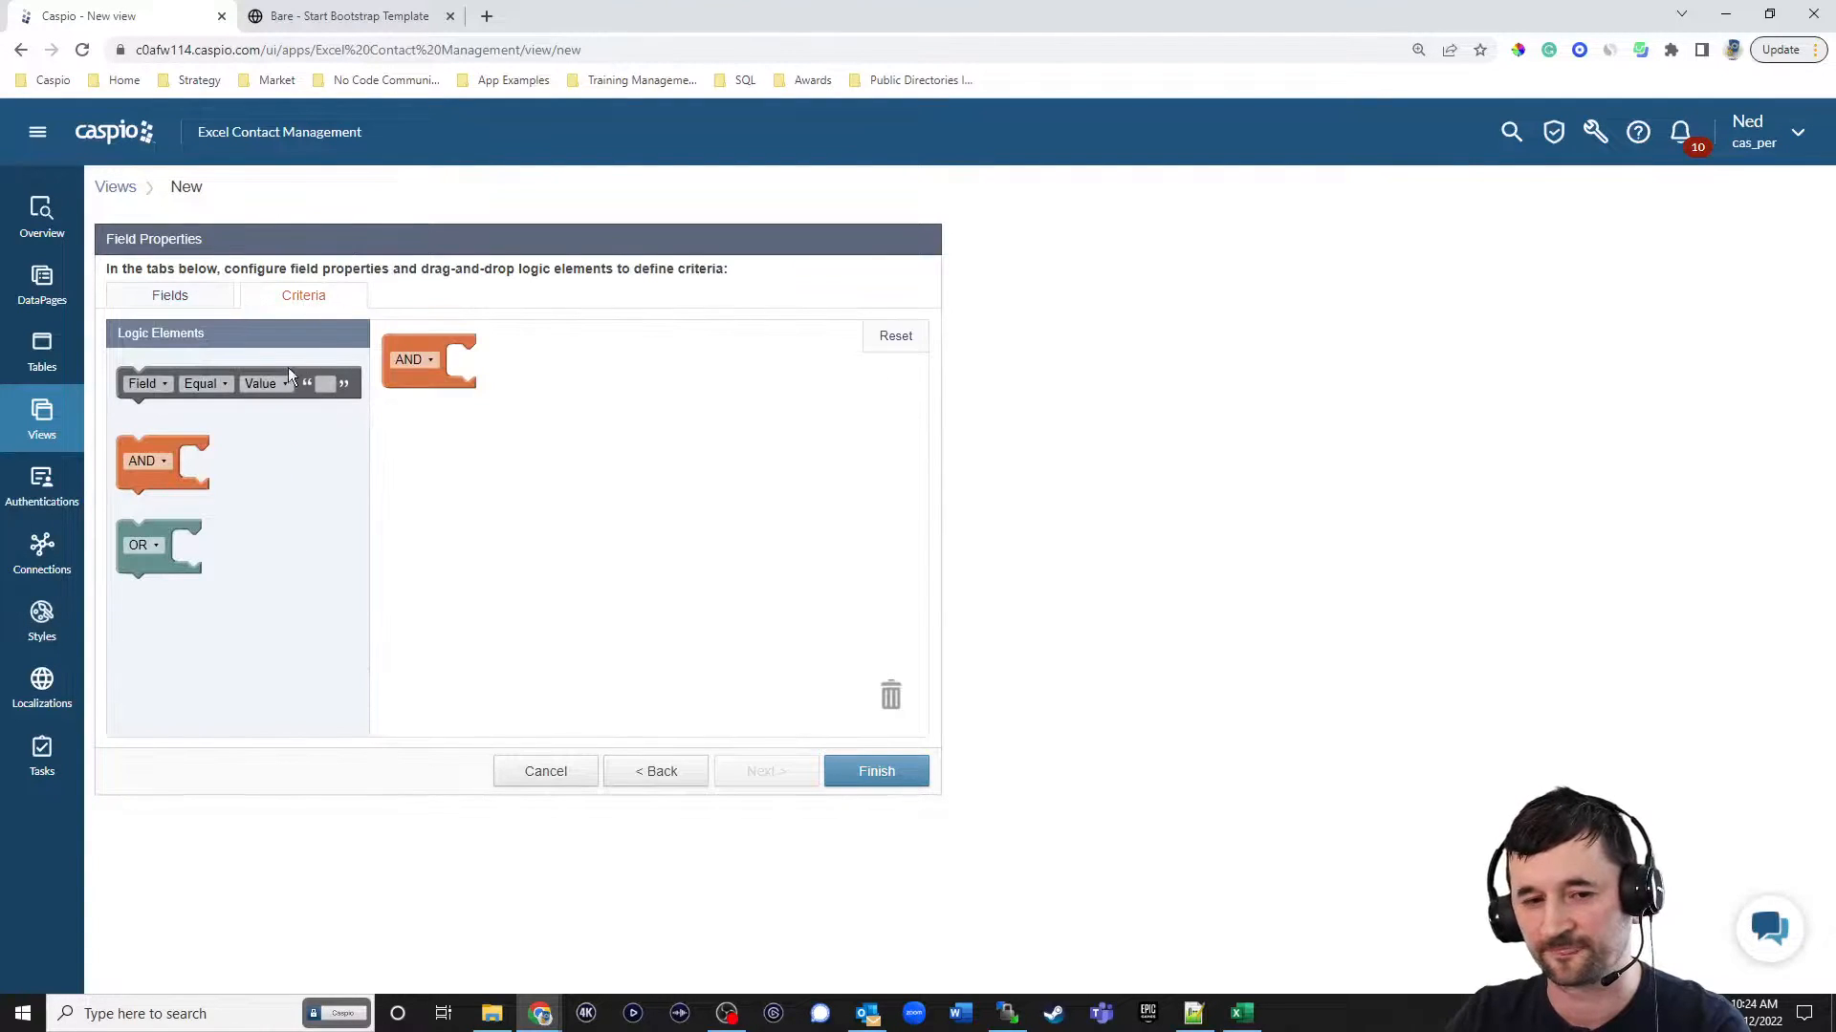
left_click_drag(278, 383, 579, 357)
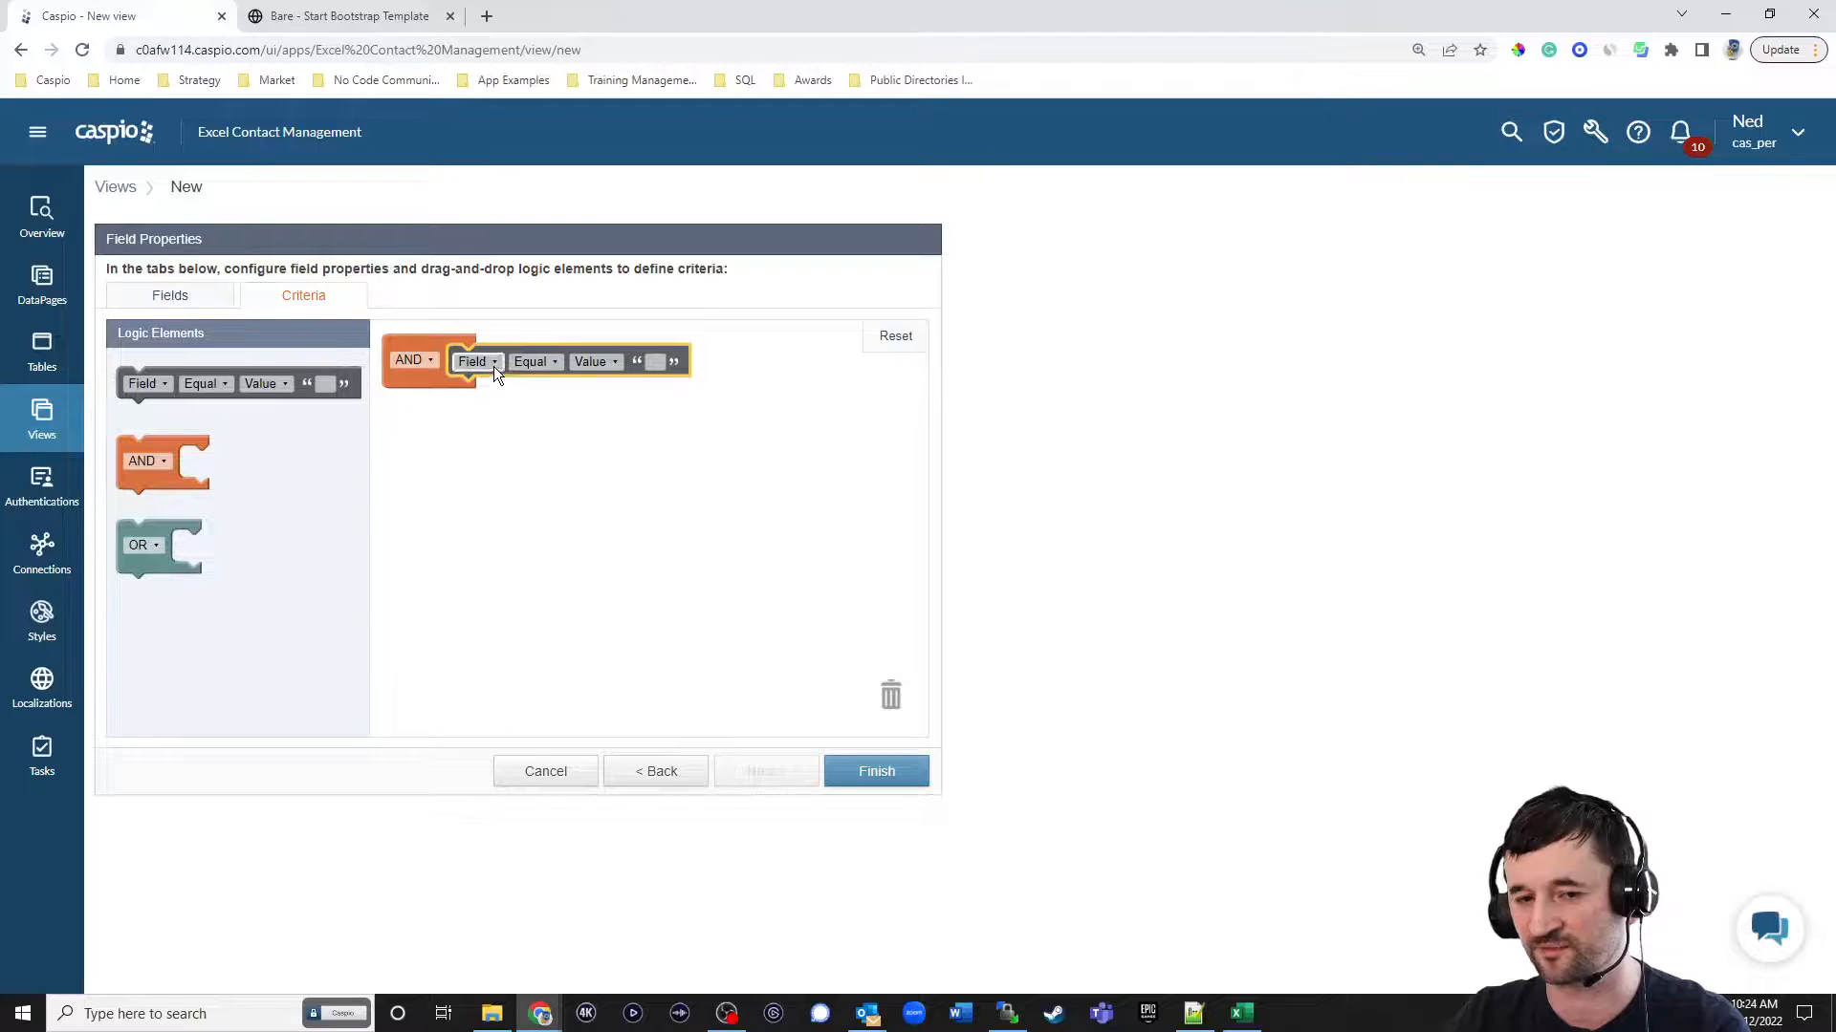
left_click(494, 365)
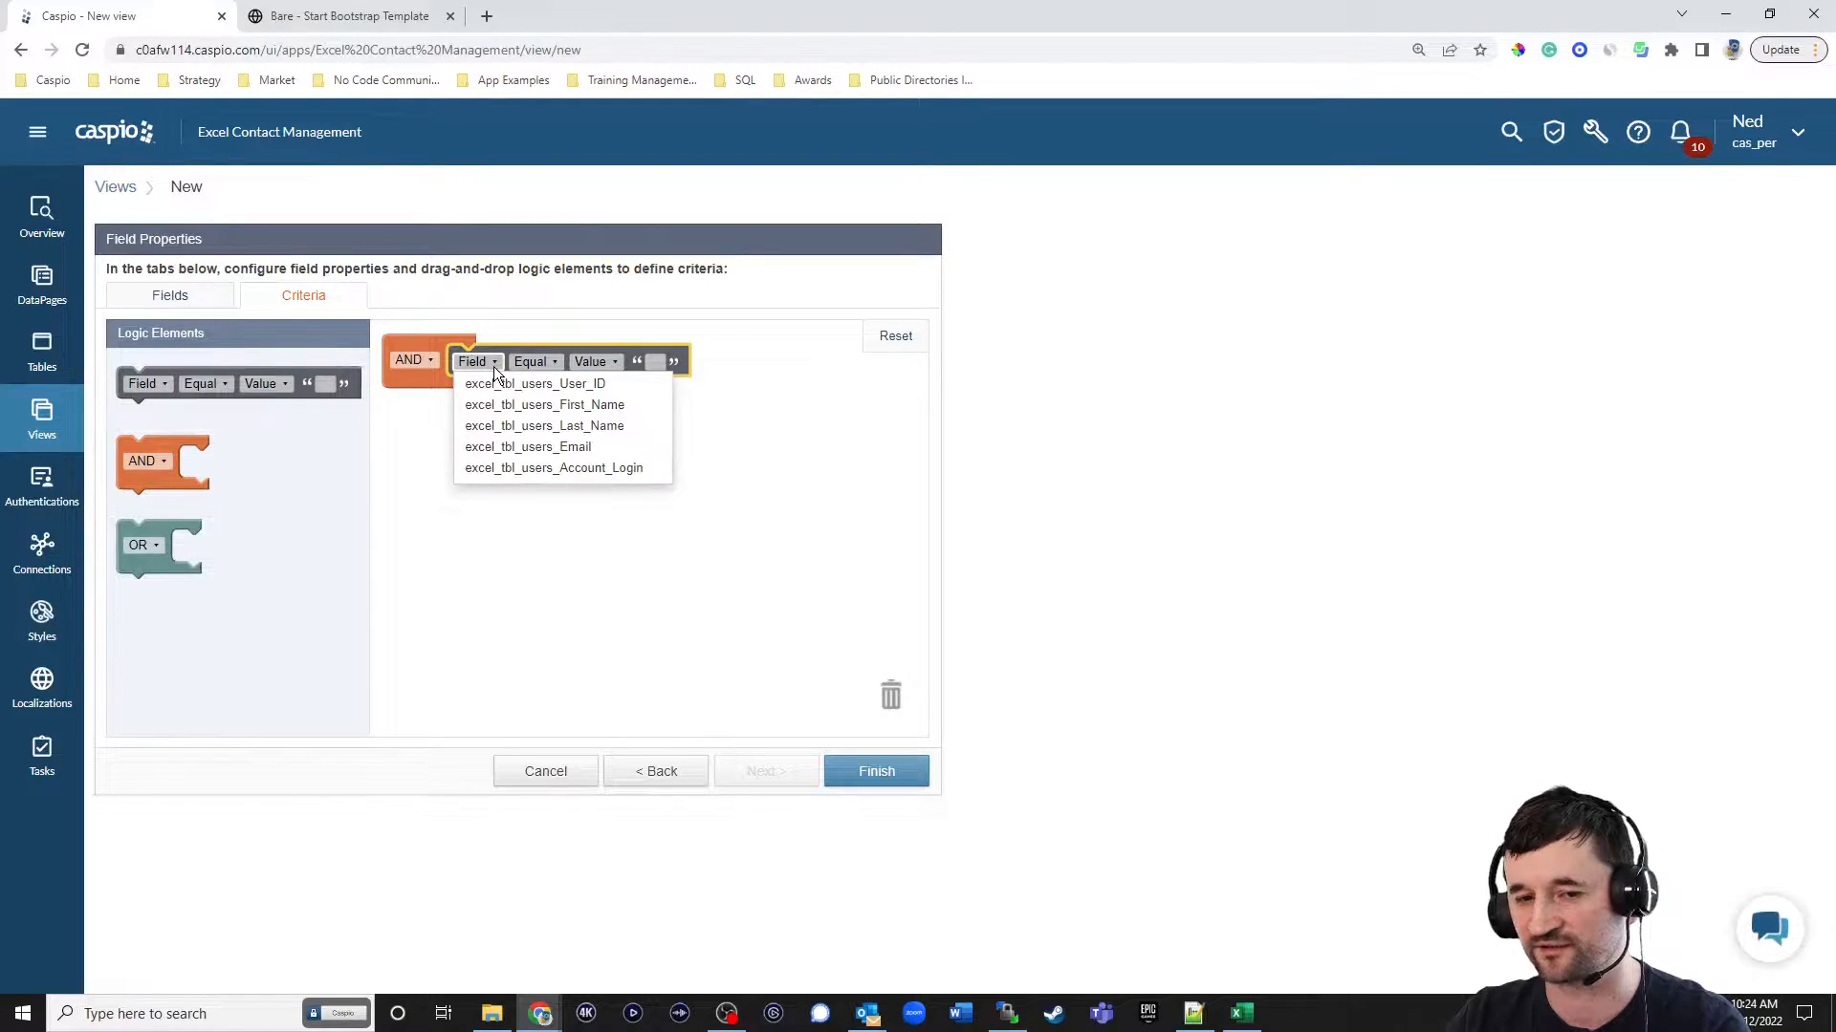
left_click(542, 467)
left_click(810, 362)
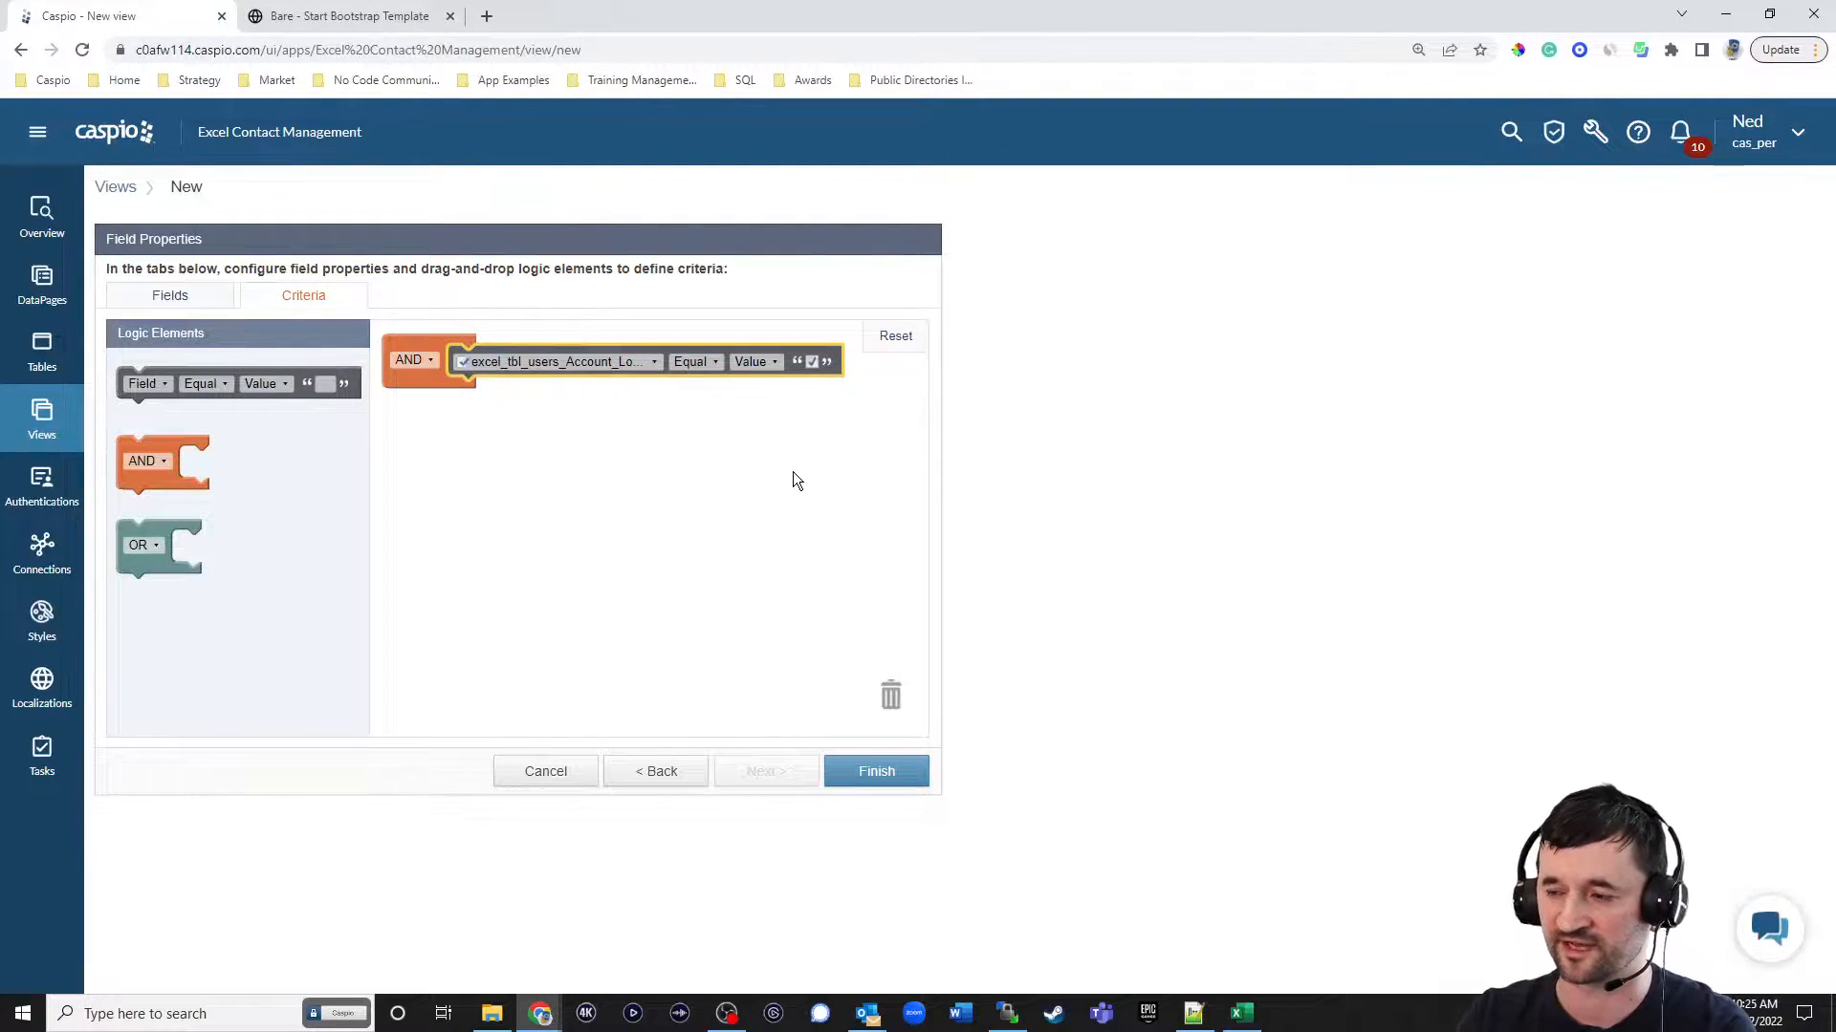
left_click(900, 770)
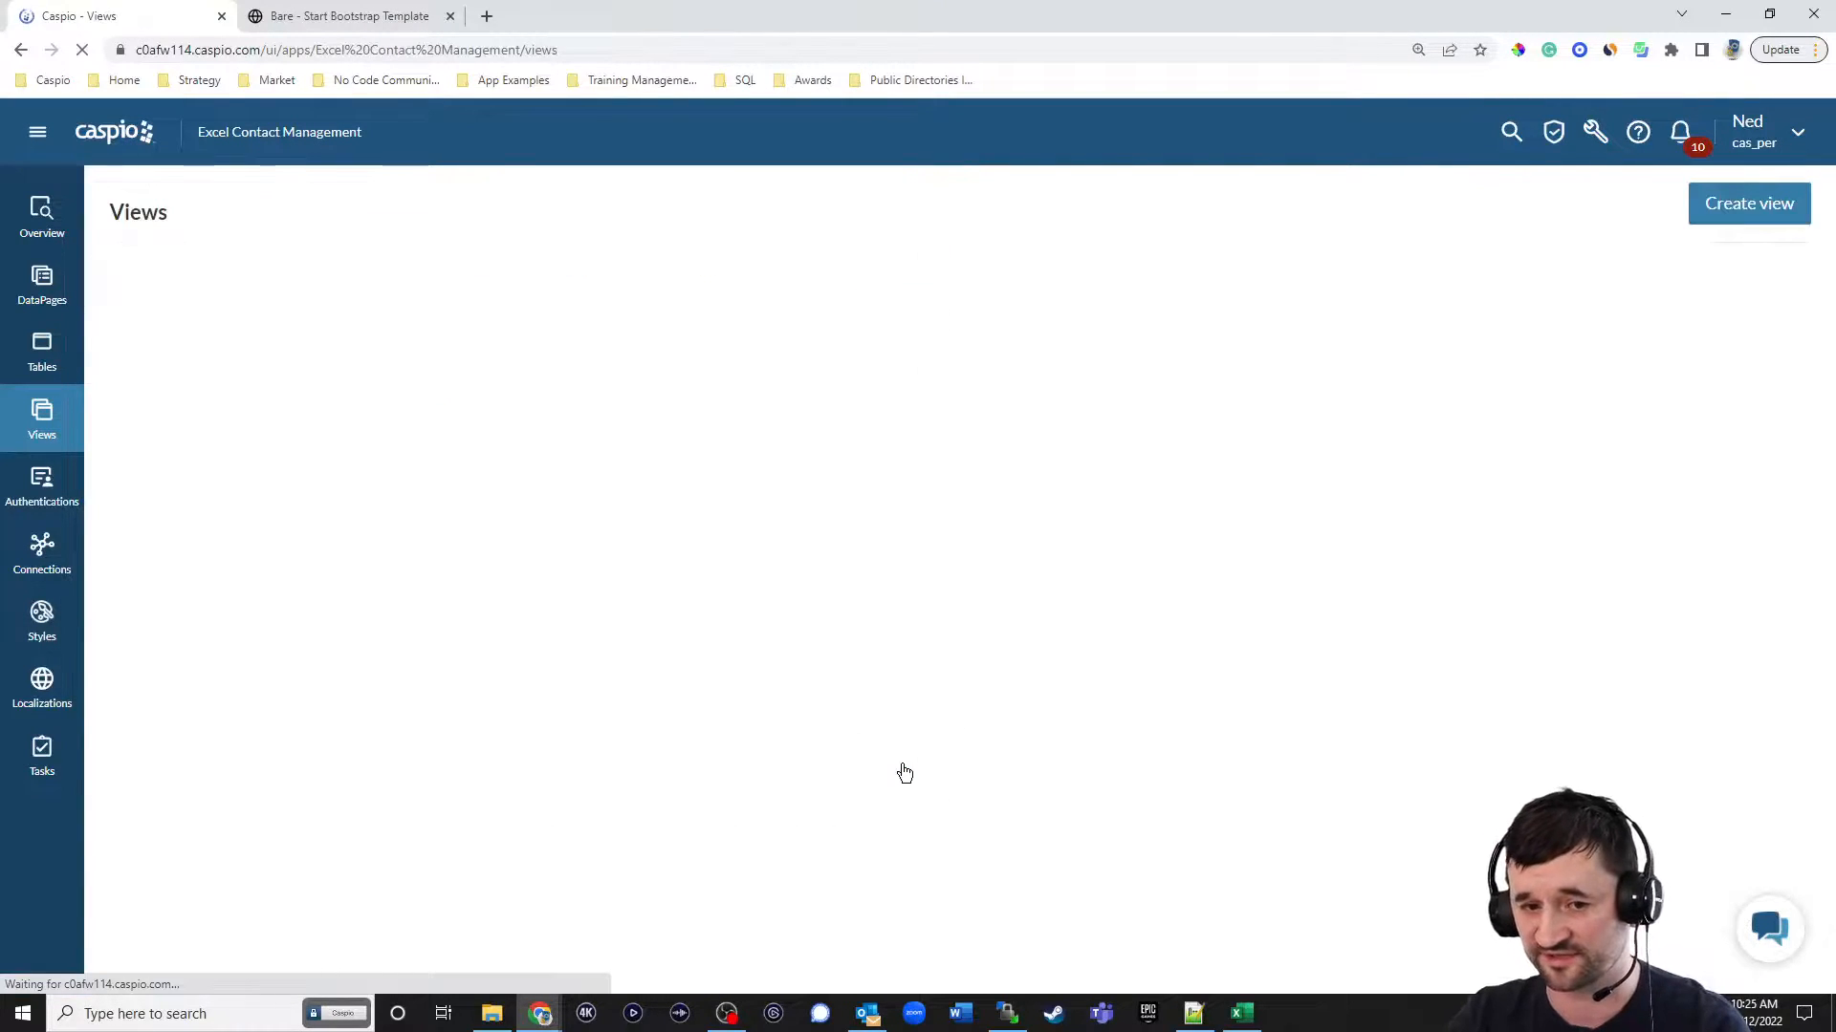
Try to open the excel_filter_active_employees view and return to the app's views list.
left_click(242, 313)
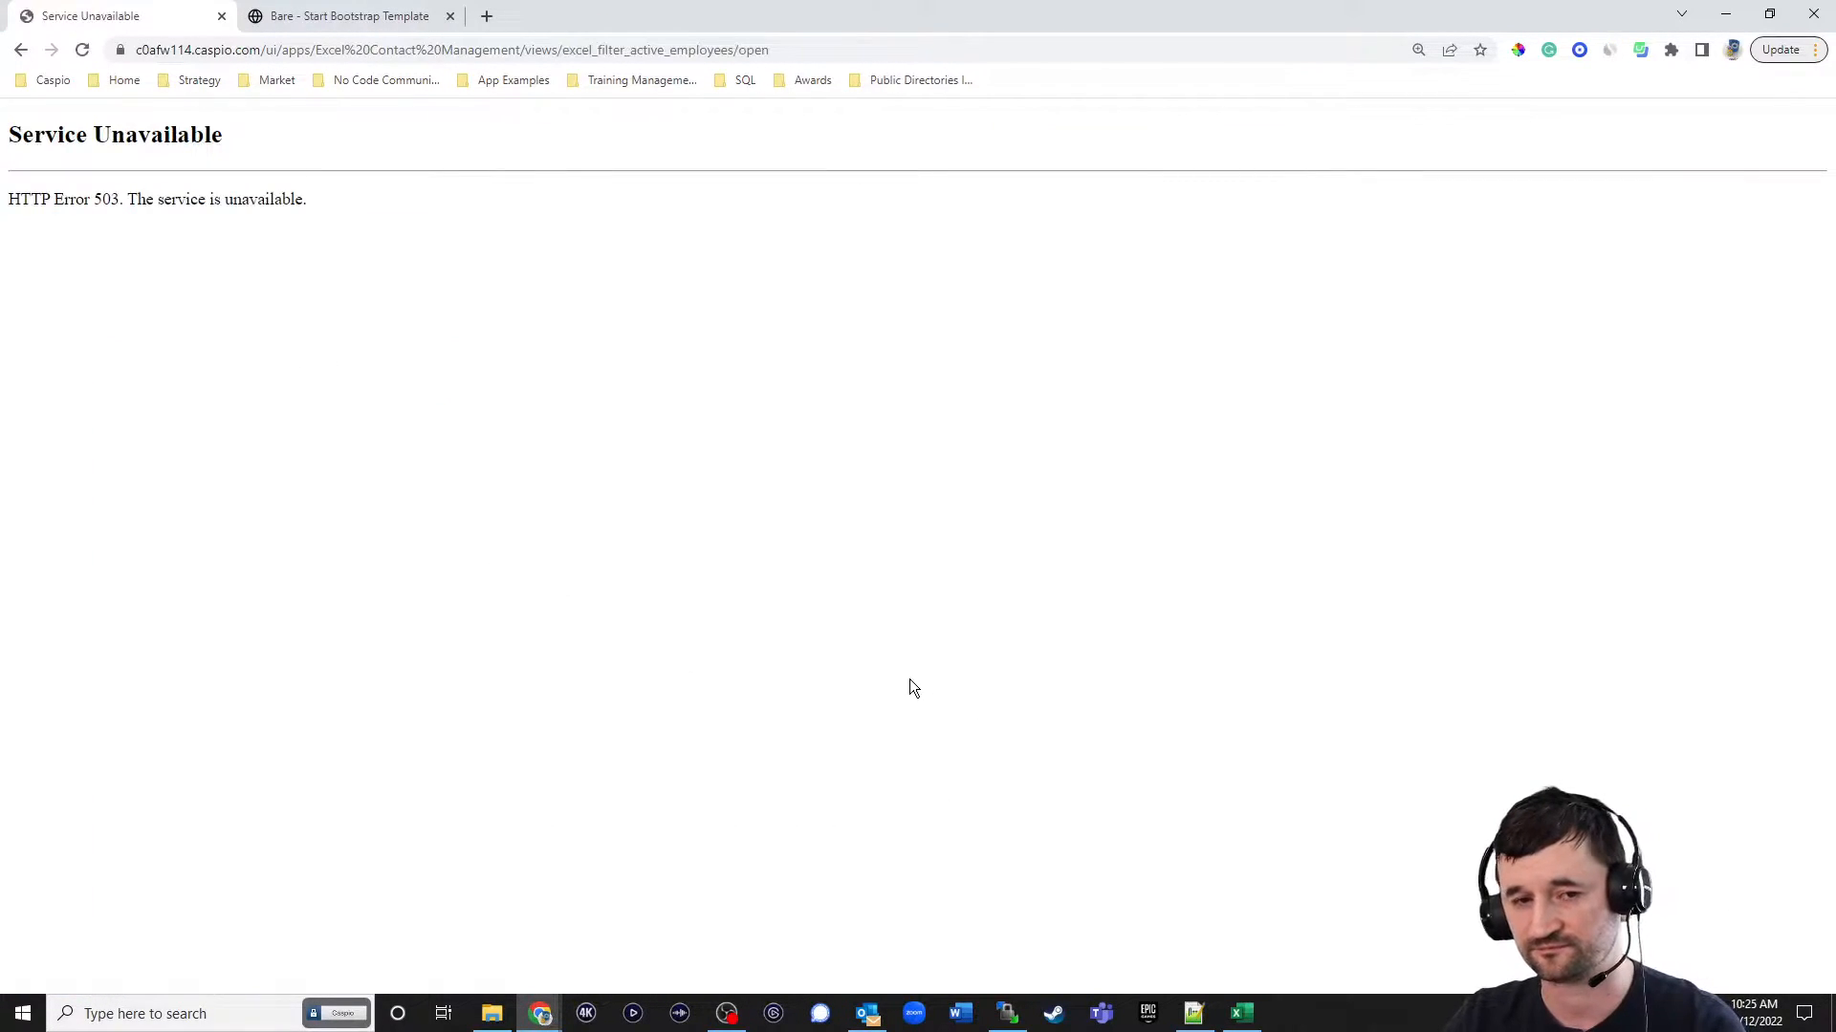
left_click(21, 51)
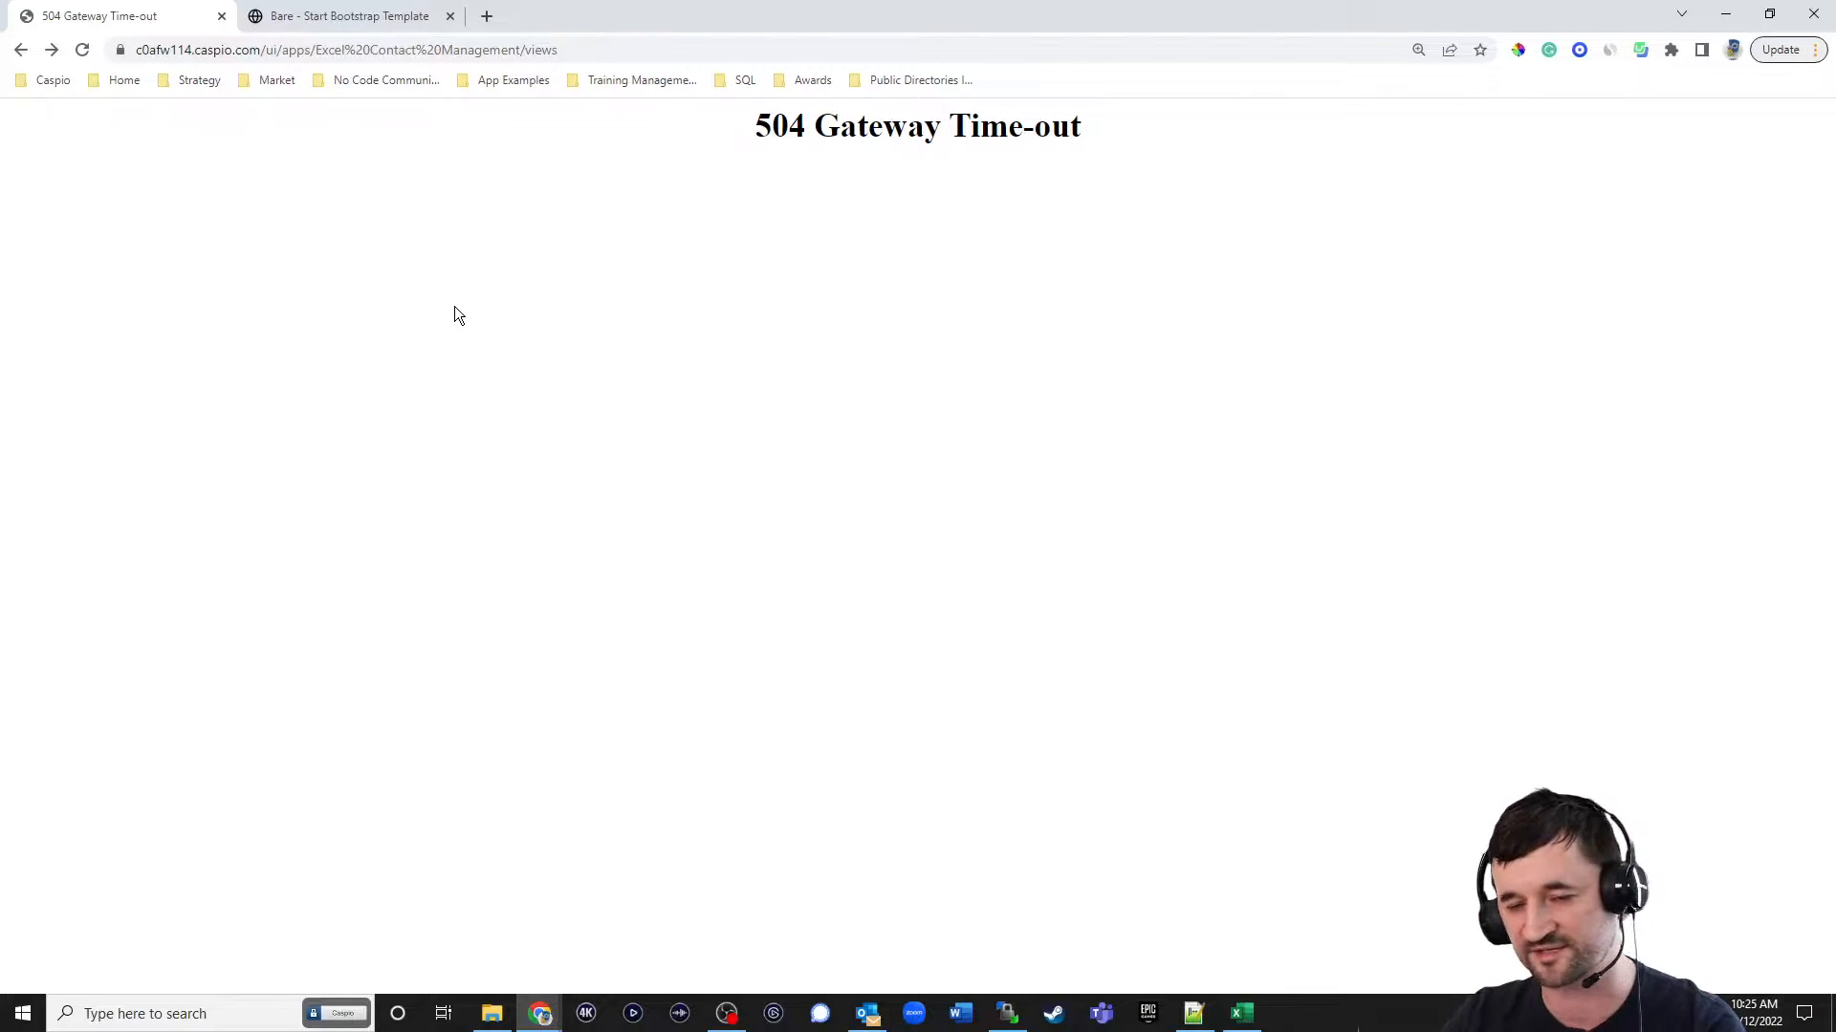
left_click(19, 52)
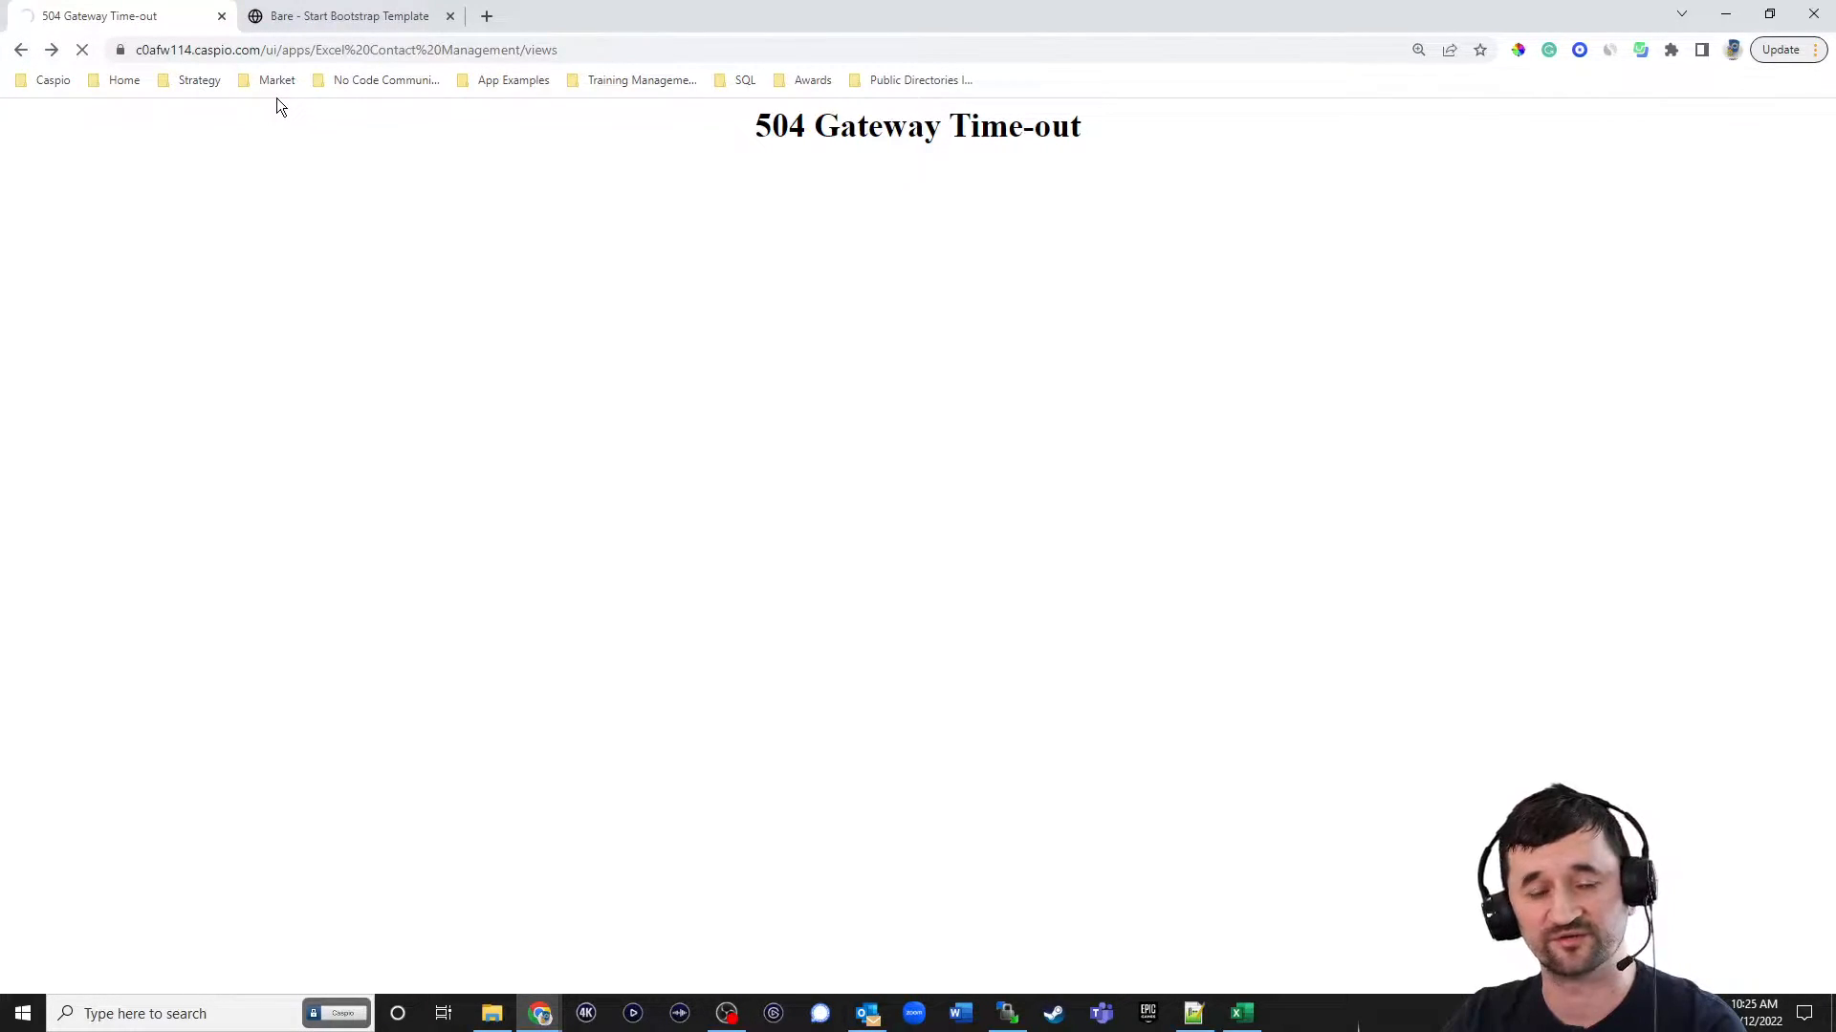
Load the caspio.com website, go to the account login and open the cas_per account.
left_click(341, 50)
type("cas")
key("Return")
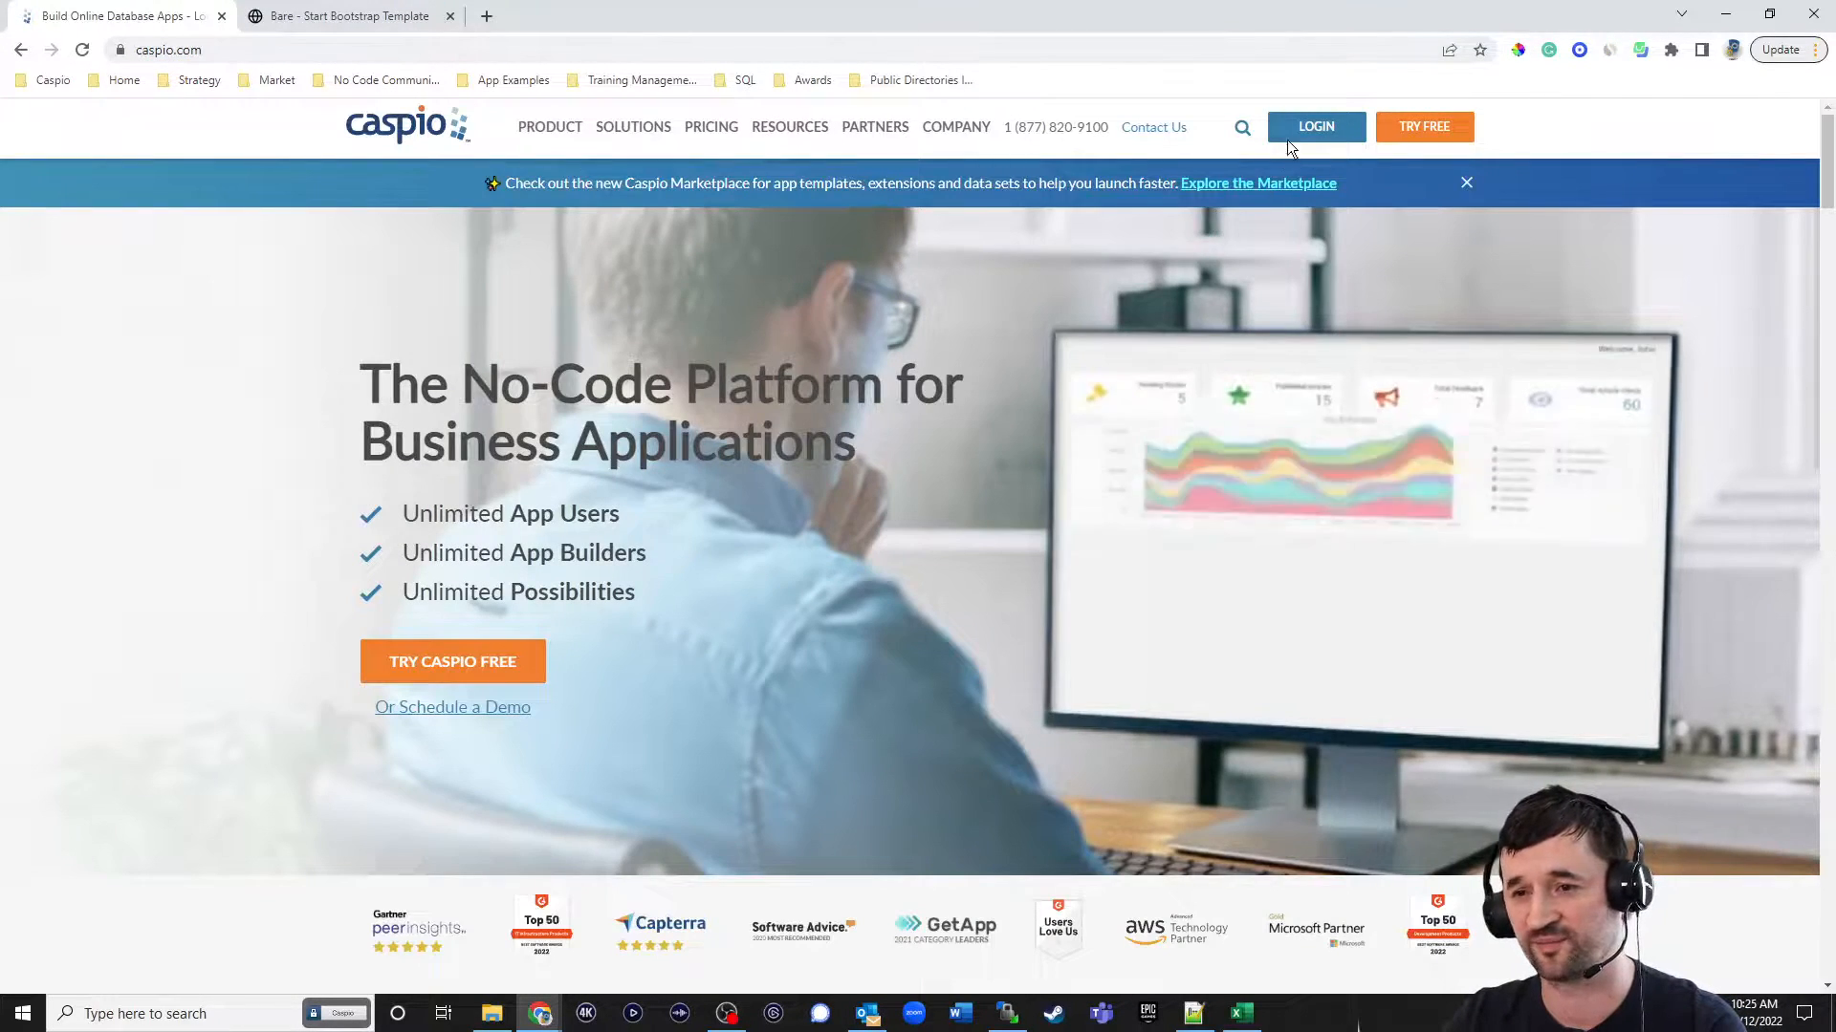
left_click(1287, 139)
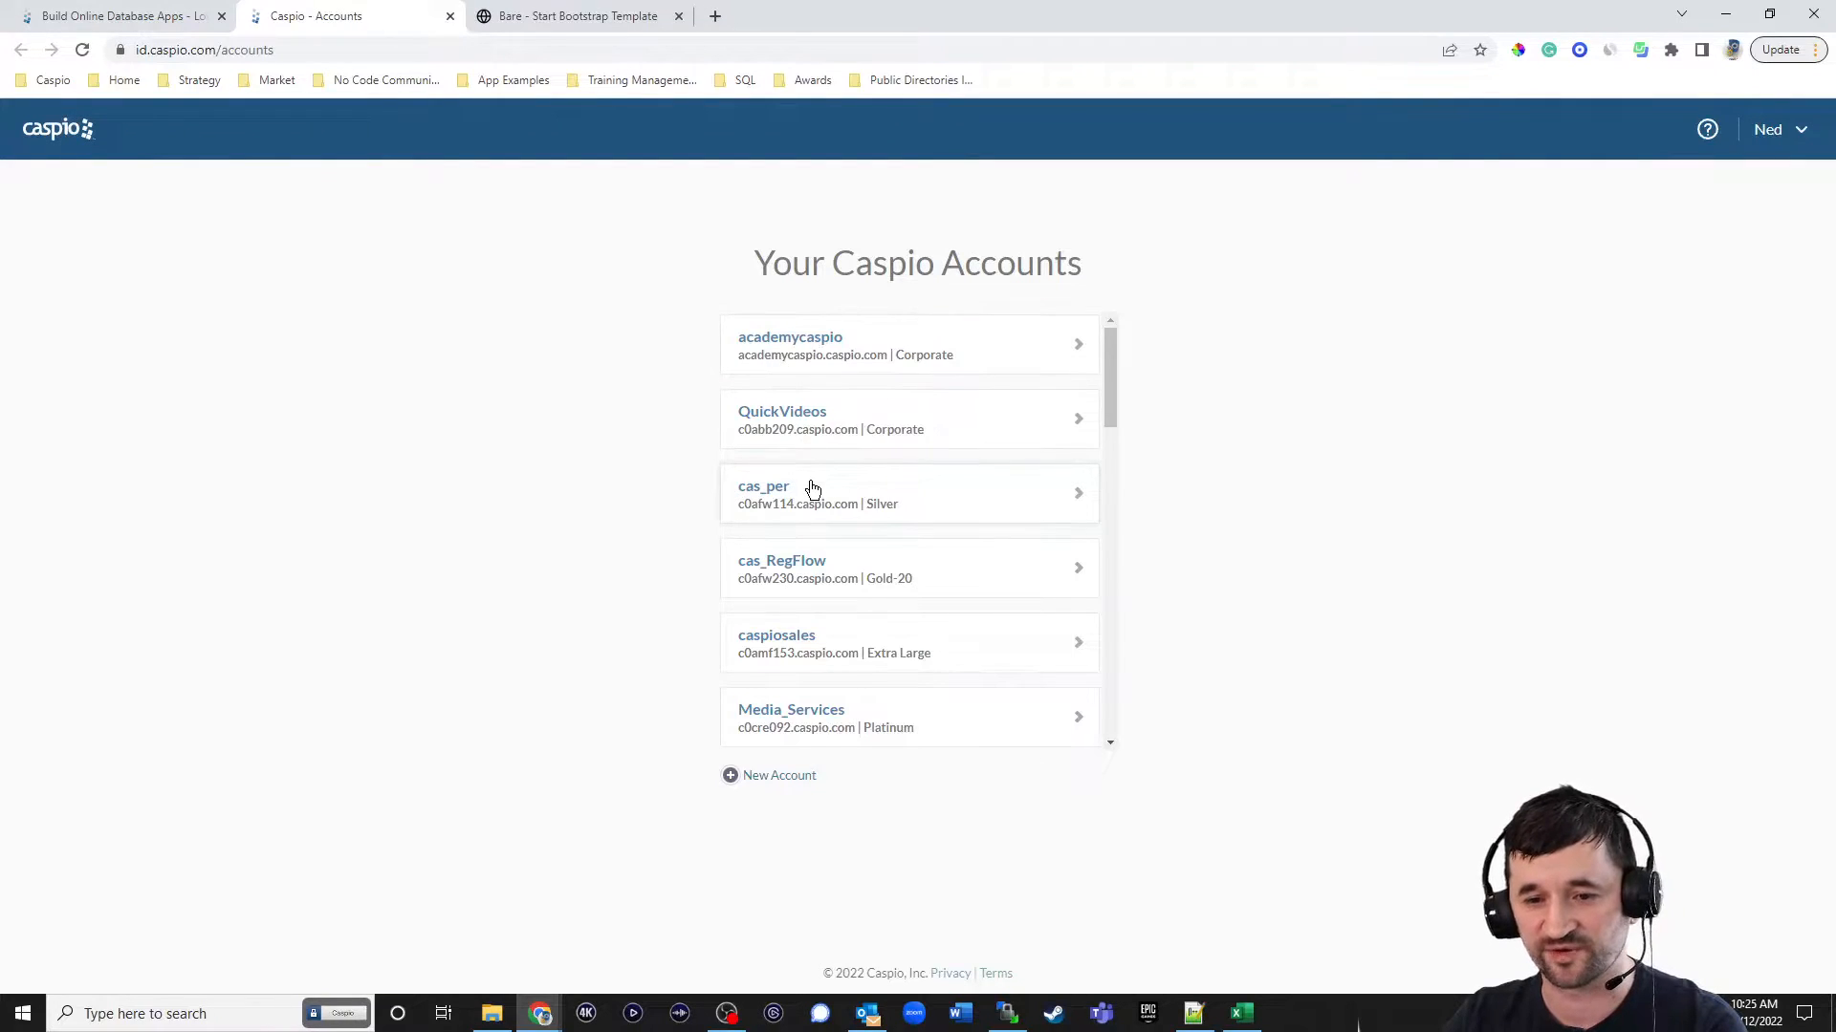
left_click(801, 505)
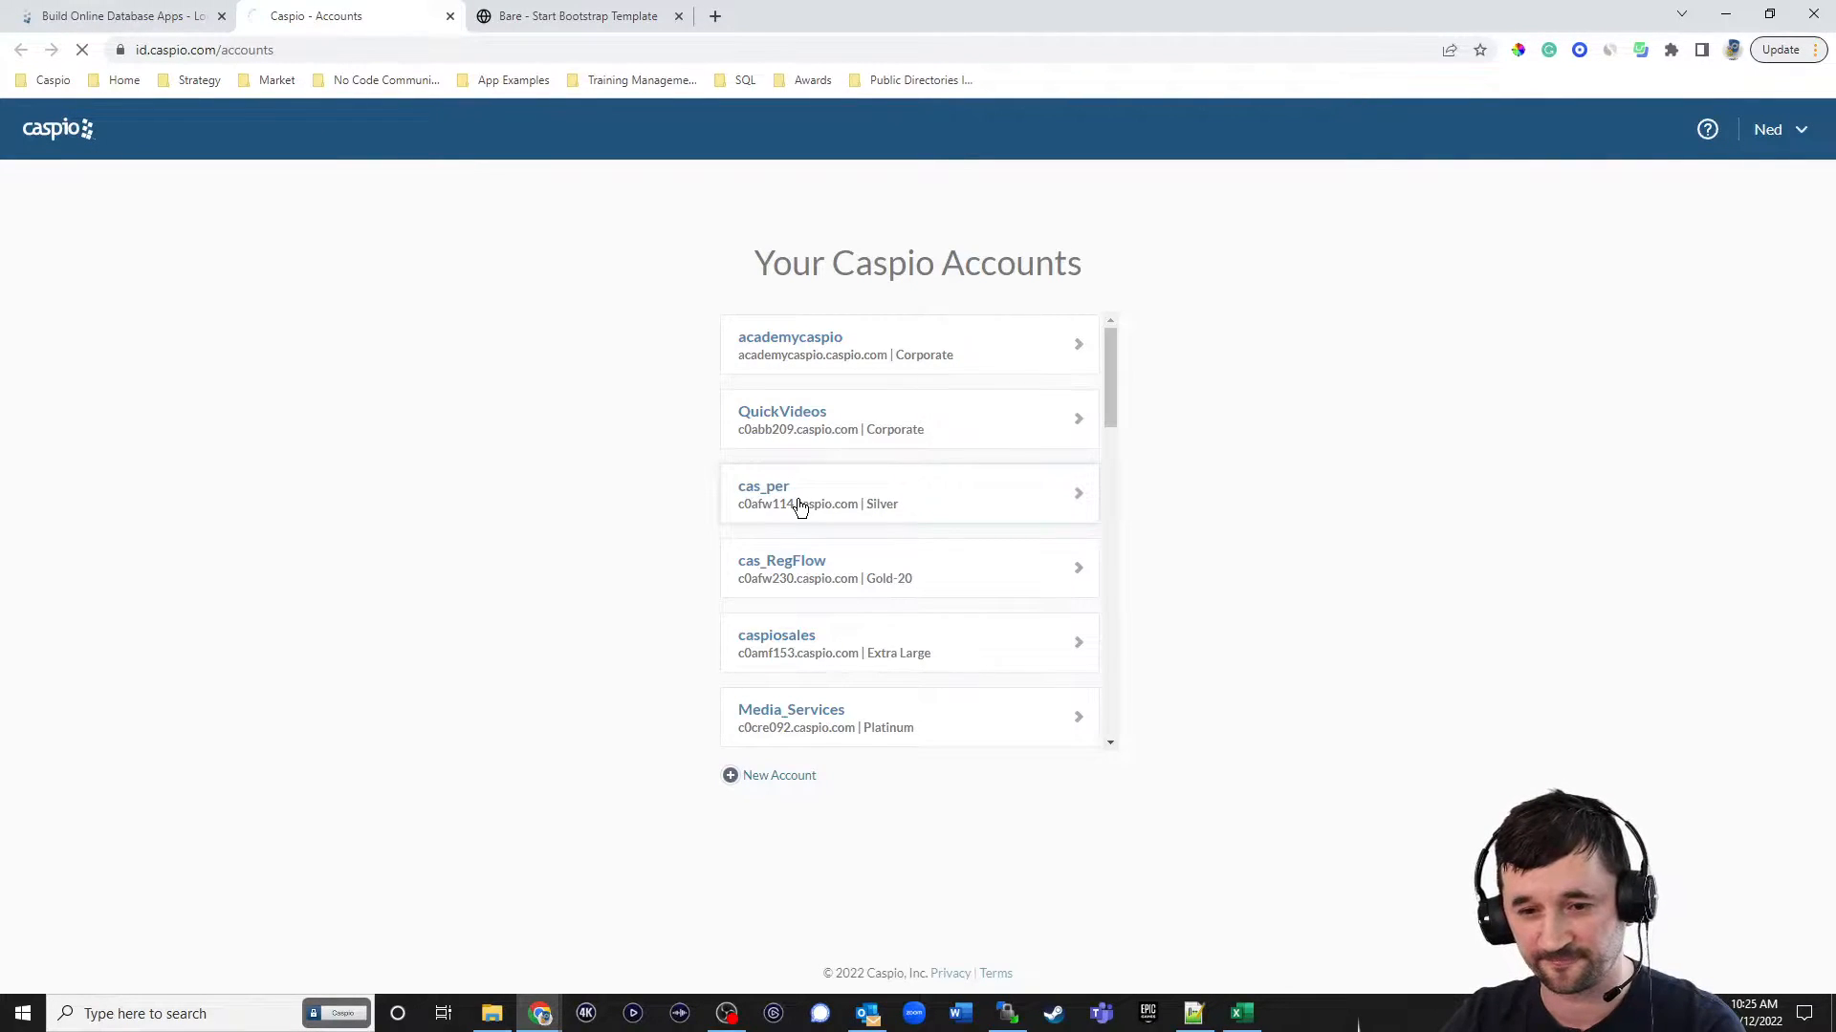
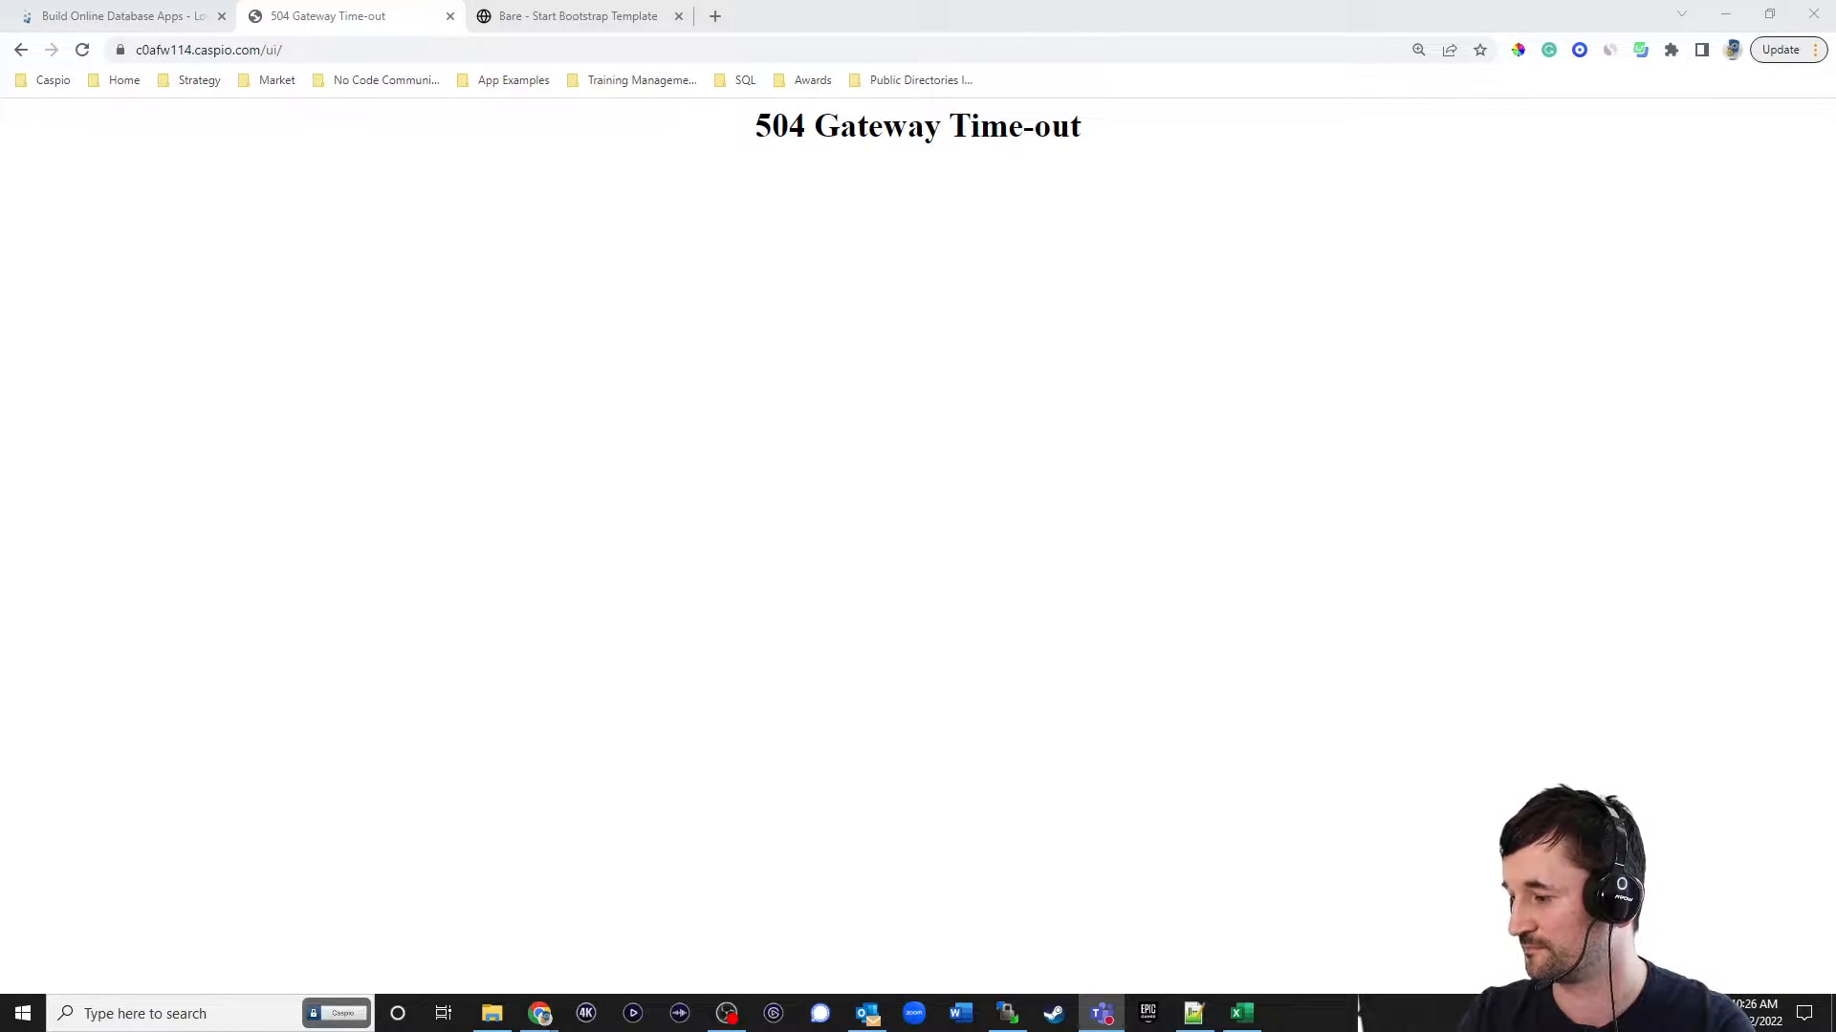
Return to the applications list and open the Excel Contact Management app's excel_filter_active_employees view to check its records.
left_click(22, 52)
left_click(801, 516)
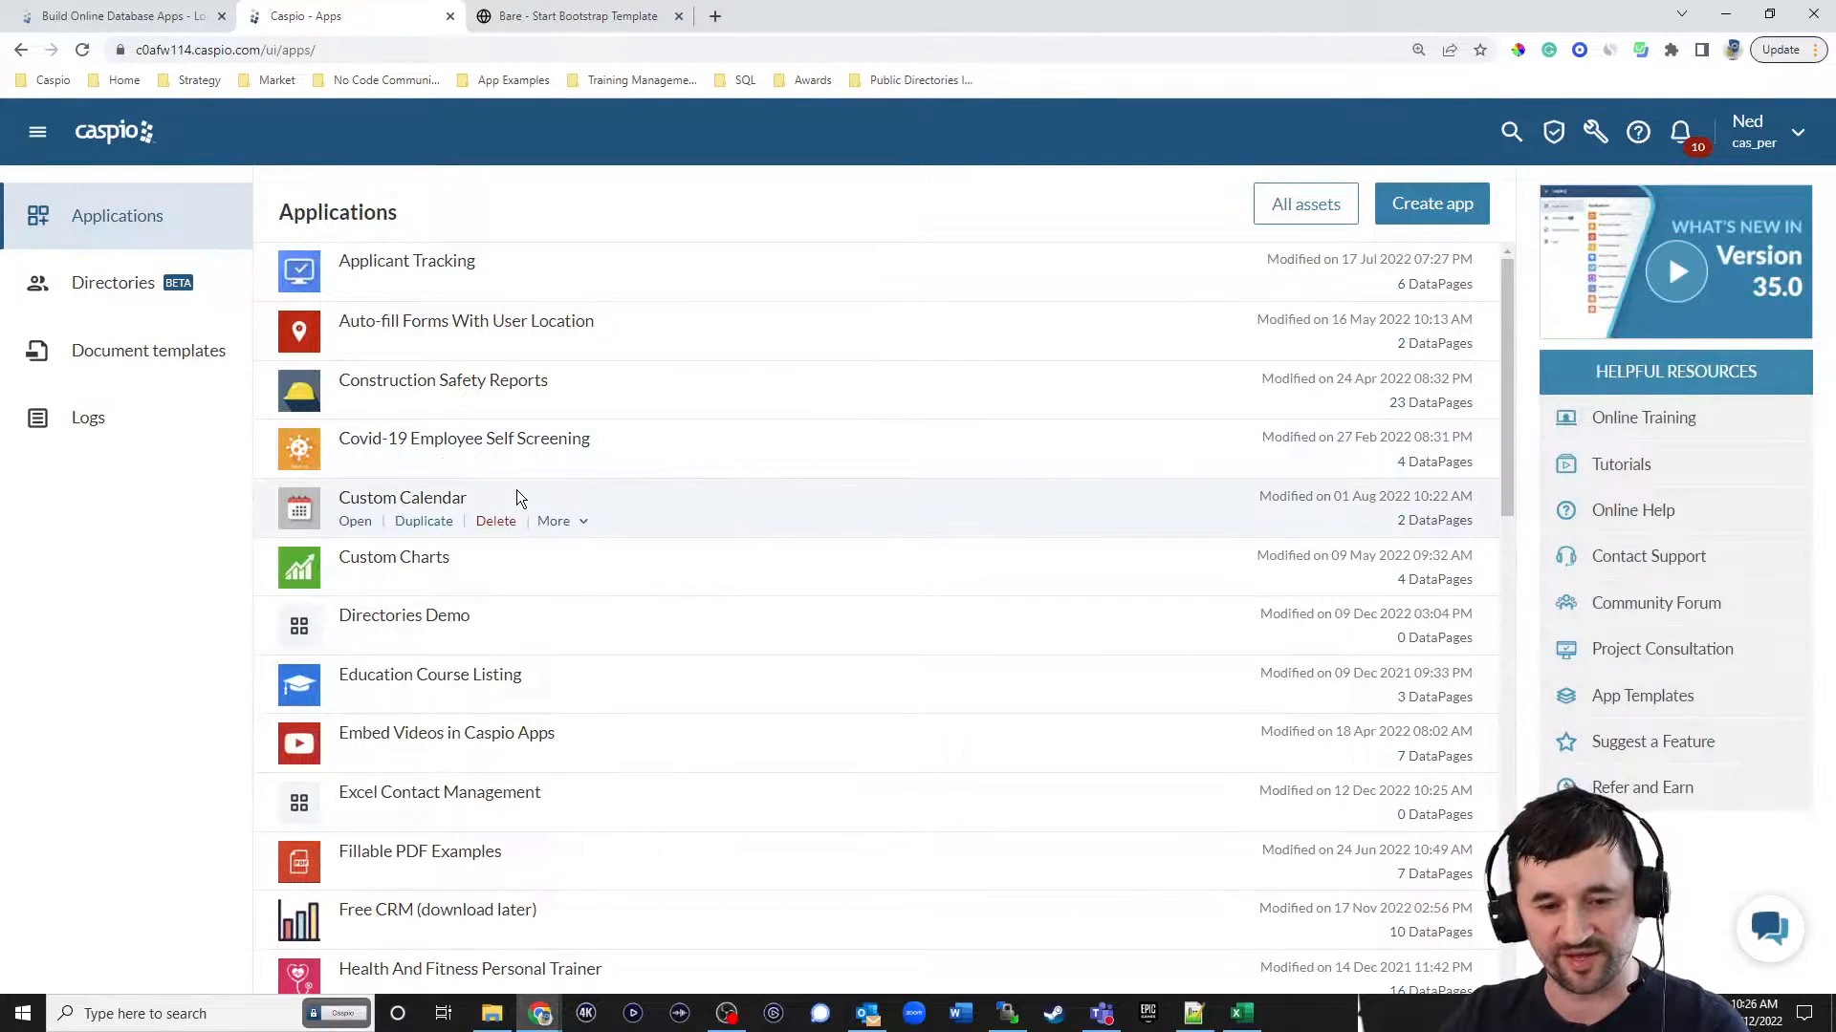
left_click(358, 818)
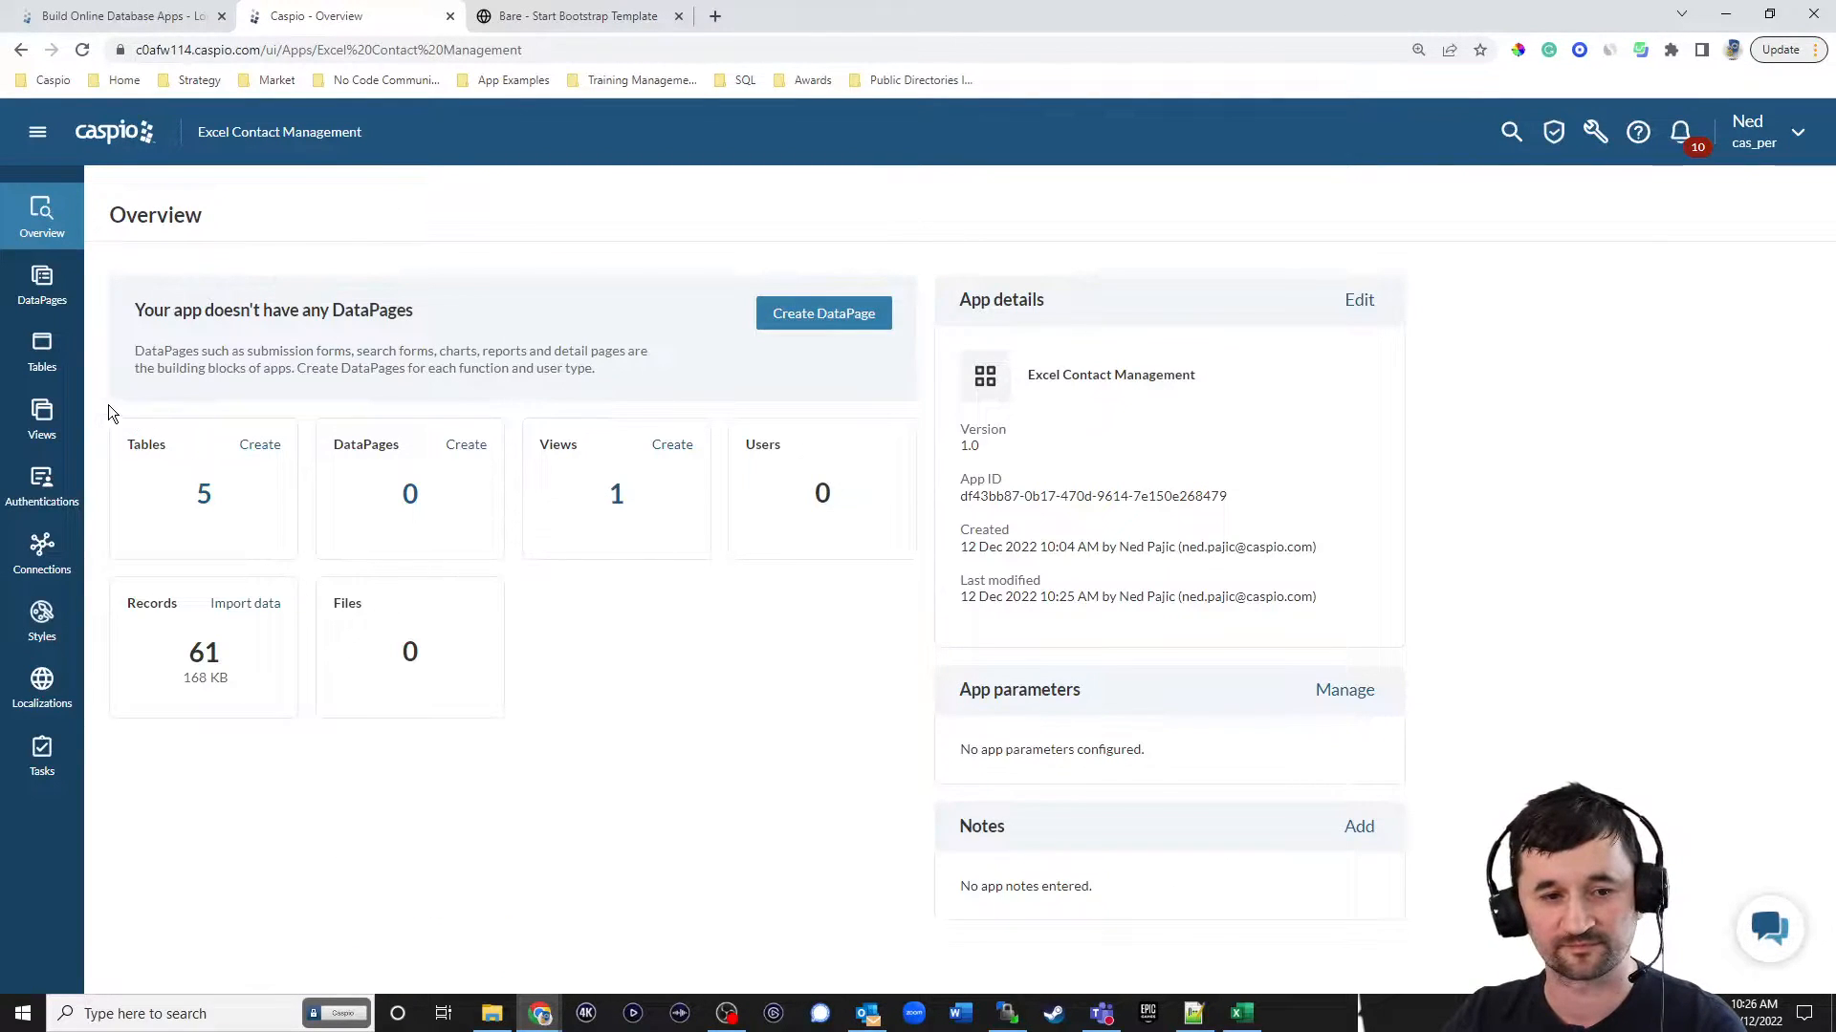
left_click(44, 420)
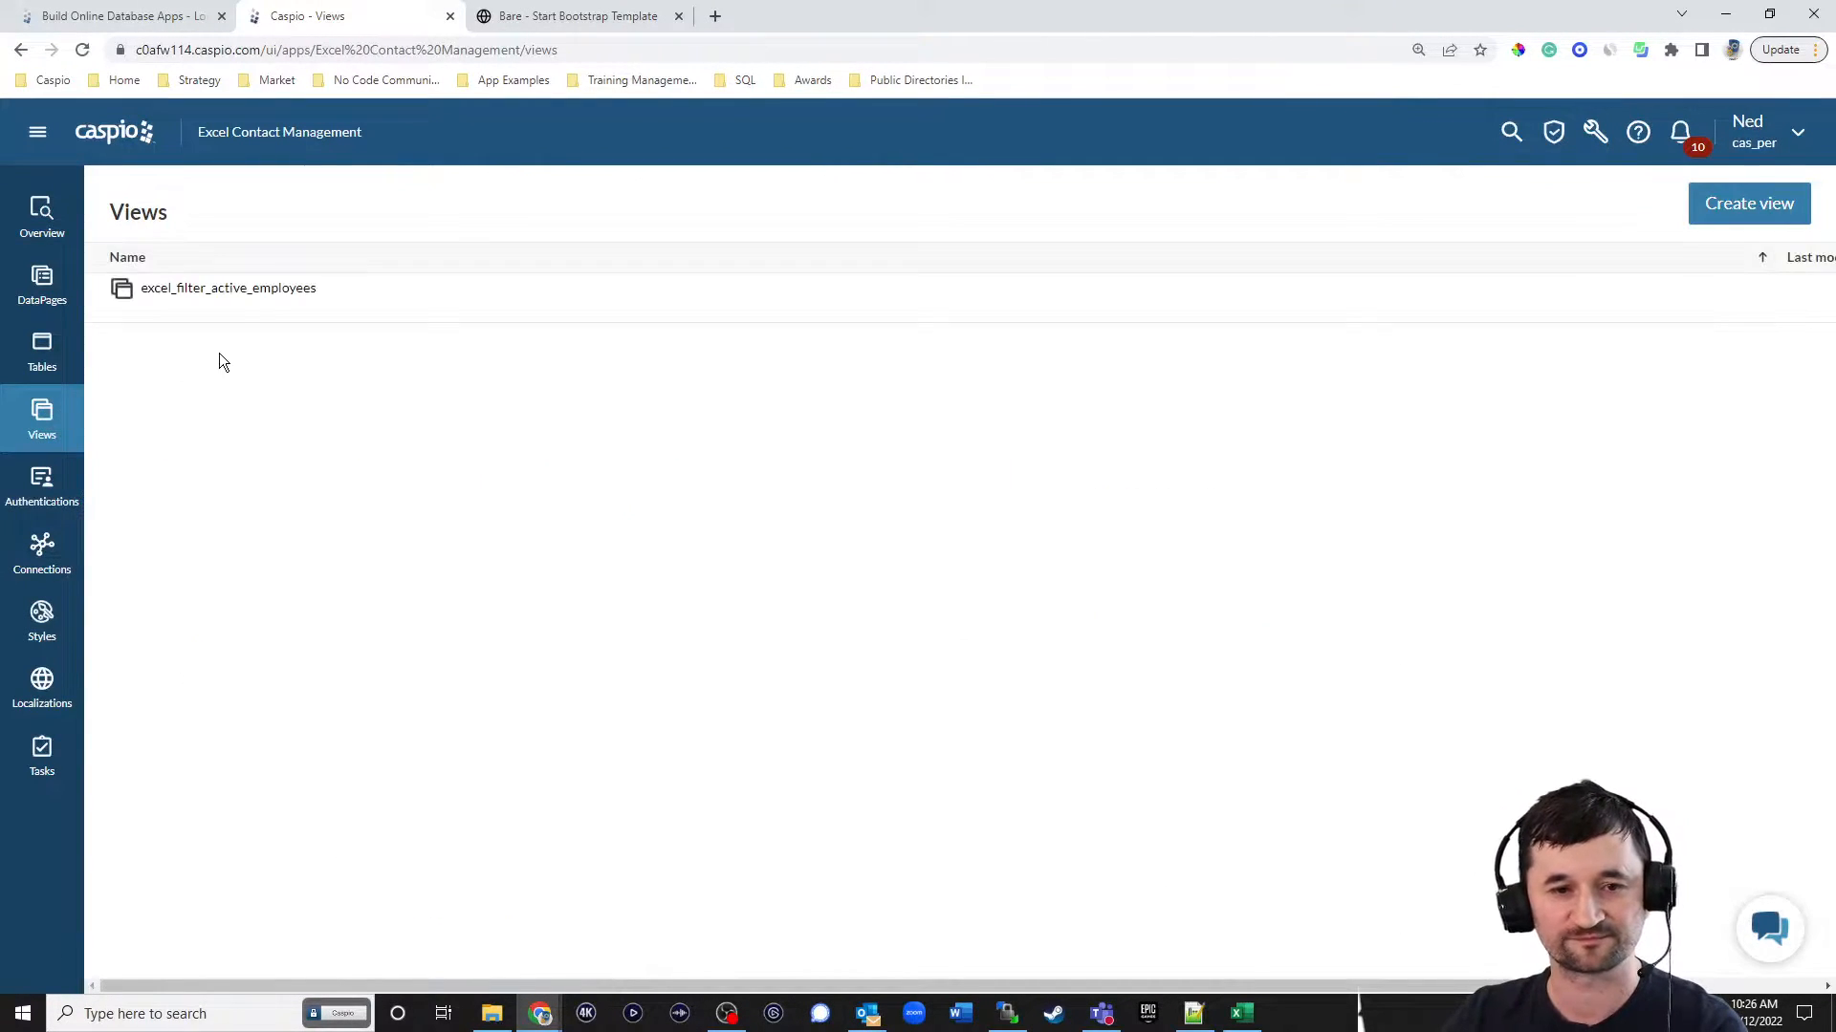
left_click(242, 313)
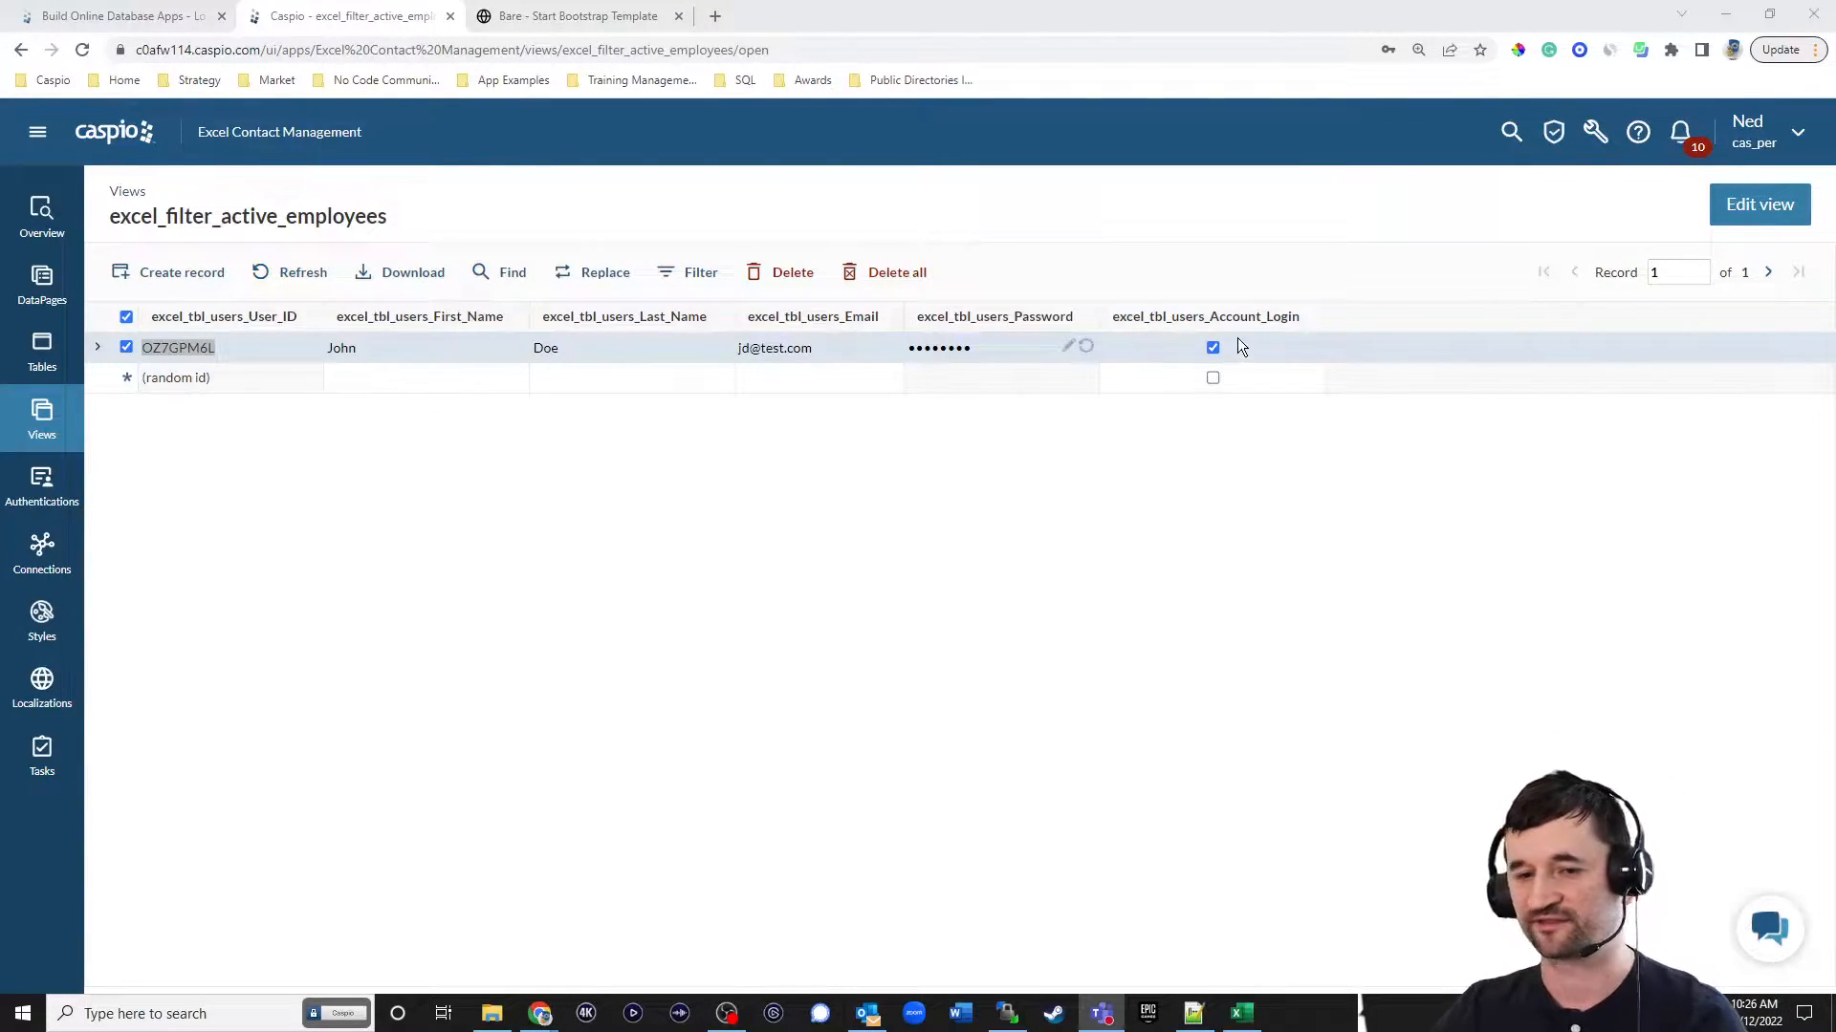
Open the excel_tbl_users table and add a new record with the employee's first name, last name and email.
left_click(42, 352)
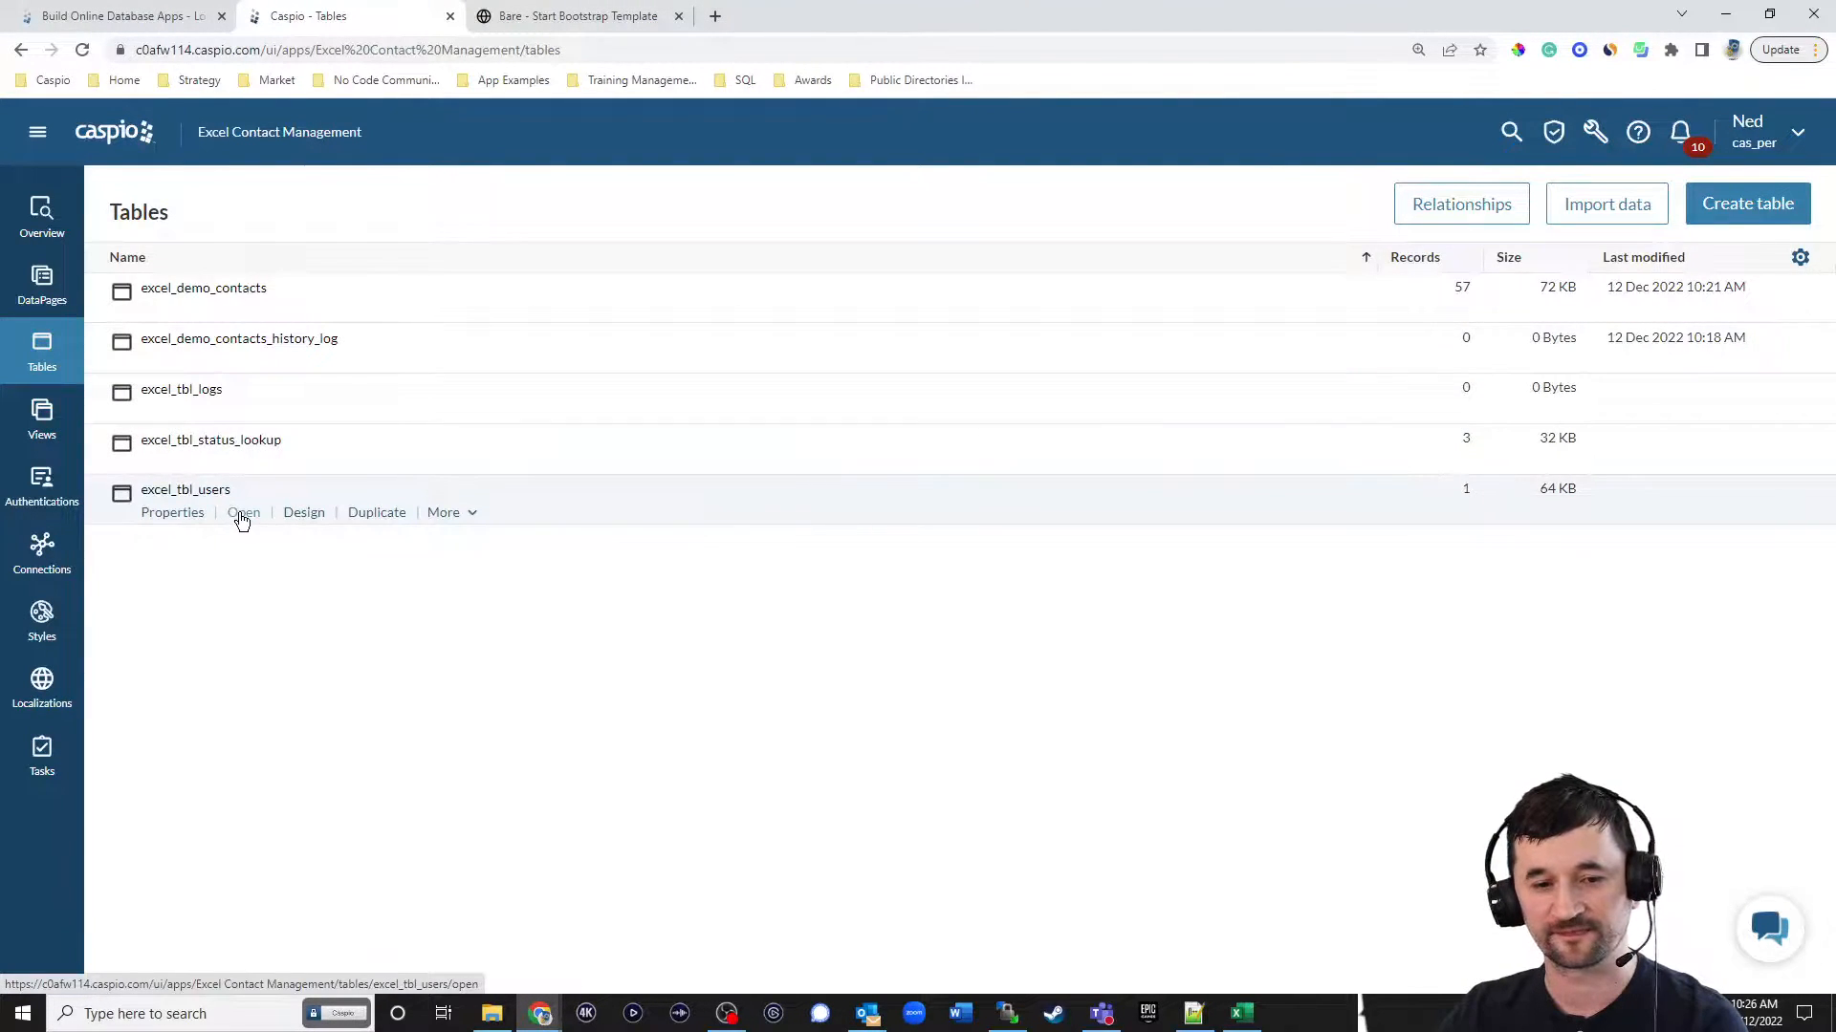
left_click(243, 517)
left_click(275, 414)
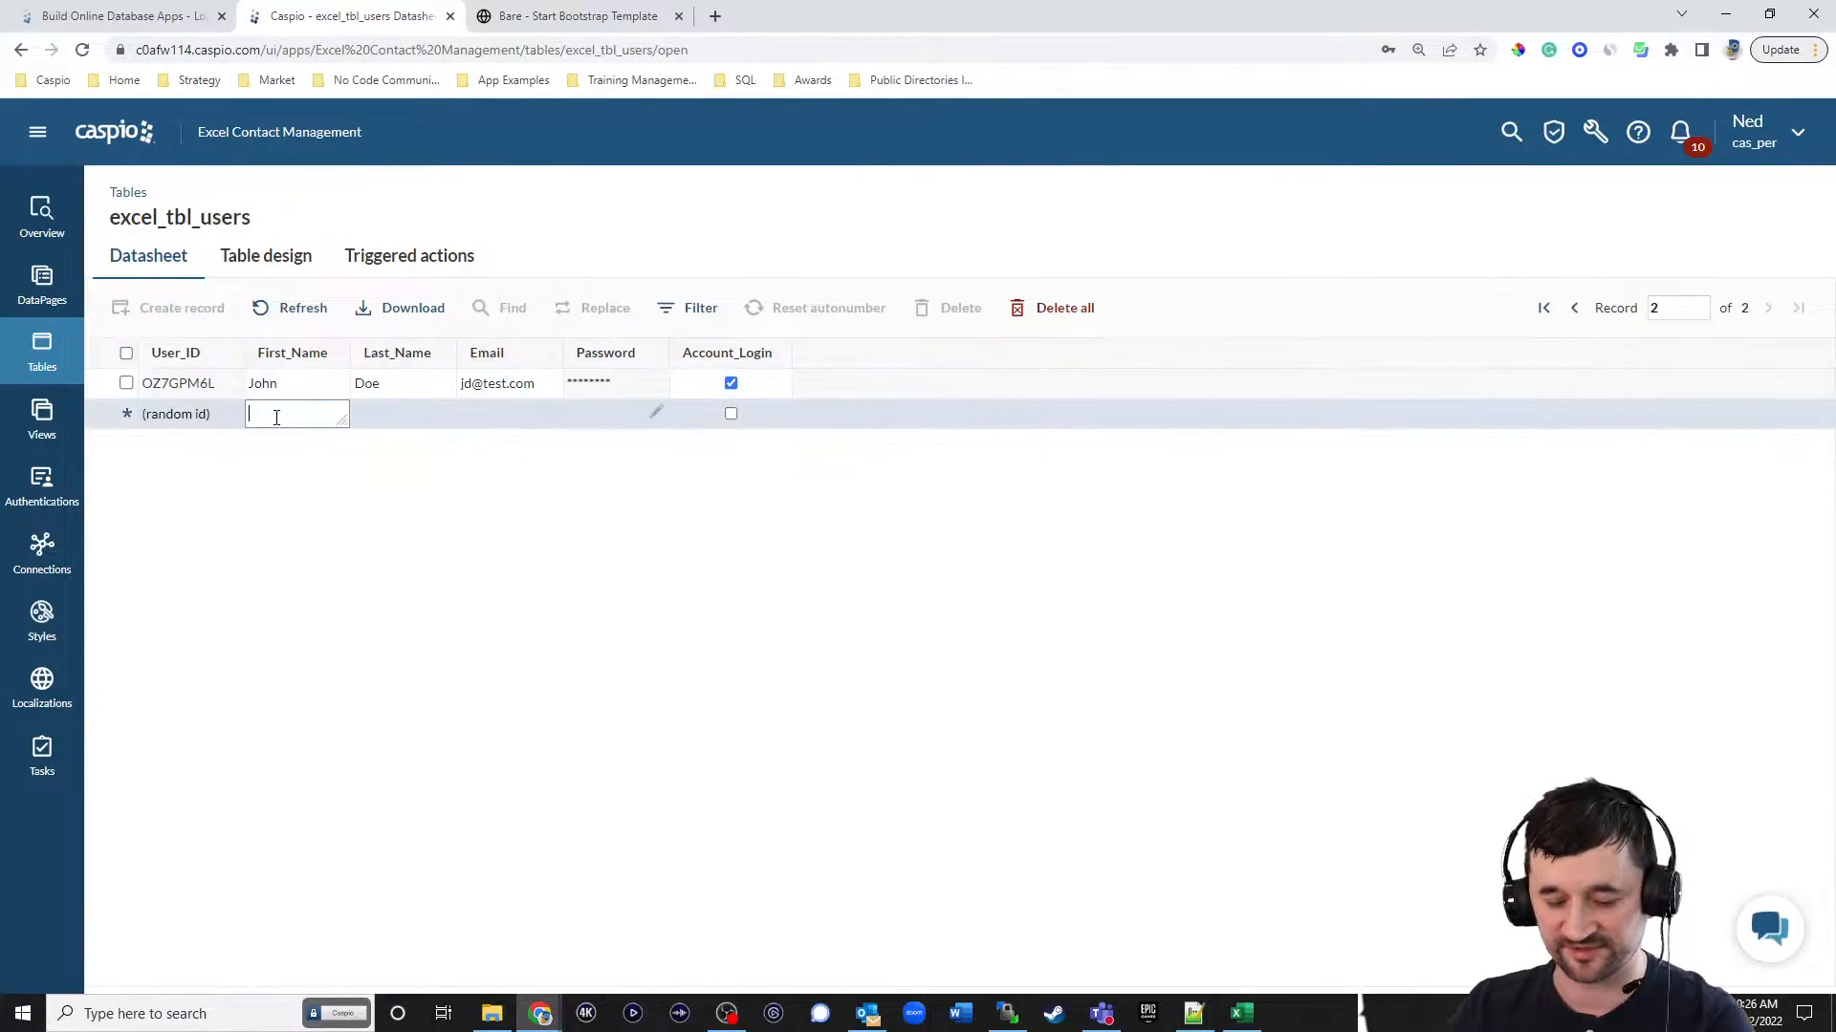
key("Tab")
key("Tab")
type("sl@test.com")
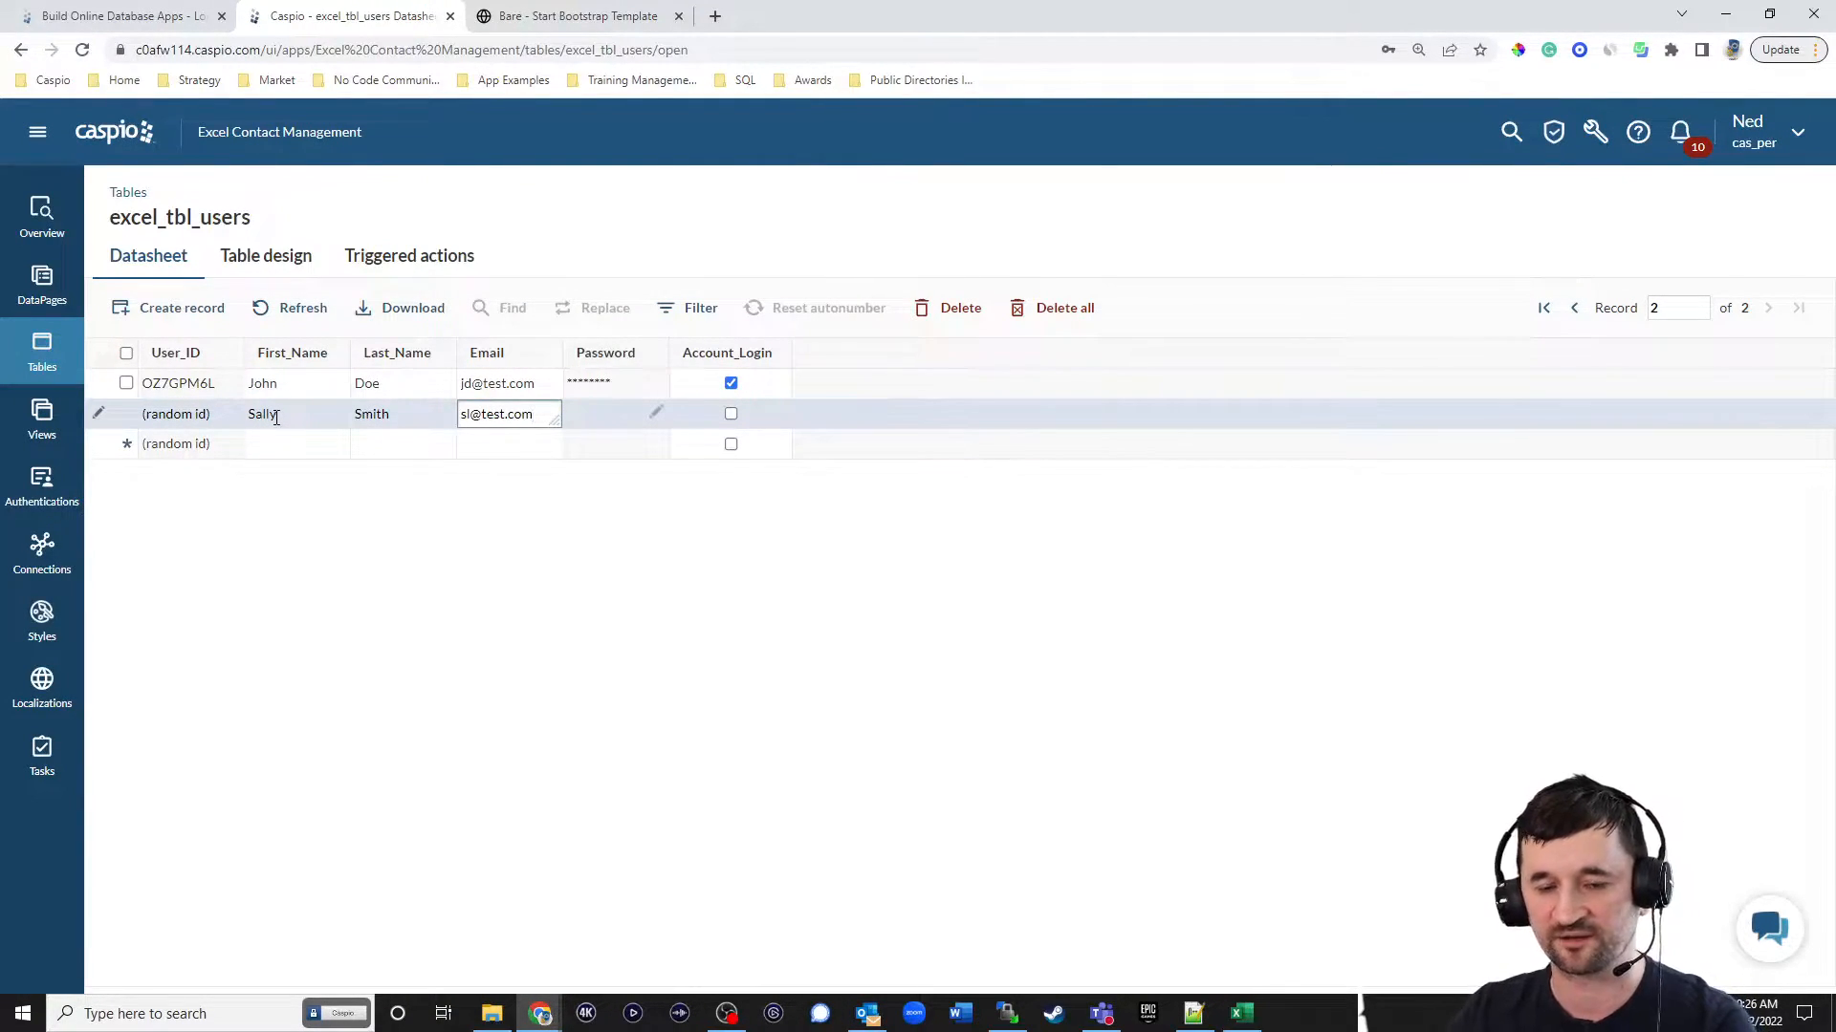
Enter and confirm the new user's password, and save the record with Account_Login unchecked.
left_click(656, 413)
type("test")
left_click(934, 470)
type("test")
left_click(1036, 528)
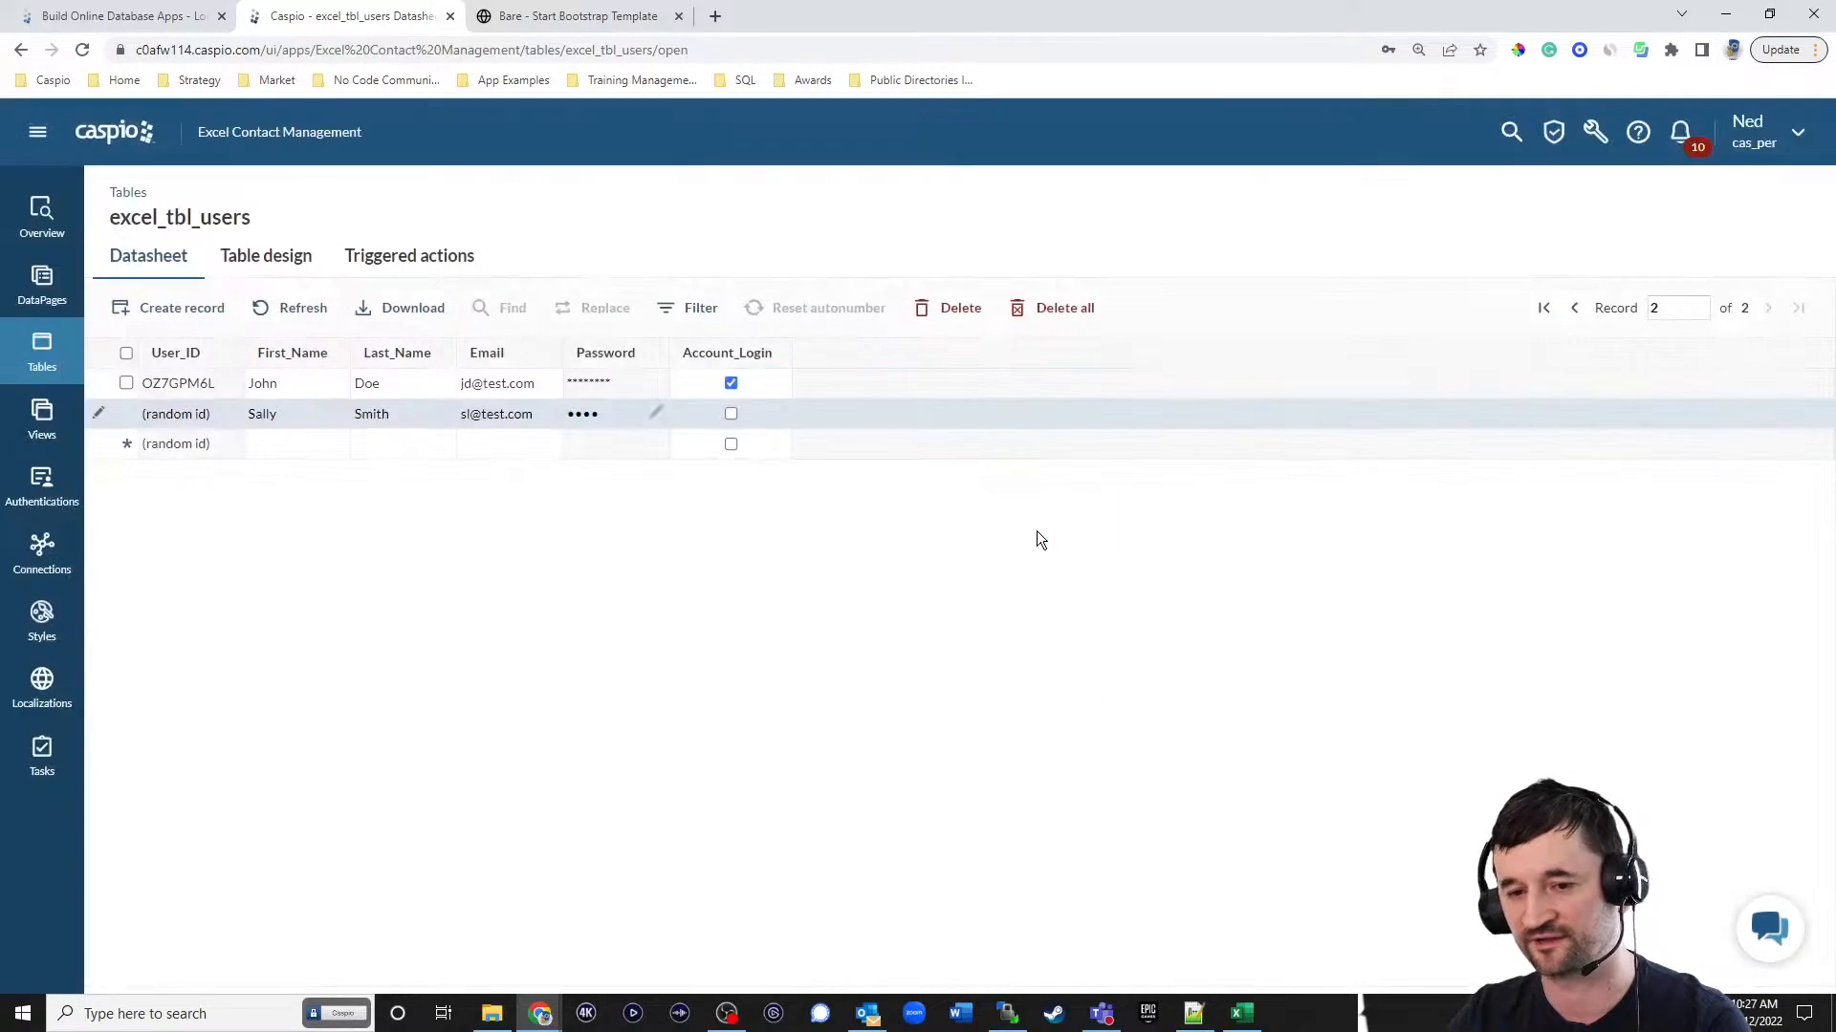
left_click(586, 455)
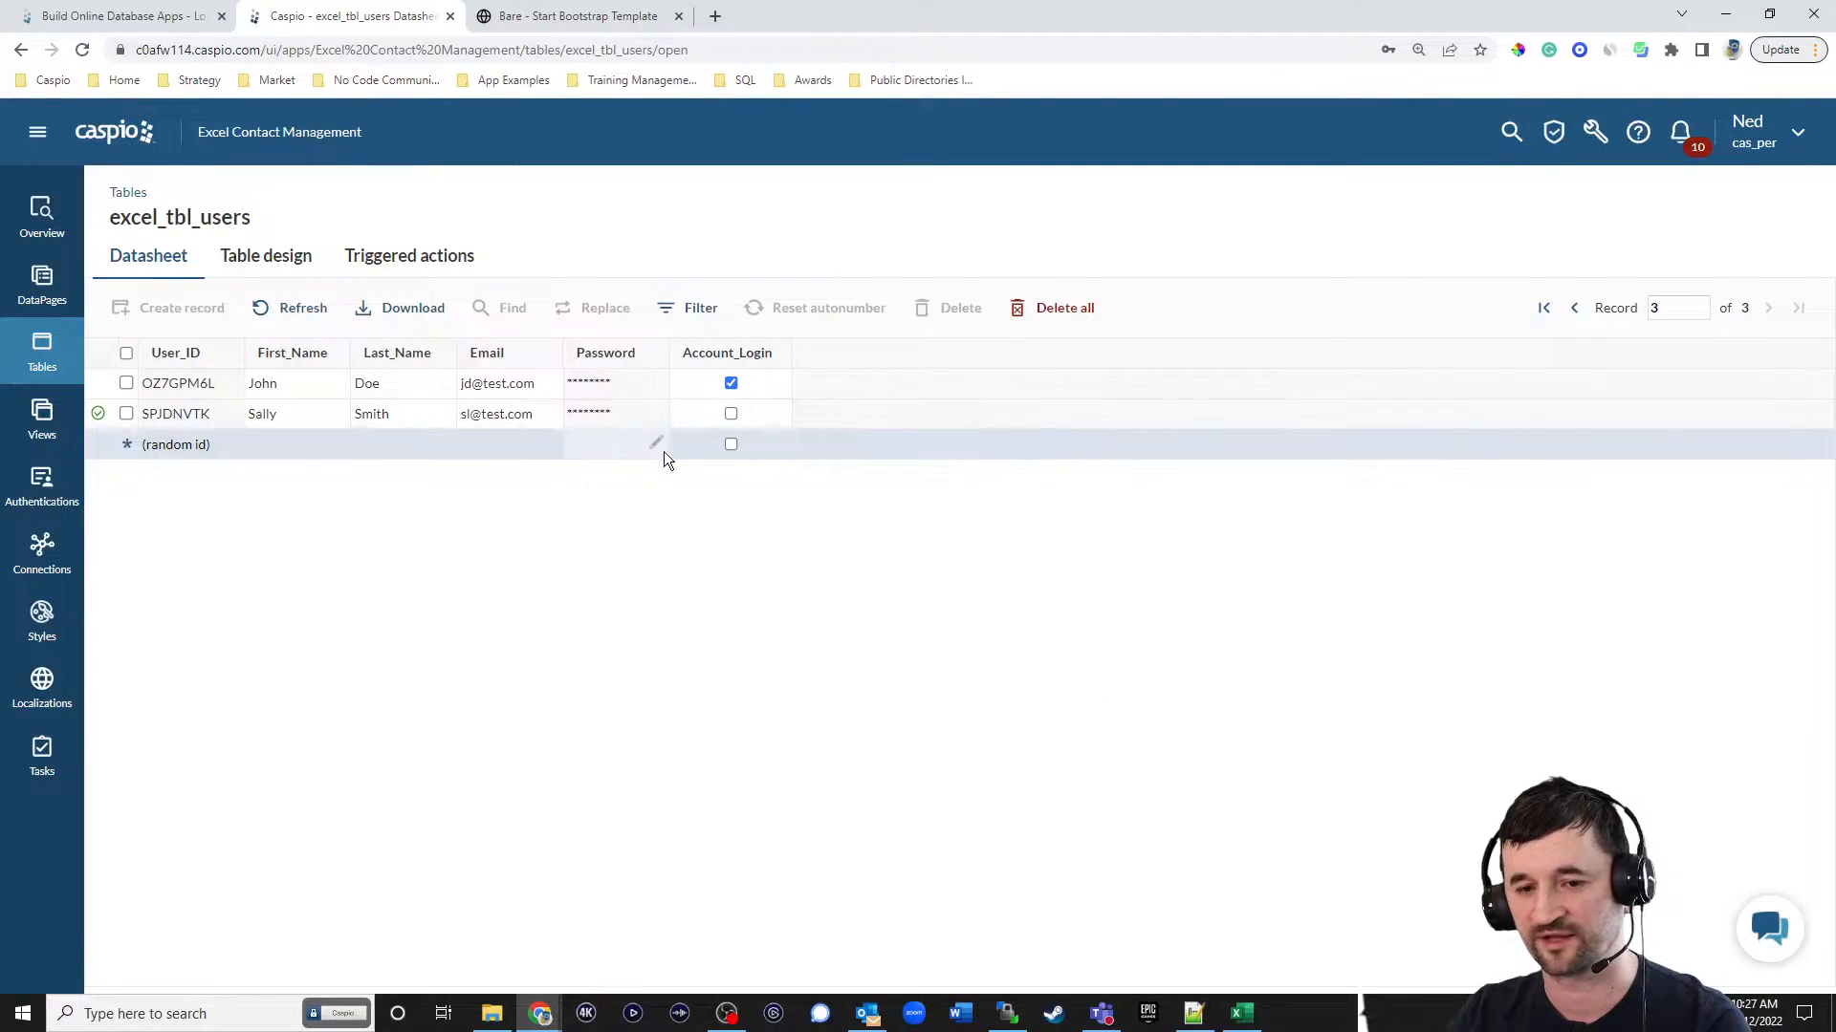
Reopen the excel_filter_active_employees view to check which users pass the filter.
left_click(53, 444)
left_click(250, 316)
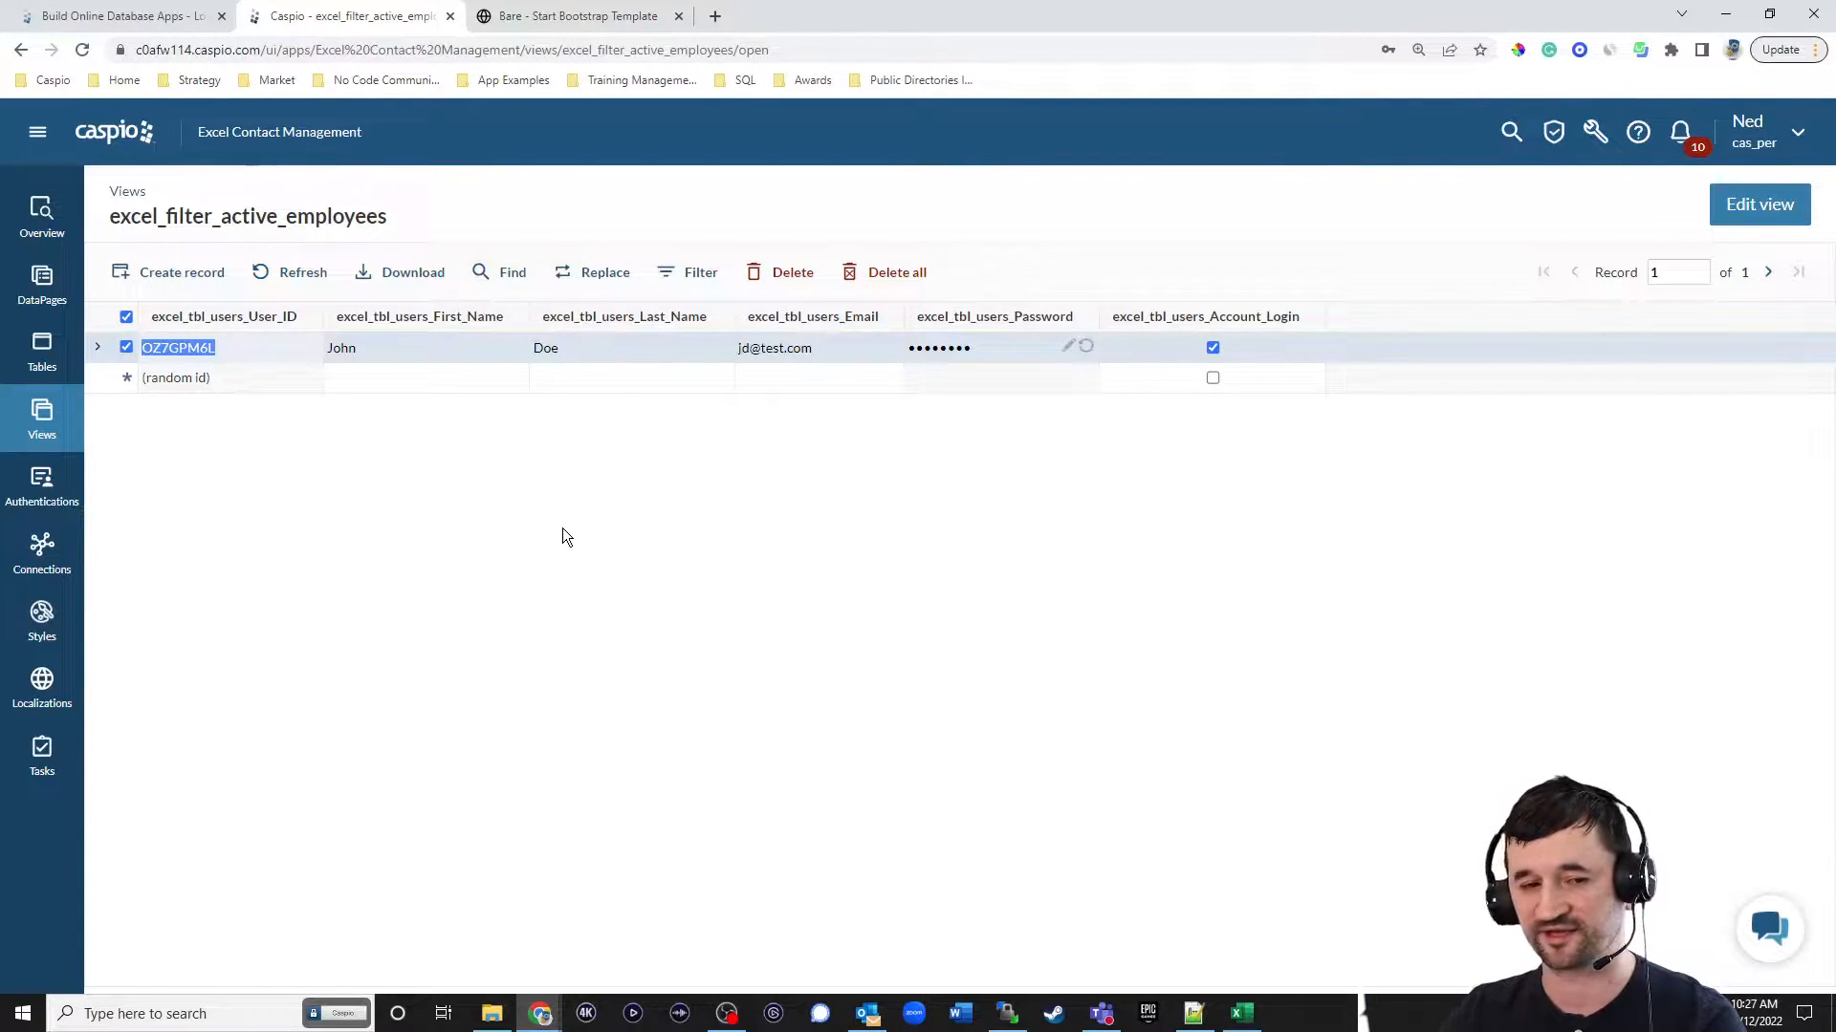
Start a new authentication in the app with excel_filter_active_employees as its data source.
left_click(53, 489)
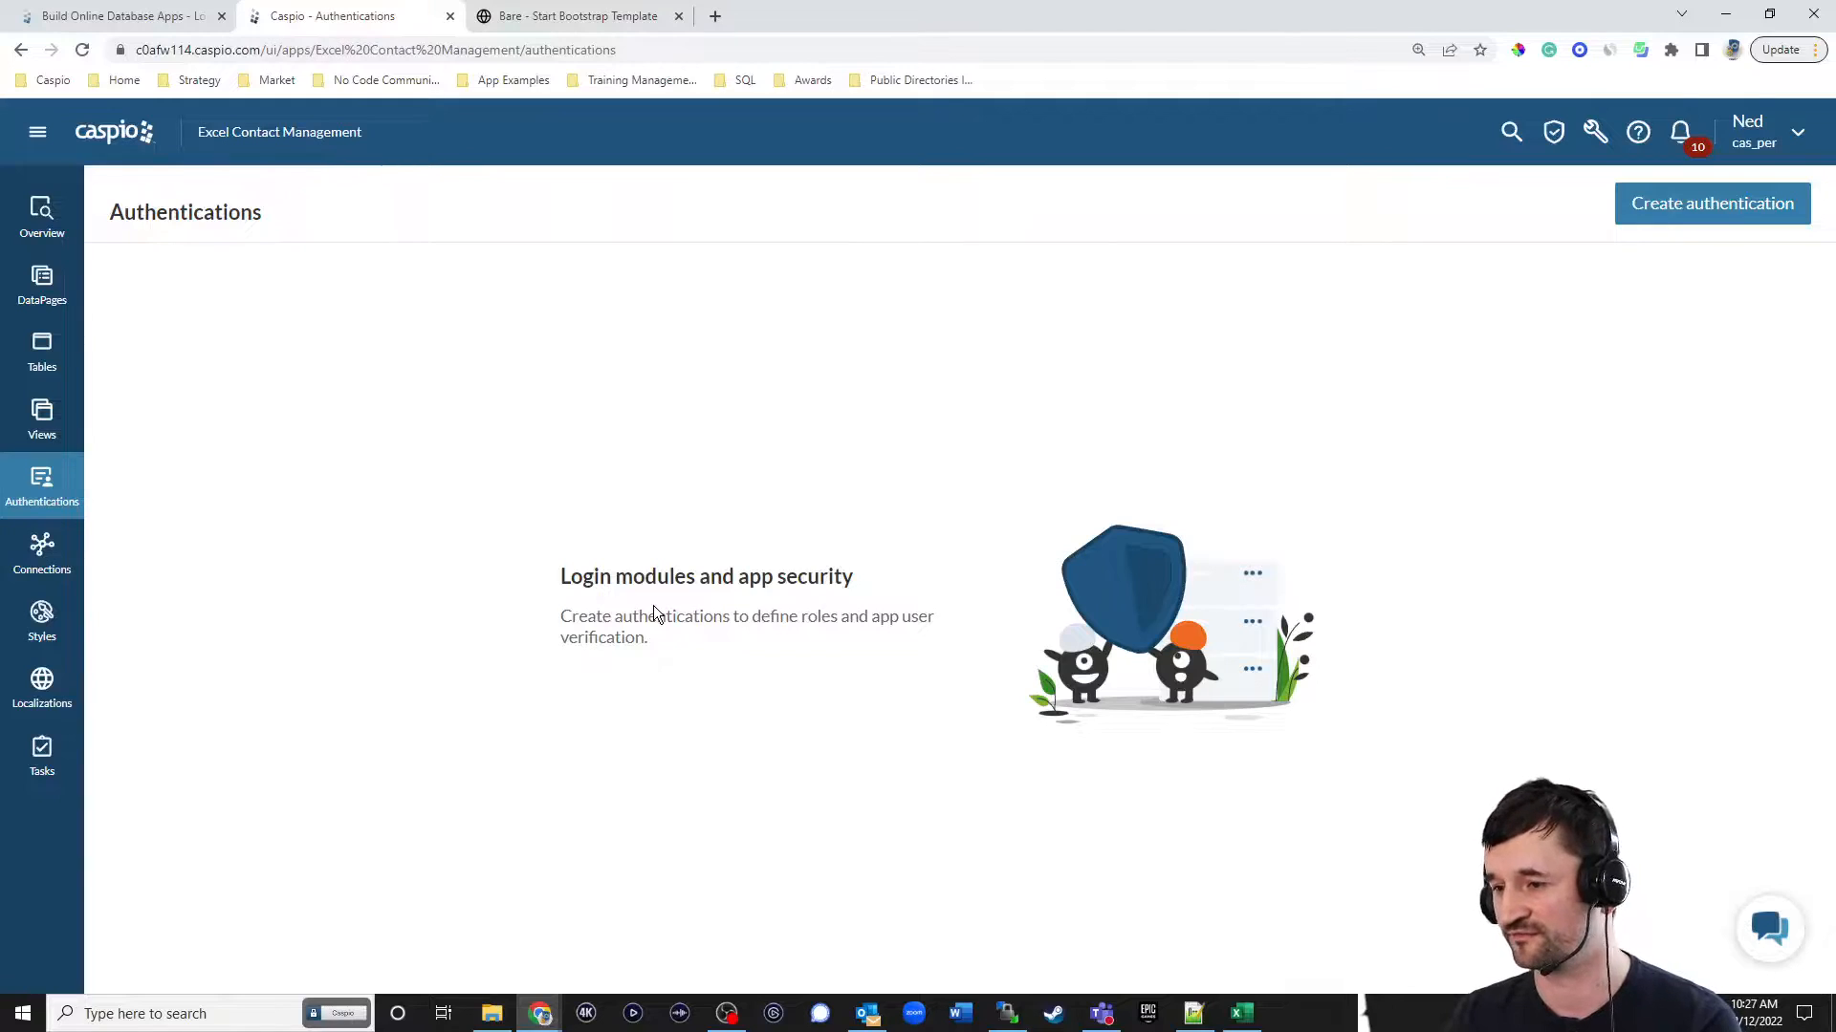
left_click(1654, 207)
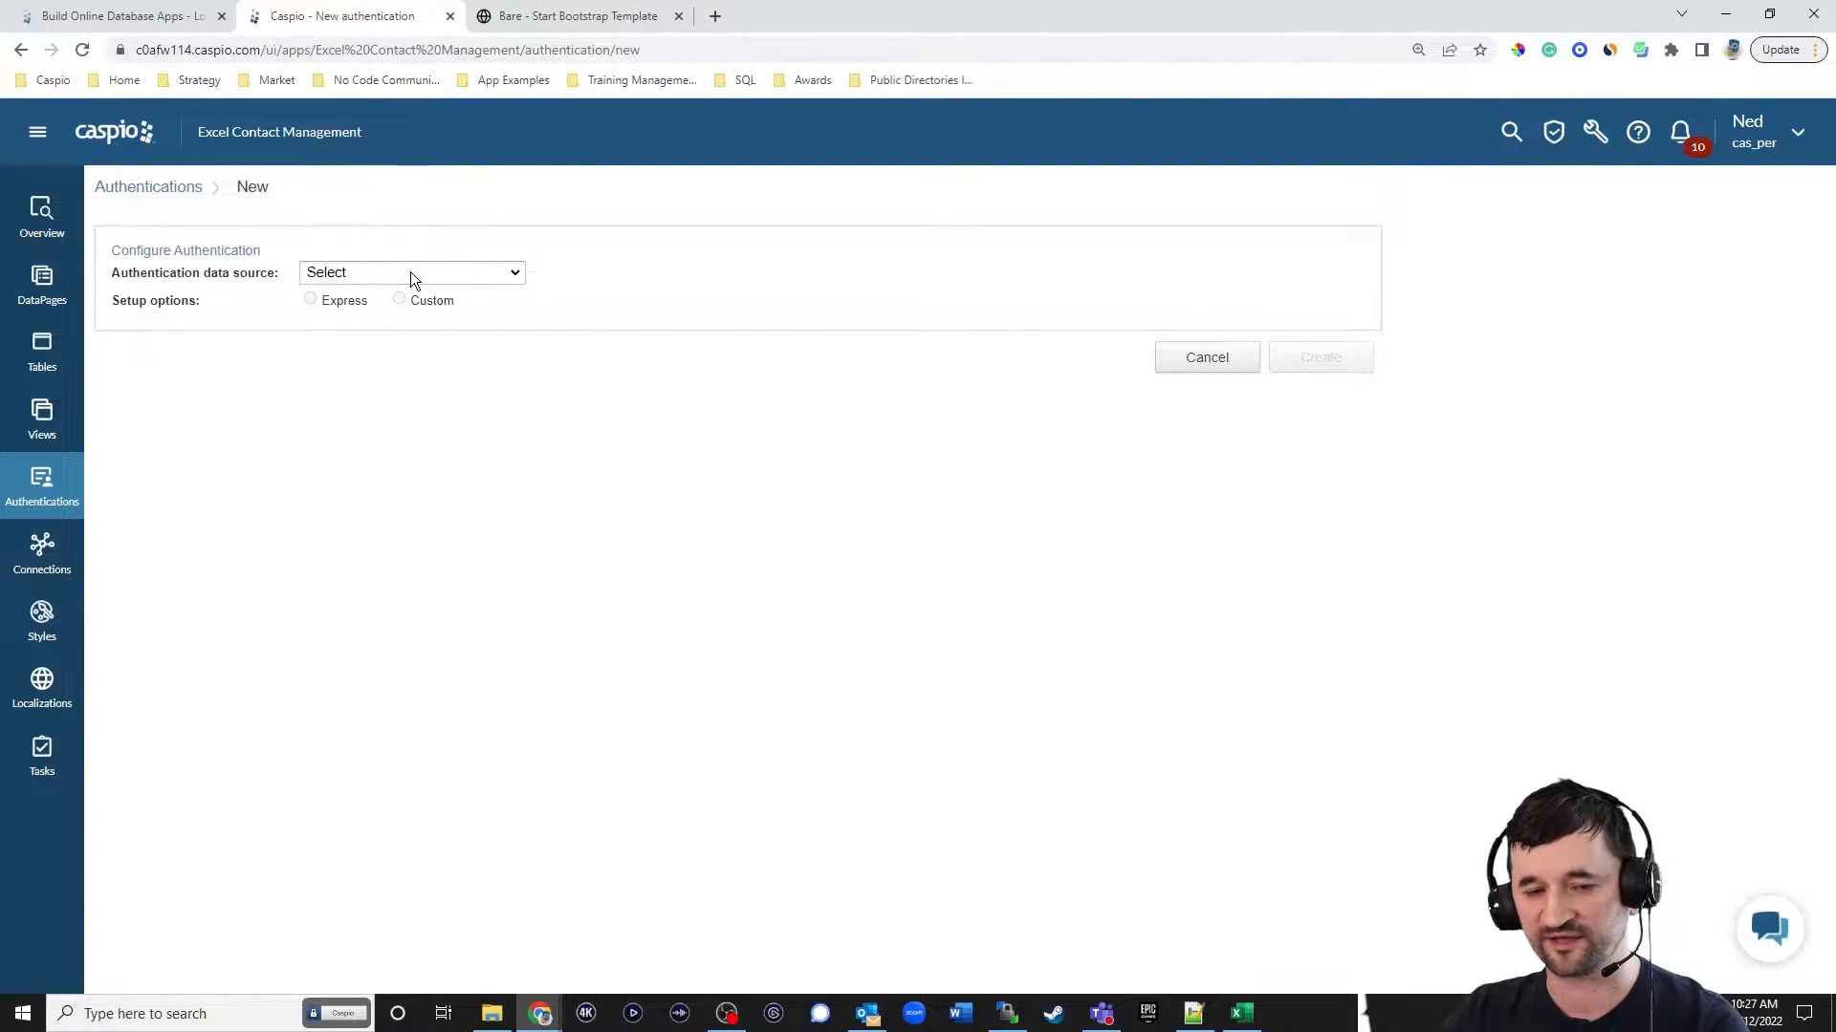
left_click(410, 272)
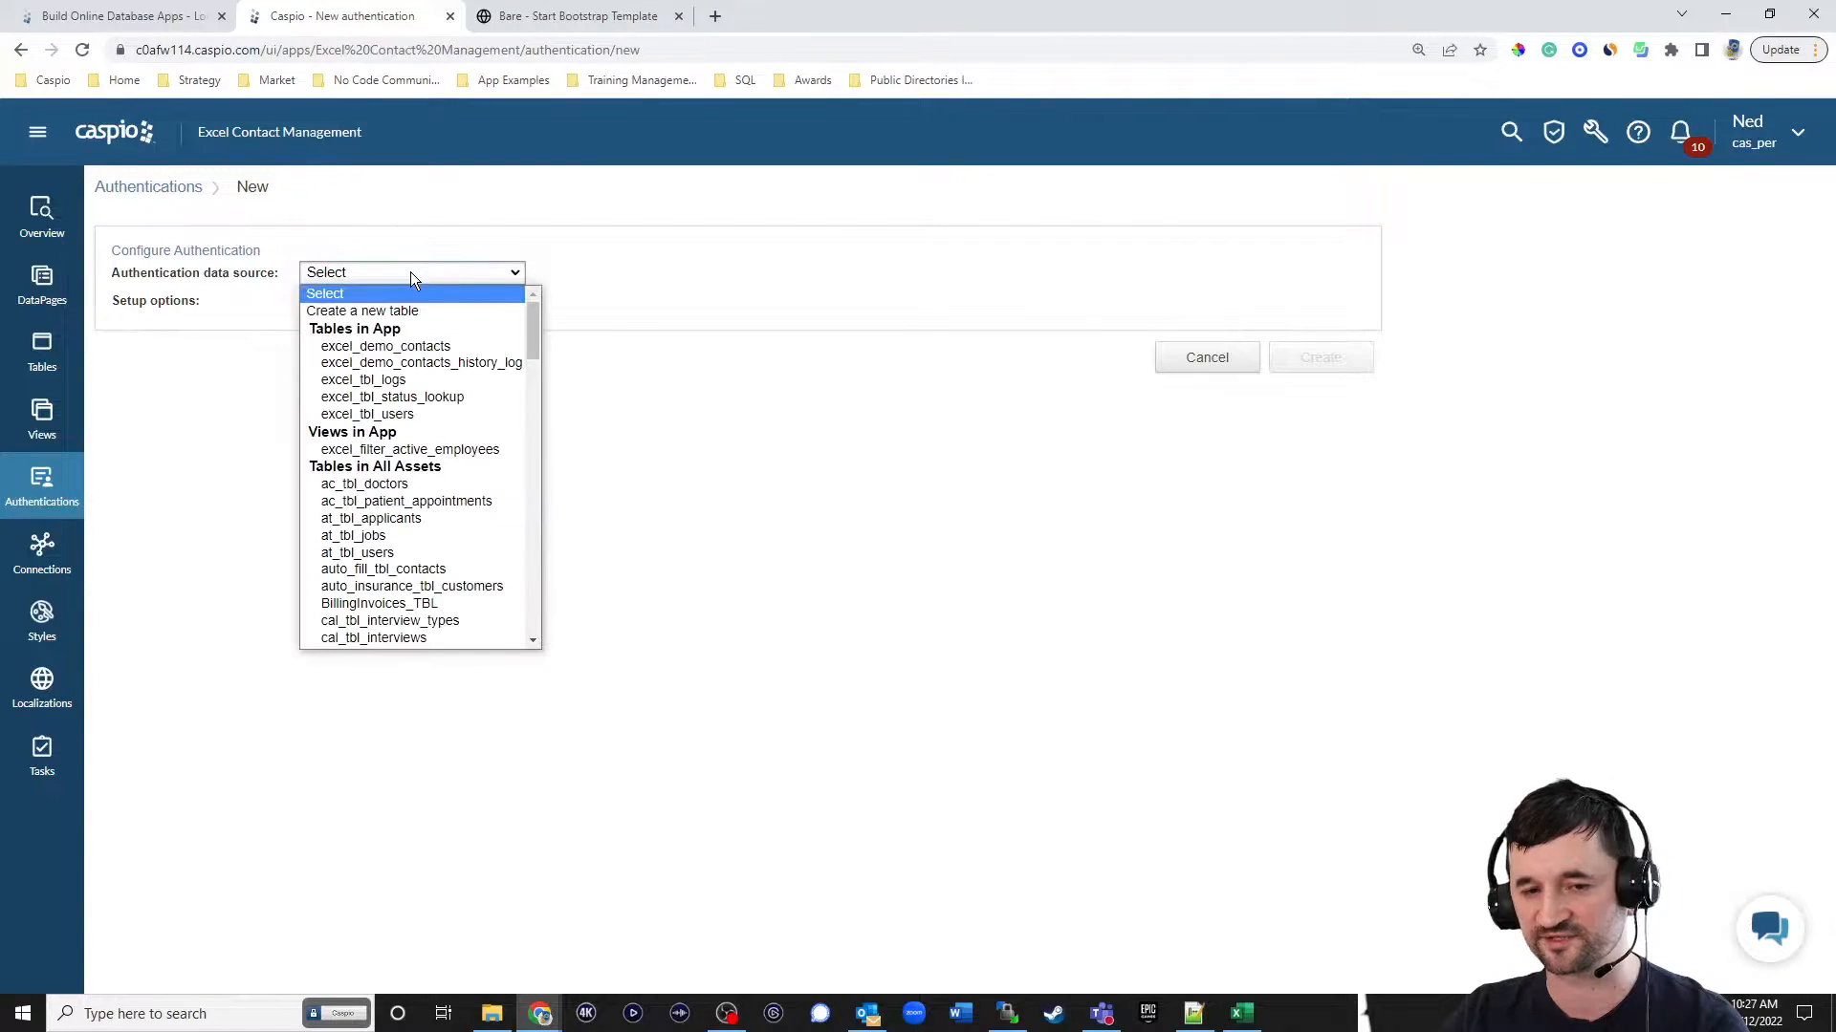
left_click(400, 451)
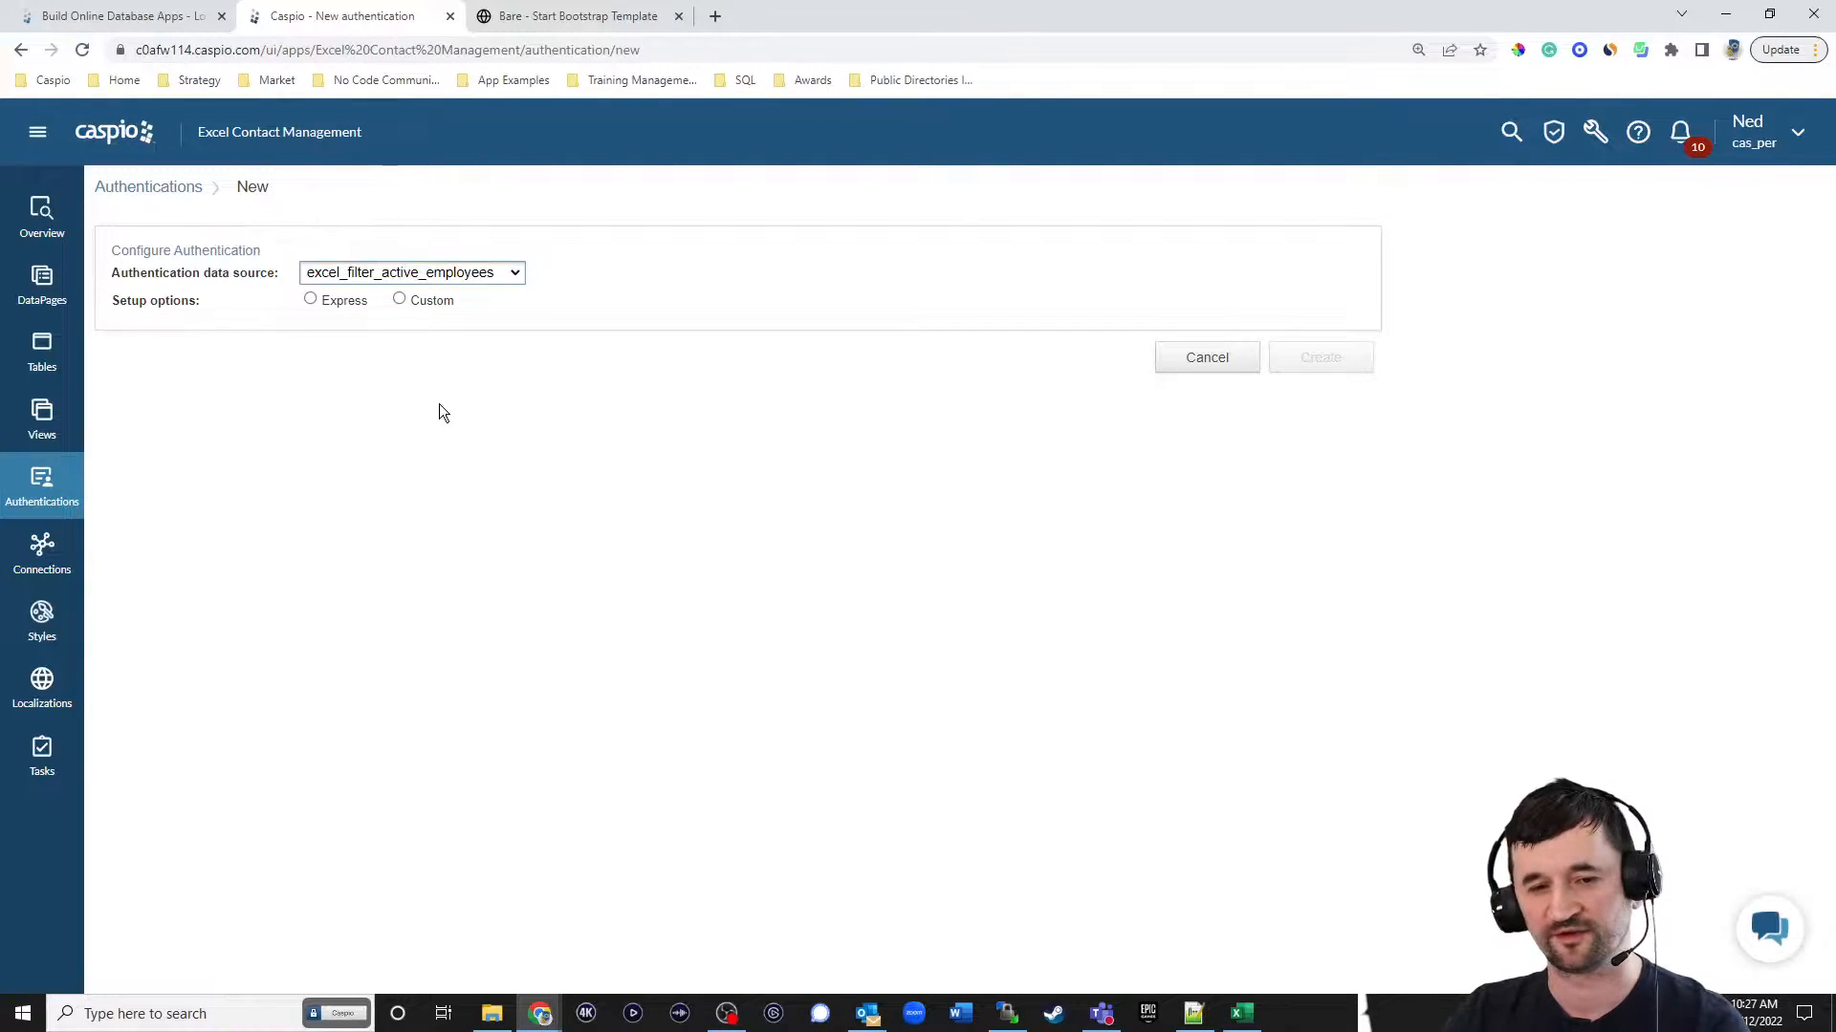
left_click(347, 302)
left_click(388, 377)
left_click(390, 412)
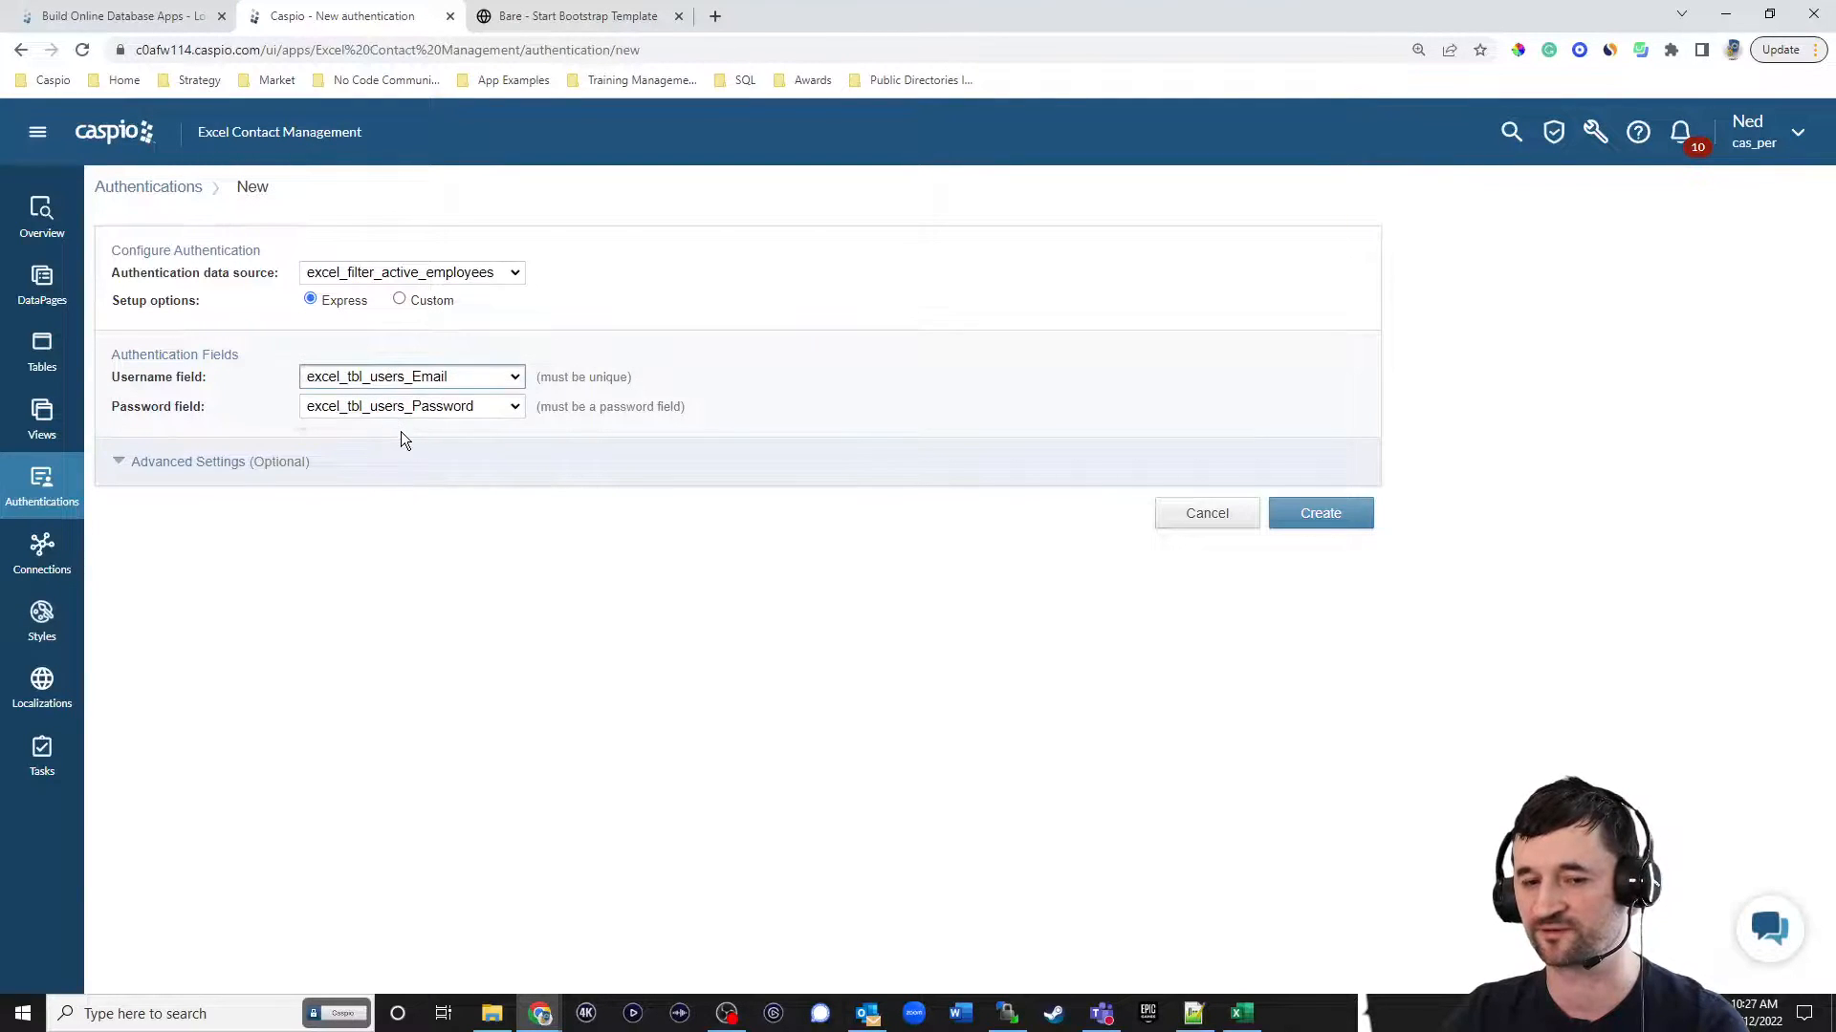
Choose Custom setup authenticating with a standard table or view, and label the excel_tbl_users_Email field "Email".
left_click(431, 302)
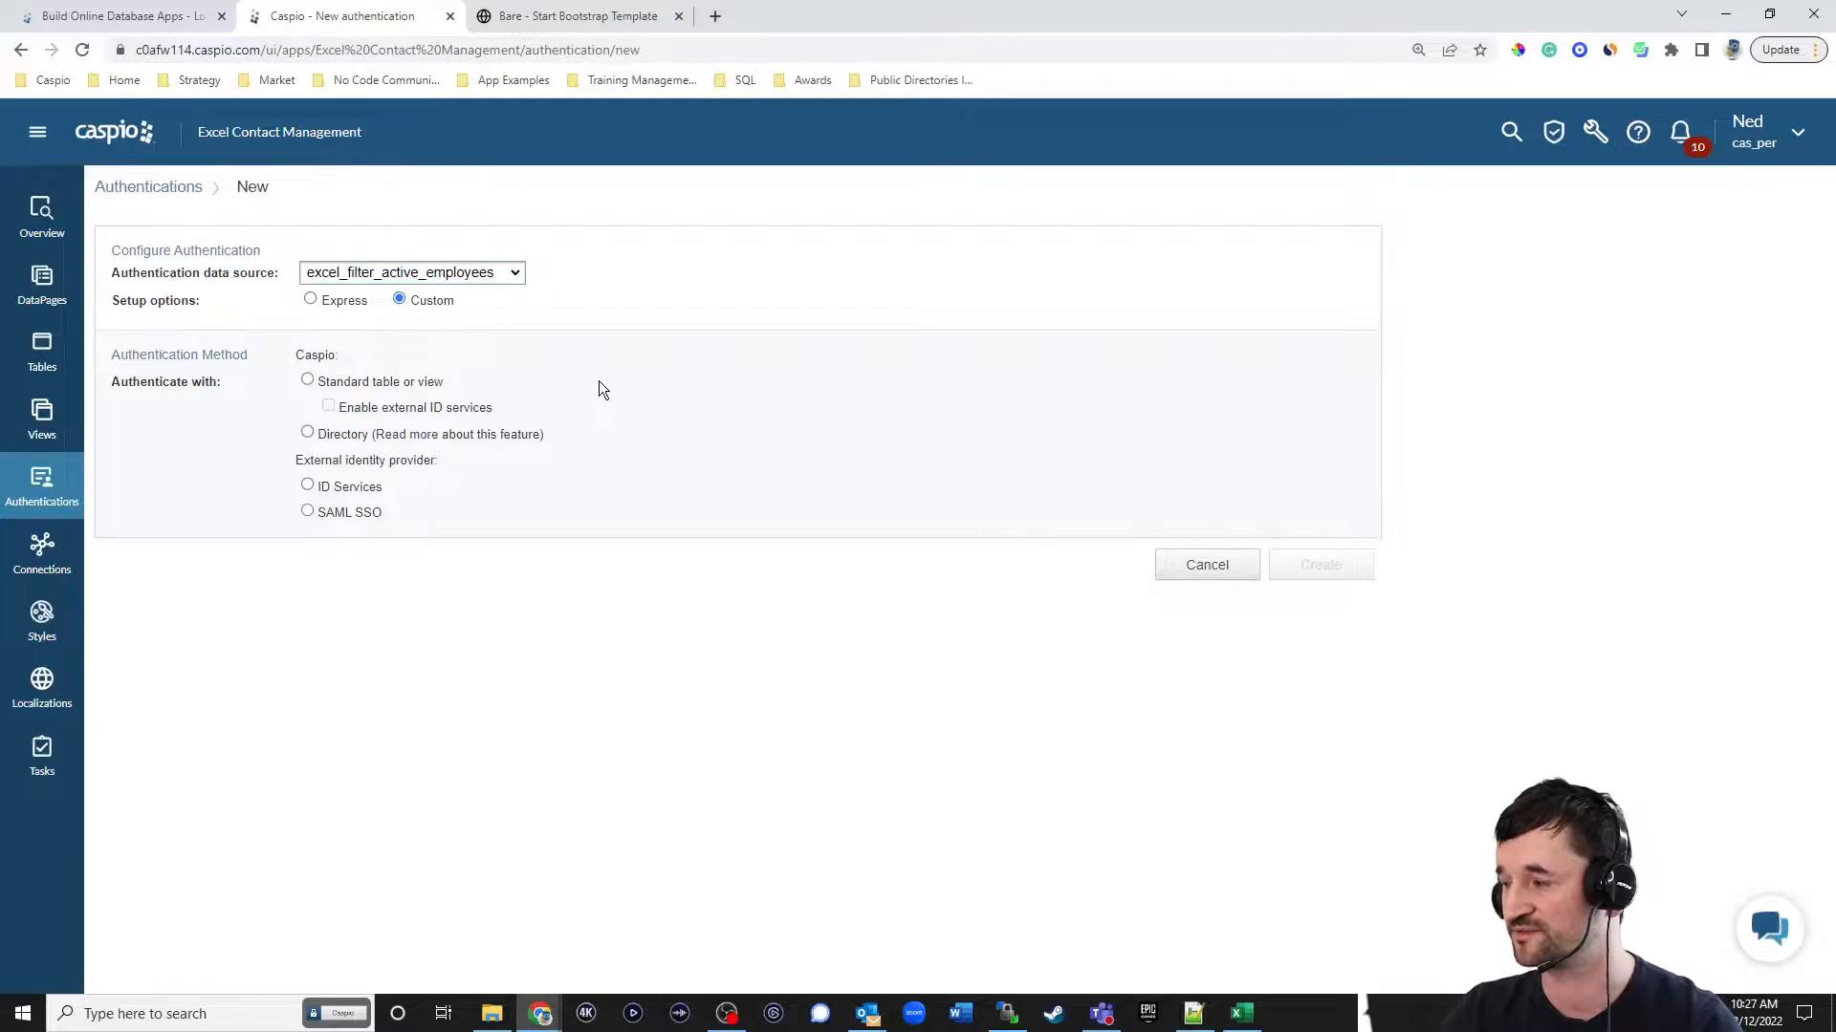
left_click(385, 384)
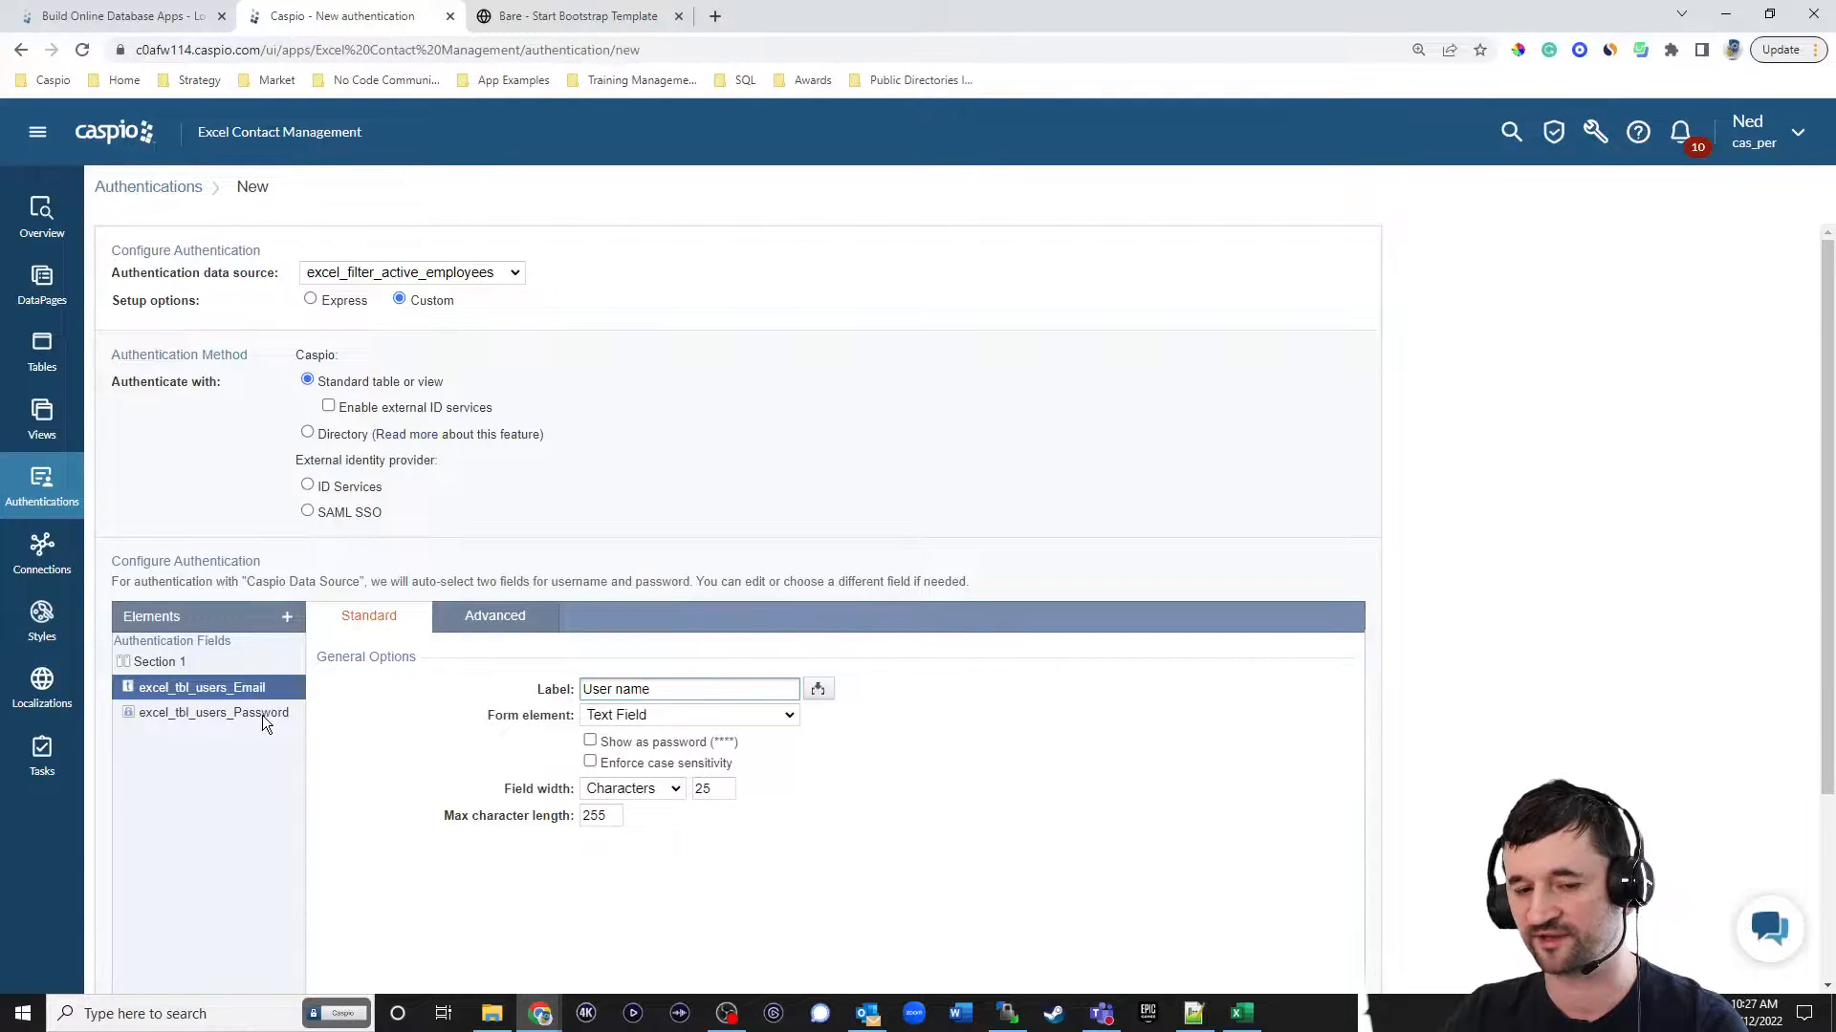
left_click_drag(654, 691, 580, 691)
type("Email")
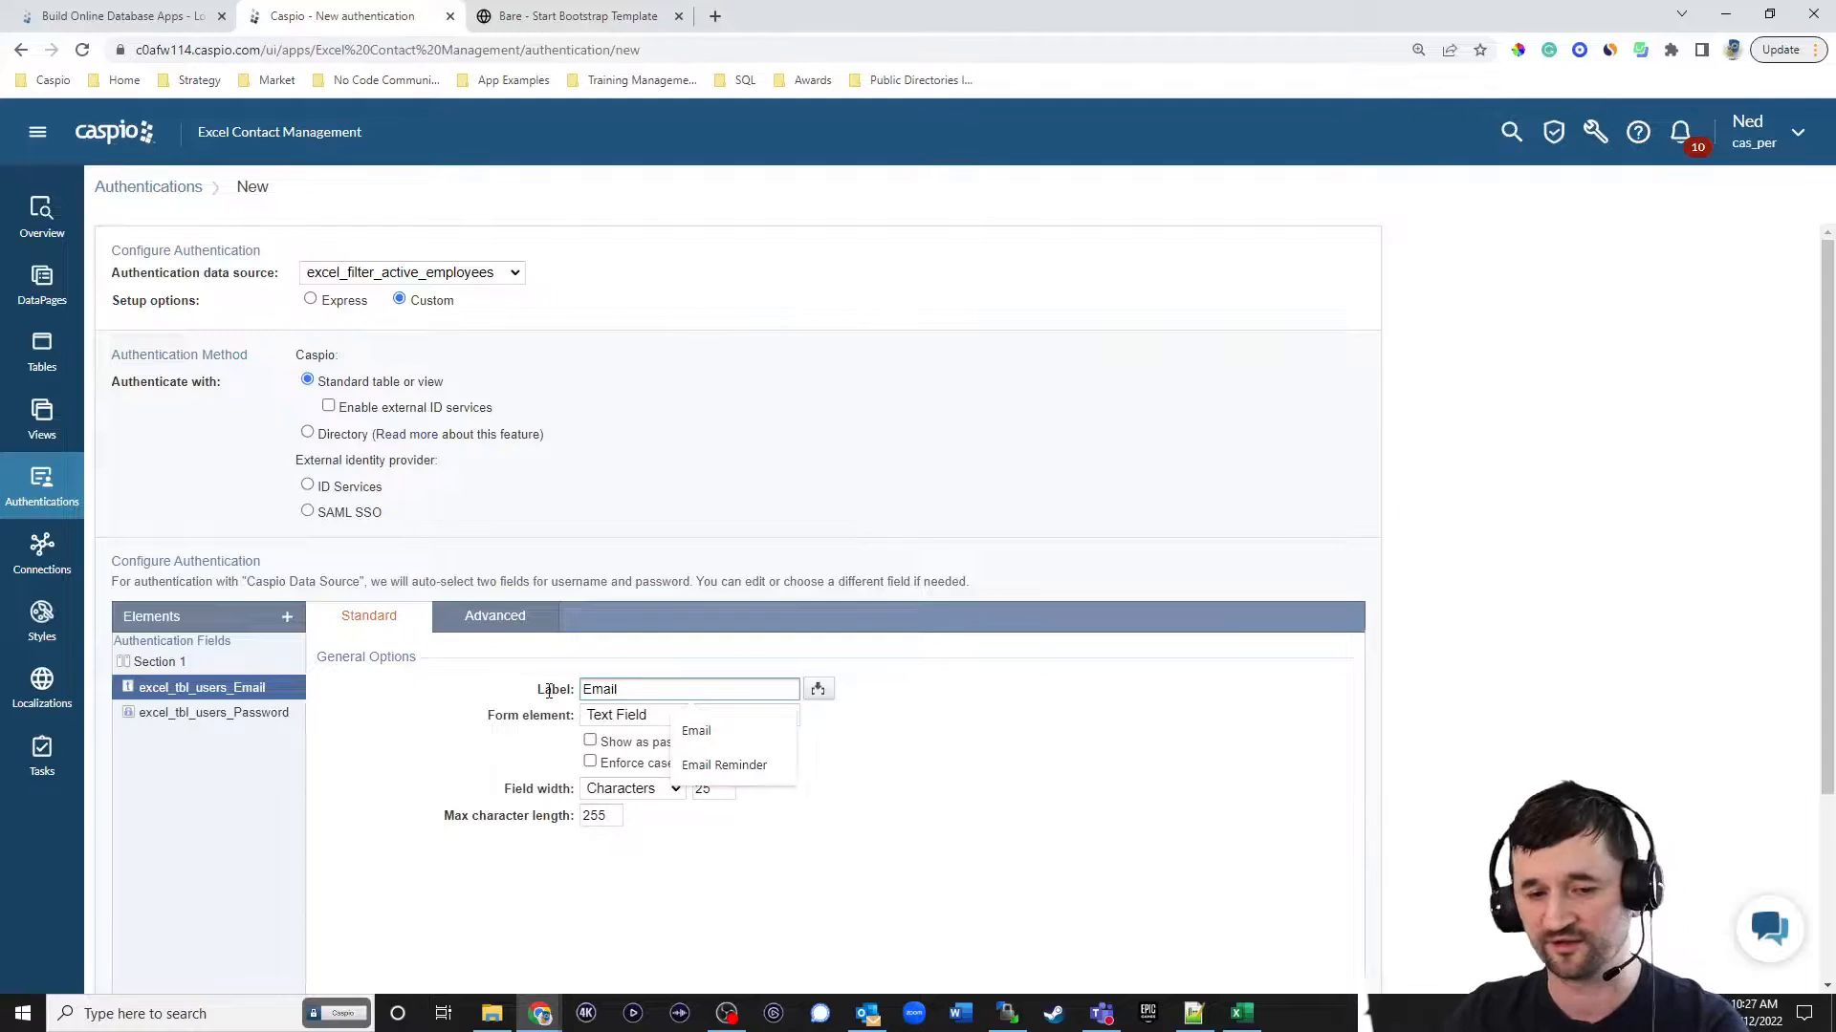
Insert a Header & Footer element into the authentication form.
scroll(376, 727, "down", 3)
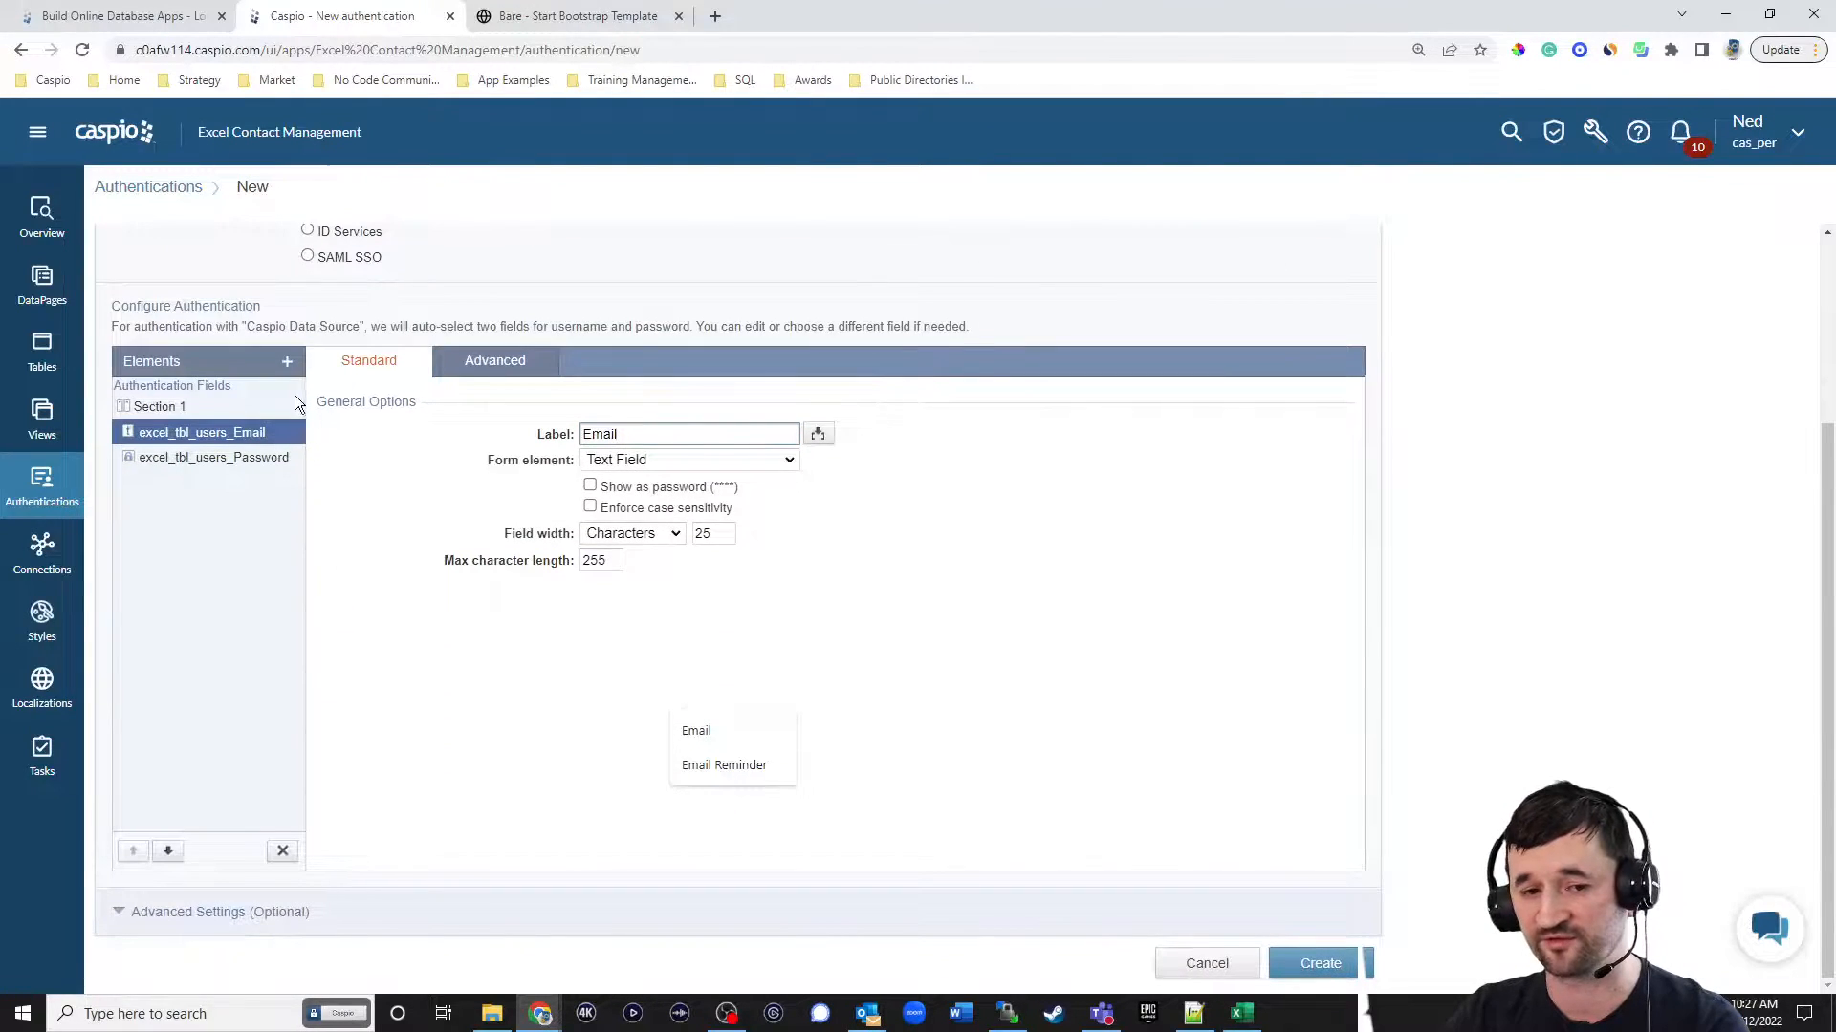
left_click(286, 363)
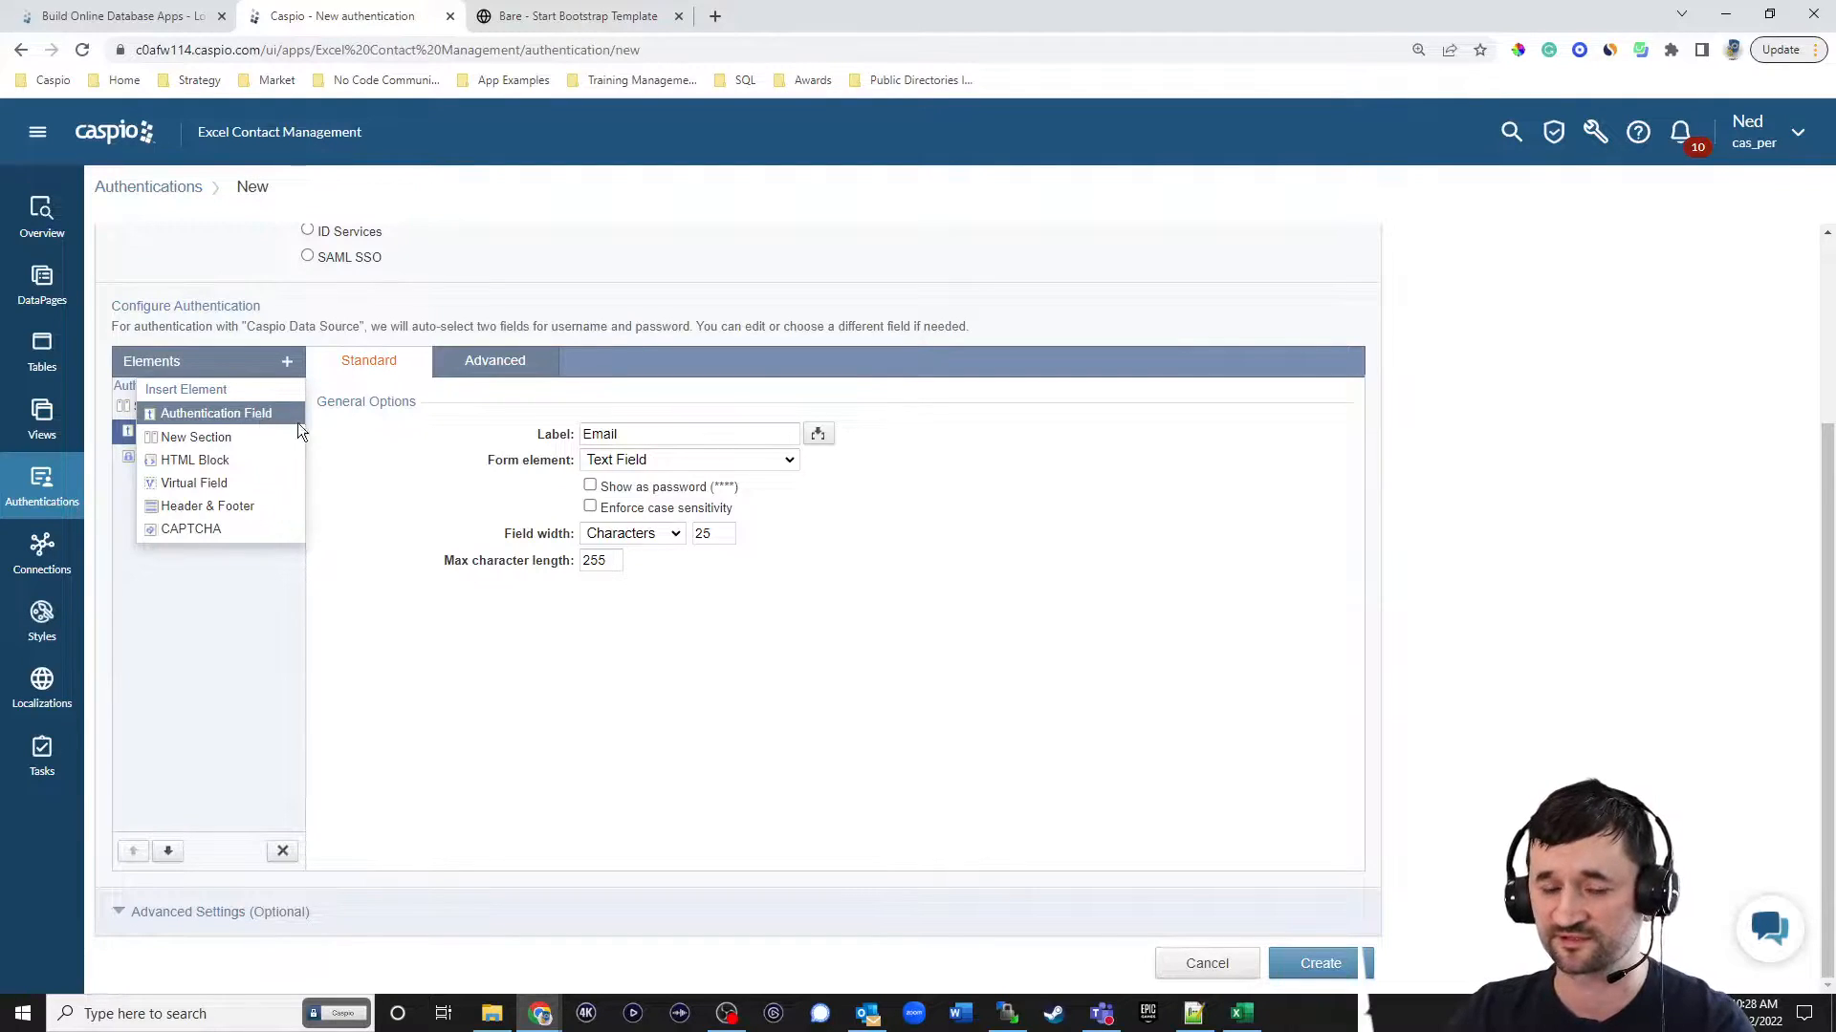
left_click(321, 463)
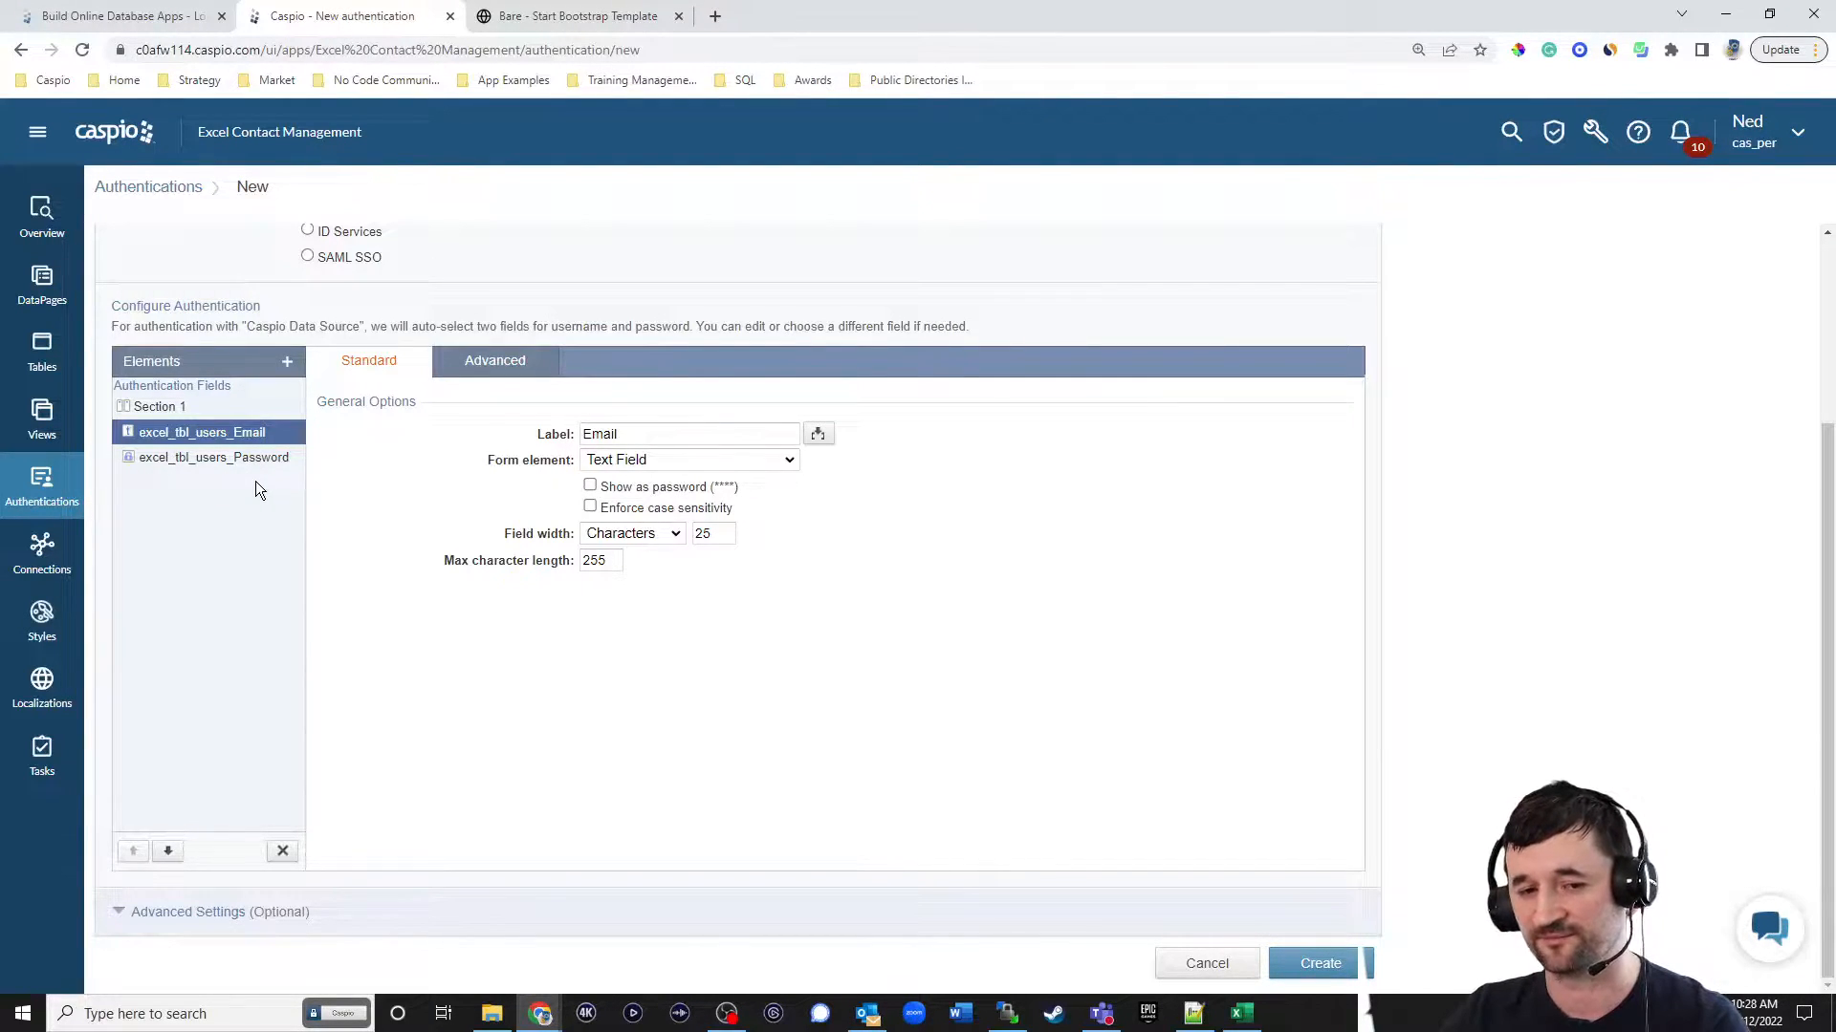
left_click(287, 363)
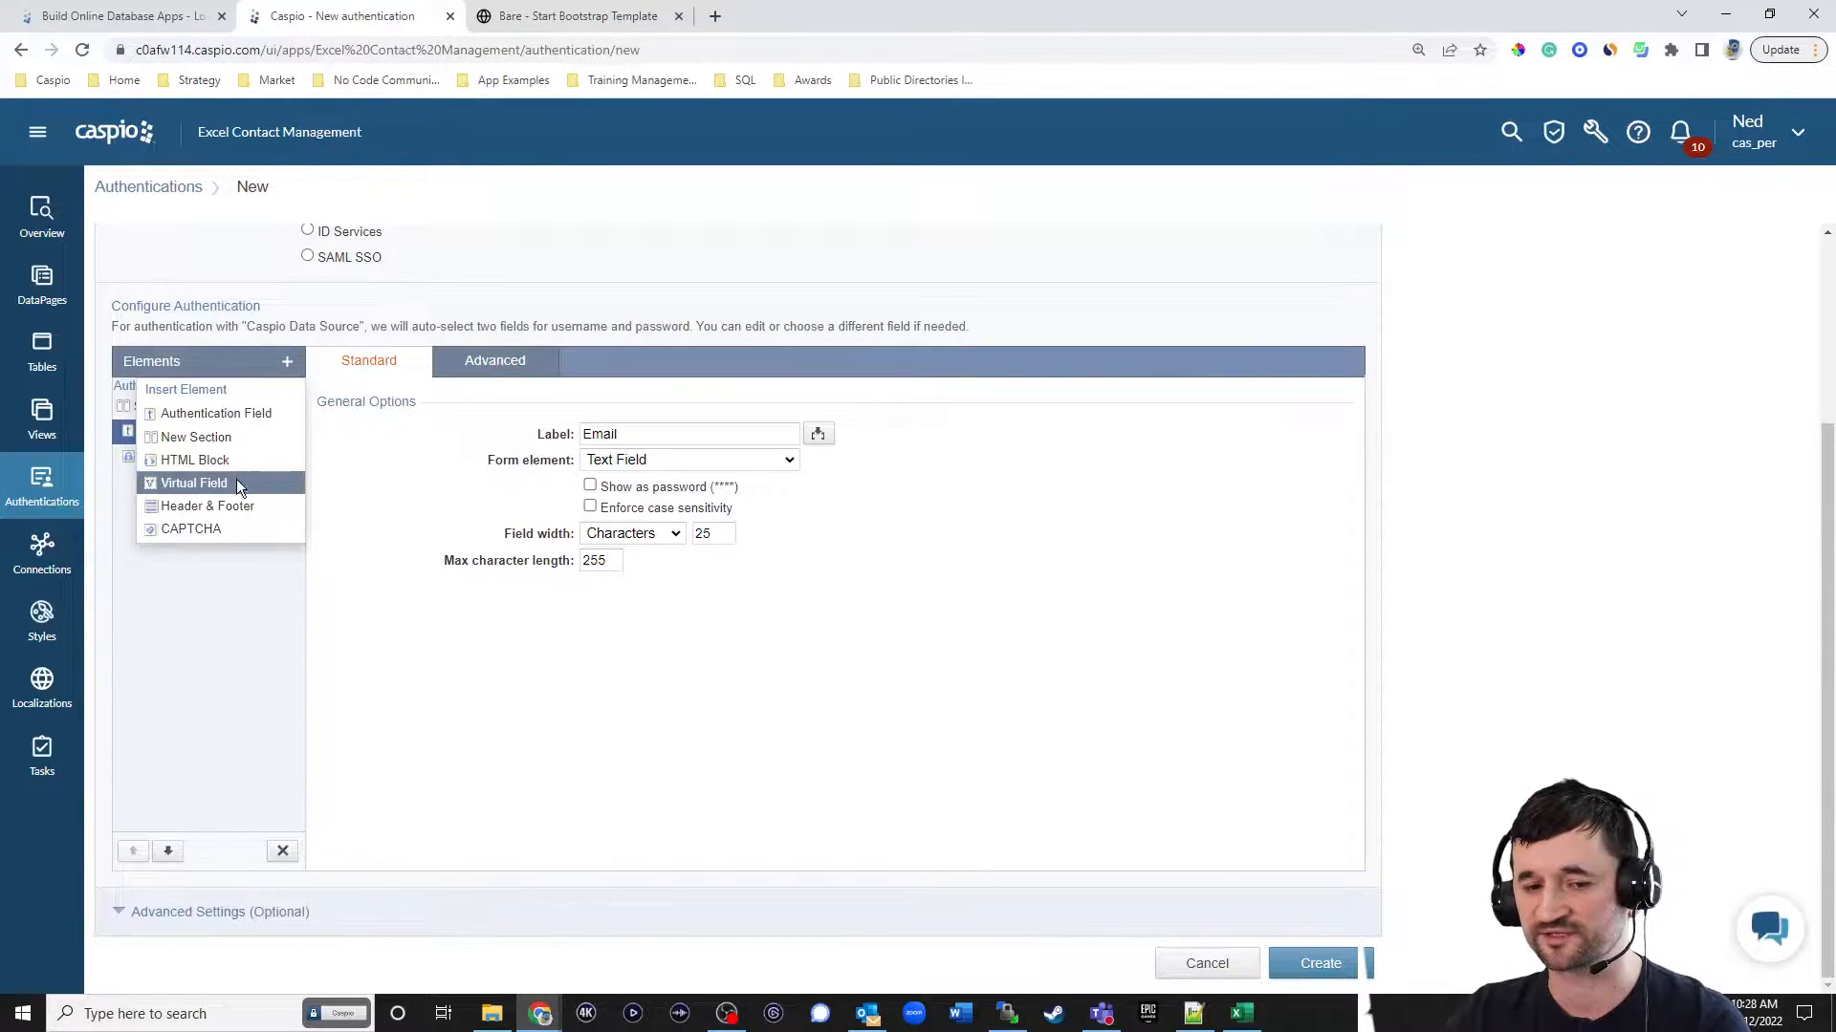
left_click(229, 504)
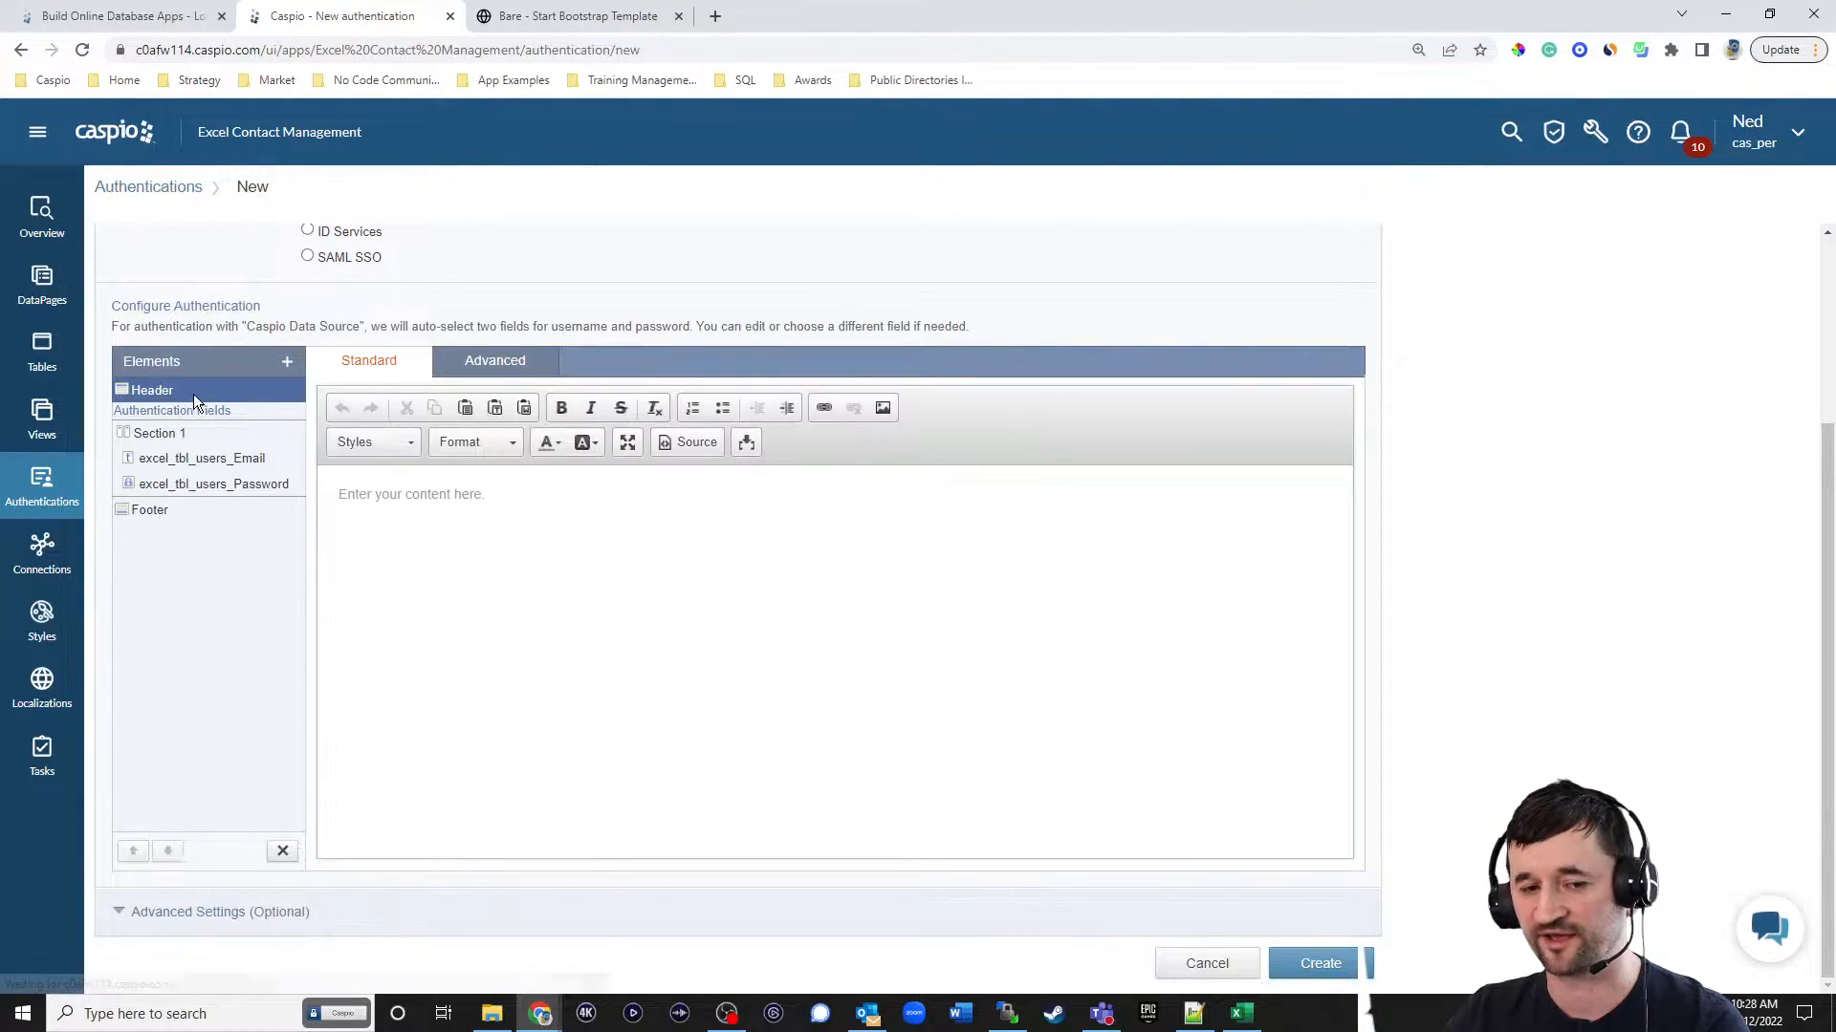
Write "Employee Login" in the login form's header as bold Heading 3 text, and check its HTML source.
left_click(526, 515)
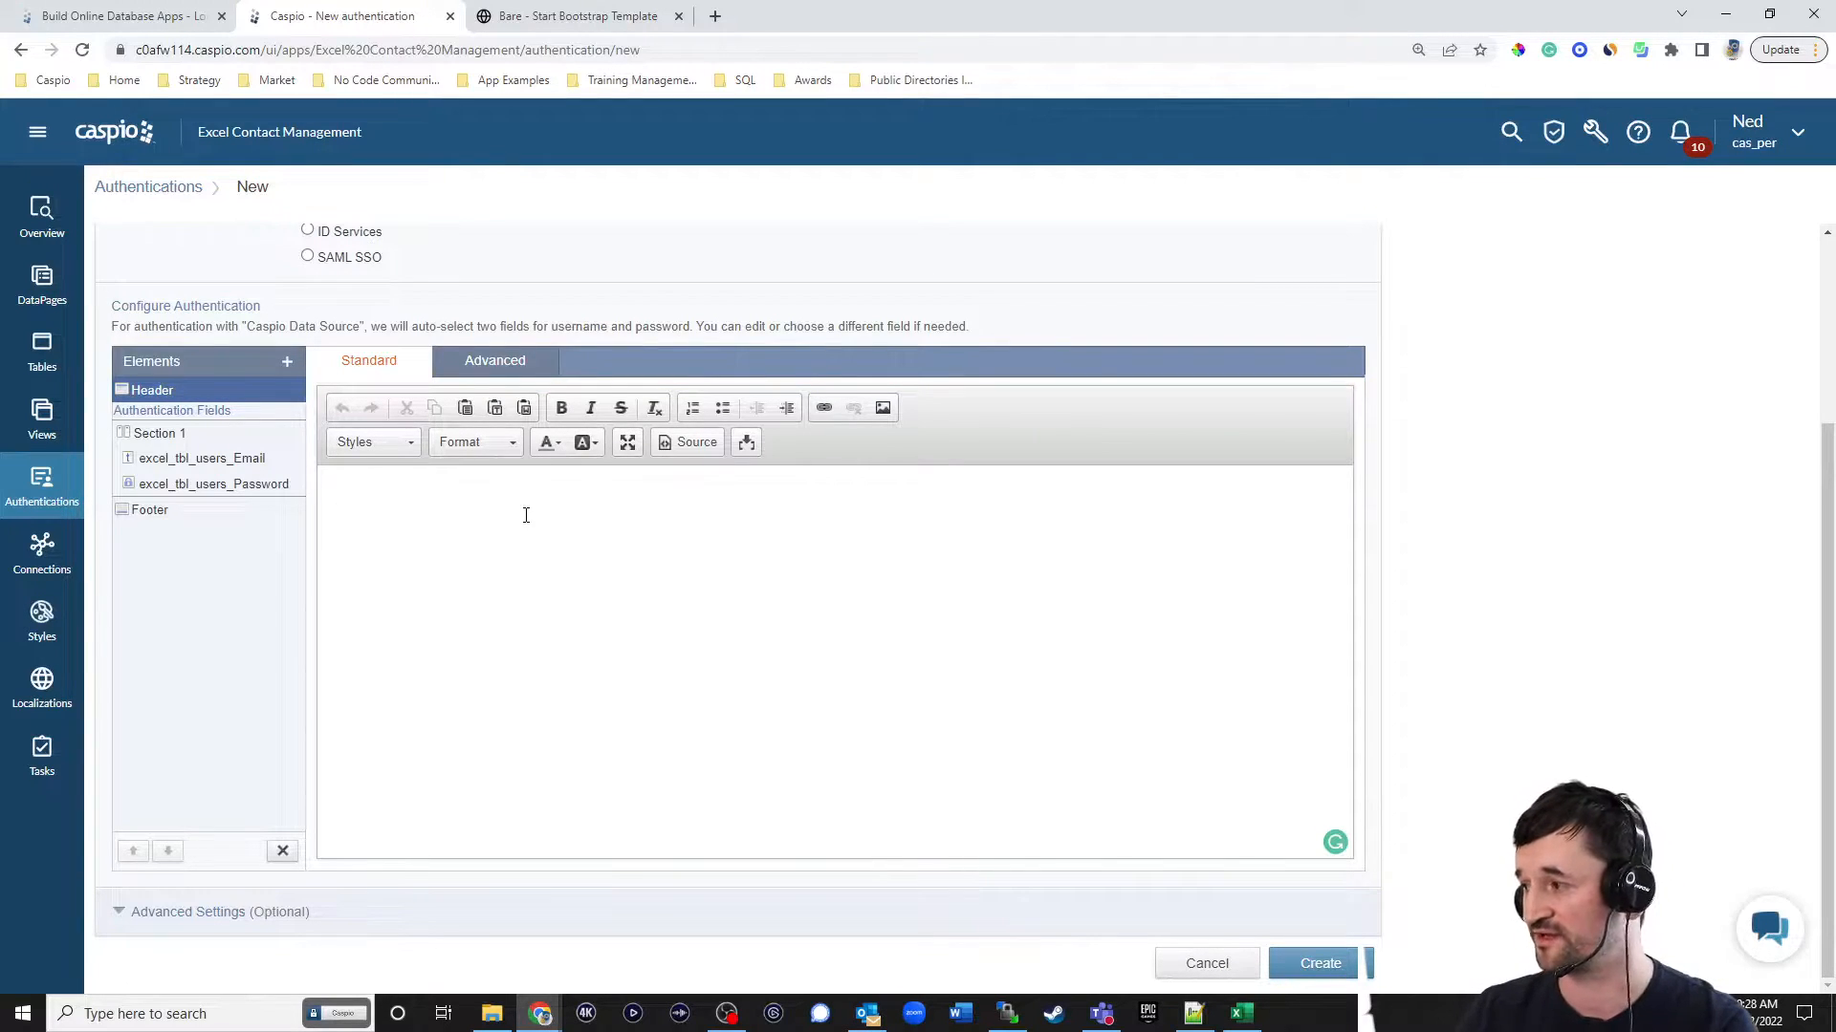
type("Employee Login")
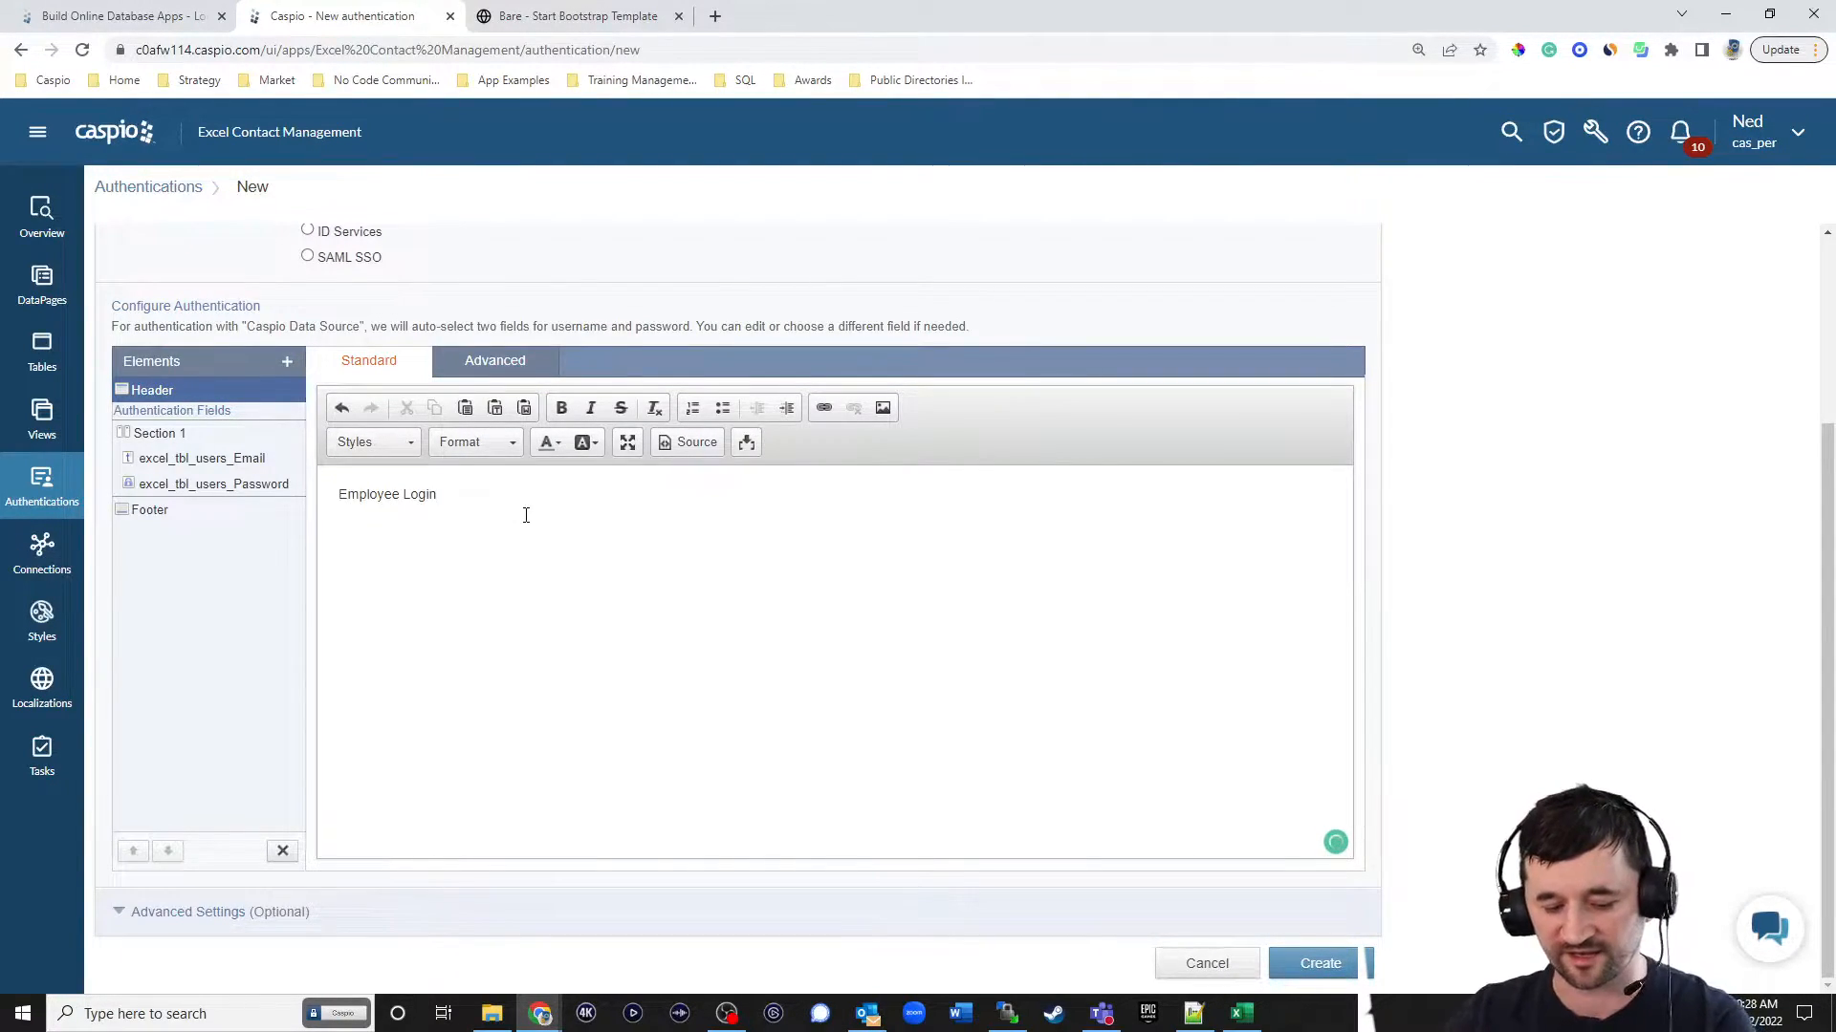
key("ctrl+a")
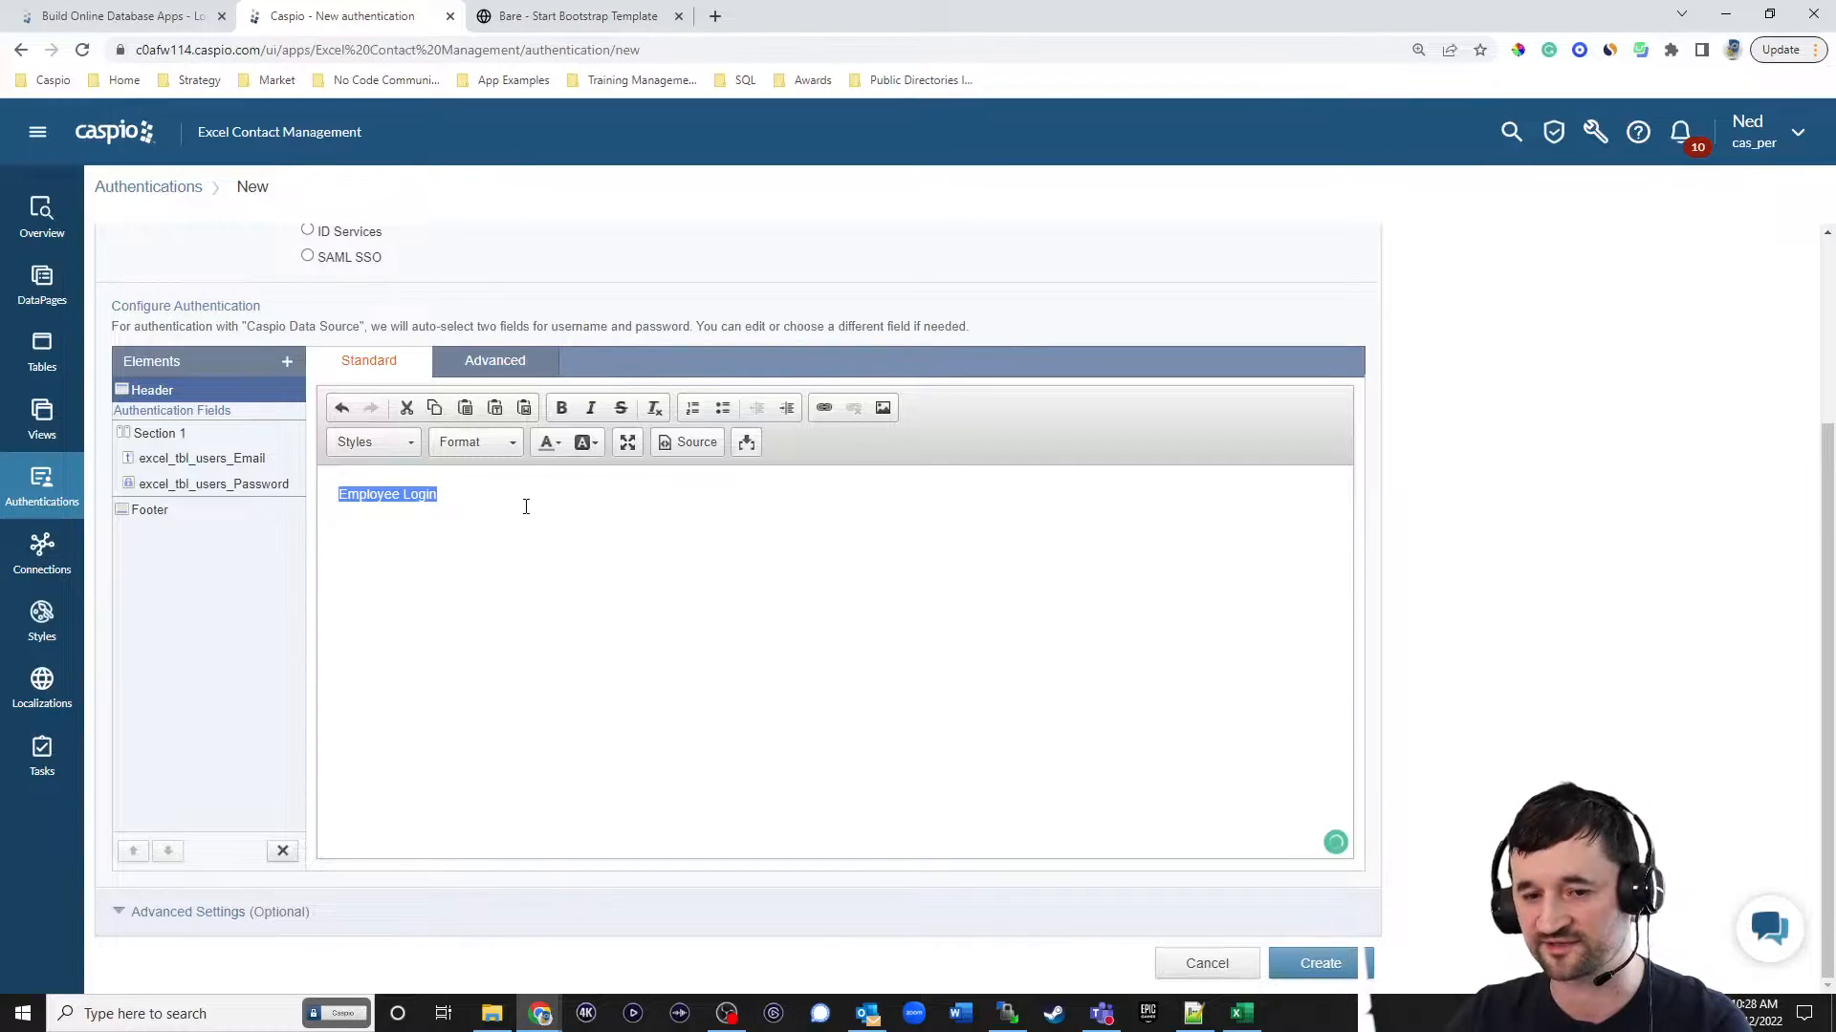
left_click(561, 408)
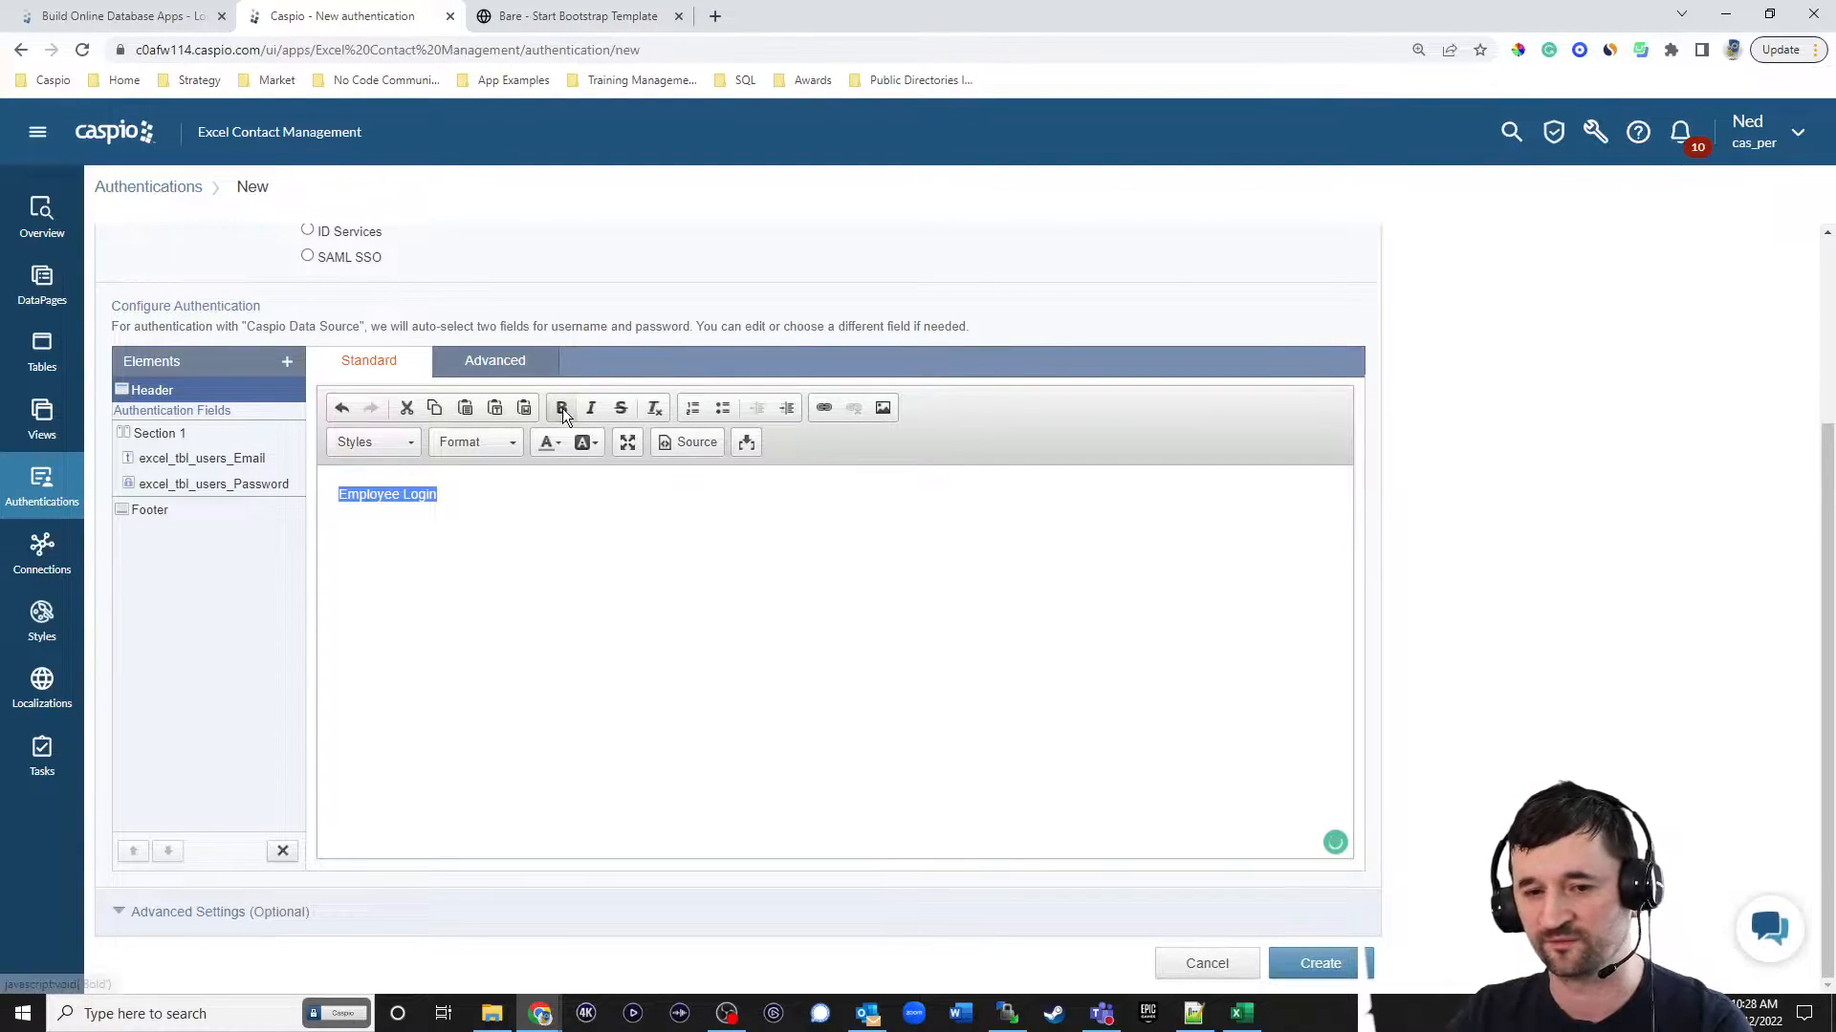
left_click(514, 451)
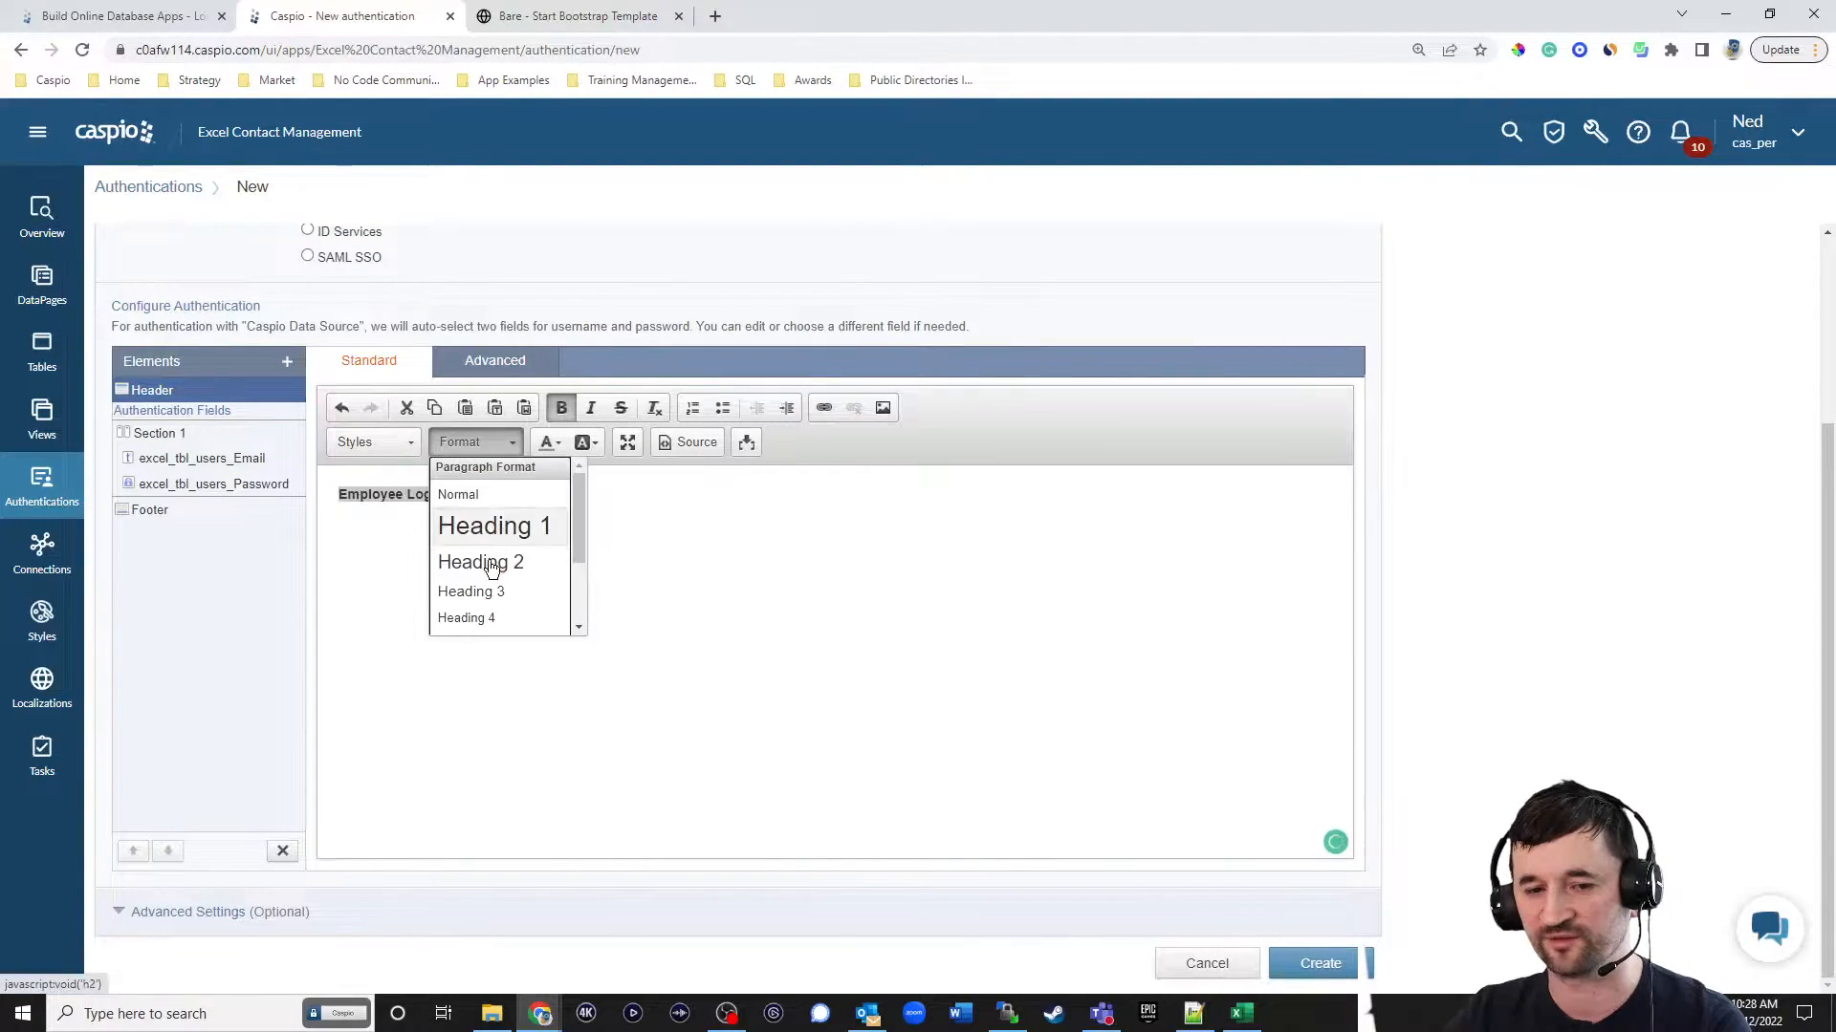
left_click(478, 590)
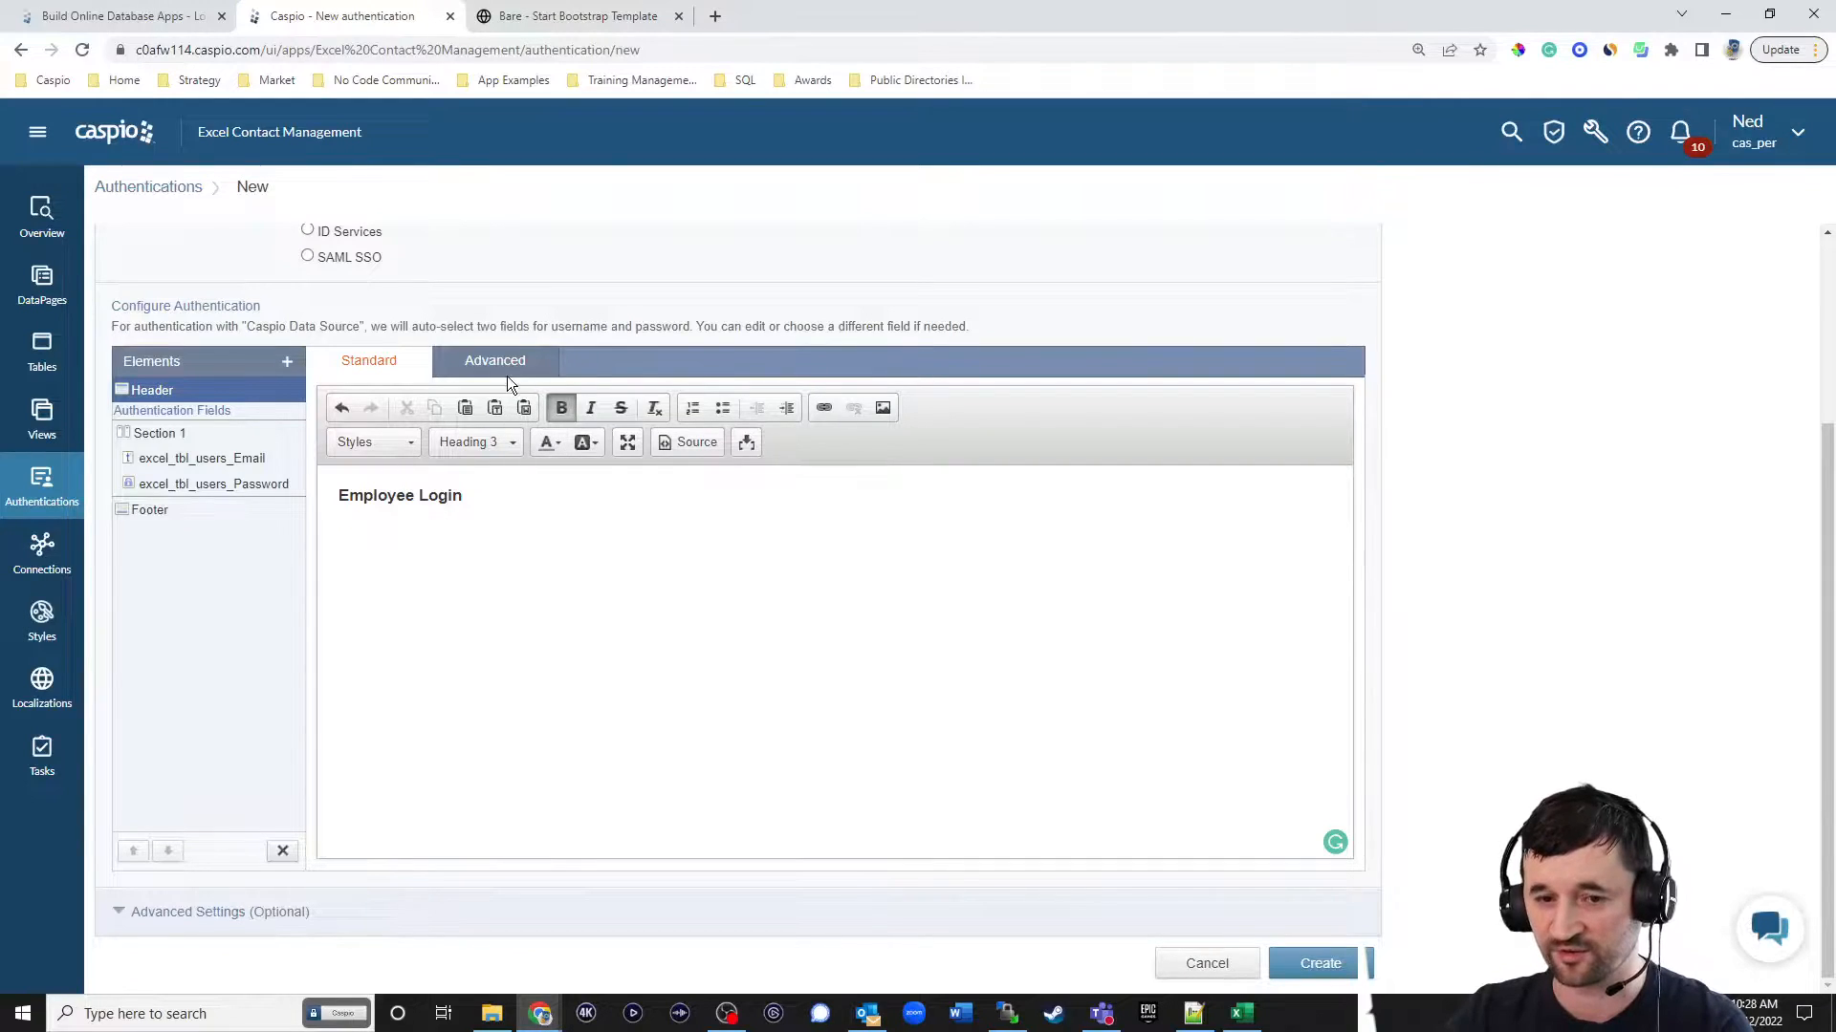
left_click(690, 443)
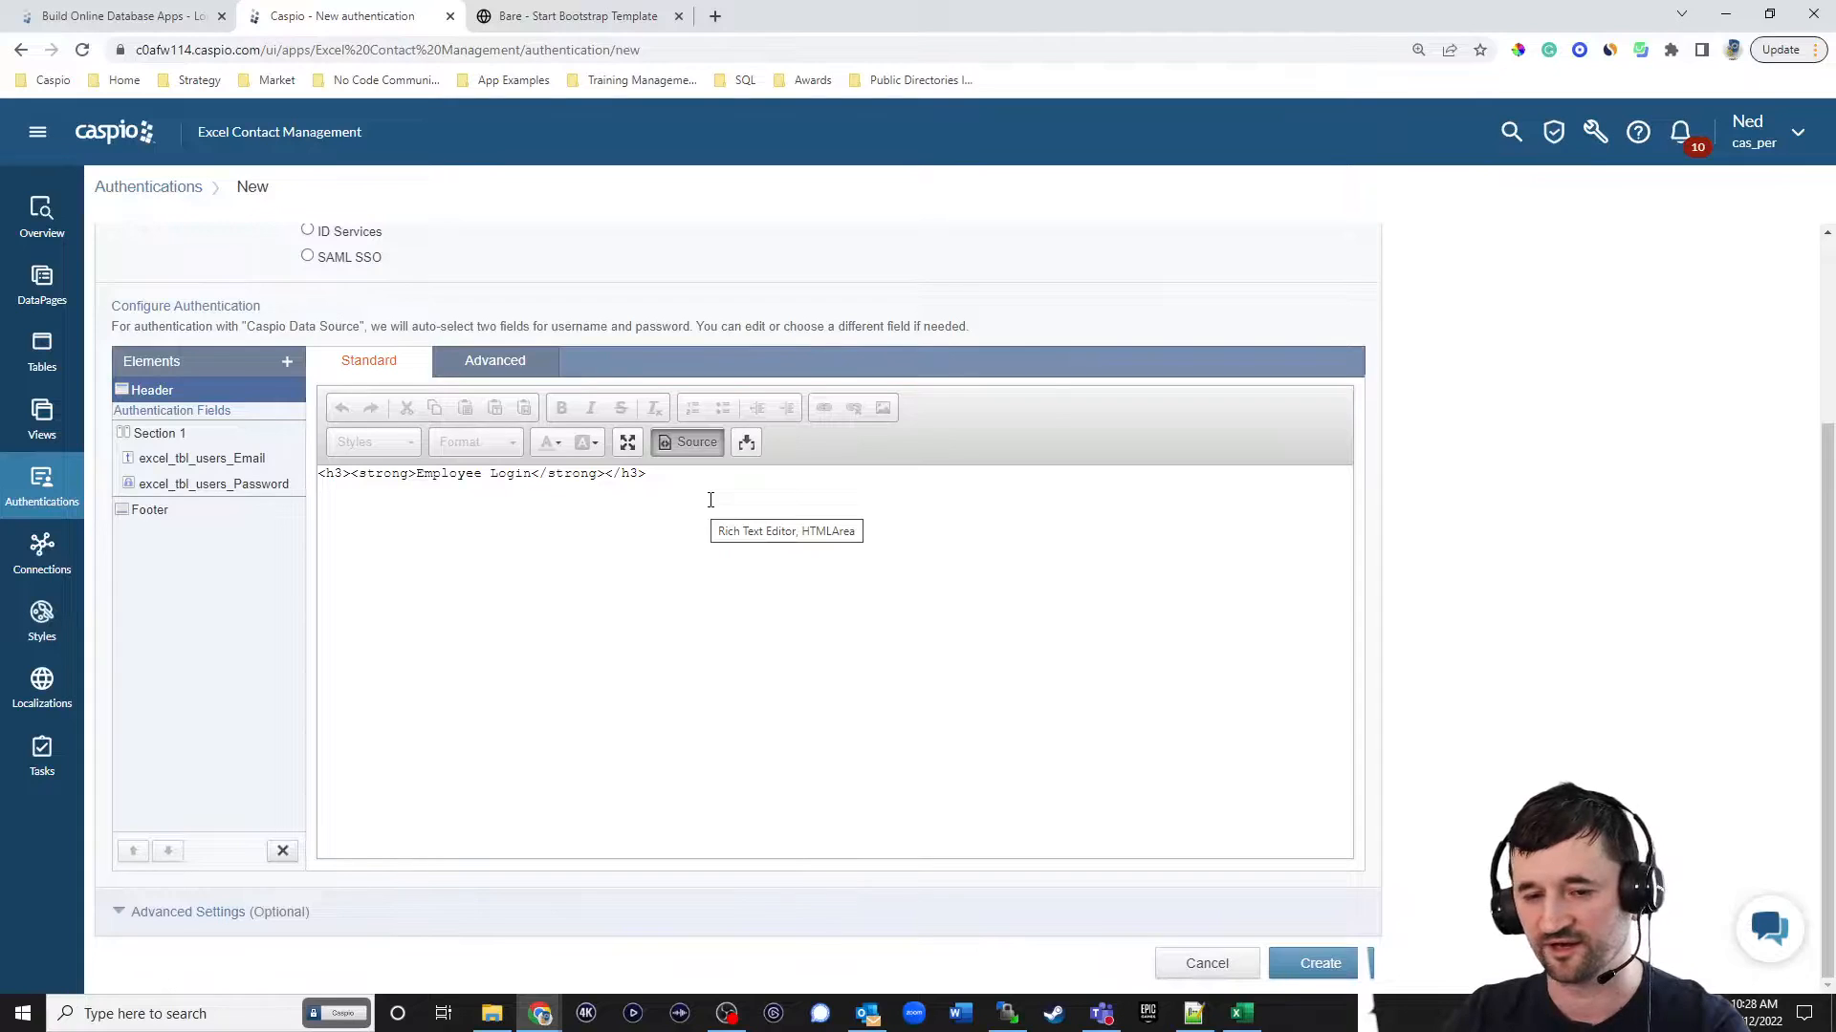
left_click(692, 441)
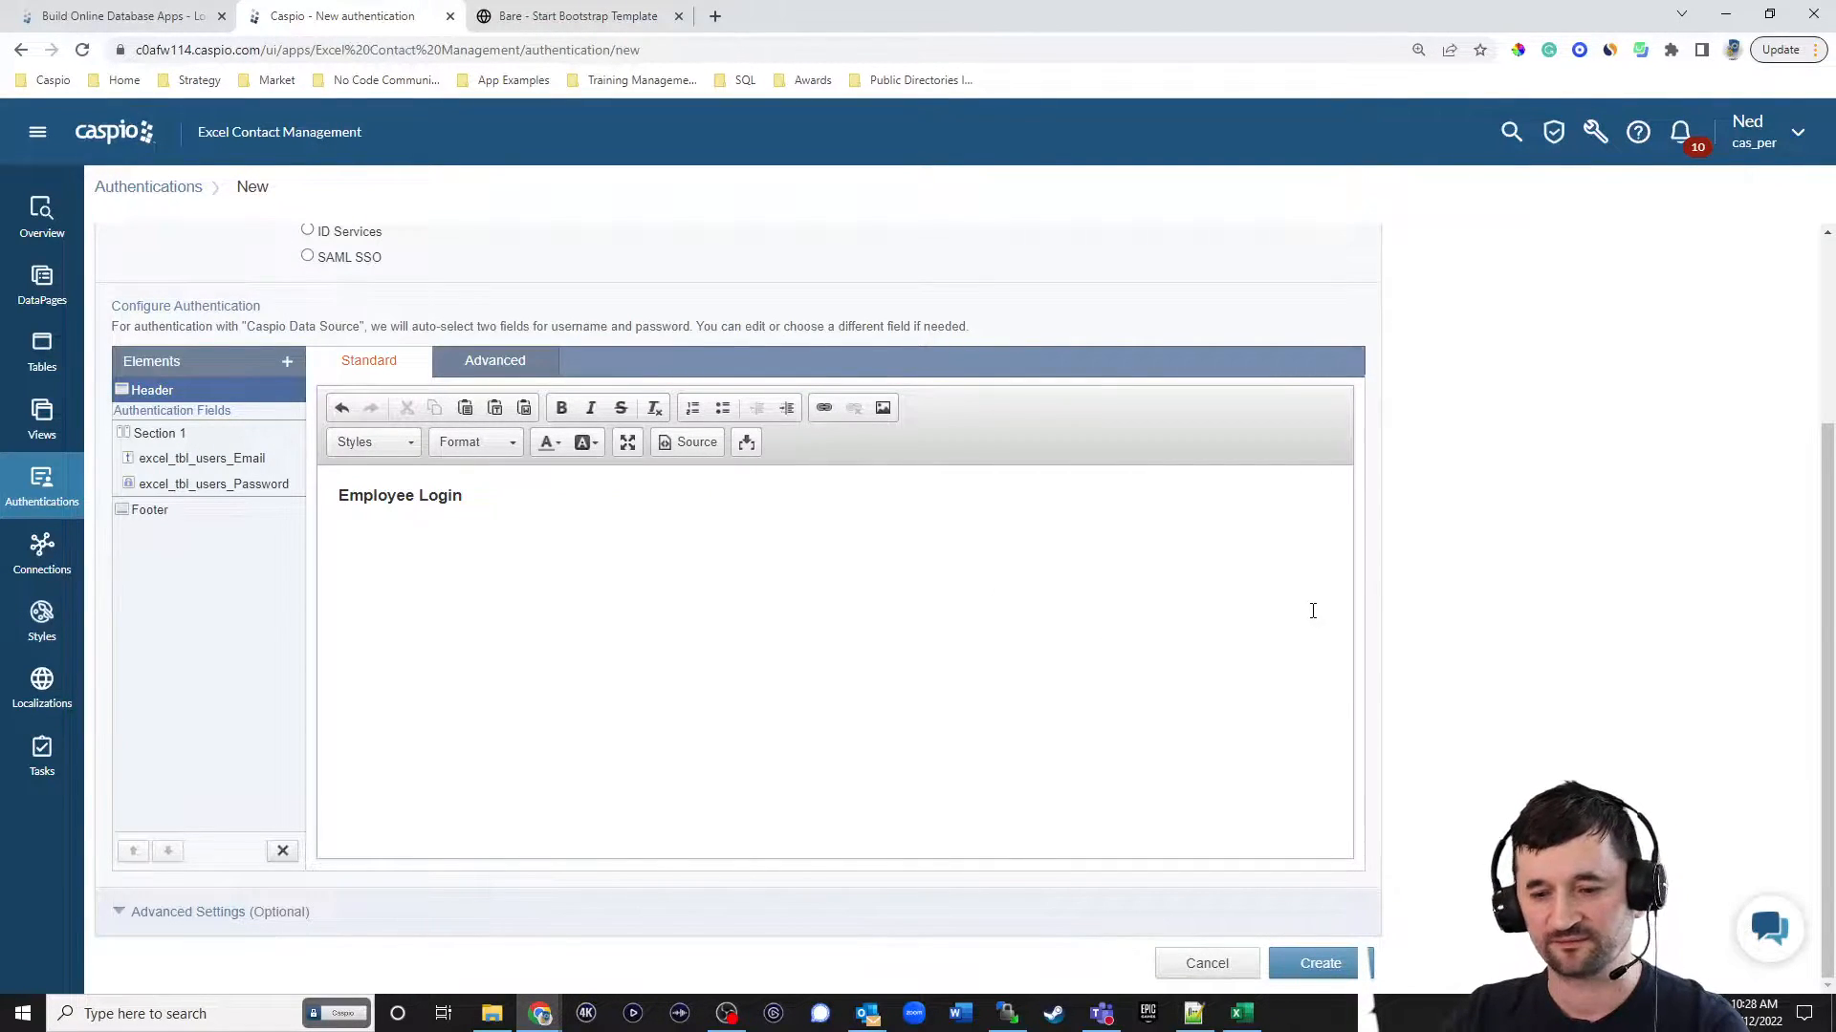
Create the authentication with the name "excel employee login".
left_click(1354, 960)
type("excel employee login")
key("Return")
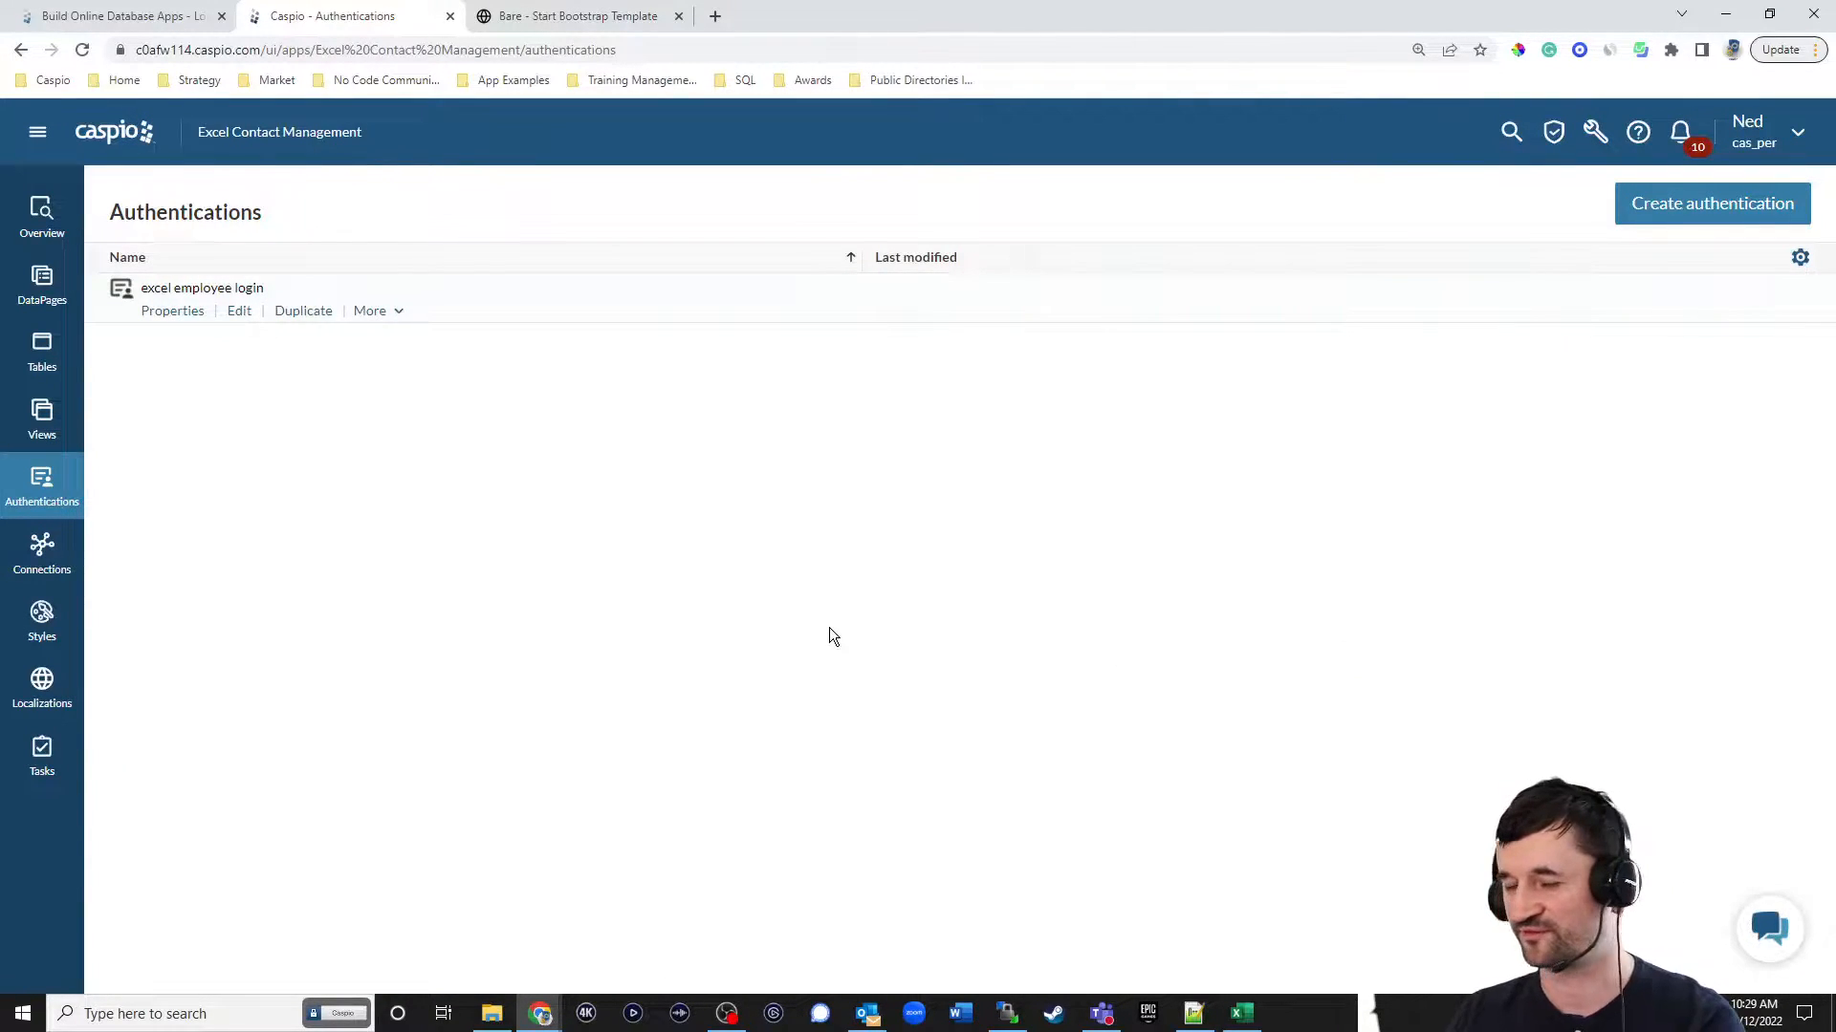
Start creating a new DataPage and look over the available form and report types.
left_click(42, 285)
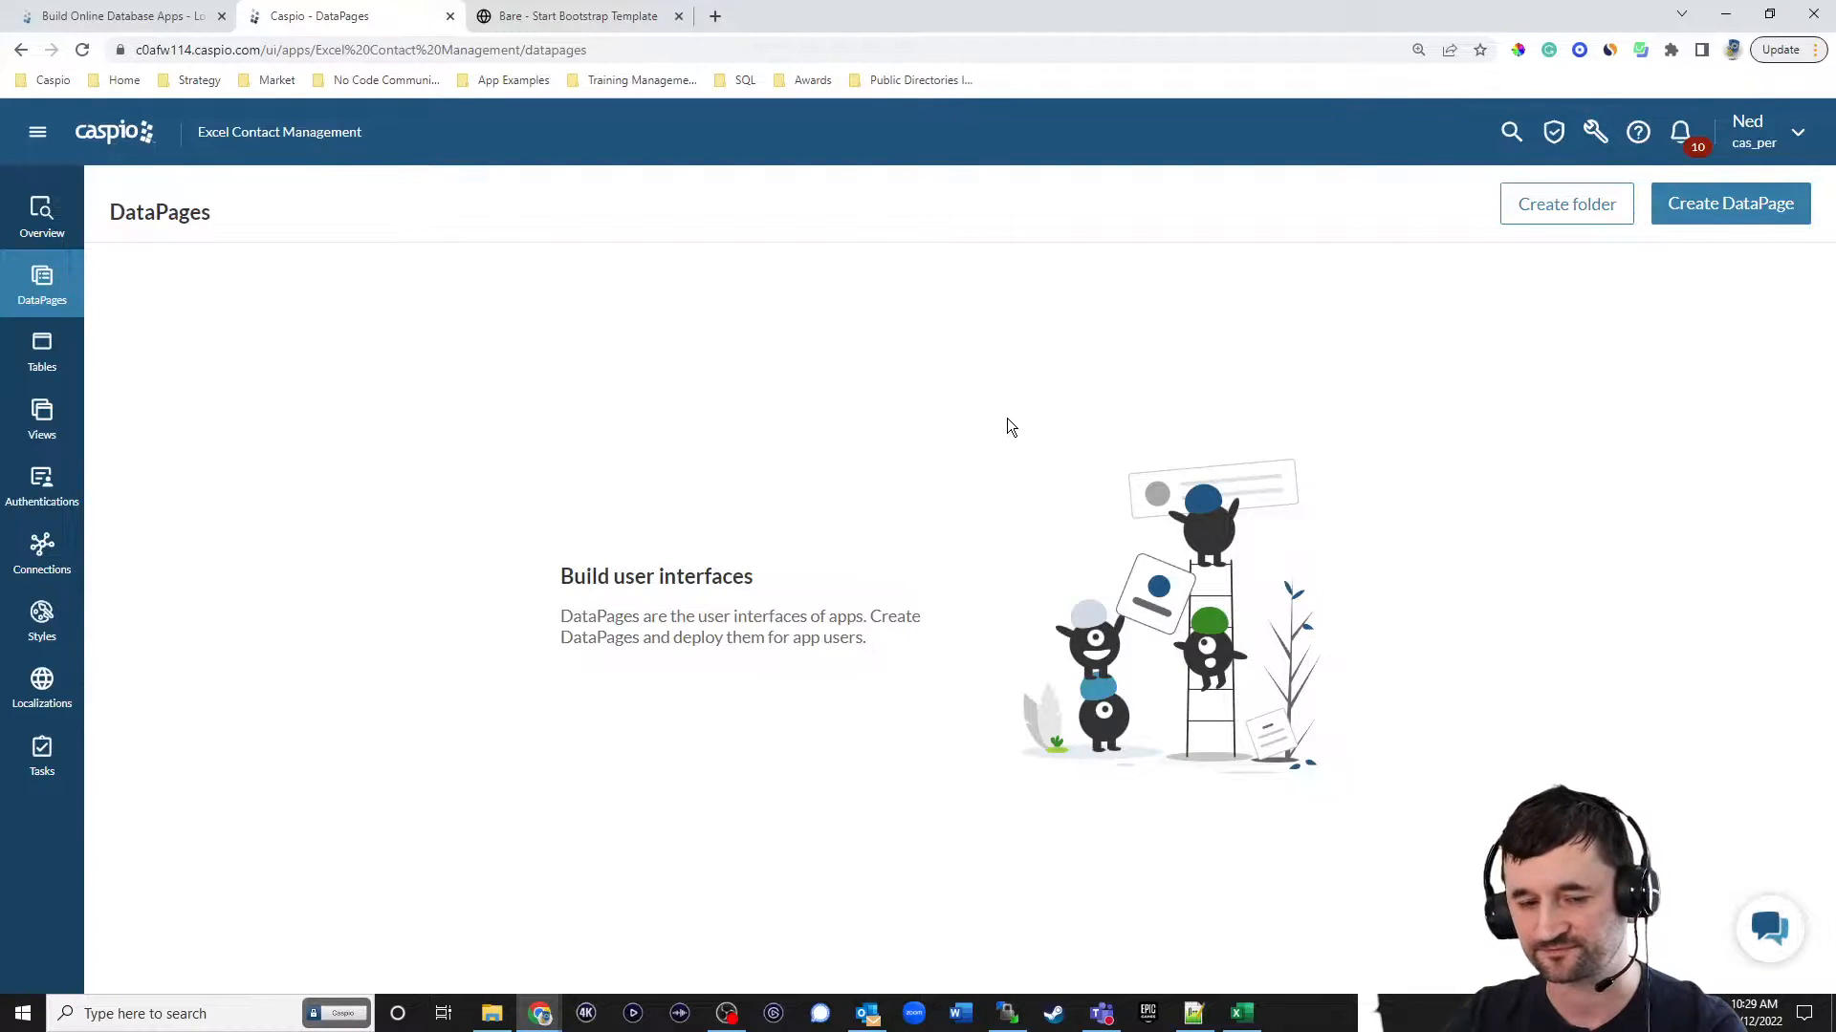
left_click(1721, 202)
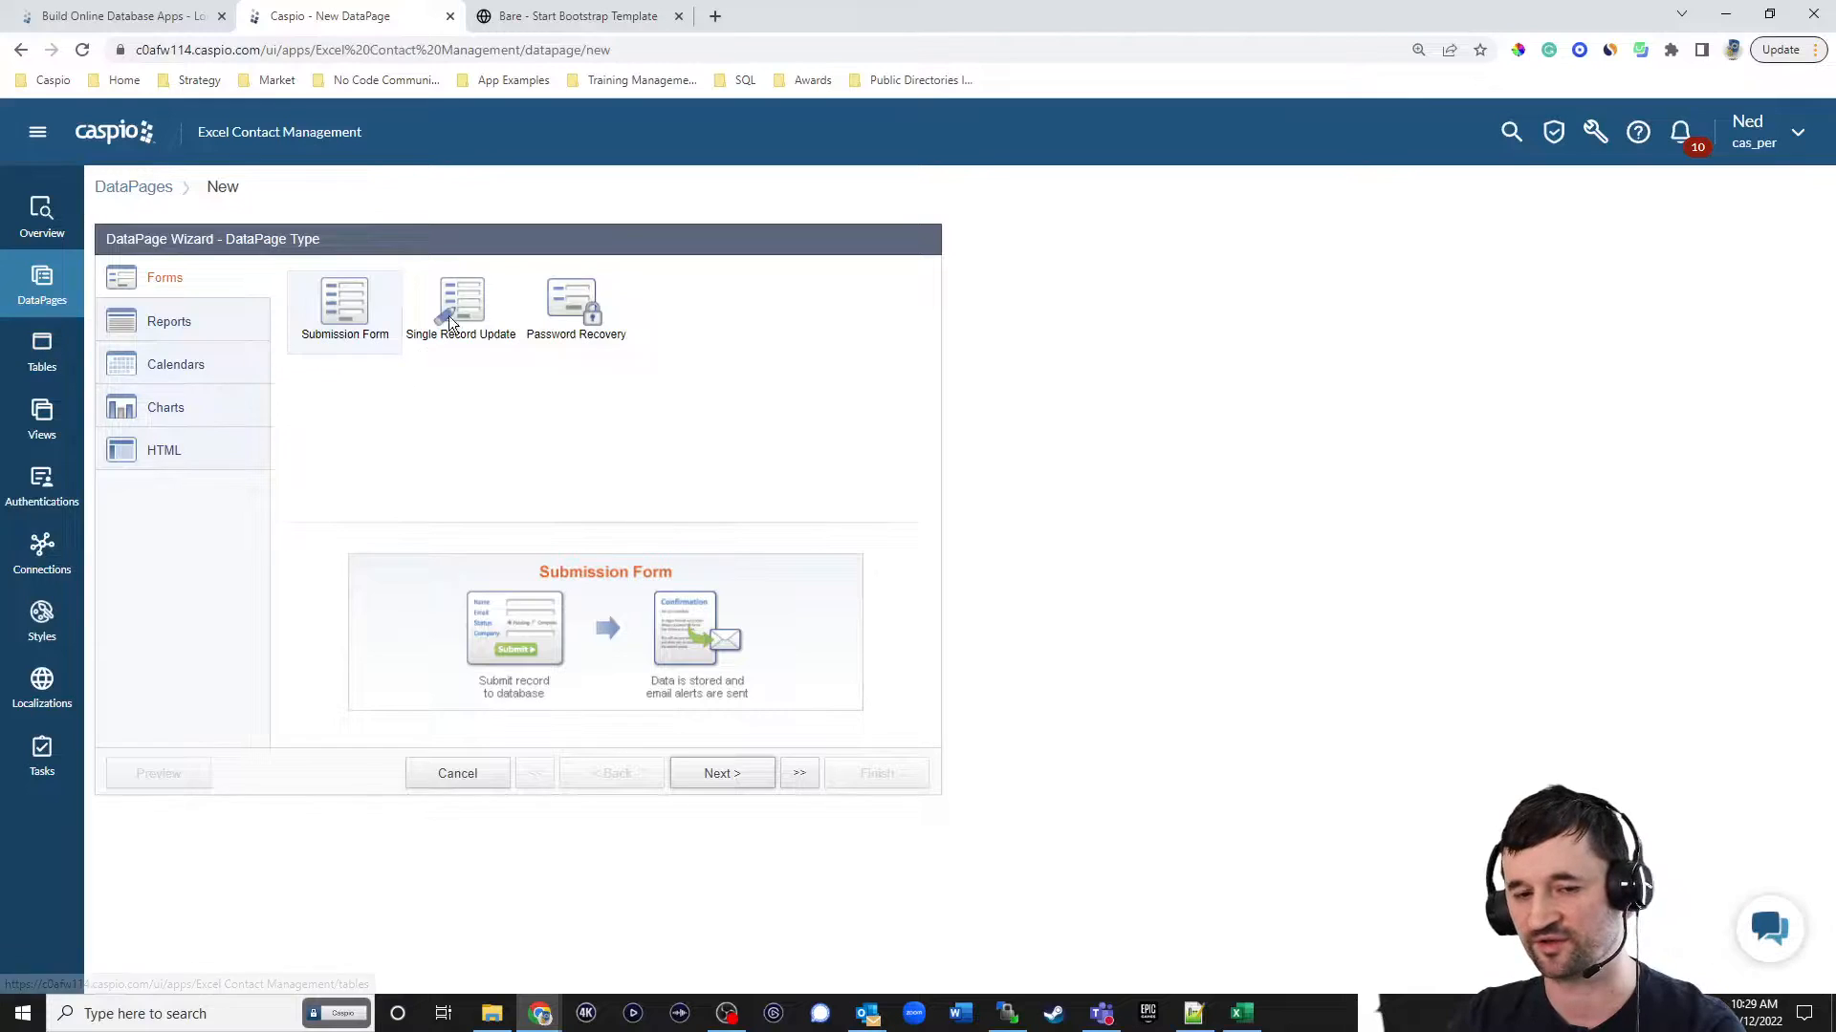
left_click(568, 308)
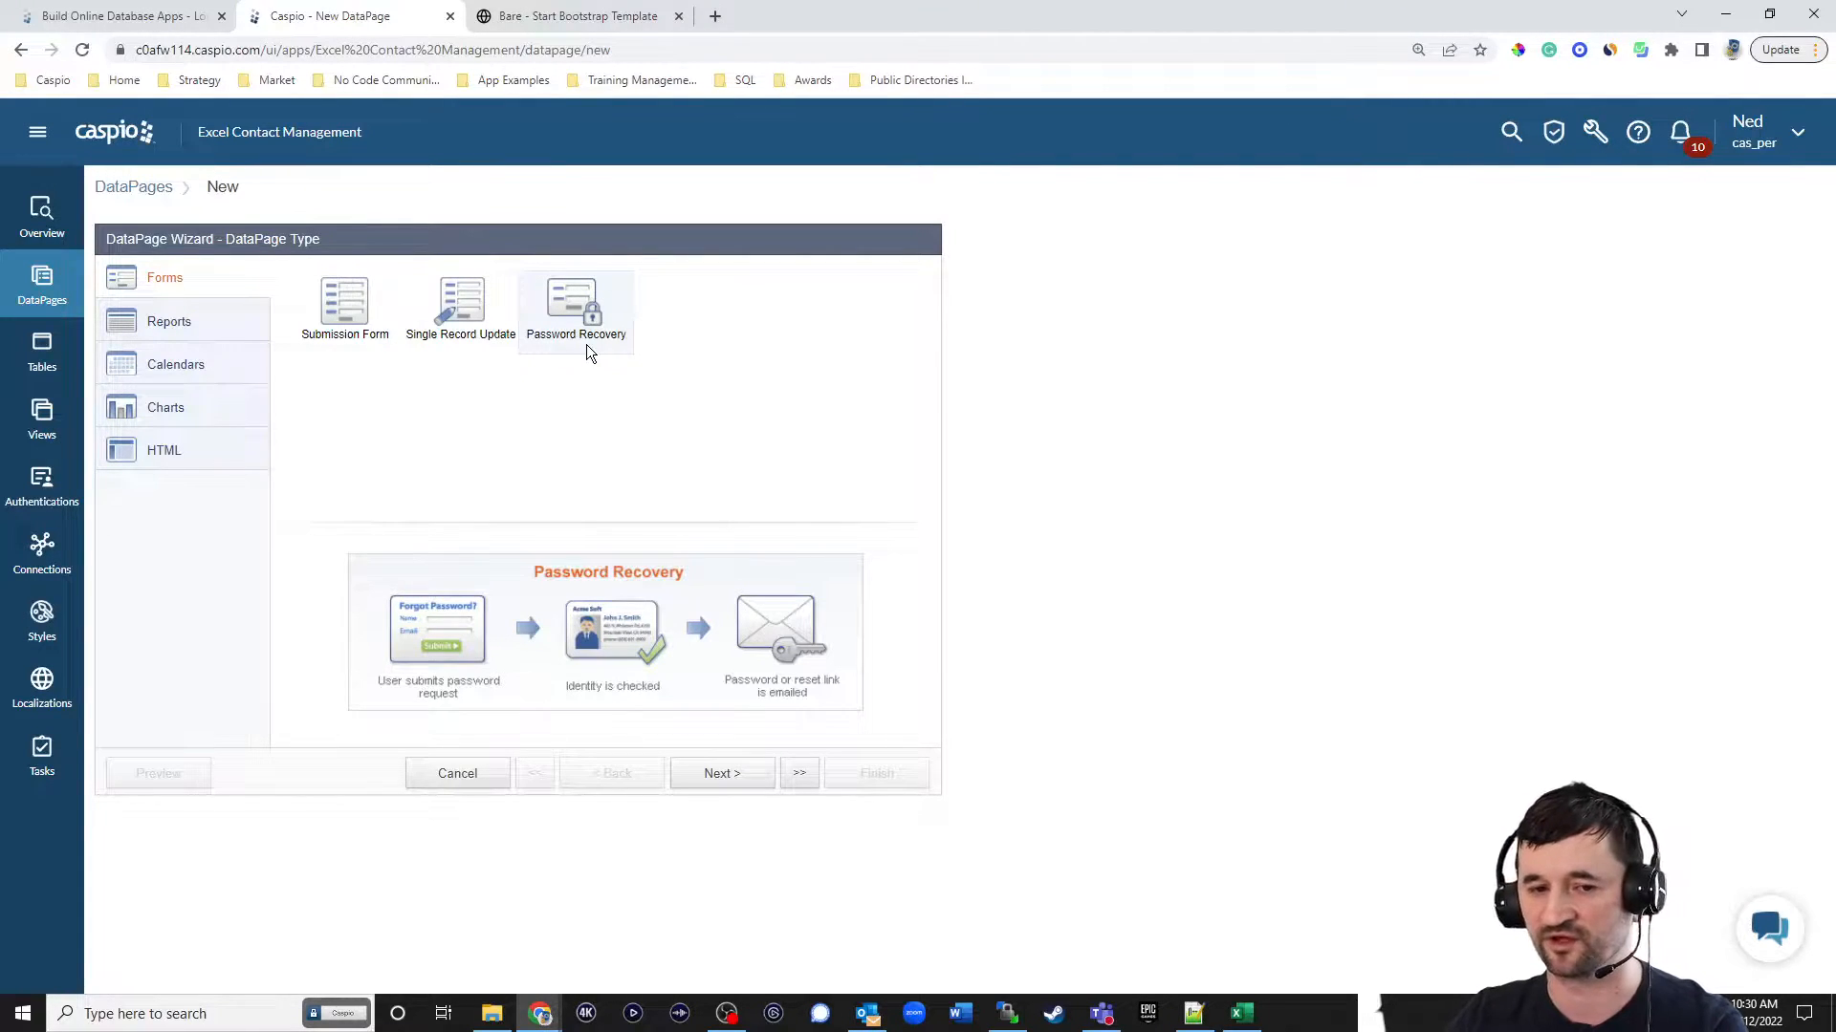
left_click(156, 325)
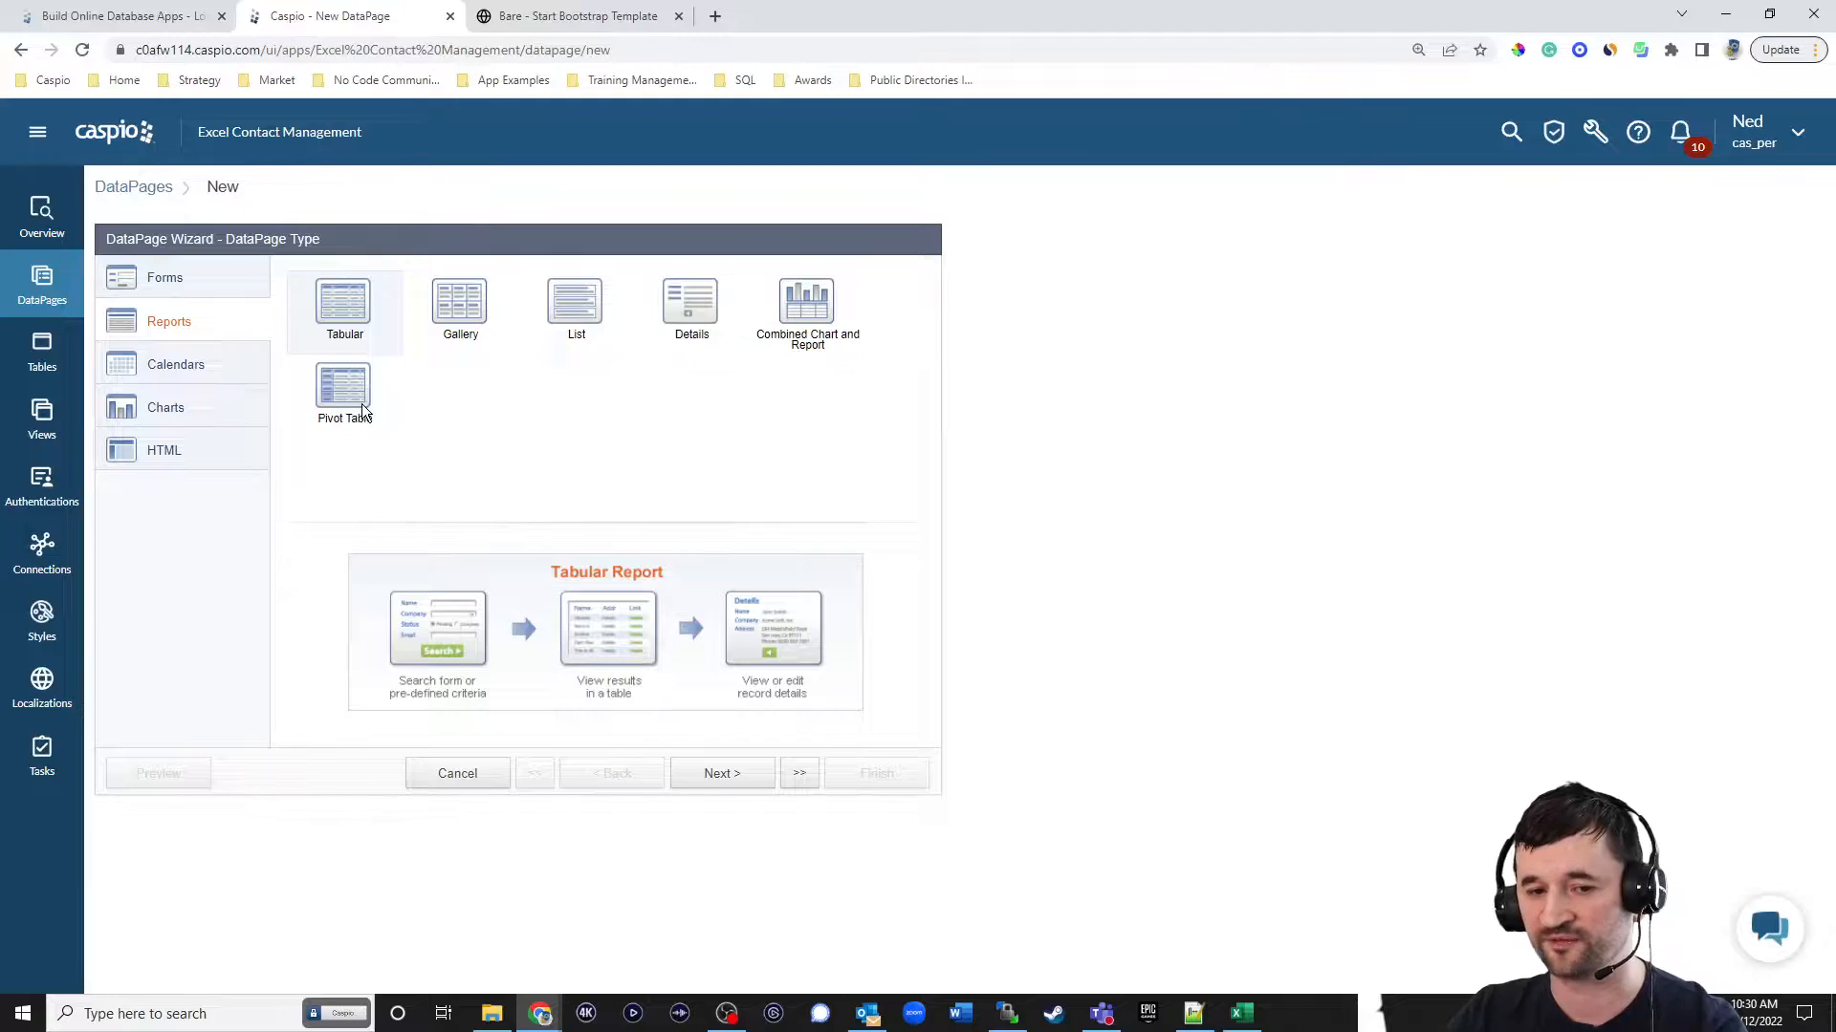
Open the Sales CRM Demo from the bookmarked Operations app examples in a new browser tab.
left_click(714, 16)
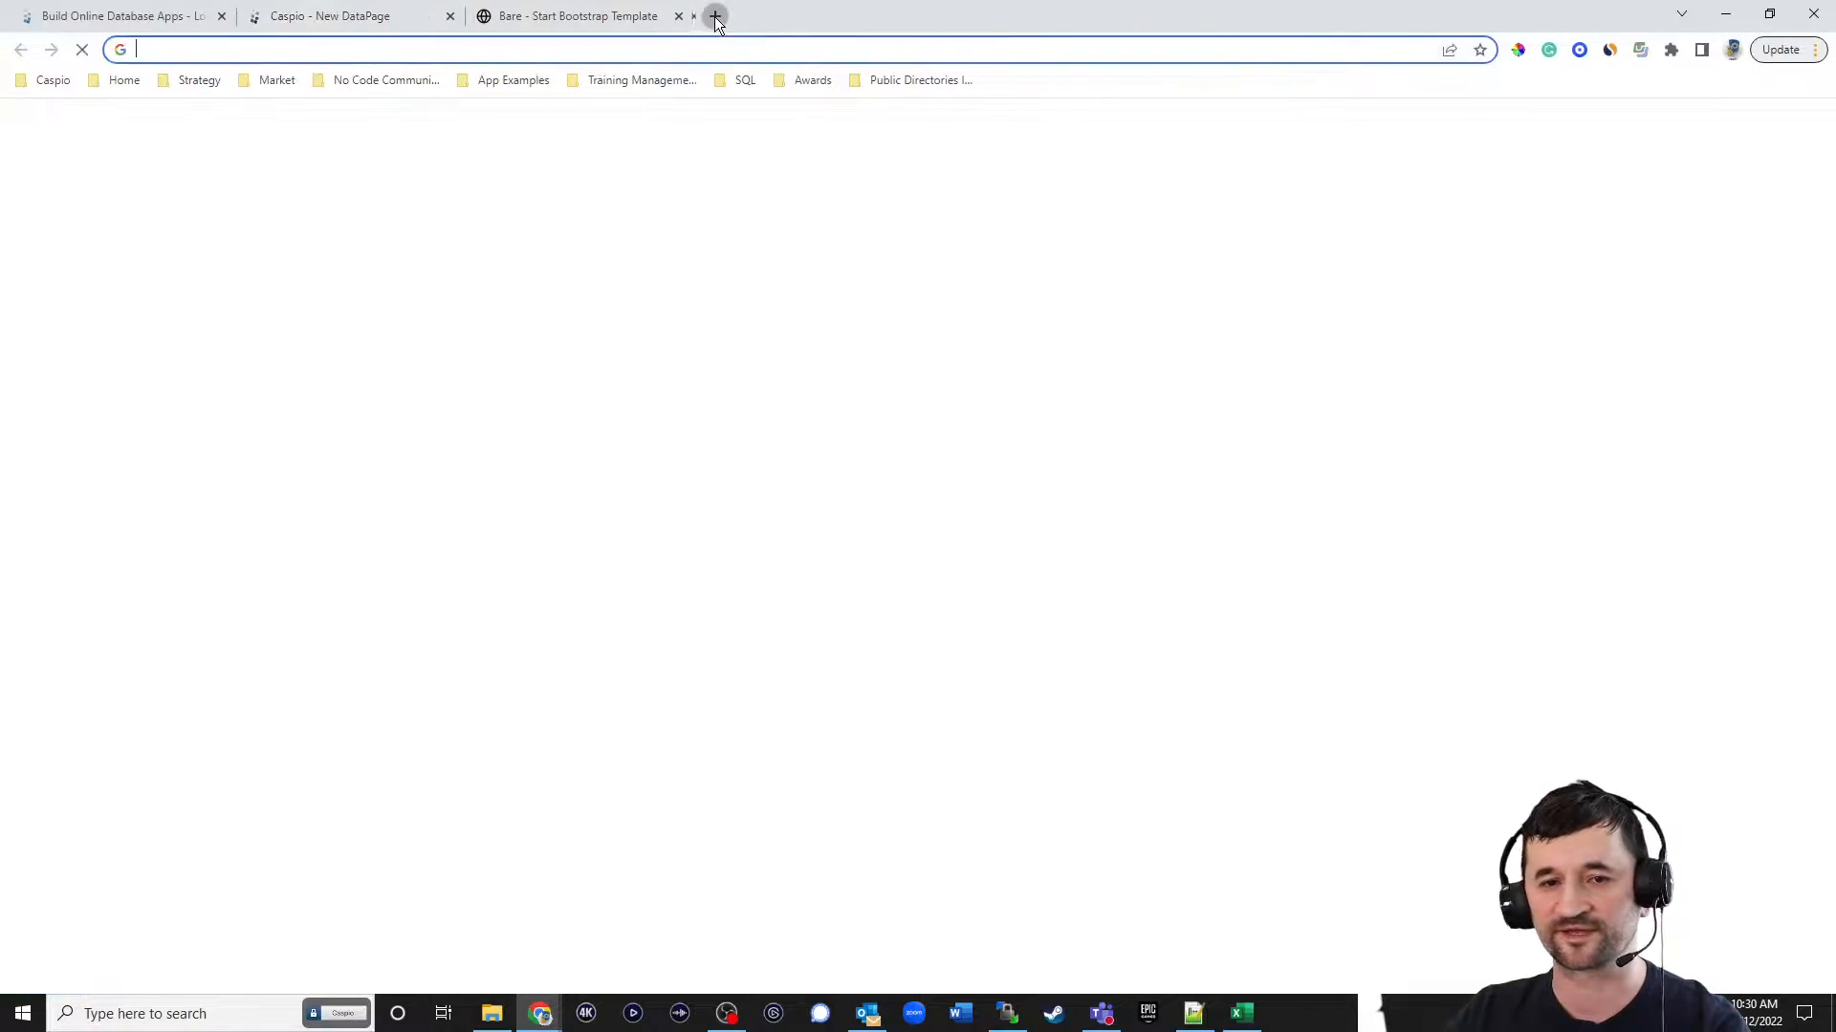
left_click(508, 80)
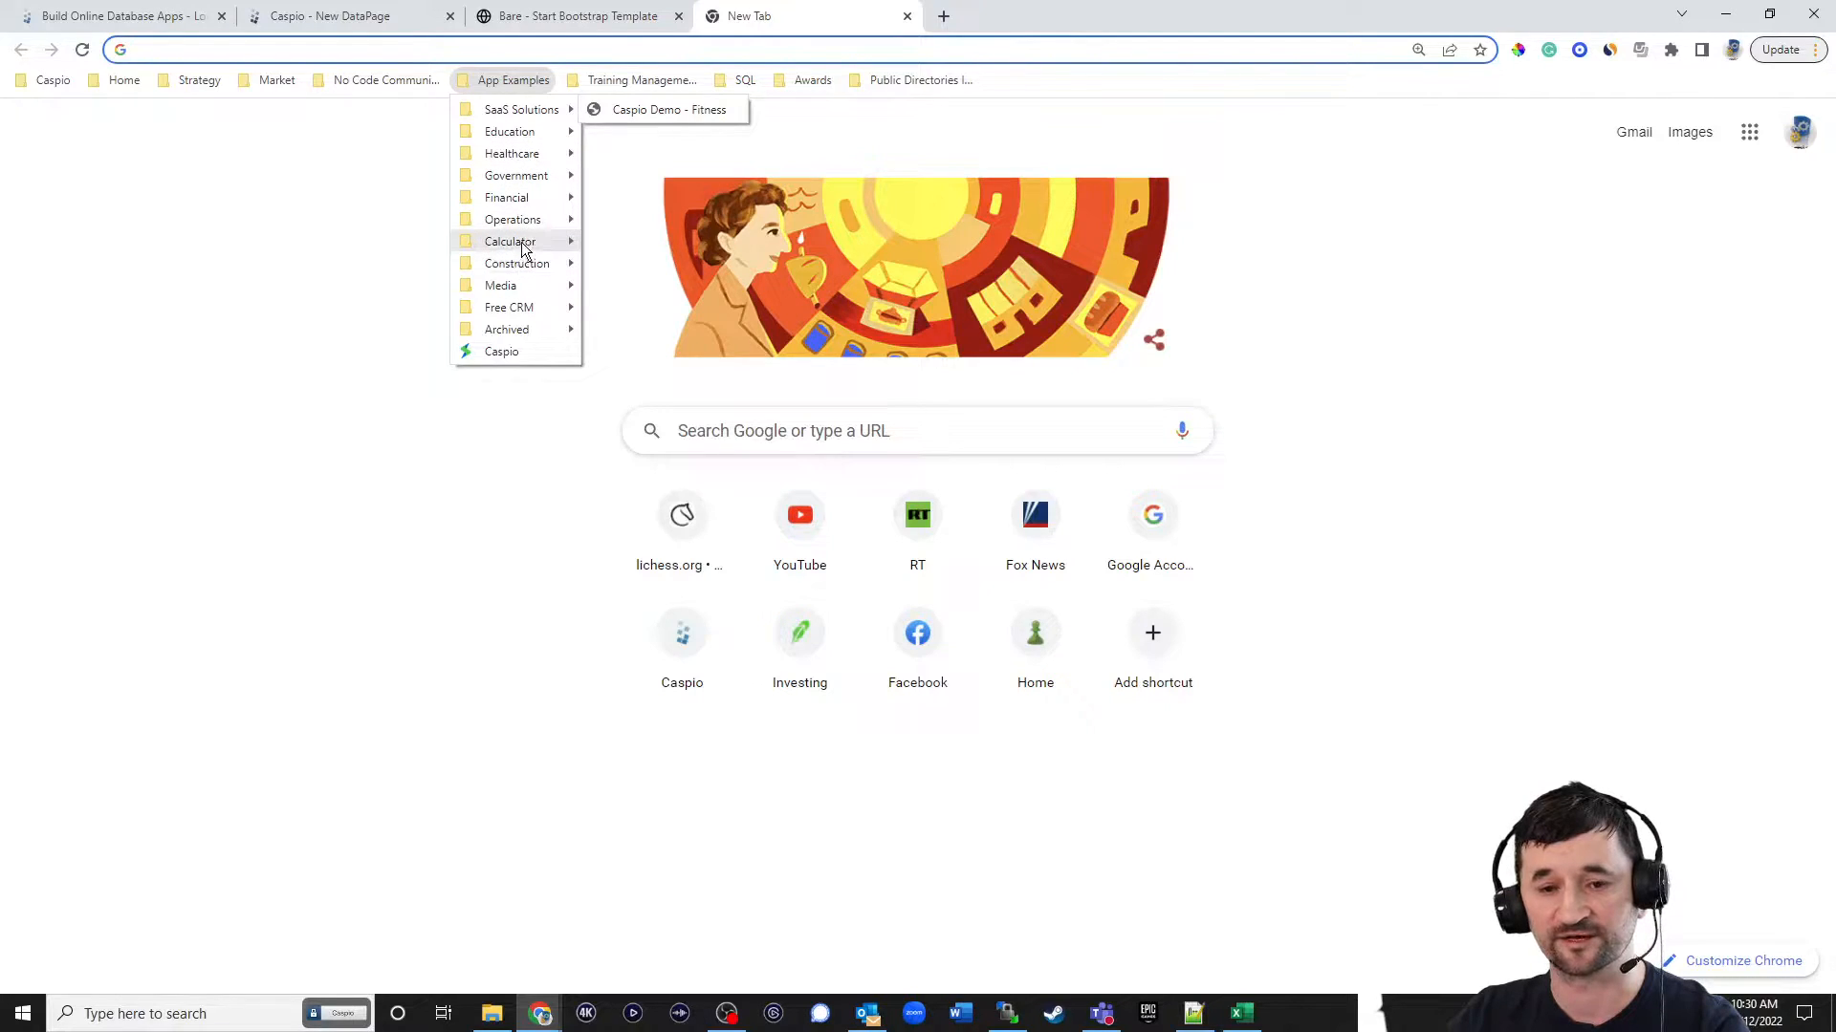
mouse_move(530, 183)
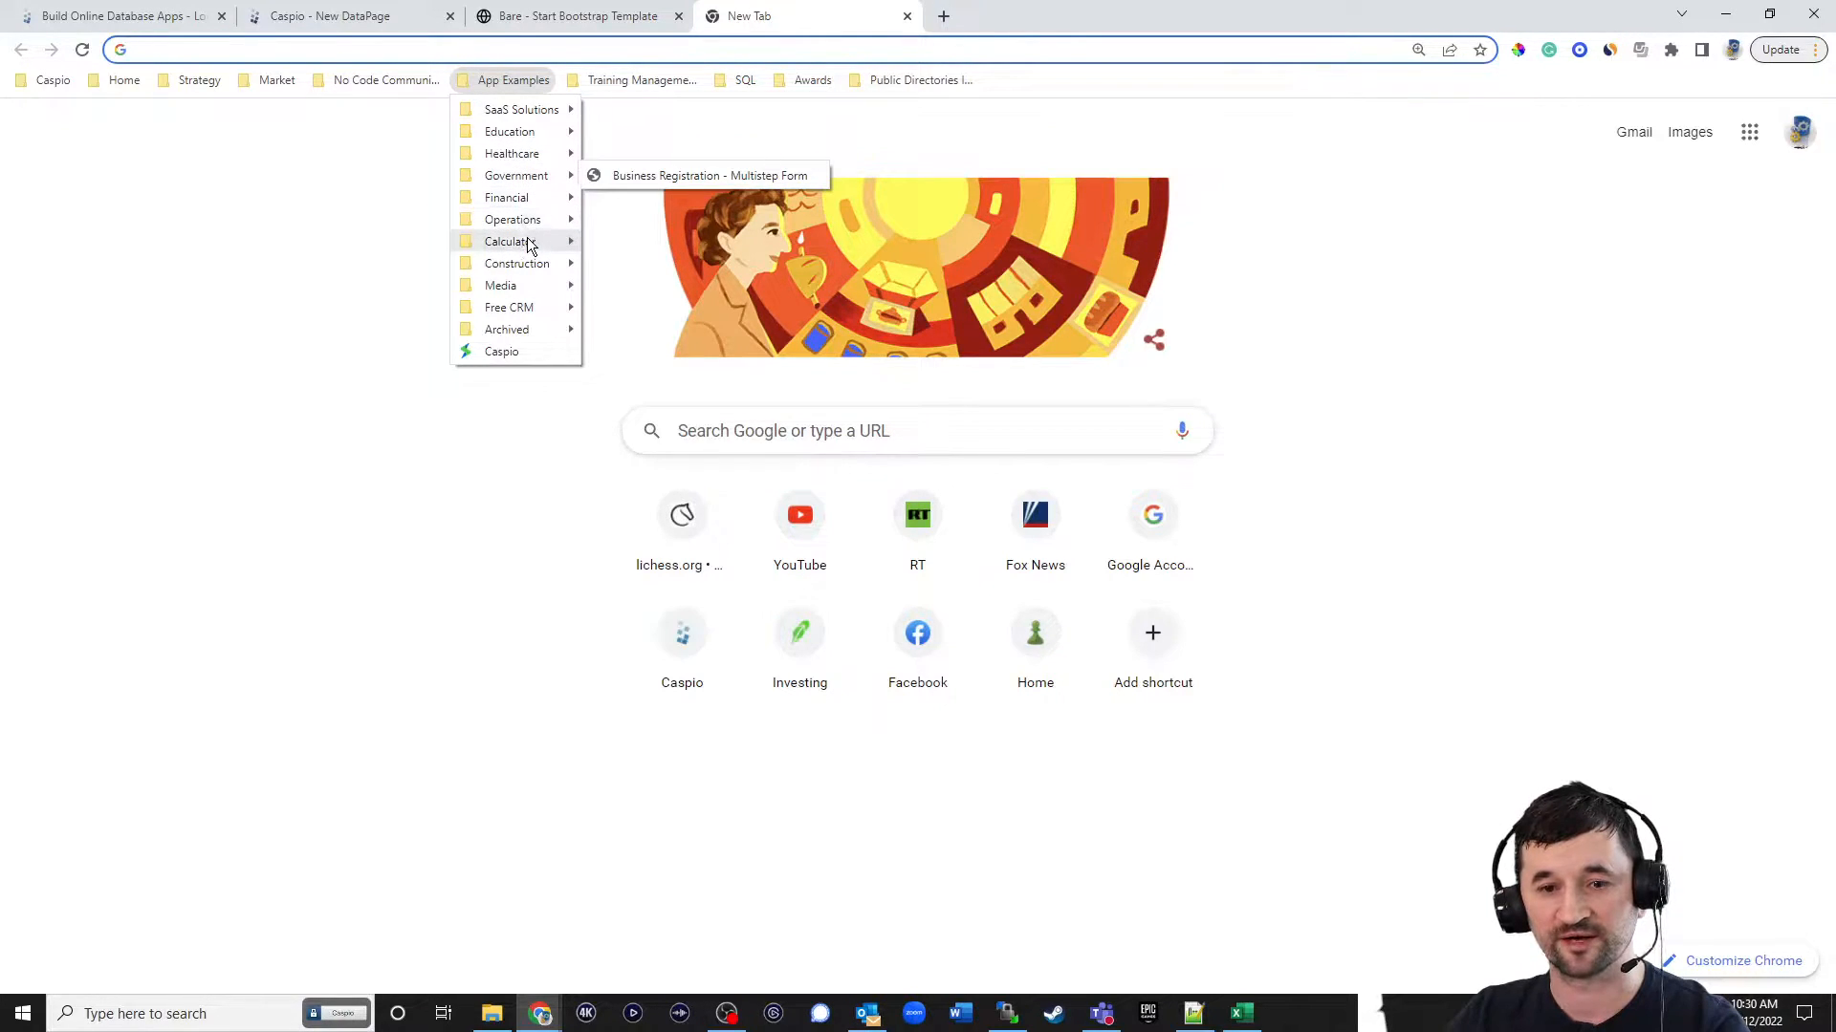
mouse_move(529, 224)
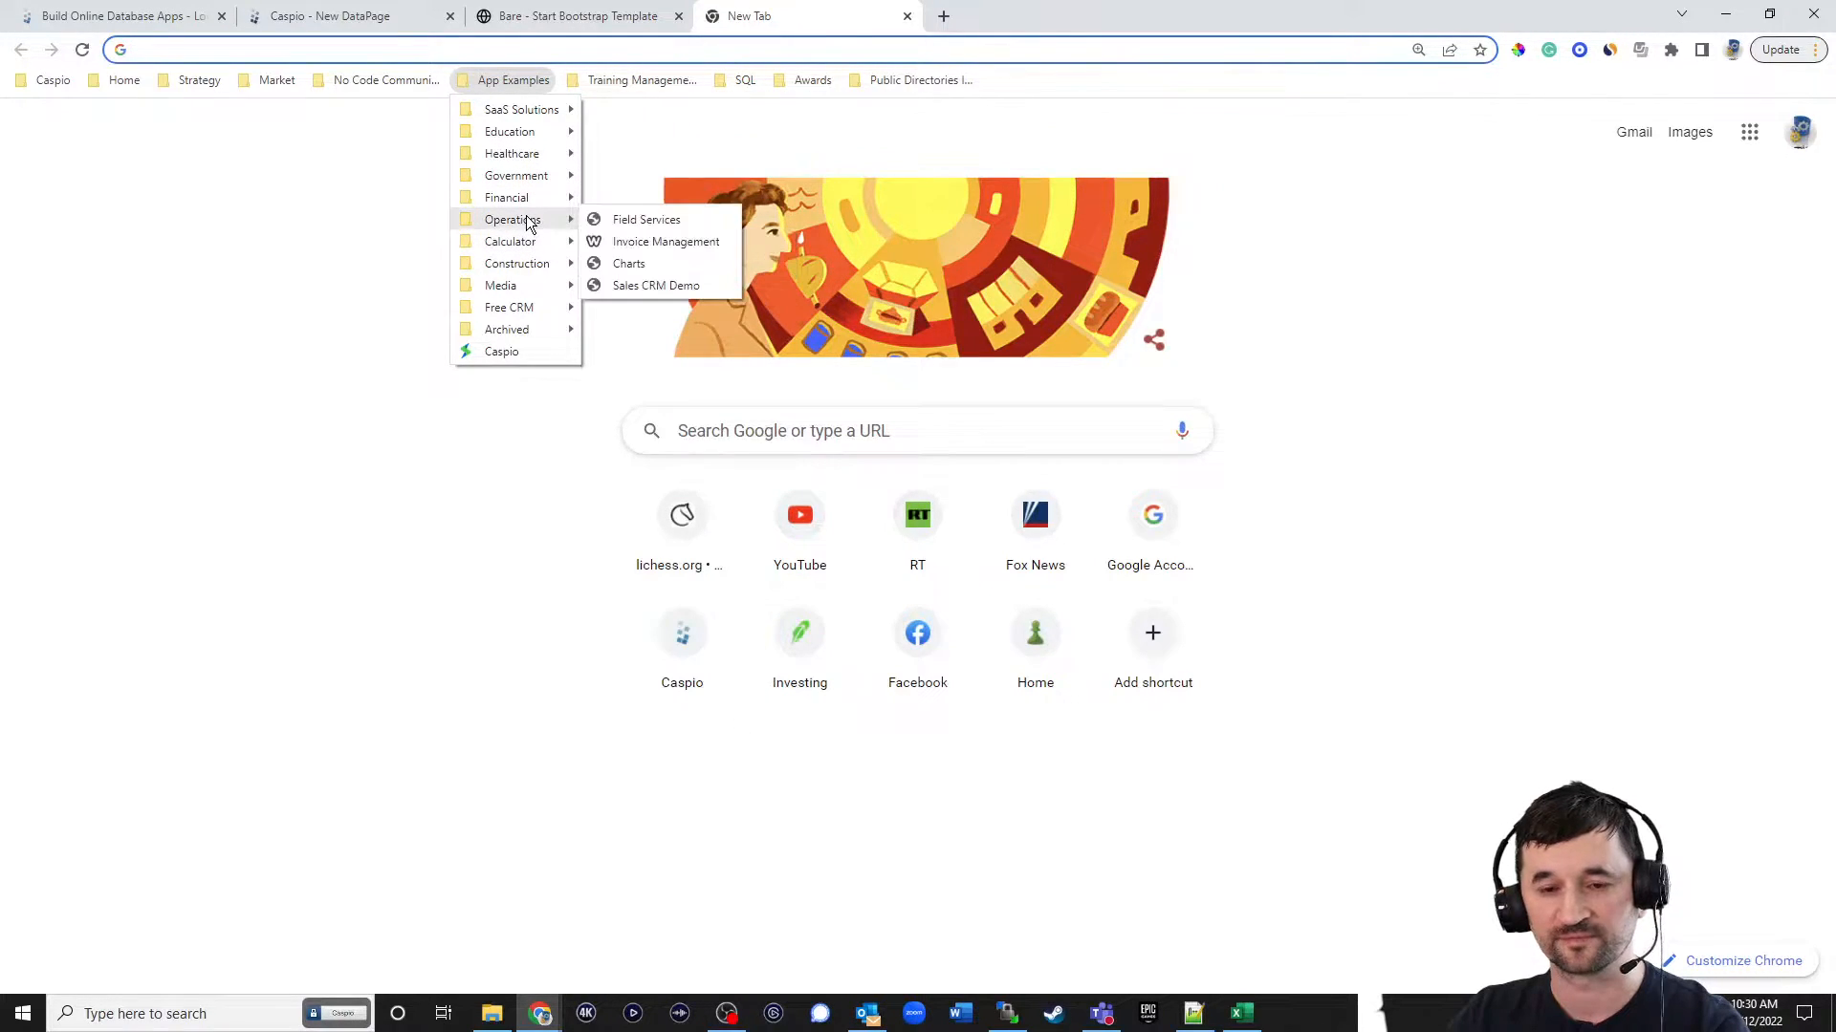
left_click(641, 285)
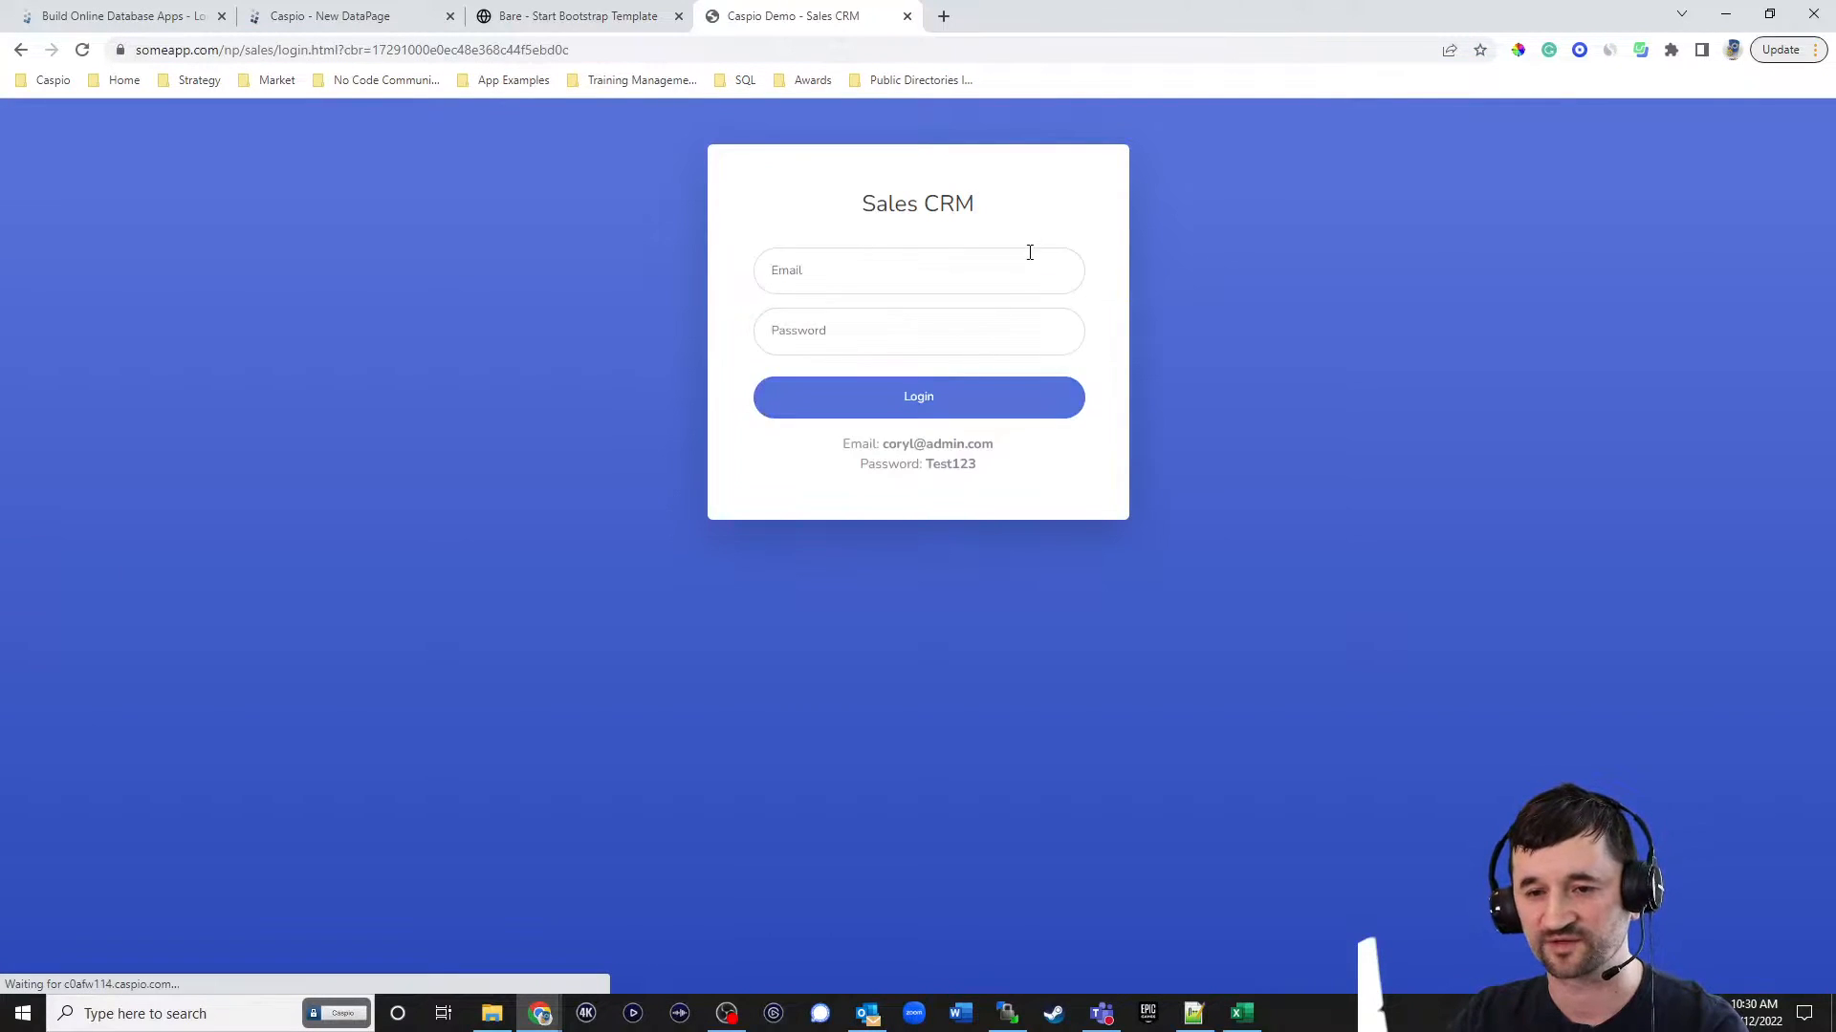
Log in to the Sales CRM demo with the saved admin account's e-mail and password.
left_click(981, 285)
key("ctrl+a")
type("cor")
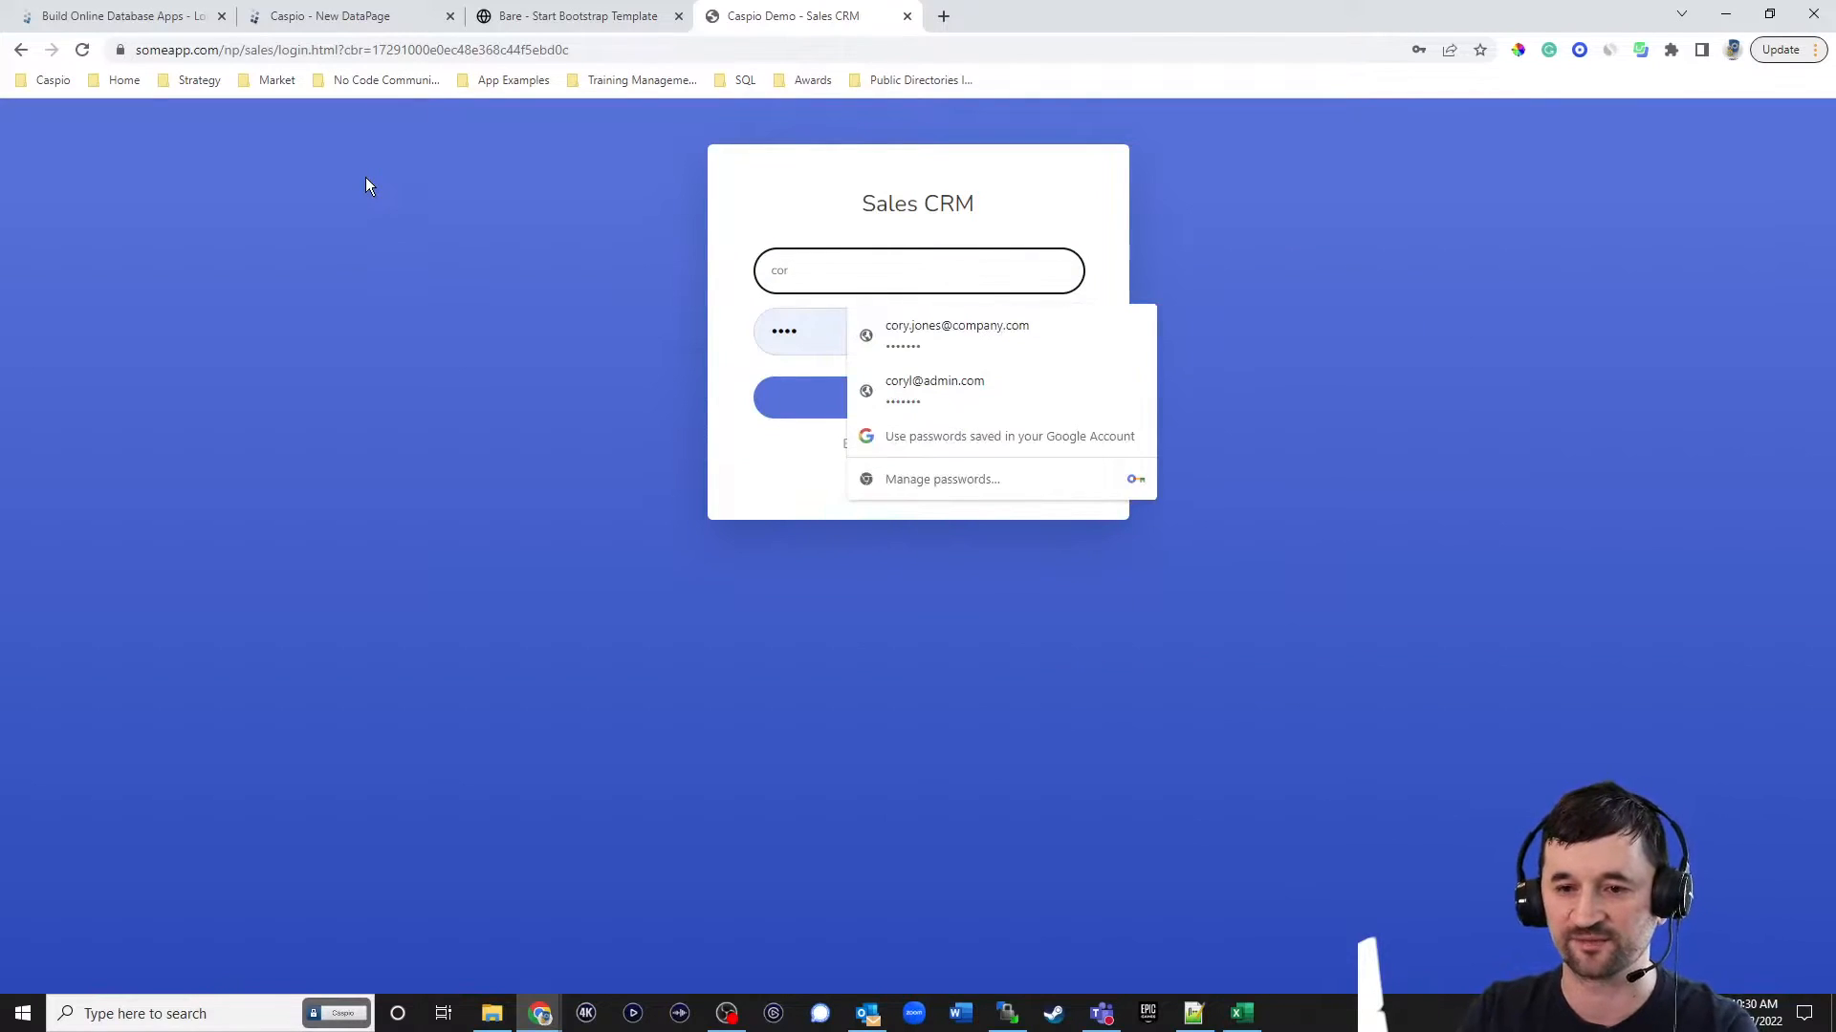
left_click(978, 400)
left_click(1031, 411)
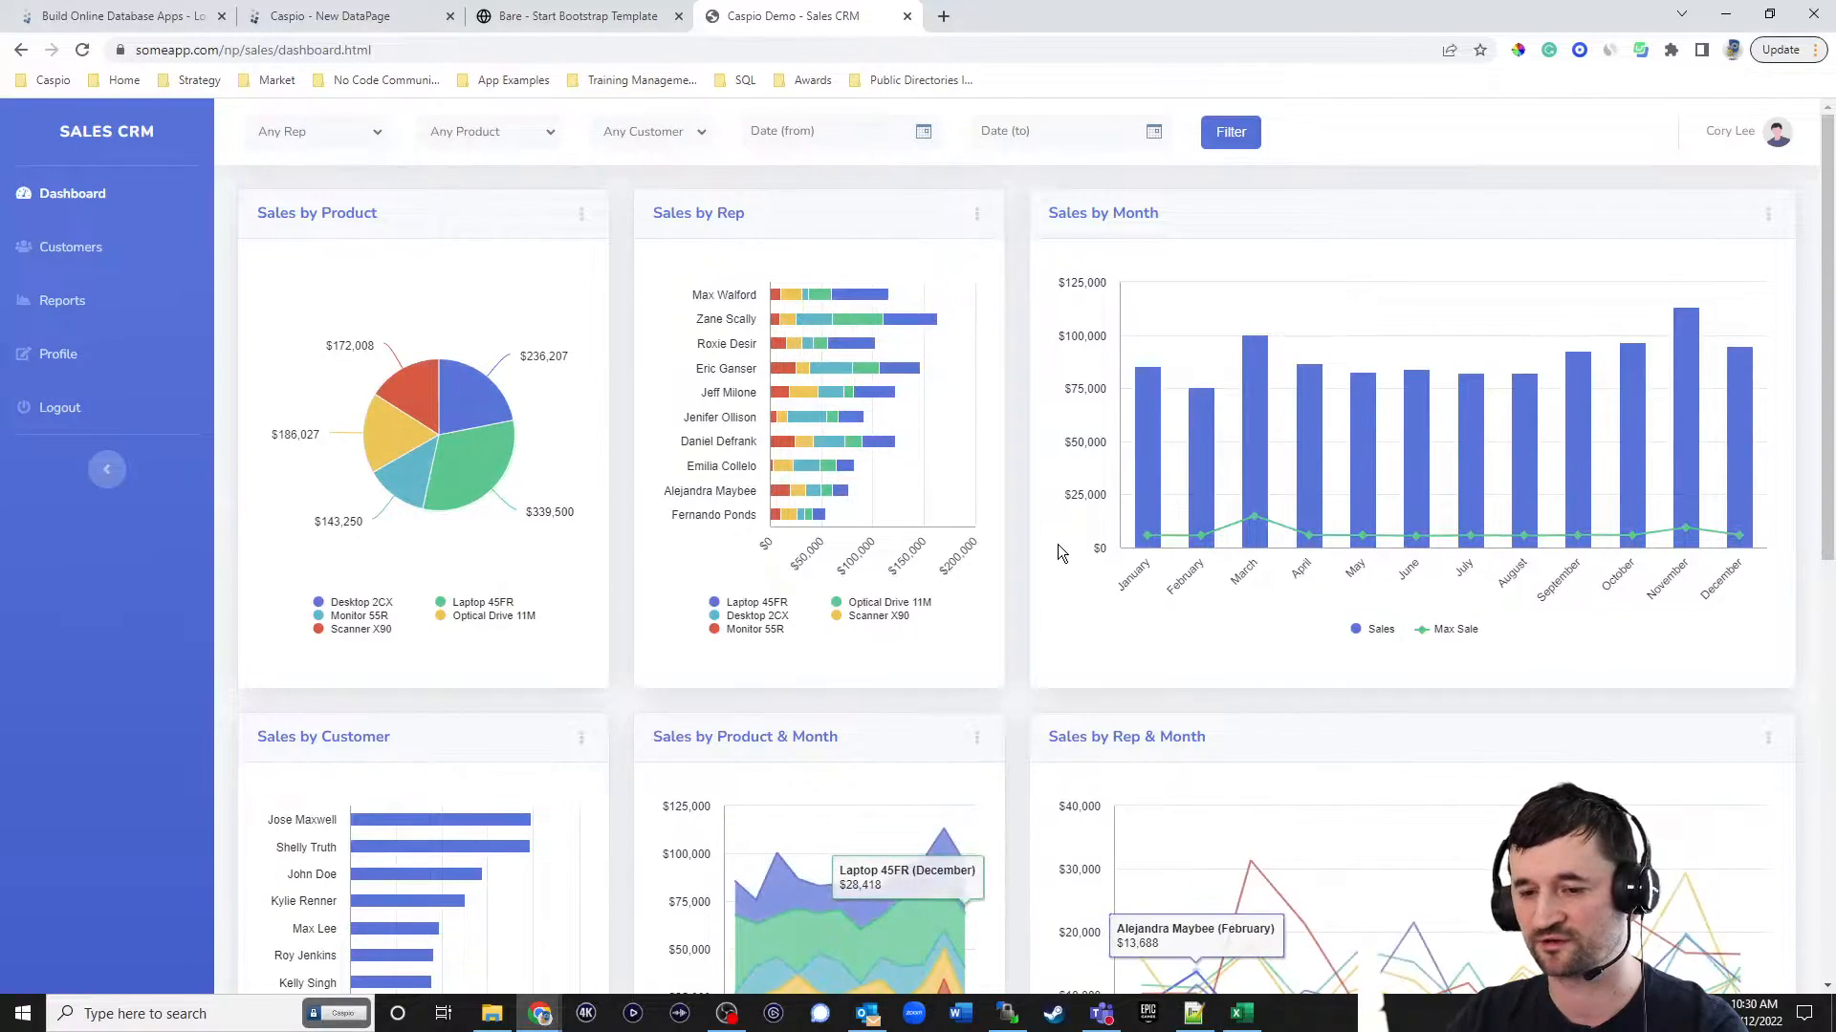
Examine the Sales CRM dashboard down to its Sales by Customer table, and view the matching Pivot Table report type in Caspio's DataPage wizard.
scroll(1061, 540, "down", 6)
scroll(1069, 532, "down", 2)
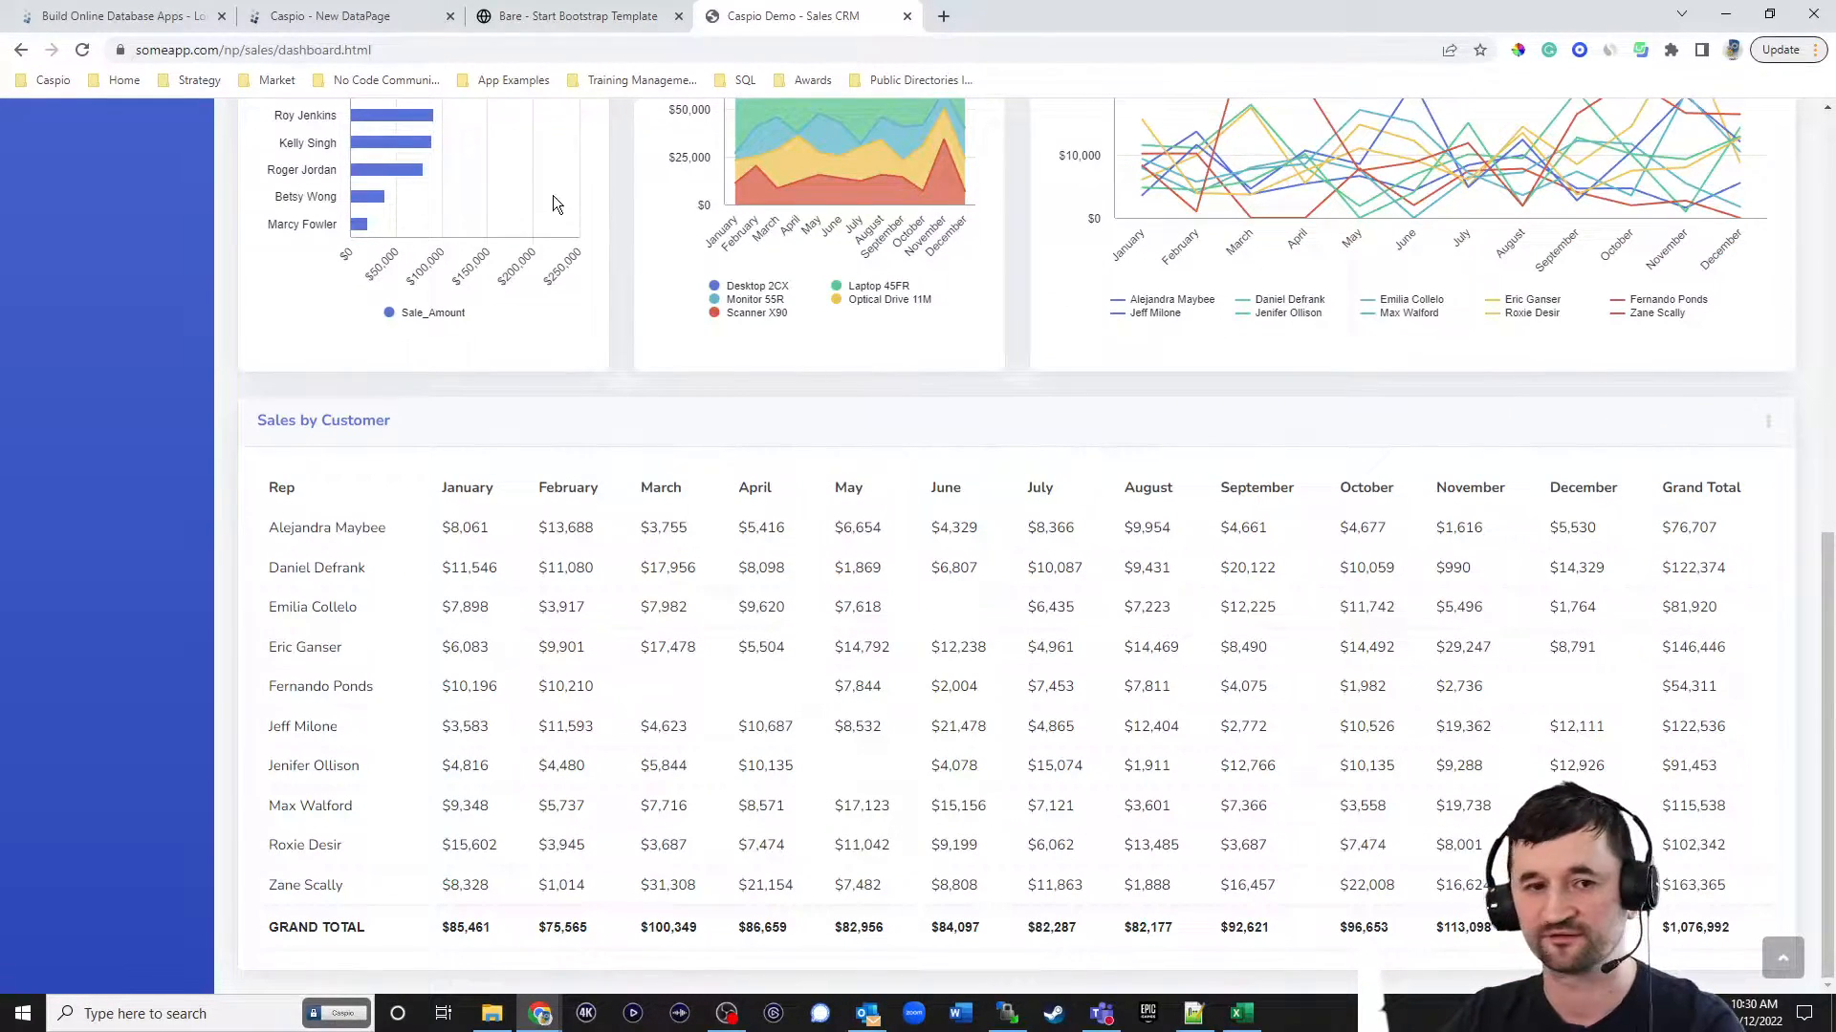
left_click(347, 18)
left_click(365, 387)
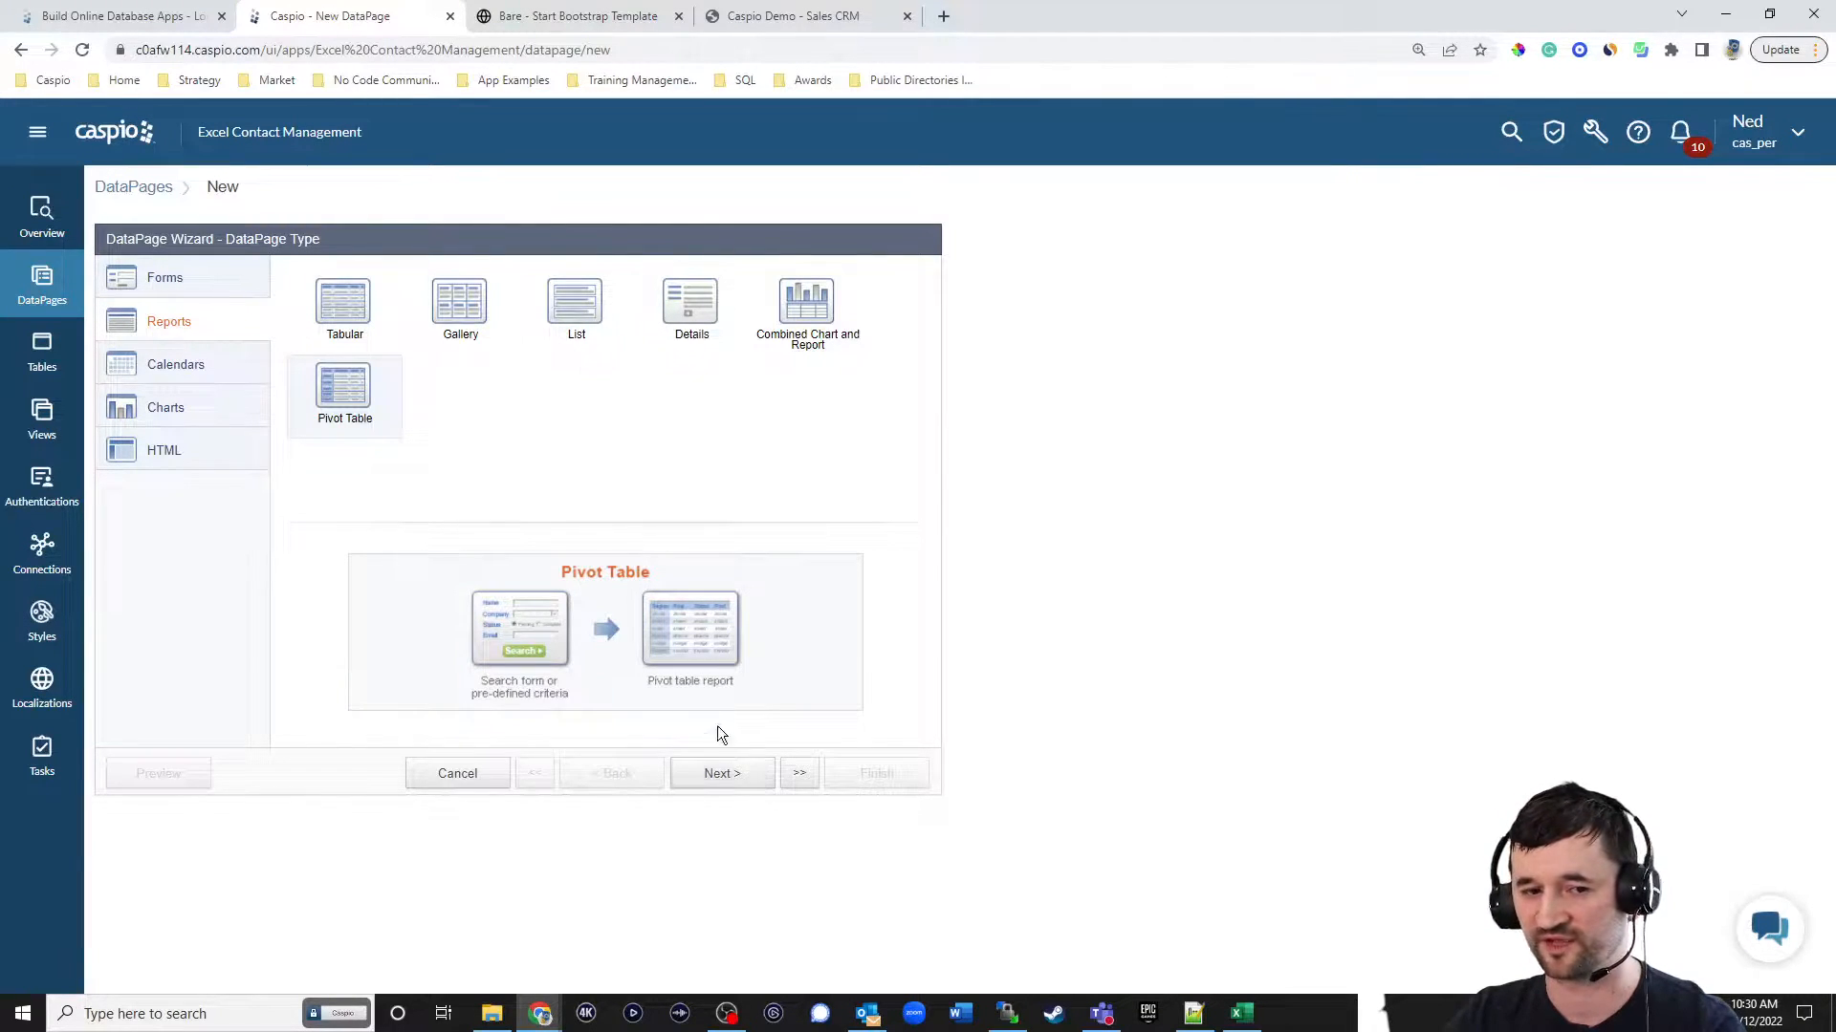
Look over the calendar and chart DataPage types, and examine the charts on the Sales CRM dashboard.
left_click(226, 366)
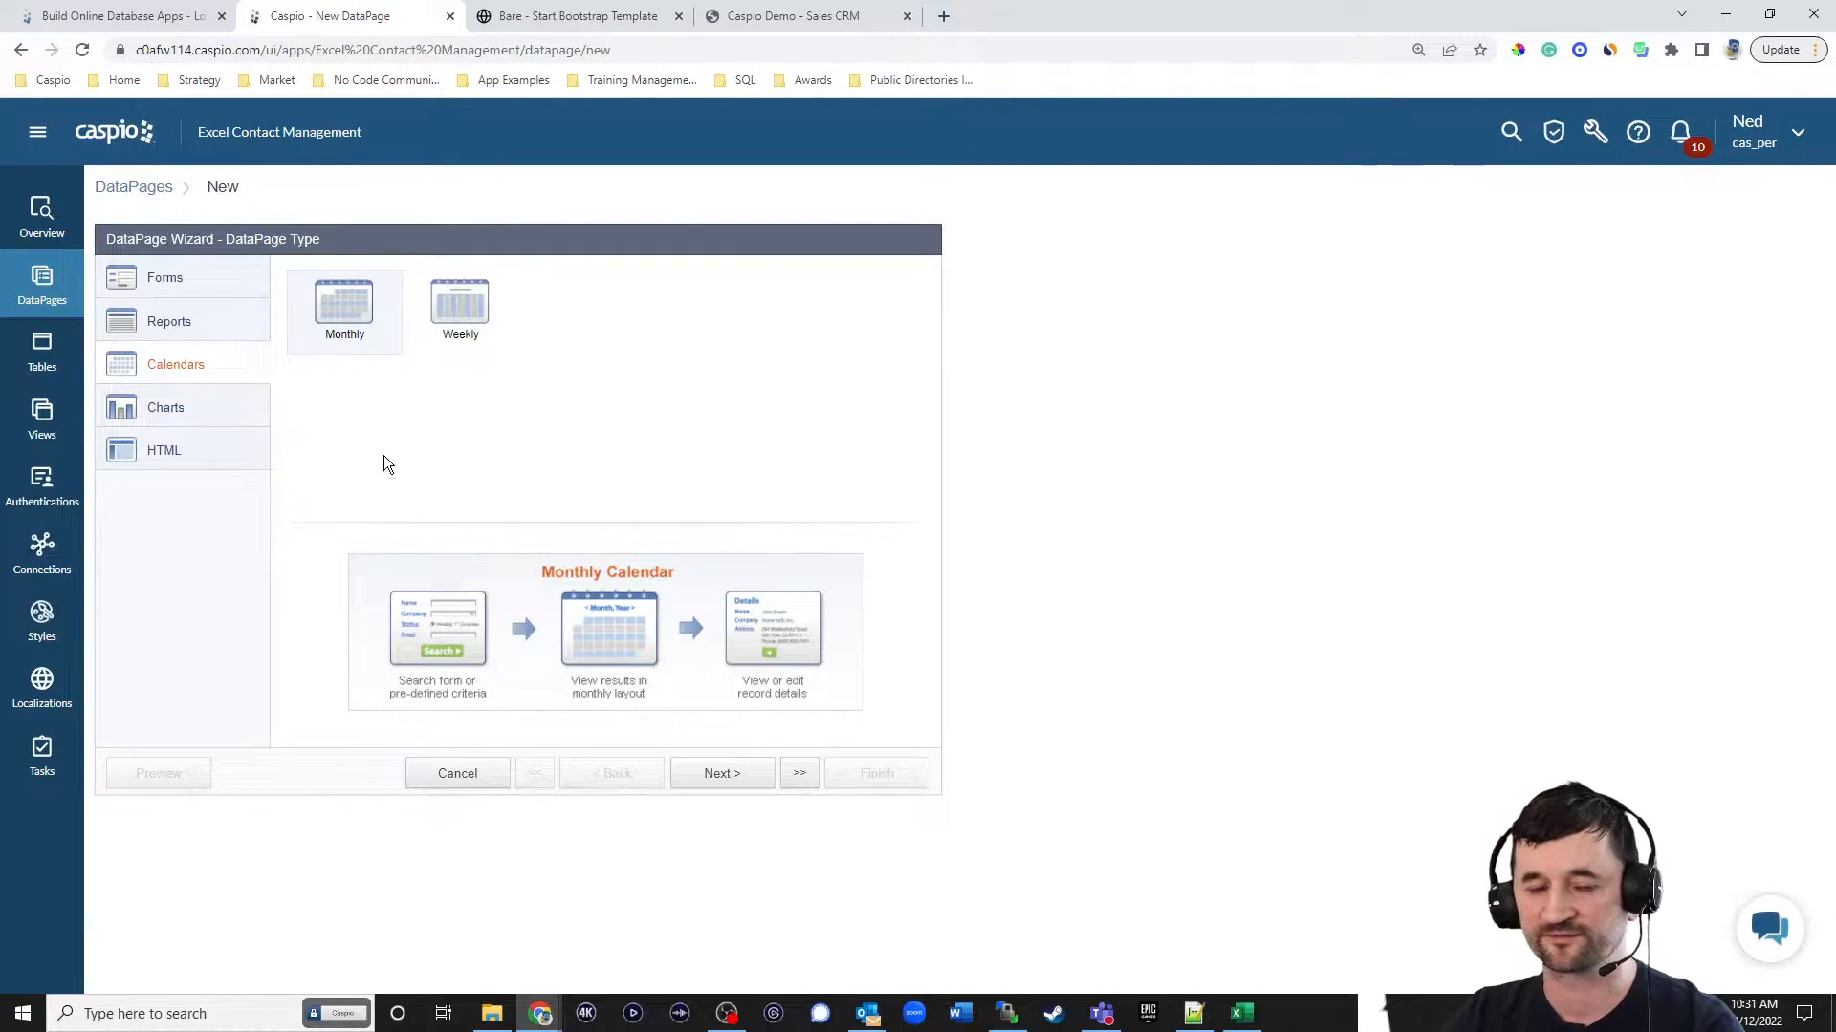
left_click(181, 413)
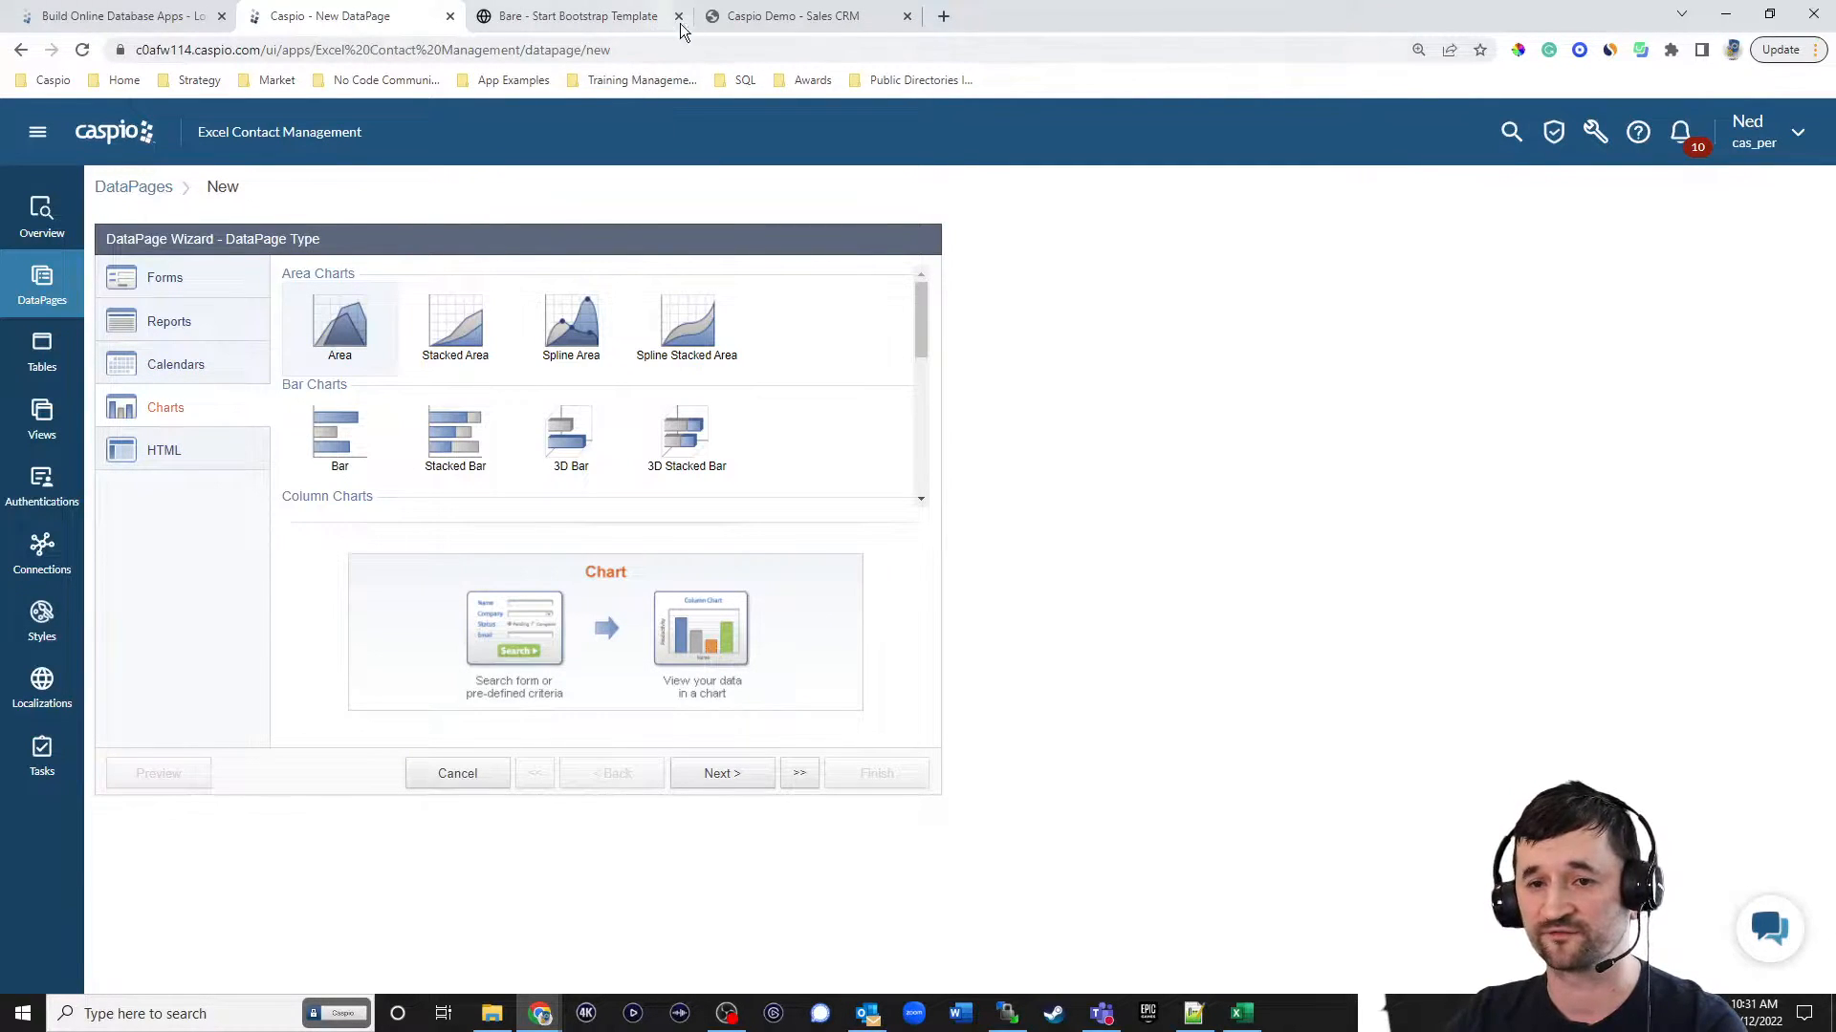
left_click(765, 16)
scroll(1220, 426, "up", 10)
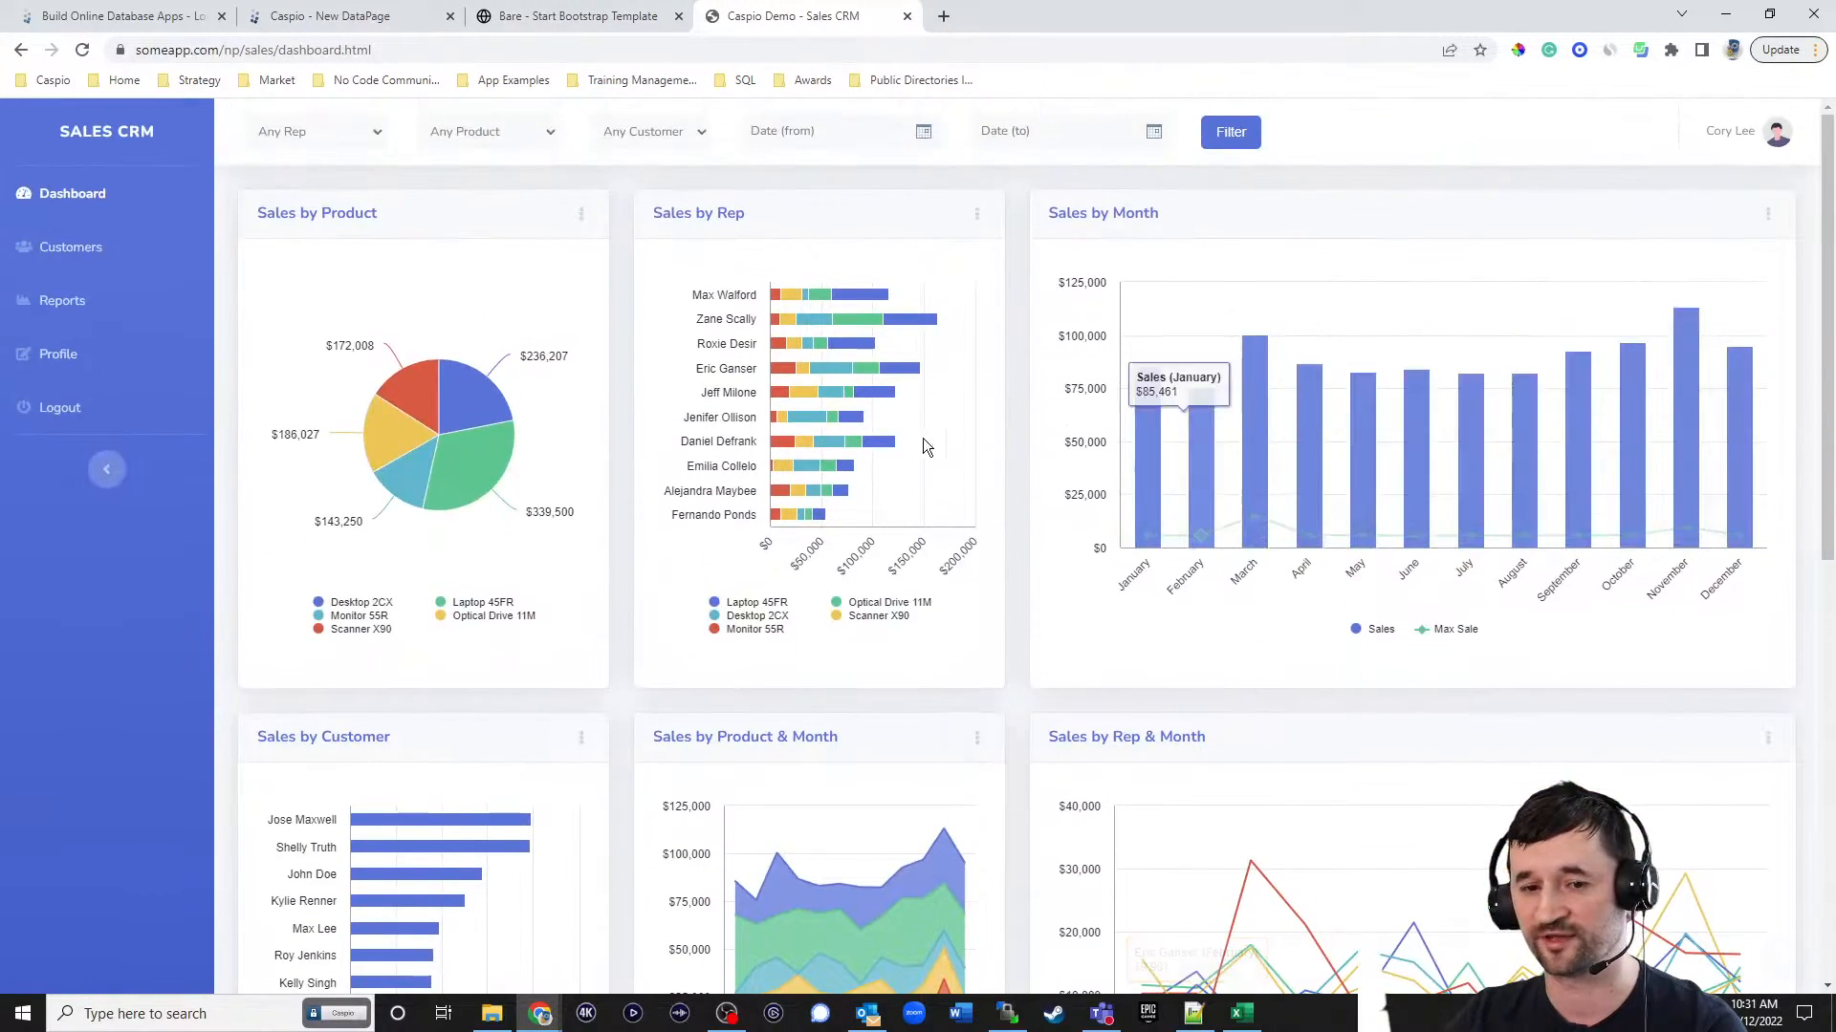
scroll(1058, 504, "down", 1)
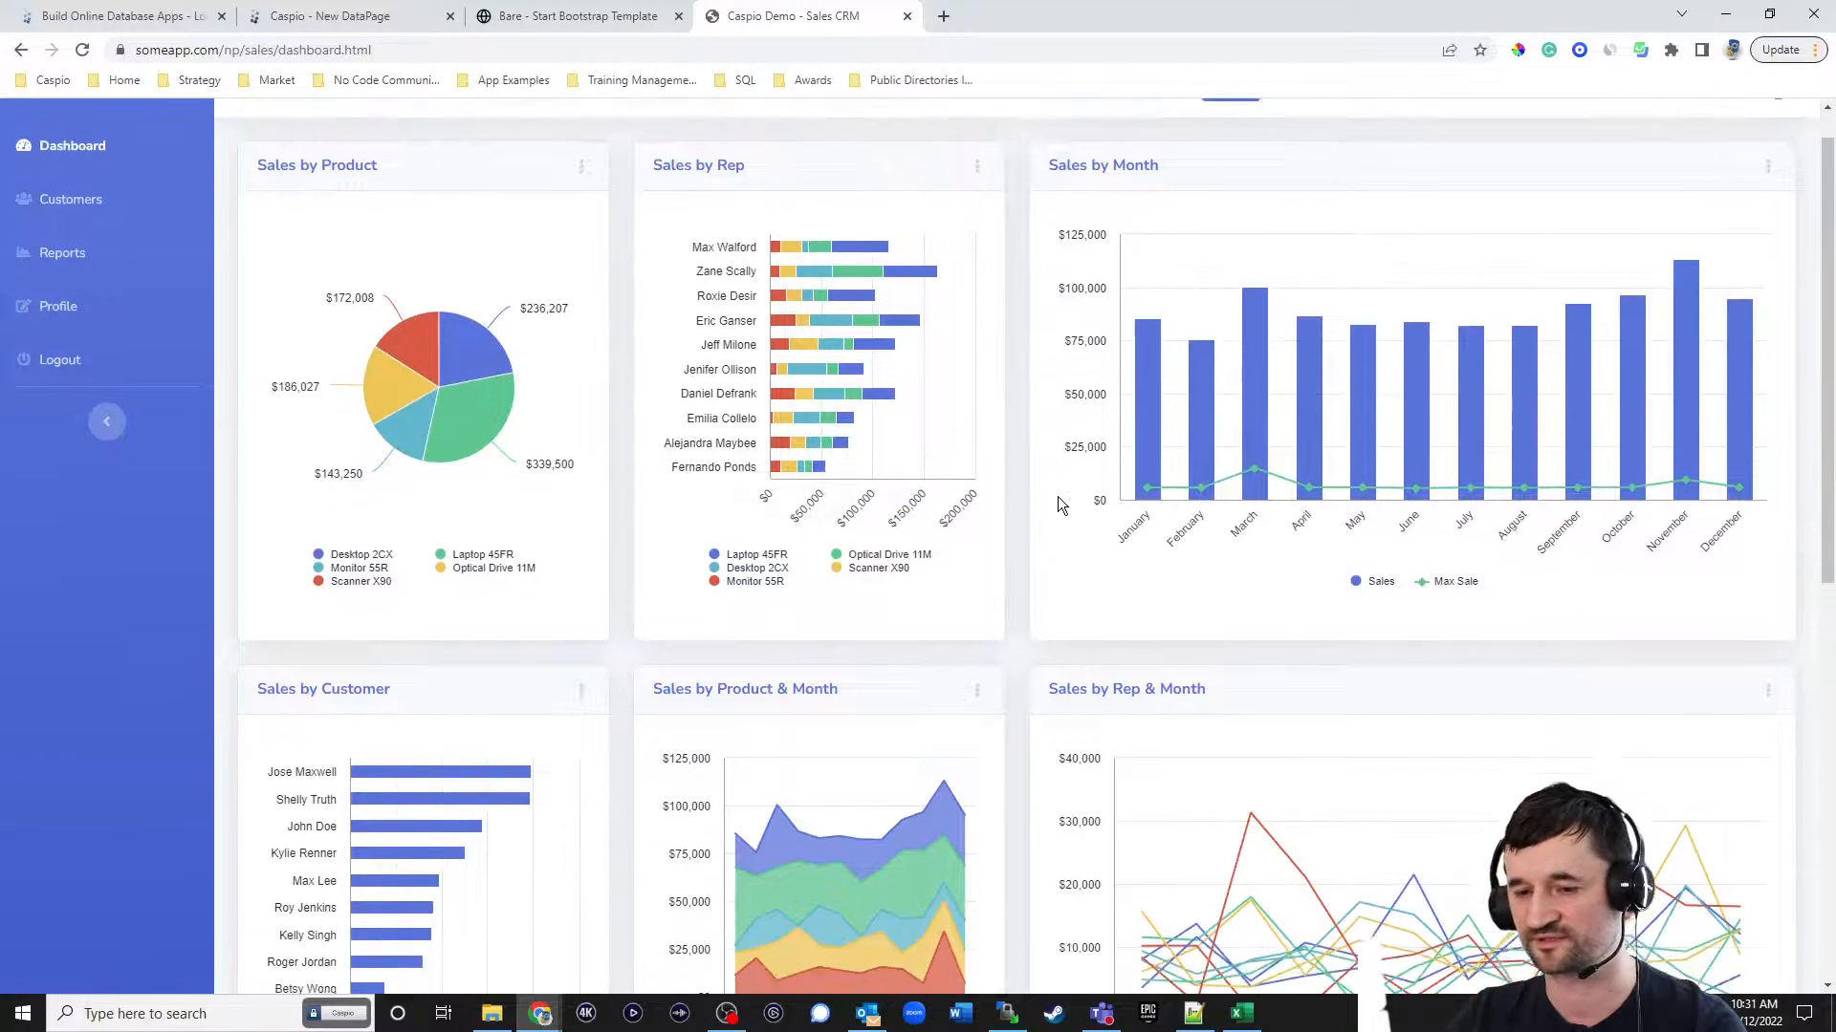
scroll(956, 488, "down", 1)
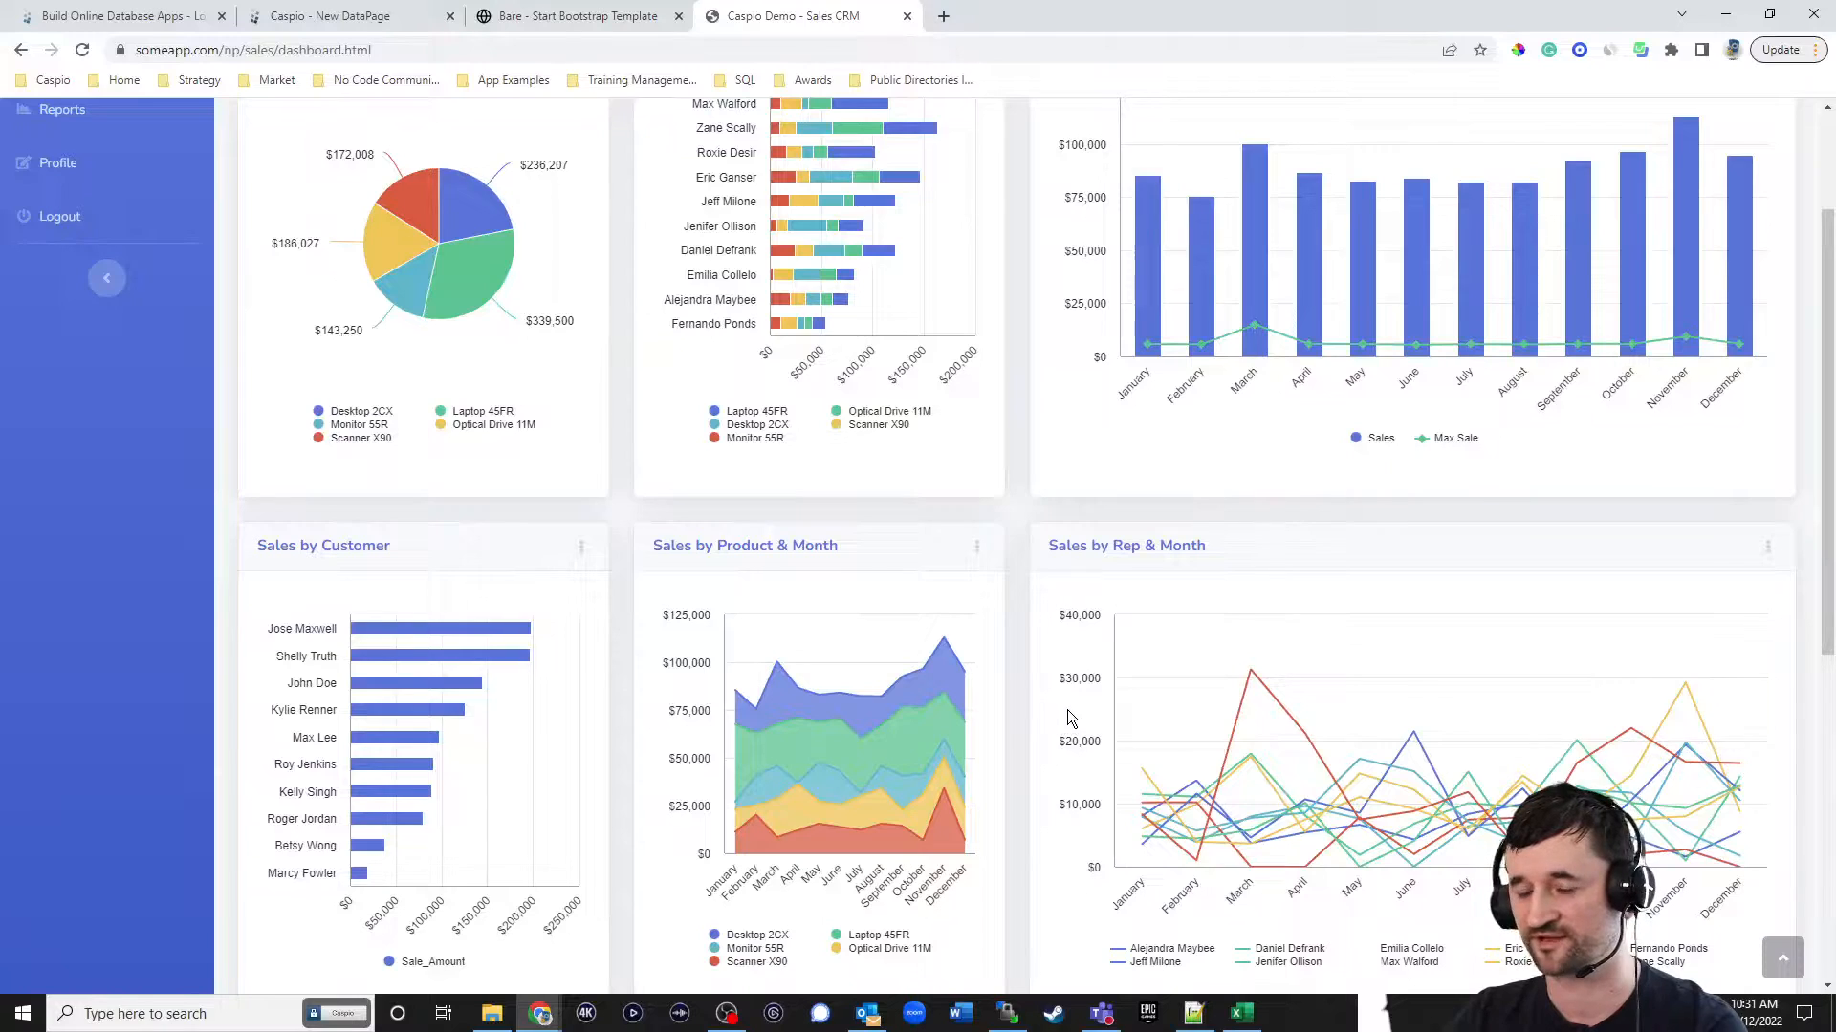
scroll(1058, 698, "up", 3)
Return to Caspio's DataPage wizard and look over the chart and HTML page types.
left_click(358, 19)
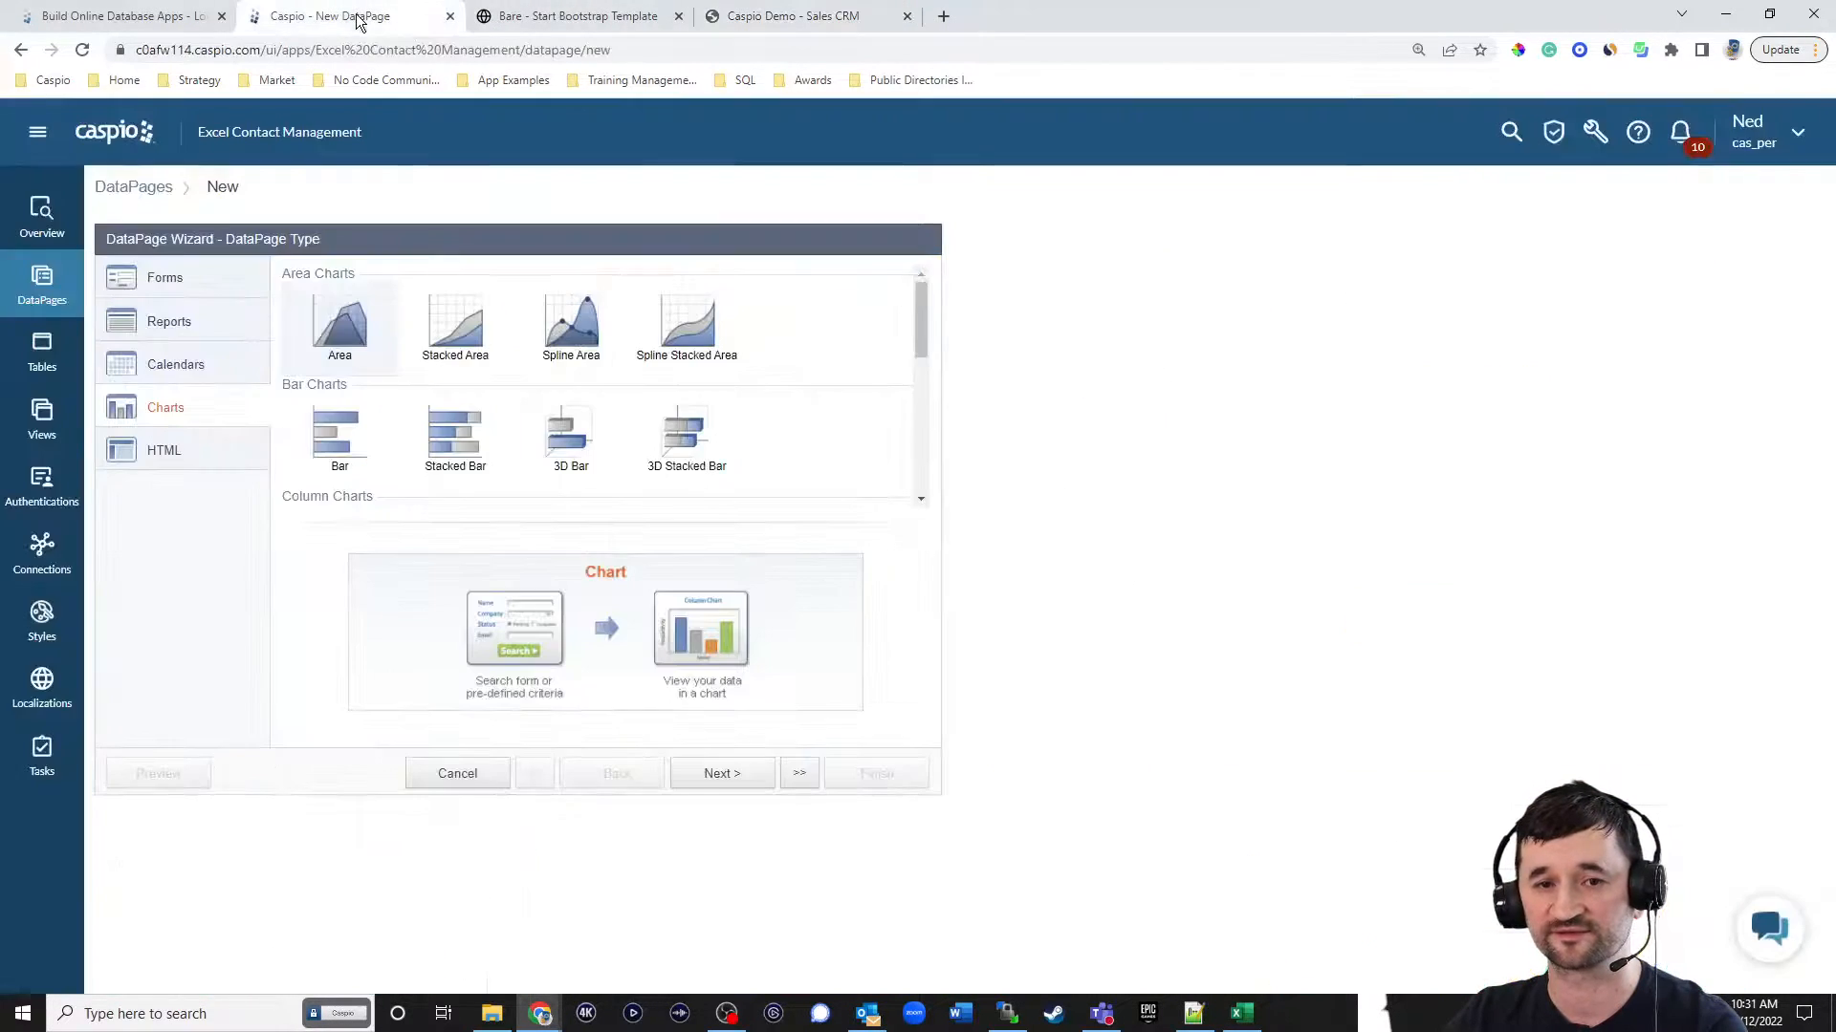
mouse_move(921, 323)
left_mouse_down()
mouse_move(923, 466)
mouse_move(923, 328)
left_mouse_up()
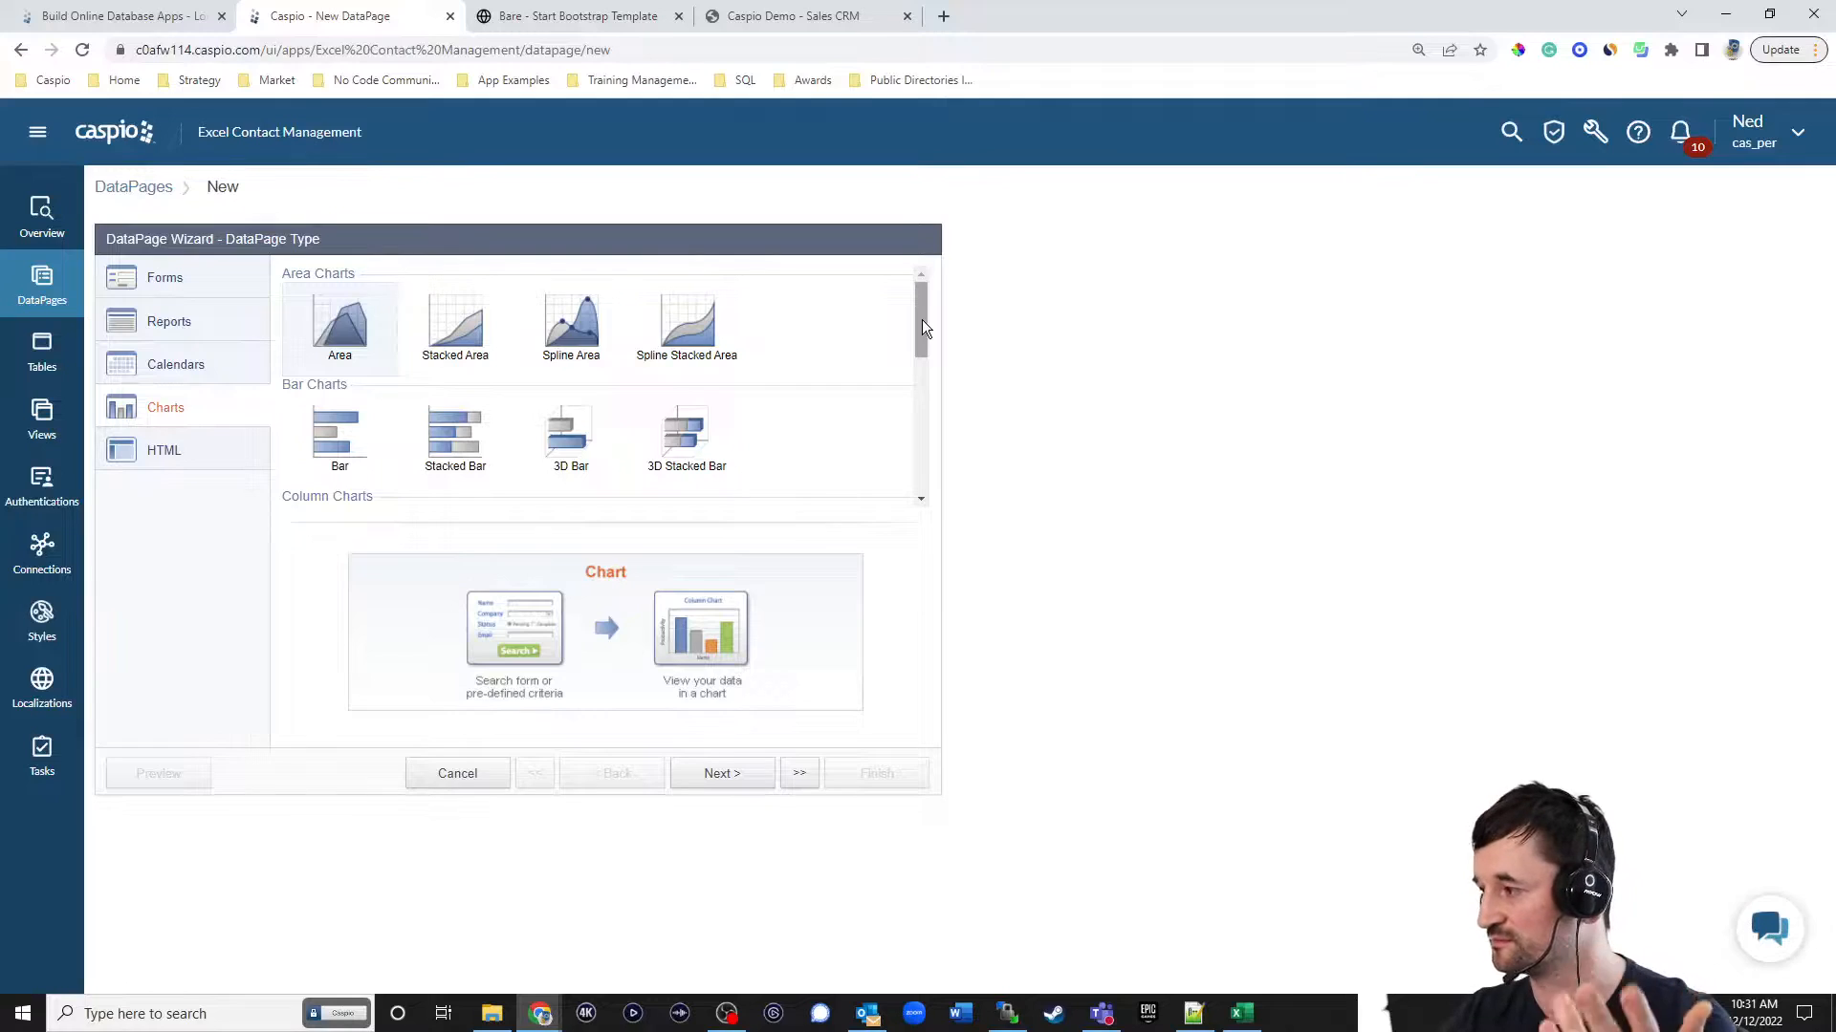
left_click(212, 459)
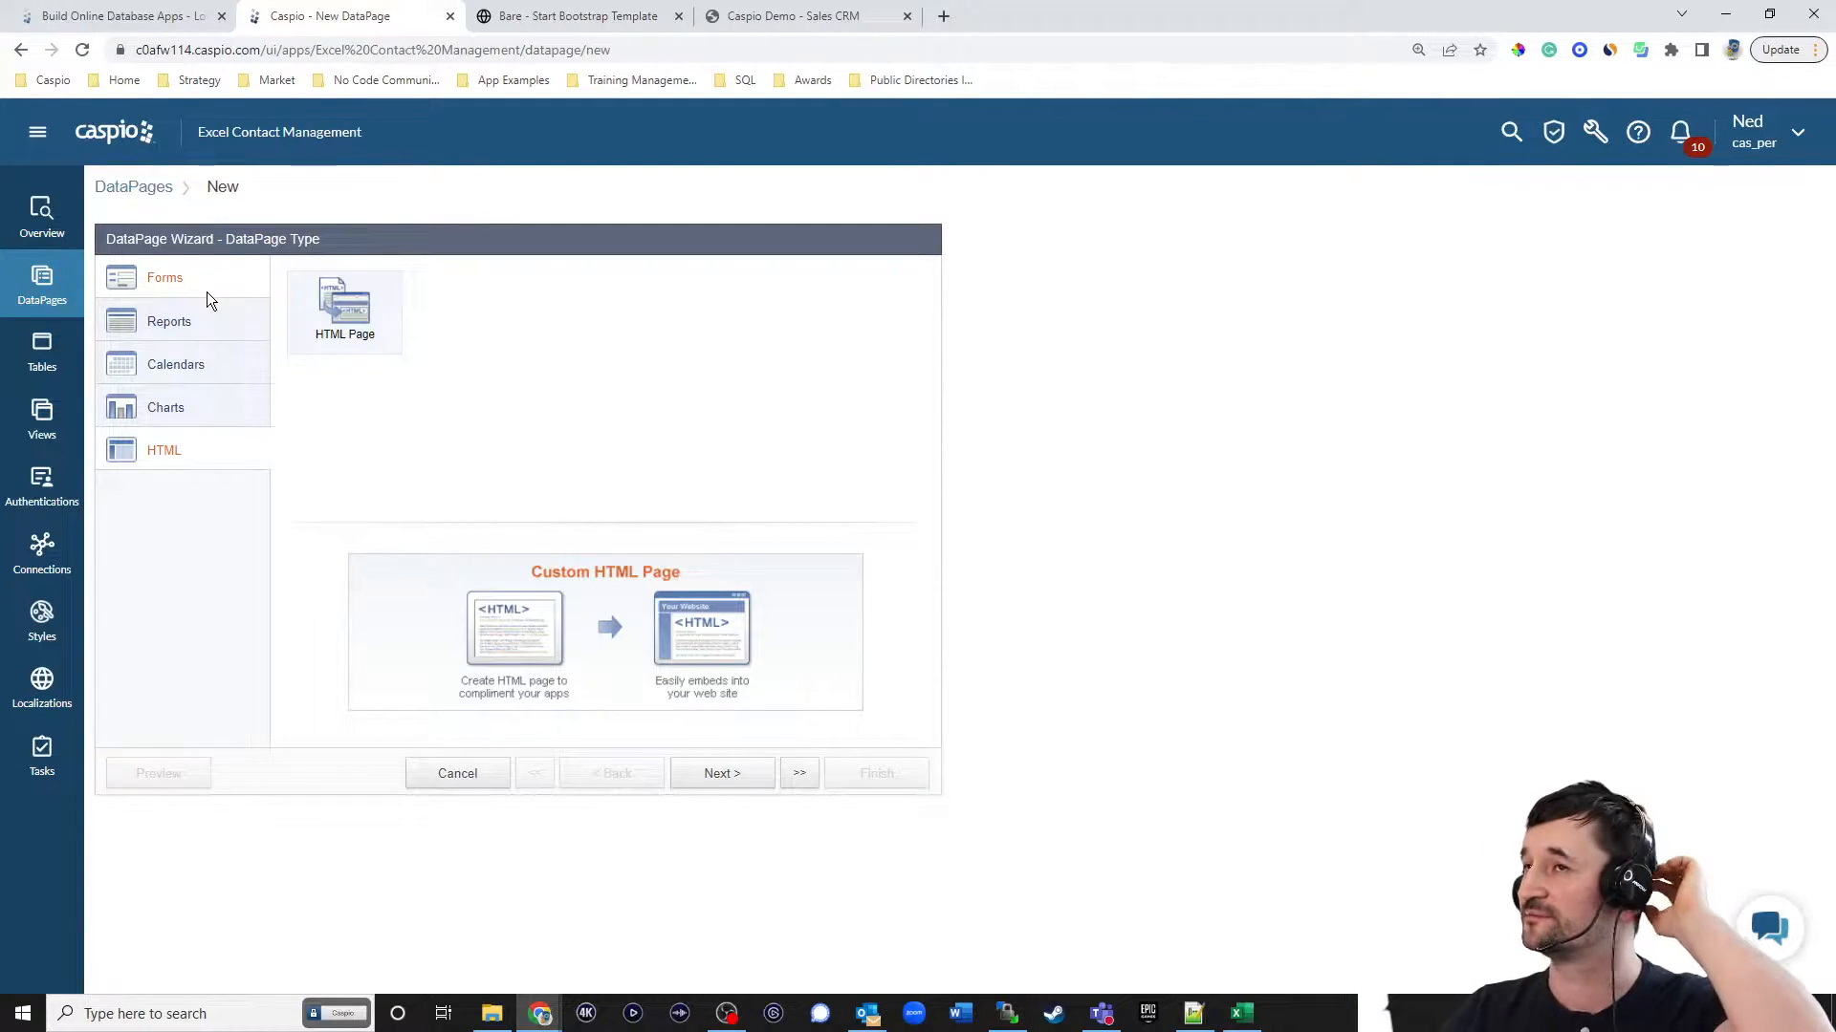
Choose a Tabular report with excel_demo_contacts as the data source and name the DataPage "Follow Up - Today".
left_click(216, 320)
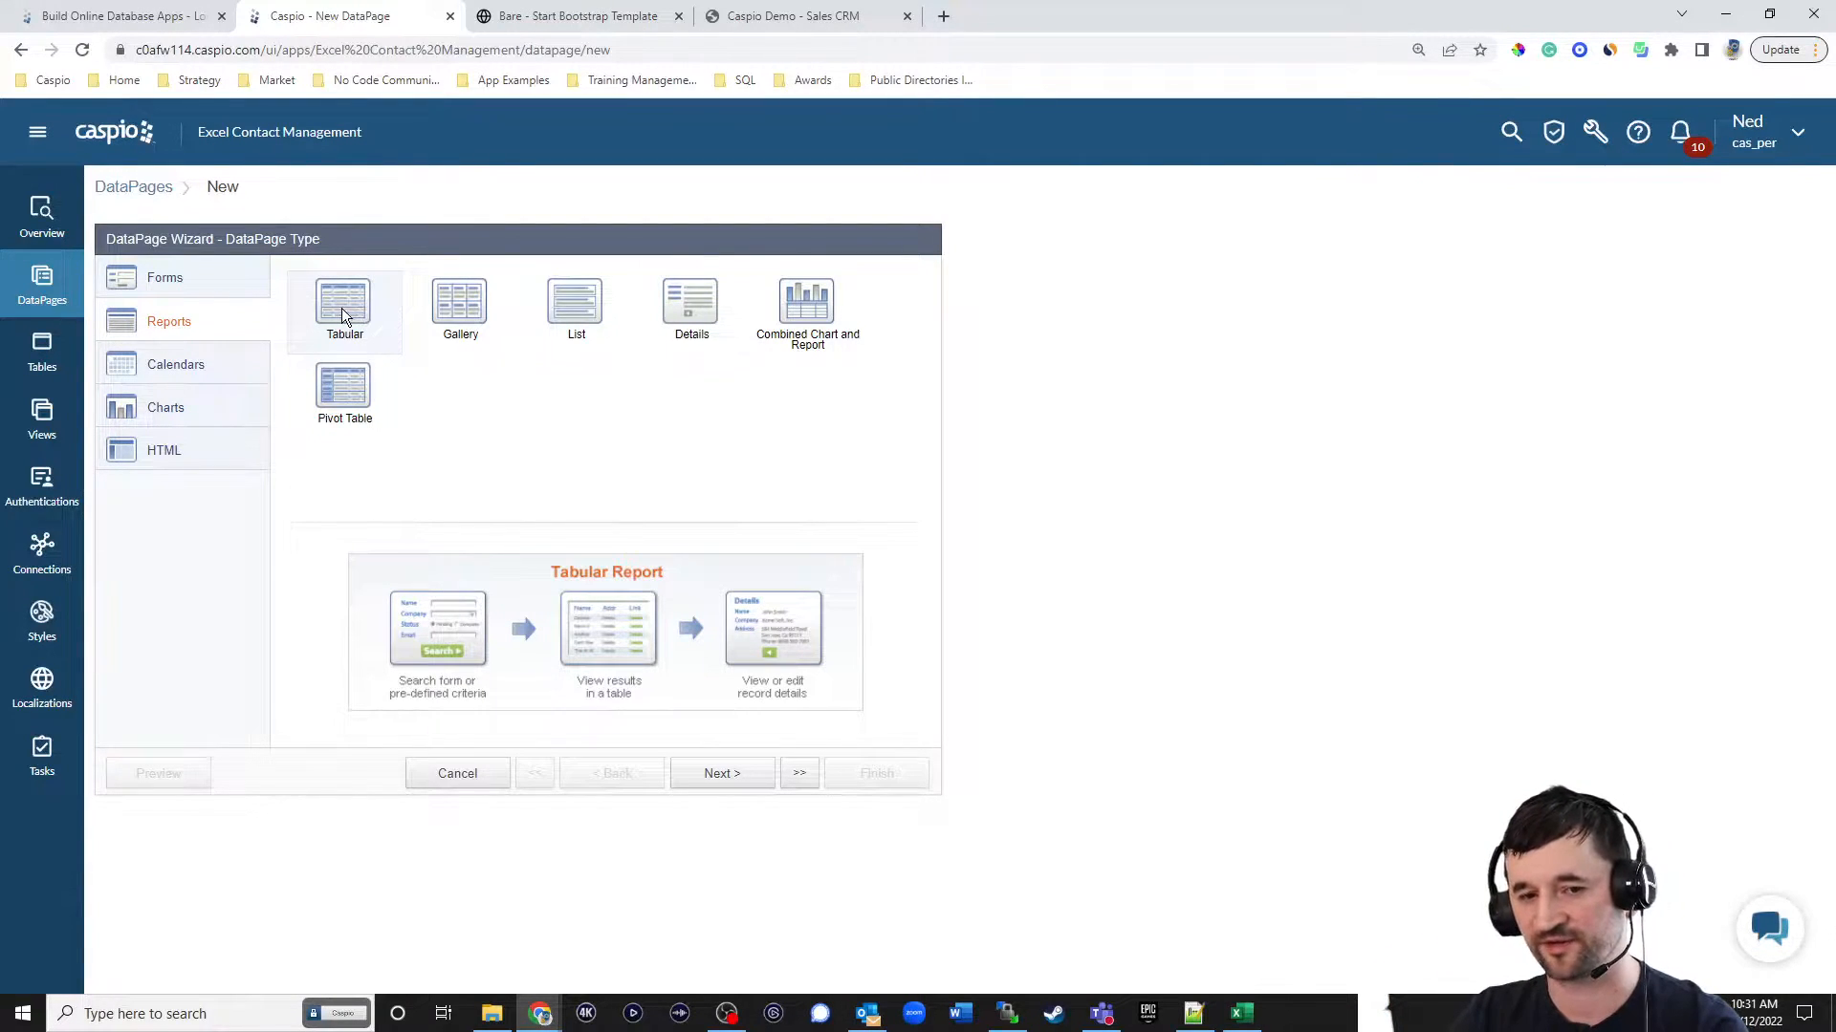
left_click(715, 767)
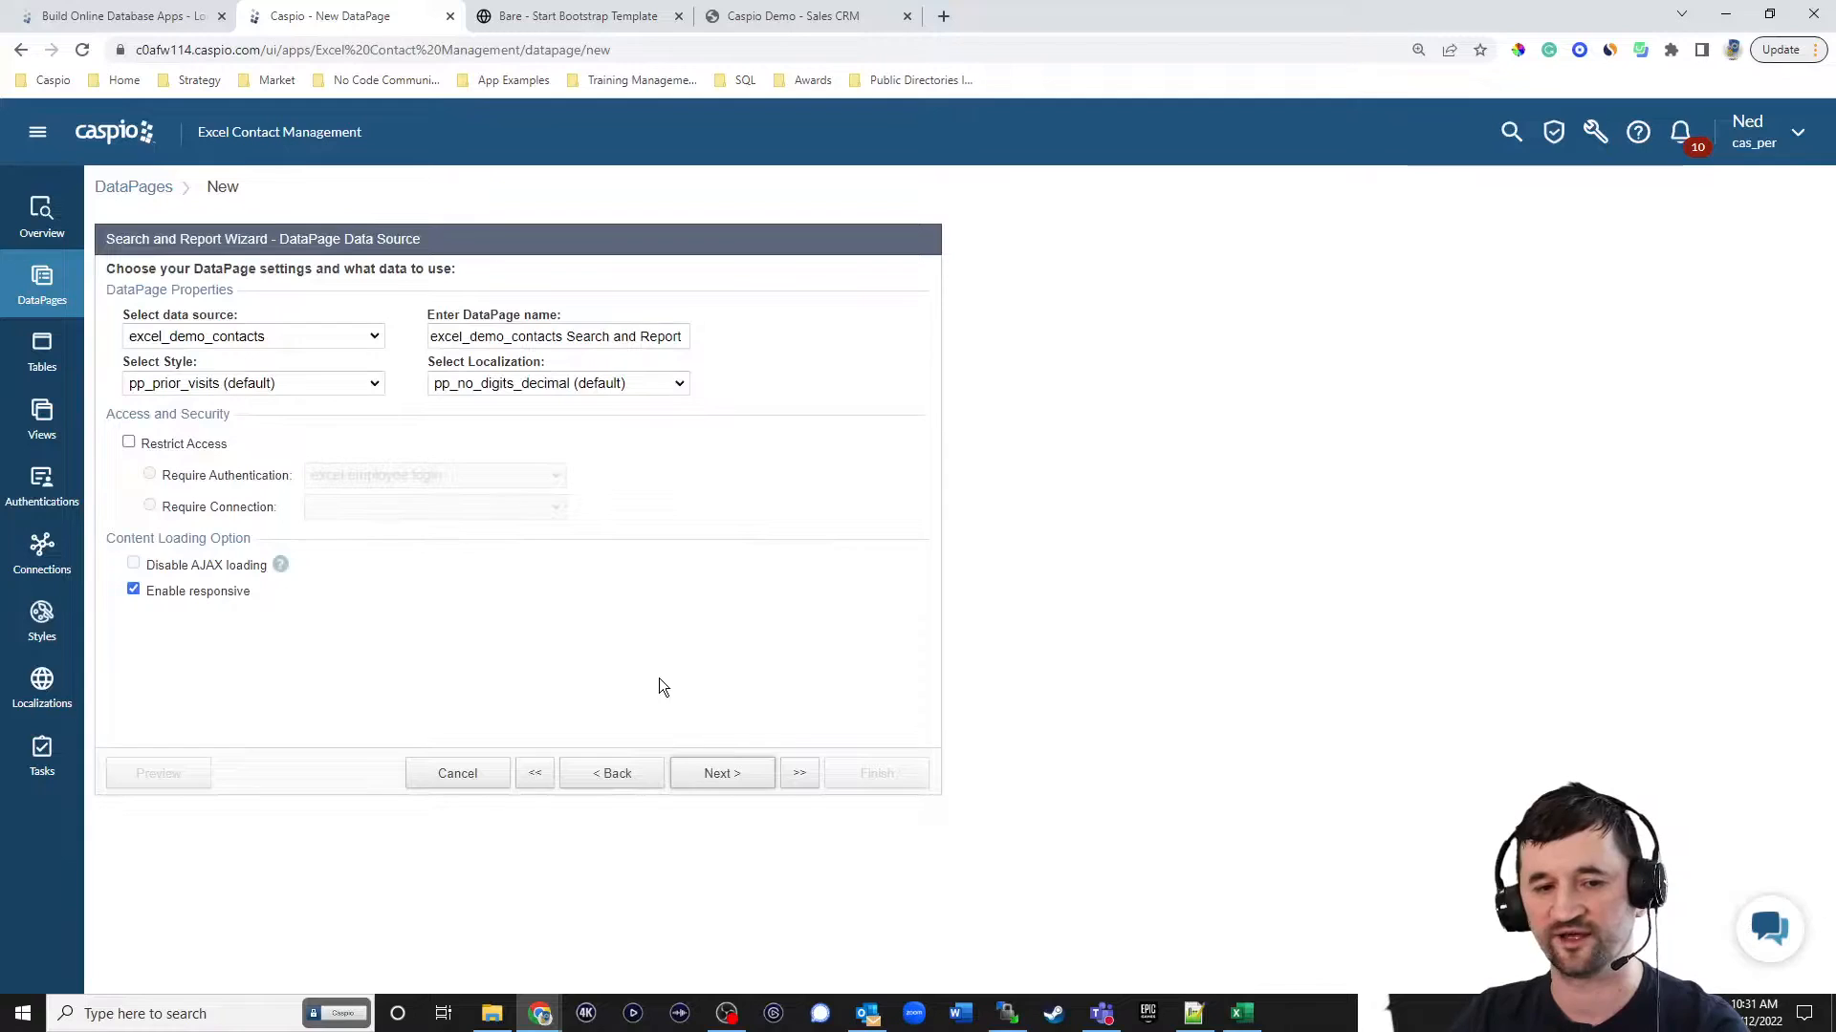
left_click(316, 341)
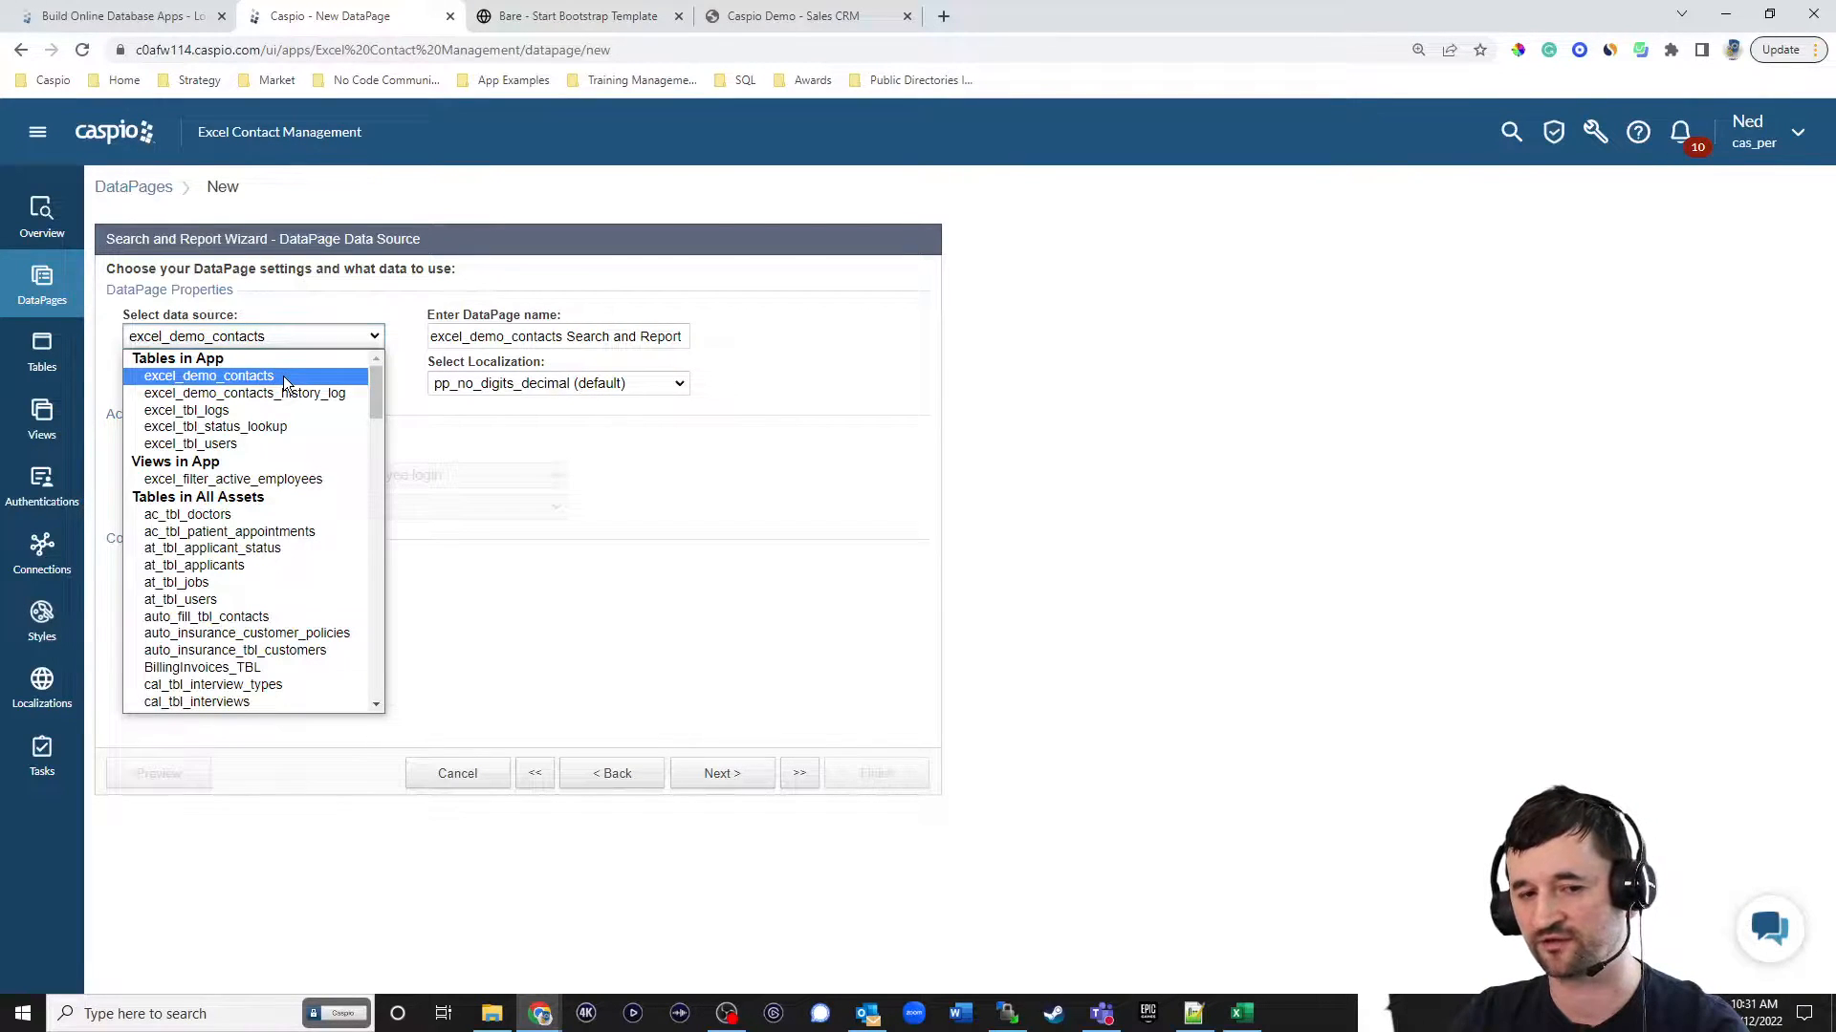
left_click(283, 376)
left_click(595, 339)
key("ctrl+a")
type("Follow Up - Today")
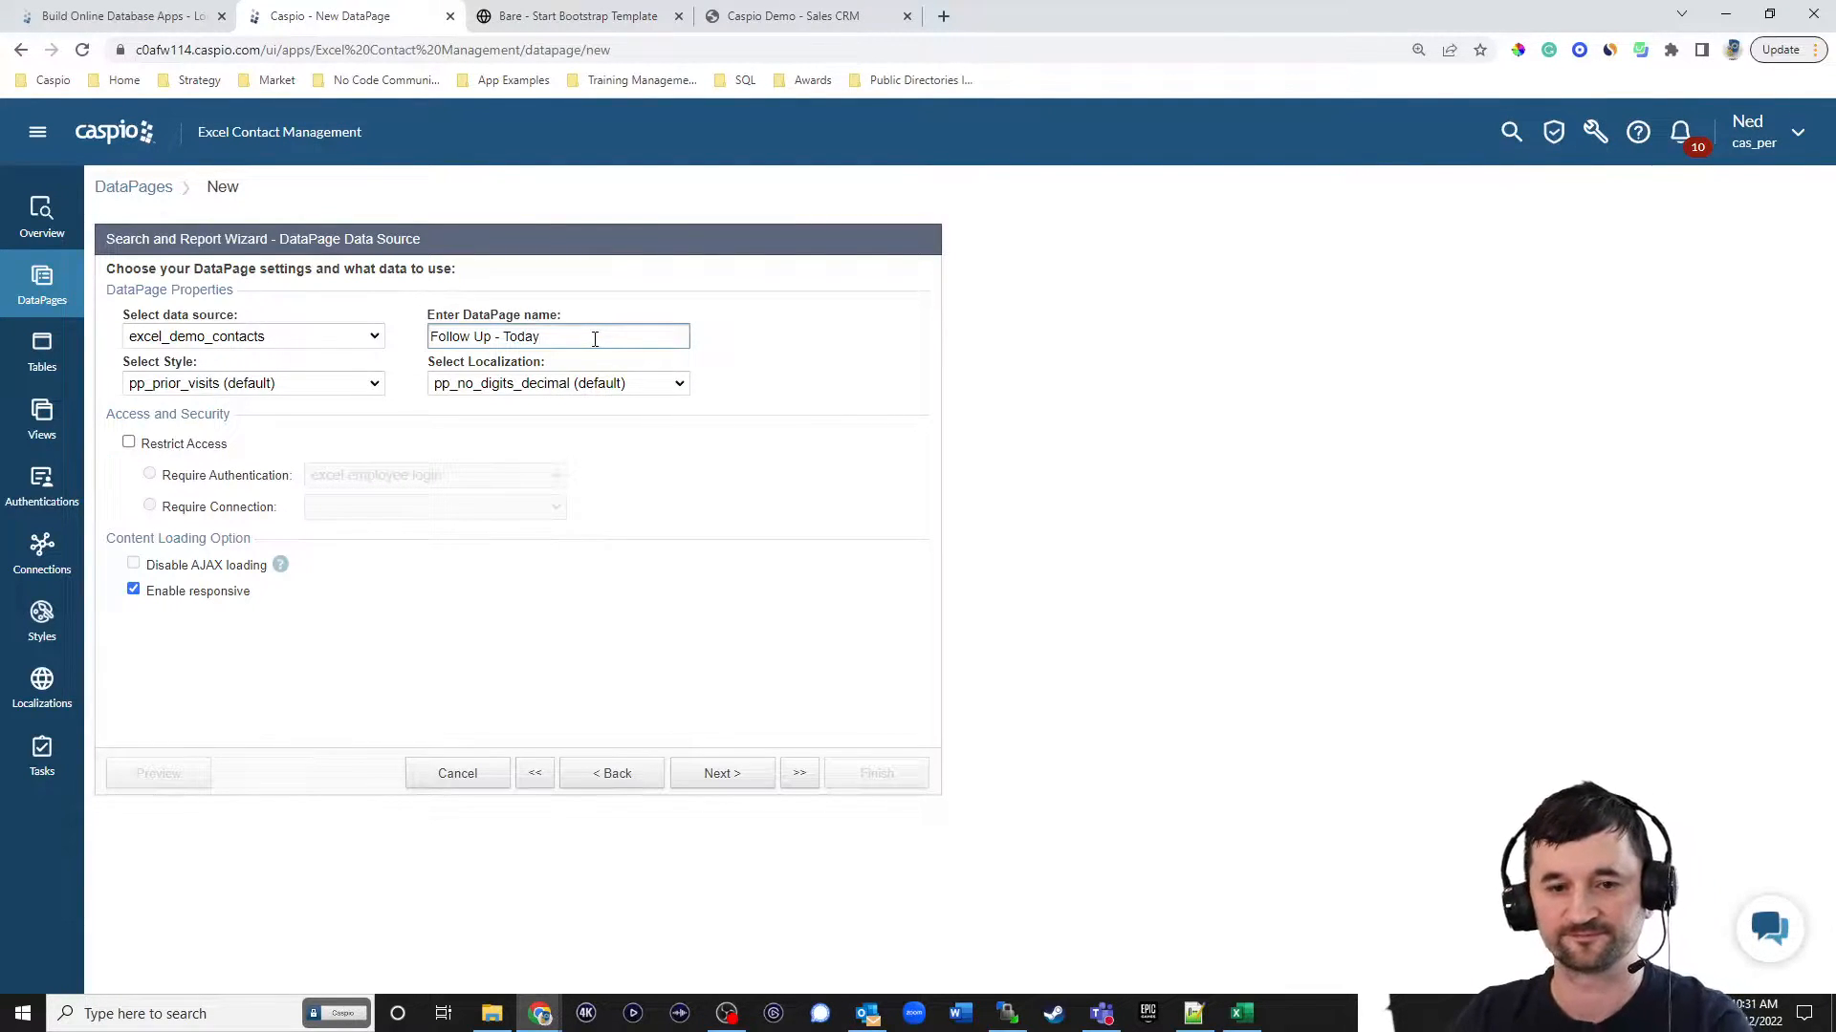
Set the DataPage's style to Blue and its localization to English.
left_click(256, 390)
scroll(330, 507, "up", 10)
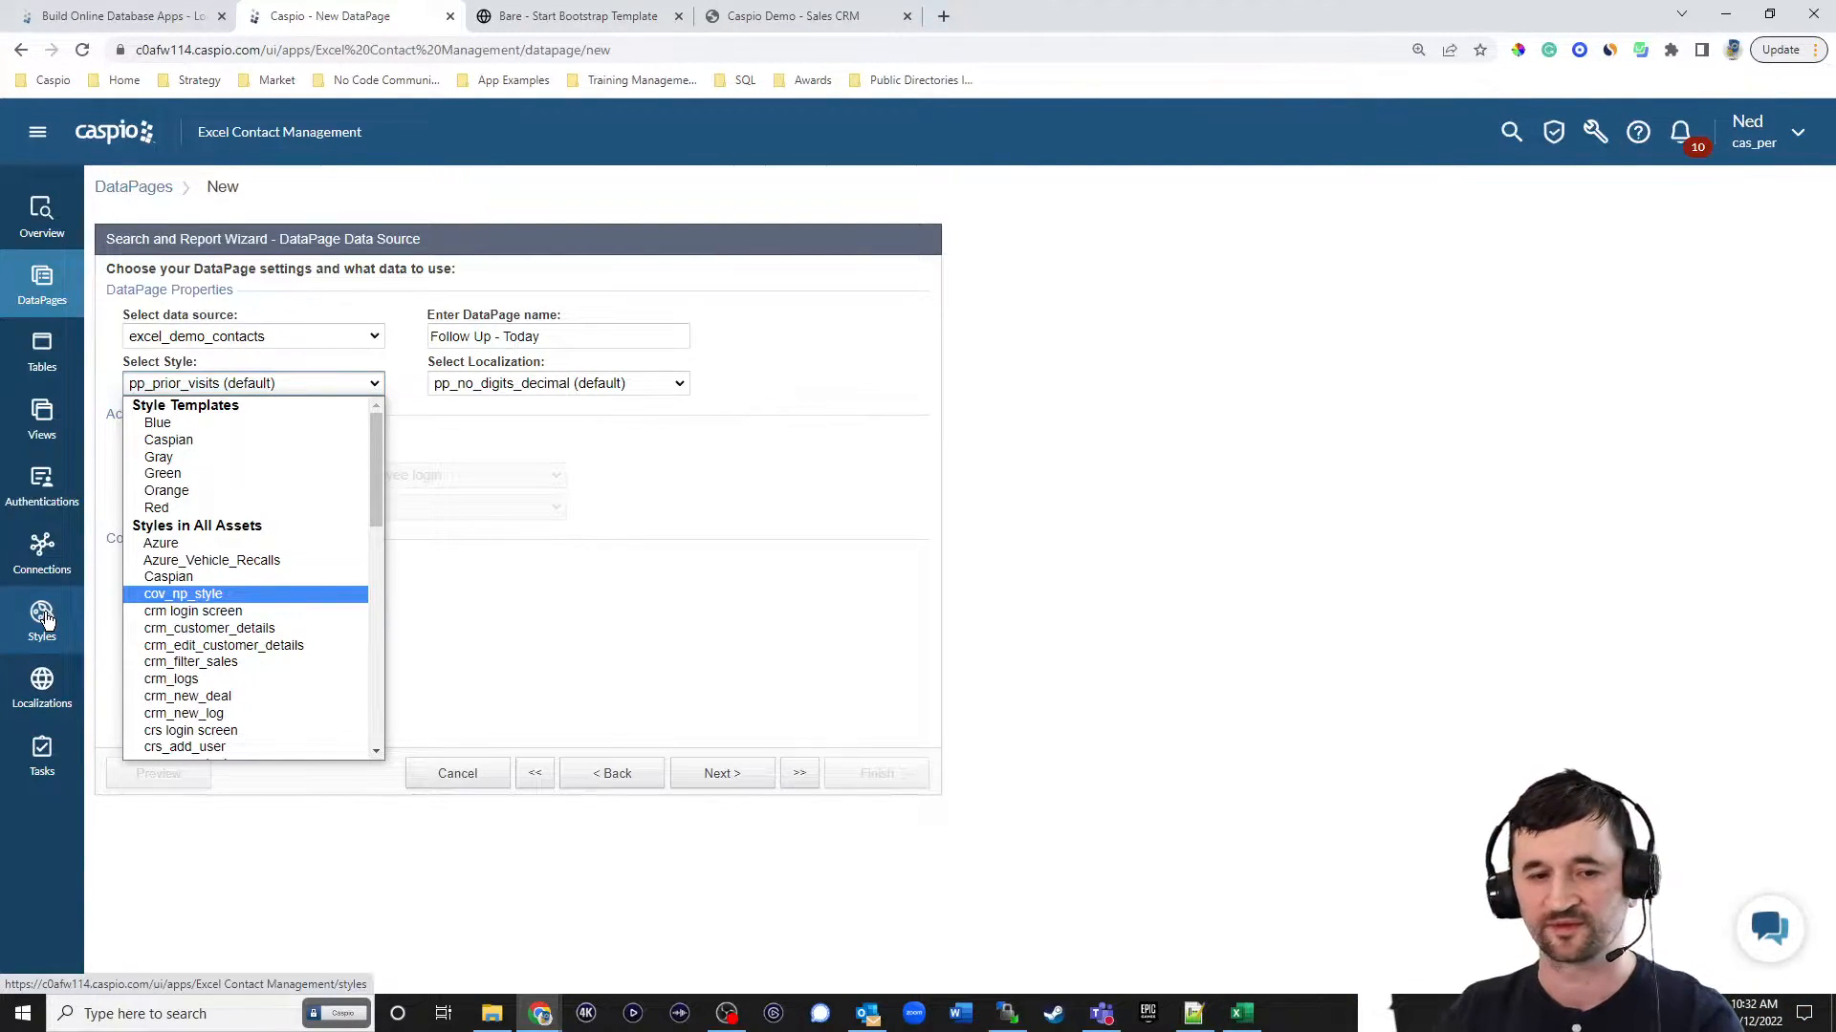
left_click(202, 422)
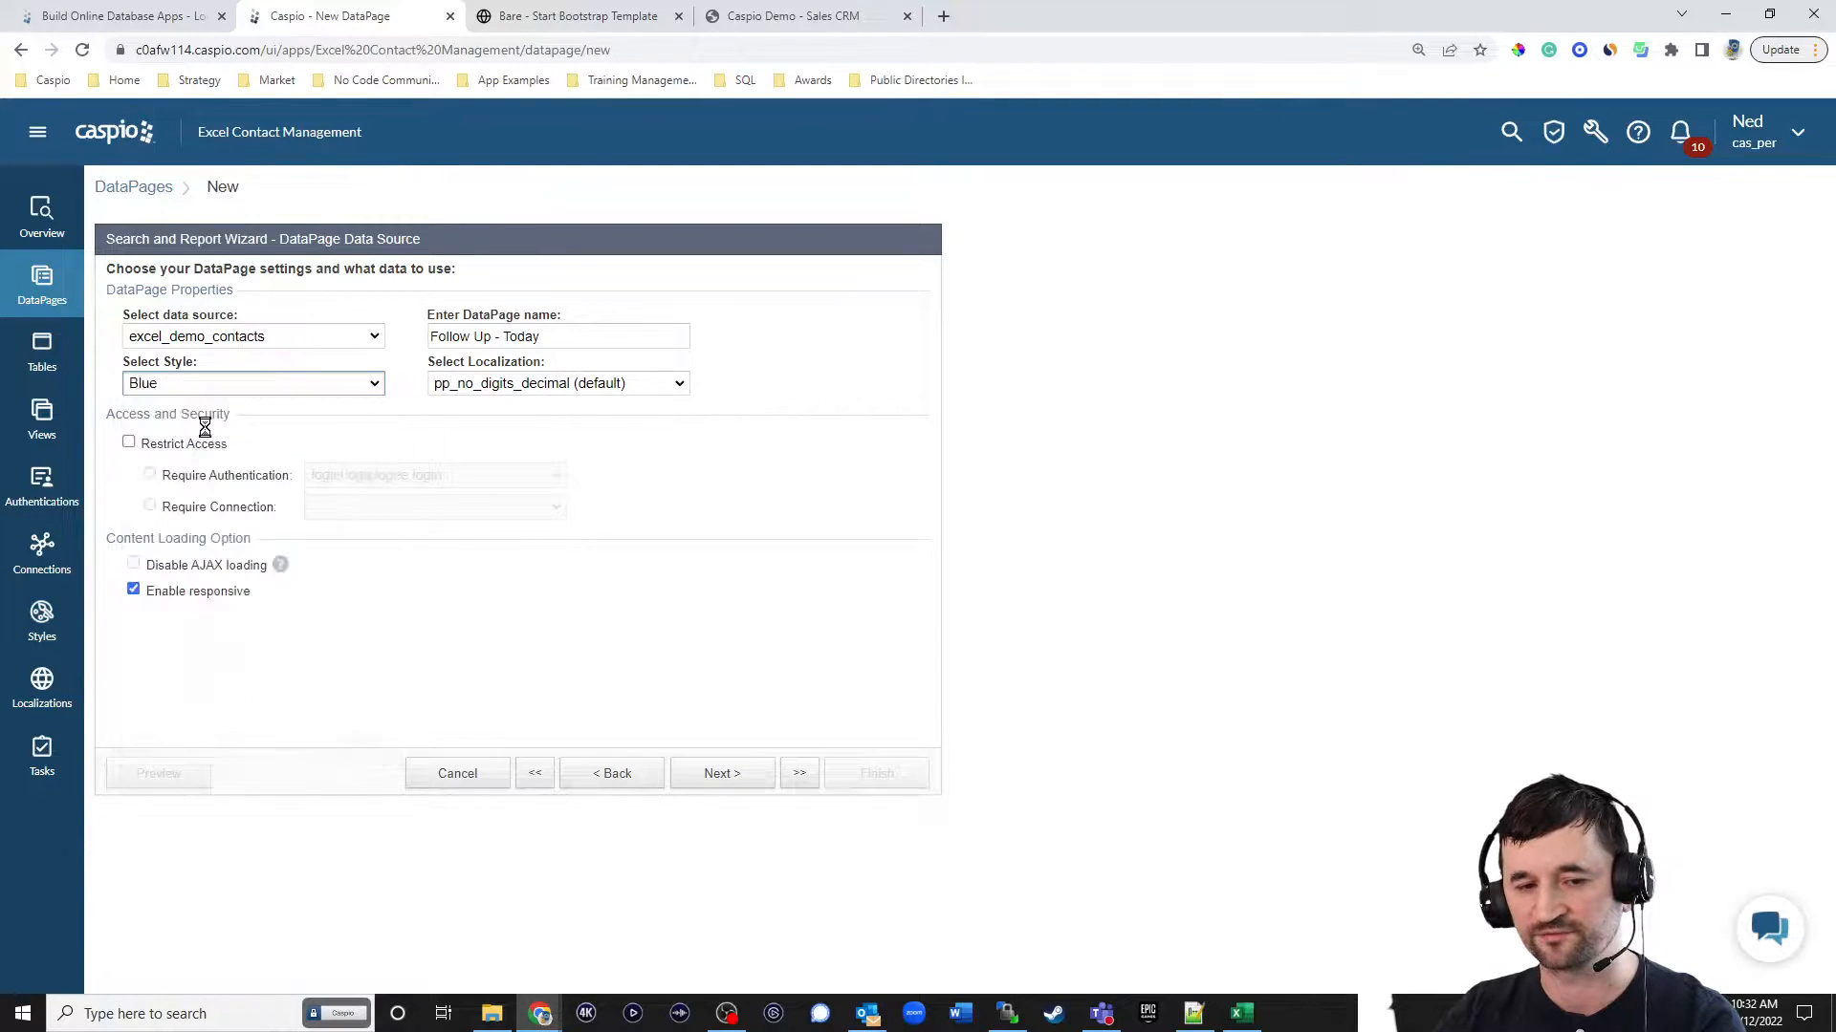
left_click(530, 387)
scroll(543, 457, "up", 2)
left_click(511, 457)
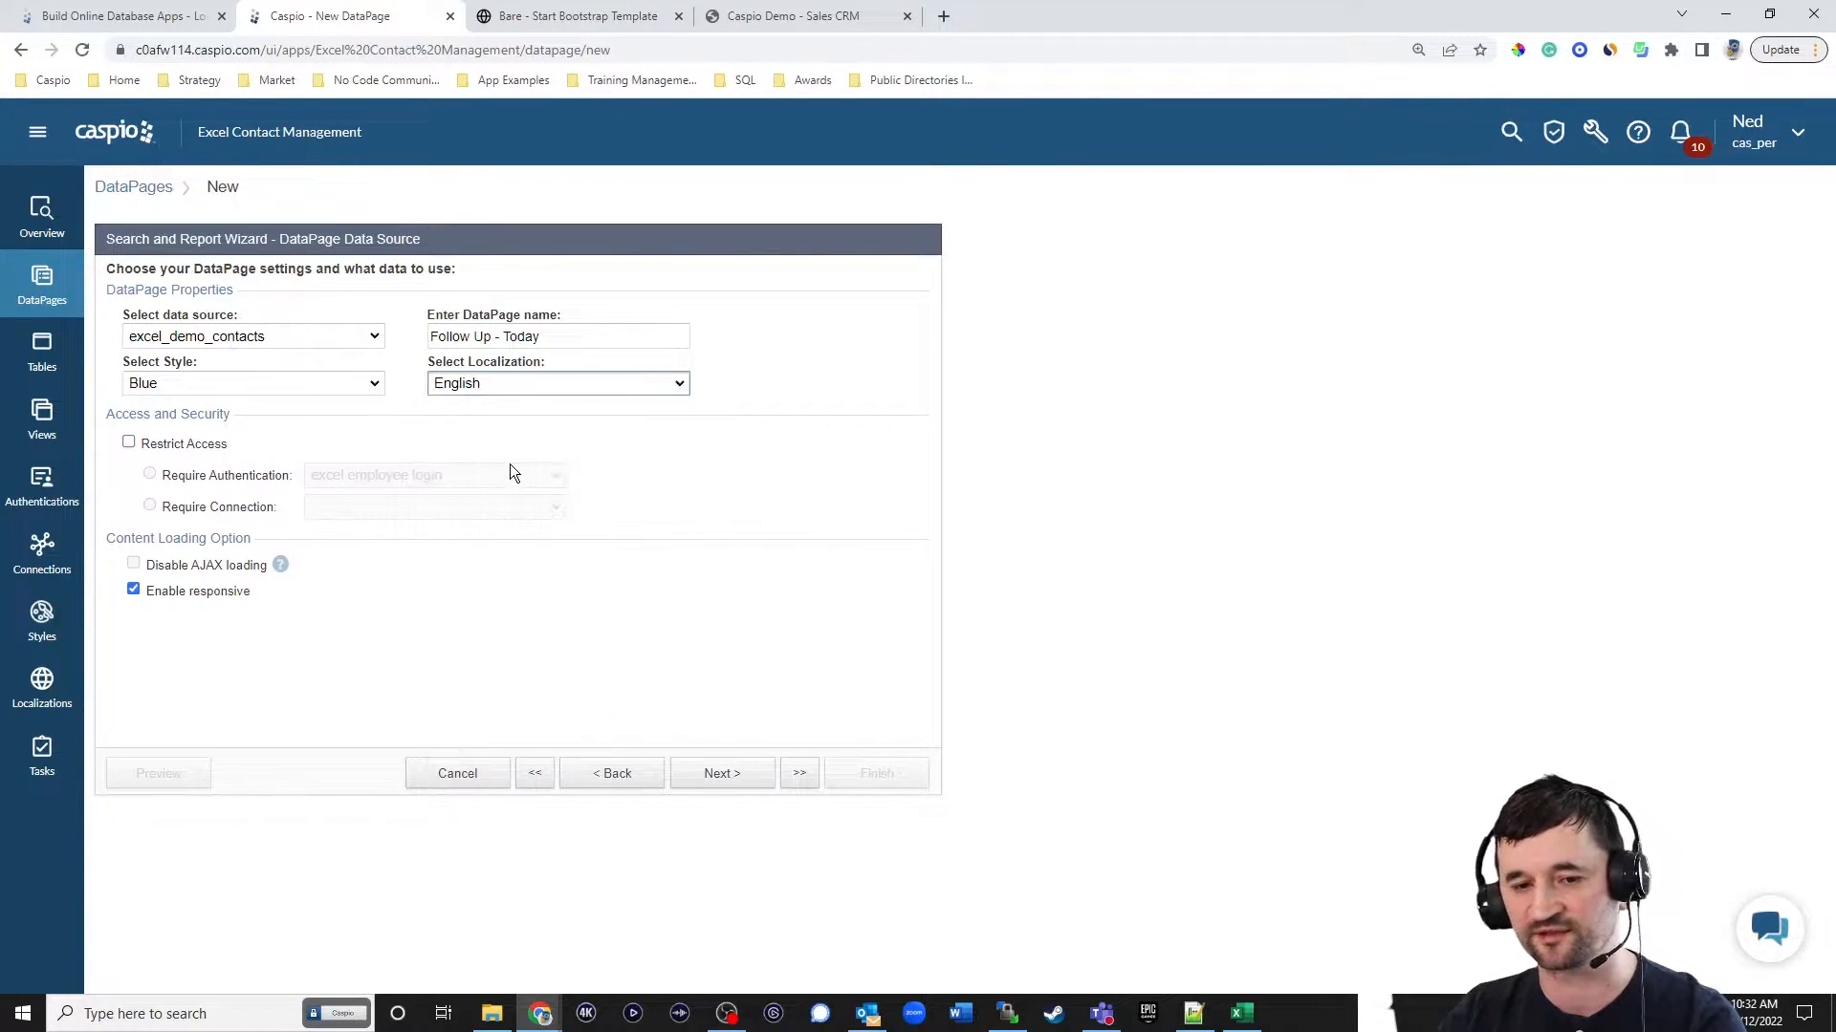
Restrict access with the excel employee login authentication, and filter the report's data on pre-defined criteria.
left_click(175, 446)
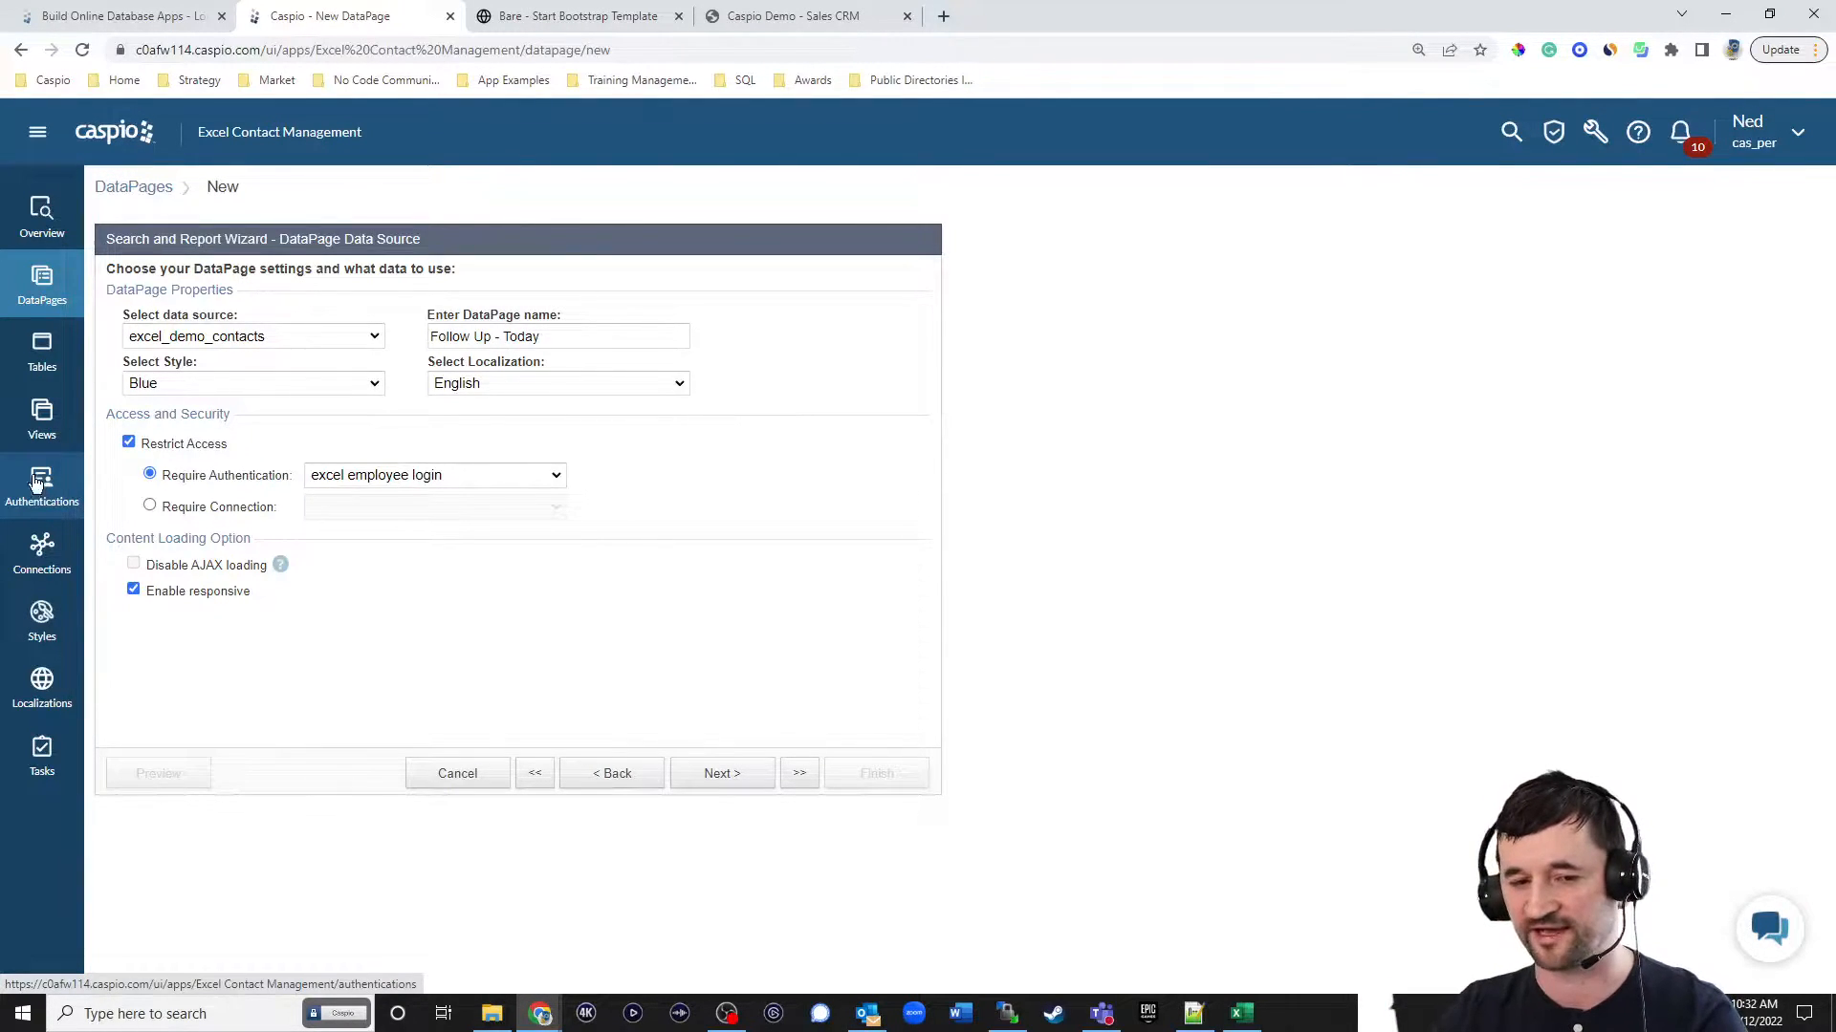
left_click(740, 770)
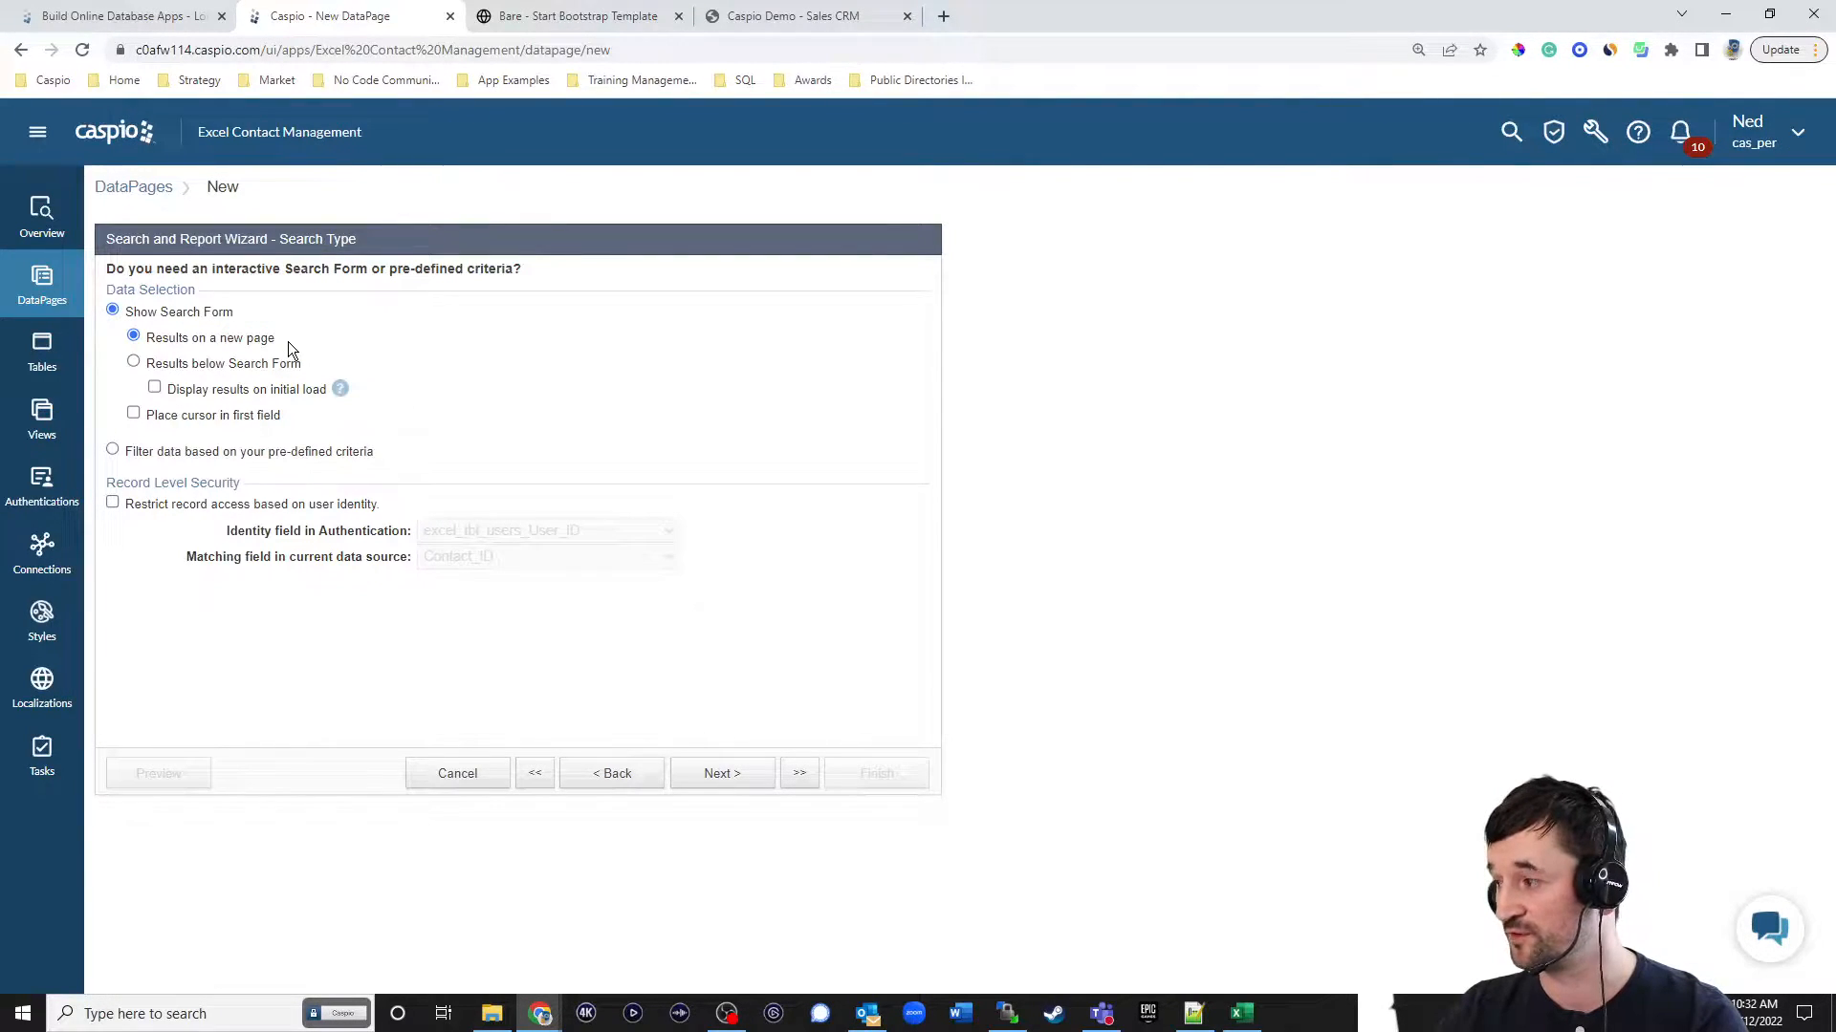
left_click(204, 453)
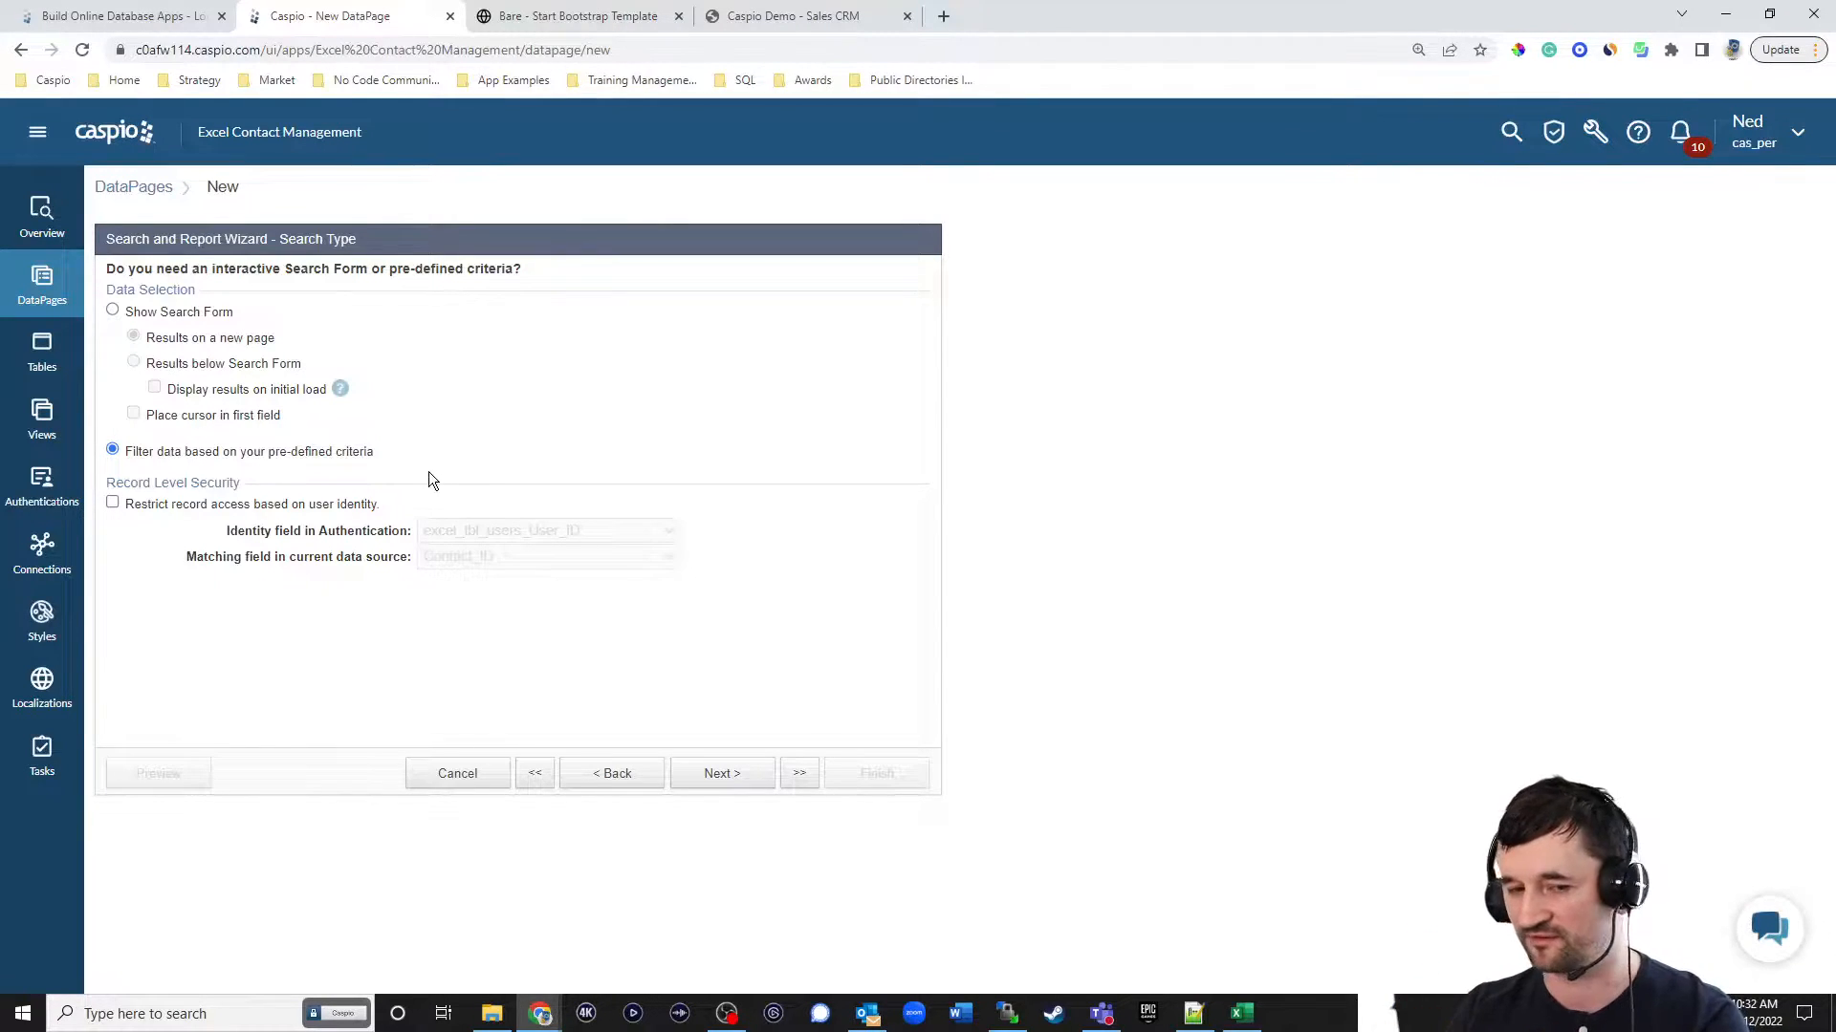
Restrict record access by user identity, matching excel_tbl_users_User_ID with the User_ID field of the data source.
left_click(209, 505)
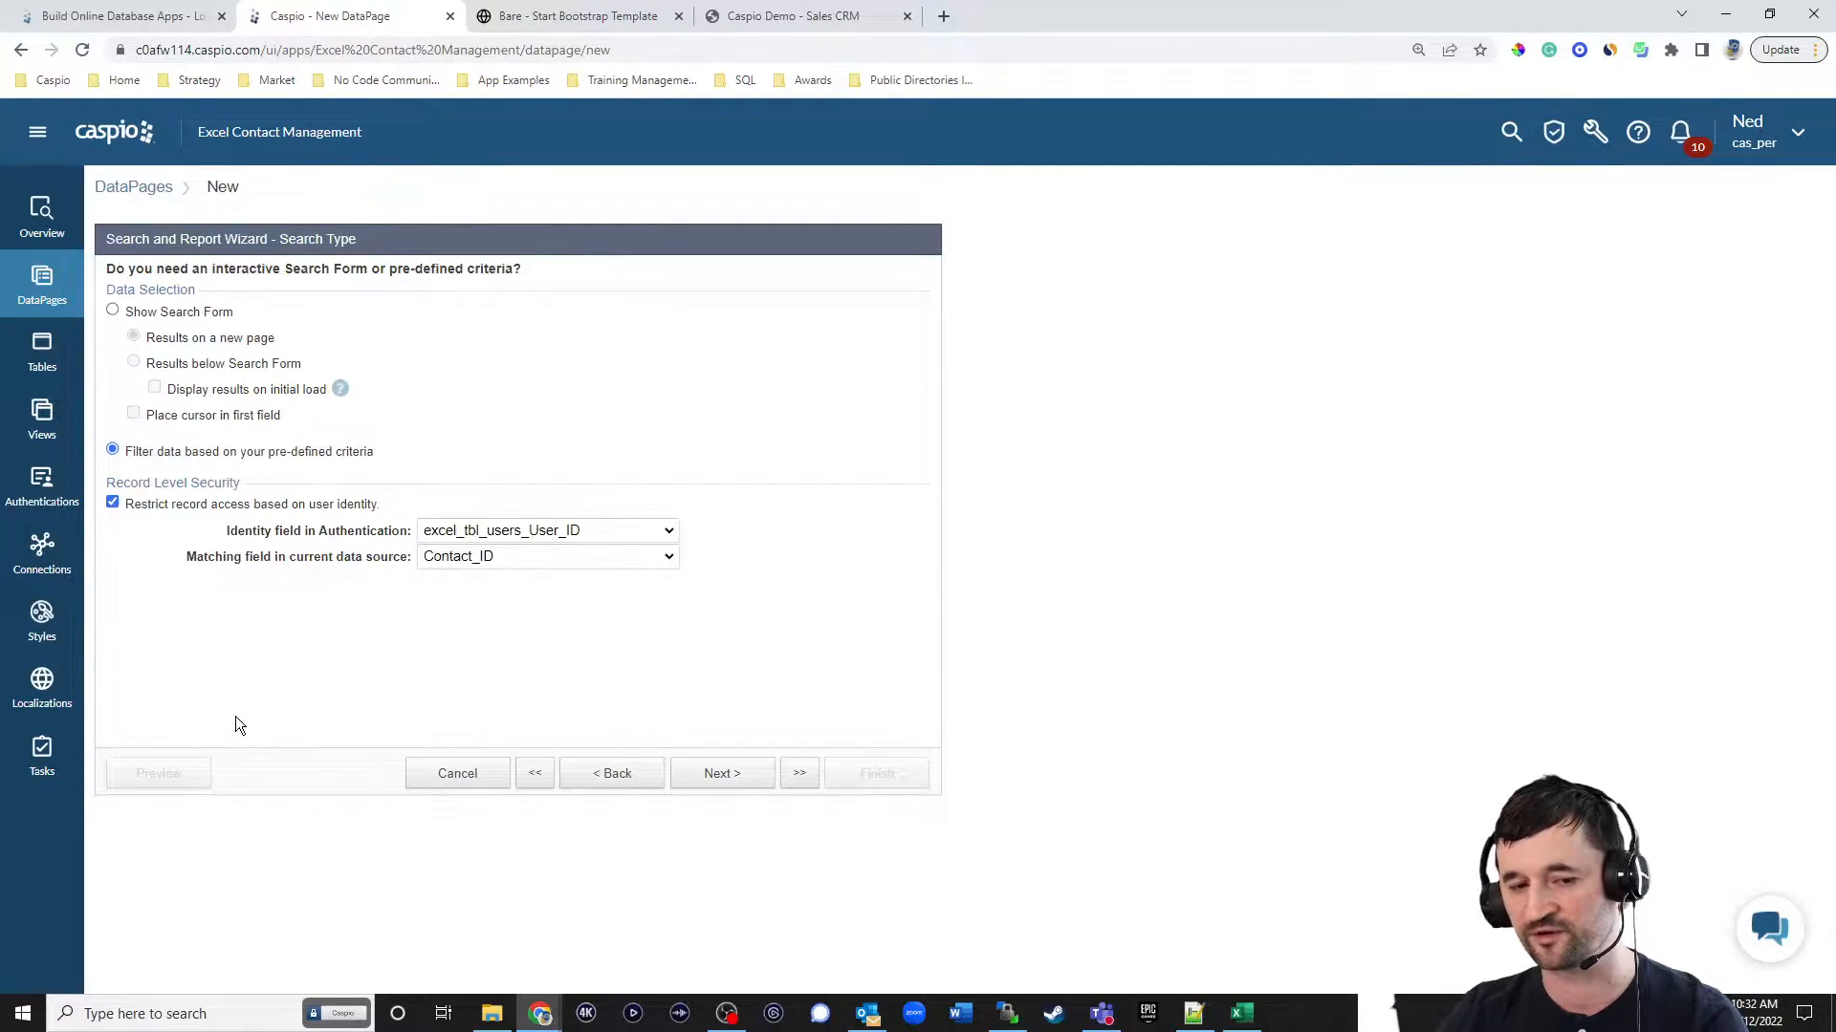
left_click(485, 564)
left_click(474, 598)
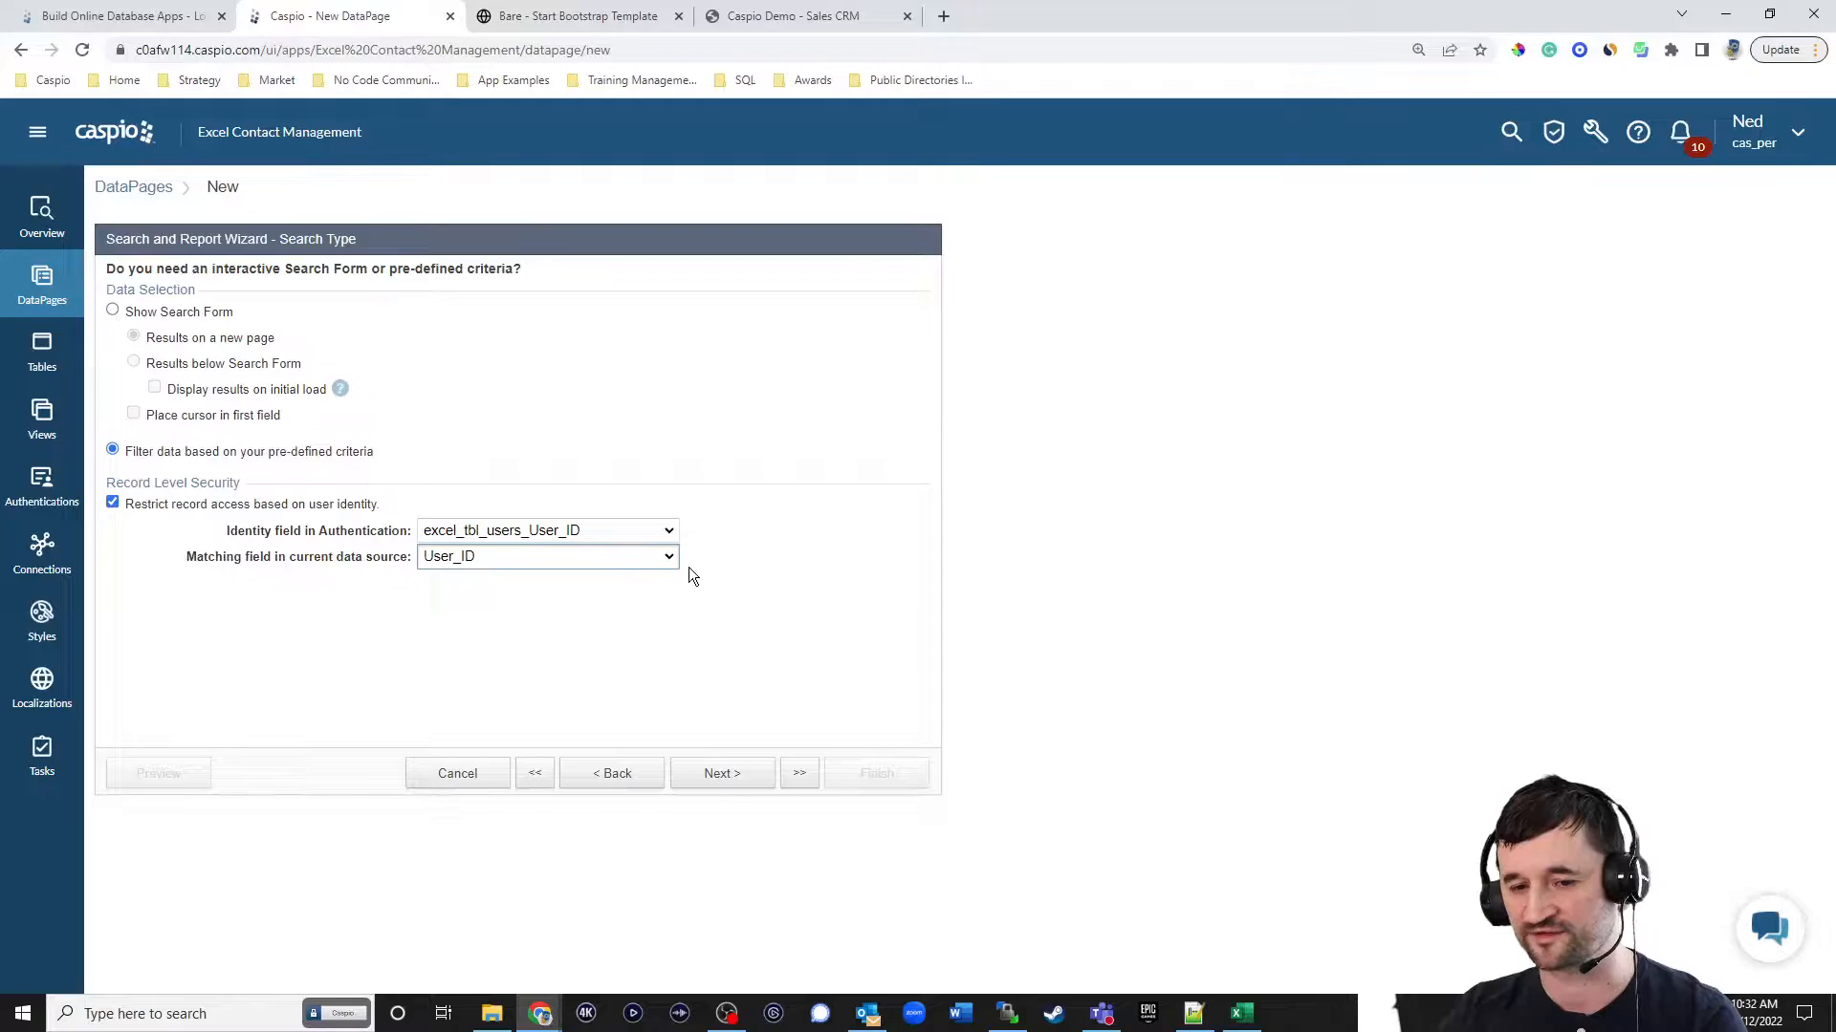
left_click(724, 776)
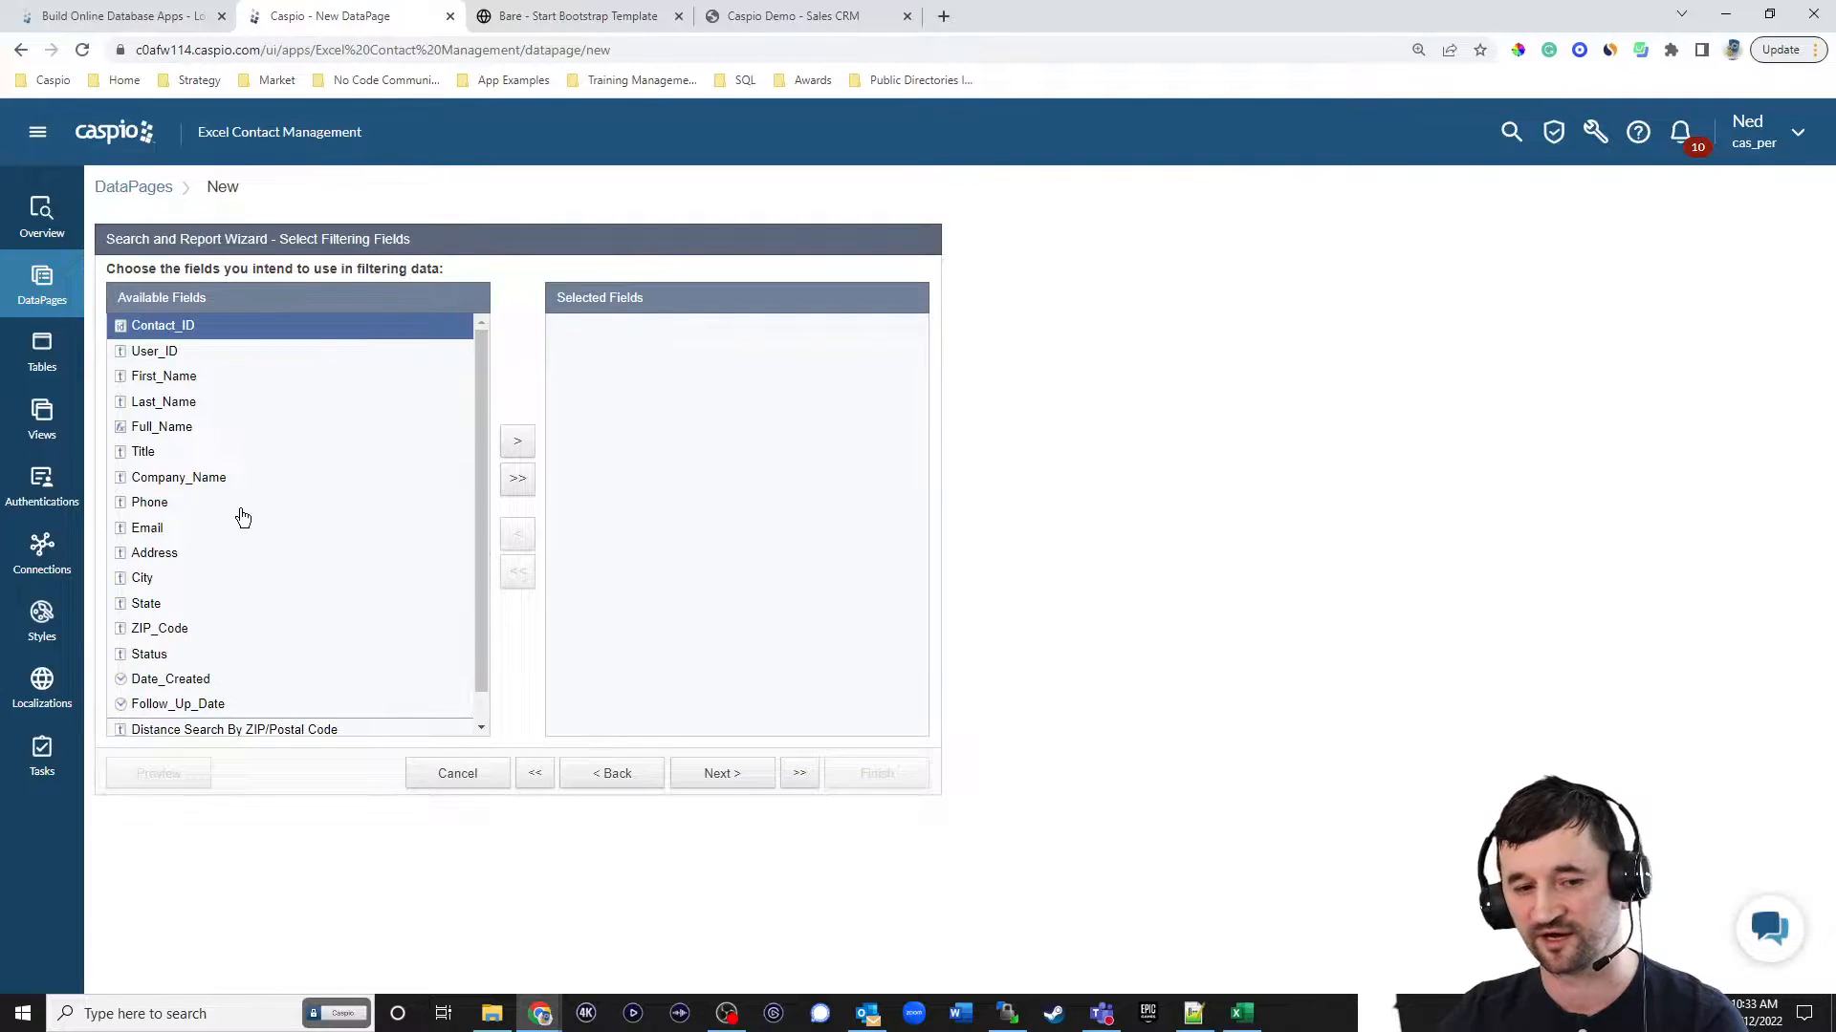
Add Follow_Up_Date to the report's selected filtering fields.
scroll(238, 555, "down", 1)
left_click(214, 672)
left_click(517, 441)
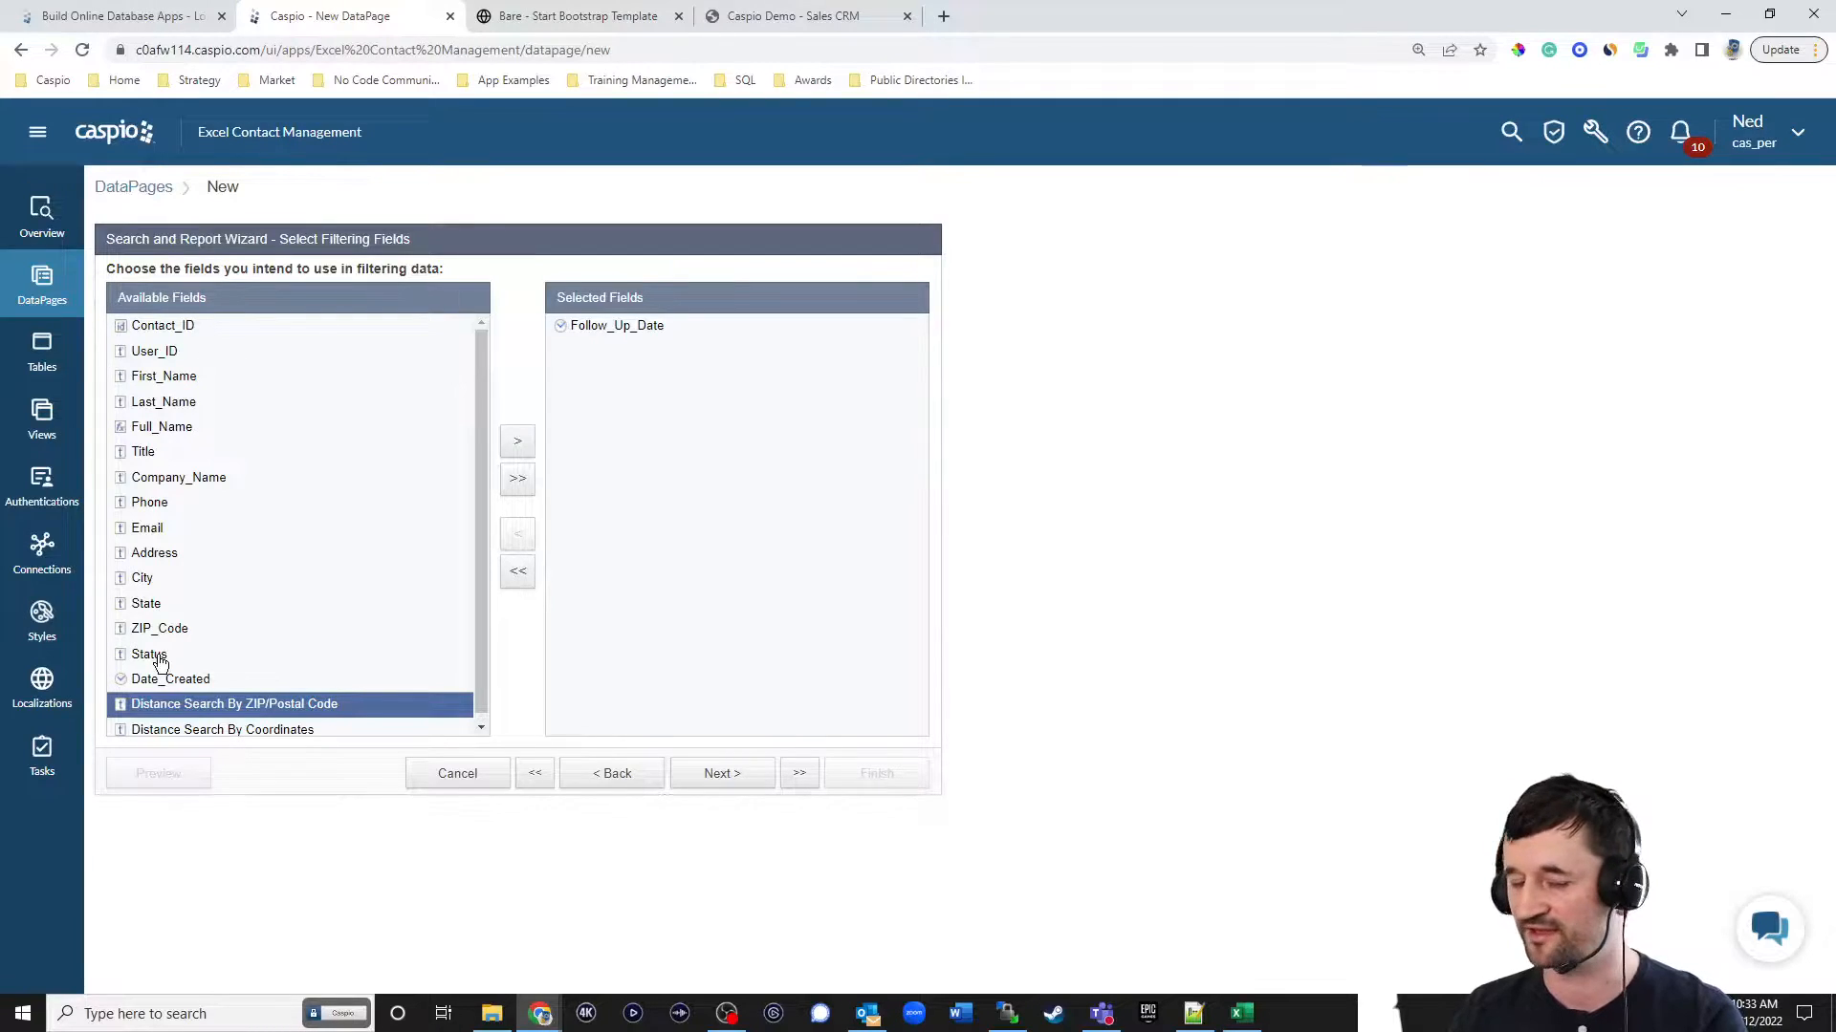
Set the Follow_Up_Date filter's comparison type to Today.
left_click(734, 780)
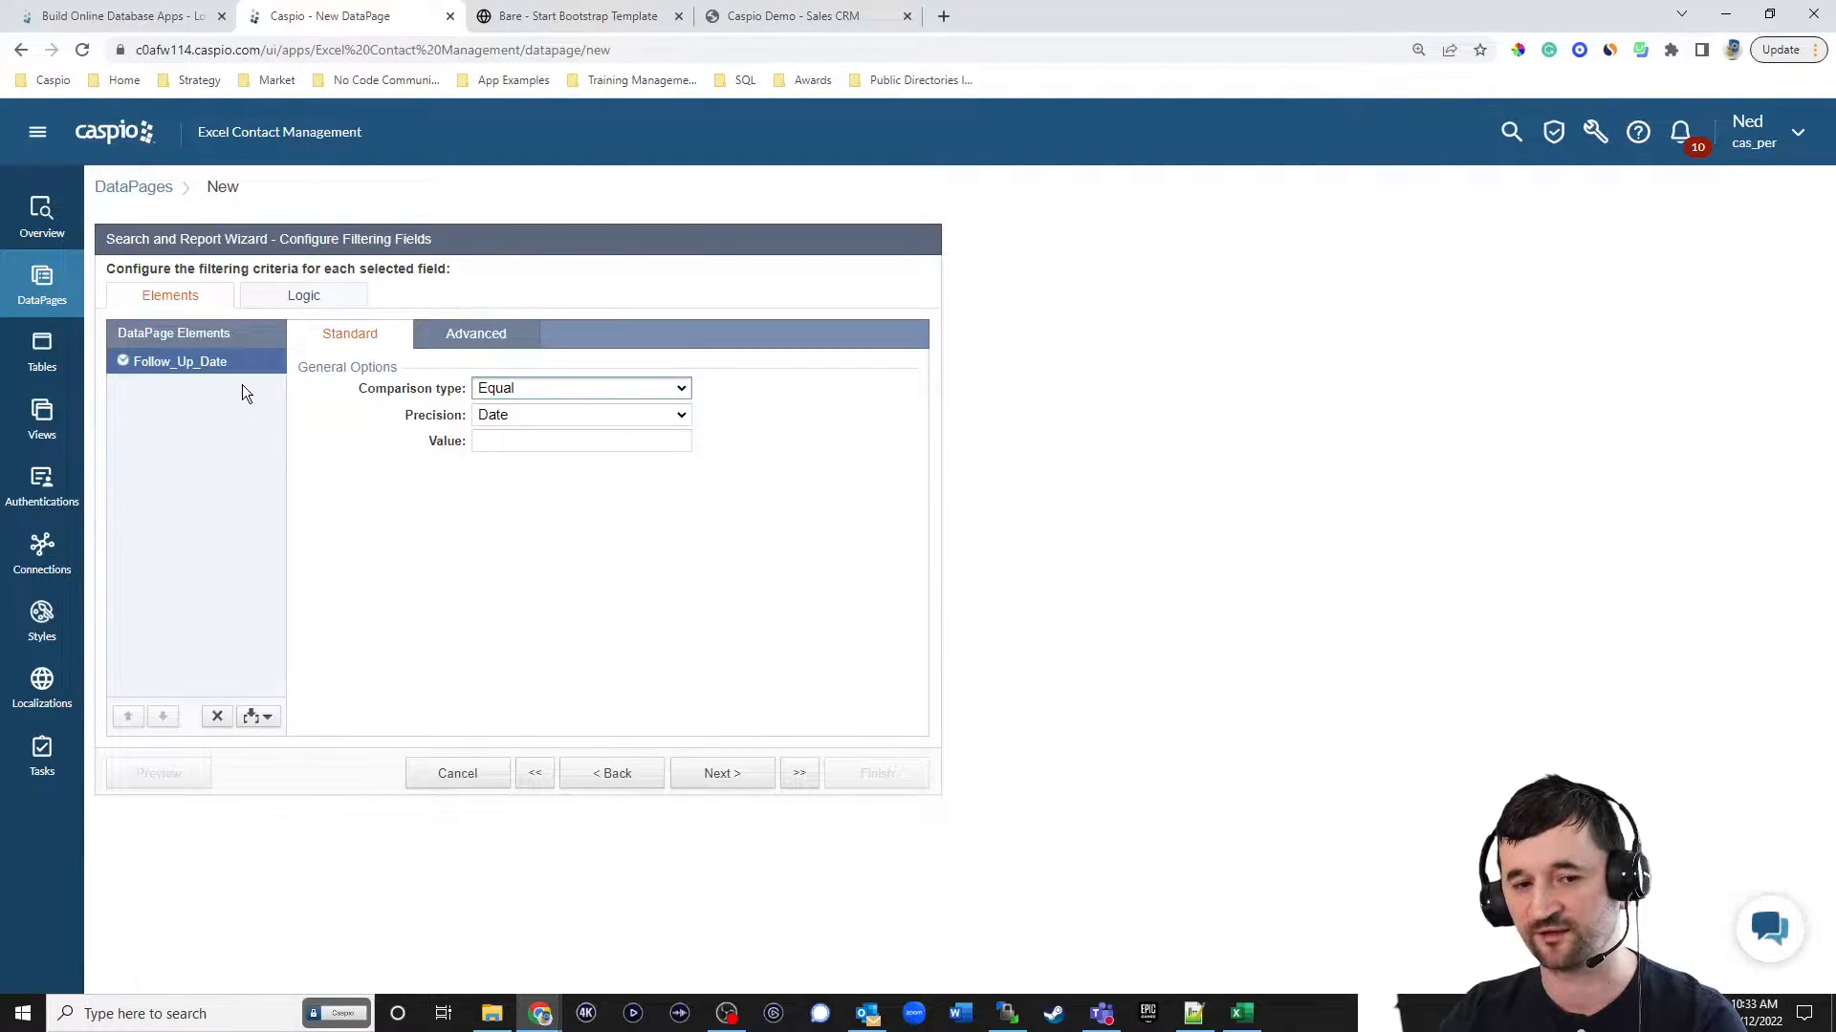
left_click(522, 411)
left_click(525, 388)
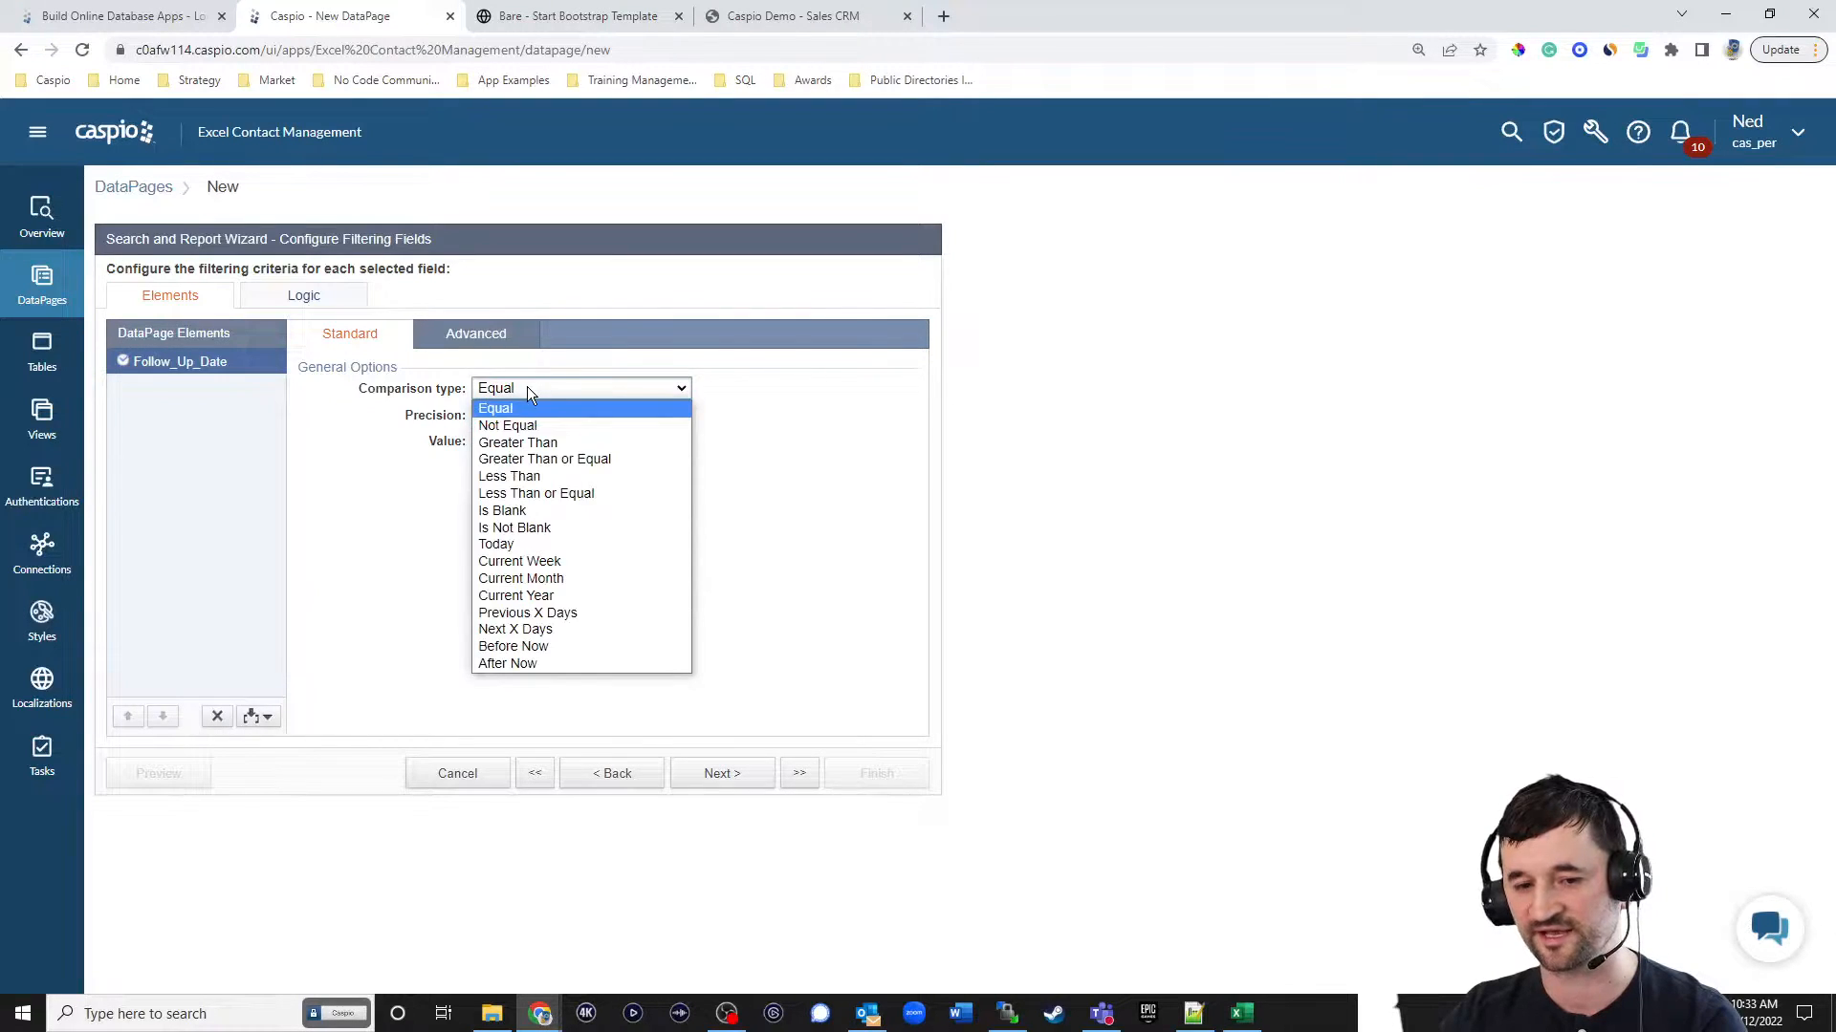
left_click(524, 544)
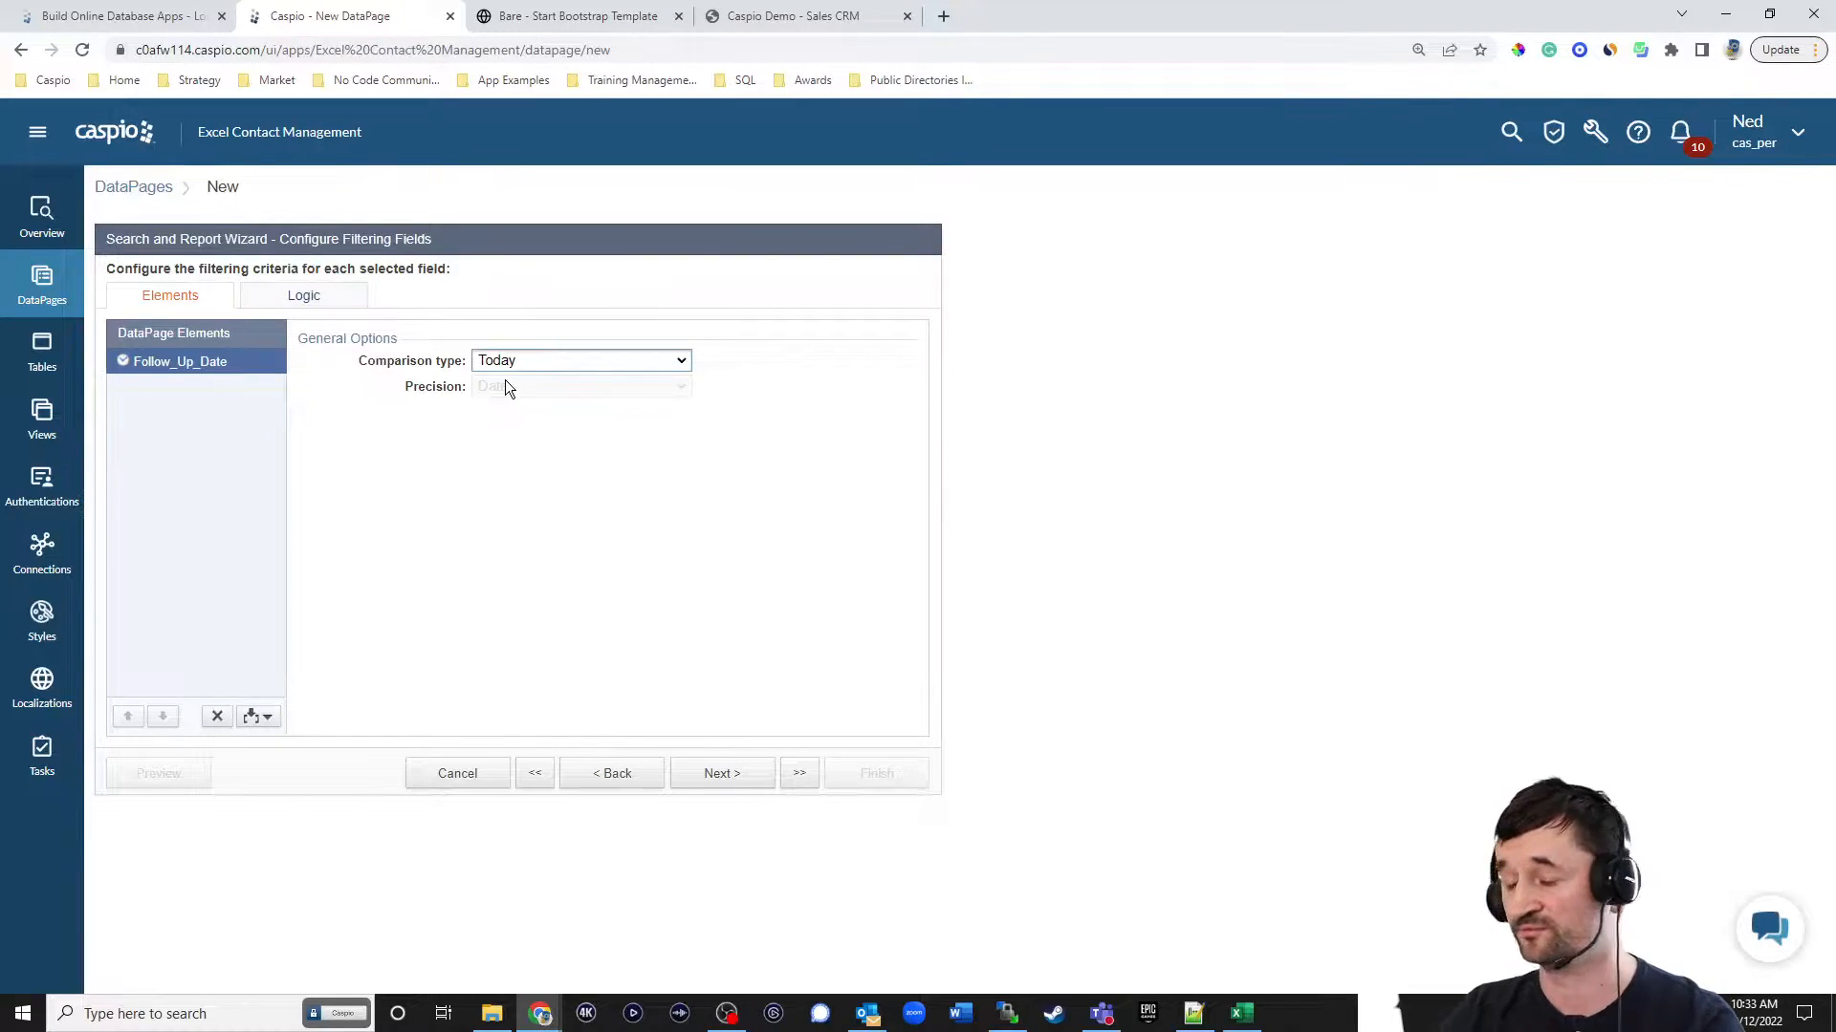
left_click(719, 773)
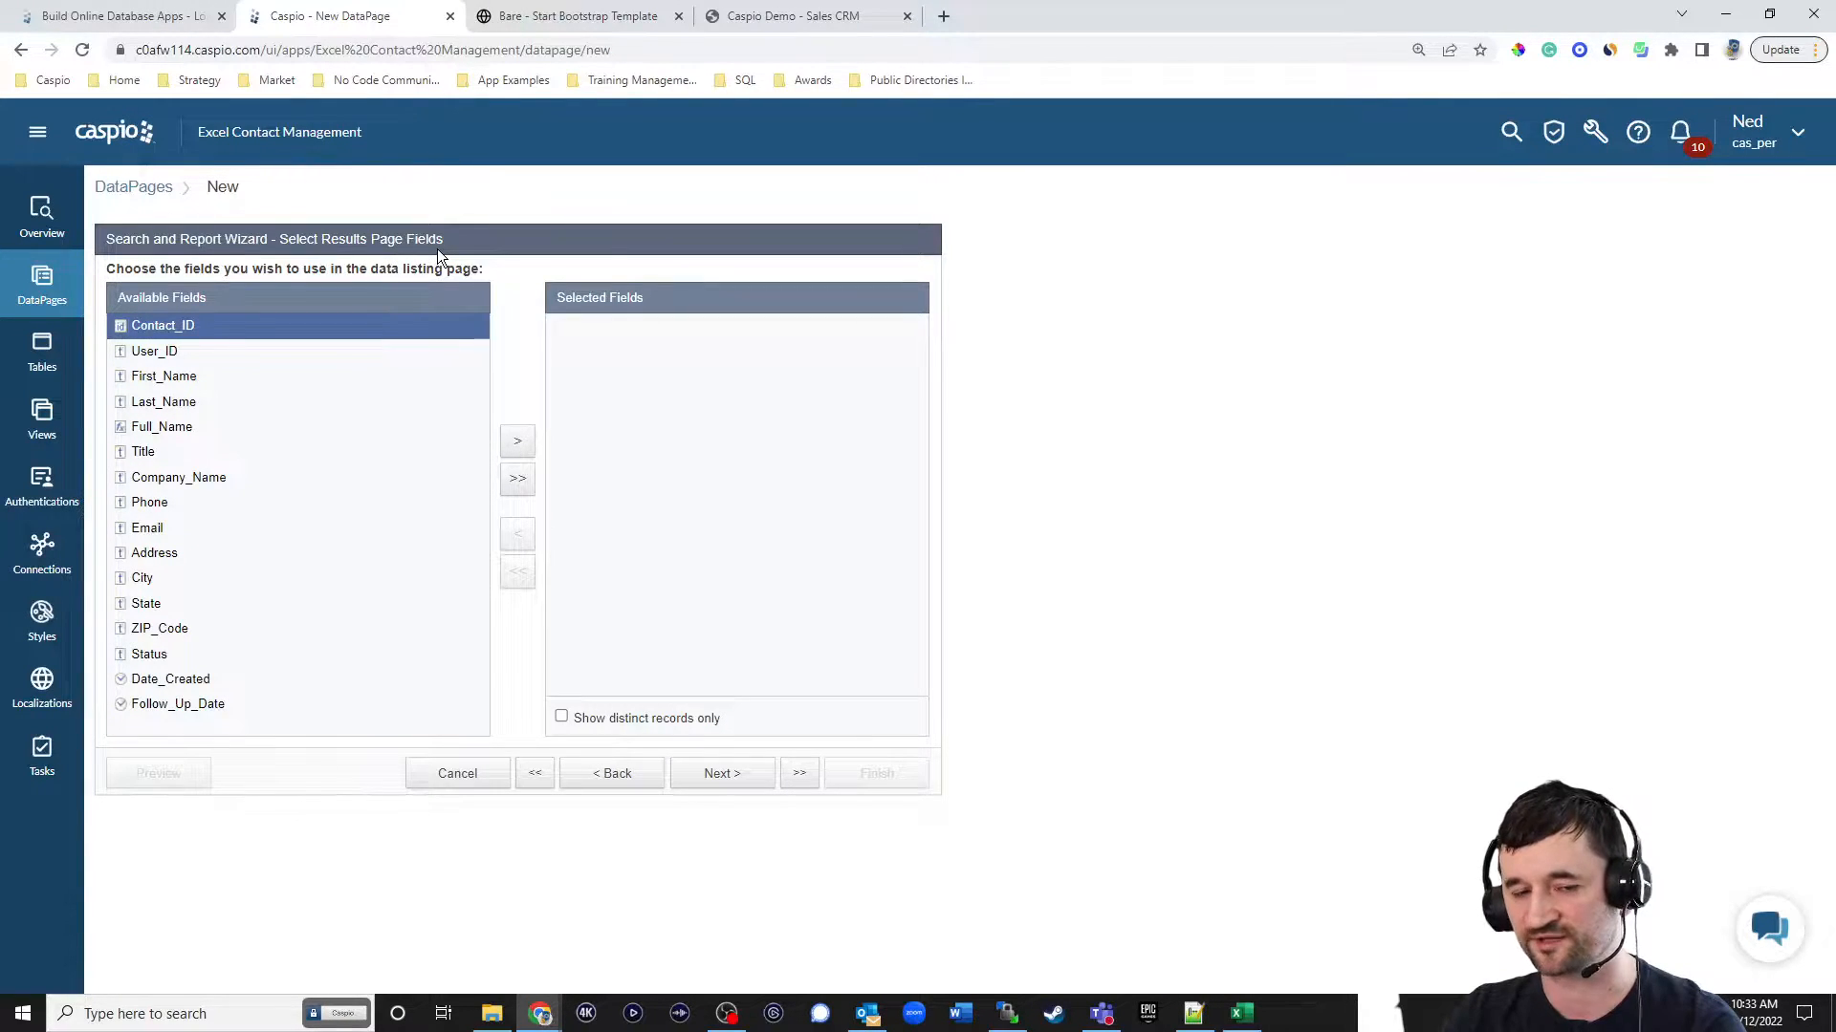
Add Full_Name, Title, Company_Name, Phone, Email, Status, Date_Created and Follow_Up_Date to the results page's selected fields.
left_click(189, 427)
left_click(516, 440)
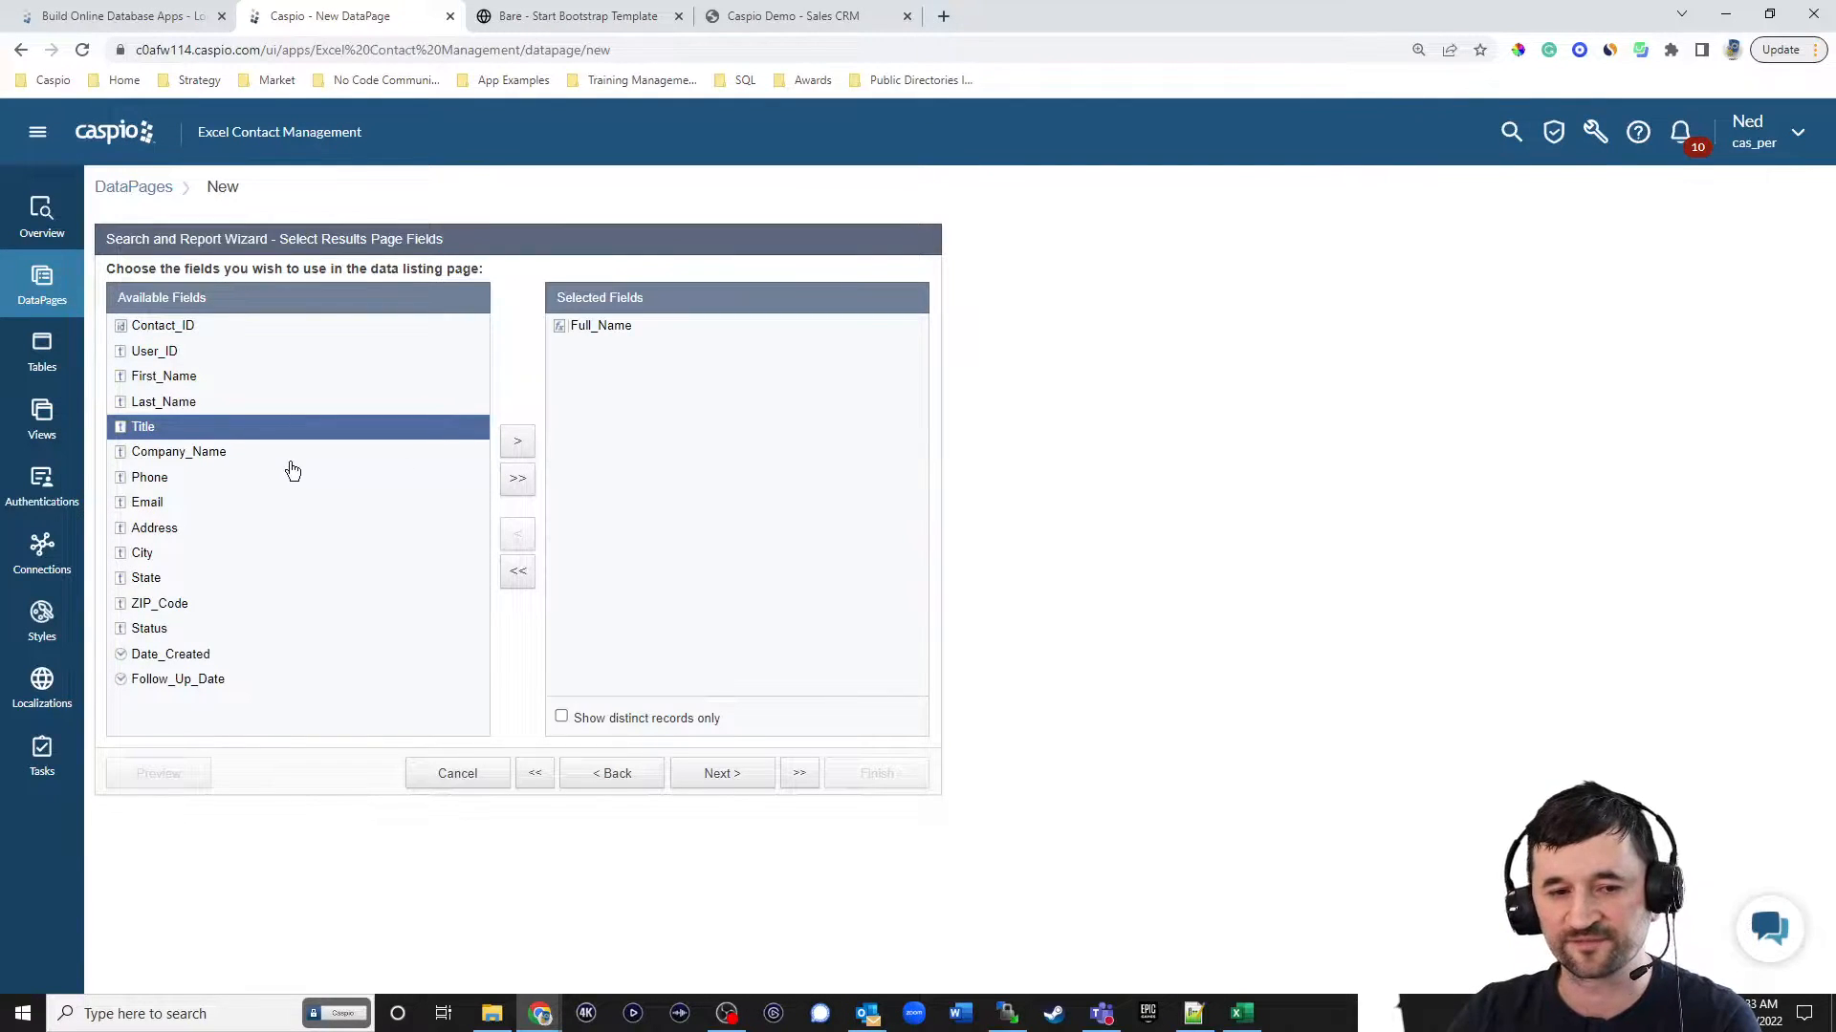
left_click(522, 446)
left_click(522, 445)
left_click(522, 446)
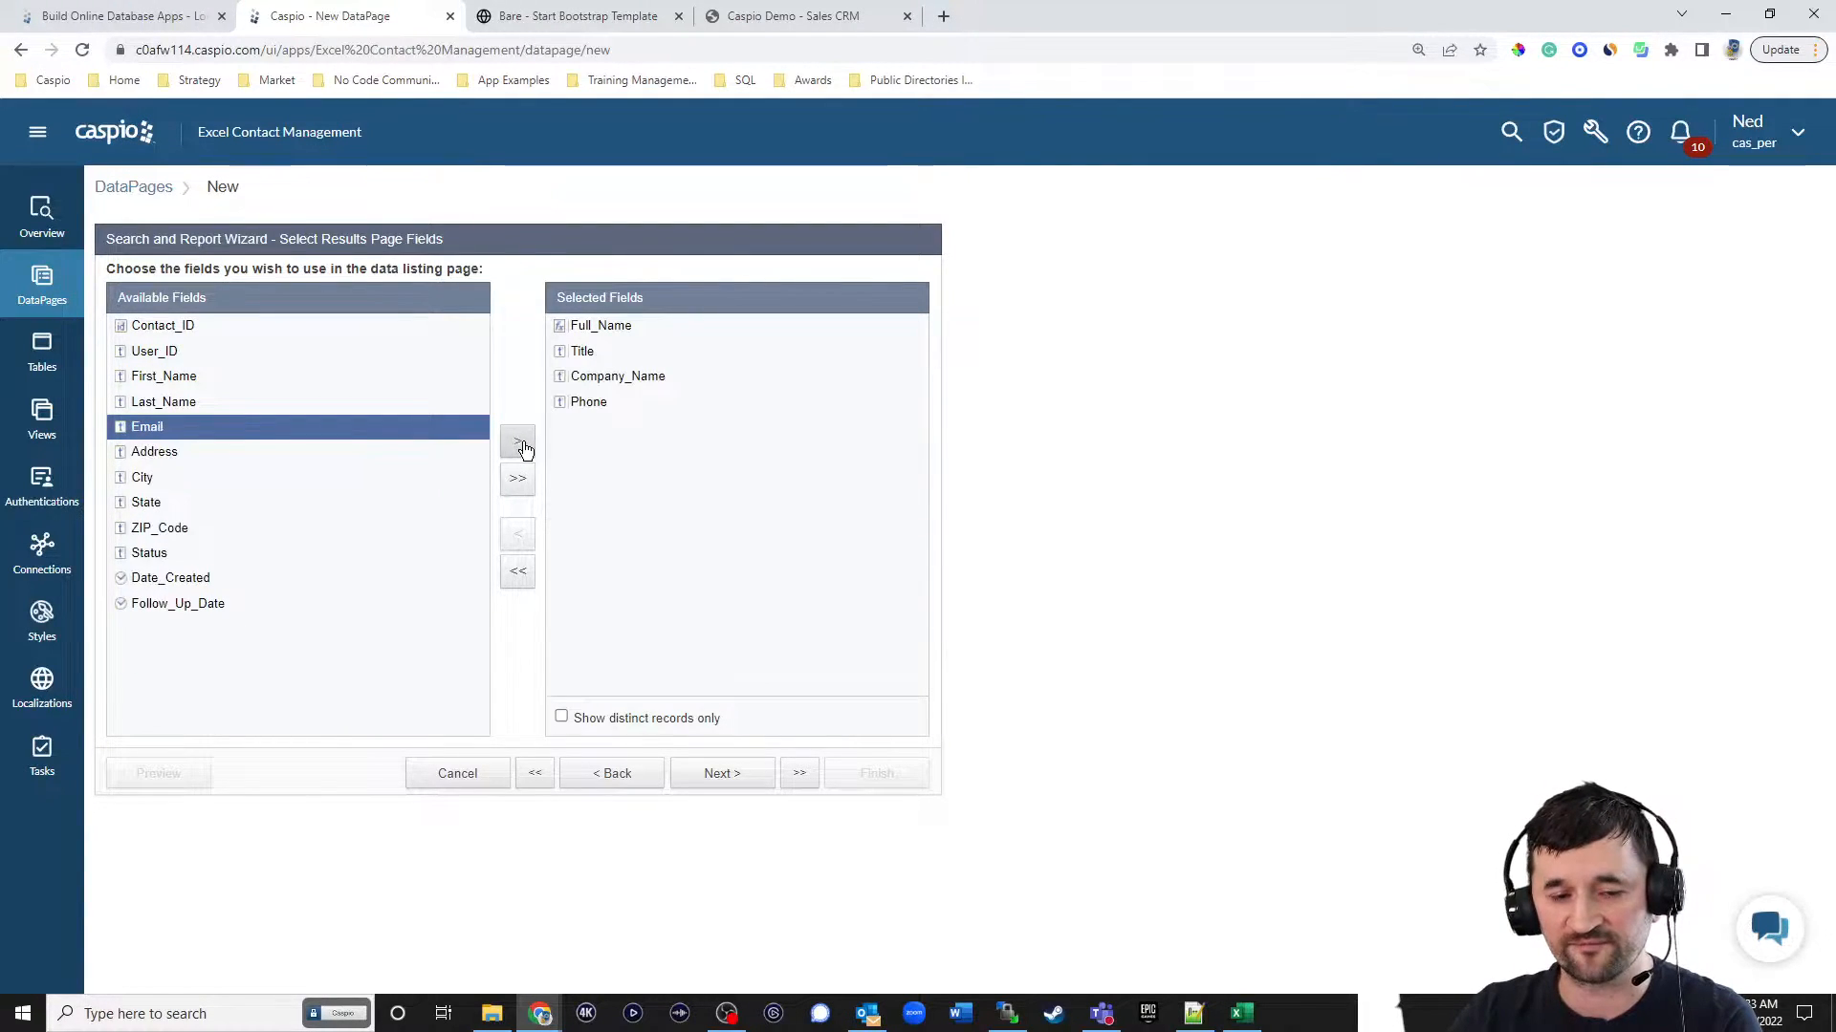
left_click(522, 445)
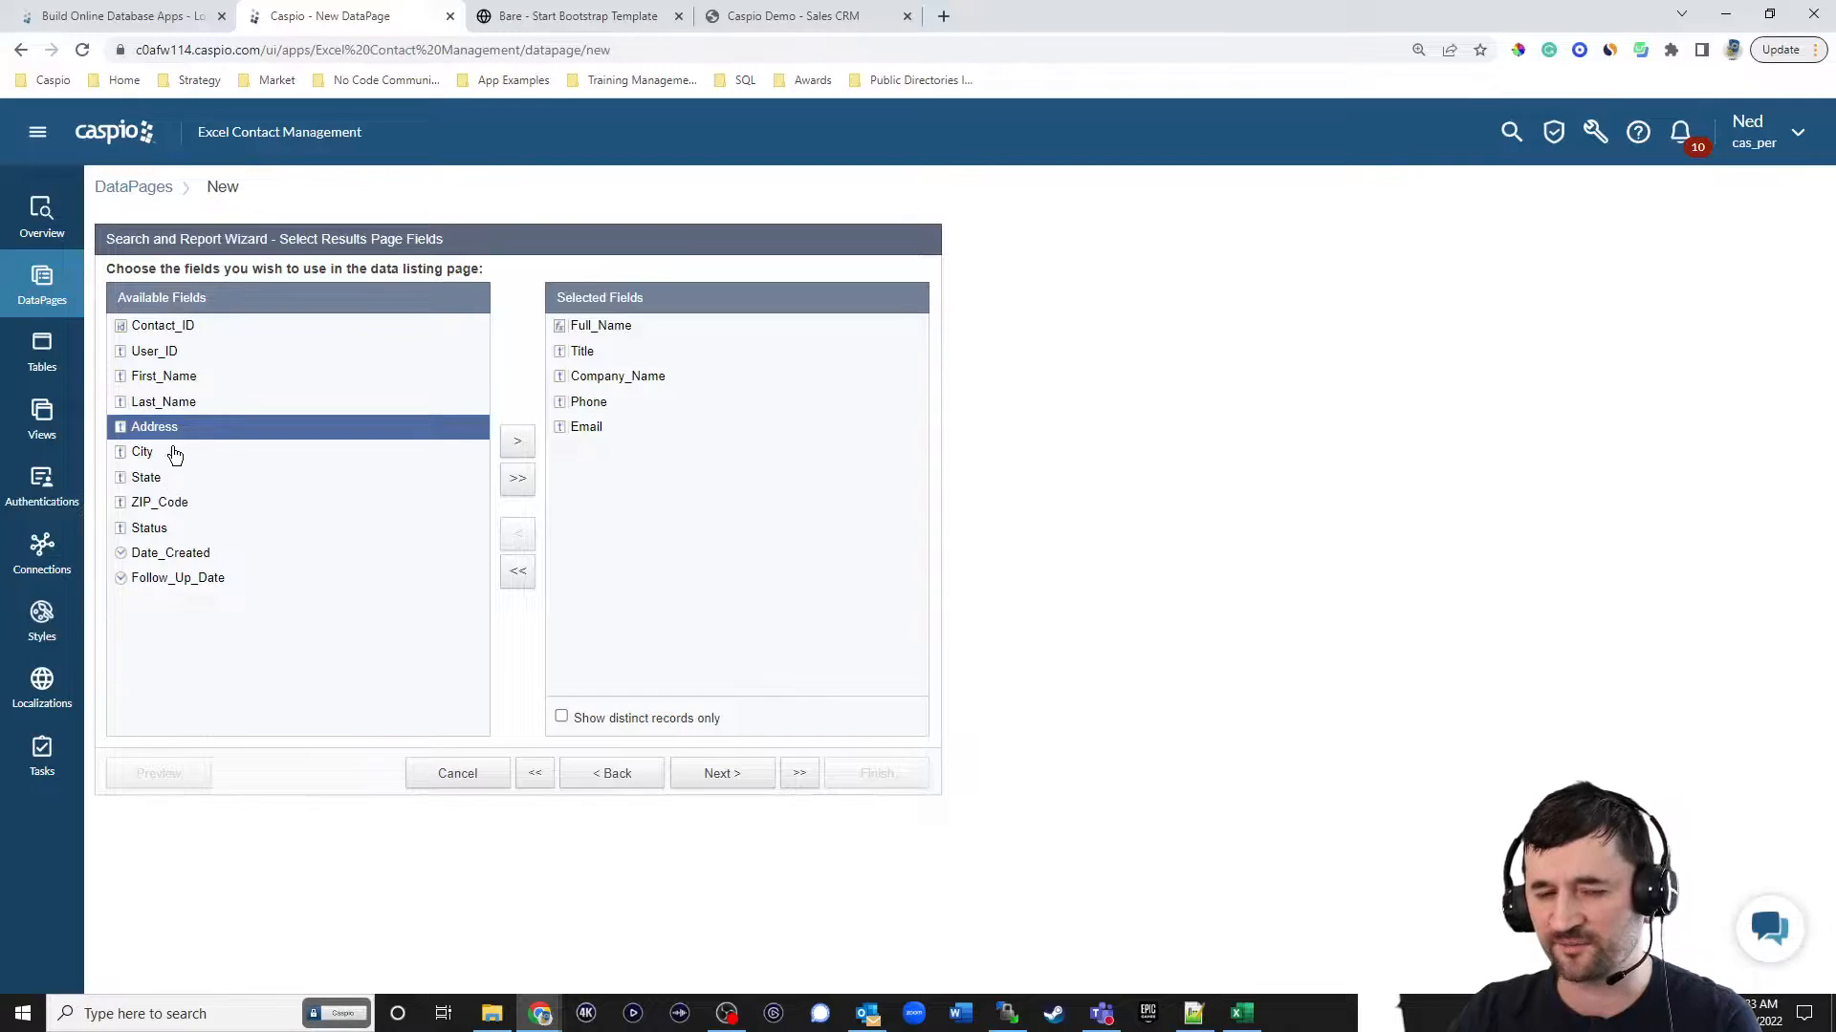
left_click(170, 531)
left_click(517, 441)
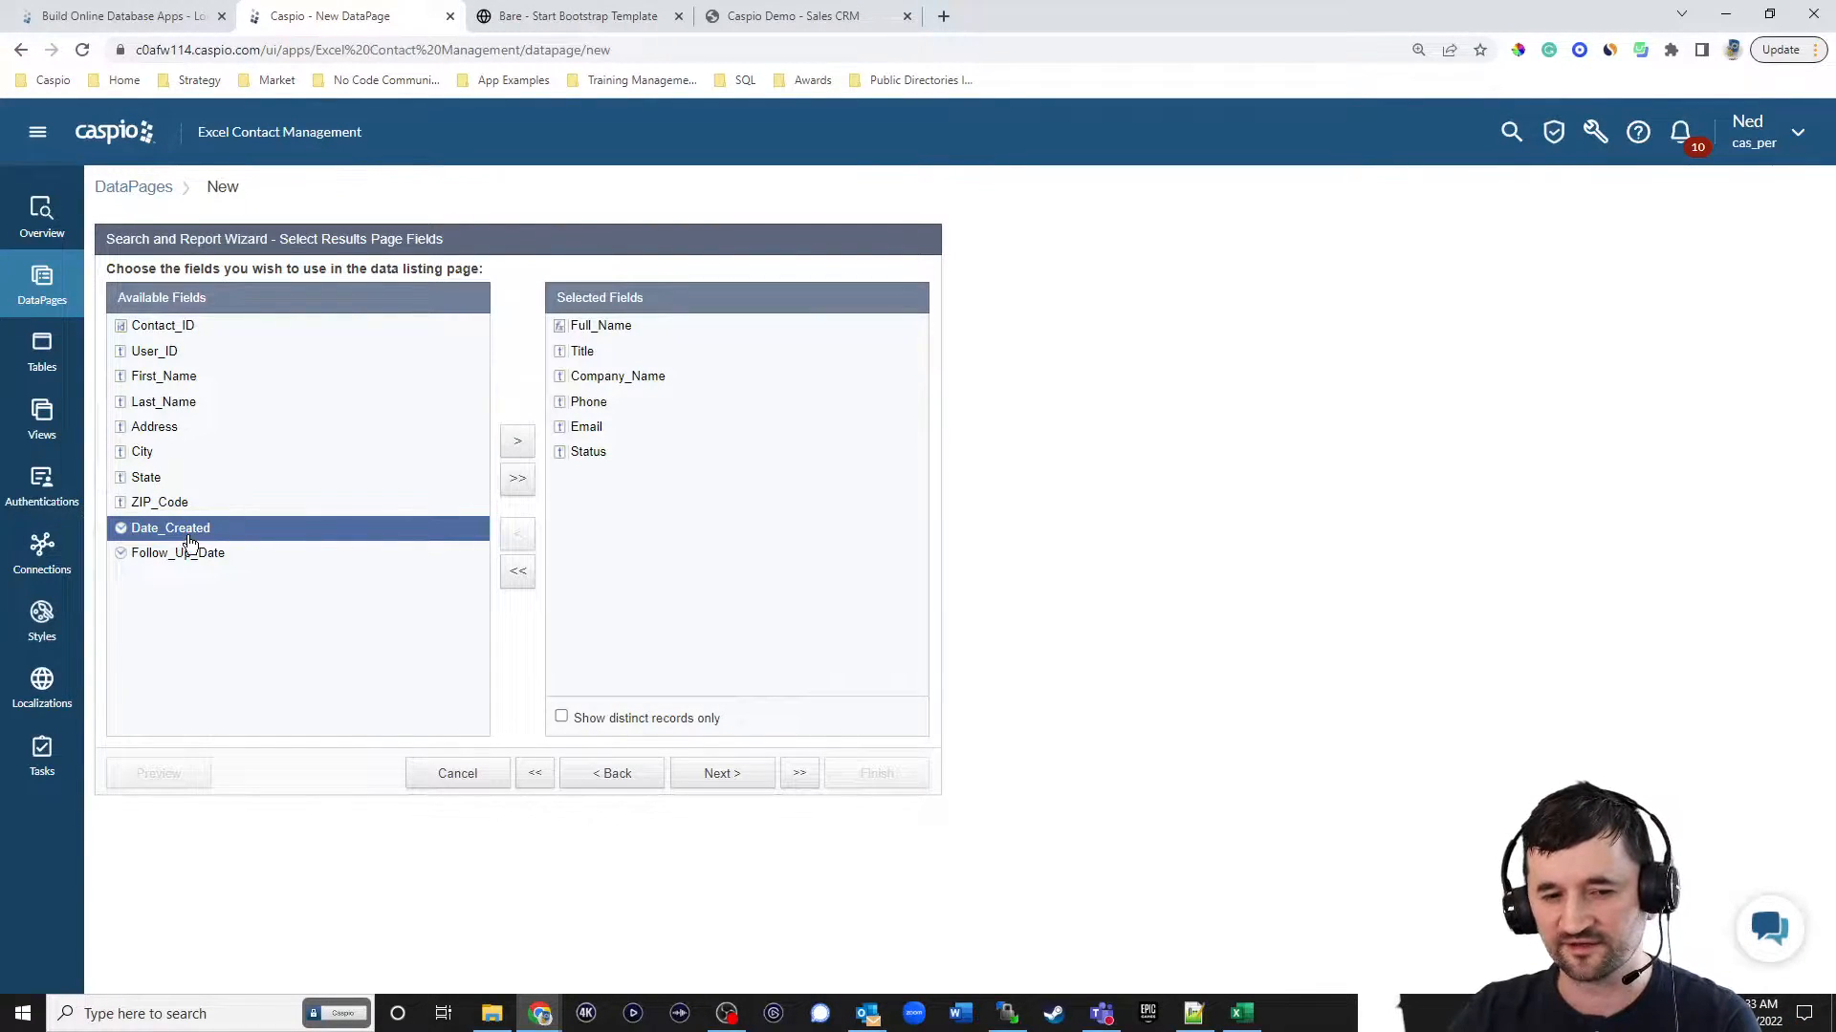
left_click(519, 442)
left_click(519, 441)
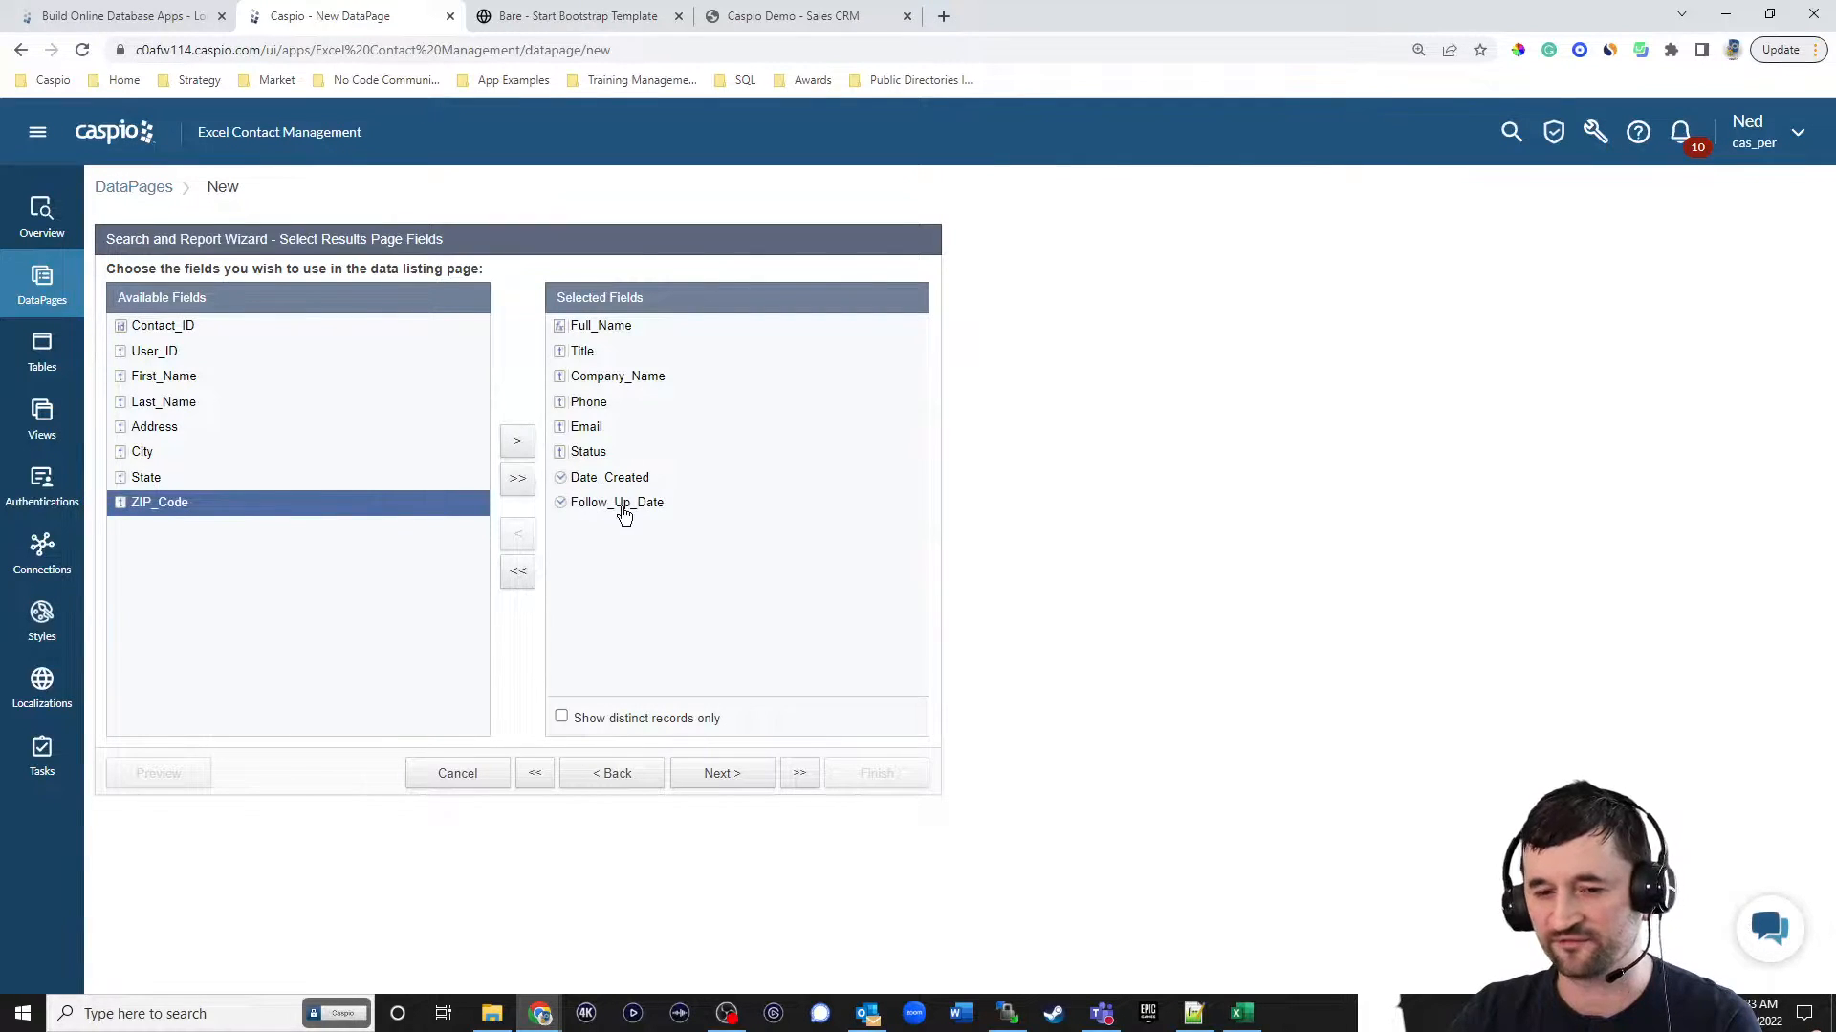
left_click(724, 774)
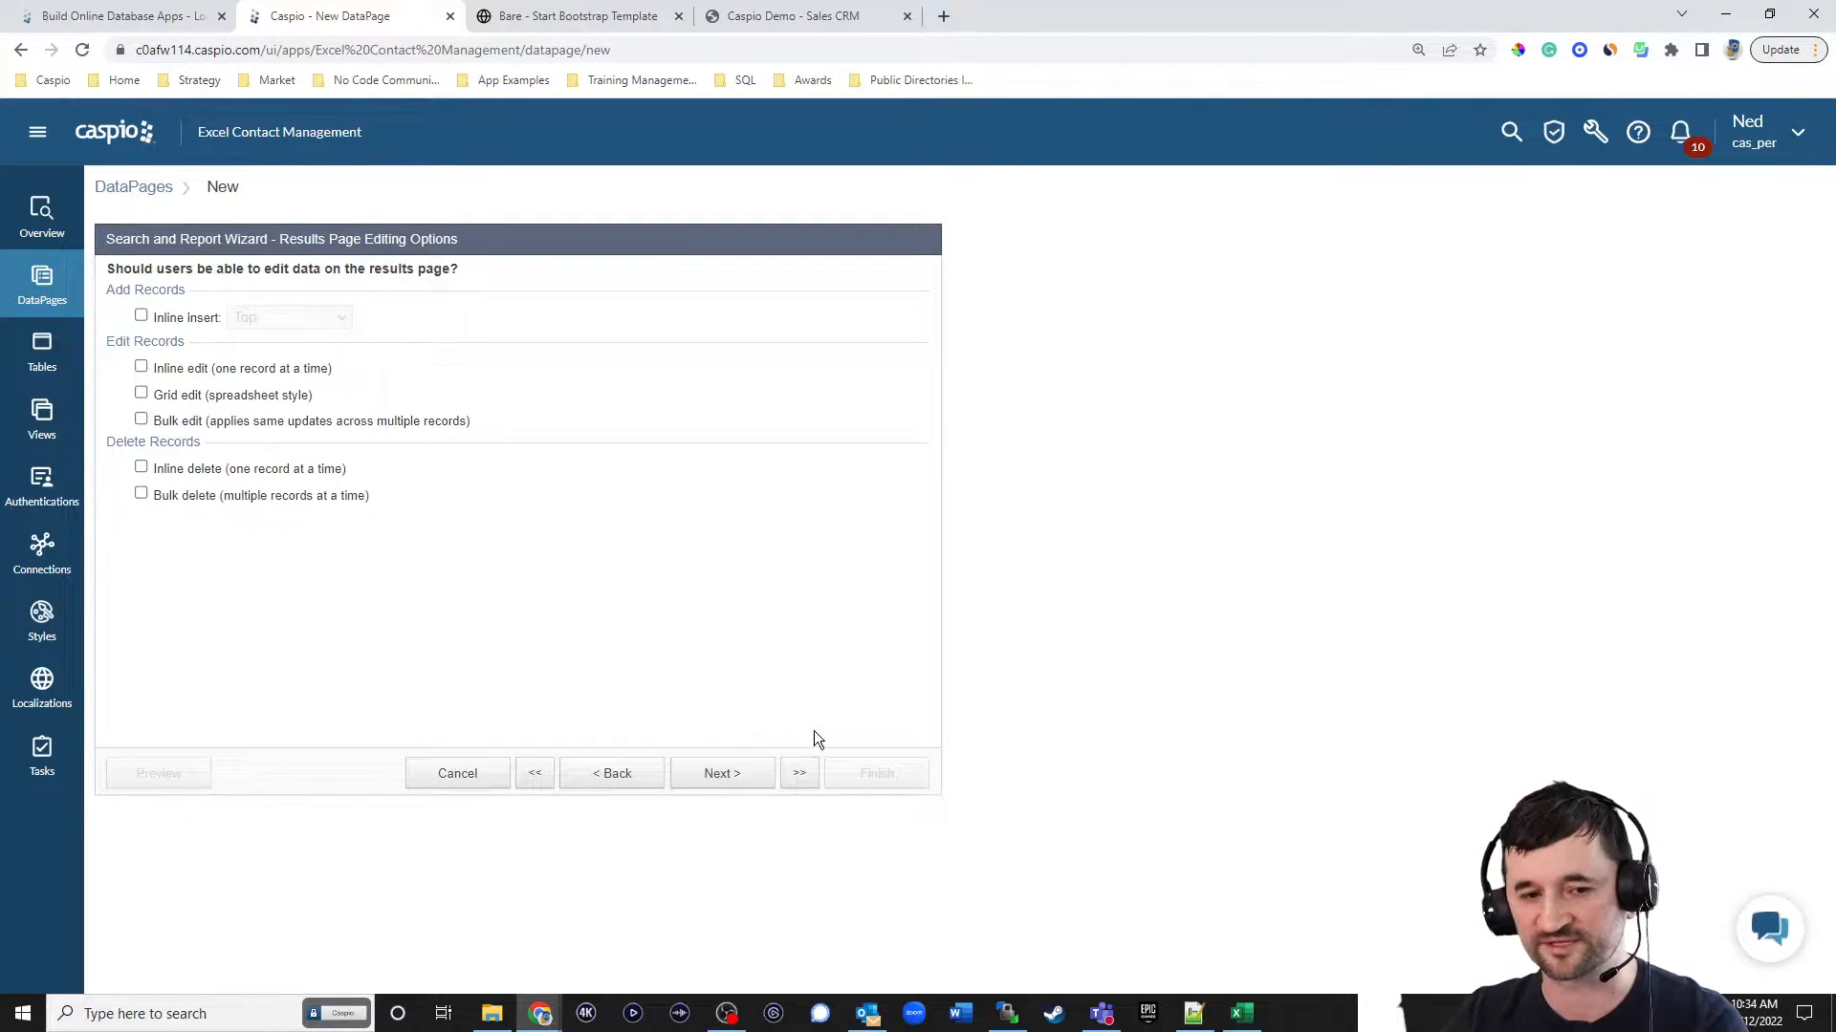
Enable inline edit for records on the results page and make the editable Follow_Up_Date field required.
left_click(194, 372)
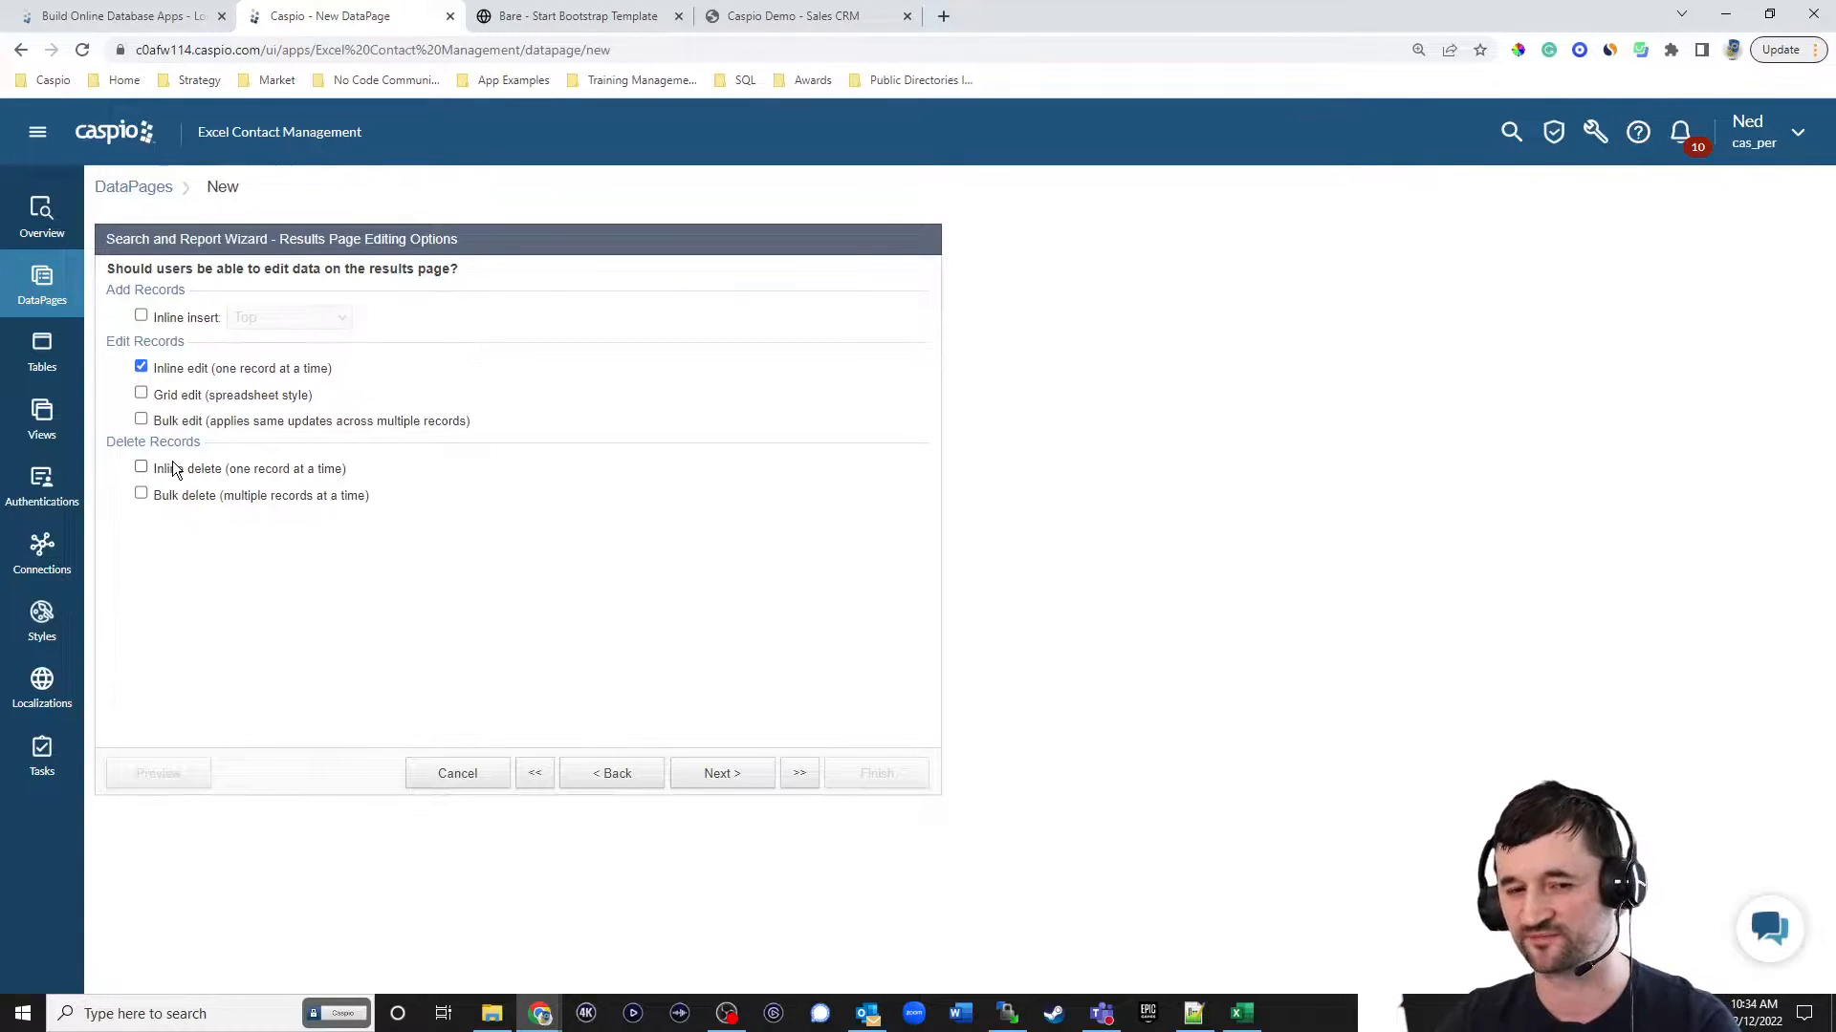
left_click(740, 776)
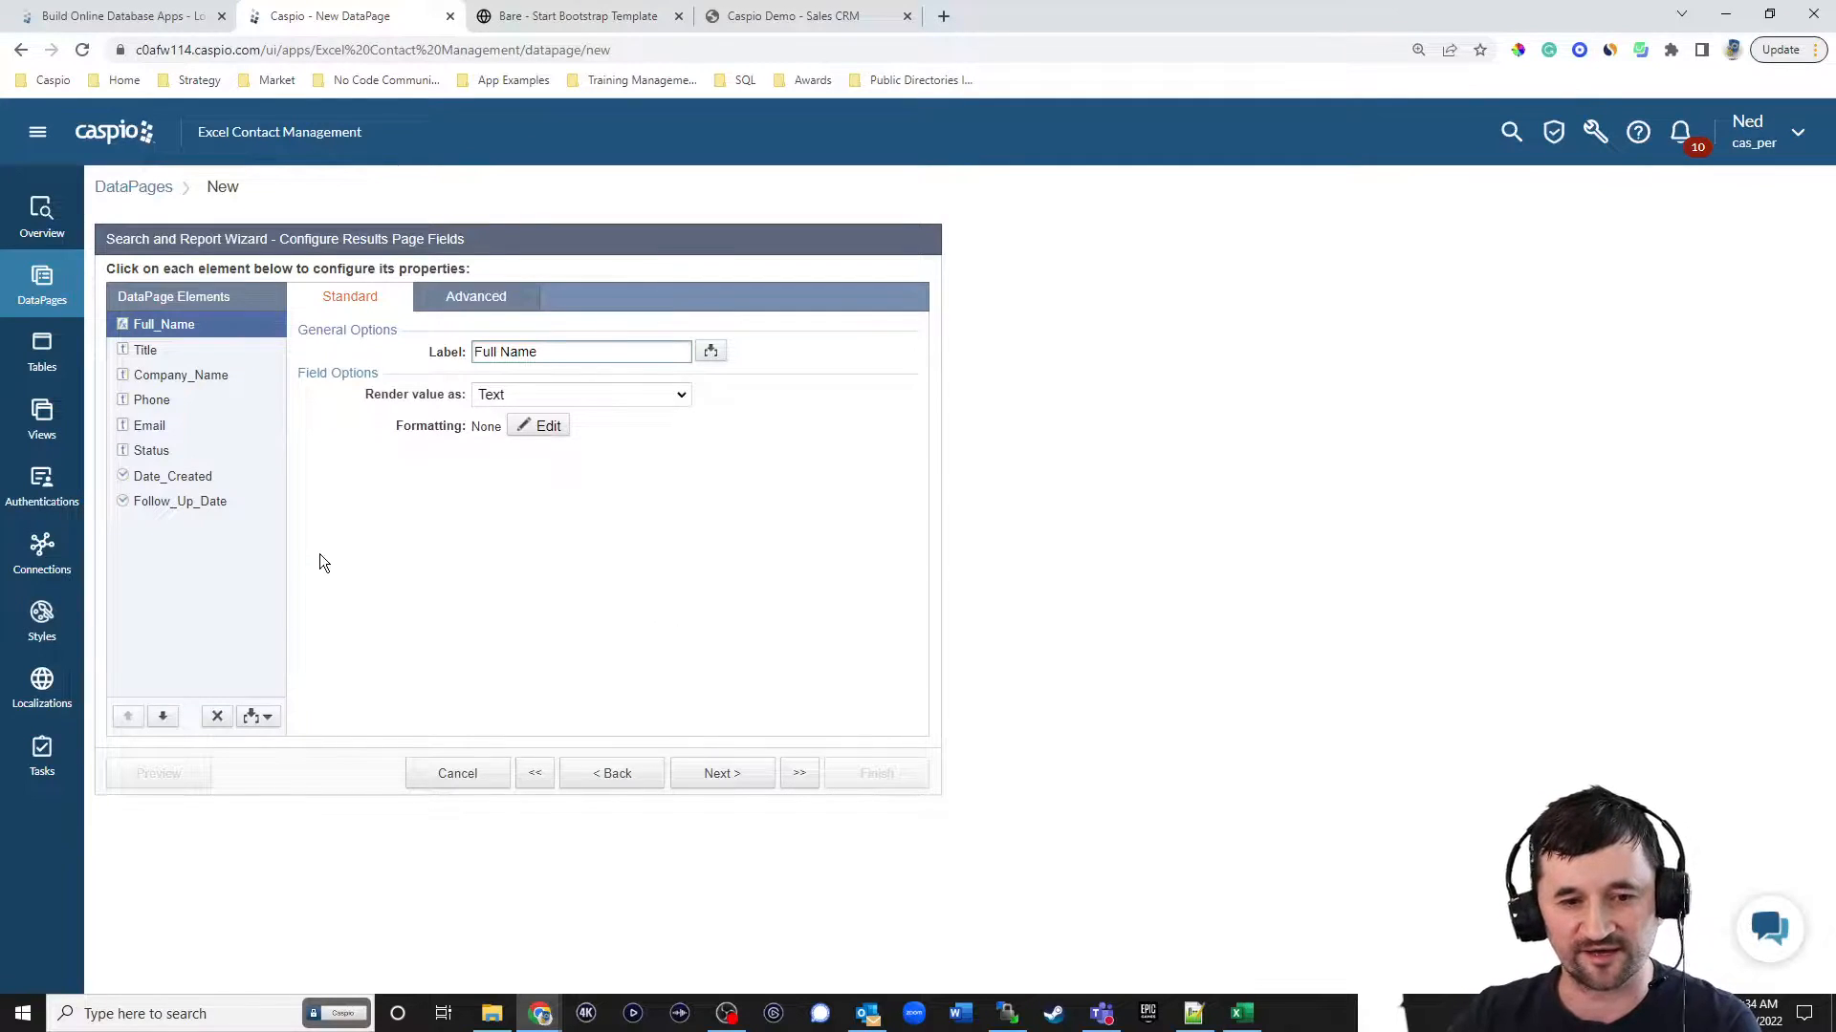
left_click(196, 506)
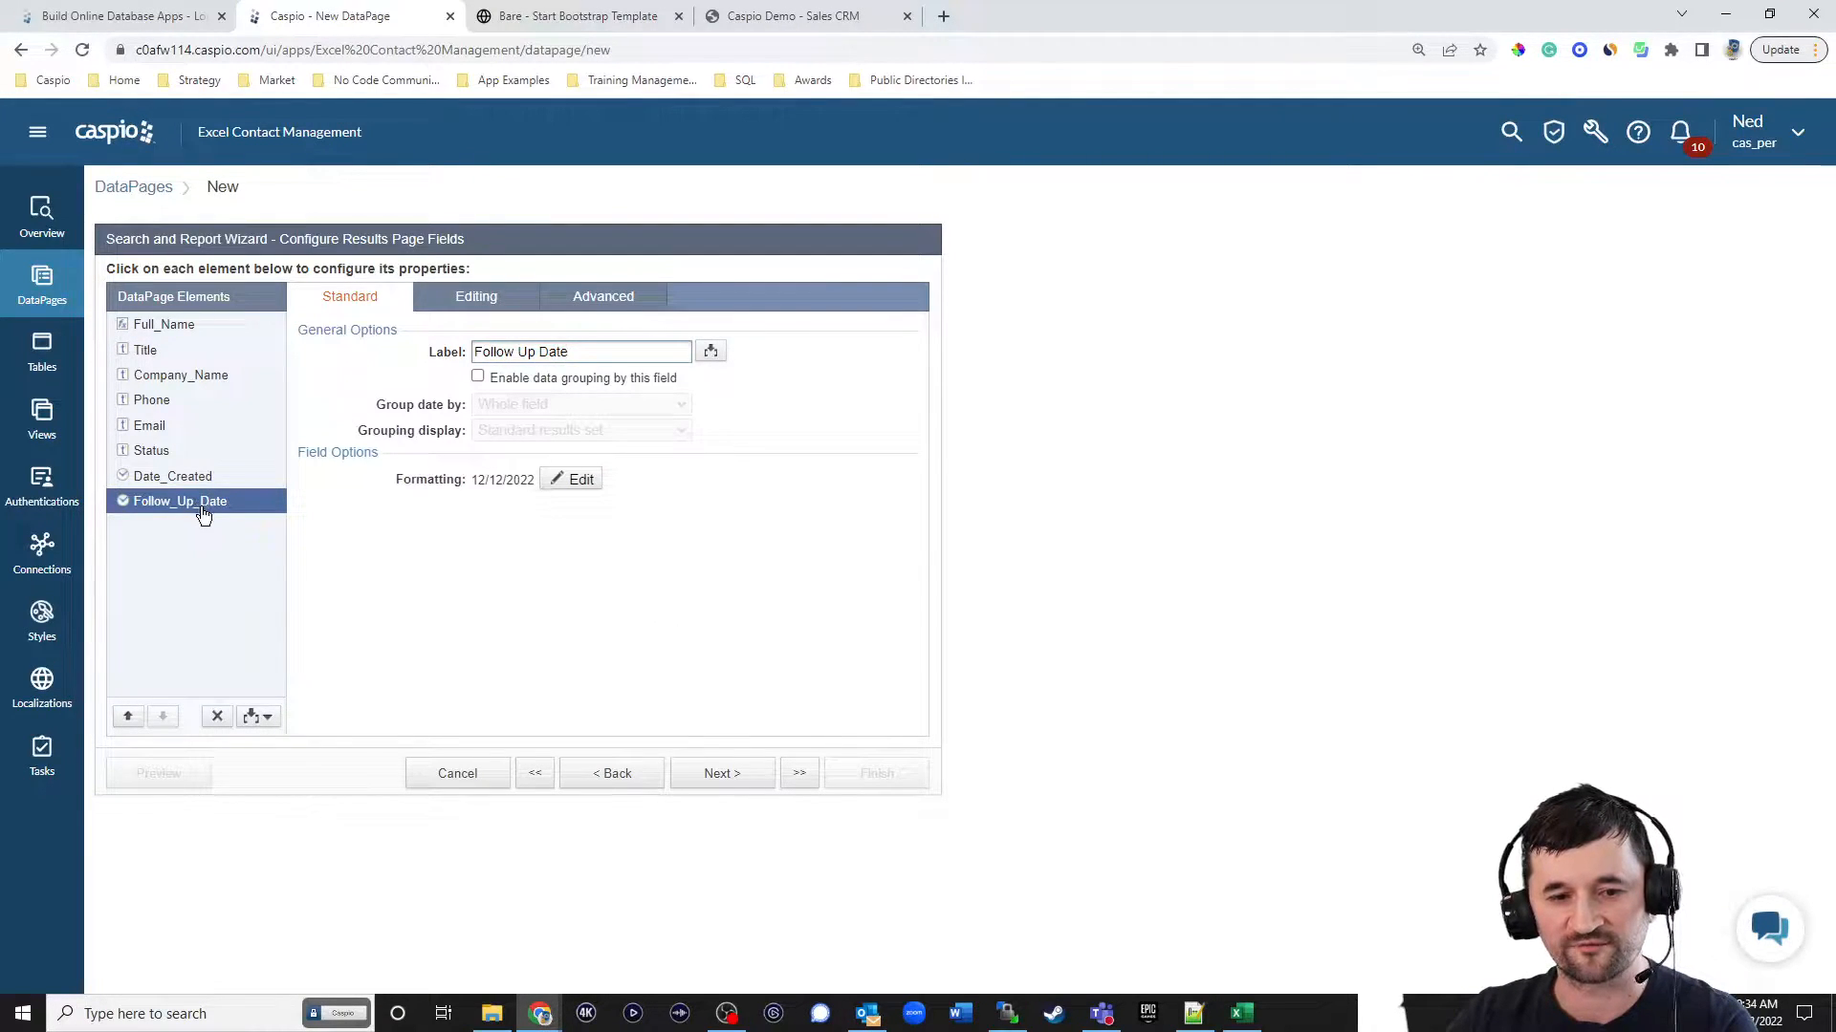
left_click(478, 300)
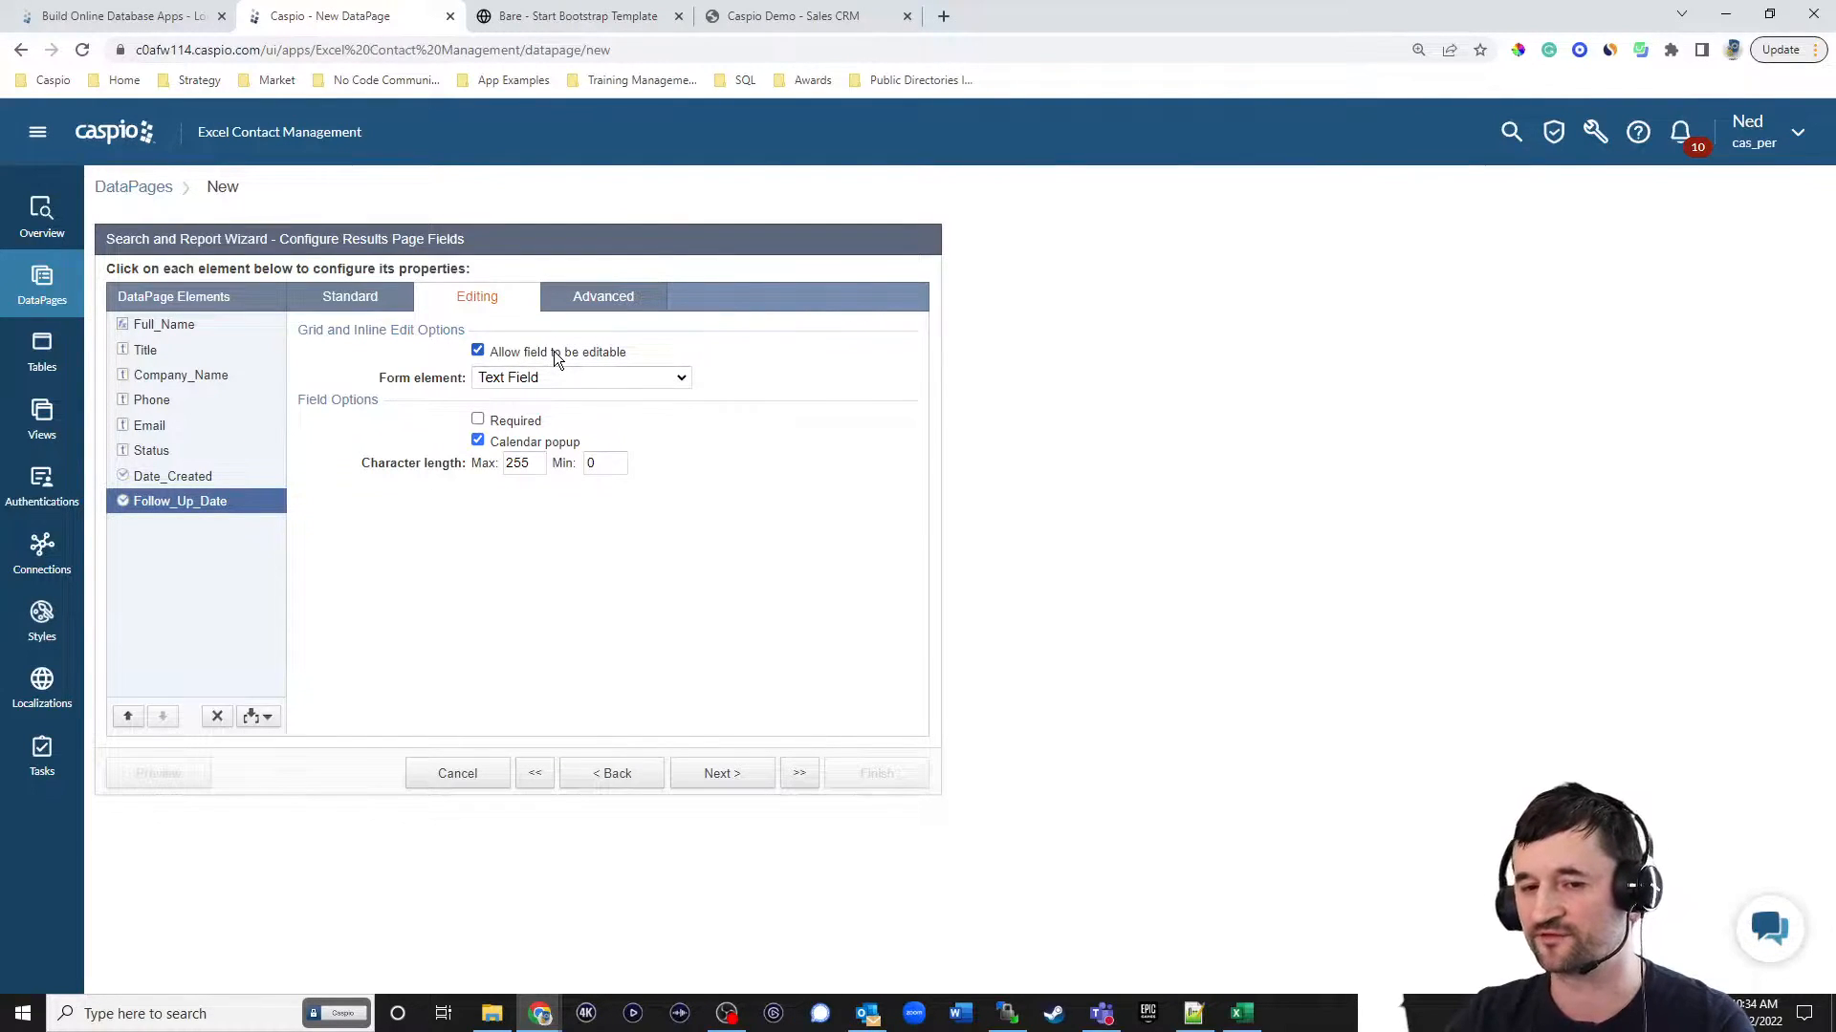
left_click(513, 423)
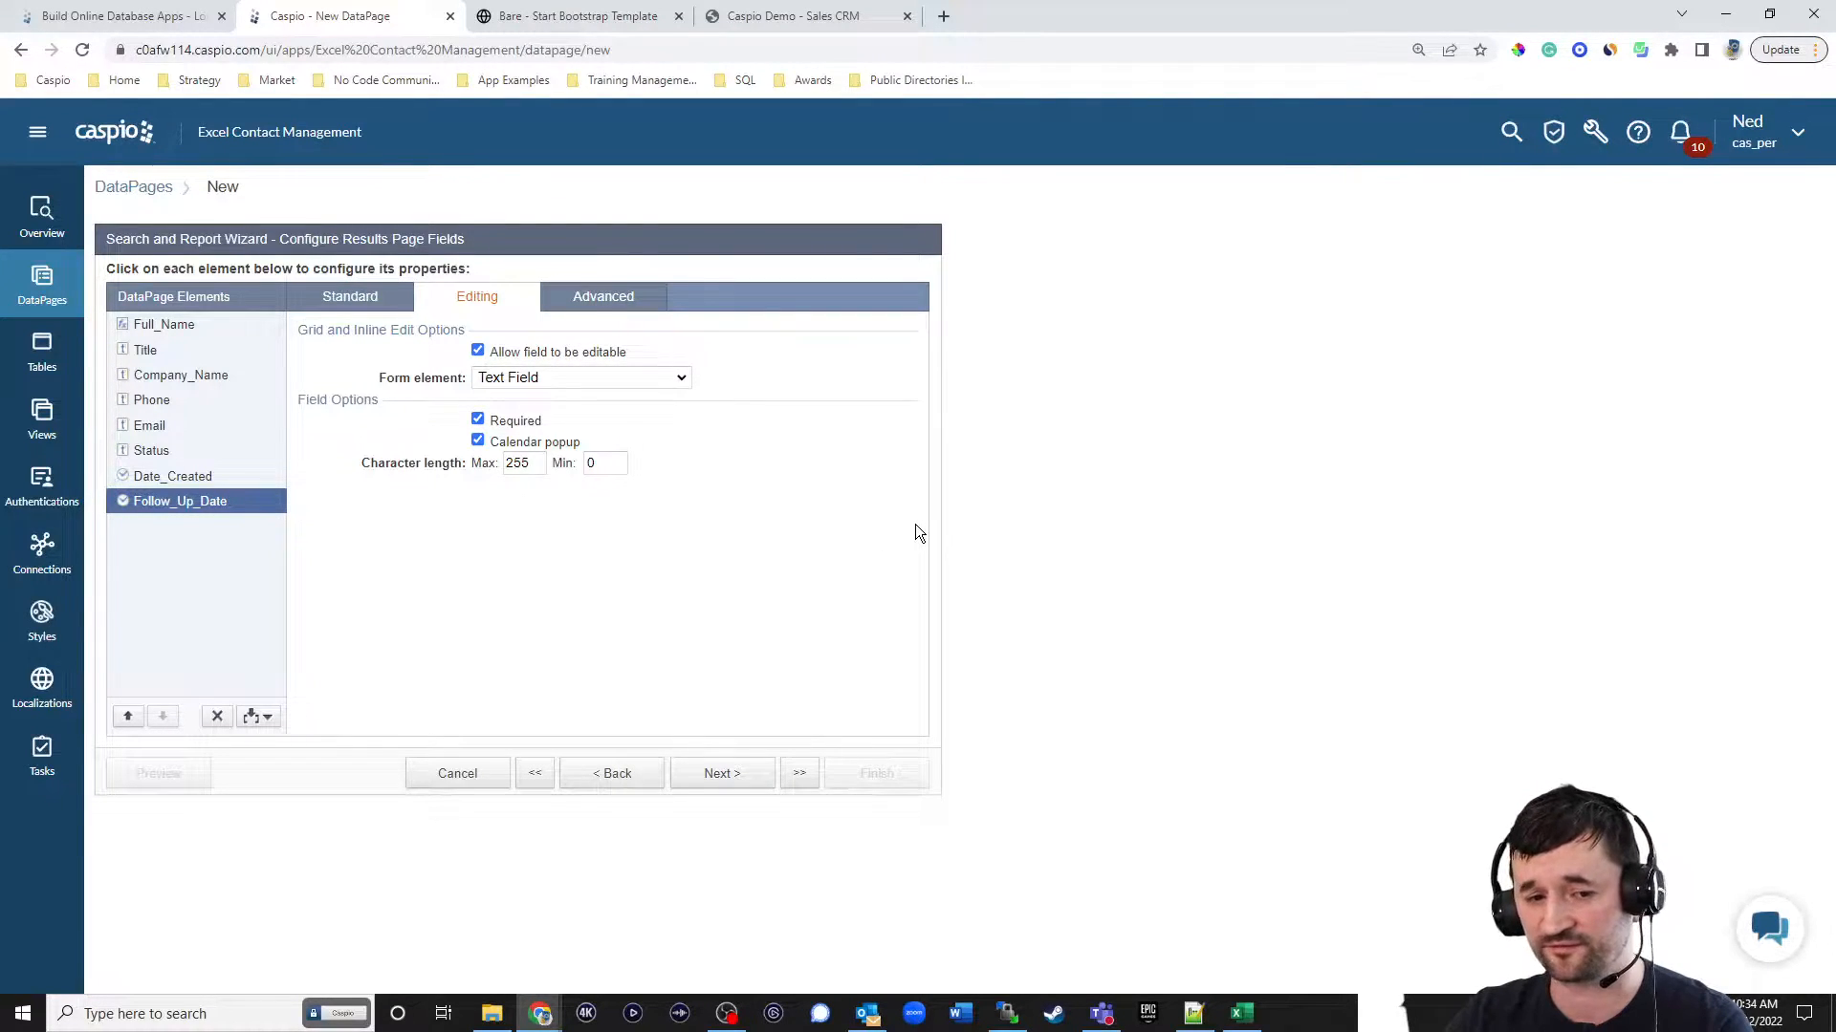
left_click(729, 778)
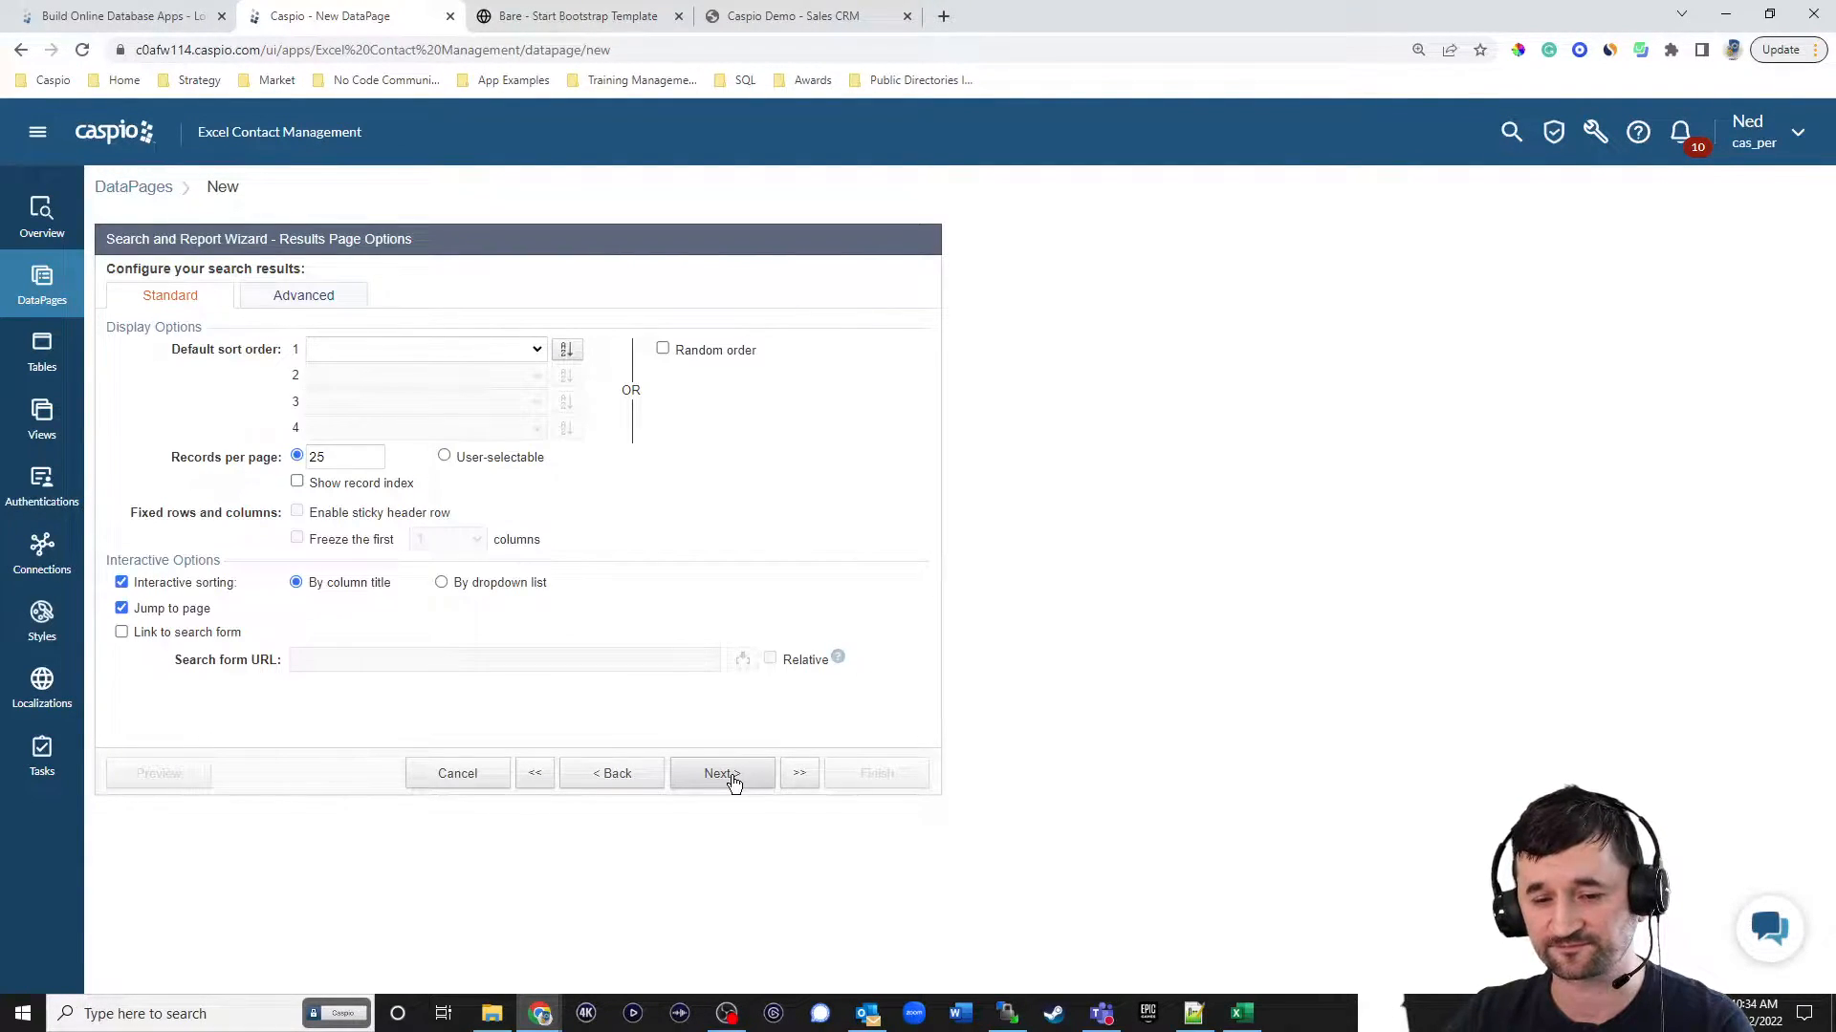
Return to the results page fields and add an HTML block after Follow_Up_Date containing the text "Details".
left_click(629, 772)
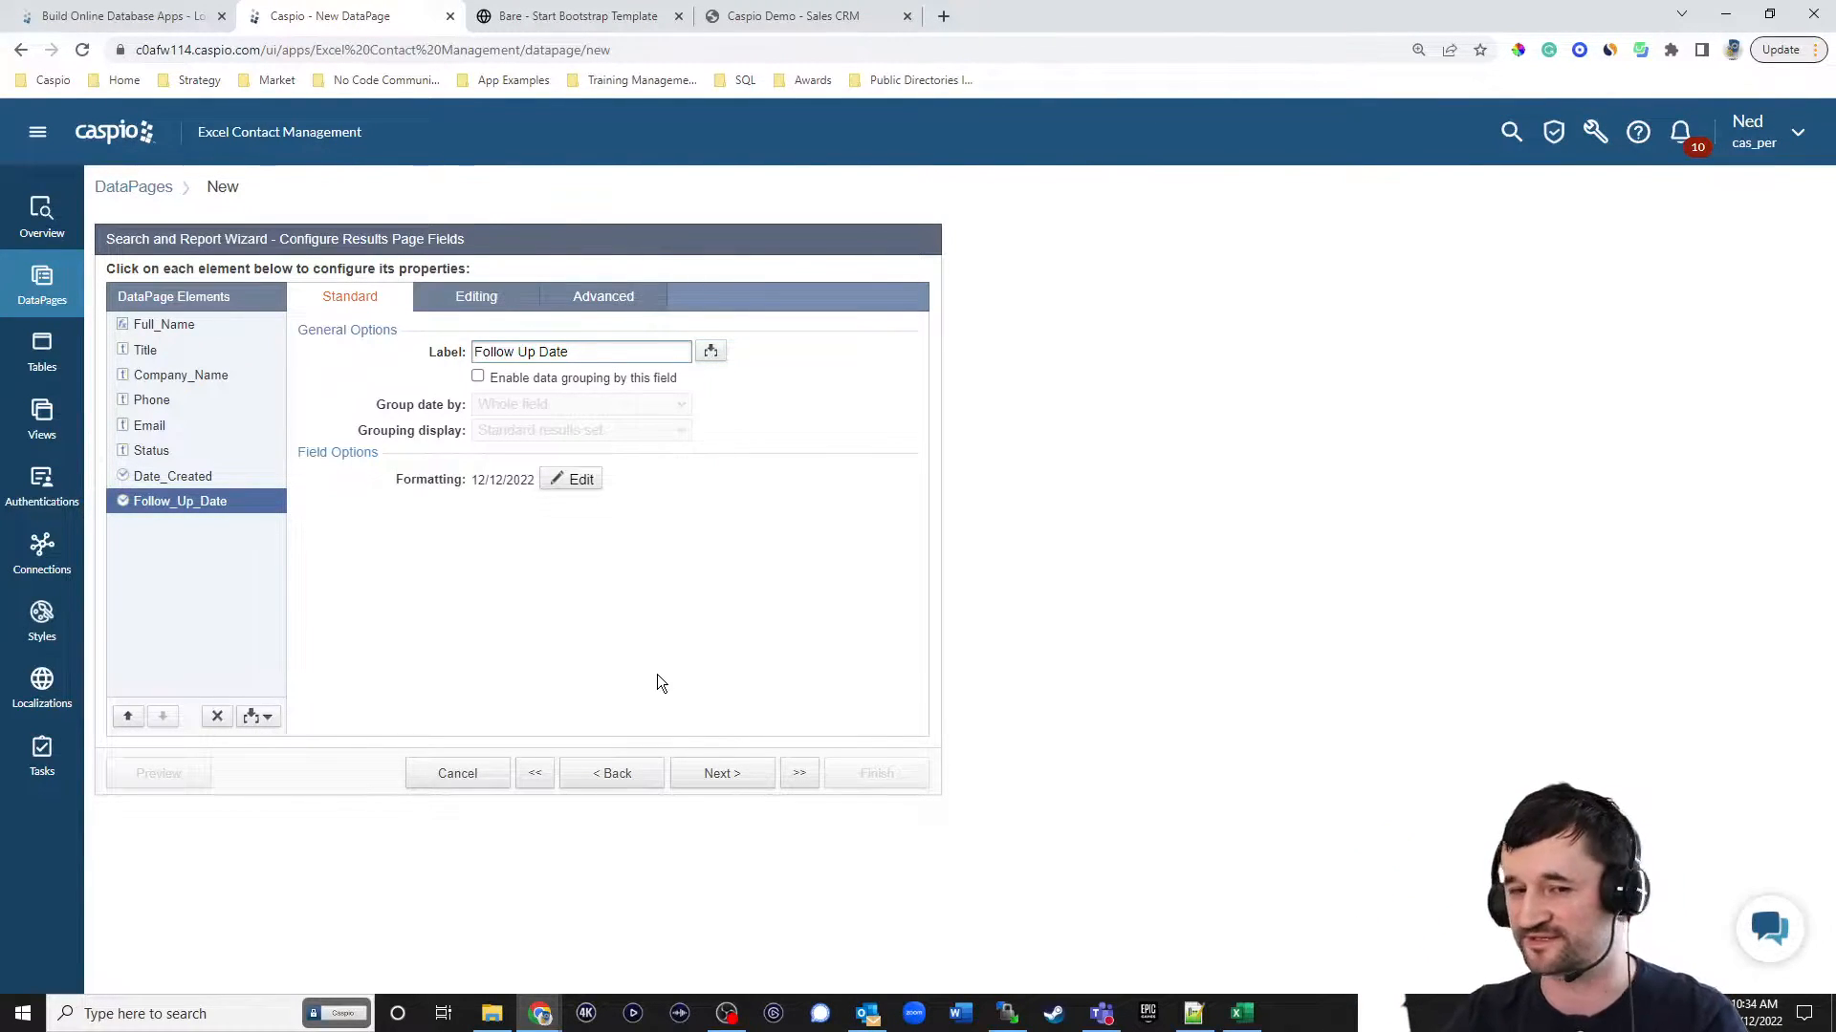
left_click(265, 718)
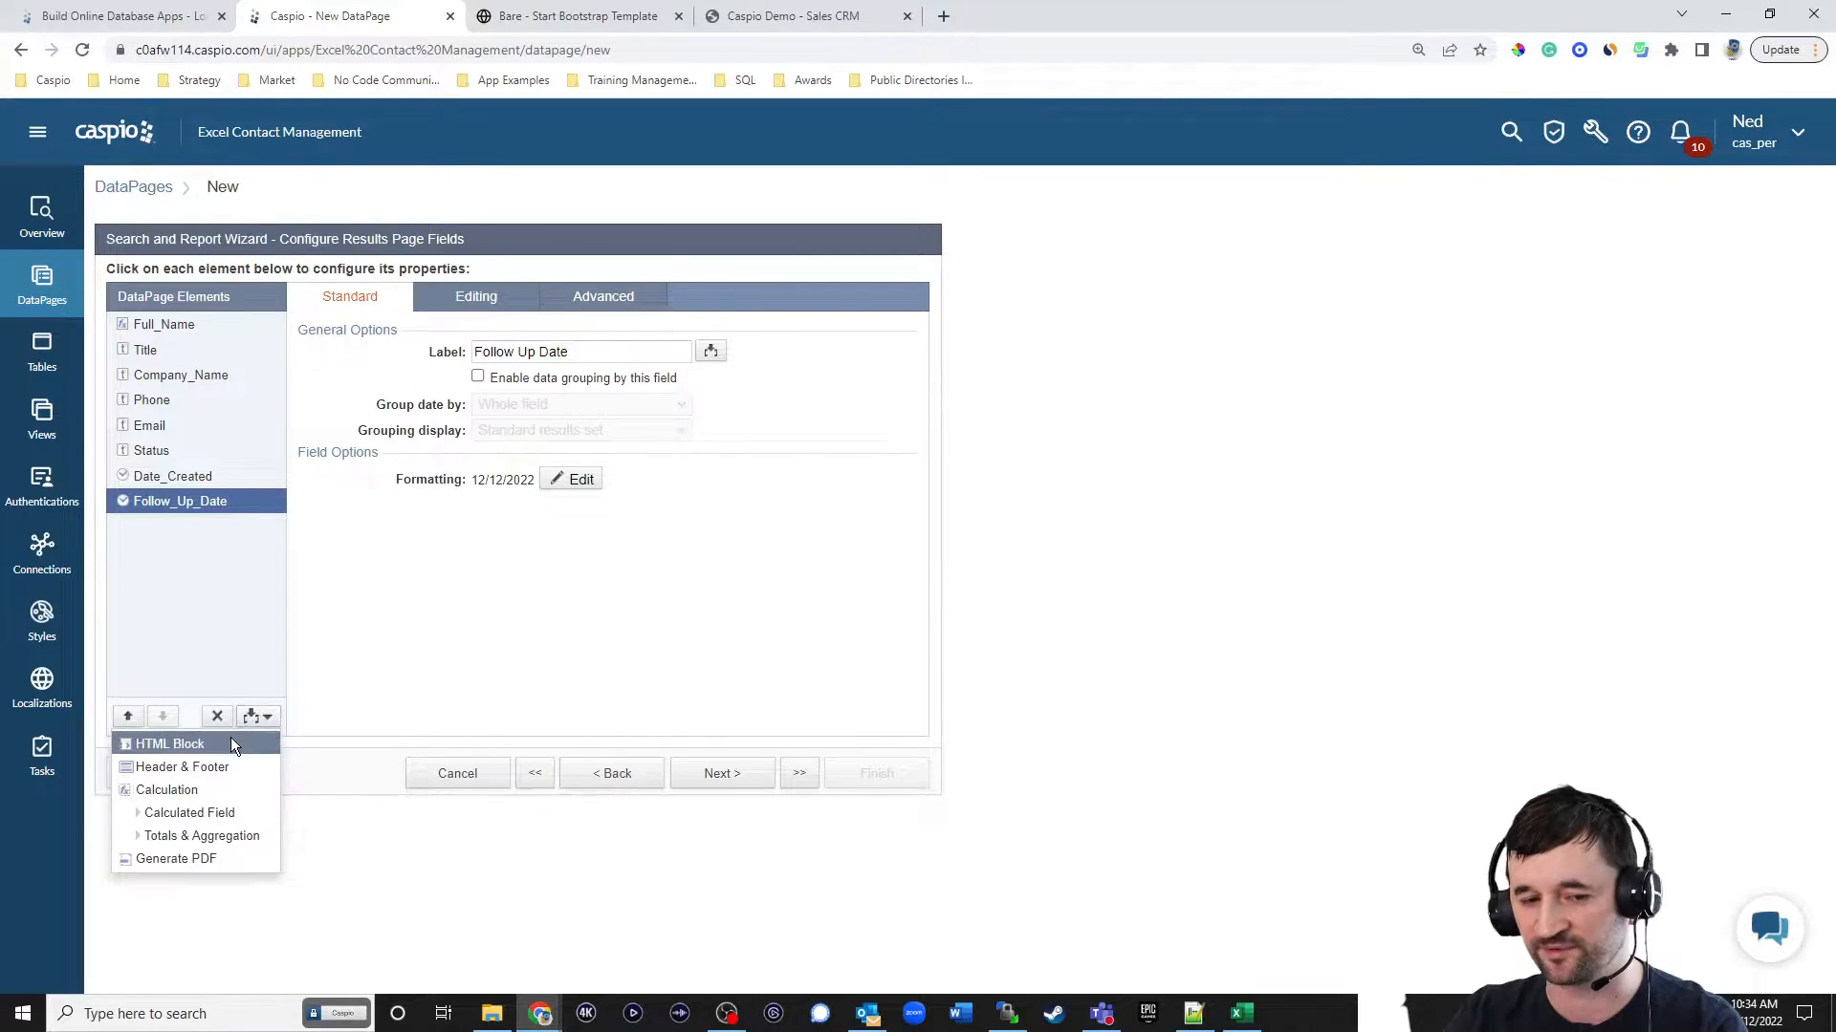
left_click(231, 739)
left_click(161, 717)
left_click(504, 508)
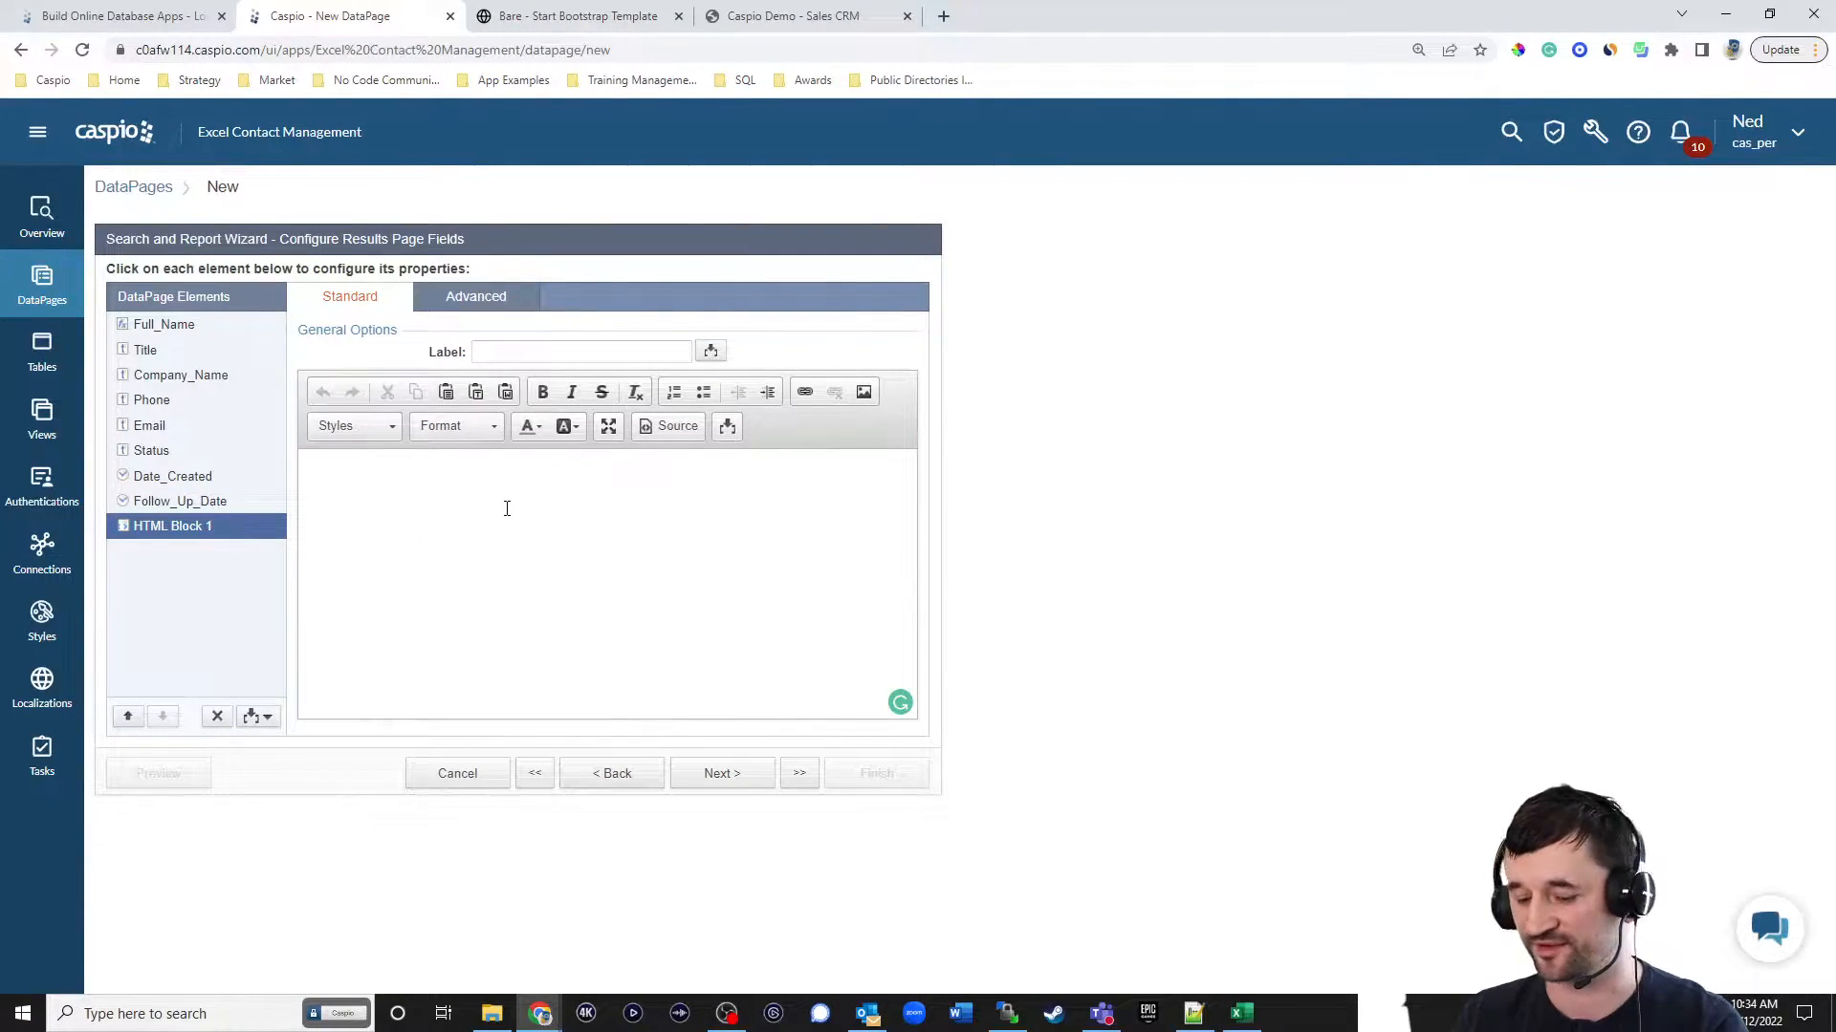
type("Details")
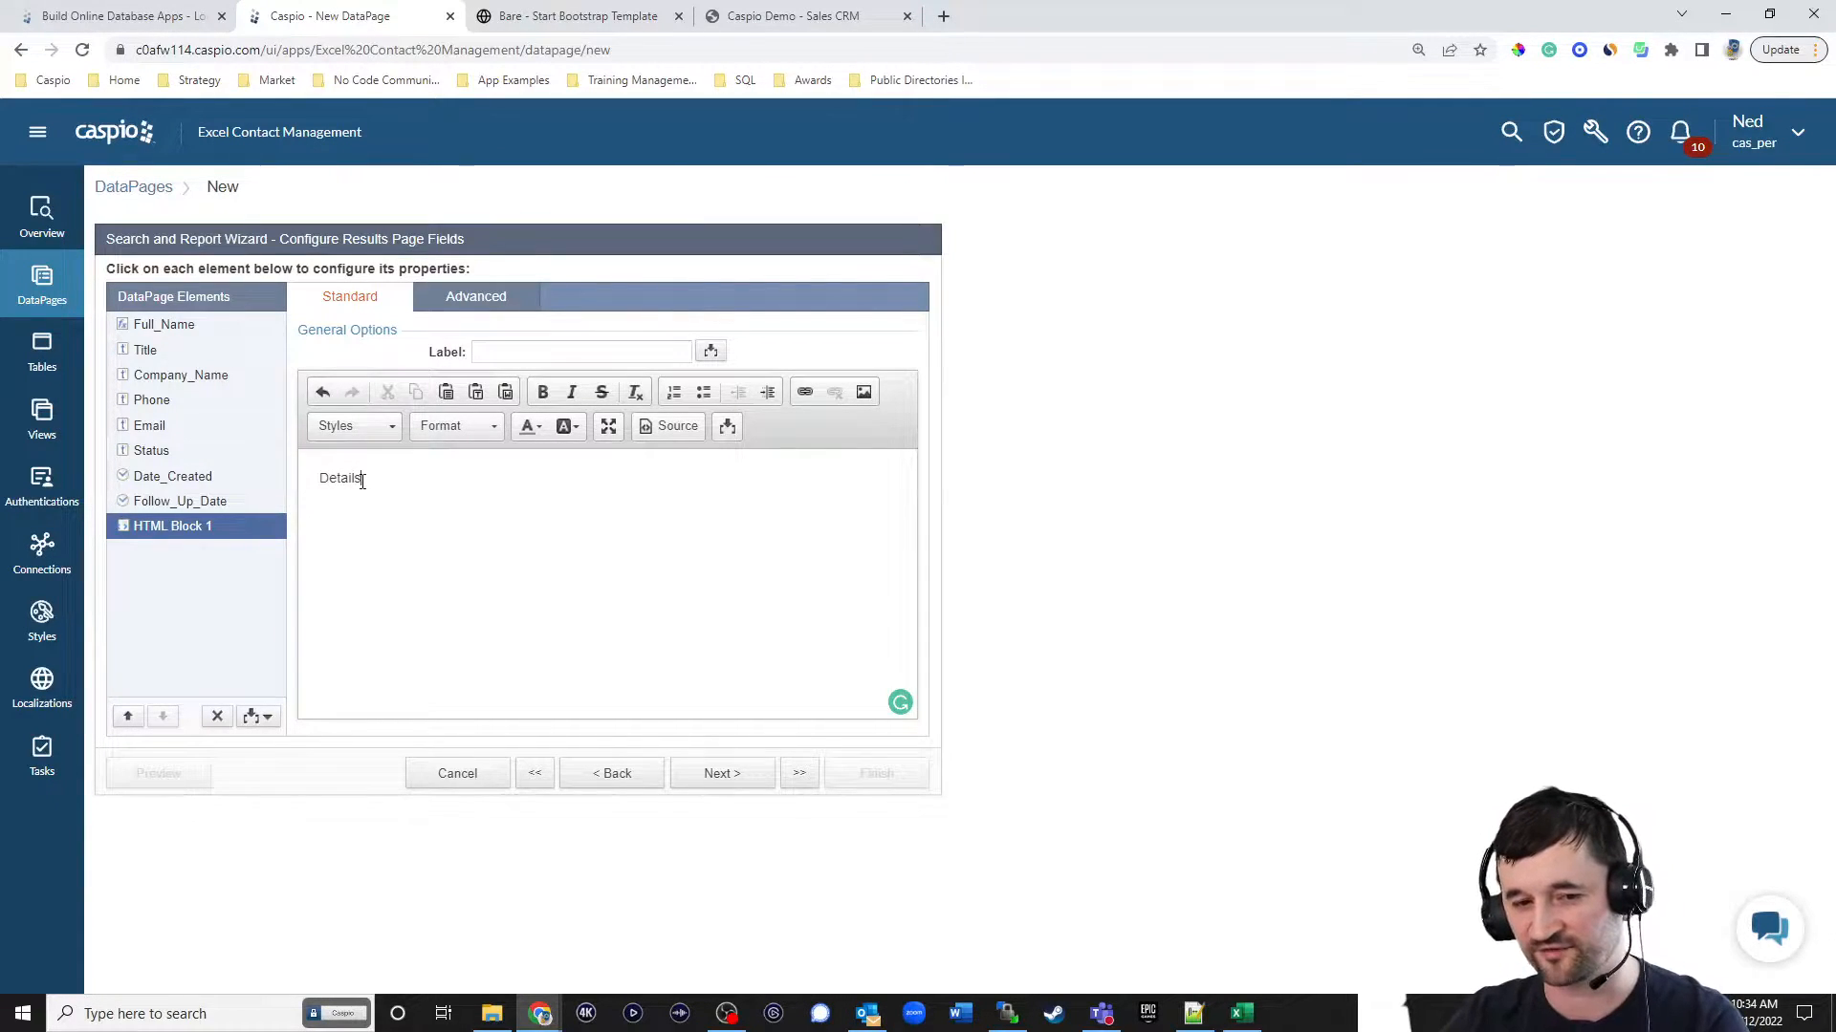
Turn the "Details" text in the HTML block into a link with # as its placeholder URL.
left_click_drag(362, 482, 233, 495)
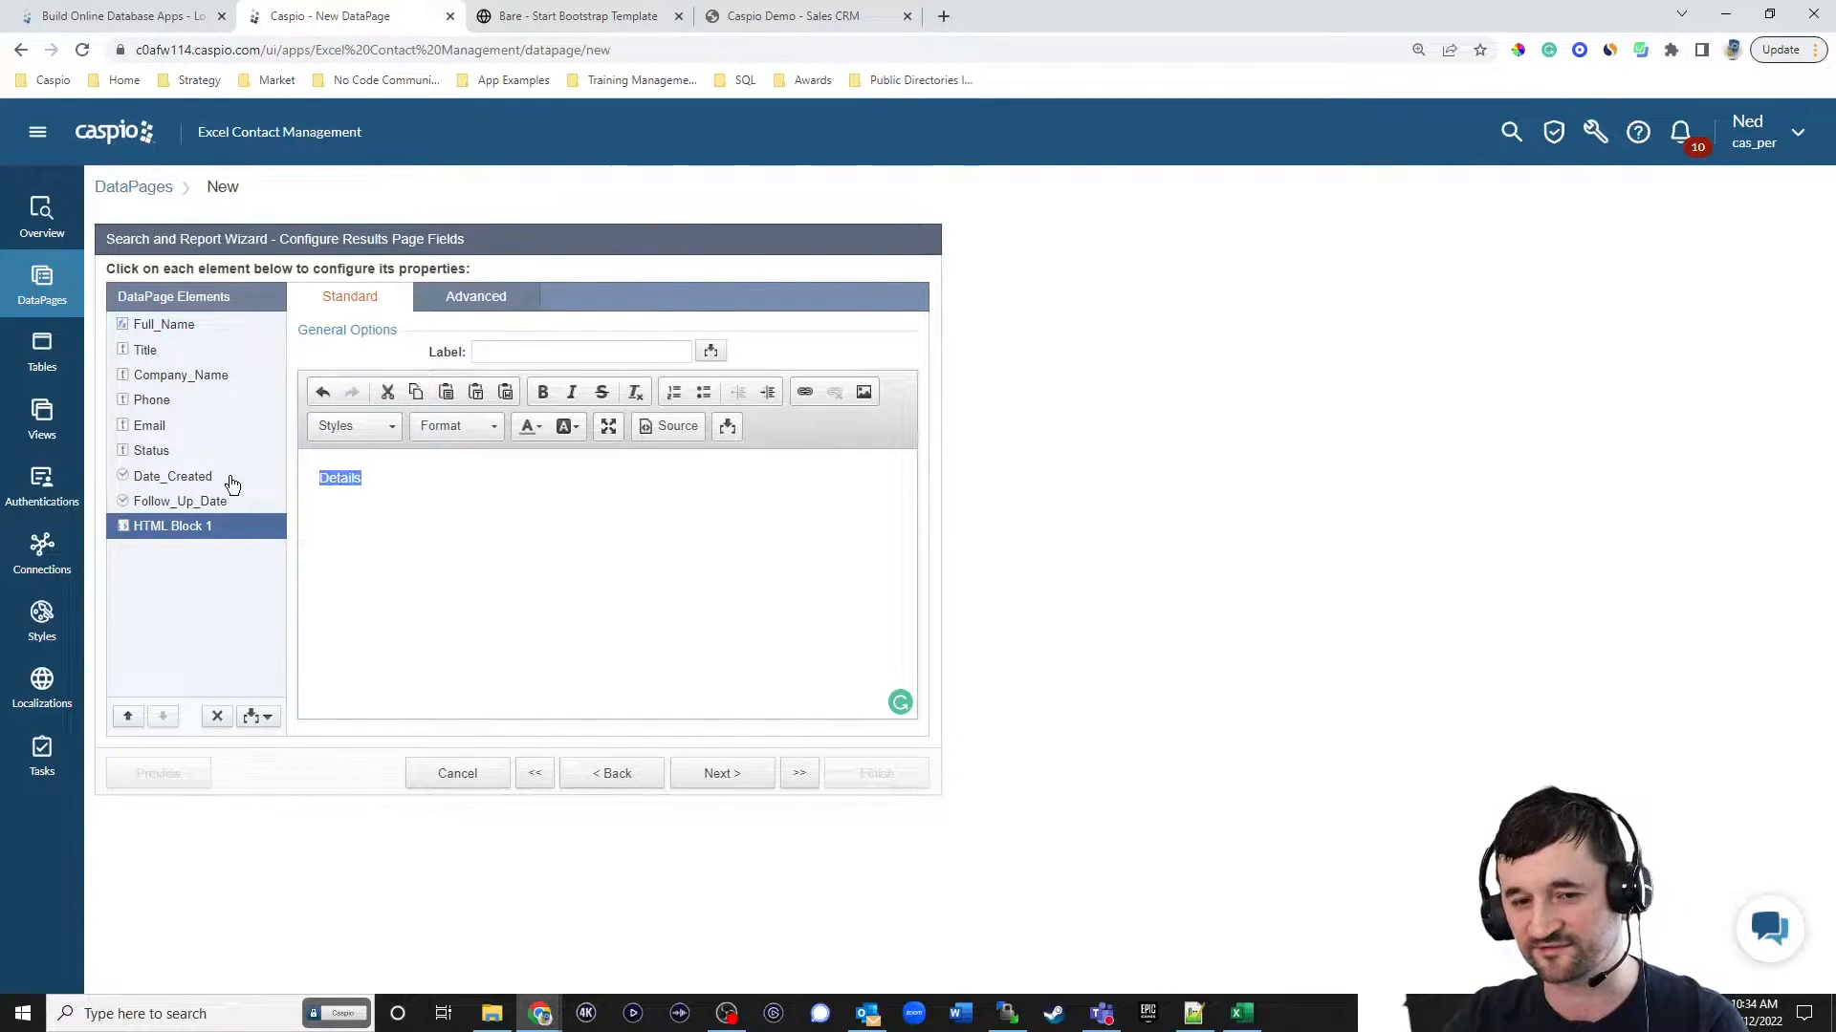
left_click(805, 393)
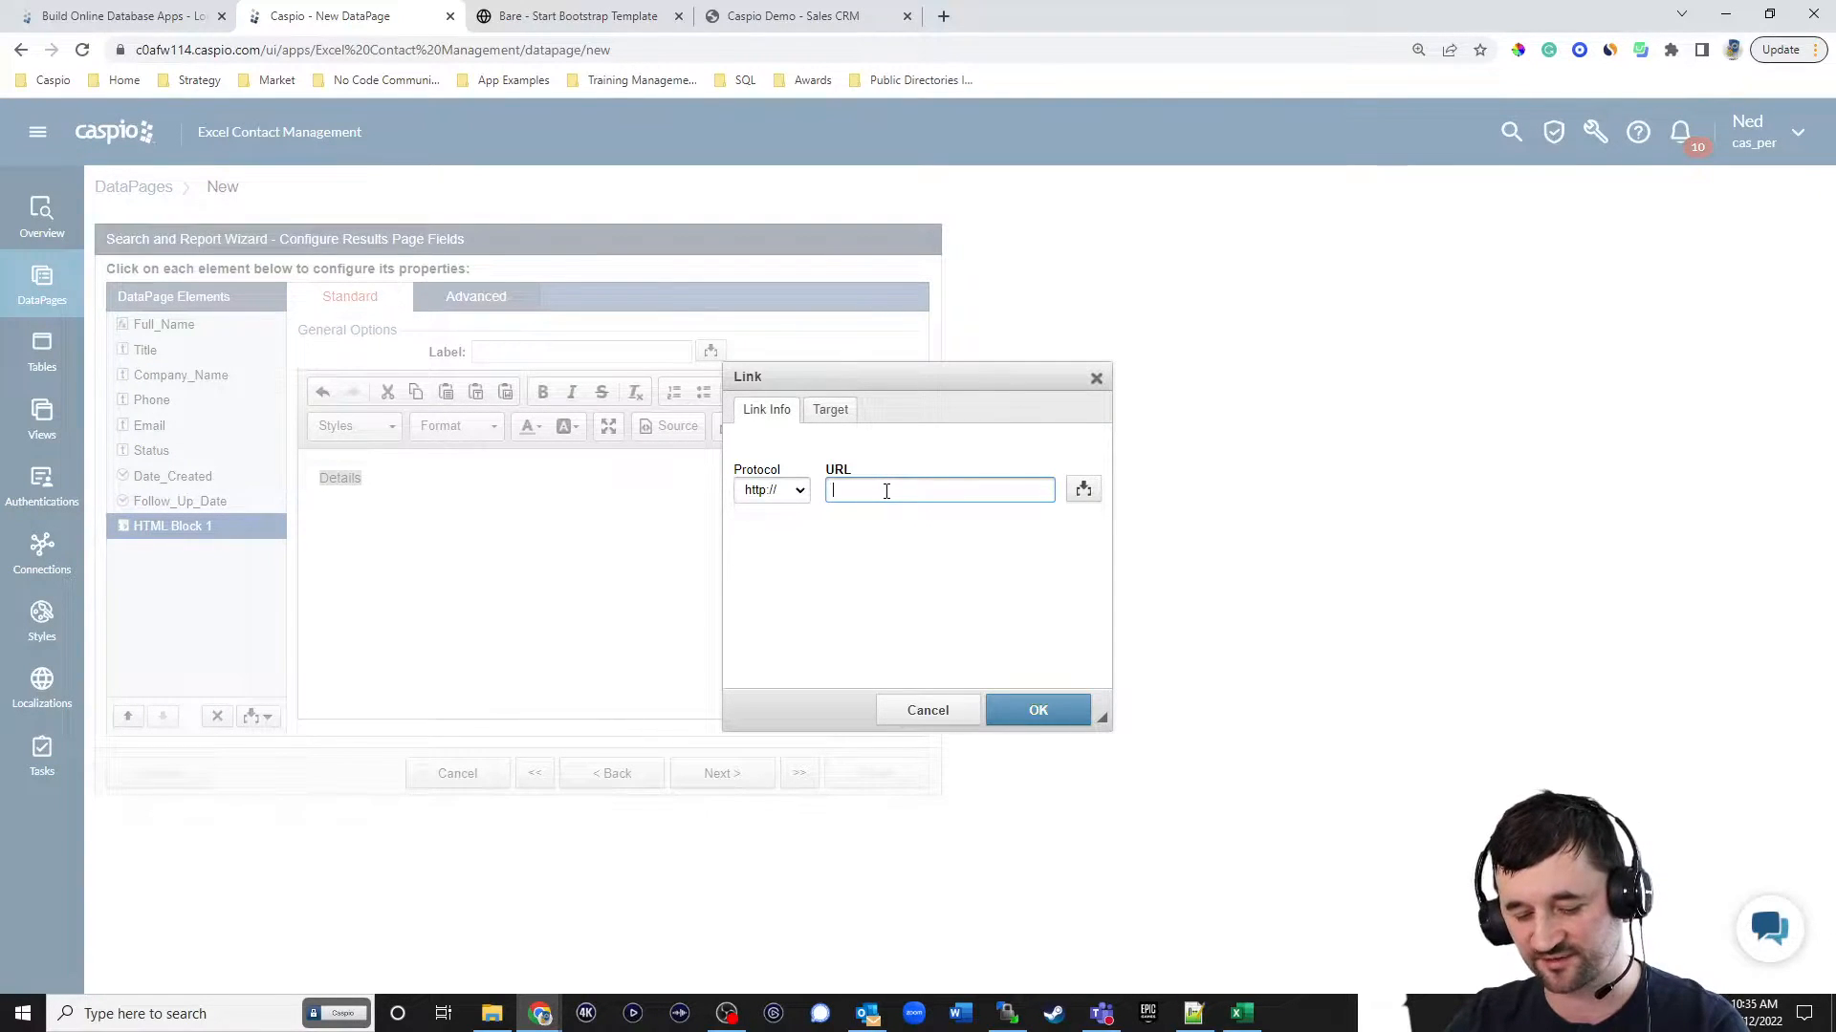
type("#")
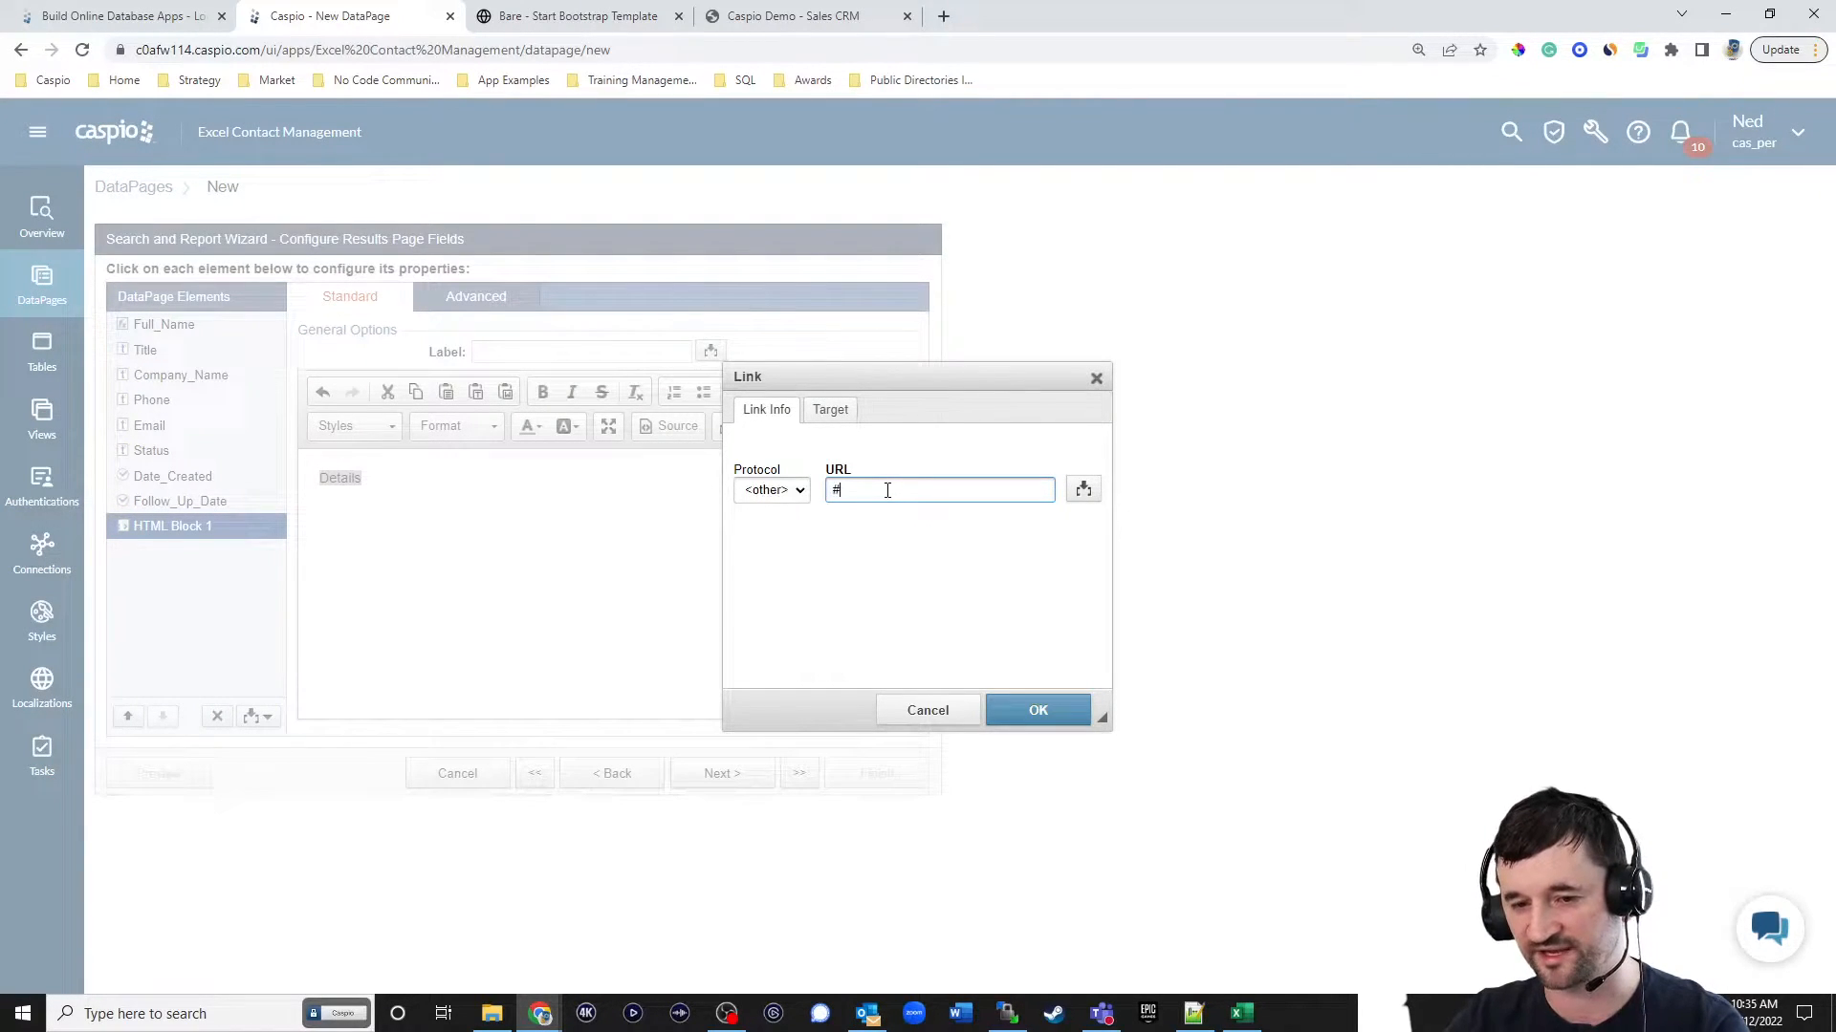
left_click(1015, 706)
left_click(389, 511)
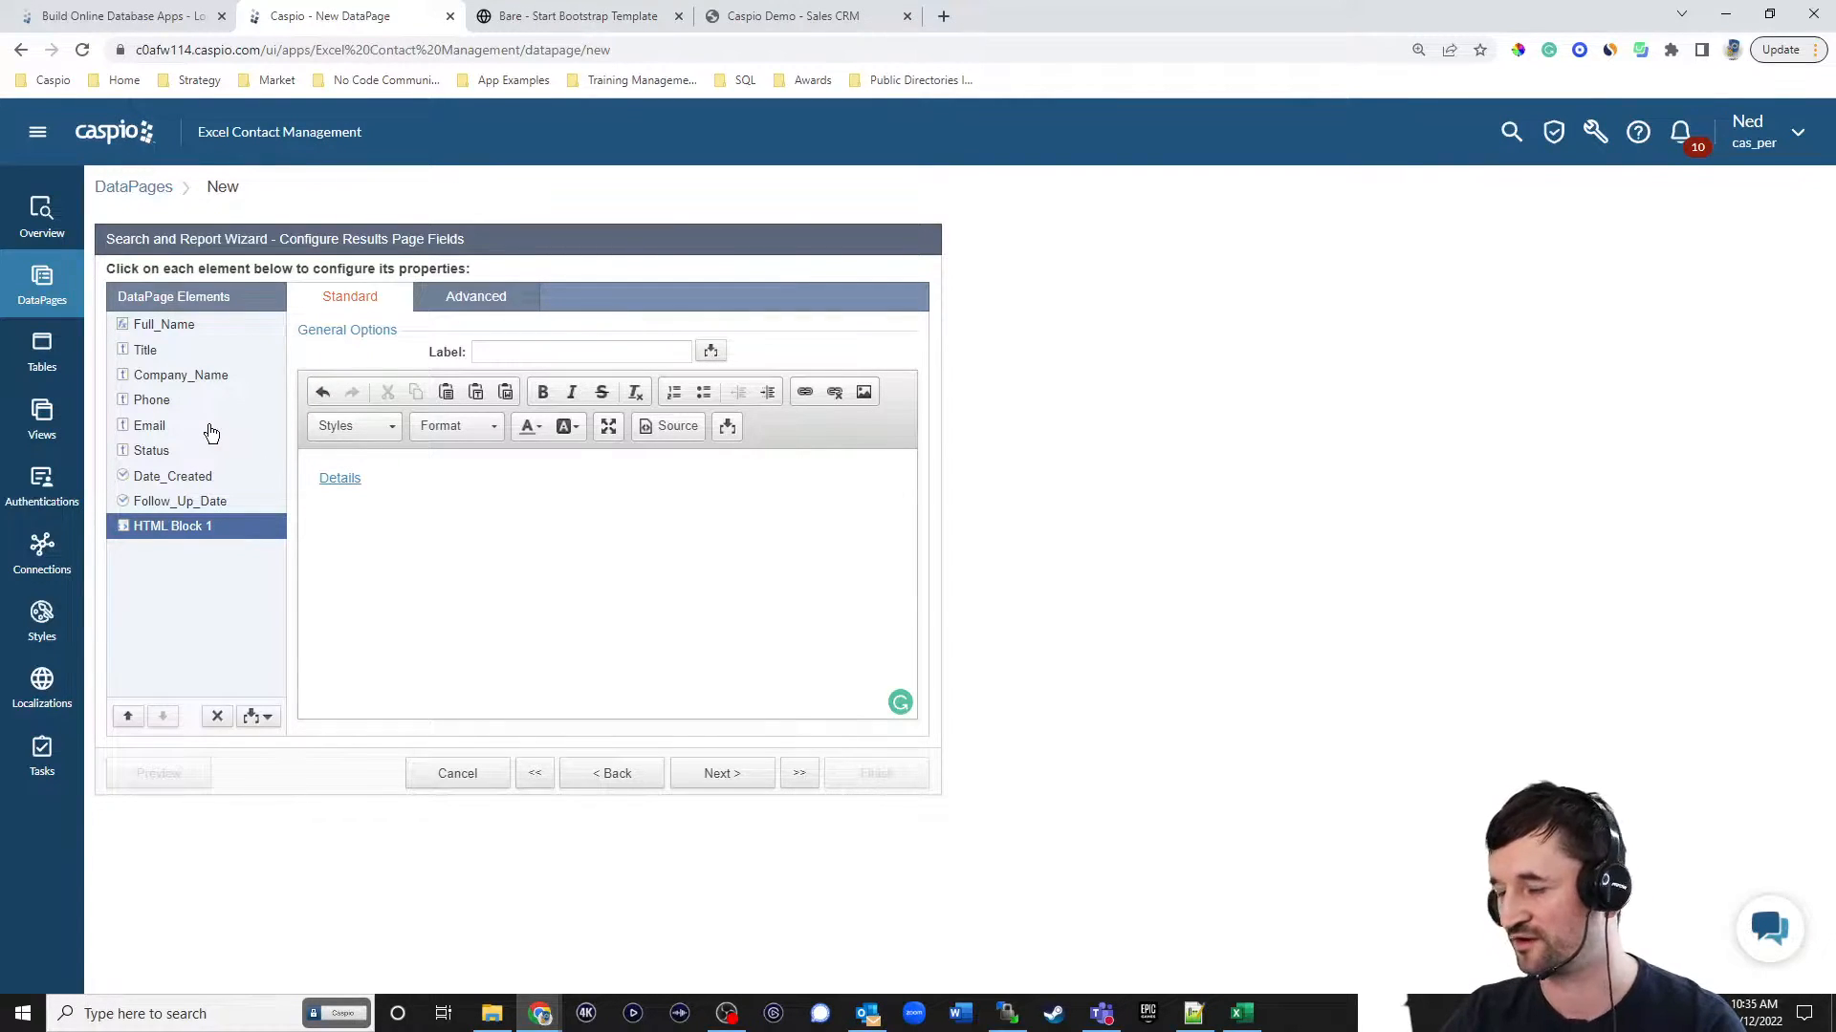
Keep the default results page options, choose no details page, and finish the report DataPage.
left_click(731, 782)
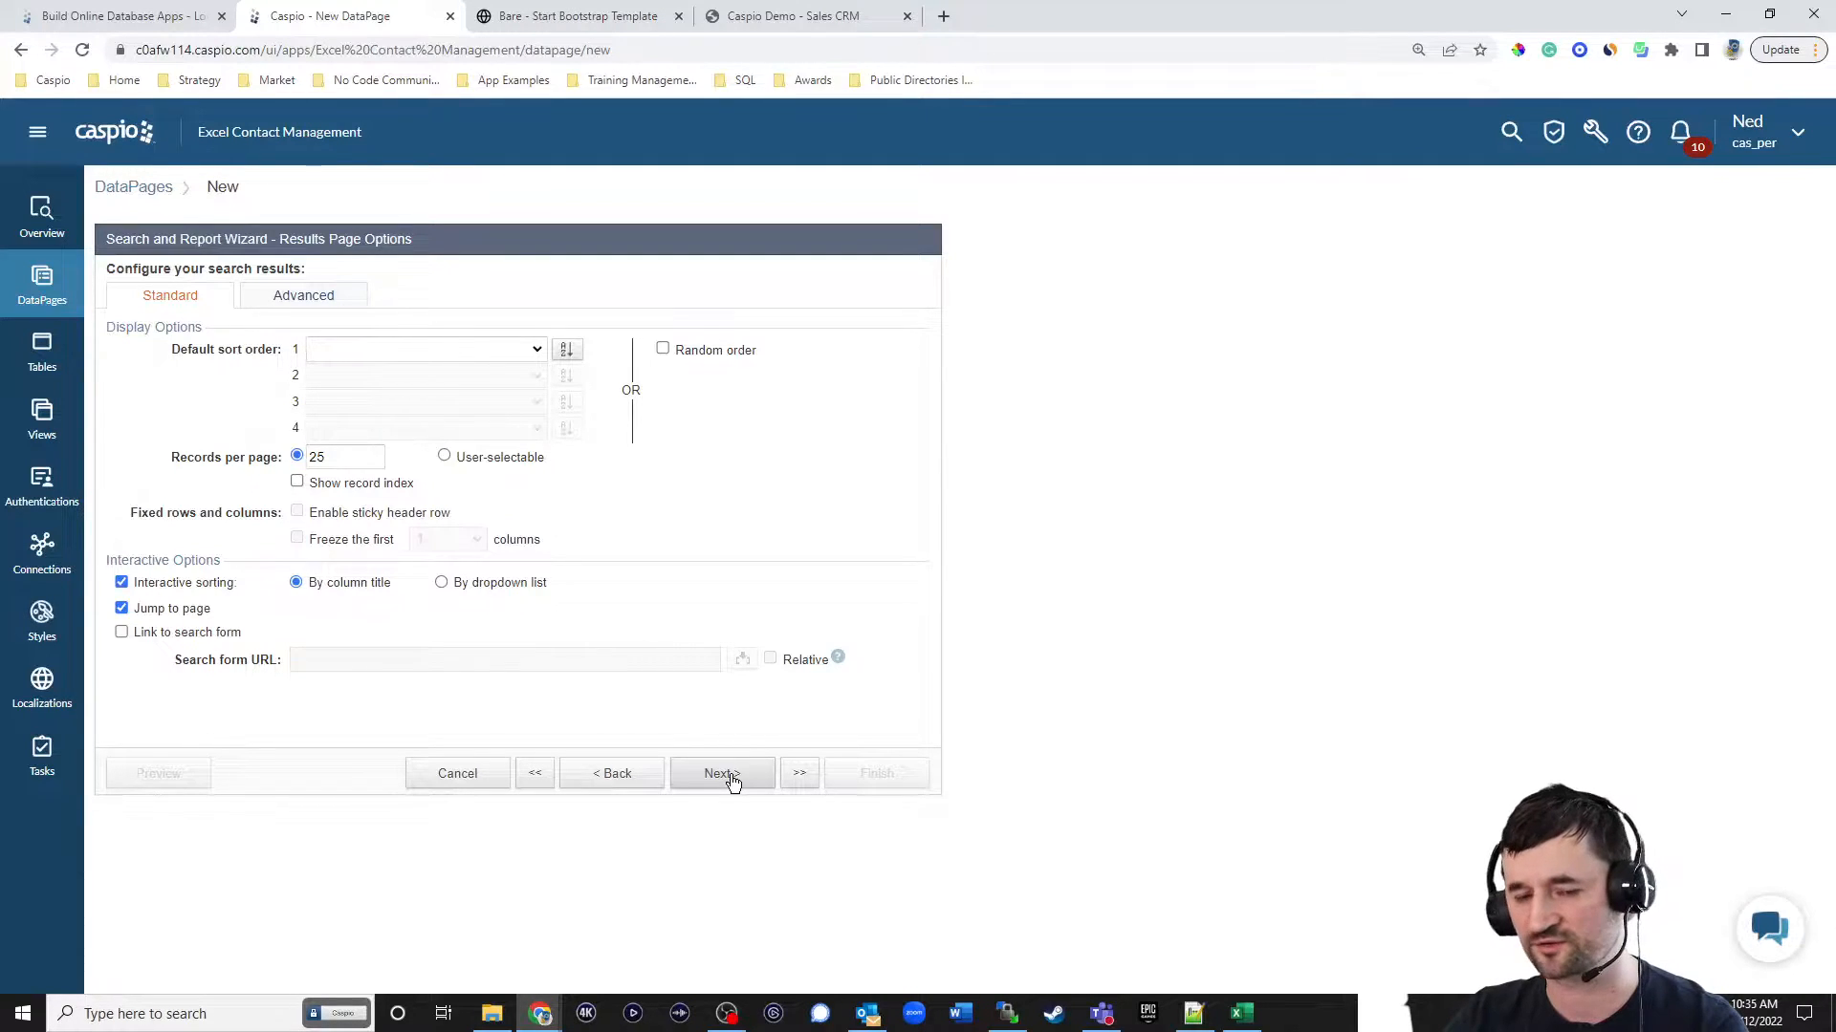
left_click(731, 782)
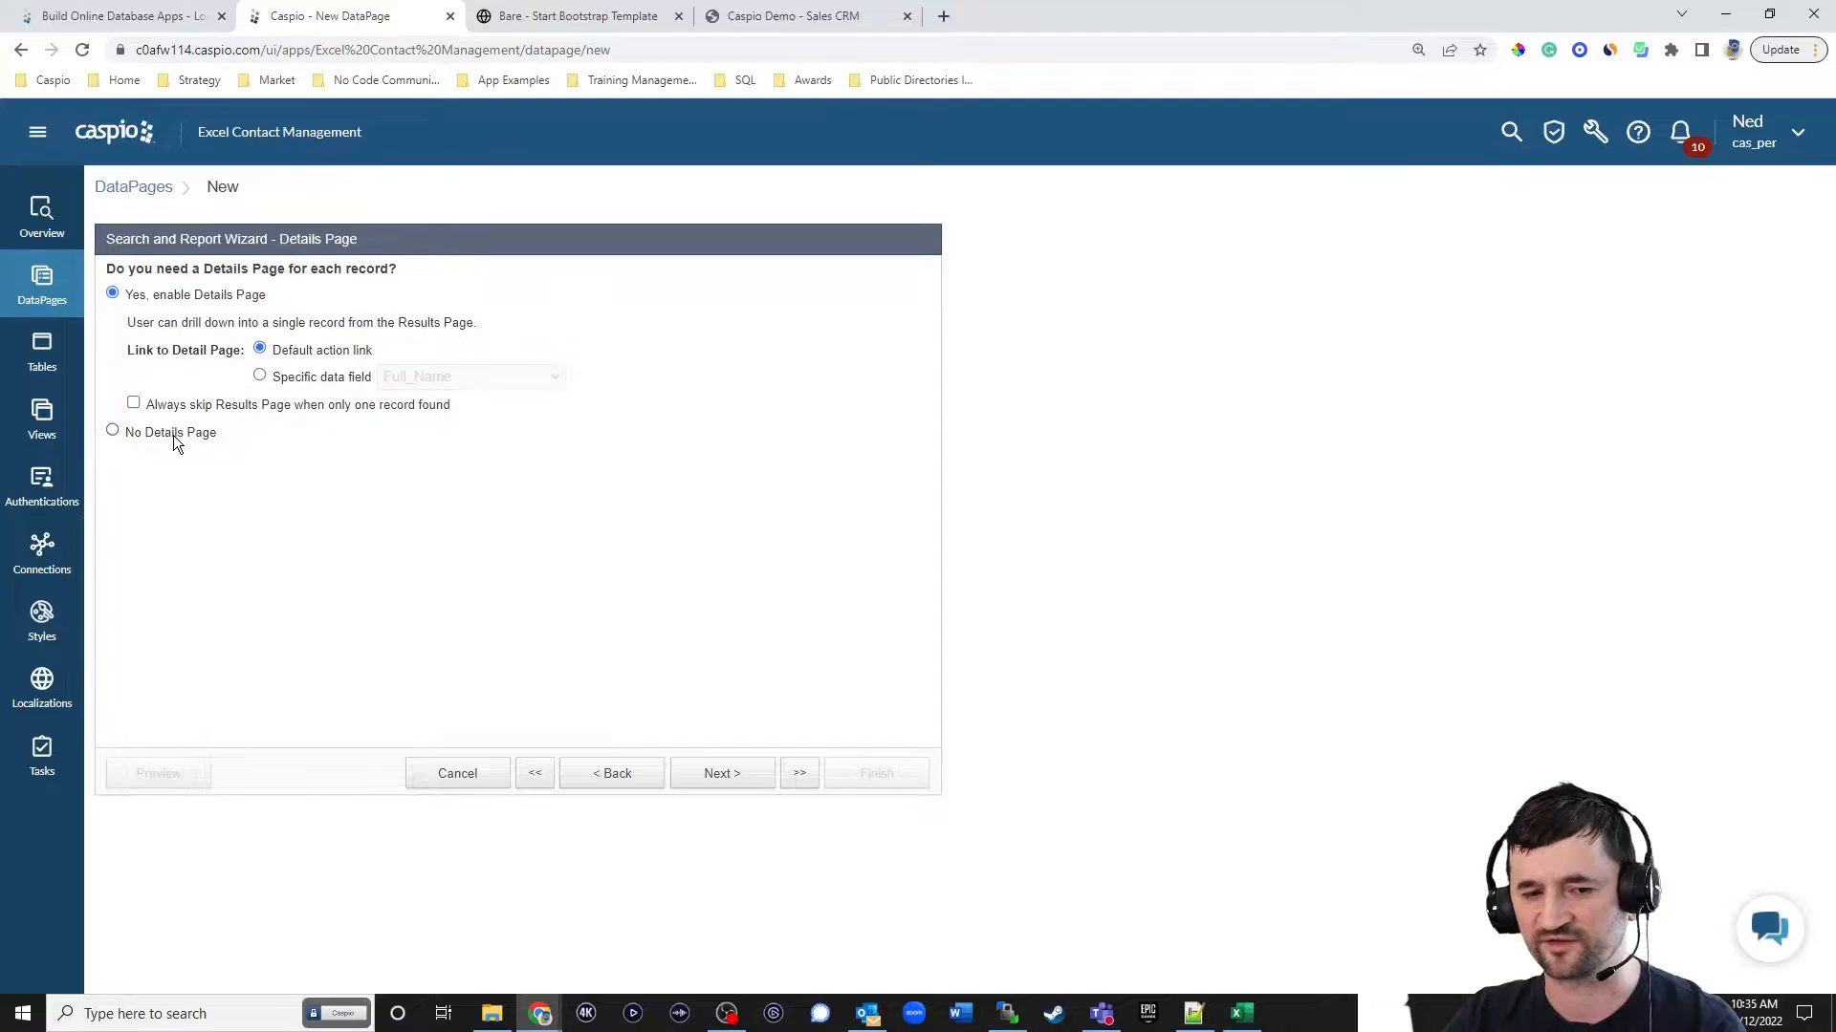
left_click(174, 436)
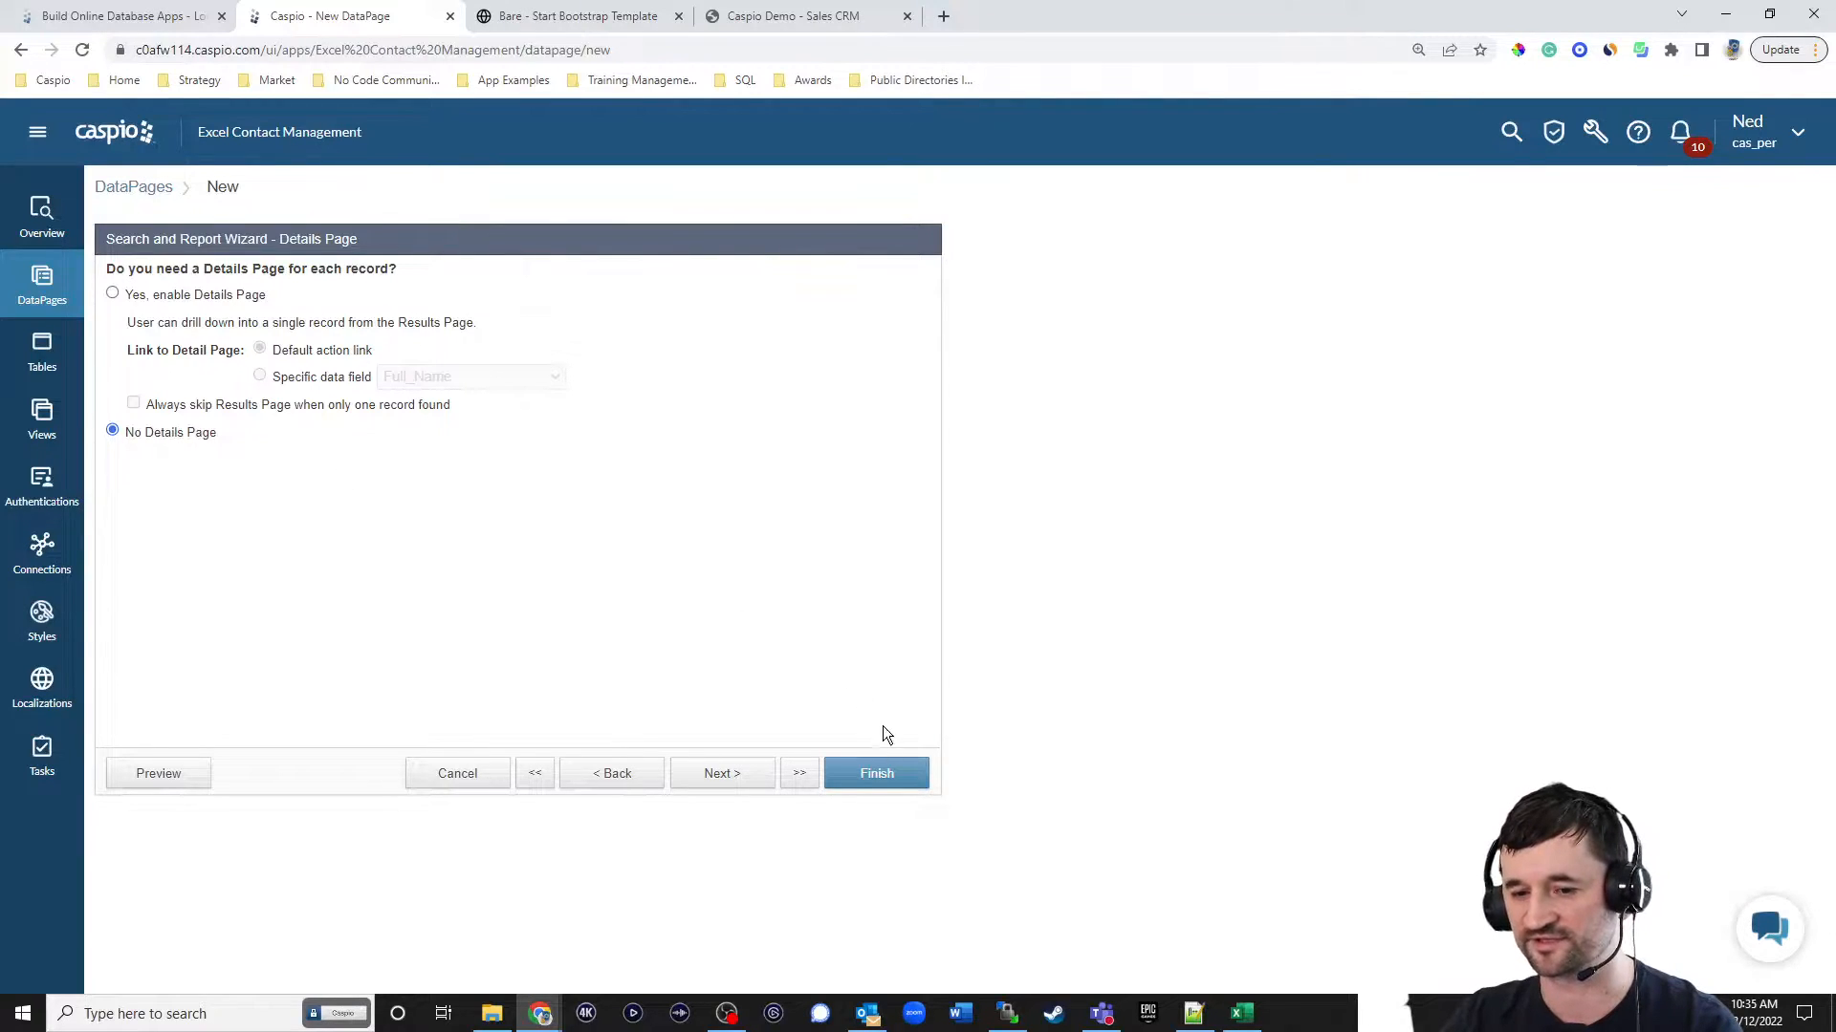
left_click(899, 779)
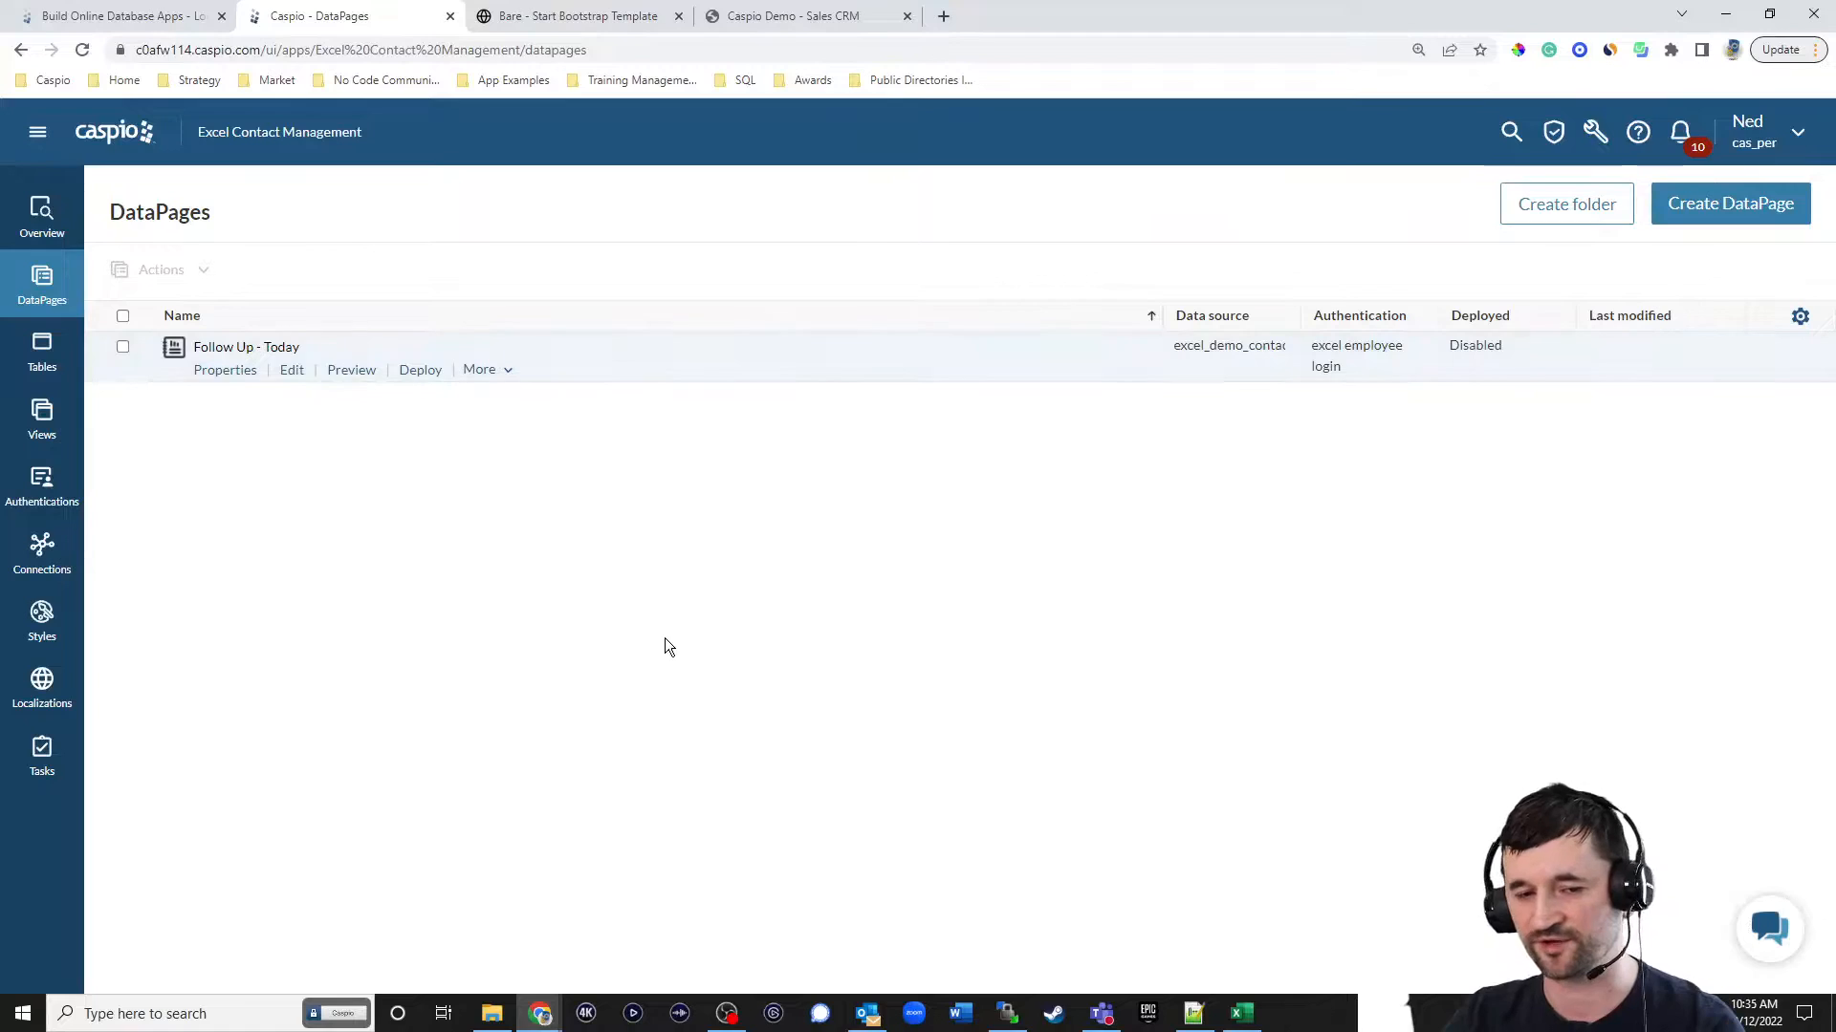
Enable deployment of the Follow Up - Today DataPage and copy its Embed deployment code.
left_click(422, 372)
left_click(812, 329)
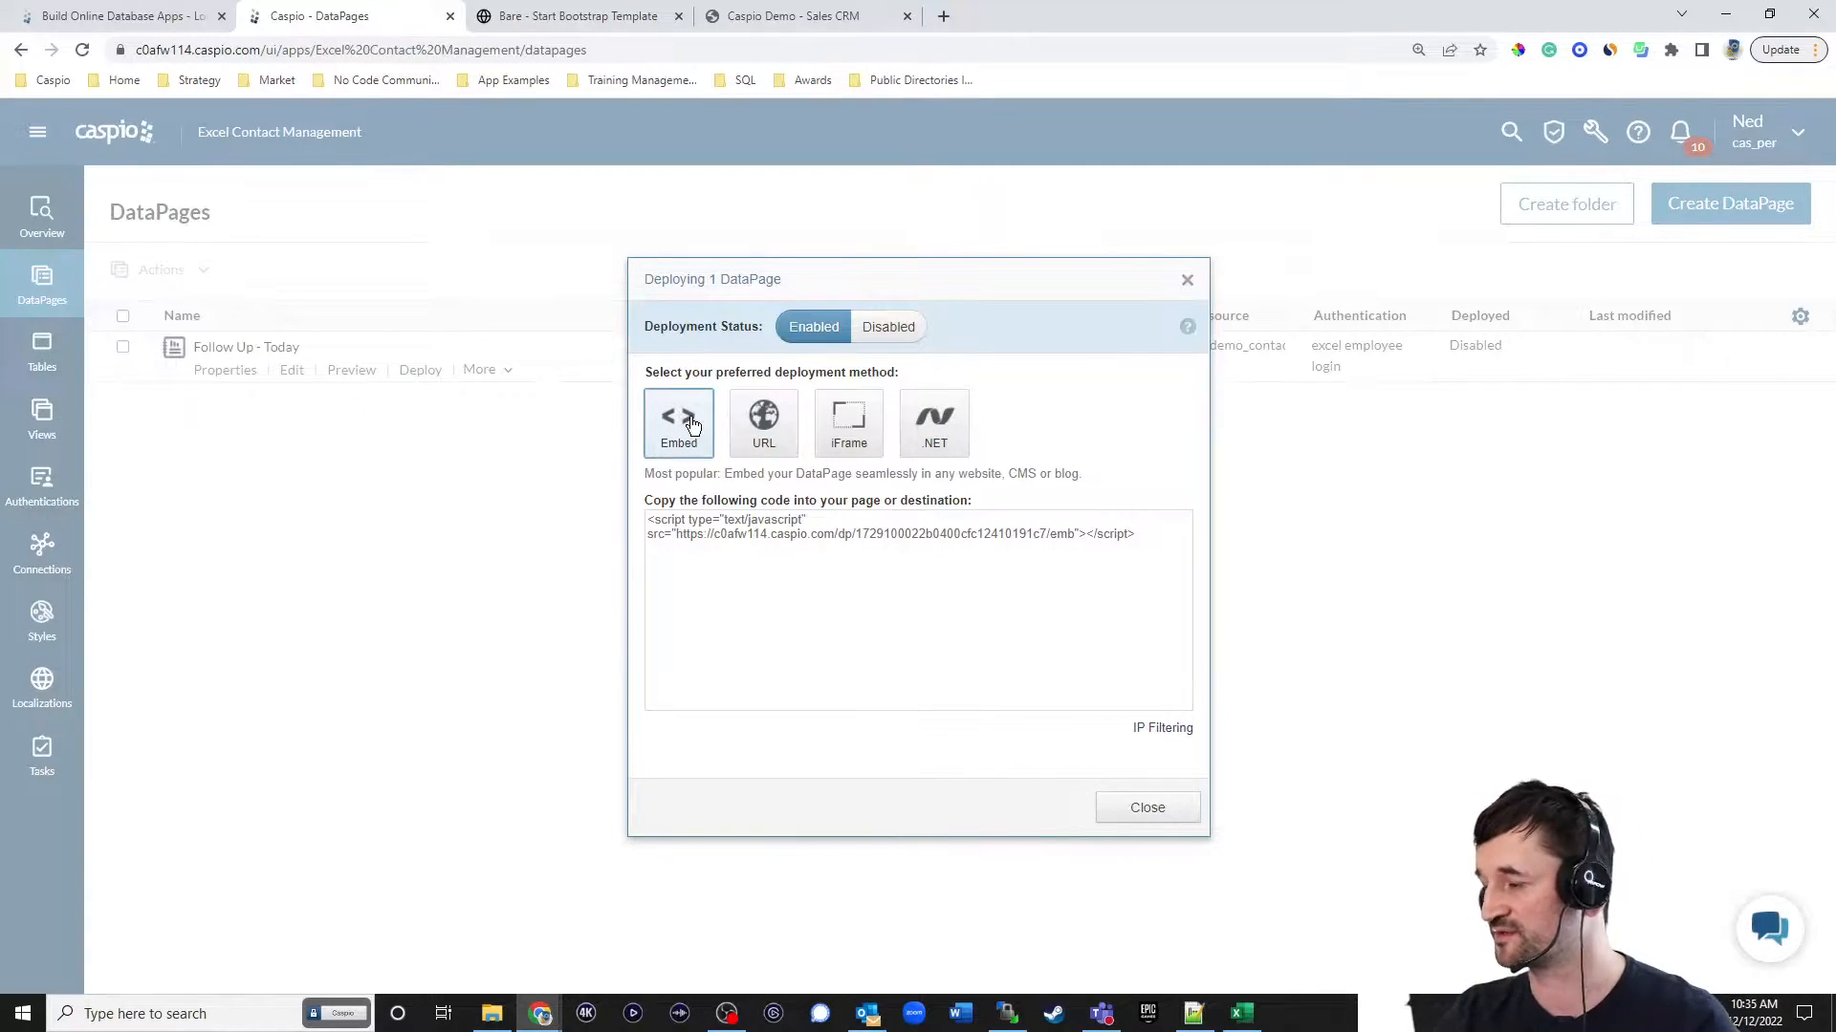
left_click(764, 417)
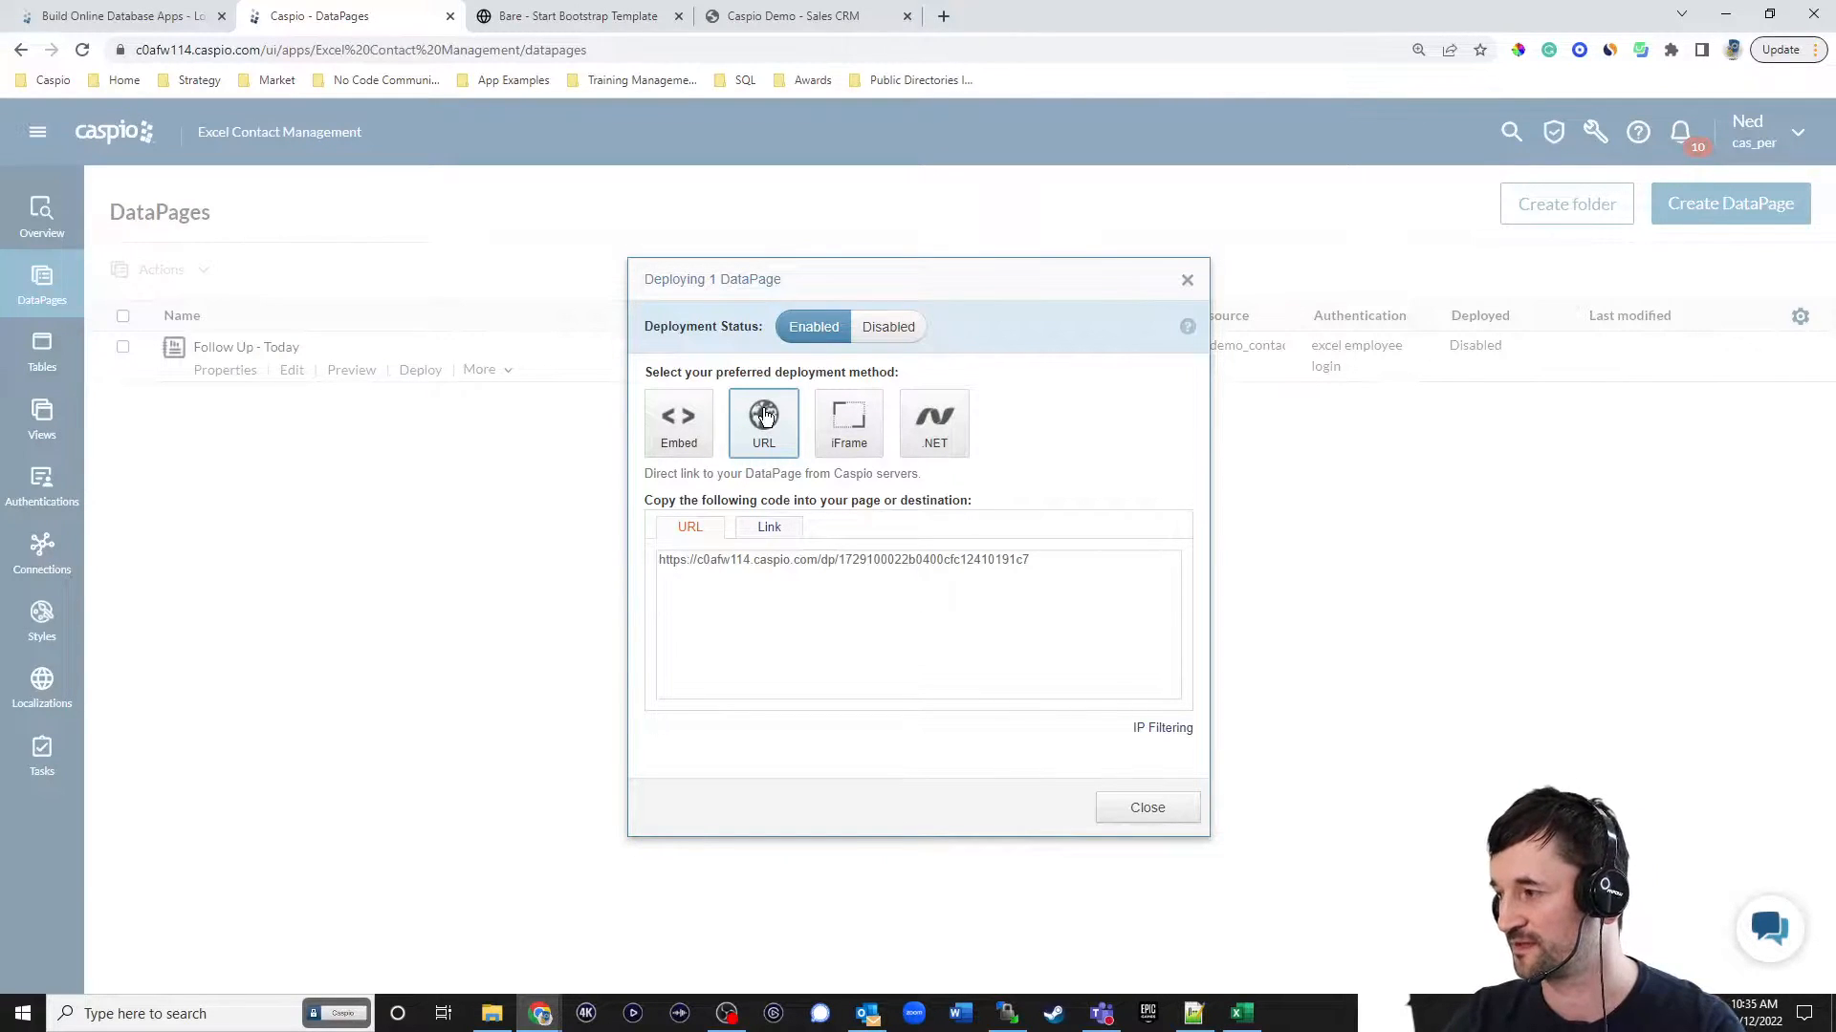
left_click(681, 418)
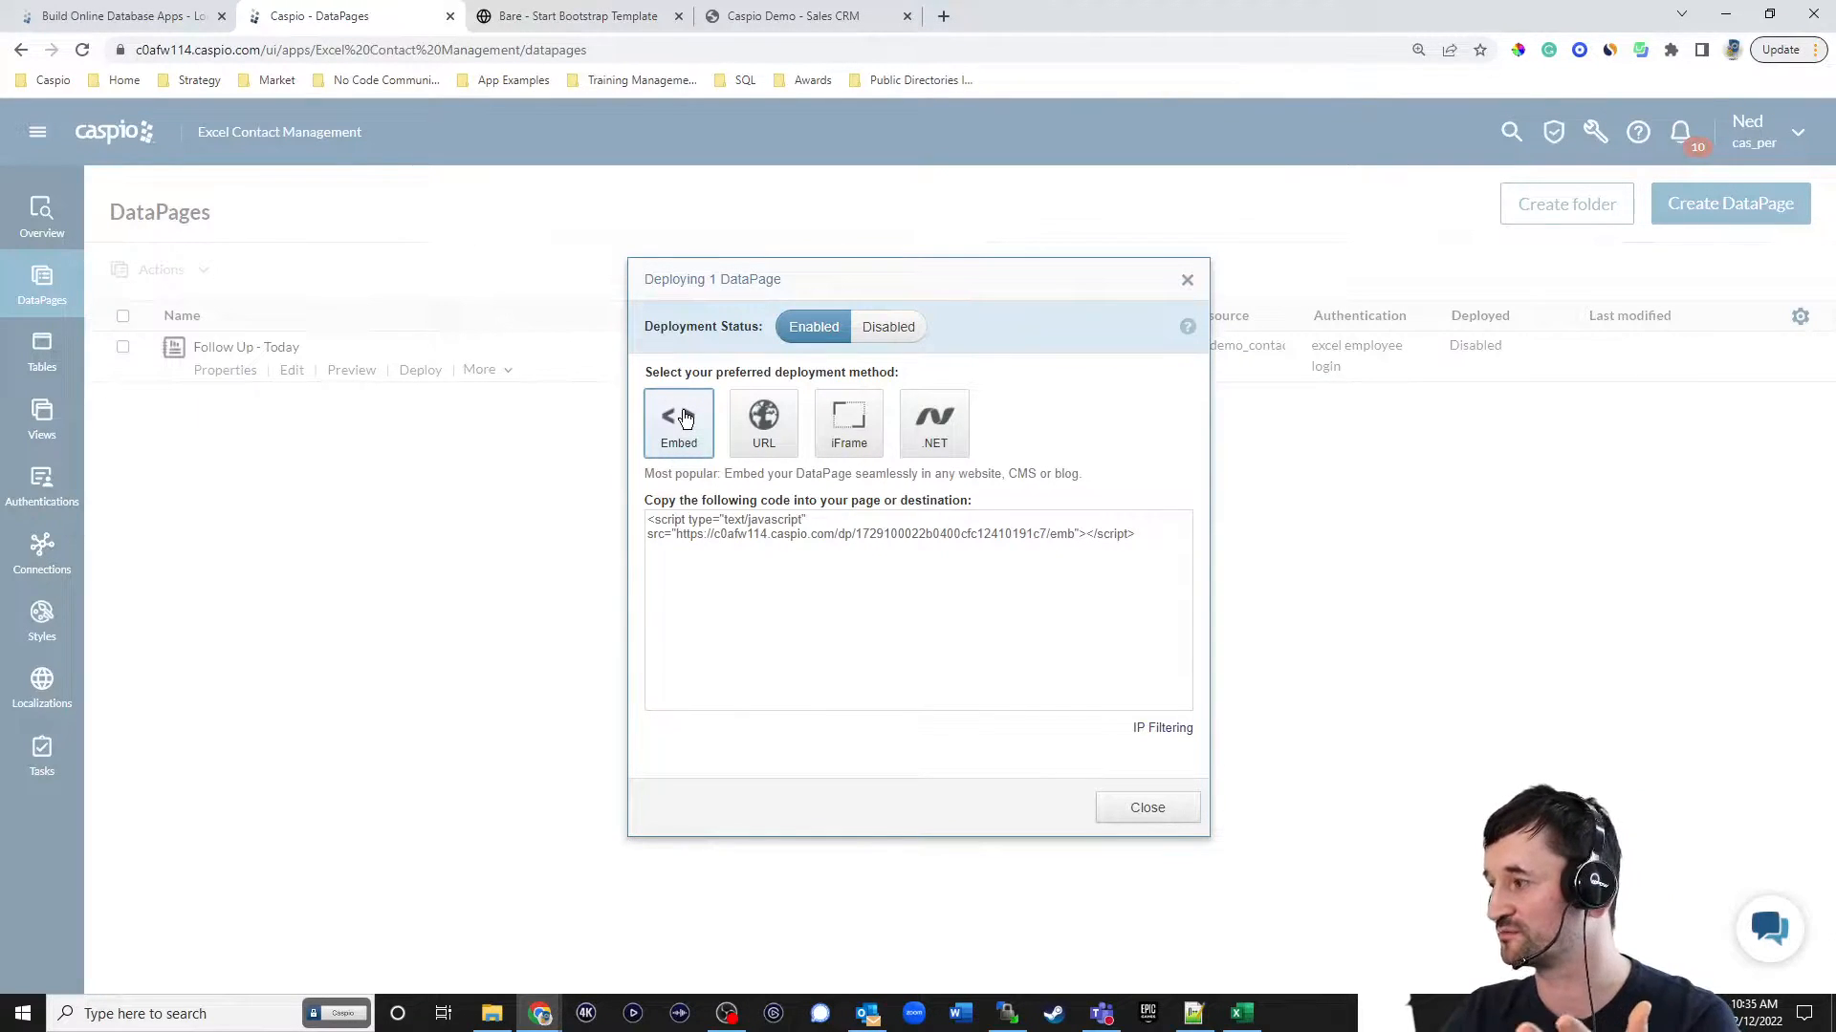
left_click(787, 521)
key("ctrl+c")
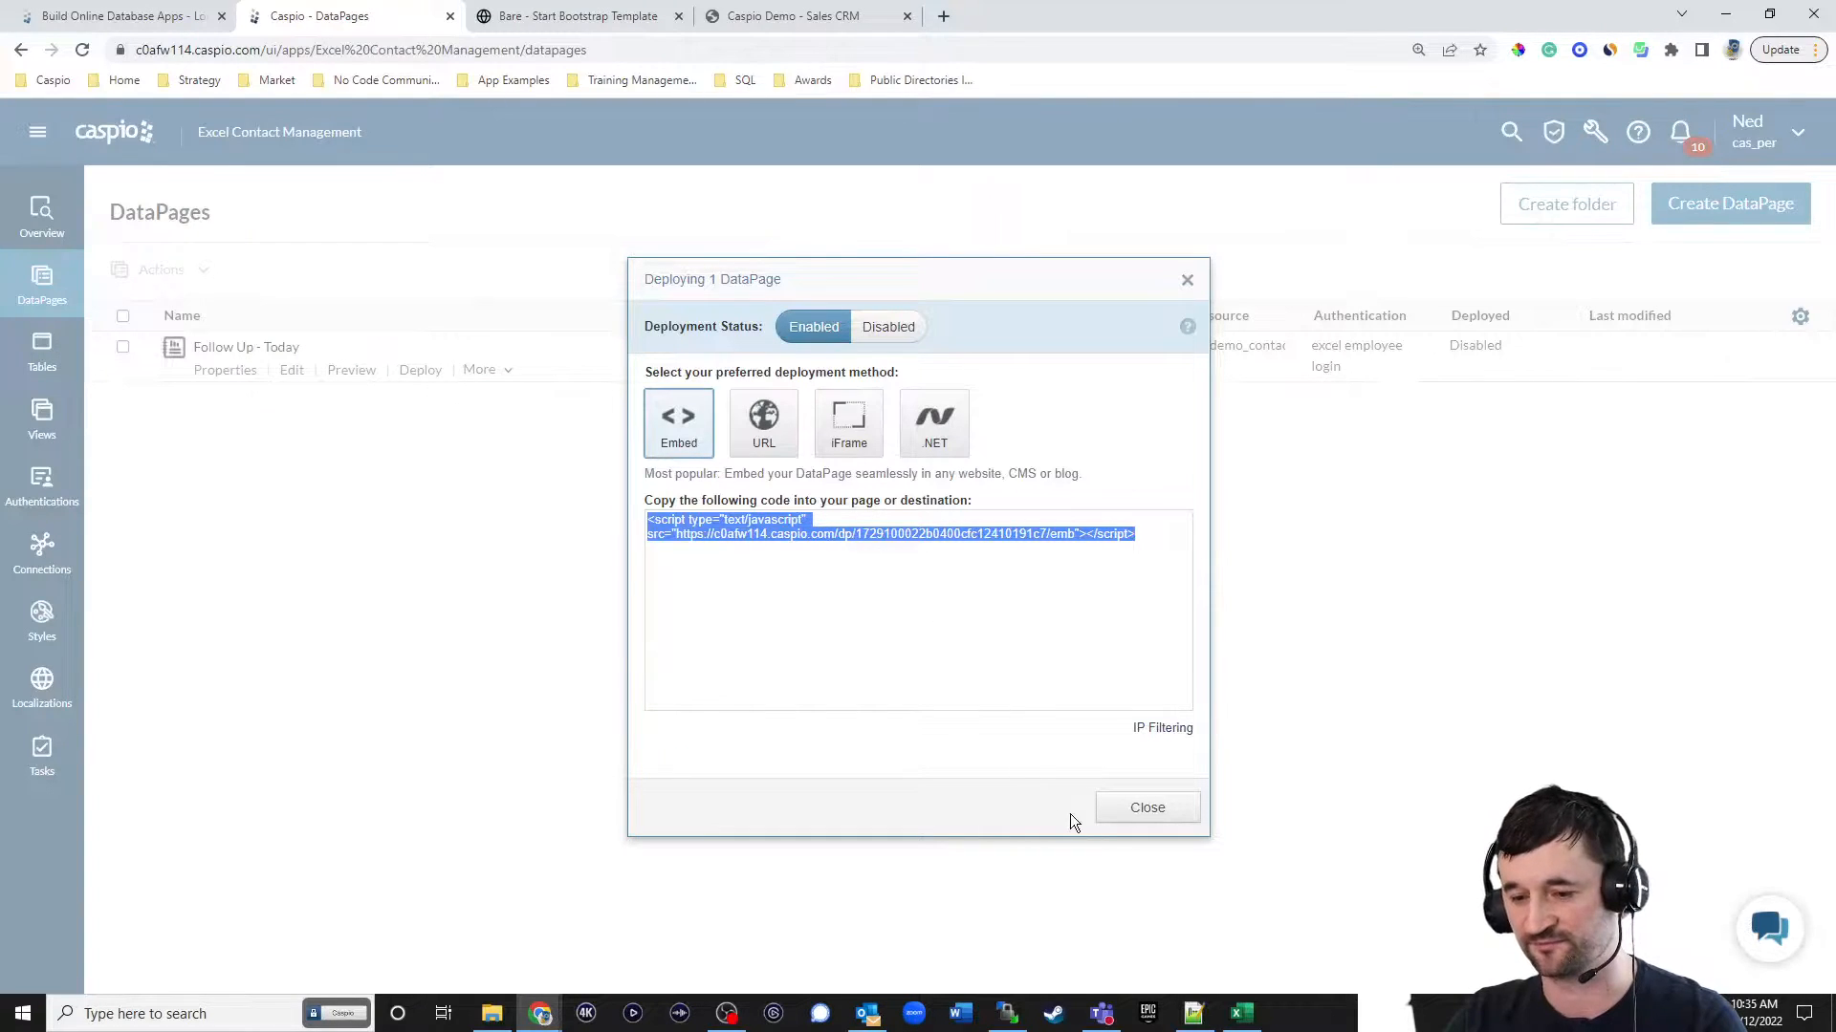
left_click(1128, 810)
Replace the DP placeholder under the "Follow up - today" heading in index.html with the copied embed code, save, and reload the local page.
left_click(595, 17)
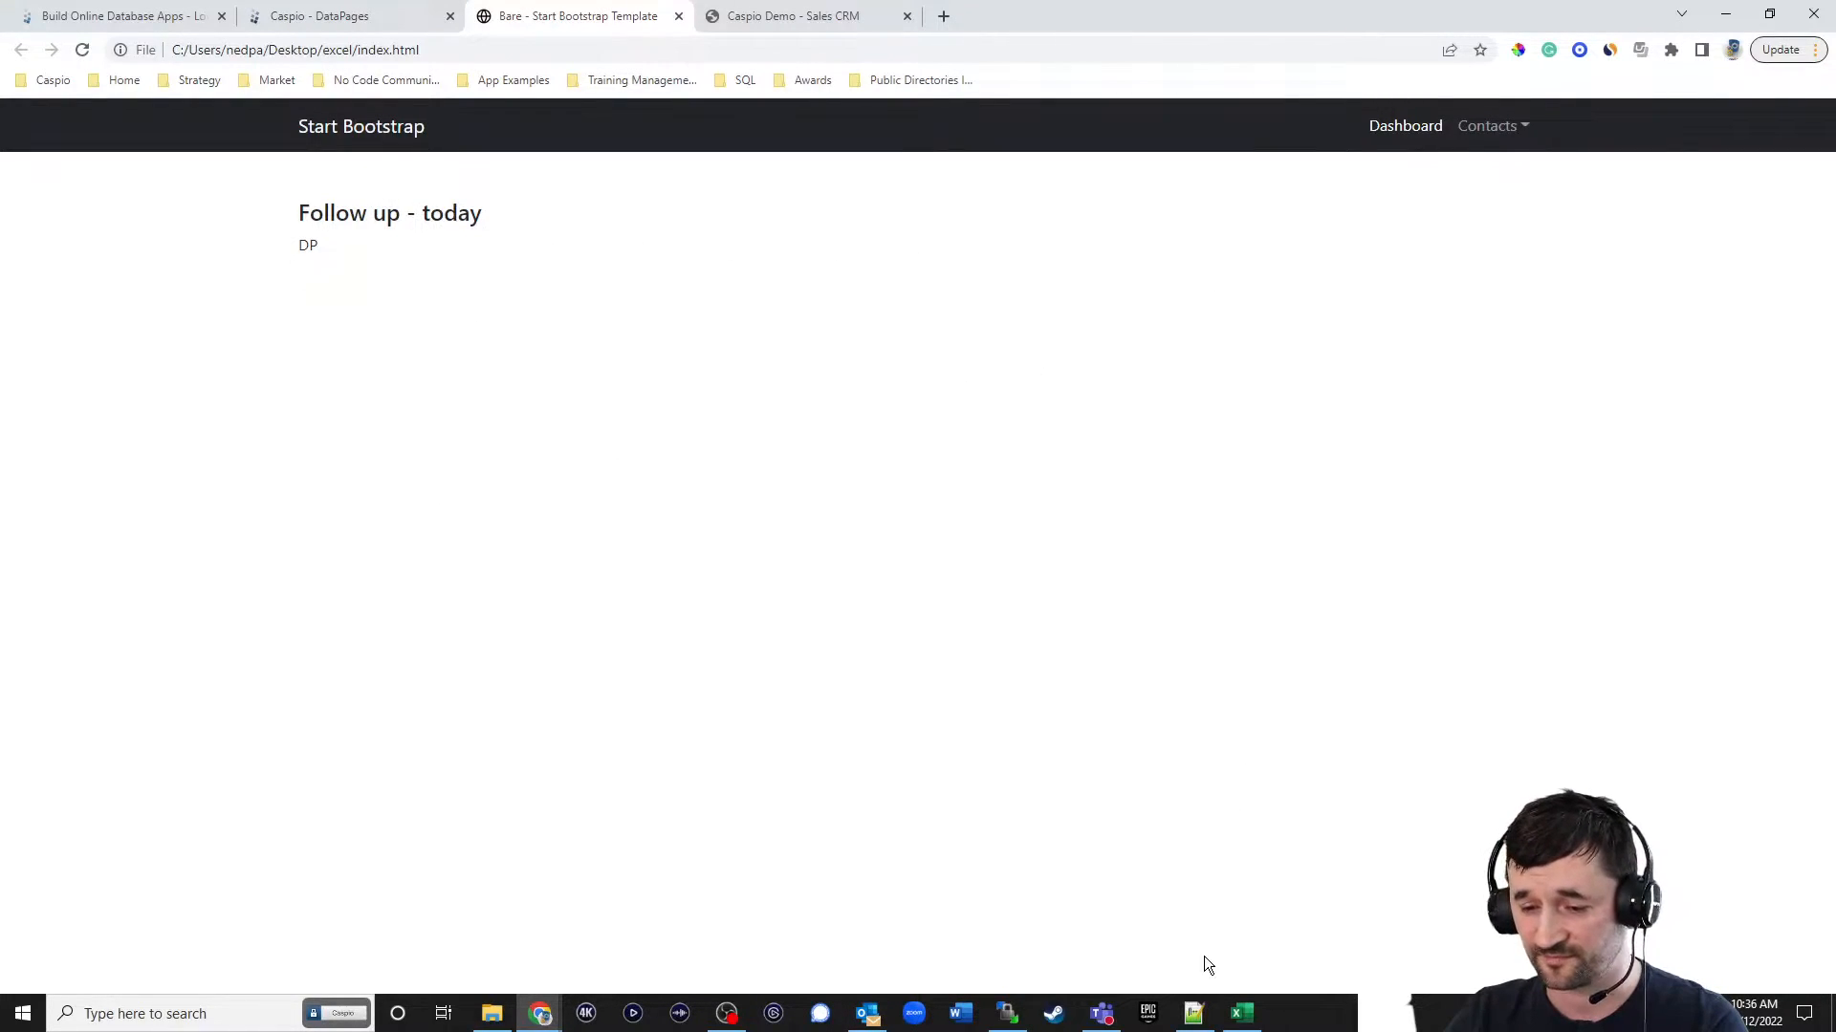
left_click(1194, 1013)
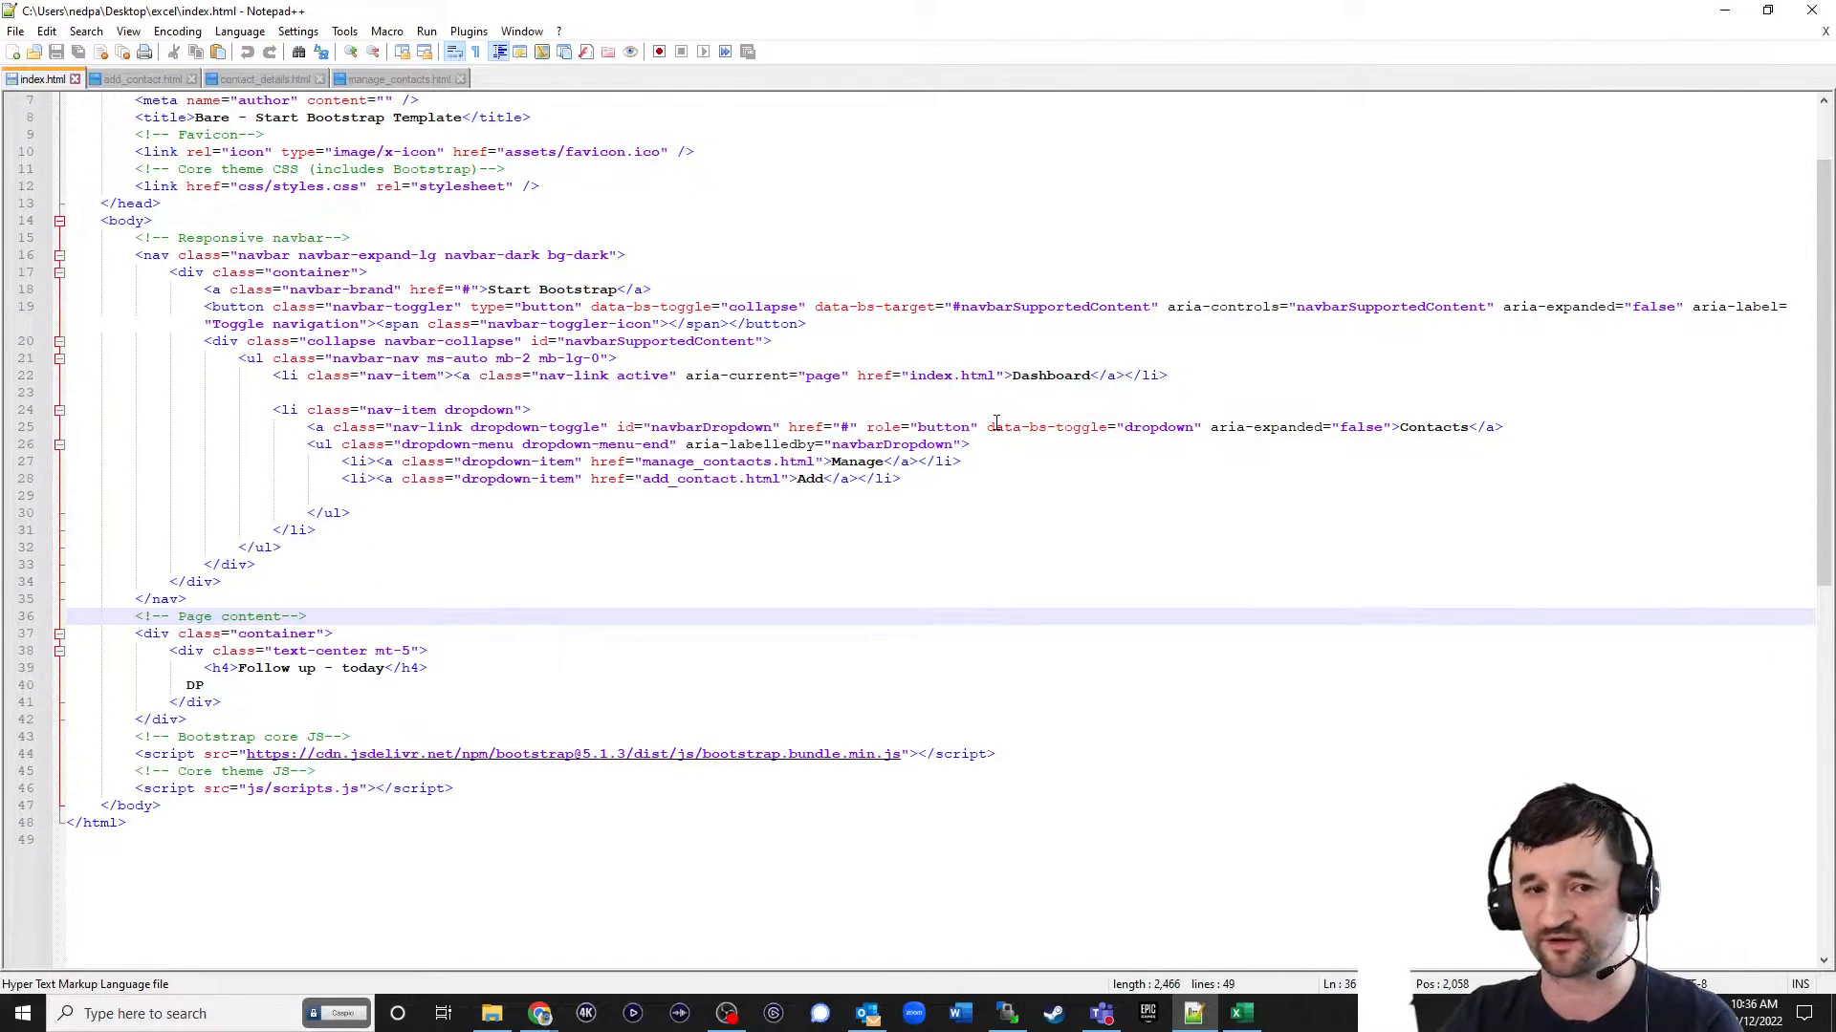
left_click_drag(219, 685, 161, 685)
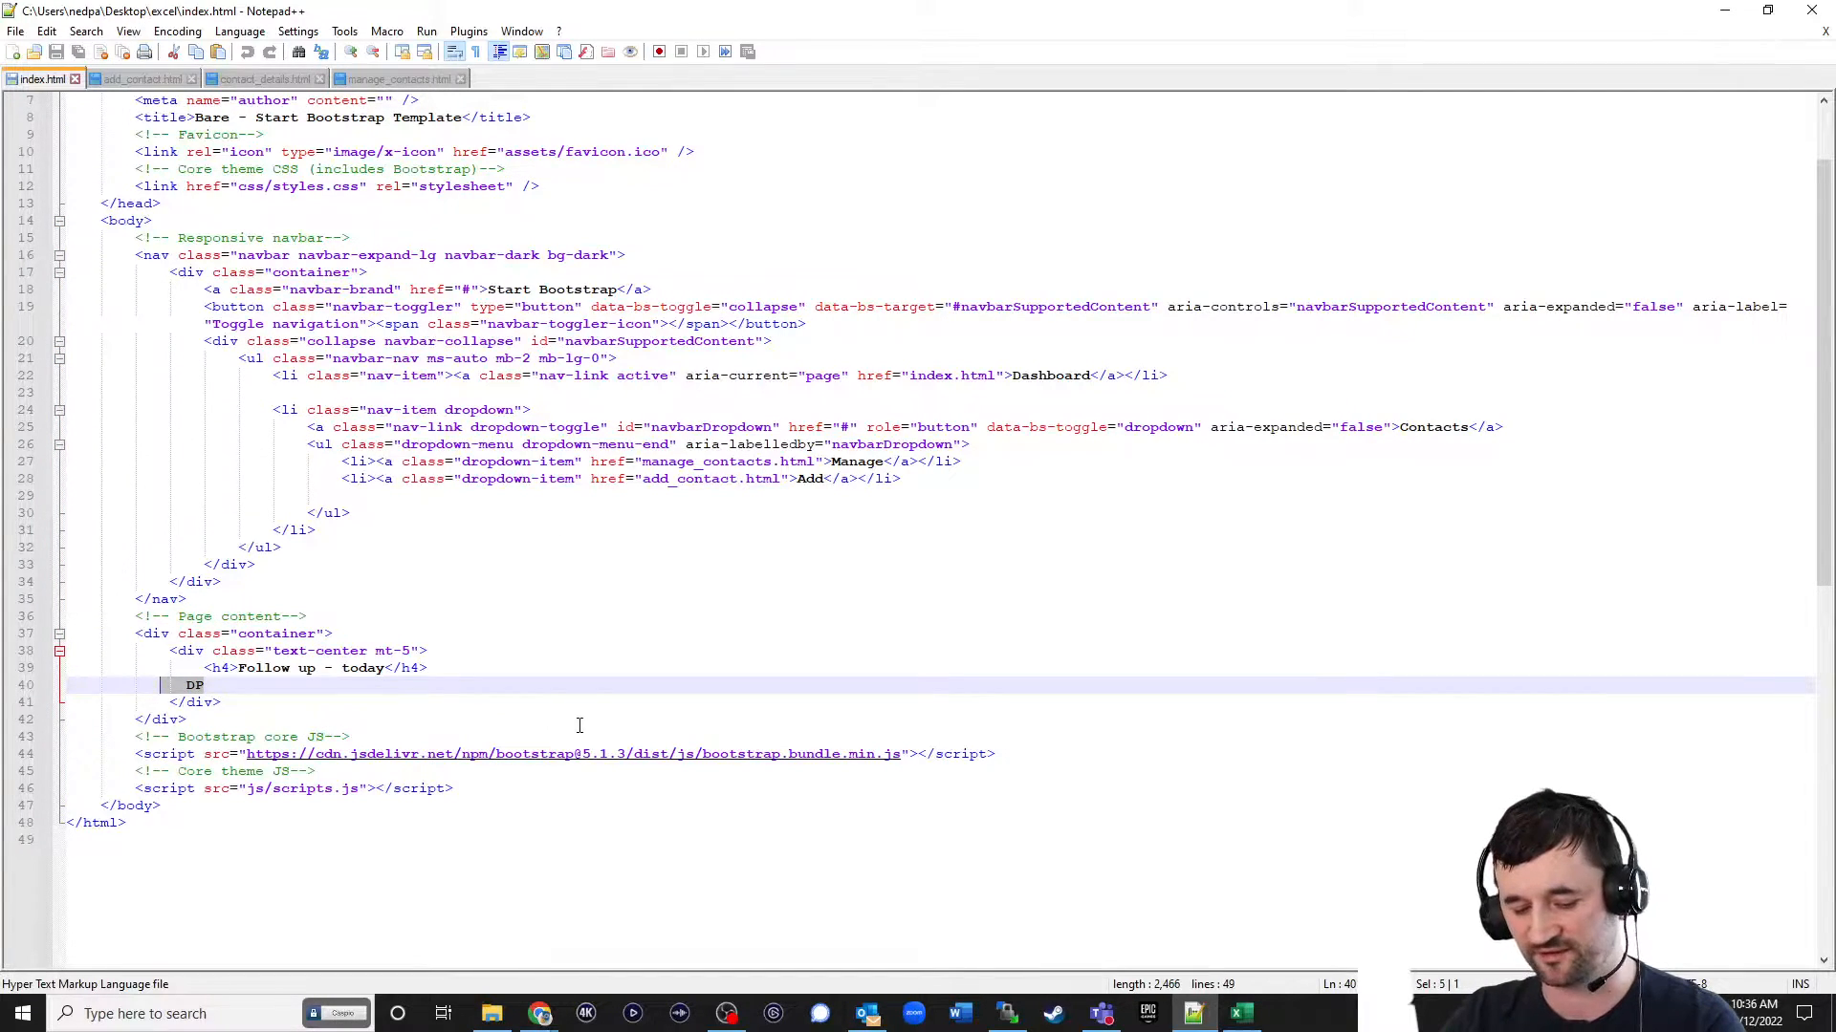
key("ctrl+v")
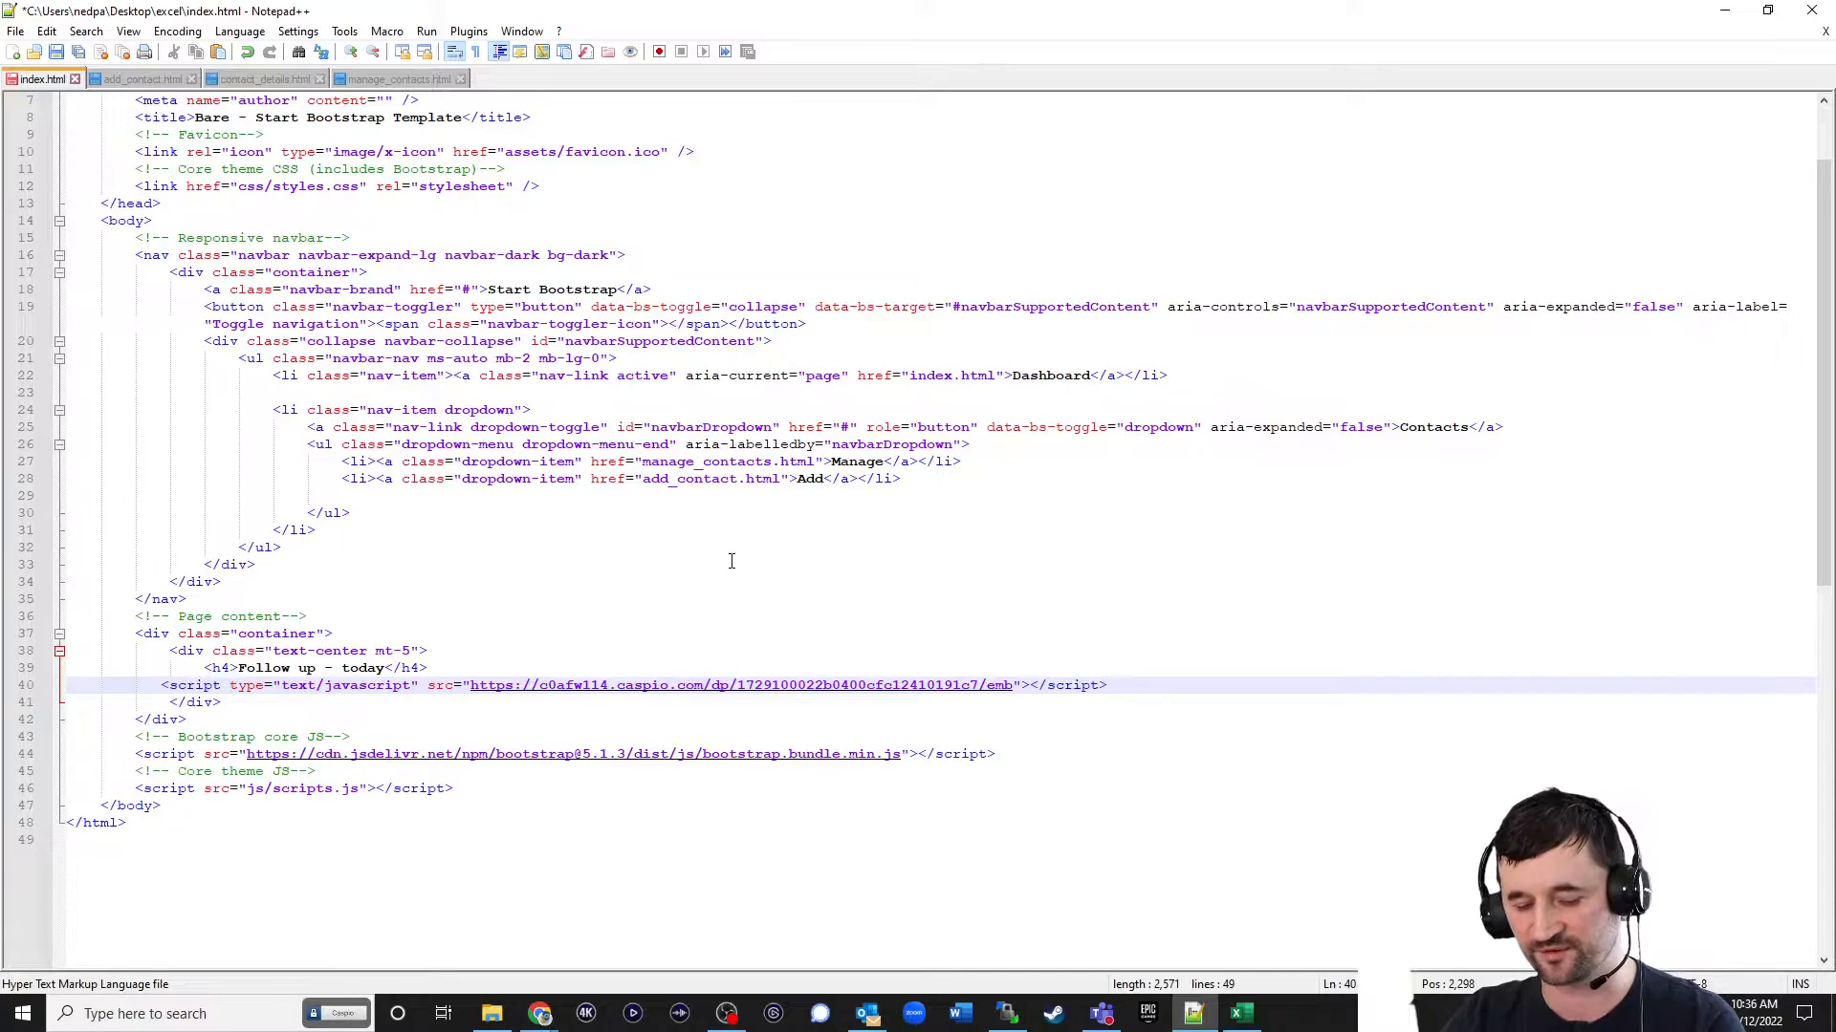
key("ctrl+s")
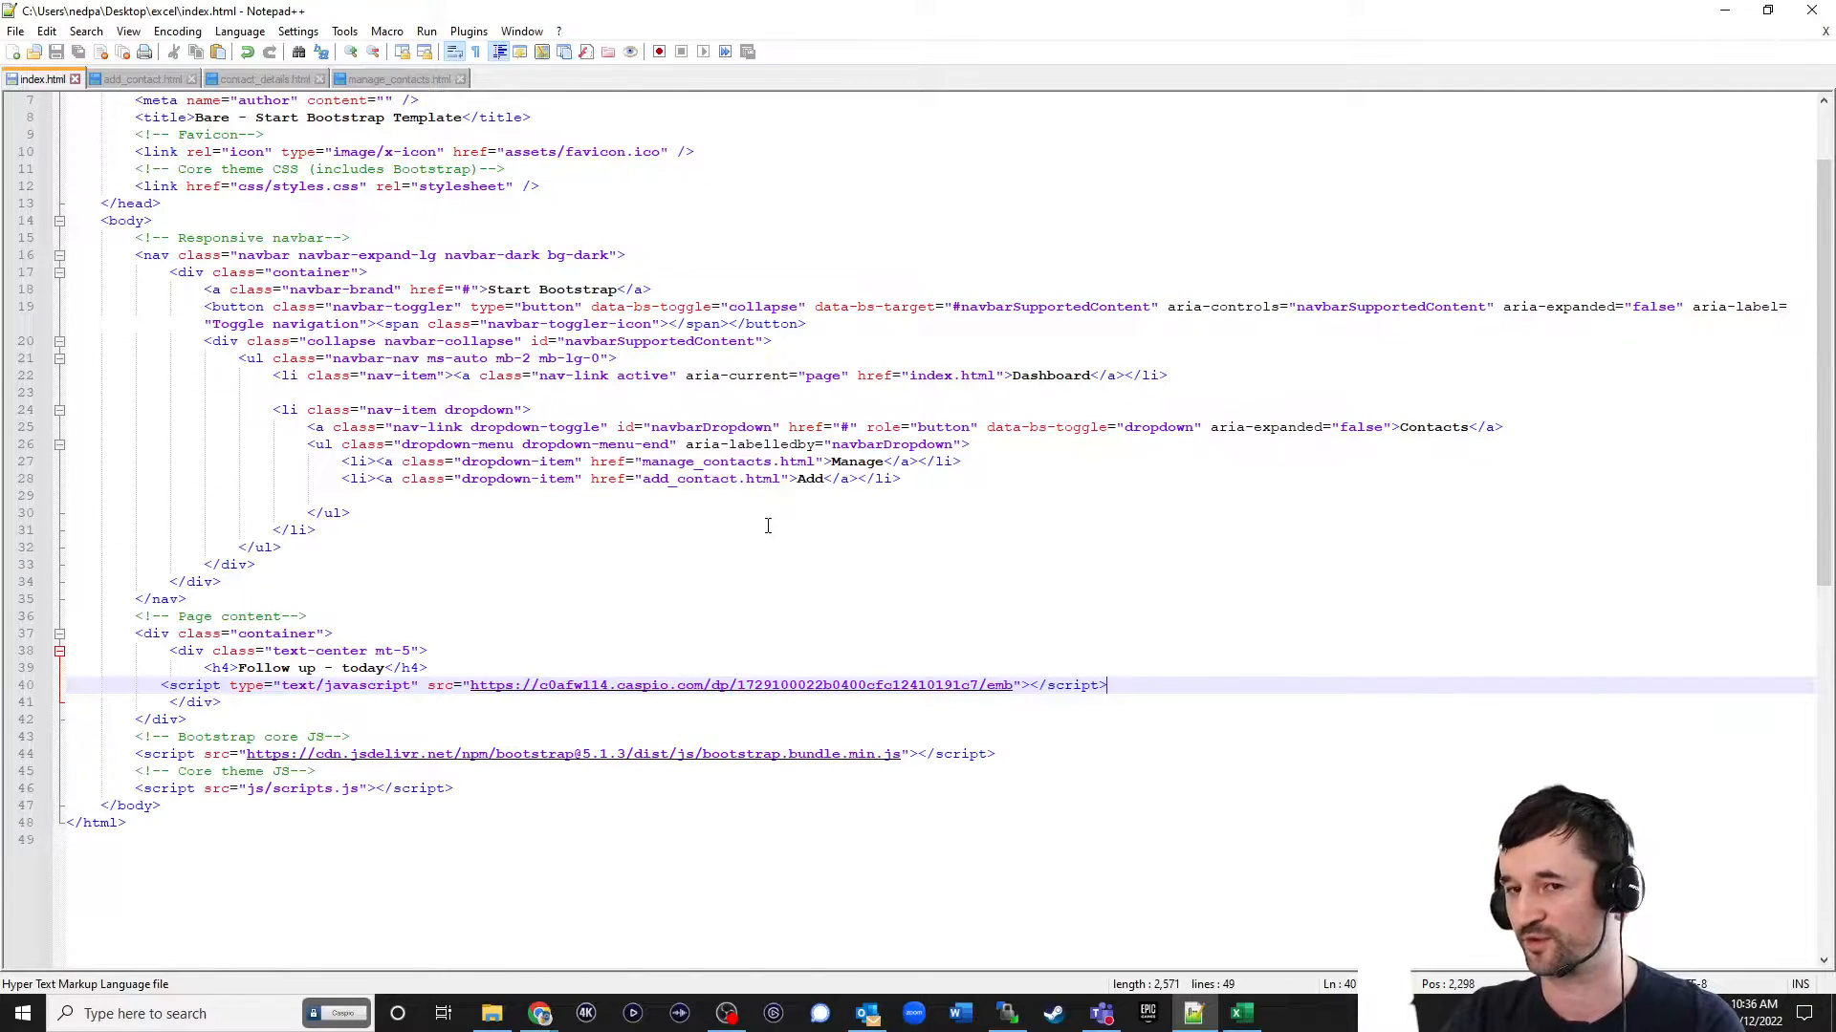
left_click(1724, 10)
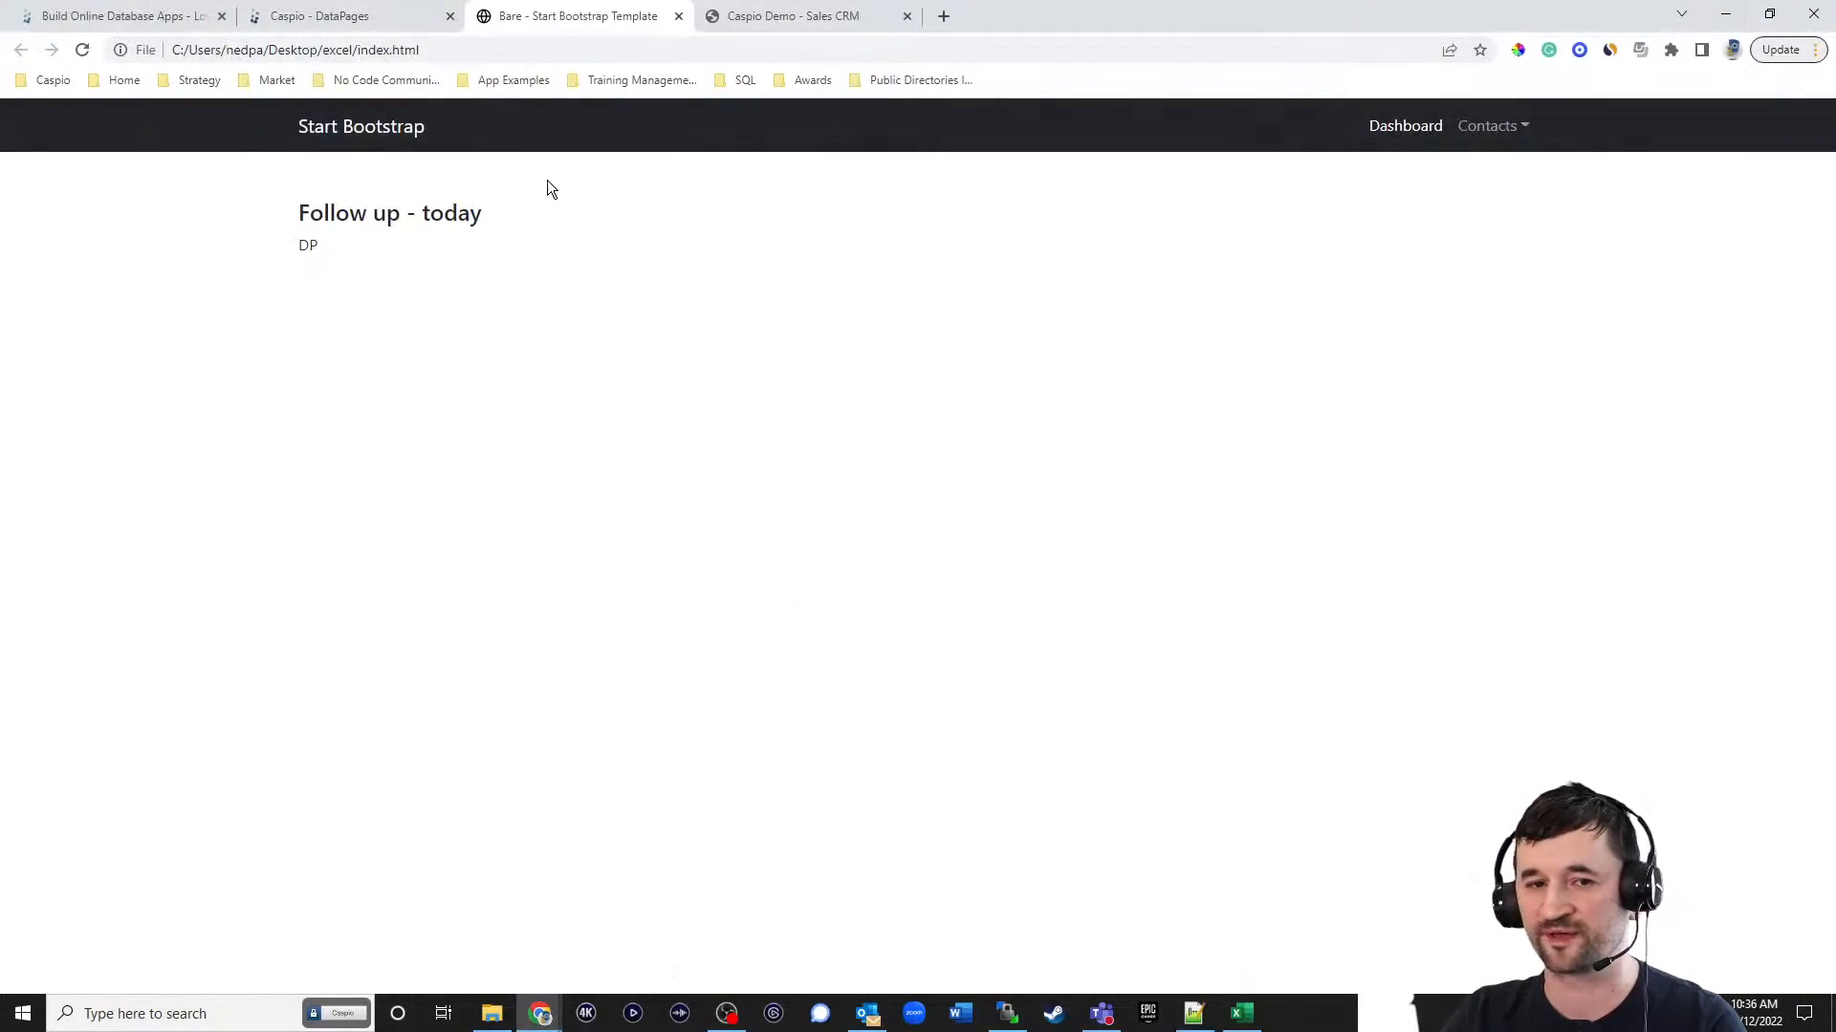
left_click(82, 49)
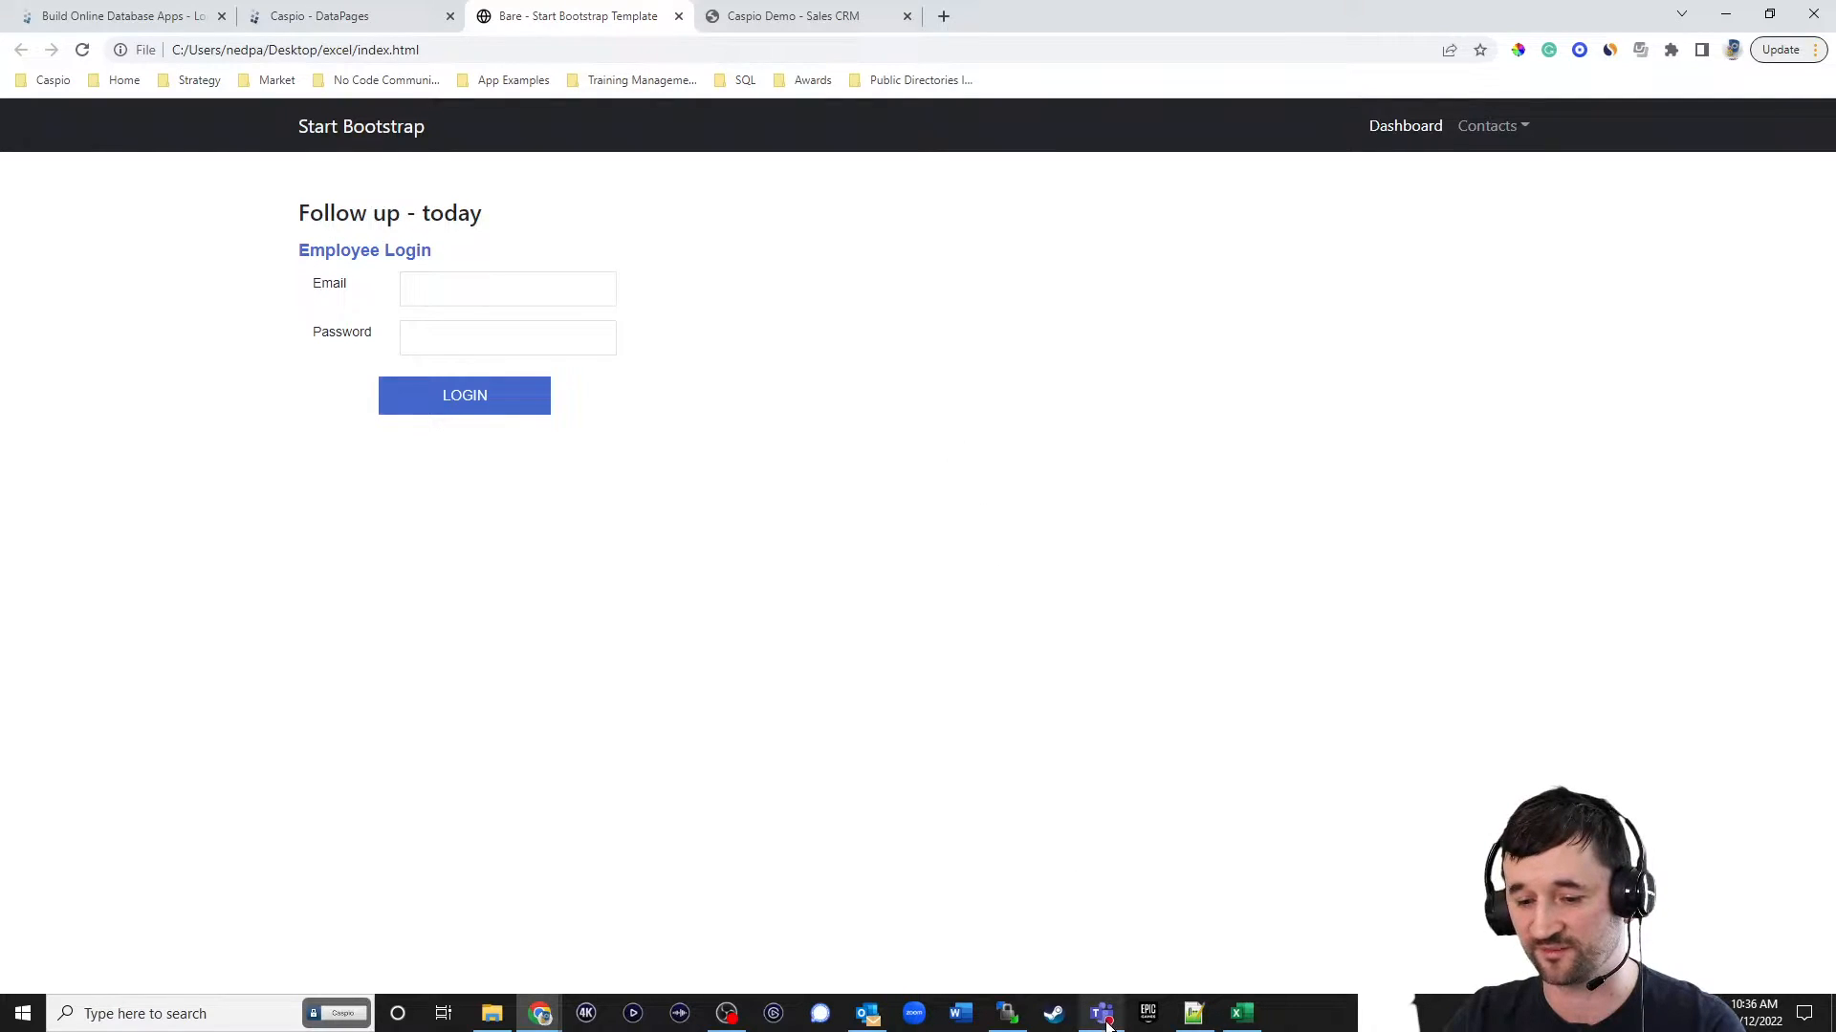
Switch to WinSCP and upload the excel folder from the Desktop to the server's np directory, reconnecting the session.
left_click(1022, 1013)
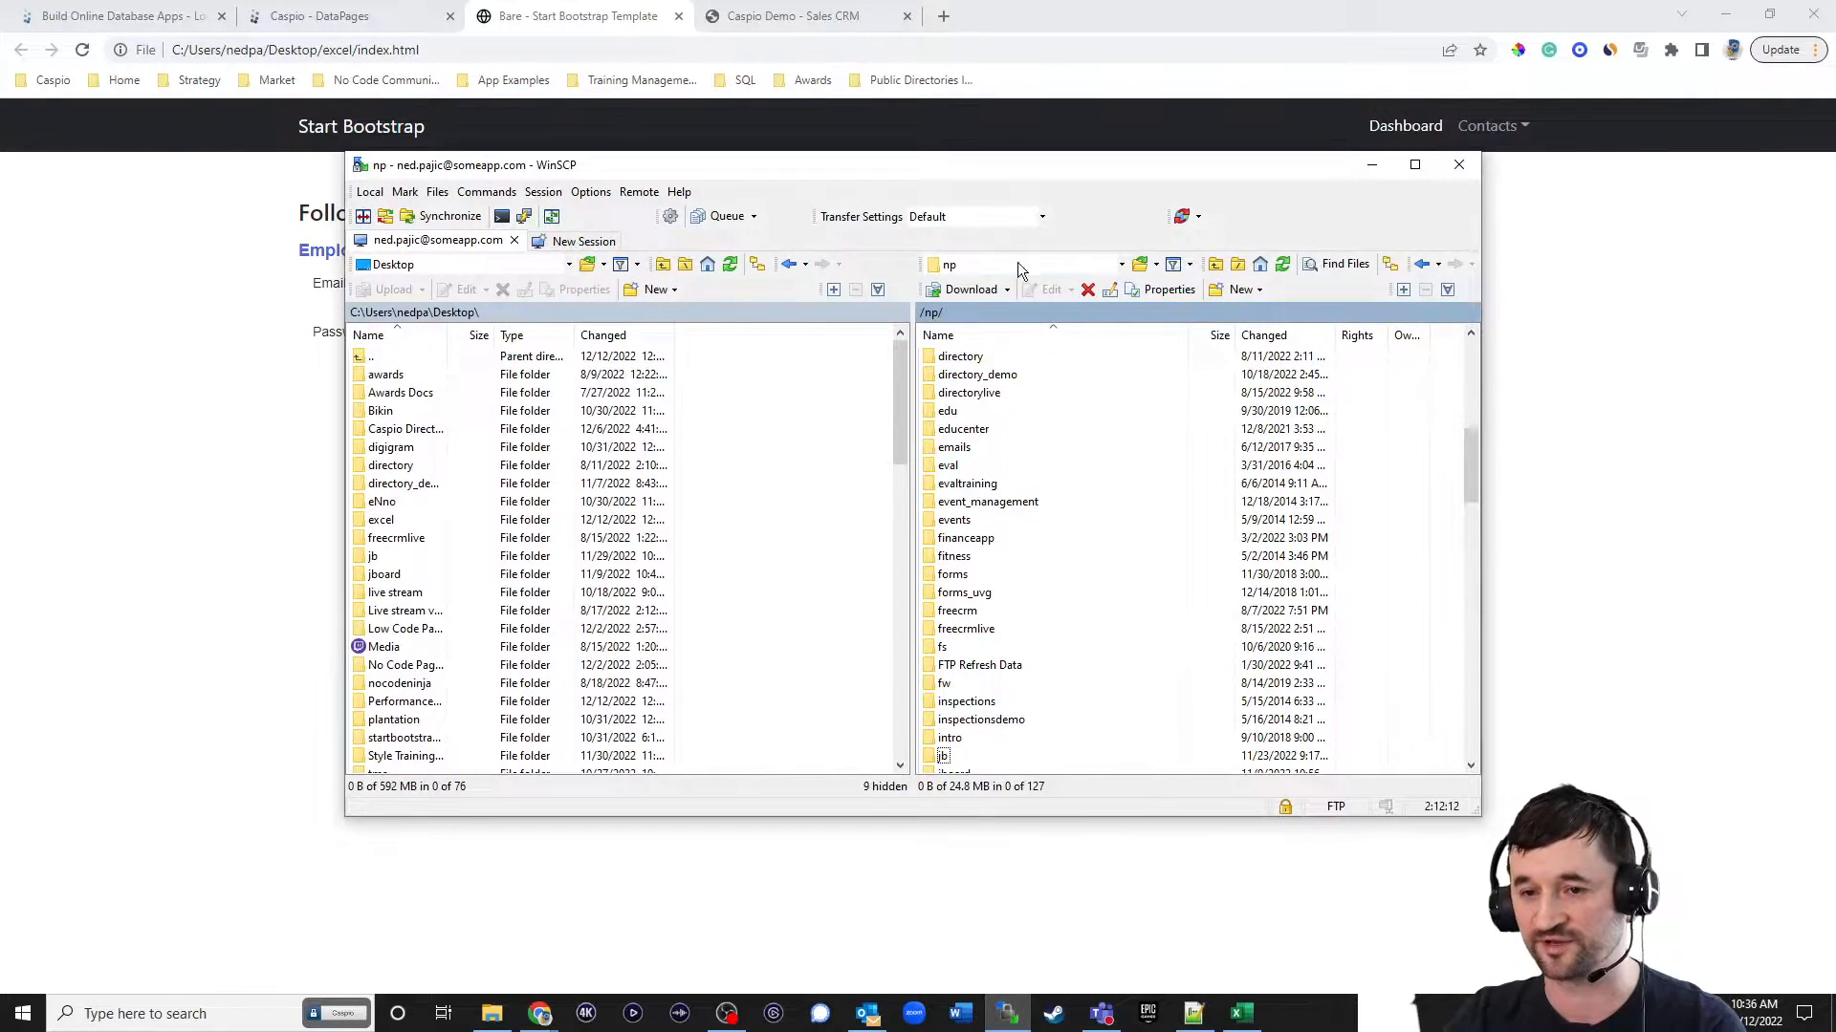
left_click_drag(973, 170, 1032, 175)
left_click(459, 525)
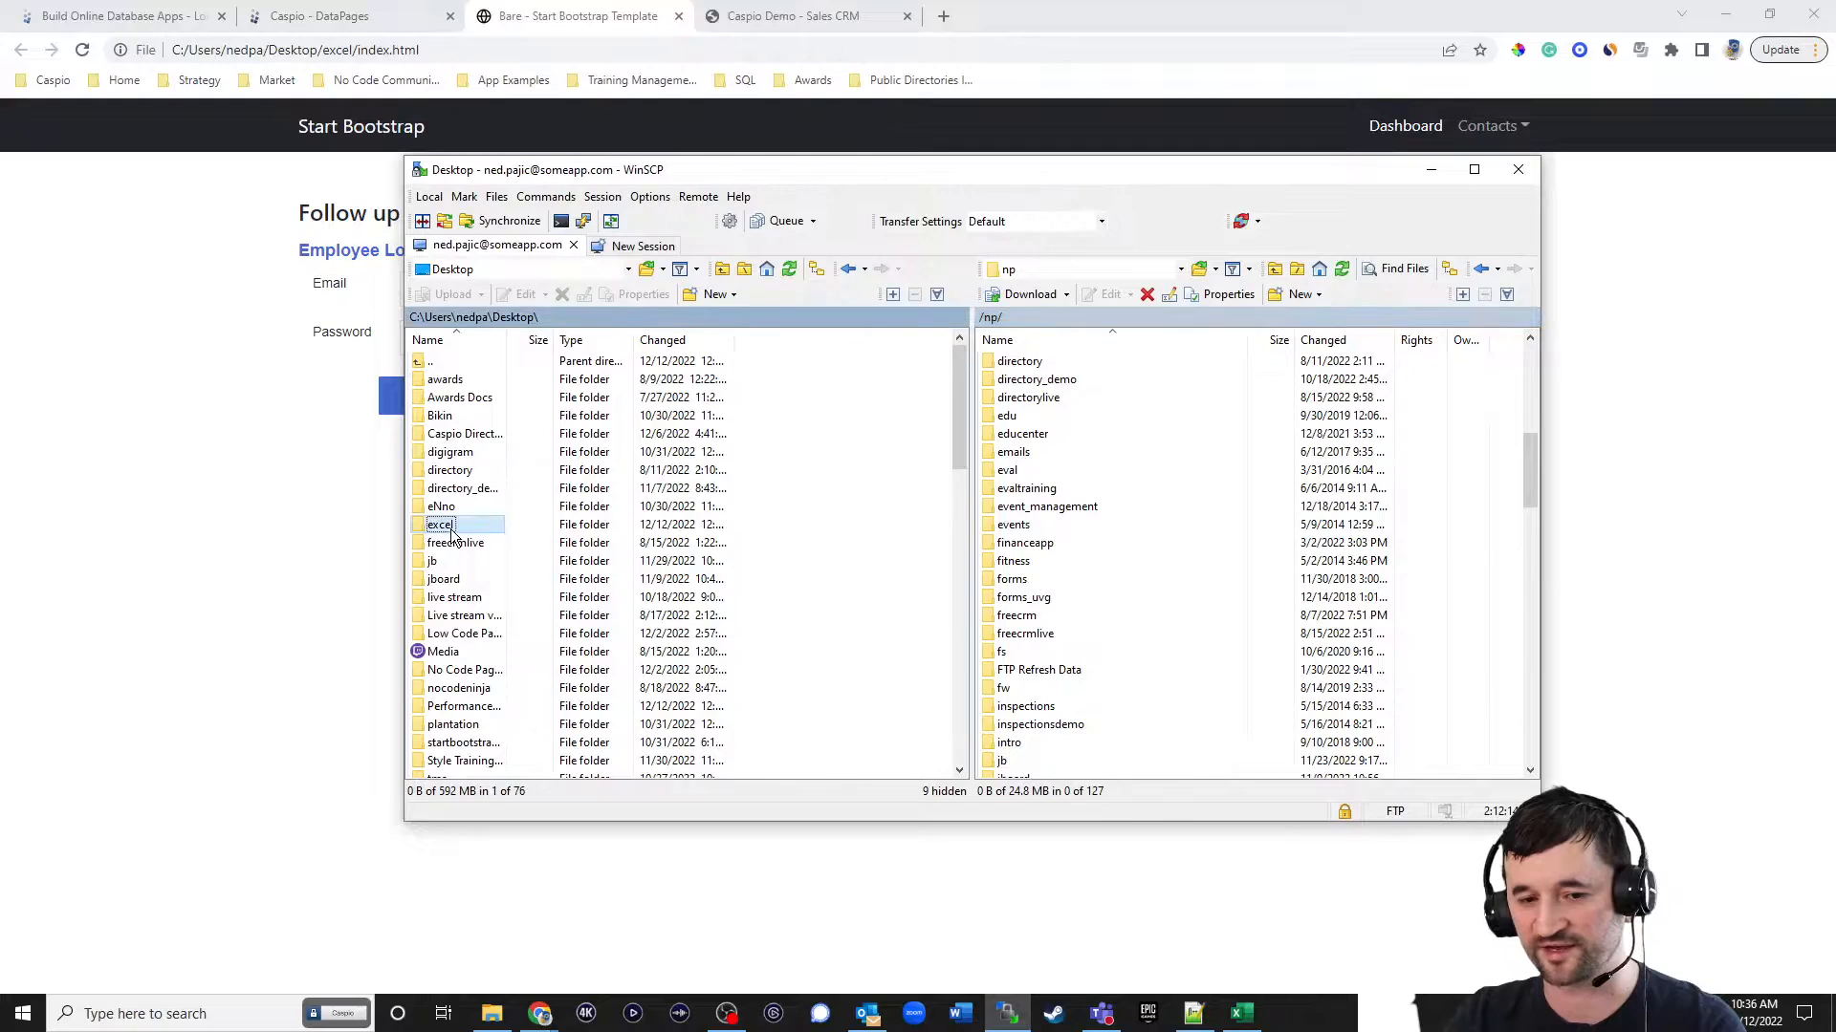
left_click_drag(442, 527, 1463, 696)
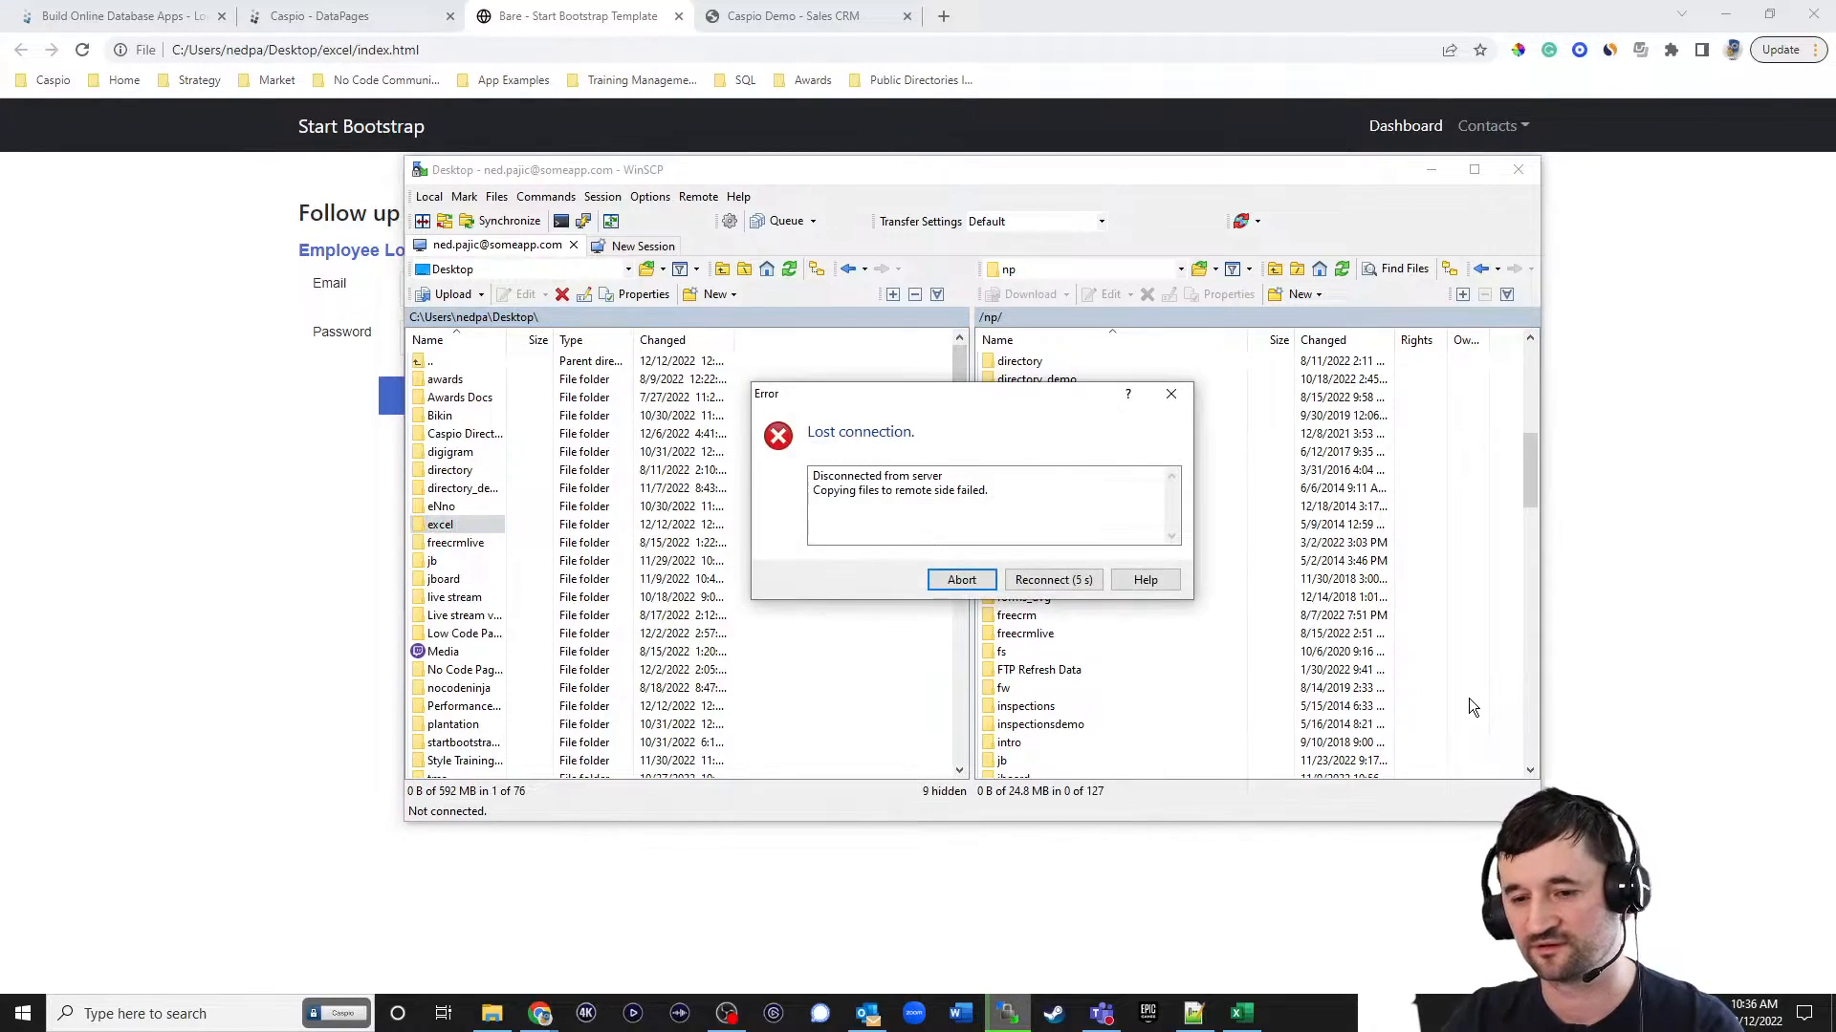
left_click(1068, 586)
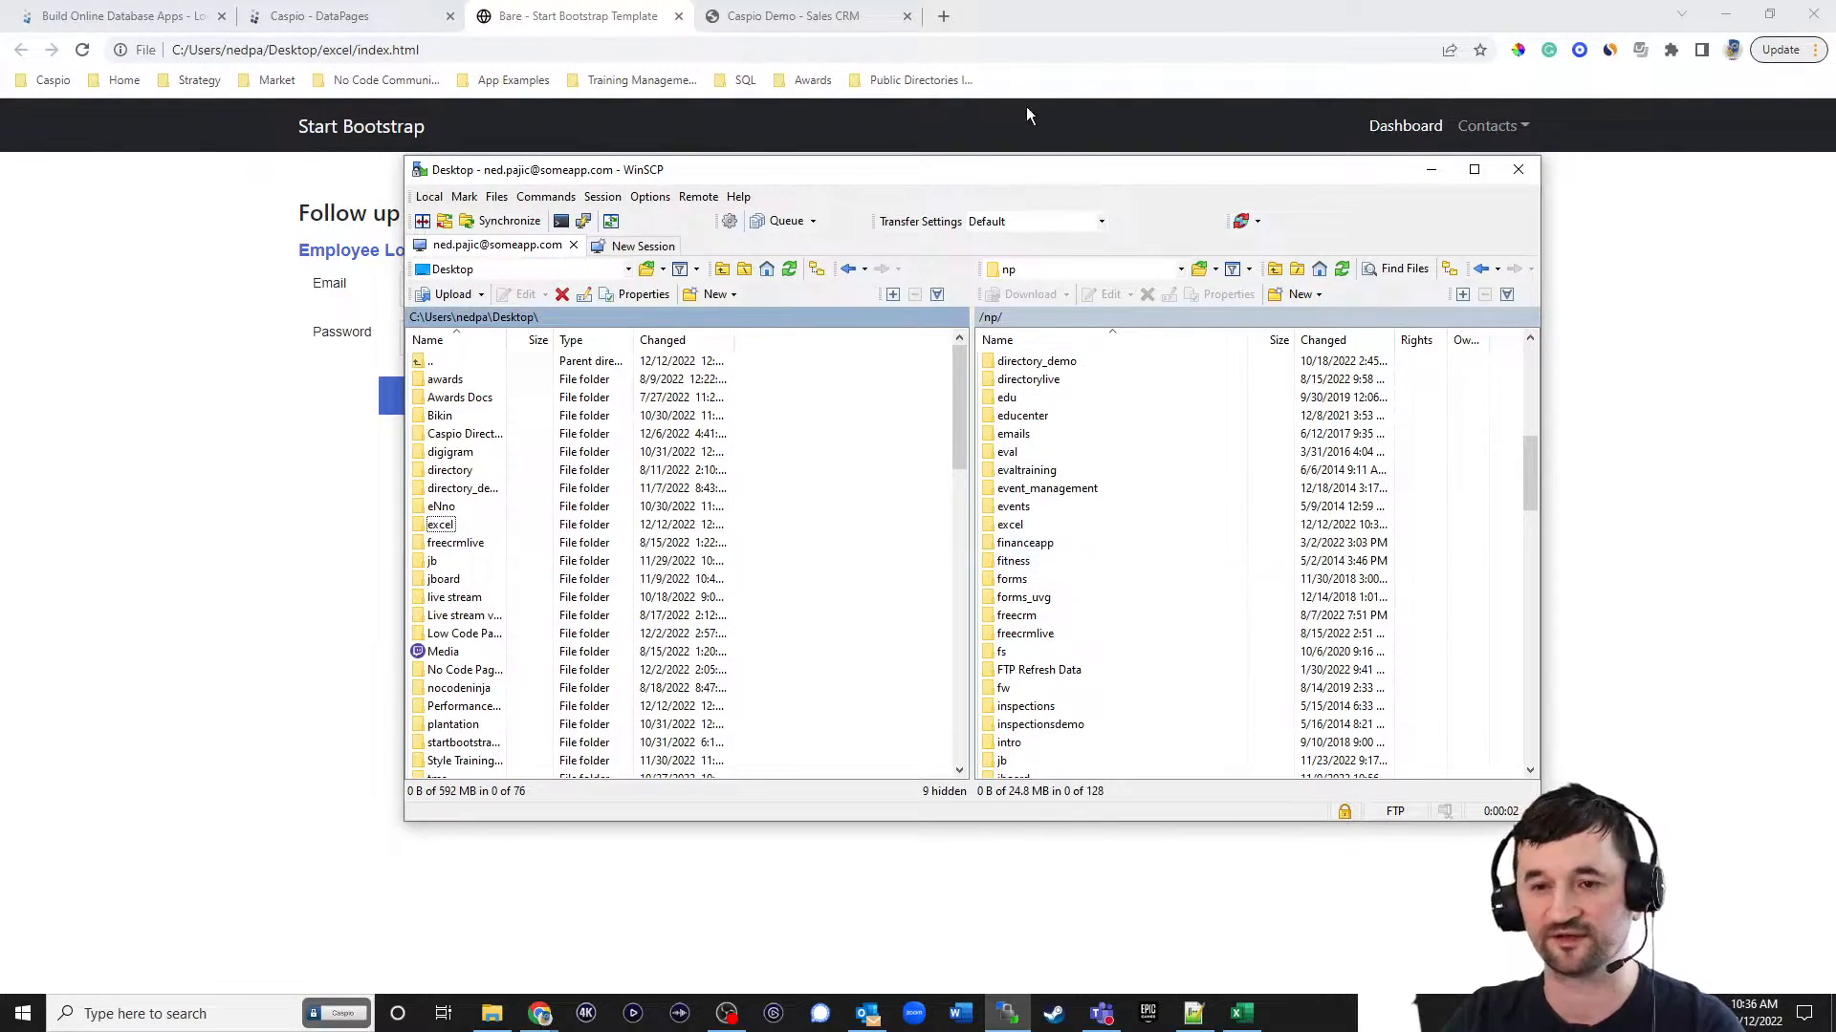
Switch back to the browser and open the hosted dashboard at someapp.com/np/excel/index.html.
left_click(590, 49)
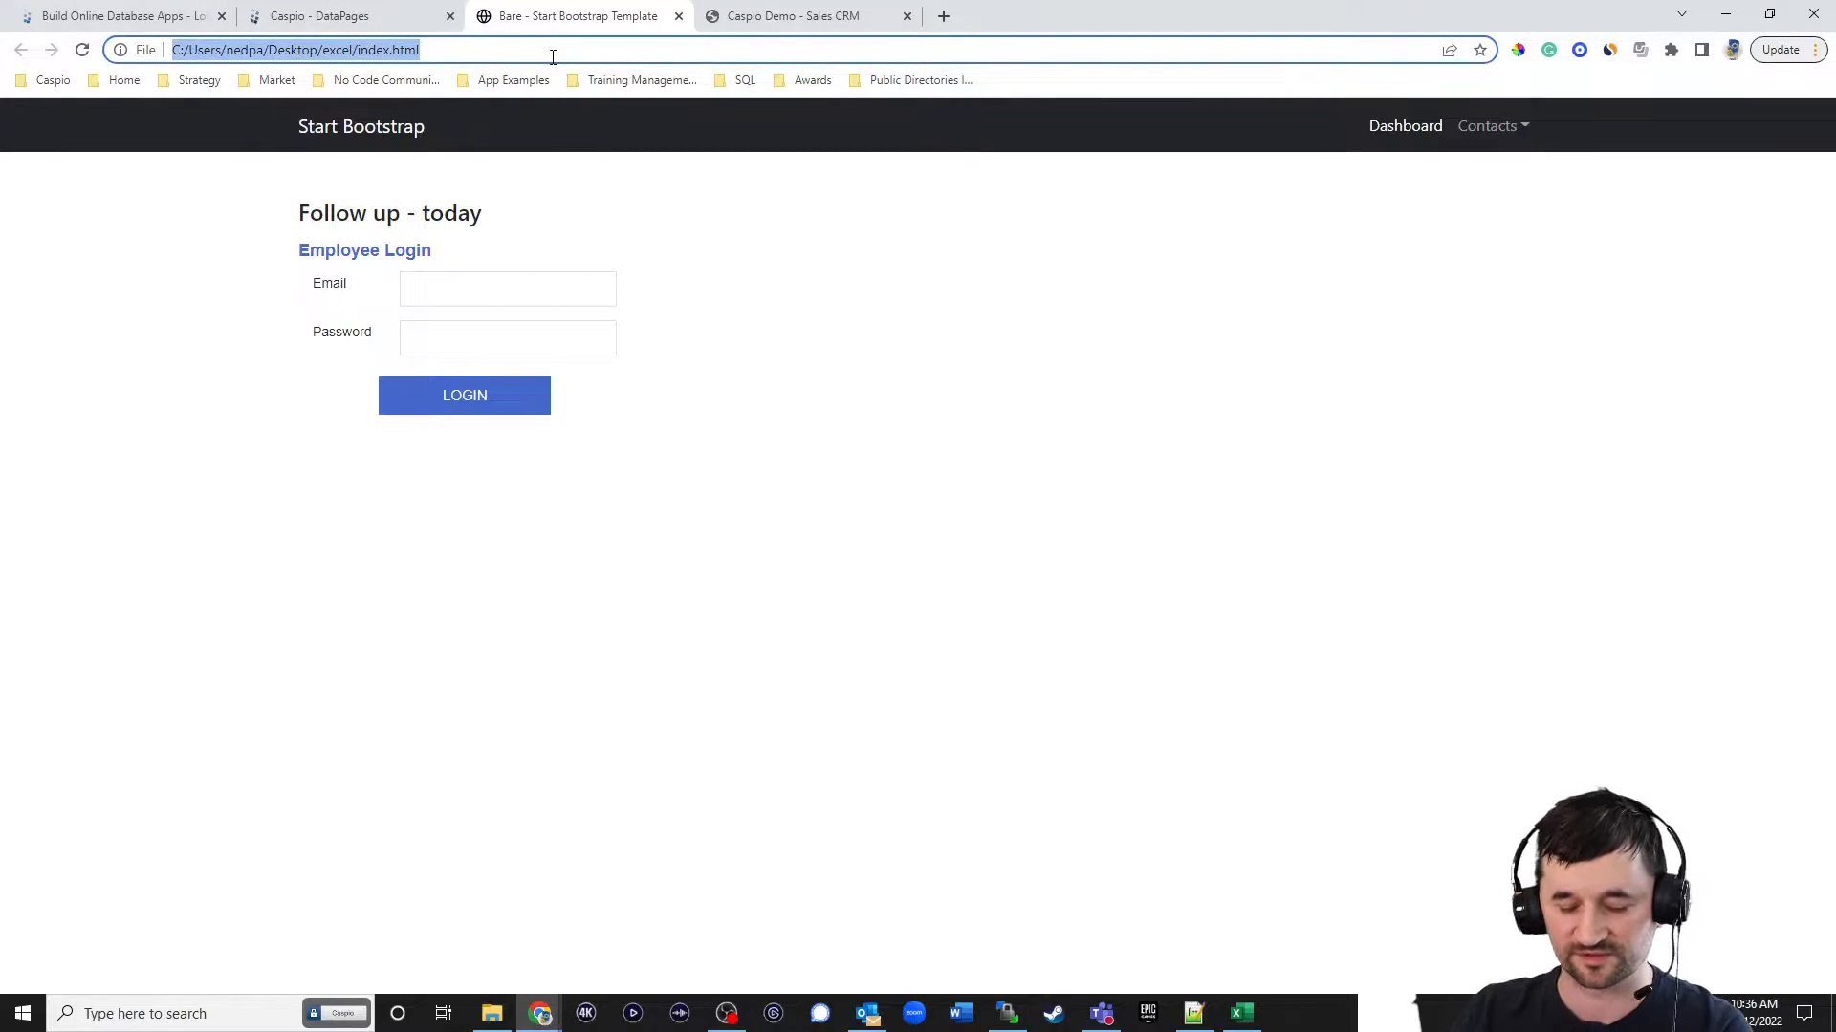
type("someapp.com/np/")
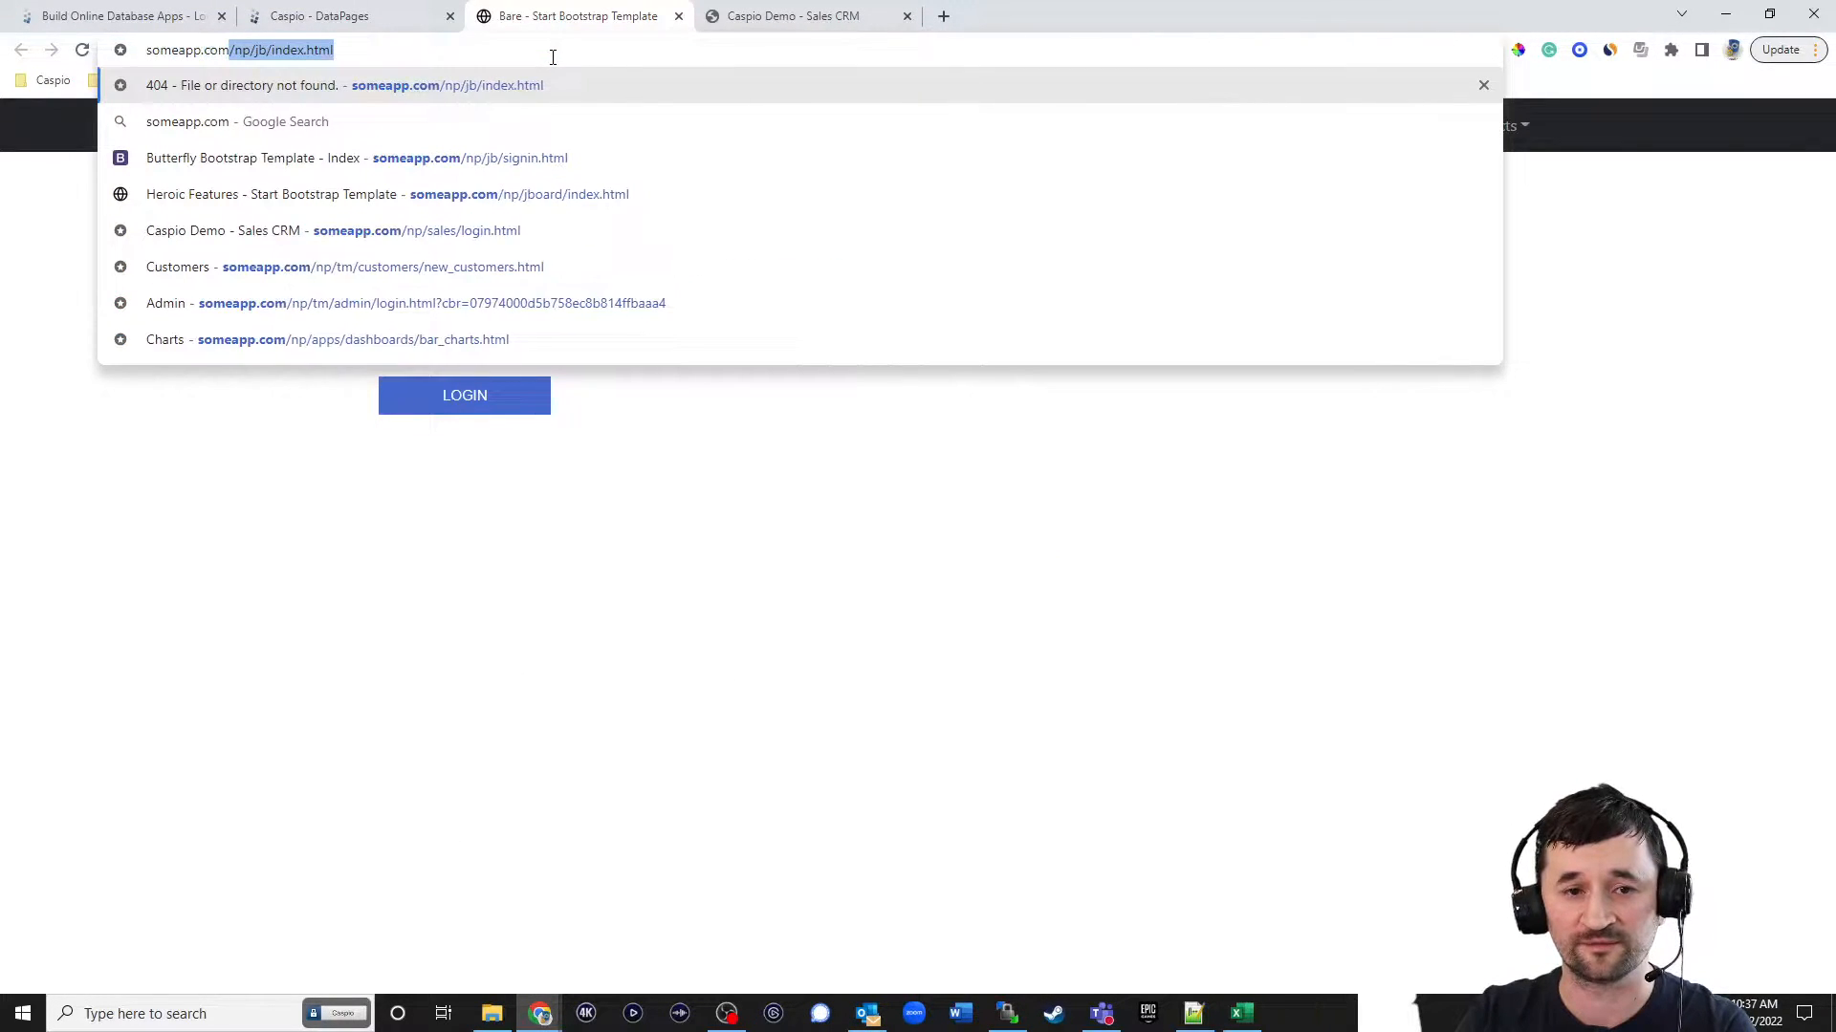
type("exce")
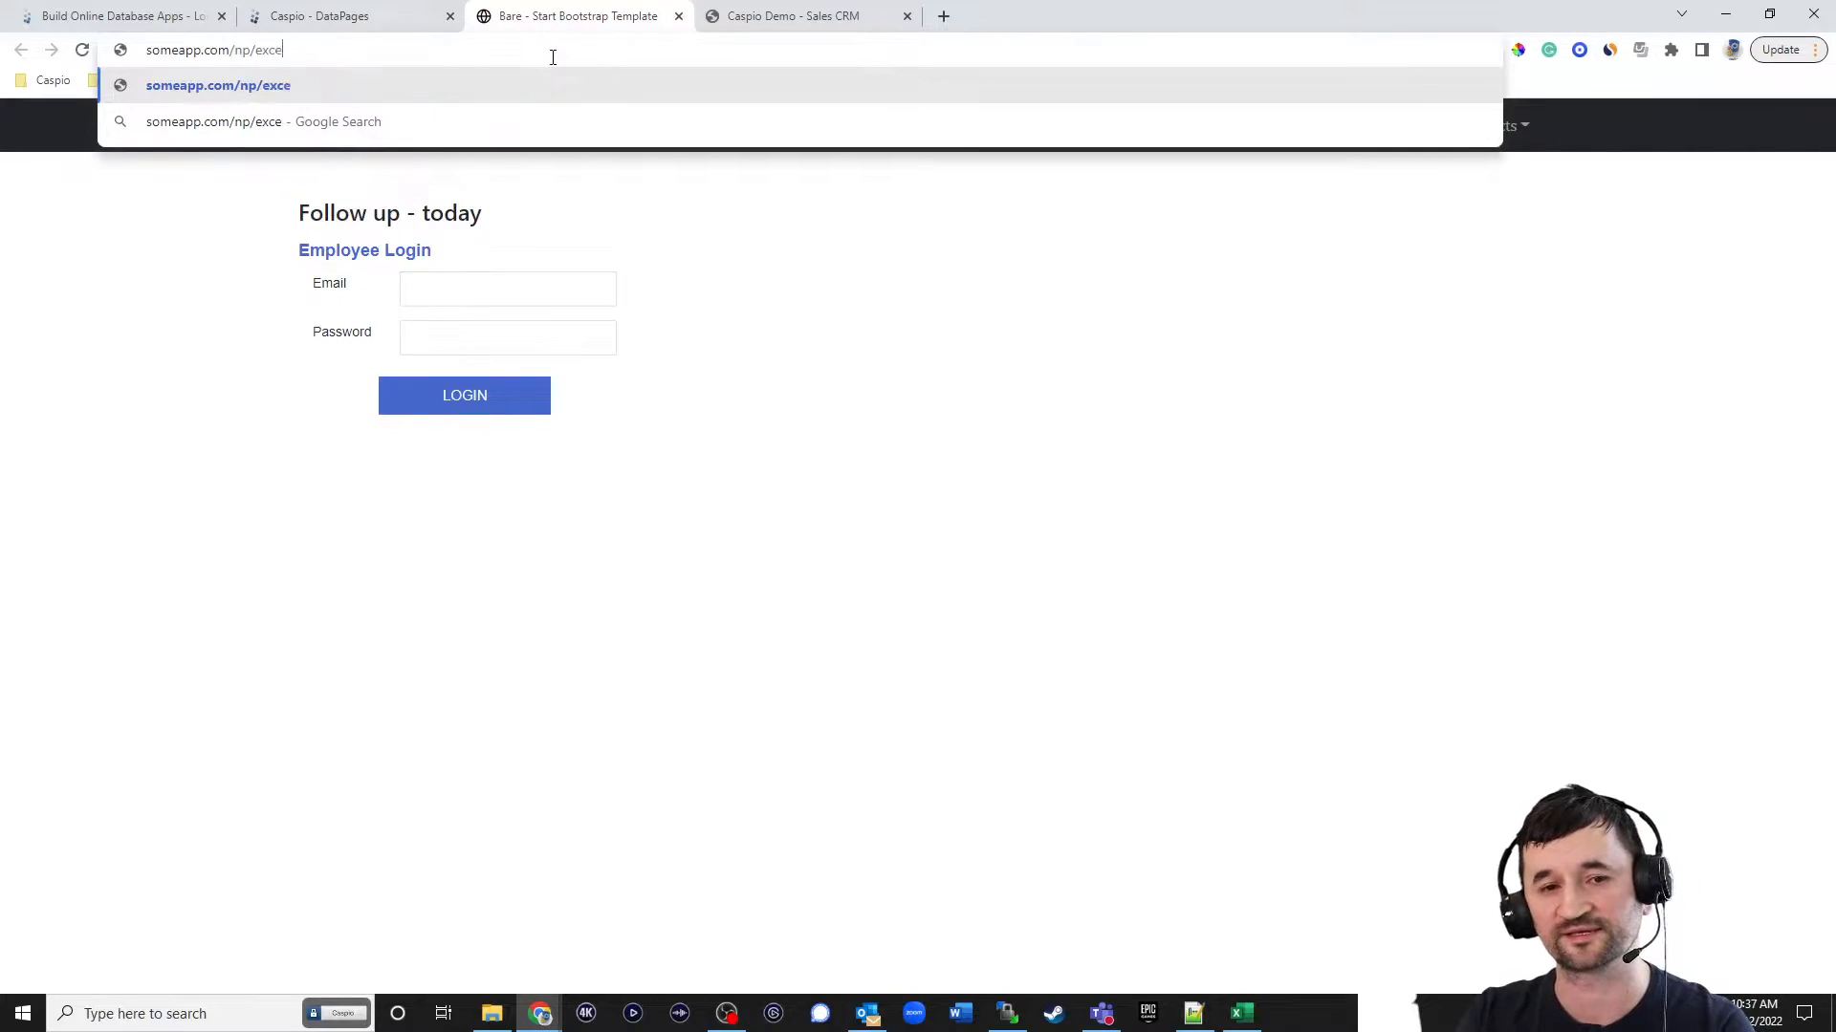
type("l/index.html")
key("Return")
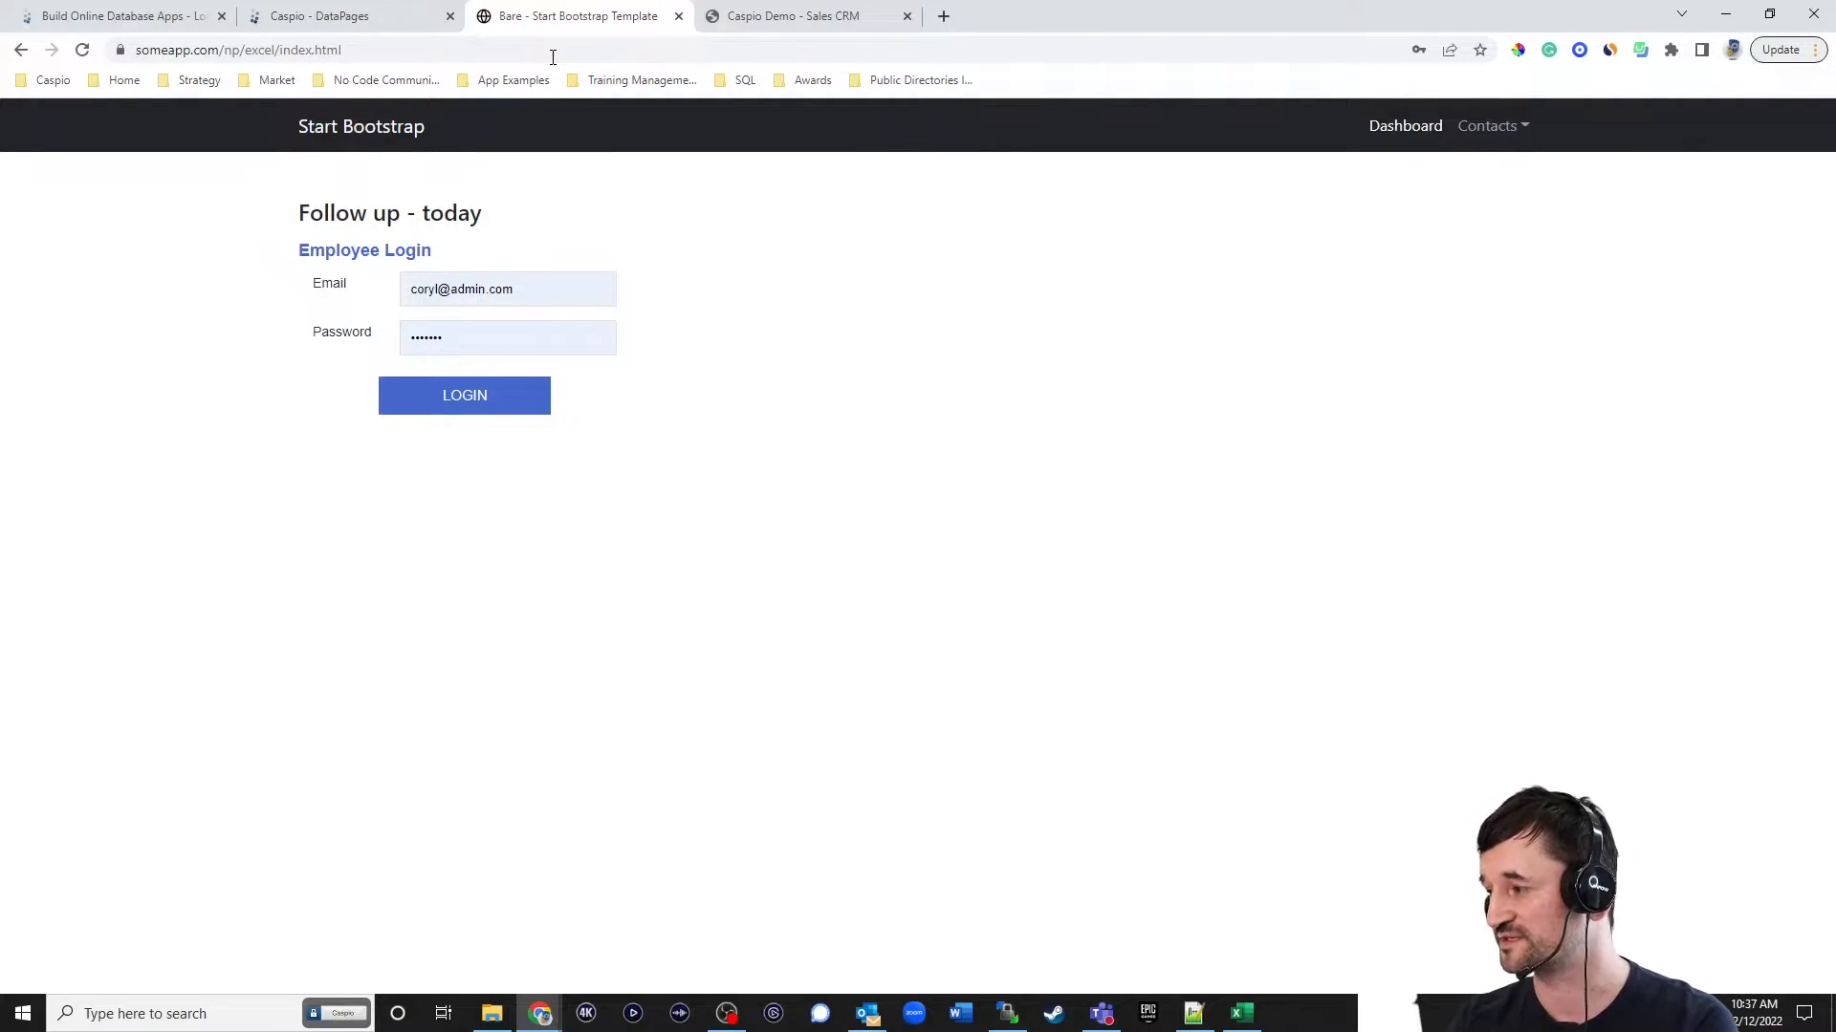
Open the excel_tbl_users datasheet in a separate tab to look up the employee login emails.
left_click_drag(519, 291, 170, 271)
type("s")
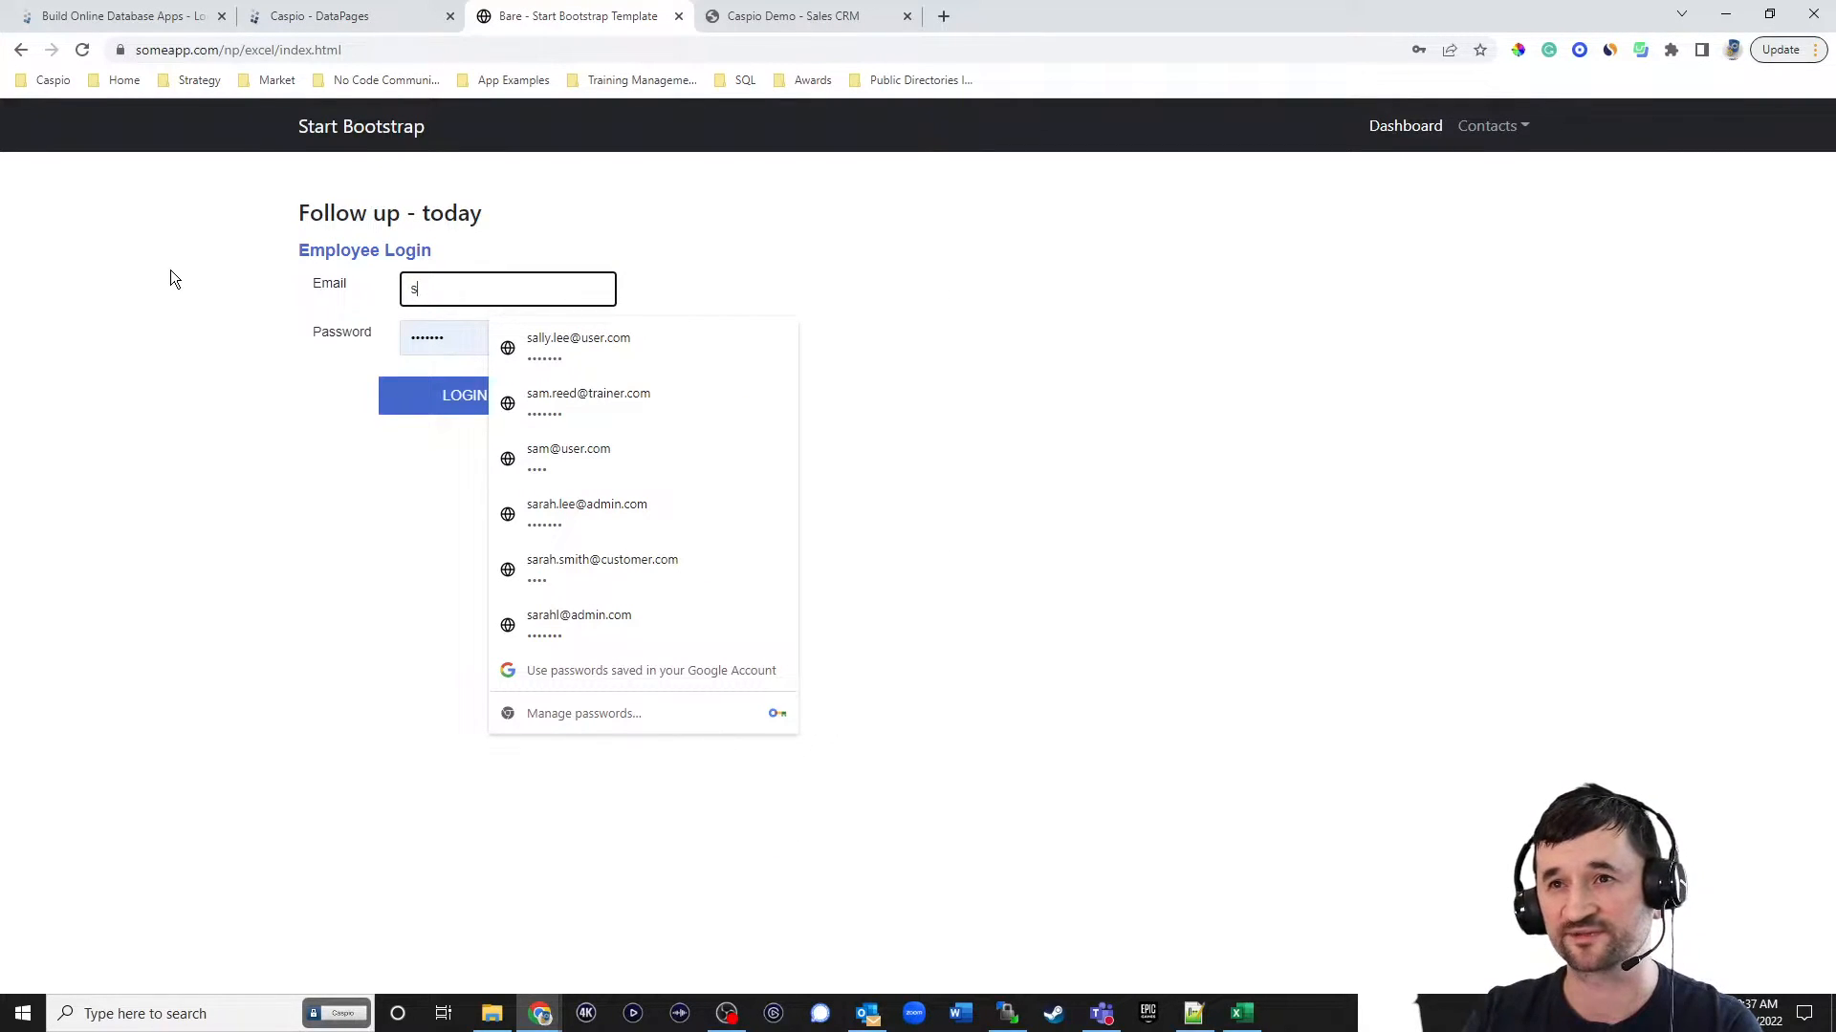
left_click(363, 15)
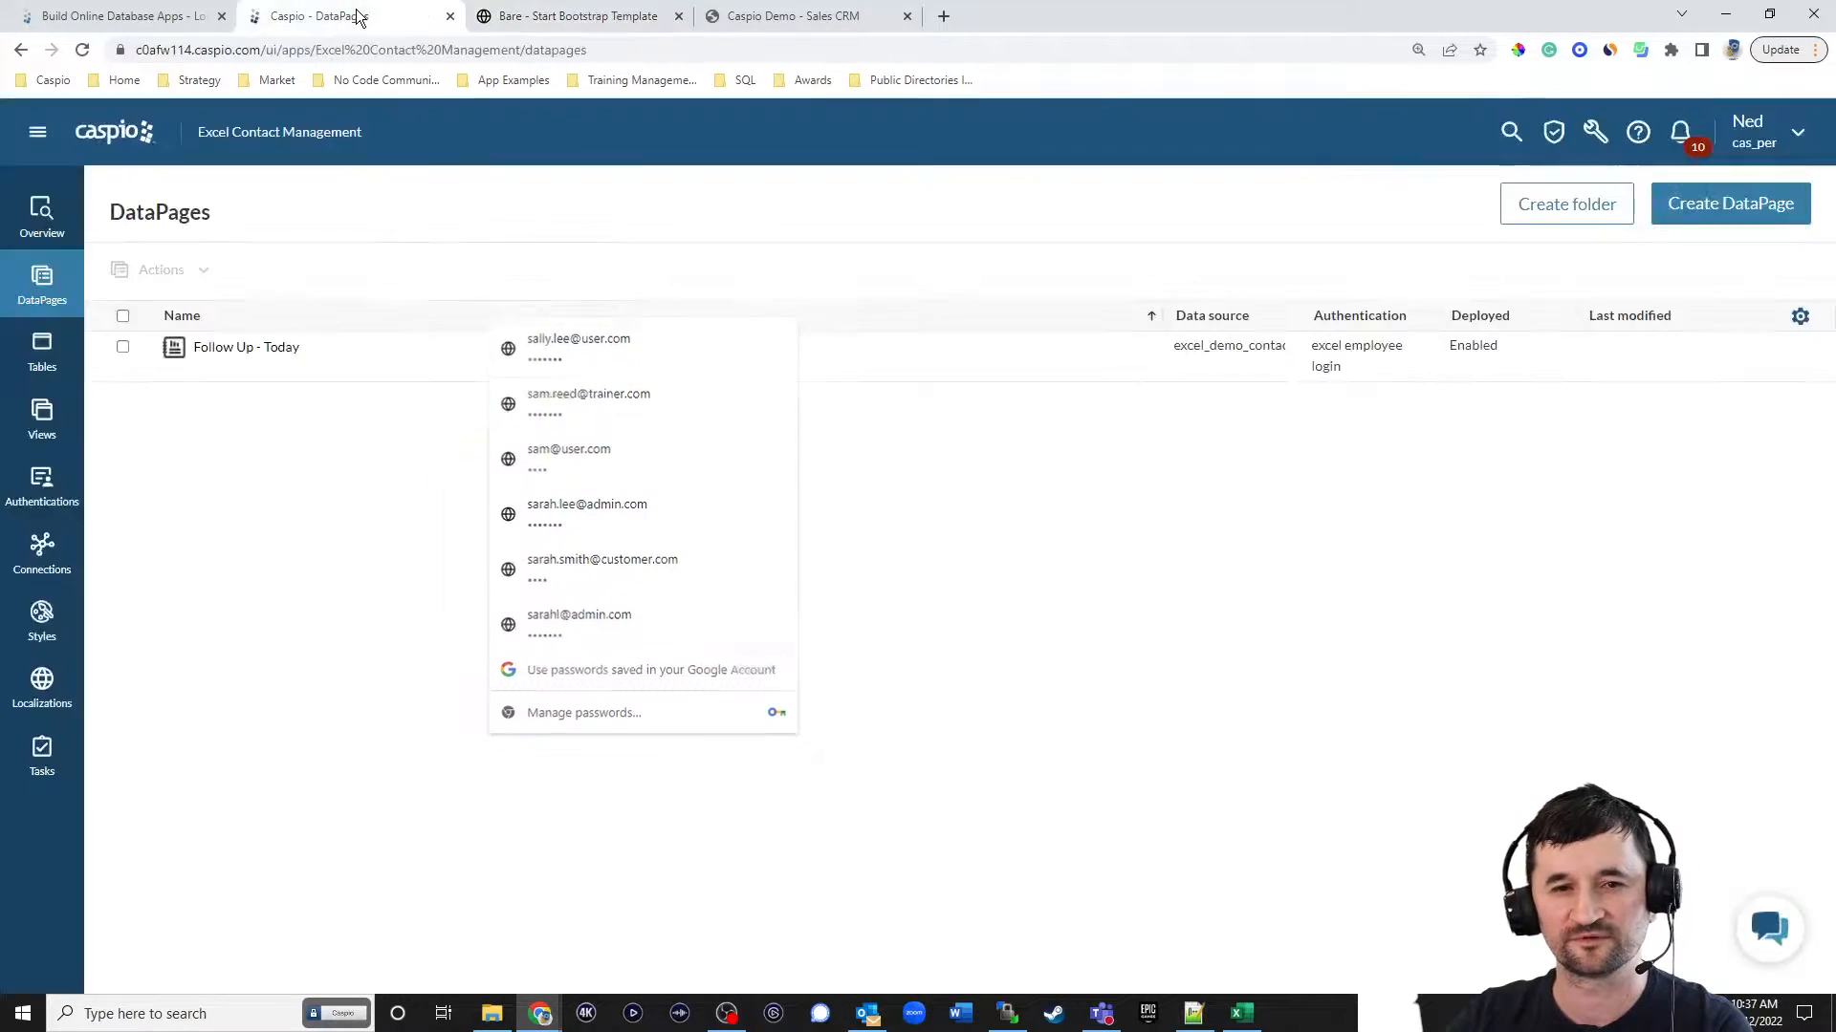
right_click(44, 354)
left_click(93, 369)
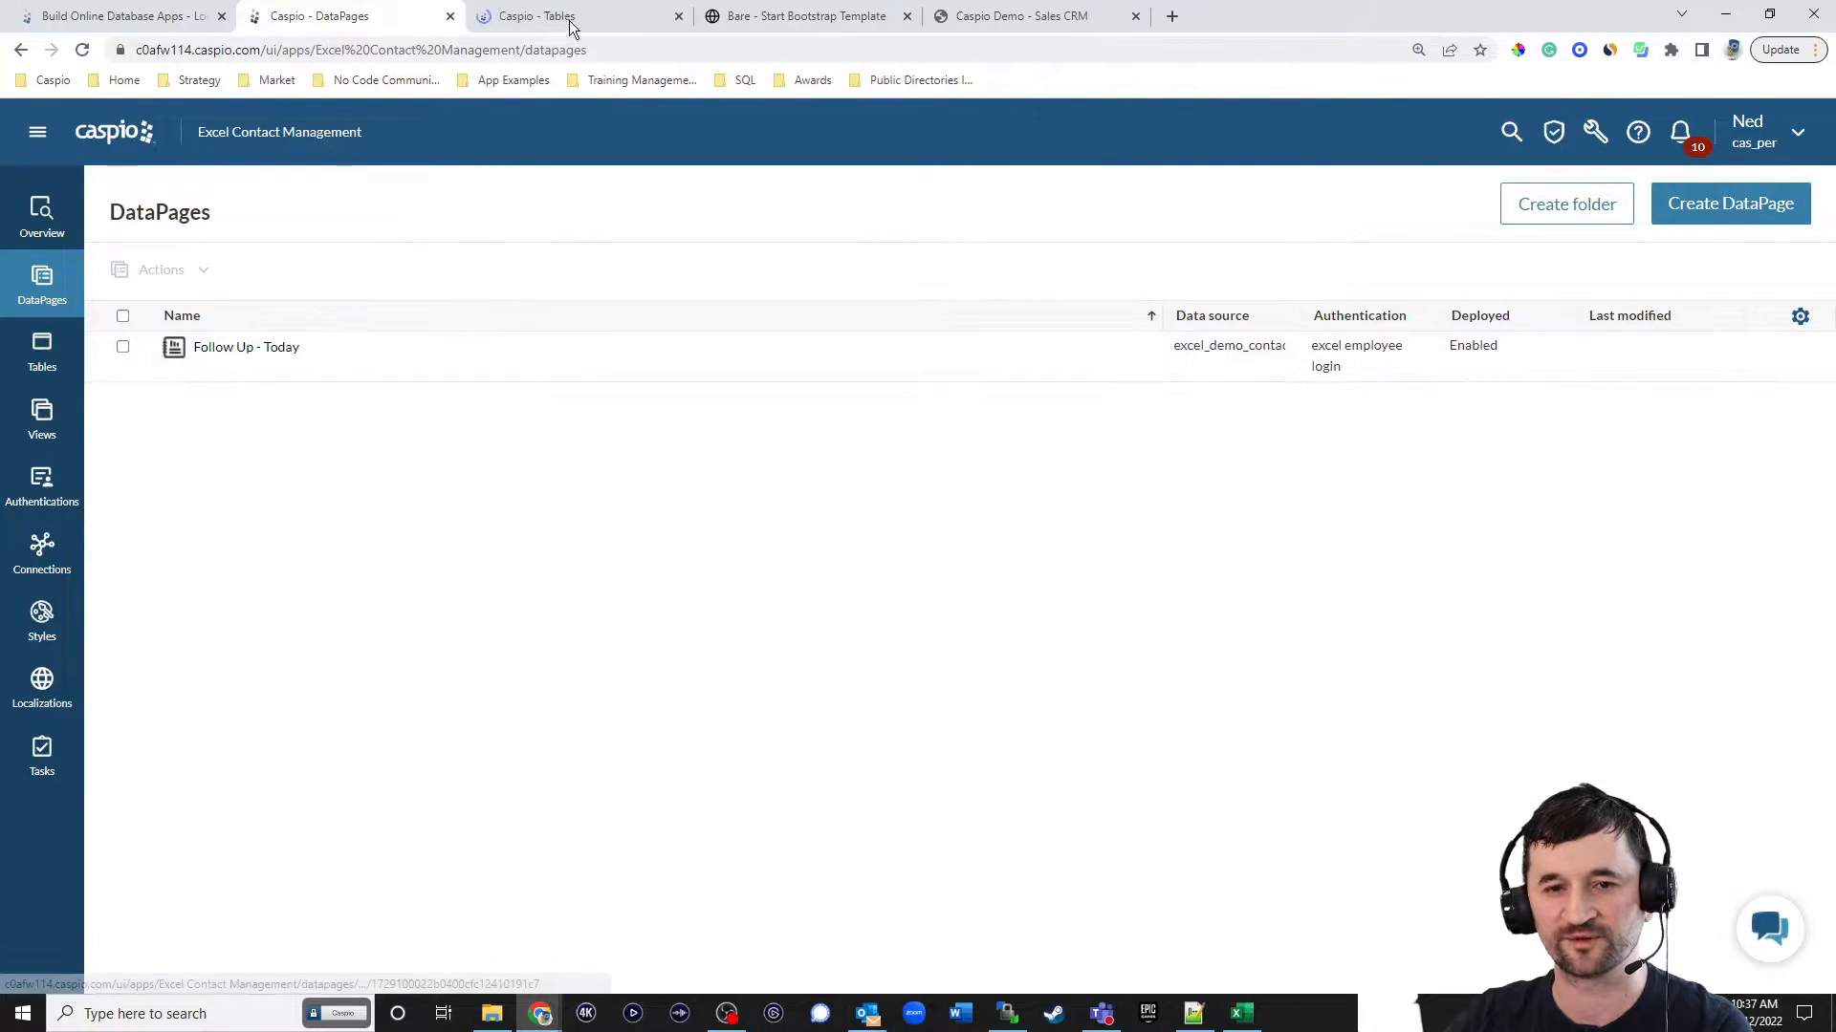
left_click(478, 11)
left_click_drag(476, 5, 287, 14)
left_click(243, 514)
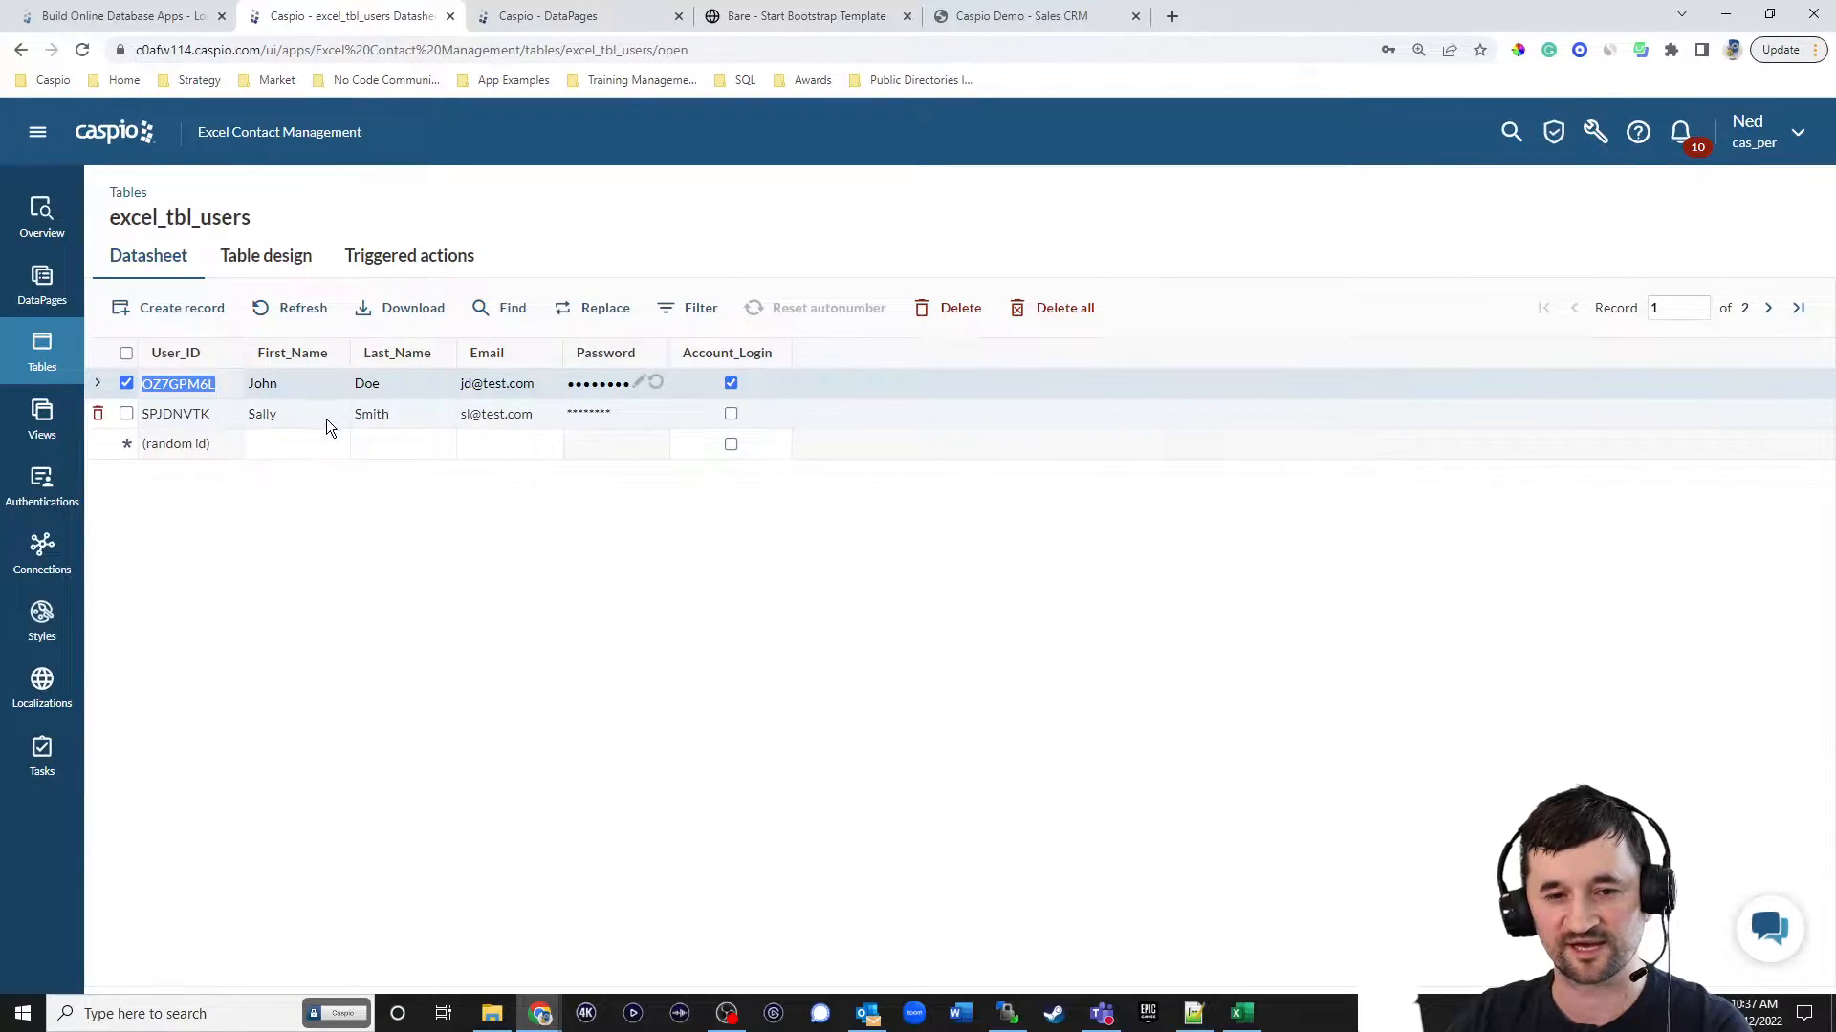
Try to log in to the hosted dashboard with the second employee's email and account password, declining to save the password.
left_click(778, 17)
left_click(490, 273)
type("sl@test.com")
type("•••")
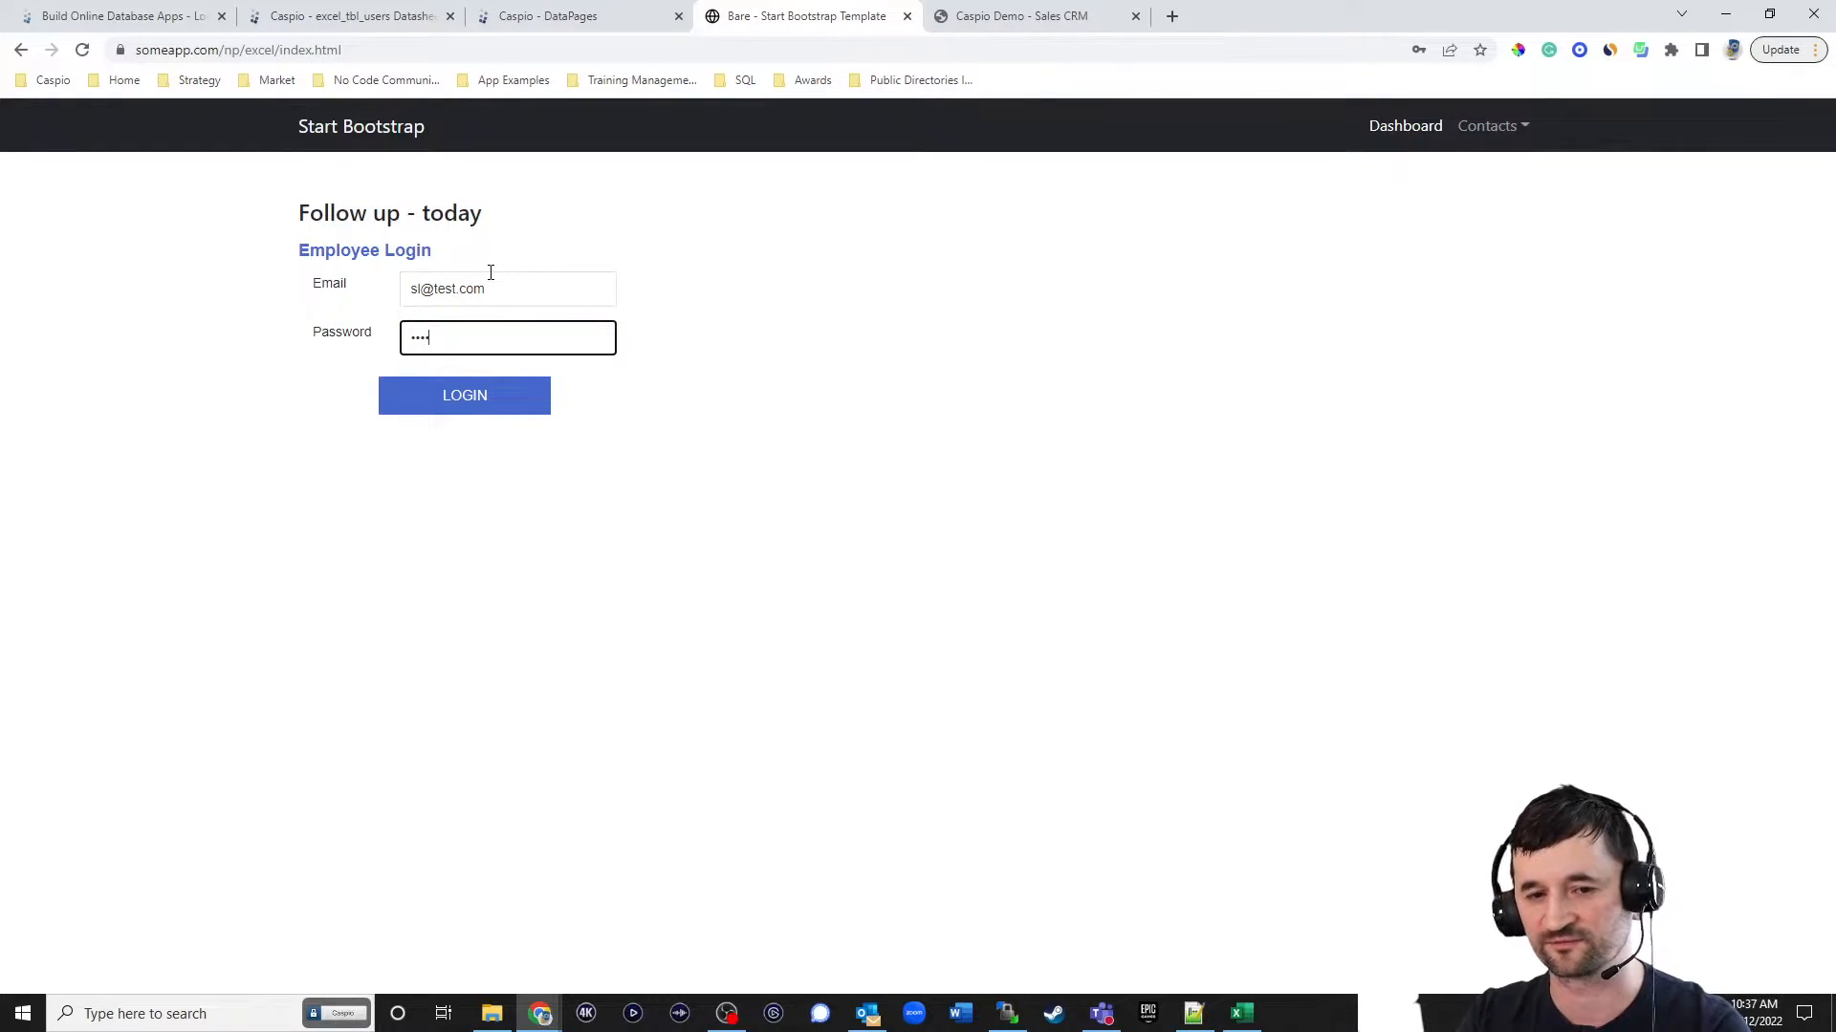
left_click(478, 399)
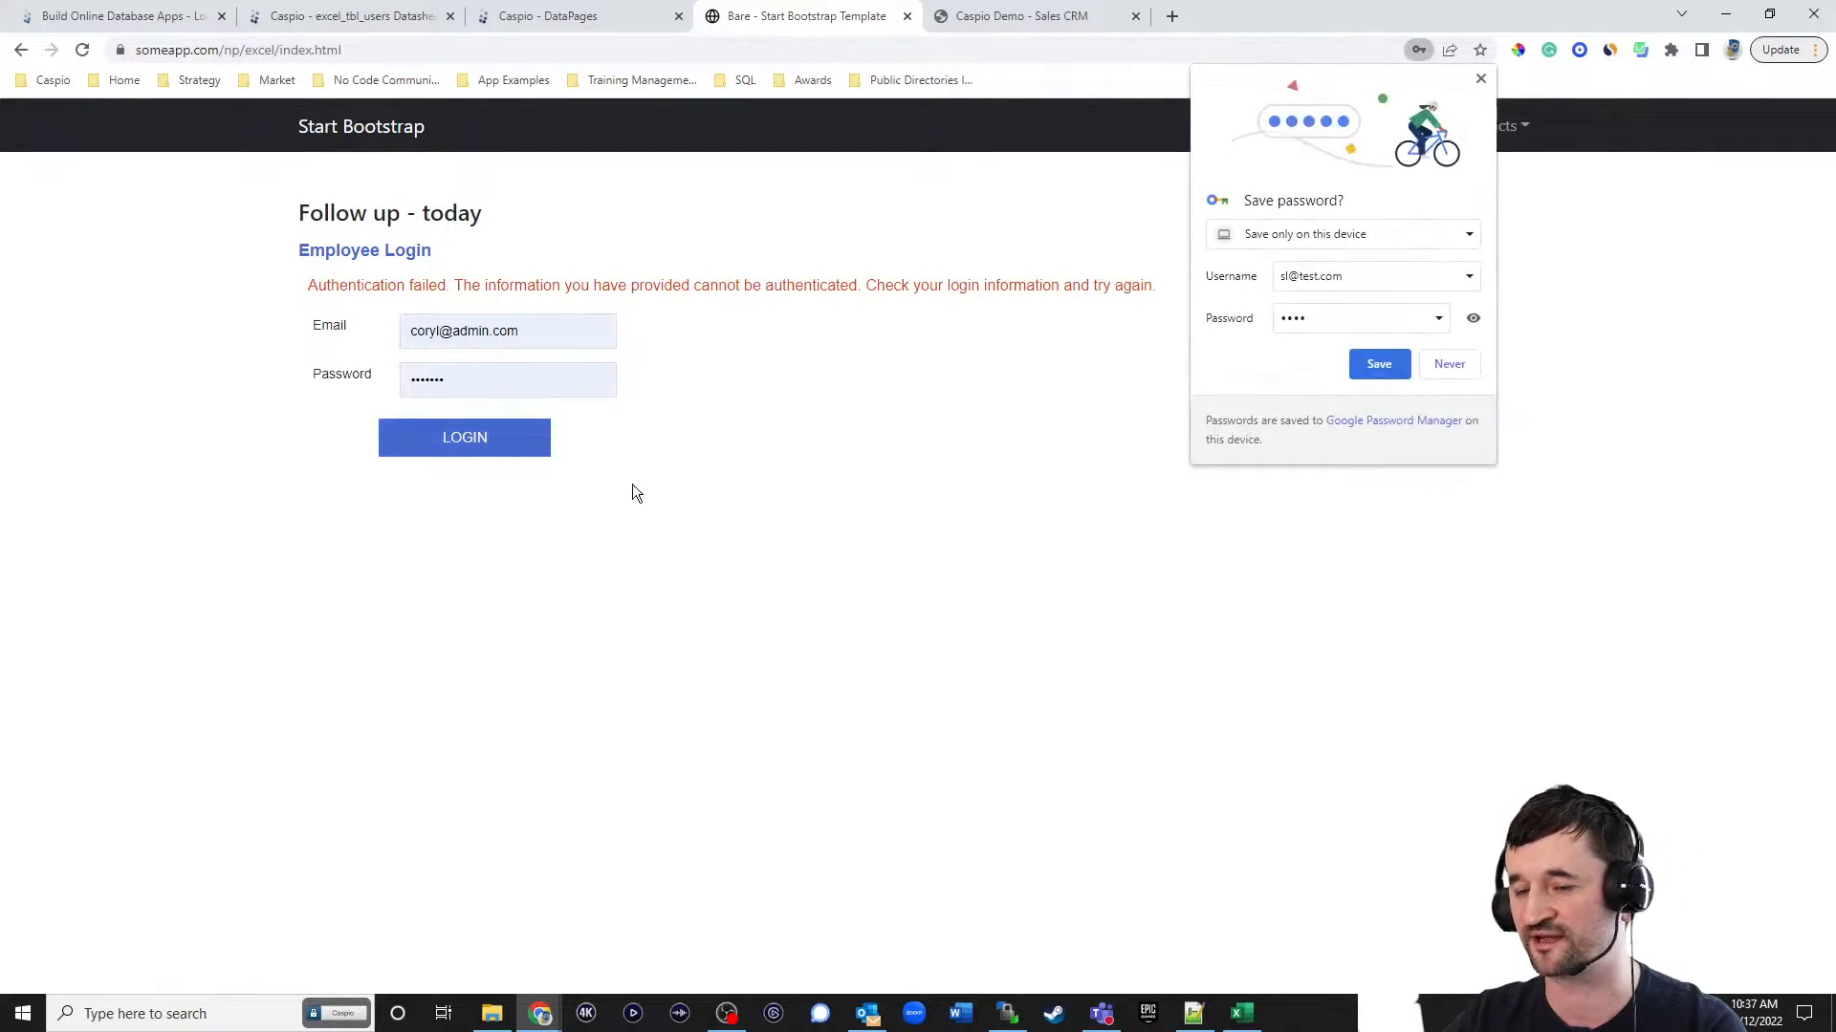
left_click(1480, 81)
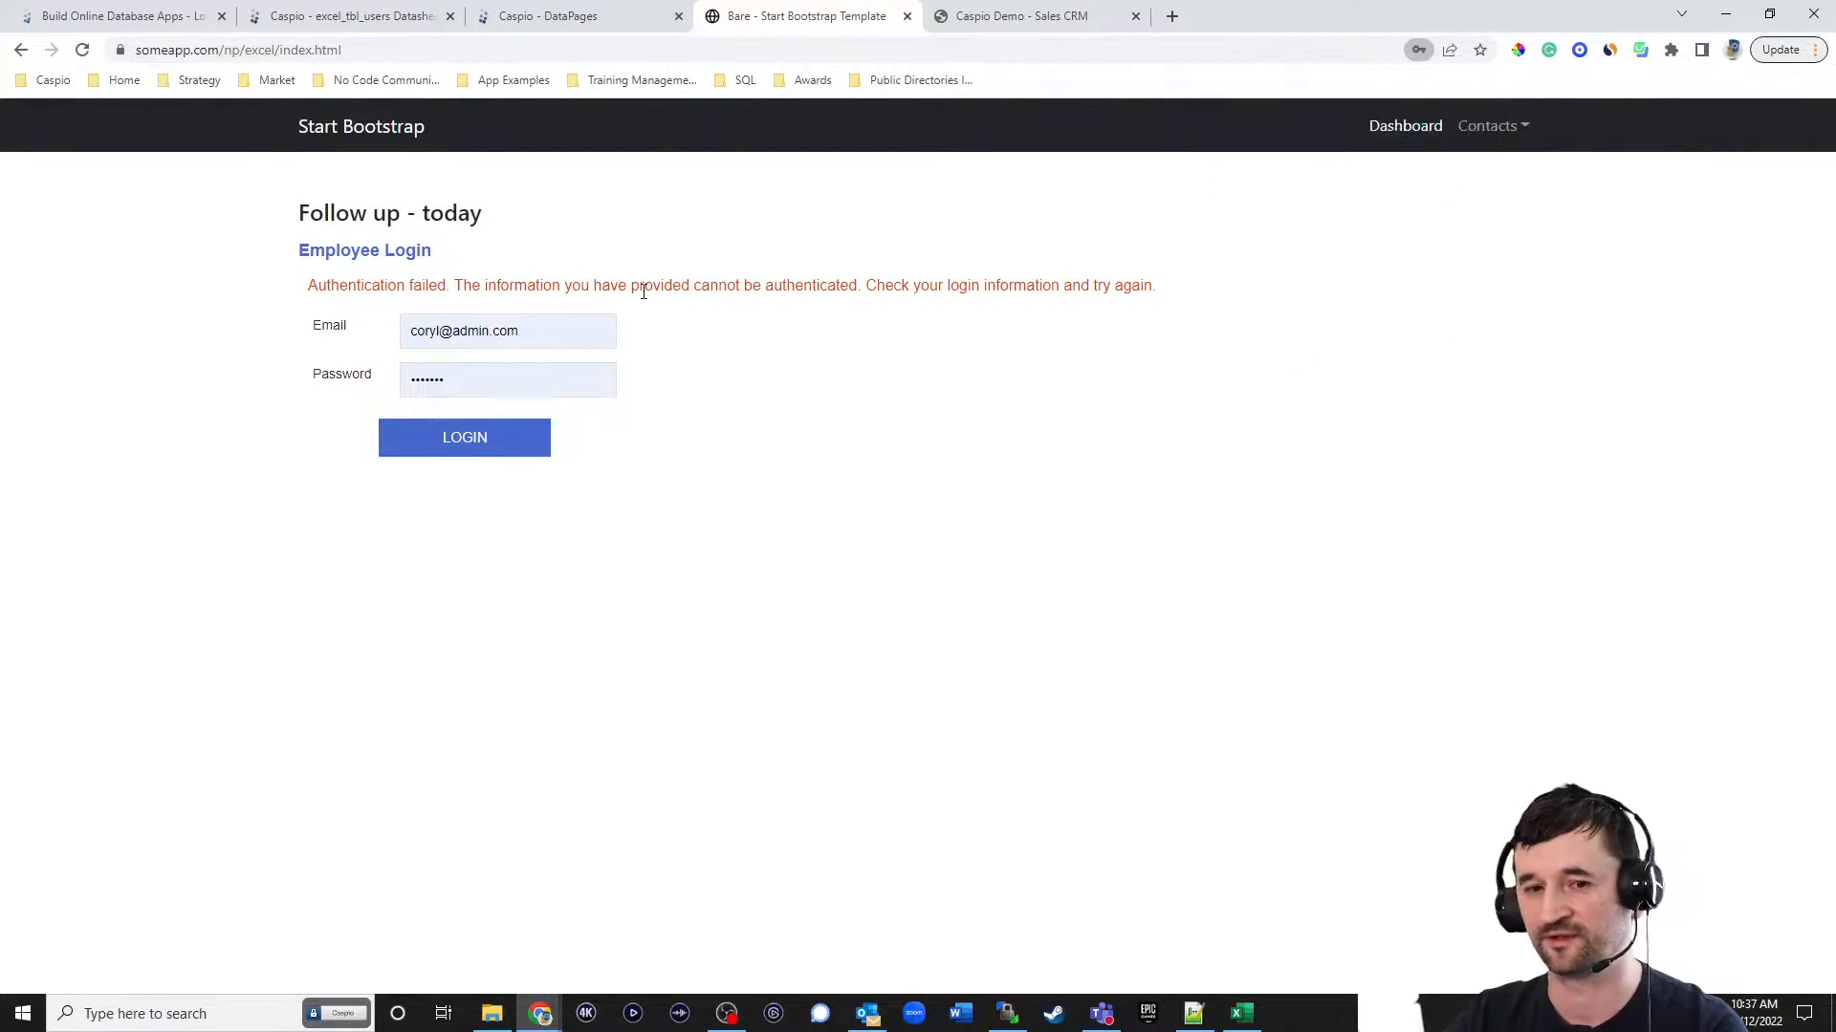
Log in to the hosted dashboard with the first employee's email and account password.
triple_click(525, 327)
type("jd@test.com")
key("Tab")
type("••••")
key("Return")
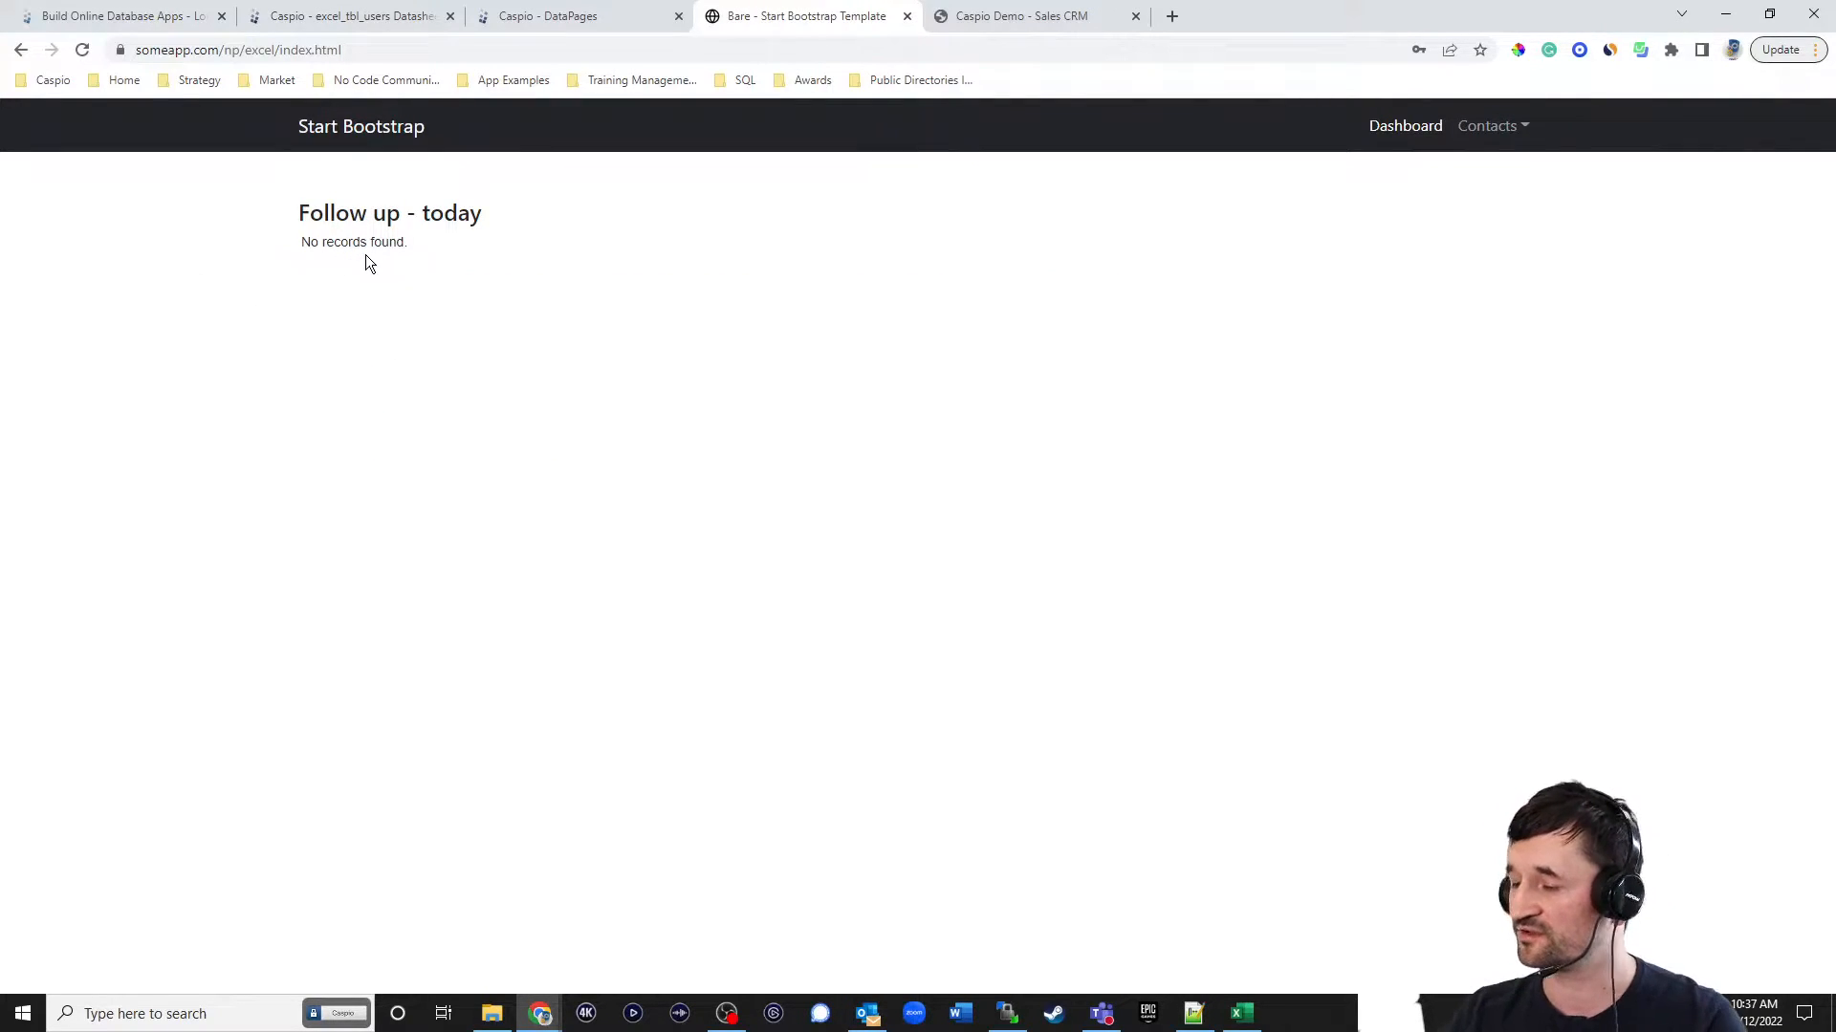
Open the excel_demo_contacts table's datasheet in a new tab.
left_click(362, 19)
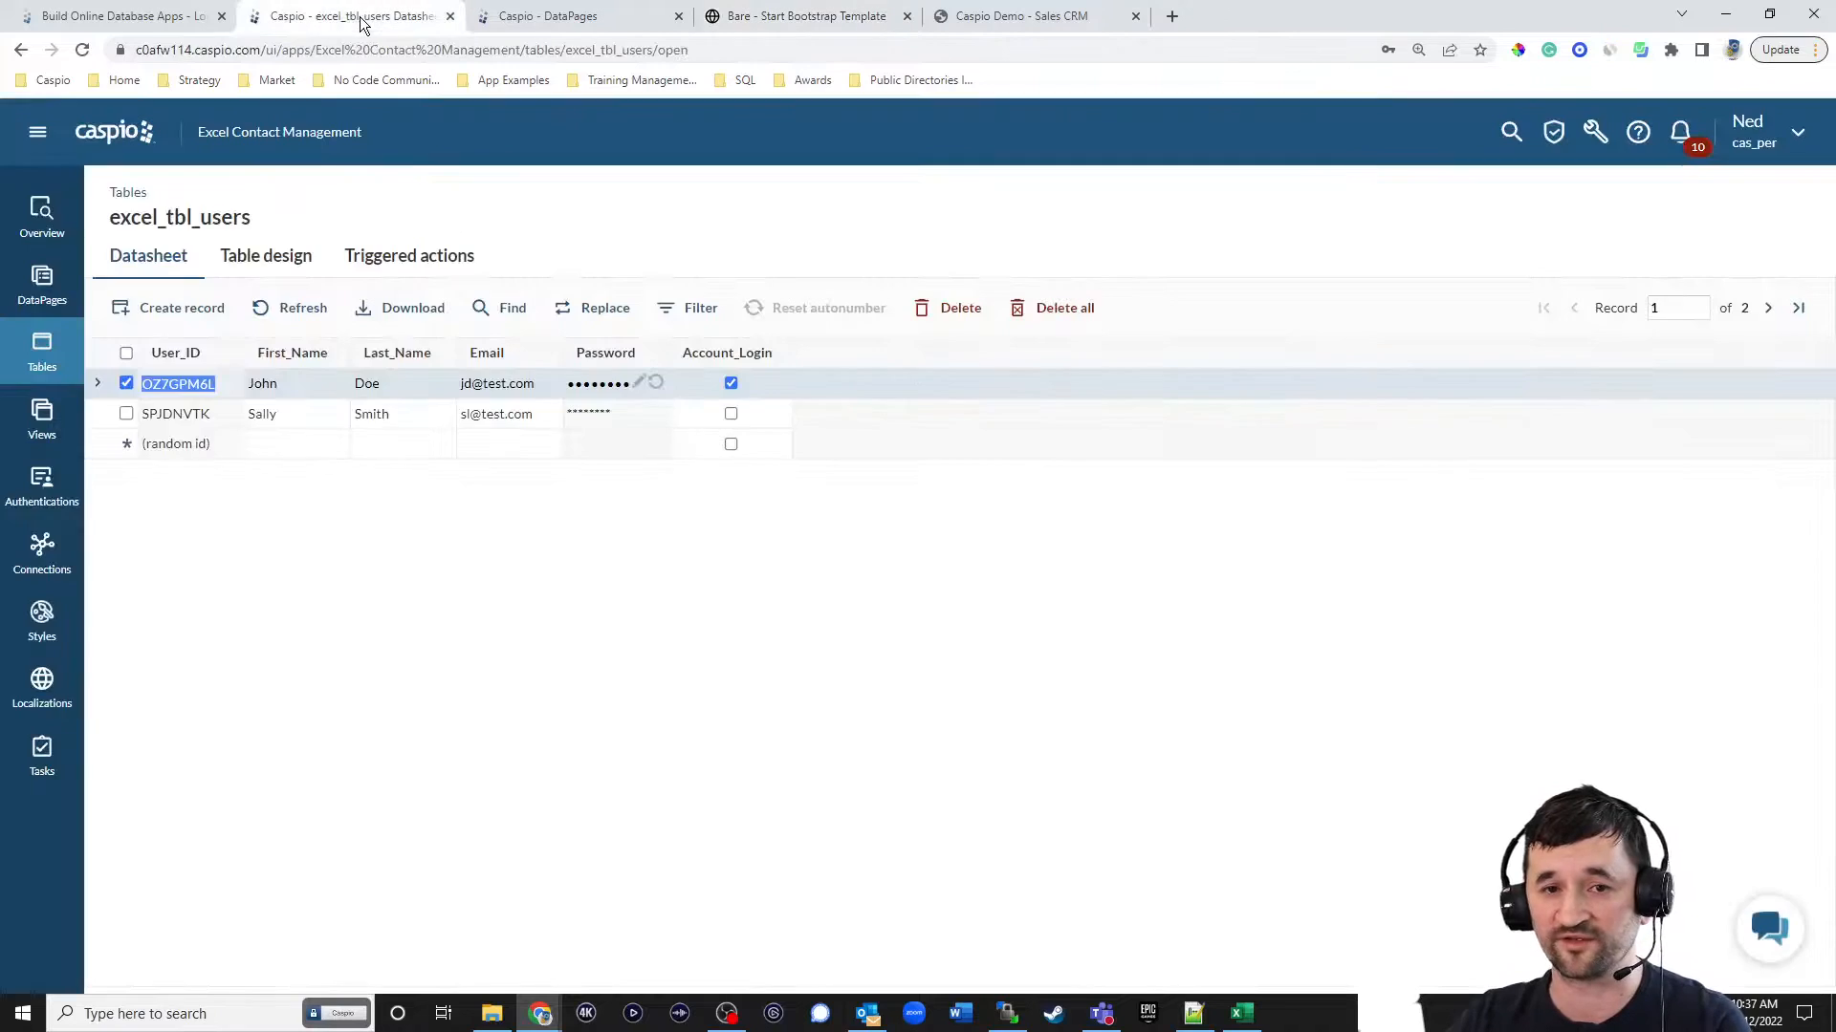
right_click(27, 346)
left_click(86, 359)
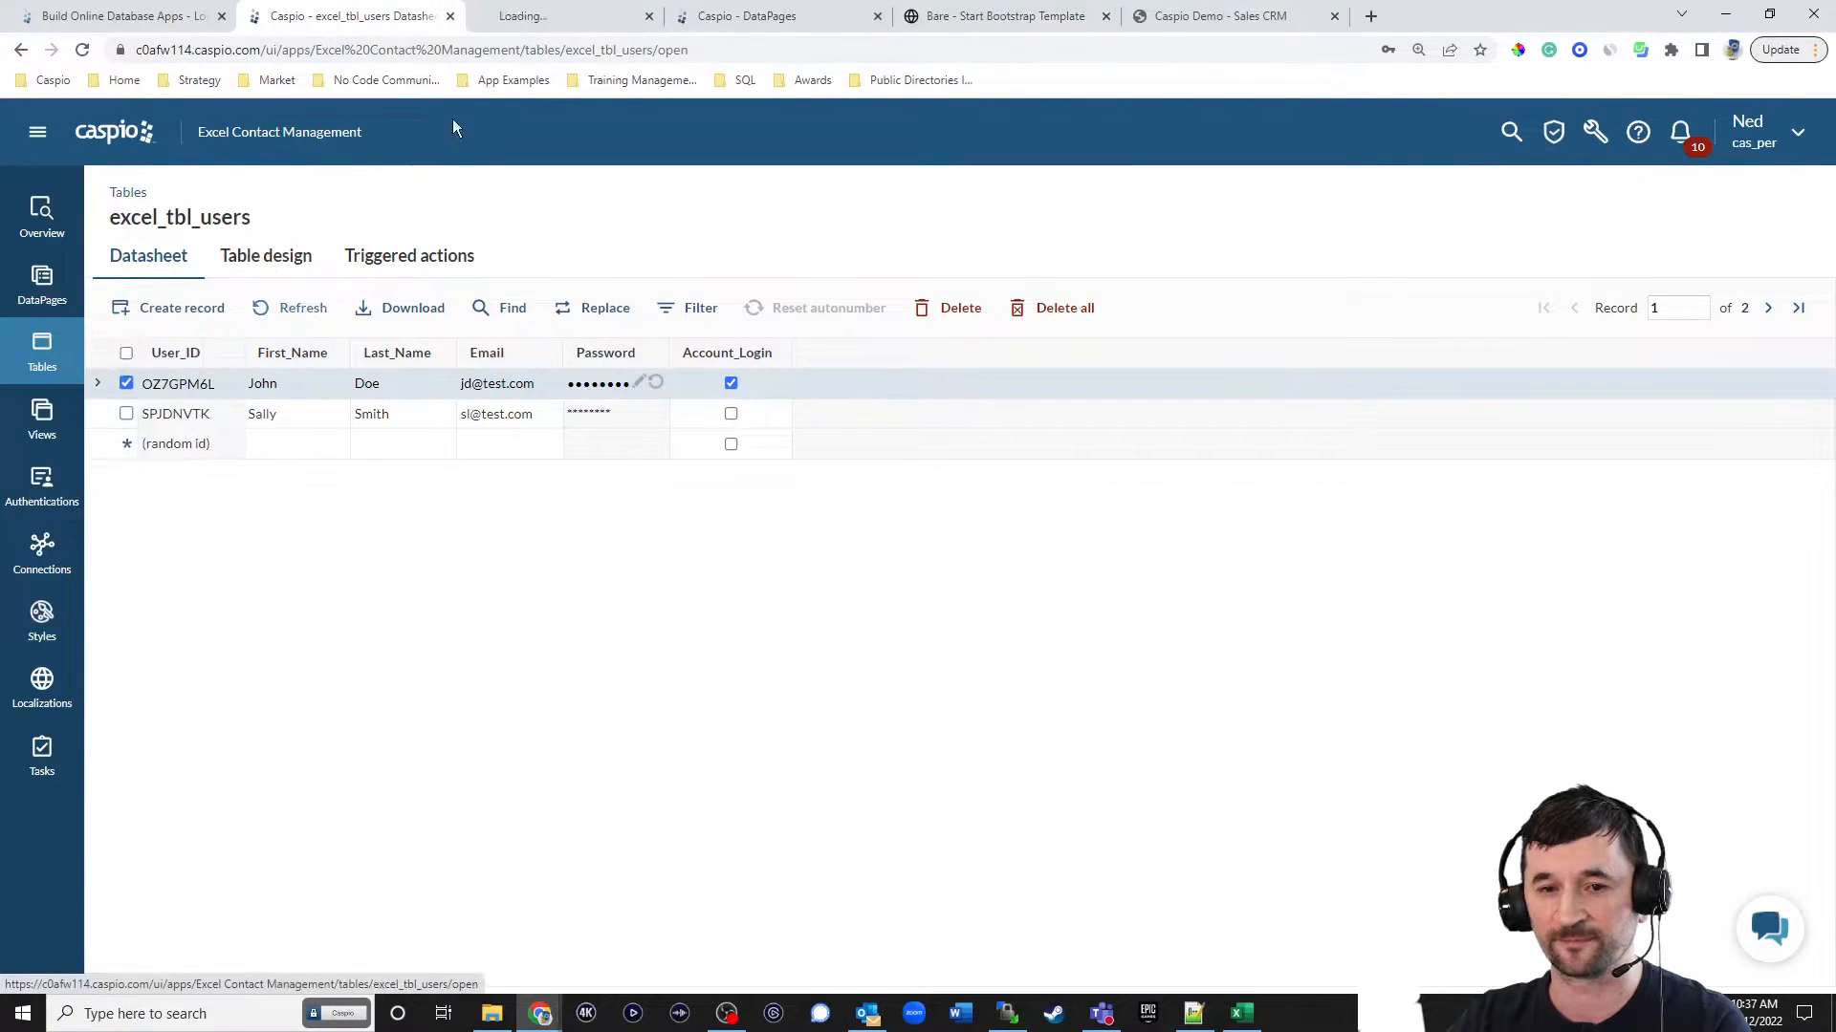
left_click(559, 19)
left_click(247, 312)
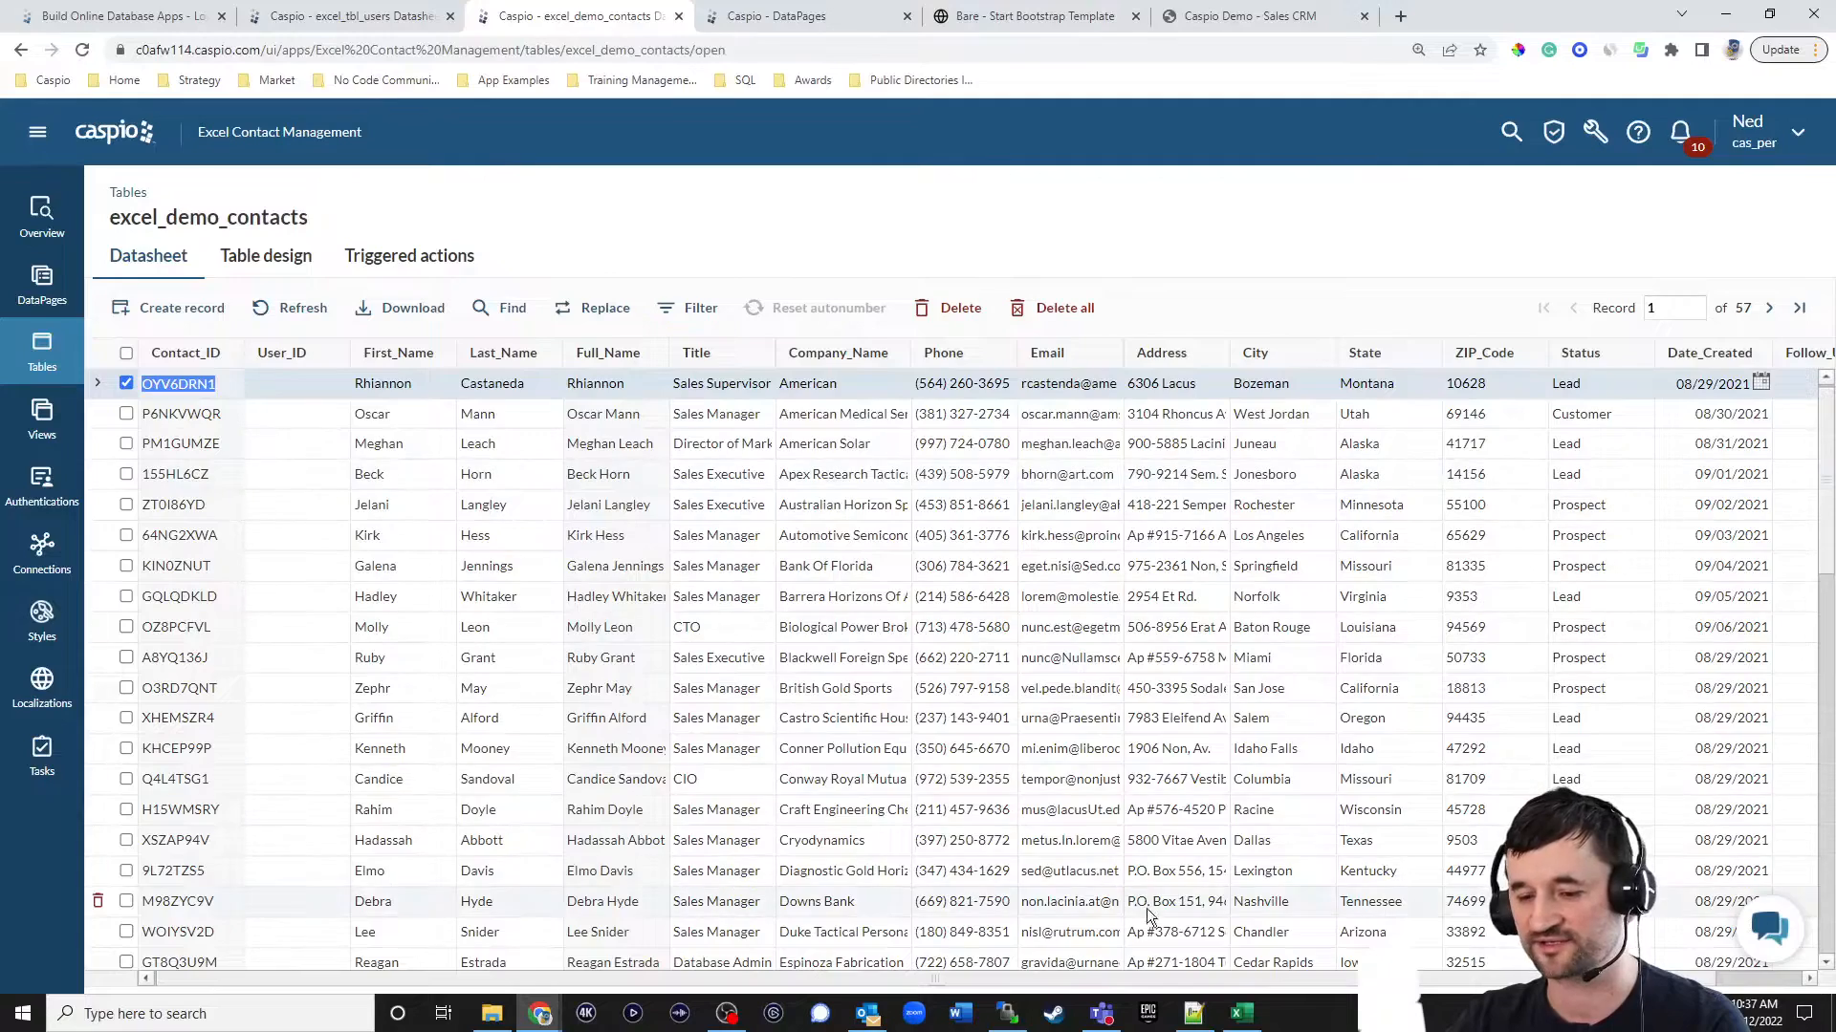
Set the Follow_Up_Date of the second and third contact records to 12/12/2022.
left_click_drag(1162, 967, 1504, 983)
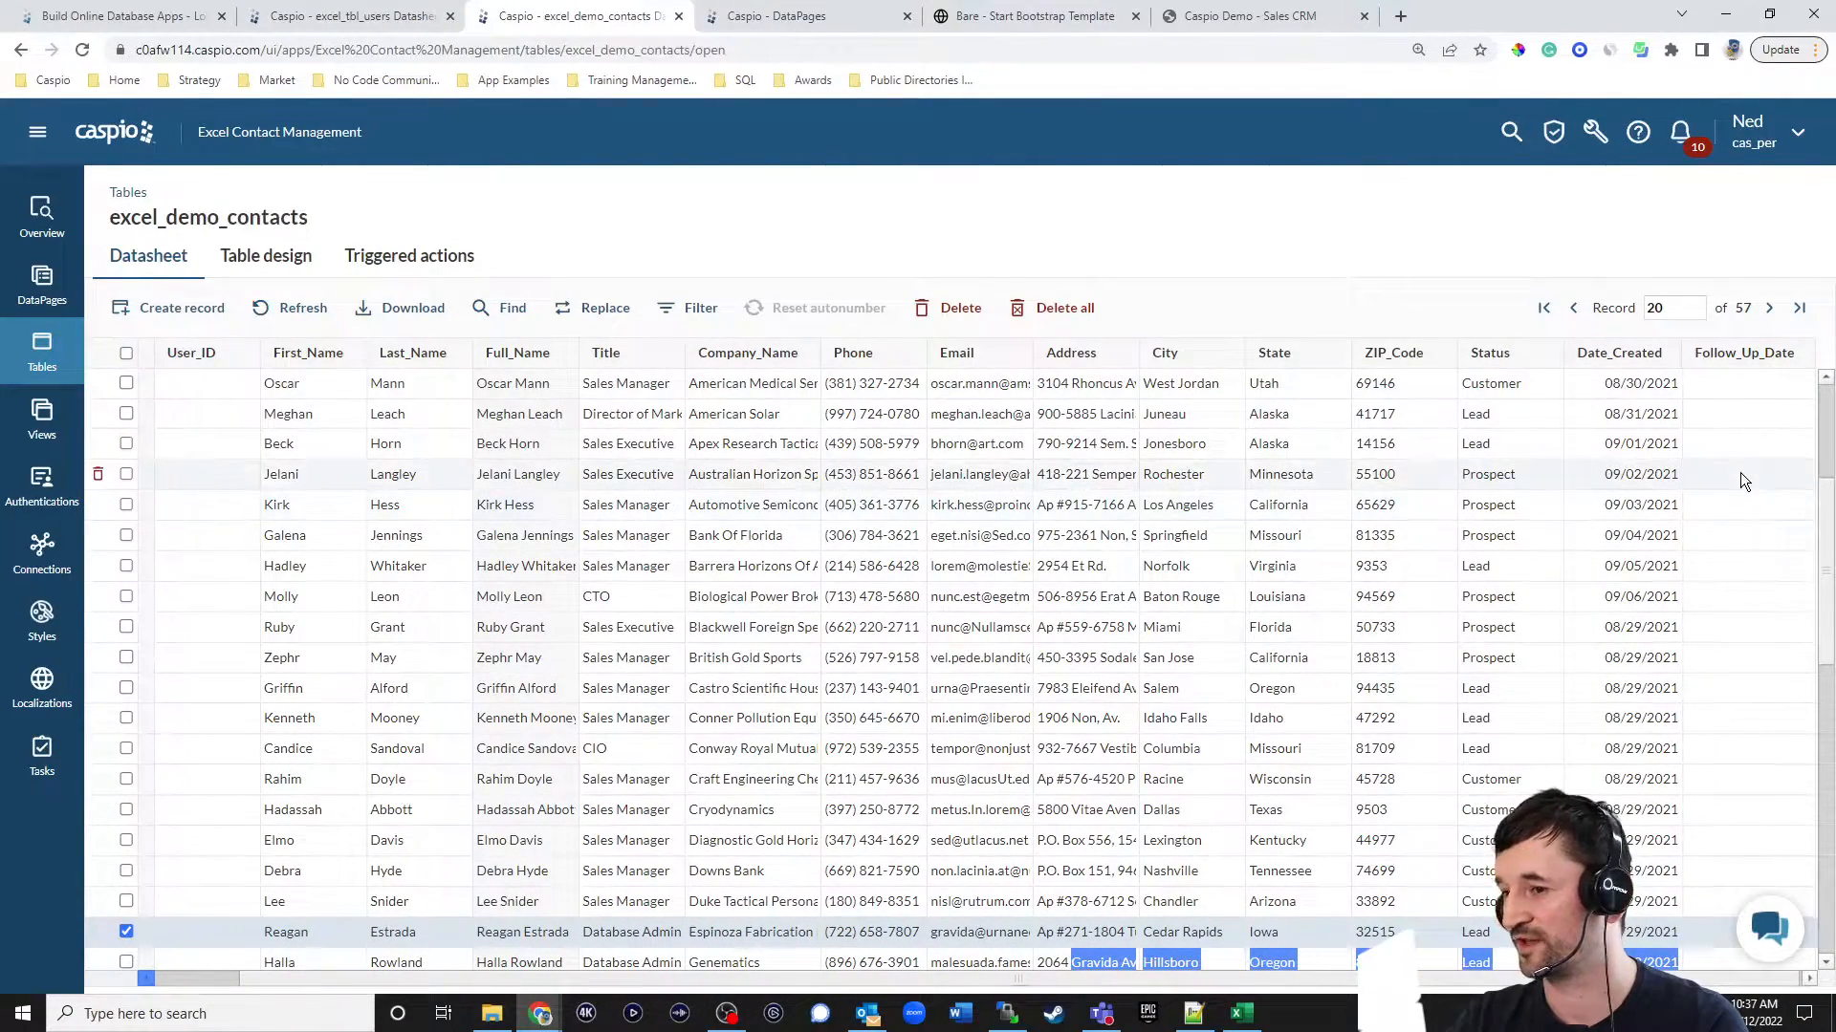
left_click(1769, 384)
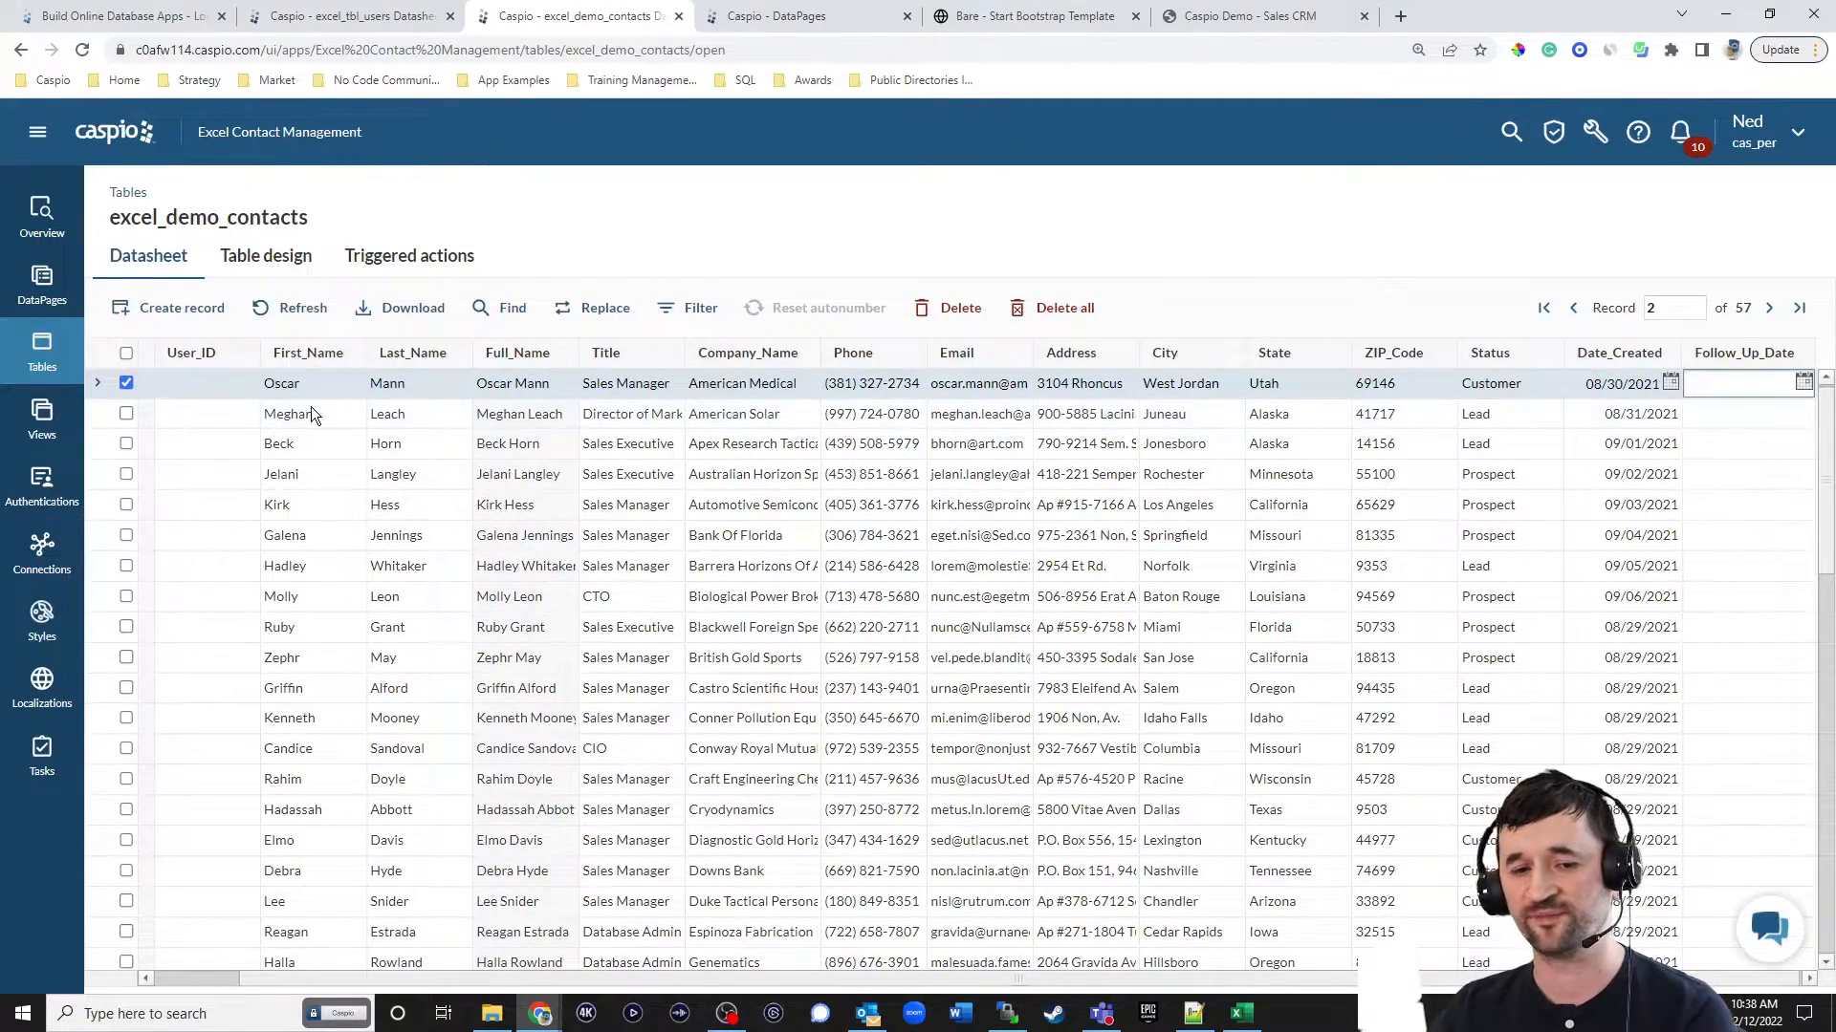
left_click(1803, 382)
left_click(1712, 497)
left_click(1803, 383)
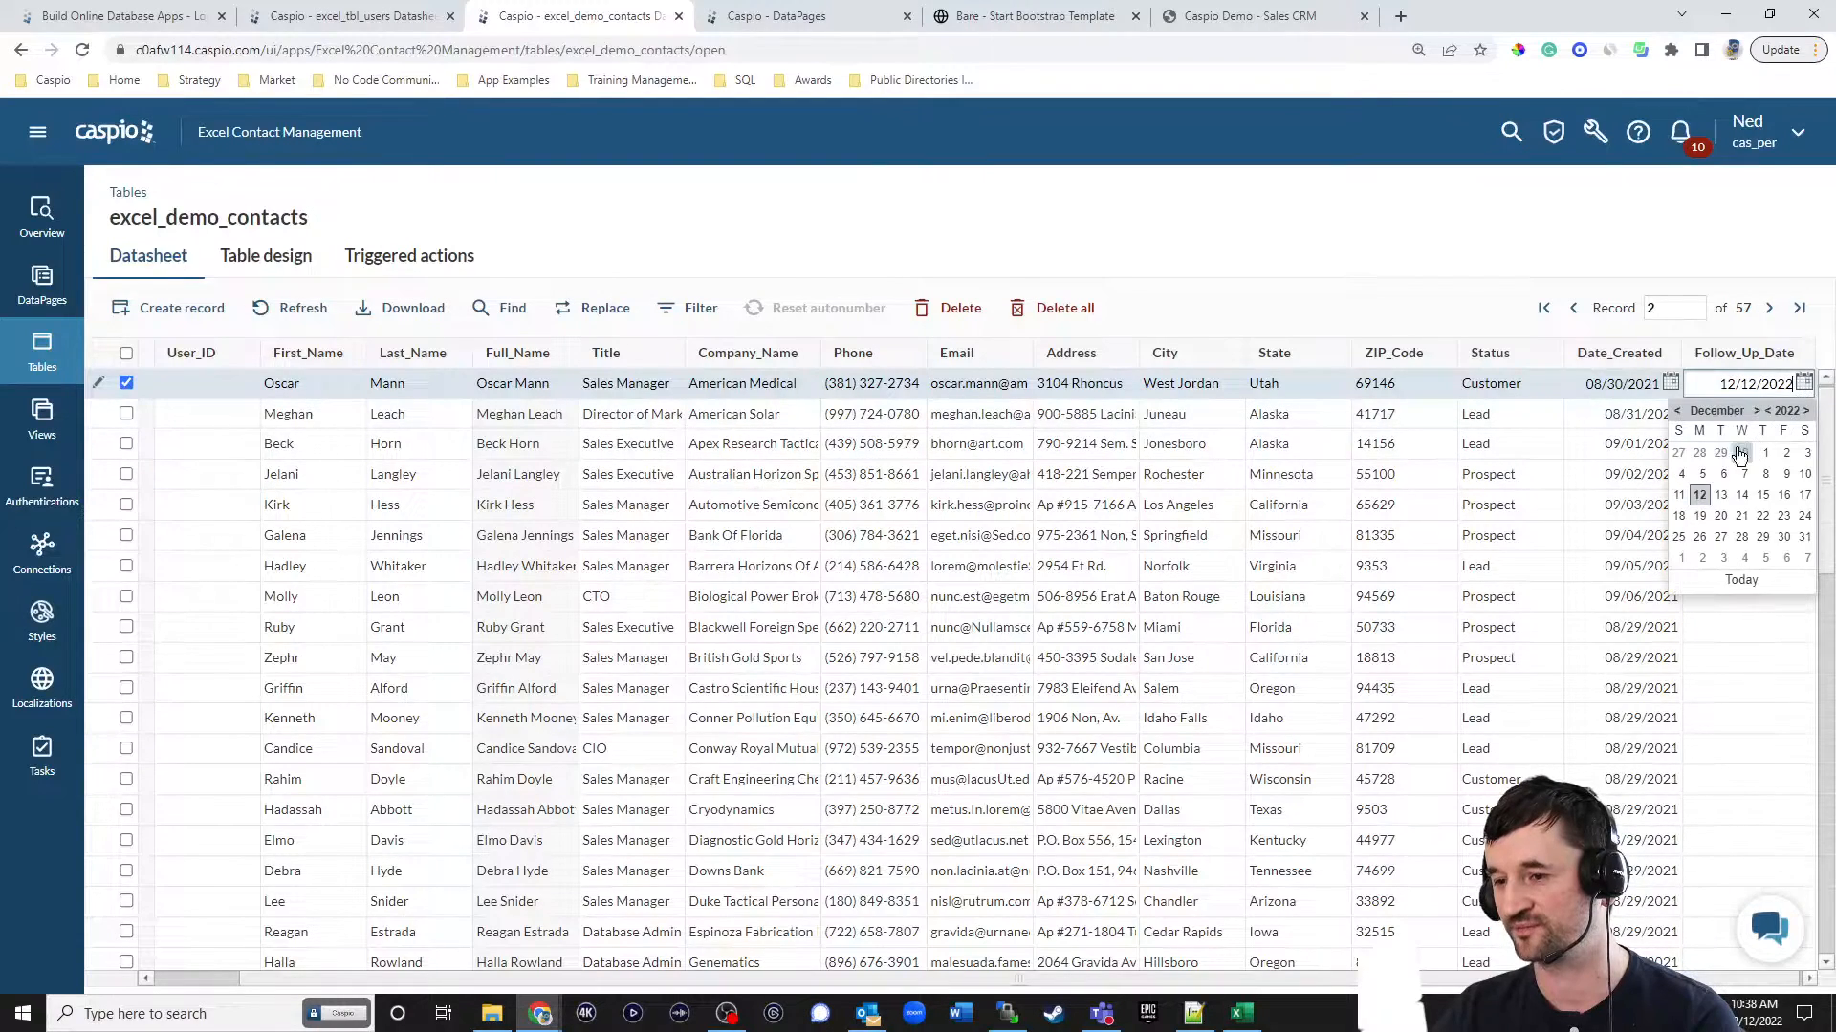
left_click(1707, 498)
left_click(1802, 419)
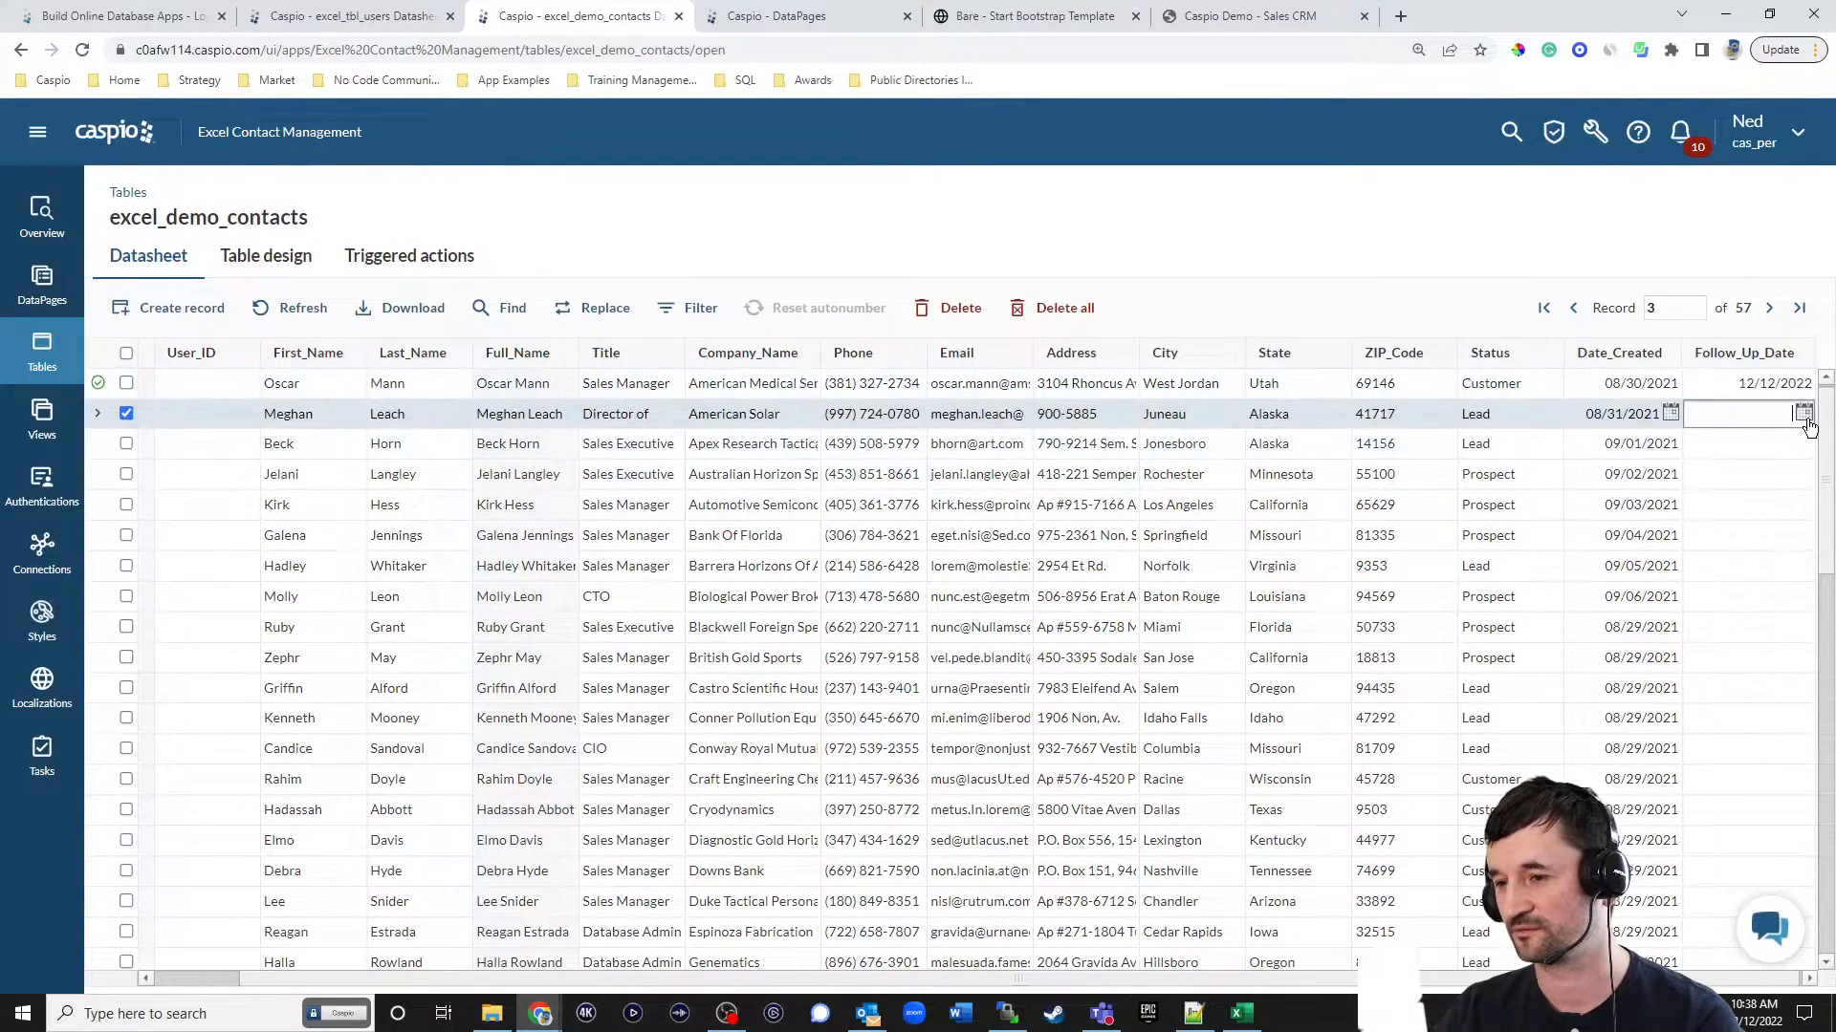
left_click(1804, 417)
left_click(1706, 521)
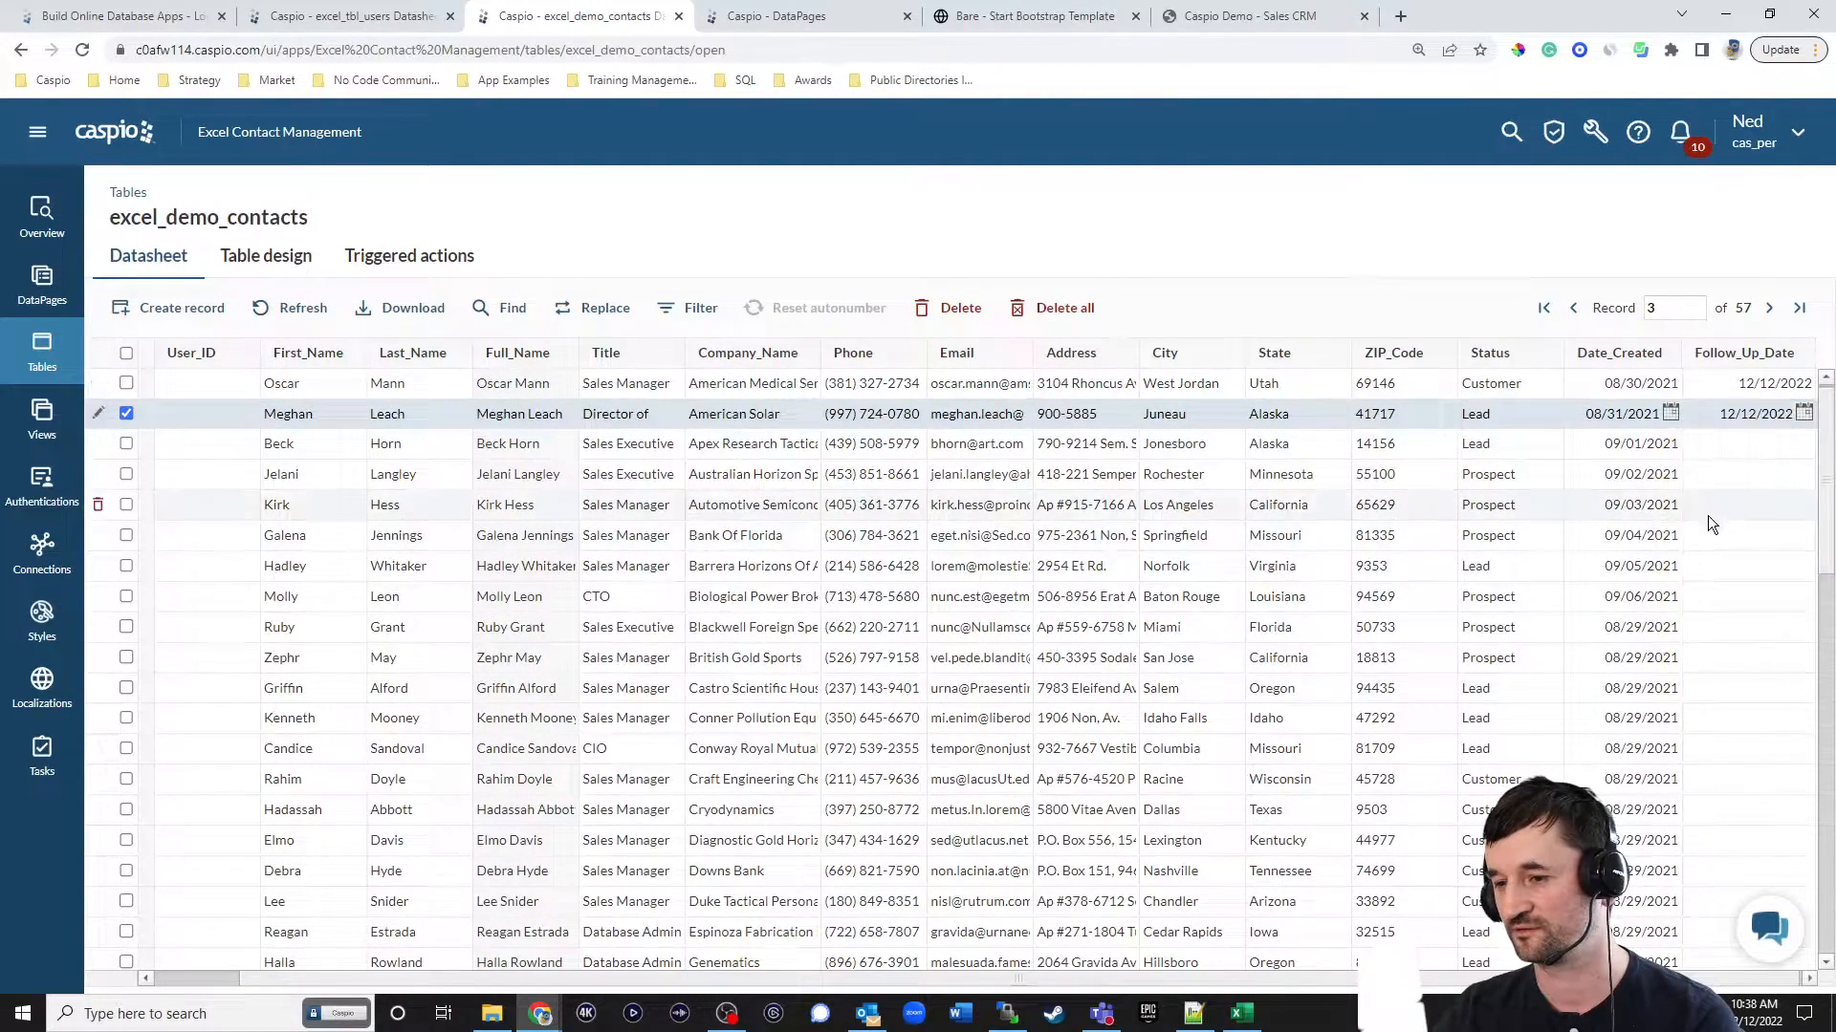
left_click(1732, 442)
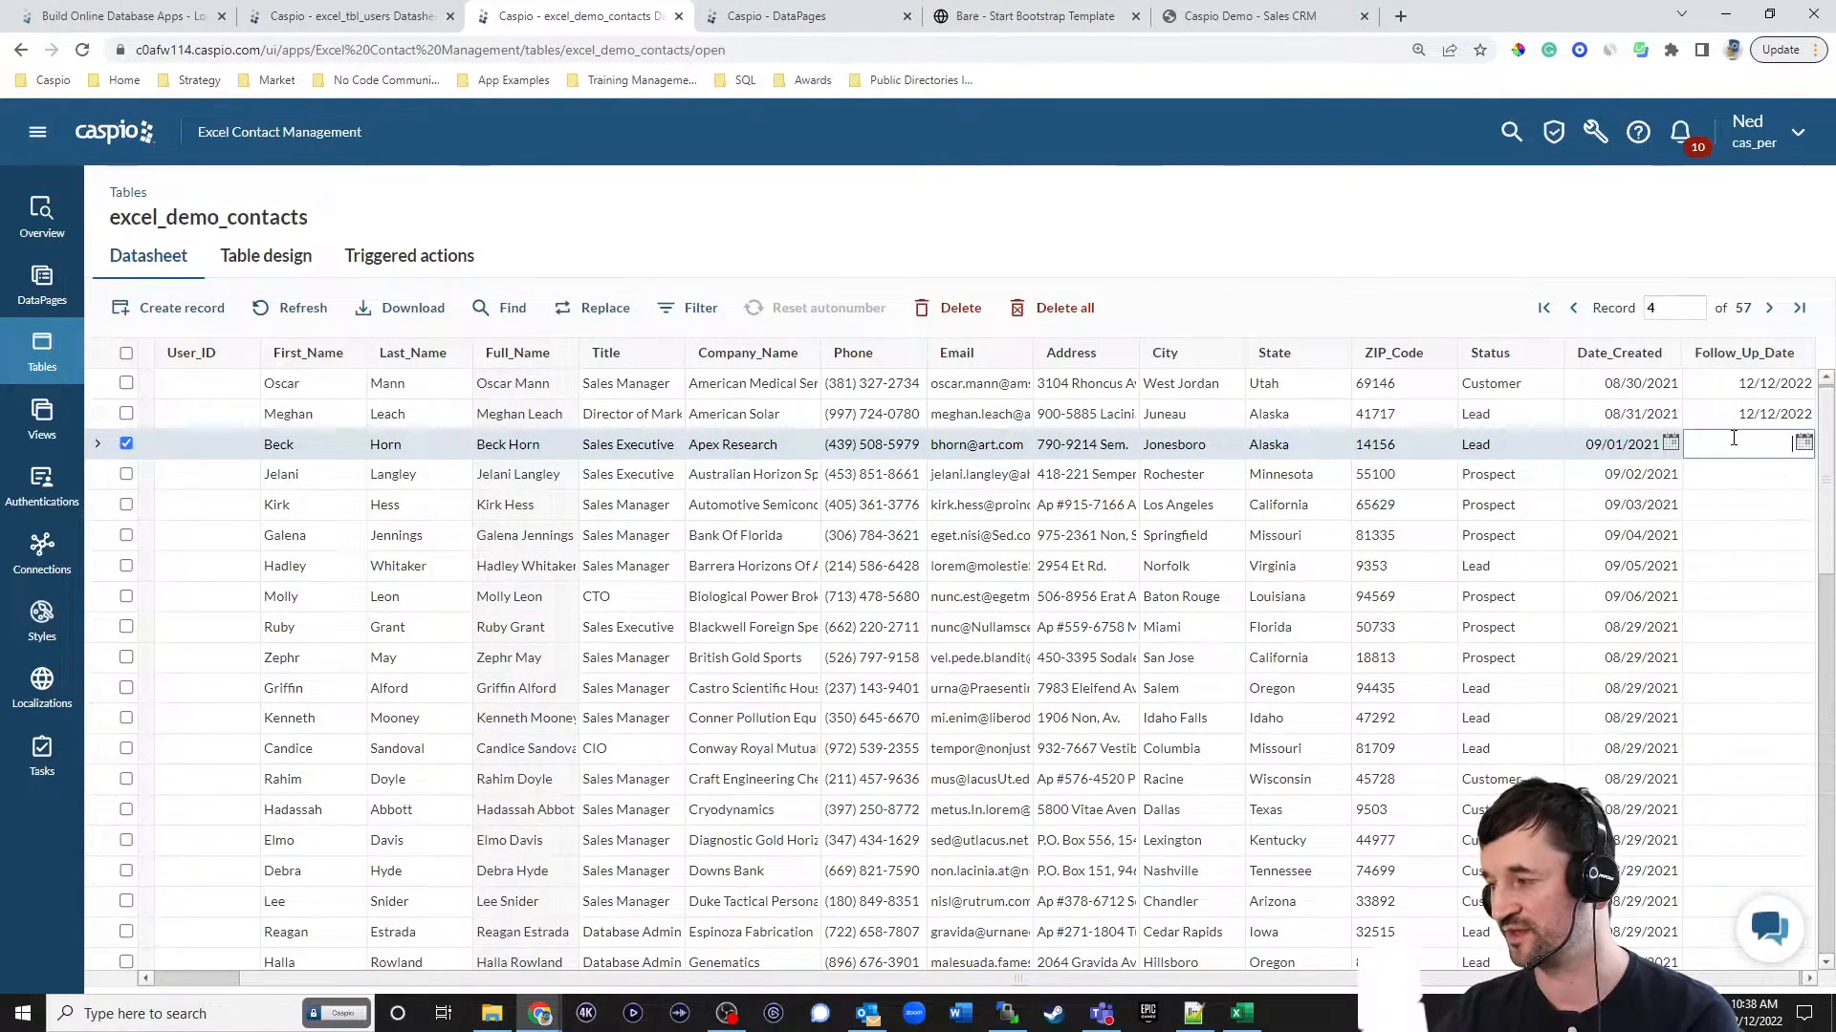
Copy the first employee's User_ID from excel_tbl_users into the User_ID of the second and third contact records, and reload the hosted dashboard.
left_click_drag(1415, 979, 1115, 990)
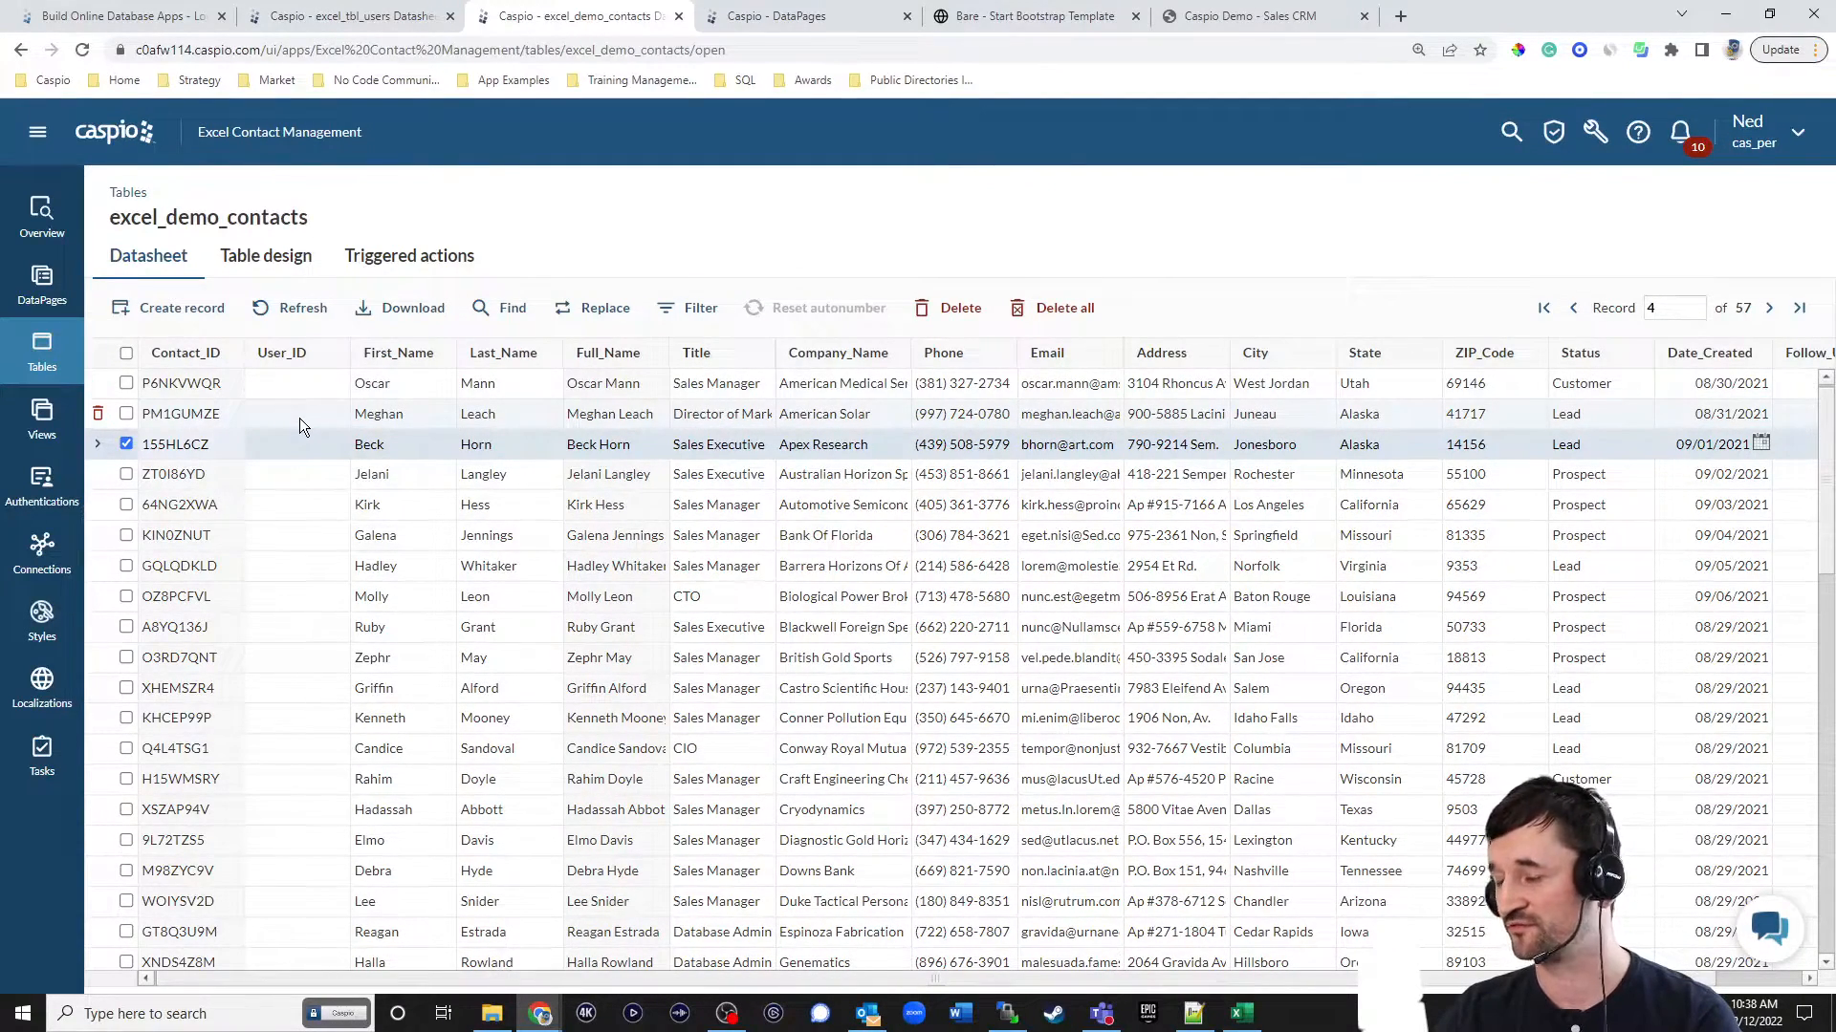
left_click(380, 21)
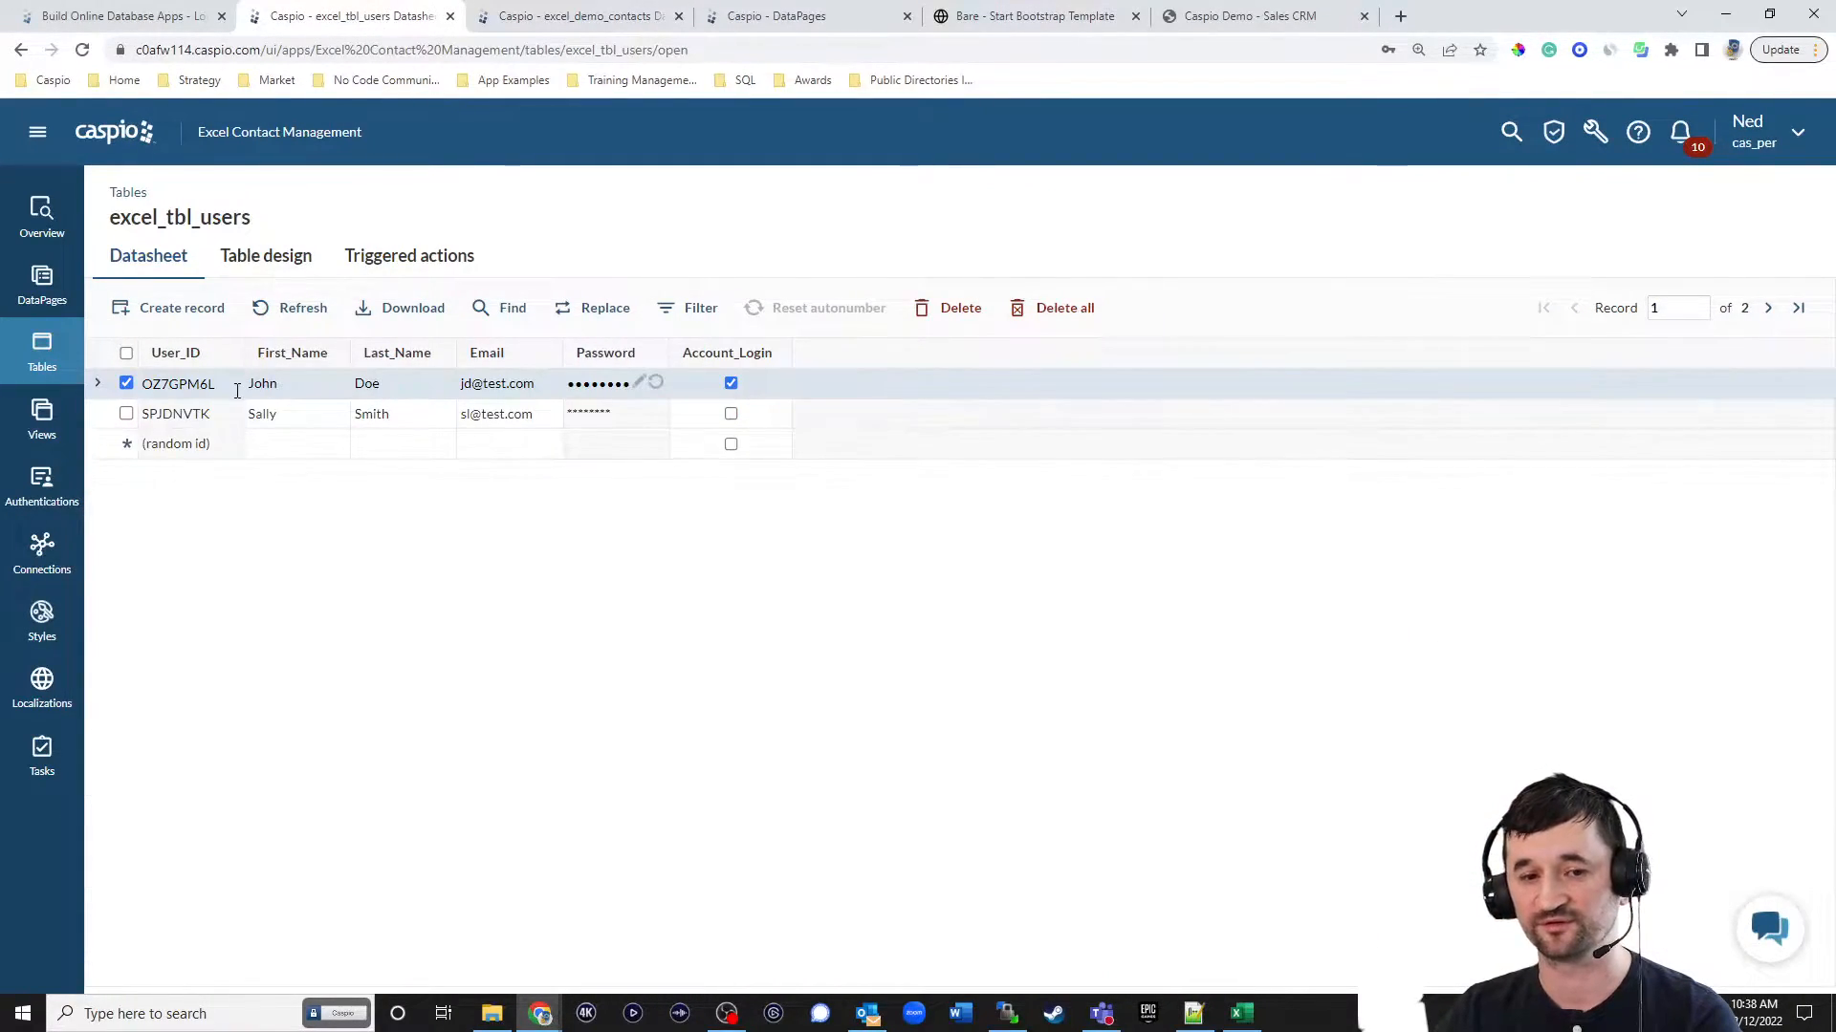
left_click_drag(230, 389, 150, 381)
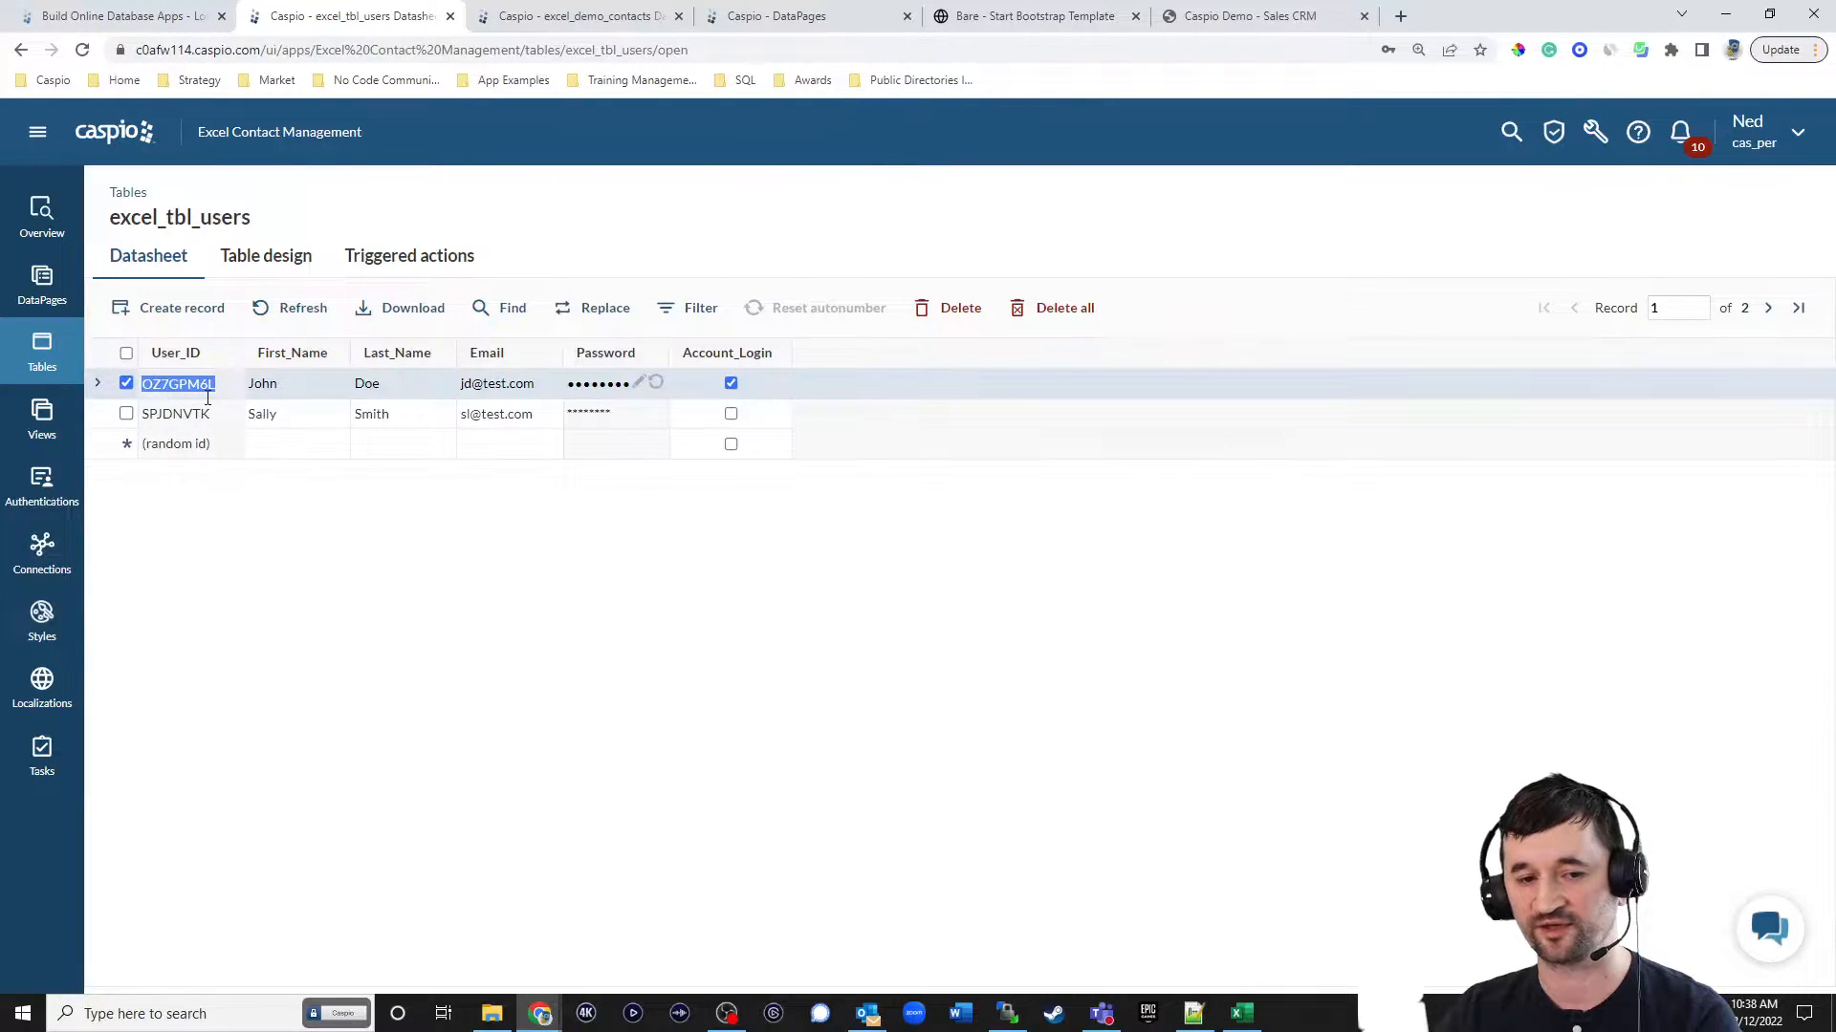
left_click(577, 16)
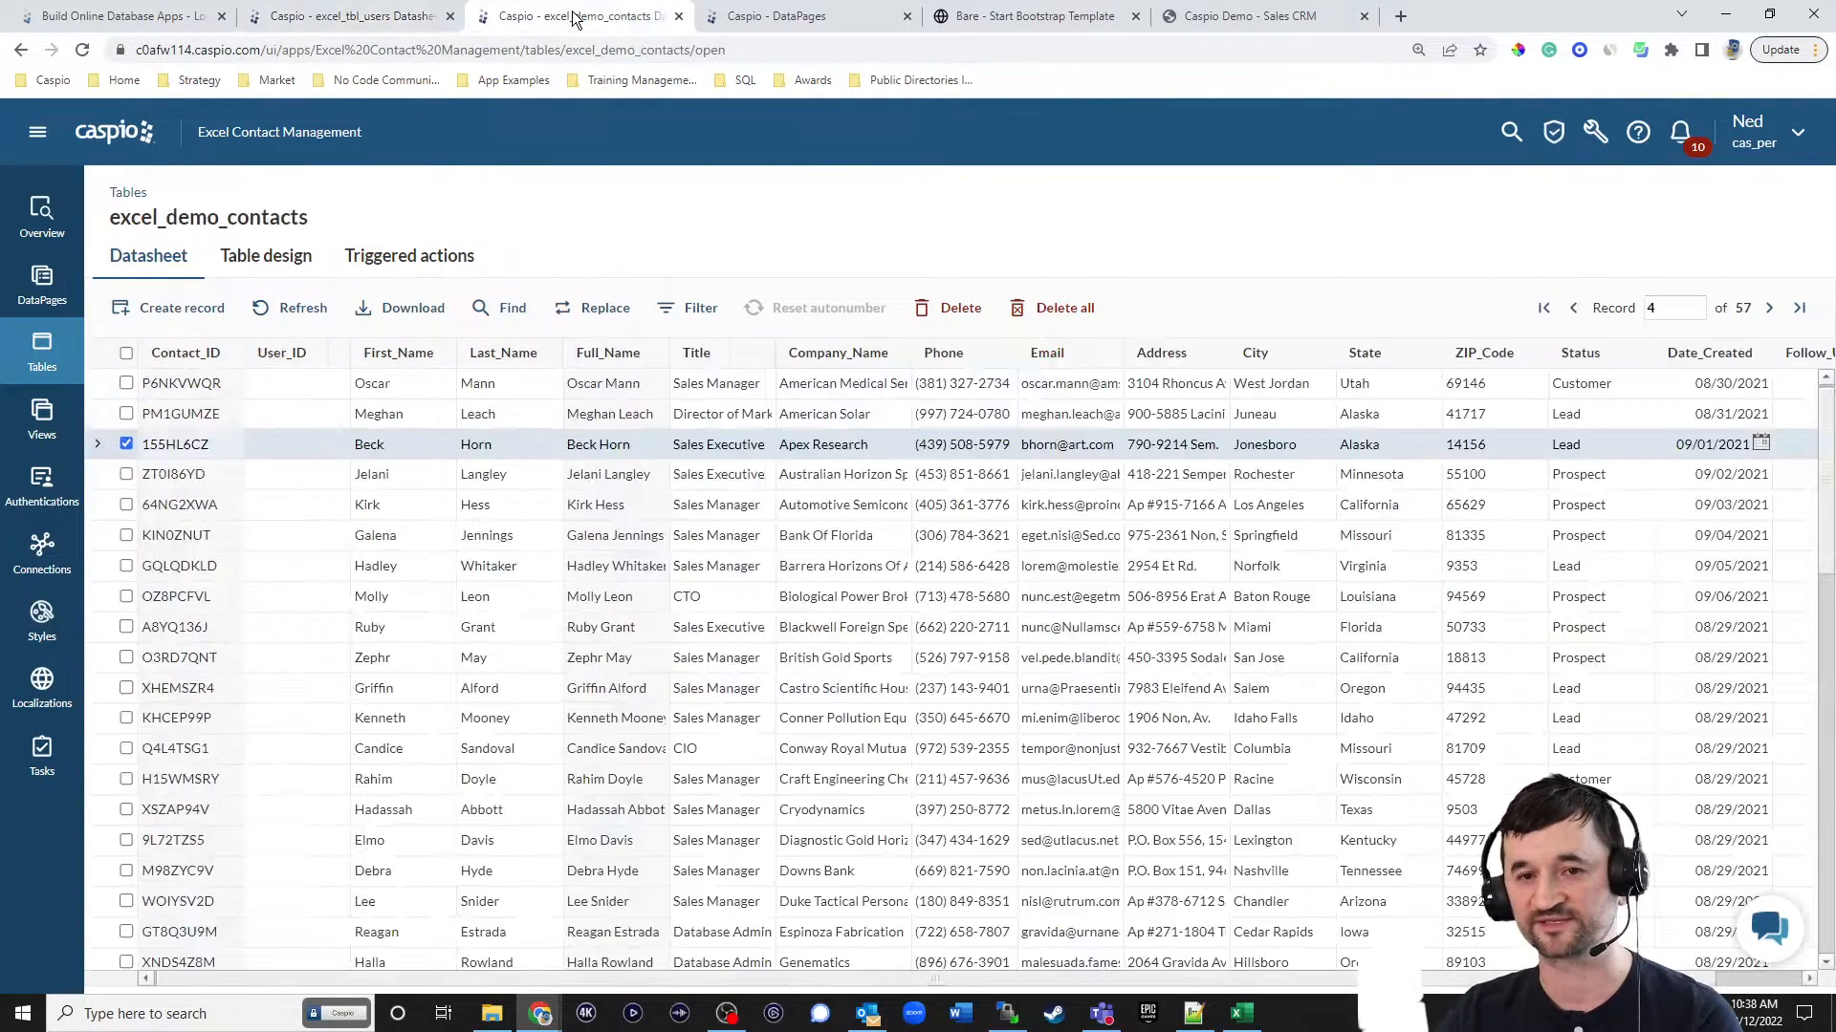
left_click(287, 383)
type("OZ7GPM6L")
left_click(285, 416)
type("OZ7GPM6L")
left_click(282, 446)
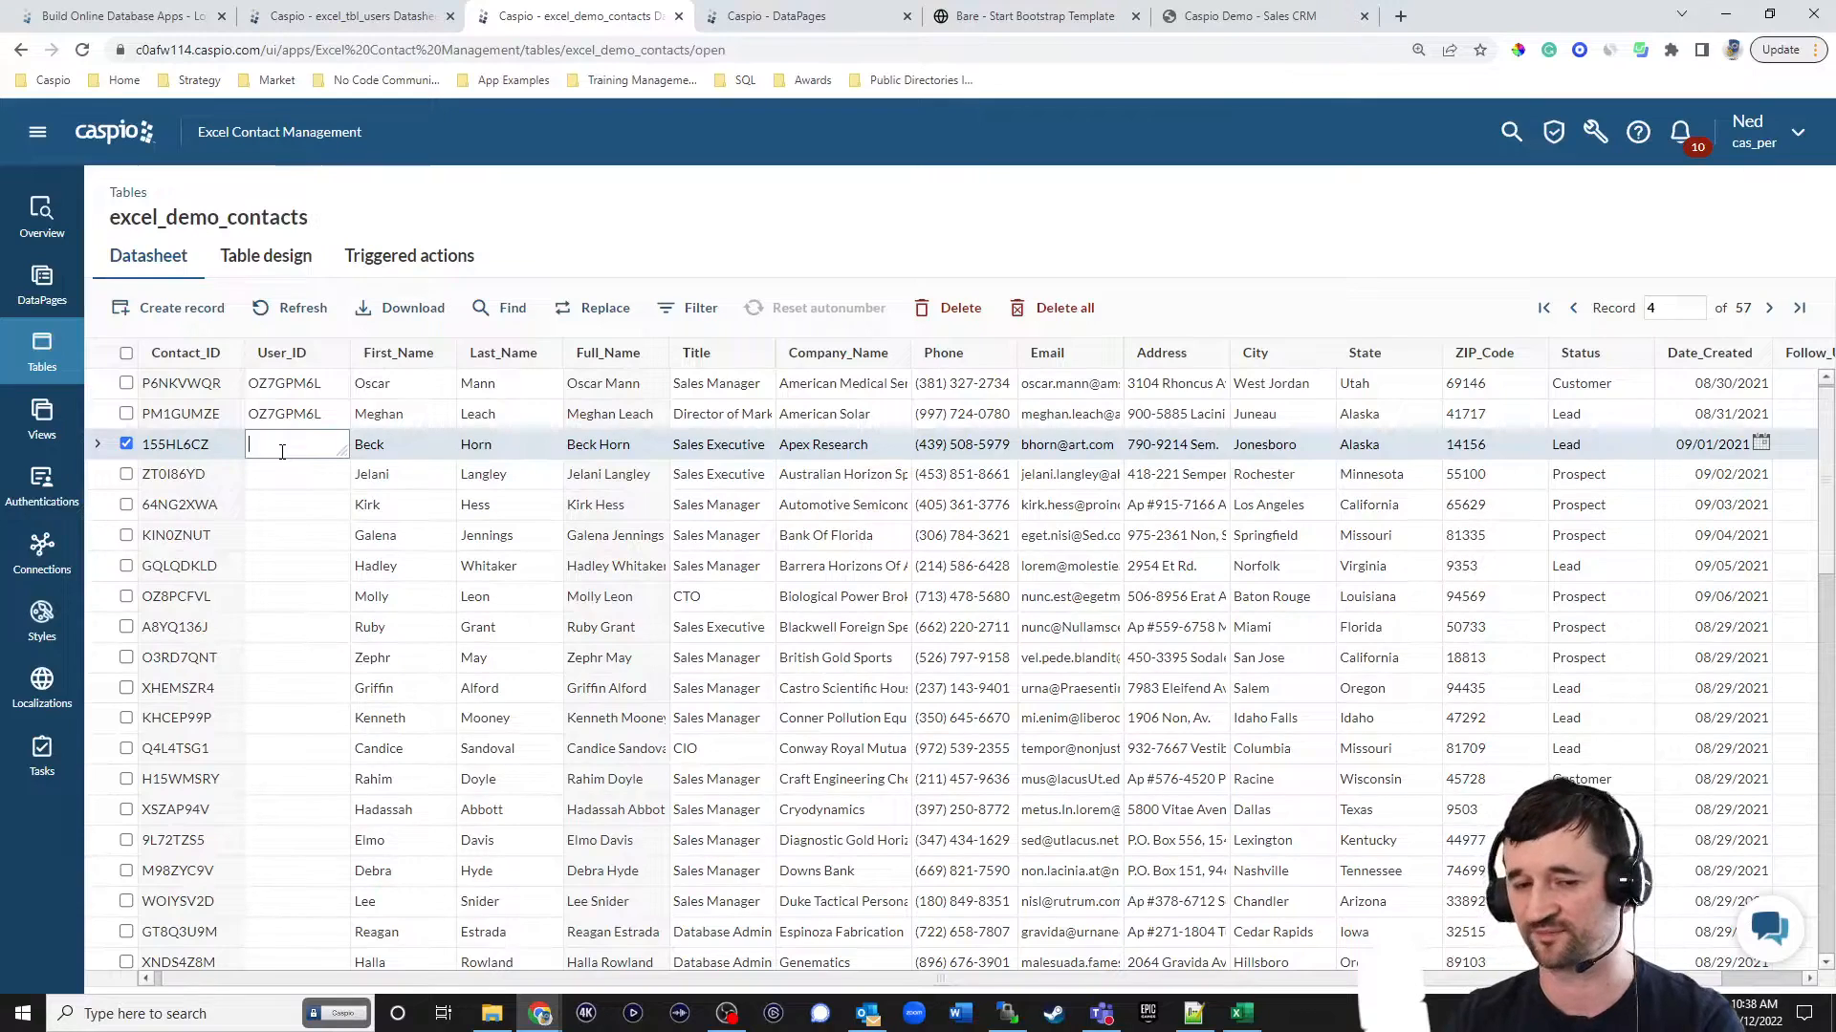
left_click(1000, 20)
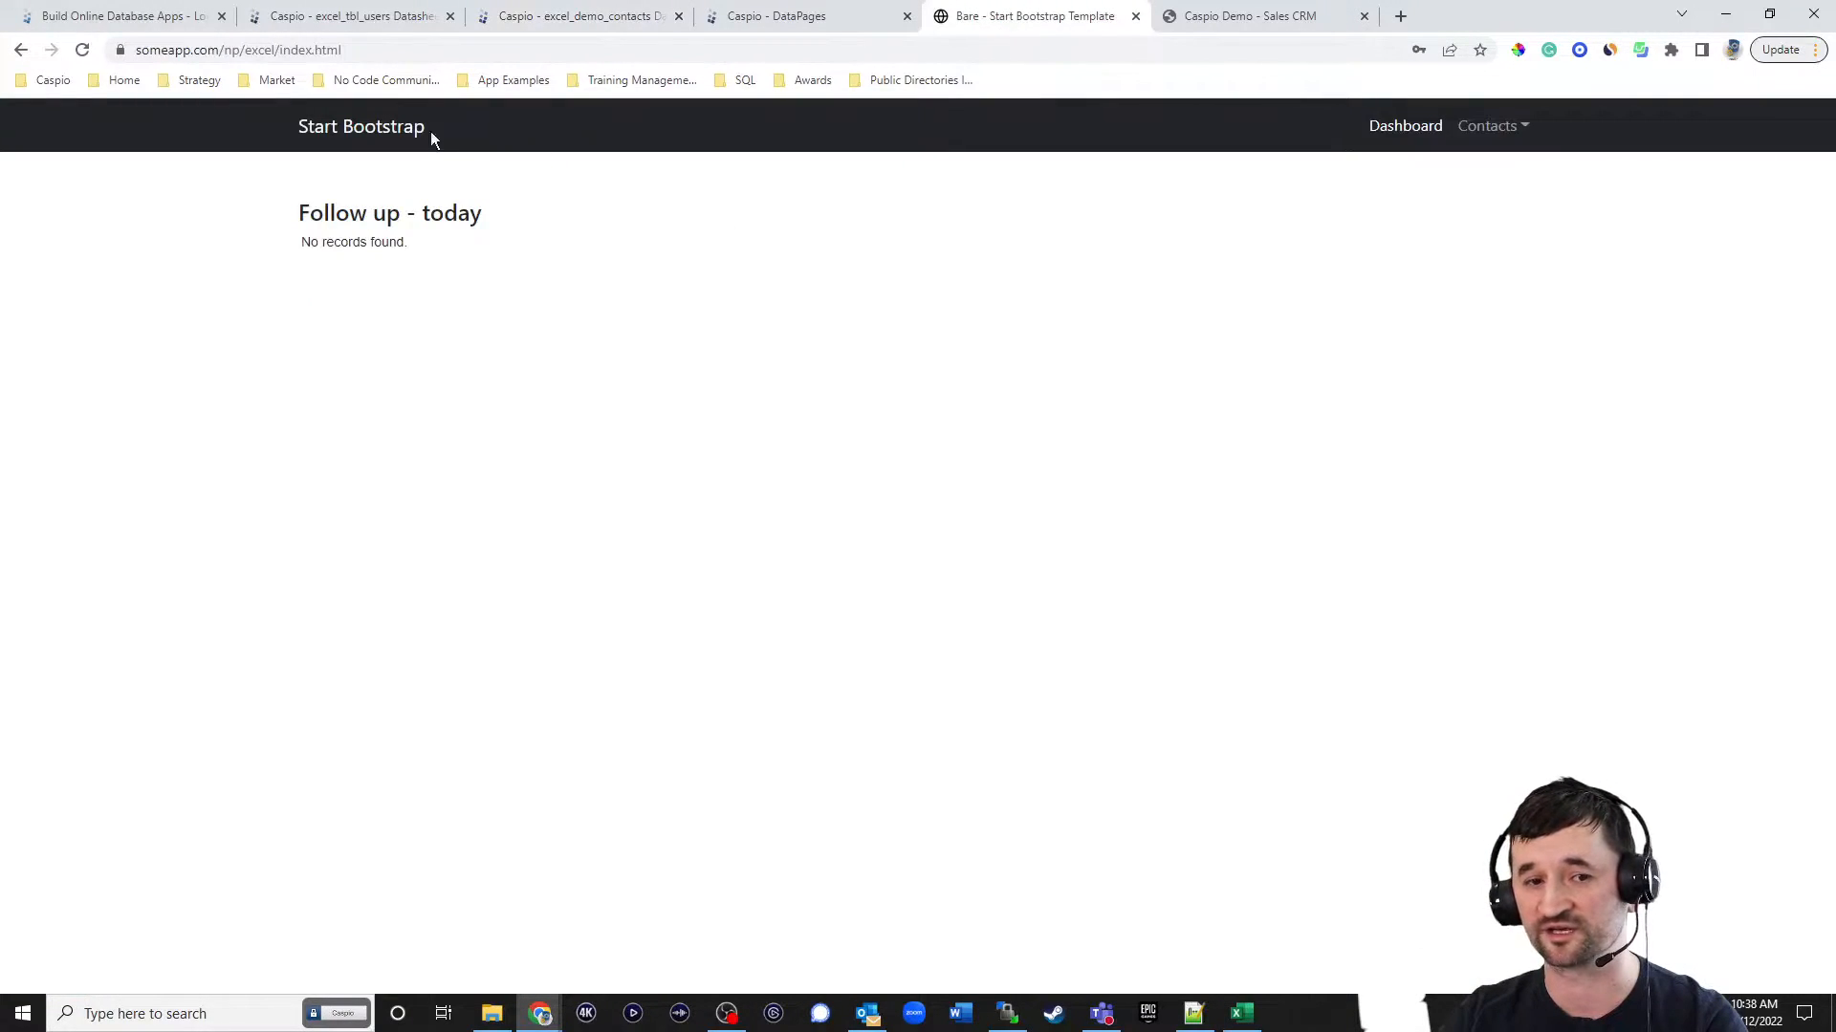
left_click(82, 49)
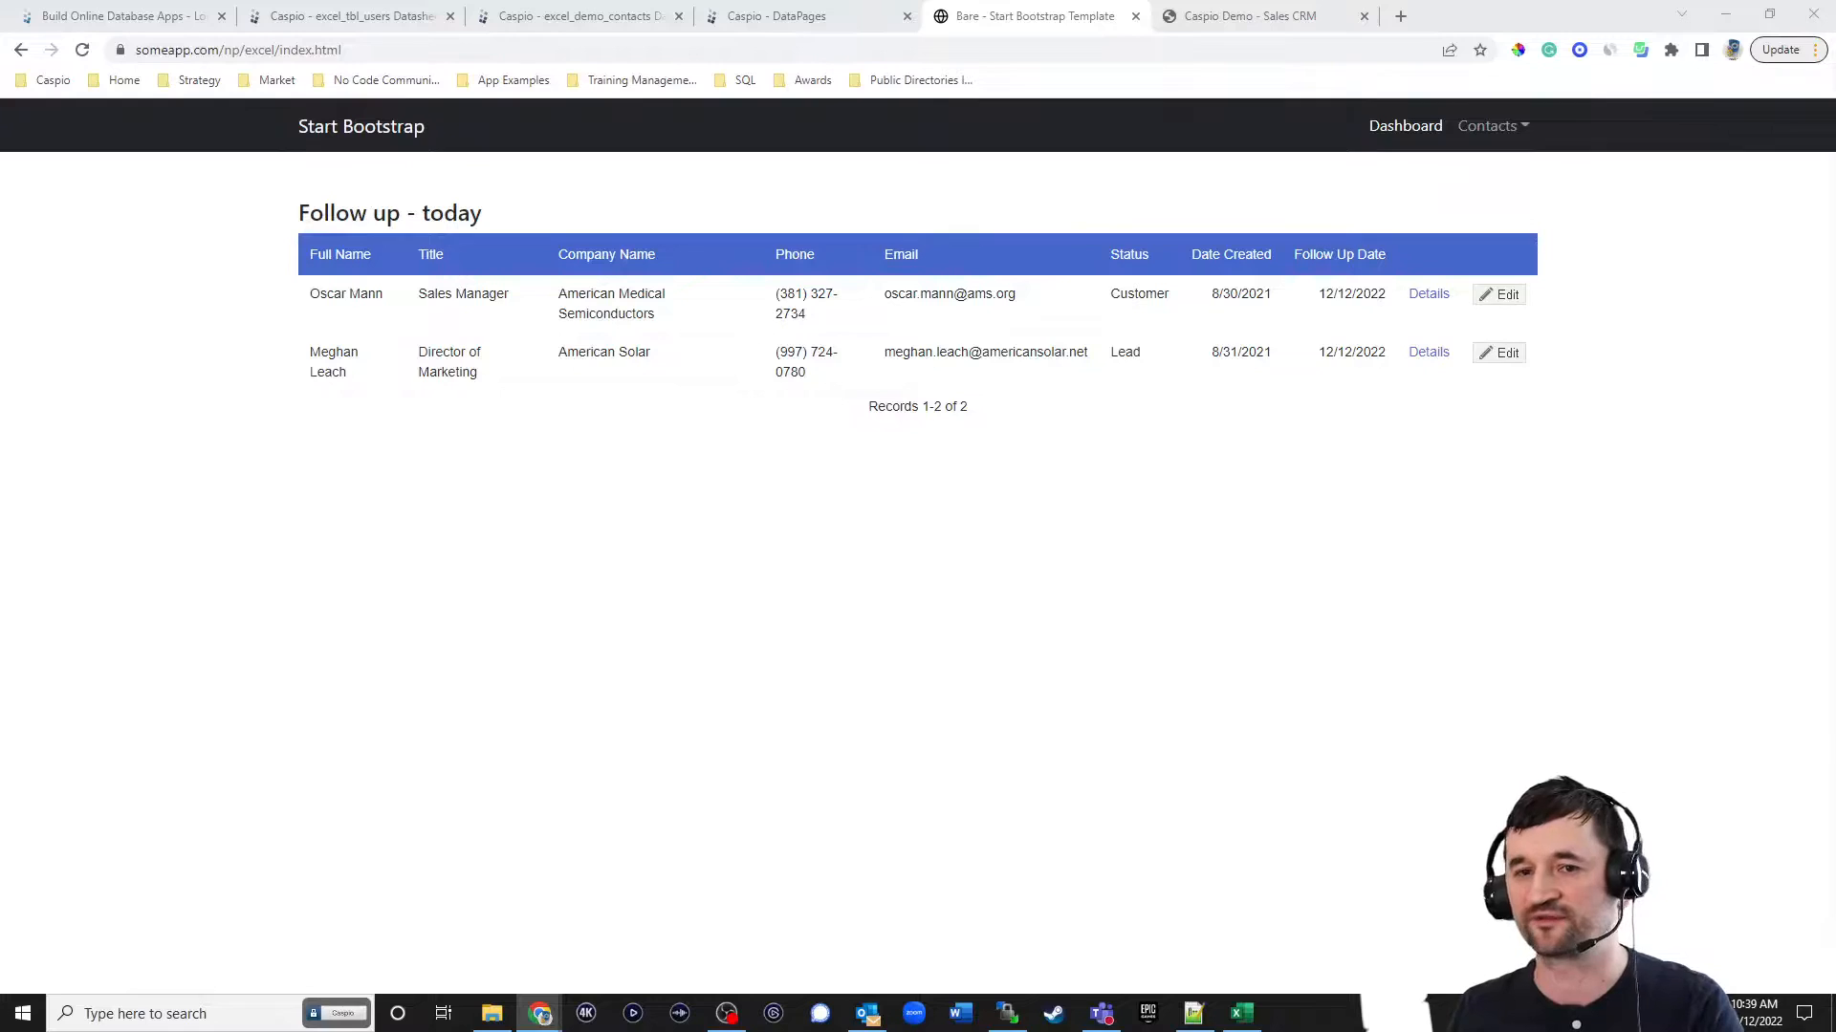
Examine the settings for adding an identity provider to the Employees directory, and cancel without adding one.
left_click(784, 18)
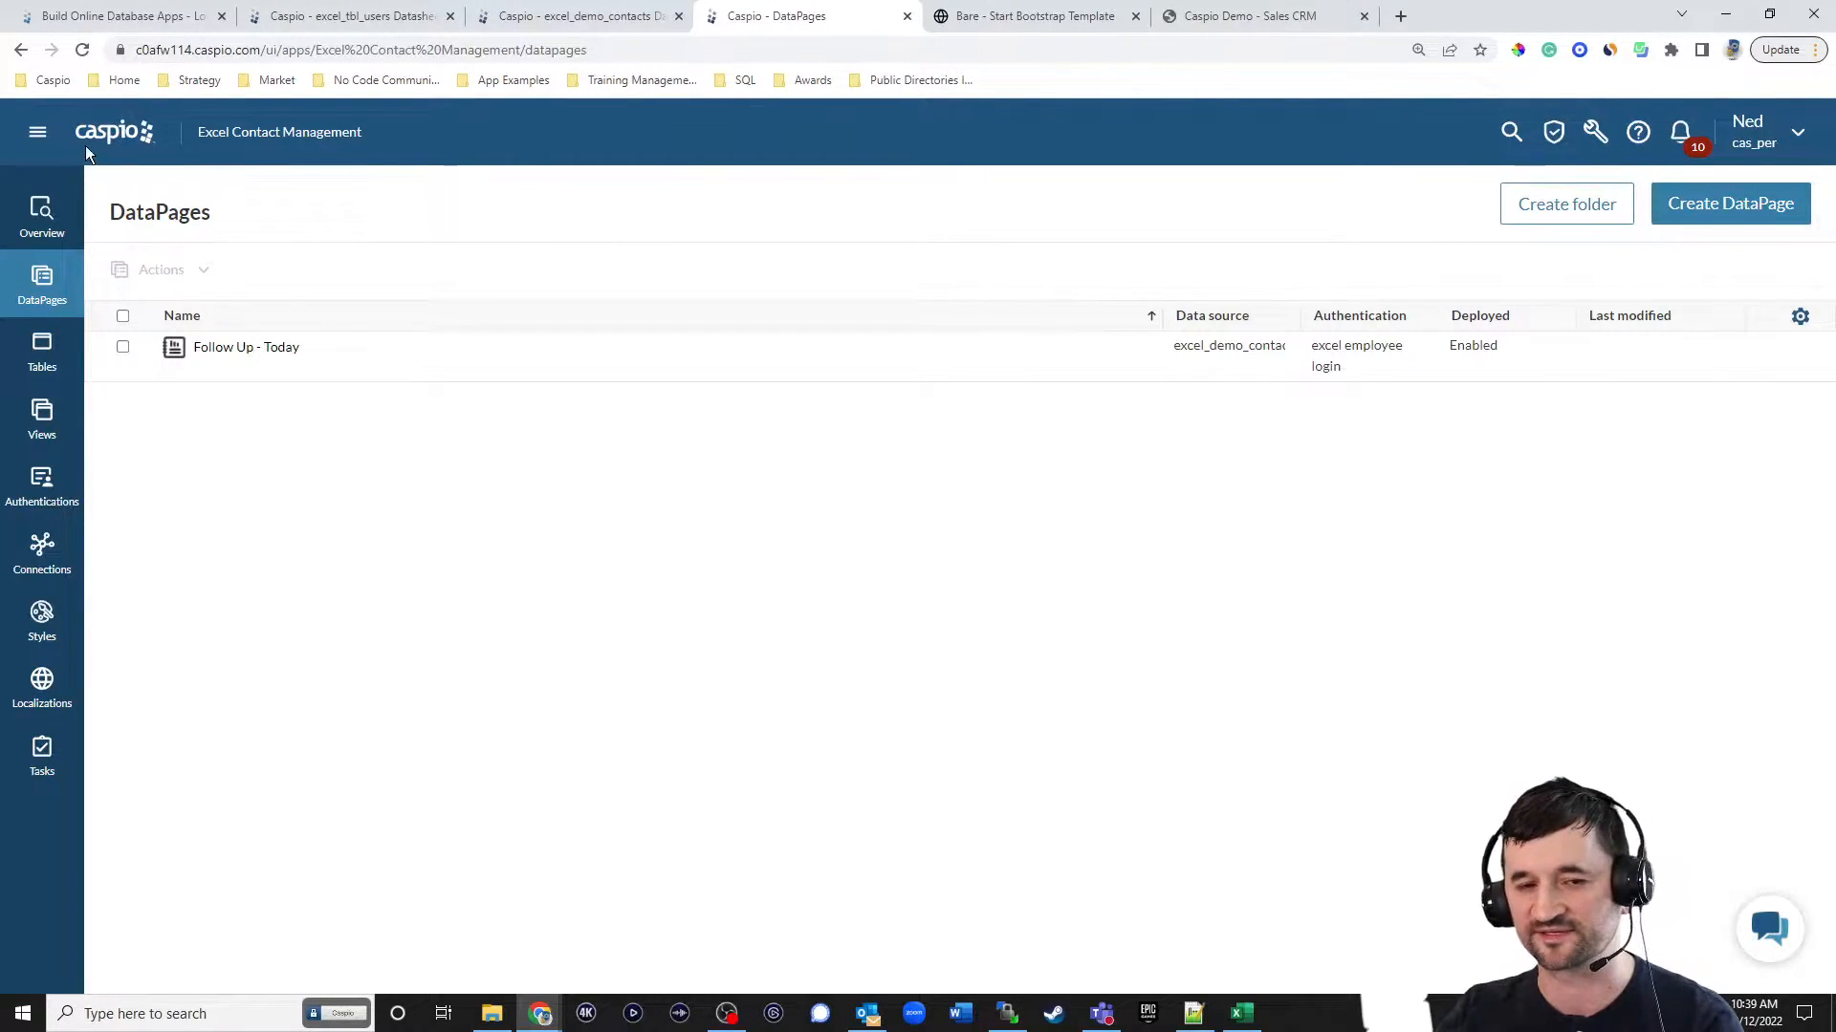
left_click(107, 135)
left_click(94, 287)
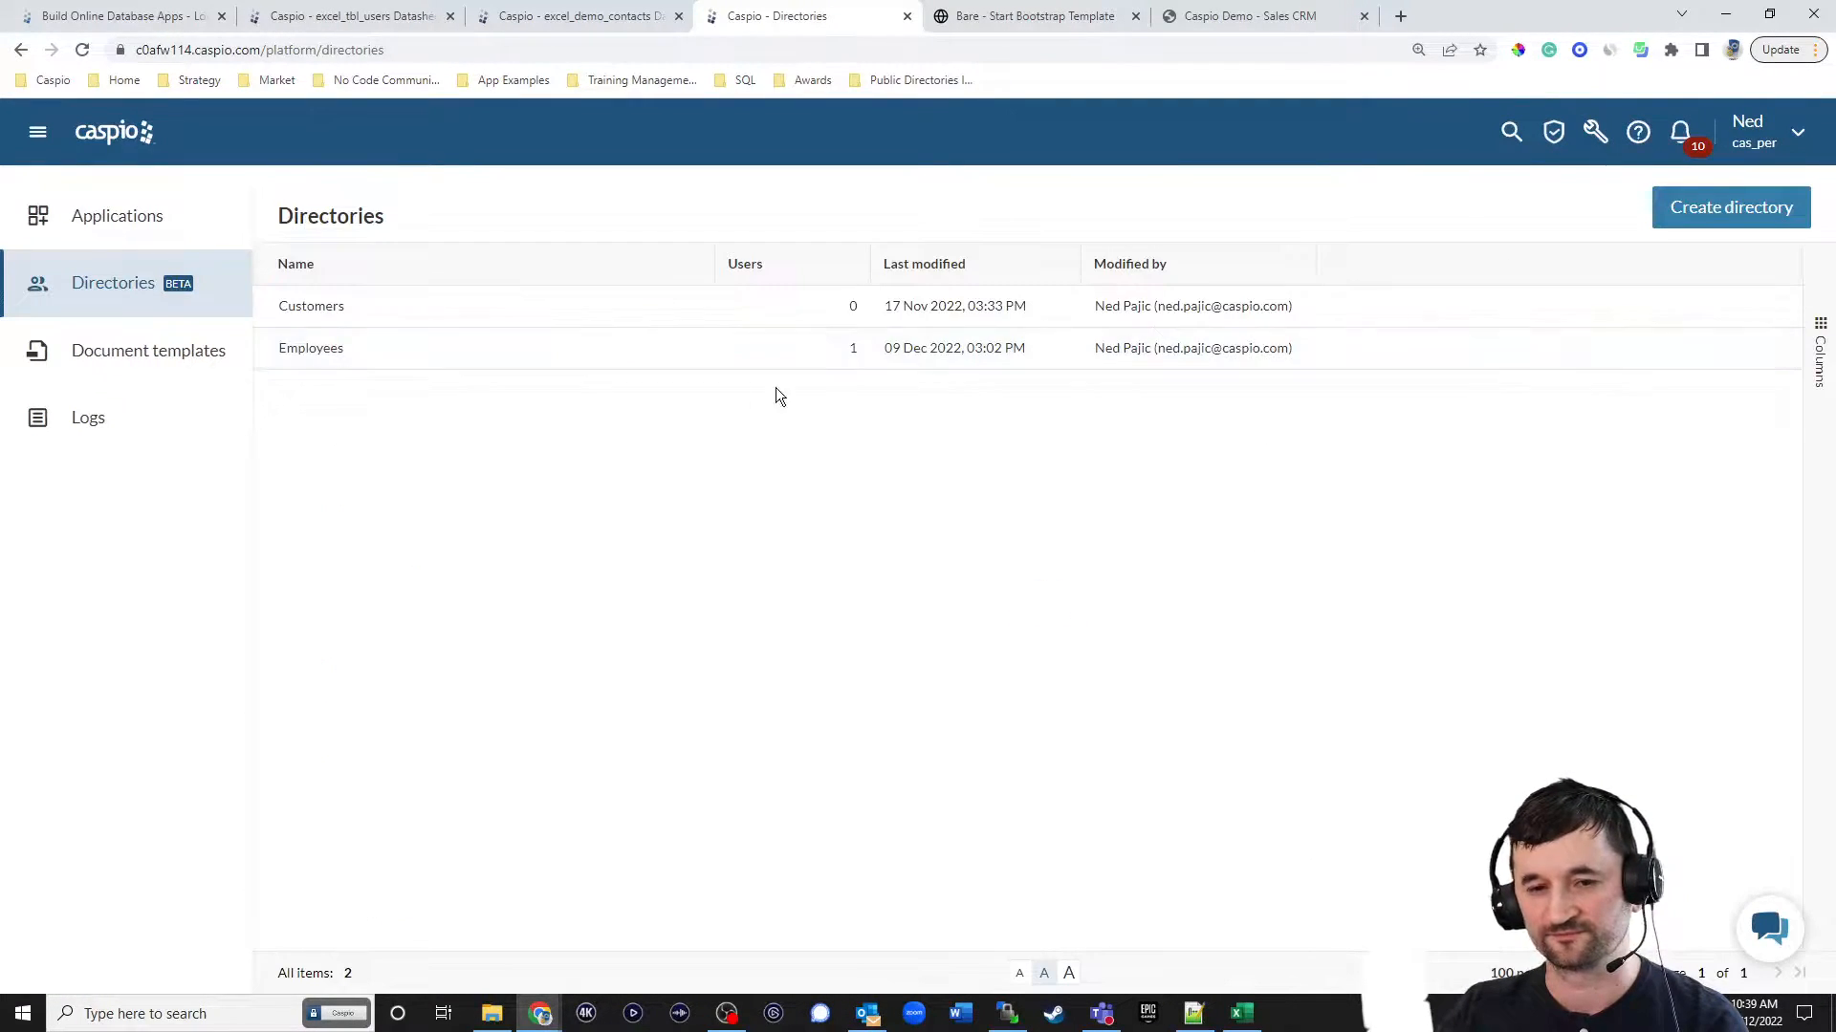
mouse_move(481, 358)
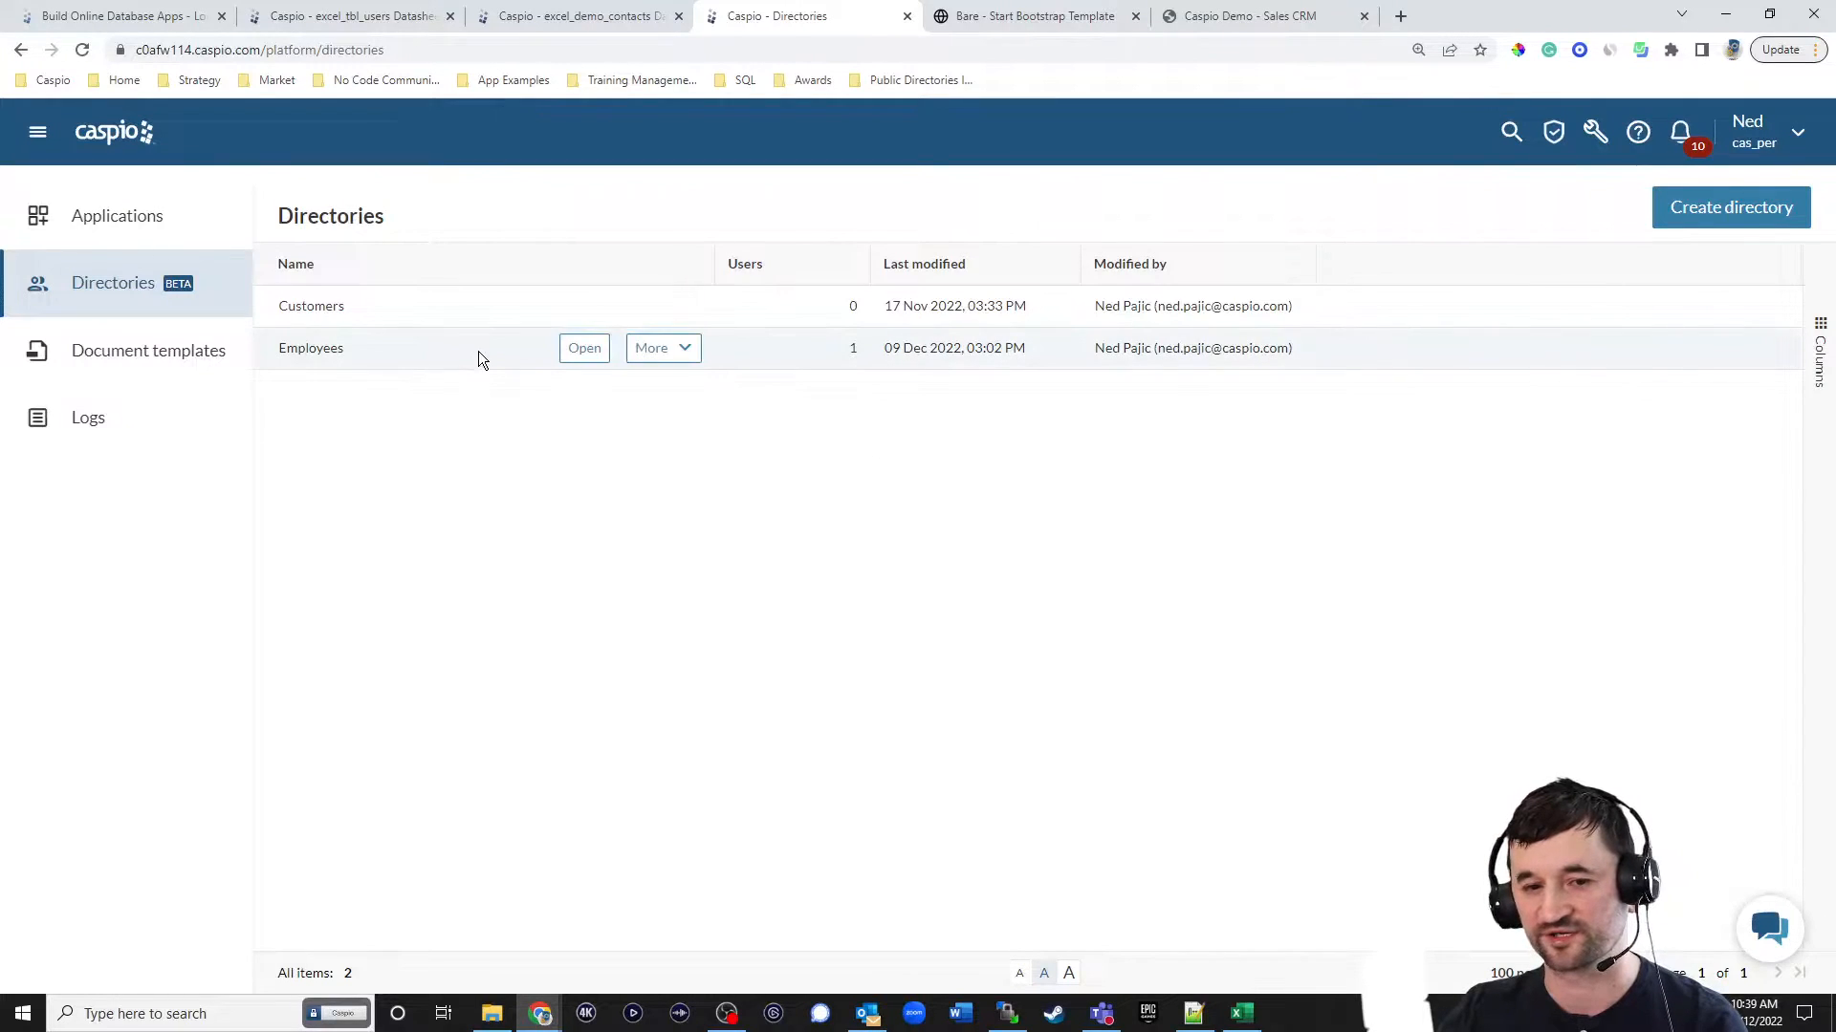
left_click(576, 349)
left_click(492, 258)
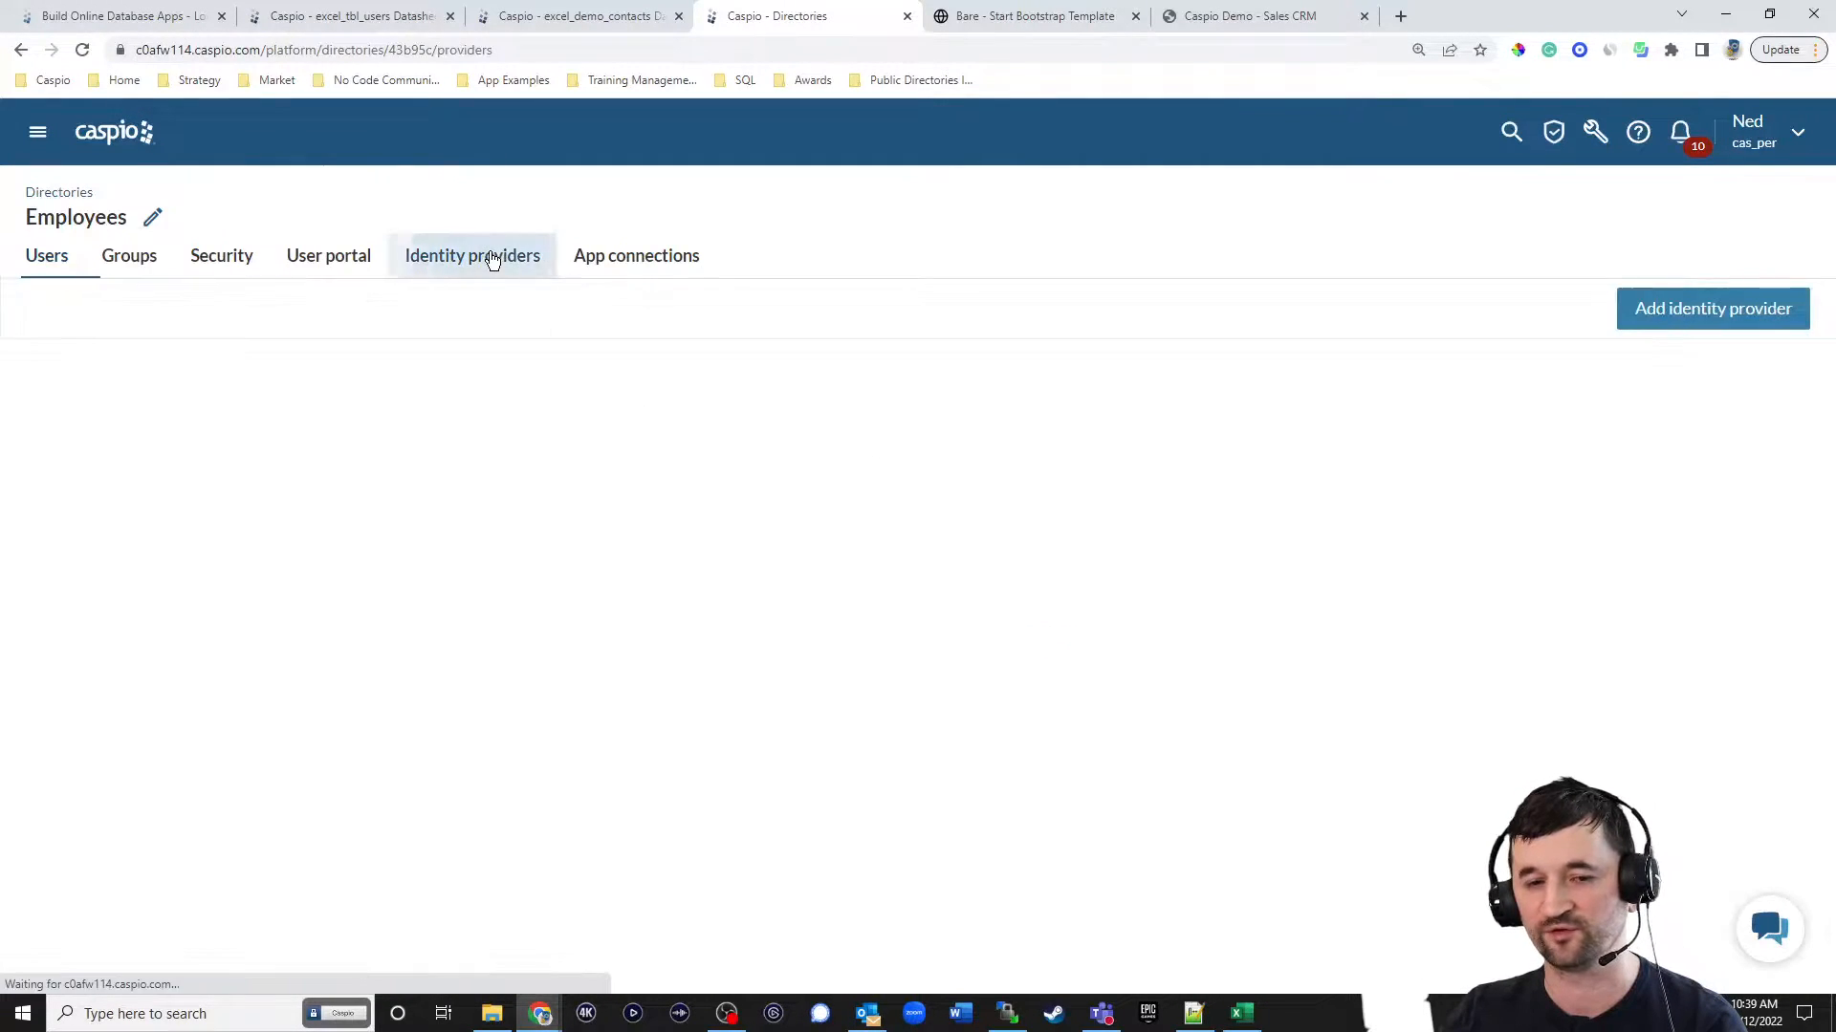
left_click(1710, 318)
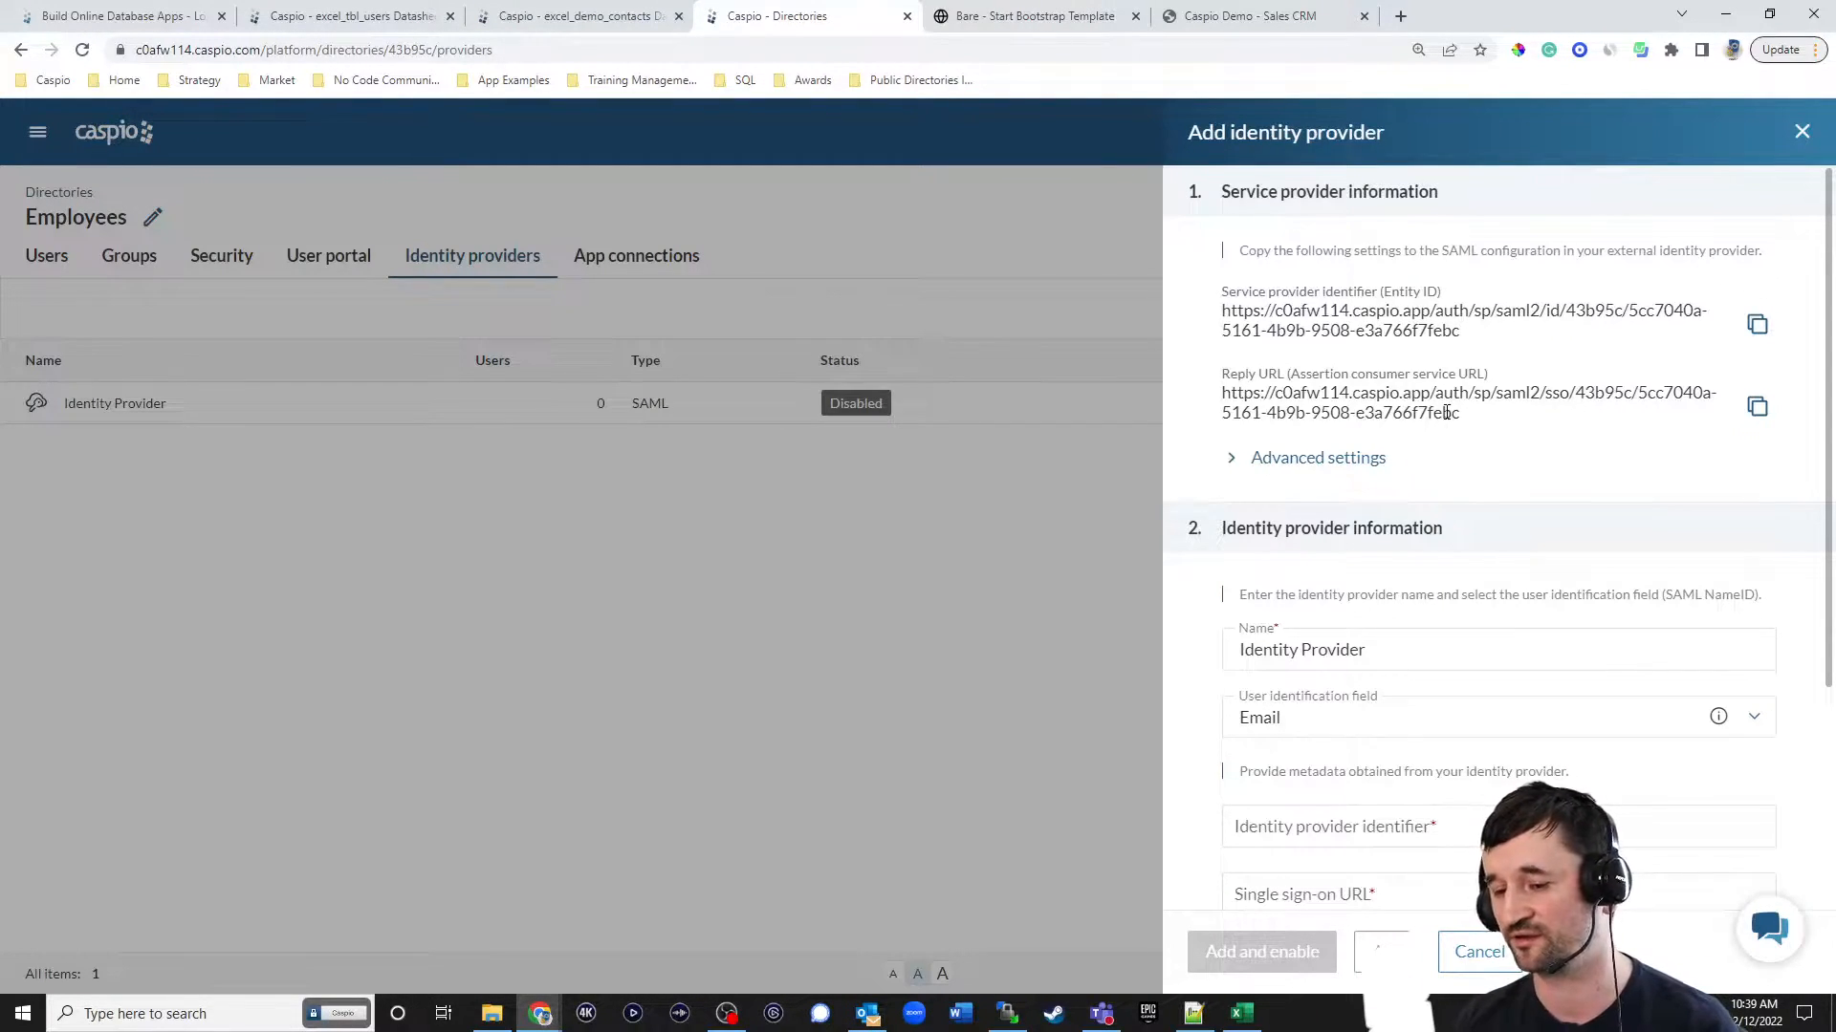
scroll(1364, 752, "down", 3)
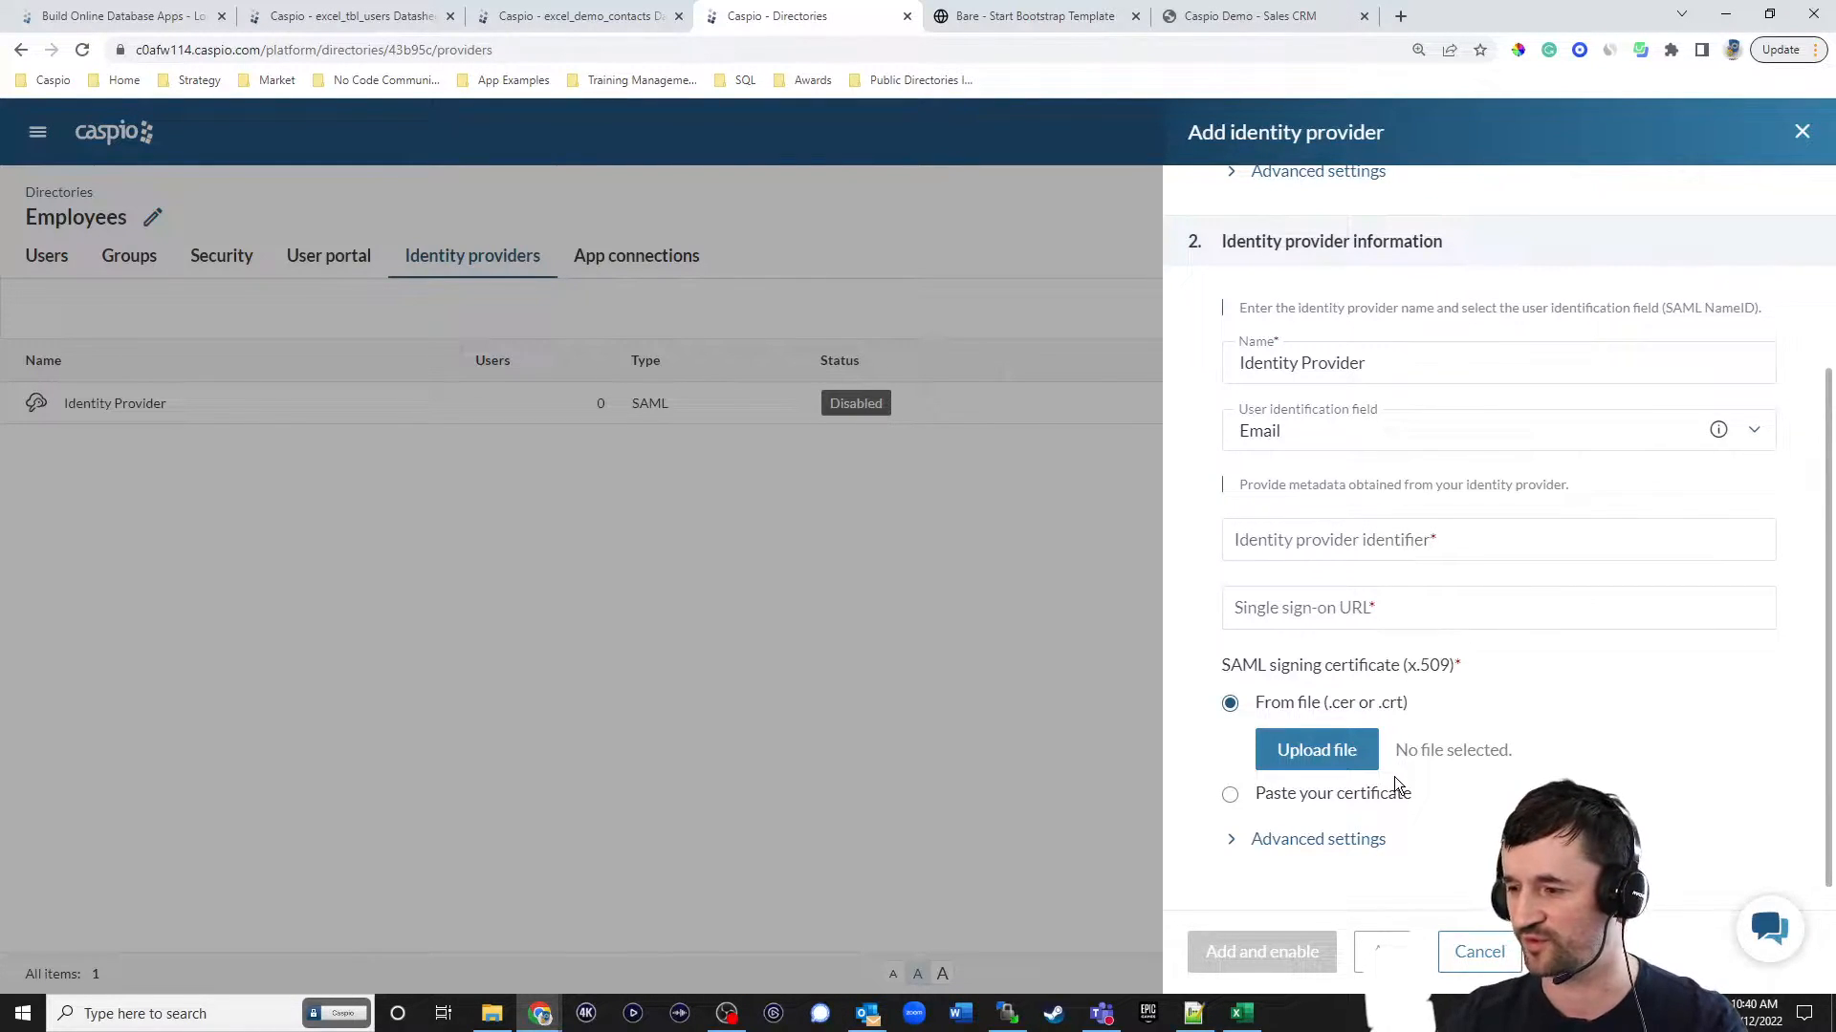
left_click(1504, 954)
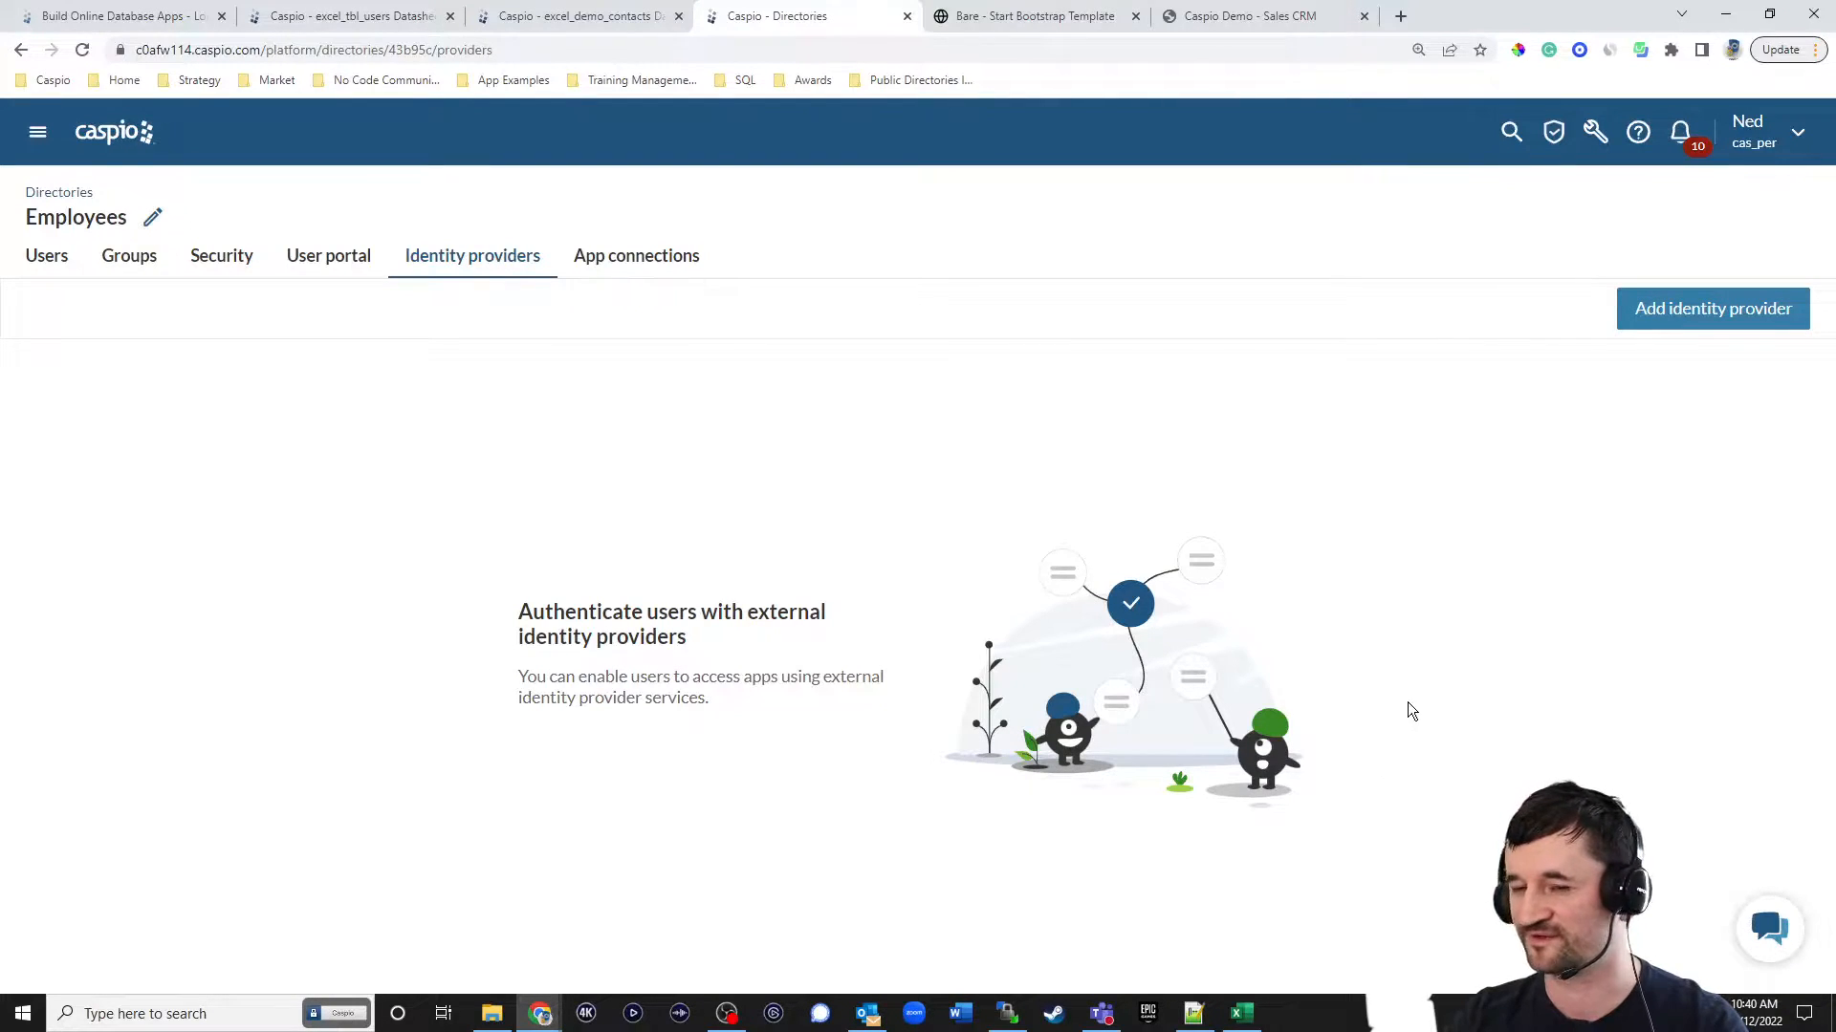
Reopen the Excel Contact Management app and show its DataPages.
left_click(125, 137)
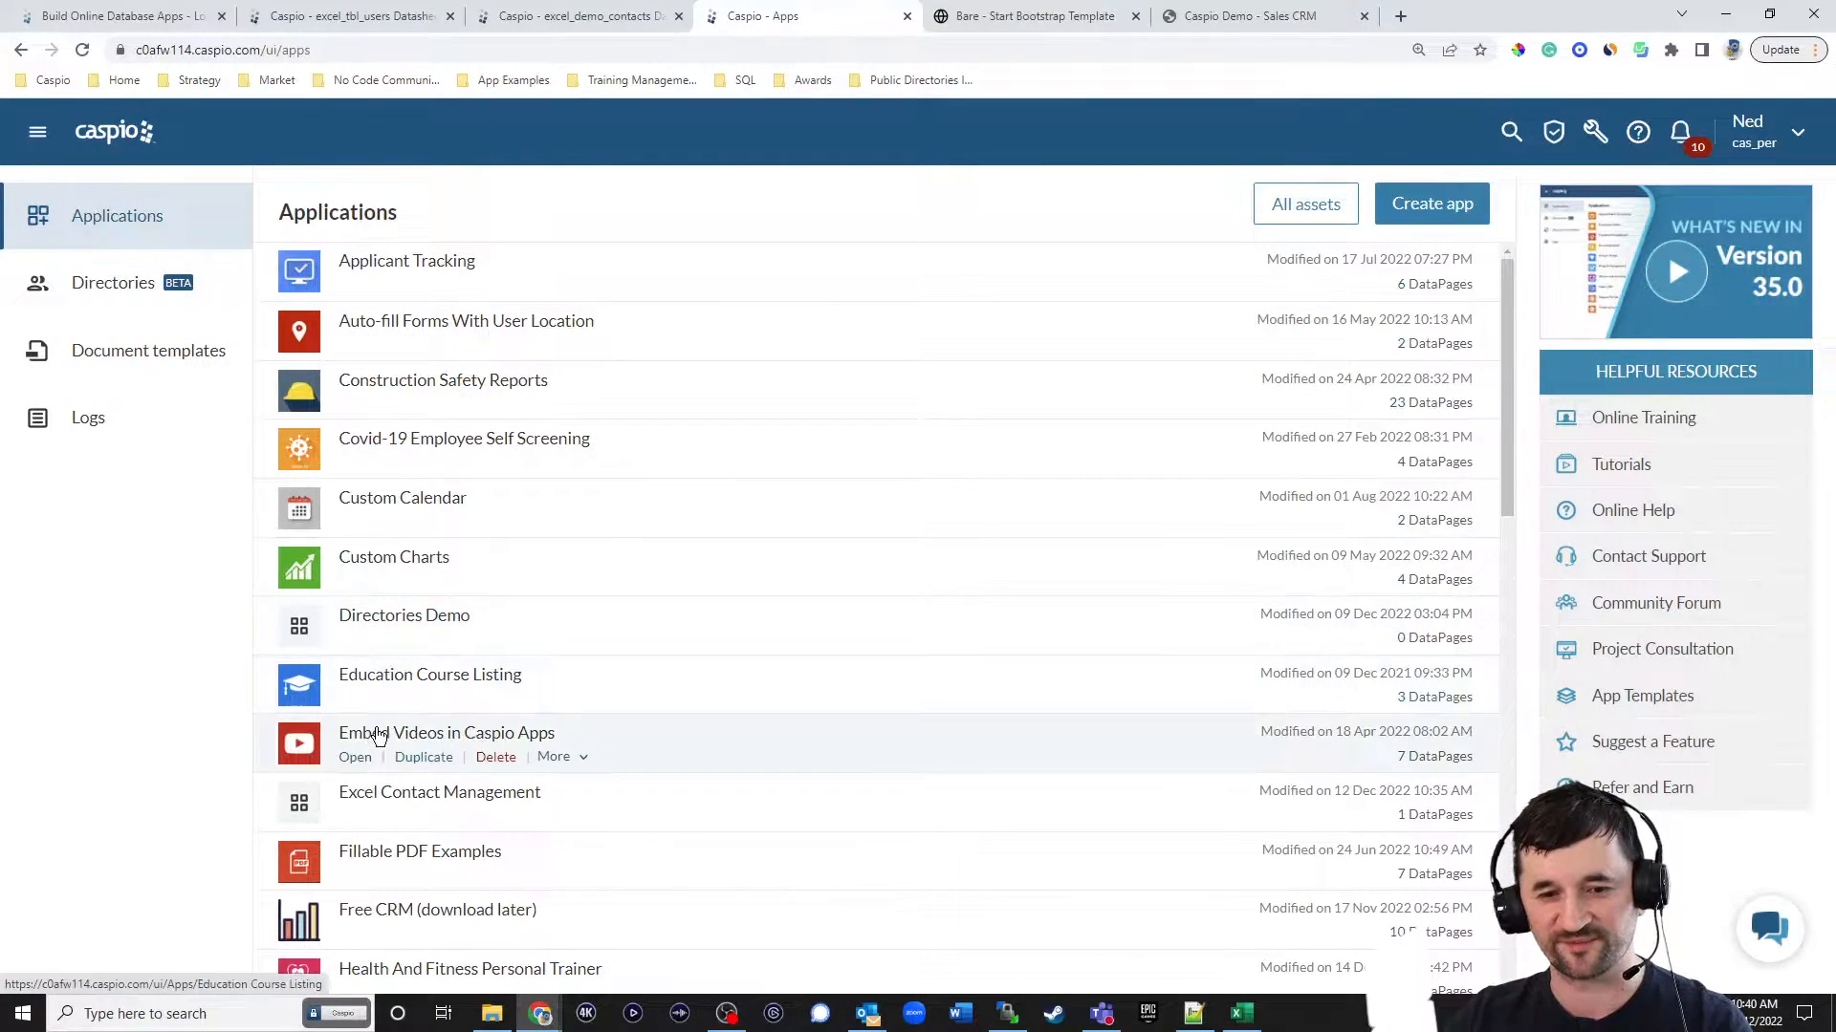
left_click(354, 816)
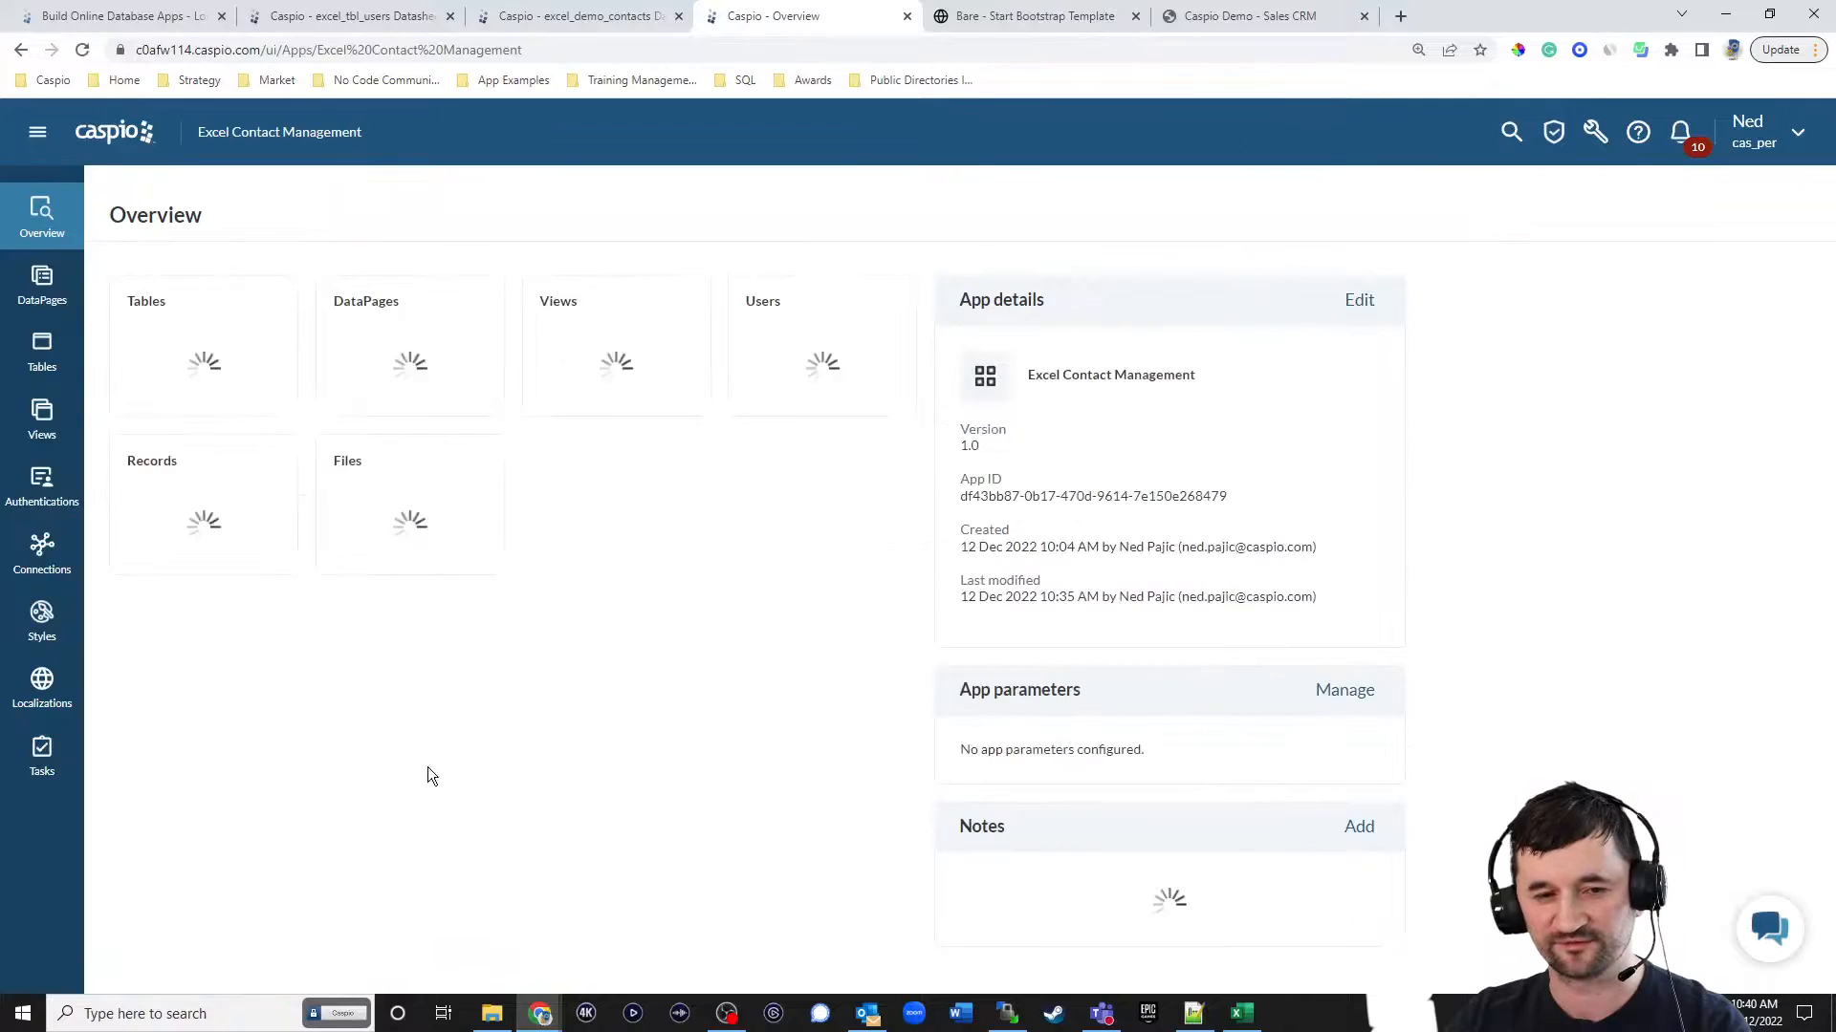
left_click(42, 285)
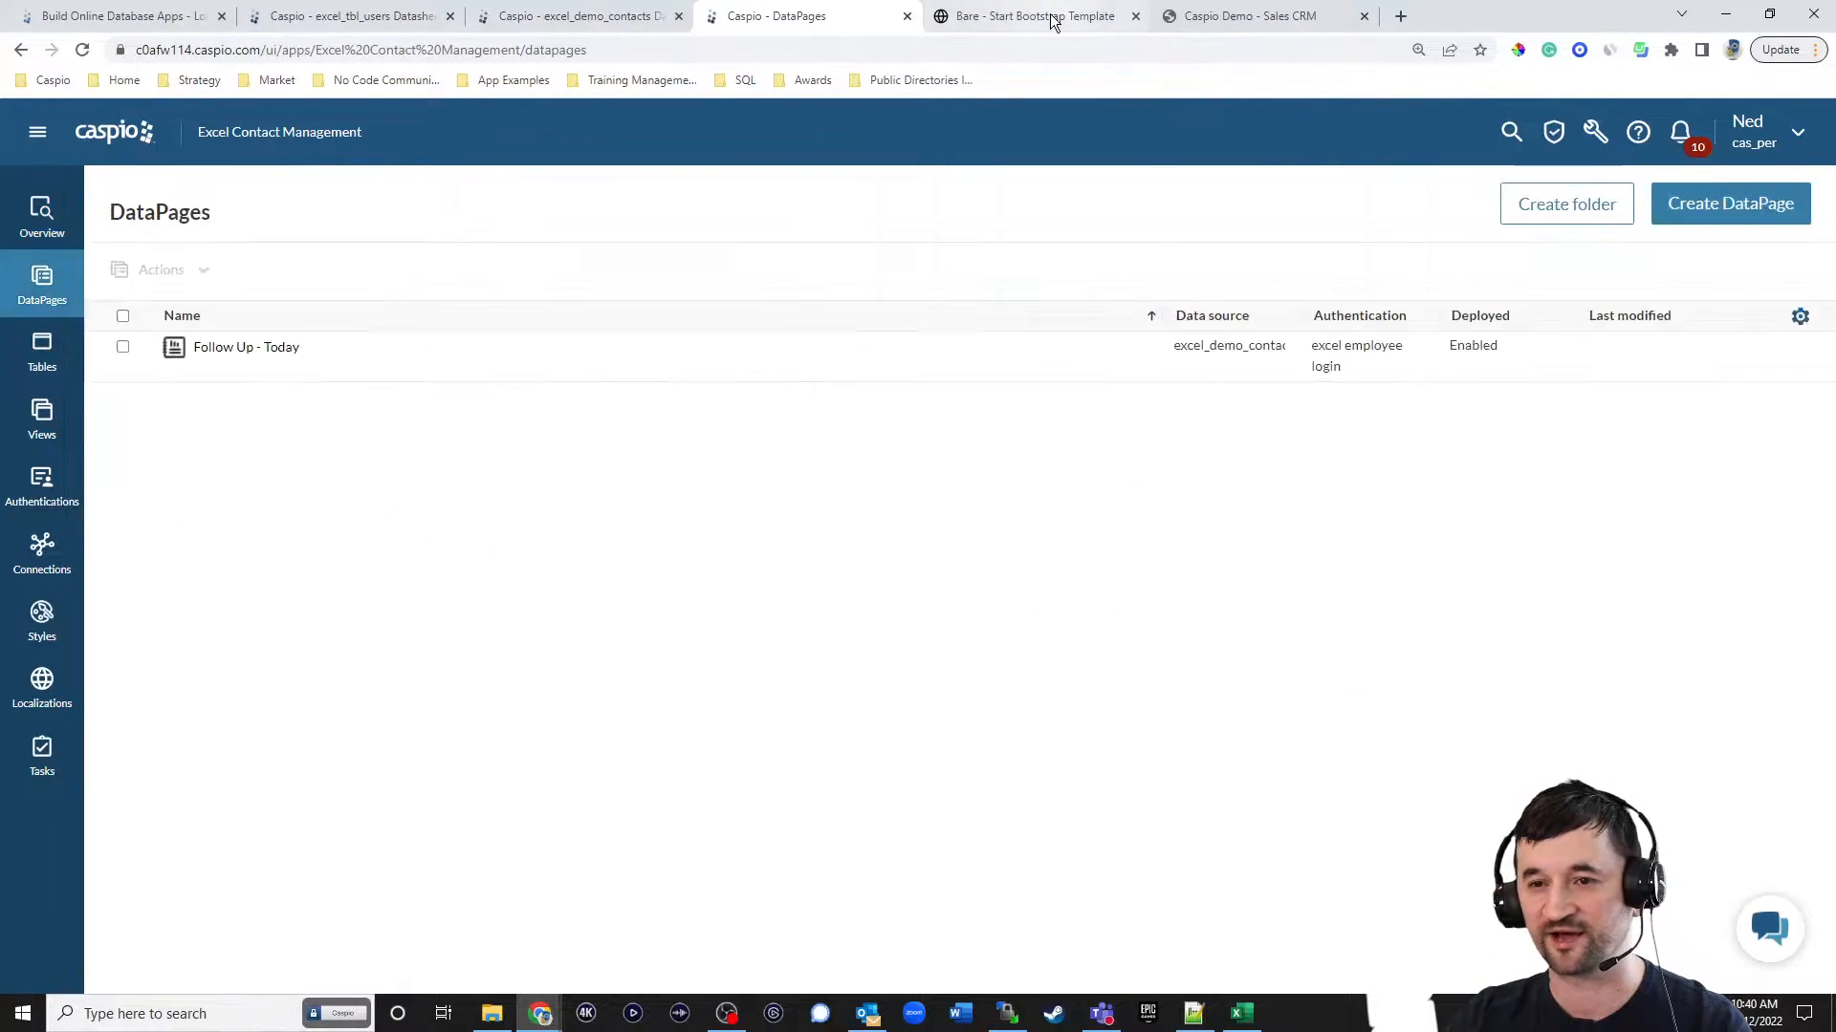
Examine the inline editing and Follow Up Date calendar of the first contact on the hosted dashboard, and cancel the edit.
left_click(1042, 16)
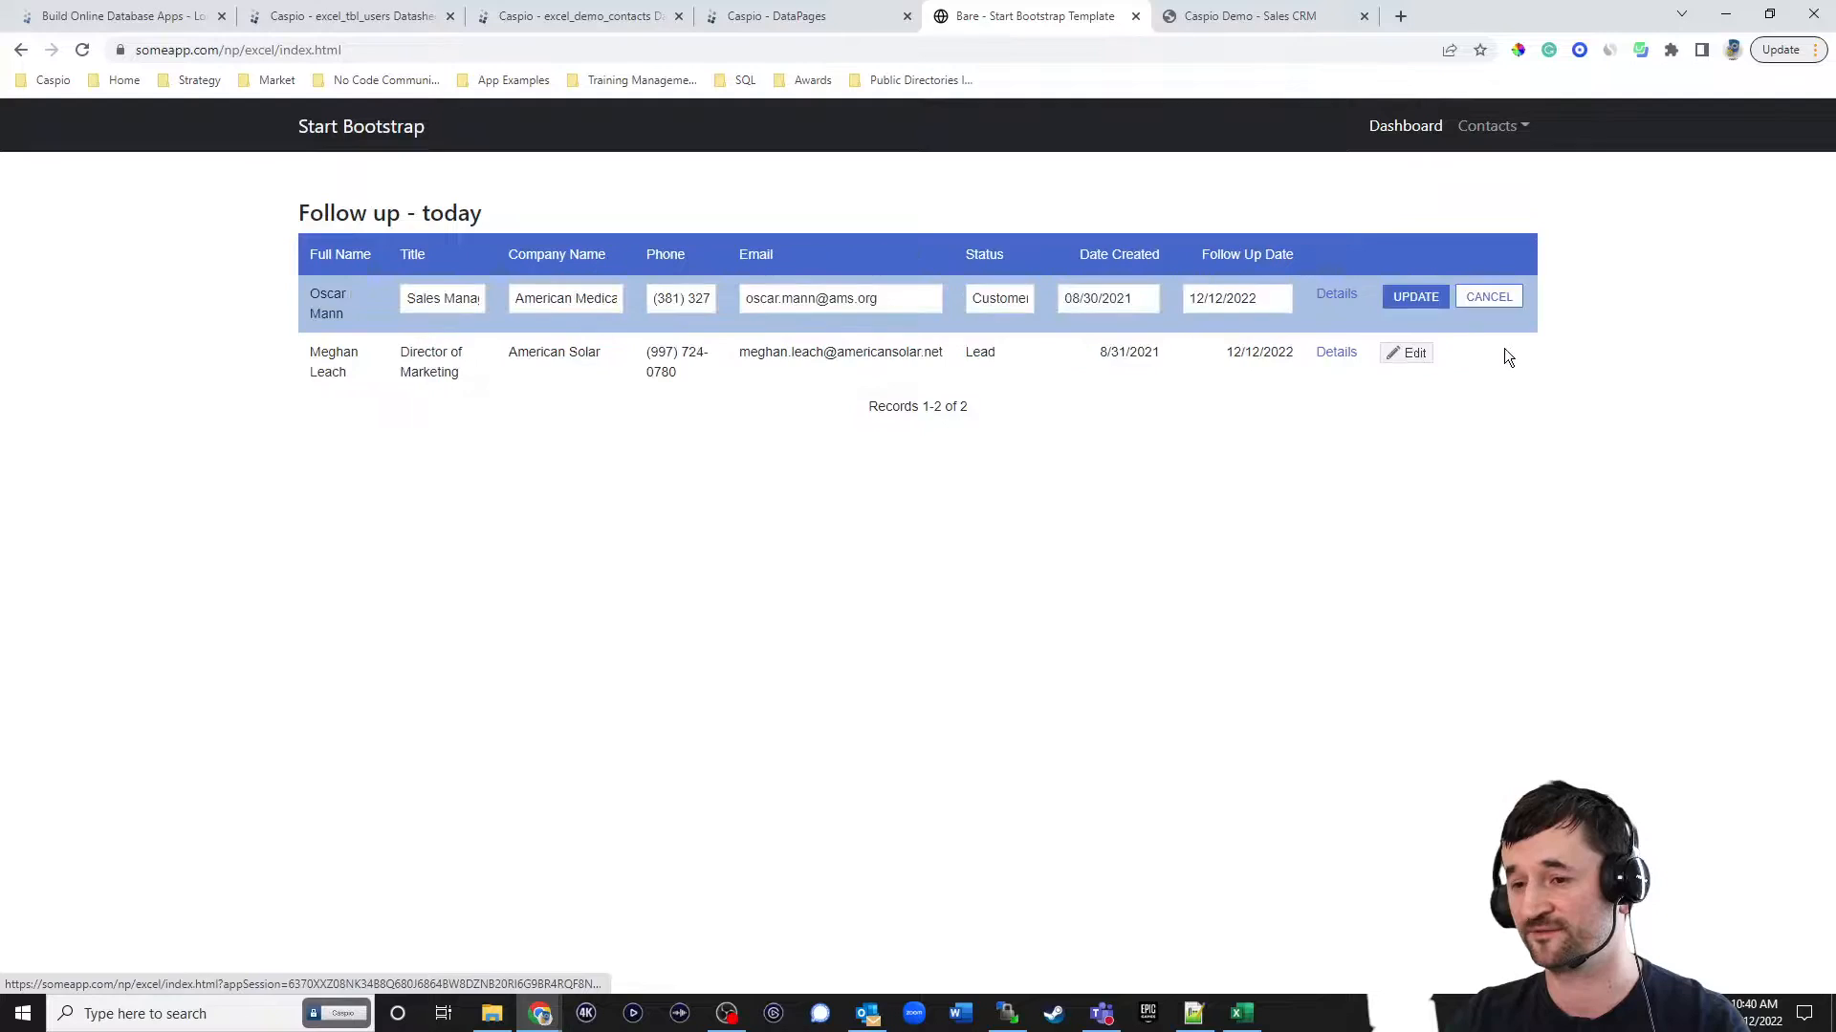
left_click(1278, 298)
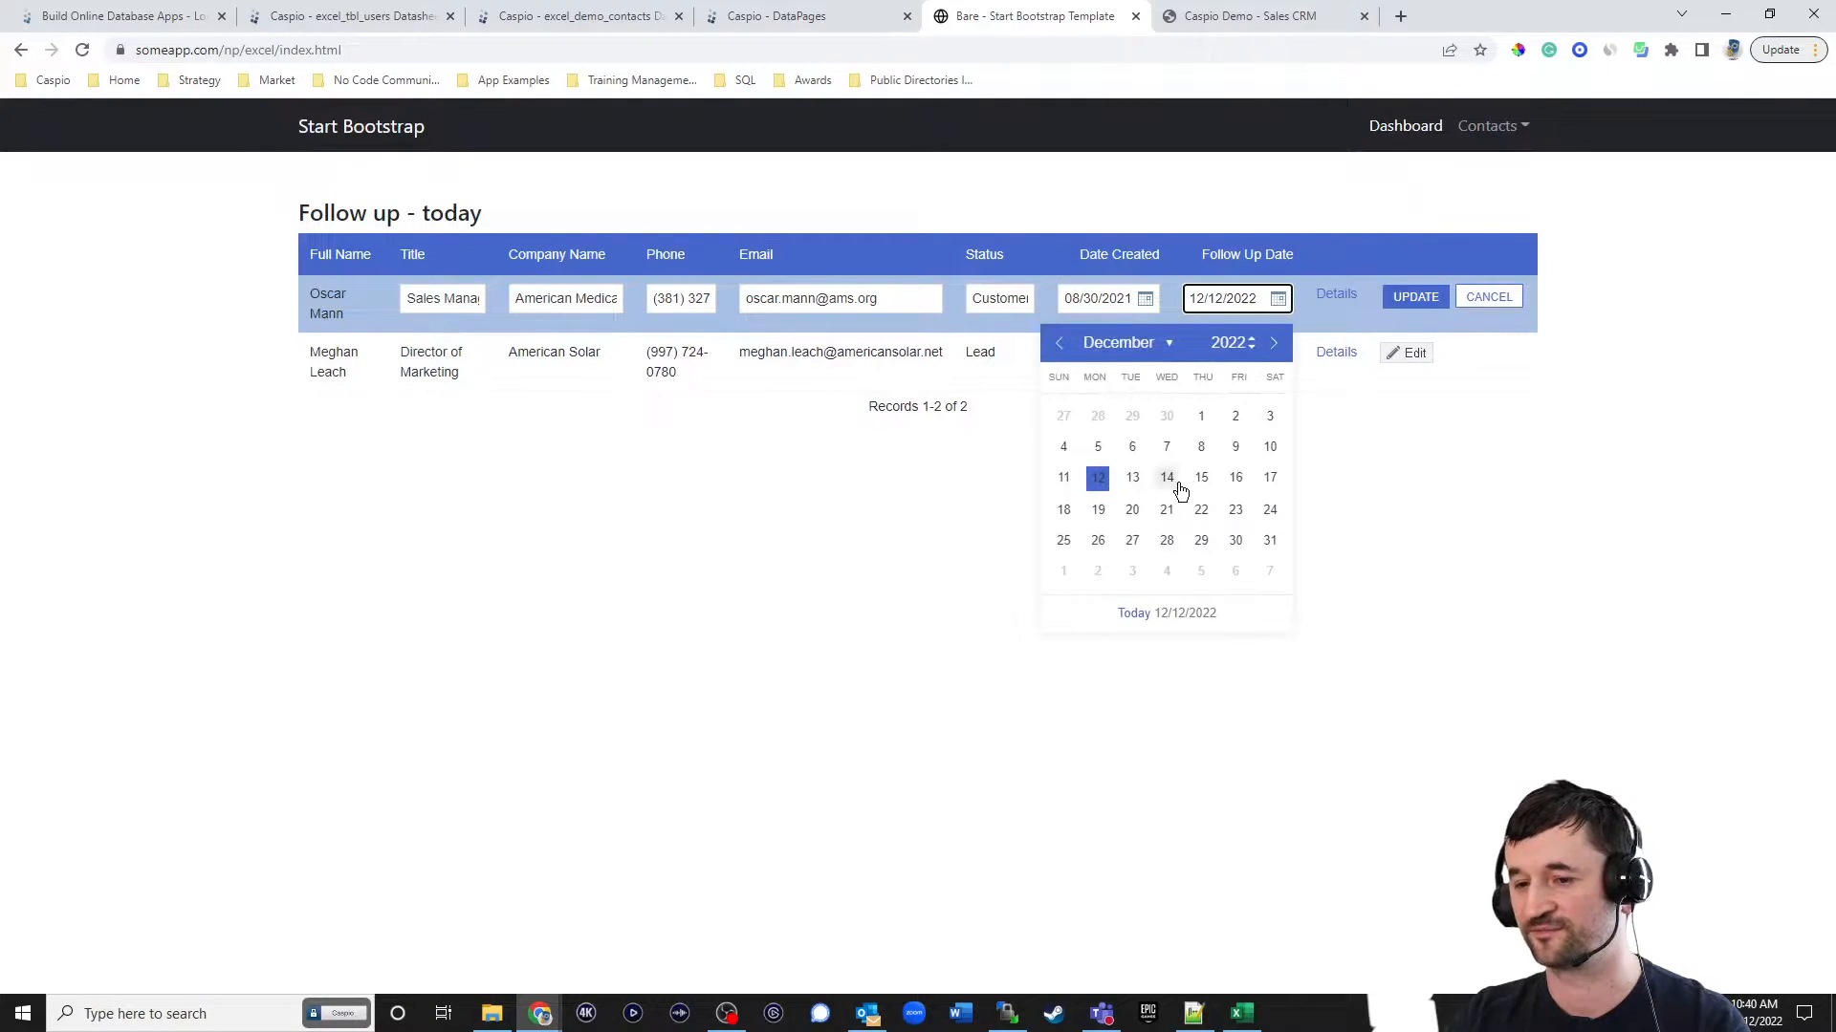
left_click(1500, 501)
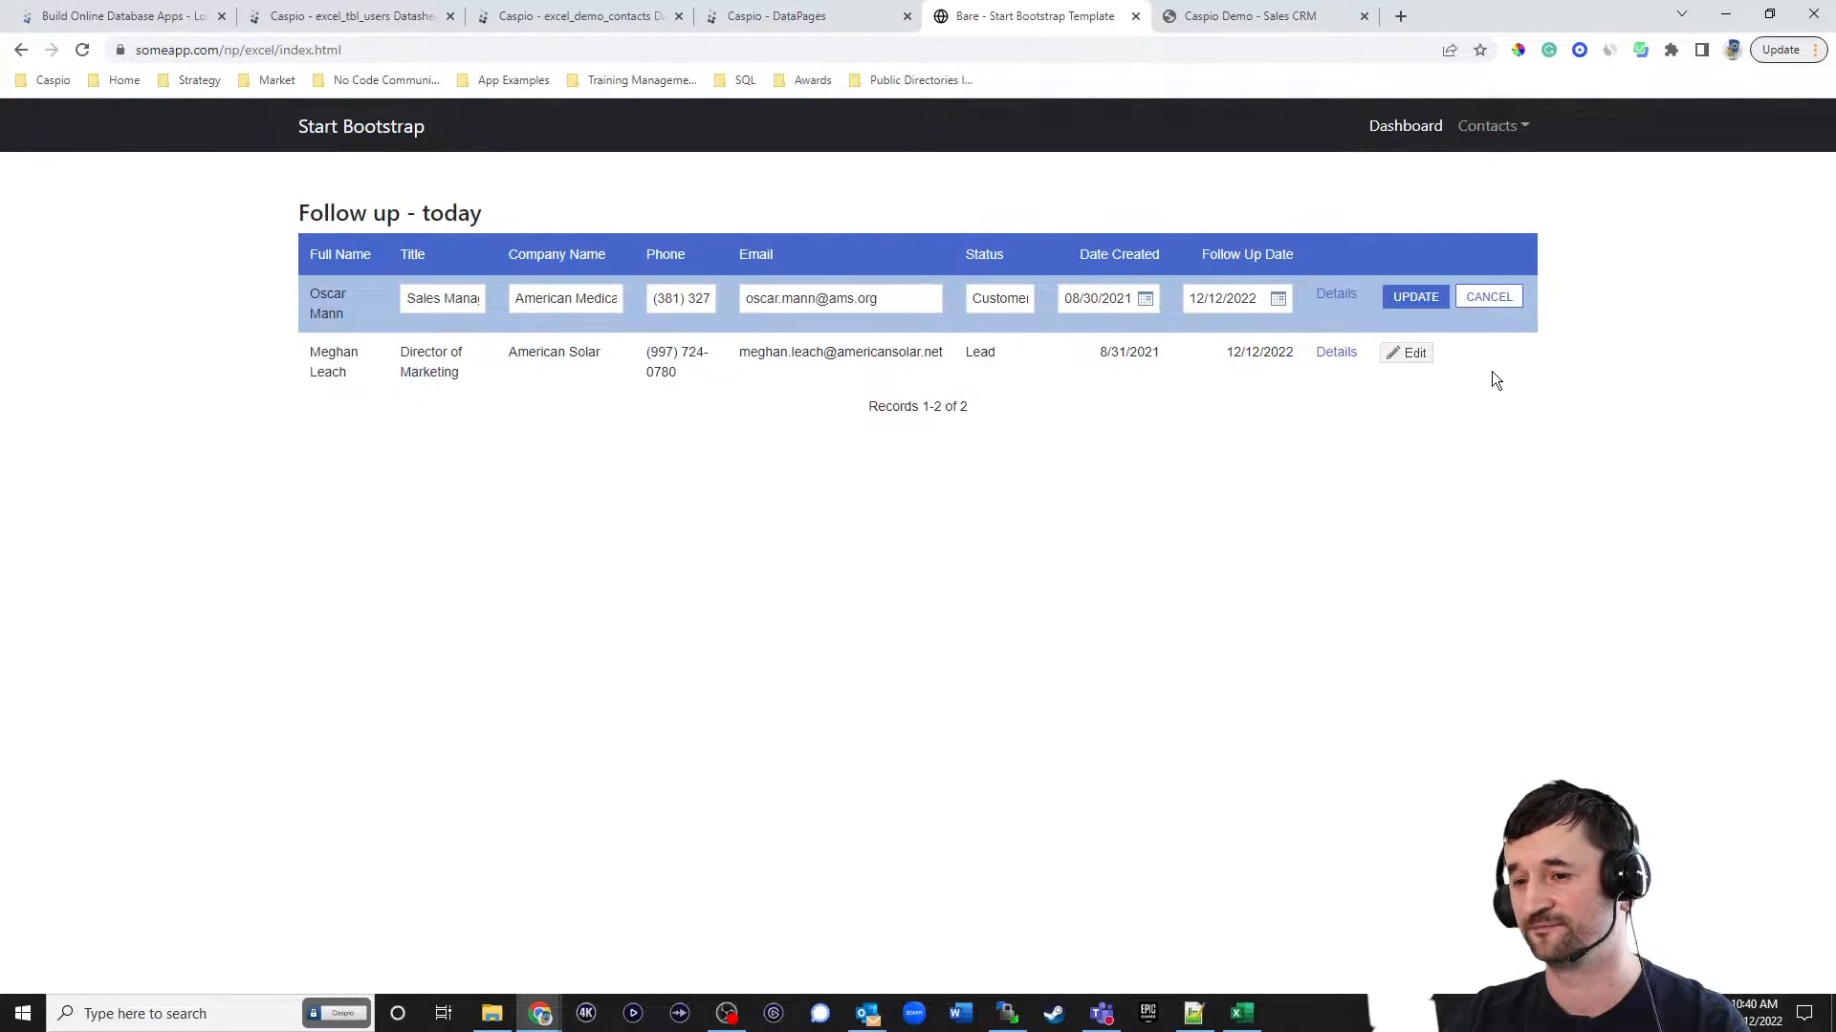
left_click(1487, 298)
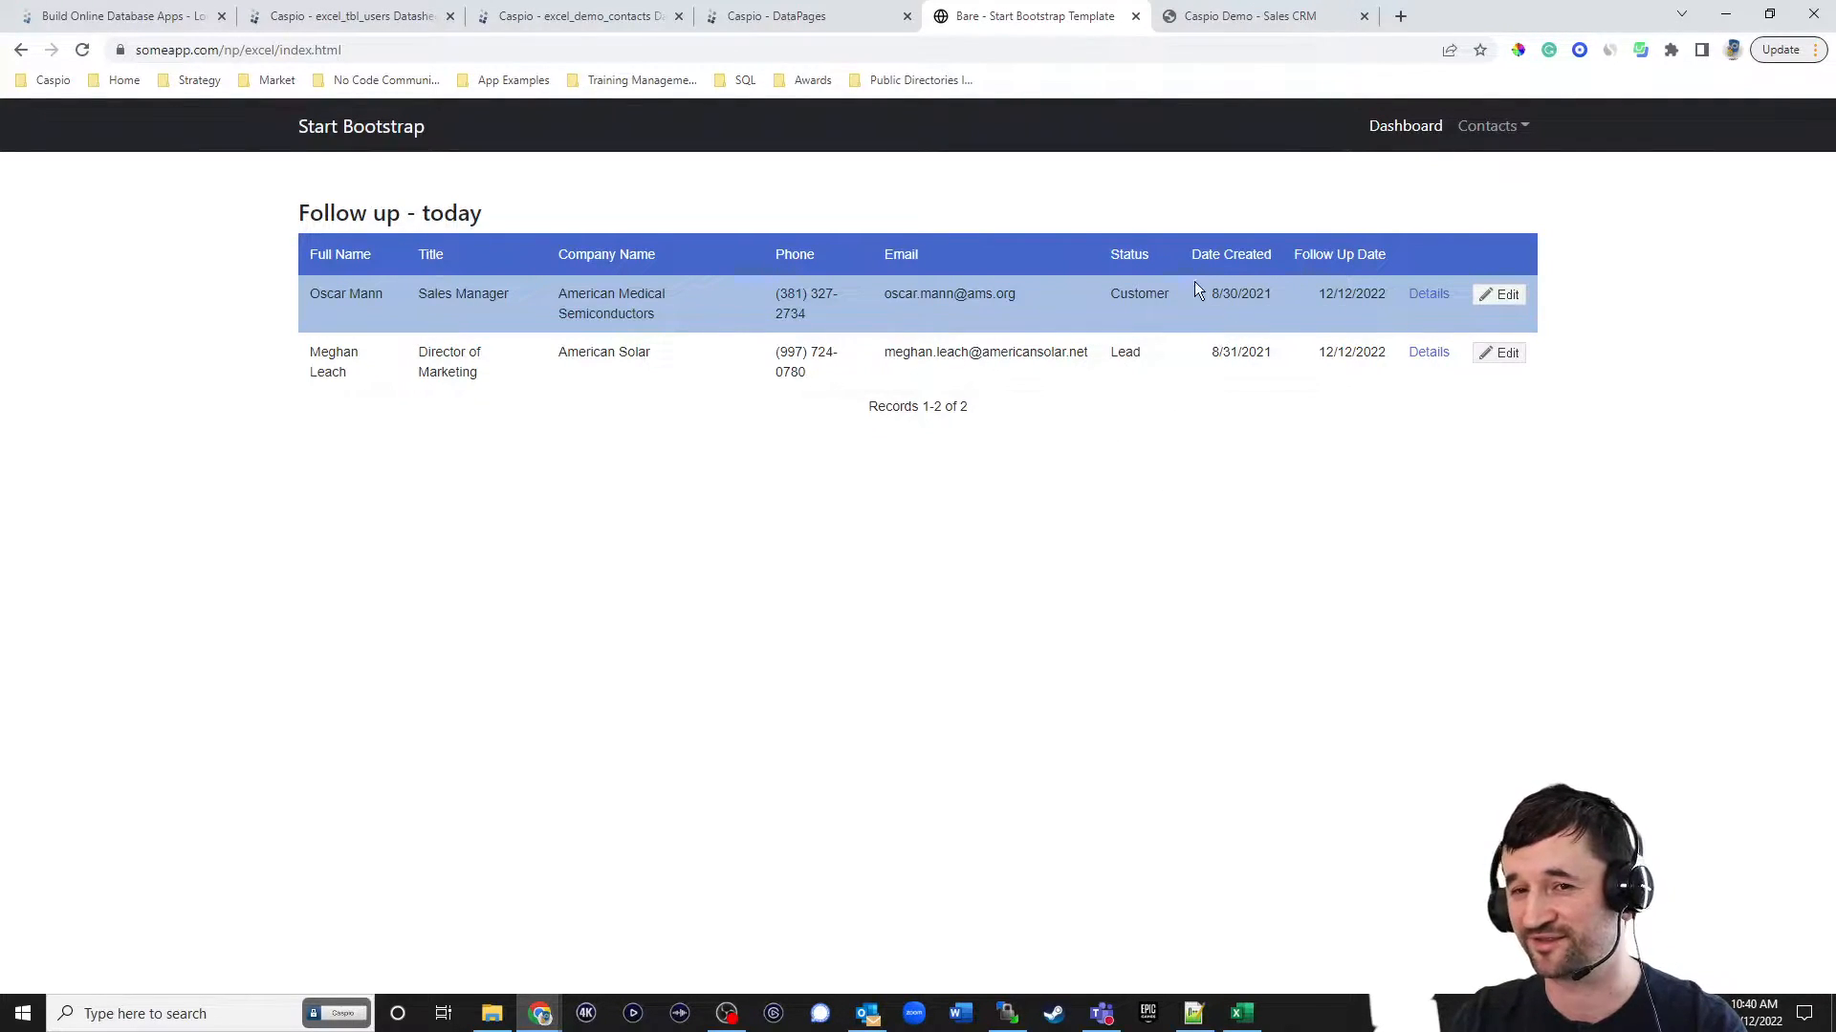
Create a new chart DataPage of the Line type in the Excel Contact Management app.
left_click(788, 31)
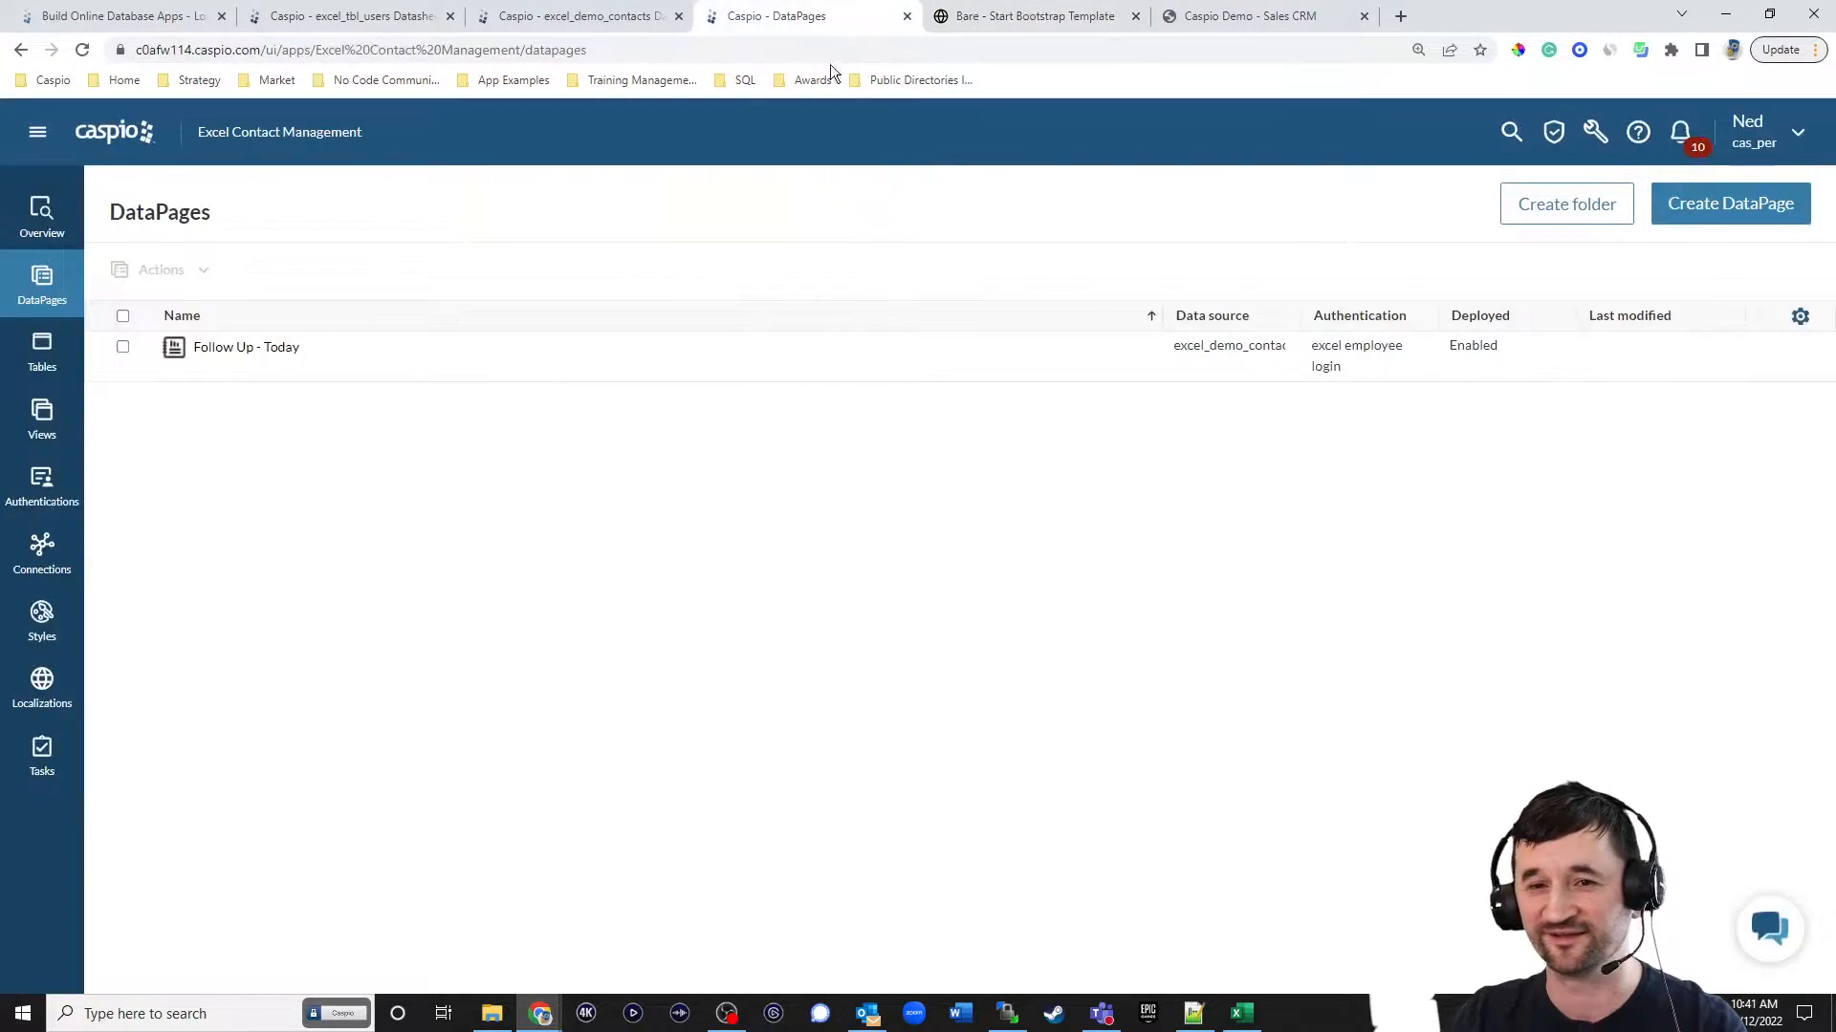
left_click(1658, 215)
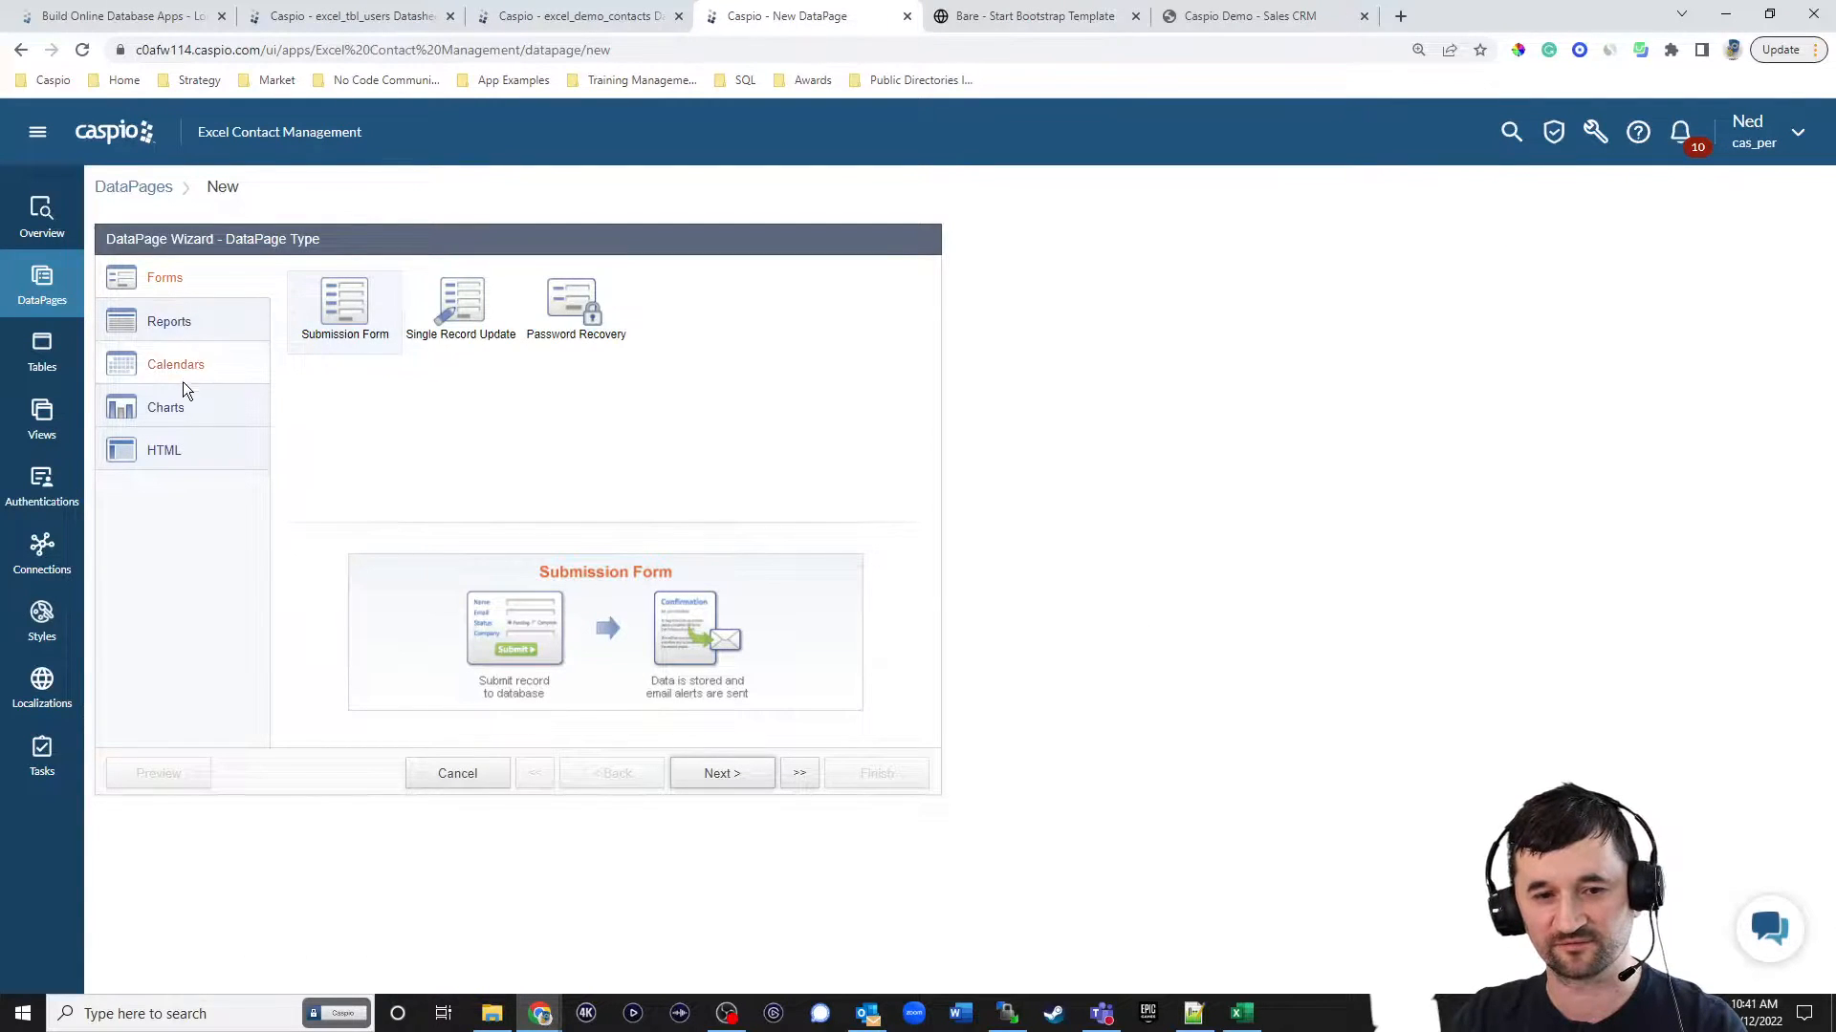
left_click(175, 408)
left_click_drag(925, 329, 724, 406)
left_click(719, 773)
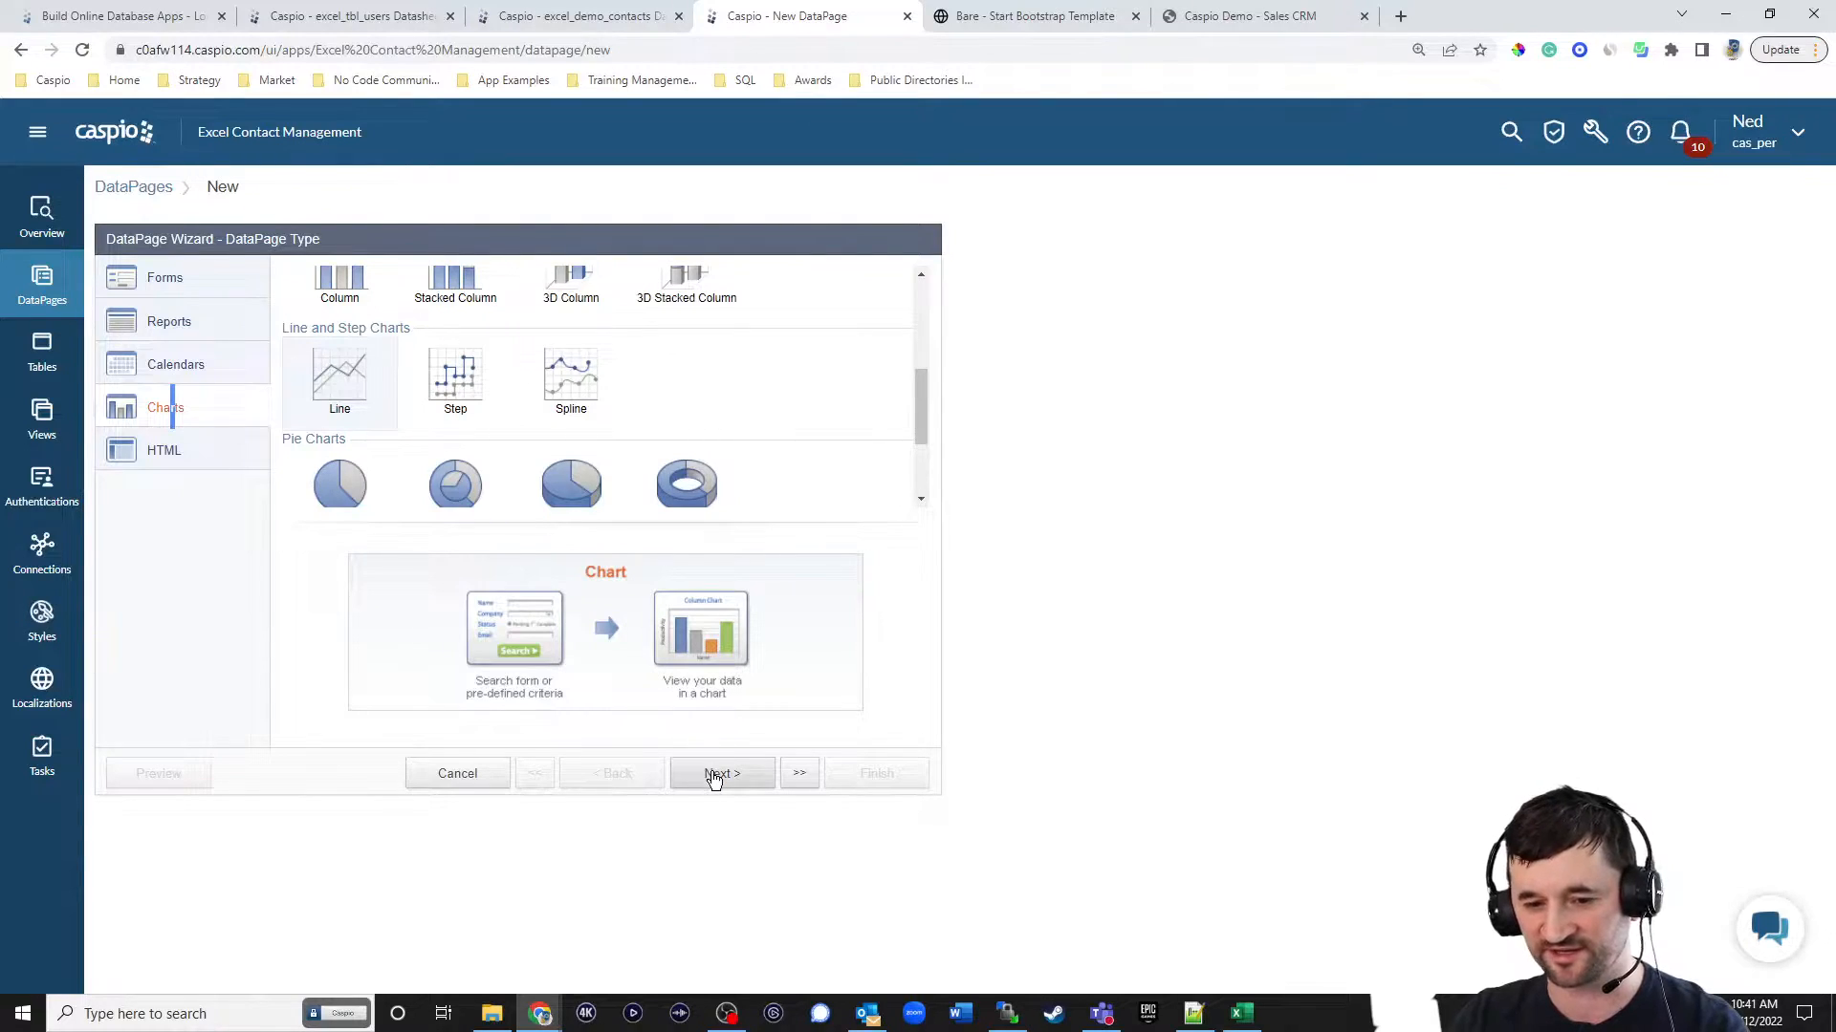
Use excel_demo_contacts as the chart's data source and name the DataPage Contacts by Month.
left_click(201, 338)
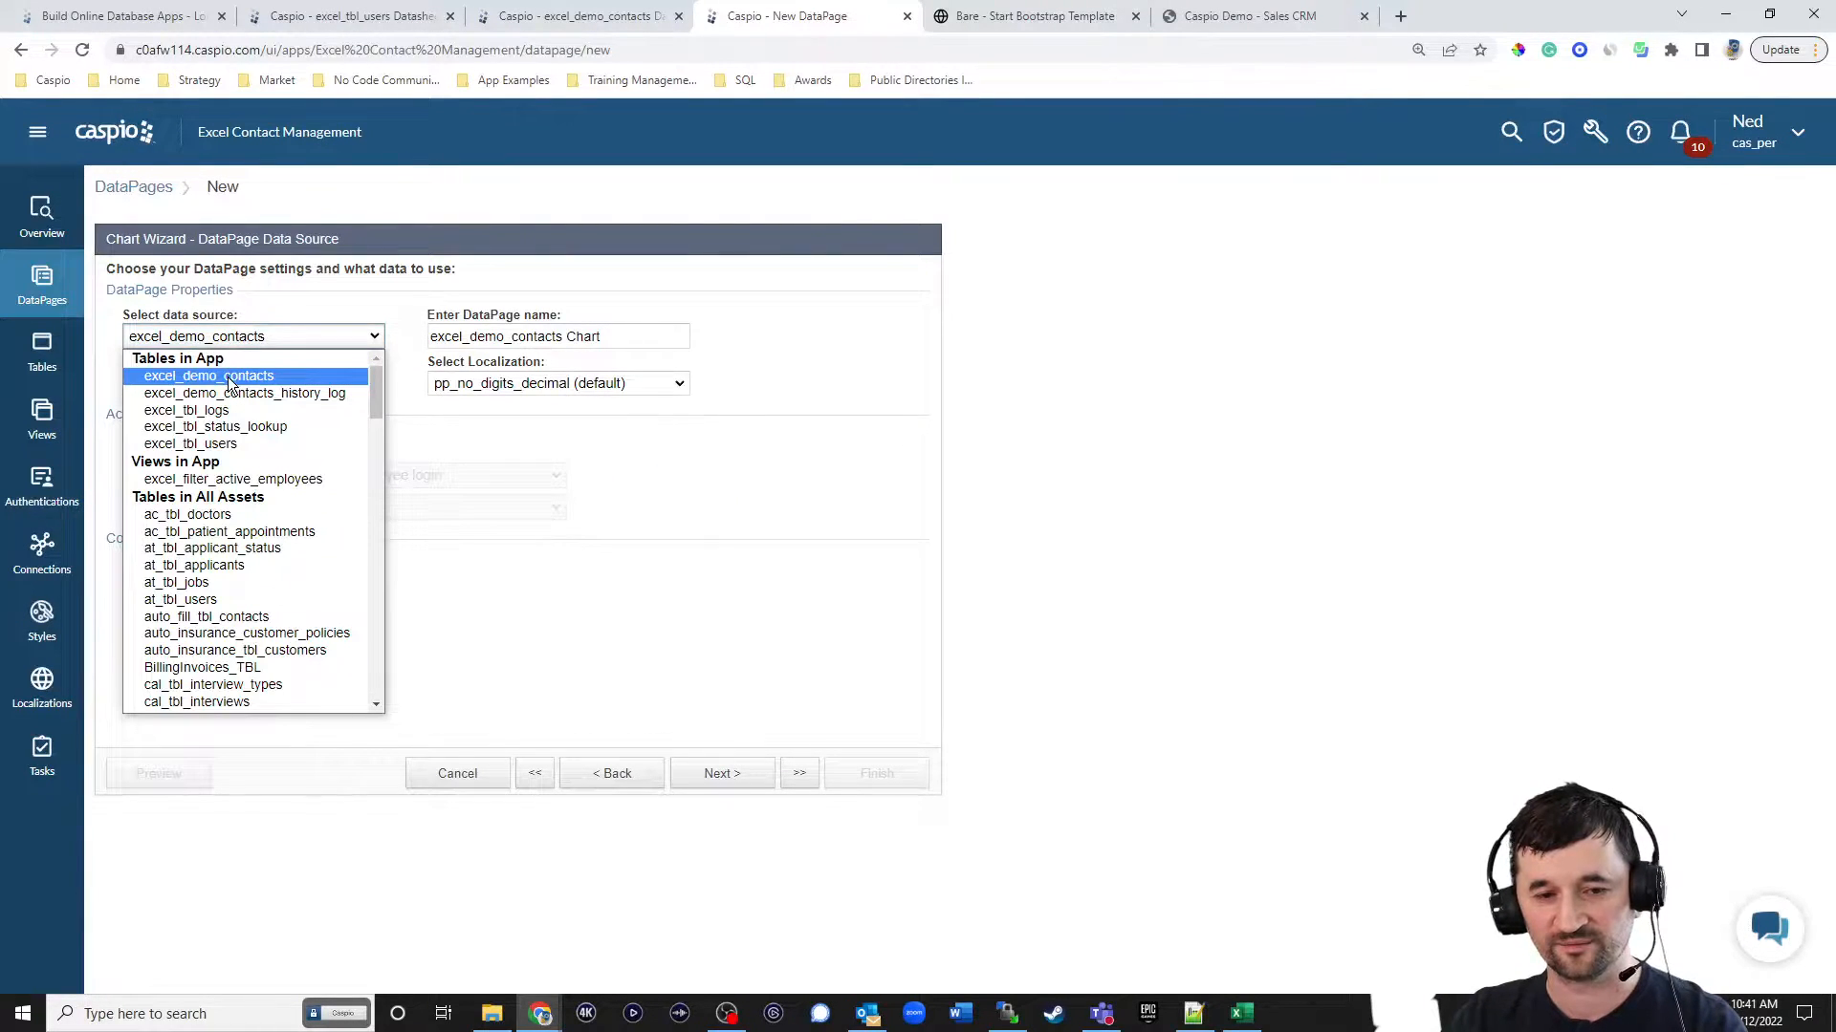
left_click(229, 376)
left_click_drag(604, 336, 423, 338)
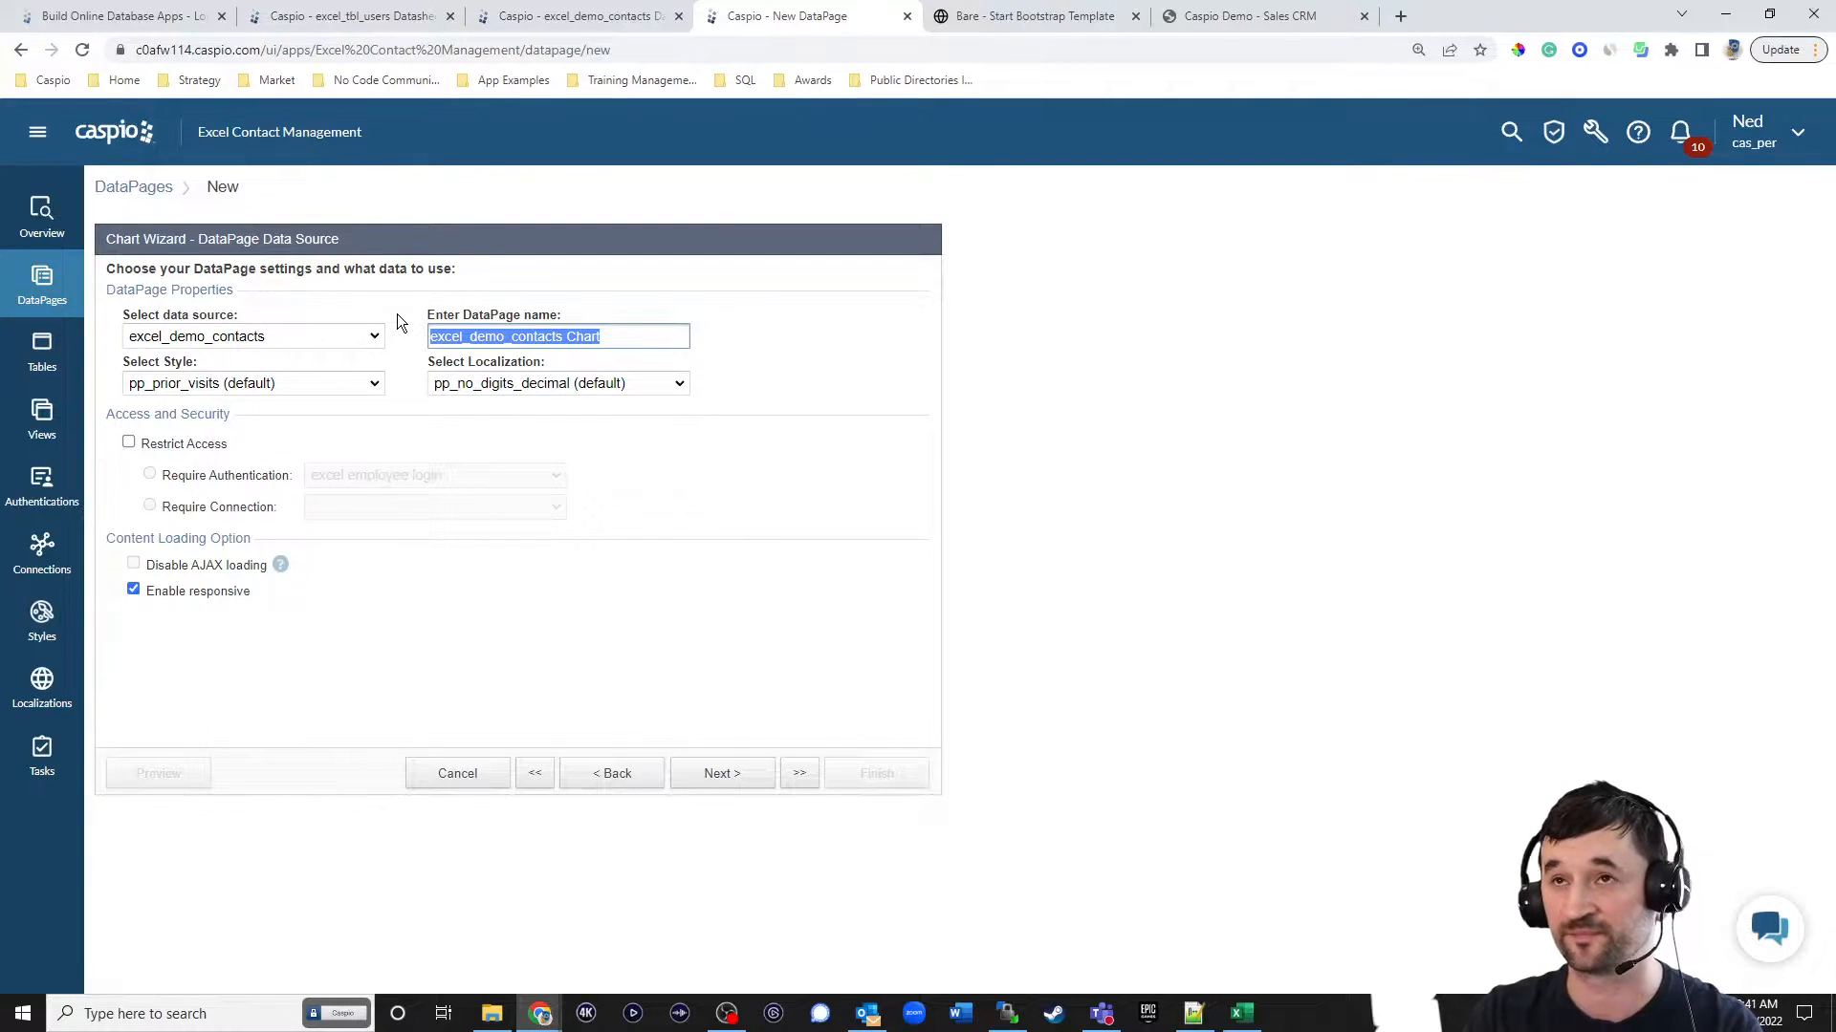
type("Contacts by Month")
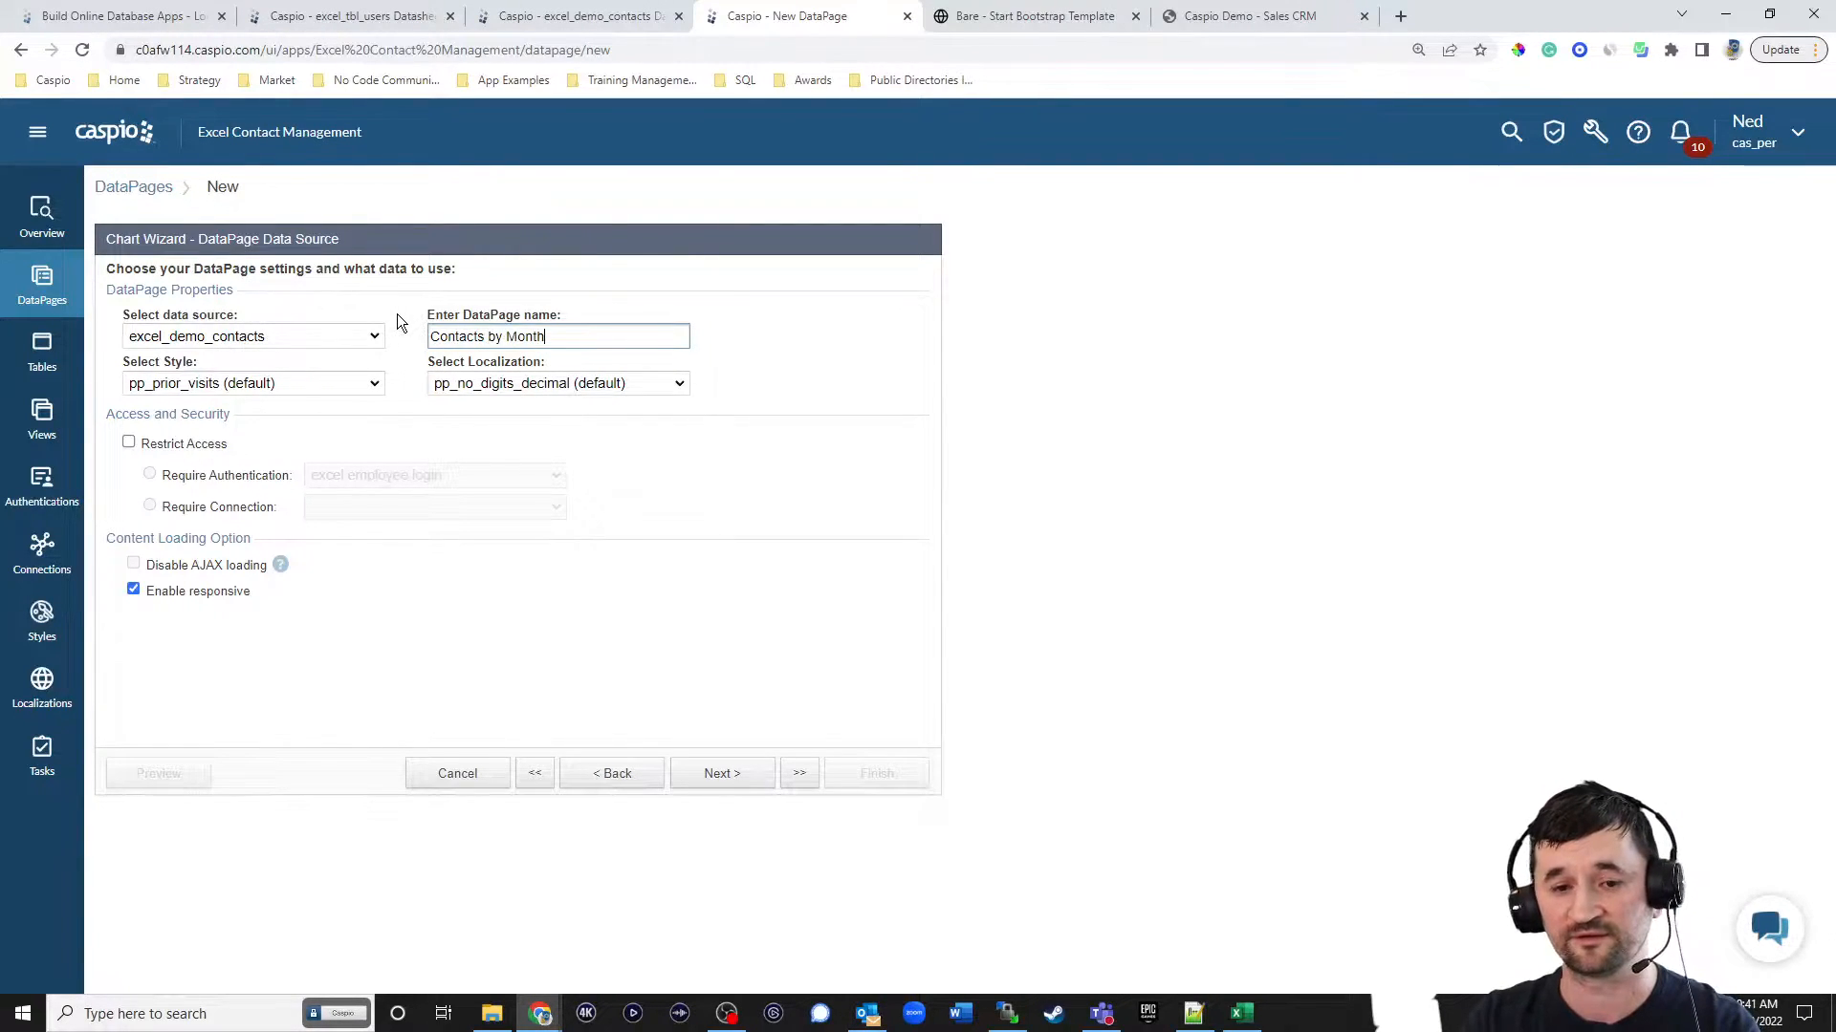
Set the chart DataPage's style to Blue and localization to English, and restrict access with the excel employee login authentication.
left_click(303, 382)
scroll(304, 501, "up", 2)
scroll(304, 501, "up", 5)
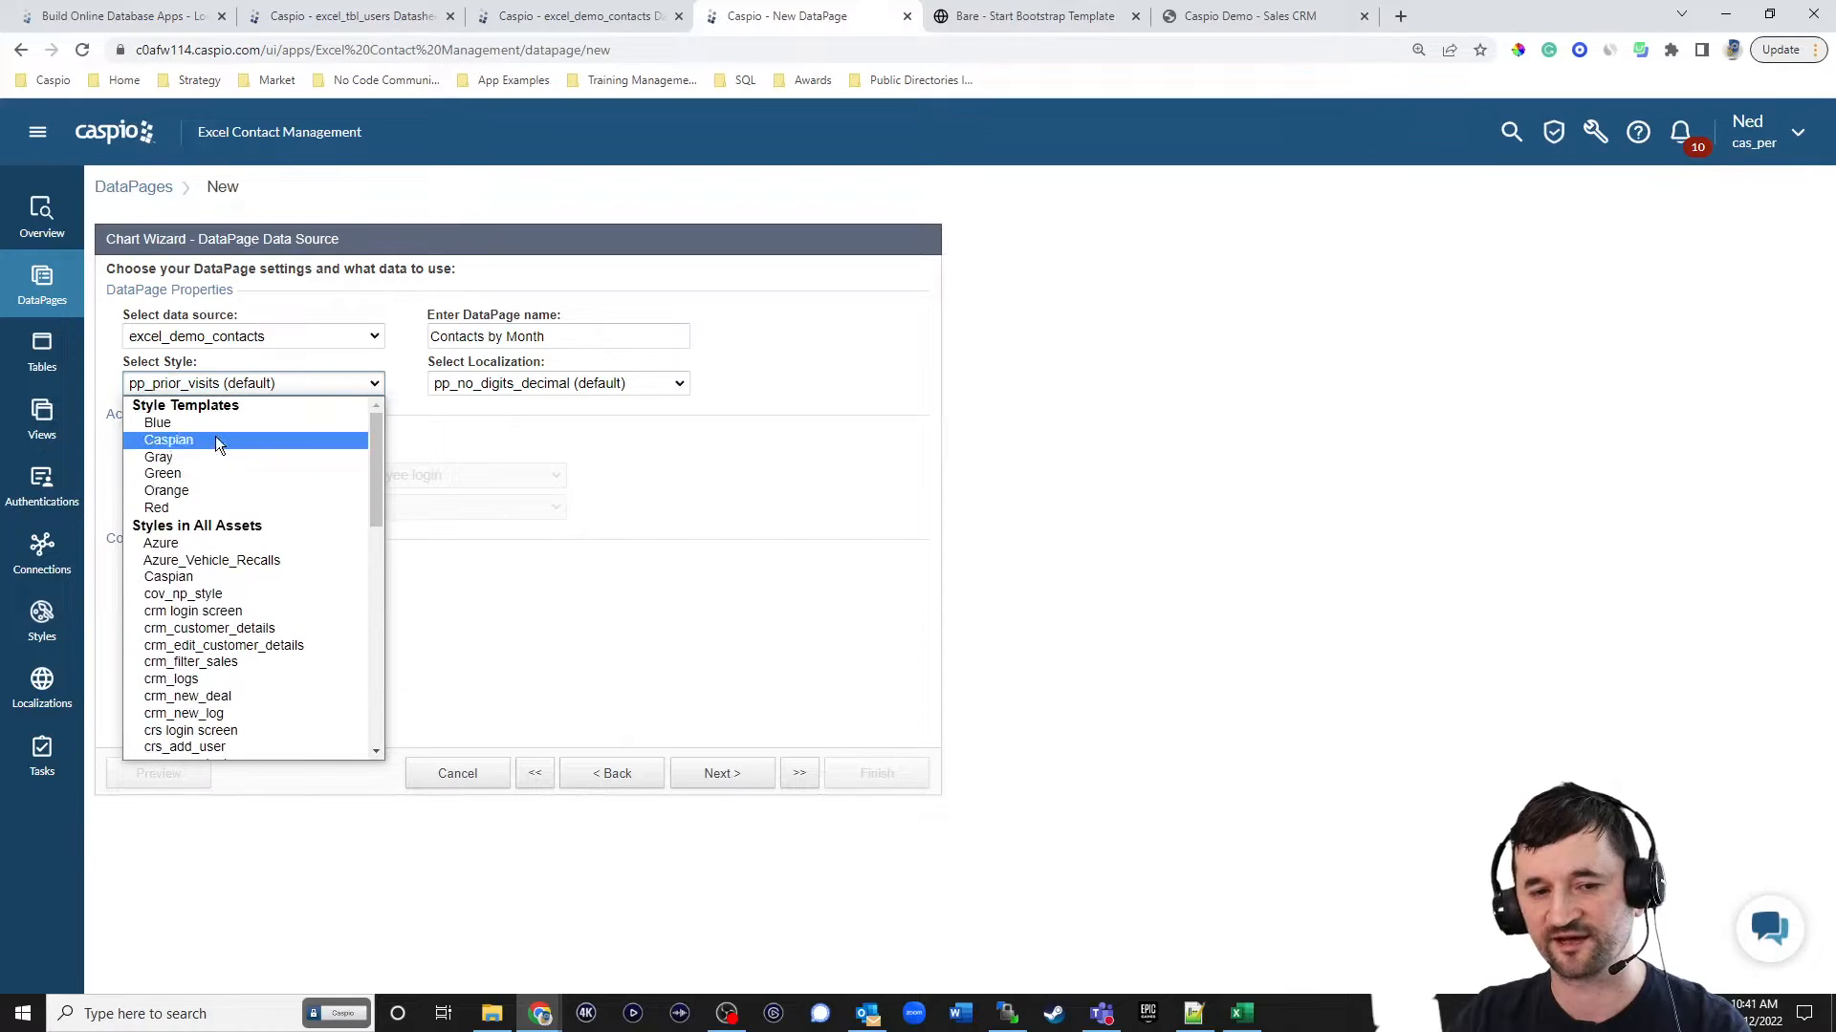
left_click(237, 422)
left_click(508, 384)
scroll(541, 473, "up", 3)
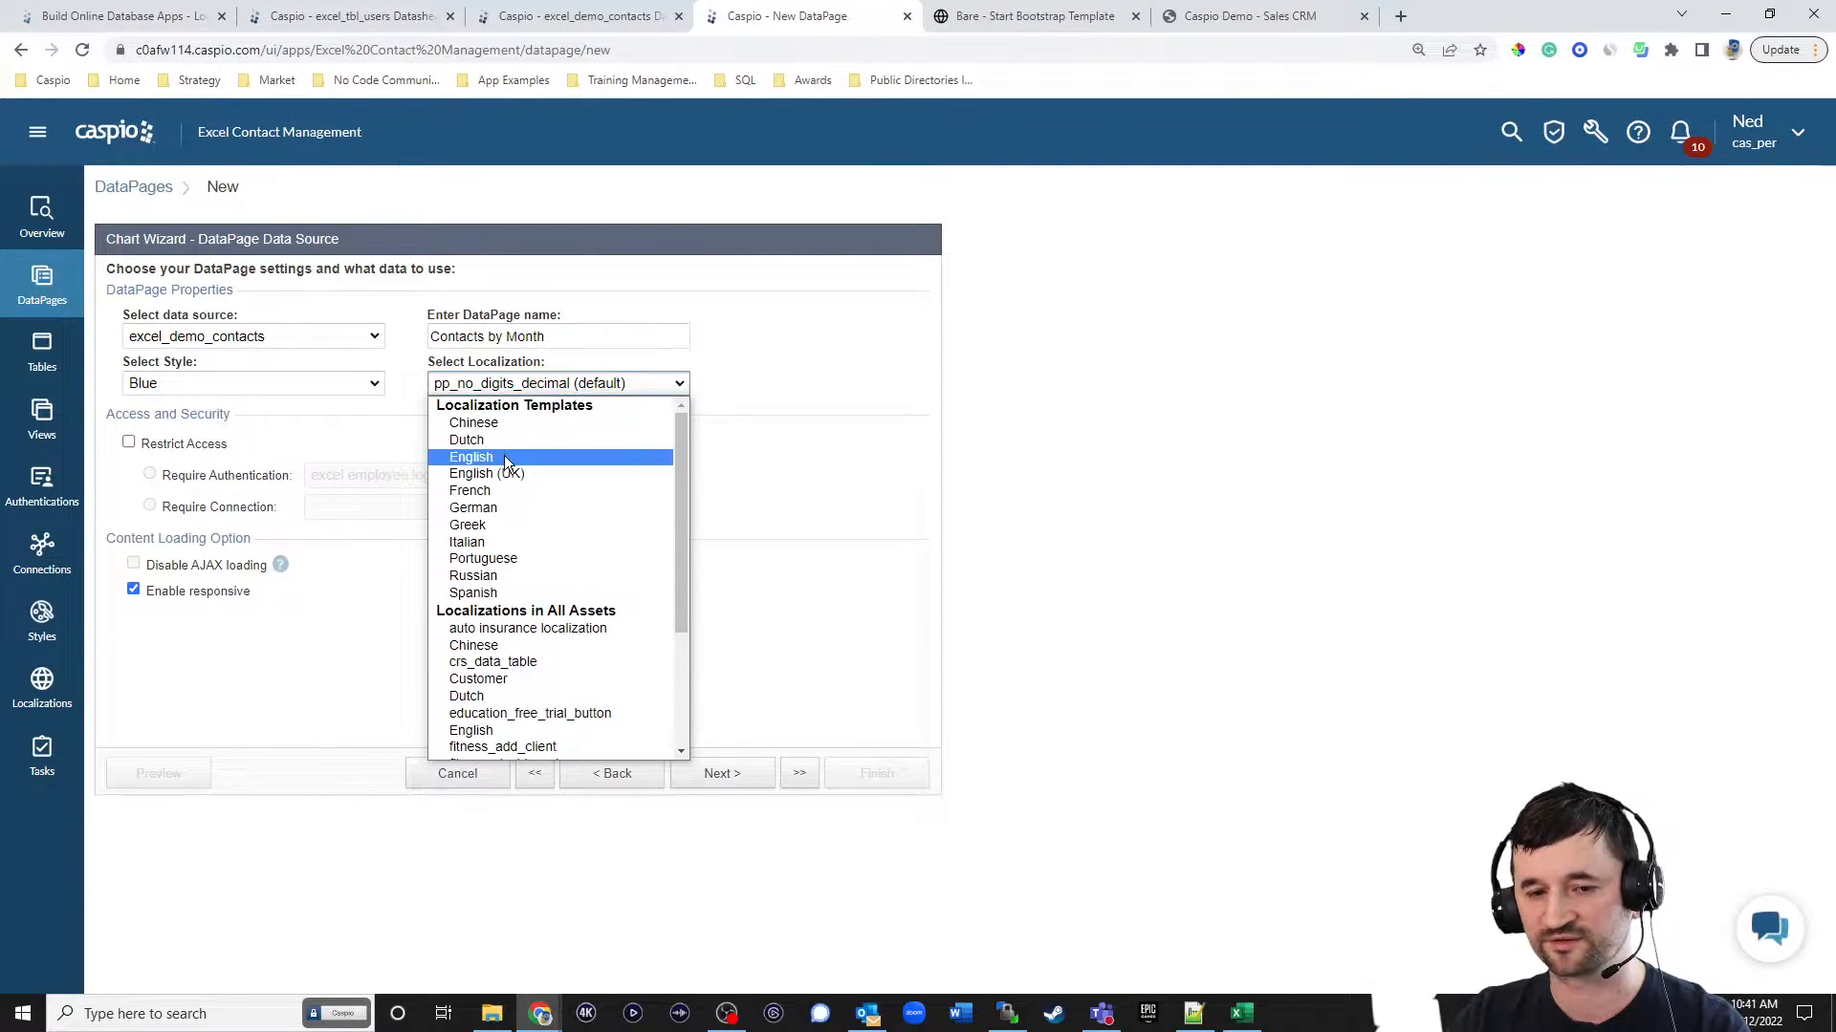
left_click(503, 457)
left_click(171, 447)
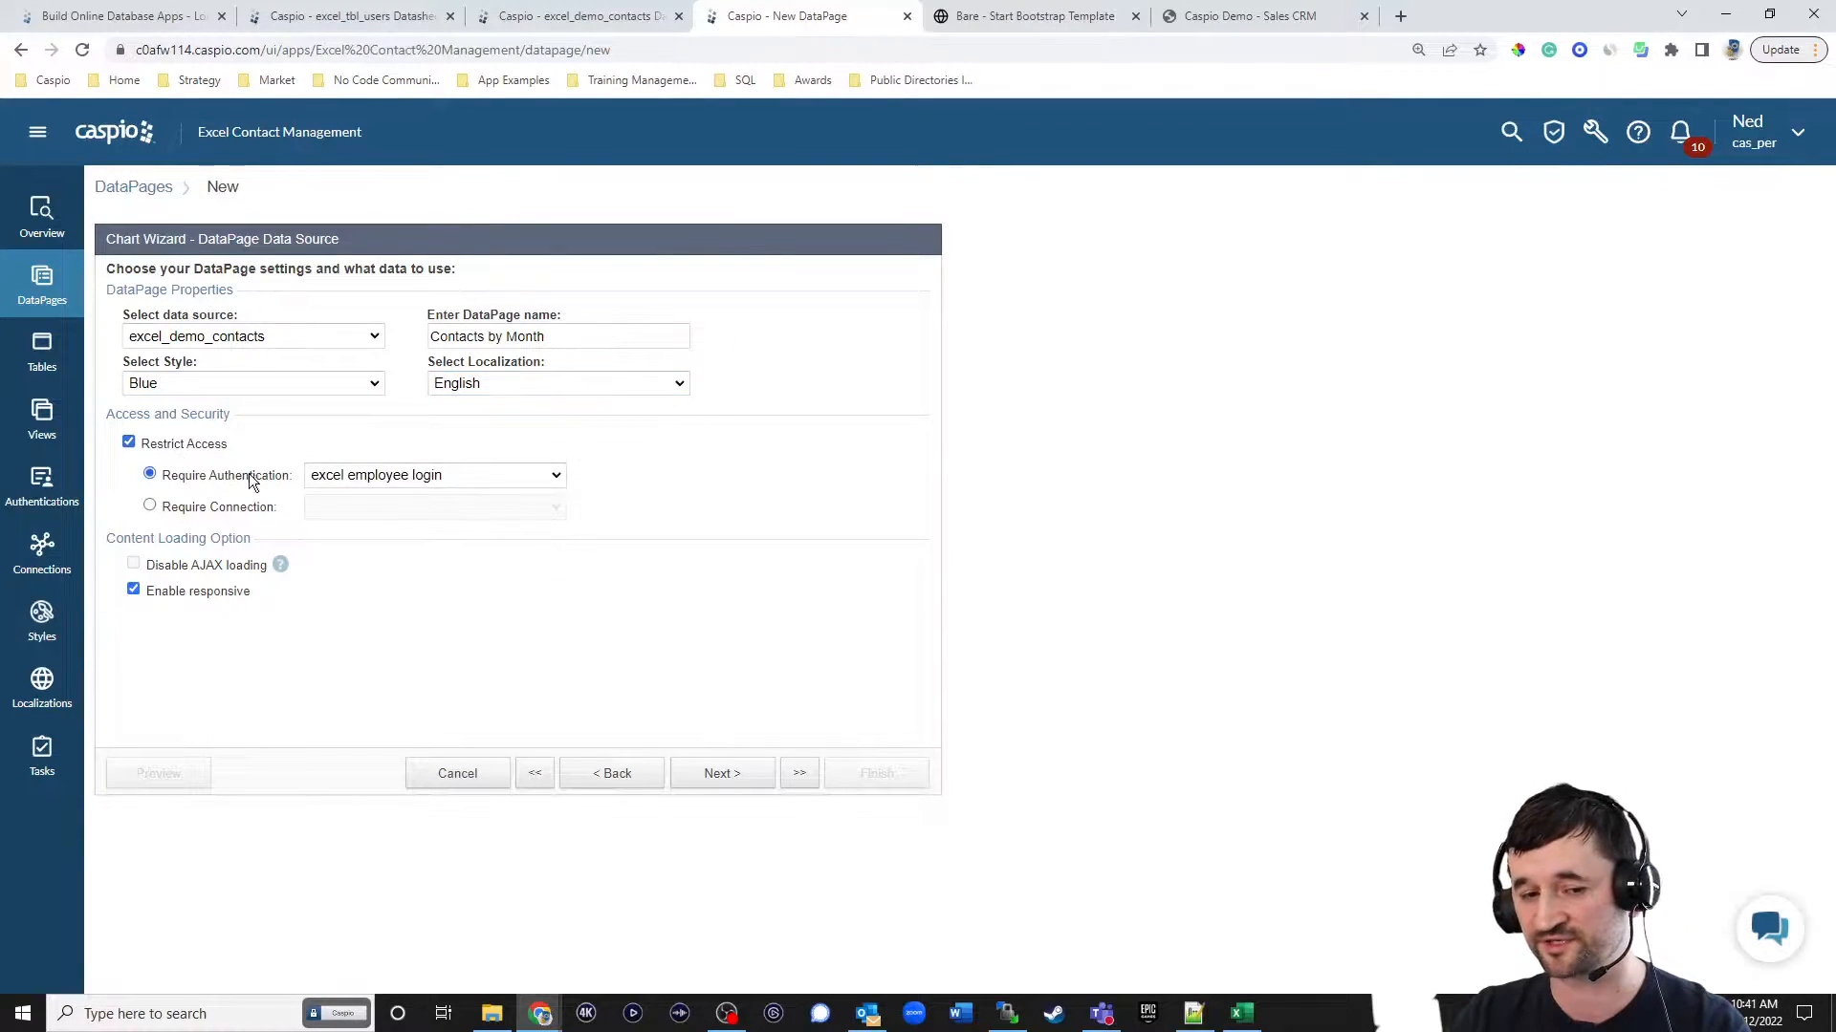
left_click(745, 777)
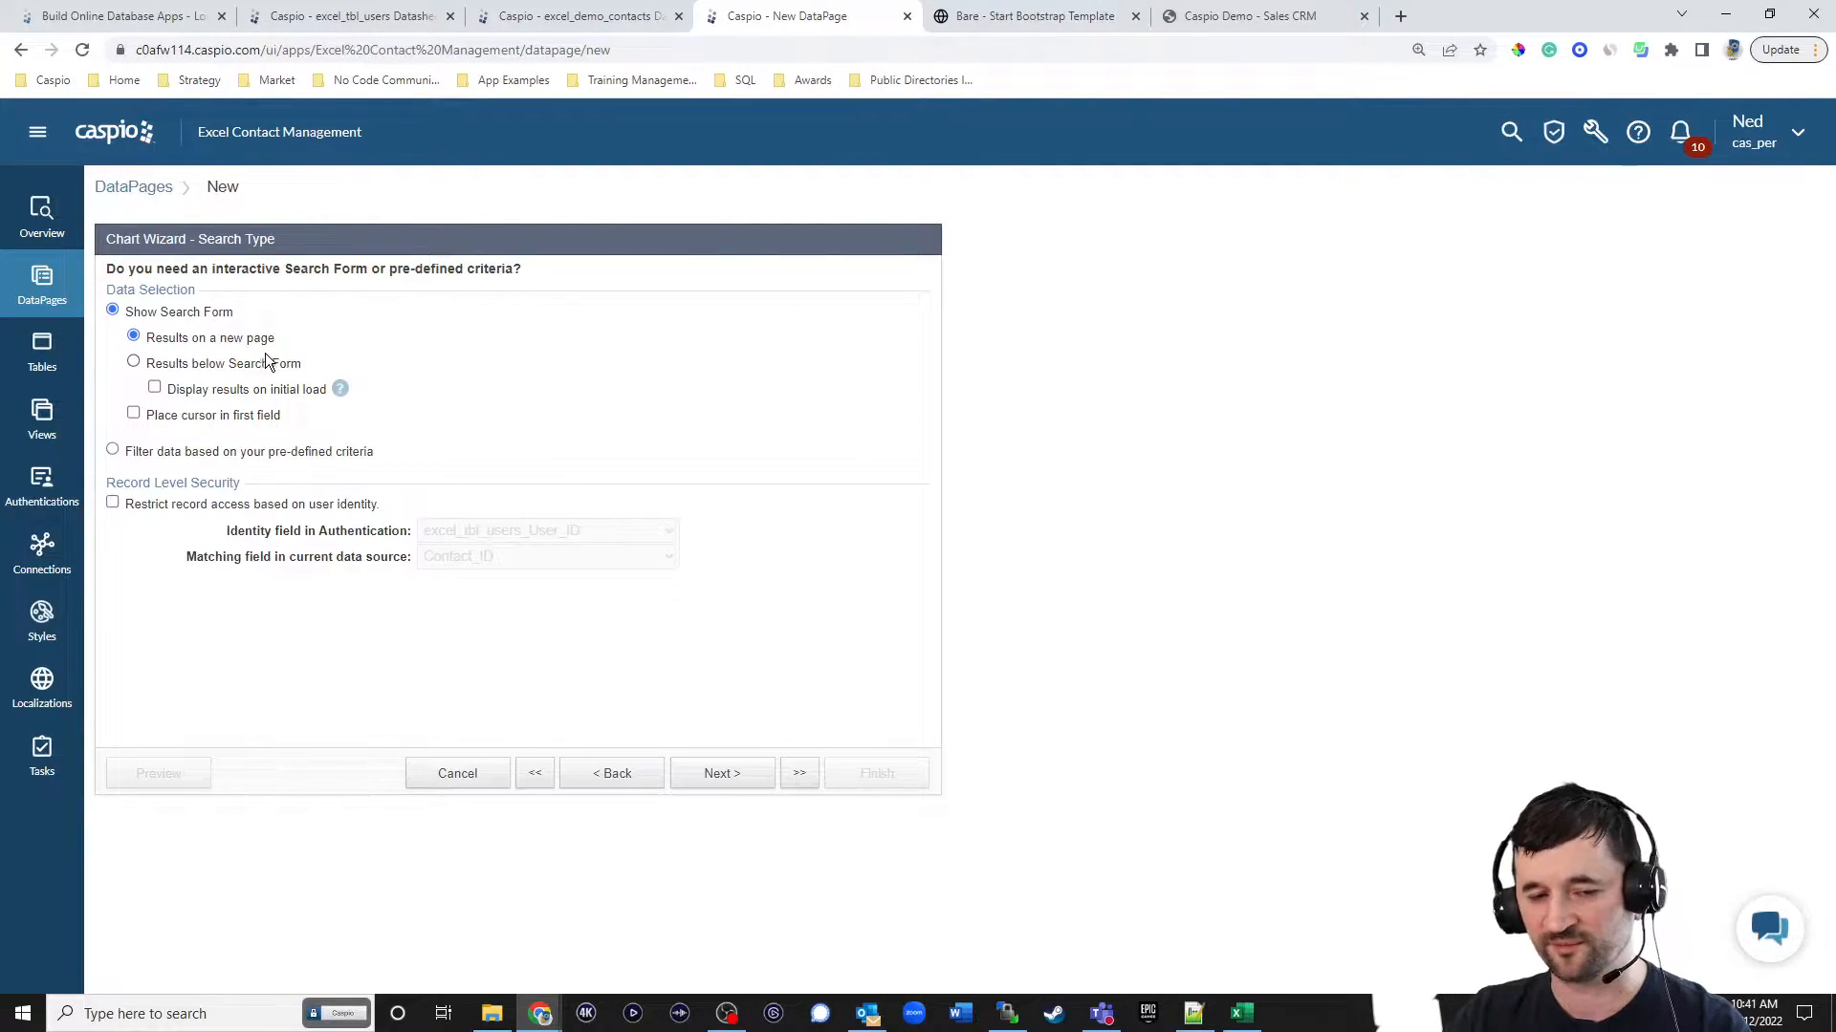
Filter the chart by pre-defined criteria and restrict record access by user identity, matching excel_tbl_users_User_ID to the contacts' User_ID field.
left_click(204, 453)
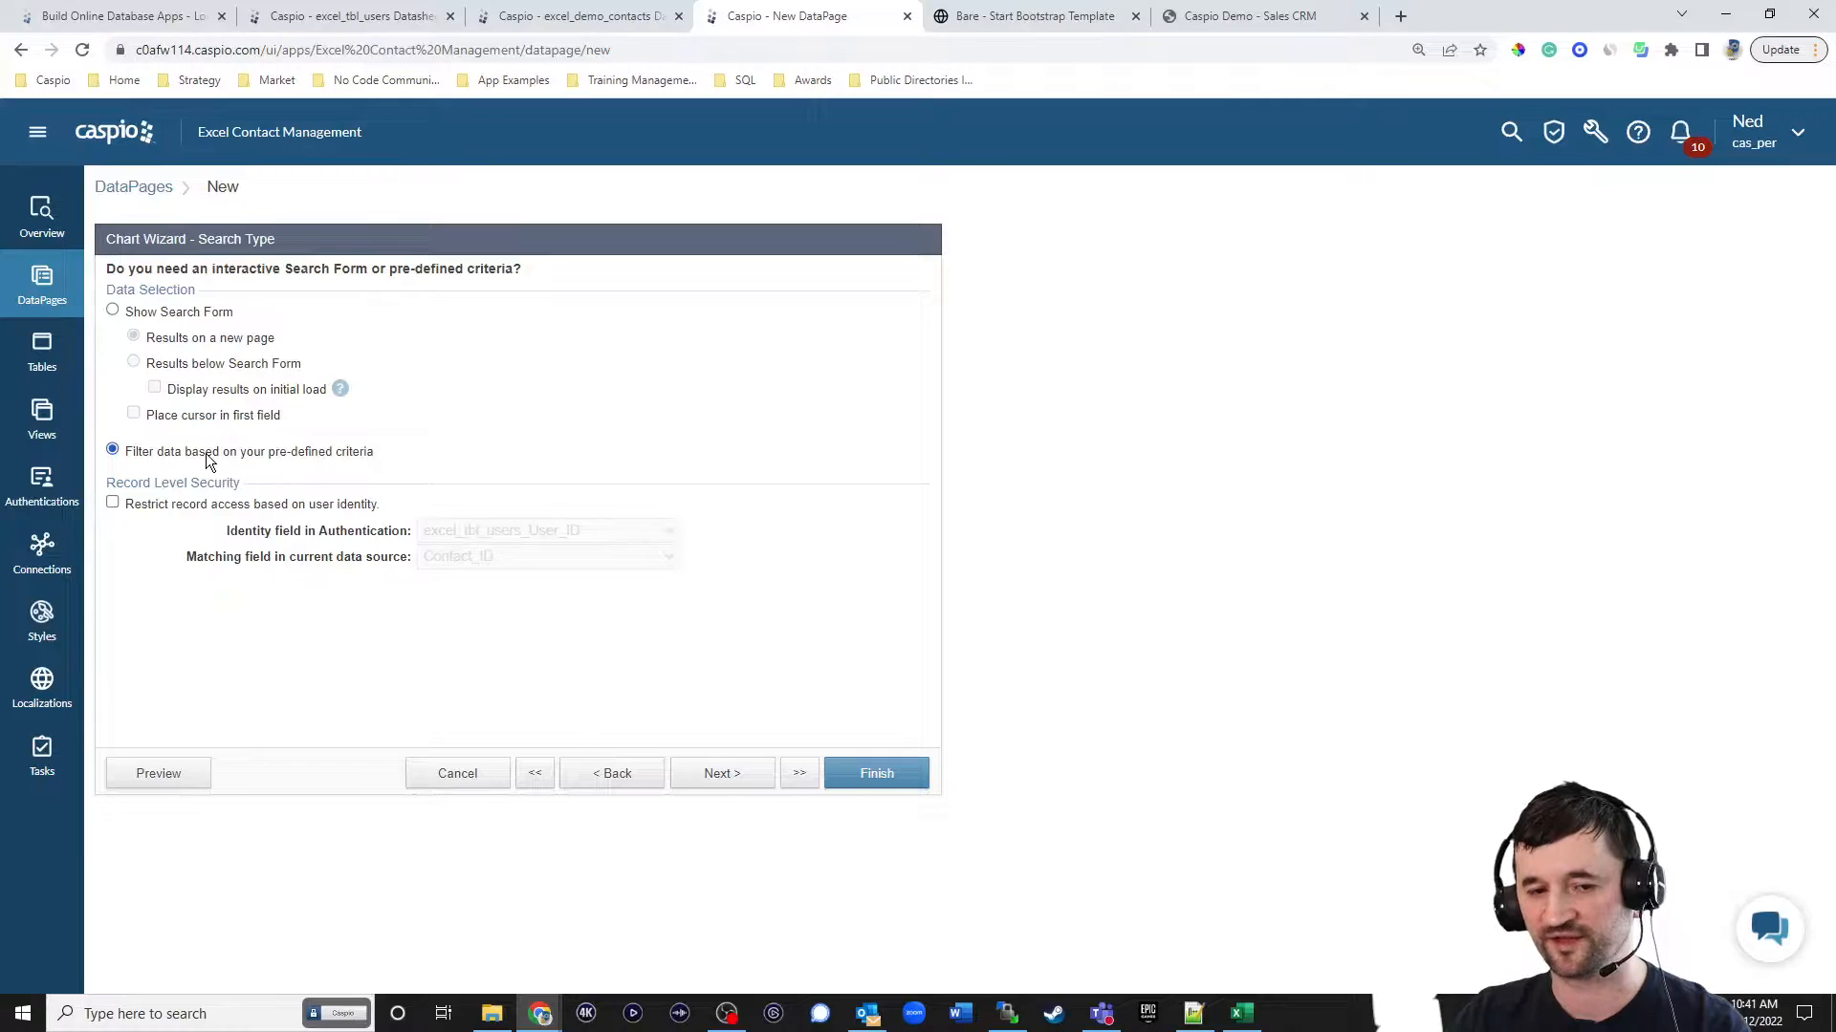
left_click(218, 506)
left_click(433, 559)
left_click(459, 594)
left_click(748, 779)
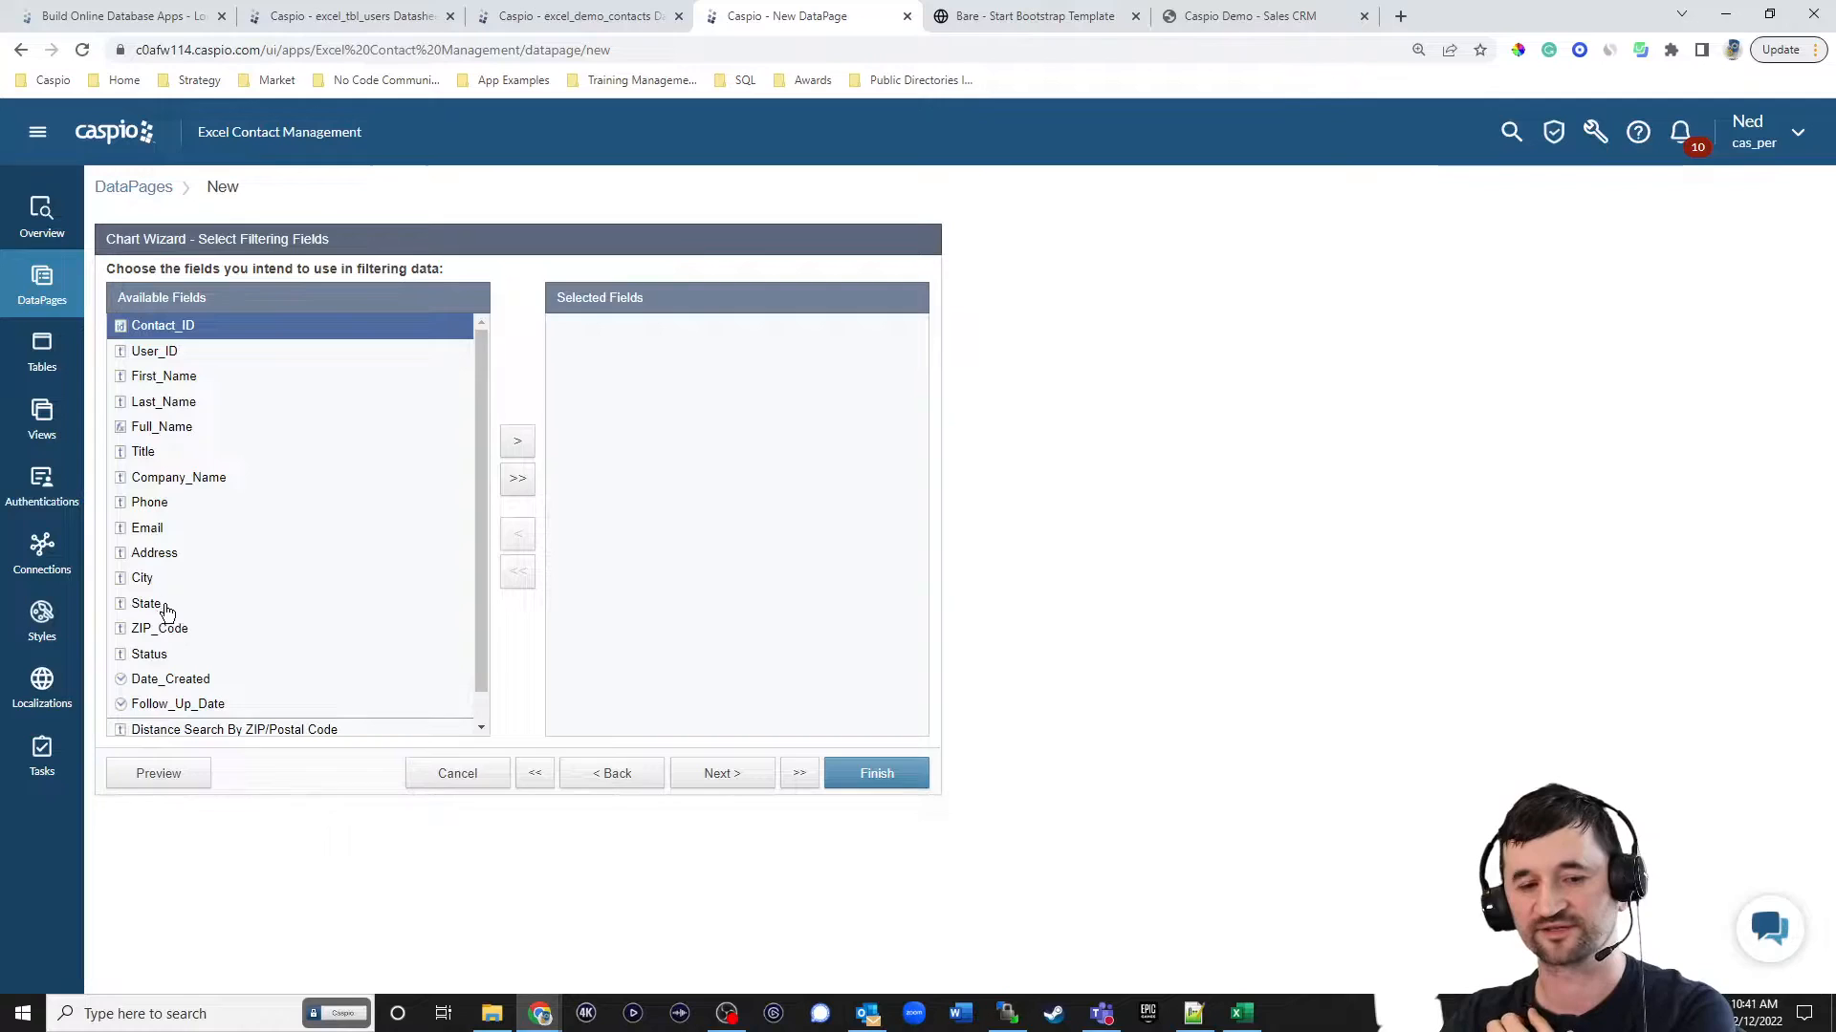
Recheck the chart type selection in the DataPage wizard and return to the data source settings.
left_click(601, 779)
left_click(602, 779)
left_click(599, 772)
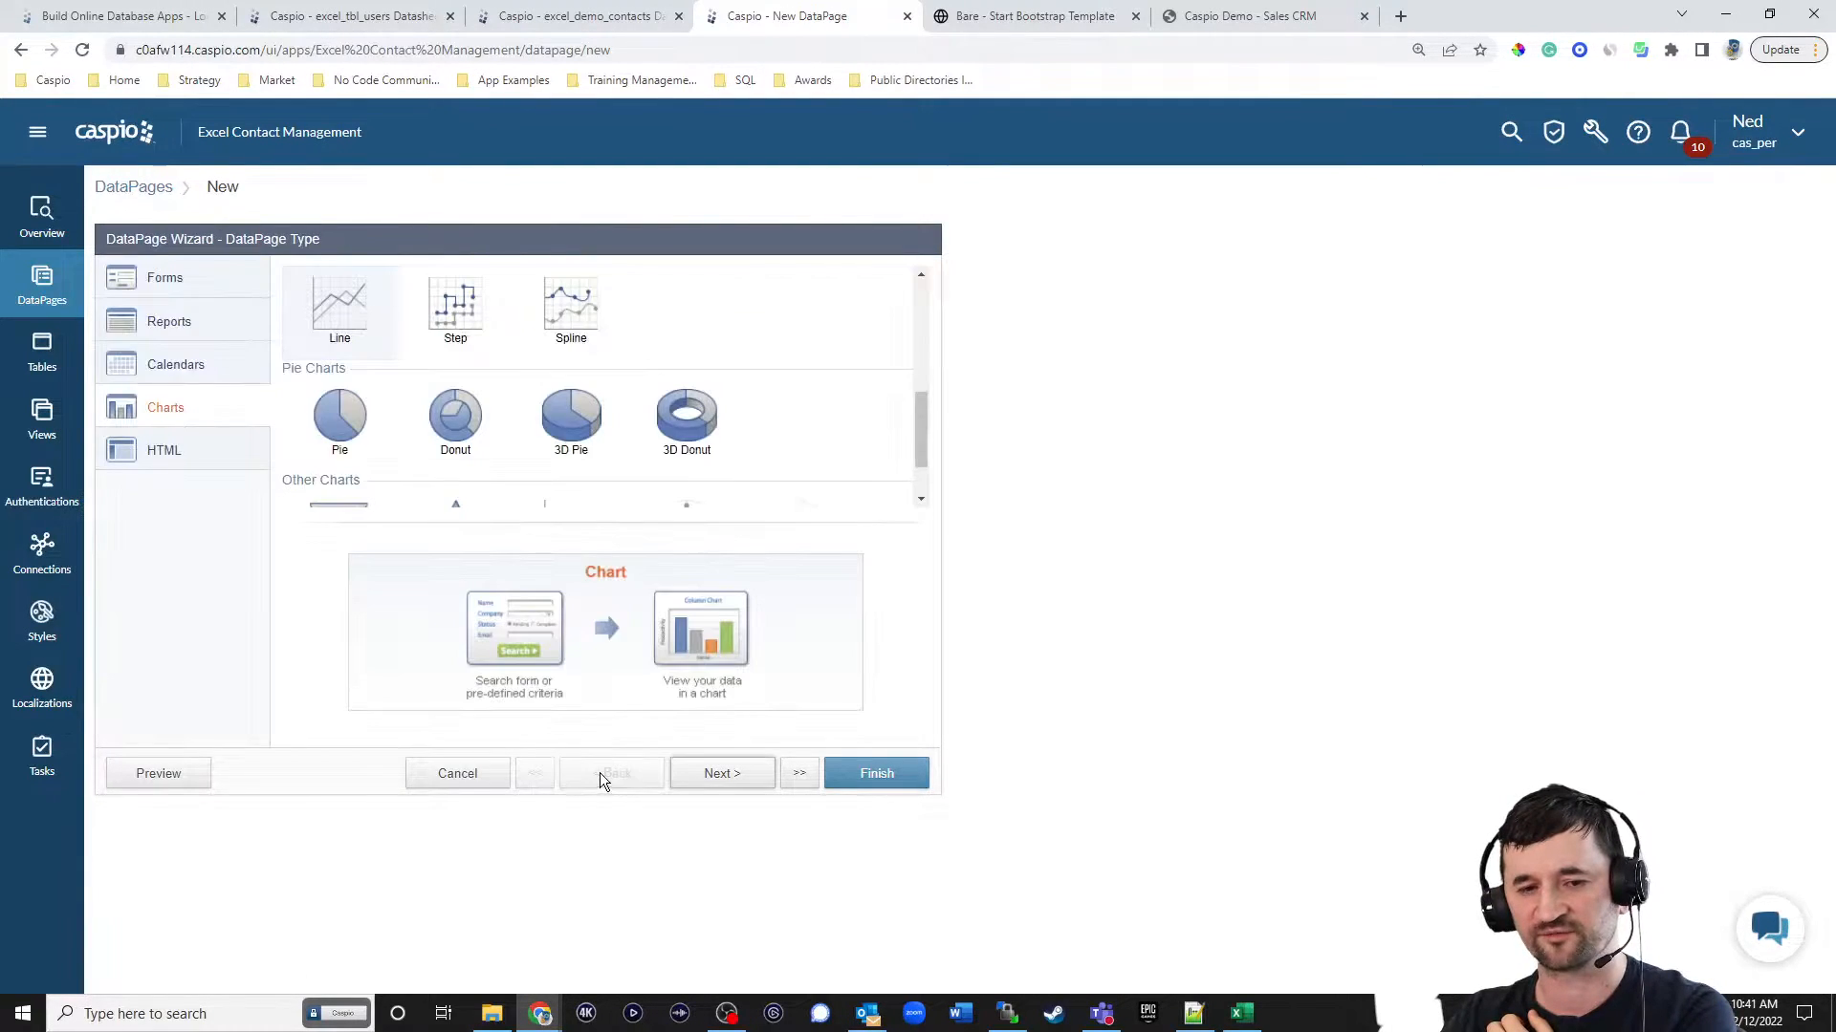
left_click(717, 774)
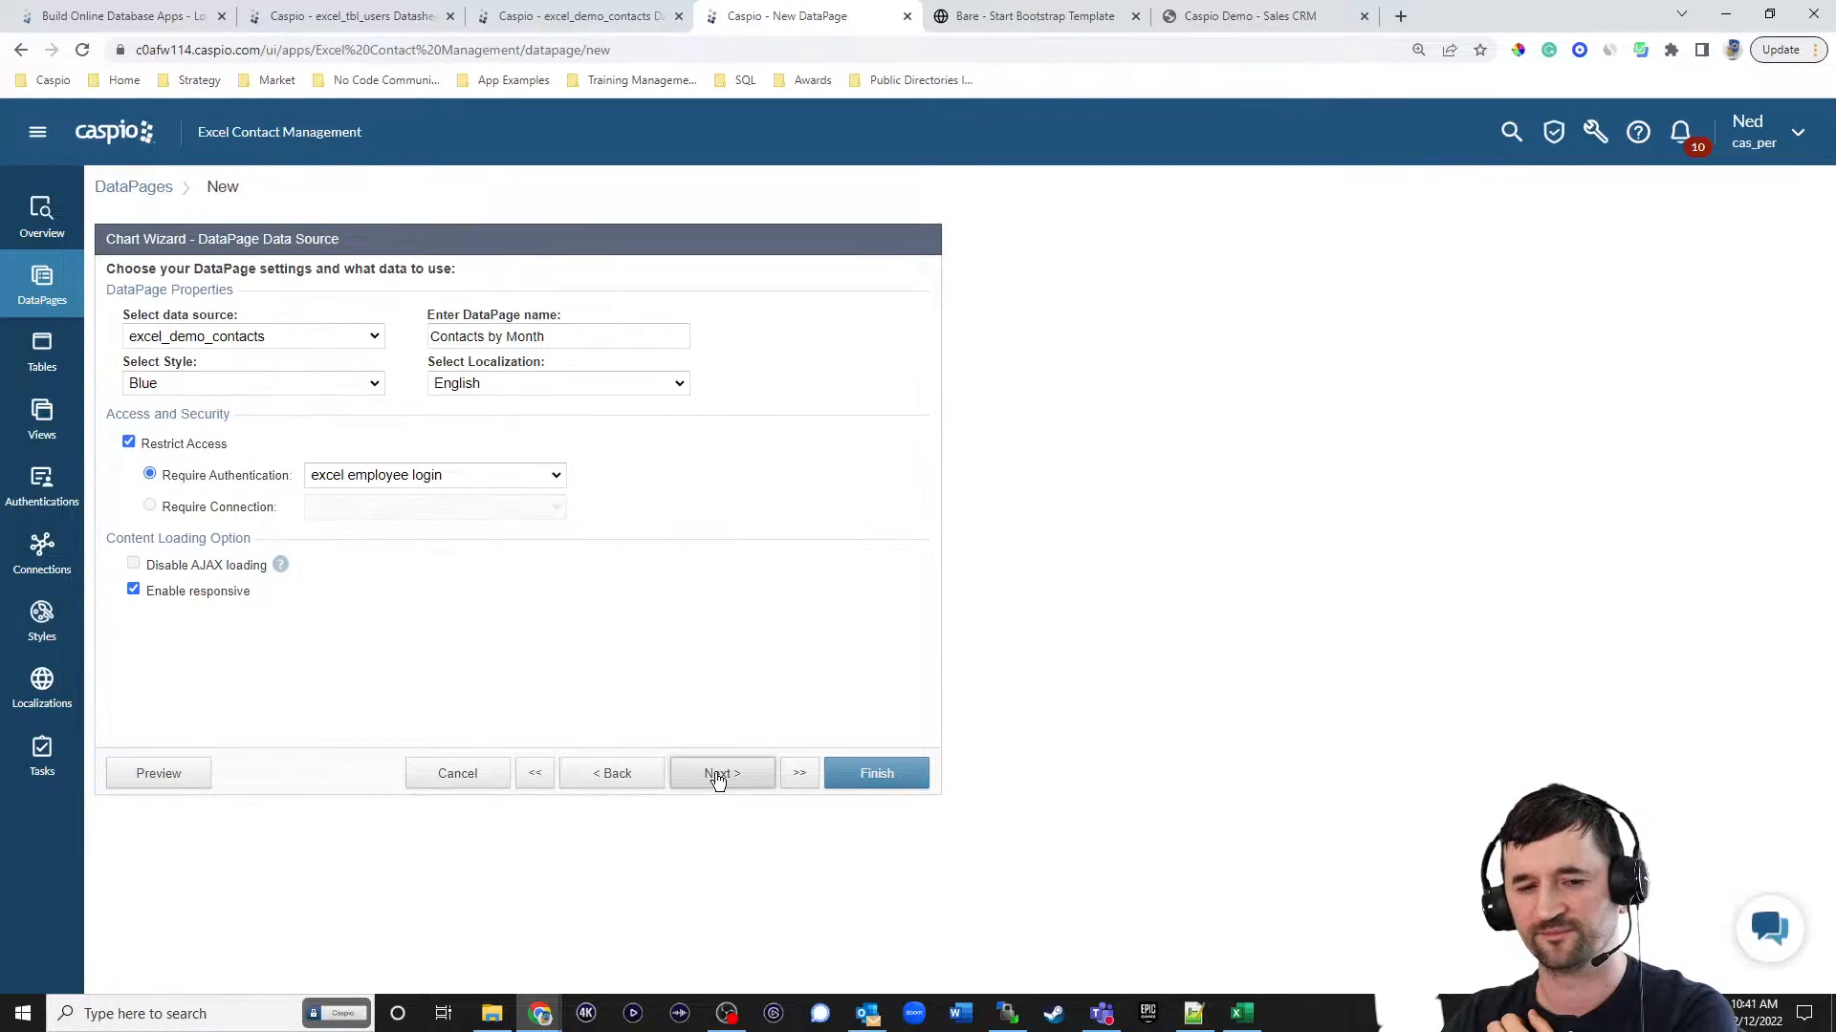
Select Status and Follow_Up_Date as the chart DataPage's filtering fields.
left_click(717, 774)
left_click(718, 776)
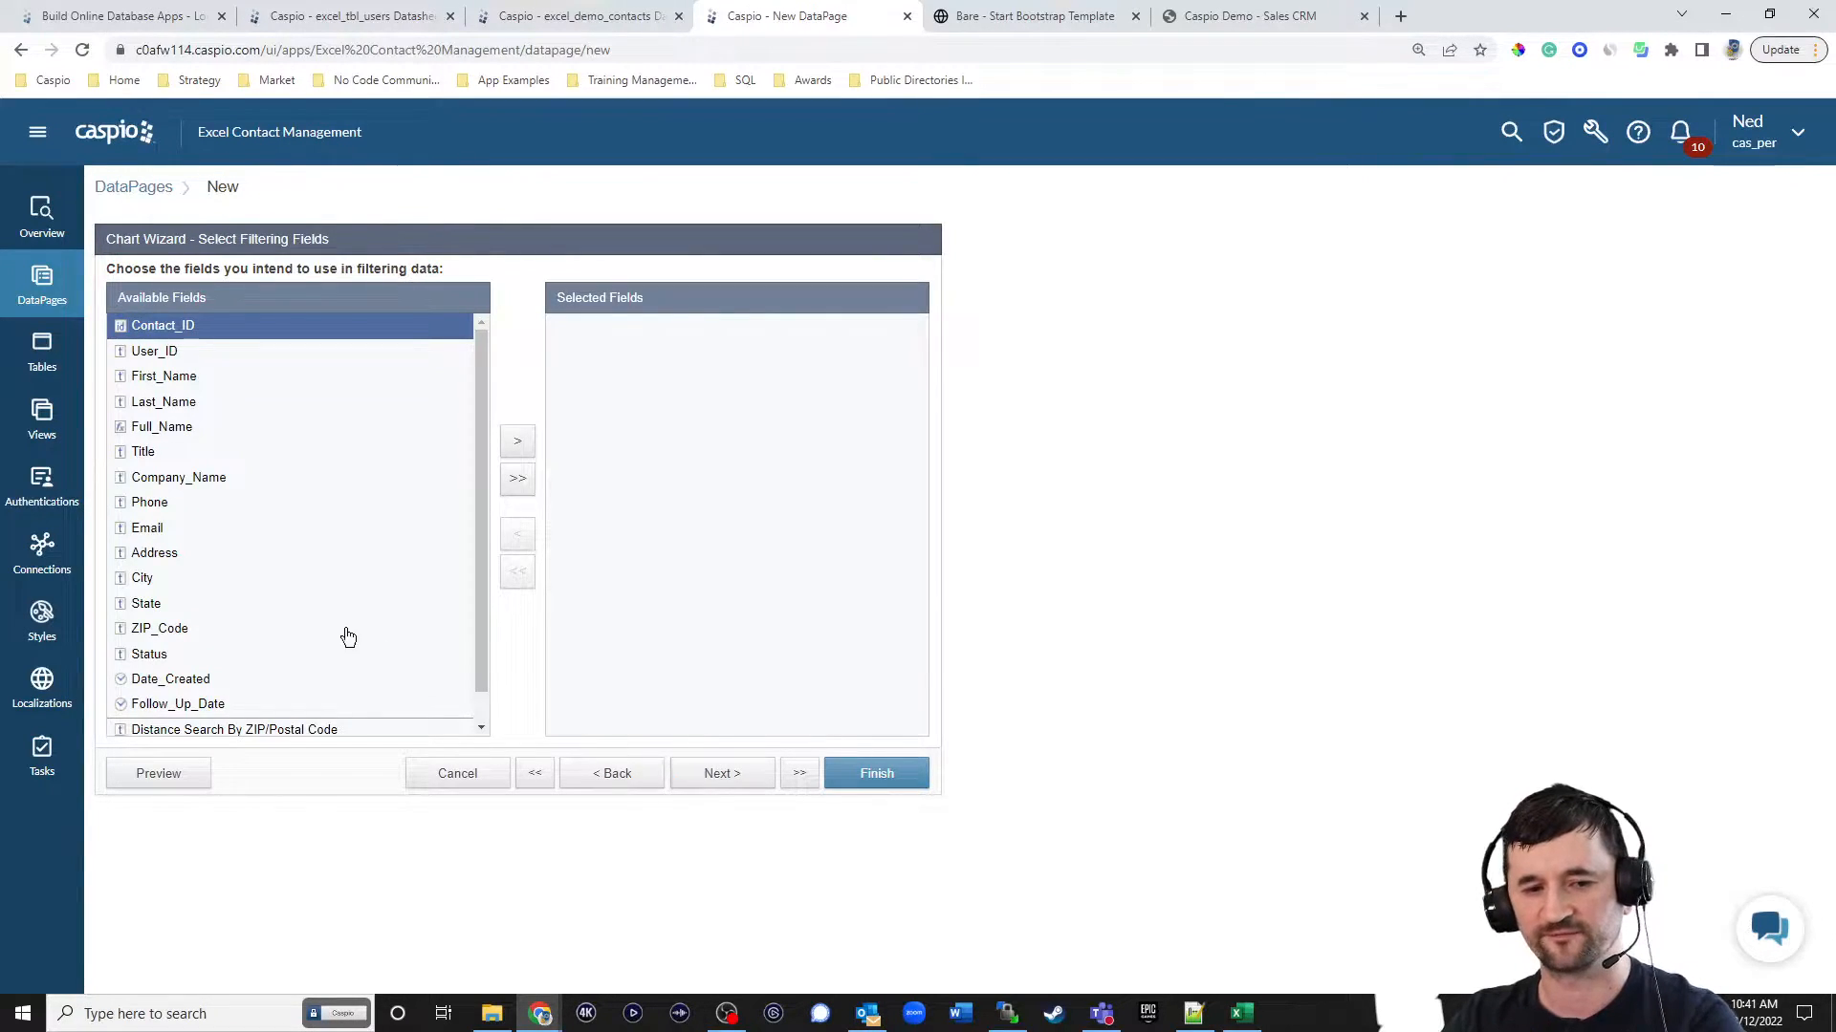
left_click(189, 655)
left_click(517, 441)
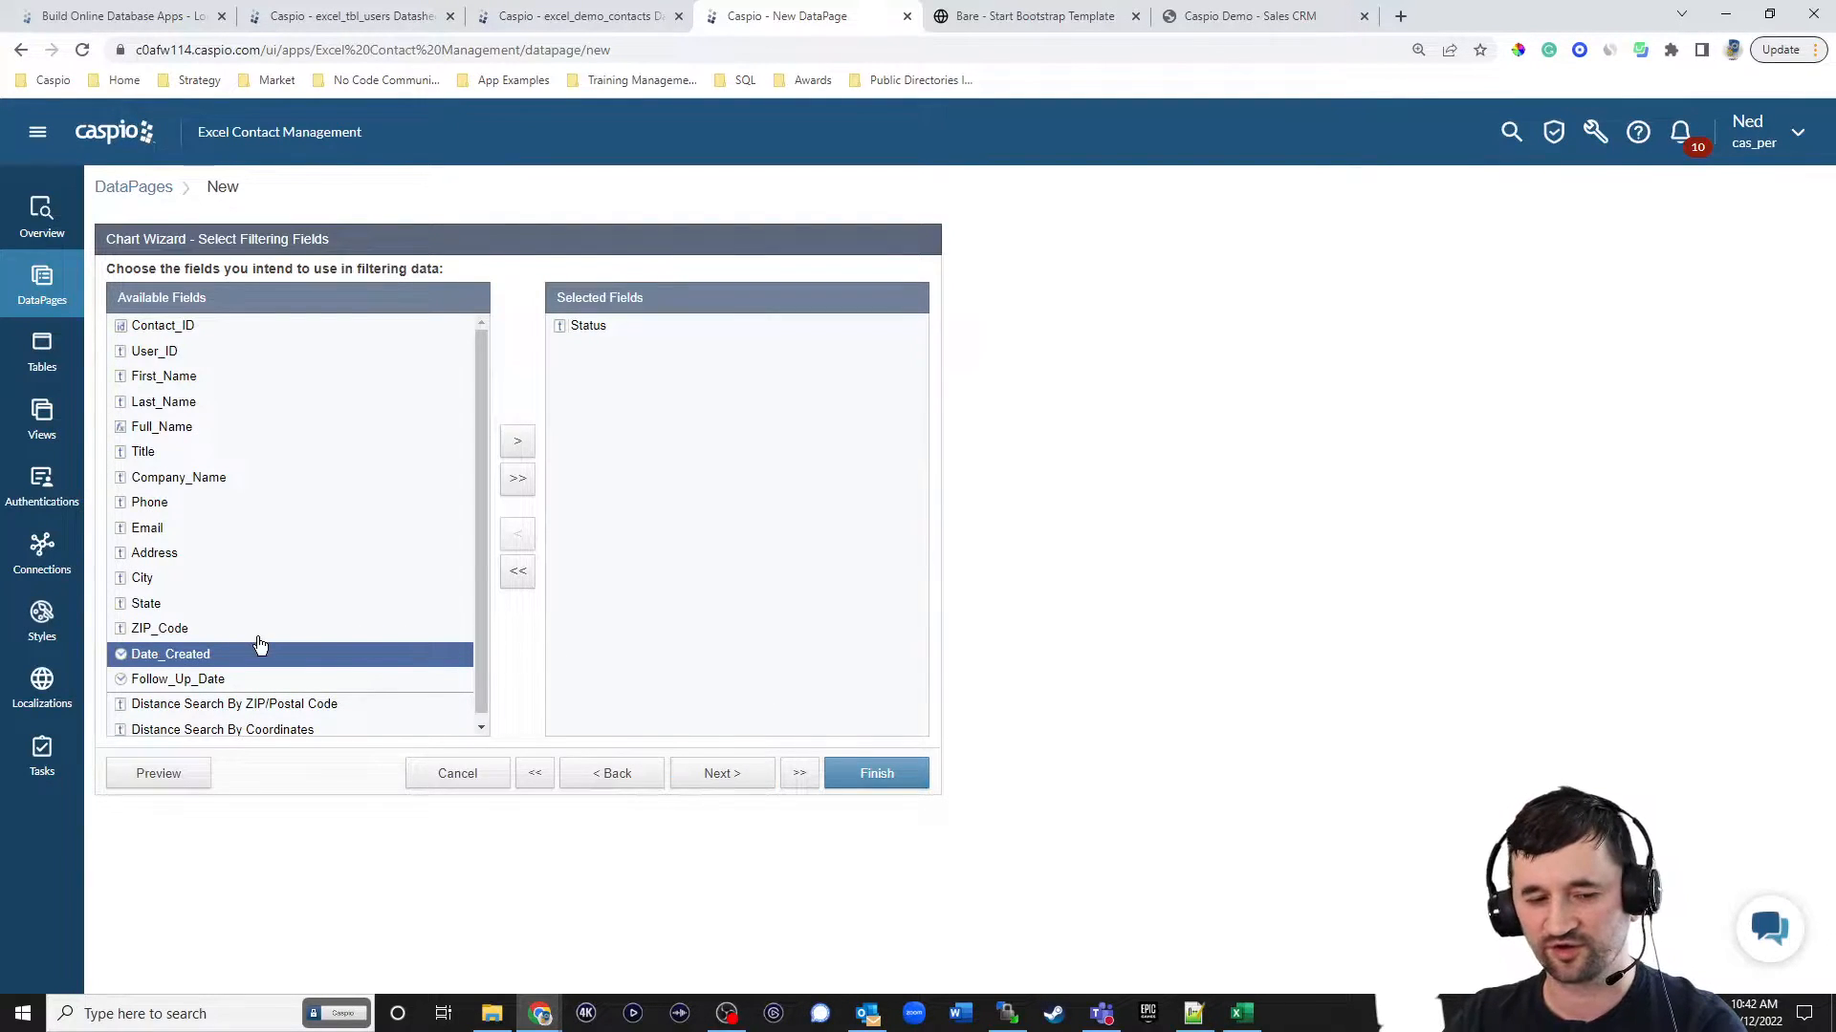
left_click(204, 679)
left_click(517, 443)
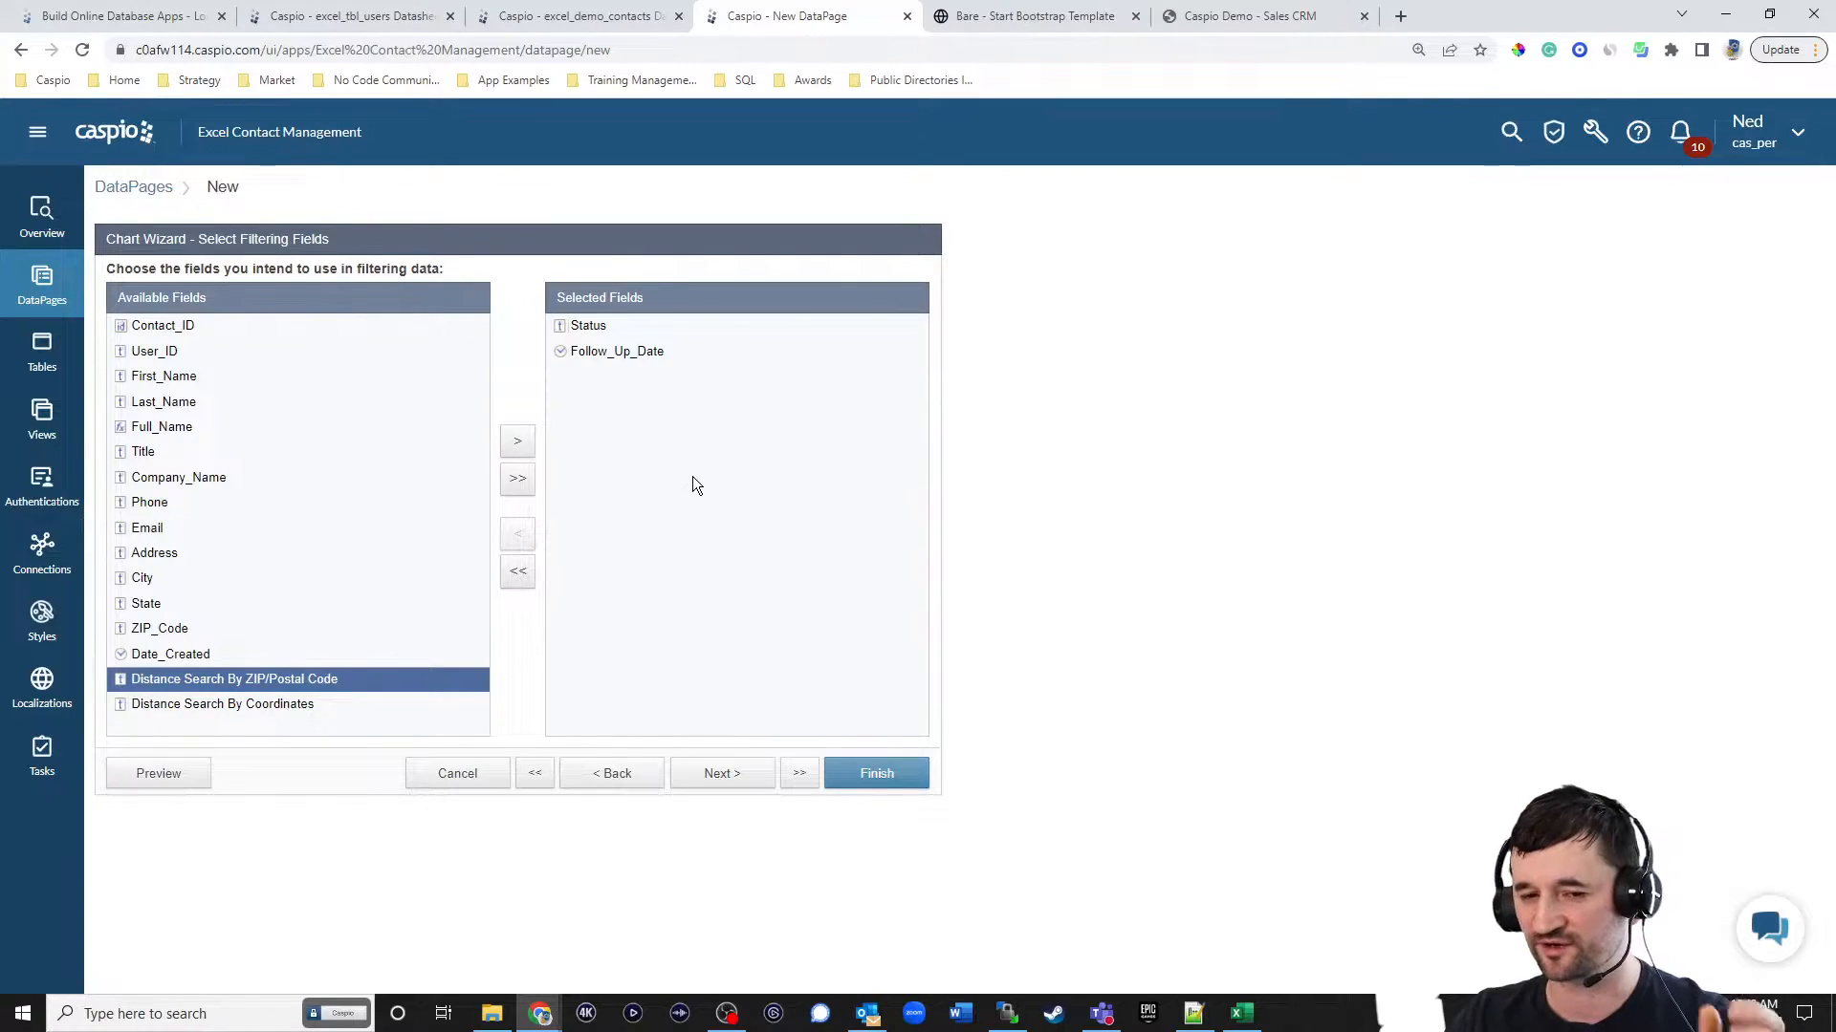
left_click(724, 776)
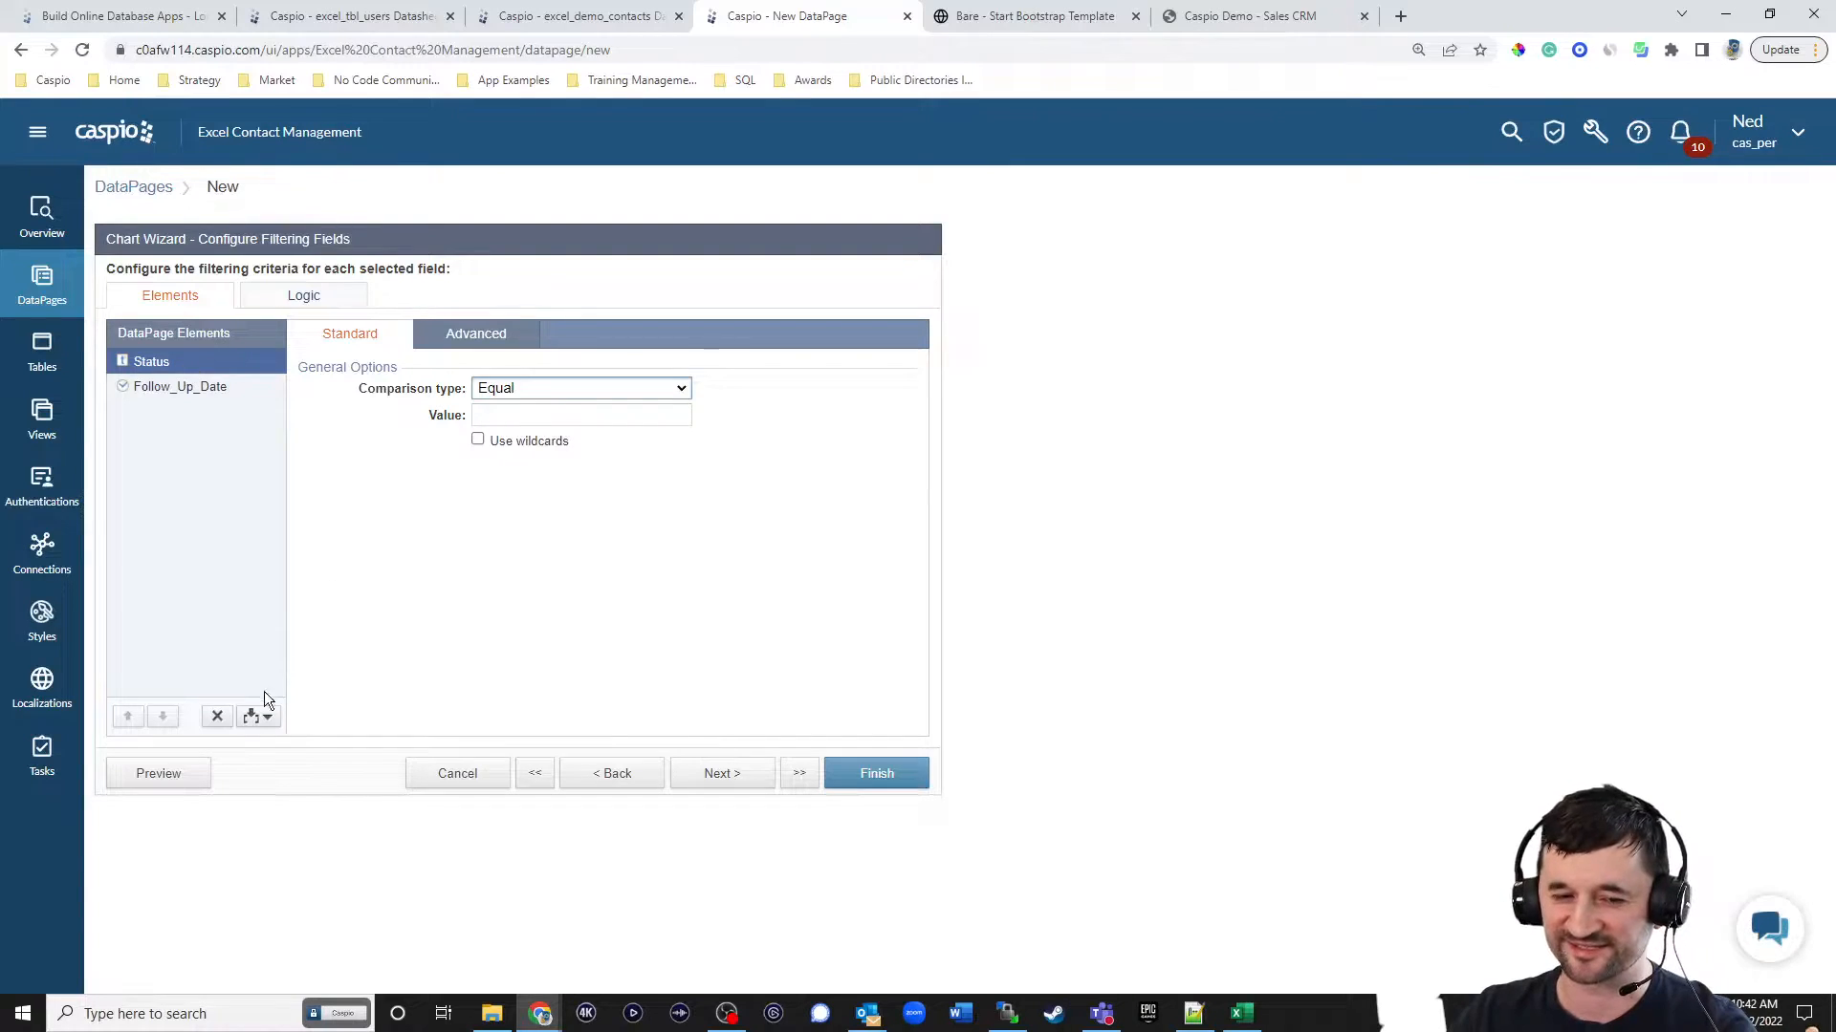
Remove Status from the filtering criteria and set the Follow_Up_Date comparison type to Today.
left_click(216, 716)
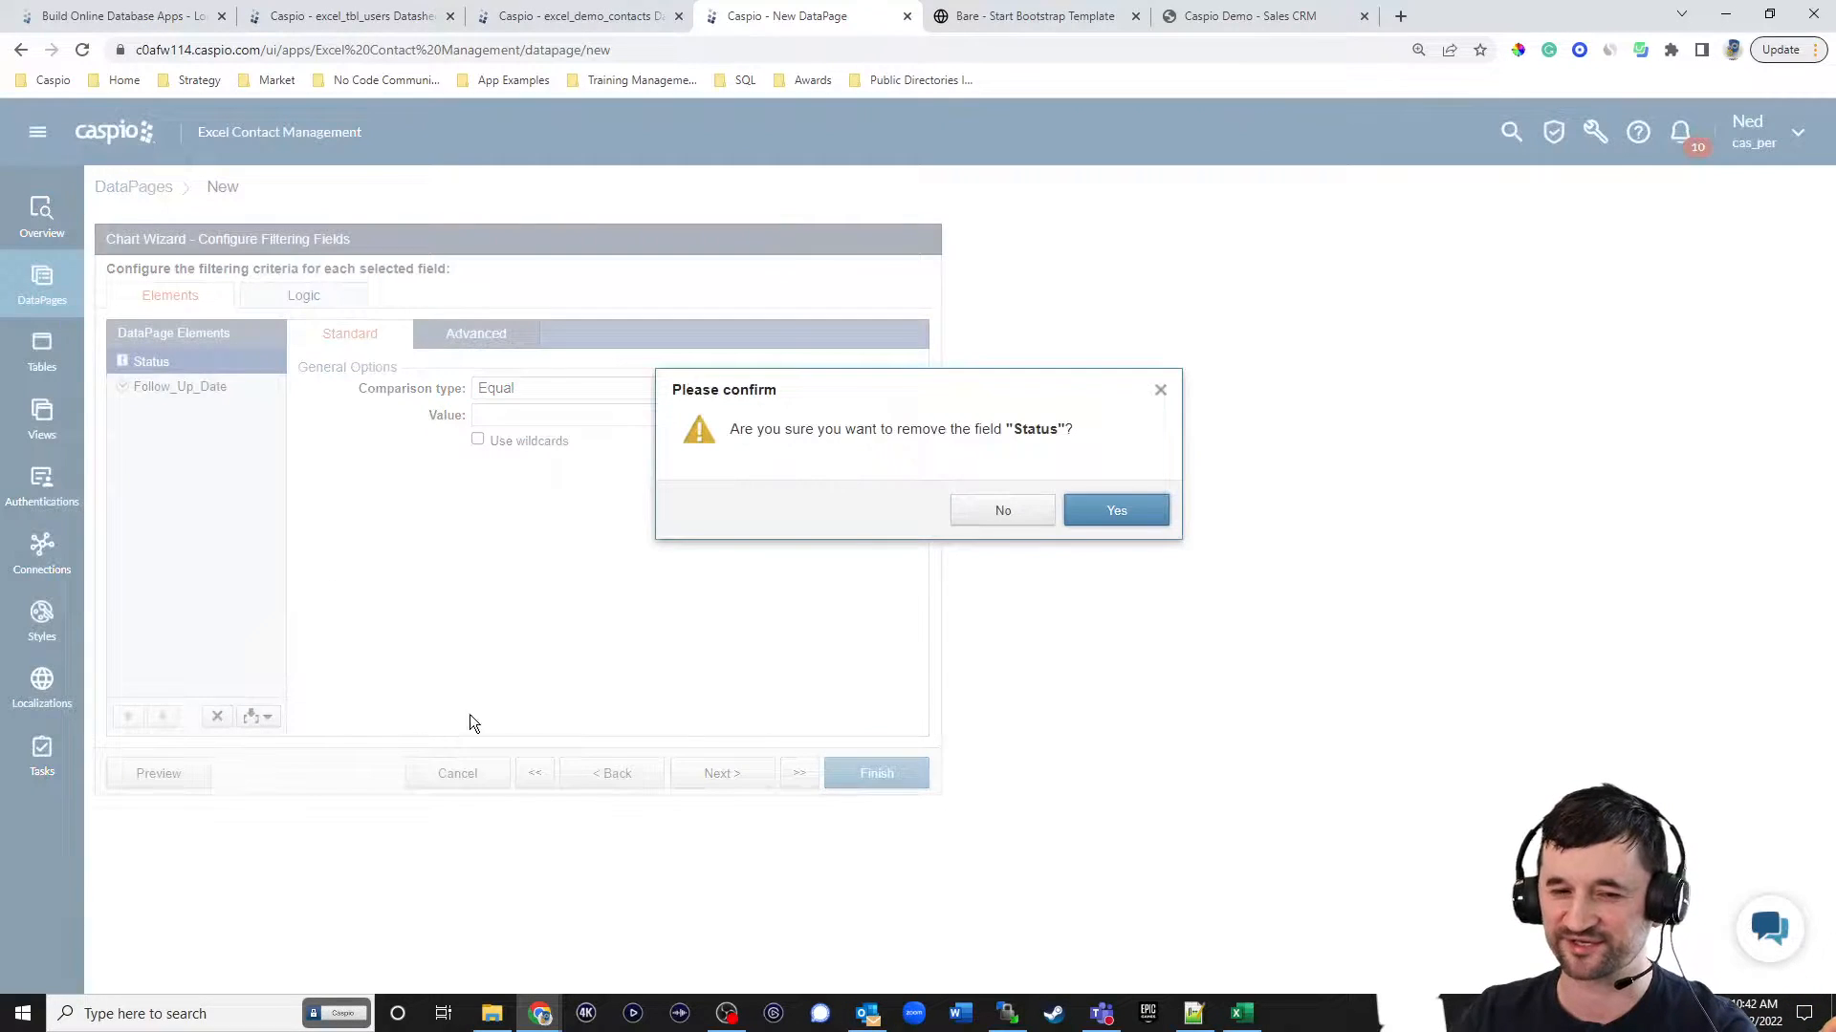
left_click(1109, 512)
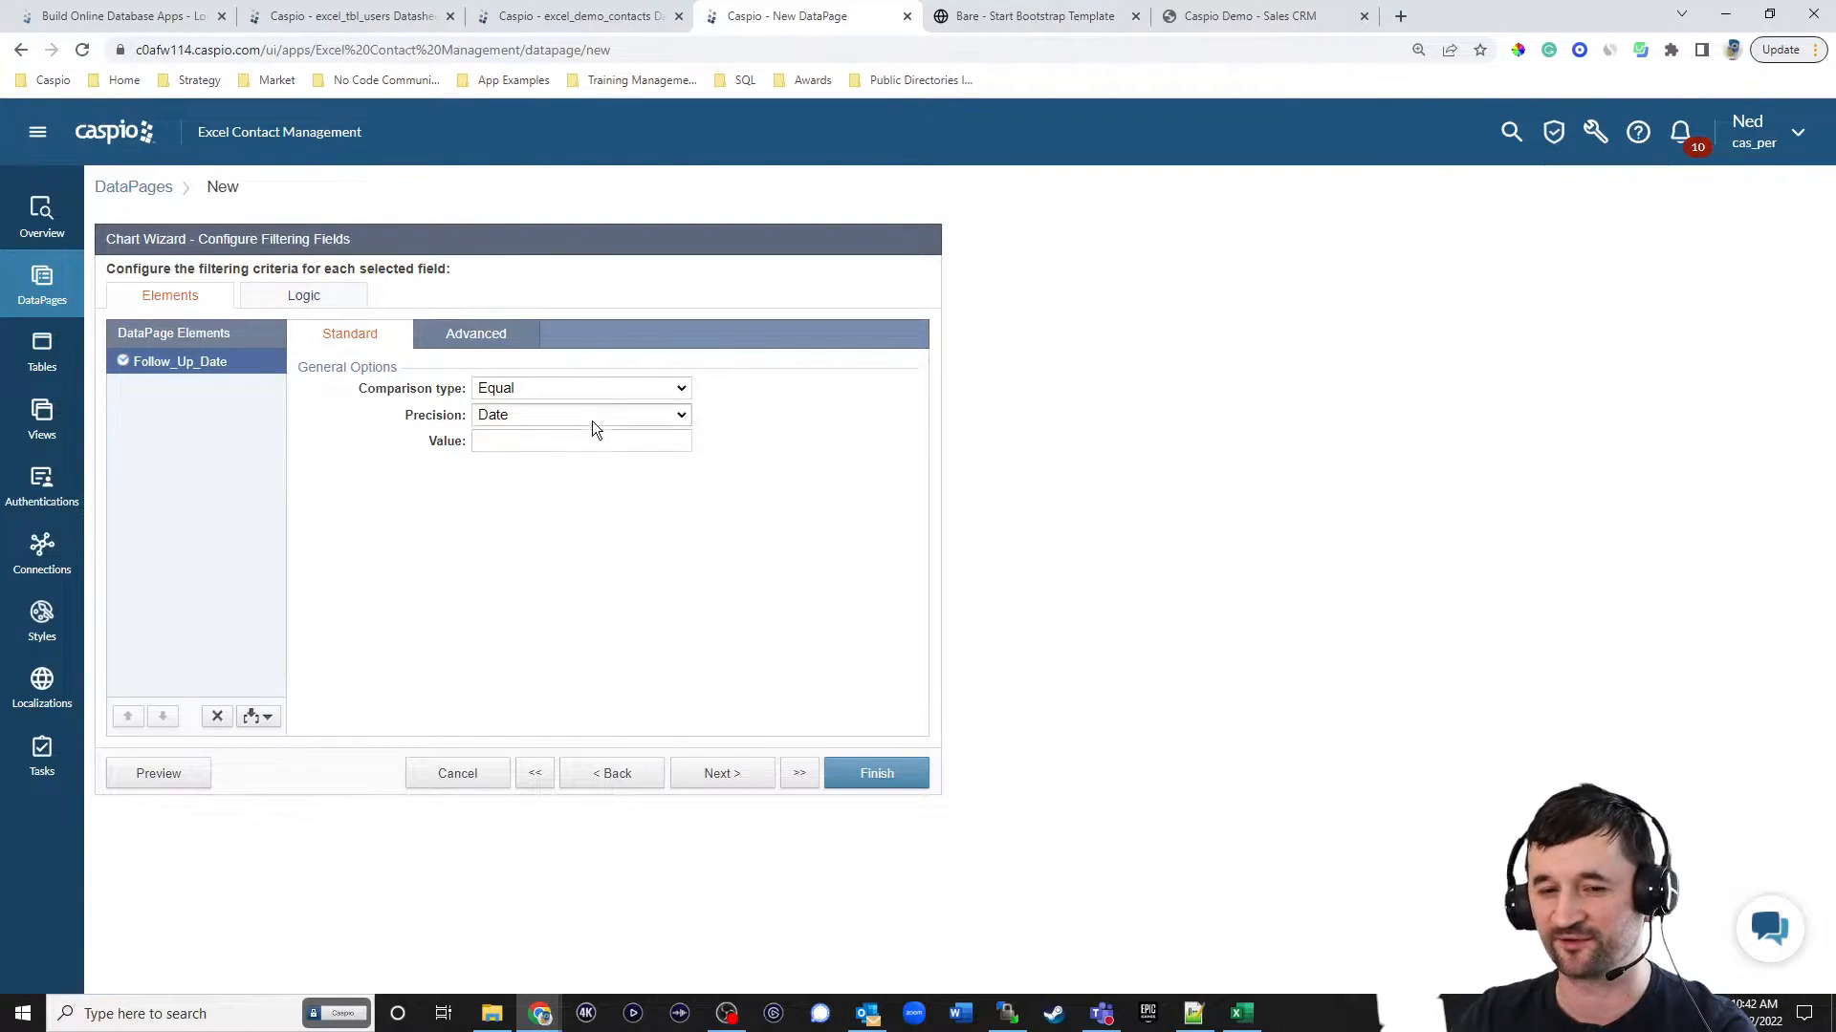
left_click(588, 394)
left_click(529, 543)
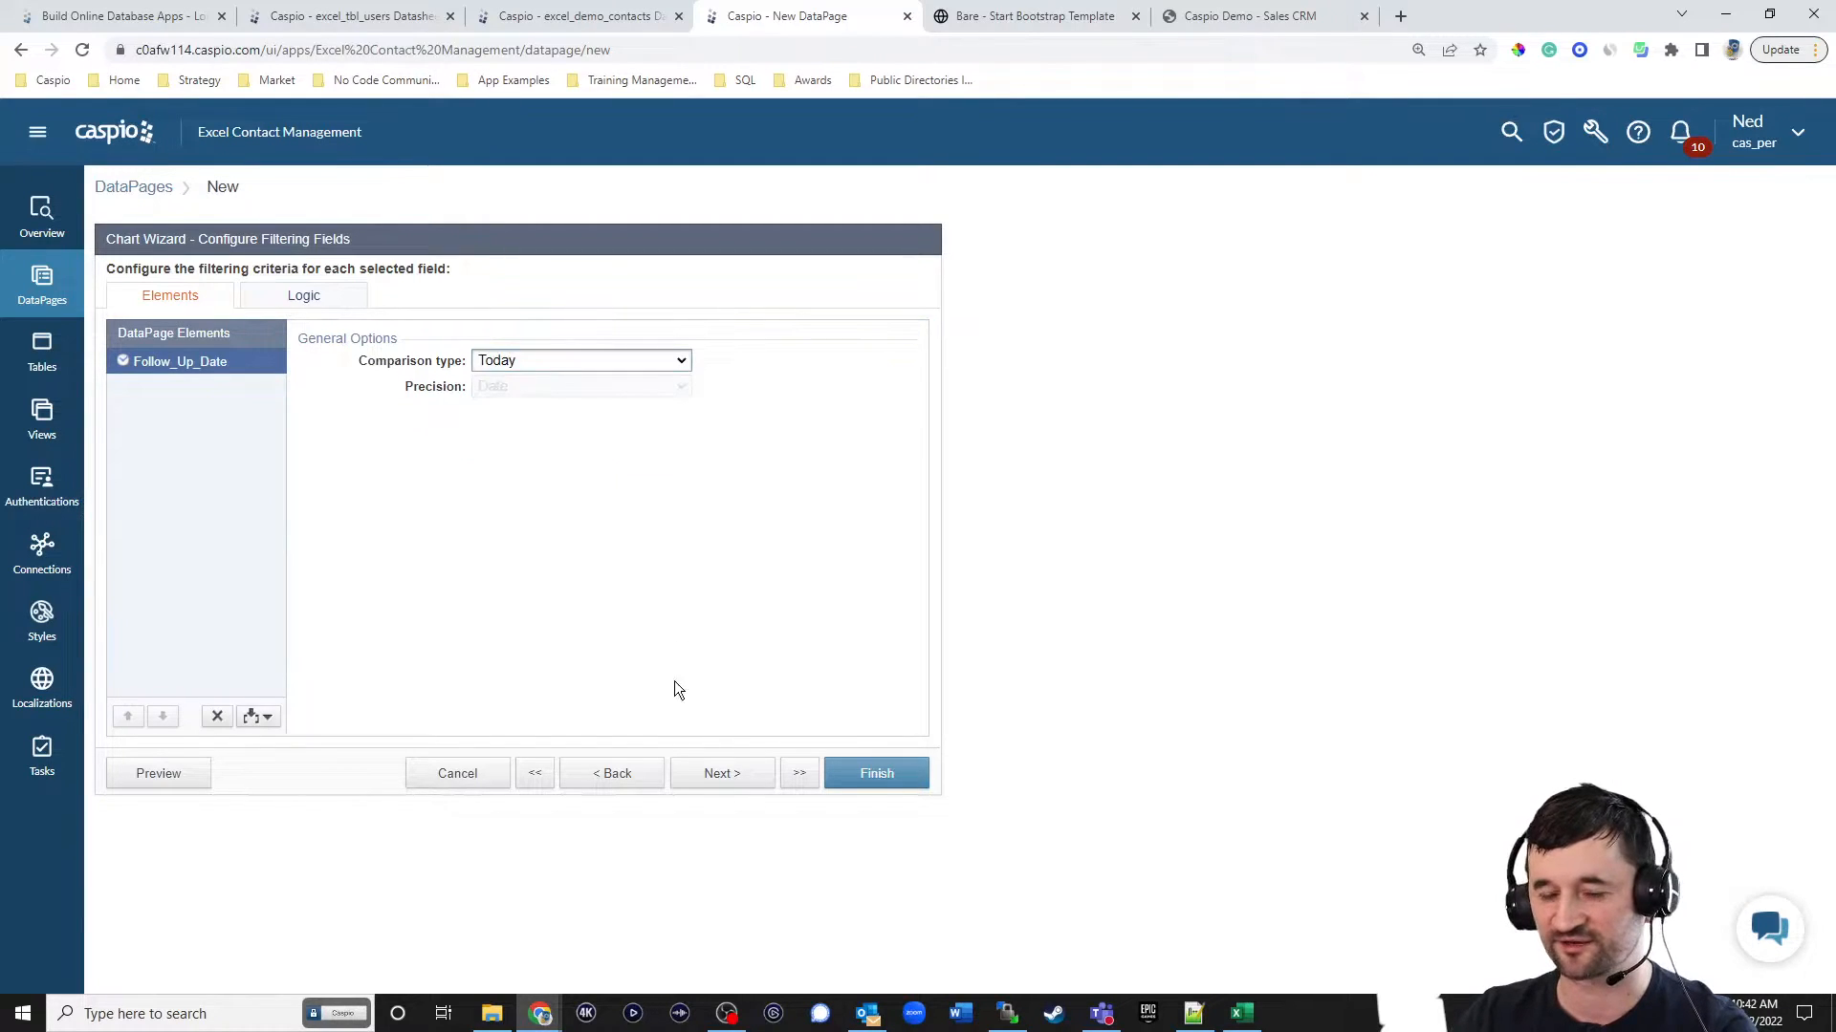
left_click(724, 781)
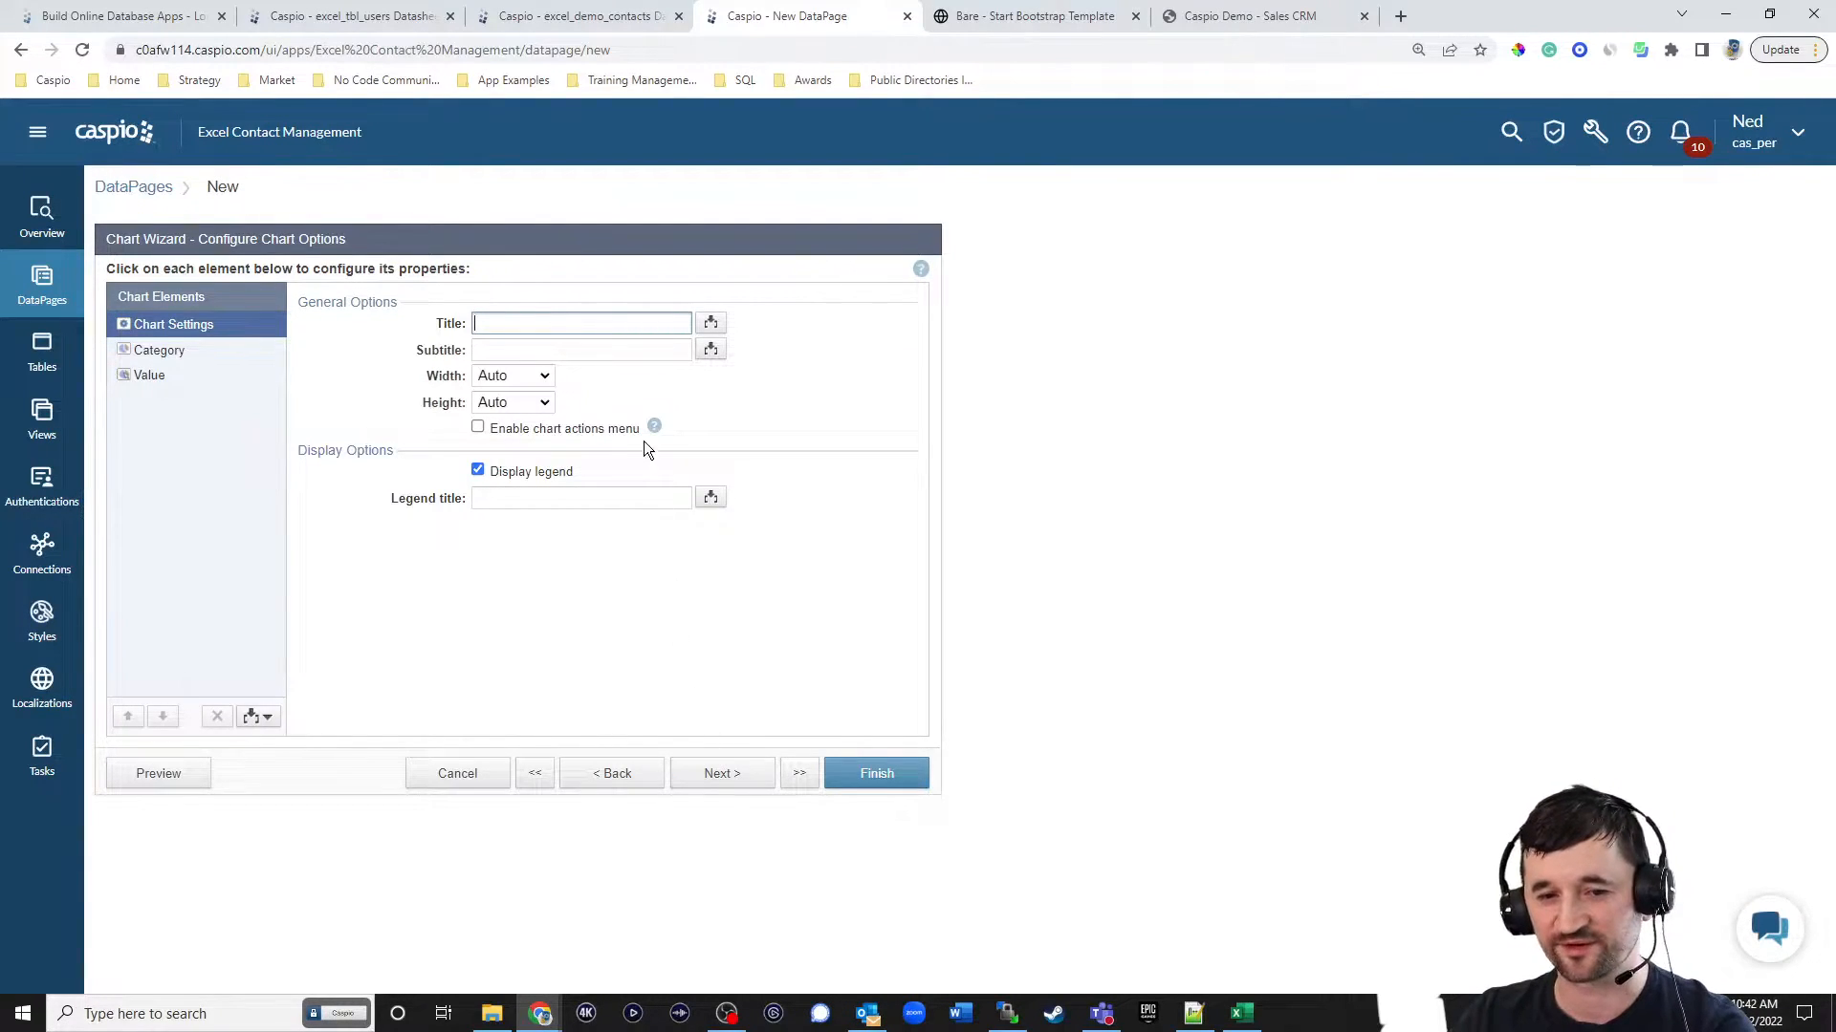
Set the chart's category field to Status and open the Value element's settings.
left_click(184, 352)
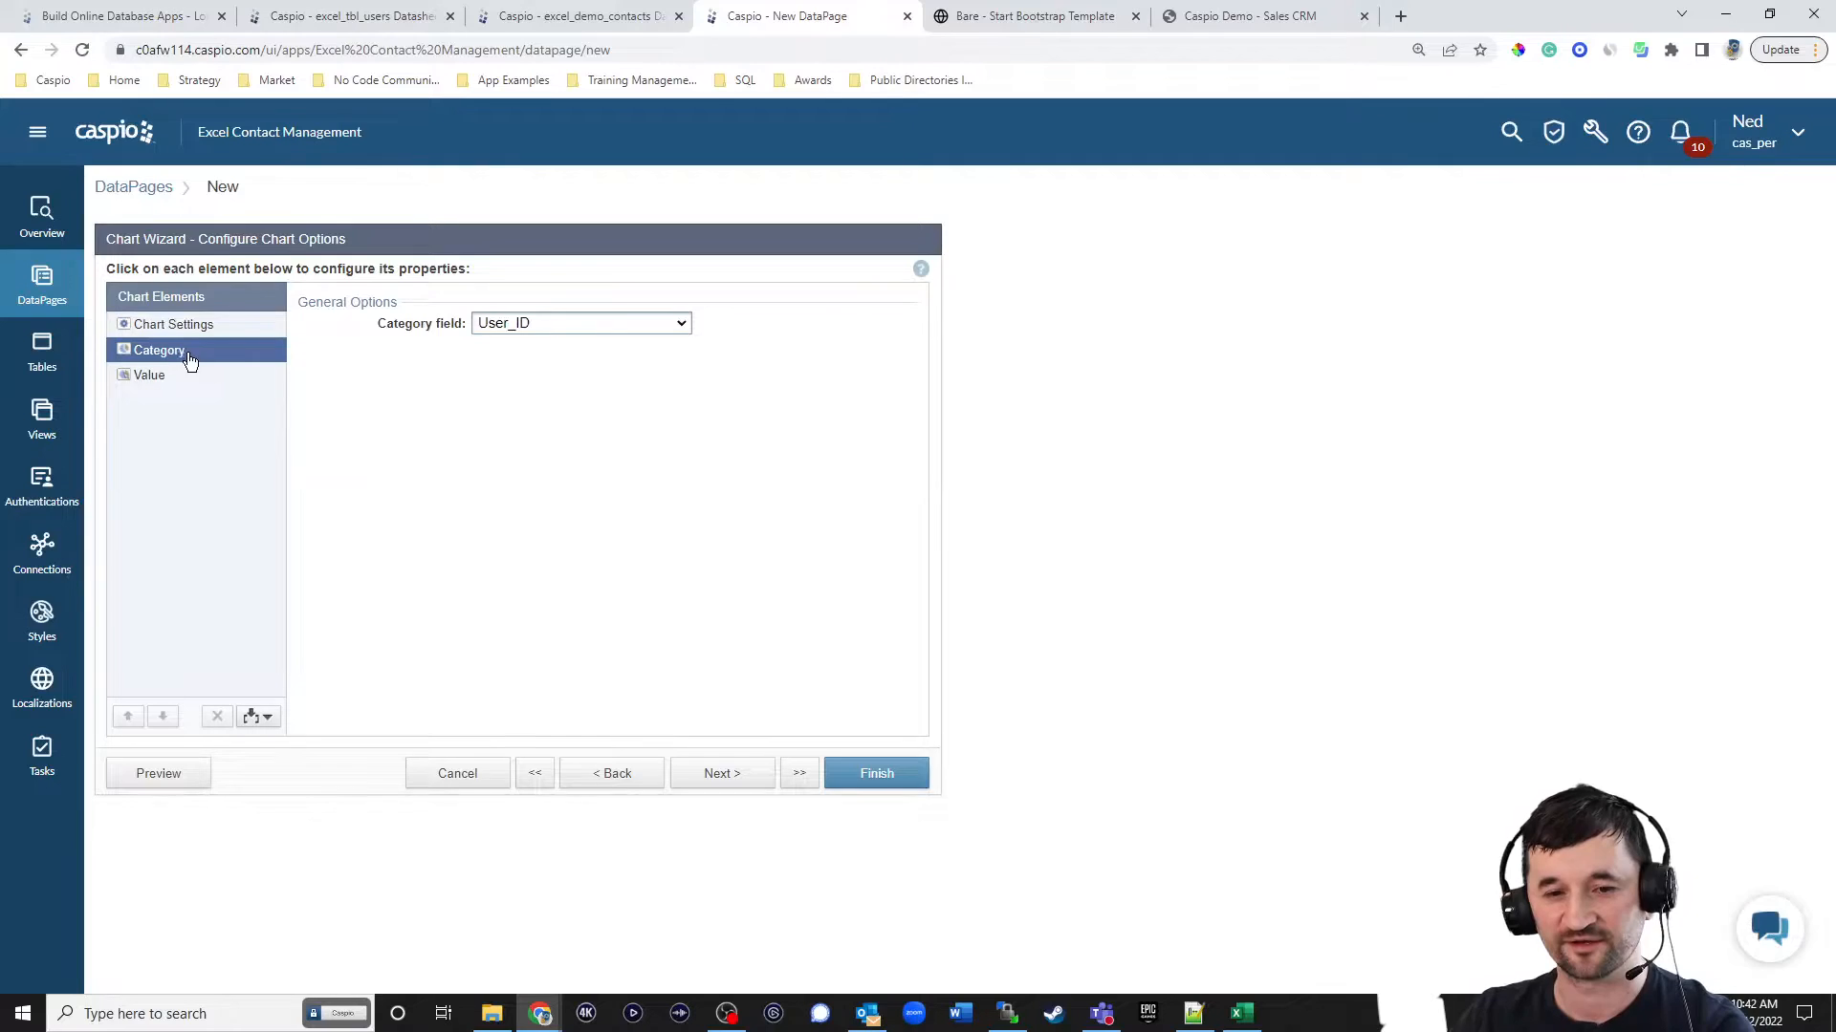
left_click(533, 325)
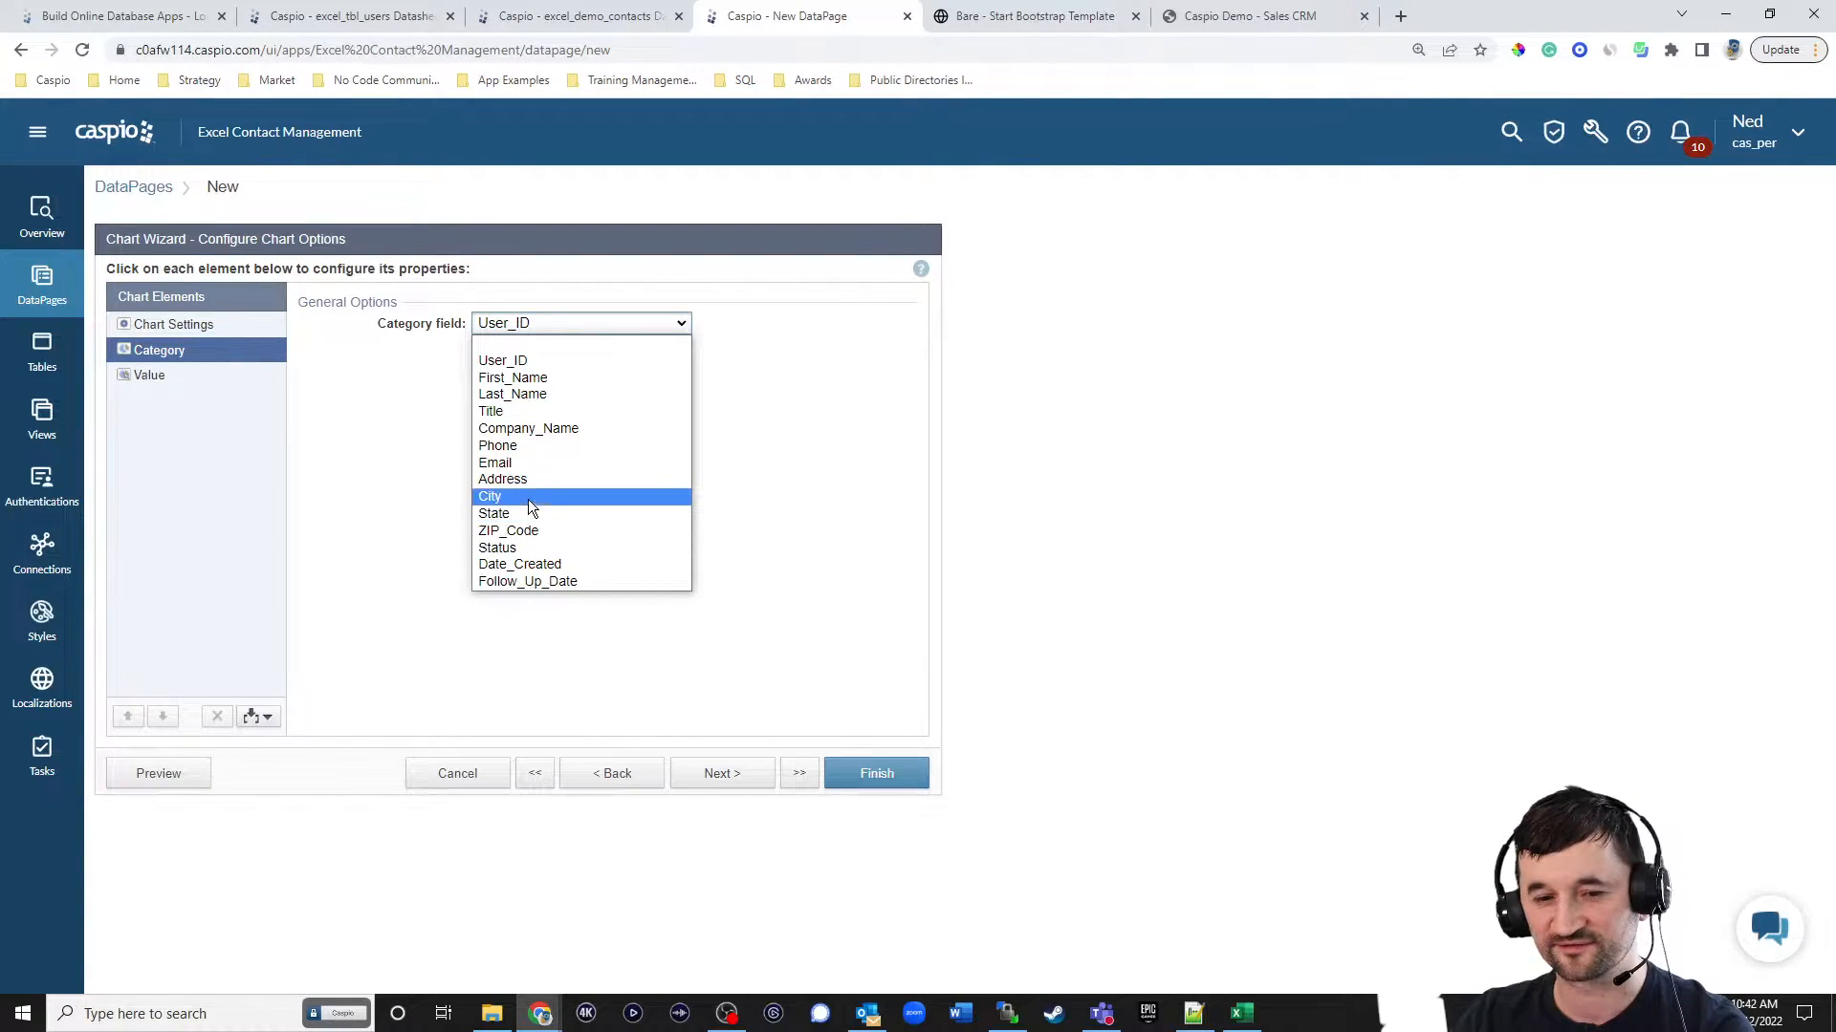
left_click(522, 541)
left_click(231, 382)
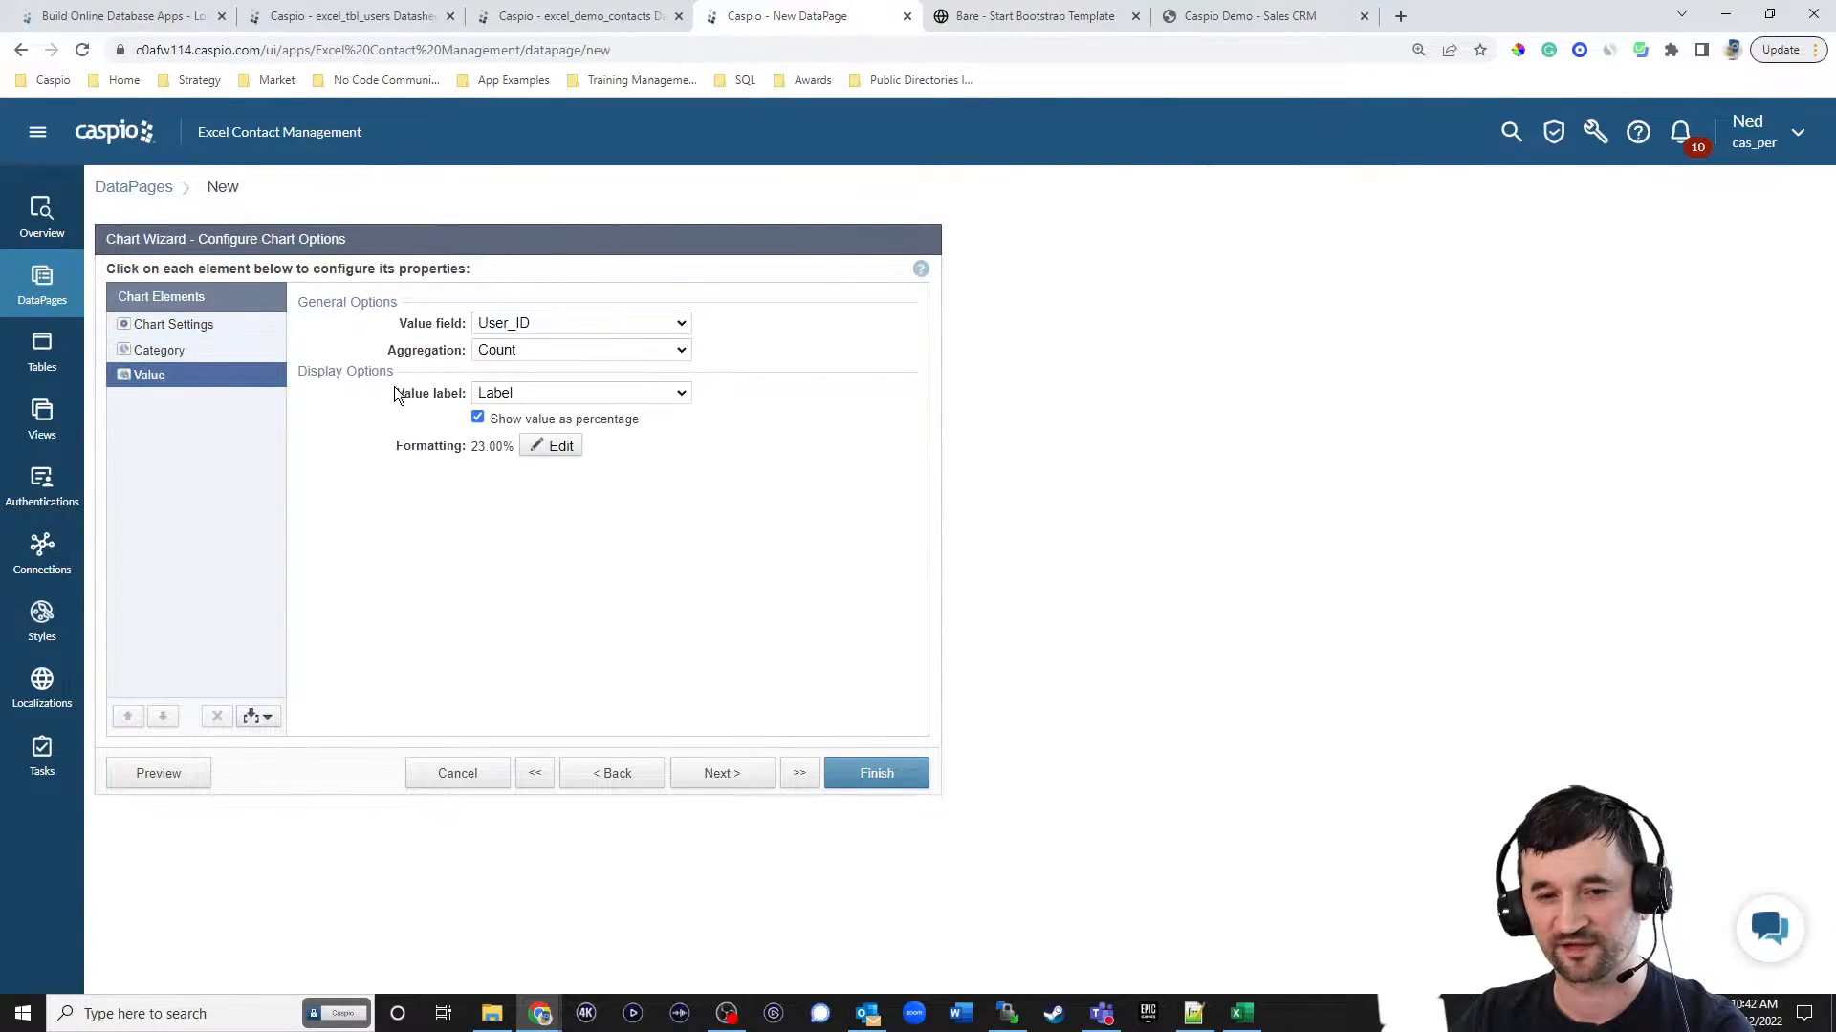
Keep User_ID with Count aggregation as the chart value and stop showing the value as a percentage.
left_click(529, 324)
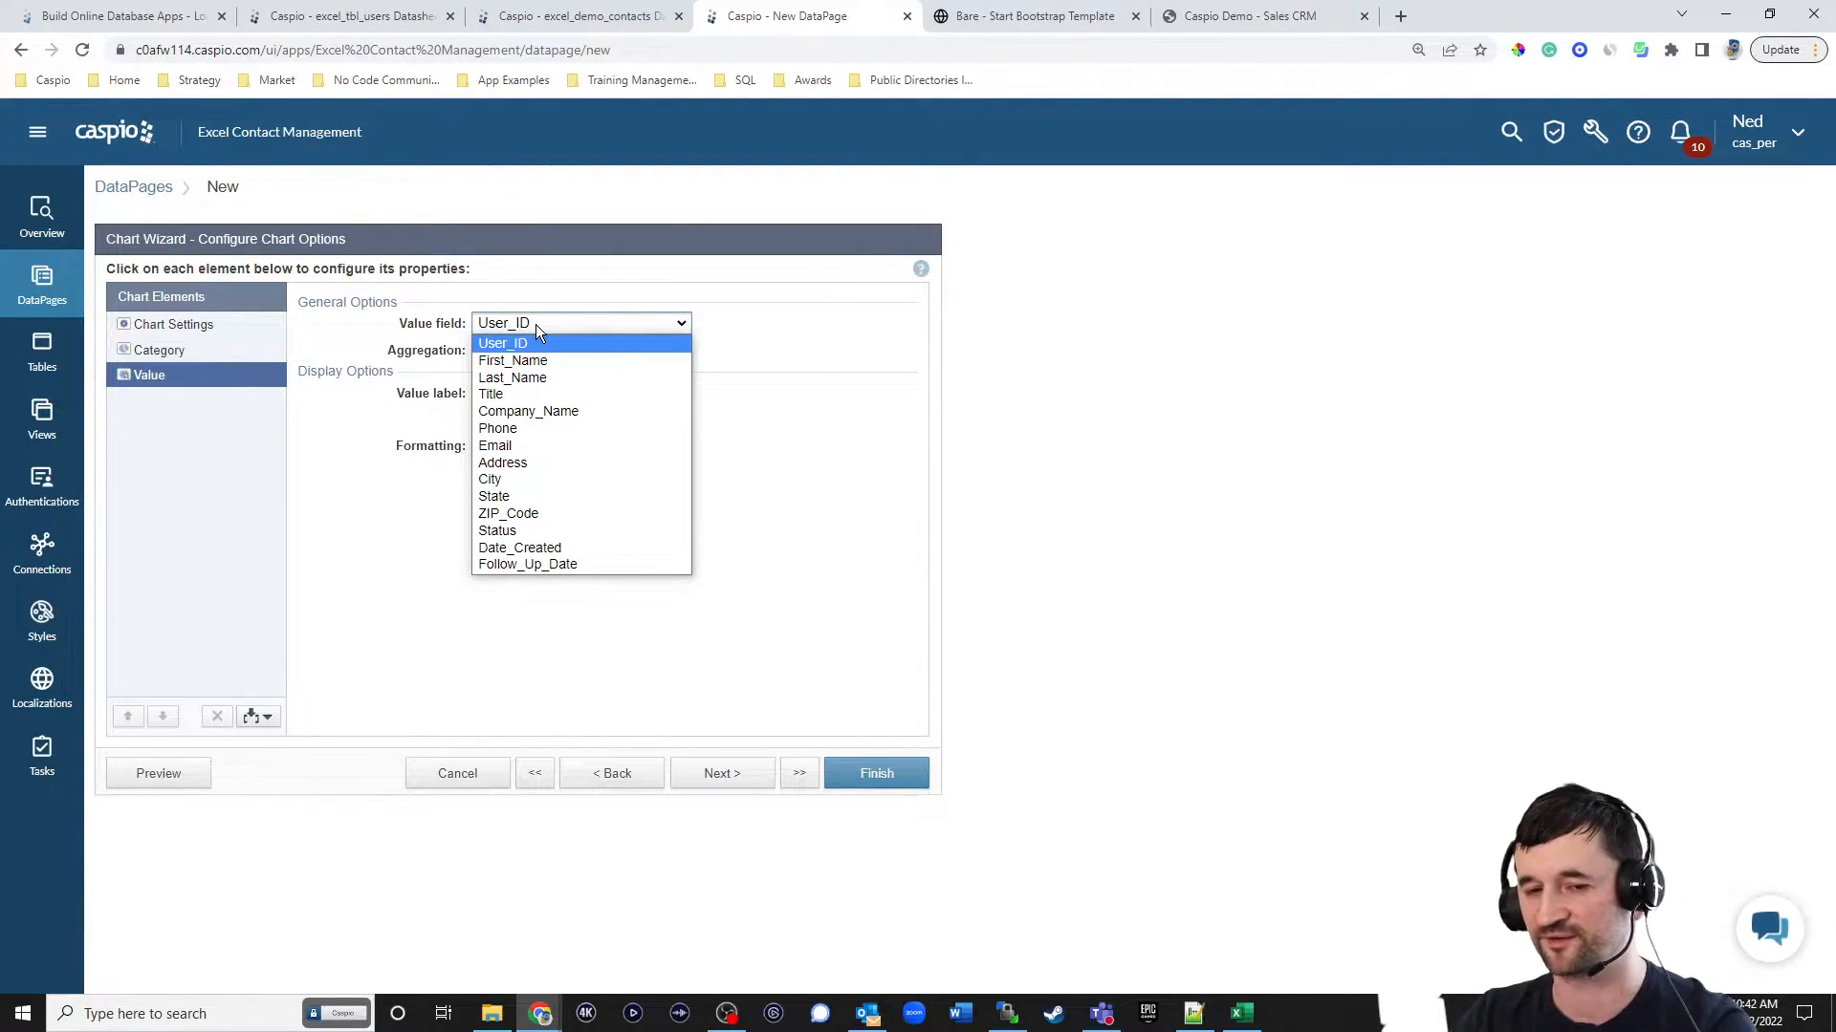
left_click(786, 337)
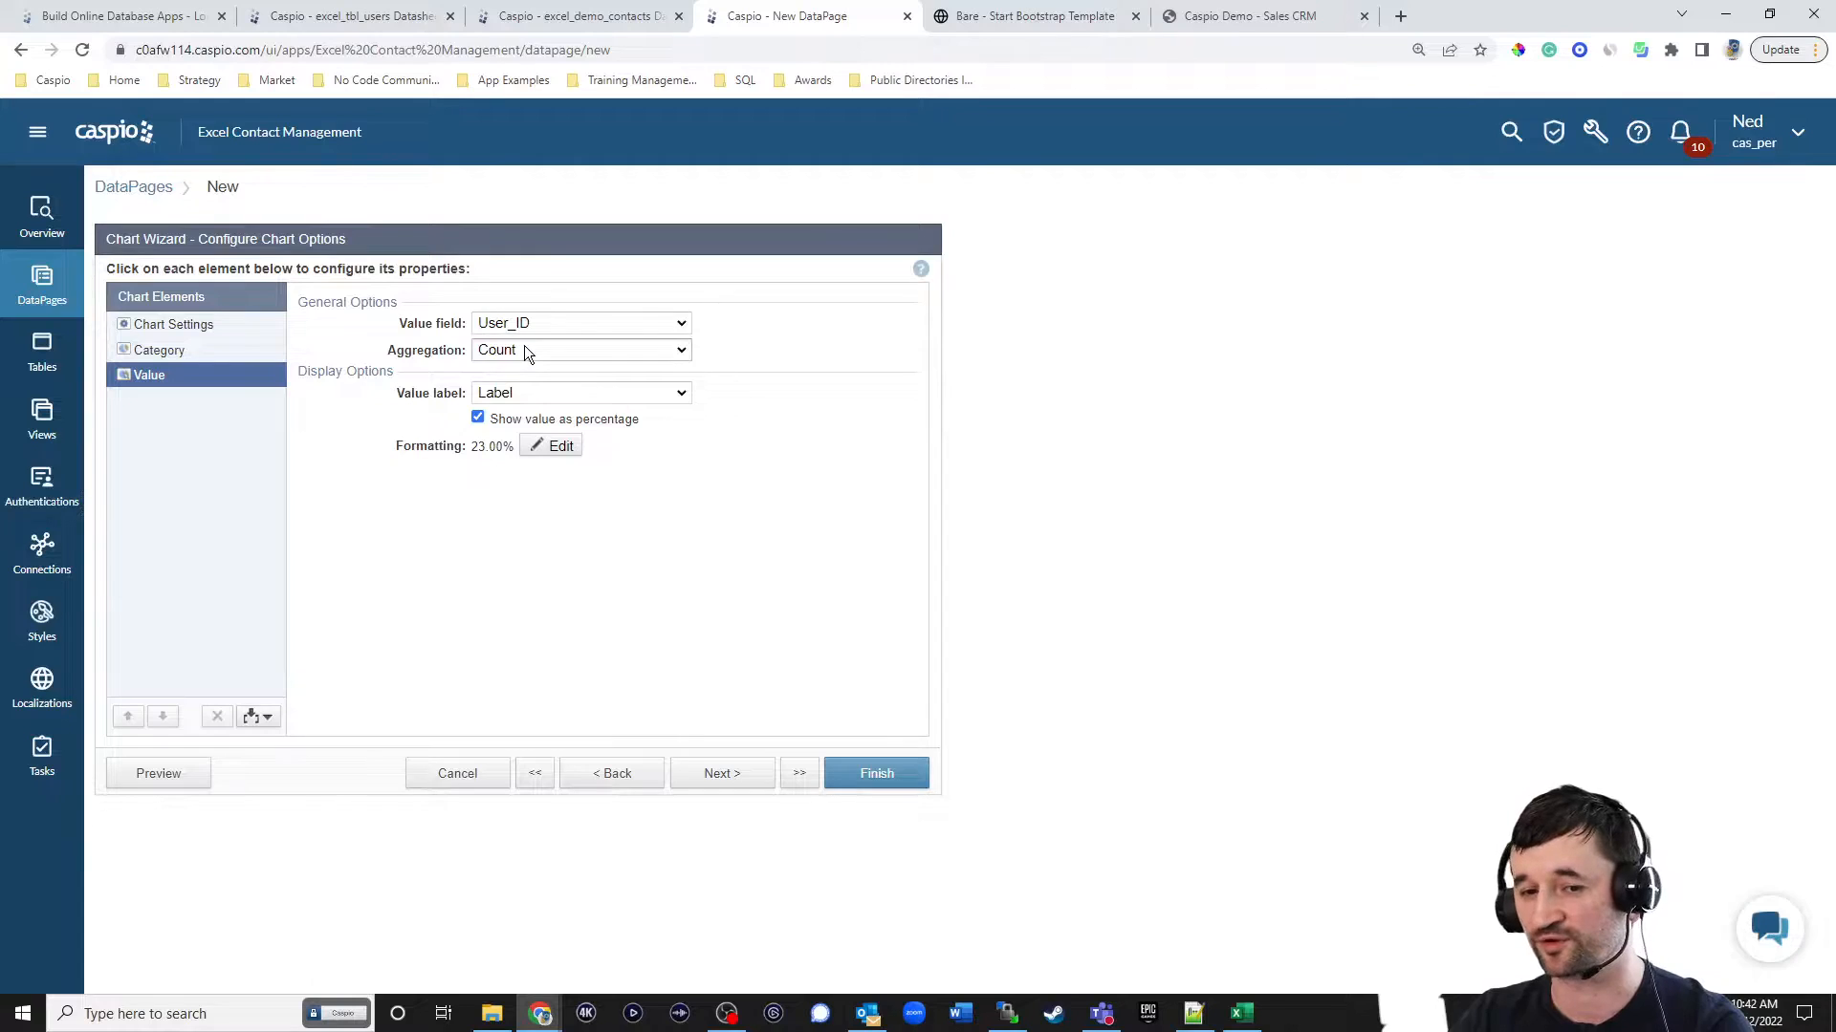
left_click(538, 454)
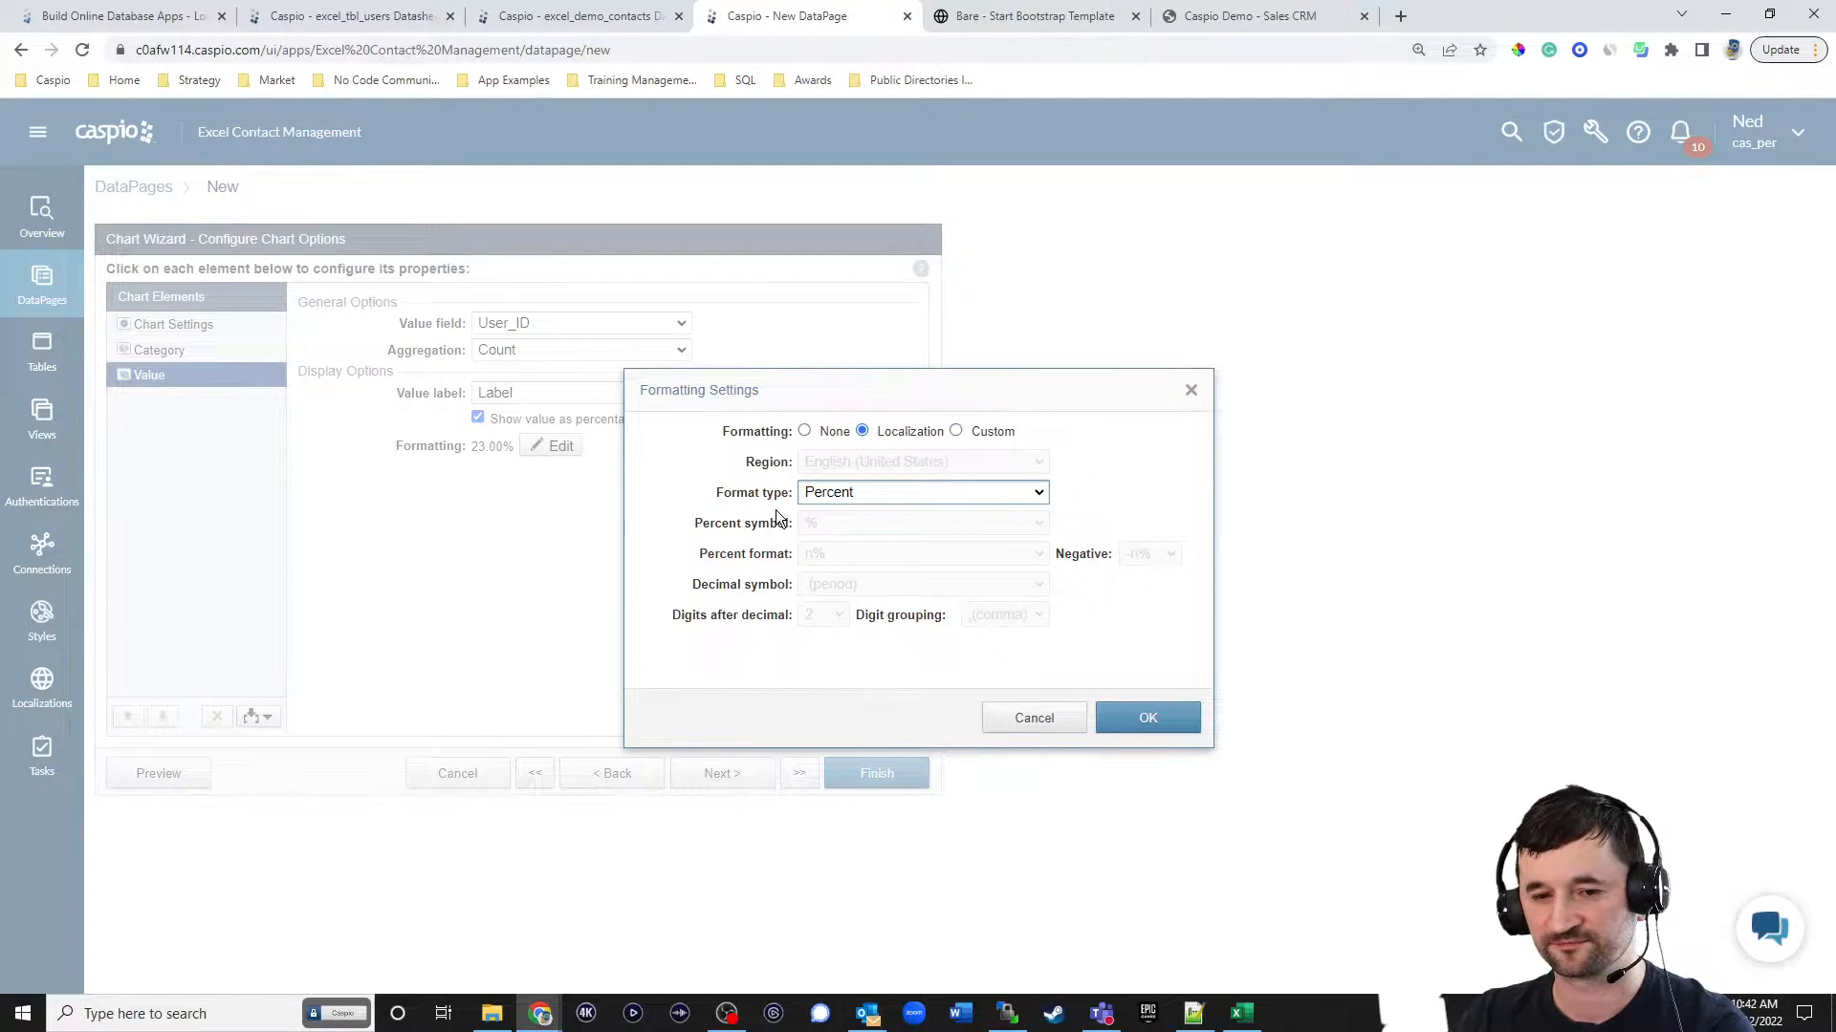
left_click(1041, 718)
left_click(532, 420)
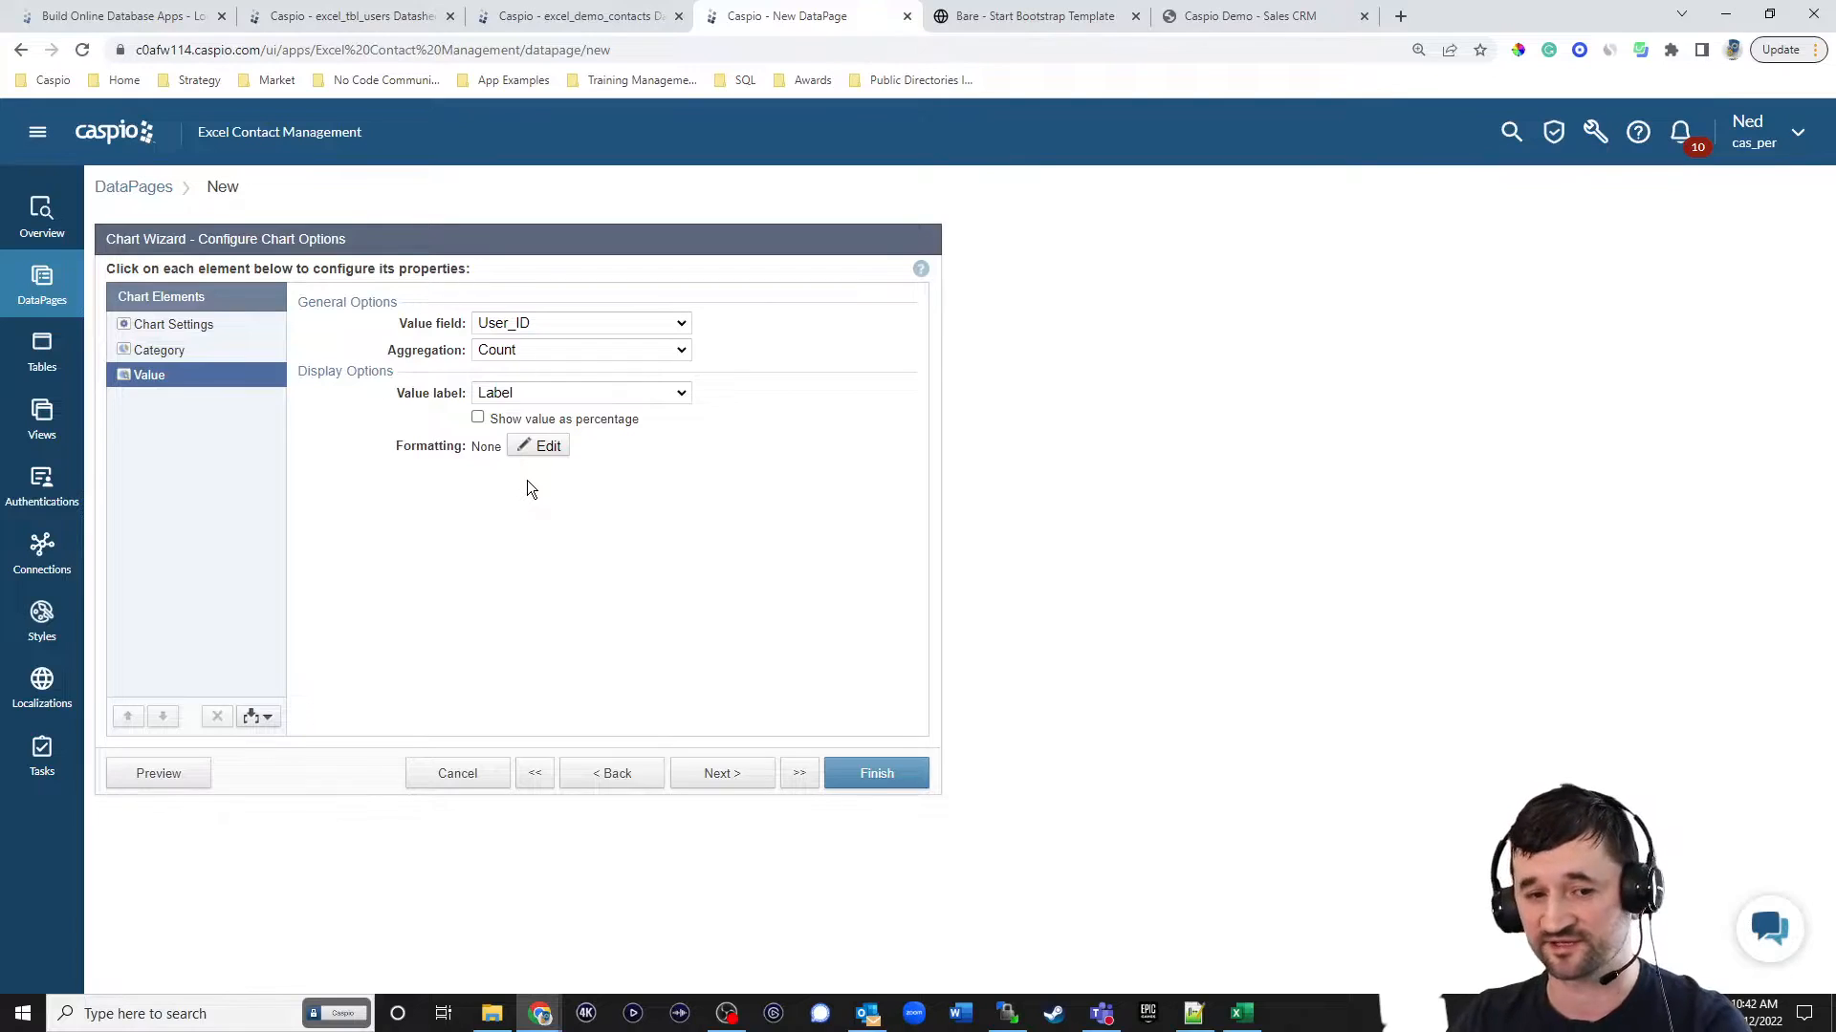
left_click(738, 775)
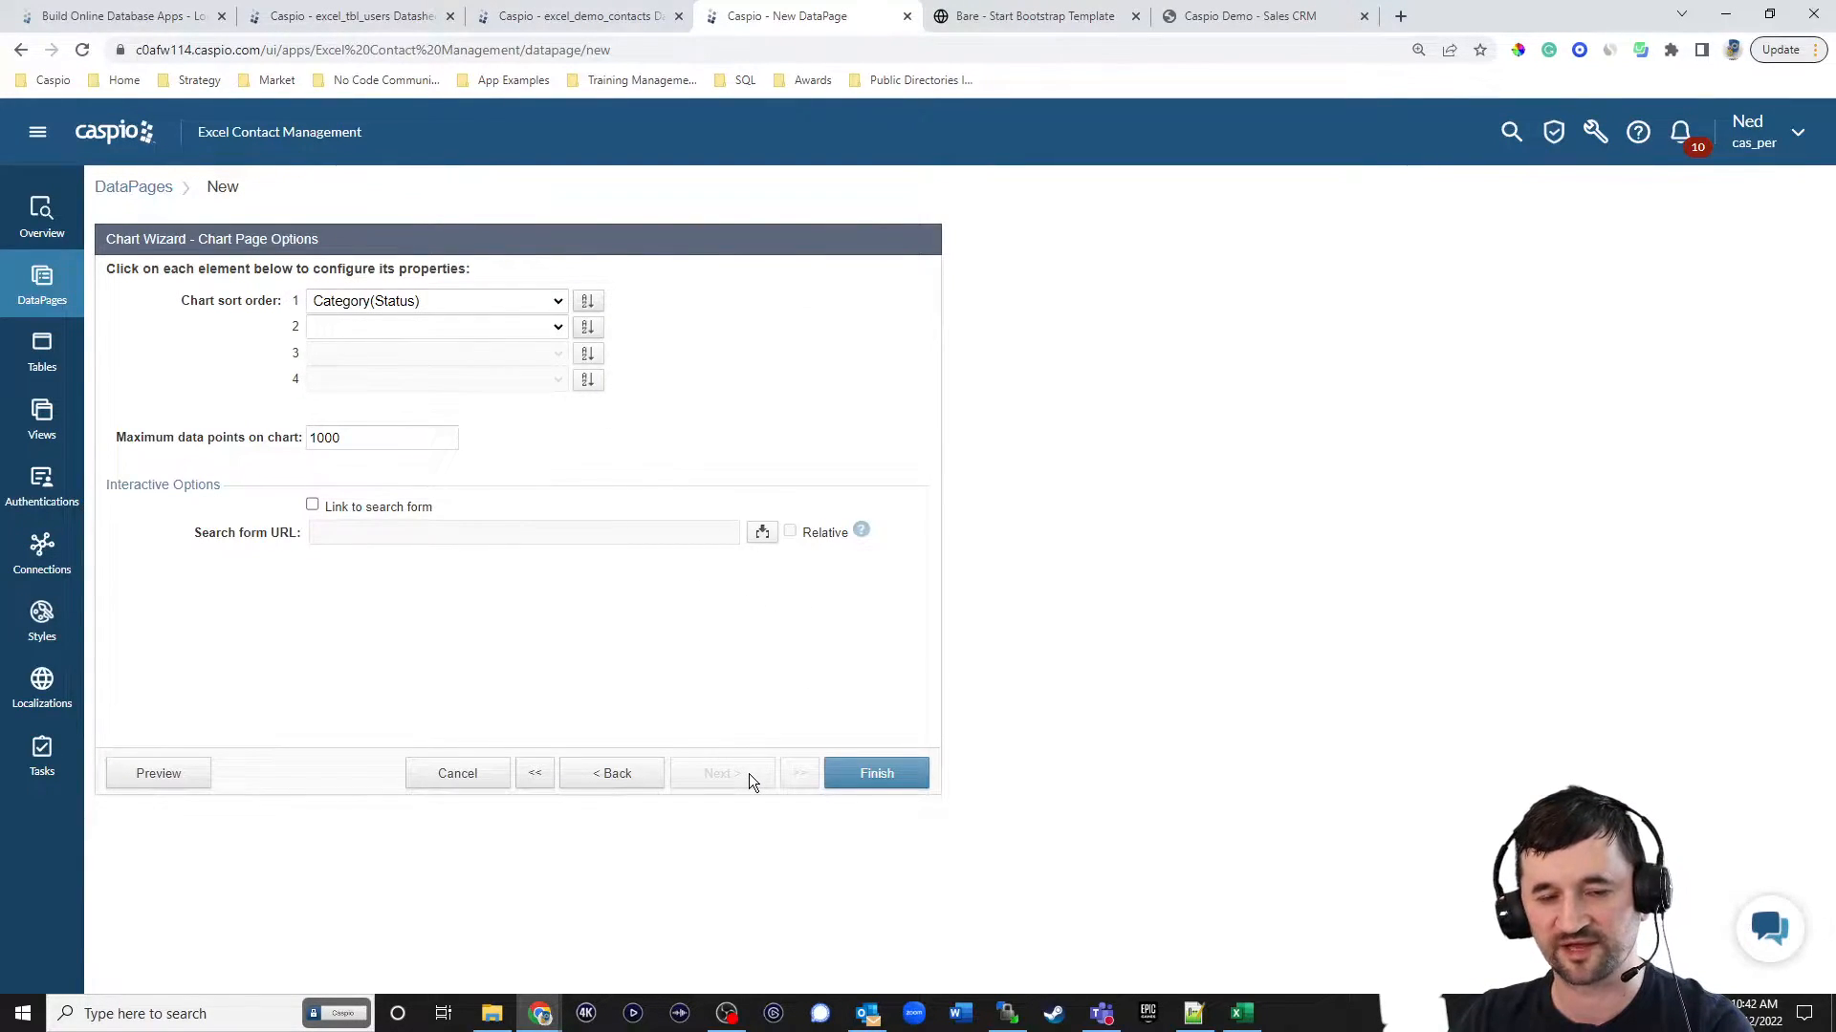
Finish the chart wizard, enable deployment of the Contacts by Month DataPage, and copy its embed code.
left_click(879, 778)
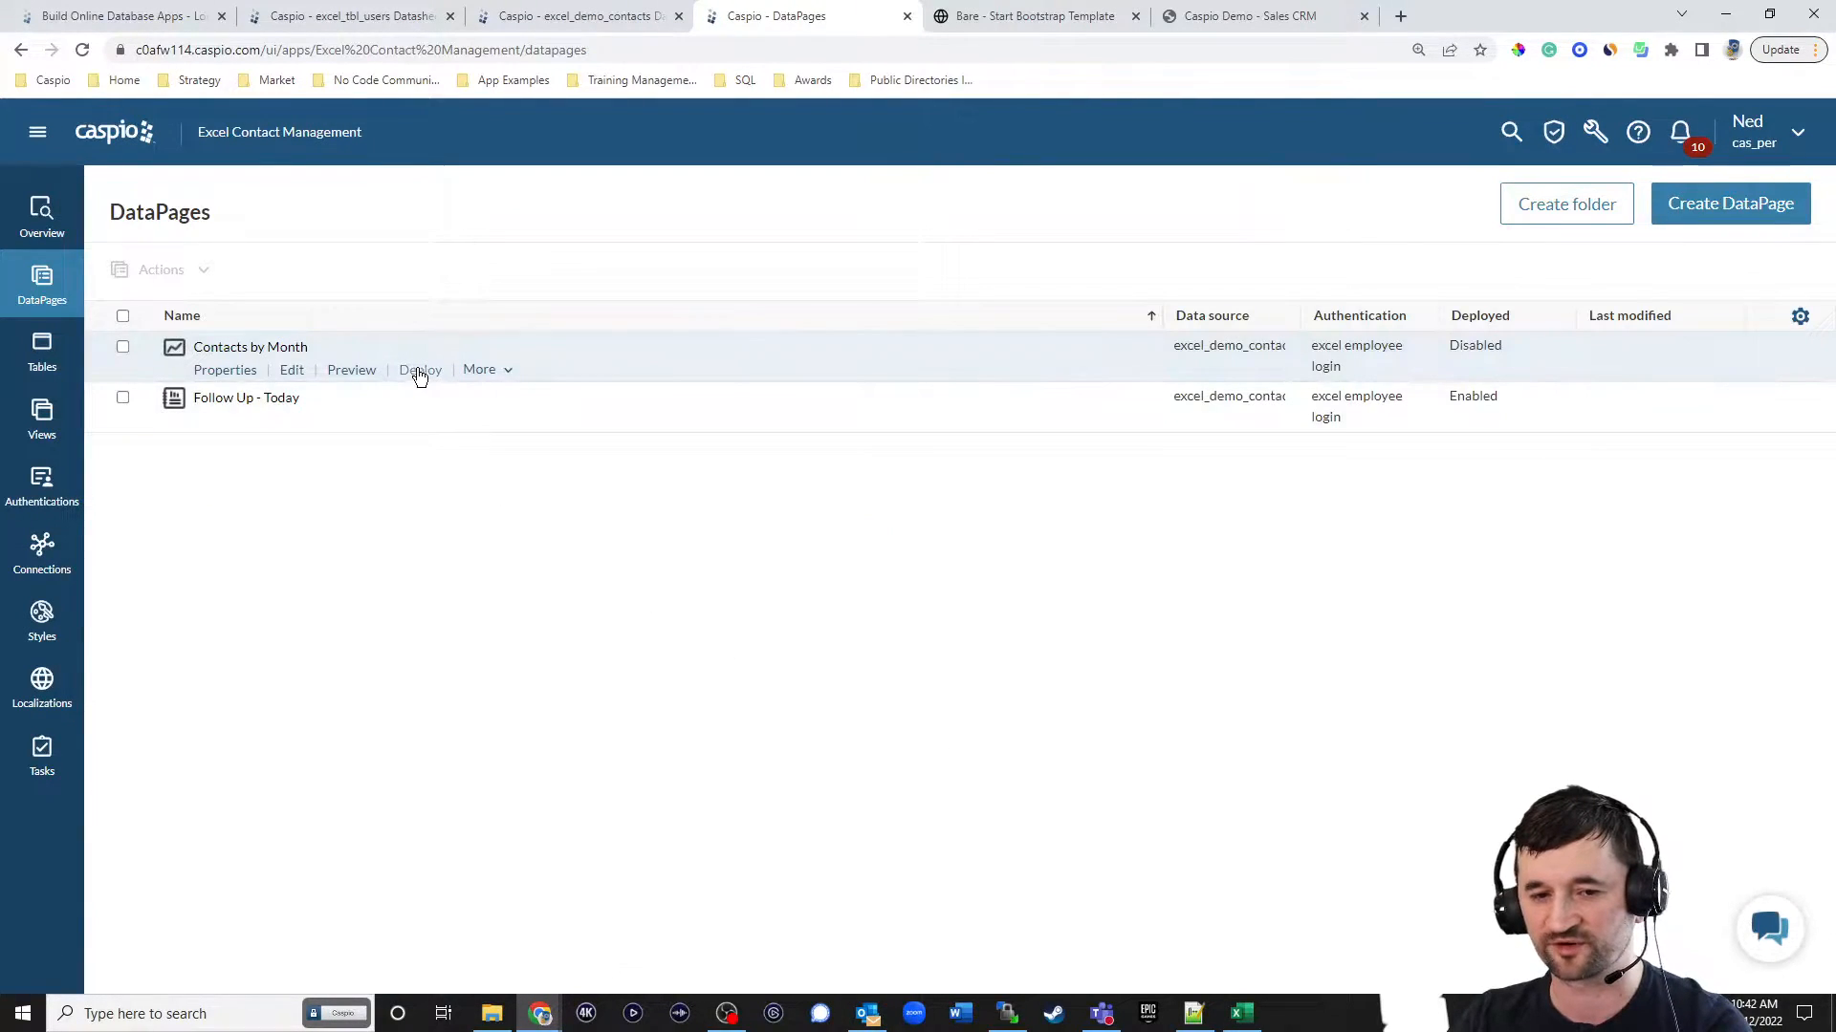
left_click(419, 370)
left_click(812, 330)
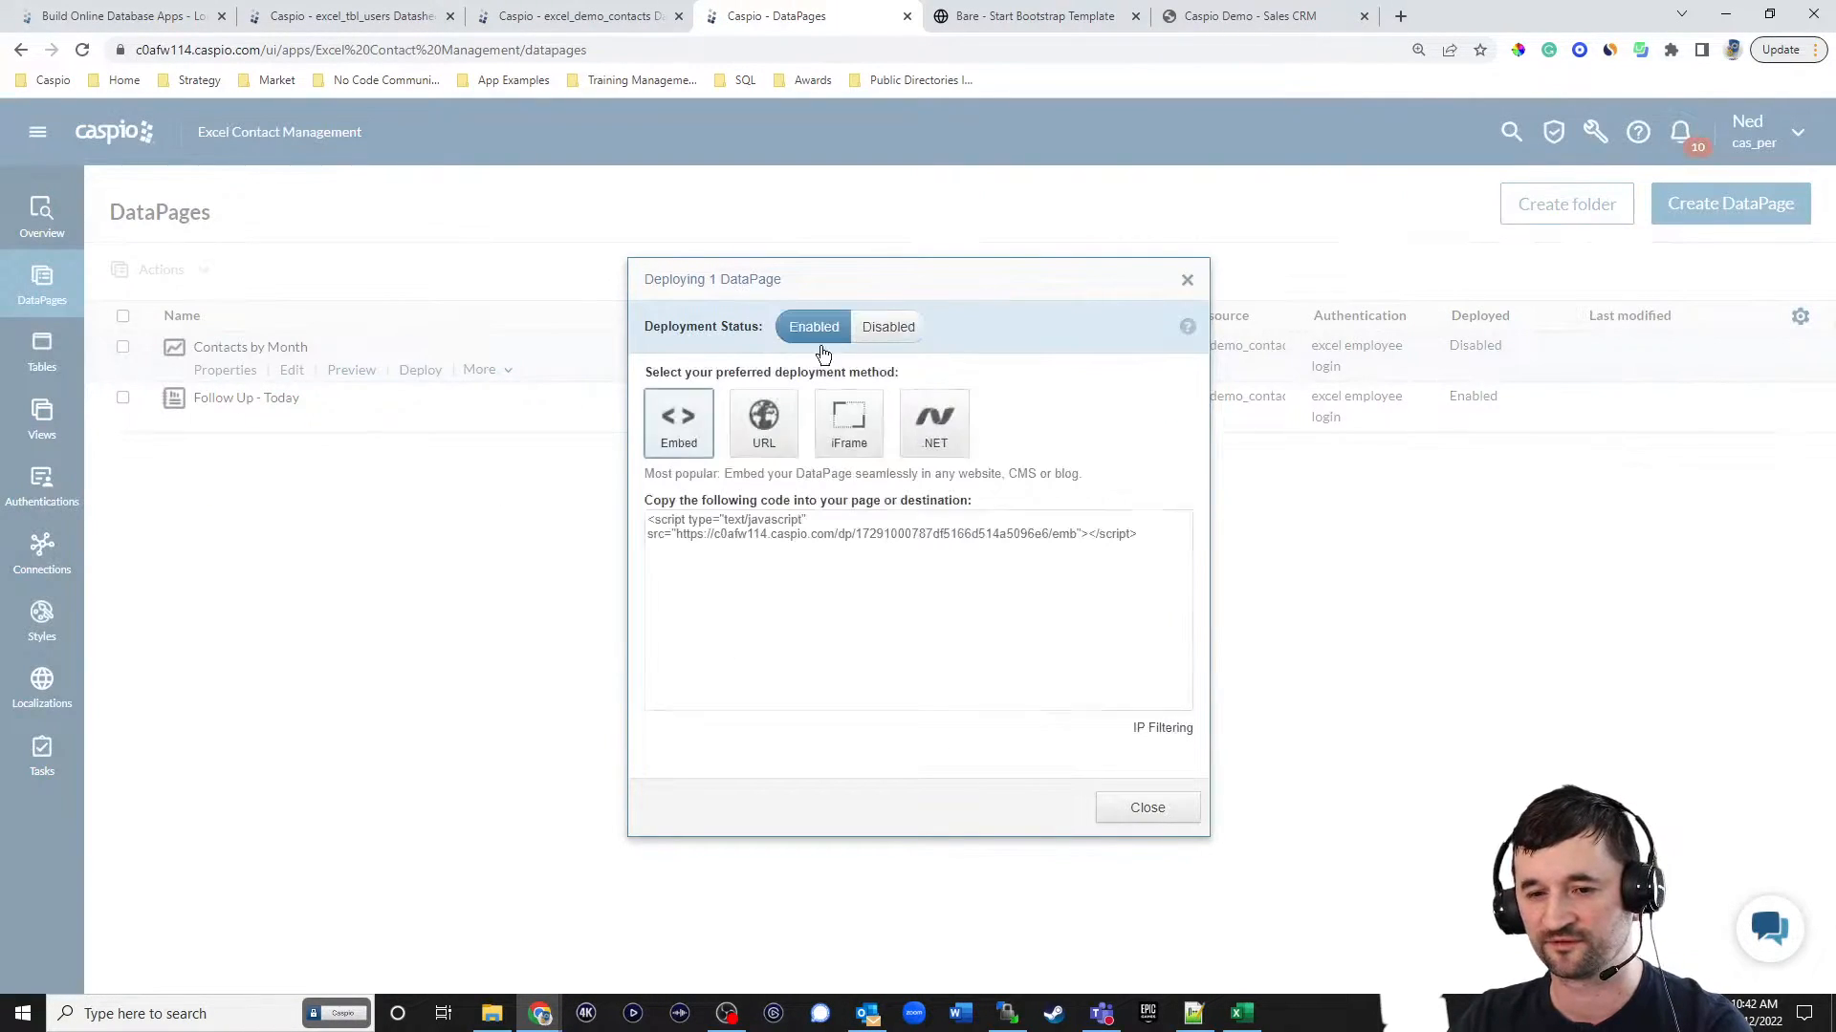
left_click(777, 536)
key("ctrl+c")
left_click(1147, 808)
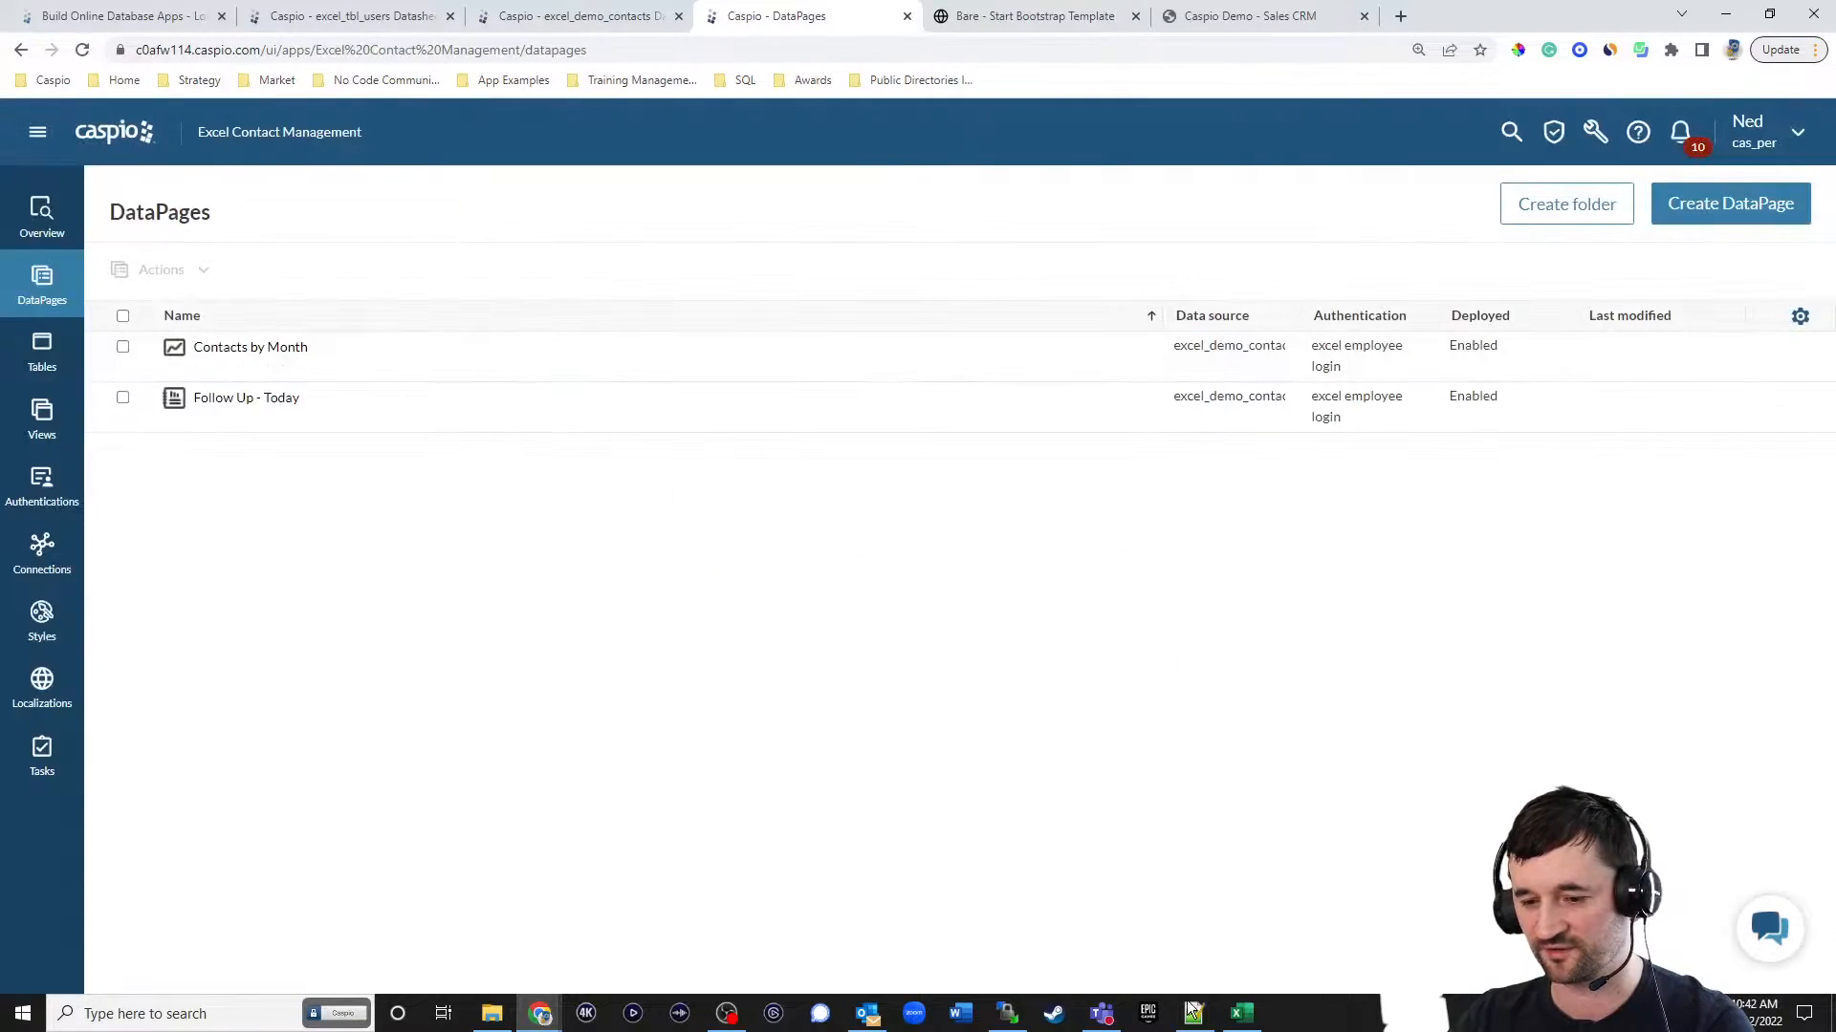
In Notepad++, paste the chart's embed script below the follow-up script in index.html and save the file.
key("alt+Tab")
left_click(1124, 686)
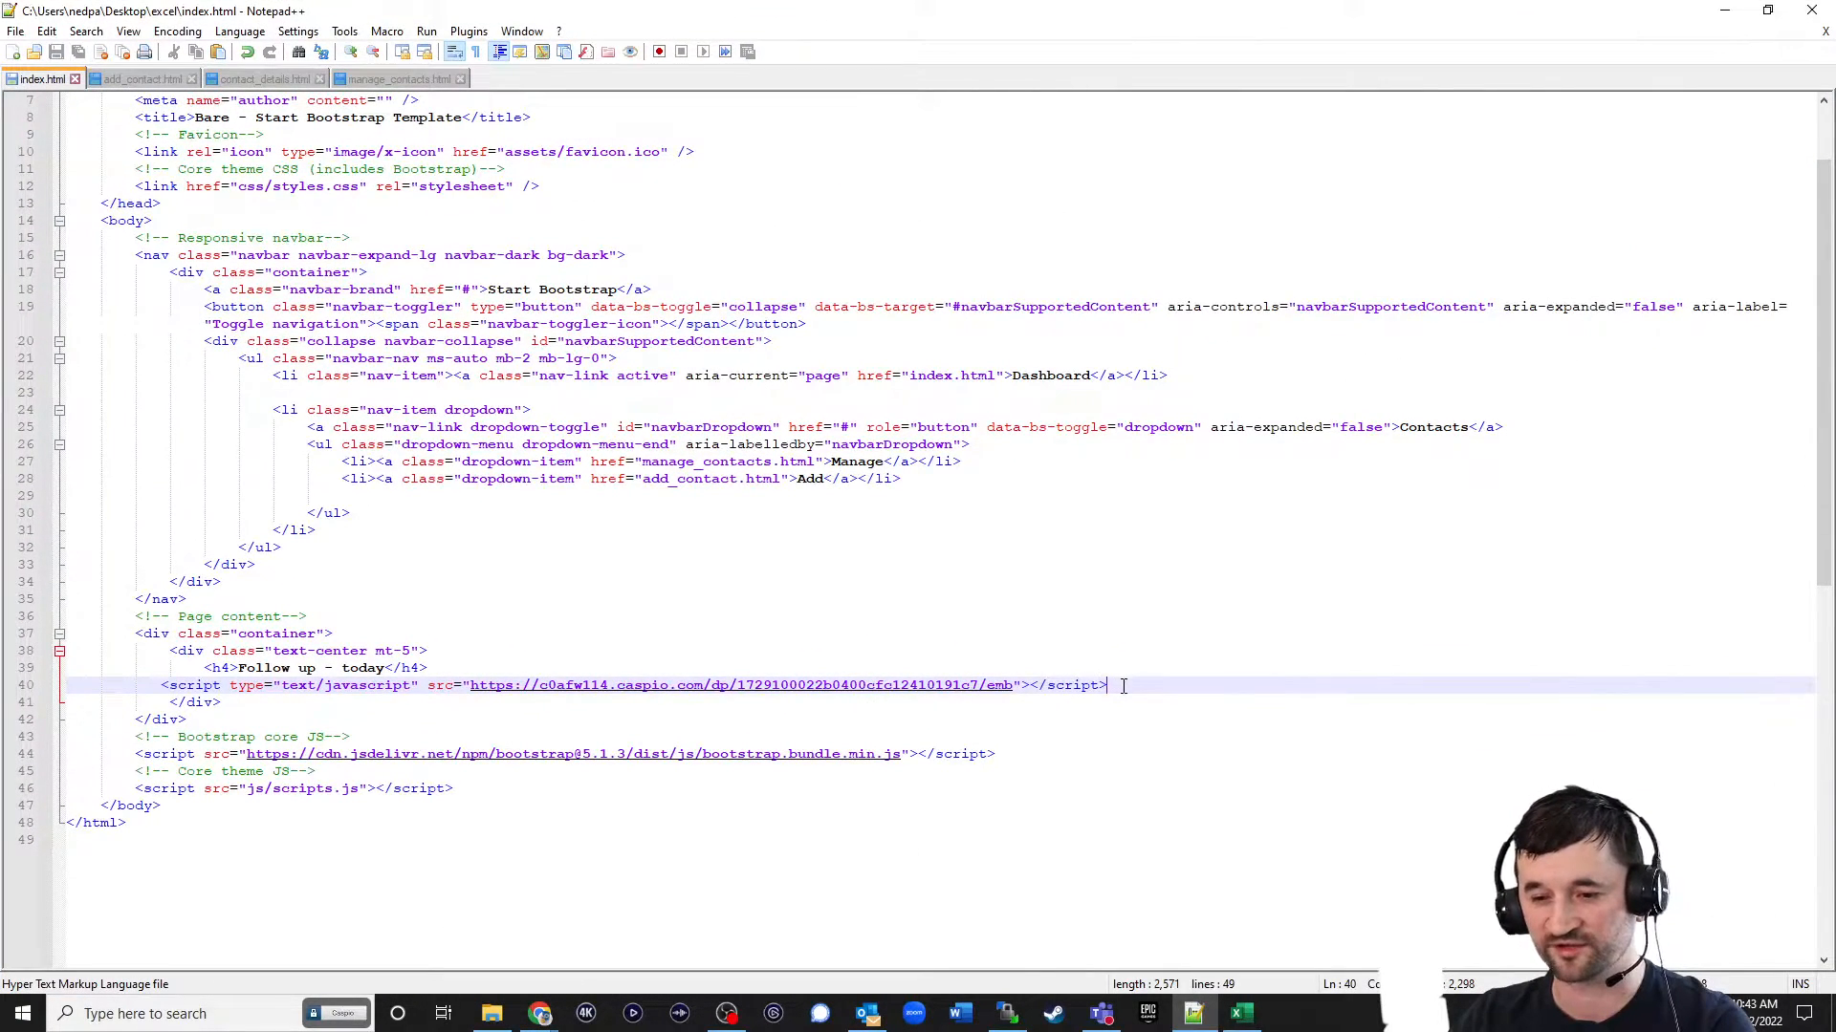
key("Return")
key("Return")
key("ctrl+v")
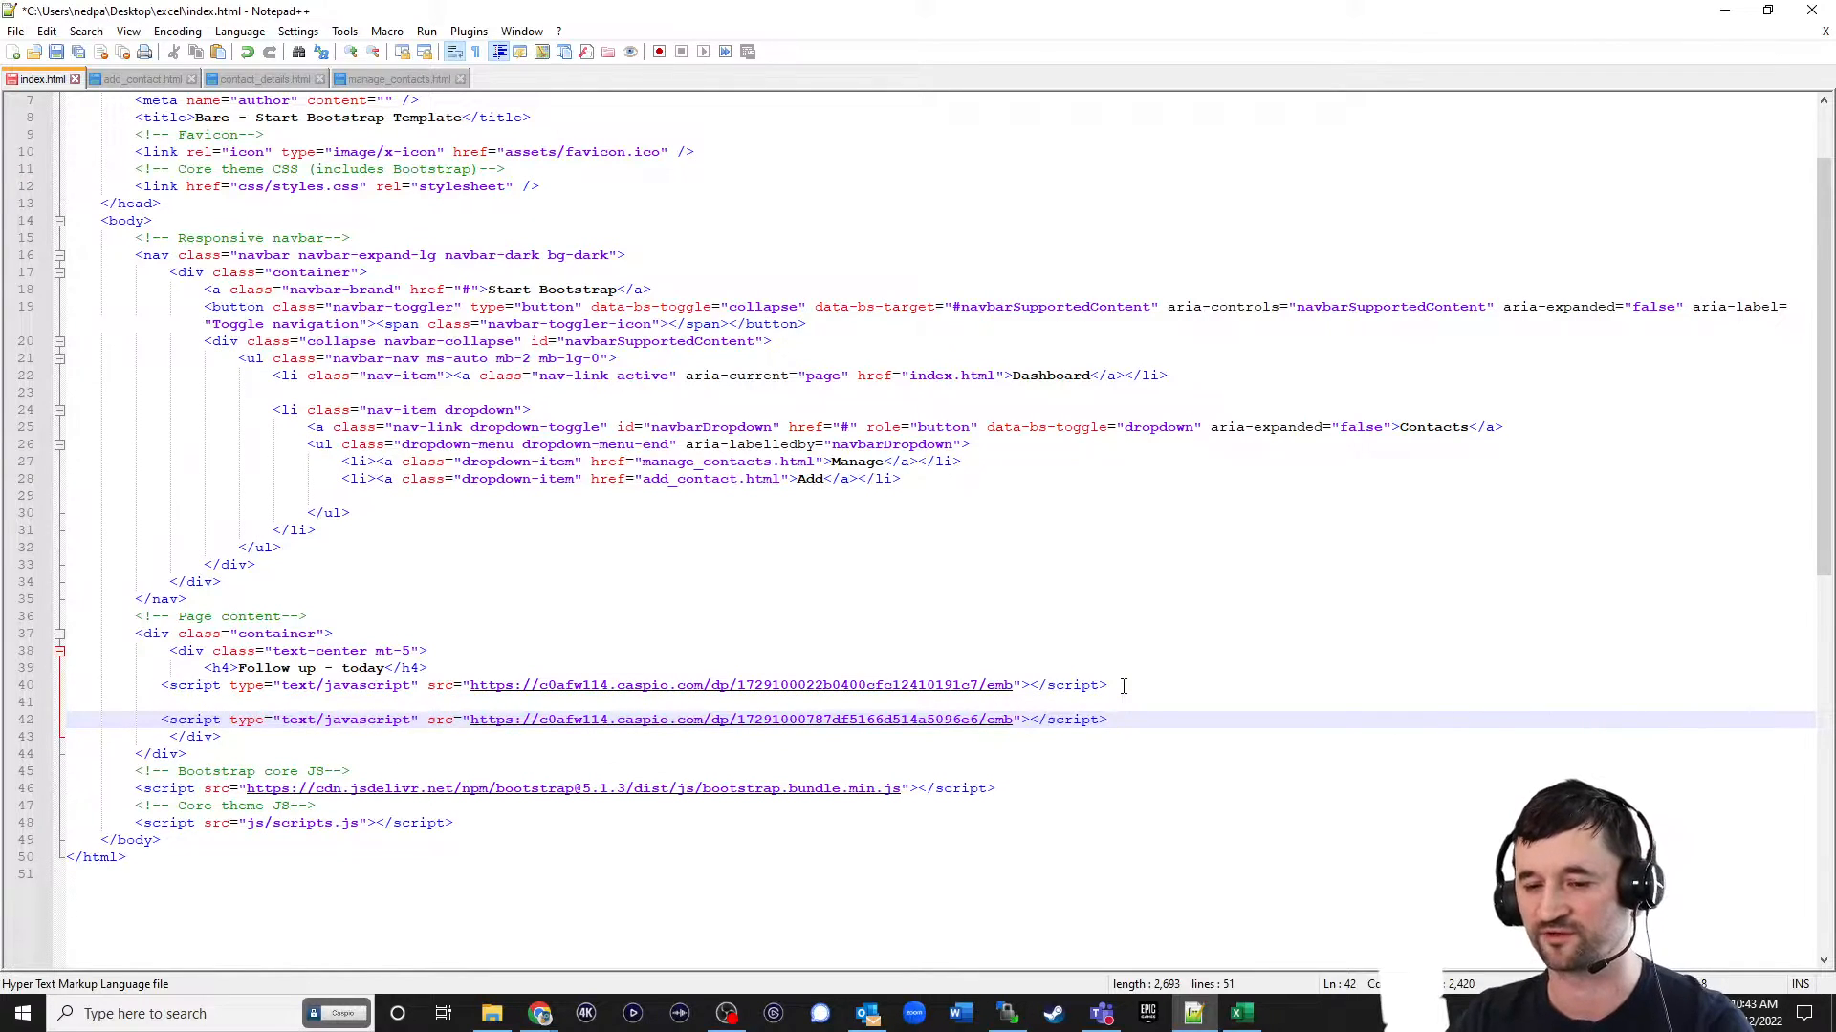
key("ctrl+s")
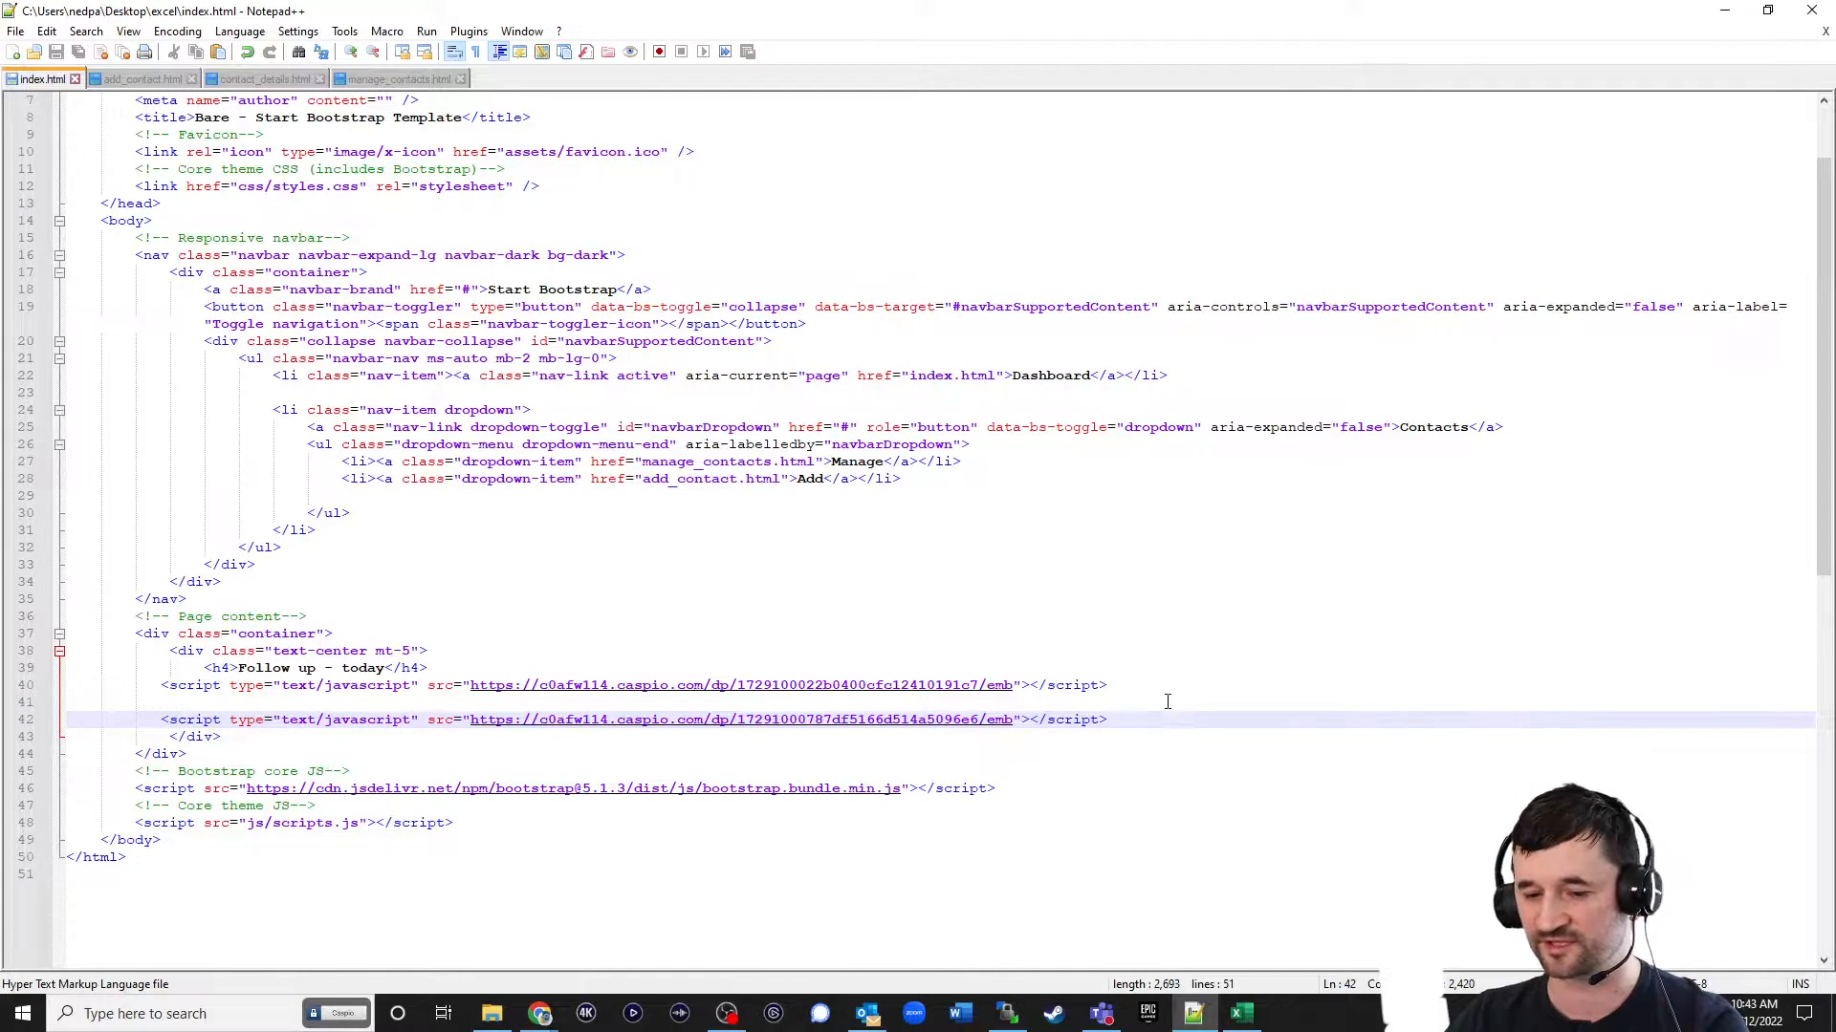
In WinSCP, upload index.html from the local excel folder to the server's /np/excel/ folder.
left_click(1007, 1013)
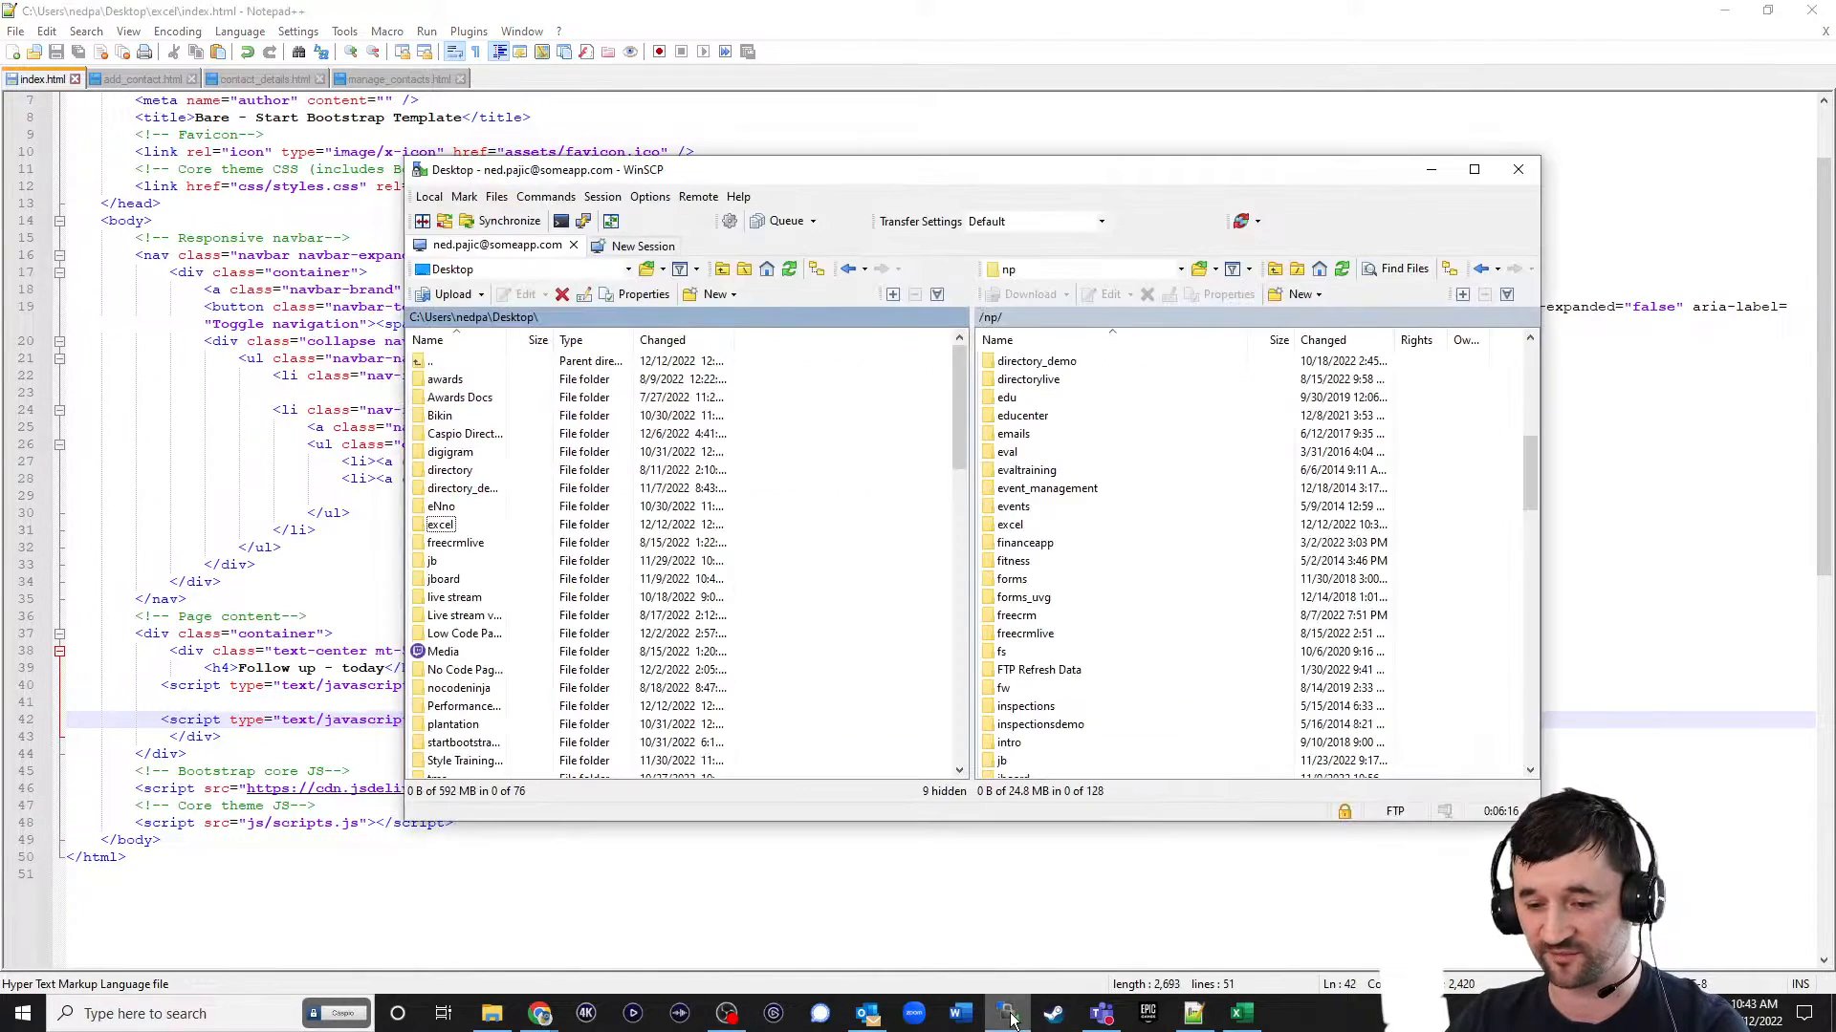
double_click(432, 524)
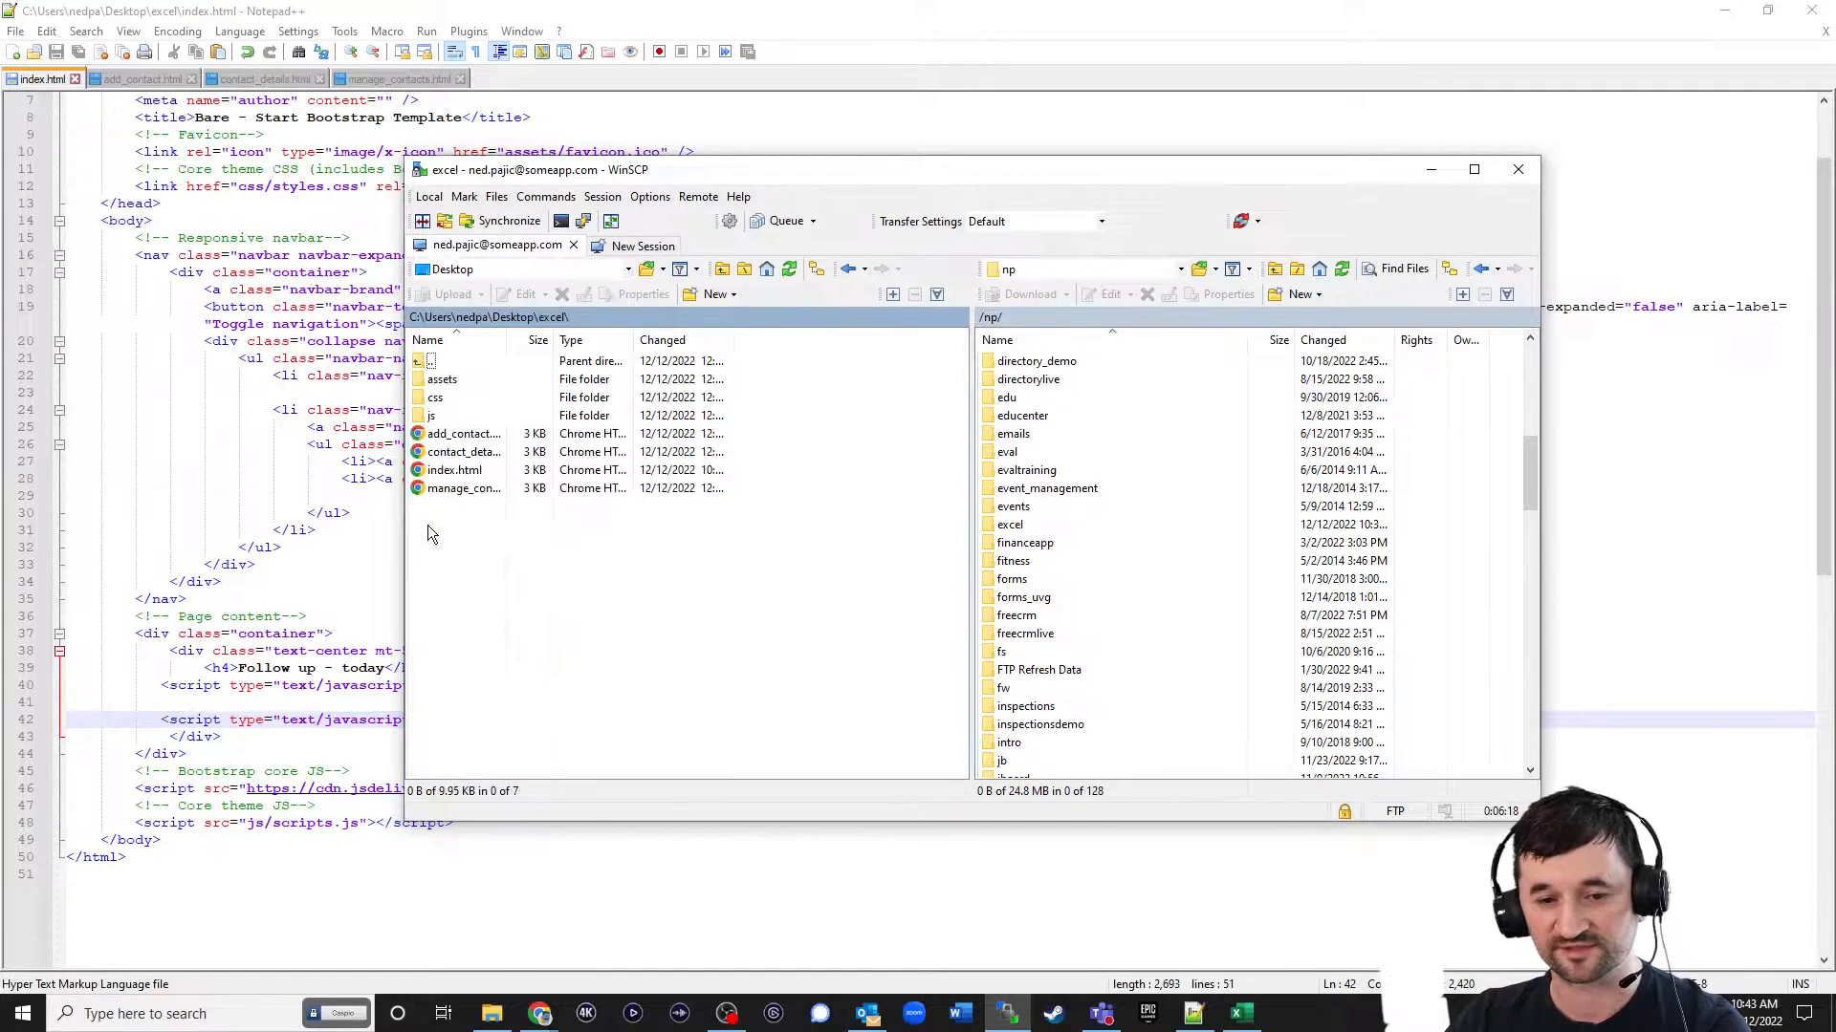
double_click(1005, 524)
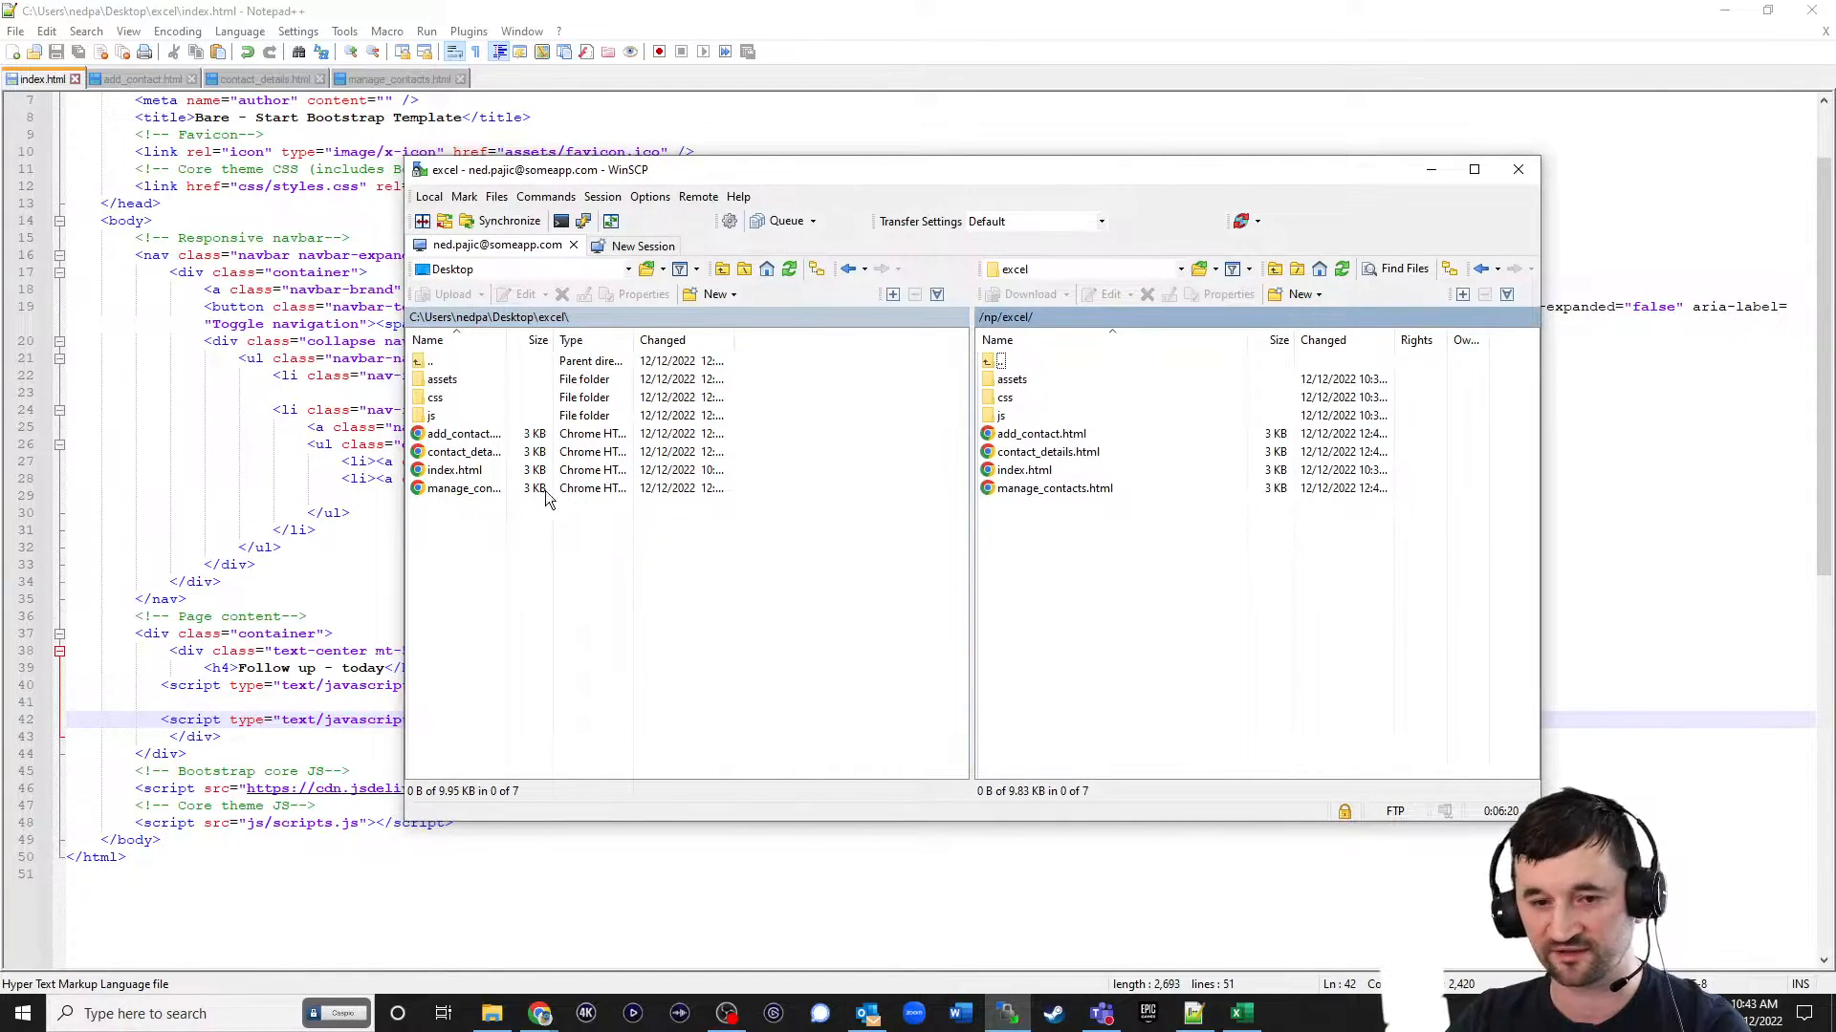
left_click_drag(455, 471, 1086, 582)
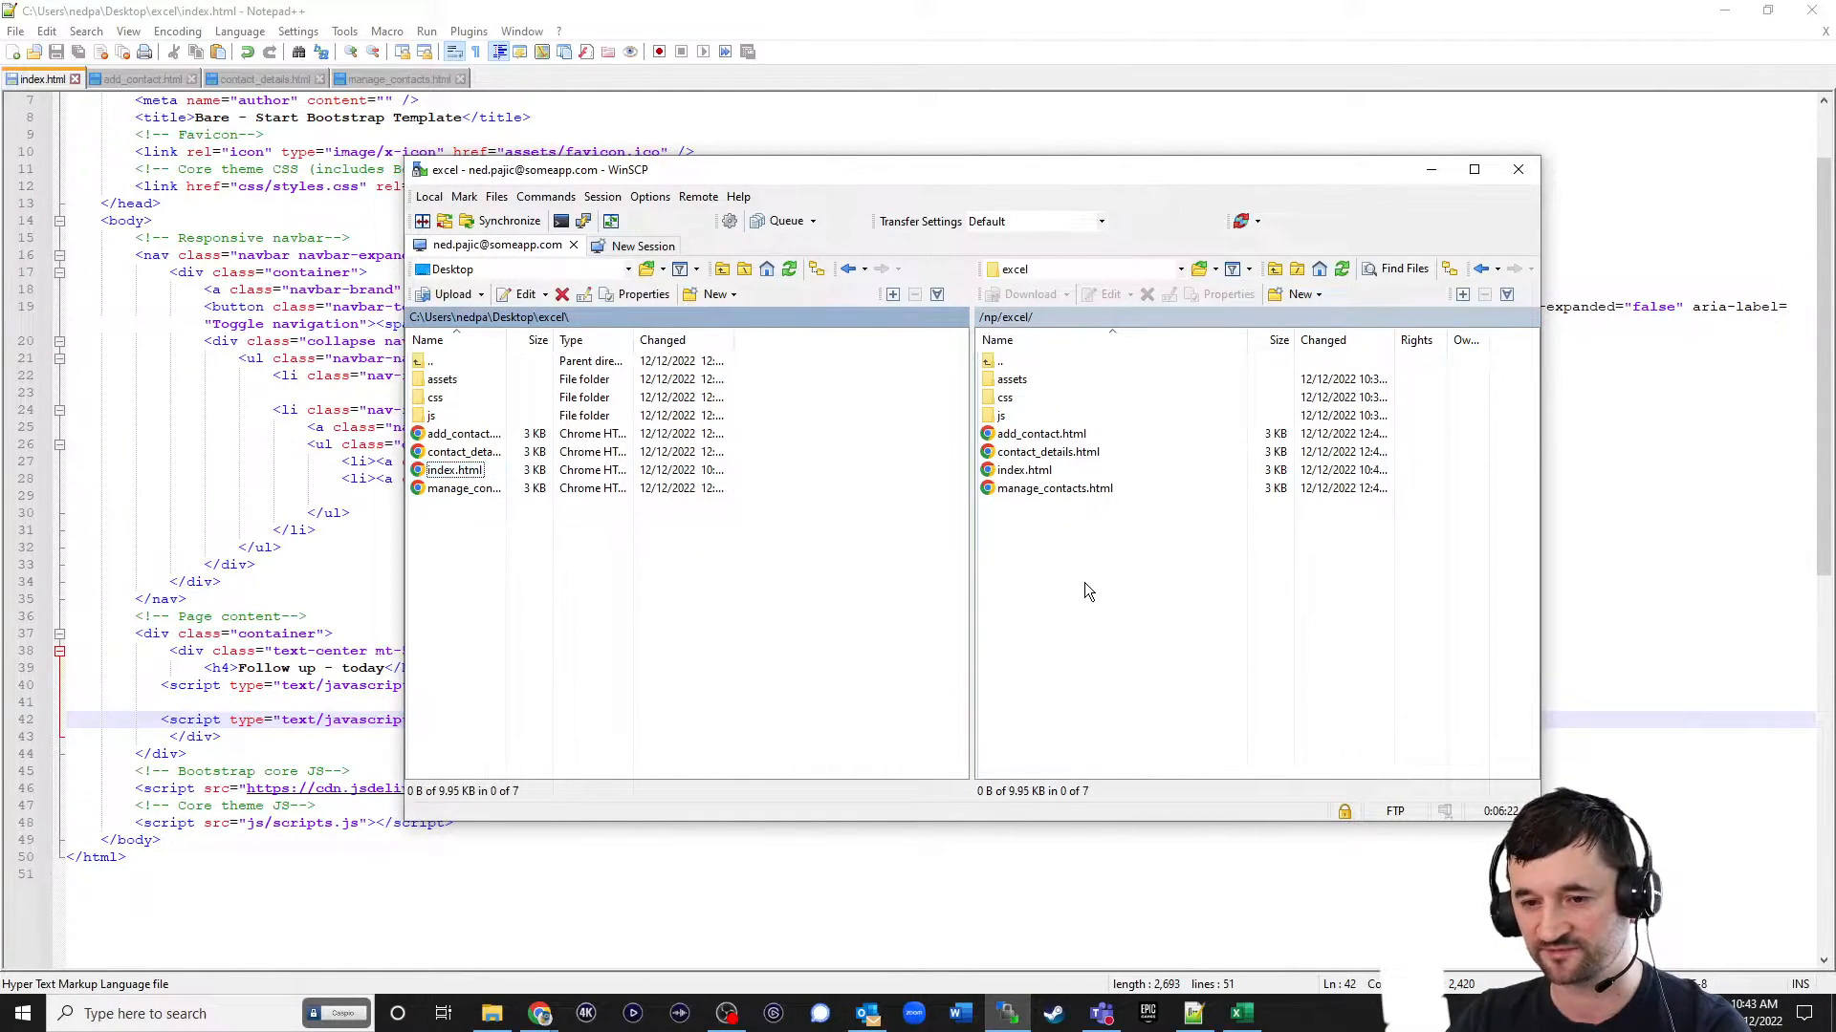
Reload the published dashboard in the browser, toggle the Lead slice in the chart legend, and check the Contacts menu options.
left_click(1721, 11)
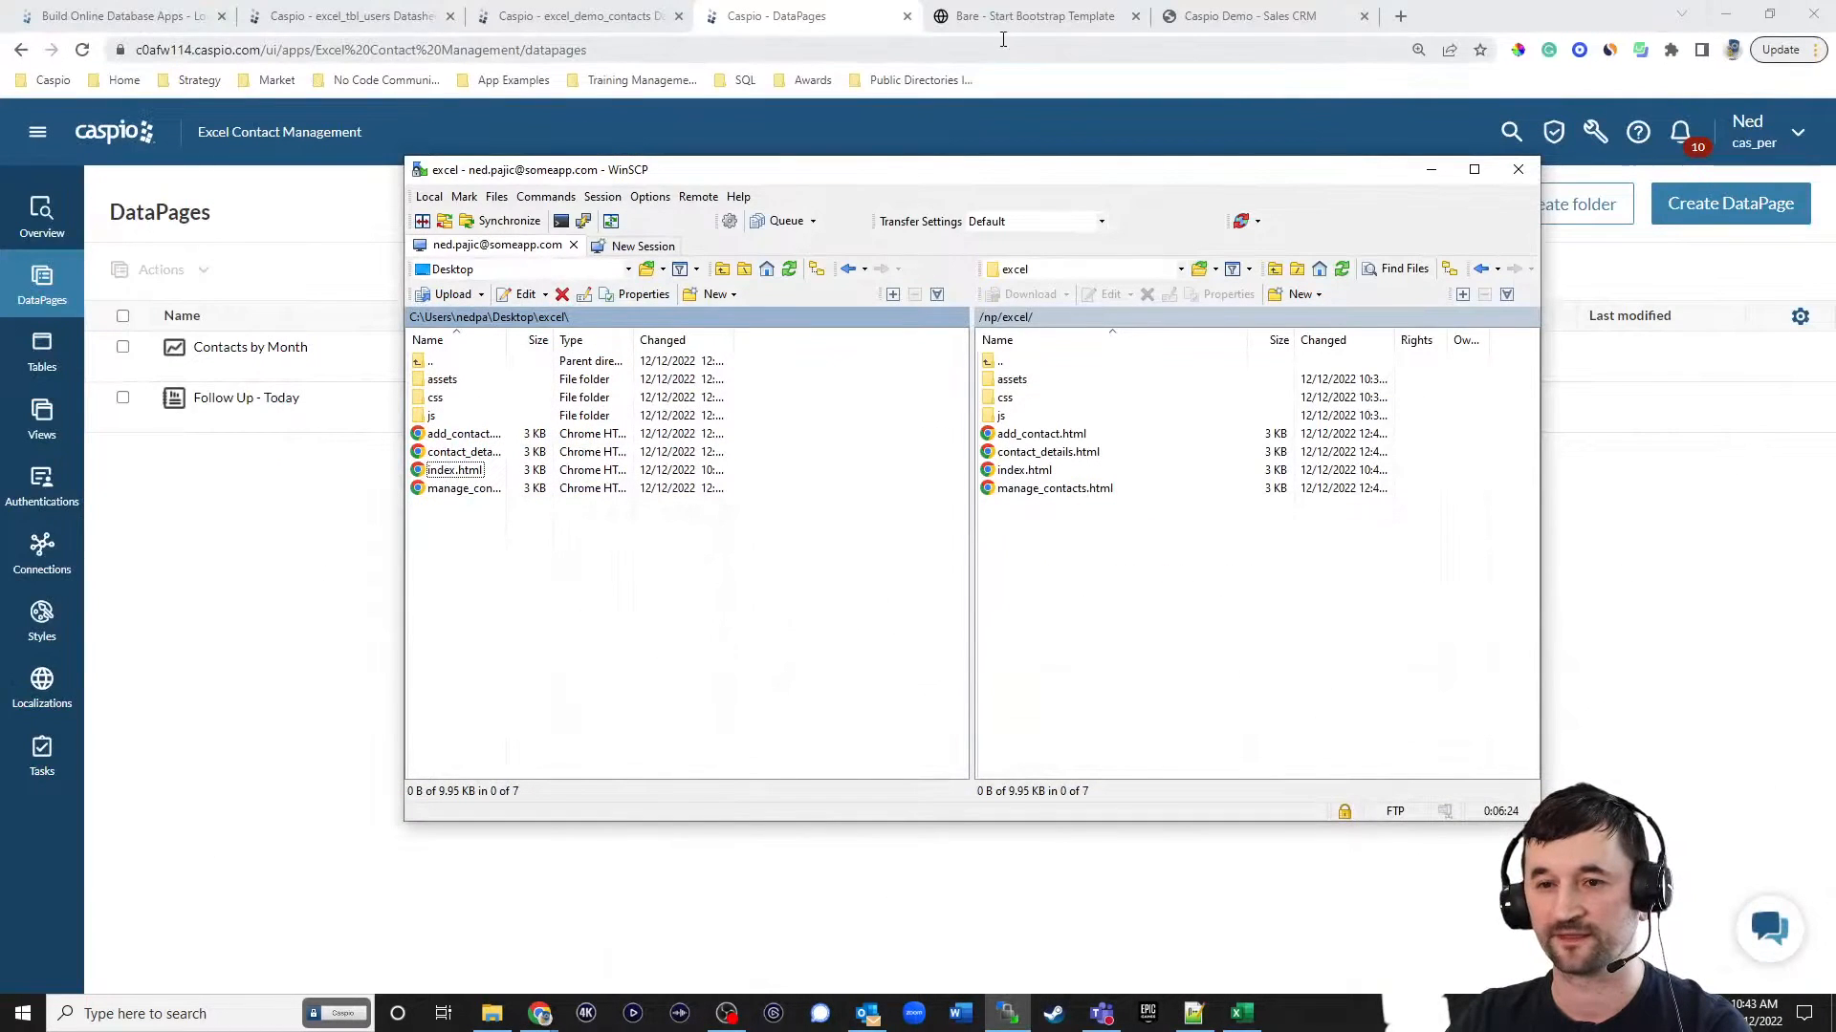
left_click(988, 21)
left_click(81, 51)
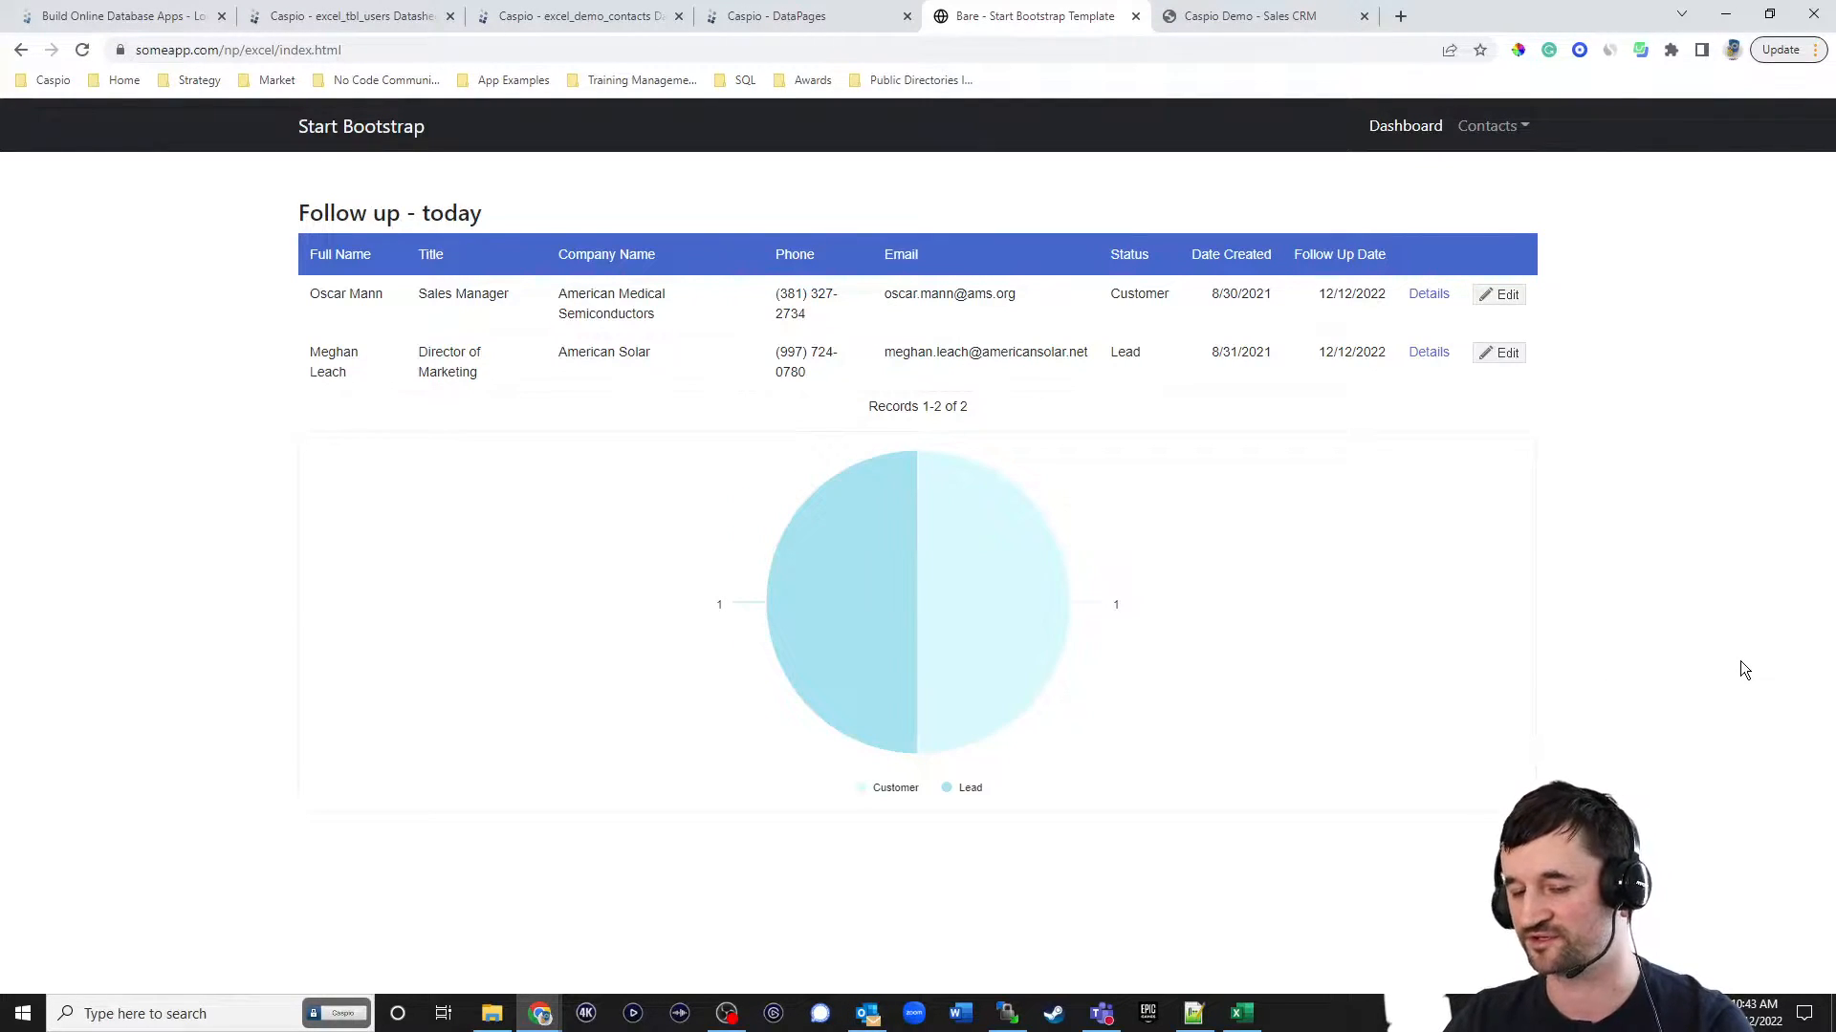
left_click(976, 790)
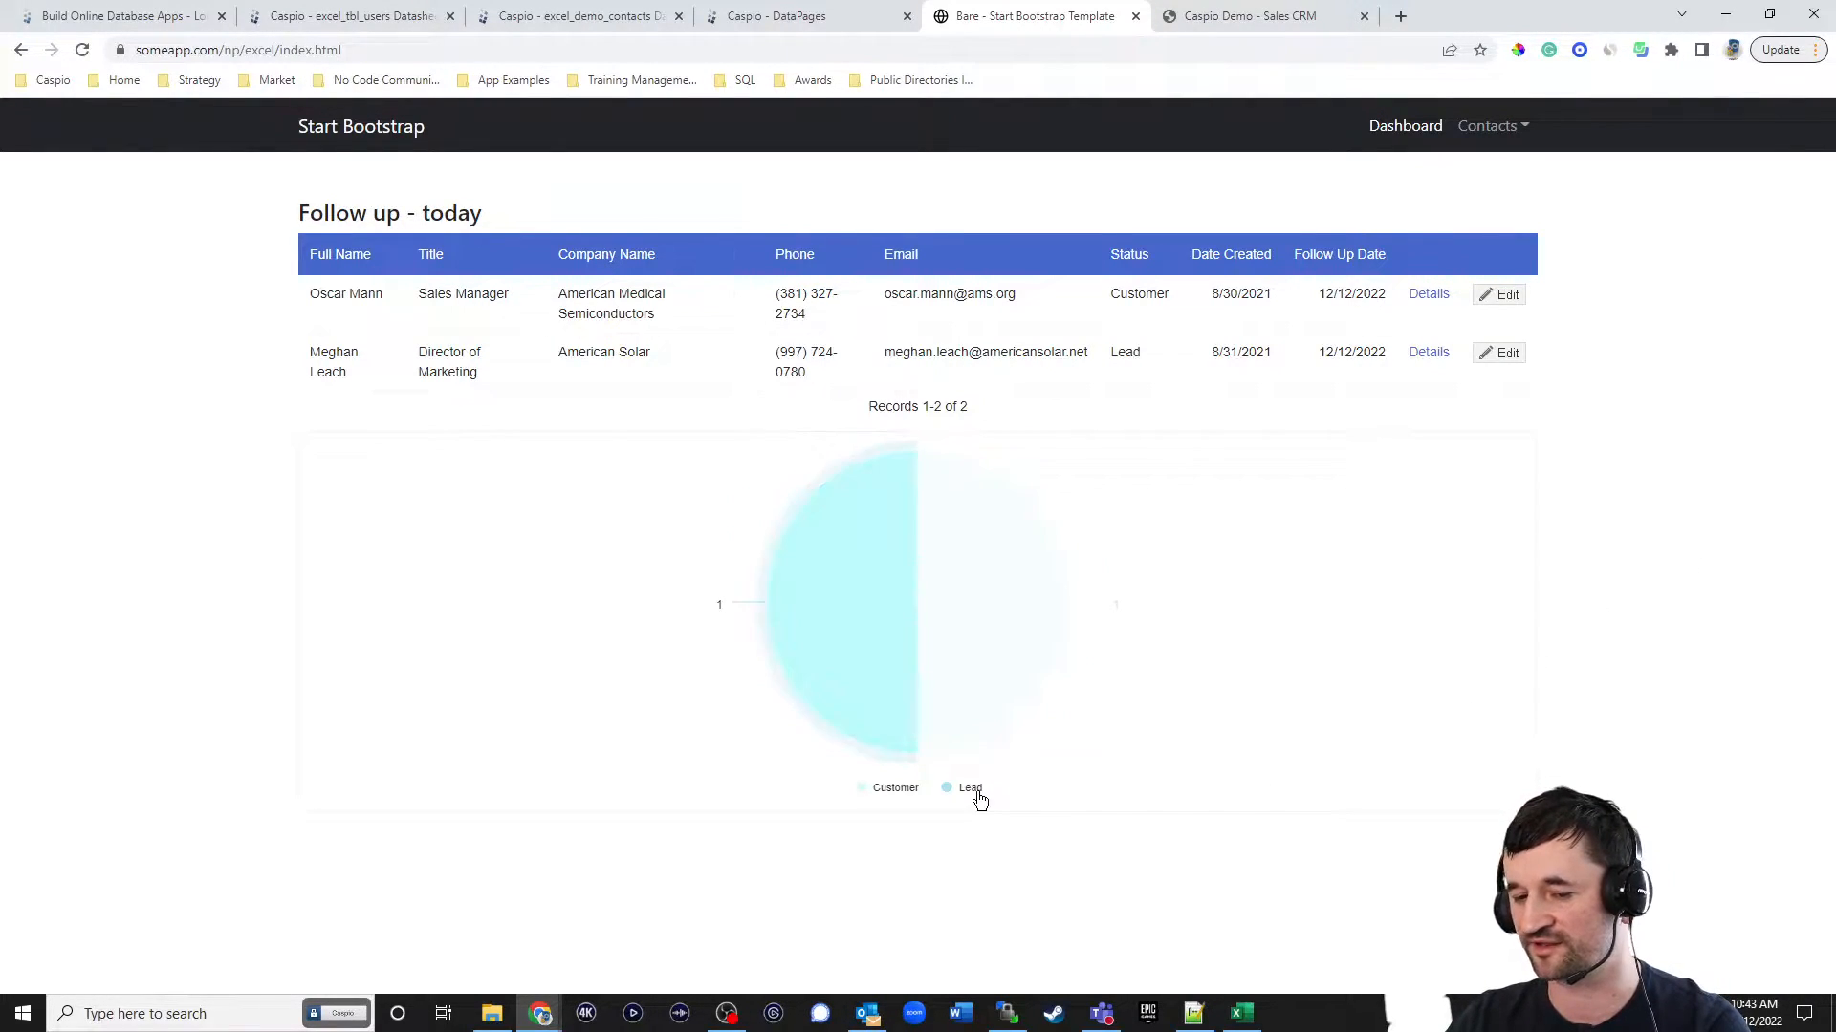
left_click(971, 790)
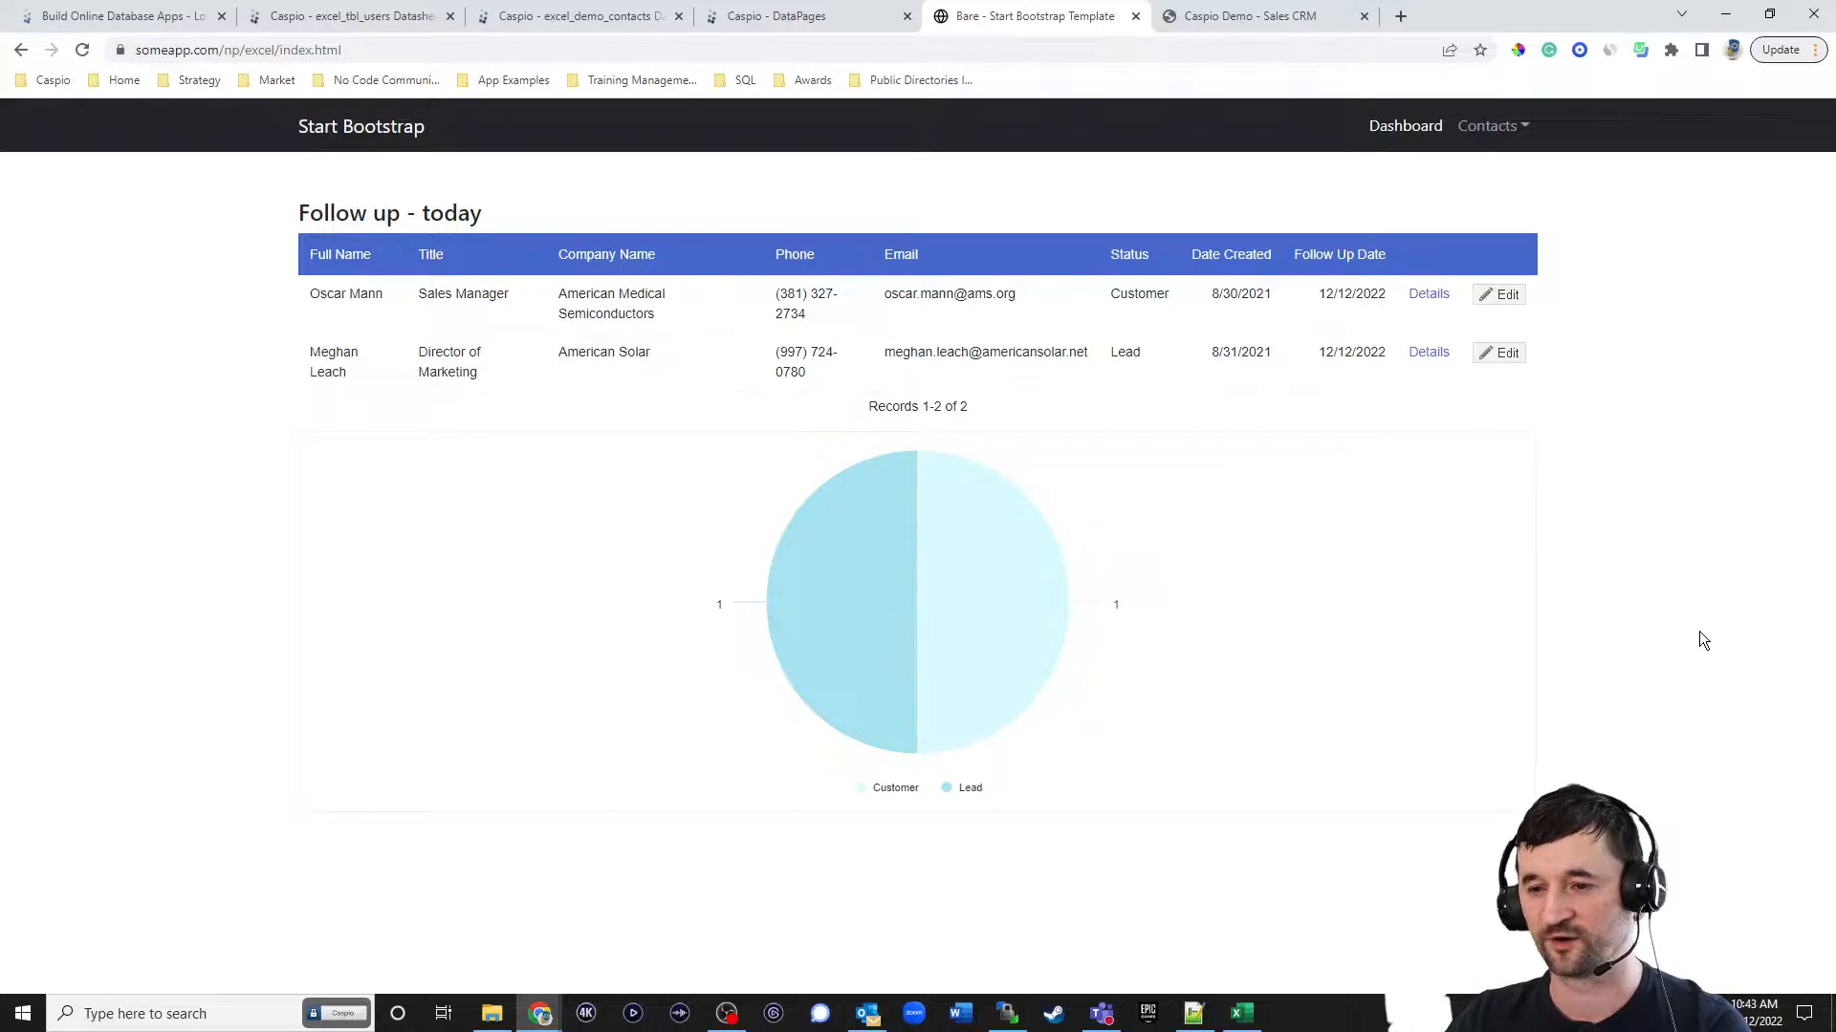
left_click(1499, 128)
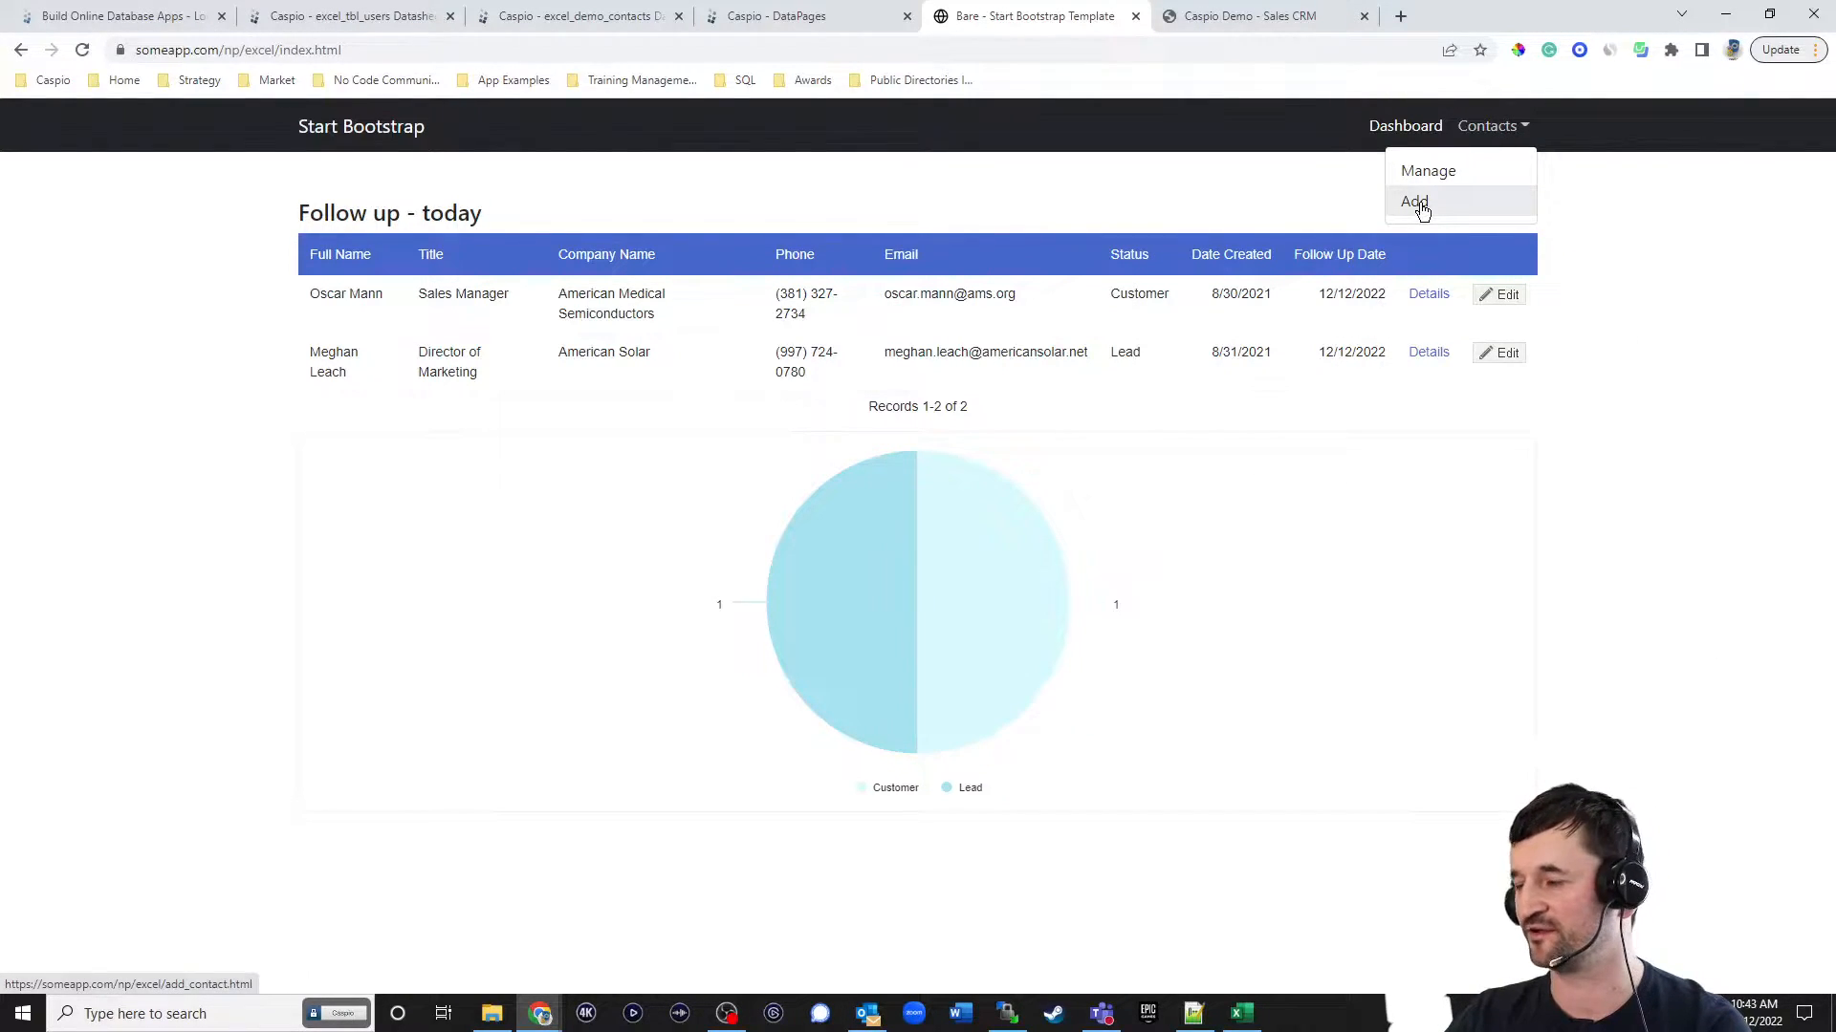
left_click(1675, 252)
In Caspio, start a new Submission Form DataPage on excel_demo_contacts and name it Add New Contact.
left_click(802, 17)
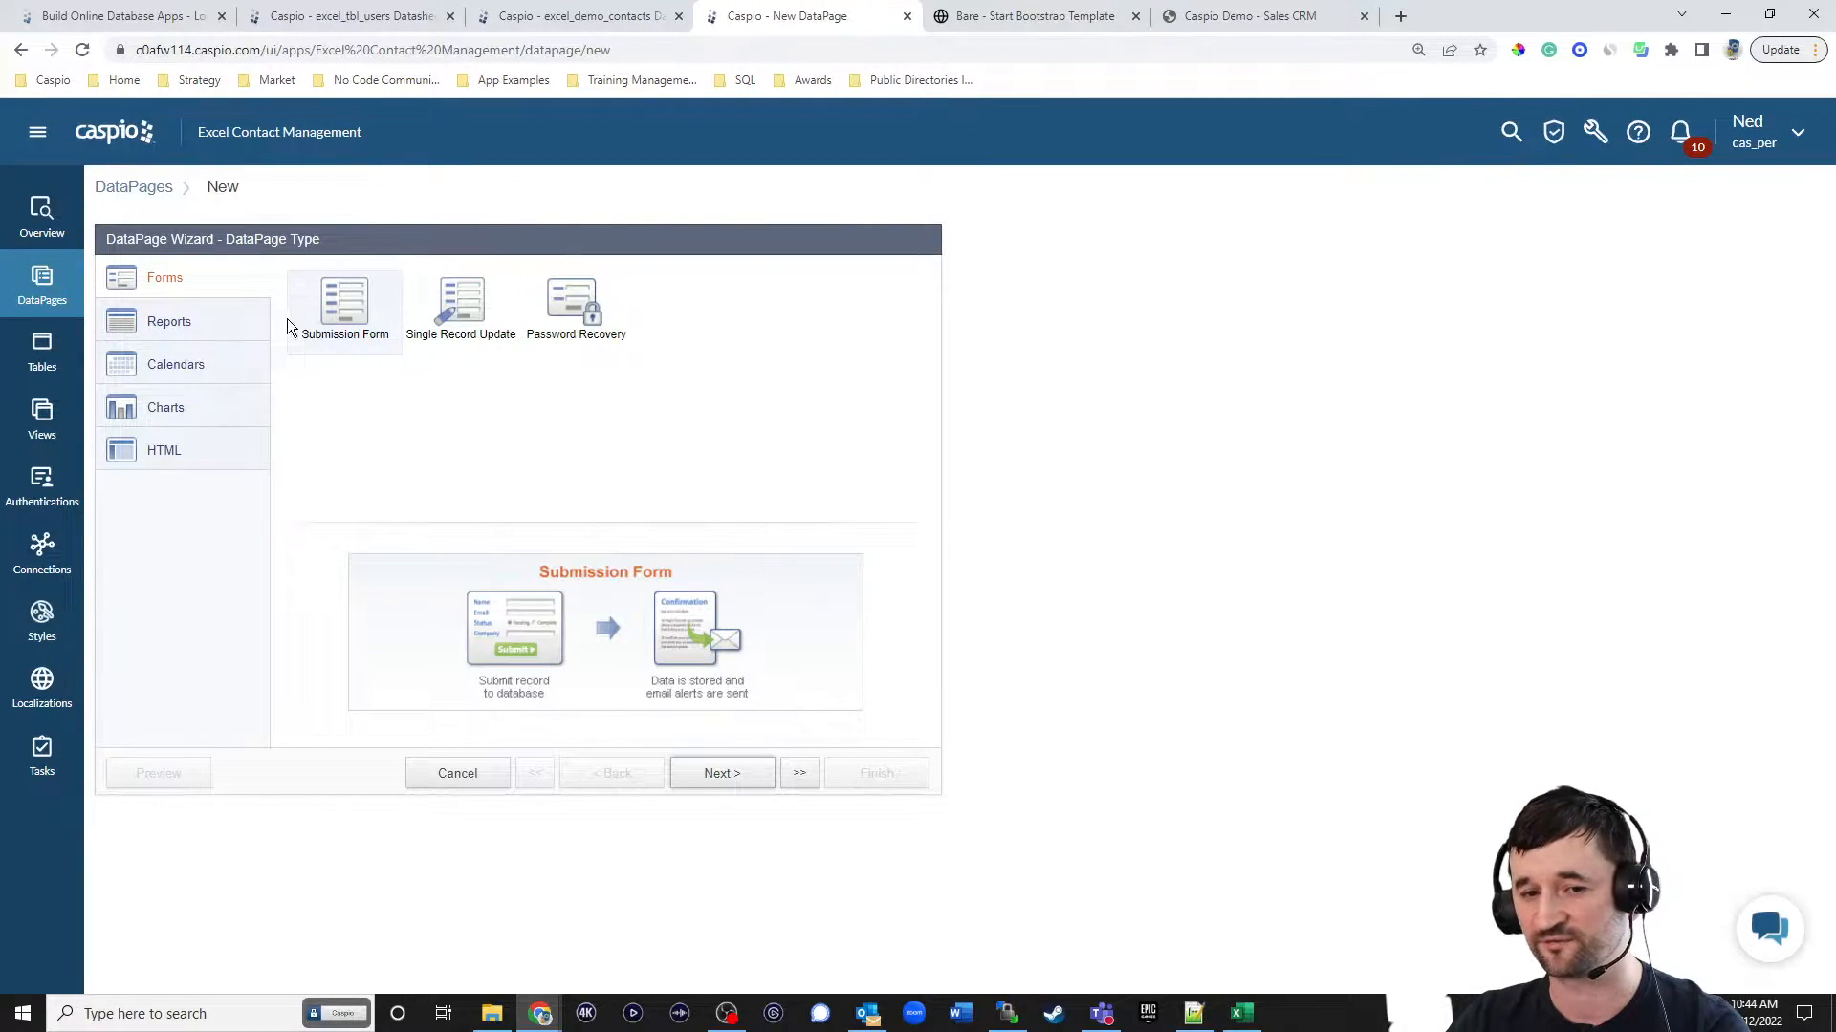
left_click(722, 774)
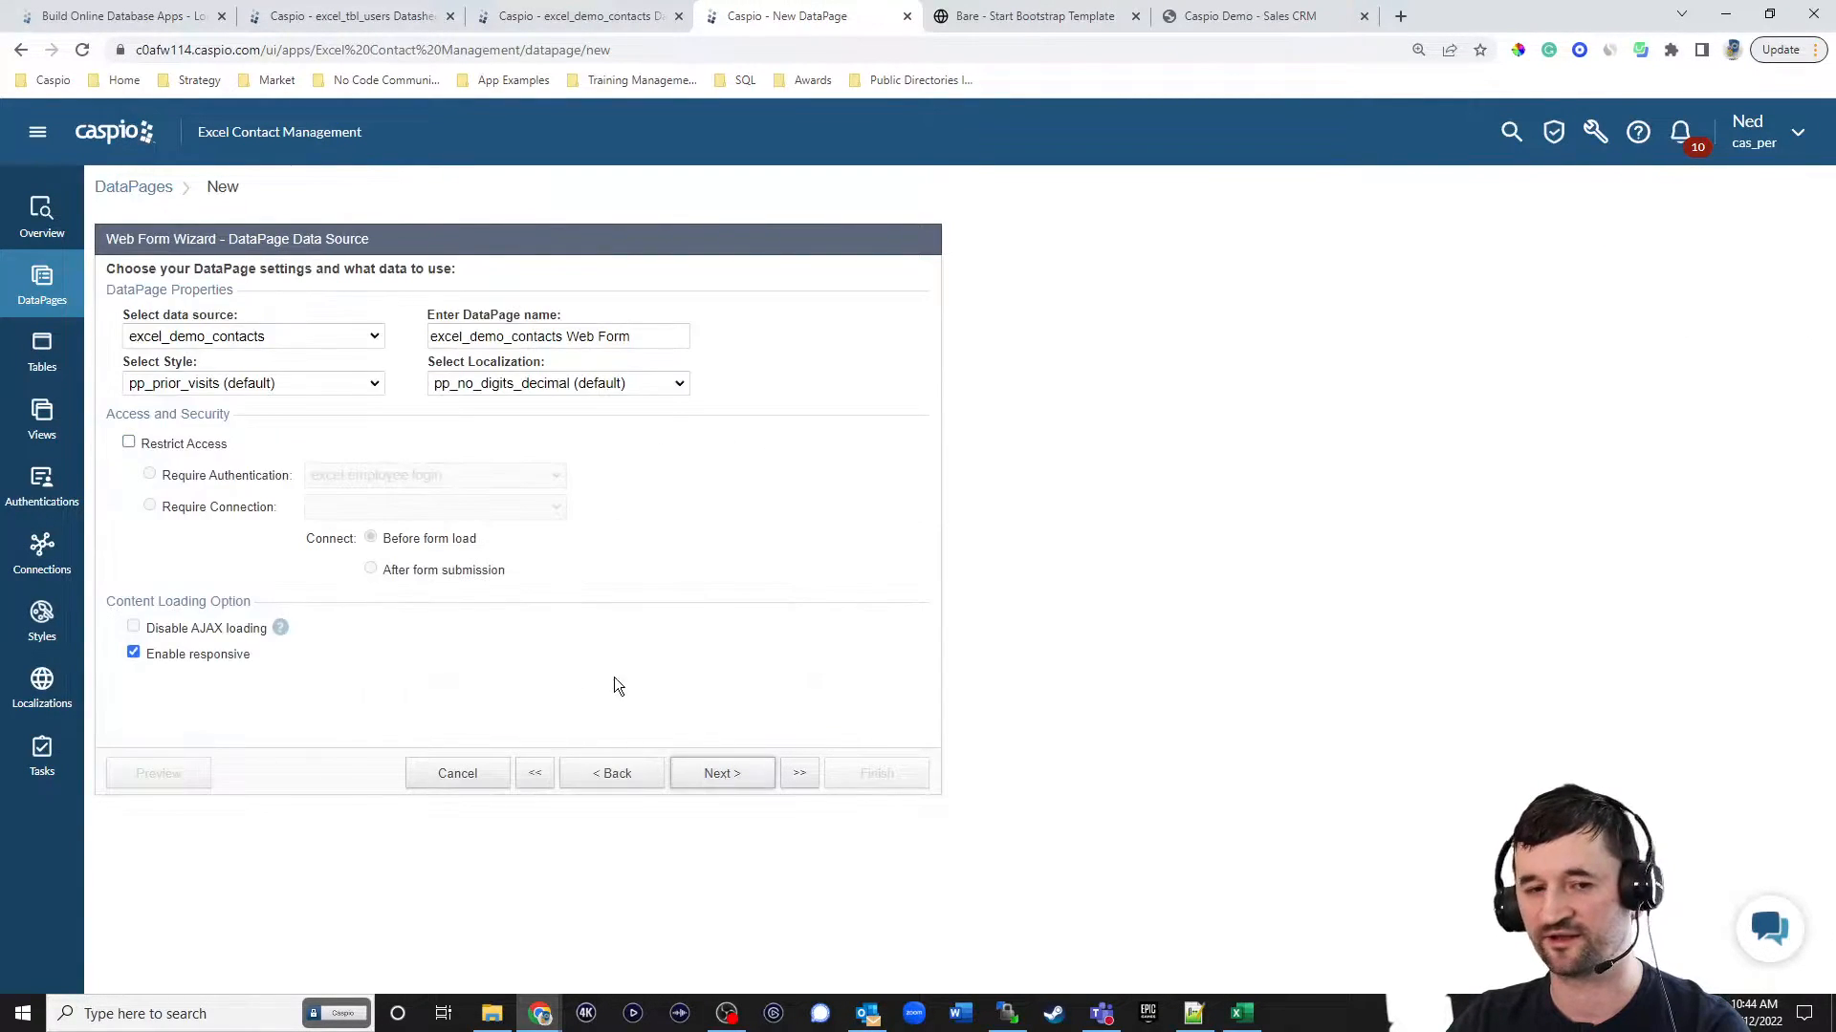
left_click_drag(662, 338, 290, 301)
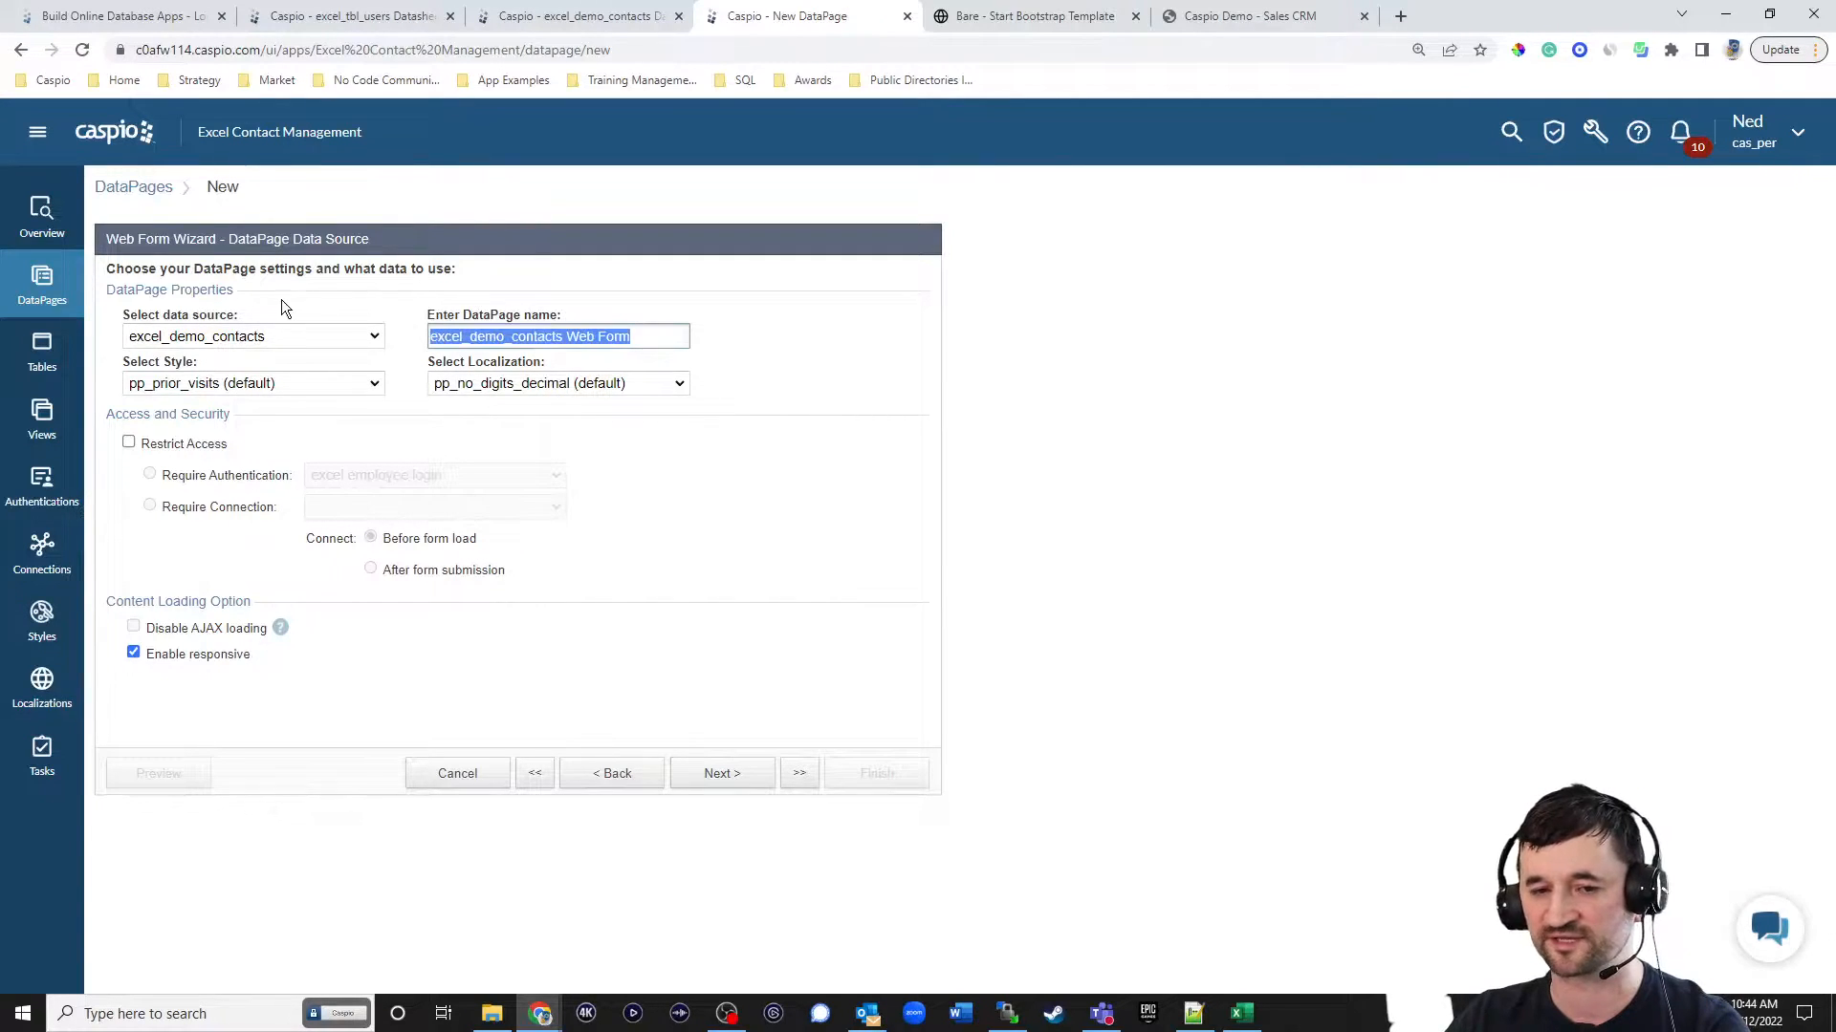
type("Add New Con")
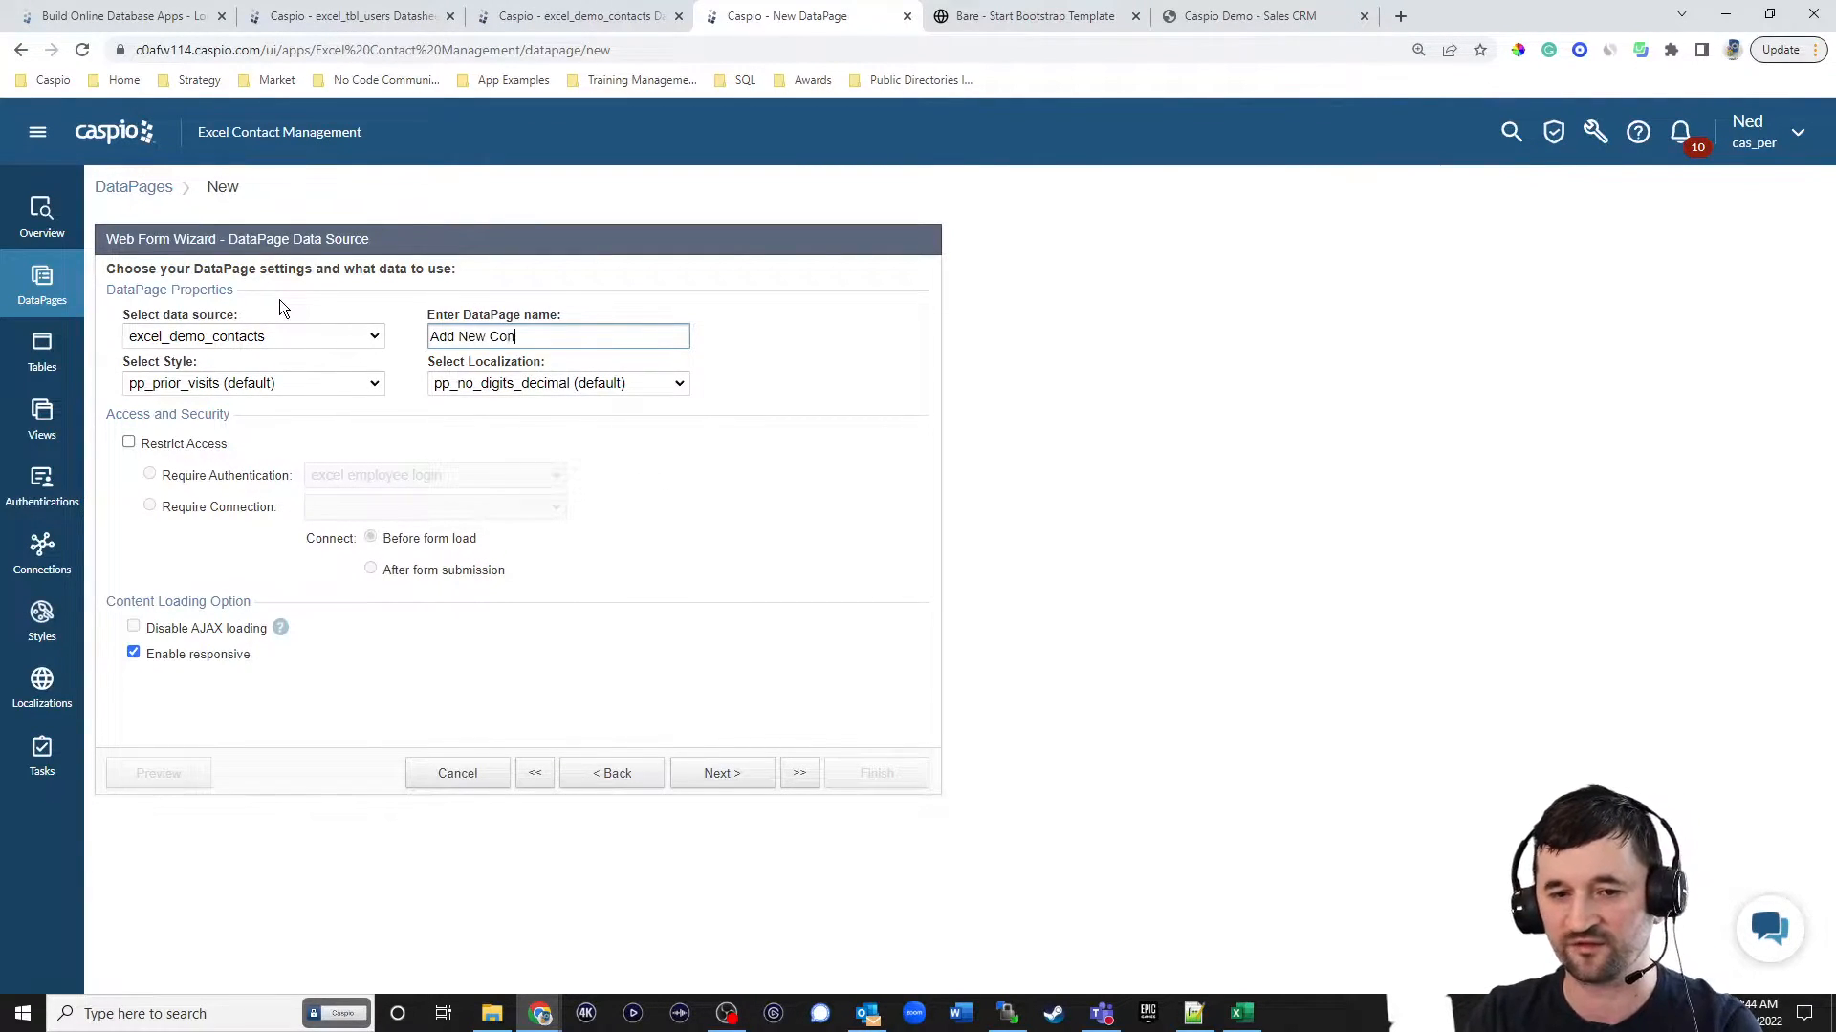
type("tact")
Set the form's style to Blue and localization to English, and restrict access with the excel employee login authentication.
left_click(253, 383)
scroll(251, 483, "up", 15)
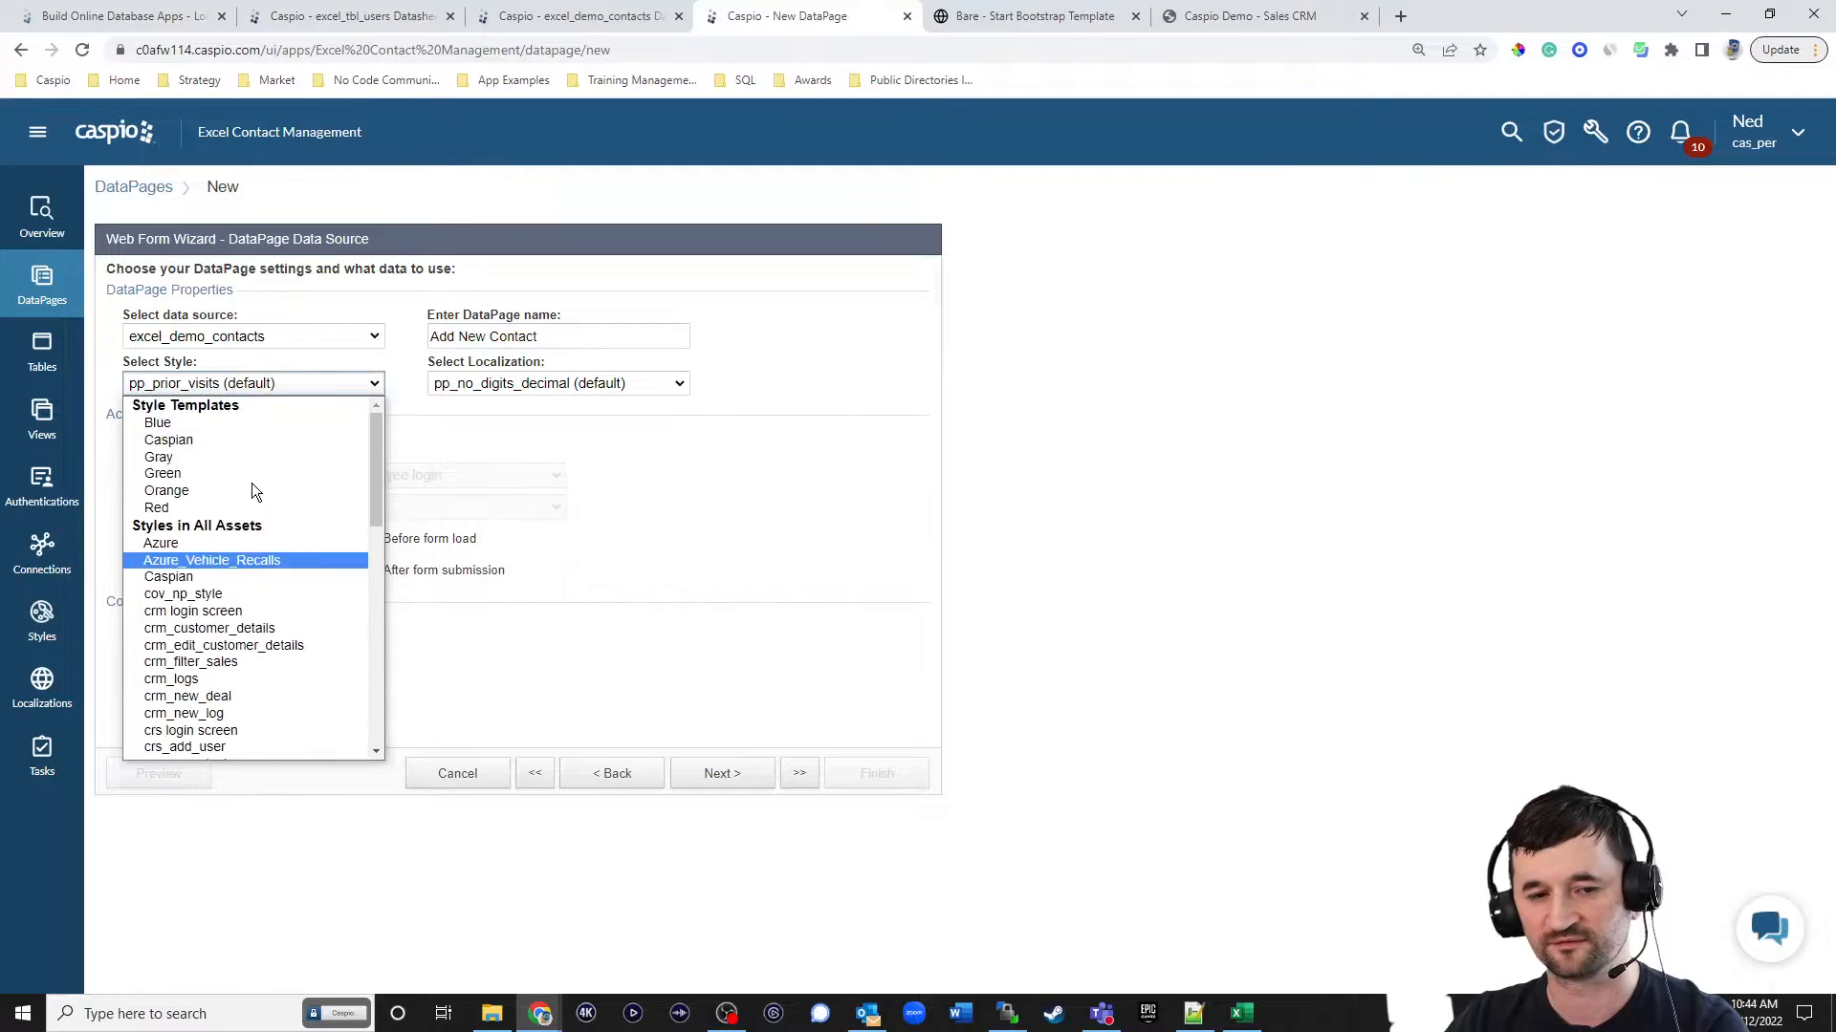
left_click(216, 439)
left_click(210, 383)
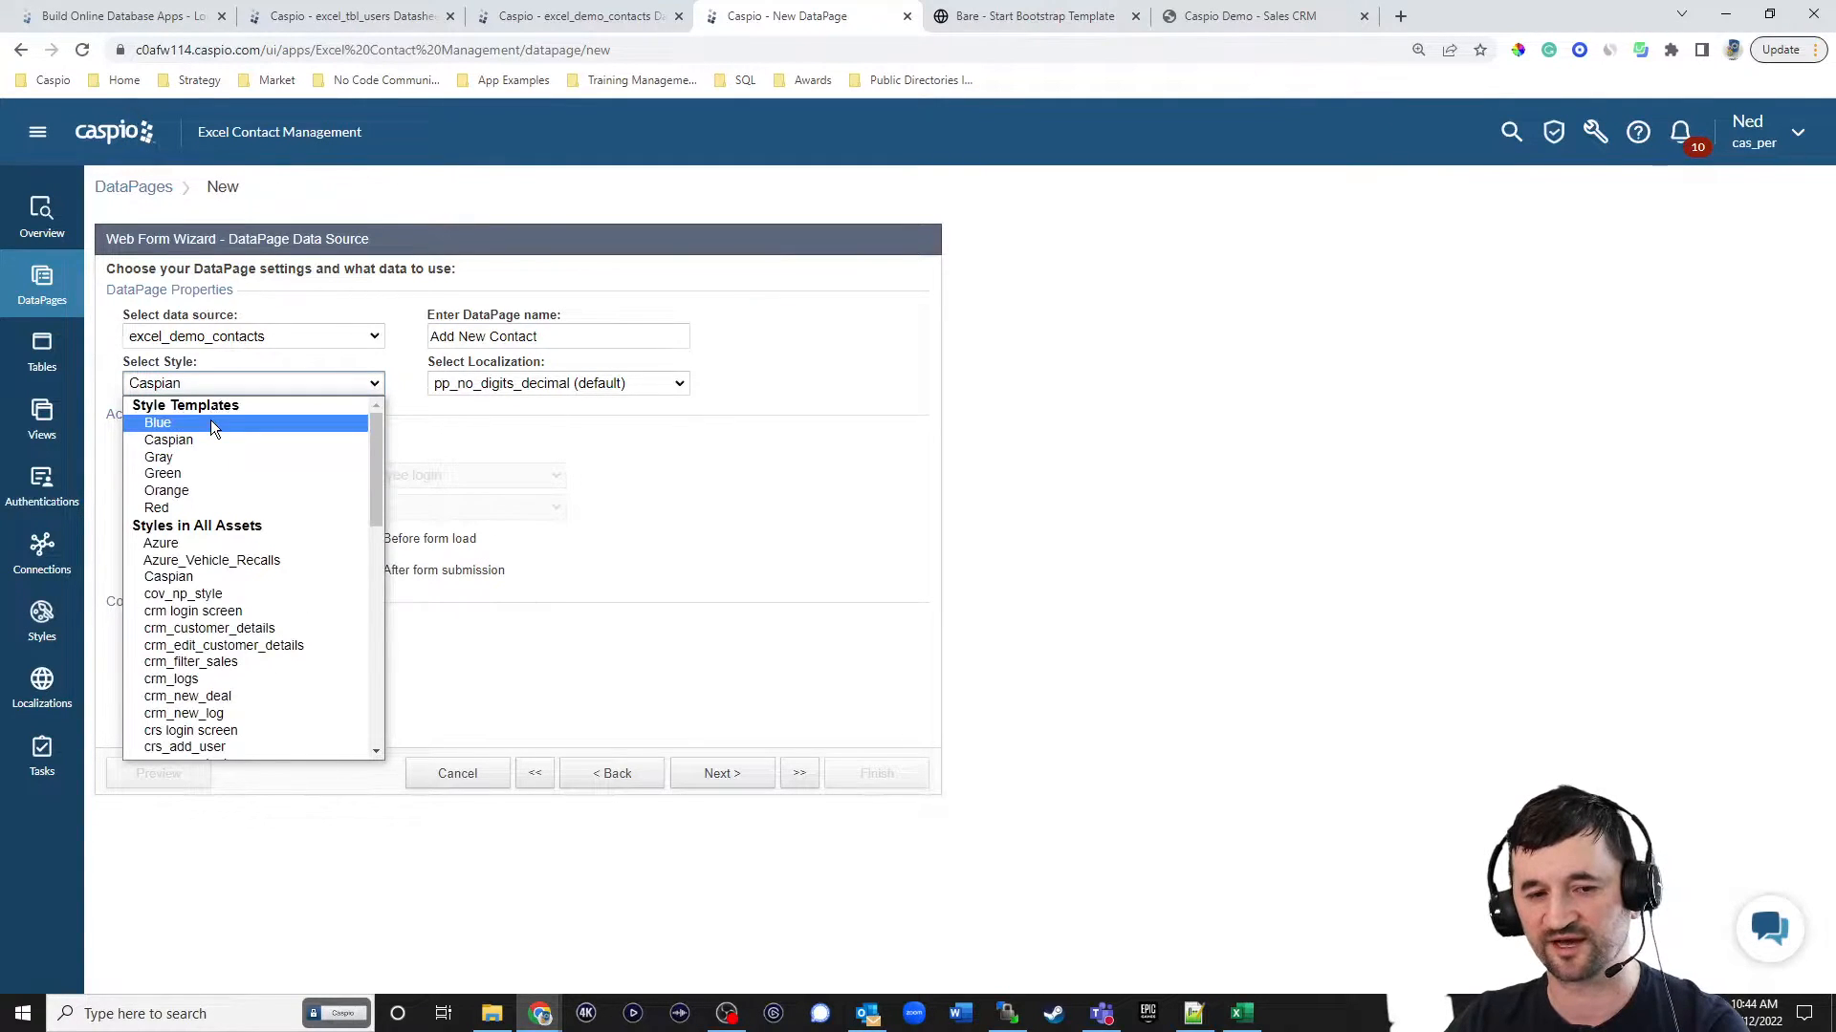
left_click(210, 421)
left_click(569, 383)
scroll(545, 478, "up", 5)
left_click(541, 450)
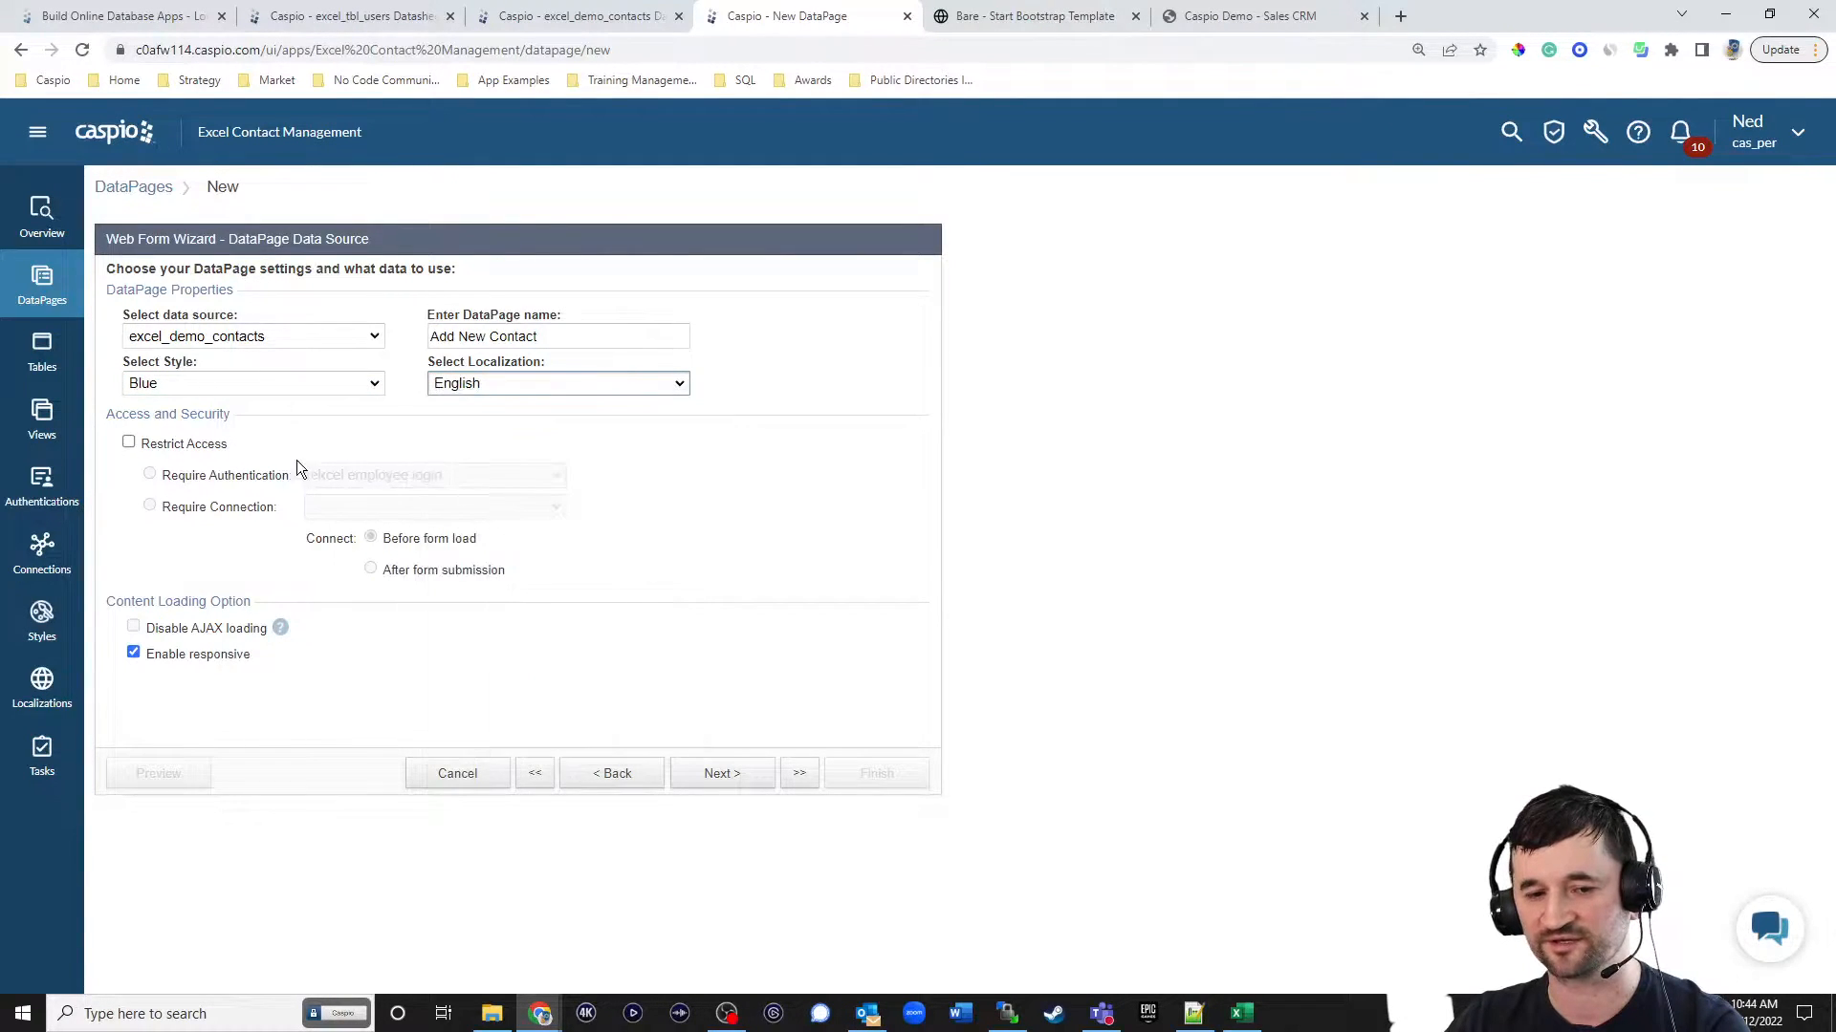
left_click(185, 445)
left_click(724, 777)
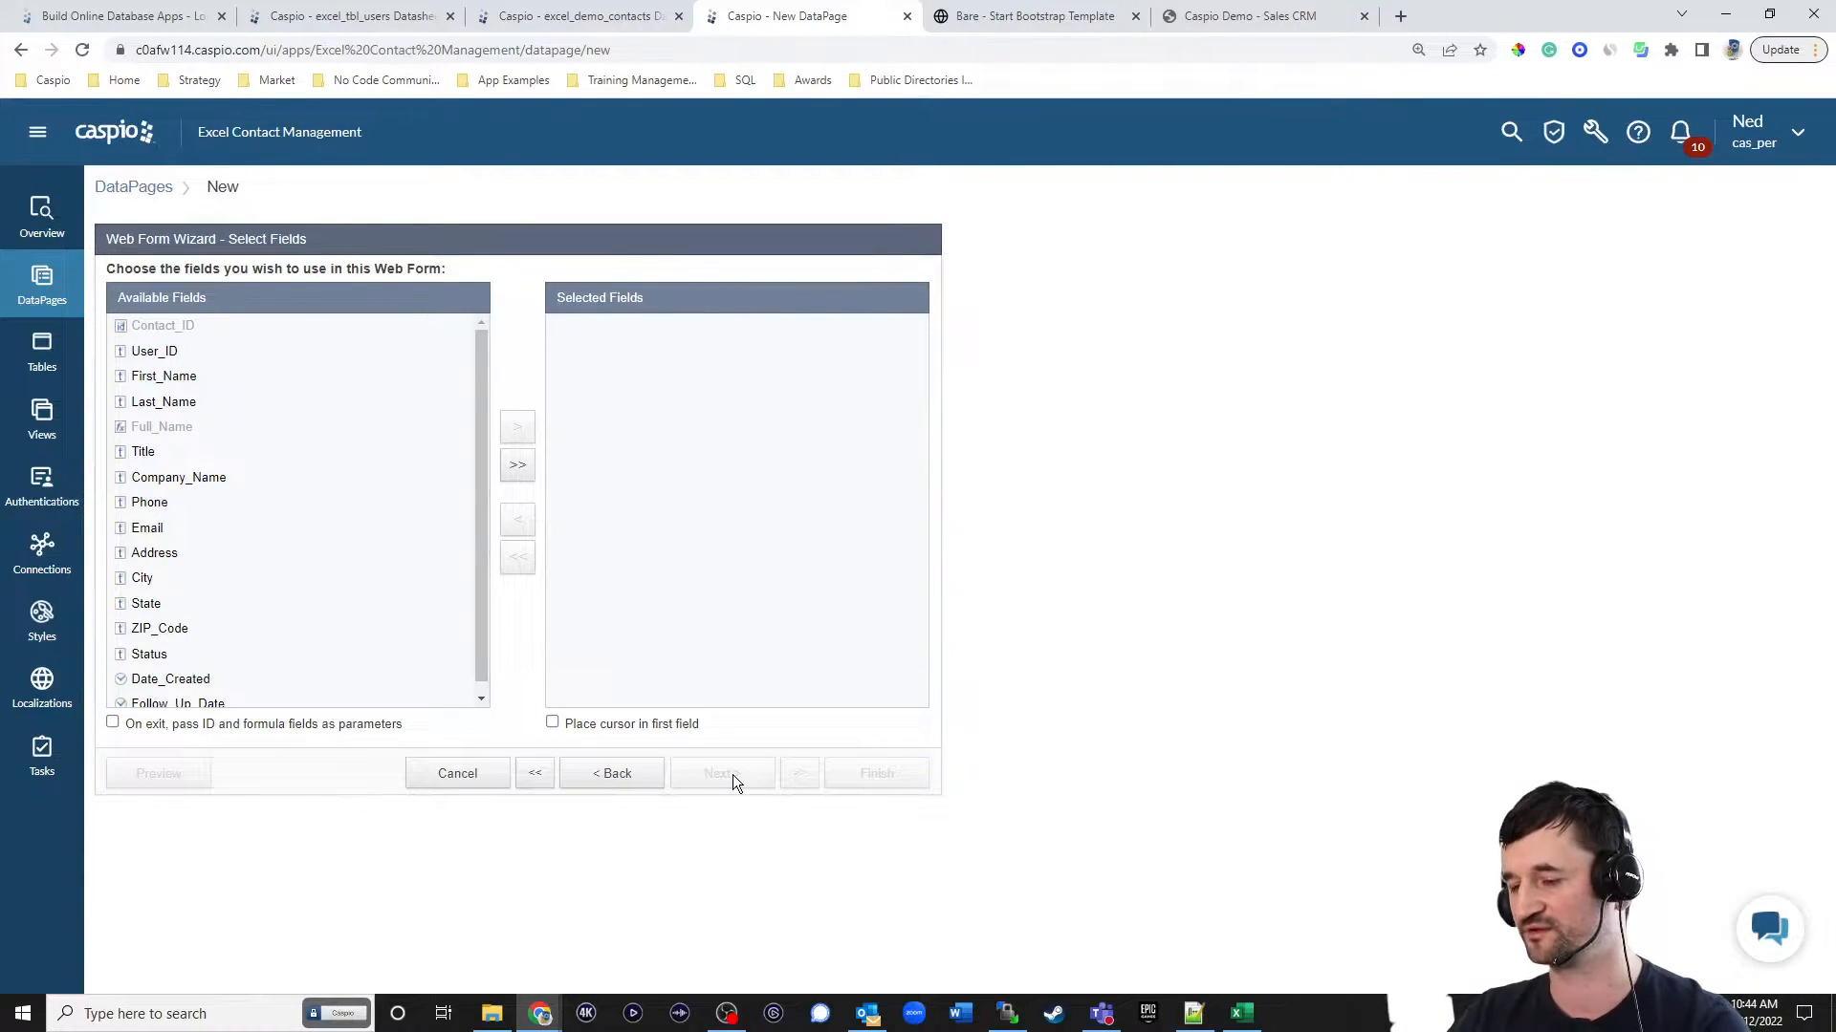
Add all available contact fields to the web form and continue to field configuration.
scroll(304, 525, "down", 2)
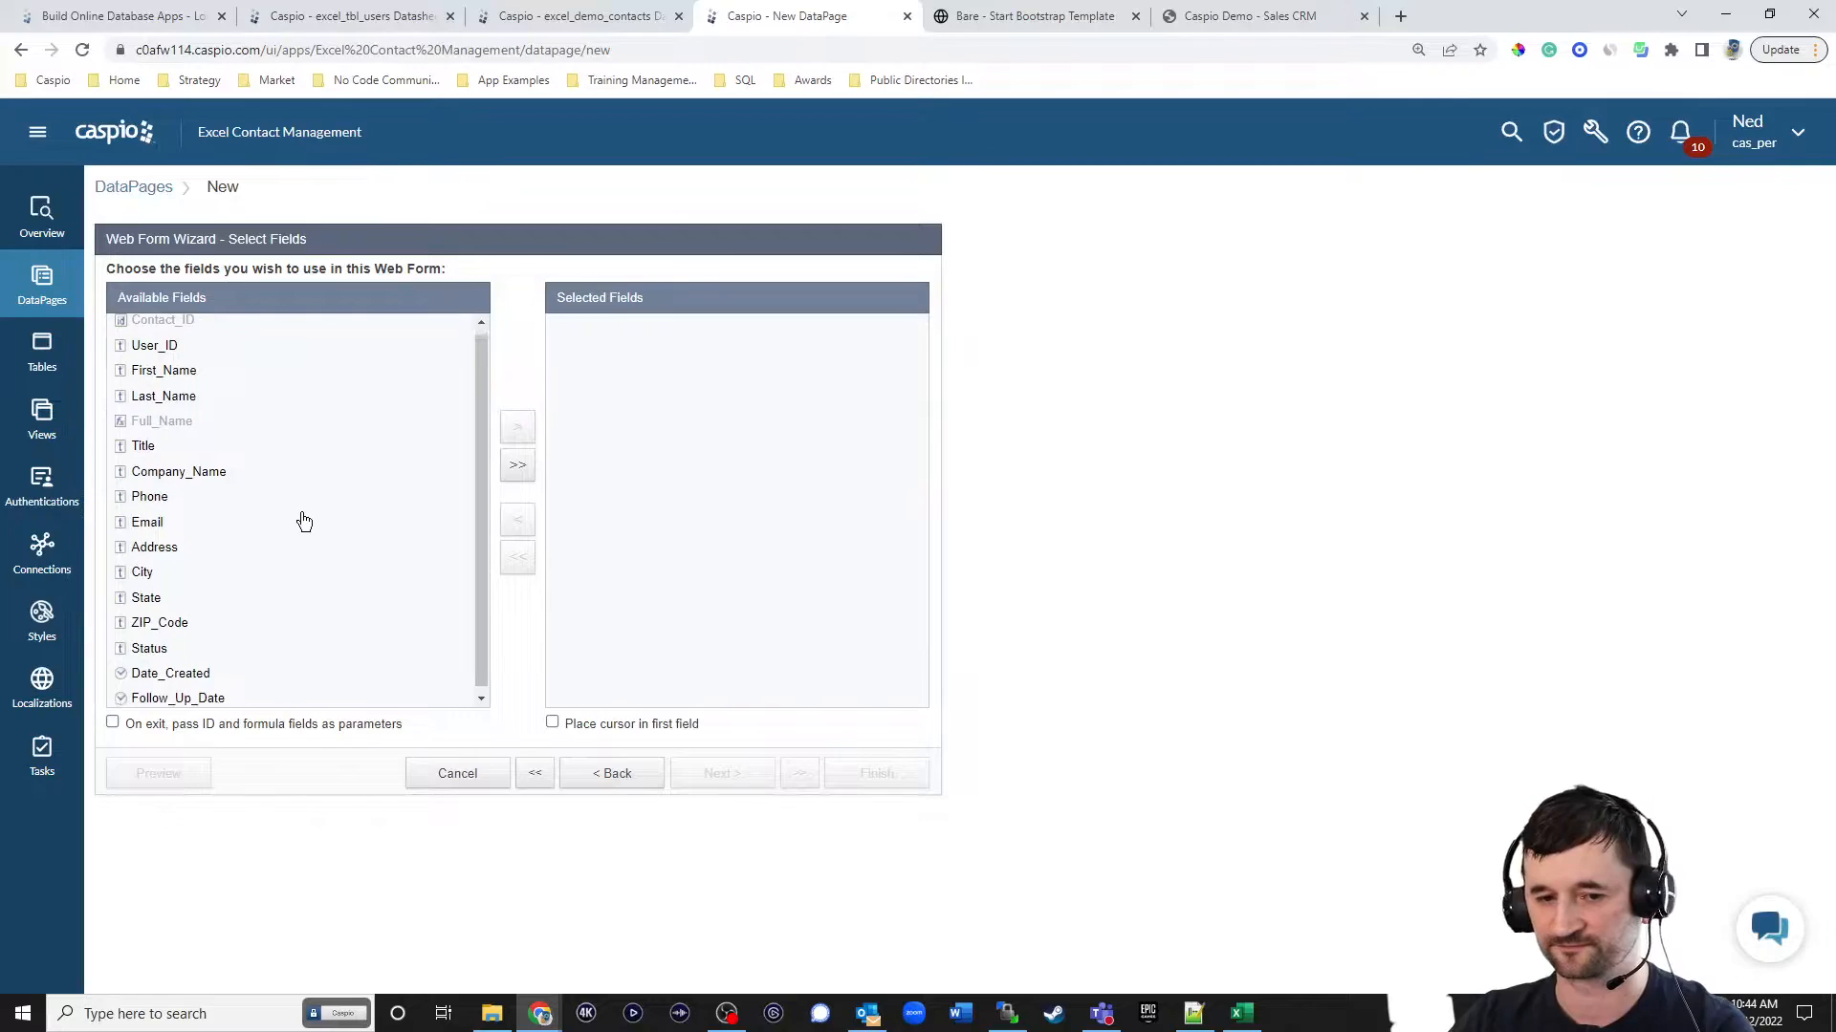
scroll(307, 528, "up", 1)
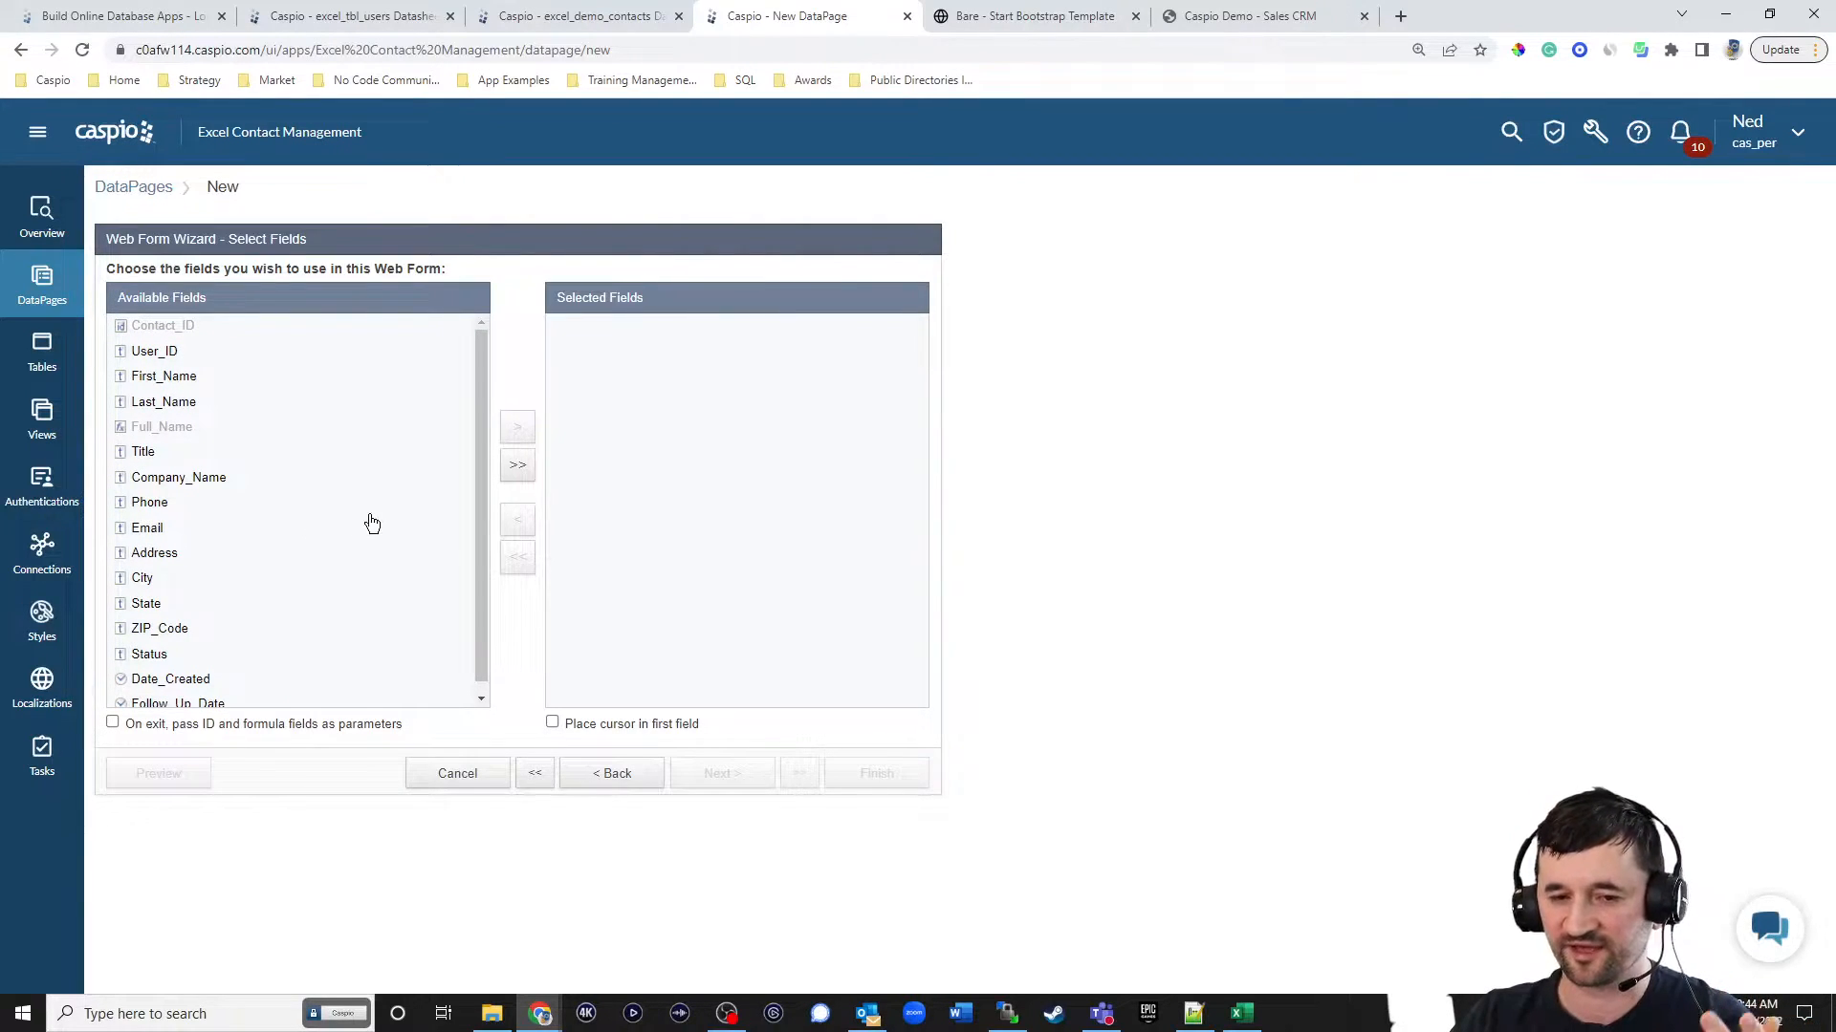
left_click(517, 466)
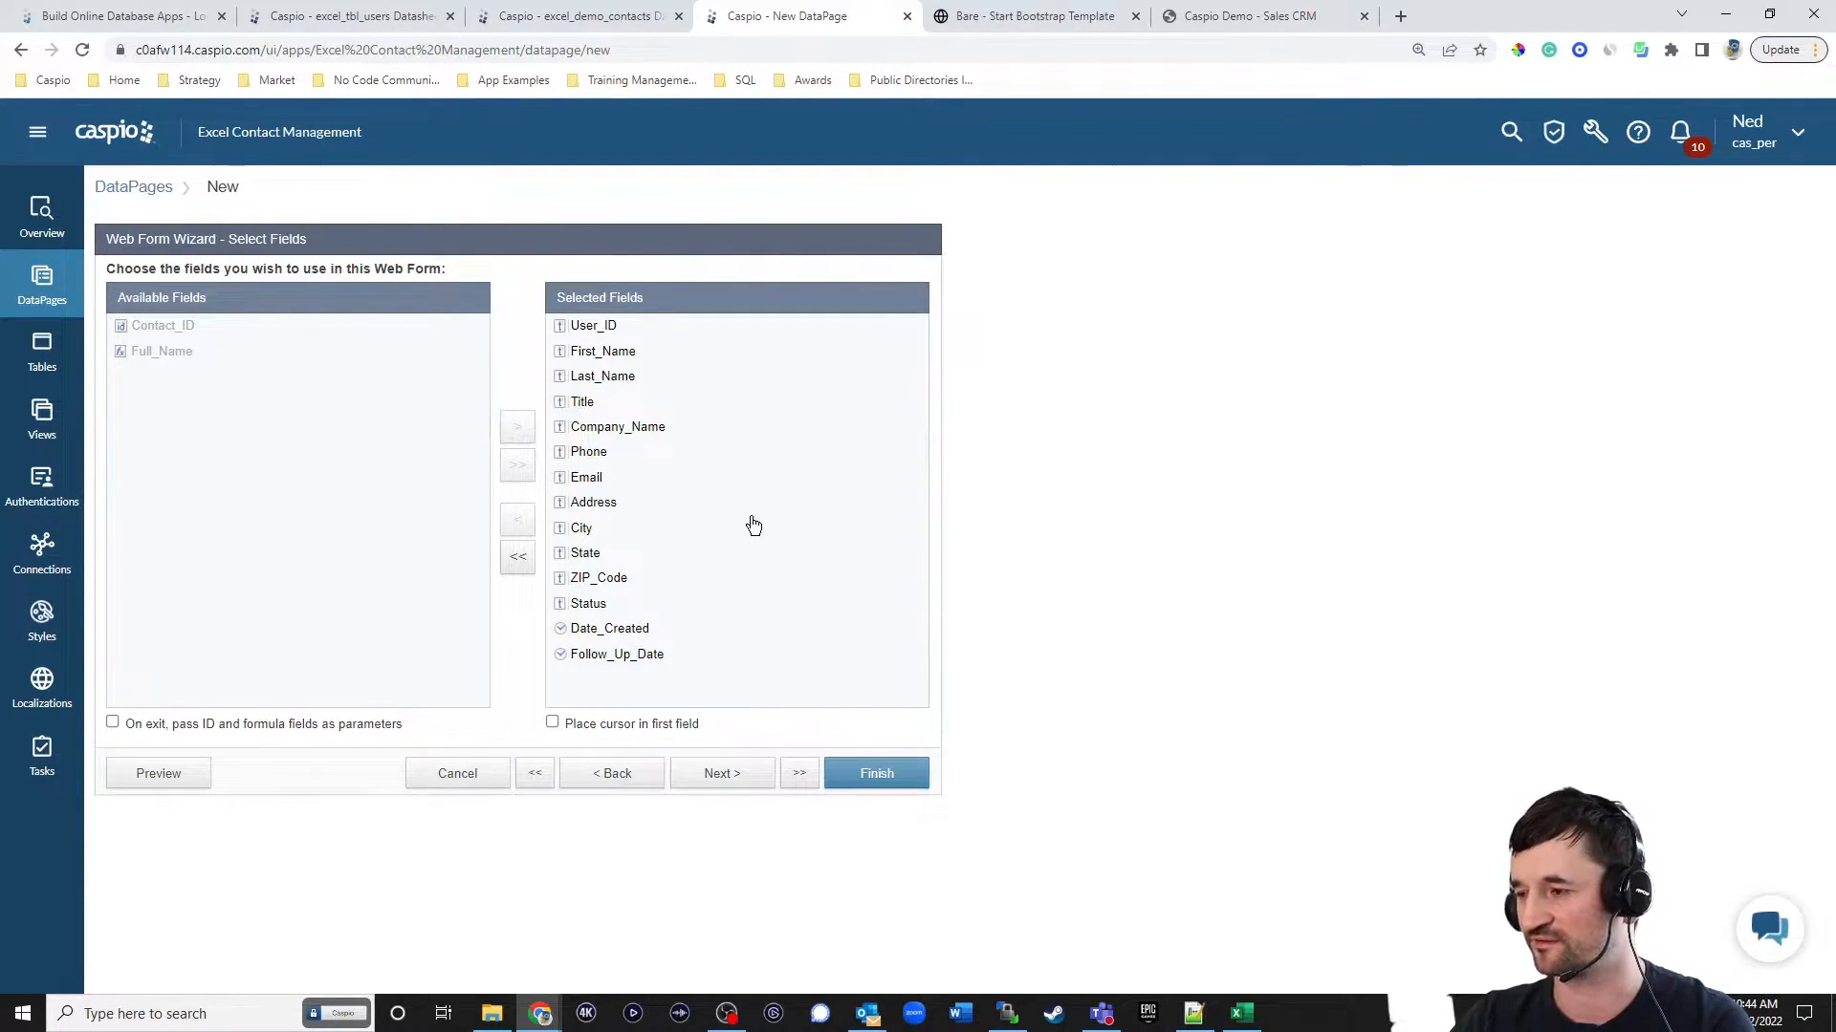
left_click(723, 773)
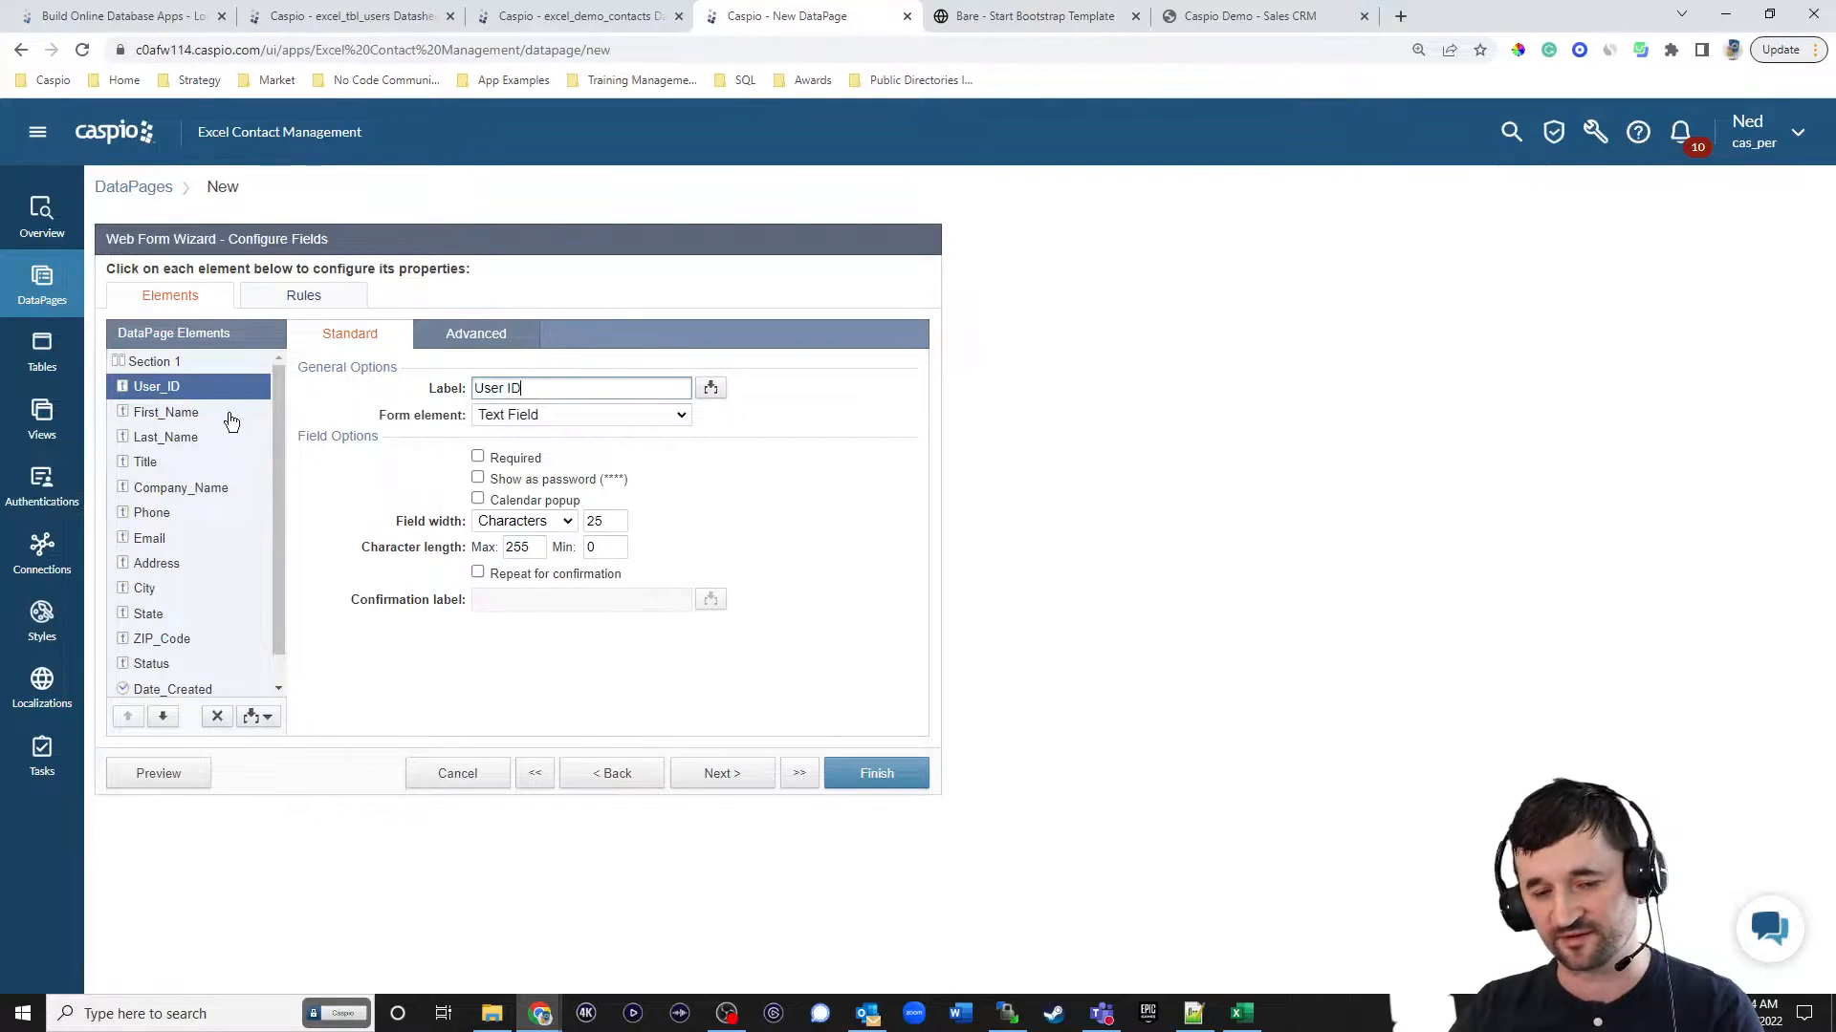
Make User_ID a hidden element that receives the authentication field excel_tbl_users_User_ID on load.
left_click(515, 419)
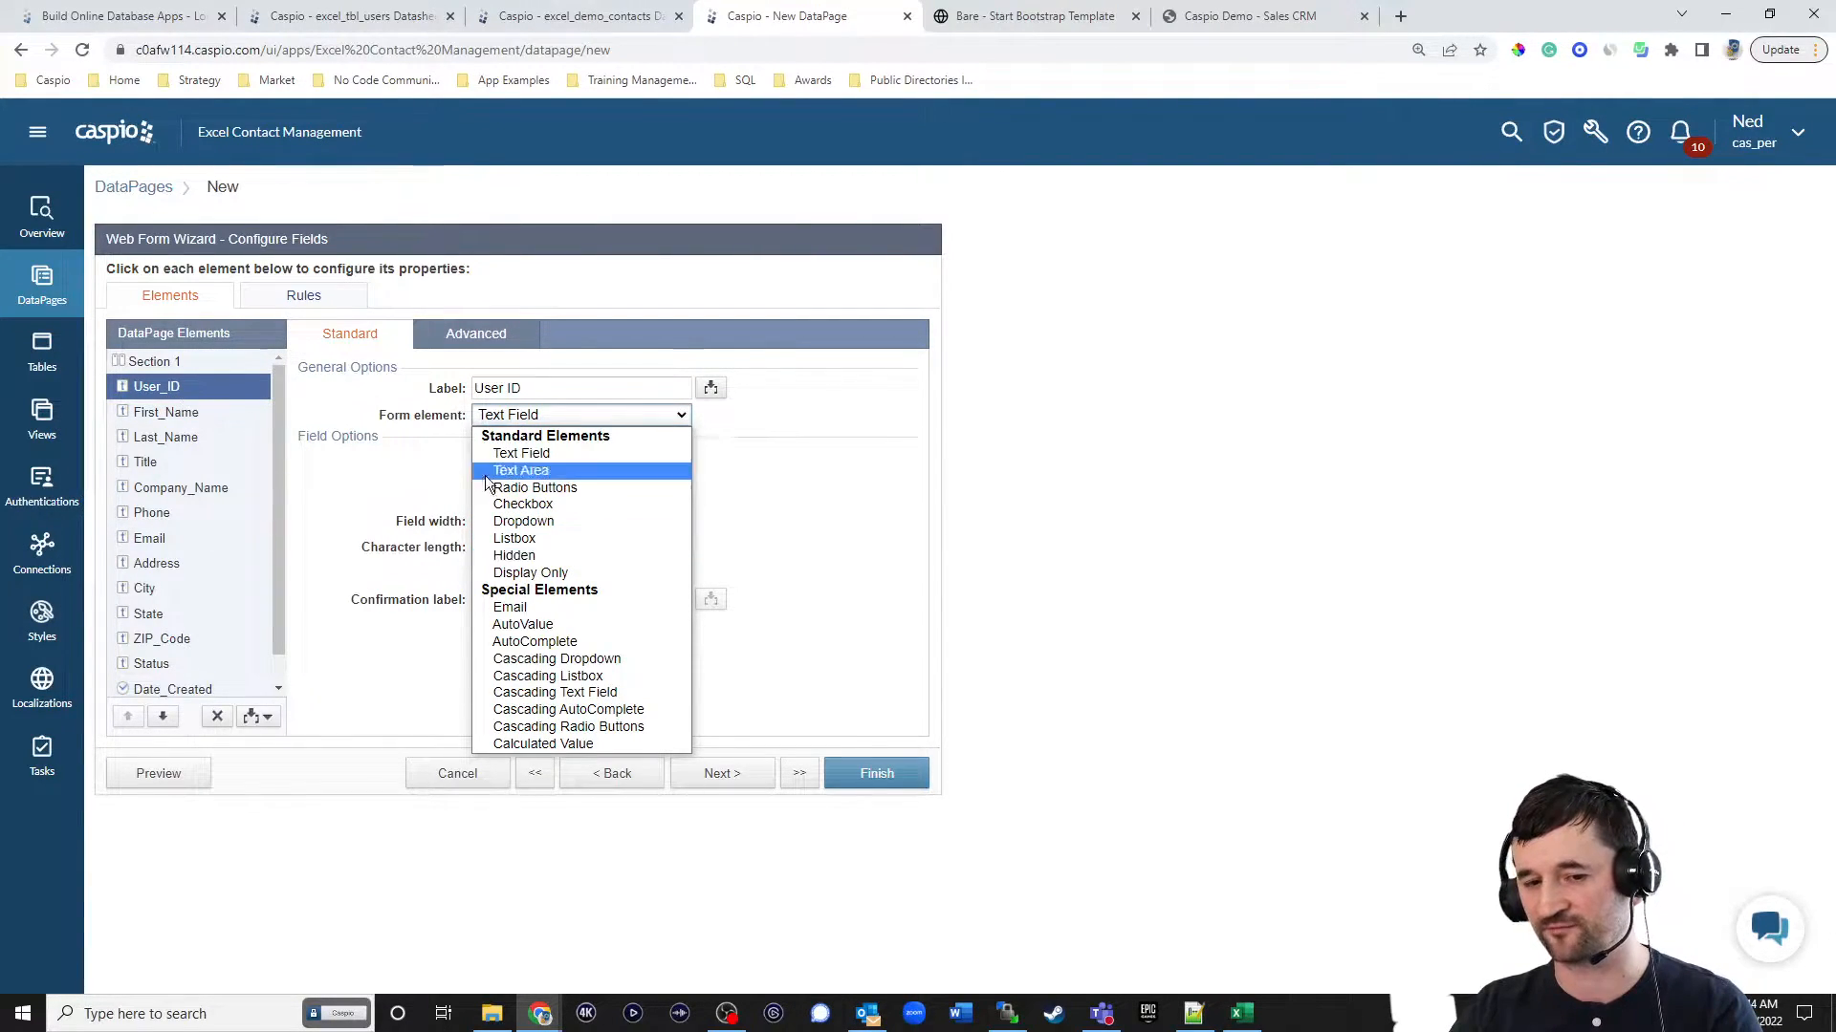
left_click(531, 557)
left_click(545, 457)
left_click(598, 493)
left_click(697, 458)
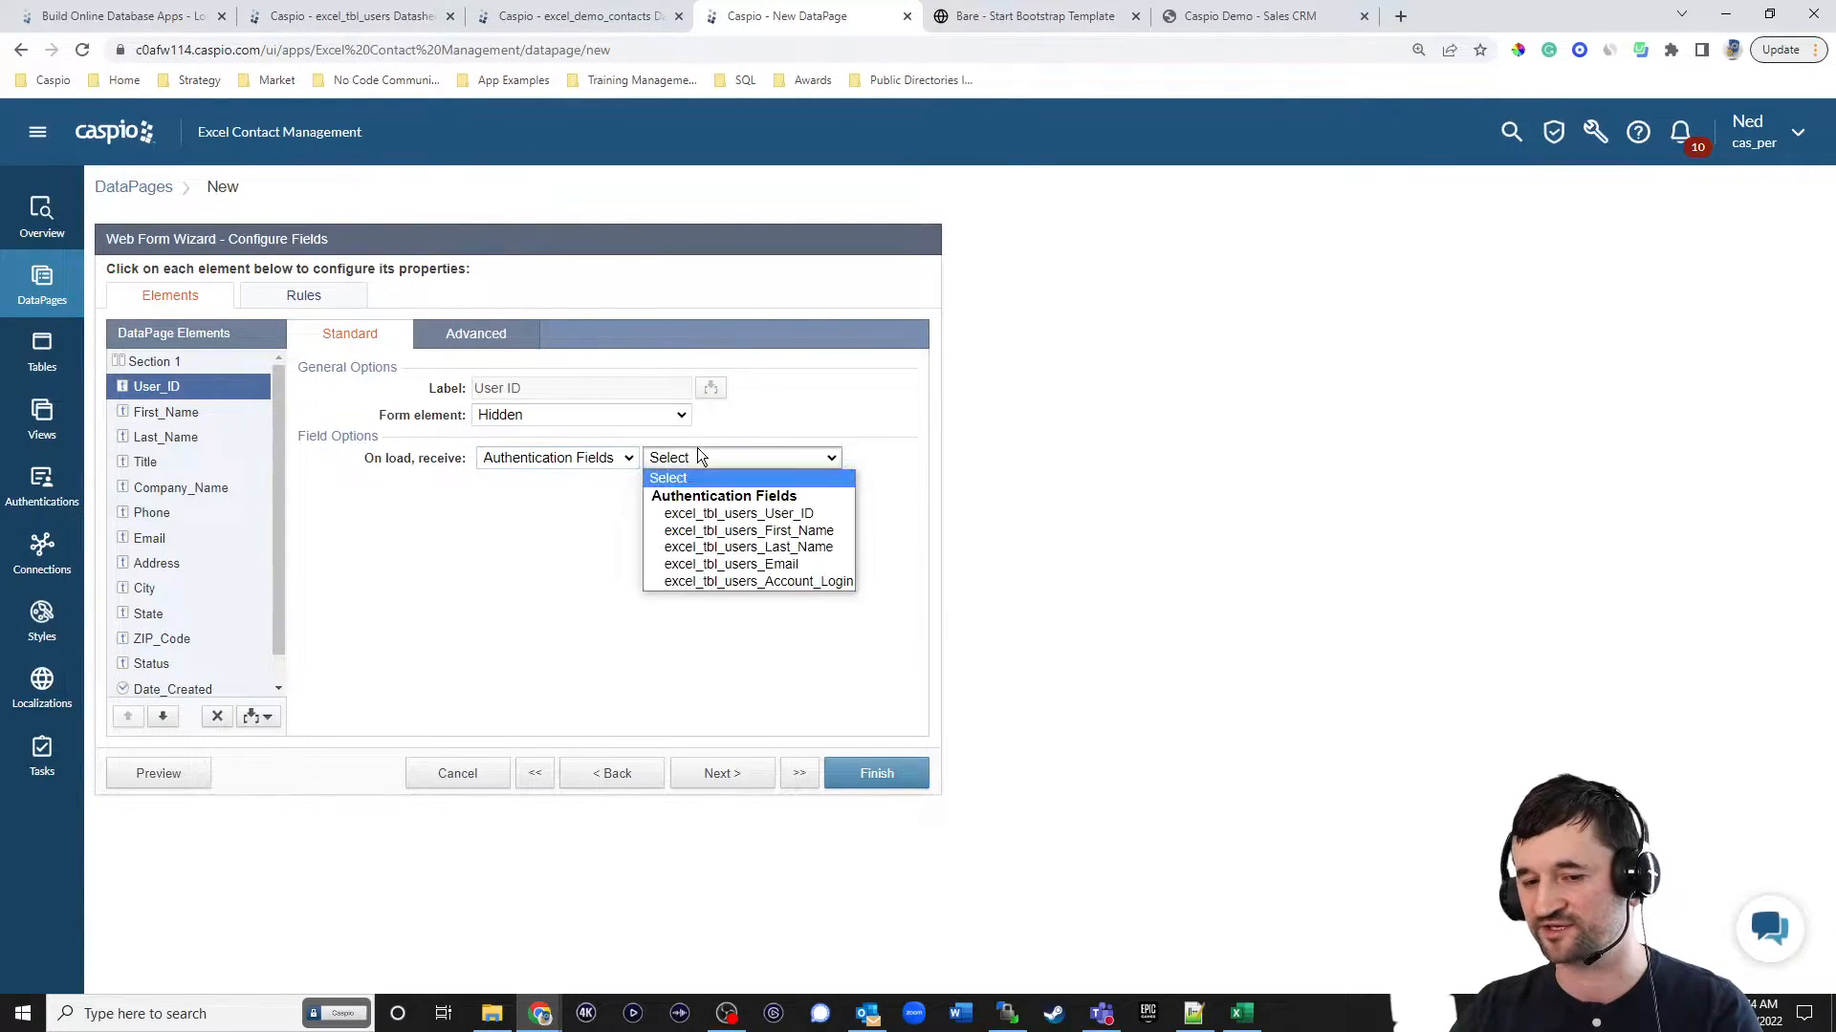
left_click(712, 513)
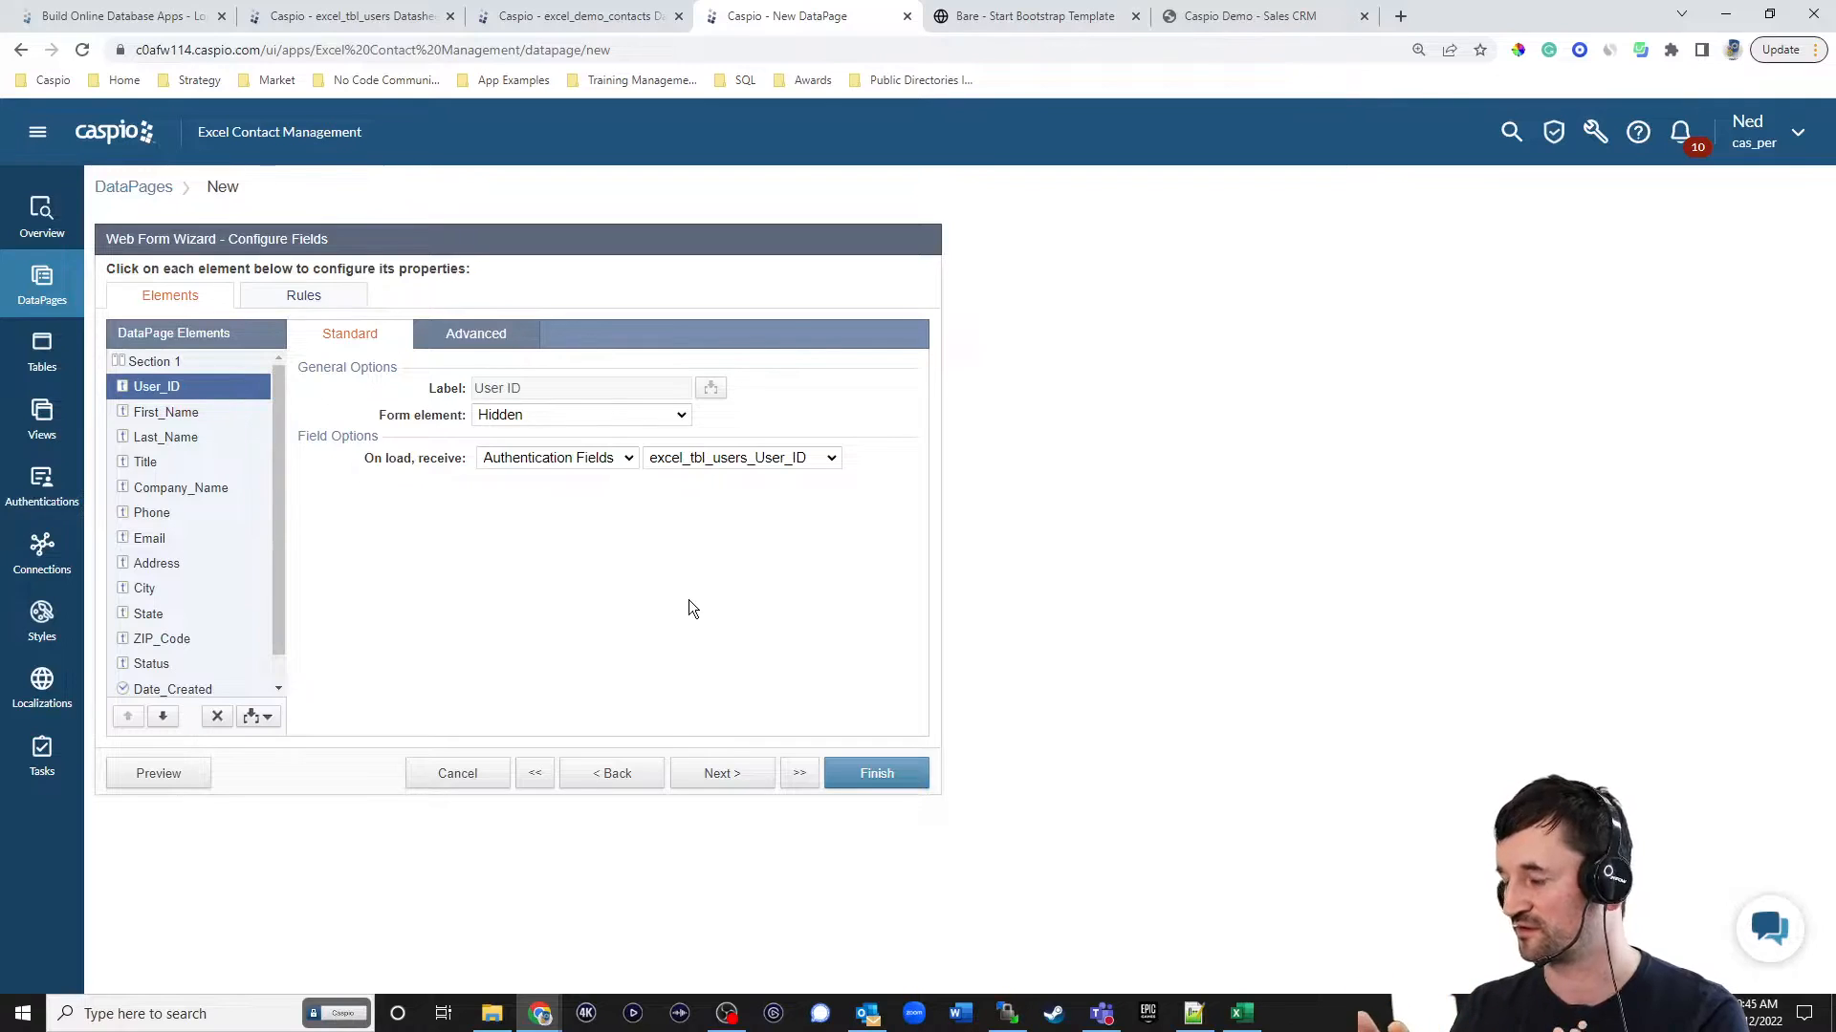
Make the First_Name and Last_Name fields required.
left_click(172, 419)
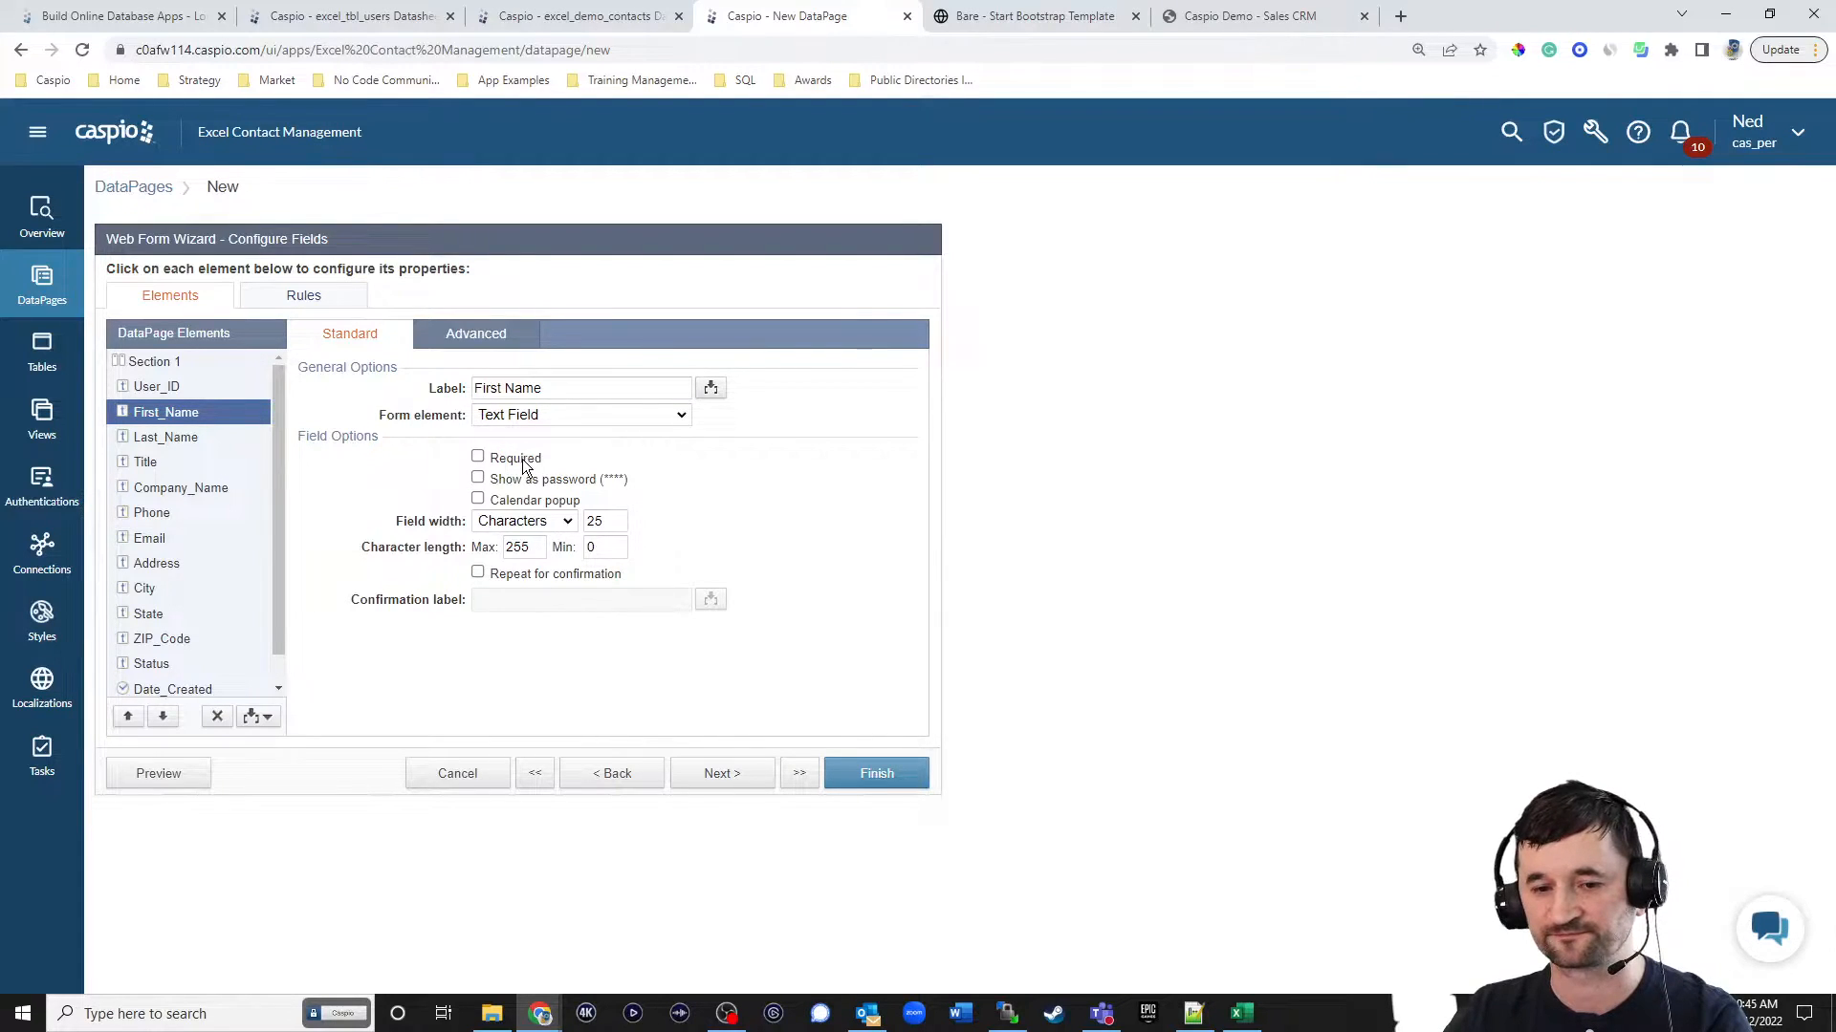
left_click(219, 440)
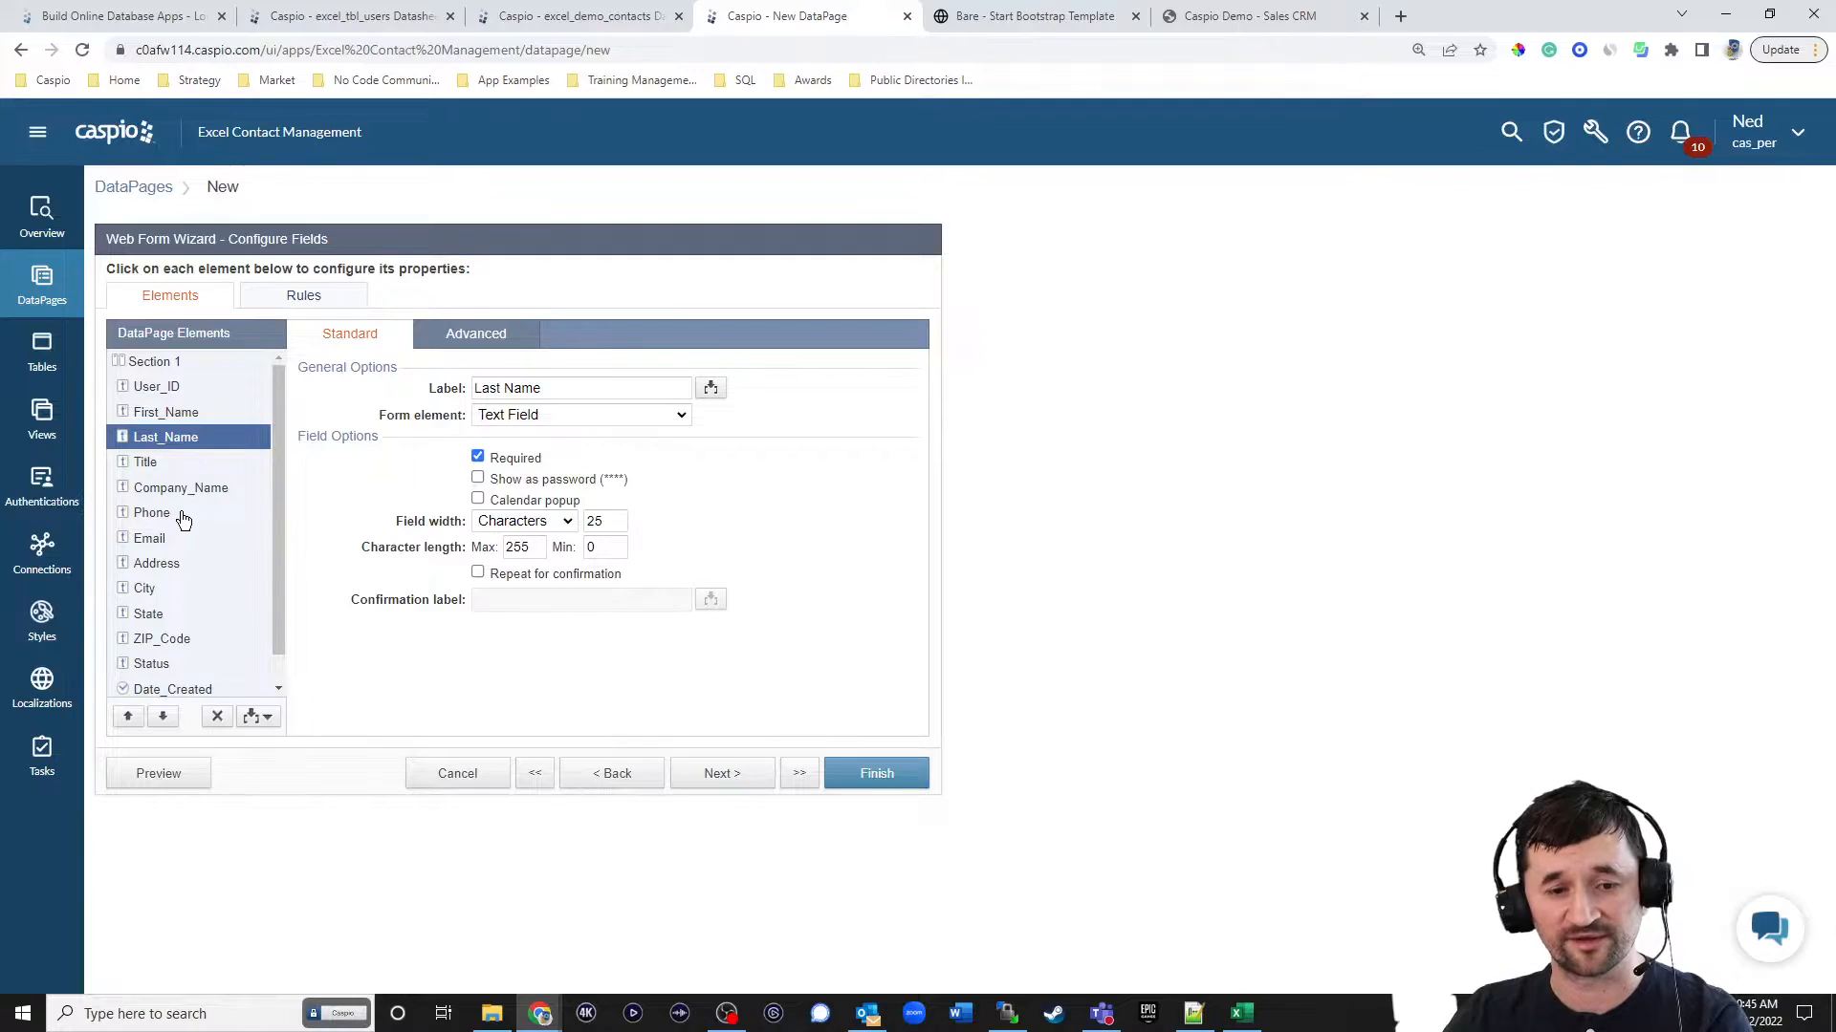
Make the Status field a hidden element with the default value Lead.
scroll(177, 577, "down", 1)
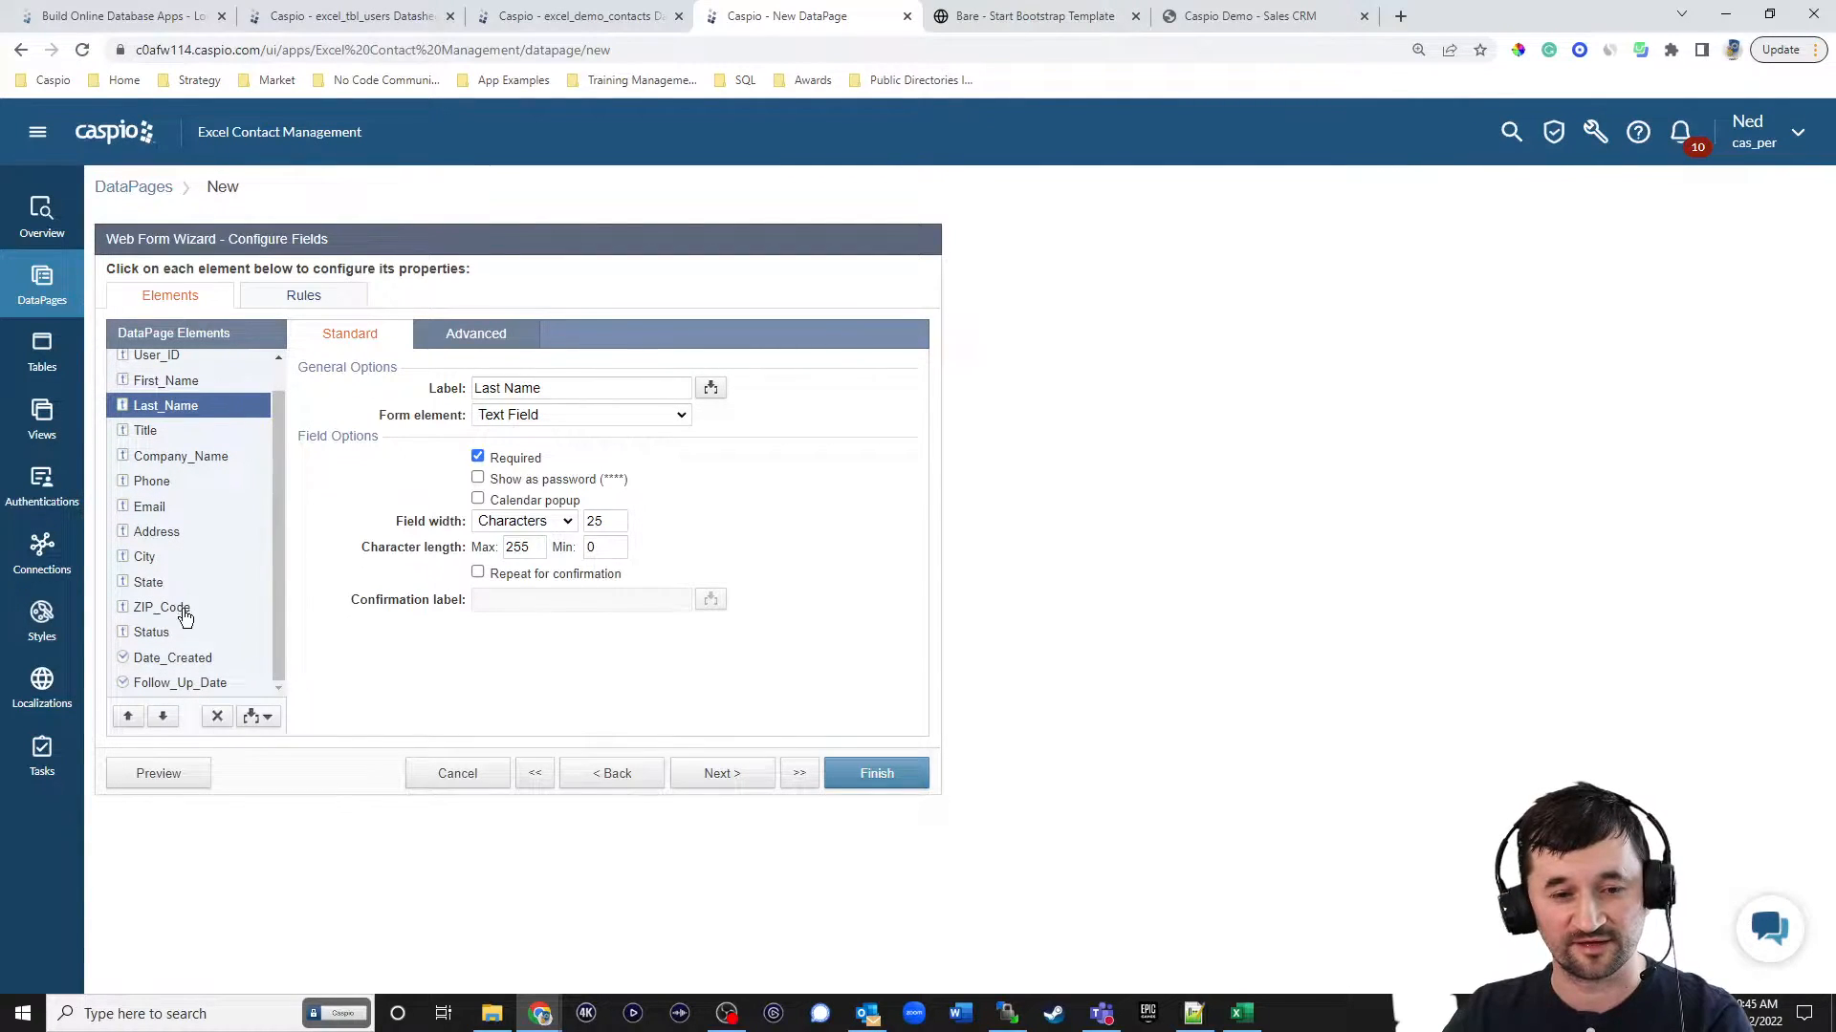
left_click(170, 635)
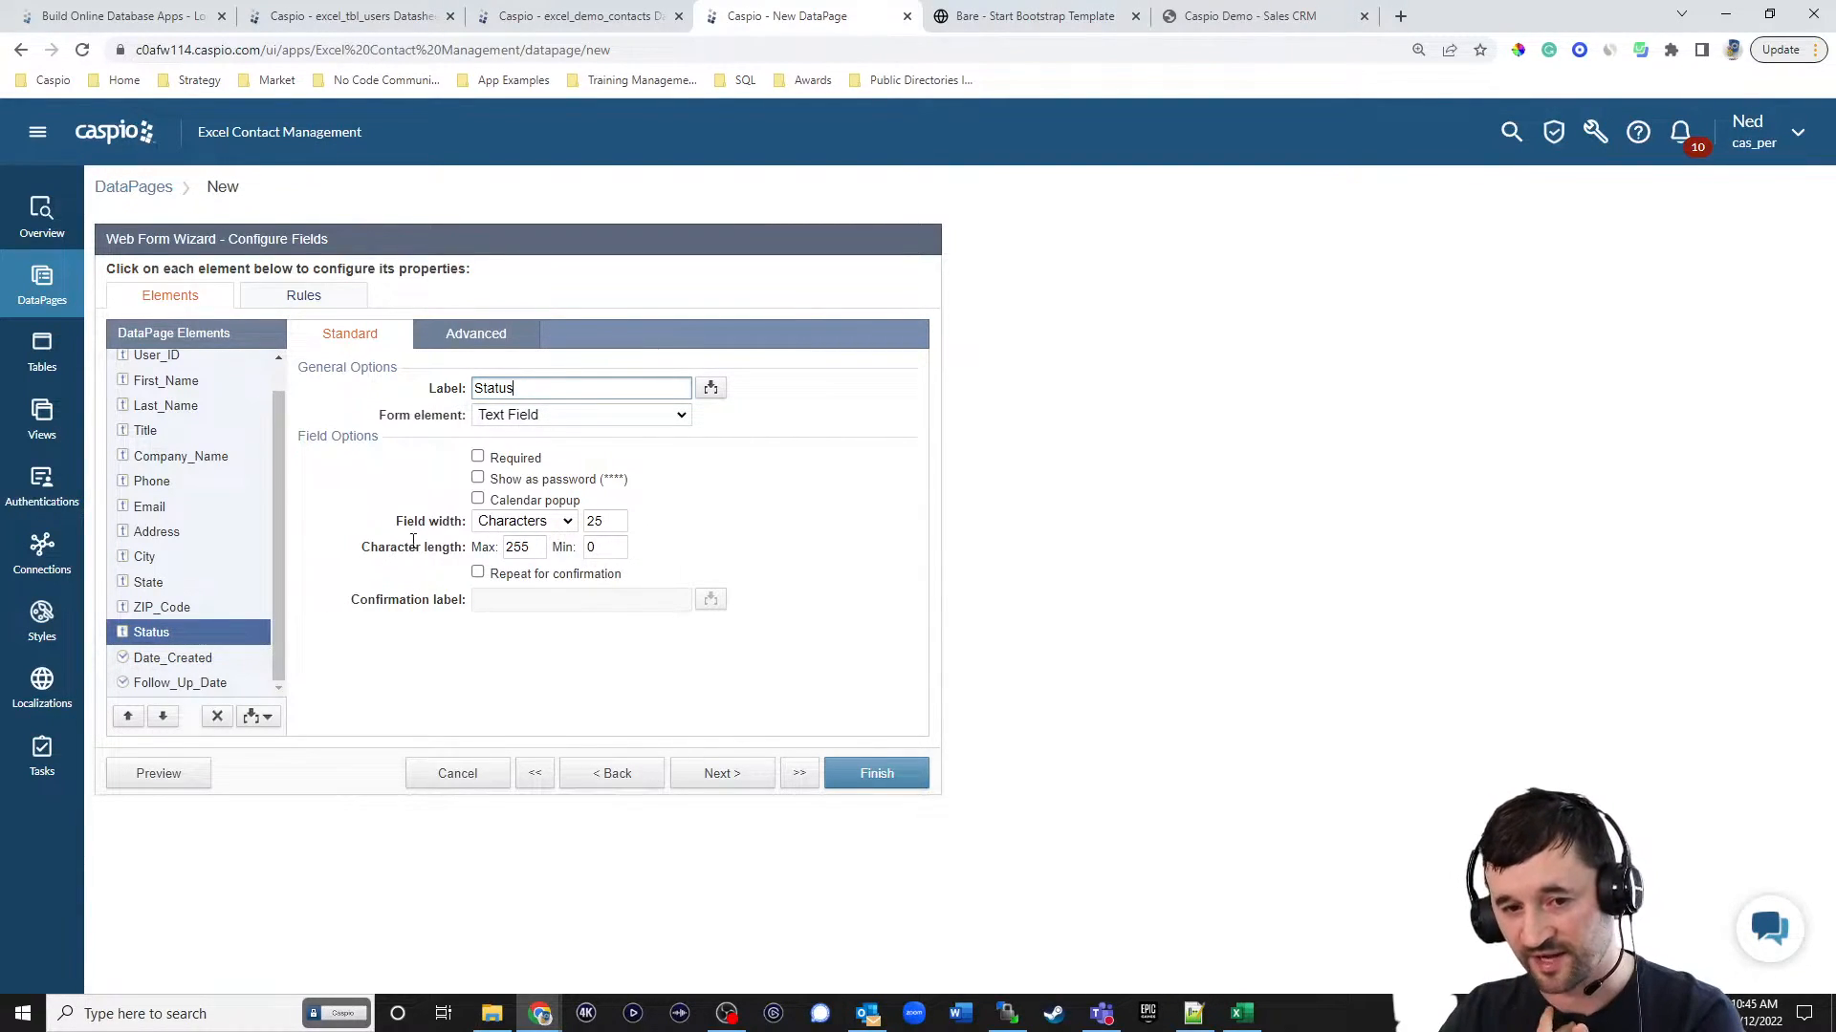
left_click(521, 418)
left_click(521, 555)
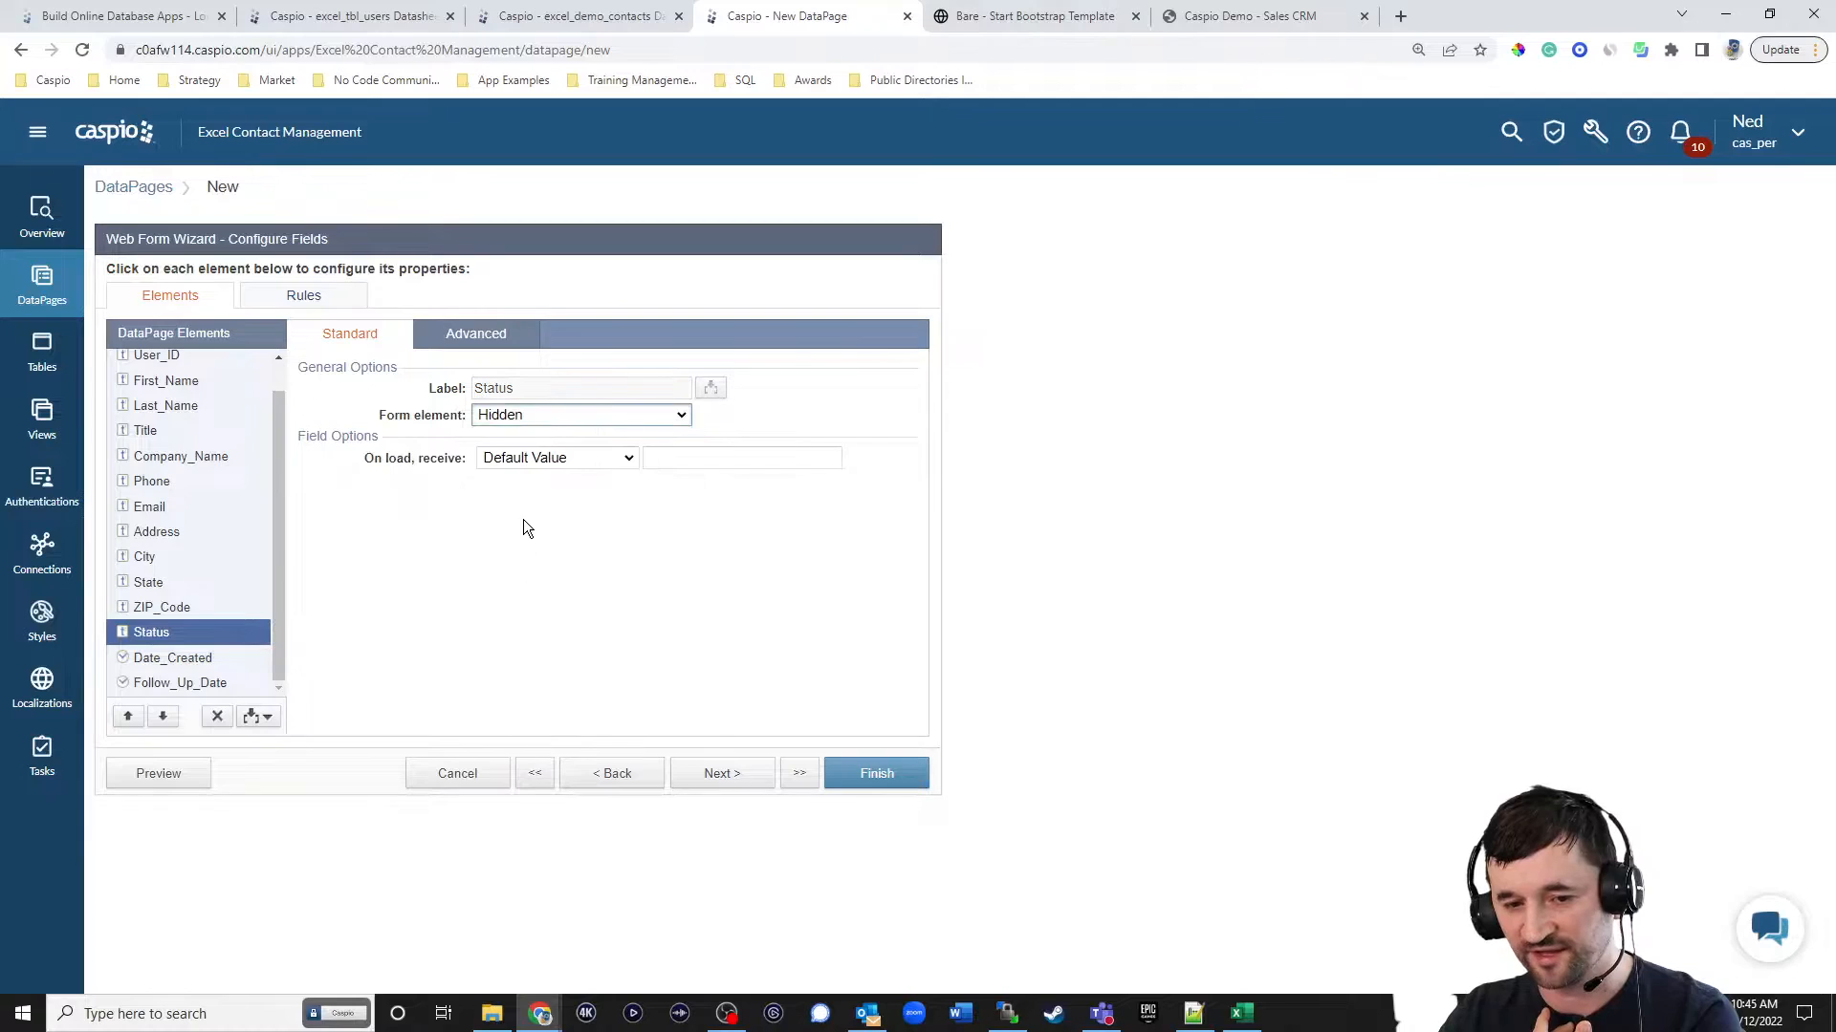
left_click(654, 457)
type("Lead")
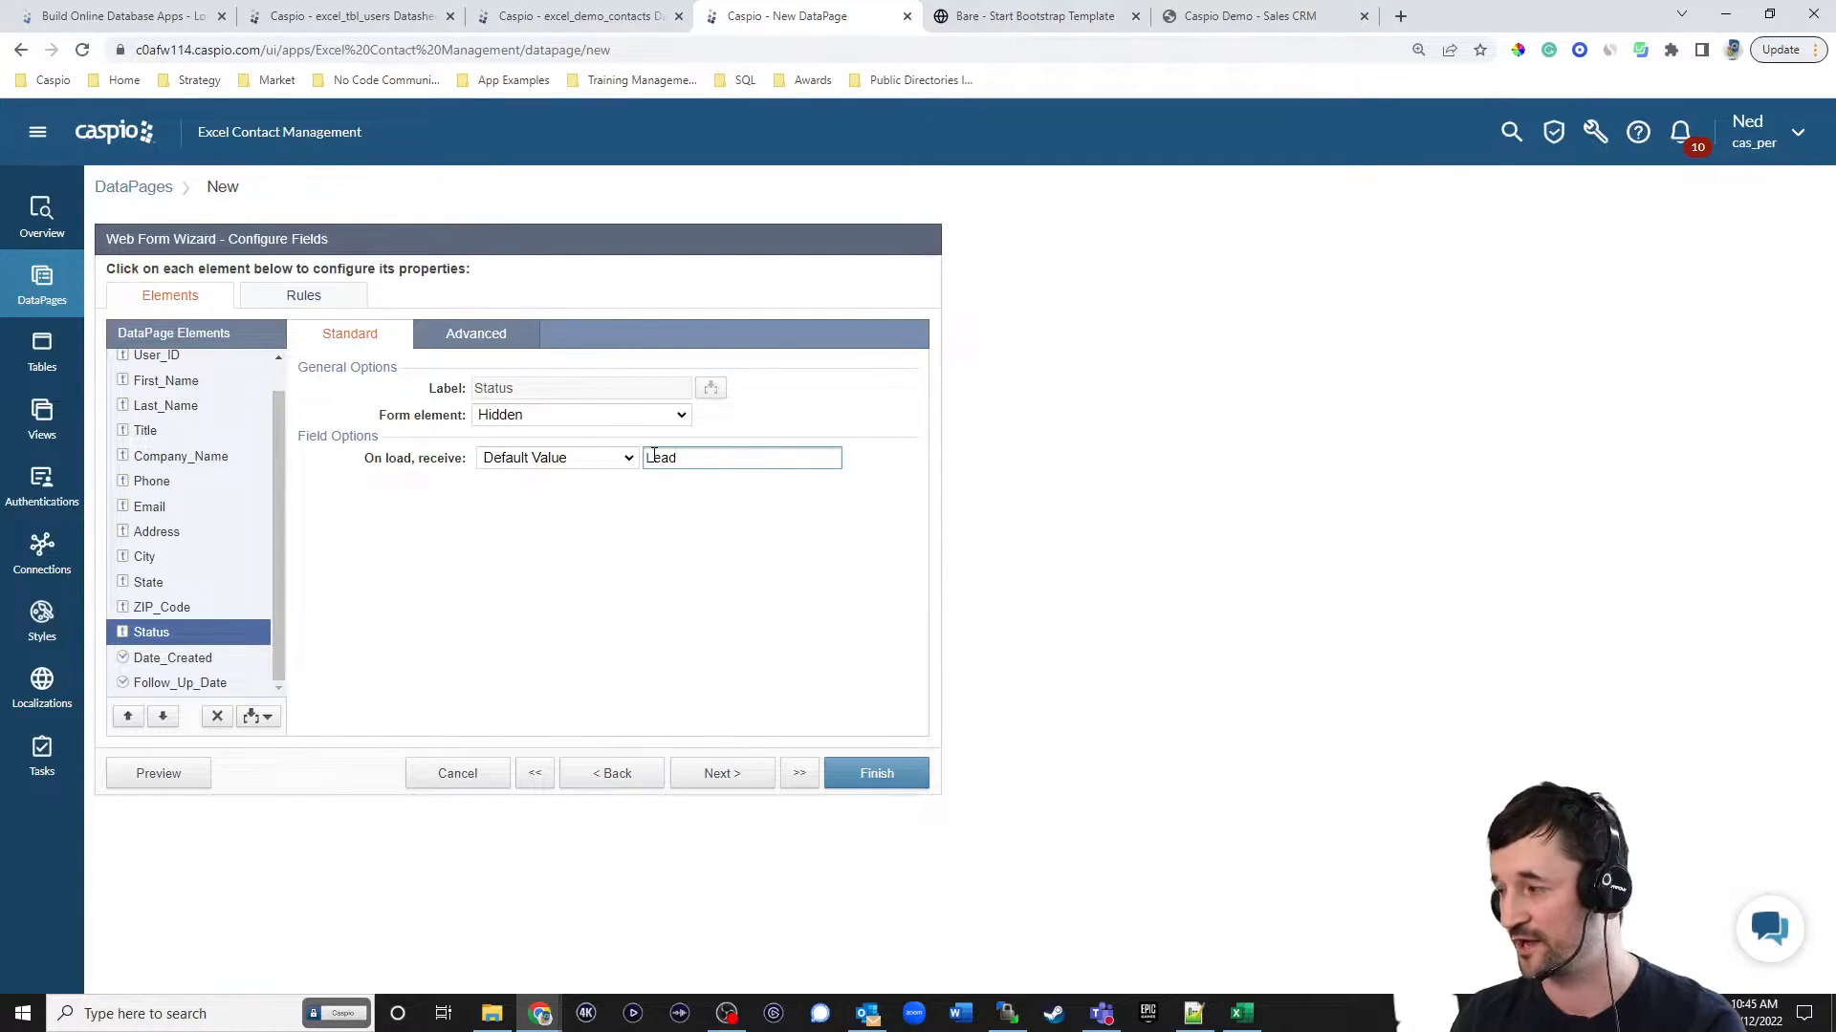
Change Status to a dropdown with source Both and add the custom option Select Status with an empty value.
left_click(566, 413)
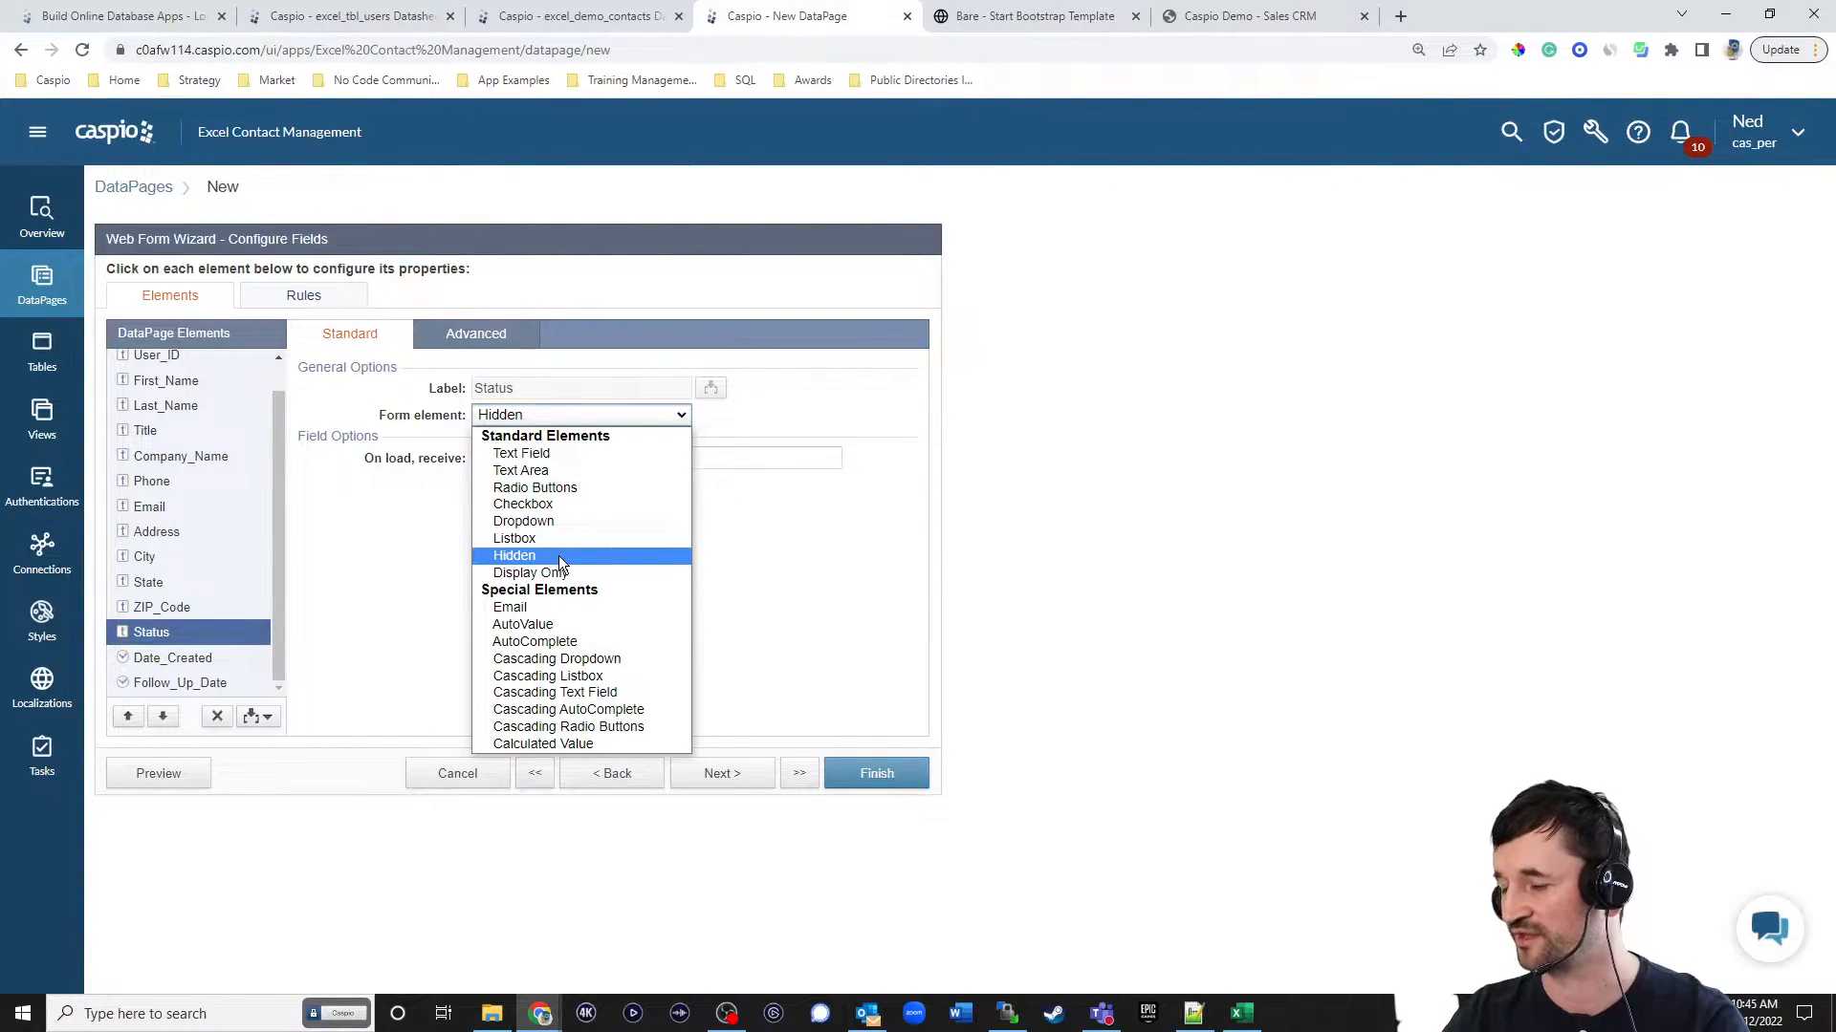
left_click(564, 526)
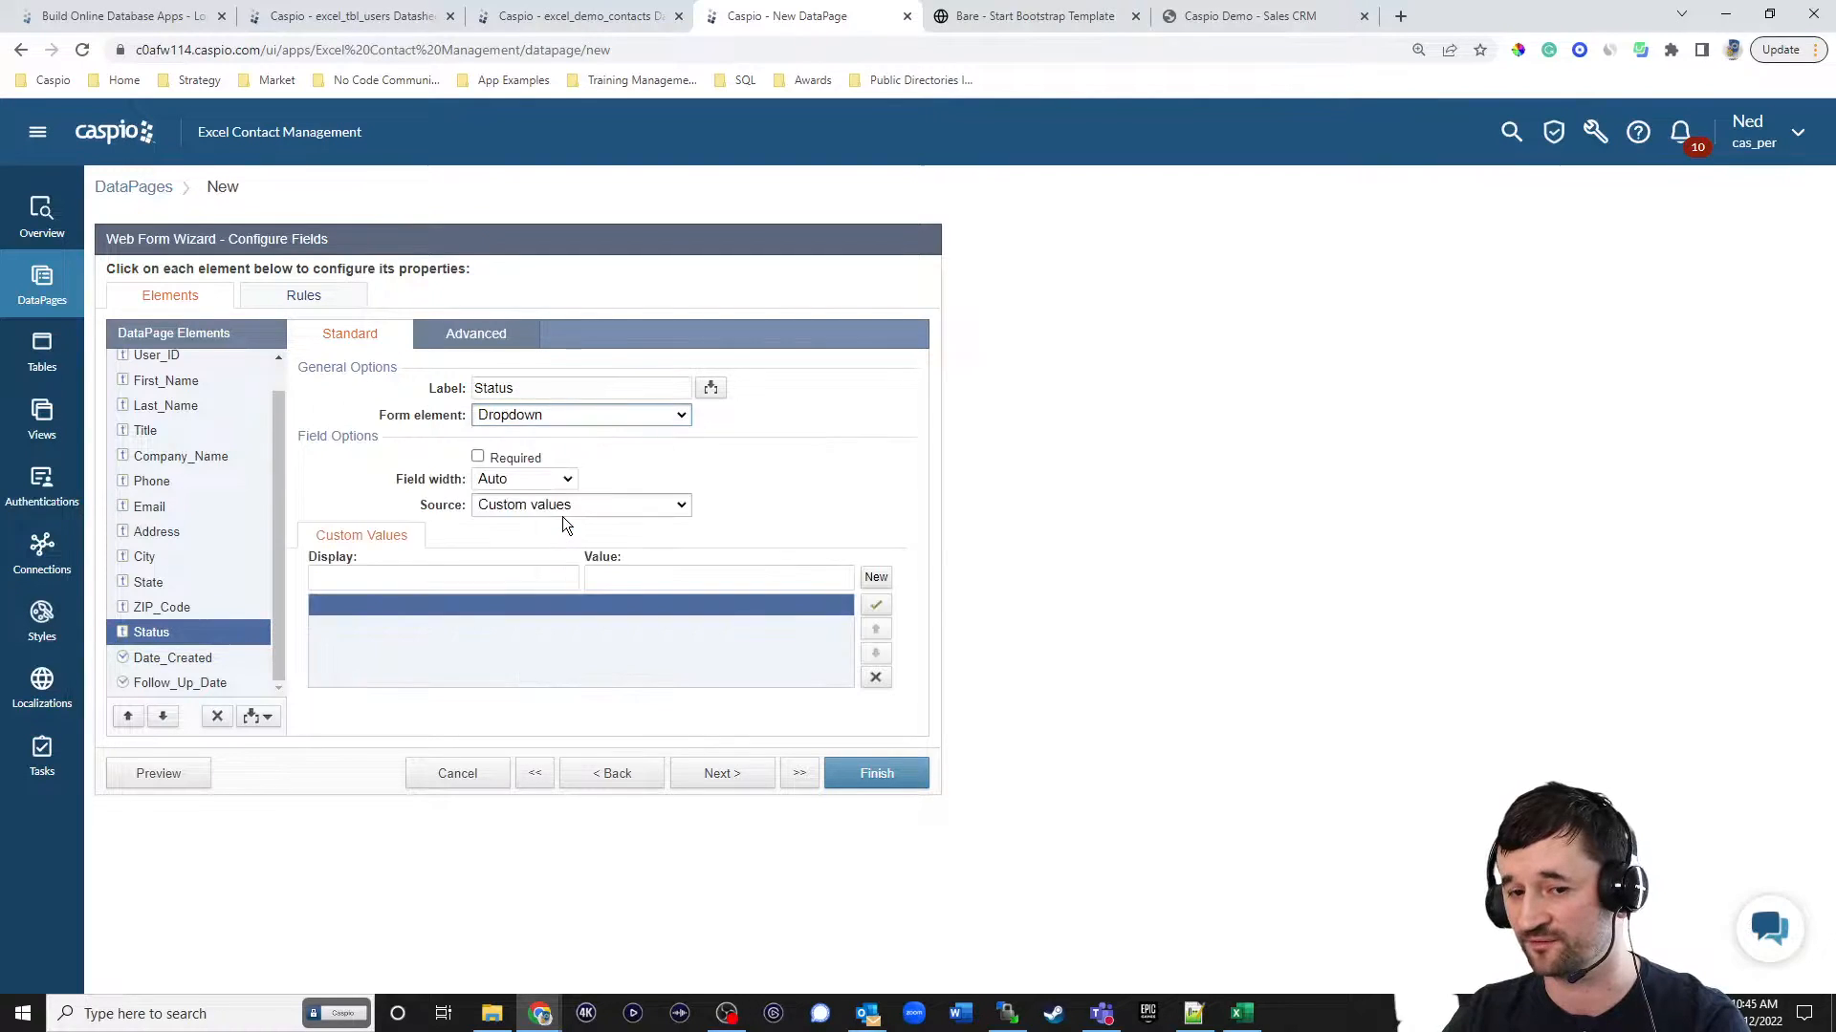
left_click(548, 507)
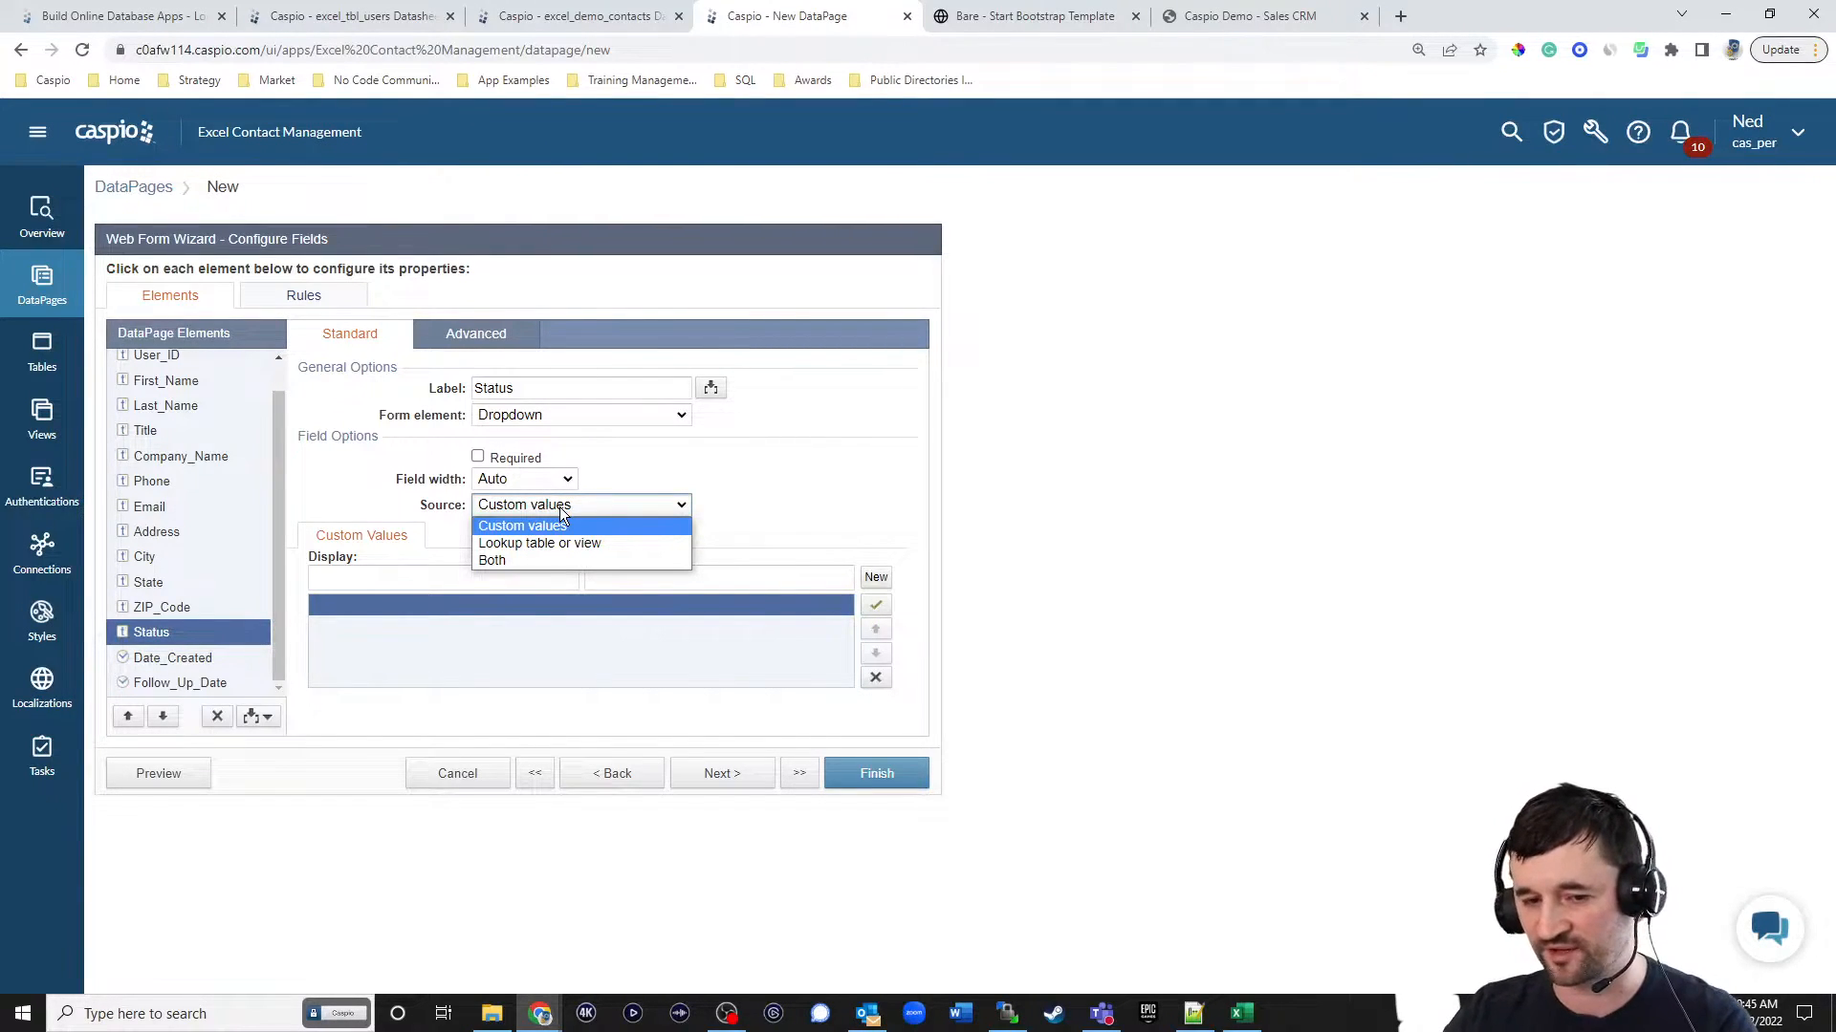
left_click(530, 561)
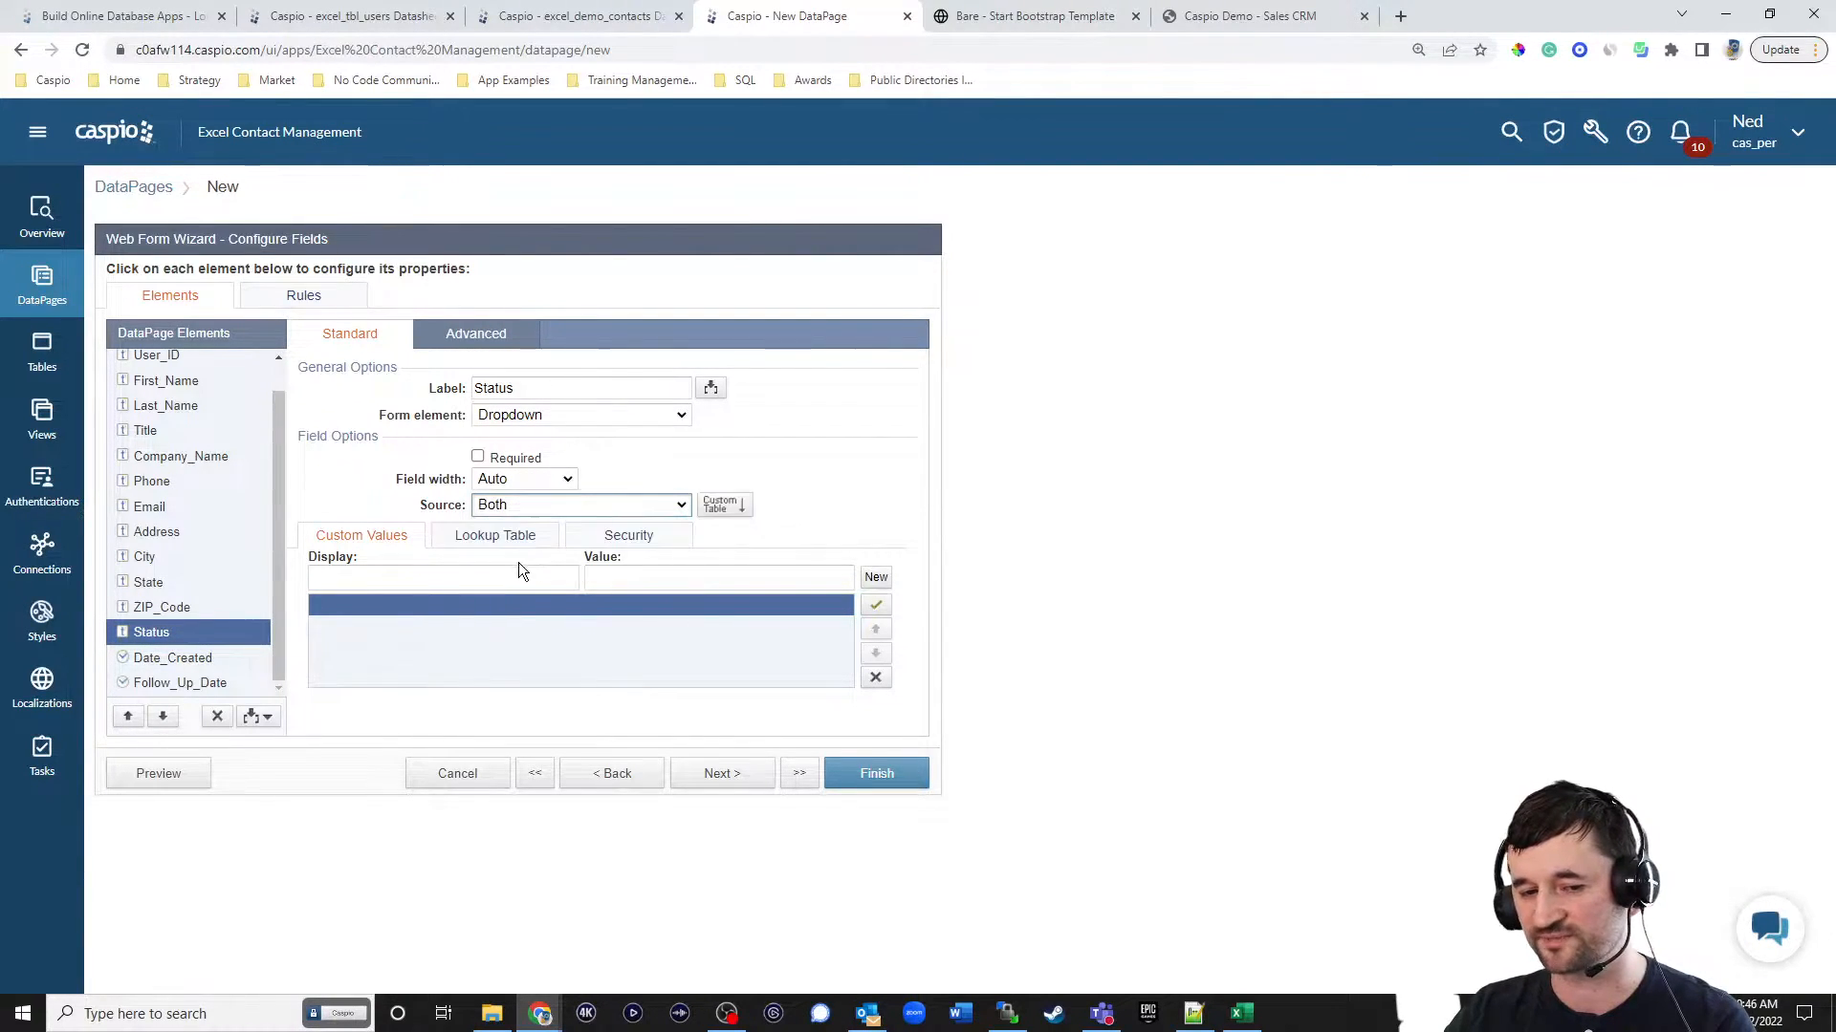
left_click(375, 577)
type("Se")
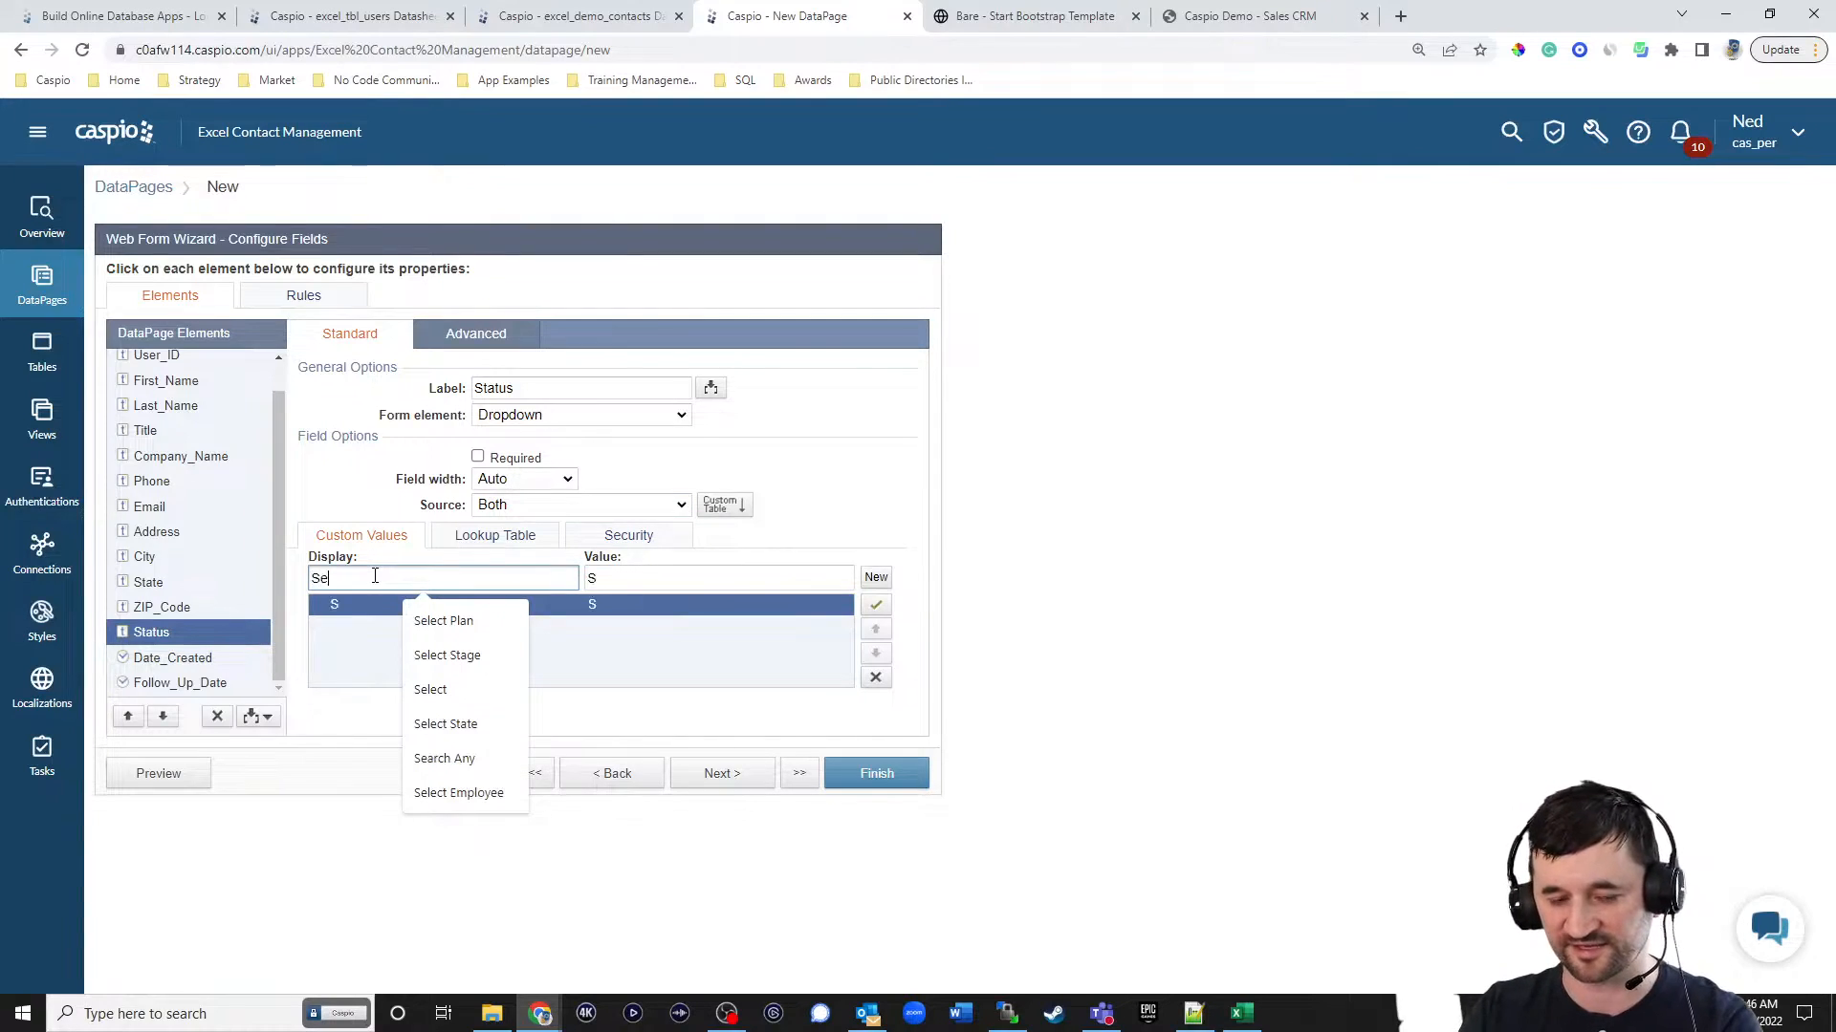
type("lect Status")
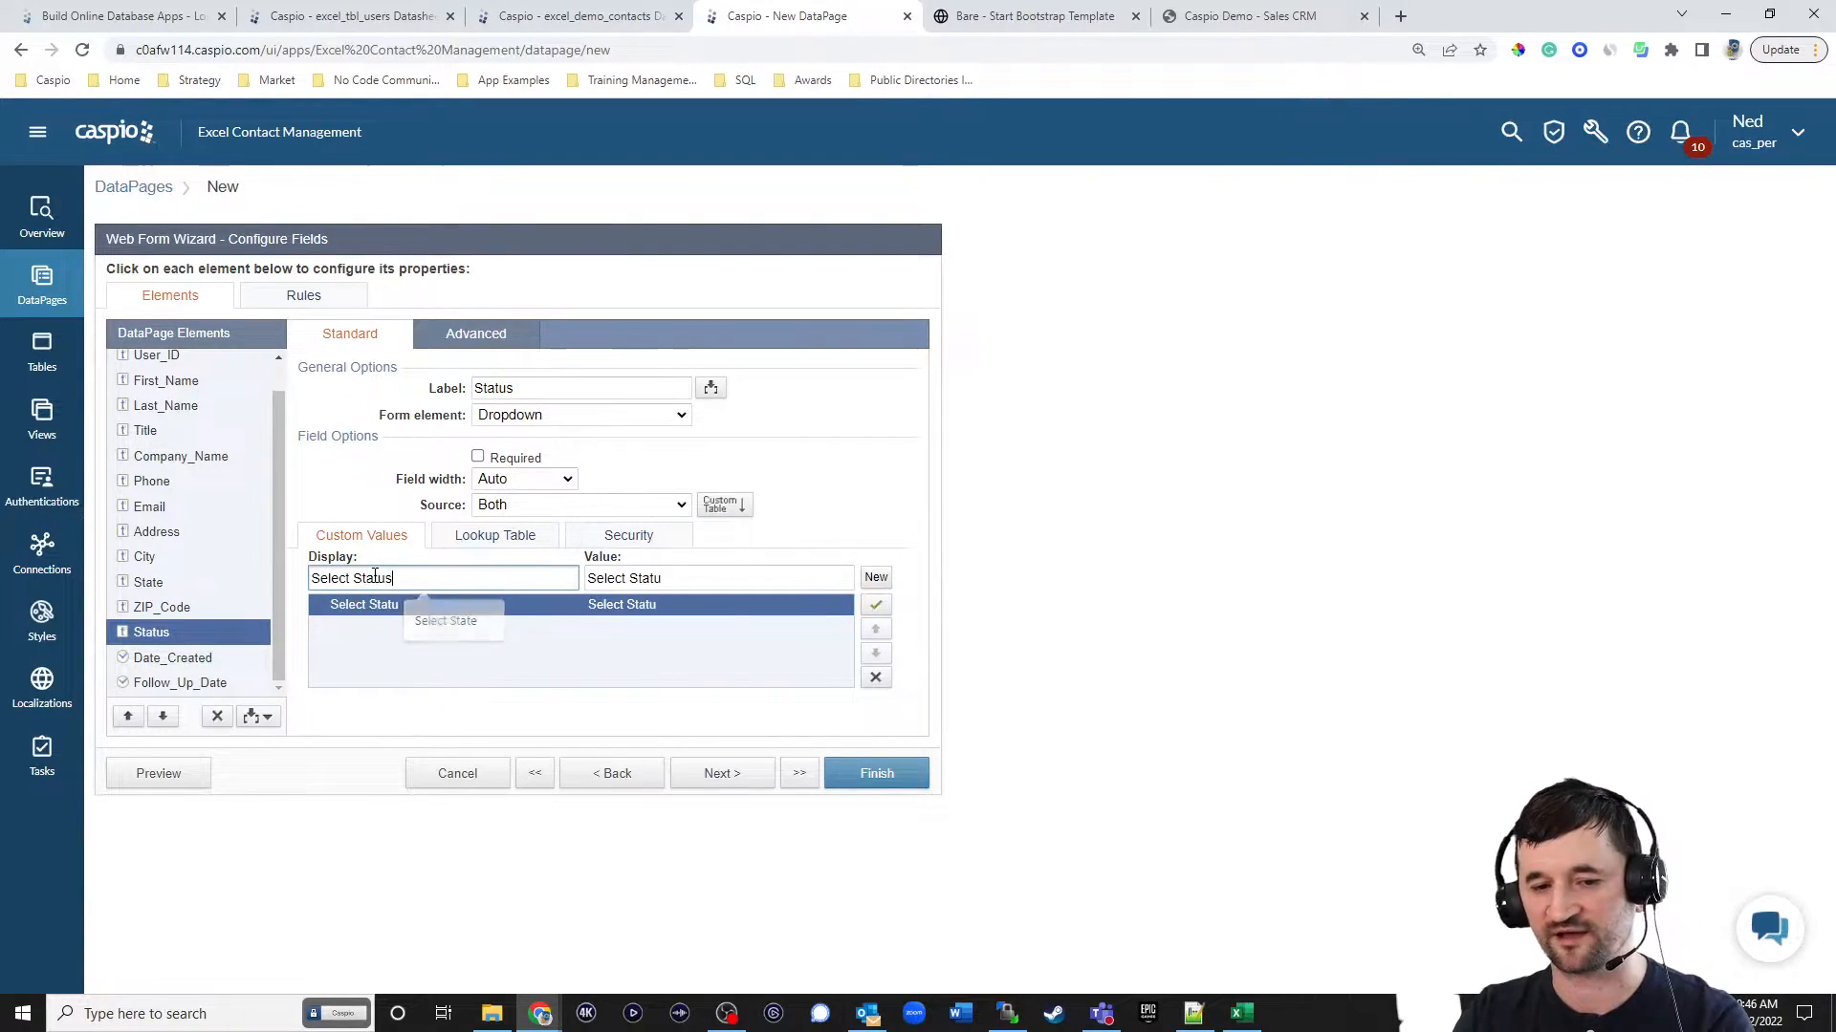
left_click_drag(689, 577, 556, 577)
key("BackSpace")
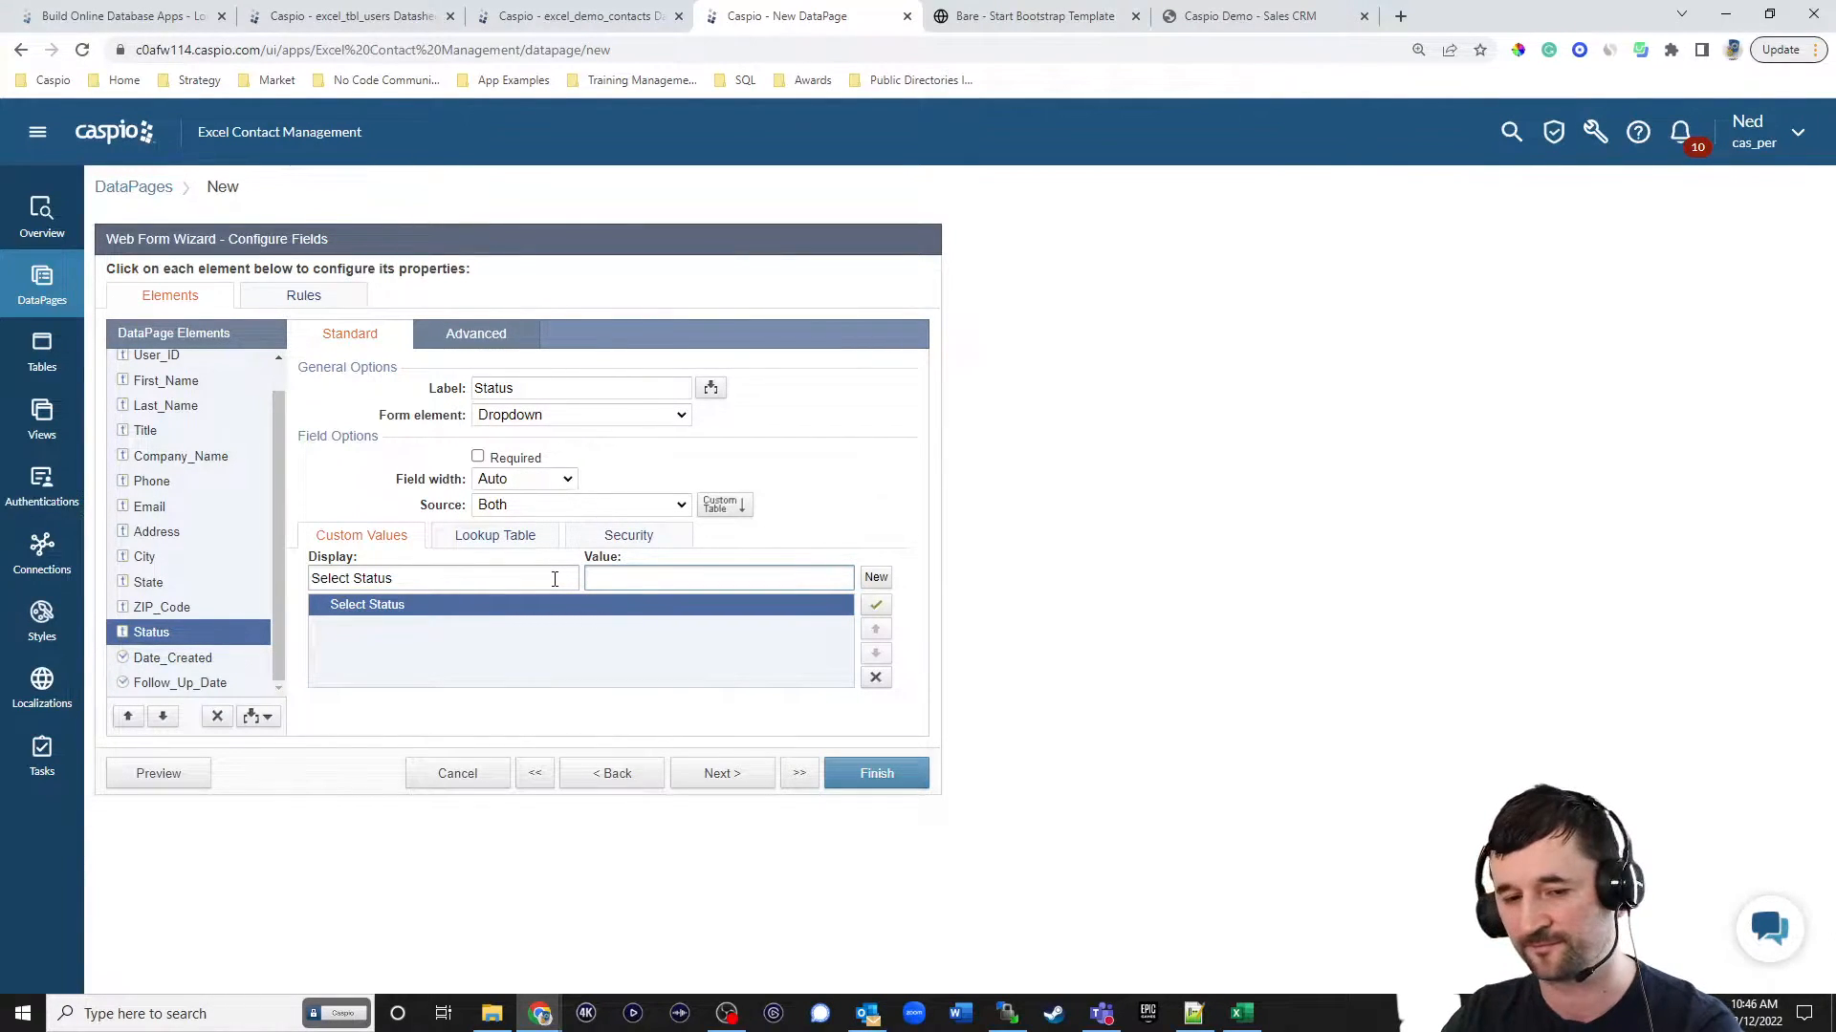
Use the excel_tbl_status_lookup table as the lookup source for the Status dropdown.
left_click(495, 535)
left_click(543, 566)
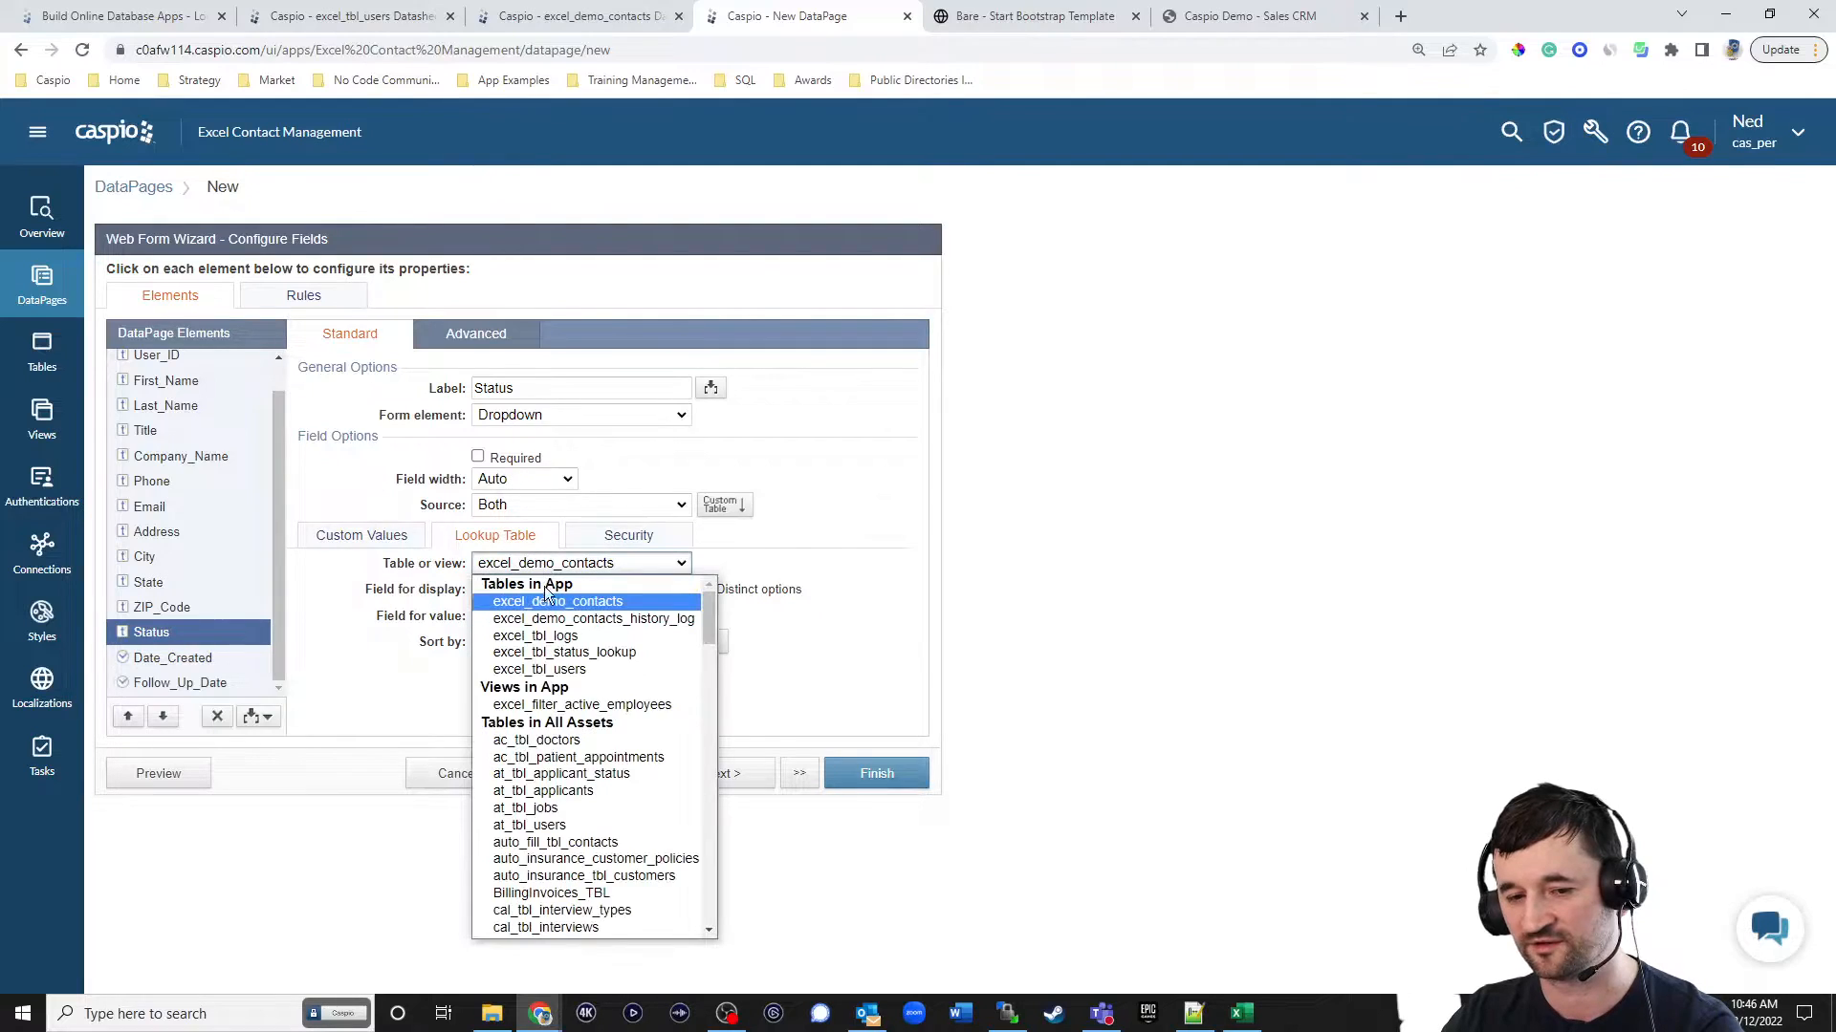
left_click(545, 652)
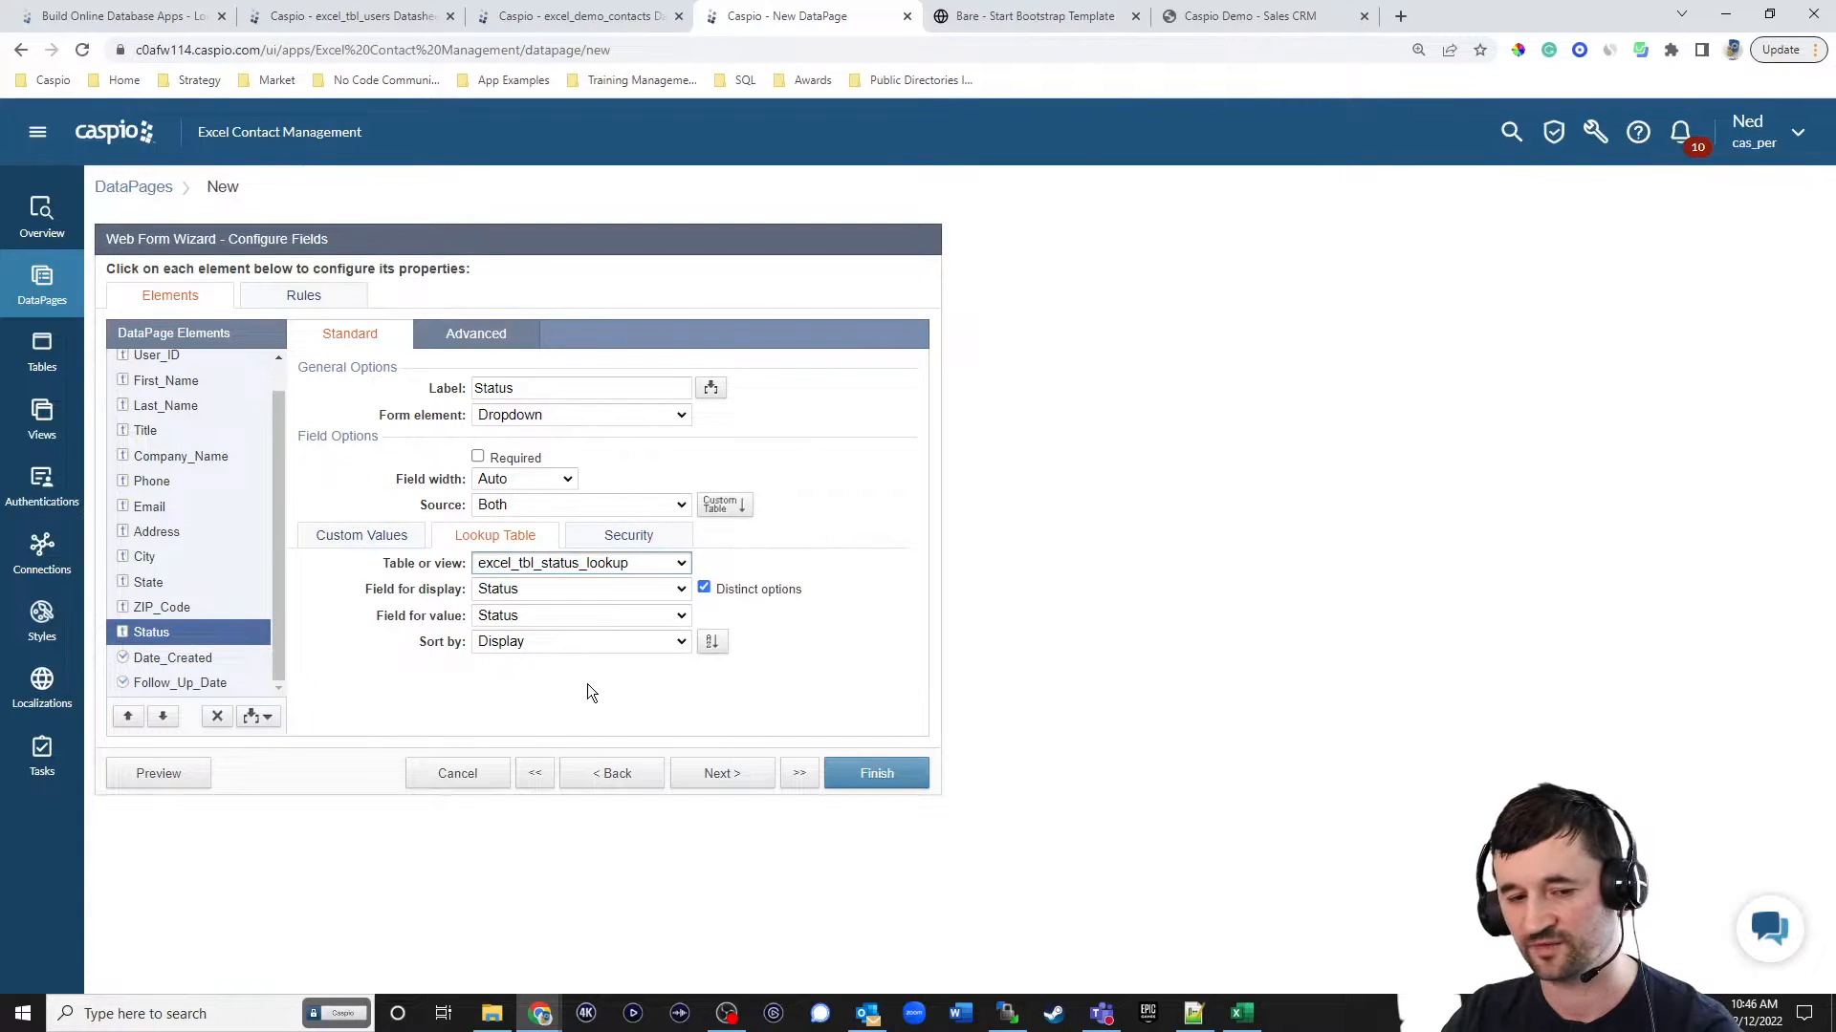
Set Date_Created to a TimeStamp element and make Follow_Up_Date required.
left_click(194, 658)
left_click(593, 415)
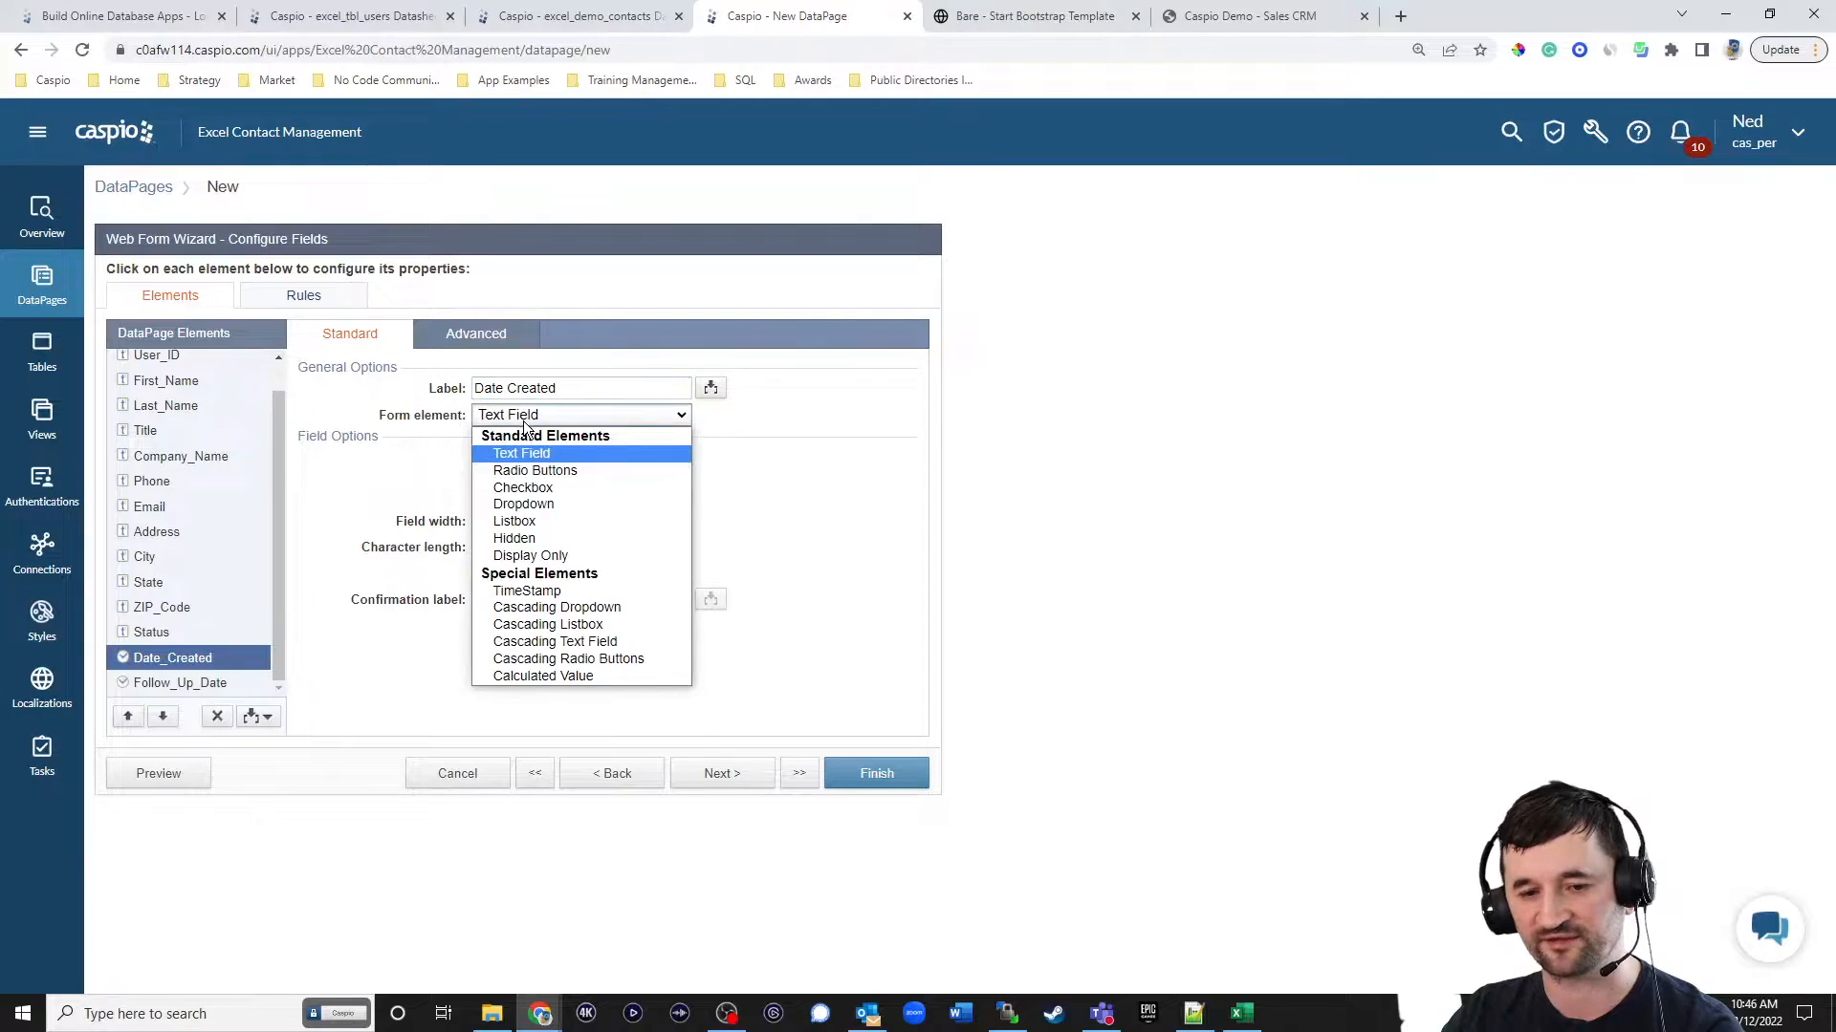
left_click(512, 592)
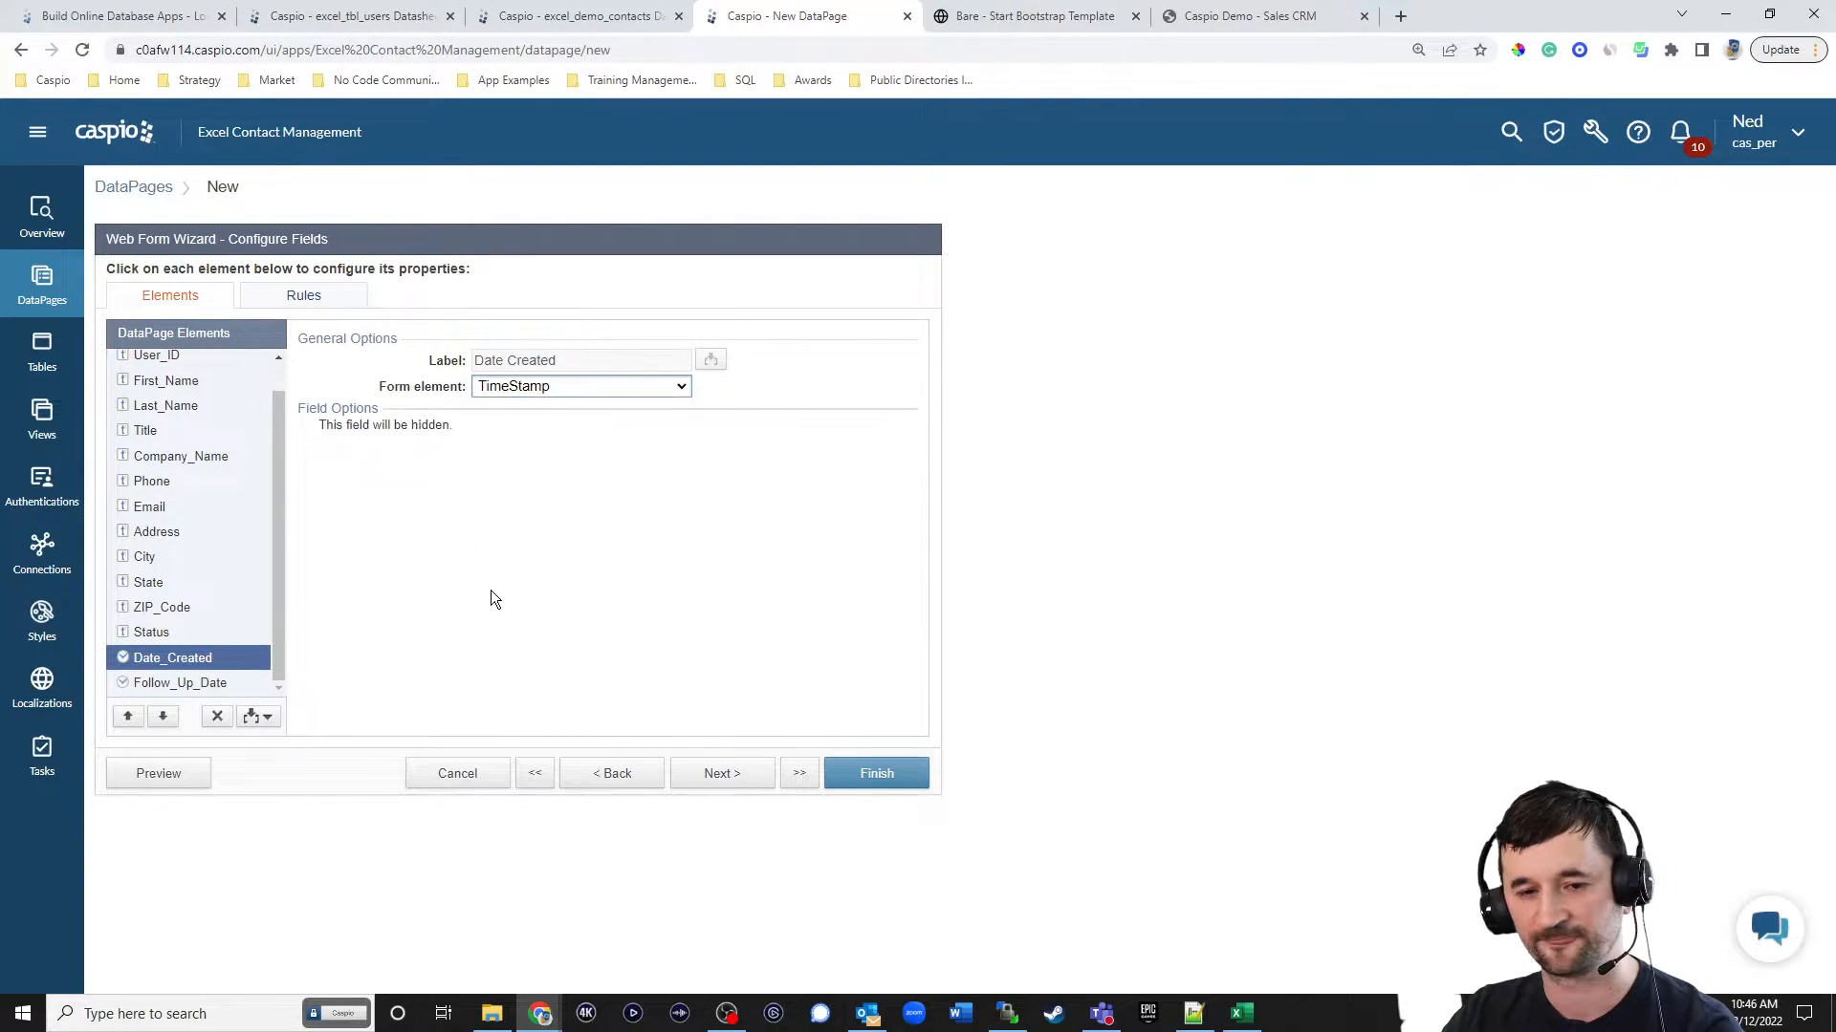
left_click(177, 682)
left_click(478, 457)
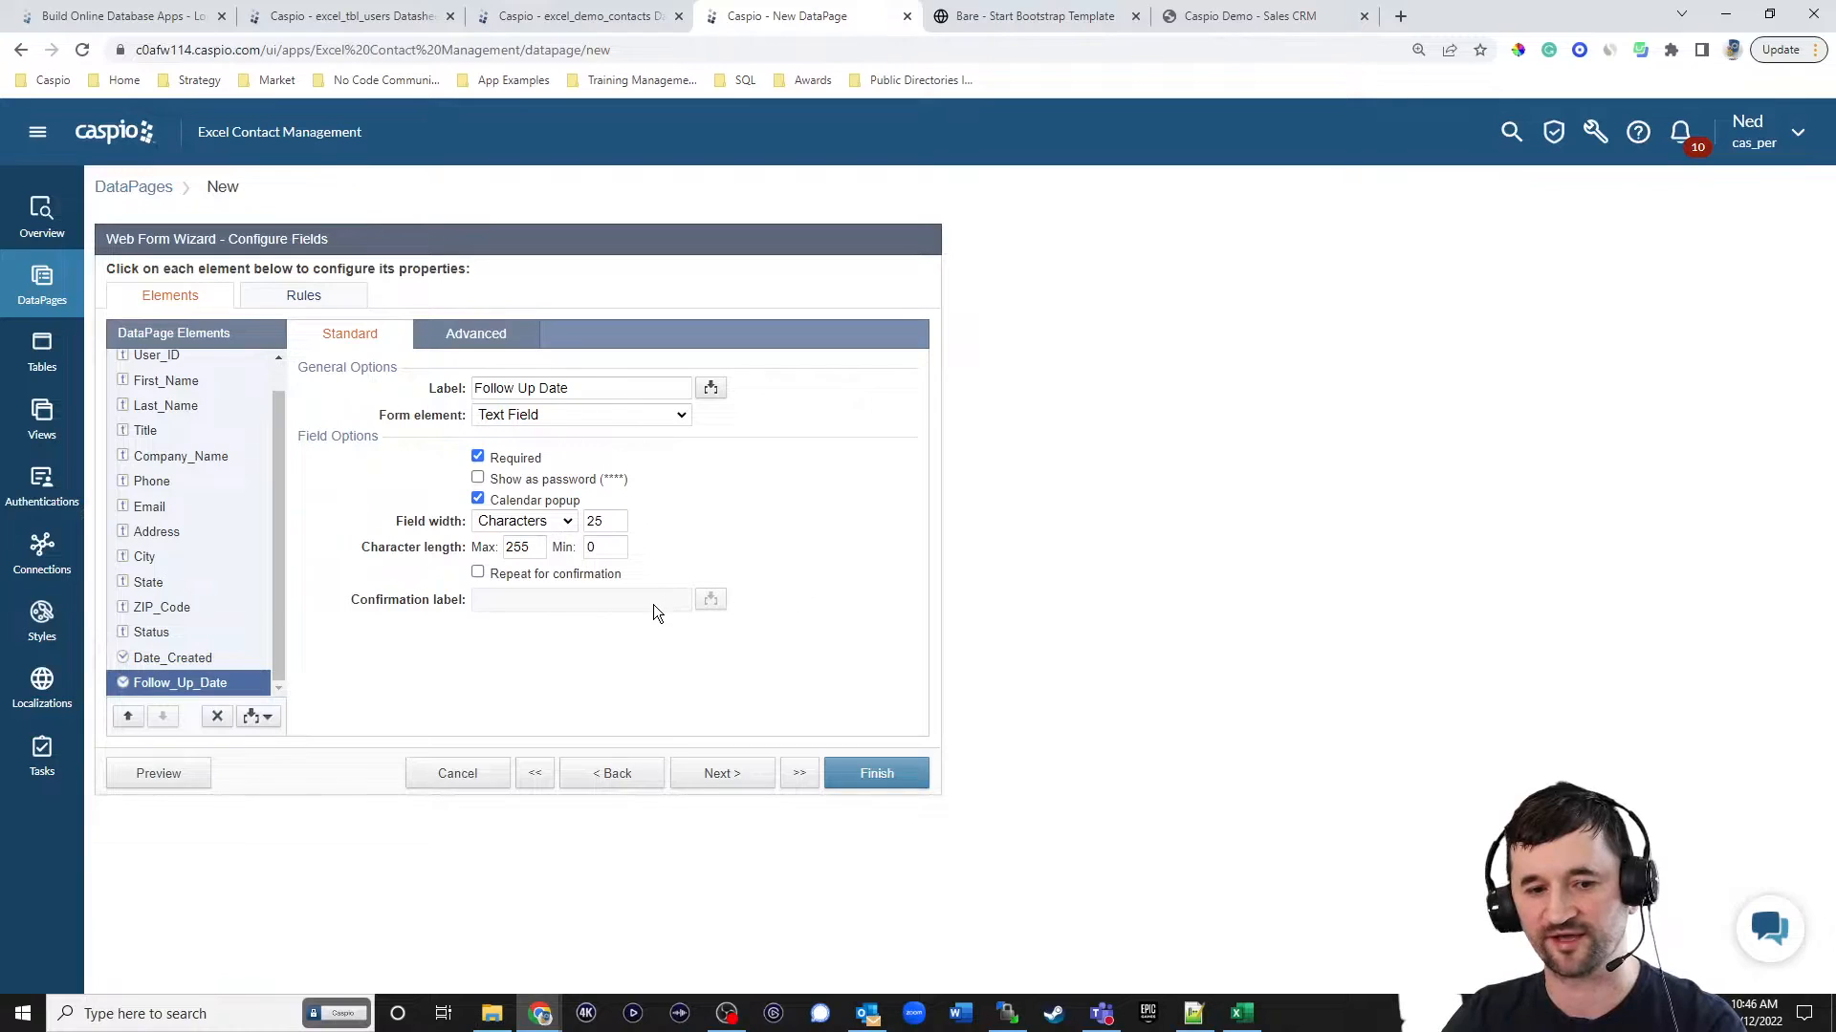
Finish the Add New Contact web form, enable its deployment and copy its embed code.
left_click(860, 771)
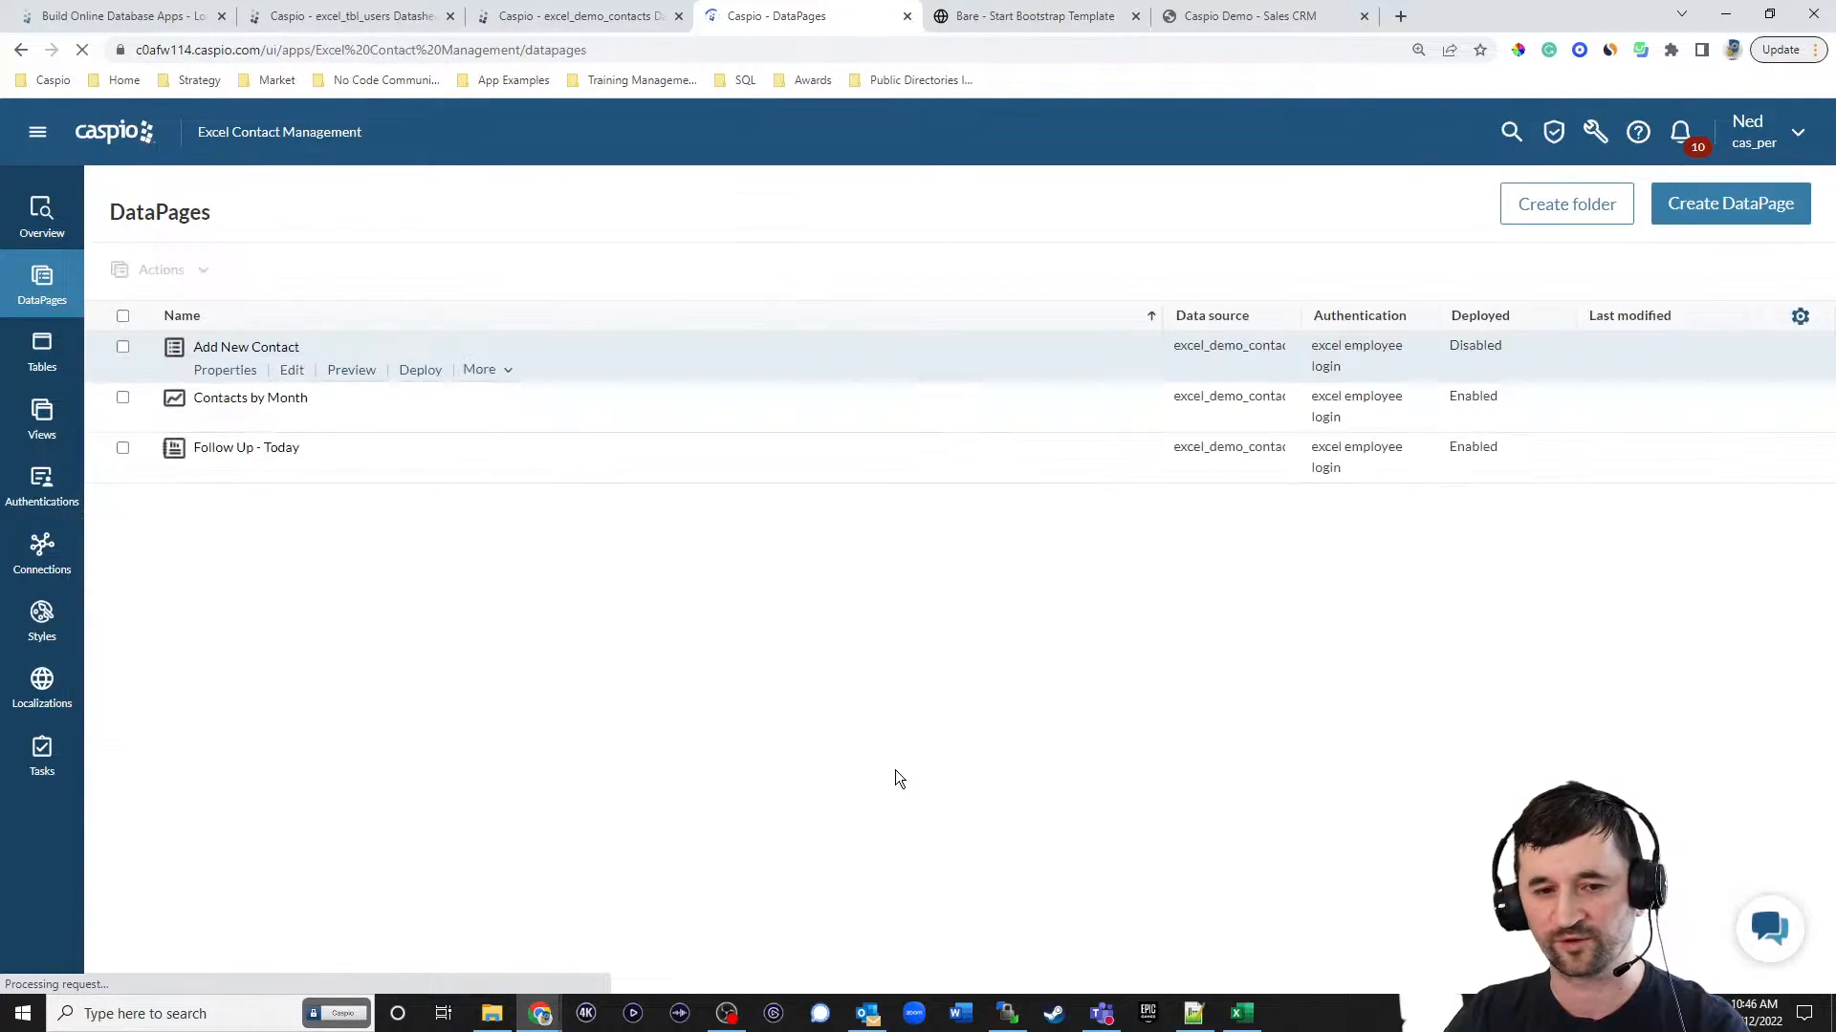
left_click(421, 370)
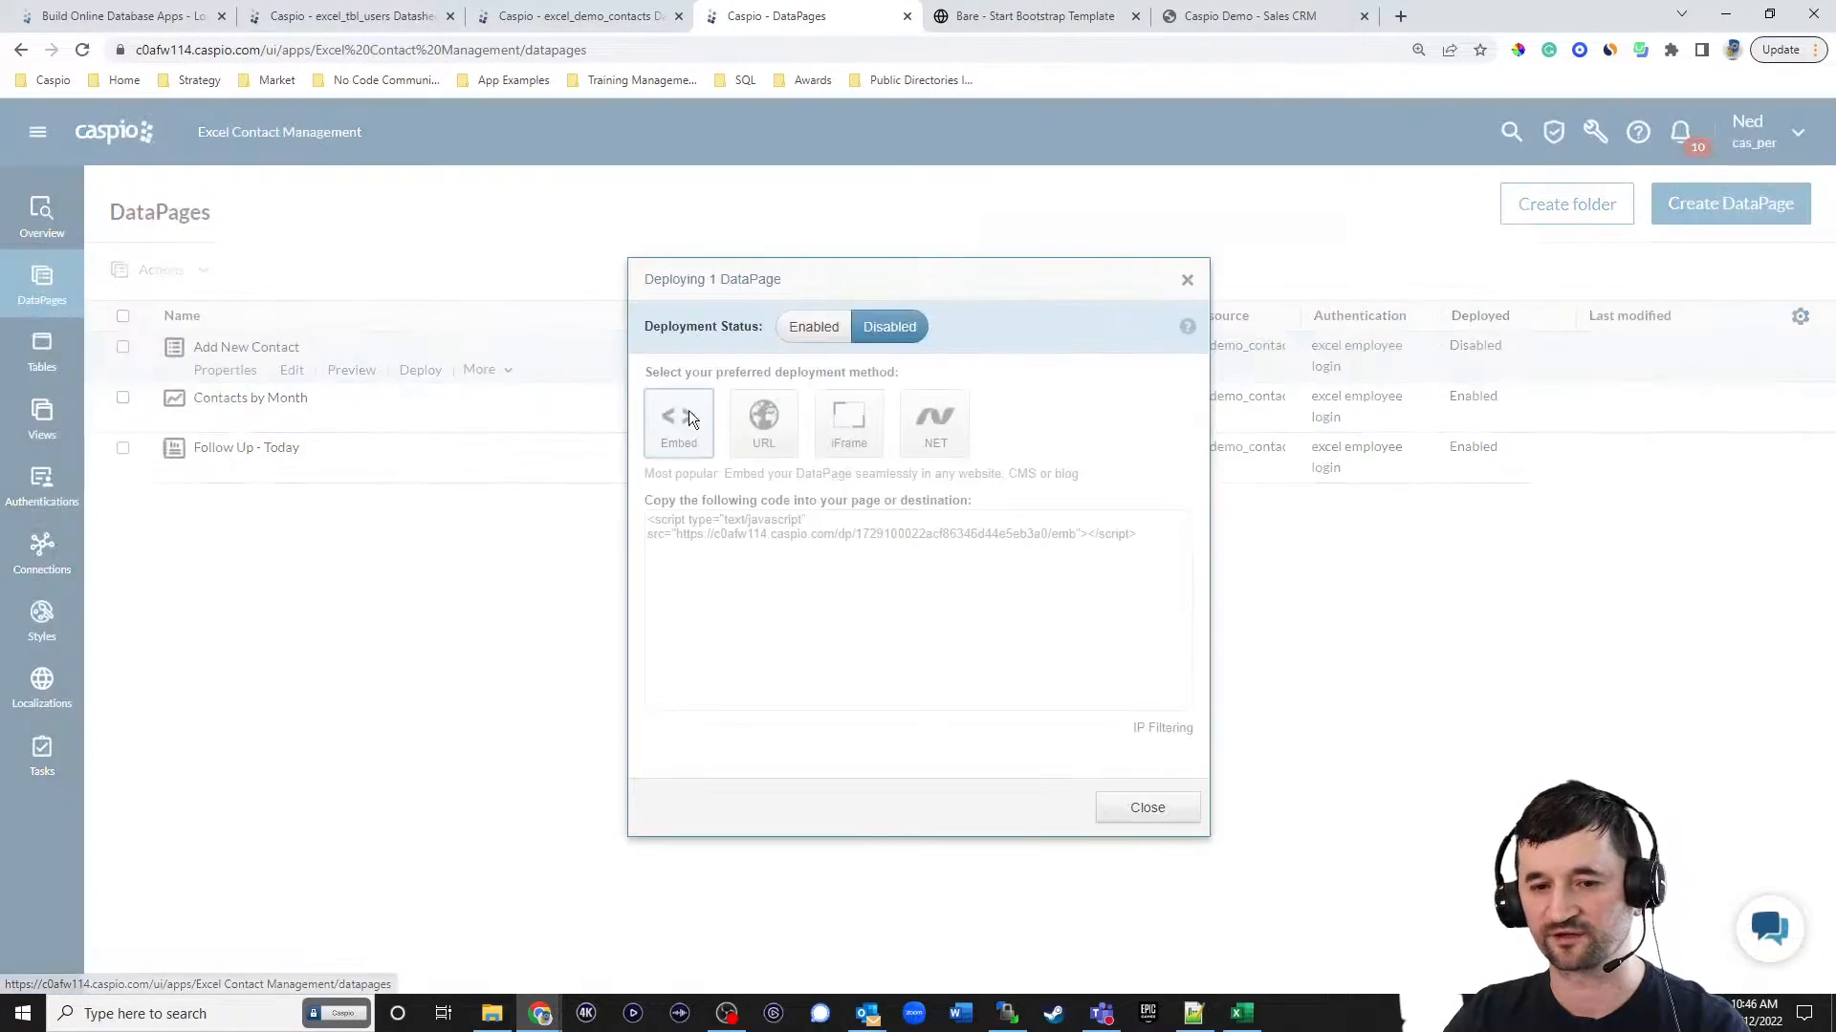
left_click(799, 326)
left_click(795, 535)
key("ctrl+c")
left_click(1145, 808)
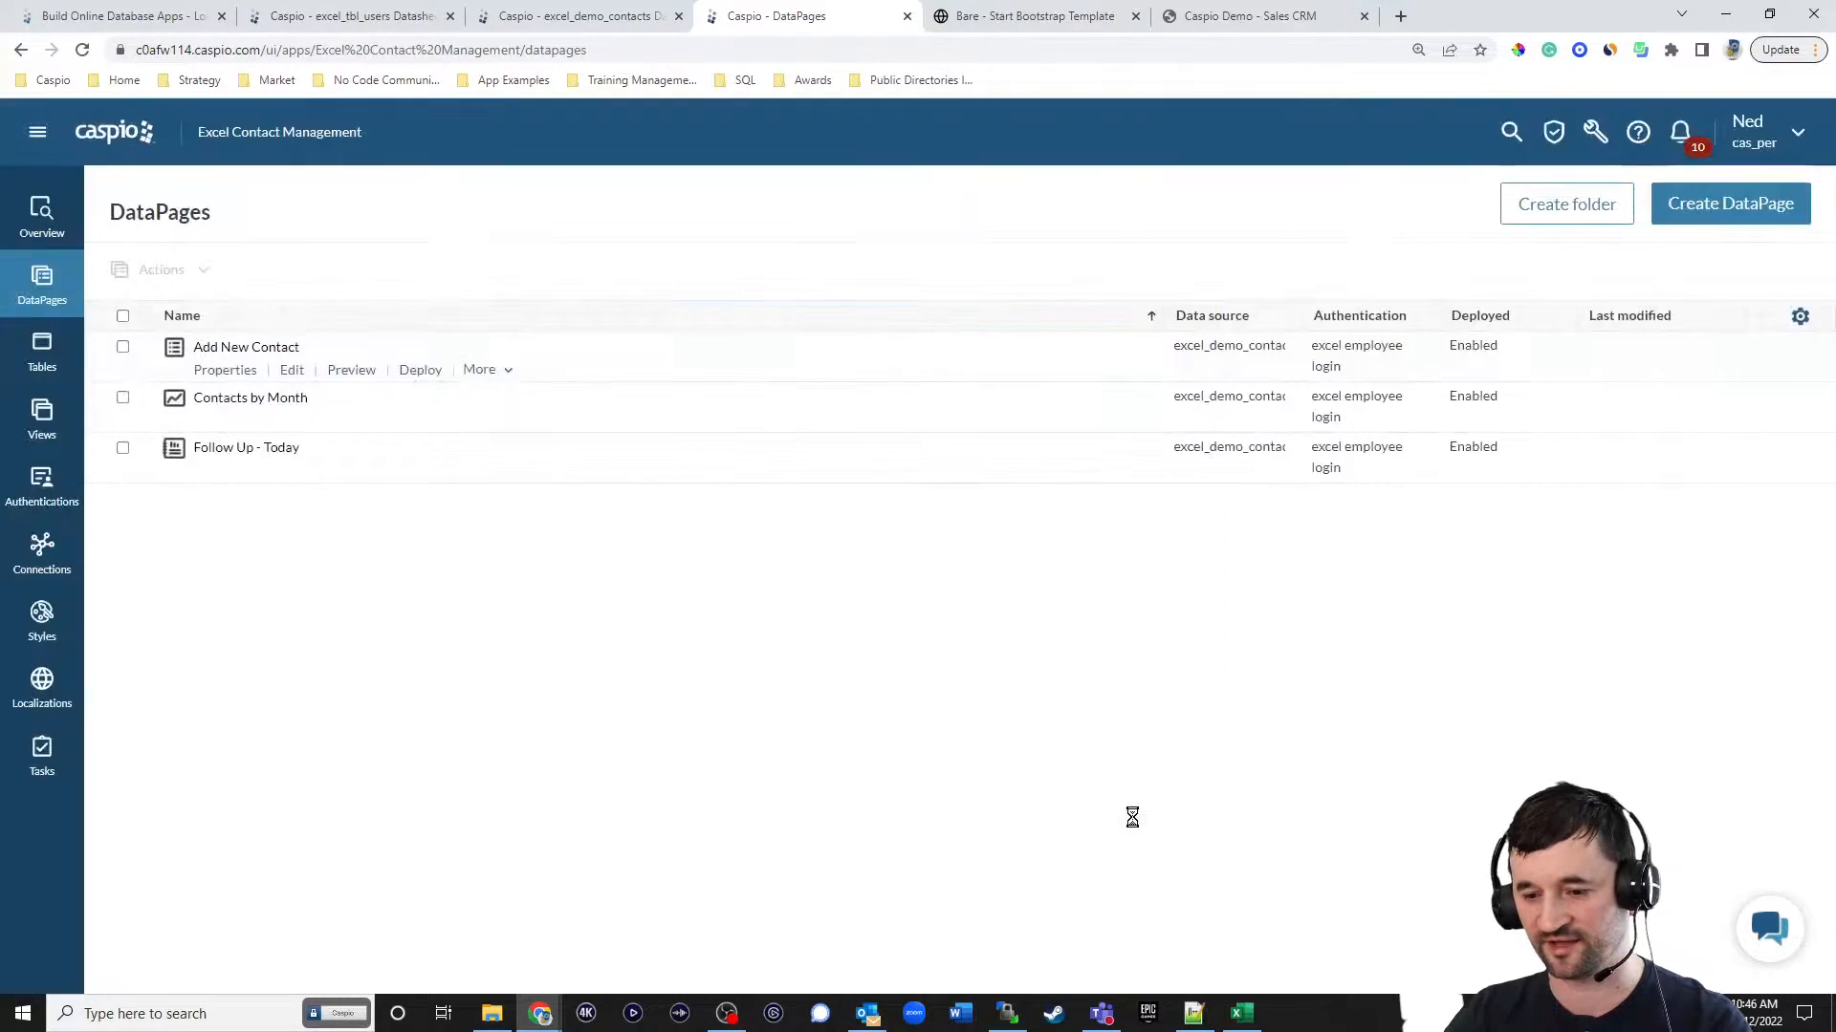
Switch to Notepad++ and replace the DP placeholder in add_contact.html with the copied embed script.
key("alt+Tab")
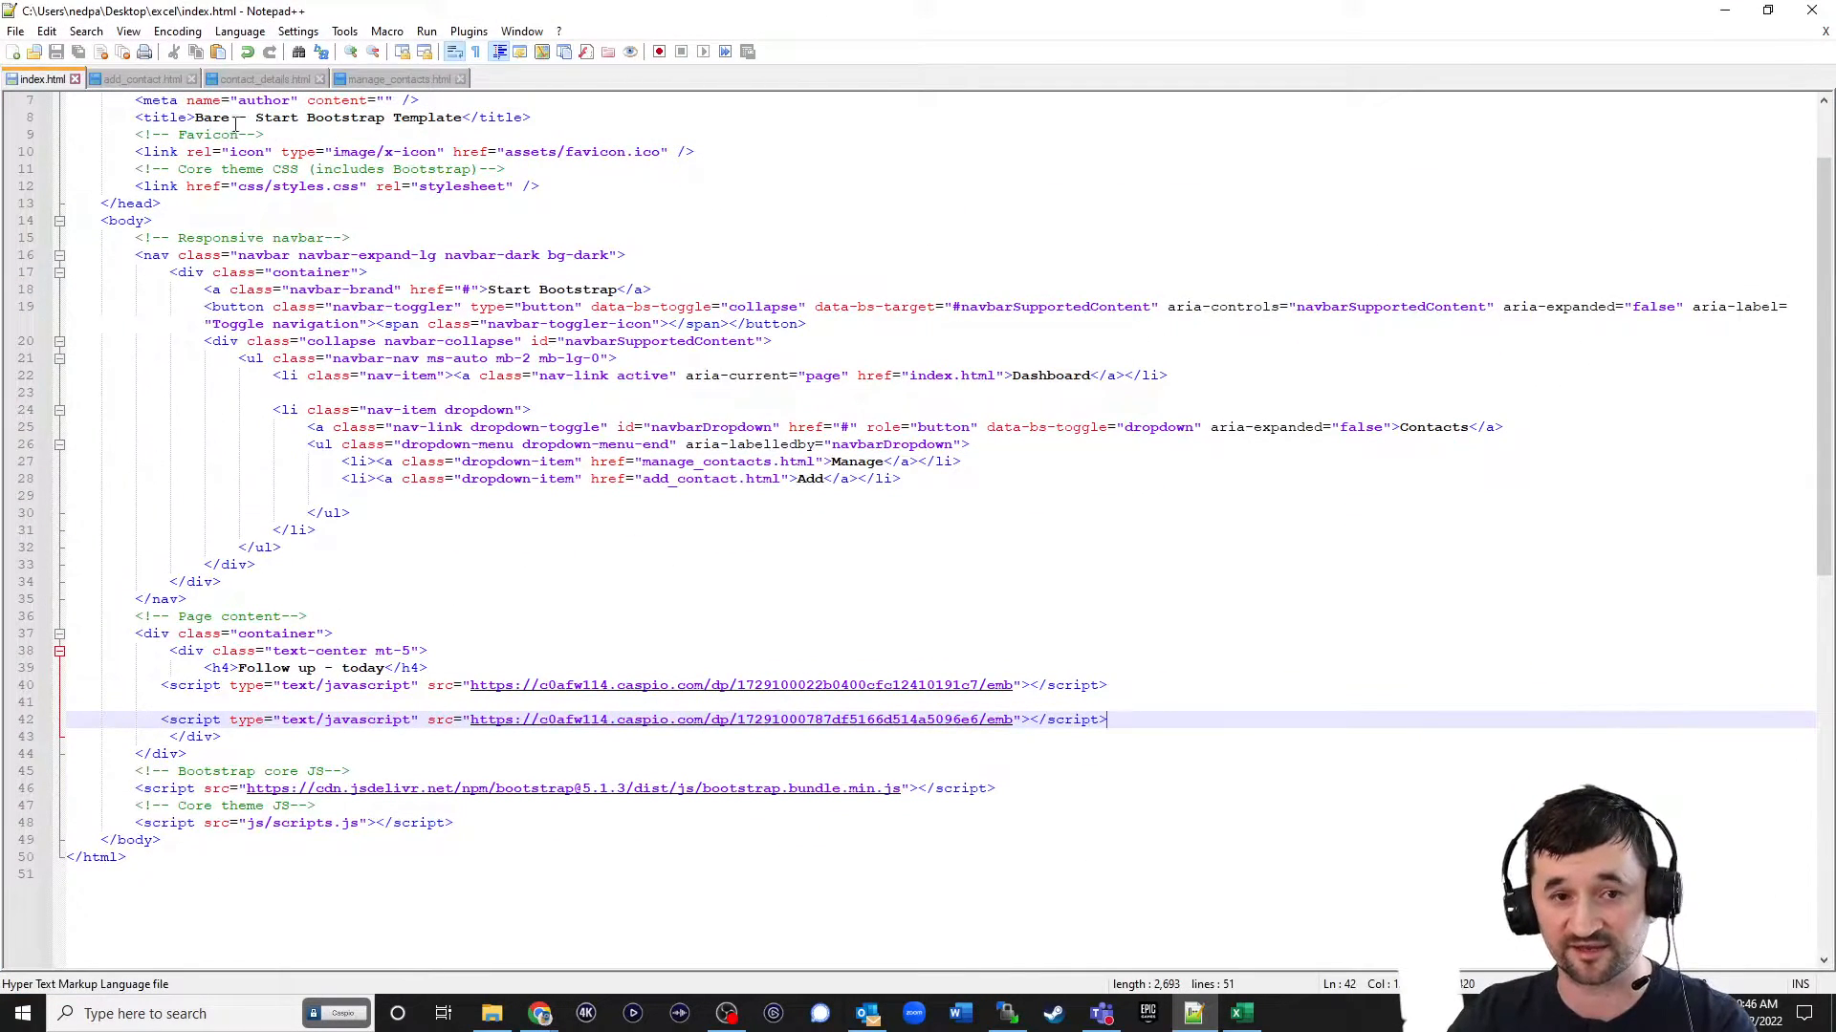
left_click(134, 81)
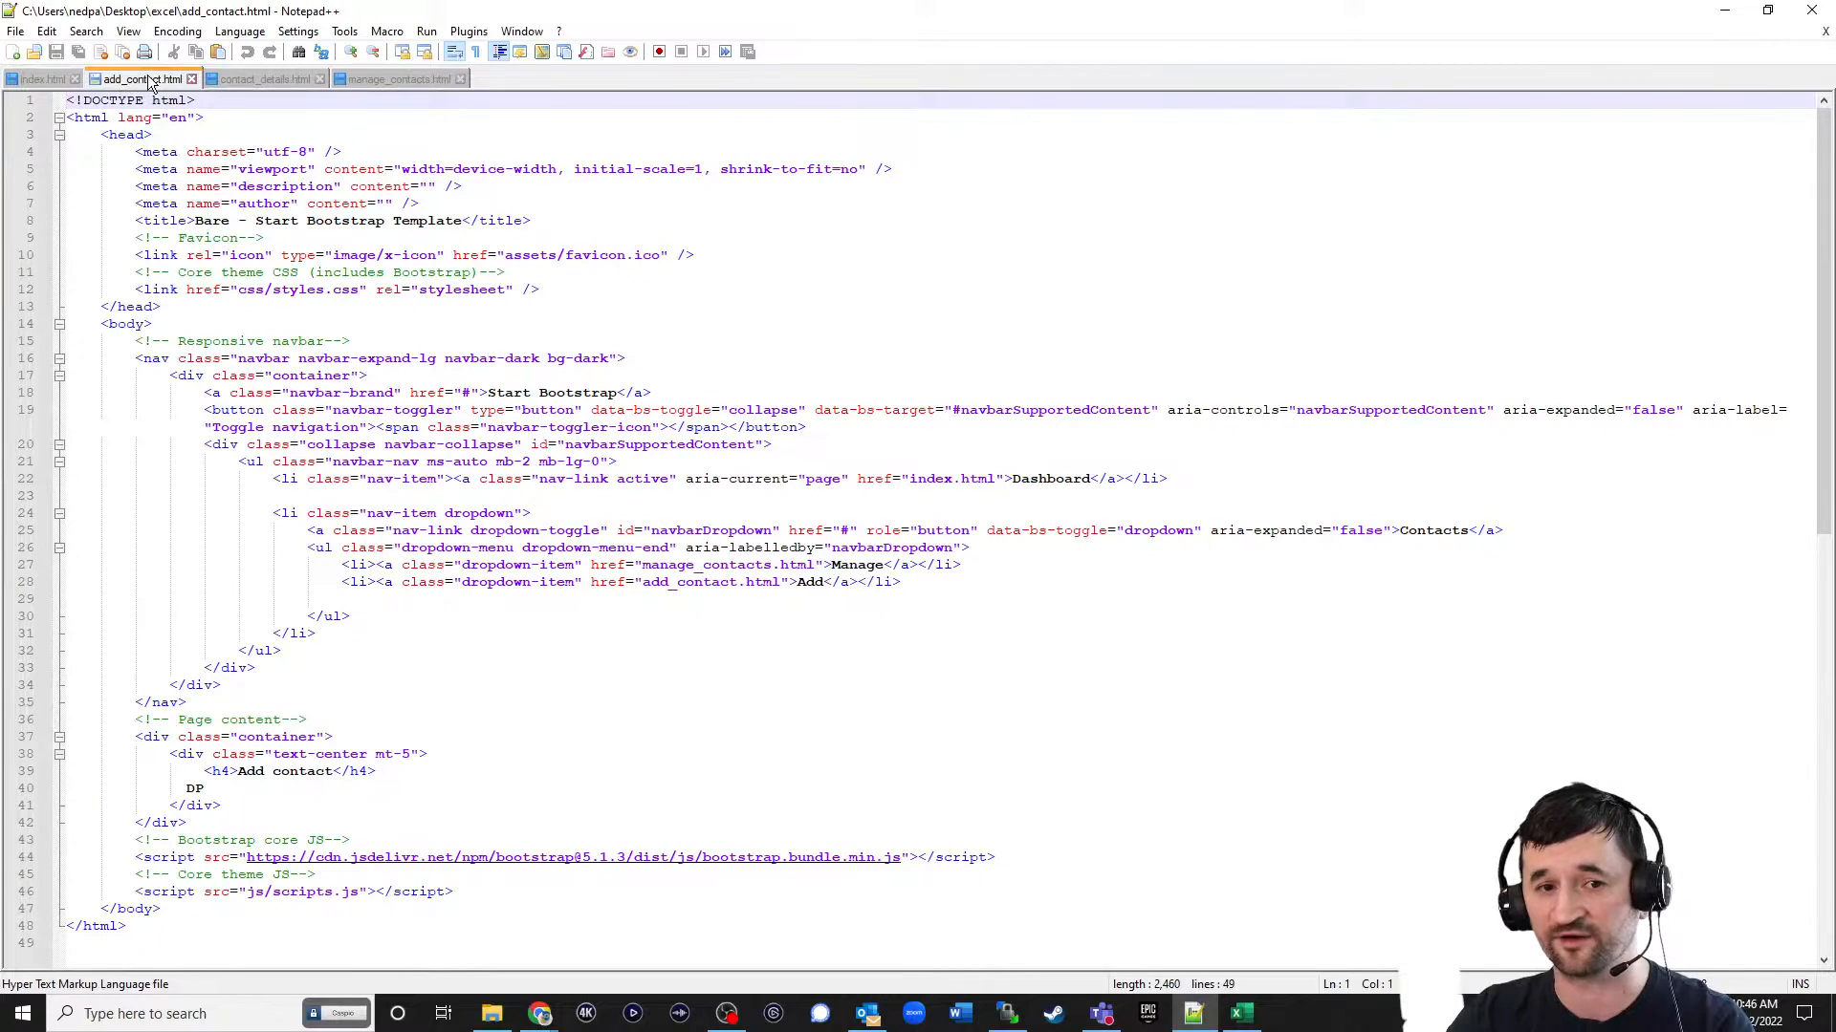
left_click(137, 788)
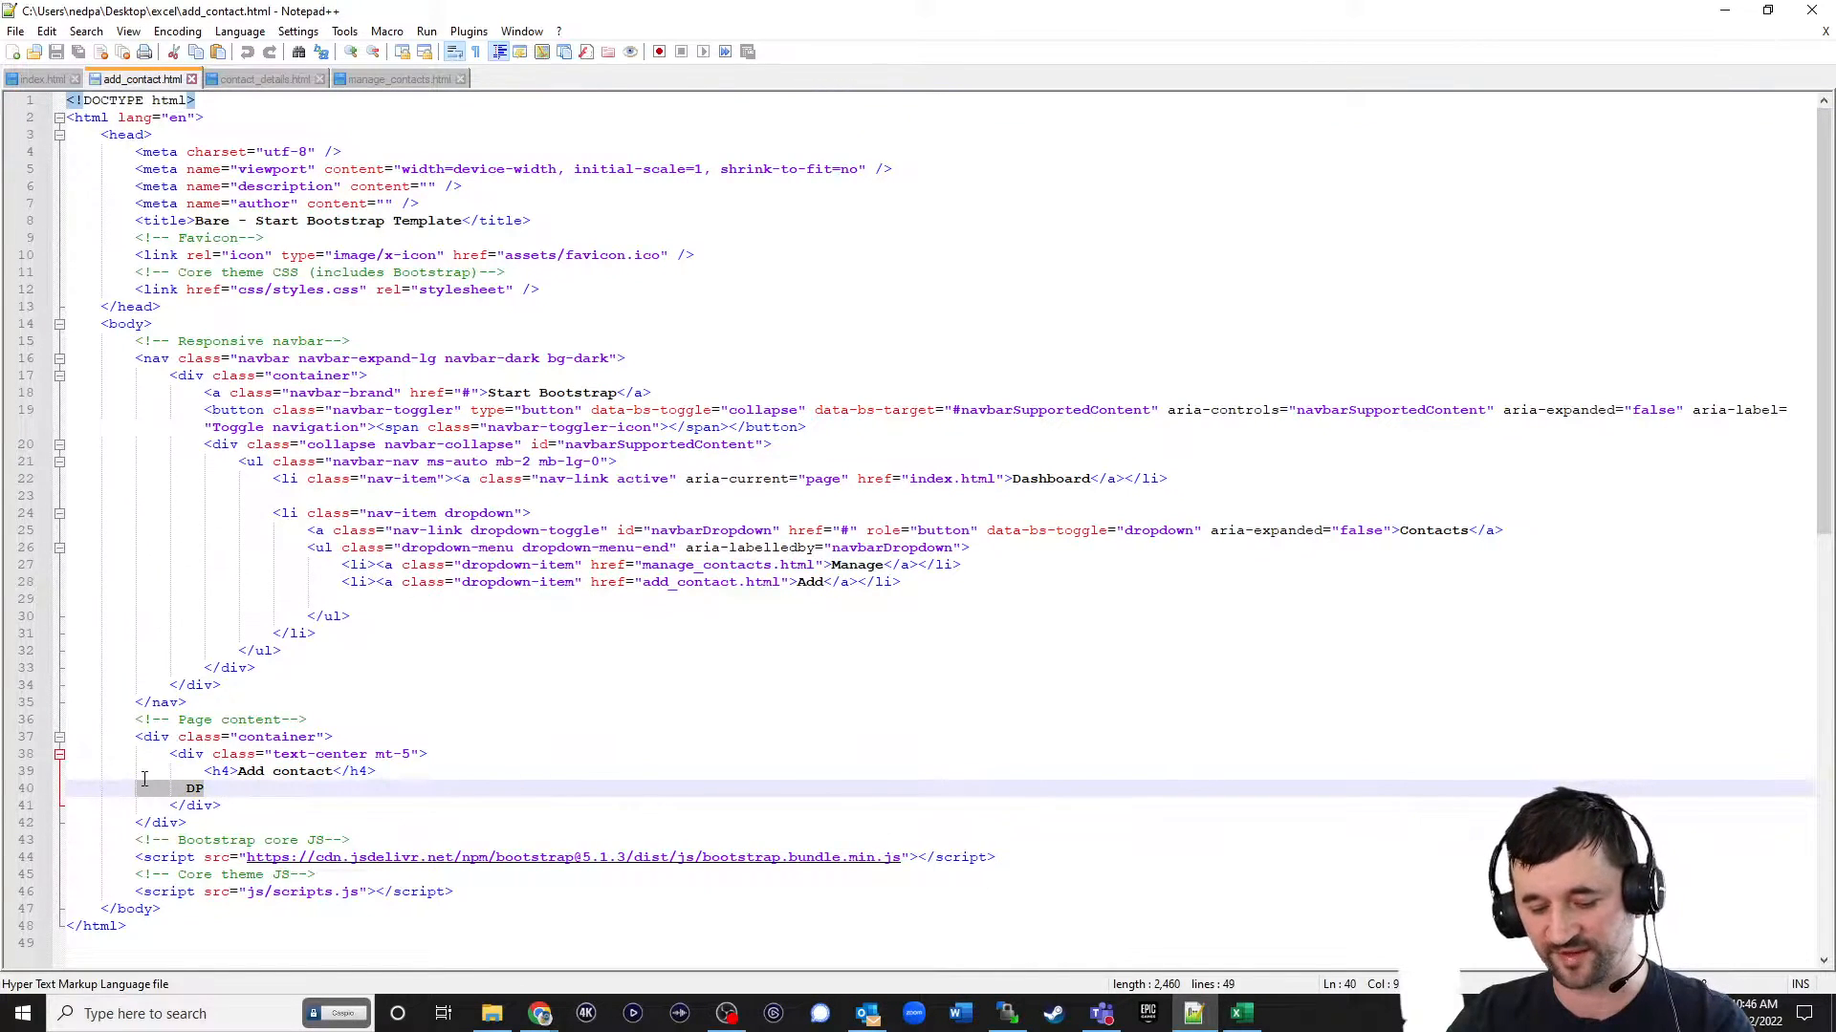
key("ctrl+v")
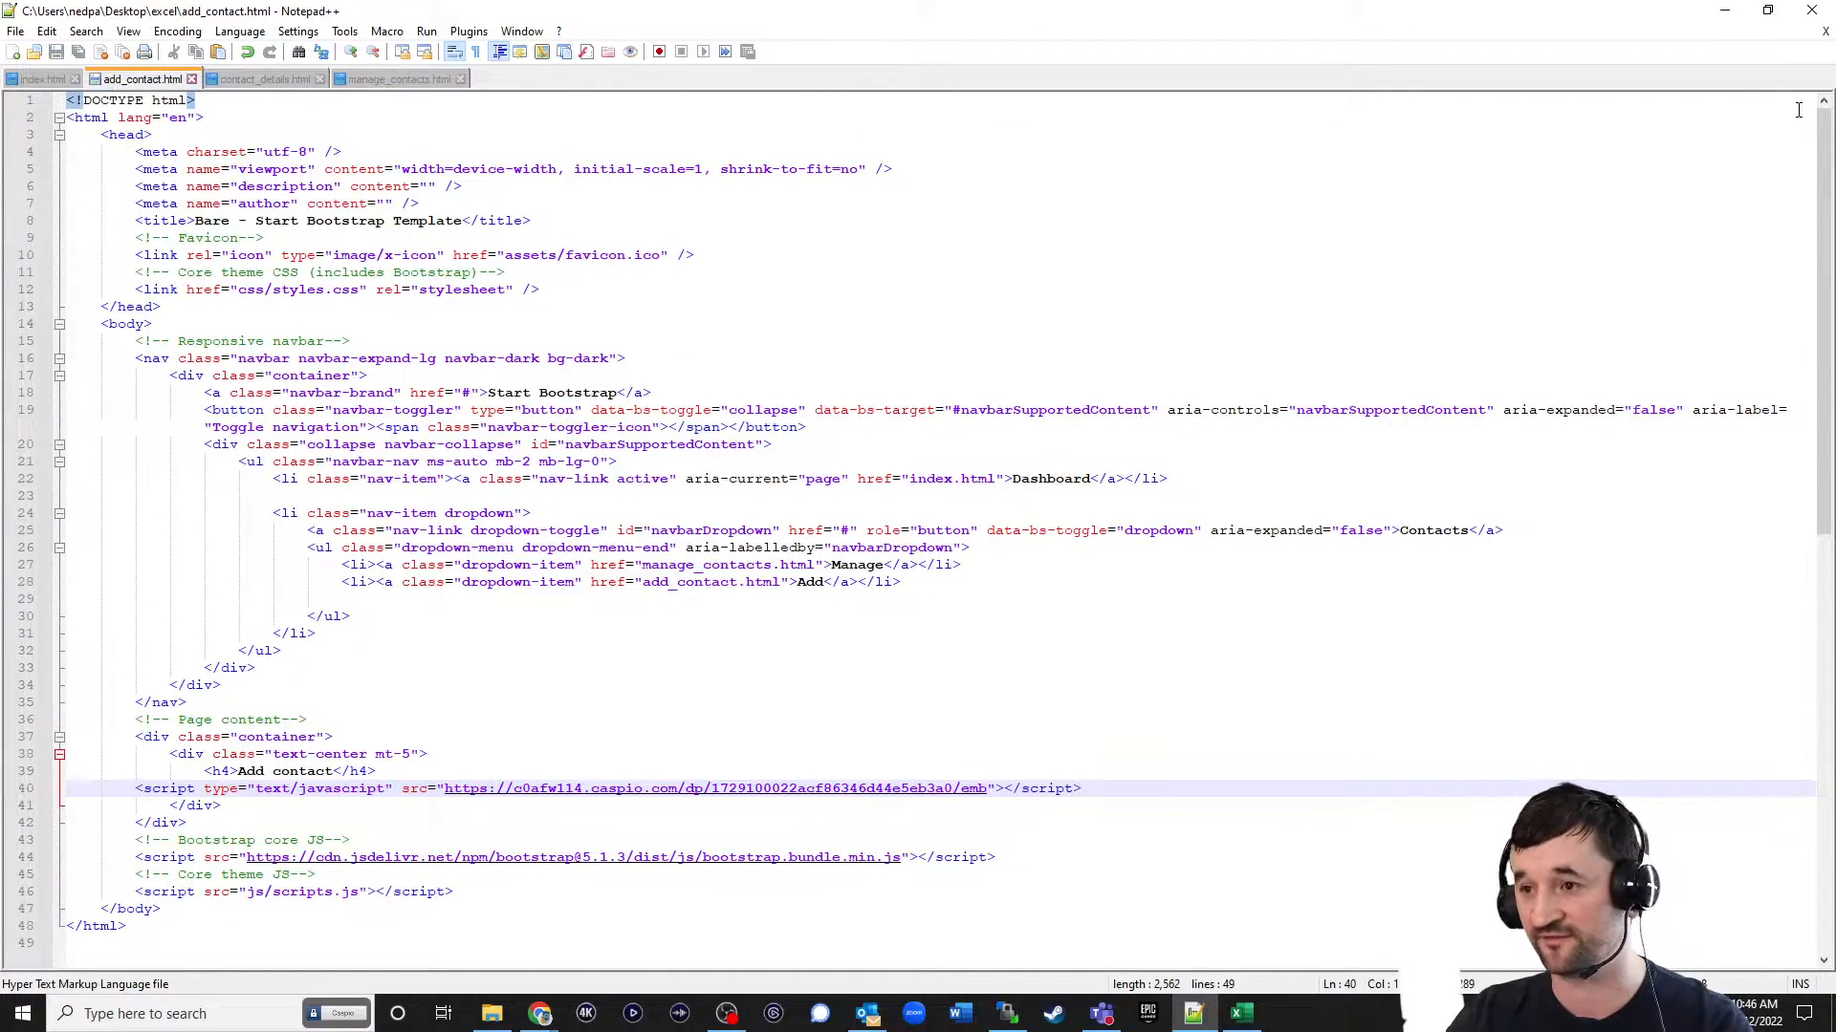
Switch to WinSCP and upload add_contact.html to the server's /np/excel/ folder.
left_click(1724, 11)
left_click(1008, 1014)
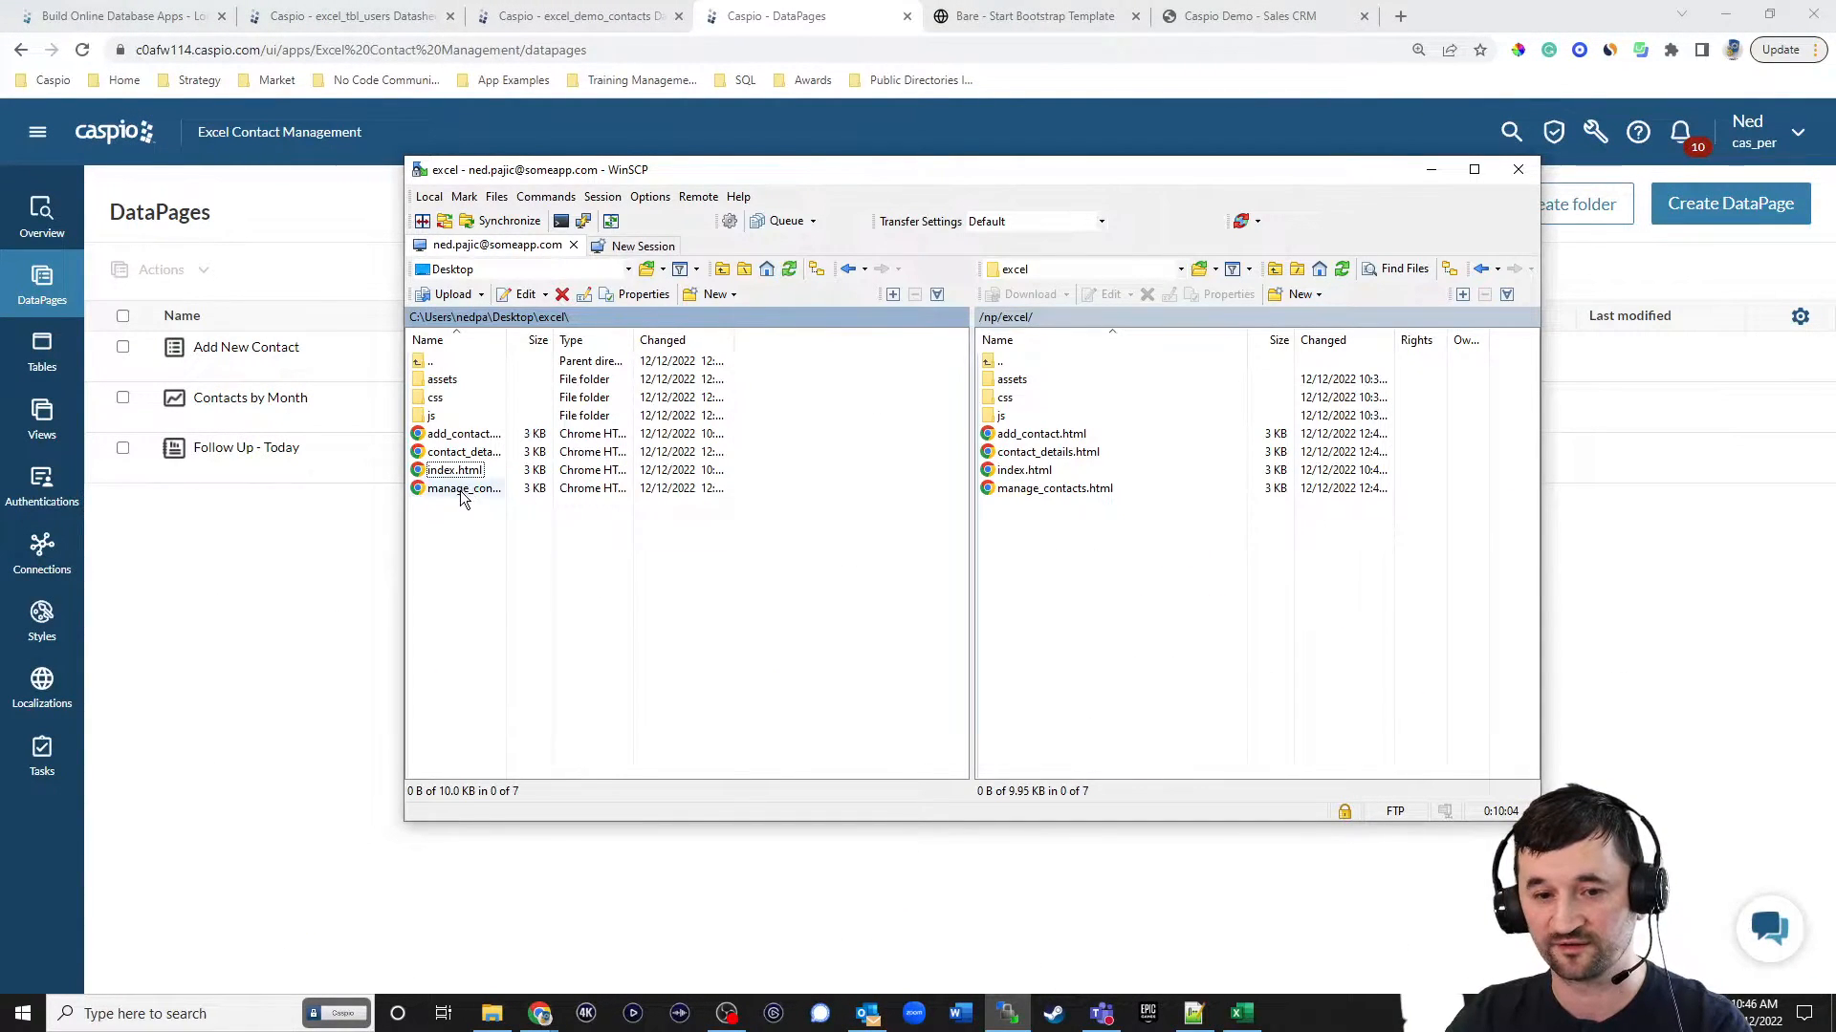
left_click_drag(461, 434, 1099, 581)
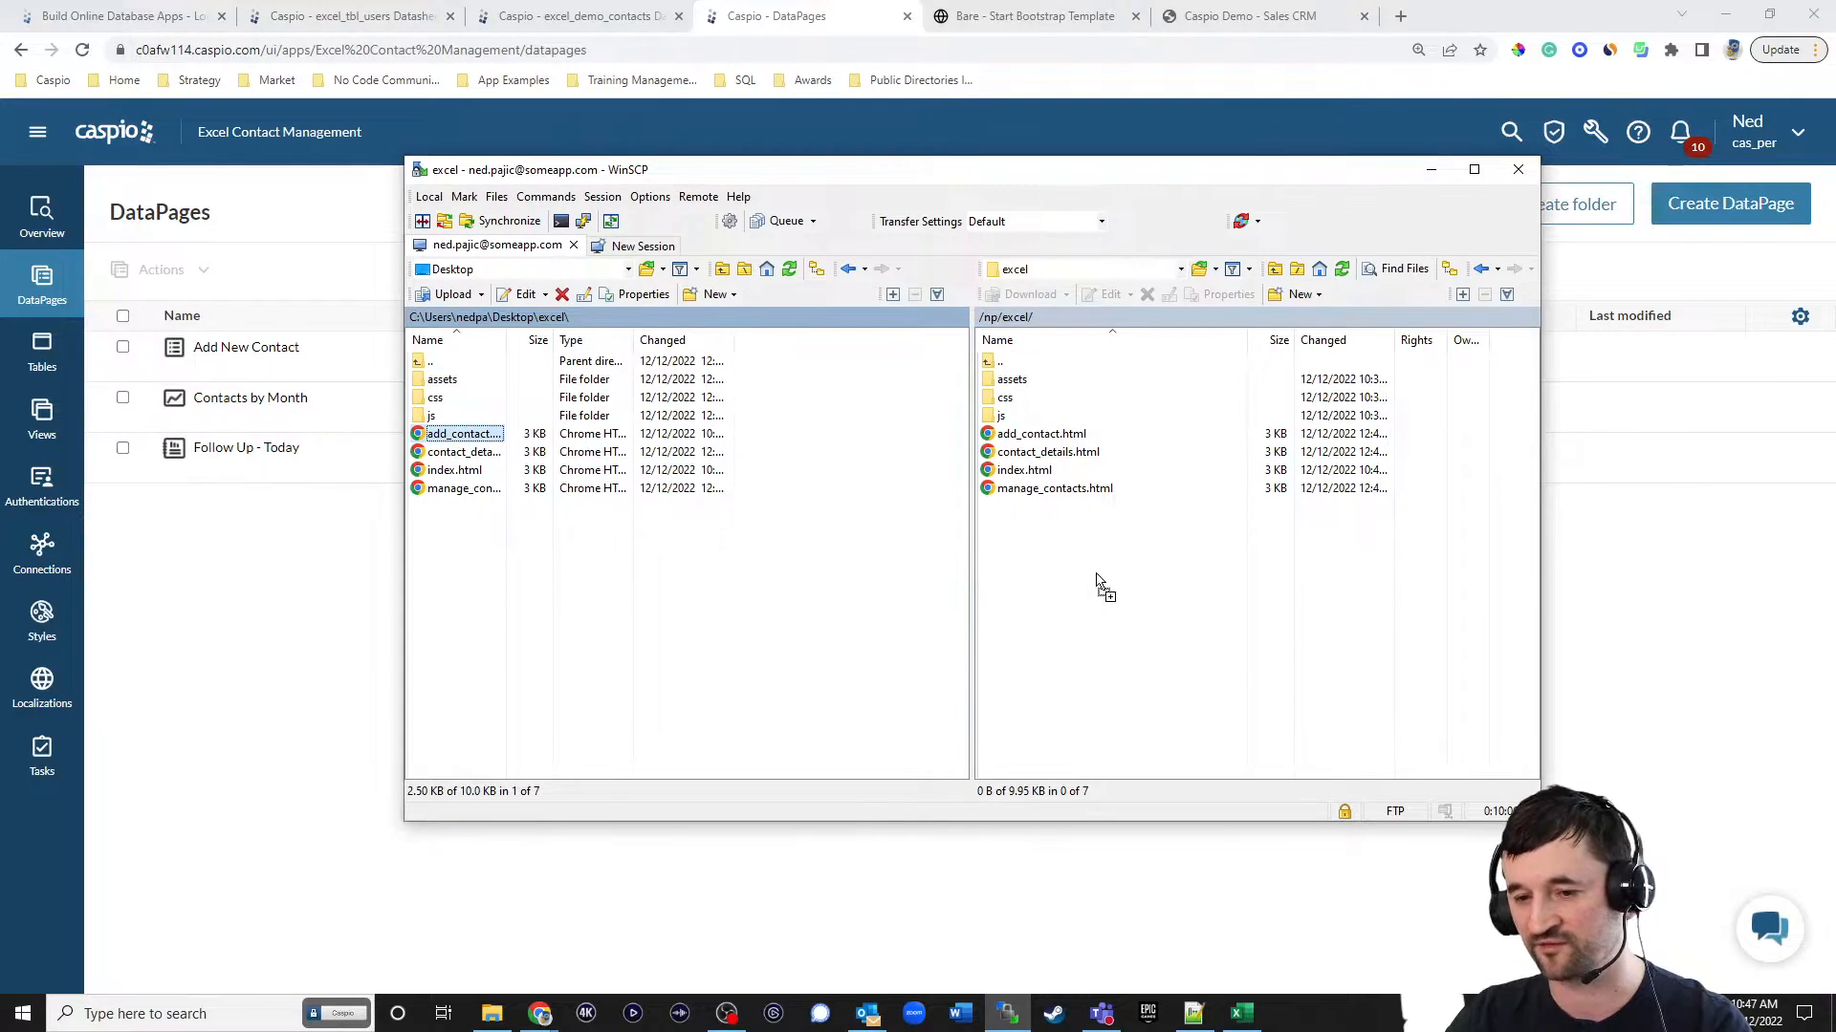
Reload the live site in the browser and open its Add contact page.
left_click(1038, 17)
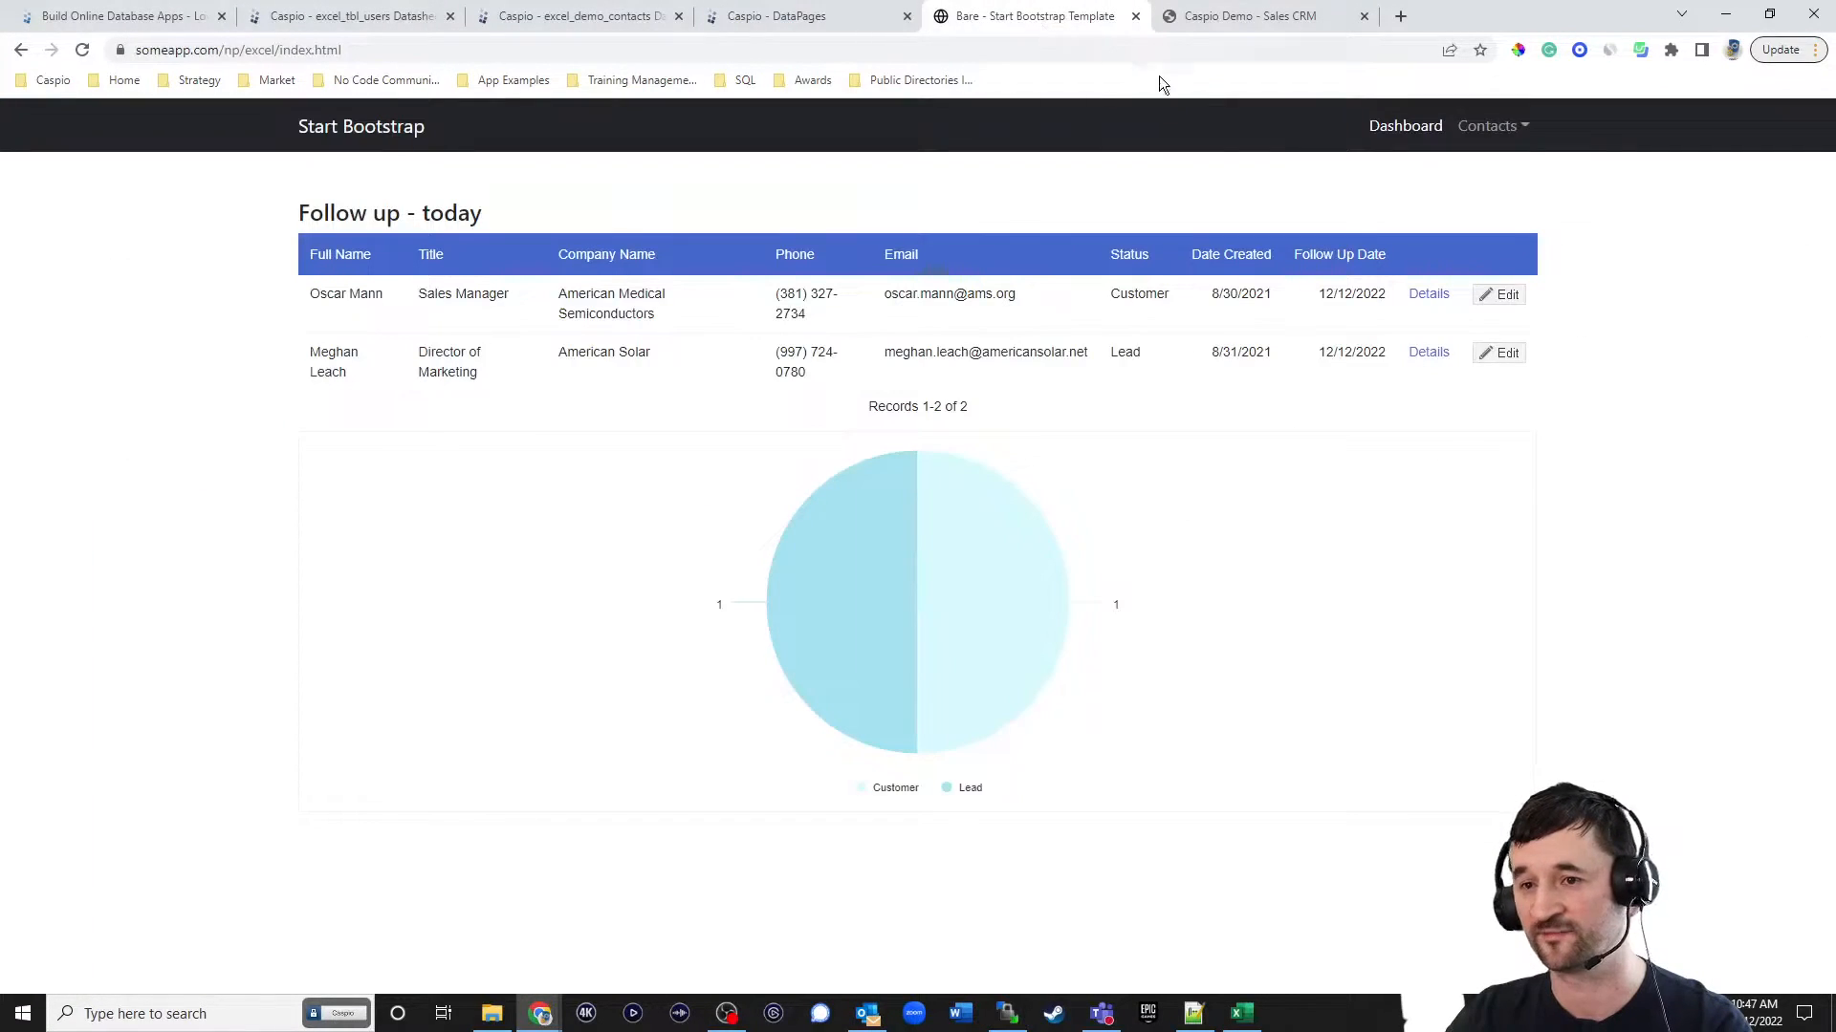
left_click(82, 50)
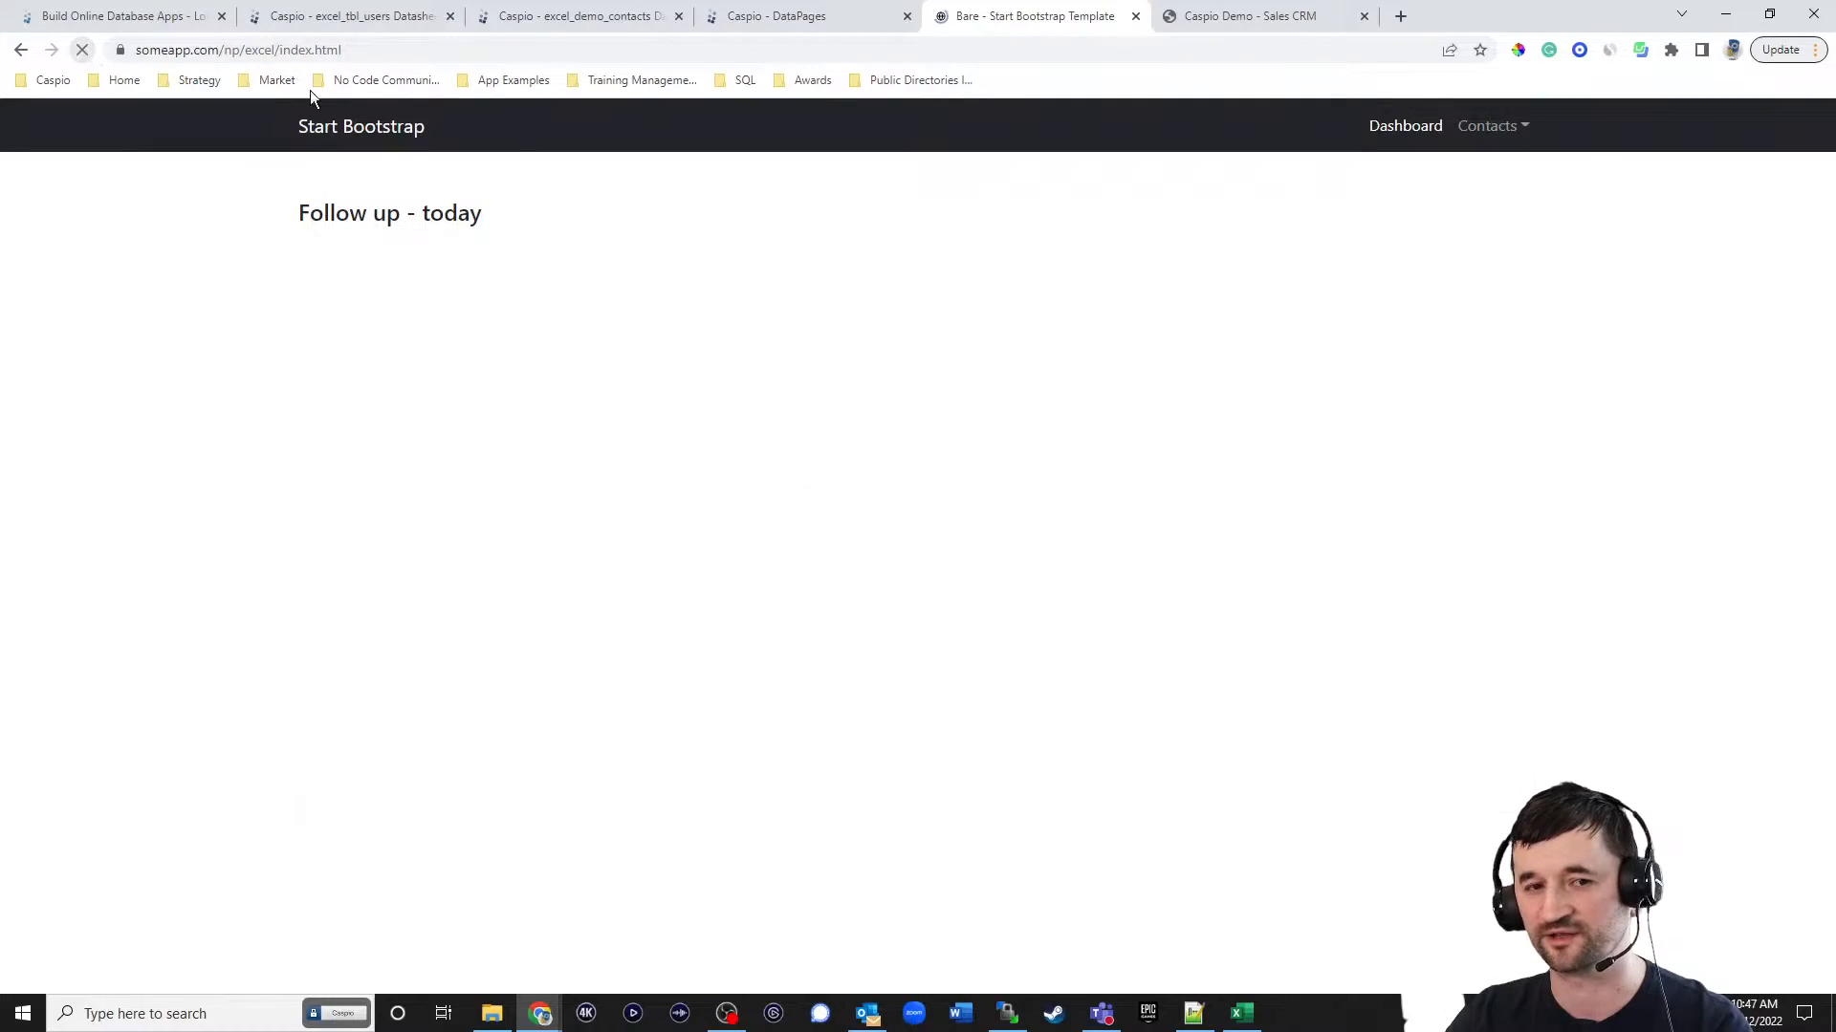
left_click(1491, 128)
left_click(1436, 199)
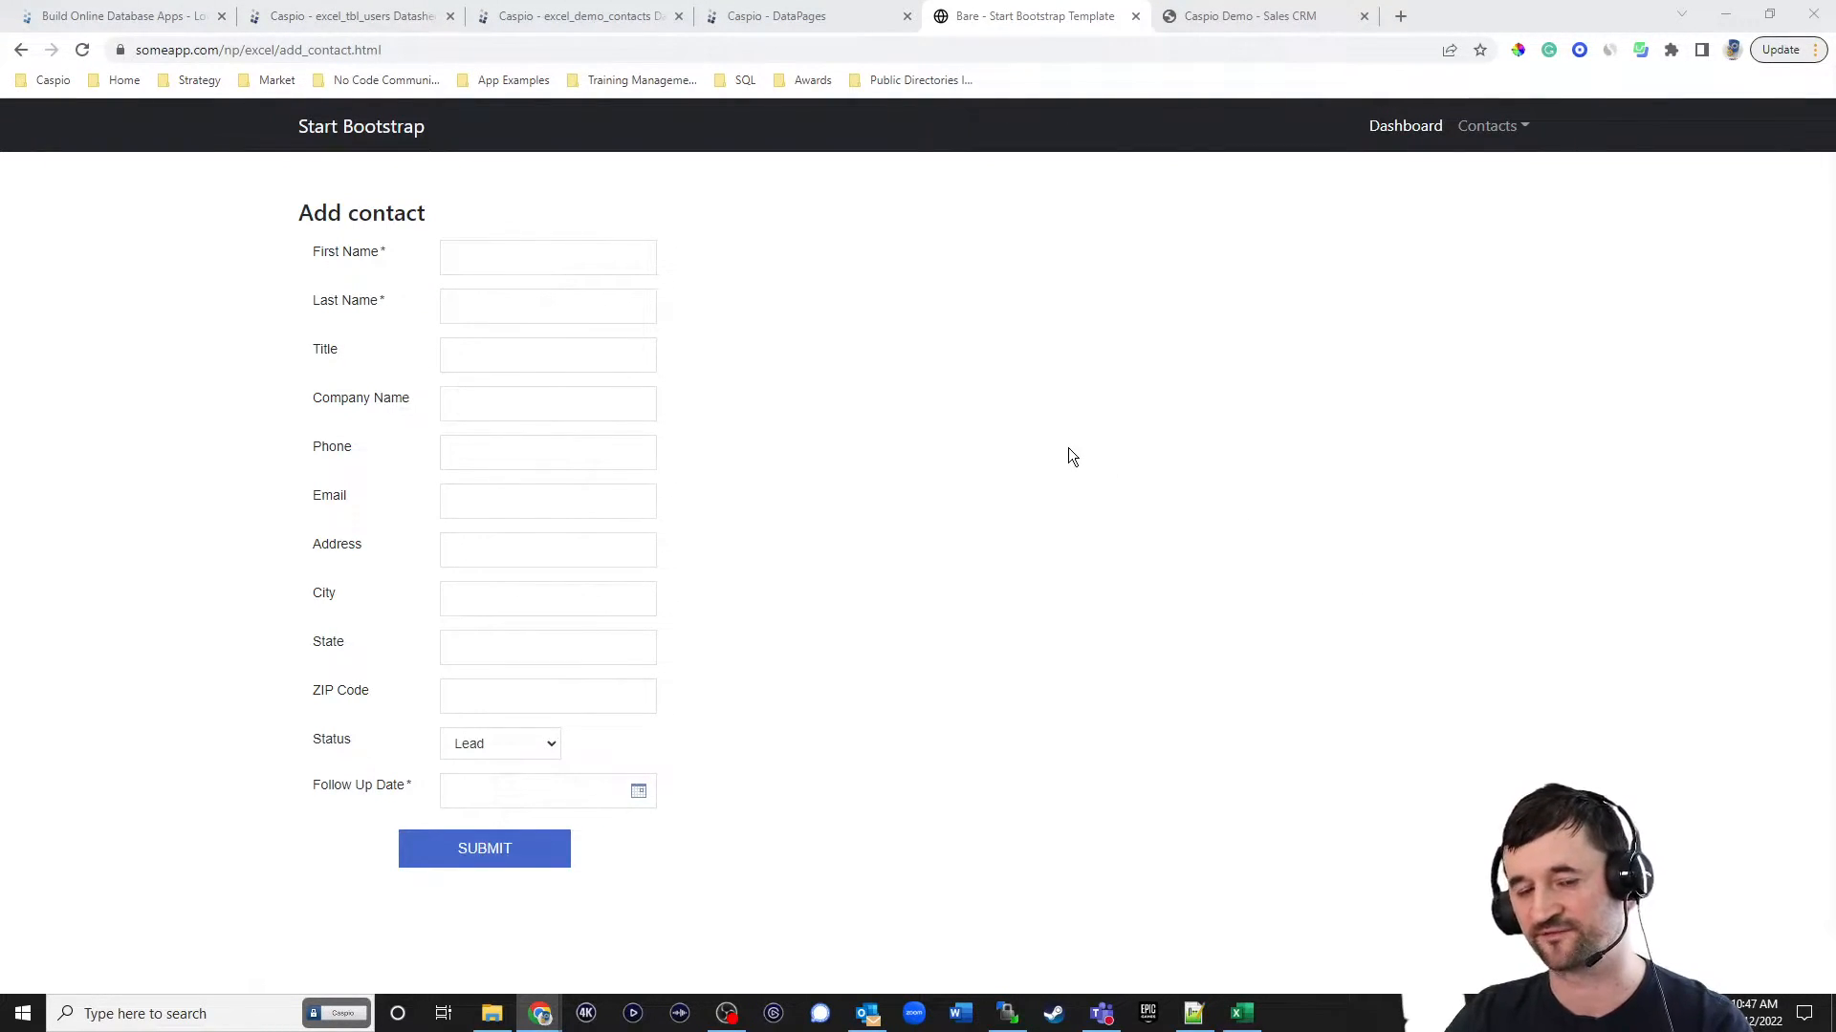
Fill in the new contact's first and last name, the title CEO and the company name Yahoo.
left_click(554, 267)
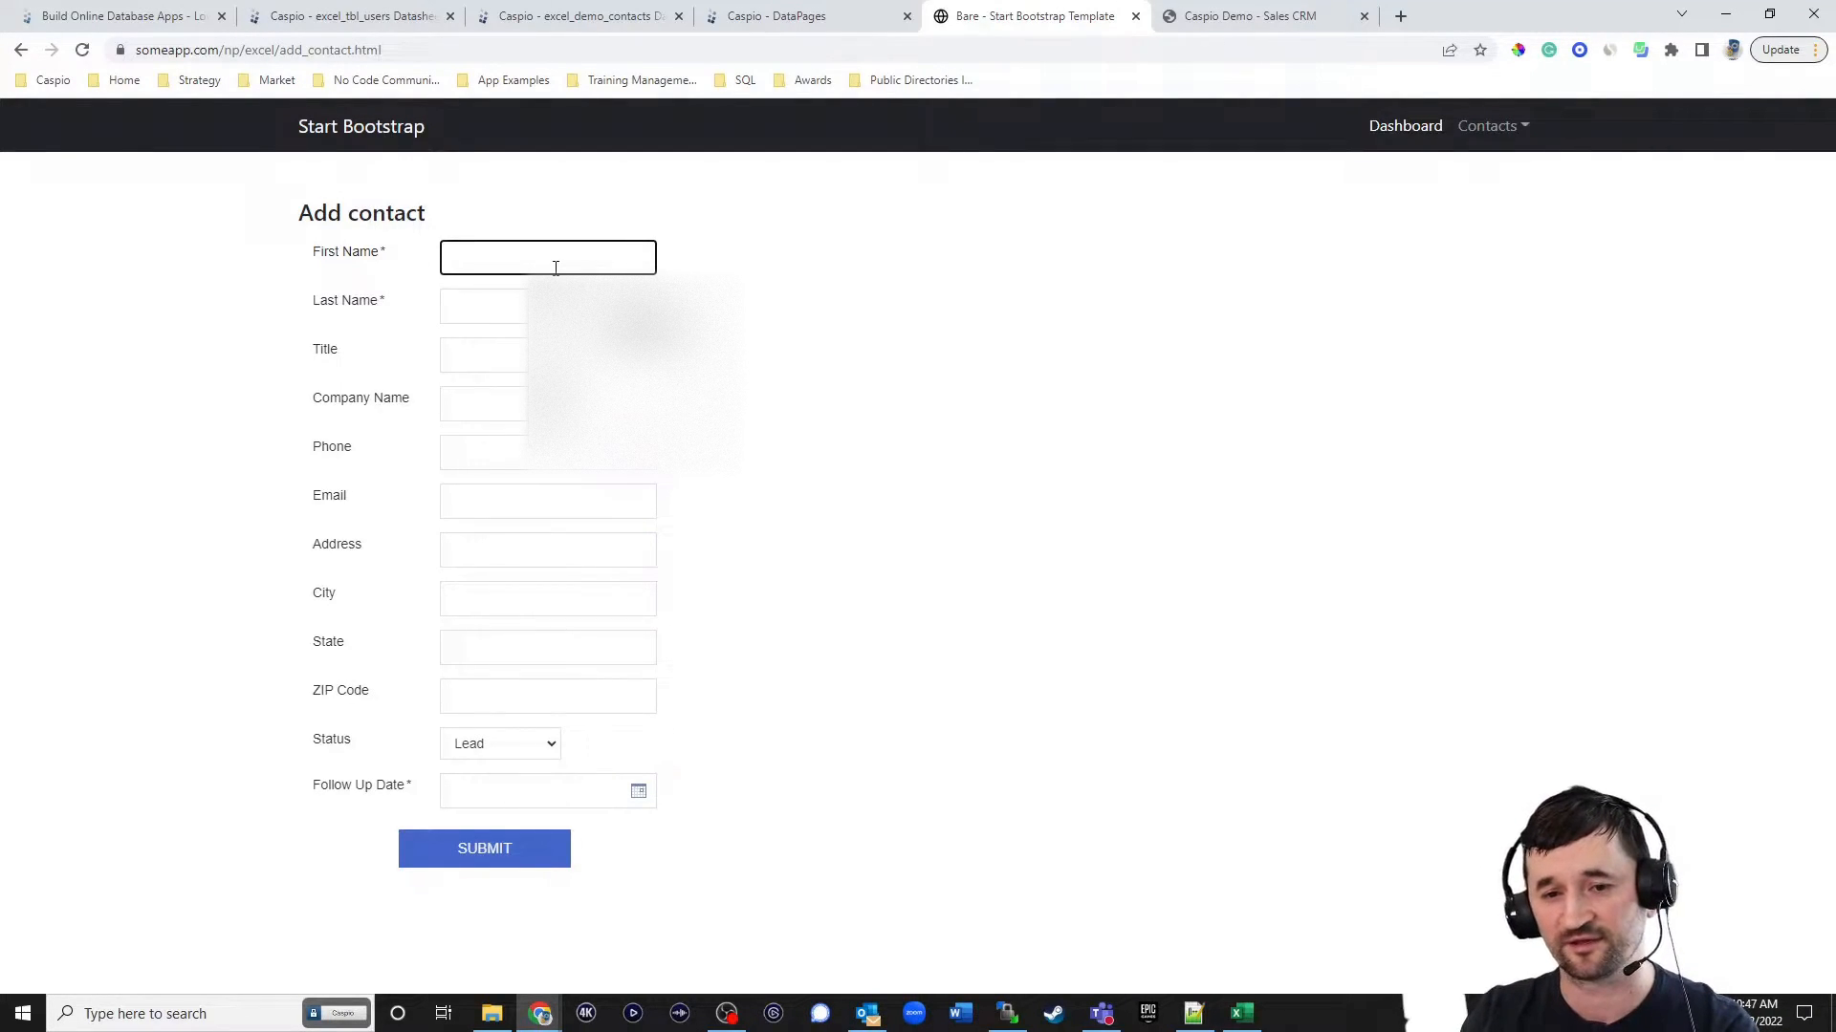
key("Tab")
key("Tab")
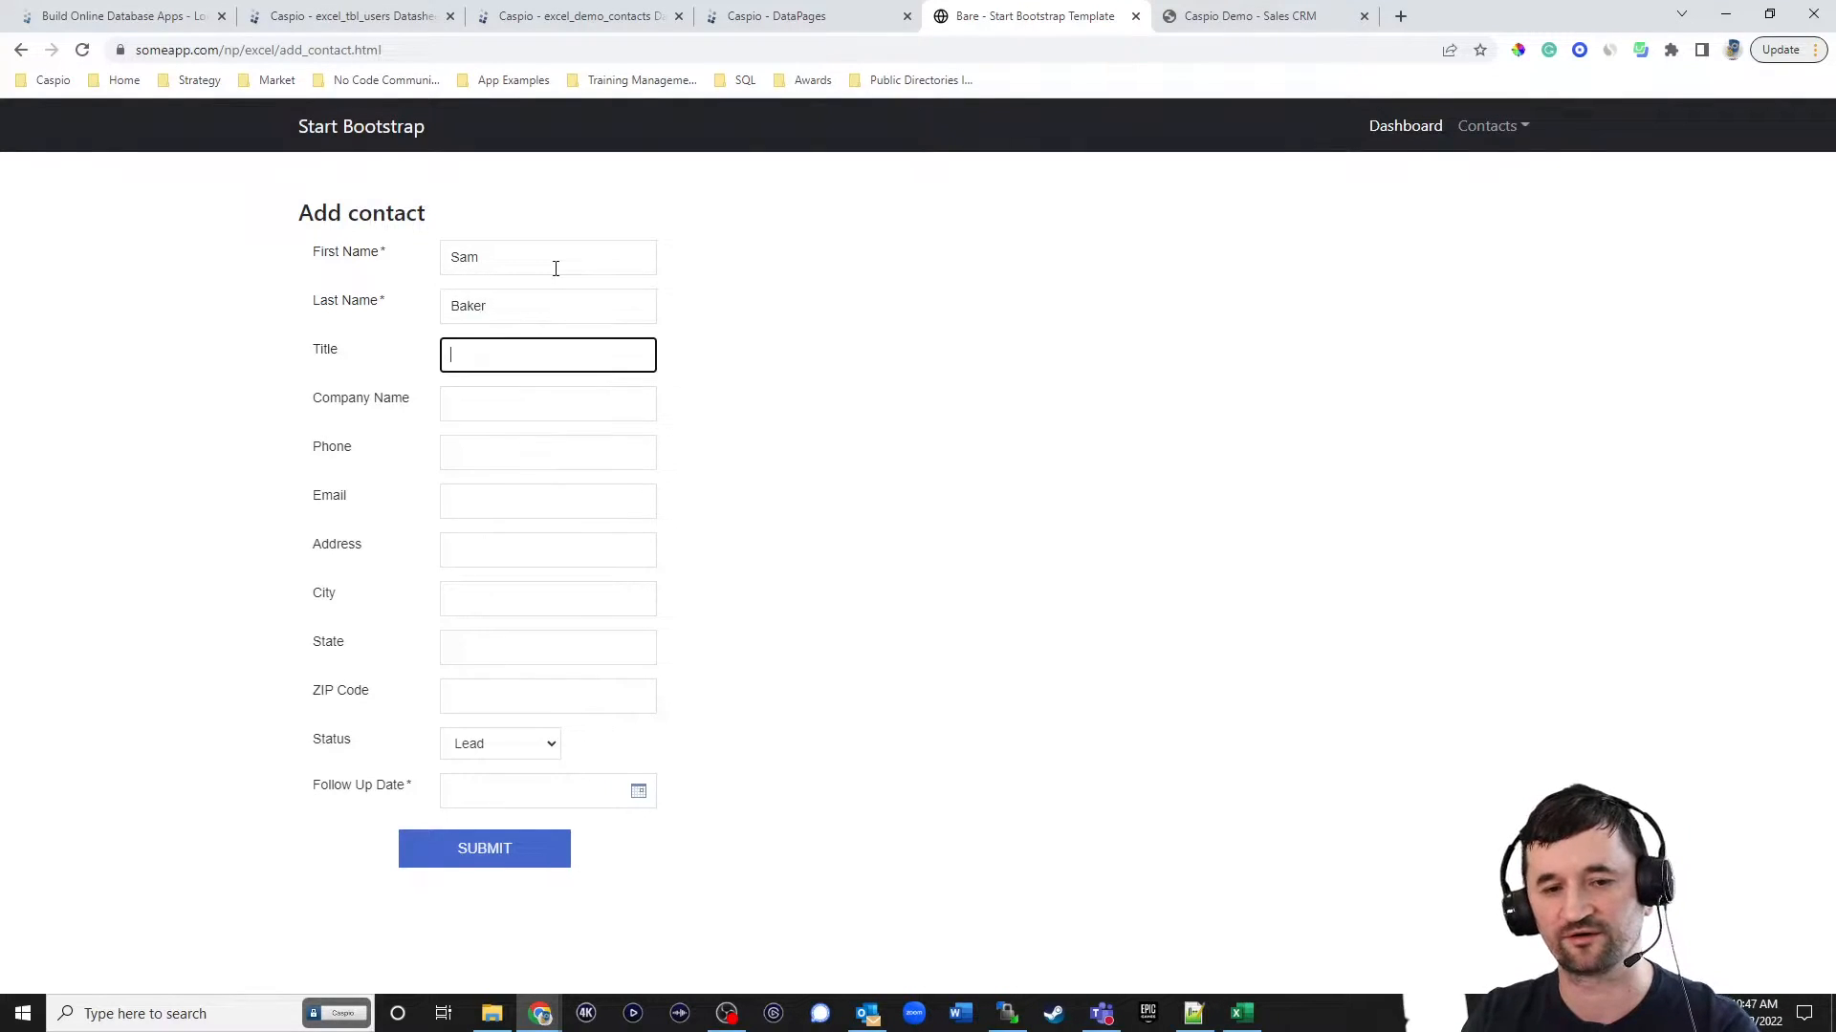
type("CEO")
key("Tab")
type("Yahoo")
key("Tab")
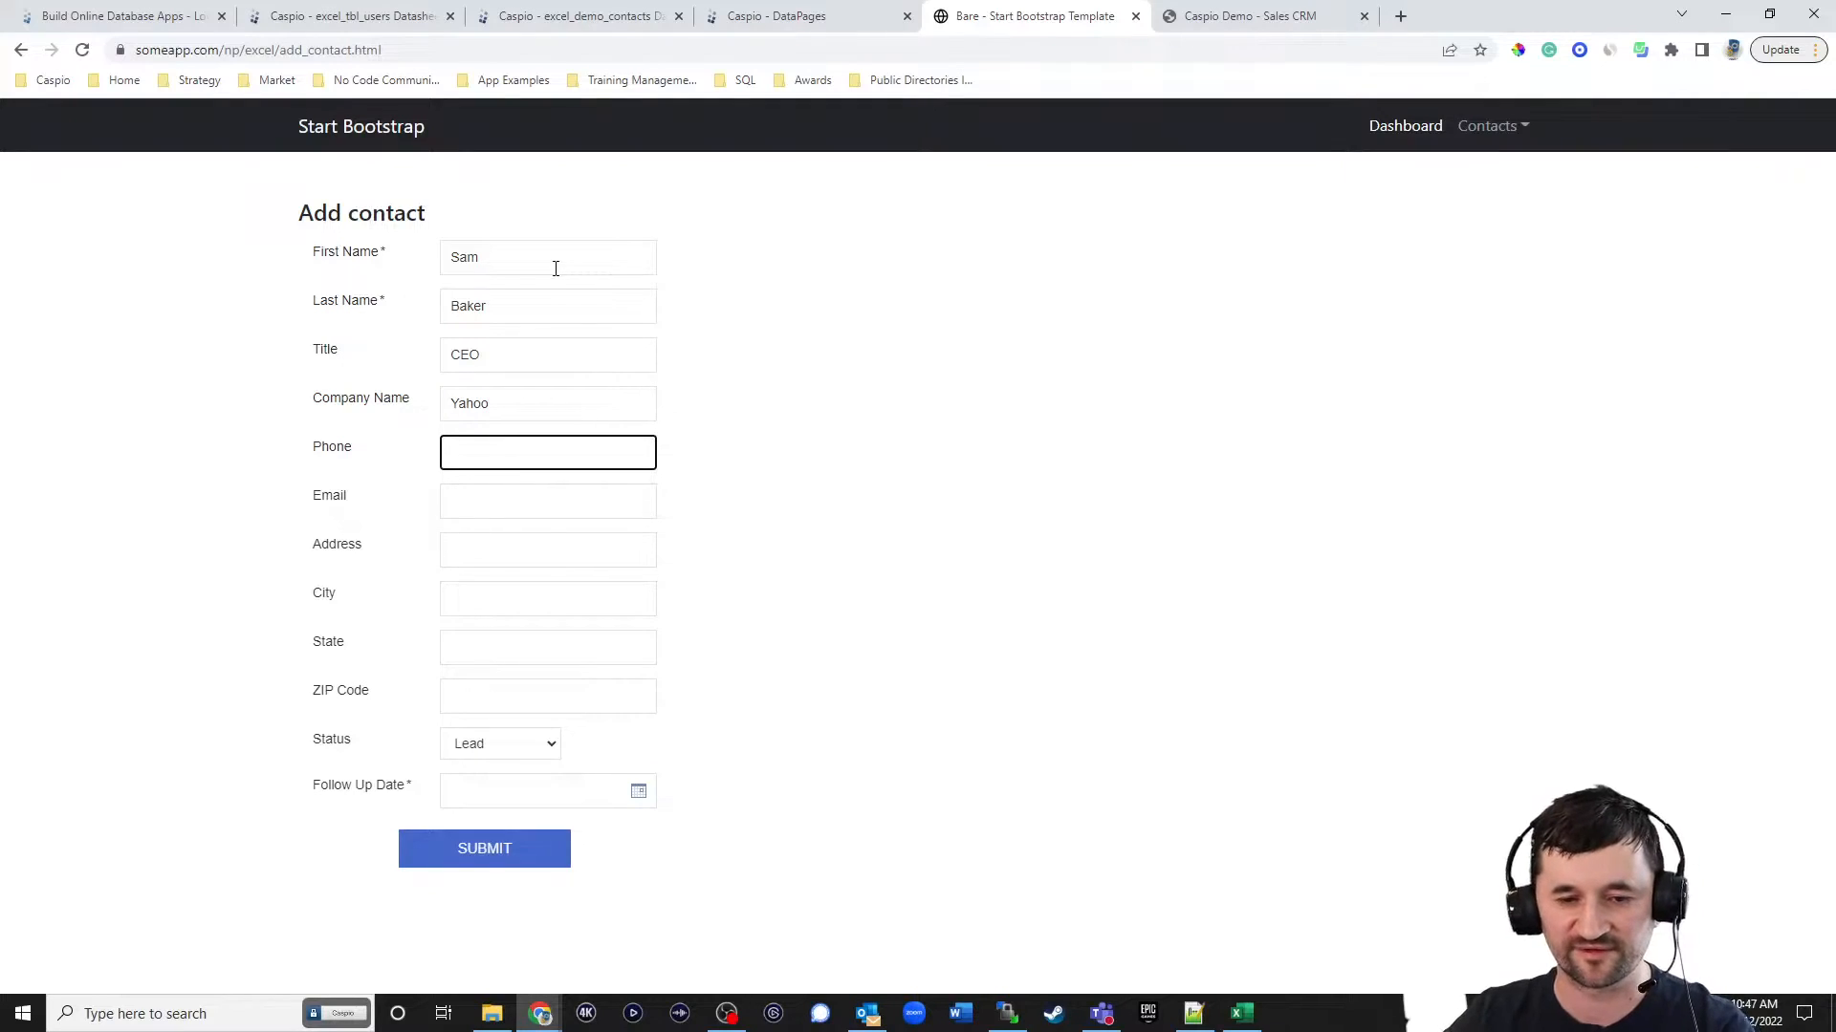
Keep the status Lead, set the follow-up date to 12/12/2022, submit the contact and return to the Dashboard.
left_click(486, 750)
left_click(484, 802)
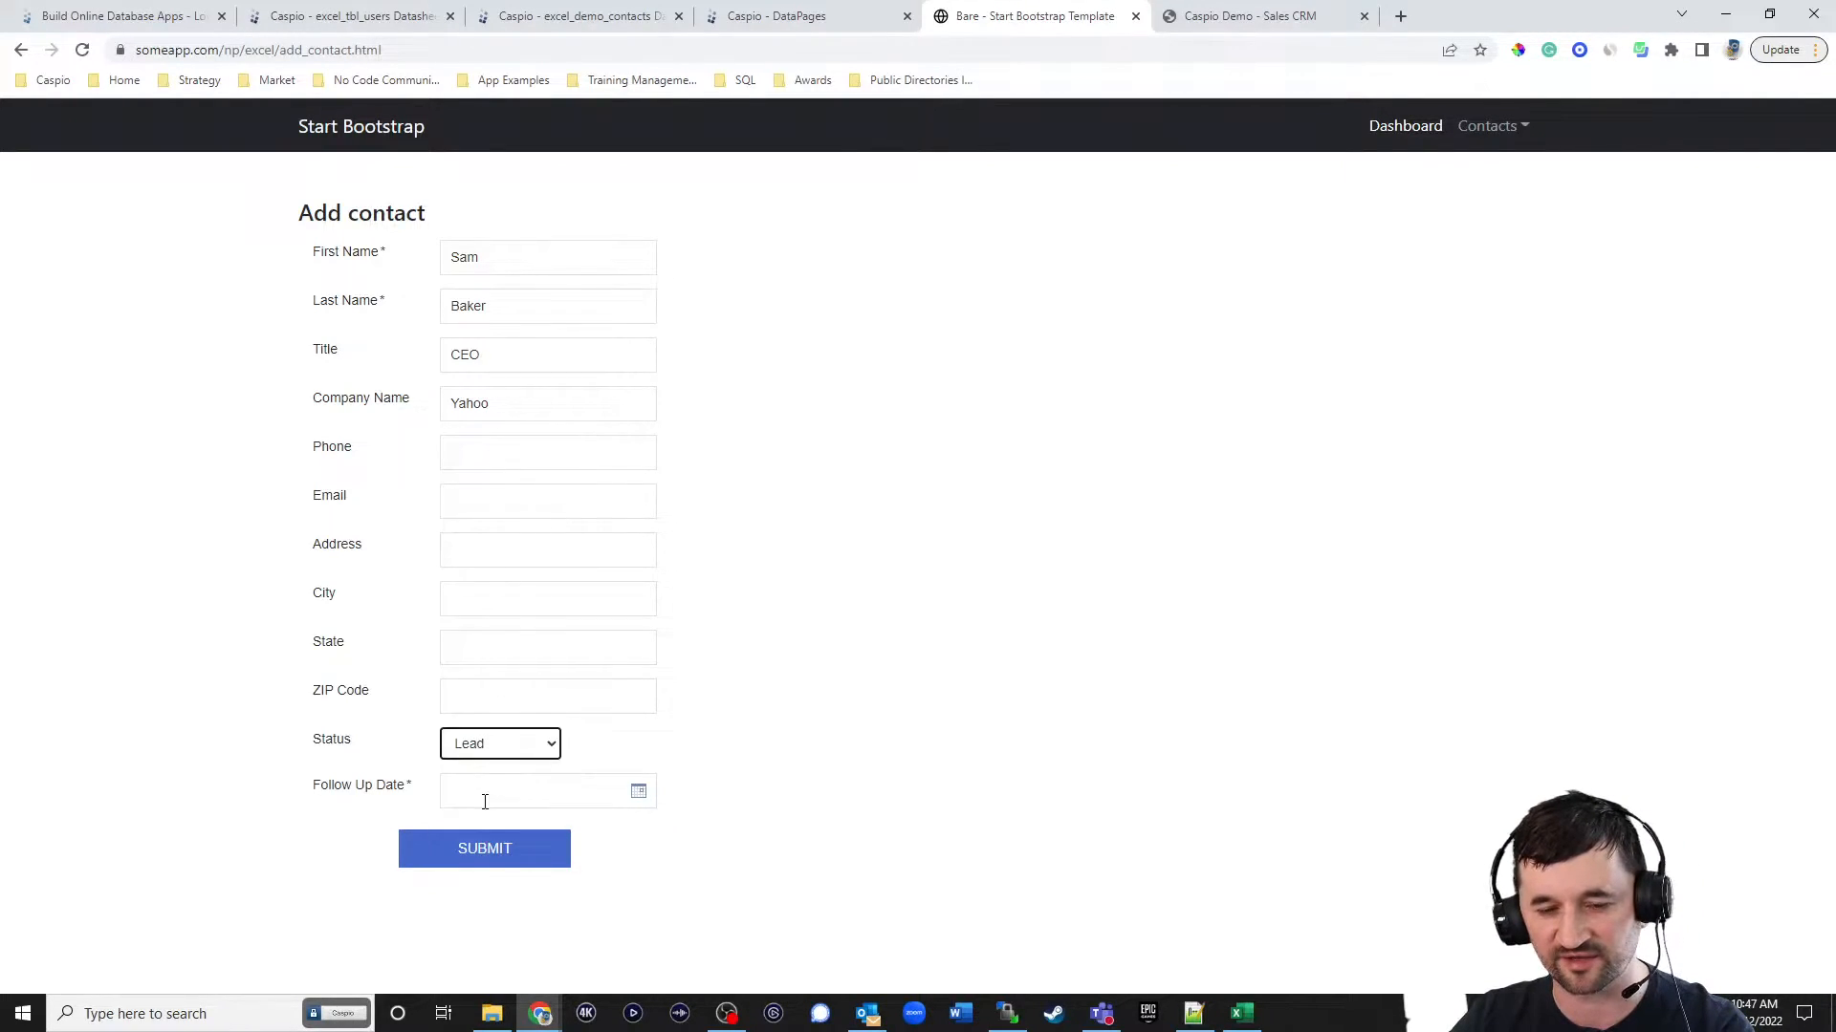
left_click(619, 805)
scroll(690, 771, "down", 1)
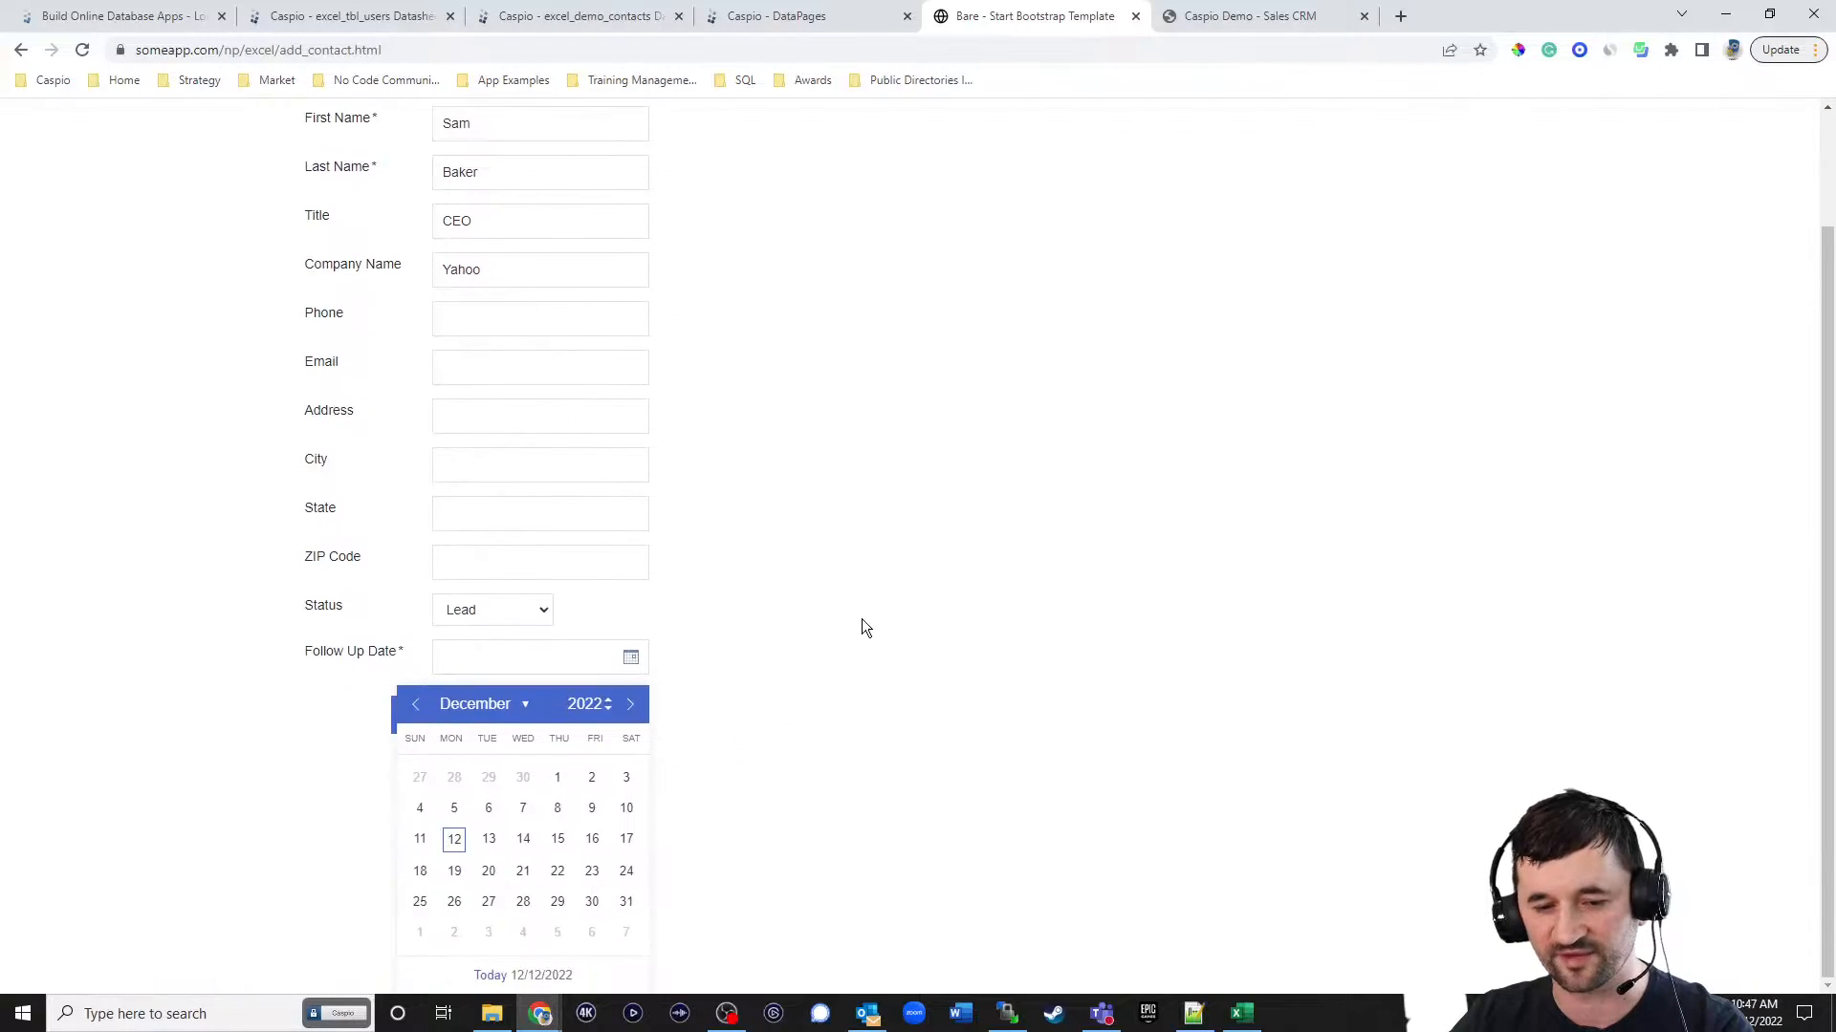
left_click(471, 839)
left_click(478, 853)
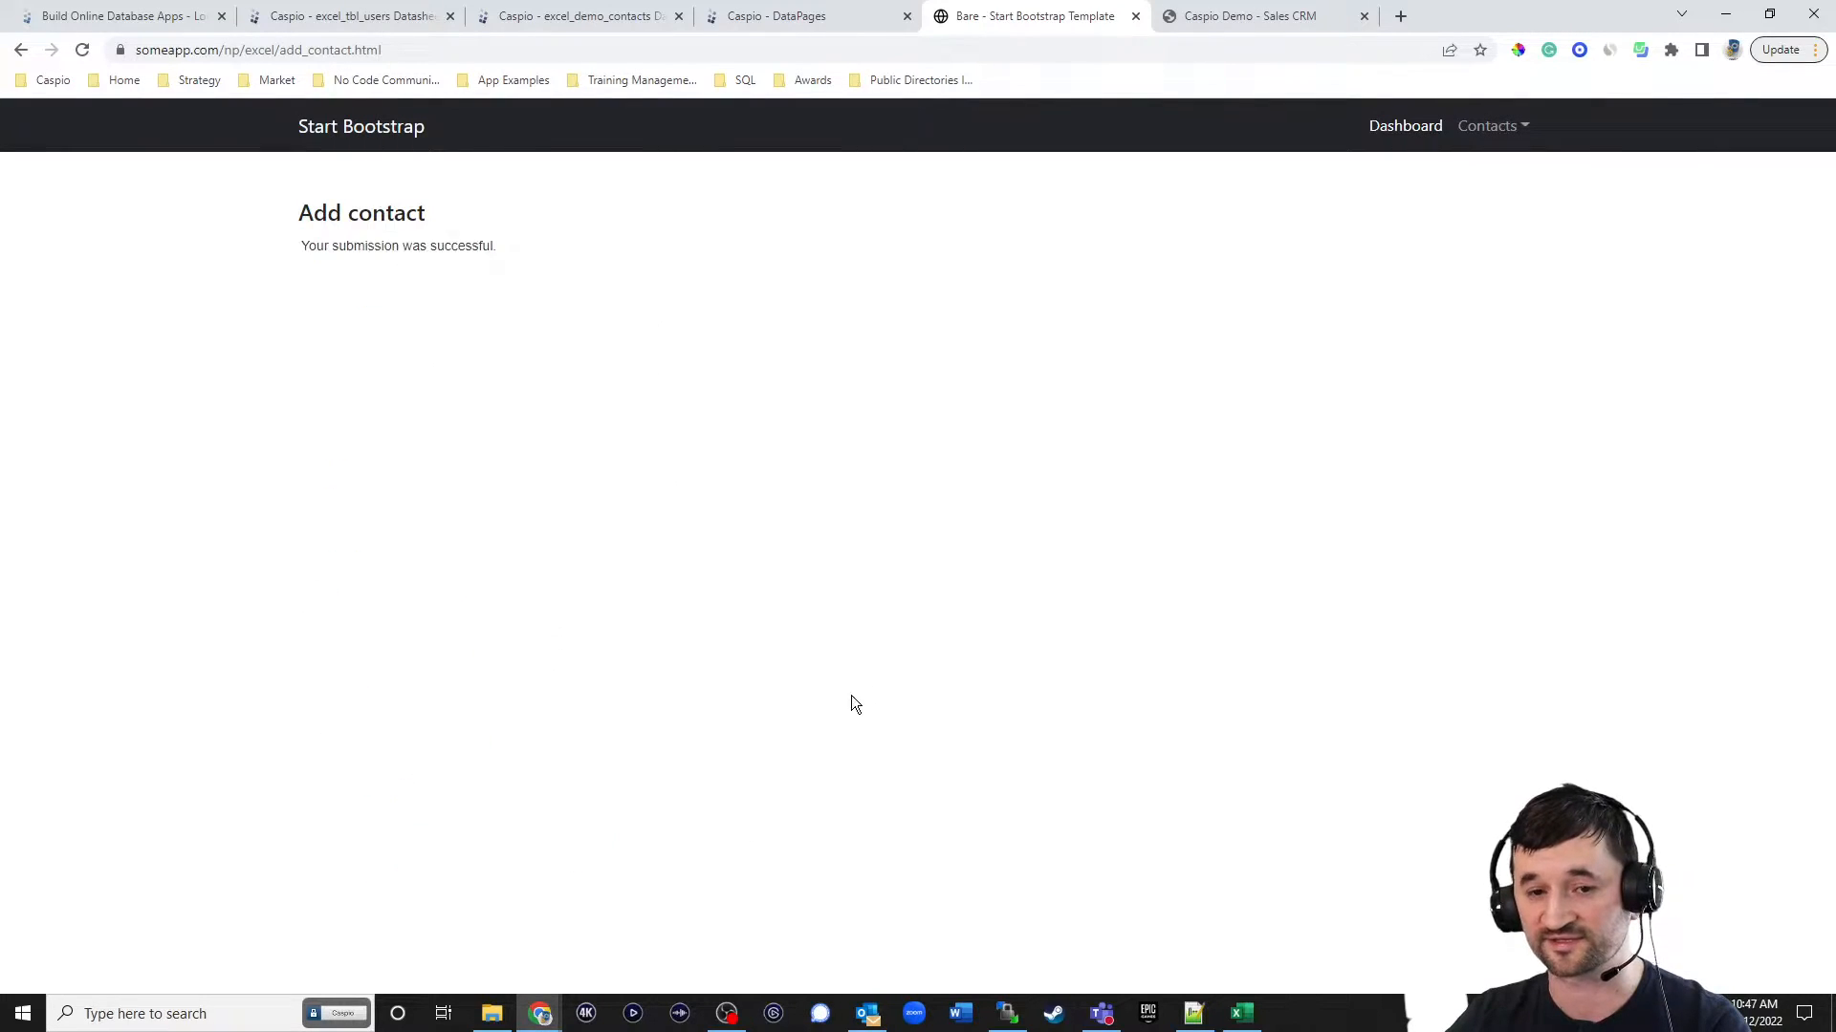
left_click(1406, 132)
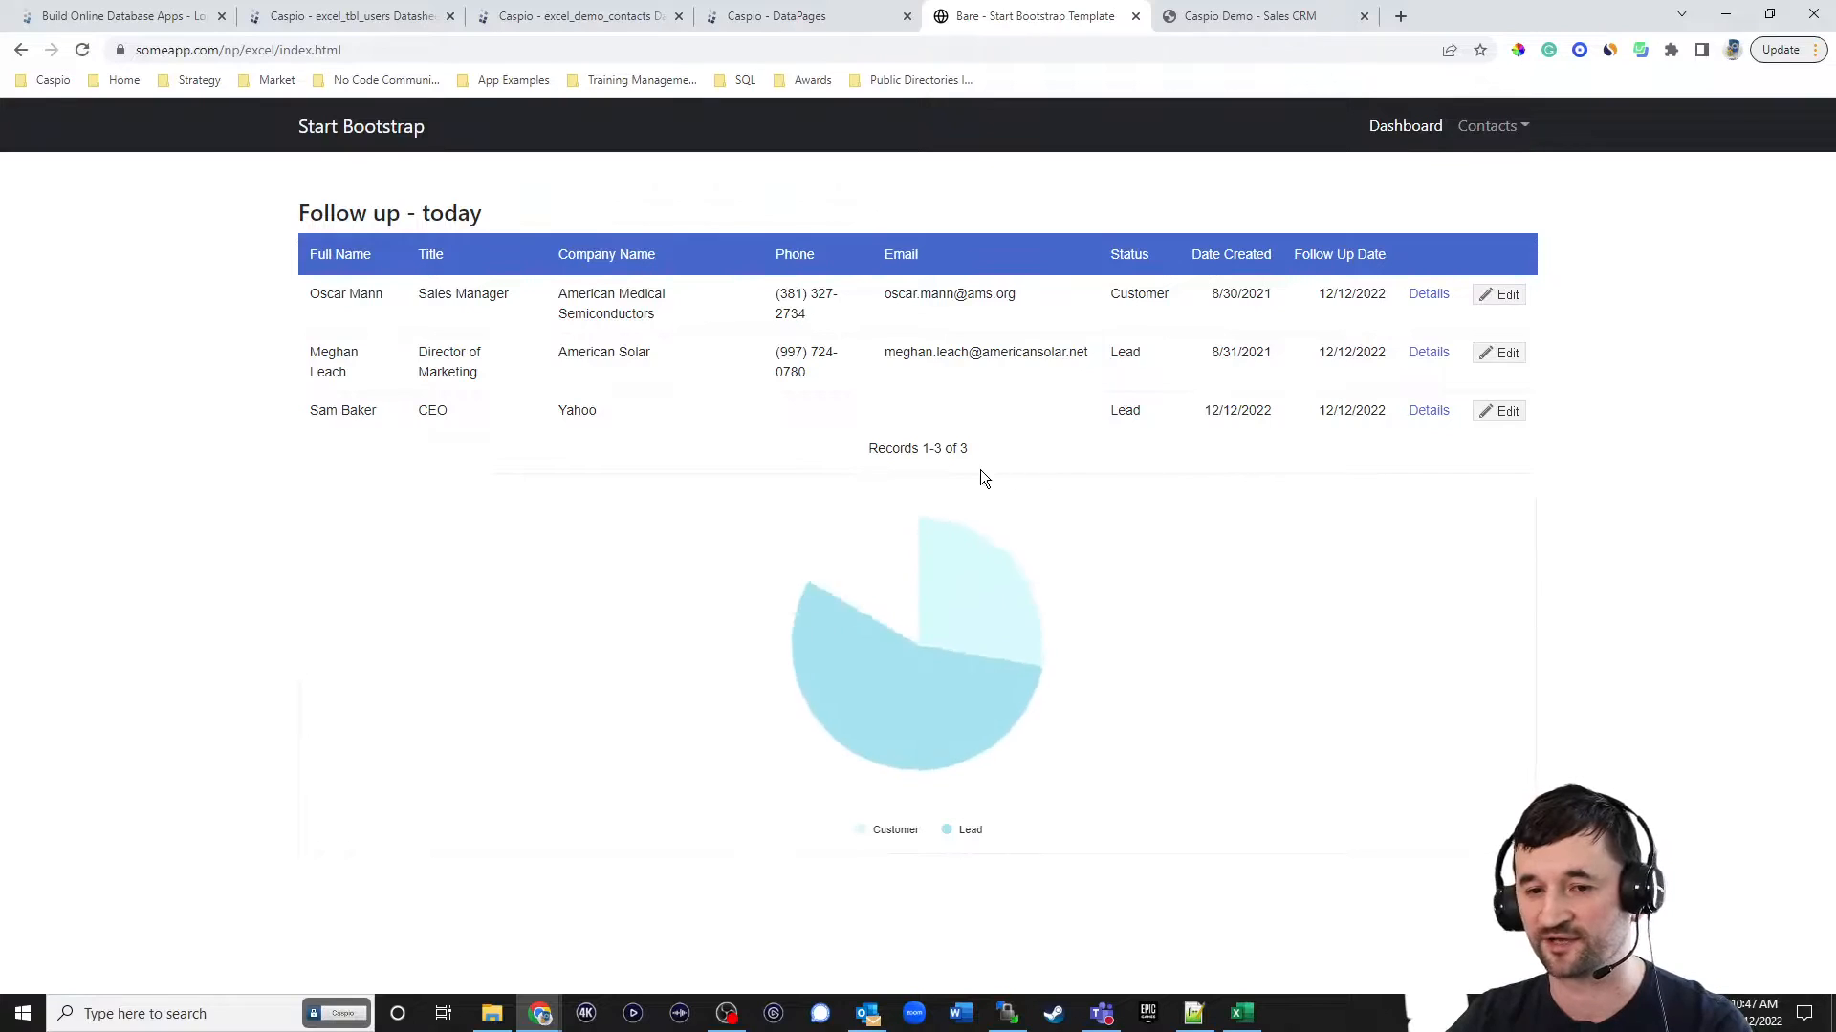
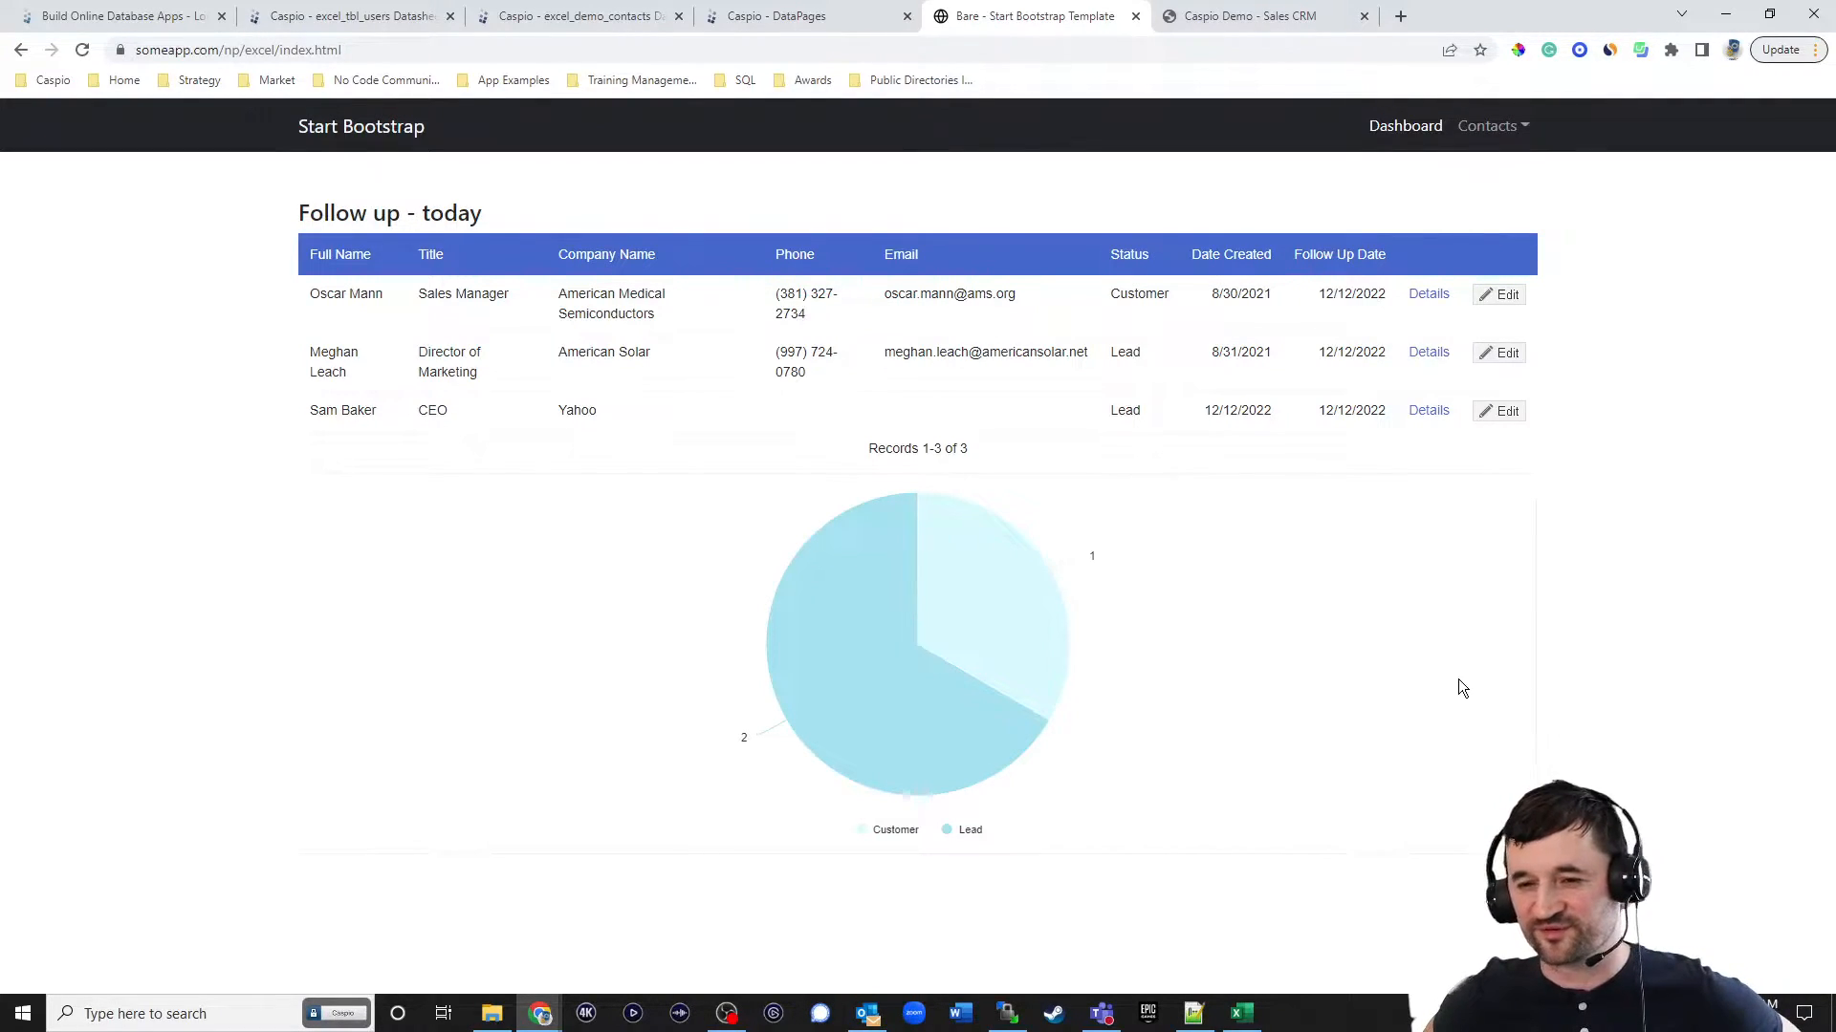
left_click(1501, 138)
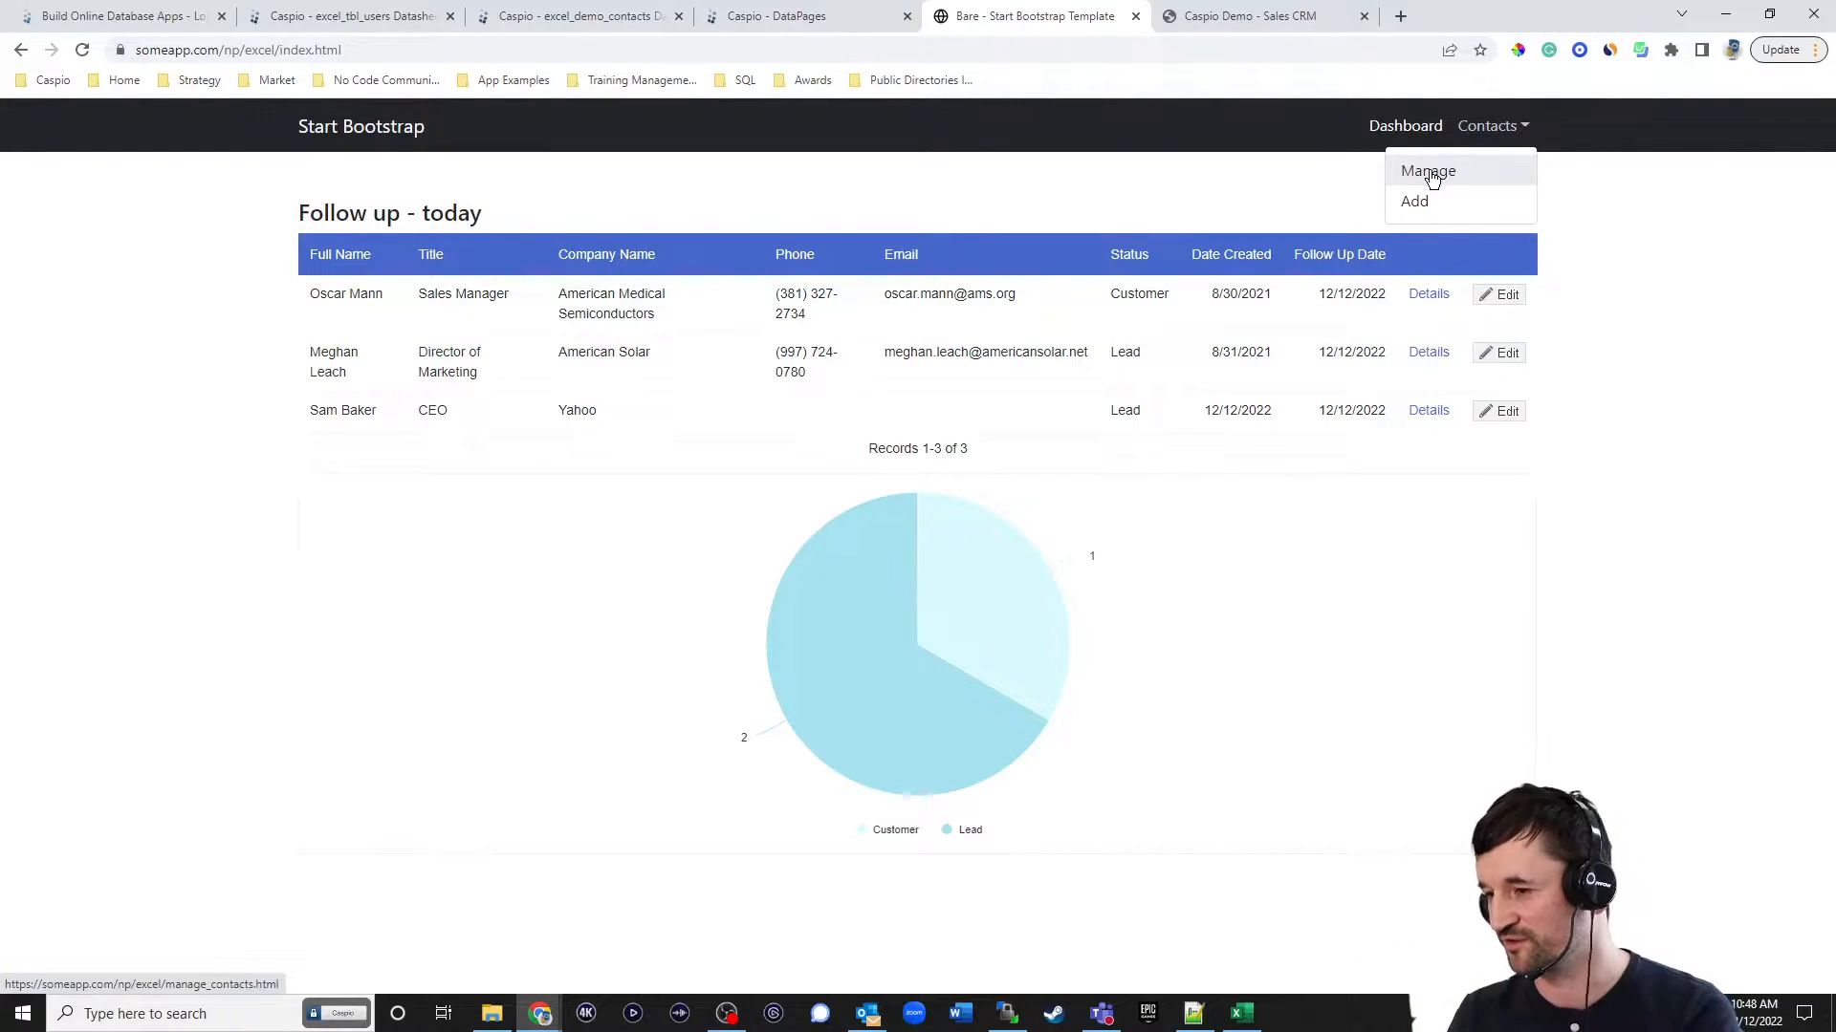
left_click(1637, 230)
left_click(811, 19)
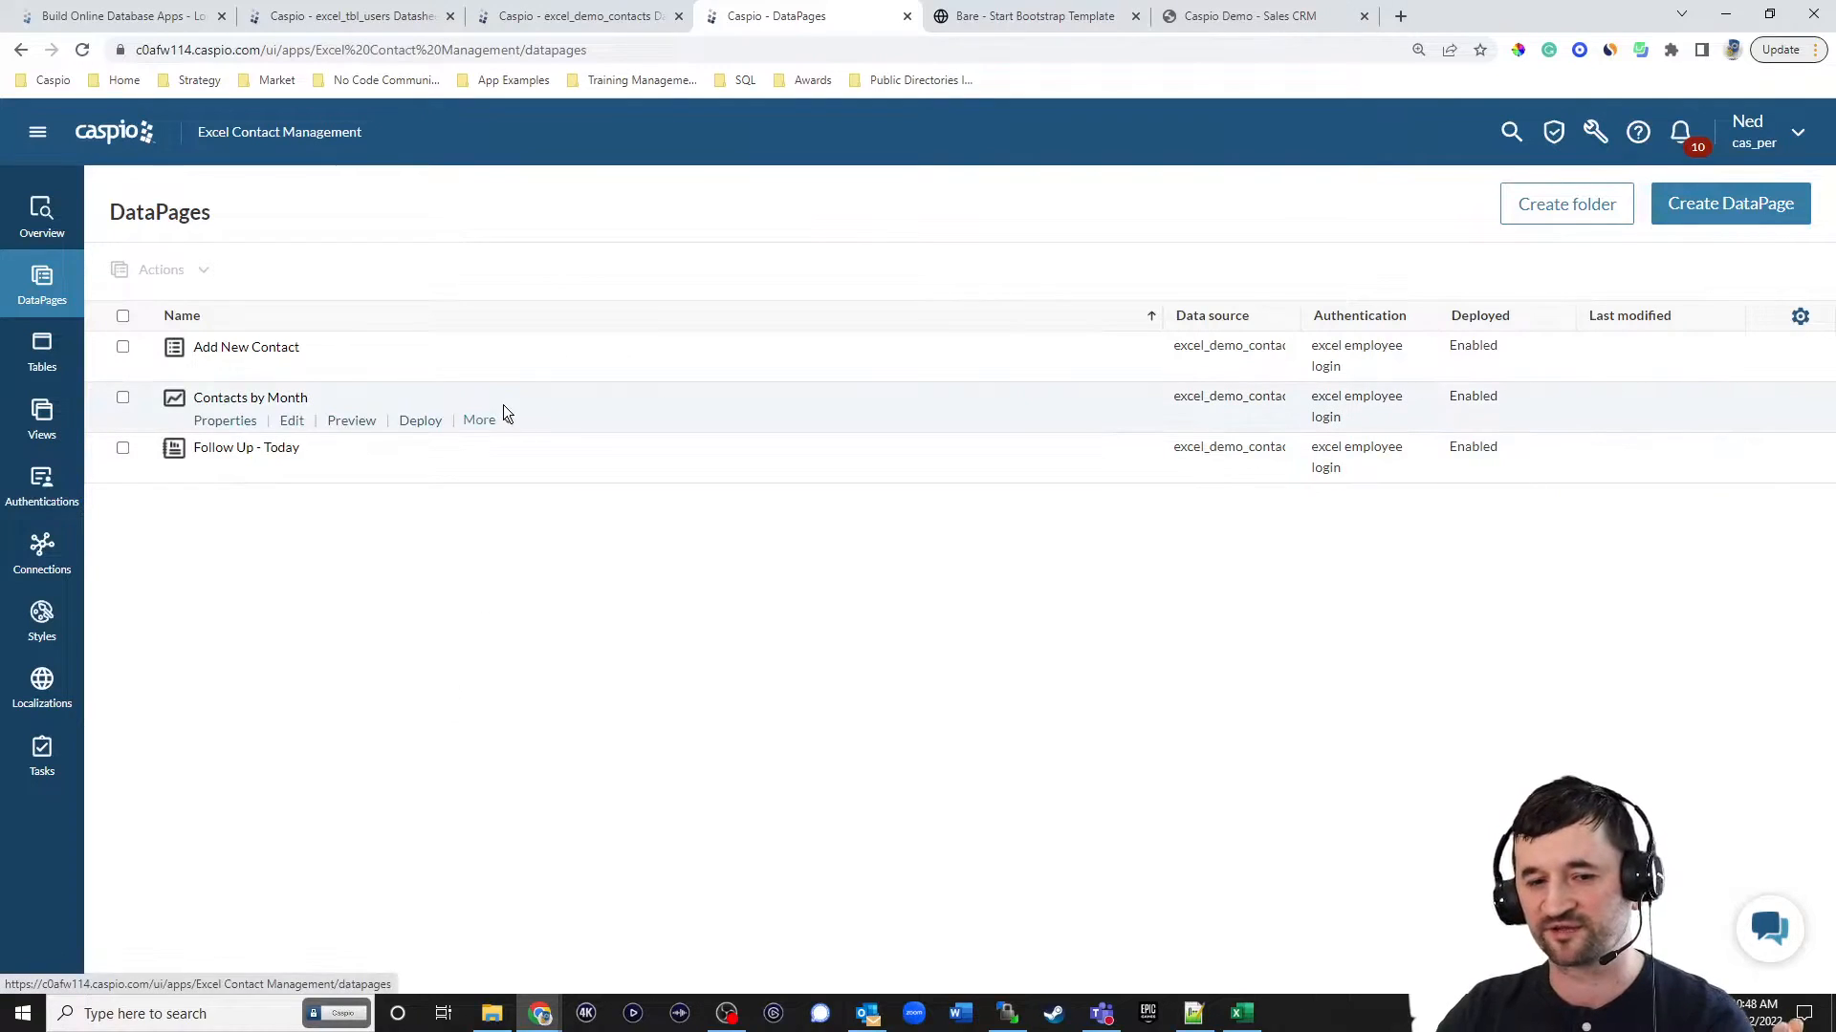
left_click(1002, 21)
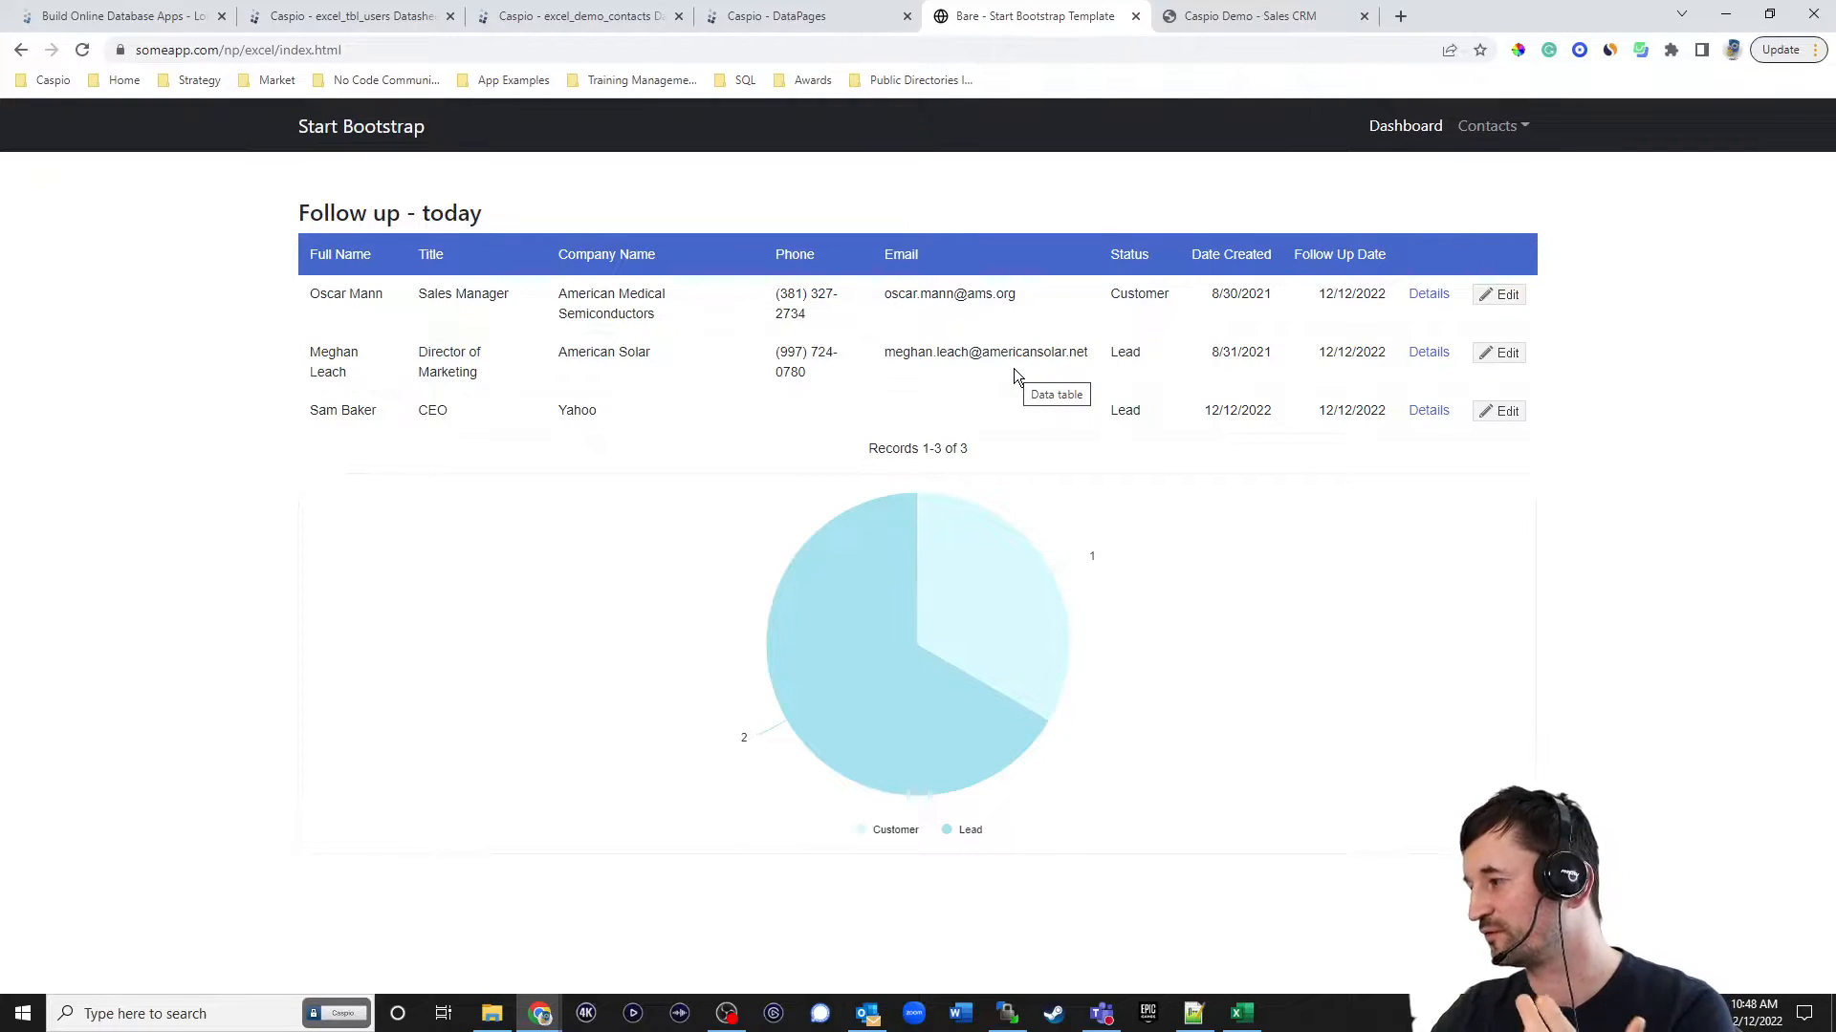
Switch to the Caspio DataPages list, duplicate the Follow Up - Today DataPage and name the copy Manage Contacts.
left_click(796, 27)
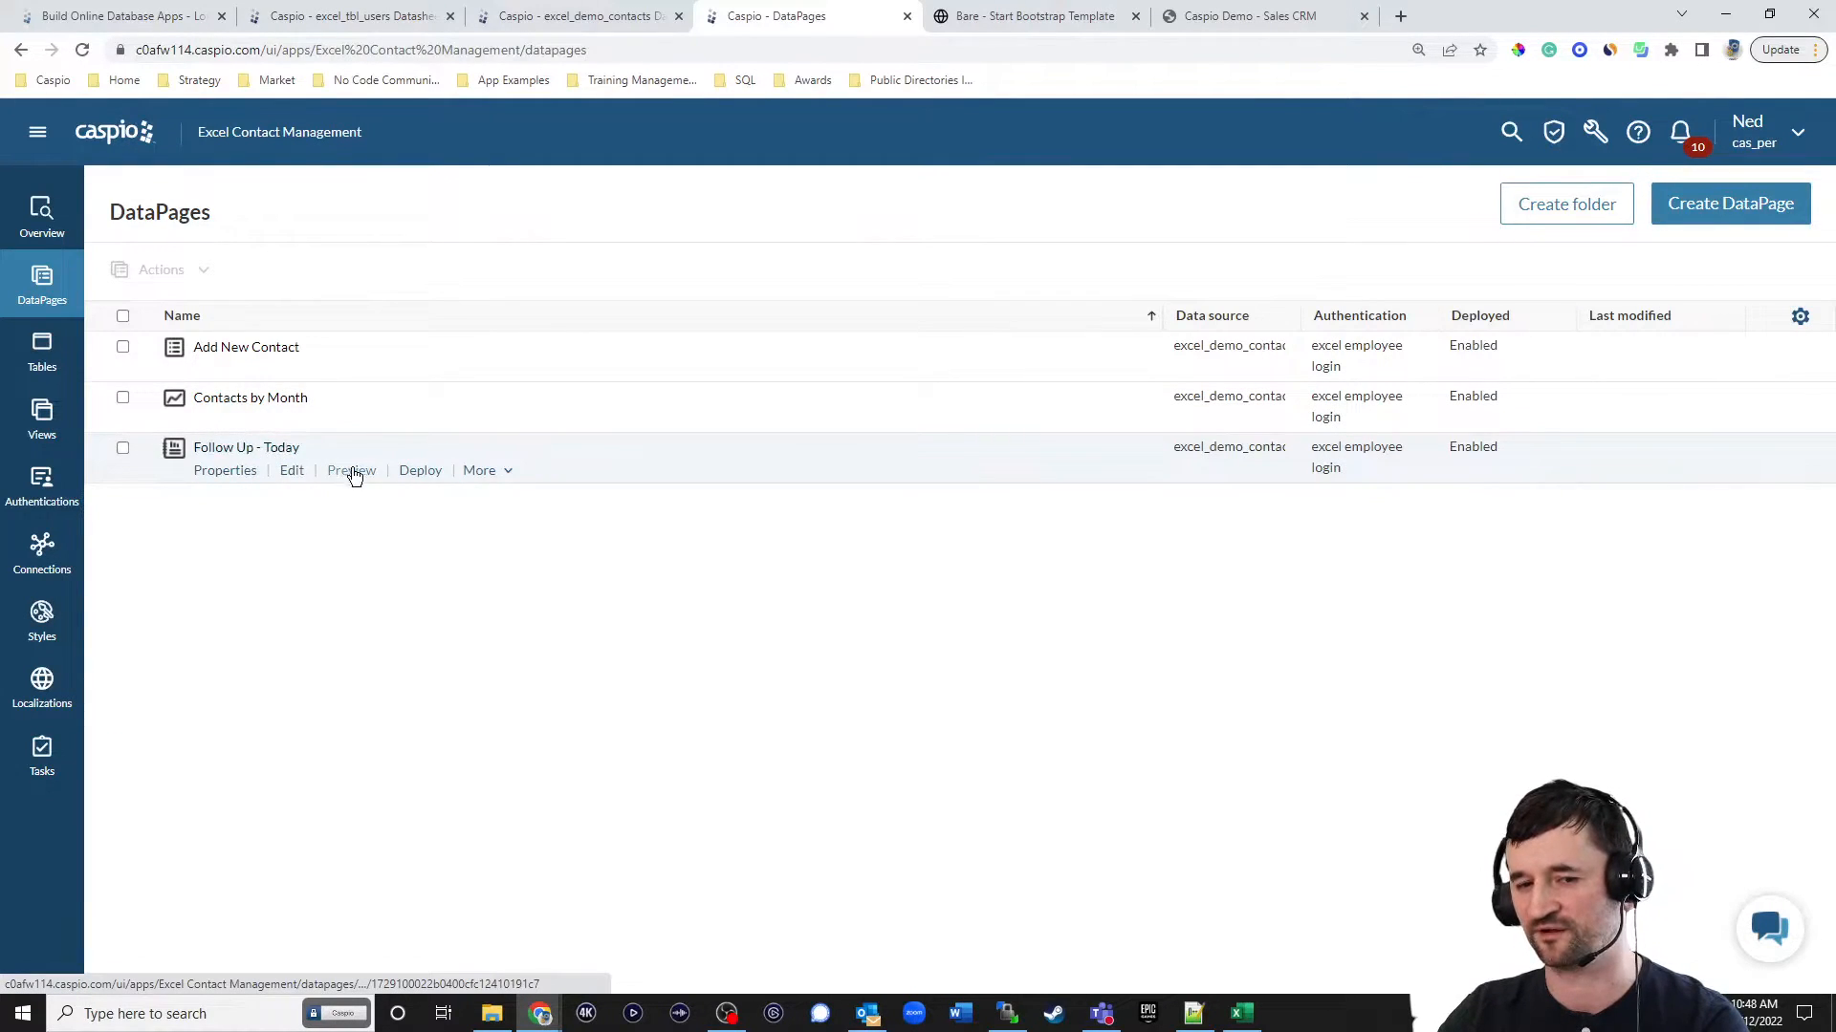
left_click(480, 473)
left_click(486, 501)
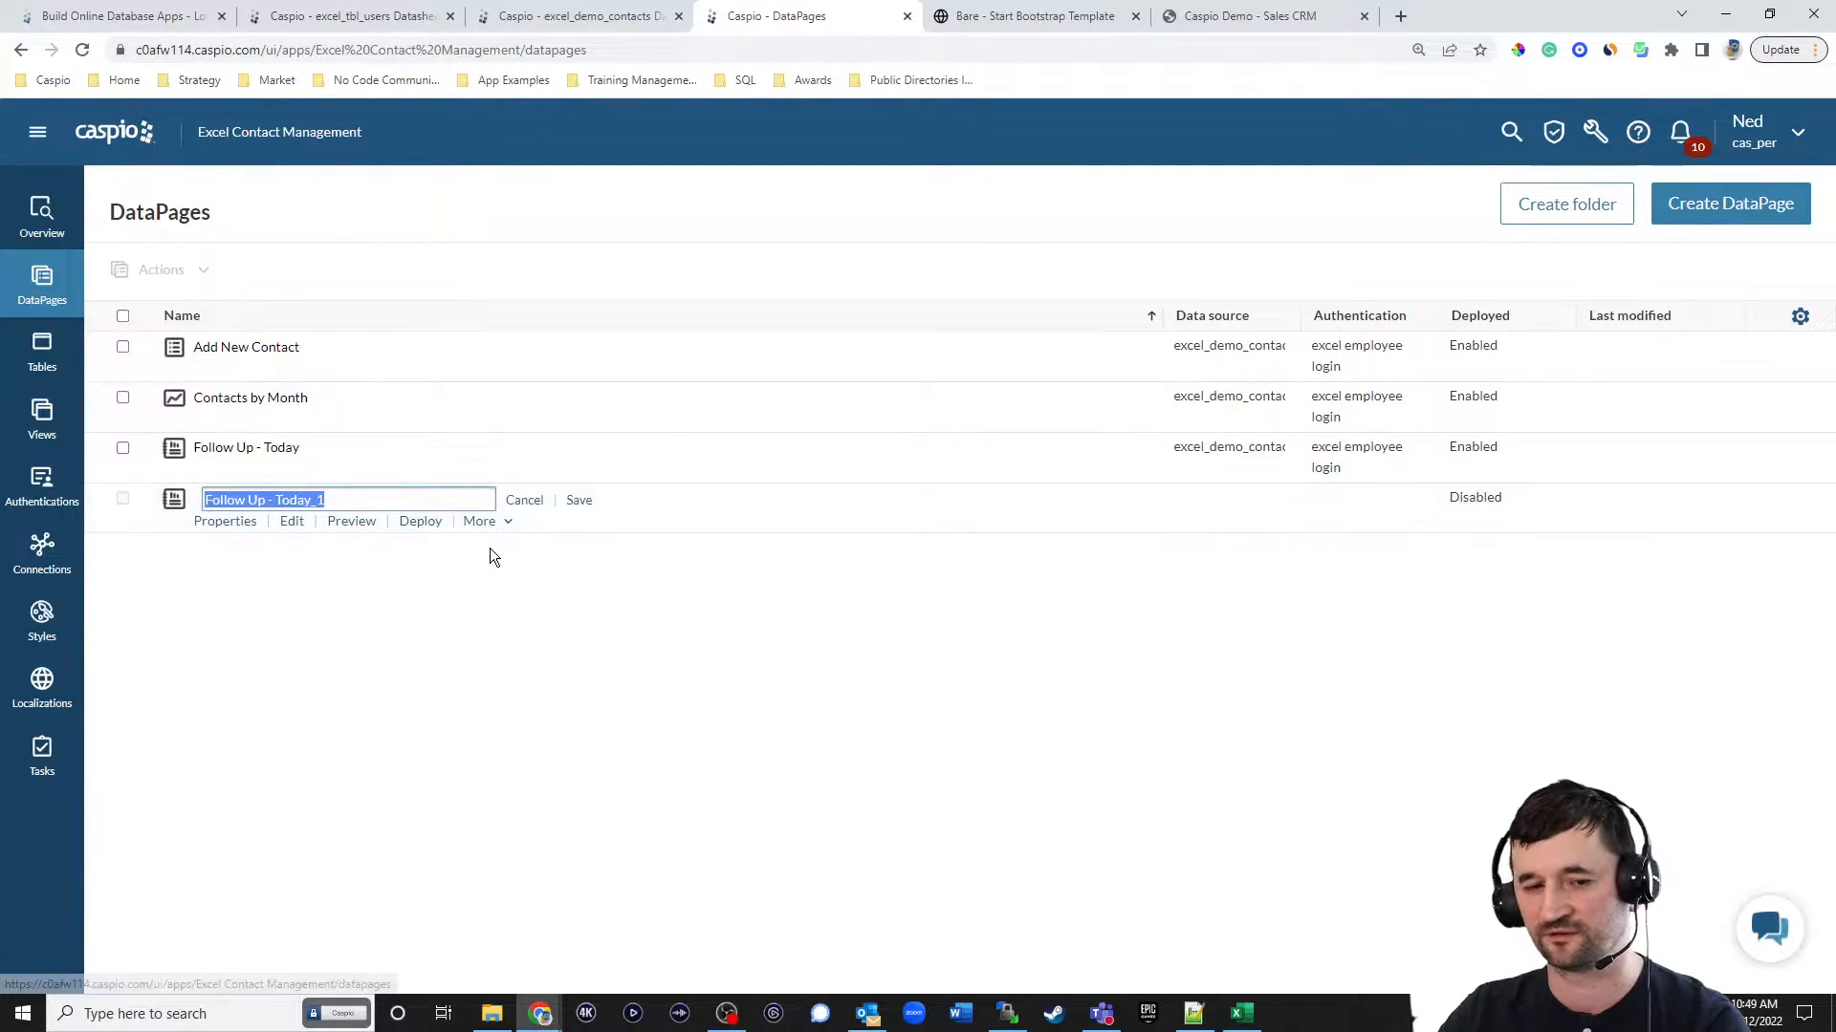
type("Manage Contacts")
left_click(579, 500)
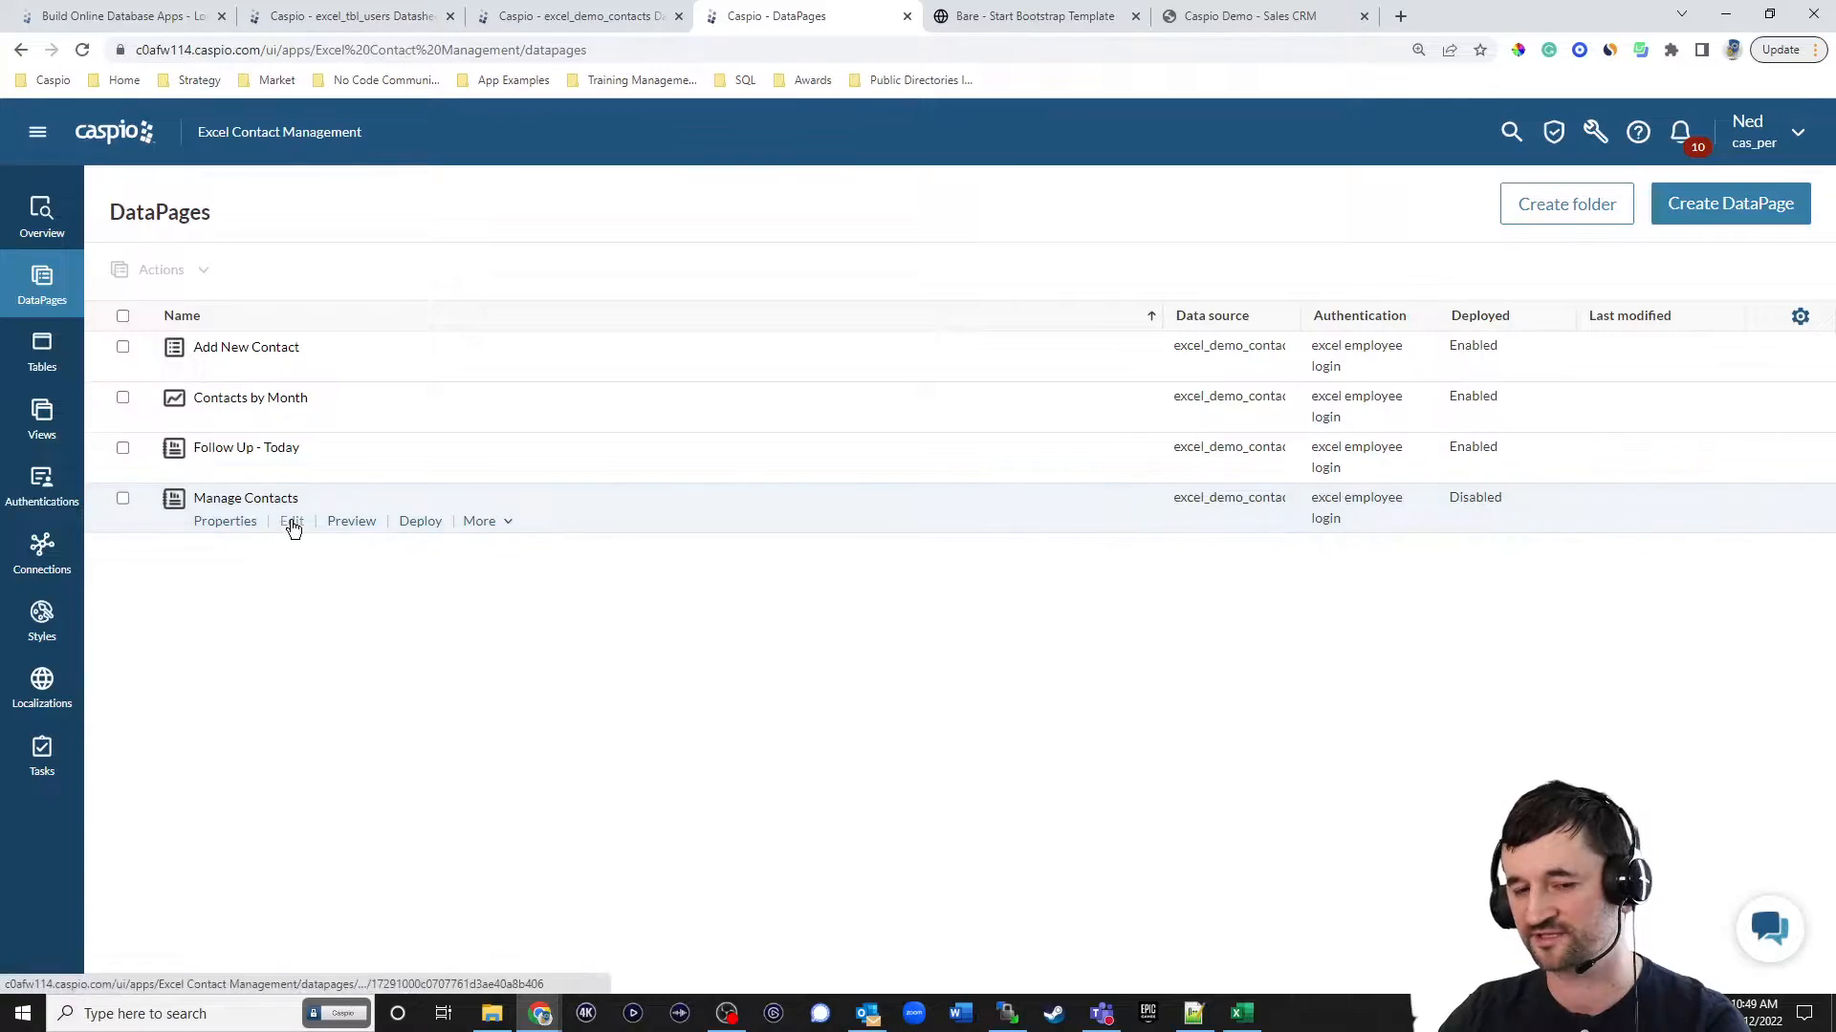
Edit Manage Contacts, keeping its type and data source, to show a search form with results below it that display on initial load.
left_click(292, 524)
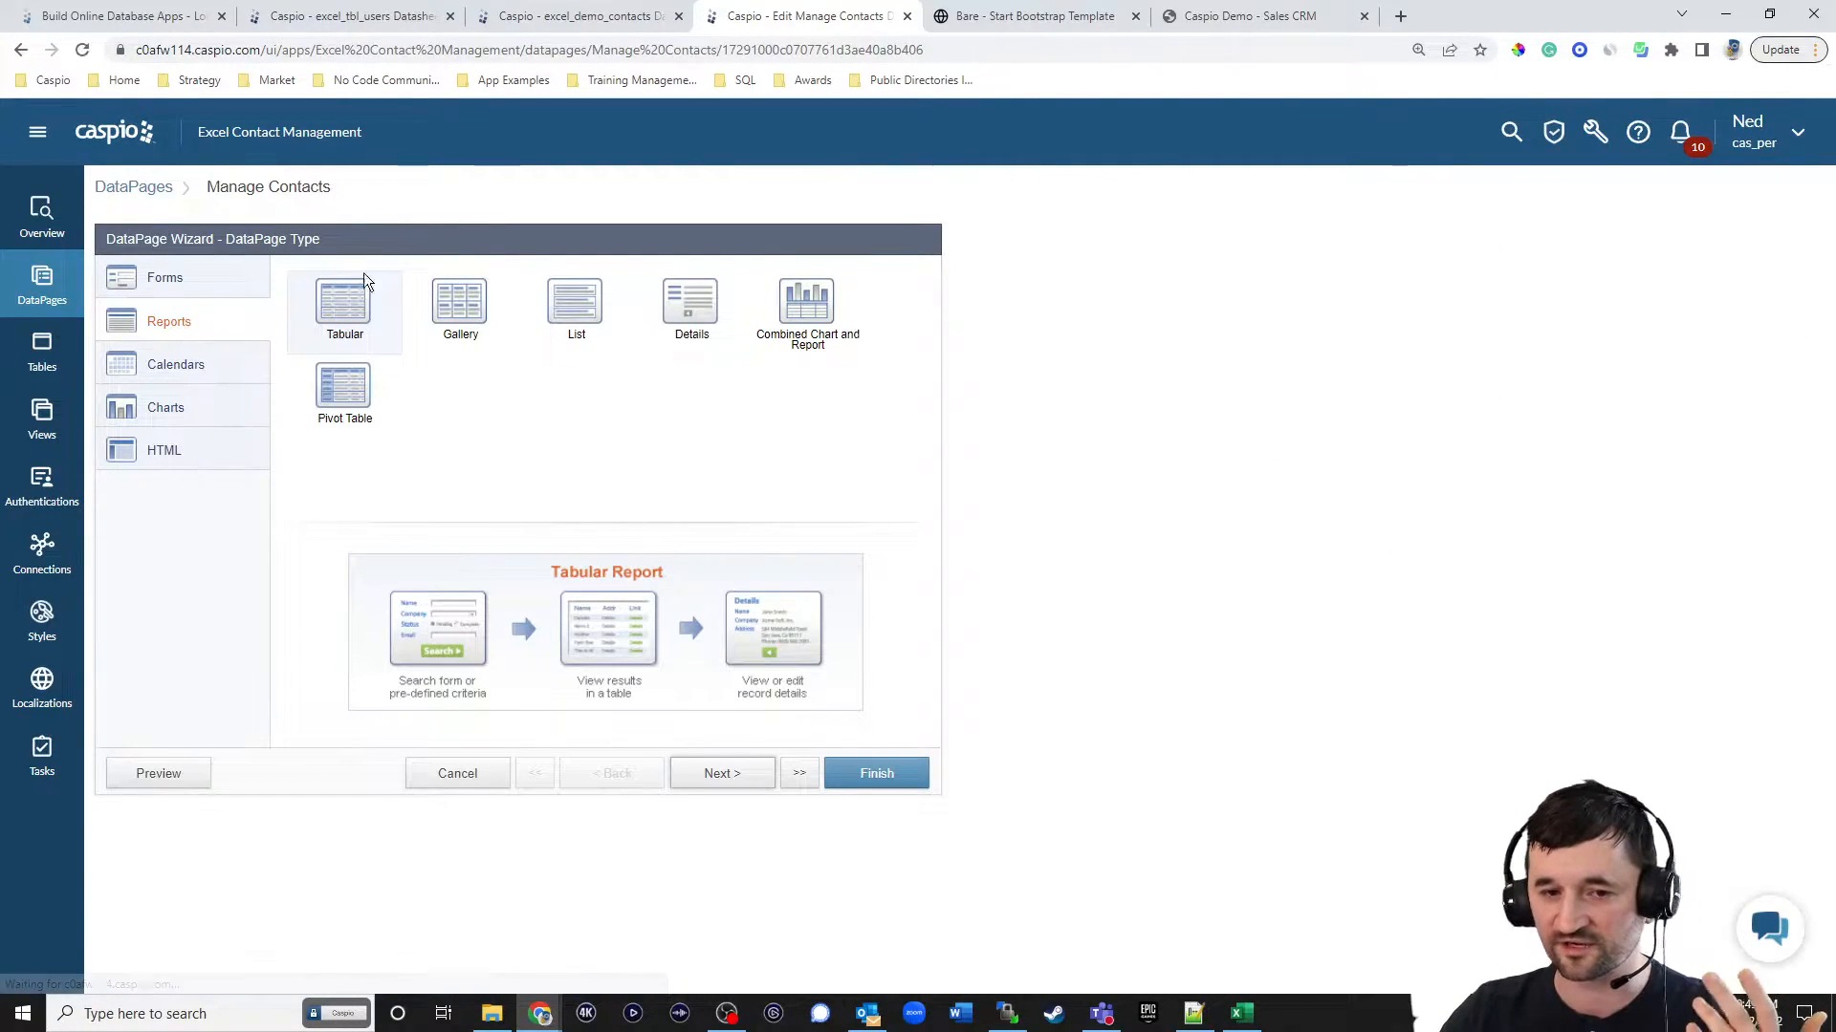
left_click(717, 775)
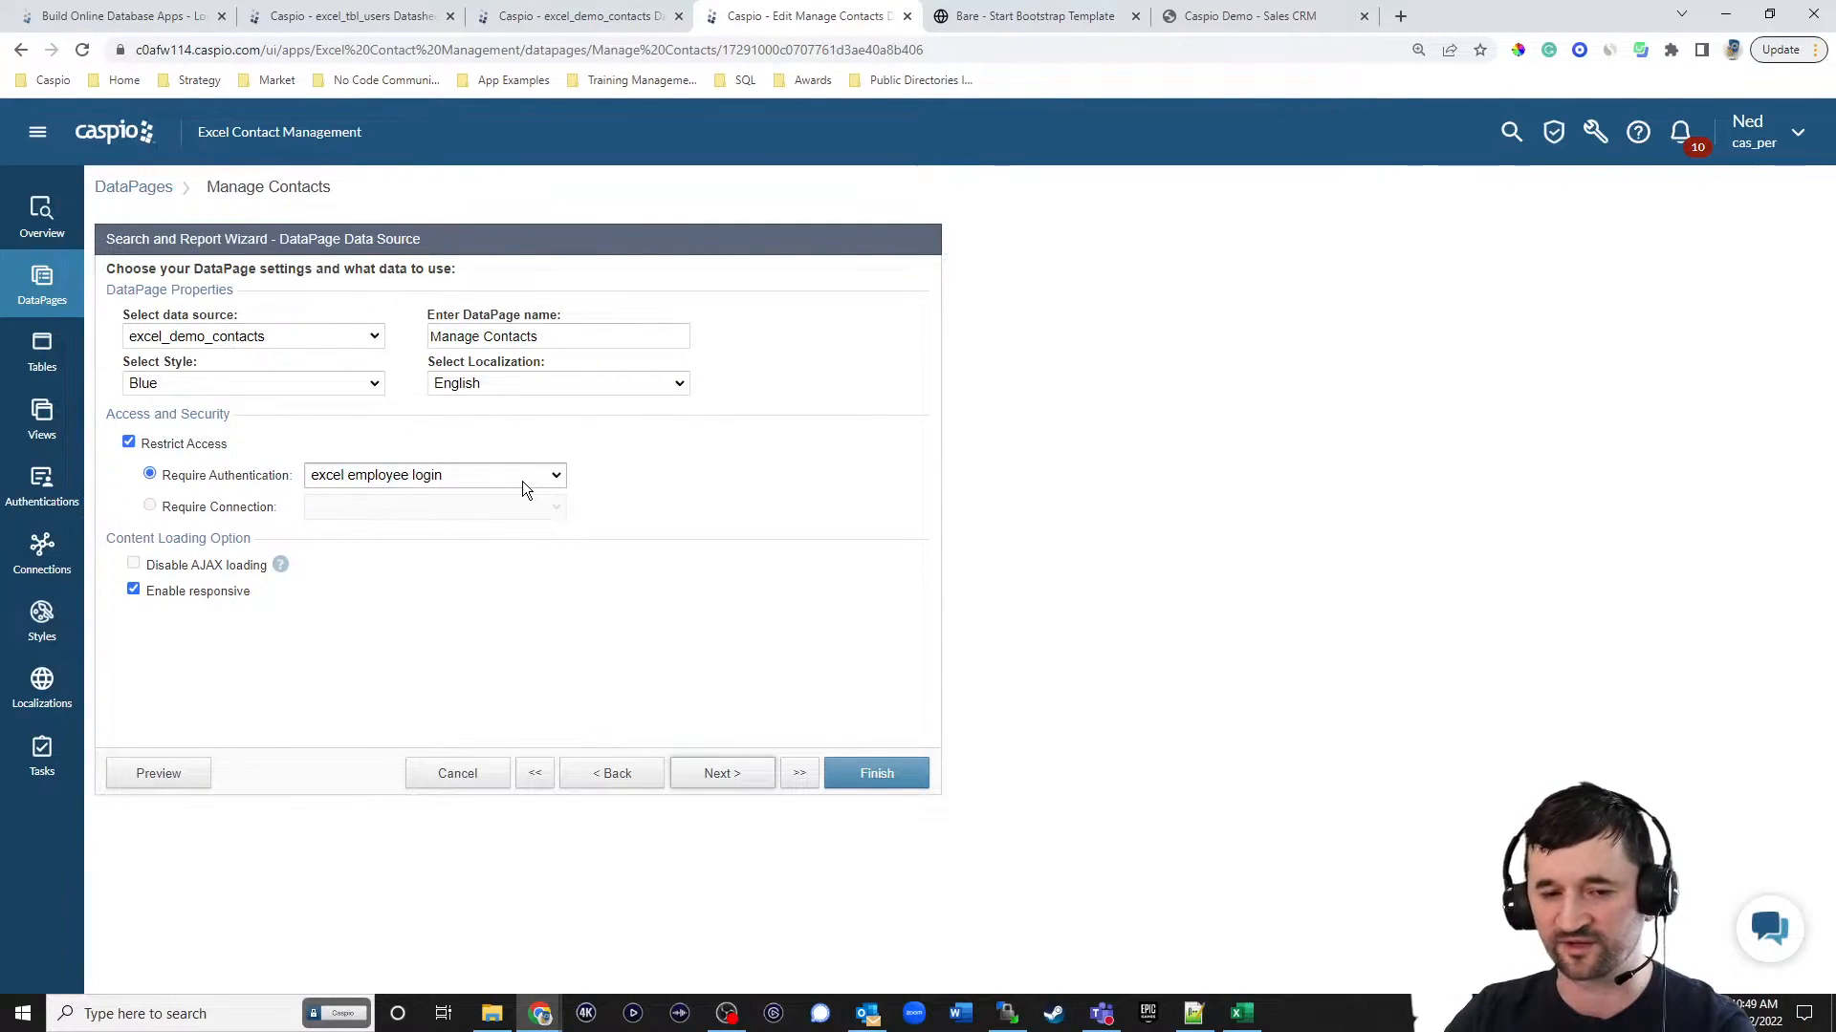
left_click(719, 775)
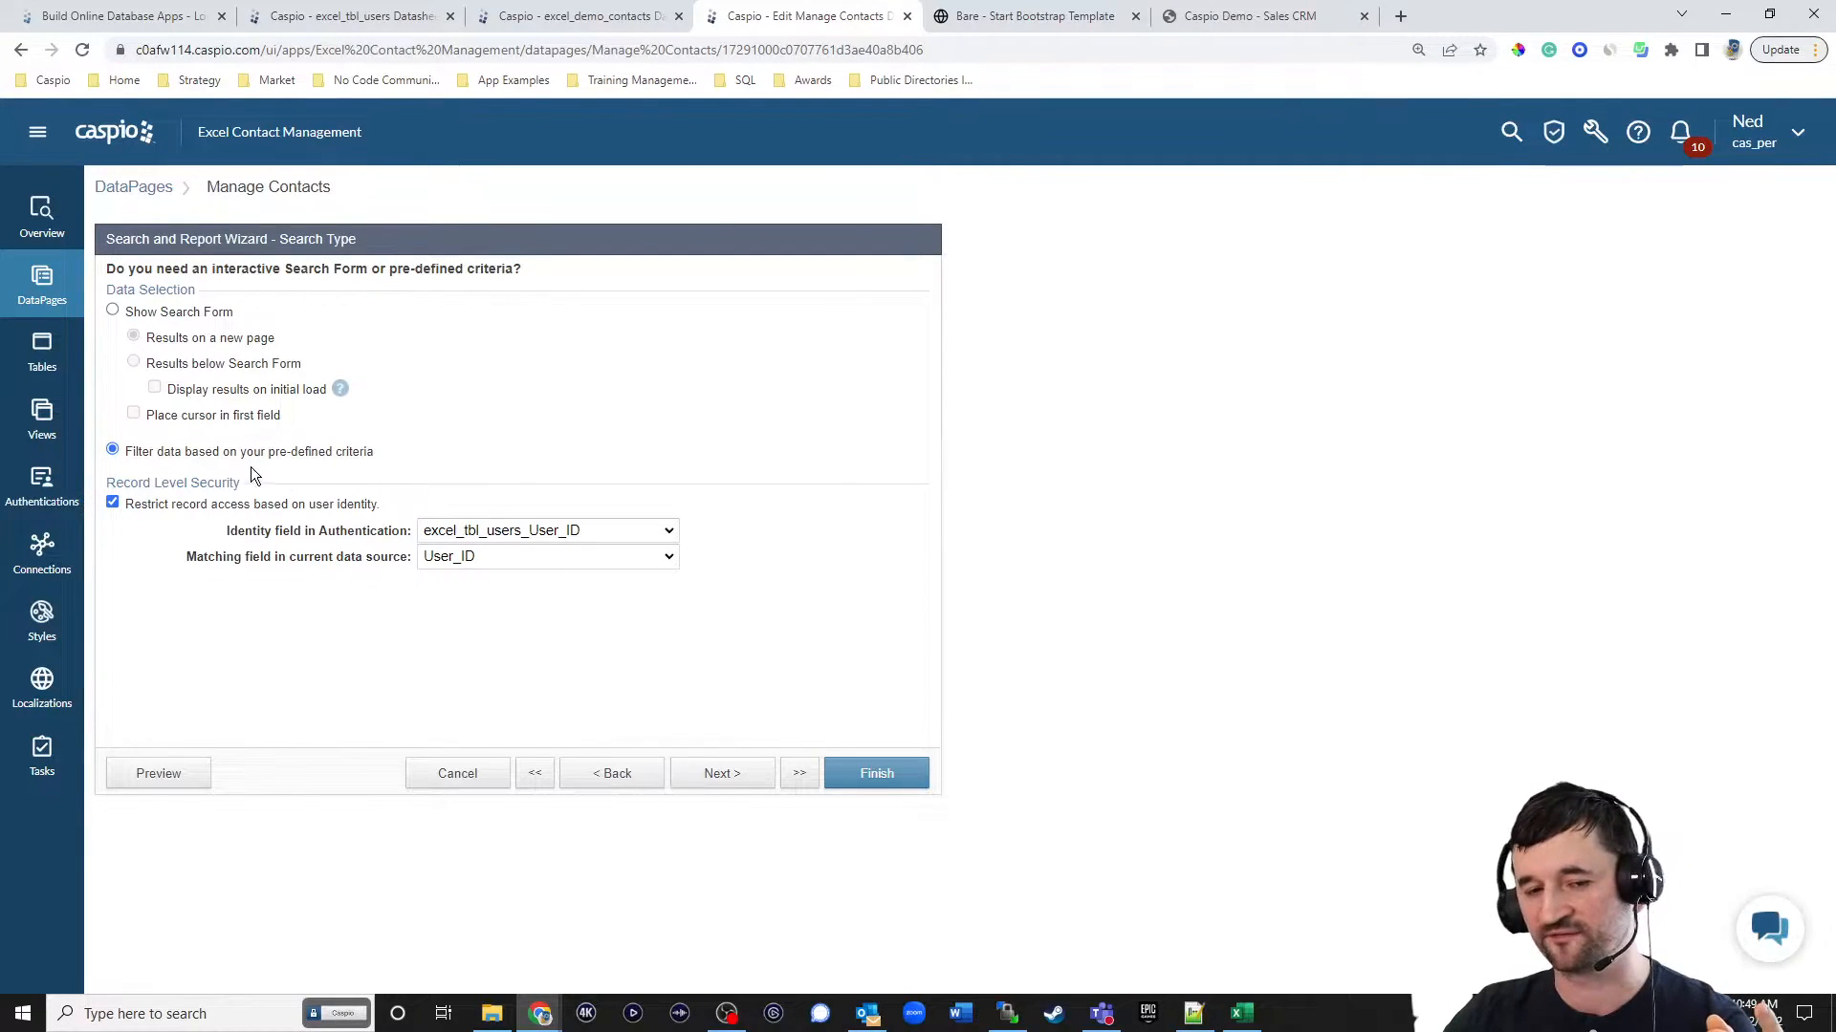
left_click(175, 317)
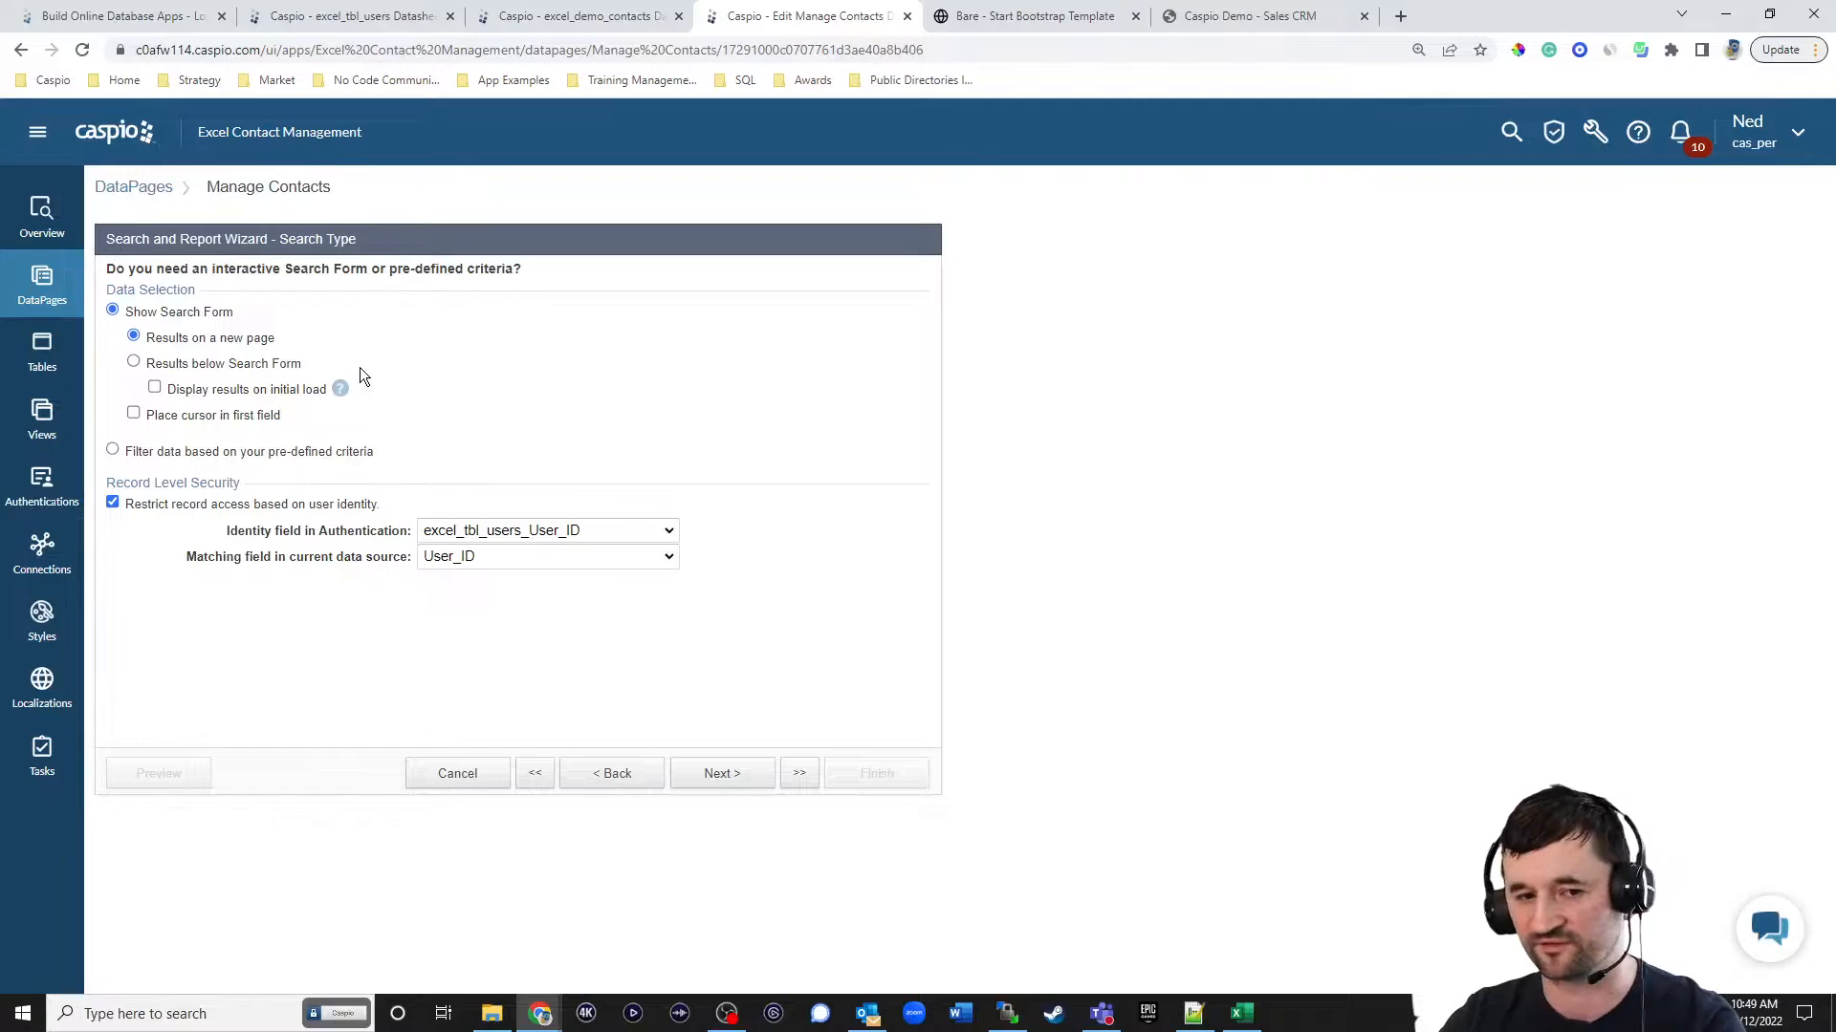
left_click(194, 369)
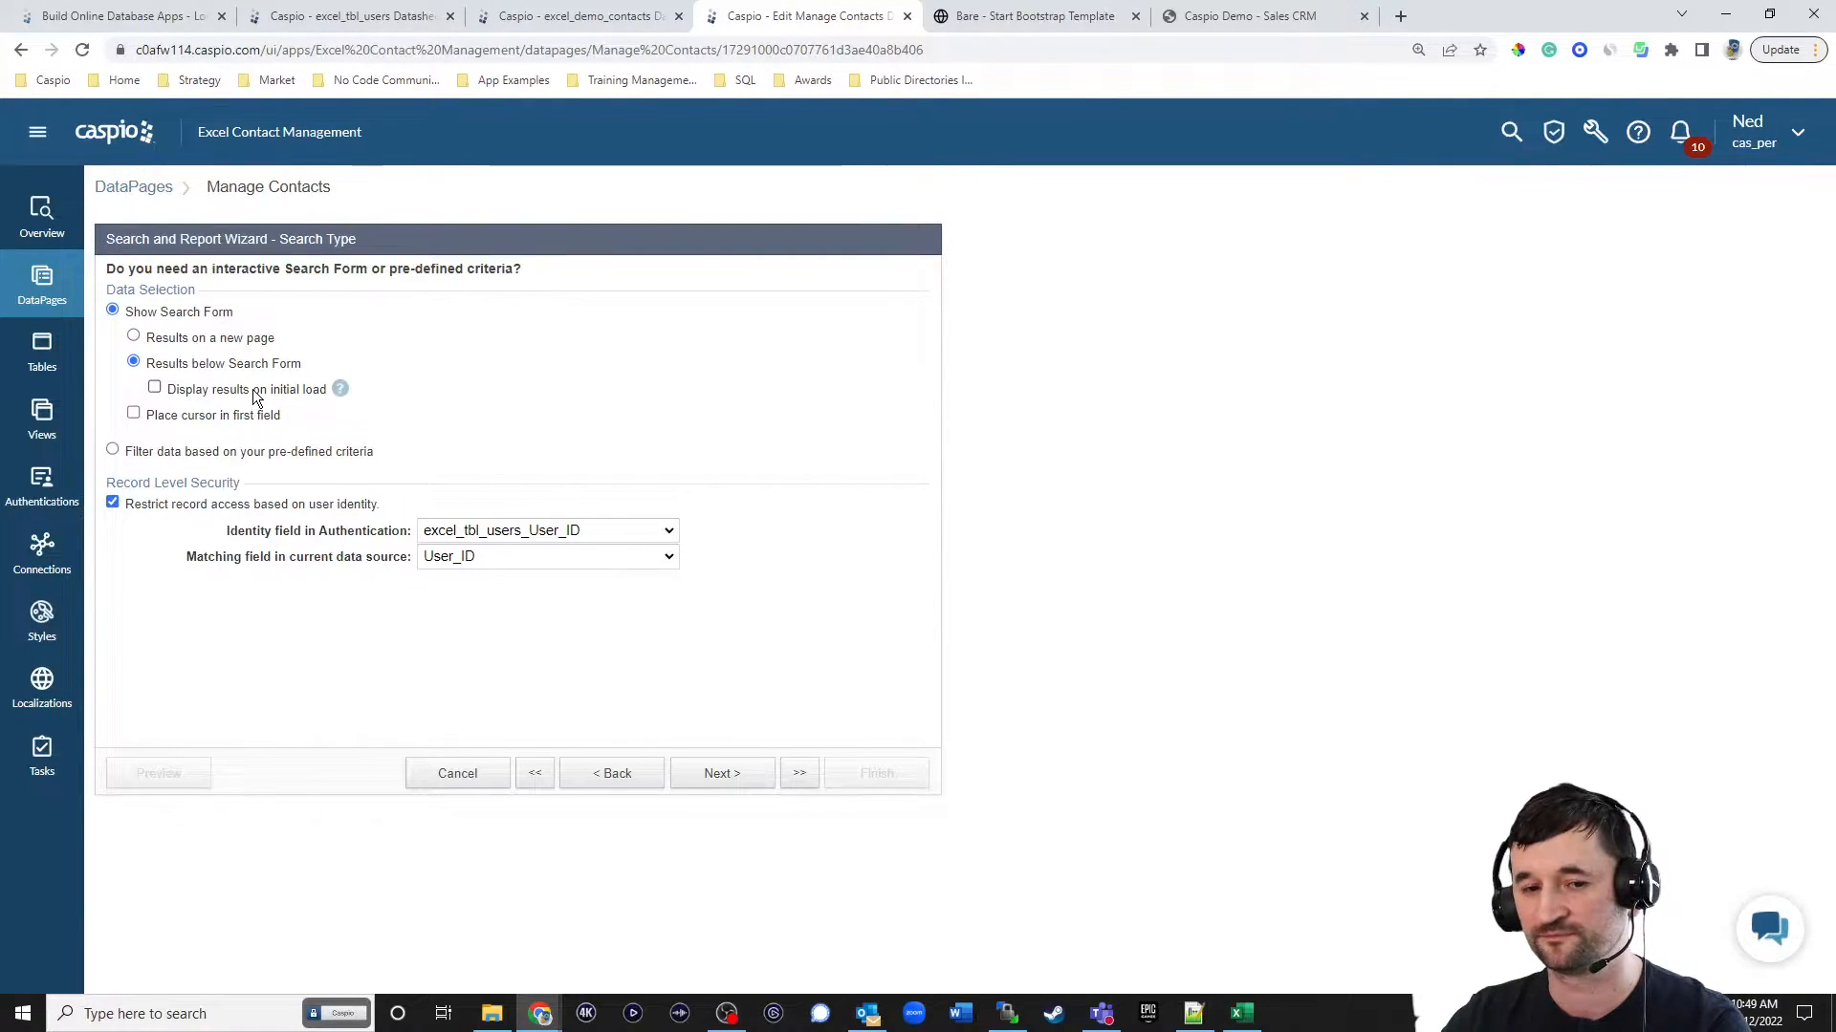
left_click(239, 390)
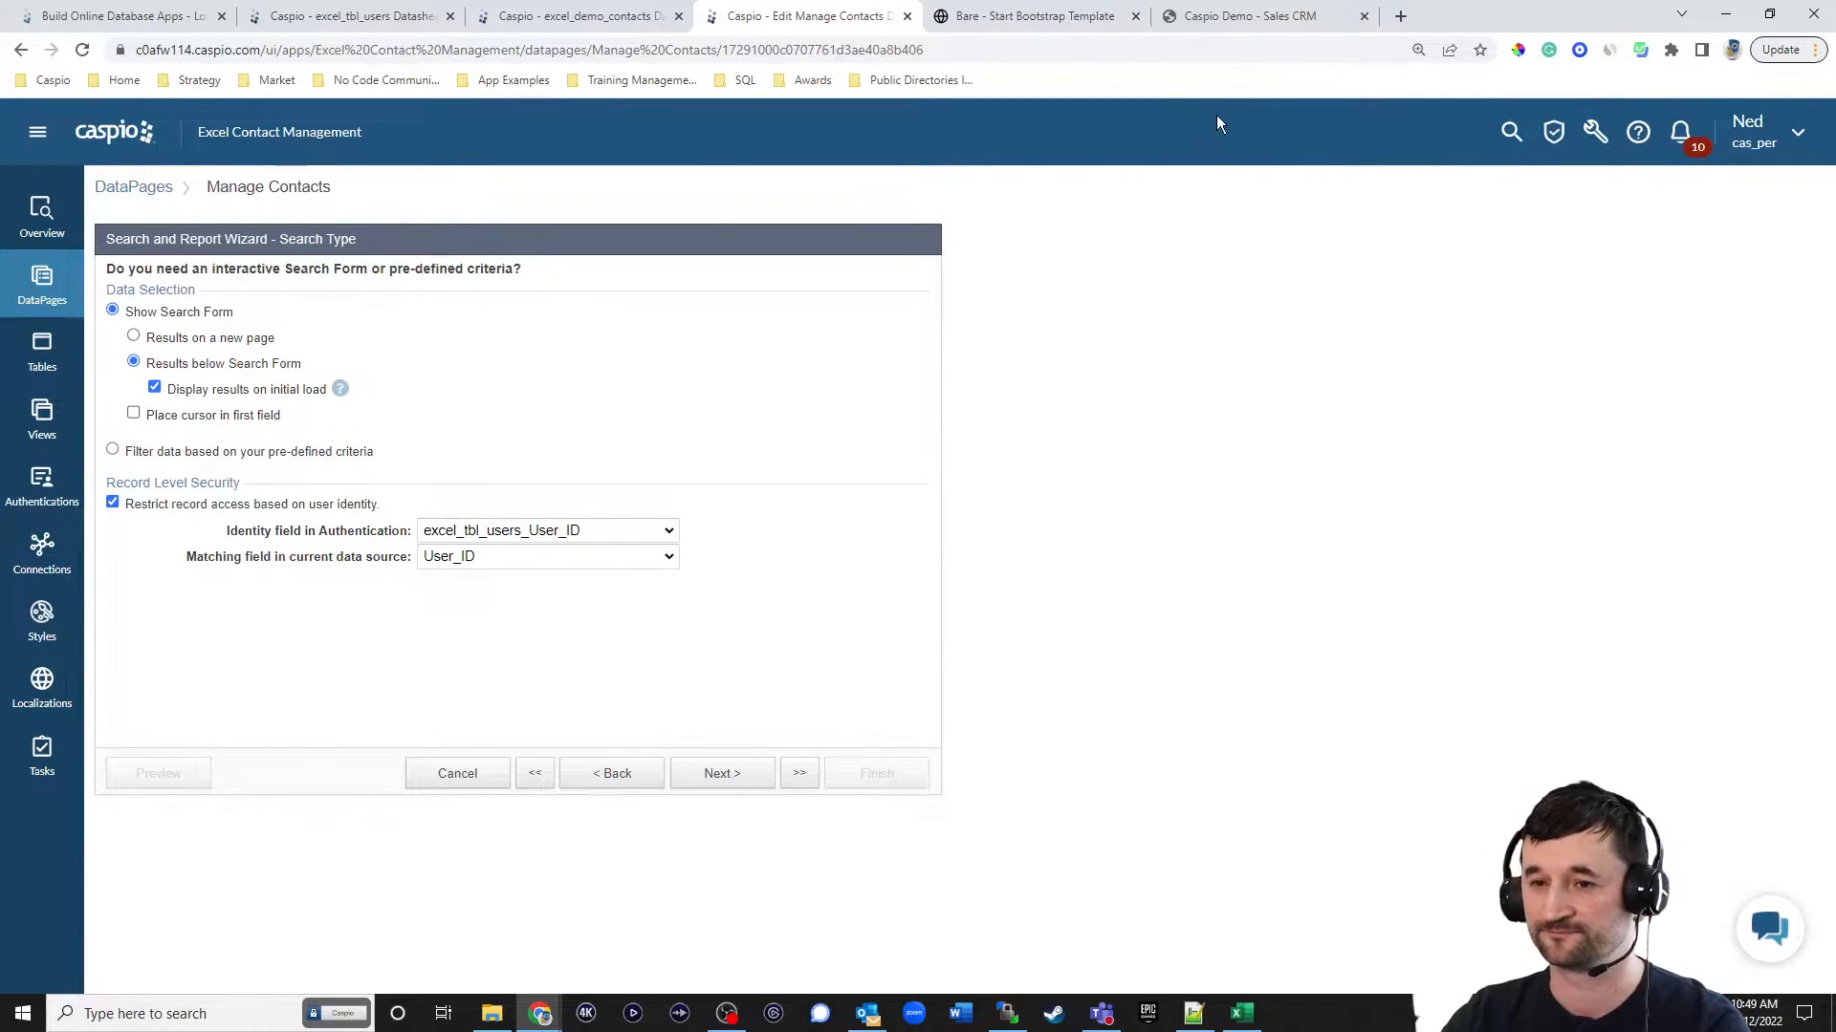
View the live site's Manage contacts page and return to the Manage Contacts wizard in Caspio.
left_click(1037, 17)
left_click(1487, 126)
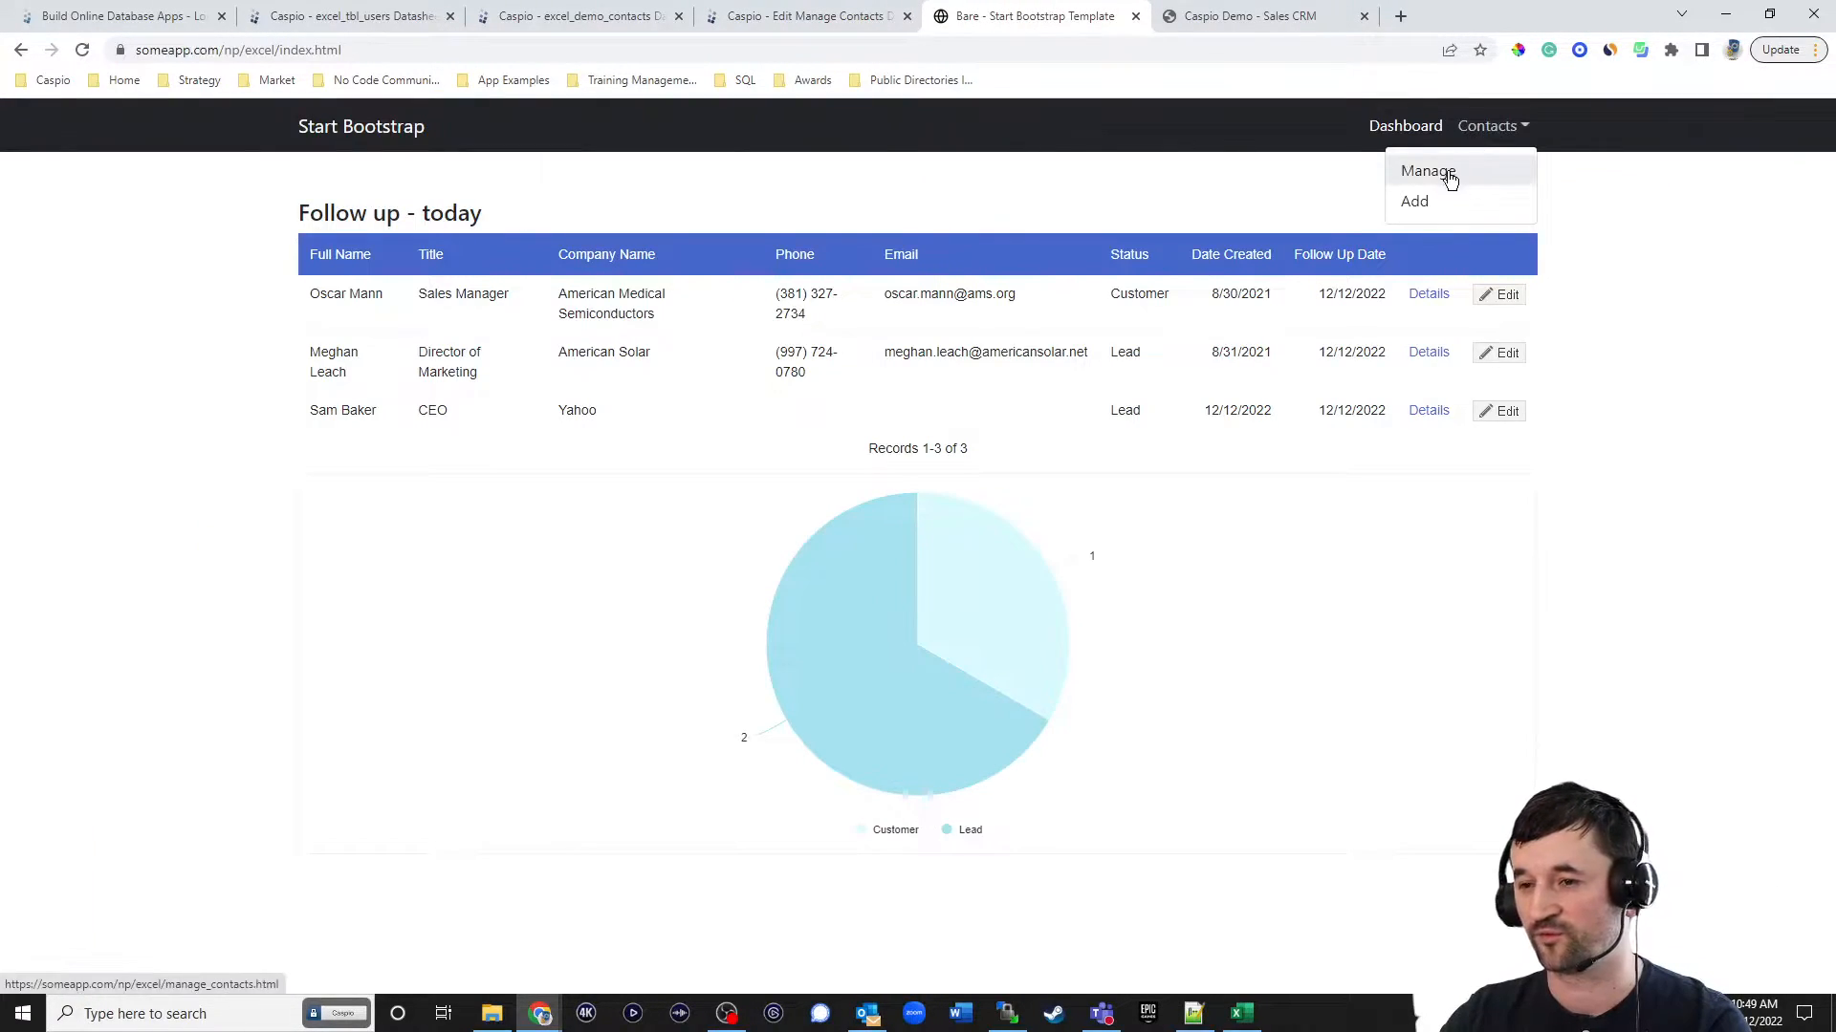
left_click(1444, 174)
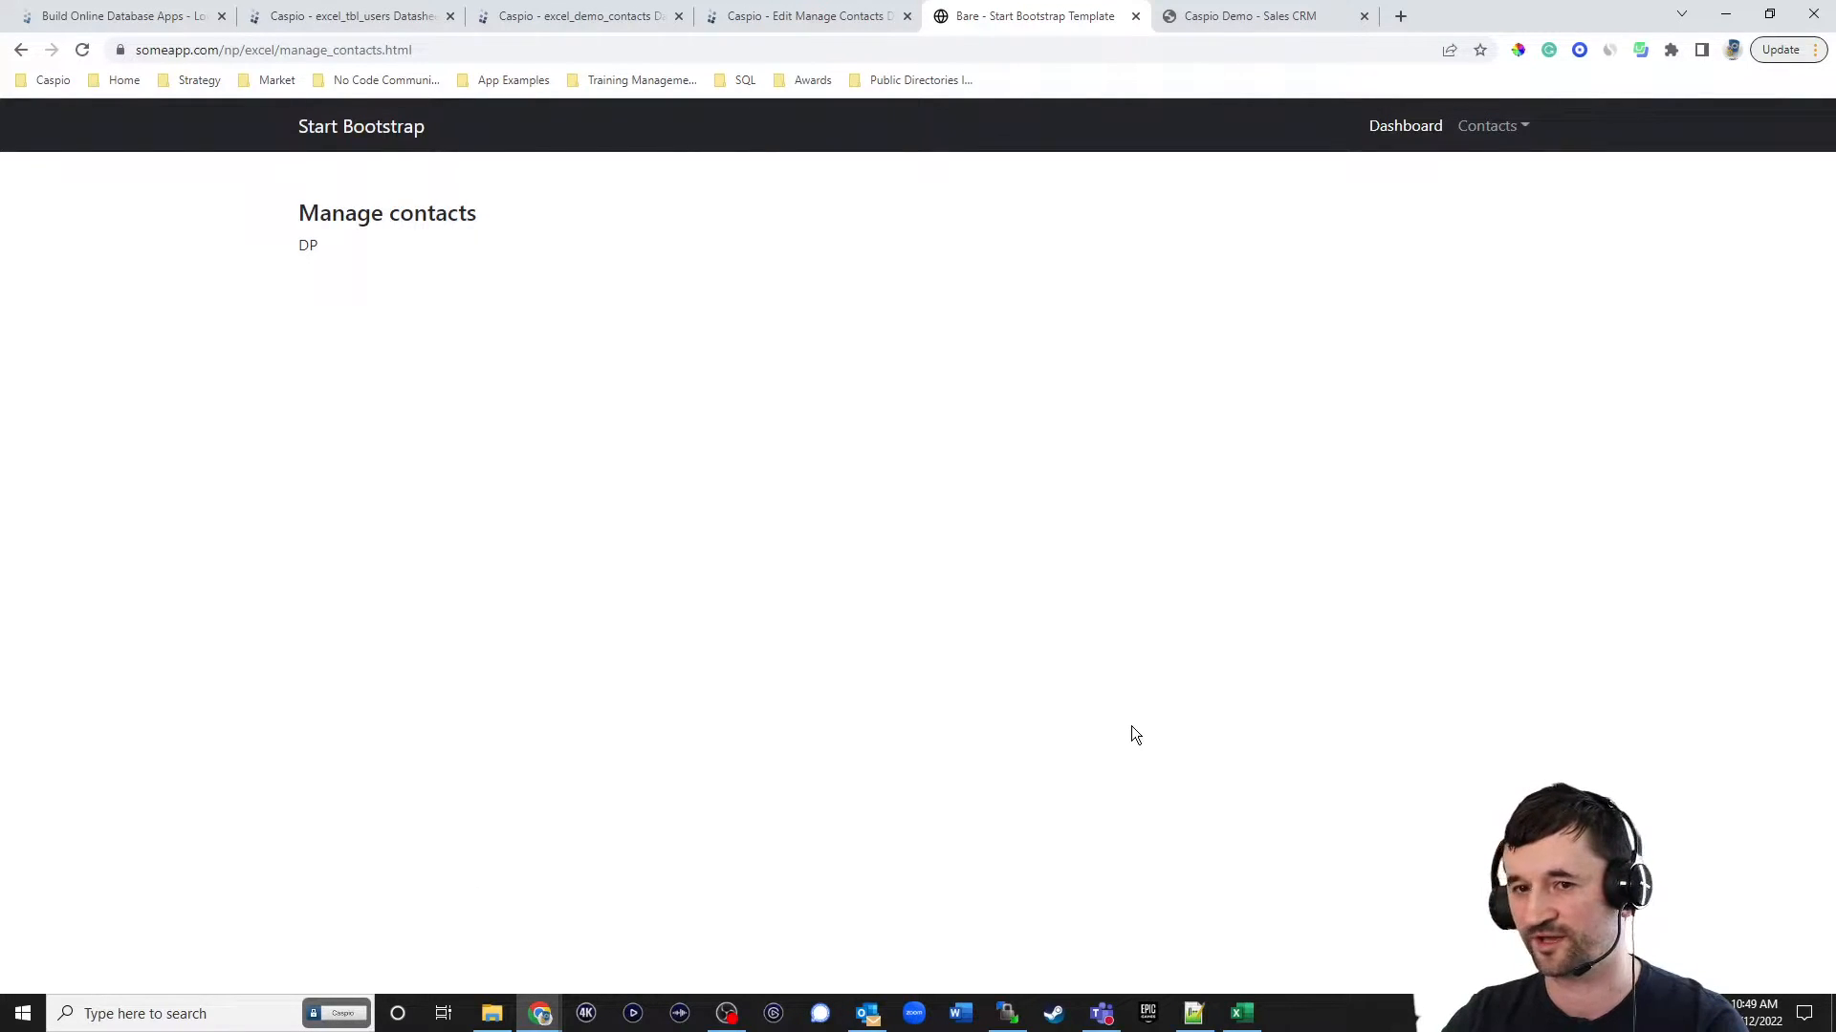
left_click(749, 17)
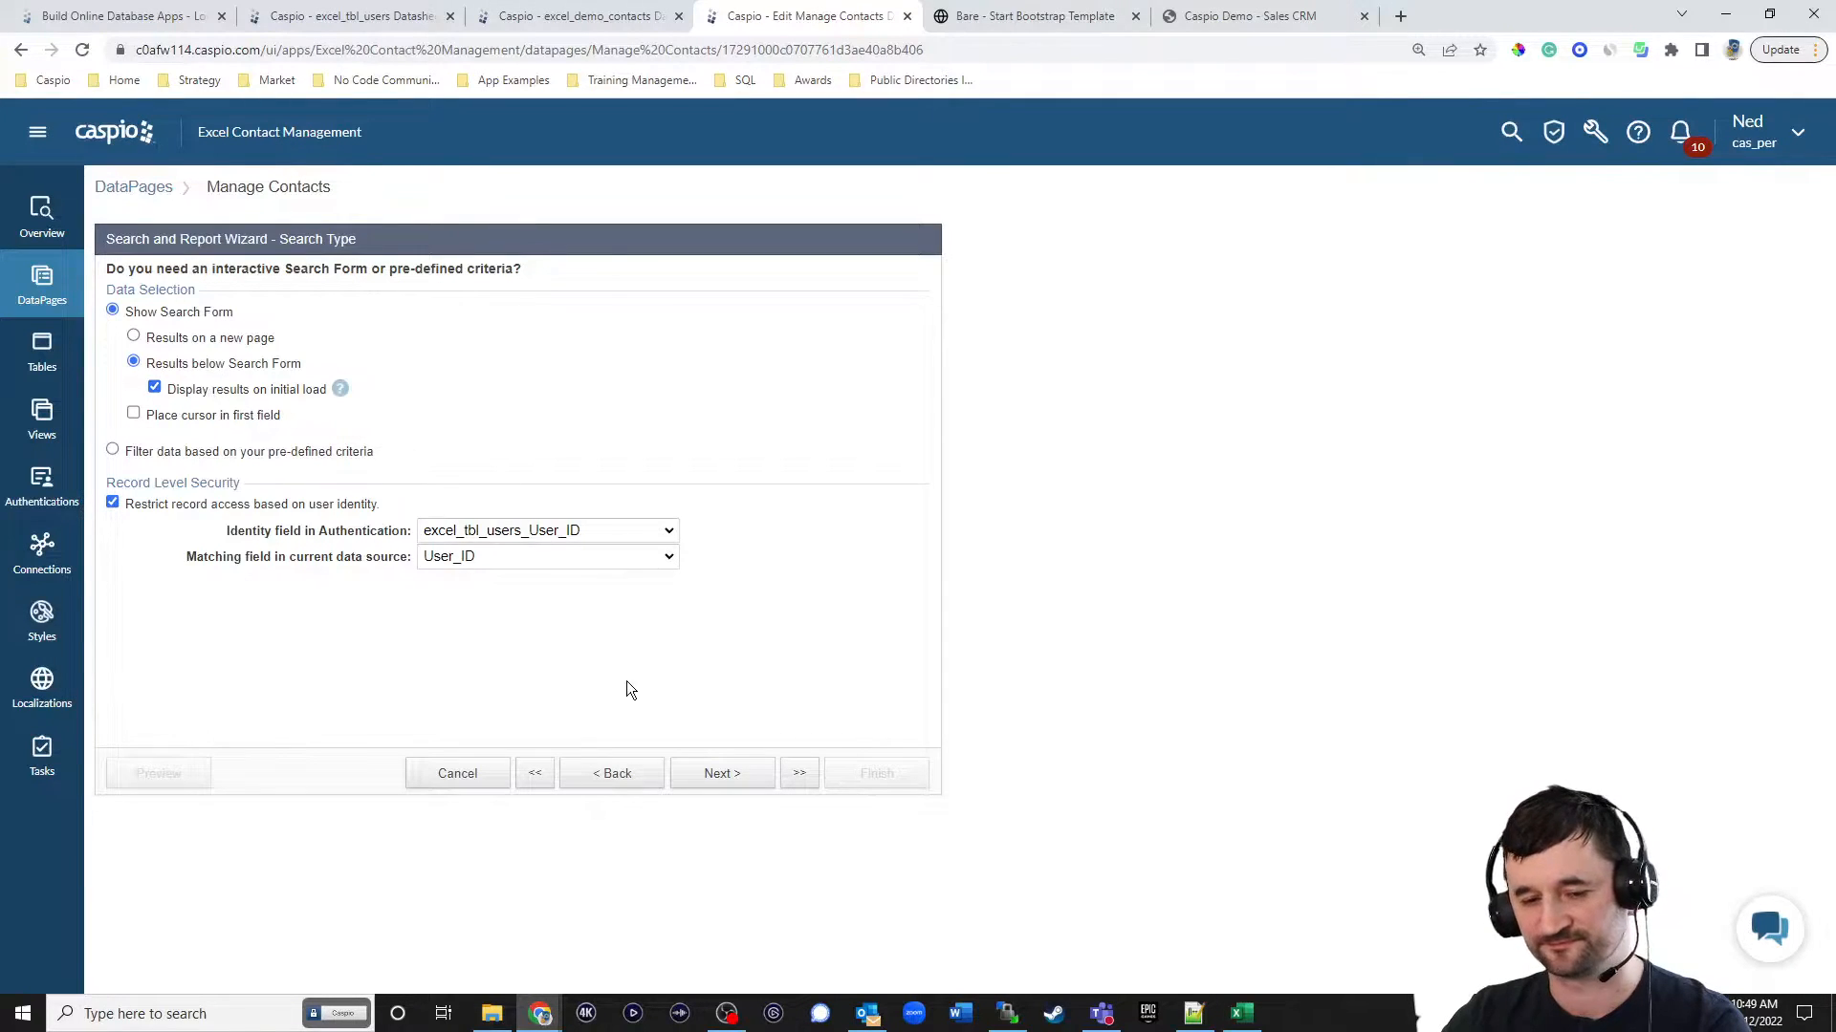
Proceed to search field selection and add First_Name, Last_Name and Title to the search form.
left_click(737, 772)
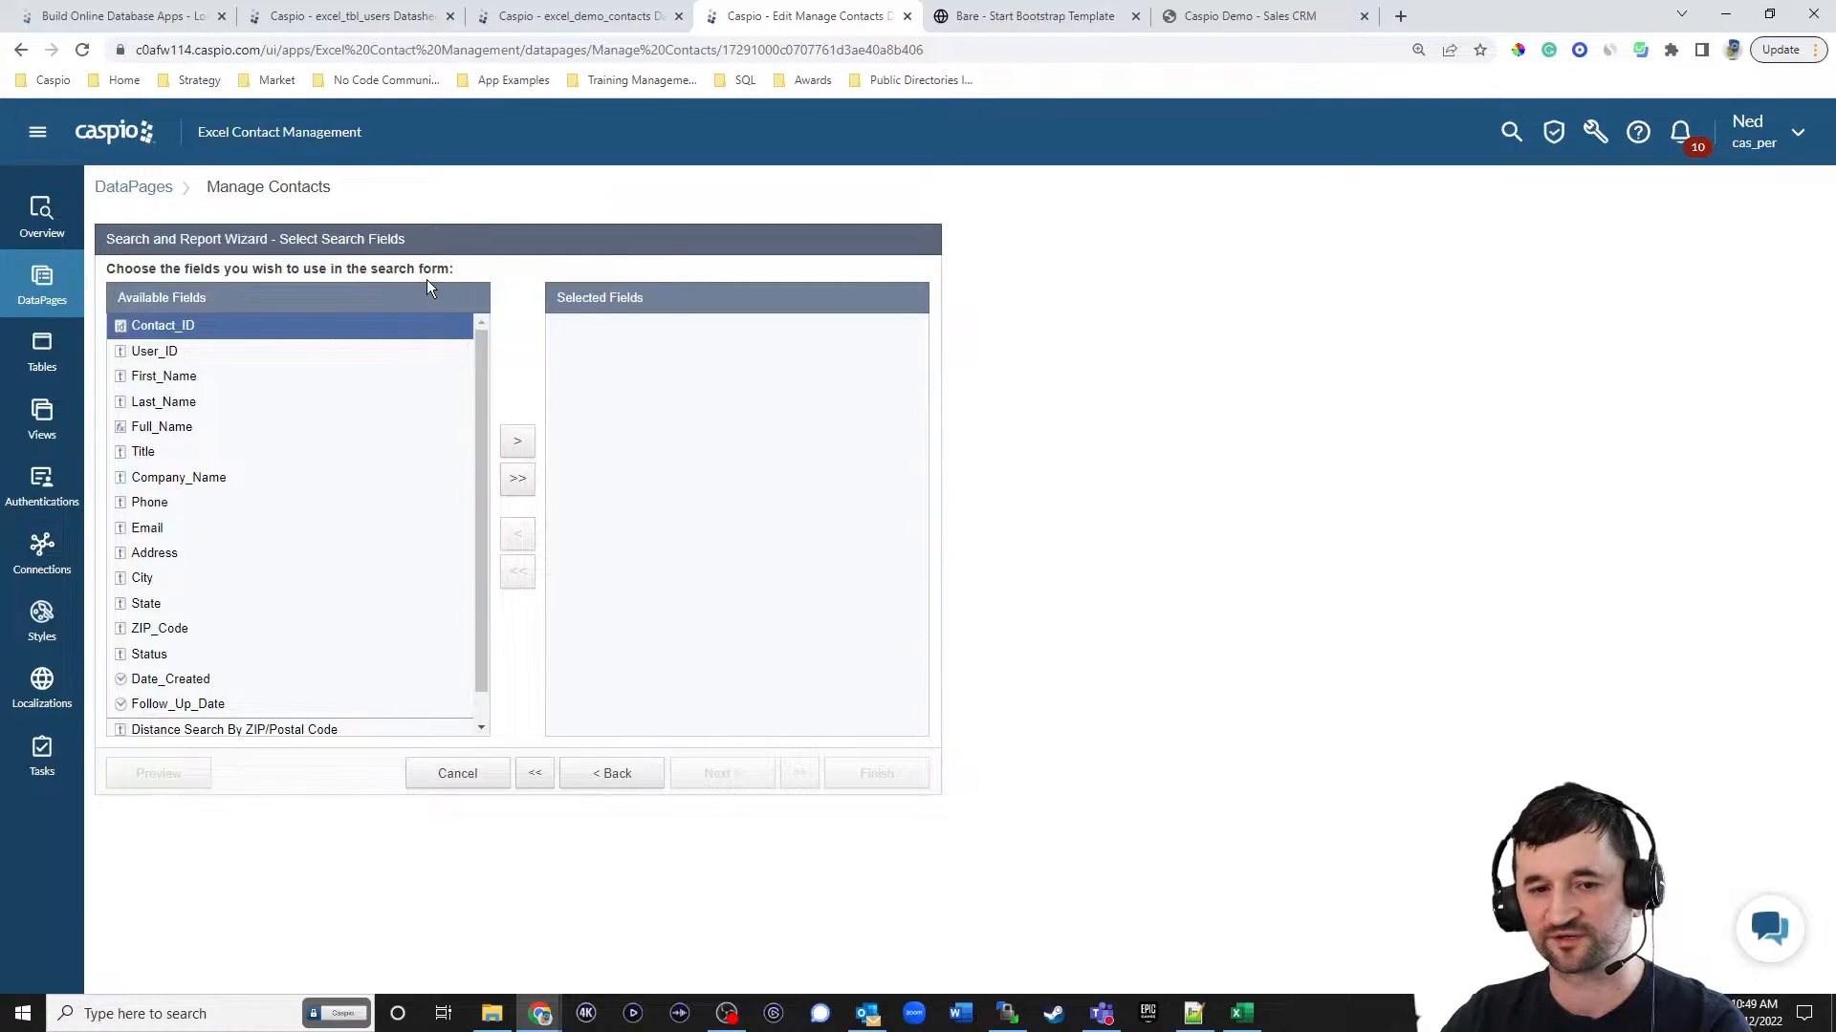
left_click(208, 378)
left_click(514, 445)
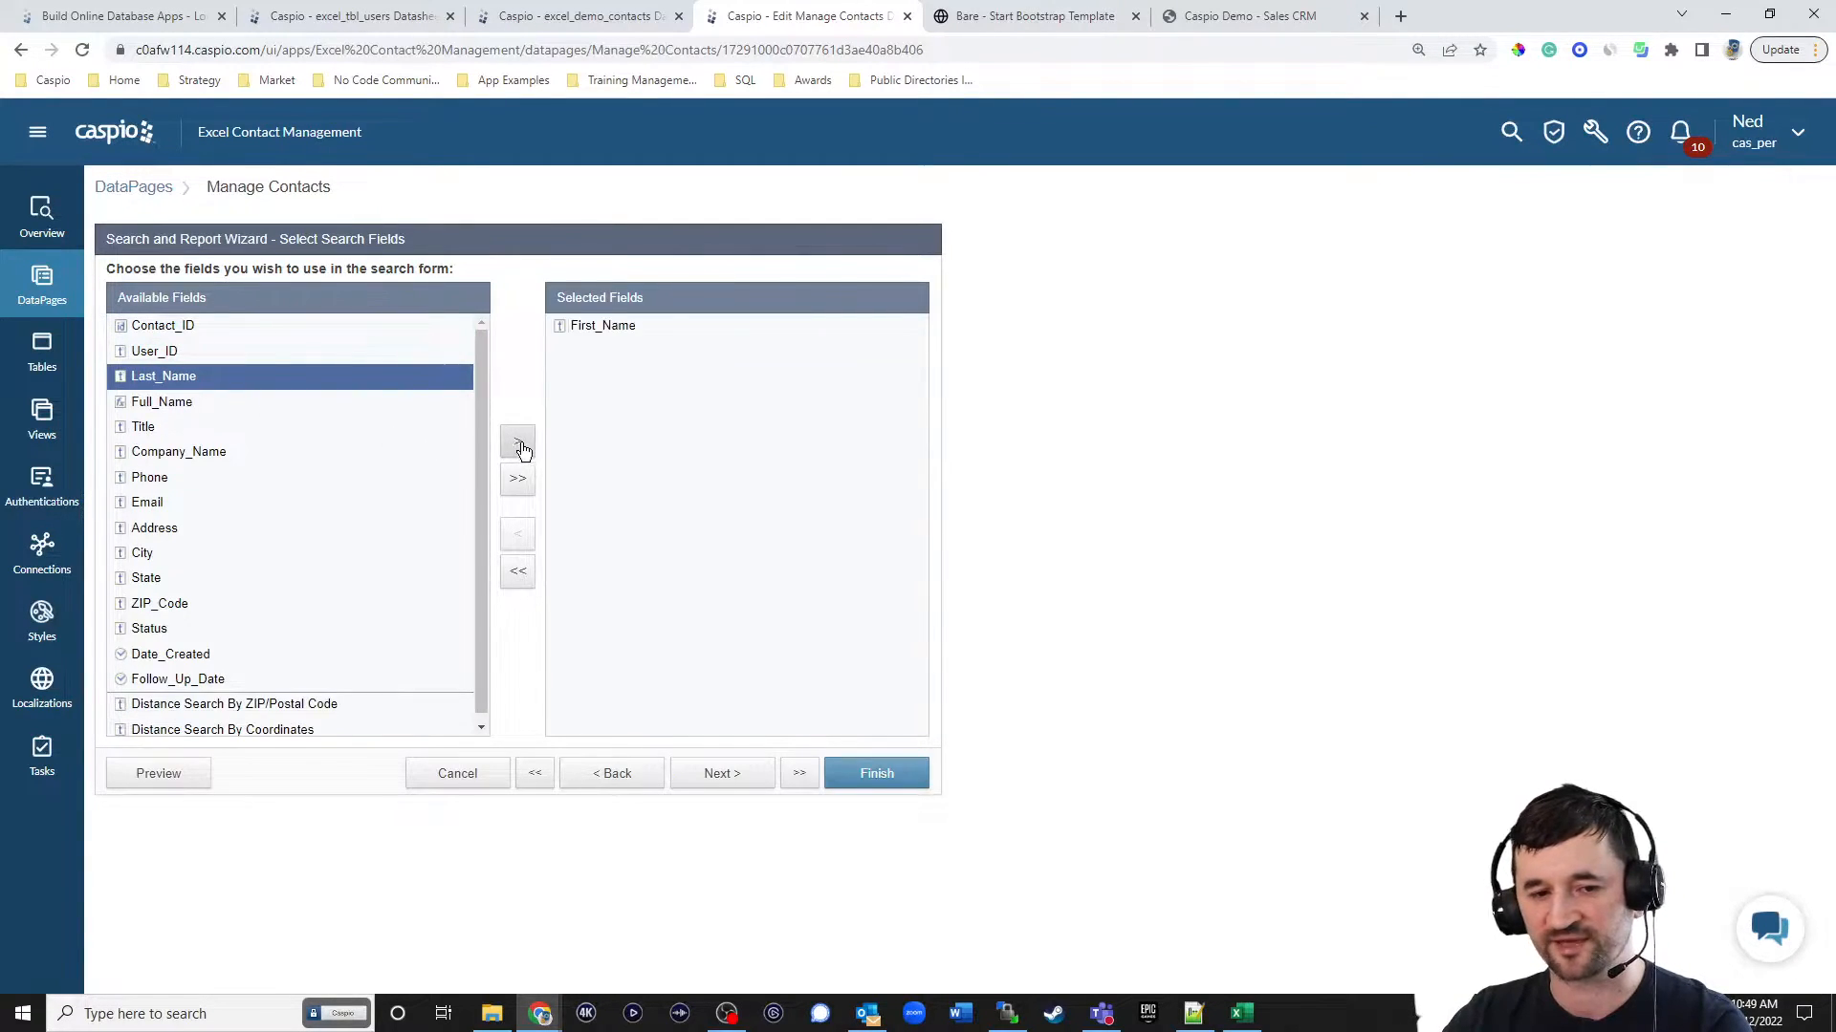
left_click(516, 448)
left_click(266, 403)
left_click(509, 453)
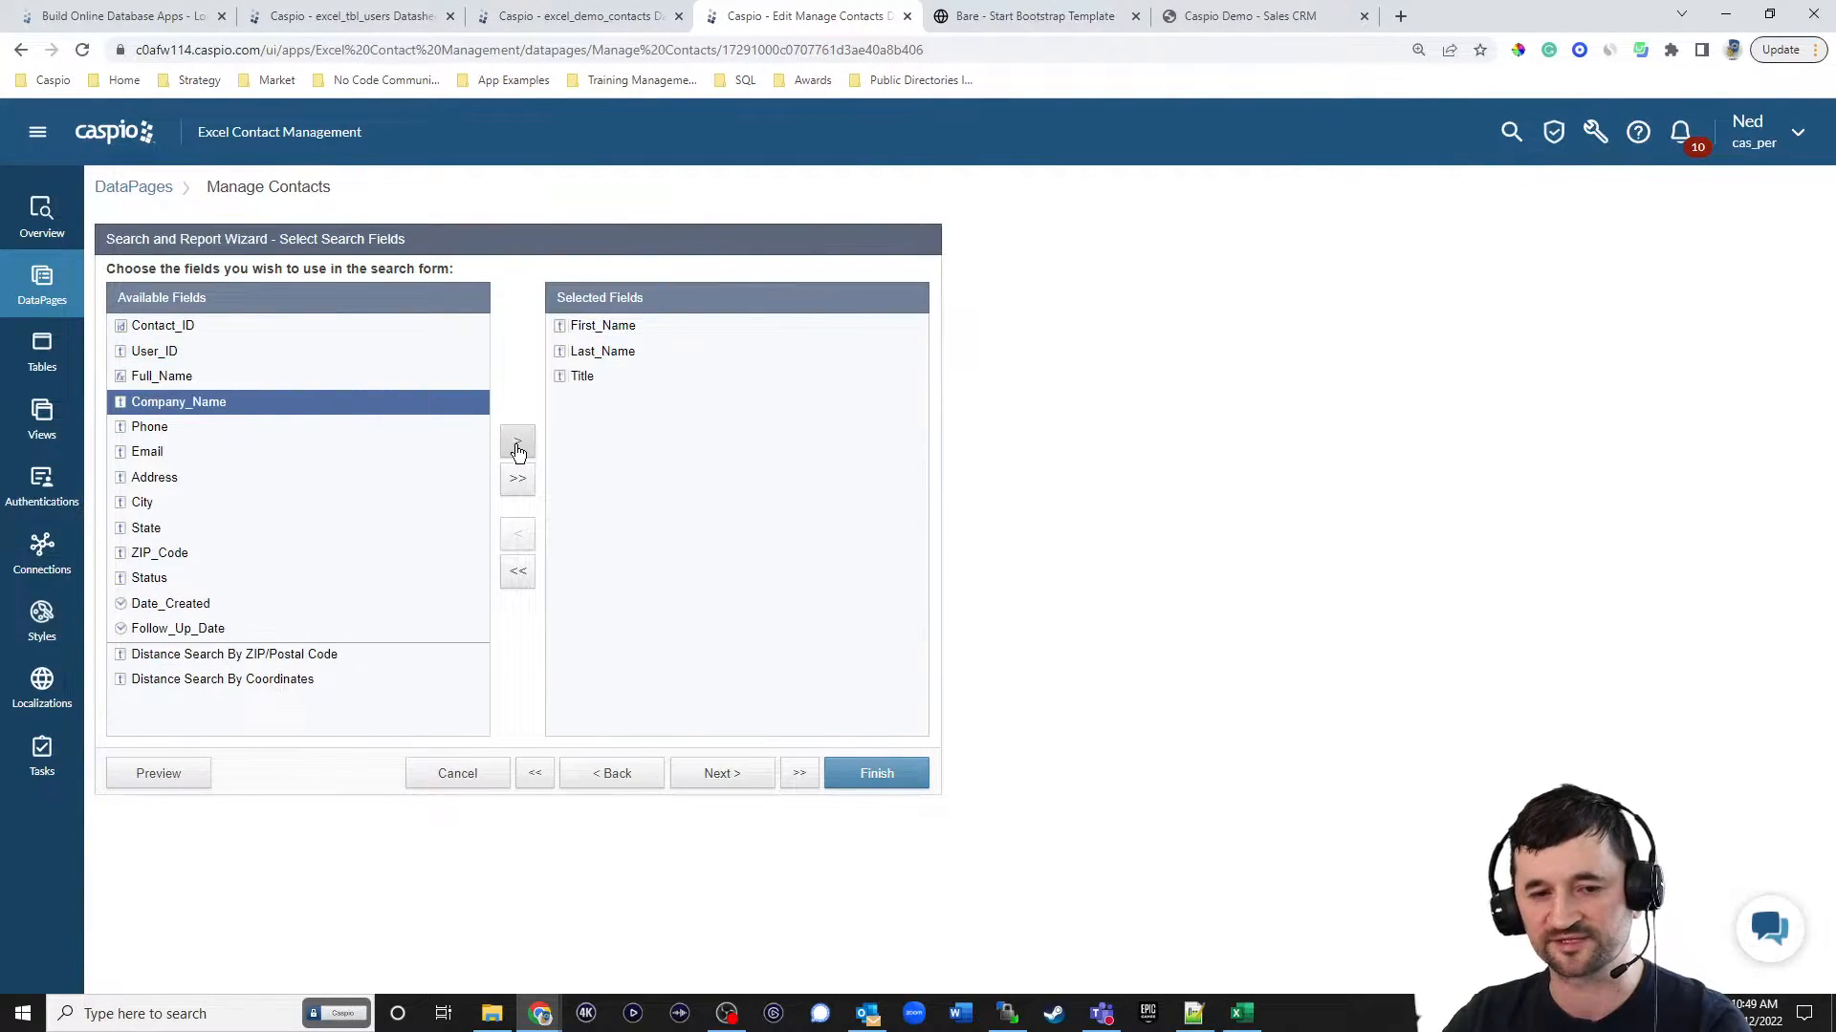
Add Phone, Email, Follow_Up_Date and Status to the selected search fields.
left_click(214, 427)
left_click(516, 444)
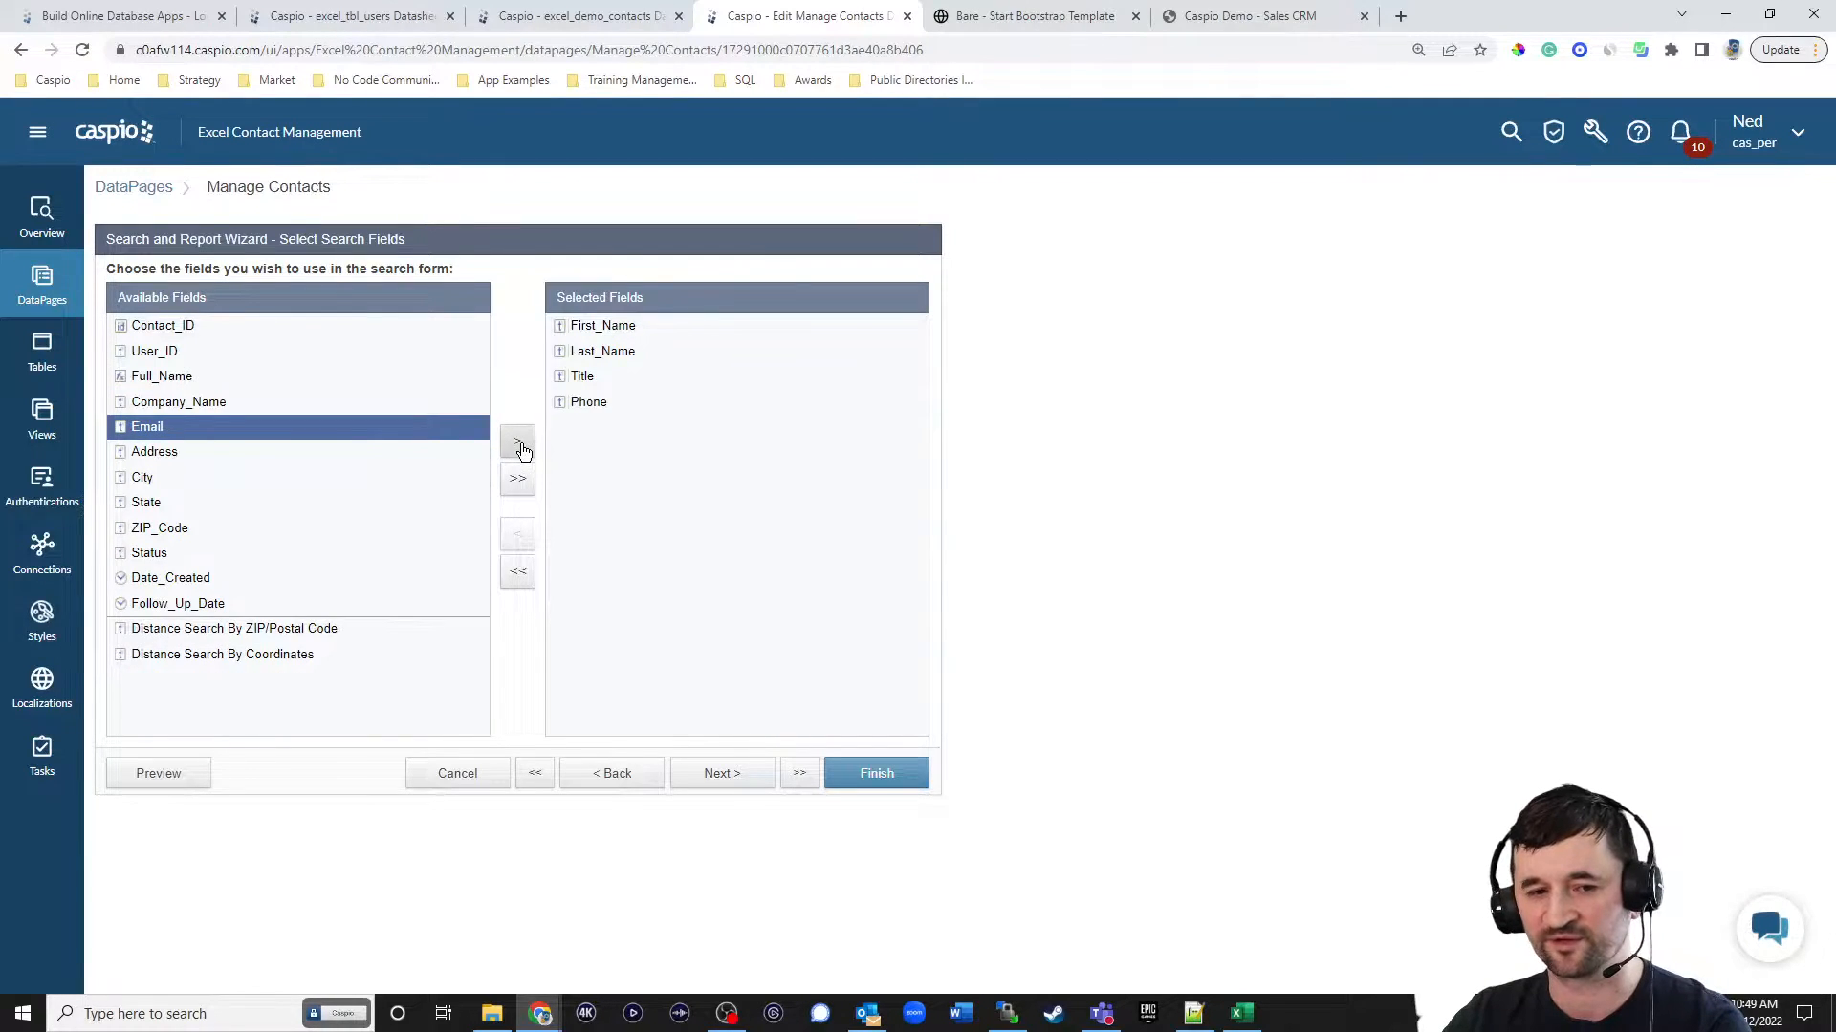
left_click(520, 450)
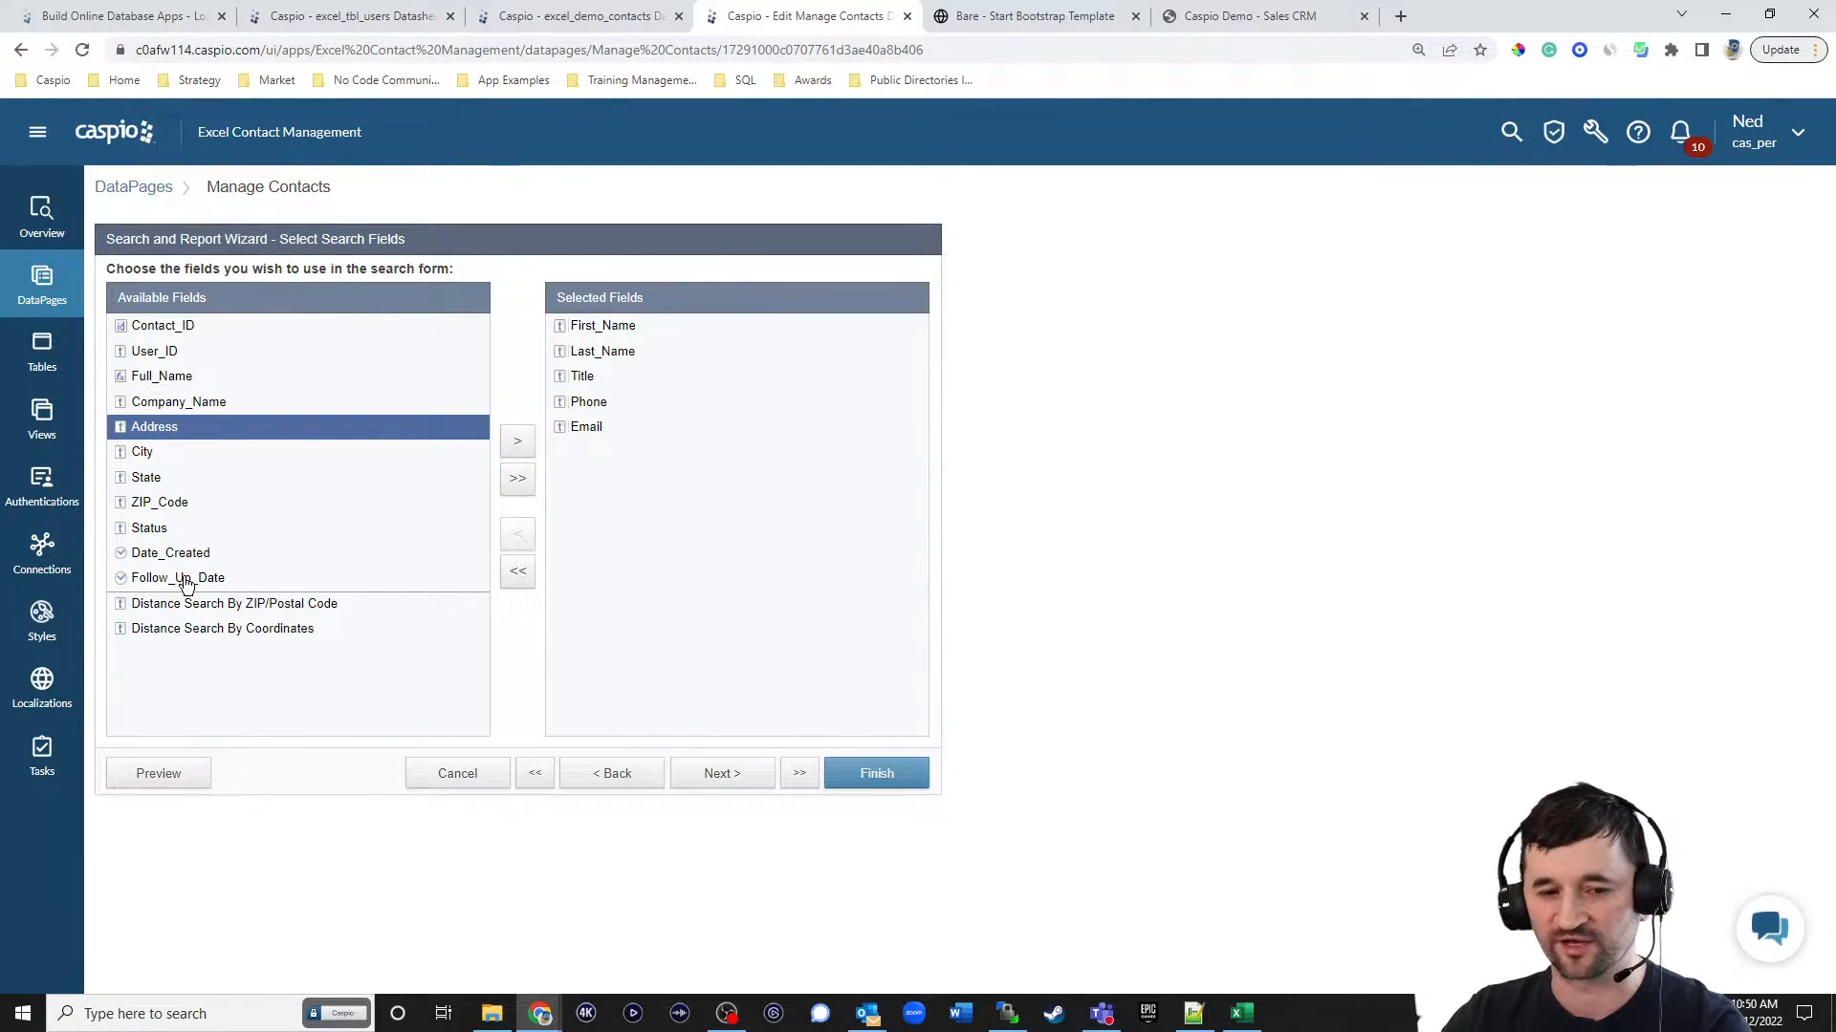
left_click(196, 578)
left_click(521, 439)
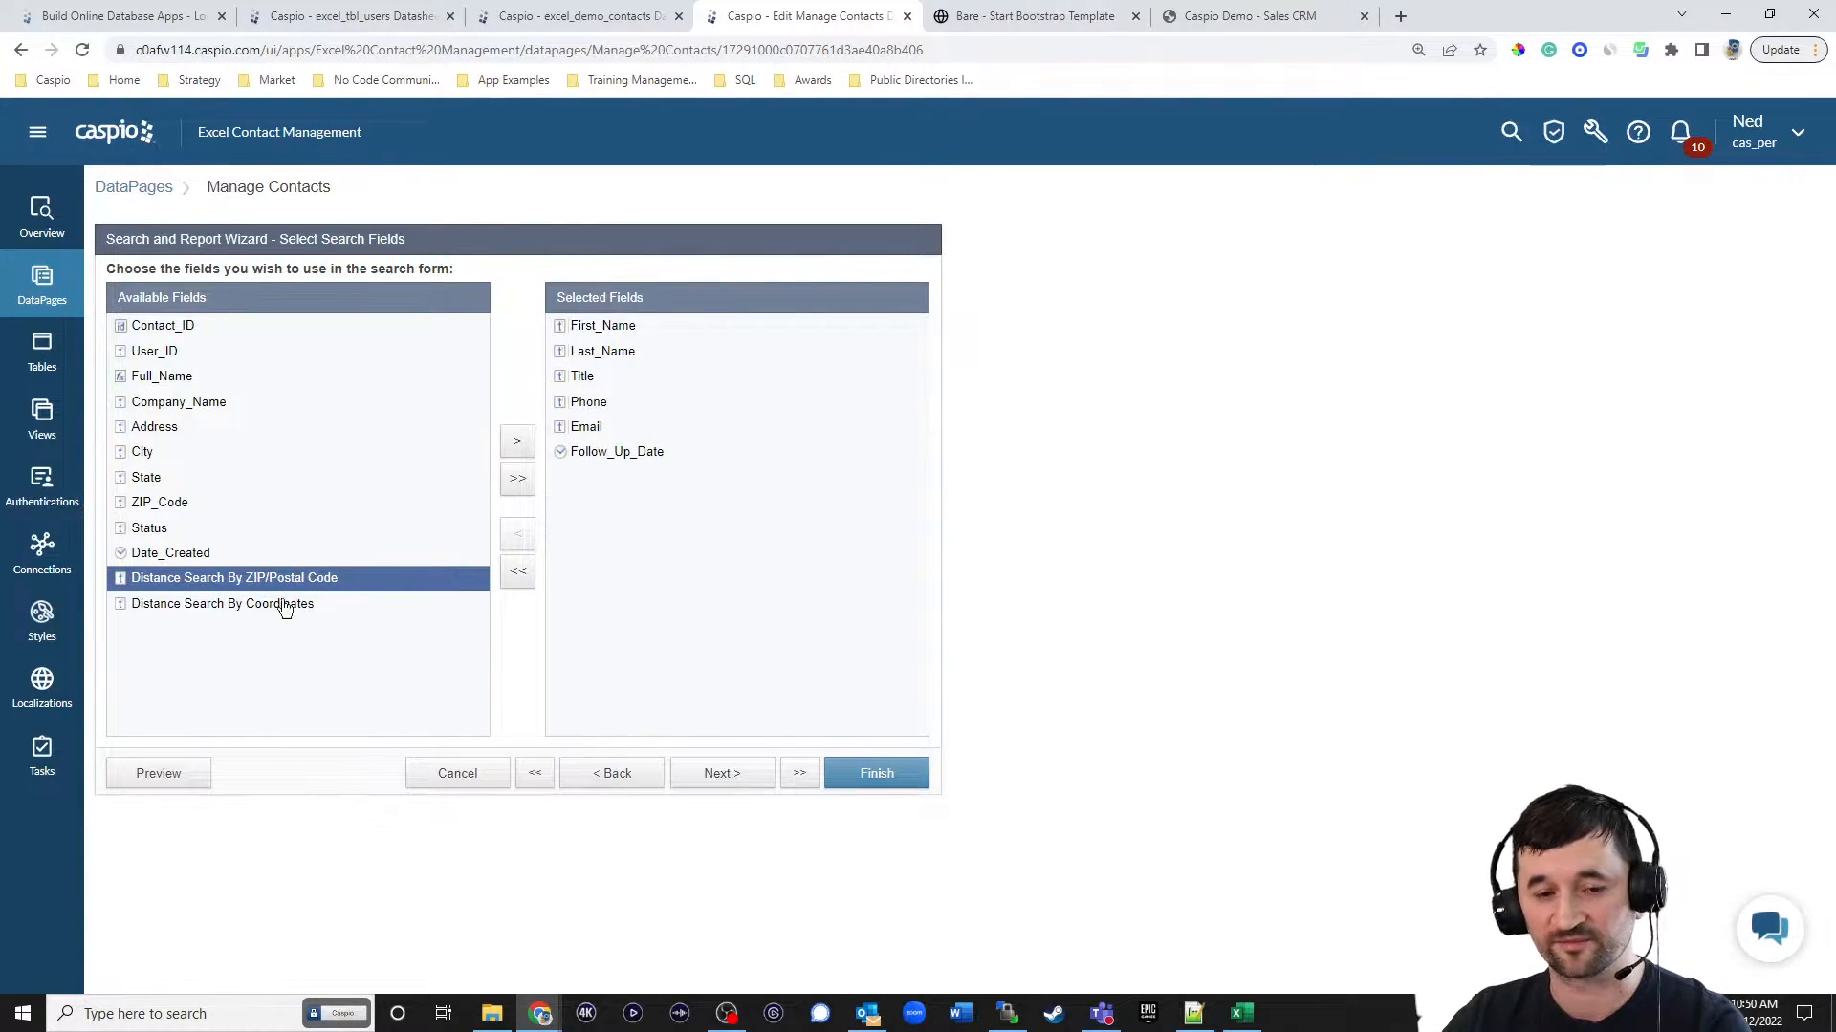
left_click(145, 529)
left_click(517, 442)
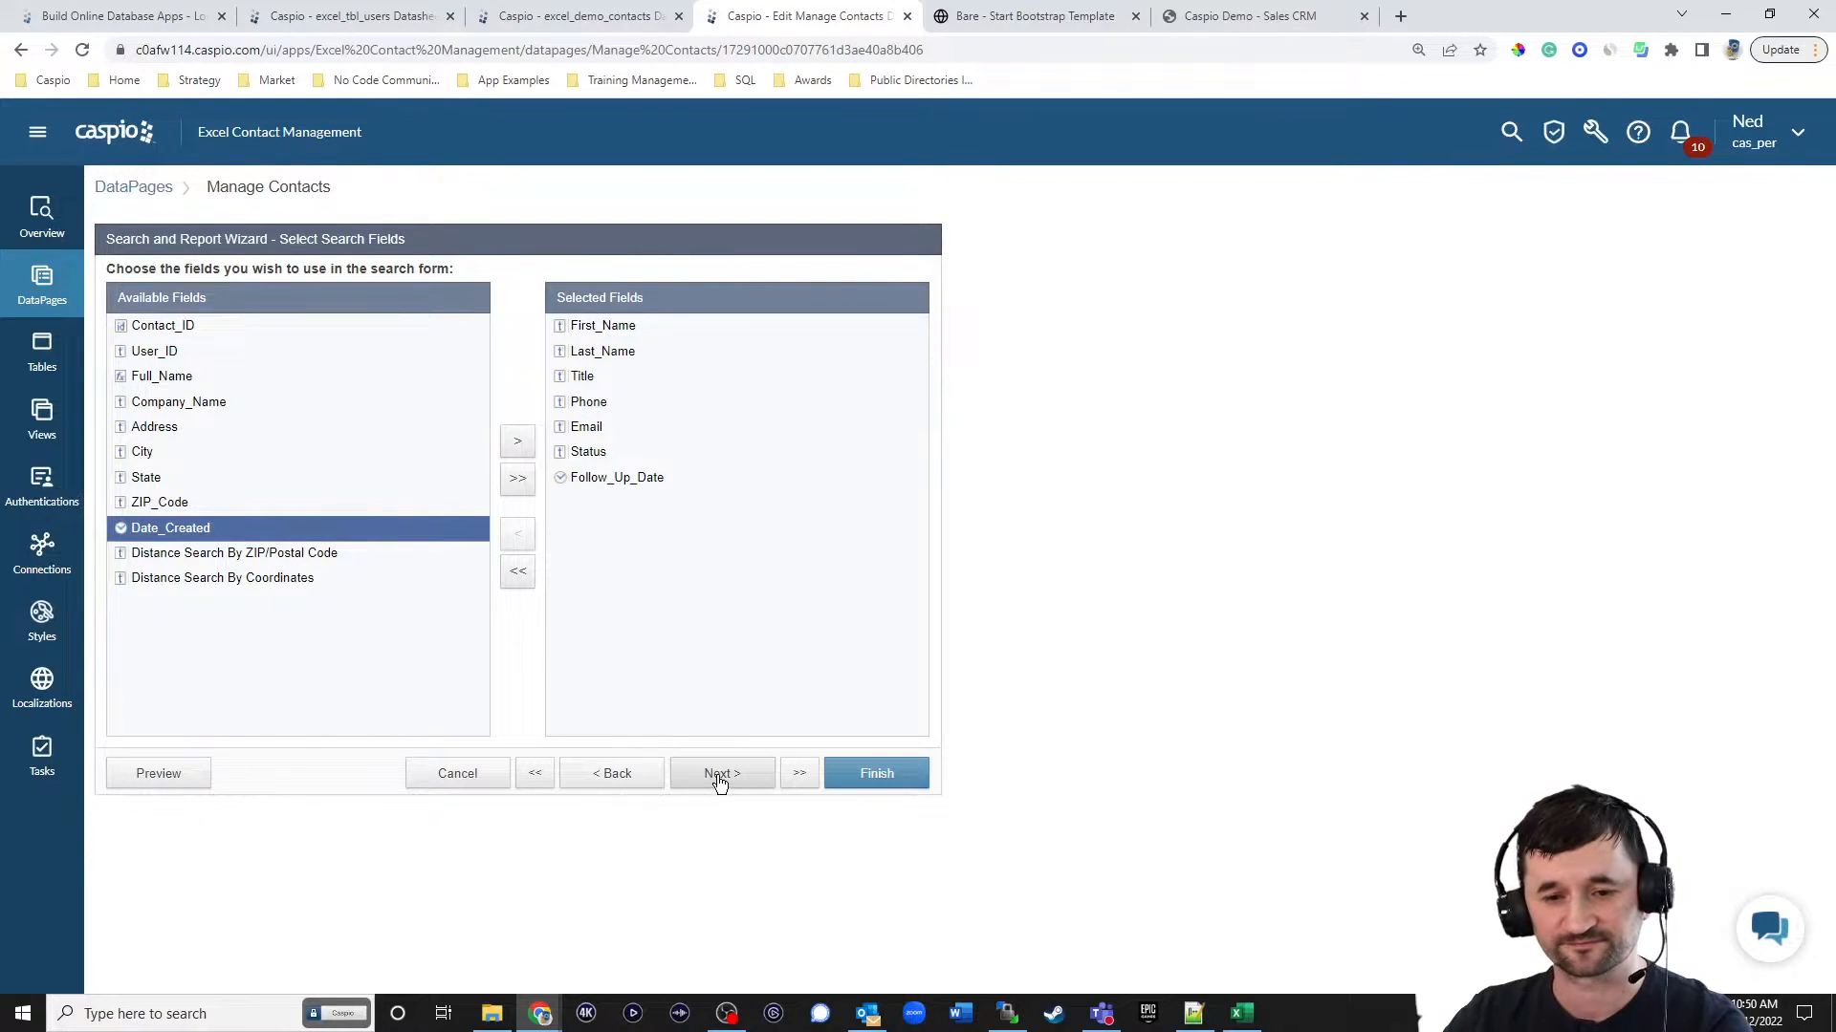
Configure the First_Name search field with comparison type Contains and form element AutoComplete, with the AutoComplete filter set to Contains.
left_click(715, 776)
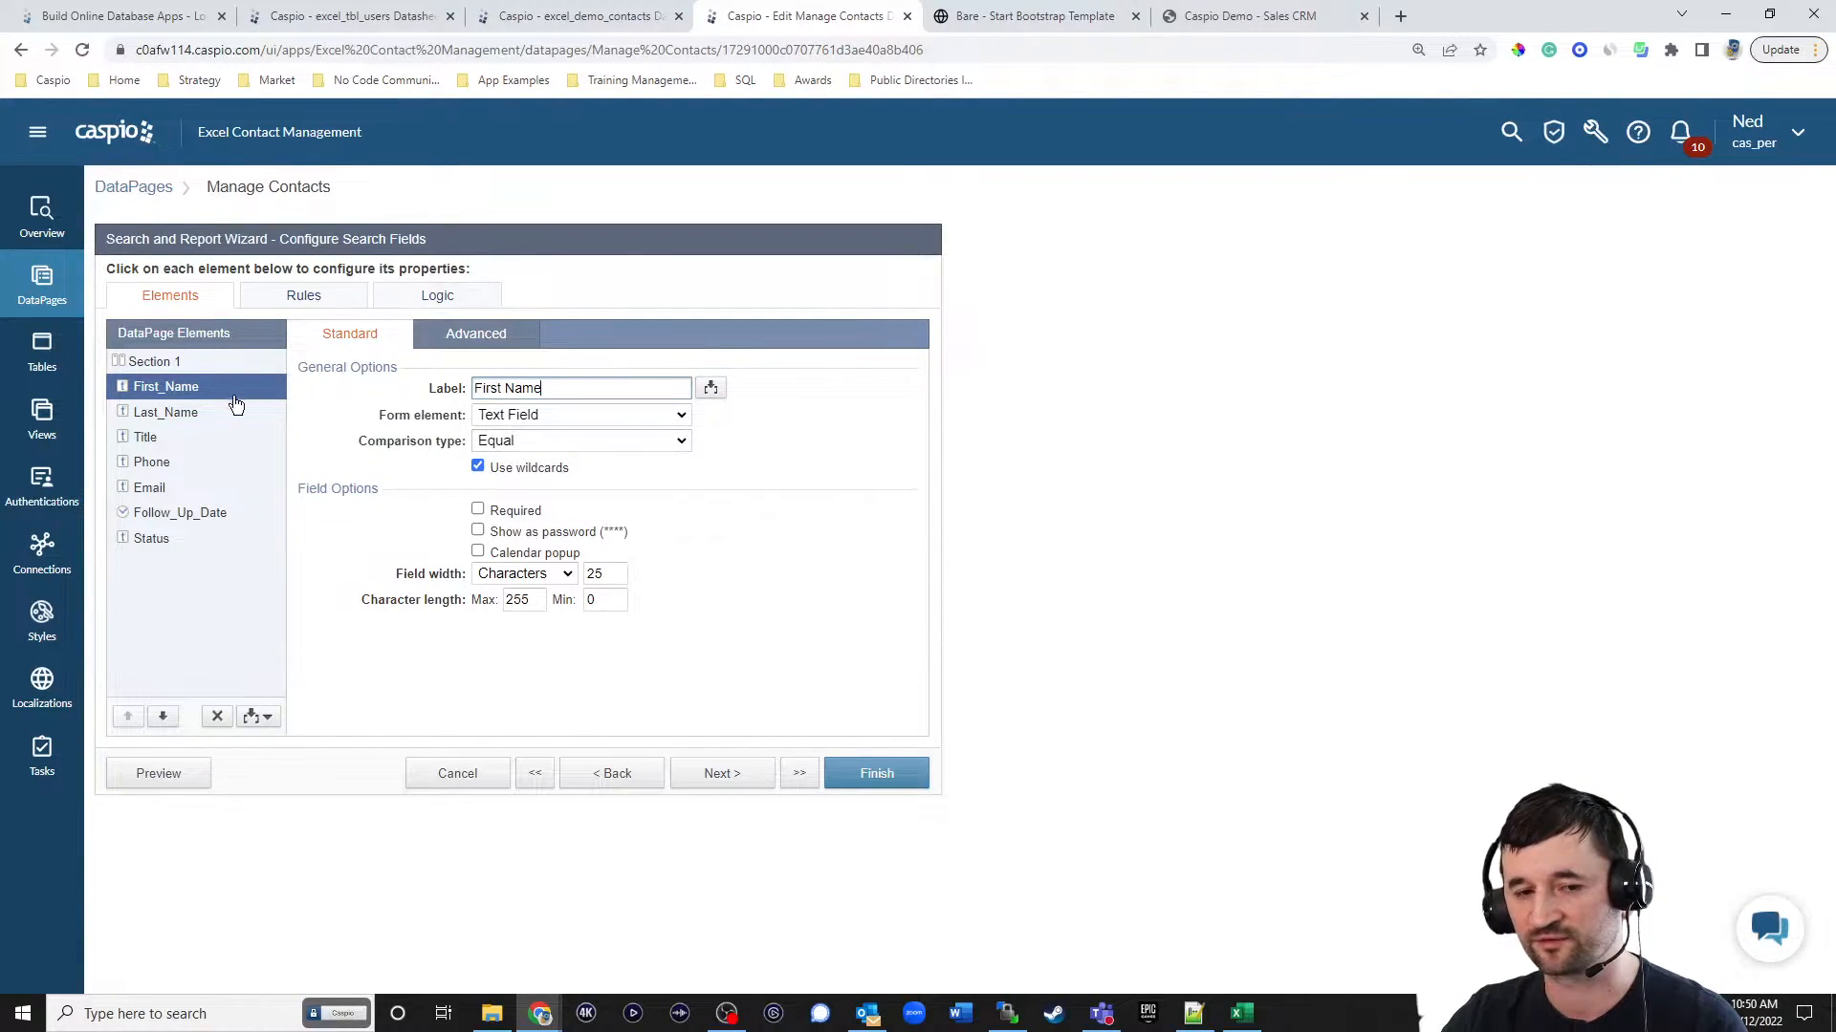
left_click(210, 397)
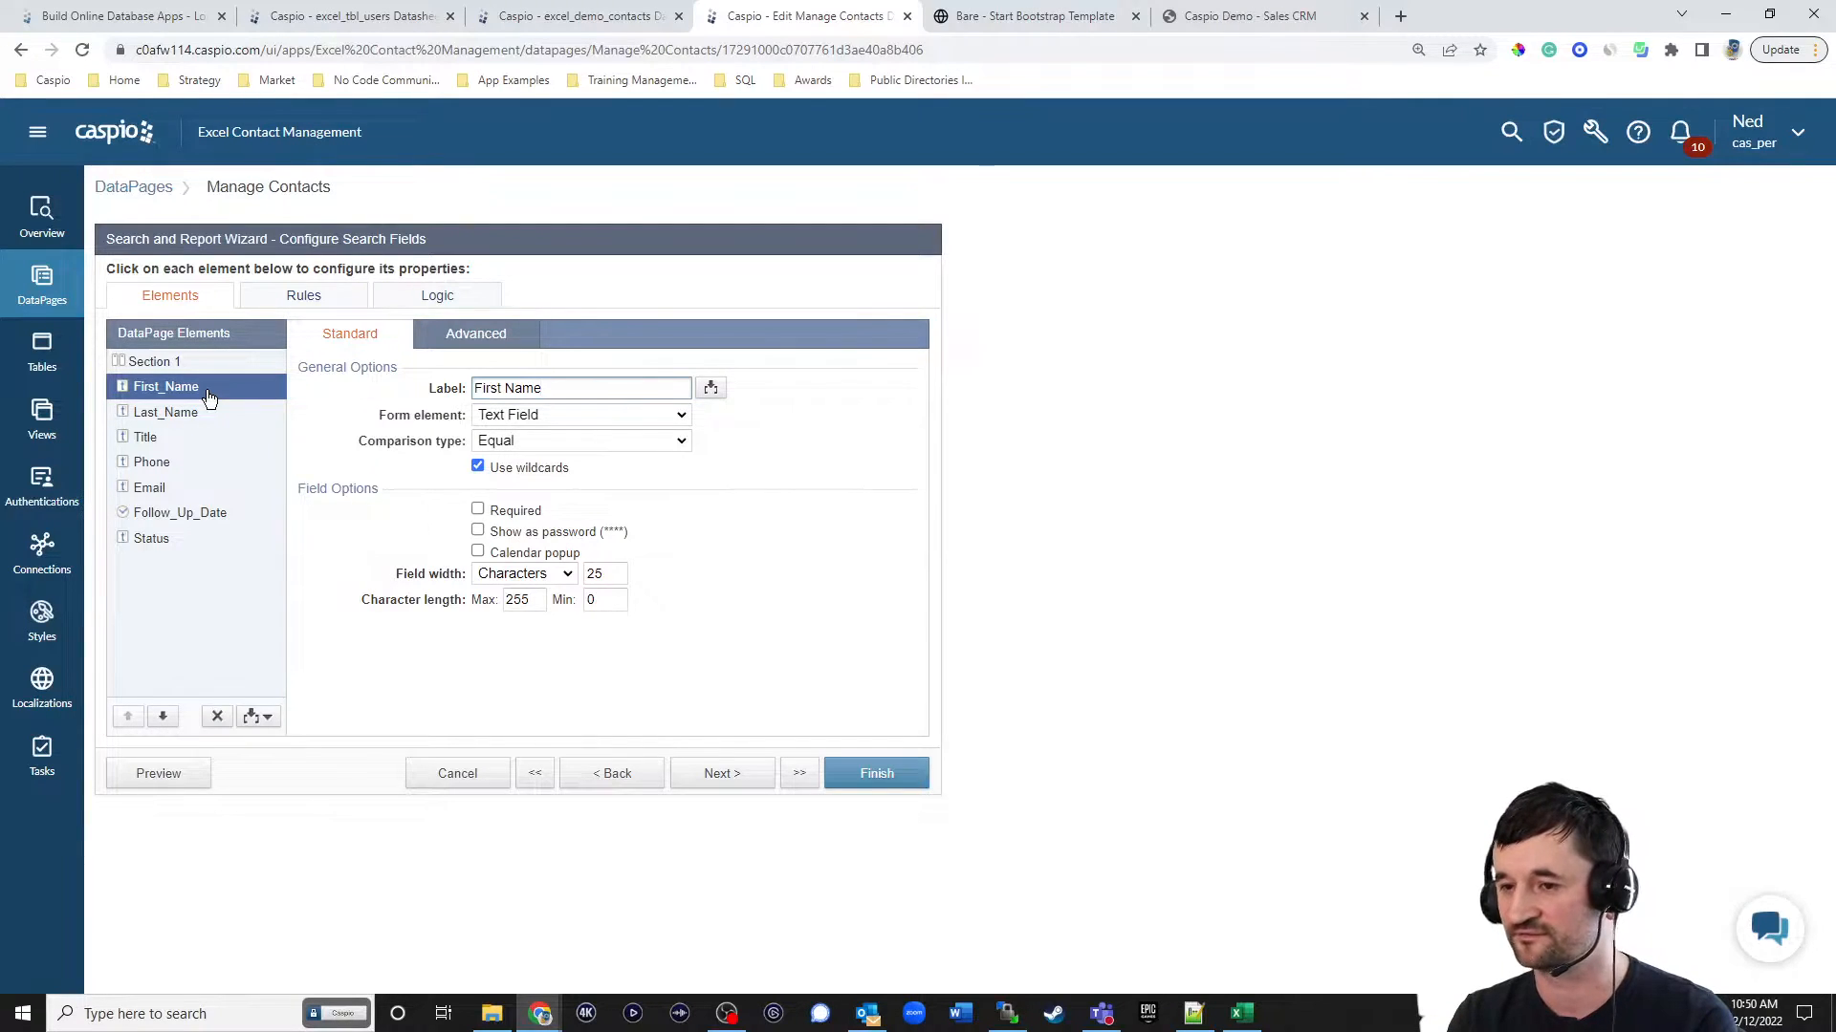
left_click(498, 441)
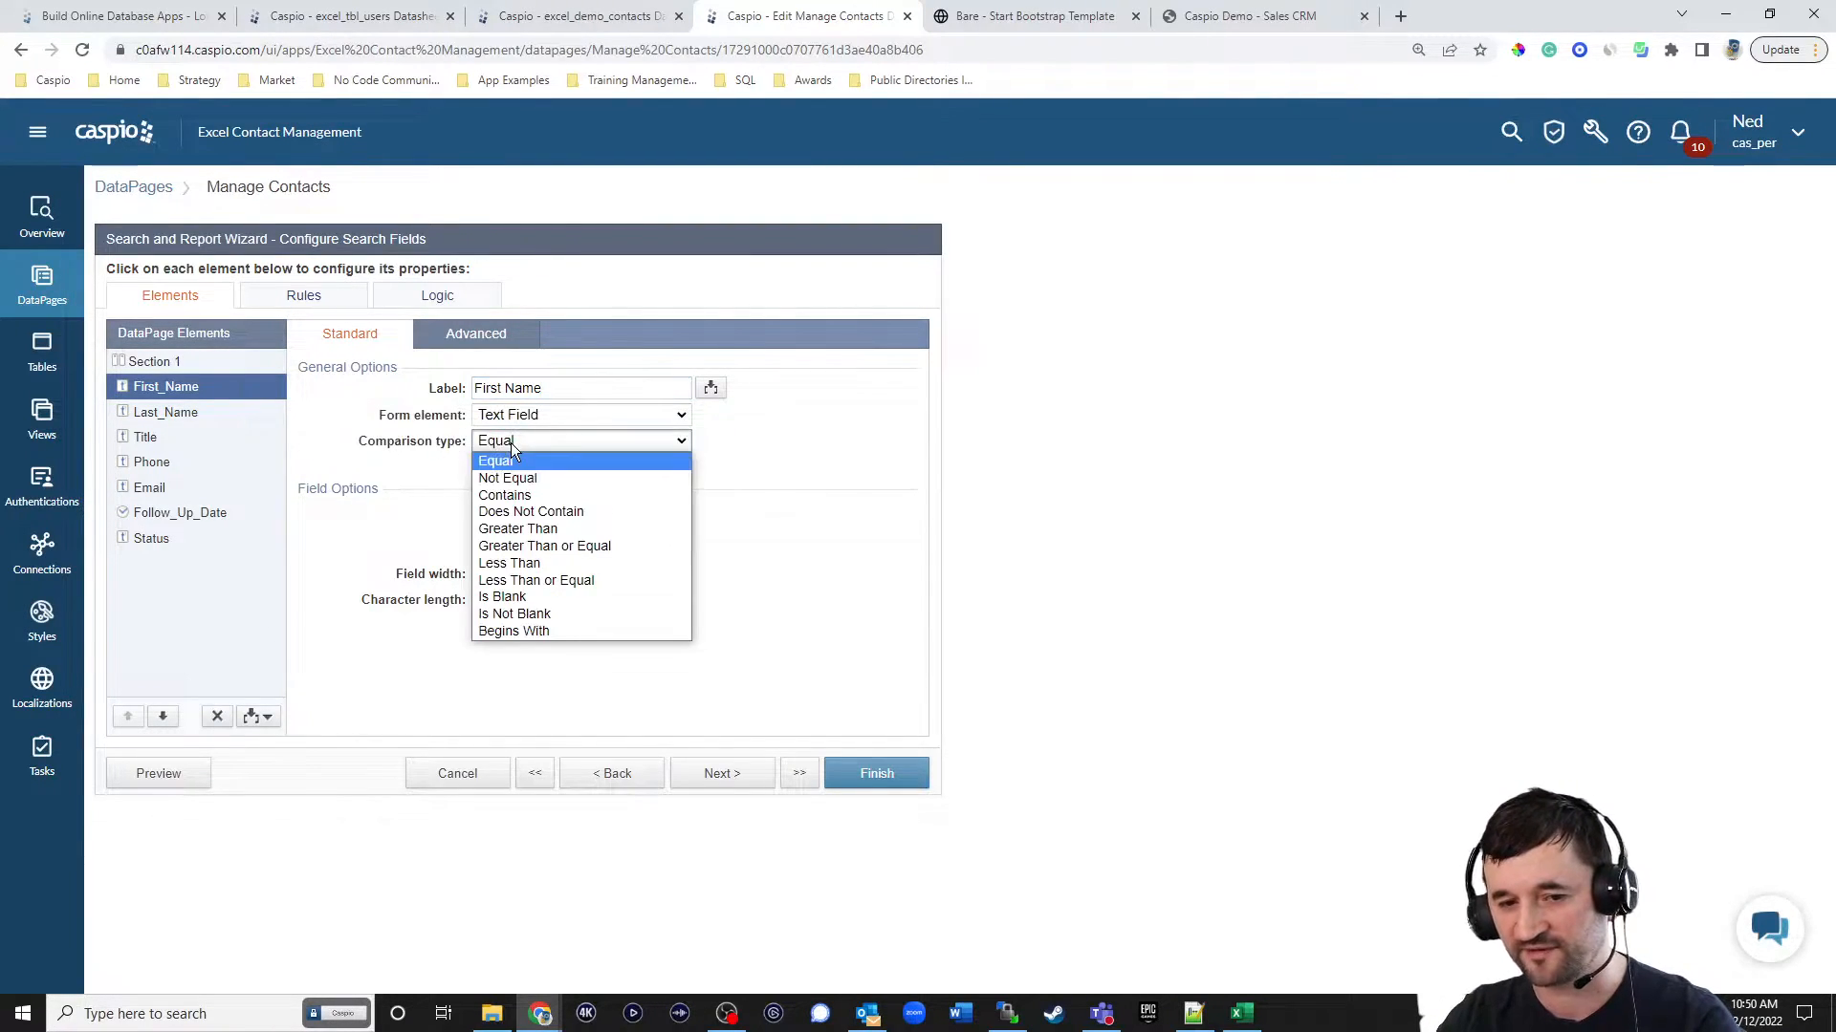
left_click(511, 498)
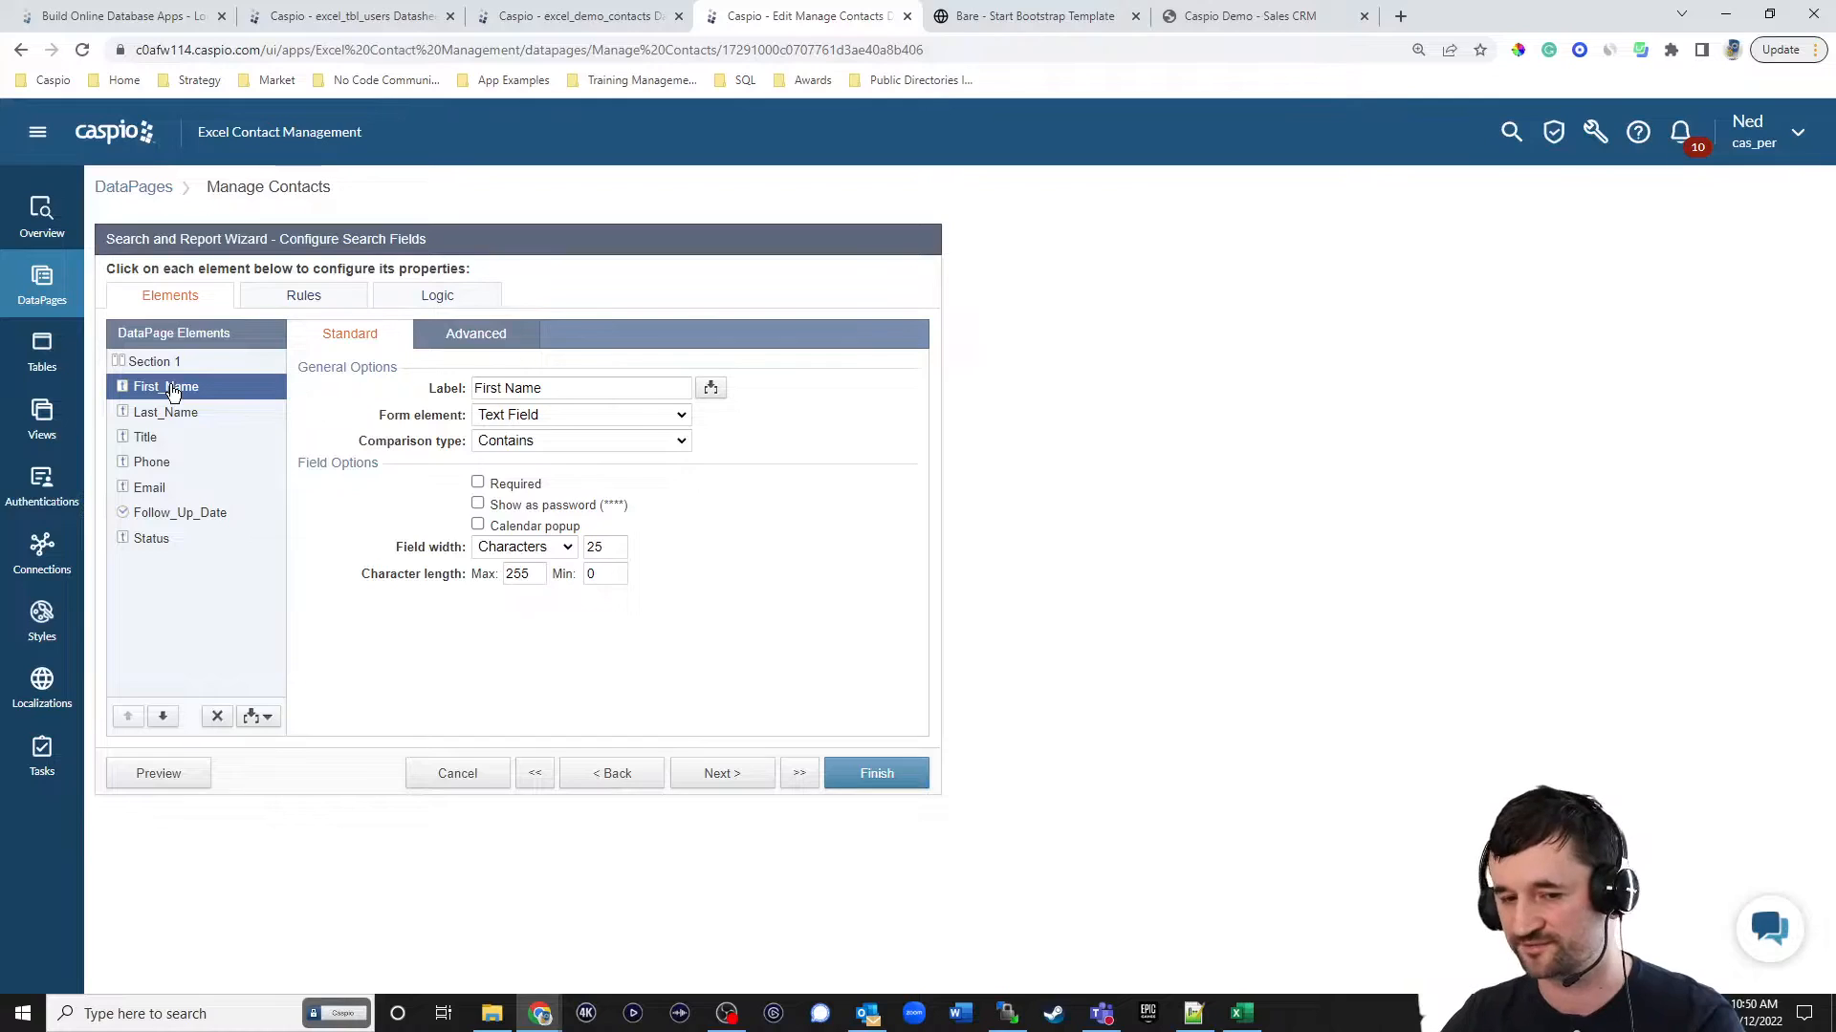
left_click(537, 415)
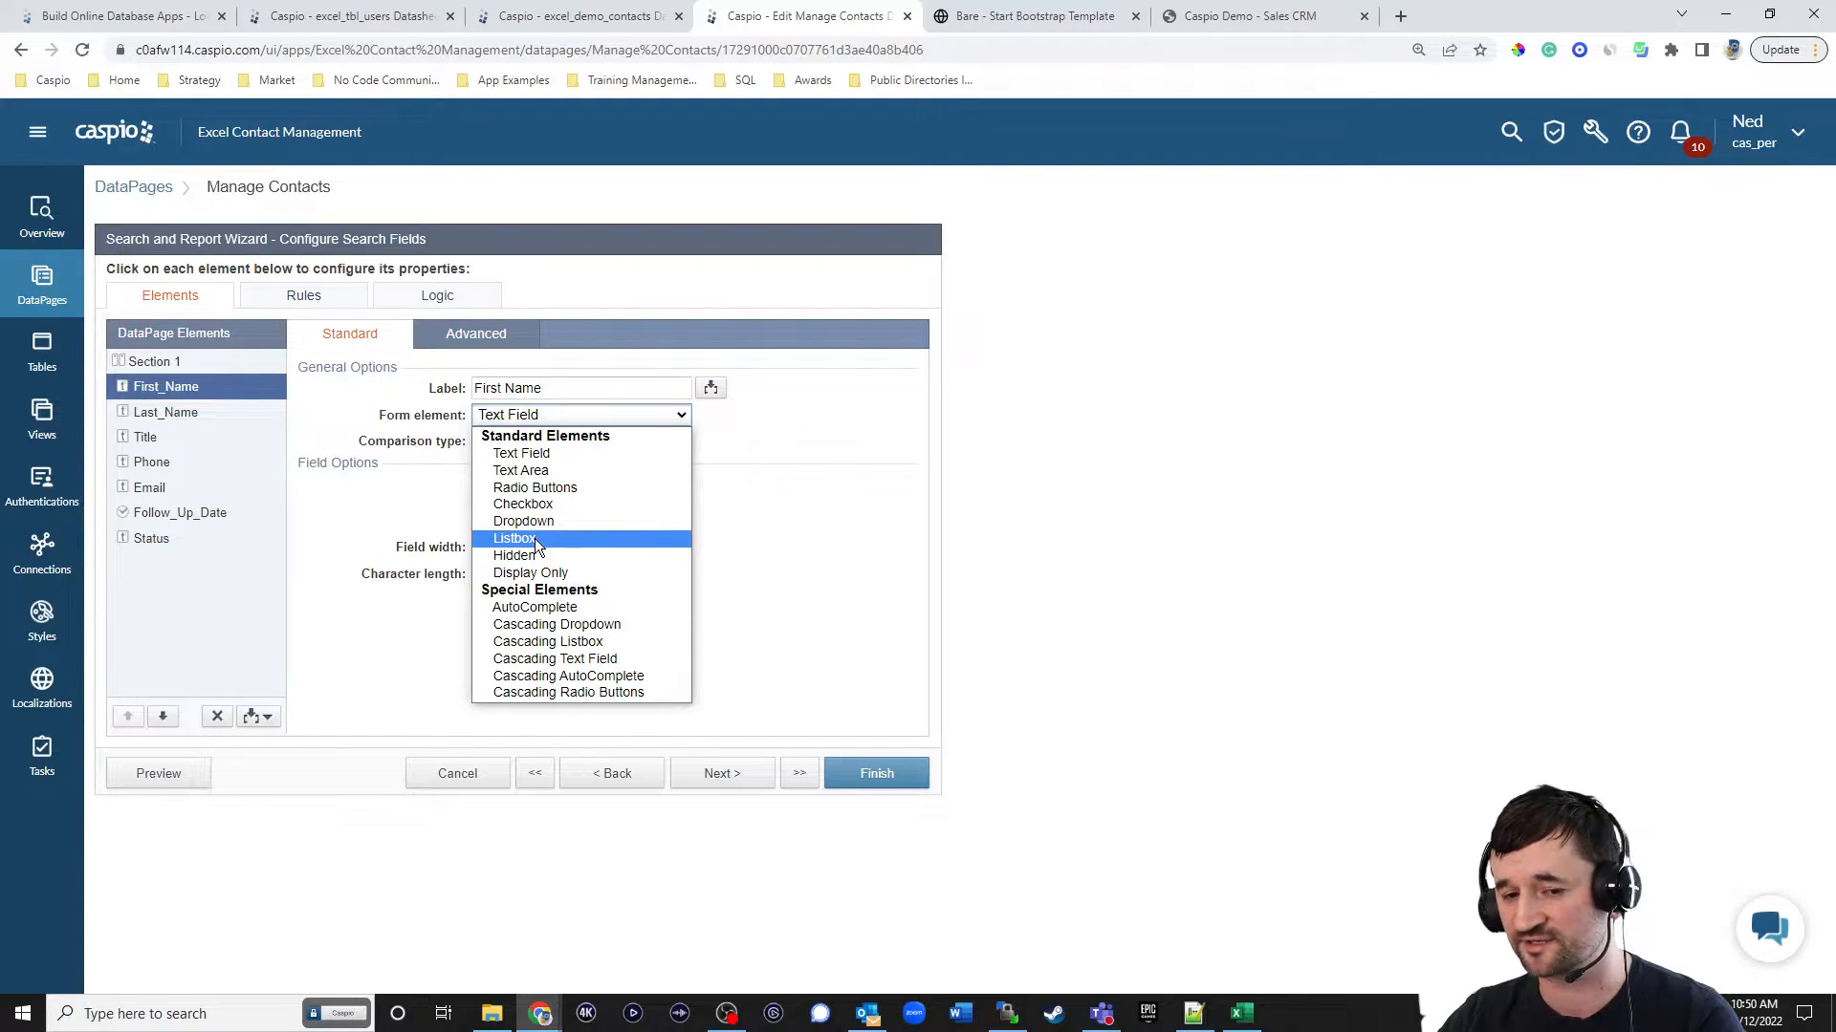
left_click(551, 609)
left_click(749, 616)
left_click(744, 654)
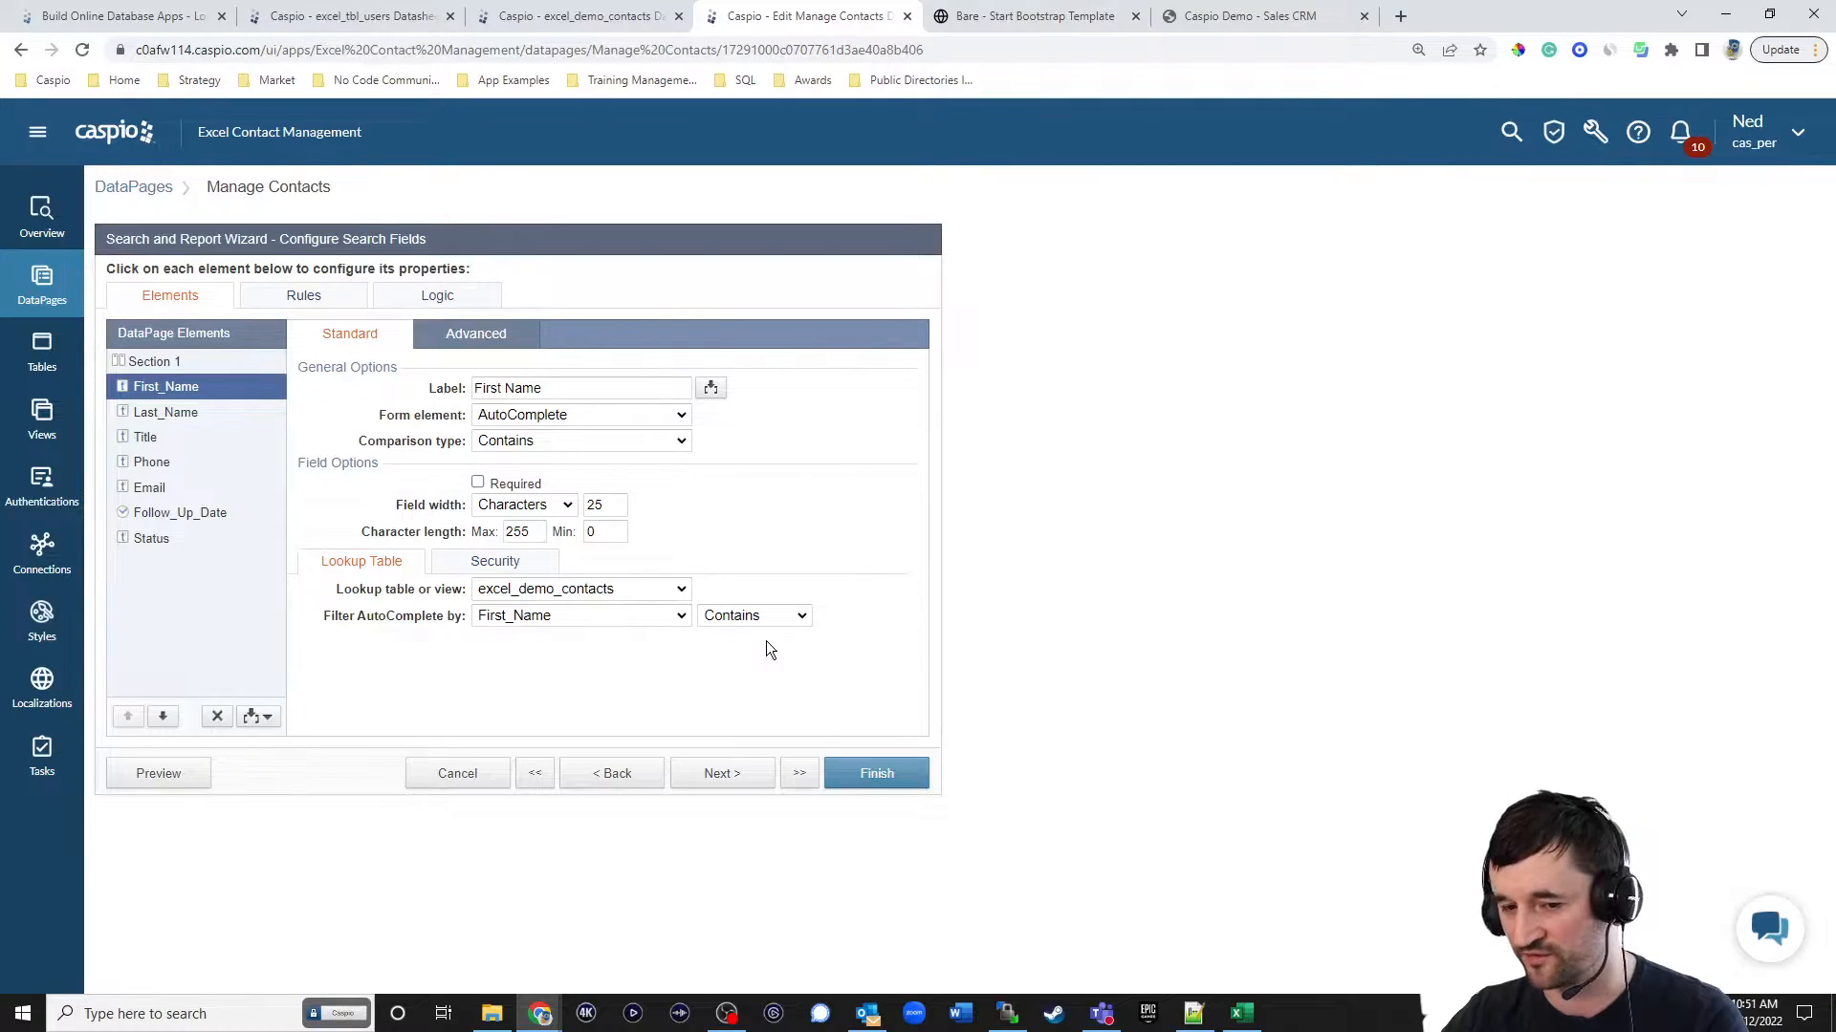
Set the comparison type of the Last_Name and Title search fields to Contains, keeping both as text fields.
left_click(165, 412)
left_click(533, 414)
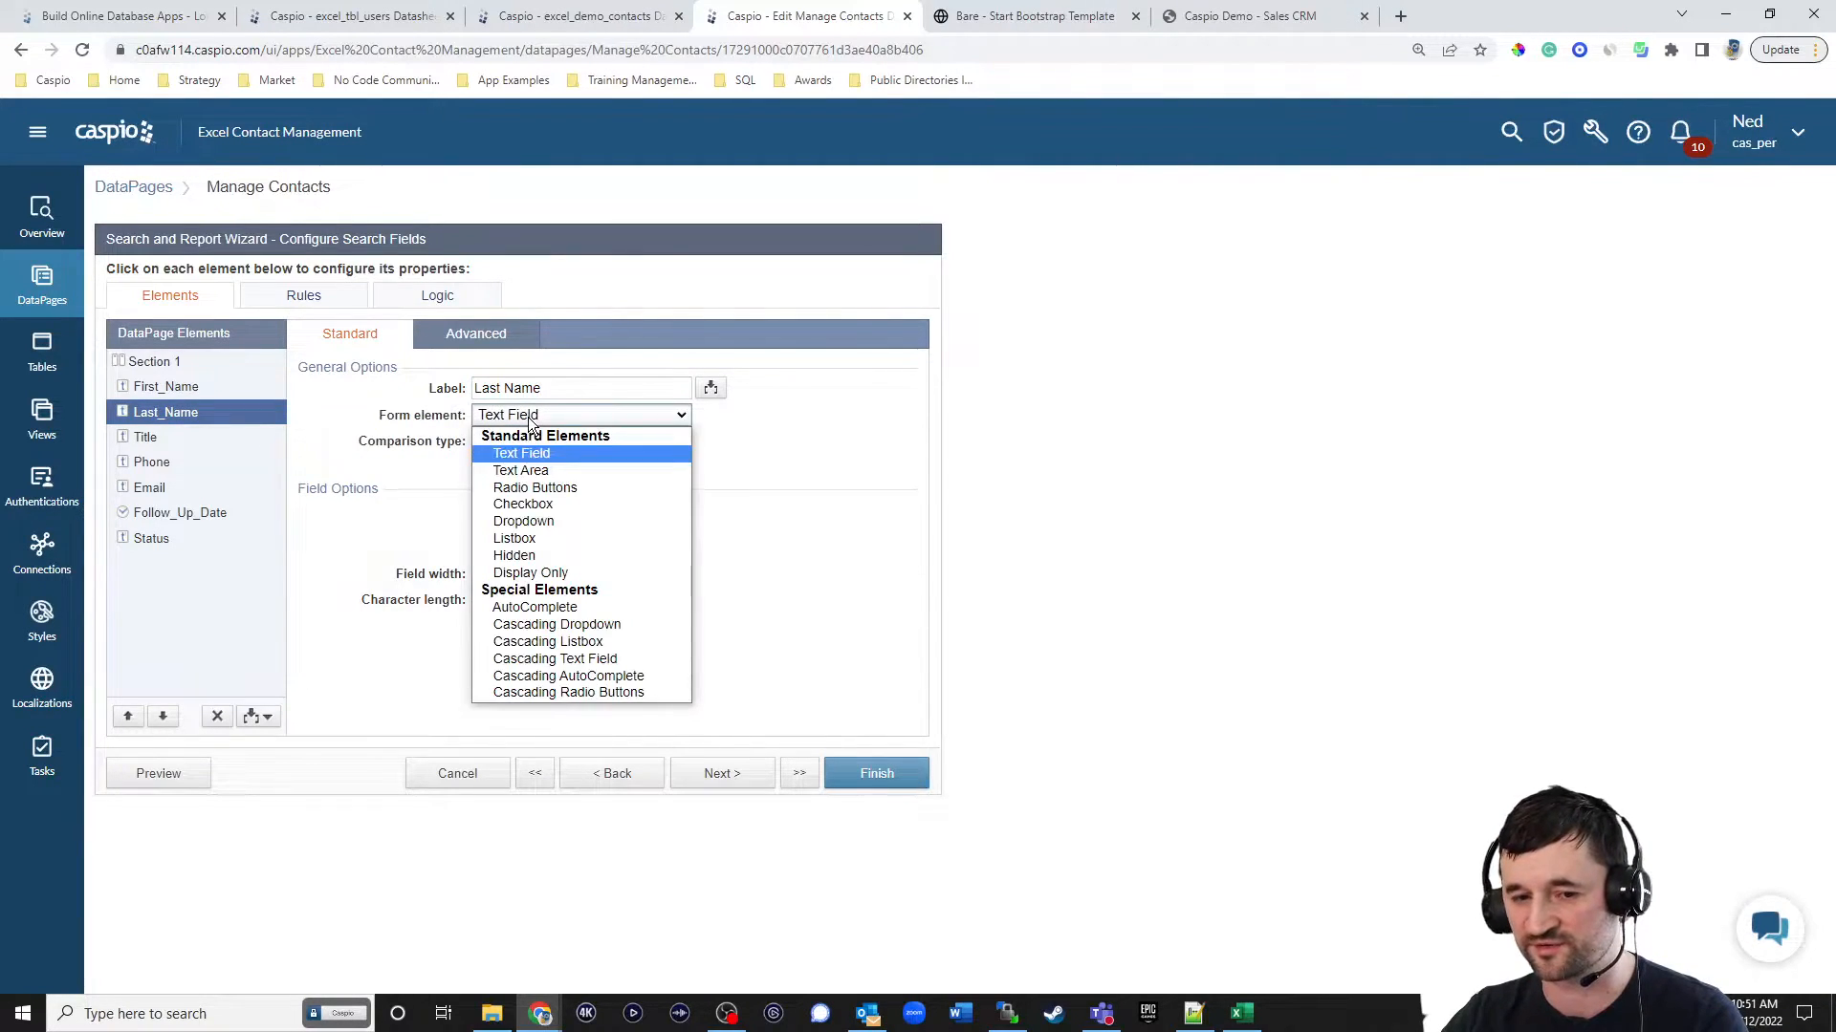
left_click(725, 459)
left_click(520, 440)
left_click(517, 496)
left_click(218, 437)
left_click(512, 441)
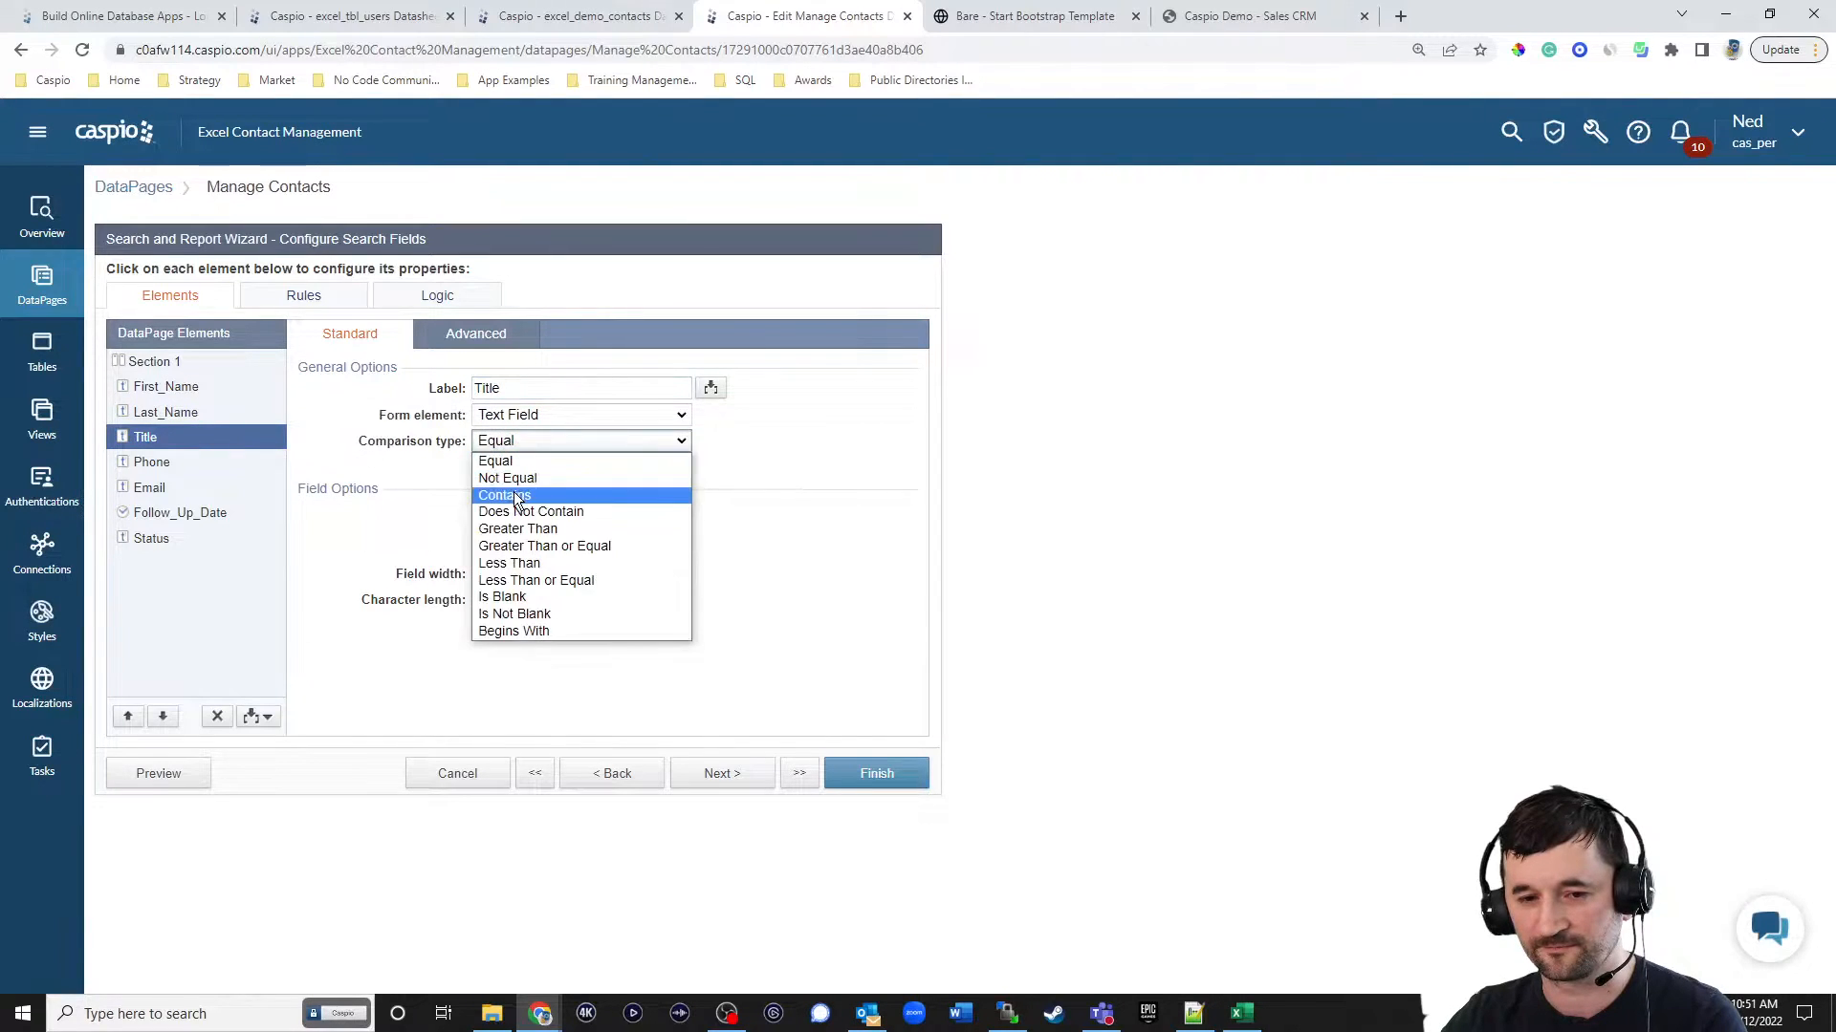
left_click(516, 497)
Set the comparison type of the Phone and Email search fields to Contains.
left_click(190, 465)
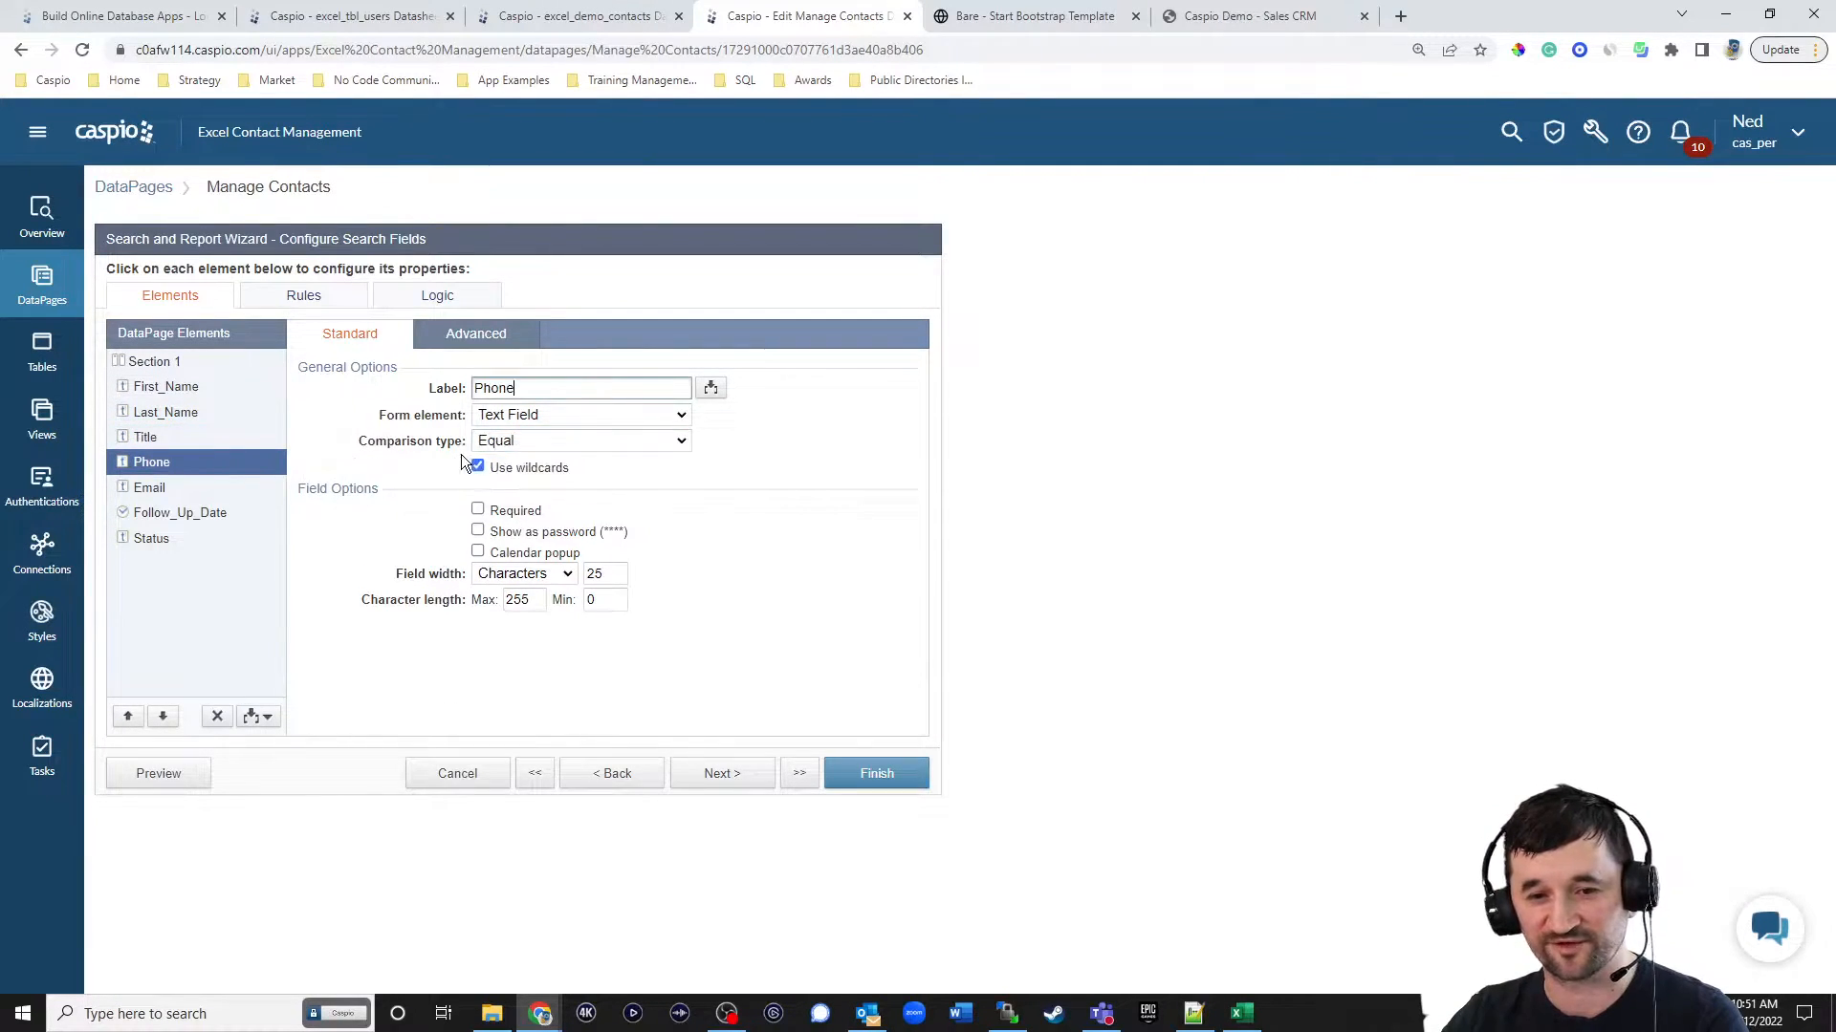
left_click(530, 438)
left_click(516, 496)
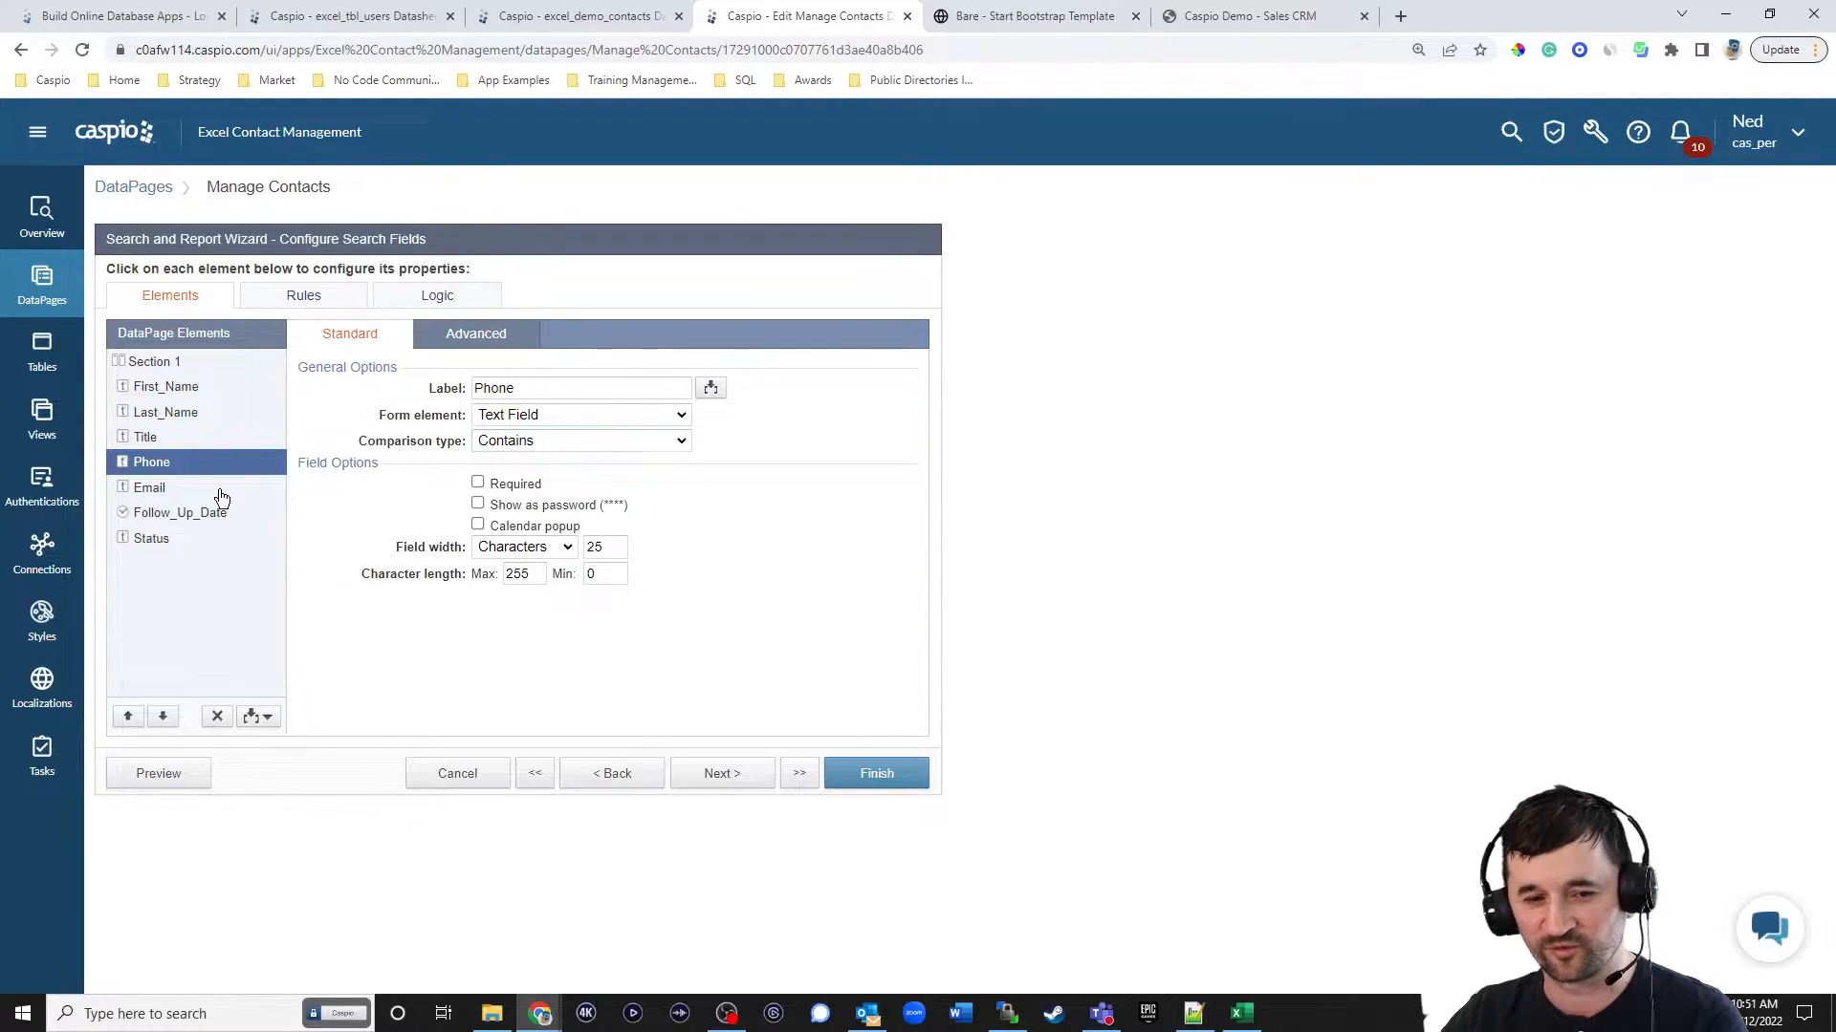
left_click(216, 489)
left_click(519, 444)
left_click(516, 496)
Add a second criteria to the Follow_Up_Date search field.
left_click(186, 517)
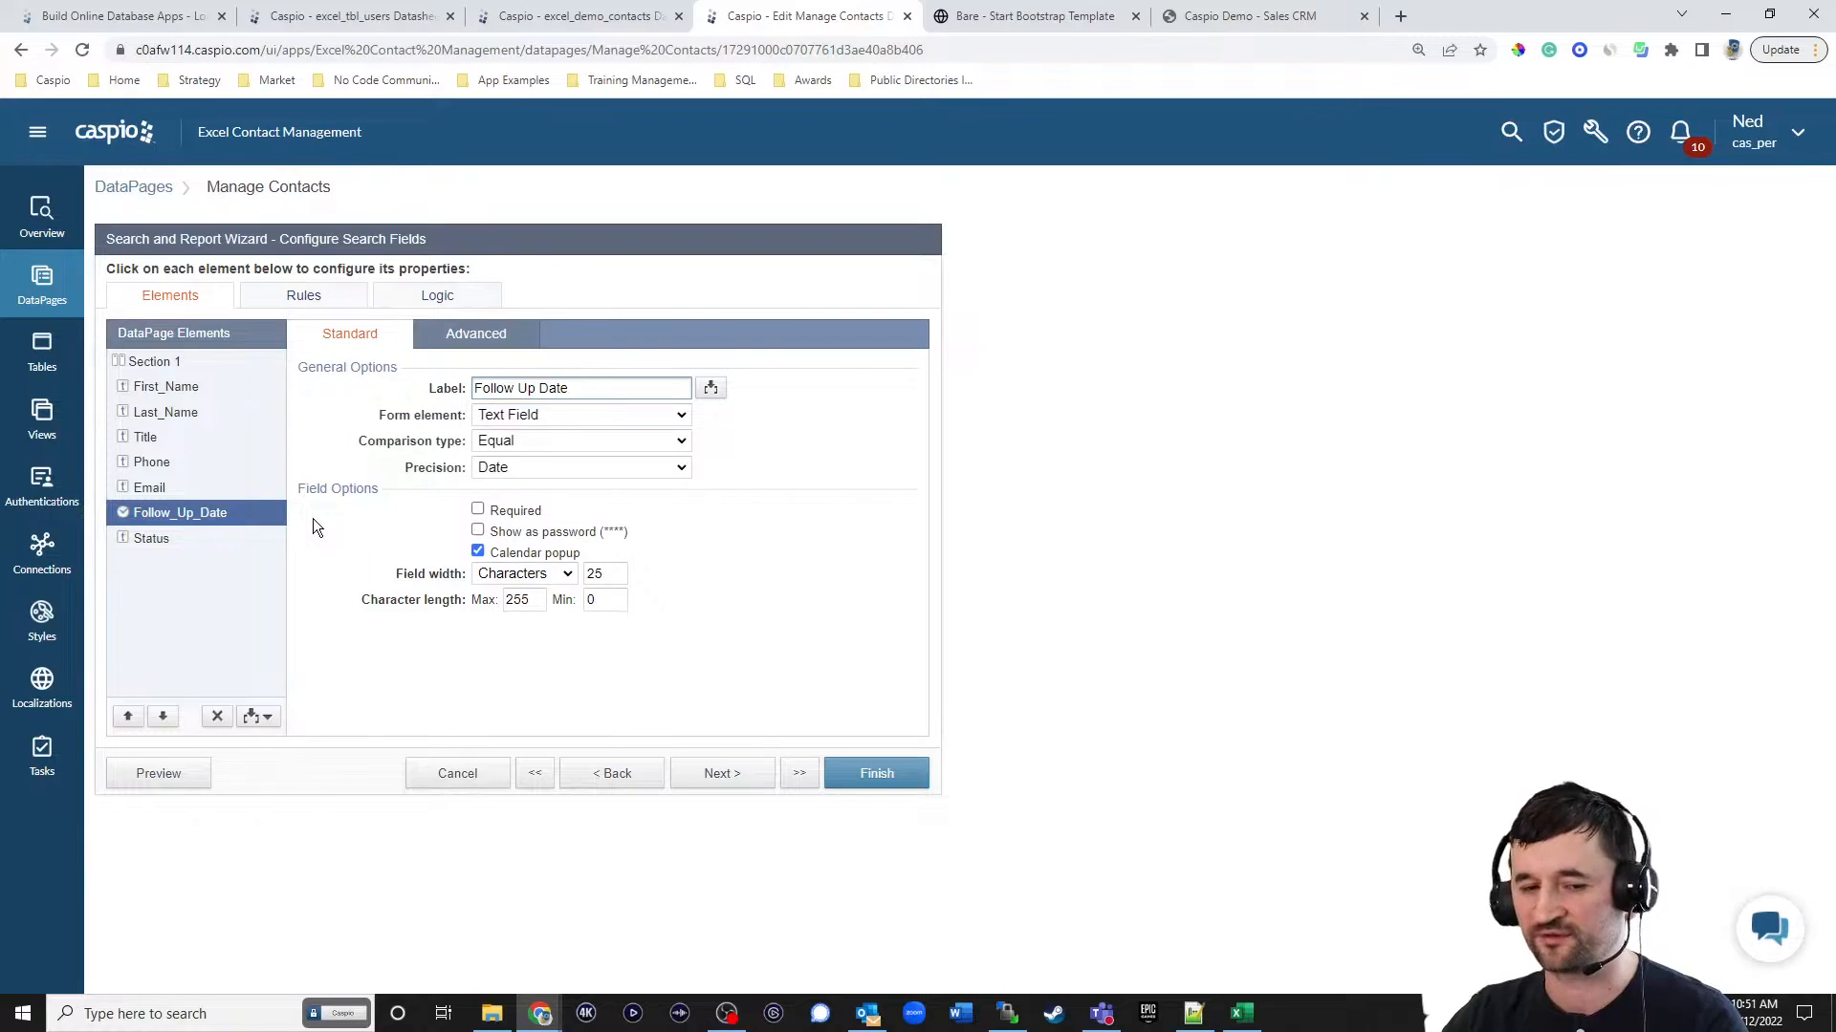
left_click(272, 721)
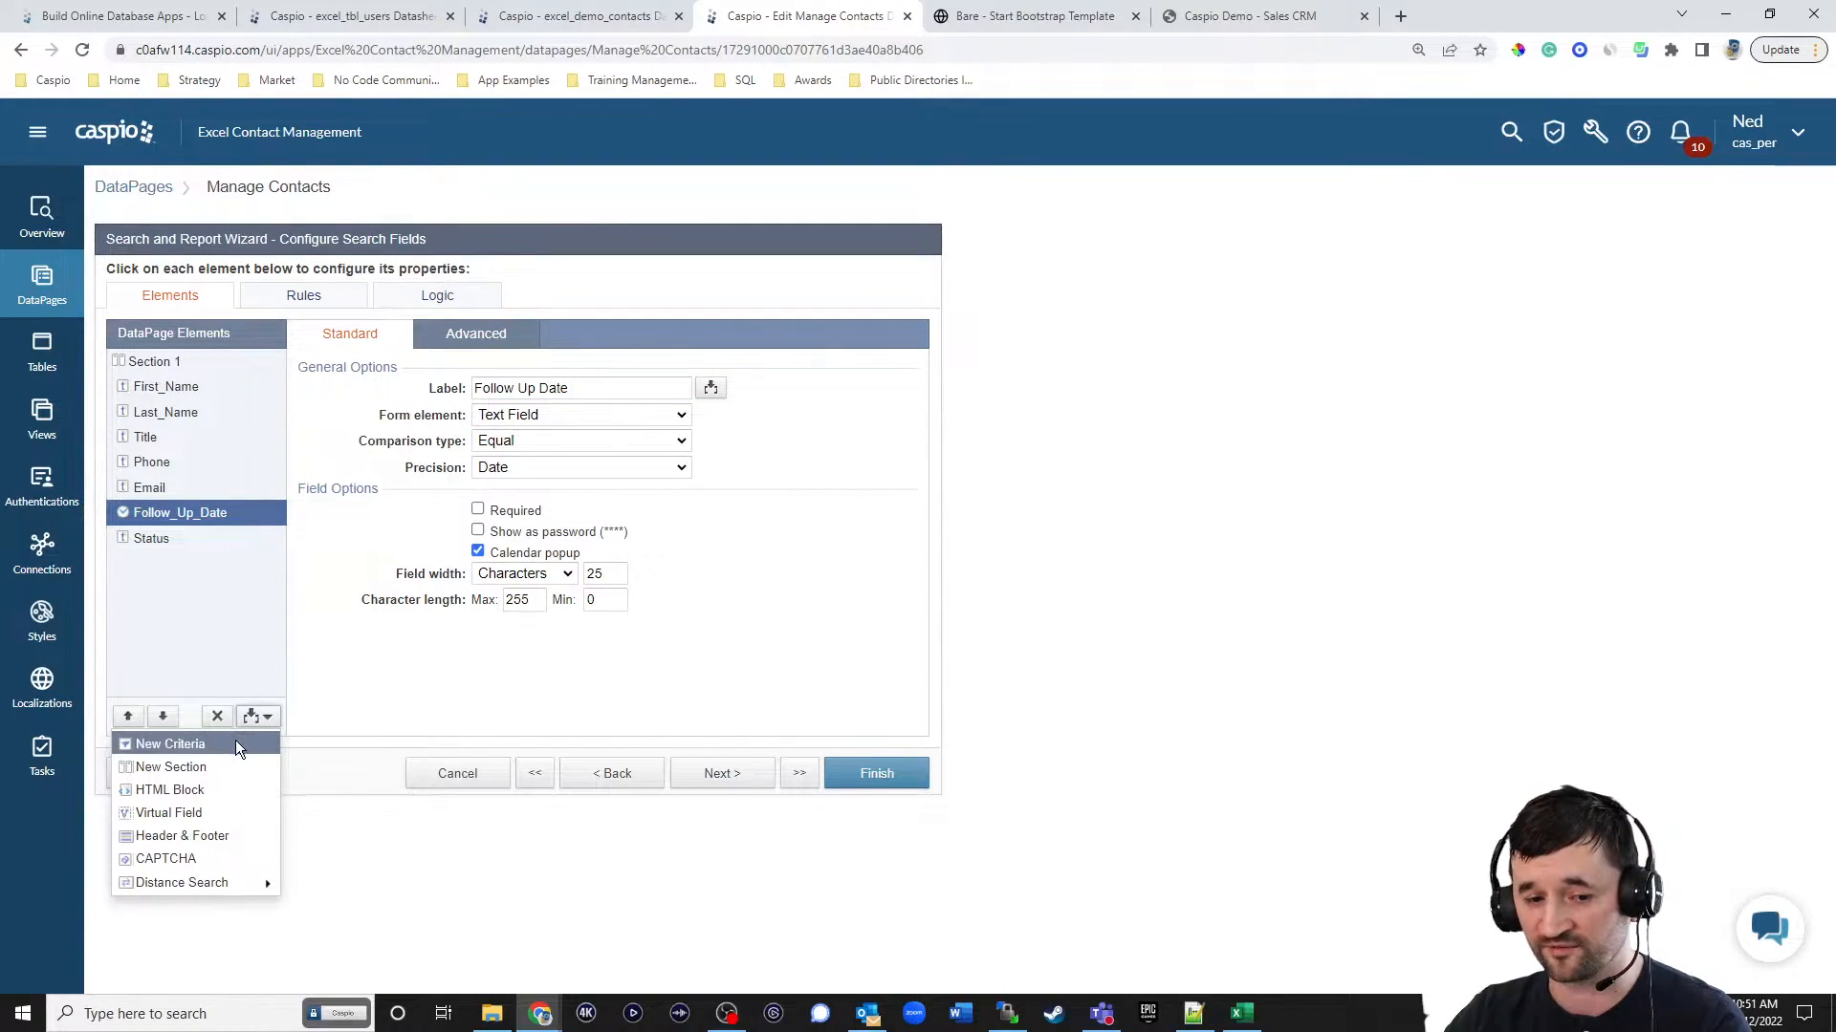
left_click(235, 746)
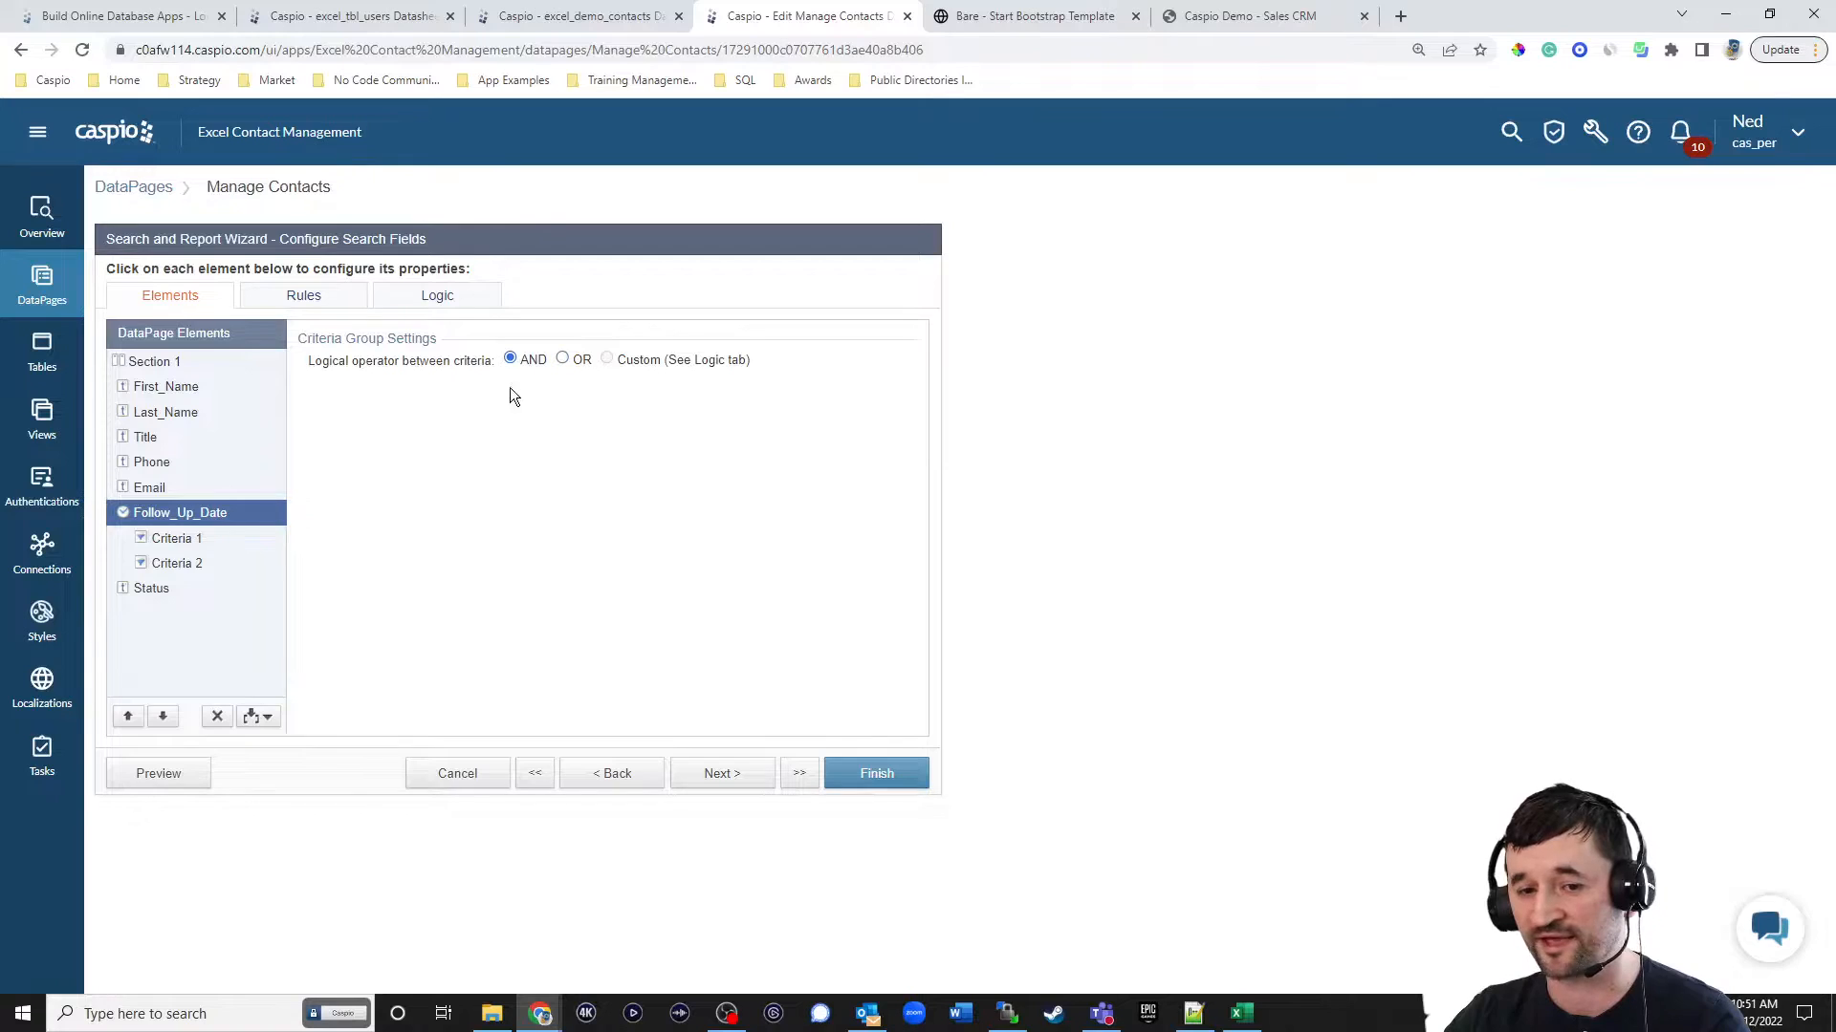
Label the first Follow_Up_Date criteria "Follow Up Date (from)" and set its comparison type to Greater Than or Equal.
left_click(189, 541)
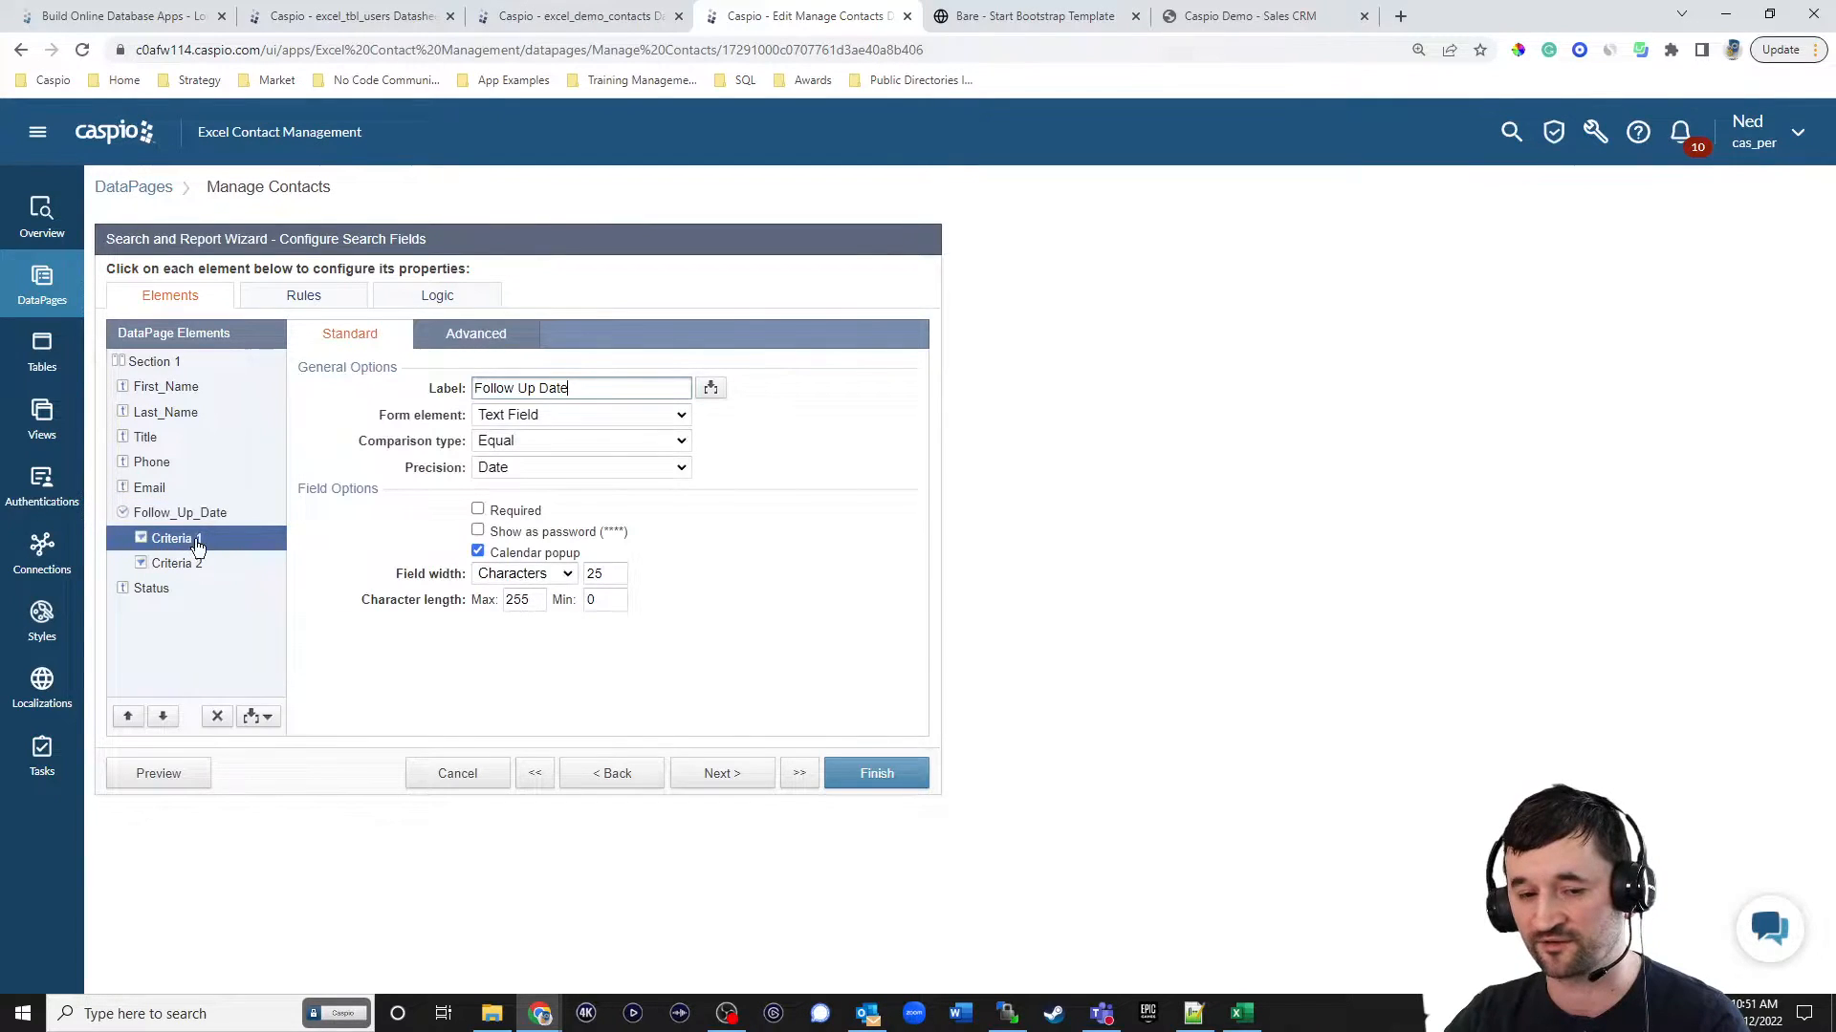
left_click(570, 413)
left_click(570, 413)
left_click(536, 441)
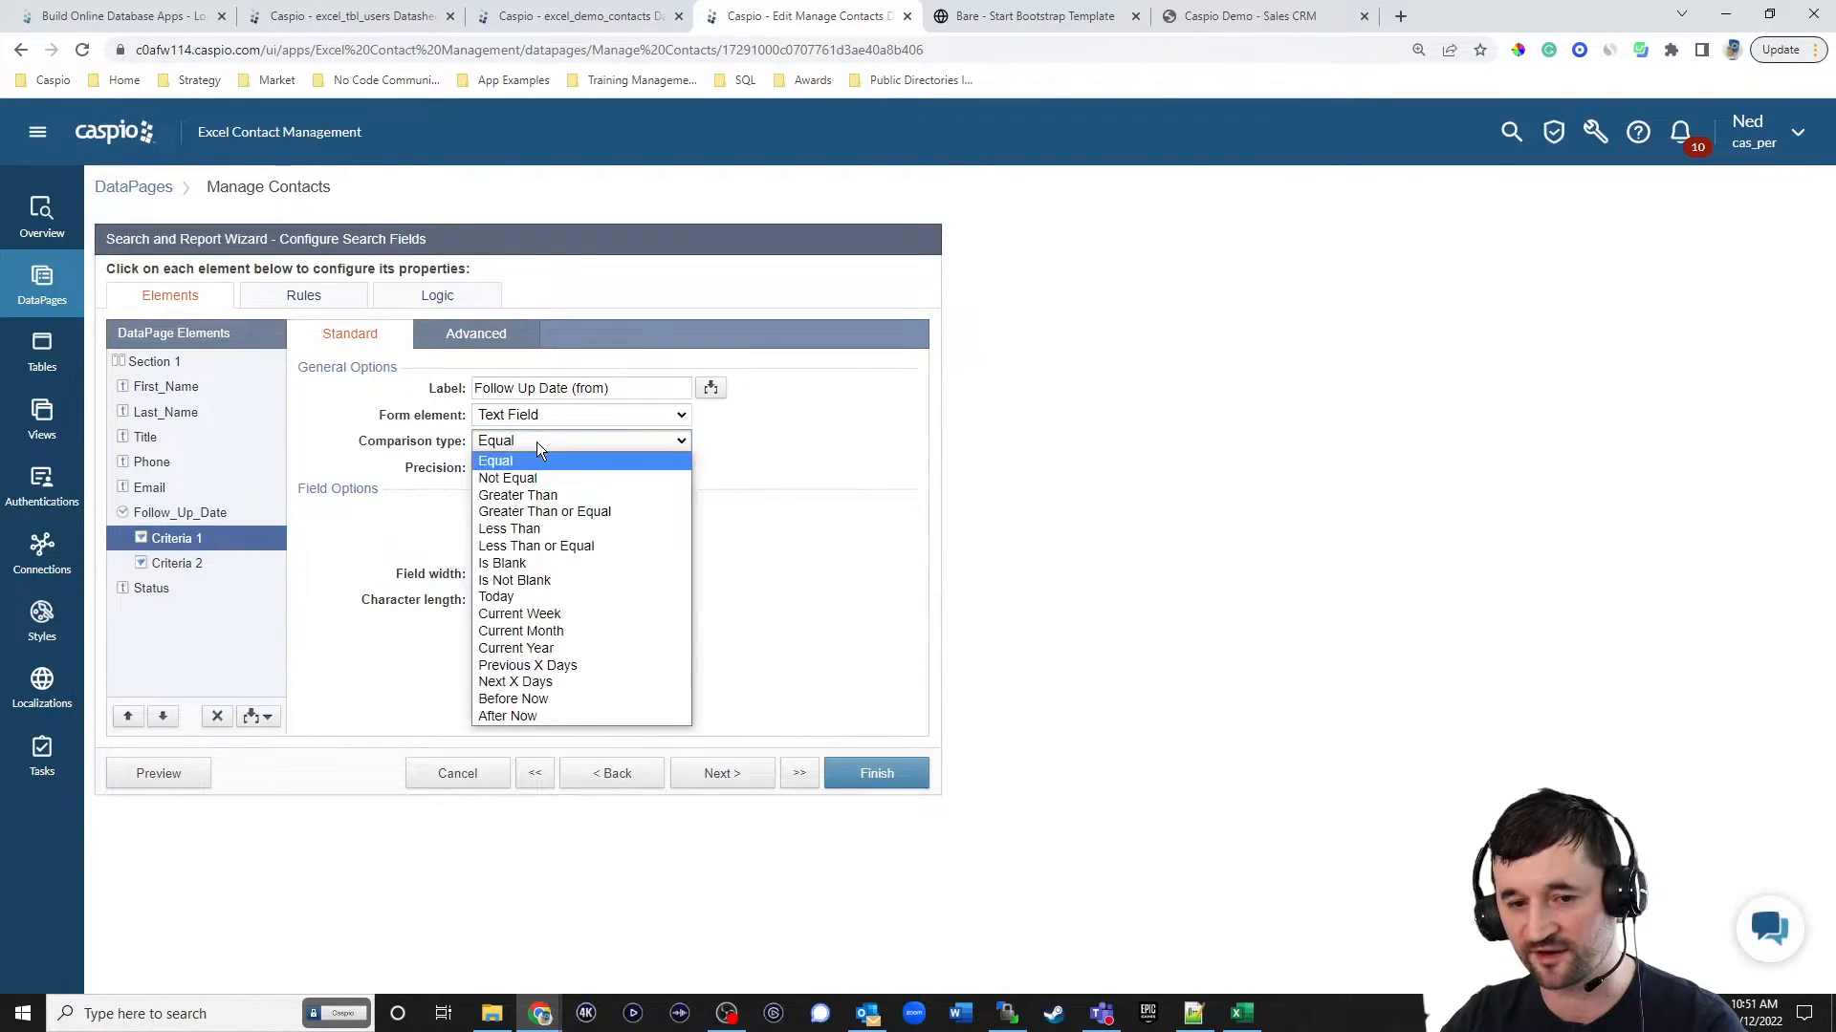
left_click(535, 511)
Label the second Follow_Up_Date criteria "Follow Up Date (to)" and set its comparison type to Less Than or Equal.
left_click(182, 563)
left_click(627, 385)
type("(to")
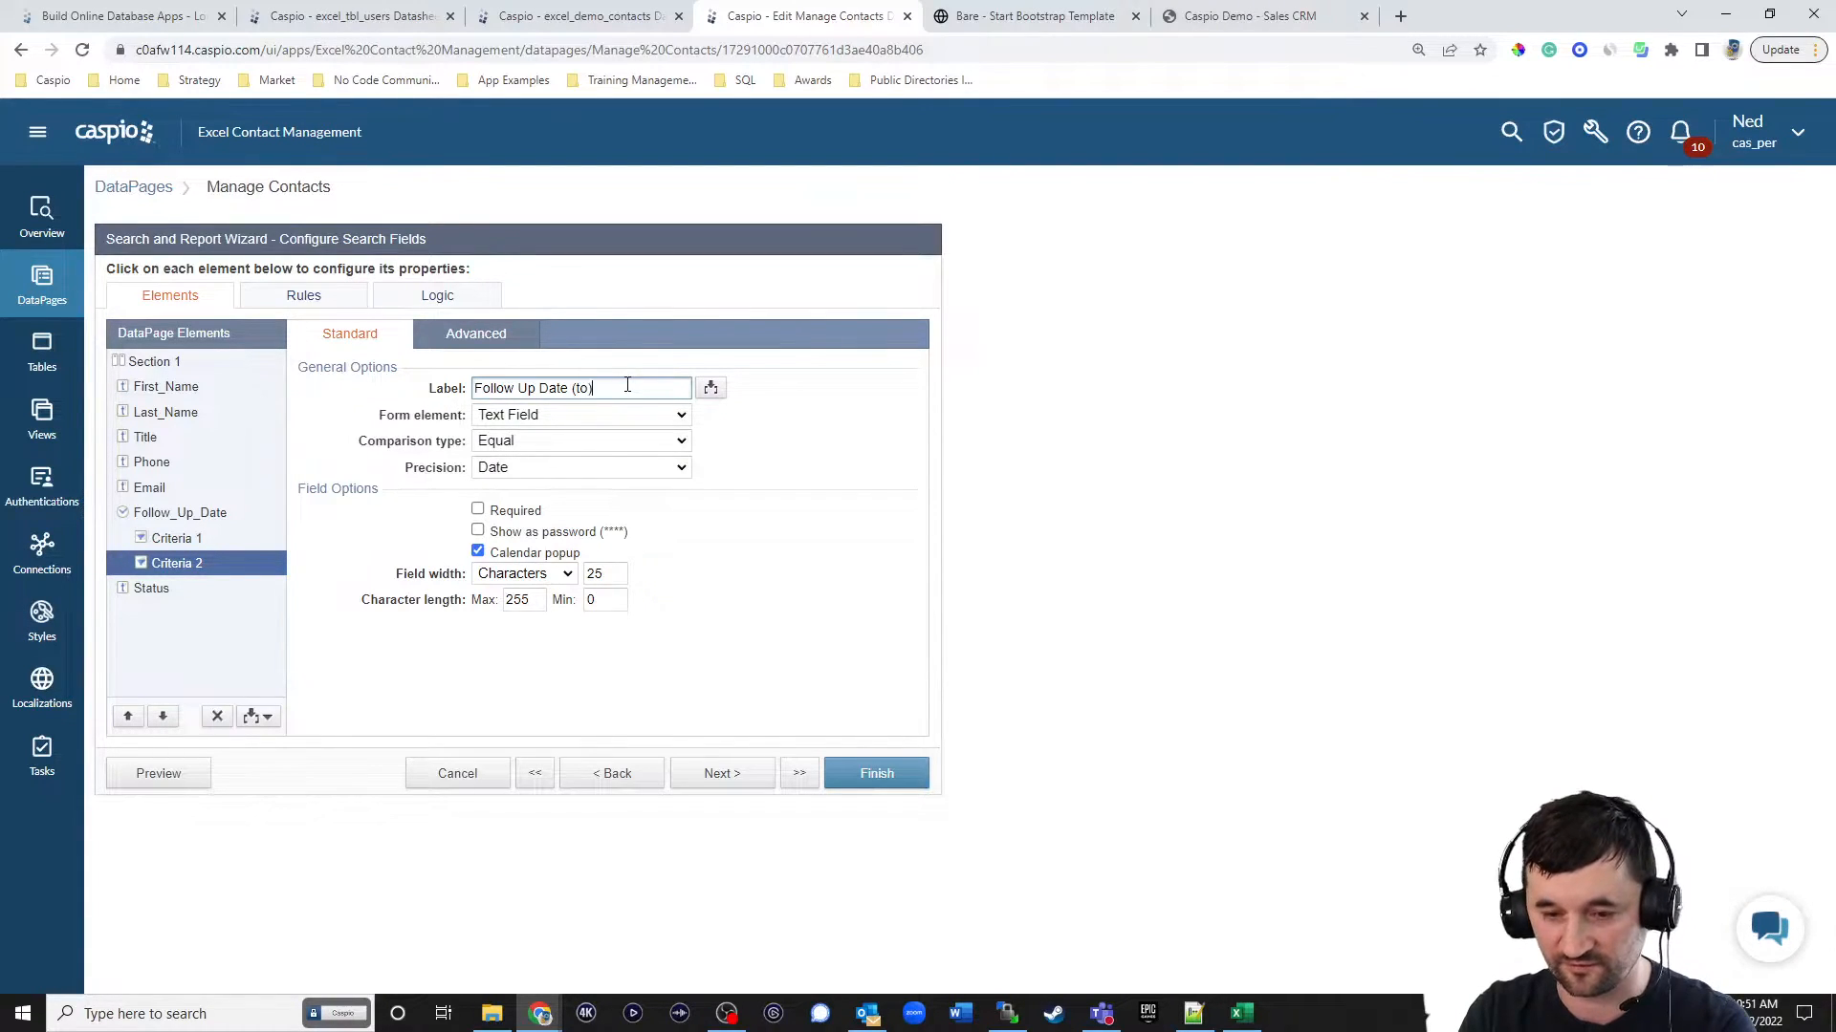
left_click(202, 541)
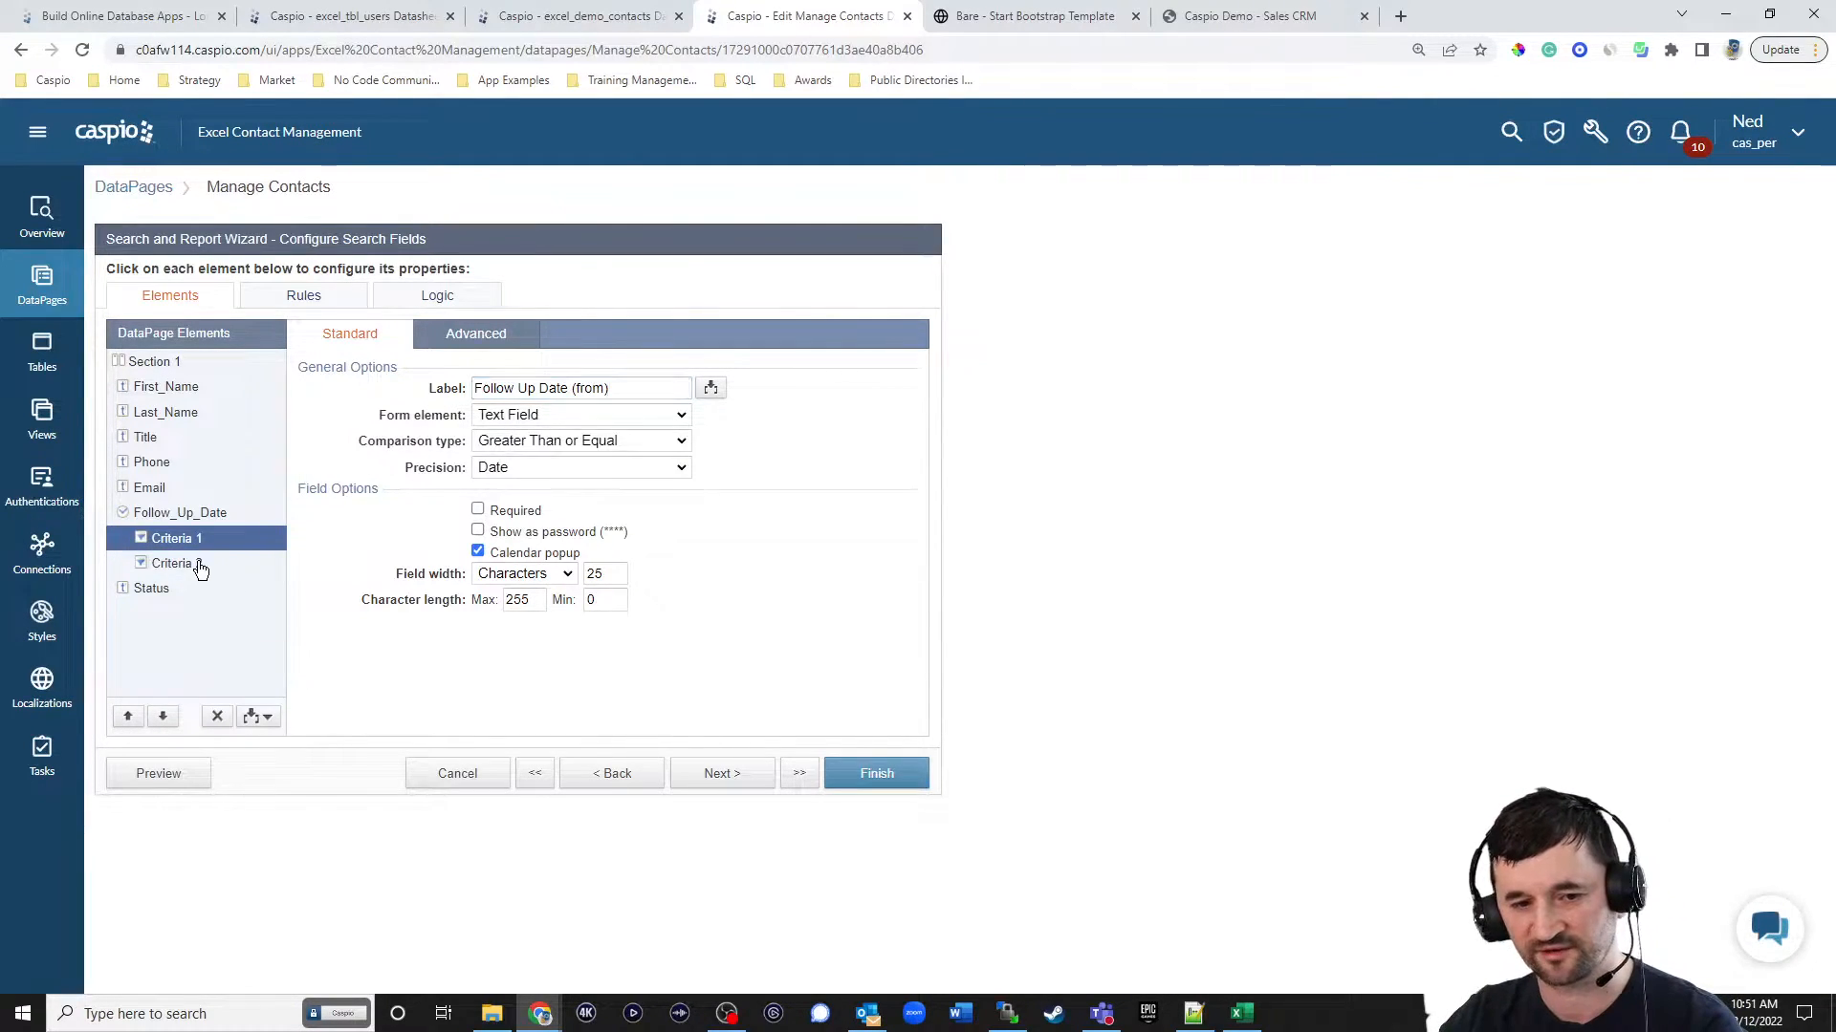
left_click(204, 566)
left_click(531, 443)
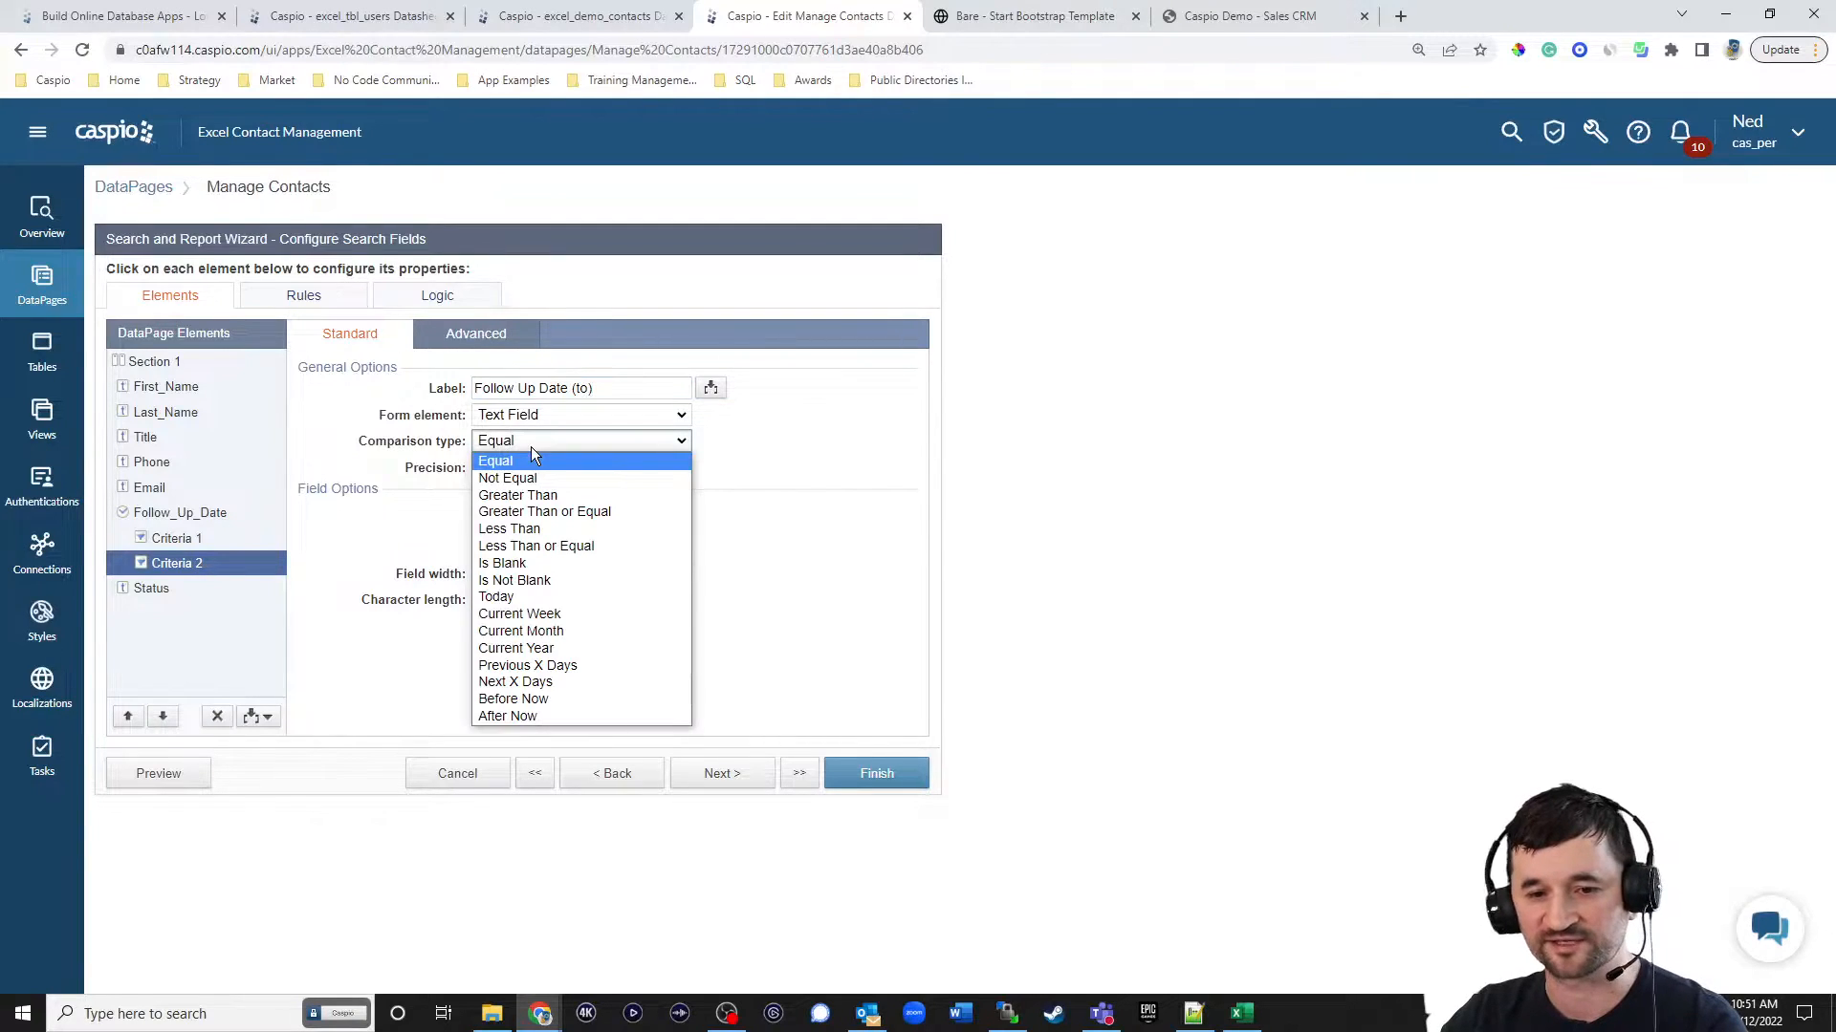
left_click(538, 552)
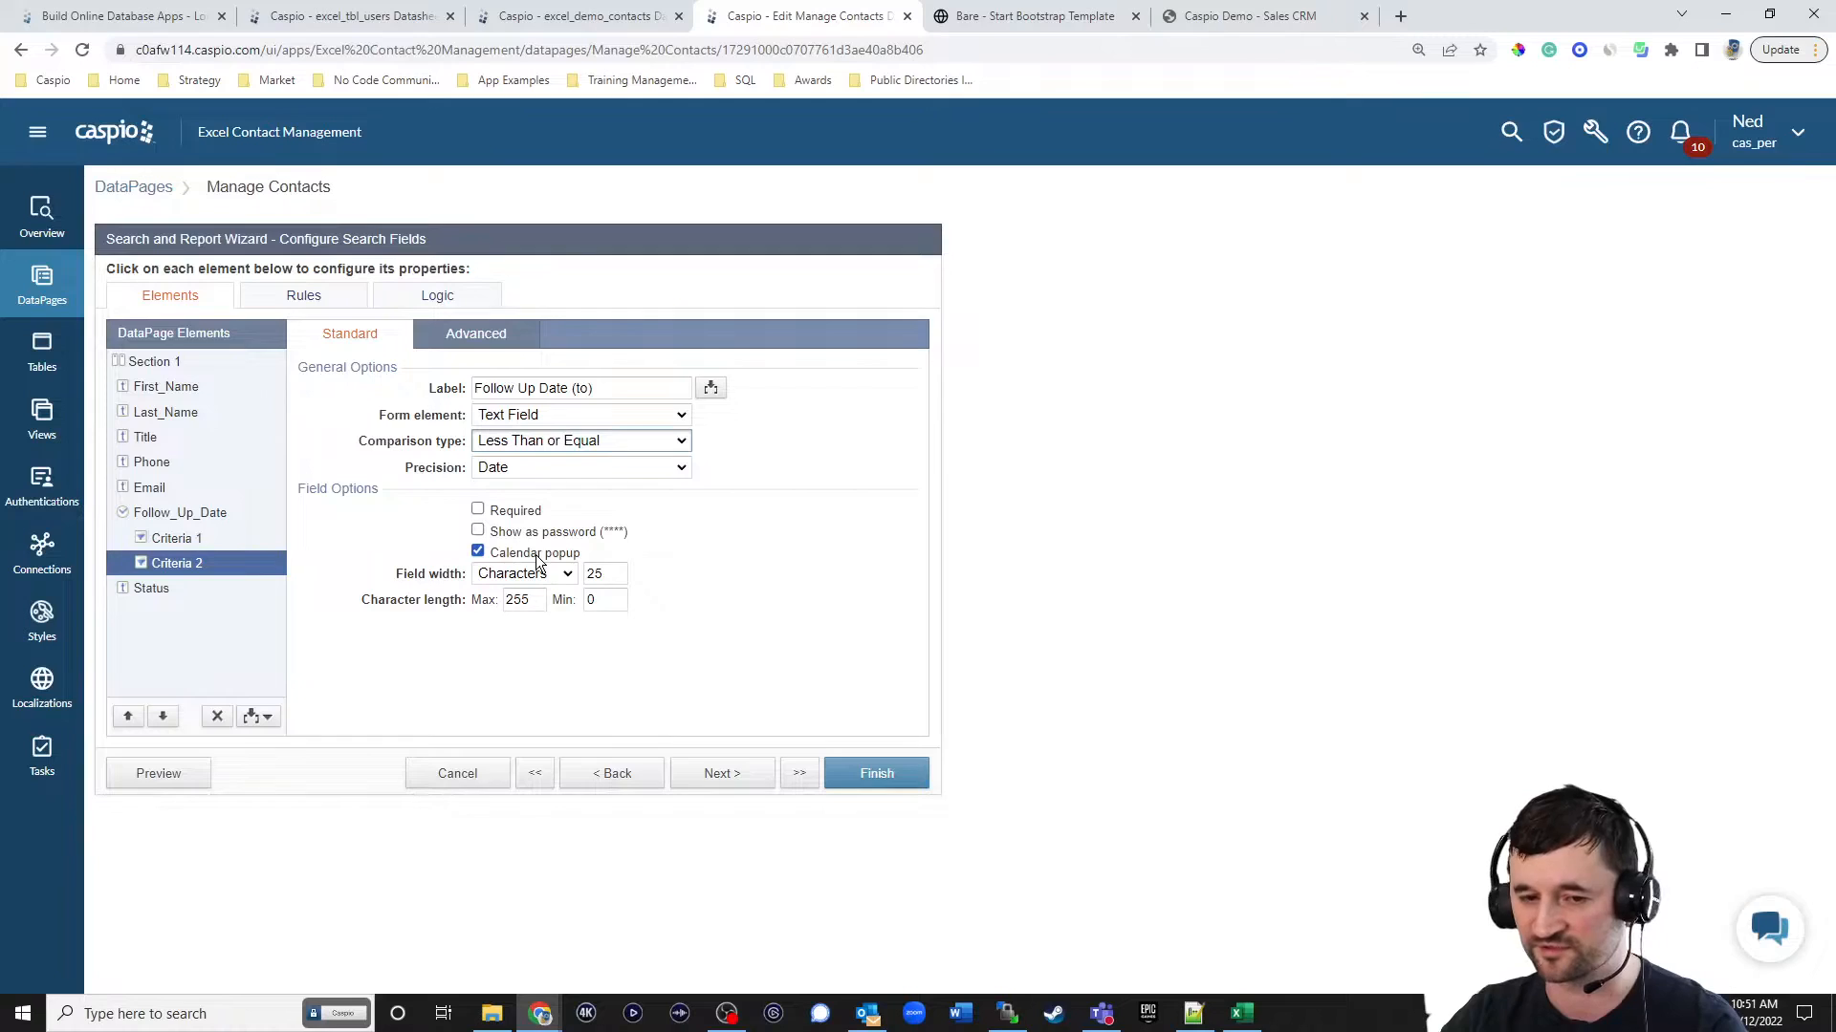
Change the Status search field's form element to Listbox.
left_click(196, 589)
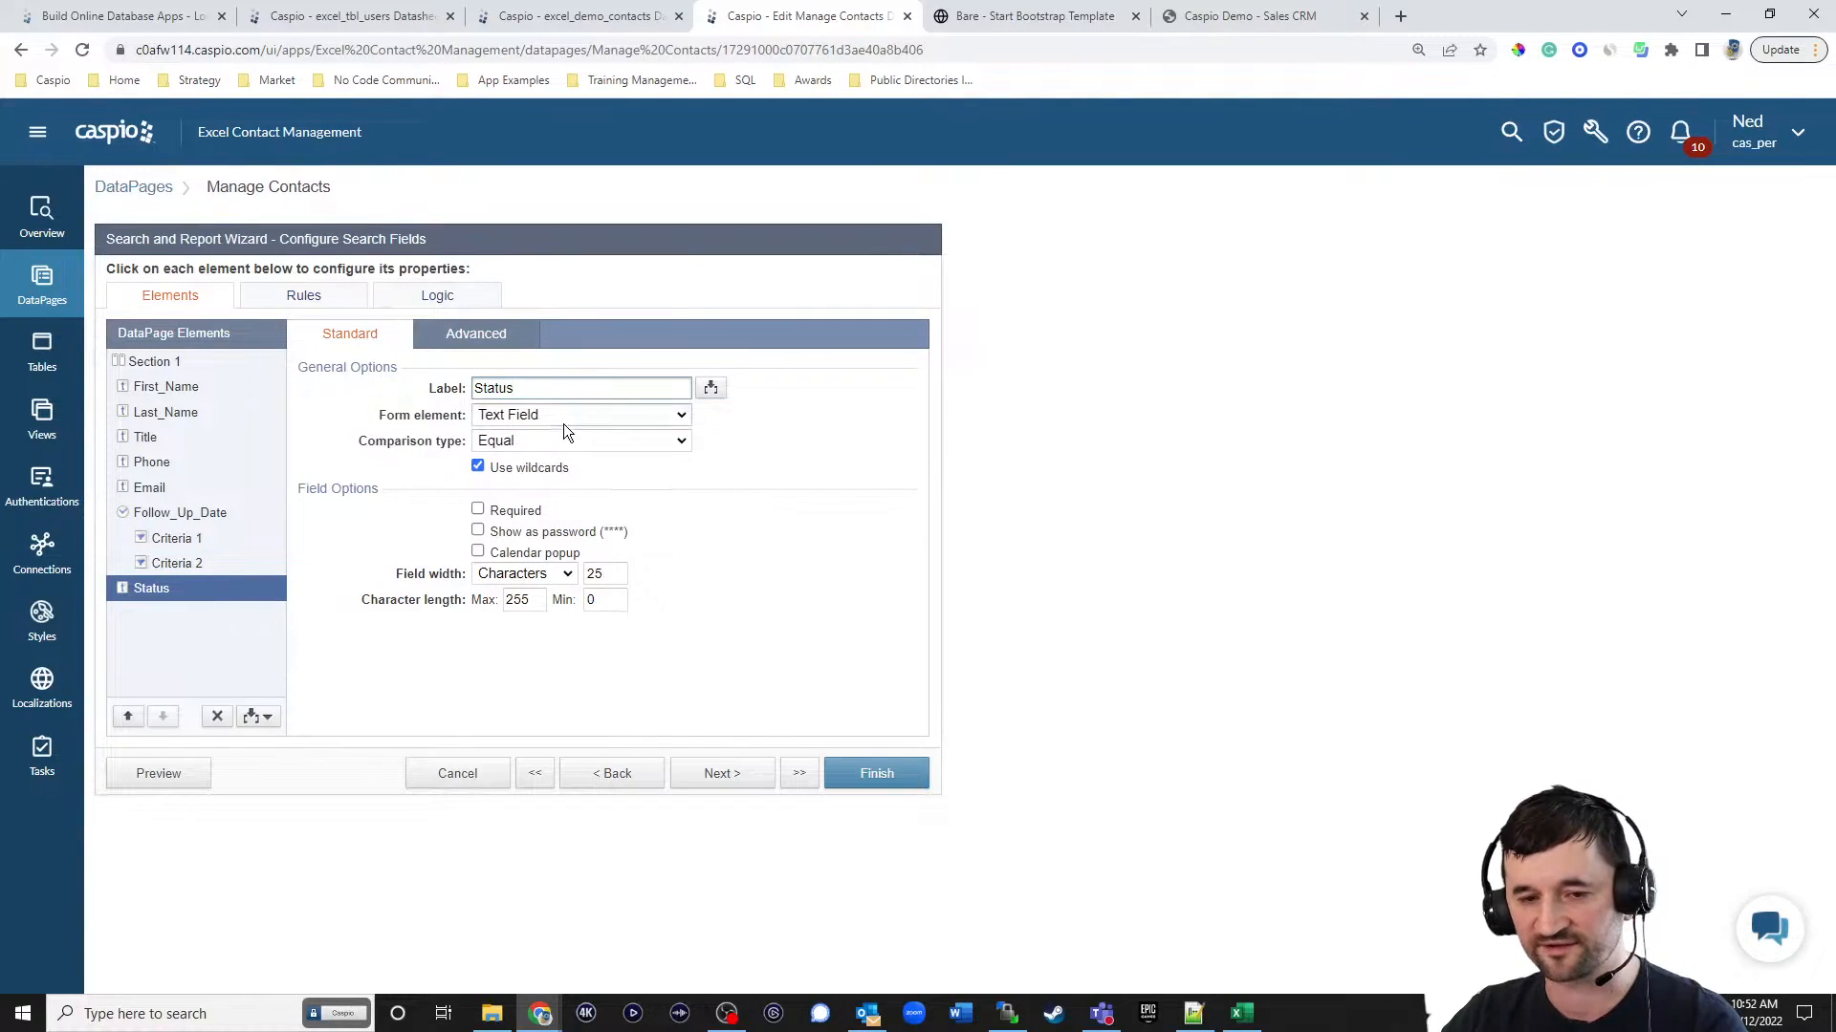
left_click(531, 413)
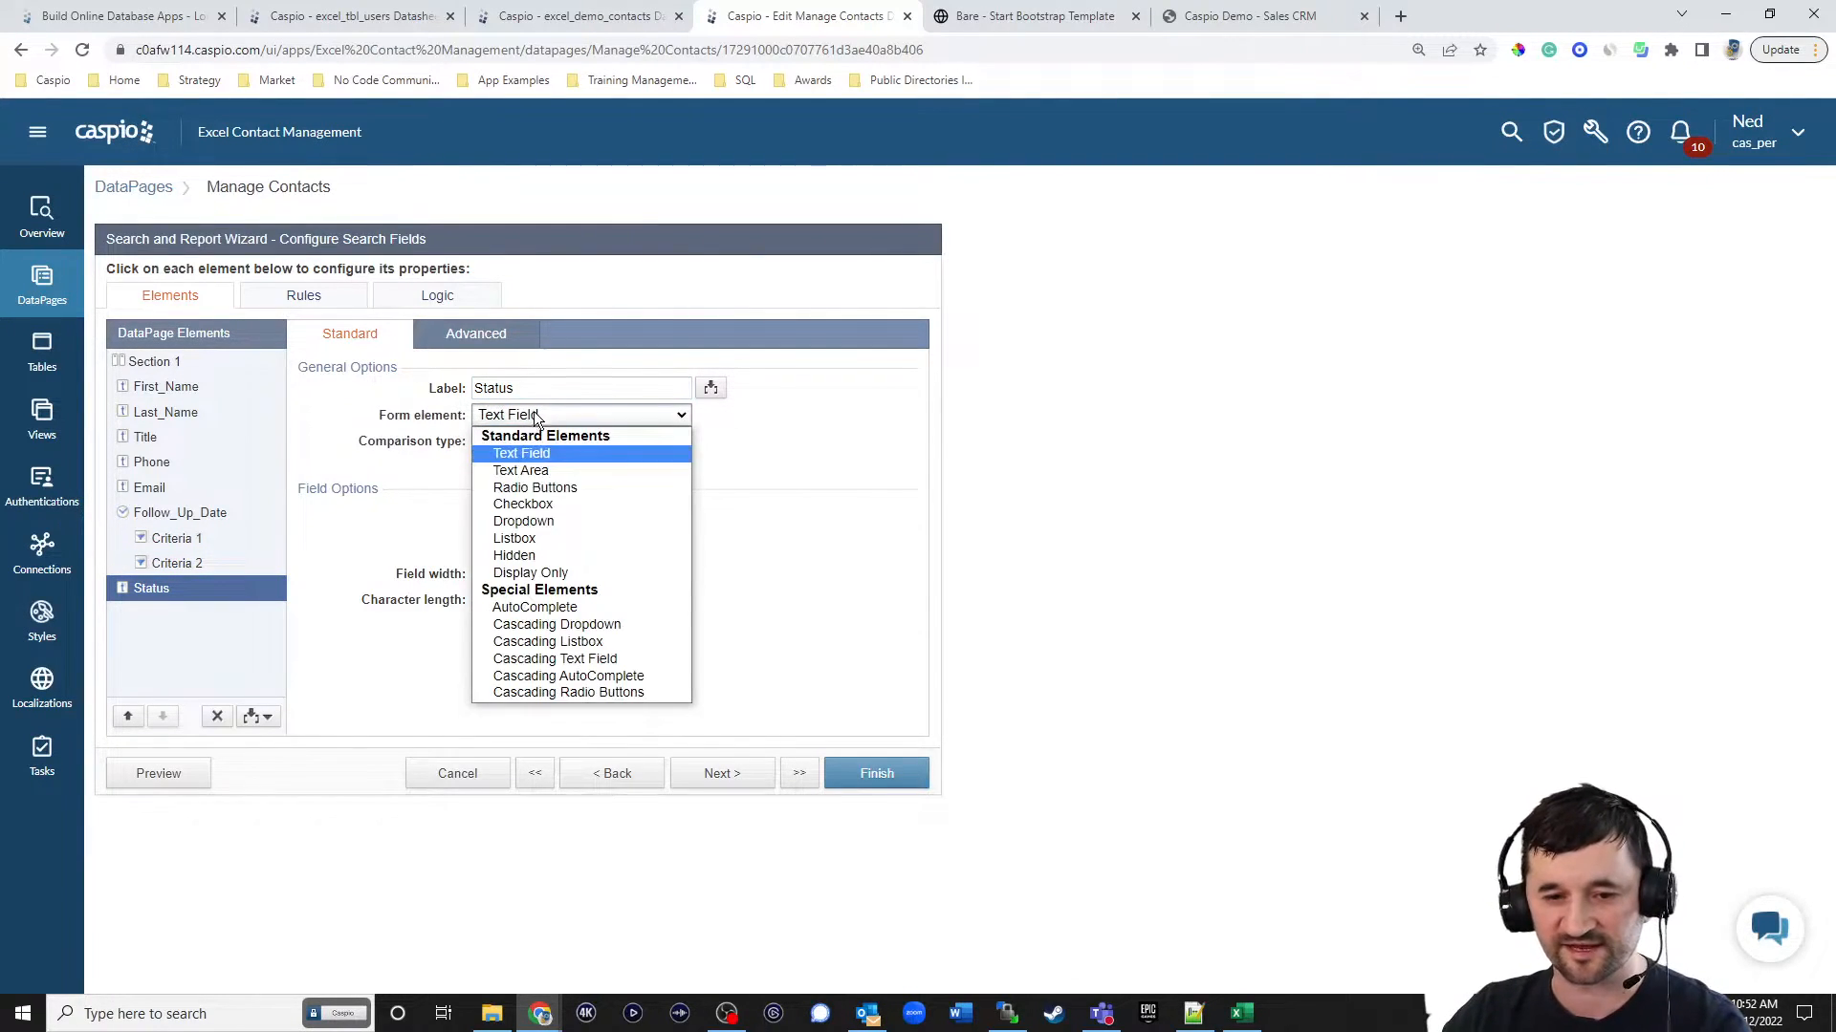
left_click(540, 519)
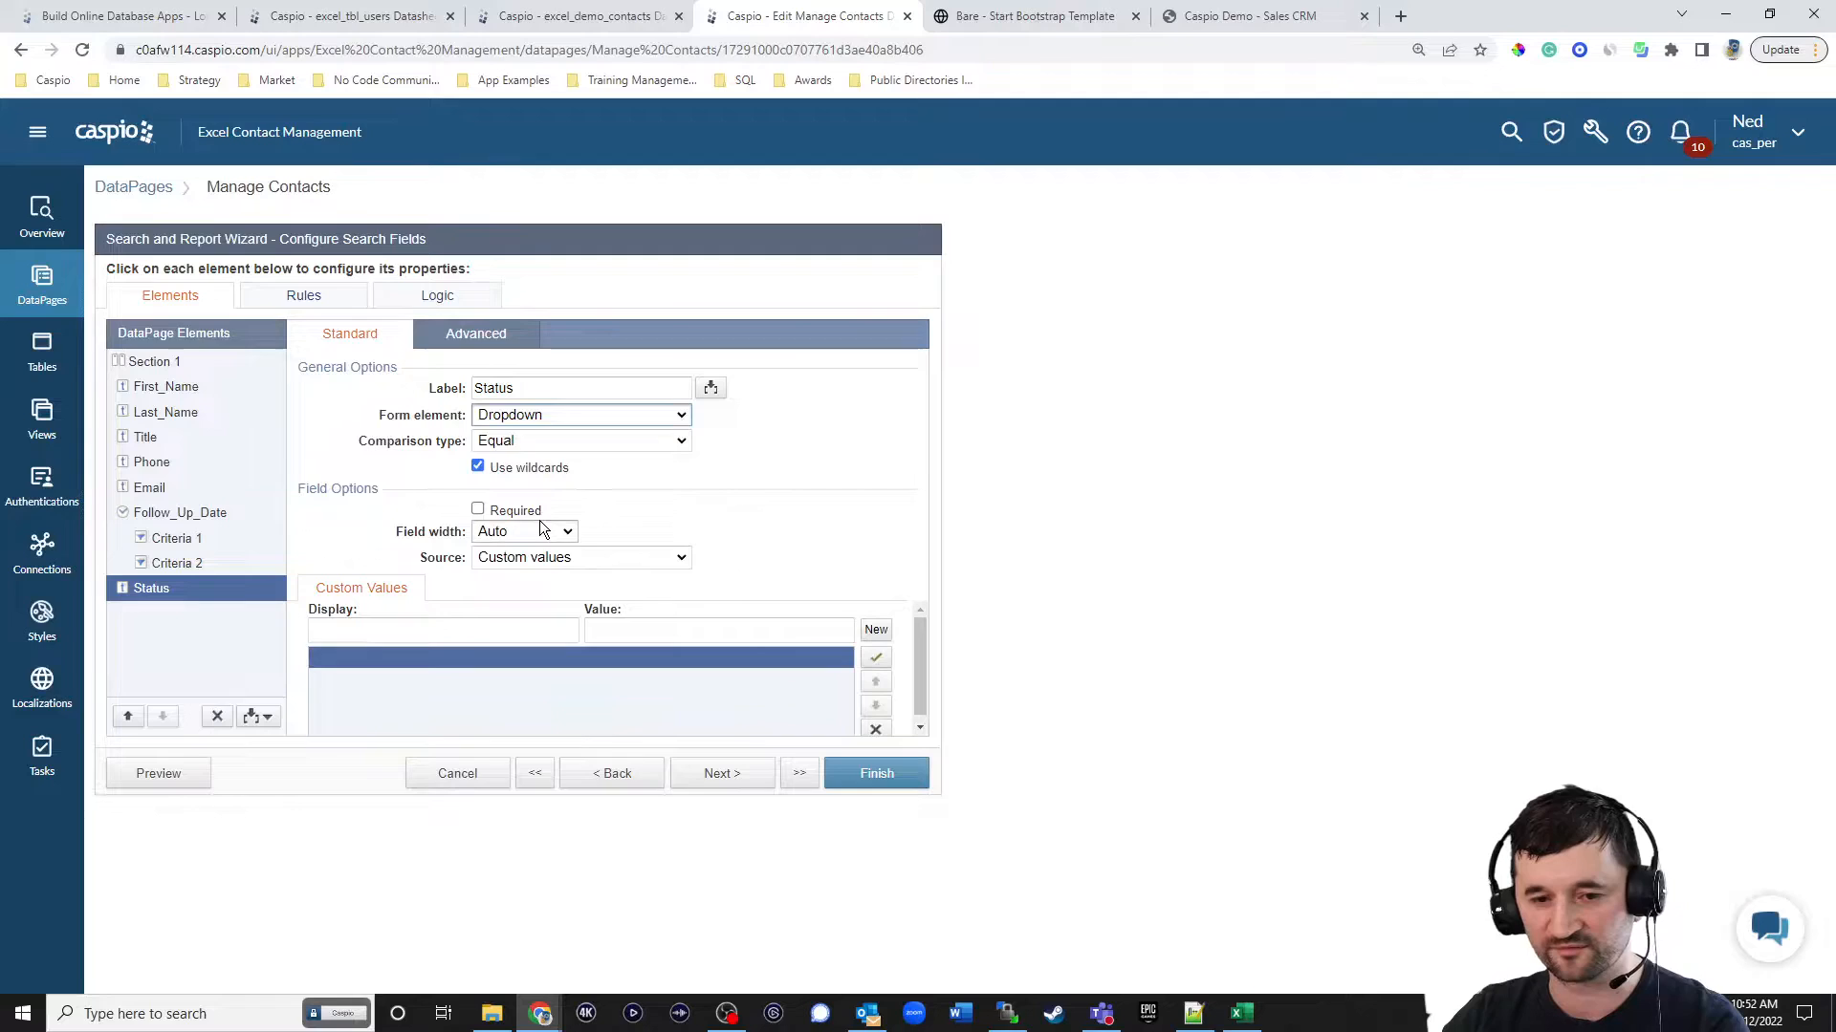
left_click(532, 415)
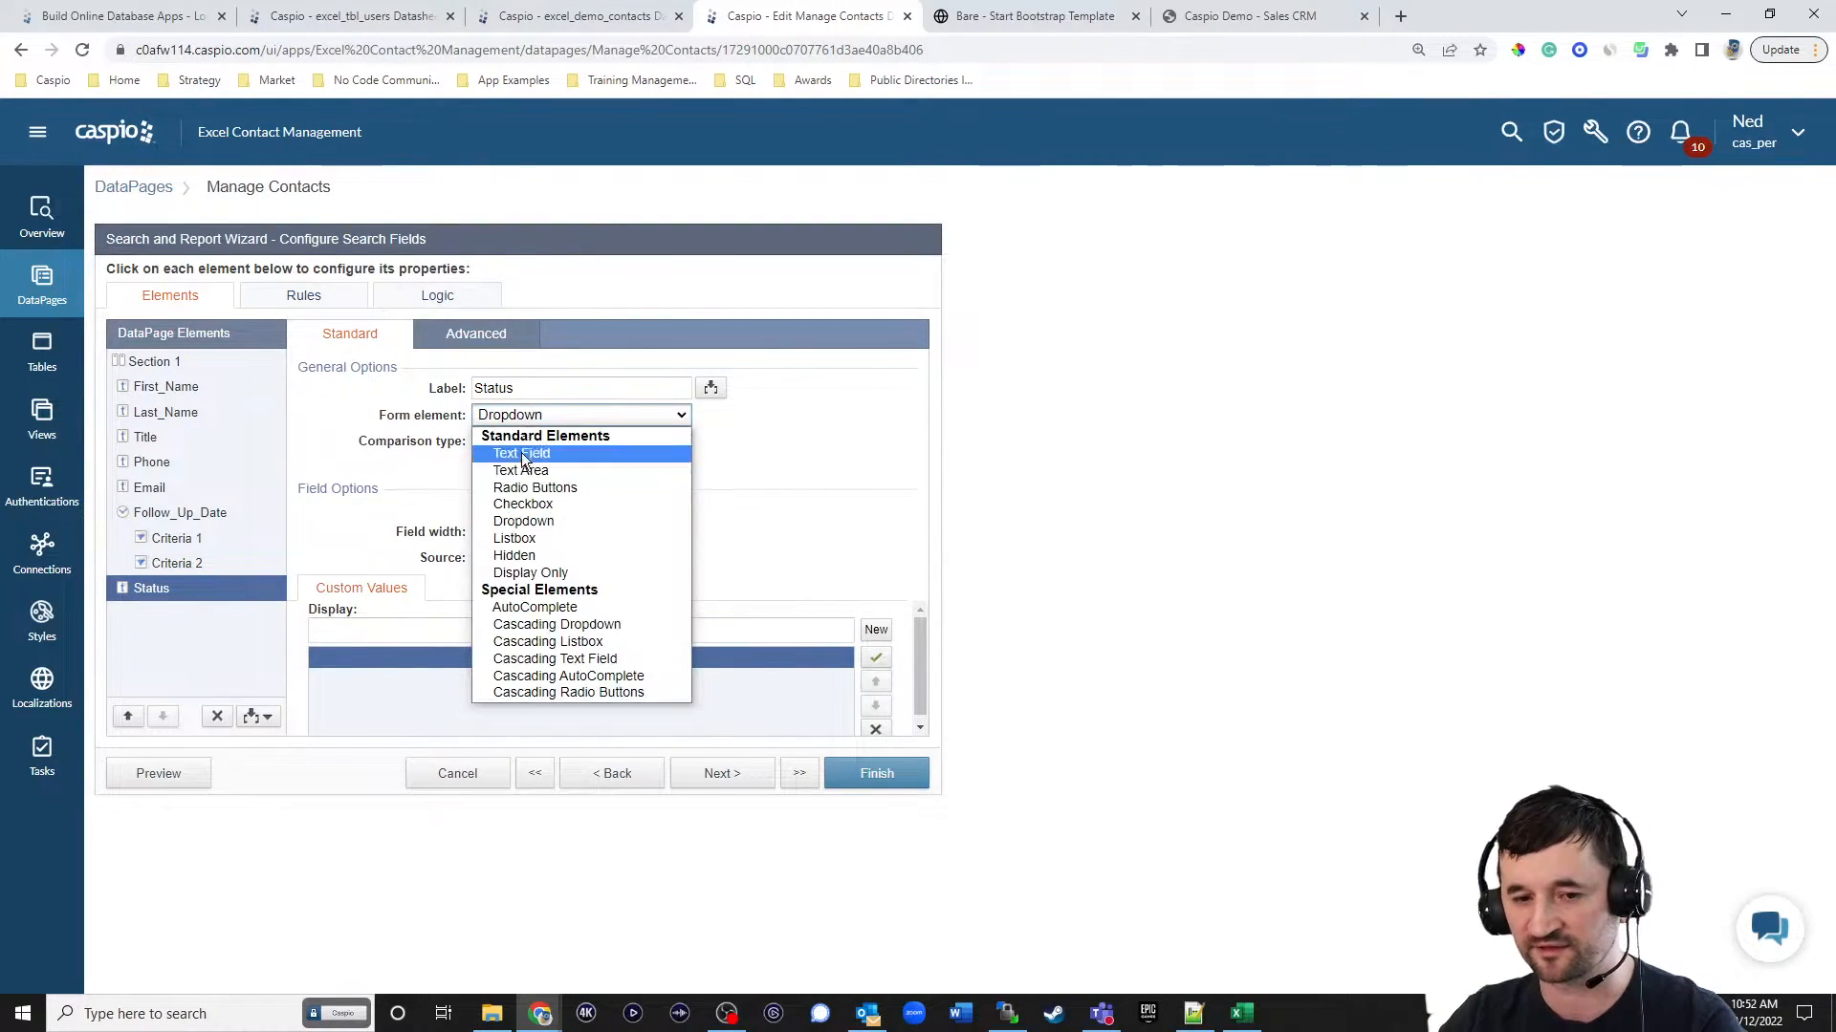
left_click(509, 538)
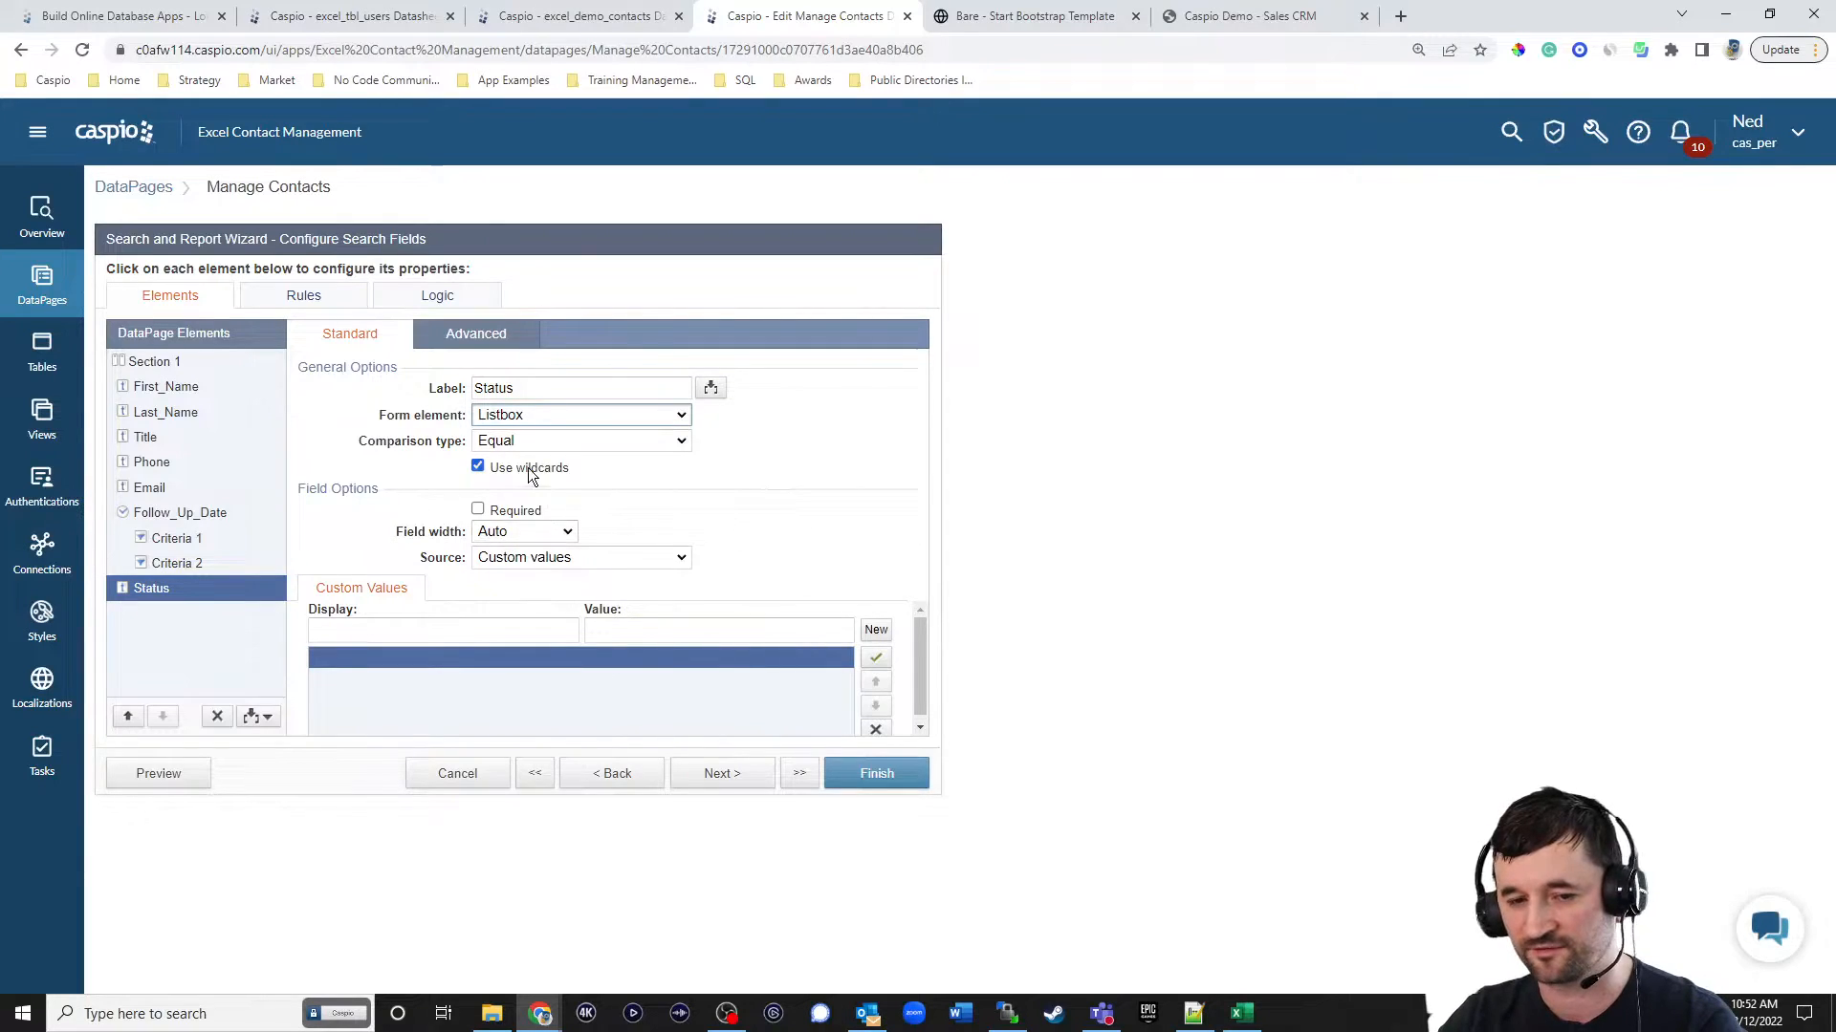
Set the Status listbox source to Both and add a custom option displaying "Search All" with a blank value.
left_click(519, 557)
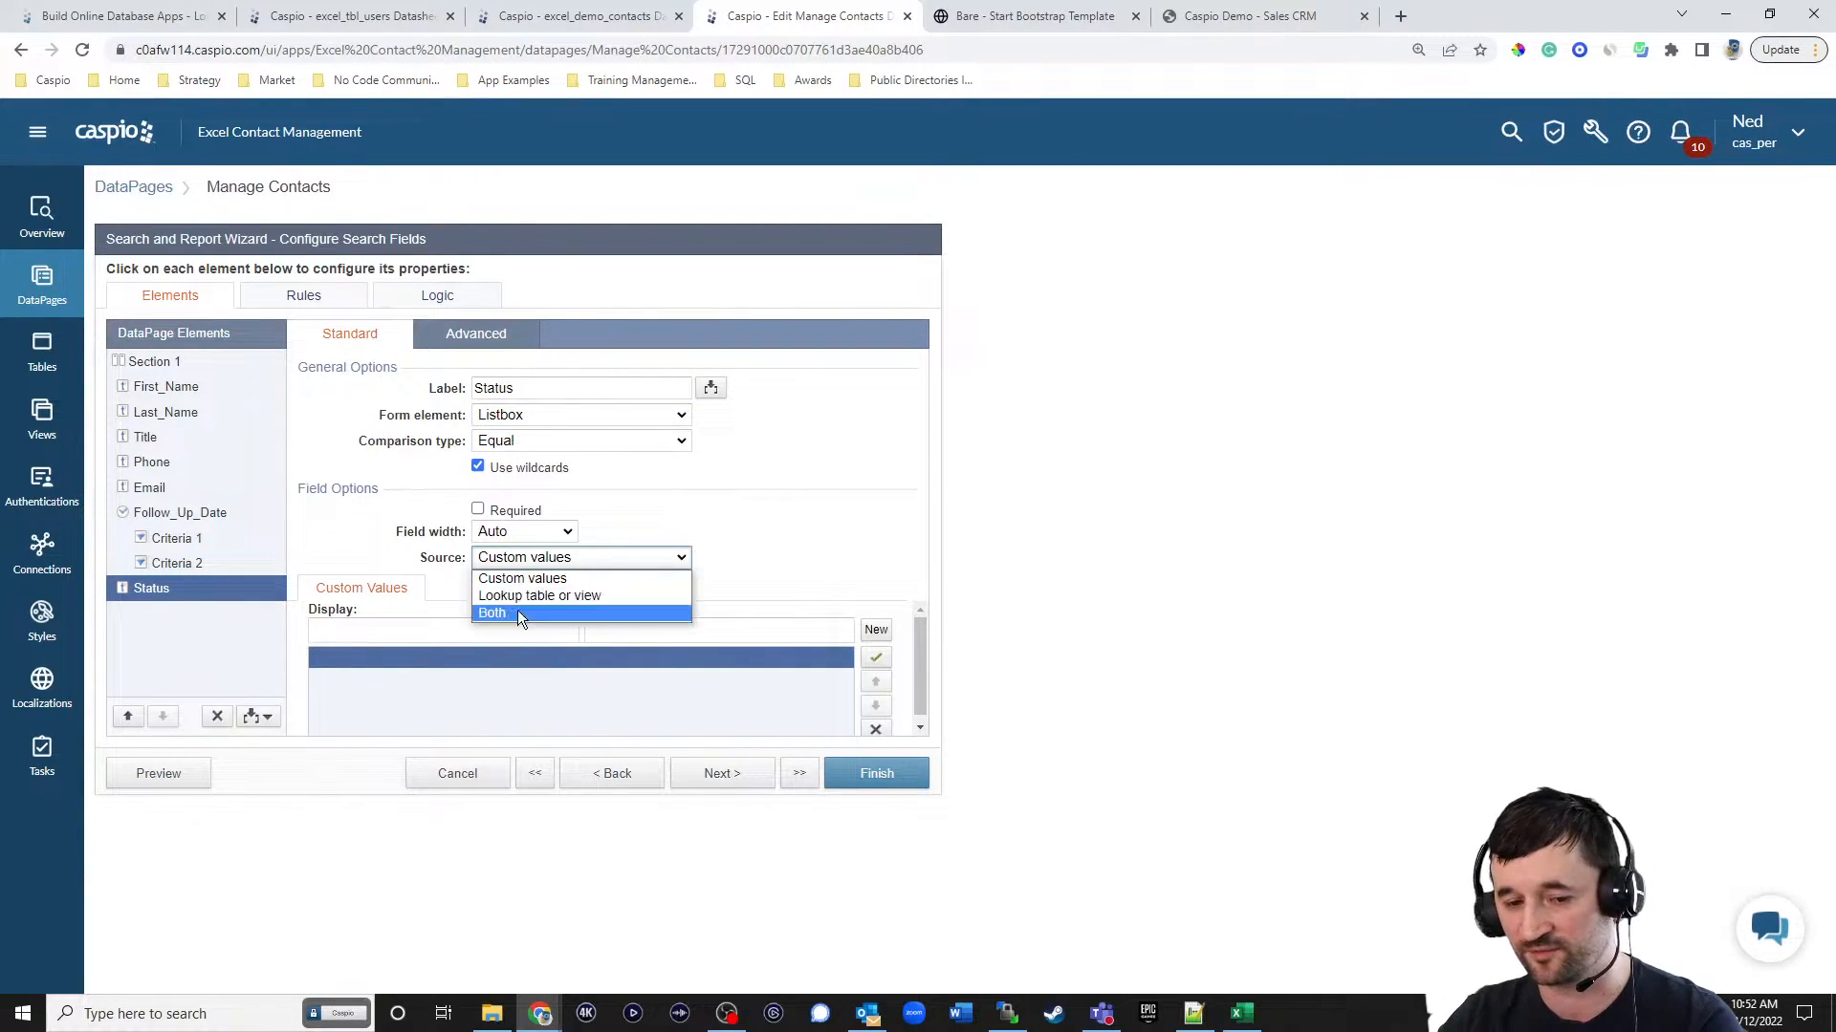
left_click(518, 612)
left_click(495, 633)
type("Search All")
triple_click(583, 635)
key("BackSpace")
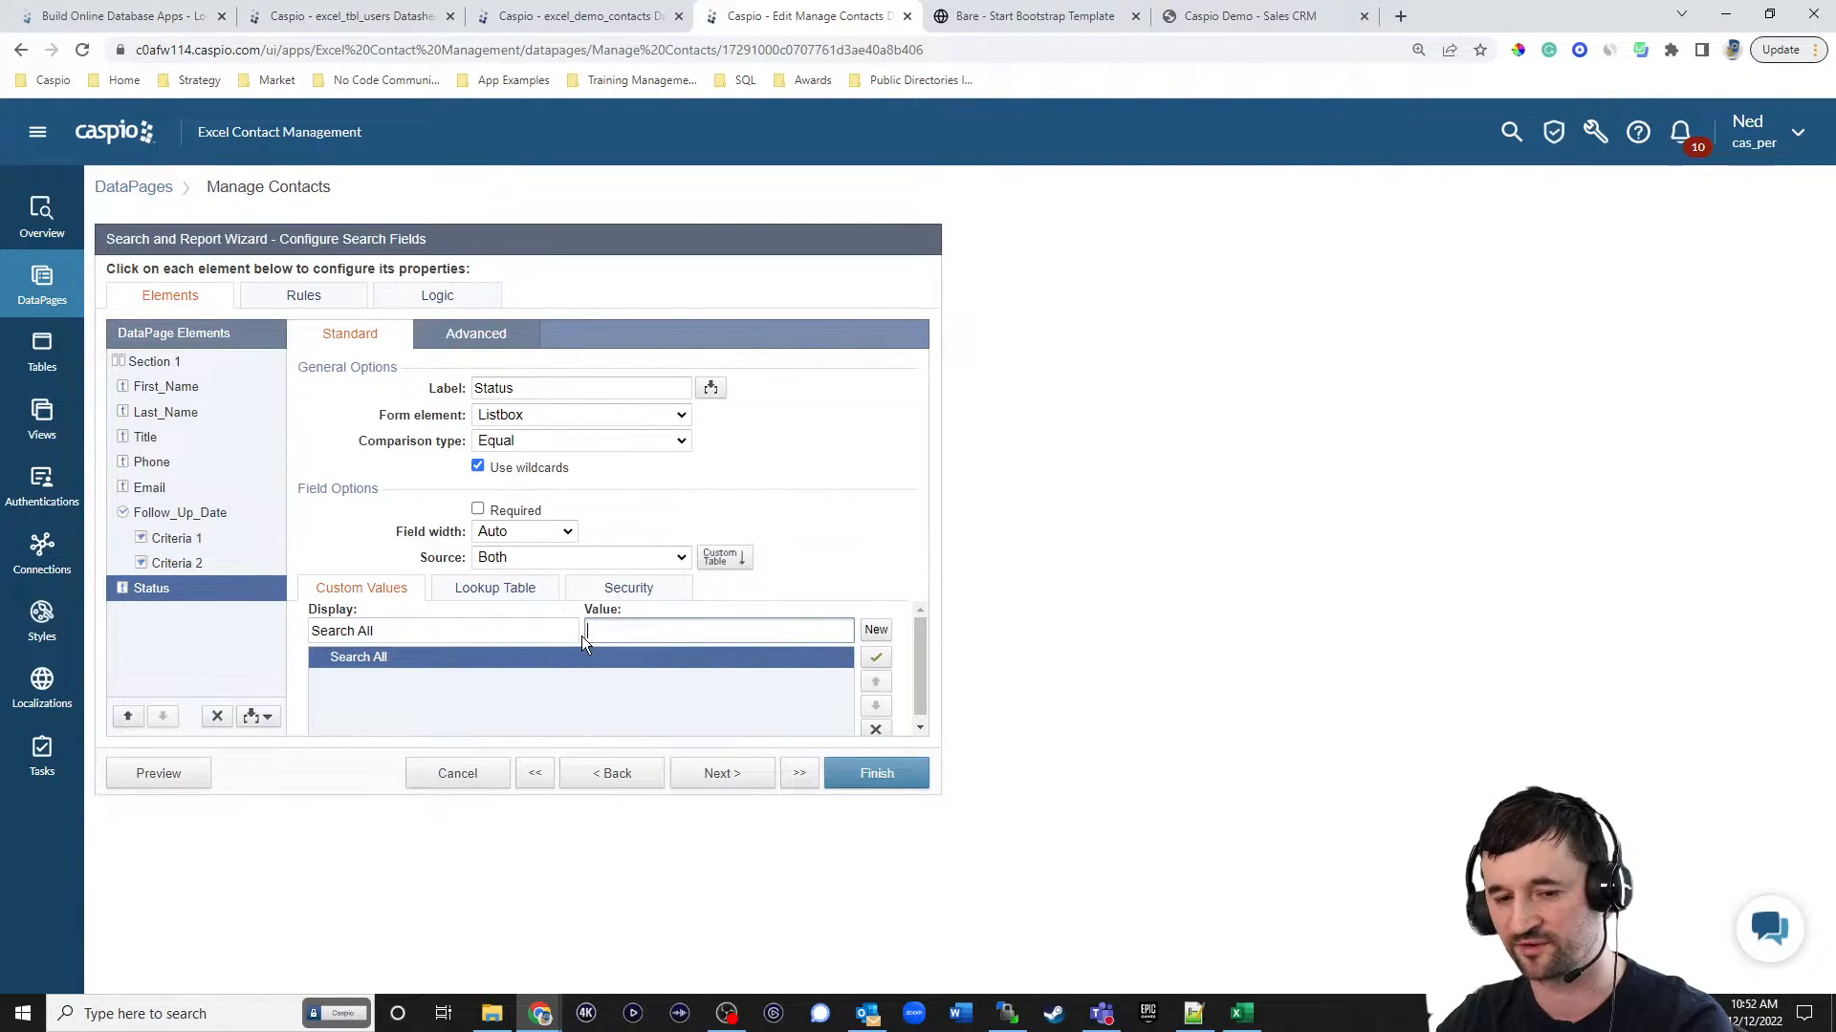
Use excel_tbl_status_lookup as the lookup table for the Status listbox options.
left_click(495, 589)
left_click(558, 617)
left_click(564, 706)
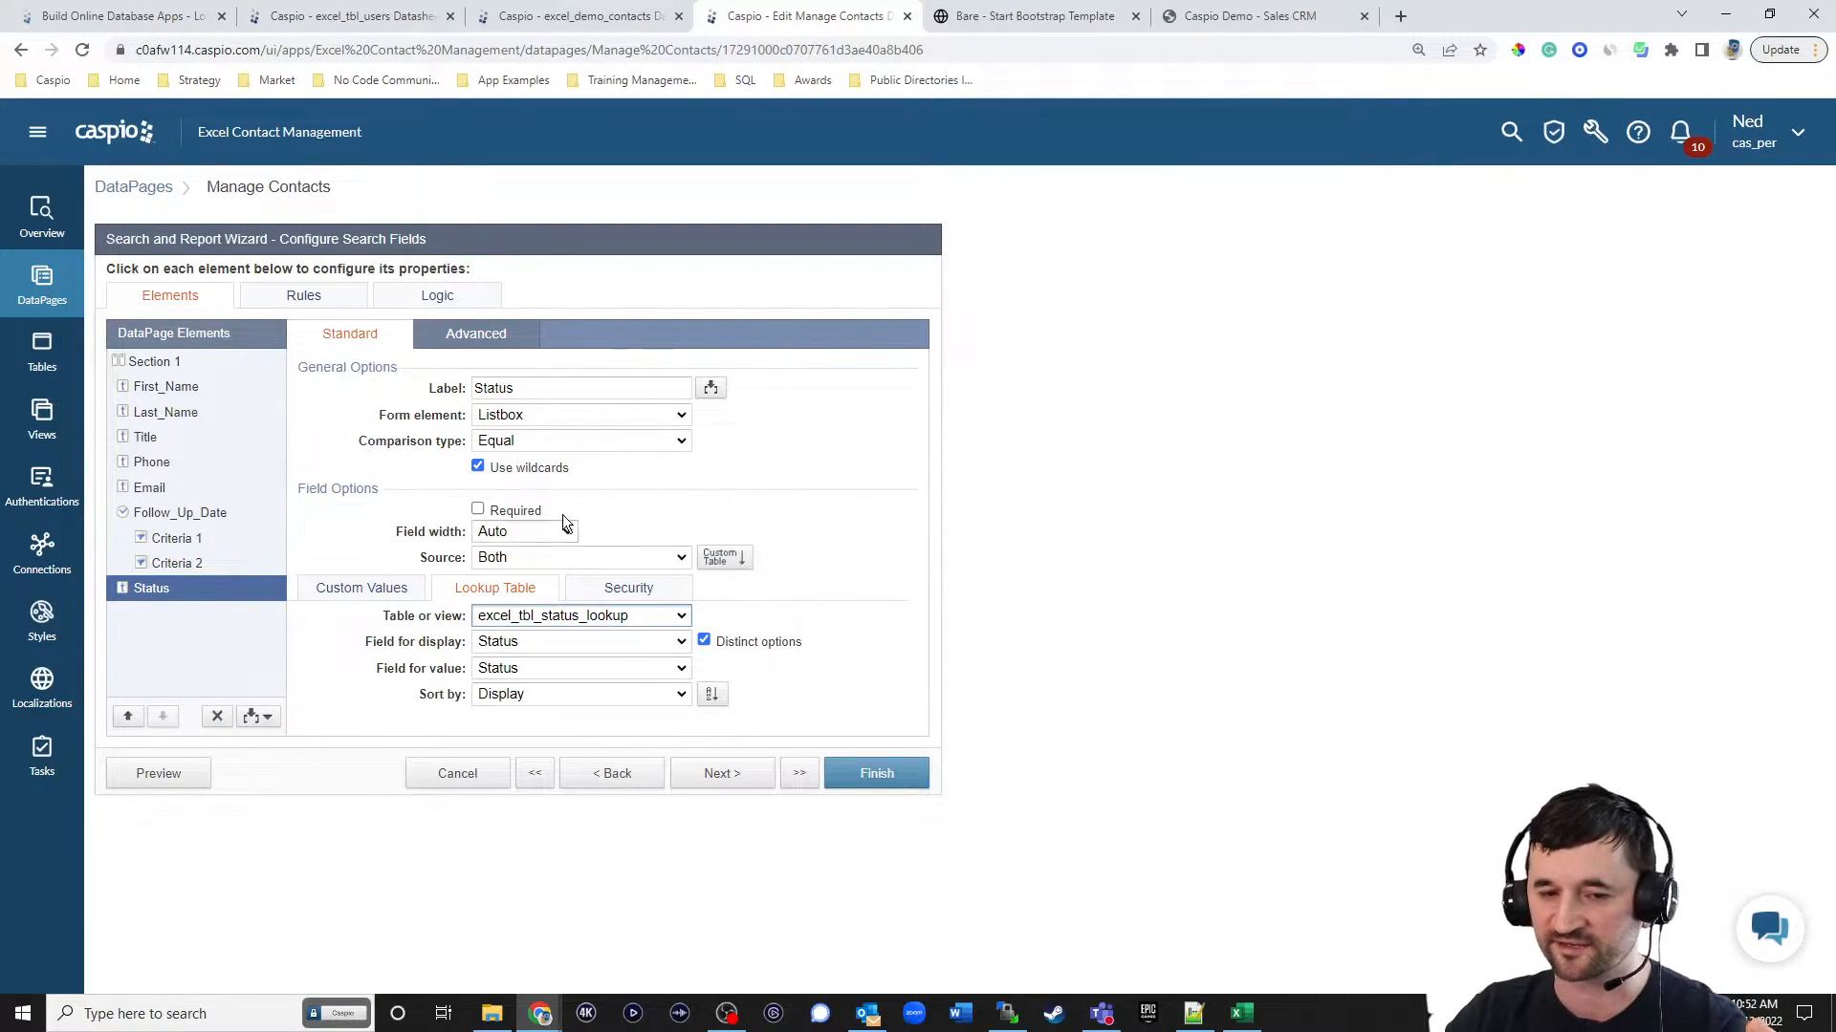
Allow multiselection in the Status listbox, set it to display 4 rows, and preview the DataPage.
left_click(496, 340)
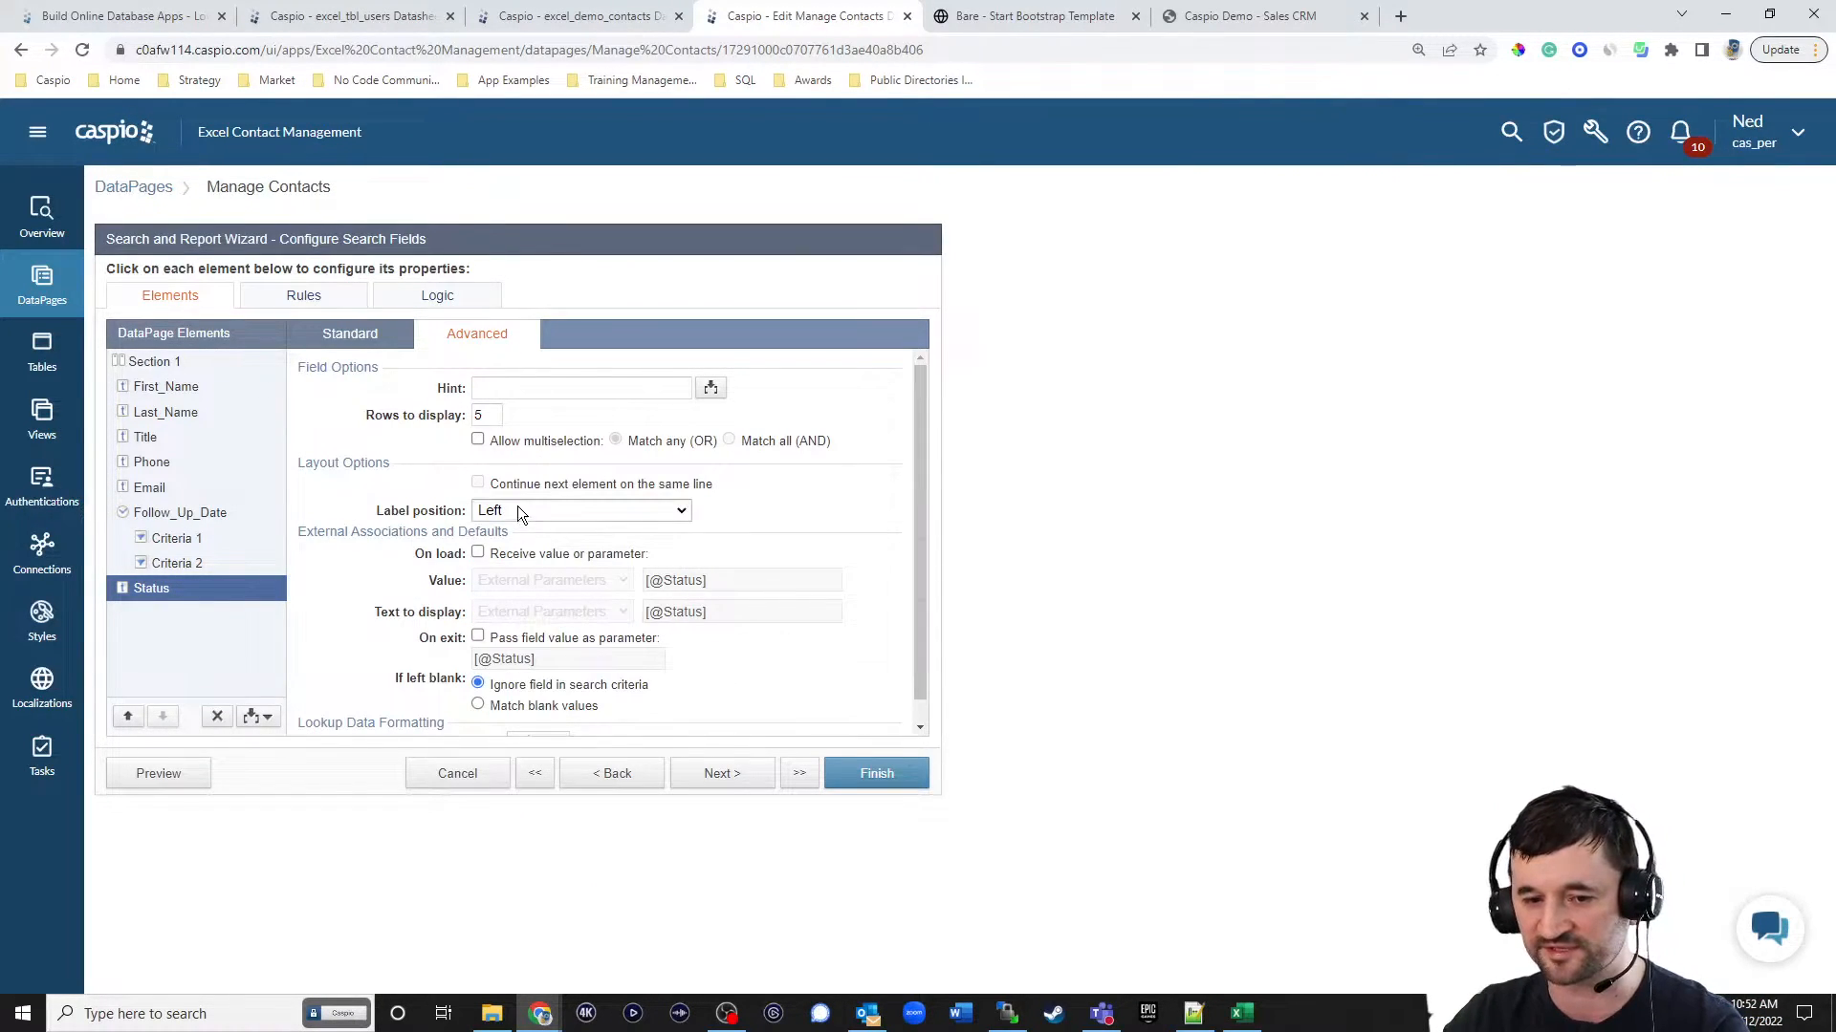
left_click(514, 445)
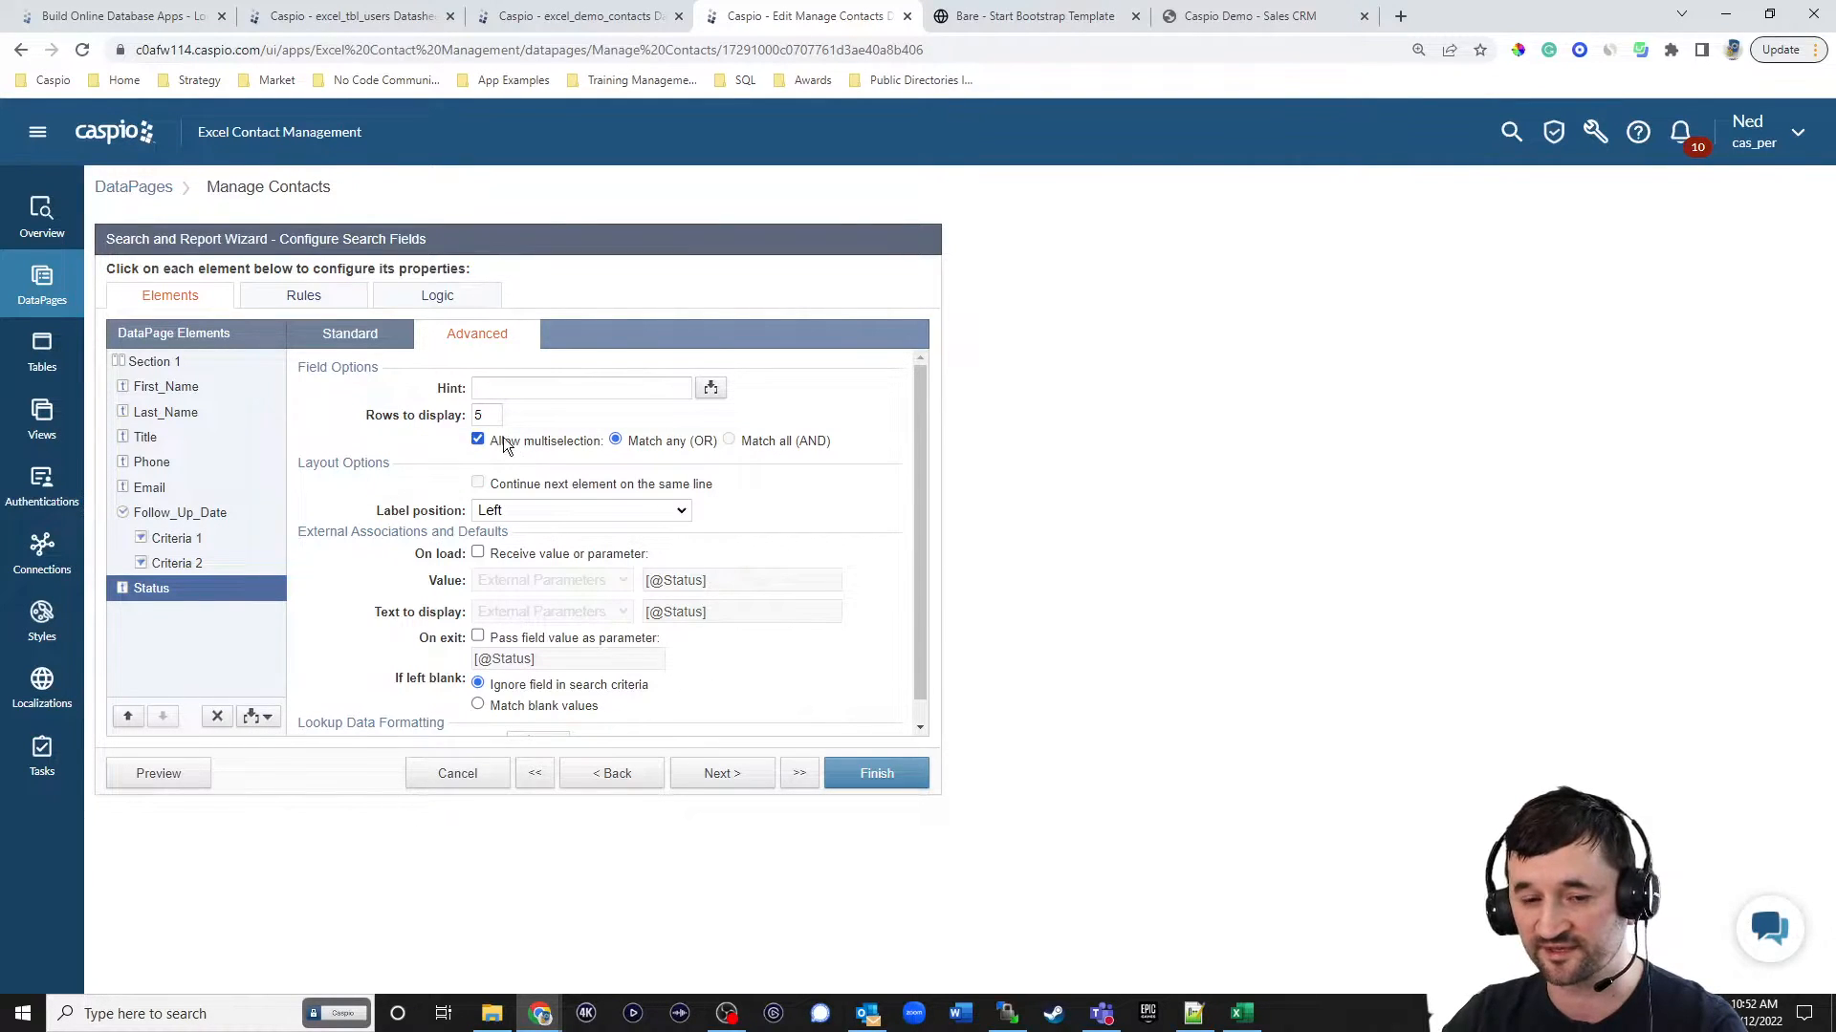
double_click(486, 415)
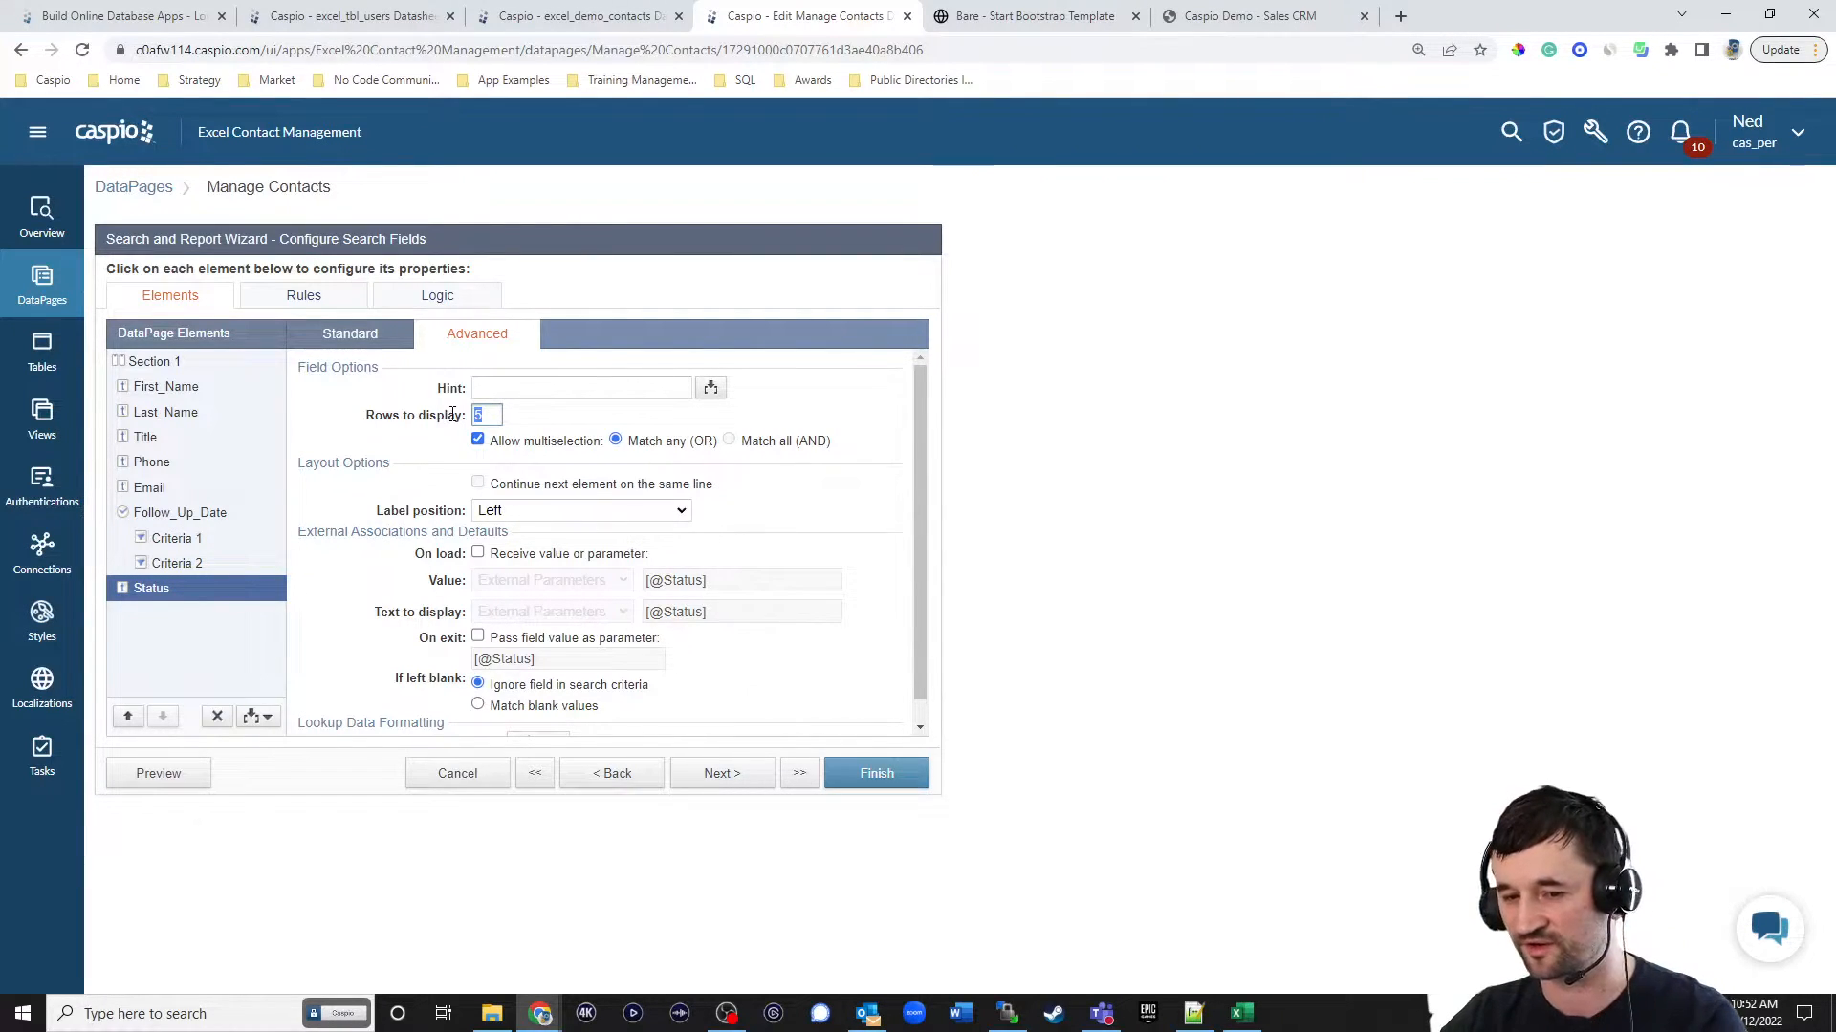
type("4")
left_click(352, 335)
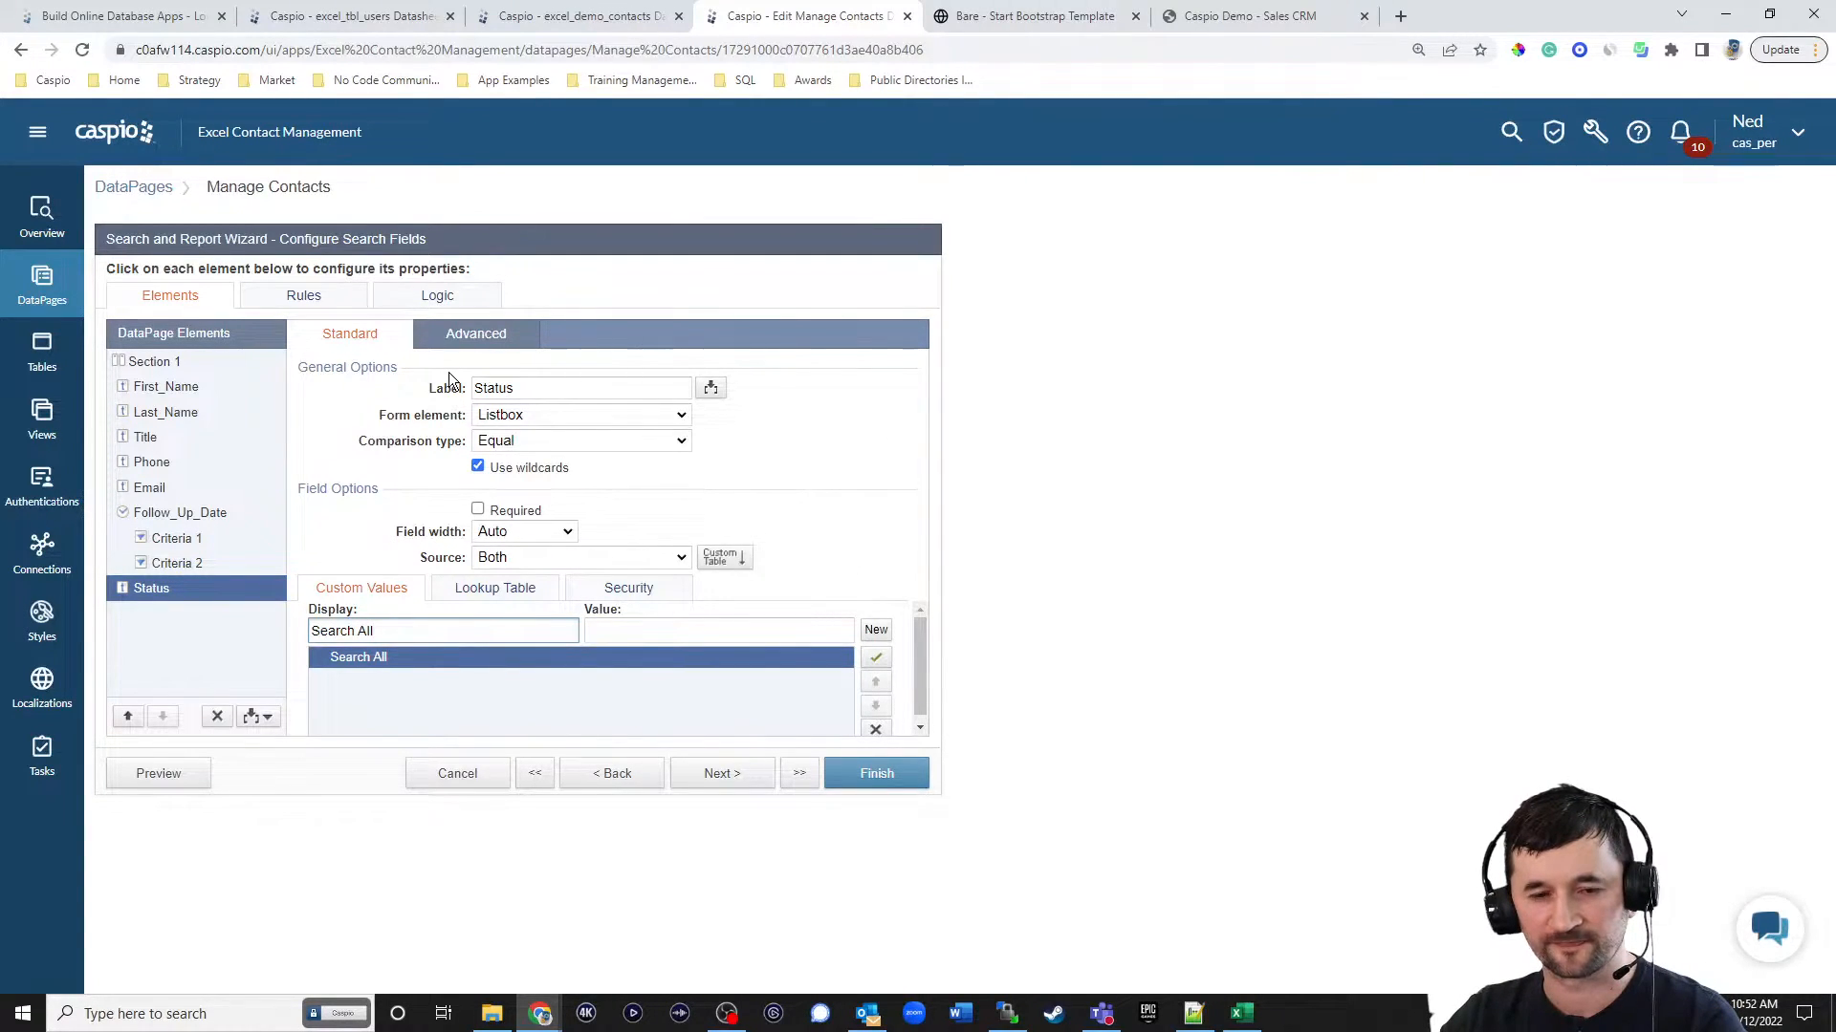
left_click(180, 780)
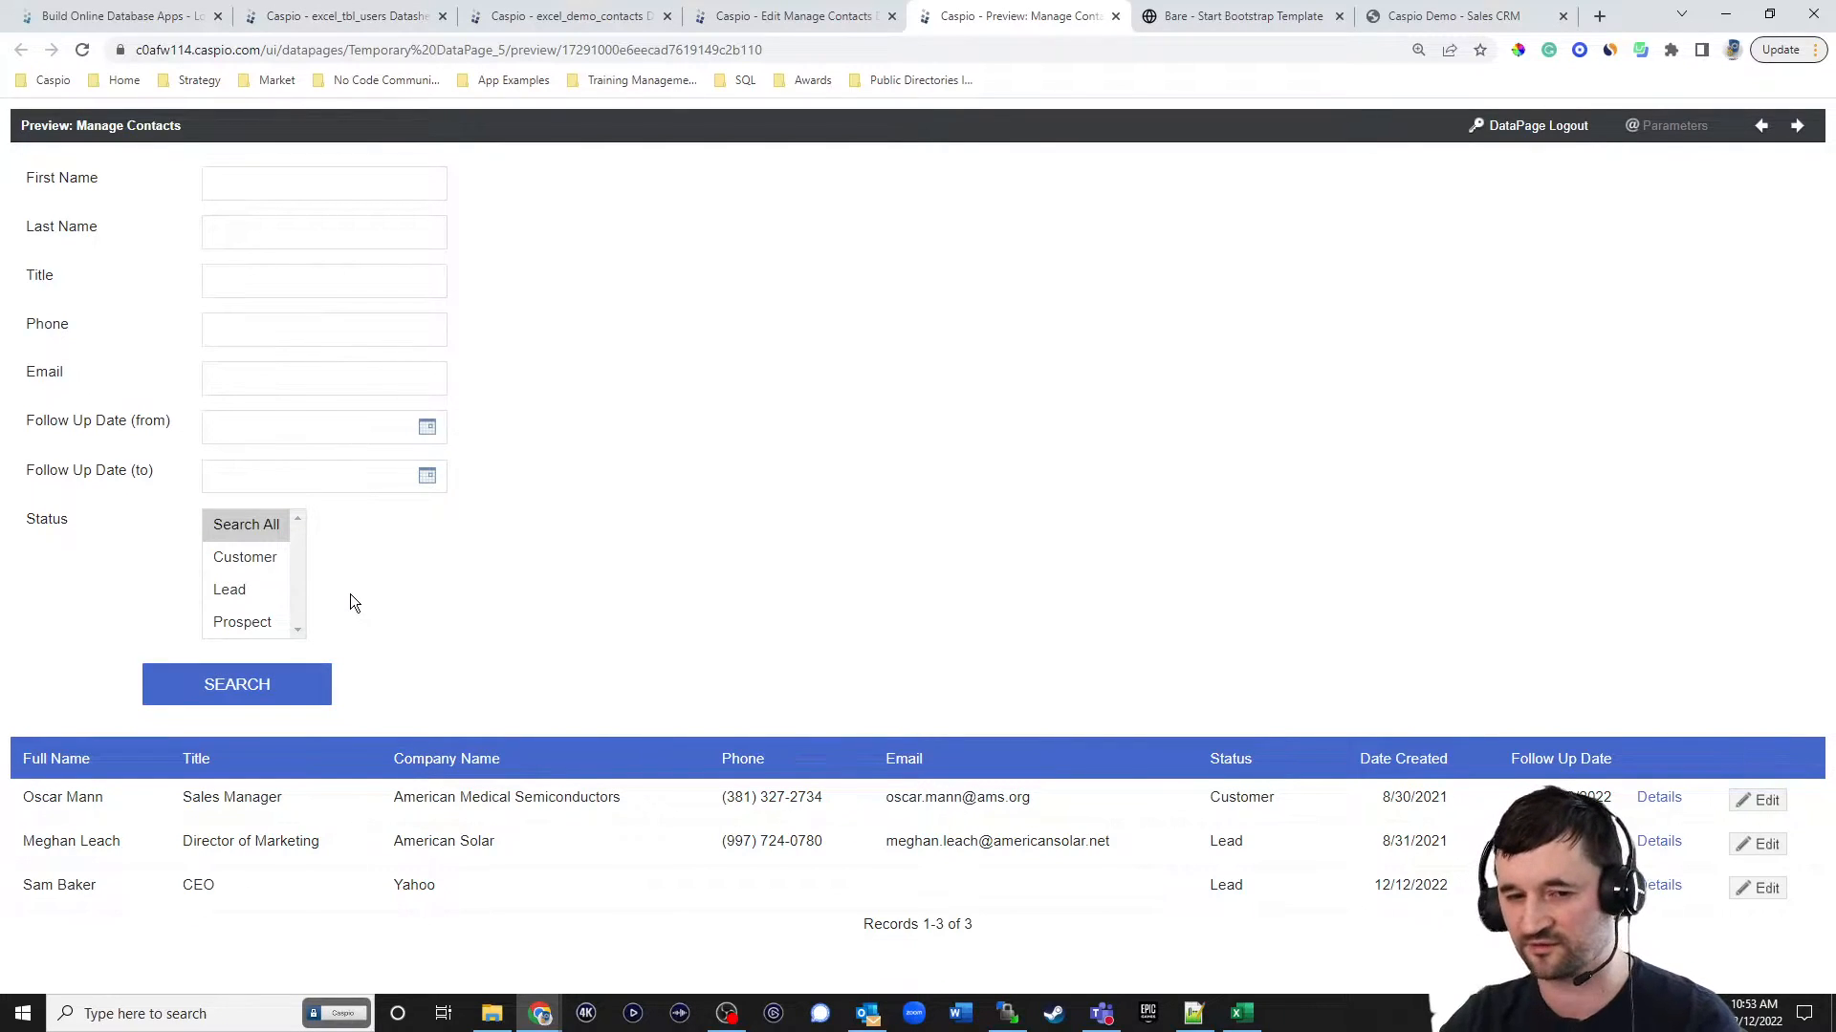
Lay out Section 1 of the search form in 8 columns with the default label position set to Top.
left_click(748, 26)
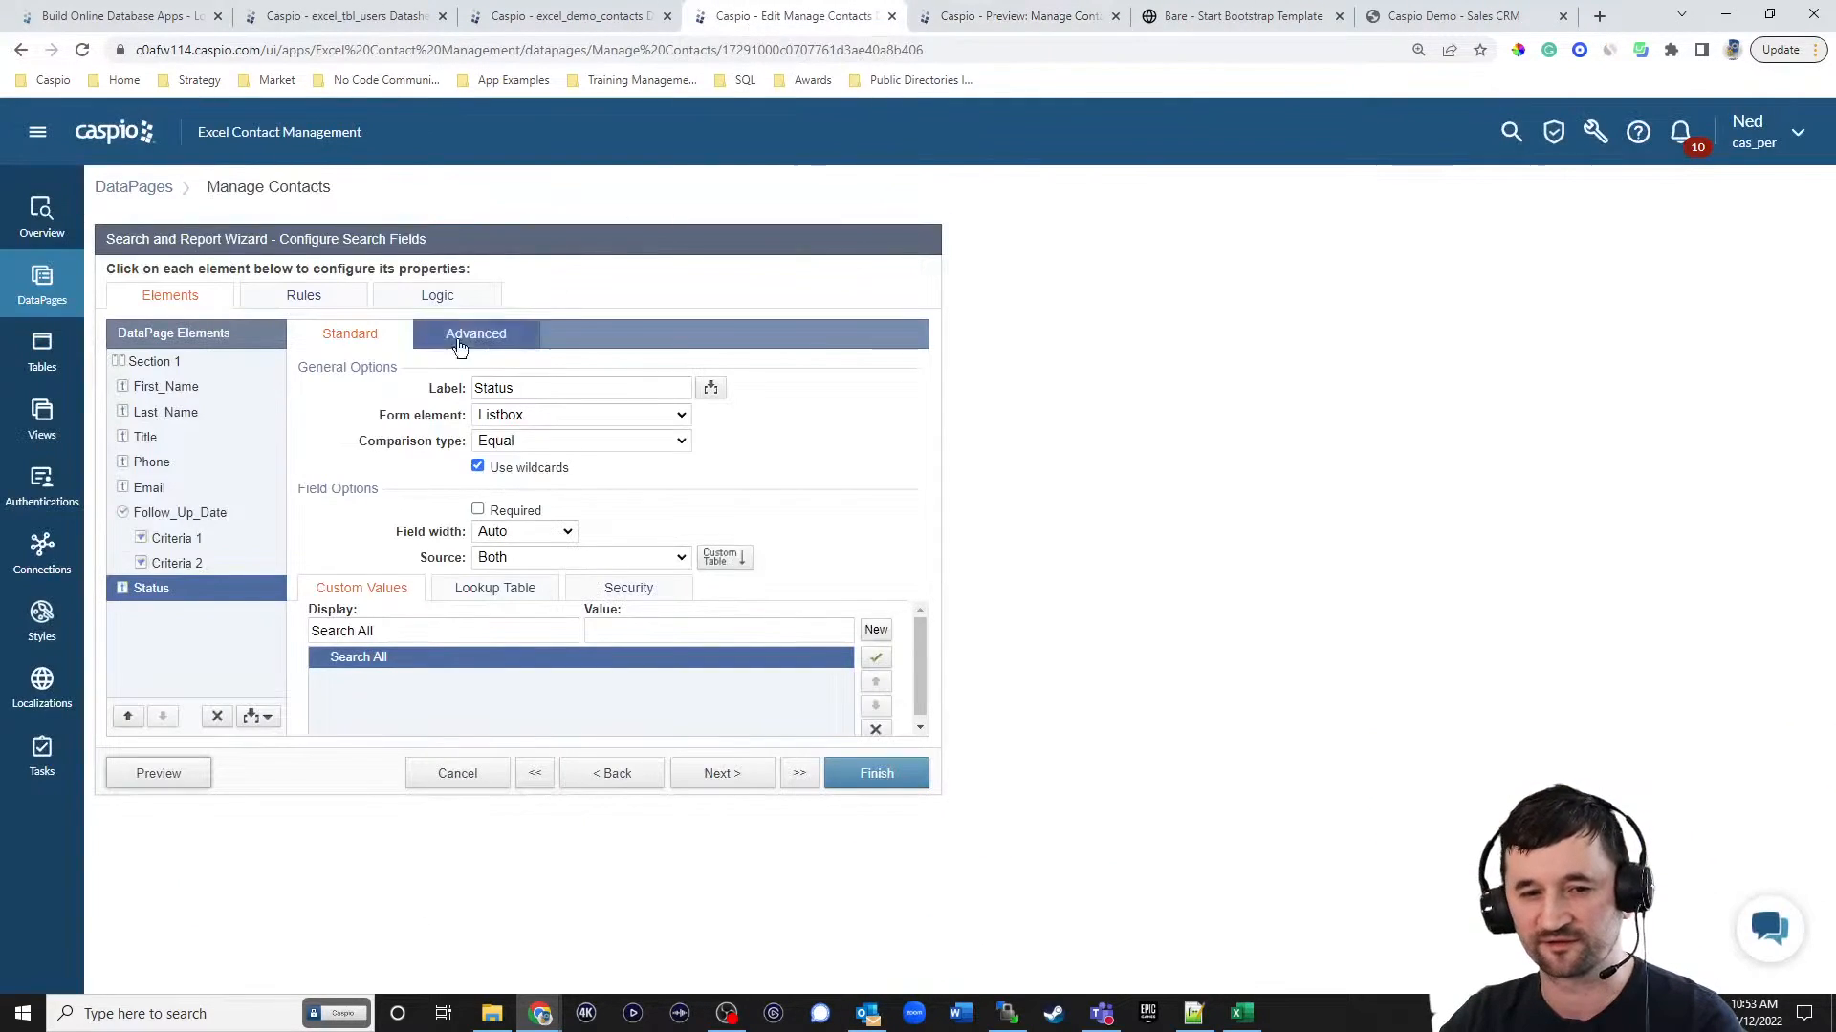
left_click(149, 365)
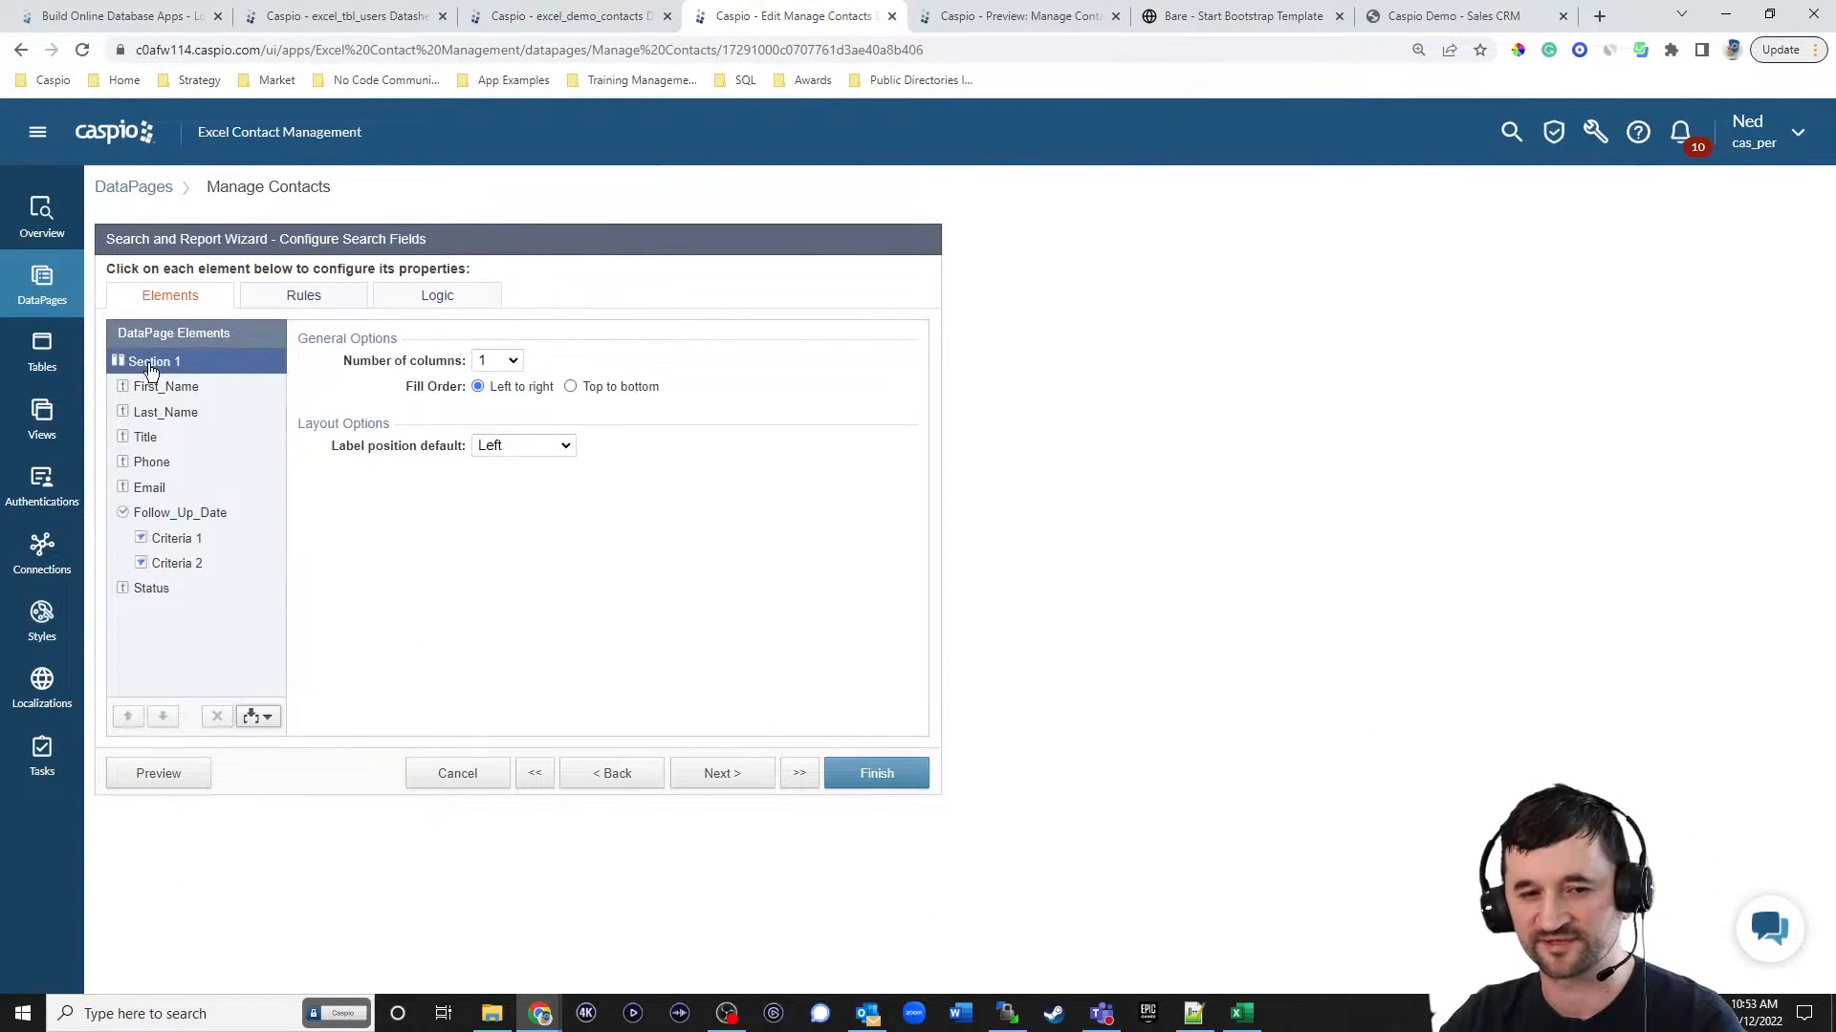
left_click(496, 362)
left_click(485, 501)
left_click(512, 443)
left_click(510, 464)
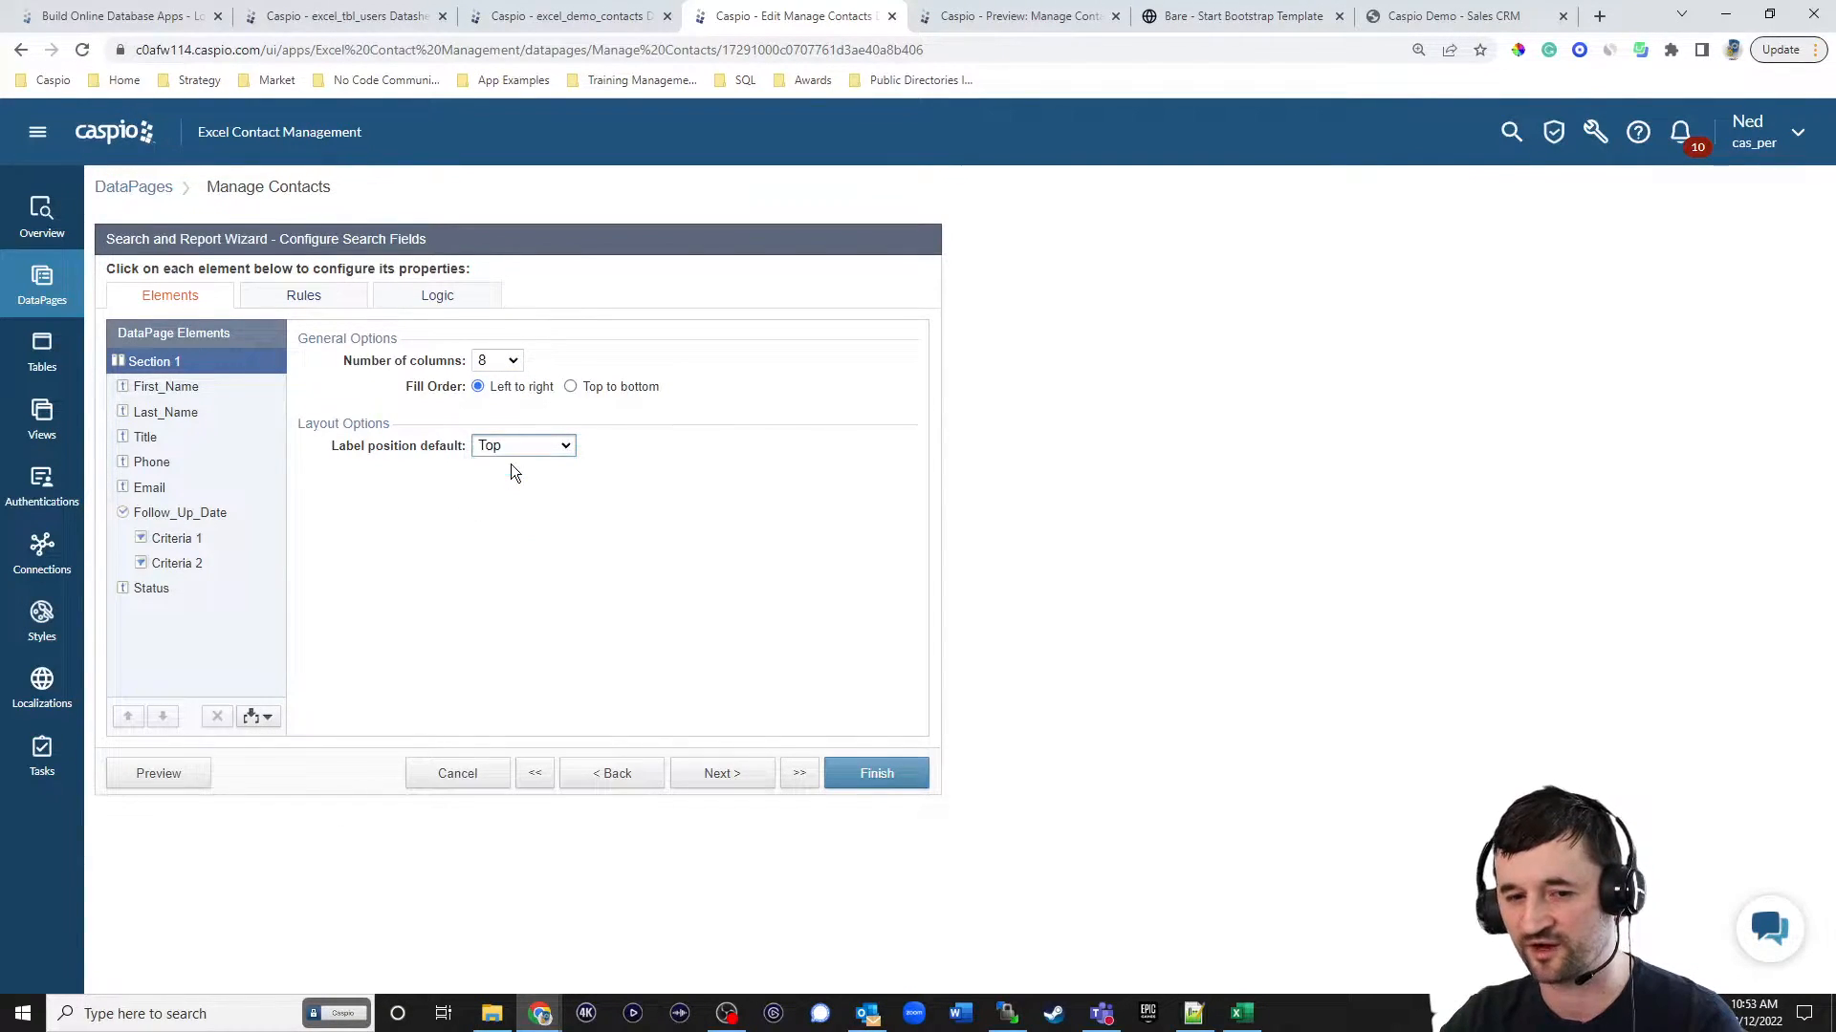
Preview the search form across its full width and pick 12/12/2022 as the Follow Up Date (from).
left_click(172, 774)
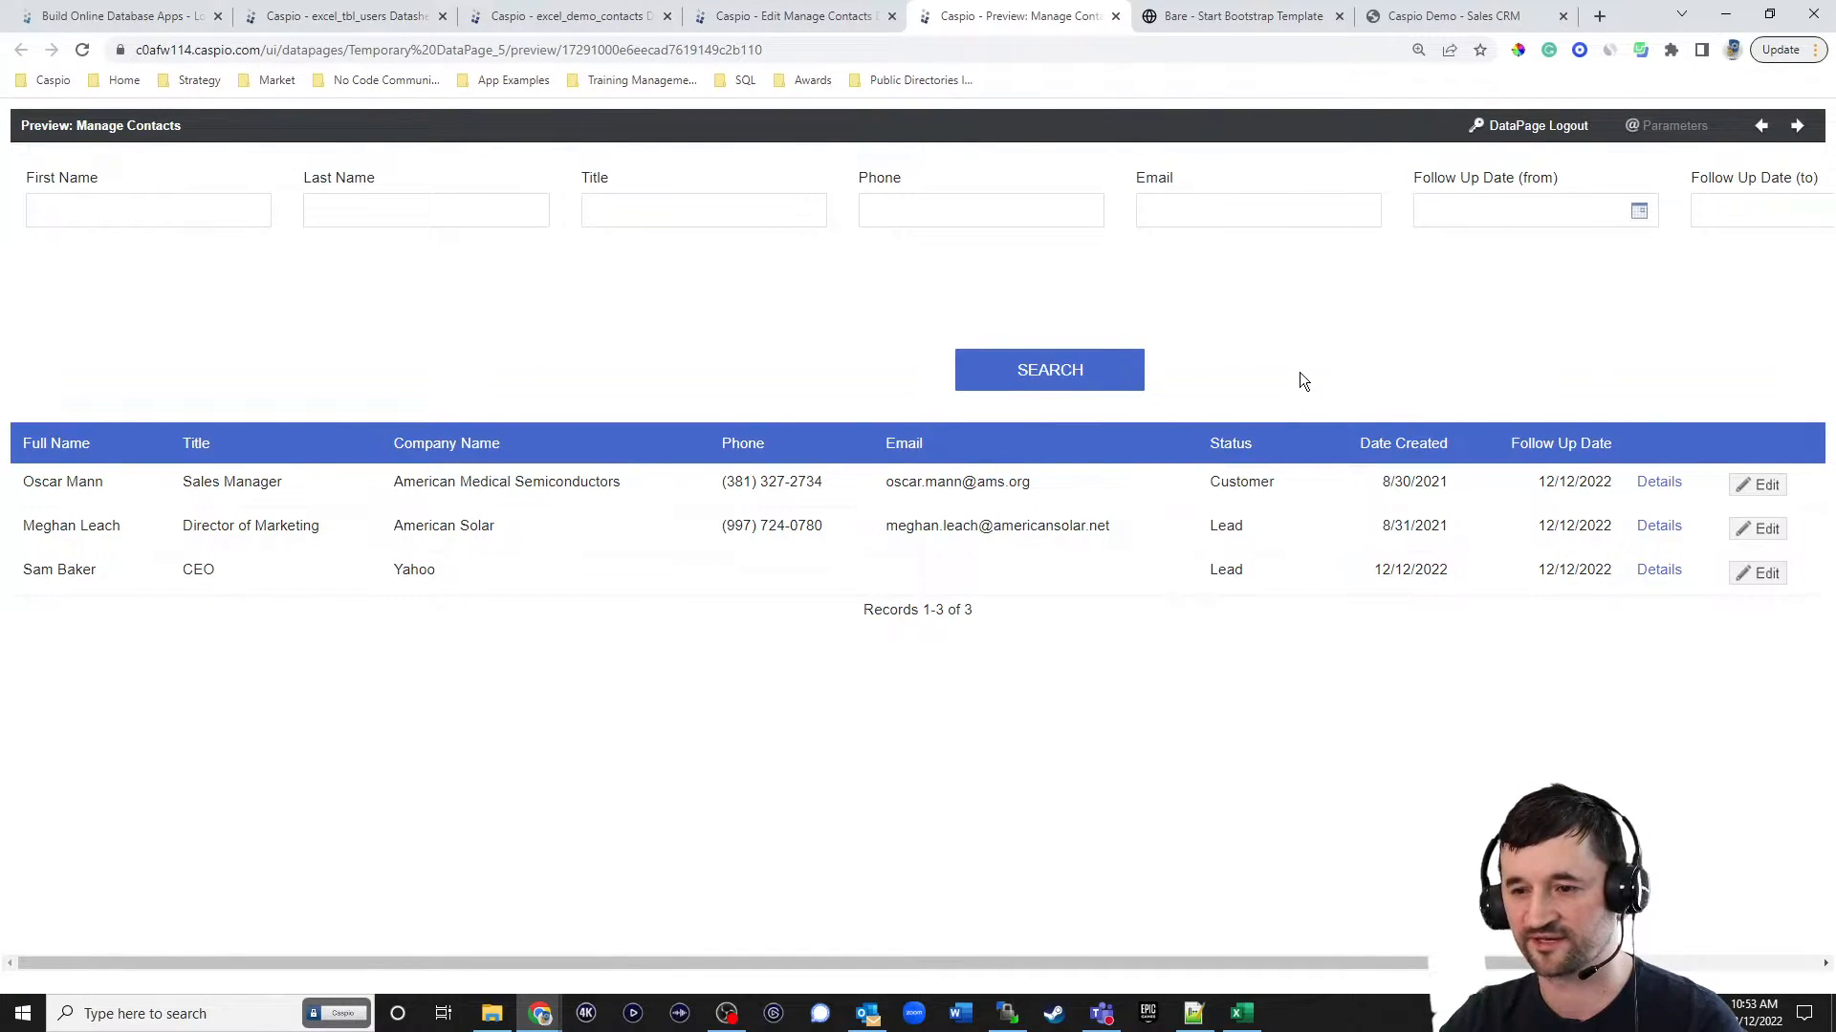
left_click_drag(1382, 964, 1680, 973)
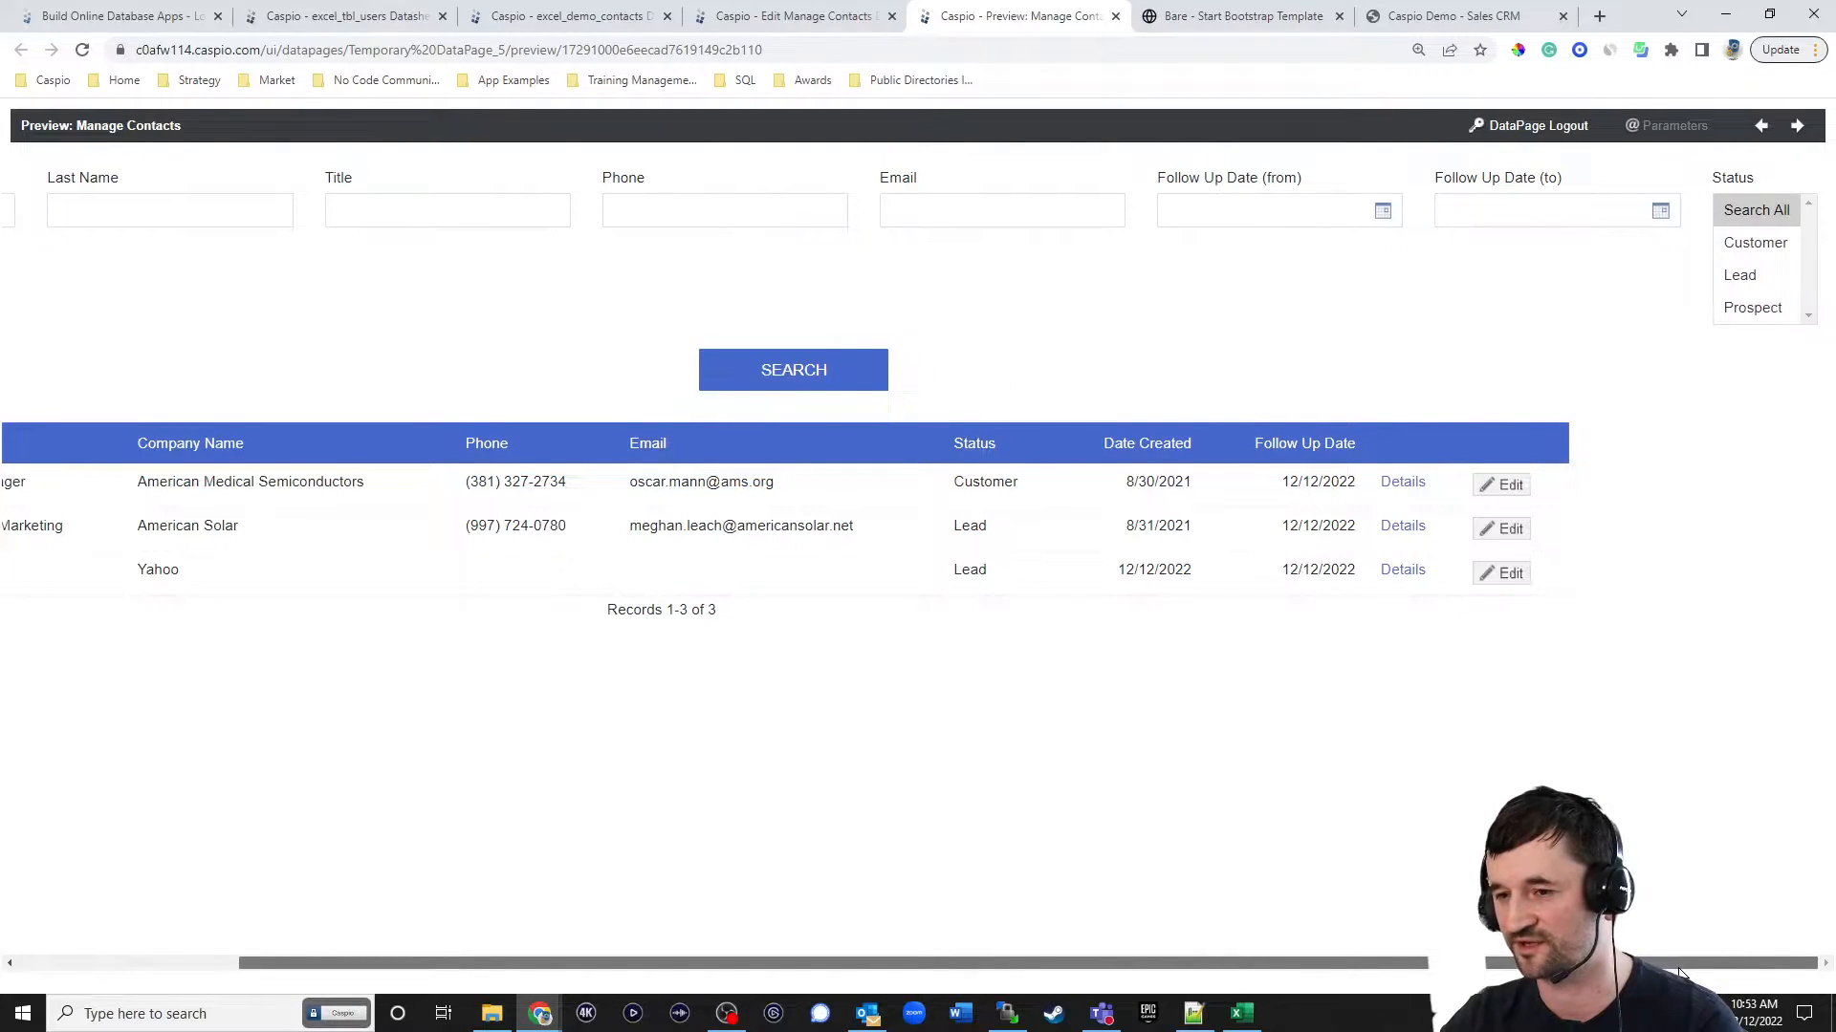
left_click_drag(1680, 974, 1304, 946)
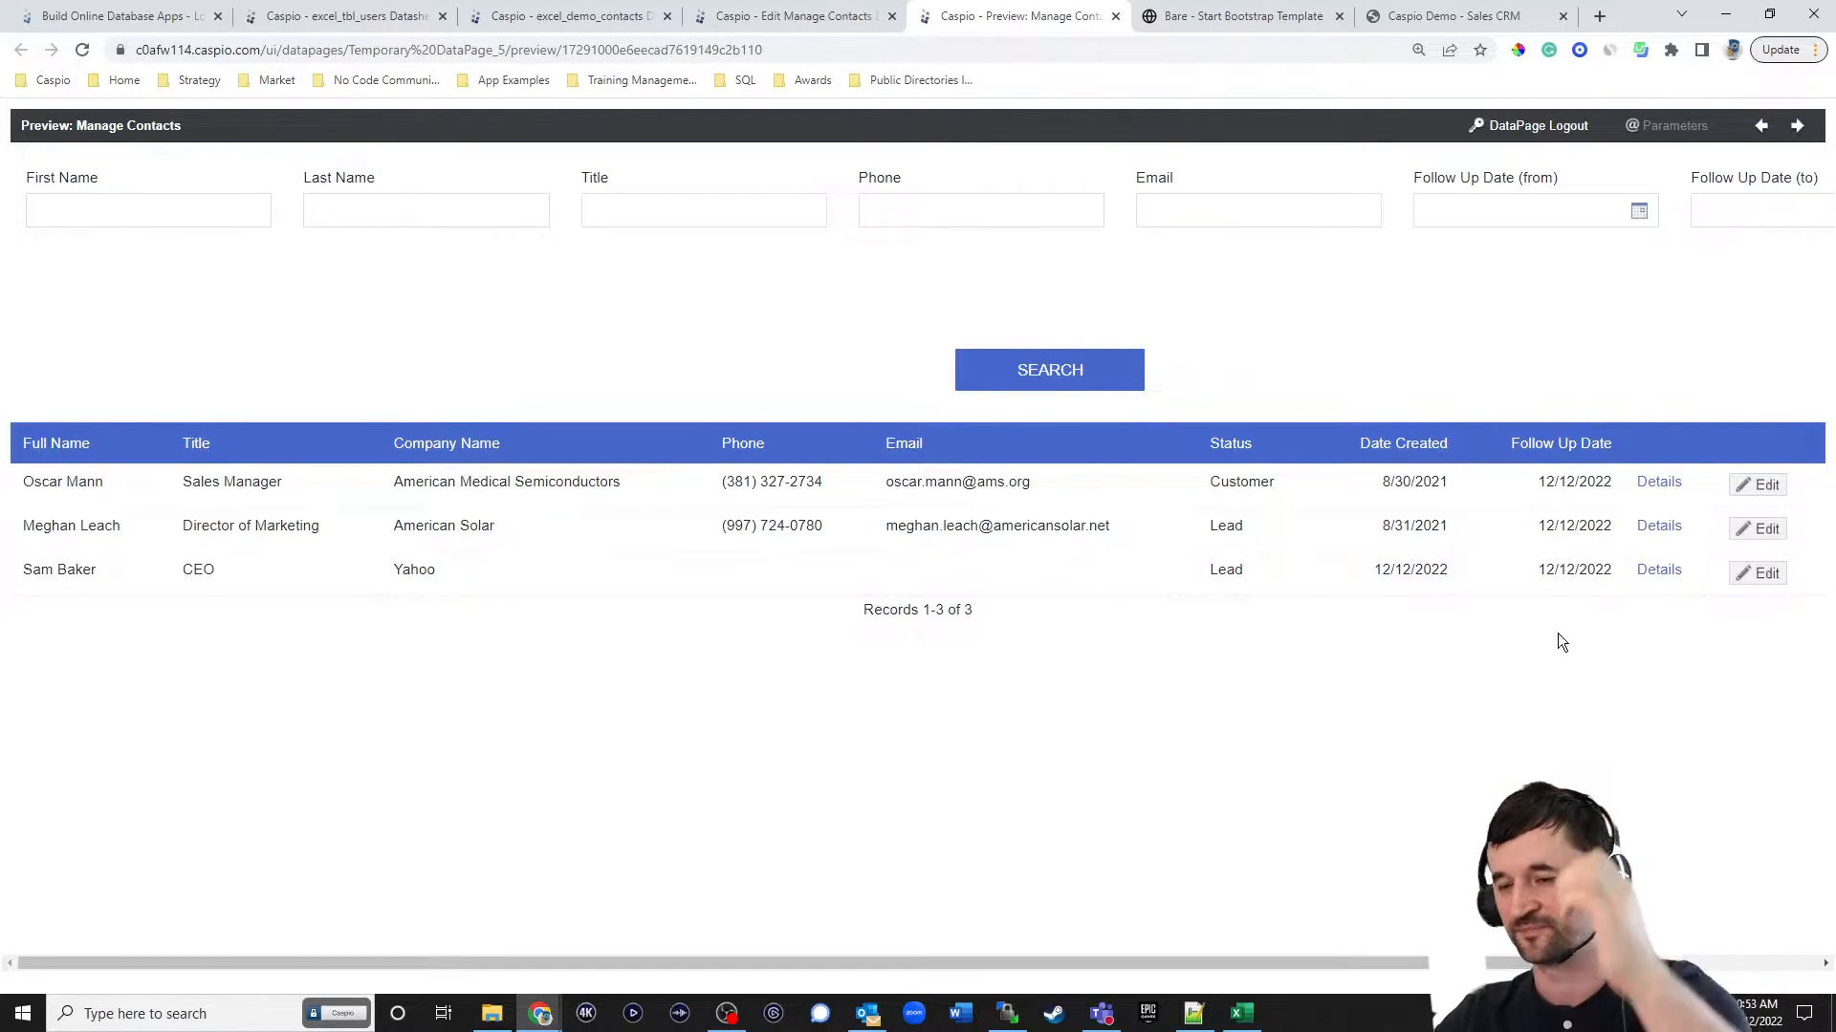
left_click(1640, 216)
left_click(1444, 412)
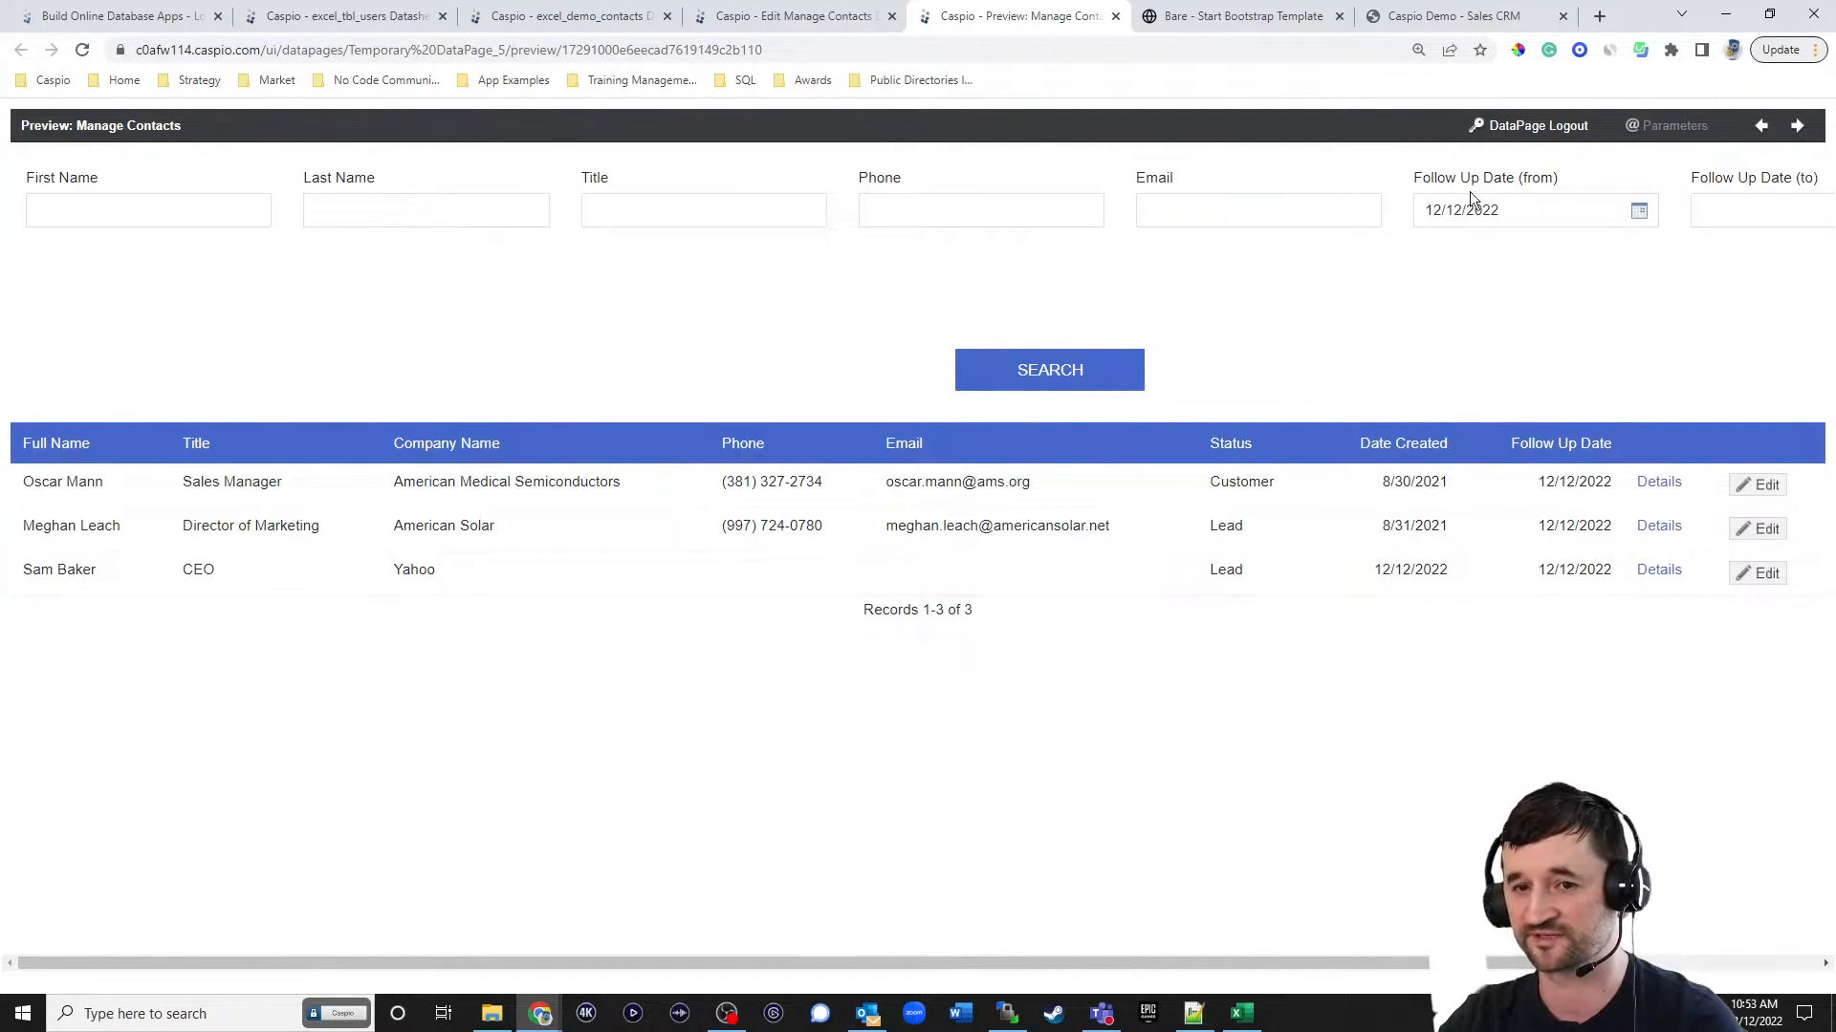
Set the field width of both Follow_Up_Date criteria to 100 pixels.
left_click(803, 16)
left_click(168, 387)
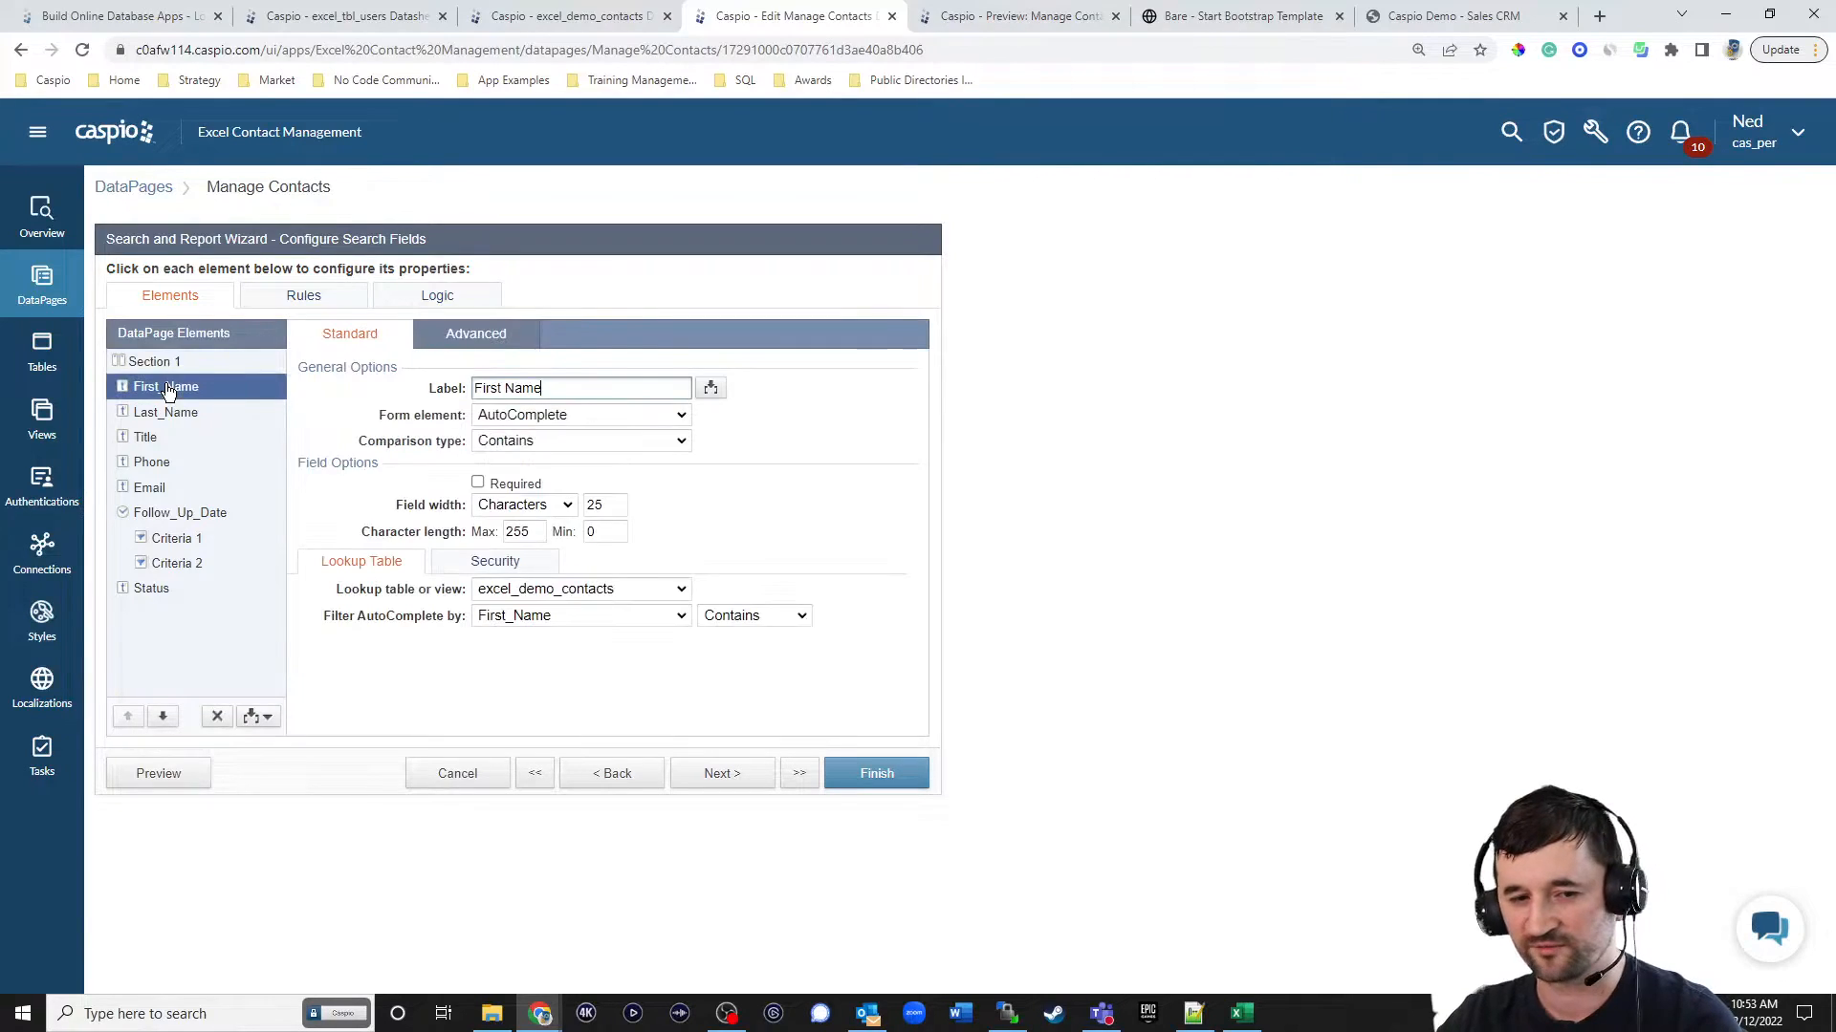
left_click(172, 539)
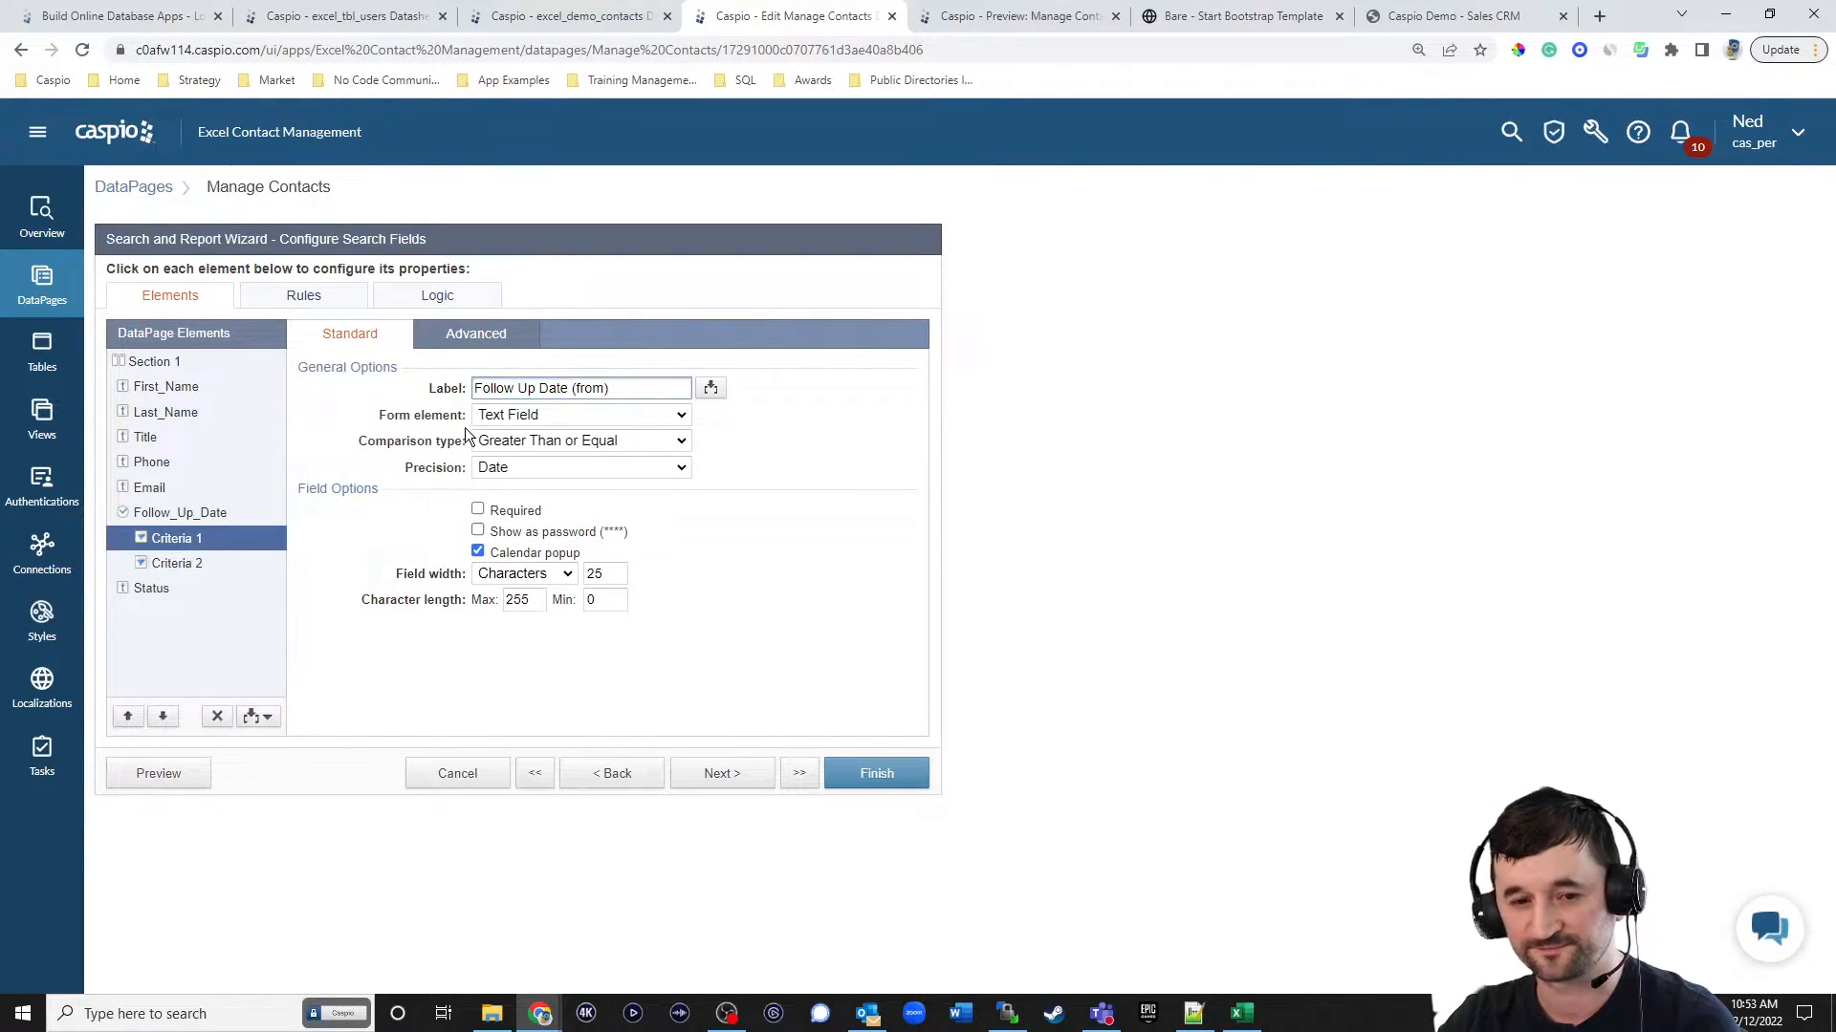
left_click(517, 575)
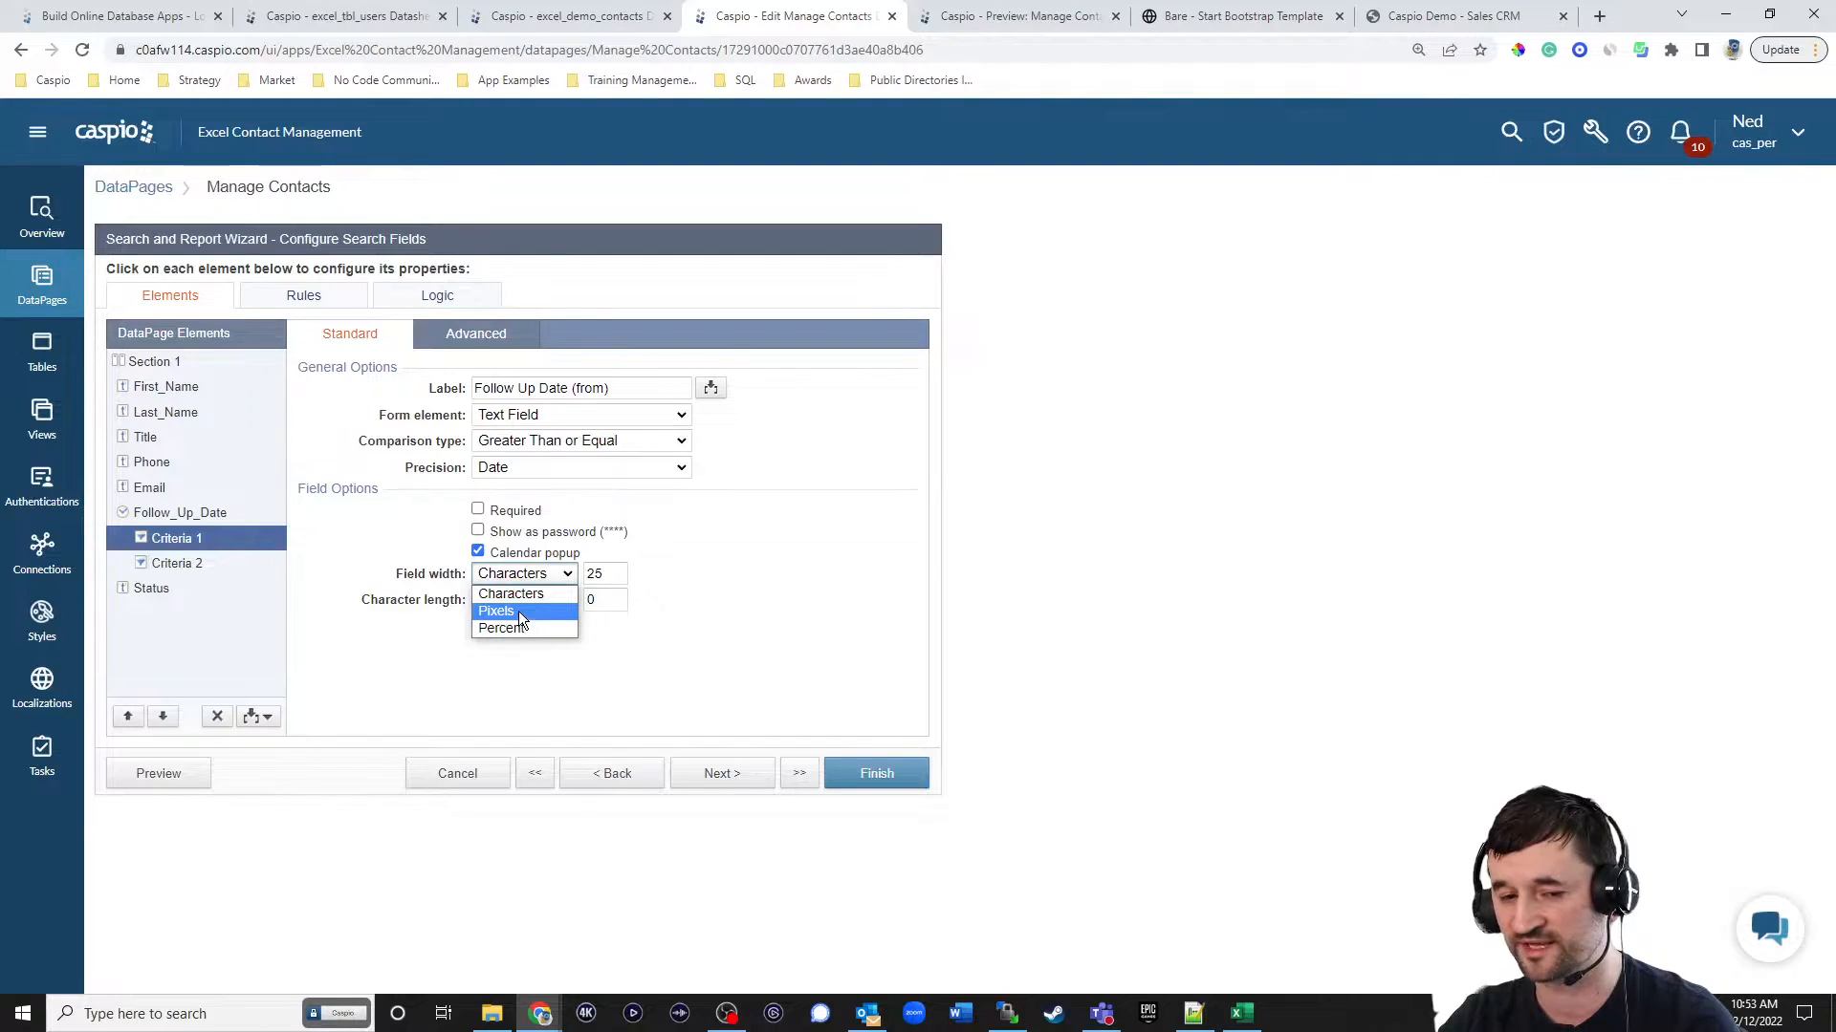
left_click(519, 610)
double_click(612, 573)
type("150")
left_click(200, 564)
left_click(524, 574)
left_click(531, 605)
double_click(607, 575)
type("150")
Preview the report at narrower and wider browser window sizes, and compare its search form with the Sales CRM demo's filter bar.
left_click(192, 774)
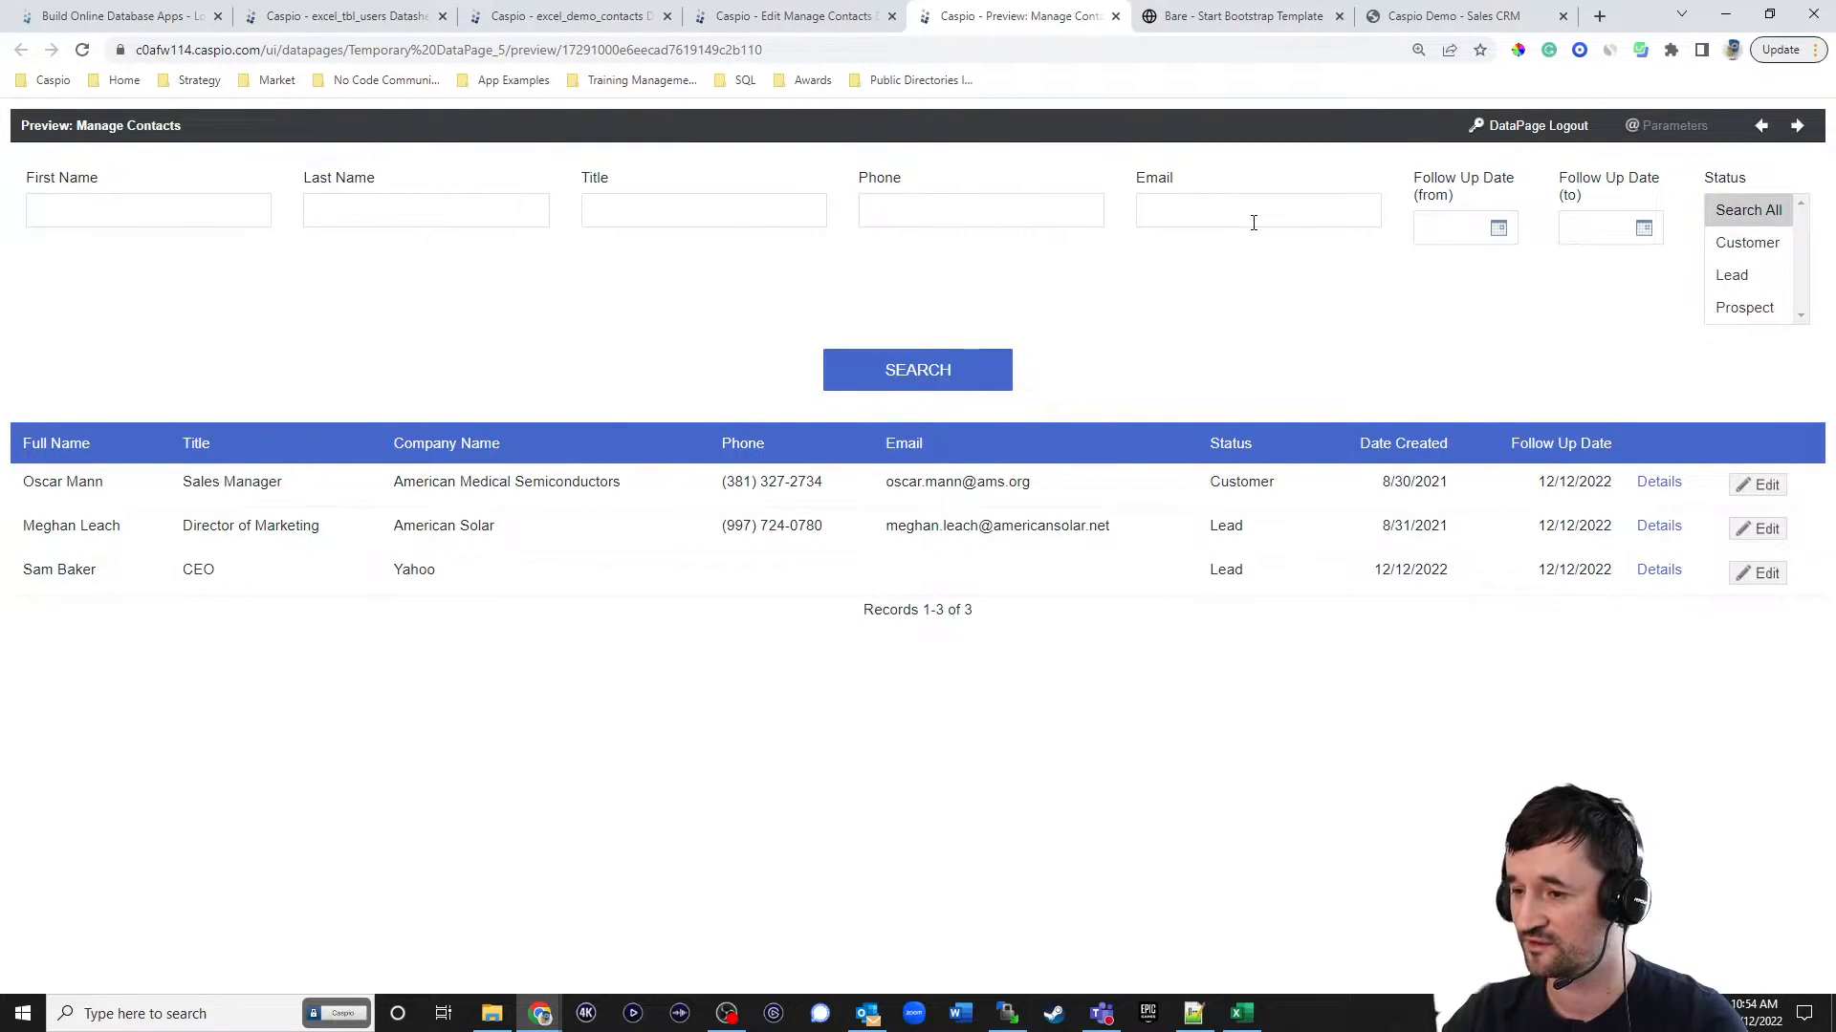
left_click(1768, 15)
left_click_drag(1203, 390, 578, 393)
left_click_drag(626, 393, 1632, 421)
left_click(1564, 76)
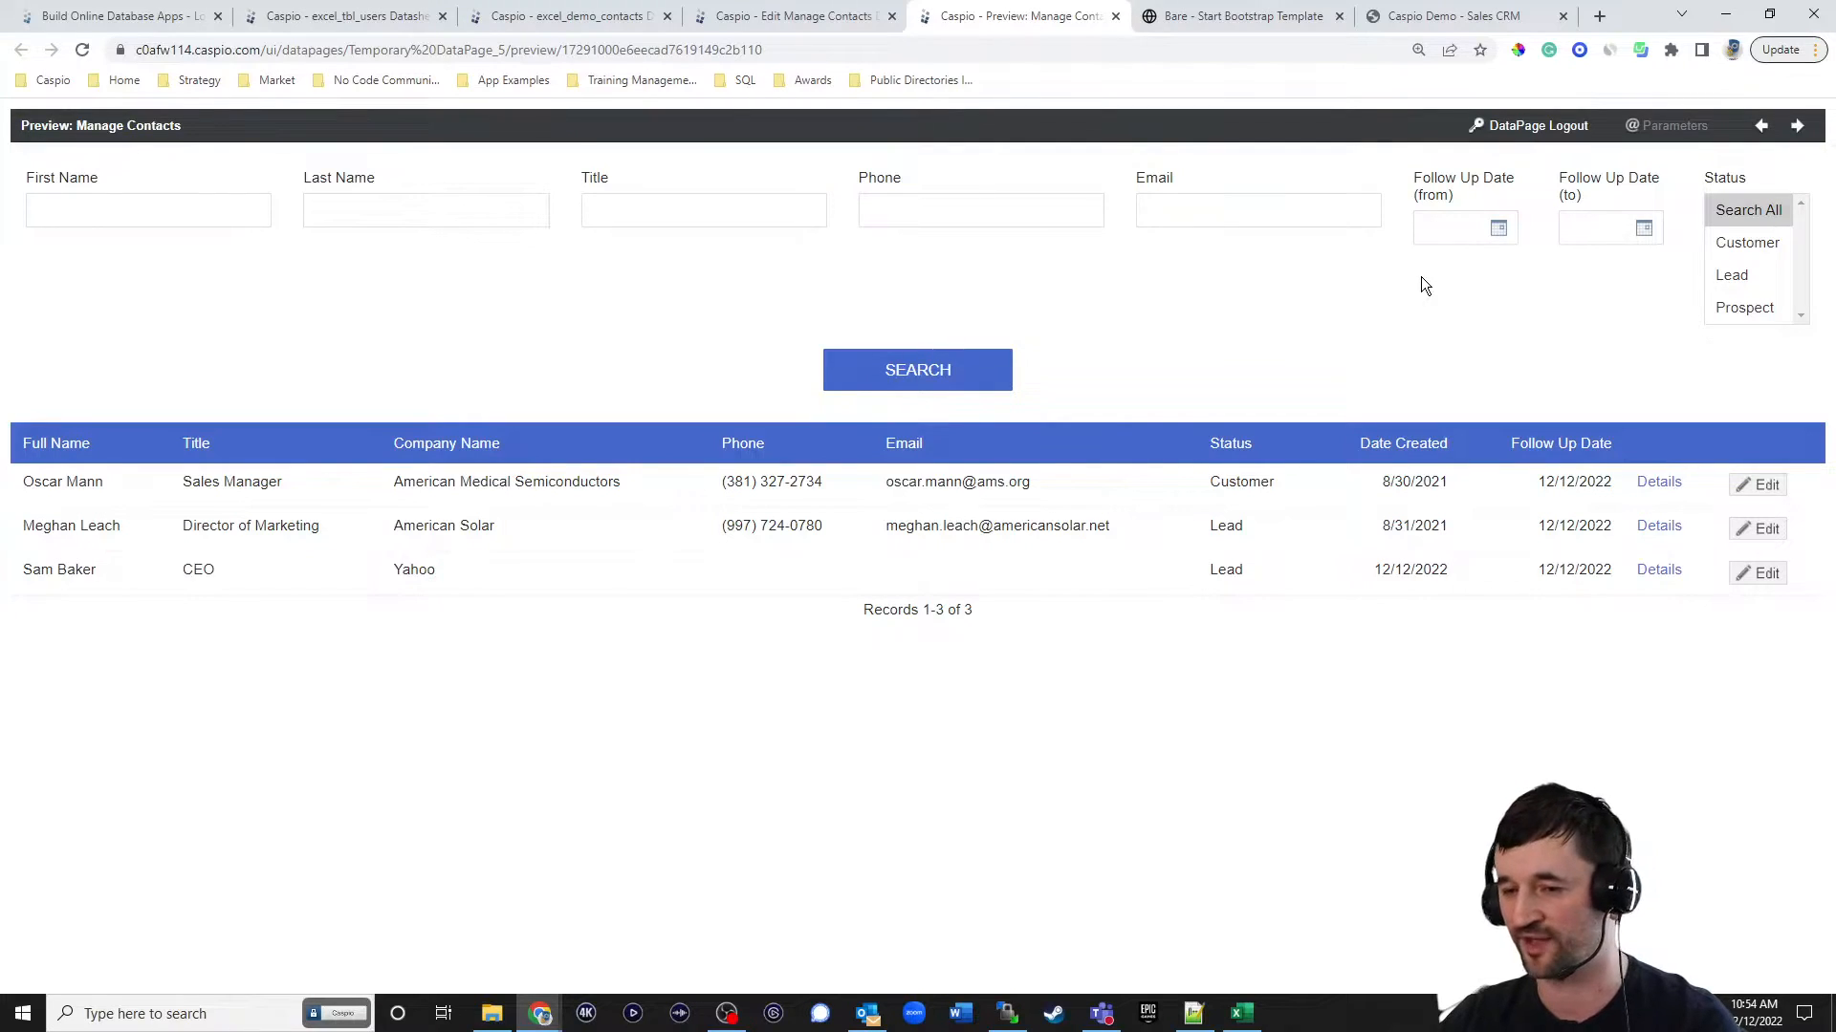
left_click(1454, 19)
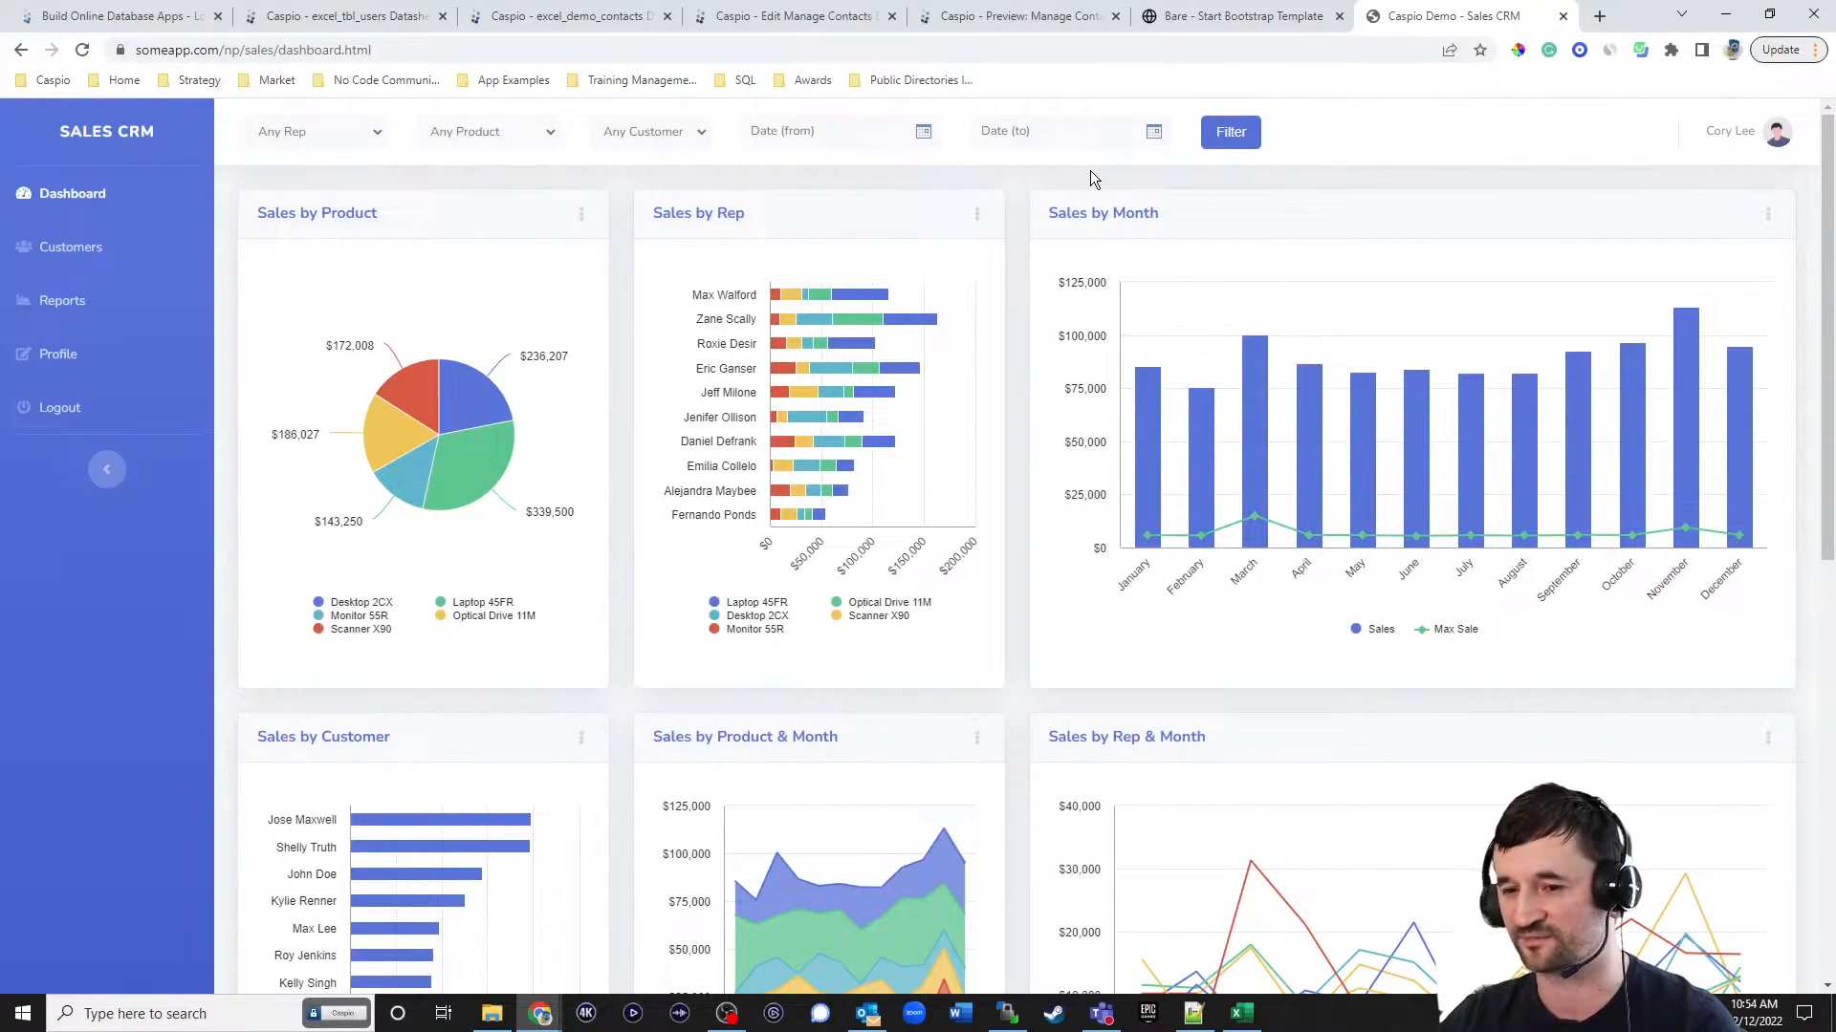
Return to the Manage Contacts wizard, keep the selected results page fields, and finish it to save the DataPage.
left_click(774, 17)
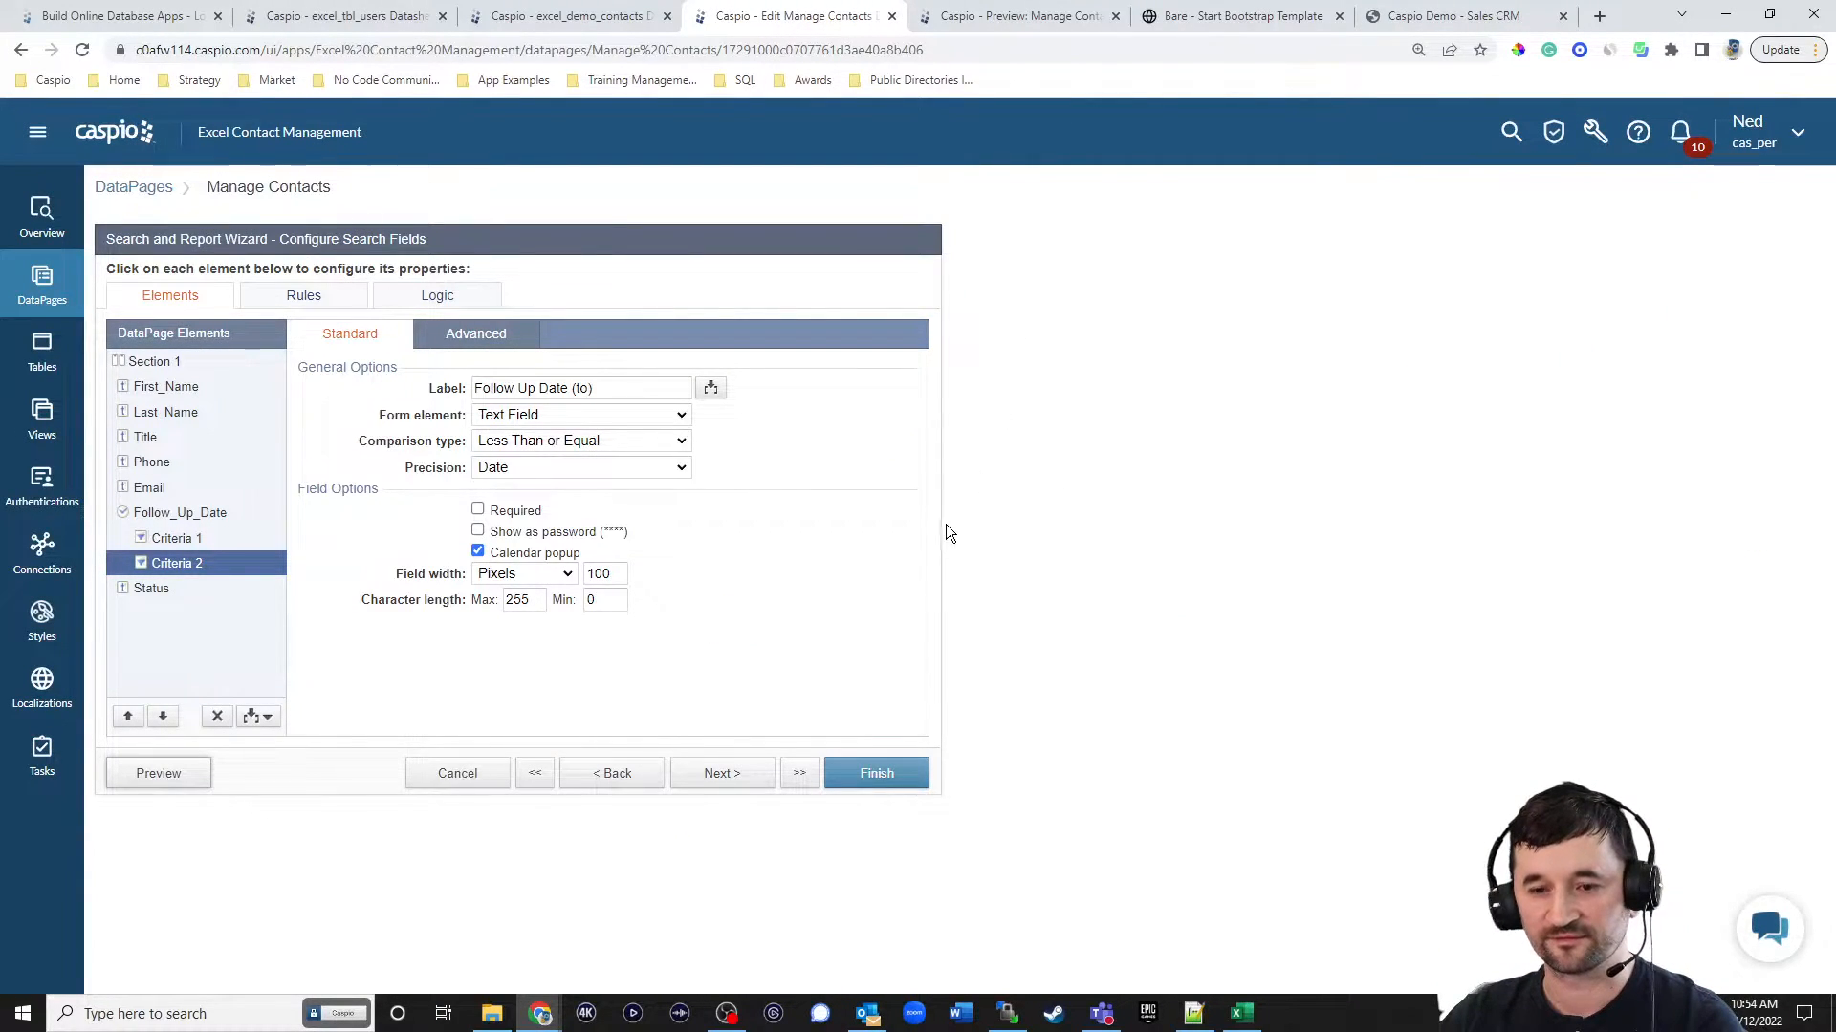
left_click(737, 780)
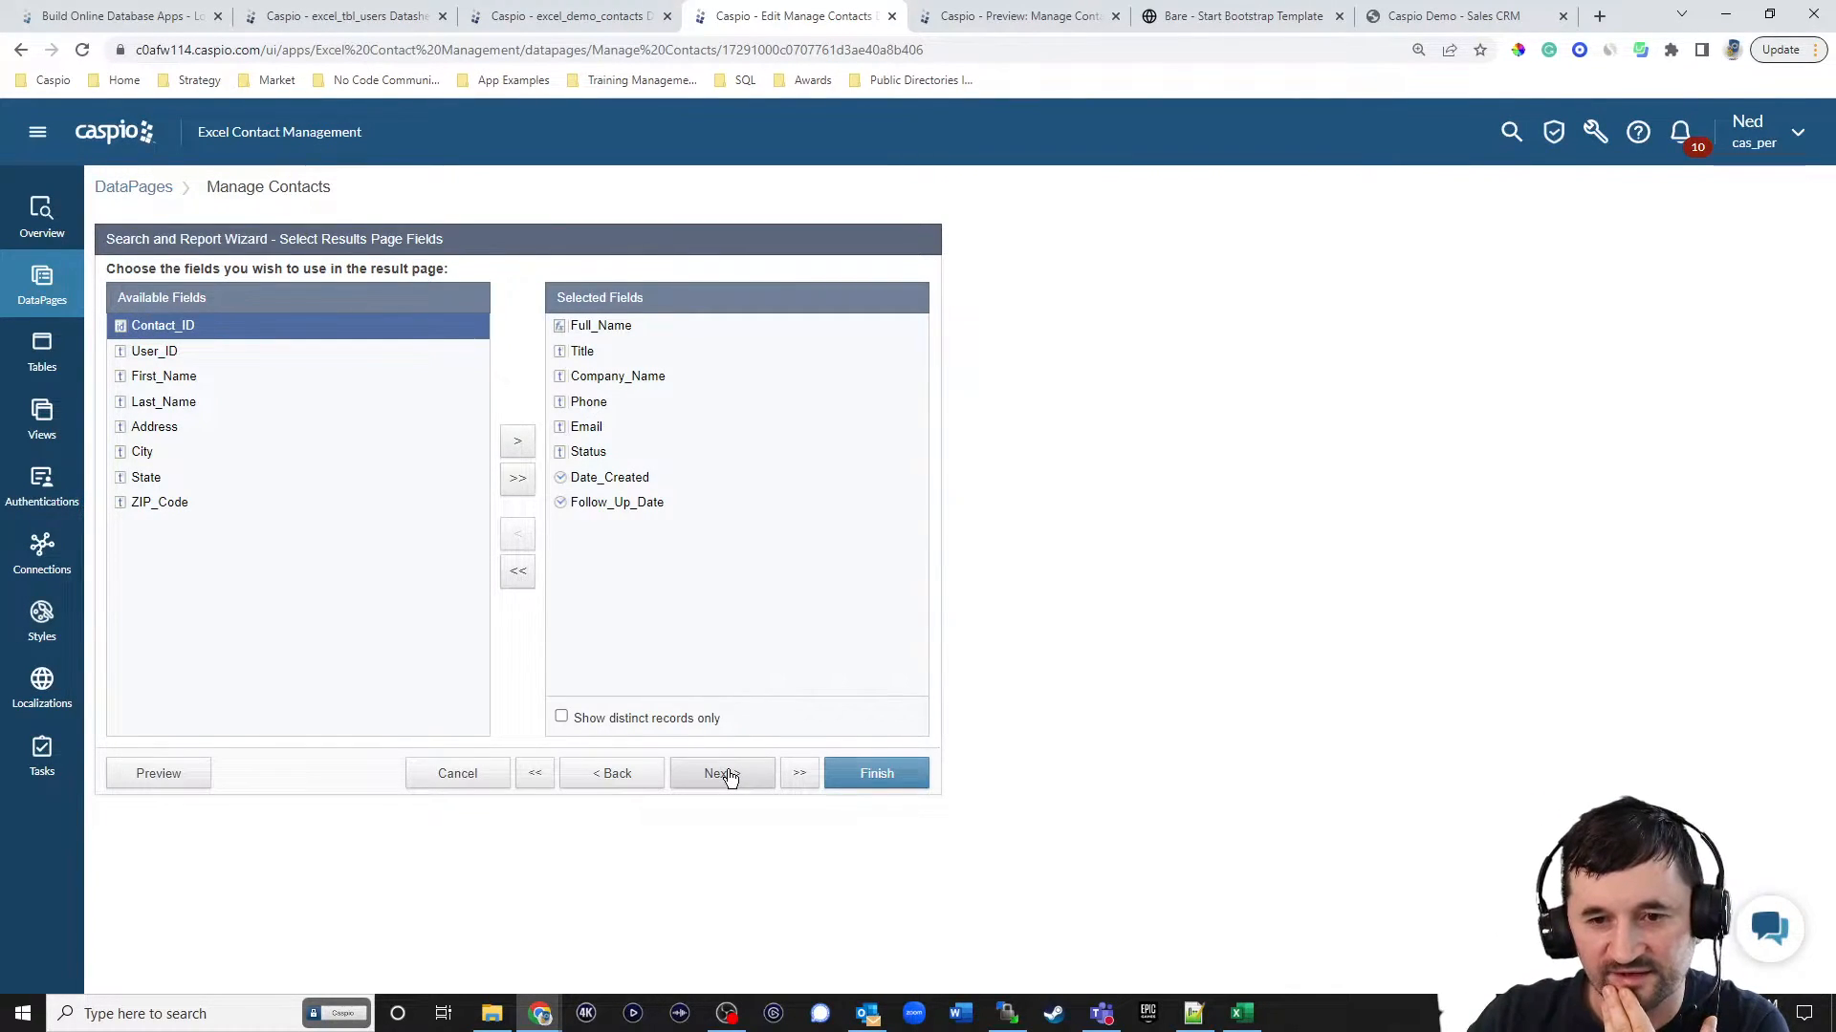
left_click(862, 774)
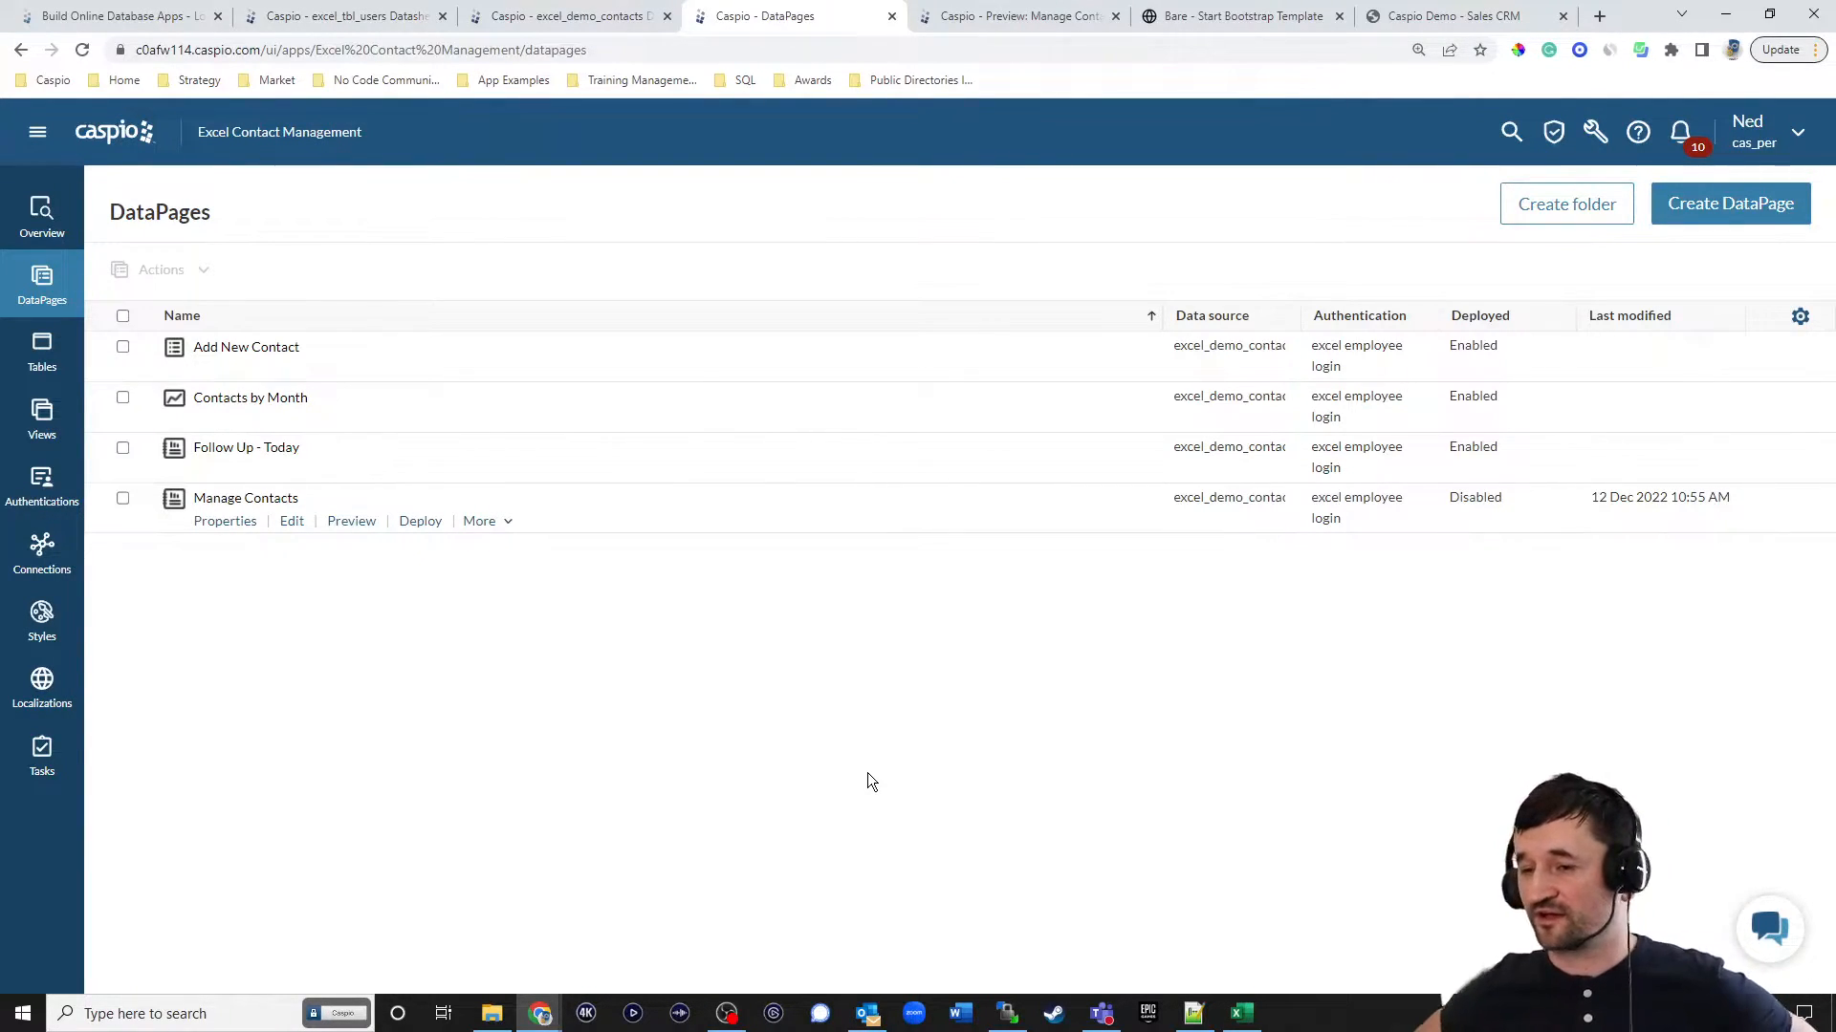
Open the Order Form example from the bookmarked Calculator app examples in a new browser tab.
left_click(1600, 17)
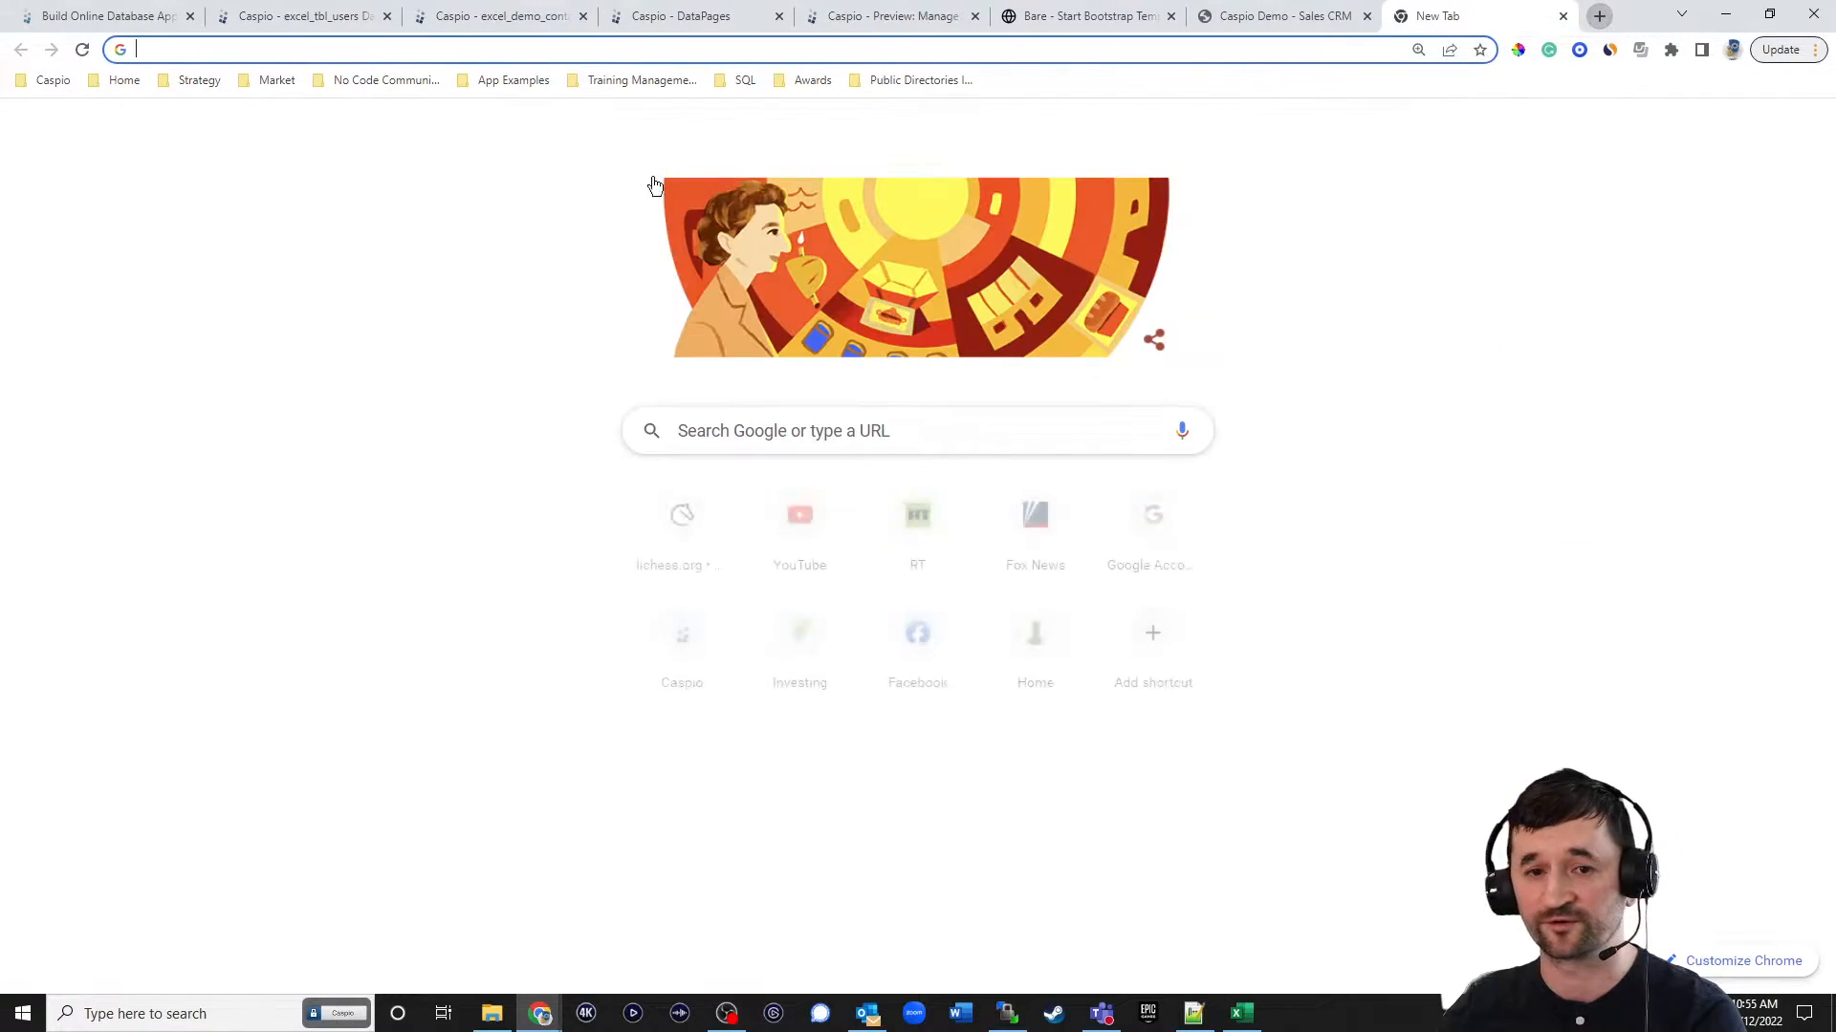
left_click(503, 84)
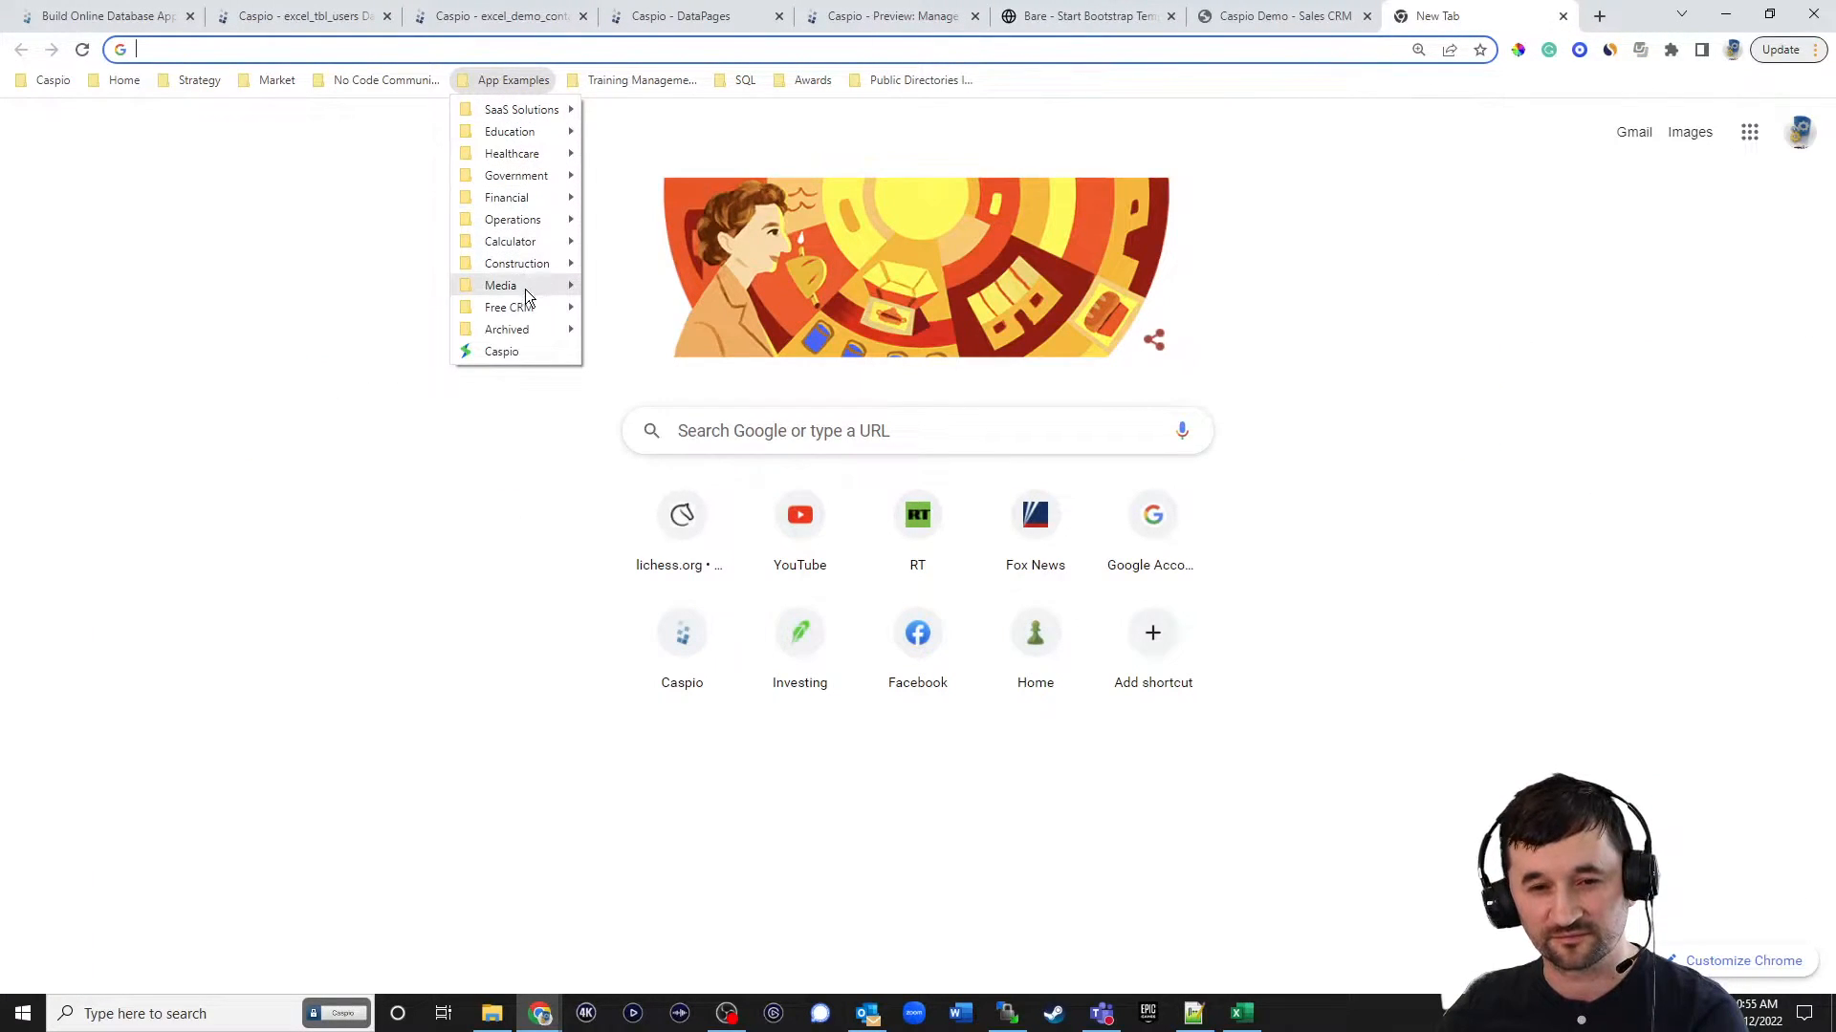
mouse_move(535, 246)
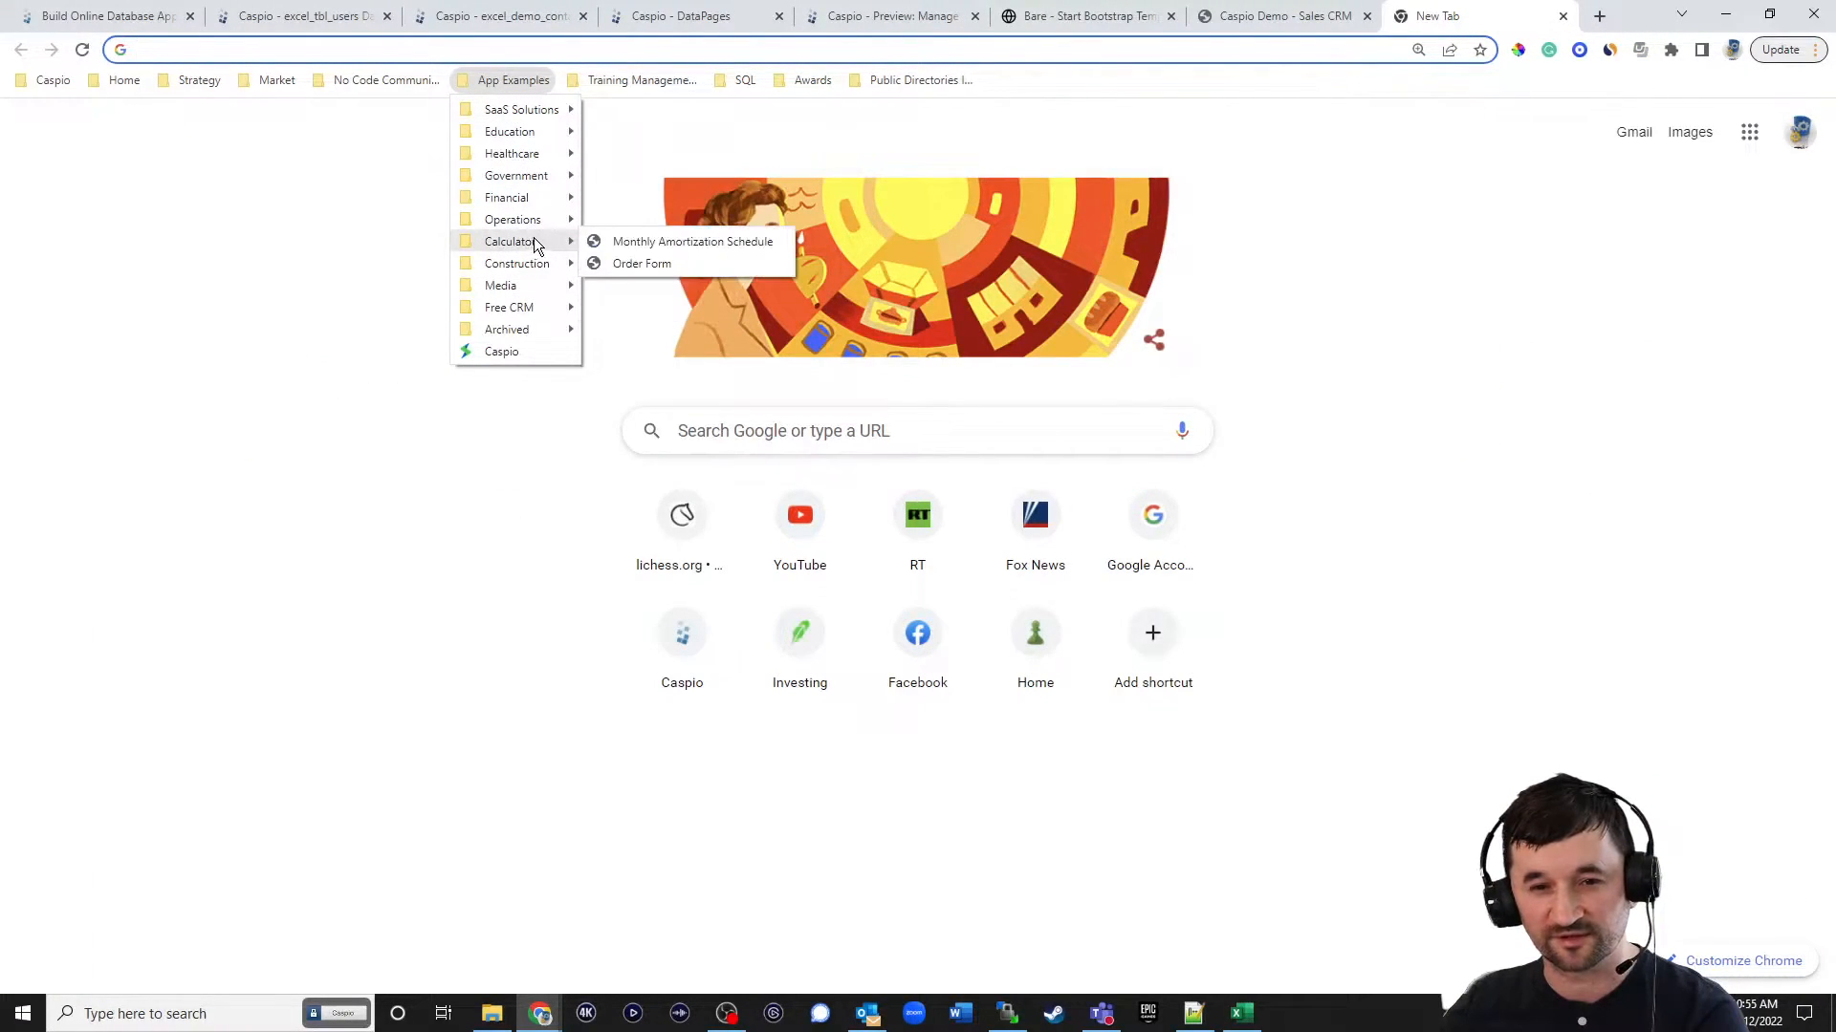
left_click(650, 263)
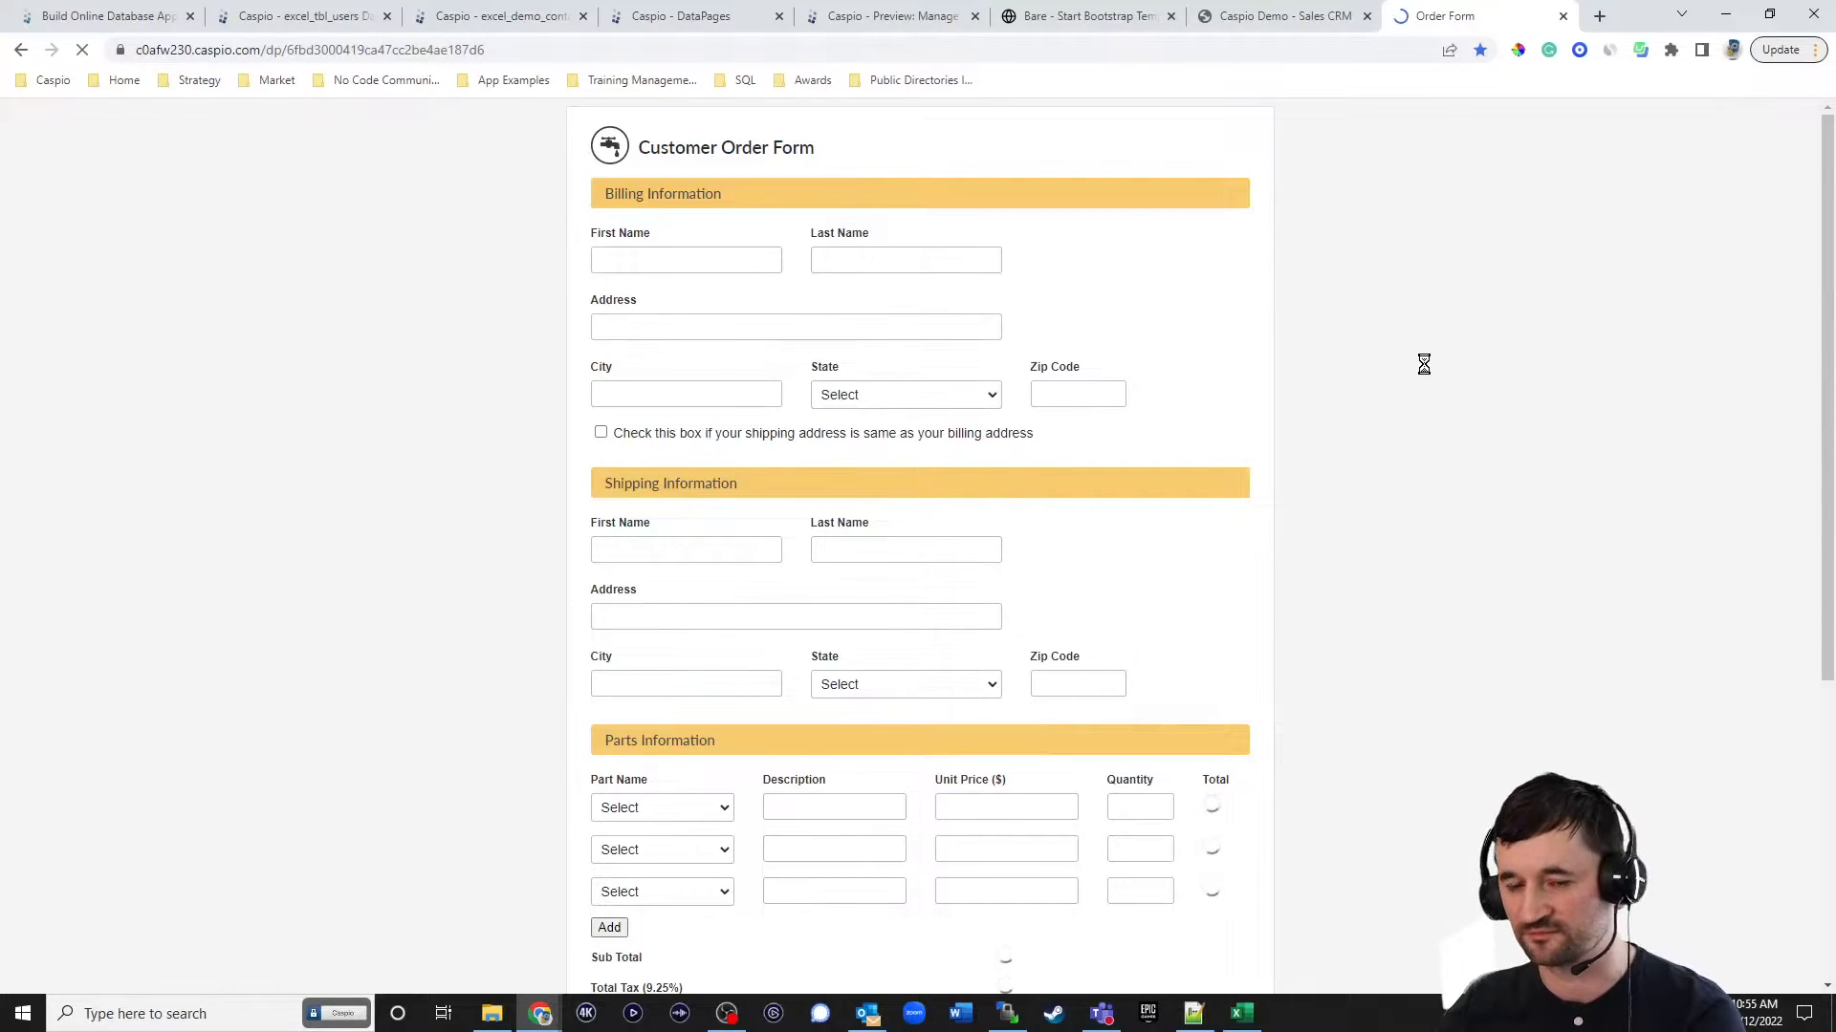
Try the order form by selecting the CVP Pipe part with quantity 20 and adding two more part rows.
scroll(1427, 363, "down", 4)
left_click(676, 434)
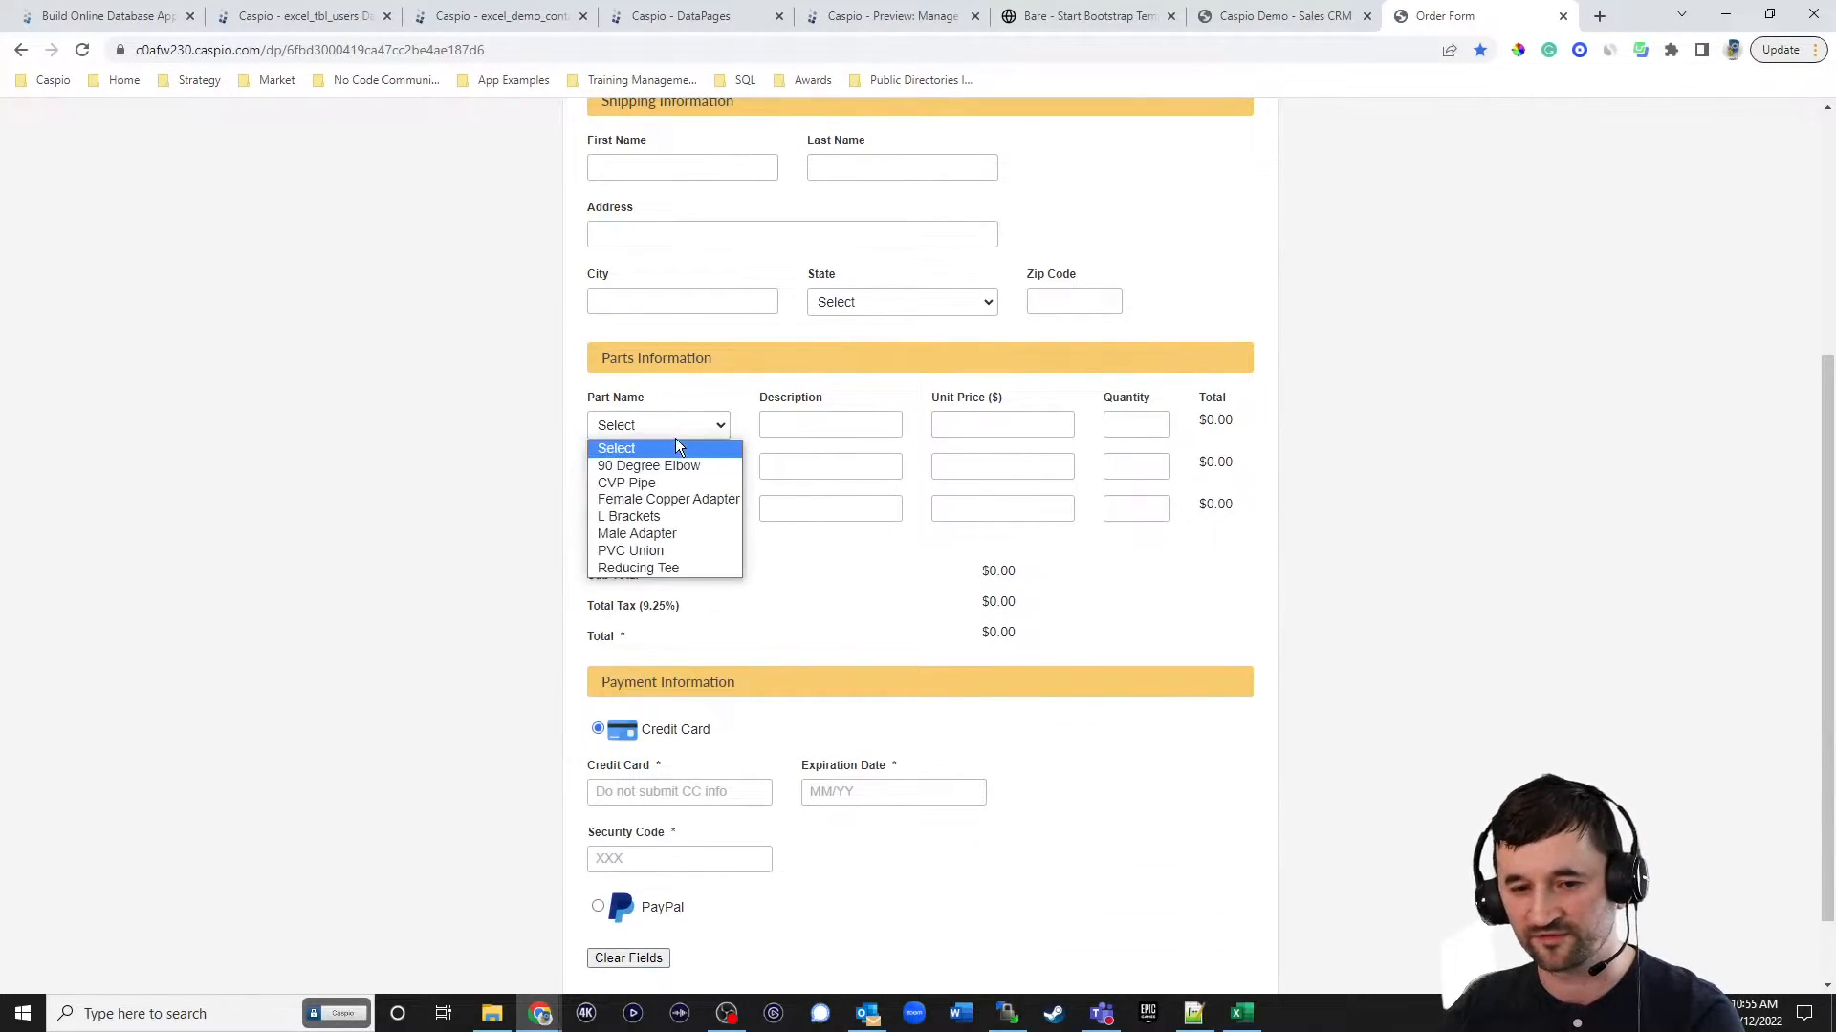
left_click(662, 480)
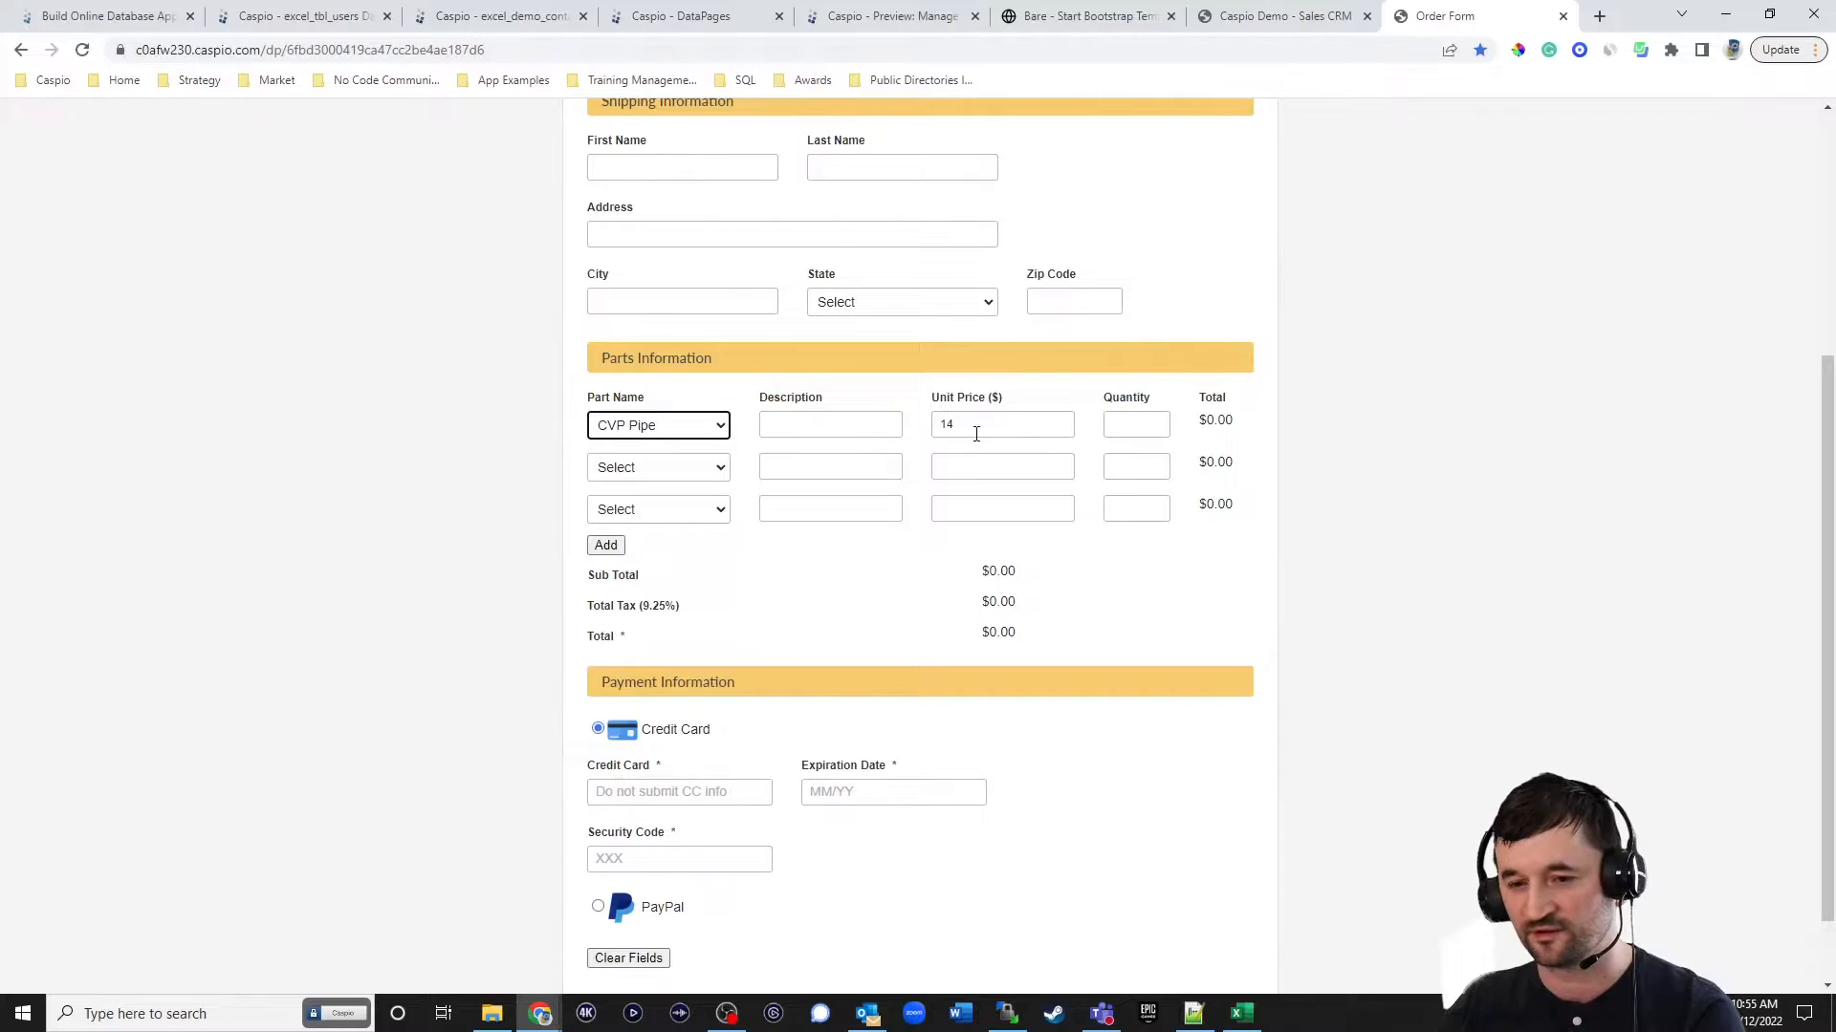
left_click(1159, 435)
type("20")
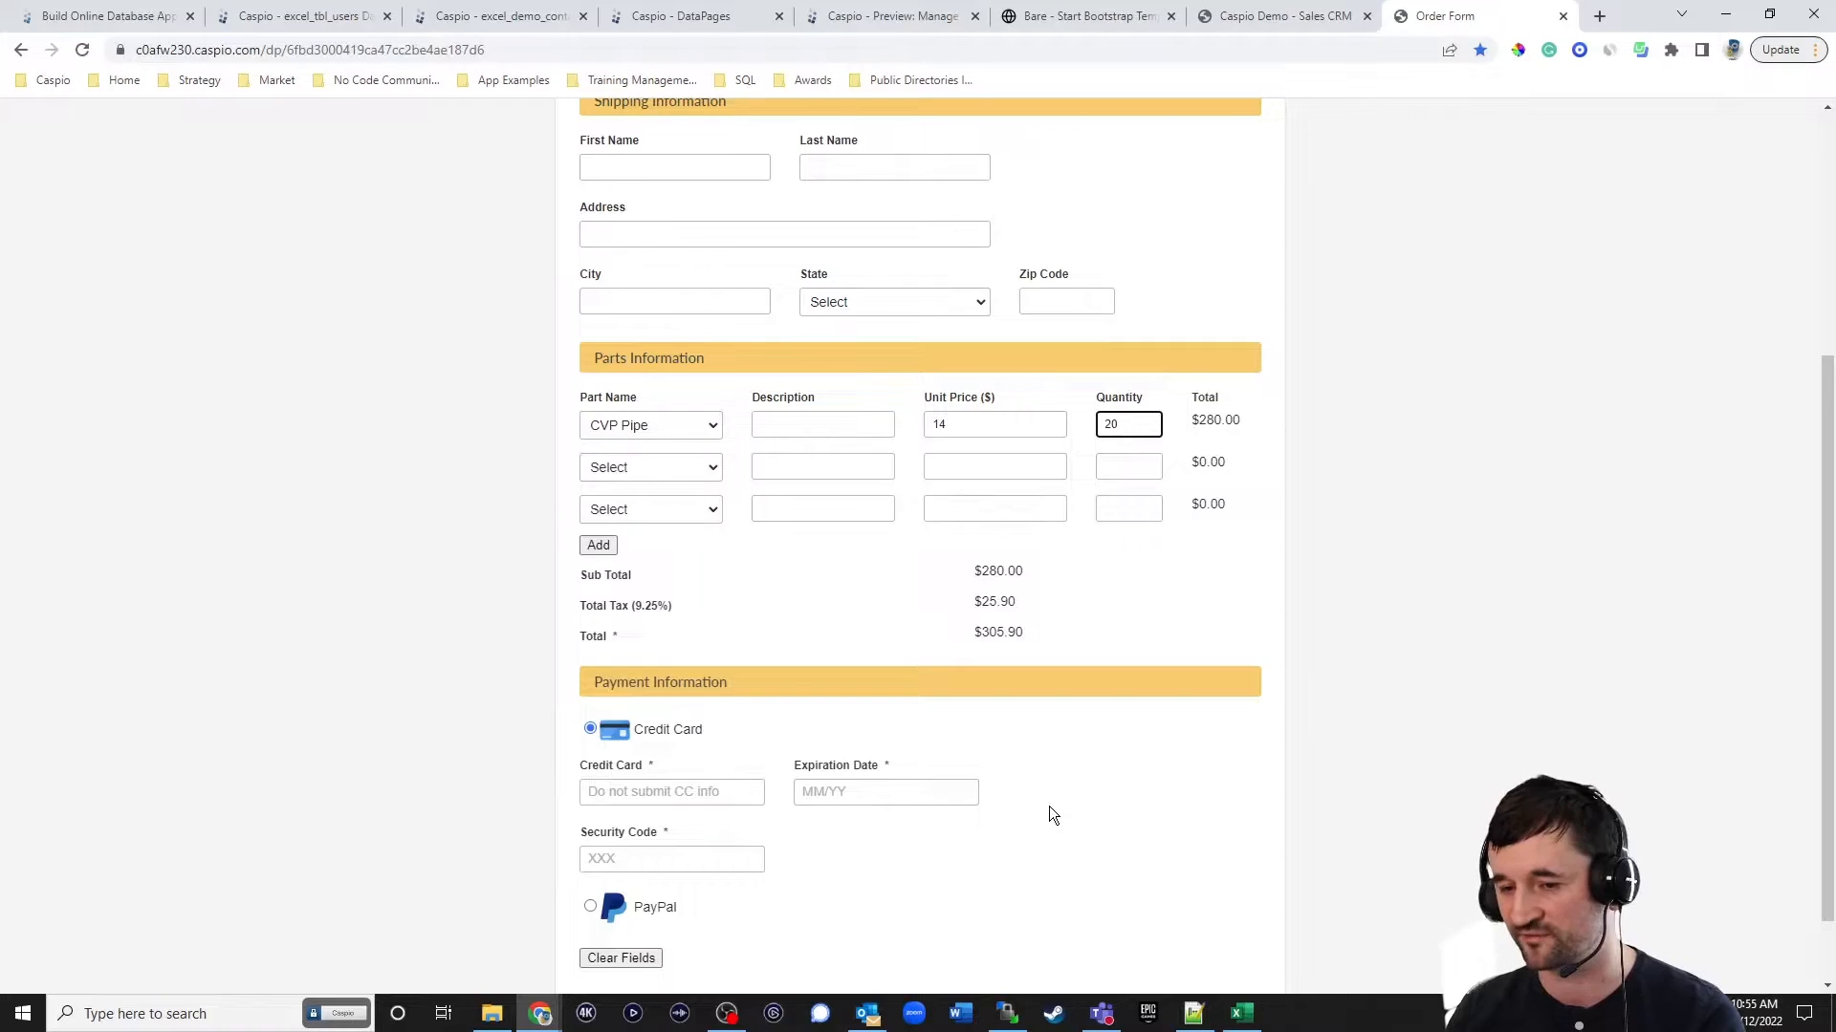
left_click(598, 545)
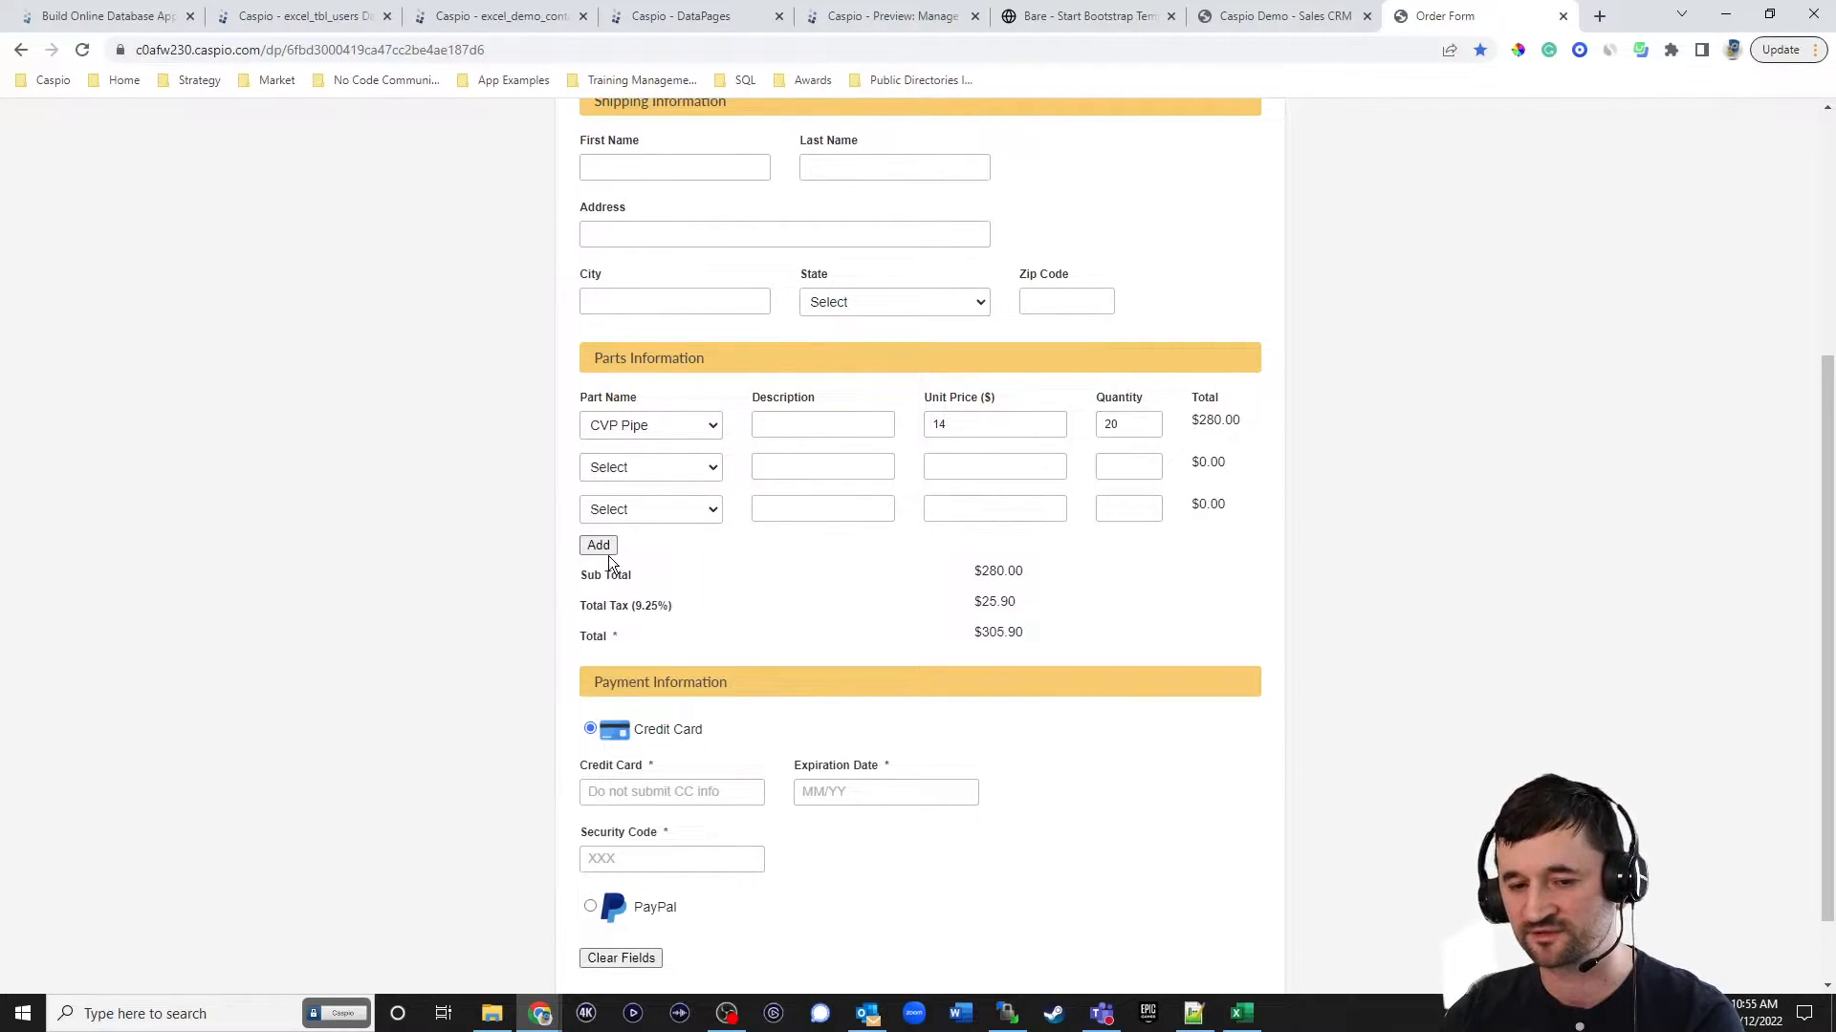
left_click(599, 587)
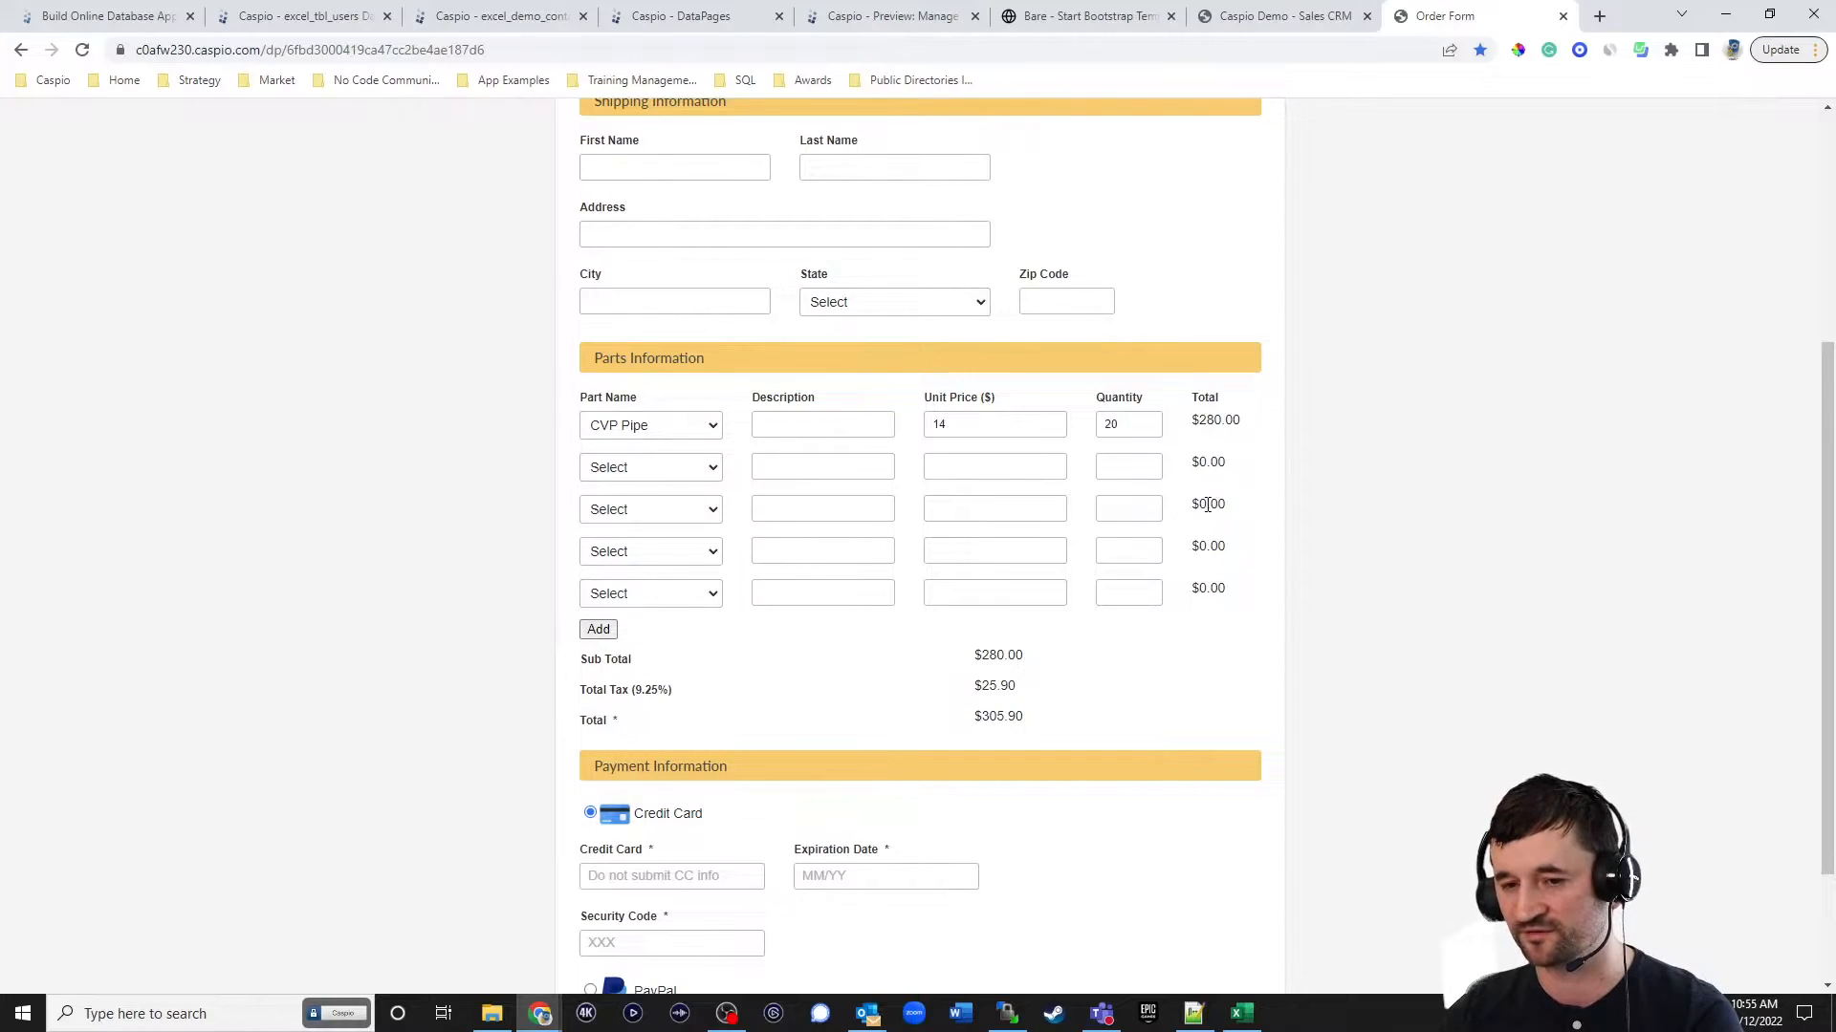
scroll(1233, 440, "up", 4)
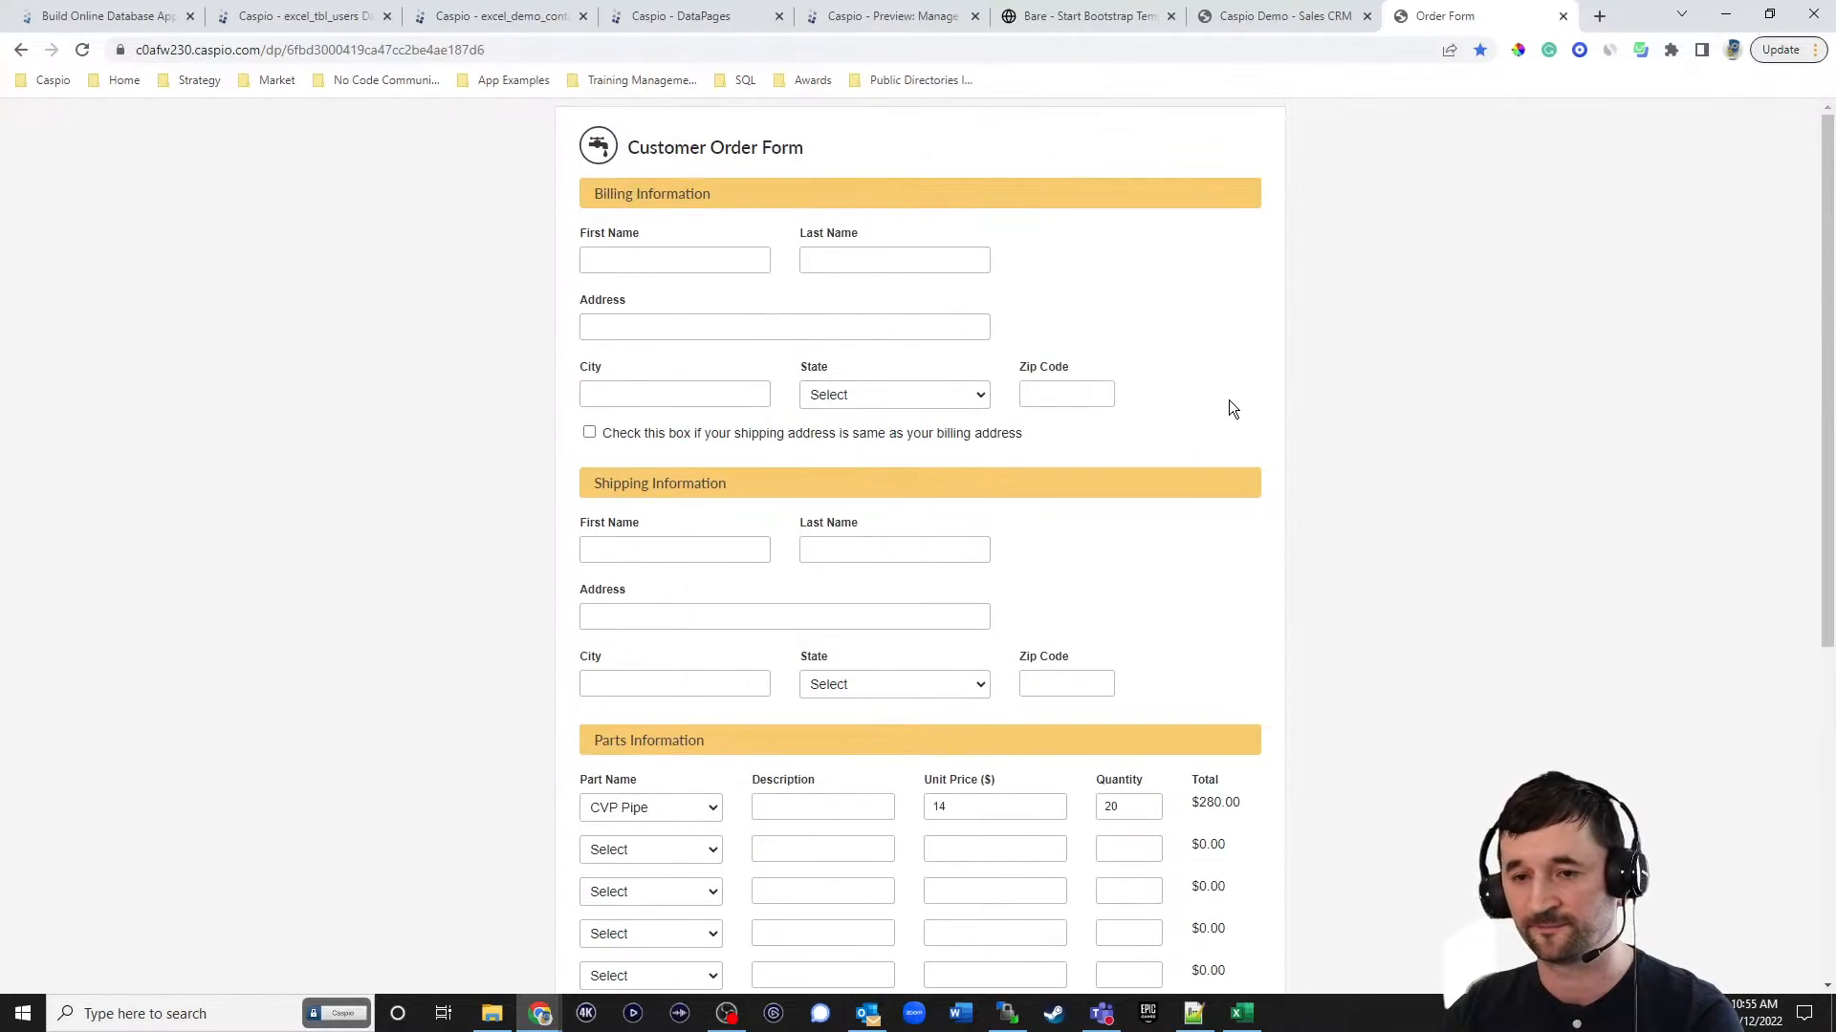
Open the Monthly Amortization Schedule example from the bookmarked Calculator app examples.
left_click(510, 82)
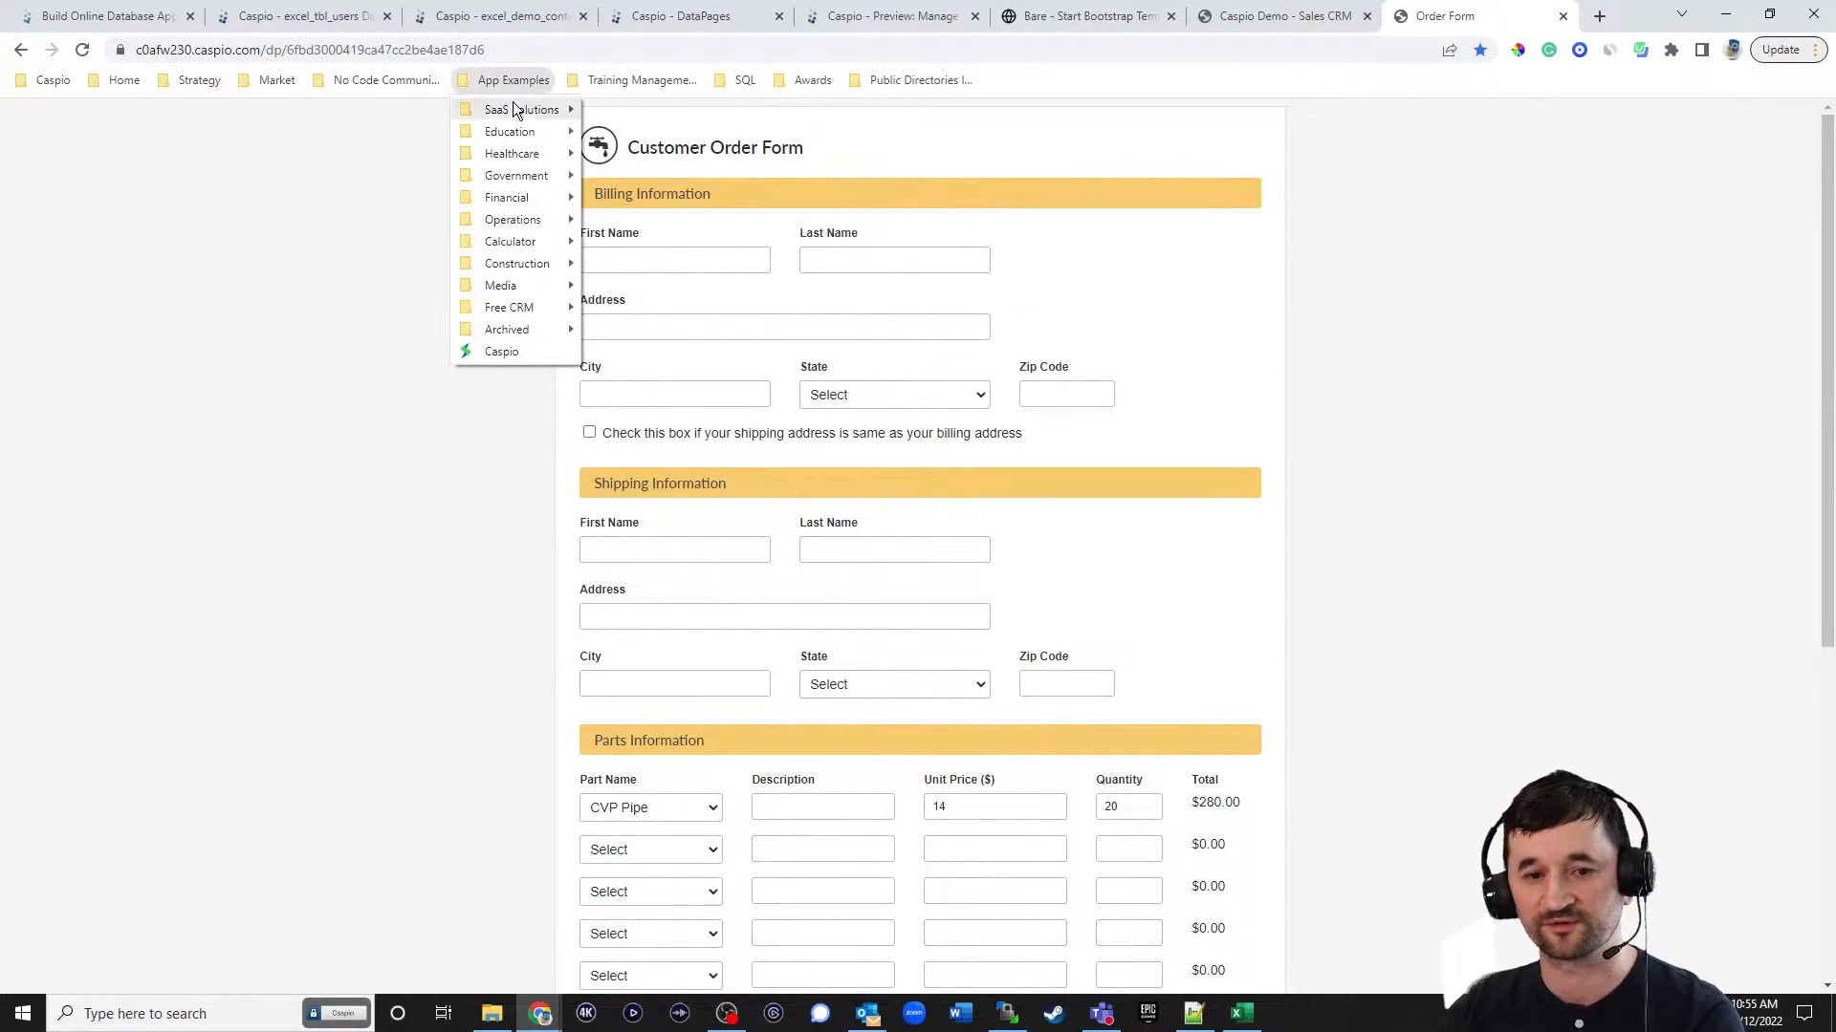
mouse_move(524, 241)
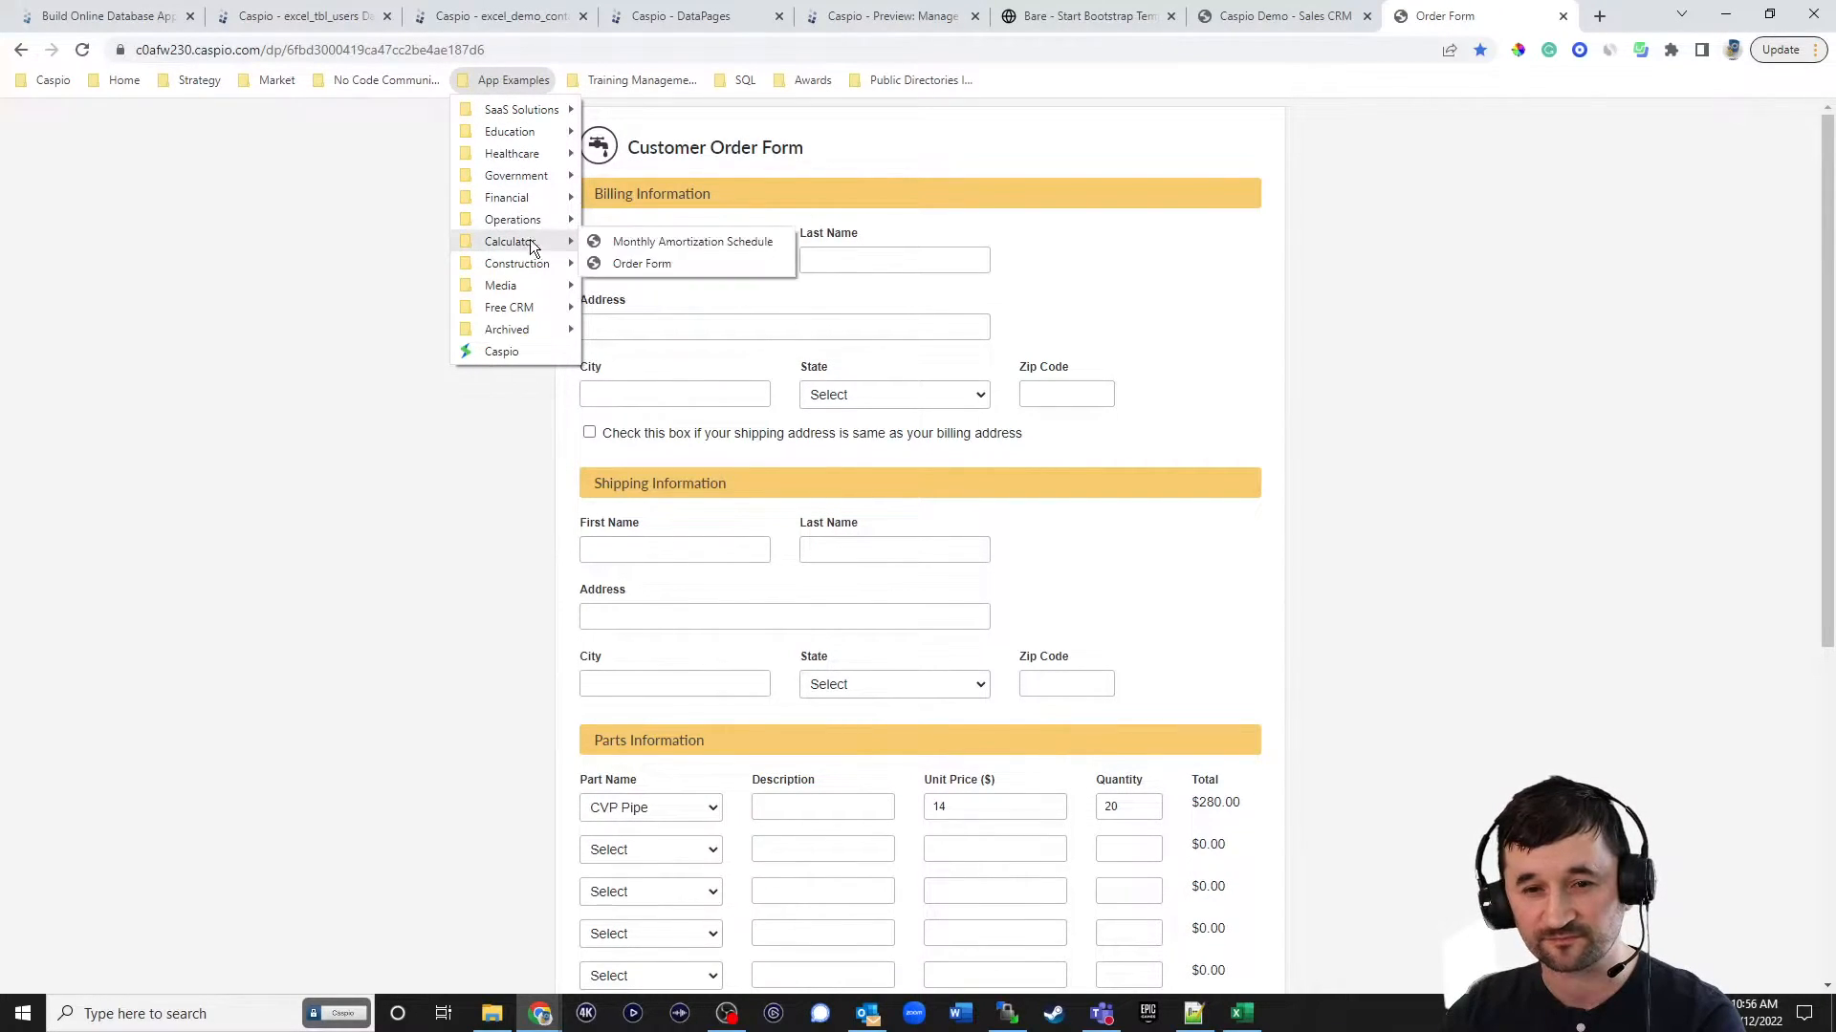
left_click(668, 244)
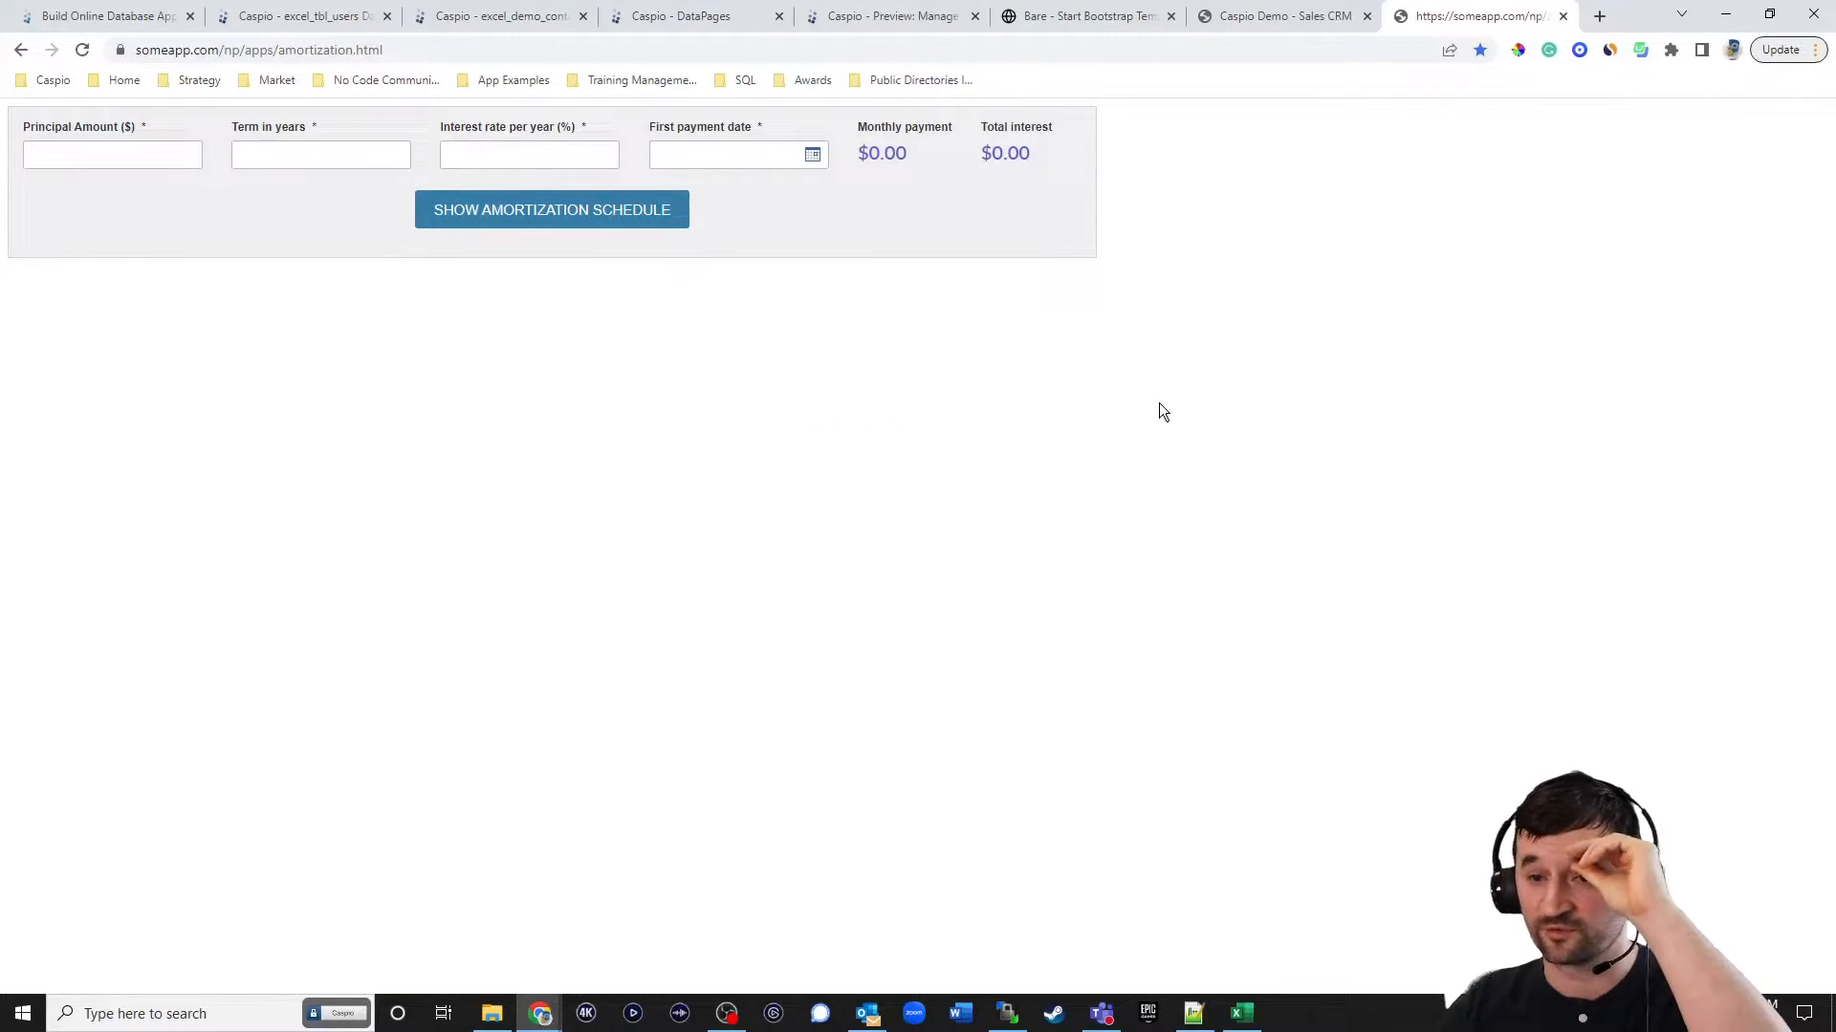
Fill the loan calculator with principal 650000, a 30-year term, 8.5% interest and first payment date 12/12/2022.
left_click(35, 157)
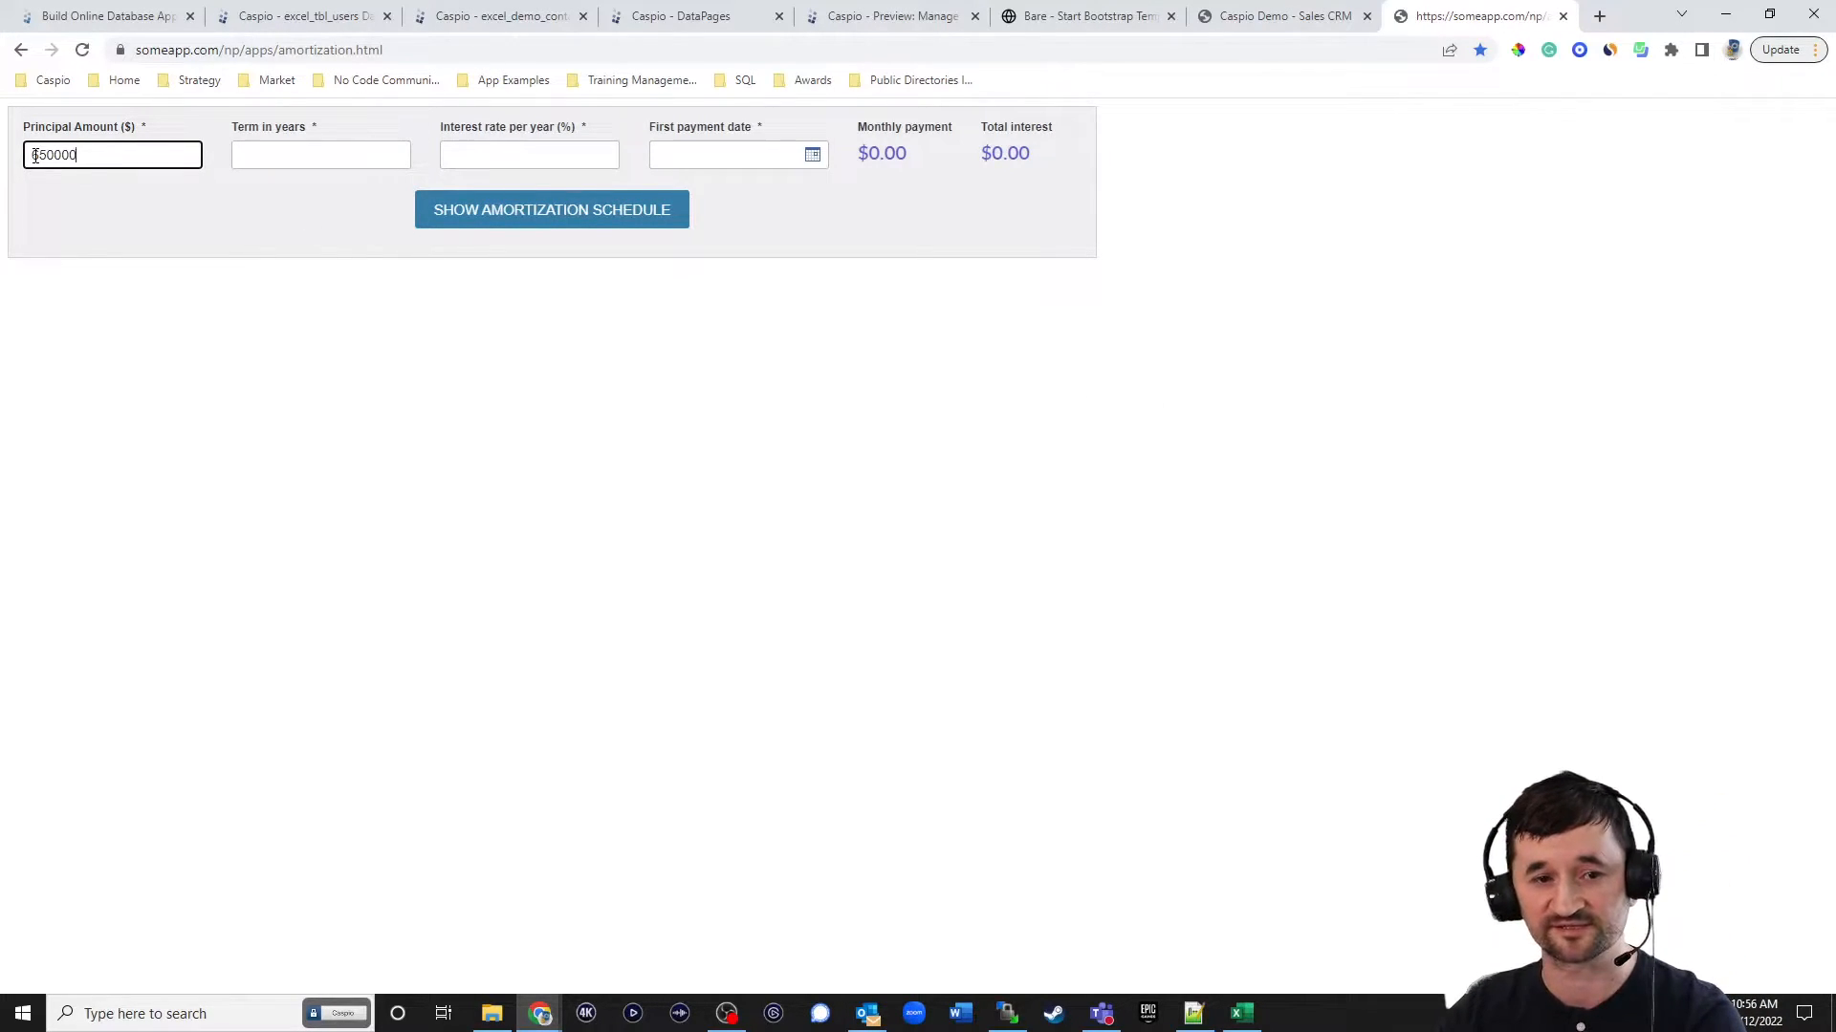
key("Tab")
type("30")
key("Tab")
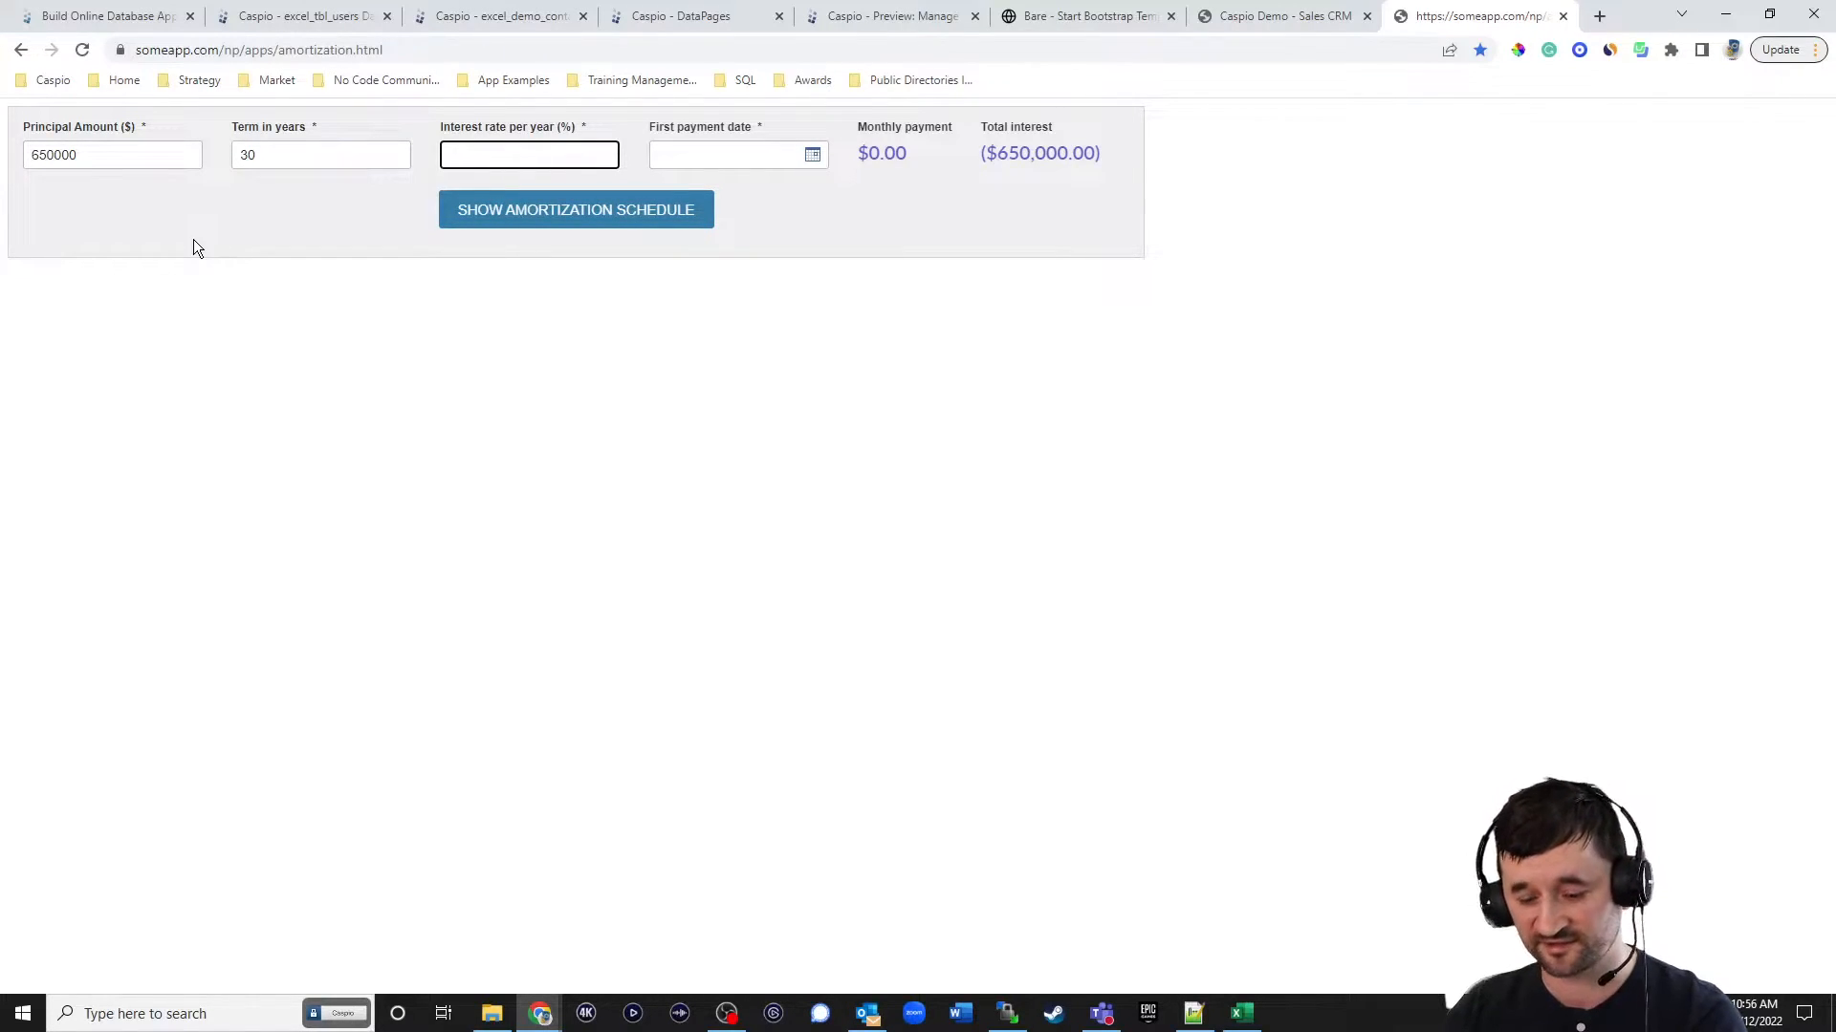
type("8.5")
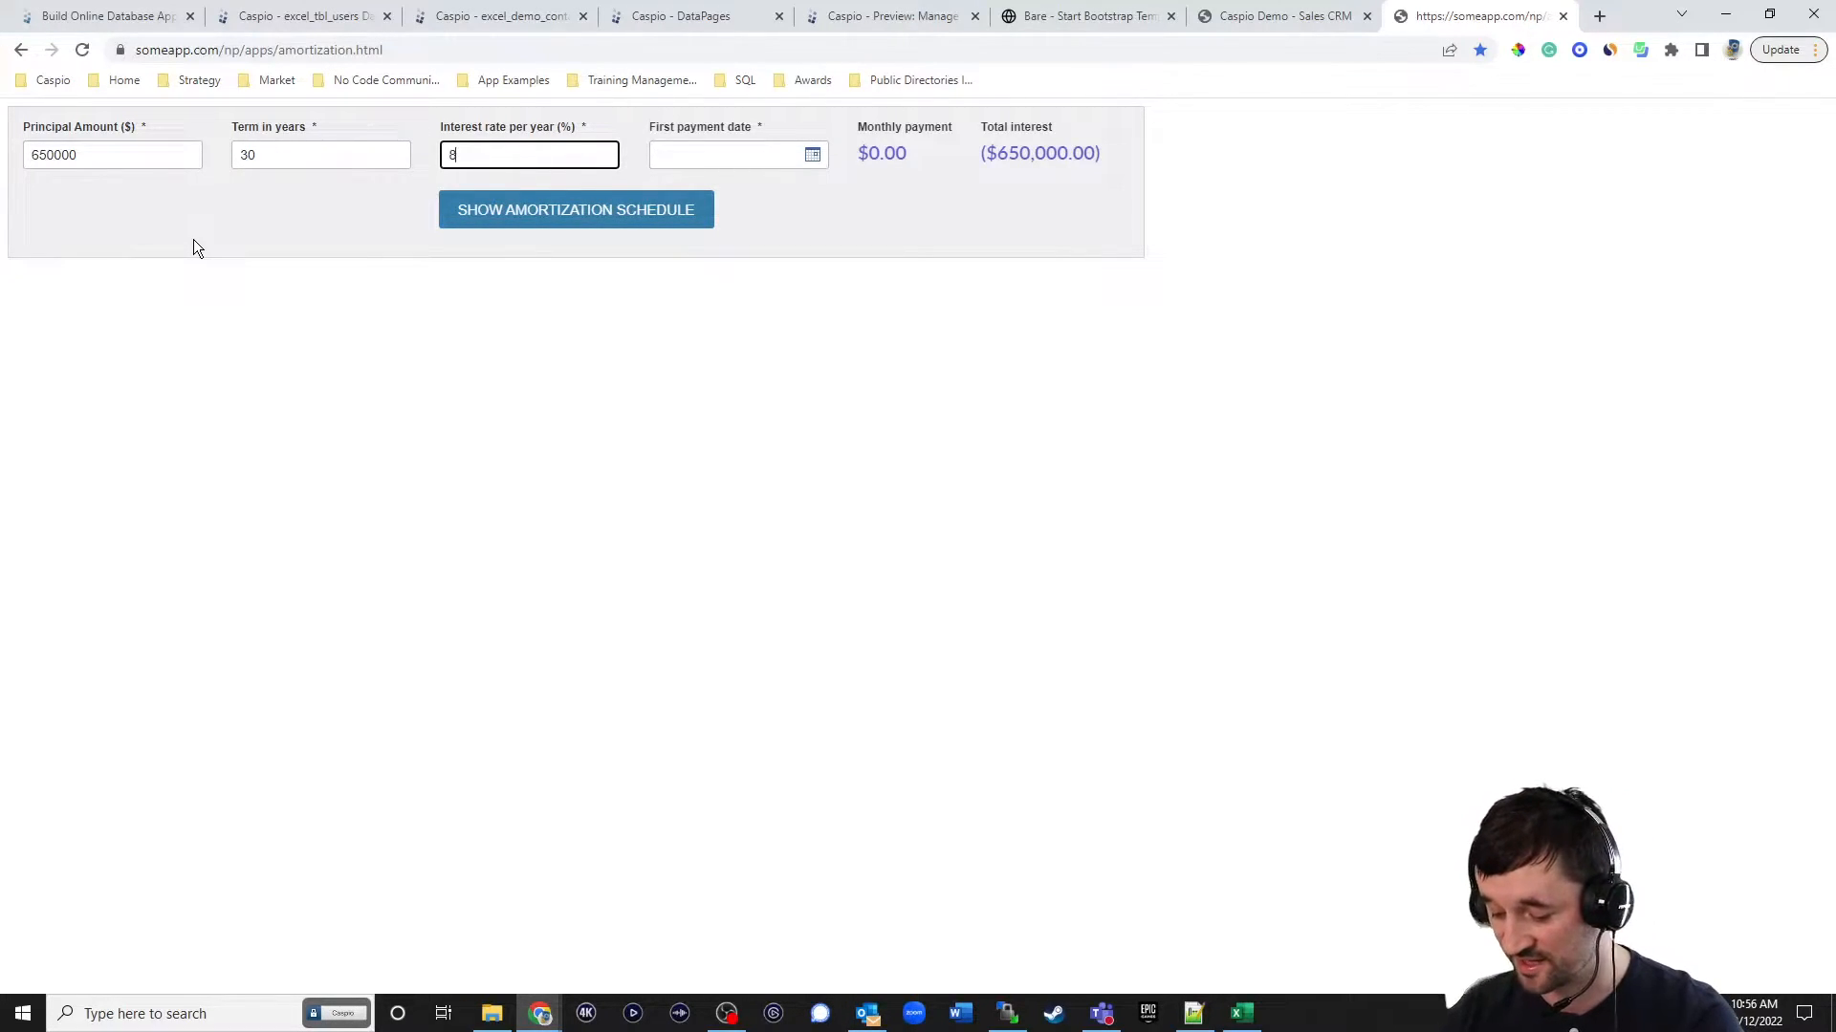
left_click(811, 155)
left_click(635, 334)
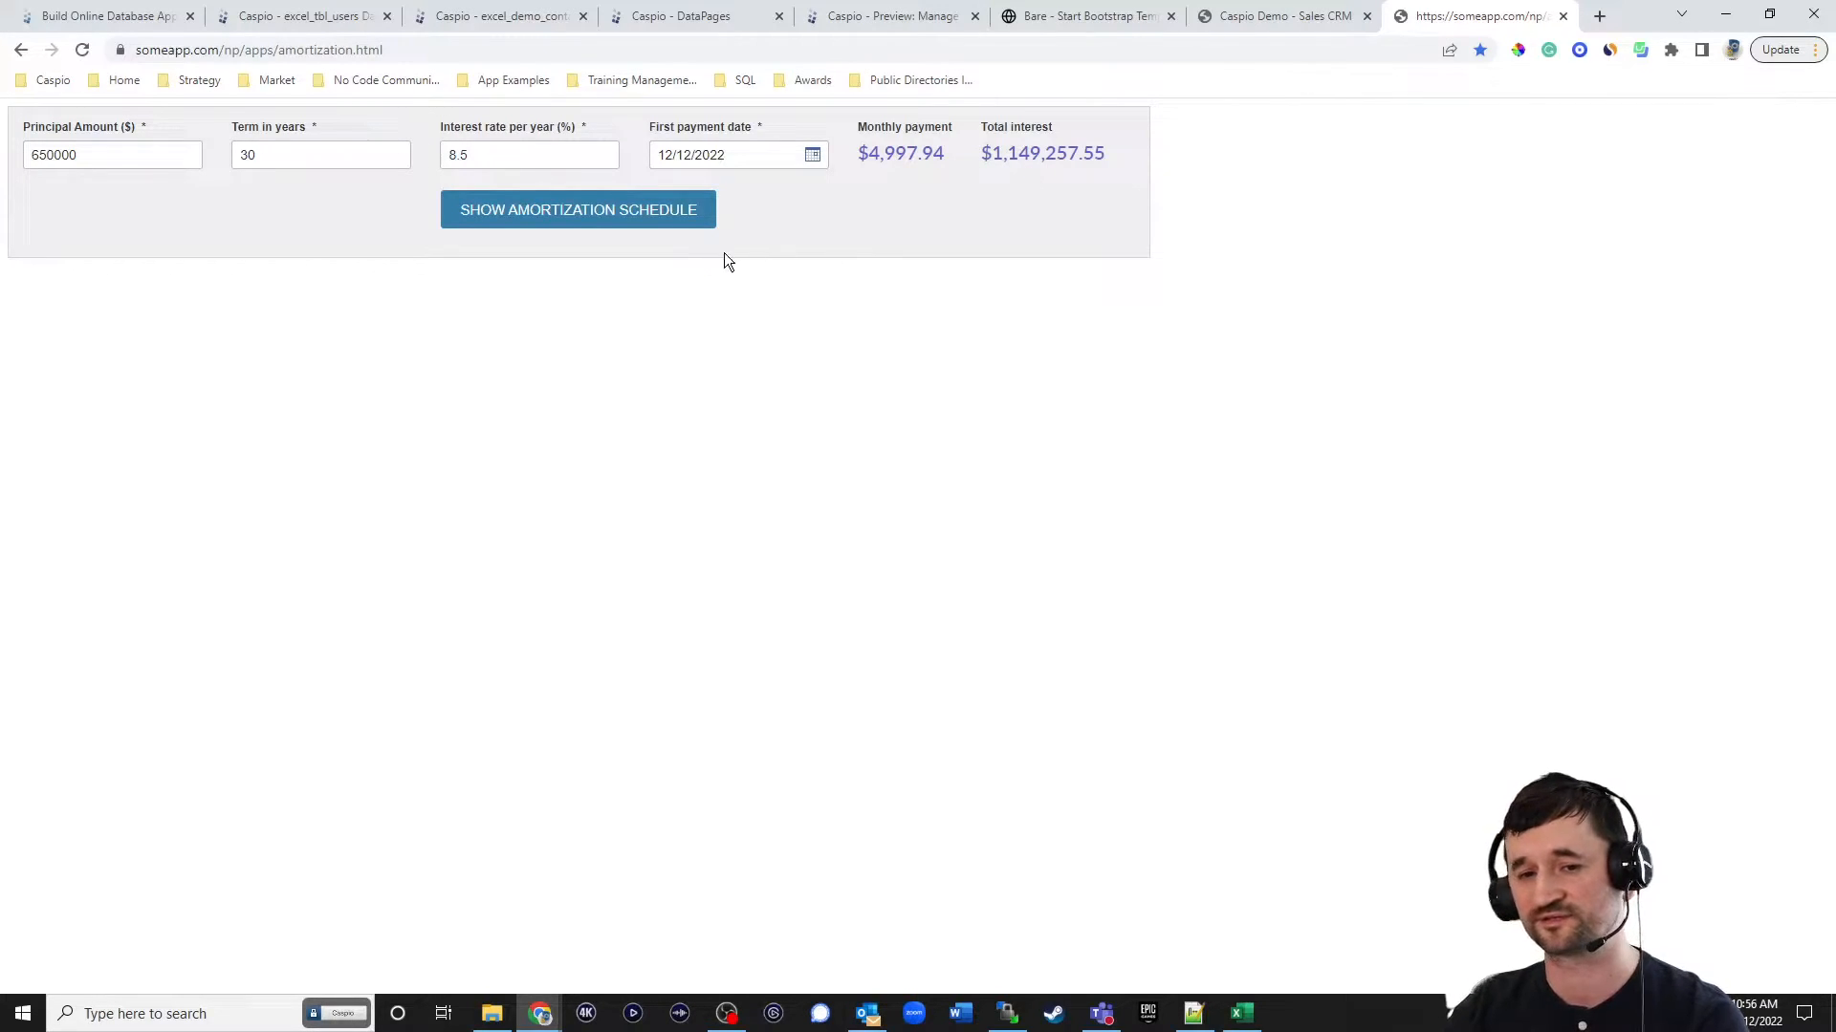
Generate the amortization schedule, review its payment rows, and close the example tab.
left_click(580, 219)
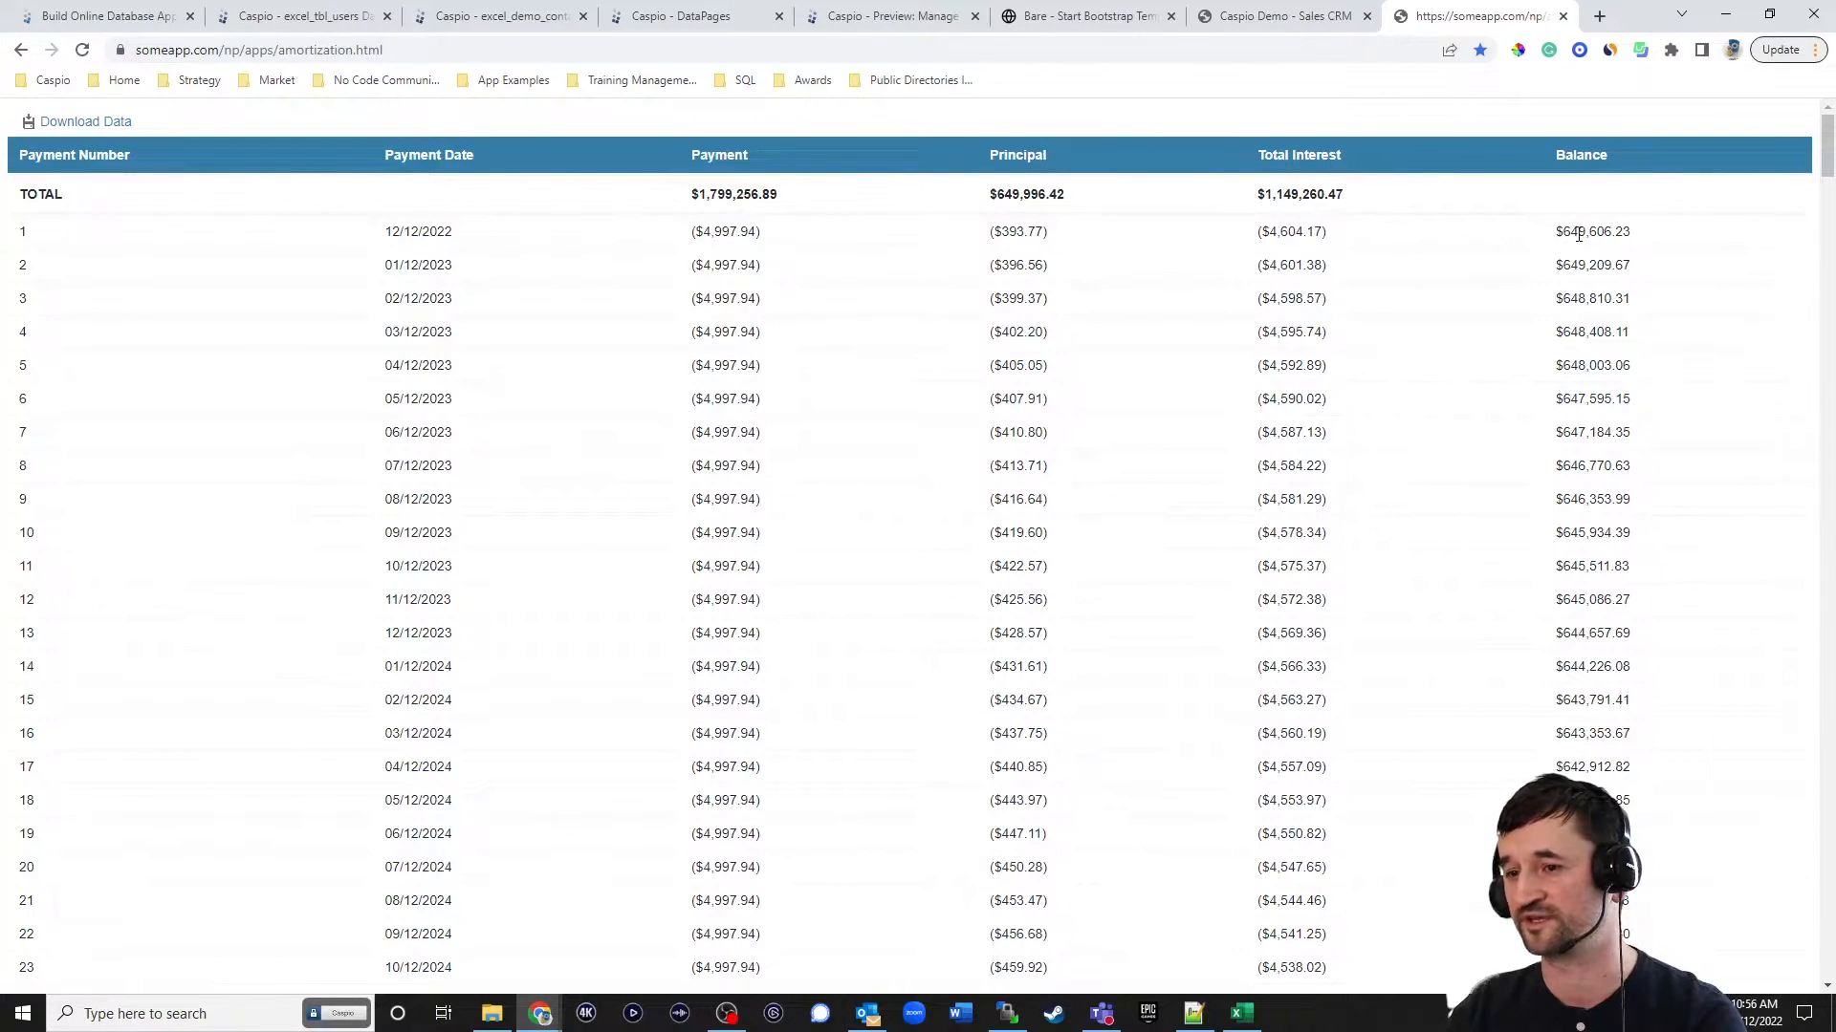
scroll(1829, 163, "down", 2)
left_click_drag(1828, 162, 1824, 125)
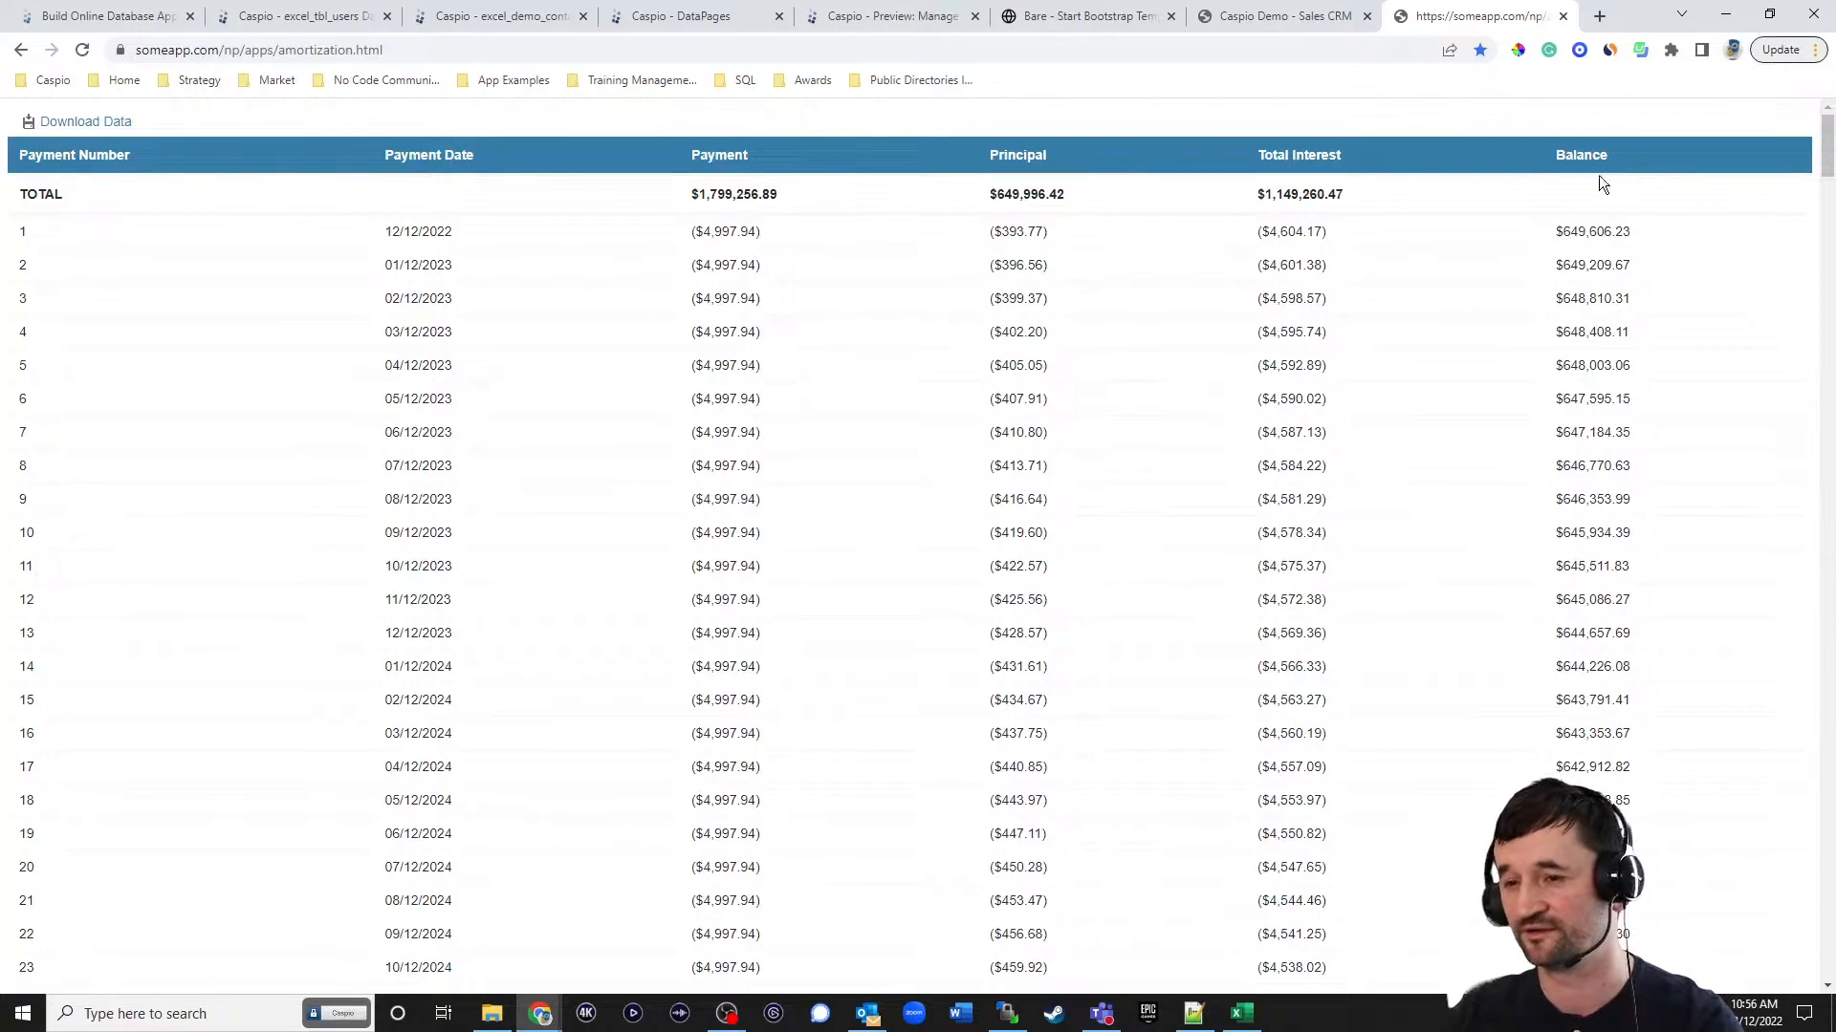
left_click(1562, 17)
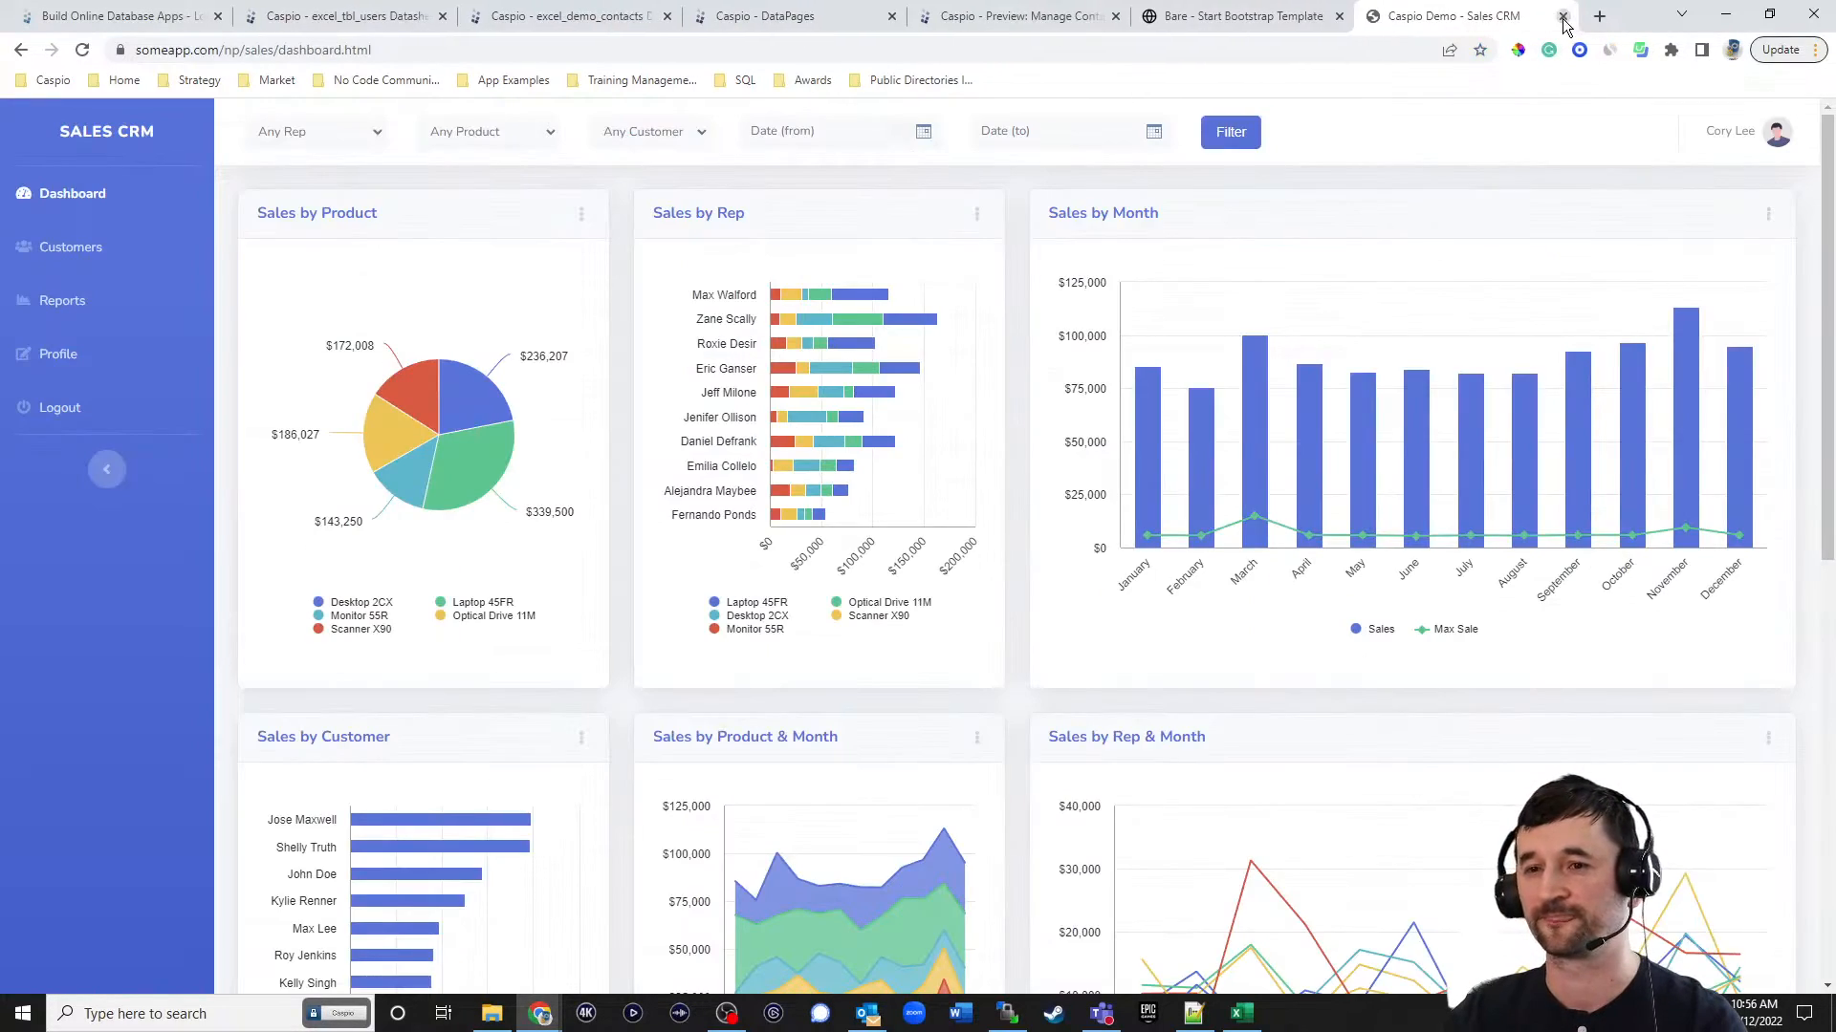
Enable deployment of the Manage Contacts DataPage in Caspio and copy its embed code.
left_click(753, 21)
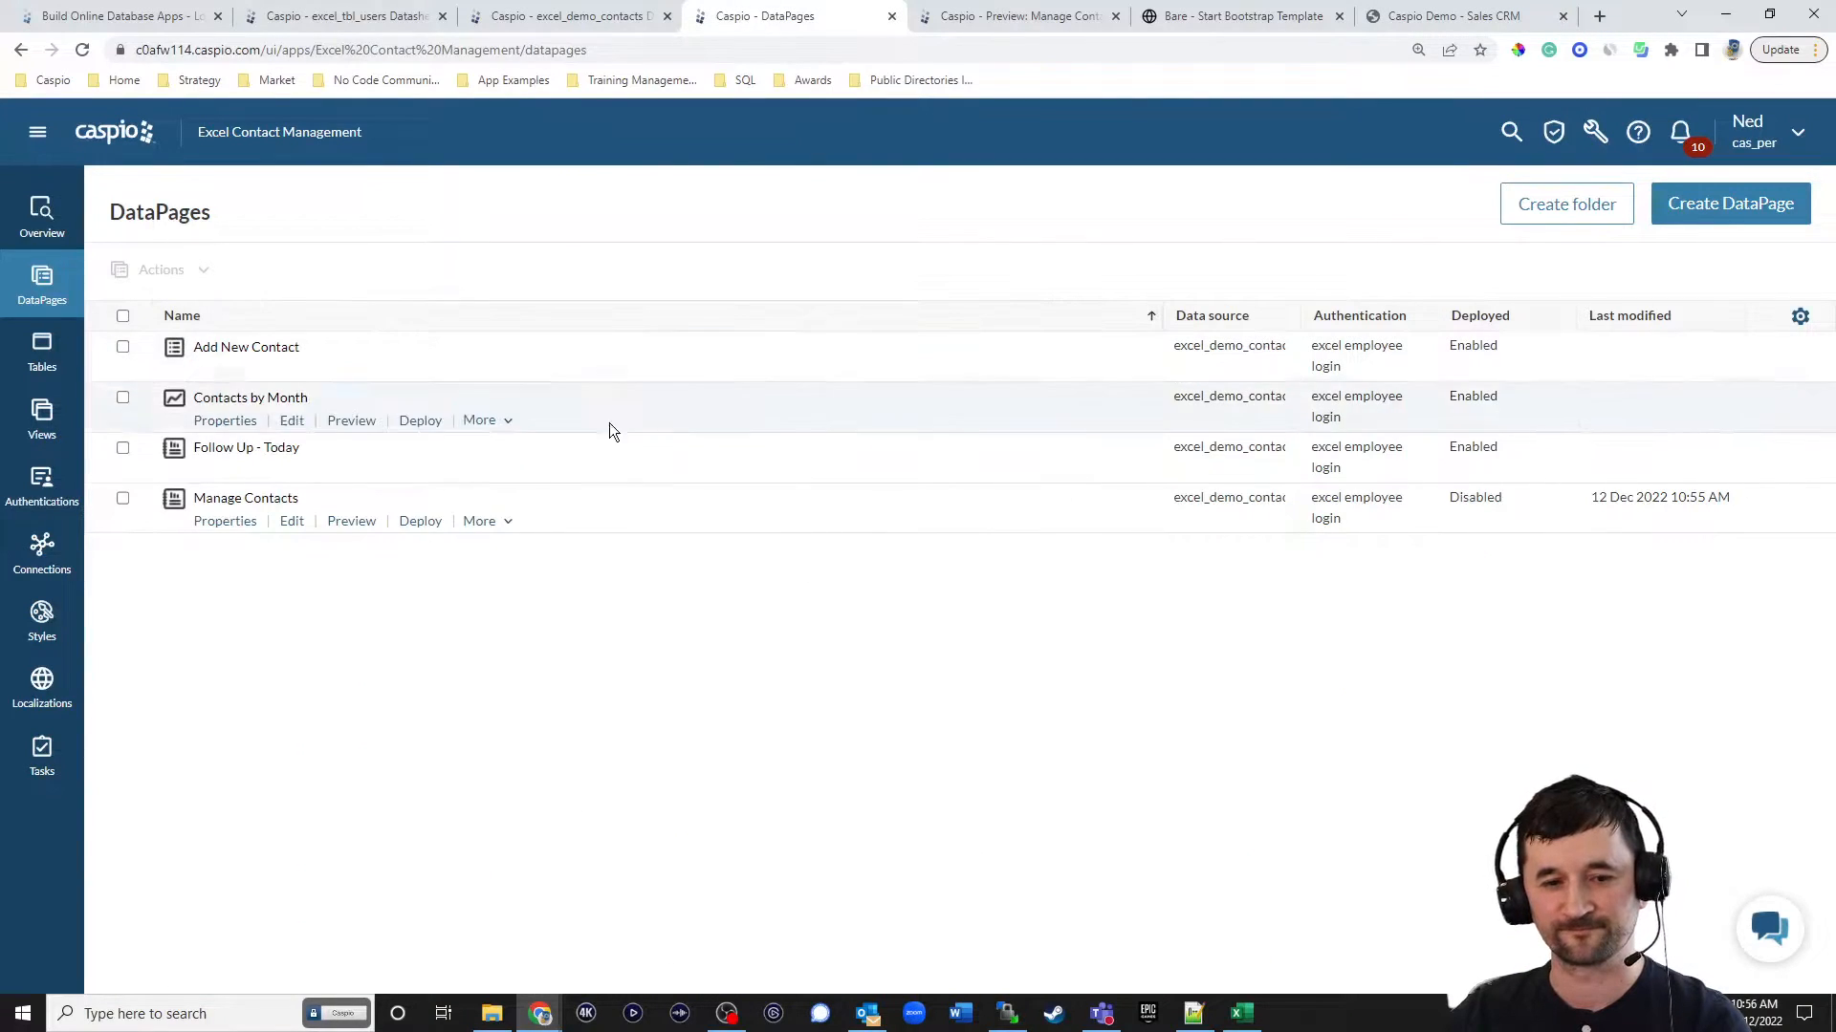
left_click(421, 524)
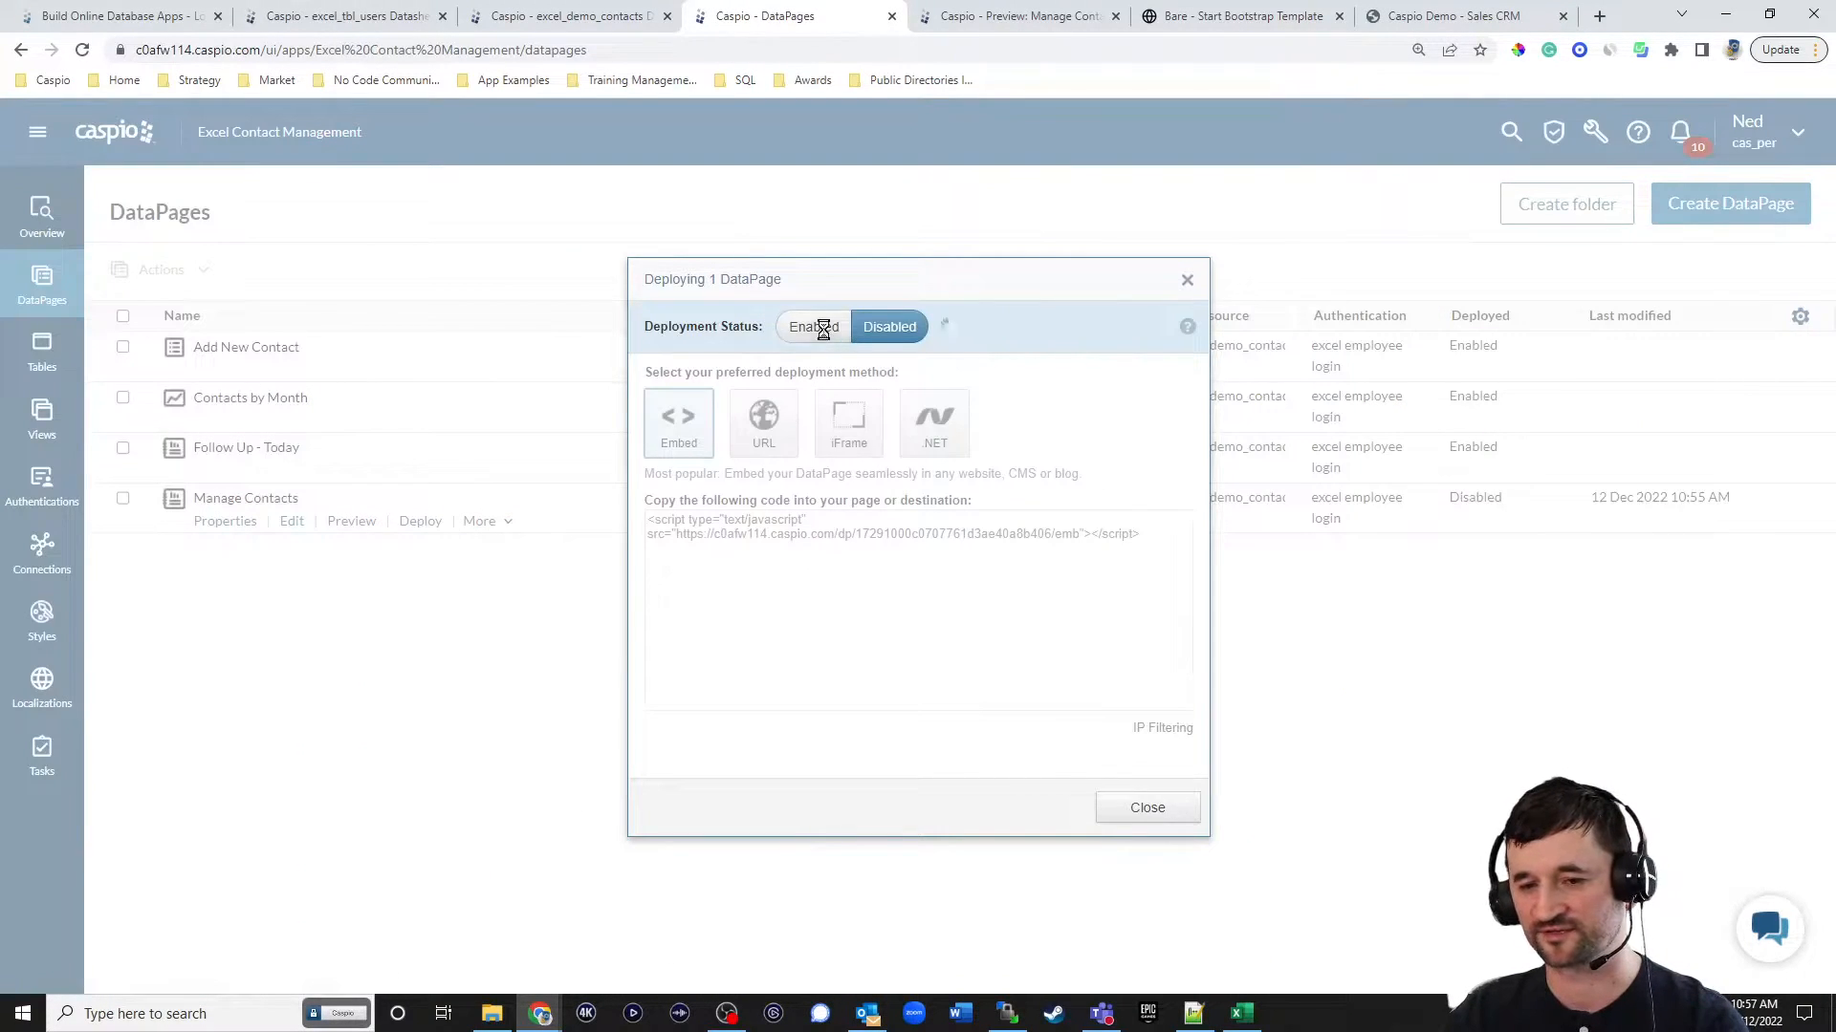
left_click(815, 326)
left_click(771, 523)
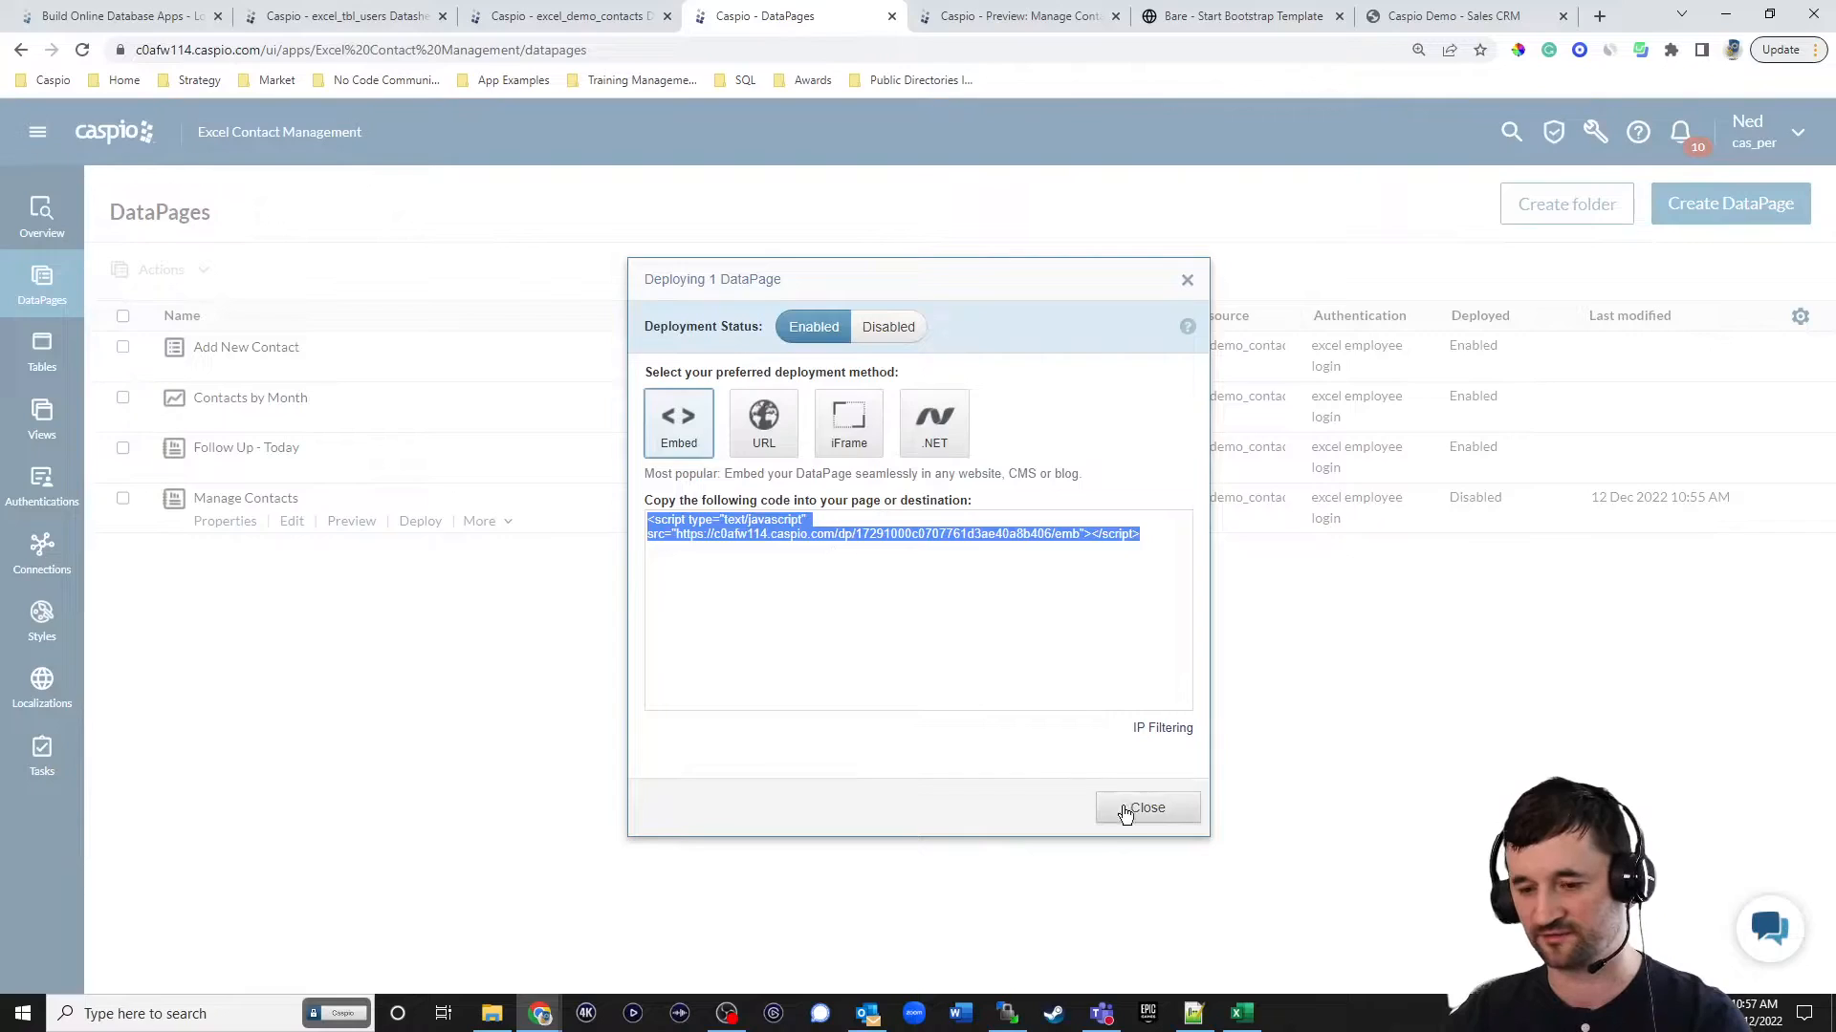
left_click(1133, 807)
In Notepad++, replace the DP placeholder in manage_contacts.html with the embed code, save it, and upload the file to /np/excel/ with WinSCP.
left_click(1193, 1018)
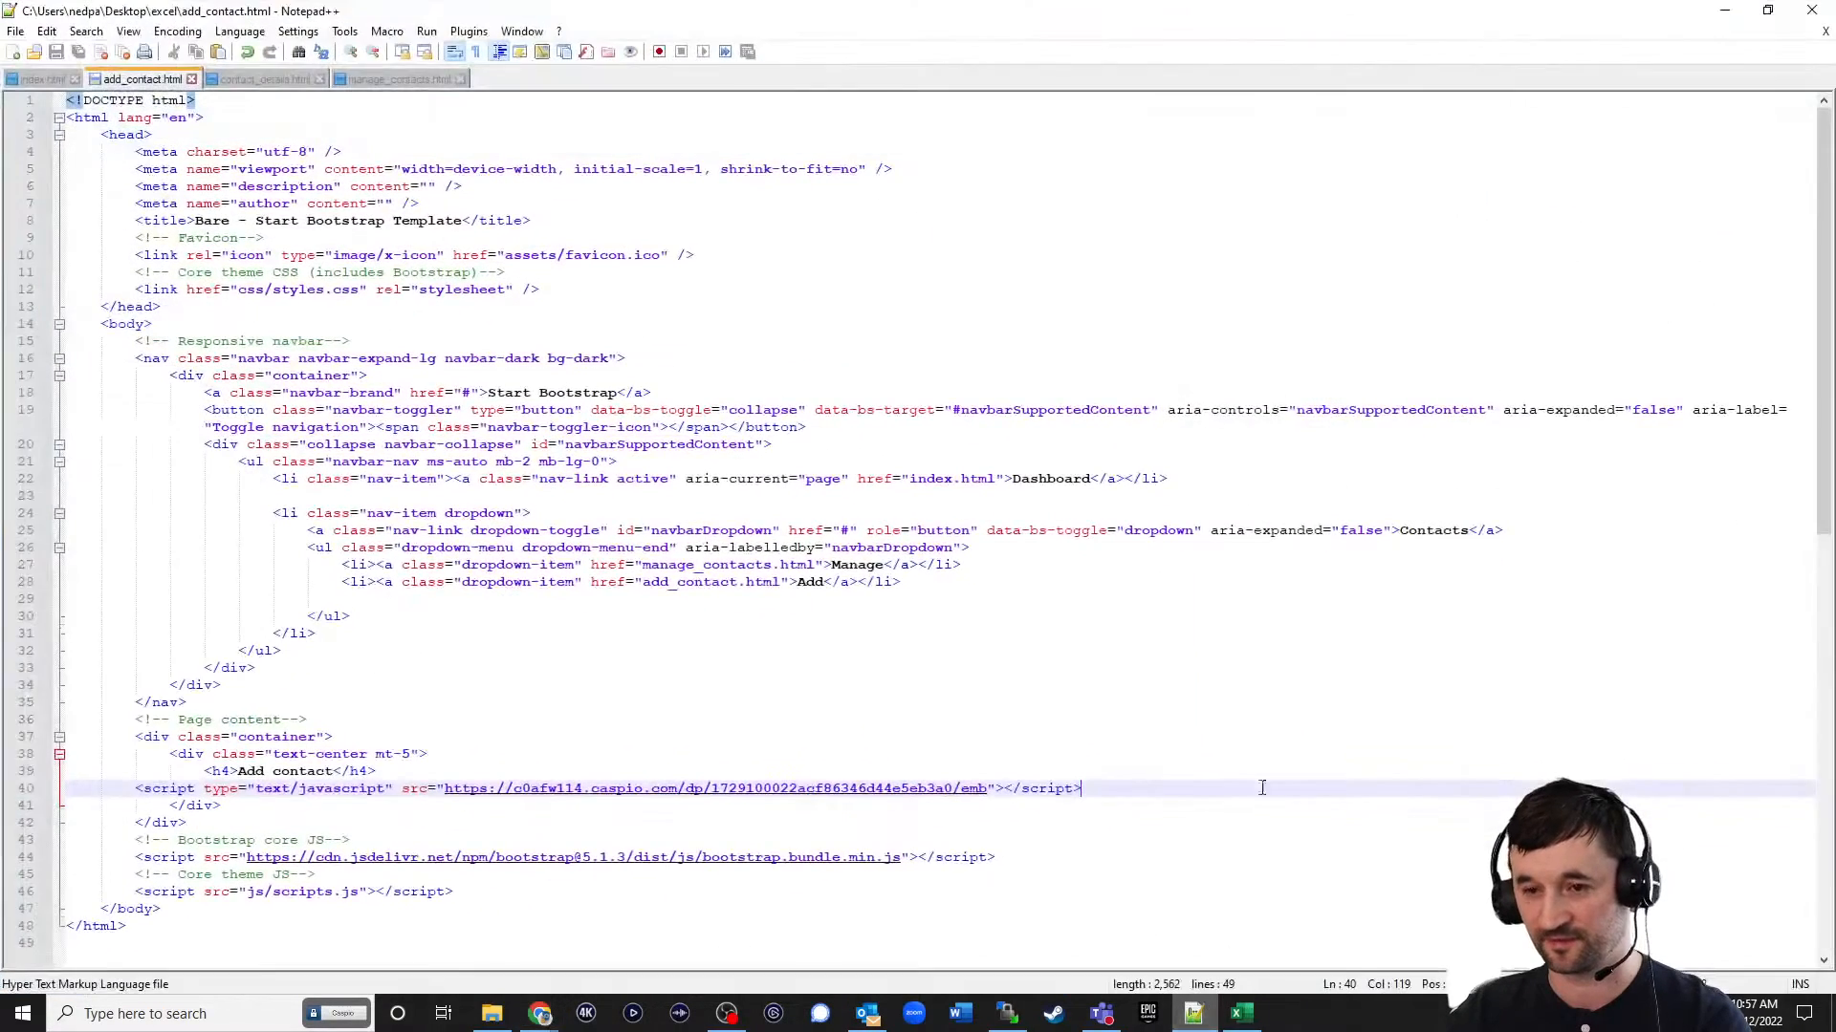
left_click(387, 80)
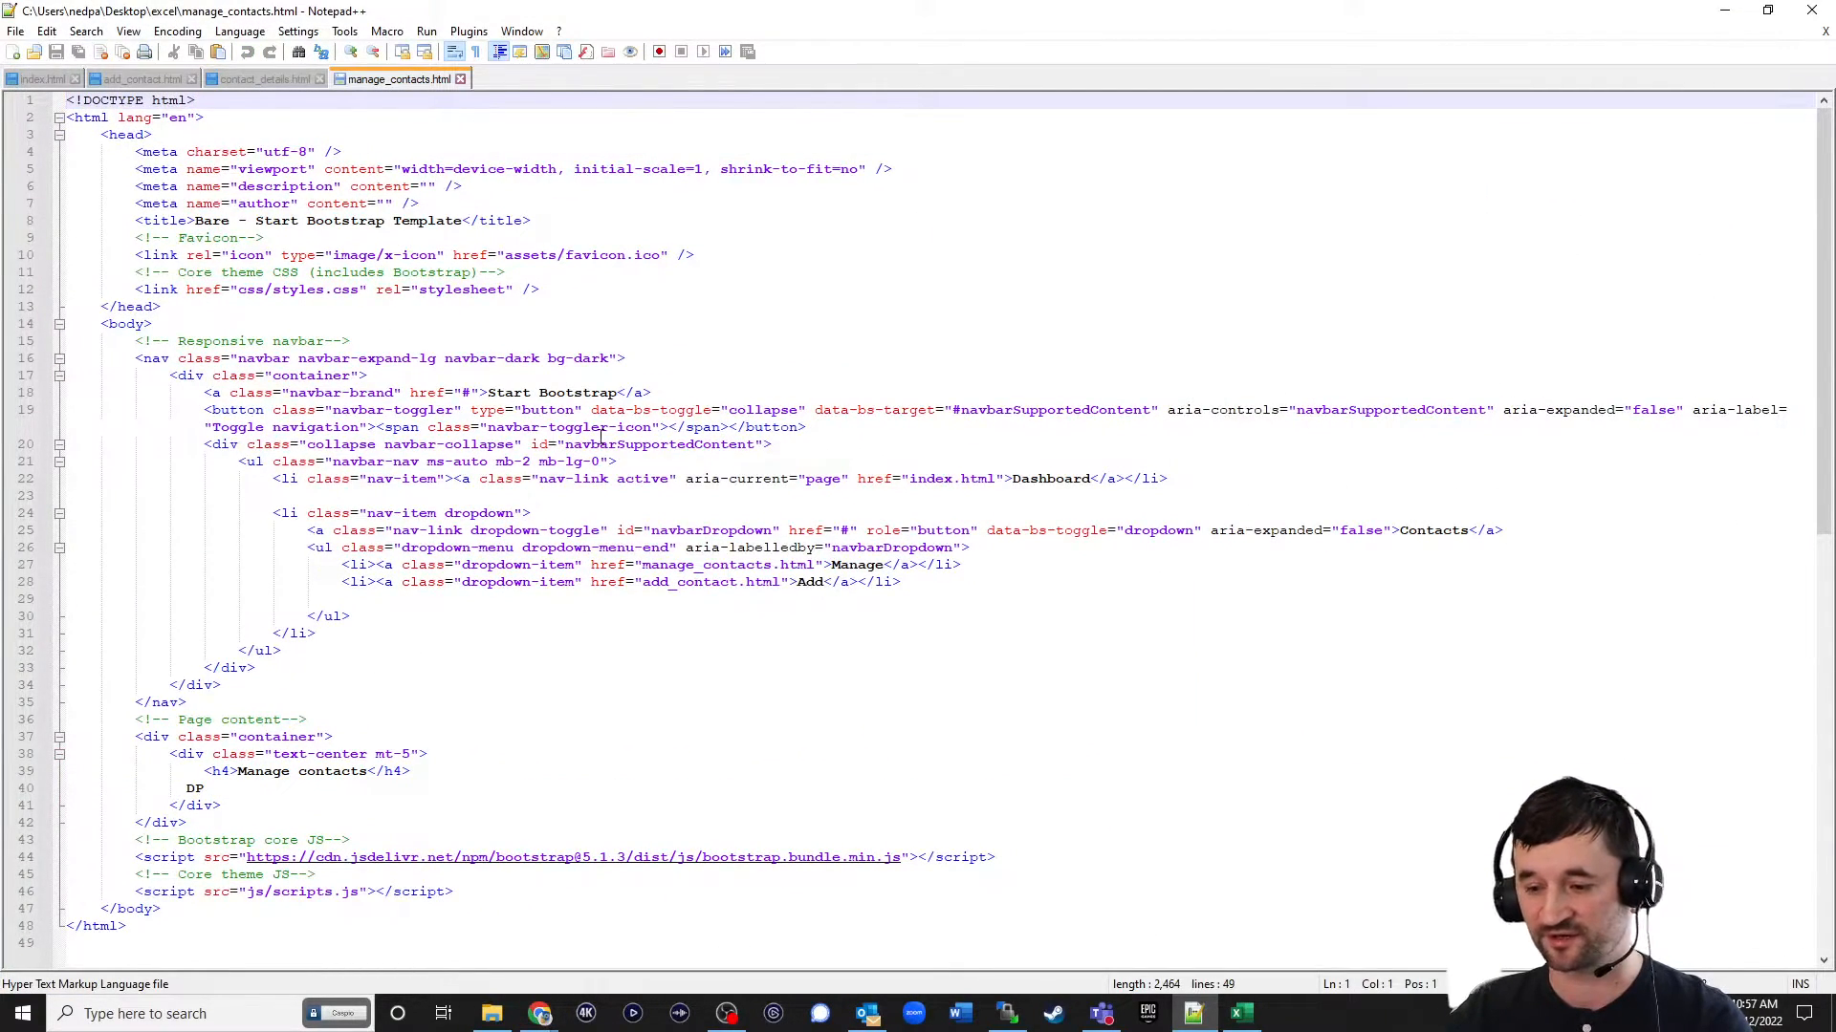
scroll(662, 467, "down", 2)
left_click_drag(207, 686, 124, 686)
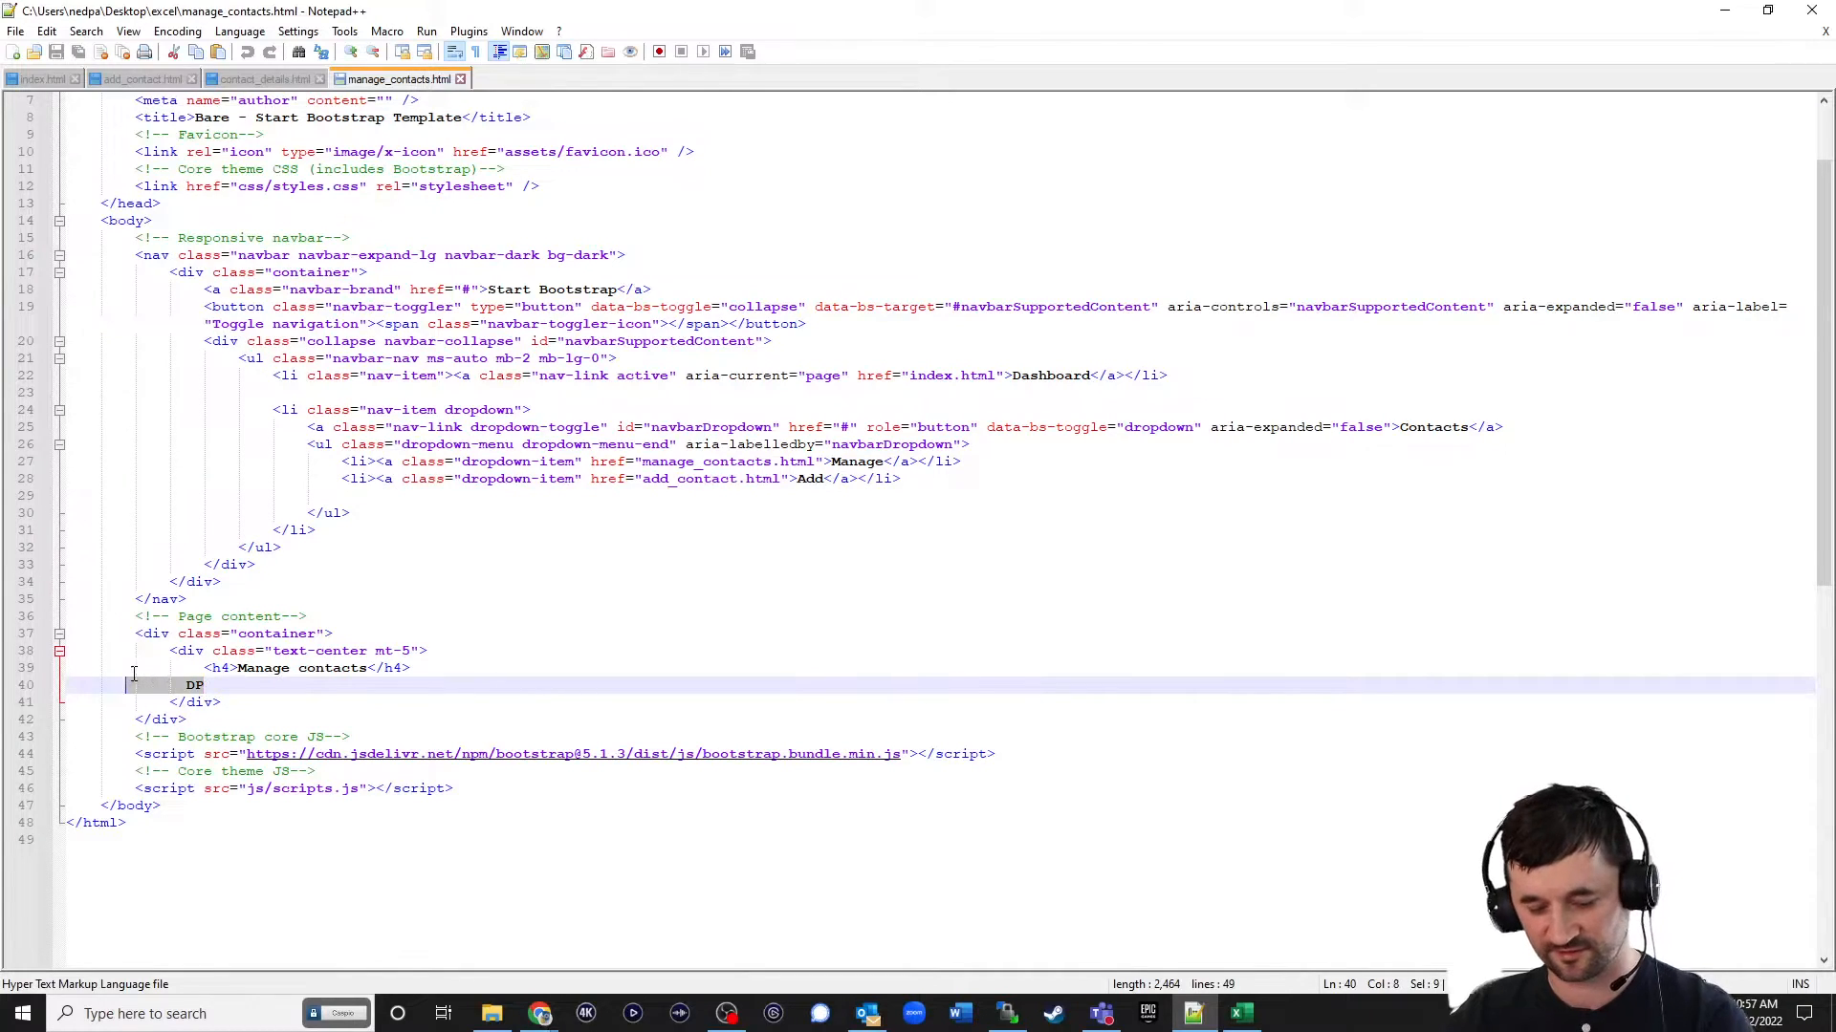
type("<script type=\"text/javascript\" src=\"https://c0afw141.caspio.com/dp/17291000c0707761d3ae40a8b406/emb\"></script>")
key("ctrl+s")
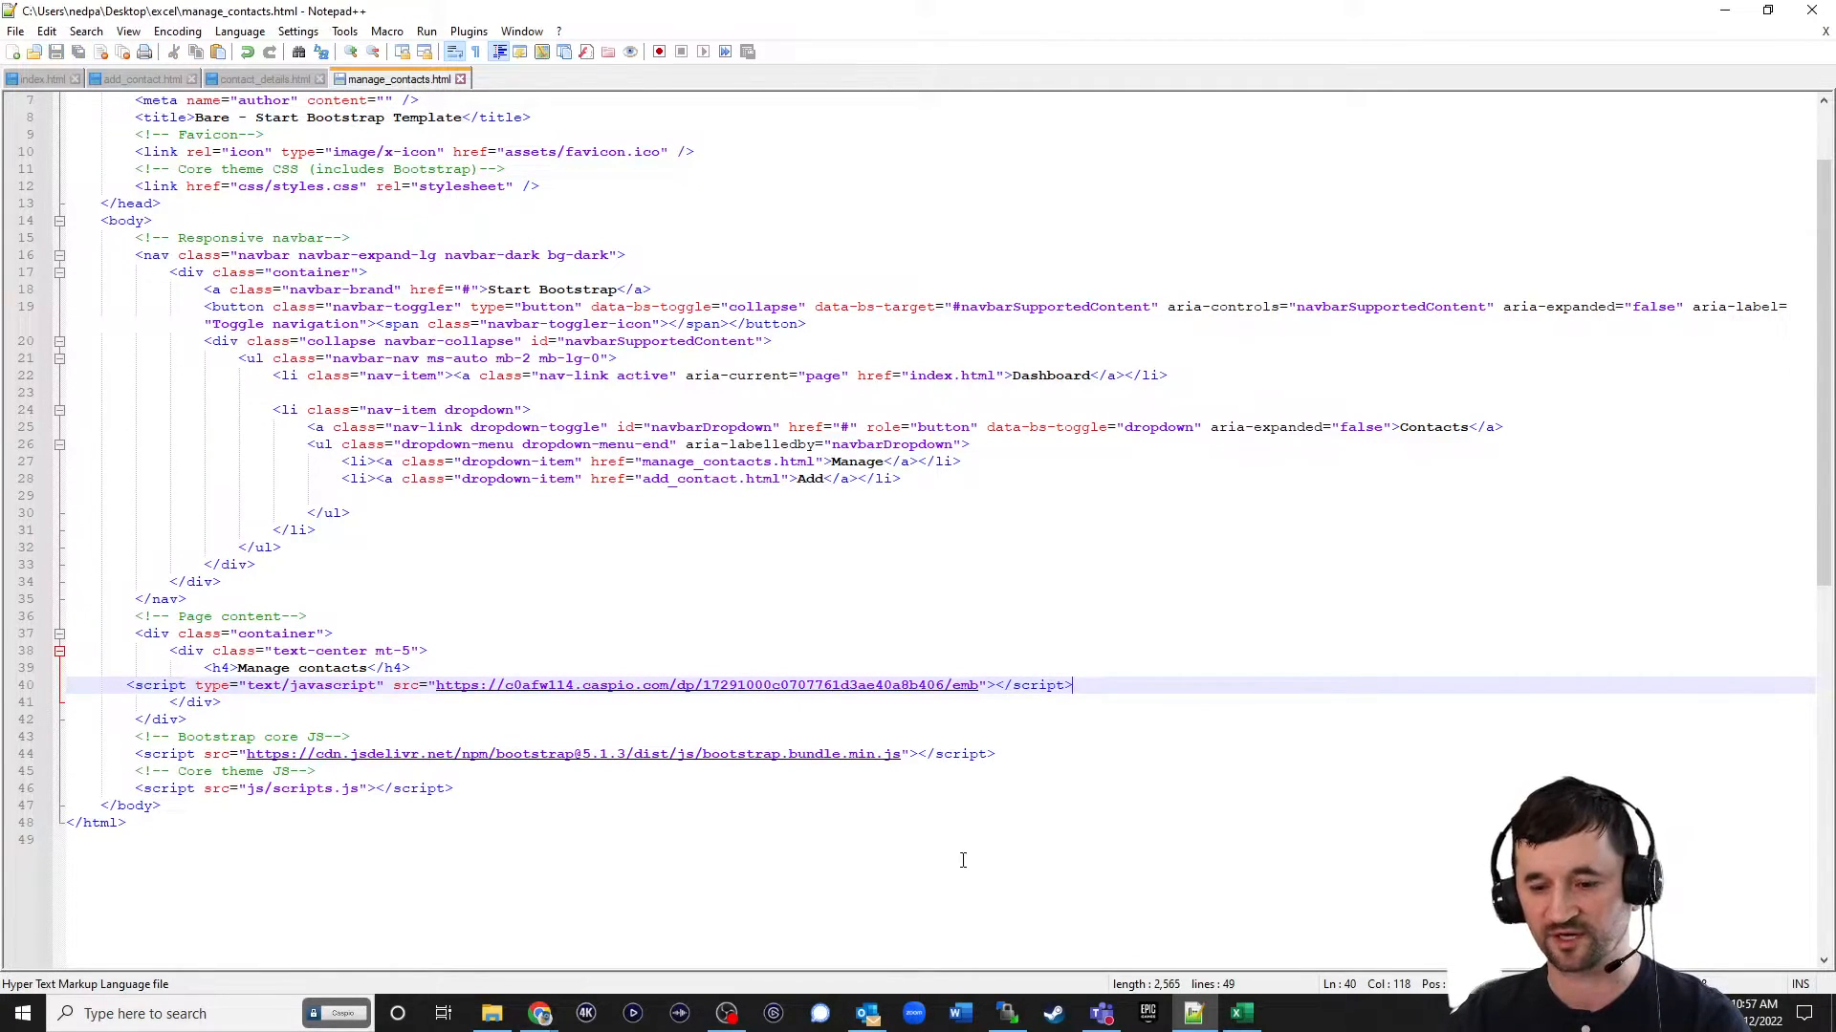
left_click(1007, 1013)
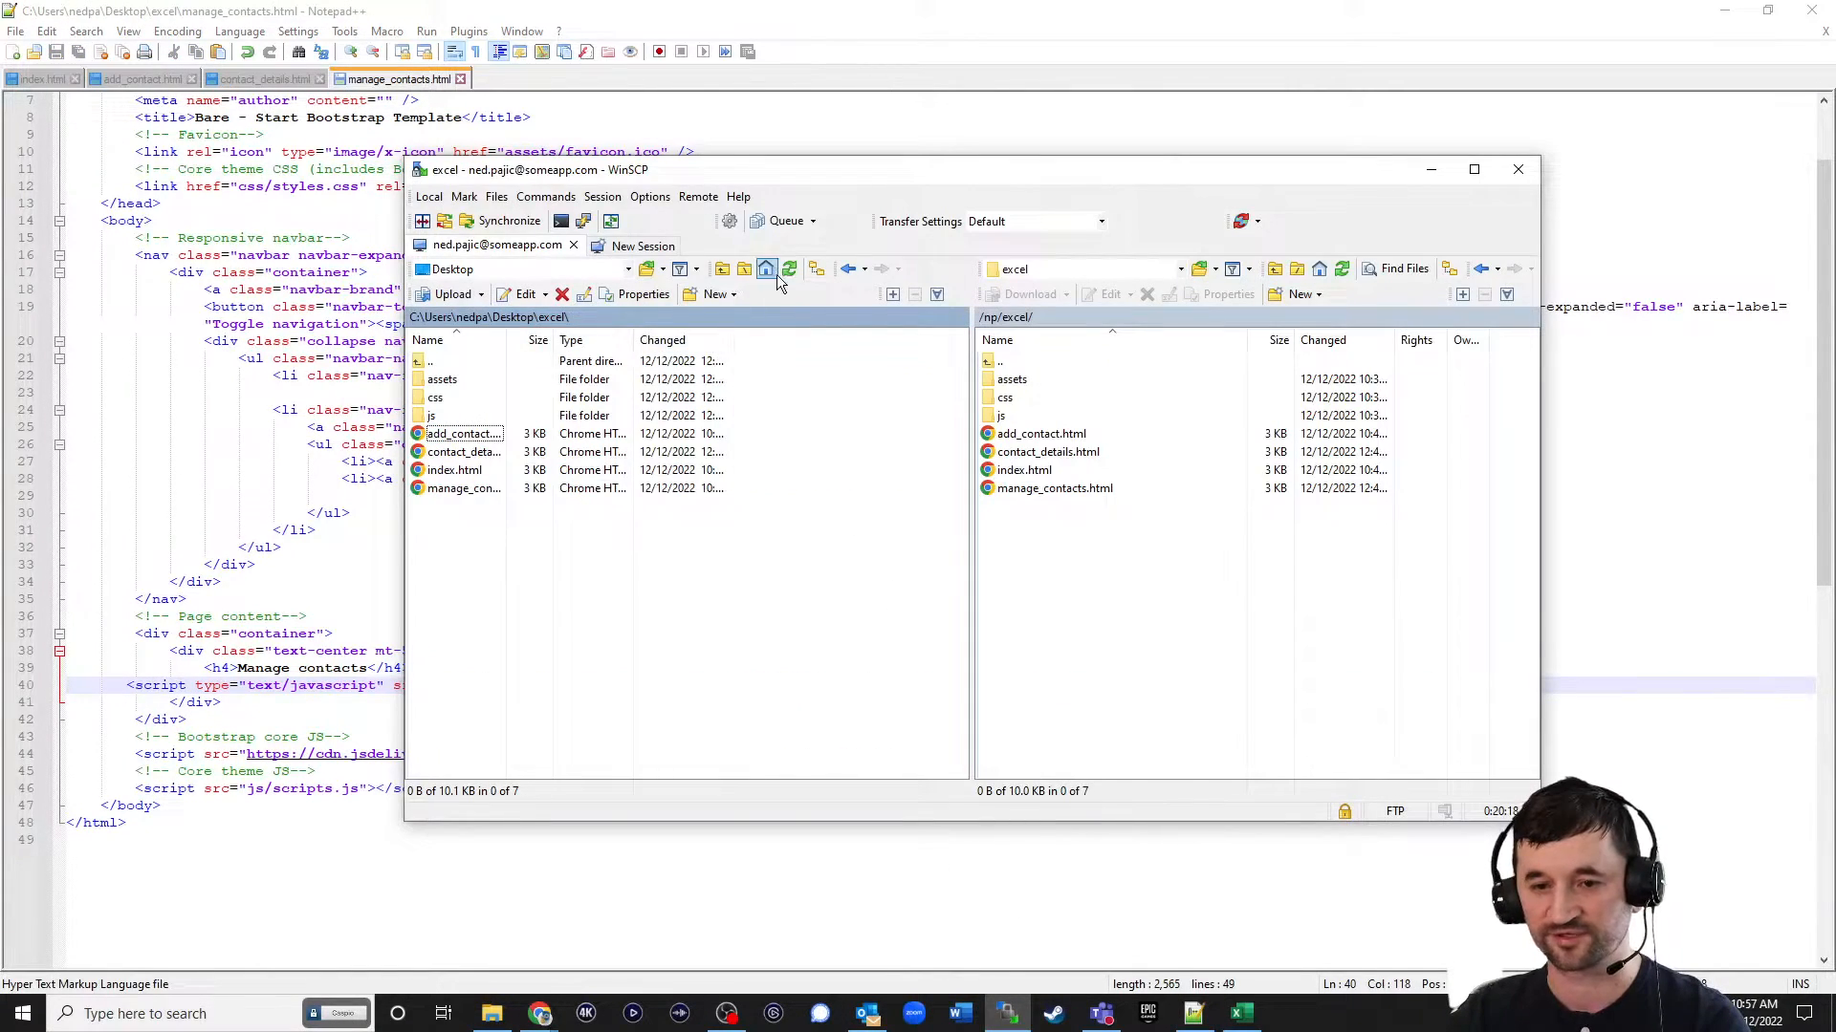
left_click_drag(462, 490, 1077, 614)
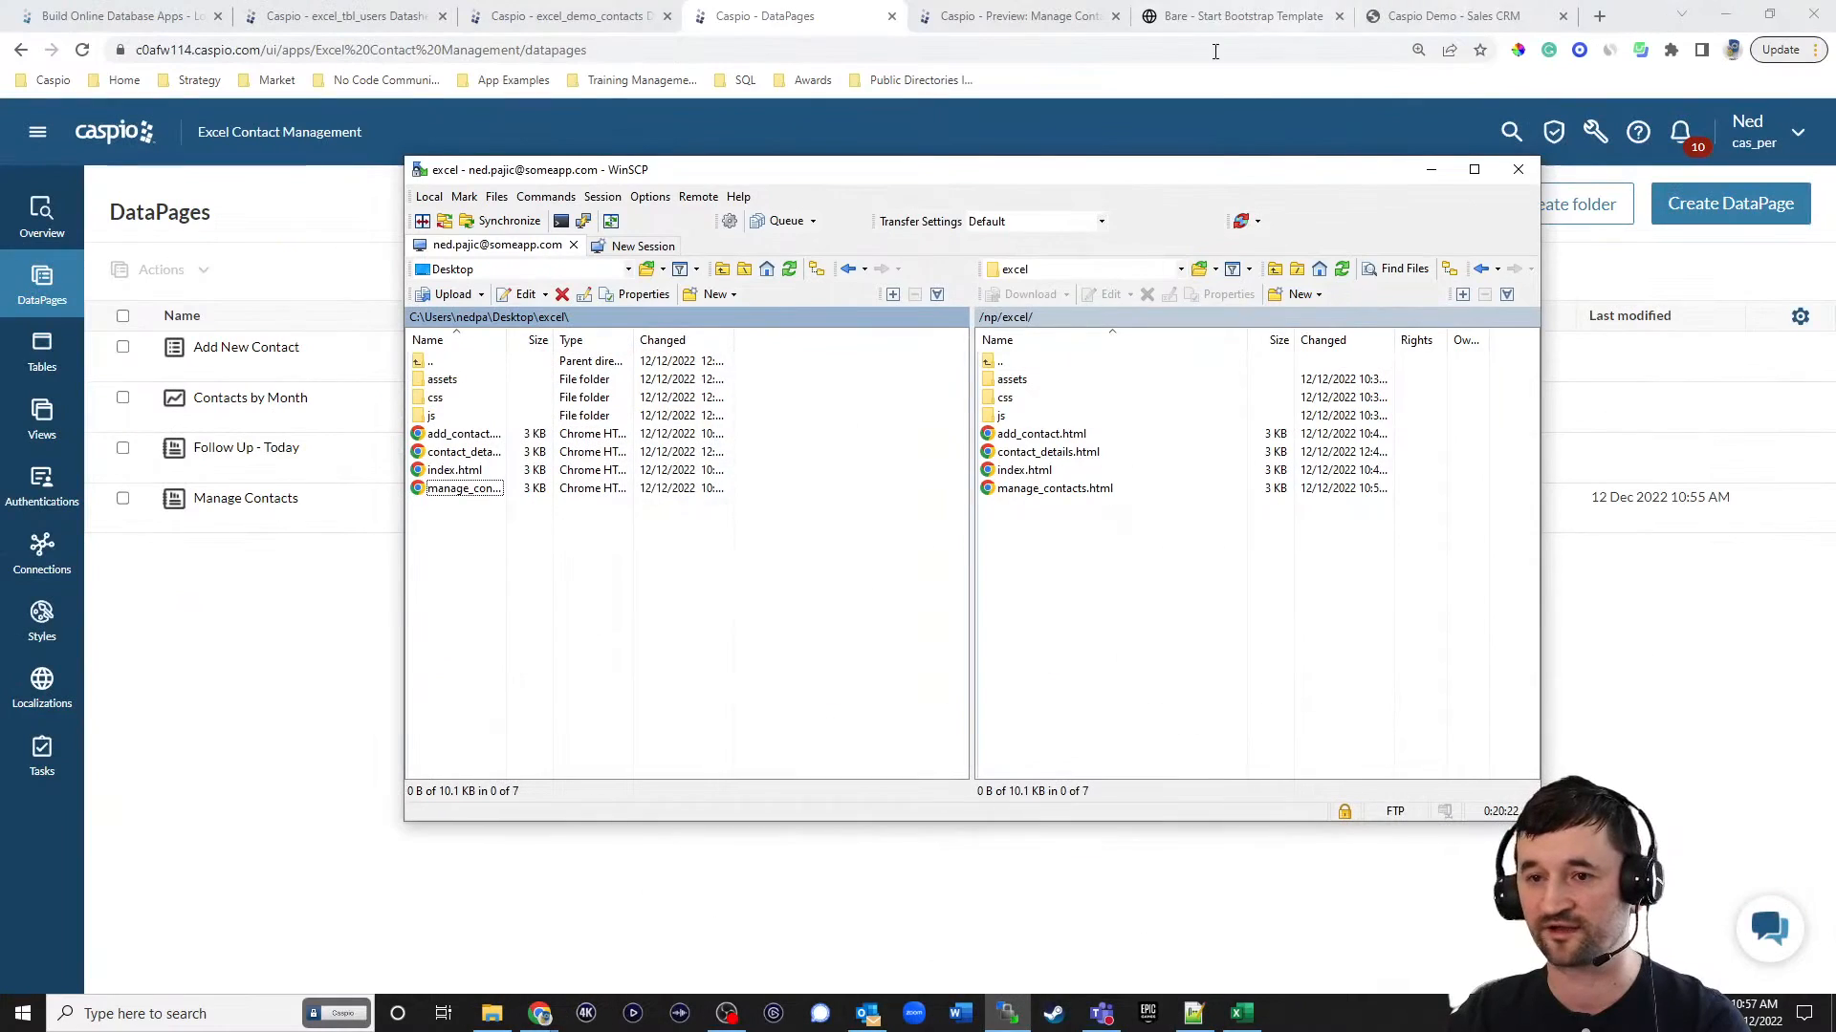
Reload the live Manage contacts page in Chrome and examine the full width of its search form.
left_click(1223, 17)
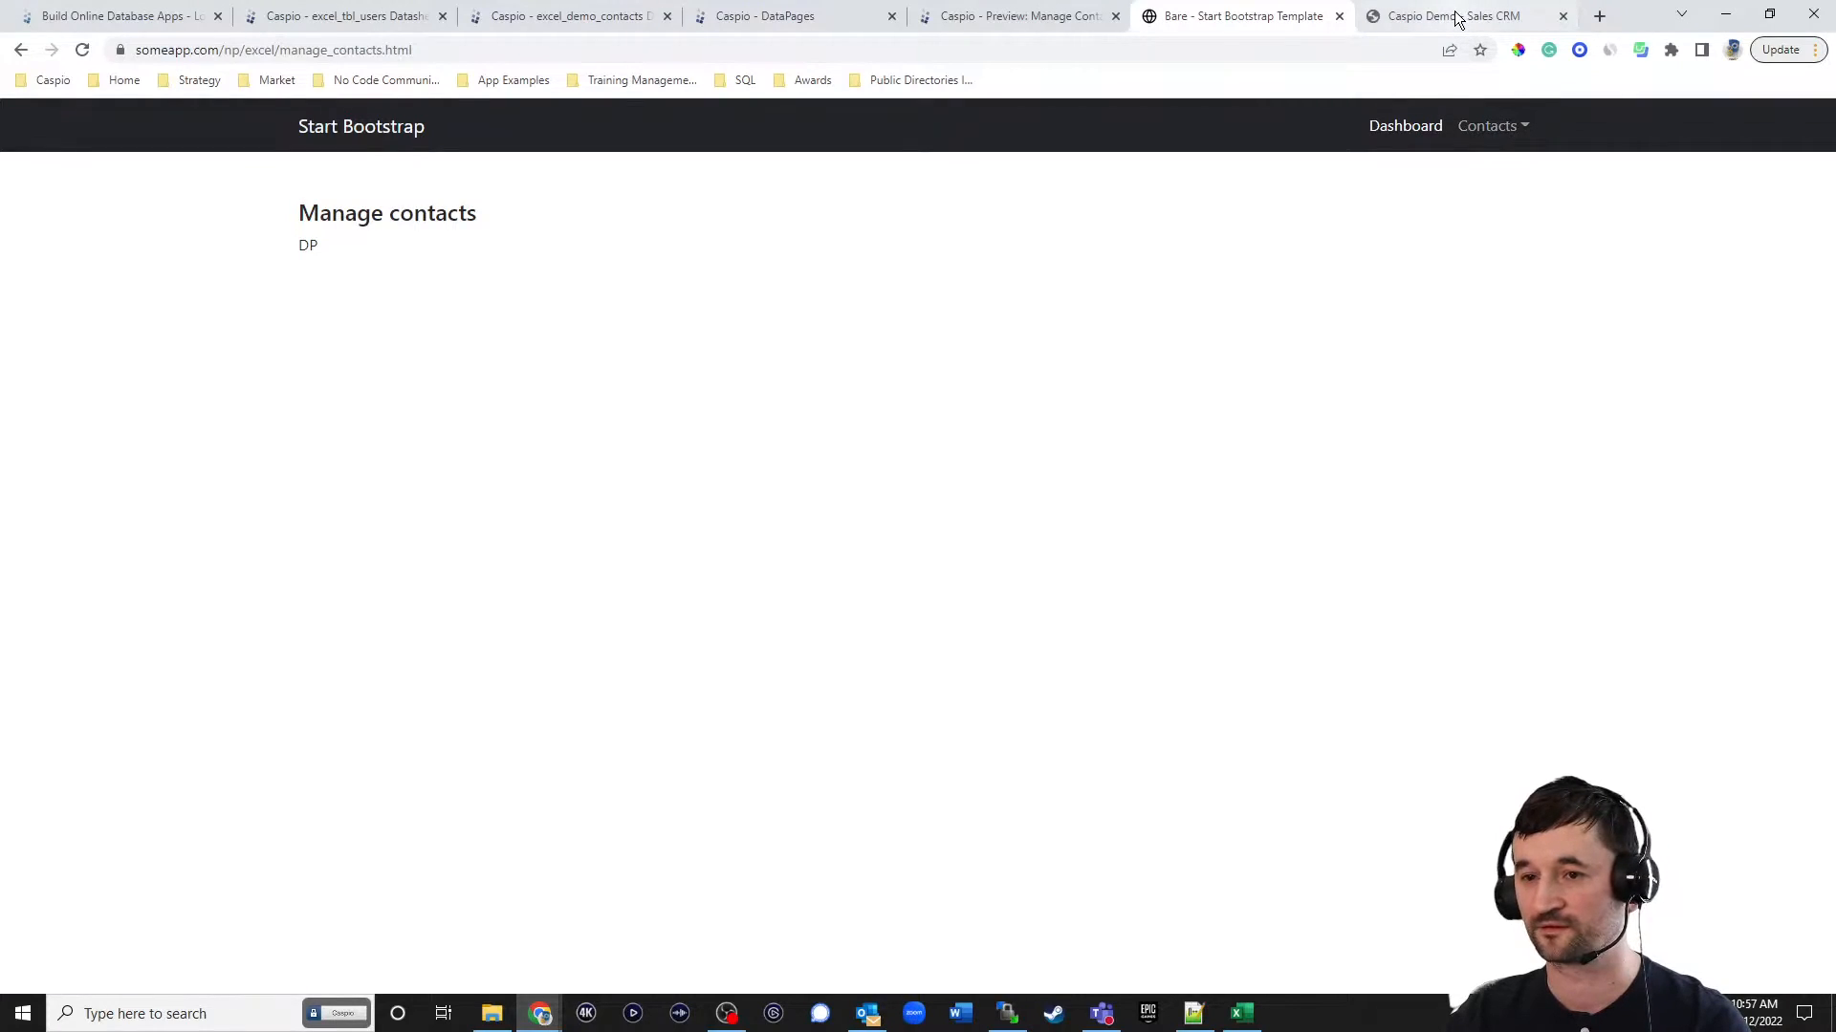
left_click(1457, 17)
left_click(1279, 16)
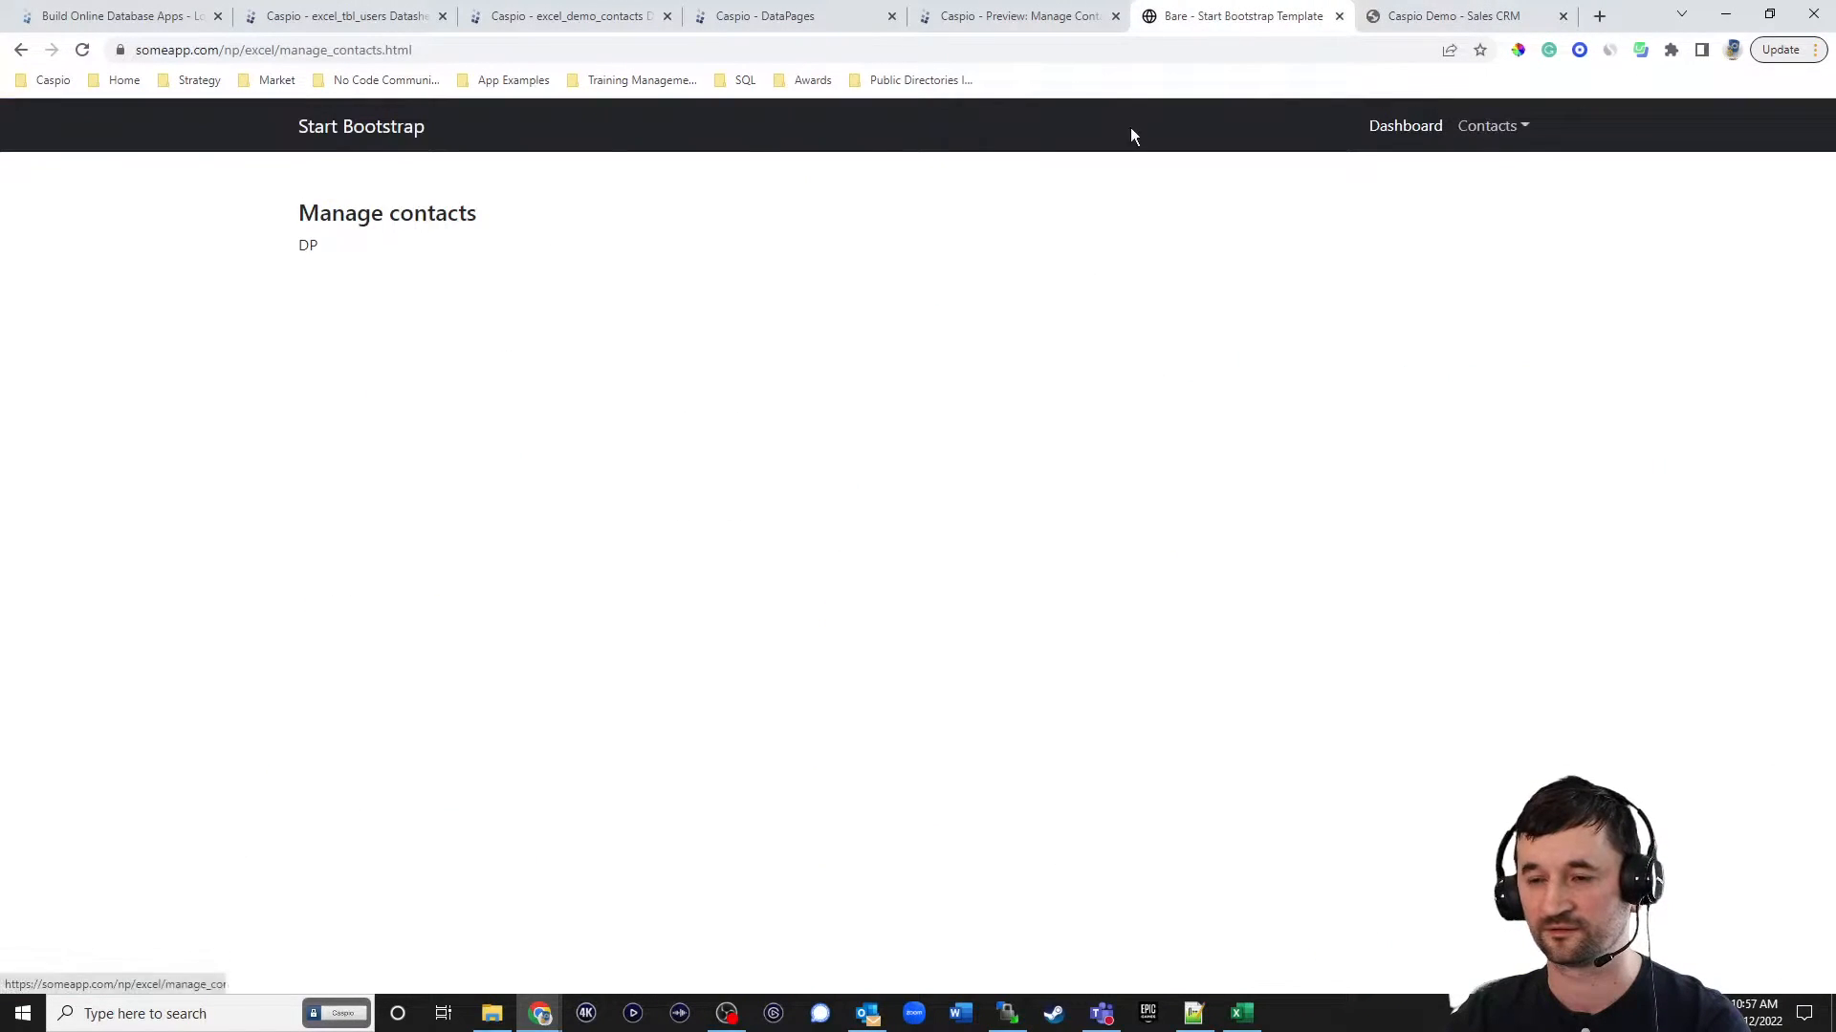
left_click(82, 50)
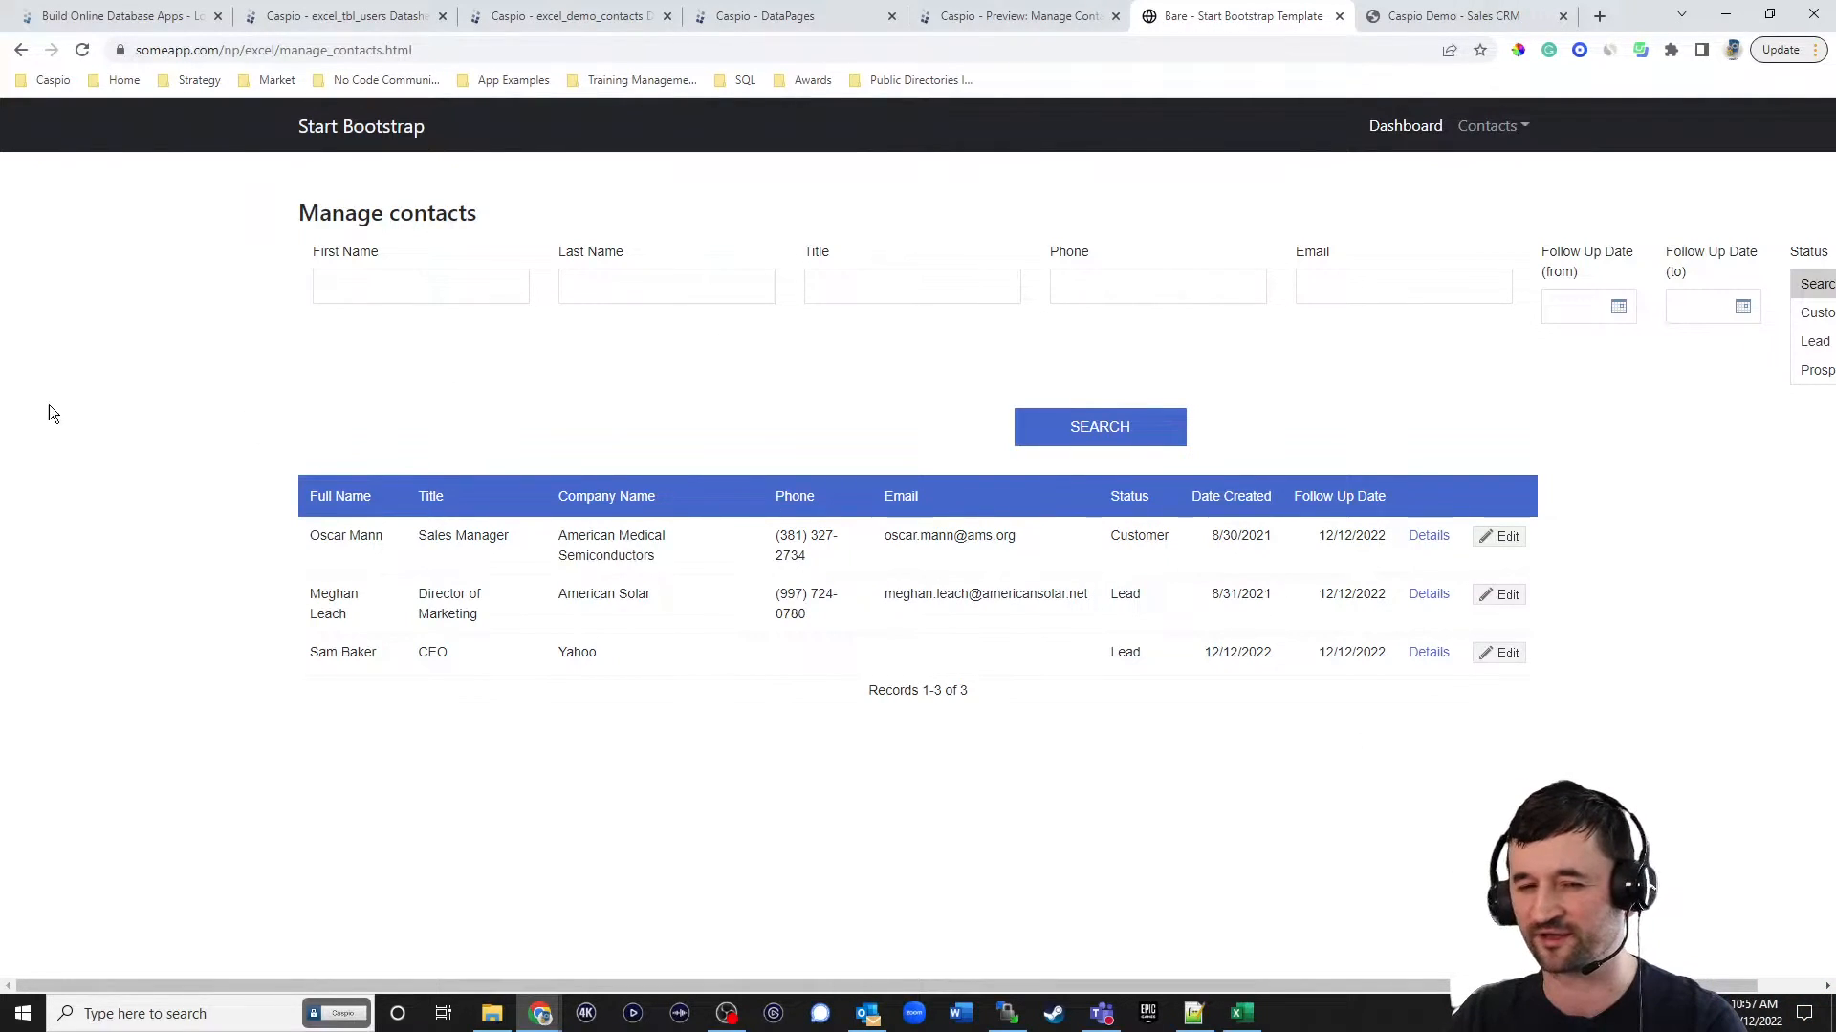
left_click_drag(1133, 983, 1197, 982)
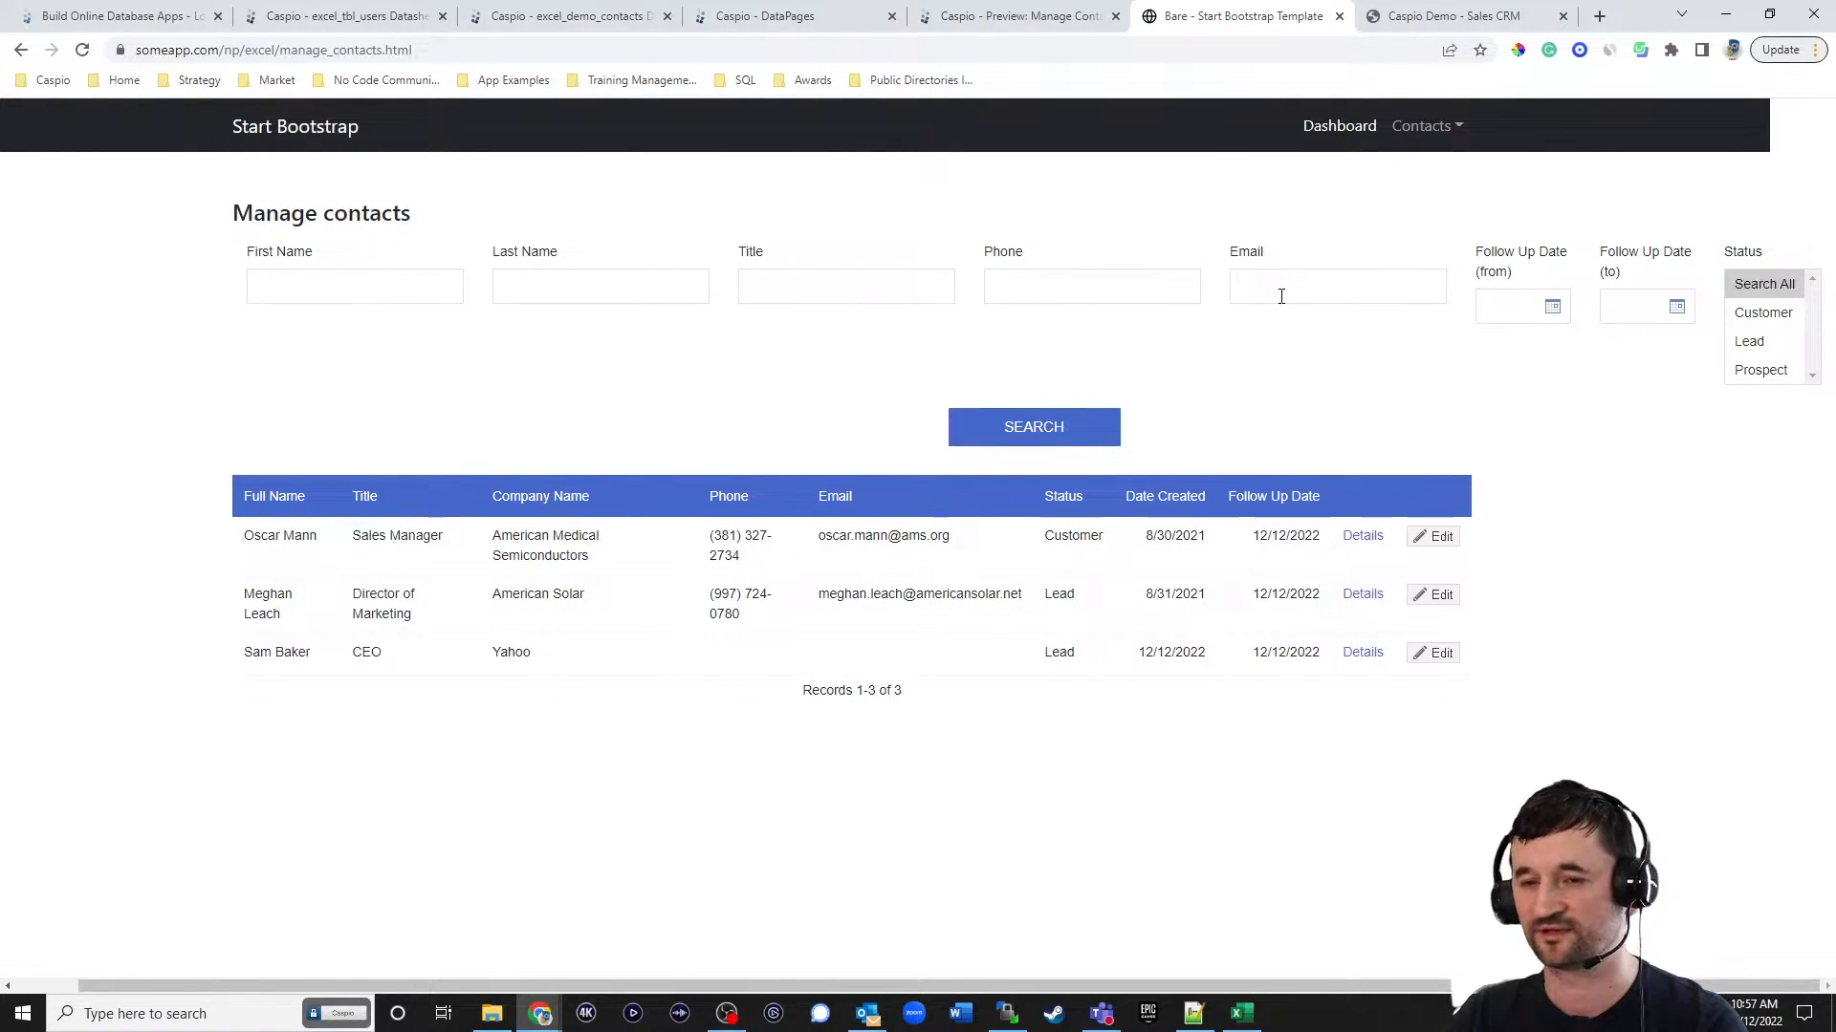
In Caspio, set the Manage Contacts search form section to 5 columns, save the DataPage, and reload the live Manage contacts page.
left_click(765, 16)
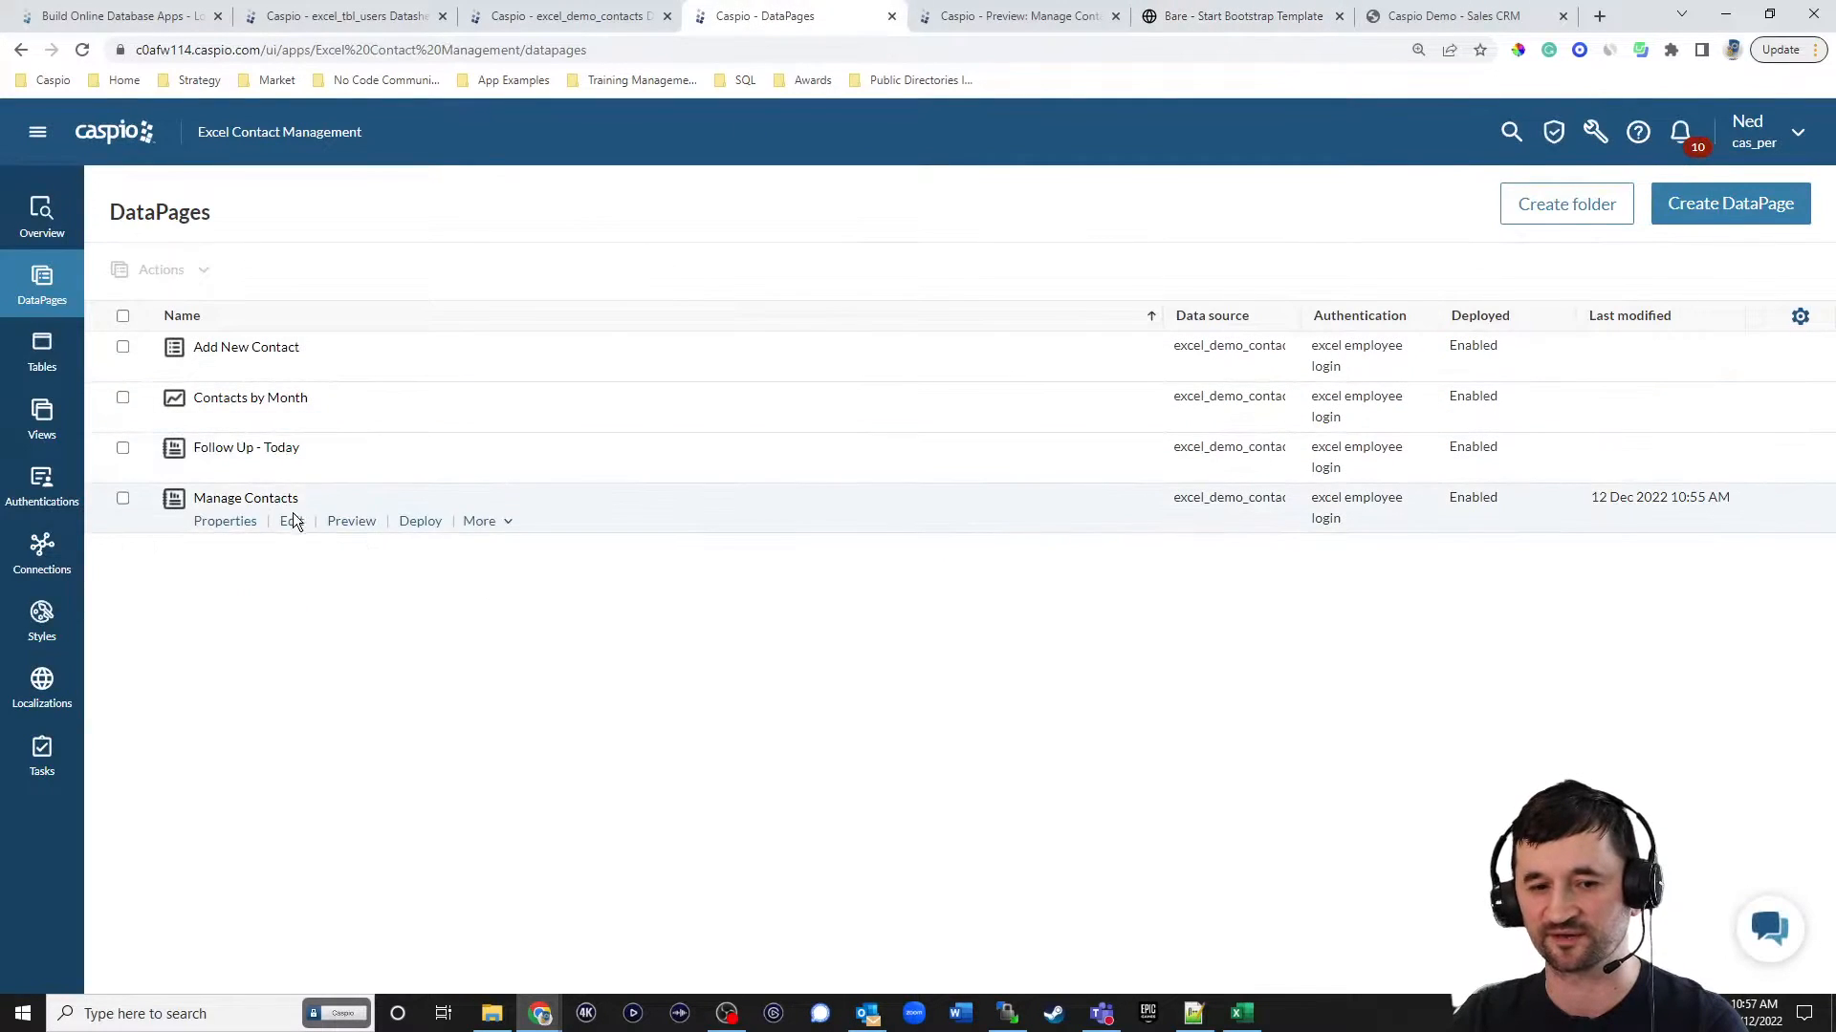
left_click(291, 522)
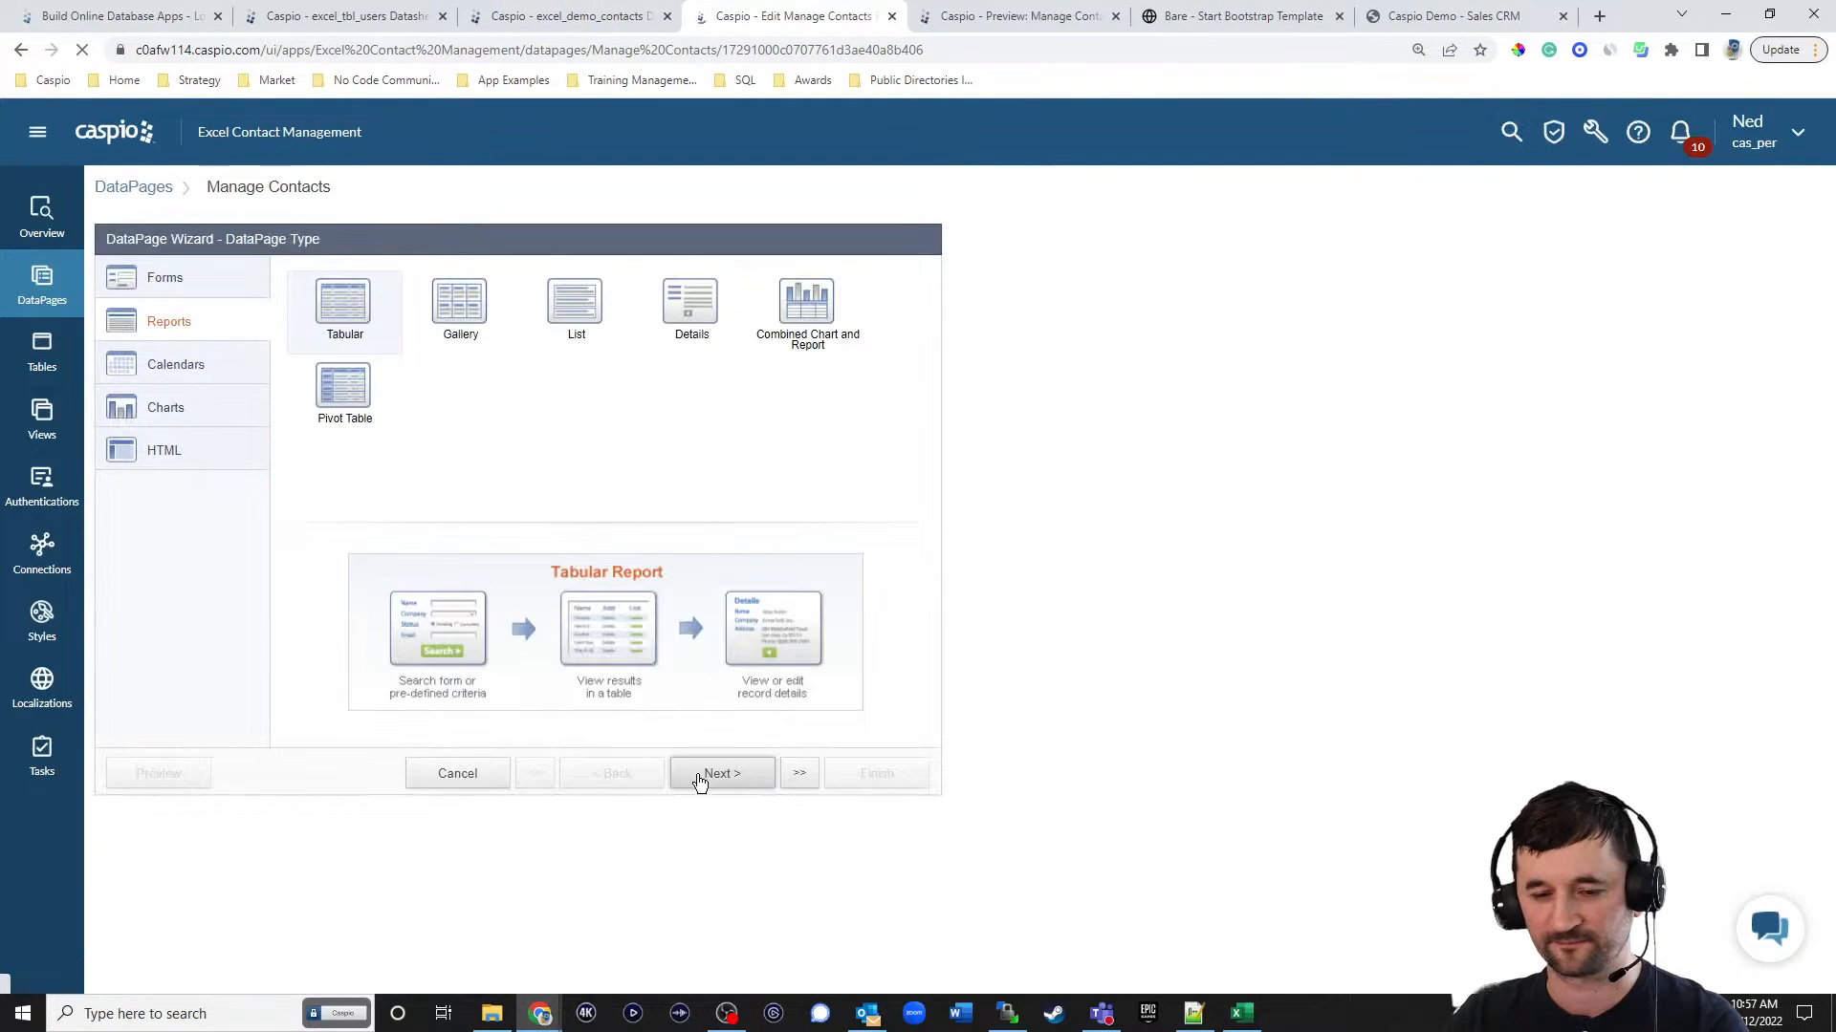
left_click(700, 777)
left_click(708, 776)
left_click(712, 779)
left_click(712, 779)
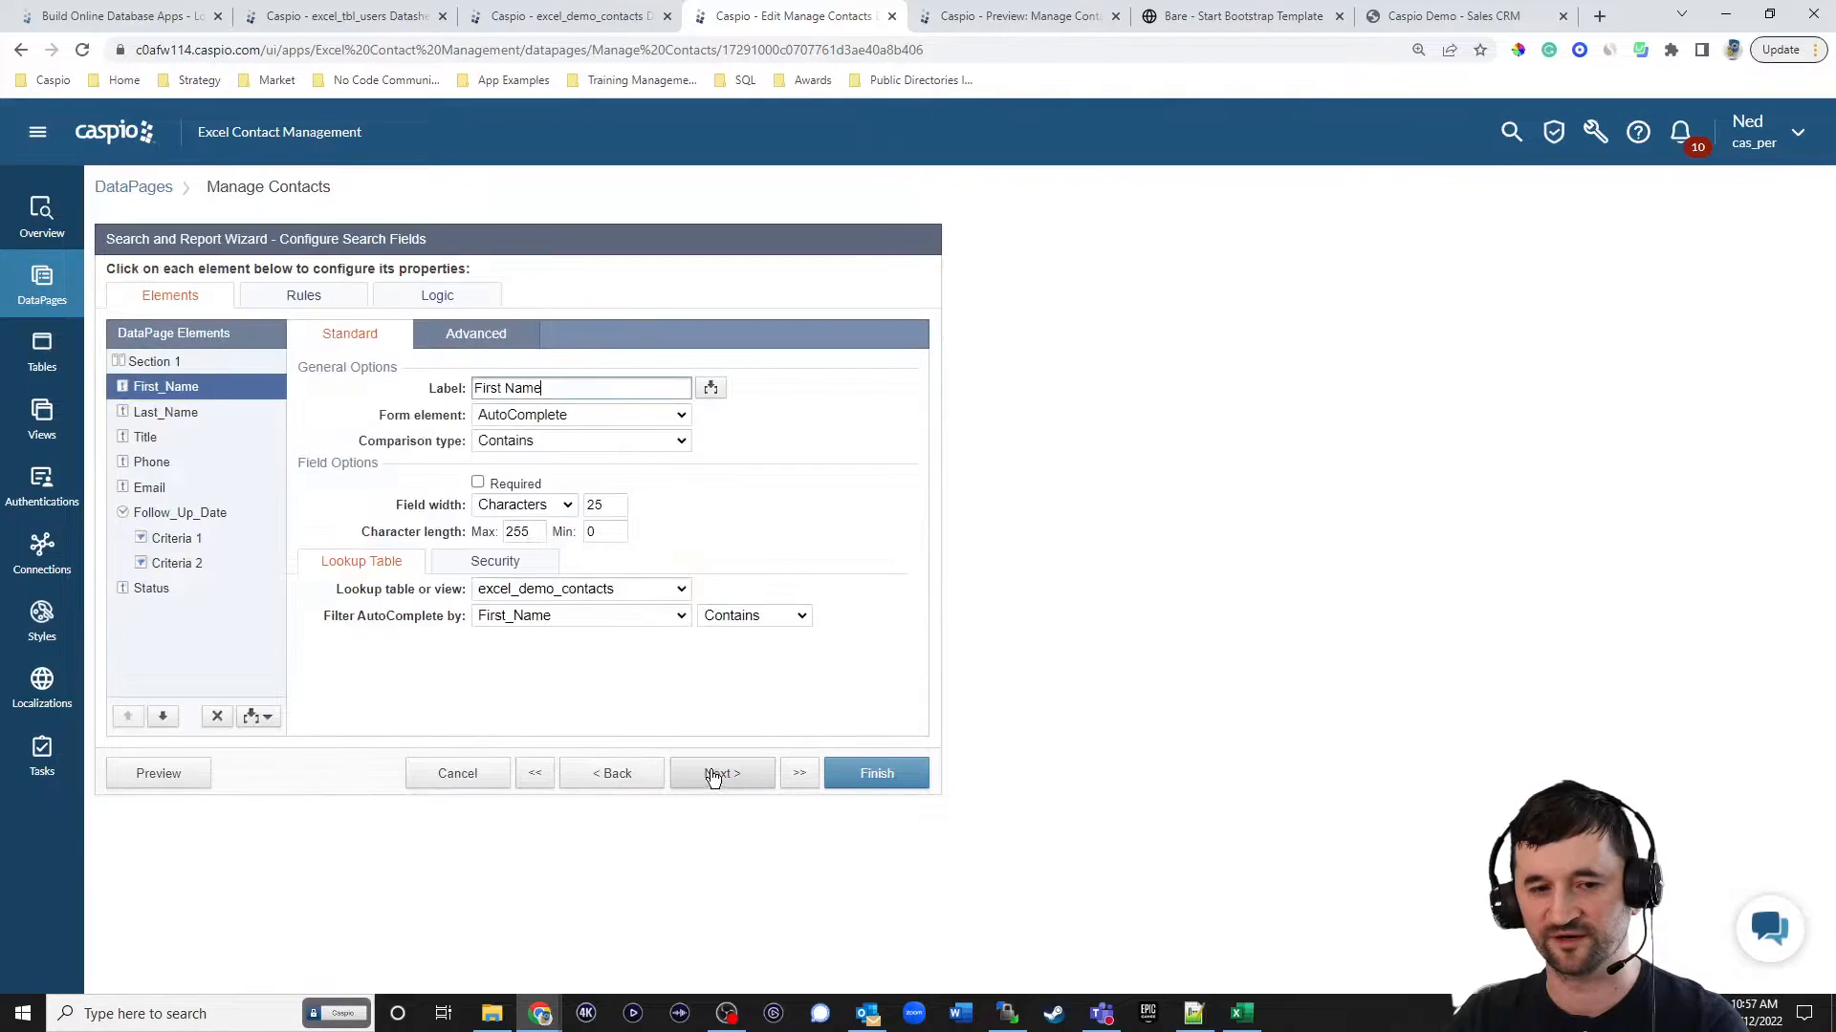
left_click(219, 369)
left_click(505, 361)
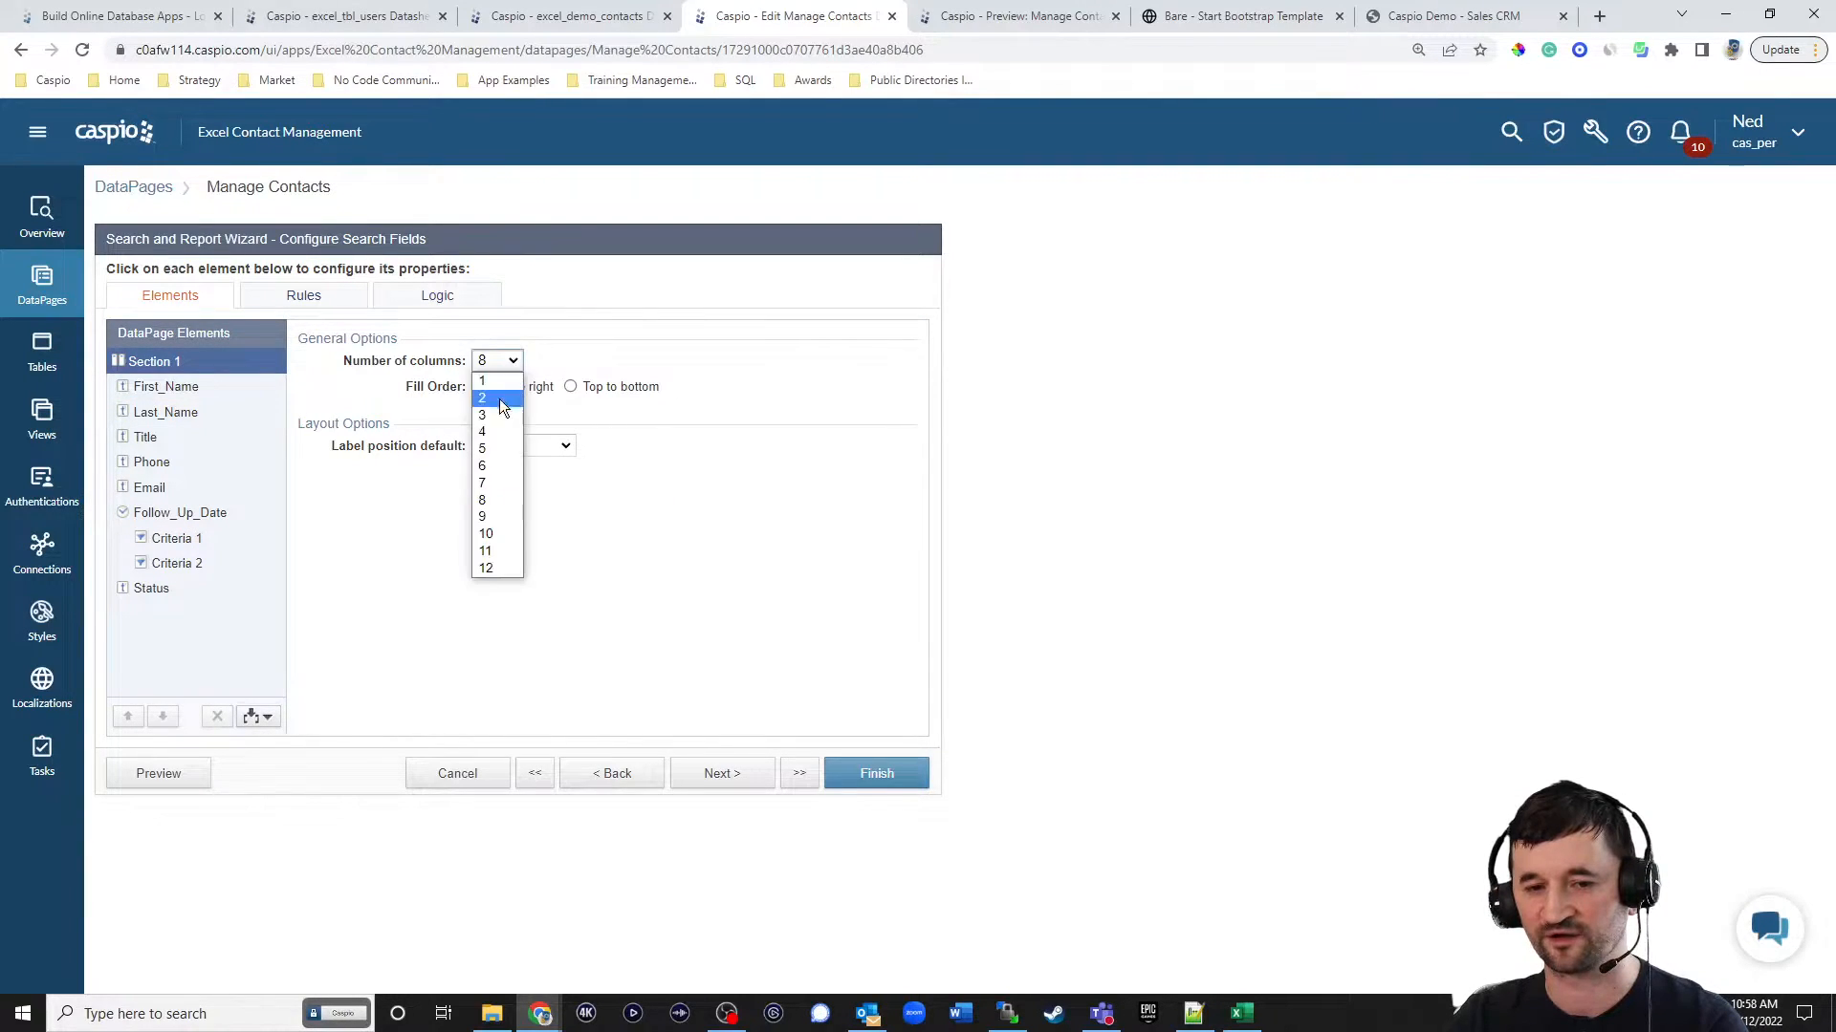
left_click(497, 442)
left_click(839, 776)
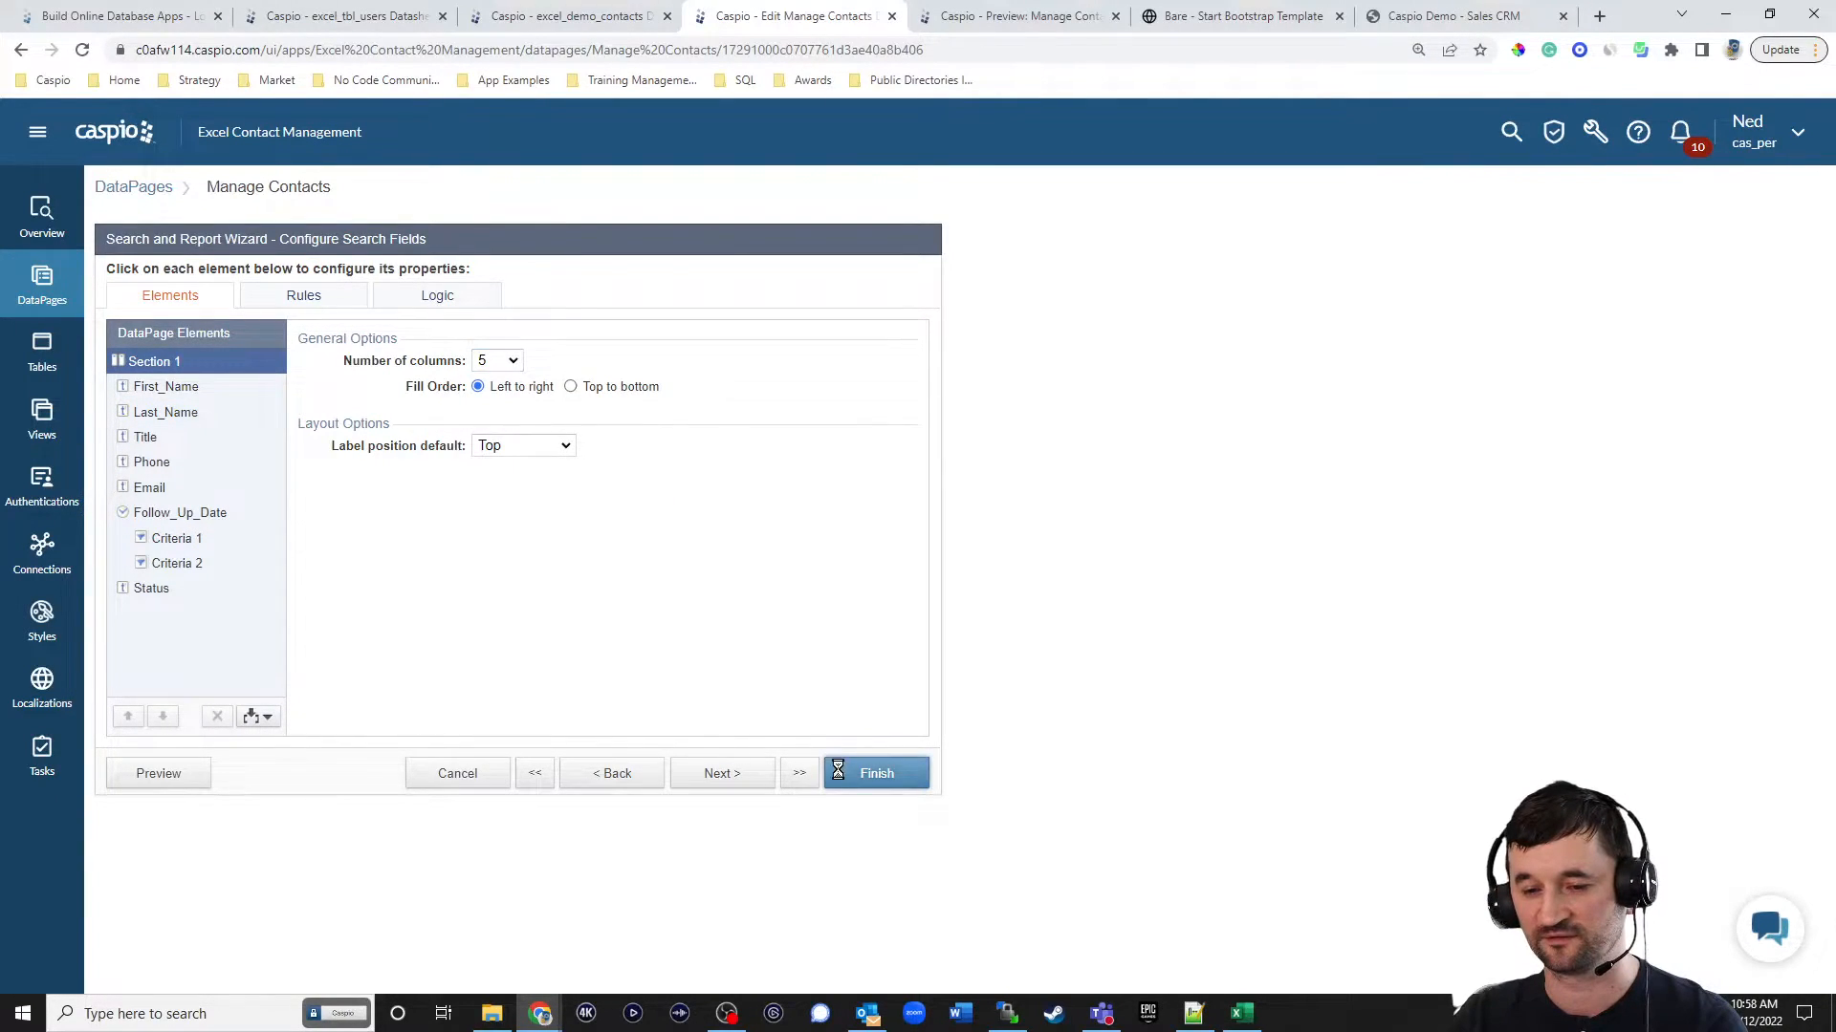
left_click(1264, 21)
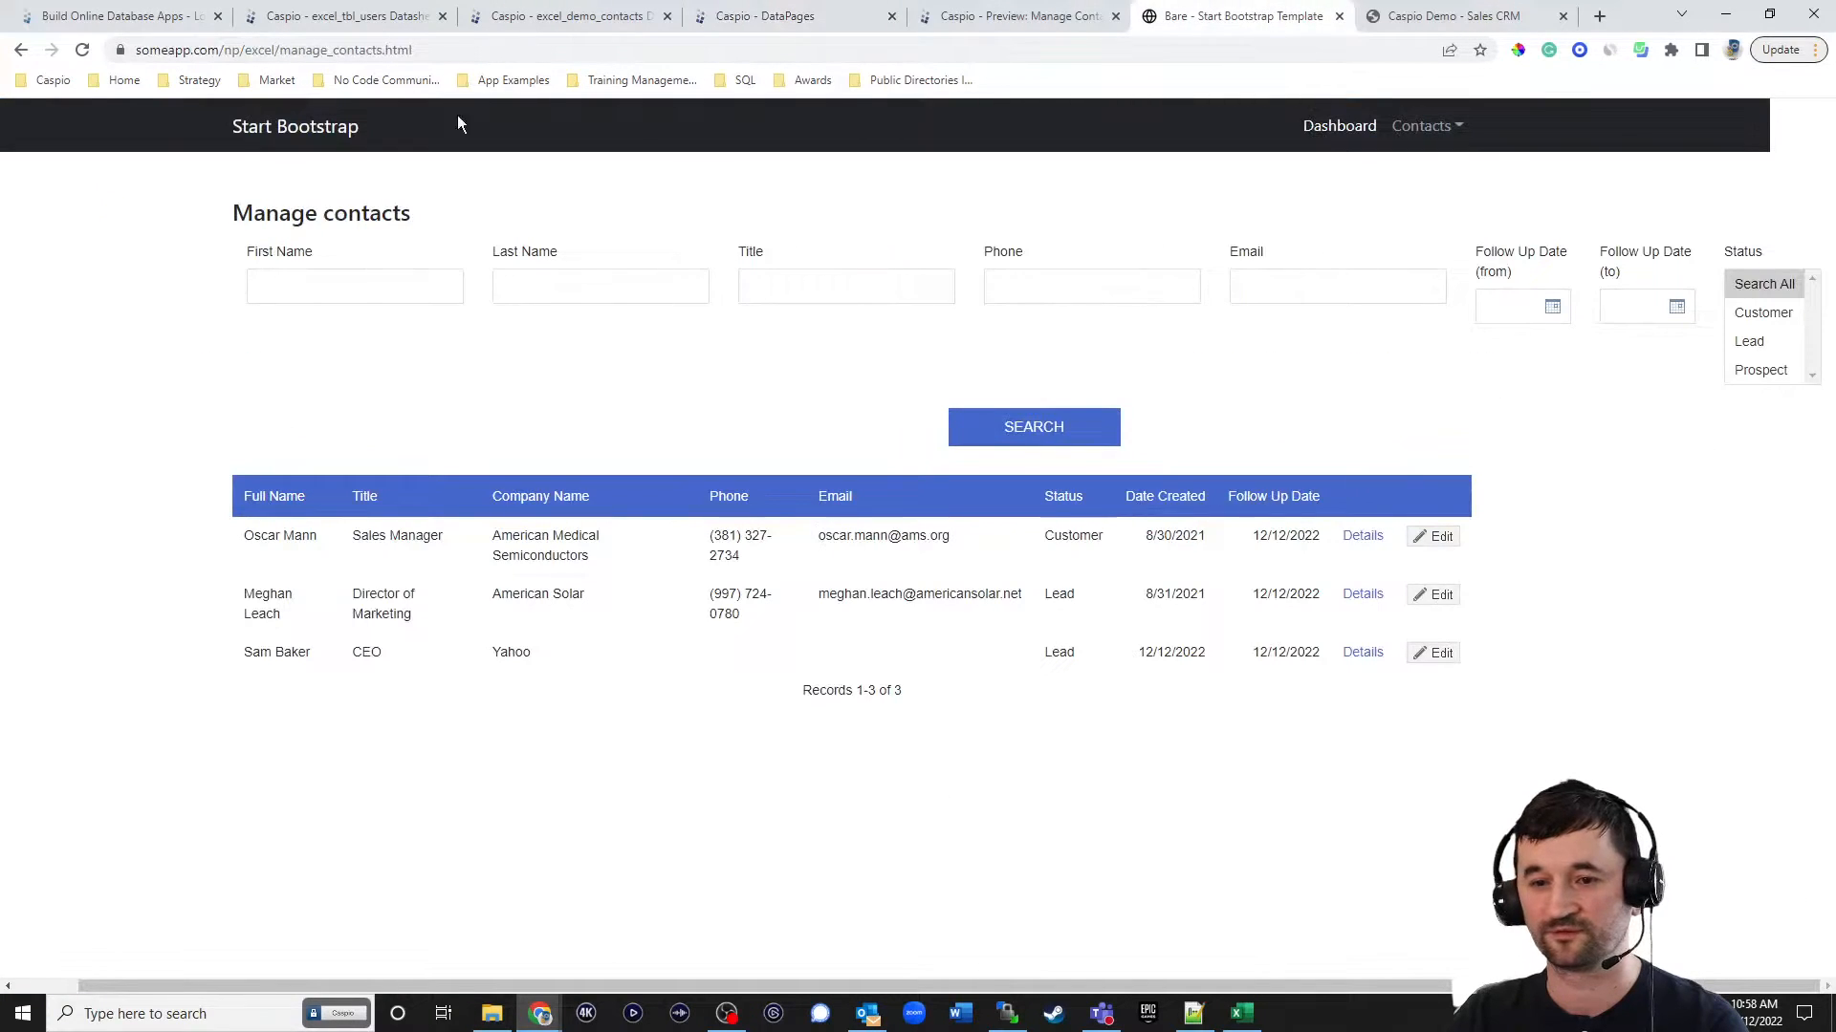
left_click(72, 45)
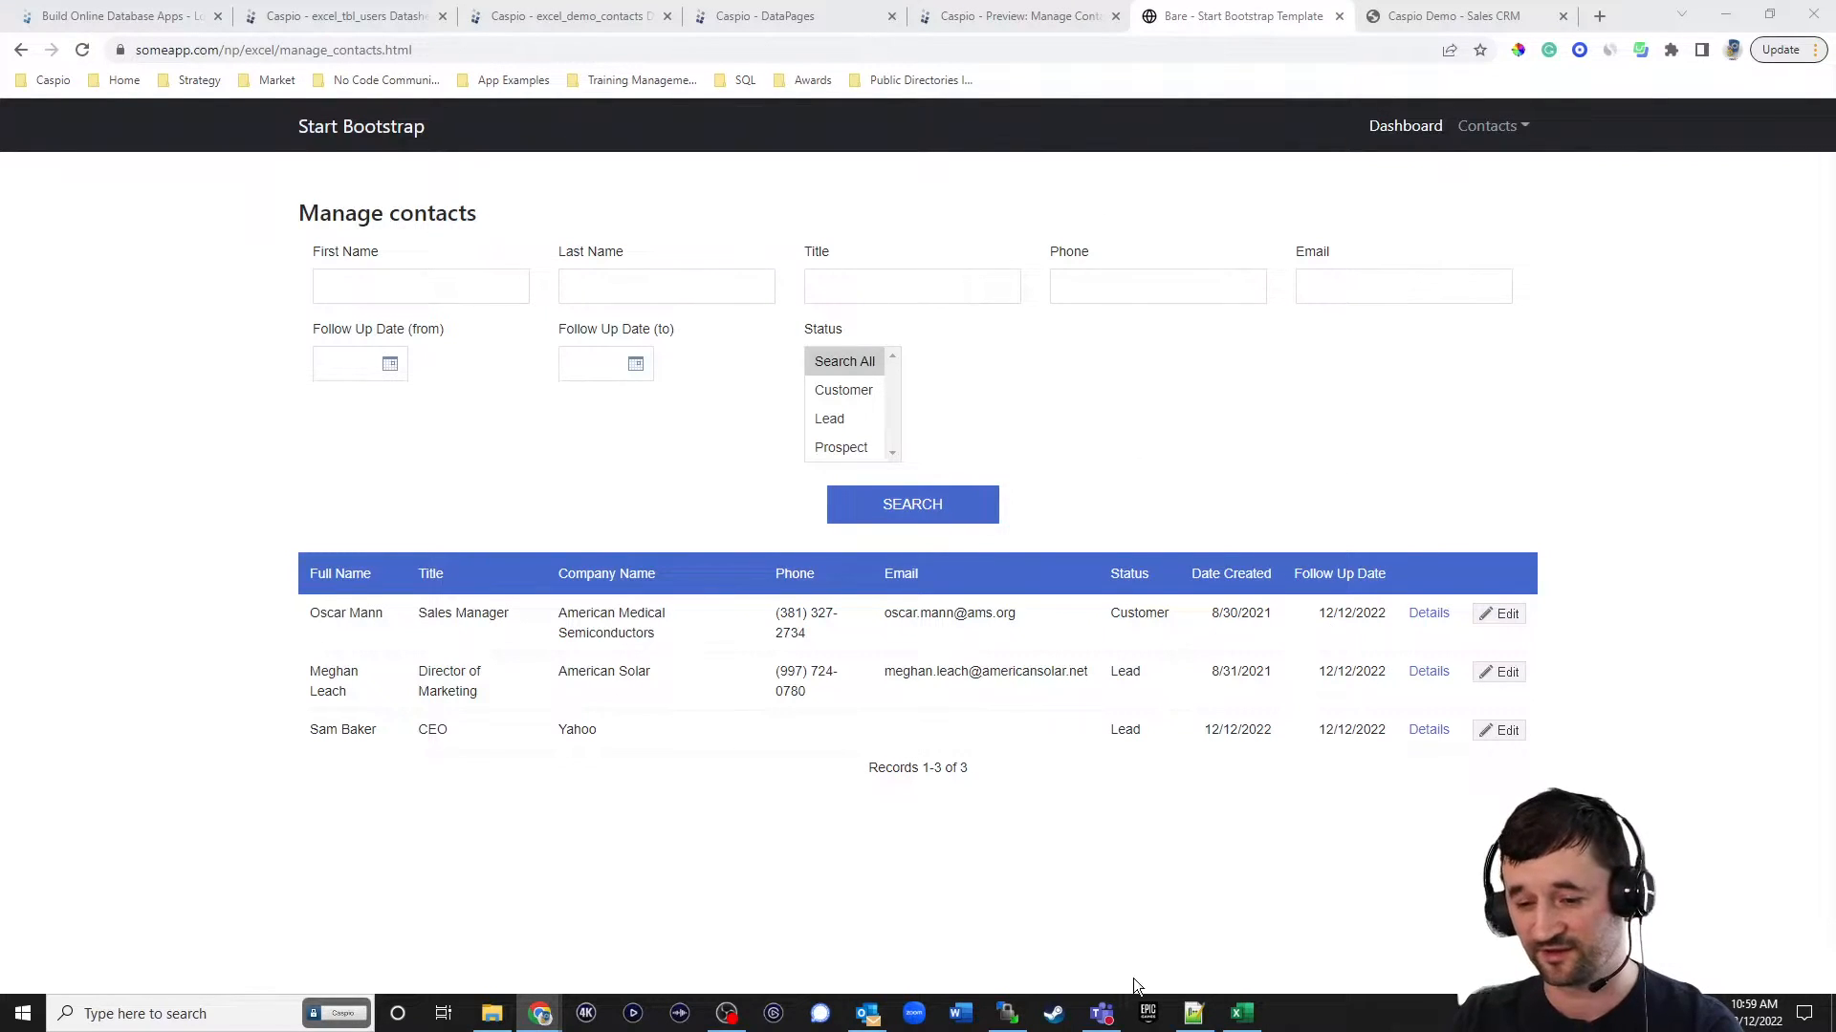
In Notepad++, replace the embed script under the heading in contact_details.html with the placeholder DP and save the file.
left_click(1193, 1013)
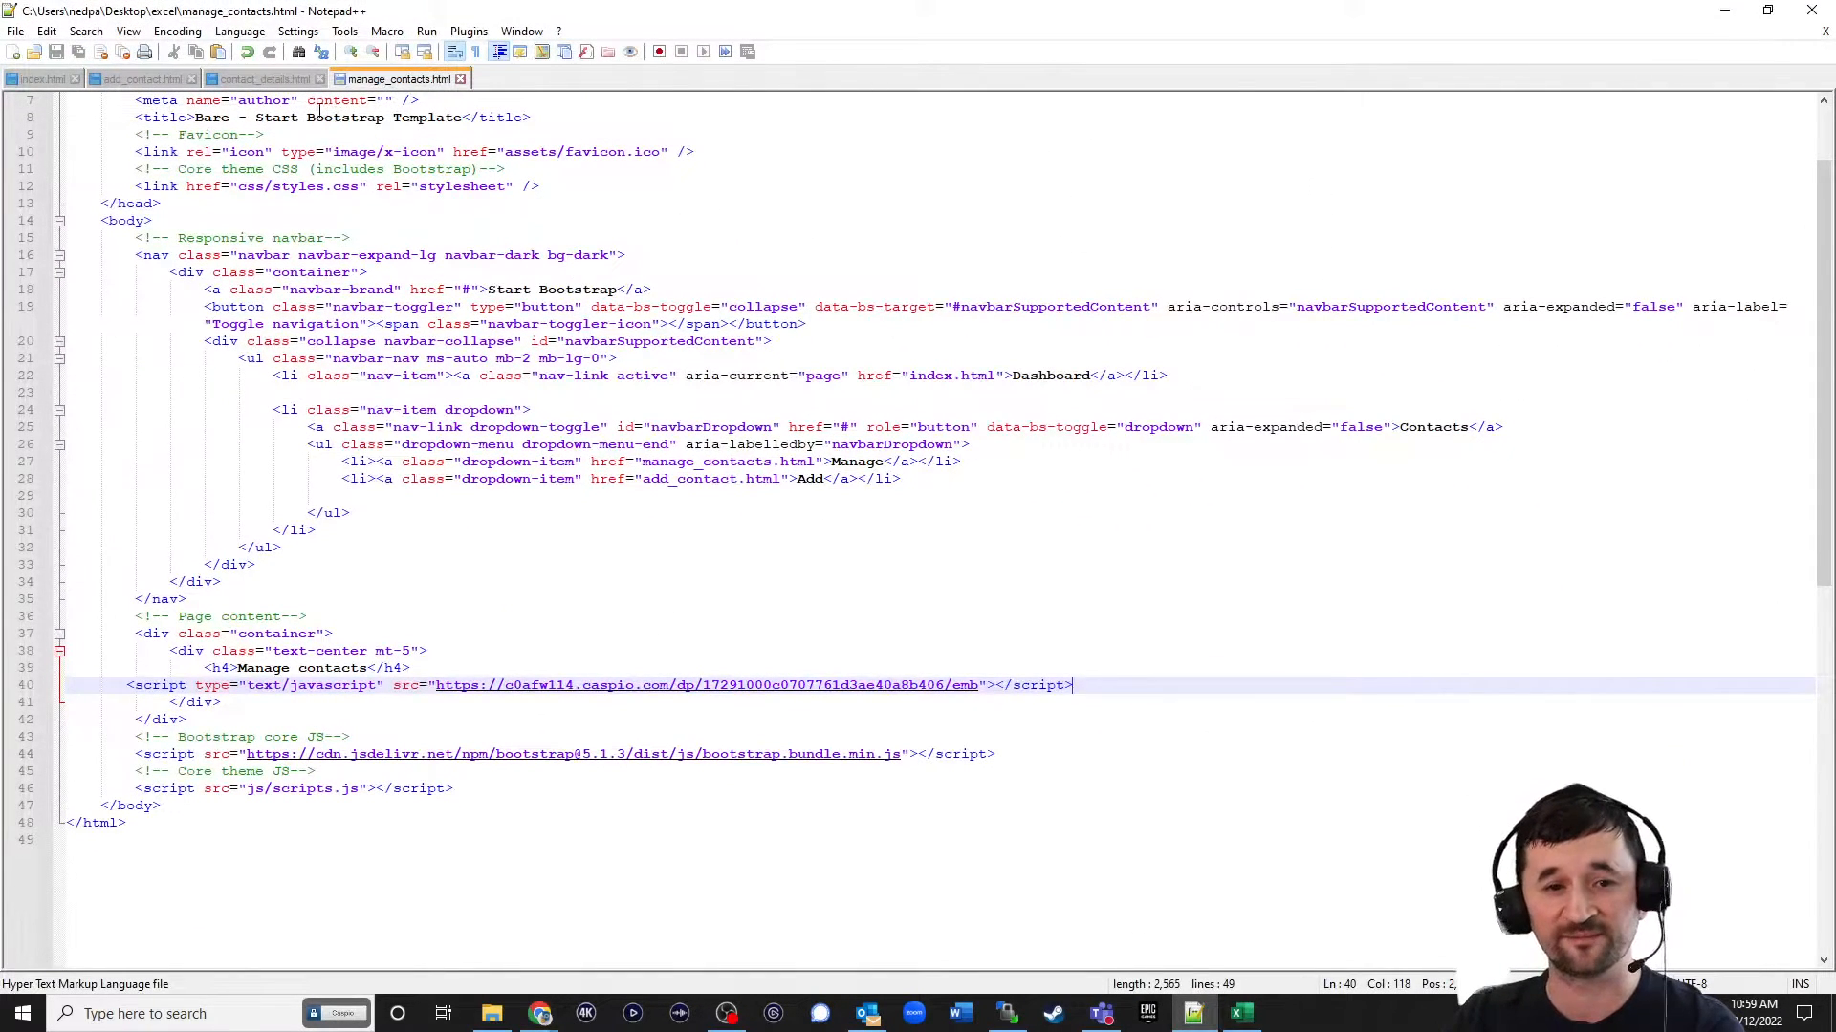
left_click(251, 80)
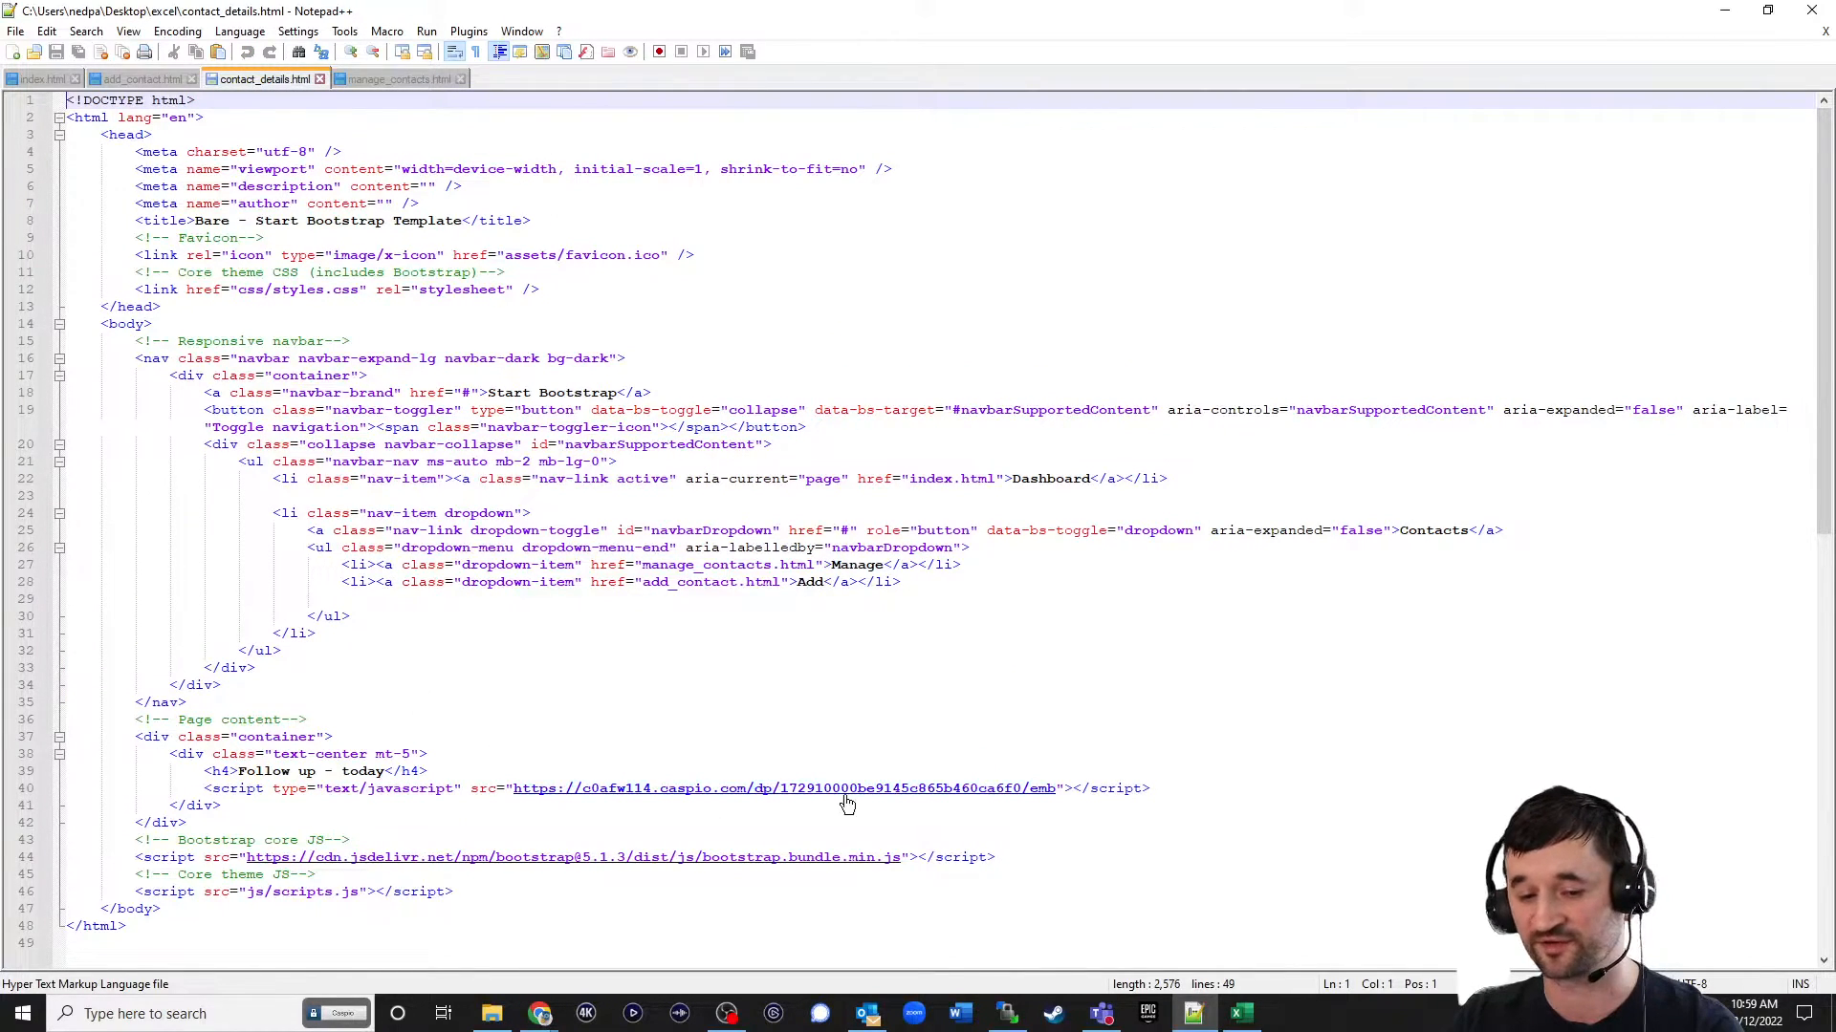
left_click_drag(1152, 788, 178, 791)
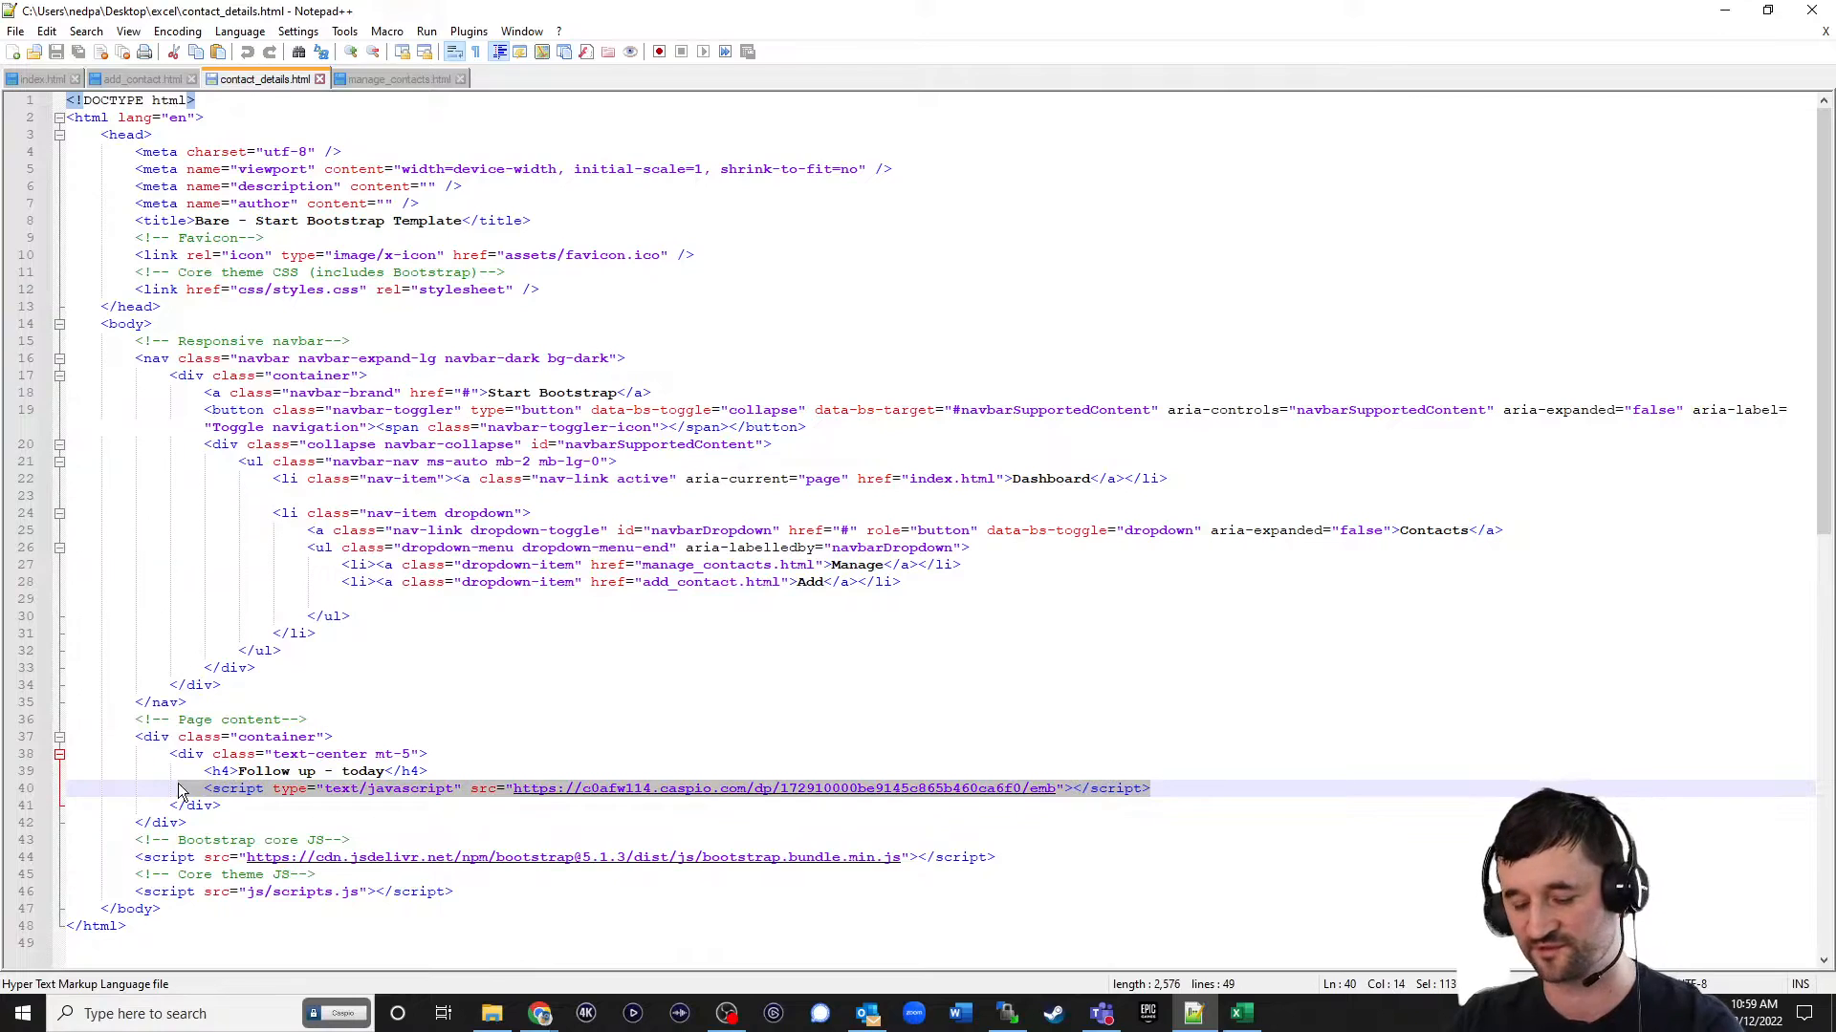
type("dr")
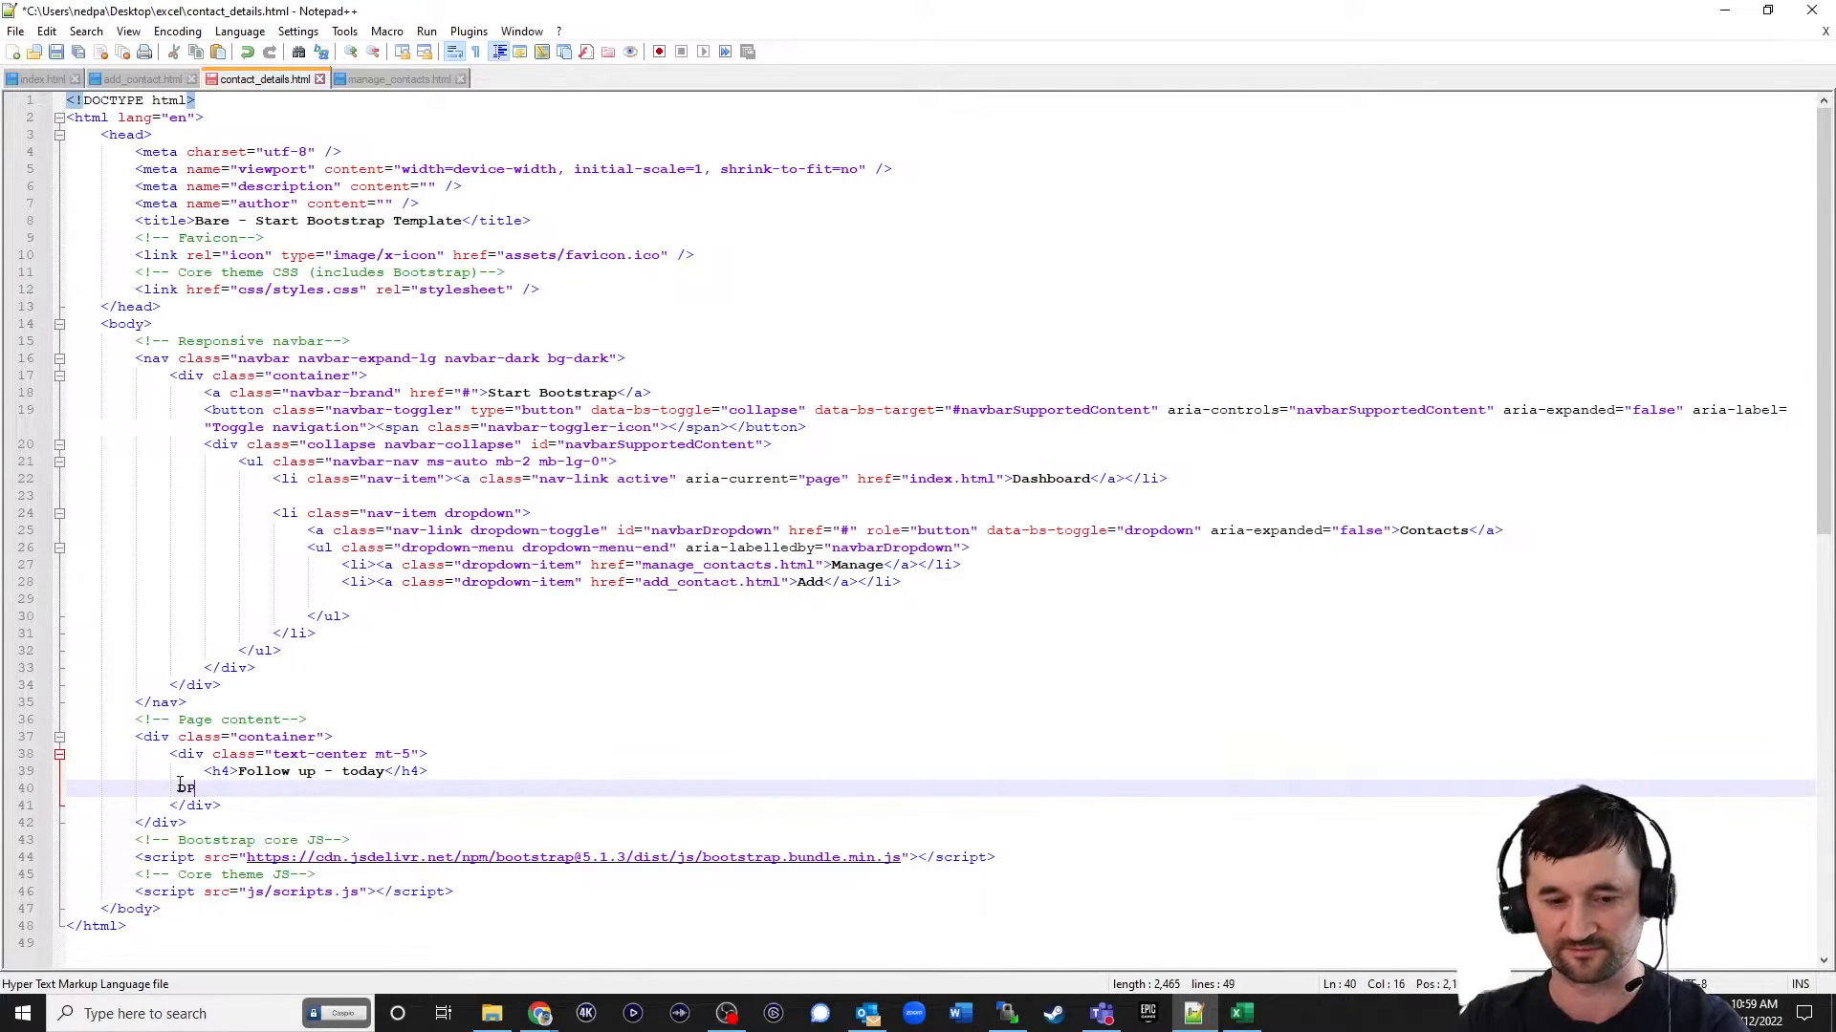
key("ctrl+s")
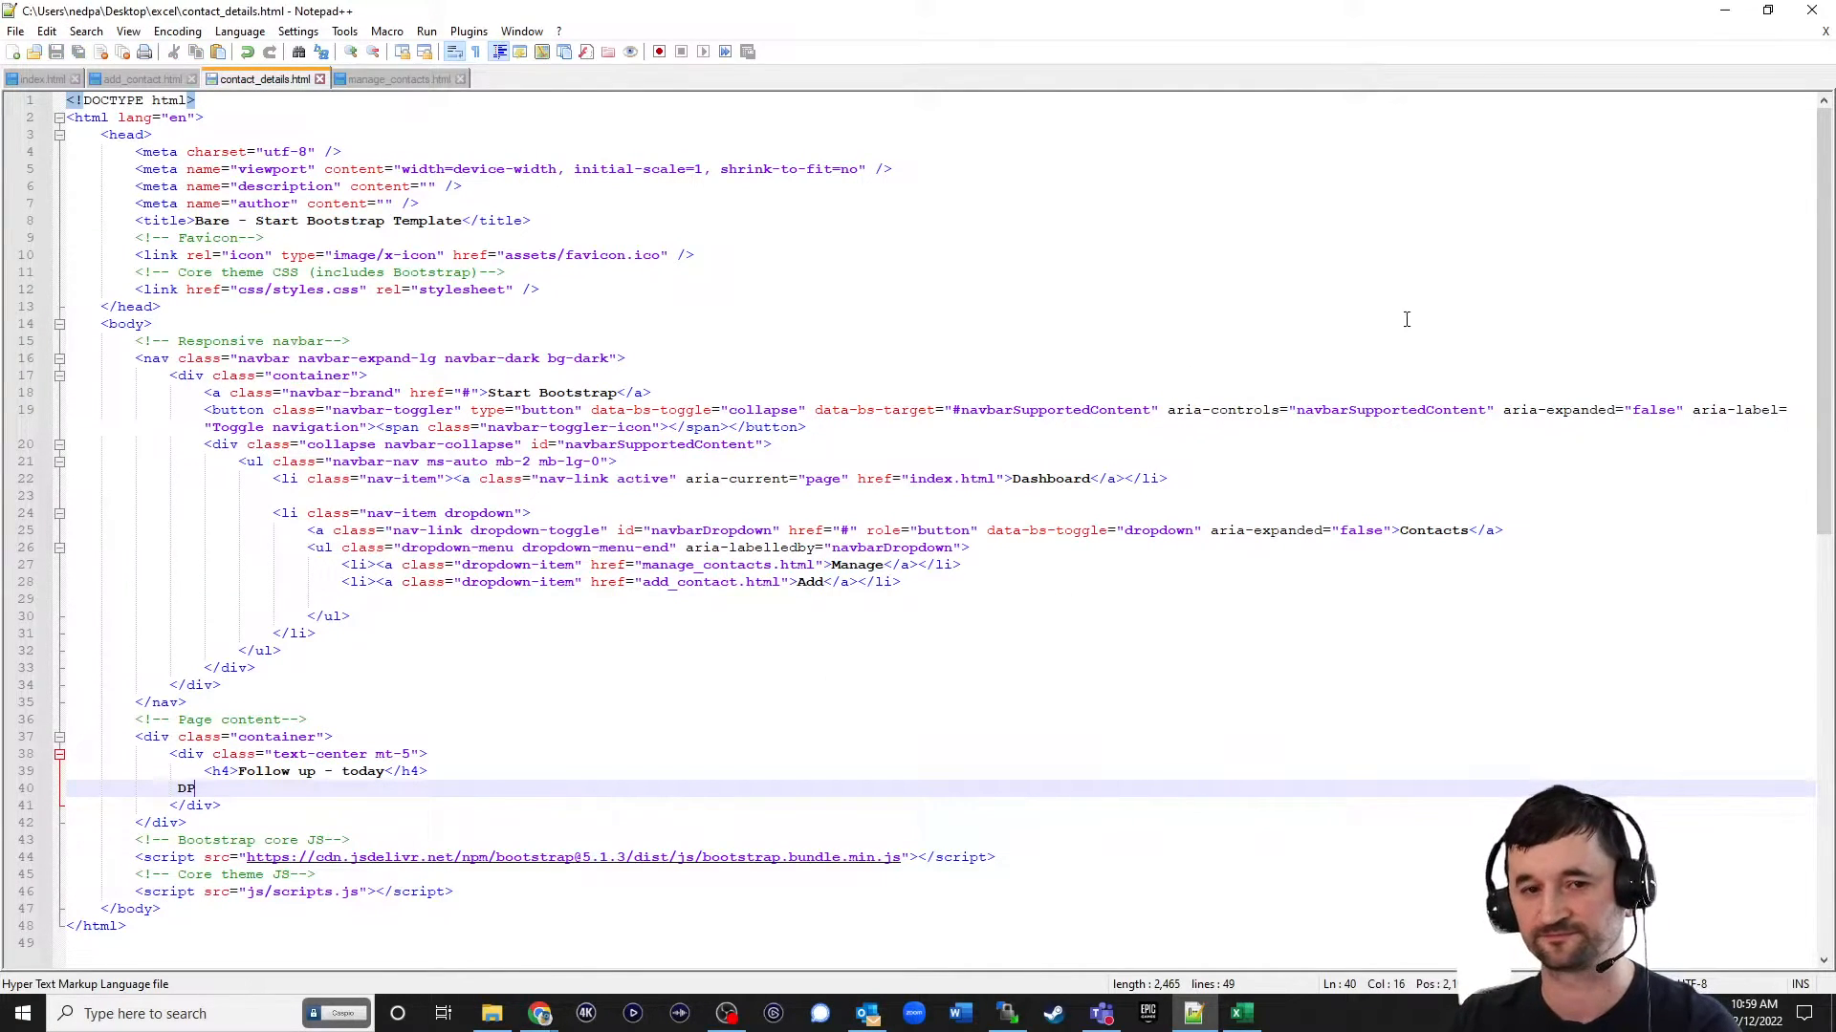
left_click(1721, 16)
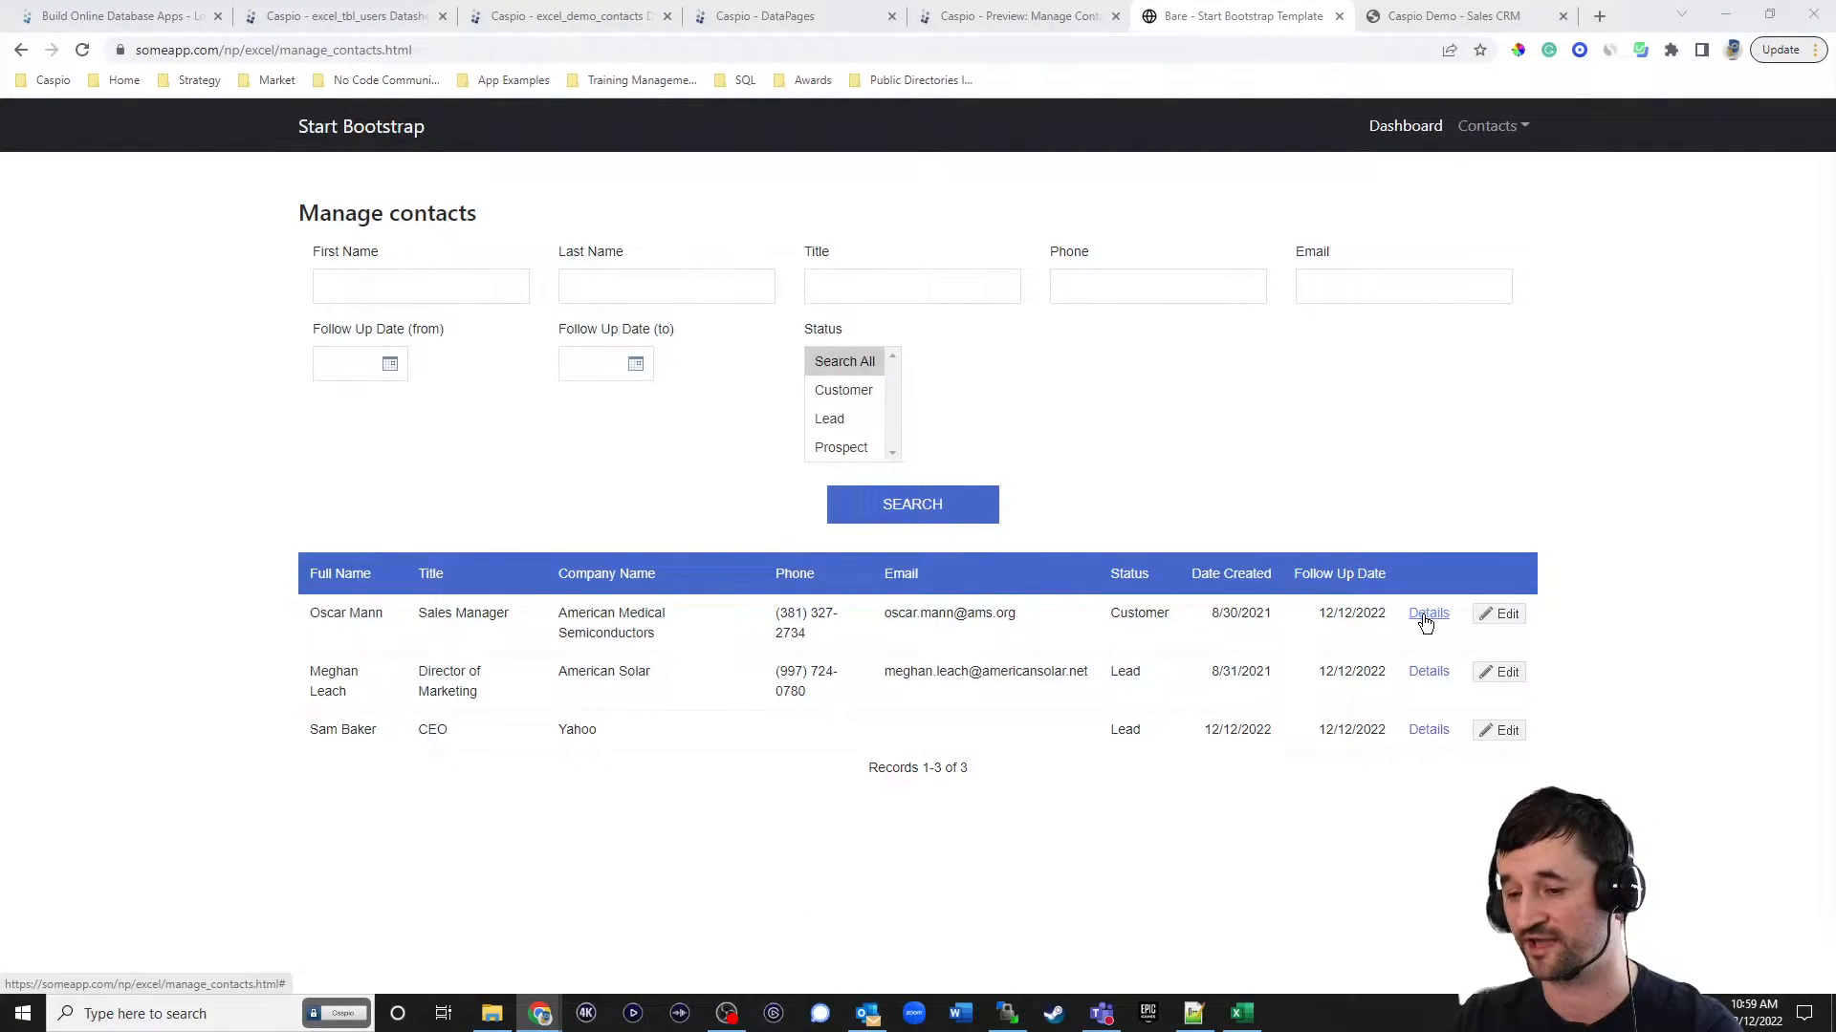
In Caspio, edit the Manage Contacts DataPage and open the HTML source of HTML Block 1 in the results page fields.
left_click(755, 16)
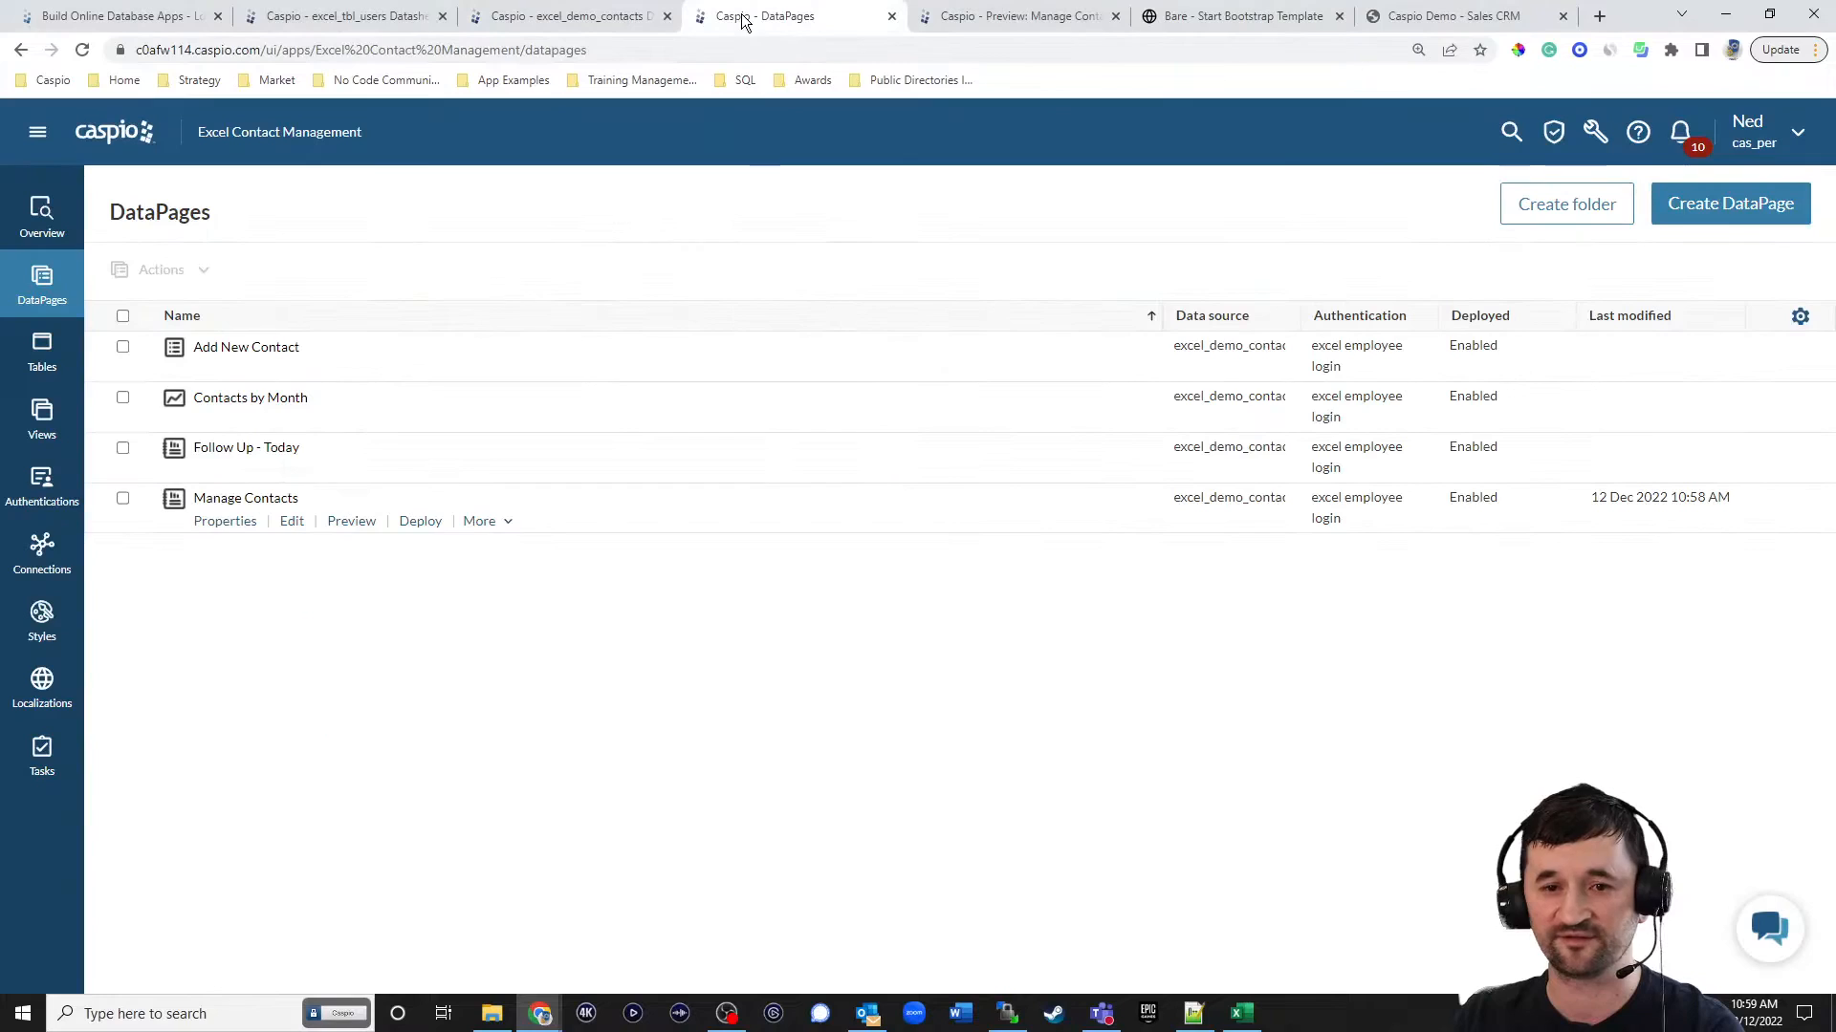
left_click(291, 522)
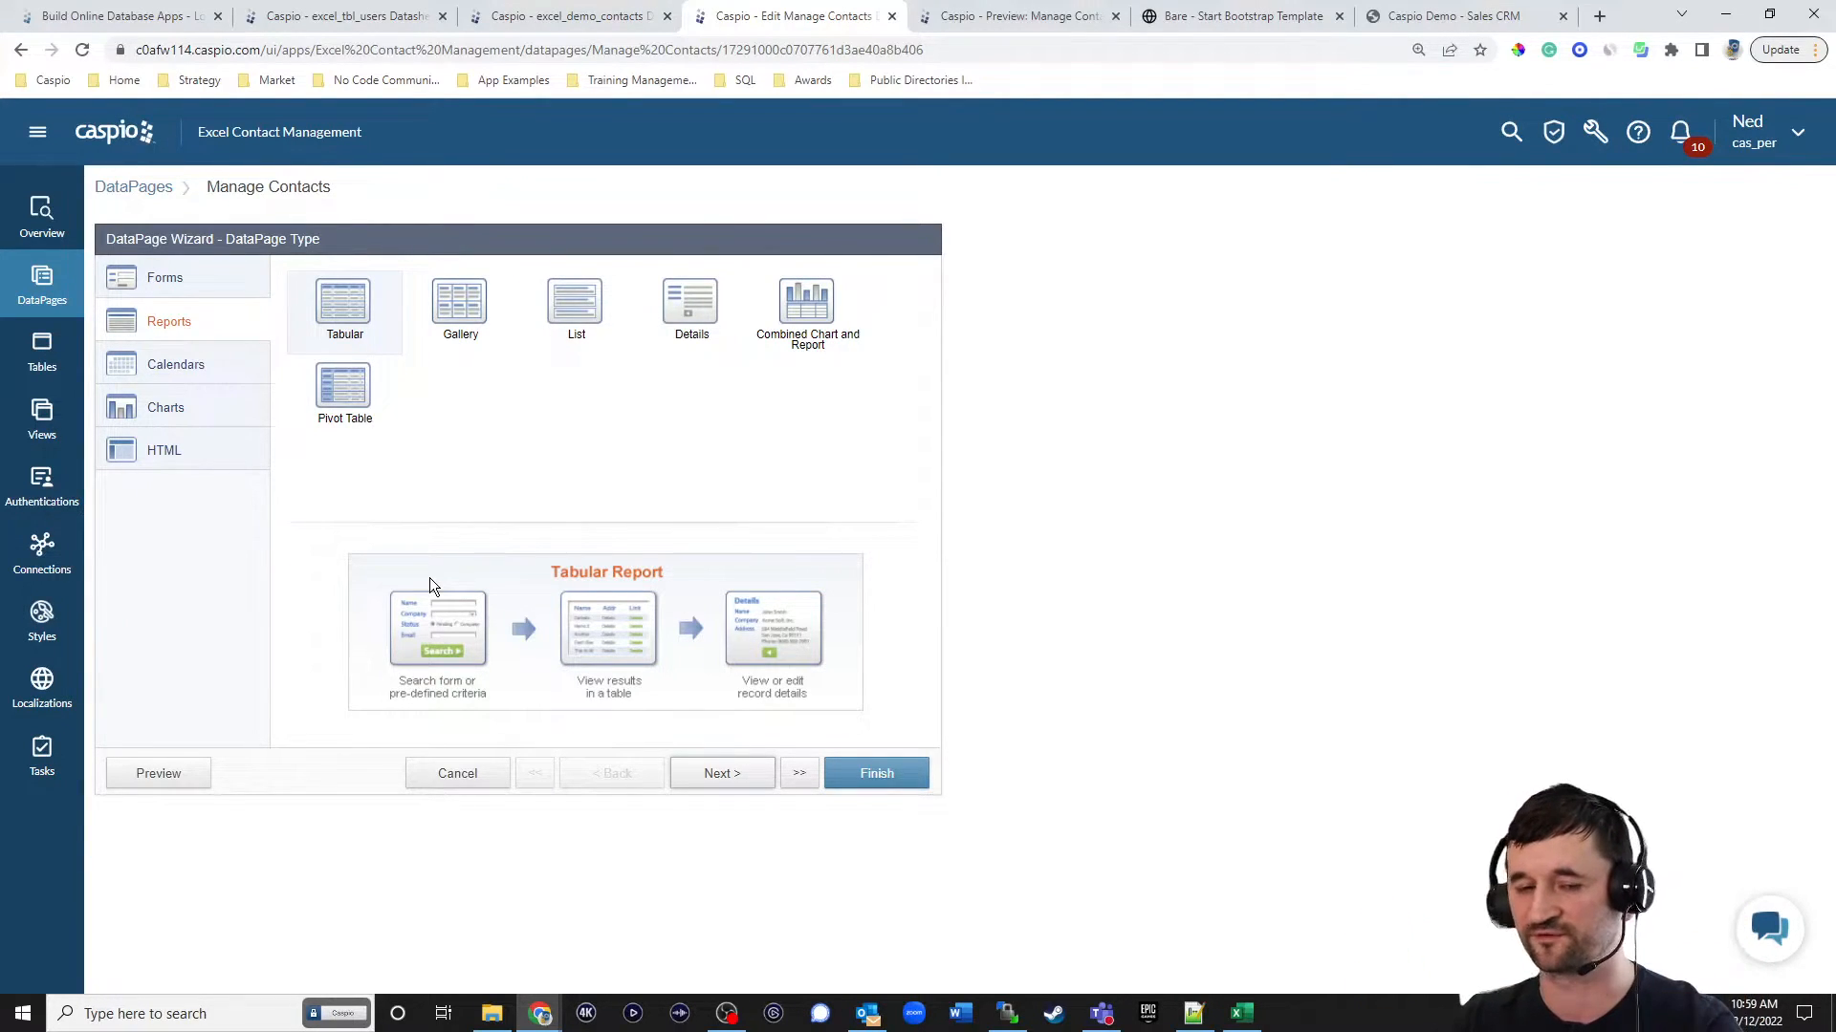
left_click(735, 780)
left_click(735, 779)
left_click(735, 779)
left_click(735, 779)
left_click(736, 779)
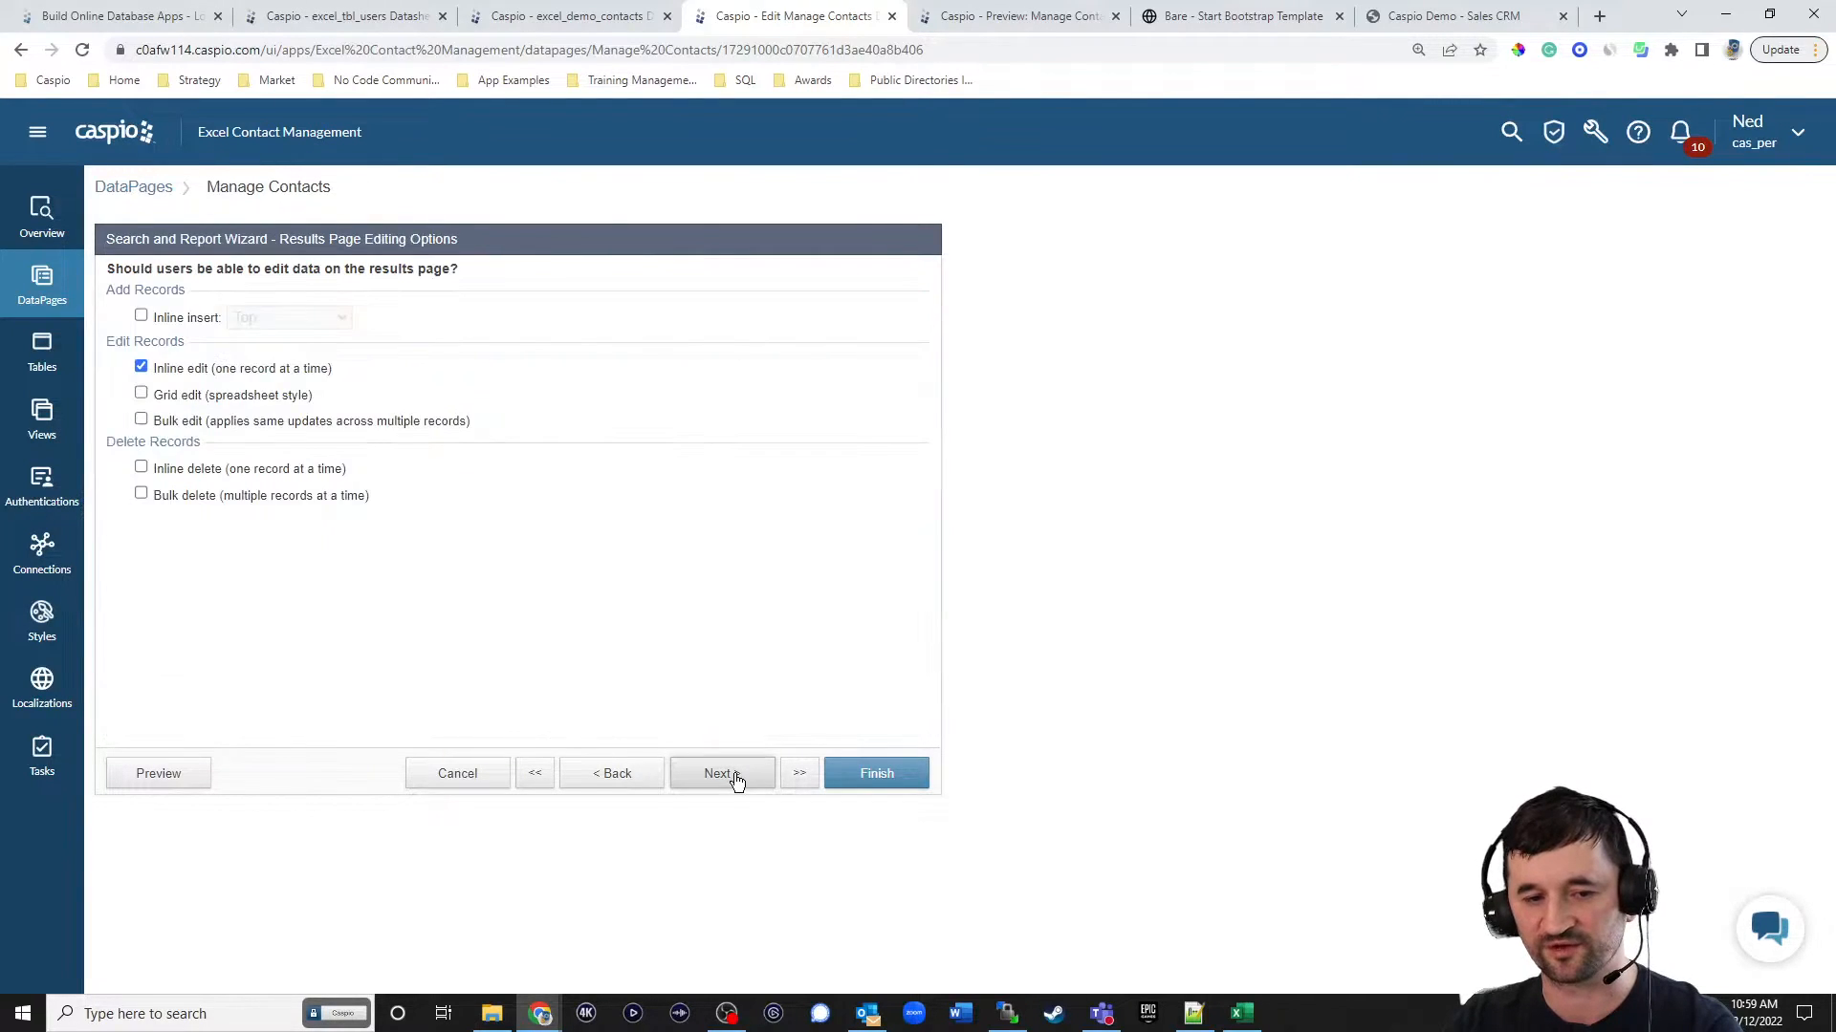
left_click(732, 774)
left_click(188, 526)
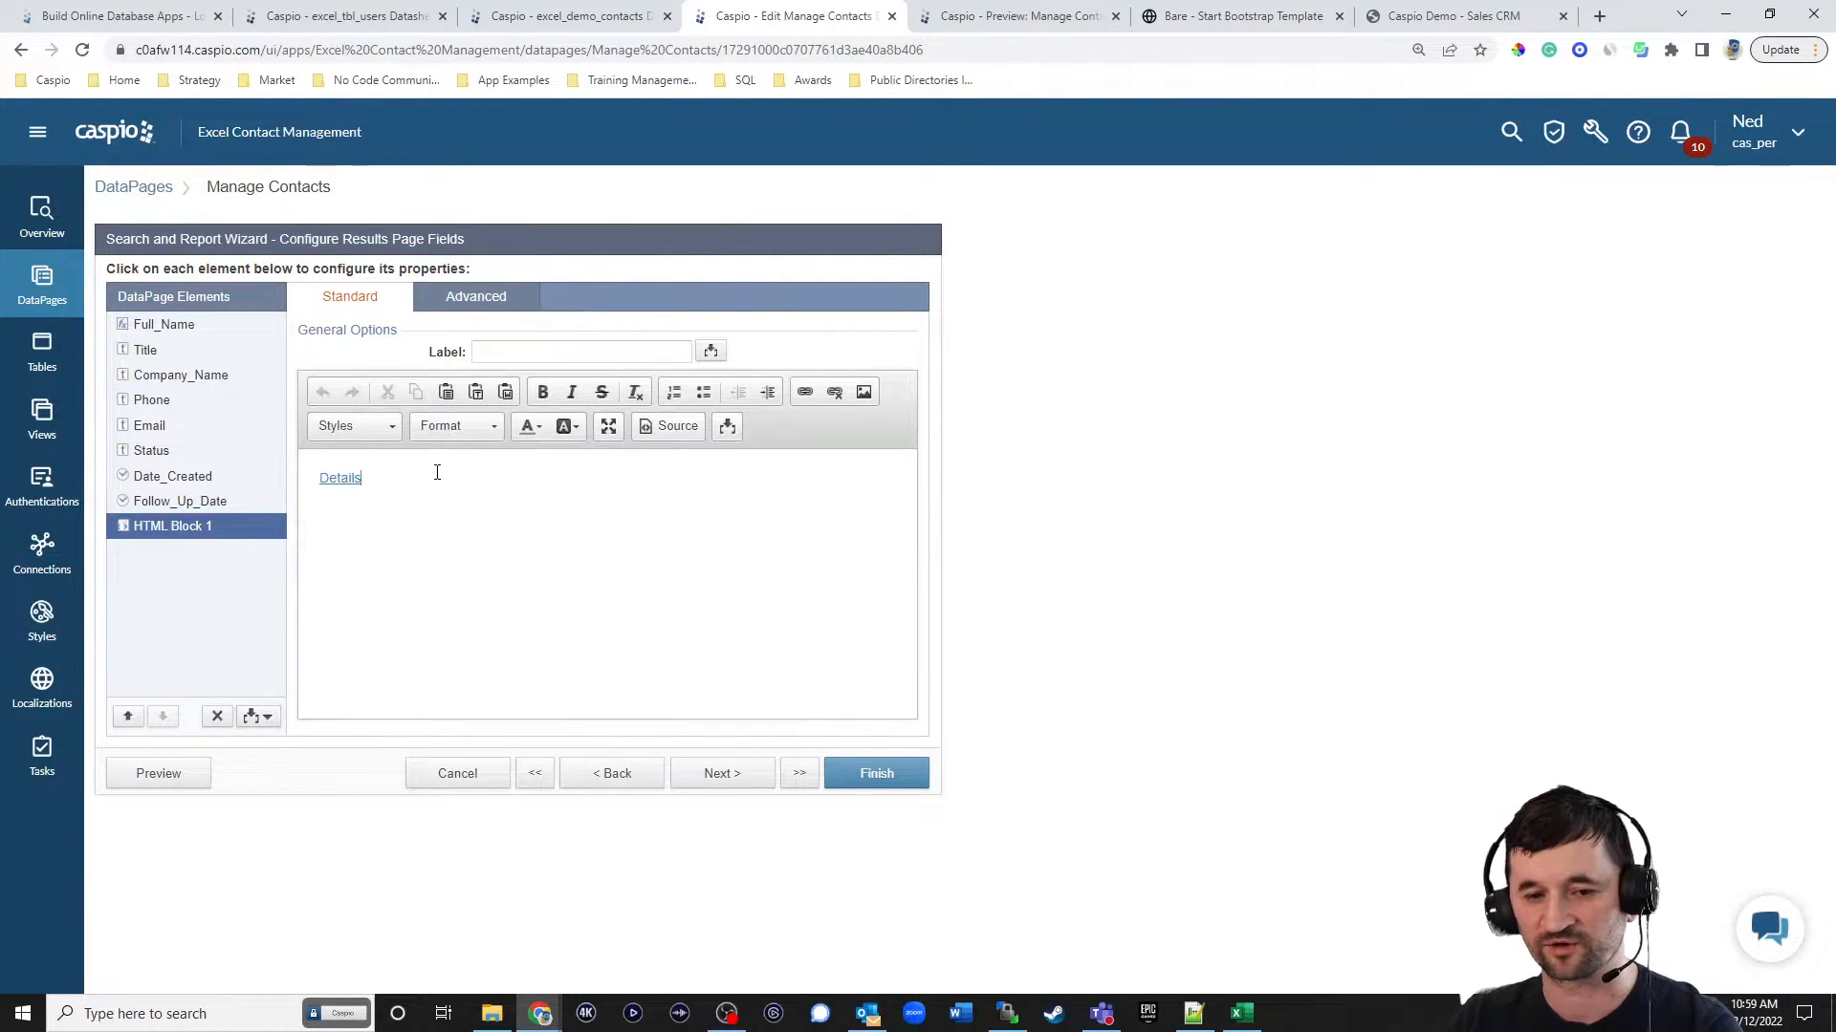
left_click(672, 432)
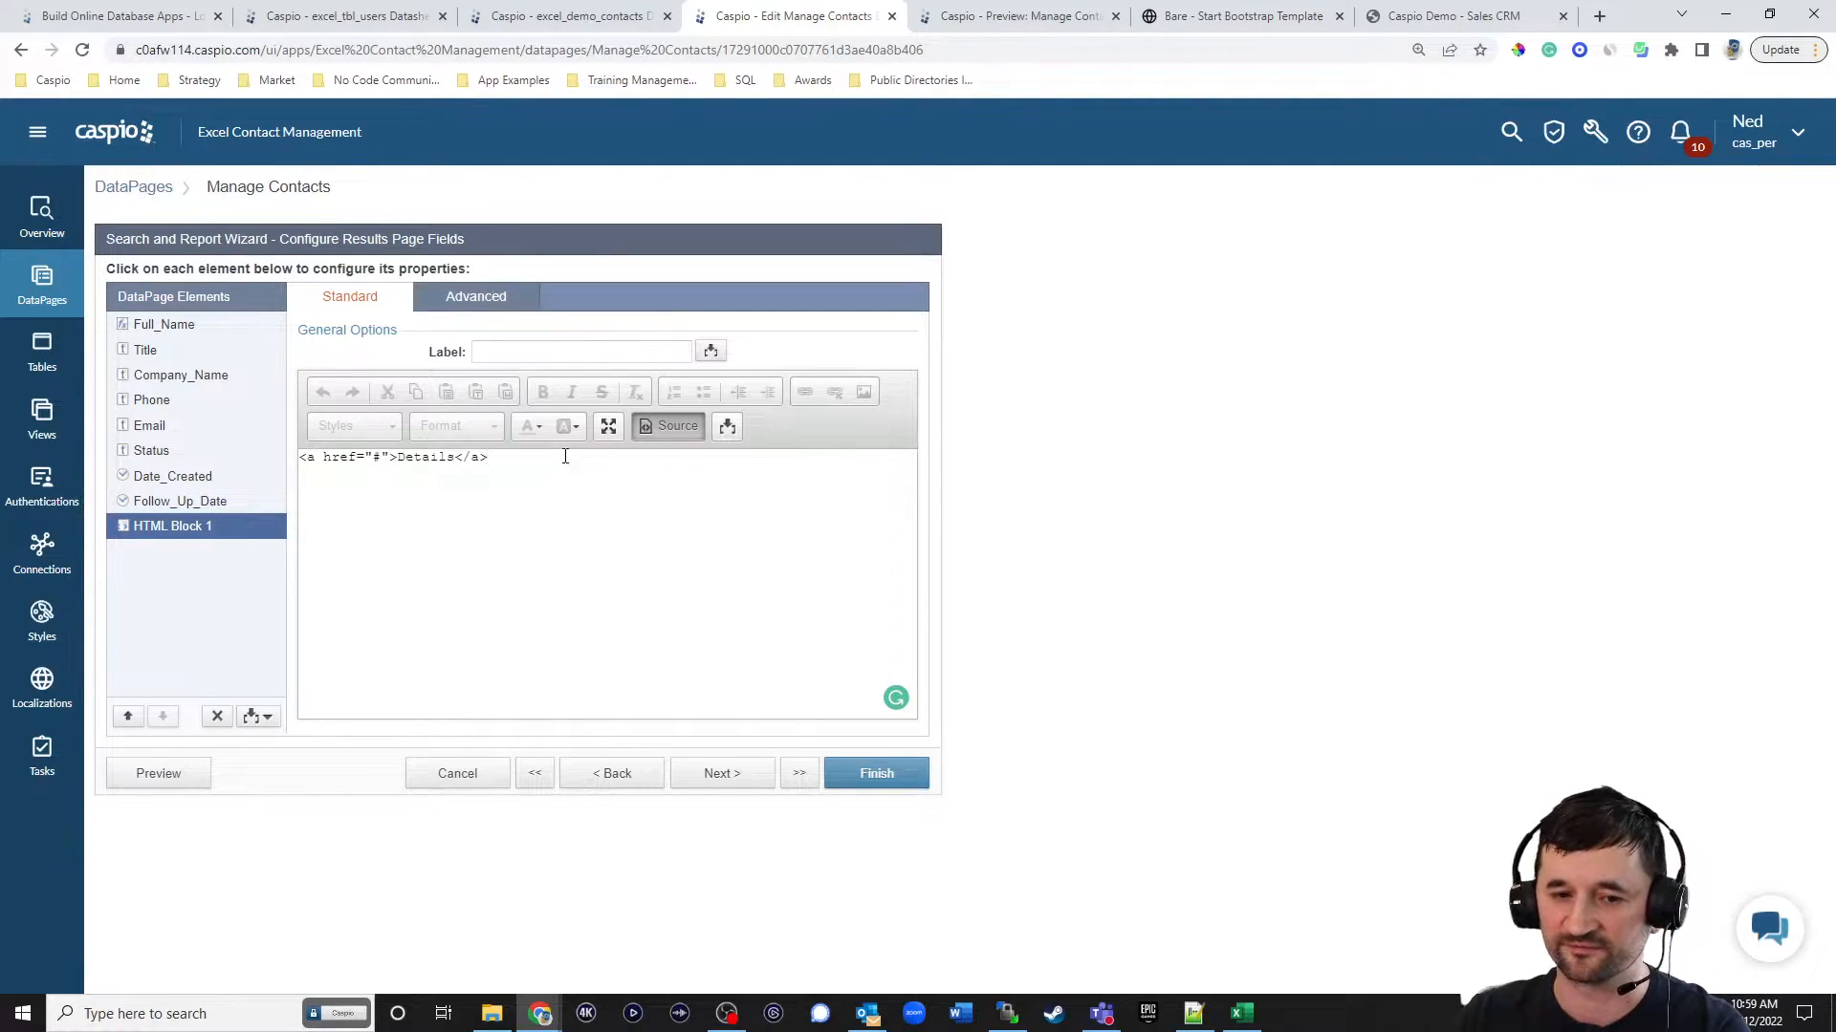
double_click(374, 457)
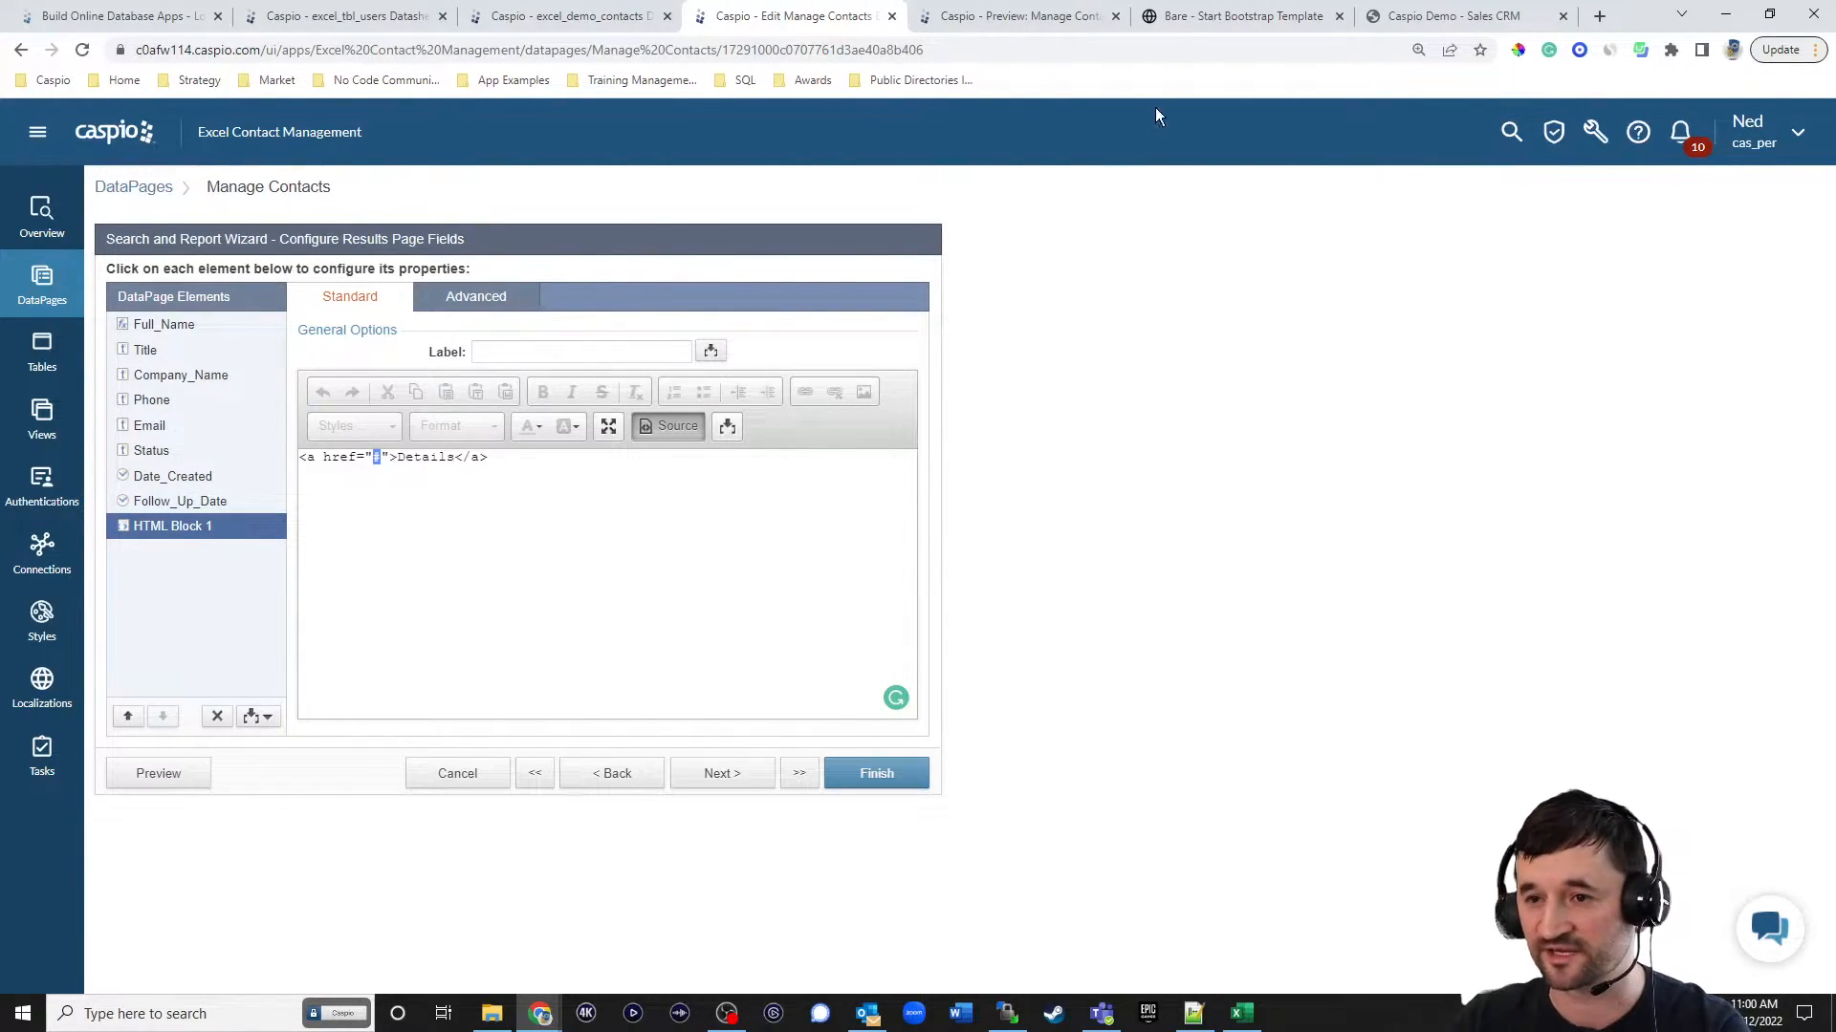
left_click(1191, 27)
left_click(511, 50)
key("ctrl+c")
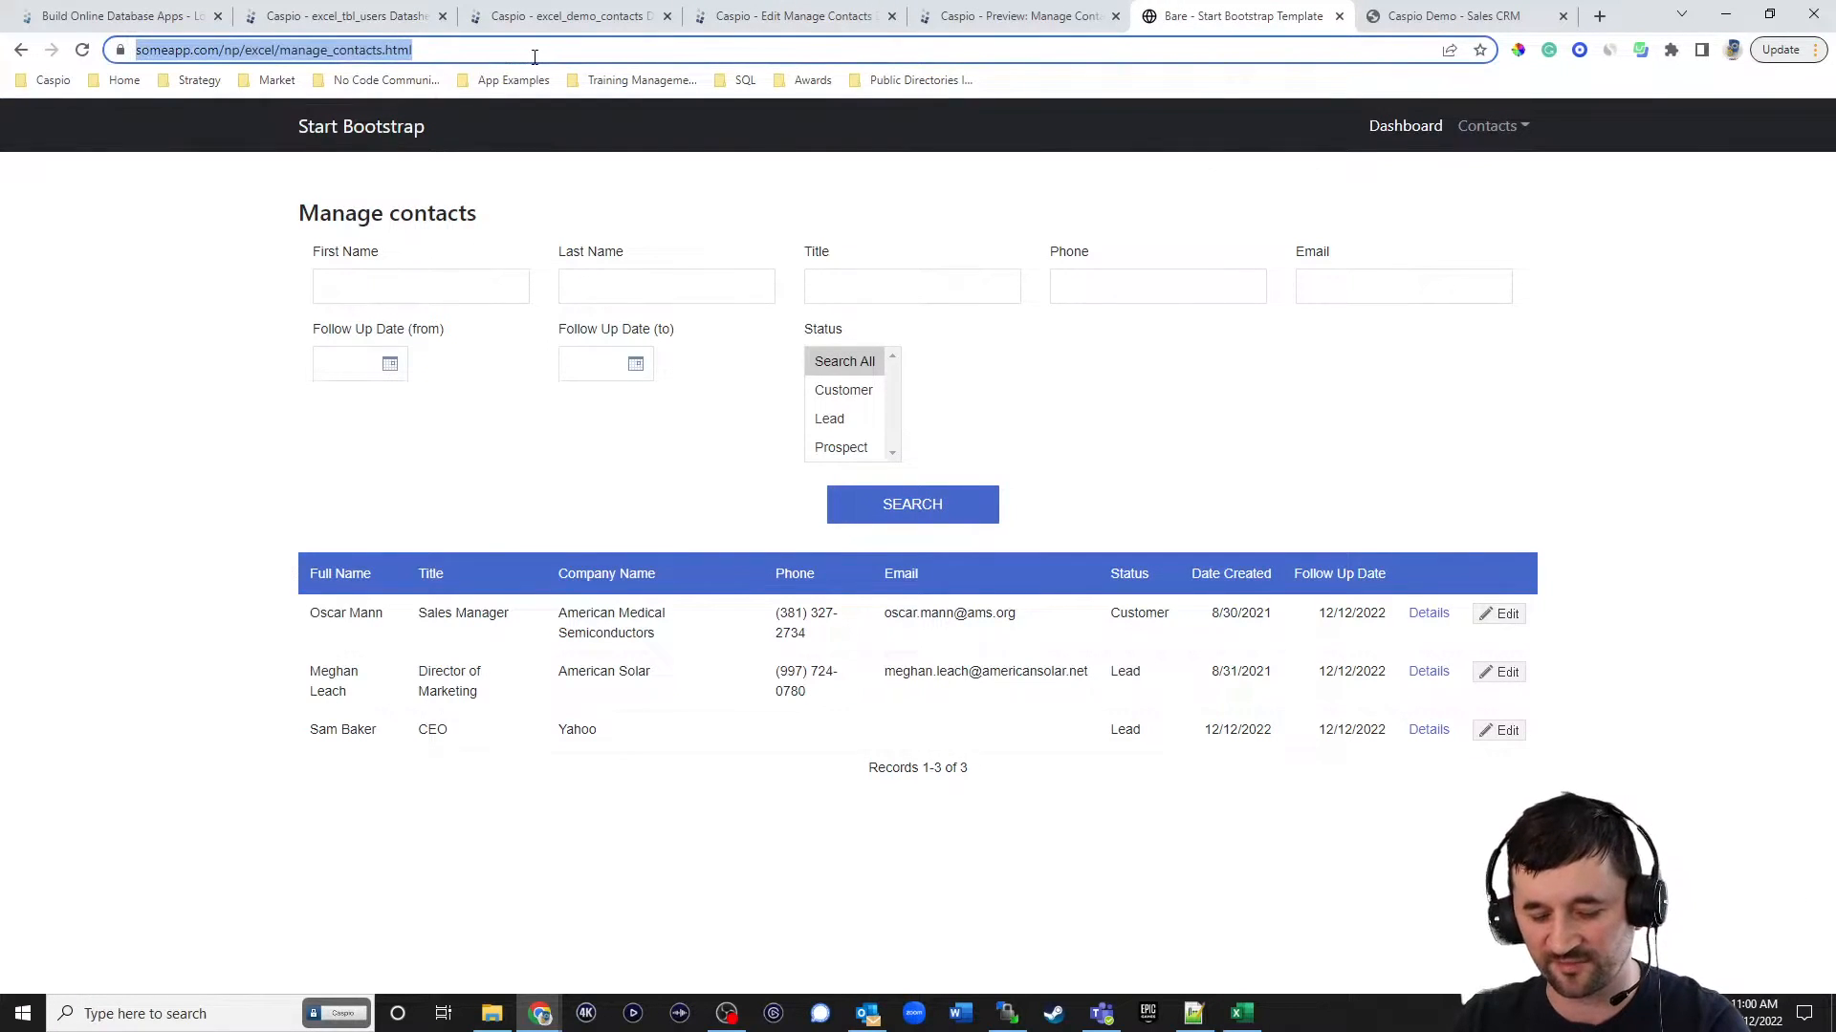
left_click(789, 19)
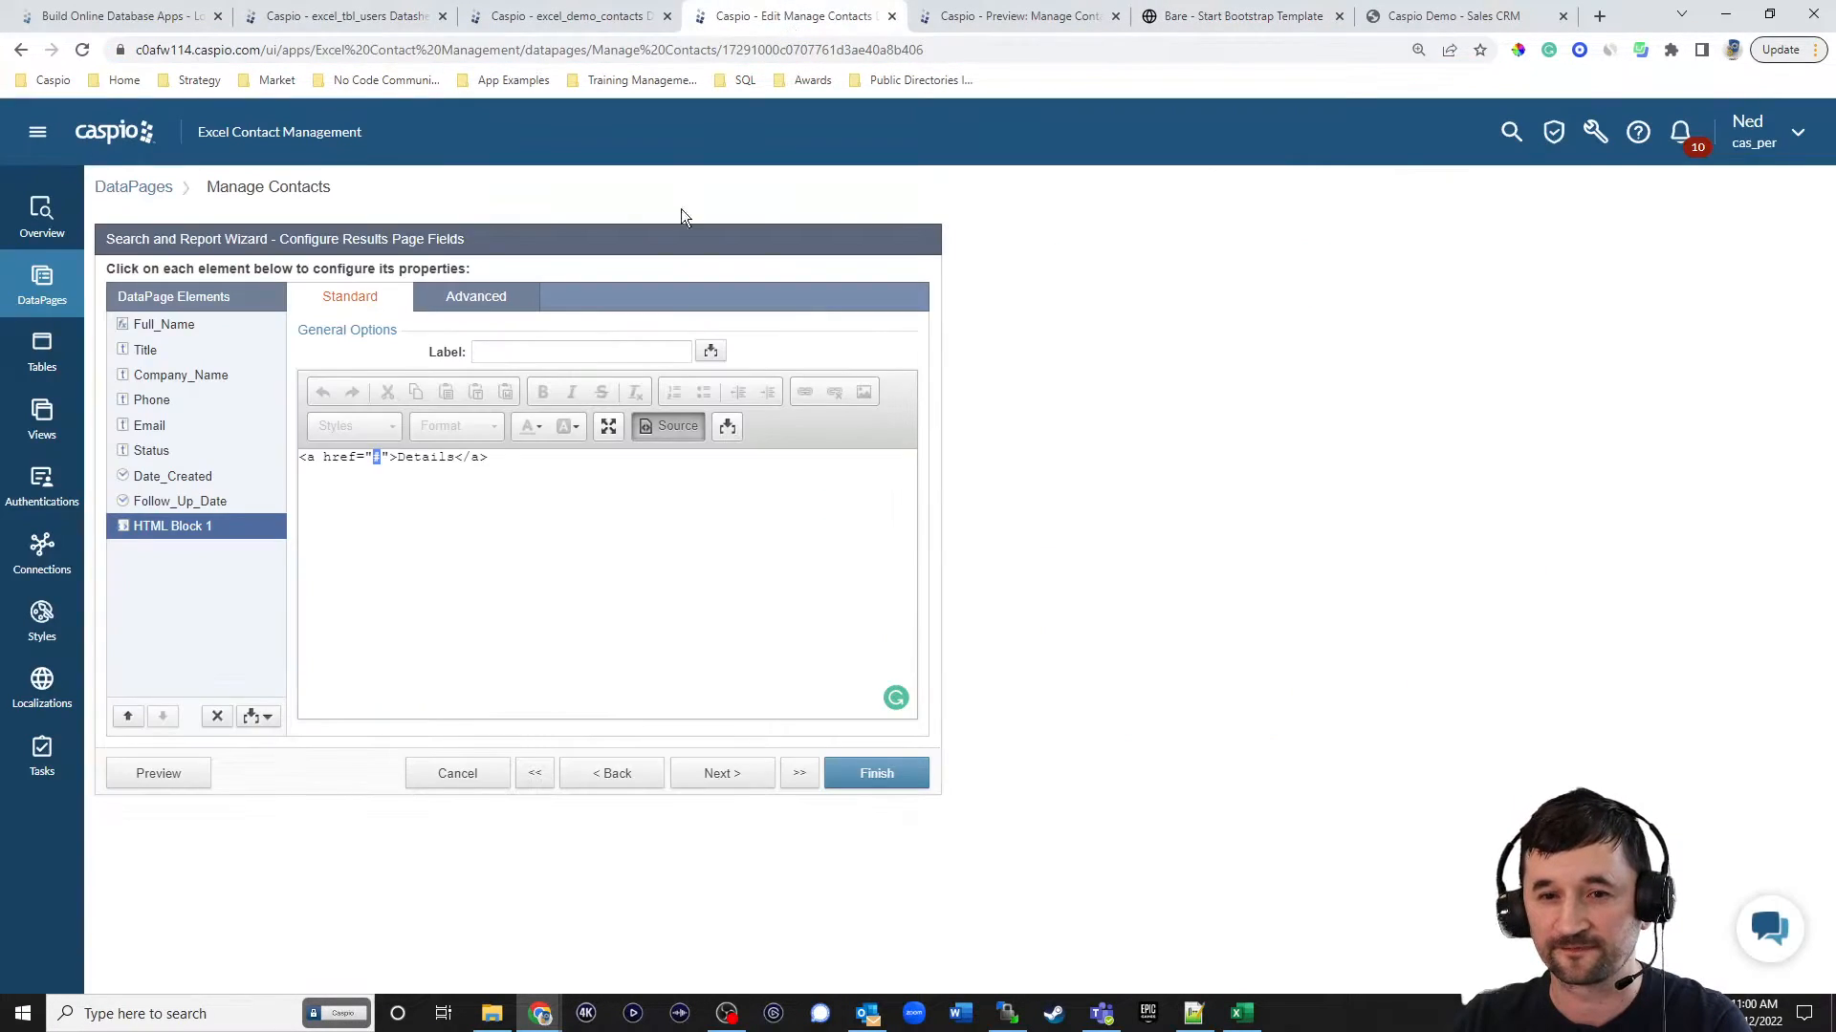
key("ctrl+v")
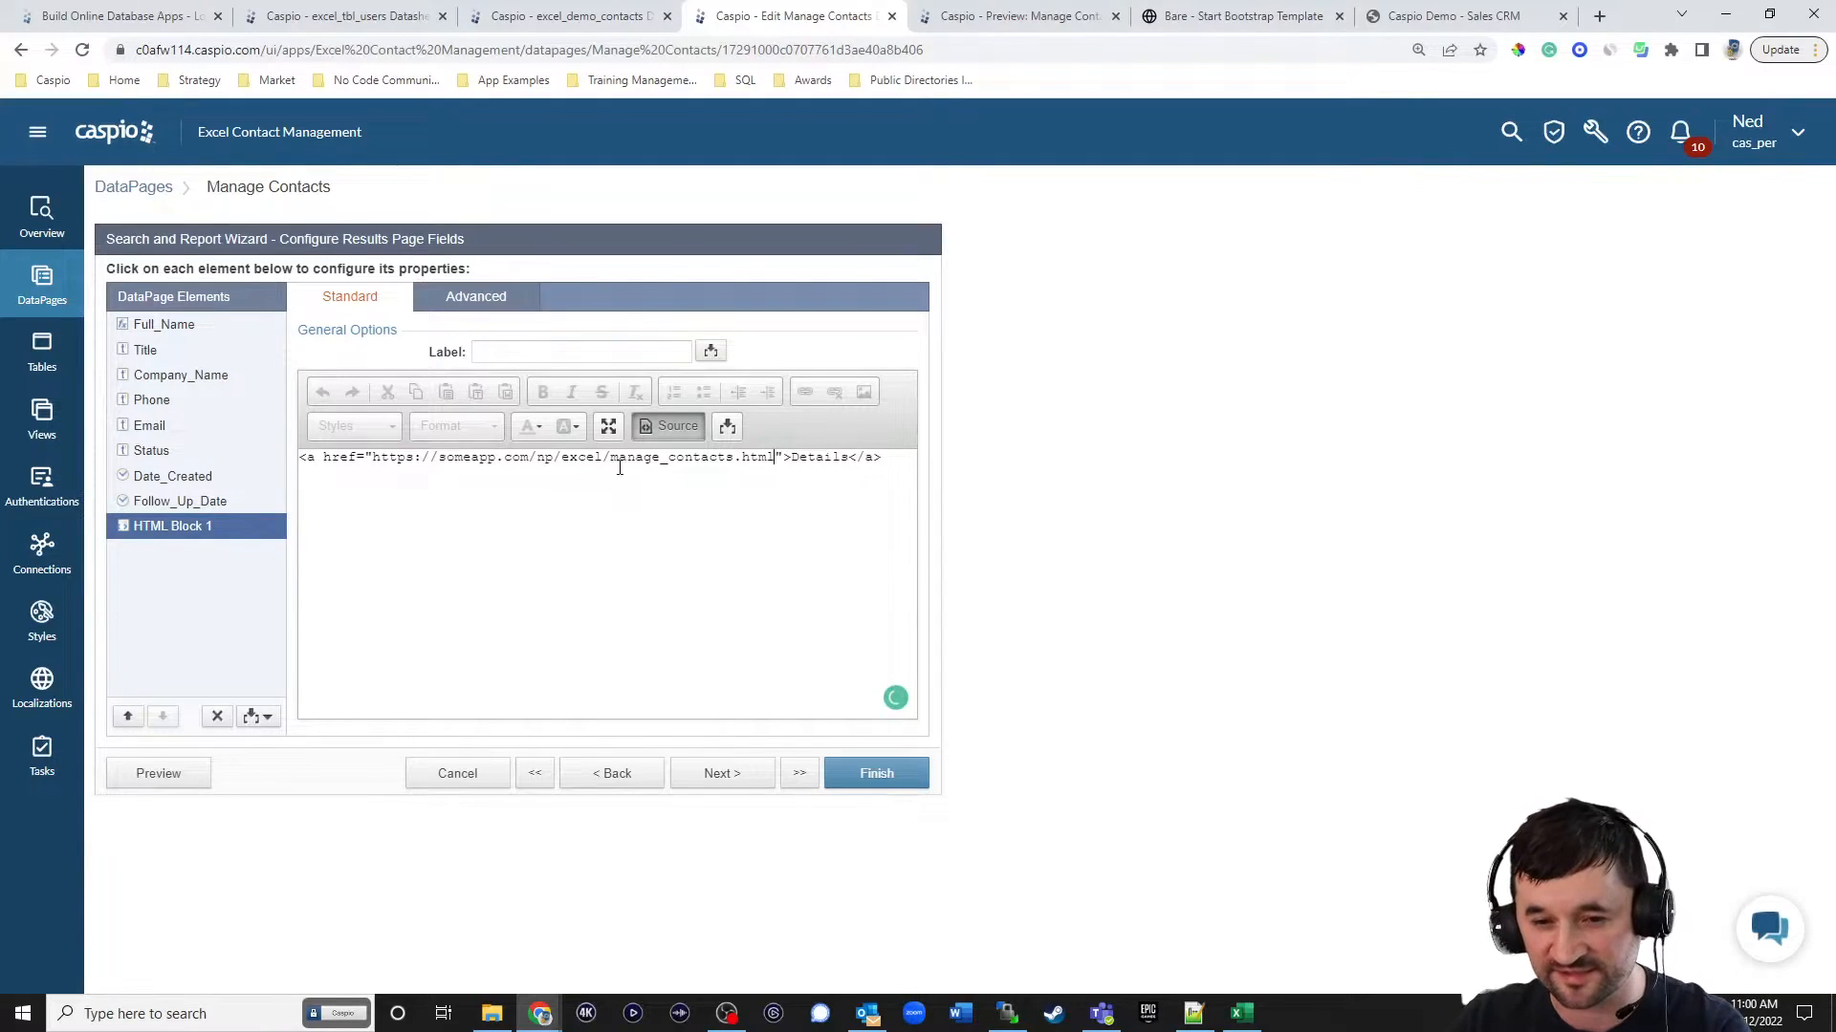
left_click_drag(610, 457, 734, 457)
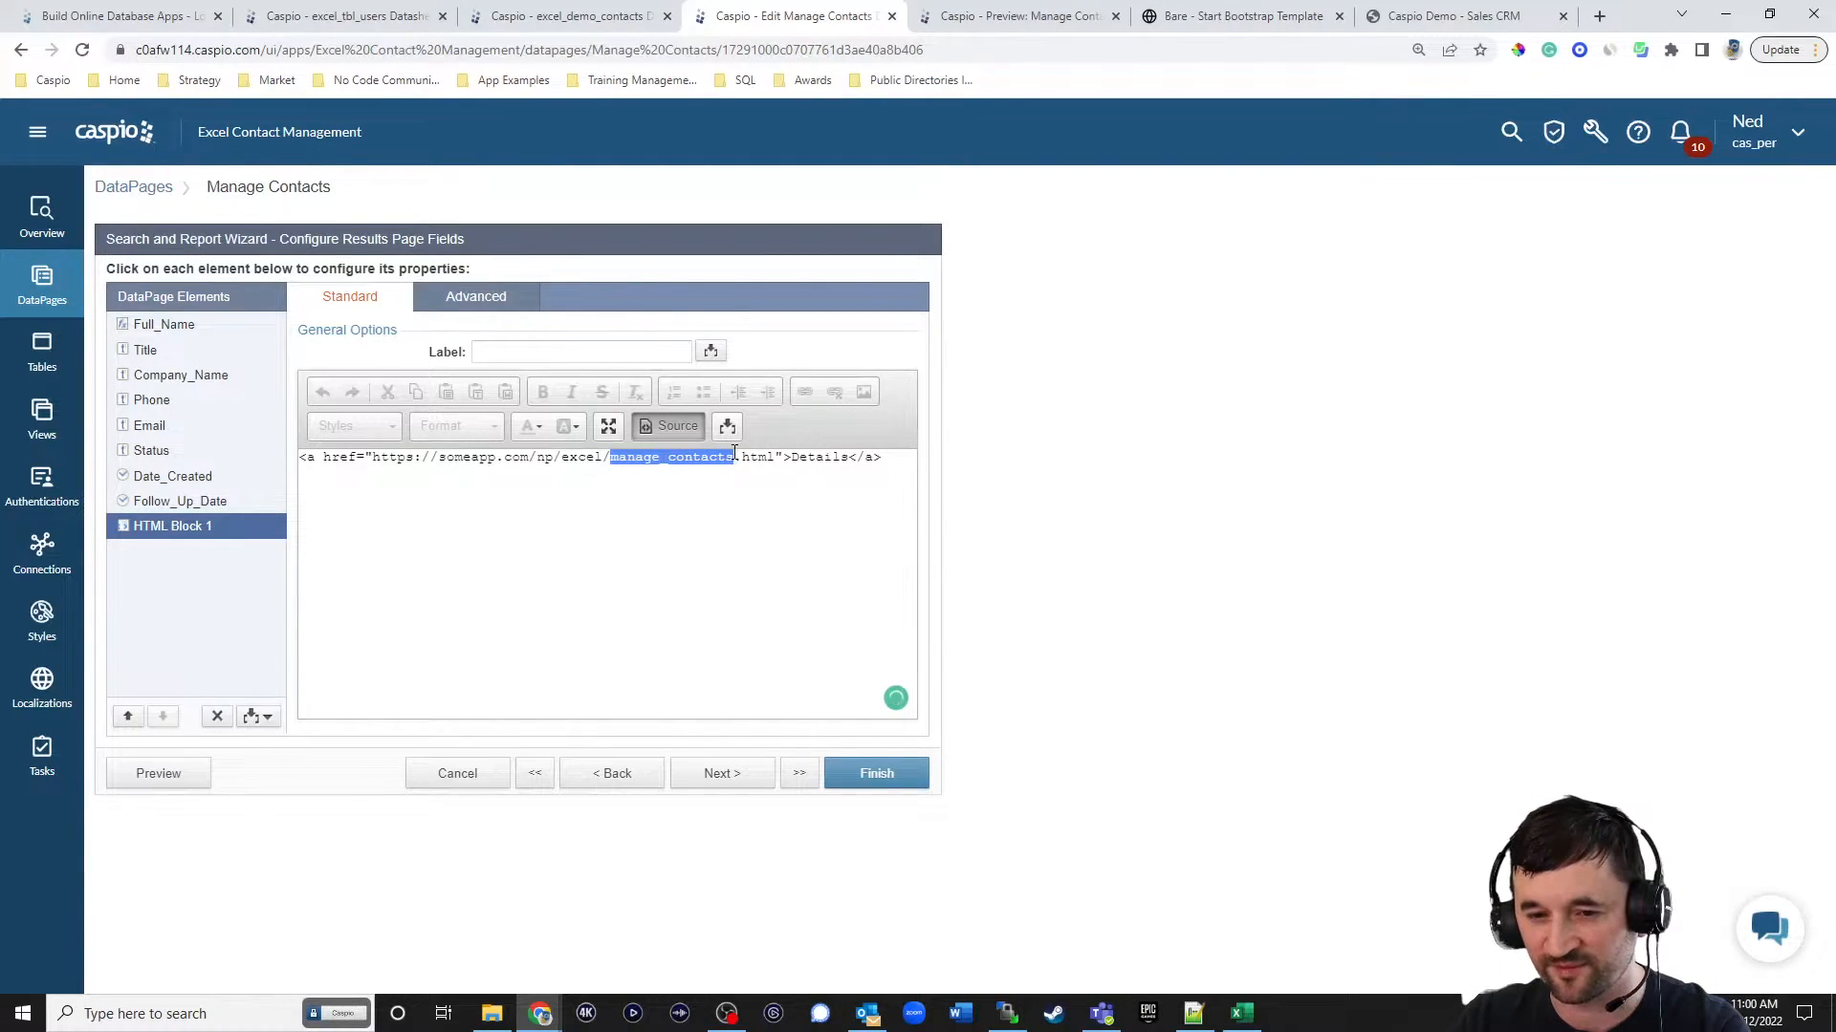
type("contact_detail")
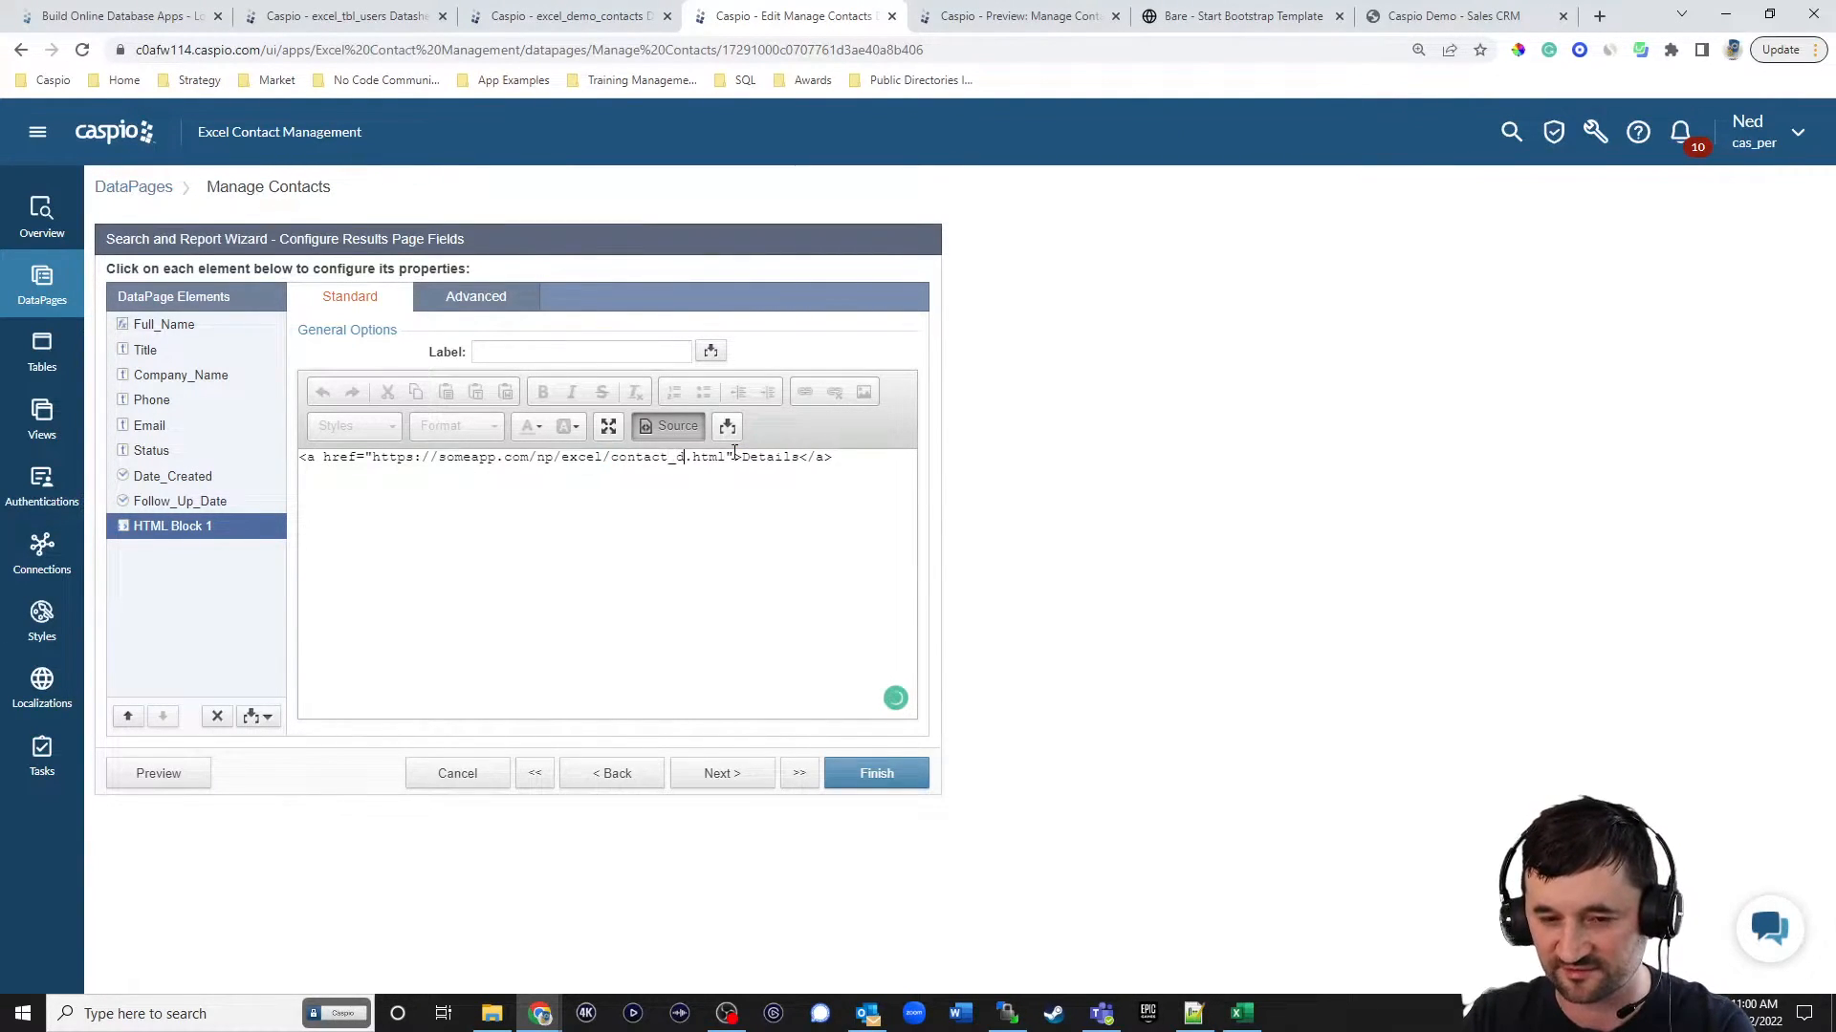
type("s")
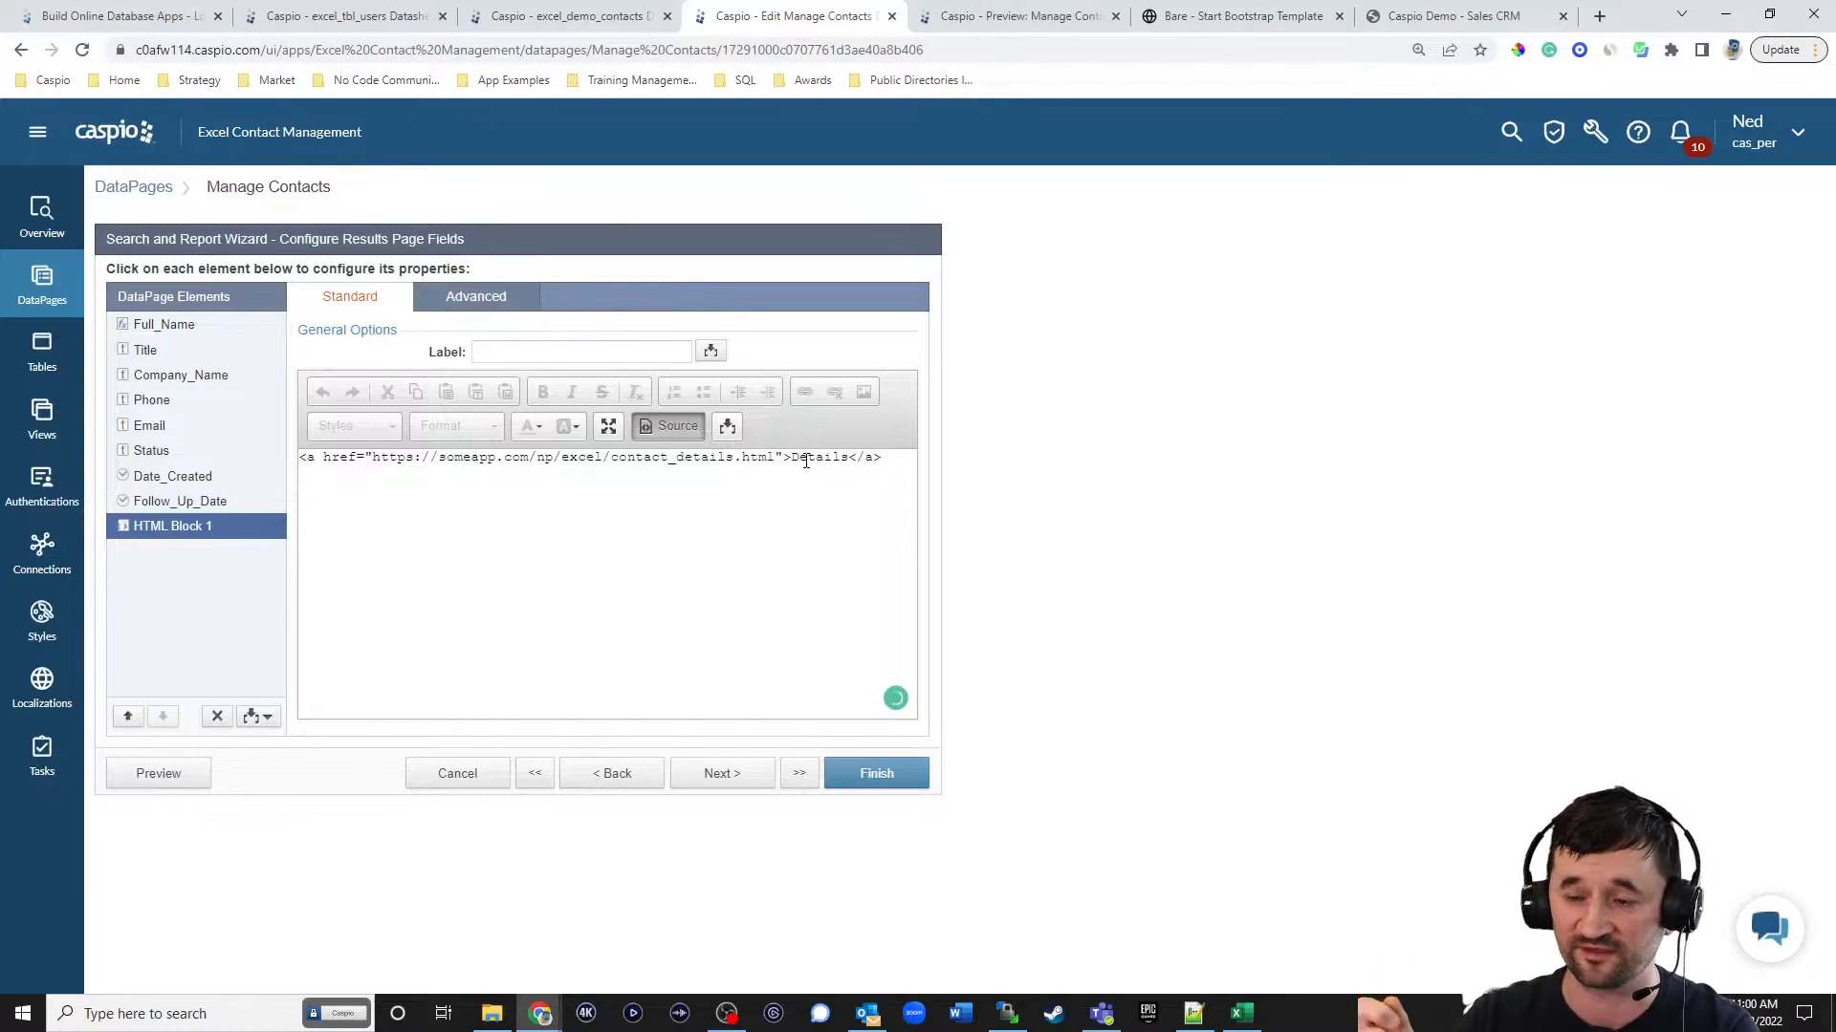
type("?")
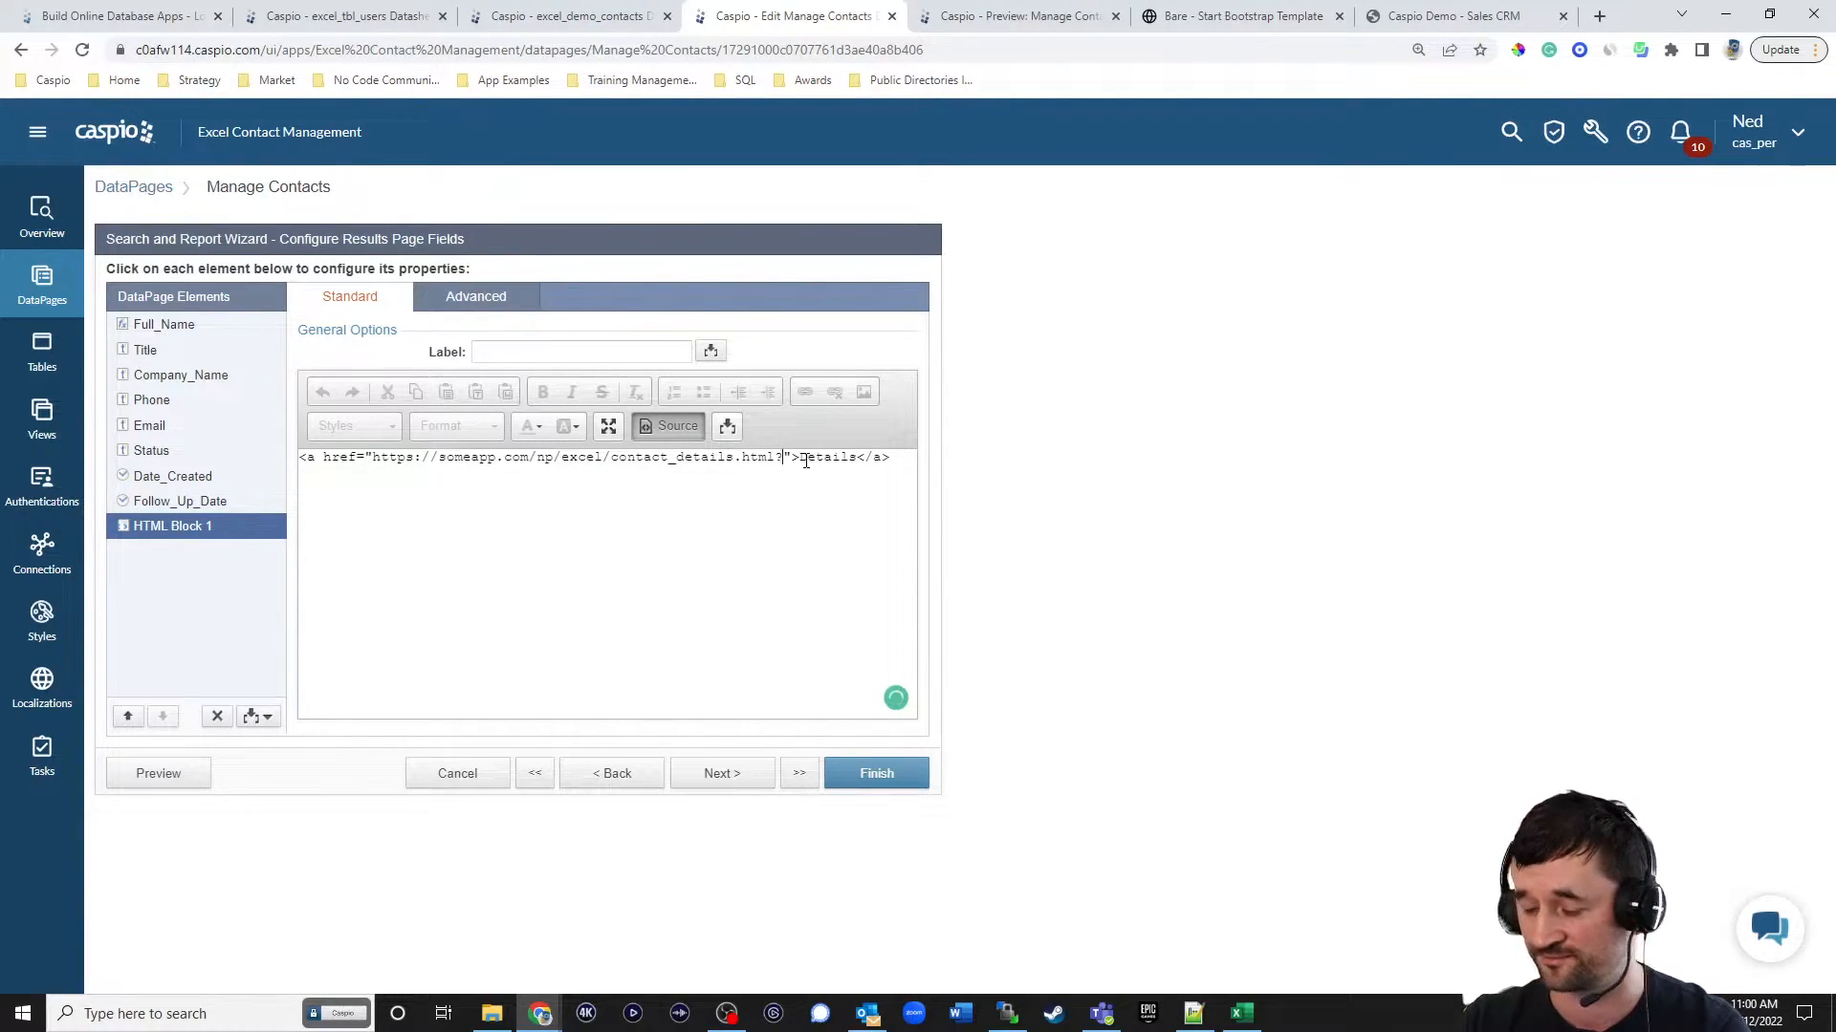
type("cid")
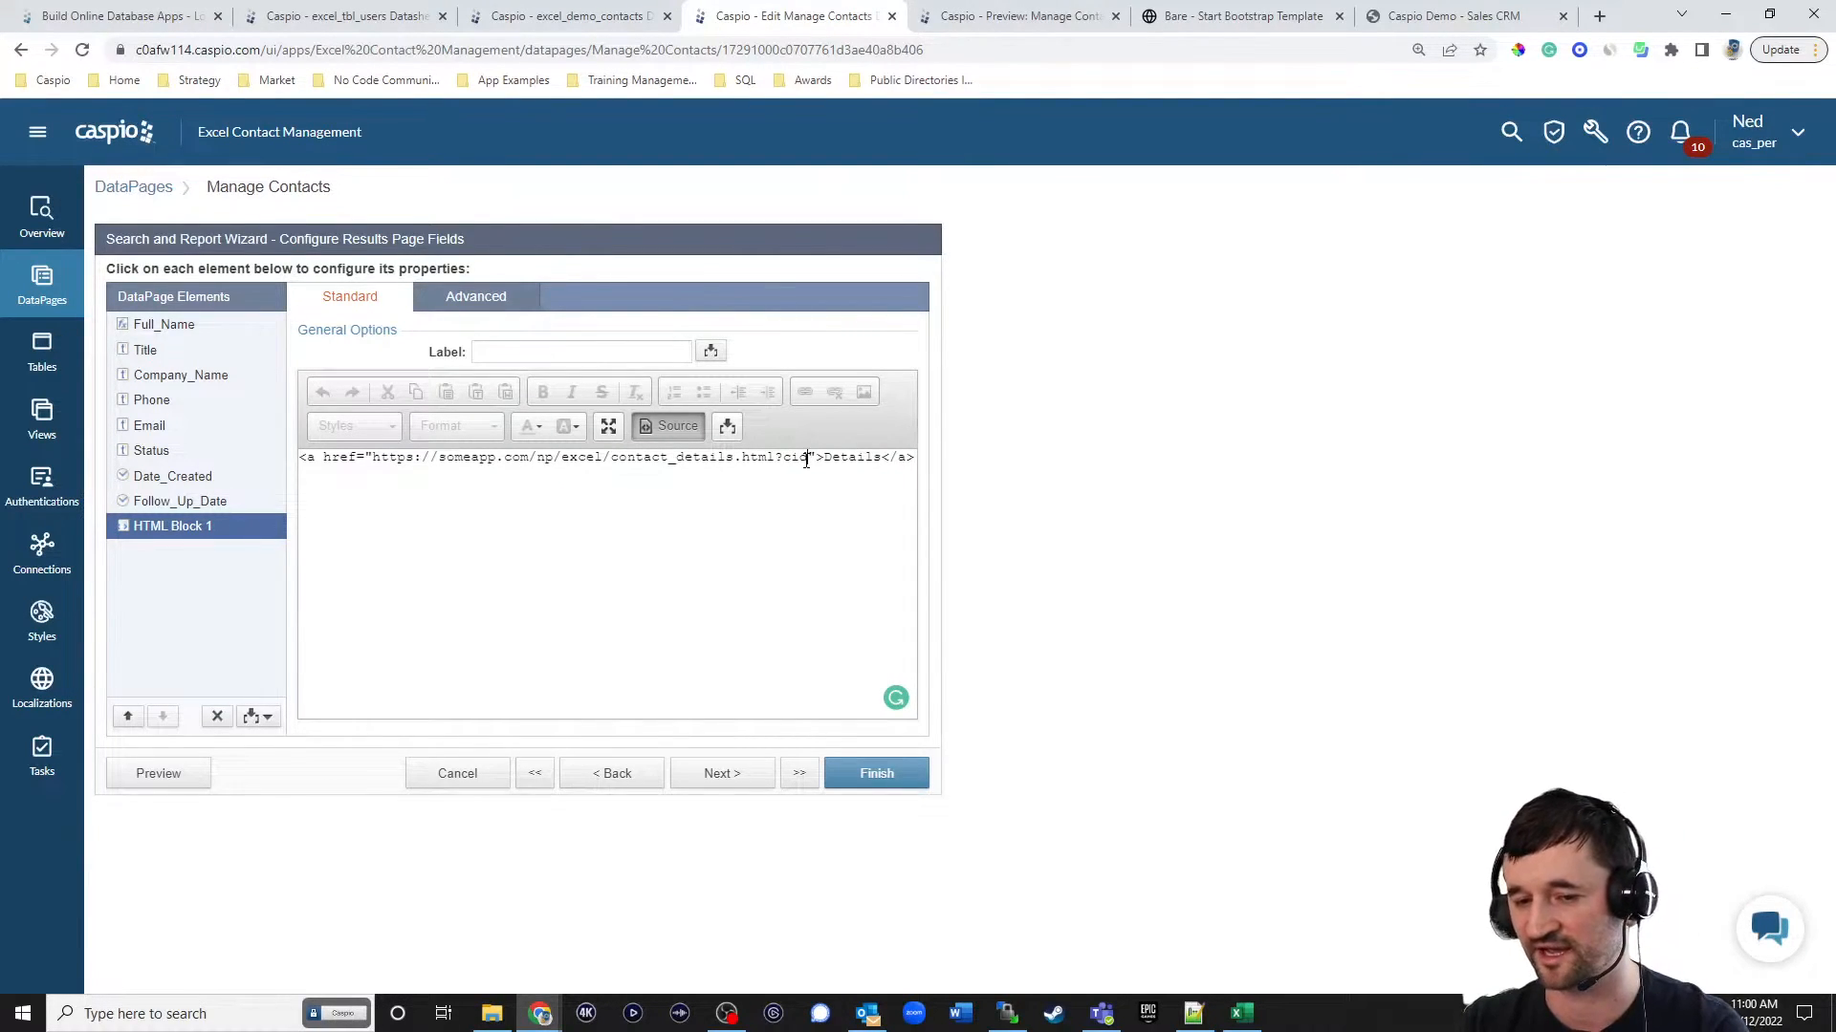
key("shift+Left")
key("shift+Left")
key("shift+Left")
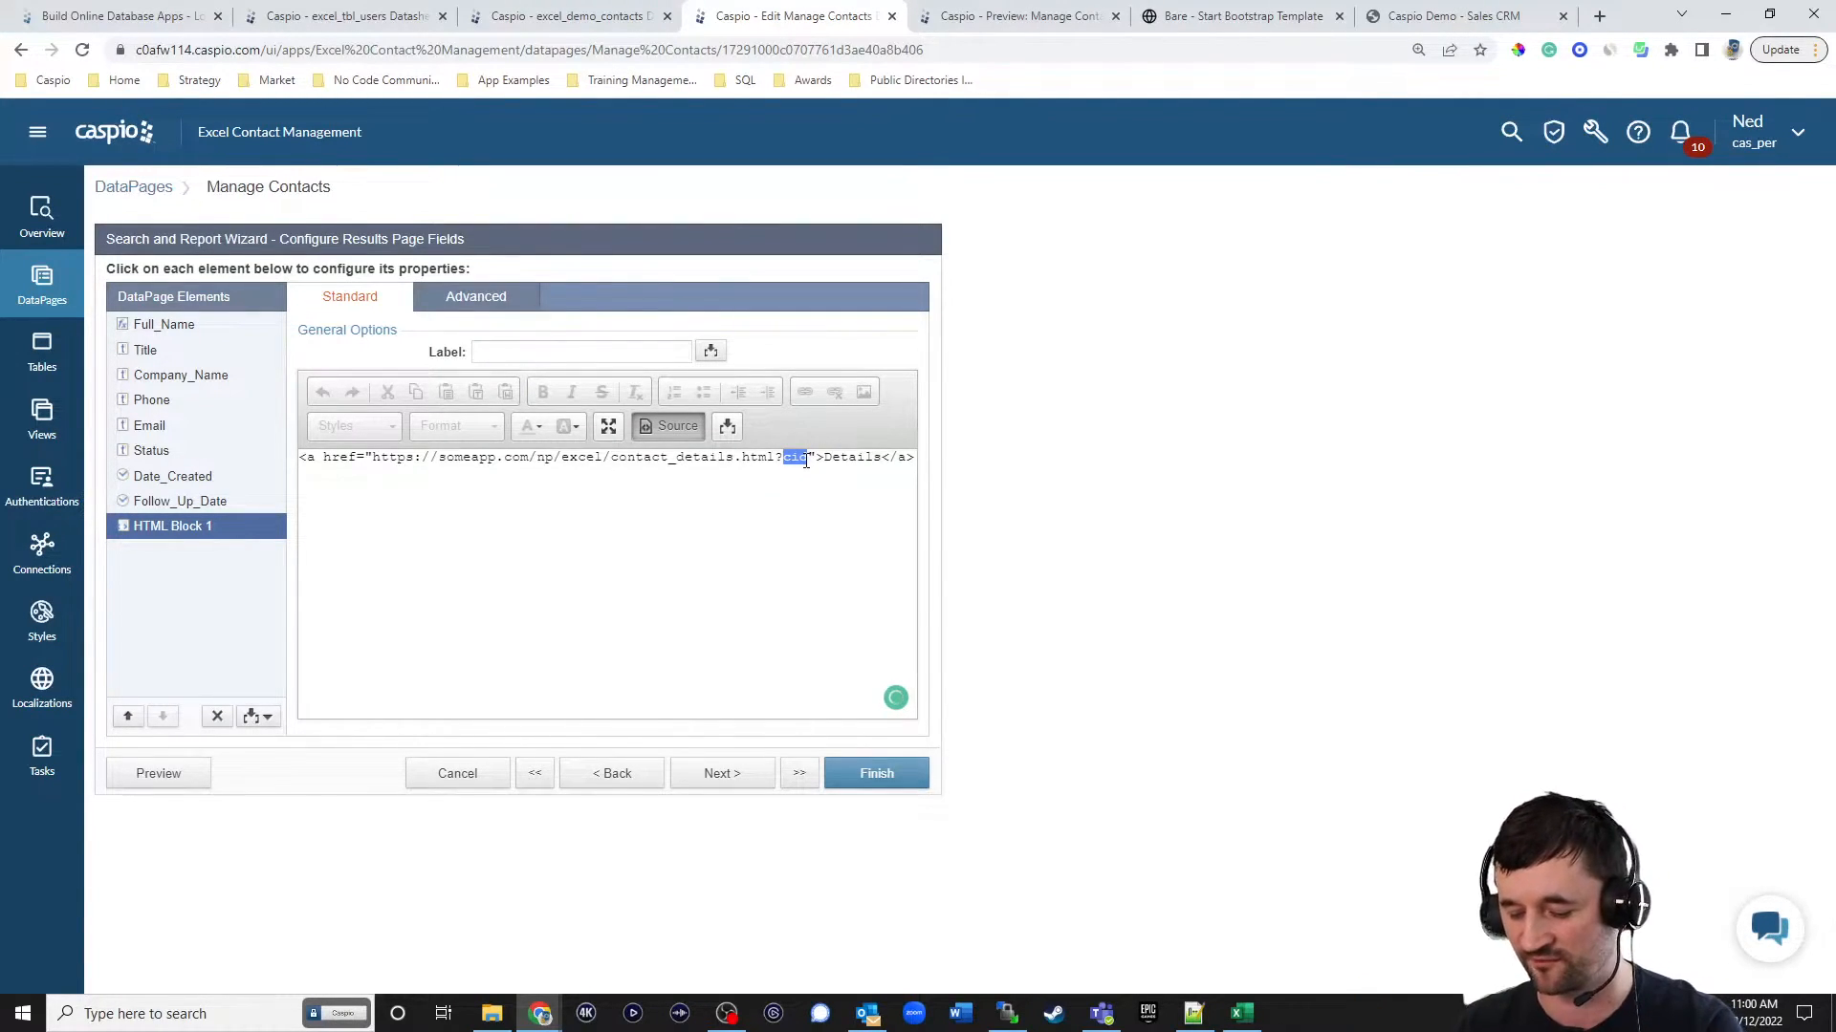
key("shift+Right")
key("shift+Right")
key("Right")
type("=")
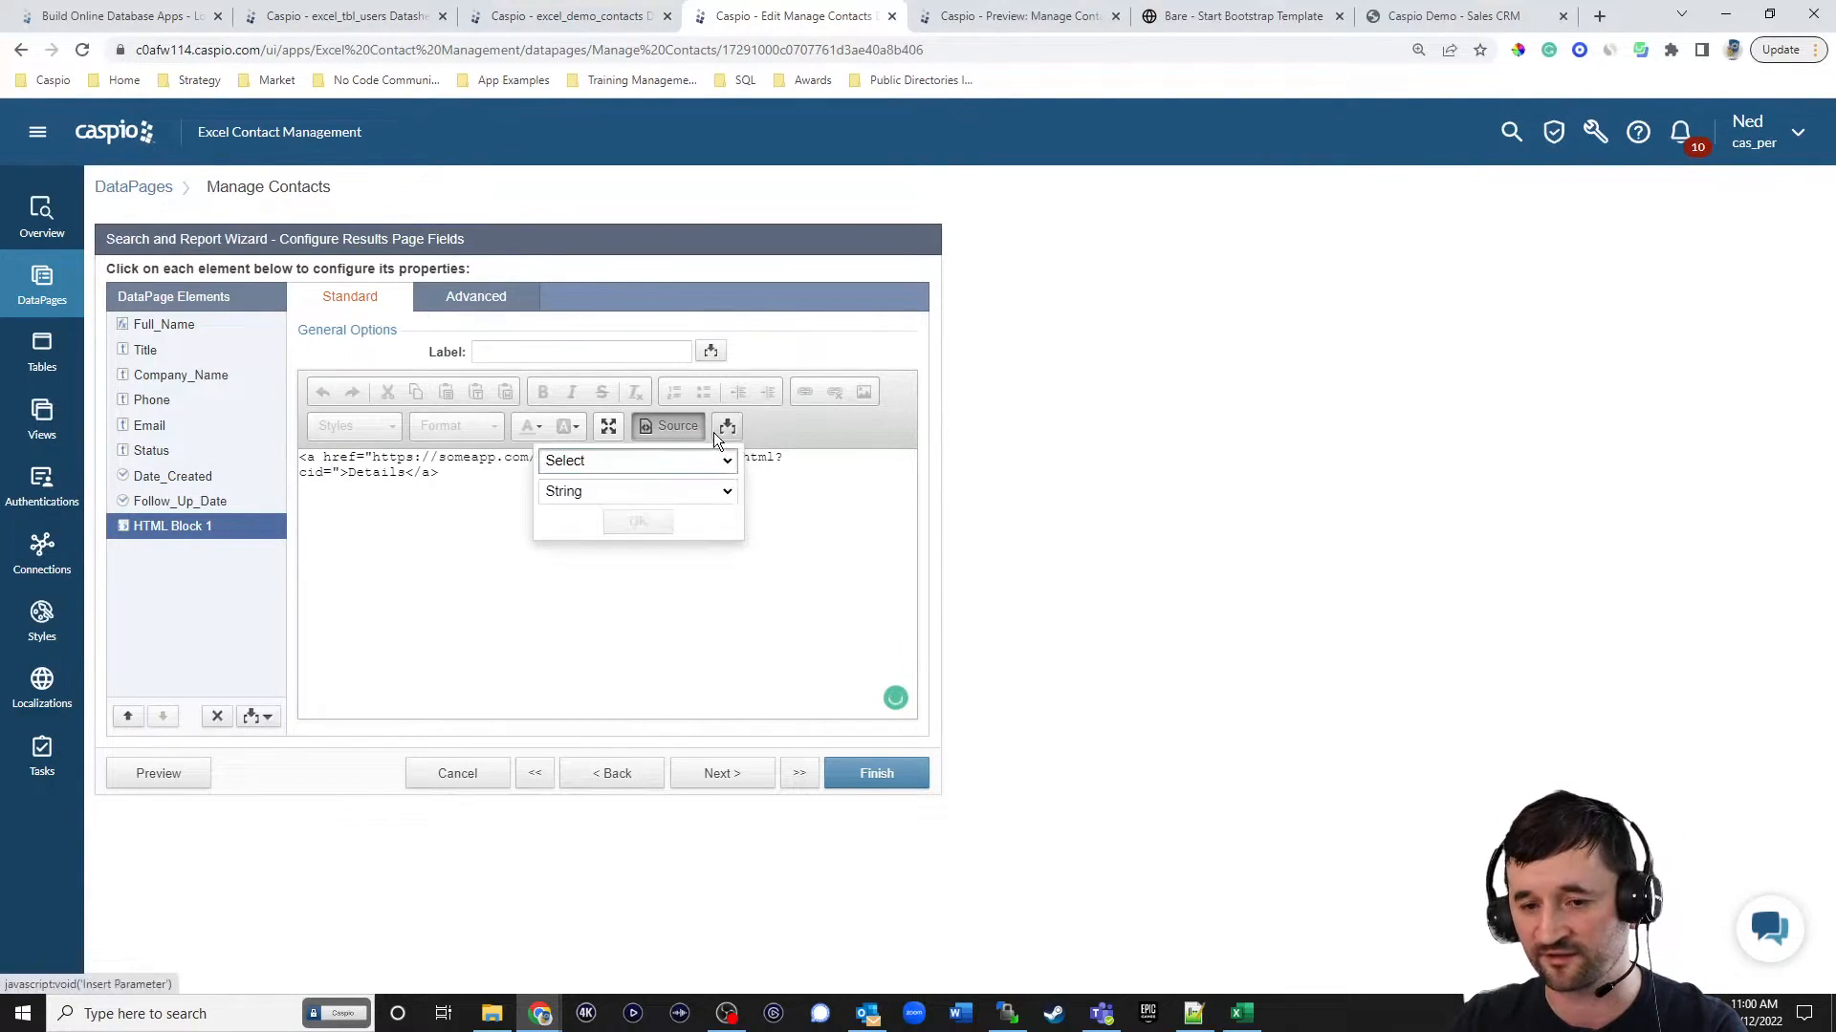
left_click(727, 426)
left_click(636, 460)
left_click(656, 519)
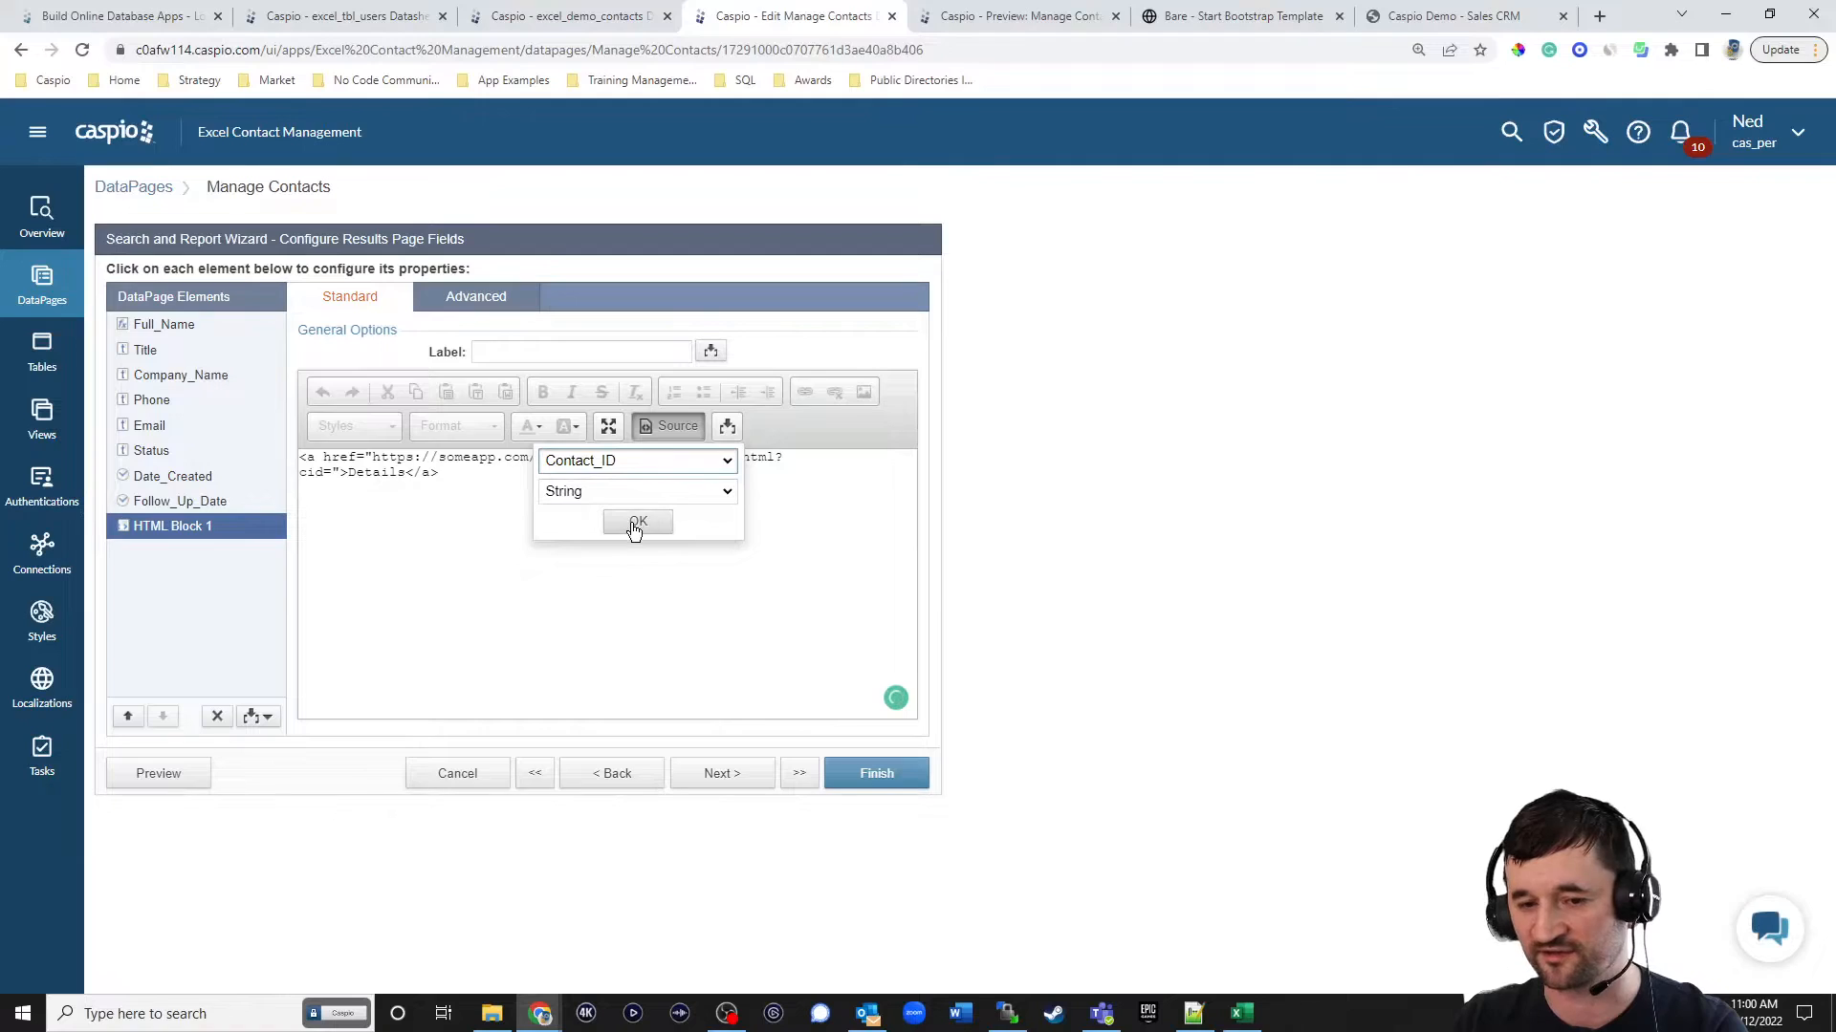
left_click(634, 525)
left_click(638, 480)
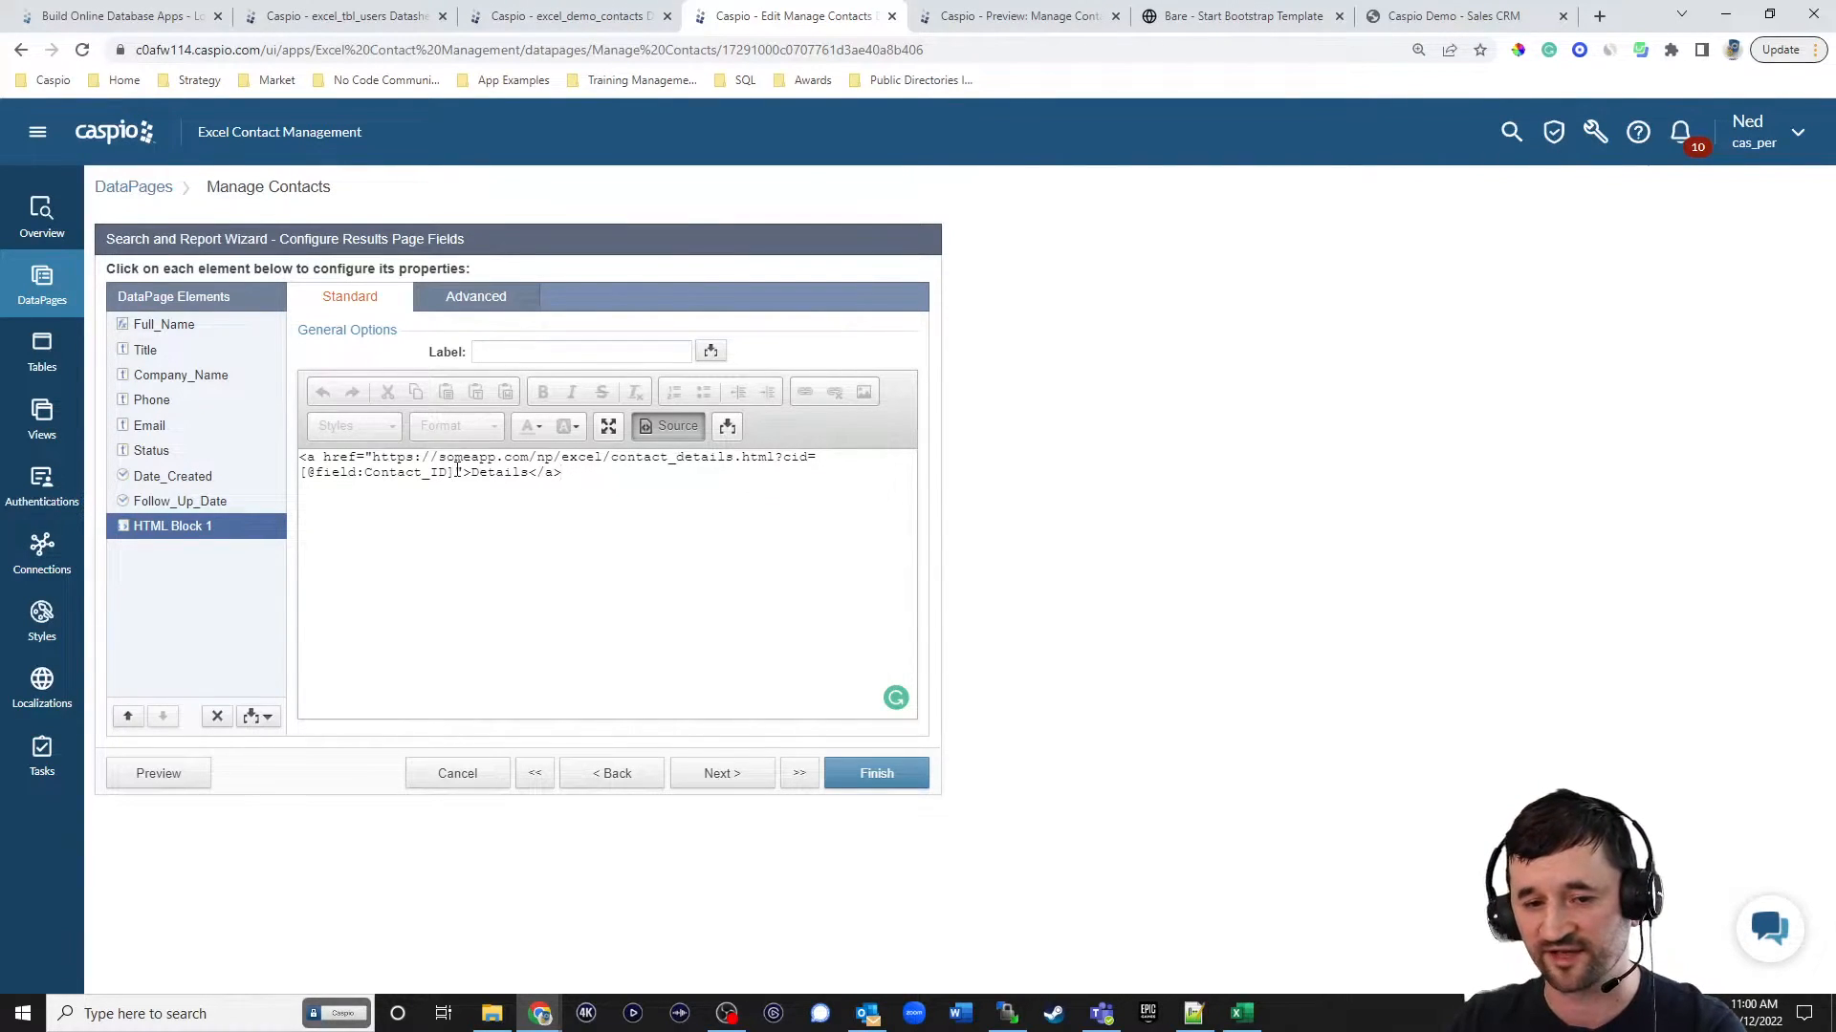
type("&")
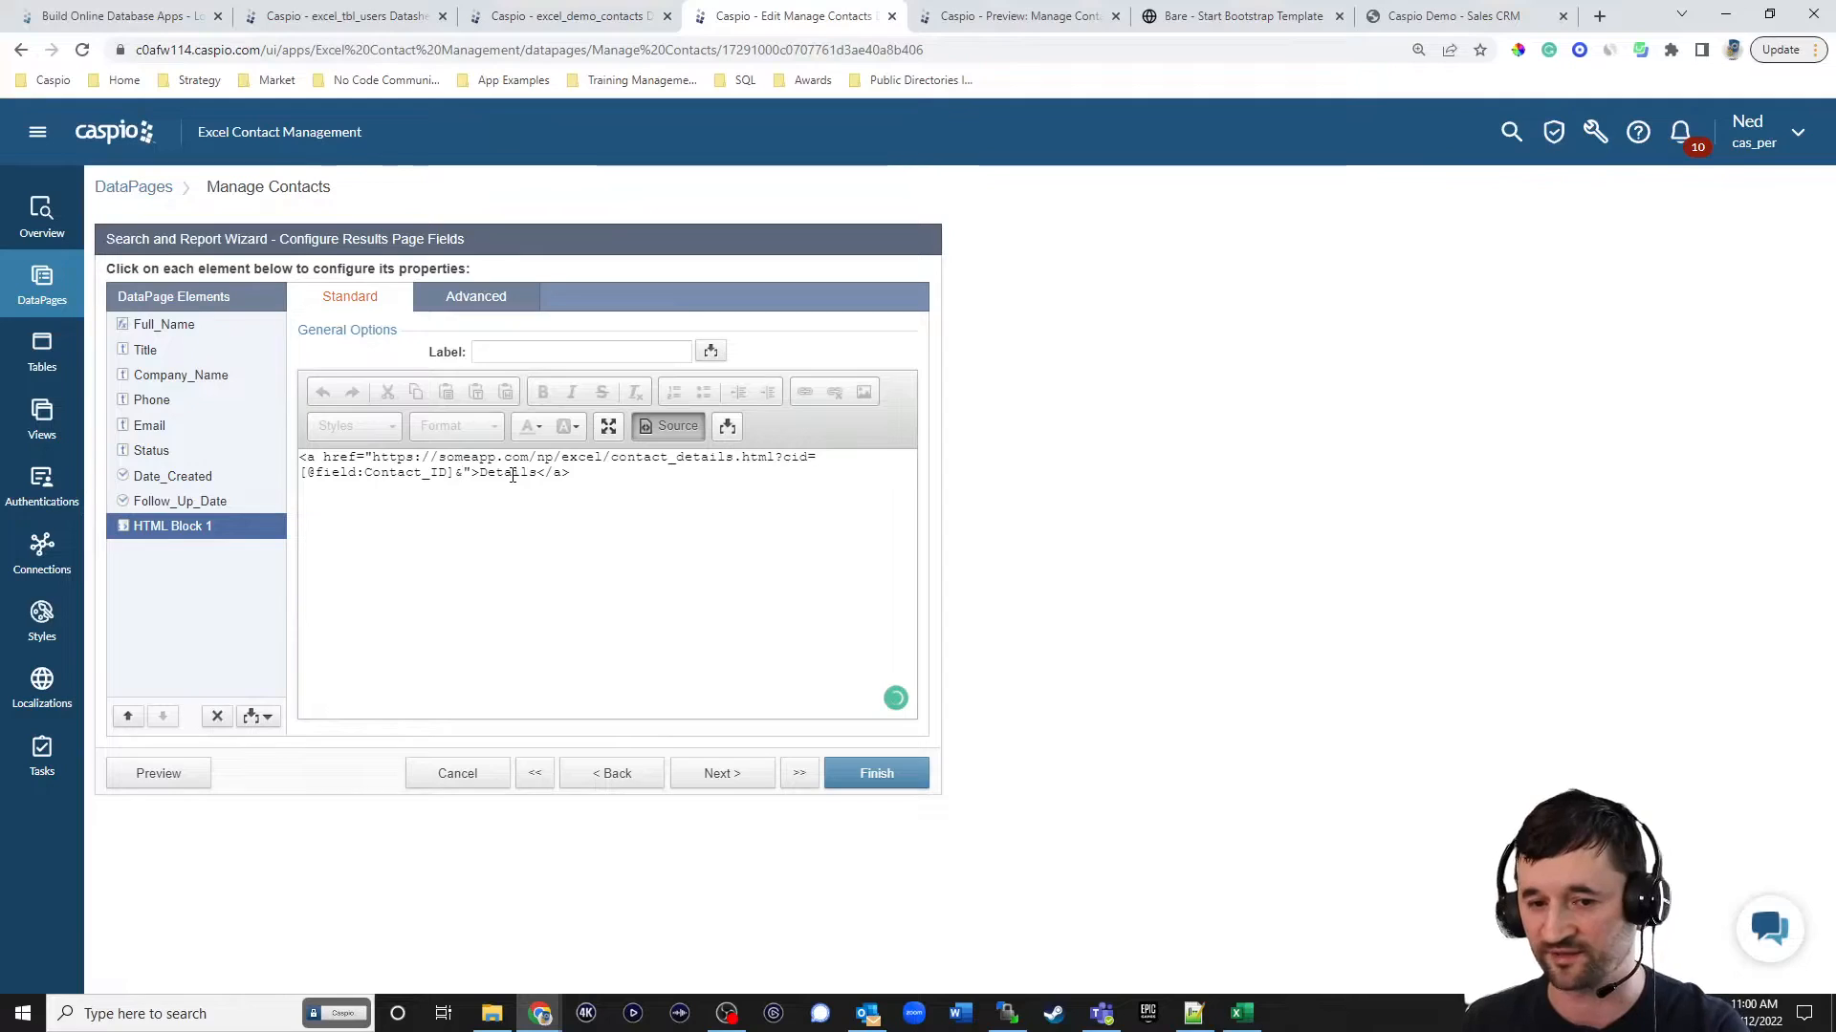
key("BackSpace")
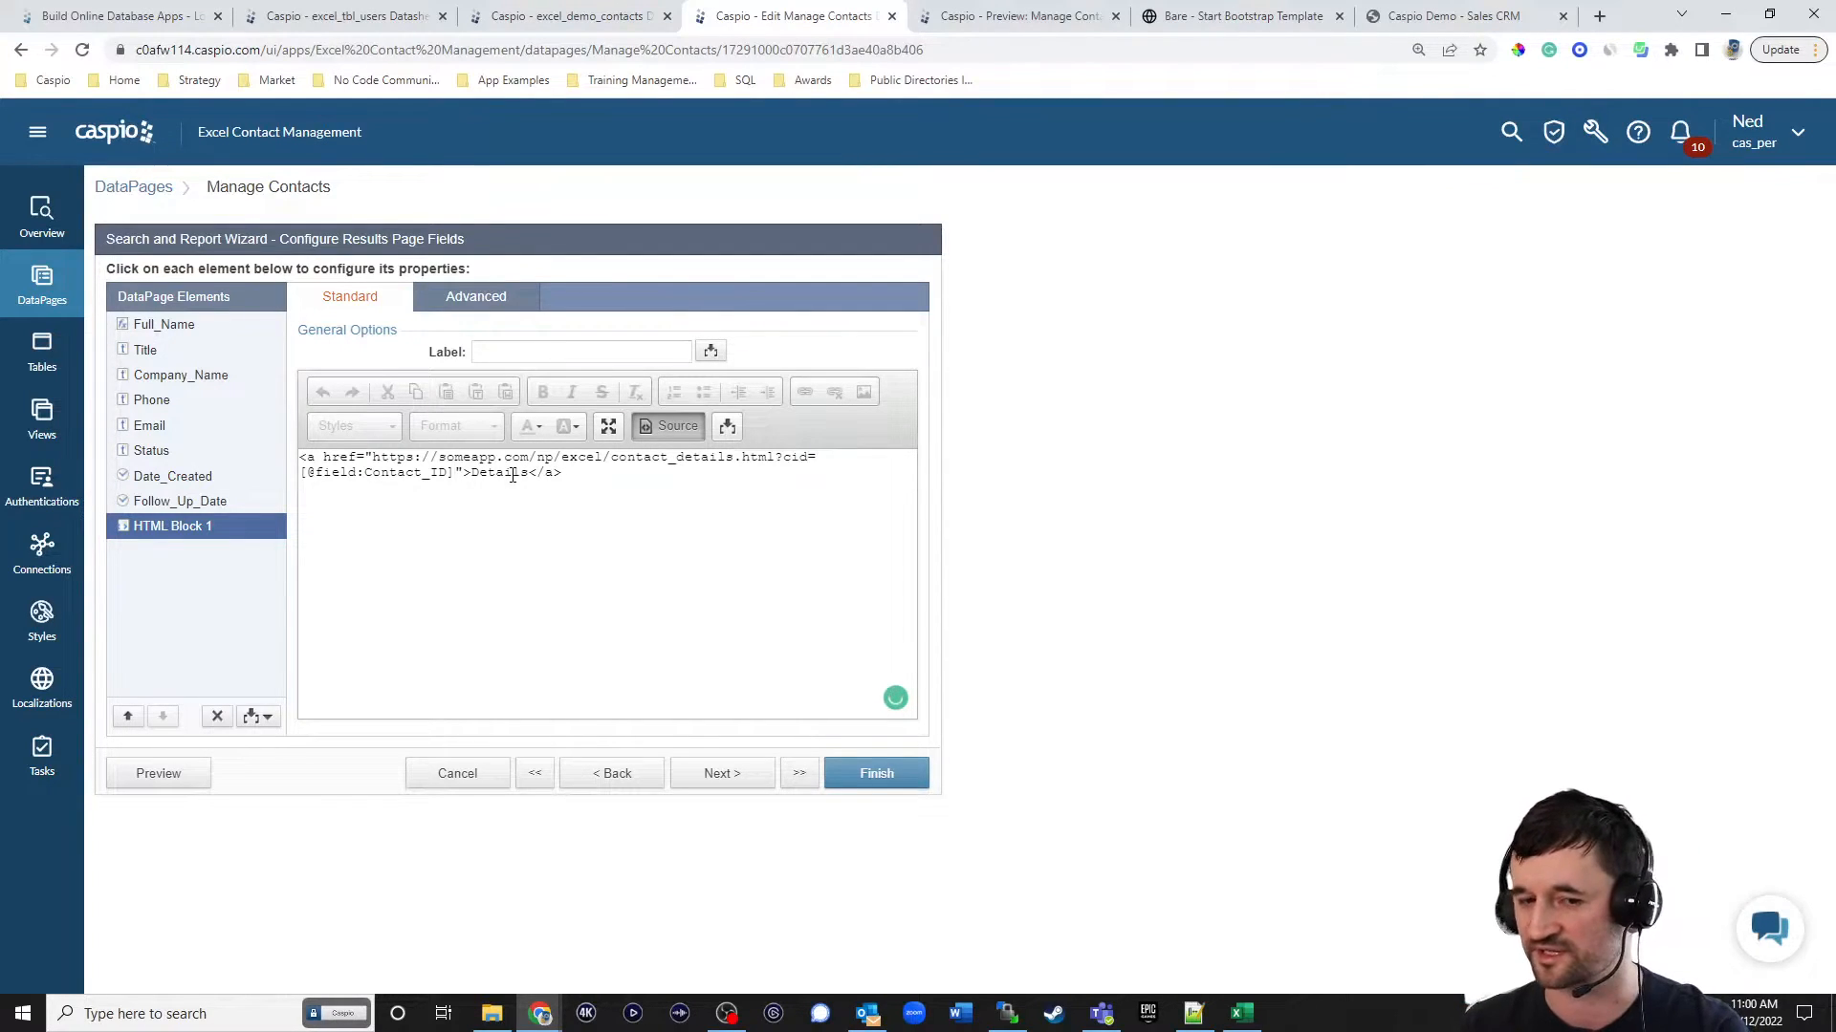
Save the Manage Contacts DataPage and reload the live Manage contacts page in Chrome to load the updated Details links.
left_click(868, 776)
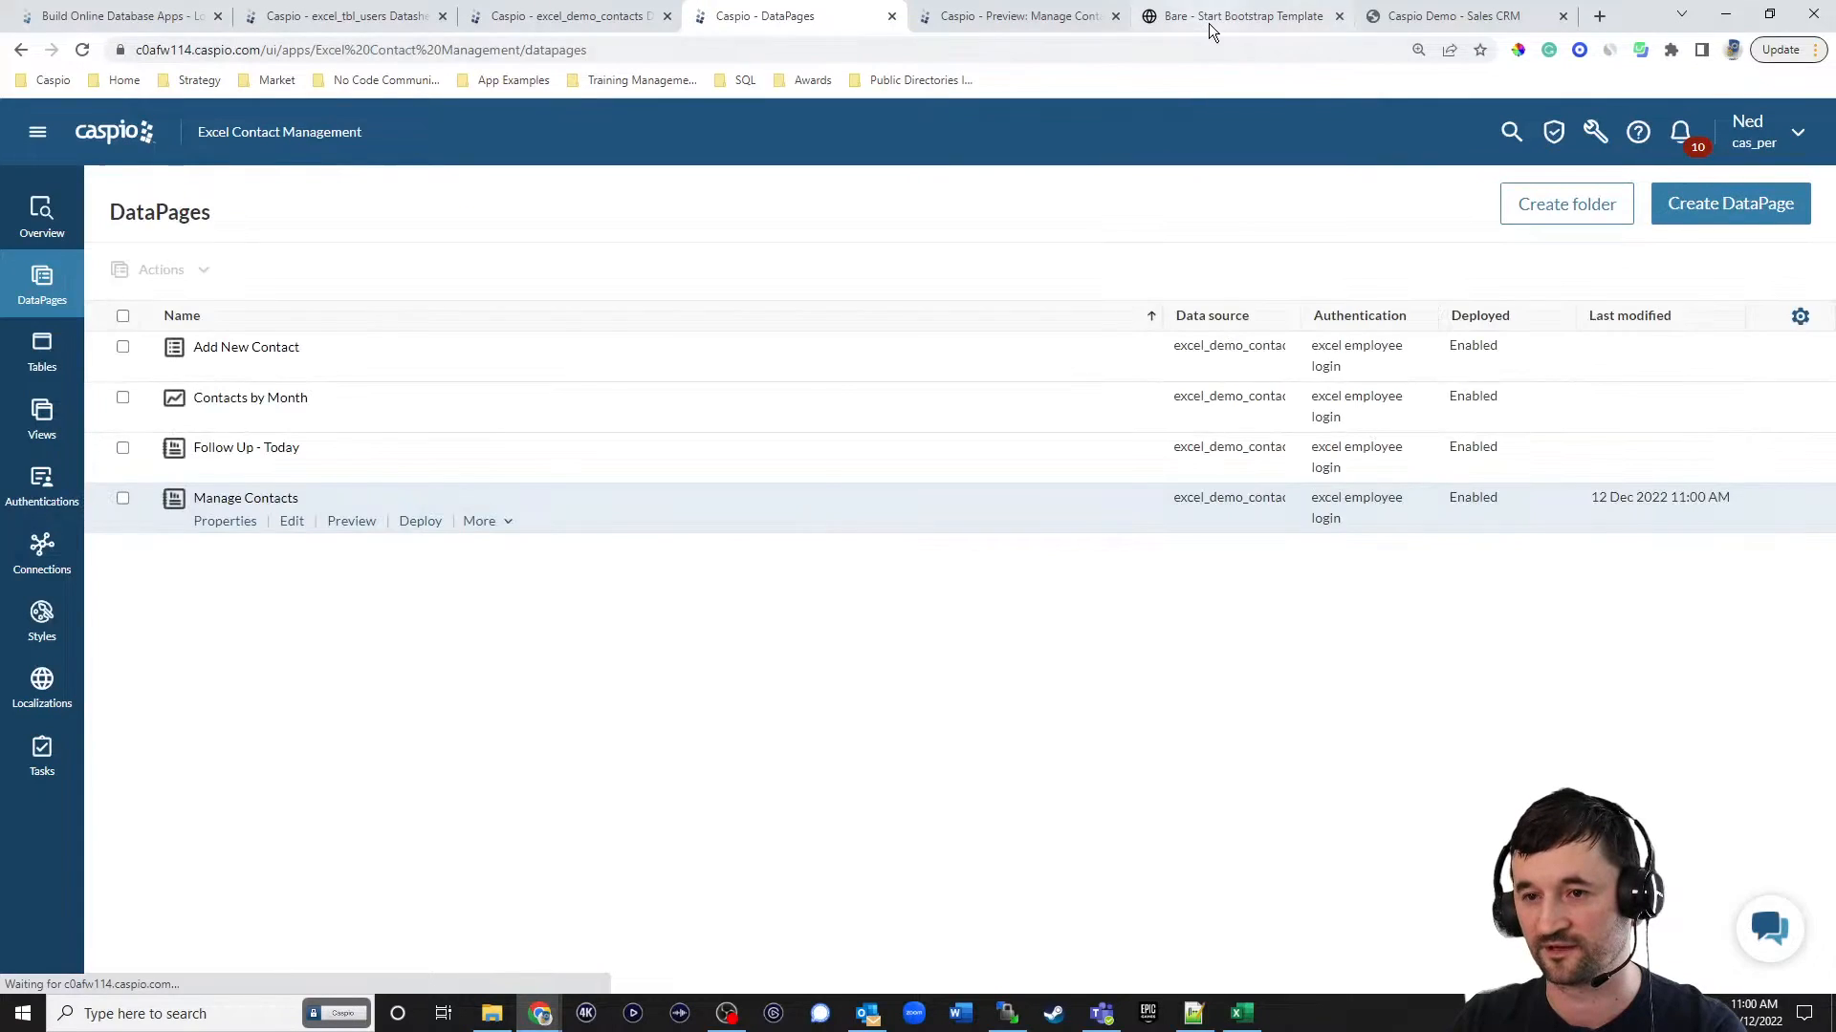
left_click(1203, 21)
left_click(83, 49)
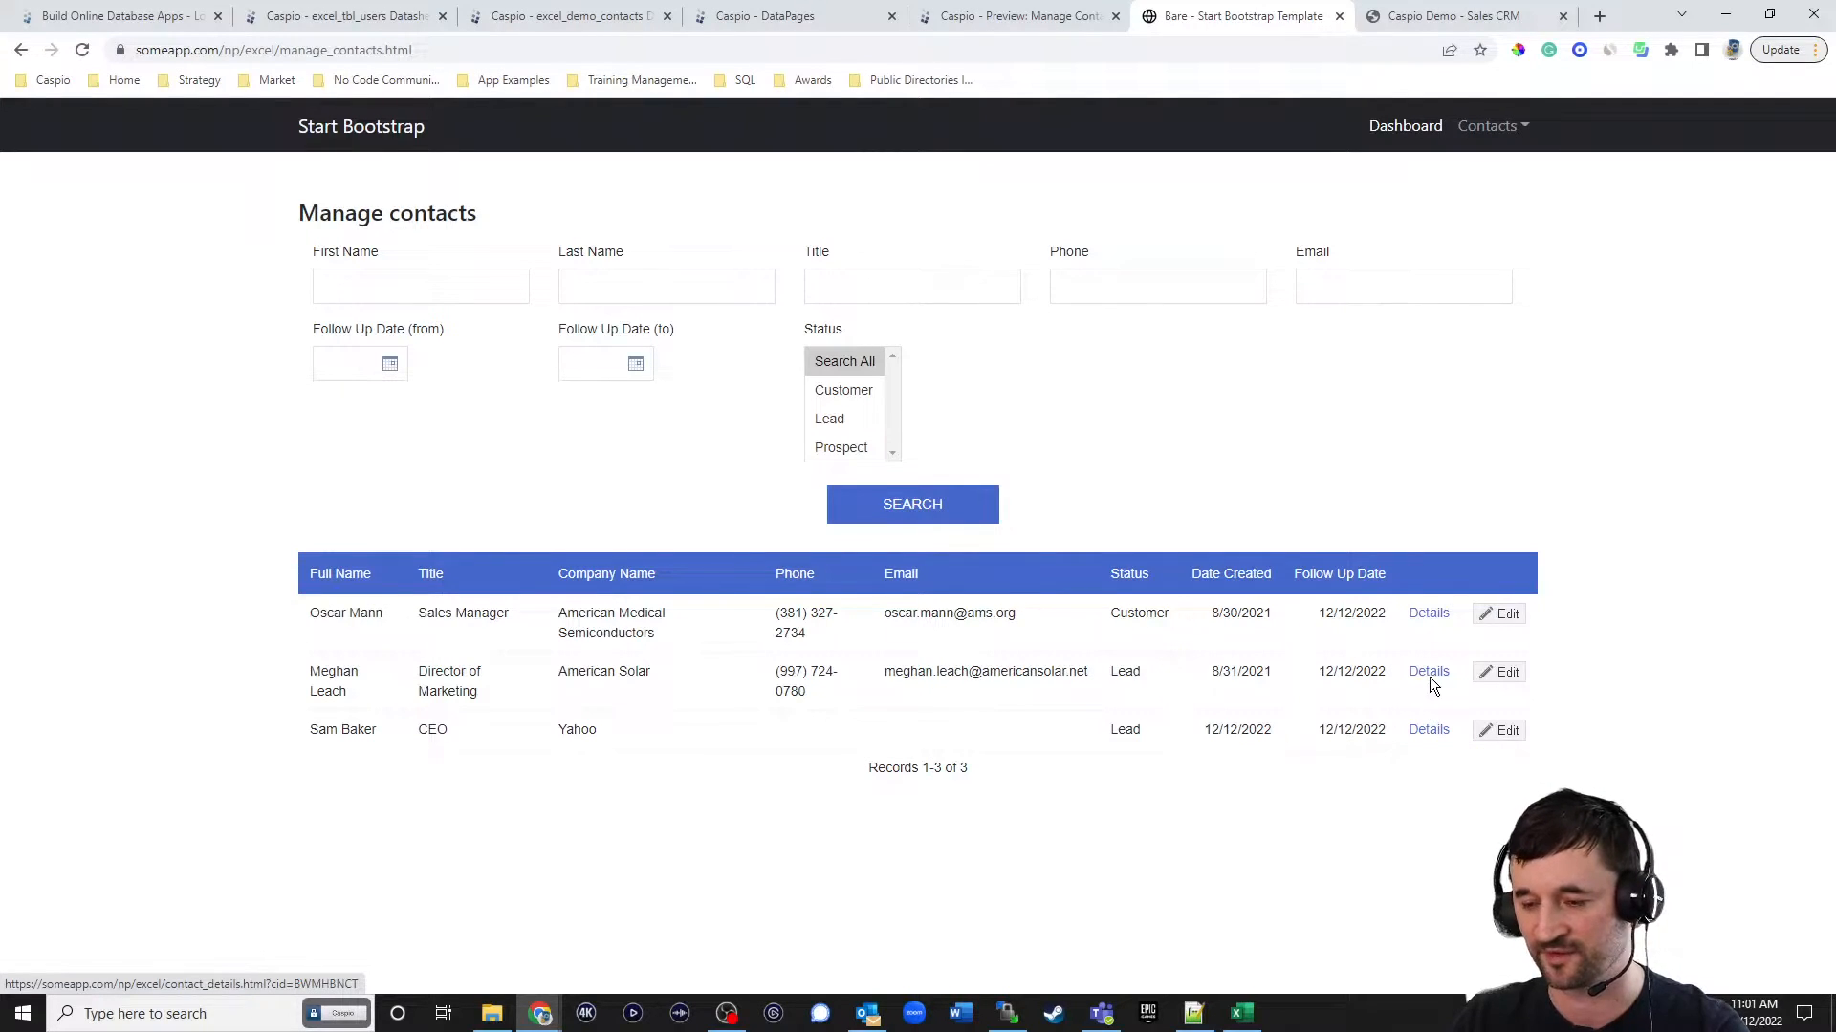
Open the first contact's Details link on the live Manage contacts page and check the cid parameter in the page address.
left_click(1431, 615)
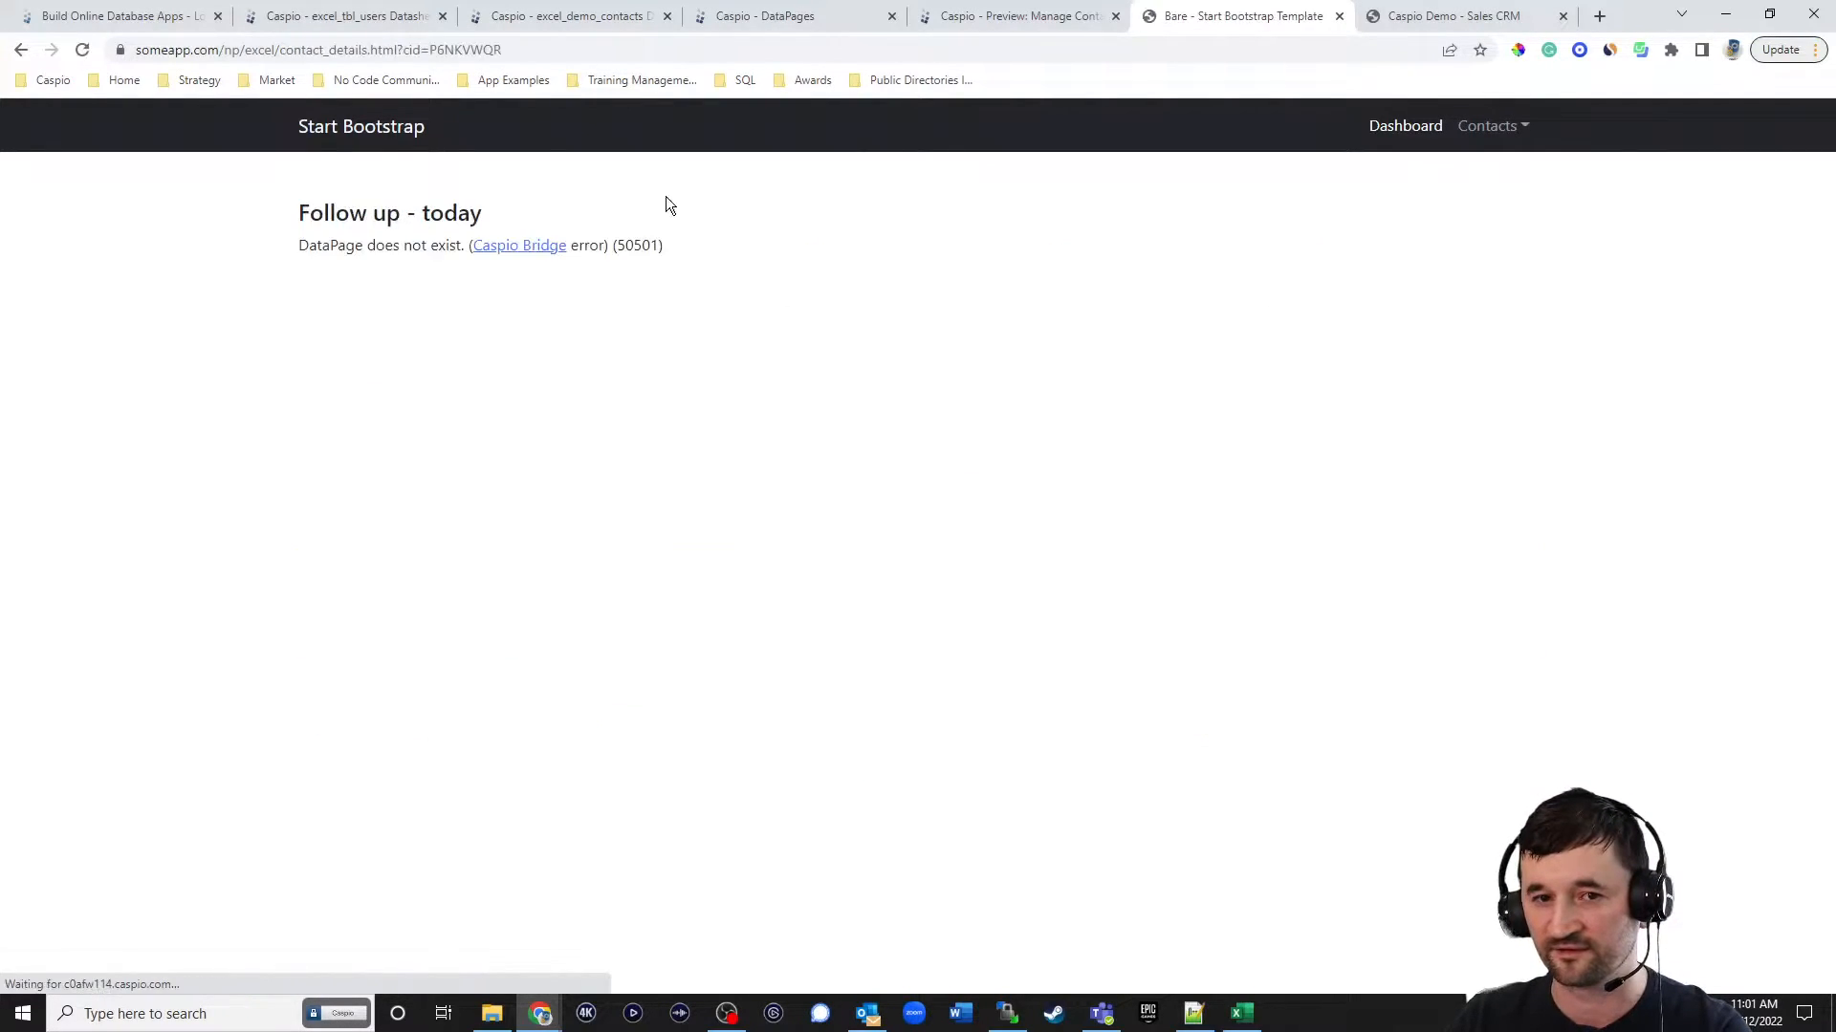
left_click(283, 49)
left_click_drag(283, 50, 594, 54)
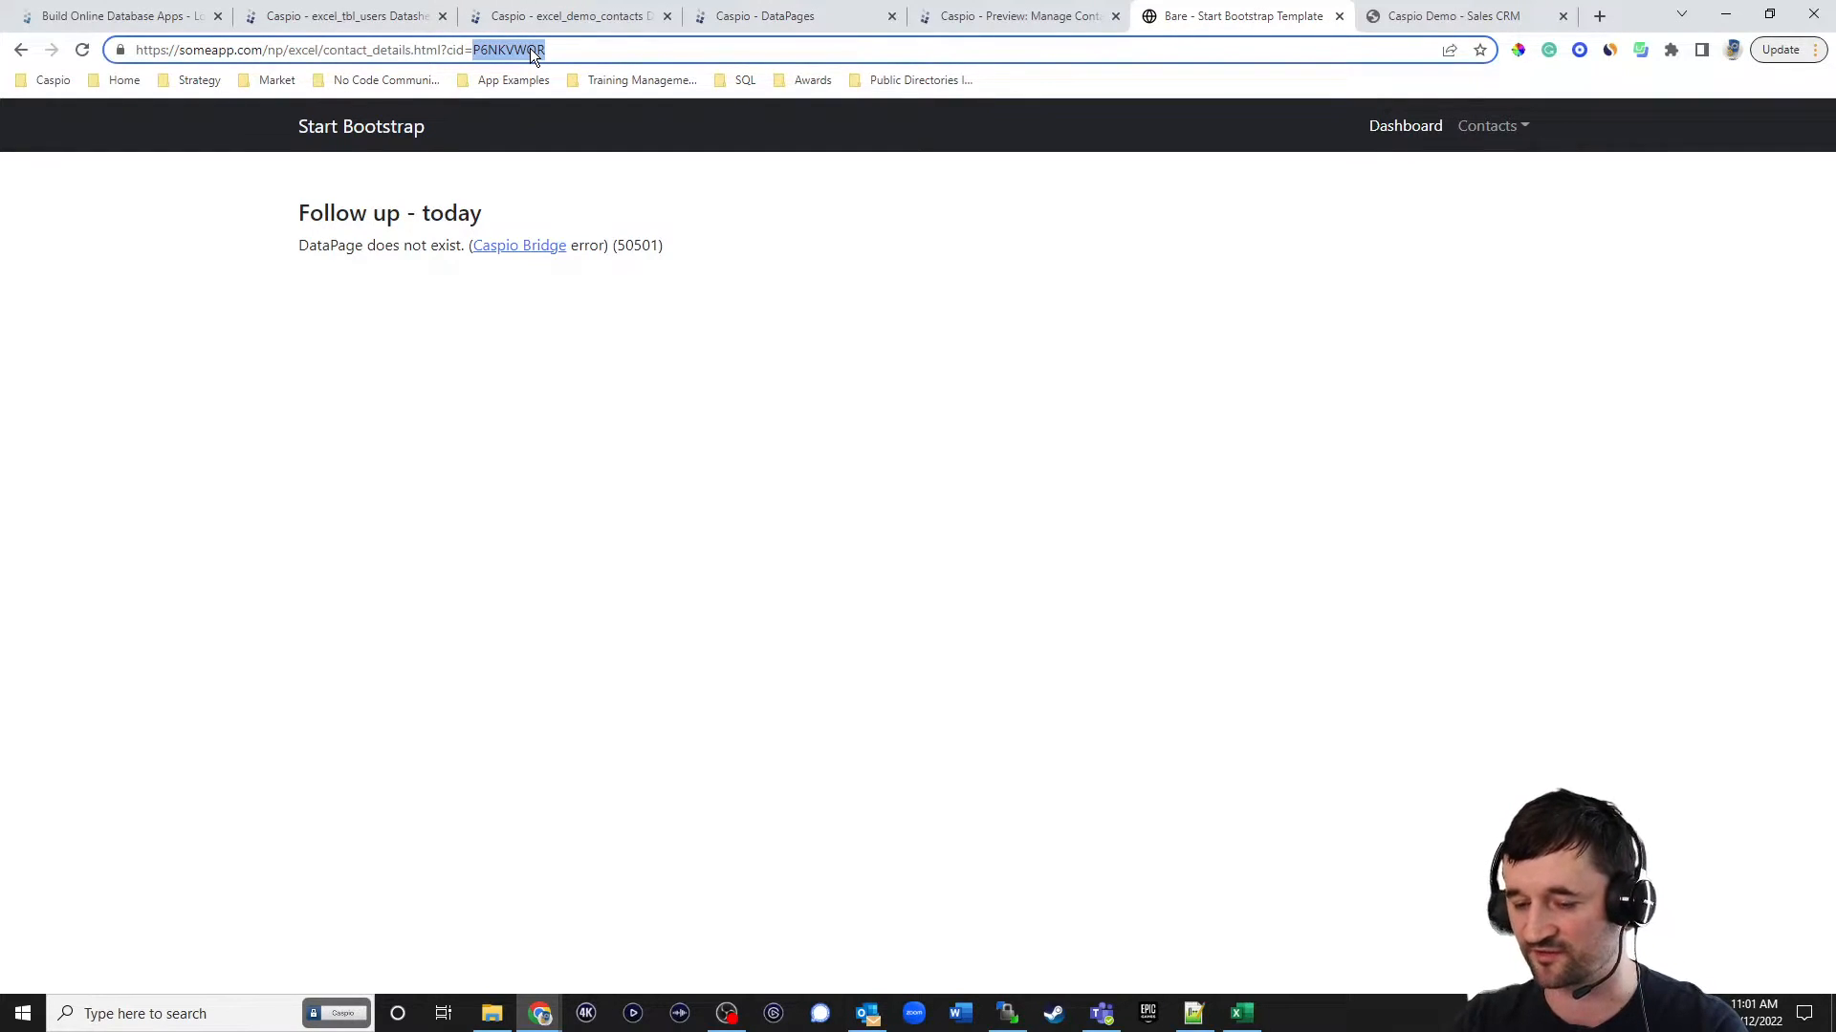
Switch to Caspio's DataPages list and start a new report DataPage of the Details type.
left_click(742, 17)
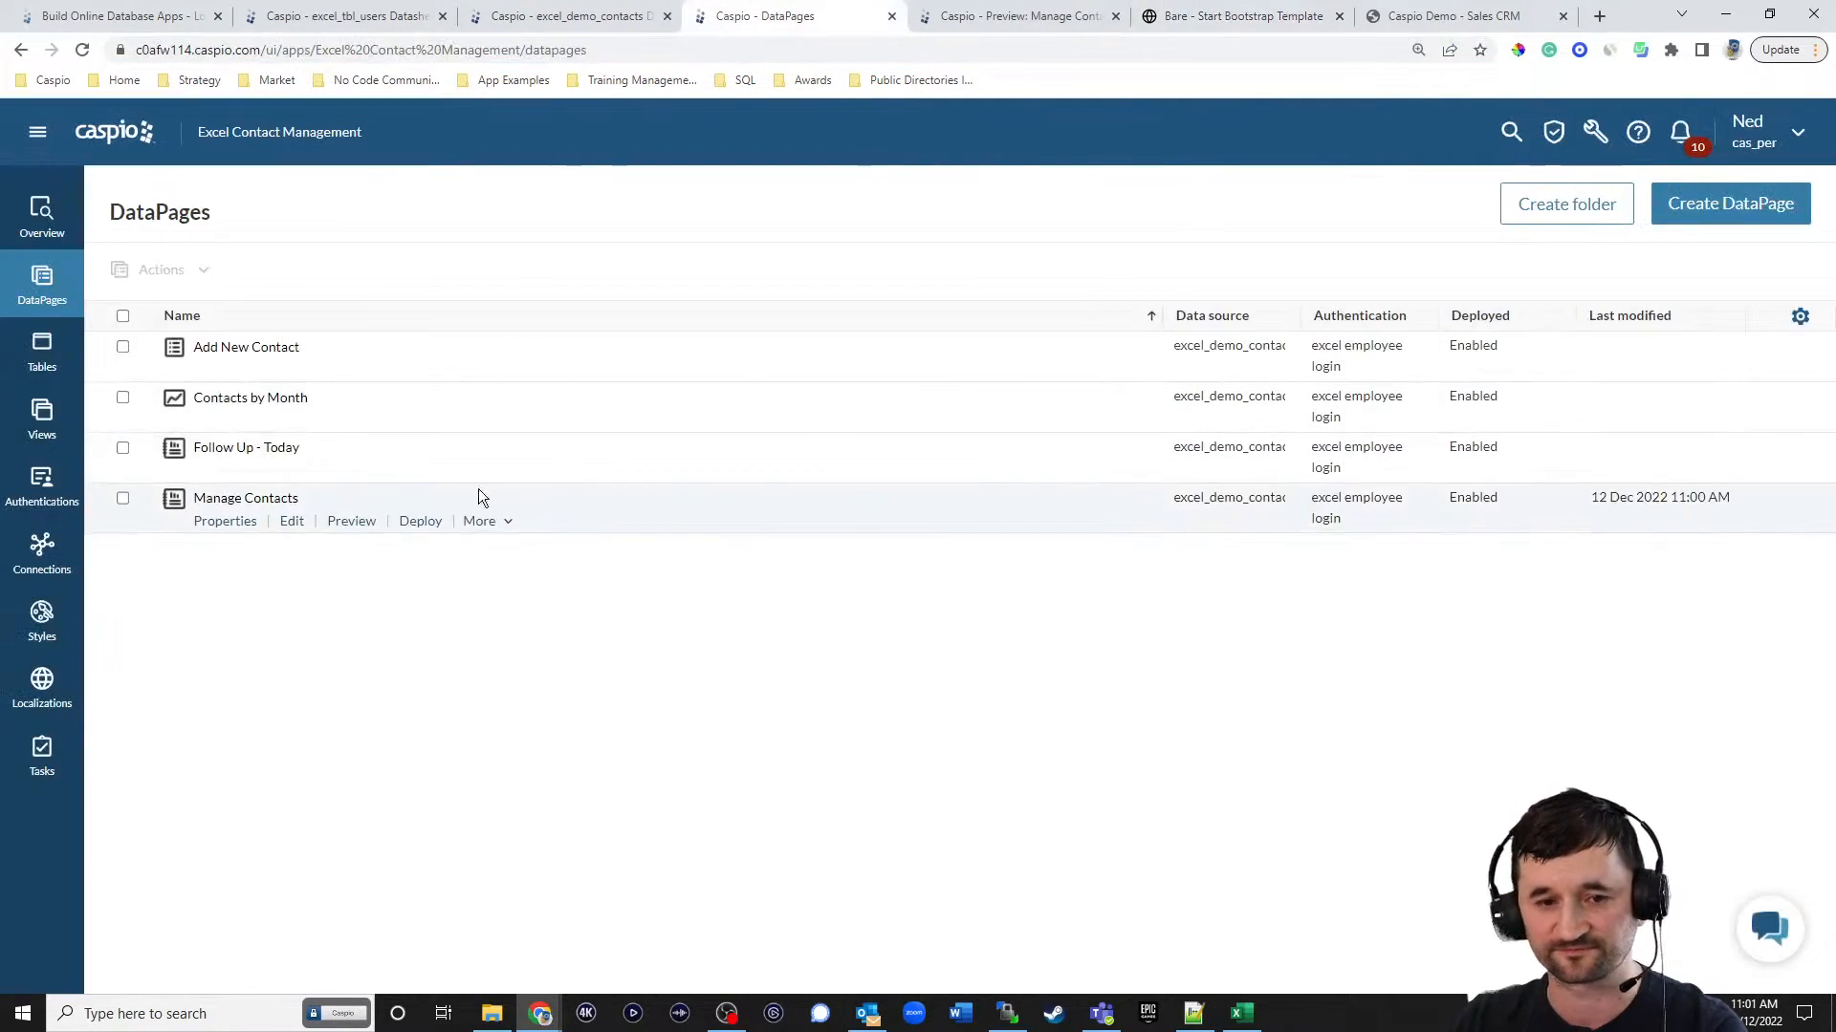
left_click(1703, 209)
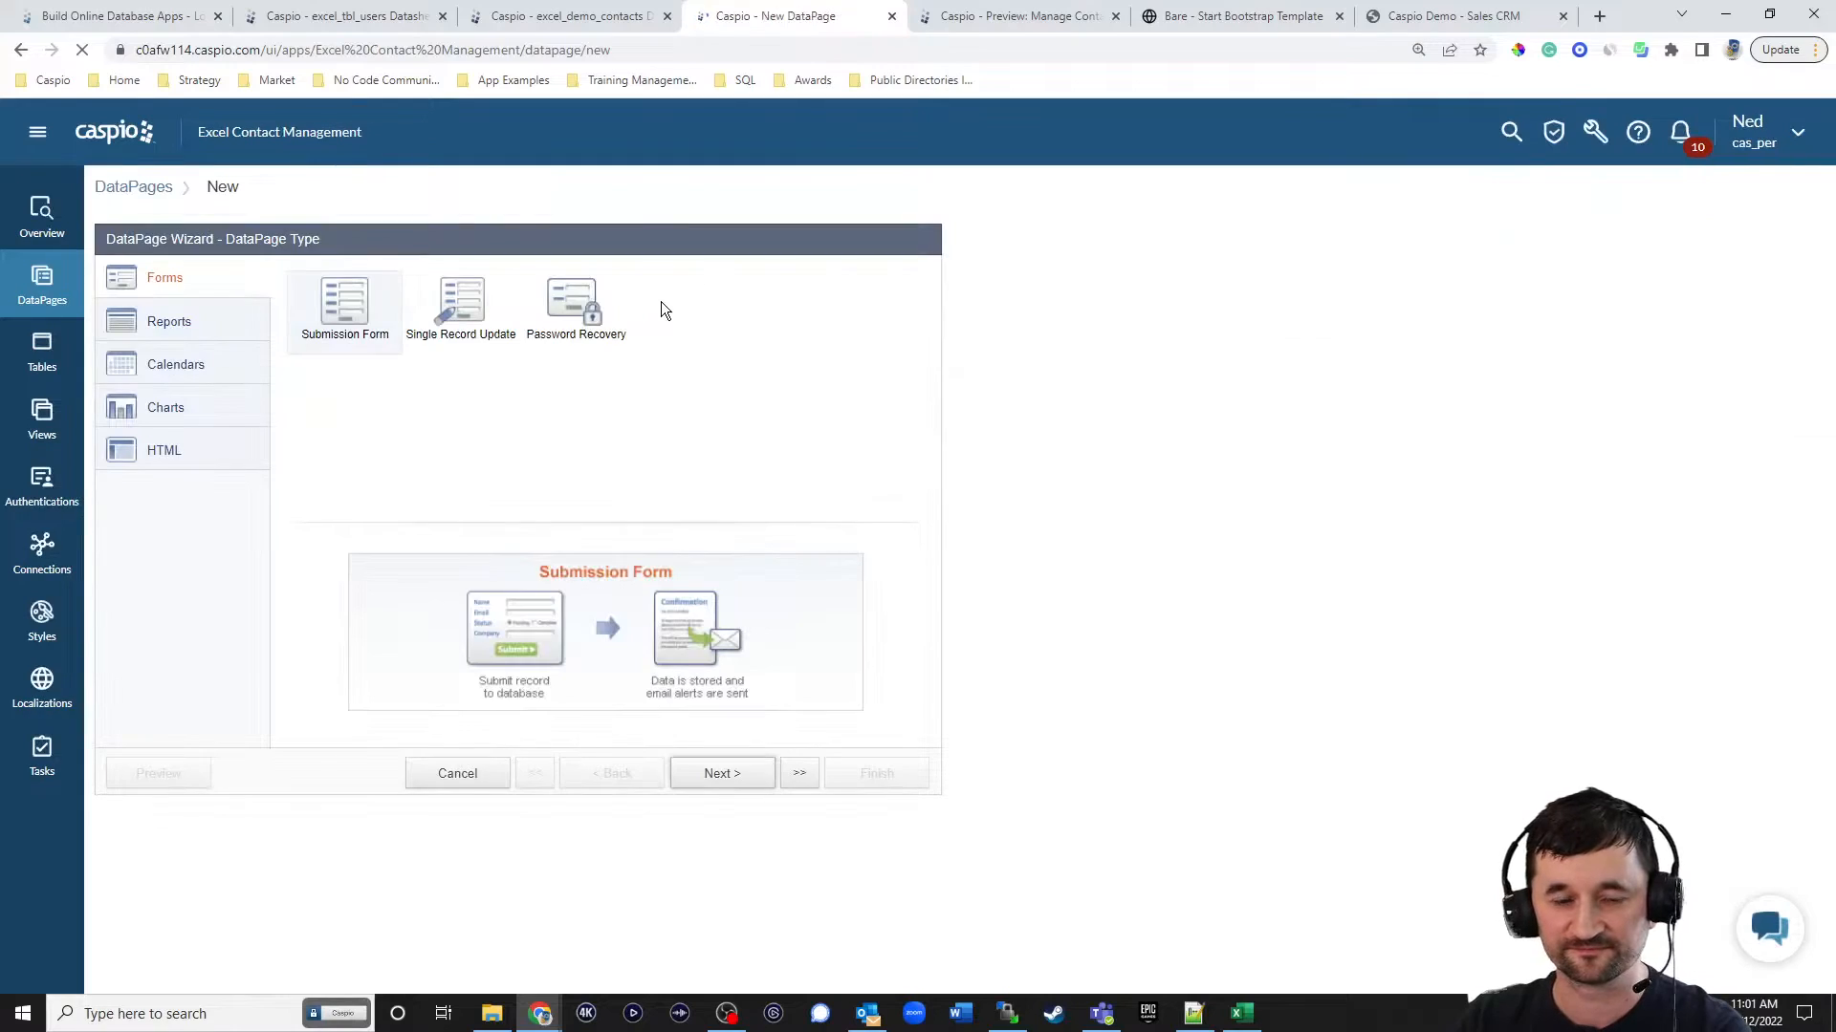
left_click(209, 323)
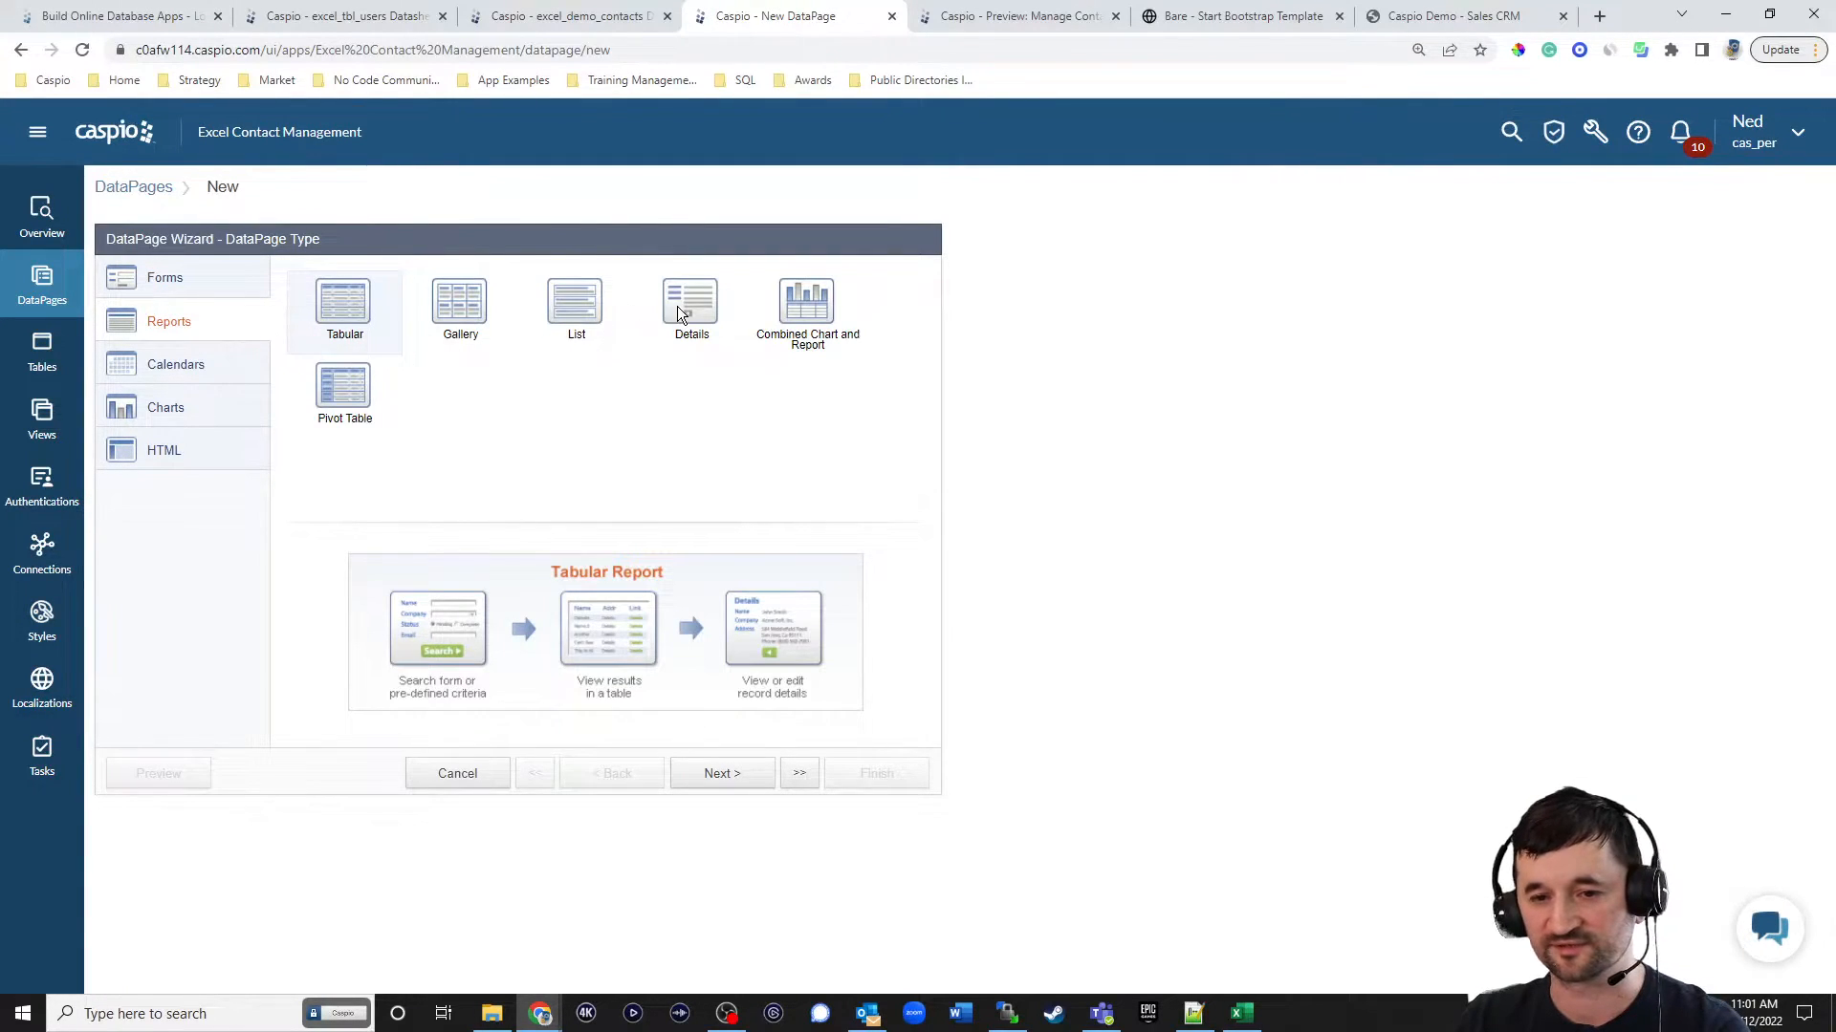
left_click(679, 313)
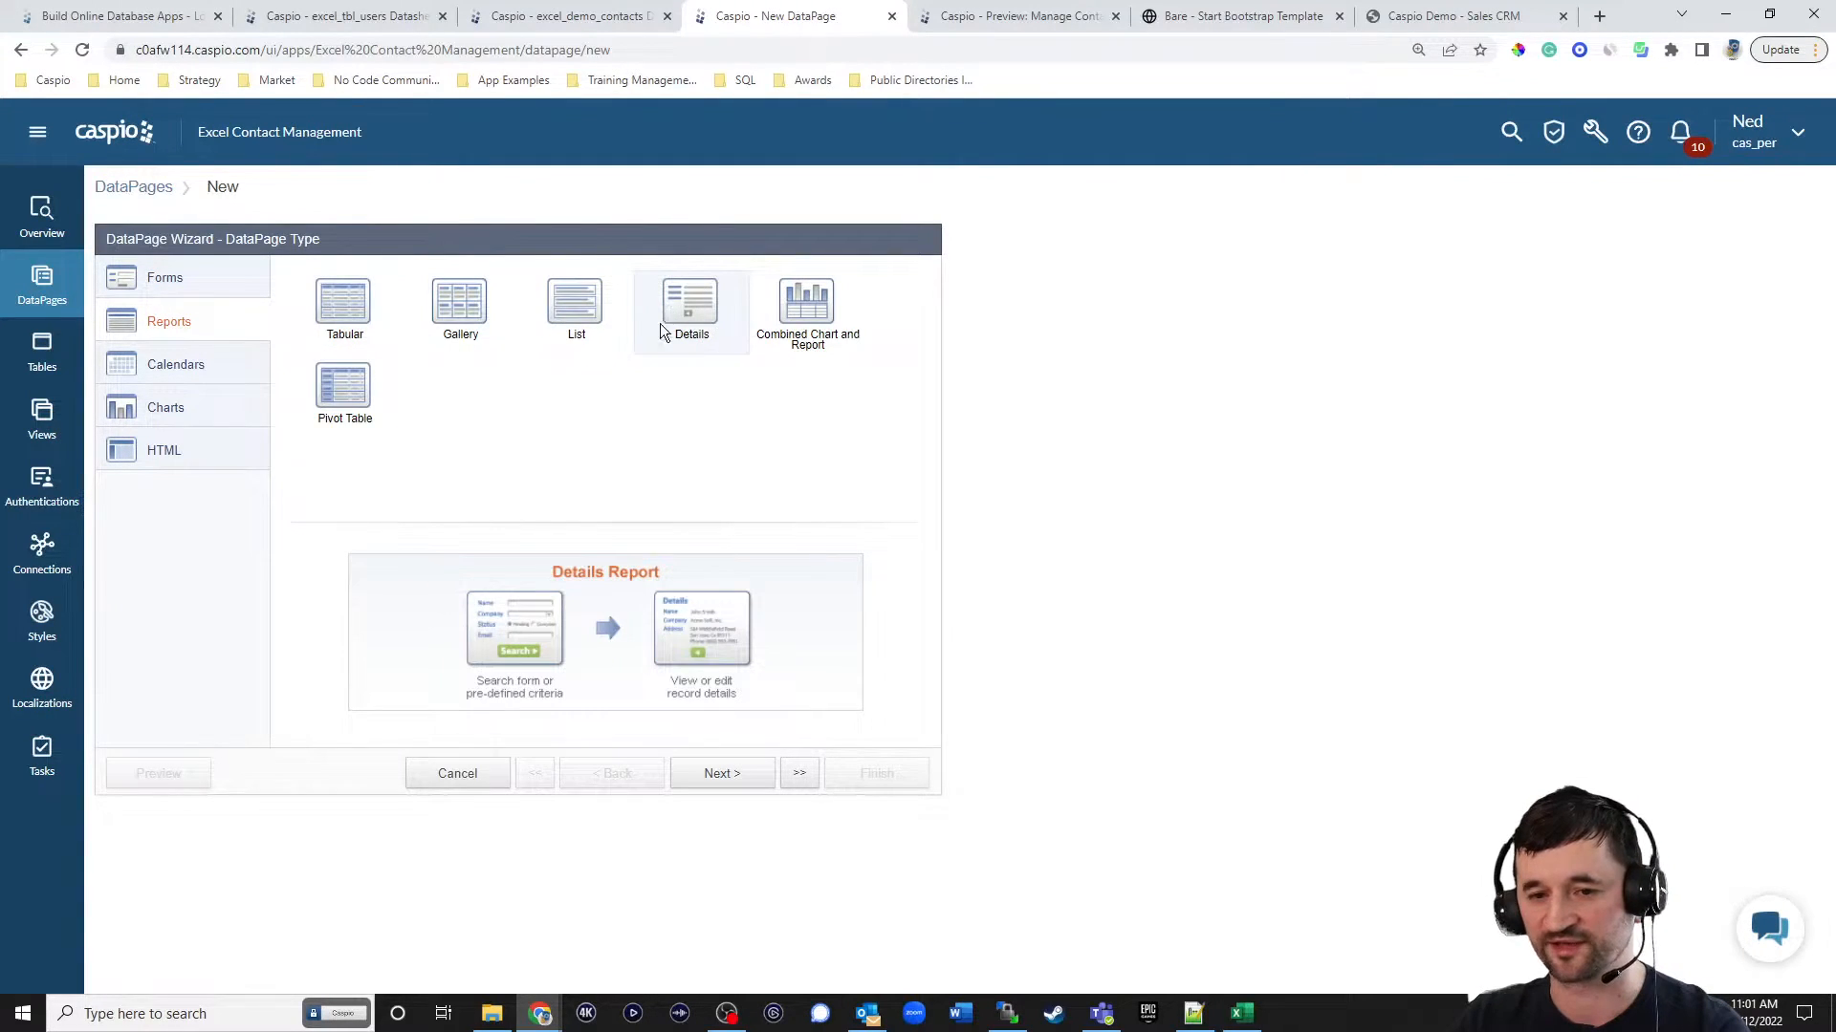
left_click(725, 775)
Name the new DataPage Contact Details and apply the Blue style.
left_click(574, 333)
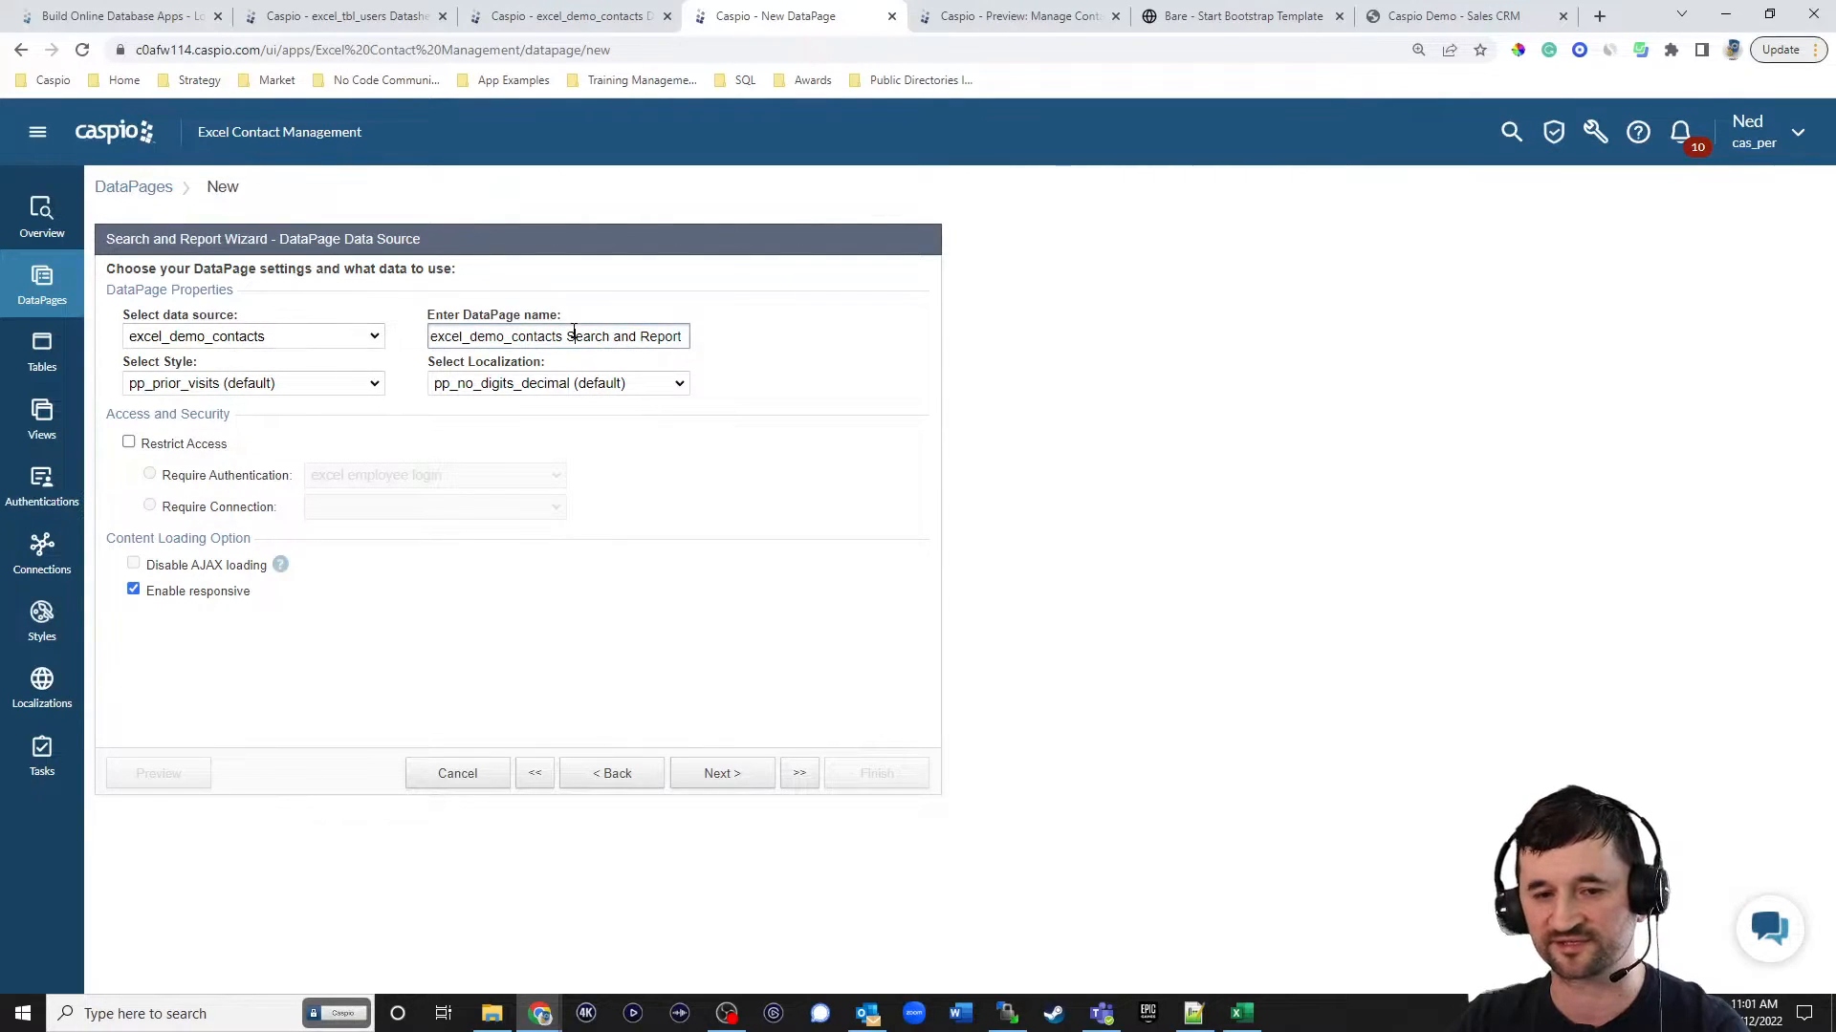
key("ctrl+a")
type("Contact Details")
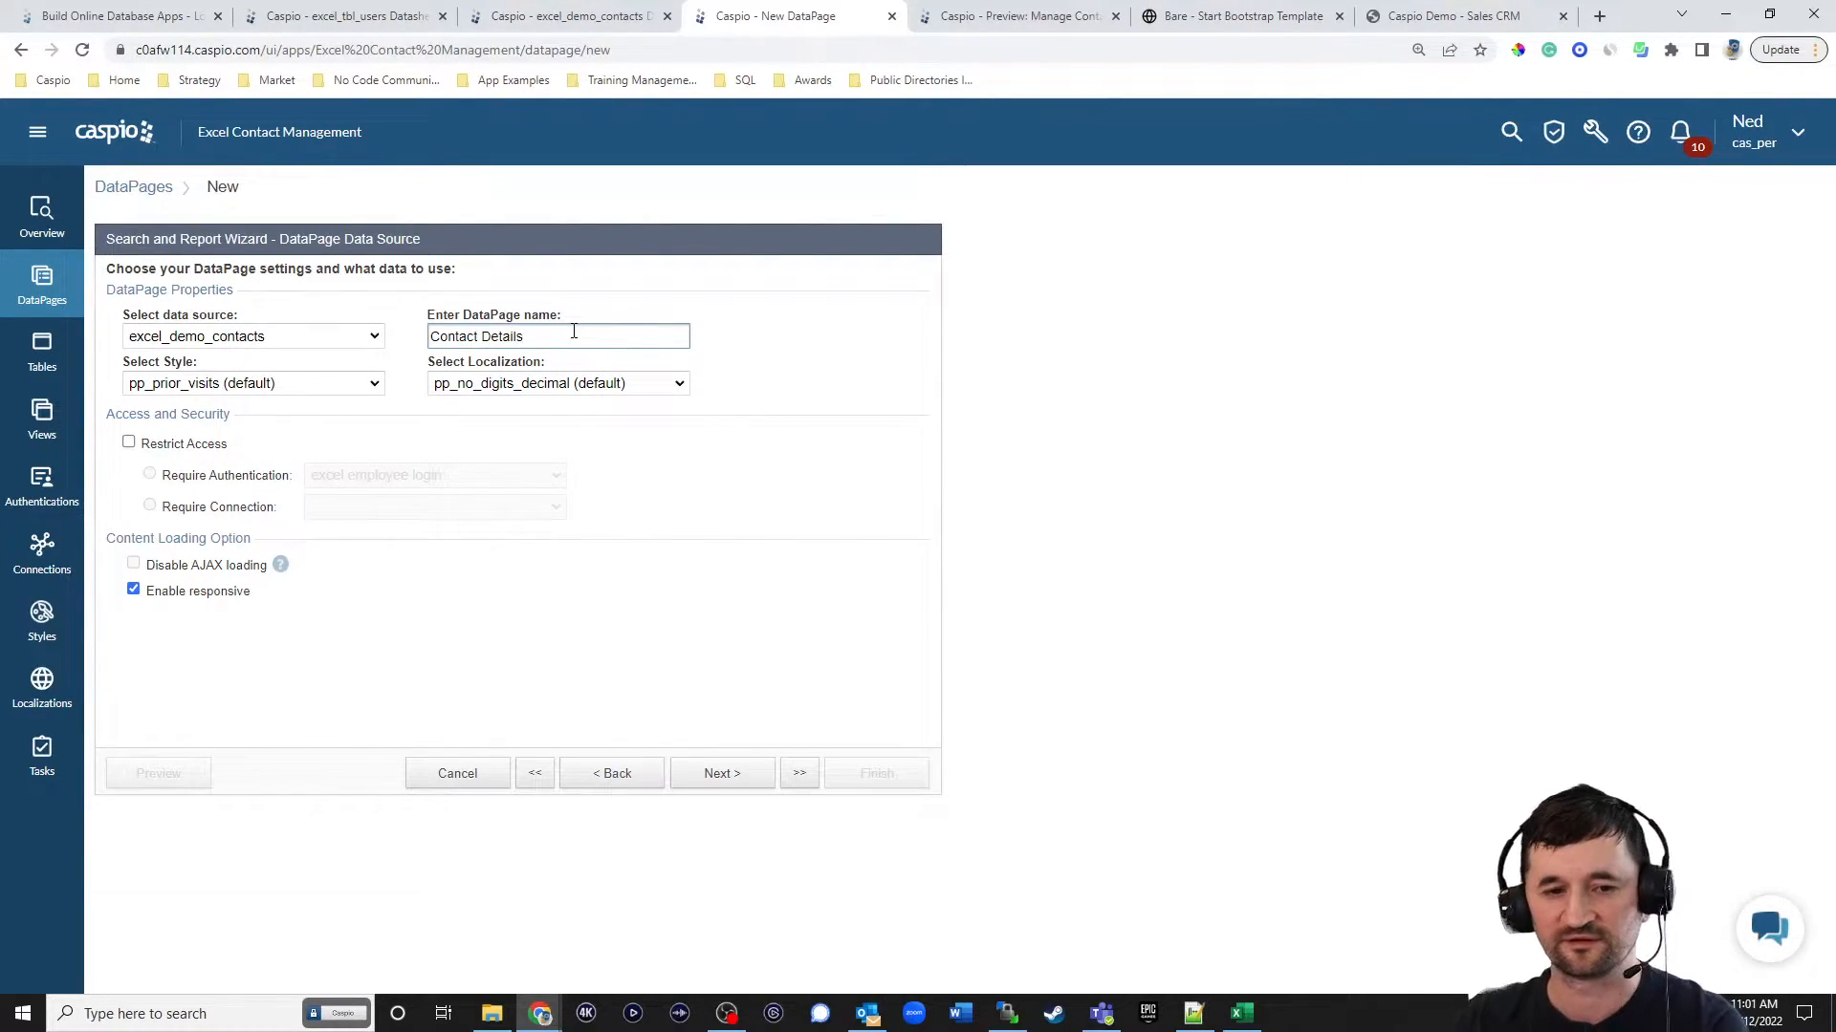
left_click(299, 384)
scroll(262, 528, "up", 10)
left_click(187, 423)
Set the DataPage's localization to English and restrict access with the excel employee login authentication.
left_click(499, 386)
scroll(498, 439, "up", 3)
left_click(496, 448)
left_click(199, 447)
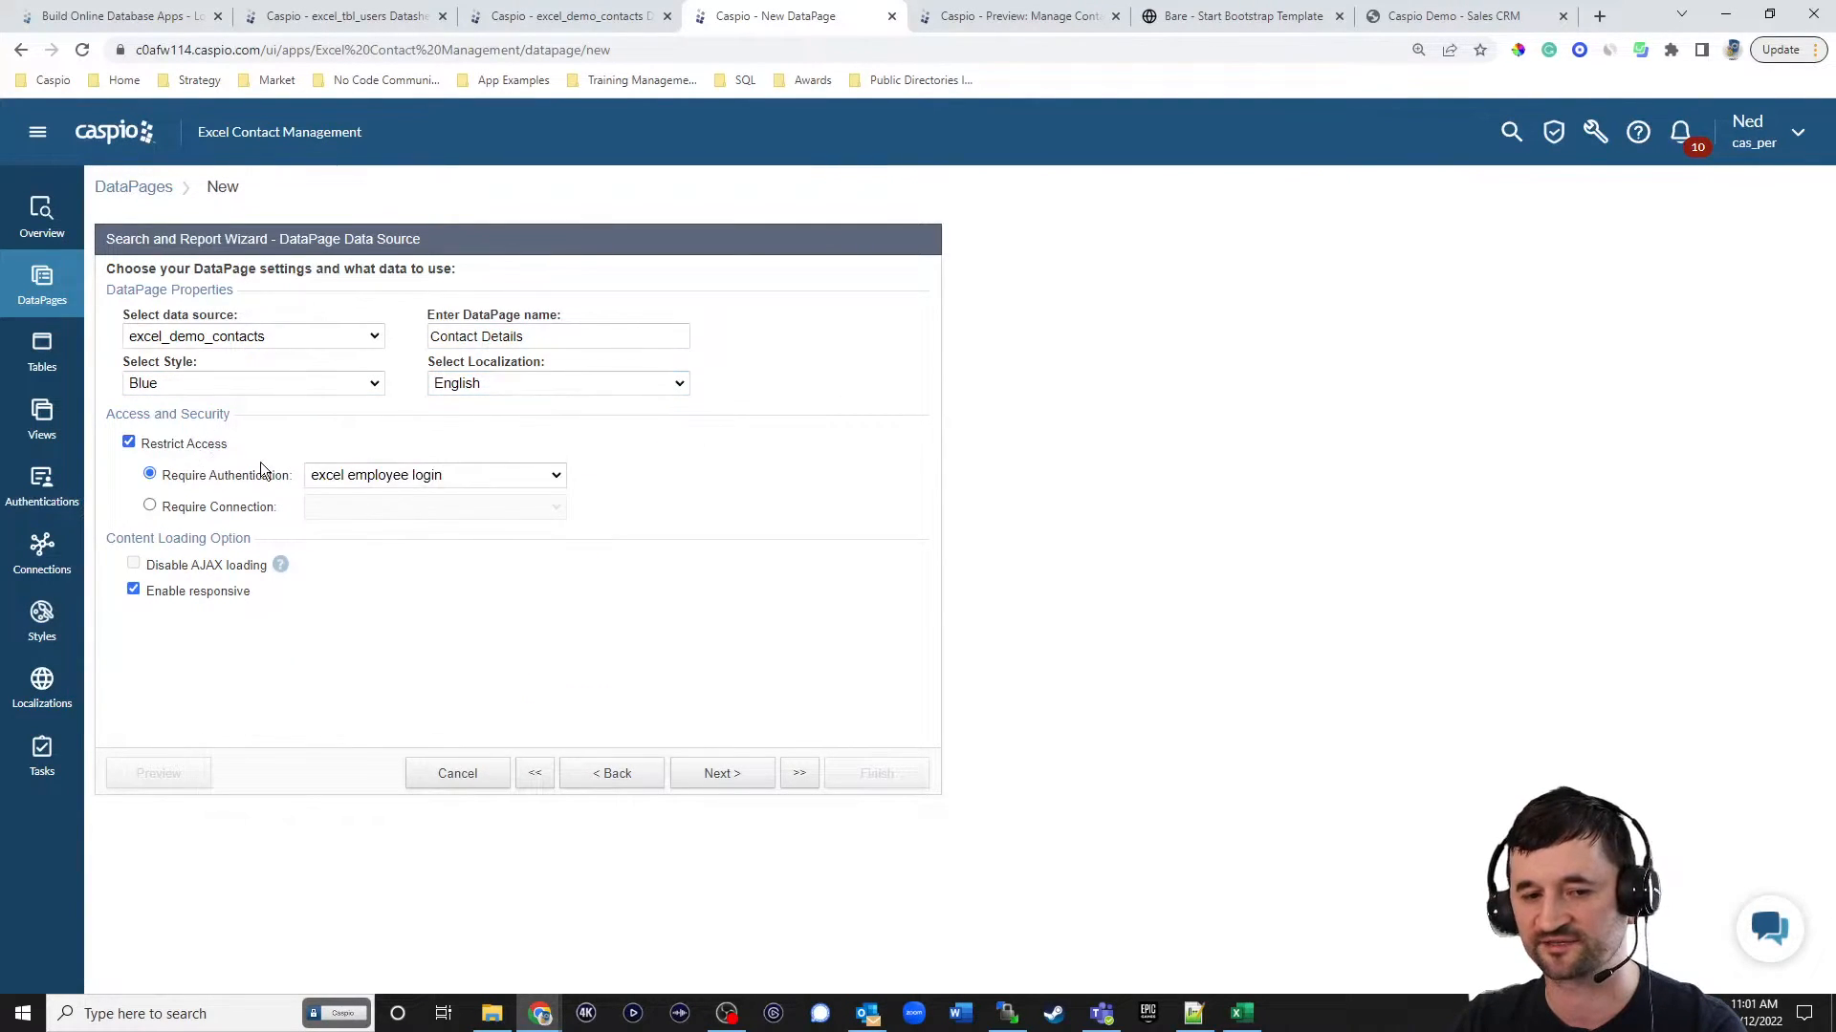
left_click(721, 776)
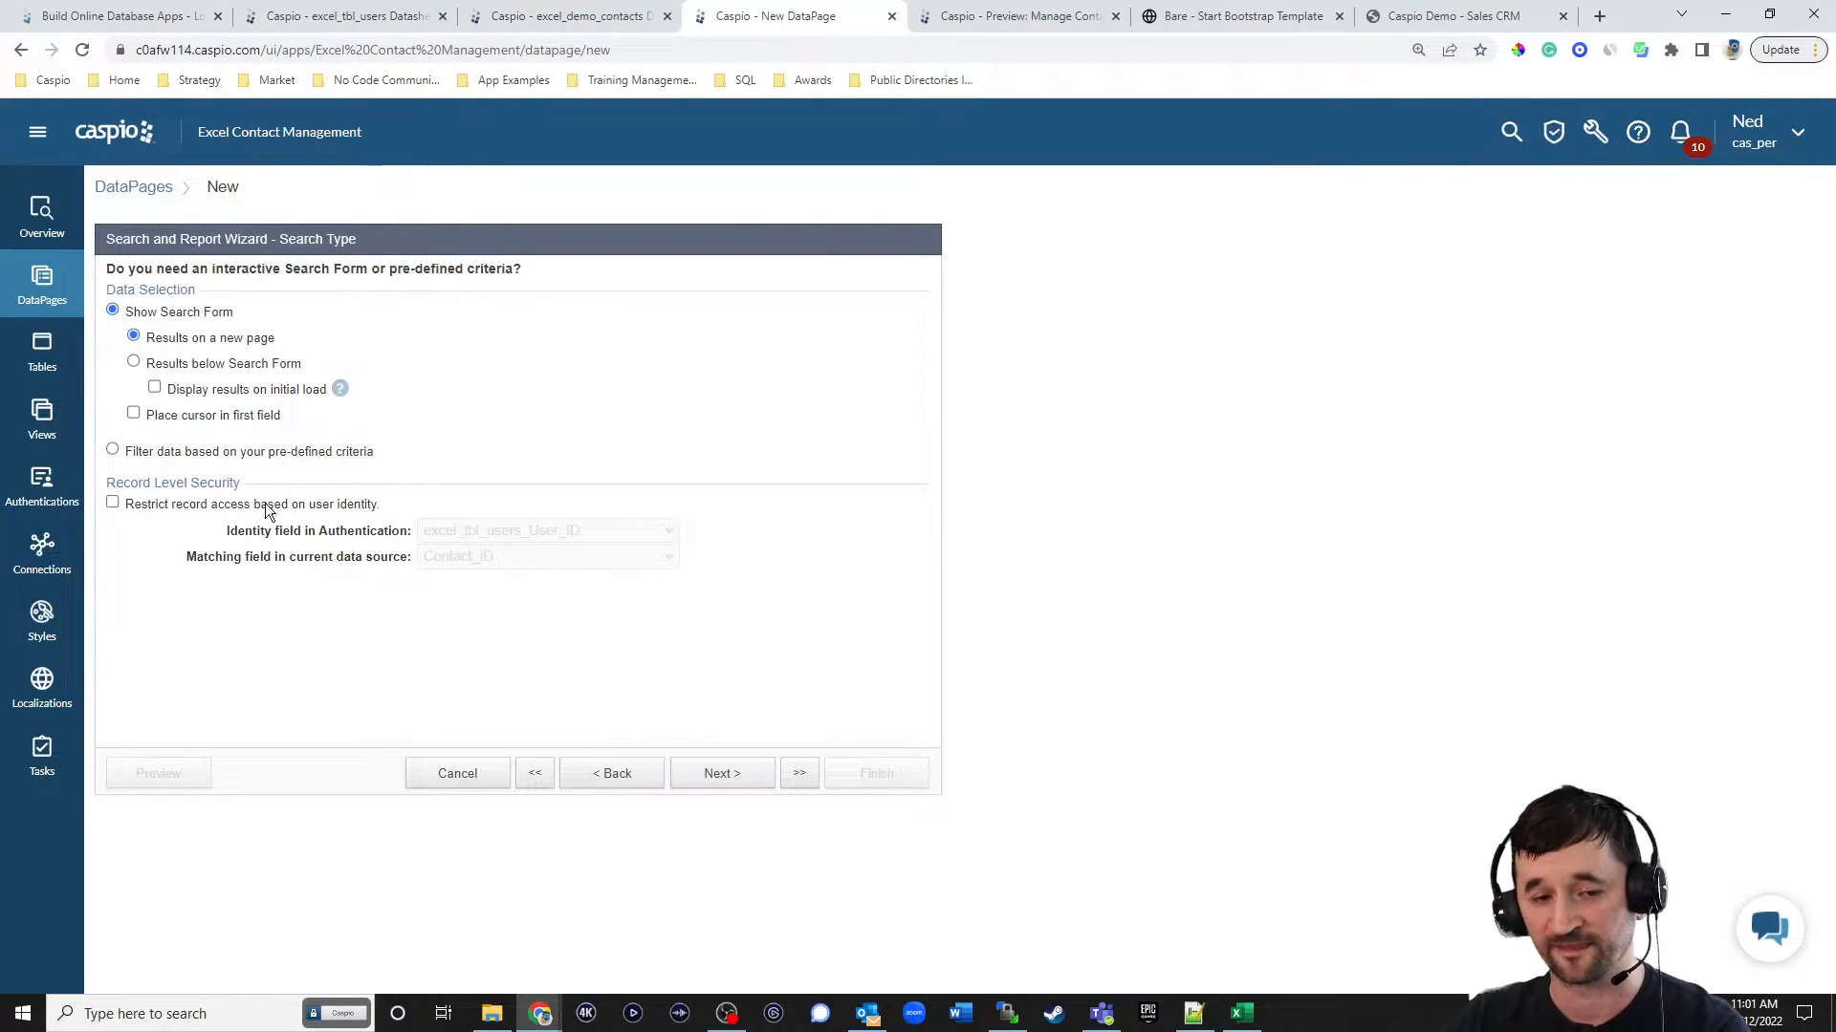
Filter the data by pre-defined criteria and restrict record access by user identity, matching excel_tbl_users_User_ID to User_ID.
left_click(211, 451)
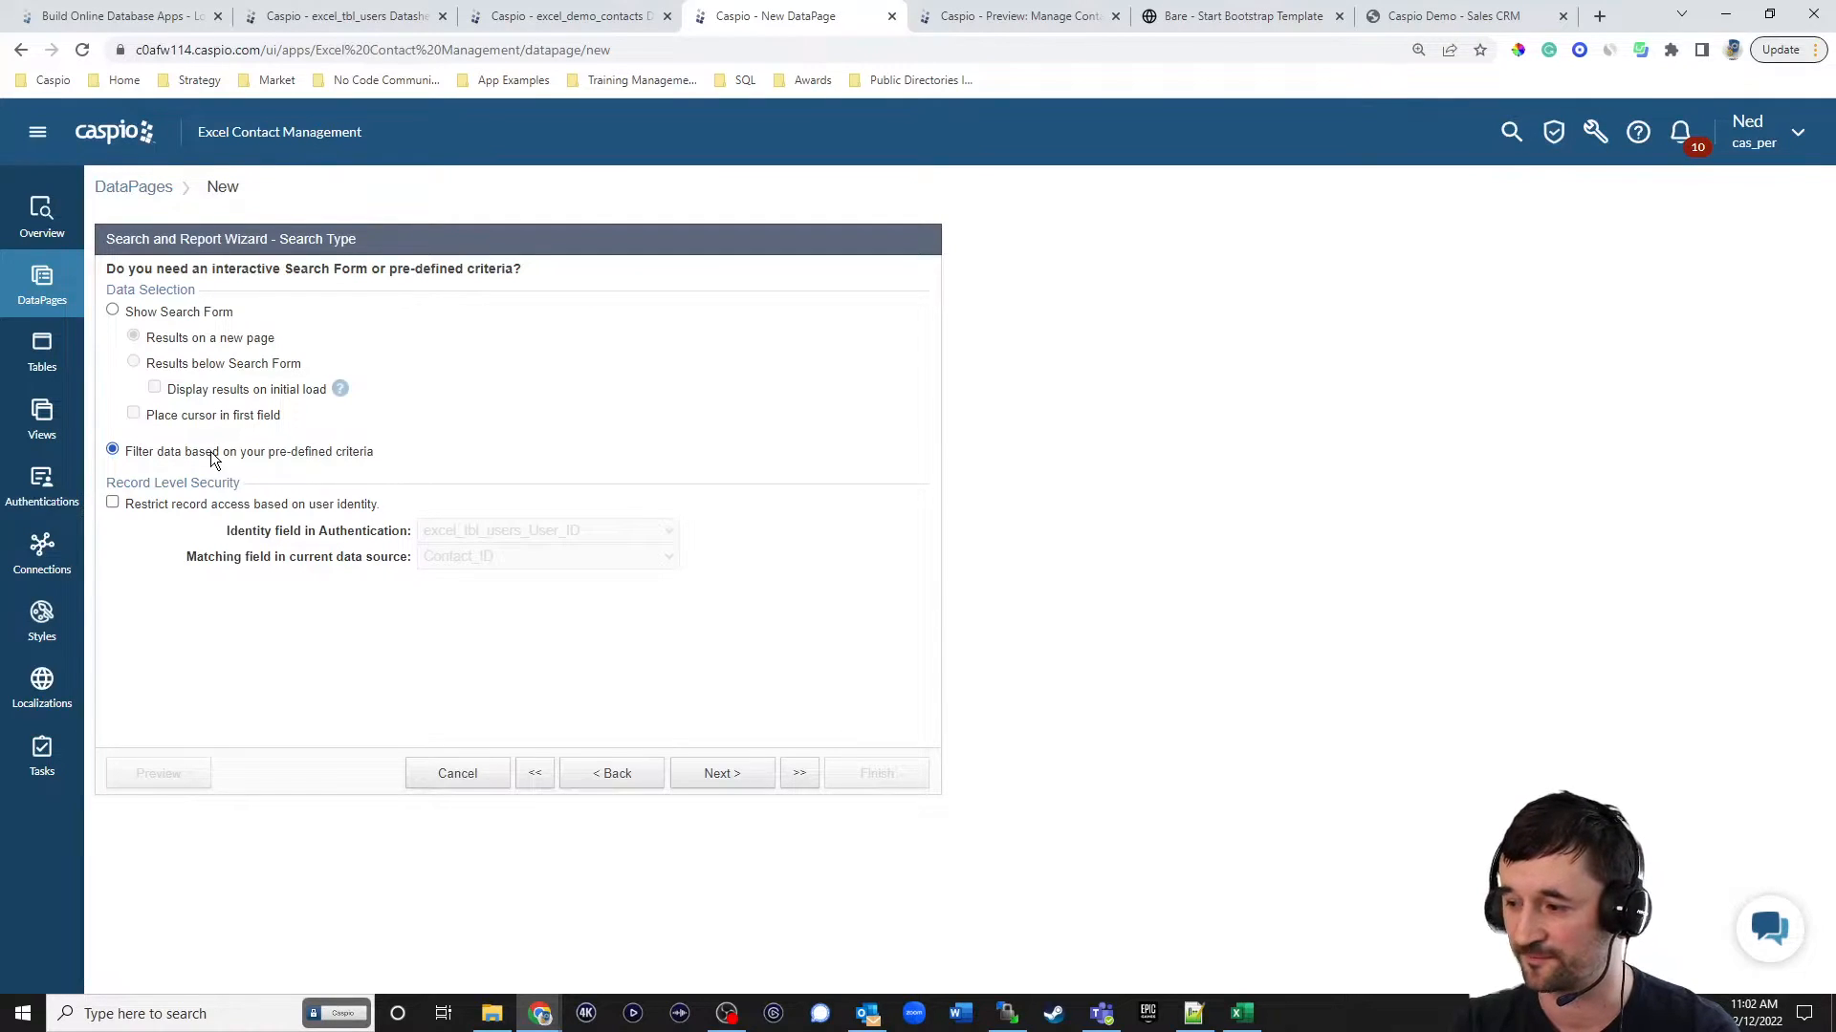
left_click(215, 504)
left_click(503, 558)
left_click(492, 596)
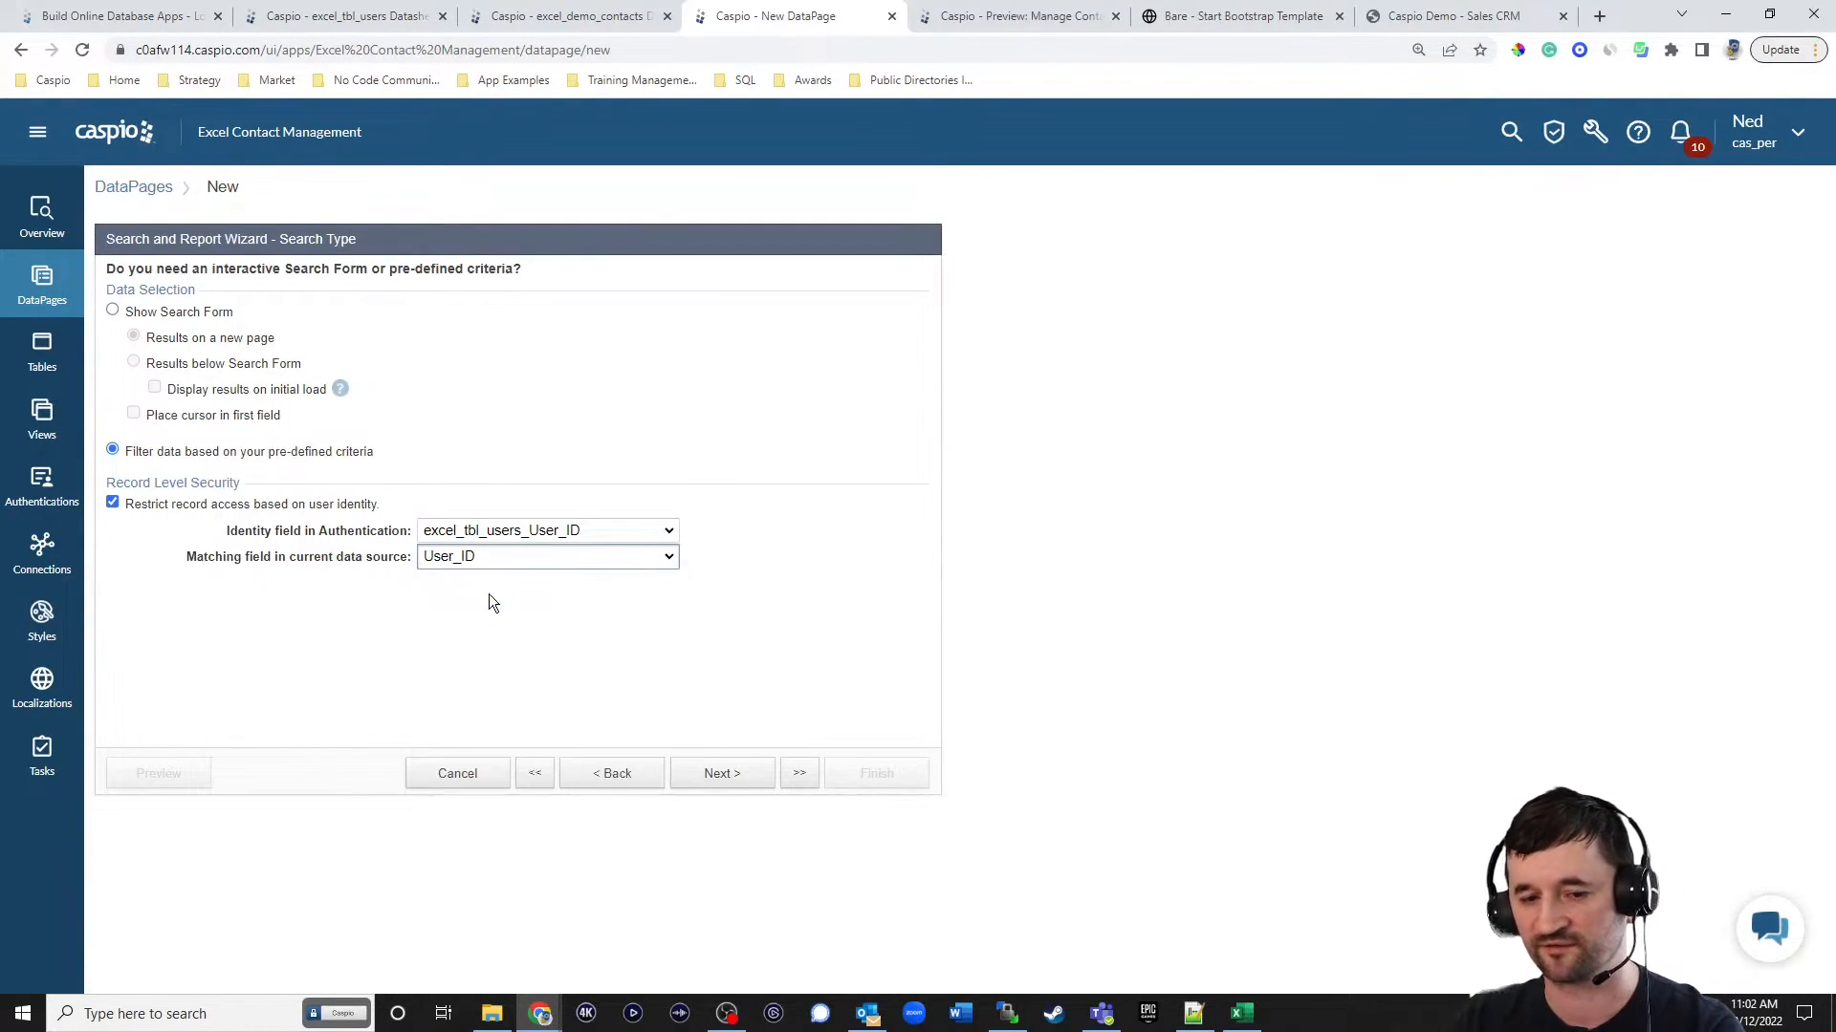
left_click(707, 773)
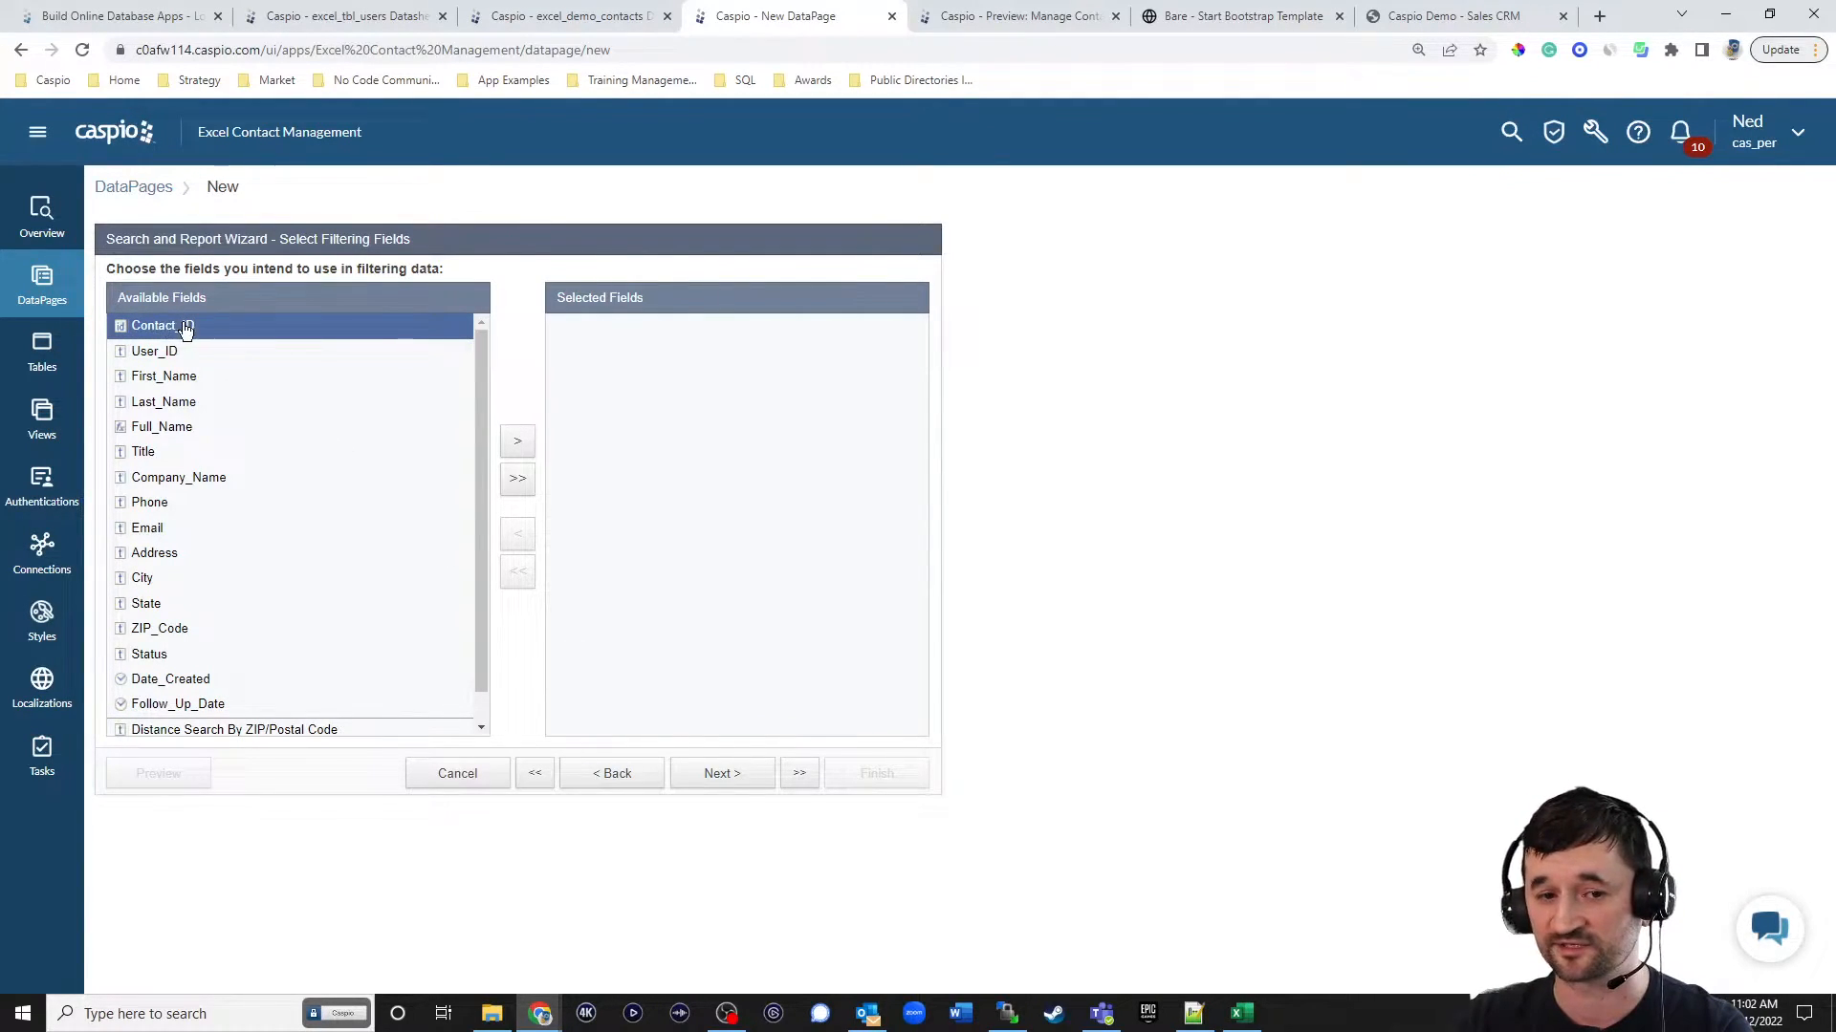
left_click(517, 444)
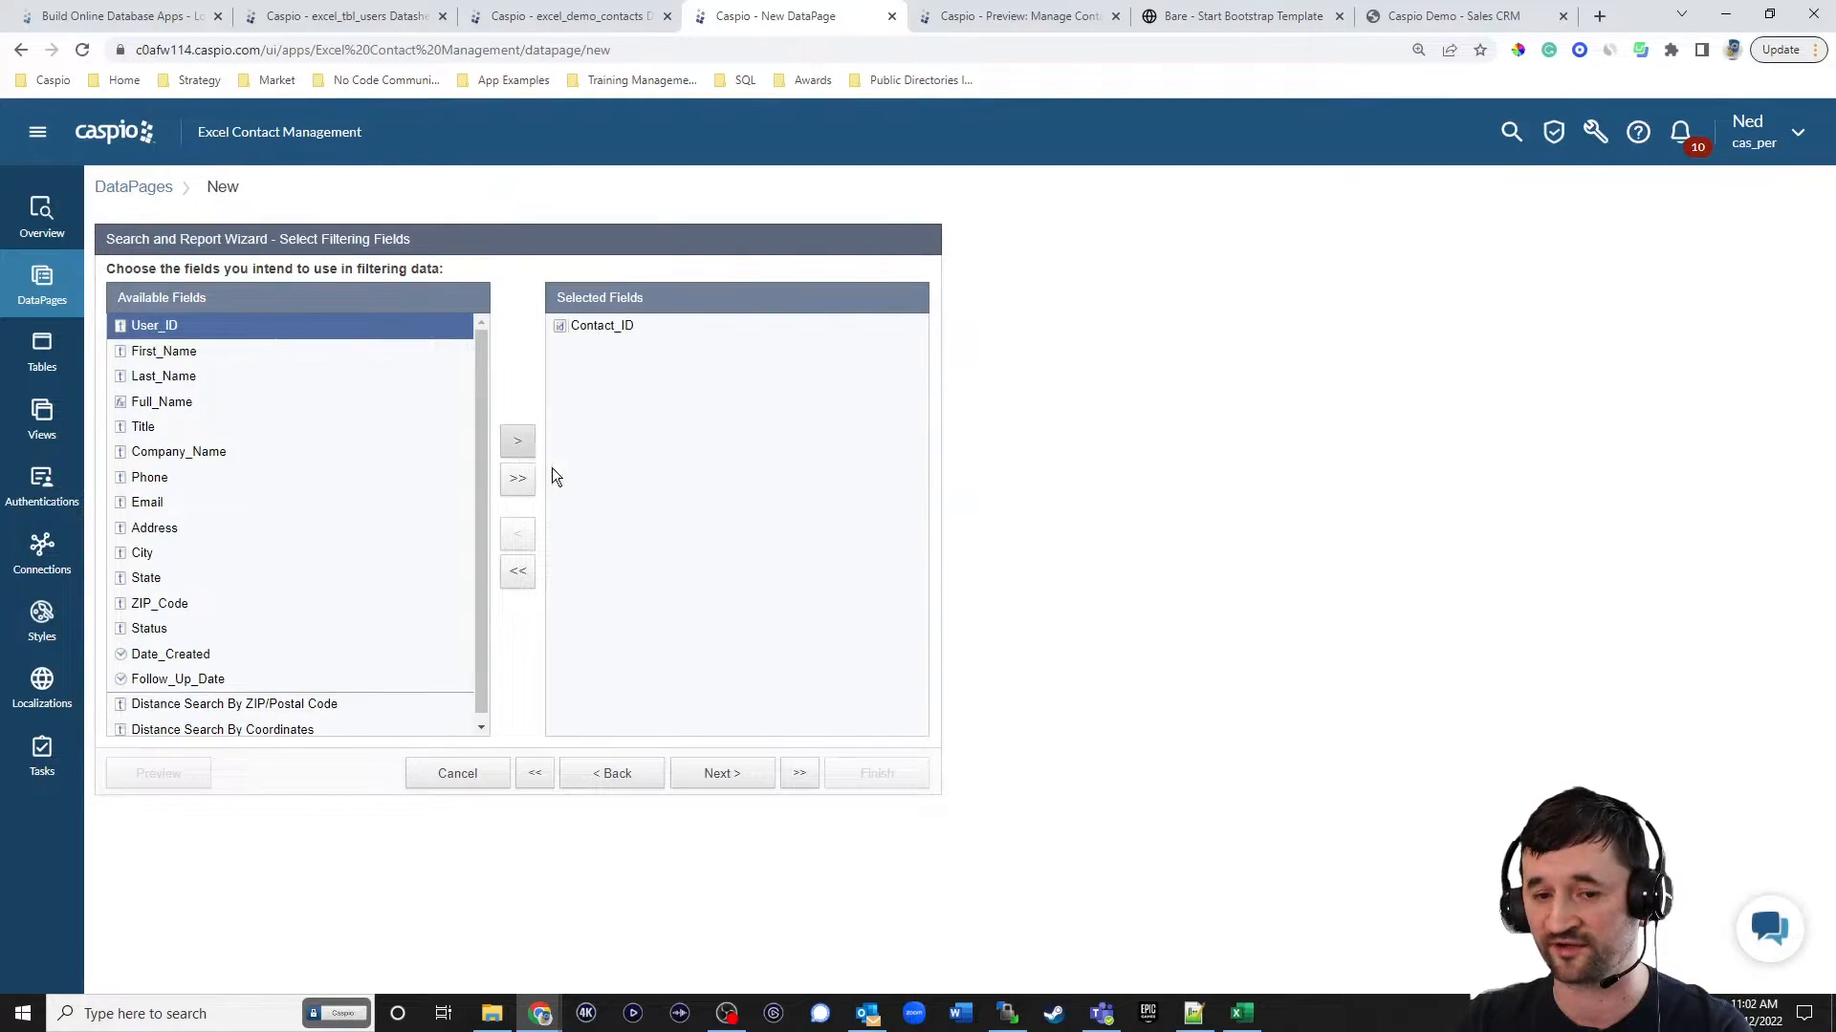
left_click(741, 779)
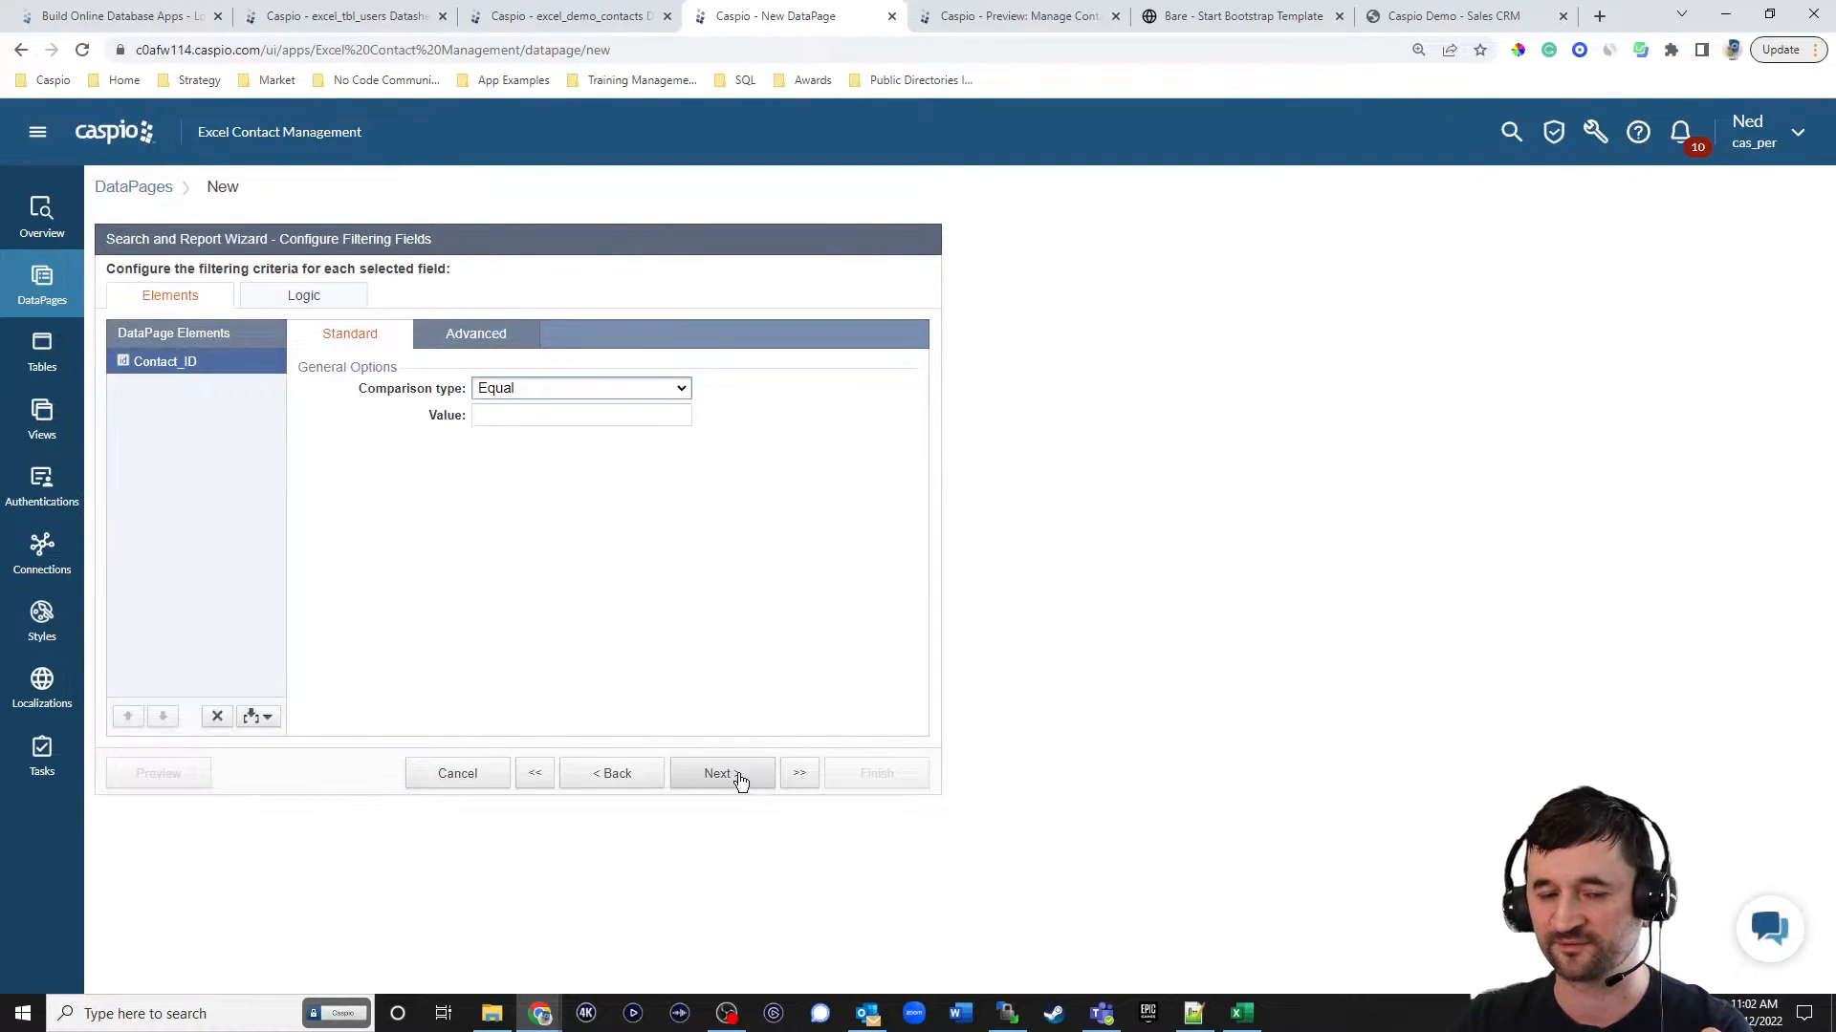
left_click(481, 342)
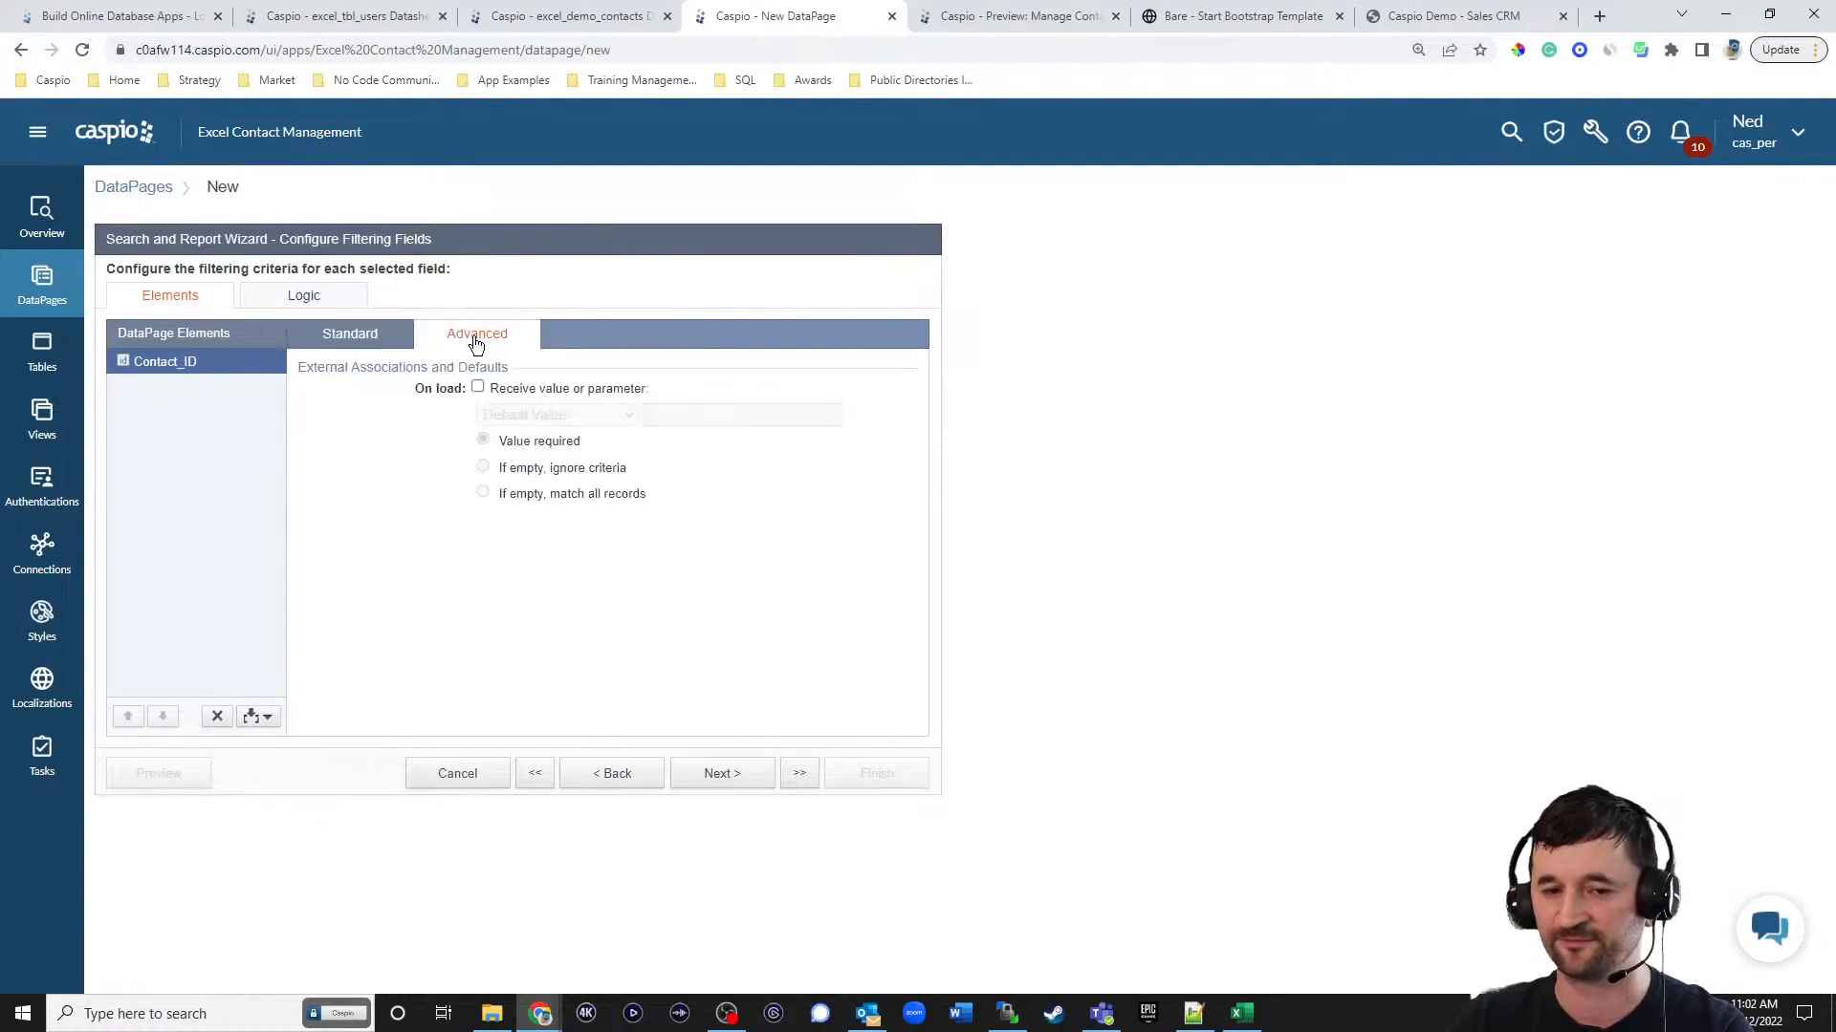
left_click(533, 390)
left_click(533, 415)
left_click(529, 465)
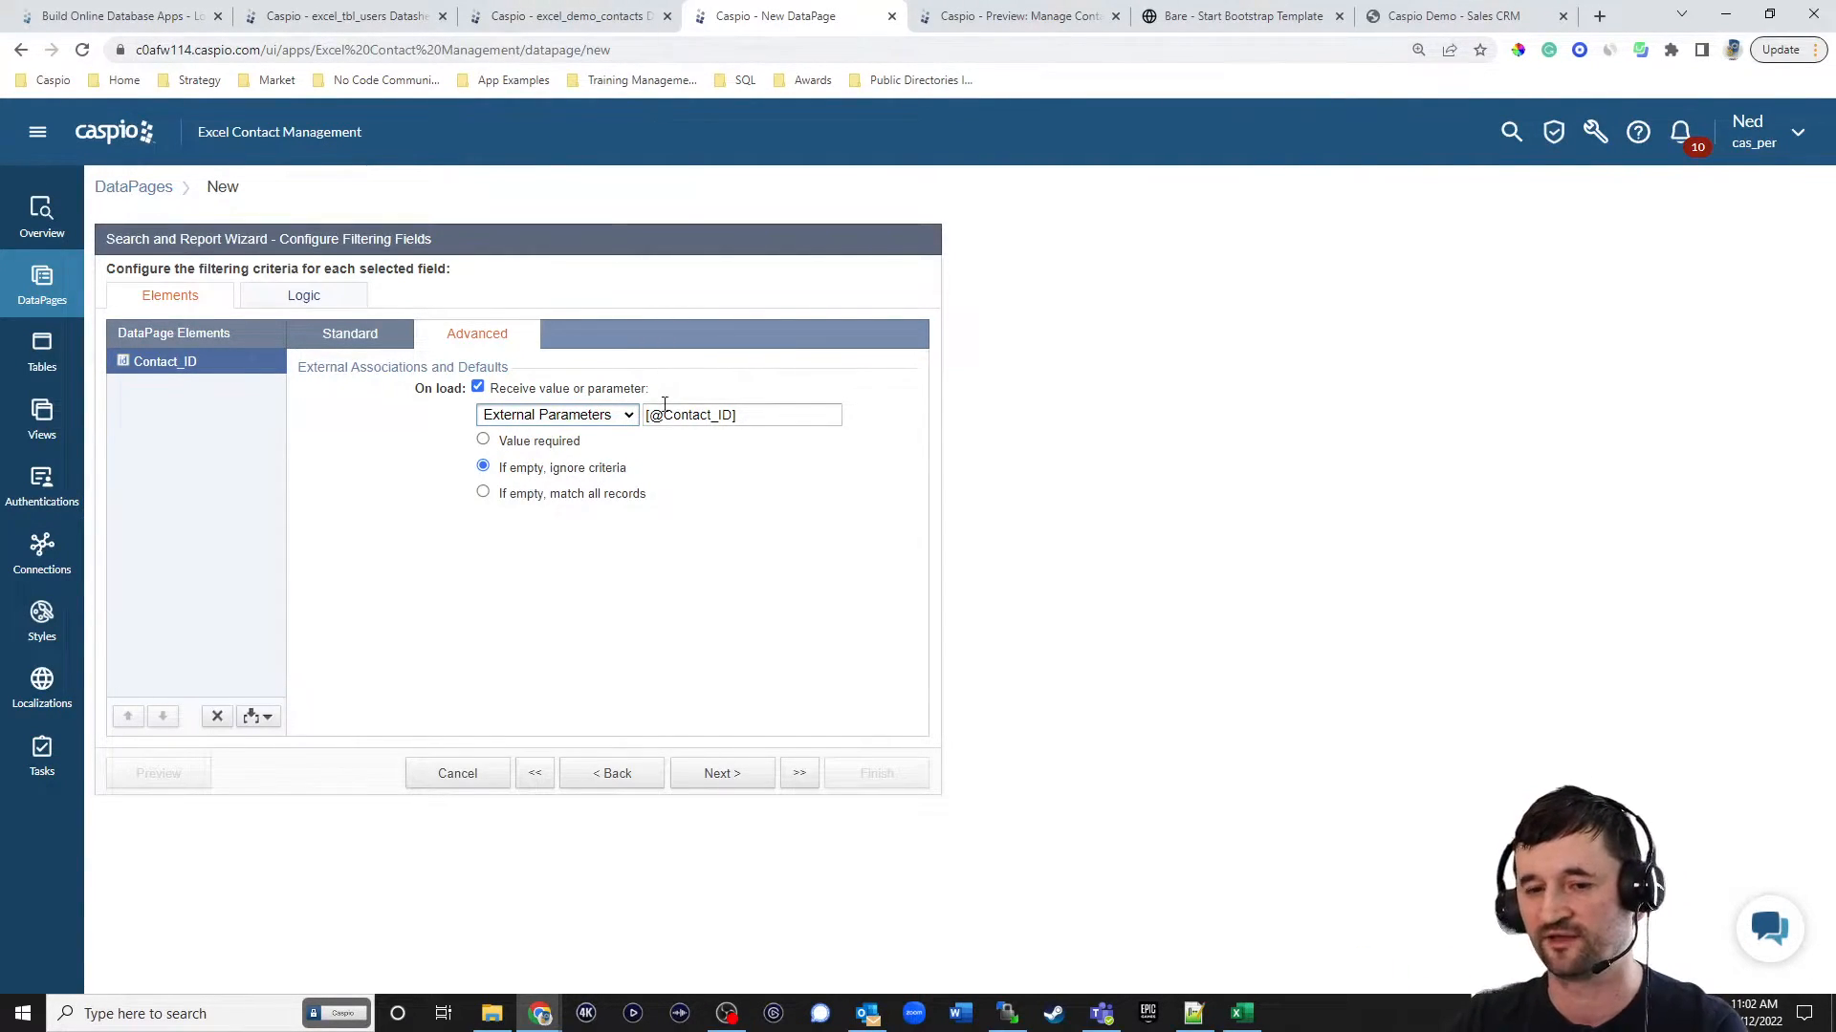
left_click_drag(658, 421, 726, 420)
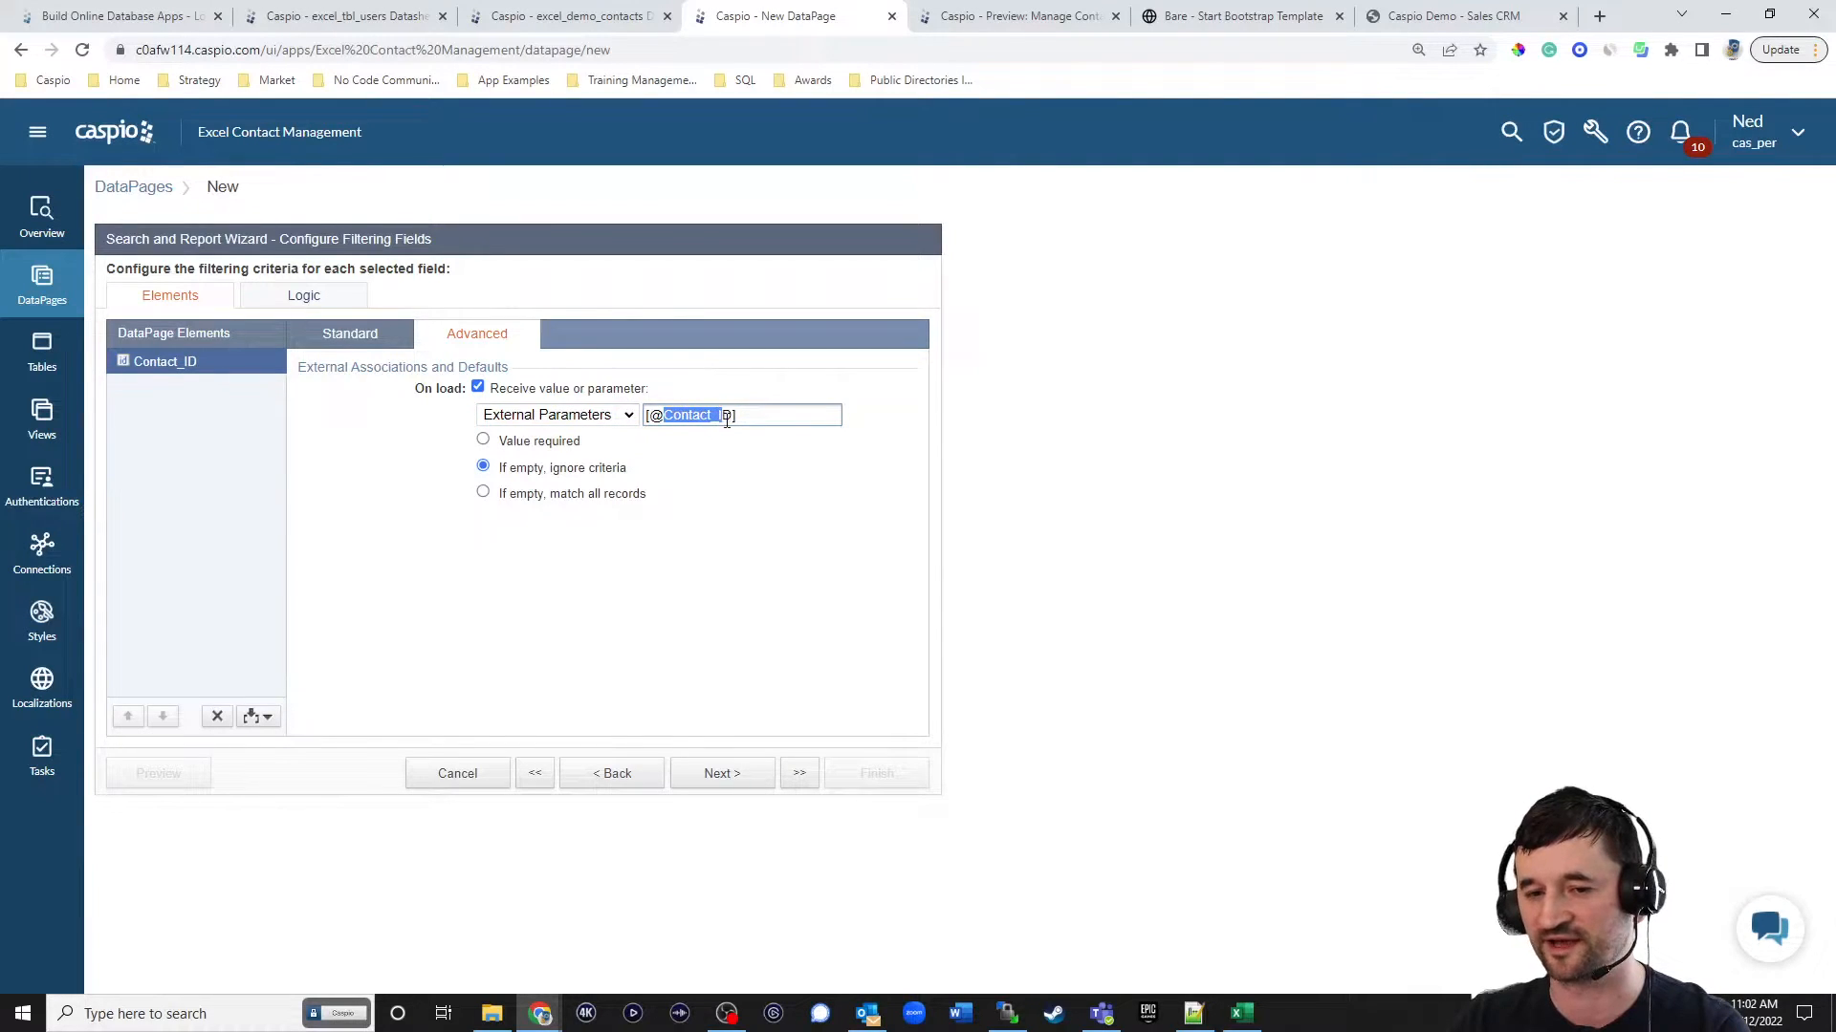
type("cid")
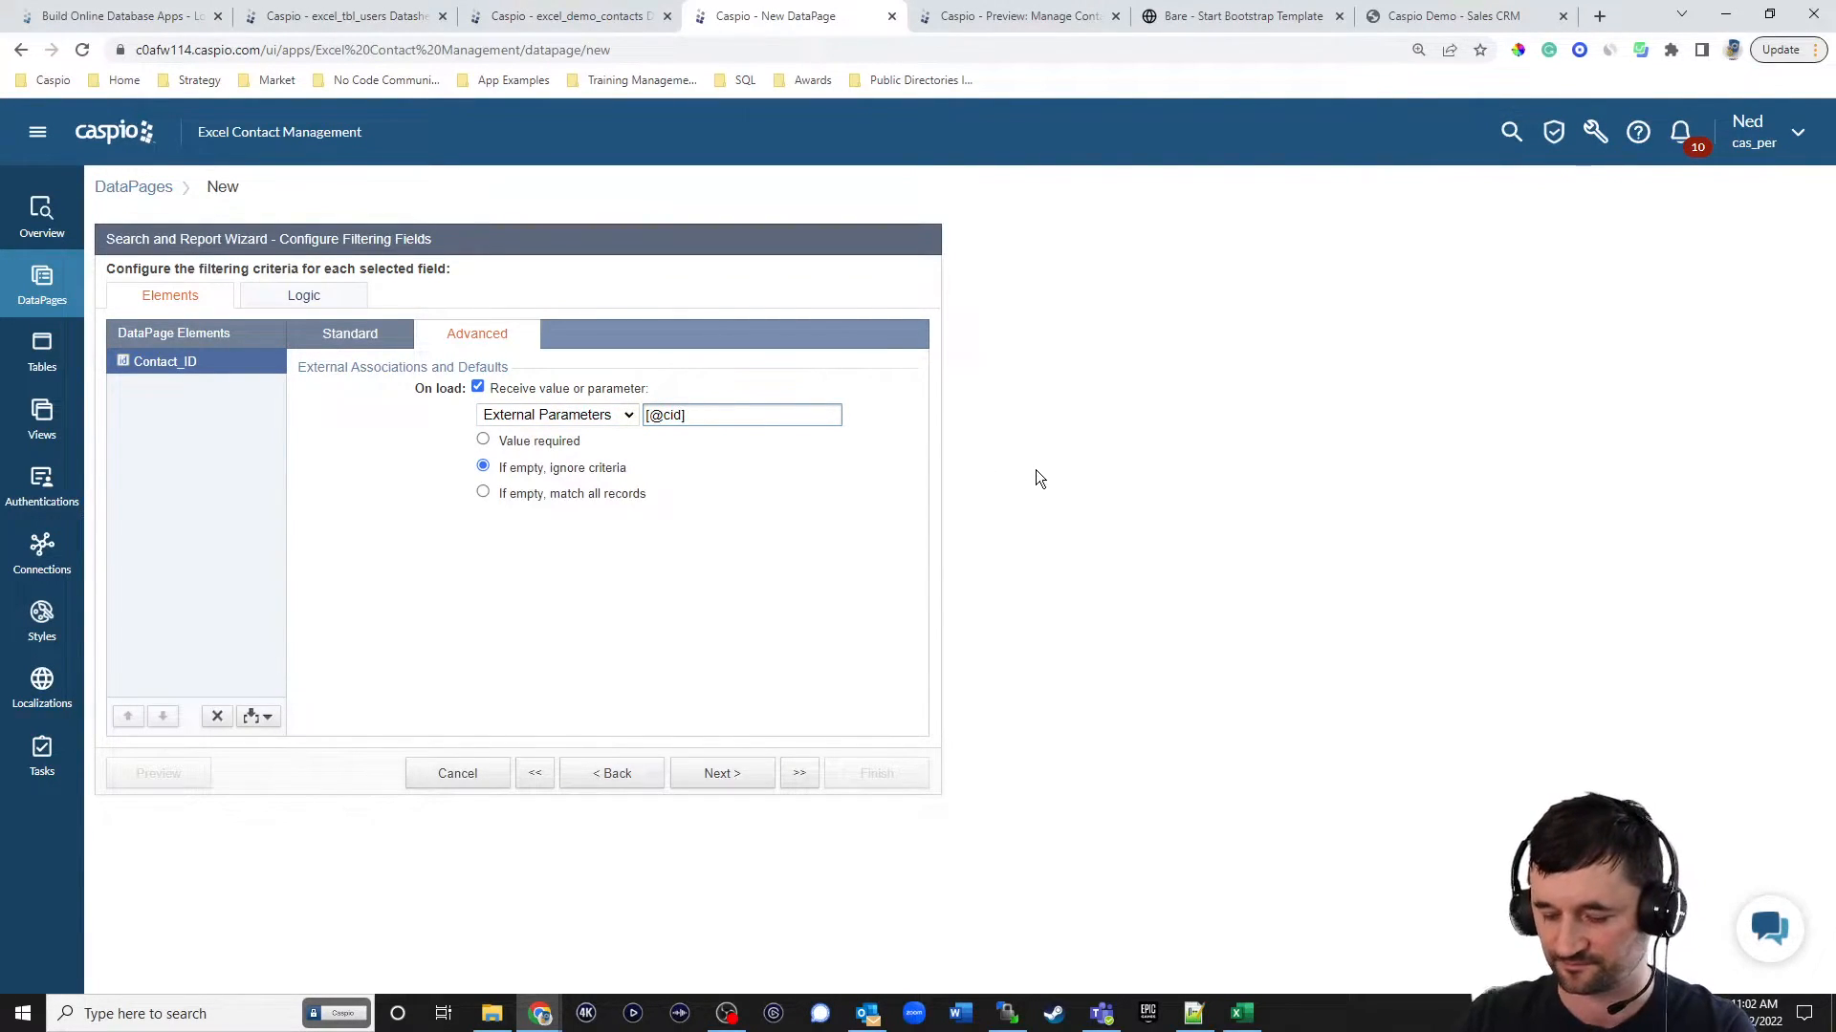
left_click(483, 440)
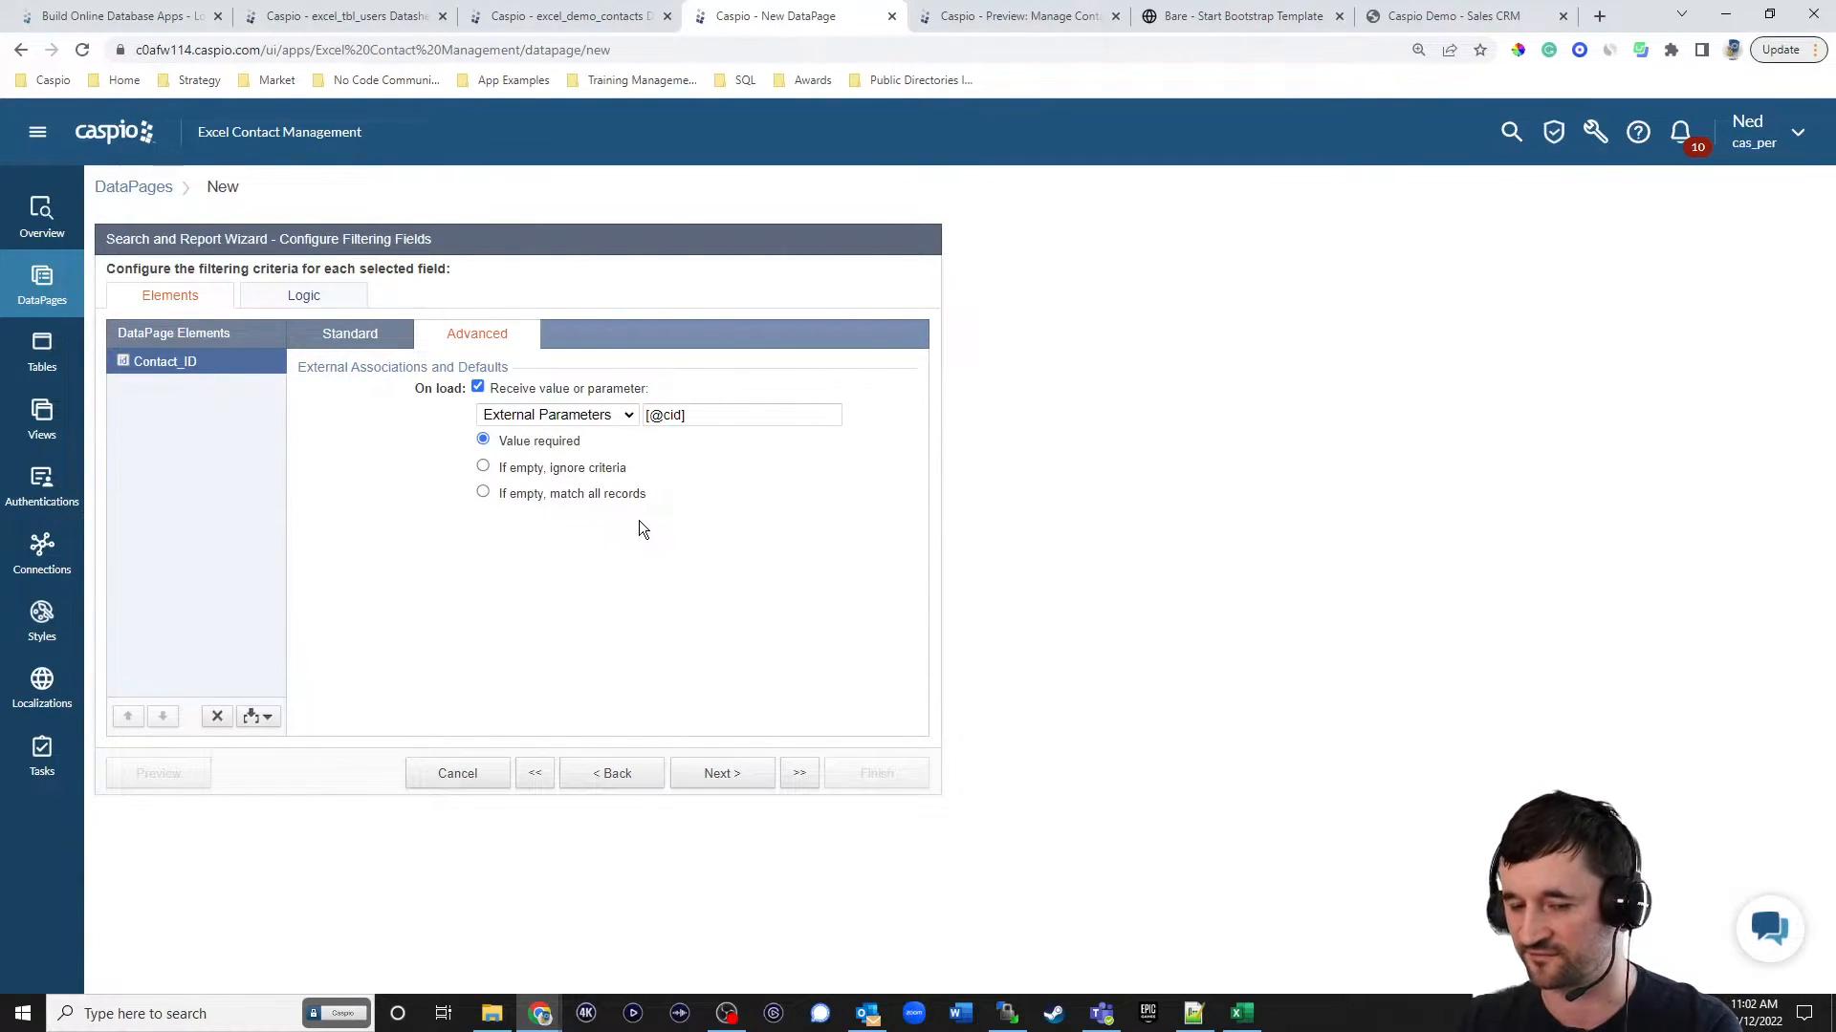
left_click(725, 774)
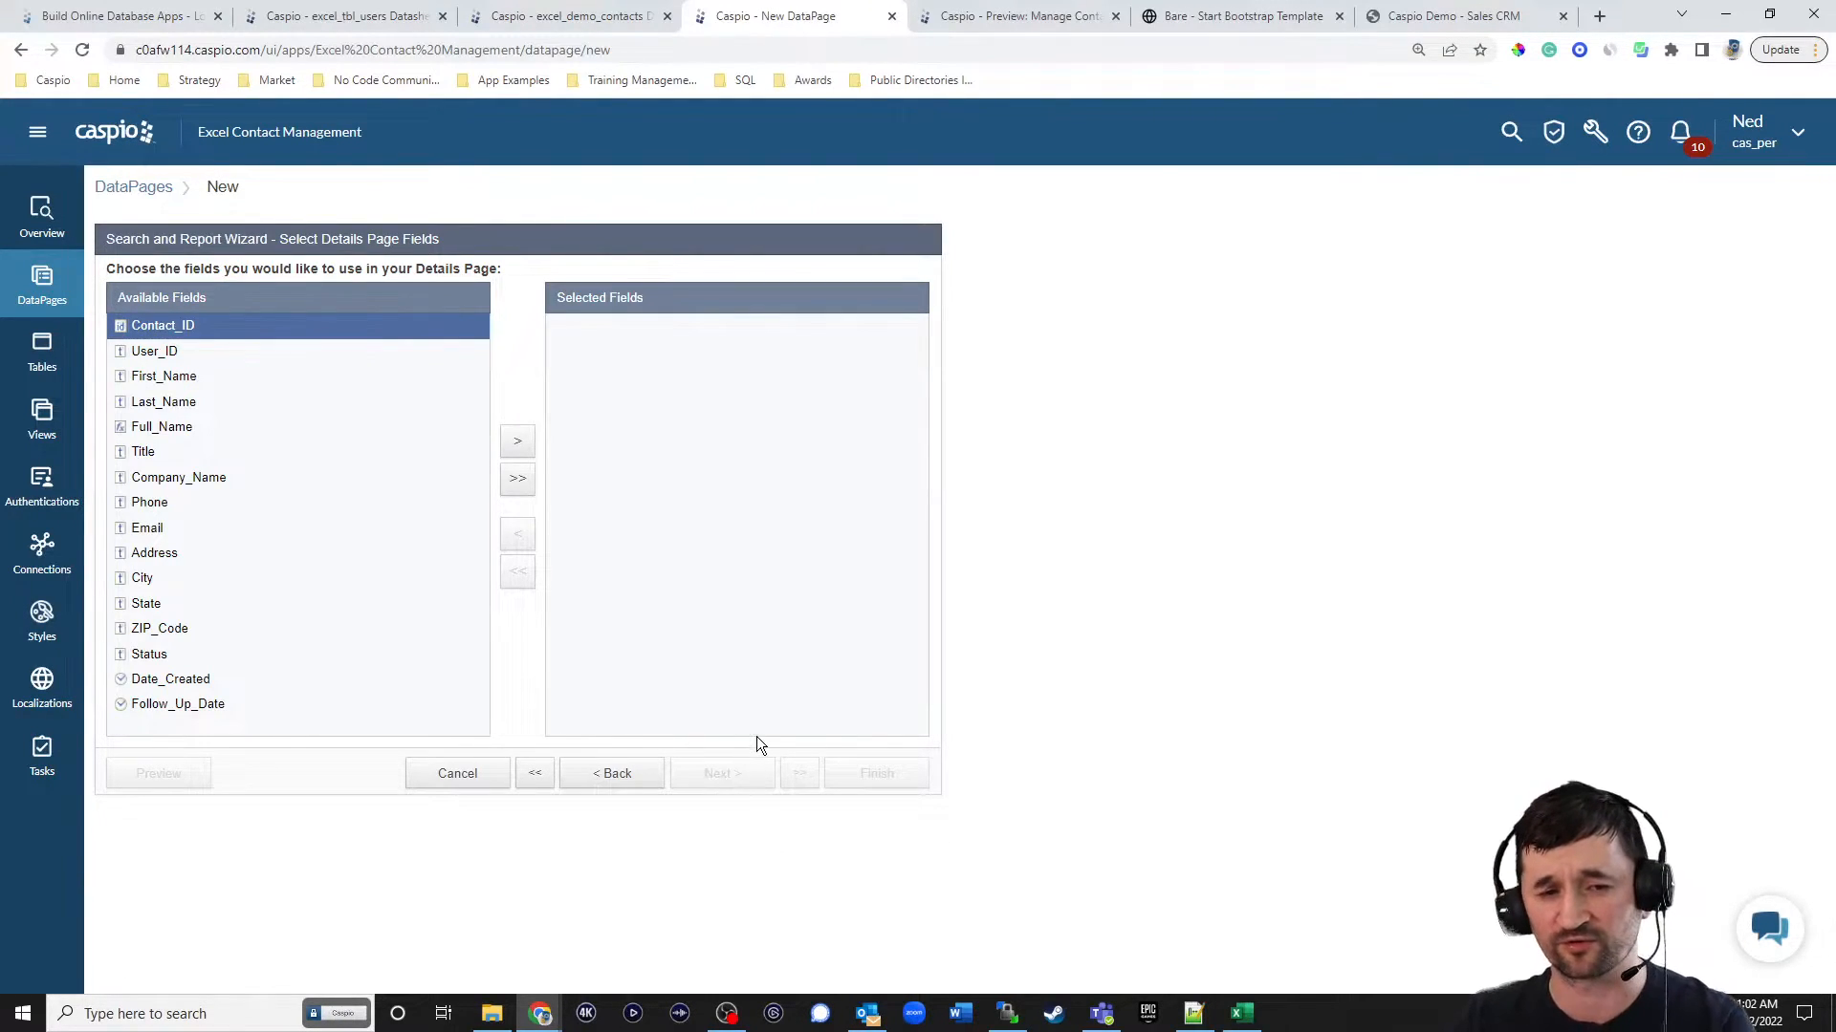
Add every field from First_Name through Follow_Up_Date to the details page, leaving out Contact_ID, User_ID and Full_Name.
left_click(195, 377)
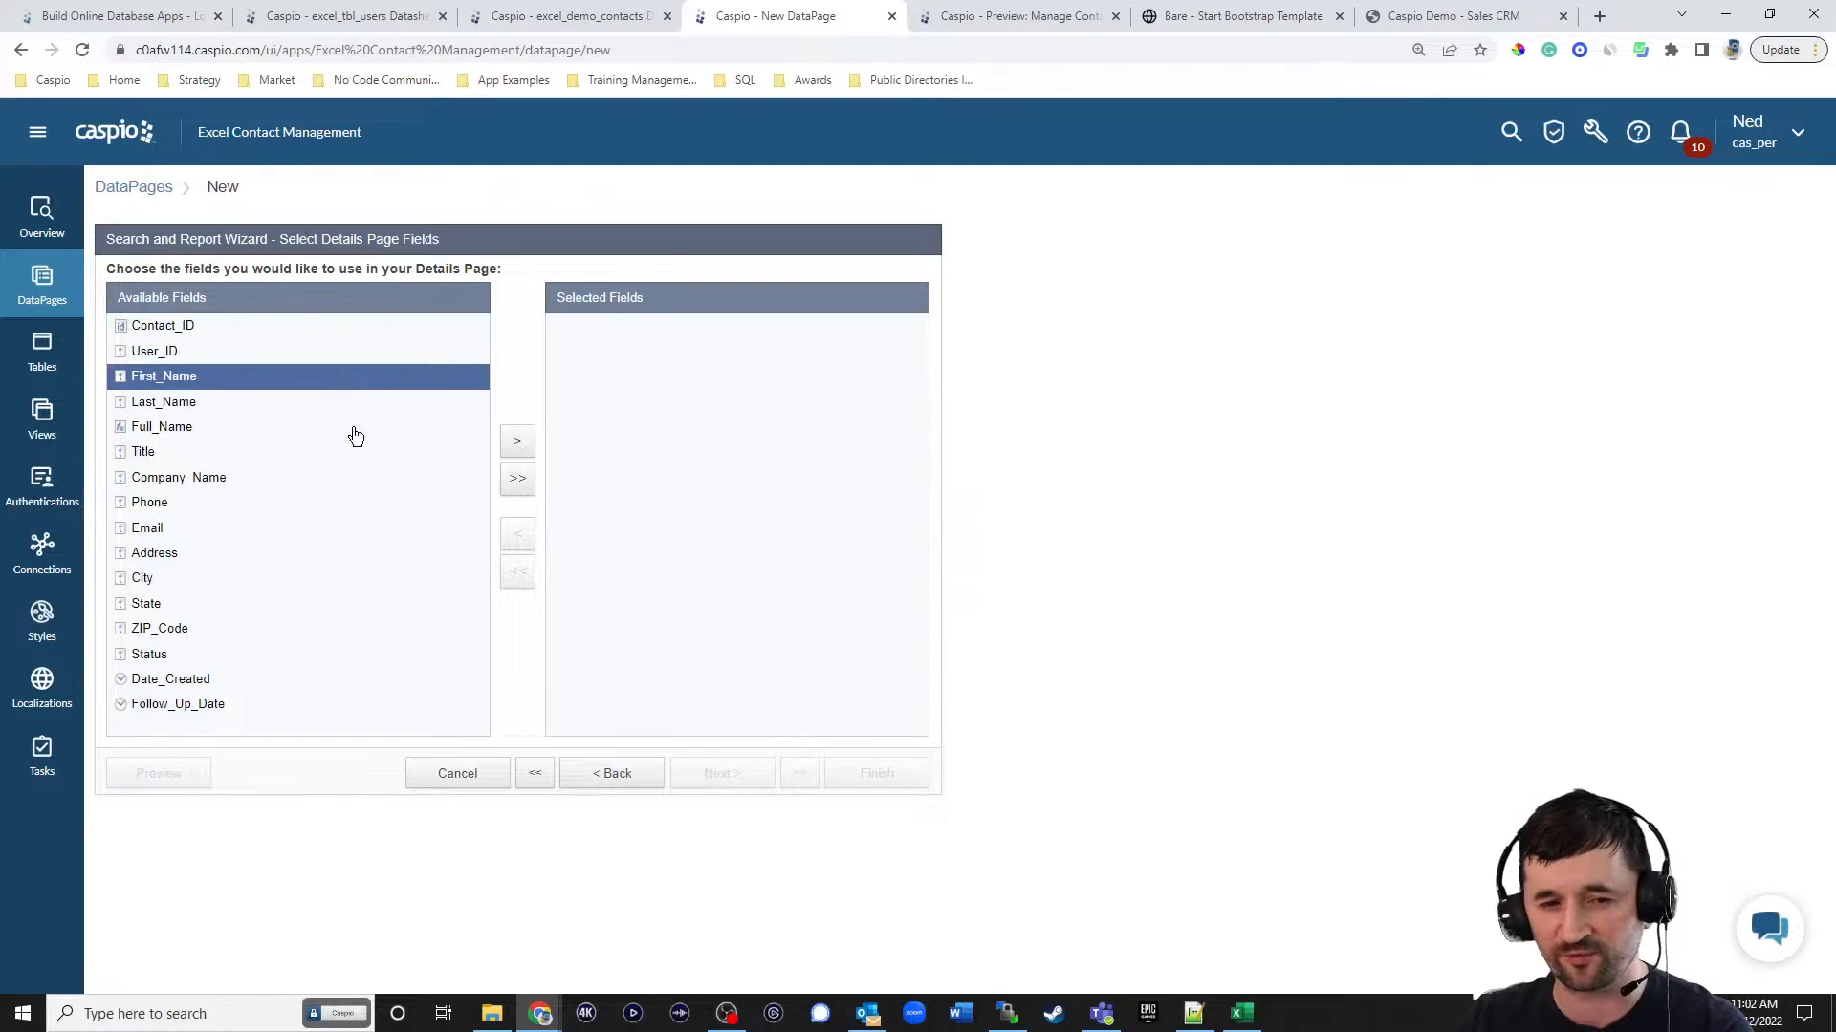
left_click(522, 451)
left_click(517, 448)
left_click(262, 406)
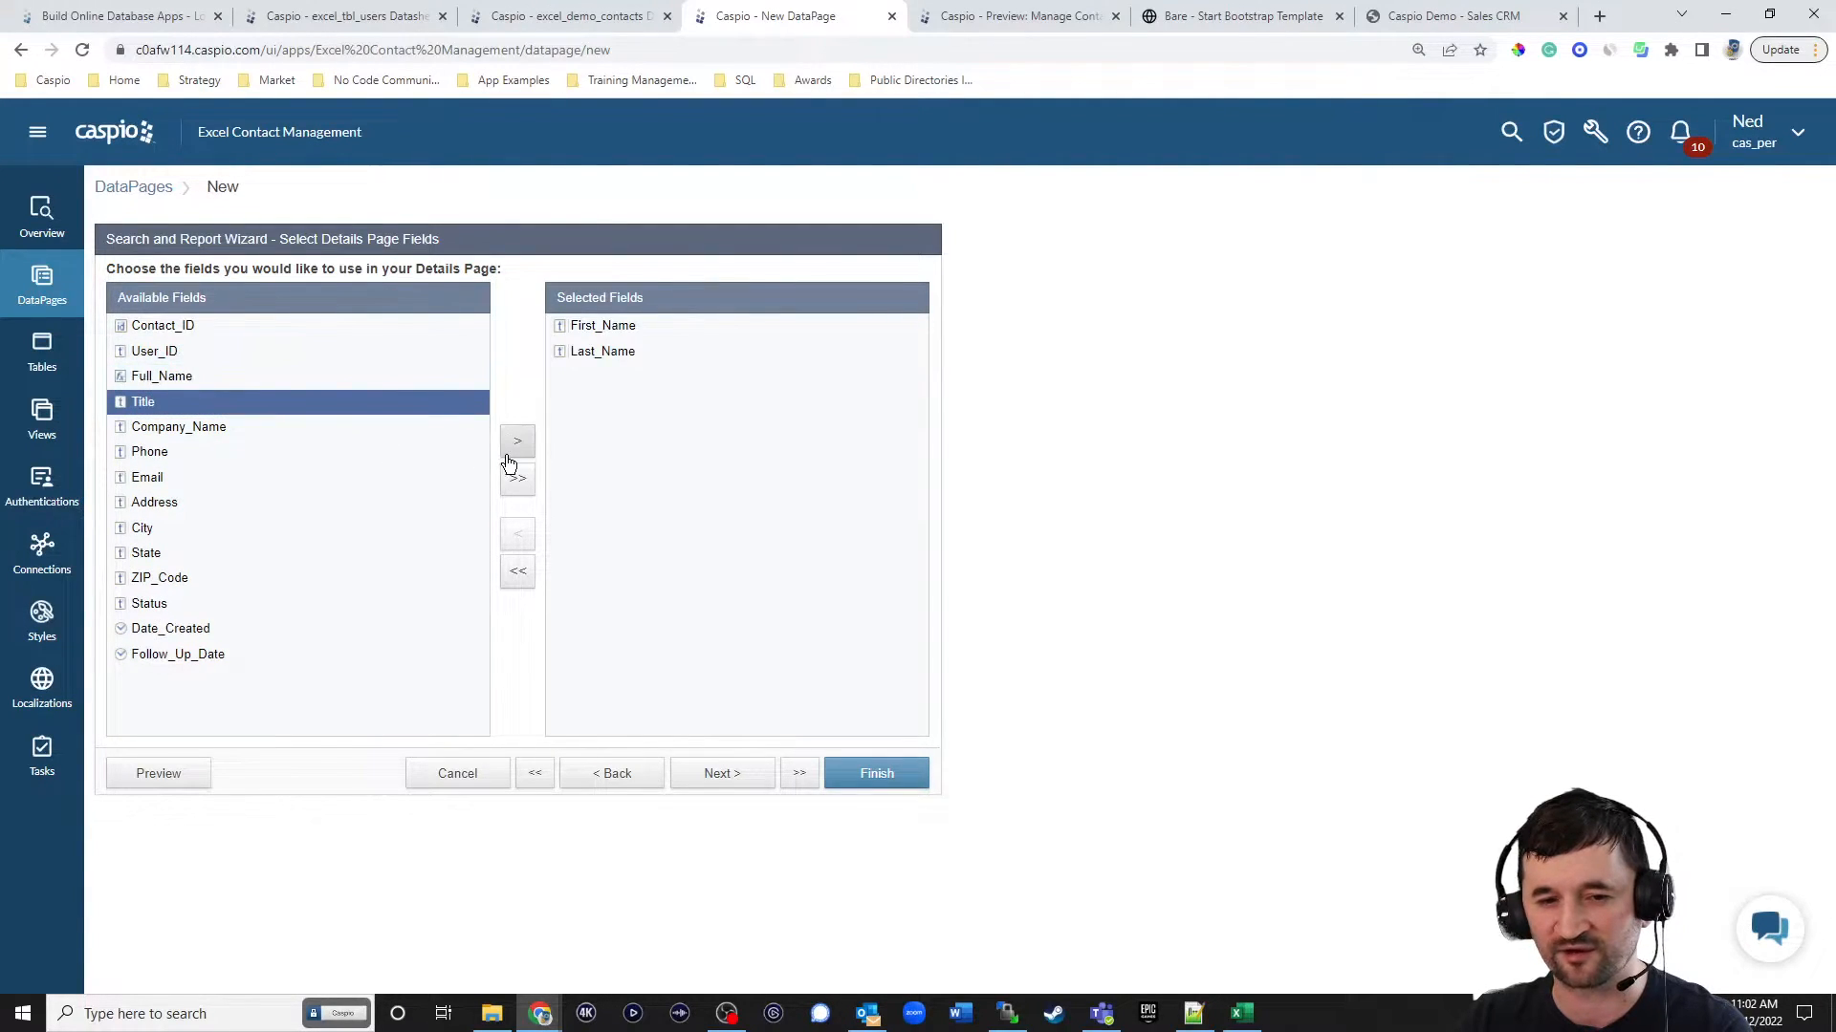
left_click(517, 451)
left_click(516, 451)
left_click(516, 451)
left_click(516, 451)
left_click(516, 451)
left_click(516, 451)
left_click(516, 451)
left_click(516, 451)
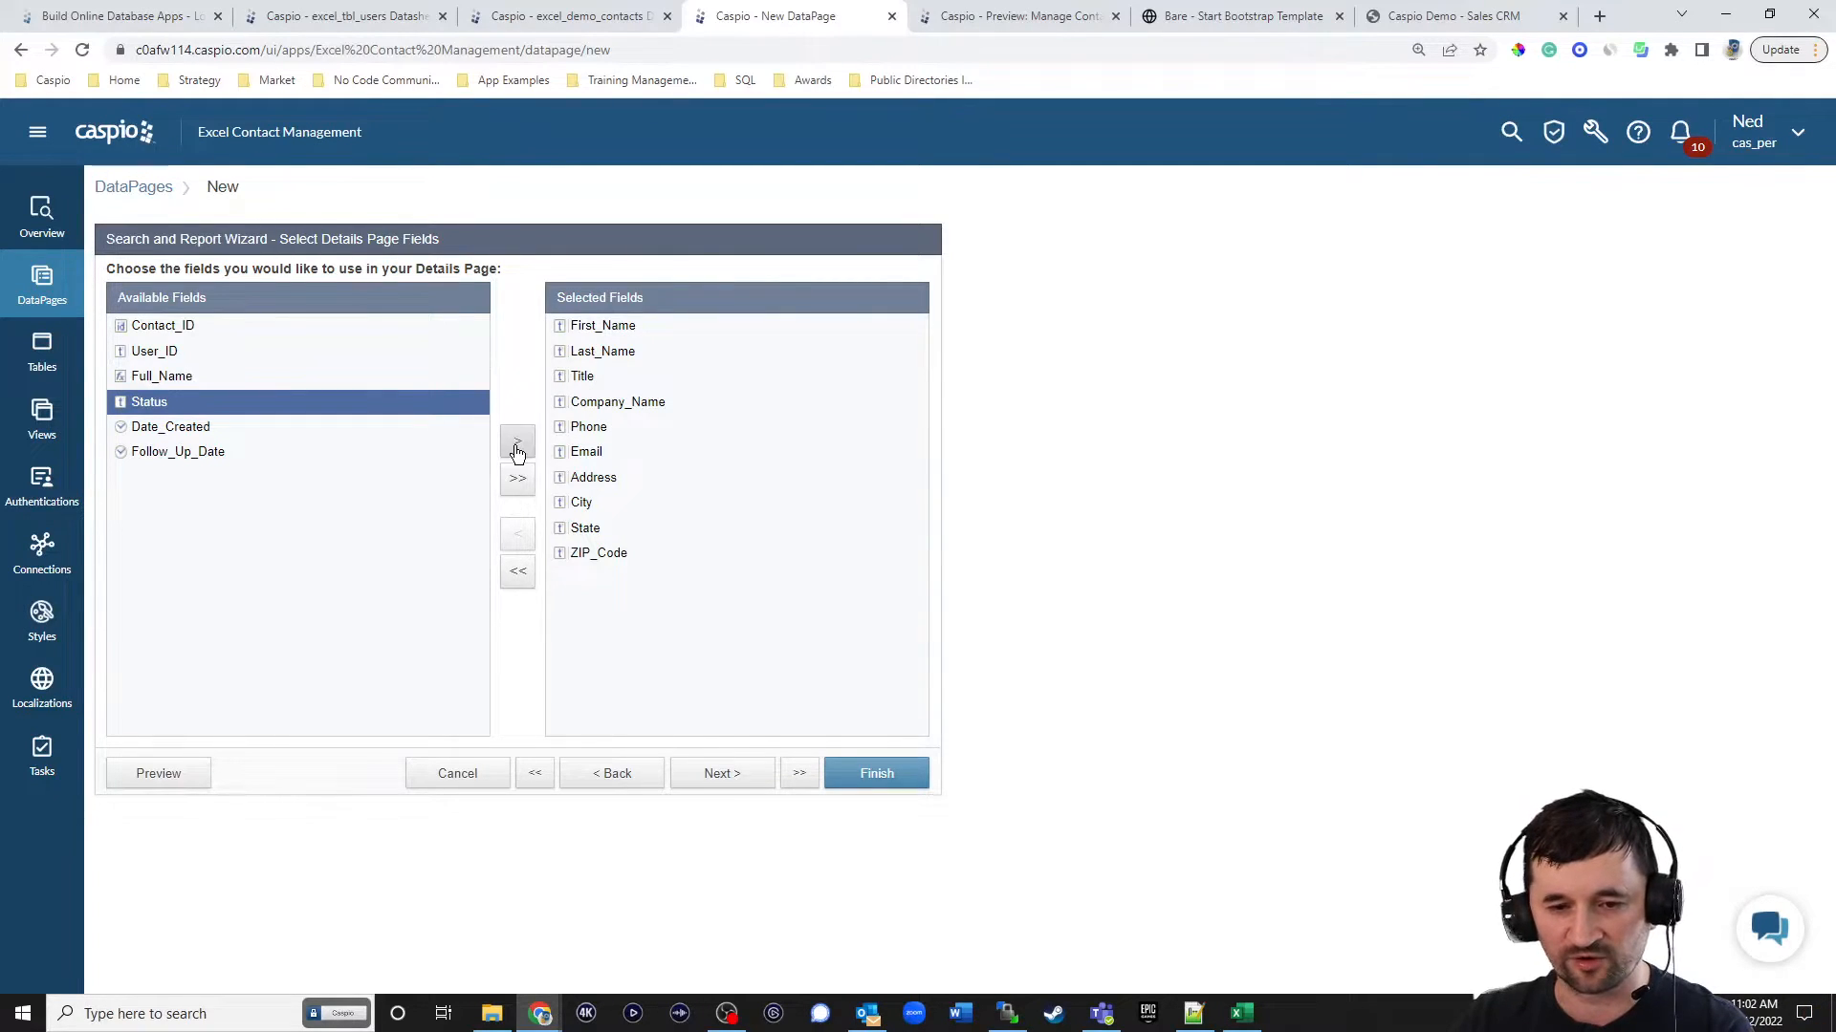
left_click(516, 451)
left_click(516, 451)
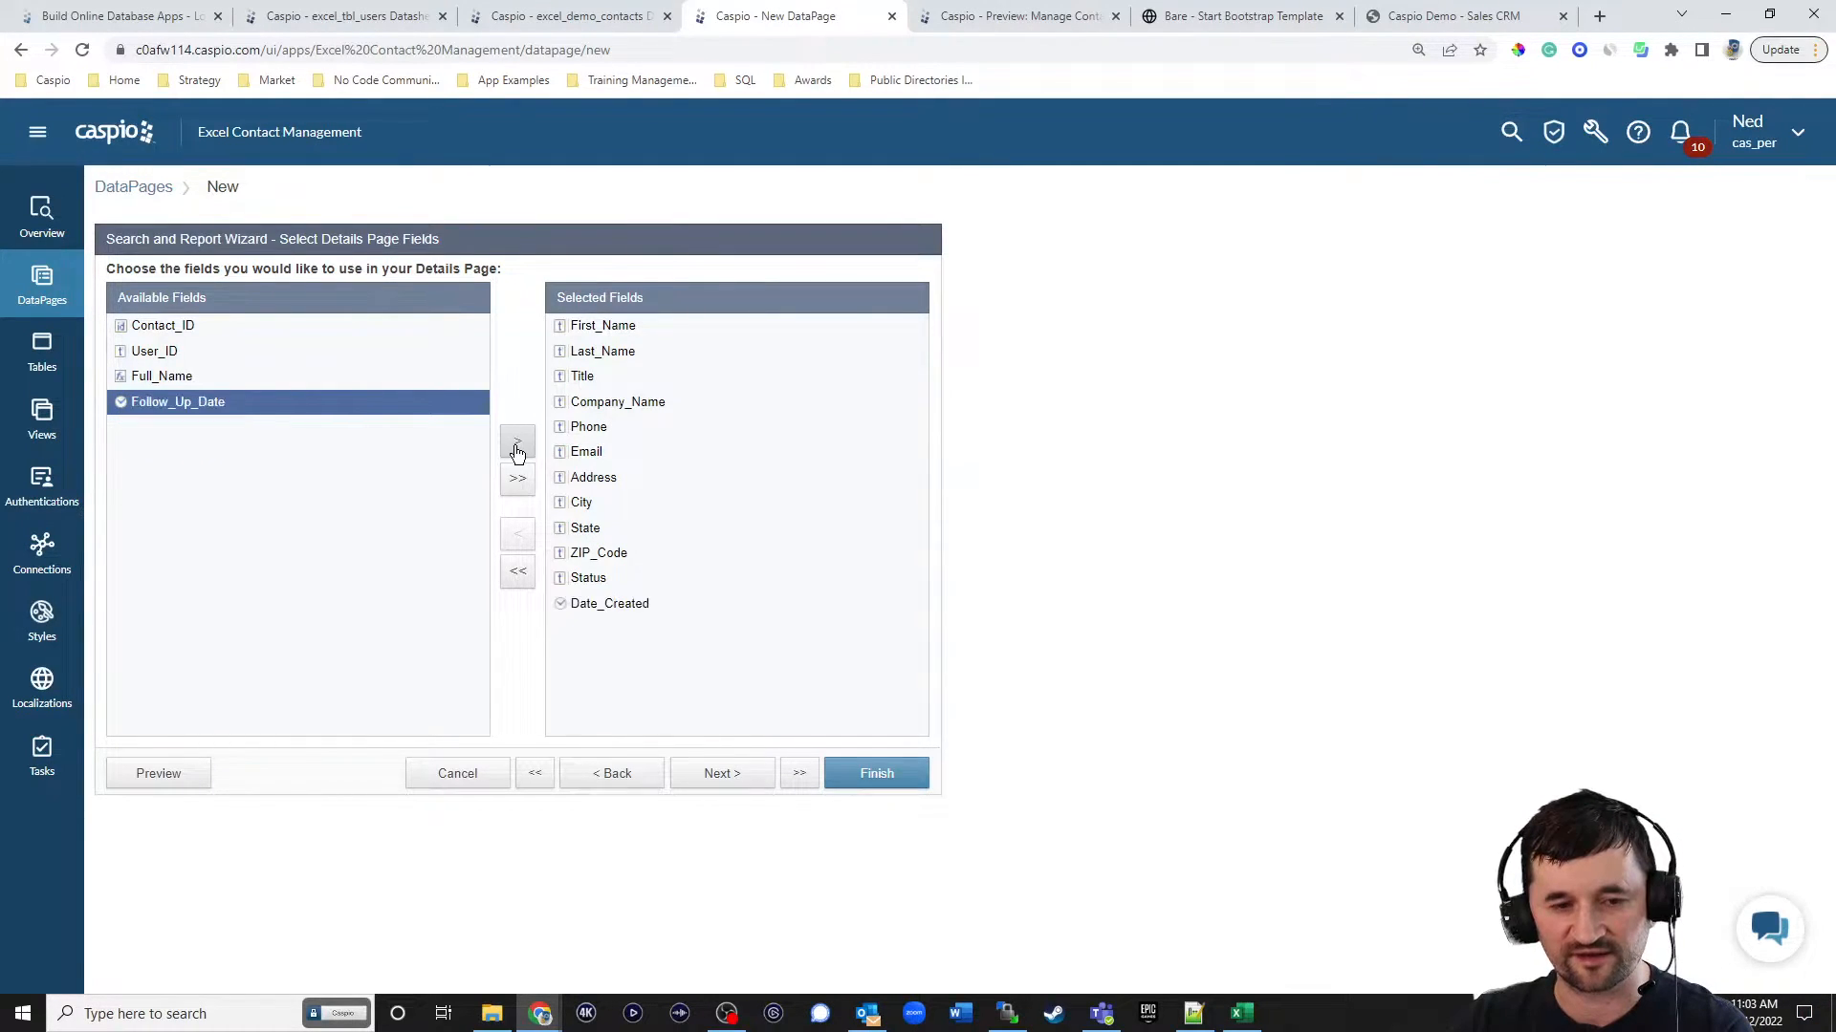
left_click(516, 451)
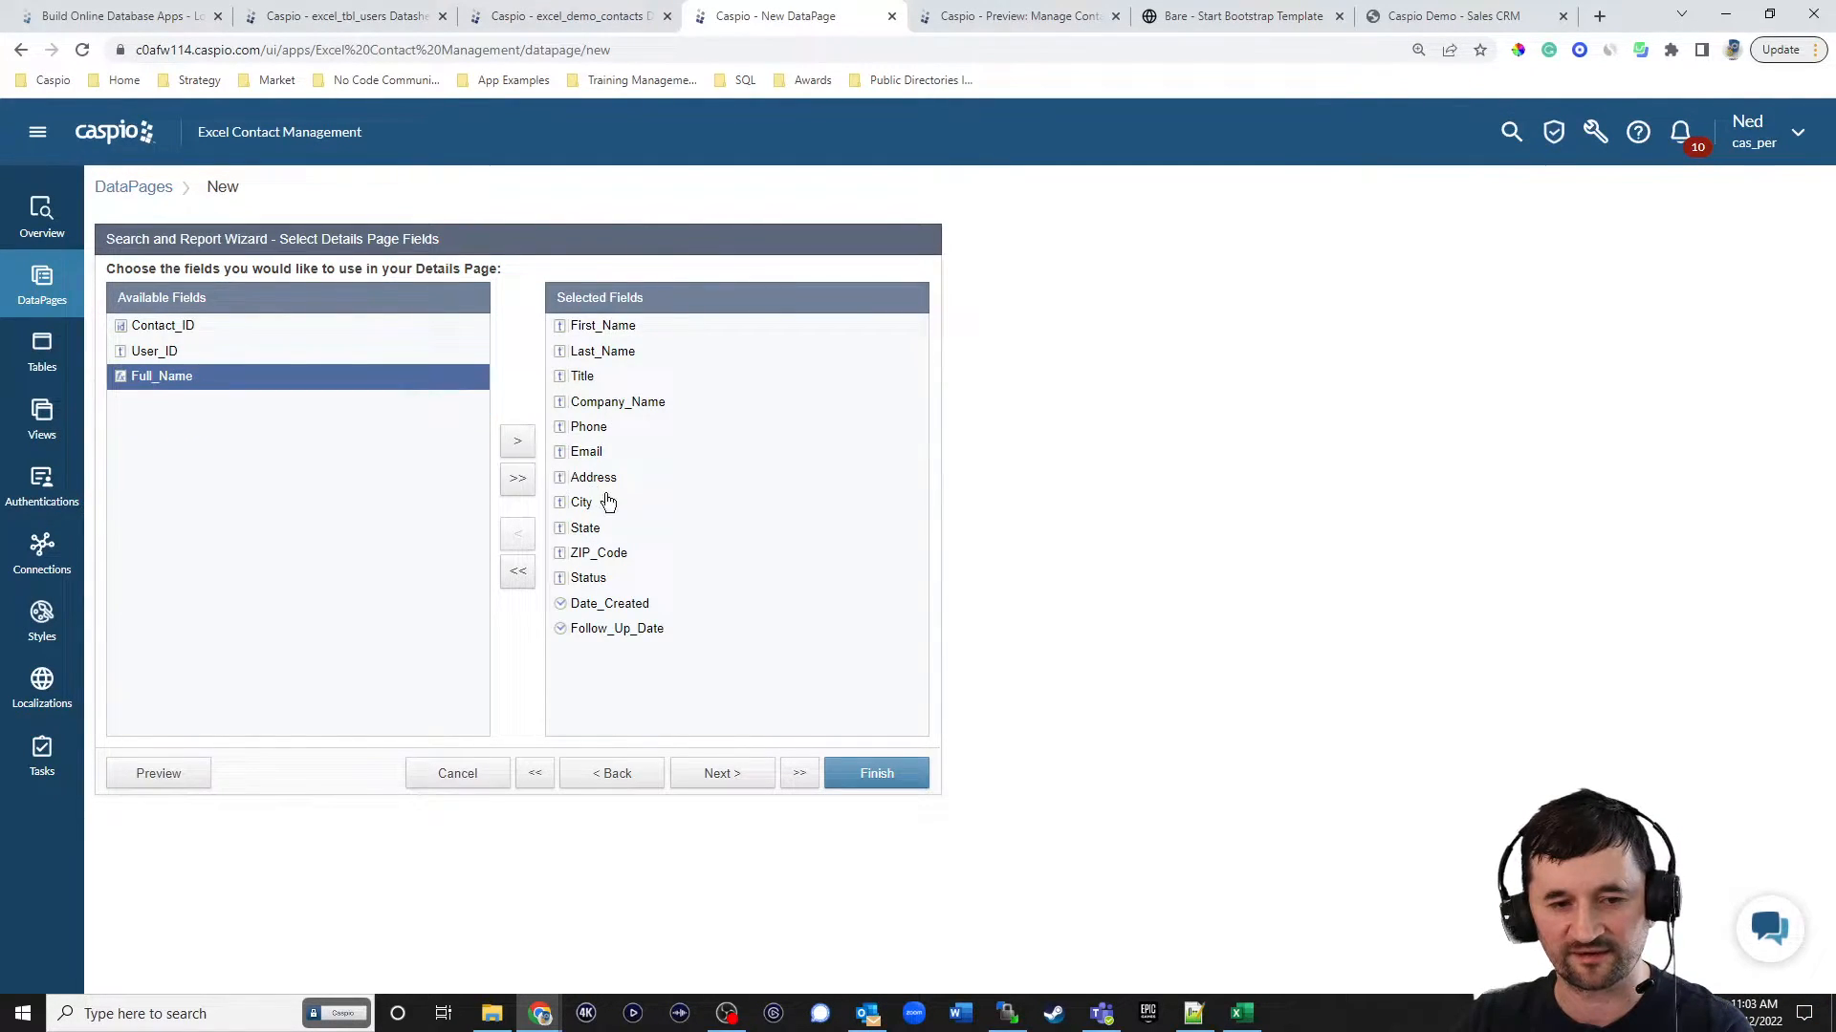
left_click(734, 777)
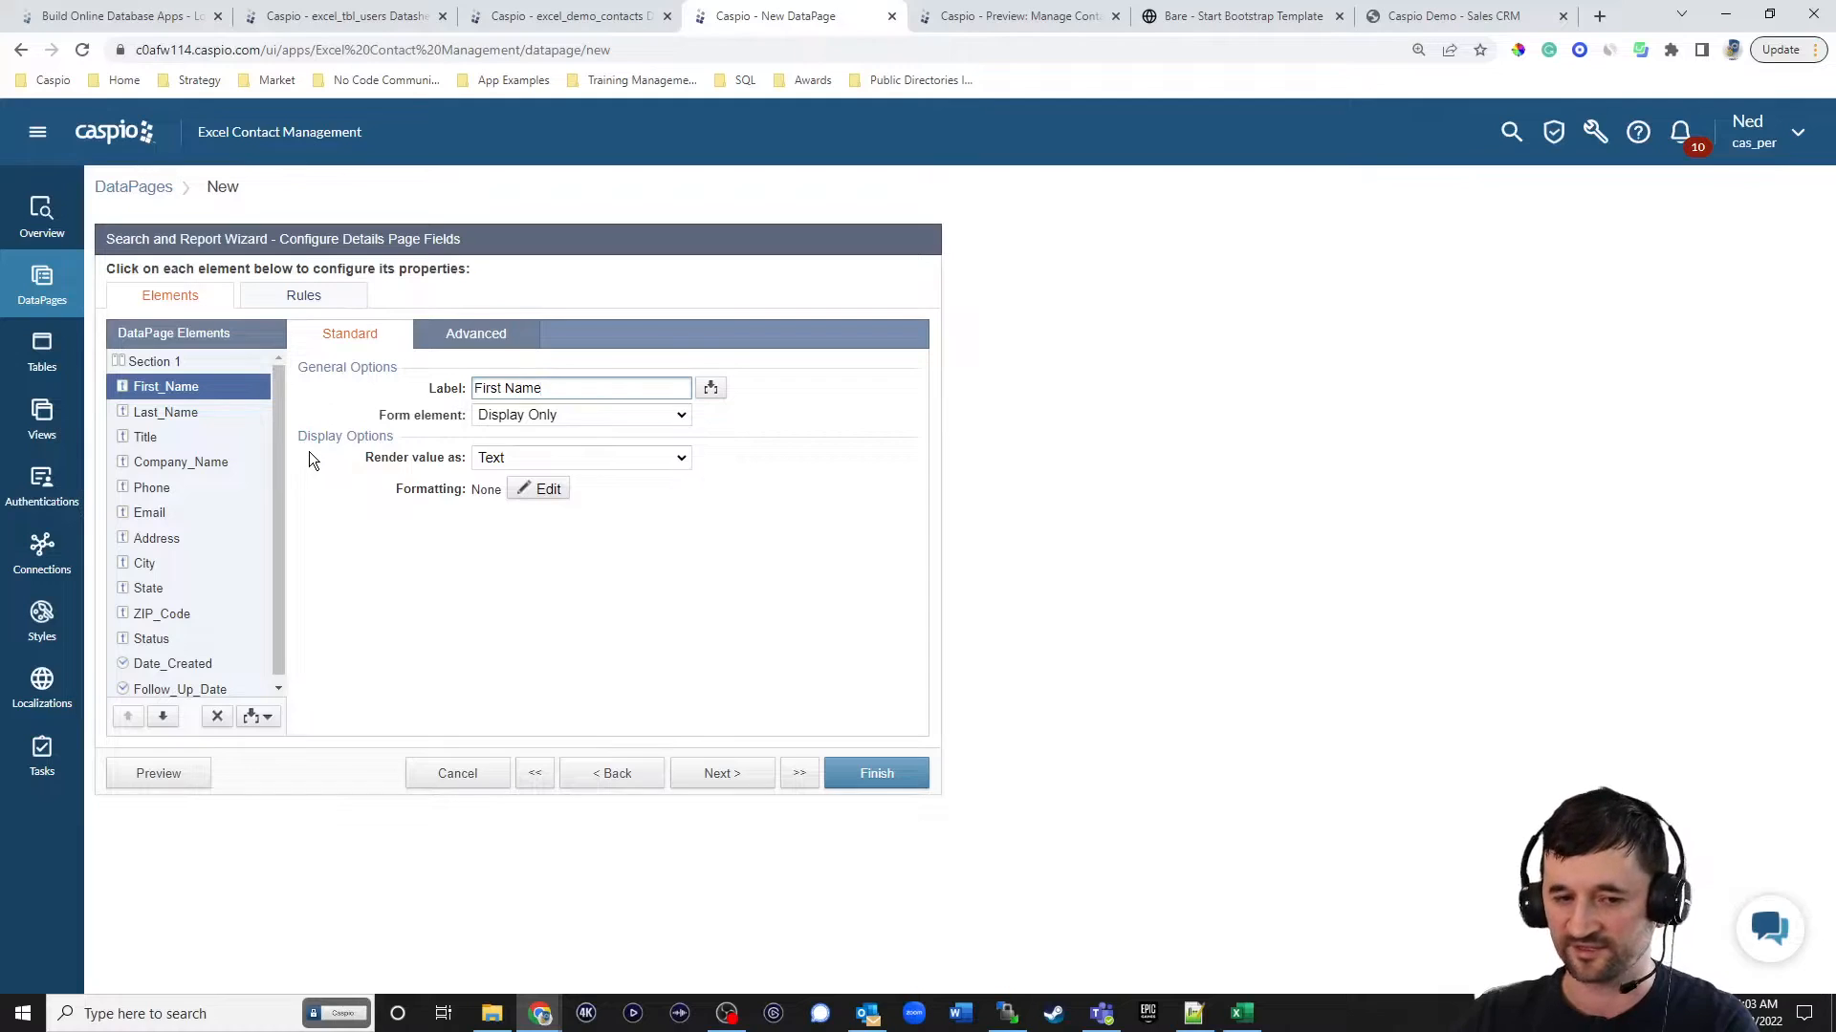
Make First_Name and Last_Name required text fields on the details page.
left_click(520, 415)
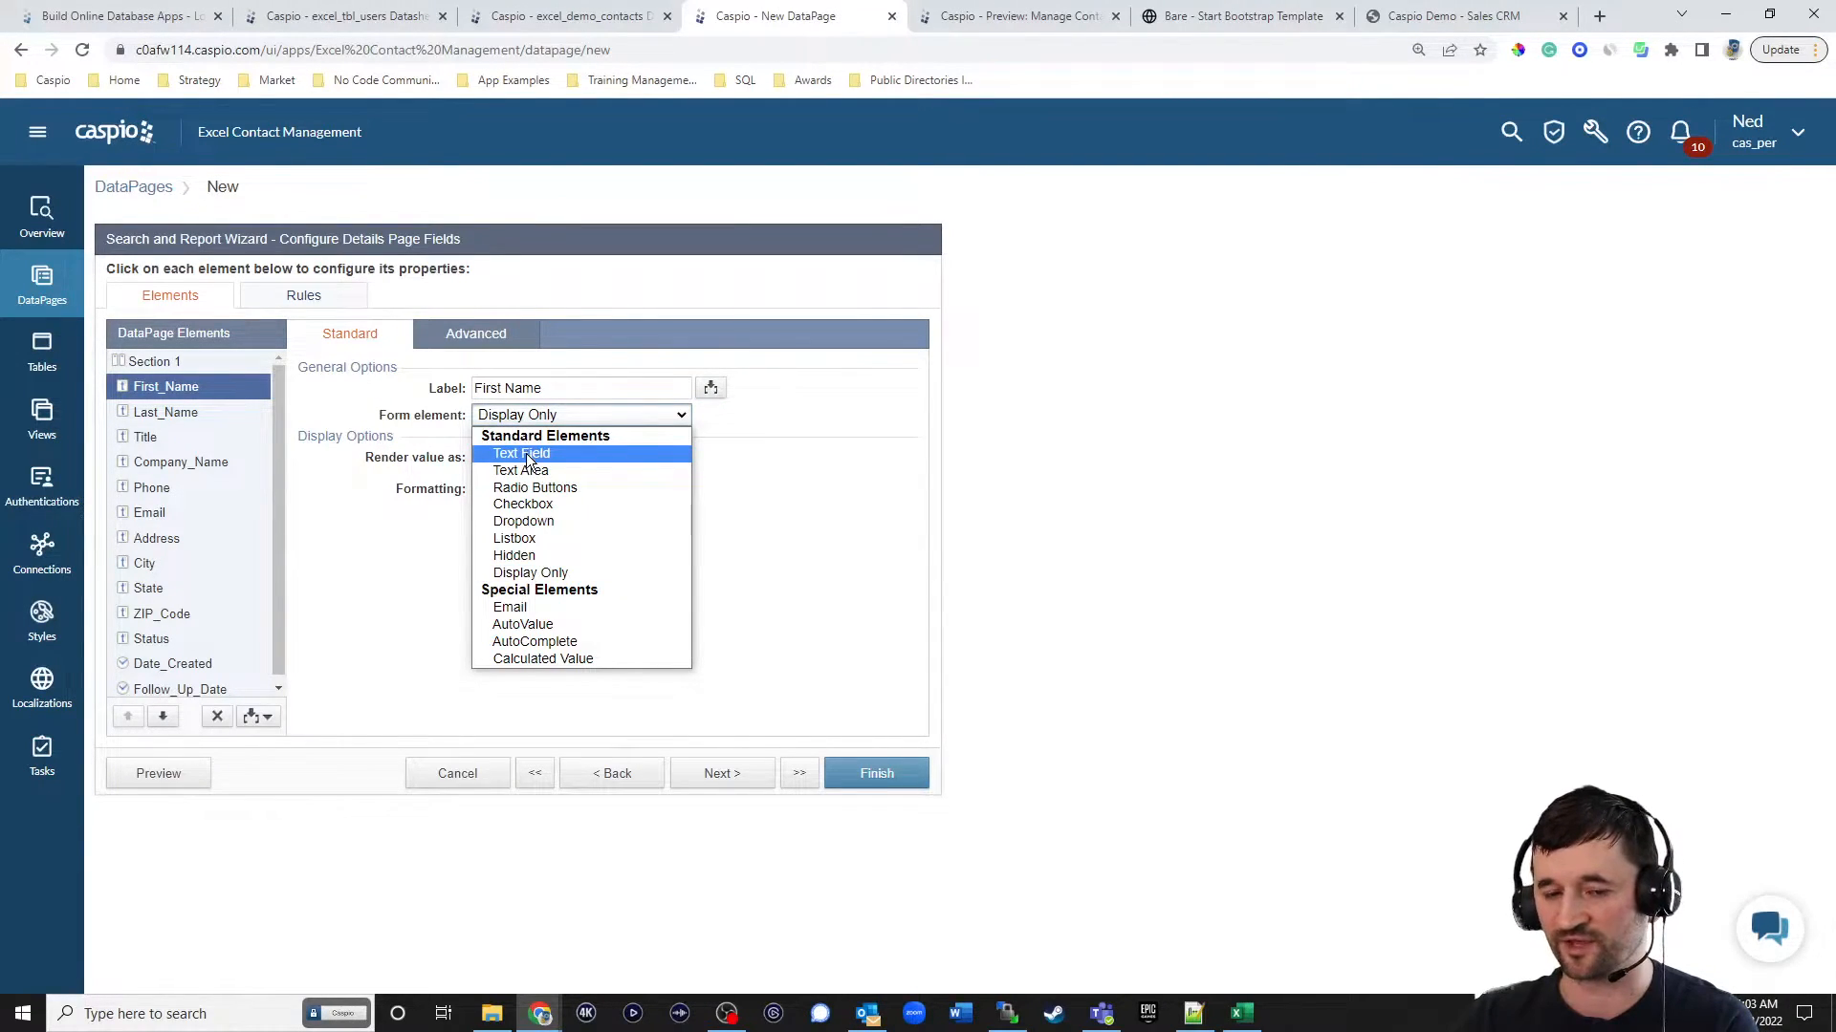
left_click(526, 453)
left_click(215, 420)
left_click(526, 416)
left_click(519, 457)
left_click(519, 458)
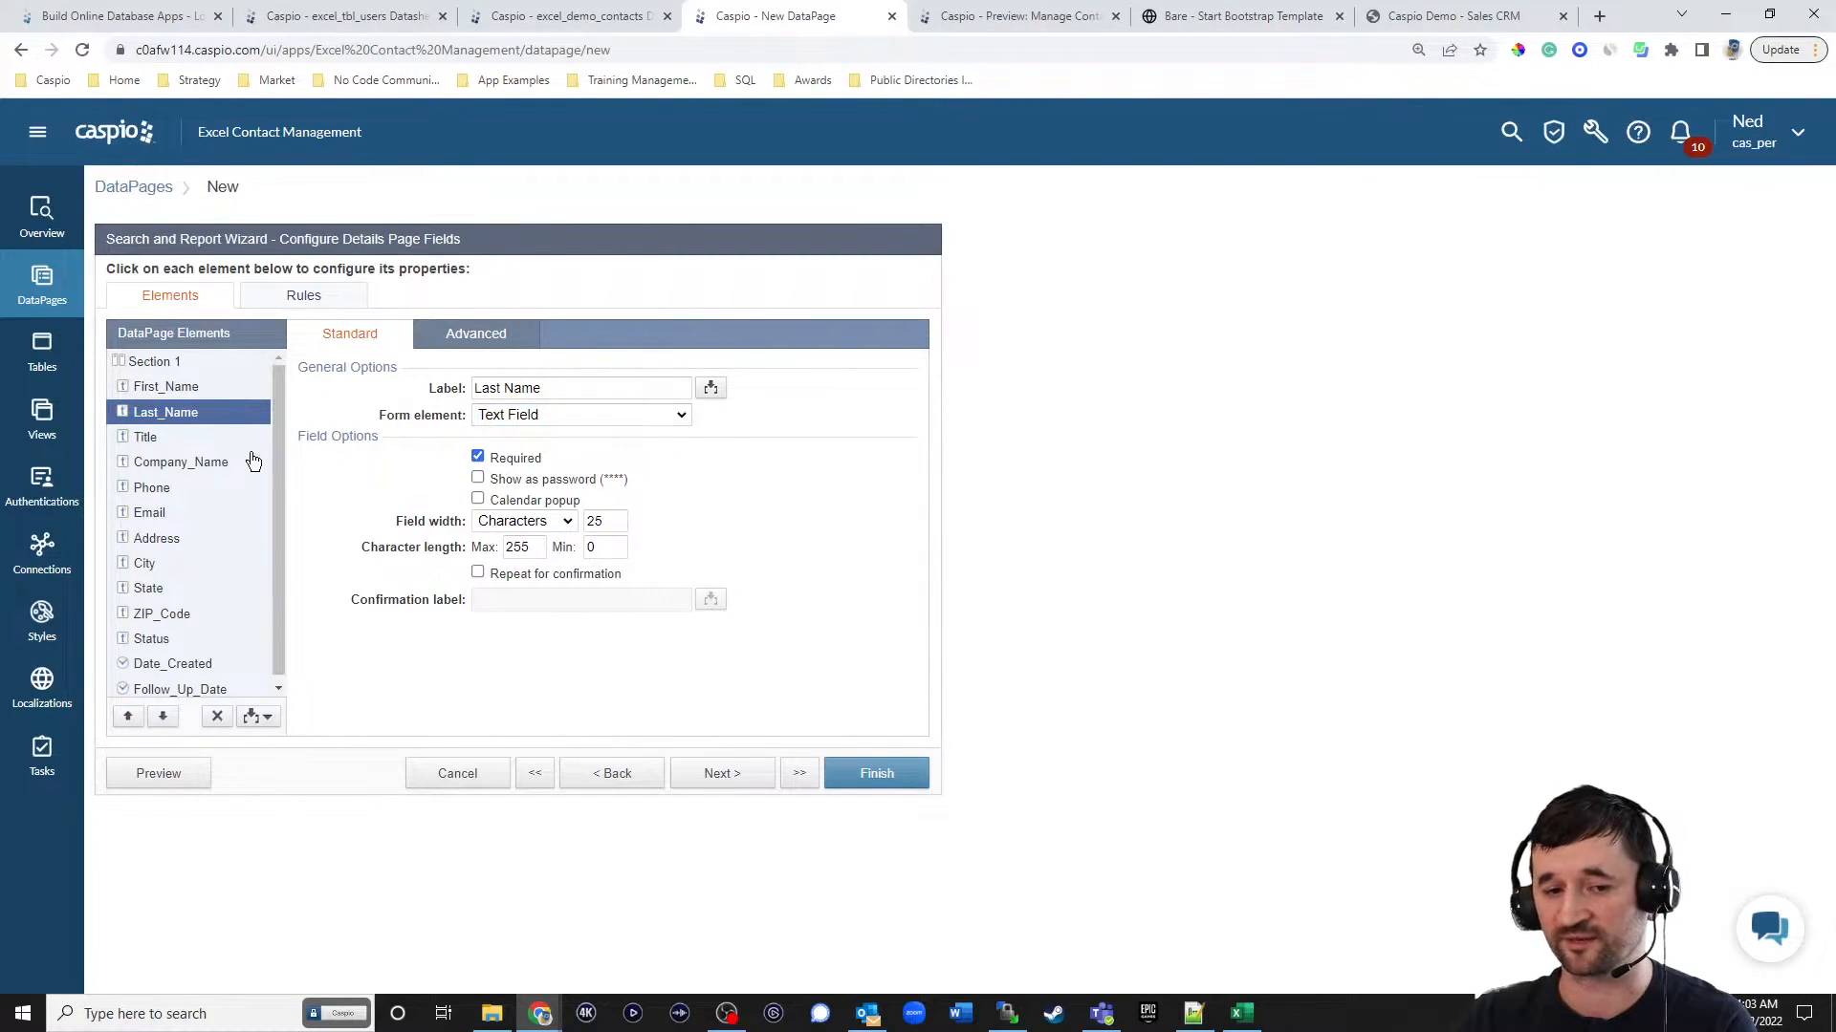
left_click(196, 387)
left_click(501, 457)
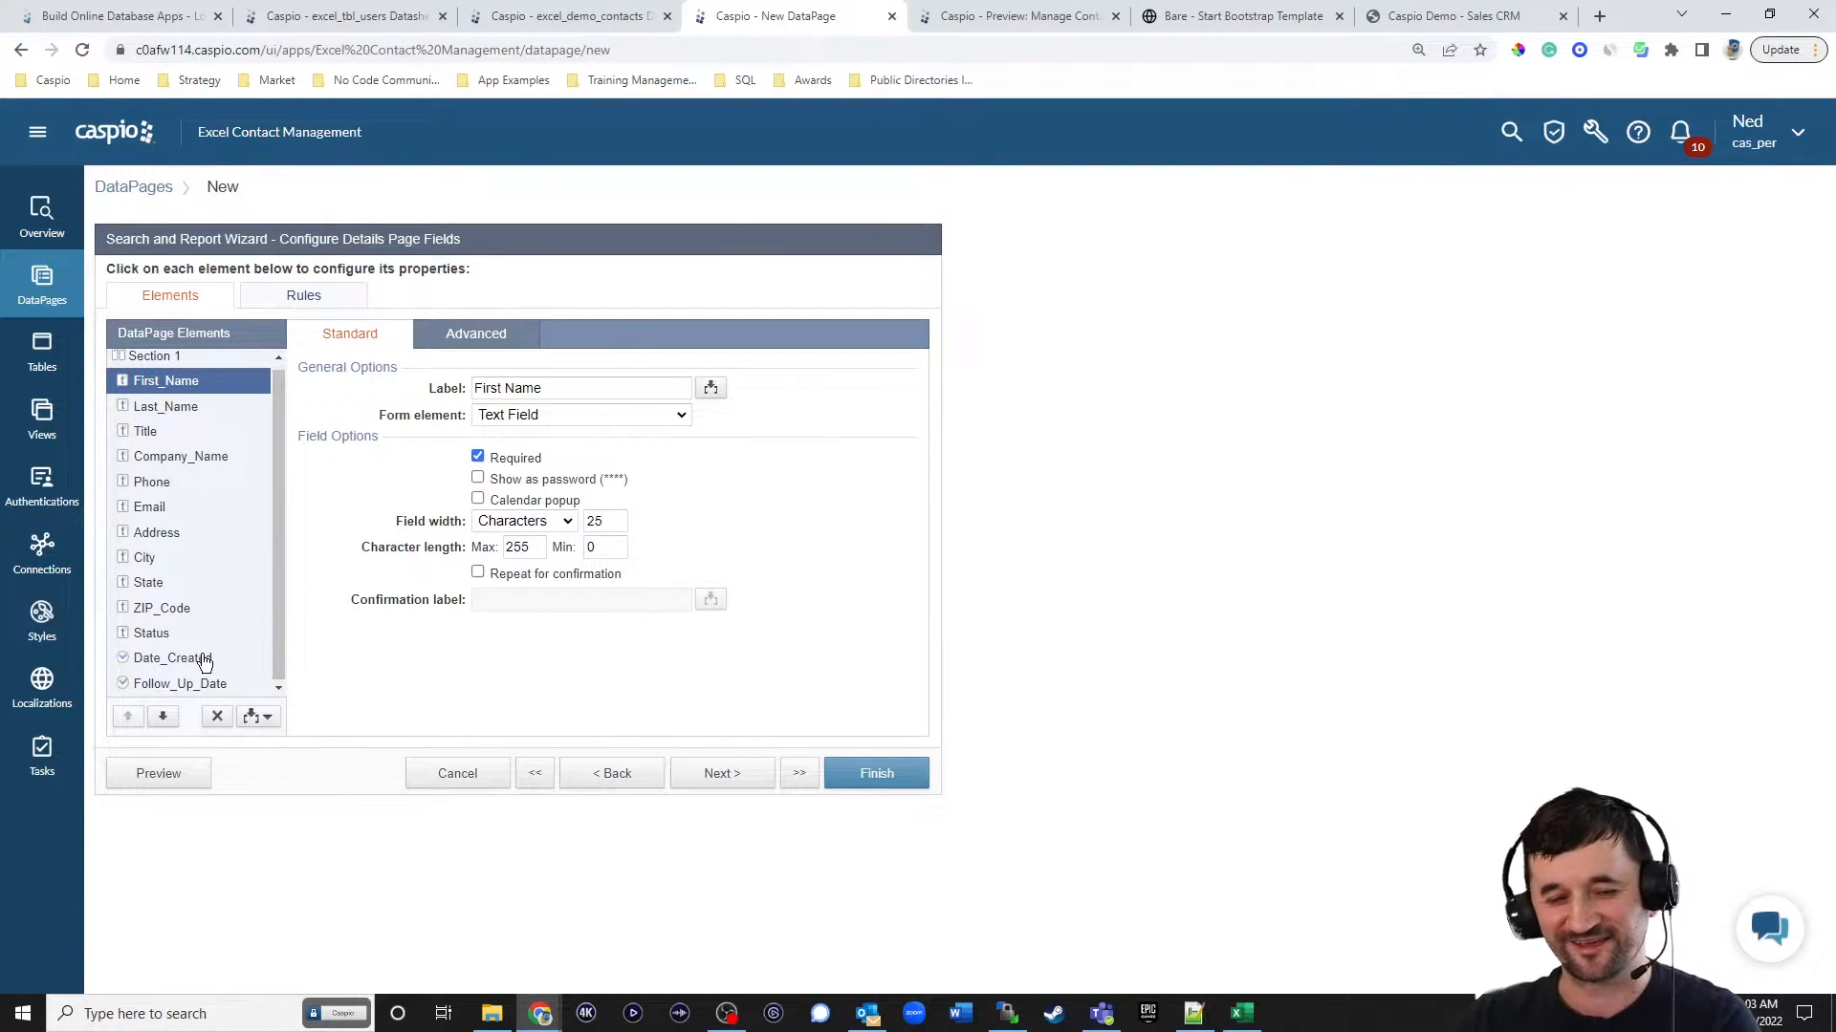
Make Status a dropdown that takes its options from the lookup table excel_tbl_status_lookup.
left_click(178, 639)
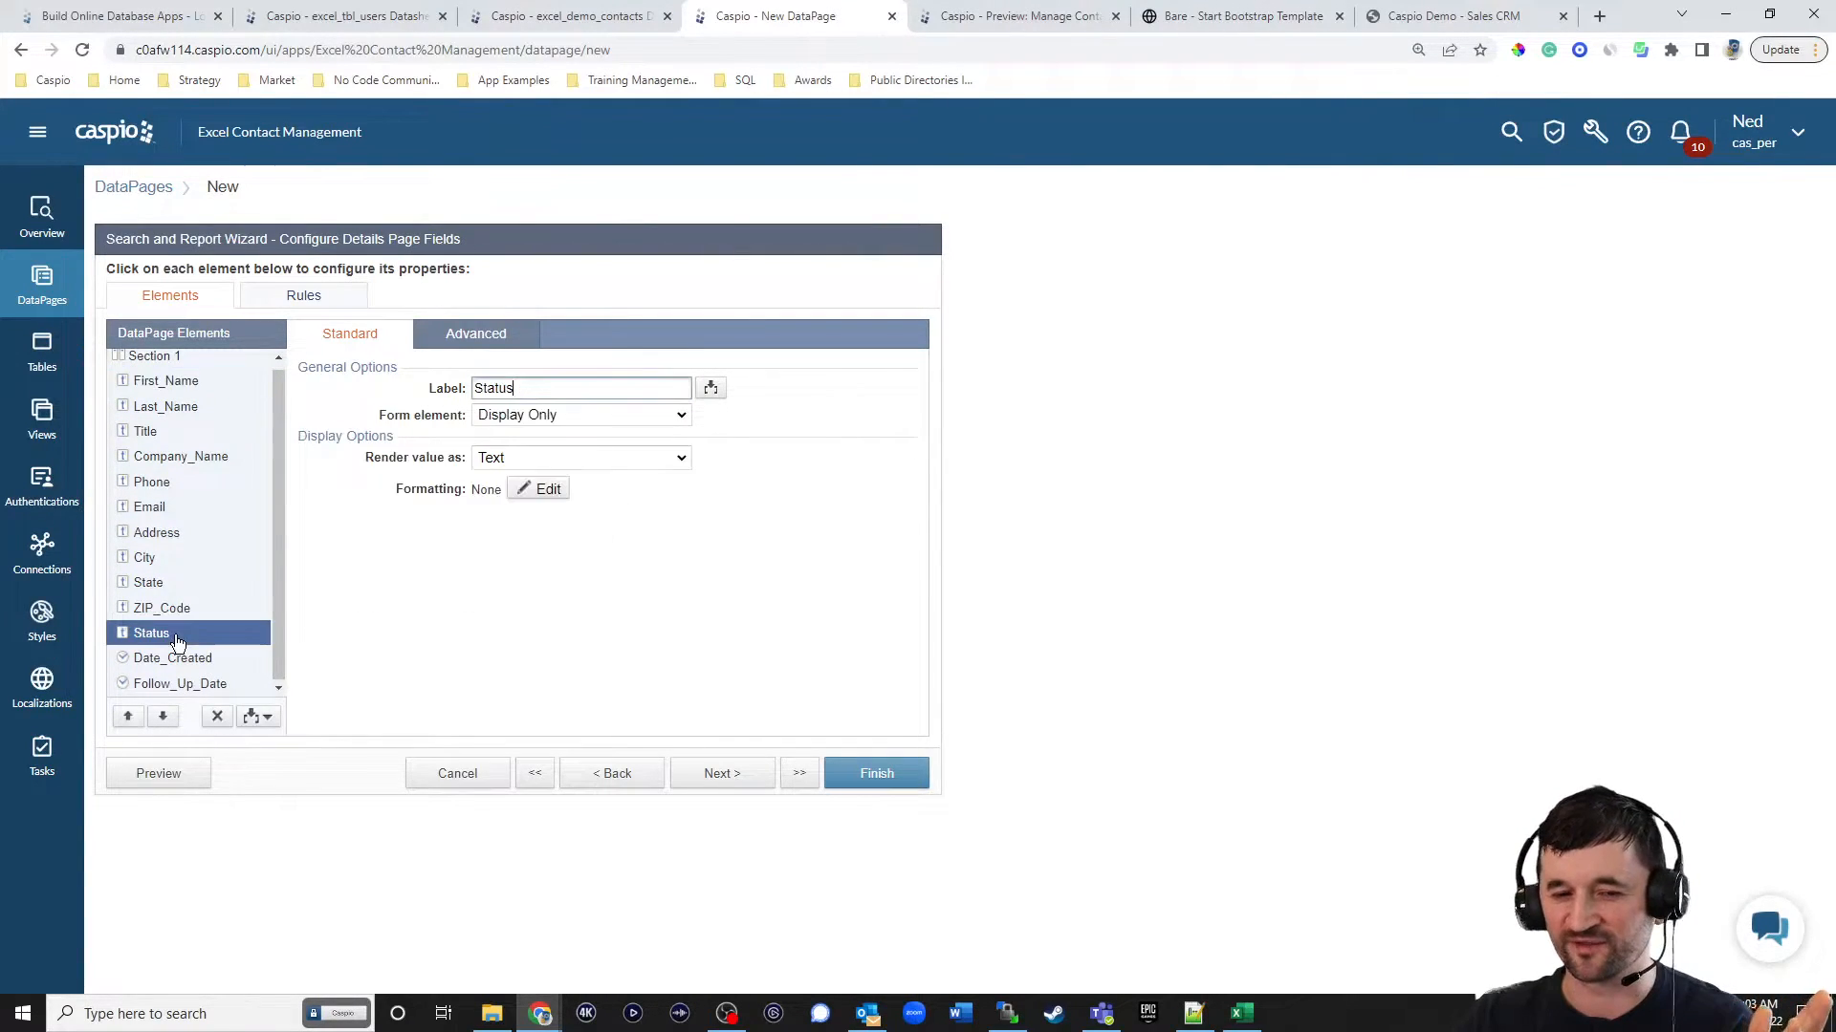
left_click(546, 414)
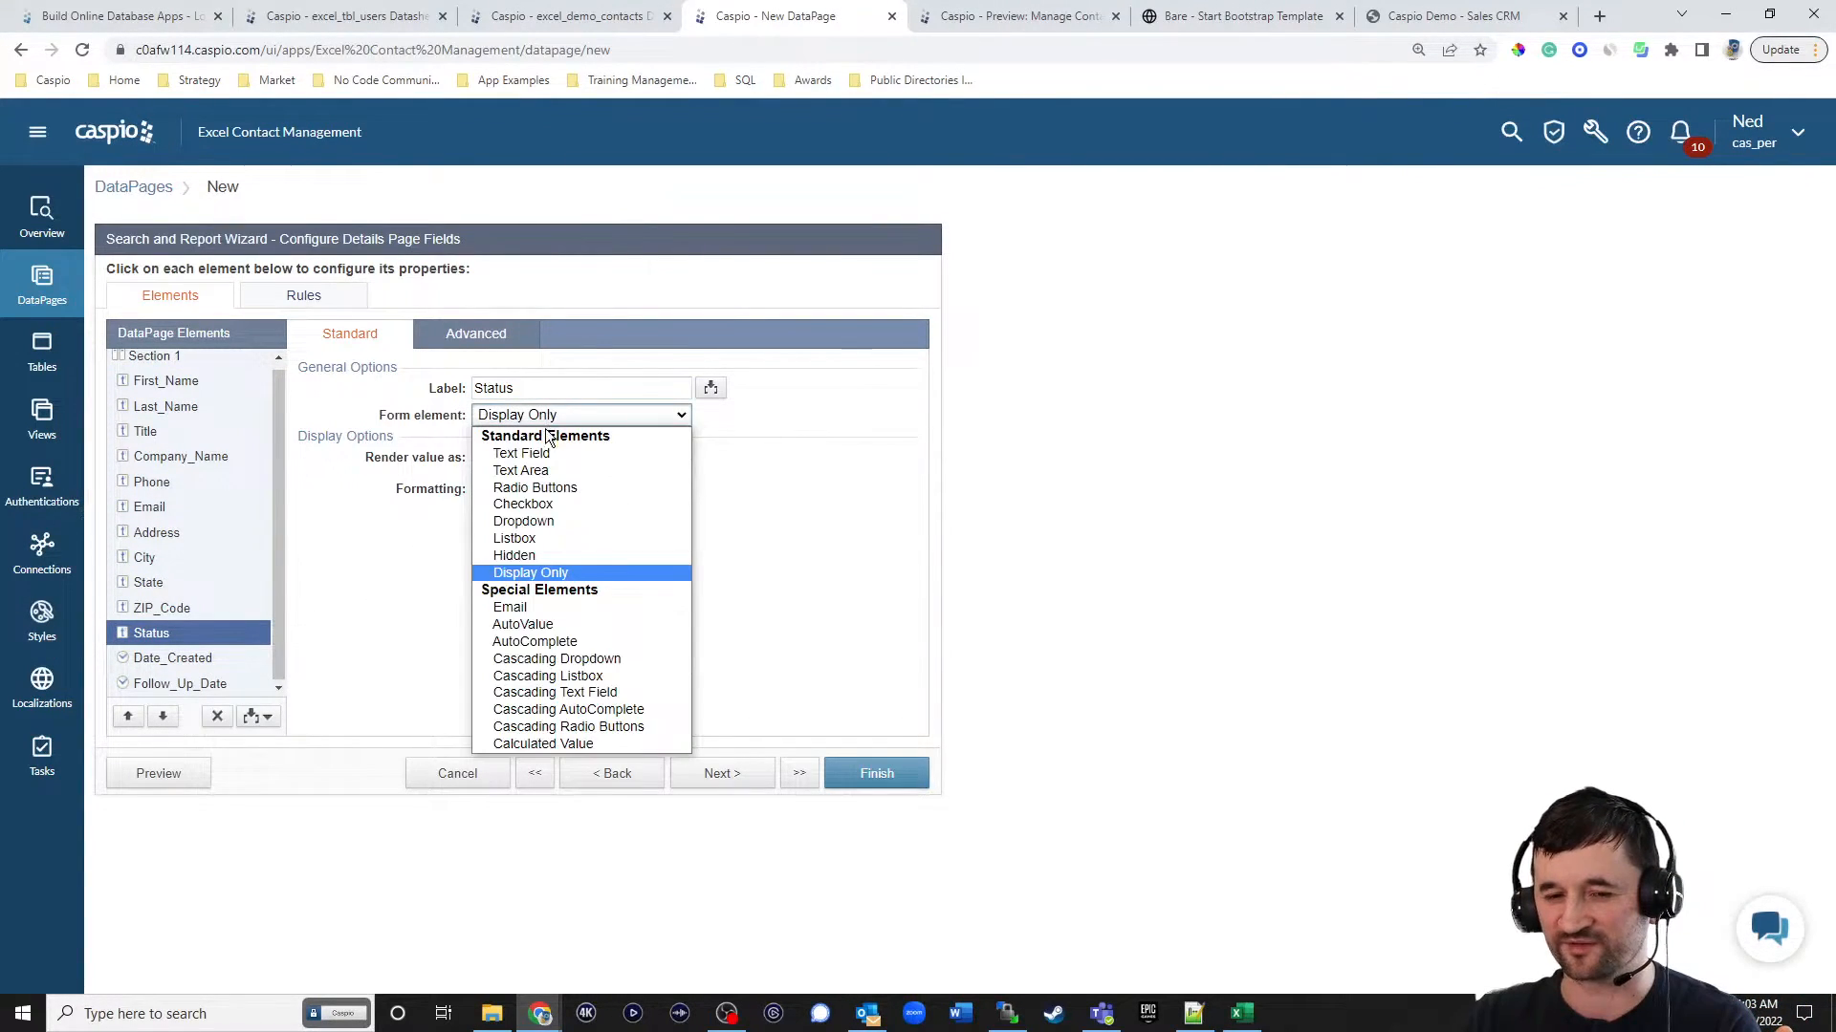
left_click(543, 521)
left_click(543, 506)
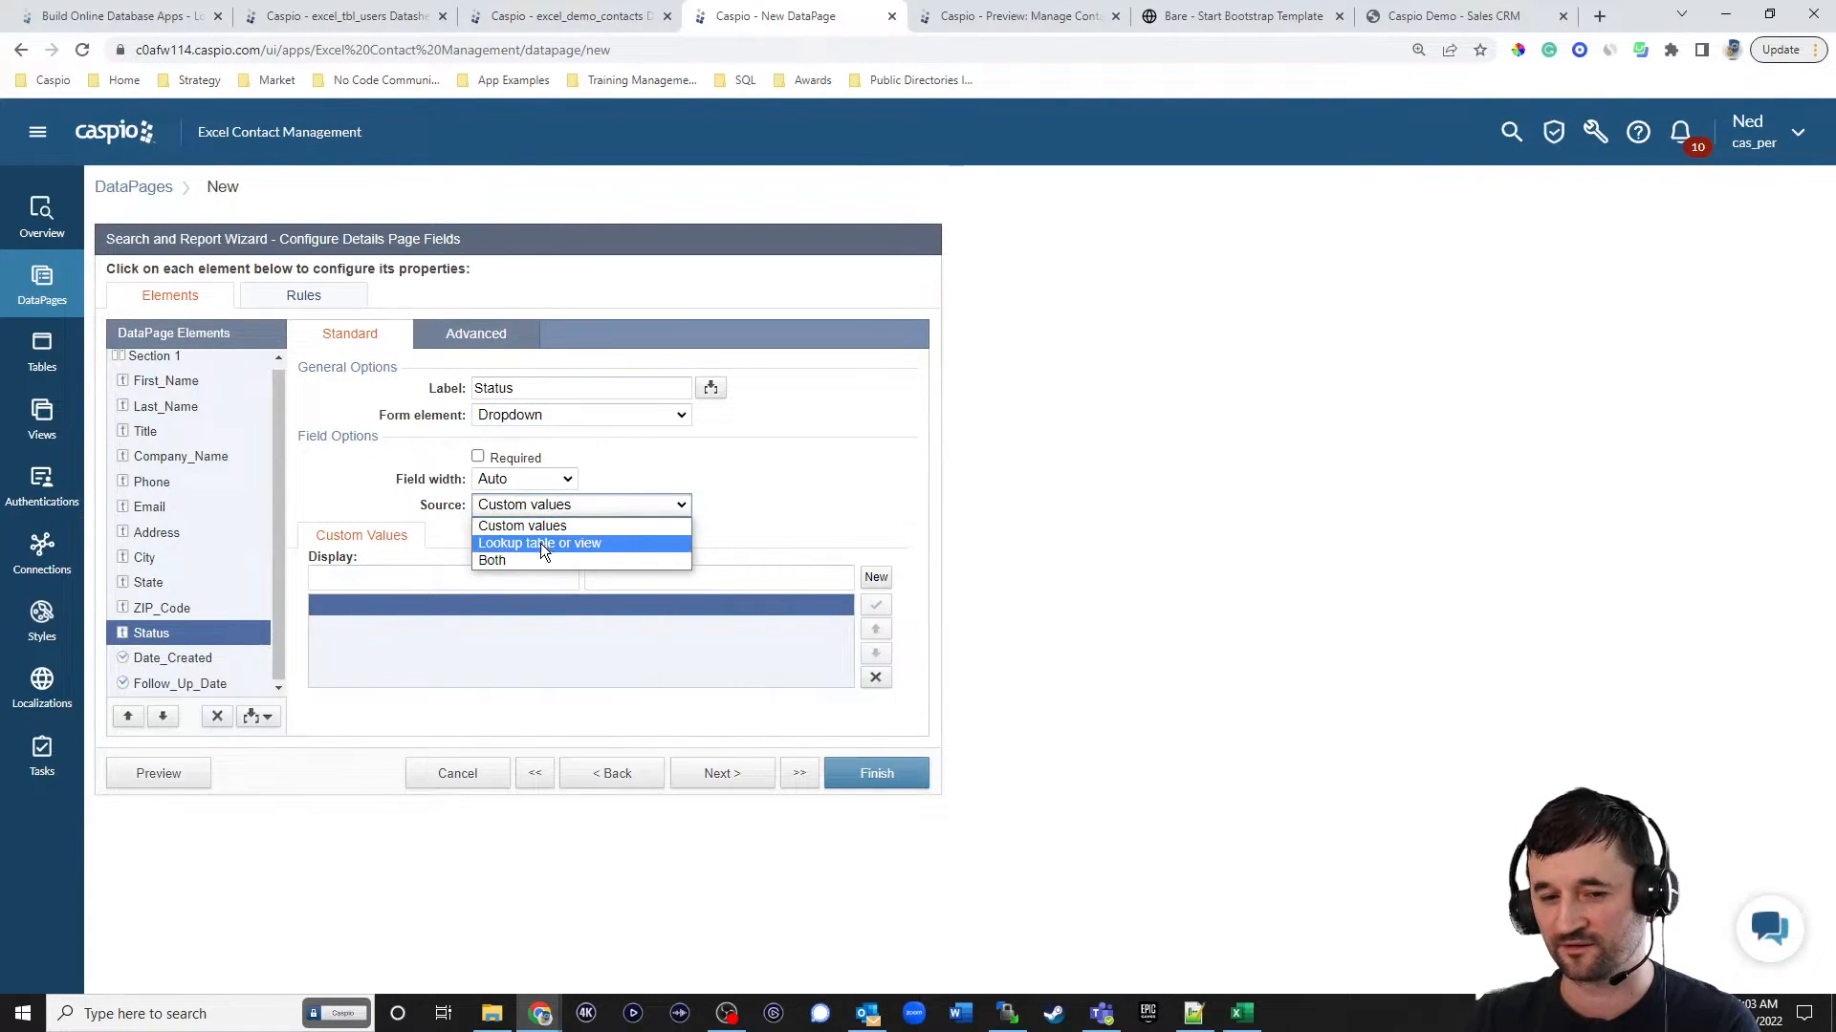
left_click(541, 538)
left_click(543, 564)
left_click(541, 653)
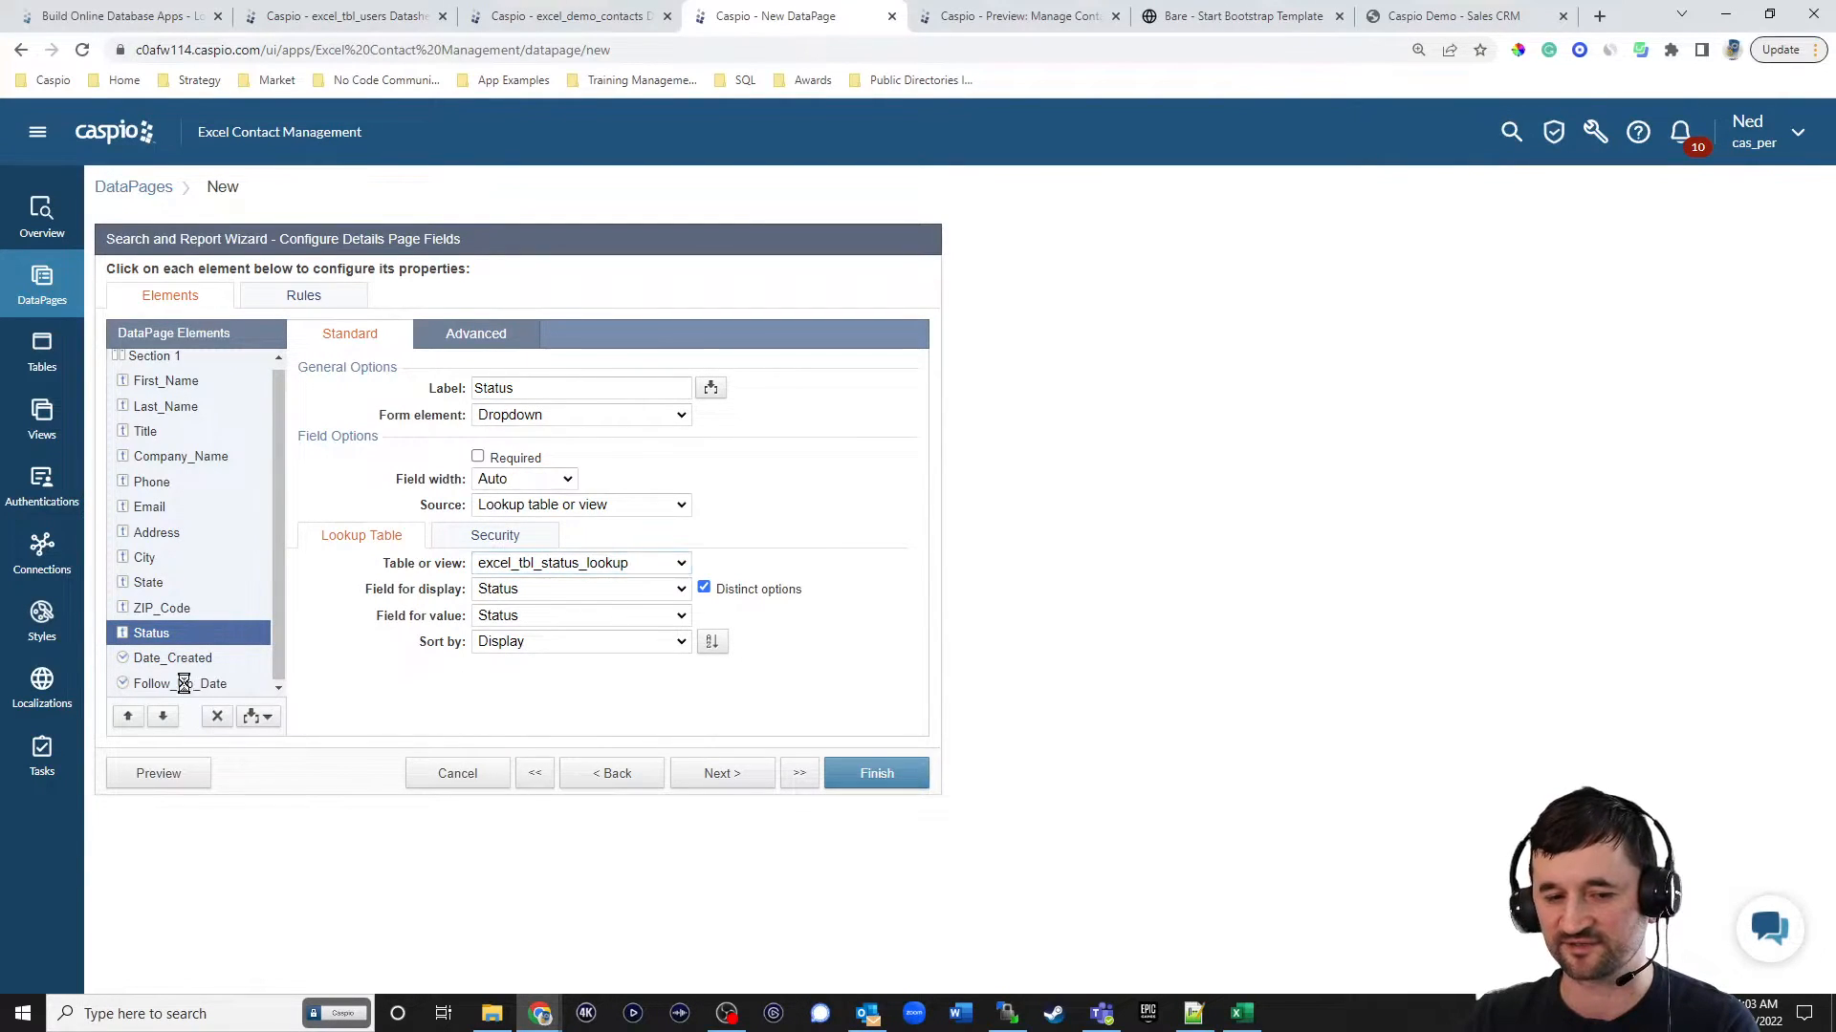
Make Follow_Up_Date a text field on the details page.
left_click(229, 683)
left_click(517, 413)
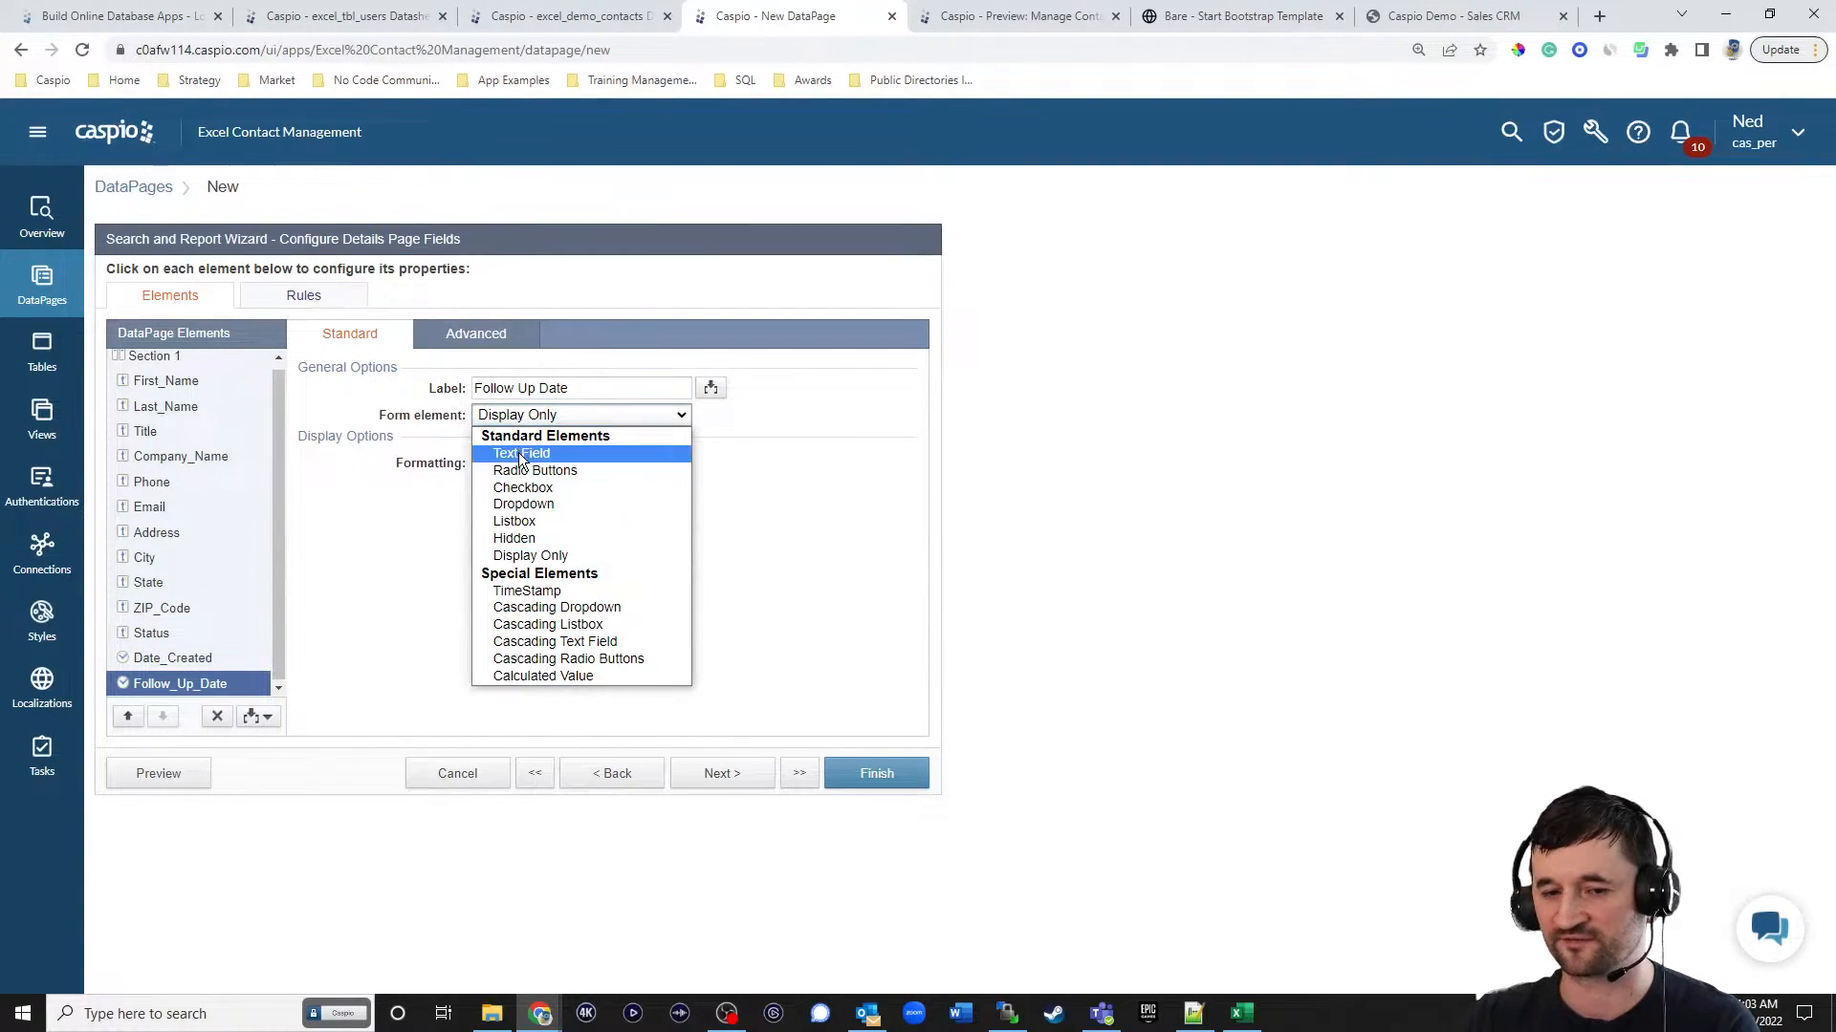
left_click(518, 451)
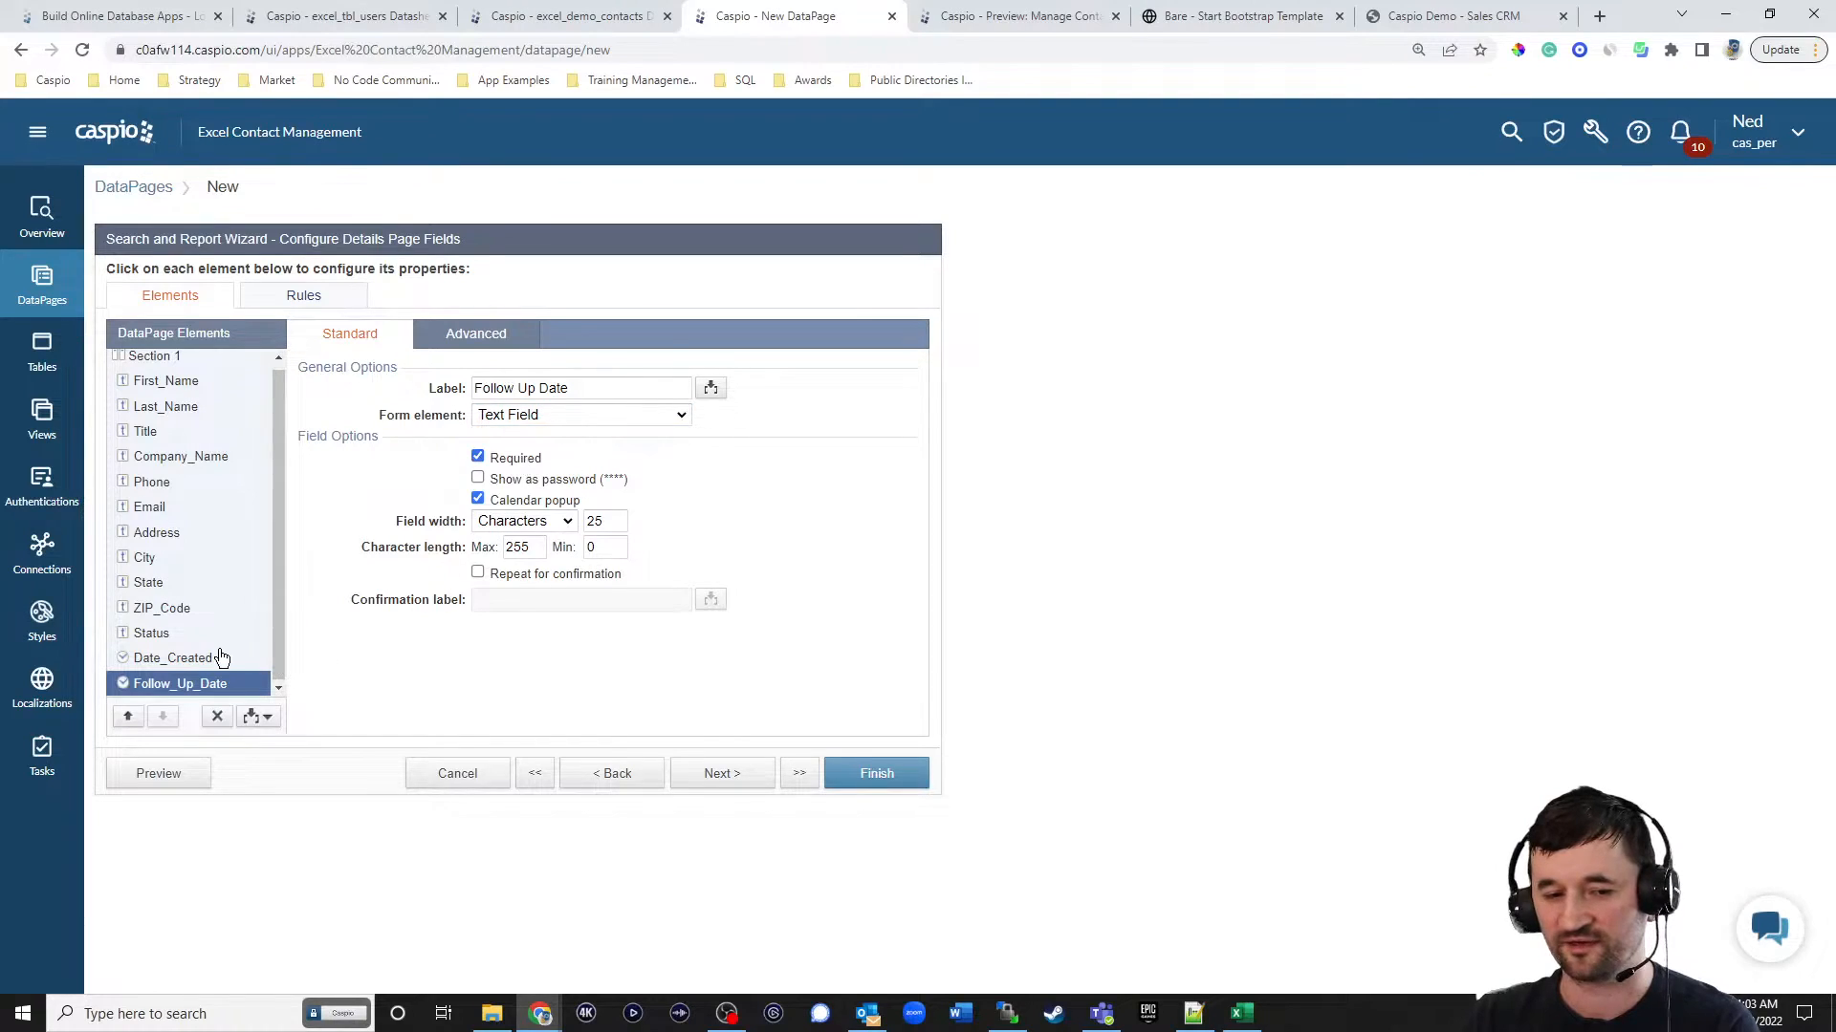
Move Date_Created above First_Name on the details page and finish the Contact Details DataPage.
left_click(191, 659)
left_click(132, 718)
left_click(134, 716)
left_click(134, 714)
left_click(133, 715)
left_click(132, 718)
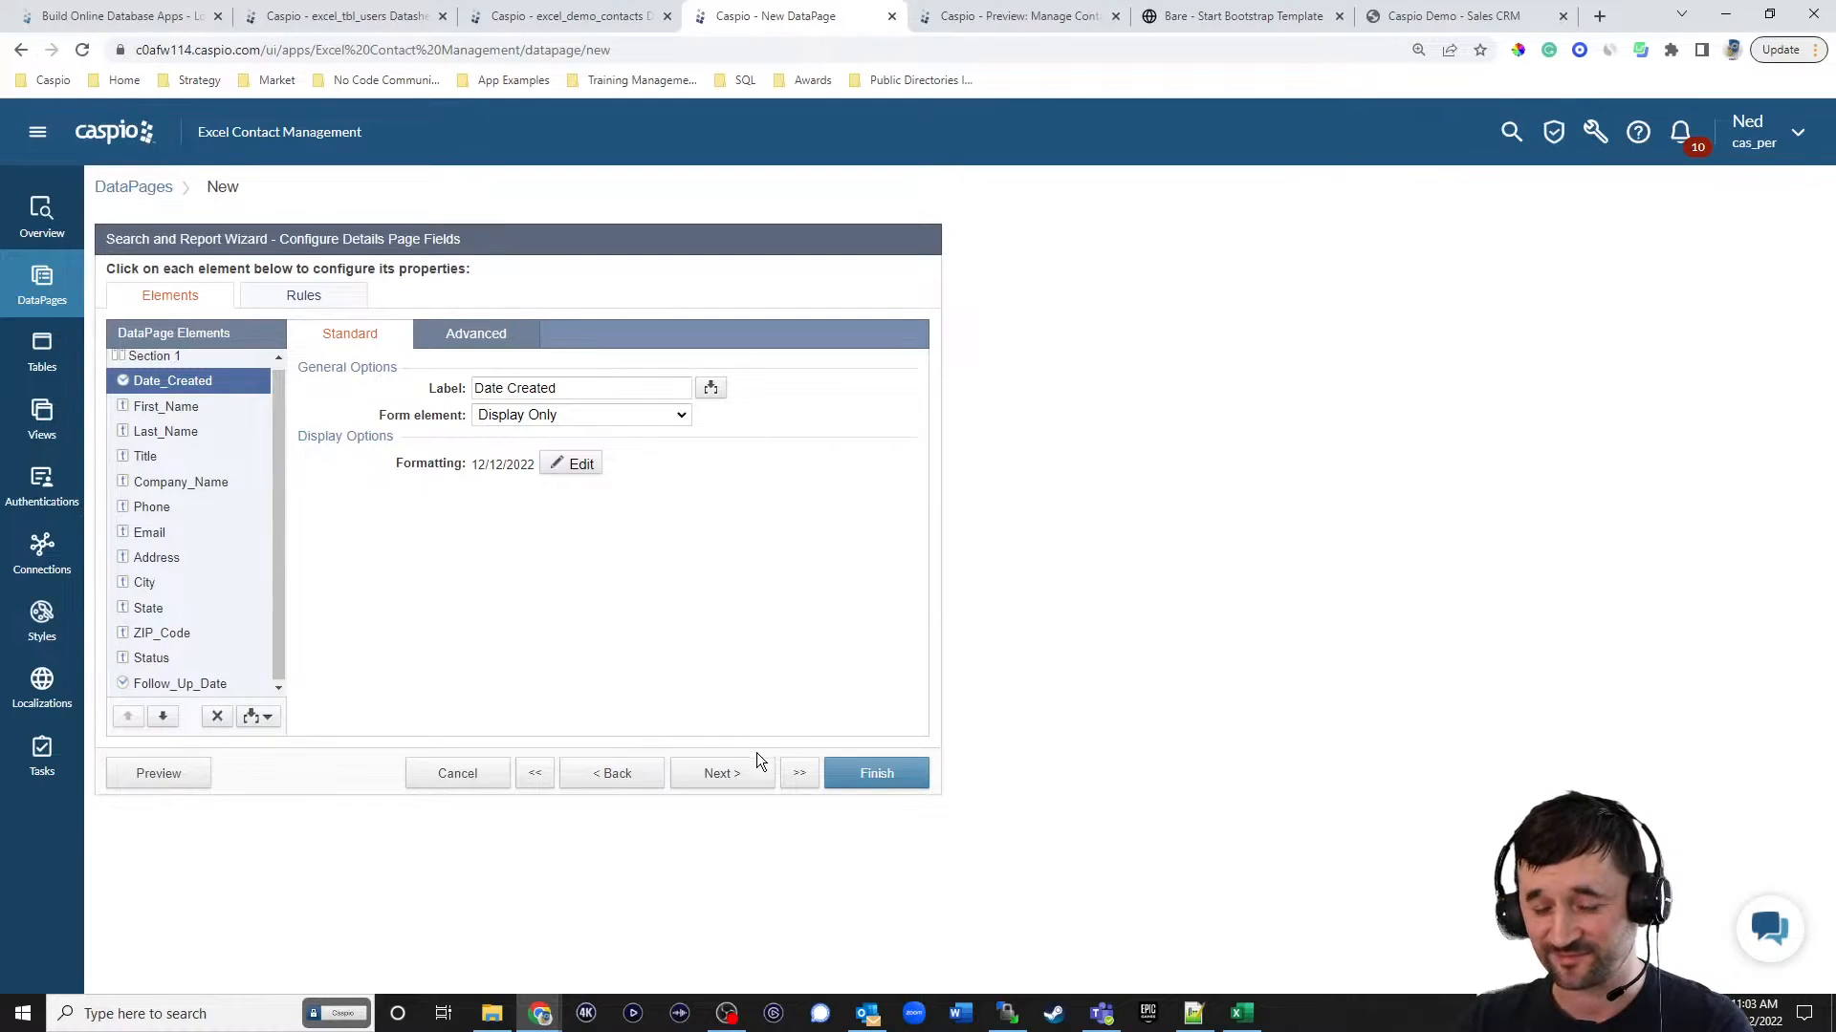
left_click(158, 507)
left_click(159, 533)
left_click(163, 555)
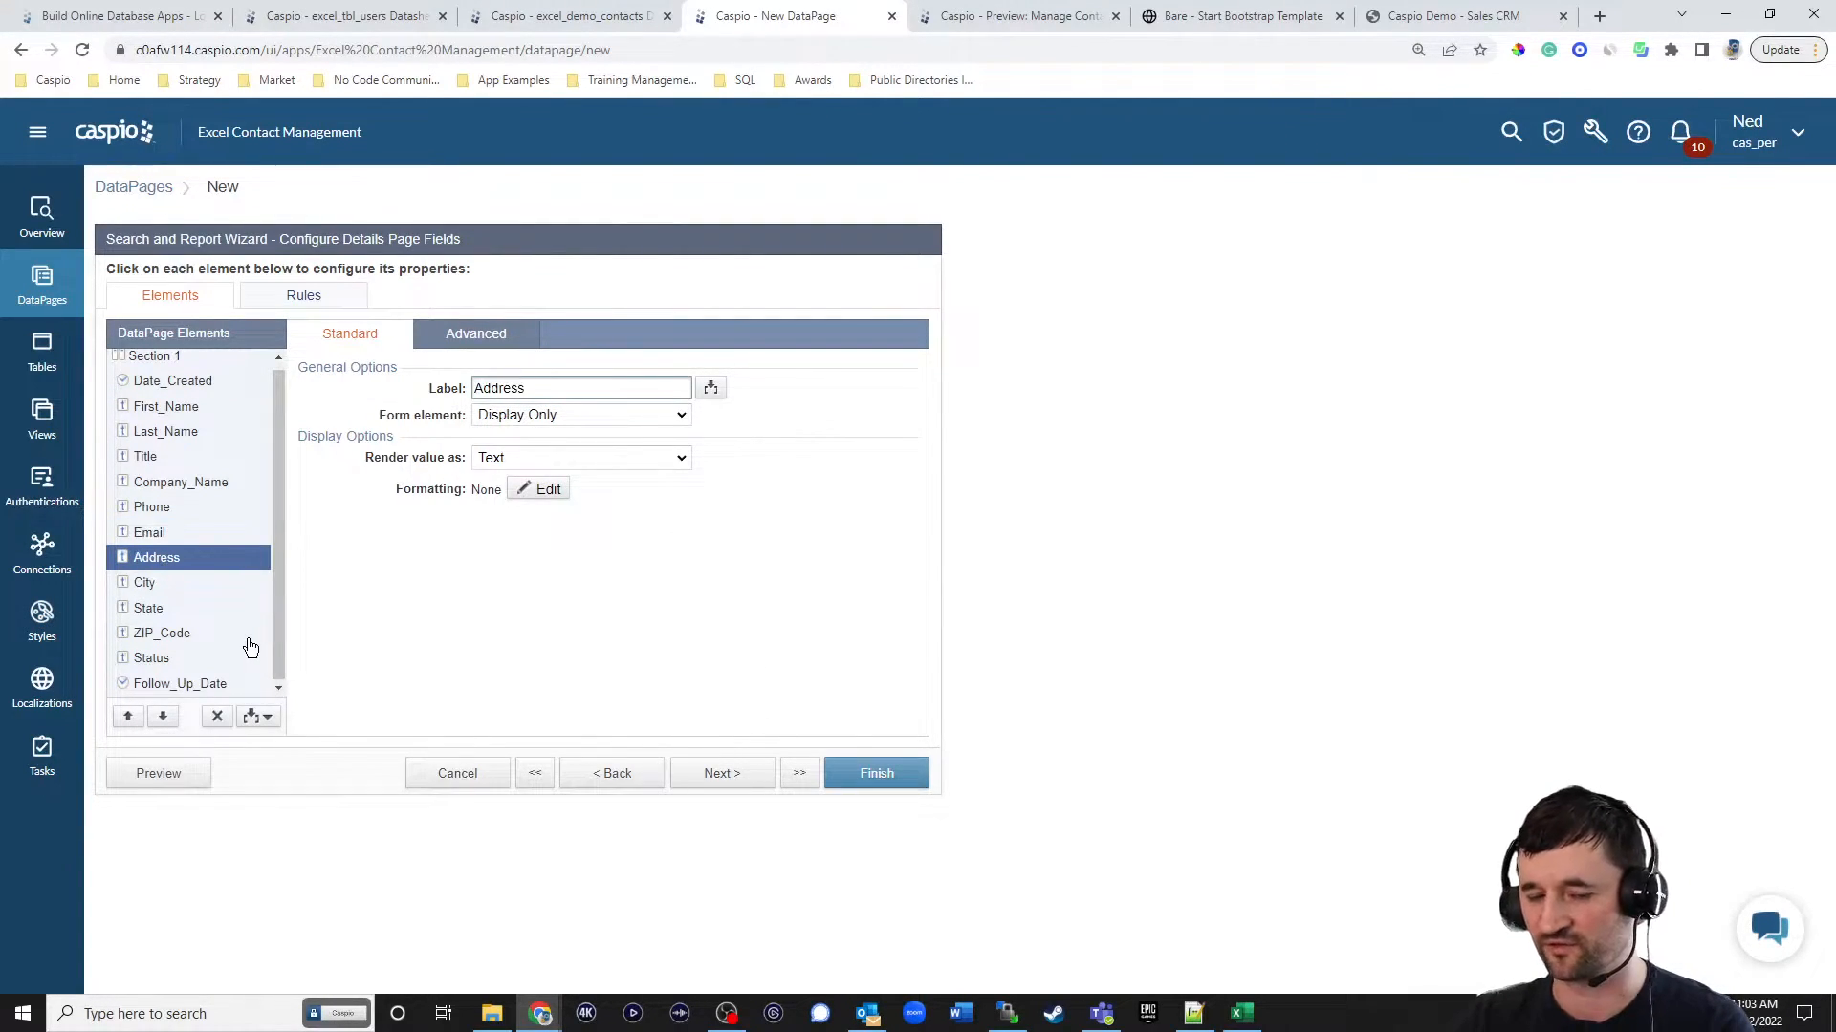
left_click(891, 777)
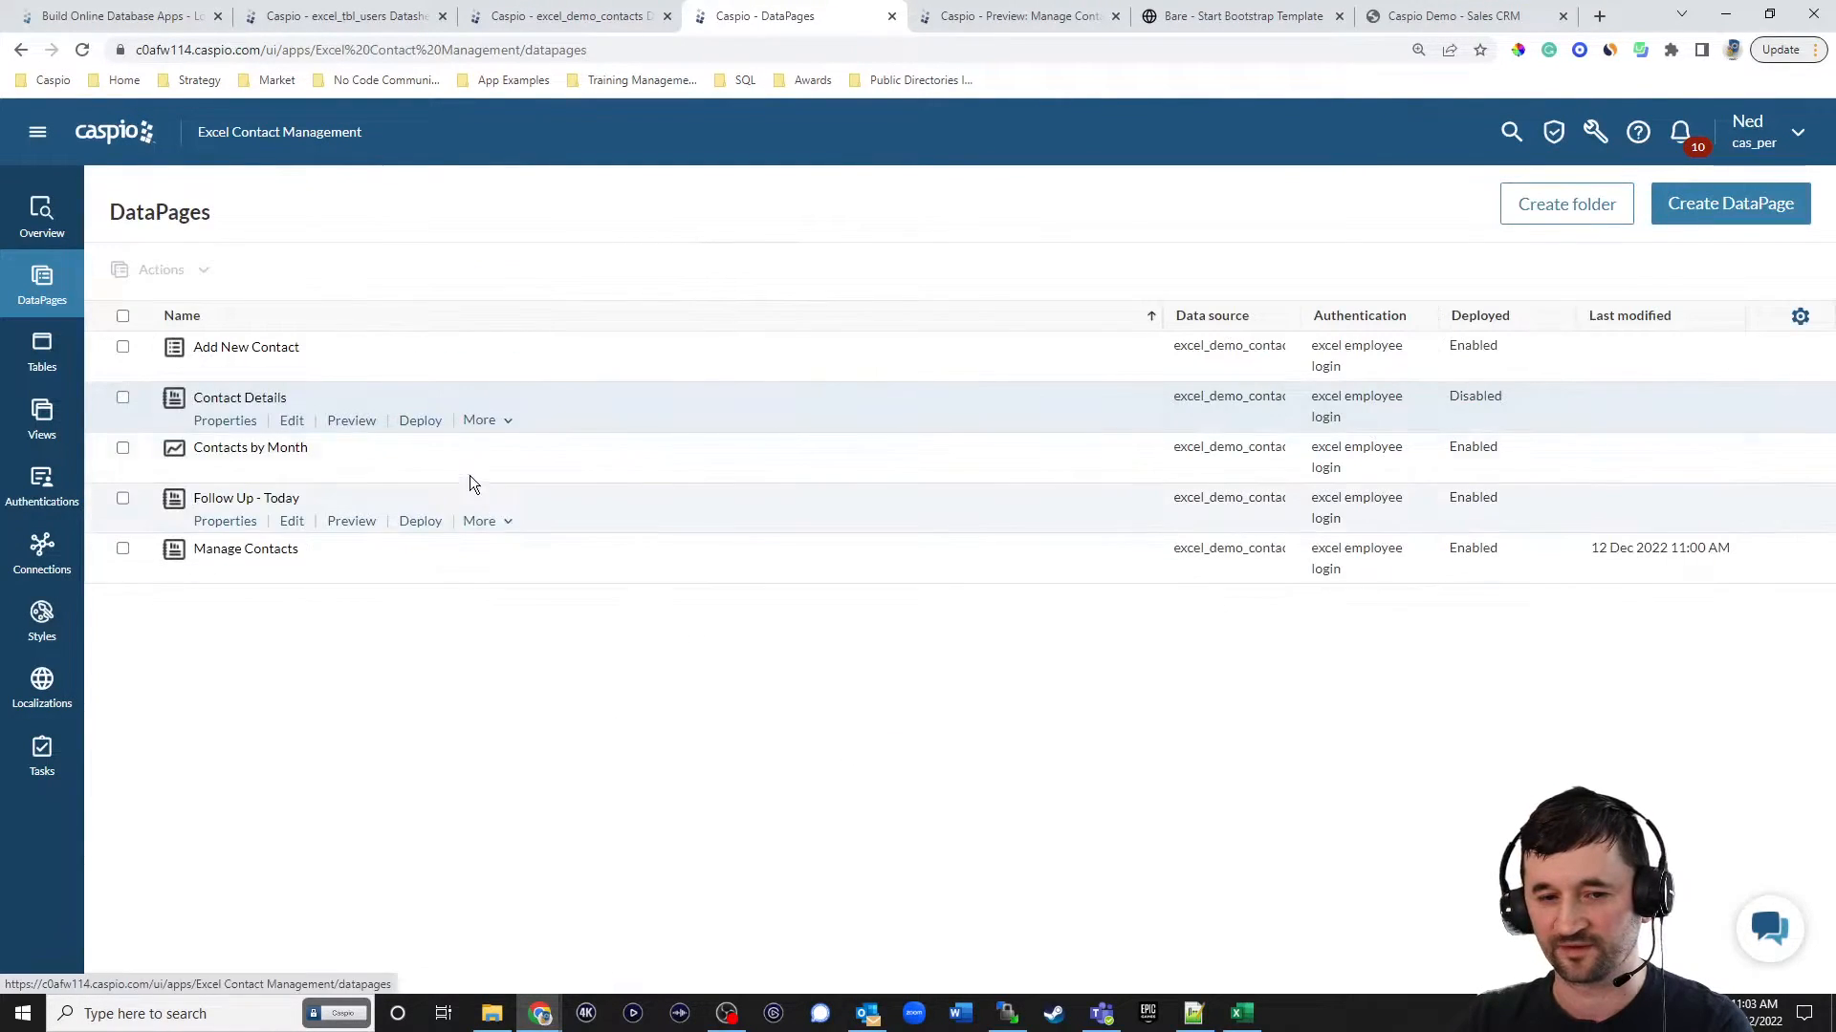
Deploy the Contact Details DataPage and copy its embed code.
left_click(419, 421)
left_click(812, 326)
left_click(804, 519)
key("ctrl+c")
left_click(1099, 808)
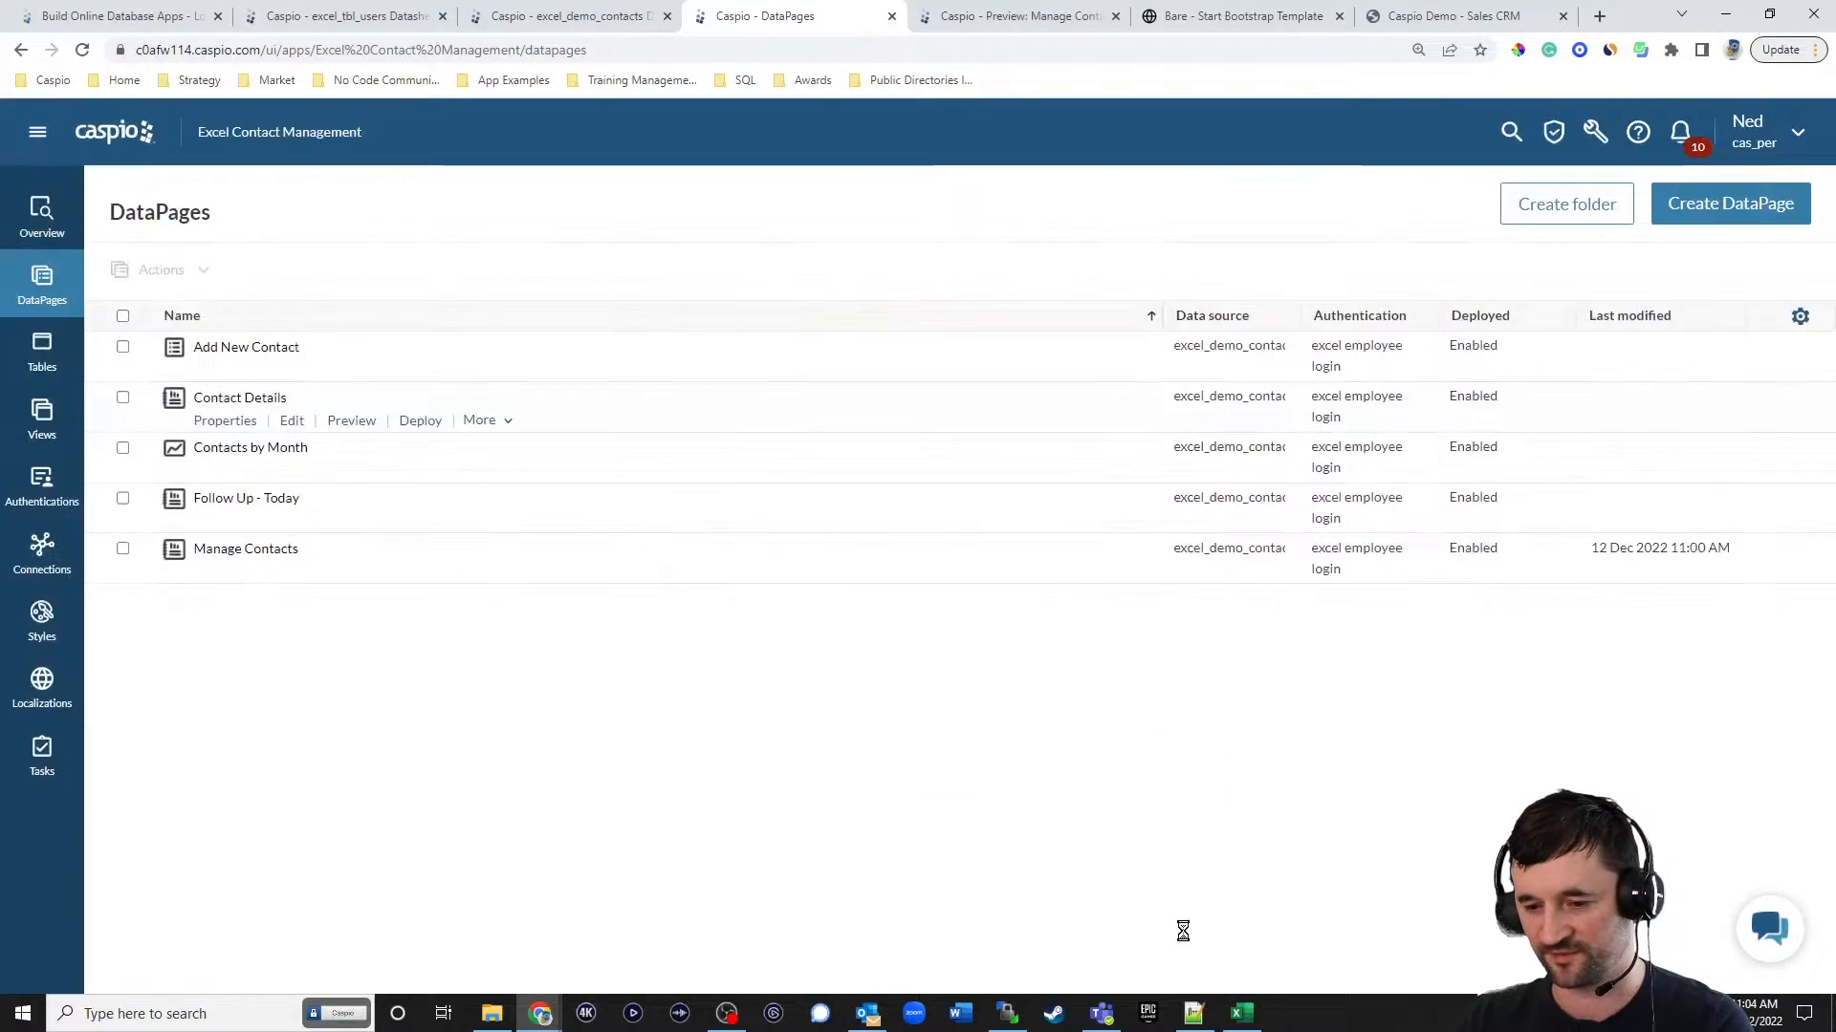
Switch to Notepad++, paste the Contact Details embed code into the page content container of contact_details.html, and save the file.
left_click(1193, 1014)
left_click_drag(153, 789, 197, 790)
key("ctrl+v")
key("ctrl+s")
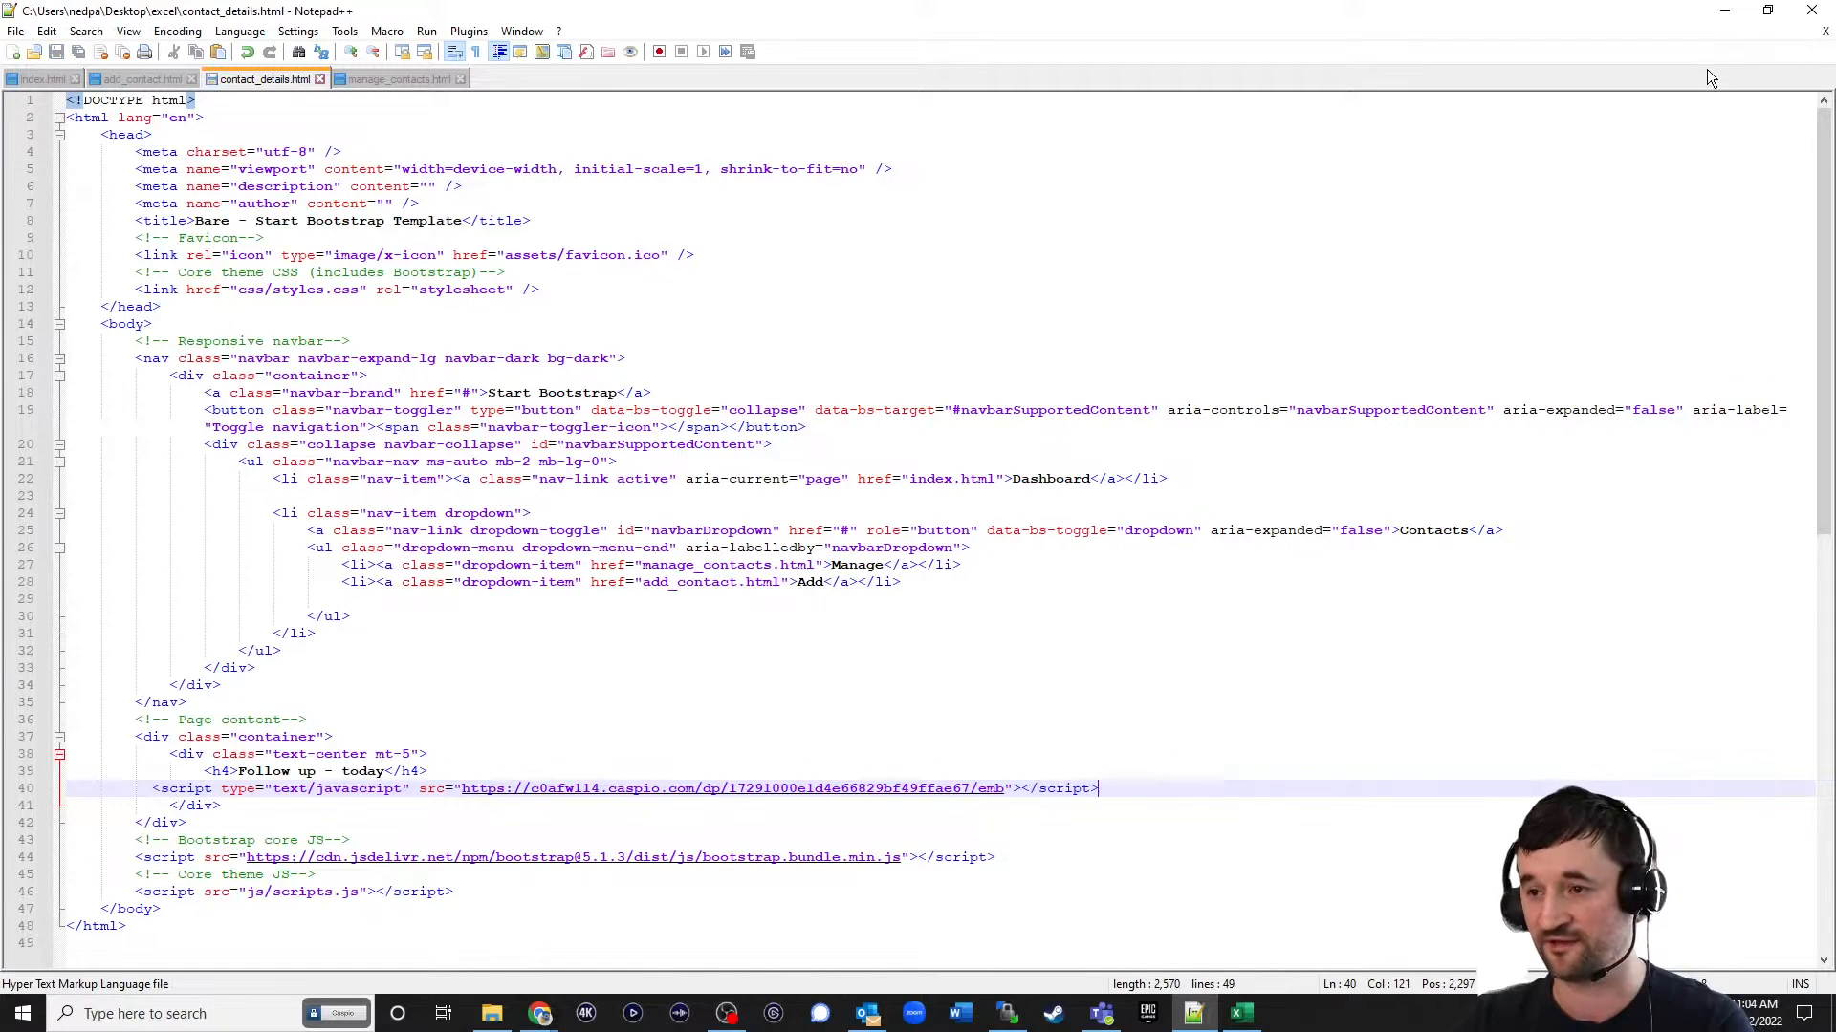
Switch to WinSCP and upload contact_details.html to the remote /np/excel/ folder.
left_click(1007, 1013)
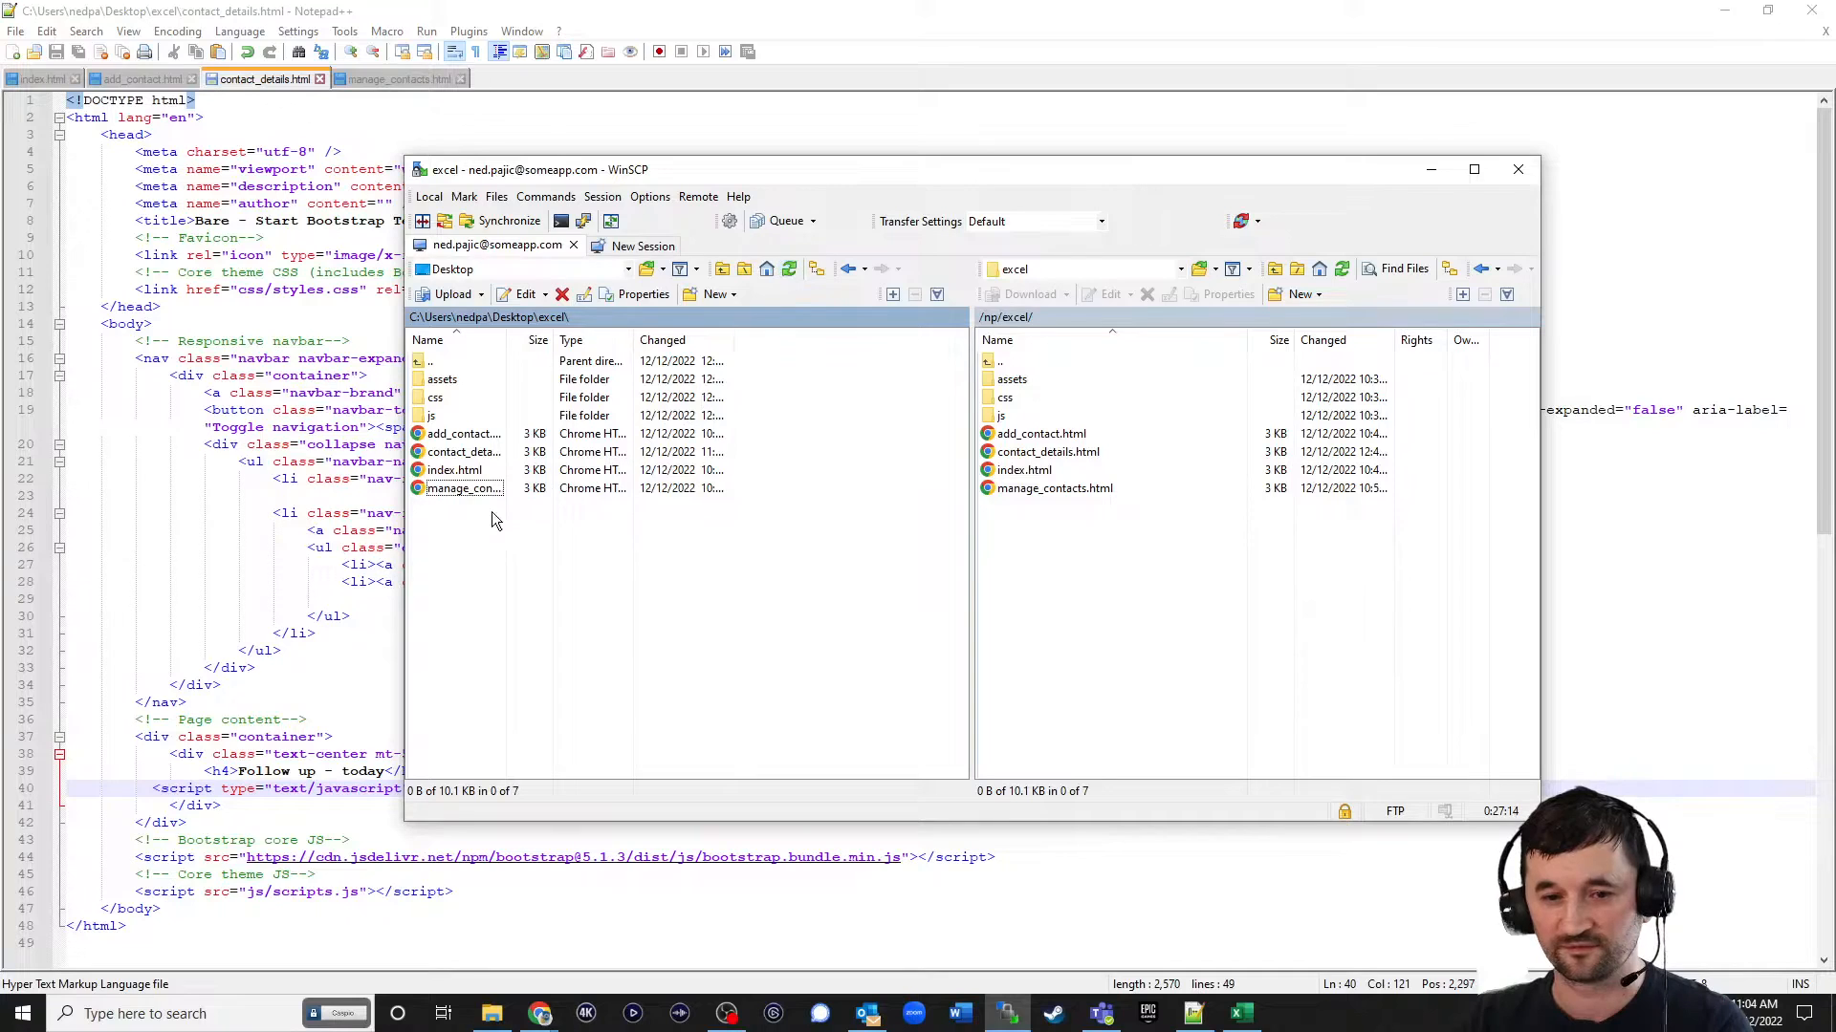
left_click(462, 452)
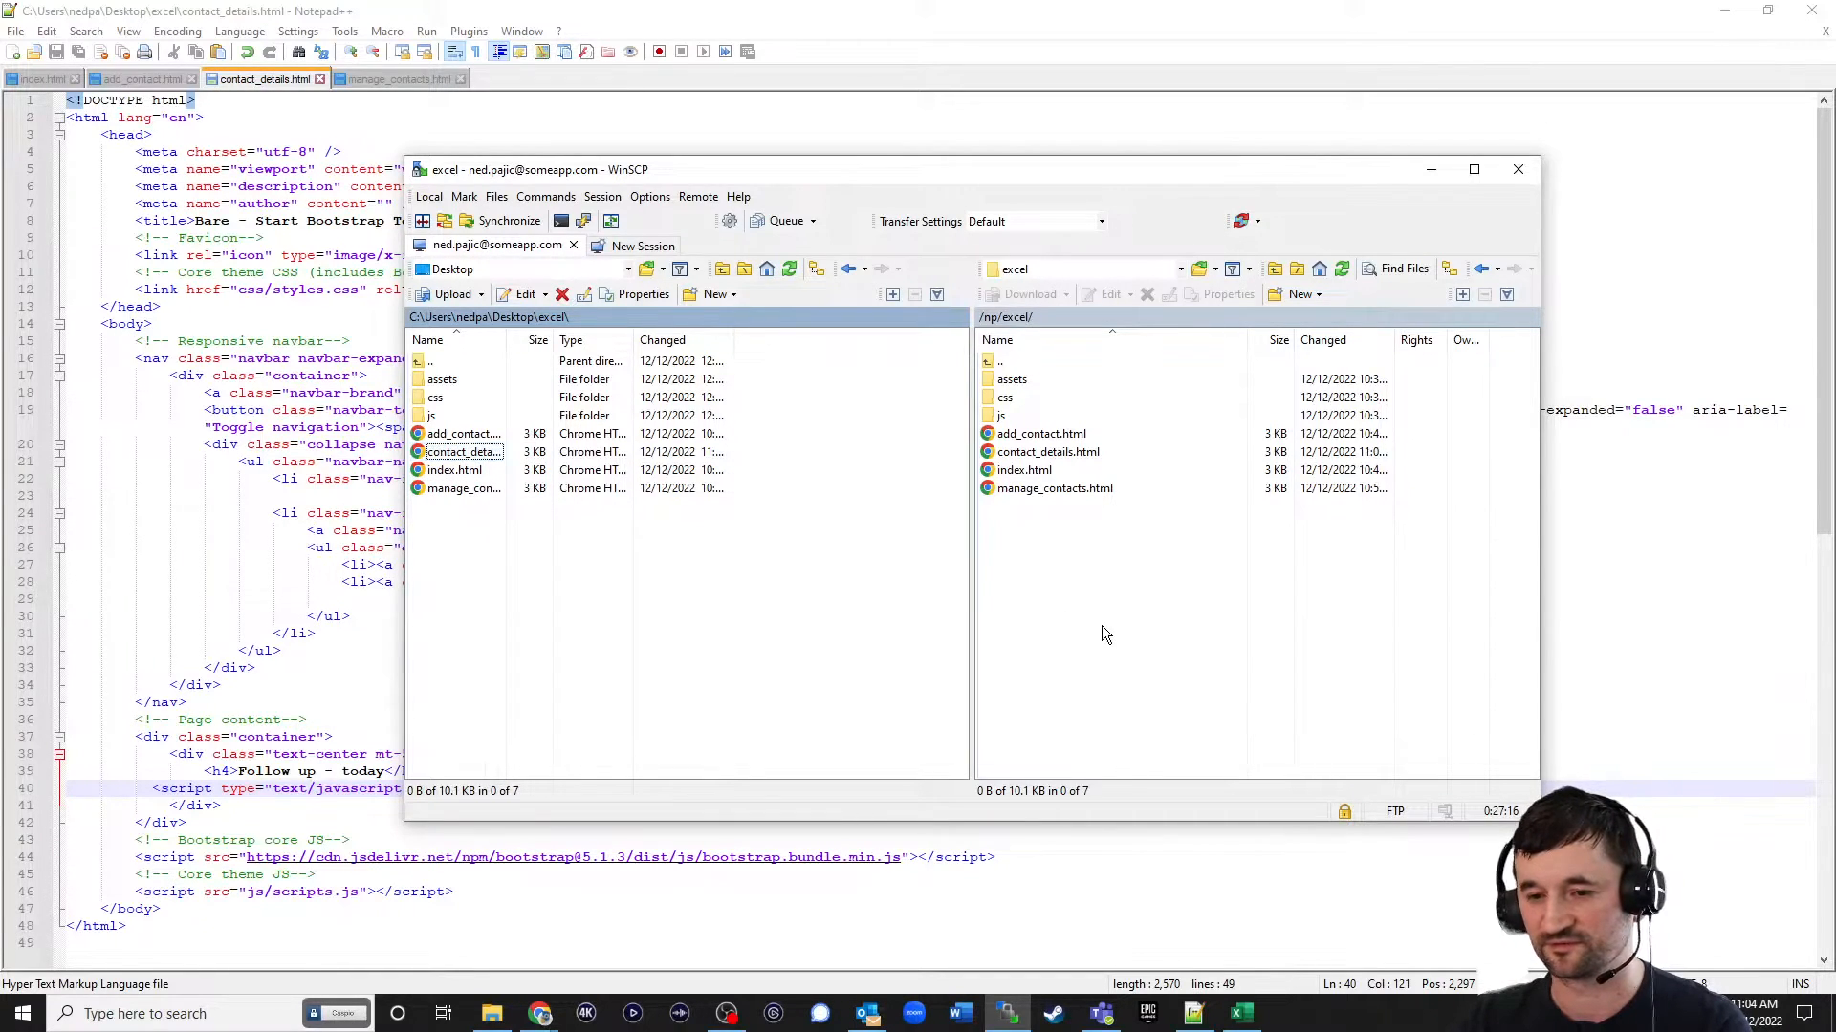
left_click(1723, 10)
Switch to the browser, reload the live contact_details.html page, and examine the contact record against its cid value in the URL.
left_click(1255, 17)
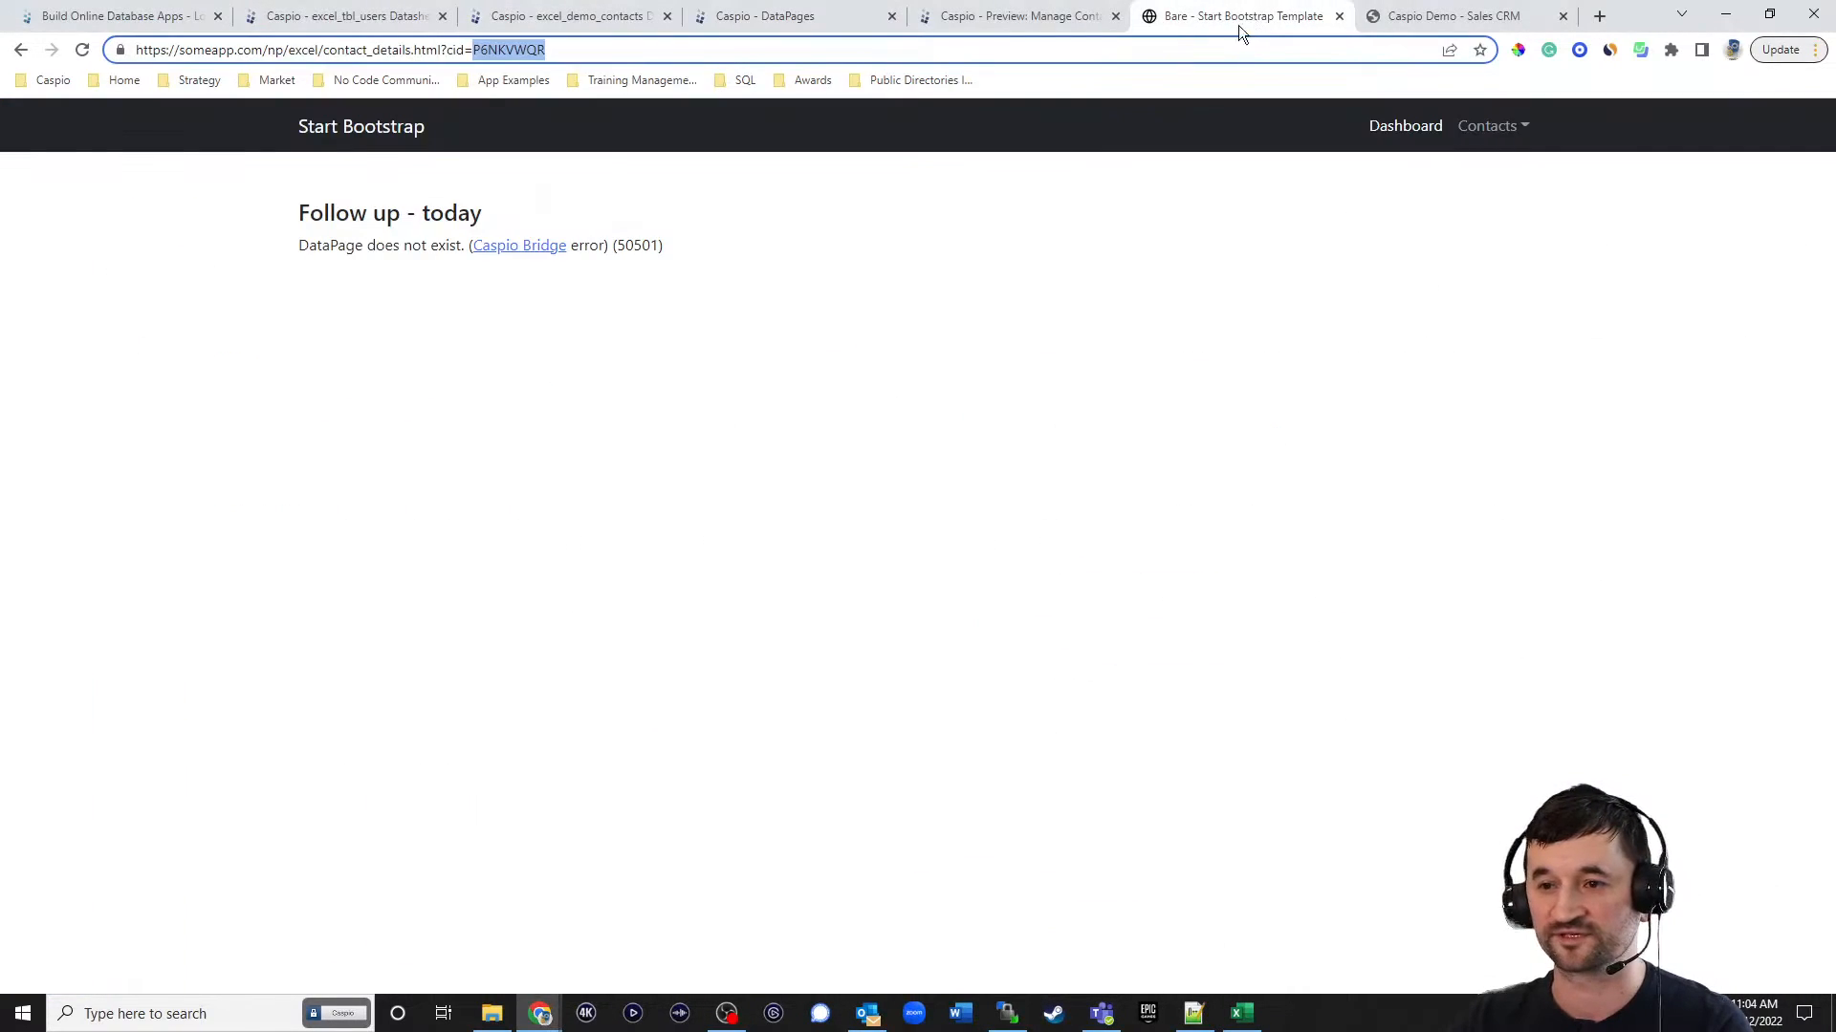
left_click(84, 51)
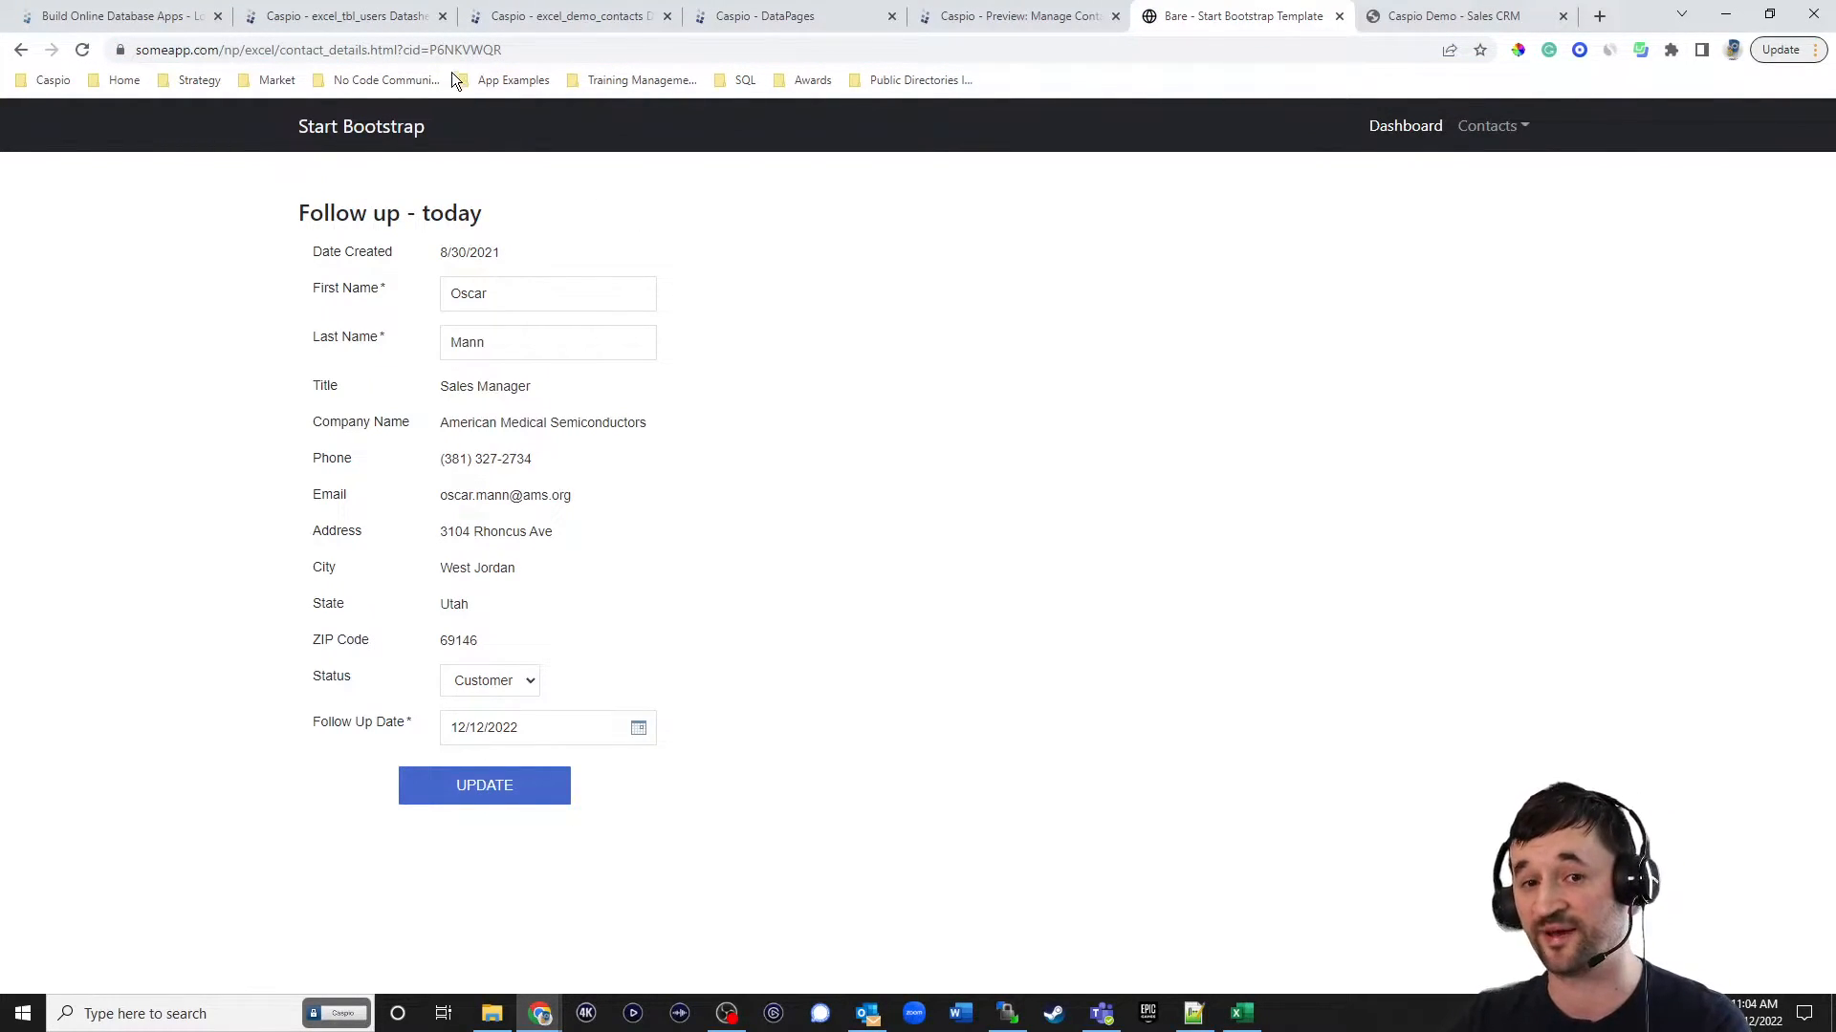
double_click(520, 50)
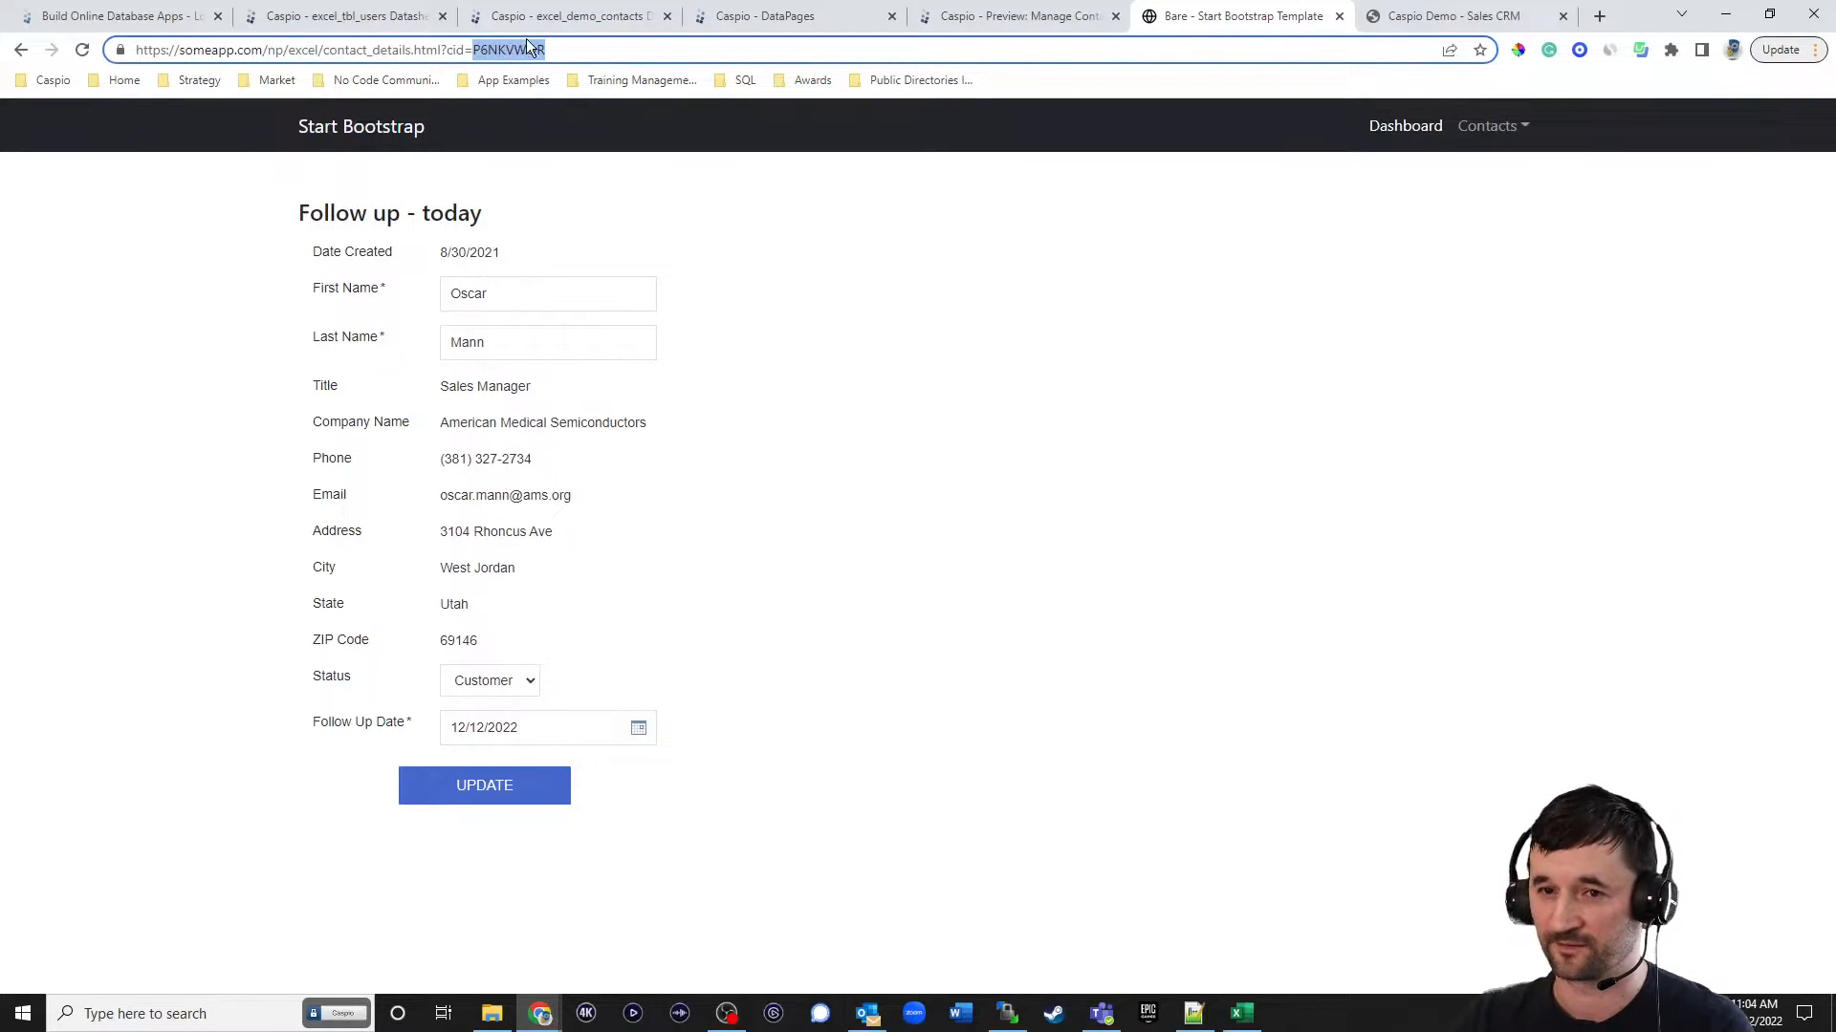
Create a new DataPage of the List report type in the Excel Contact Management app.
left_click(742, 18)
left_click(1707, 211)
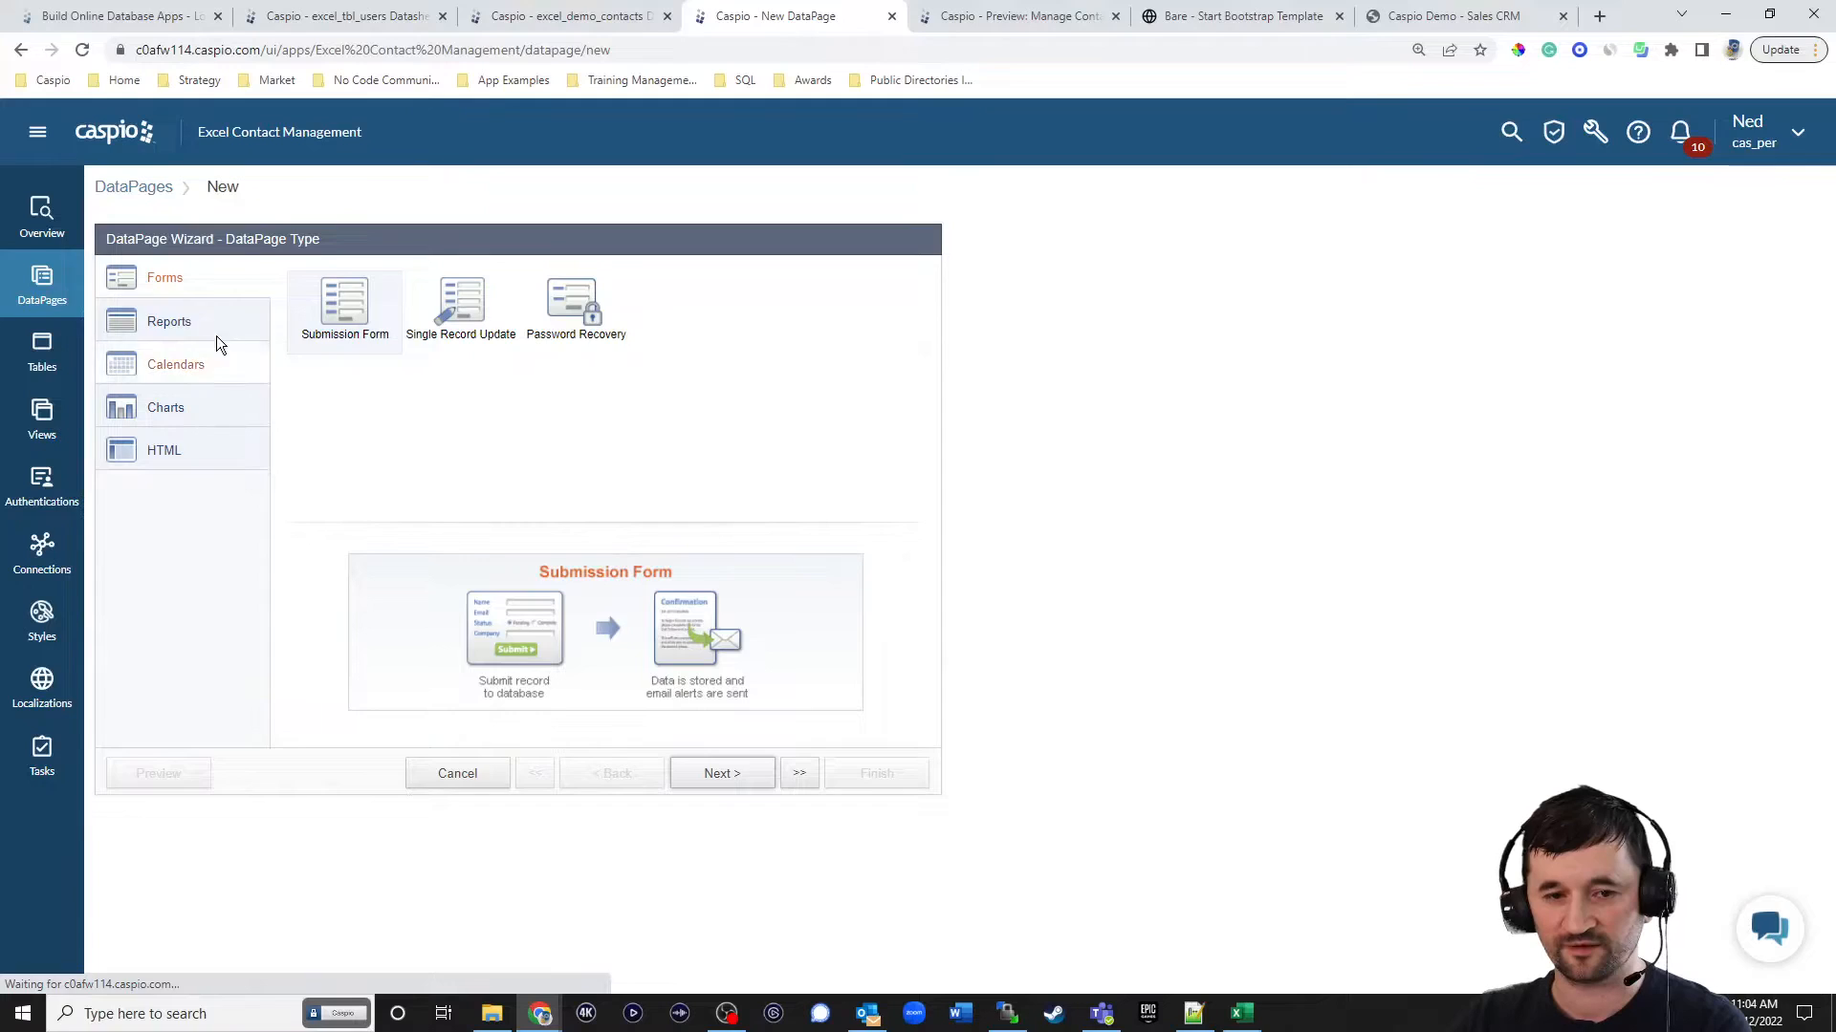
left_click(218, 333)
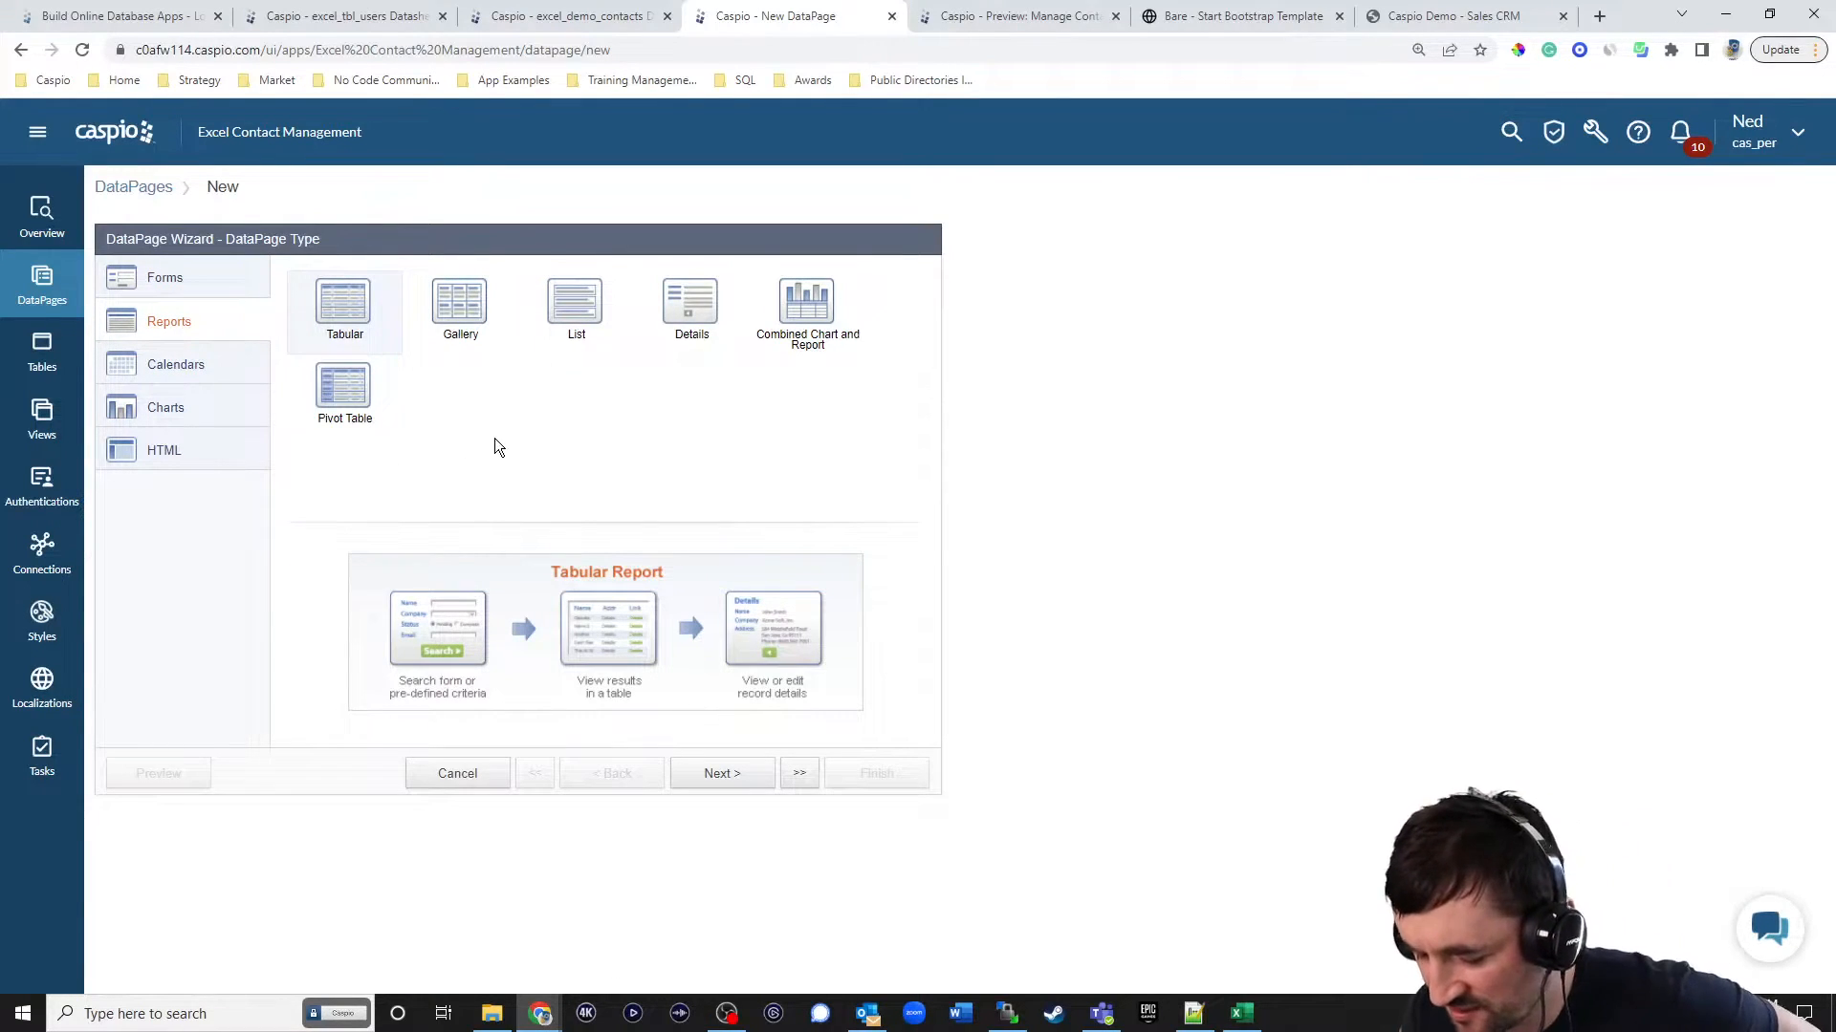
left_click(585, 296)
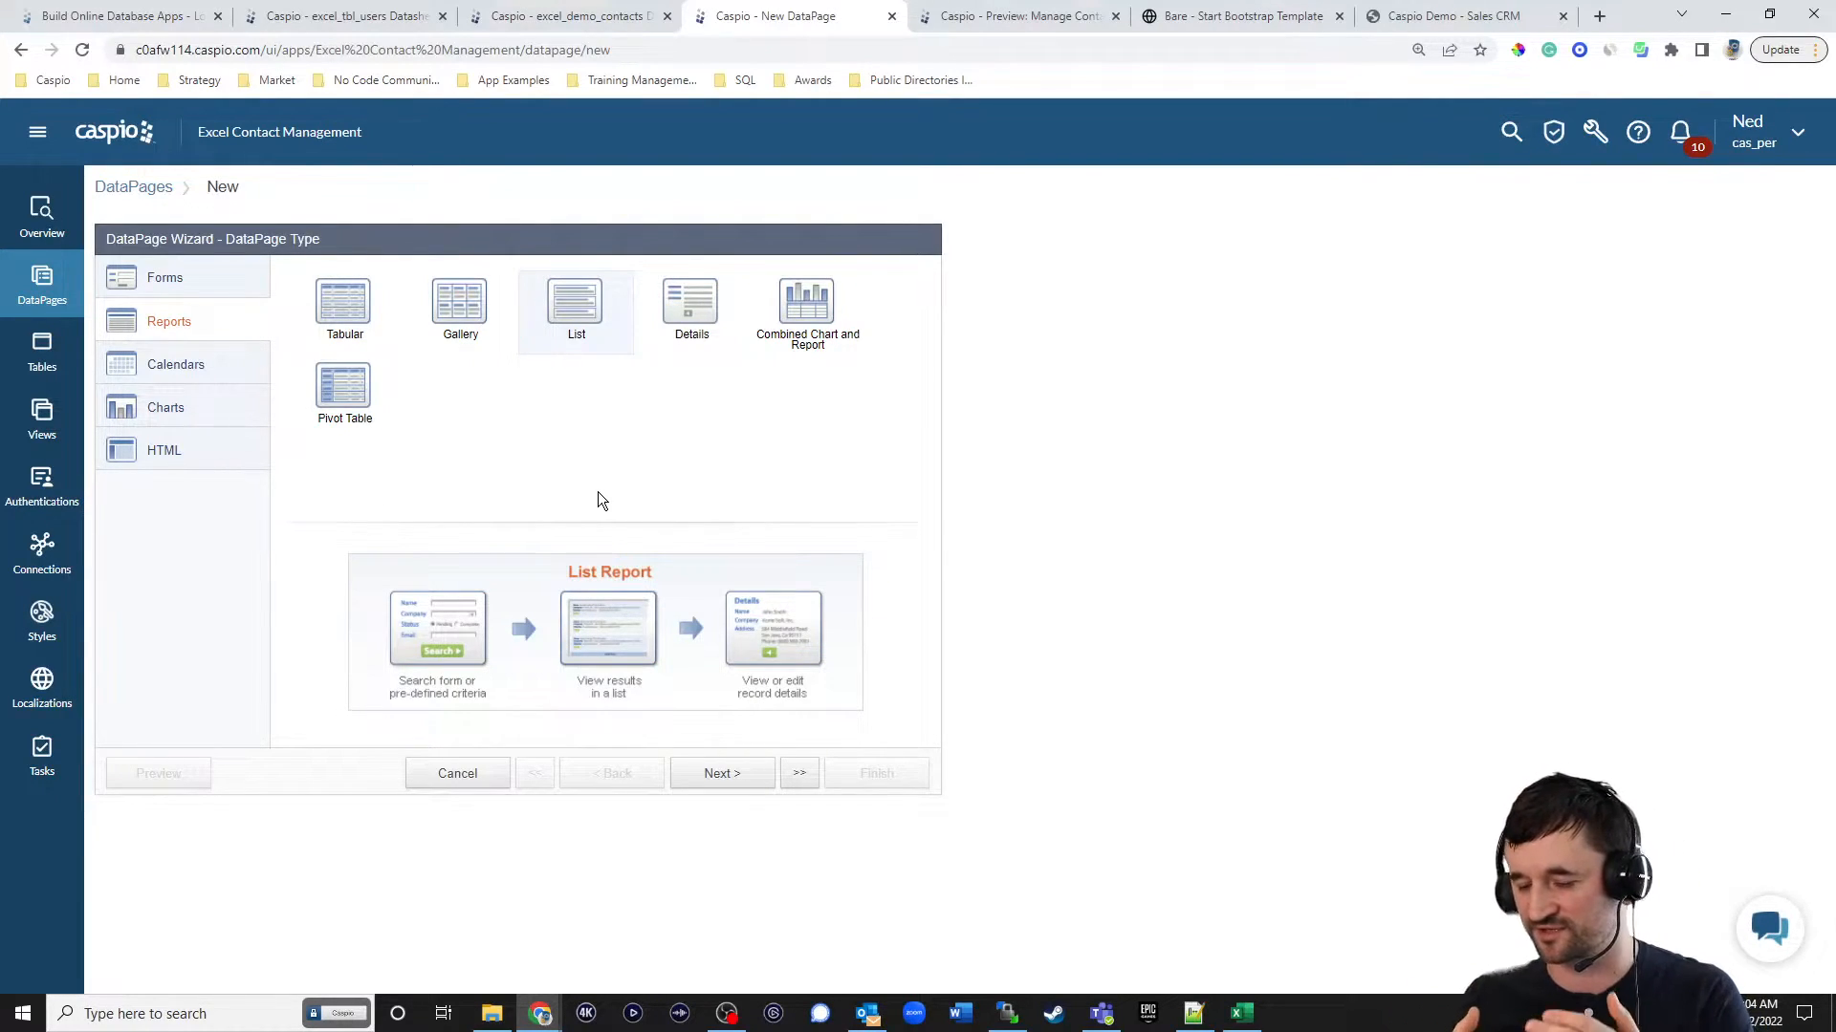
left_click(343, 304)
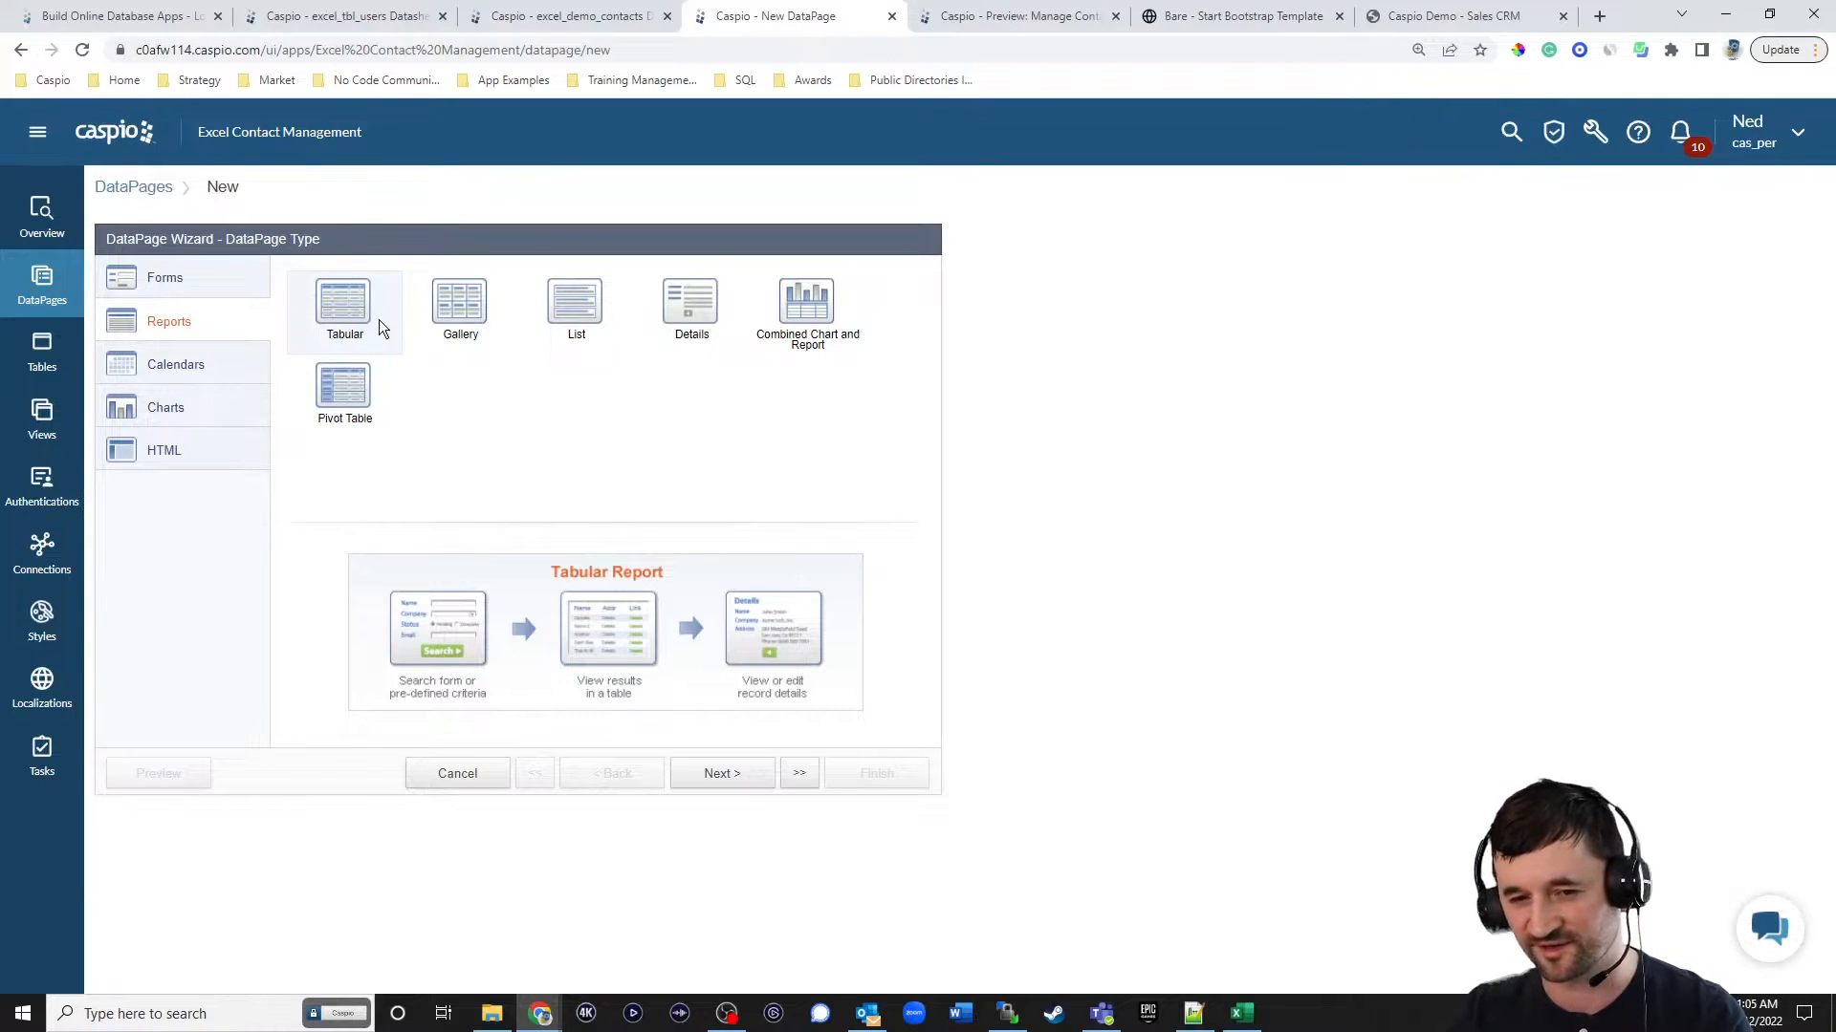
left_click(567, 306)
left_click(736, 782)
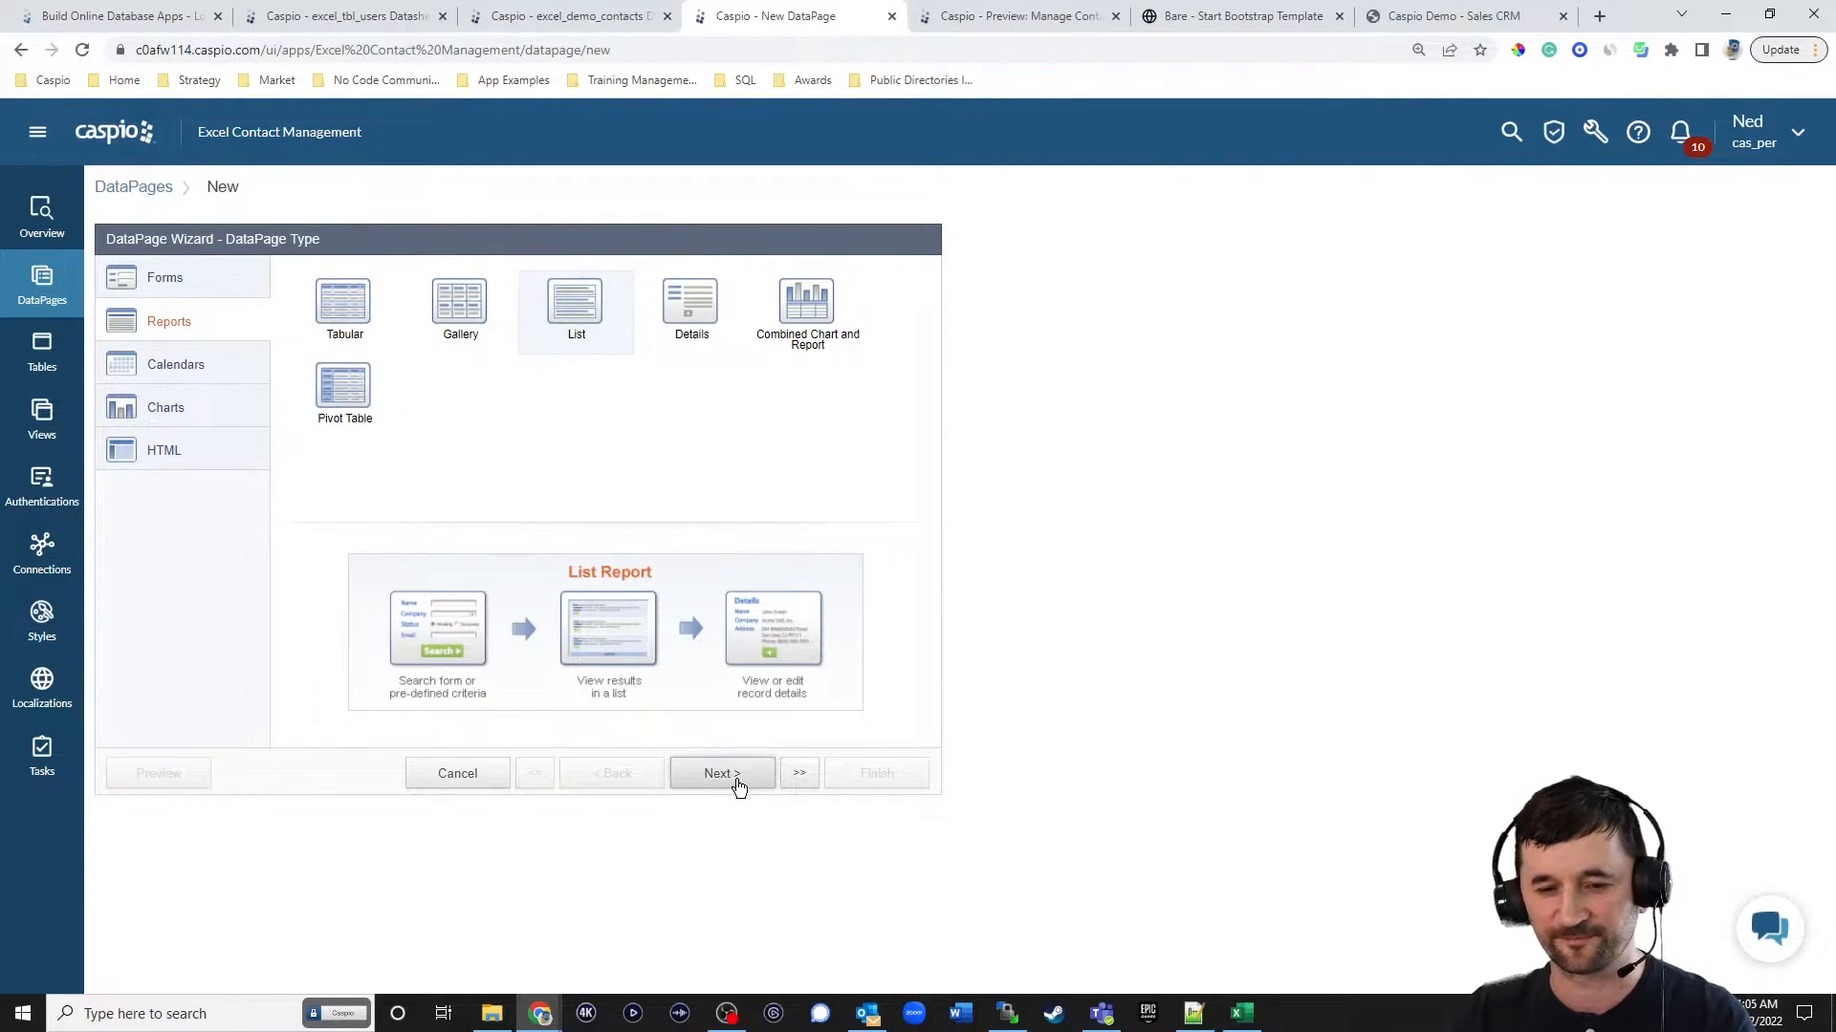
Use the excel_tbl_logs table as the data source and name the DataPage View Logs.
left_click(272, 337)
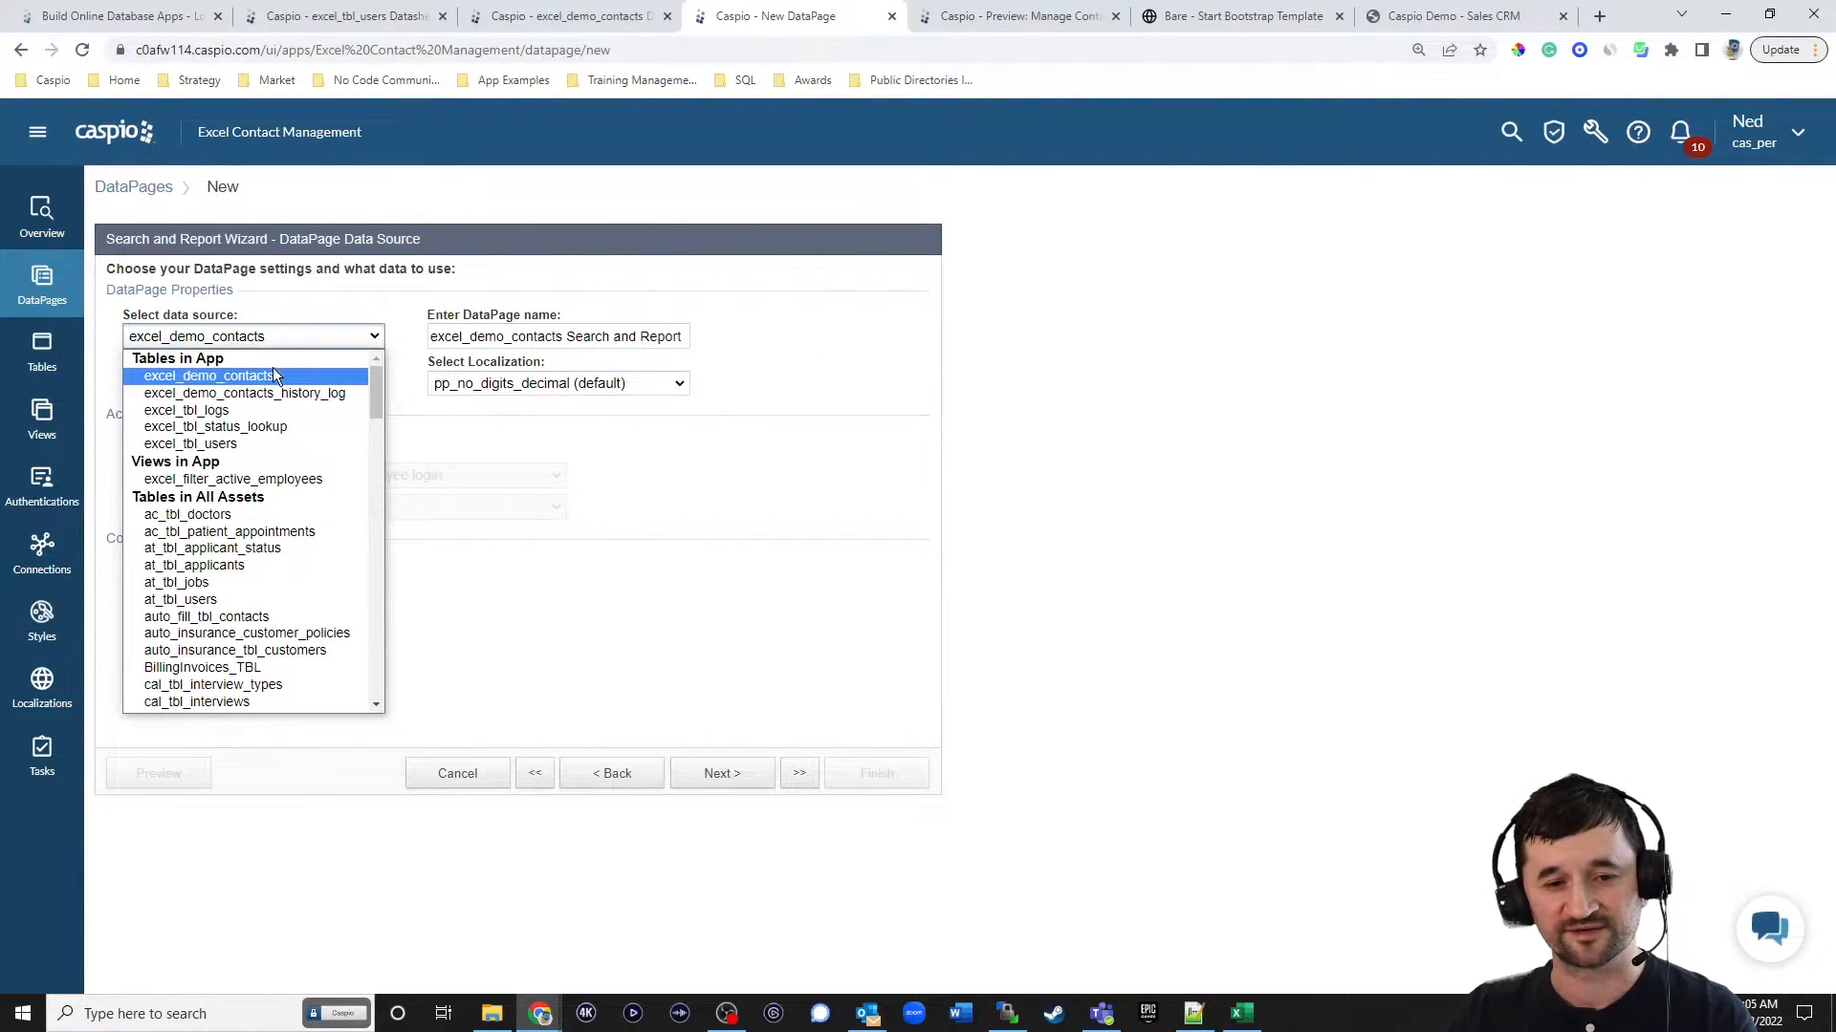
left_click(244, 415)
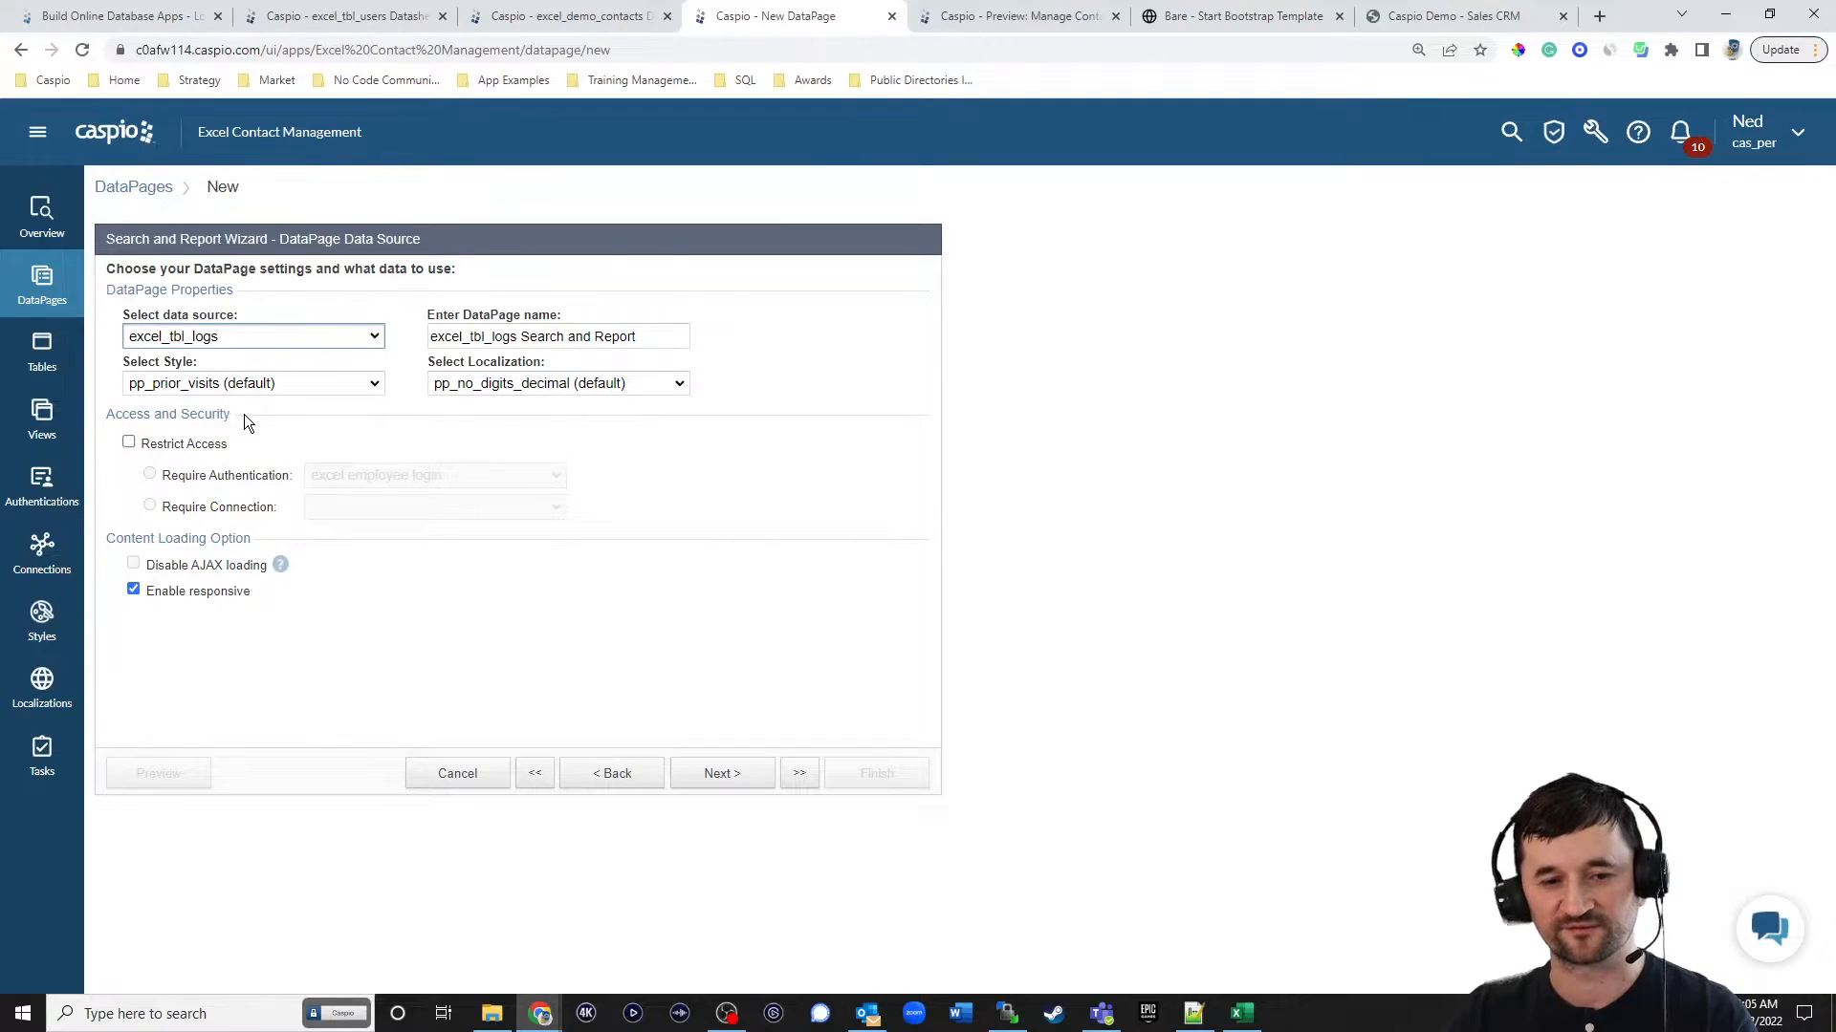
triple_click(656, 336)
type("View Logs")
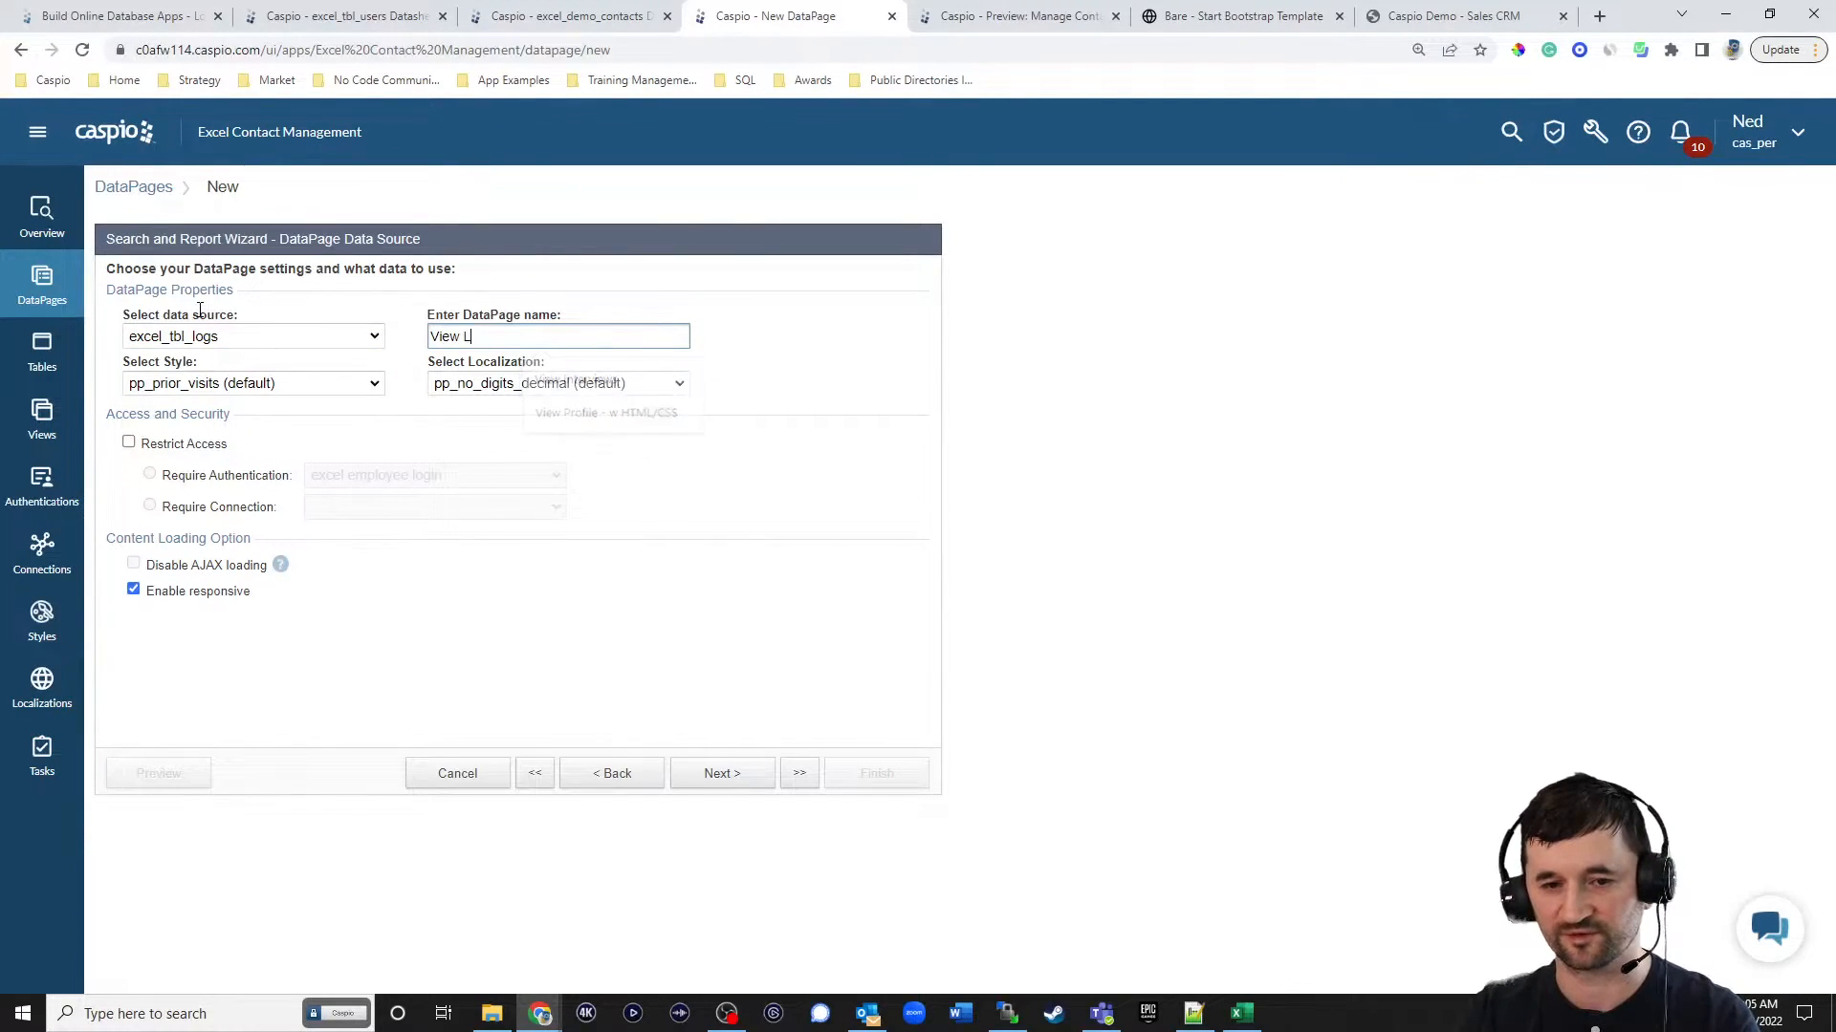
Set View Logs to the Blue style and English localization, and restrict access with the excel employee login authentication.
left_click(212, 382)
scroll(209, 434, "up", 10)
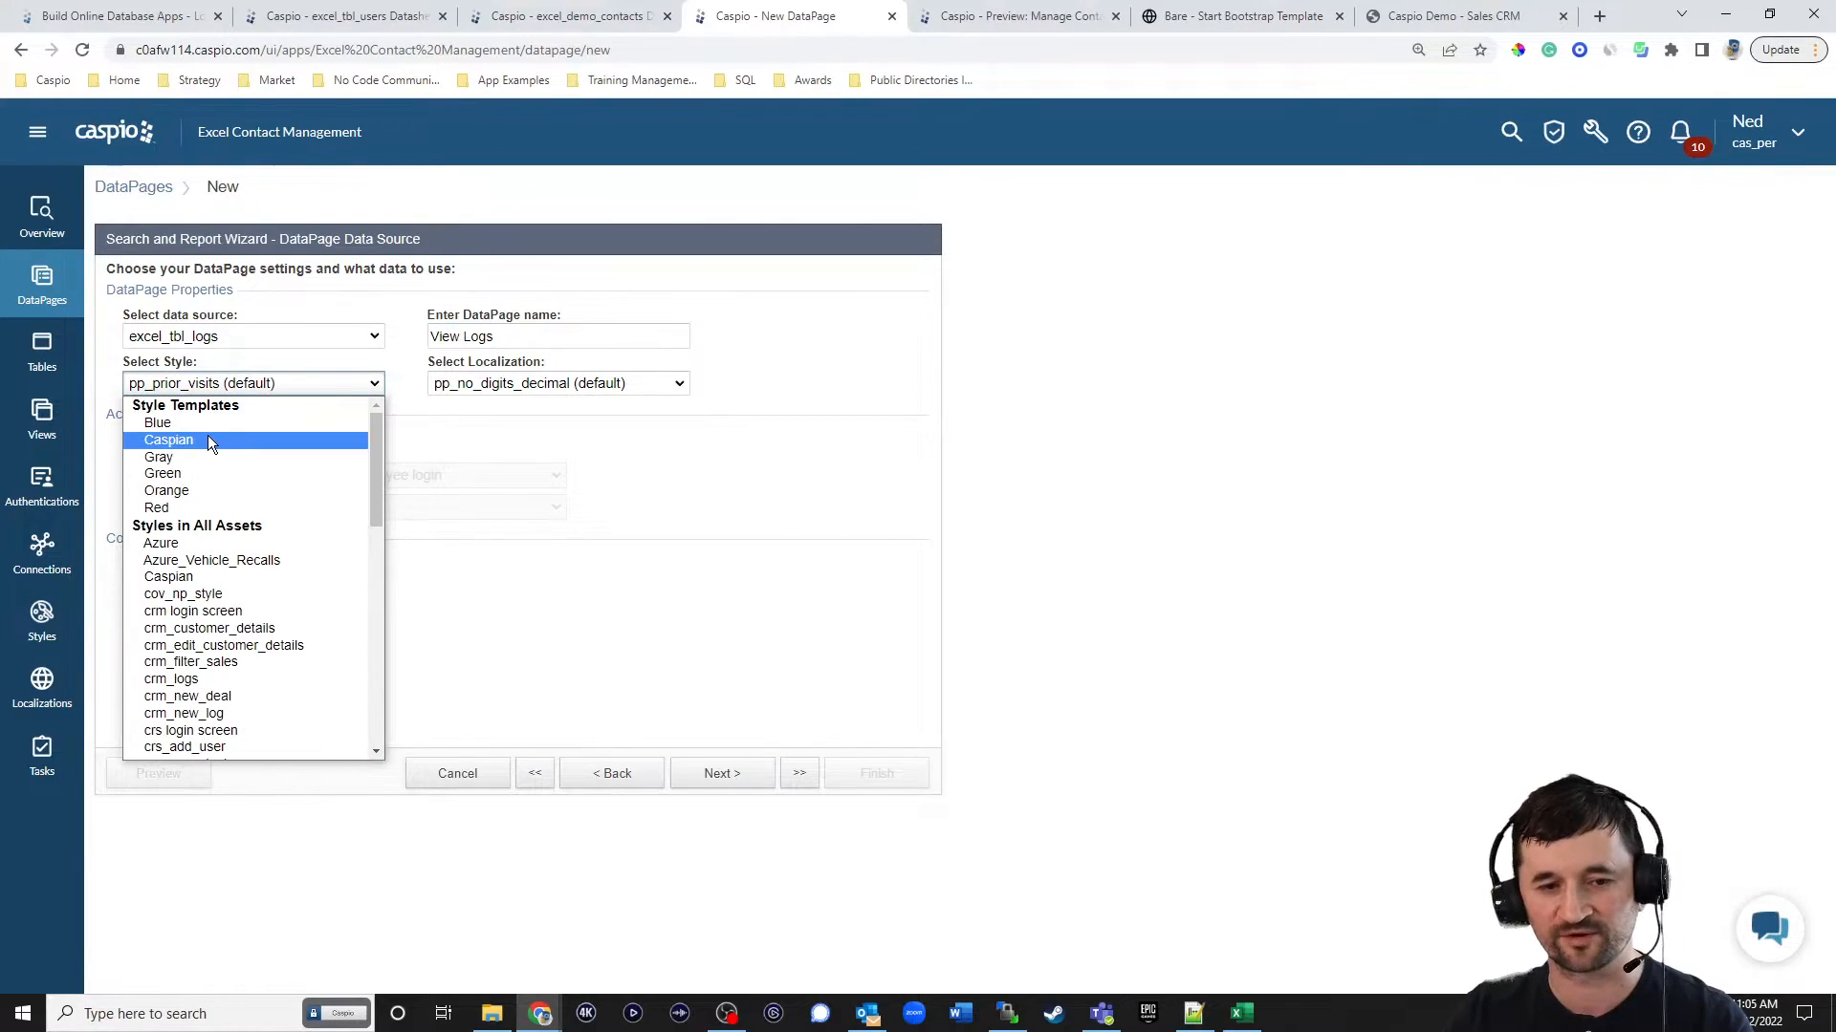
left_click(209, 426)
left_click(502, 383)
scroll(516, 442, "up", 5)
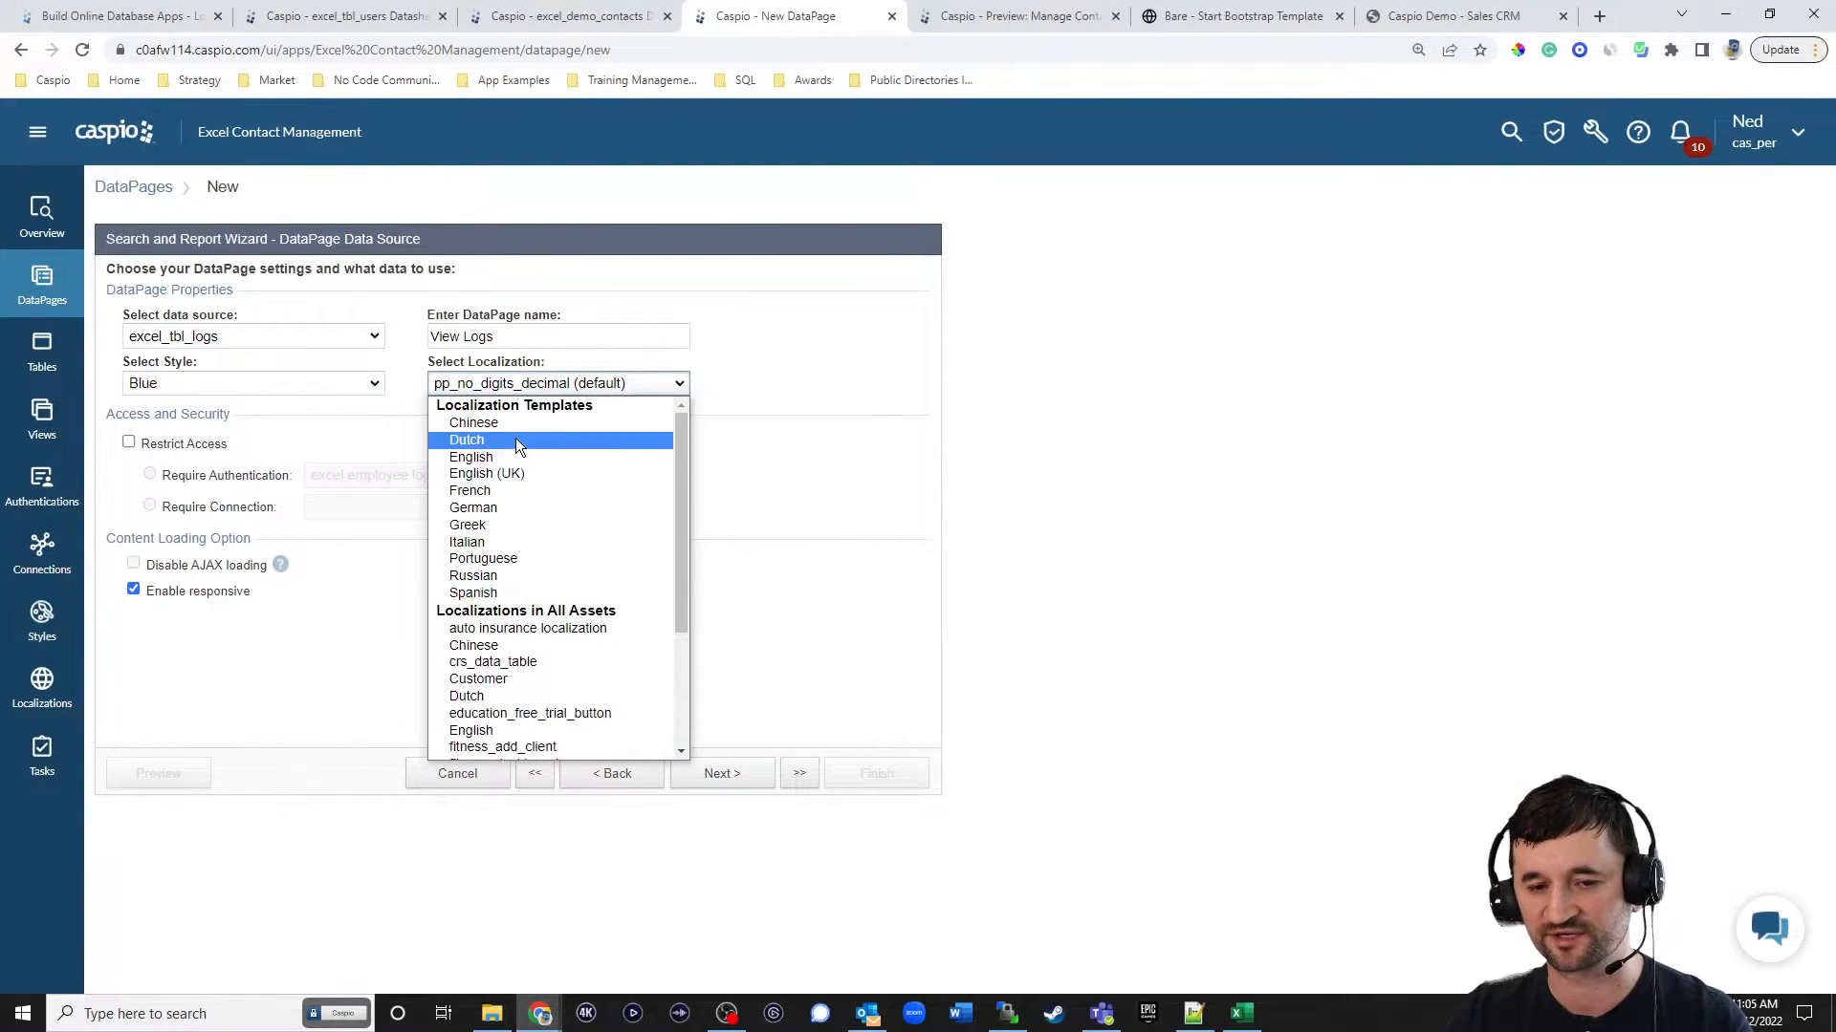
left_click(507, 455)
left_click(193, 445)
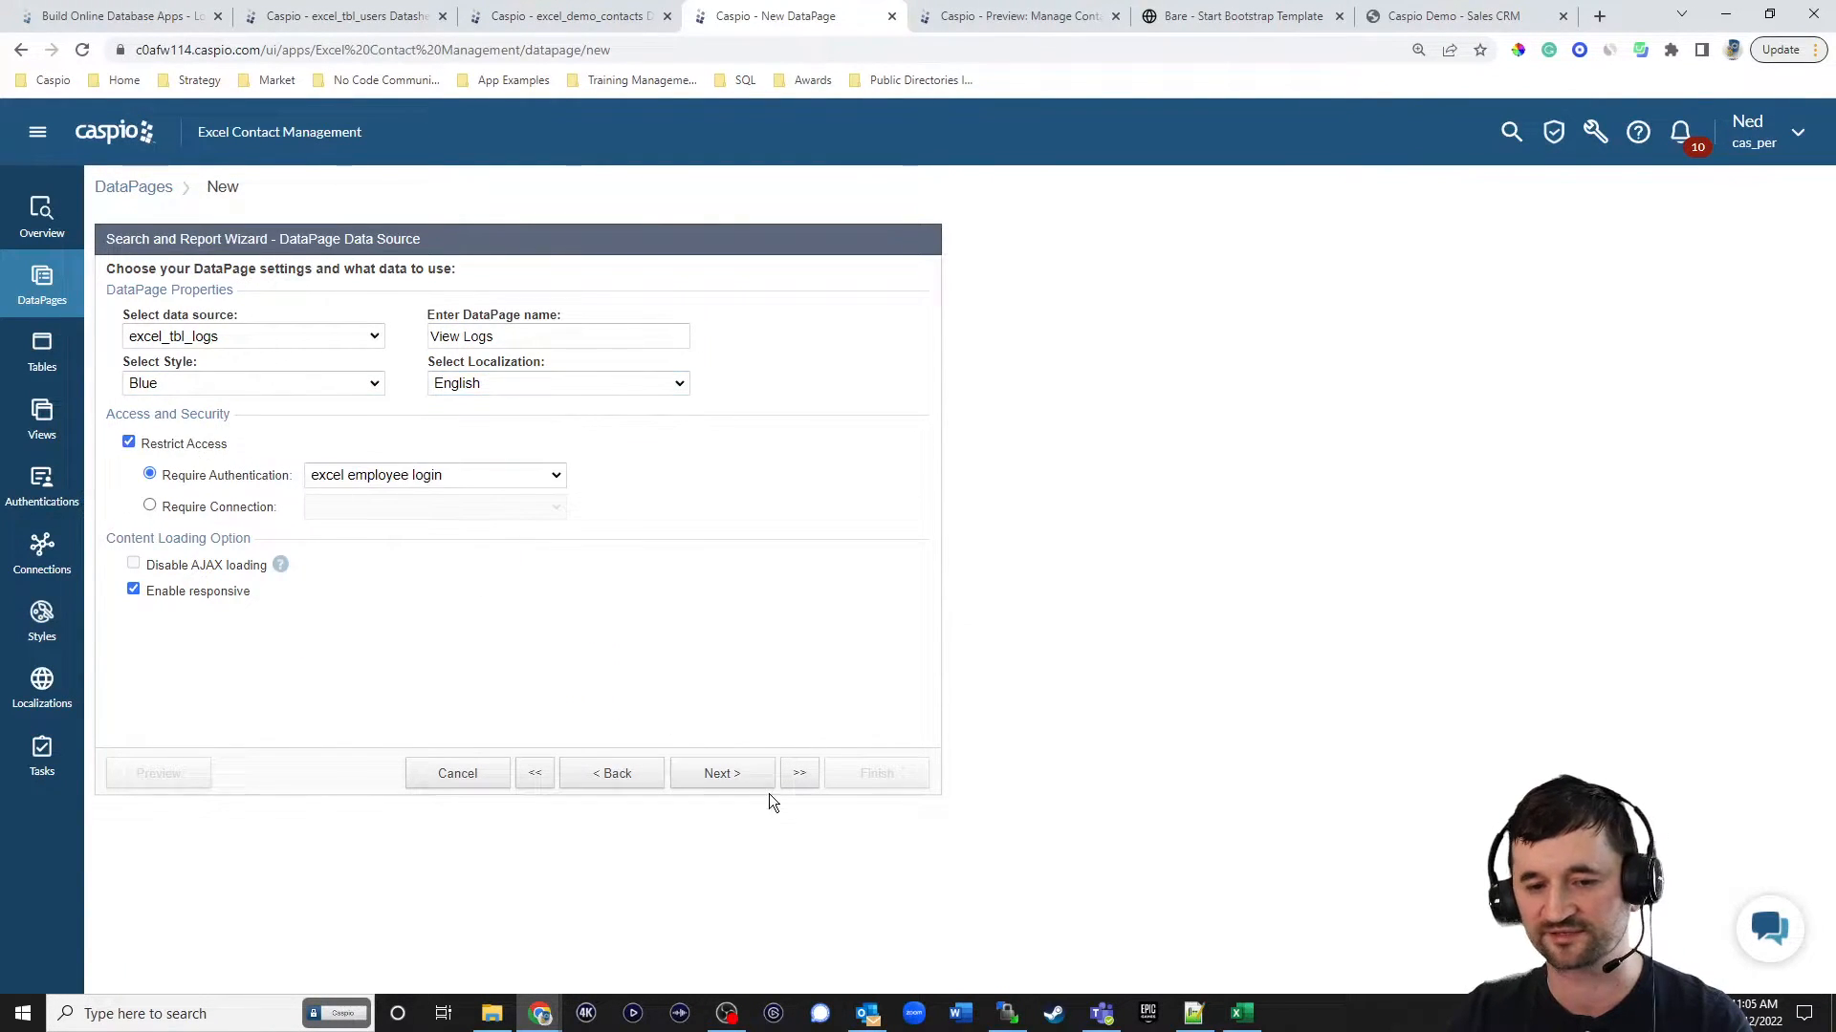
left_click(724, 772)
Filter the logs by pre-defined criteria and restrict record access by user identity, matching on the User_ID field.
left_click(177, 456)
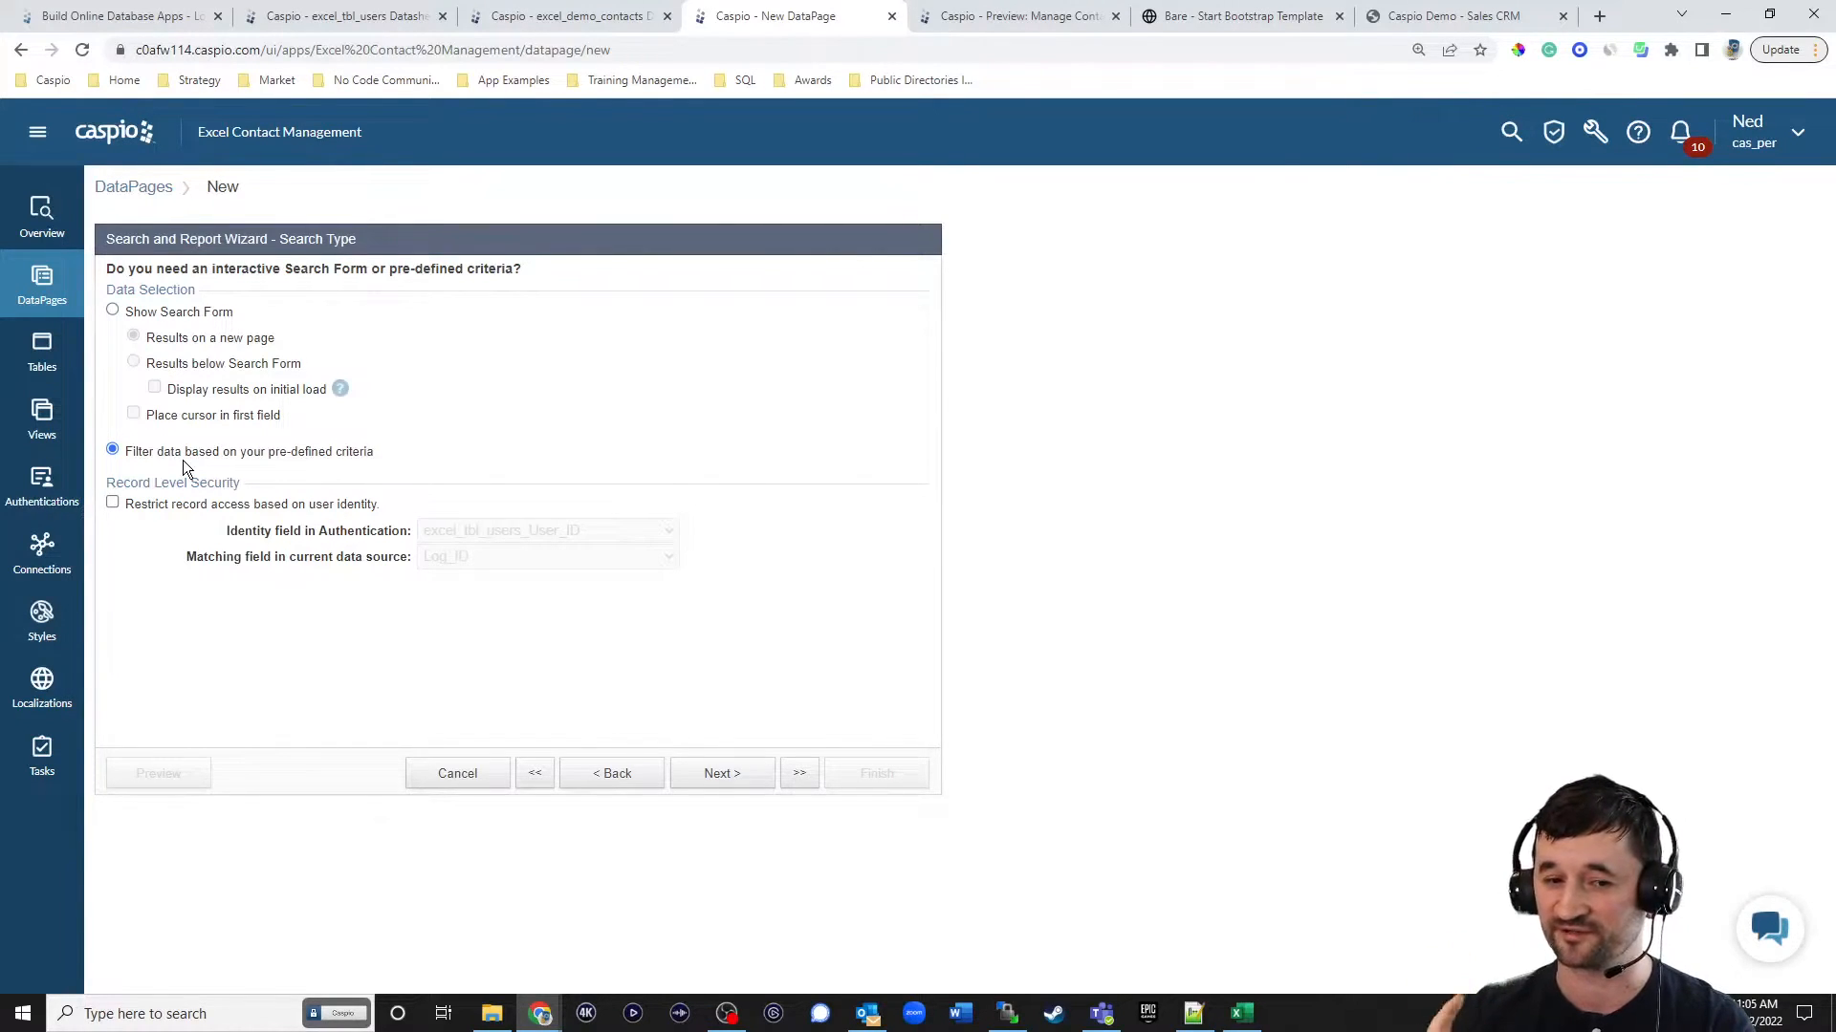
left_click(311, 504)
left_click(442, 558)
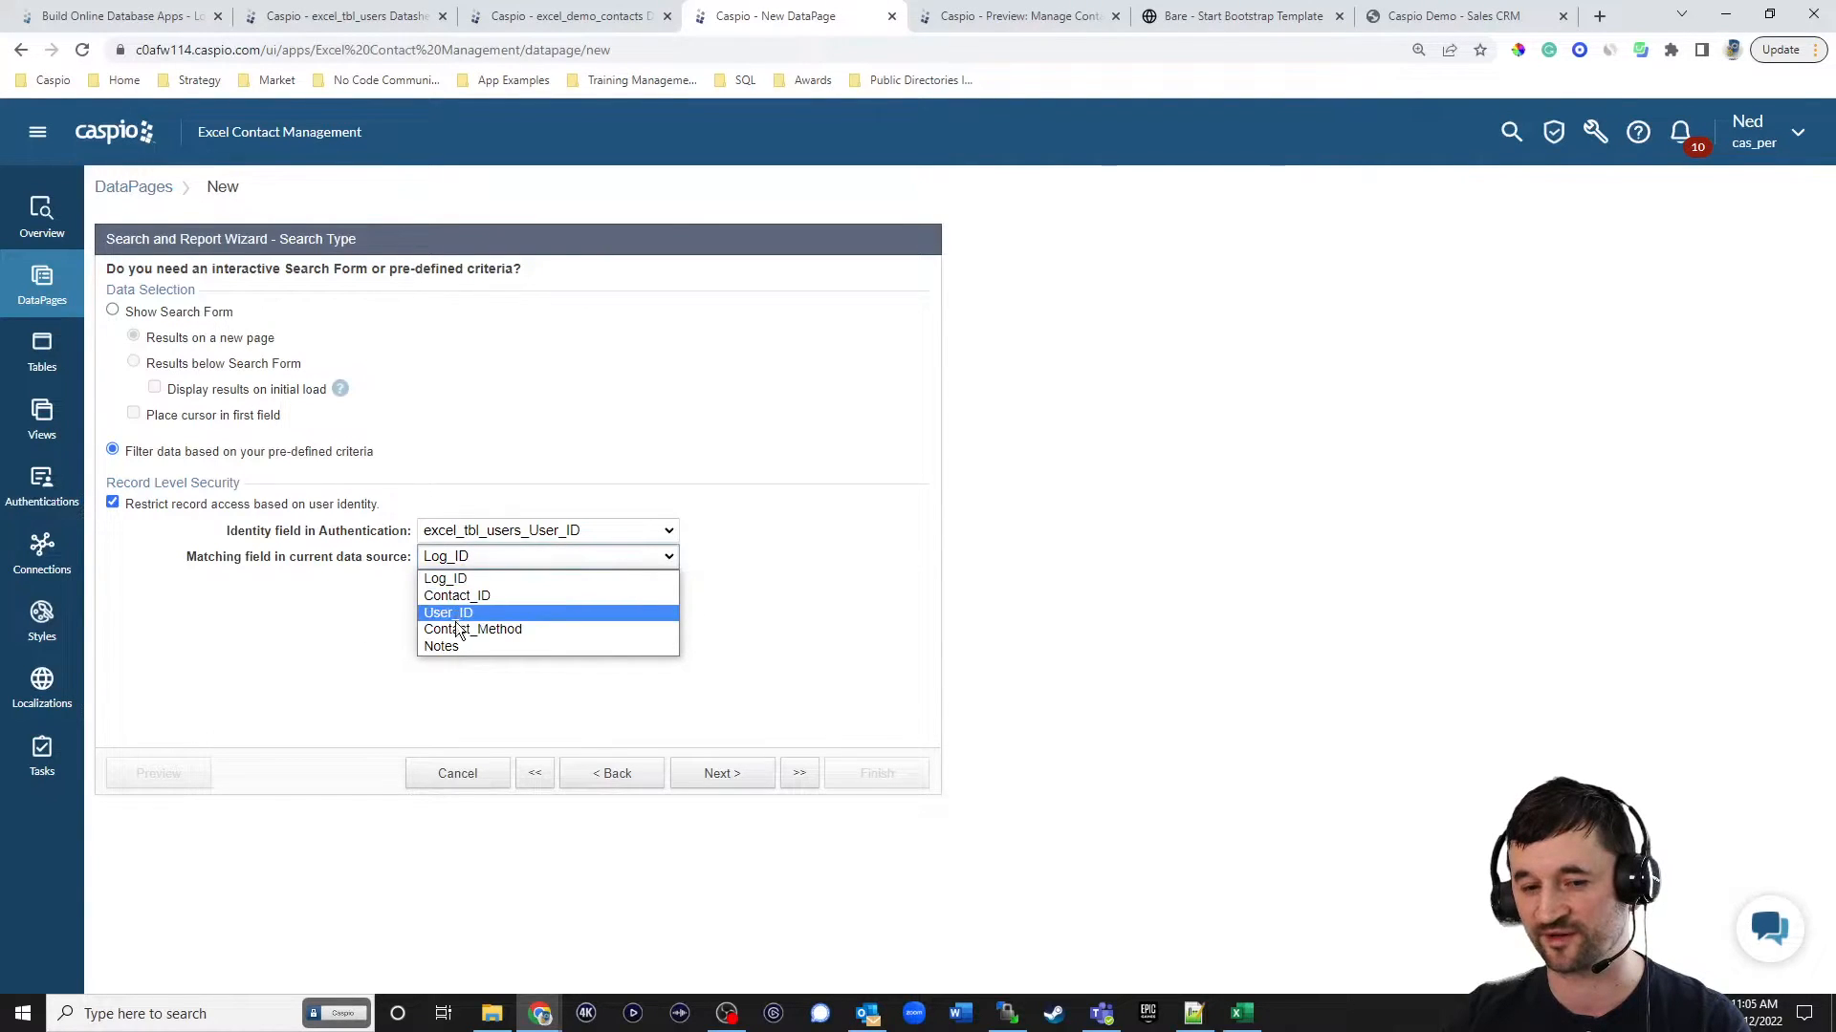
left_click(459, 616)
left_click(720, 772)
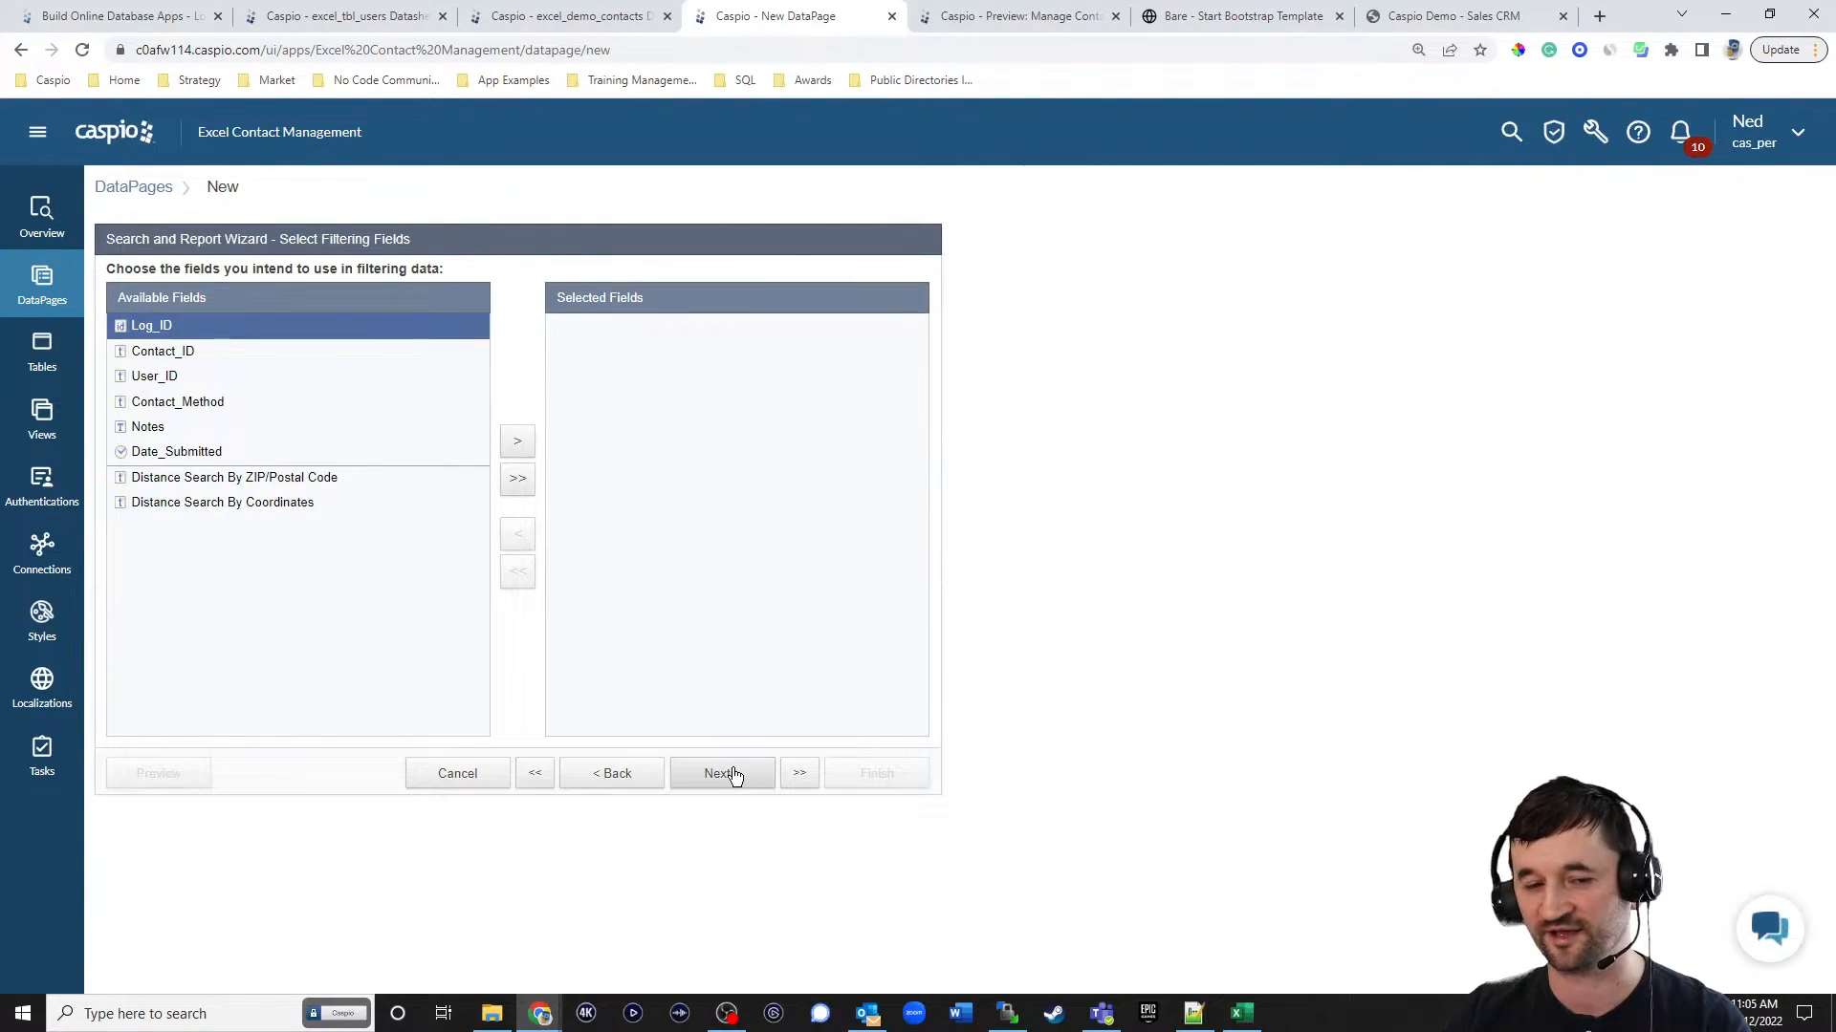
left_click(153, 351)
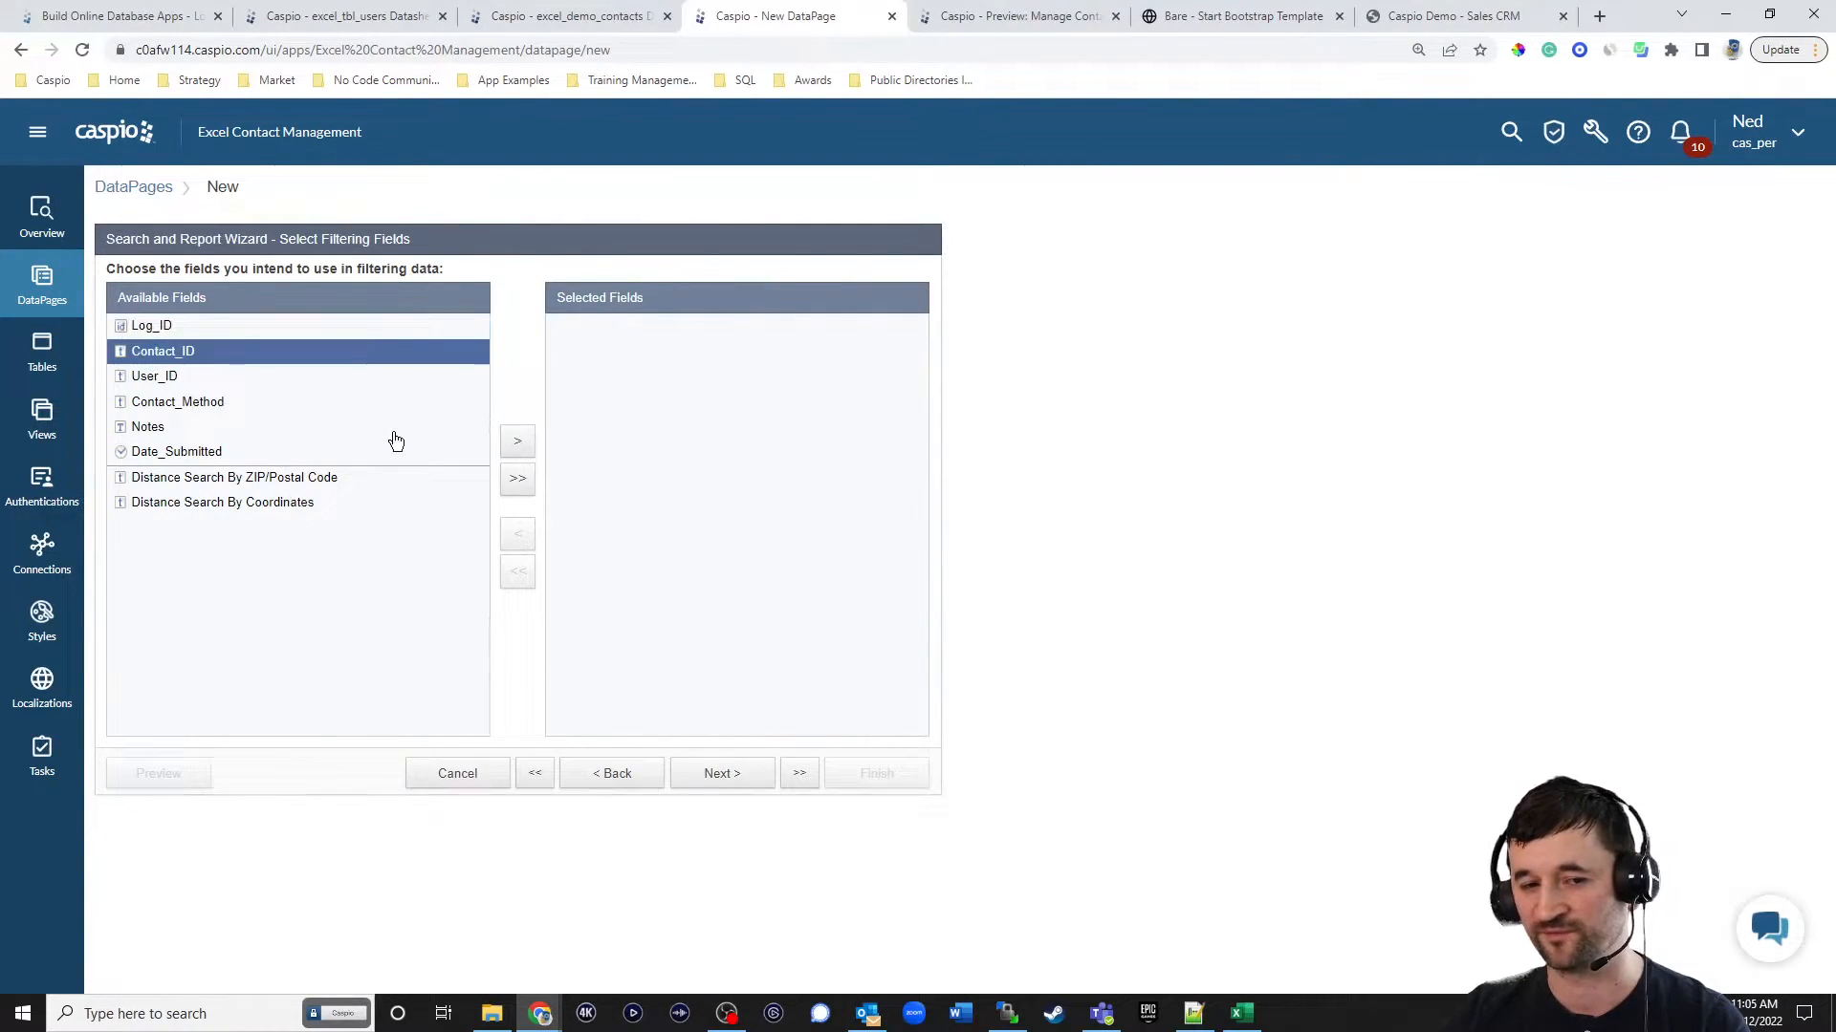
left_click(518, 442)
left_click(722, 773)
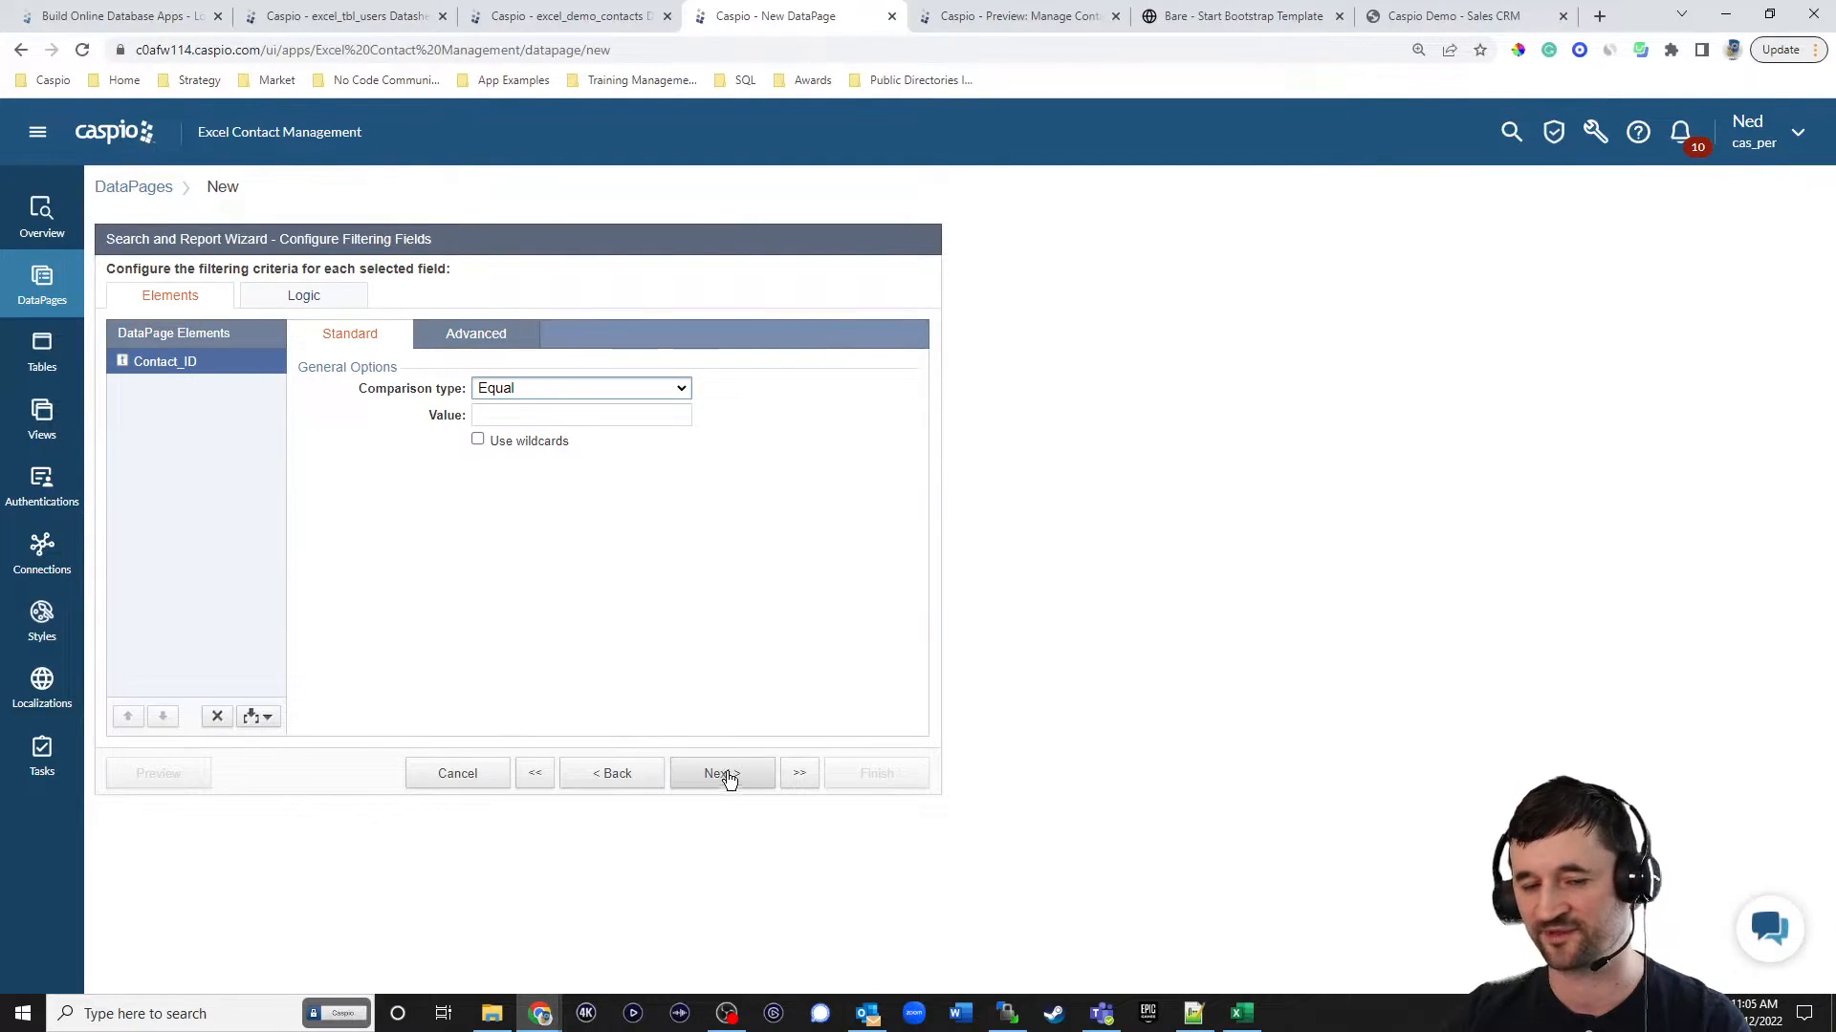
left_click(489, 336)
left_click(535, 390)
left_click(533, 417)
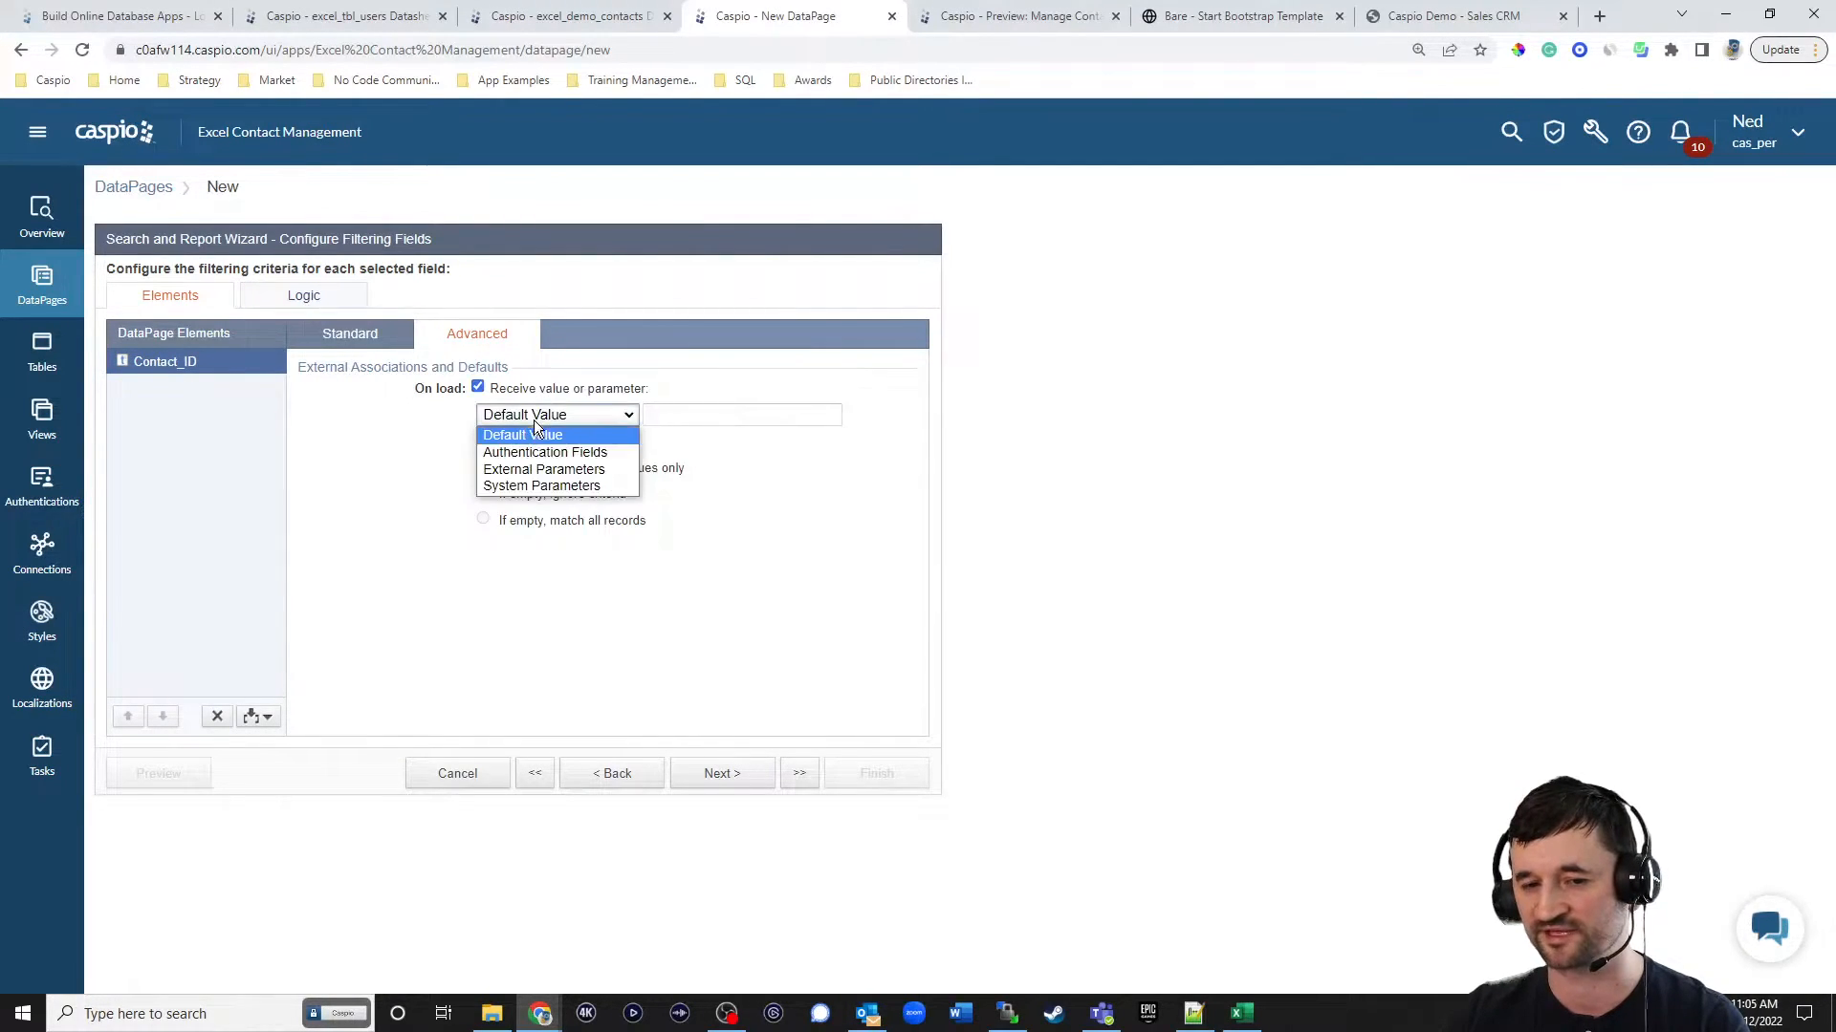
left_click(523, 469)
left_click_drag(663, 416, 733, 424)
type("cid")
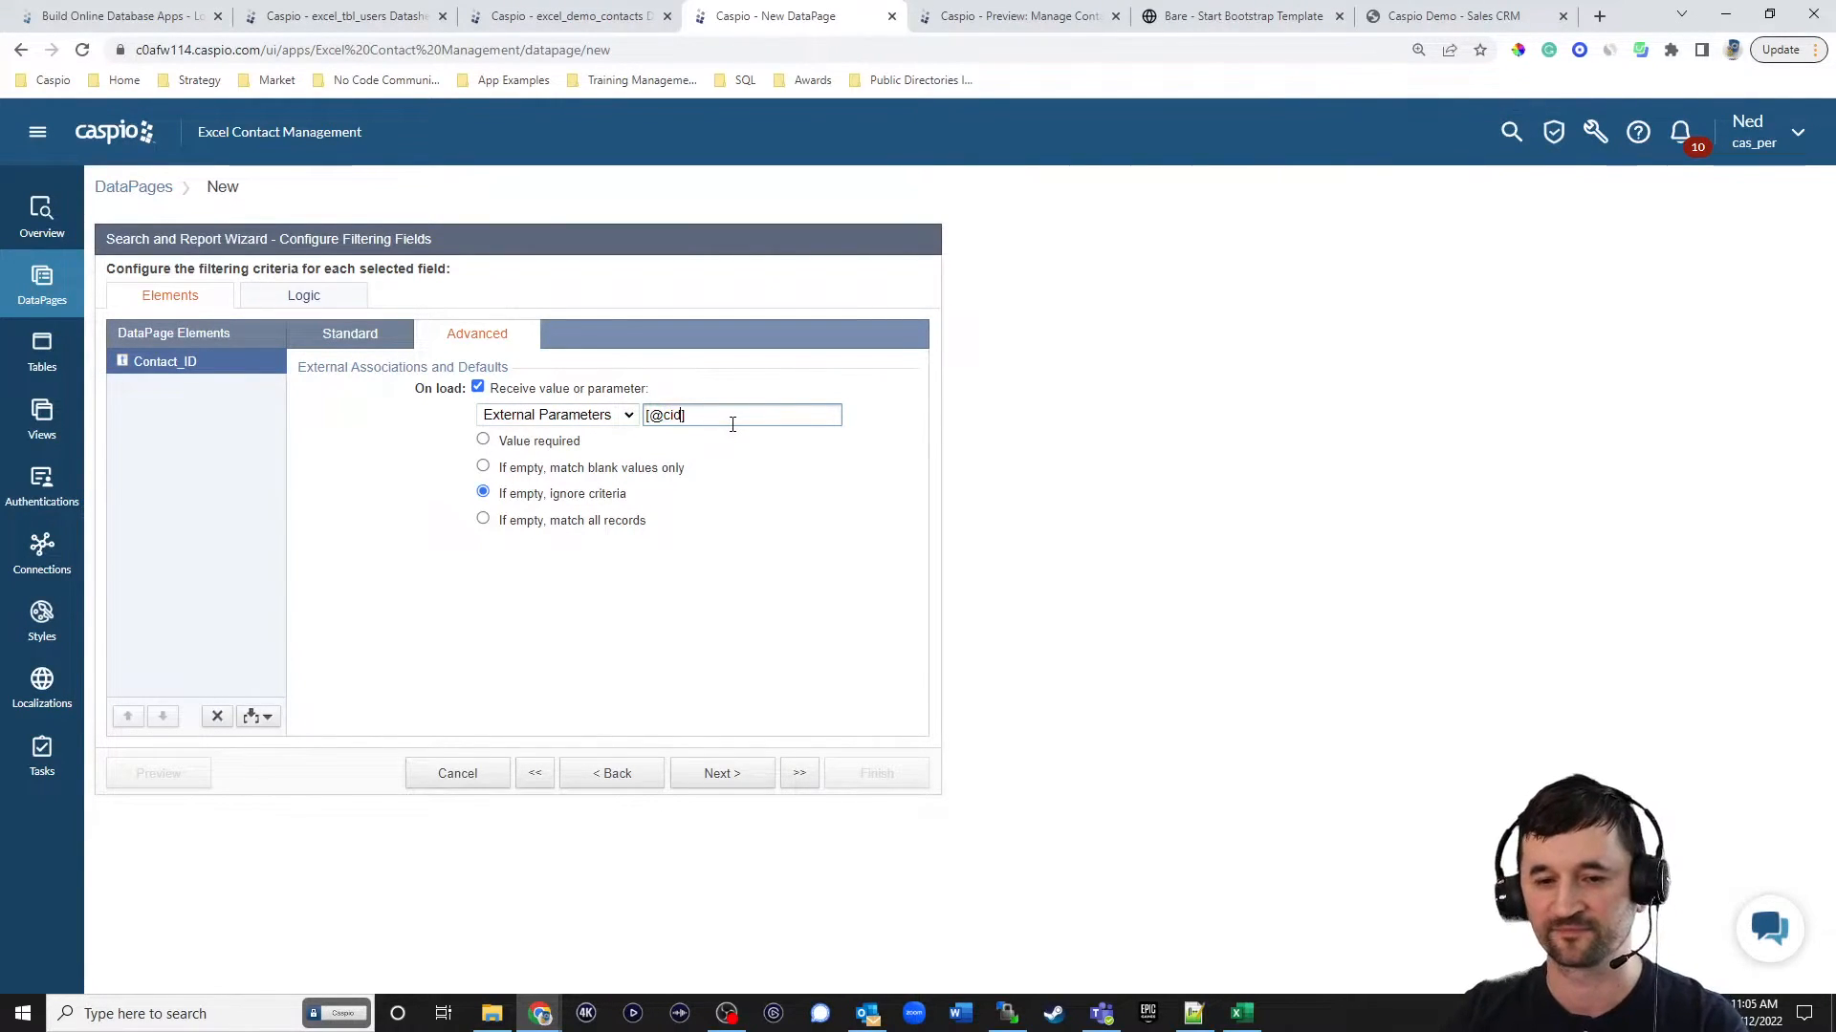
left_click(516, 441)
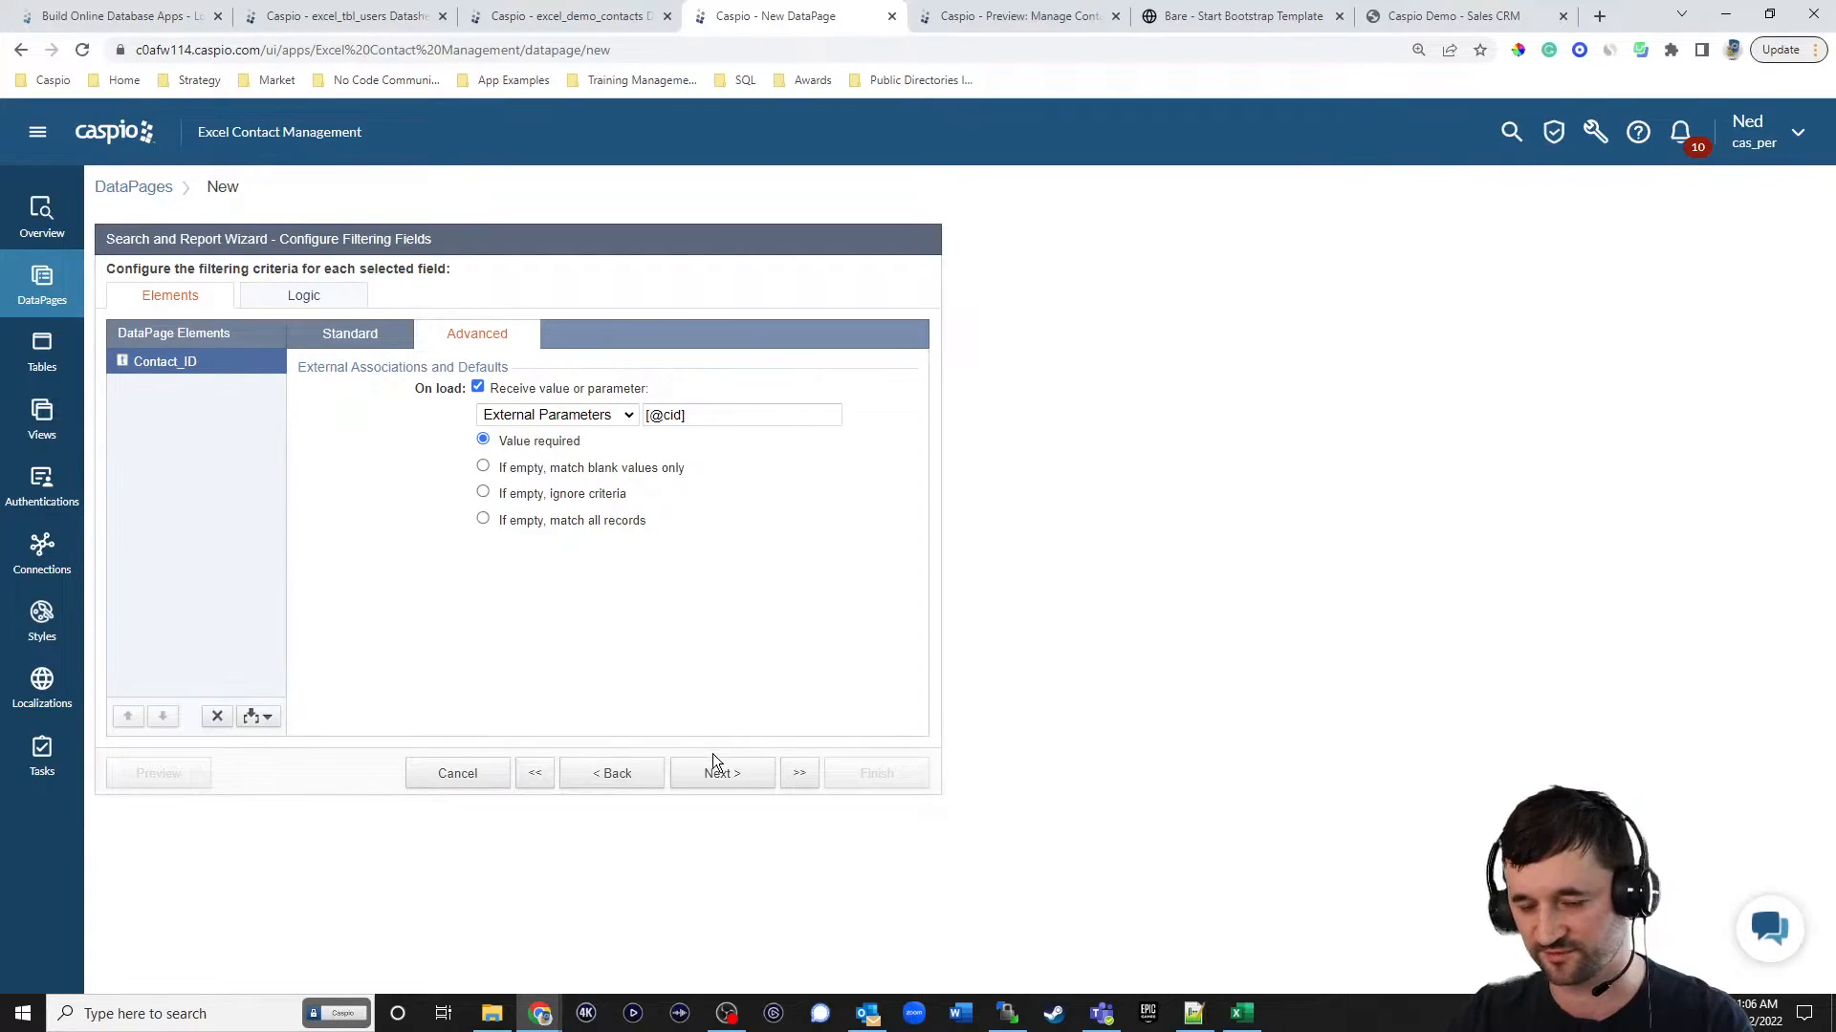
left_click(723, 781)
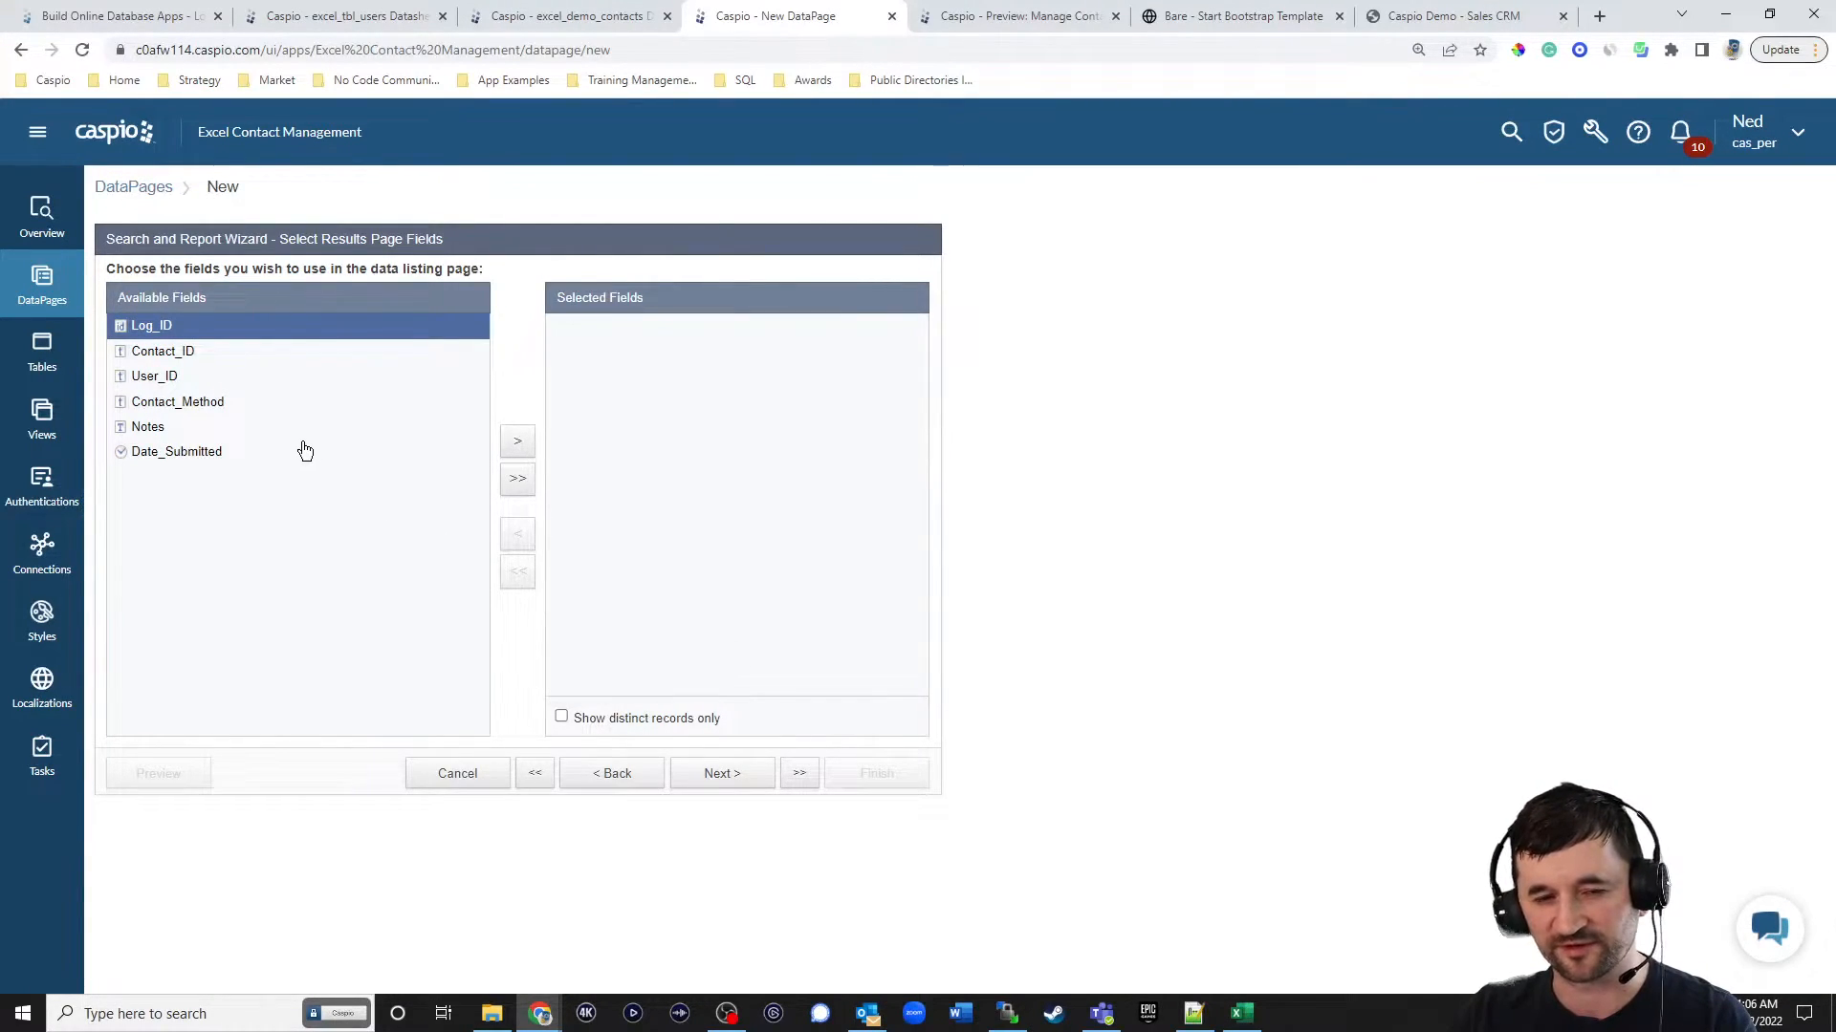
left_click(180, 382)
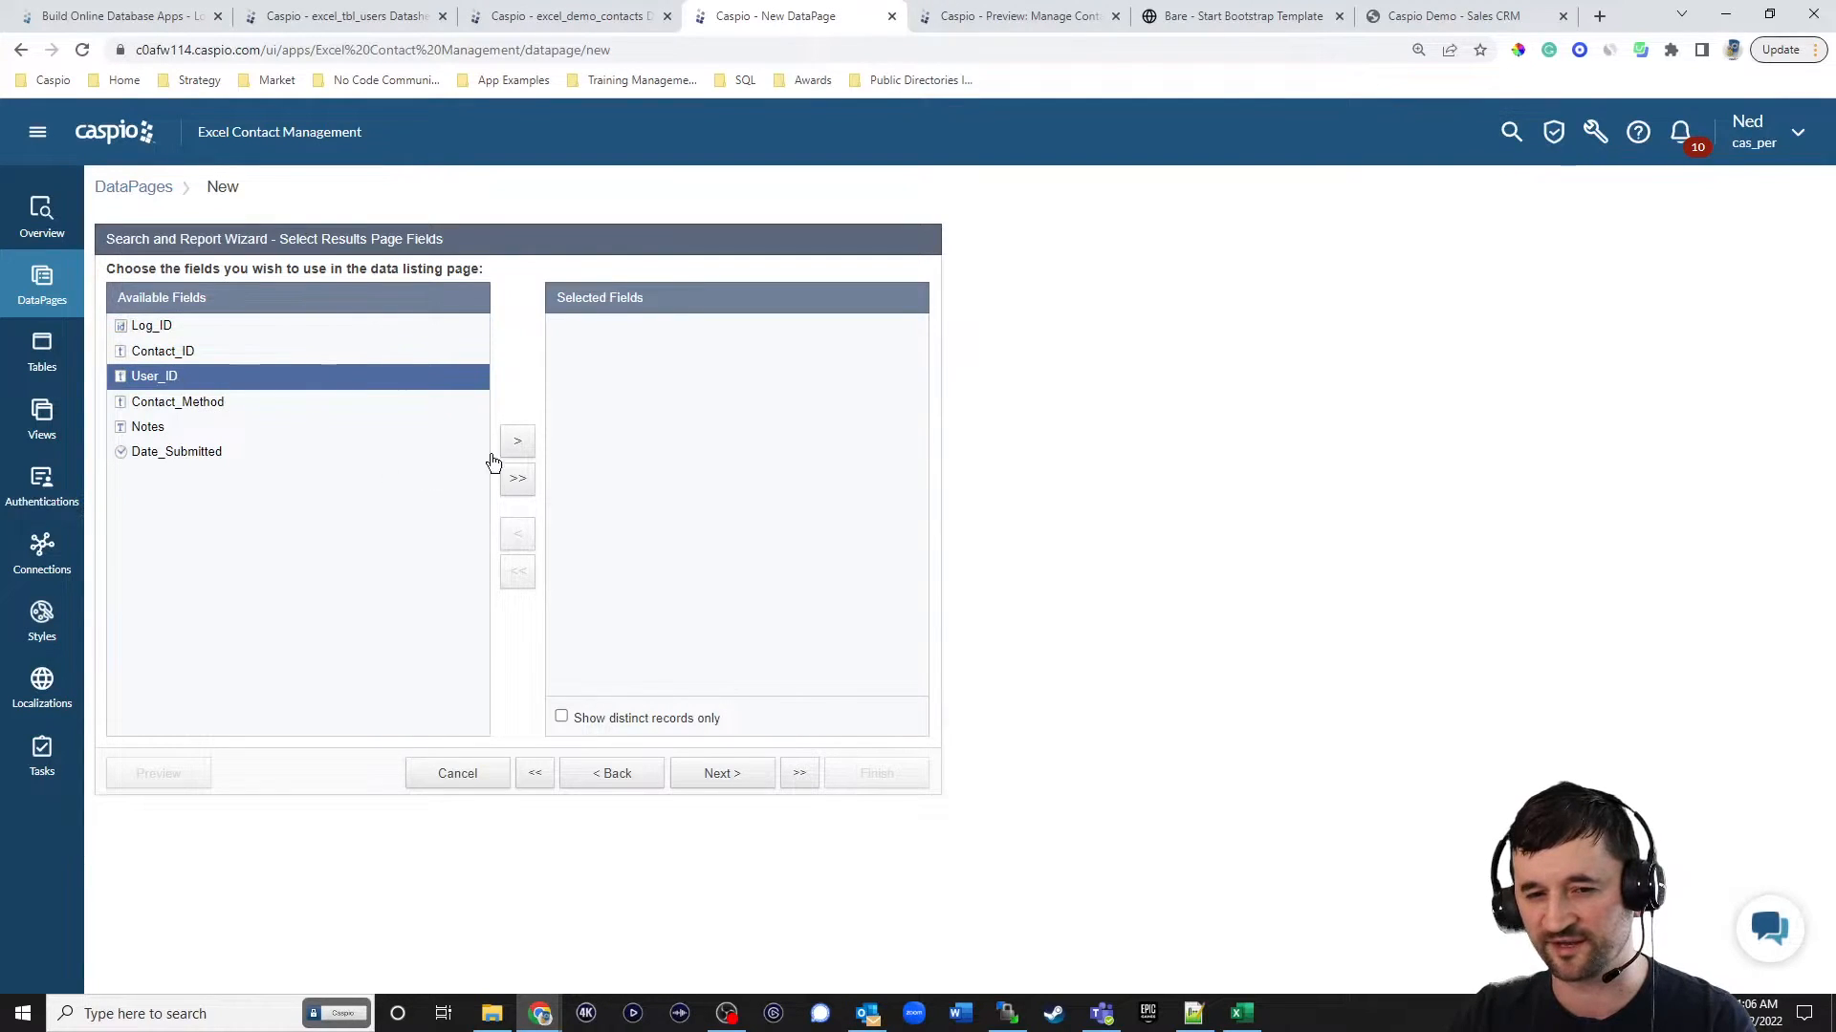
left_click(517, 441)
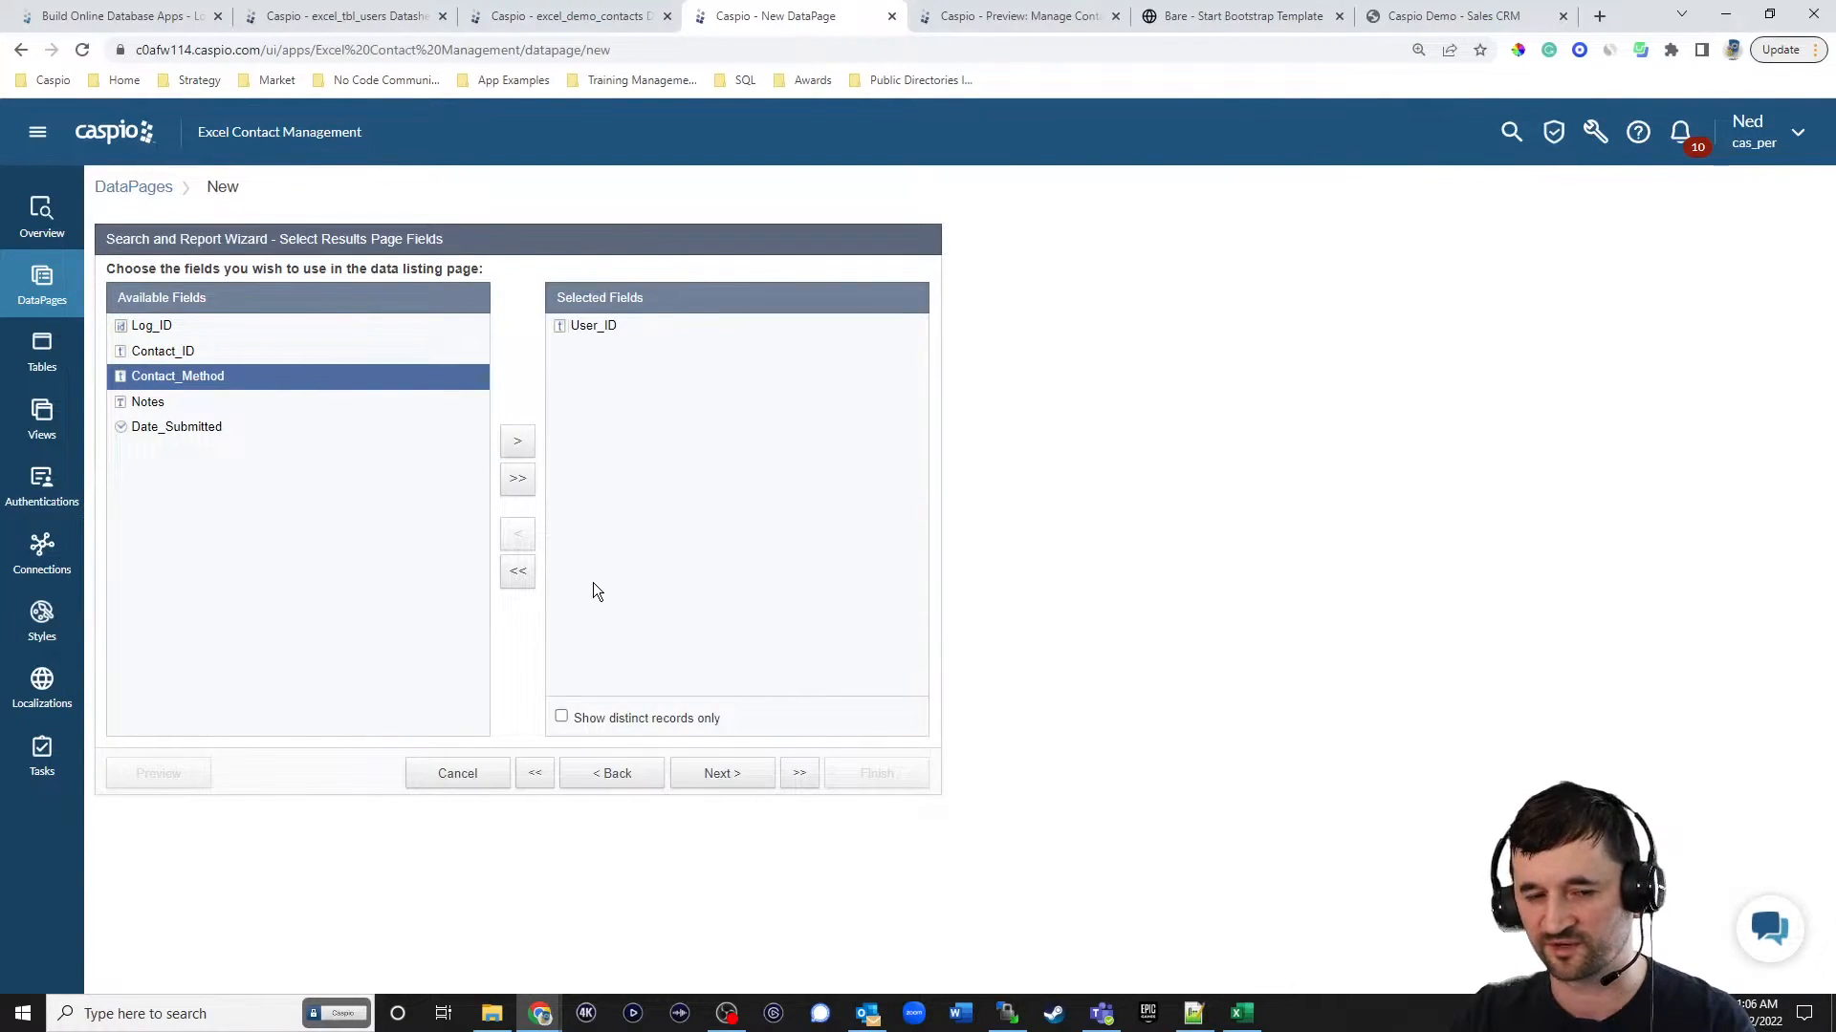
left_click(595, 327)
left_click(519, 534)
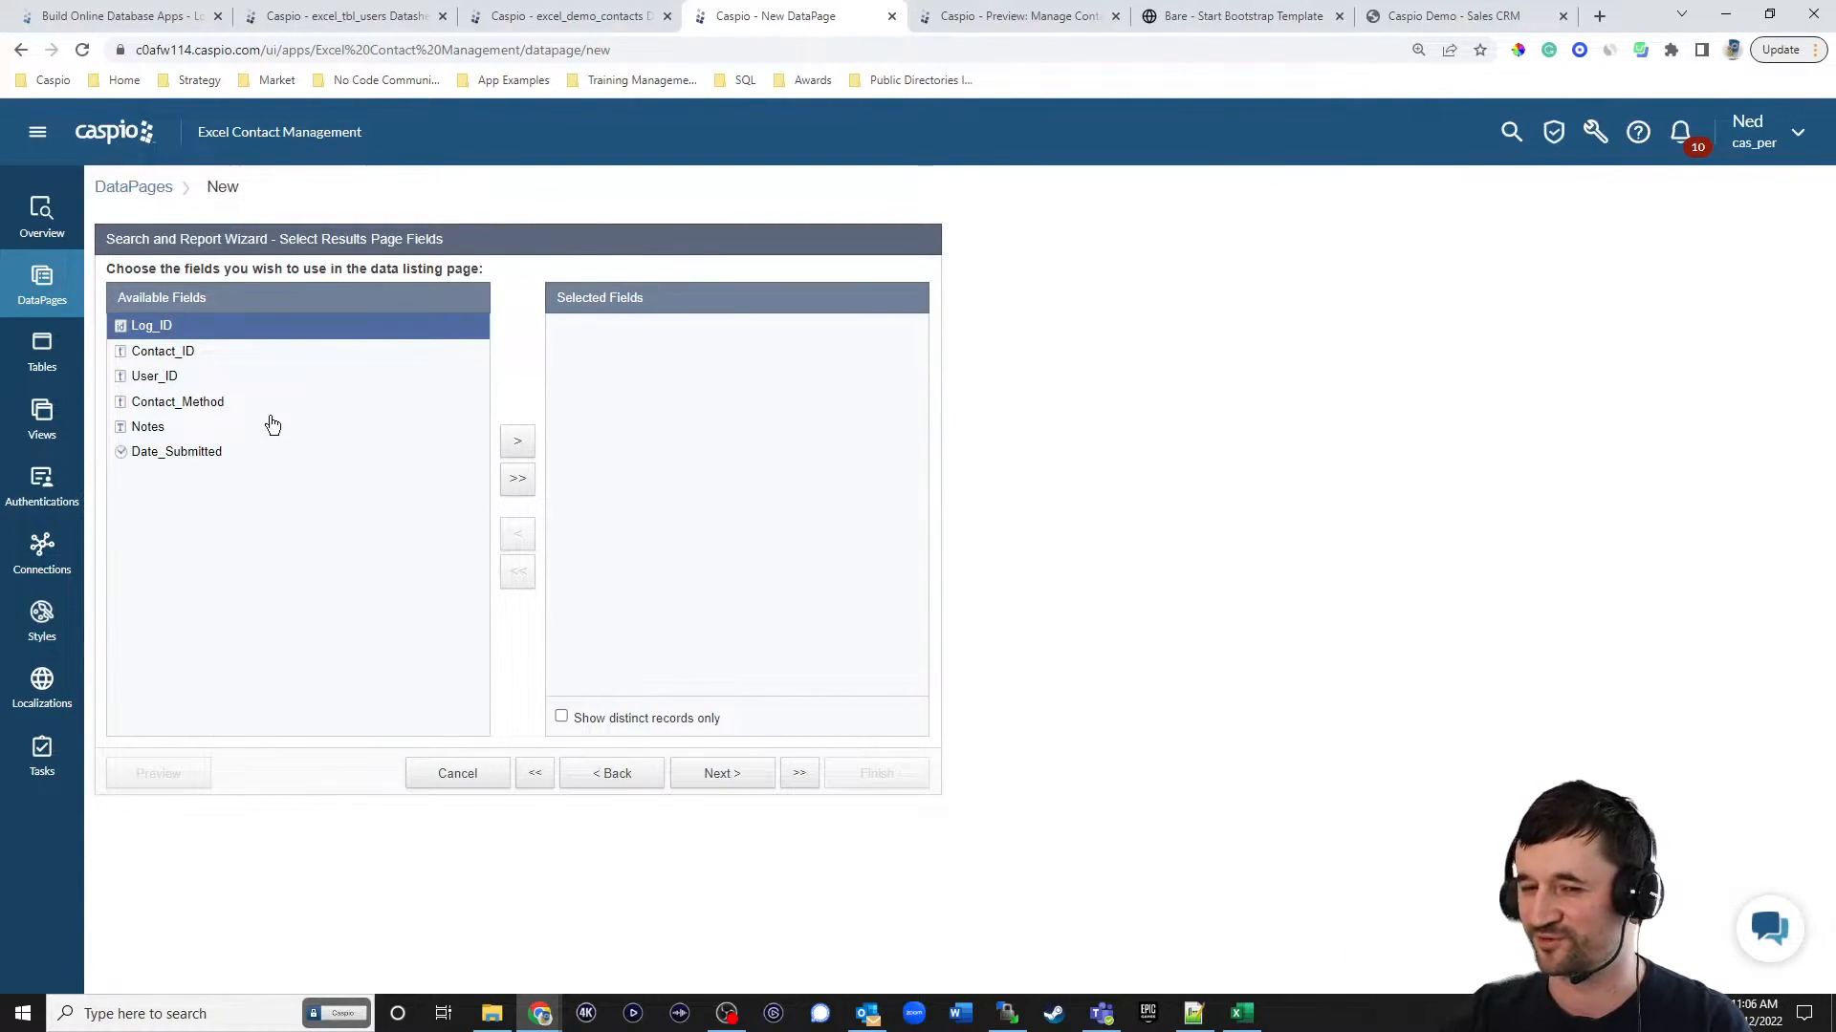
Show Contact_Method, Notes and Date_Submitted on the View Logs results page, without bulk edit or delete options.
left_click(217, 407)
left_click(517, 441)
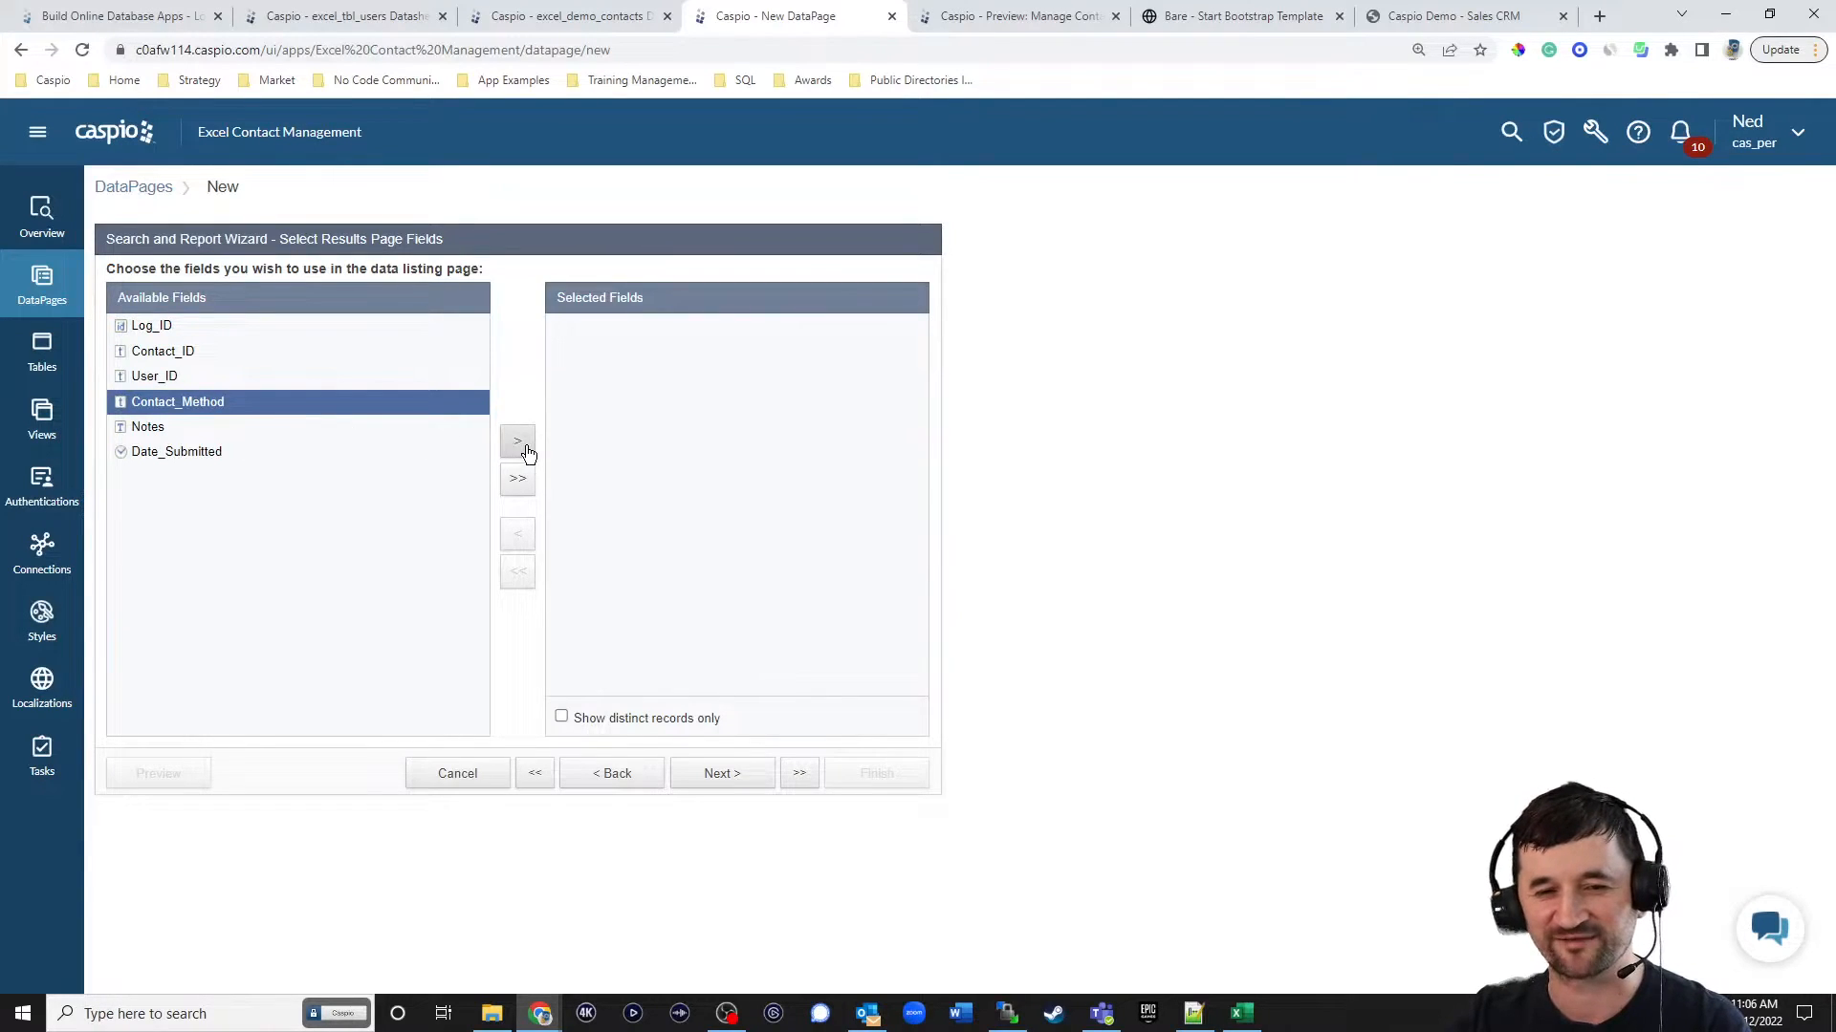
left_click(518, 442)
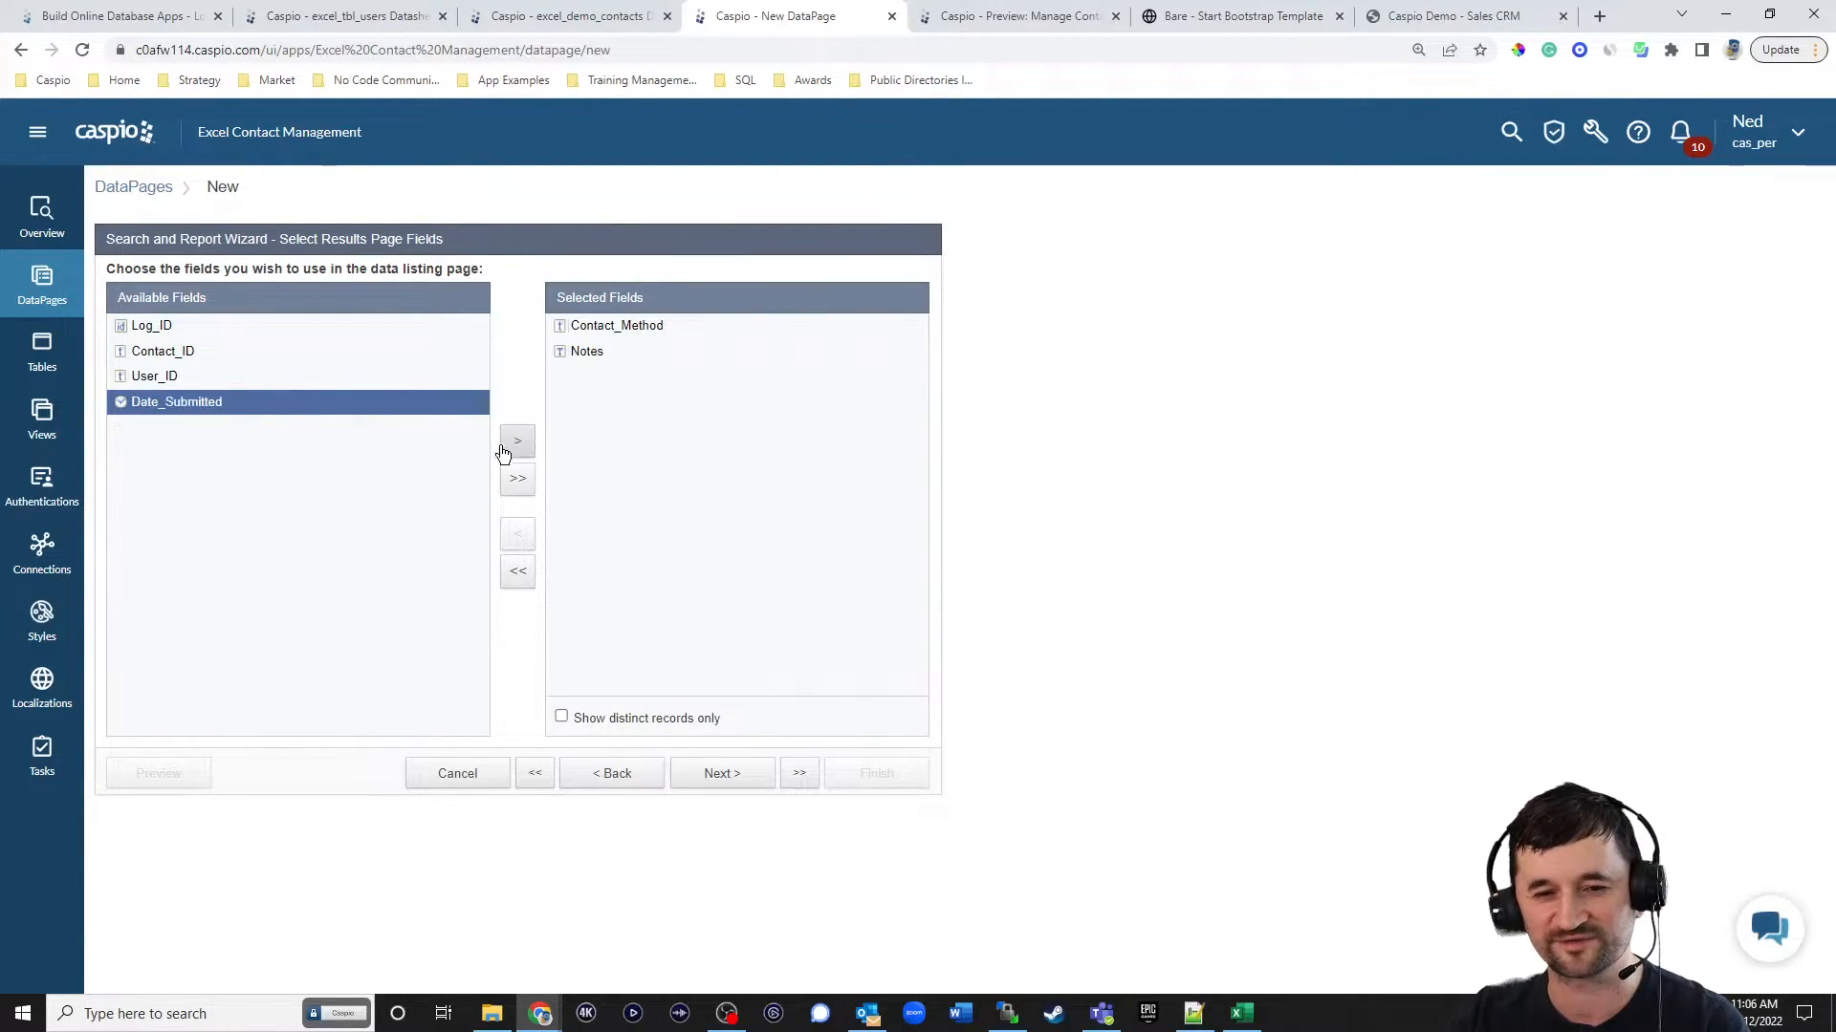
left_click(518, 442)
left_click(735, 777)
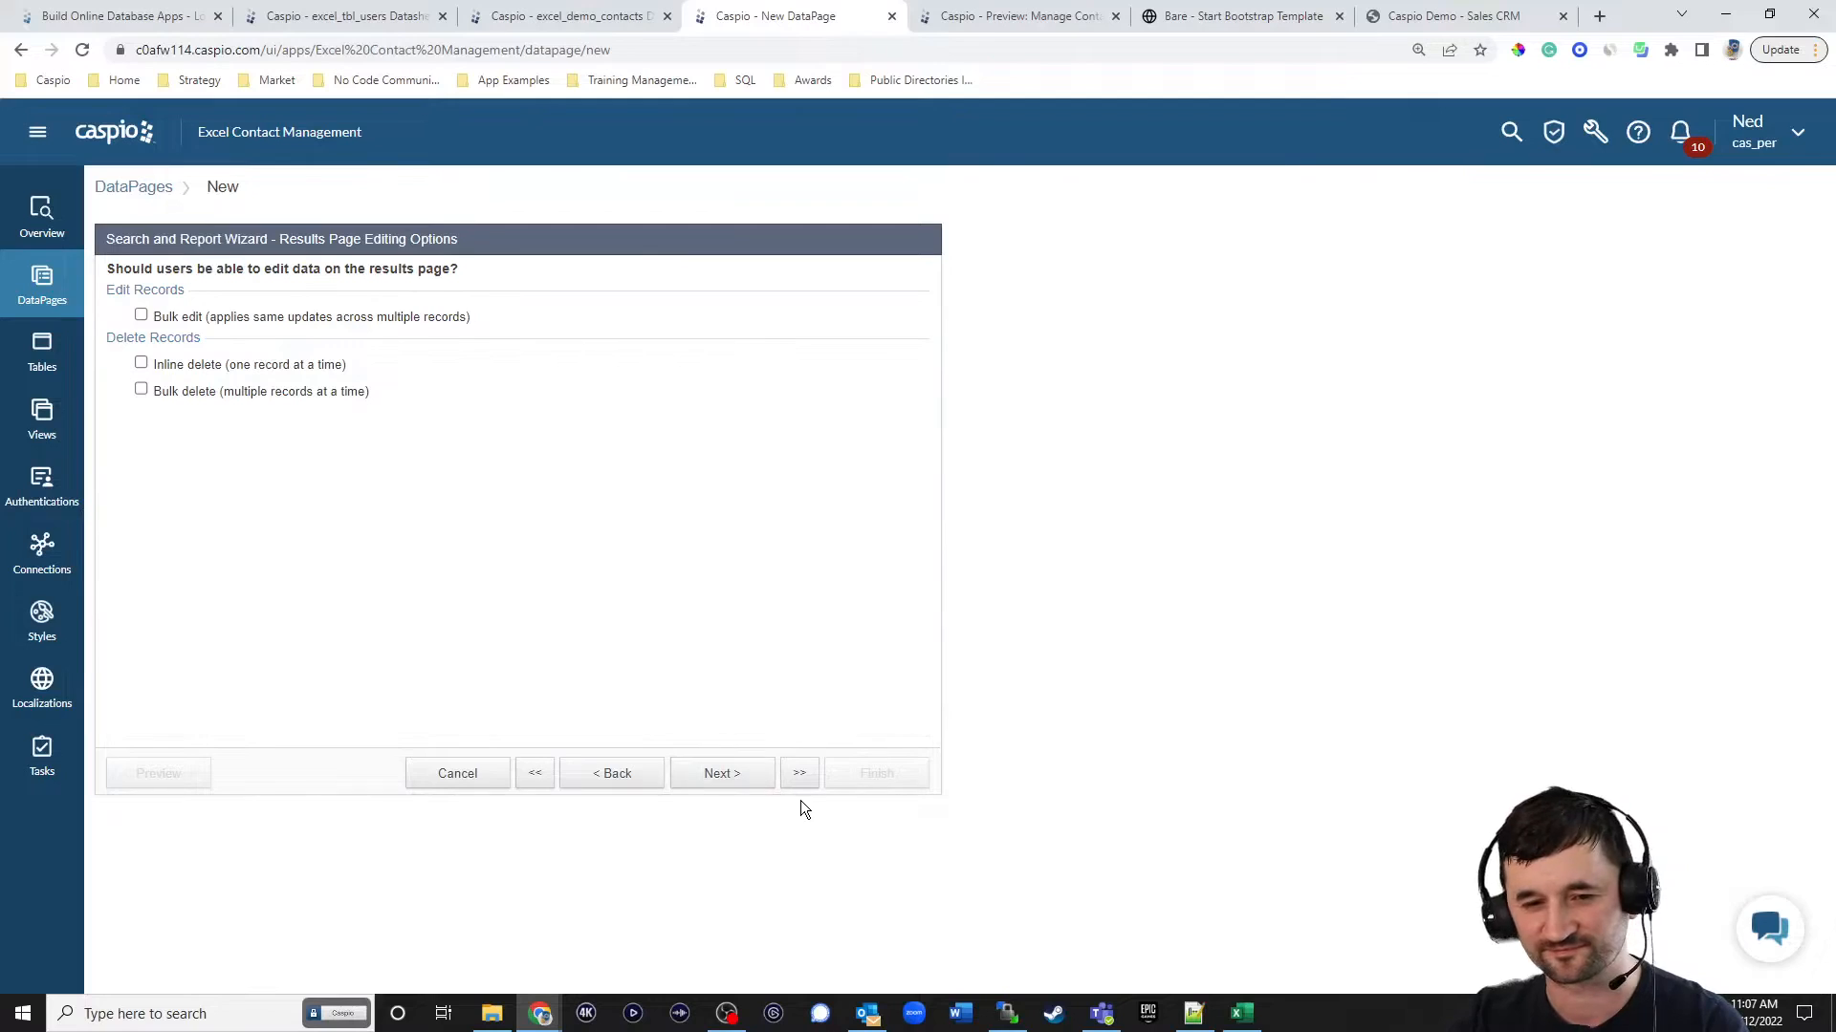
left_click(739, 776)
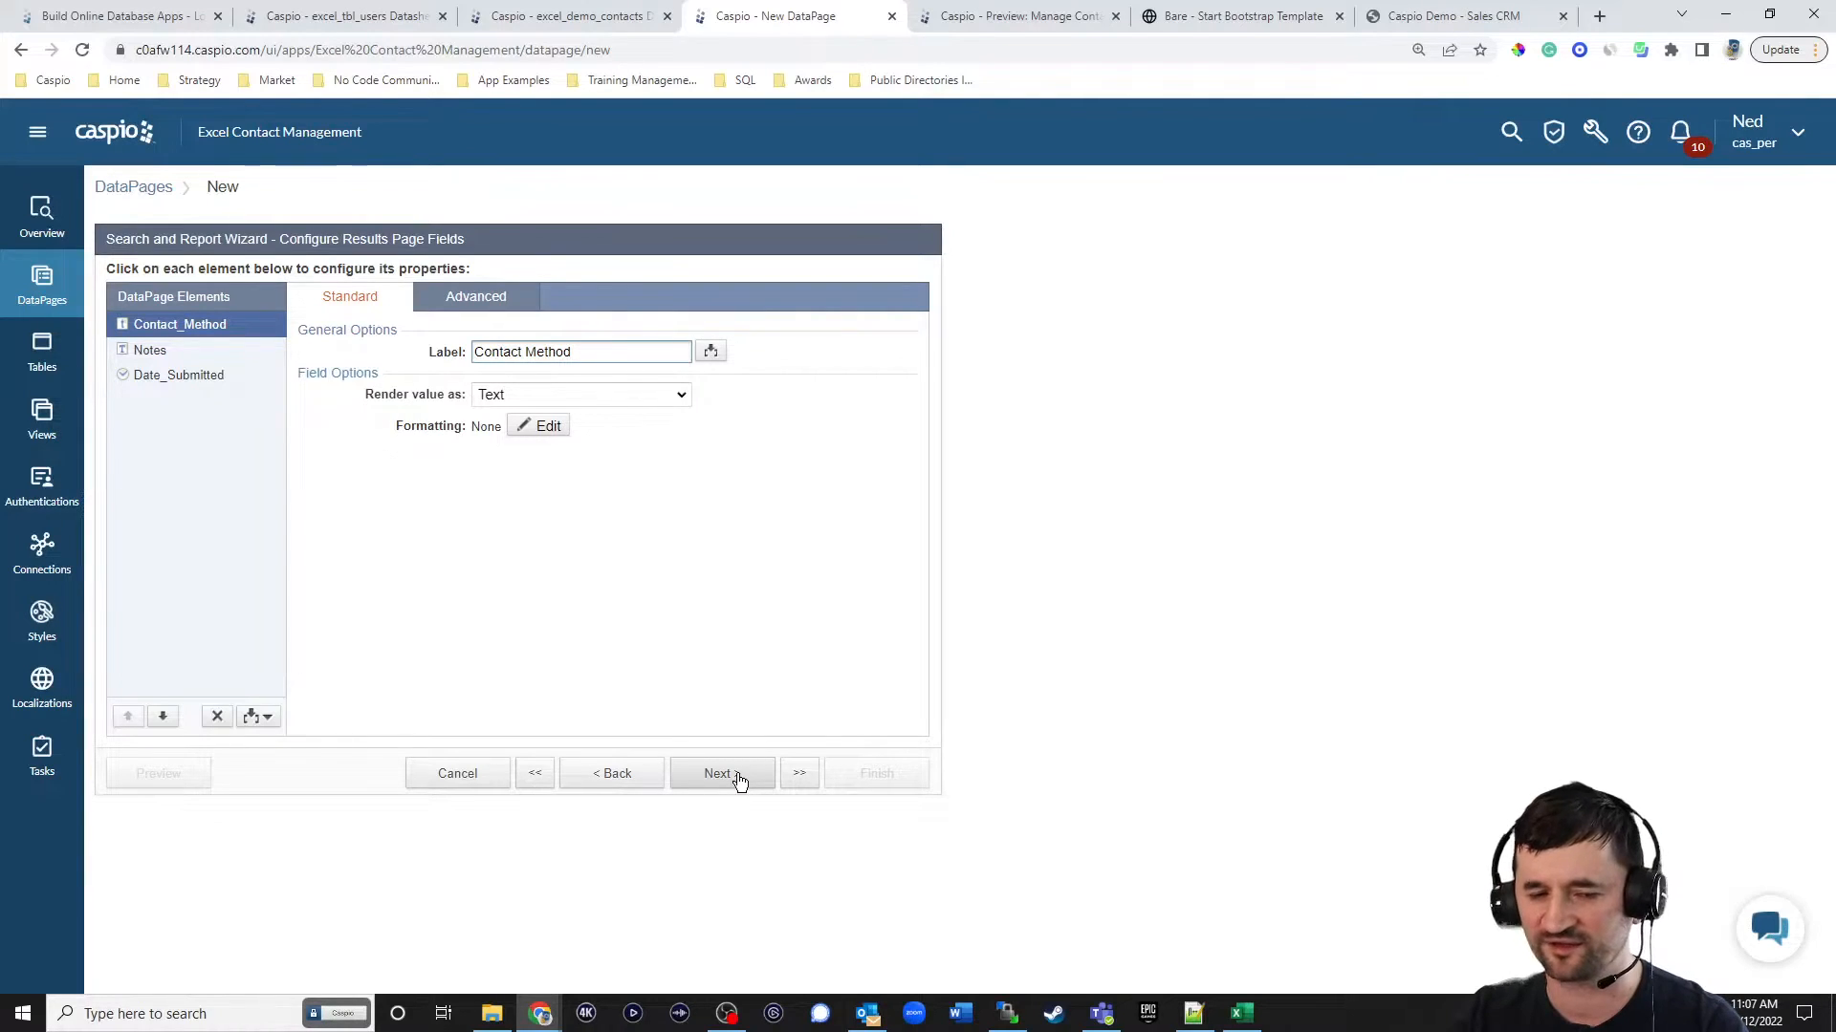
left_click(739, 777)
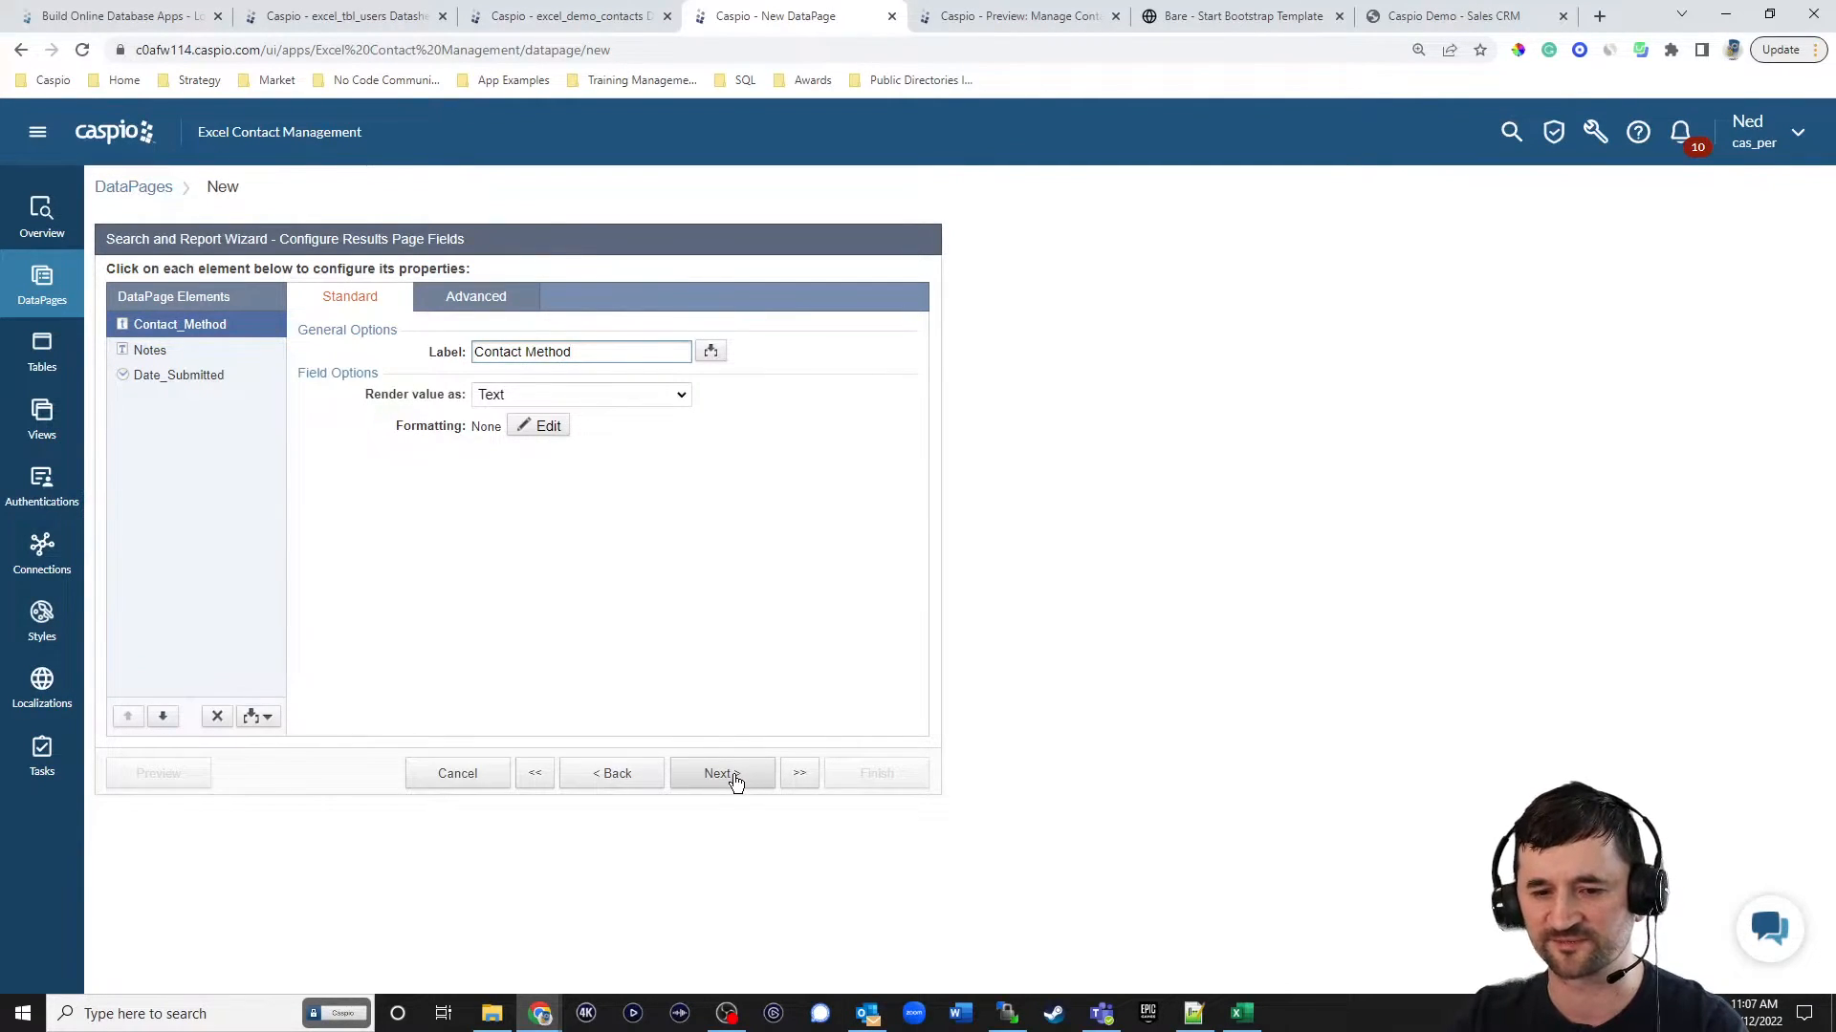
Sort the View Logs results by Date_Submitted, then finish the DataPage with no details page.
left_click(345, 457)
double_click(320, 457)
left_click(537, 349)
left_click(446, 463)
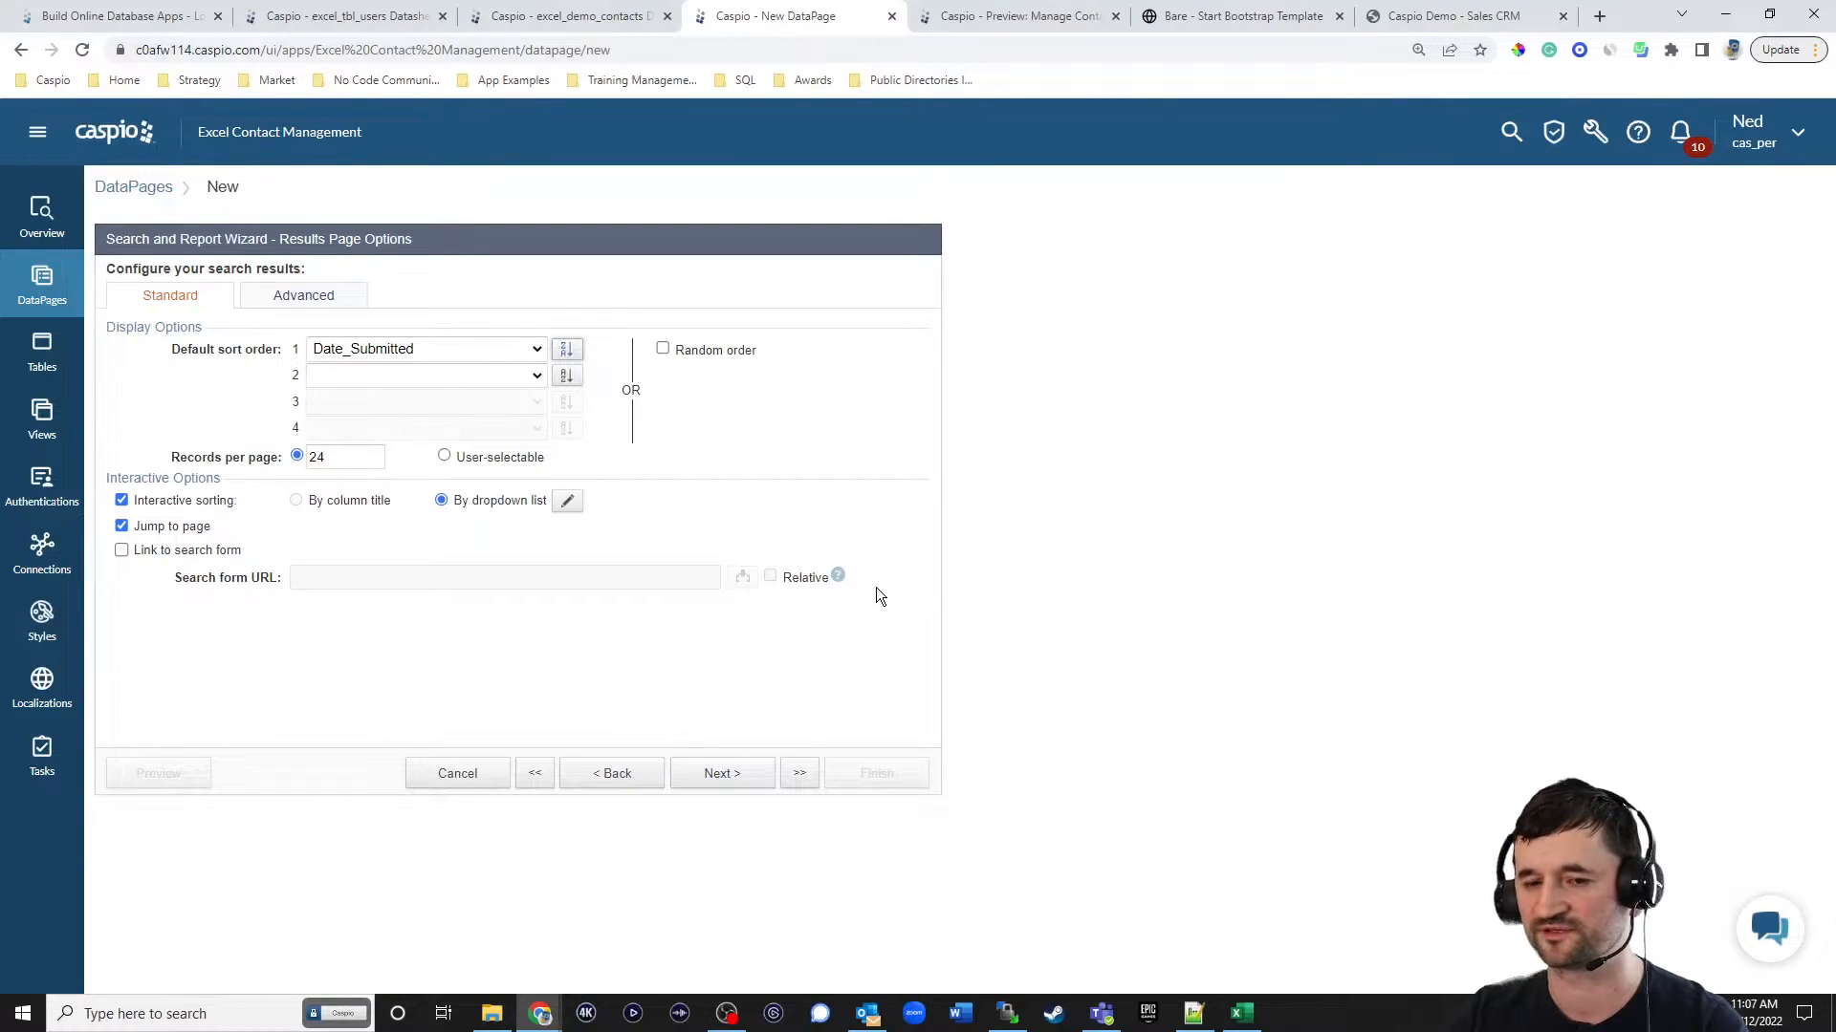
left_click(719, 772)
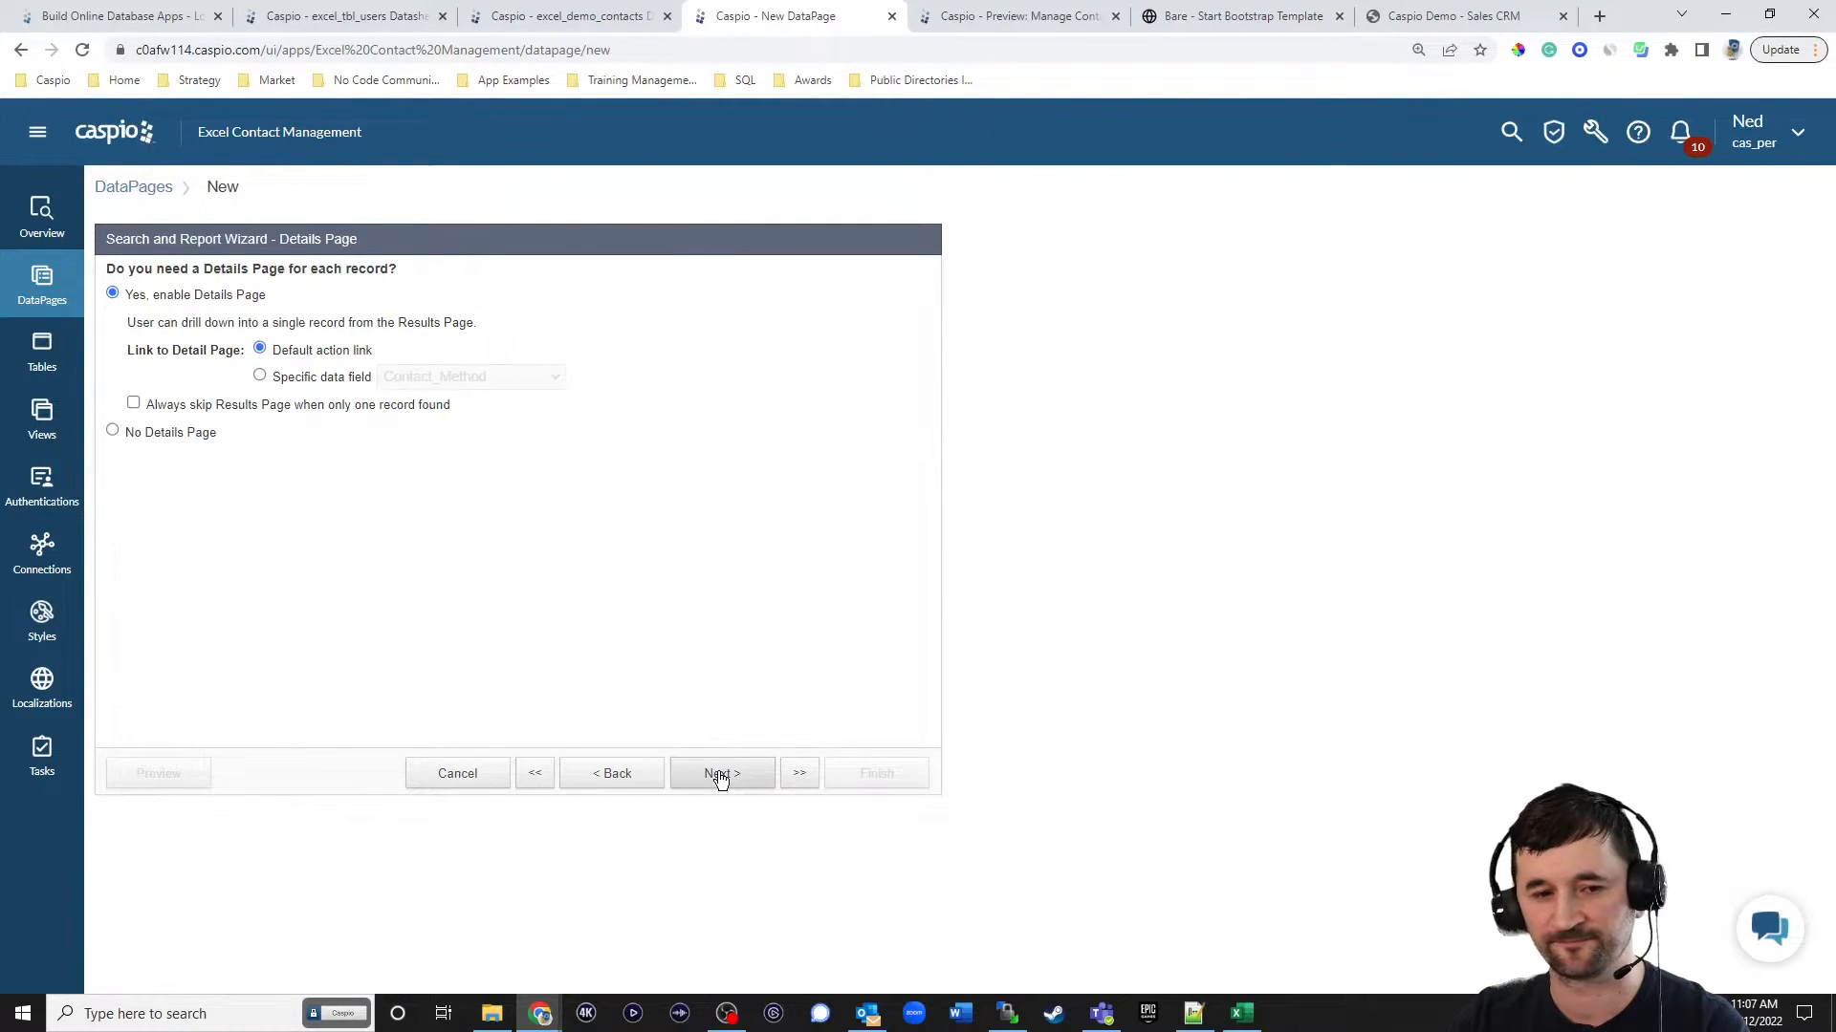
left_click(178, 433)
left_click(893, 772)
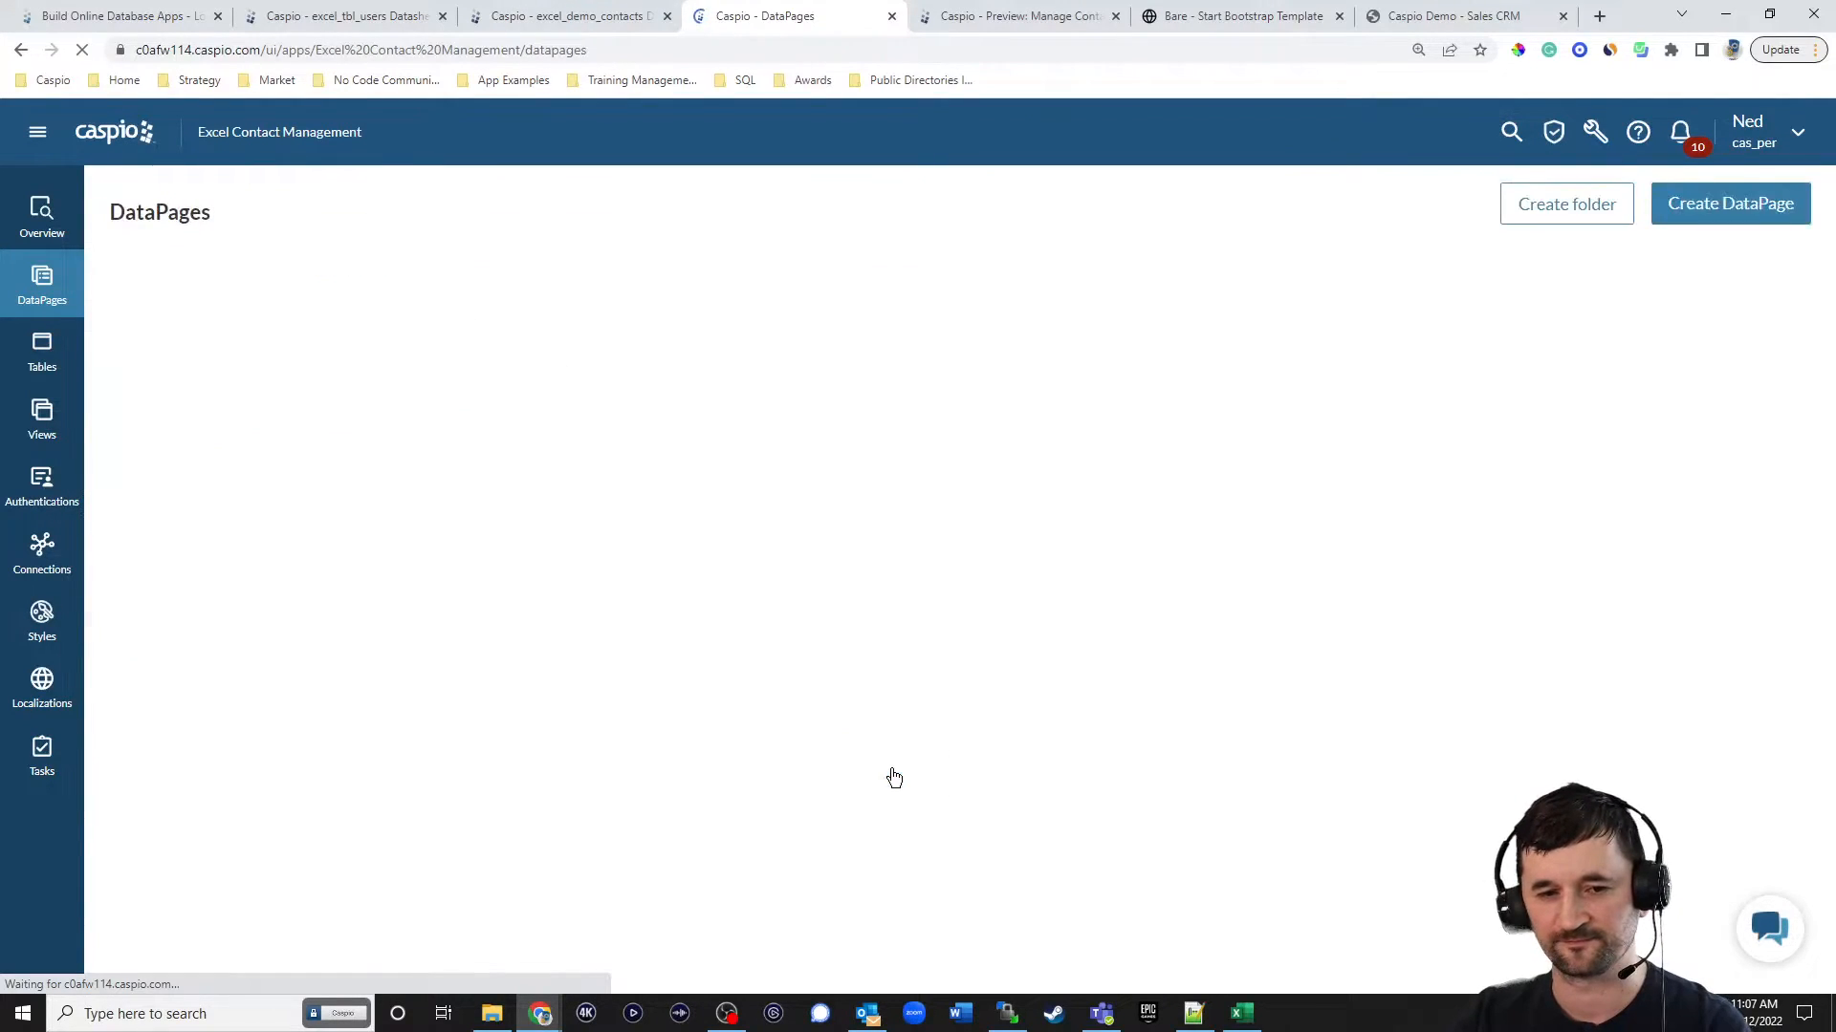
Enable deployment of the View Logs DataPage and copy its embed code.
left_click(424, 625)
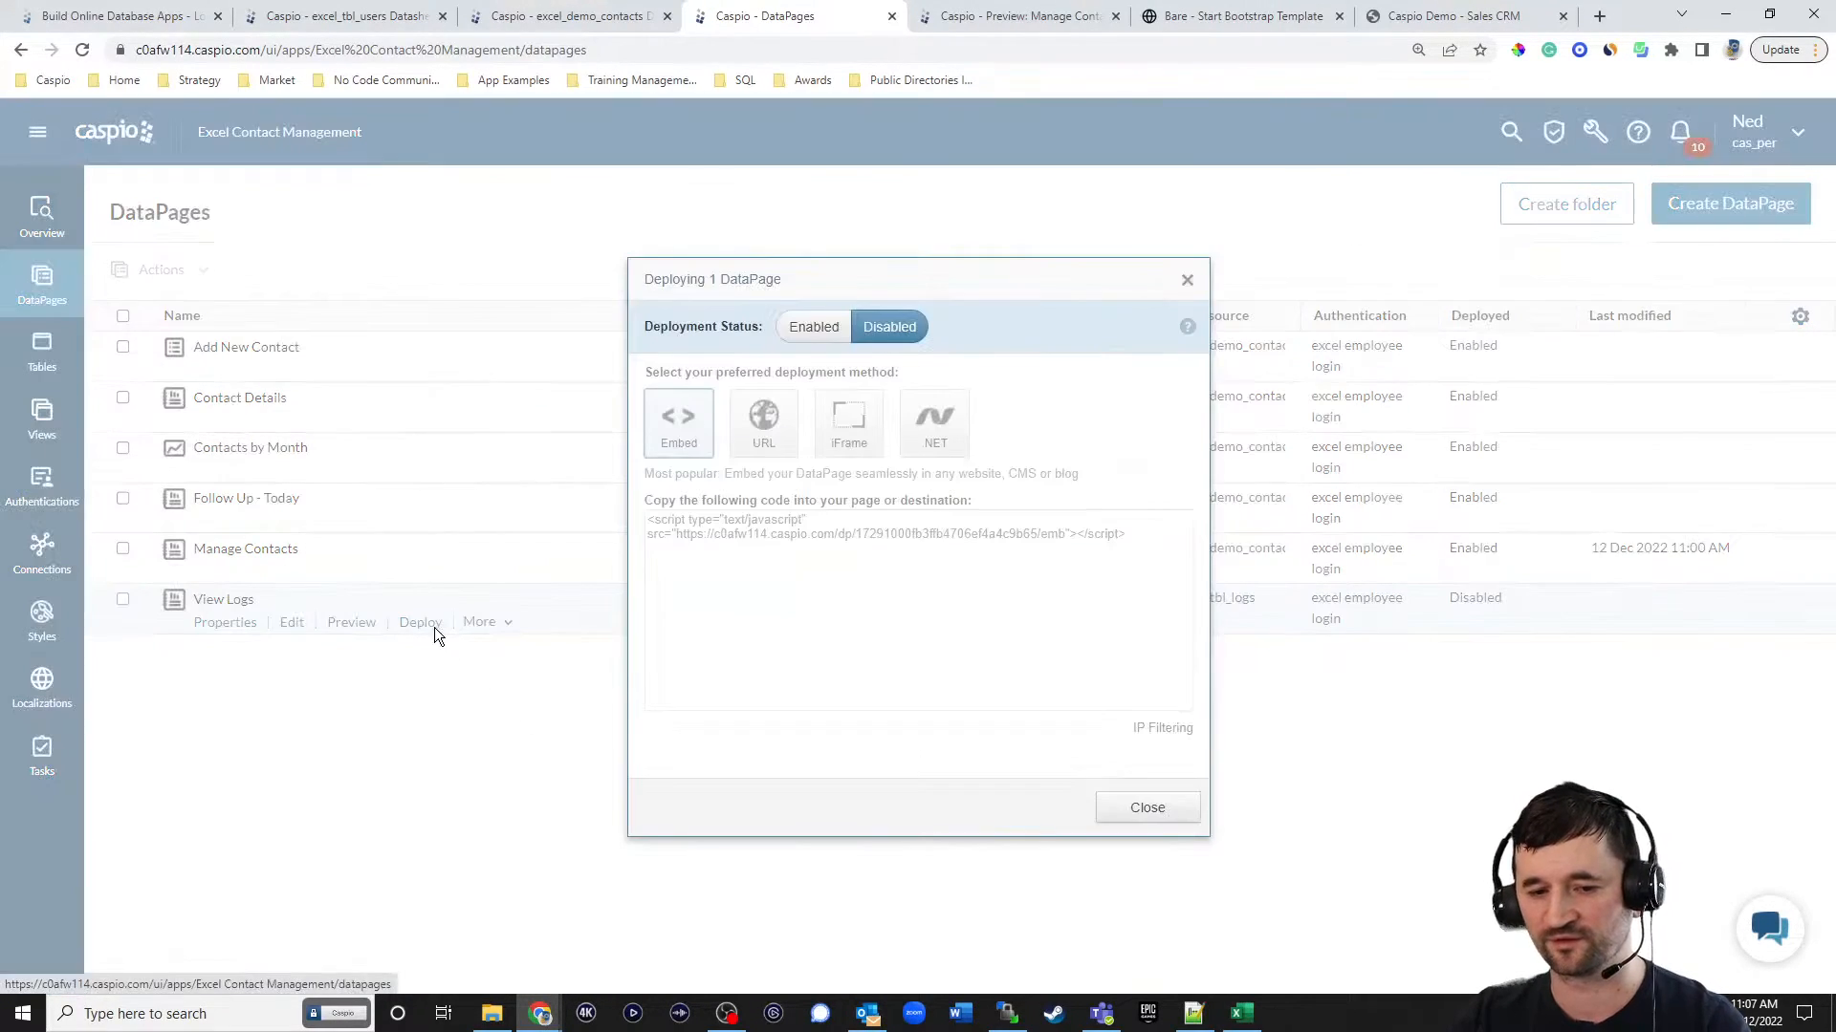
left_click(813, 327)
left_click(824, 536)
key("ctrl+c")
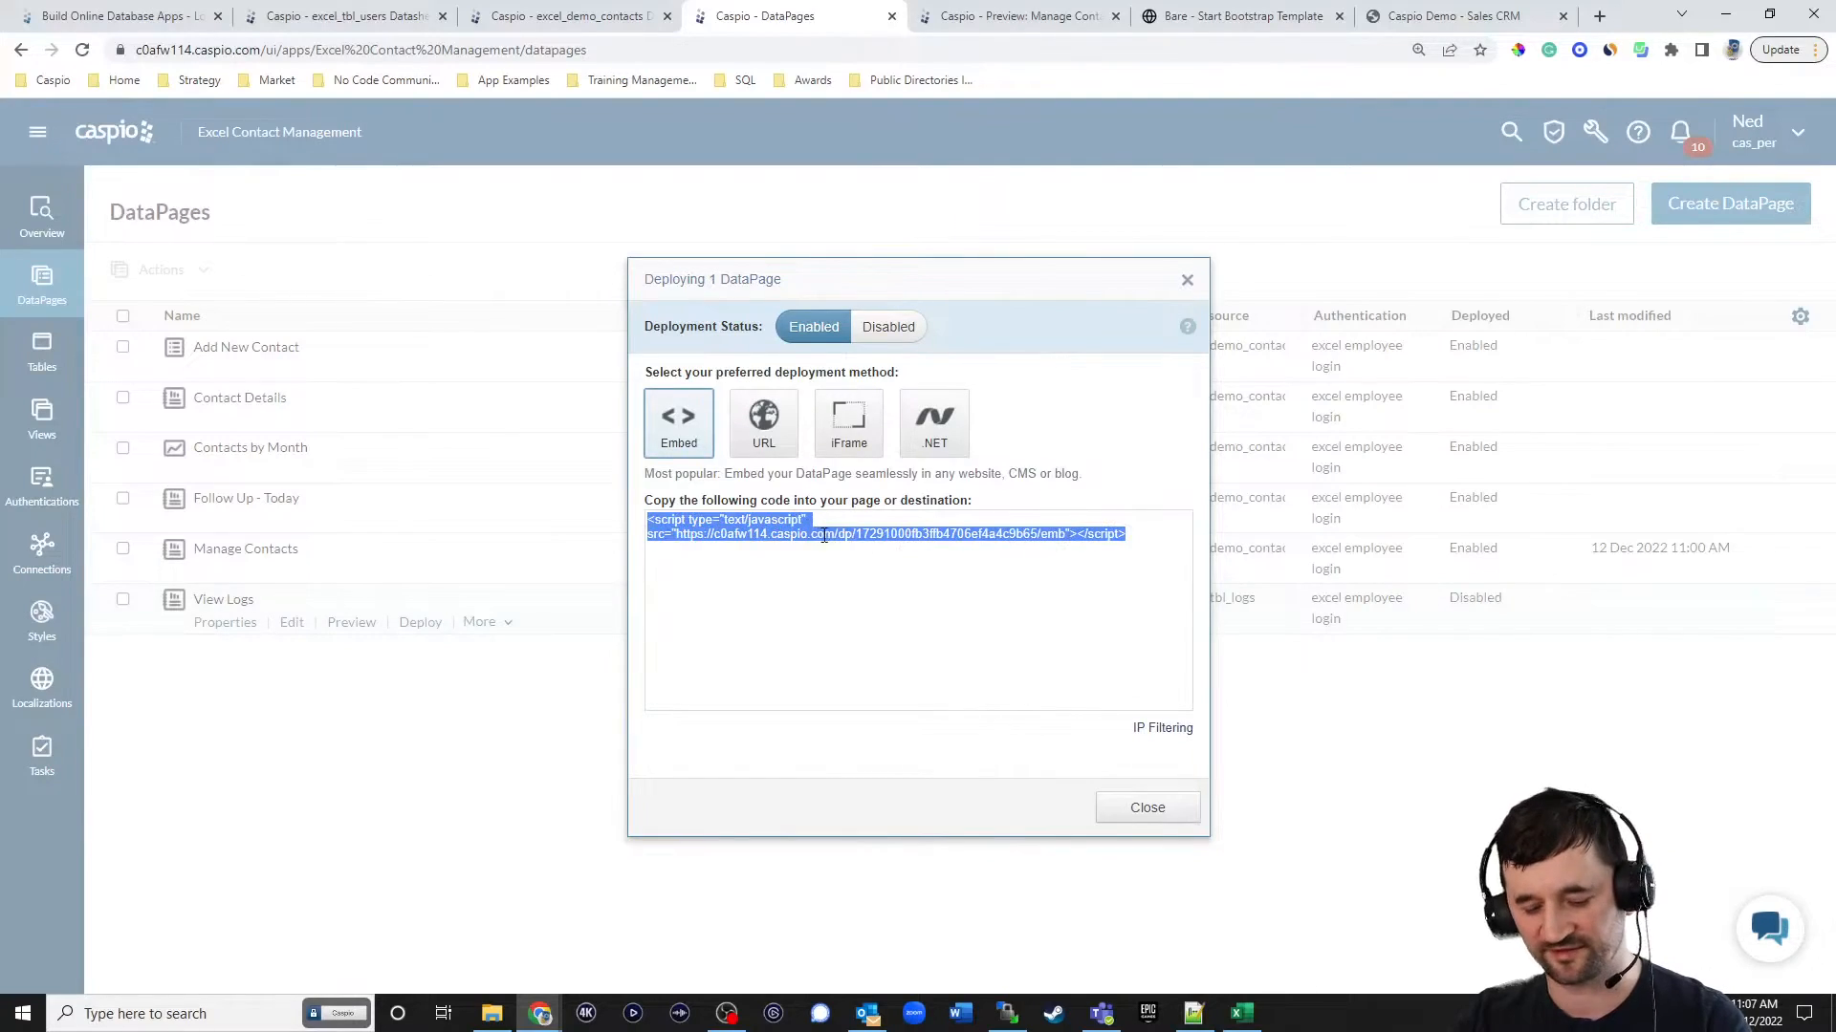
left_click(1168, 806)
Switch to Notepad++, paste the View Logs embed code below the existing Caspio script in contact_details.html, and save the file.
left_click(1194, 1012)
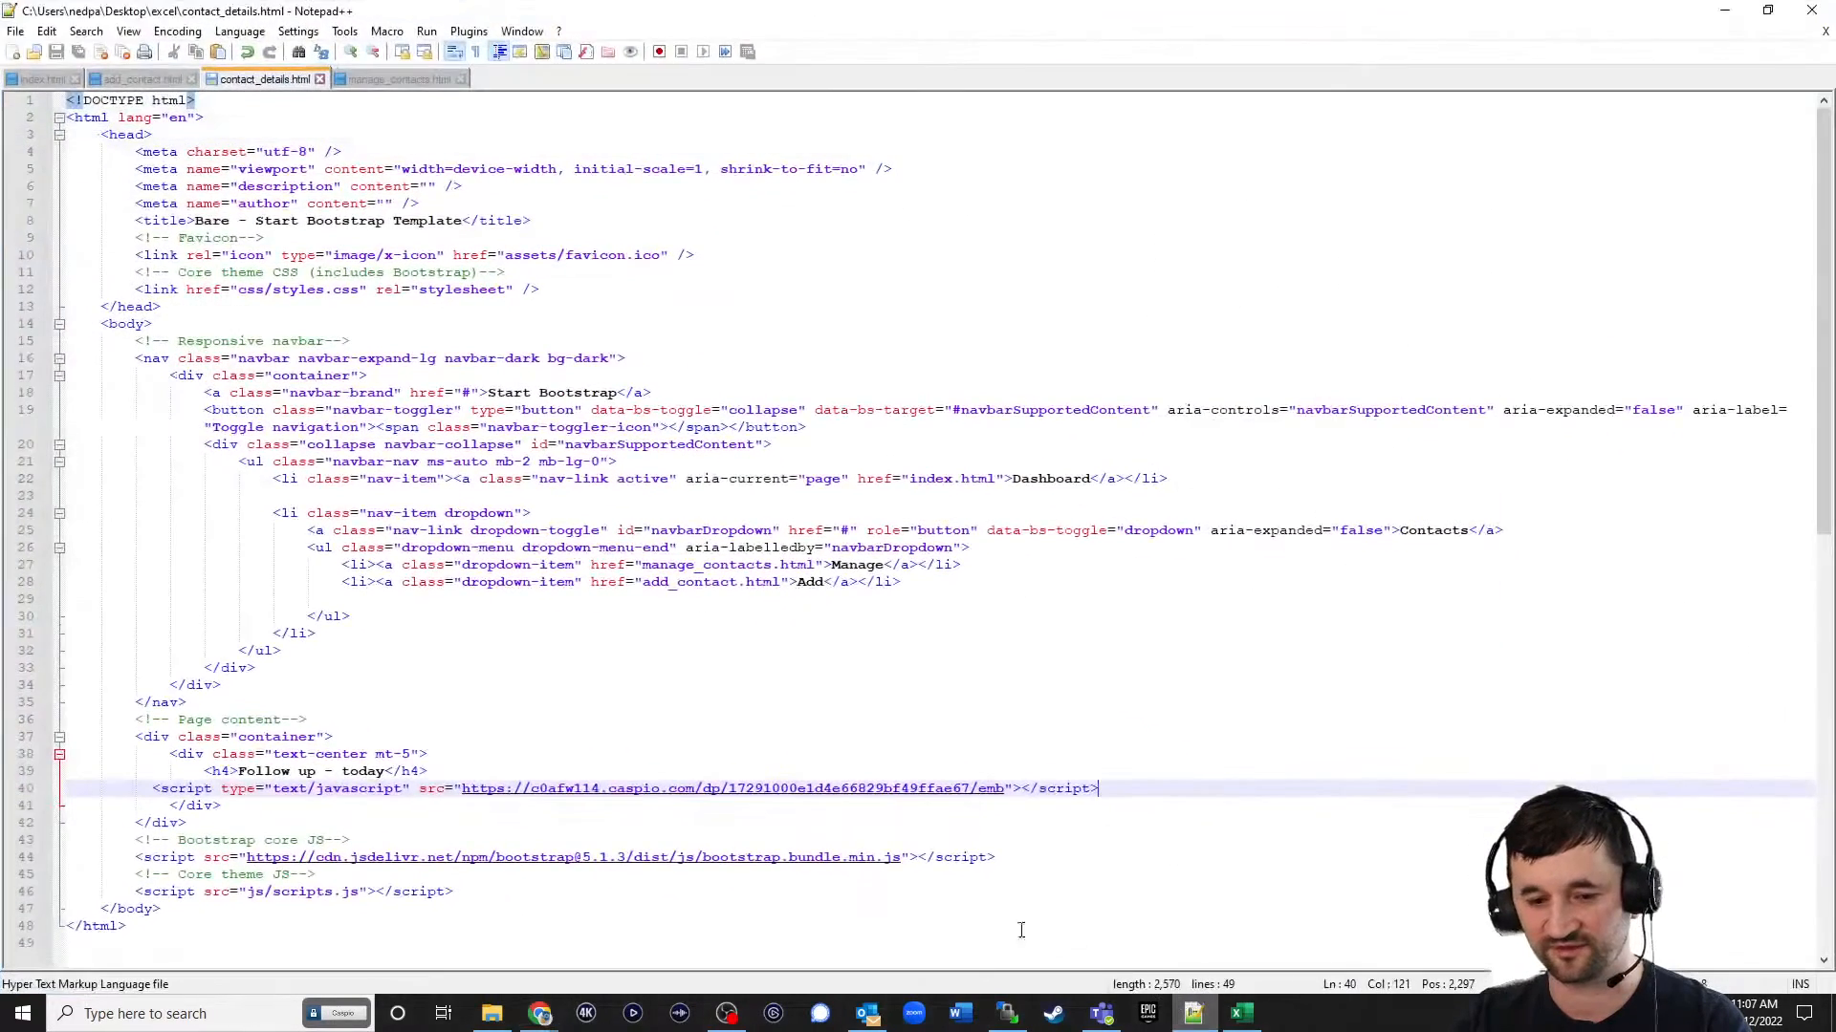
key("Return")
key("Return")
key("ctrl+v")
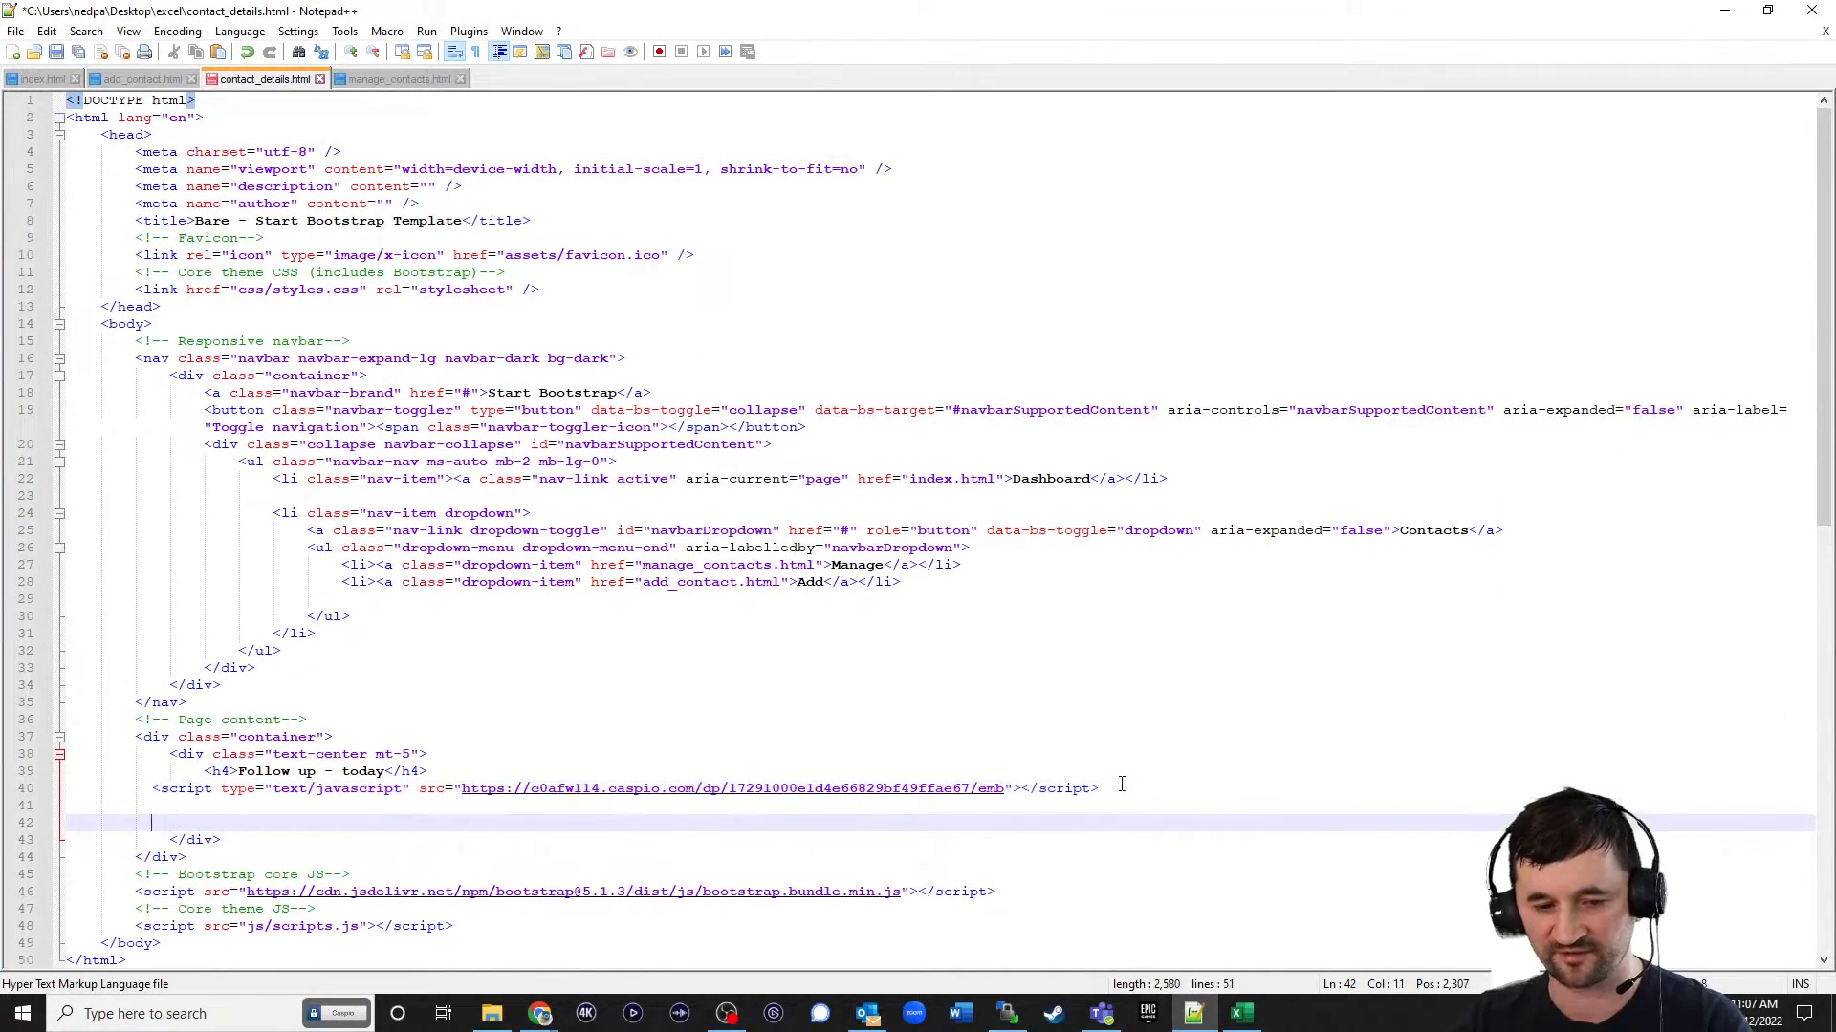
key("ctrl+s")
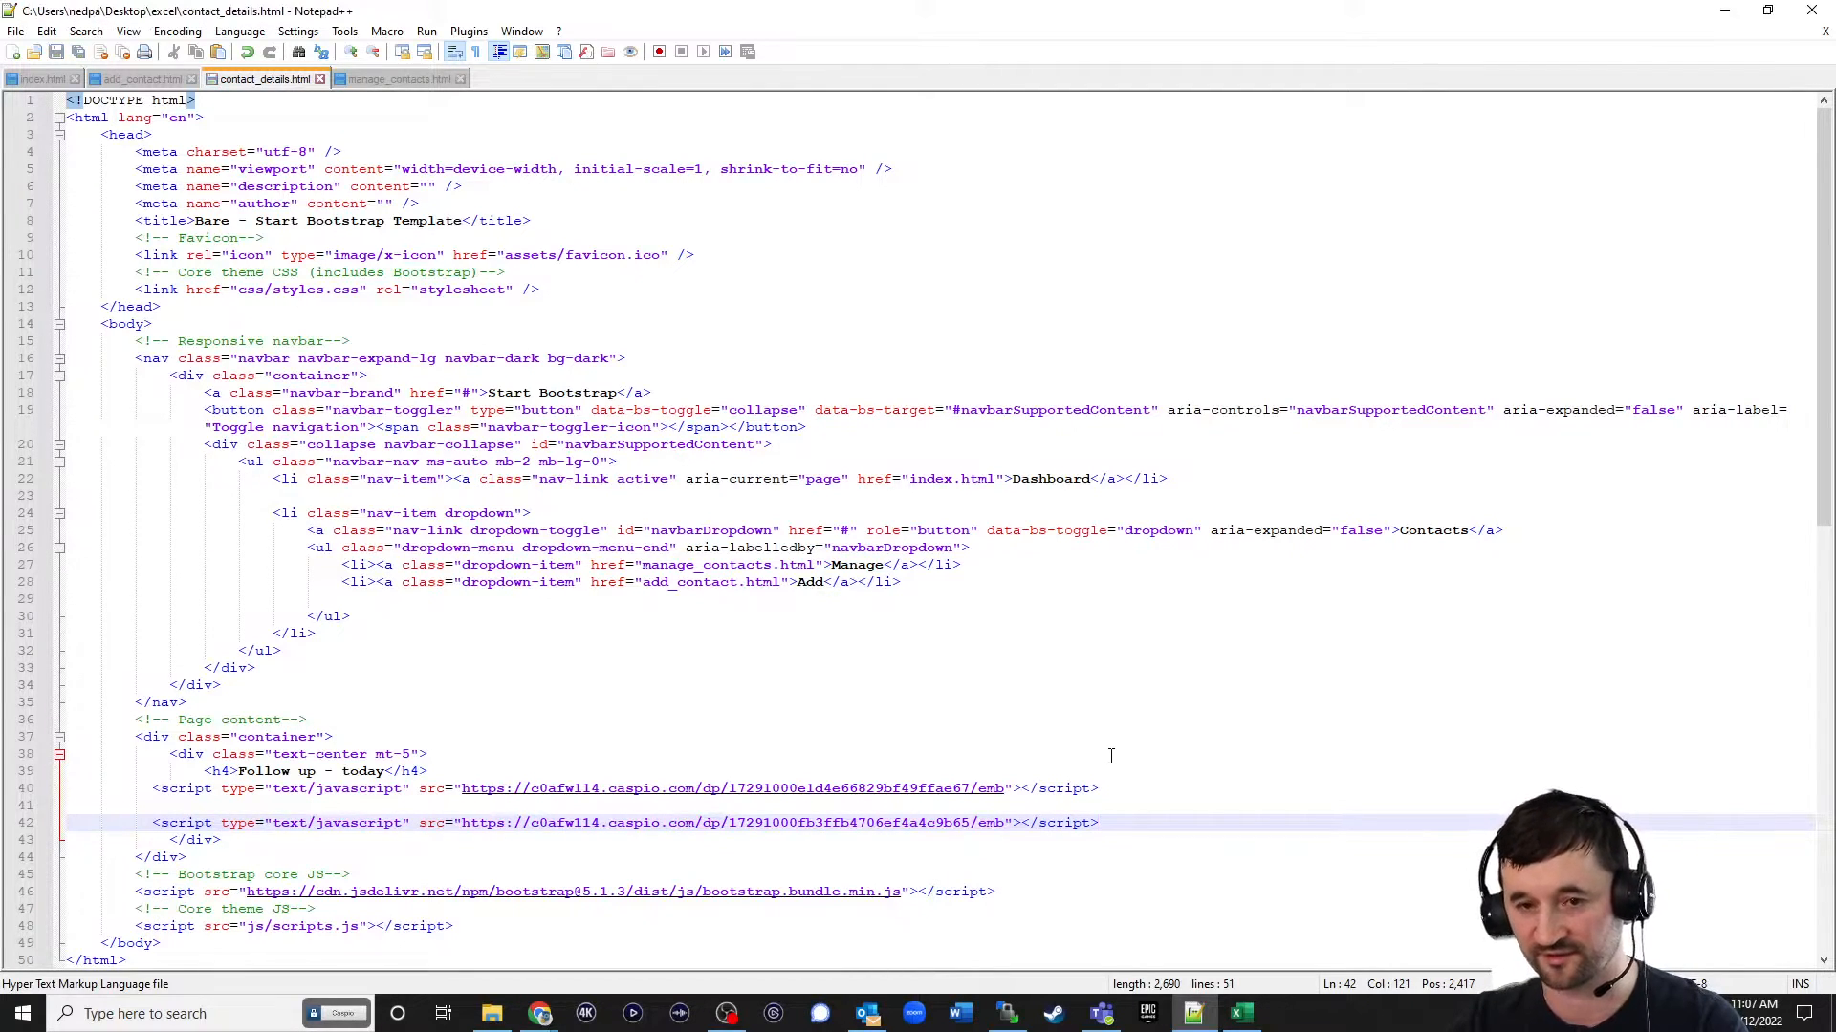
Upload contact_details.html to the /np/excel/ folder with WinSCP and reload the live contact details page in the browser.
left_click(1006, 1014)
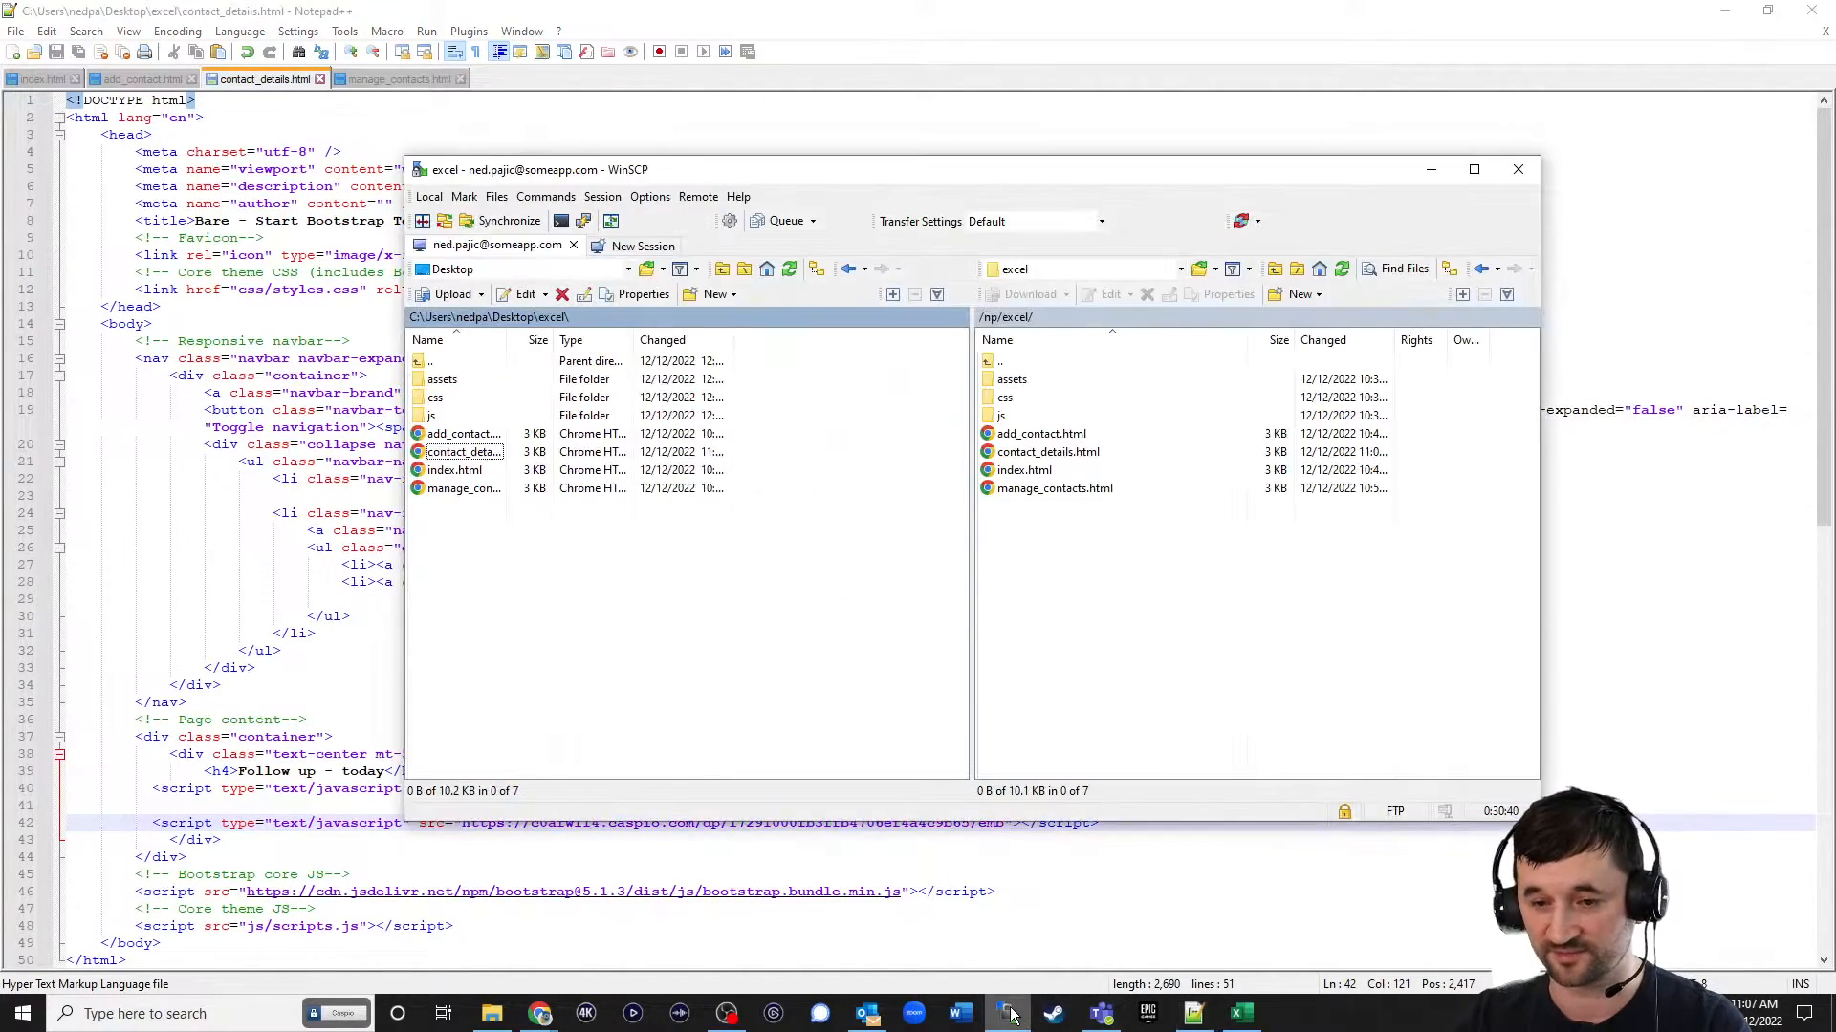
left_click_drag(443, 452, 1168, 635)
left_click(1704, 17)
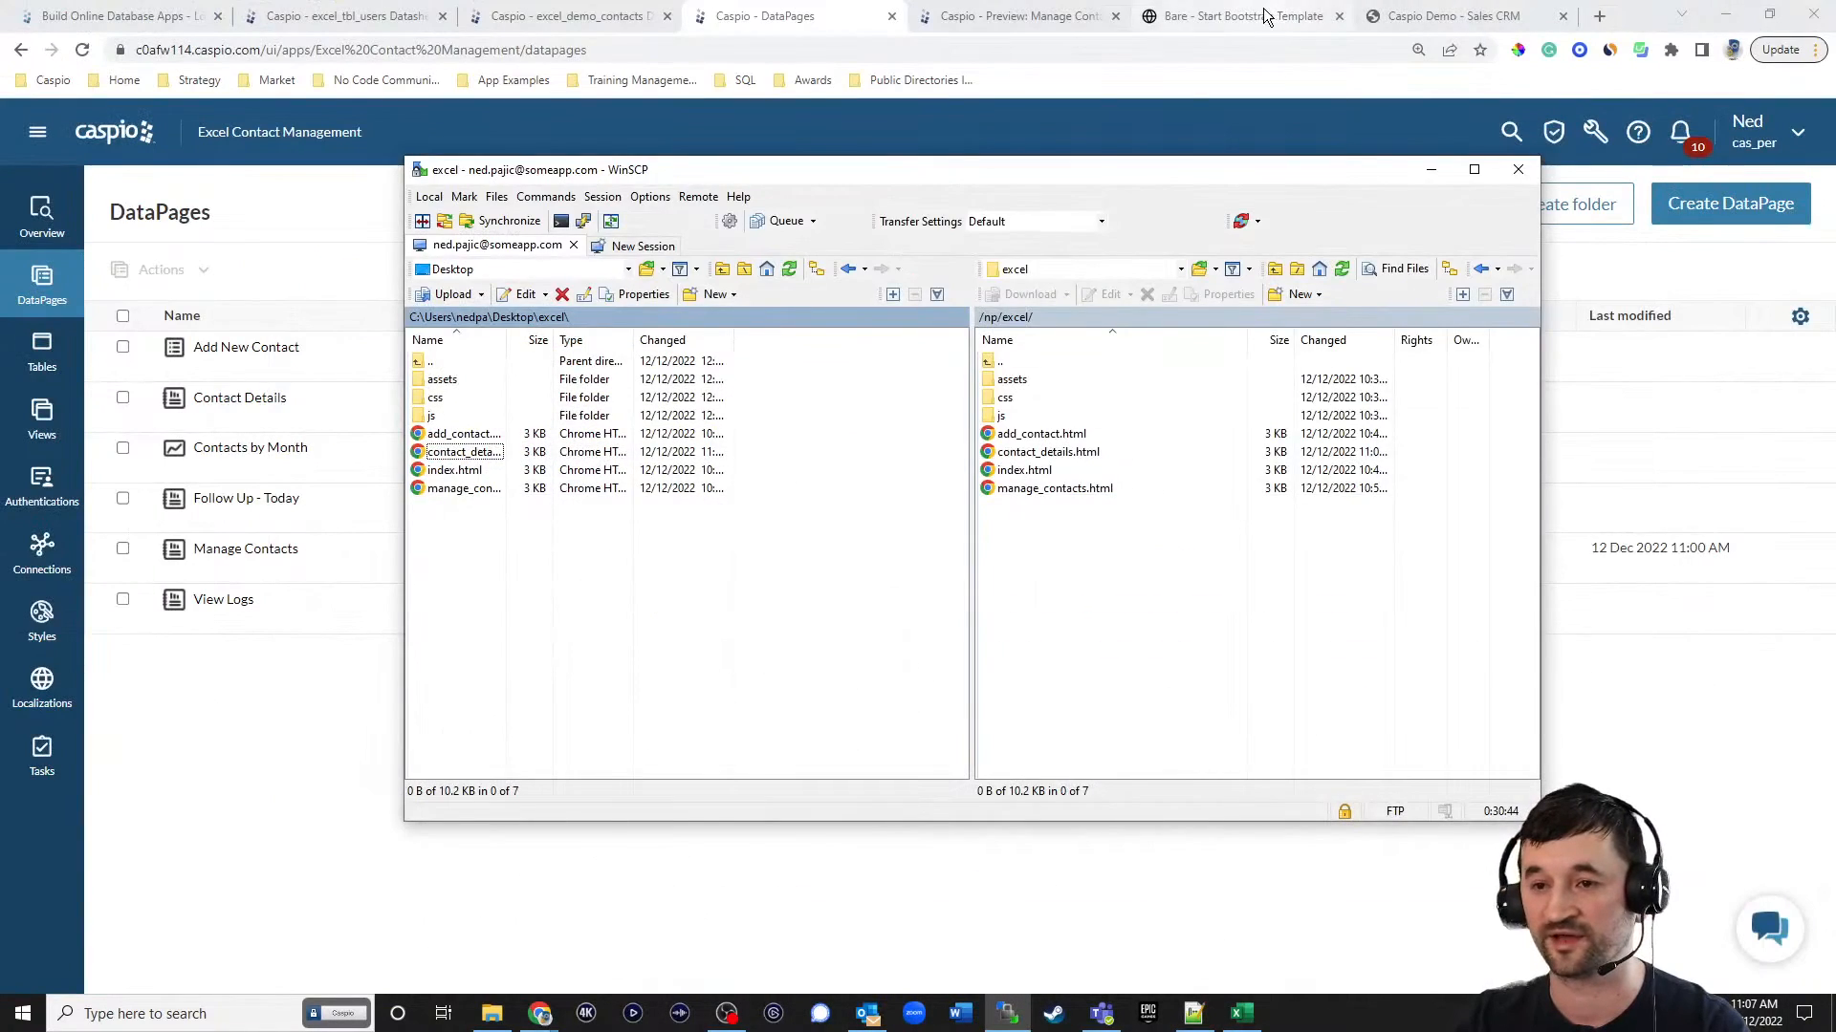
left_click(1233, 16)
left_click(81, 50)
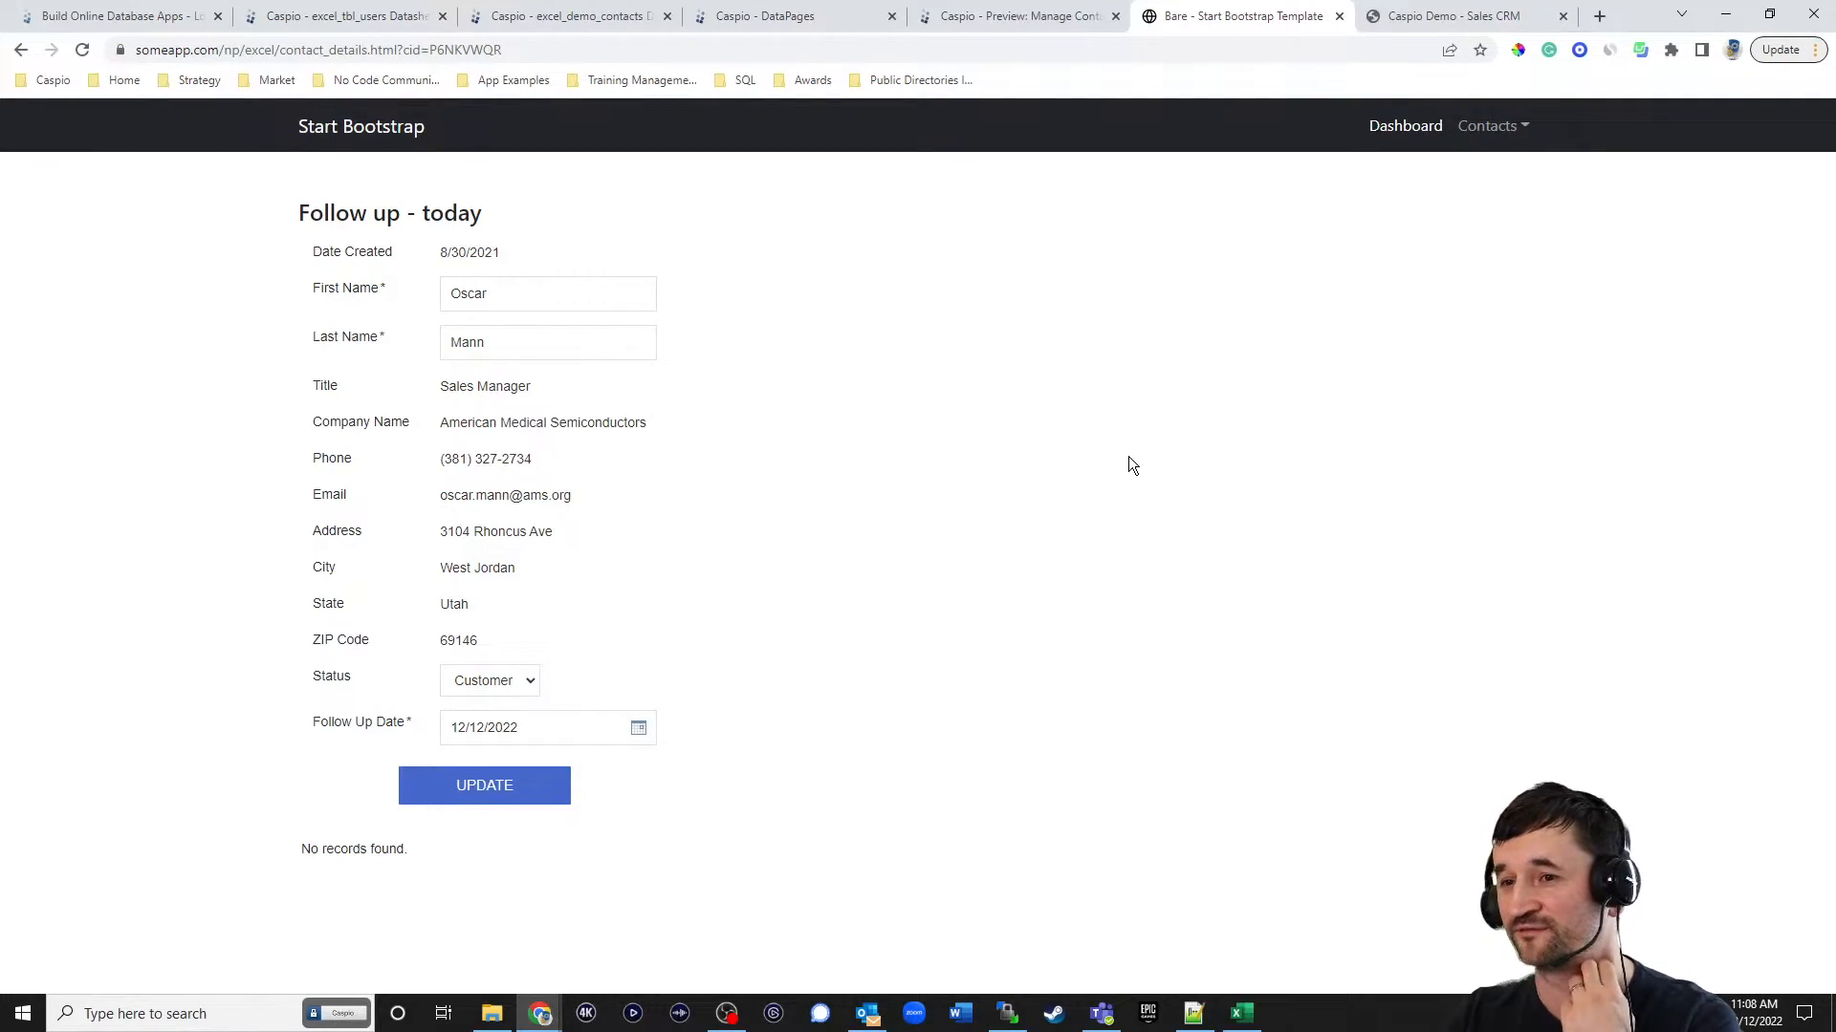
Examine the Sales CRM demo's customer list, a customer's details page, and the forms for adding customers, editing details and adding logs.
left_click(1437, 17)
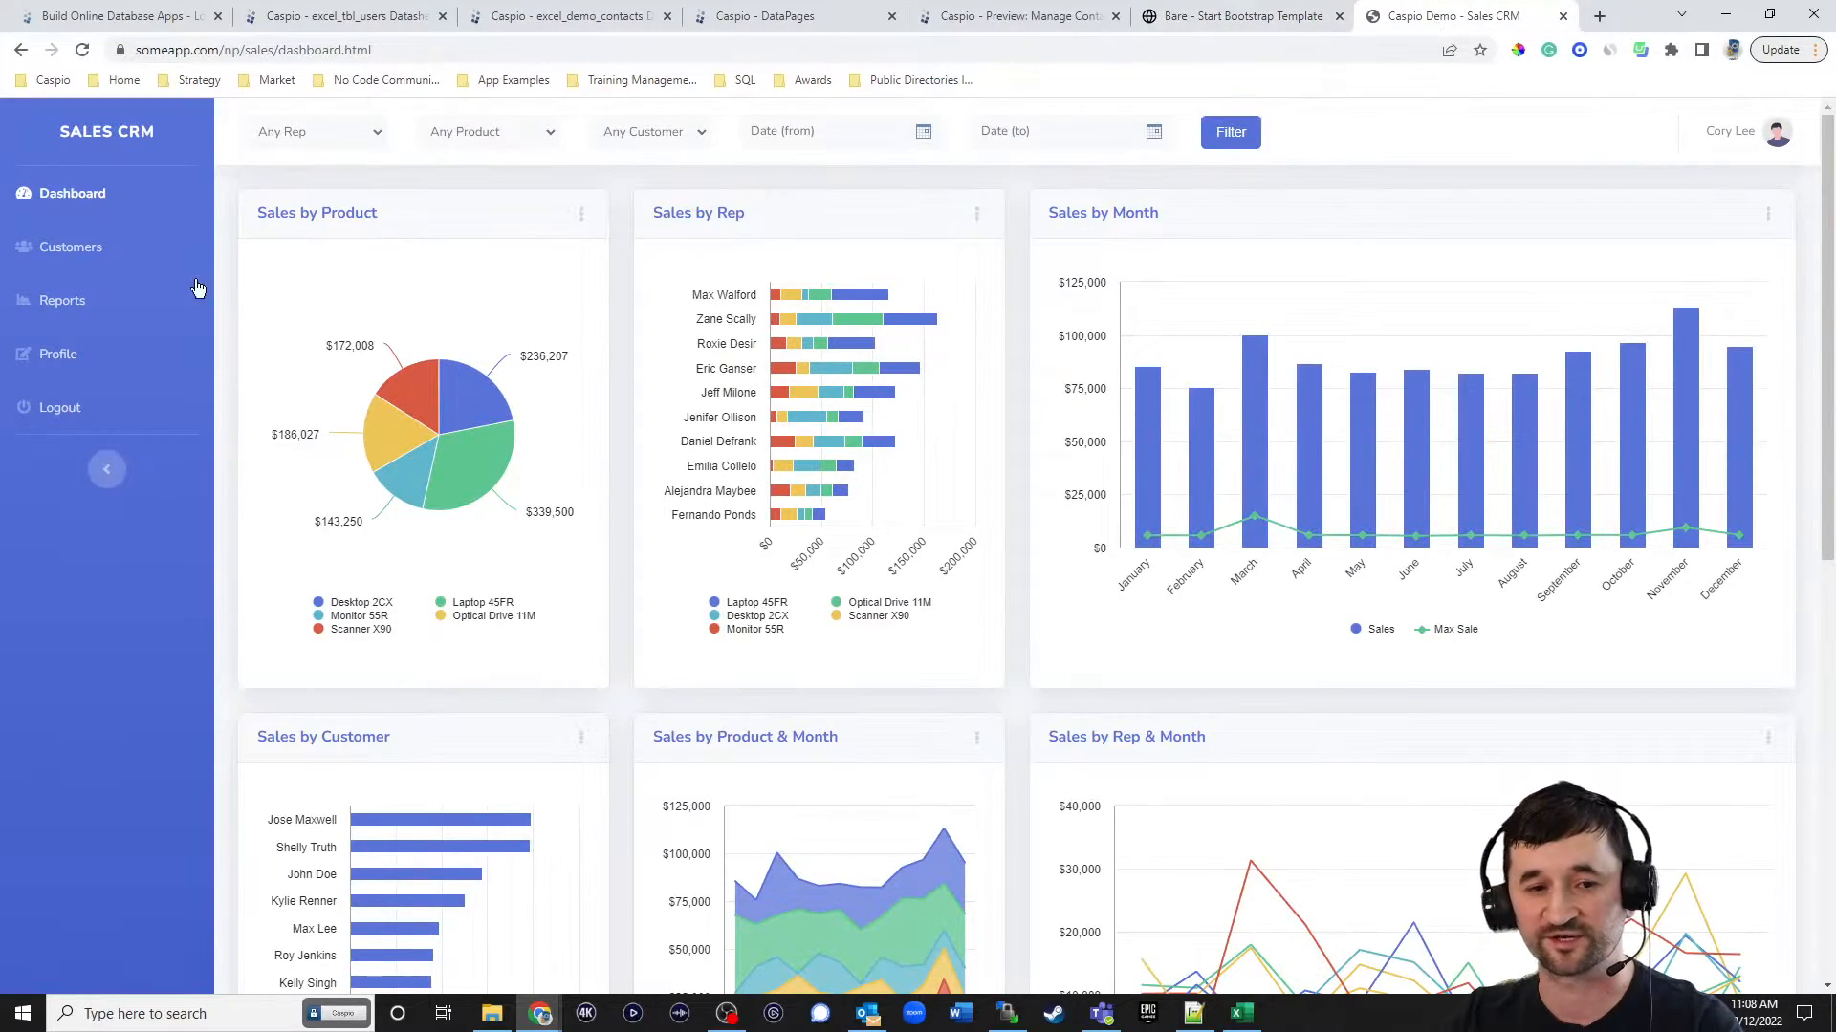
left_click(59, 247)
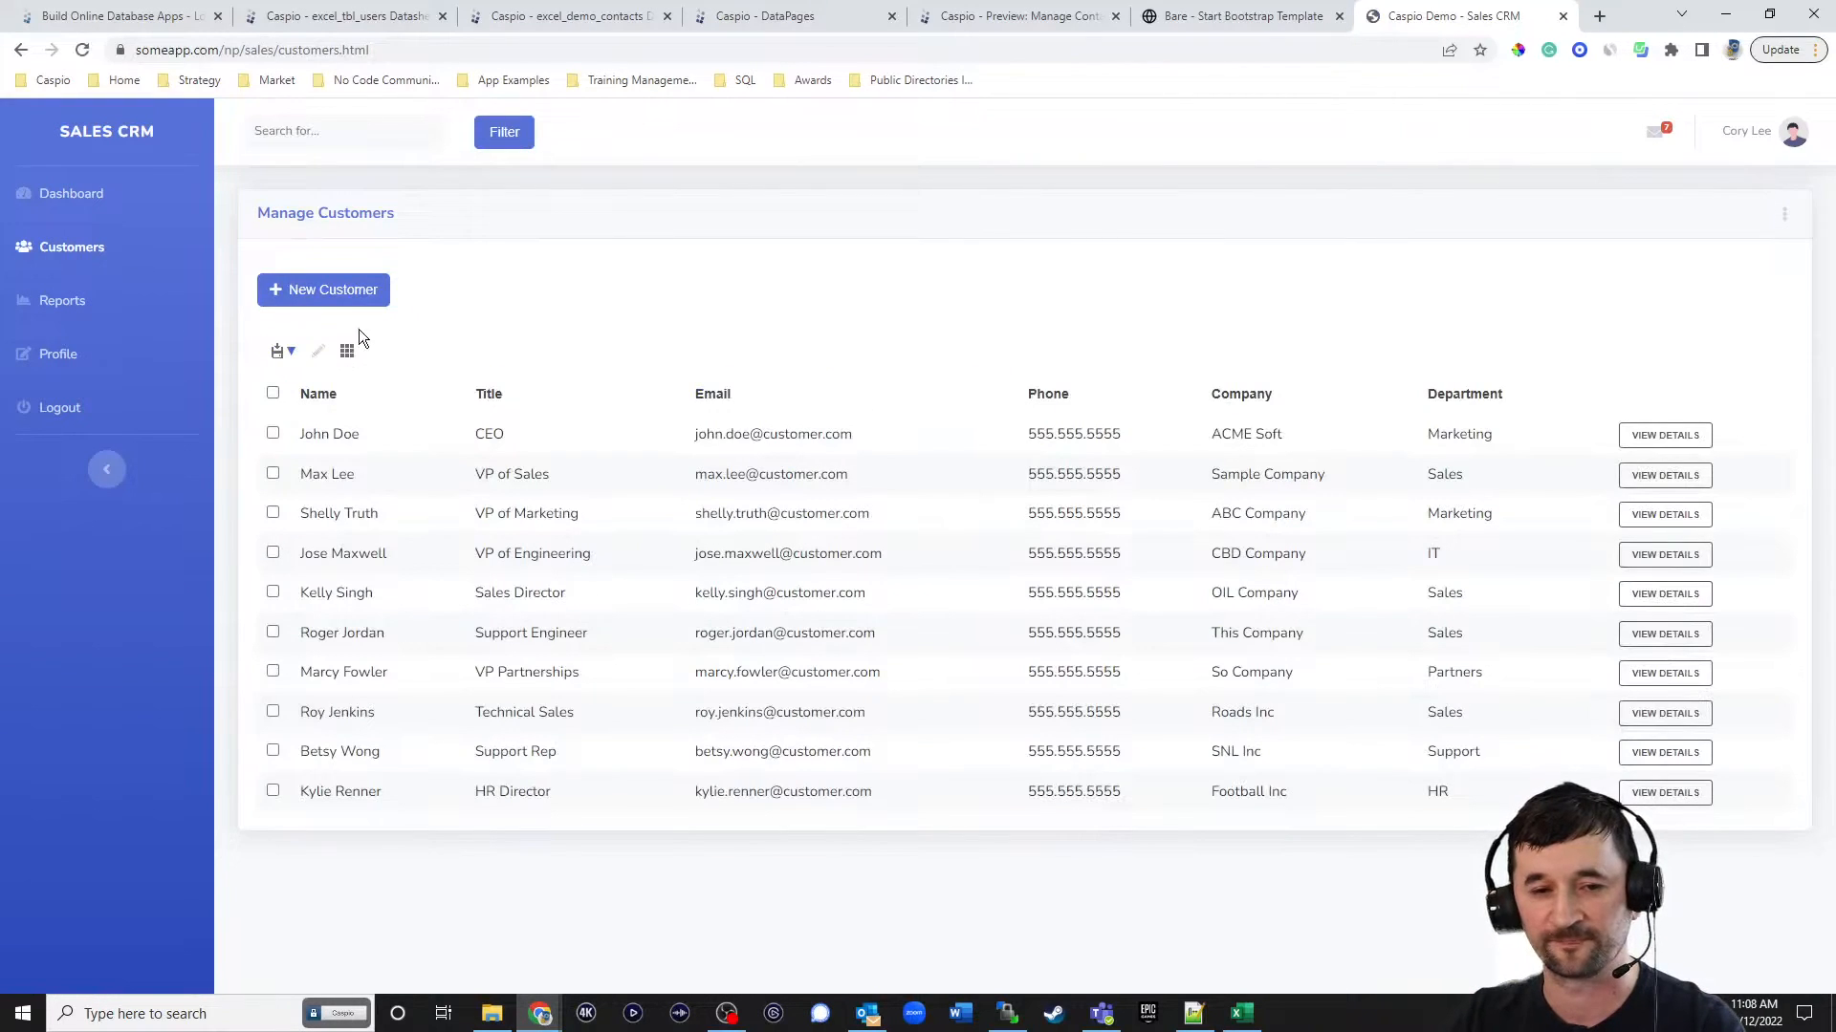
left_click(356, 296)
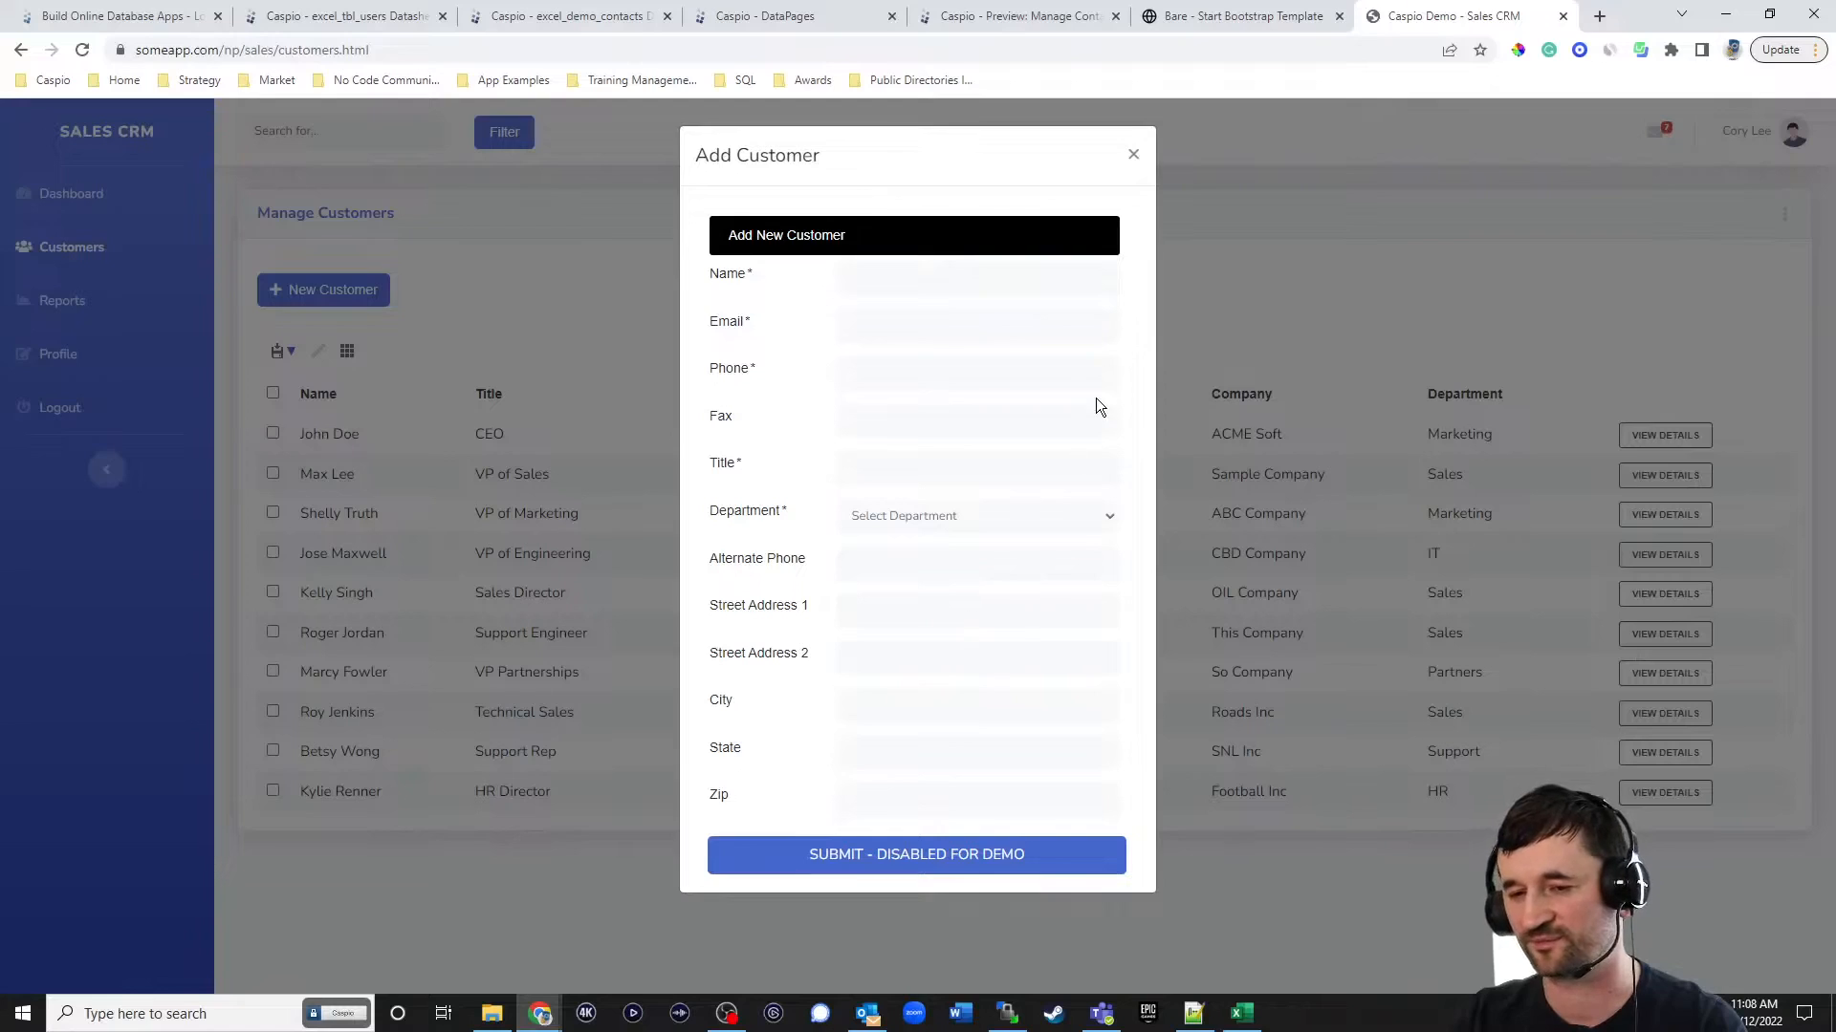
left_click(1133, 154)
left_click(1664, 438)
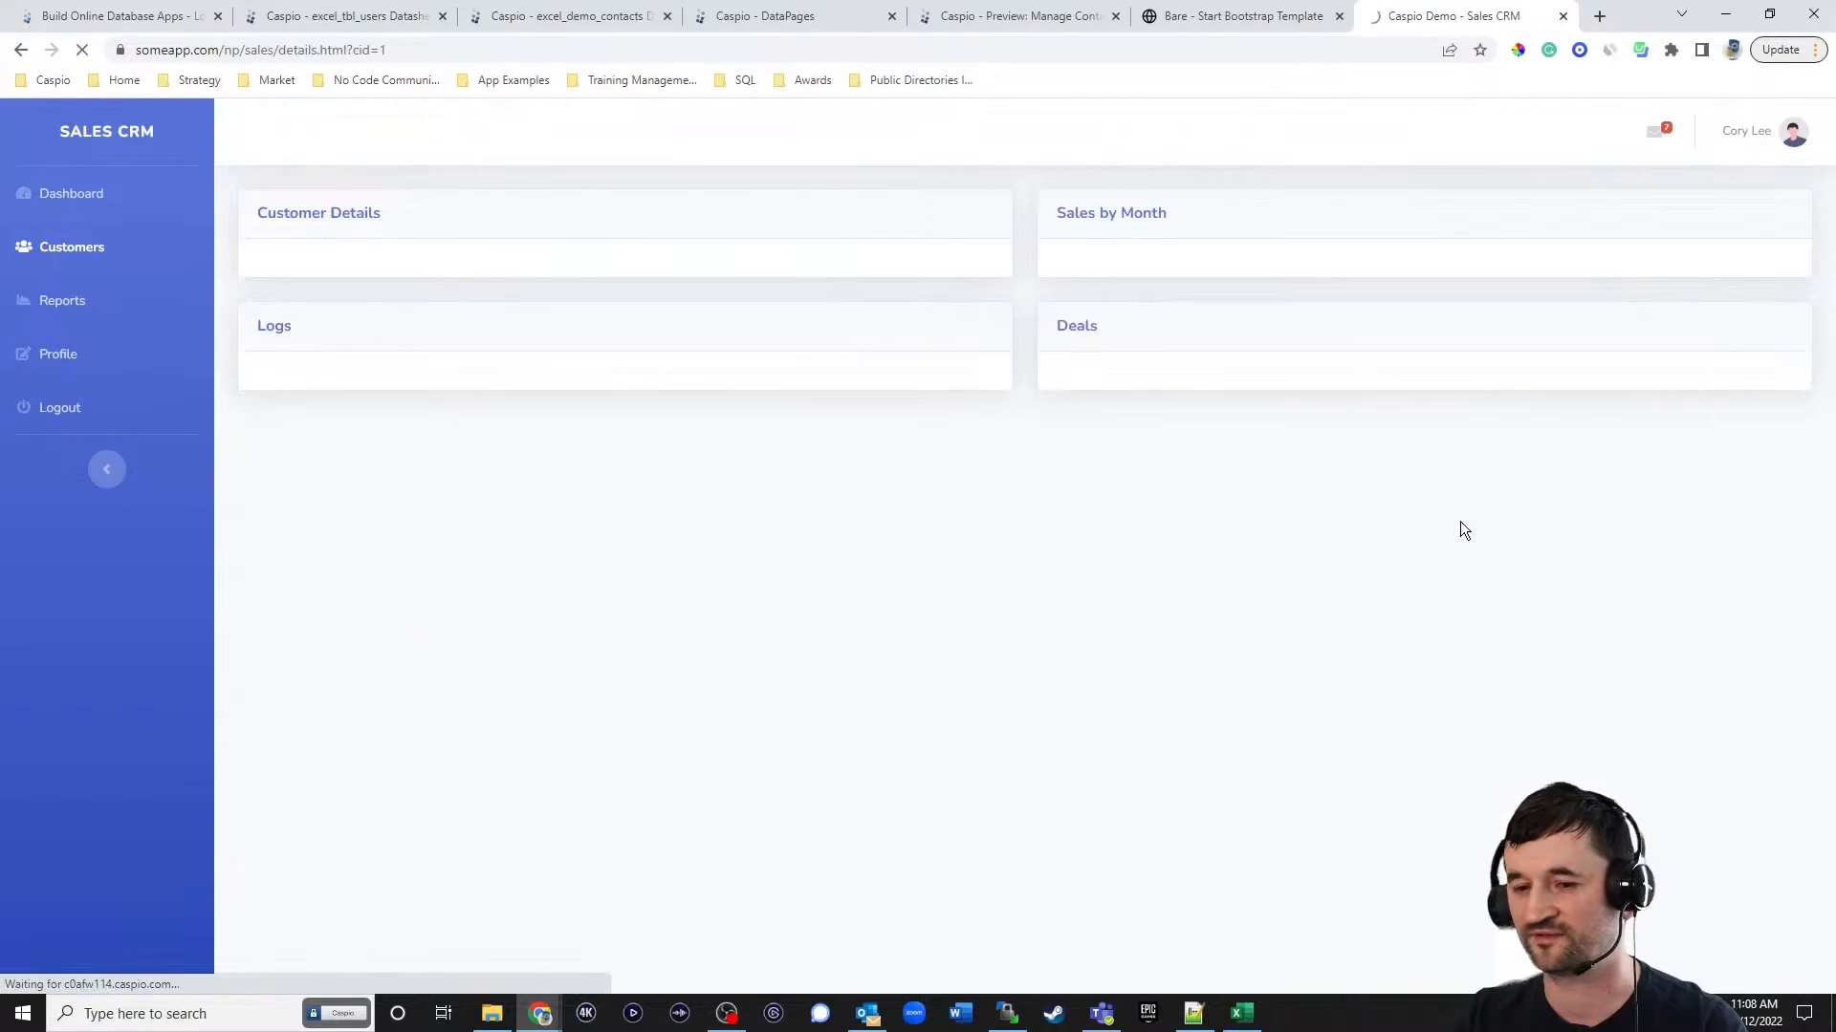
left_click(310, 292)
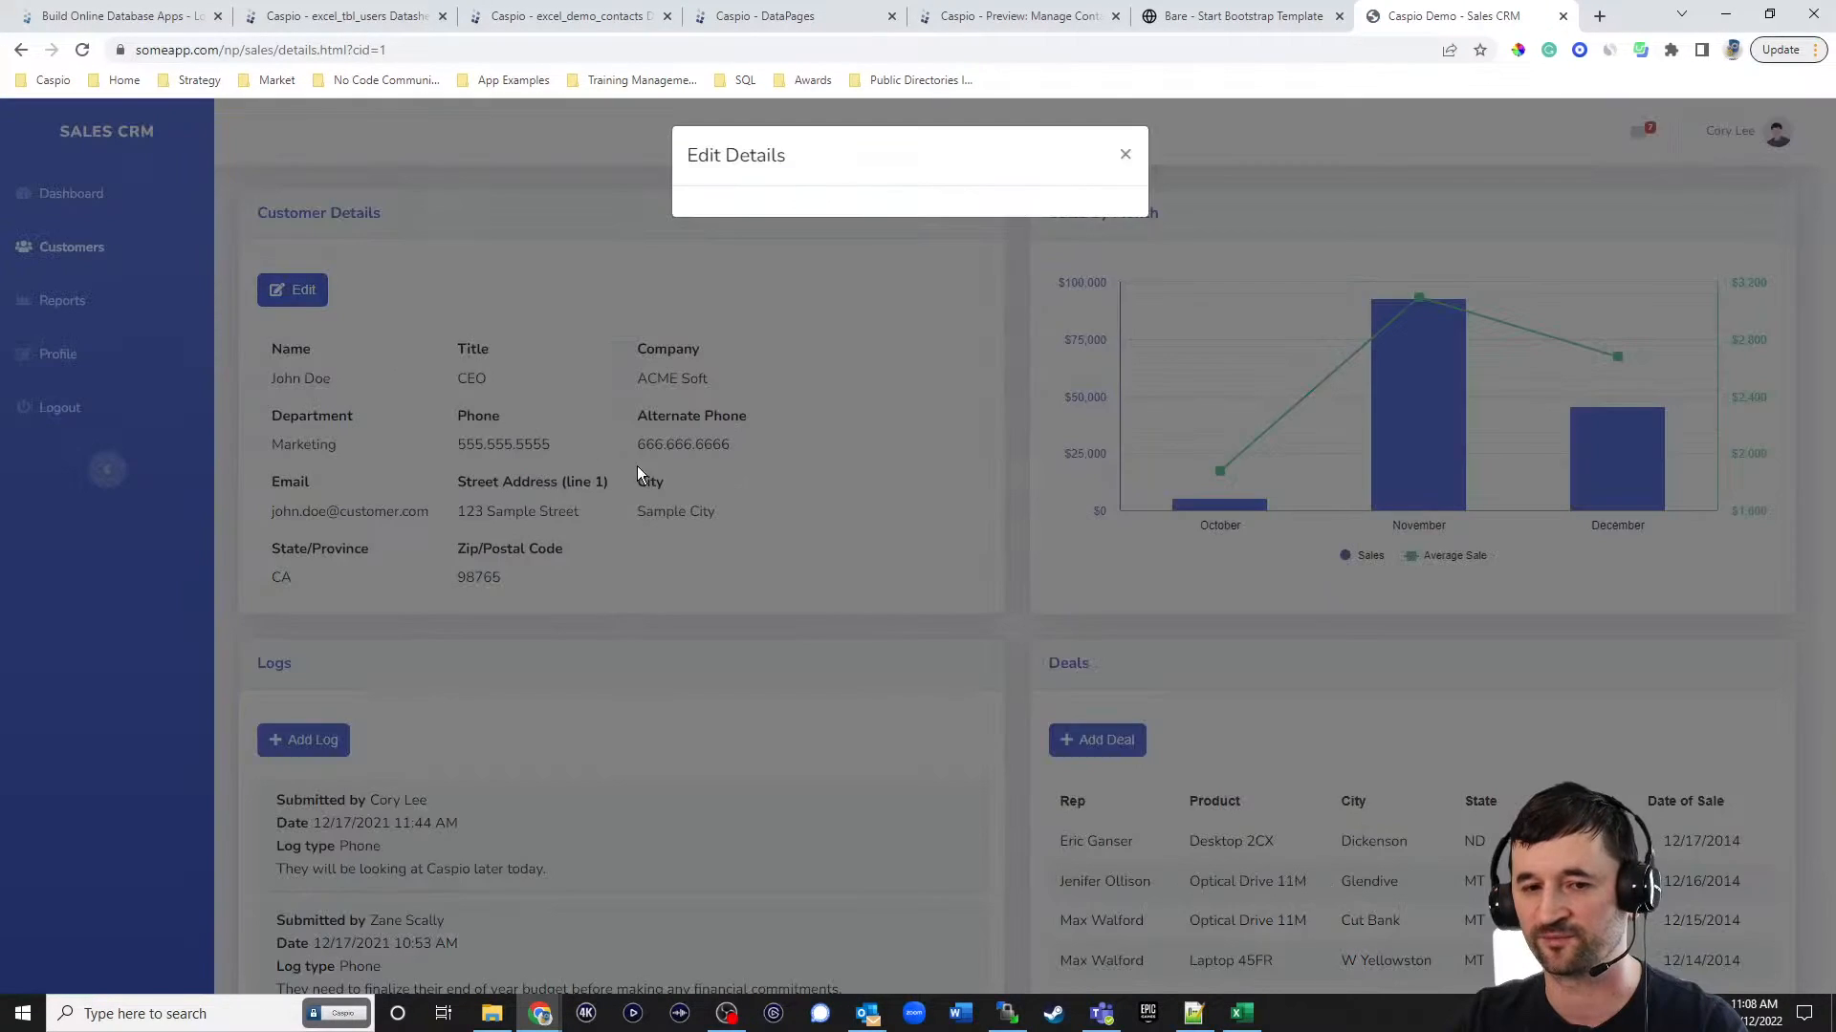
left_click(1125, 156)
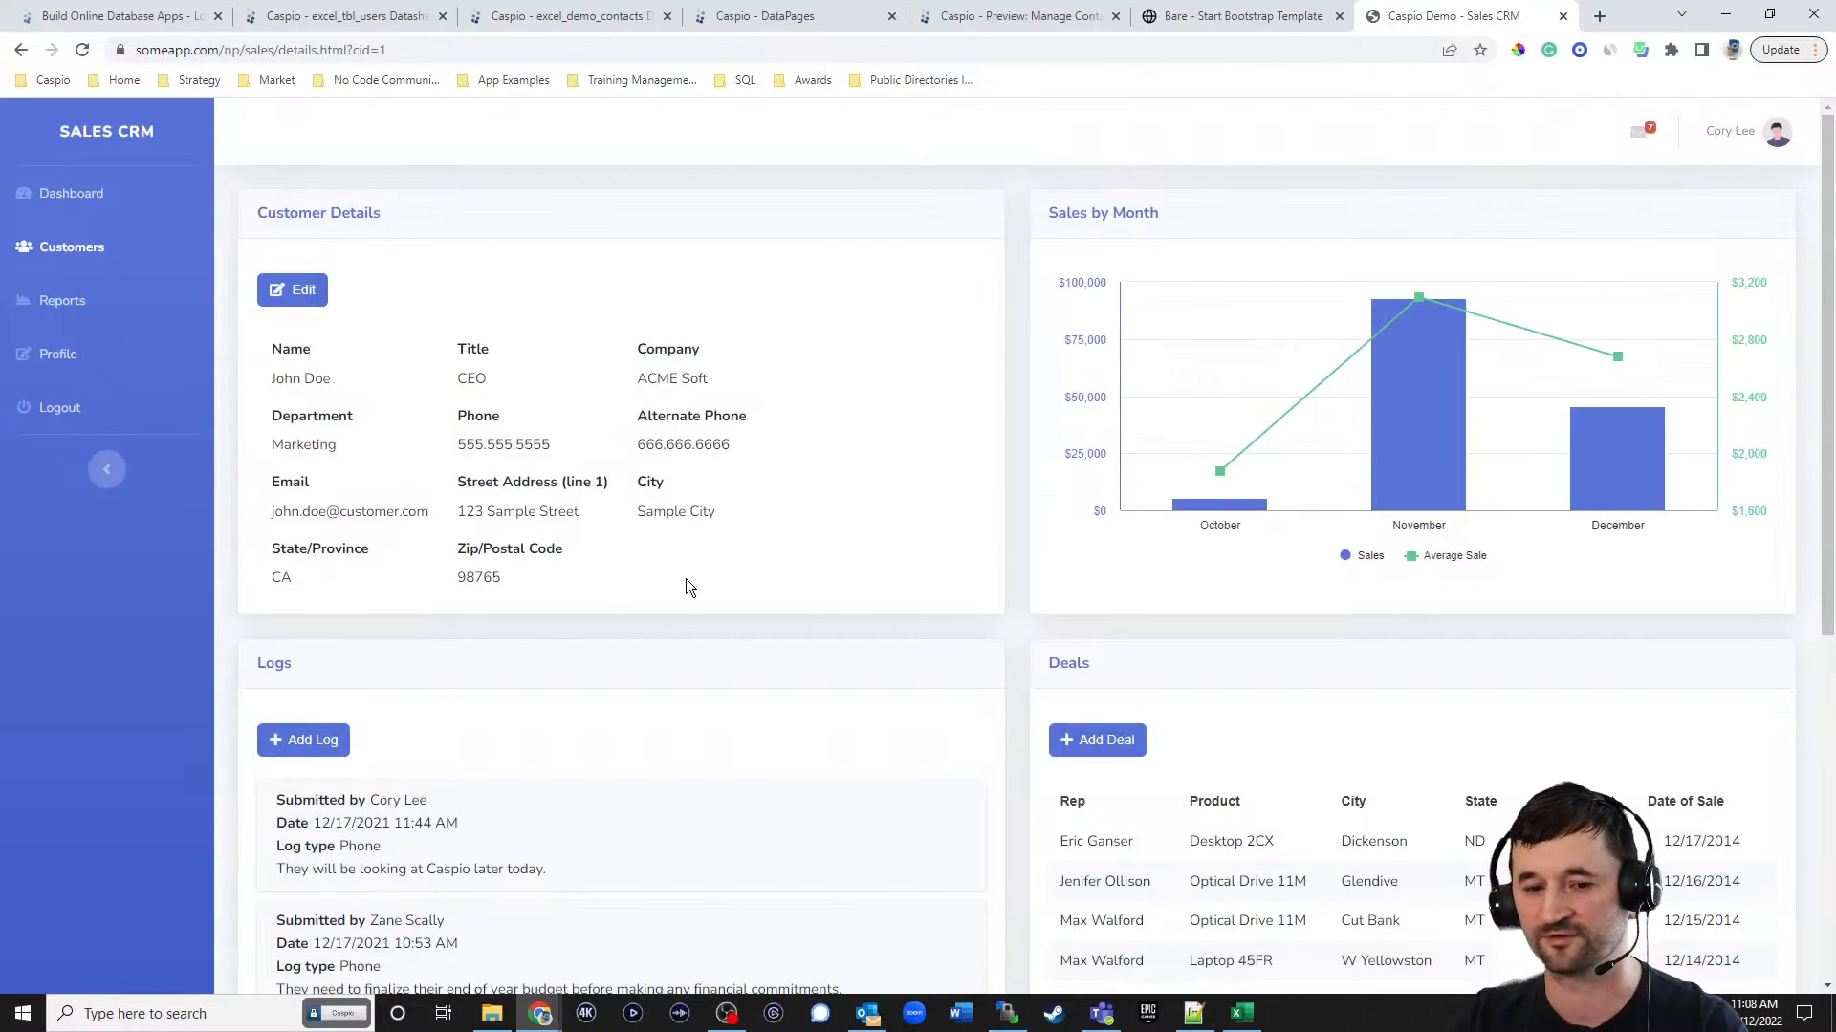
left_click(296, 742)
left_click(1126, 157)
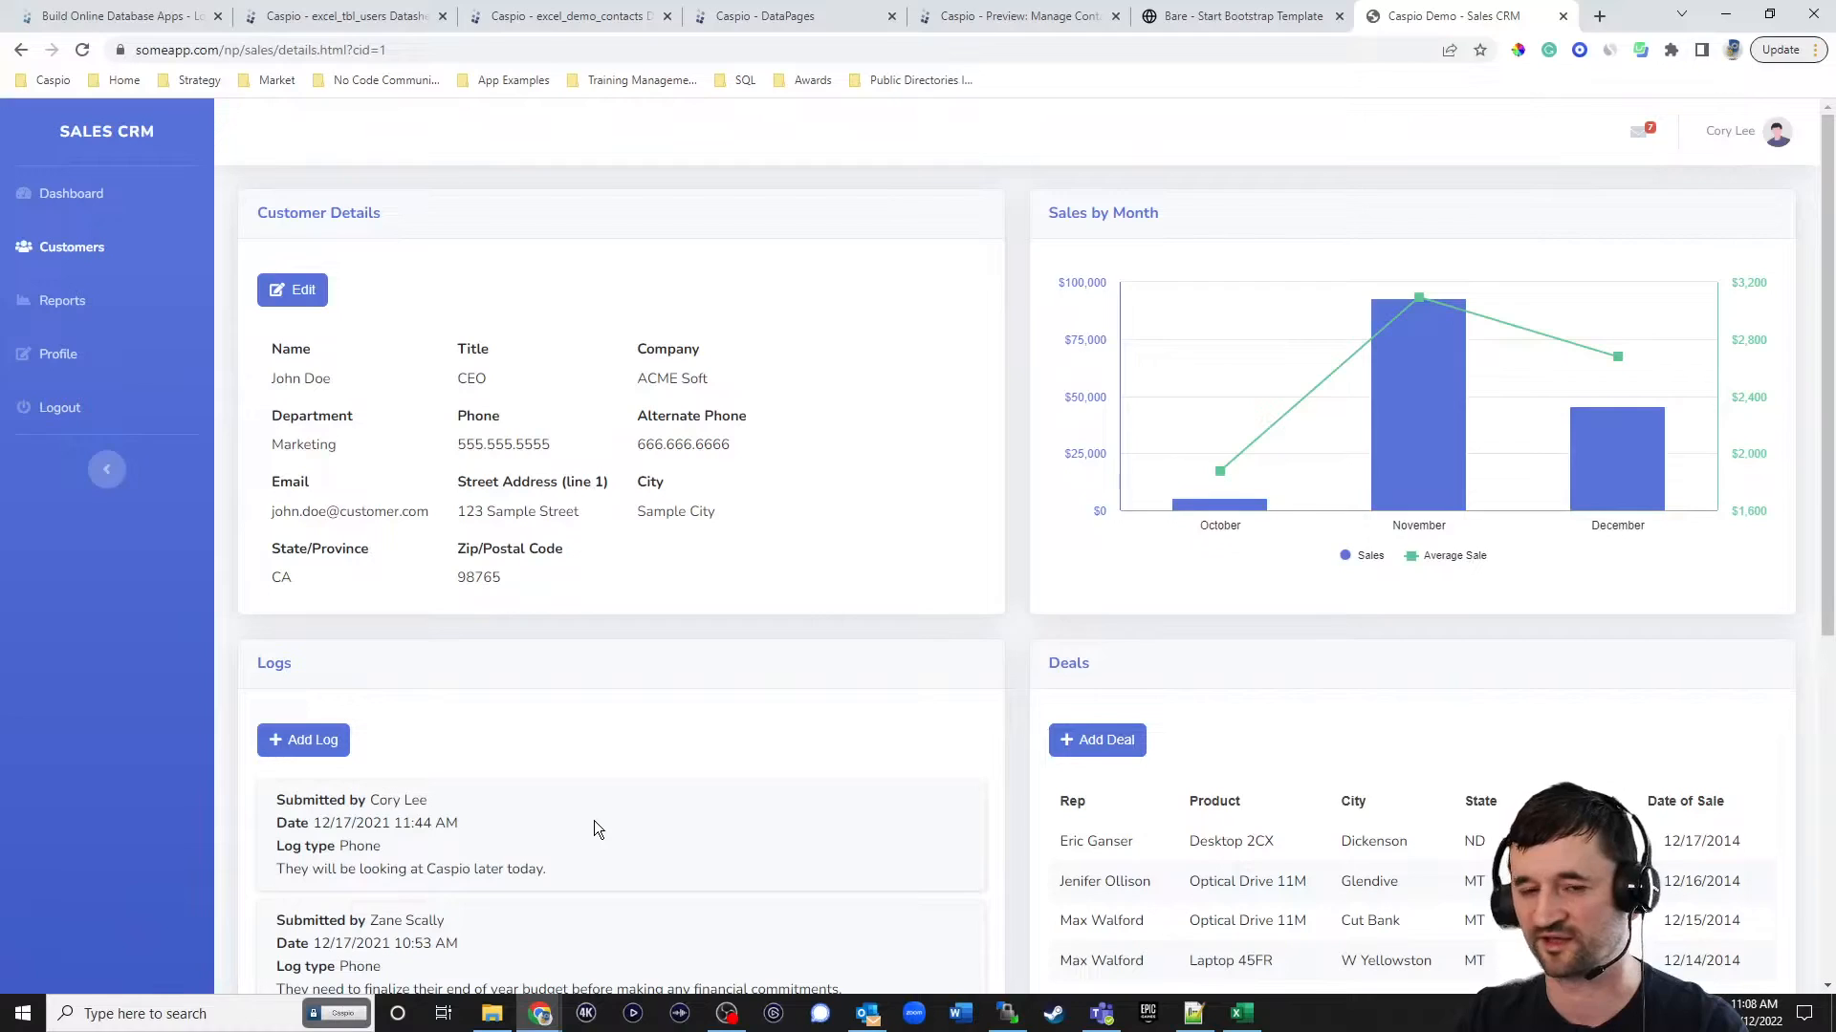
Create a Submission Form DataPage in Caspio based on the excel_tbl_logs table and name it Add Log.
left_click(818, 26)
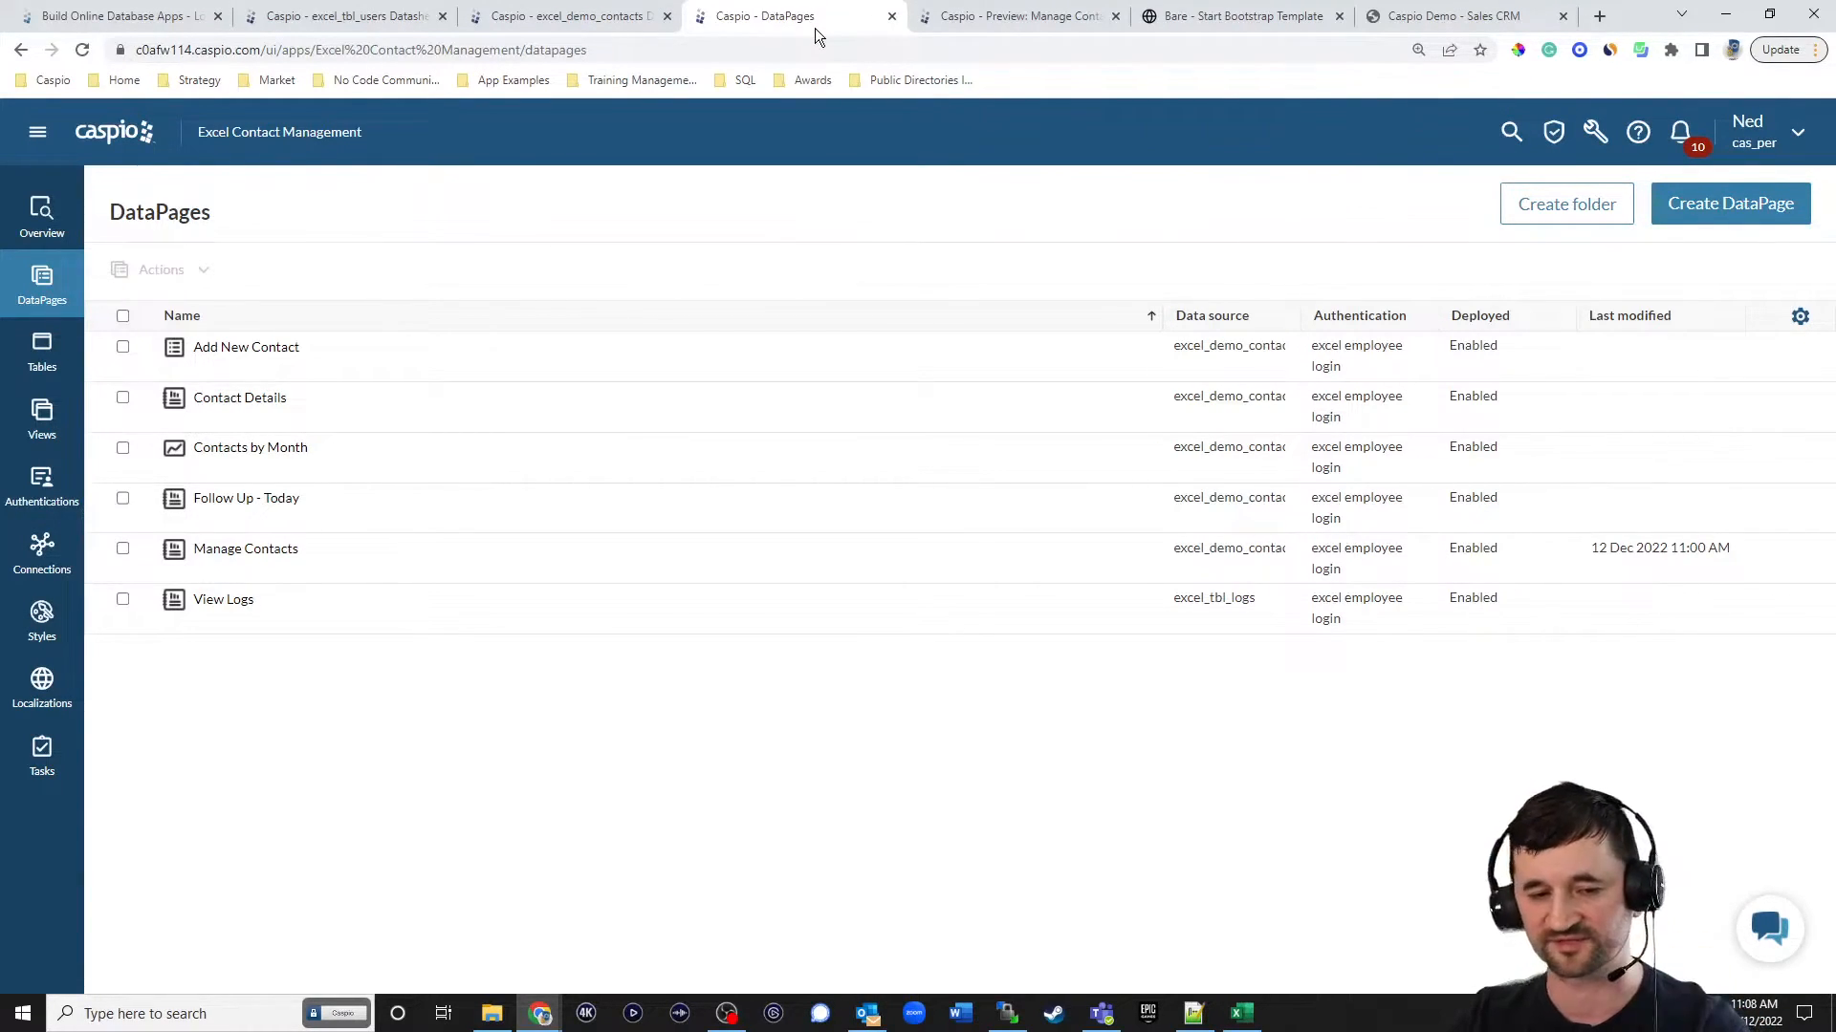
left_click(1709, 215)
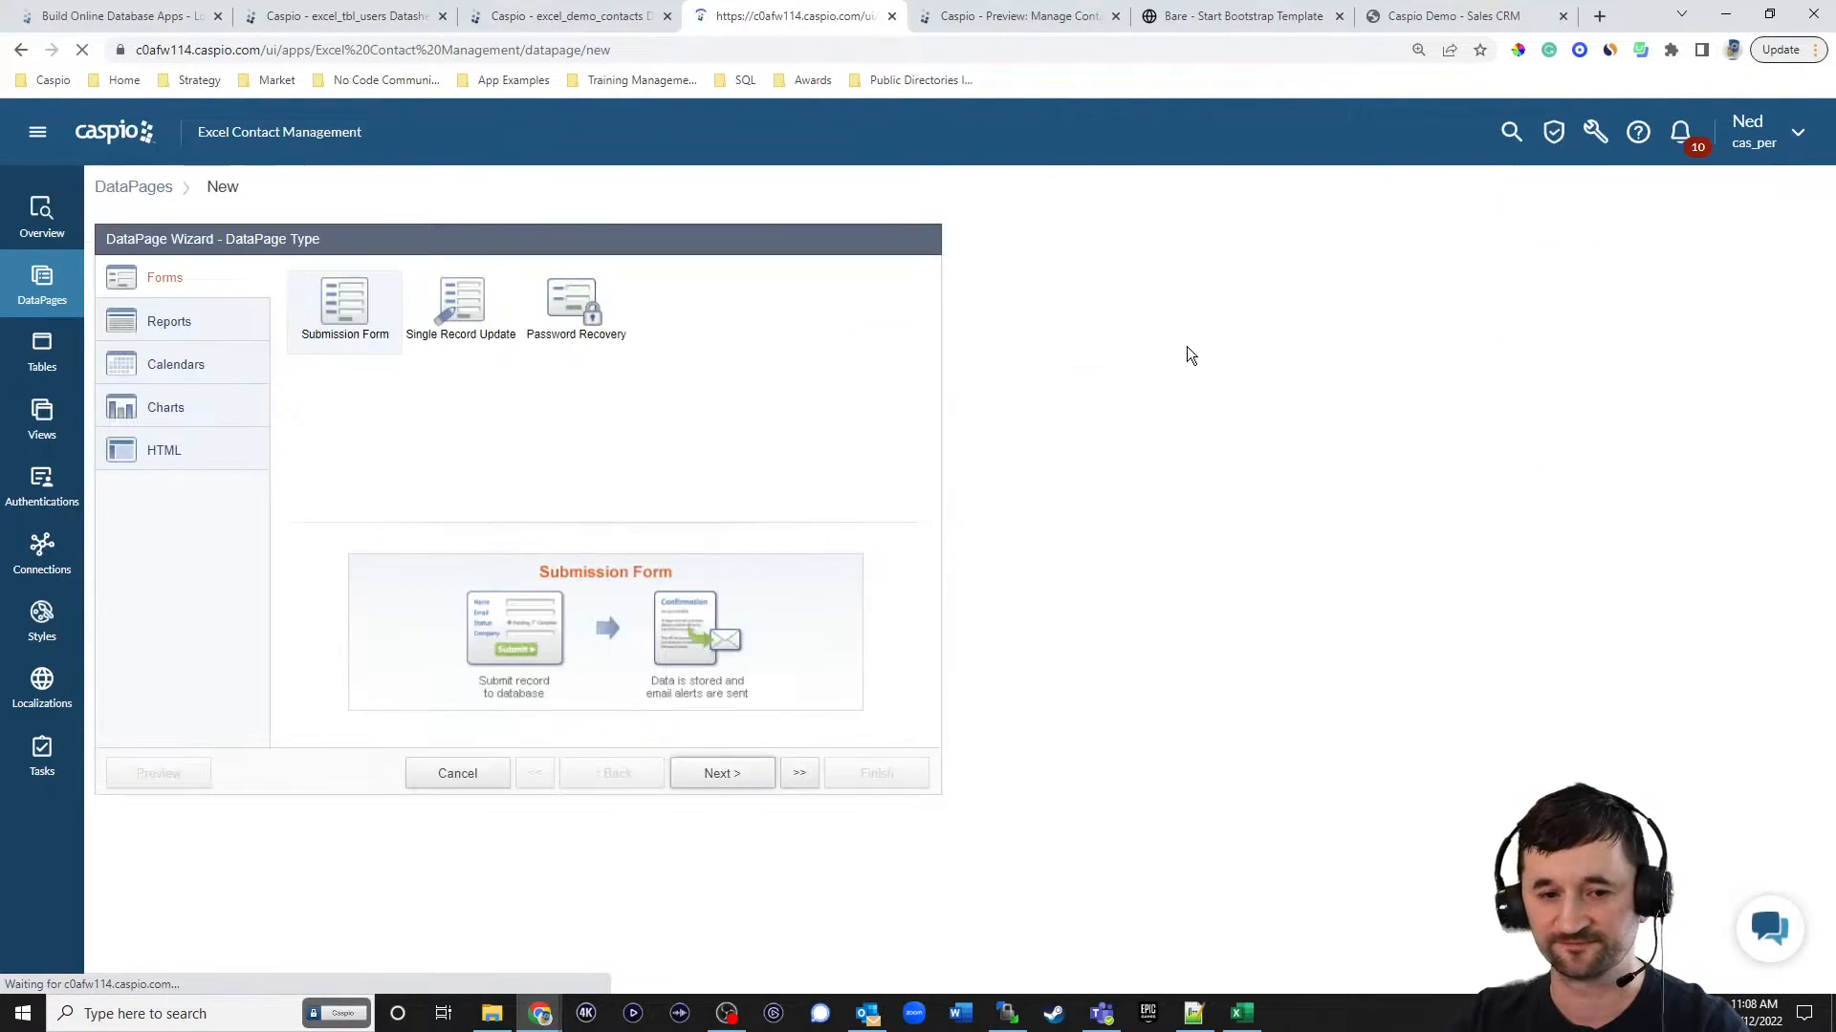
left_click(732, 780)
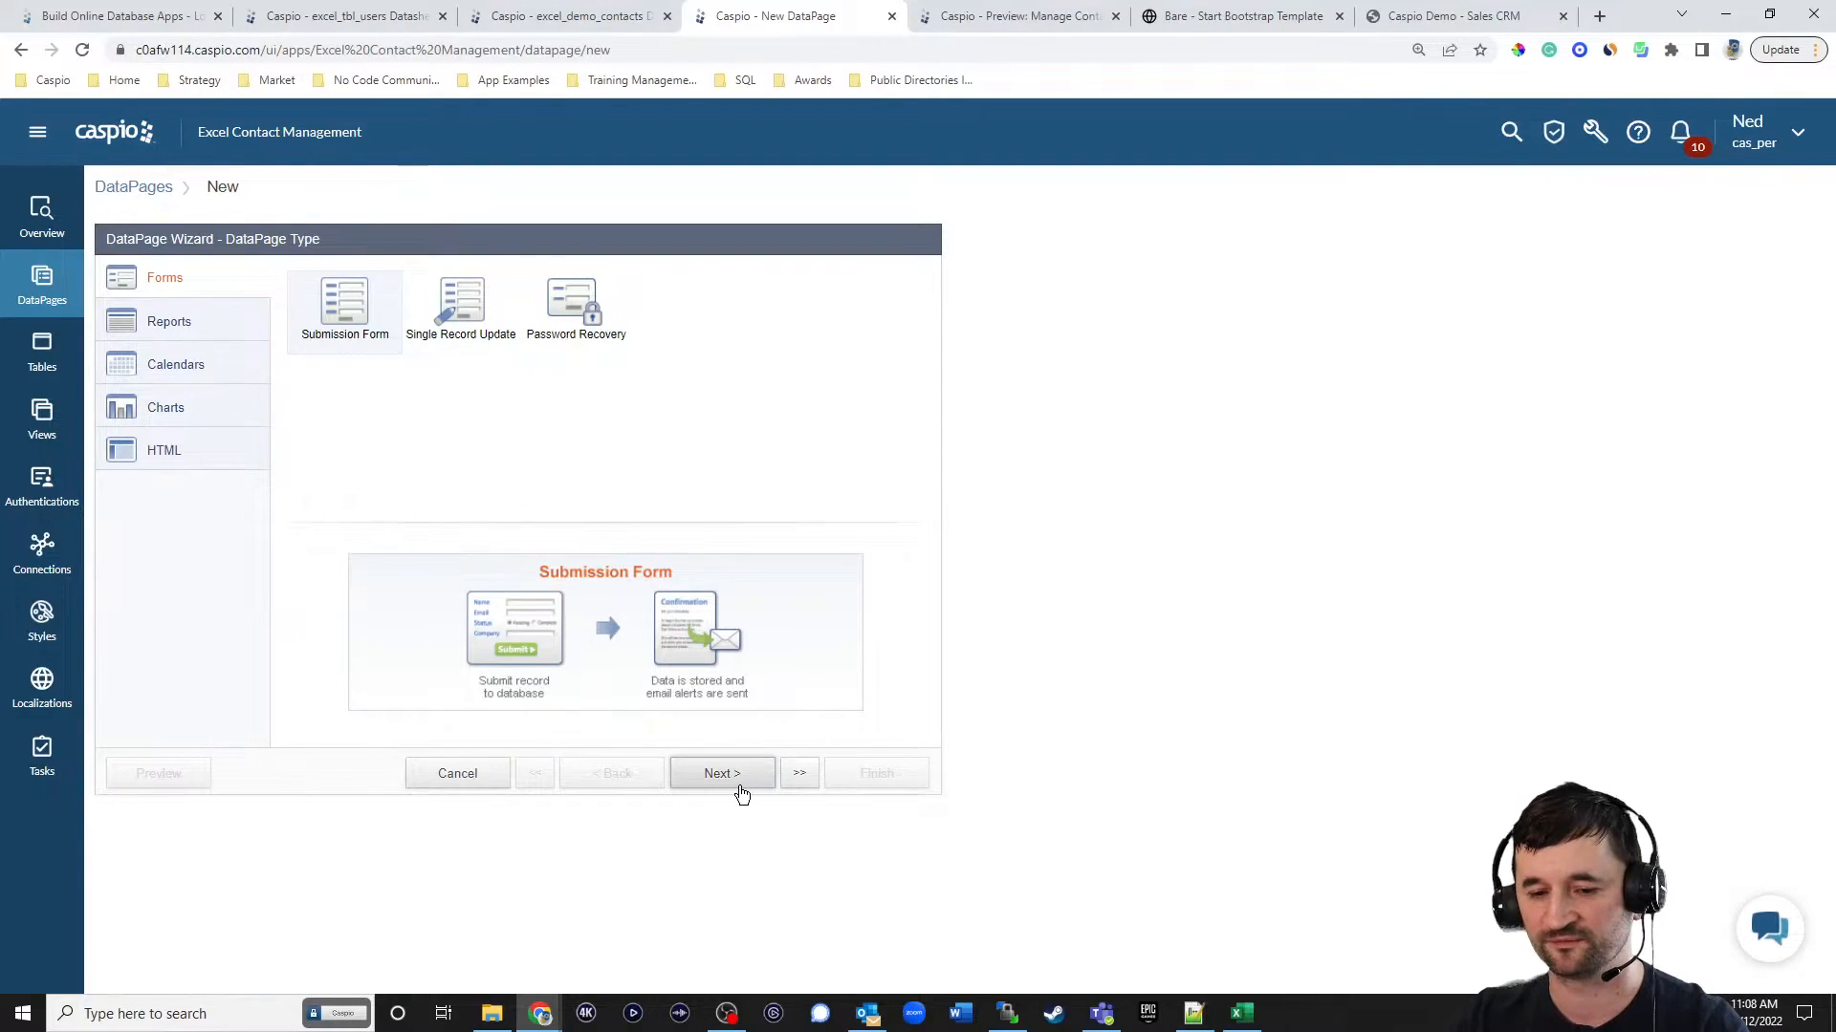
left_click(283, 336)
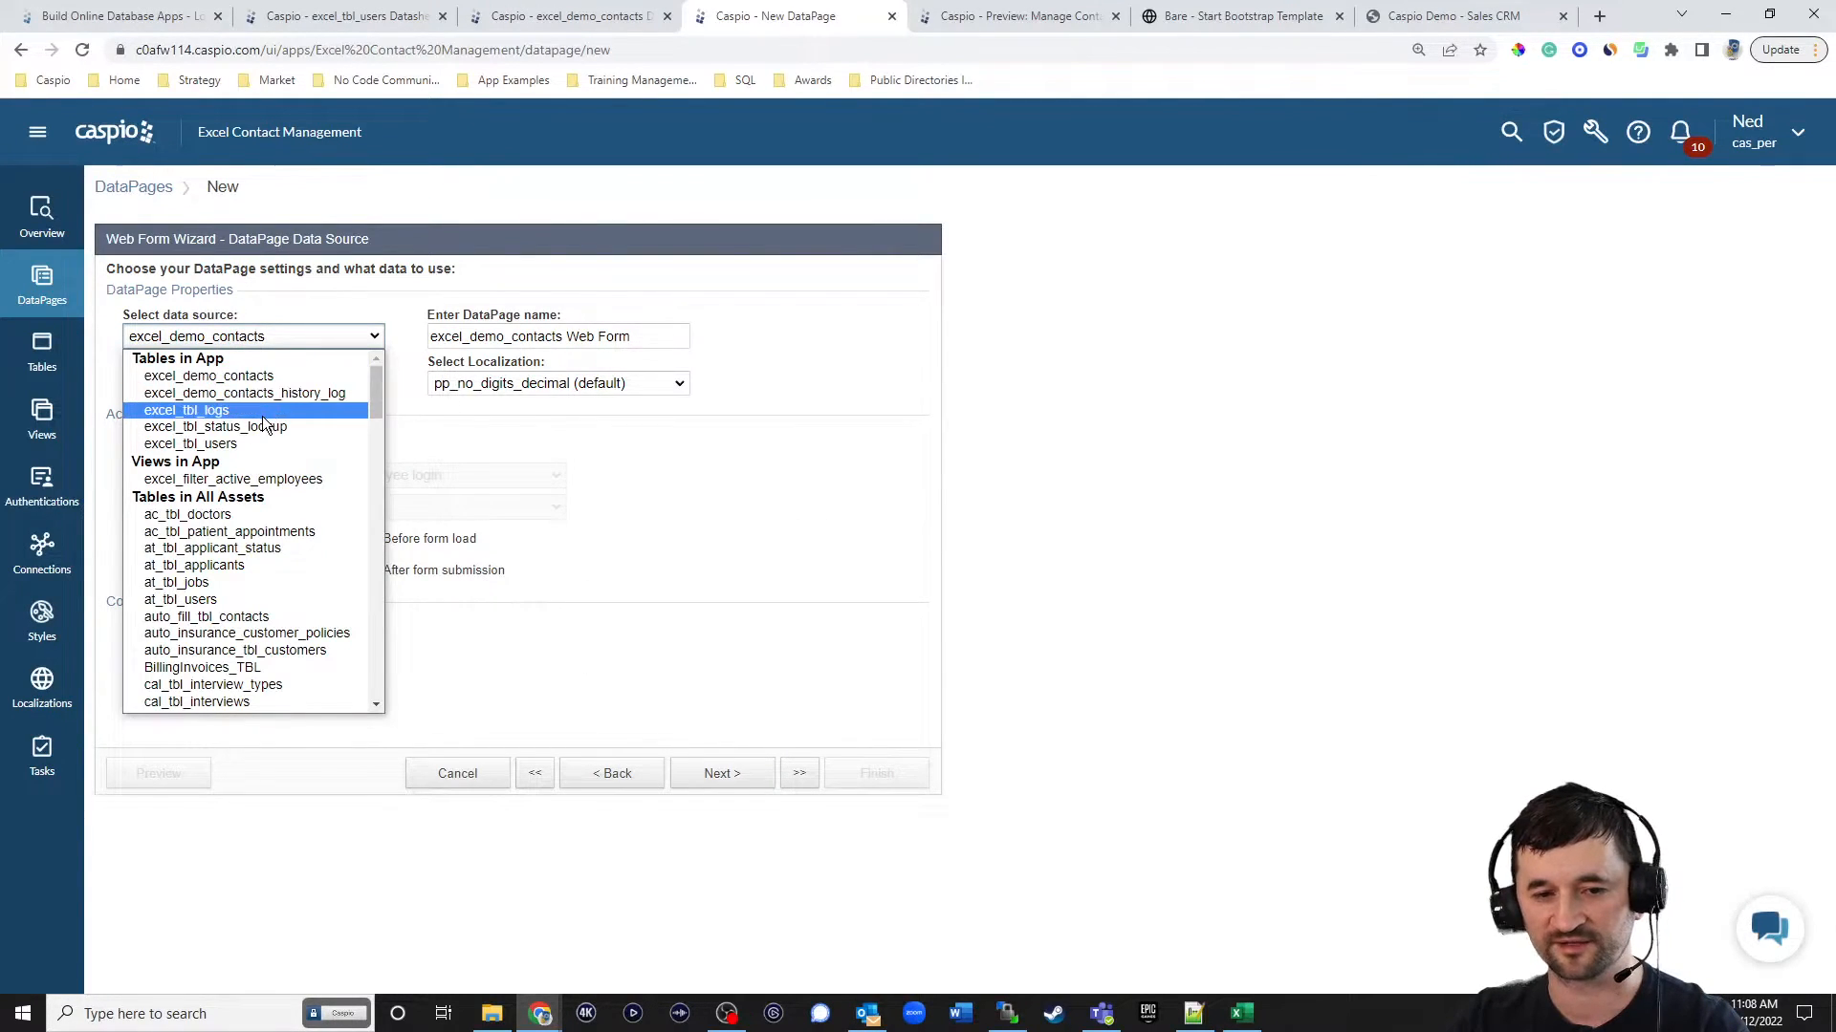
left_click(311, 413)
triple_click(630, 338)
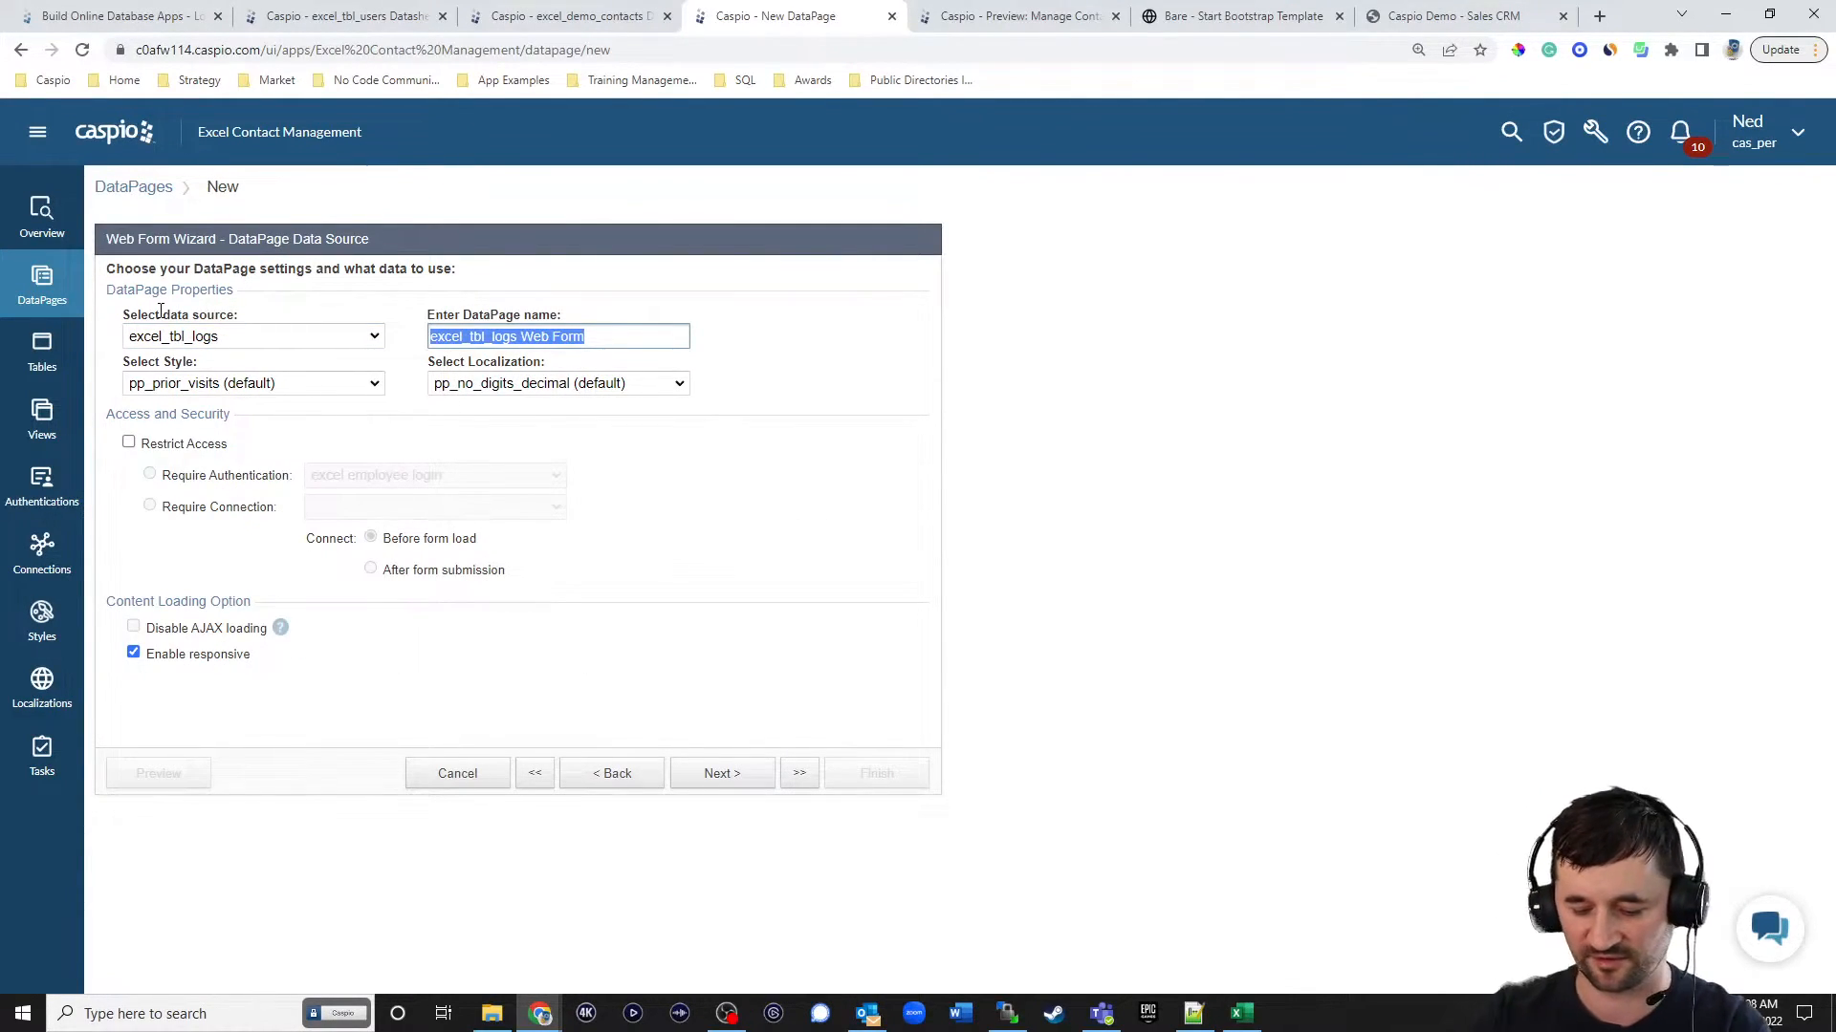
type("Add Log")
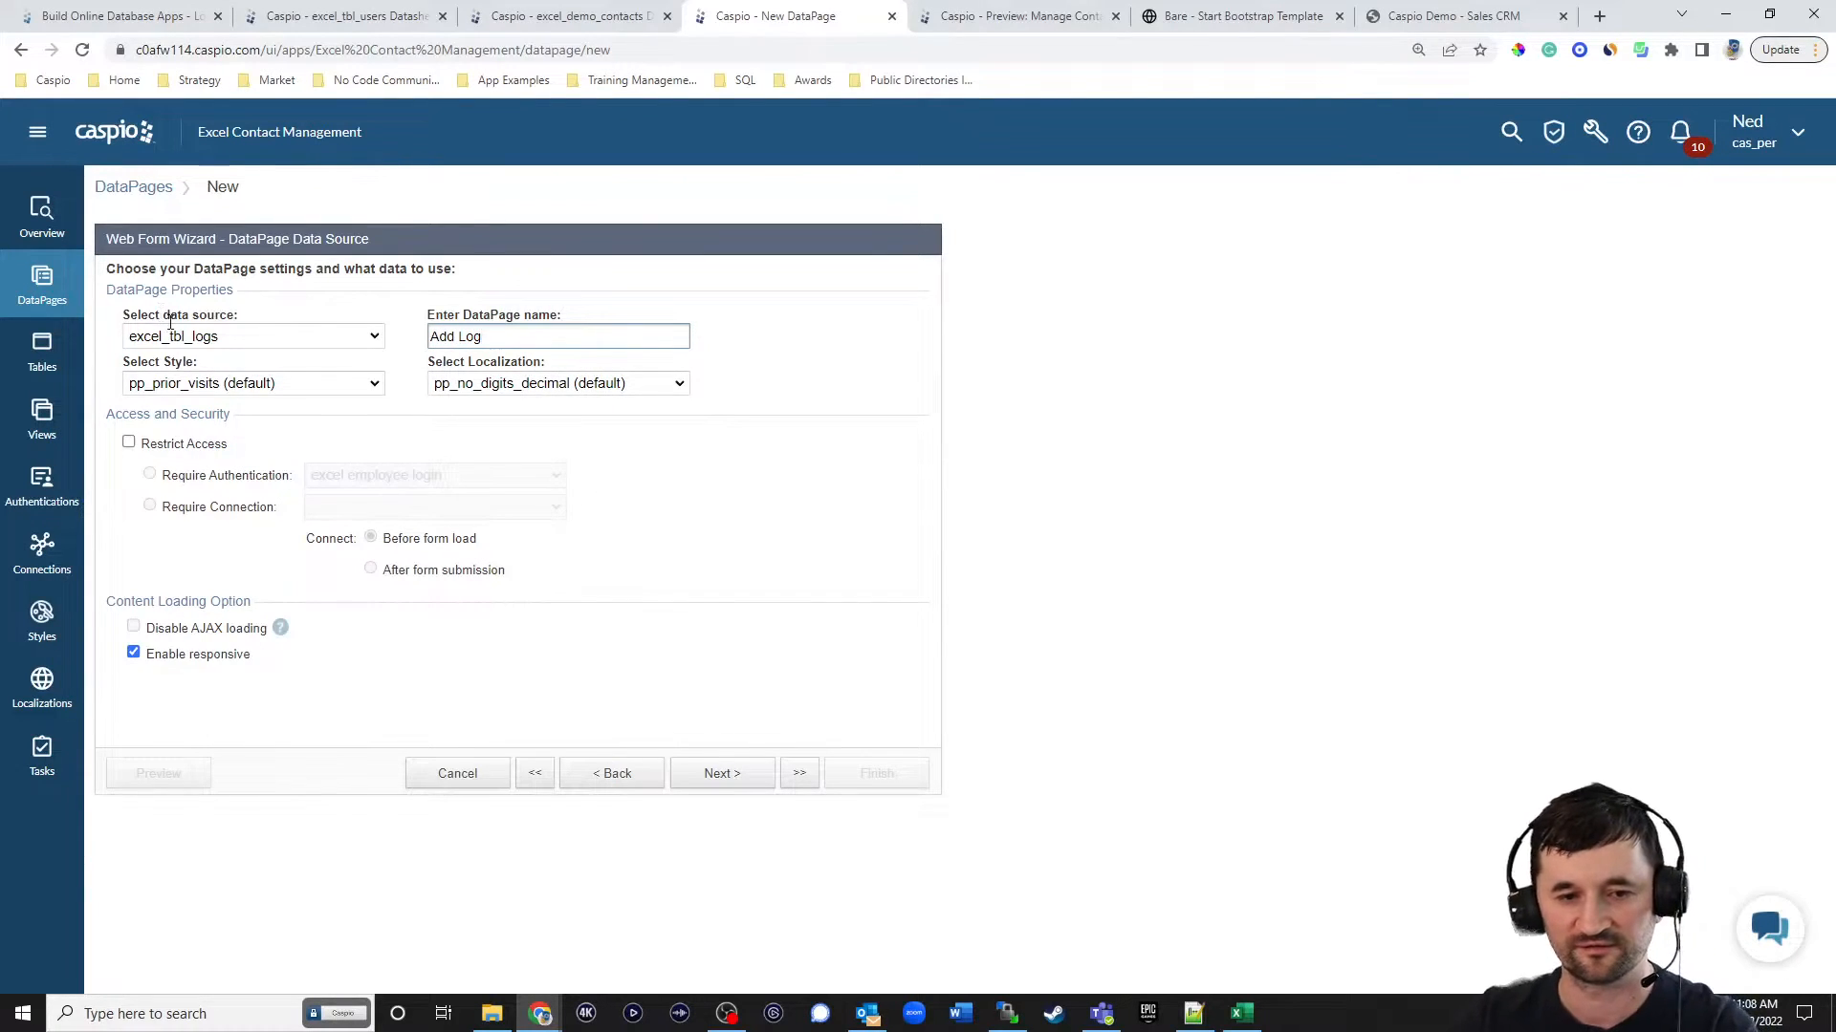
Set Add Log to the Blue style, change its localization, and restrict access with the excel employee login authentication.
left_click(187, 382)
scroll(228, 450, "up", 10)
left_click(220, 424)
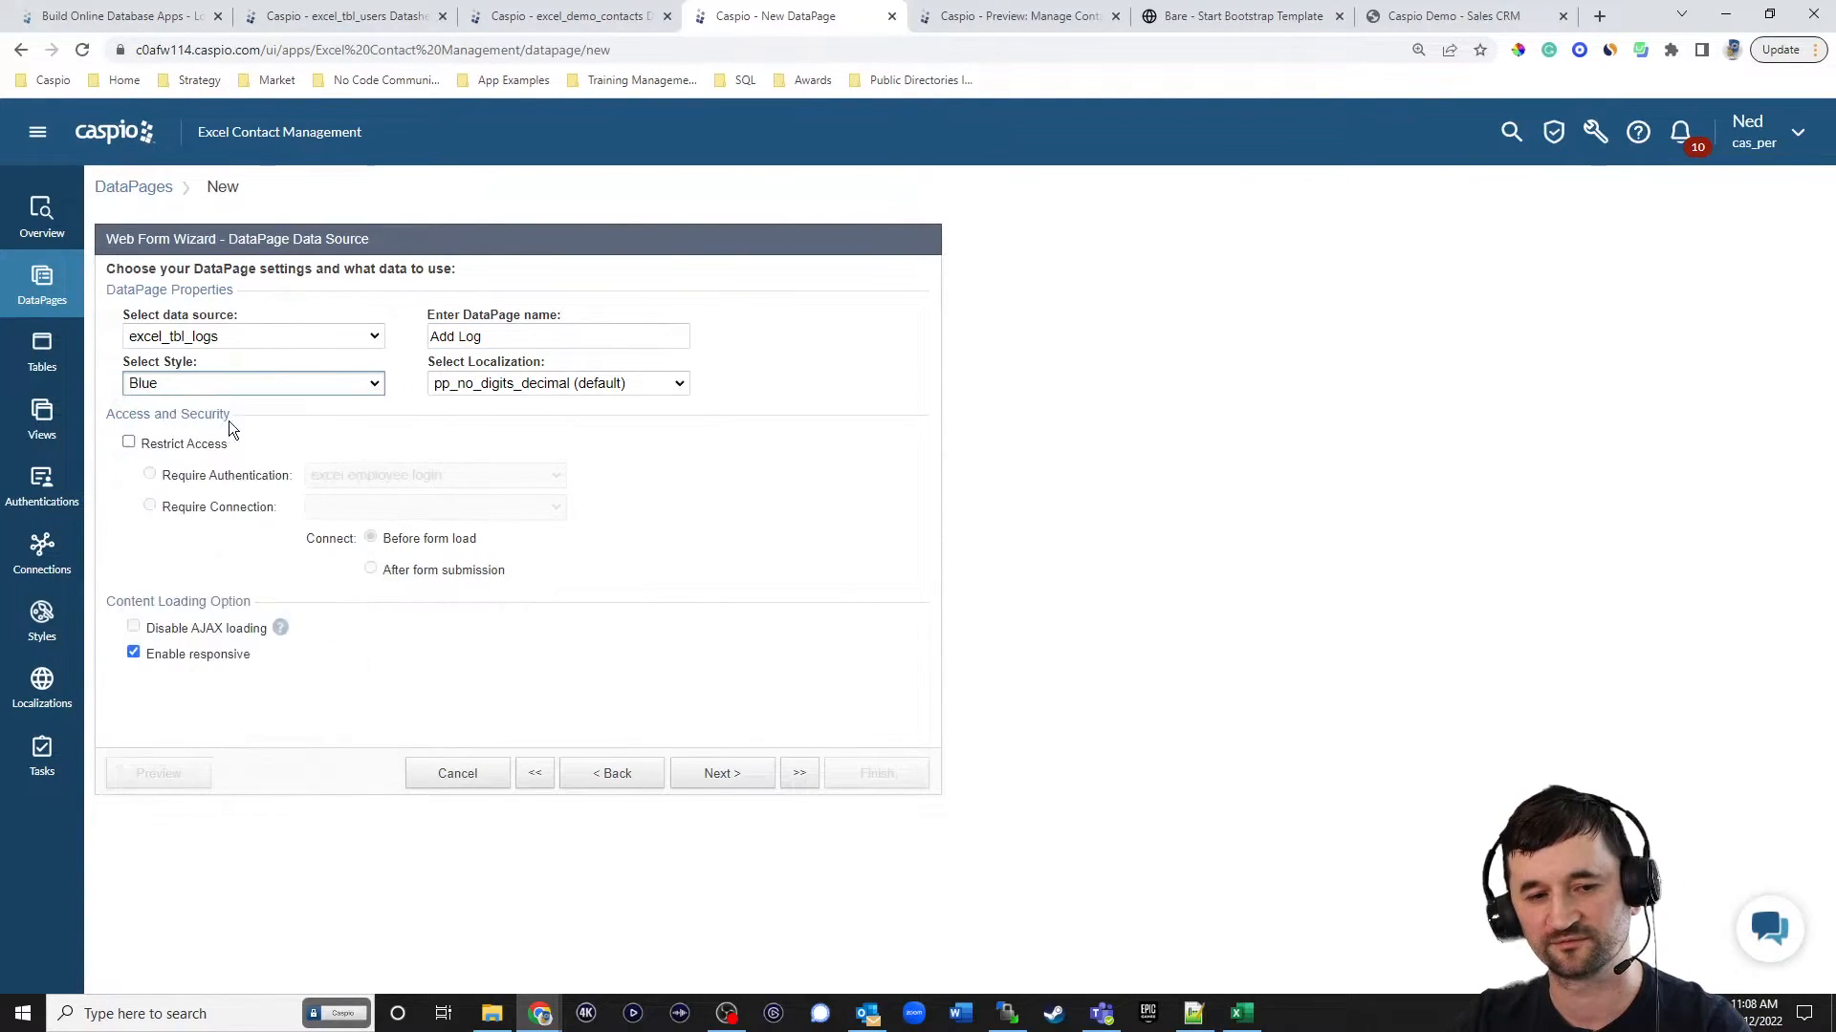
left_click(470, 388)
scroll(470, 401, "up", 3)
left_click(524, 469)
left_click(180, 445)
left_click(717, 774)
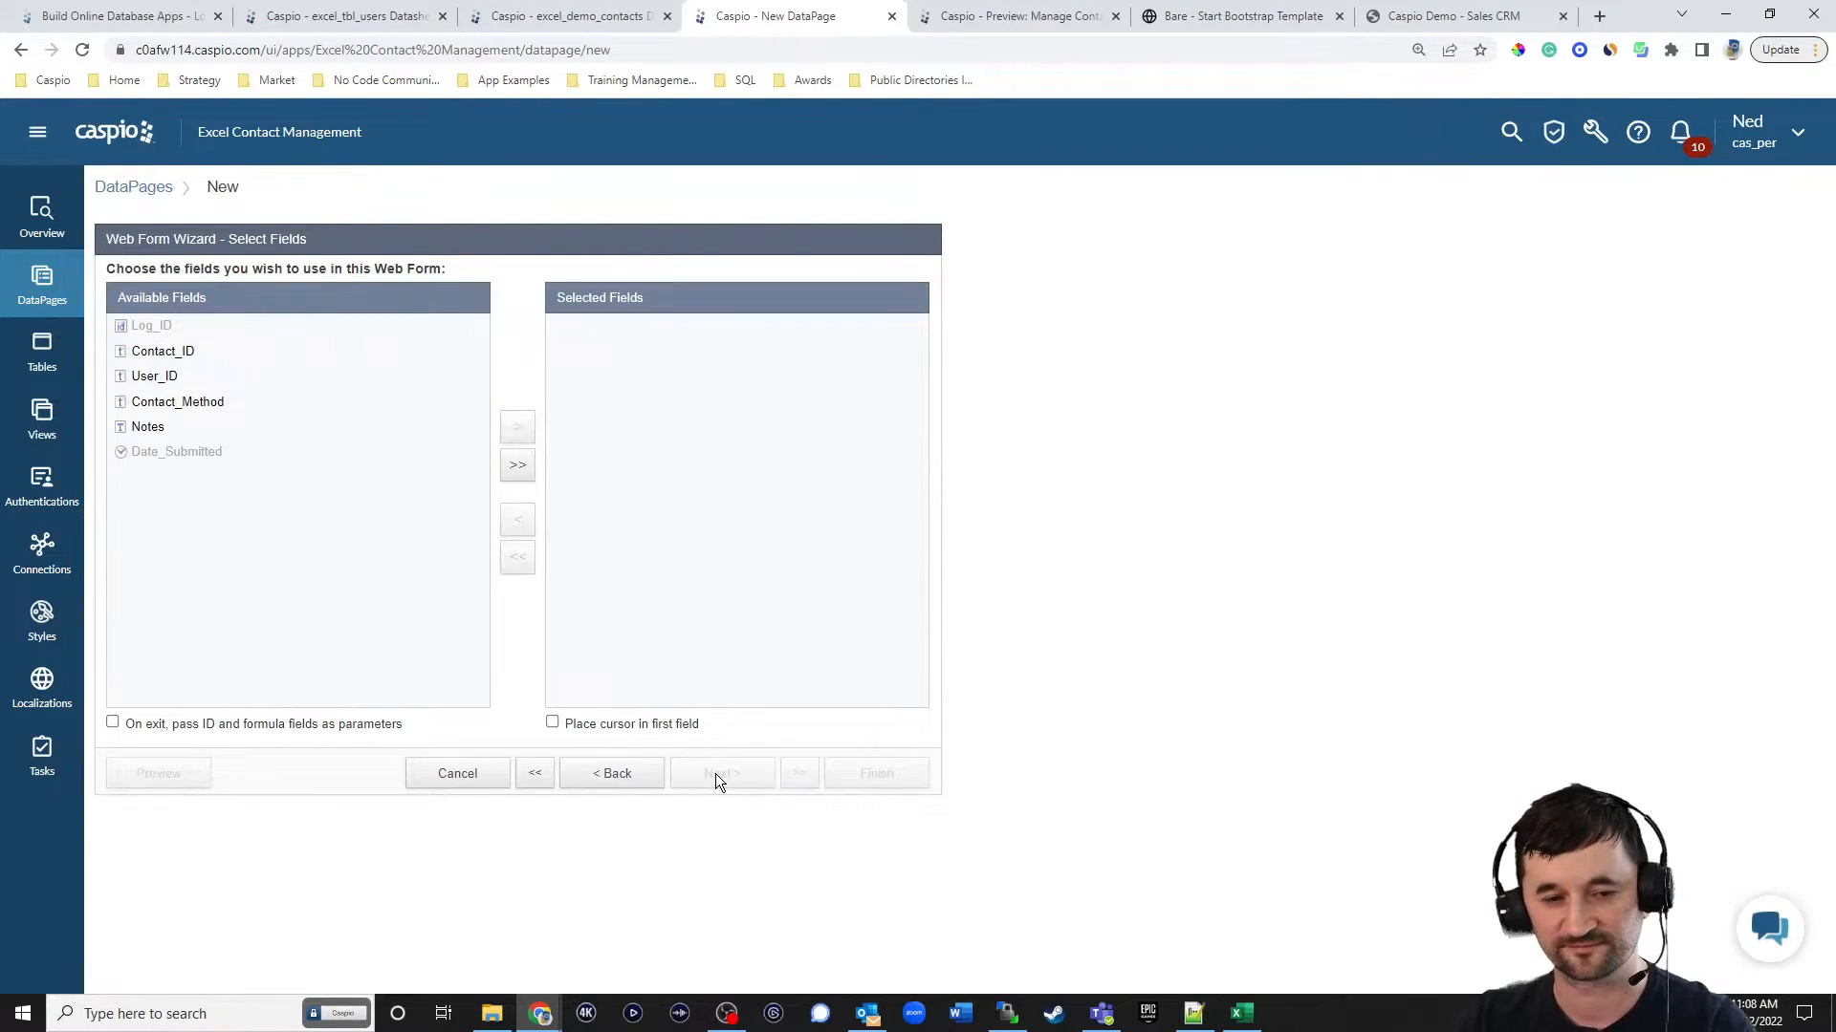
left_click(521, 467)
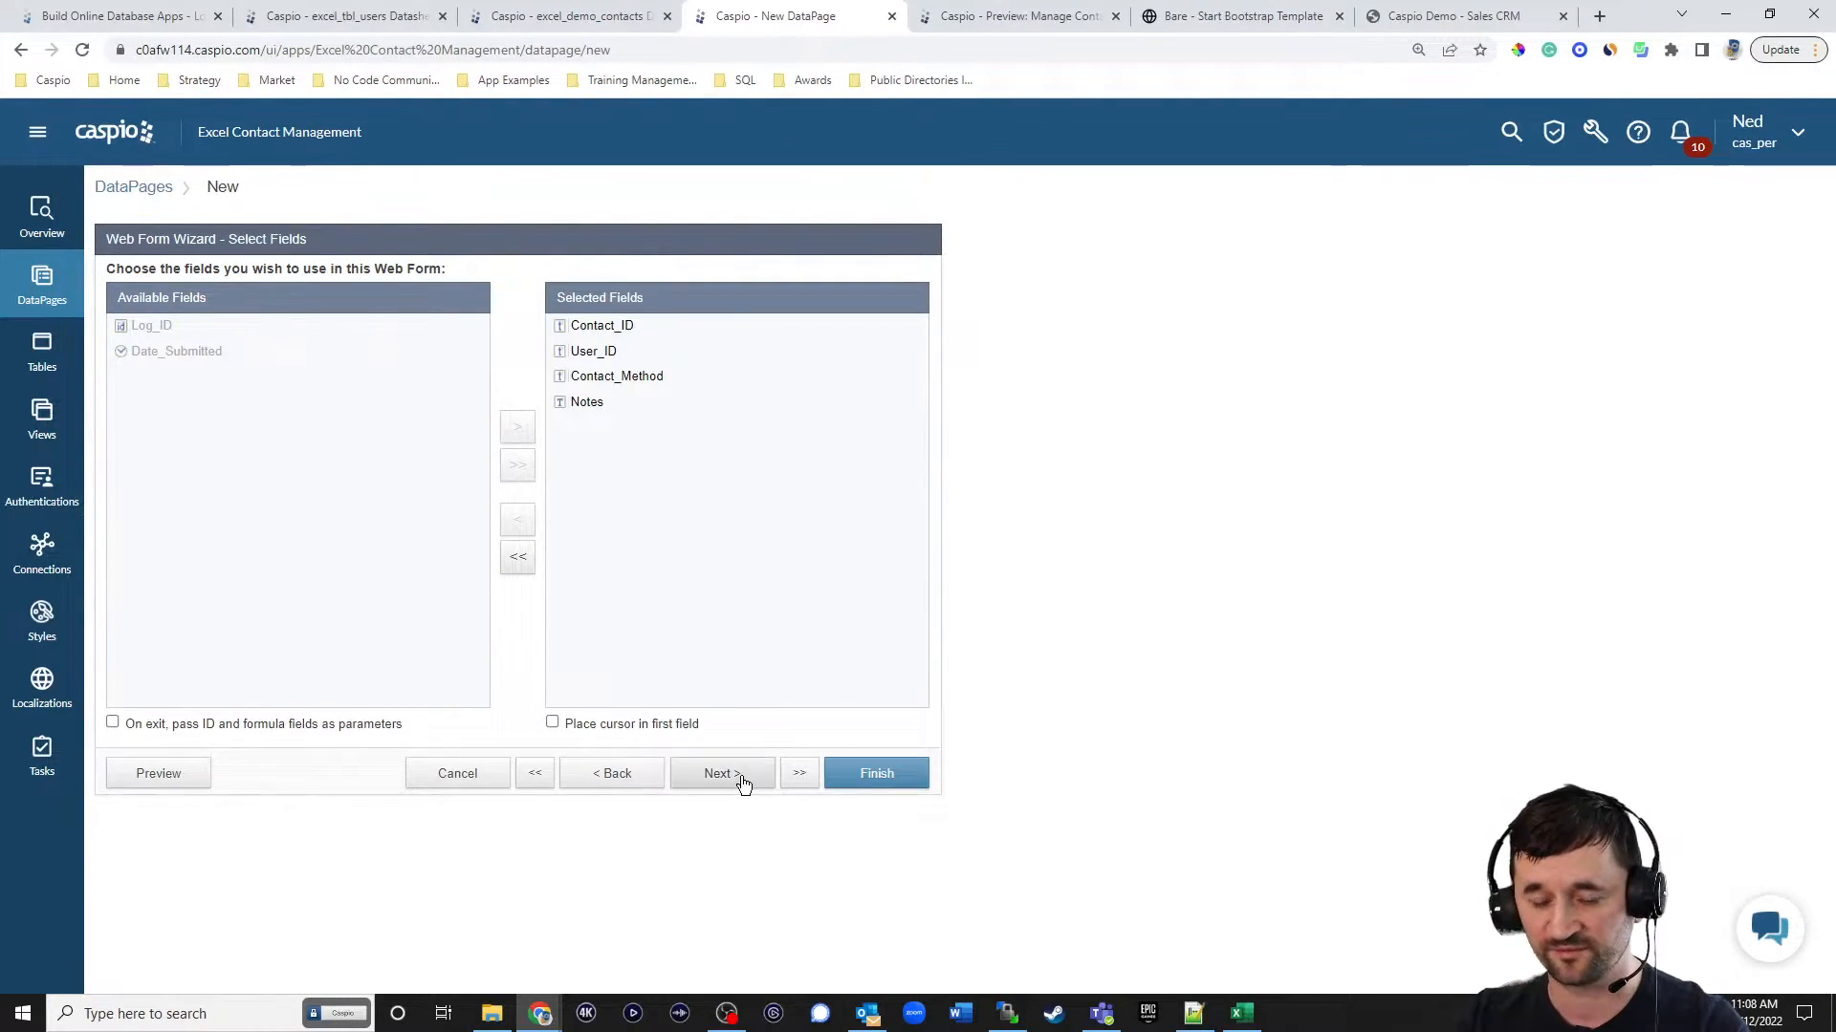
left_click(743, 783)
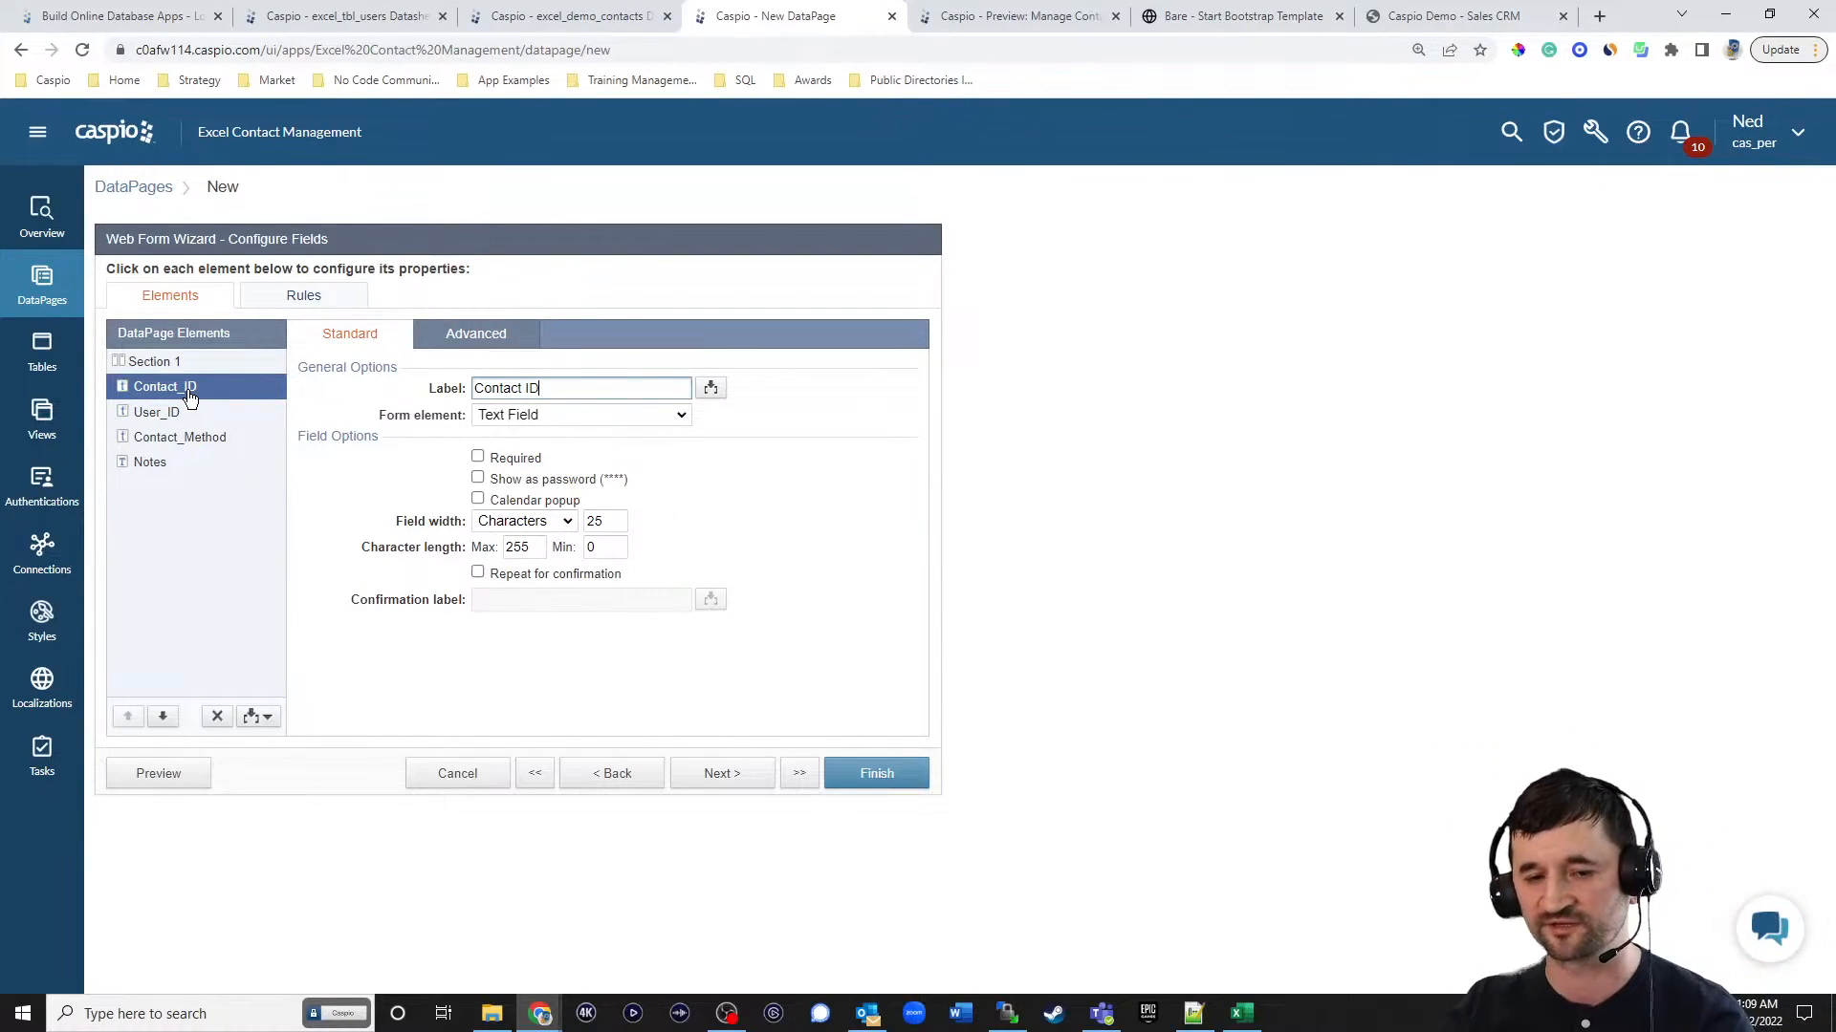
left_click(476, 333)
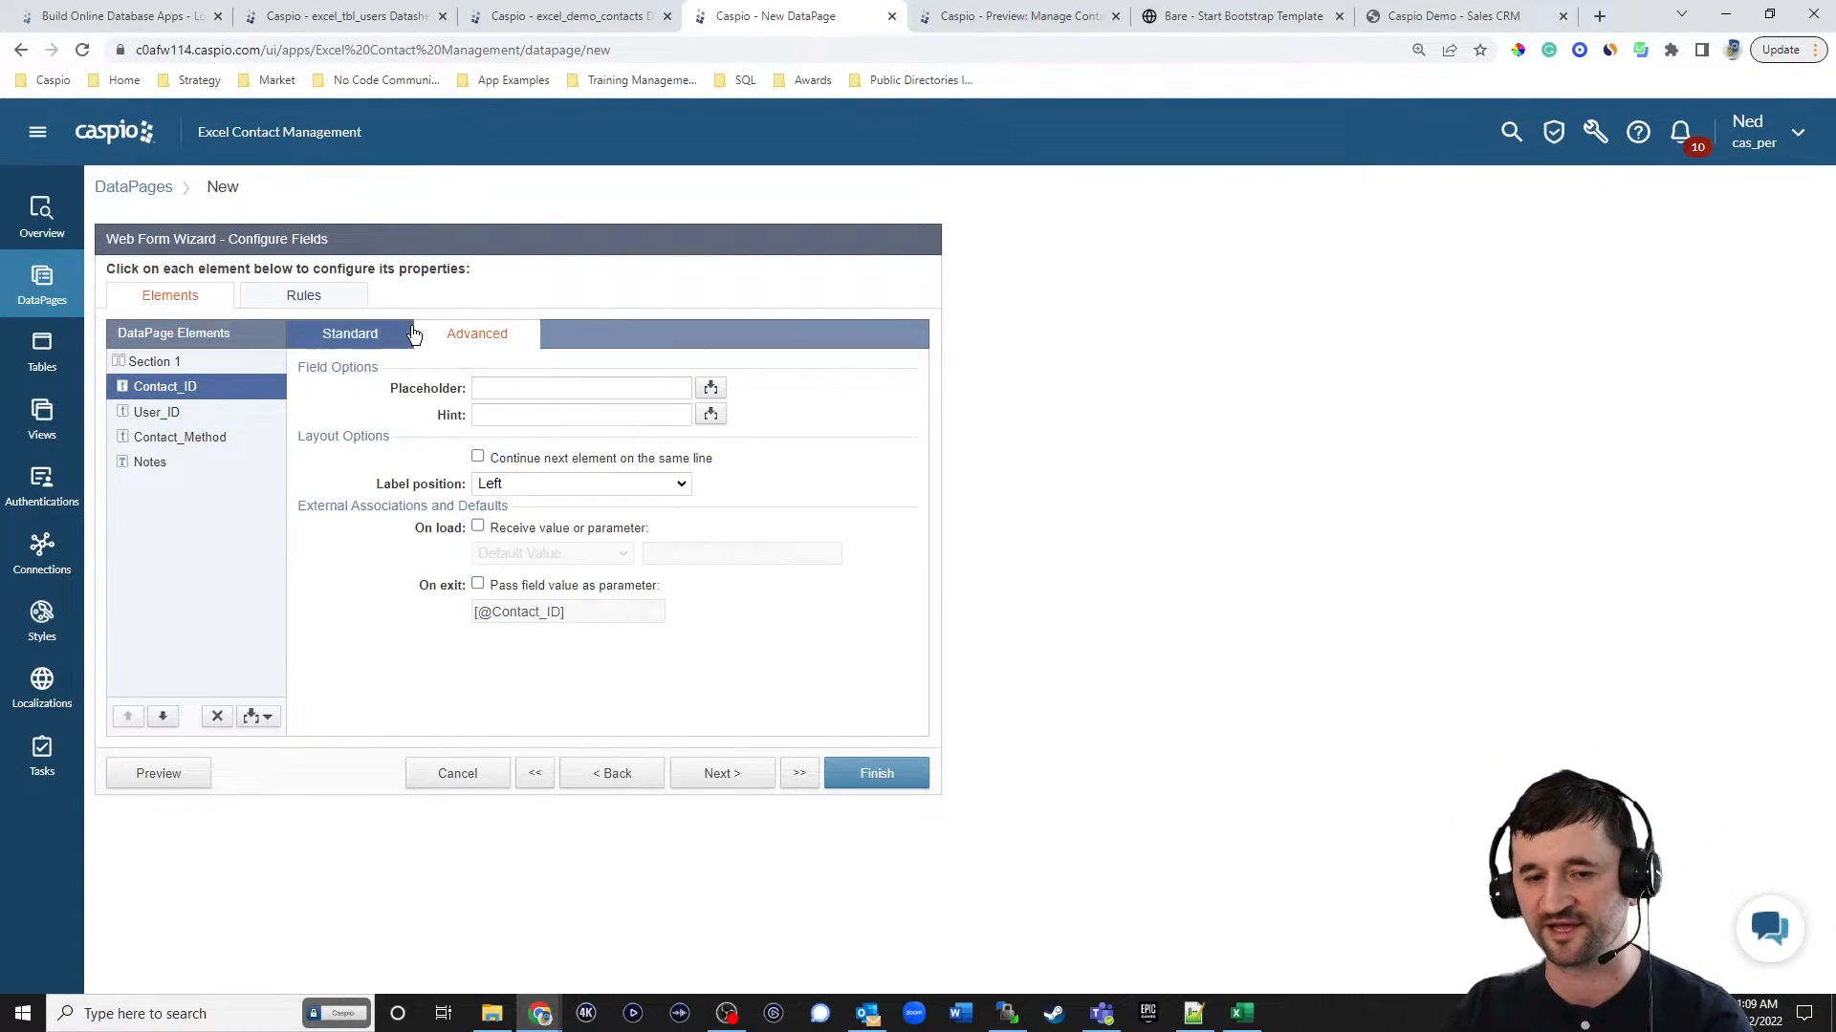
left_click(514, 526)
left_click(551, 553)
left_click(588, 602)
left_click_drag(663, 554, 727, 552)
type("c")
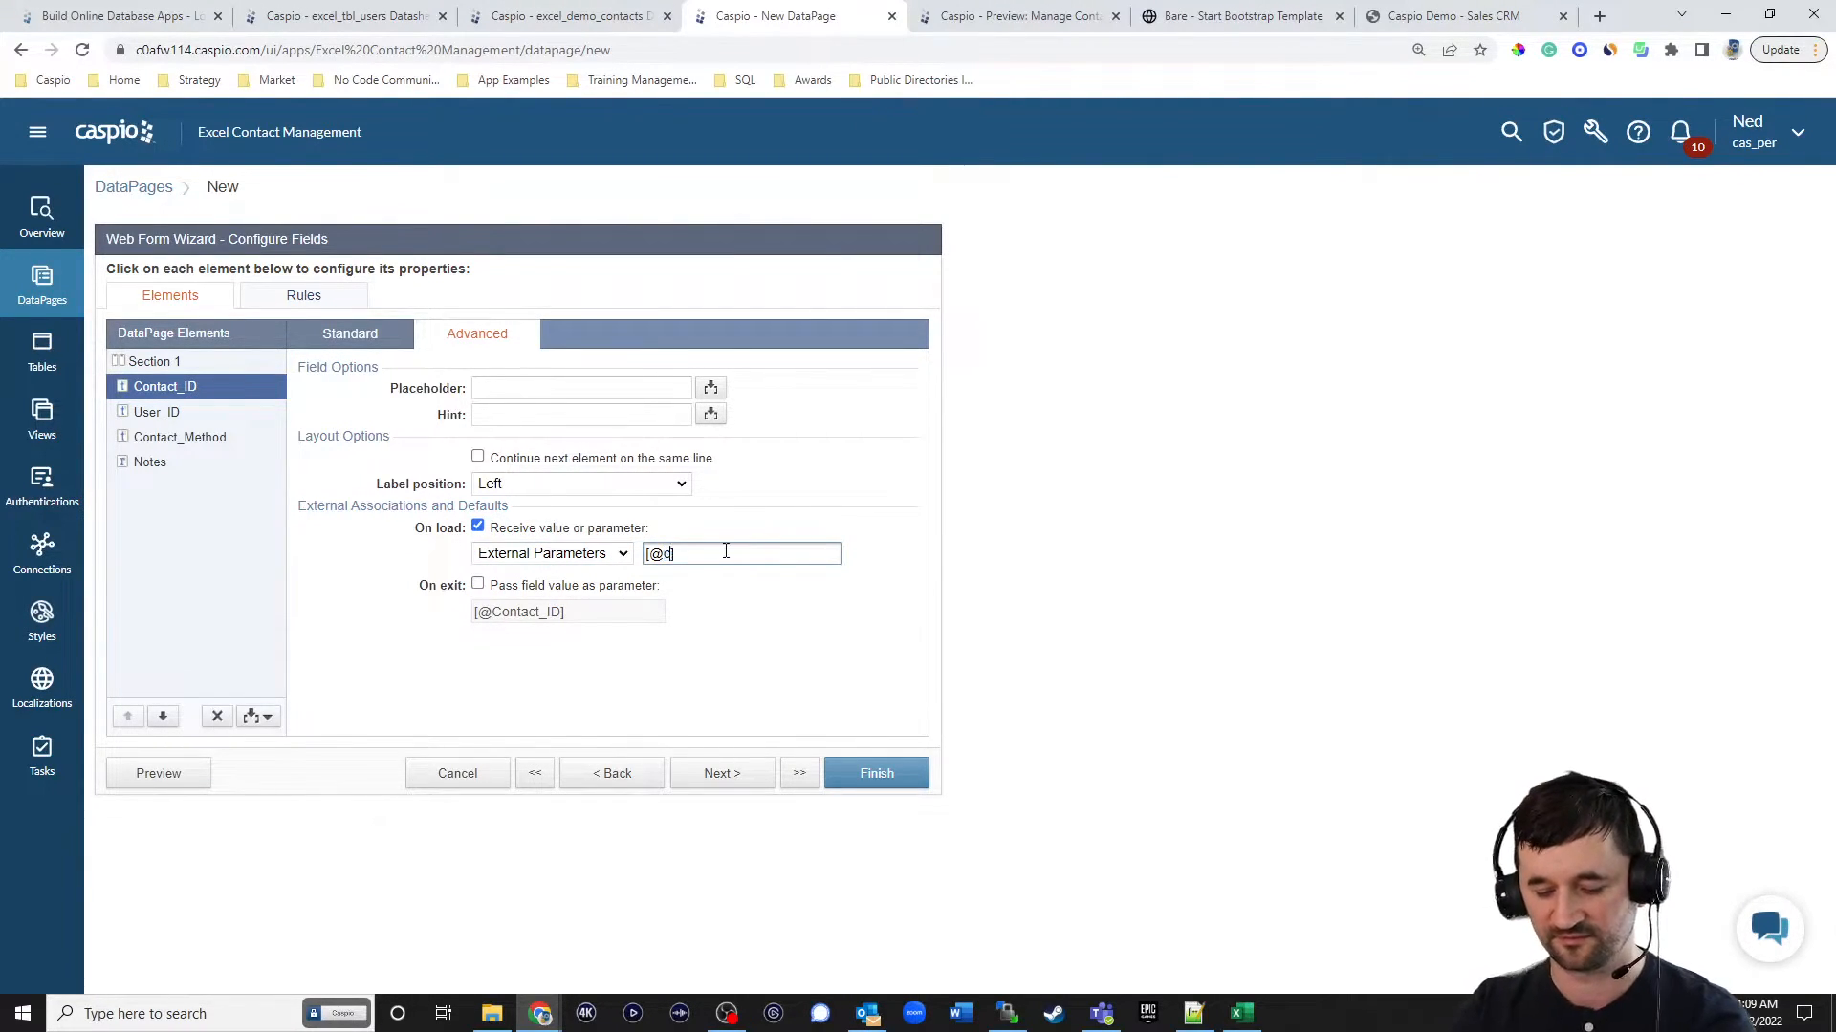
left_click(386, 341)
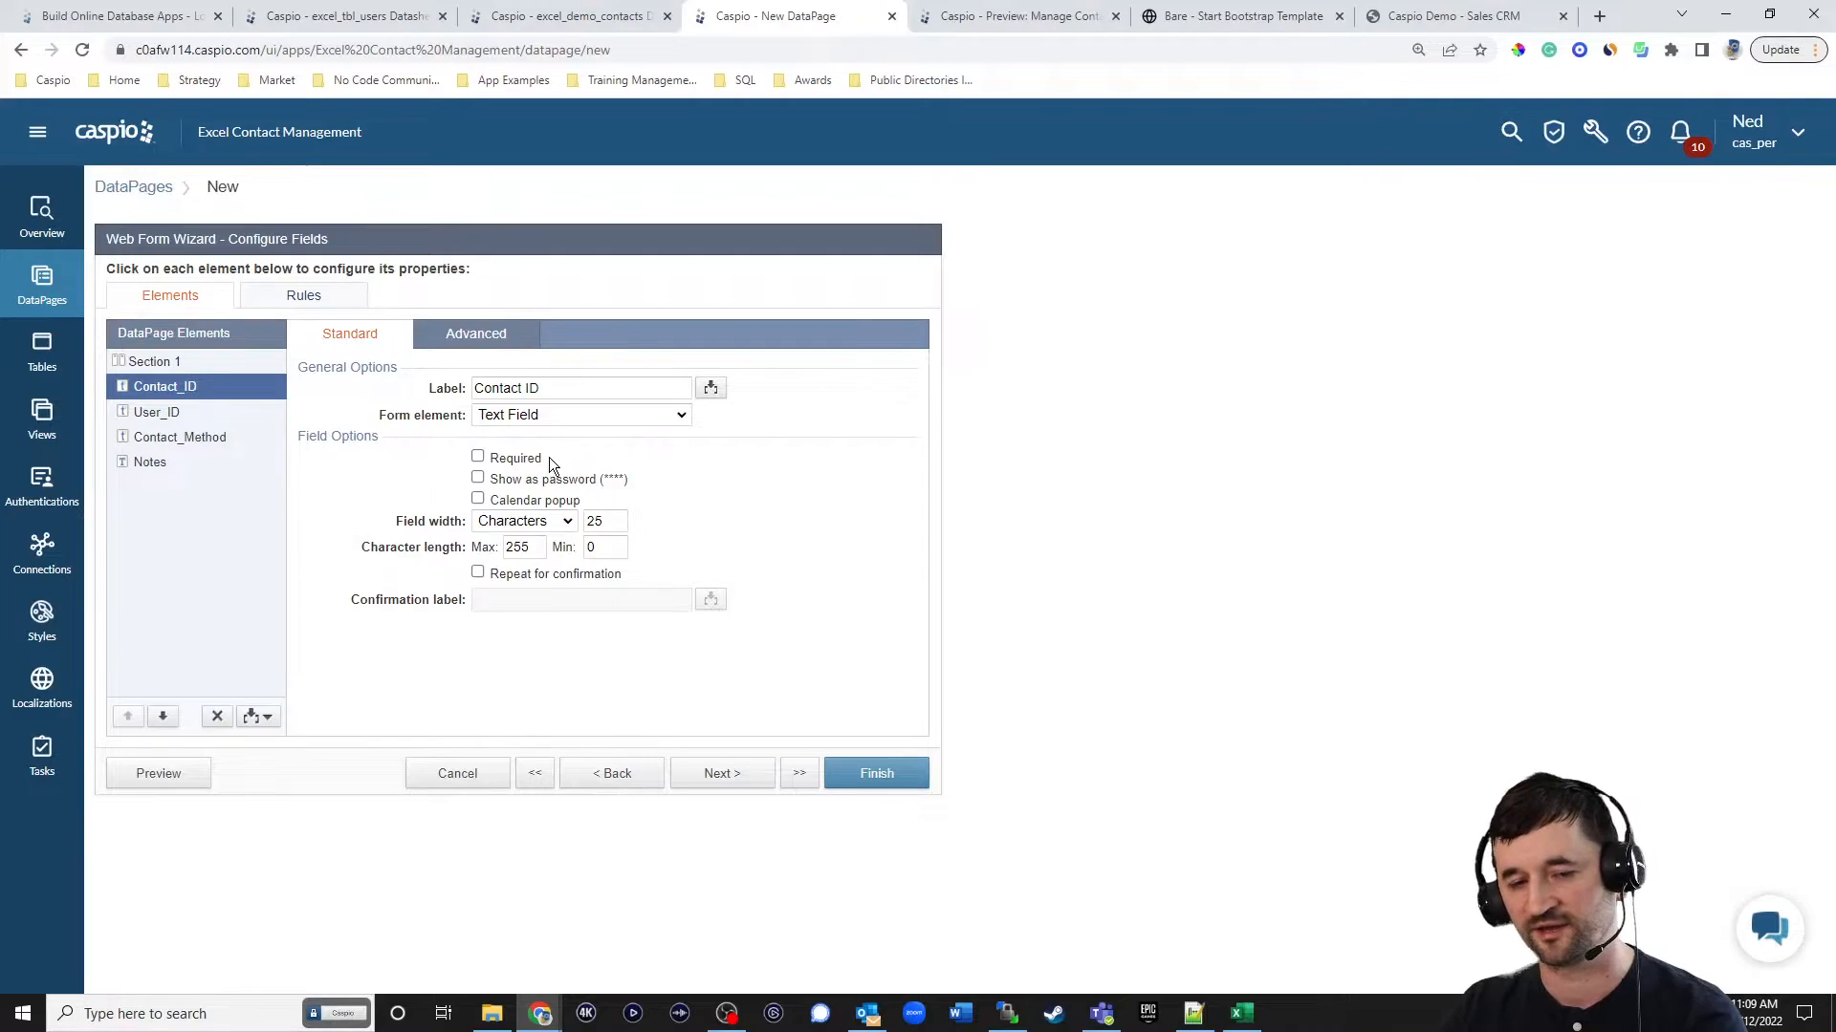
left_click(542, 410)
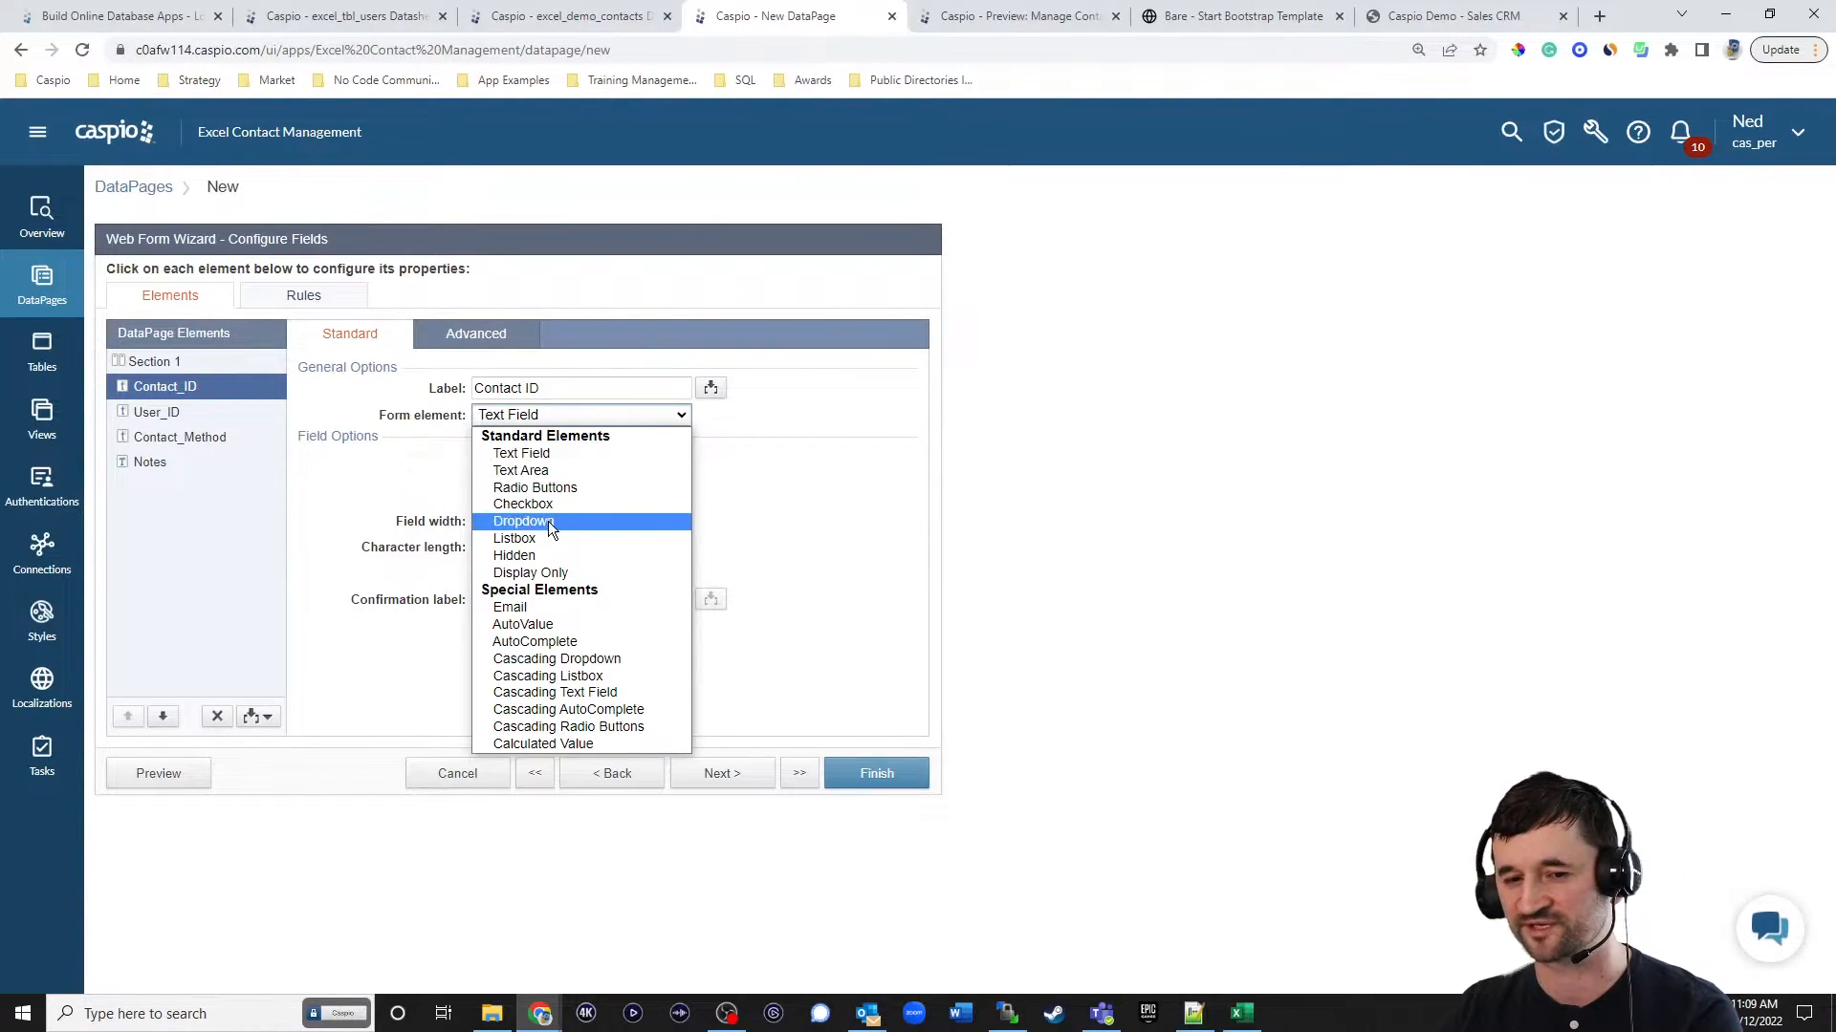
left_click(535, 555)
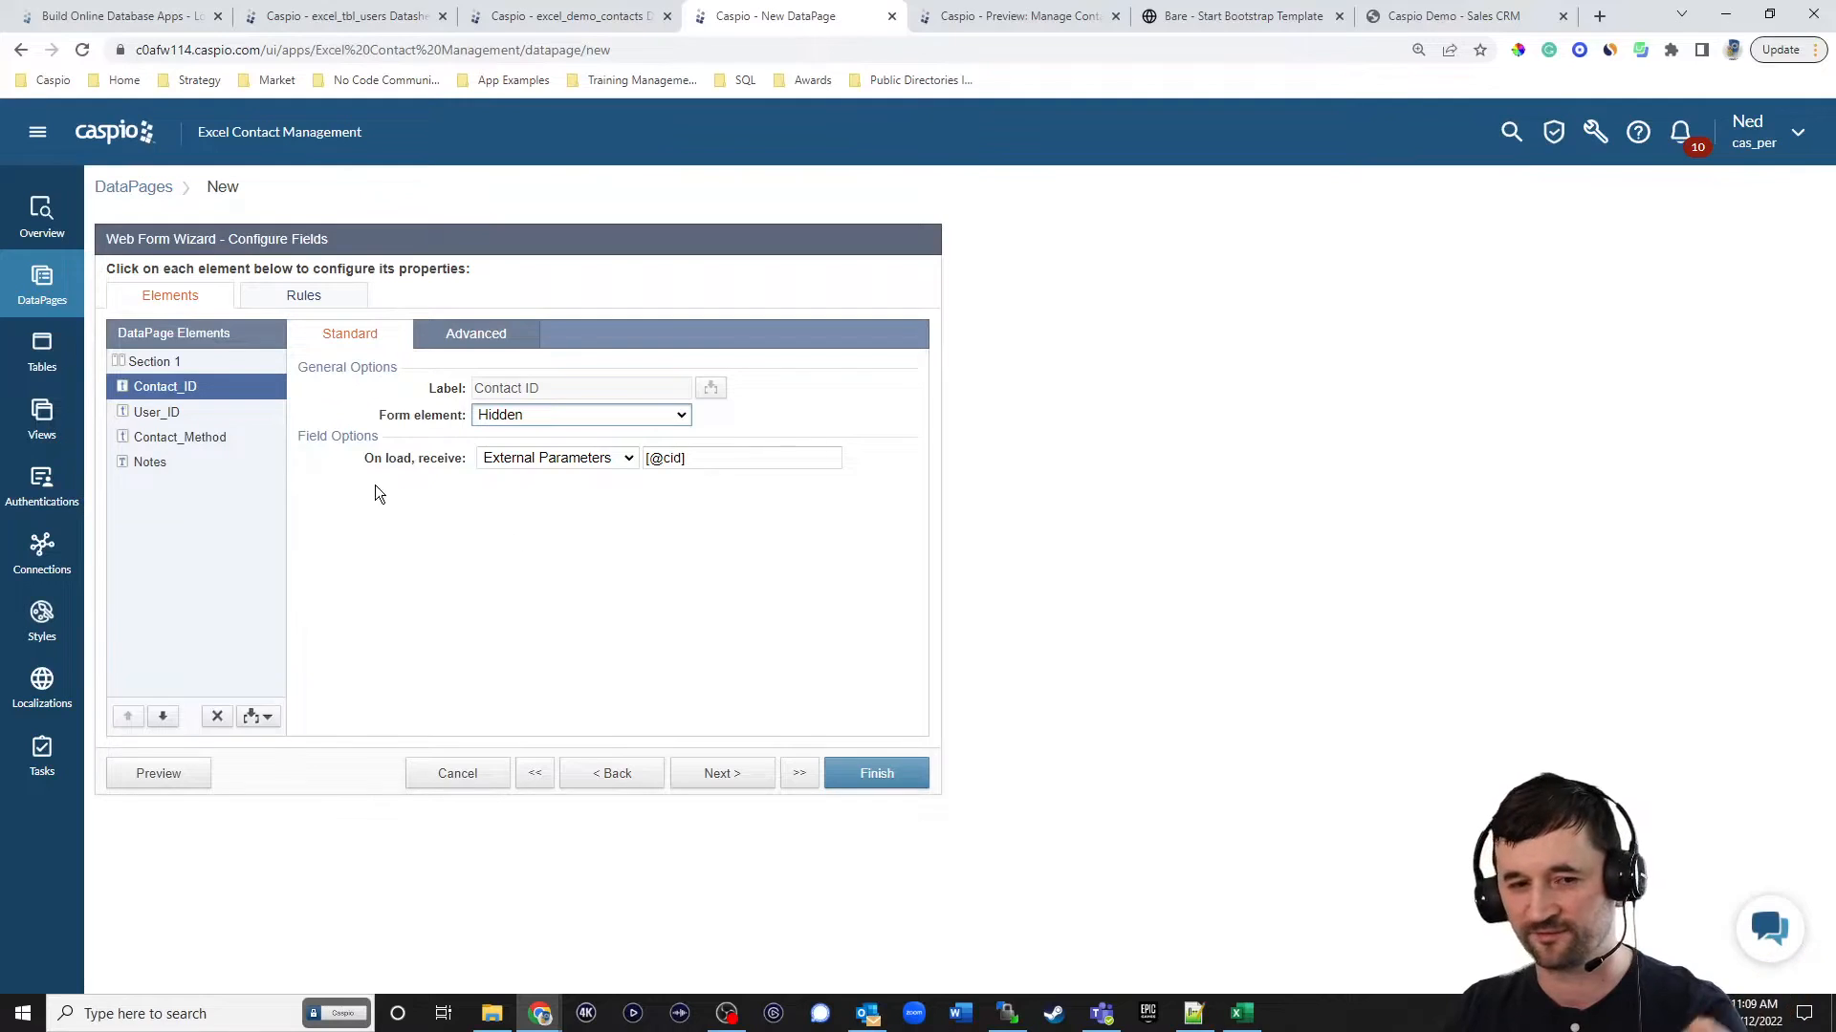
Make User_ID a Hidden element that receives the authentication field excel_tbl_users_User_ID on load.
left_click(154, 420)
left_click(532, 415)
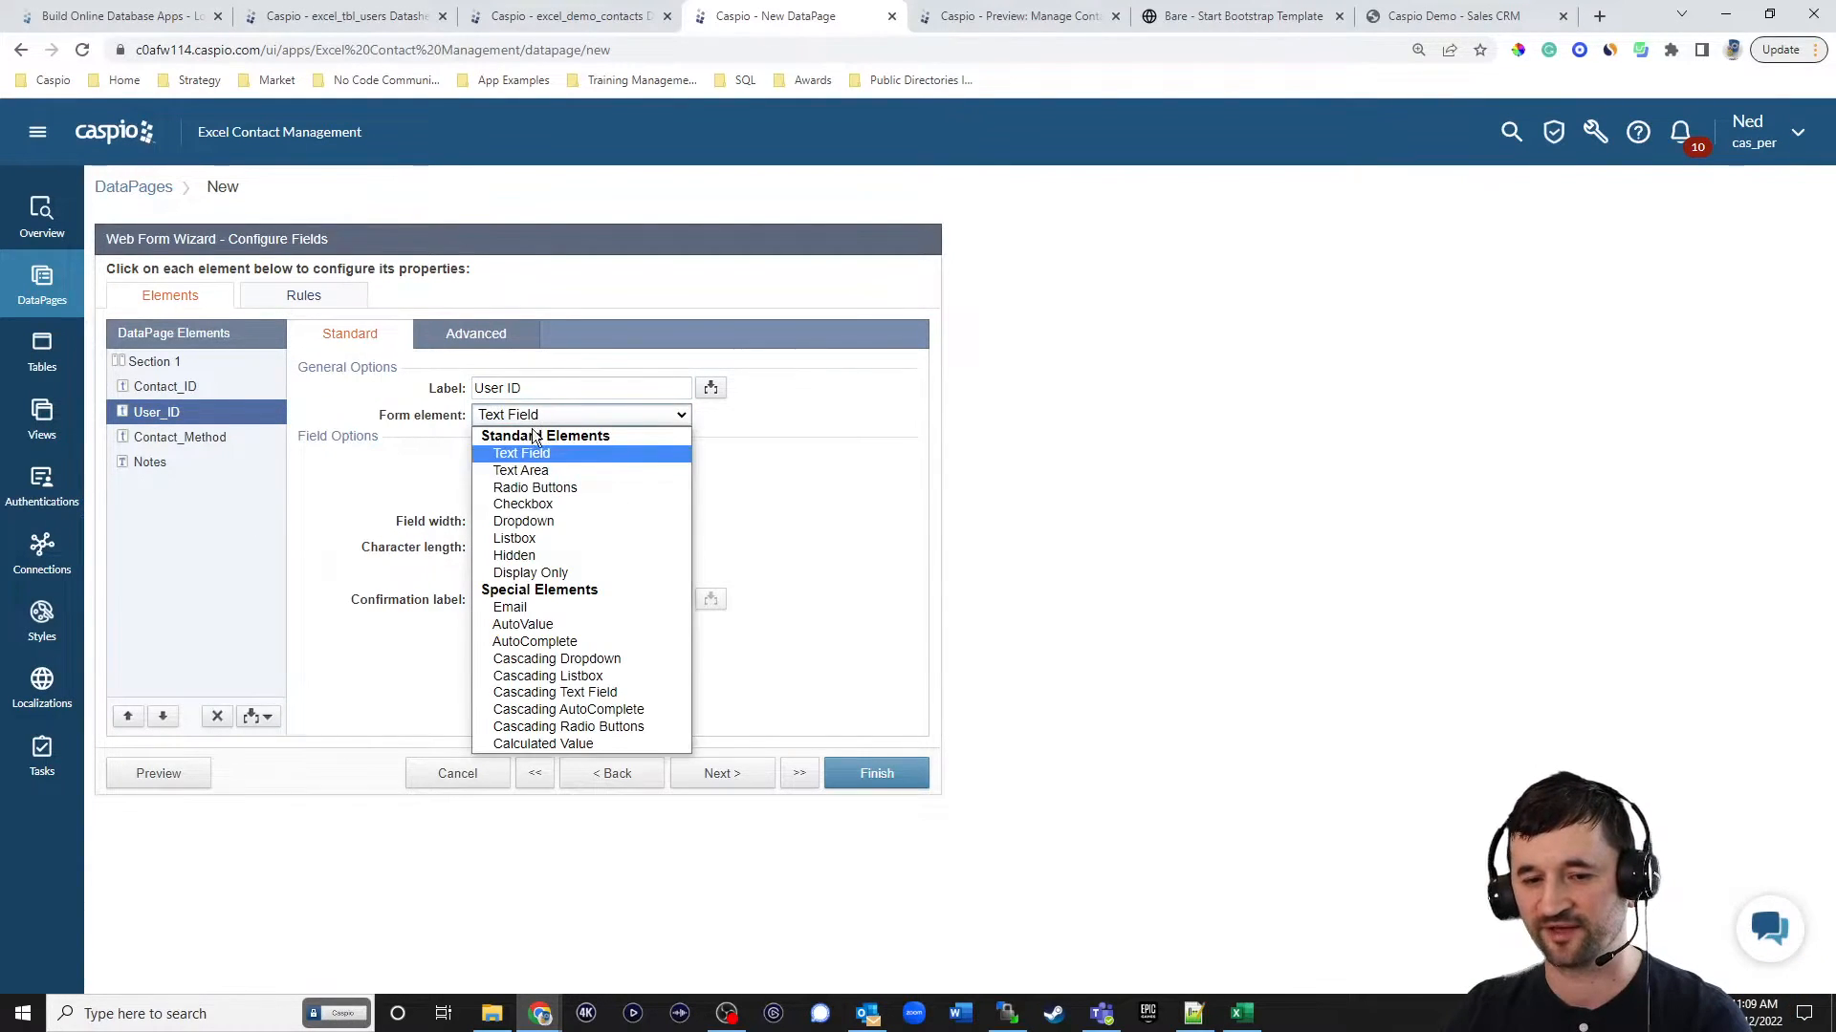
left_click(517, 557)
left_click(537, 463)
left_click(612, 491)
left_click(702, 463)
left_click(699, 514)
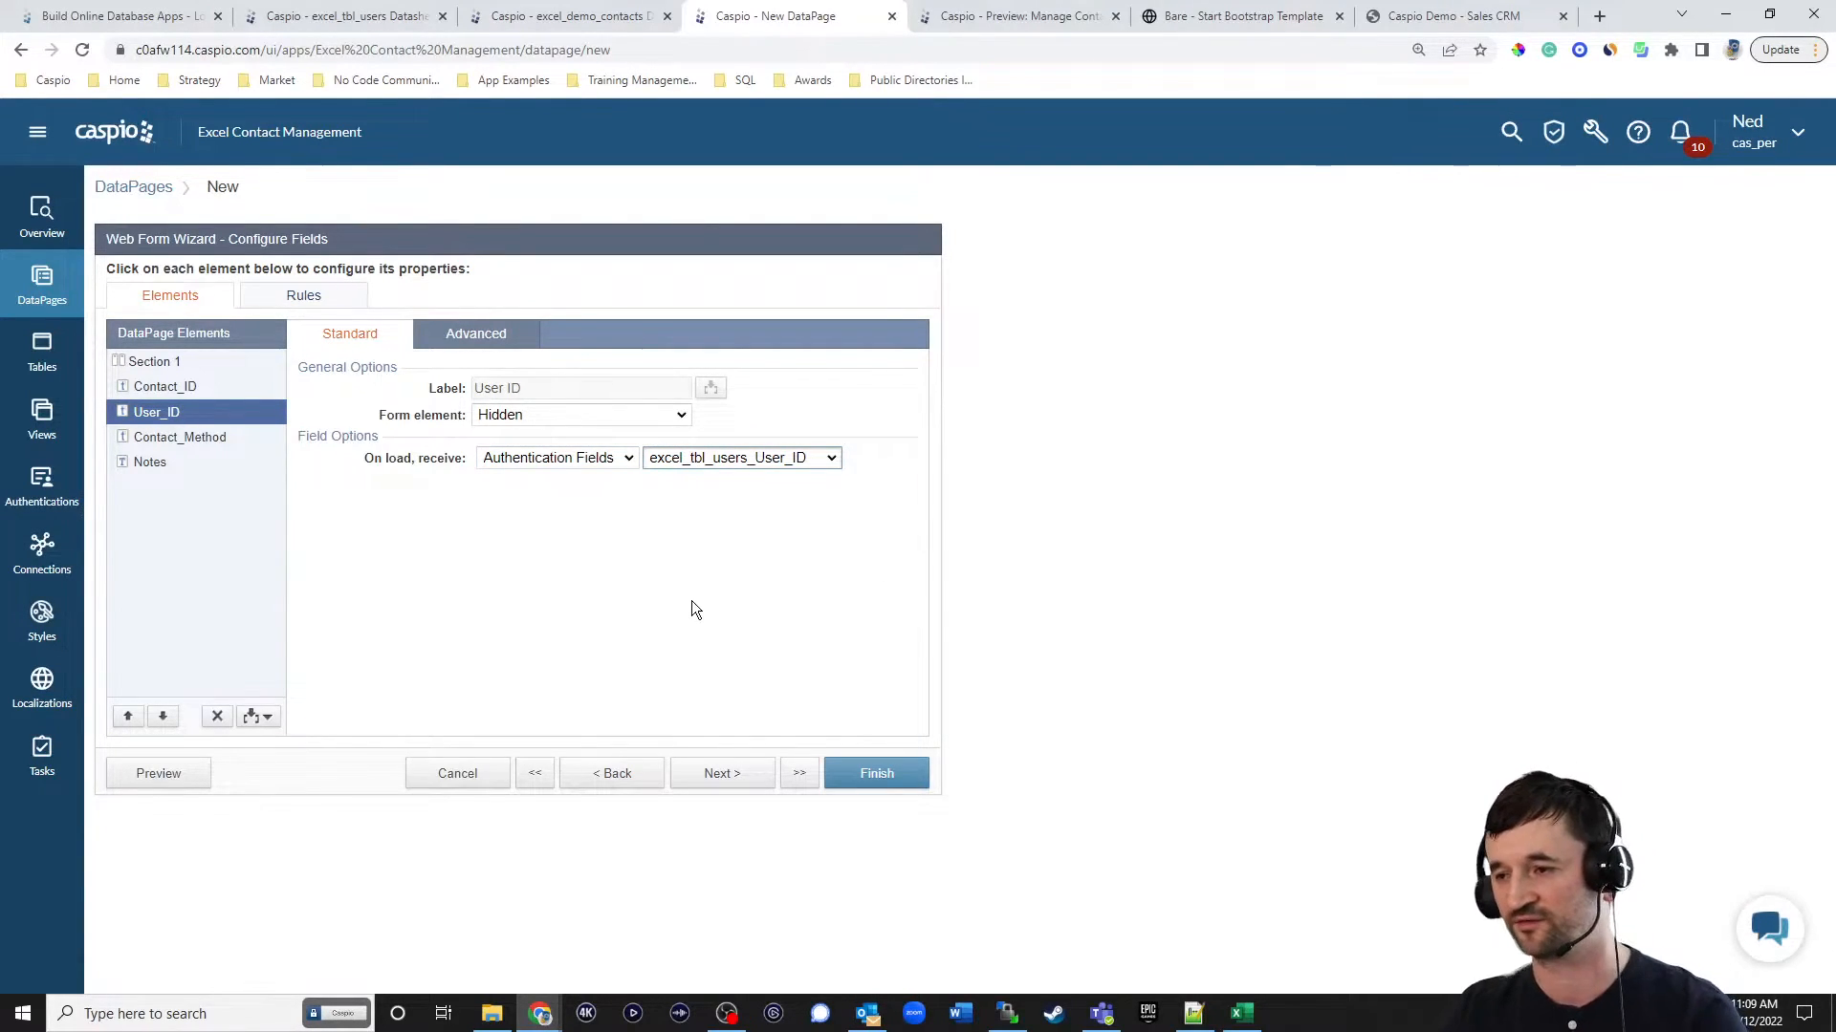
Turn Contact_Method into Radio Buttons with the custom values Phone, Email and Notes.
left_click(190, 438)
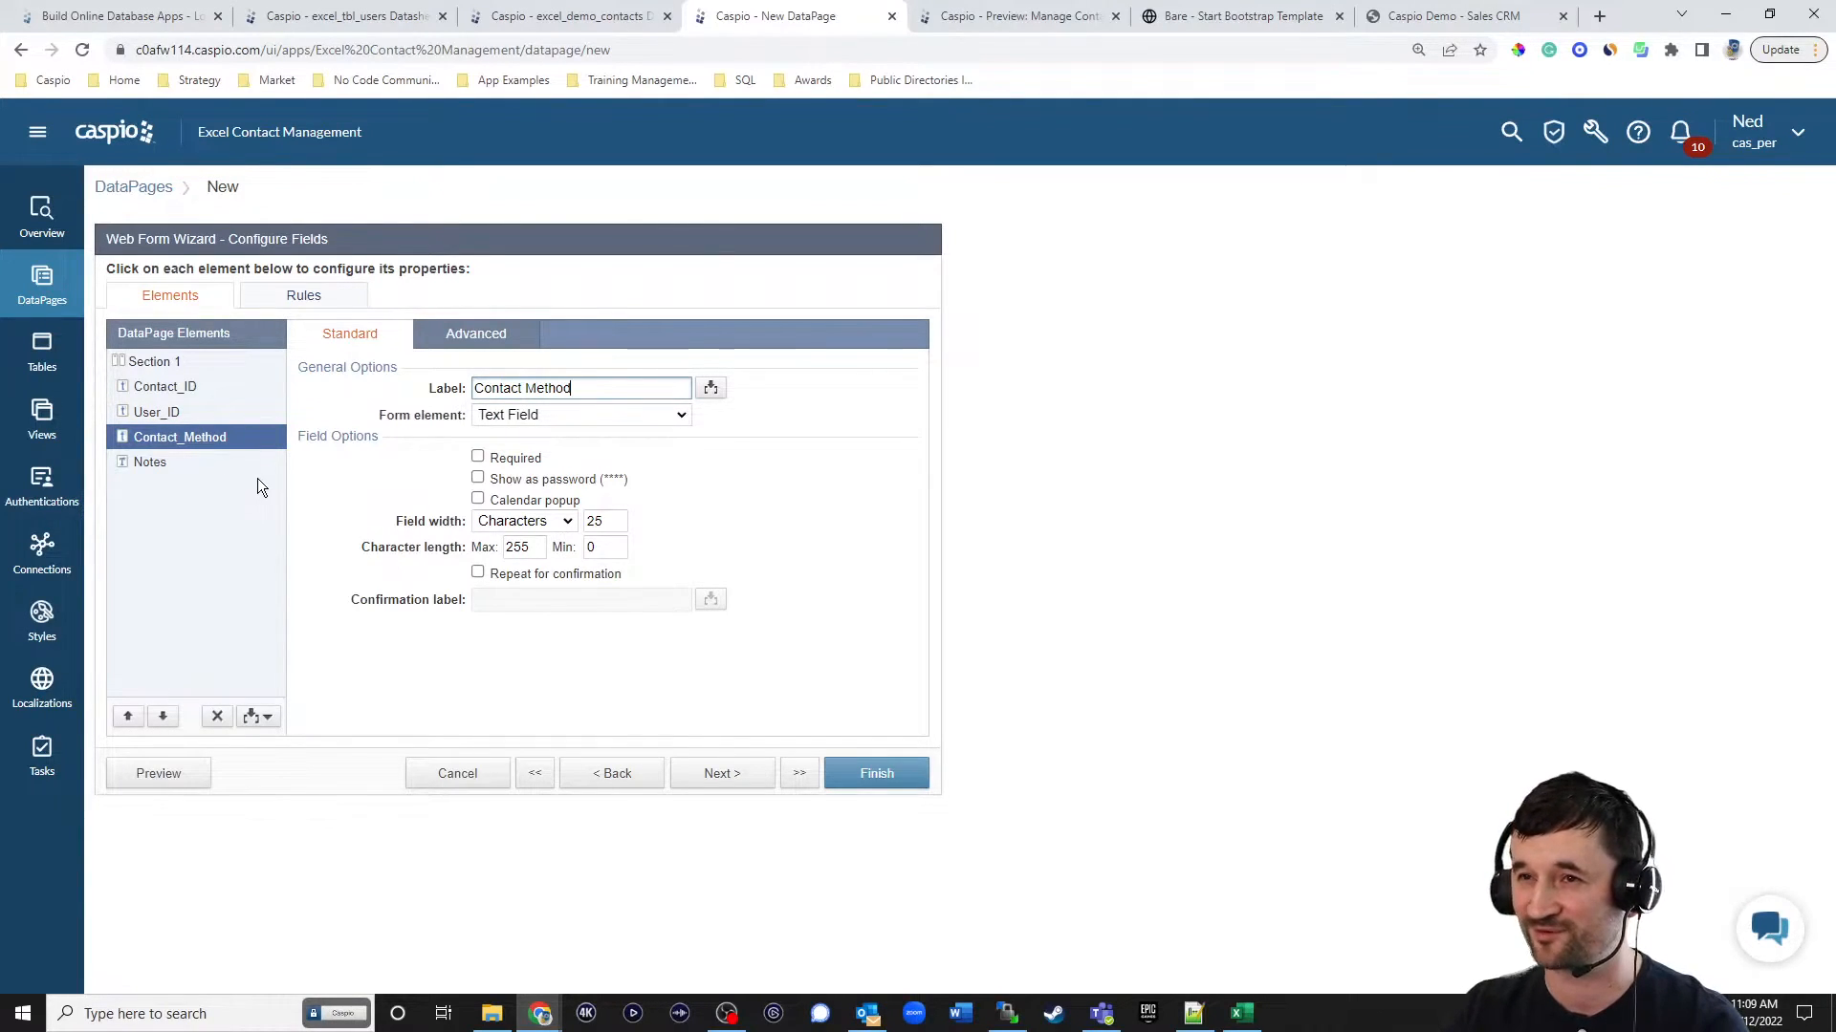
left_click(574, 415)
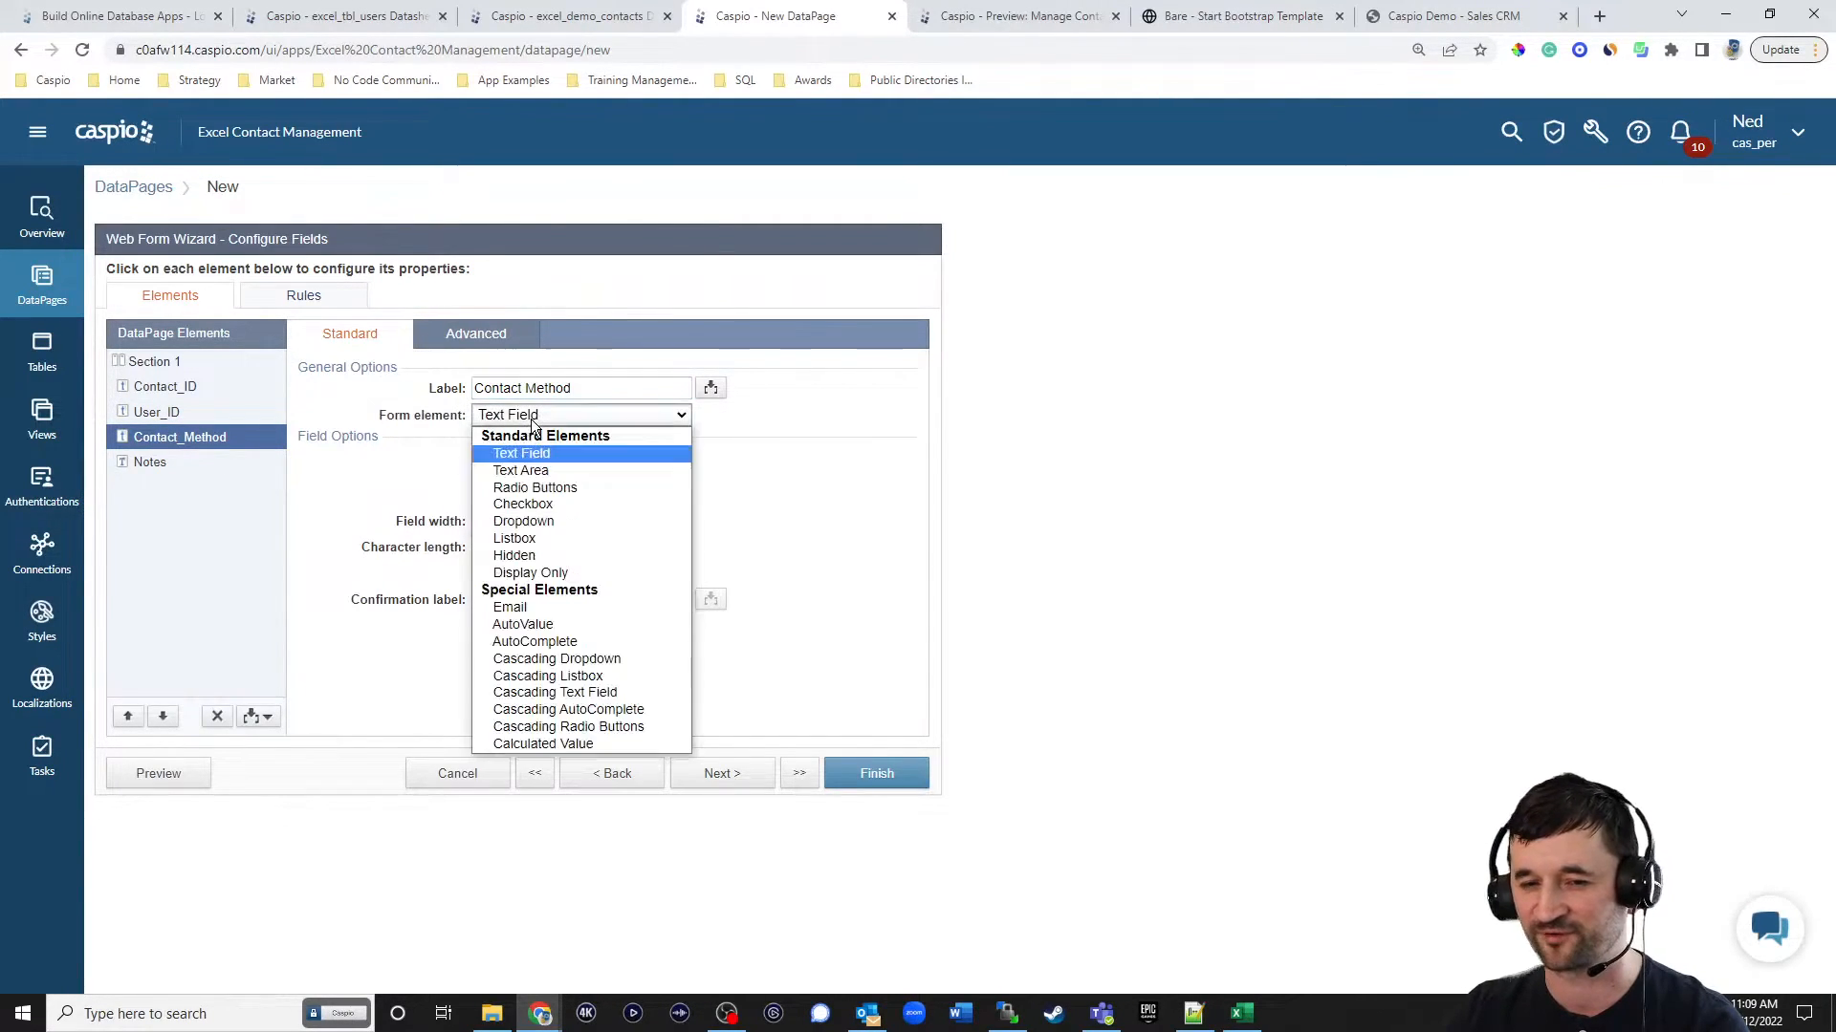
left_click(536, 487)
left_click(490, 577)
type("Phone")
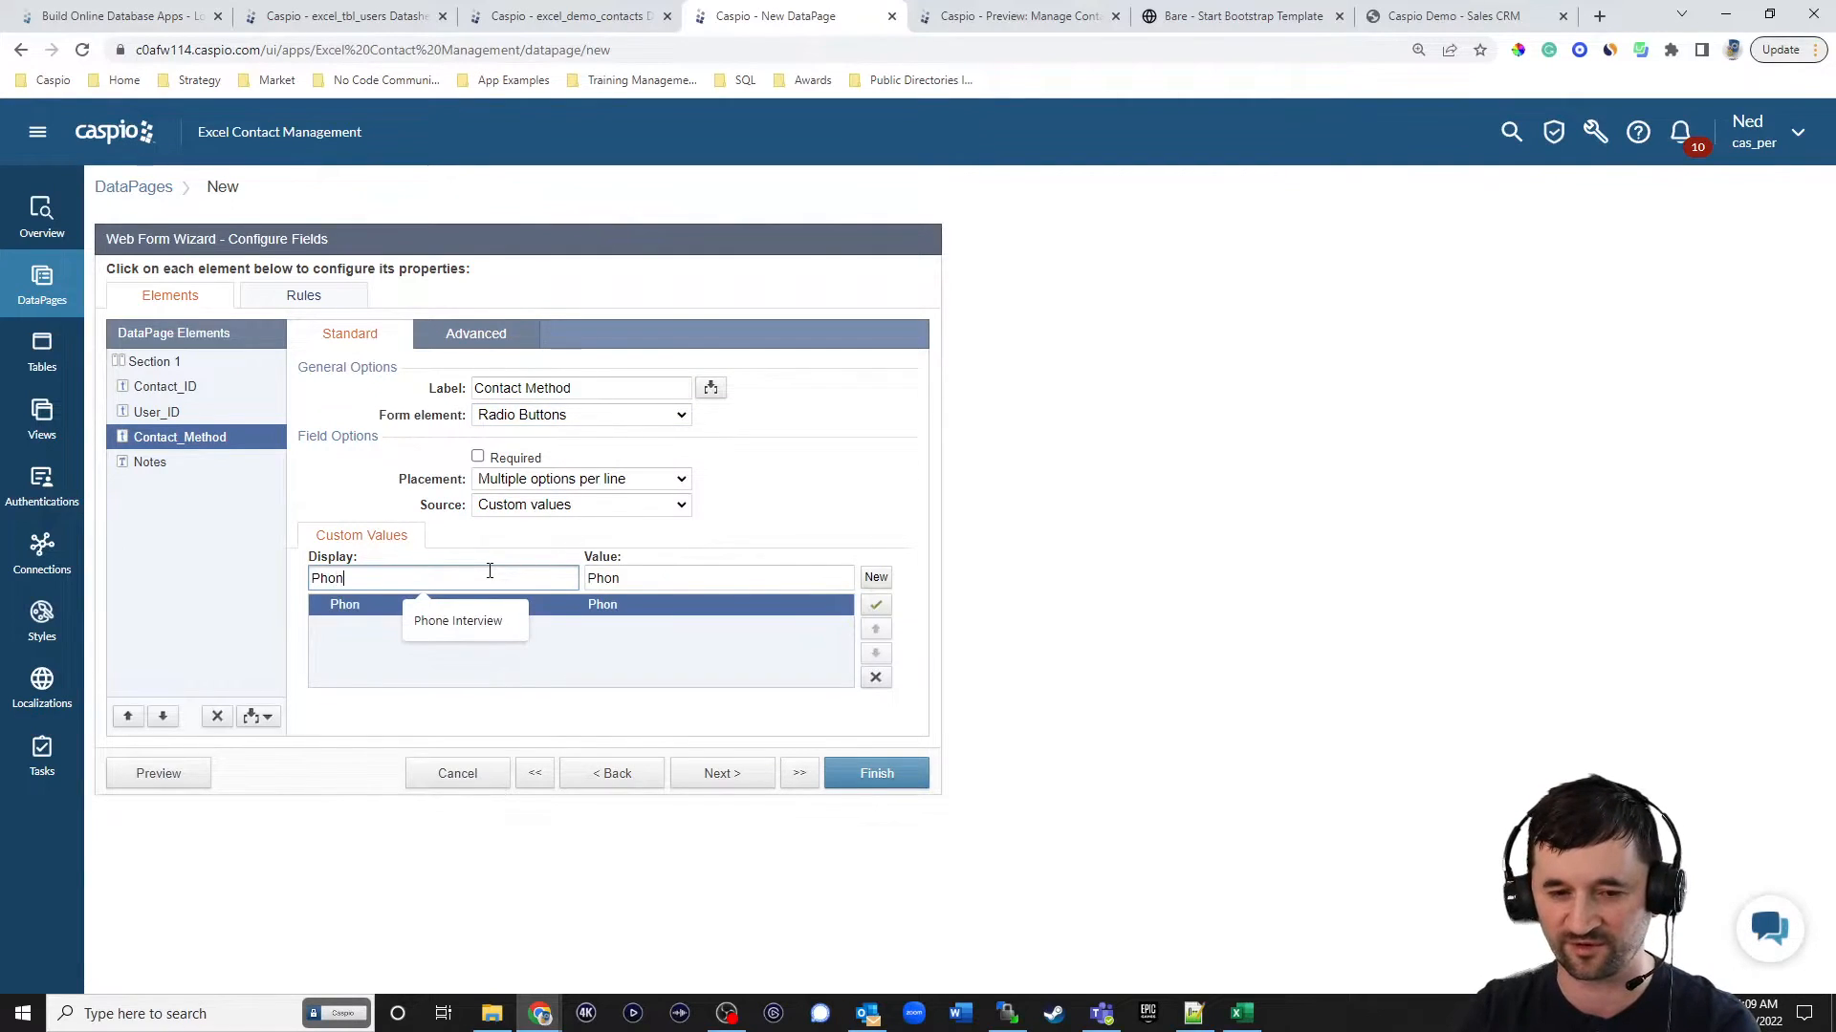
left_click(876, 578)
type("Email")
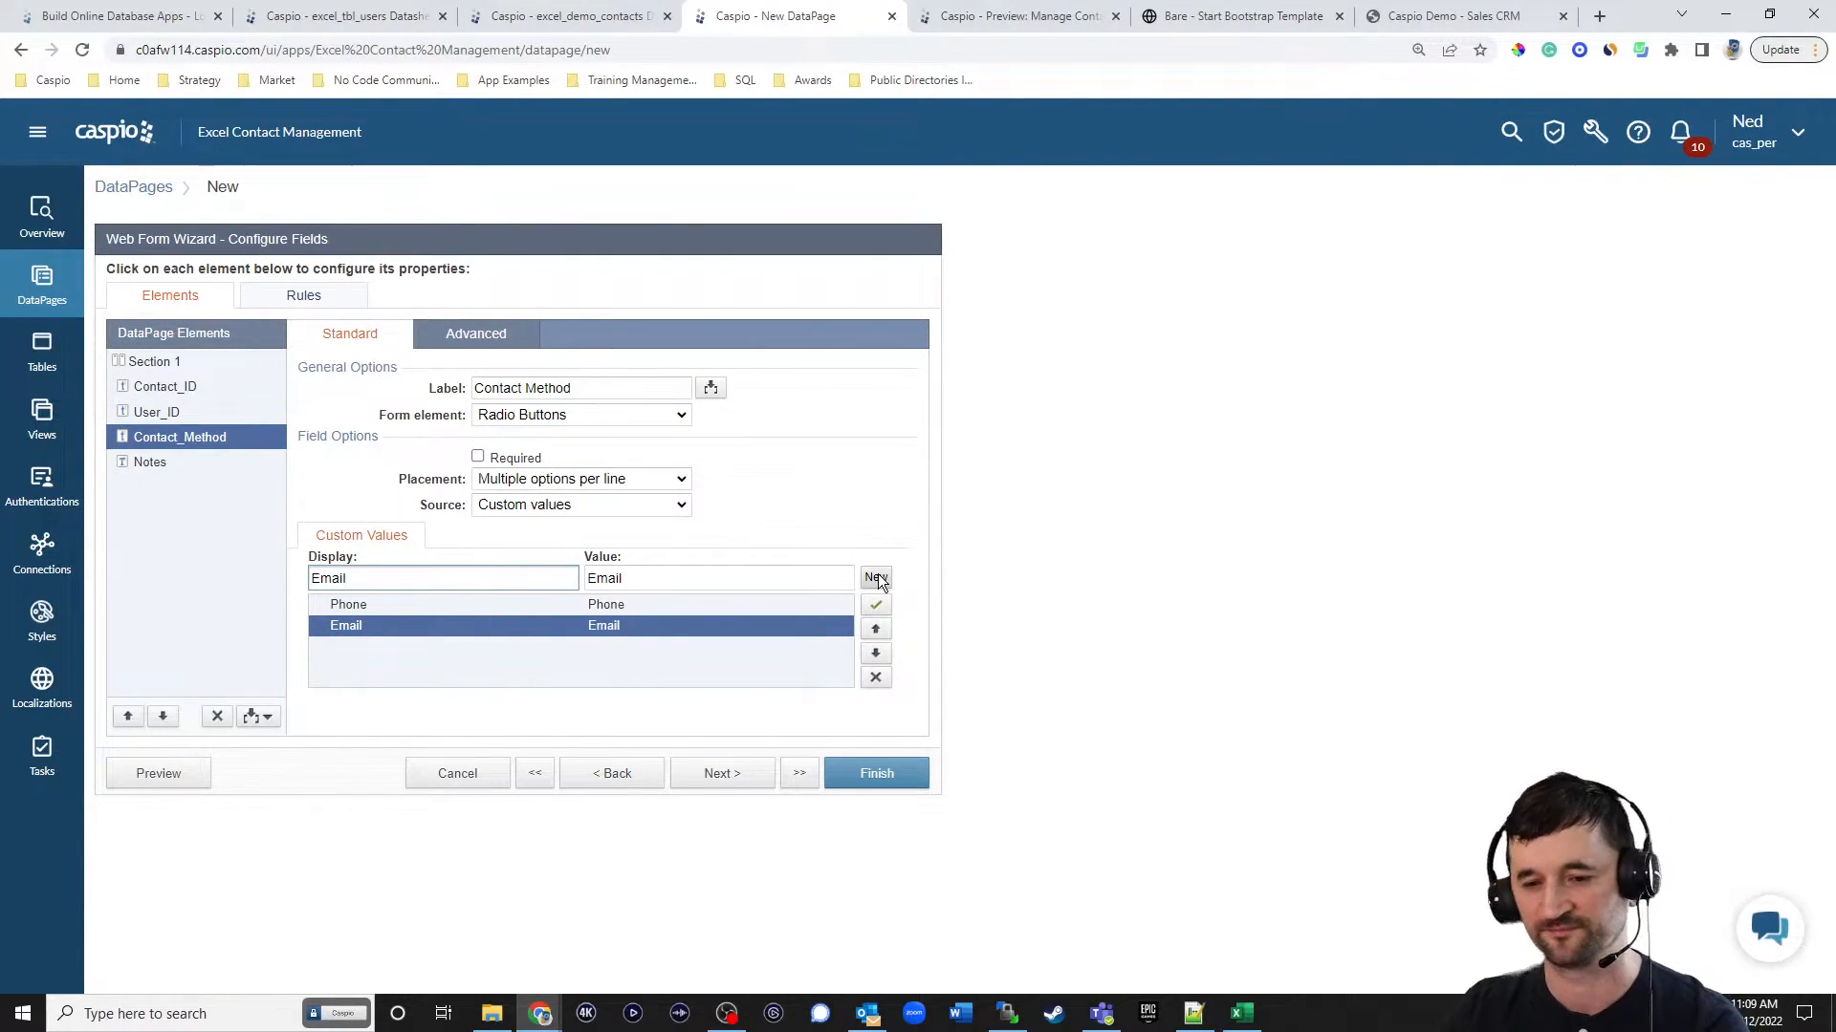
left_click(874, 578)
type("Notes")
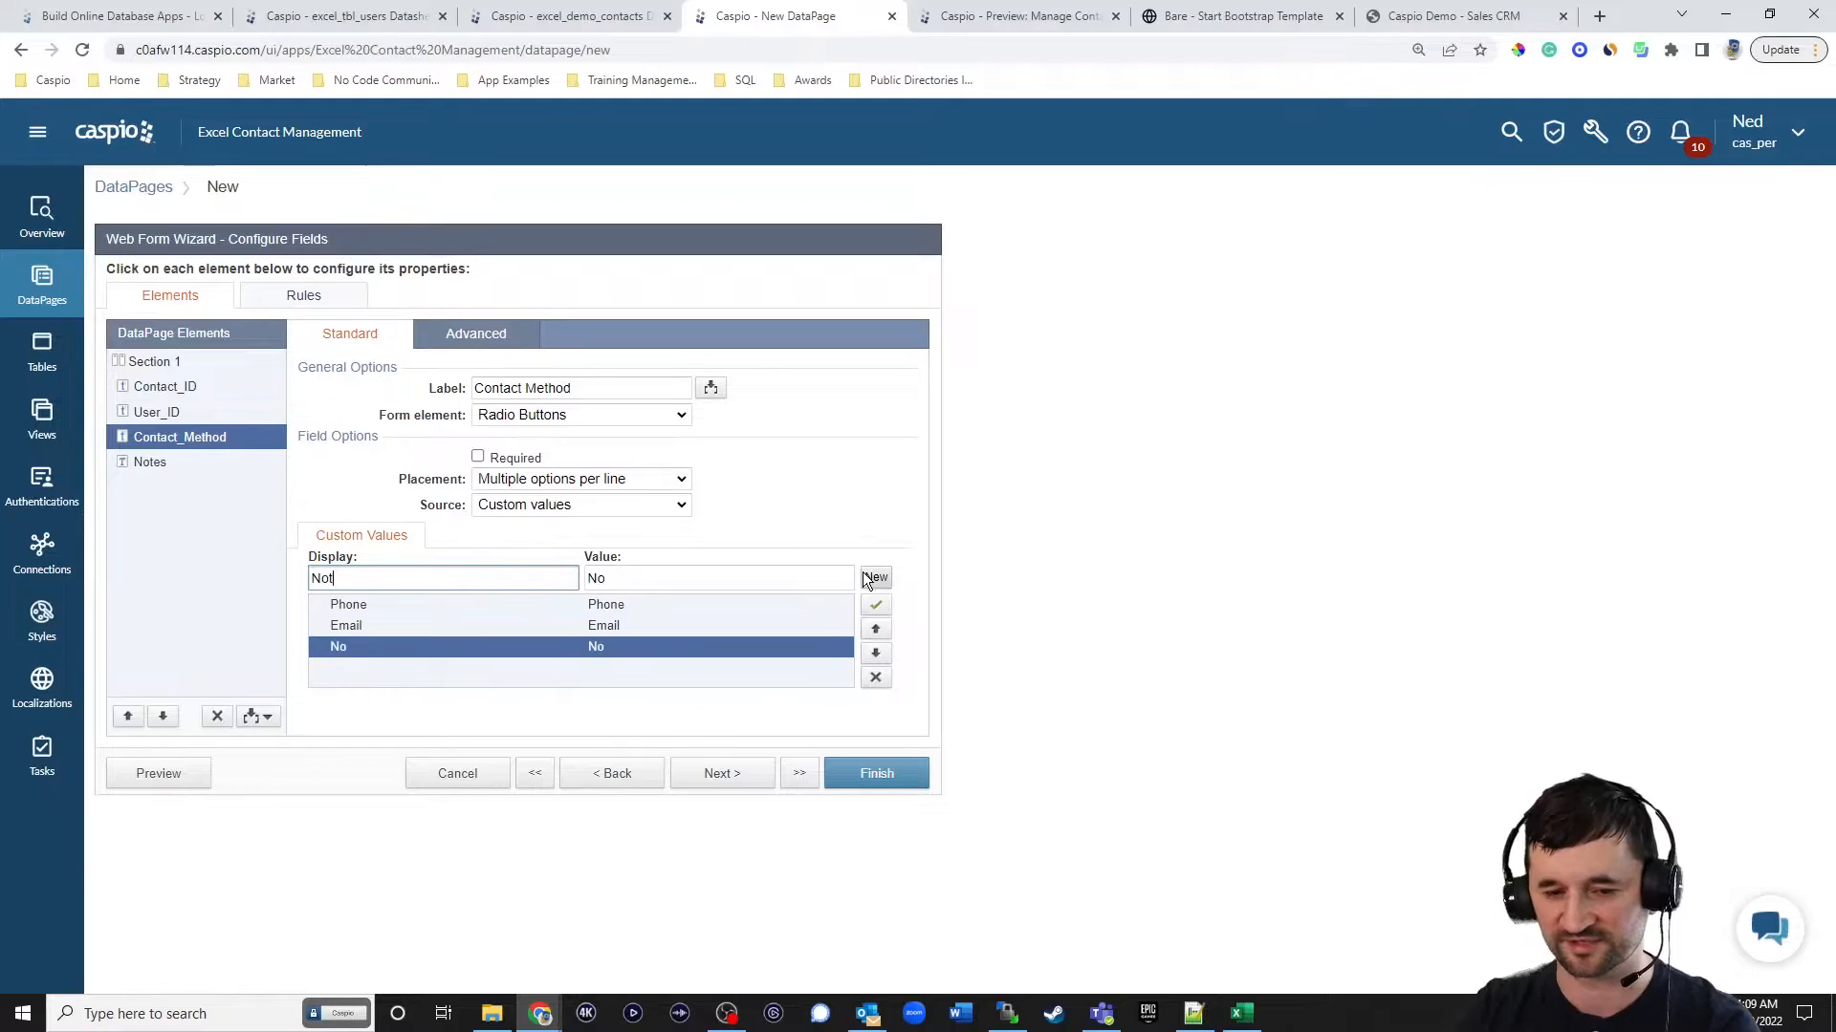
Change the Notes field's form element to Text Area.
left_click(150, 461)
left_click(554, 415)
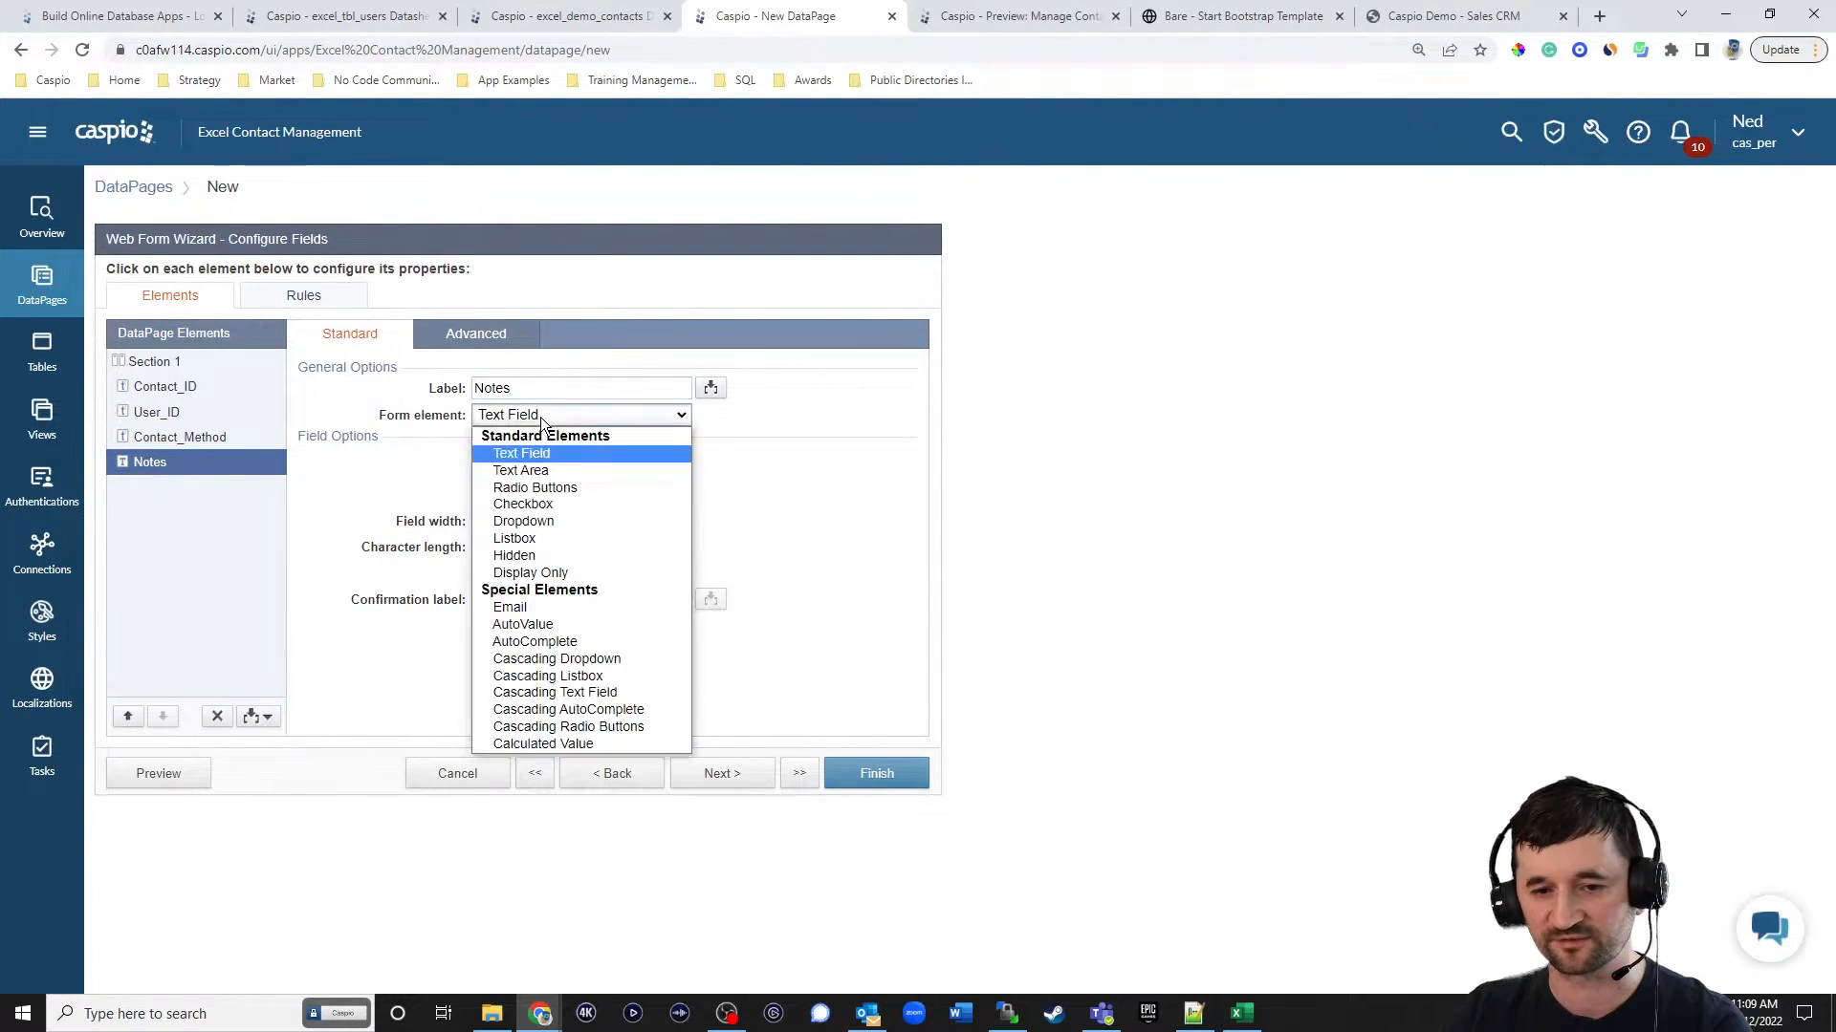
left_click(549, 470)
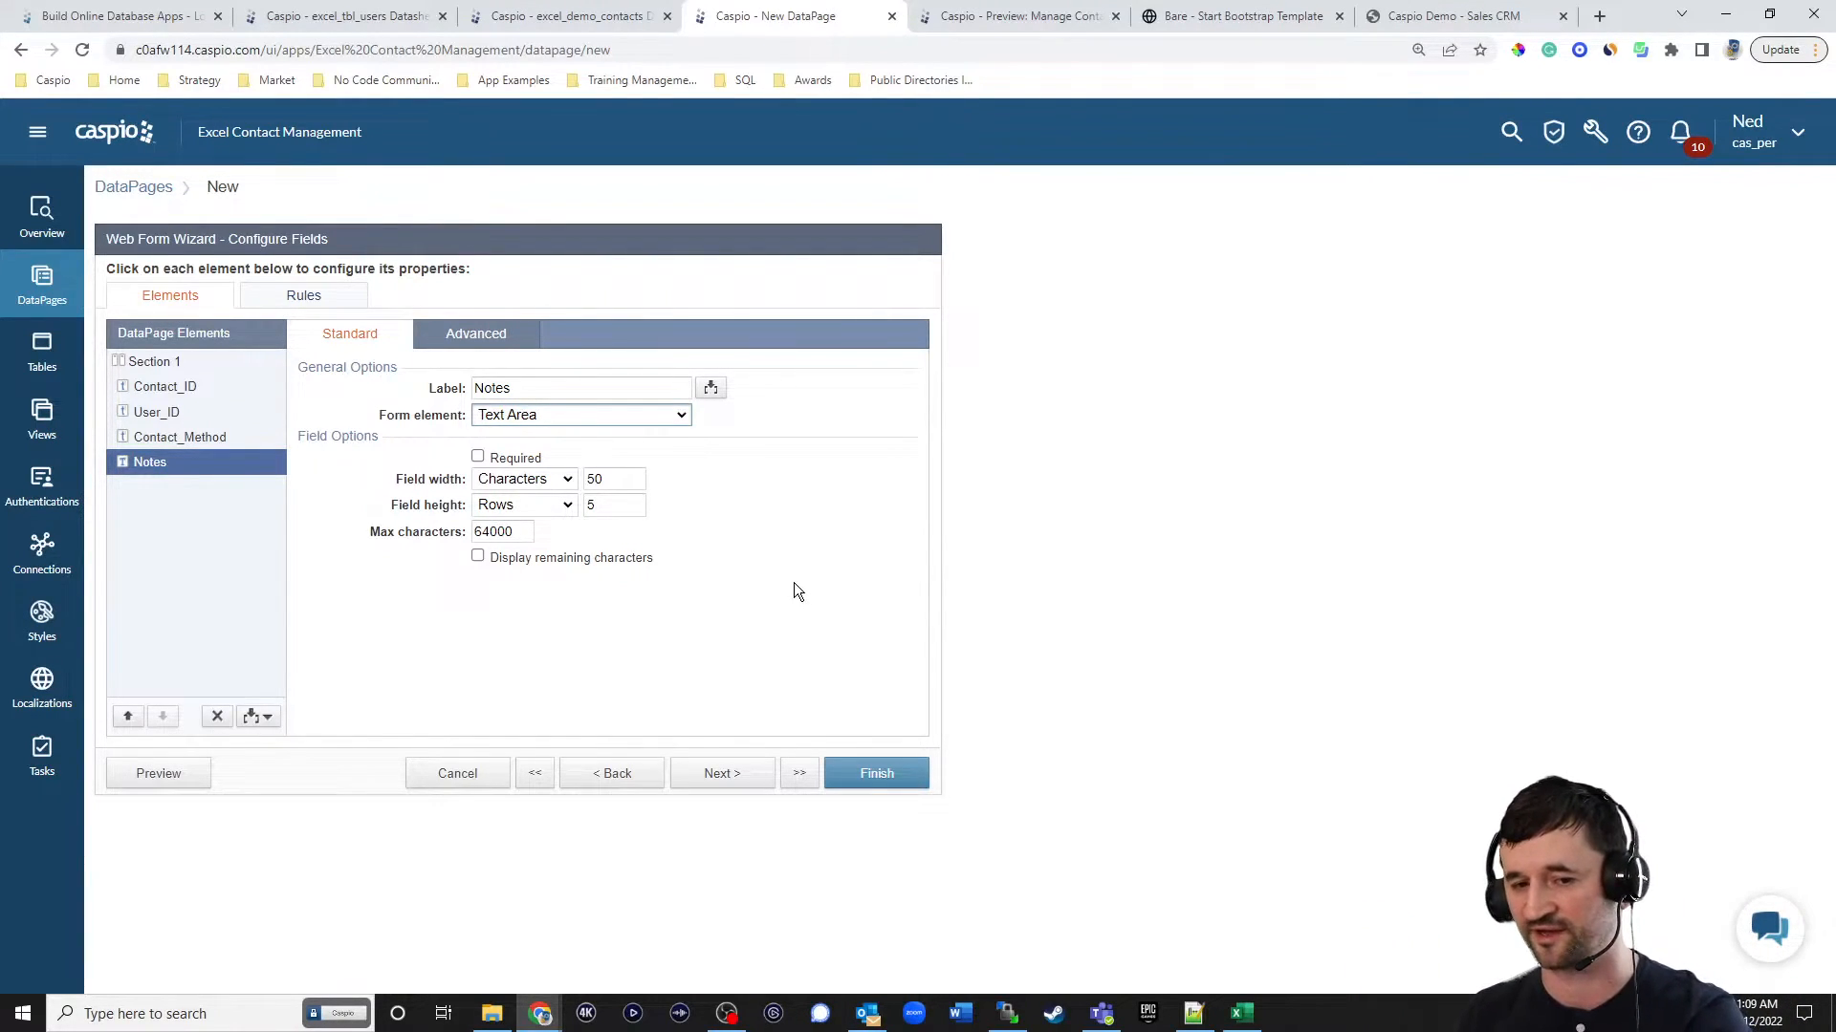
Set the destination after record submit to Same form and finish the DataPage.
left_click(721, 774)
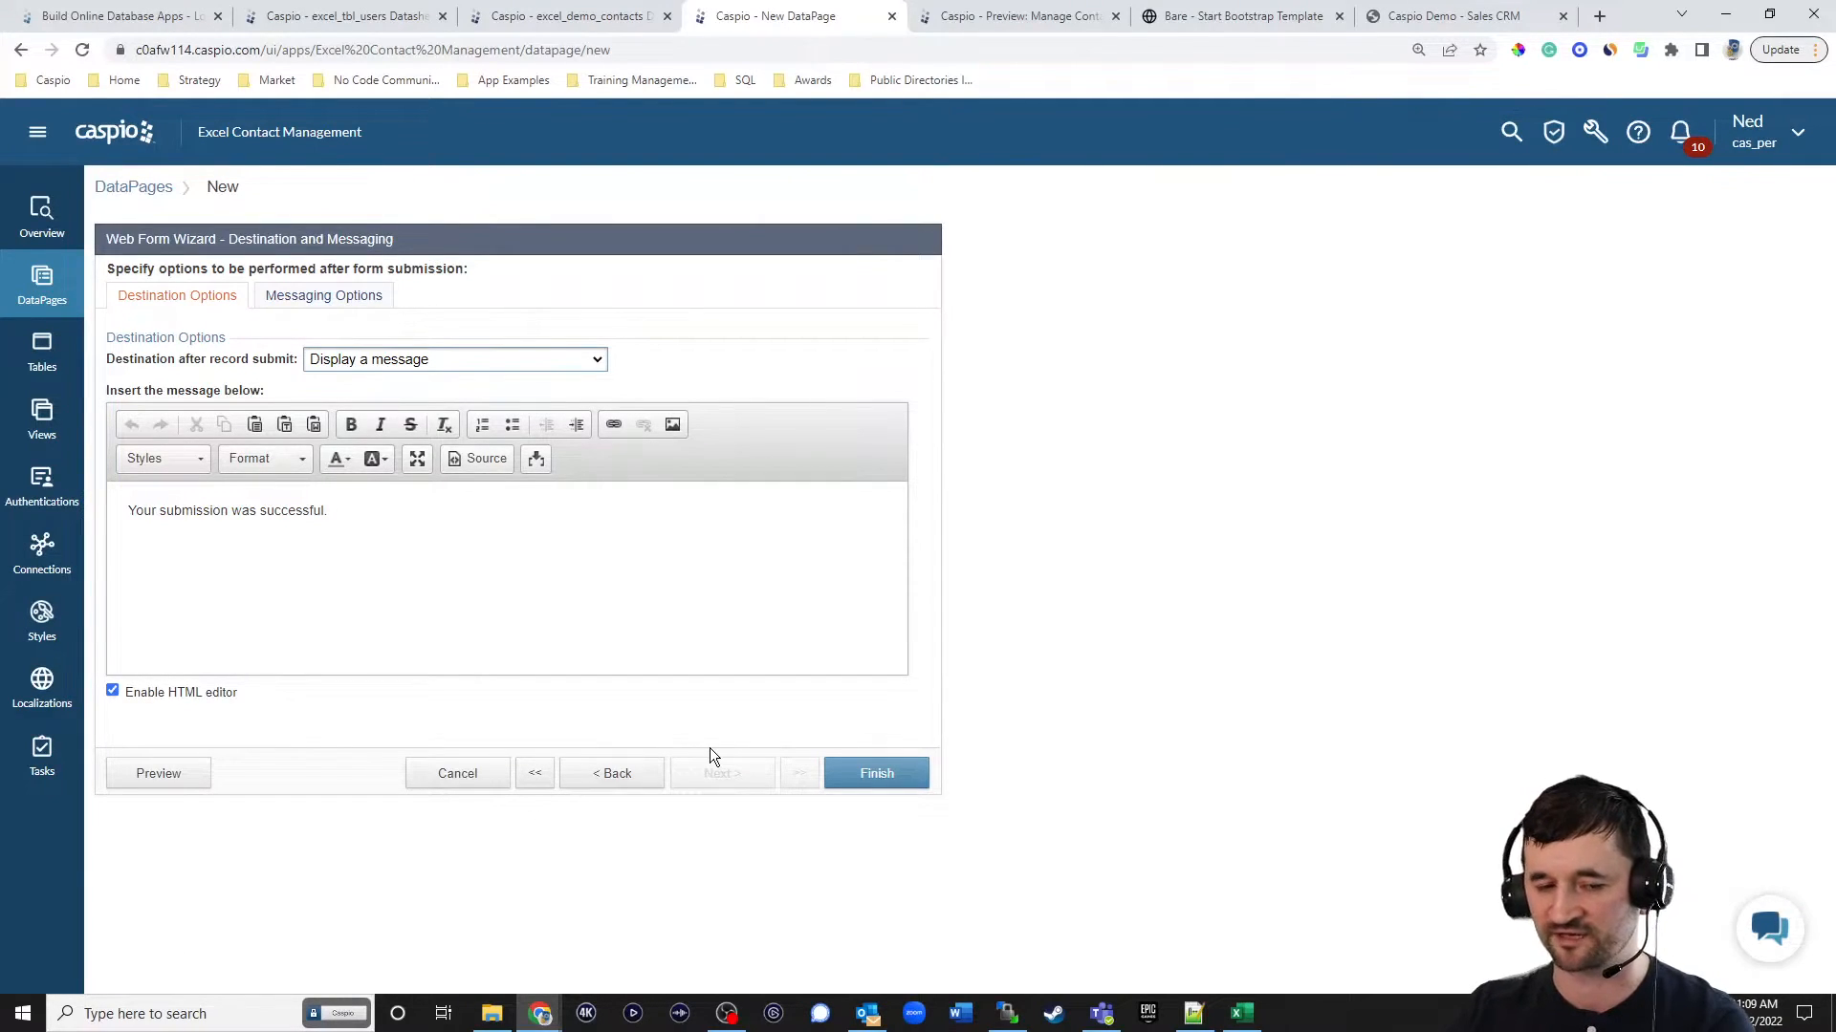
left_click(411, 361)
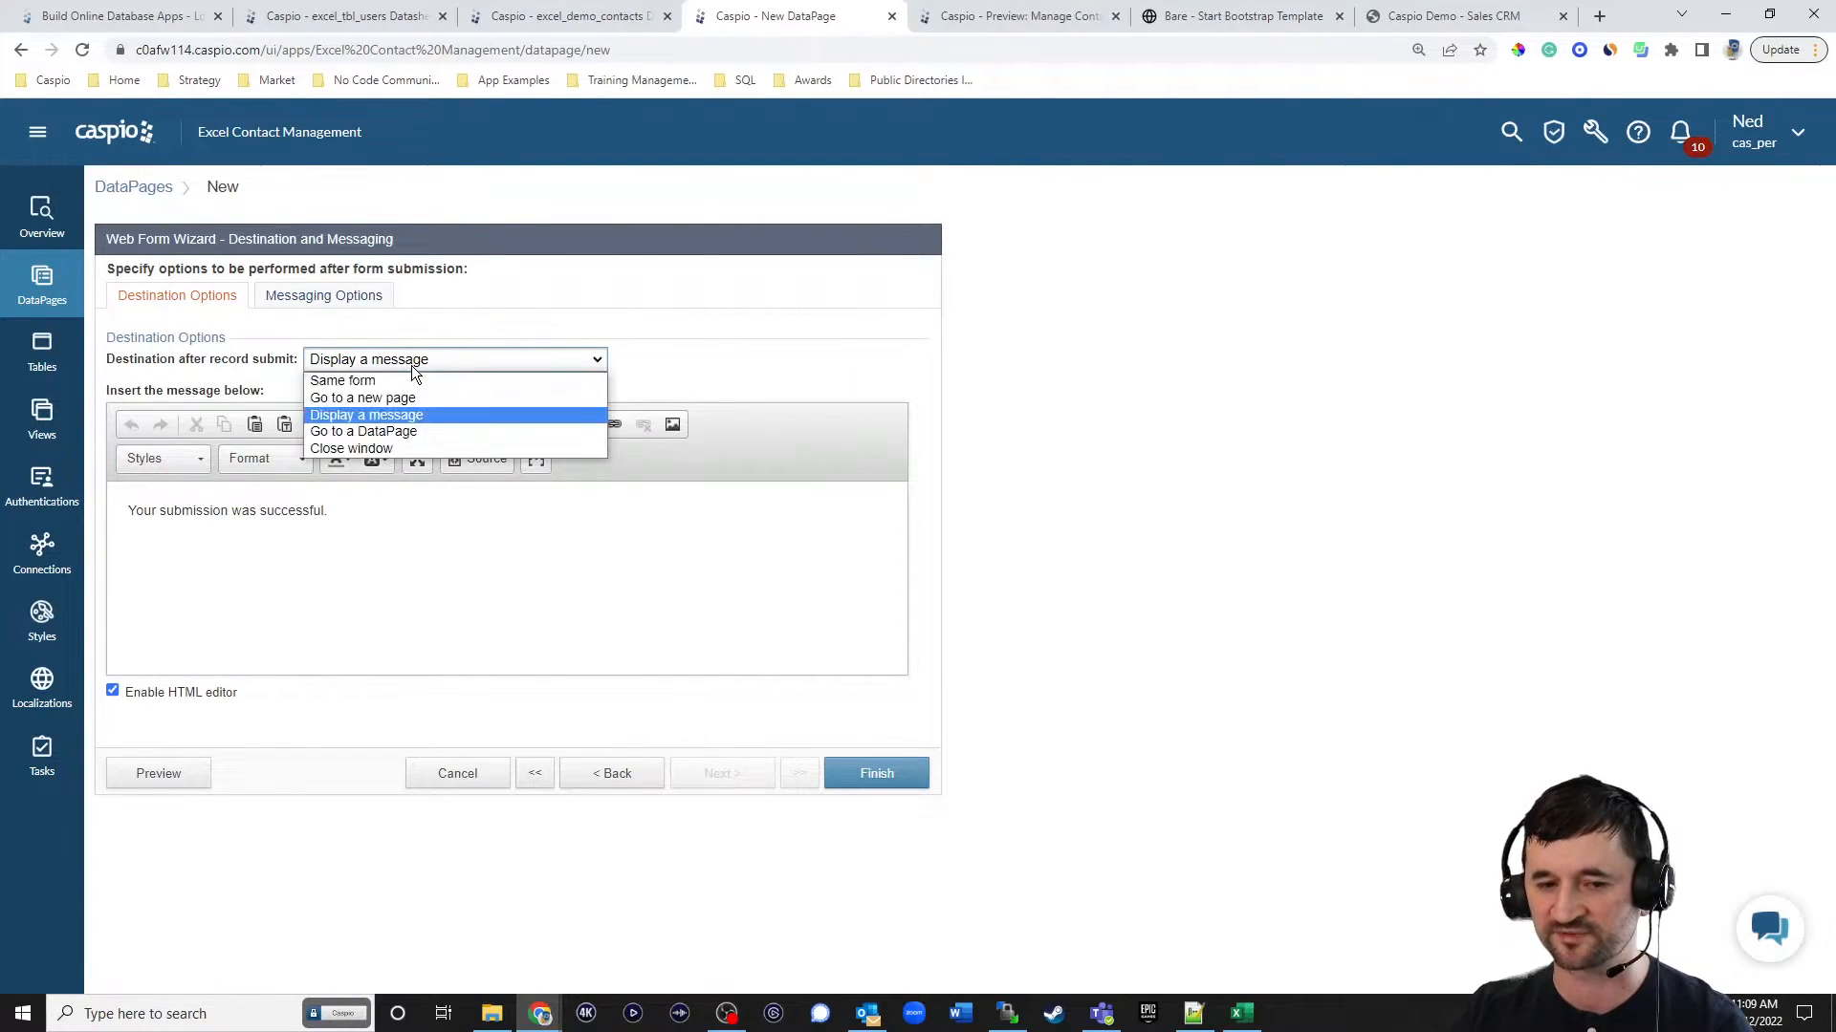
left_click(399, 382)
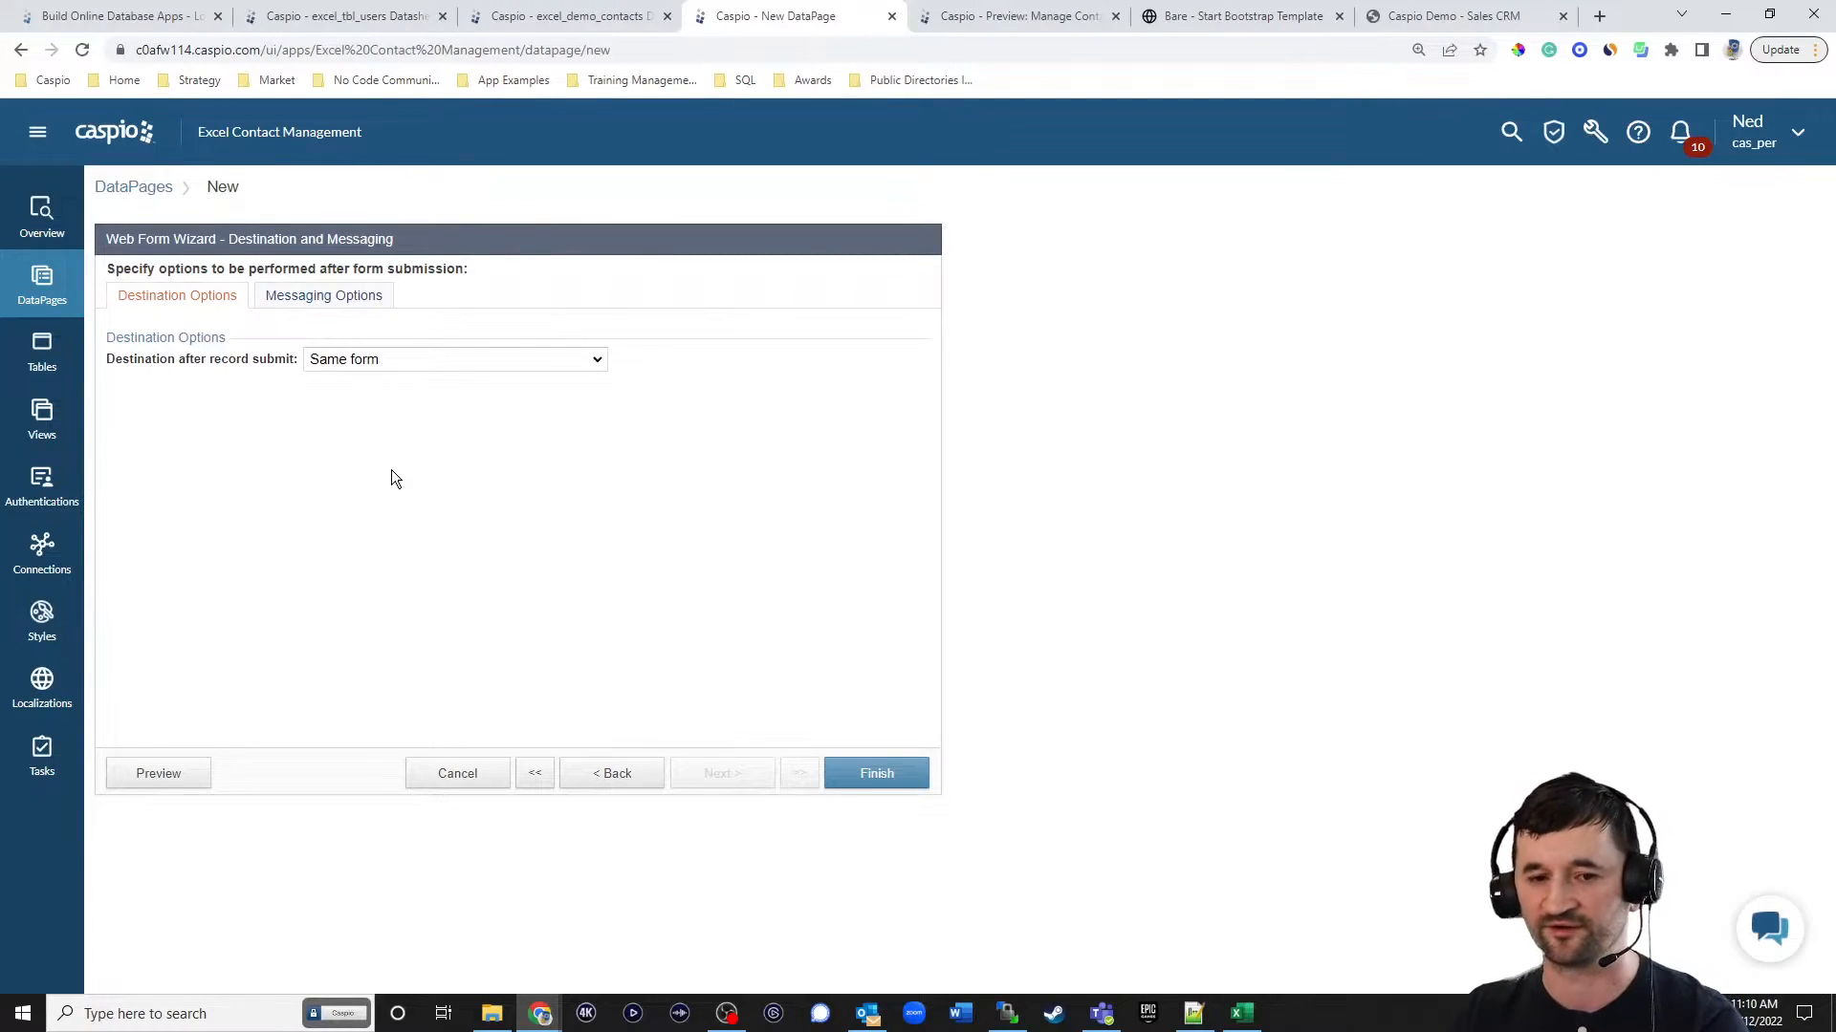
left_click(874, 772)
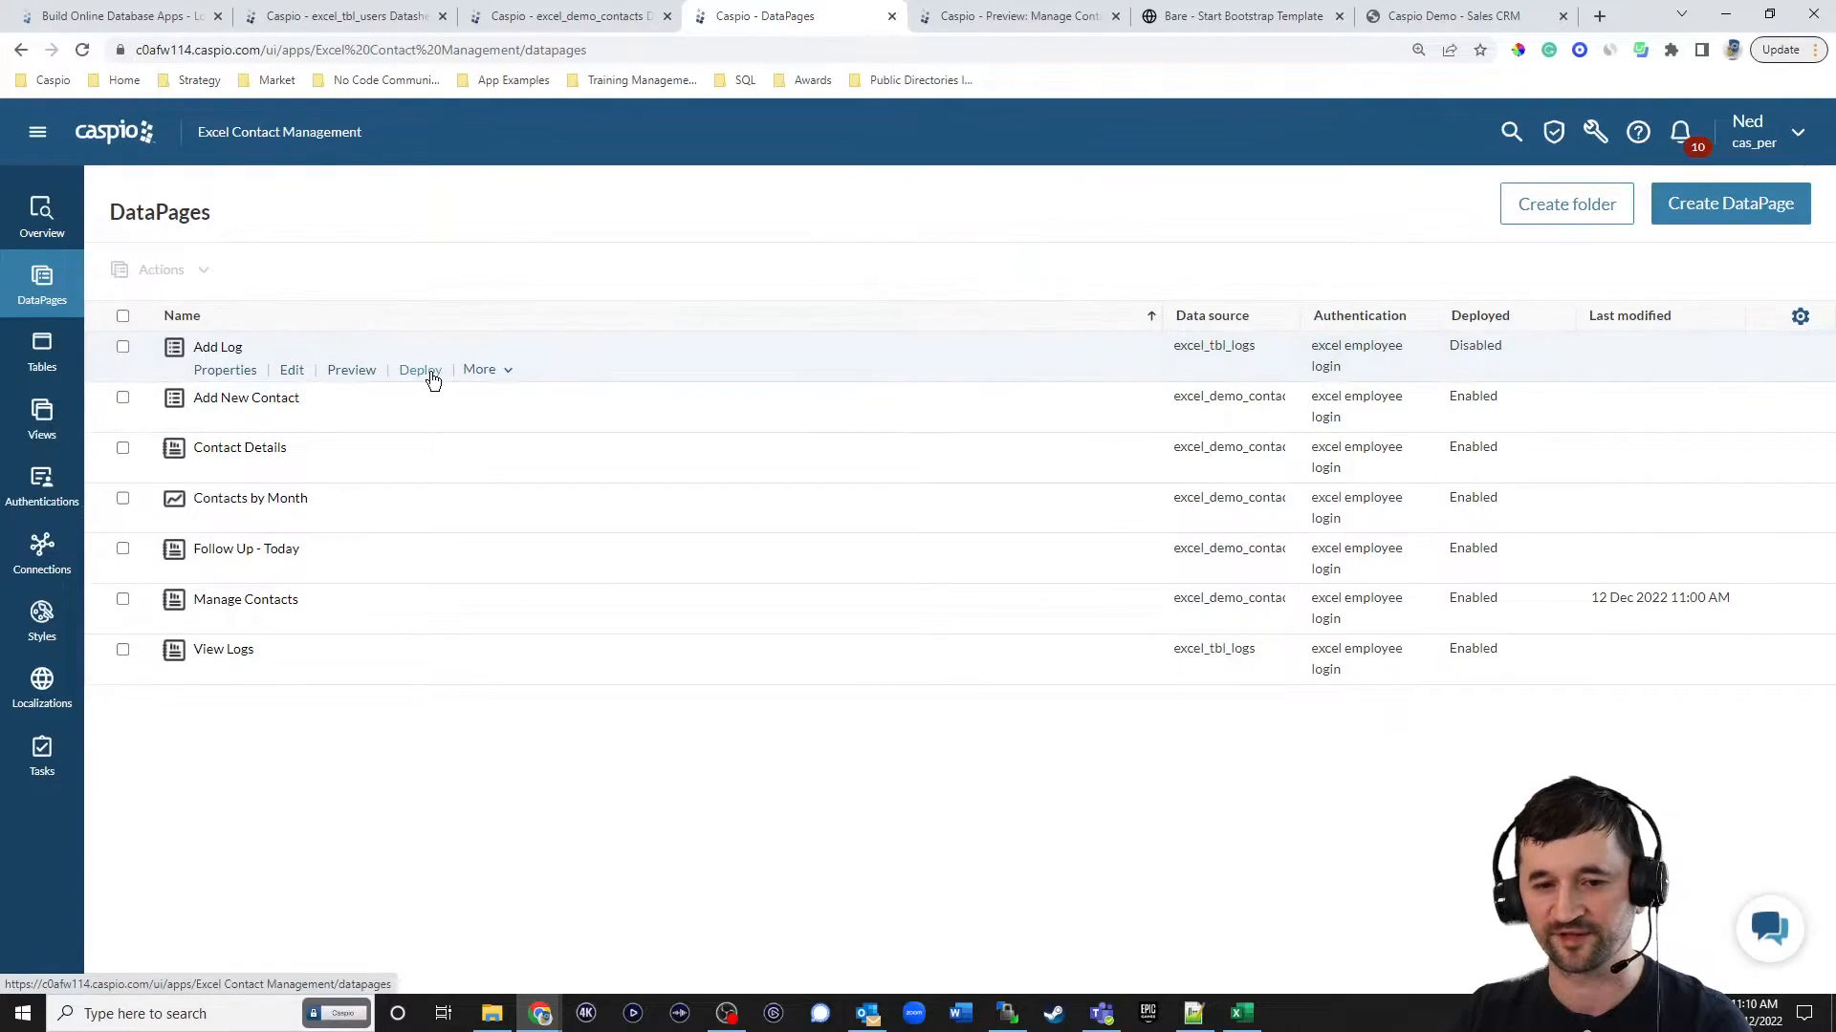
Enable deployment of the Add Log DataPage and copy its embed code.
left_click(425, 371)
left_click(812, 327)
left_click(776, 523)
key("ctrl+c")
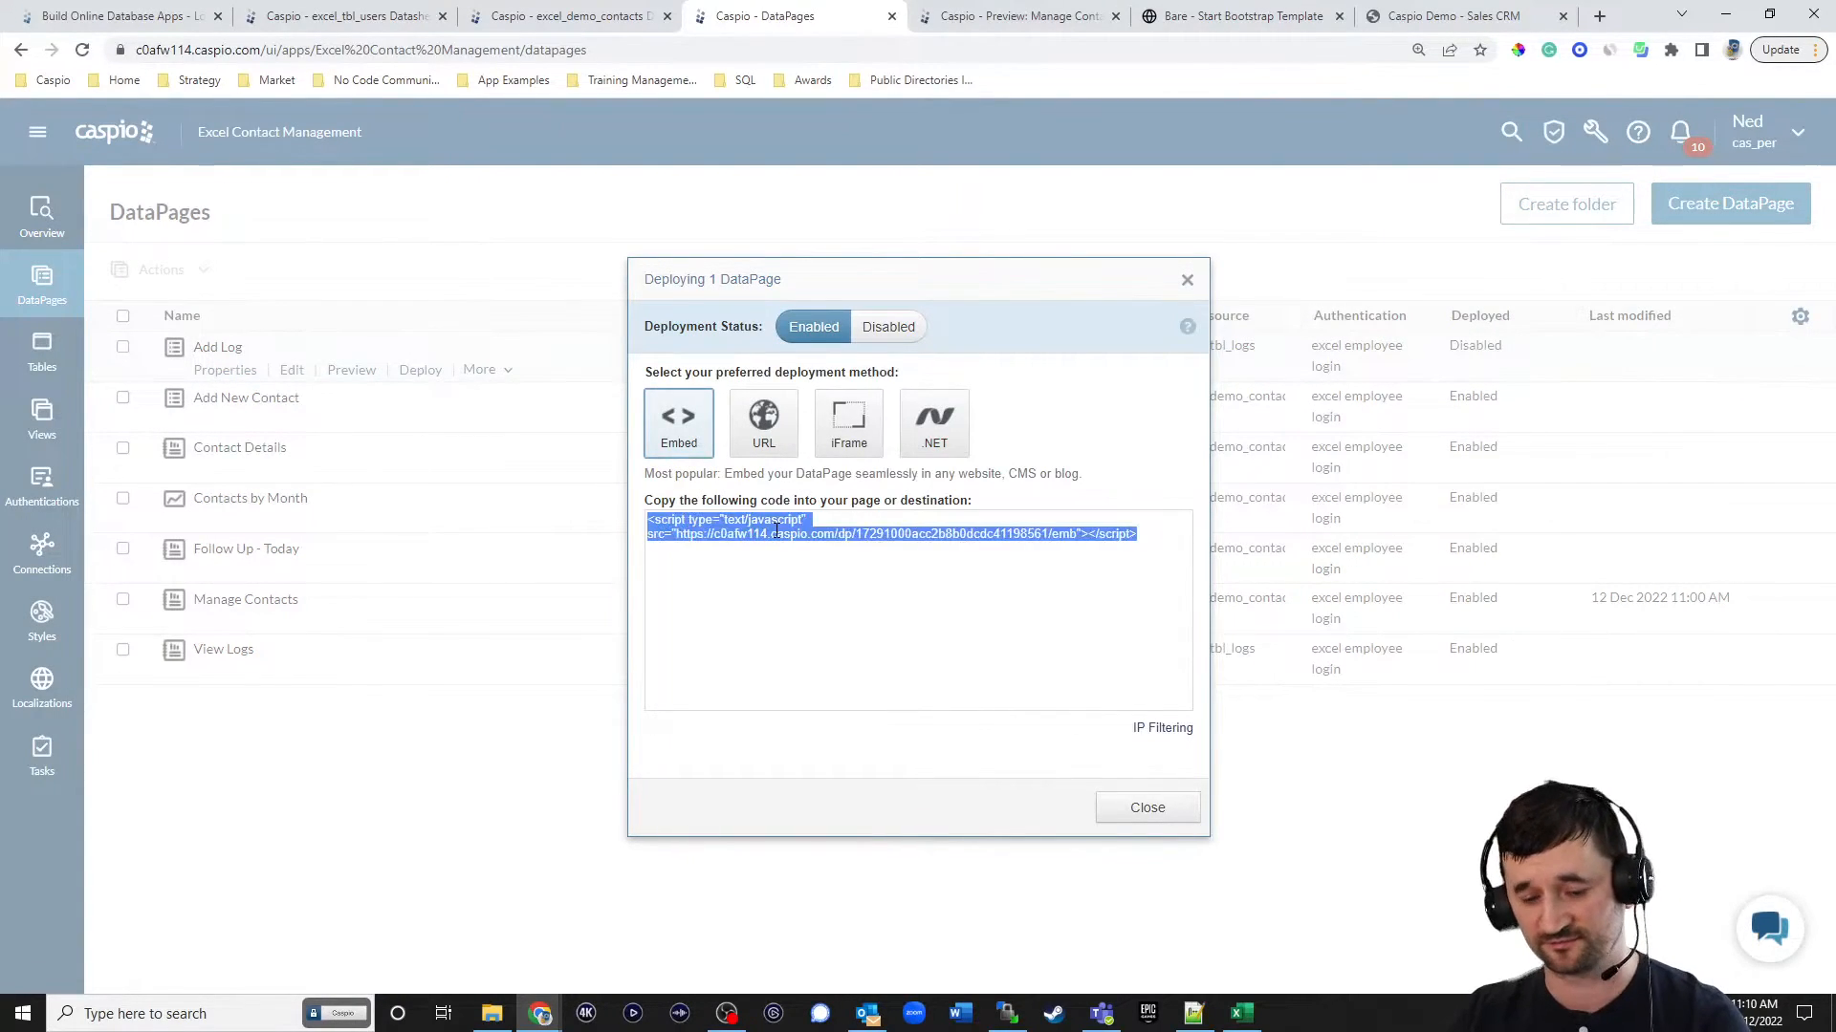
left_click(1147, 808)
In Notepad++, paste the embed code between the two existing Caspio scripts in contact_details.html and save the file.
left_click(1193, 1013)
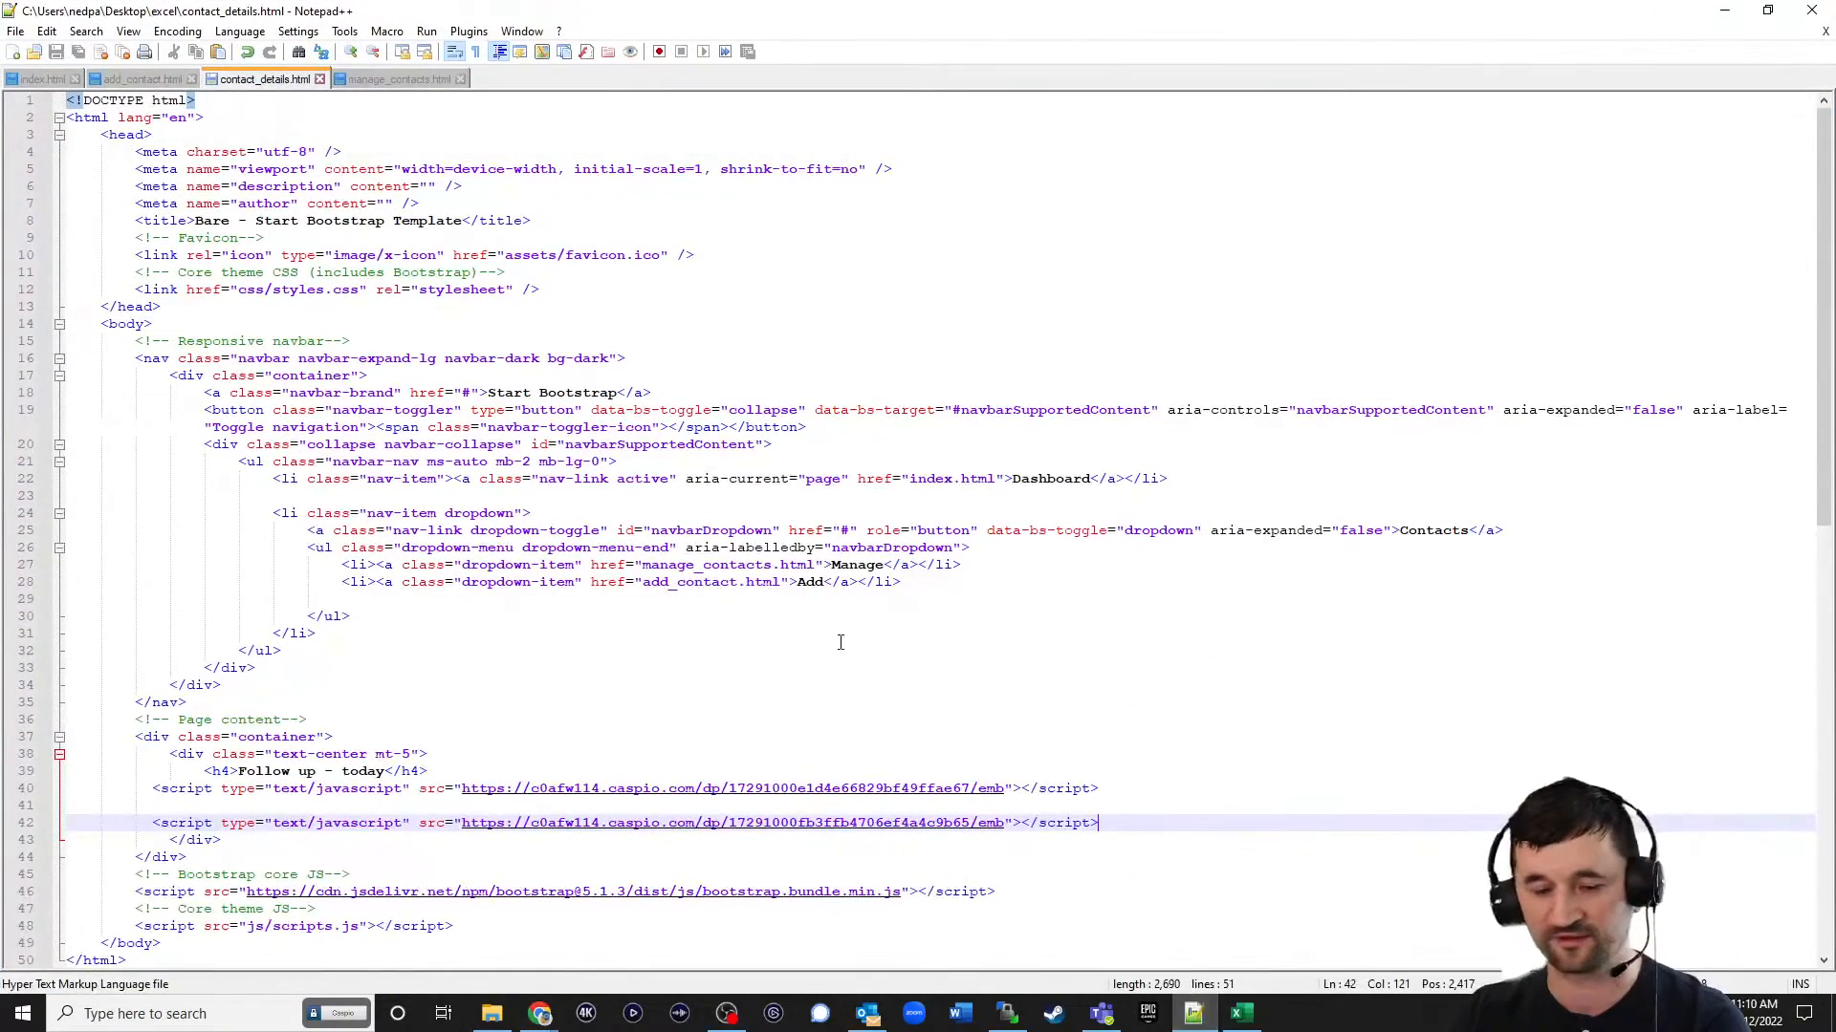
left_click(1126, 808)
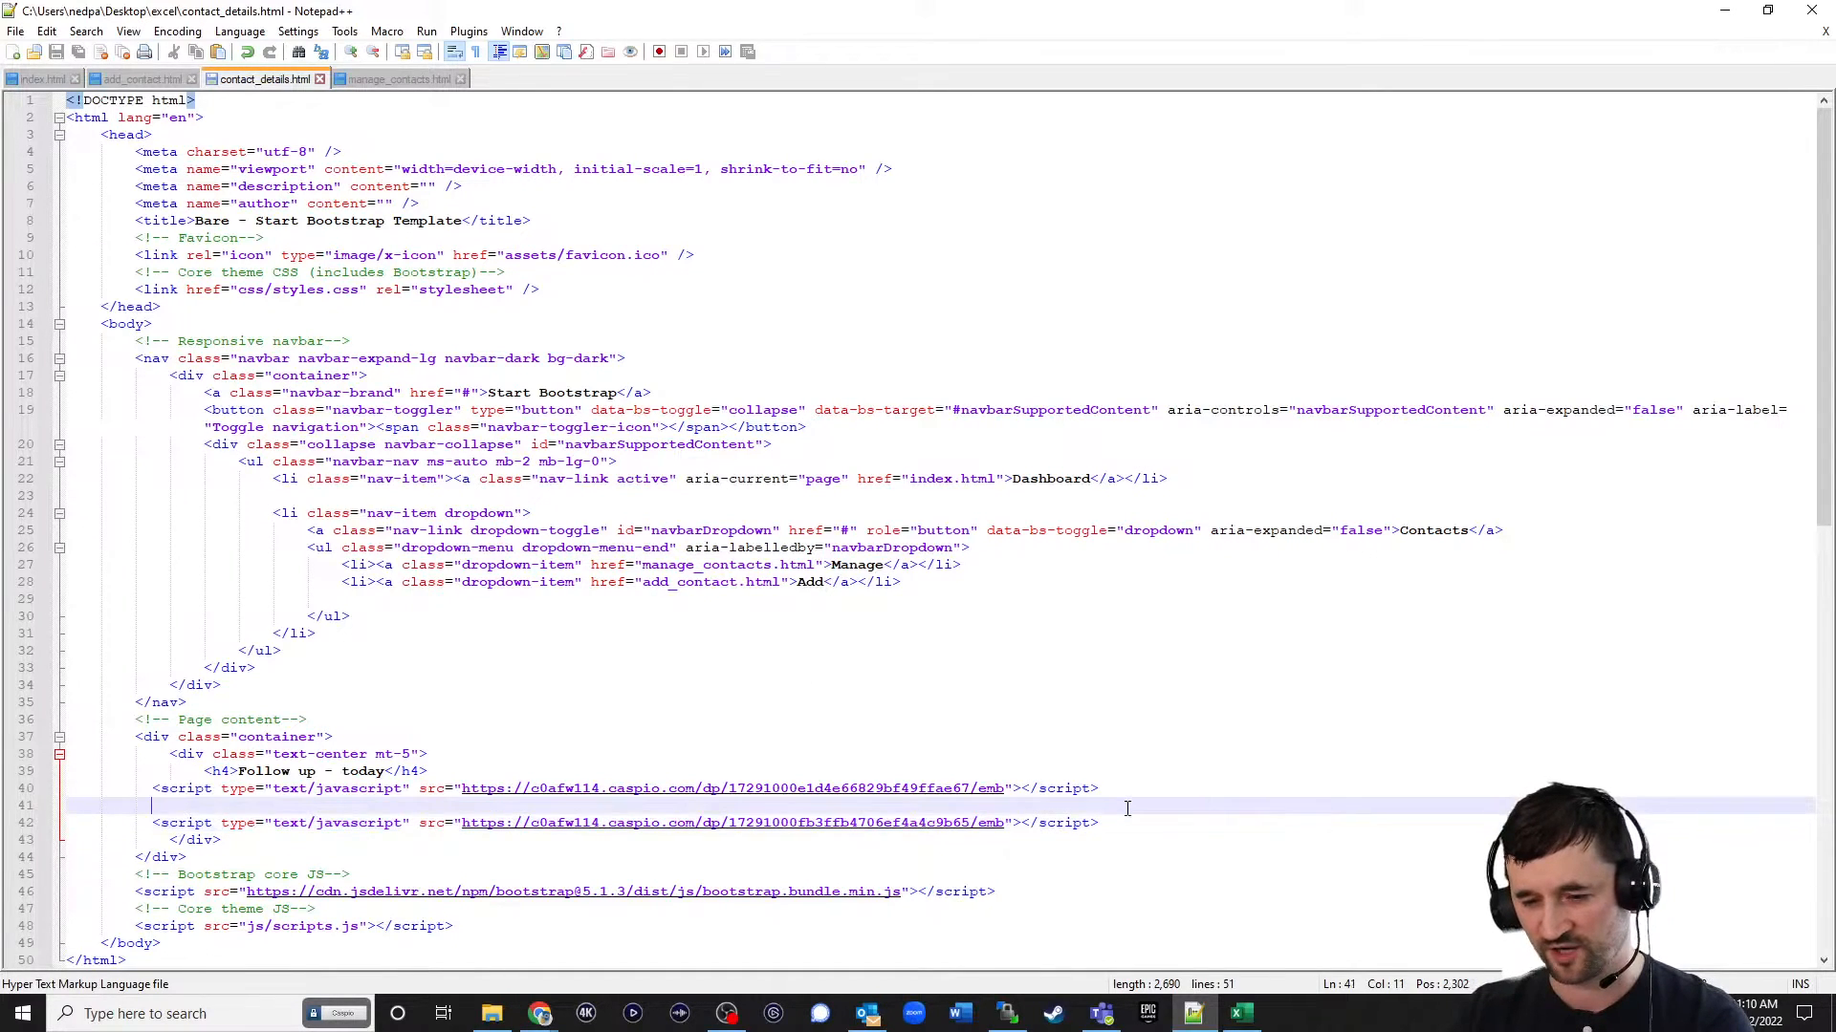
key("ctrl+v")
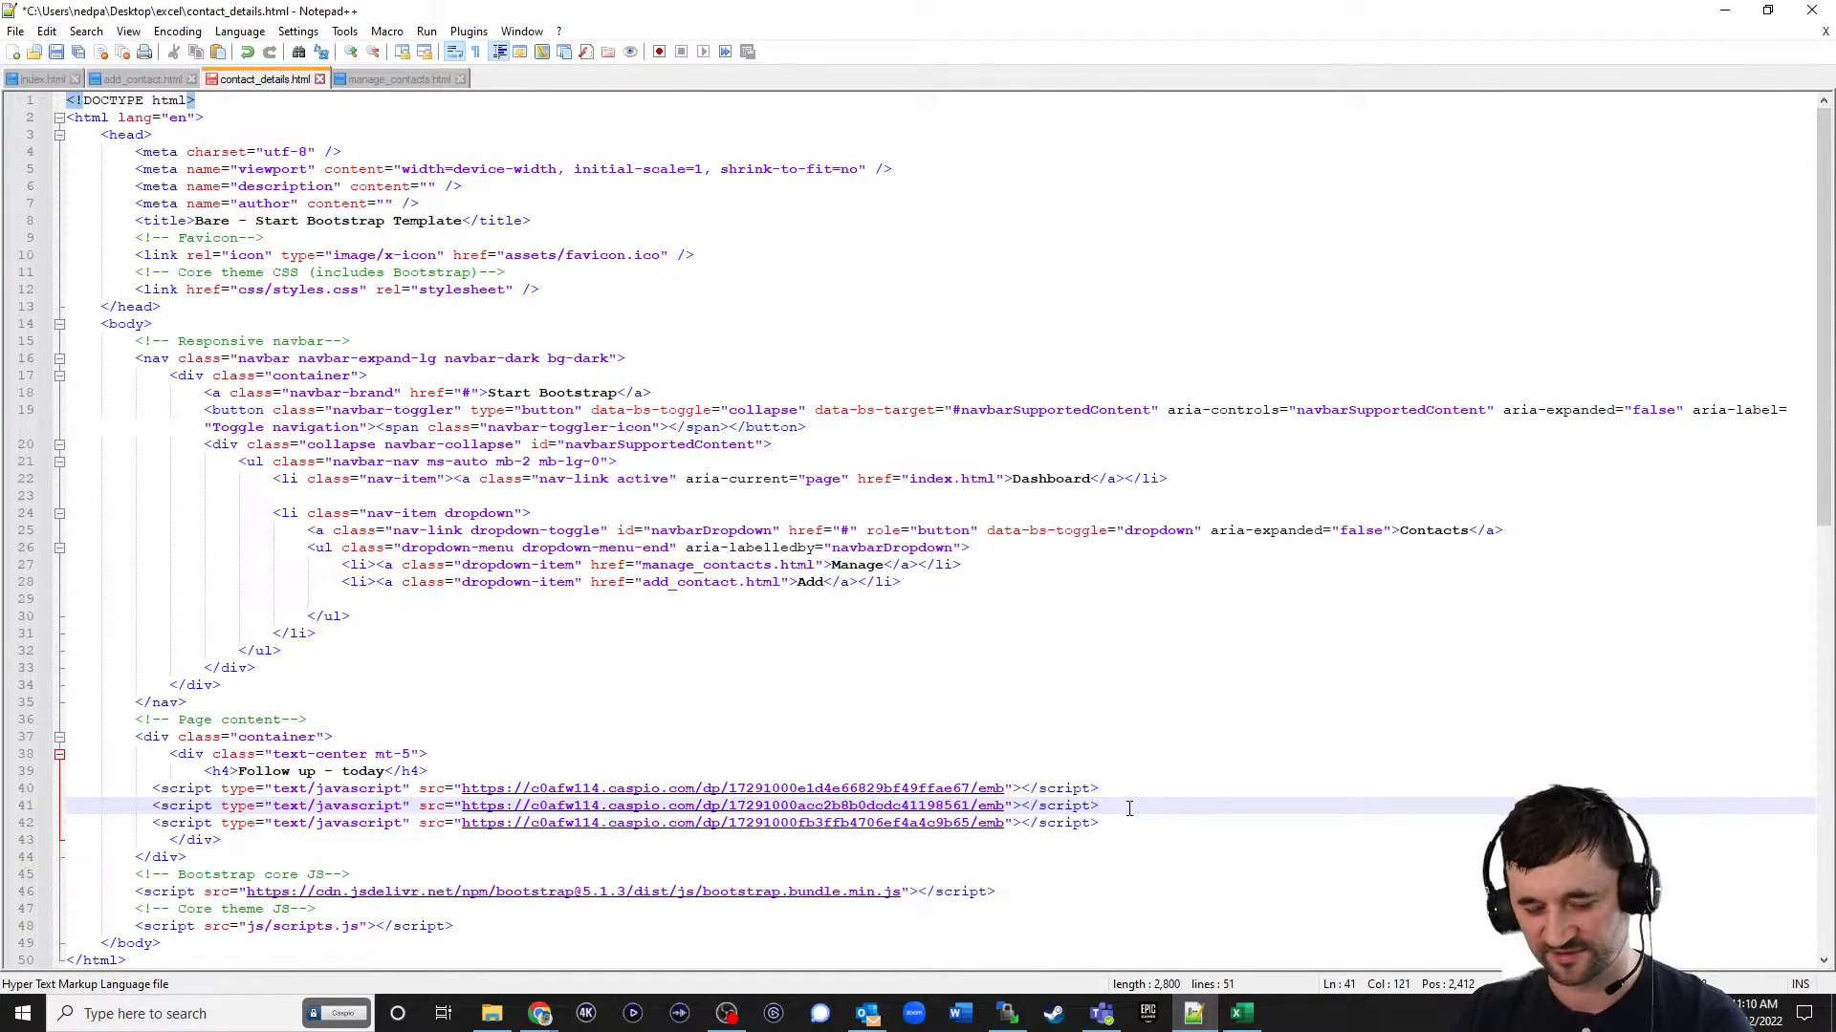
key("ctrl+s")
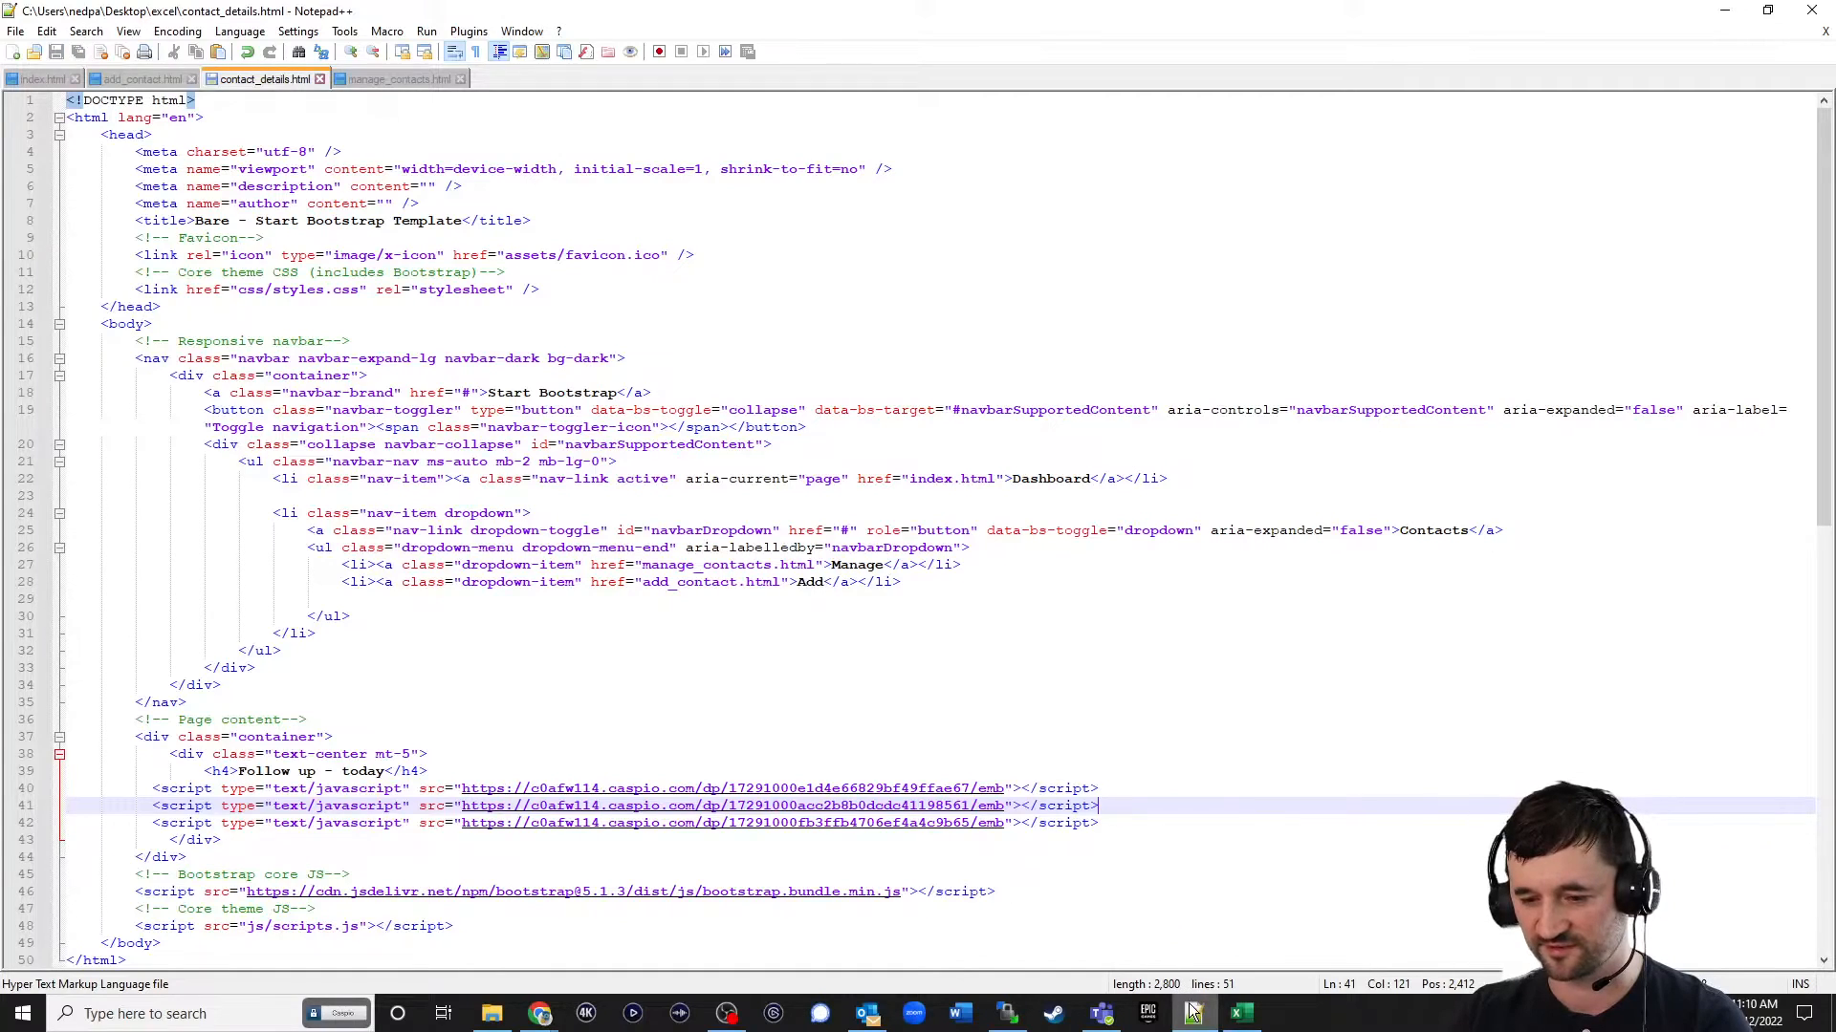
Upload the updated contact_details.html to /np/excel/ with WinSCP and reload the live contact details page in the browser.
left_click(1013, 1021)
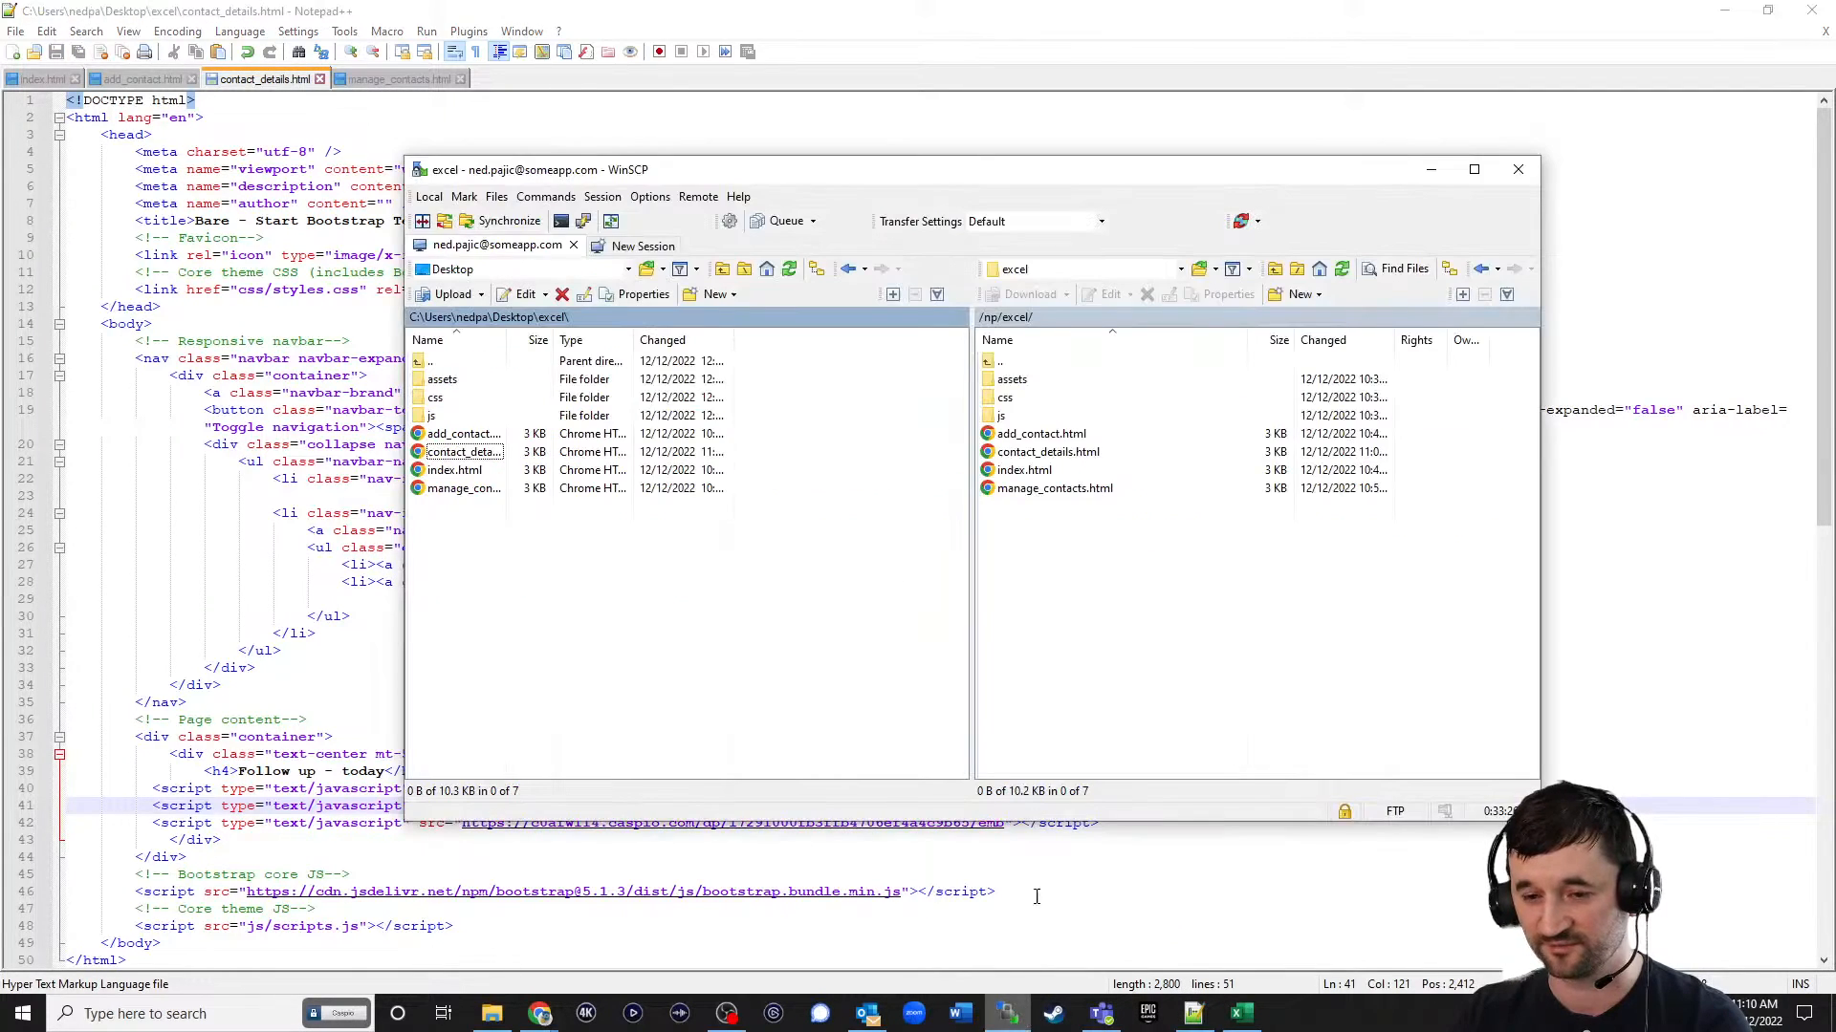
left_click(456, 455)
left_click_drag(455, 455, 1075, 588)
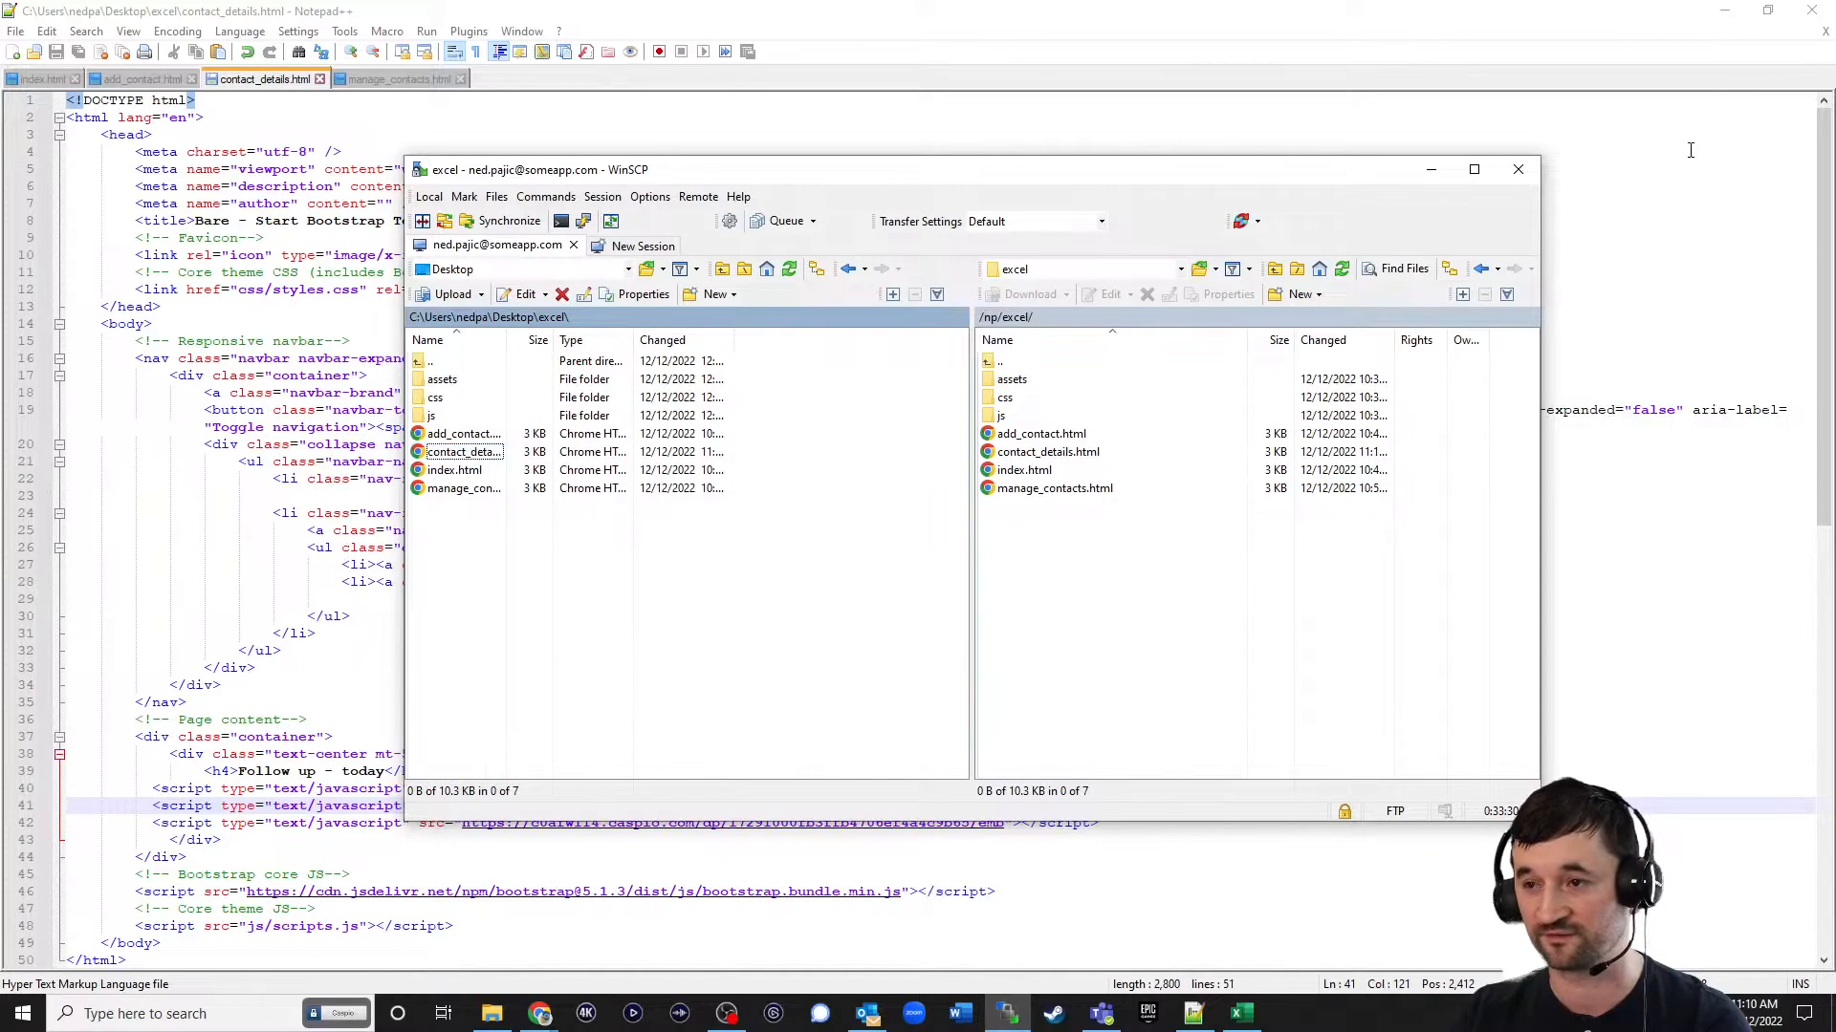
left_click(1725, 13)
left_click(1242, 15)
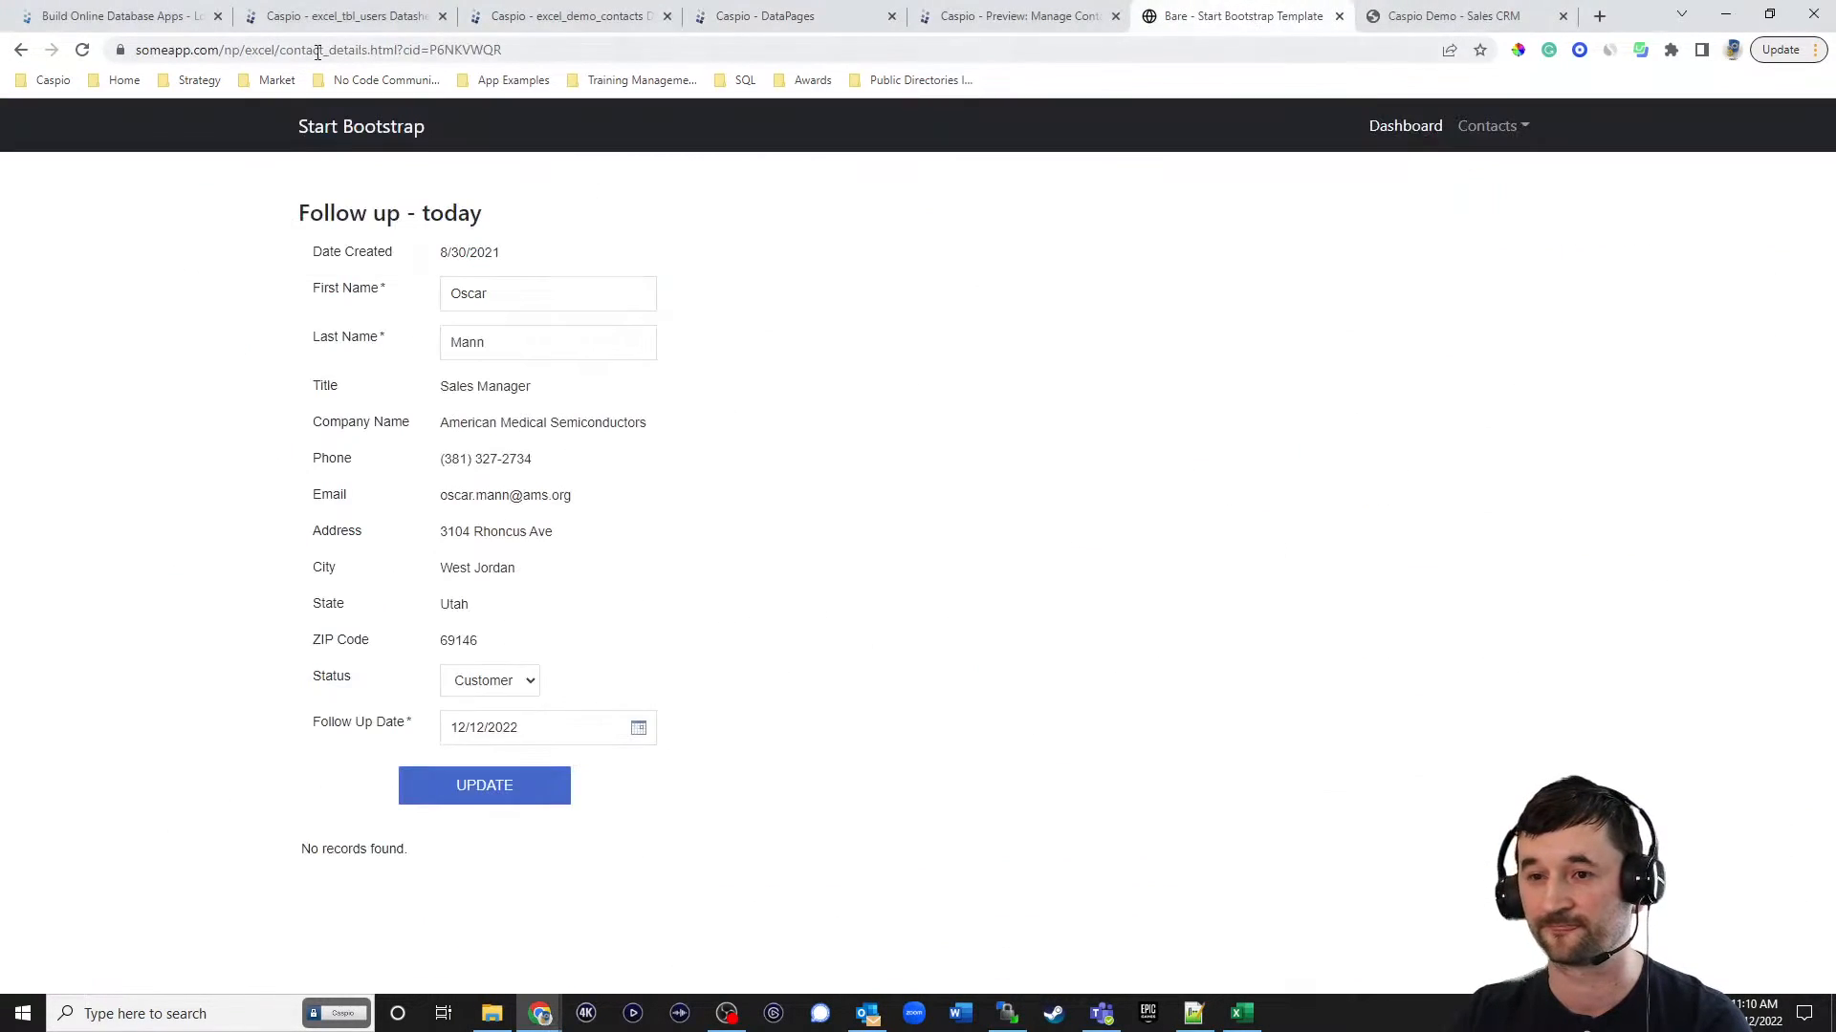
left_click(85, 49)
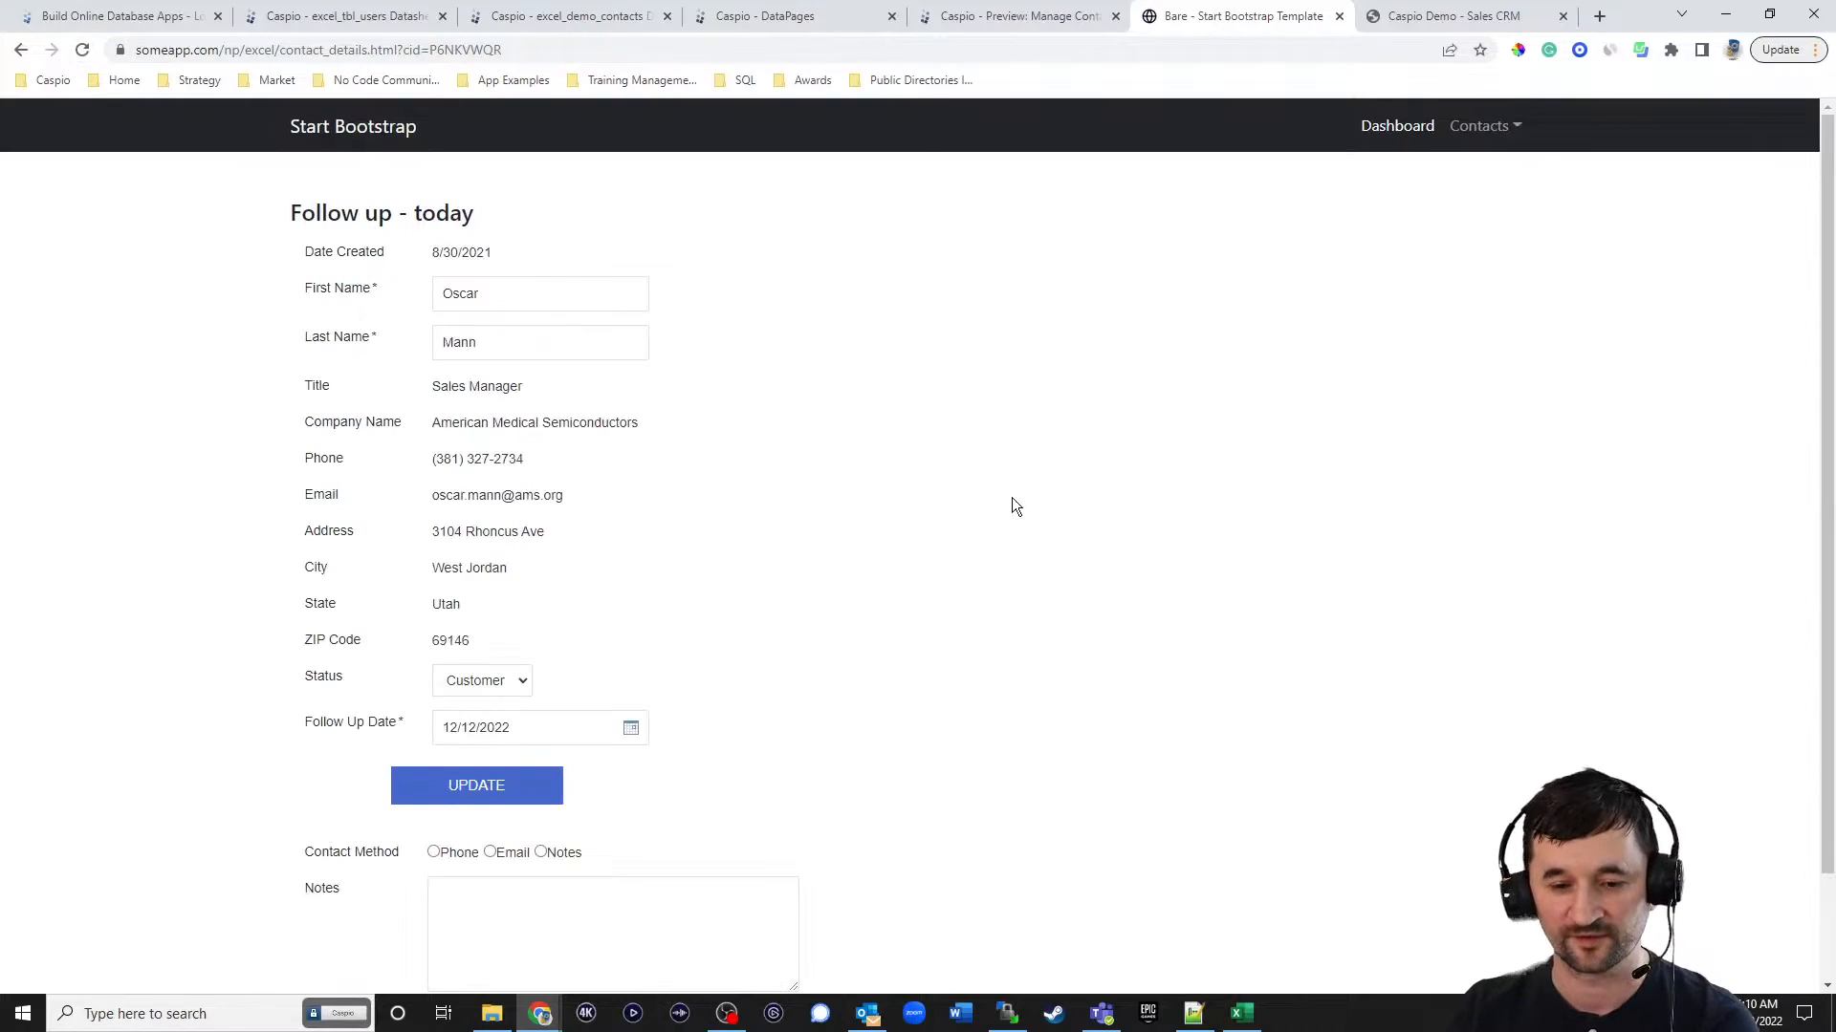
Submit a test log with contact method Phone and a note that the contact will be faxing over the contract today.
scroll(1032, 497, "down", 2)
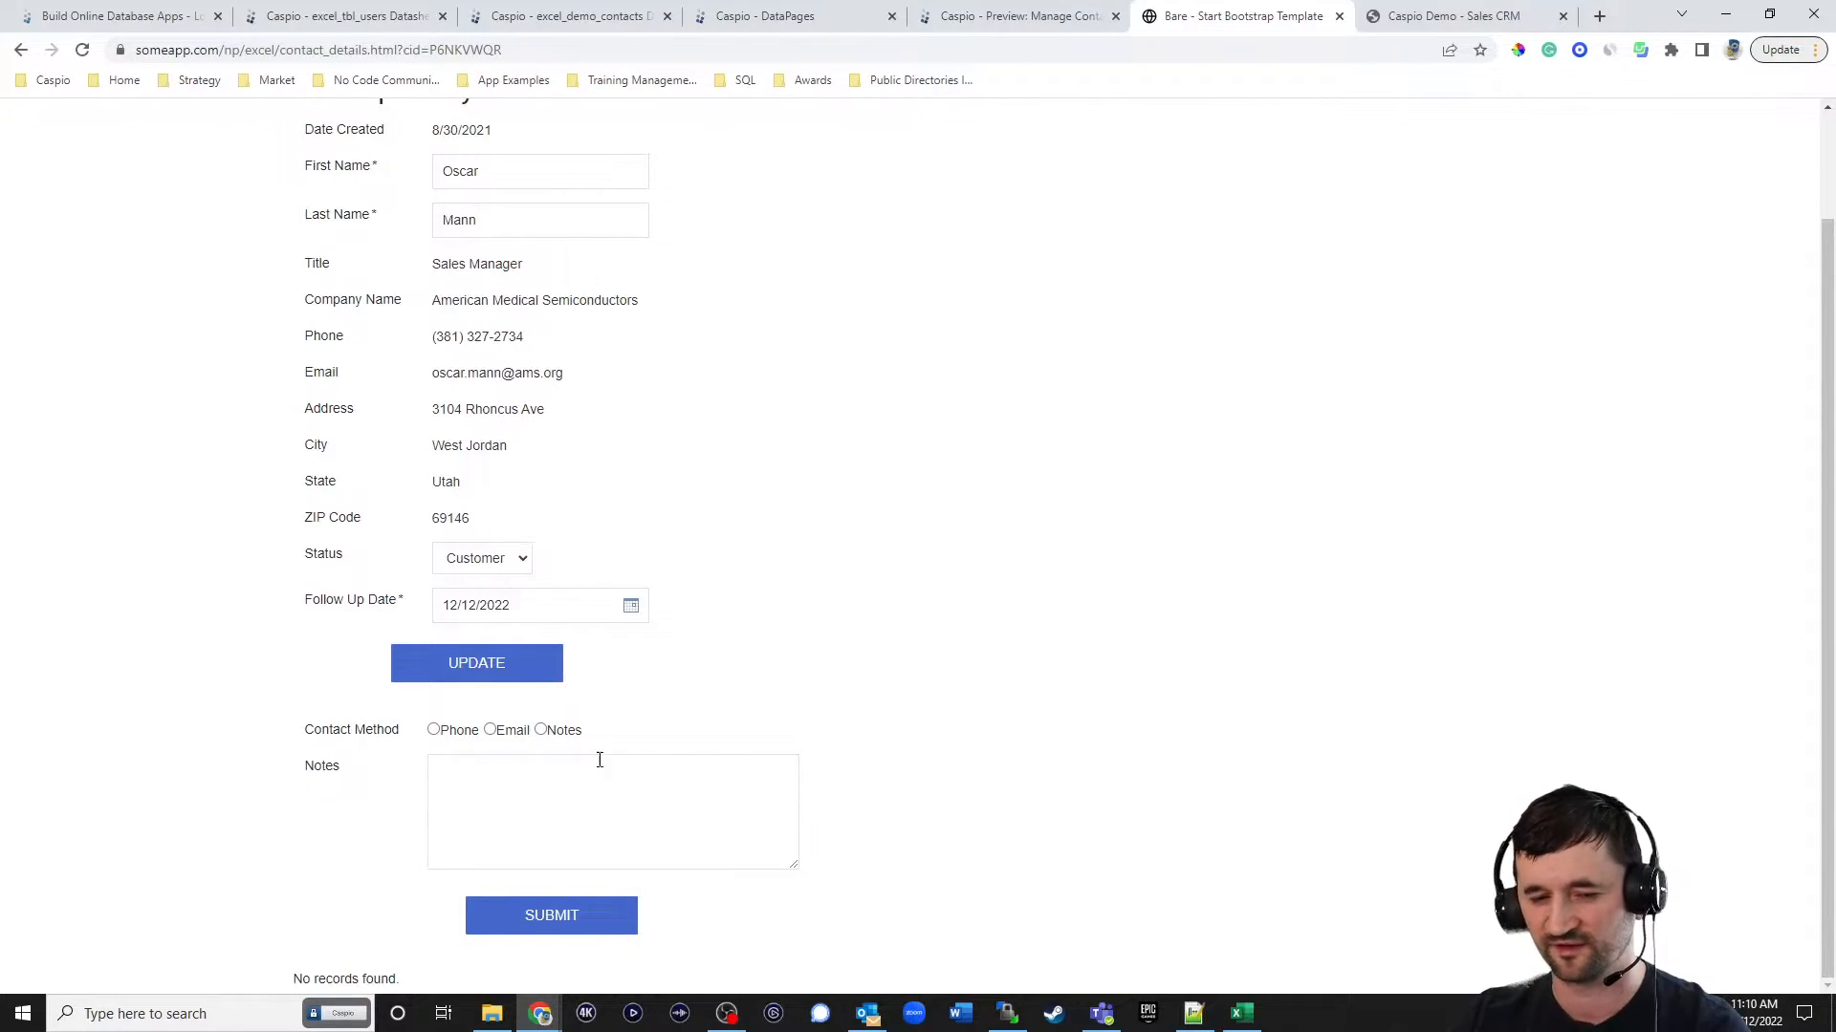
left_click(462, 732)
left_click(479, 765)
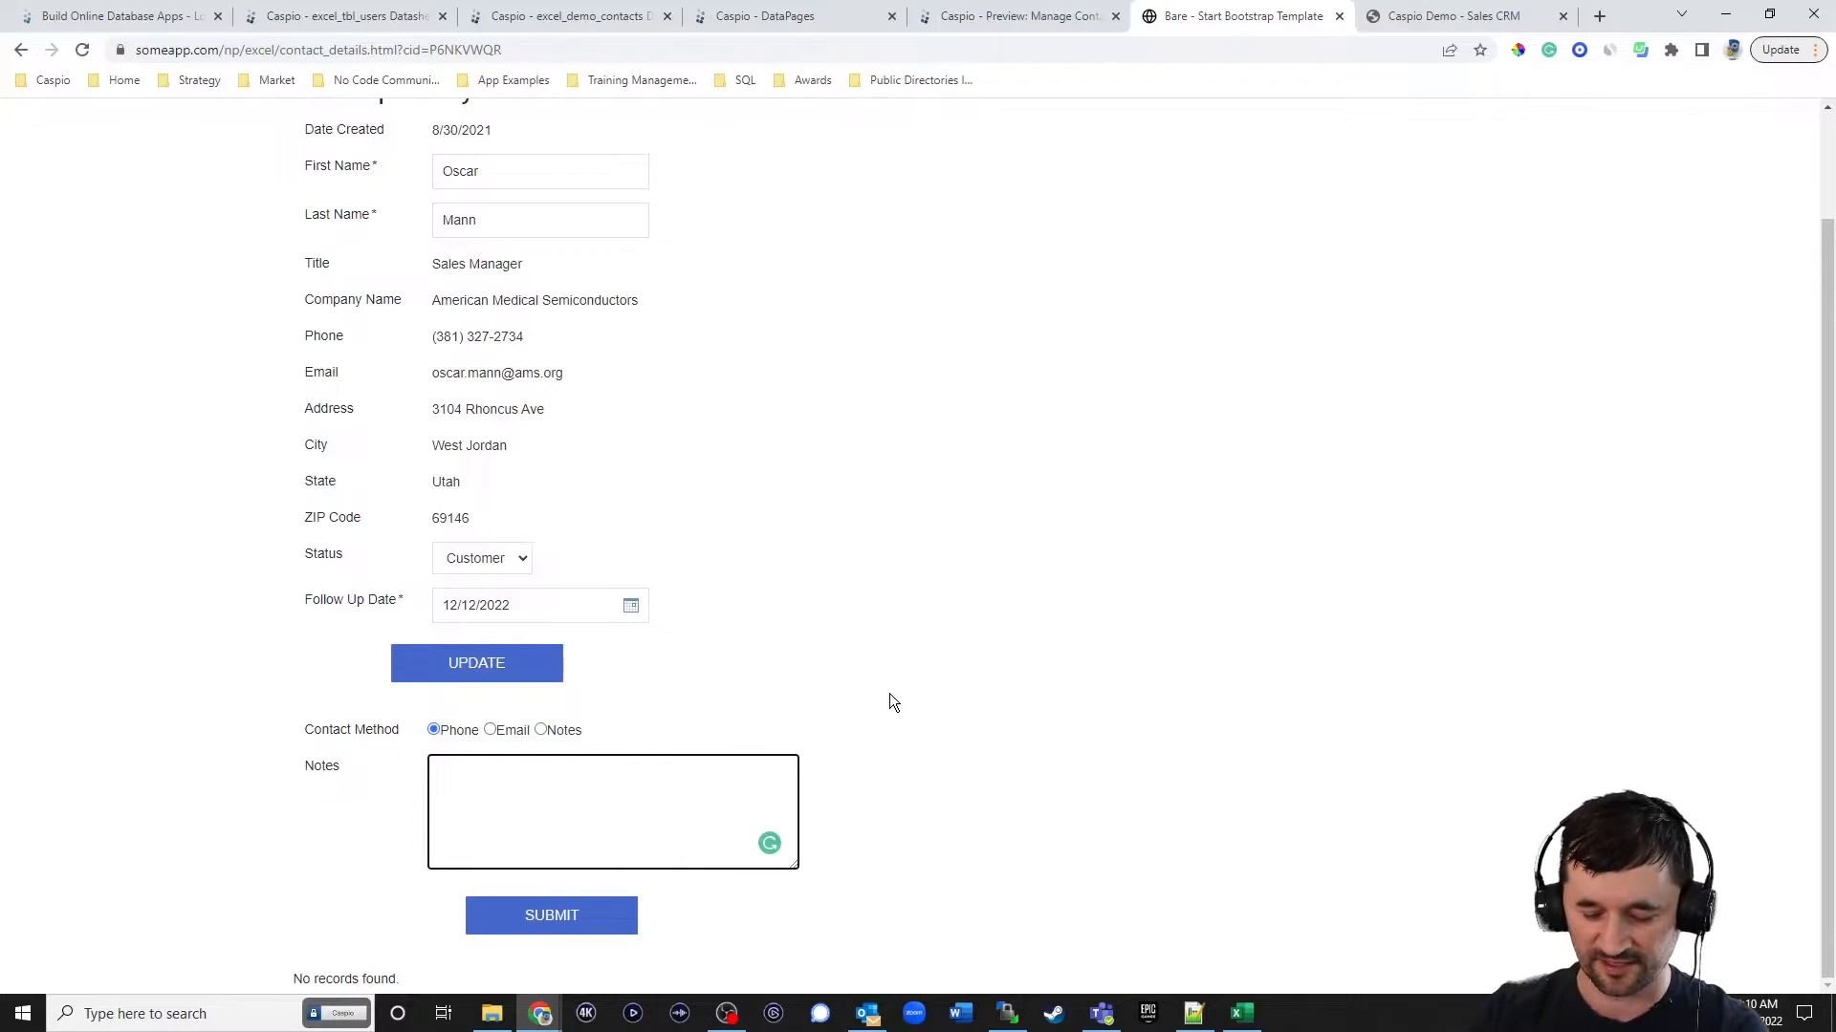
type("so")
key("BackSpace")
key("BackSpace")
type("O")
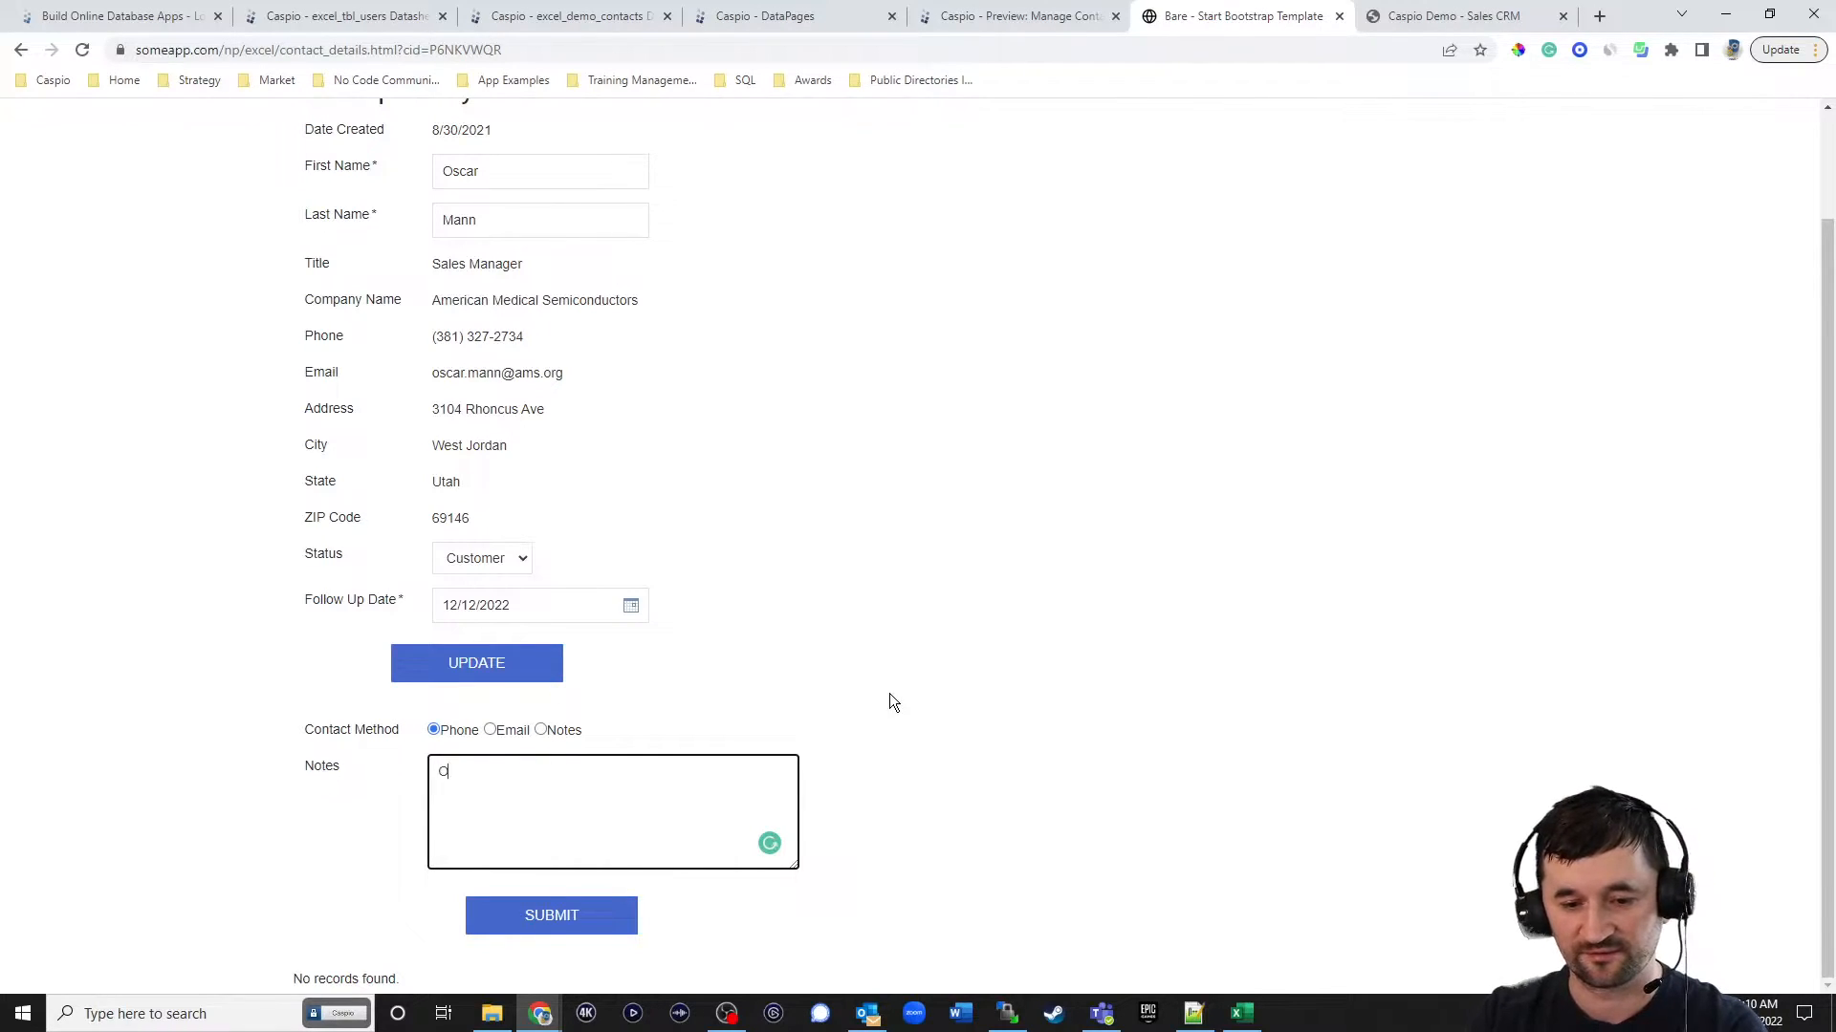
type("scar said theyll be")
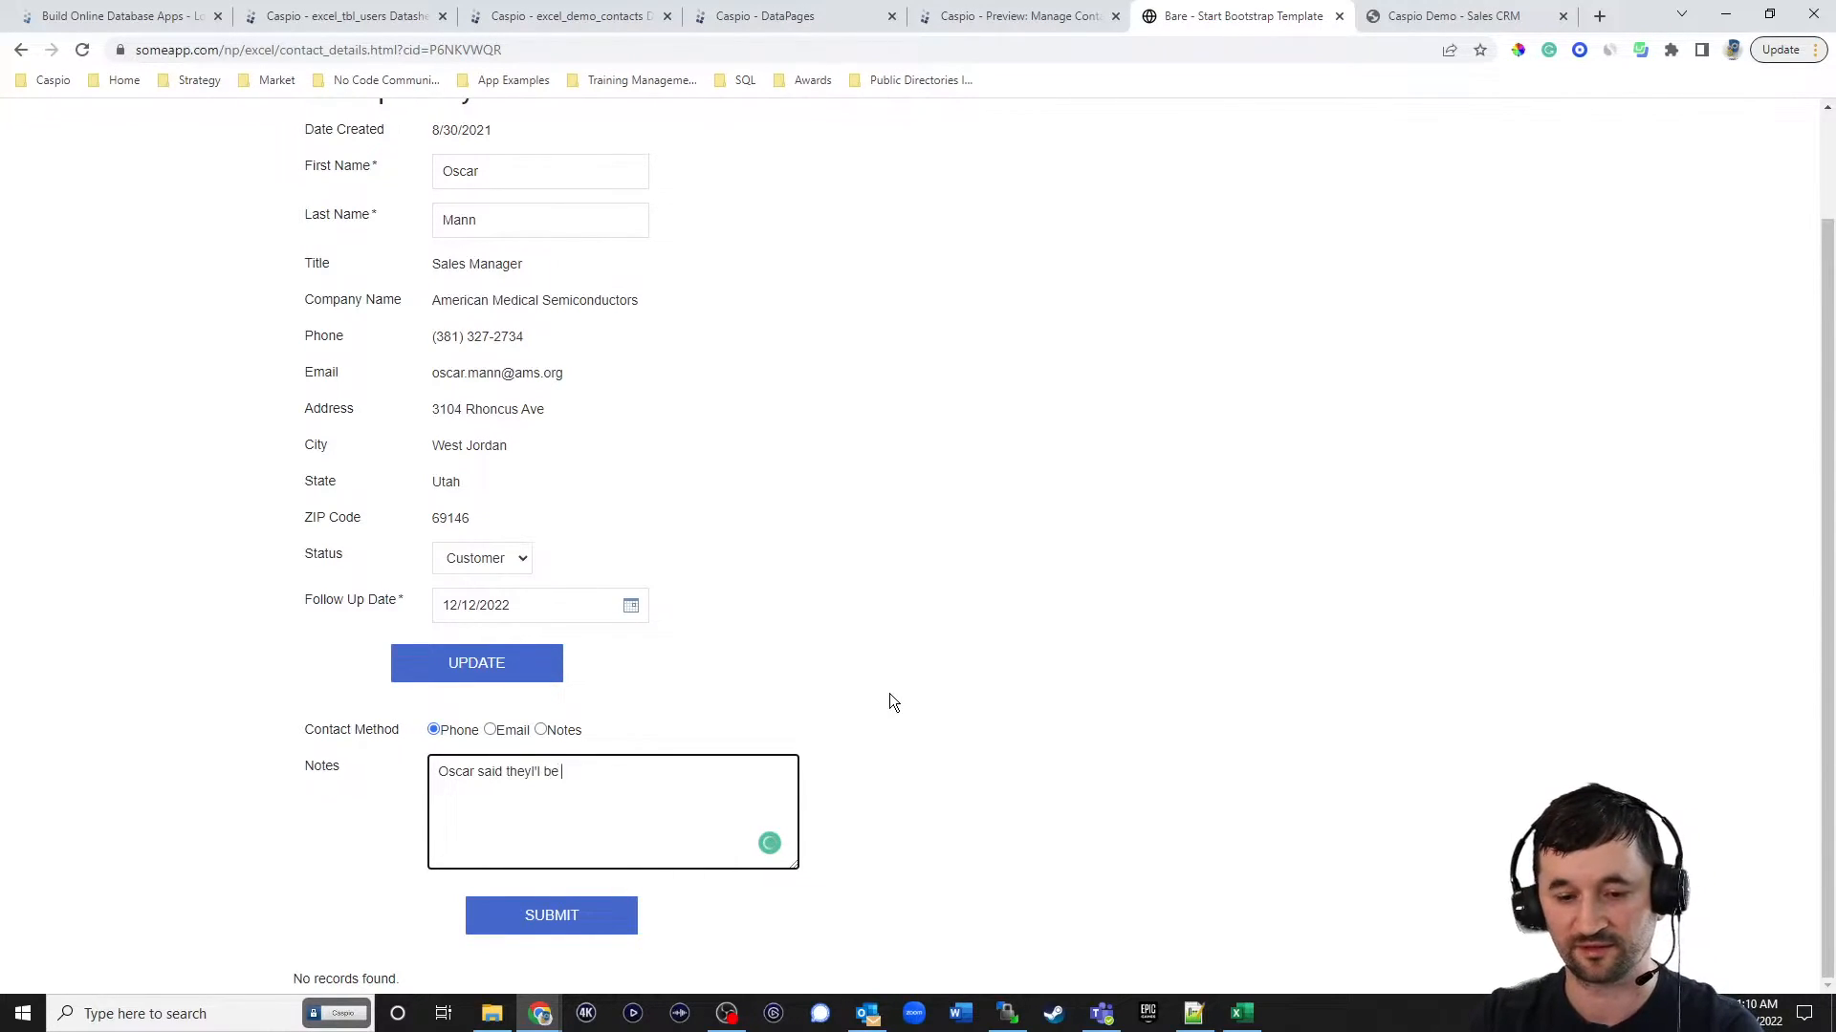
key("BackSpace")
key("BackSpace")
key("BackSpace")
key("BackSpace")
key("BackSpace")
type("'ll be faxing over the contract today.")
left_click(570, 920)
scroll(1011, 623, "down", 1)
scroll(1011, 622, "down", 1)
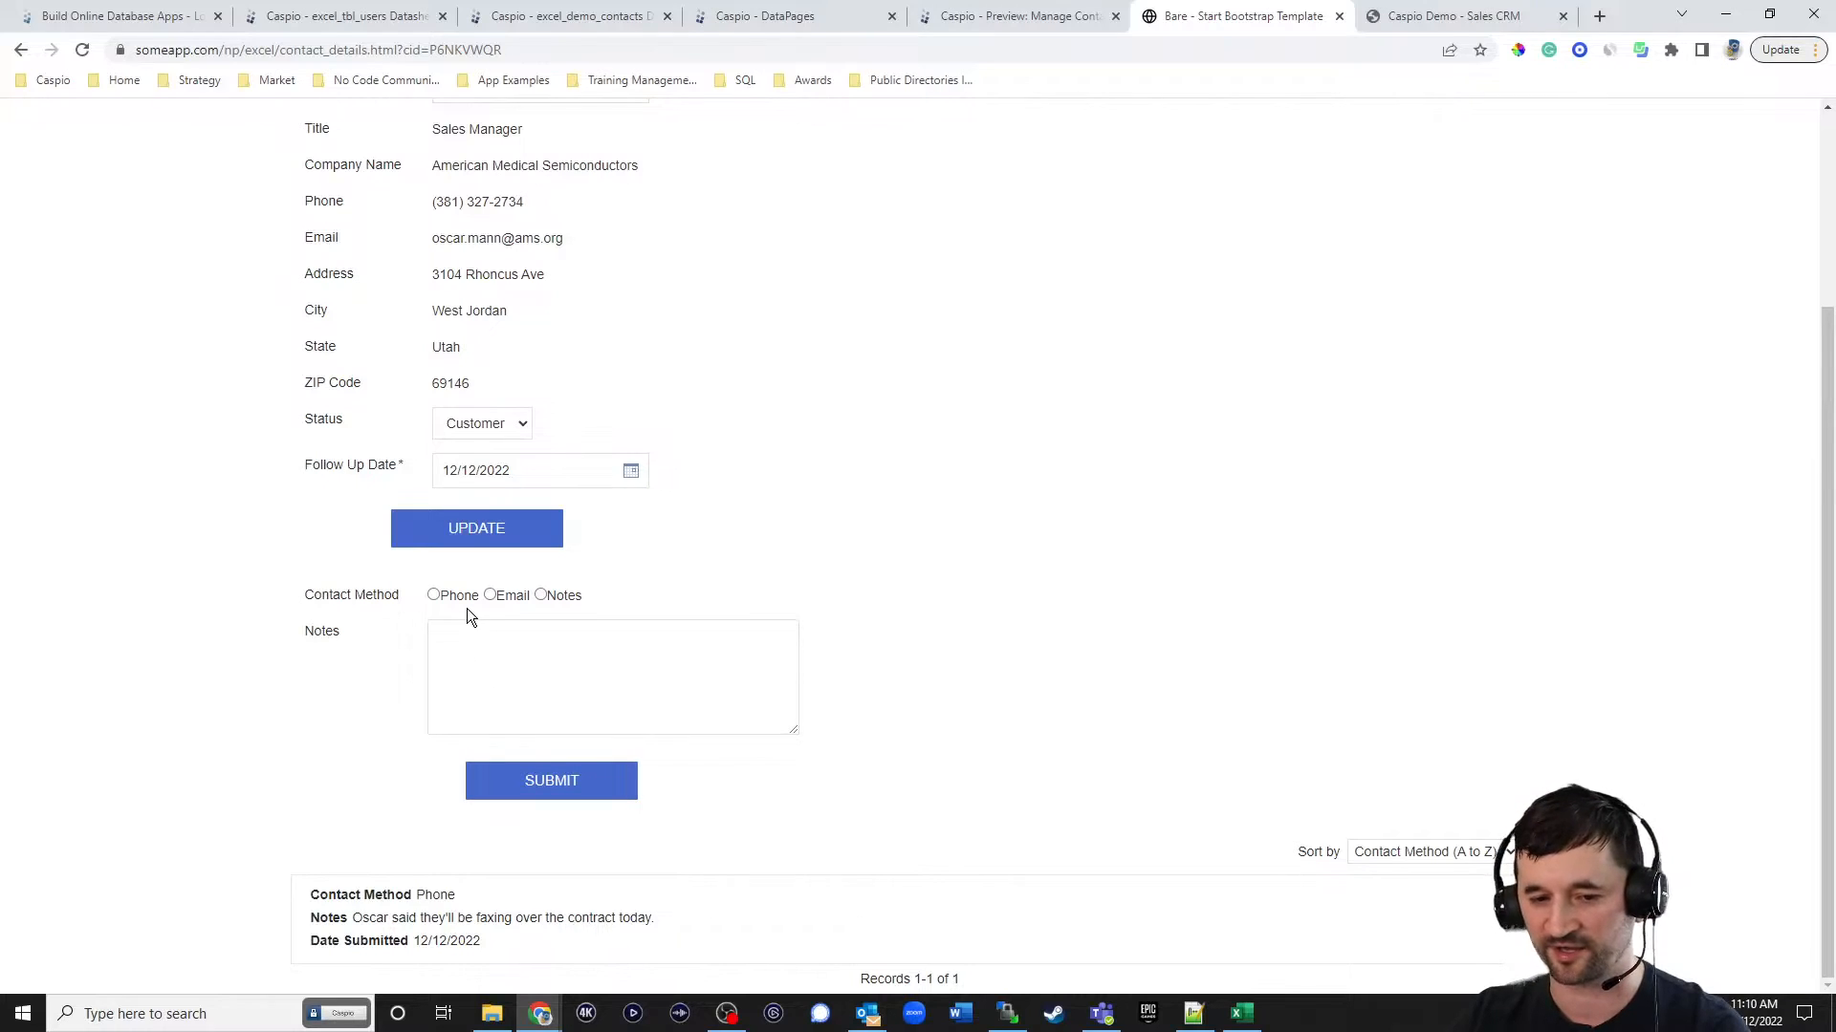
Submit a second log for the contact with contact method Notes and the note "blah blah", and check the log list.
left_click(554, 597)
left_click(553, 646)
type("blah blah")
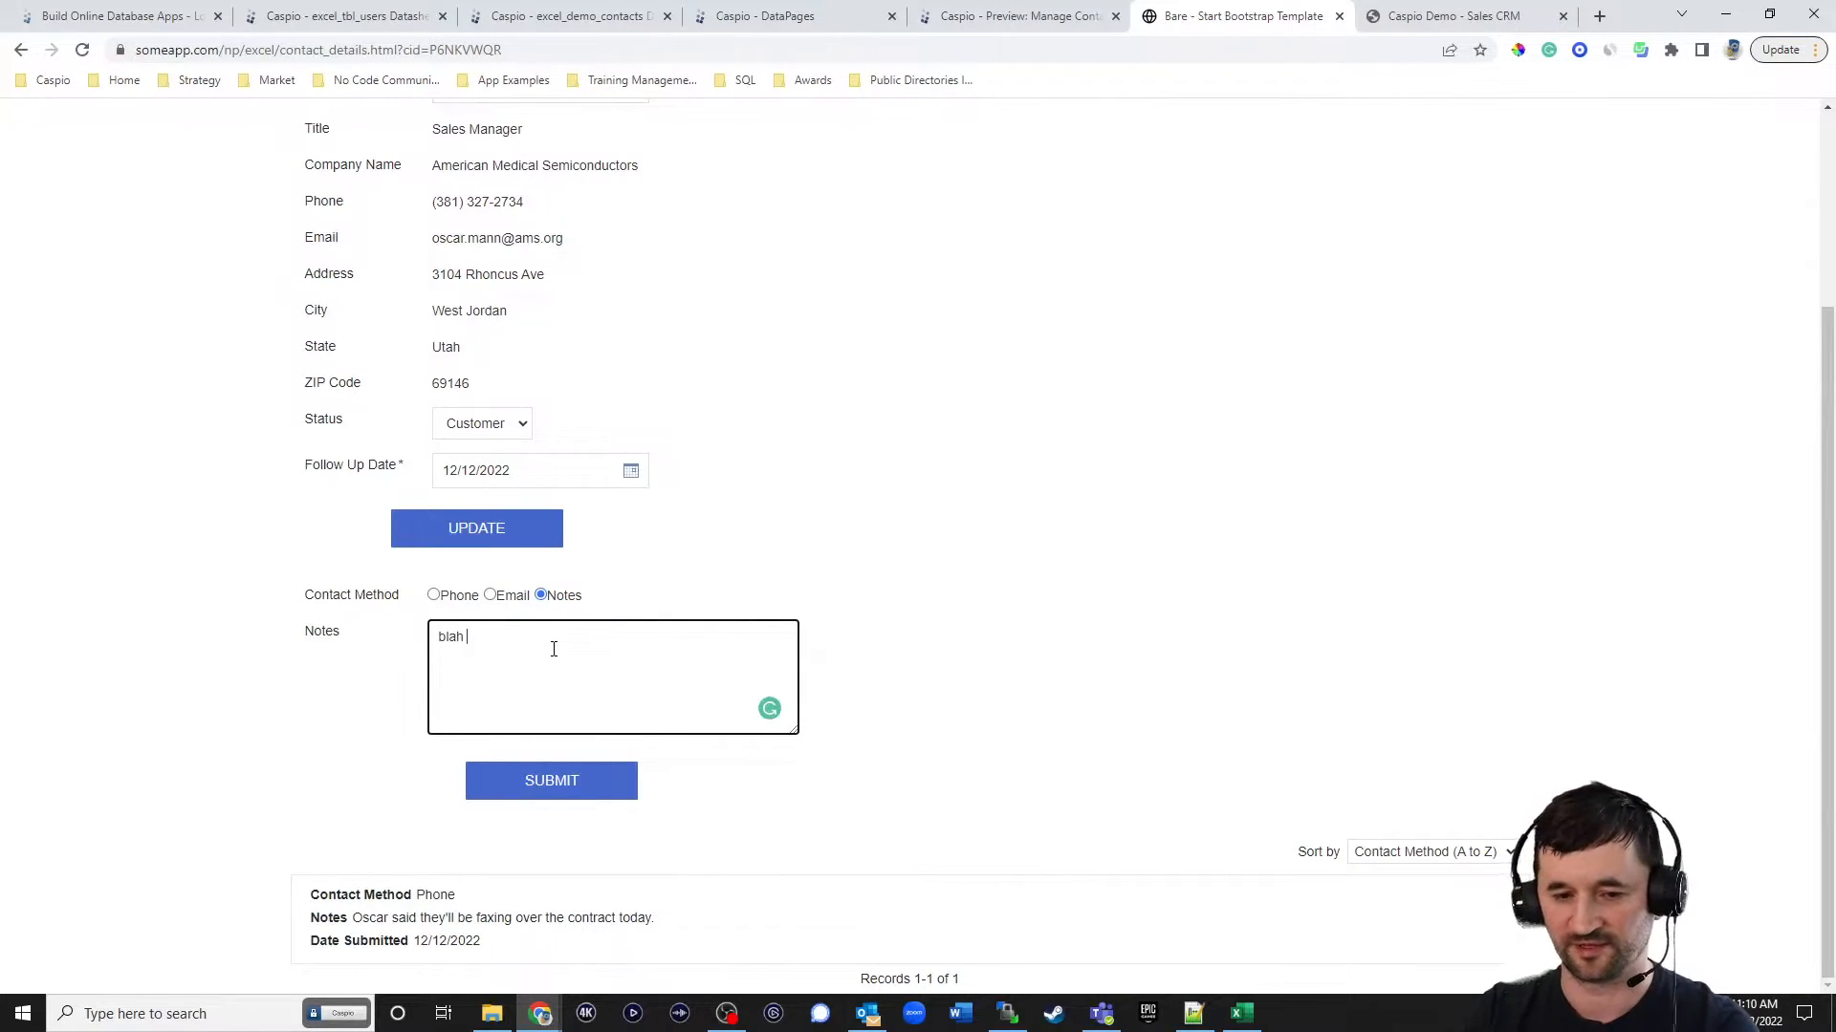
left_click(551, 780)
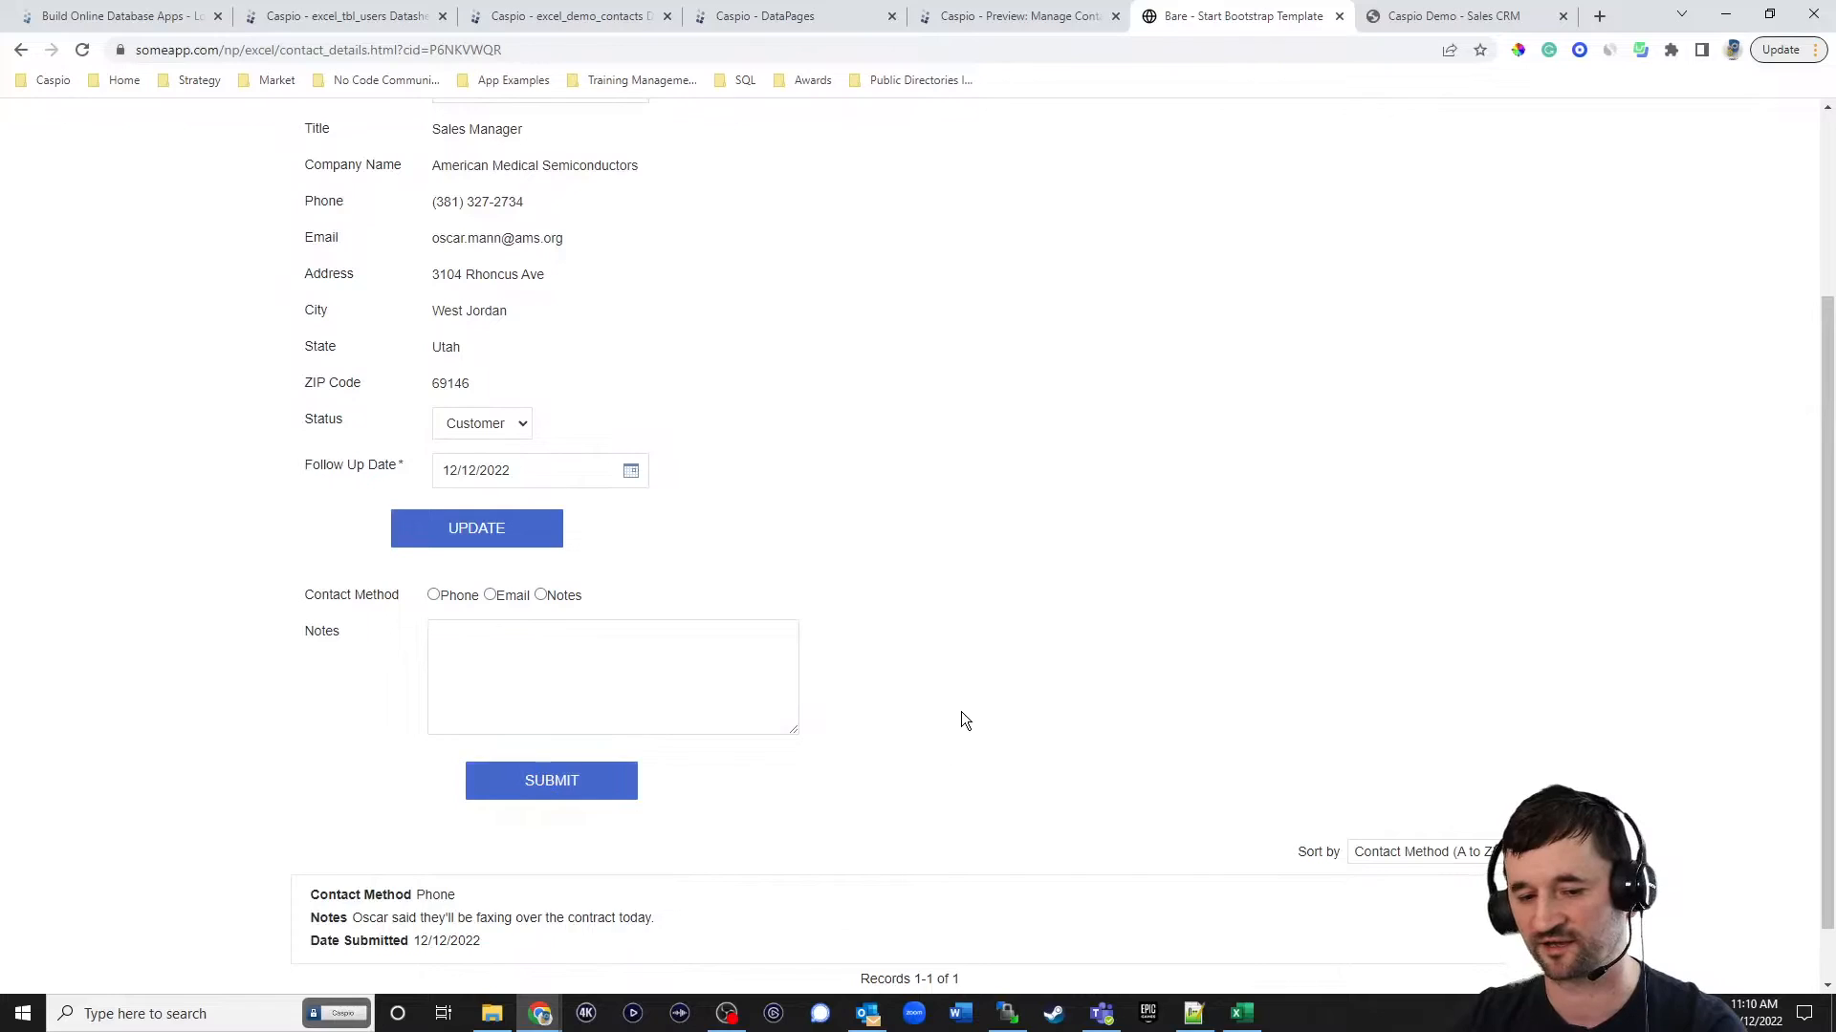
scroll(975, 679, "down", 1)
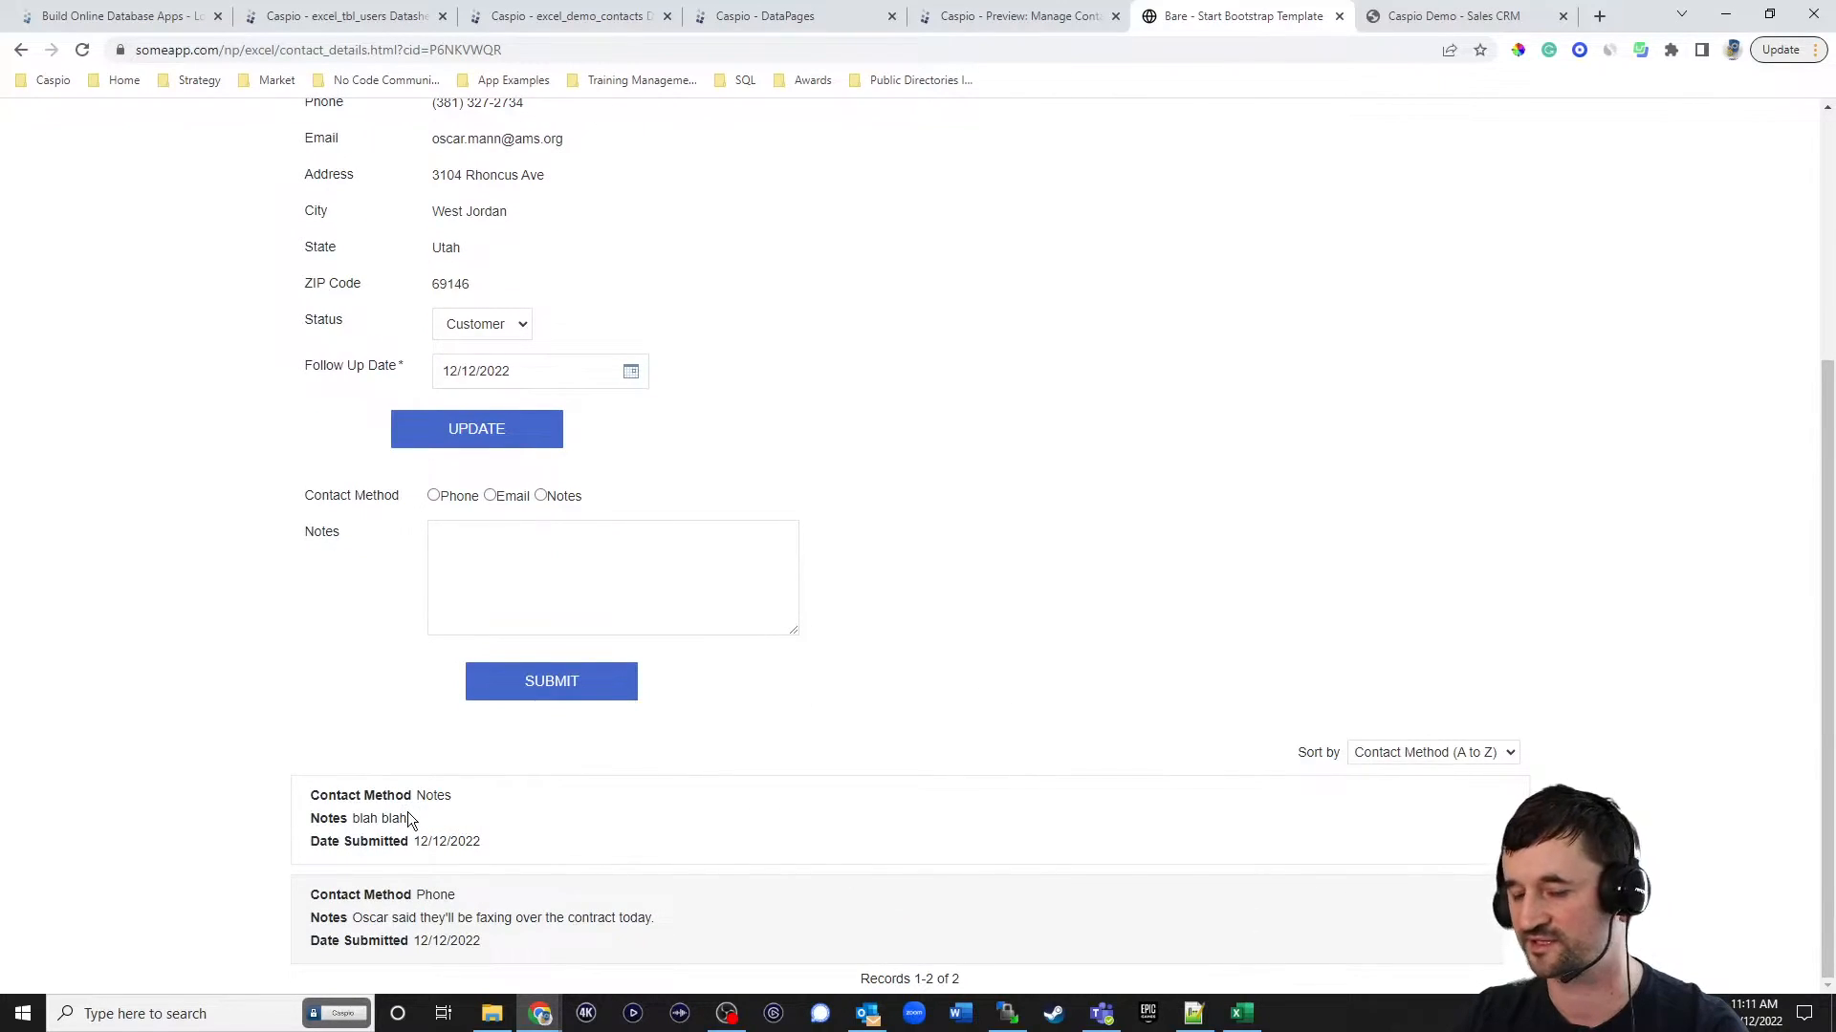
From the Manage Contacts page, open the American Solar contact's details and check its log list and the cid value in the page address.
scroll(998, 640, "up", 4)
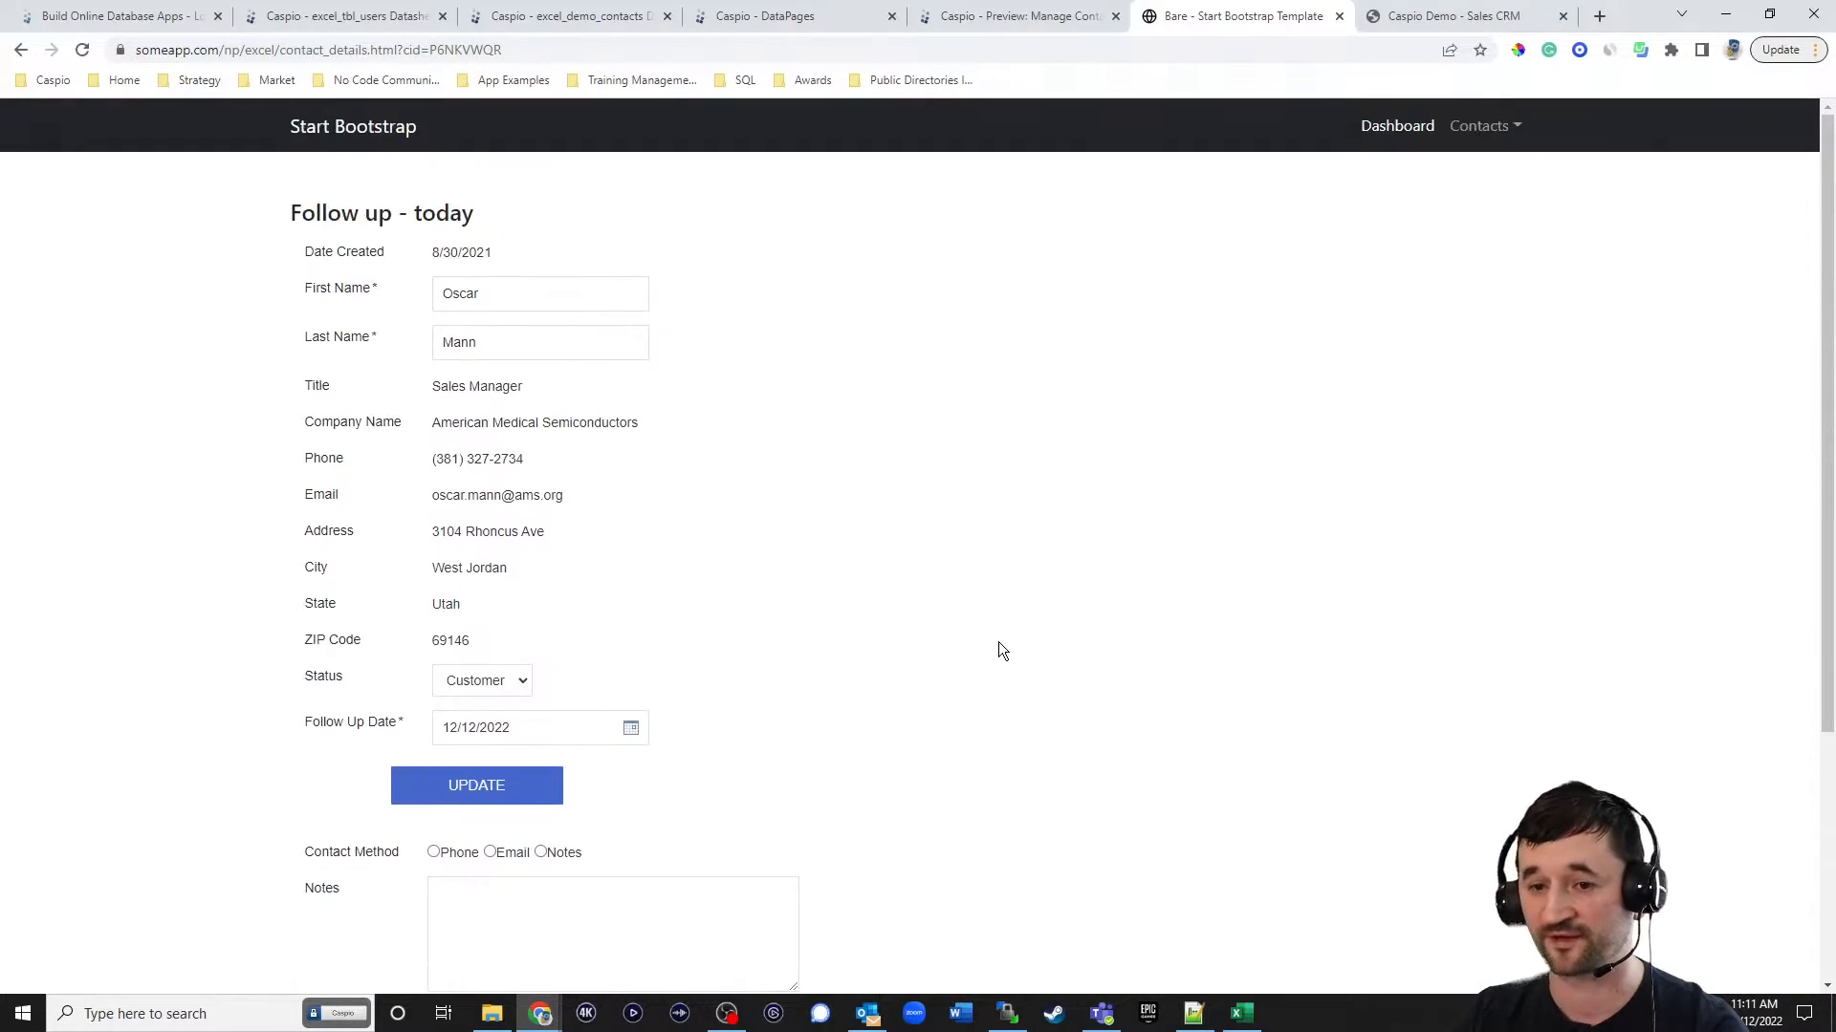
left_click(1490, 127)
left_click(1478, 169)
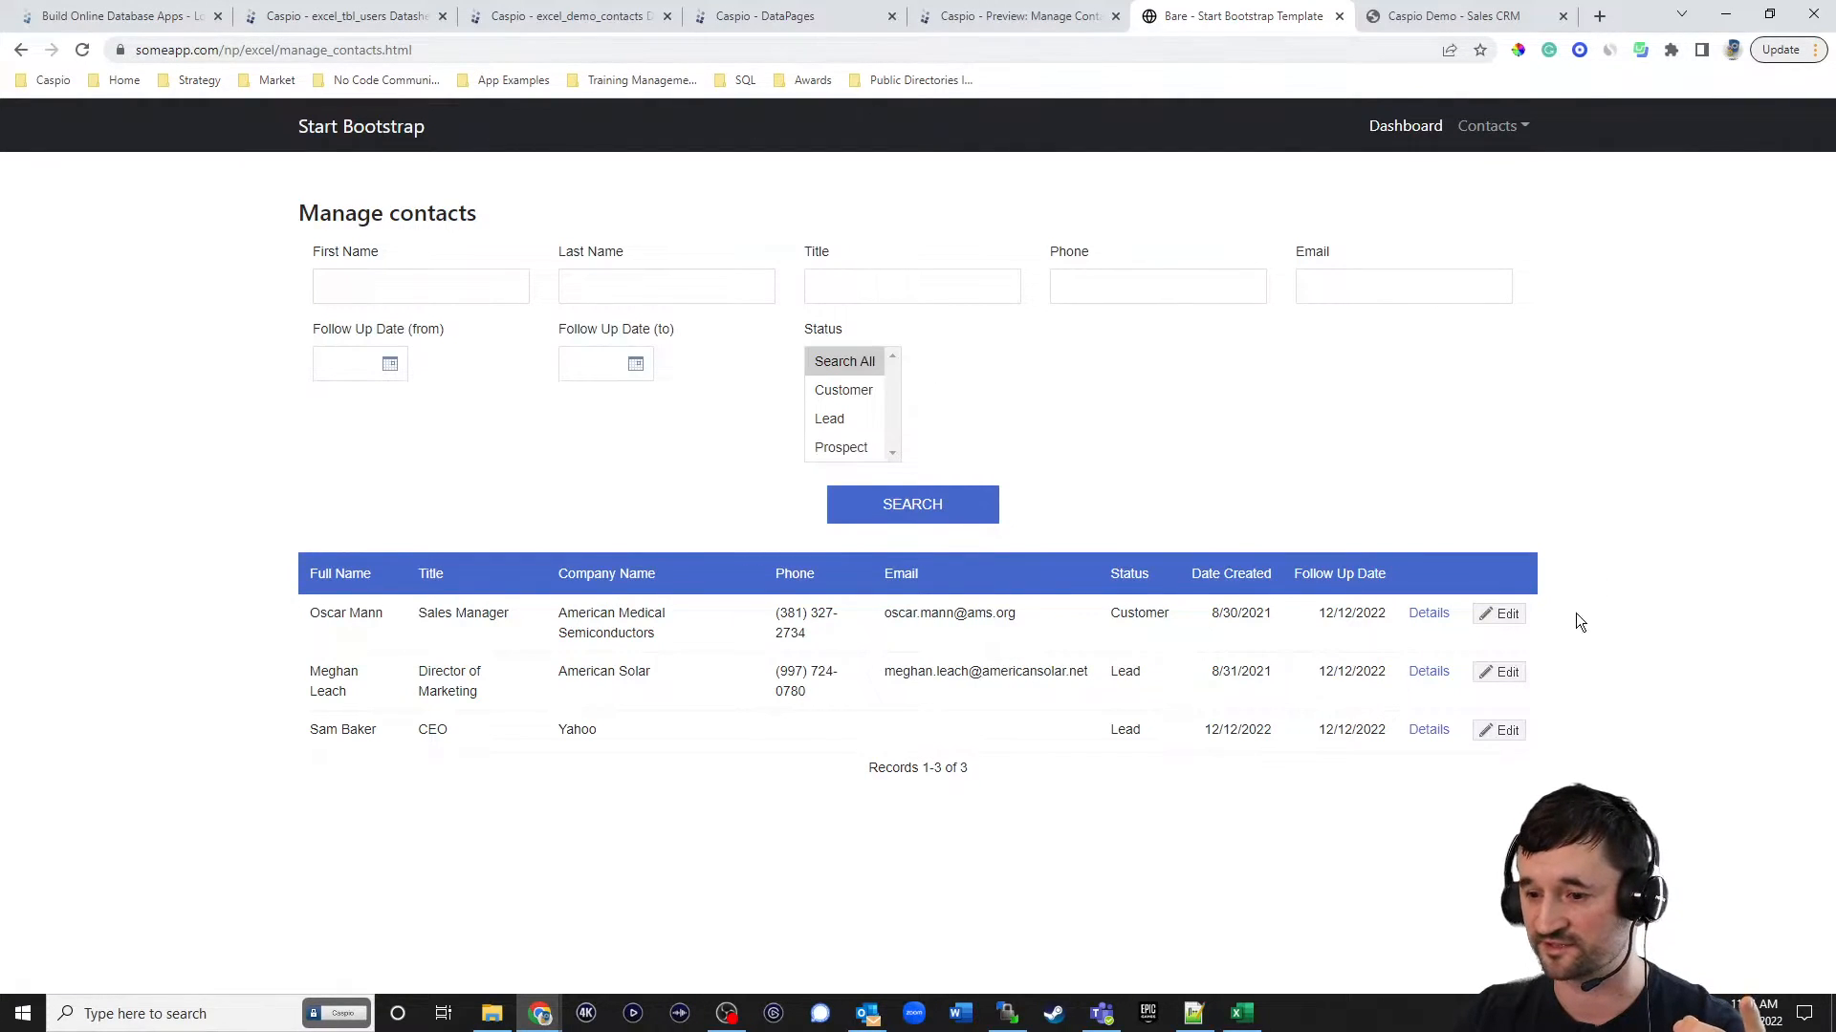
left_click(1432, 674)
scroll(1352, 568, "down", 2)
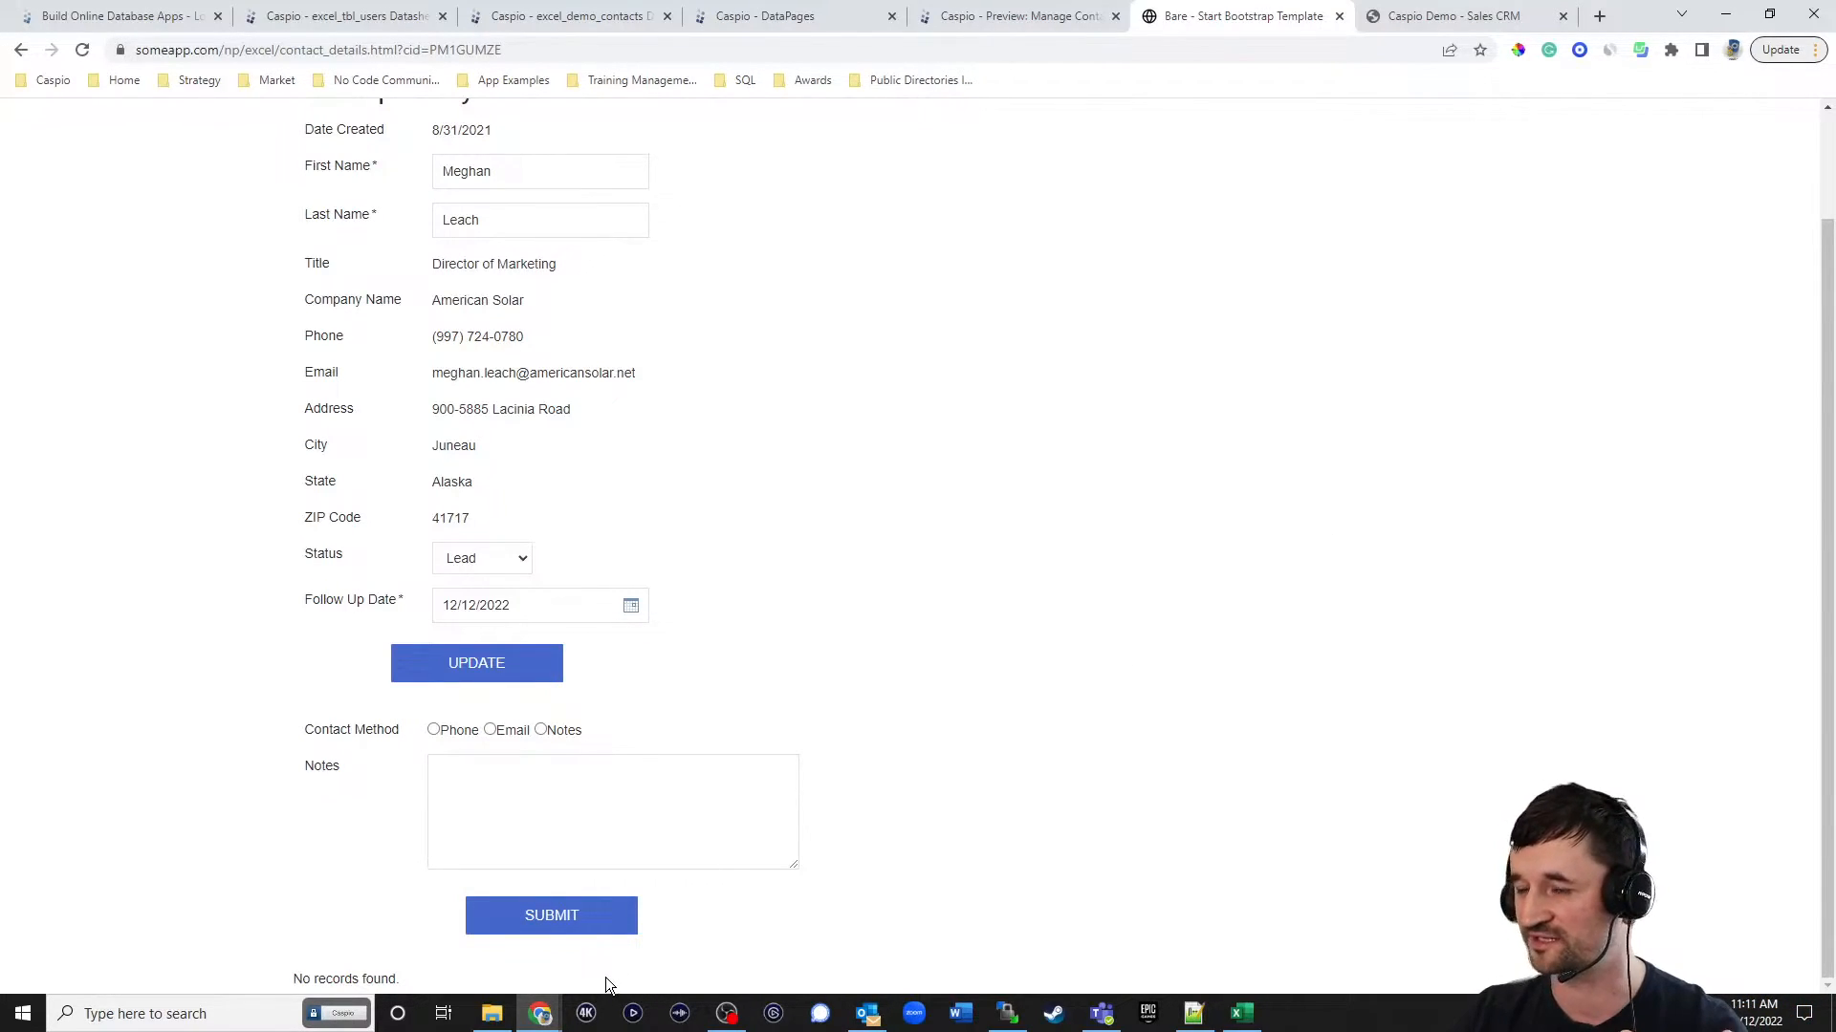
left_click_drag(472, 49, 657, 52)
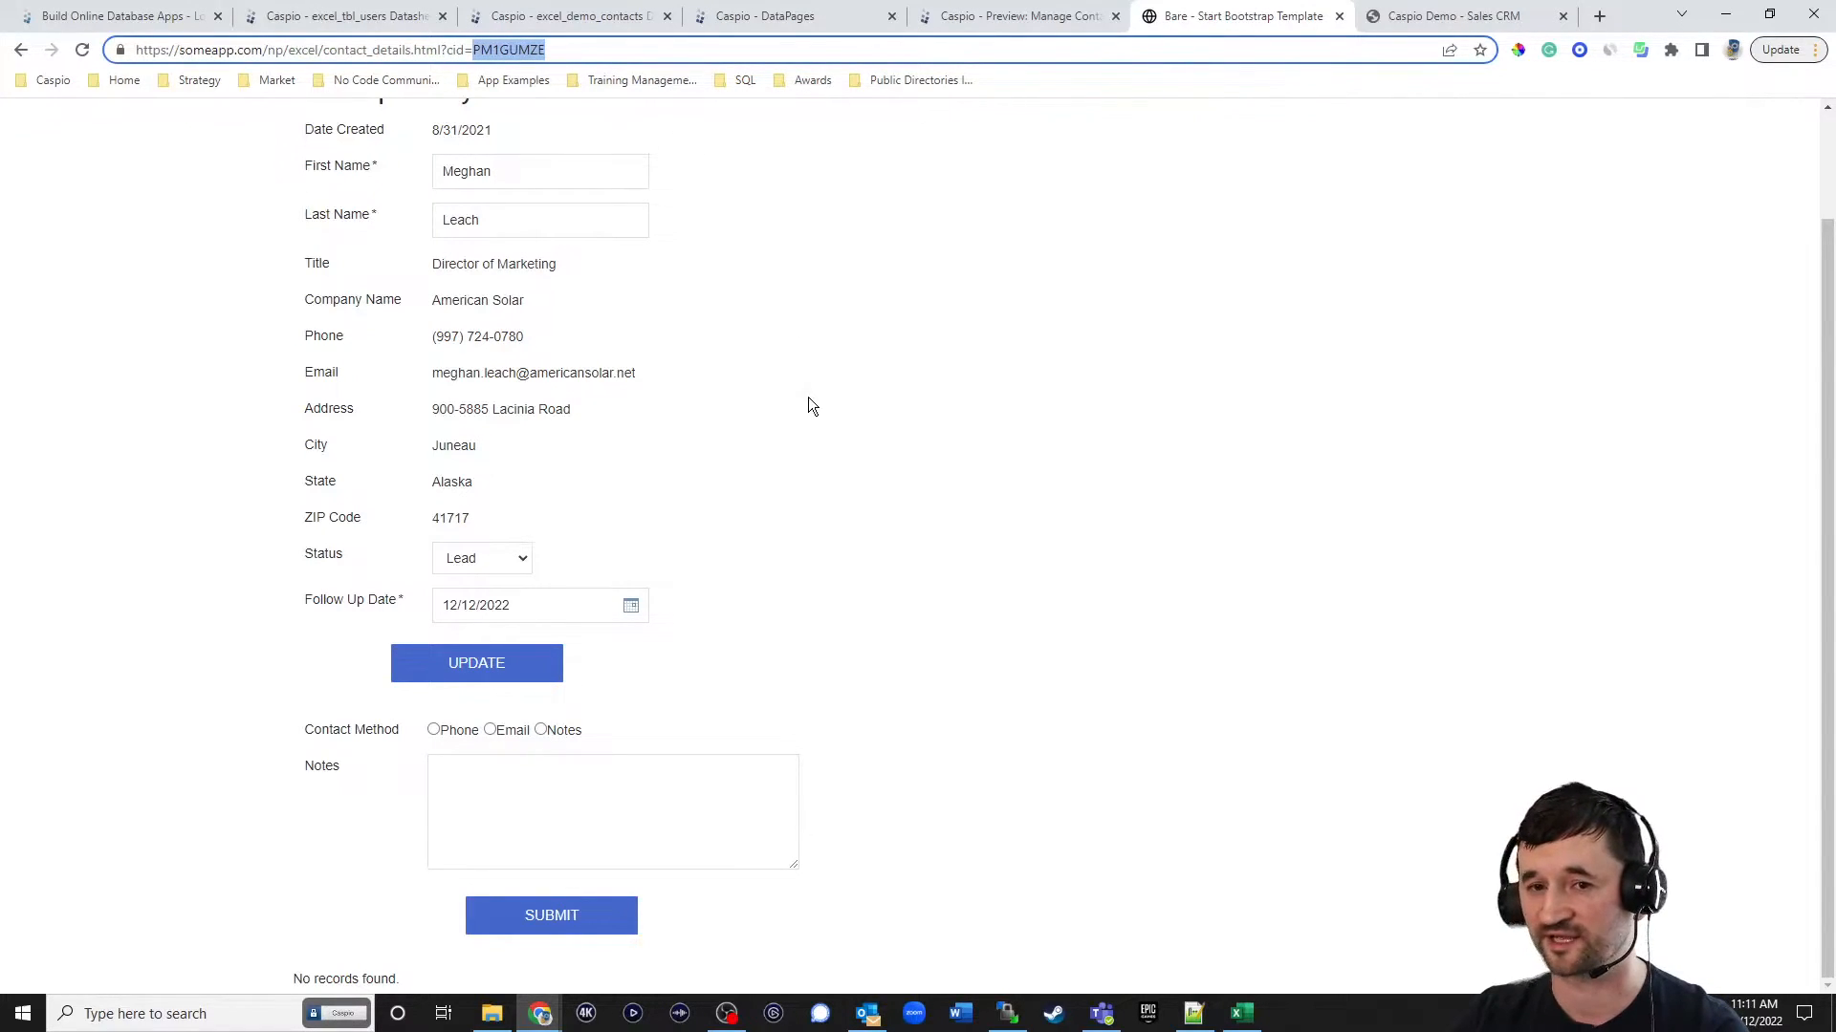
In Caspio, open the excel_tbl_logs datasheet and inspect the Contact_ID values of the submitted logs.
left_click(344, 16)
left_click(62, 340)
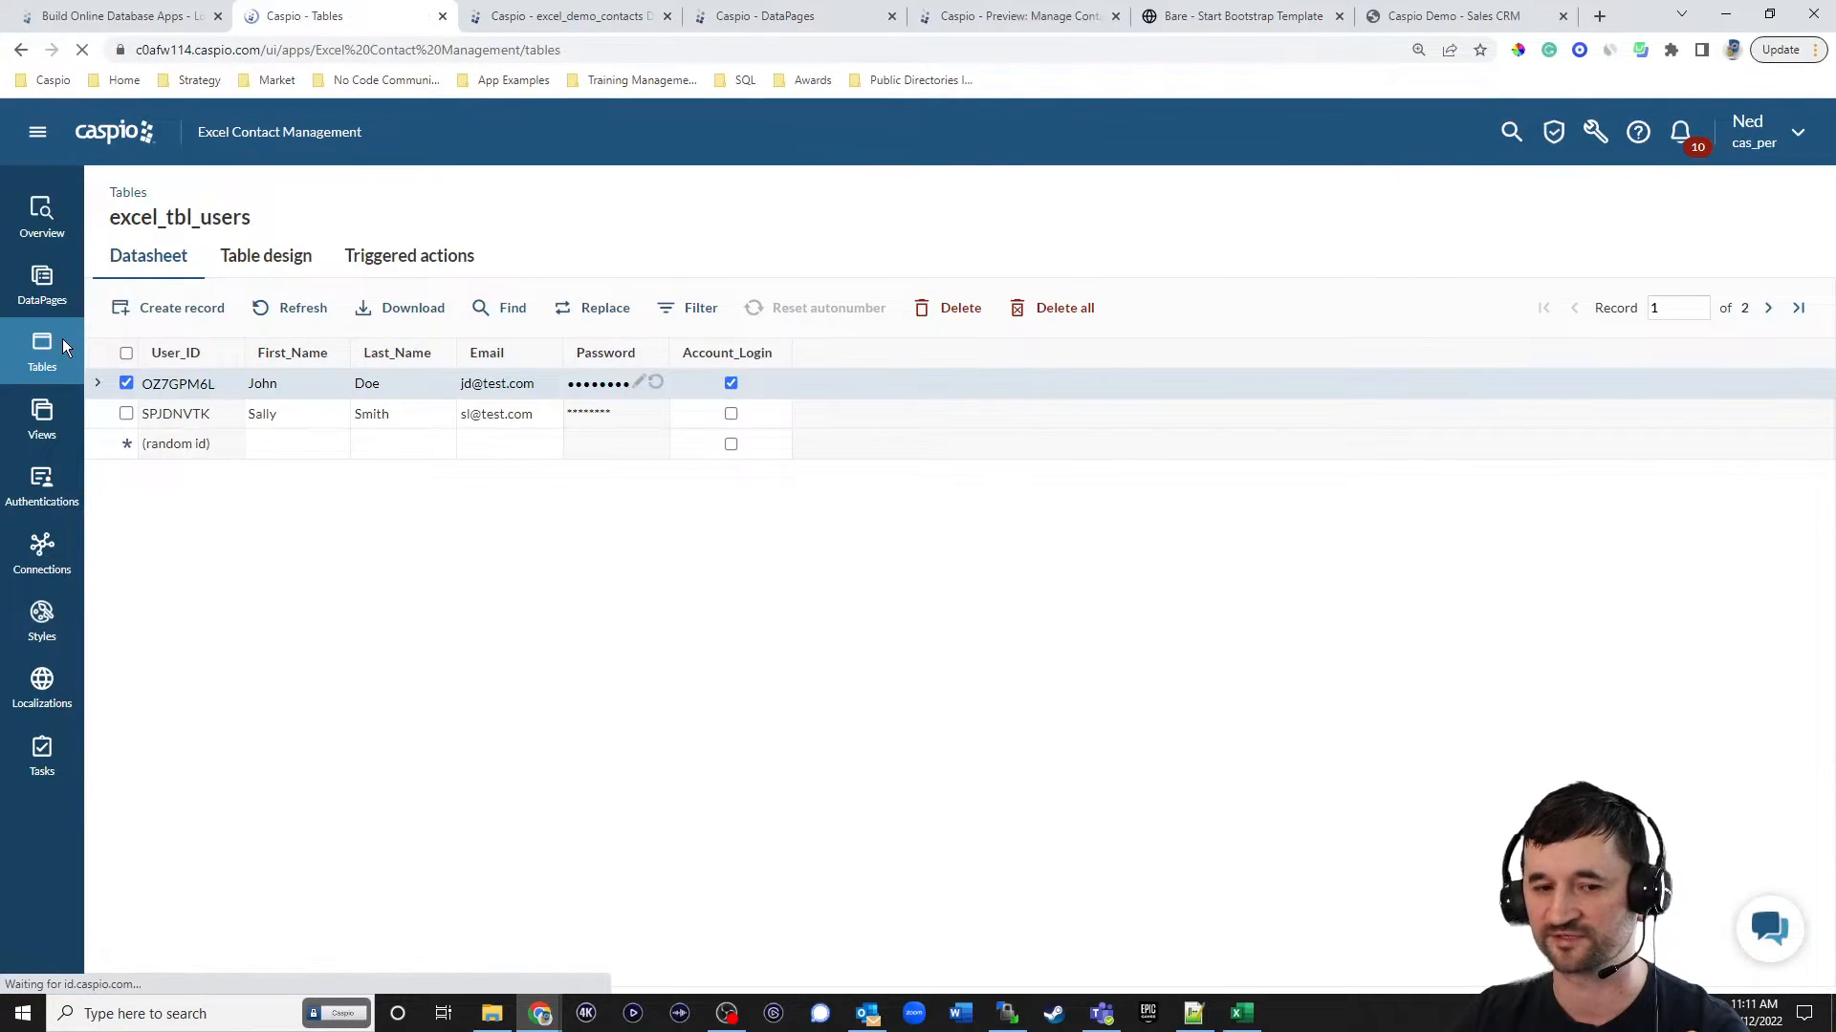
left_click(243, 412)
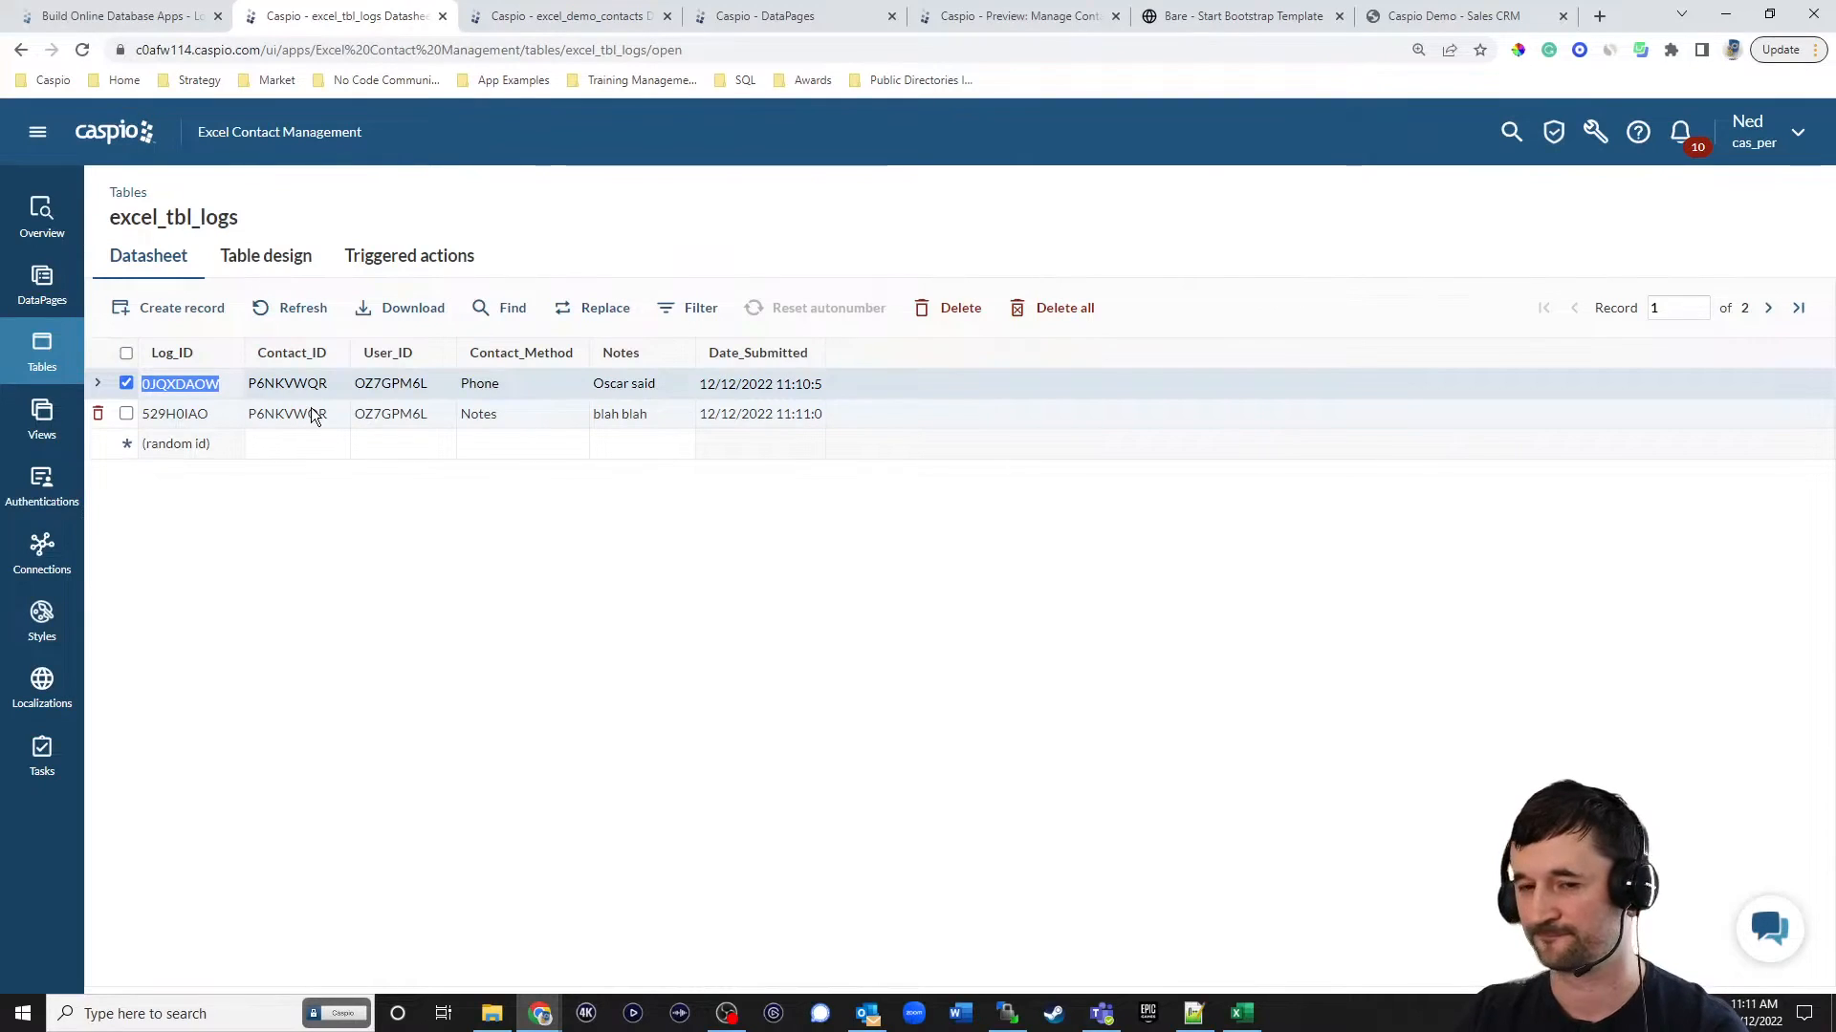
Look over the Sales CRM demo, then review the Excel Contact Management app's DataPages and Tables lists.
left_click(1444, 18)
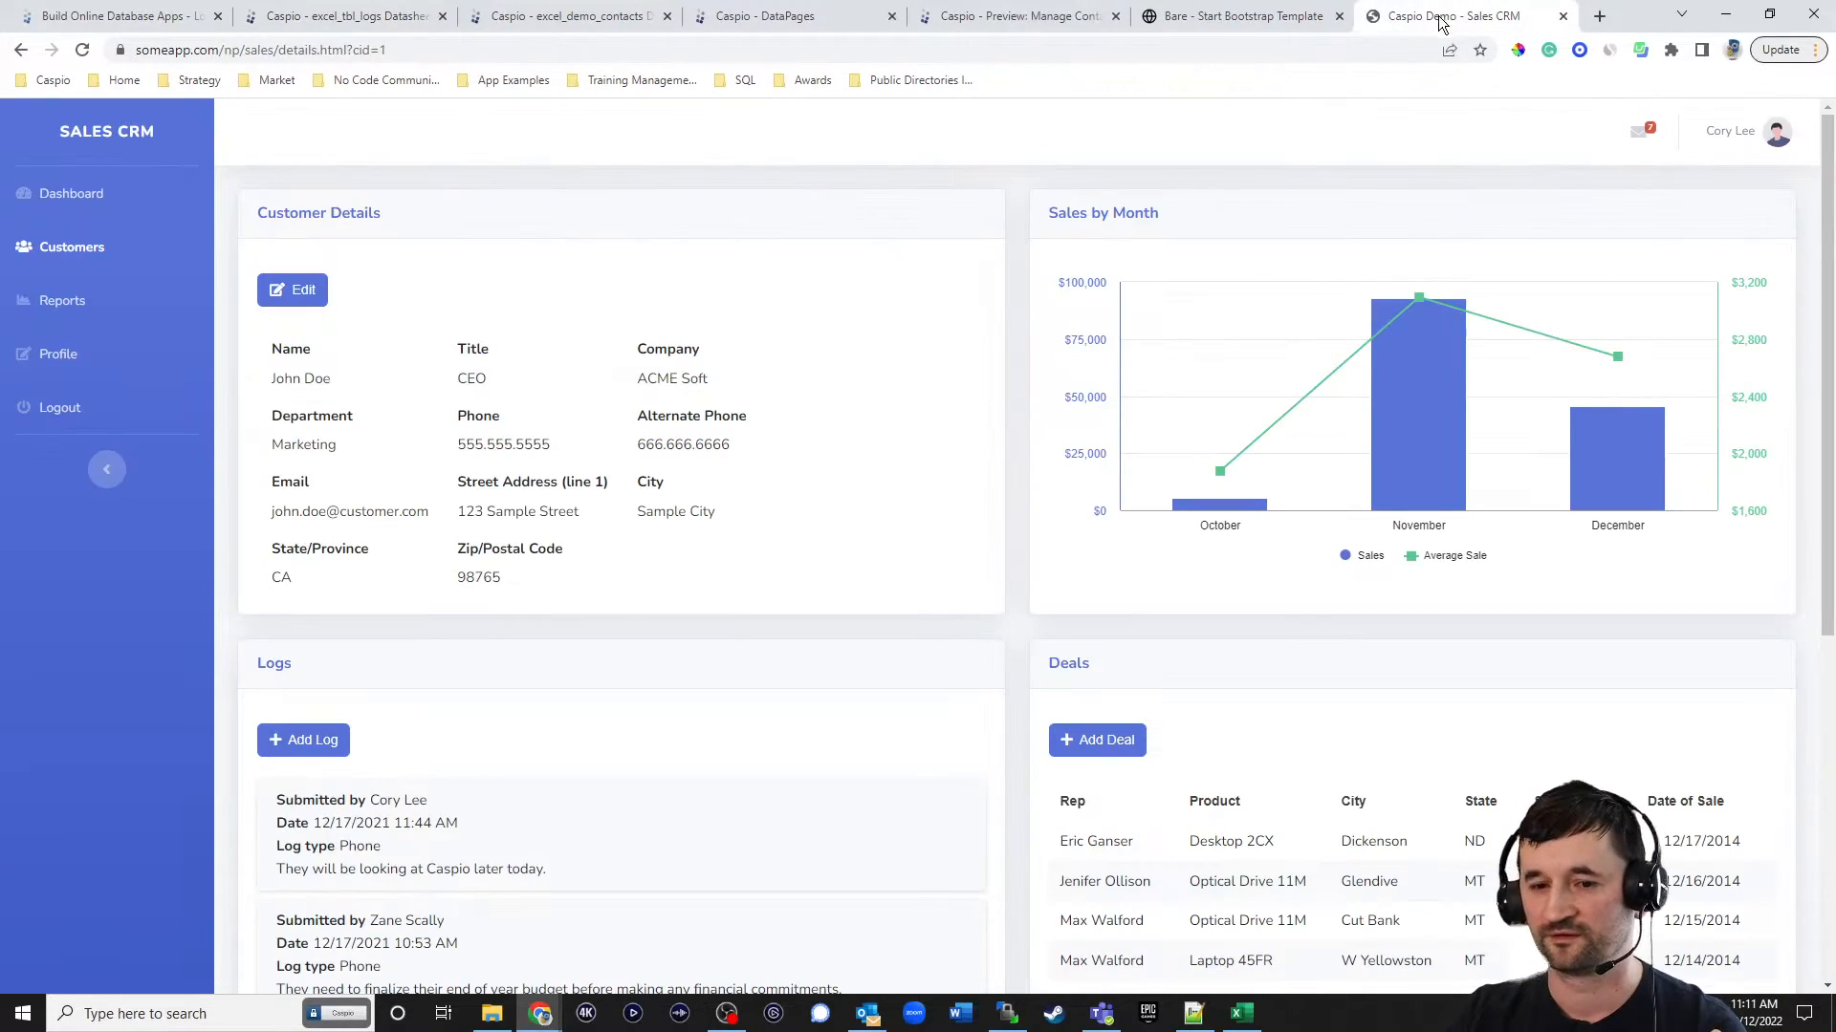
left_click(1202, 19)
left_click(1042, 17)
left_click(766, 19)
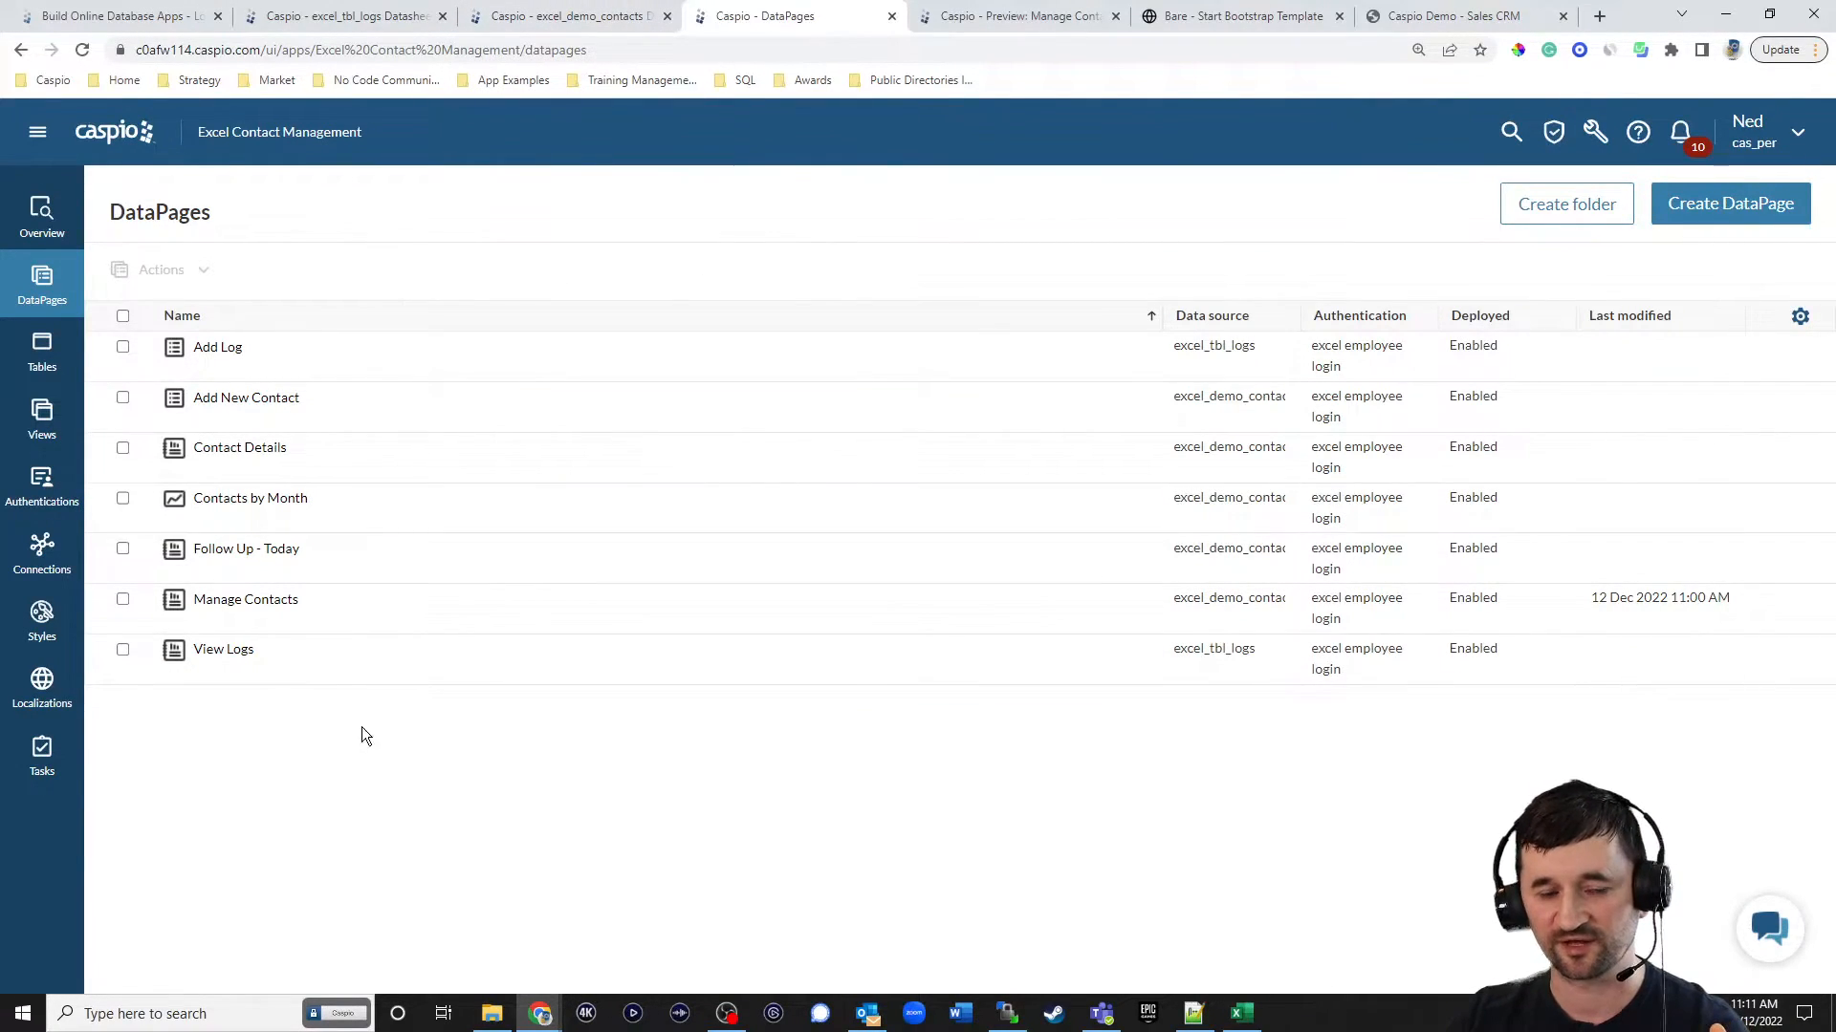
left_click(44, 361)
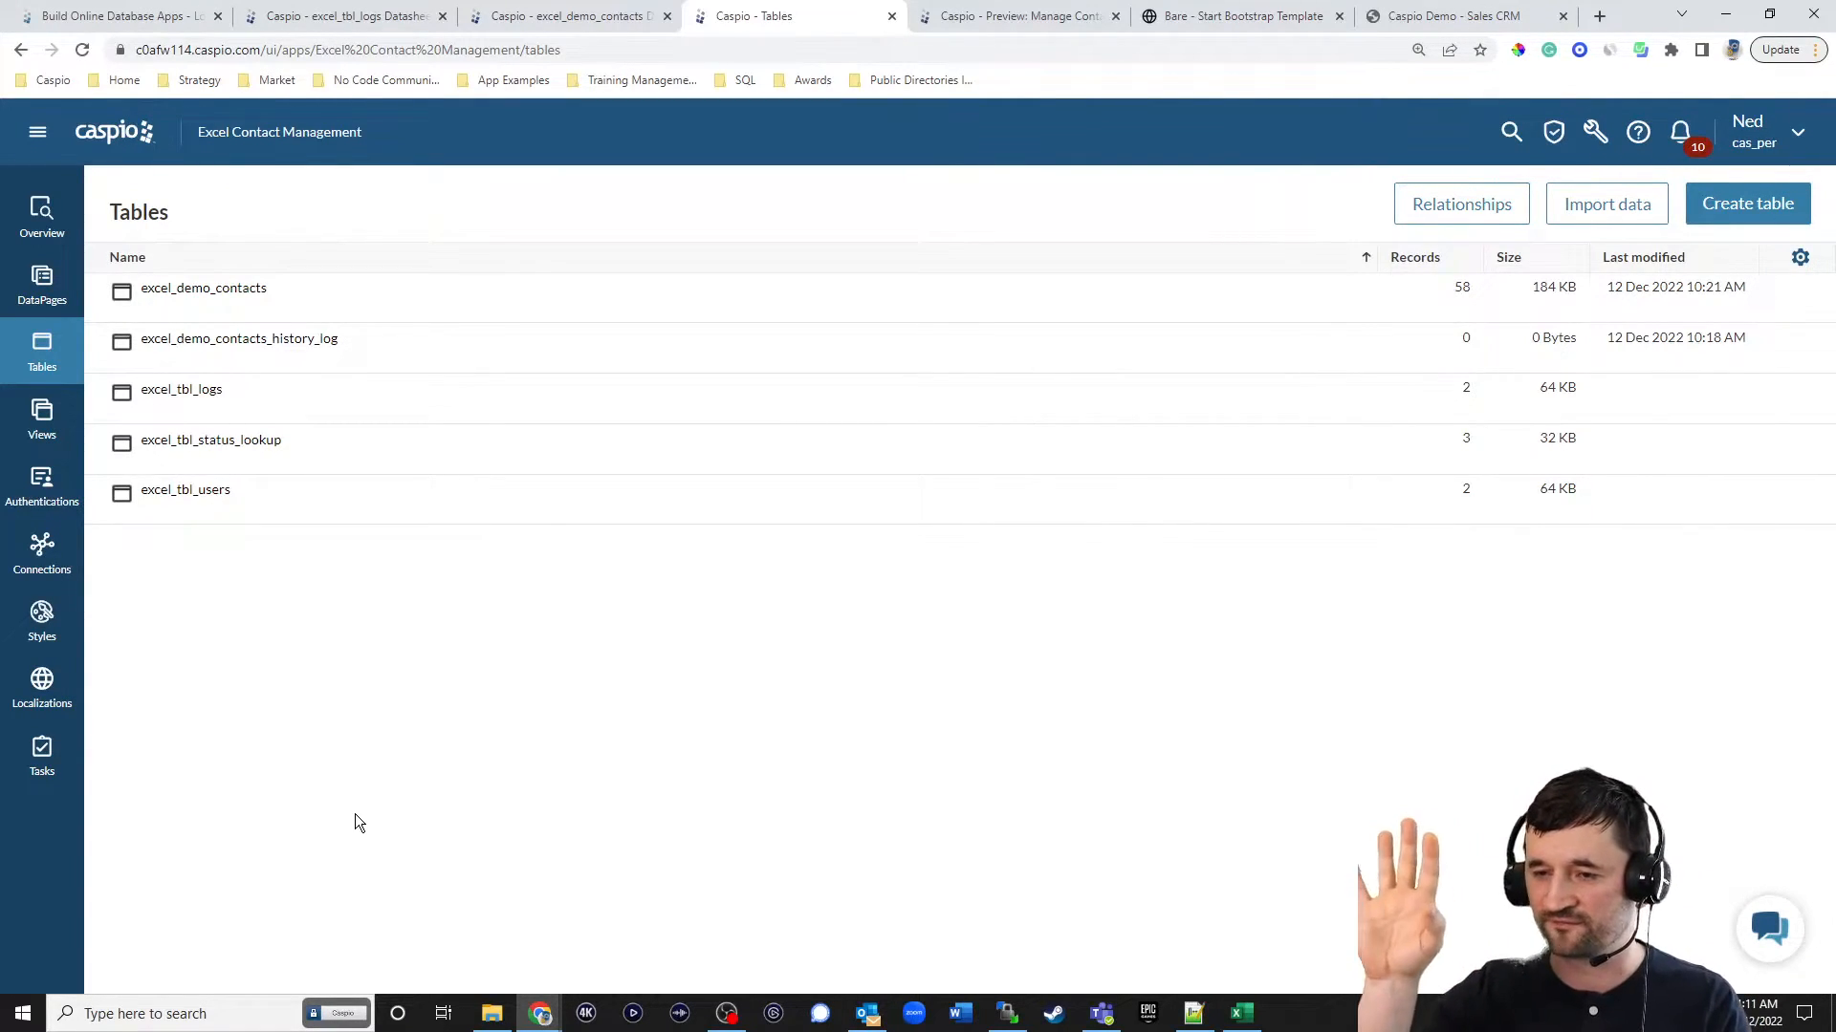
Return to the live American Solar contact details page and look over its contact fields, log form and log list.
left_click(1243, 17)
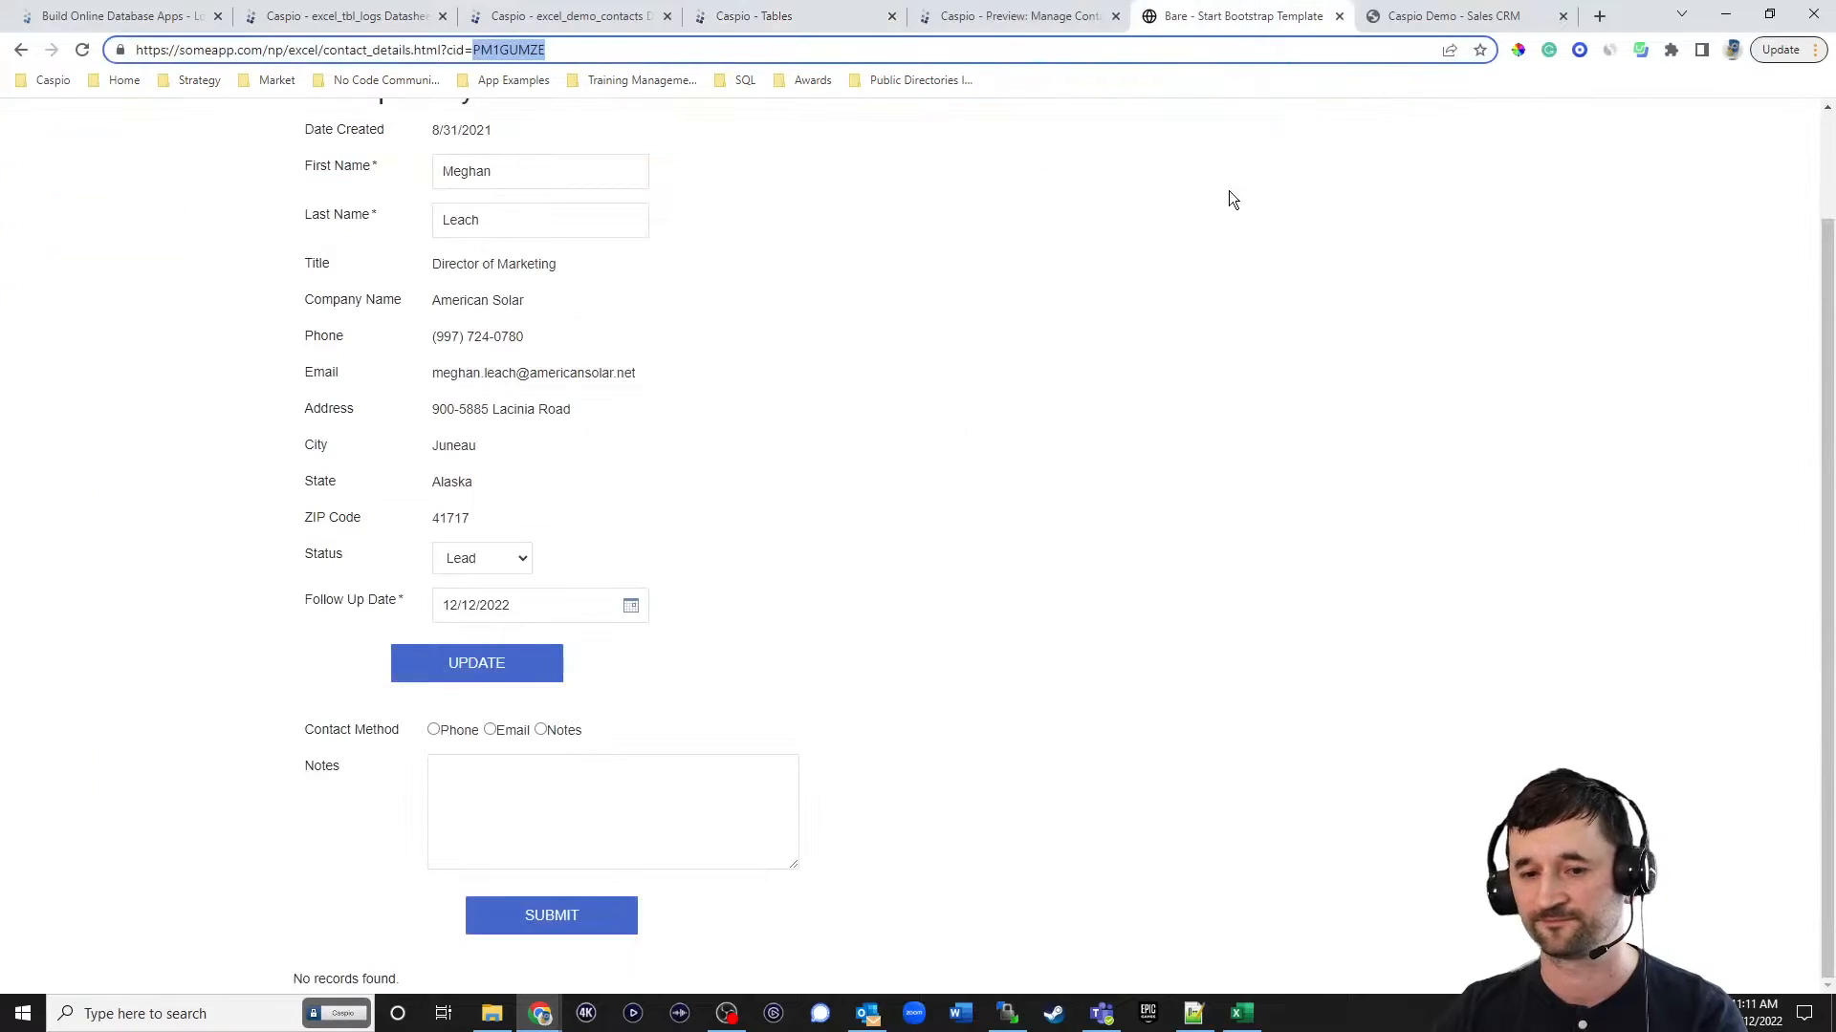
scroll(1076, 491, "up", 1)
scroll(1099, 501, "down", 1)
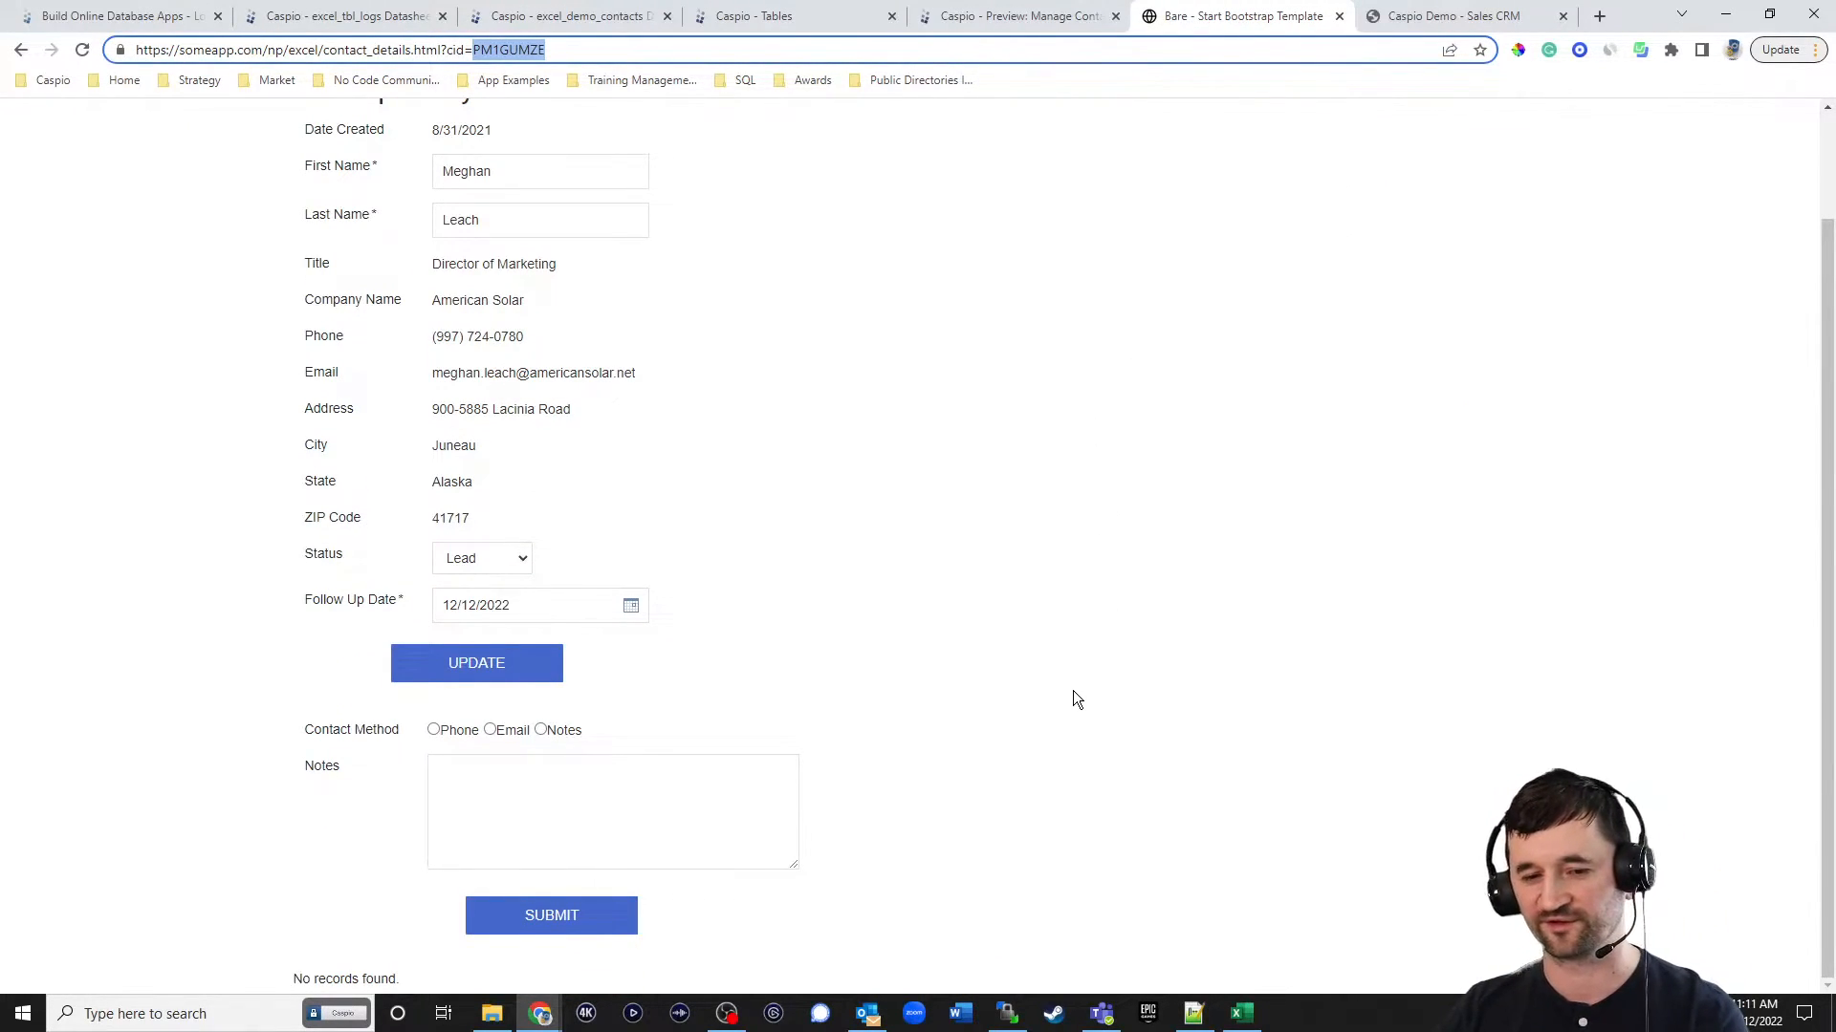
scroll(1073, 691, "up", 1)
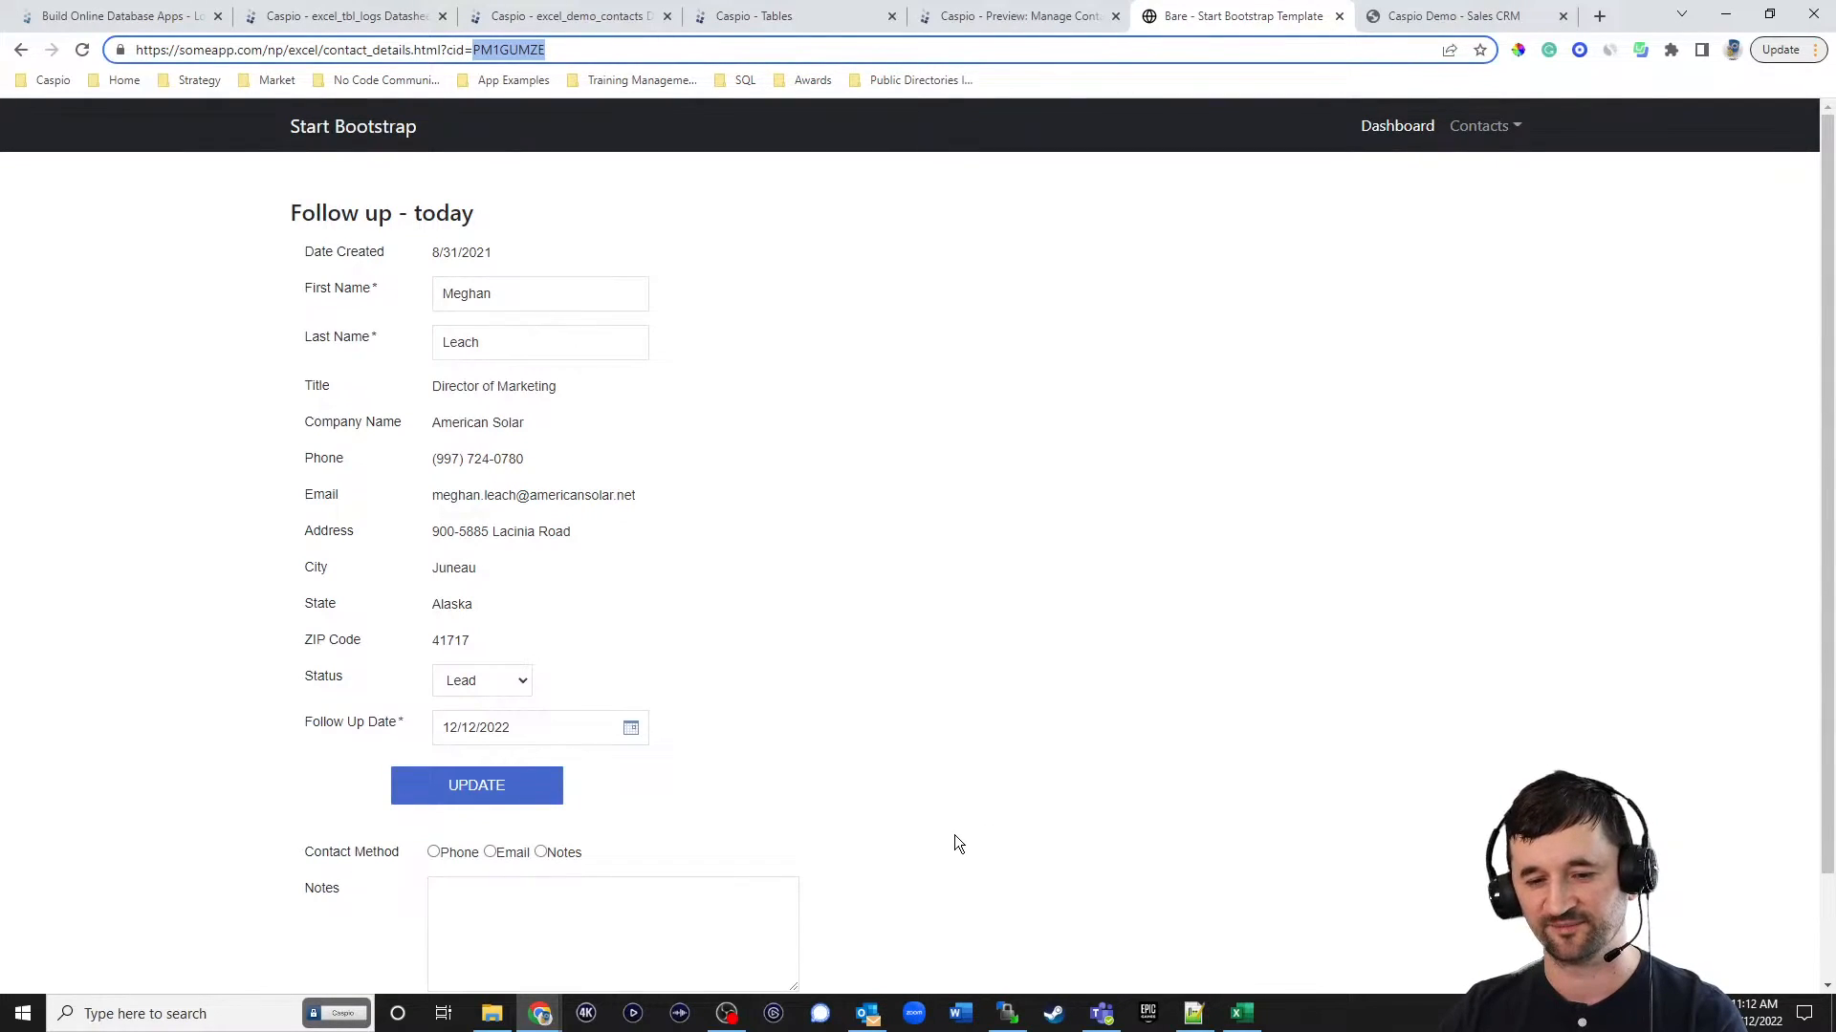
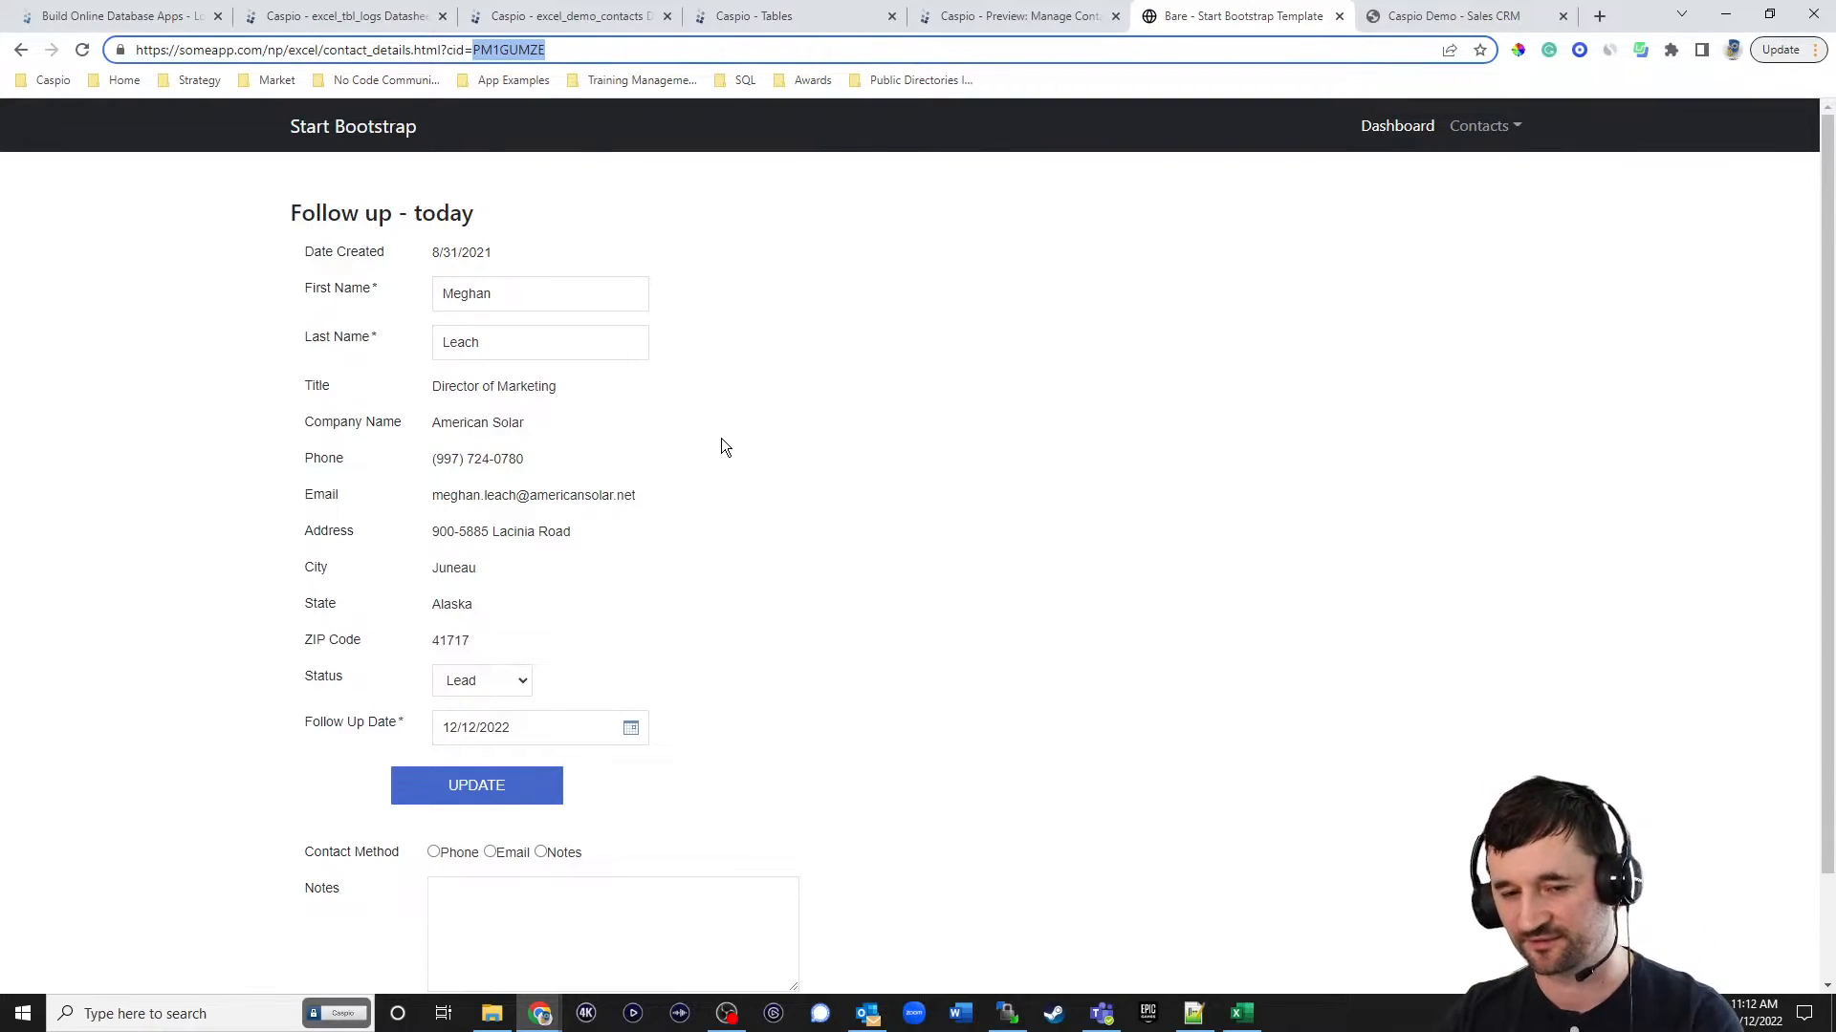
In Caspio, create a new triggered action on the excel_demo_contacts table that runs on both insert and update events.
left_click(755, 16)
left_click(447, 312)
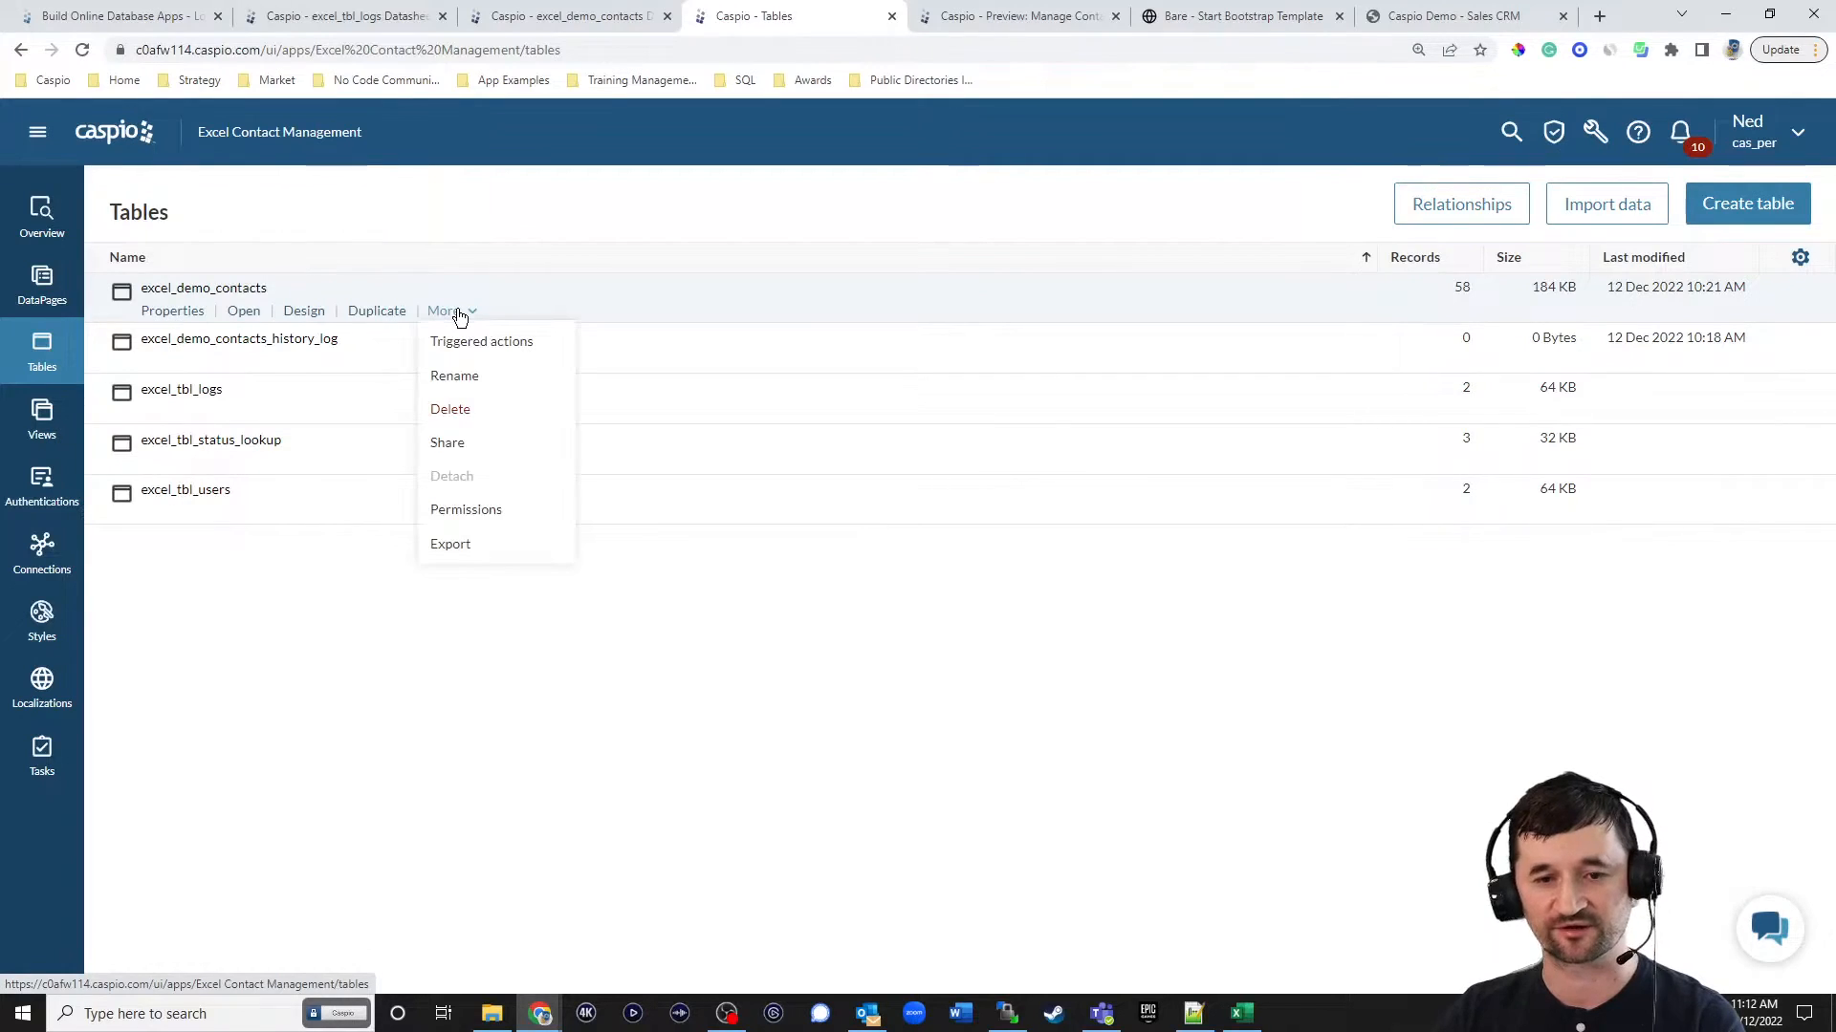
left_click(501, 344)
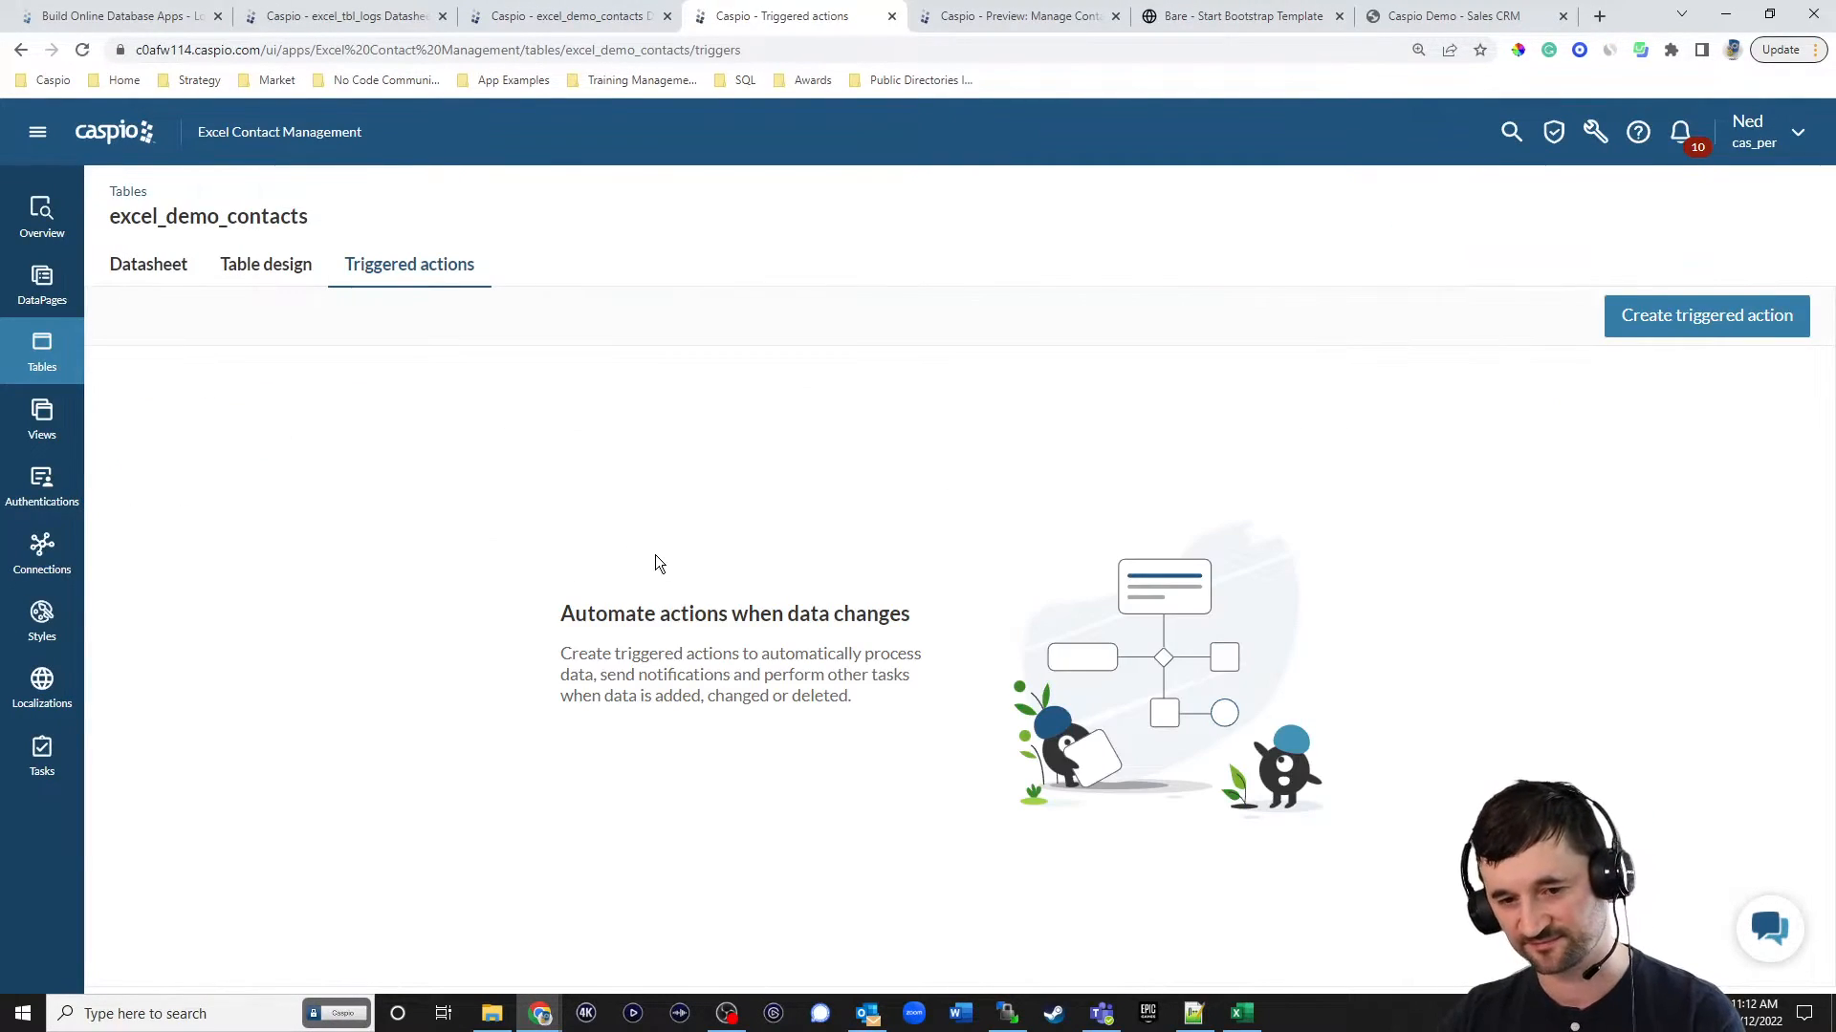
left_click(1610, 328)
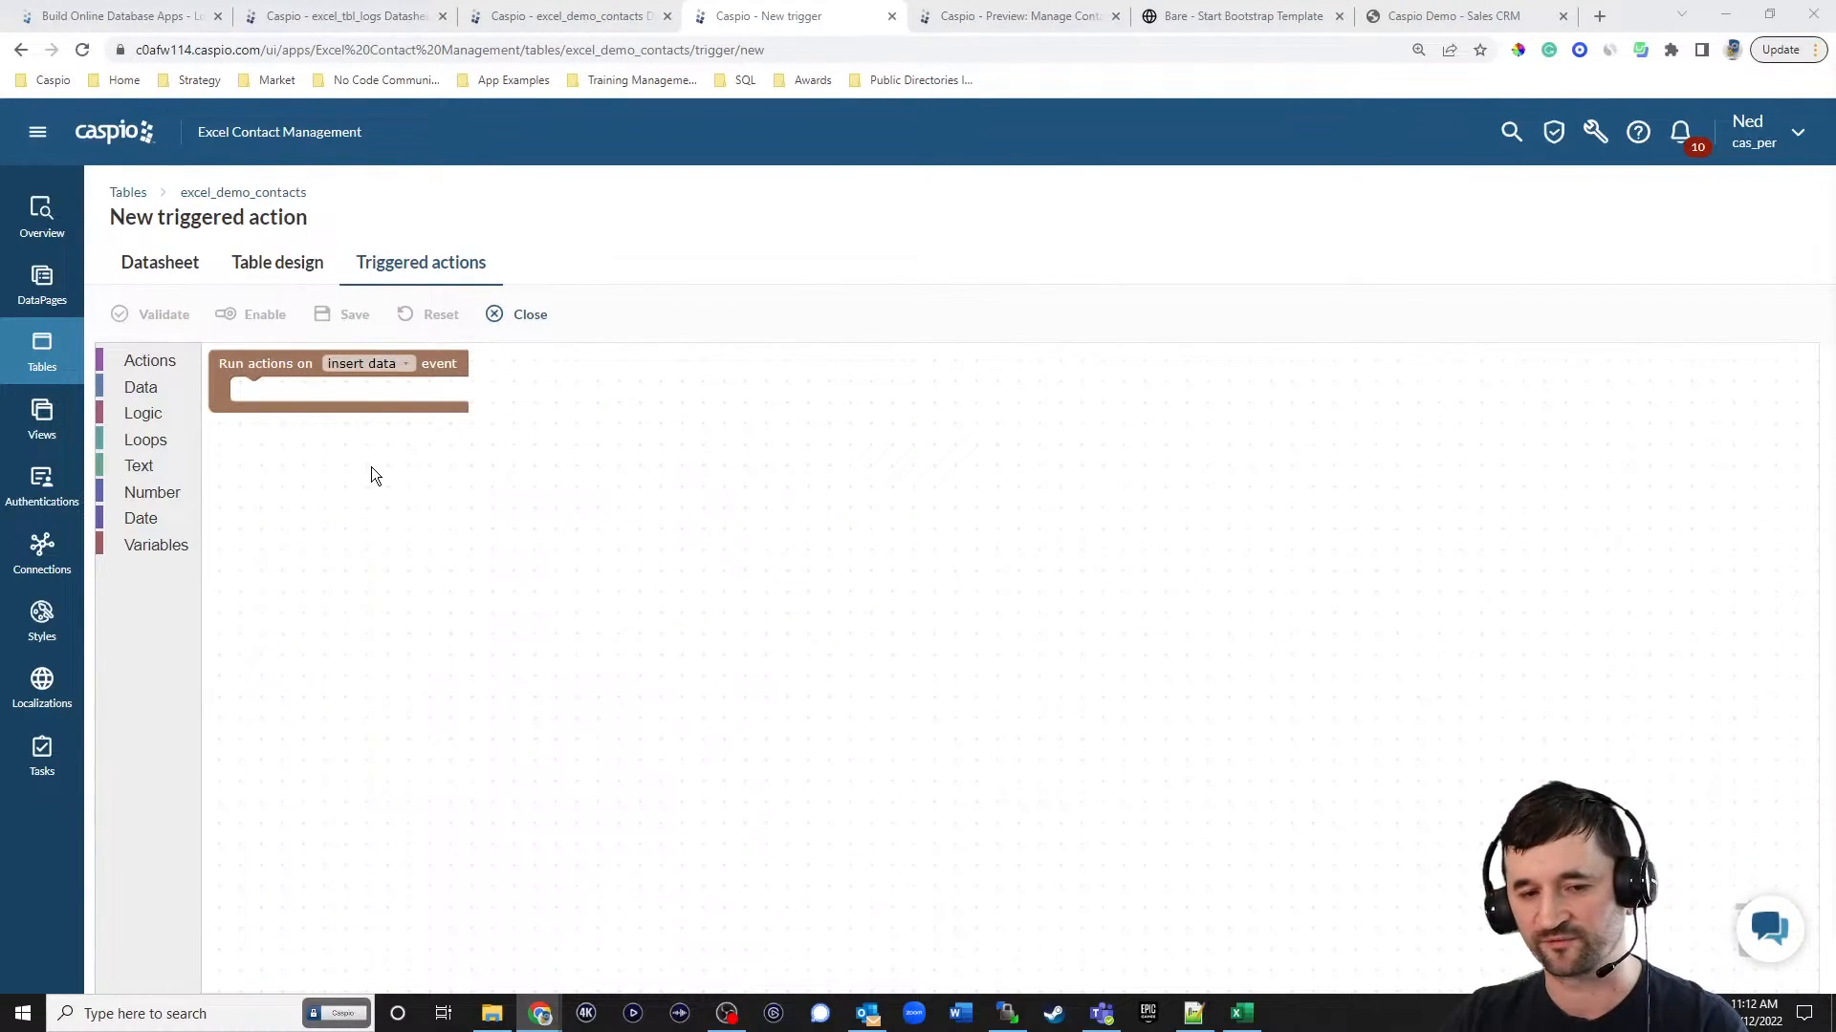
left_click(392, 361)
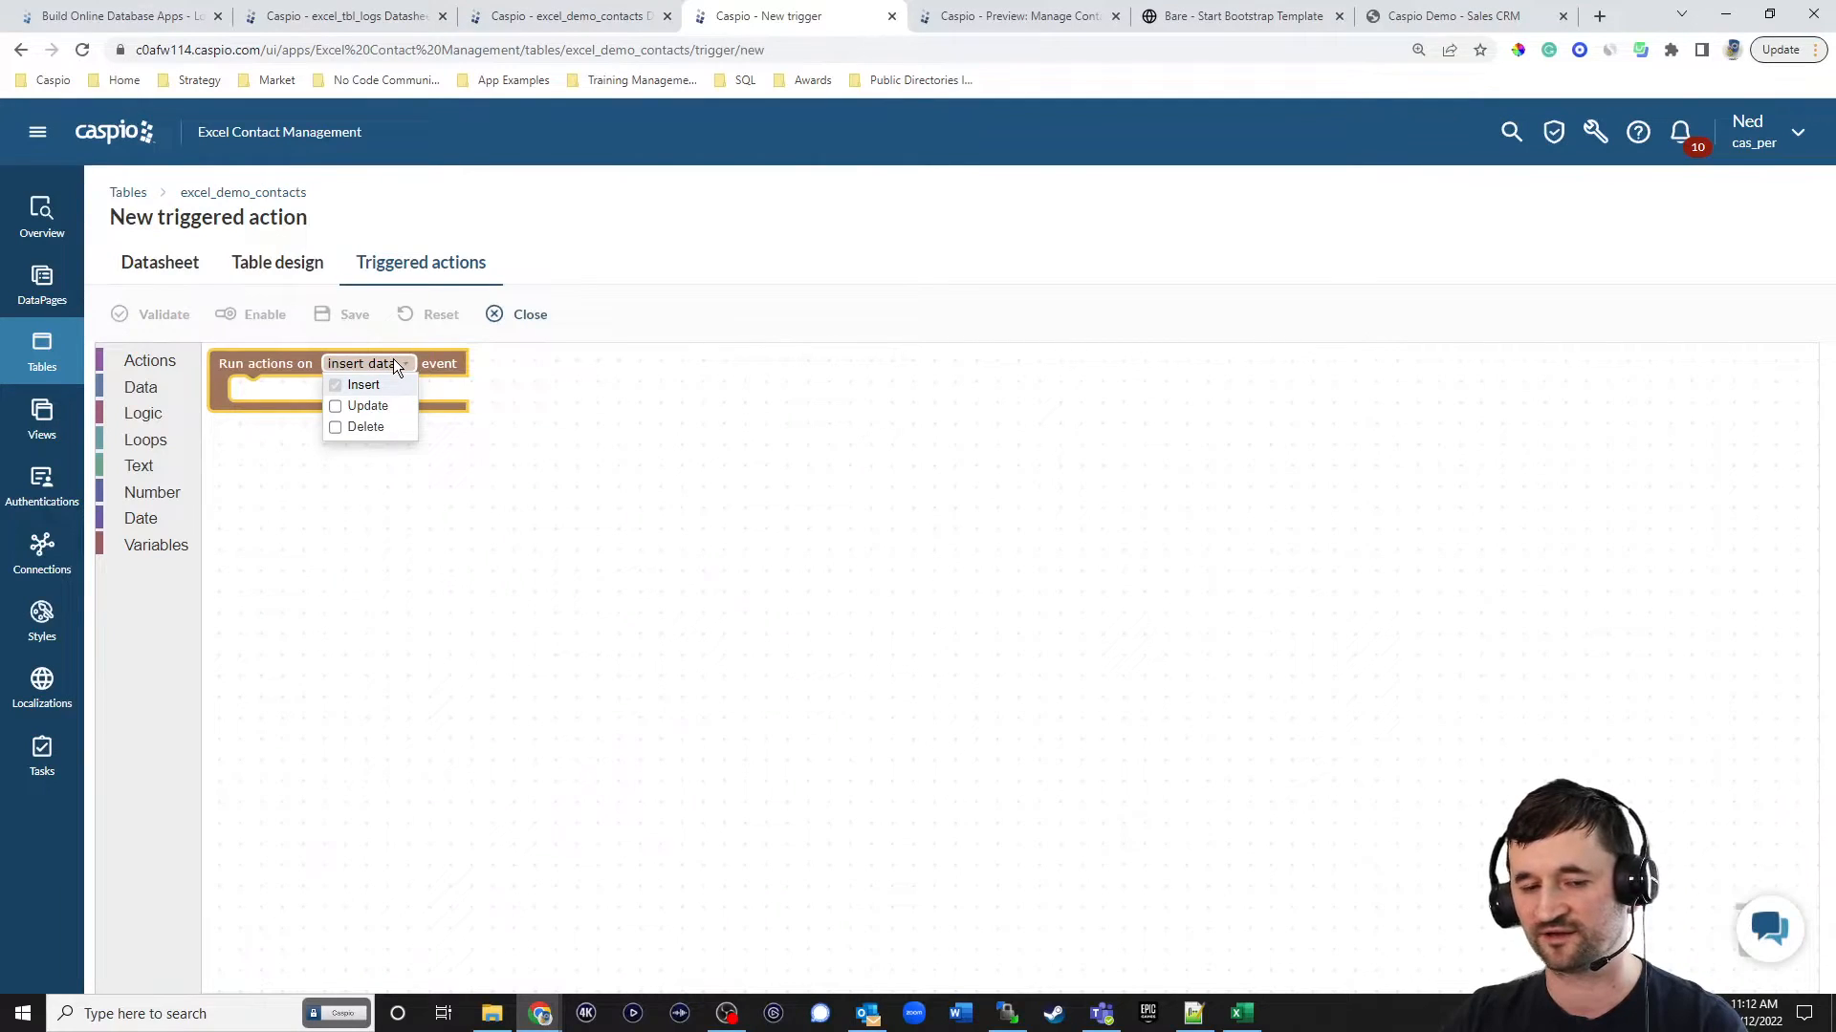
left_click(367, 406)
left_click(697, 425)
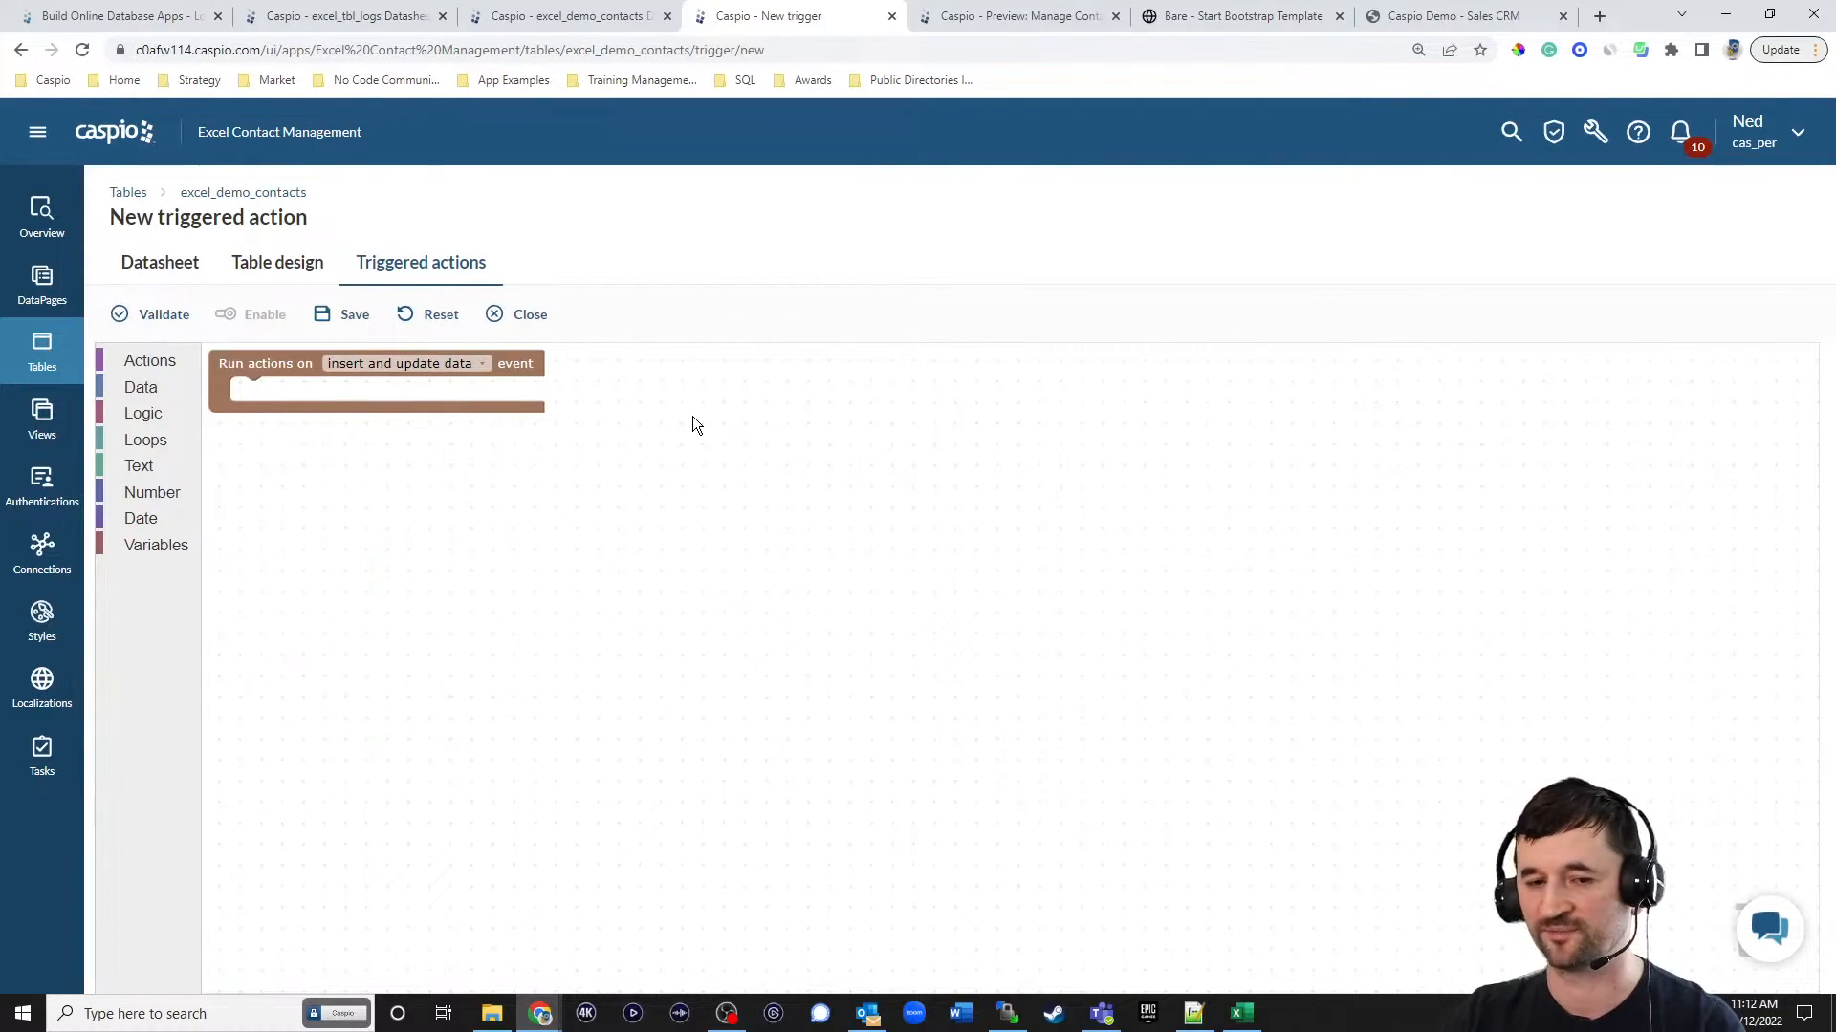
Add an INSERT INTO action inside the event block and target the excel_demo_contacts_history_log table.
left_click(138, 358)
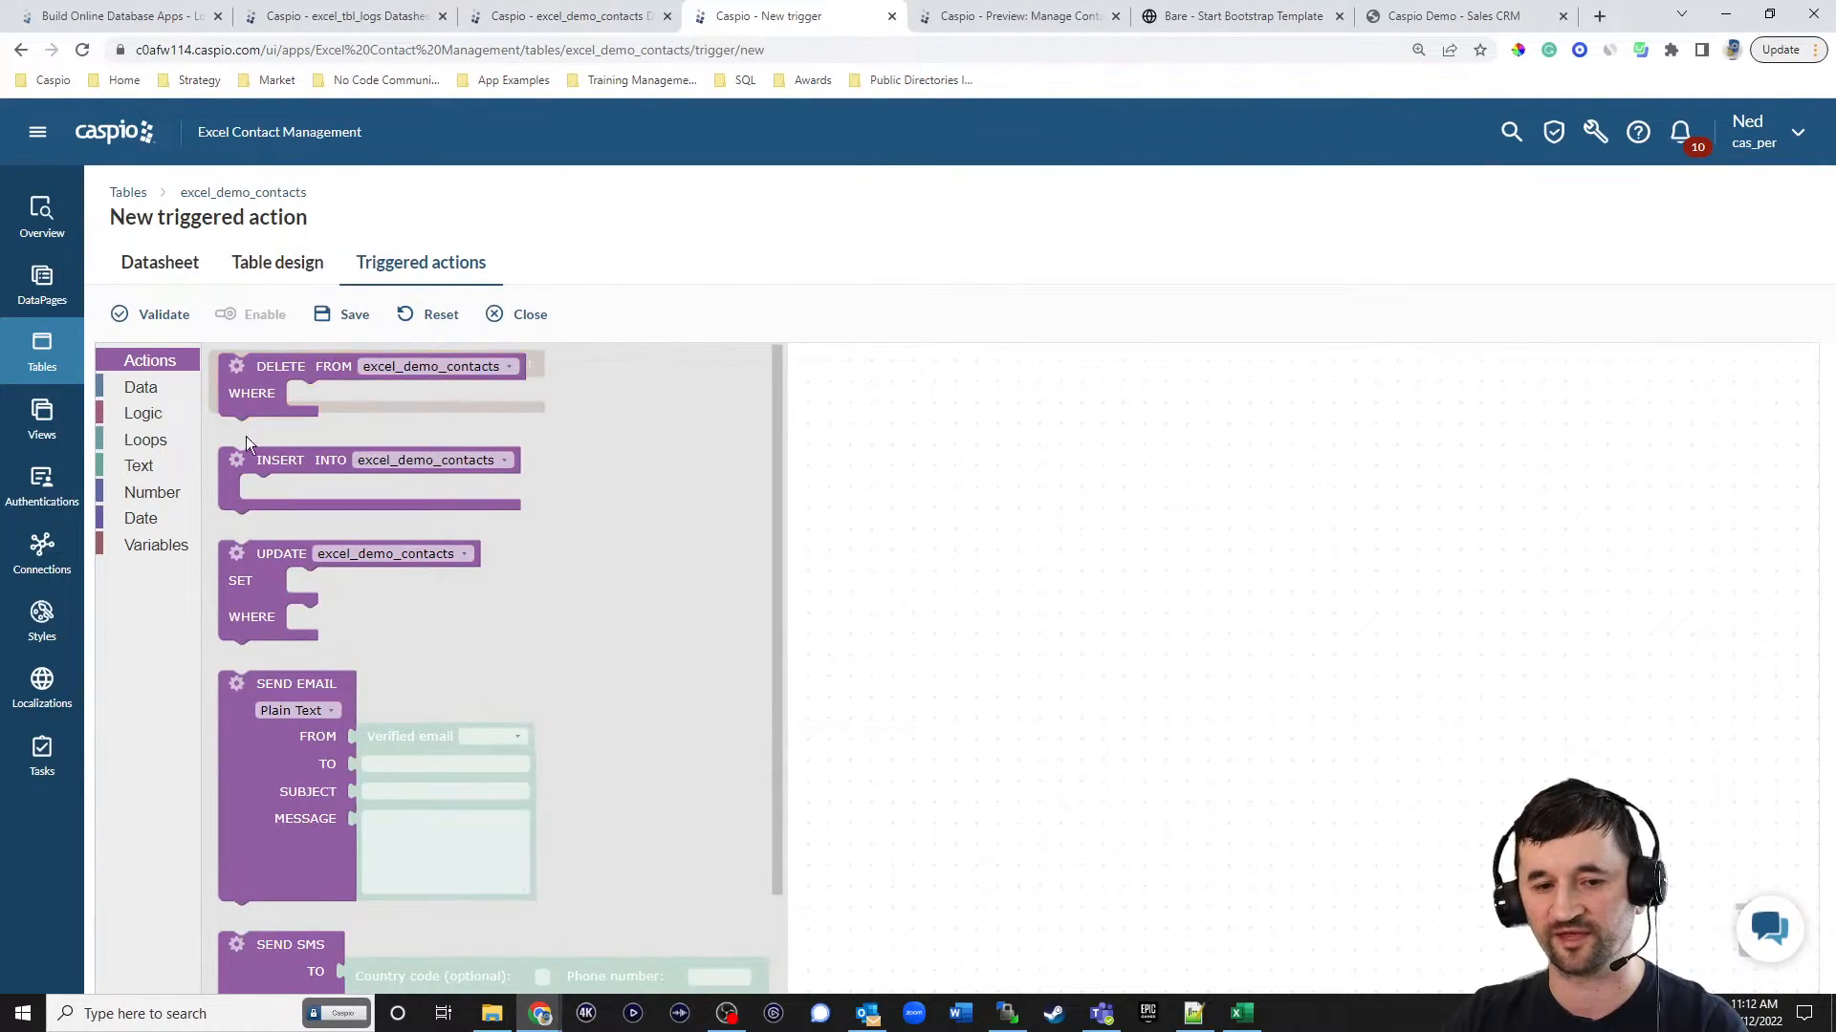
left_click_drag(271, 465, 289, 392)
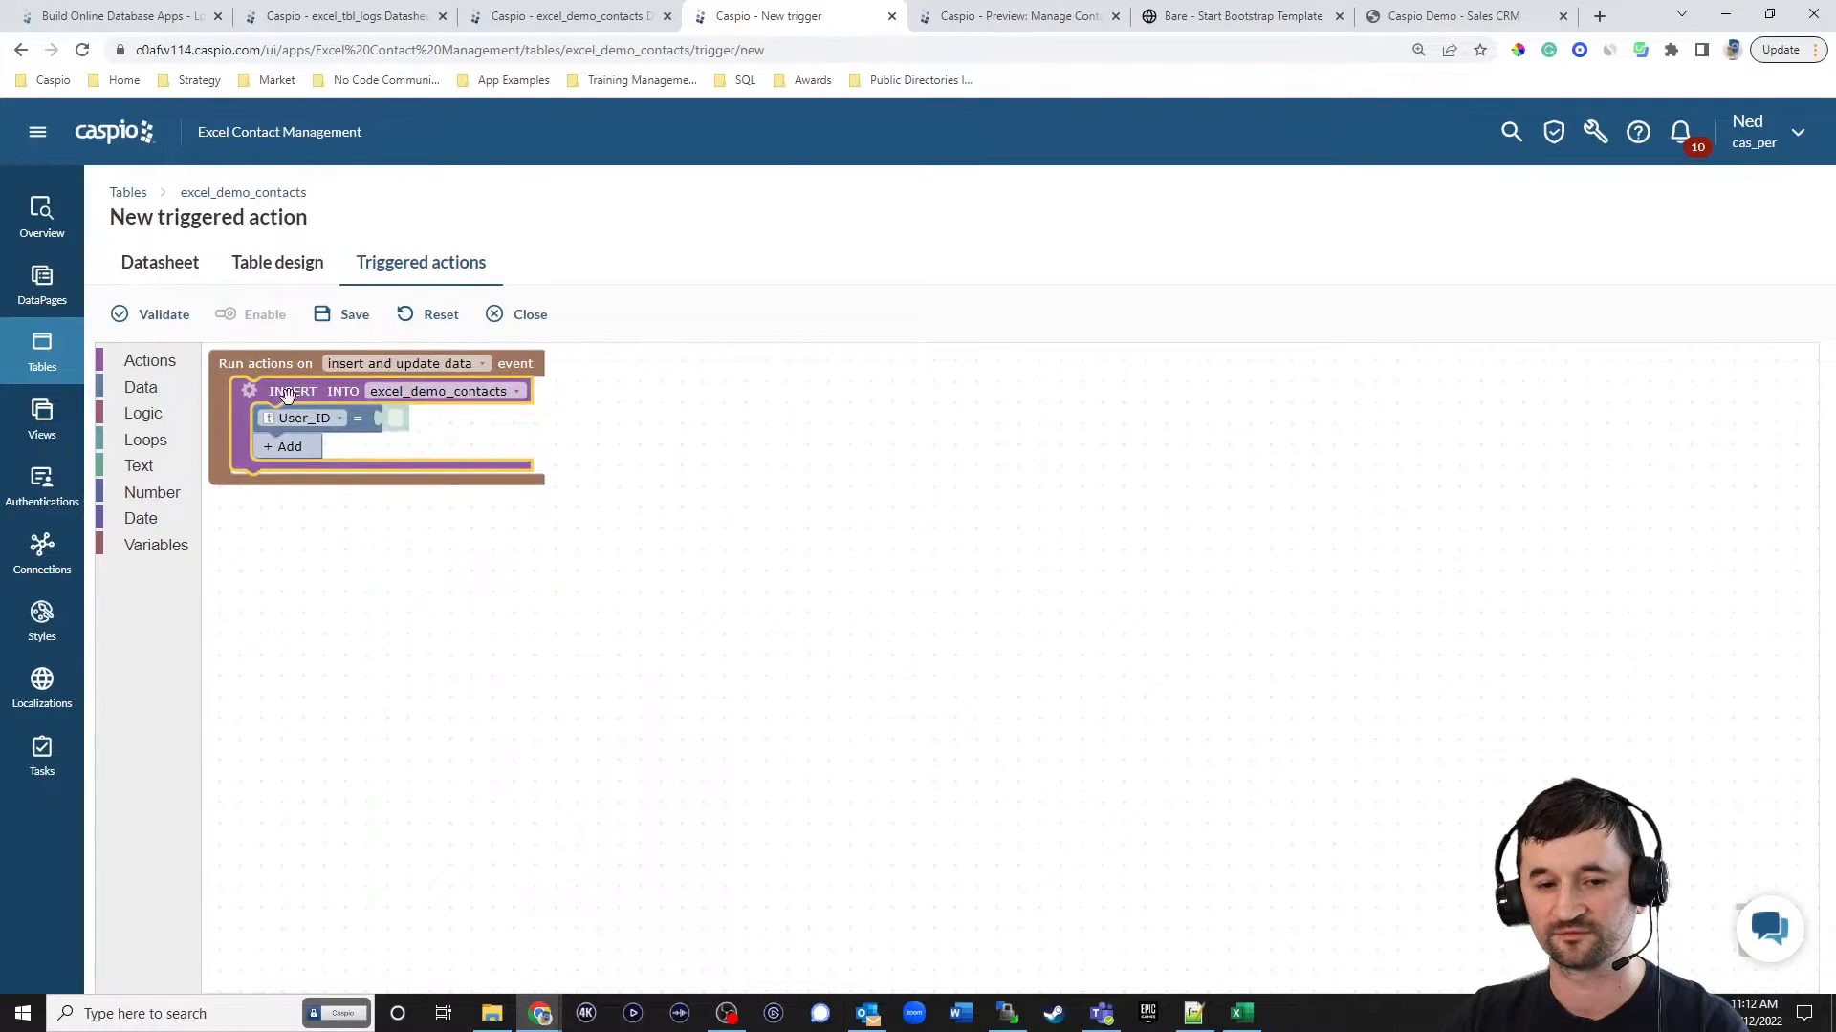
left_click(433, 394)
left_click(466, 453)
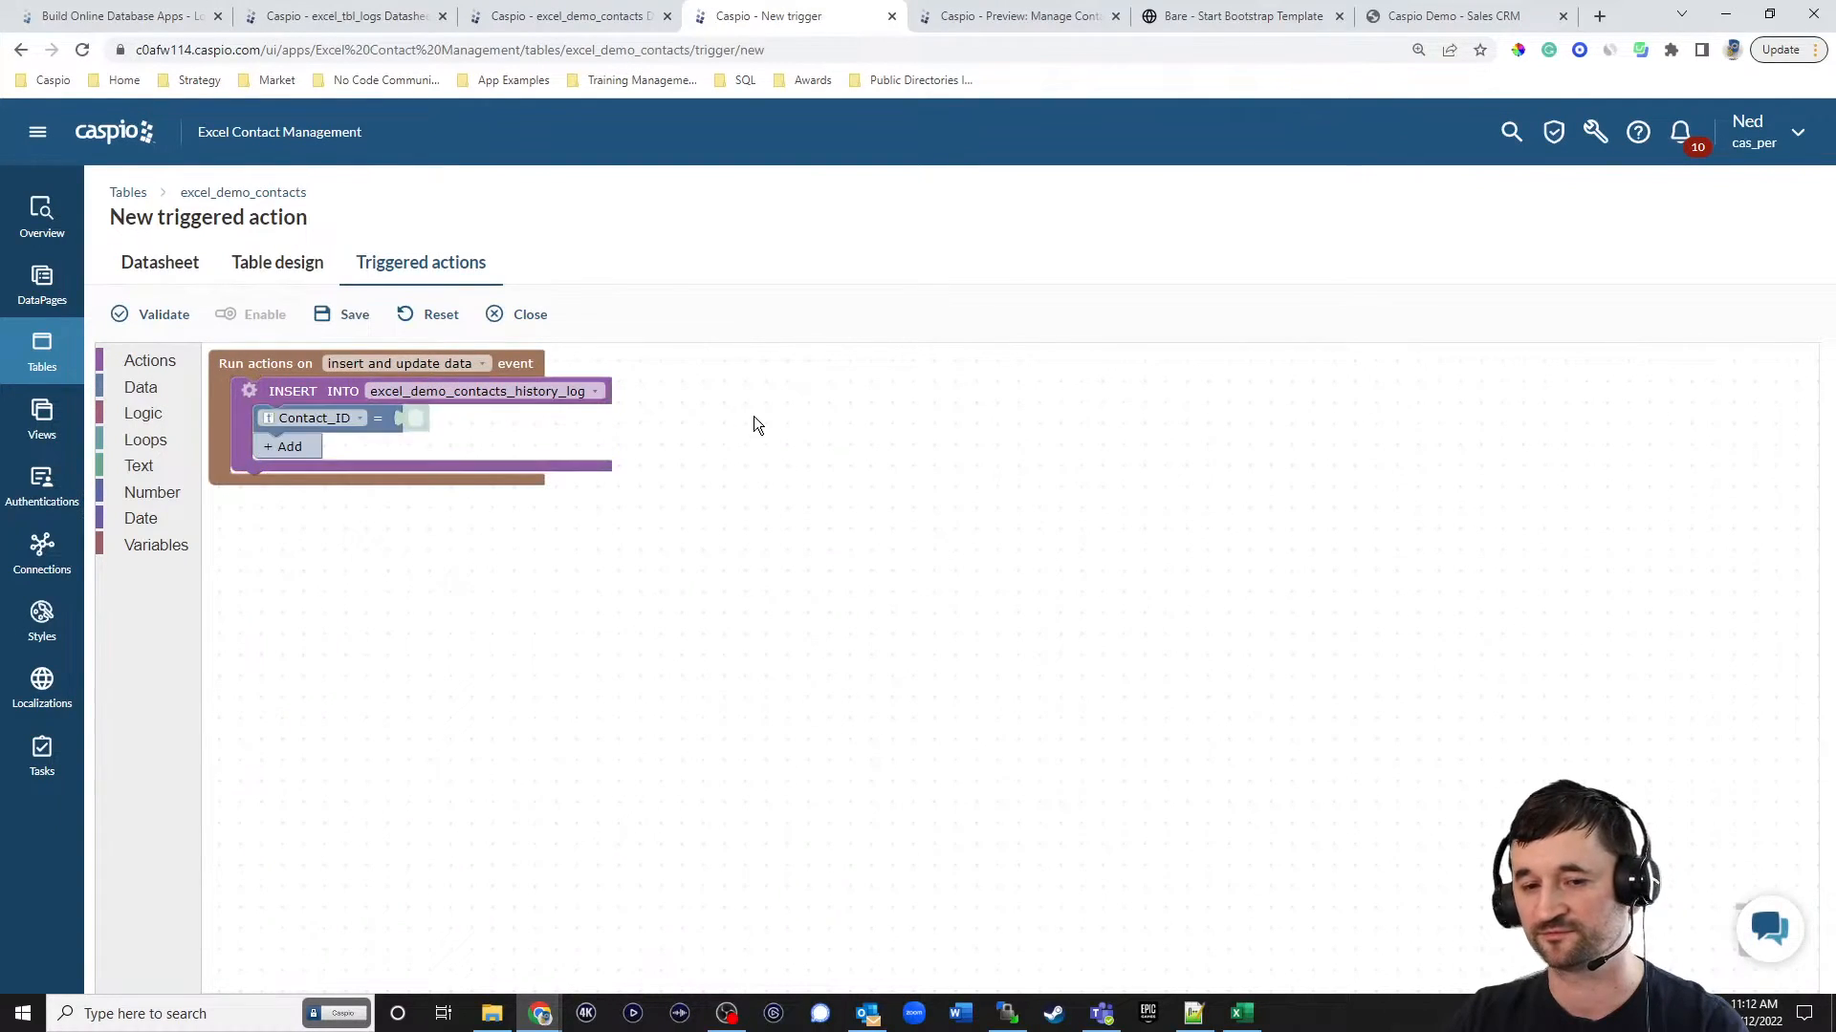
Make the insert action use a SELECT from #inserted and remove the WHERE condition from that SELECT.
left_click(248, 391)
left_click(252, 424)
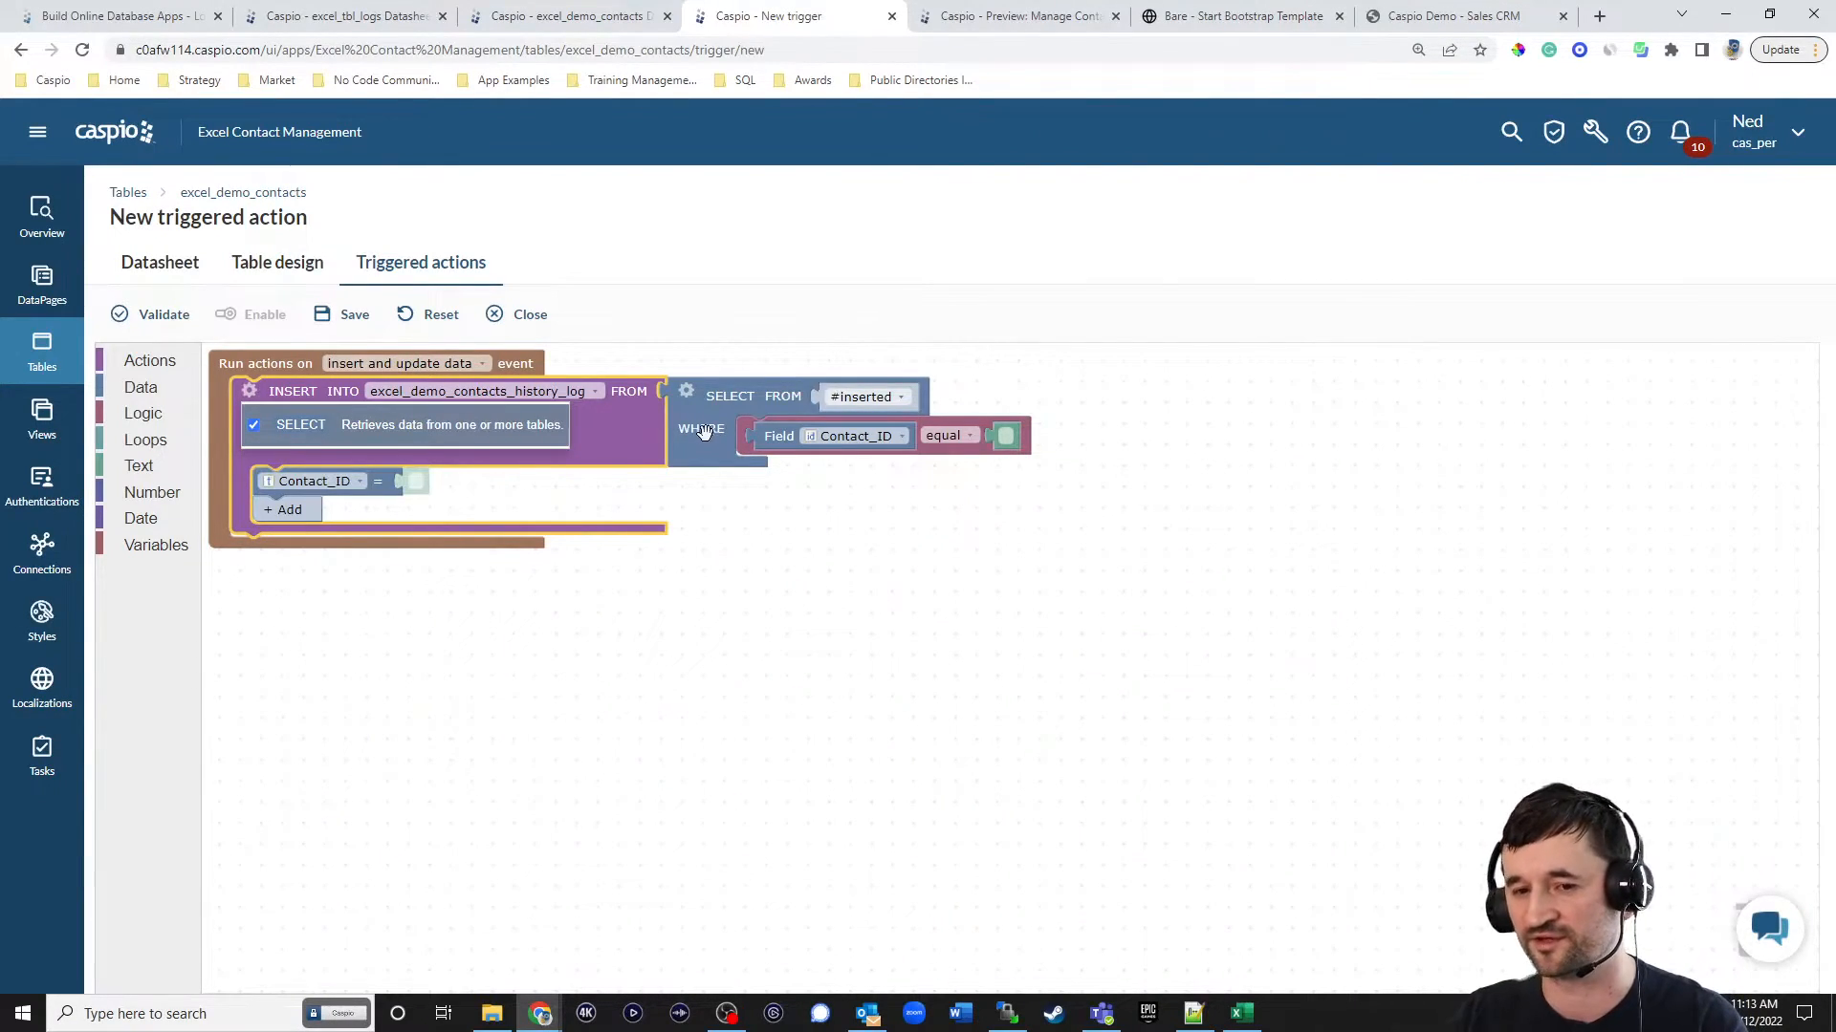
left_click(685, 390)
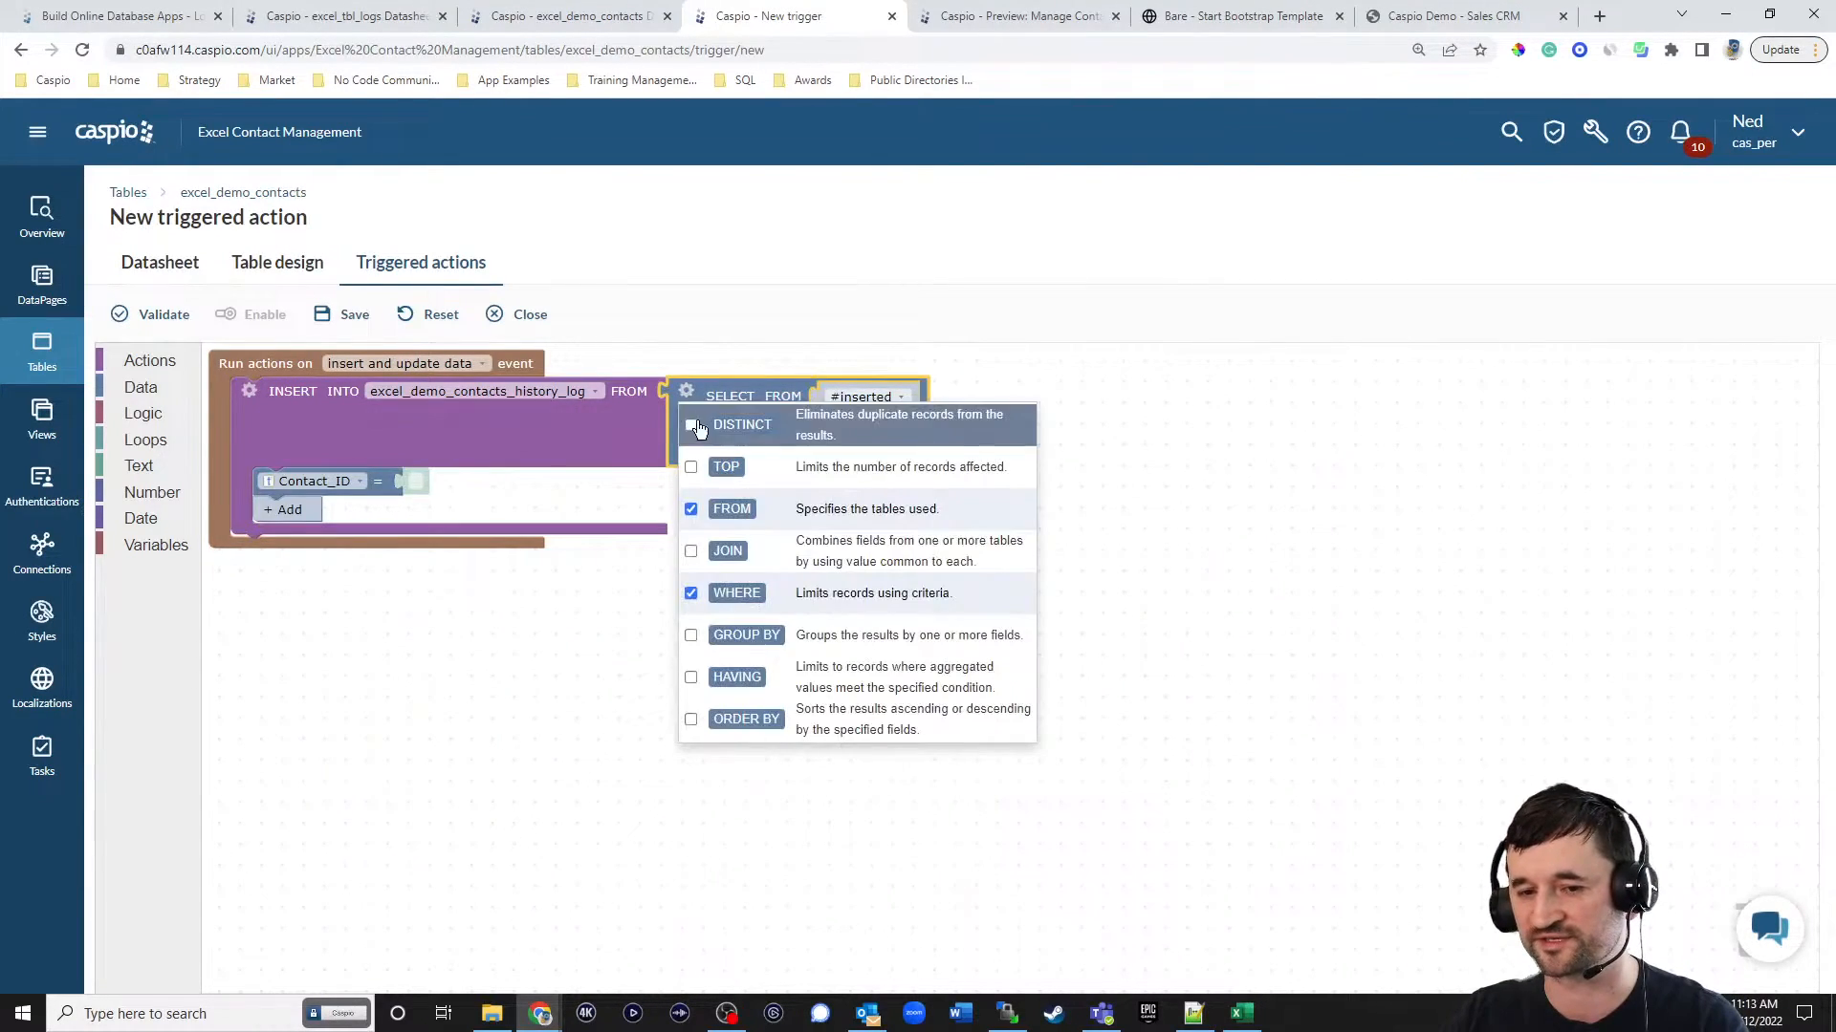
left_click(691, 593)
left_click_drag(737, 435, 1767, 929)
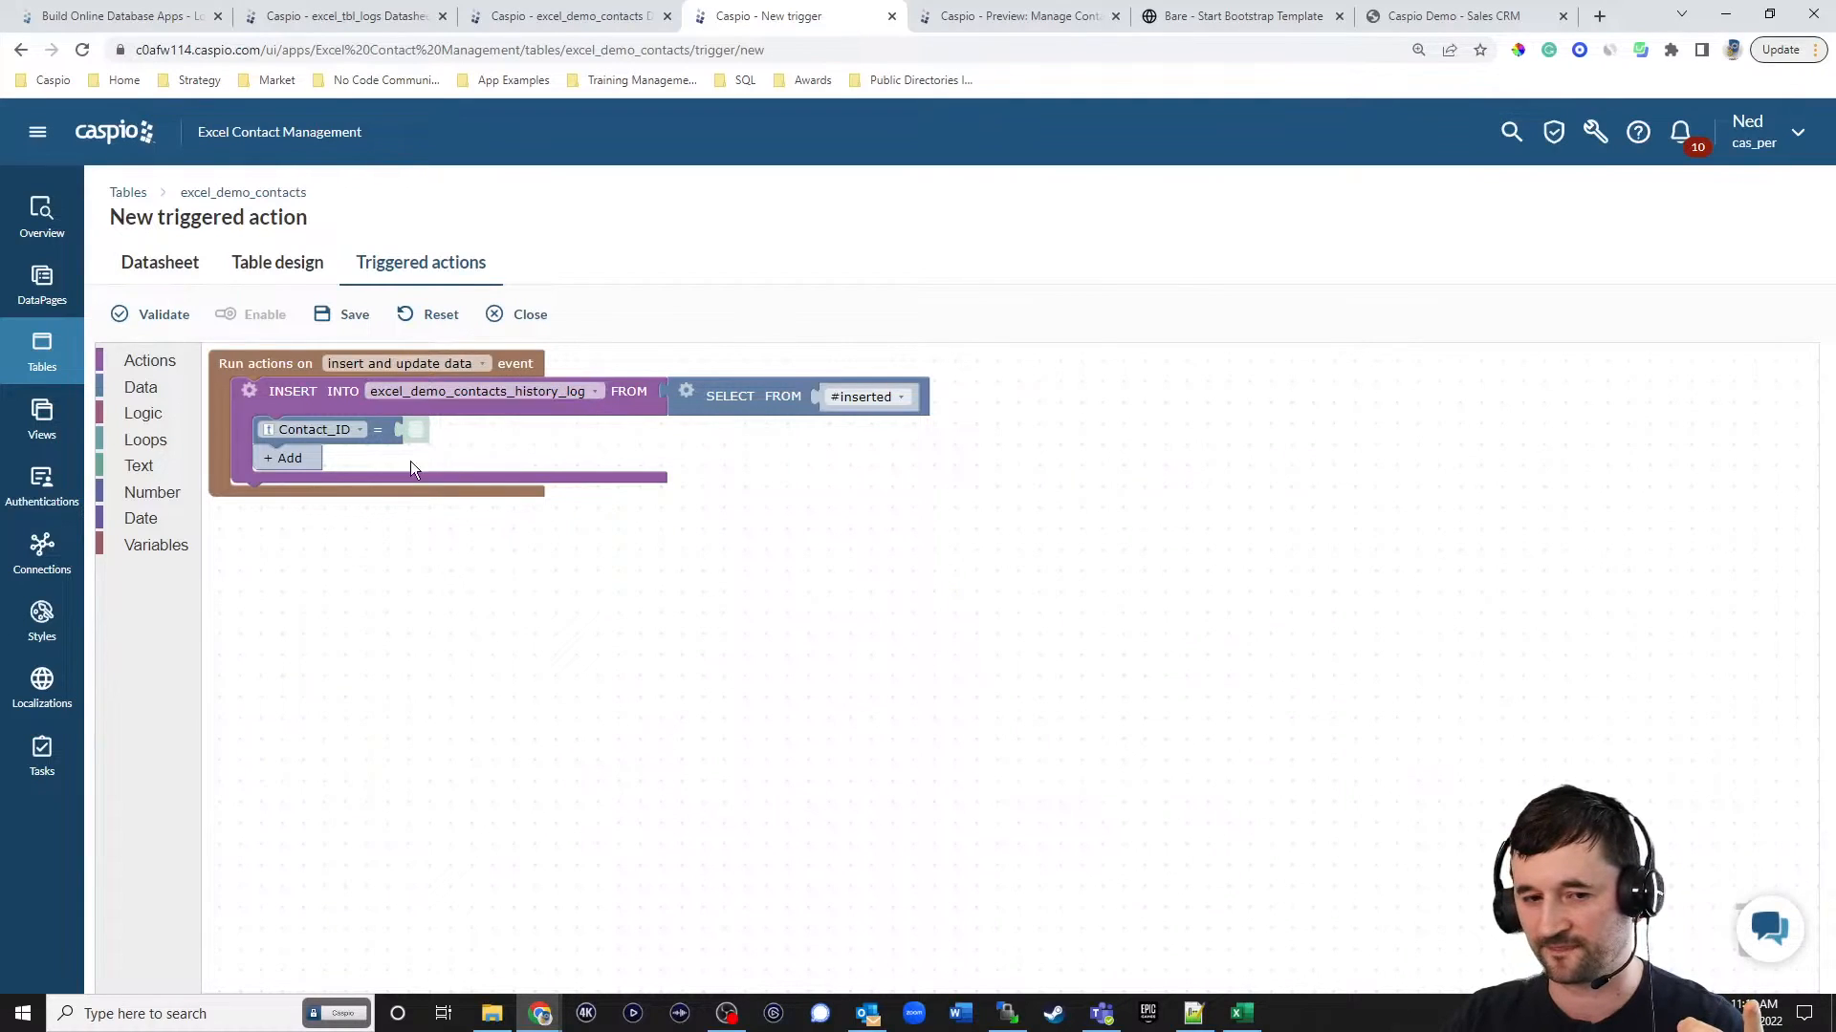
Add the remaining history log fields to the insert action, from User_ID through Follow_Up_Date.
left_click(295, 459)
left_click(296, 491)
left_click(296, 519)
left_click(295, 546)
left_click(292, 575)
left_click(290, 602)
left_click(290, 628)
left_click(291, 657)
left_click(290, 685)
left_click(292, 713)
left_click(291, 742)
left_click(289, 771)
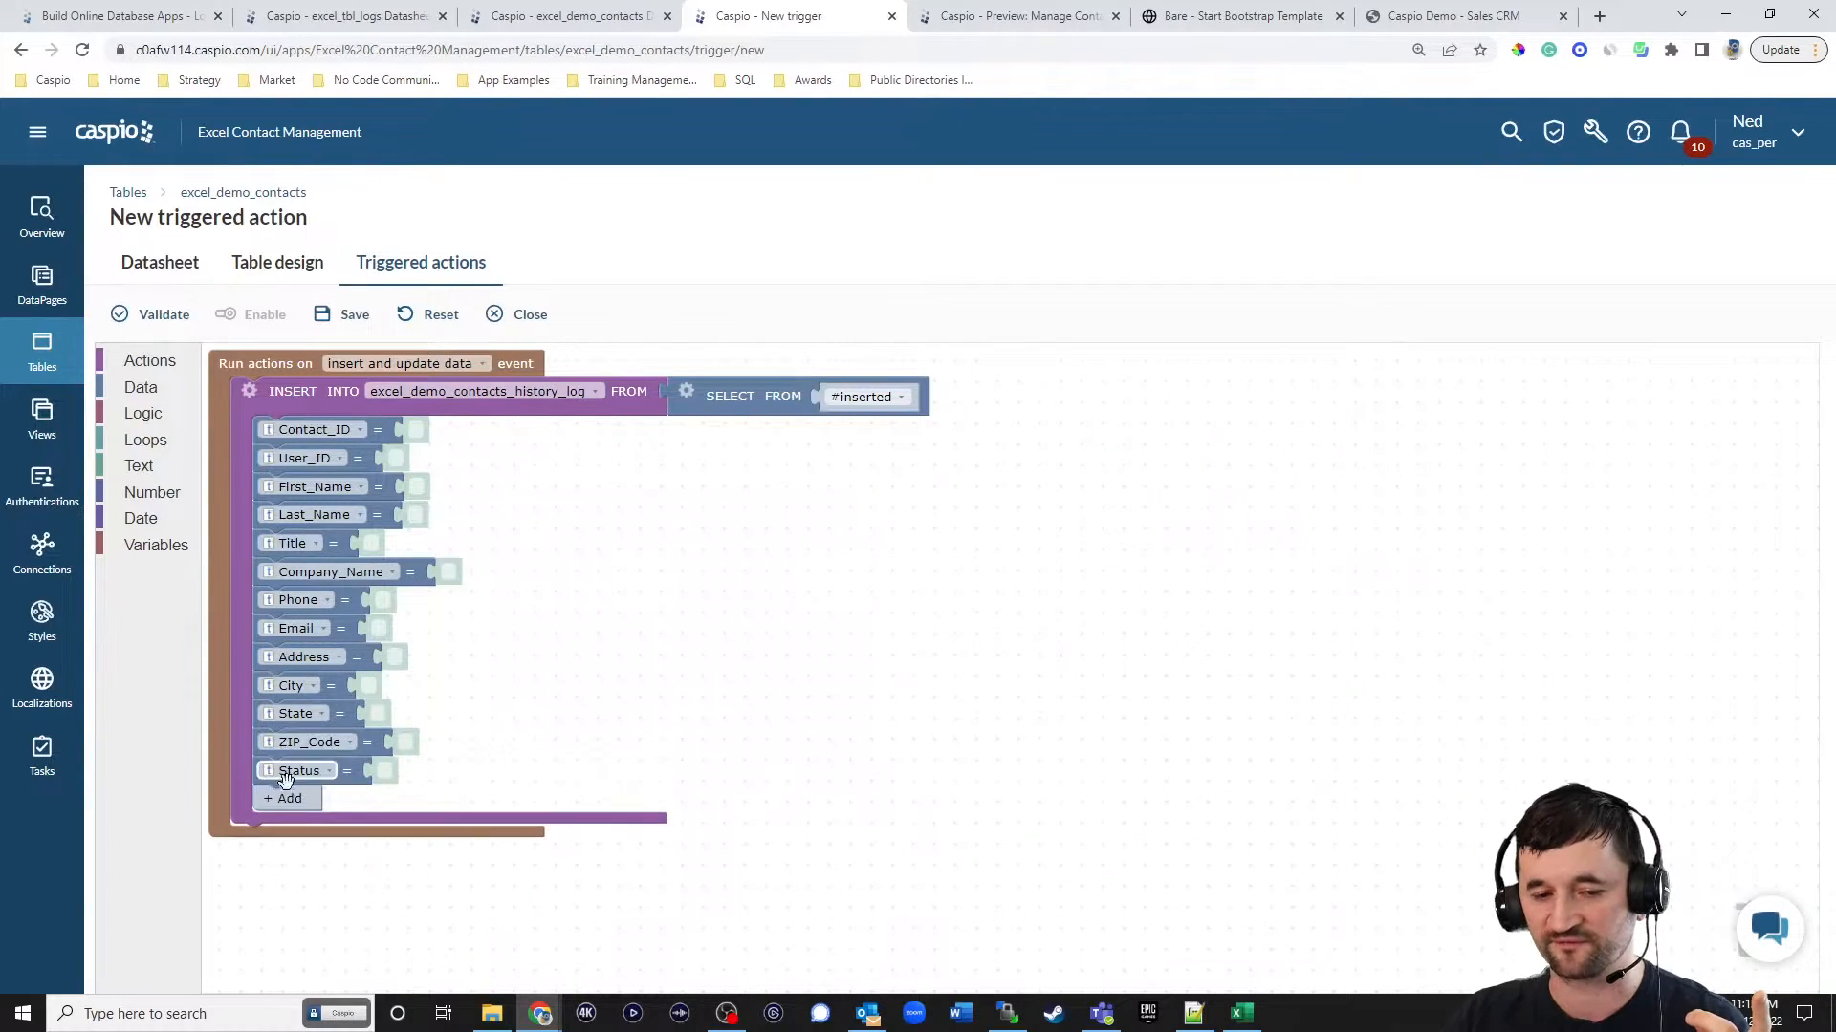
left_click(285, 800)
left_click(284, 830)
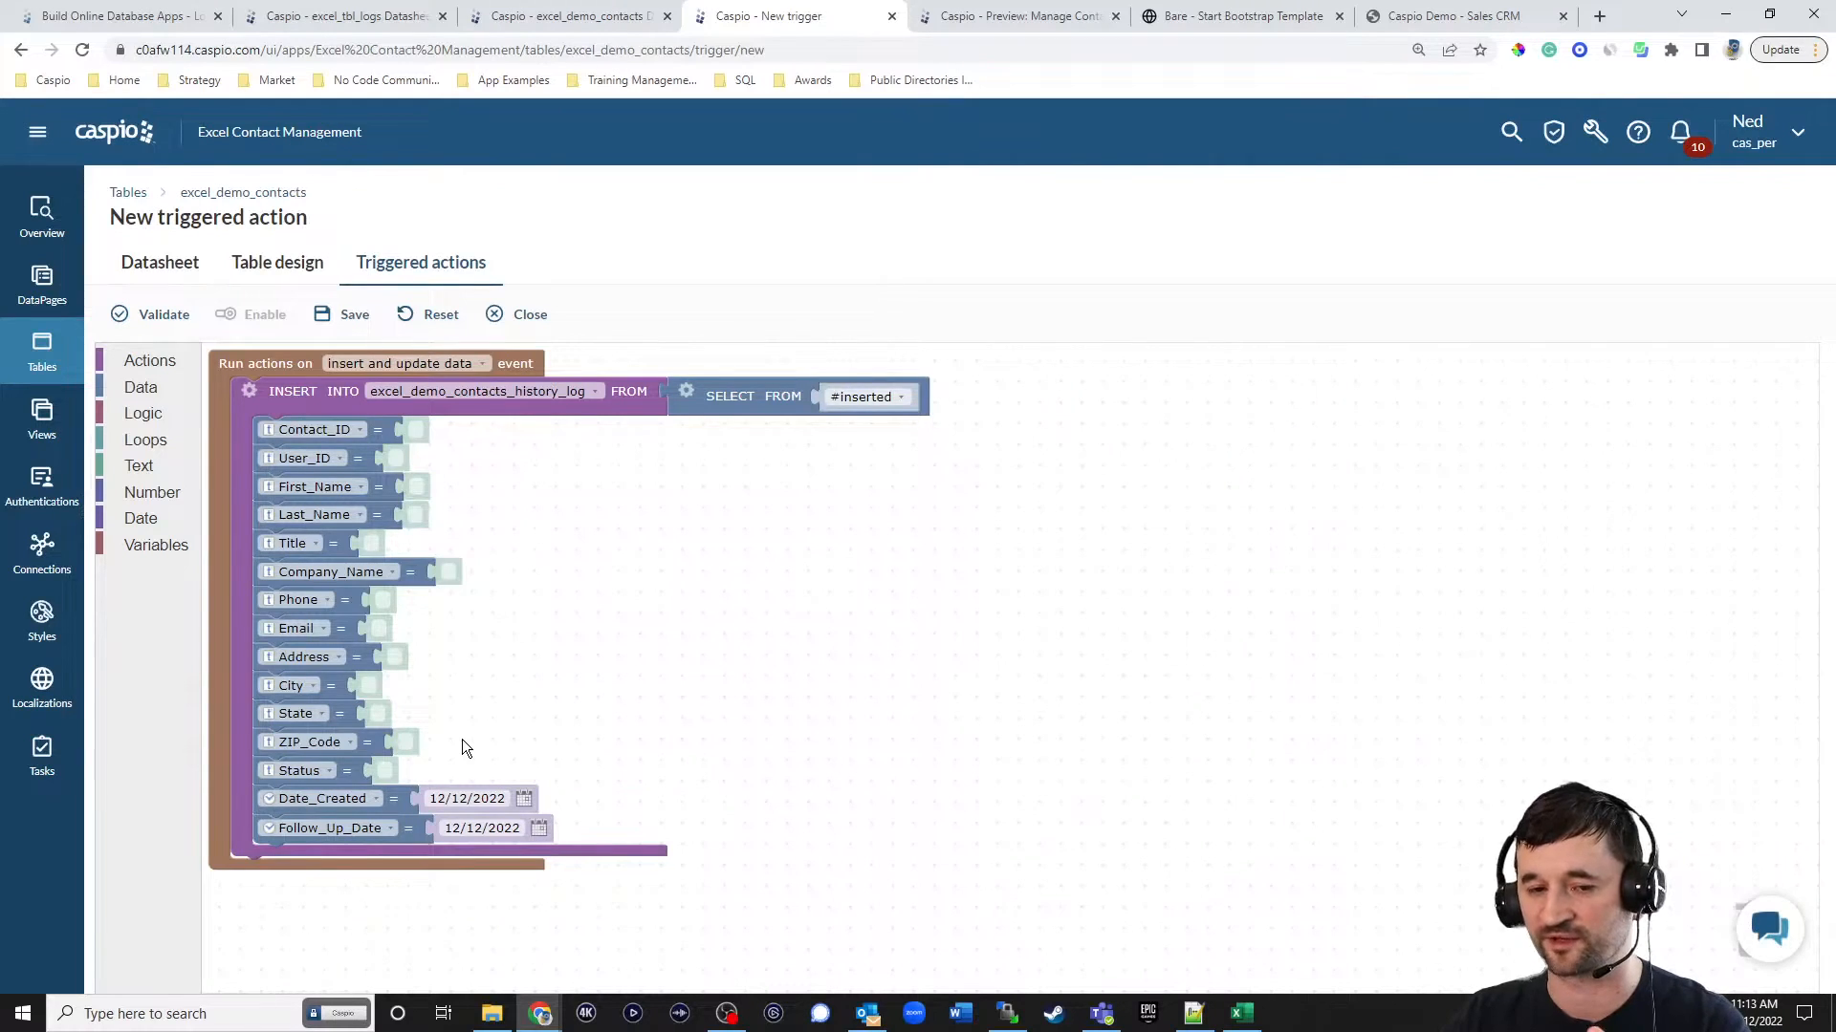
Map the history log's Contact_ID and User_ID to the source fields of the same names.
left_click(141, 388)
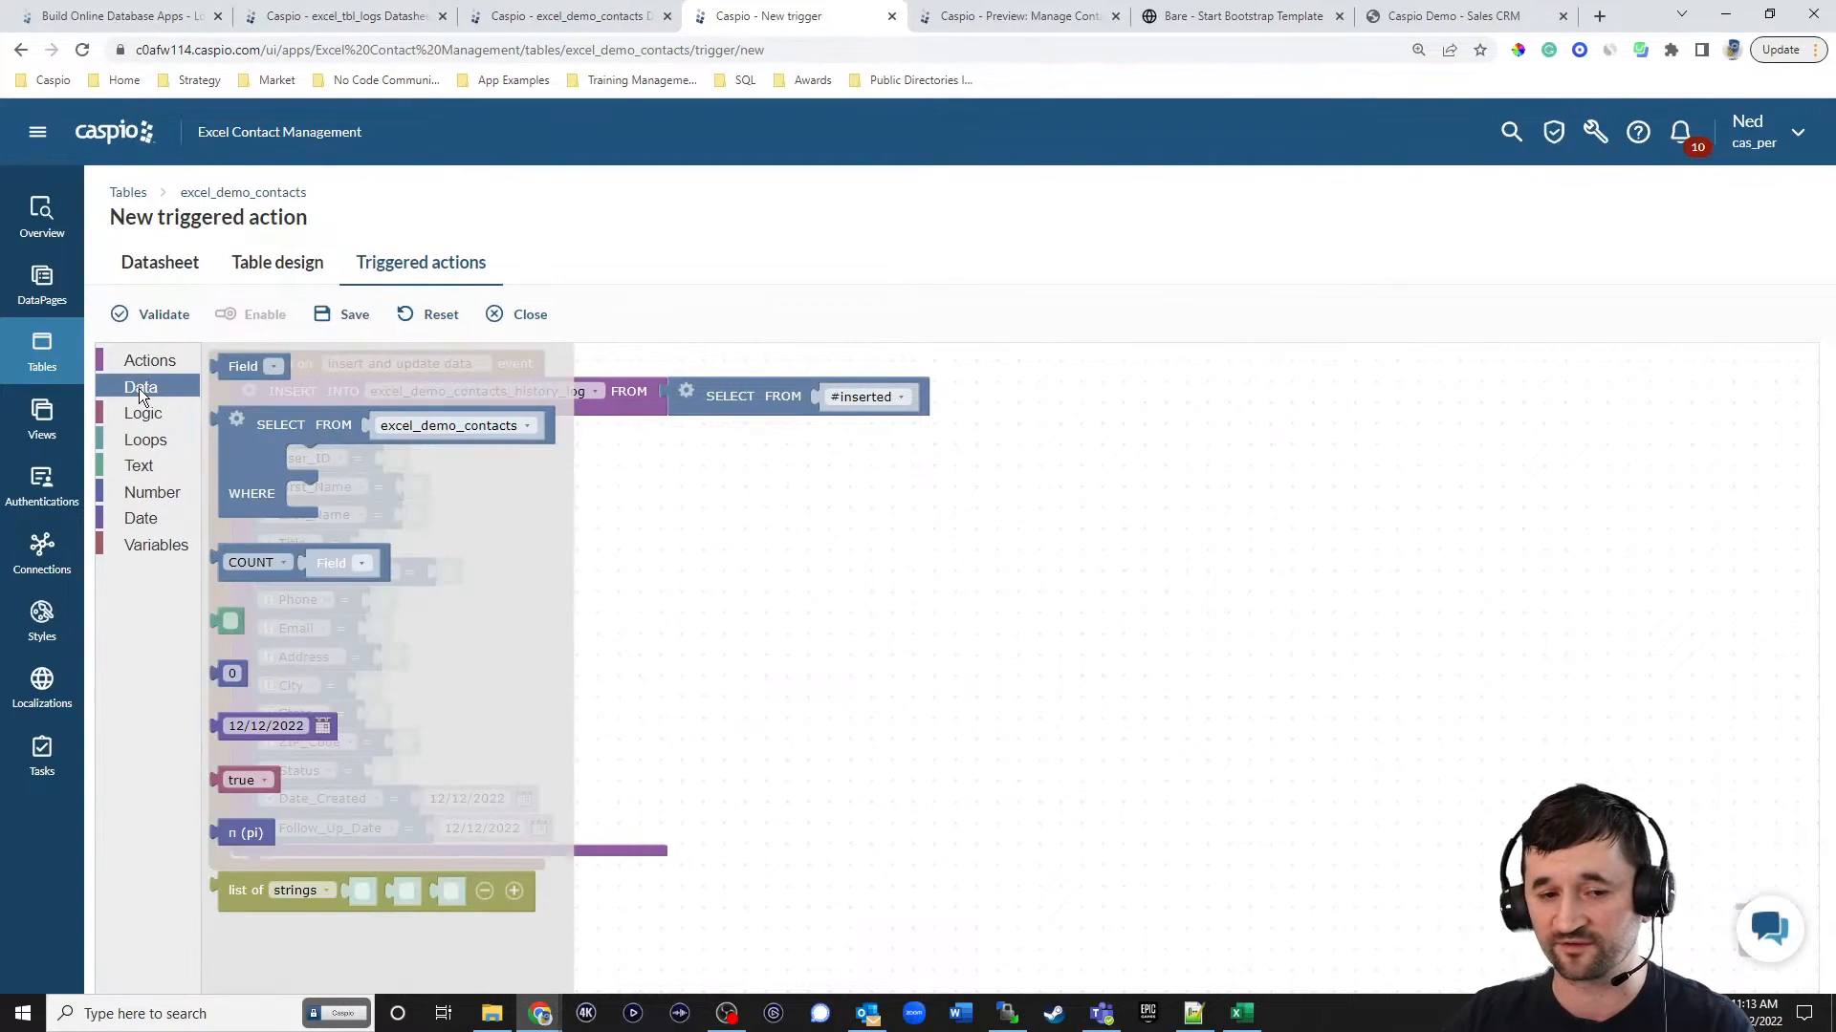
left_click_drag(241, 368, 447, 435)
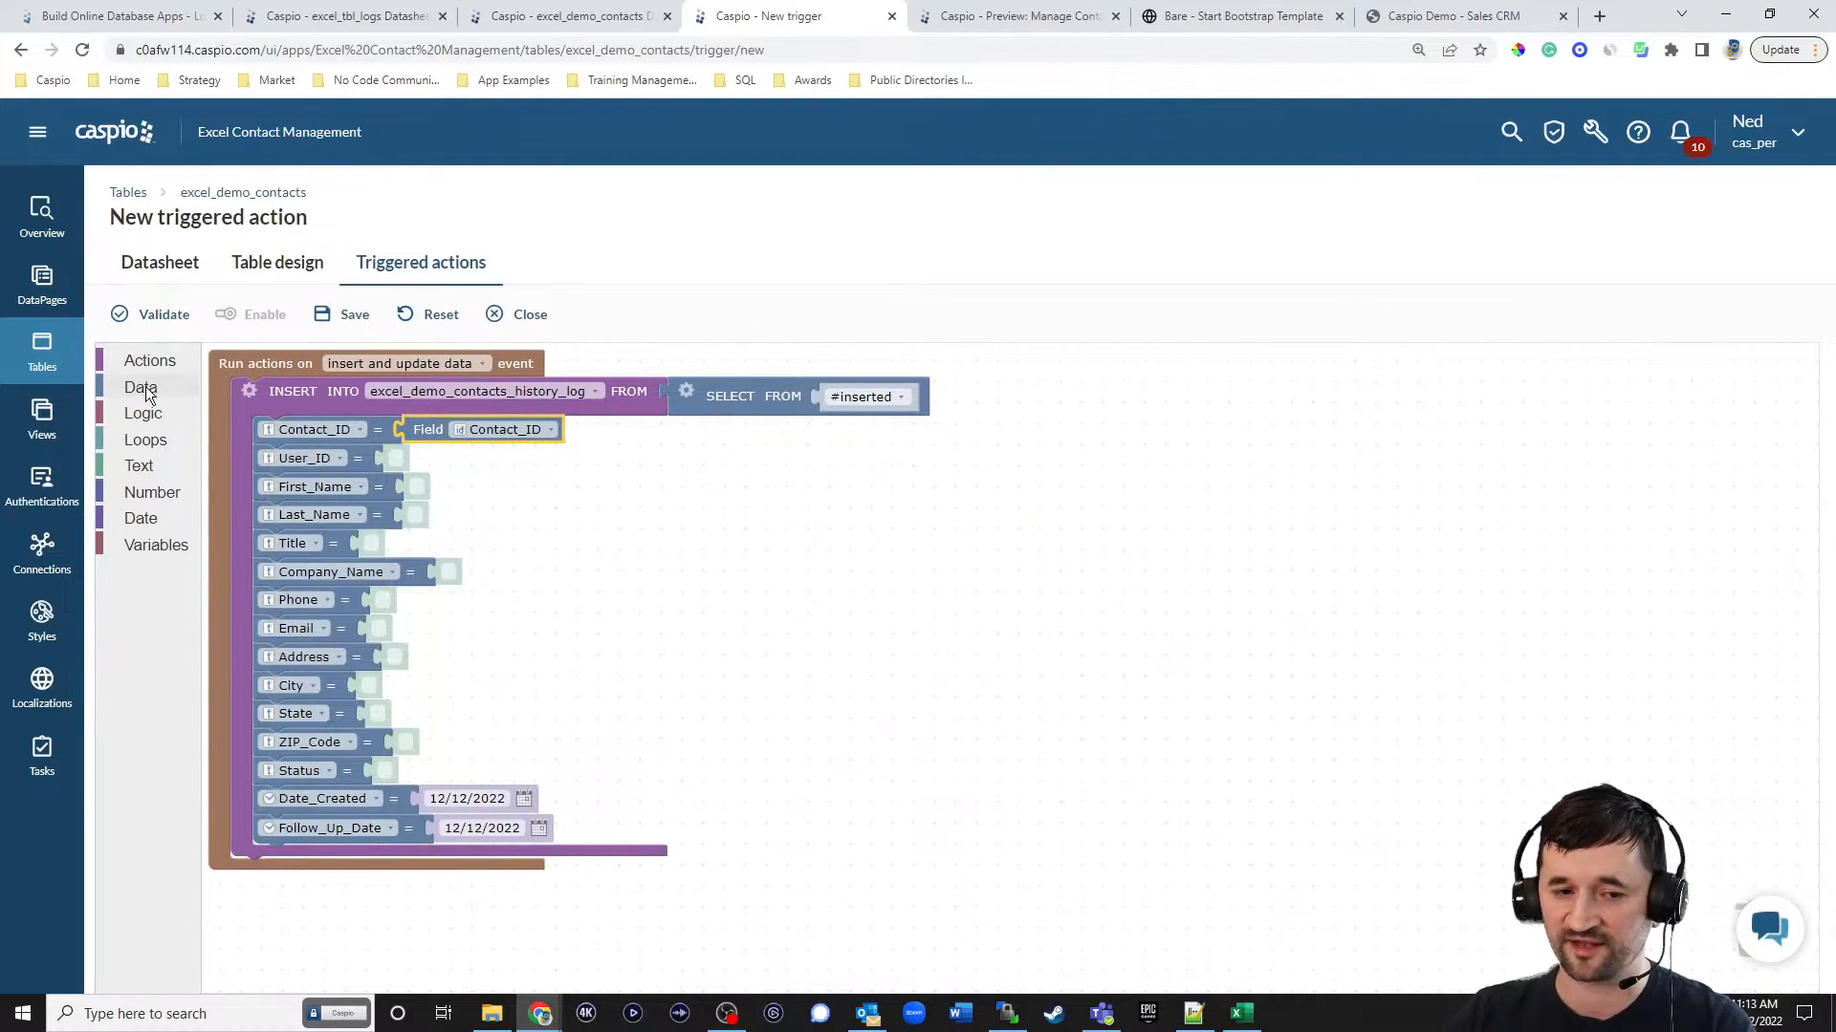
right_click(422, 433)
left_click(445, 457)
left_click_drag(445, 466, 407, 455)
left_click(469, 460)
left_click(472, 500)
Map First_Name and Last_Name in the insert action to their matching source fields, reusing copies of the field block.
right_click(420, 464)
left_click(447, 476)
left_click_drag(459, 532, 432, 476)
left_click(496, 487)
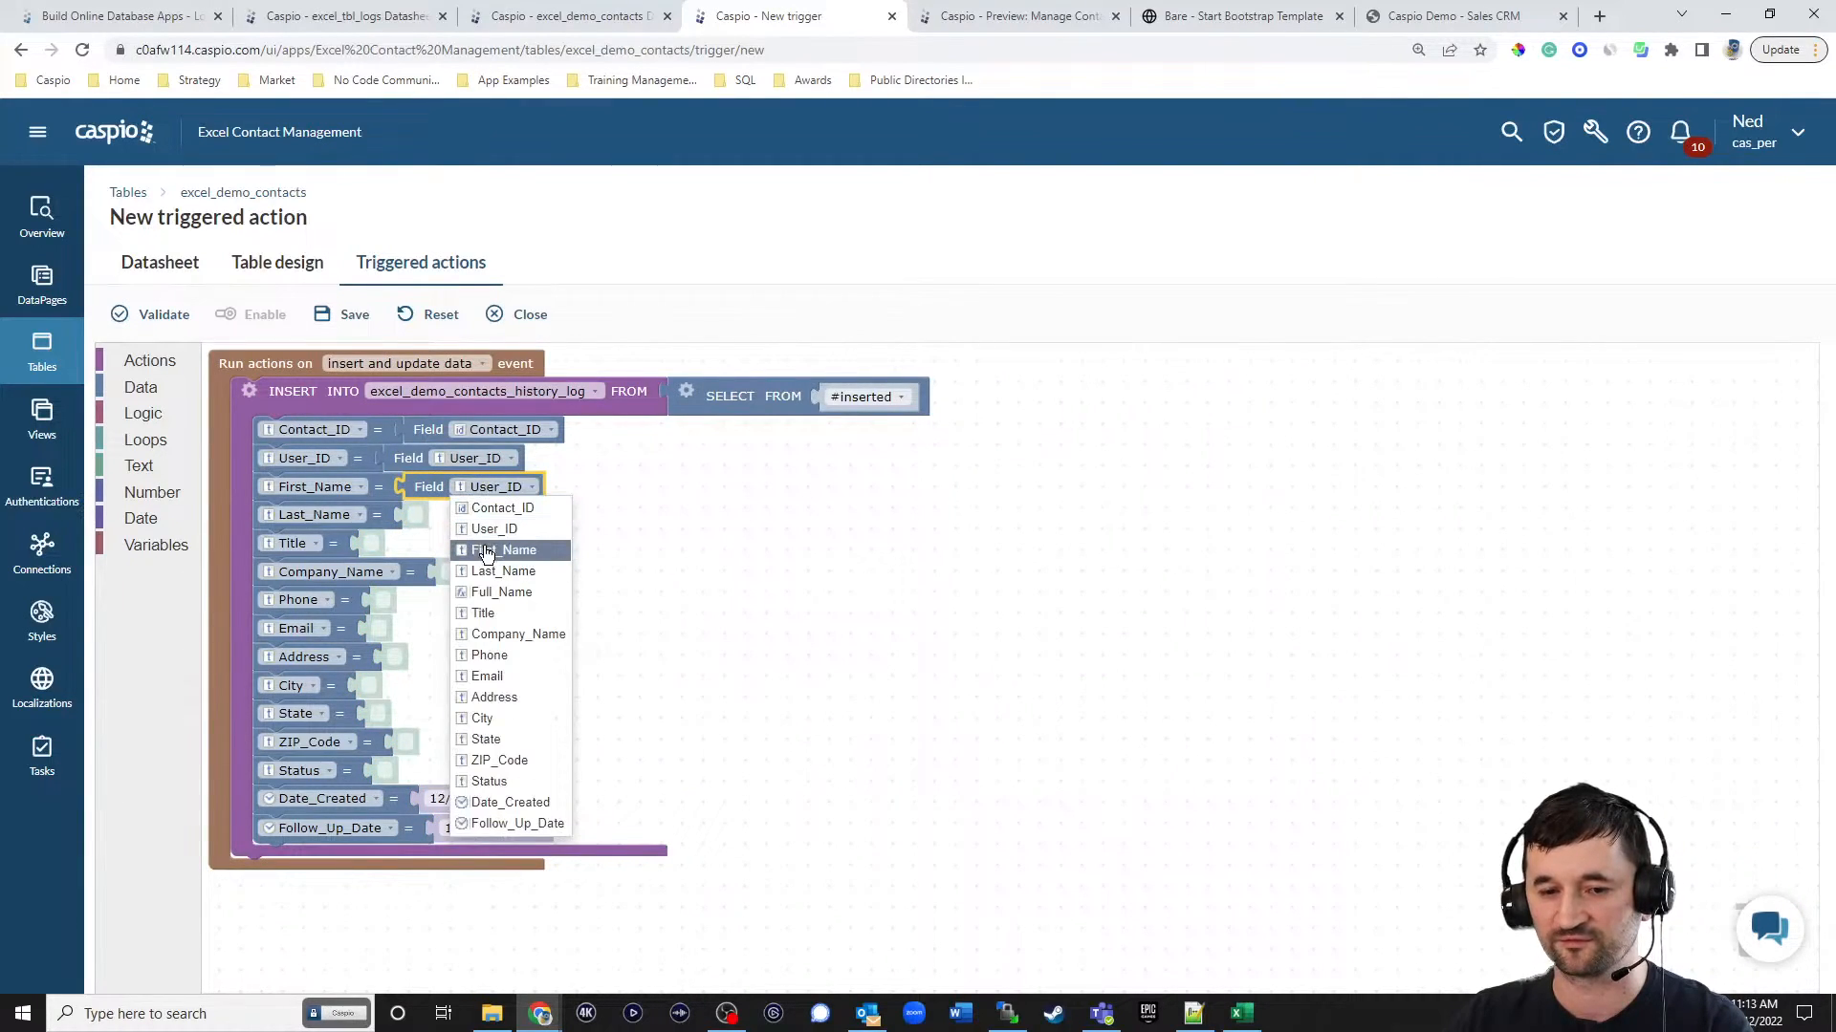
left_click(486, 552)
right_click(426, 488)
left_click(451, 499)
left_click_drag(450, 526, 430, 517)
left_click(491, 512)
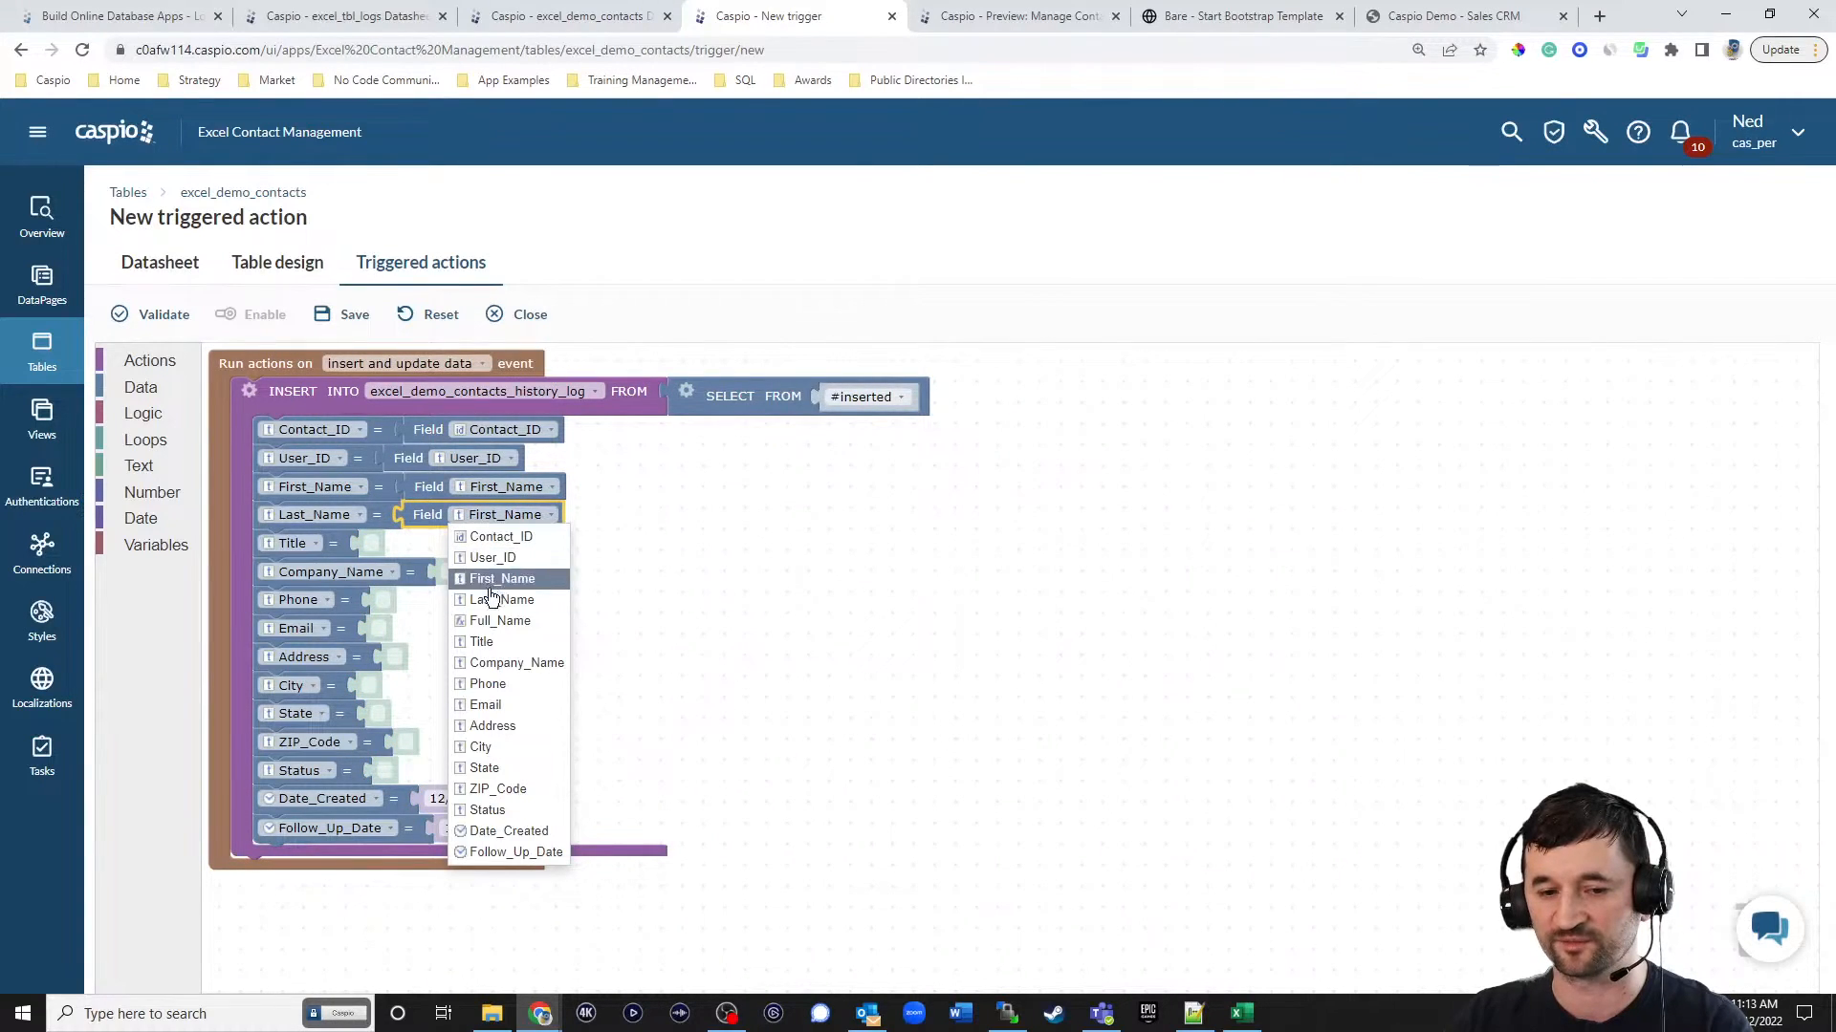
left_click(491, 599)
Map Title and Company_Name in the insert action to their matching source fields with further field block copies.
right_click(422, 514)
left_click(452, 527)
left_click_drag(468, 599, 445, 547)
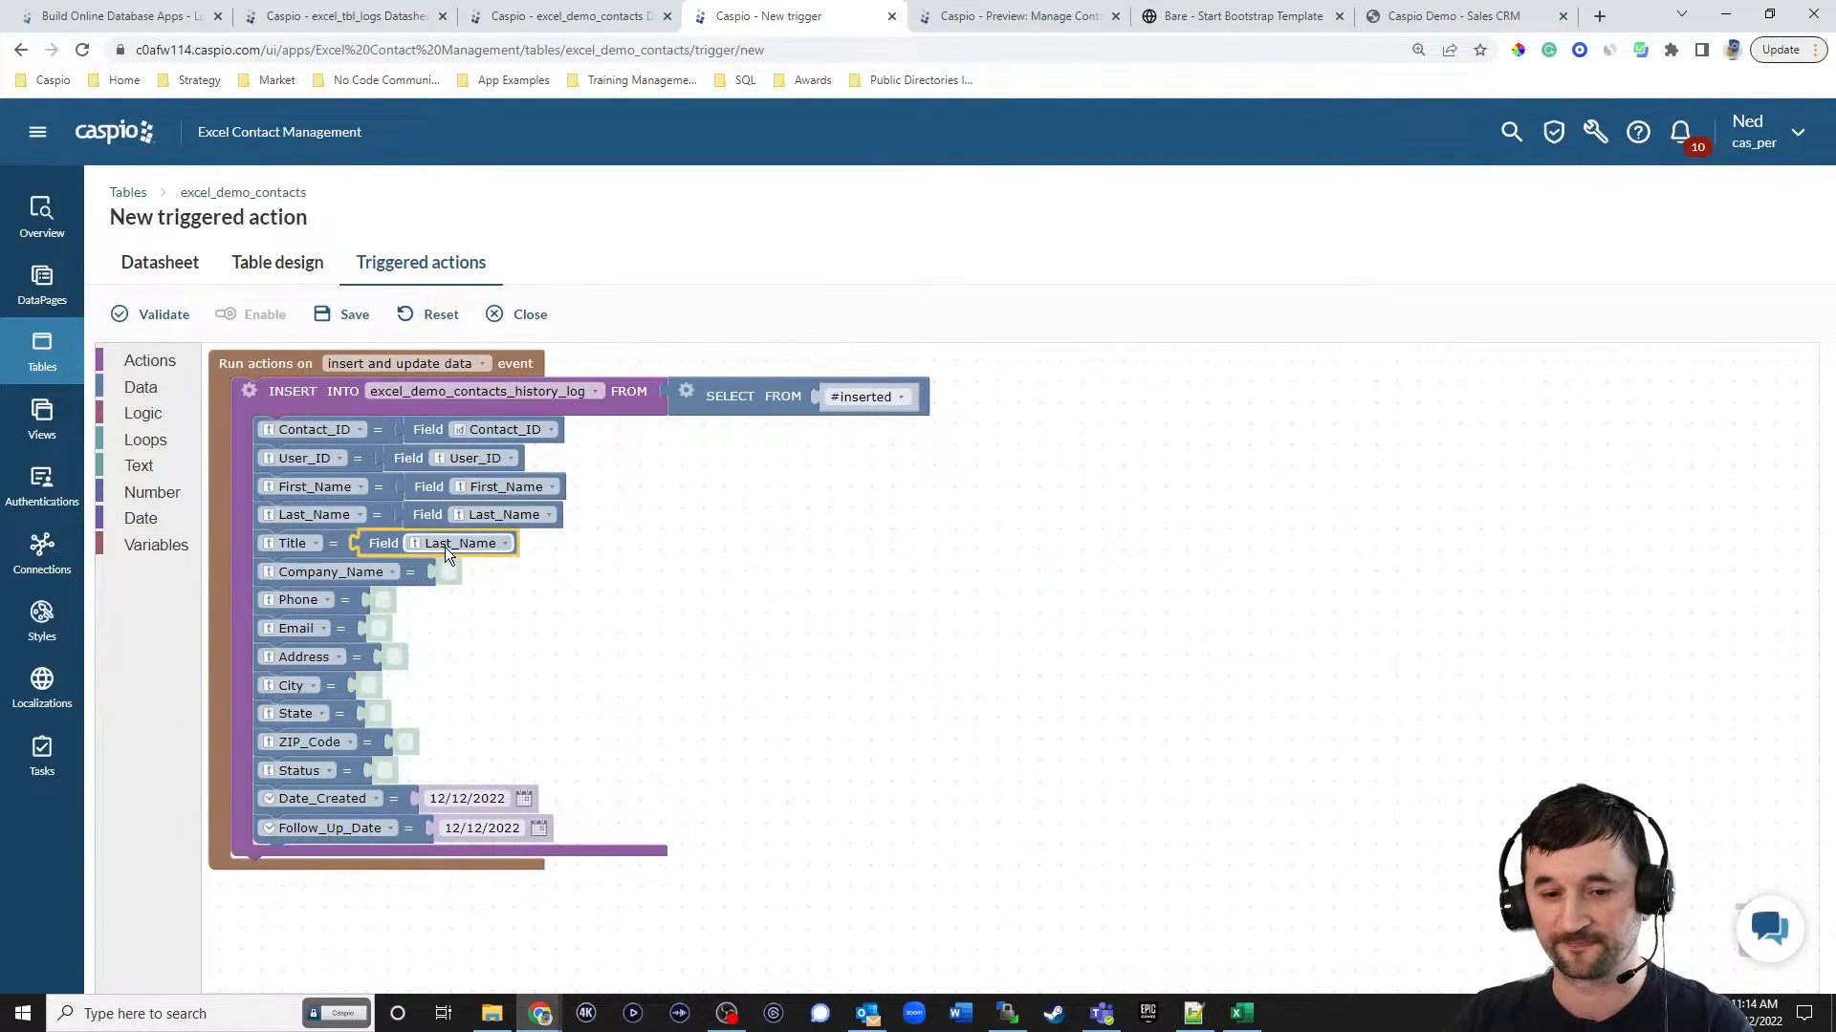
left_click(445, 547)
left_click(430, 650)
right_click(382, 545)
left_click(405, 555)
left_click_drag(430, 635, 507, 579)
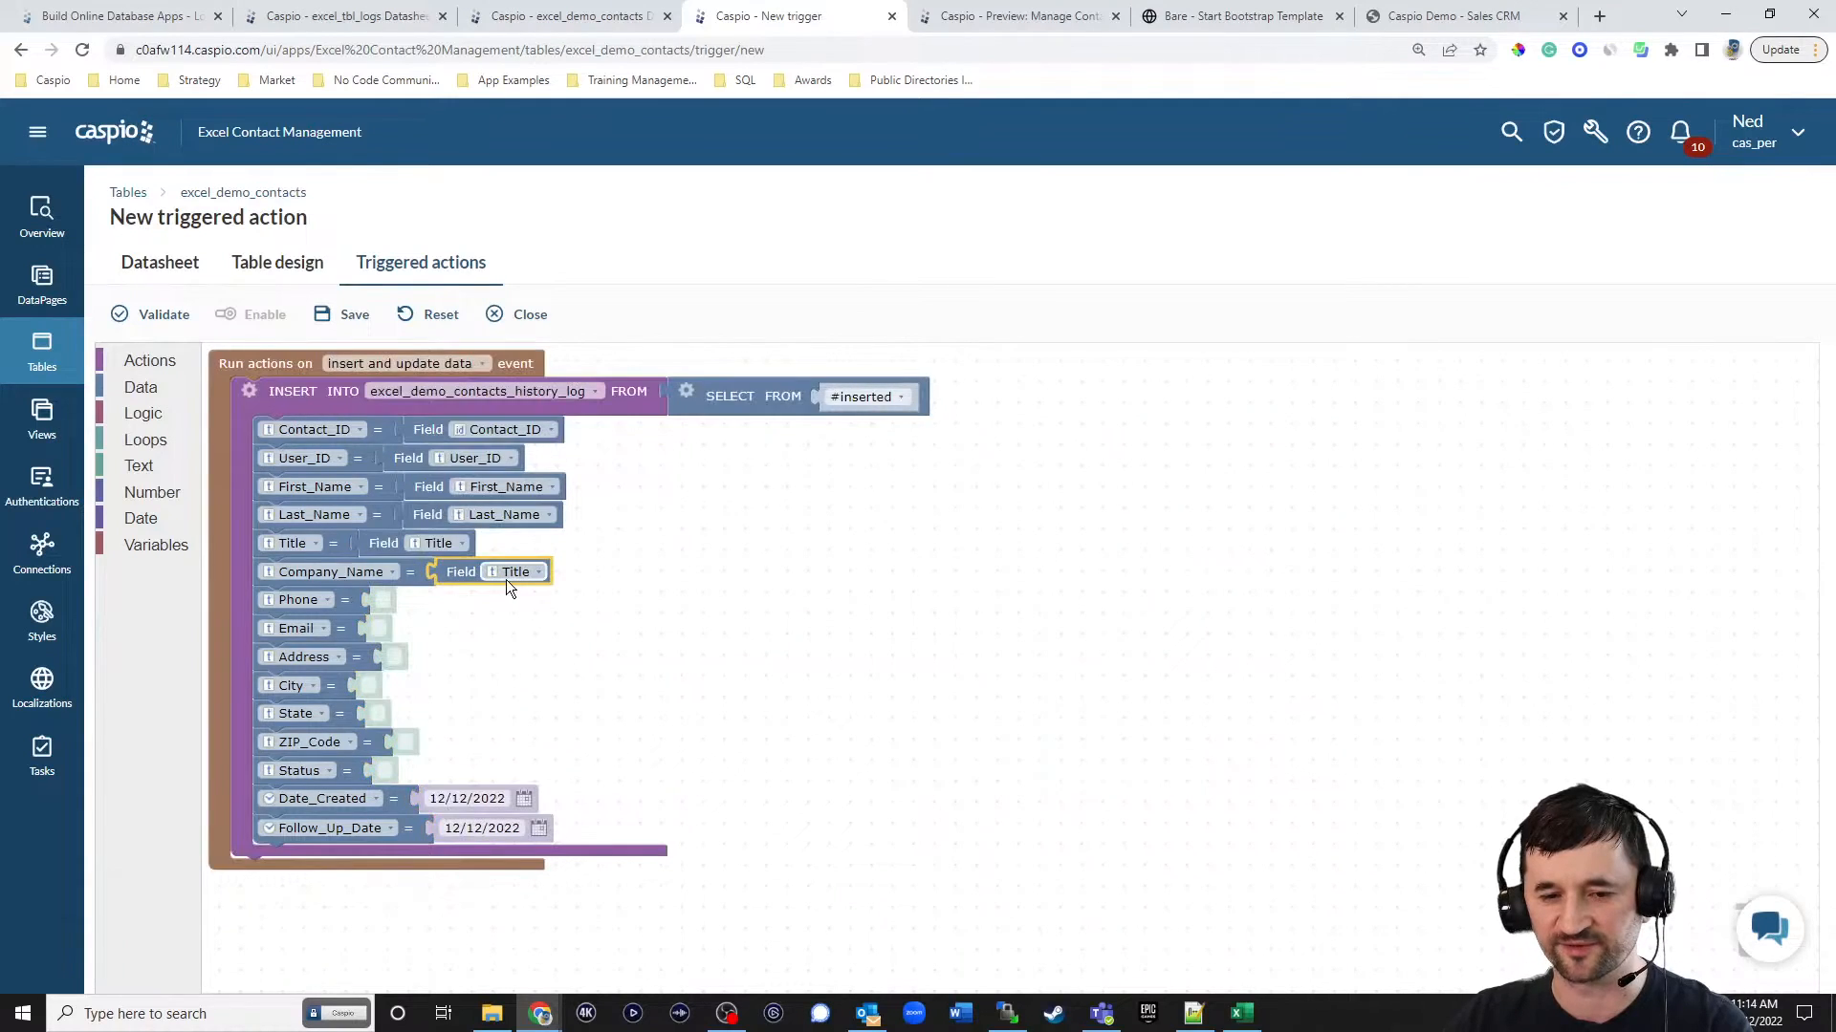
left_click(510, 576)
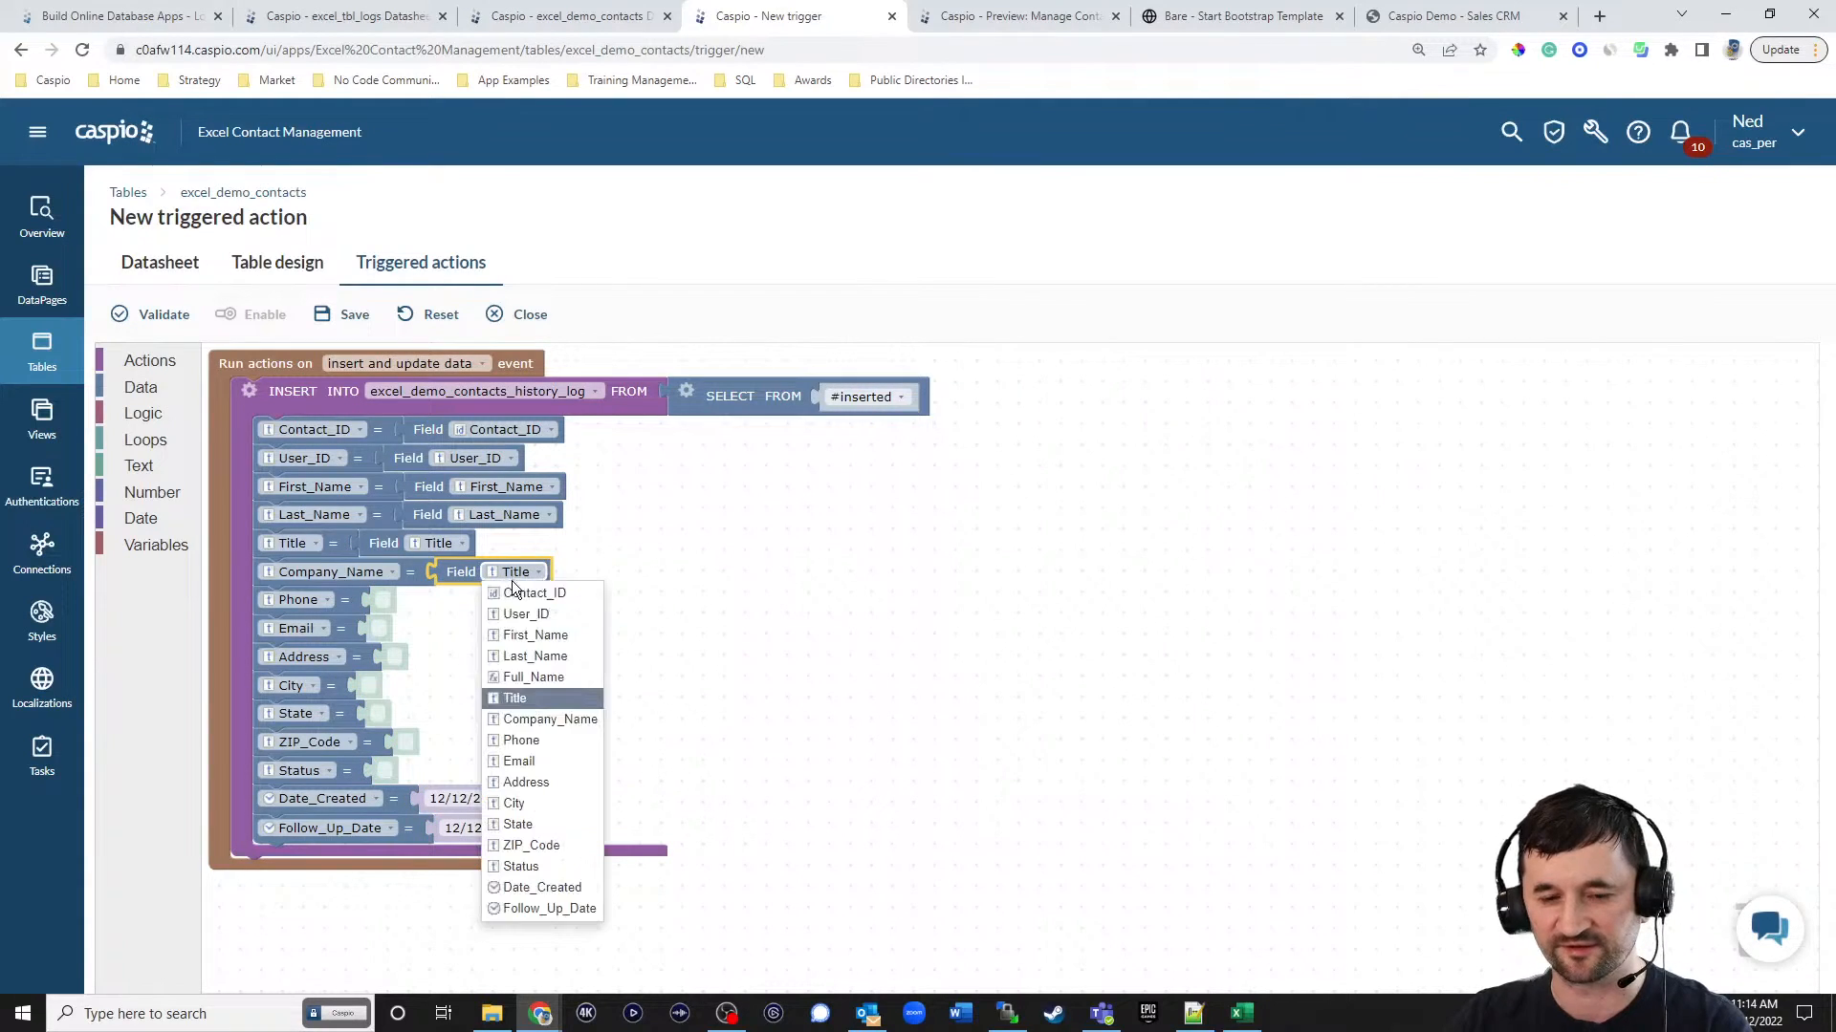
left_click(536, 719)
Check the editable fields on the live contact details page, then map Status in the triggered action to the Status source field.
left_click(1233, 17)
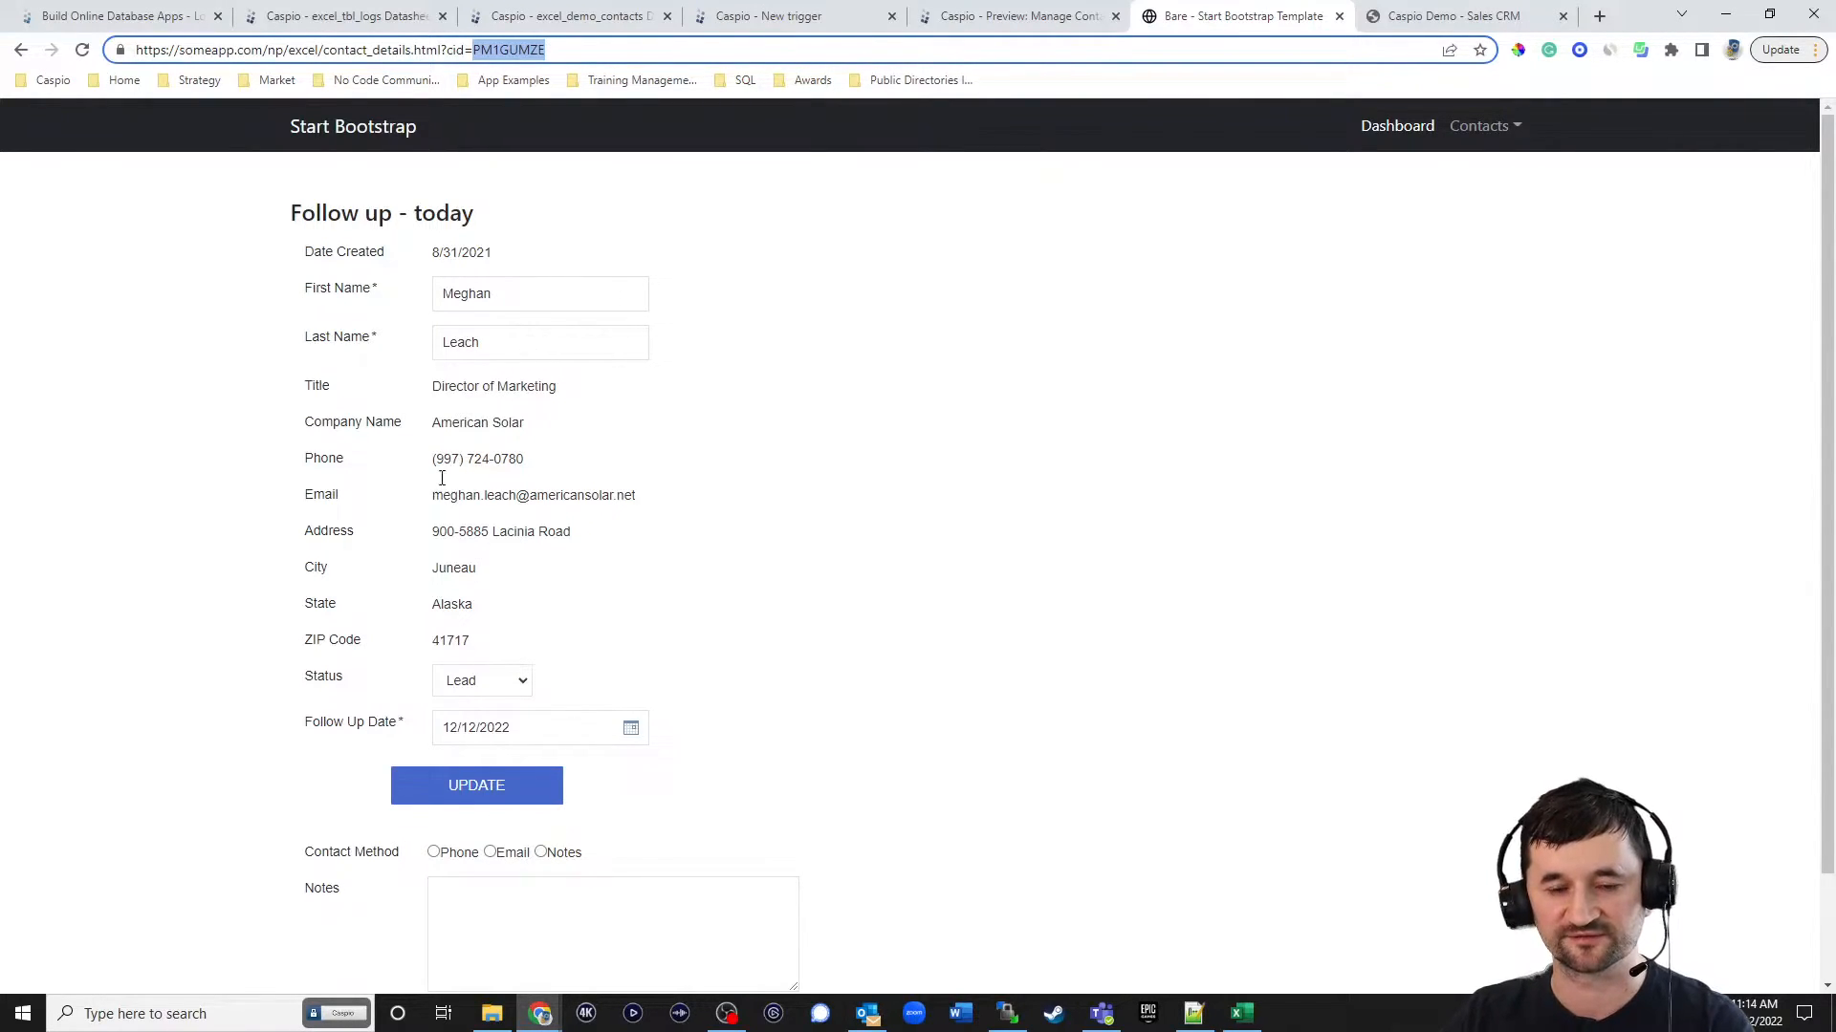
left_click(756, 17)
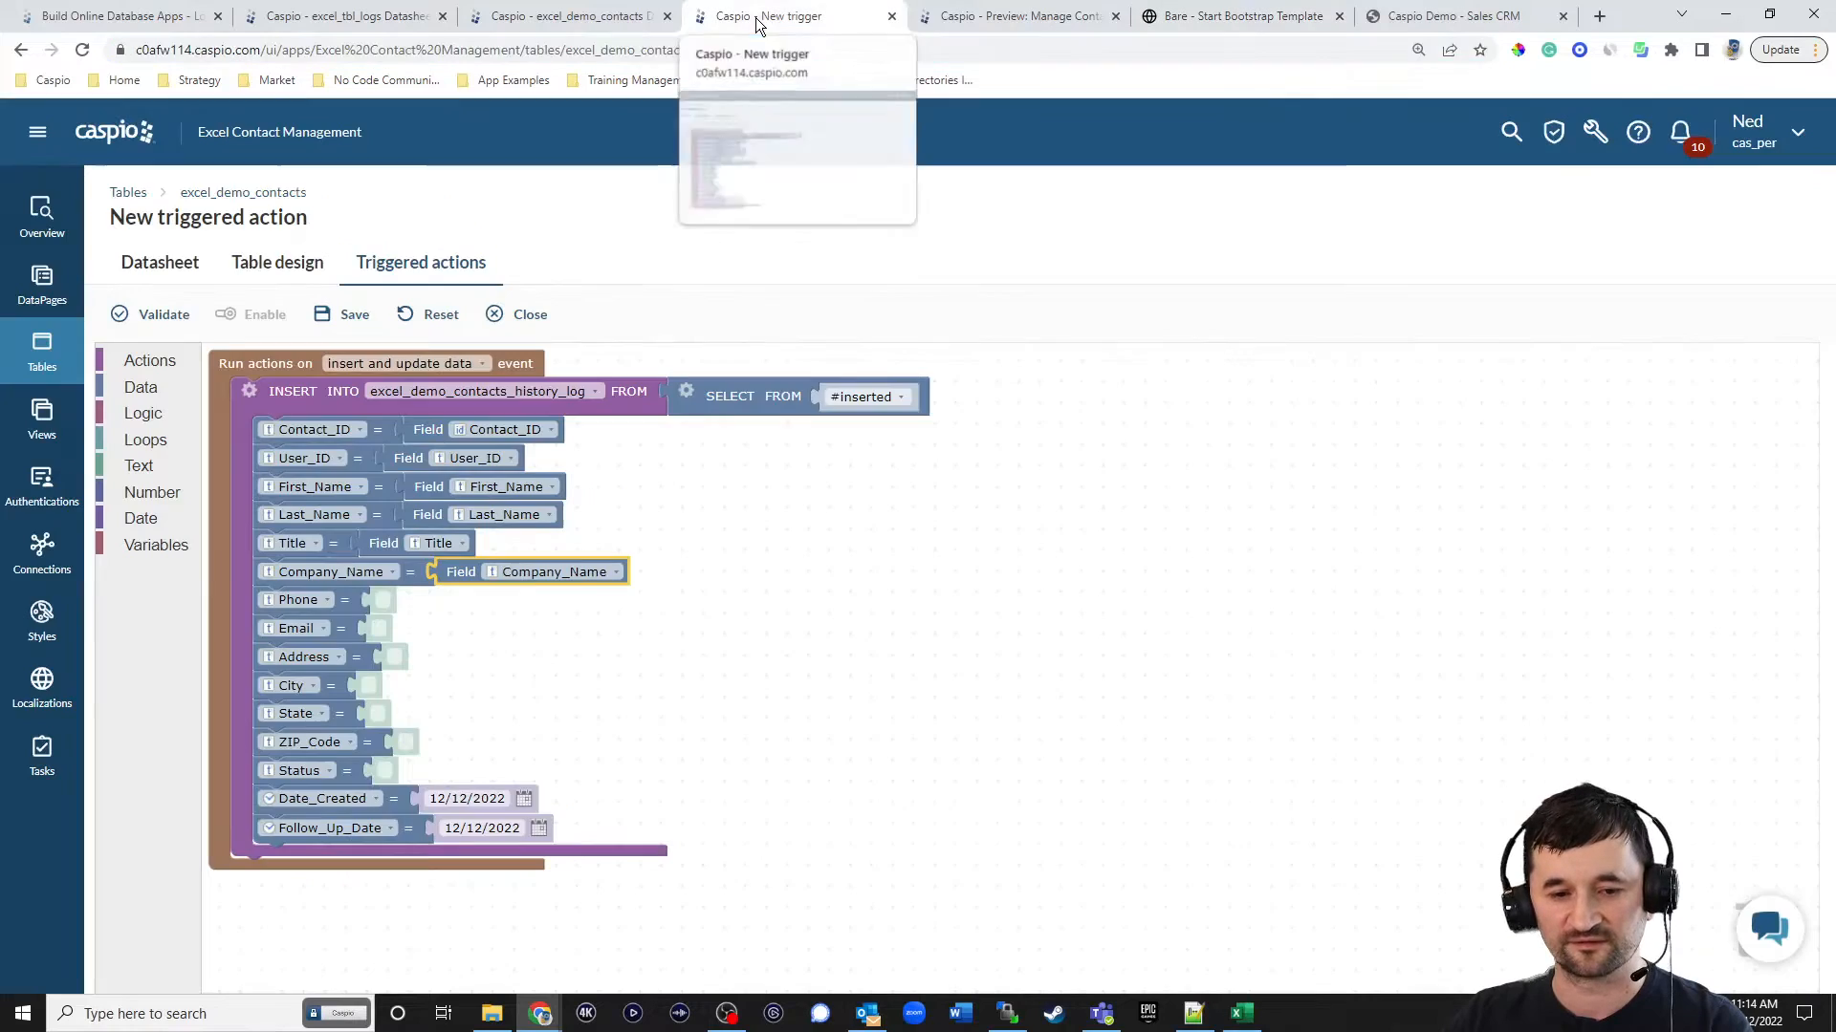
right_click(468, 580)
left_click(472, 585)
left_click_drag(478, 604, 457, 774)
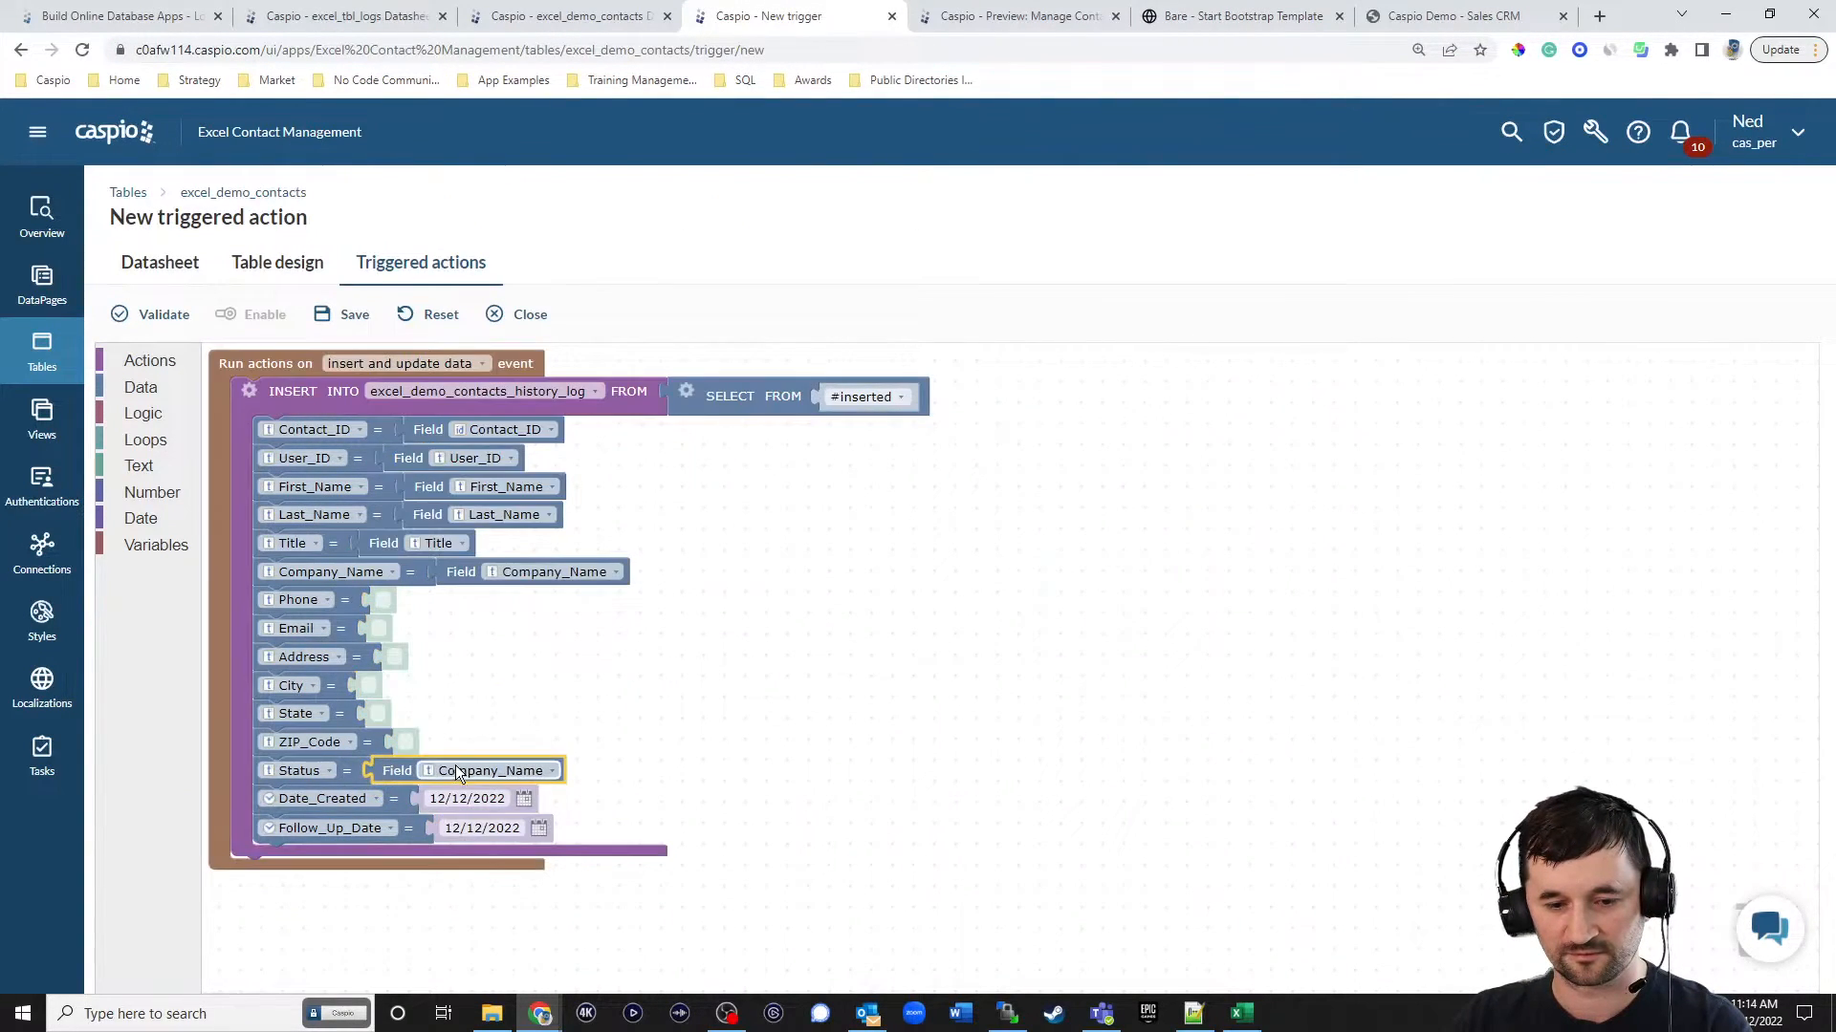
left_click(457, 772)
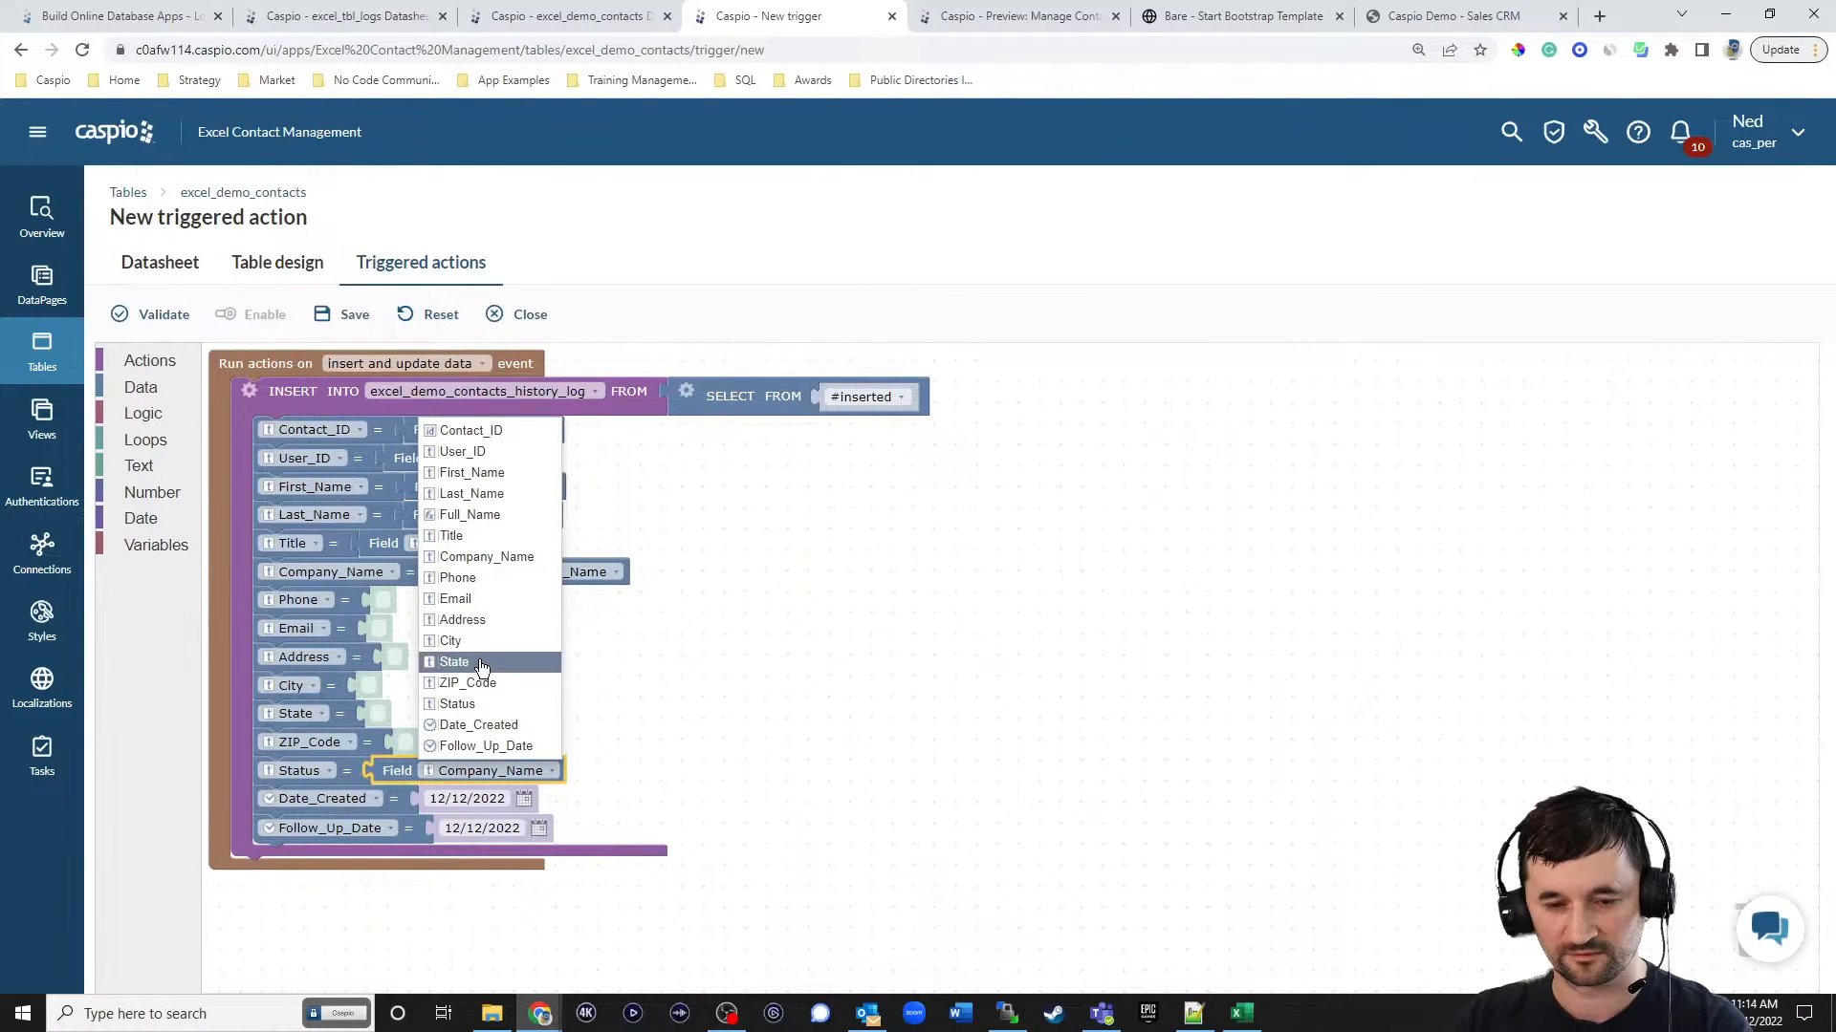
left_click(468, 704)
Map Follow_Up_Date to the Follow_Up_Date source field using another field block copy, leaving Date_Created with its fixed date.
right_click(466, 585)
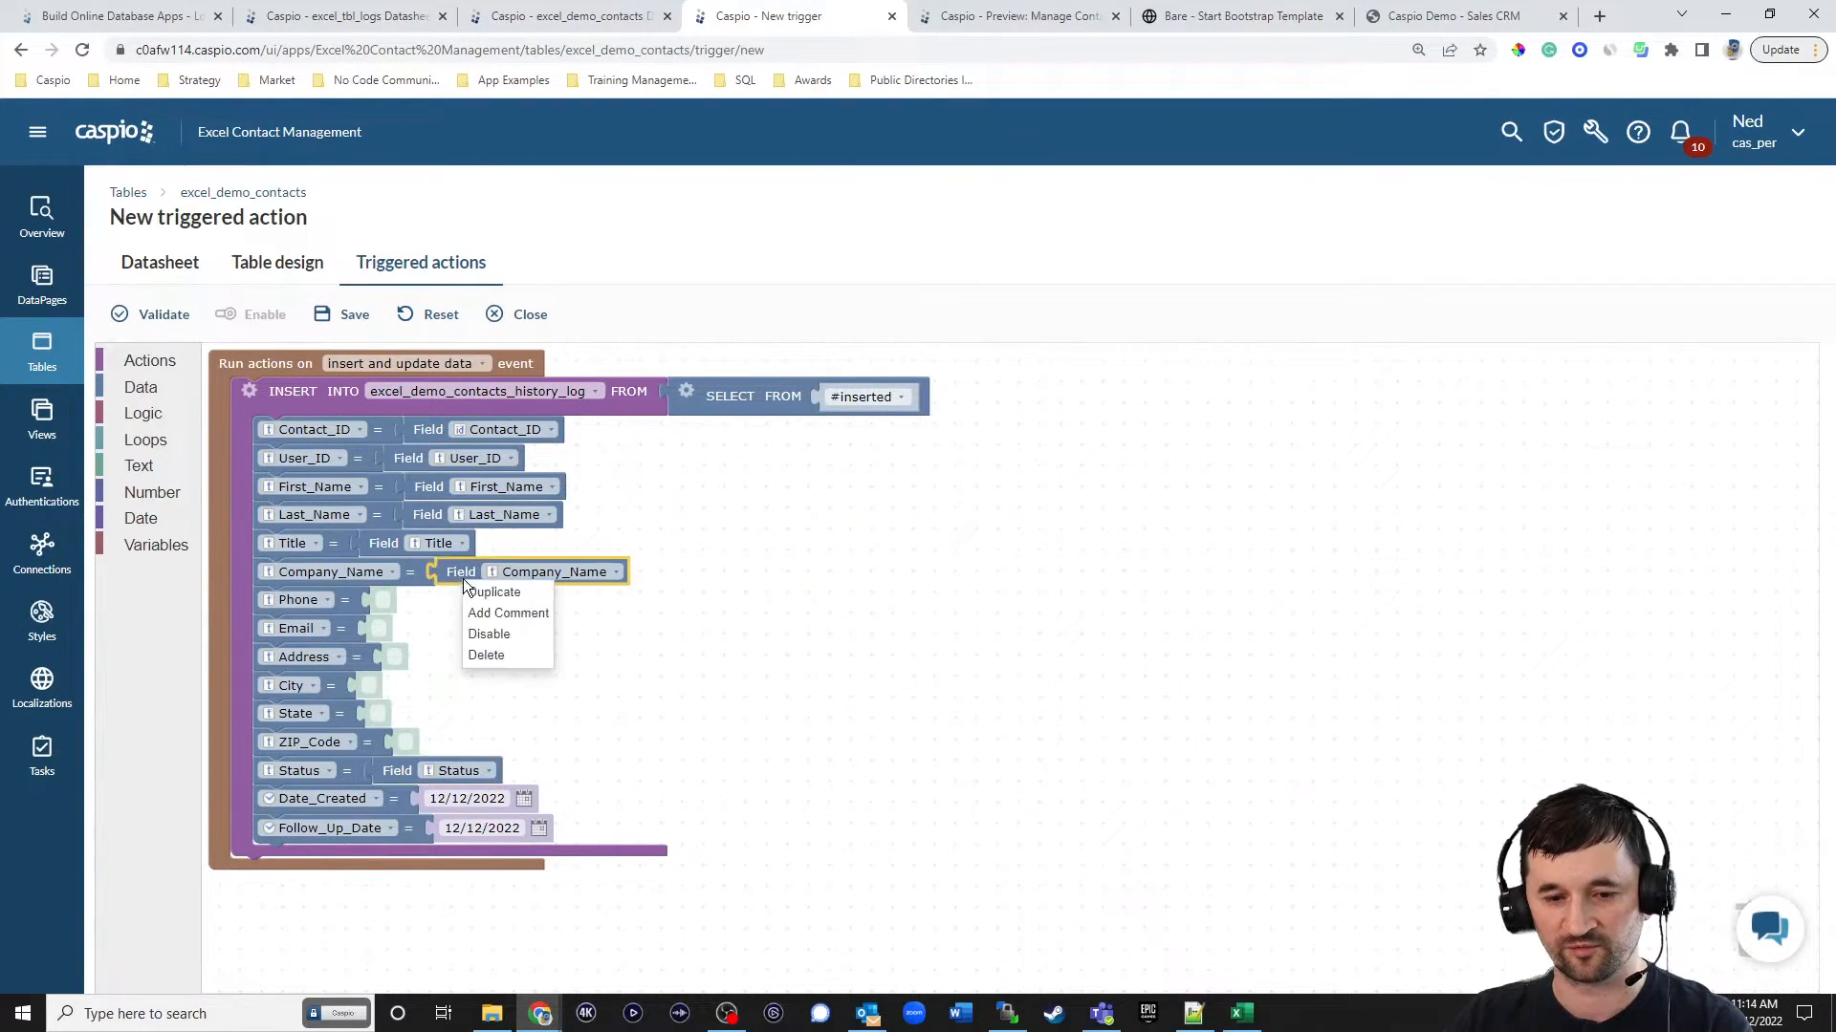
left_click(467, 588)
left_click_drag(493, 611, 453, 794)
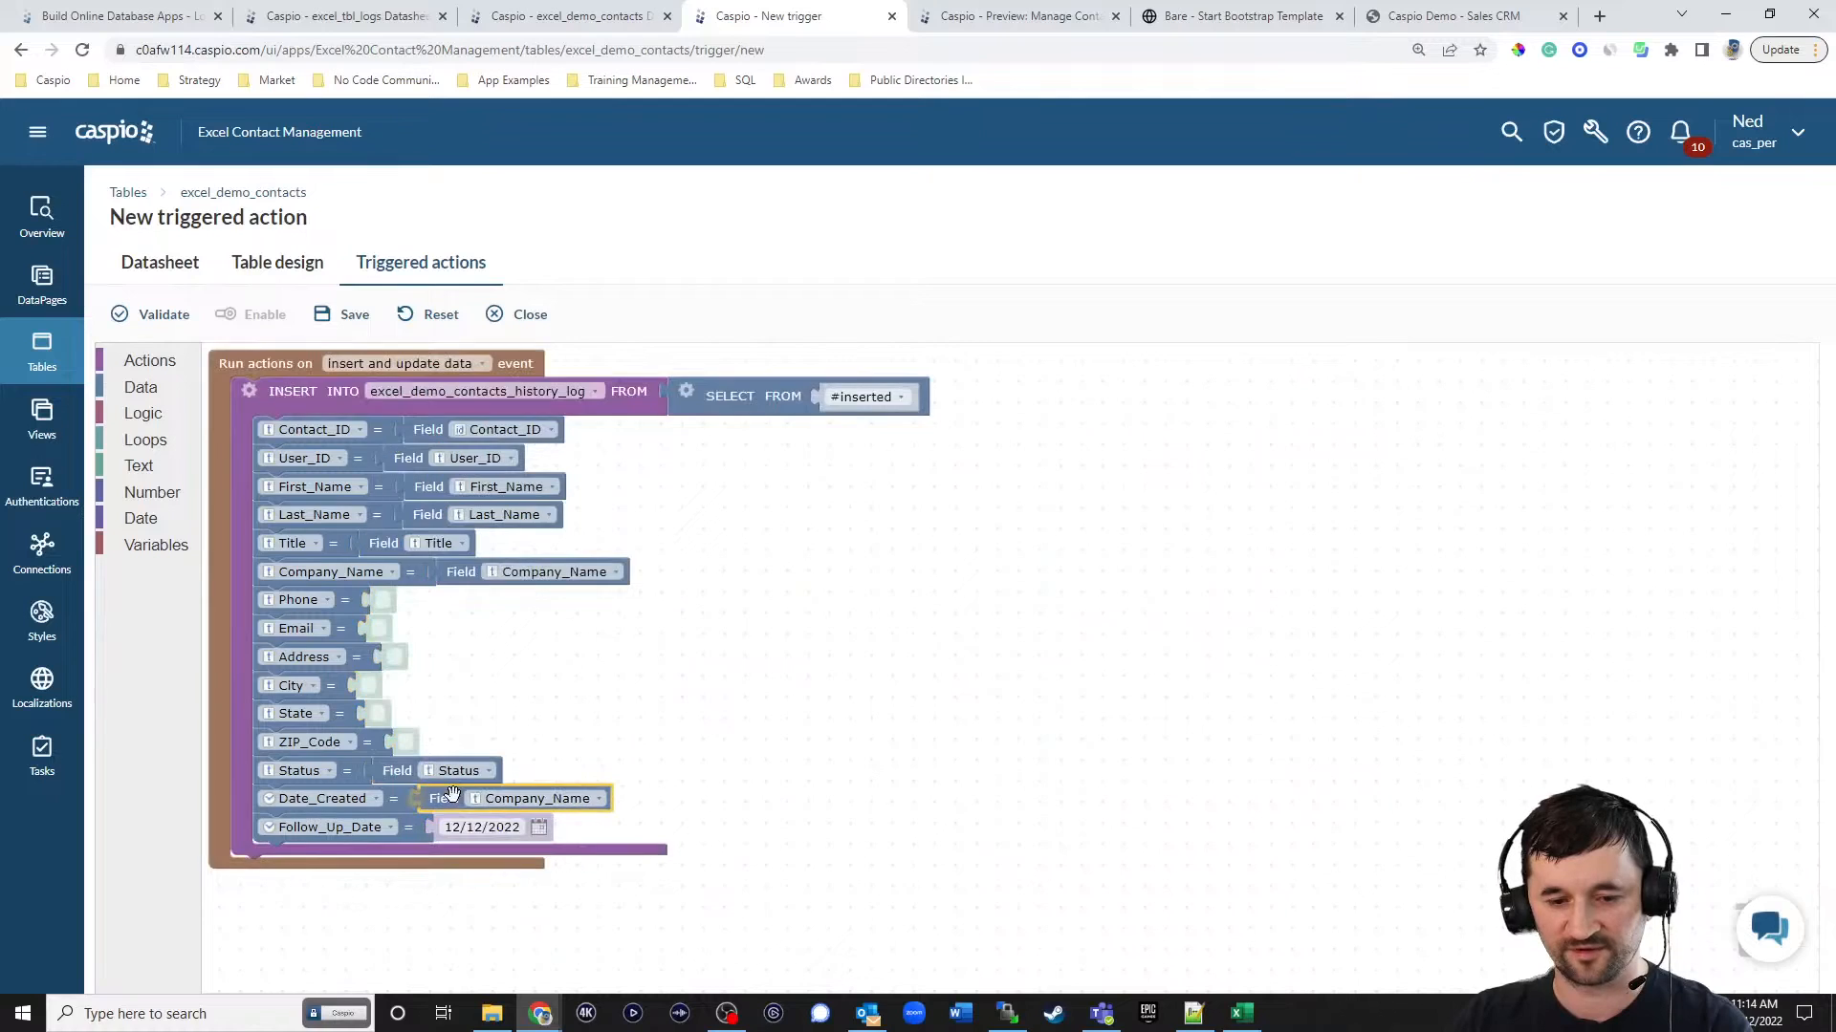
left_click(533, 801)
left_click(532, 774)
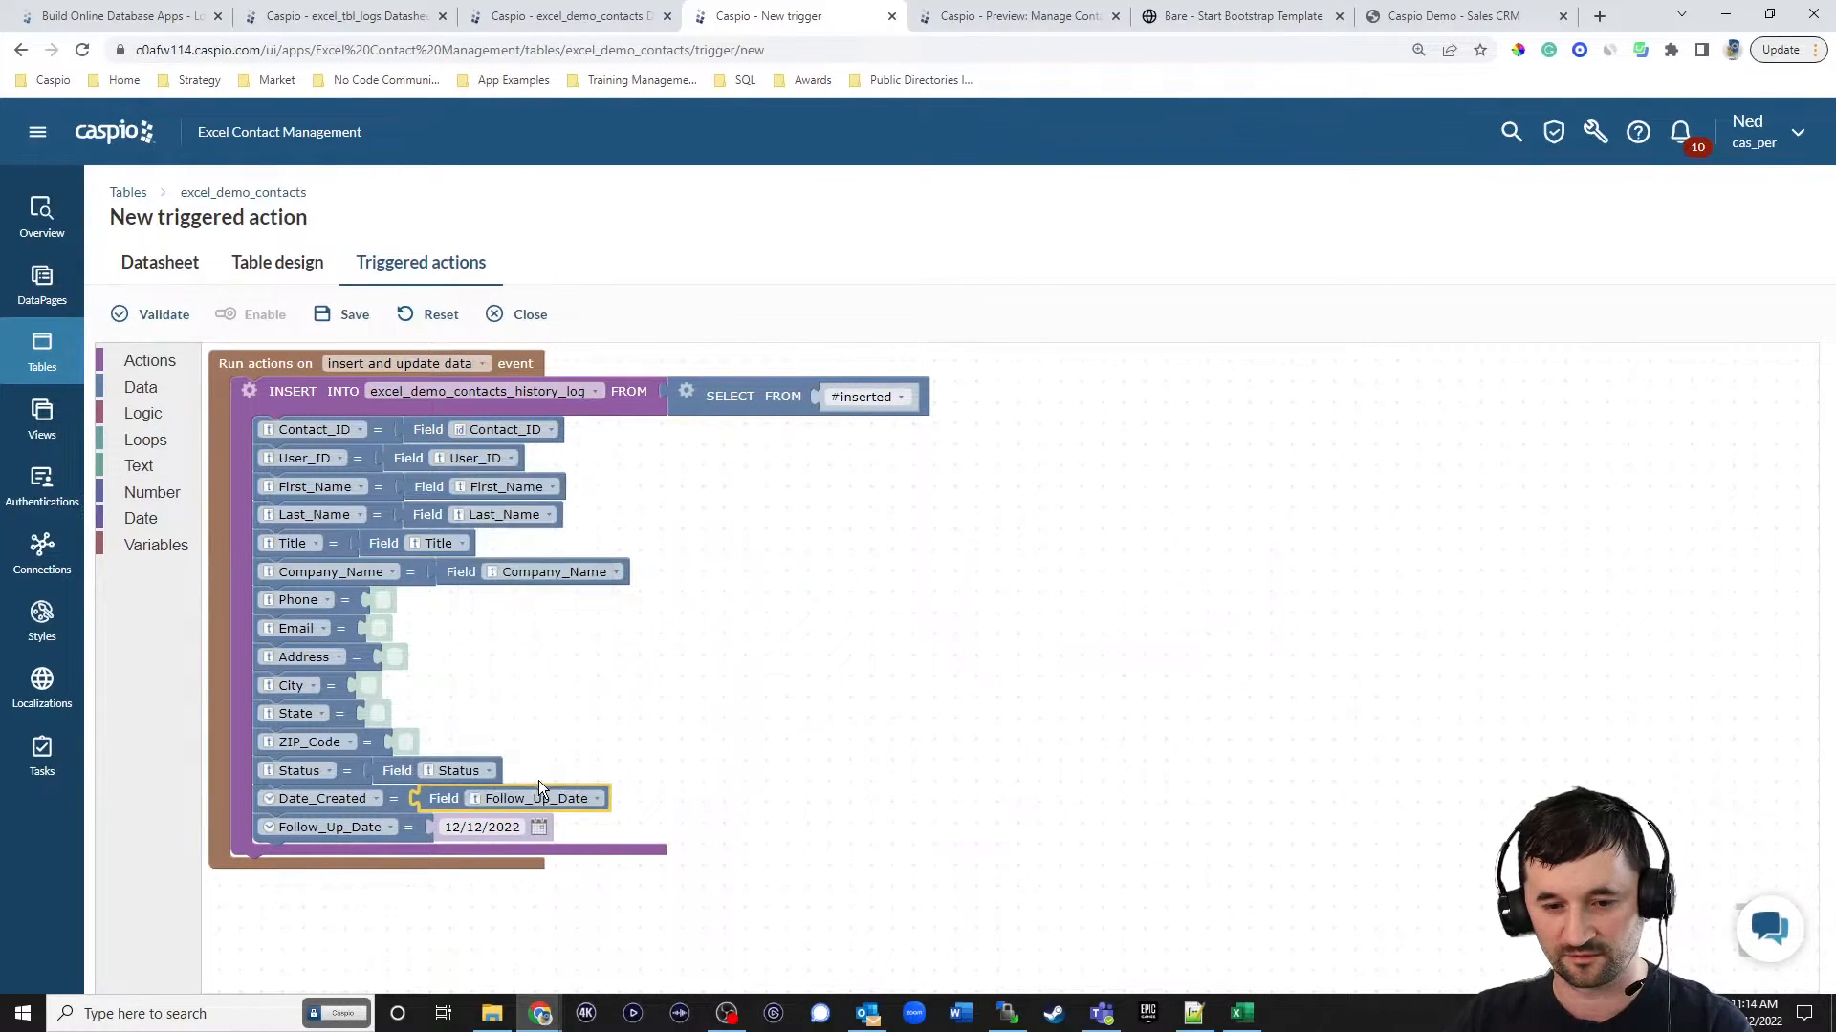
left_click_drag(443, 799, 451, 830)
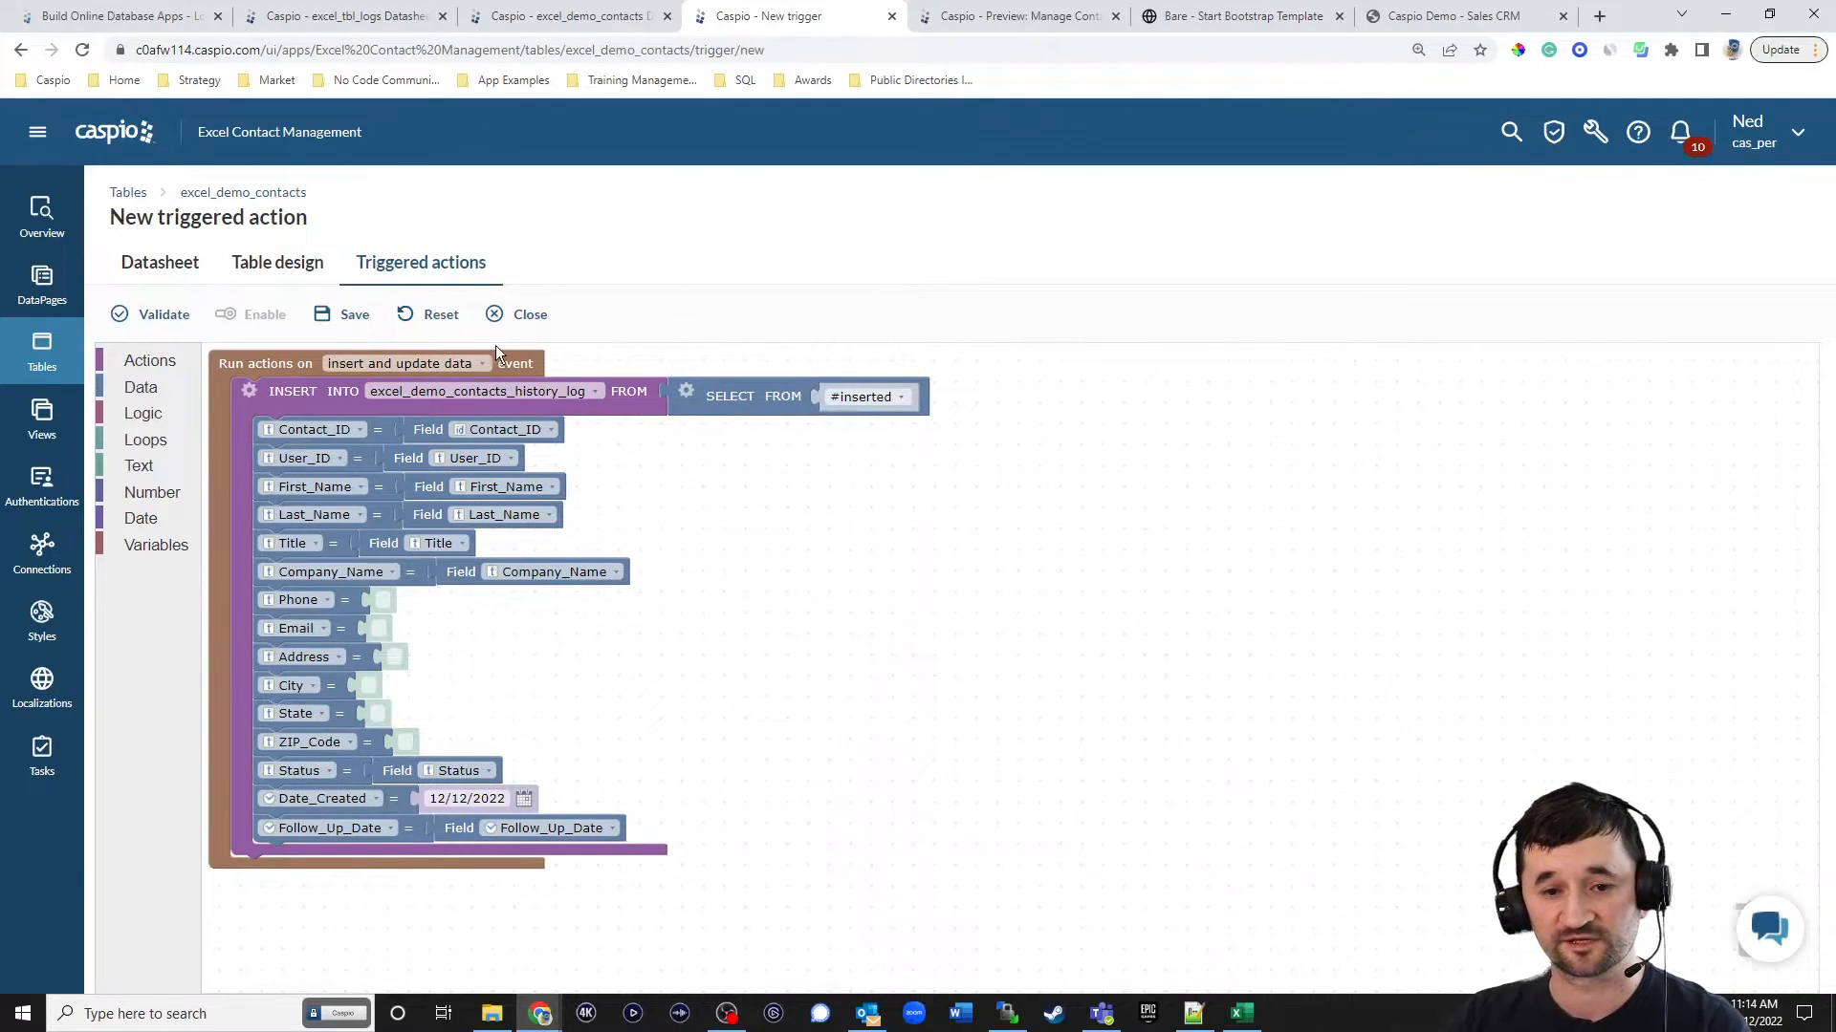
Save and enable the triggered action under the name excel_copy_to_history_log_table.
left_click(364, 323)
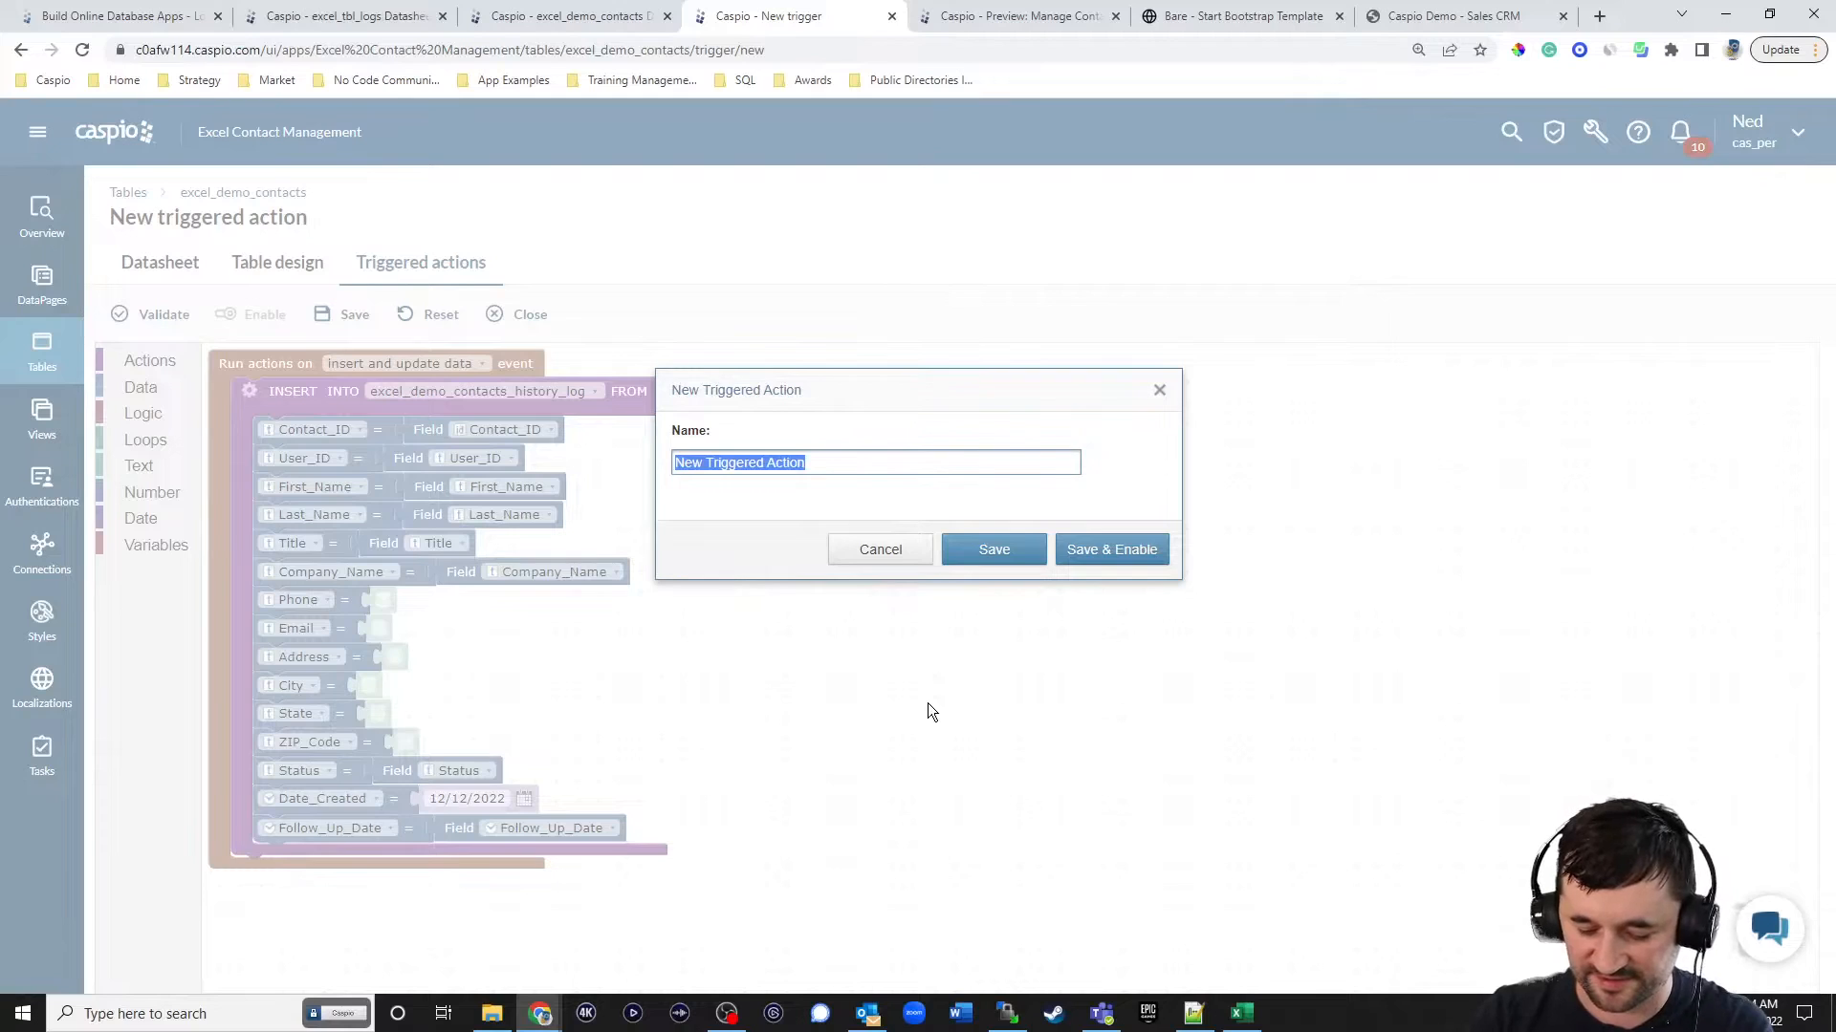
type("excel_copy_t")
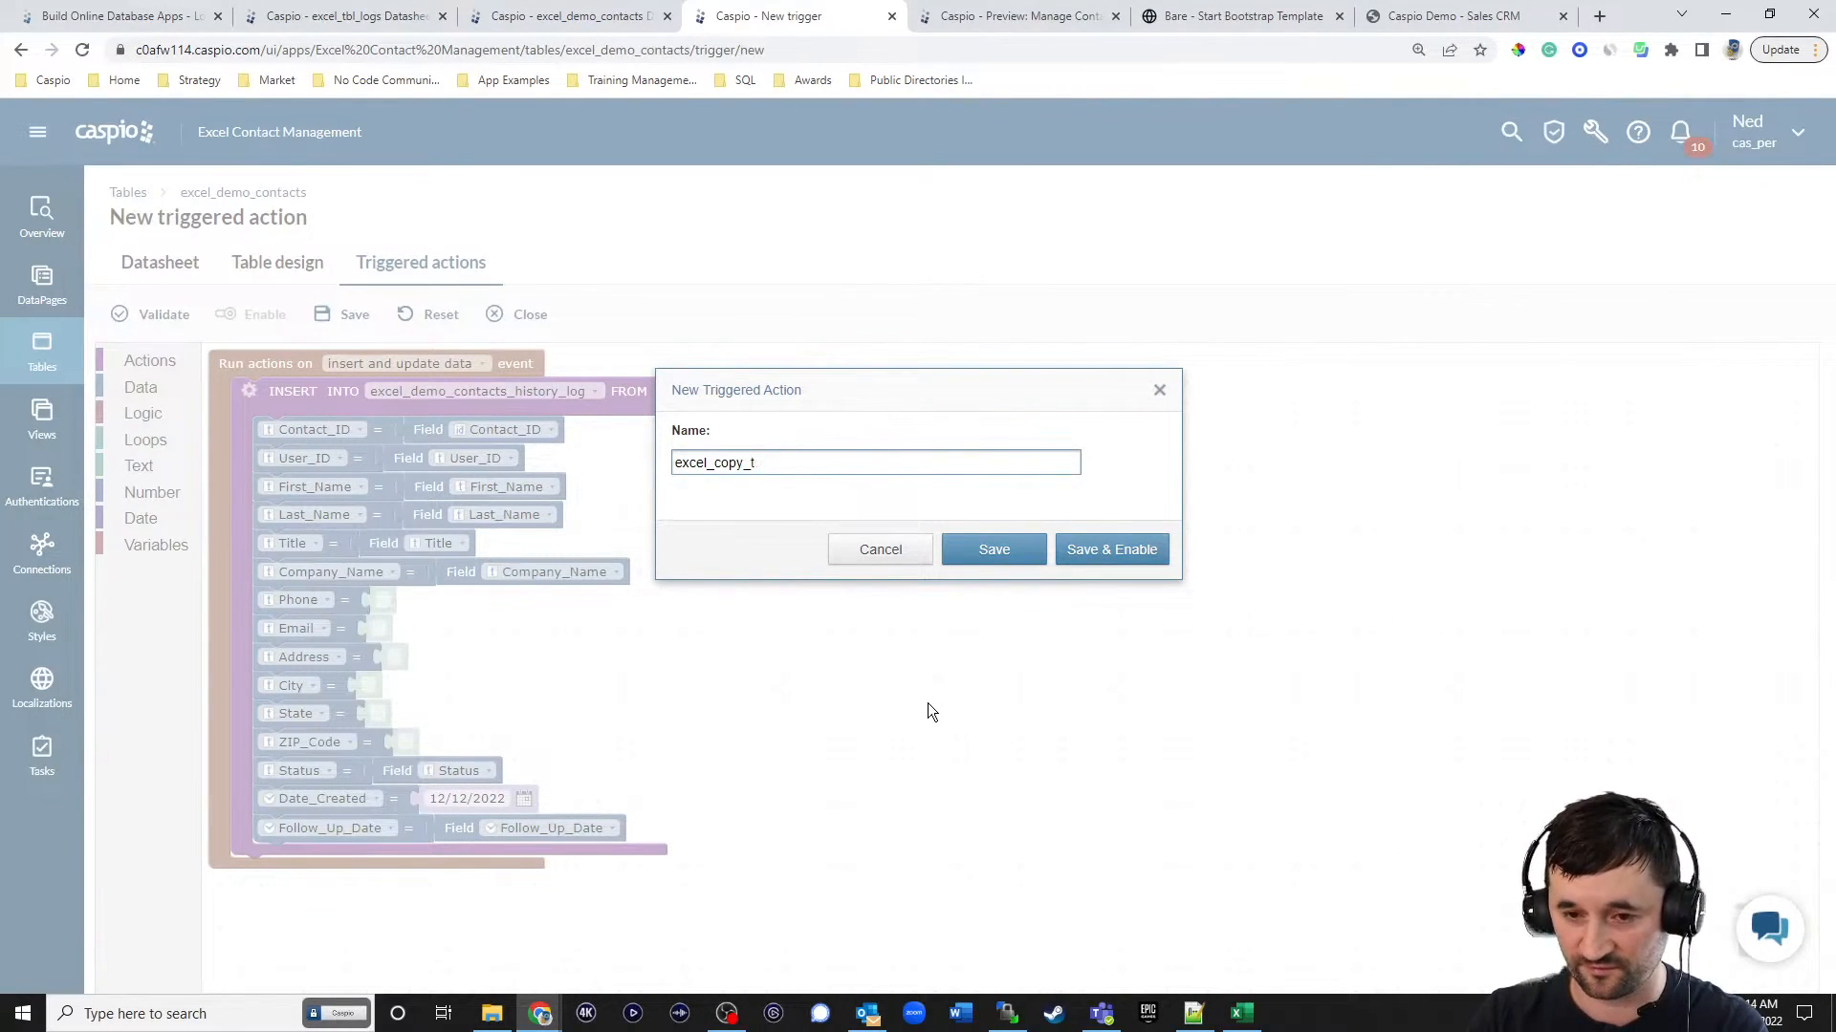
type("o_history")
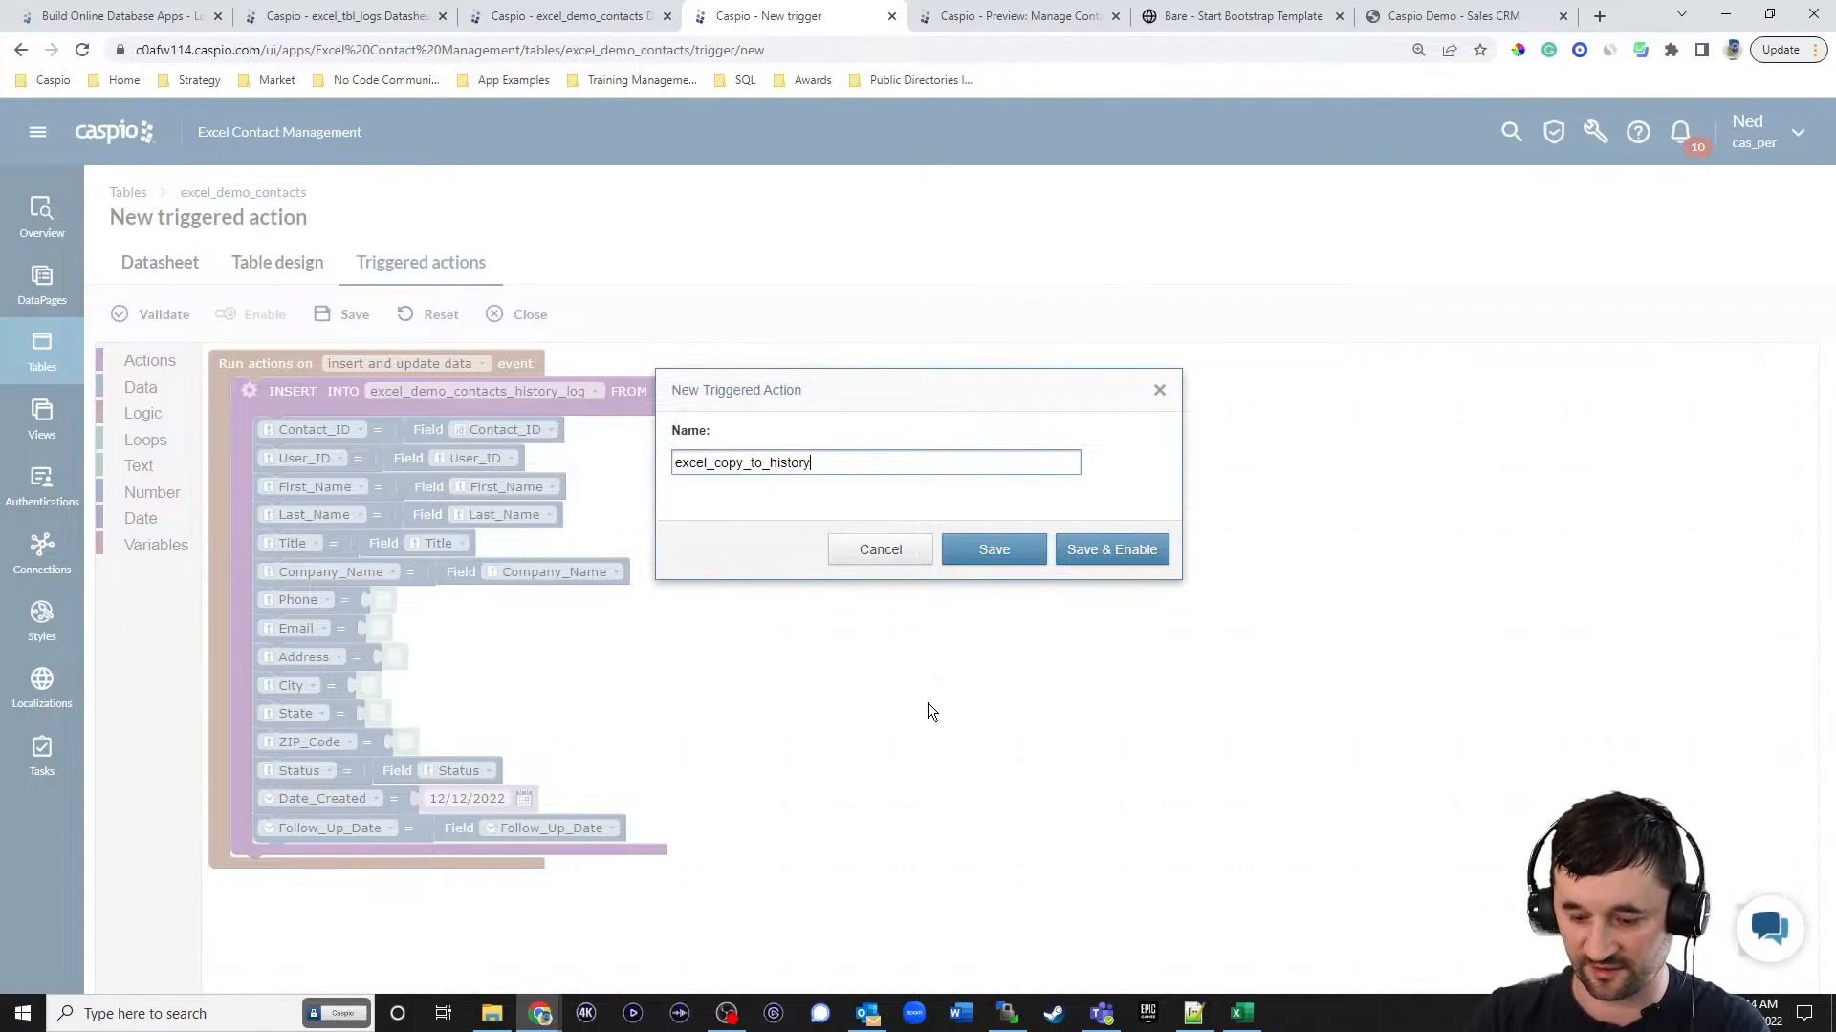
type("_log_table")
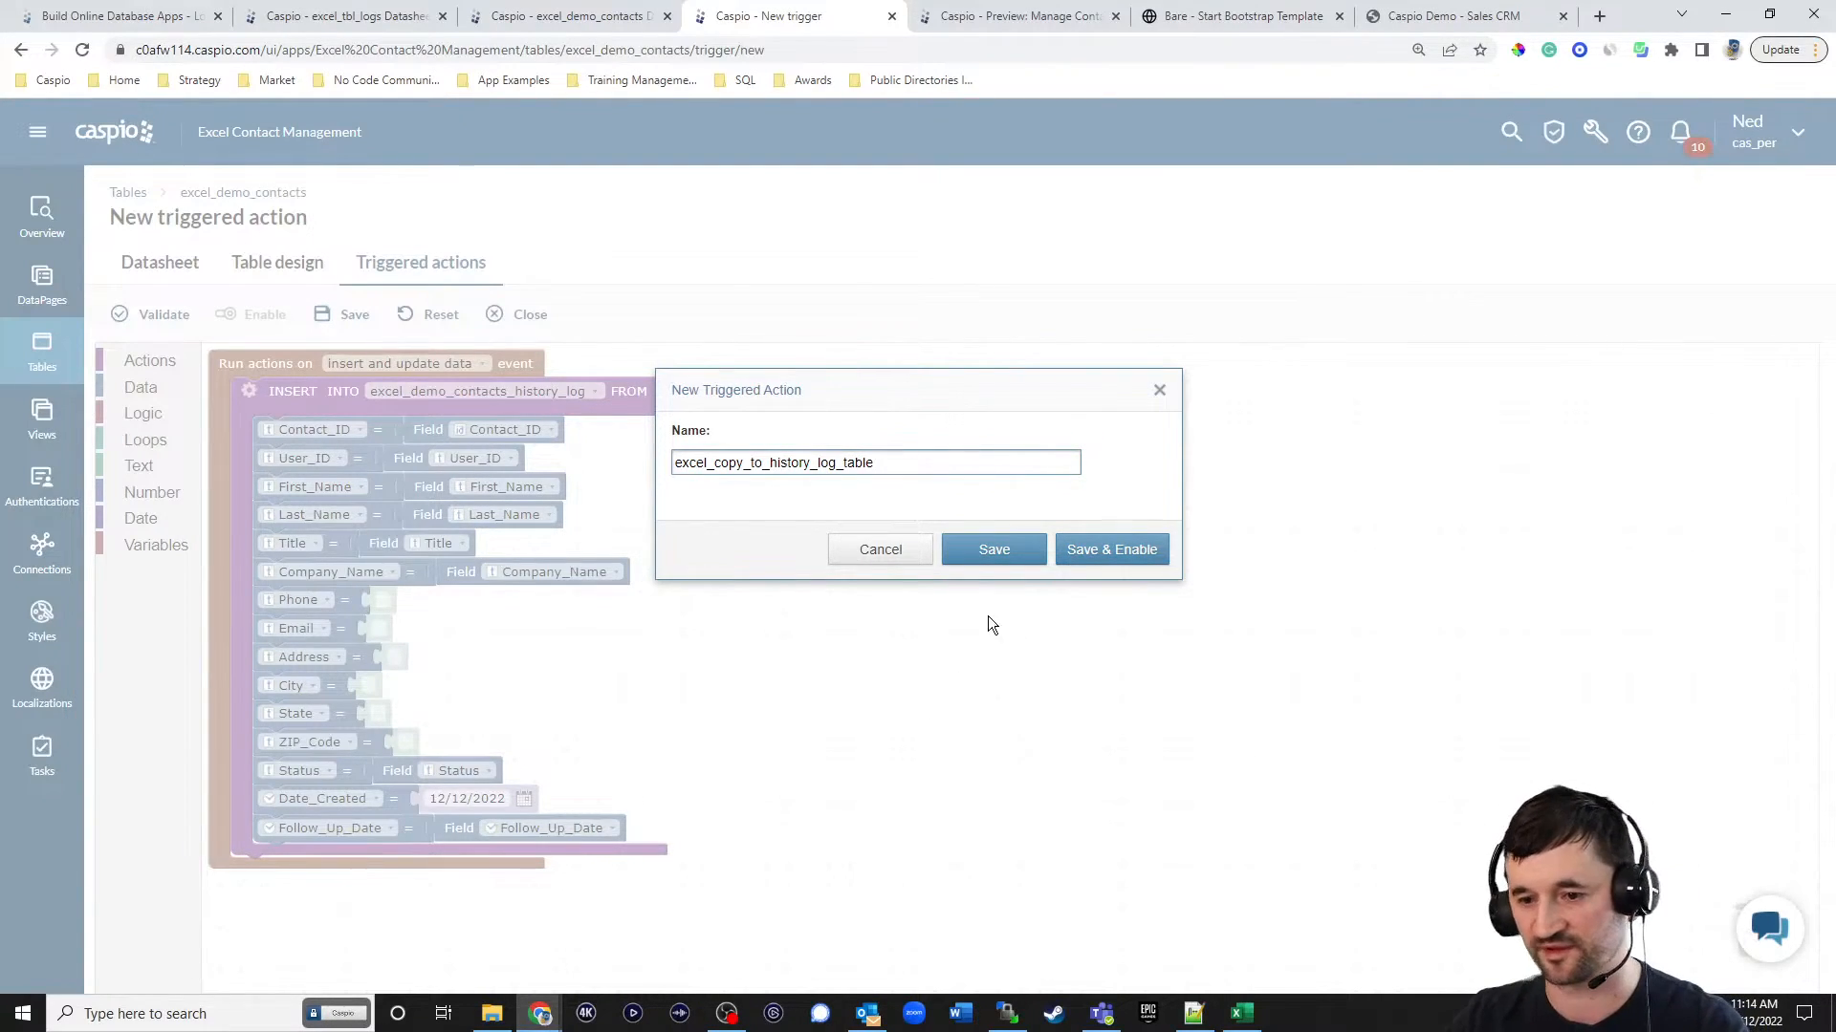
left_click(1080, 555)
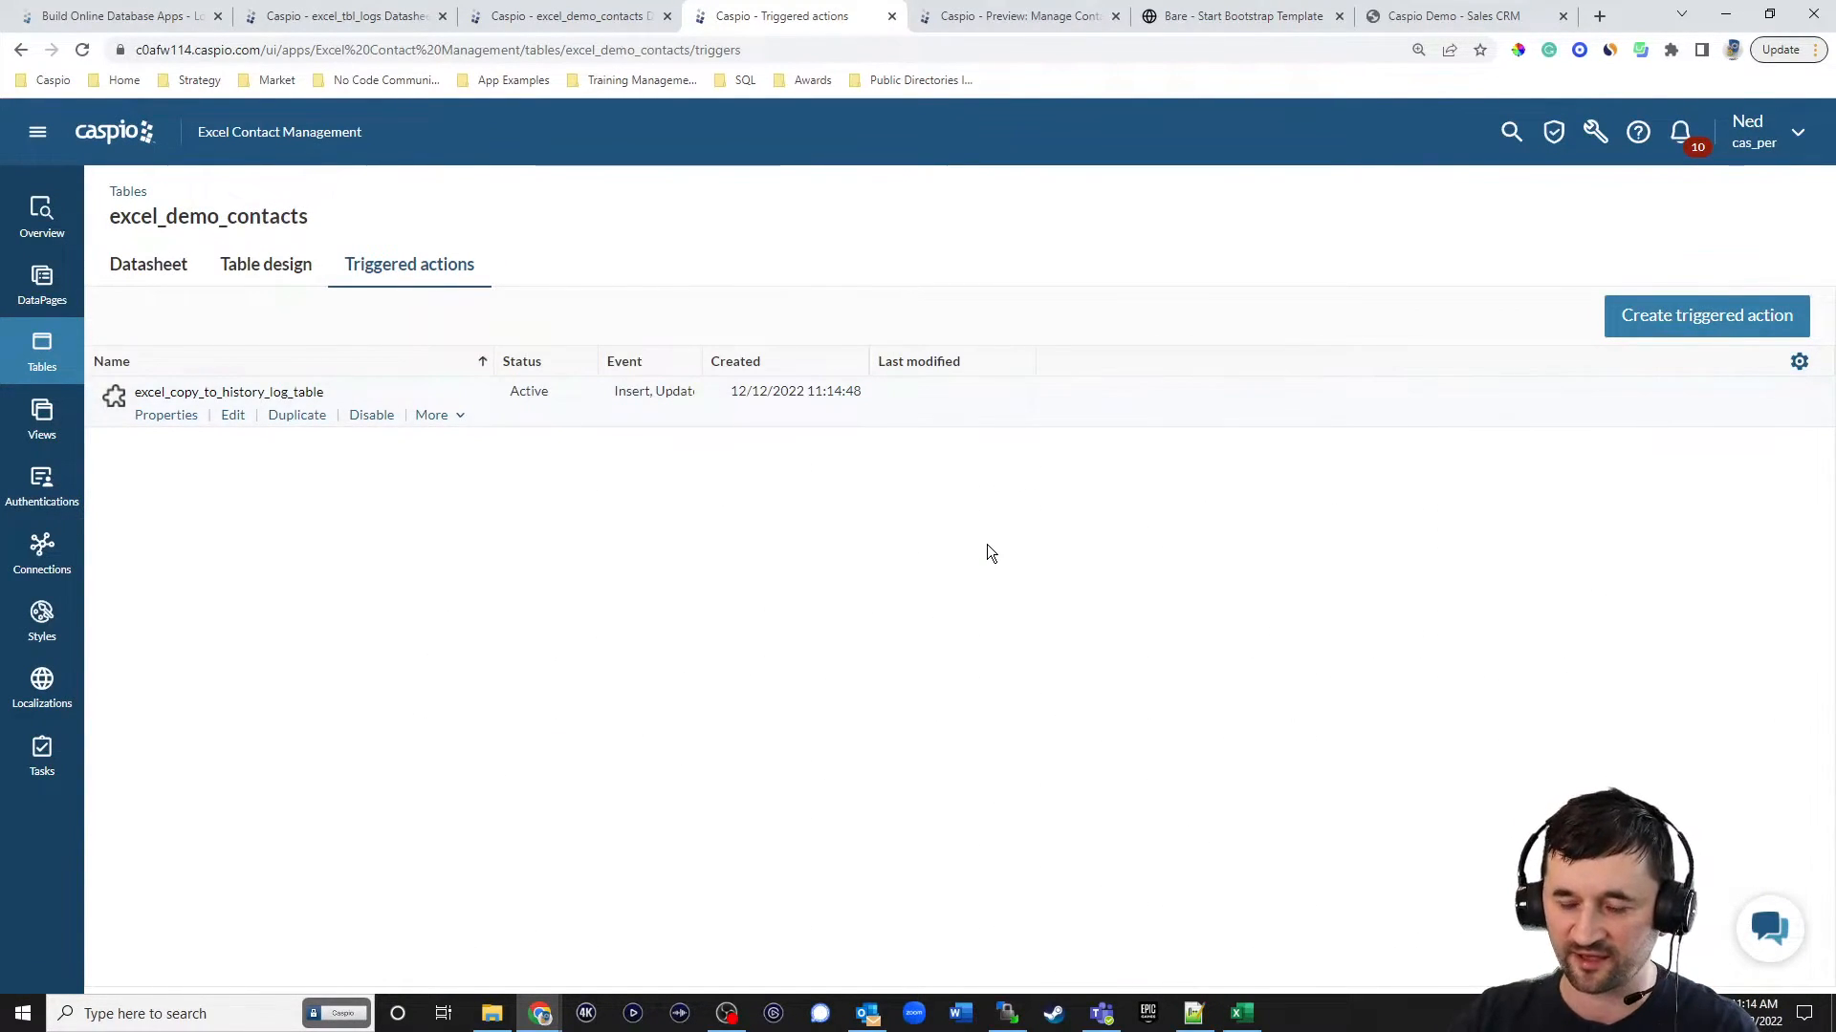
Start a new tabular report DataPage using excel_demo_contacts_history_log as its data source.
left_click(46, 281)
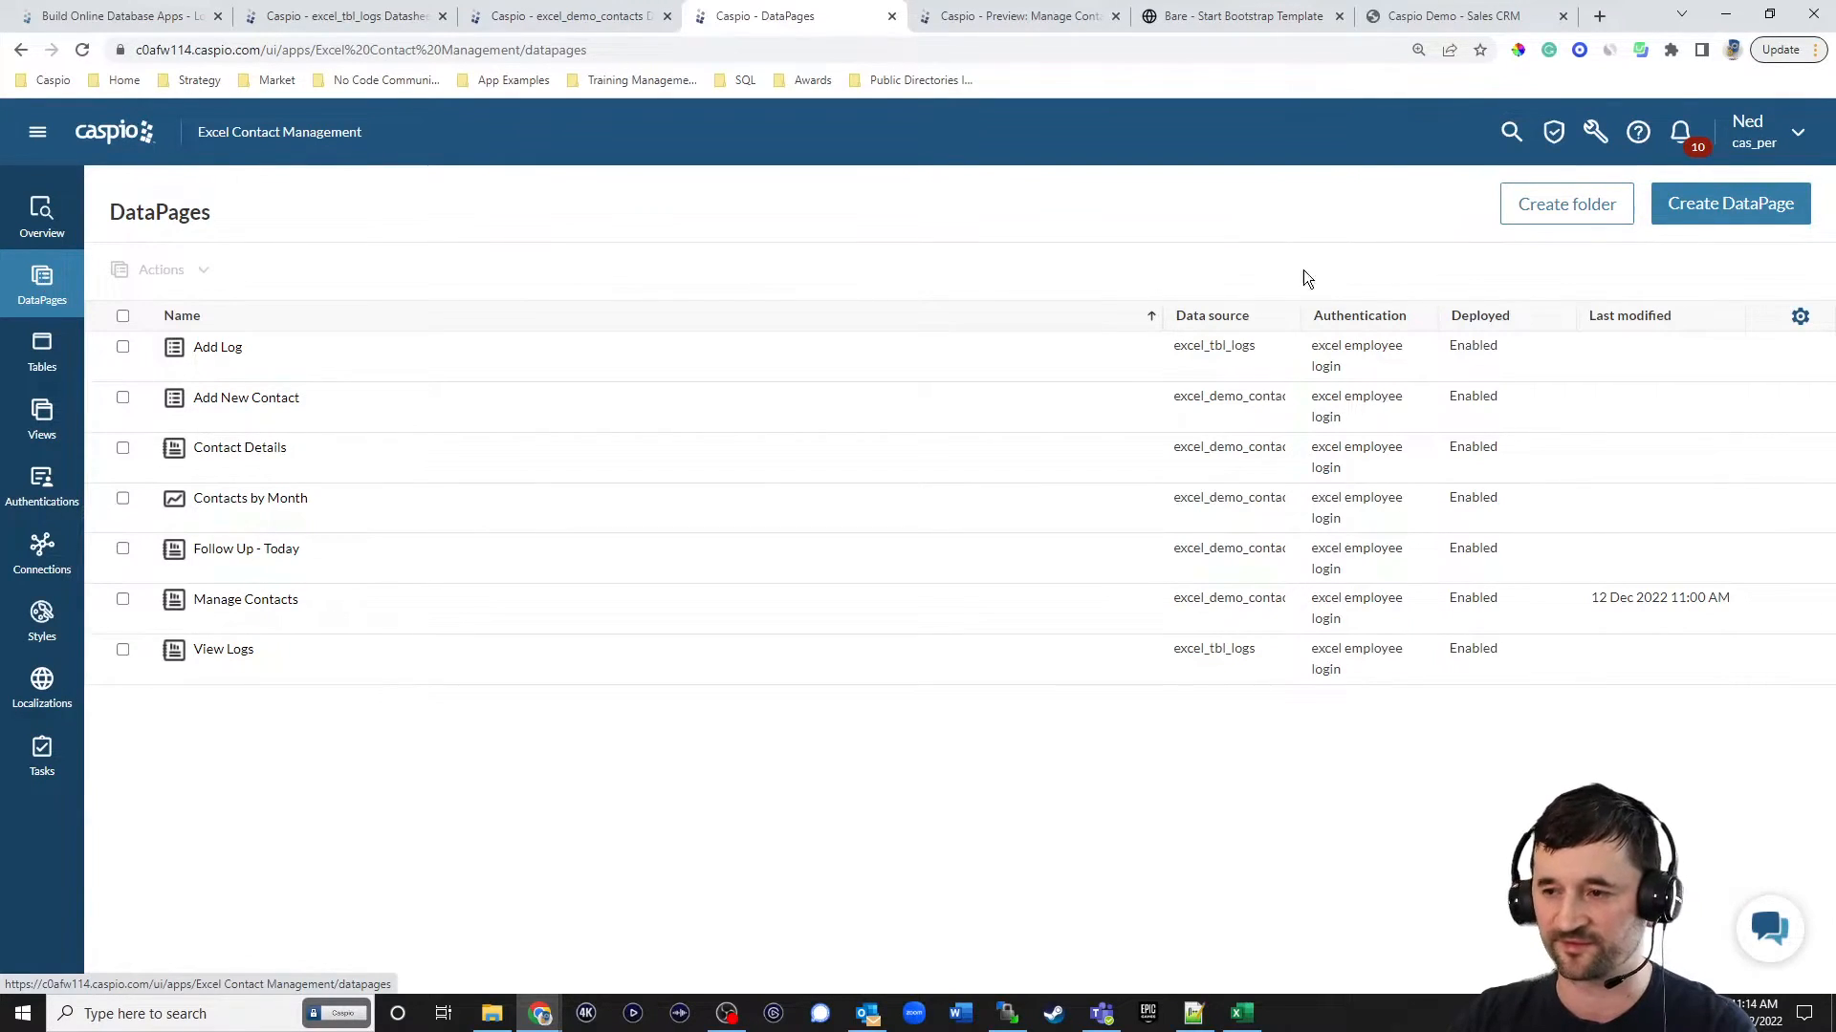
left_click(1695, 218)
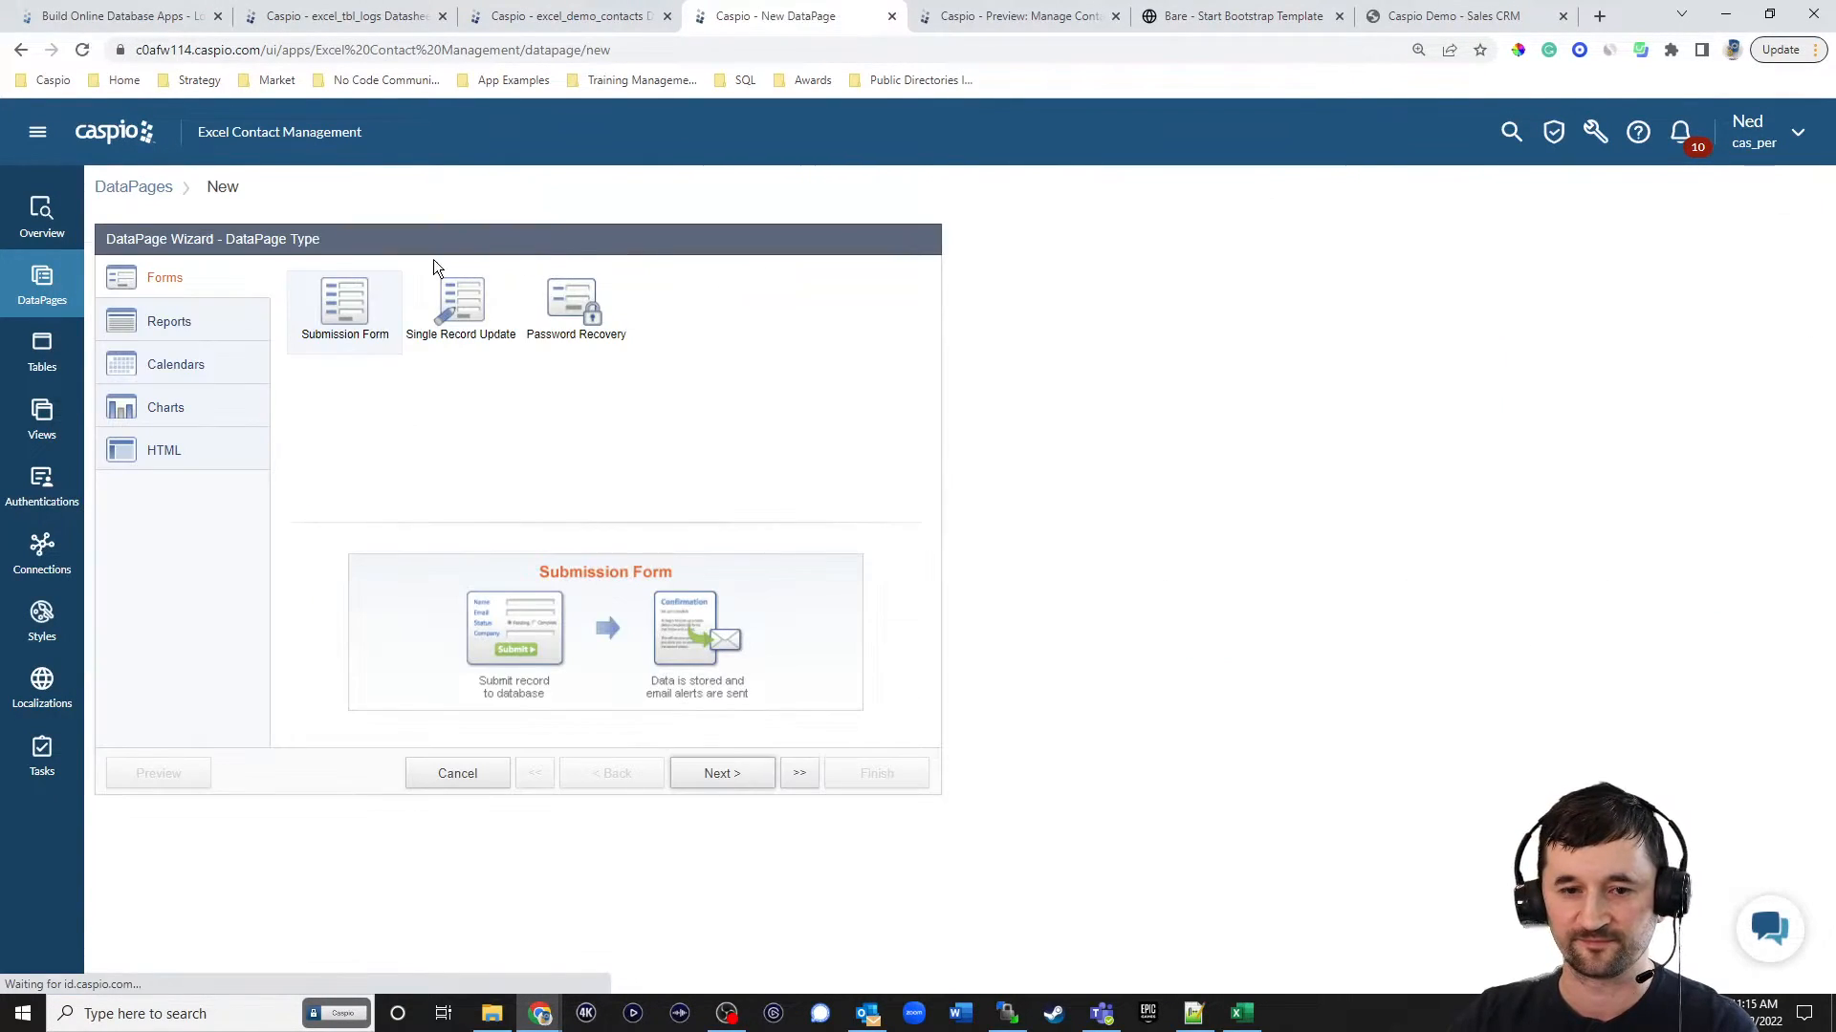
left_click(181, 322)
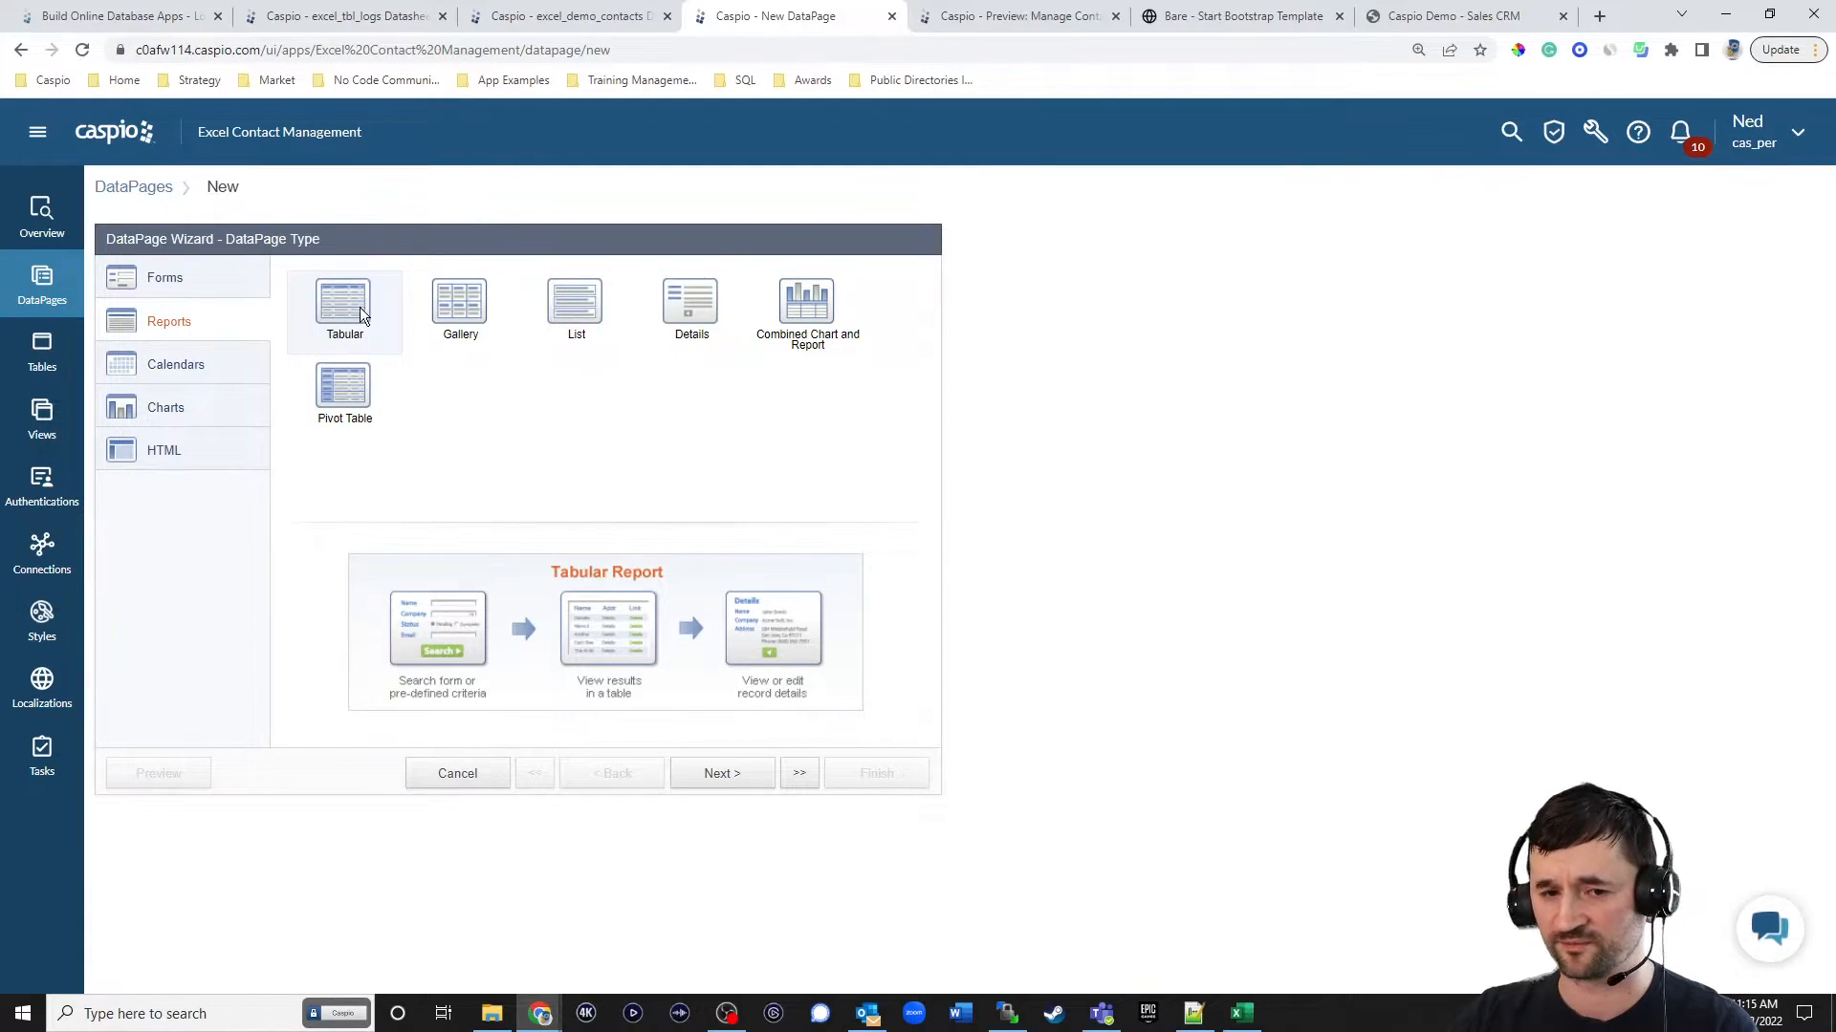
left_click(722, 774)
left_click(188, 336)
left_click(210, 387)
Name the DataPage View Contact History and apply the Blue style.
left_click(533, 337)
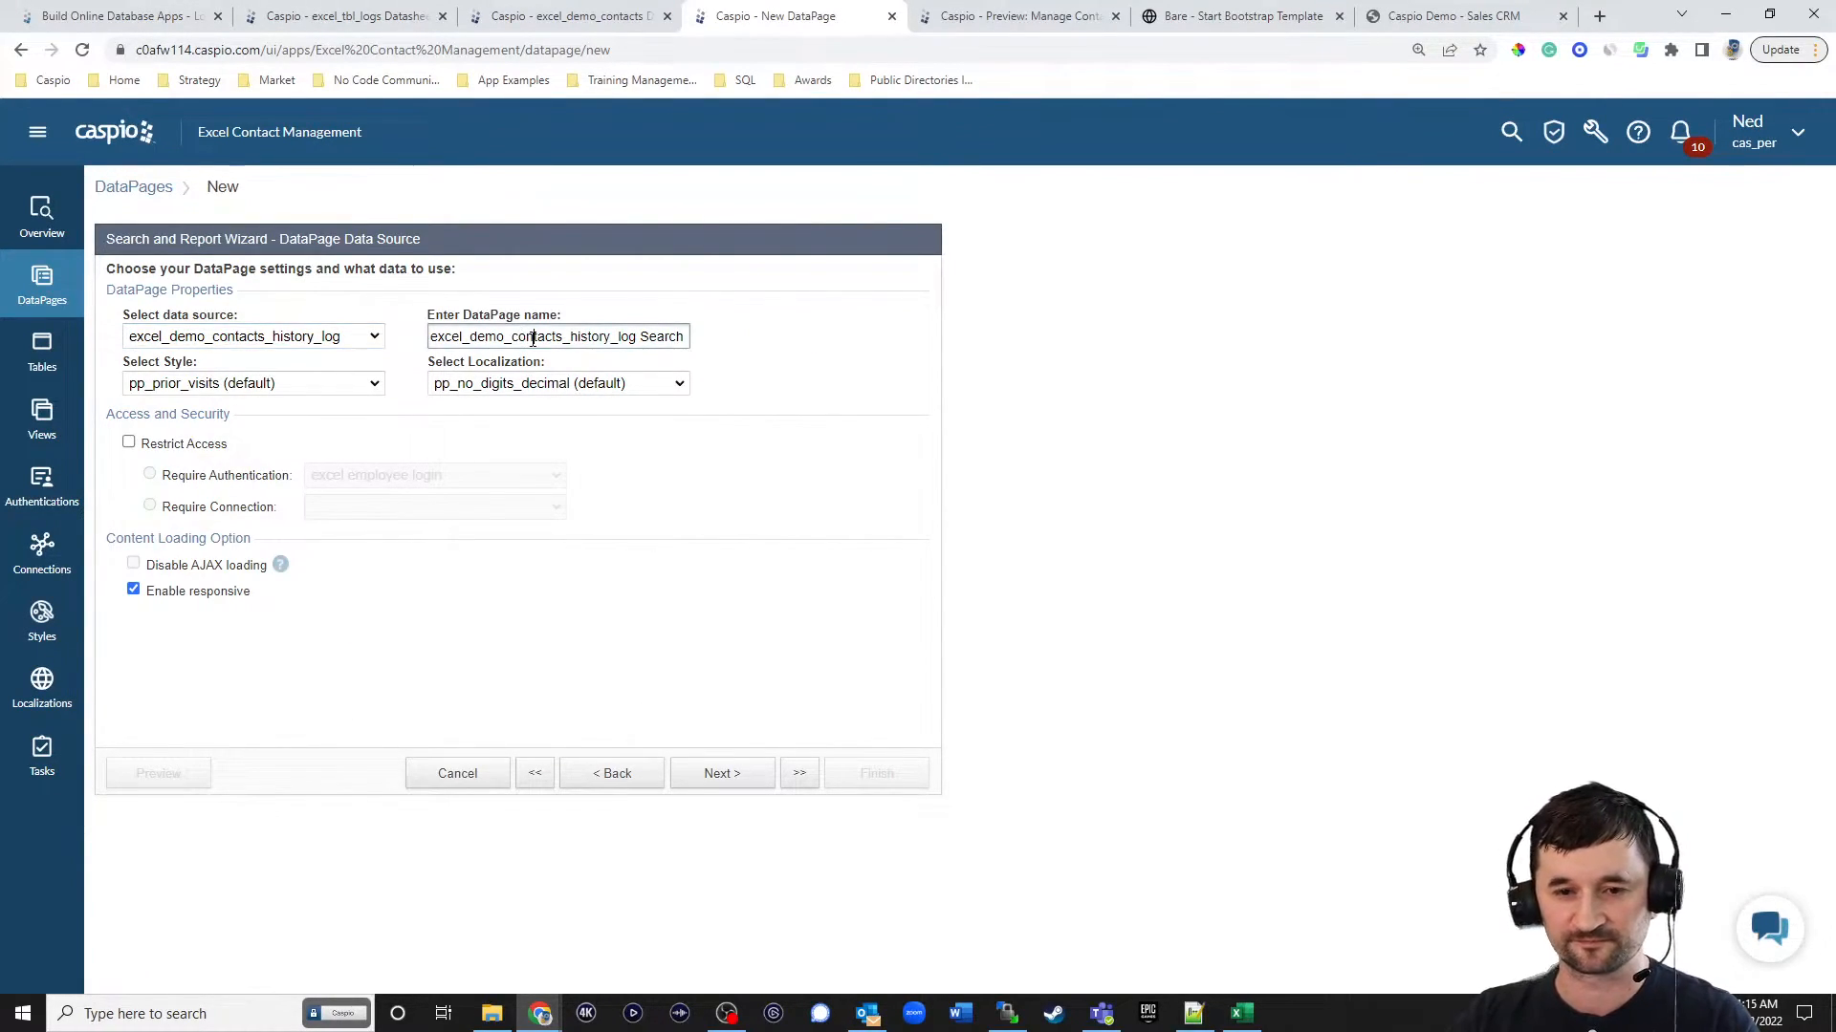
key("ctrl+a")
type("View ")
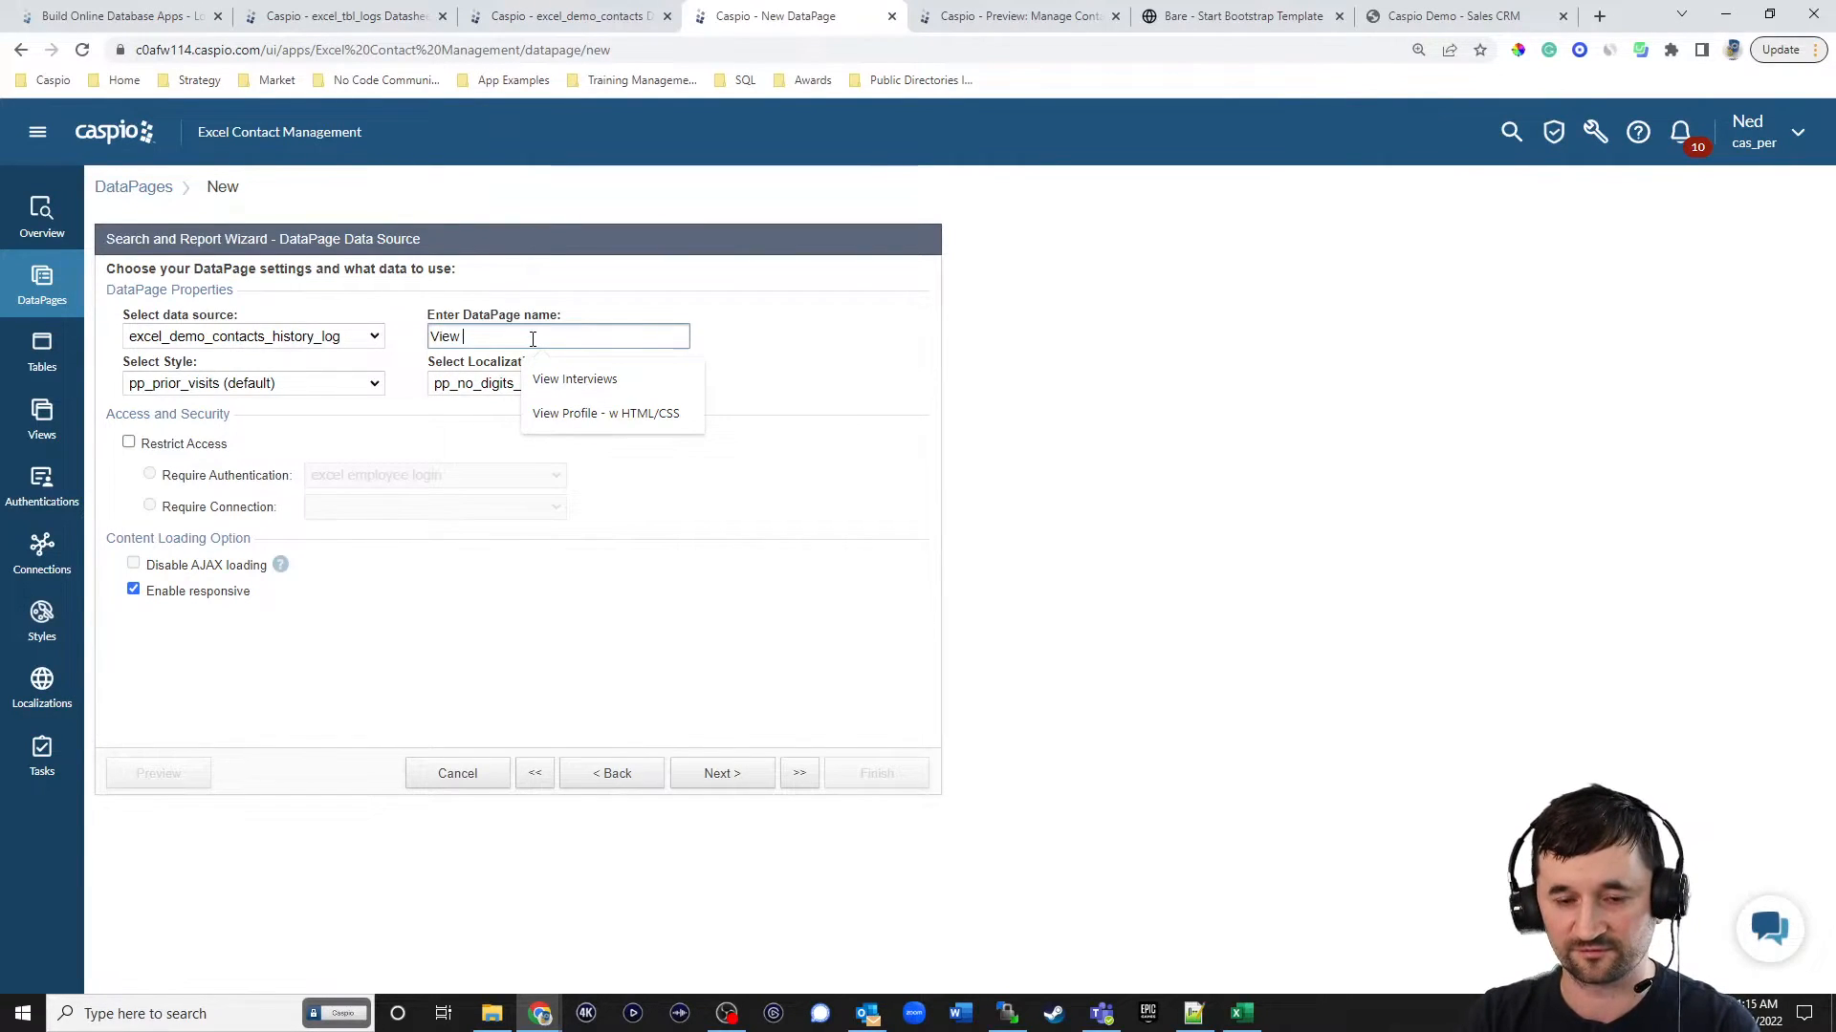
type("Contact History")
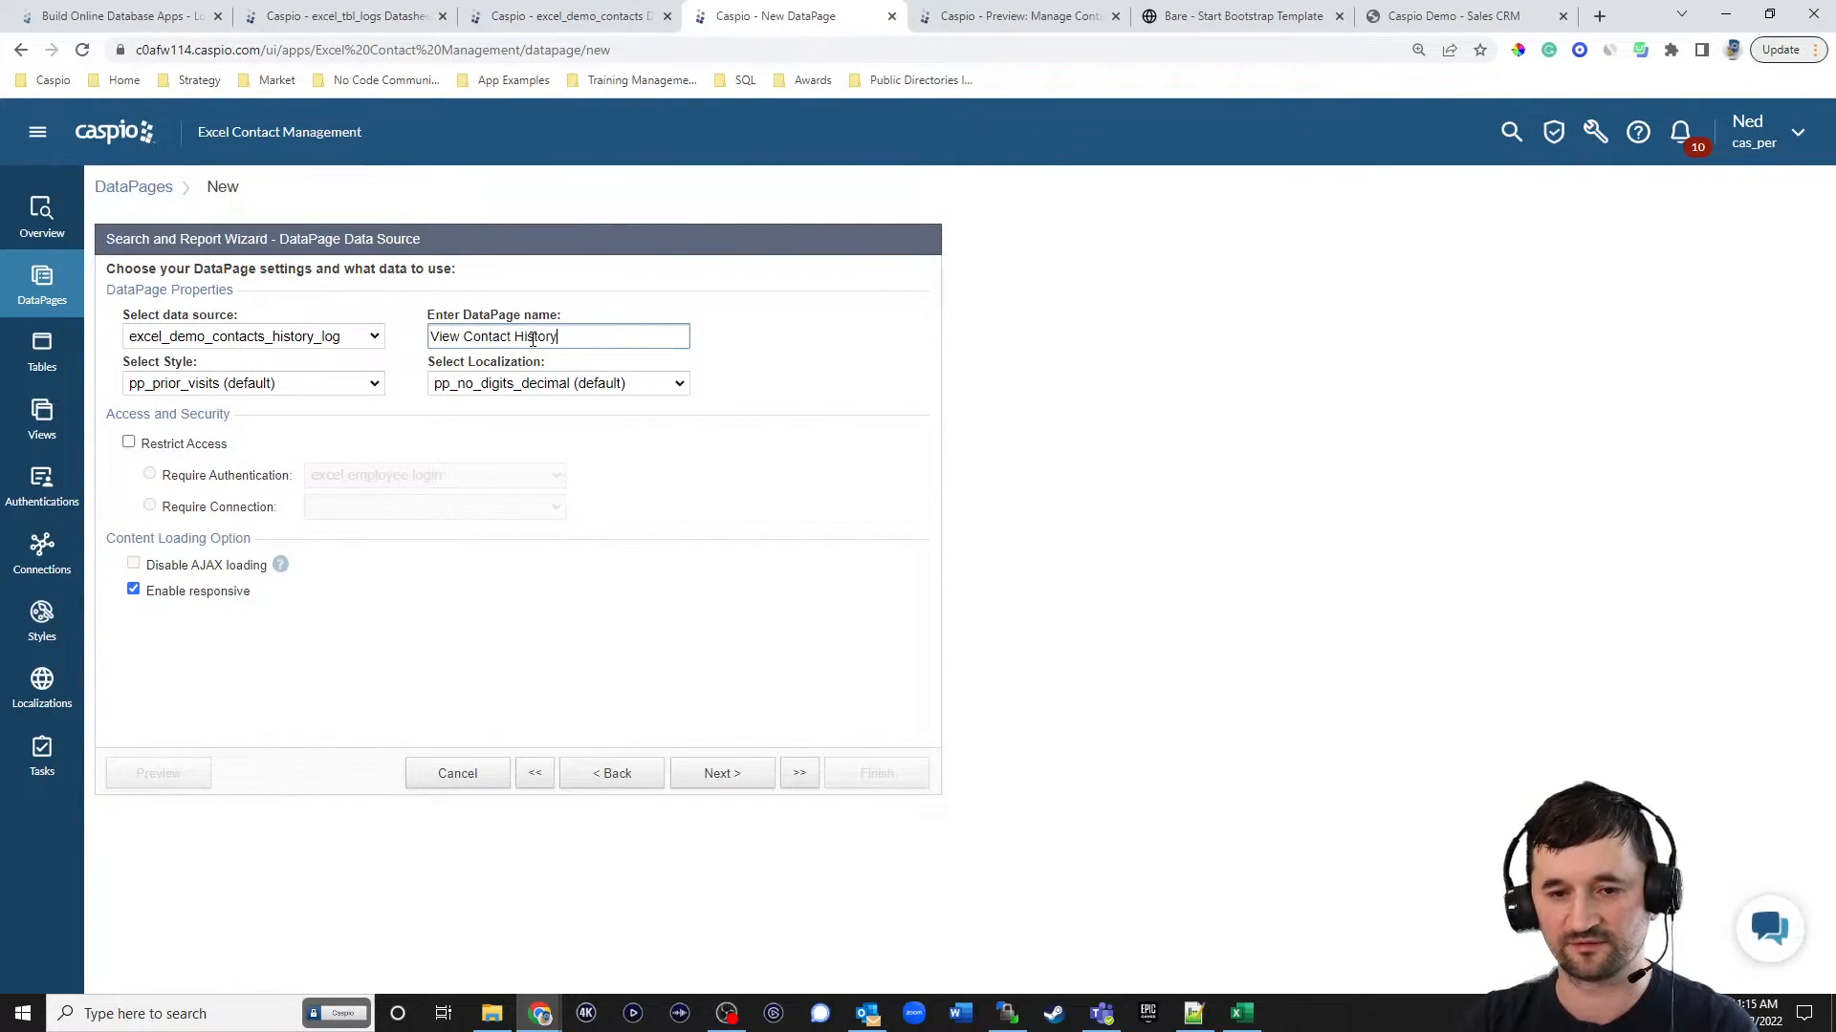
left_click(315, 383)
scroll(277, 430, "up", 5)
left_click(230, 421)
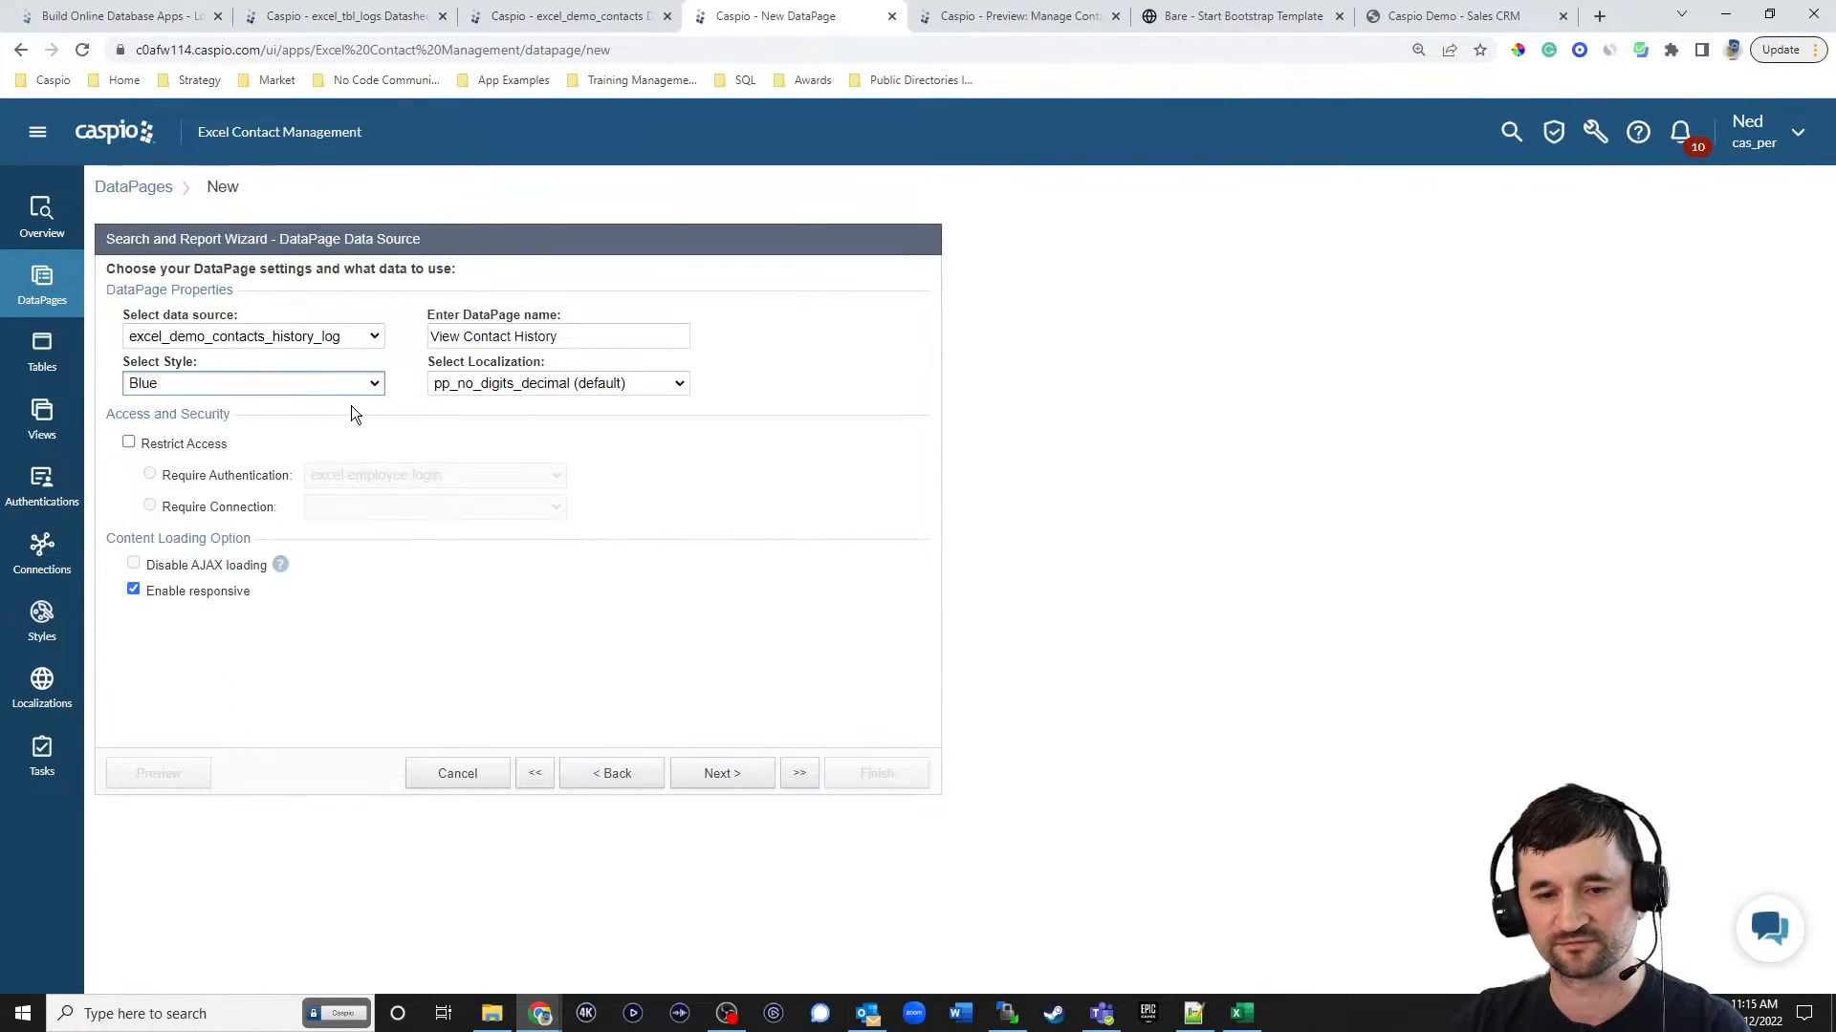
Set the DataPage's localization to English and restrict access with the excel employee login authentication.
left_click(535, 384)
scroll(521, 533, "up", 3)
left_click(473, 455)
left_click(128, 442)
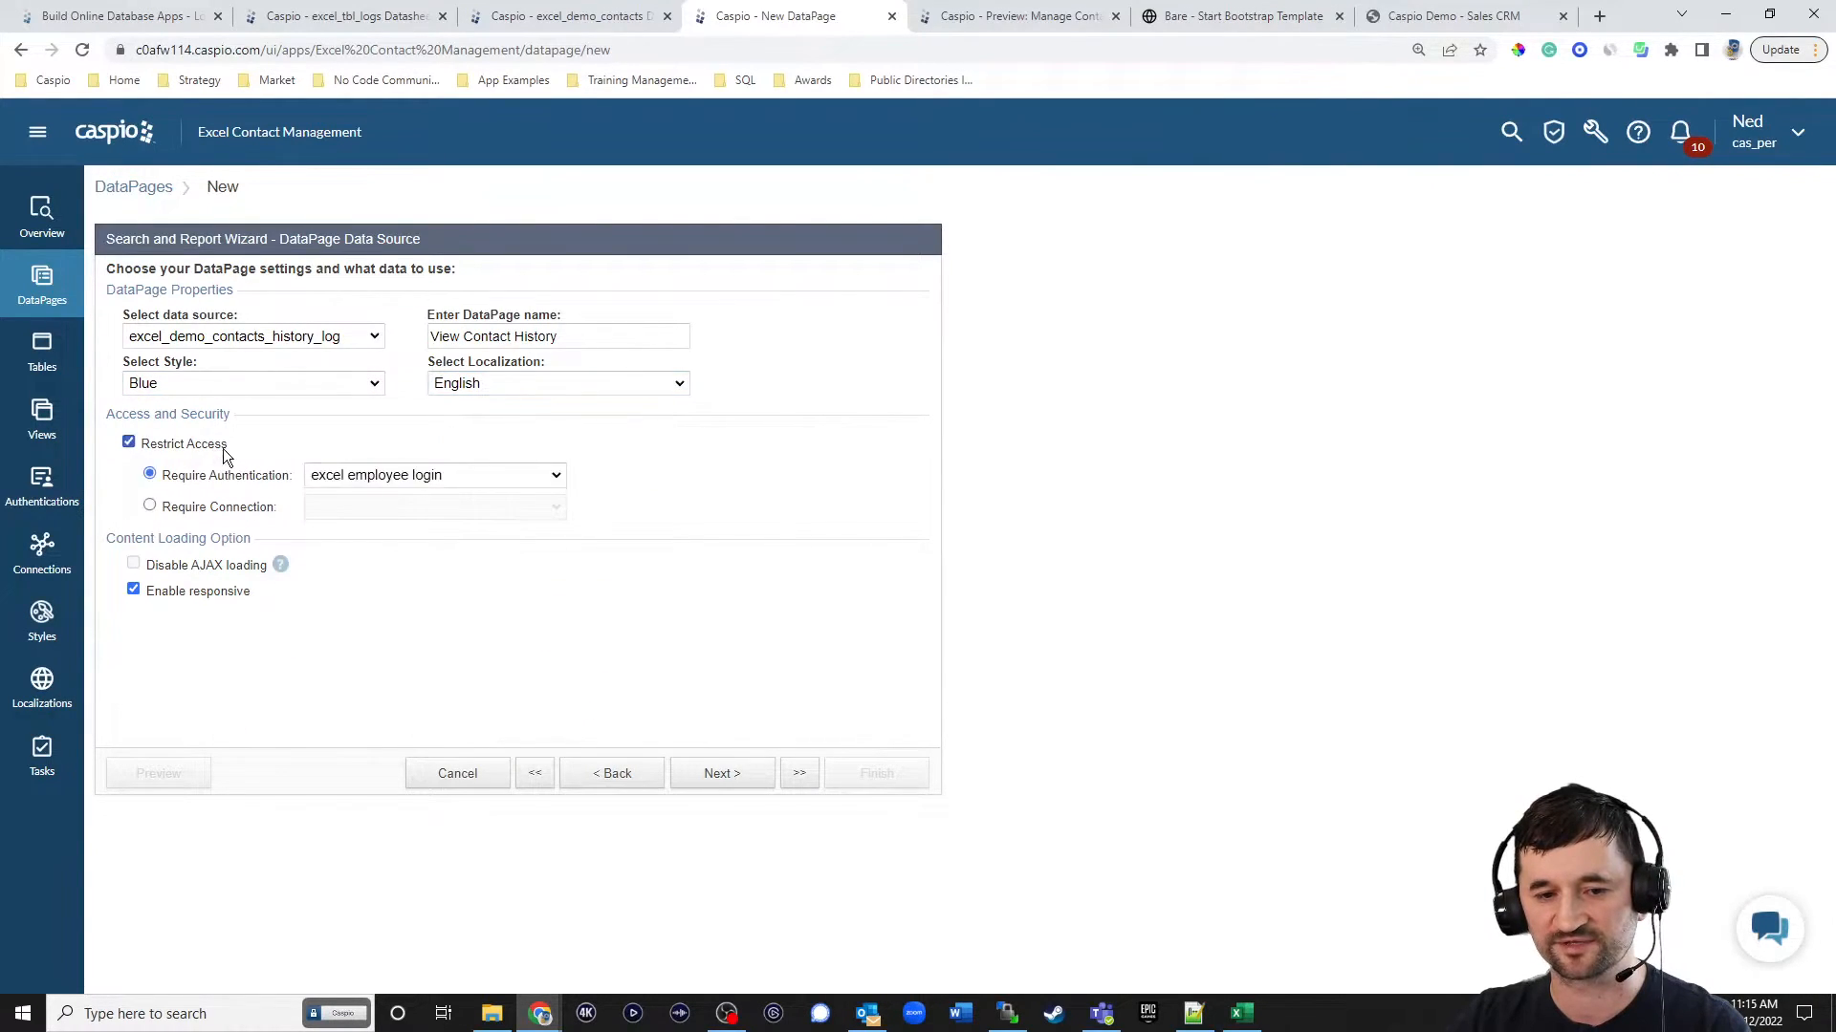
left_click(729, 780)
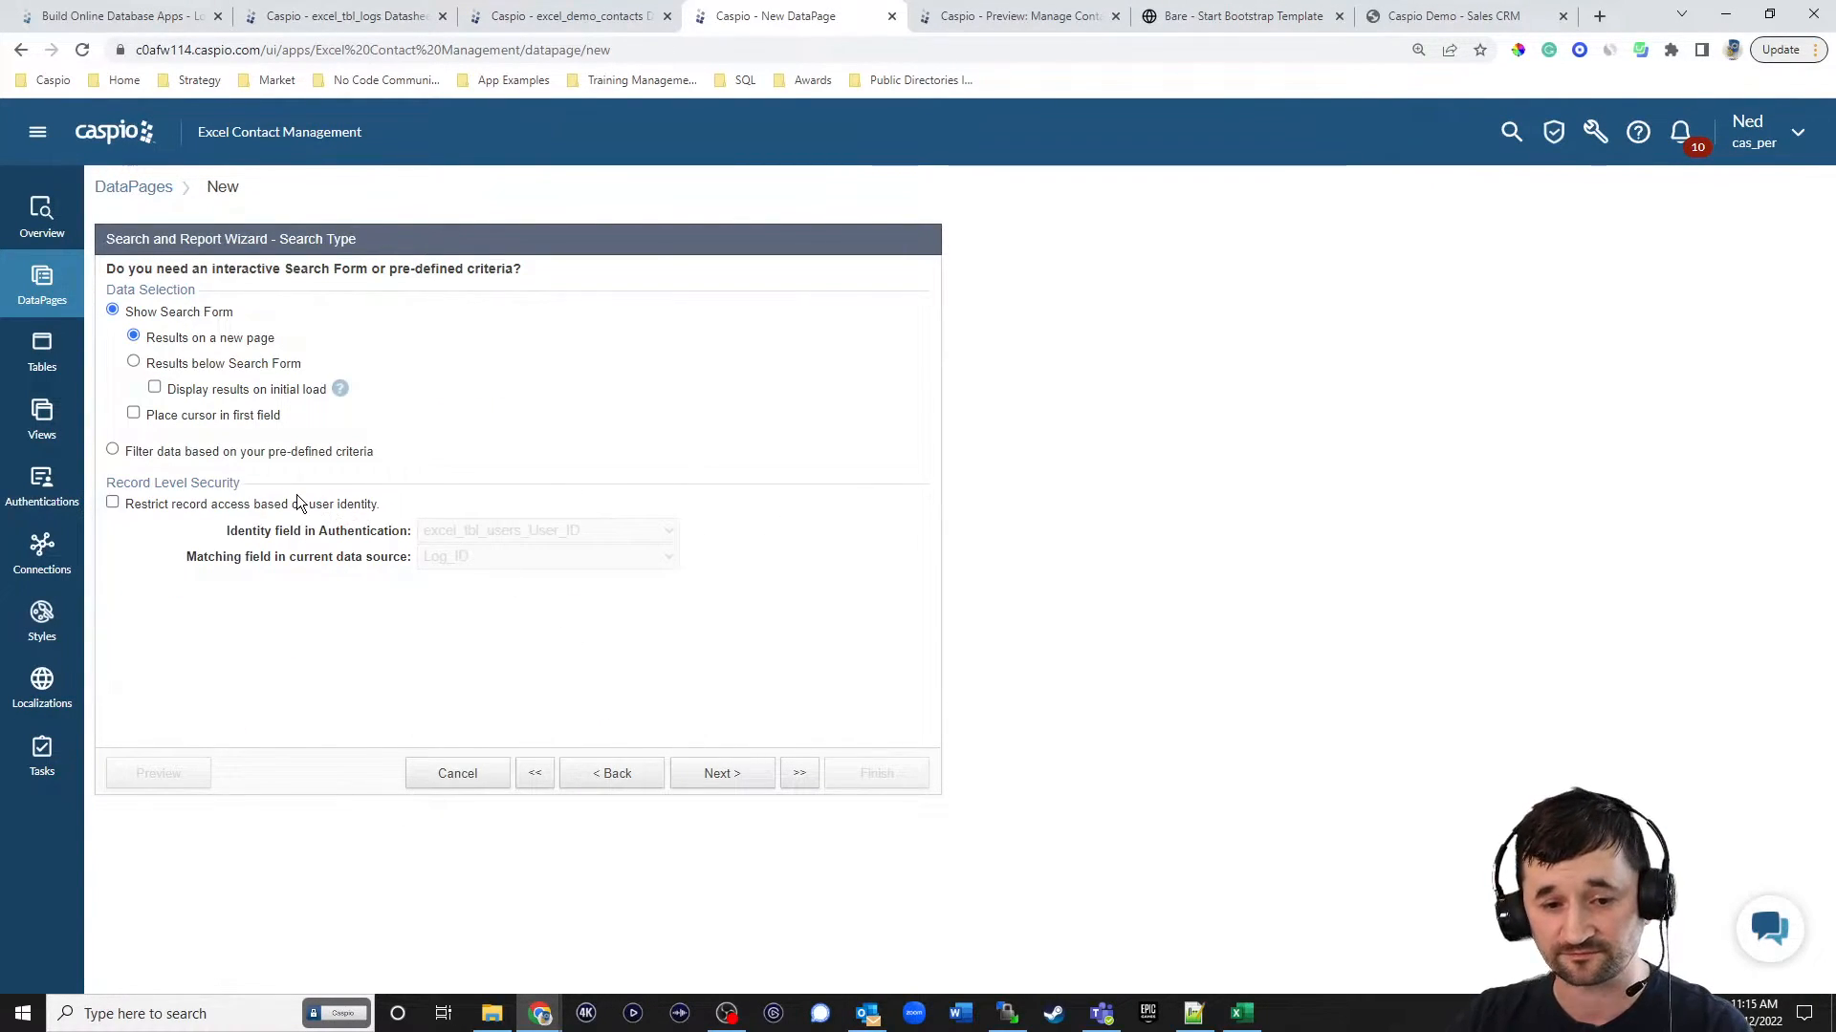
Restrict records by matching excel_tbl_users_User_ID to User_ID, and use pre-defined criteria without any filtering fields.
left_click(300, 507)
left_click(485, 531)
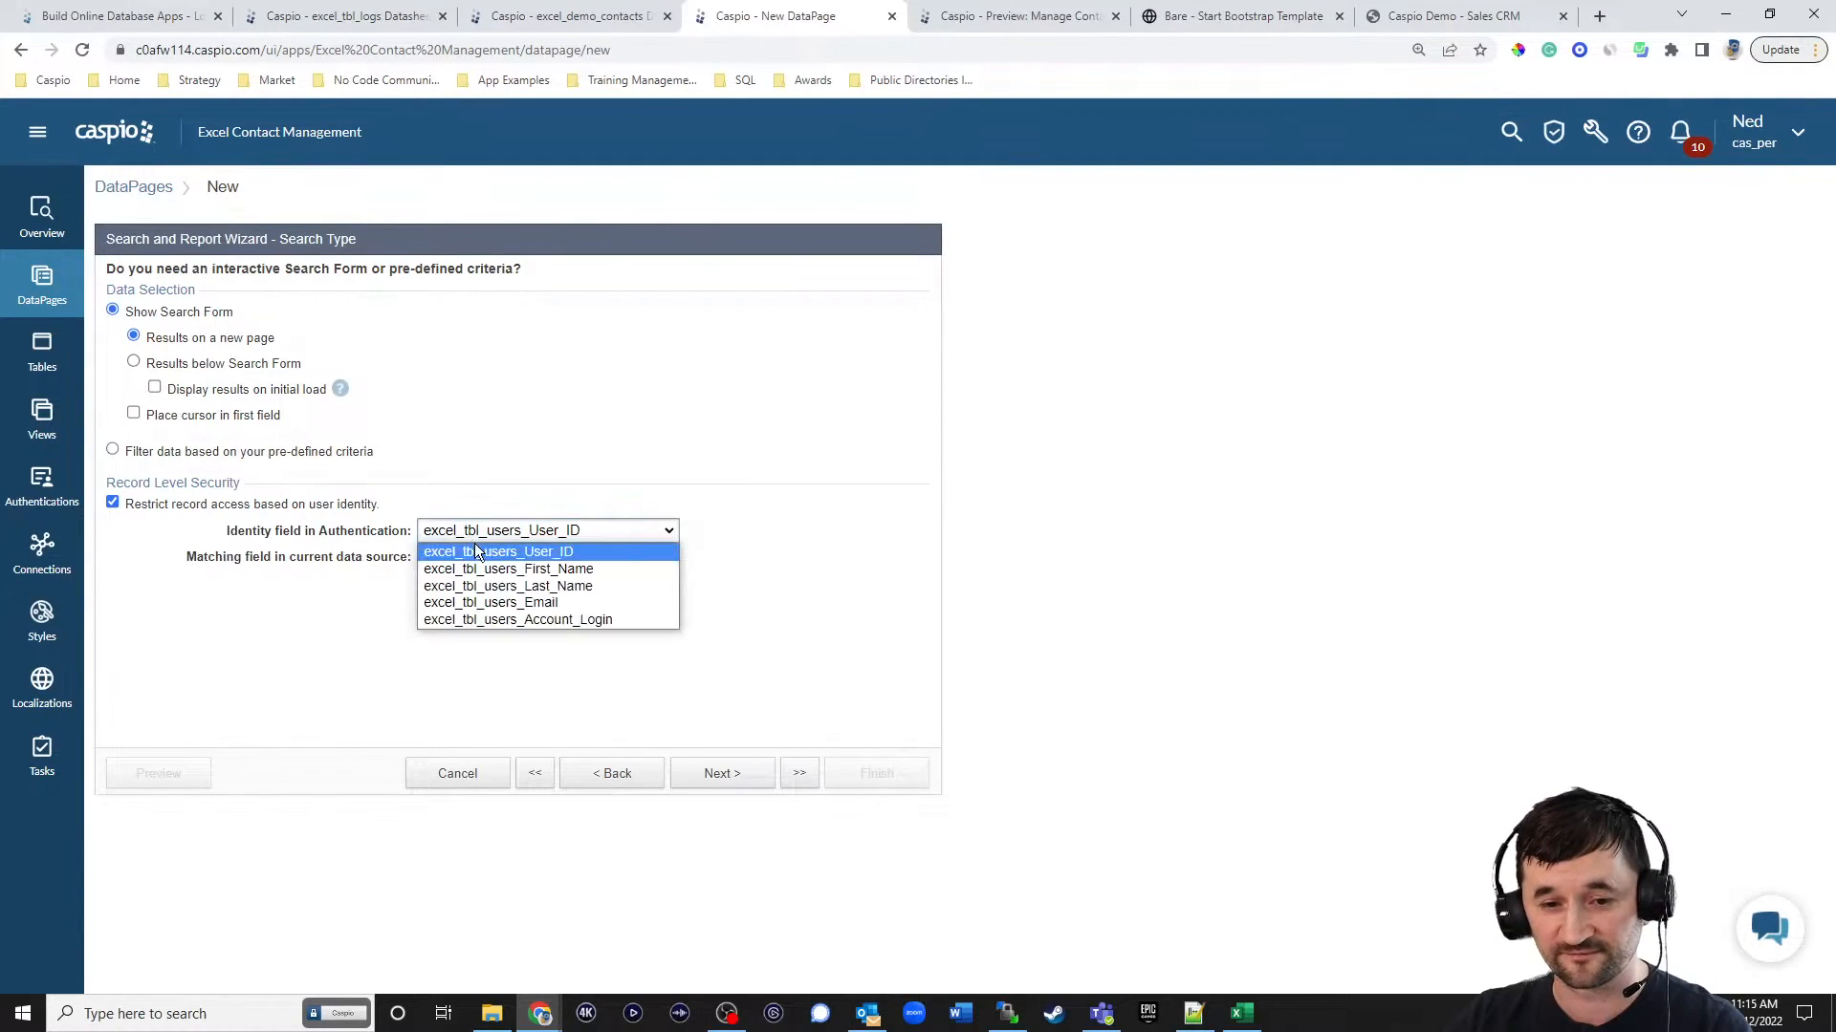
left_click(486, 553)
left_click(486, 557)
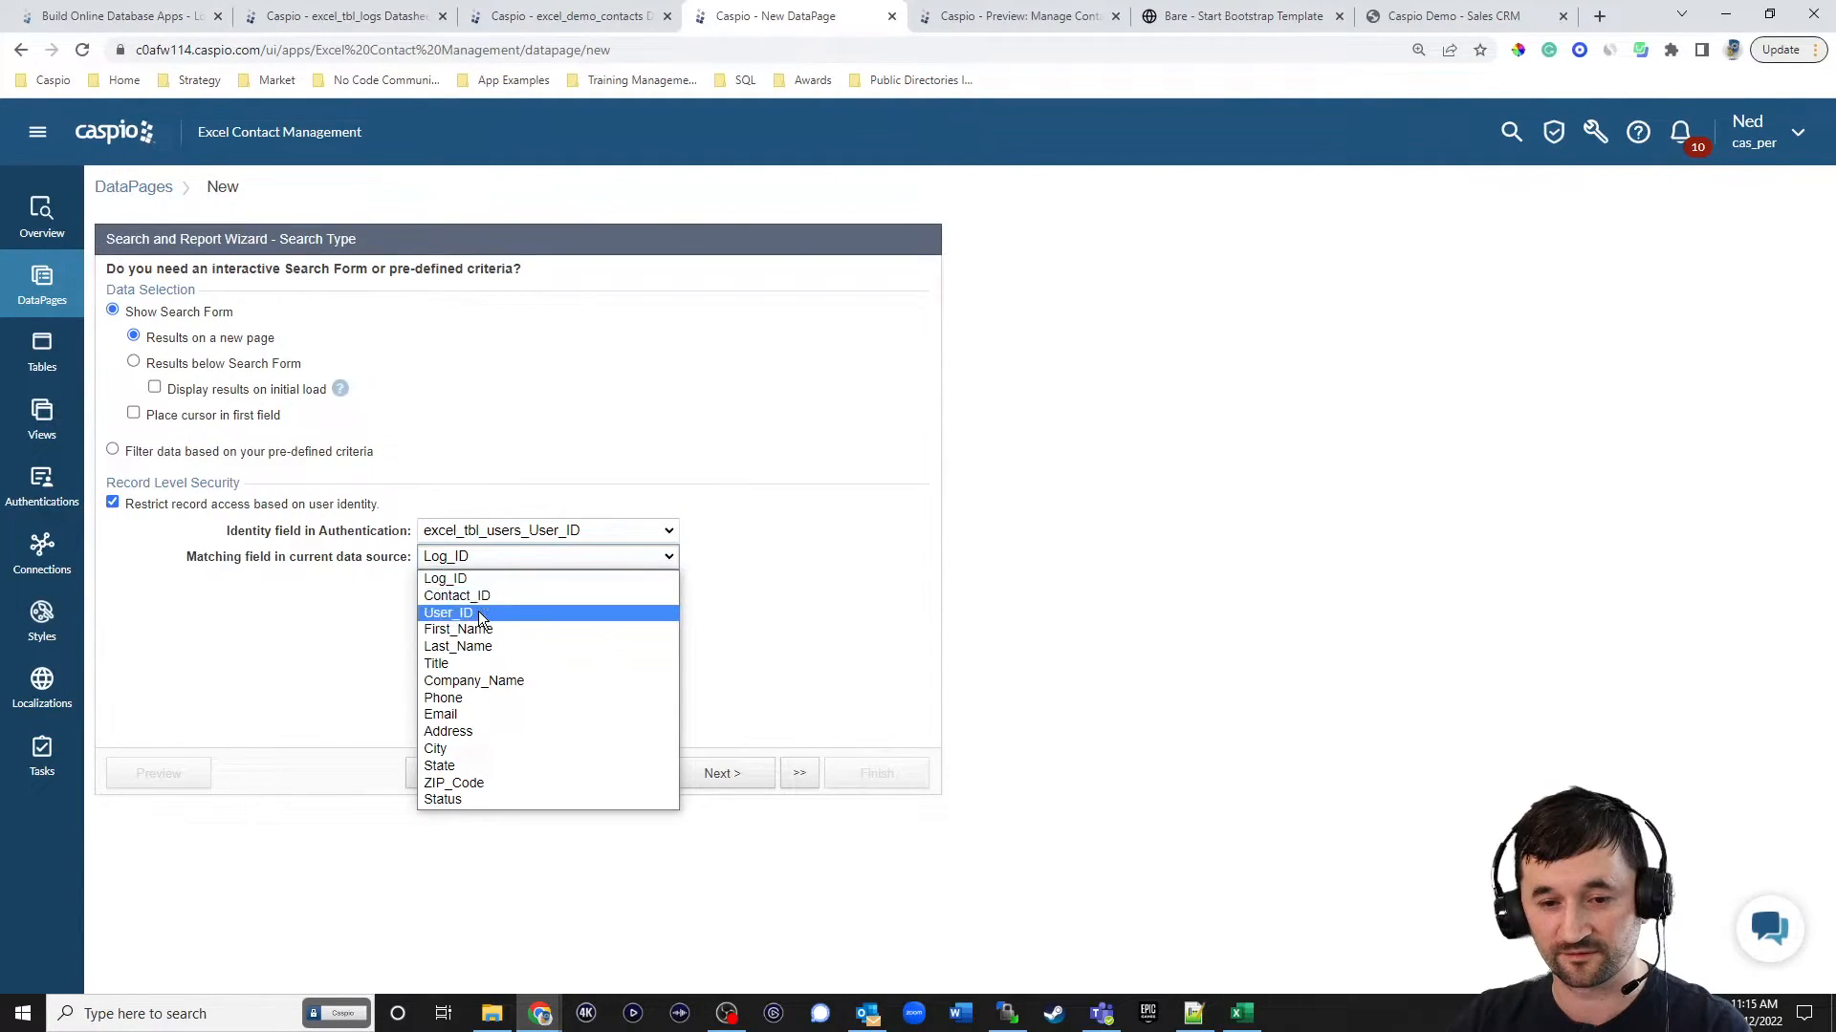
left_click(488, 612)
left_click(162, 453)
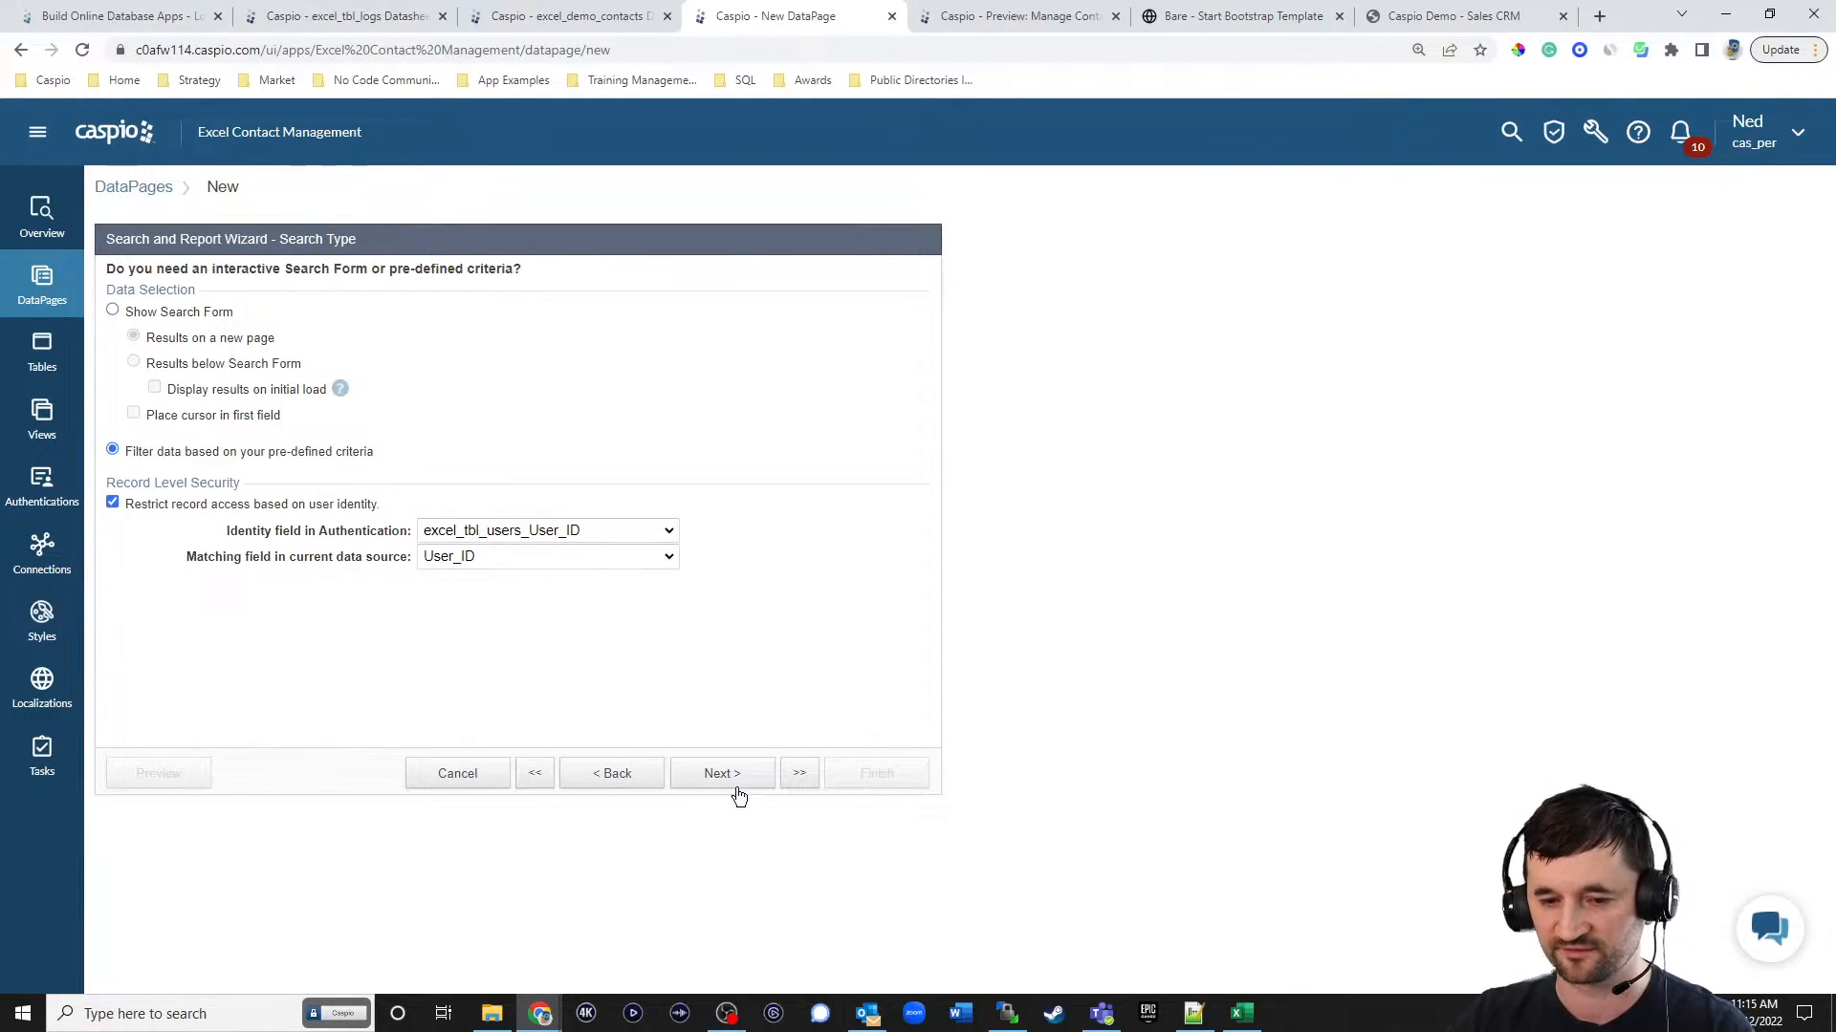
left_click(727, 776)
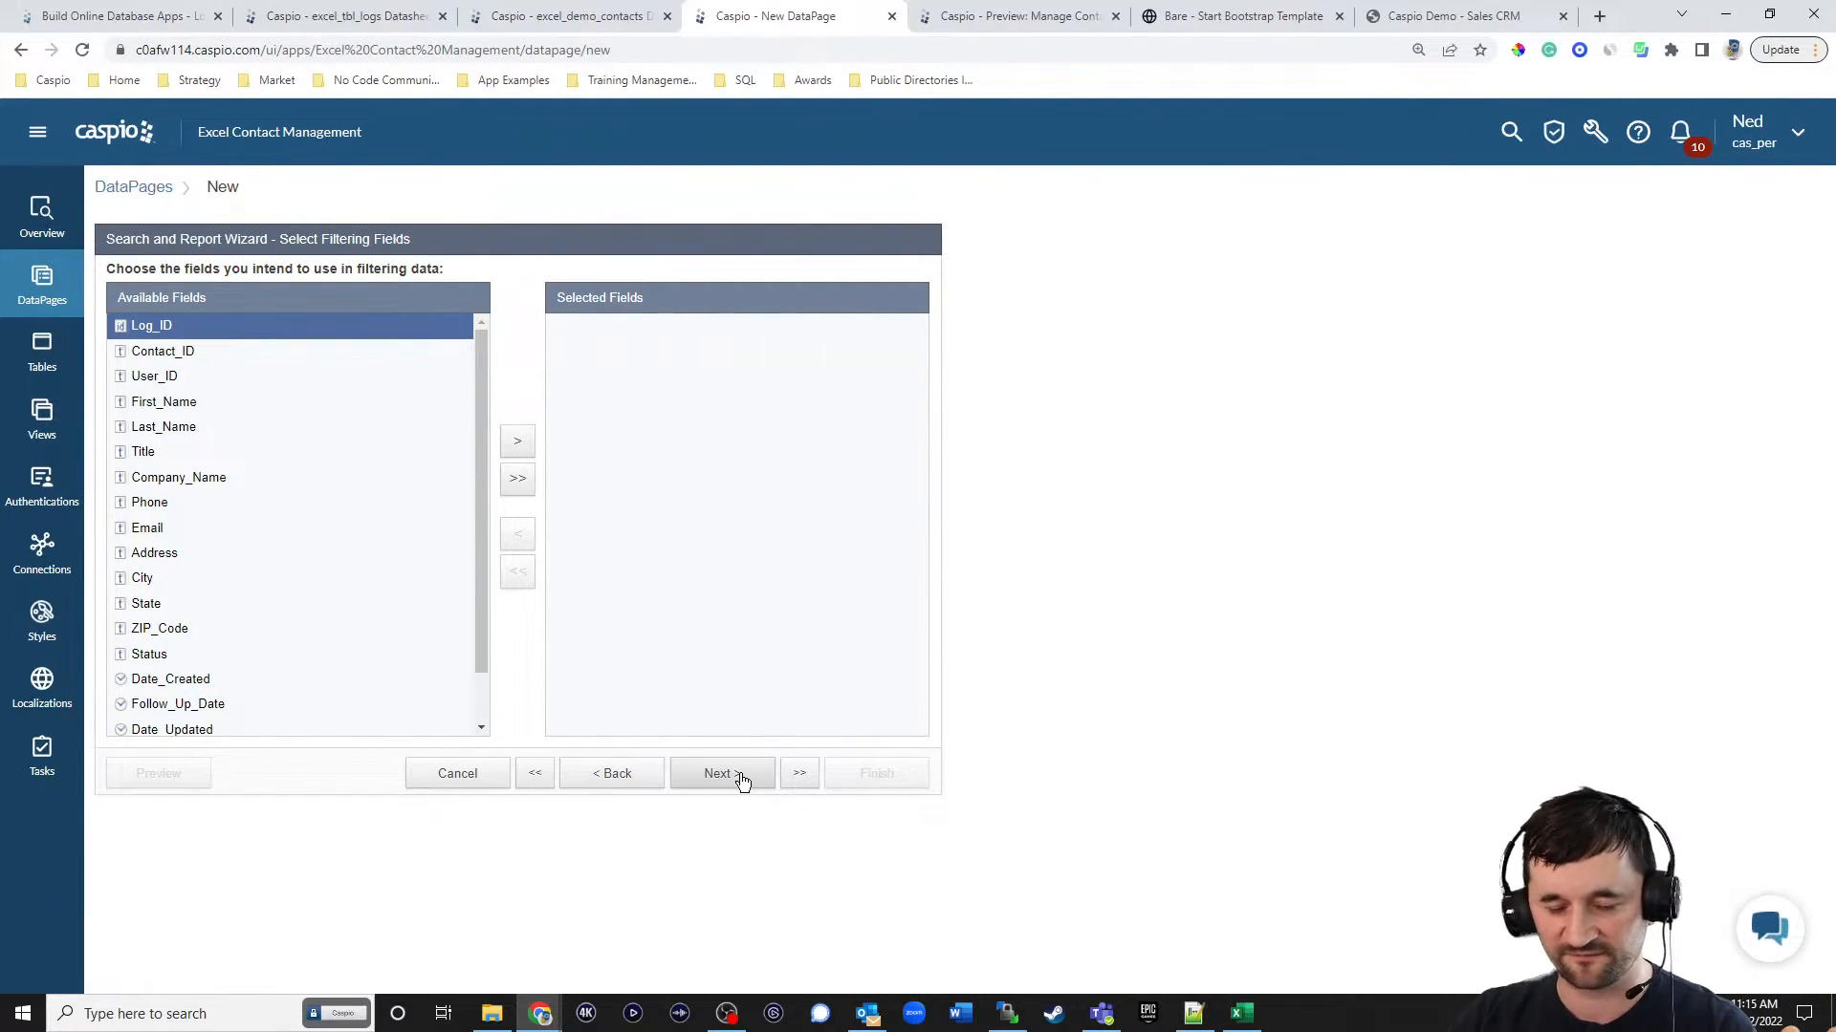
left_click(743, 779)
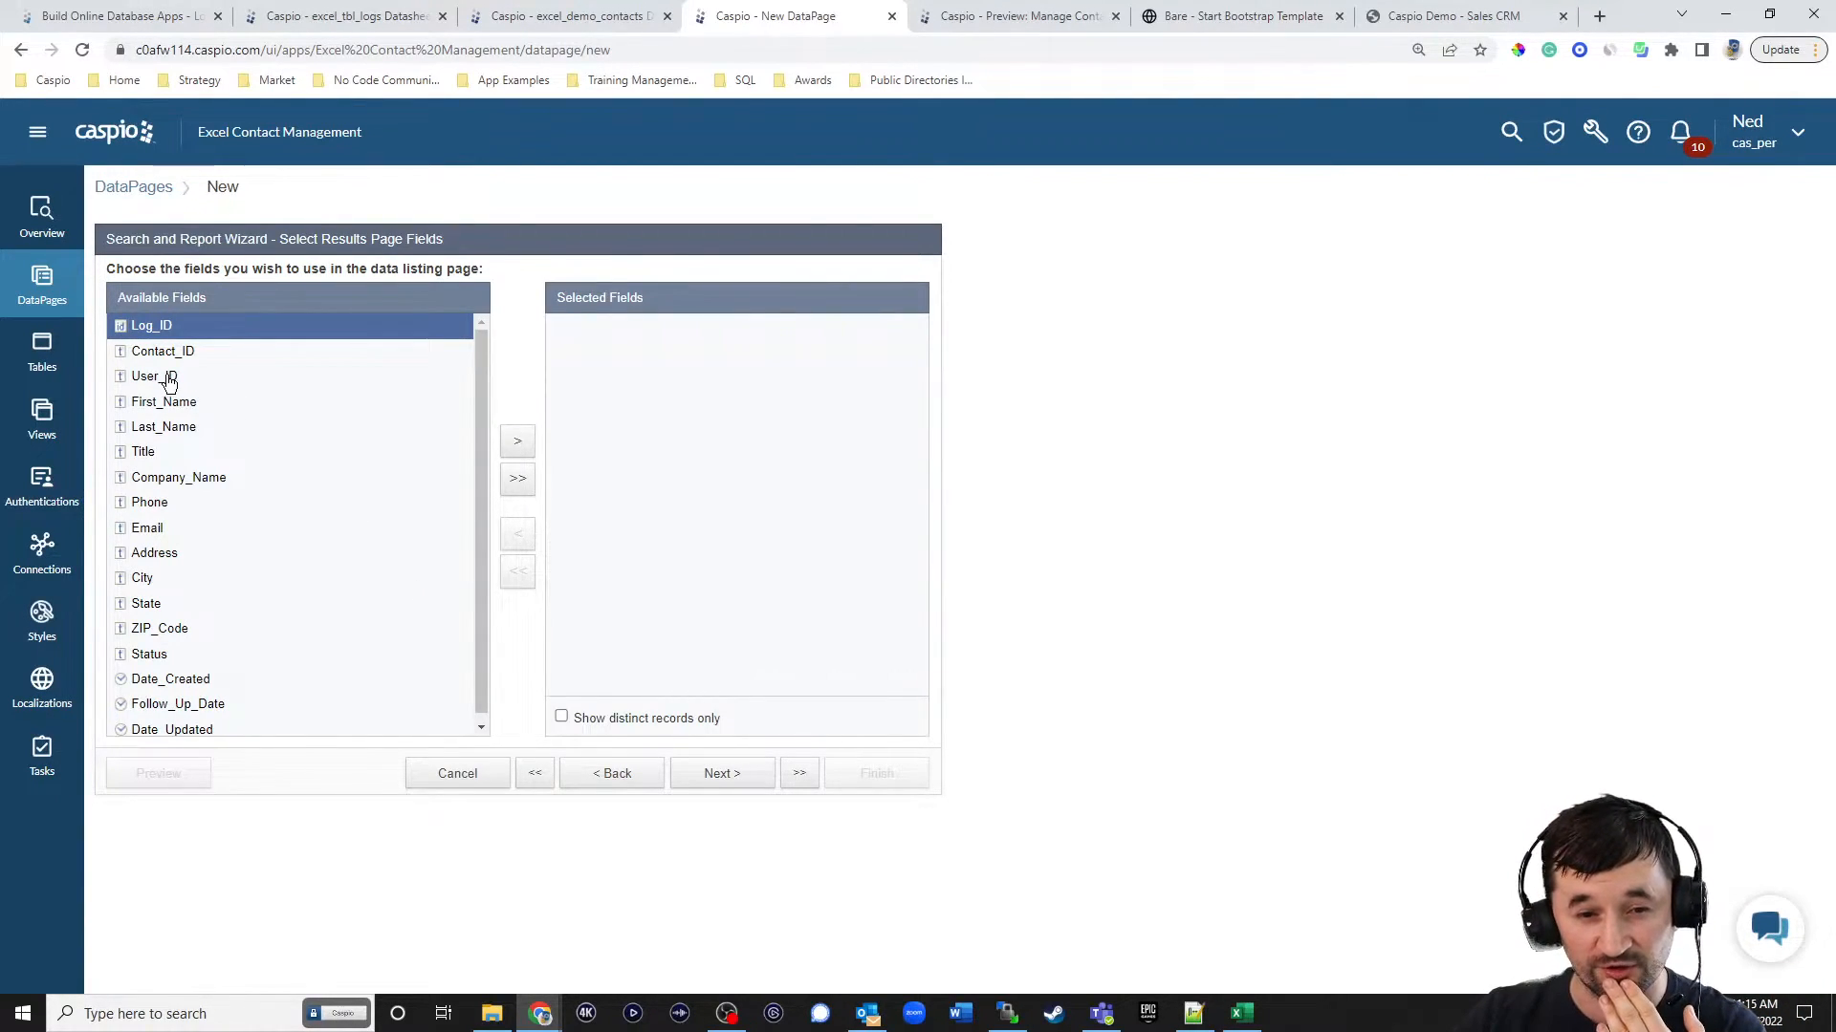
Add User_ID and all fields from First_Name through Status to the results page fields.
left_click(167, 378)
left_click(517, 441)
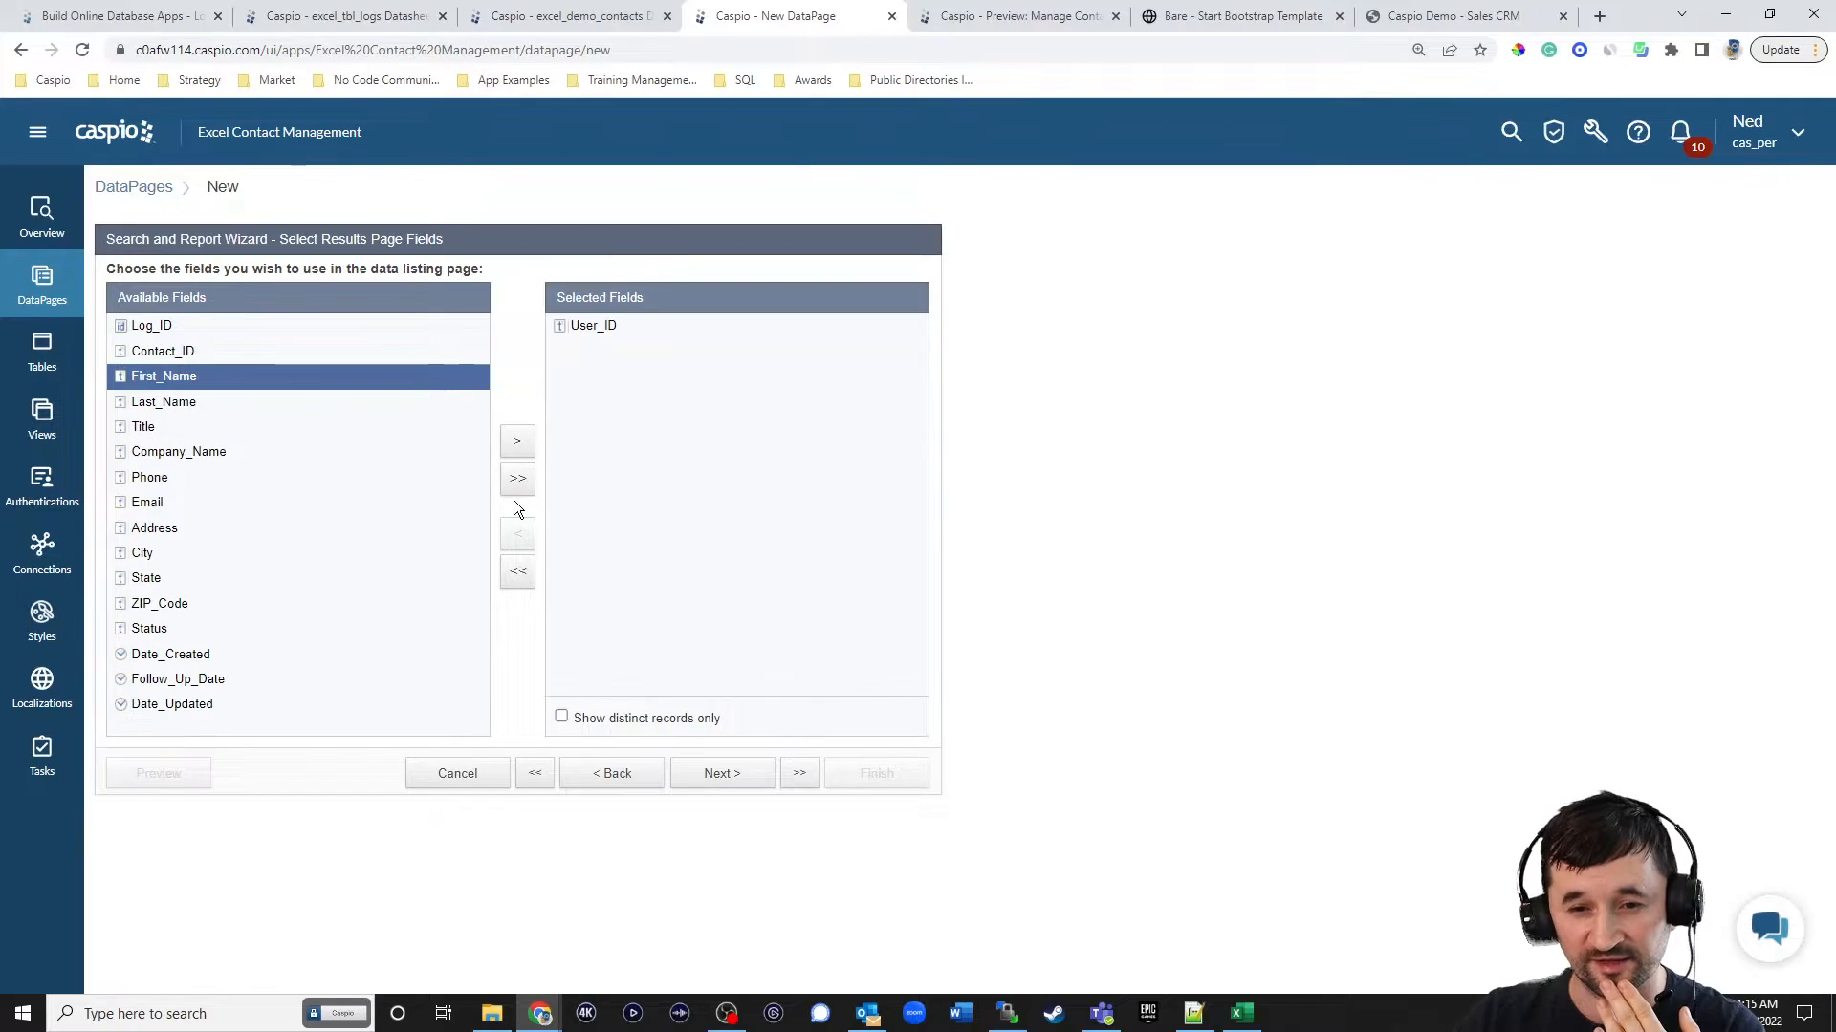
left_click(168, 401, "shift")
left_click(513, 440)
left_click(507, 444)
left_click(507, 444)
left_click(508, 444)
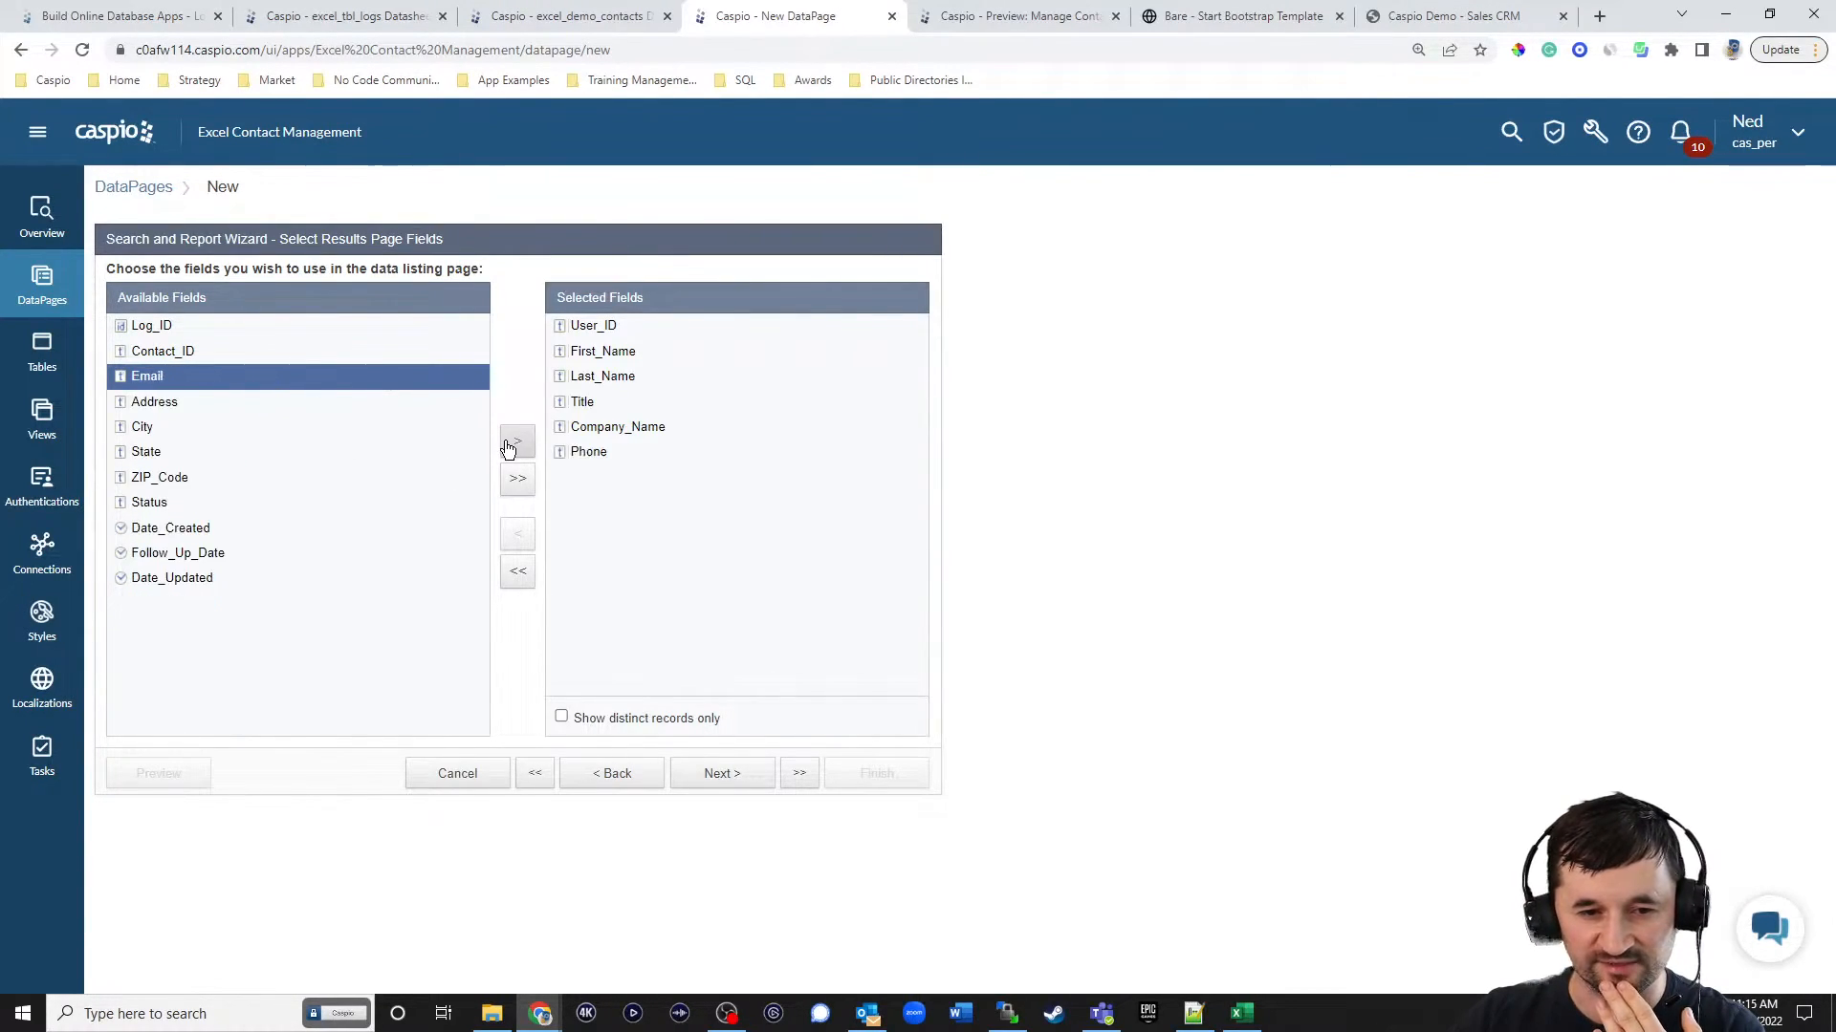
left_click(508, 443)
left_click(508, 444)
left_click(508, 443)
left_click(507, 443)
left_click(508, 444)
left_click(507, 444)
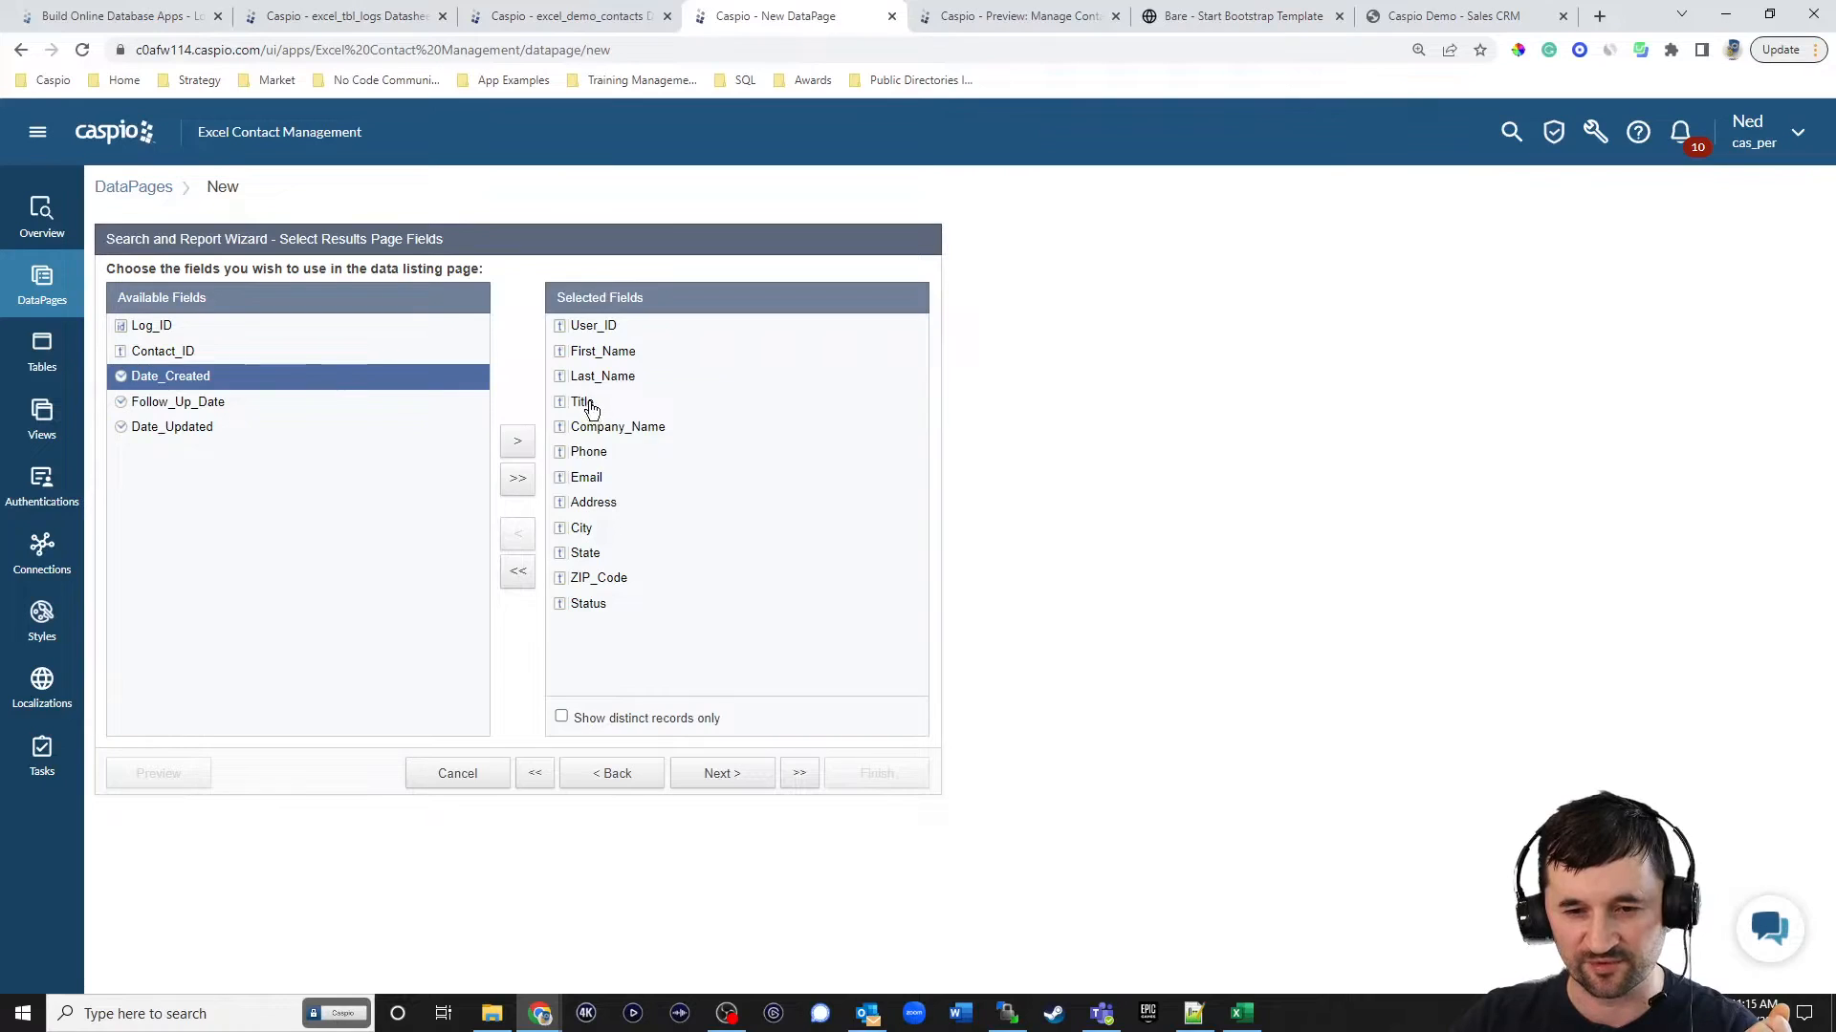
Remove Title, Company_Name, Phone, Email, Address, City, State and ZIP_Code from the selected results fields.
left_click(581, 401)
left_click(520, 537)
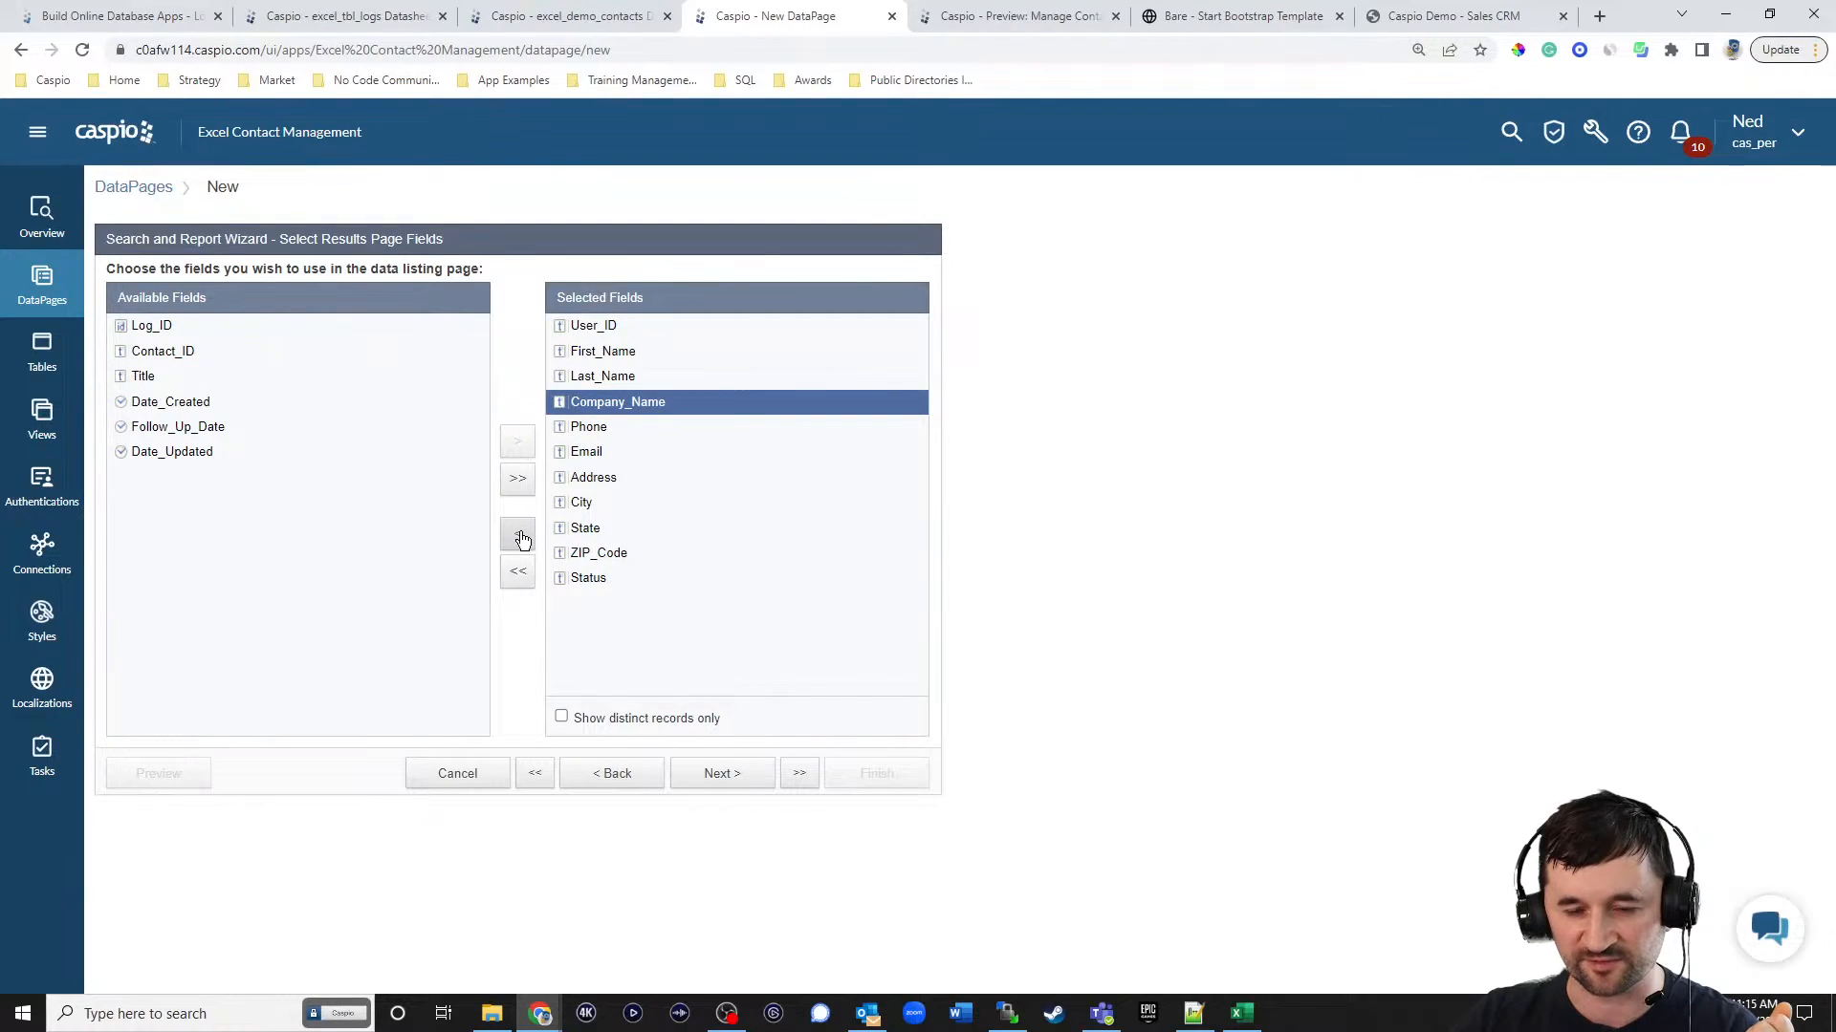
left_click(520, 537)
left_click(520, 537)
left_click(520, 537)
left_click(520, 537)
left_click(520, 537)
left_click(520, 537)
left_click(520, 537)
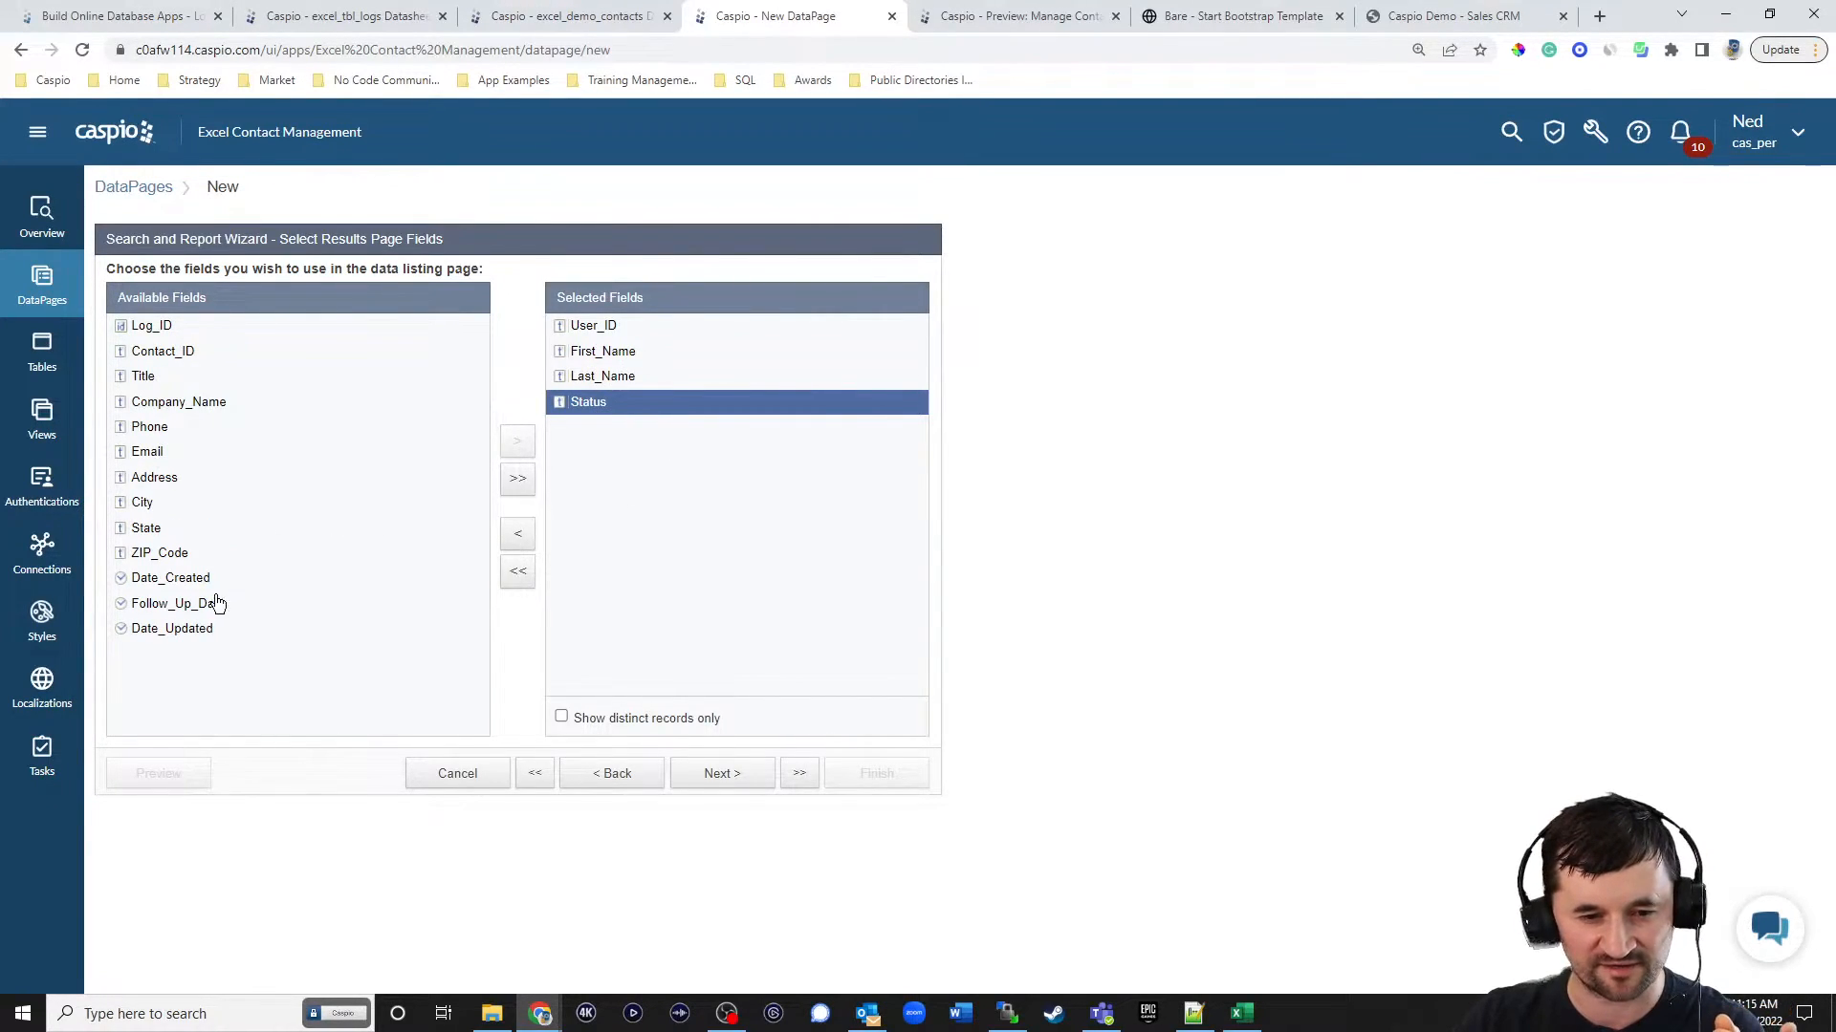
Add Follow_Up_Date to the results fields and accept the default editing options and field settings.
left_click(212, 604)
left_click(514, 440)
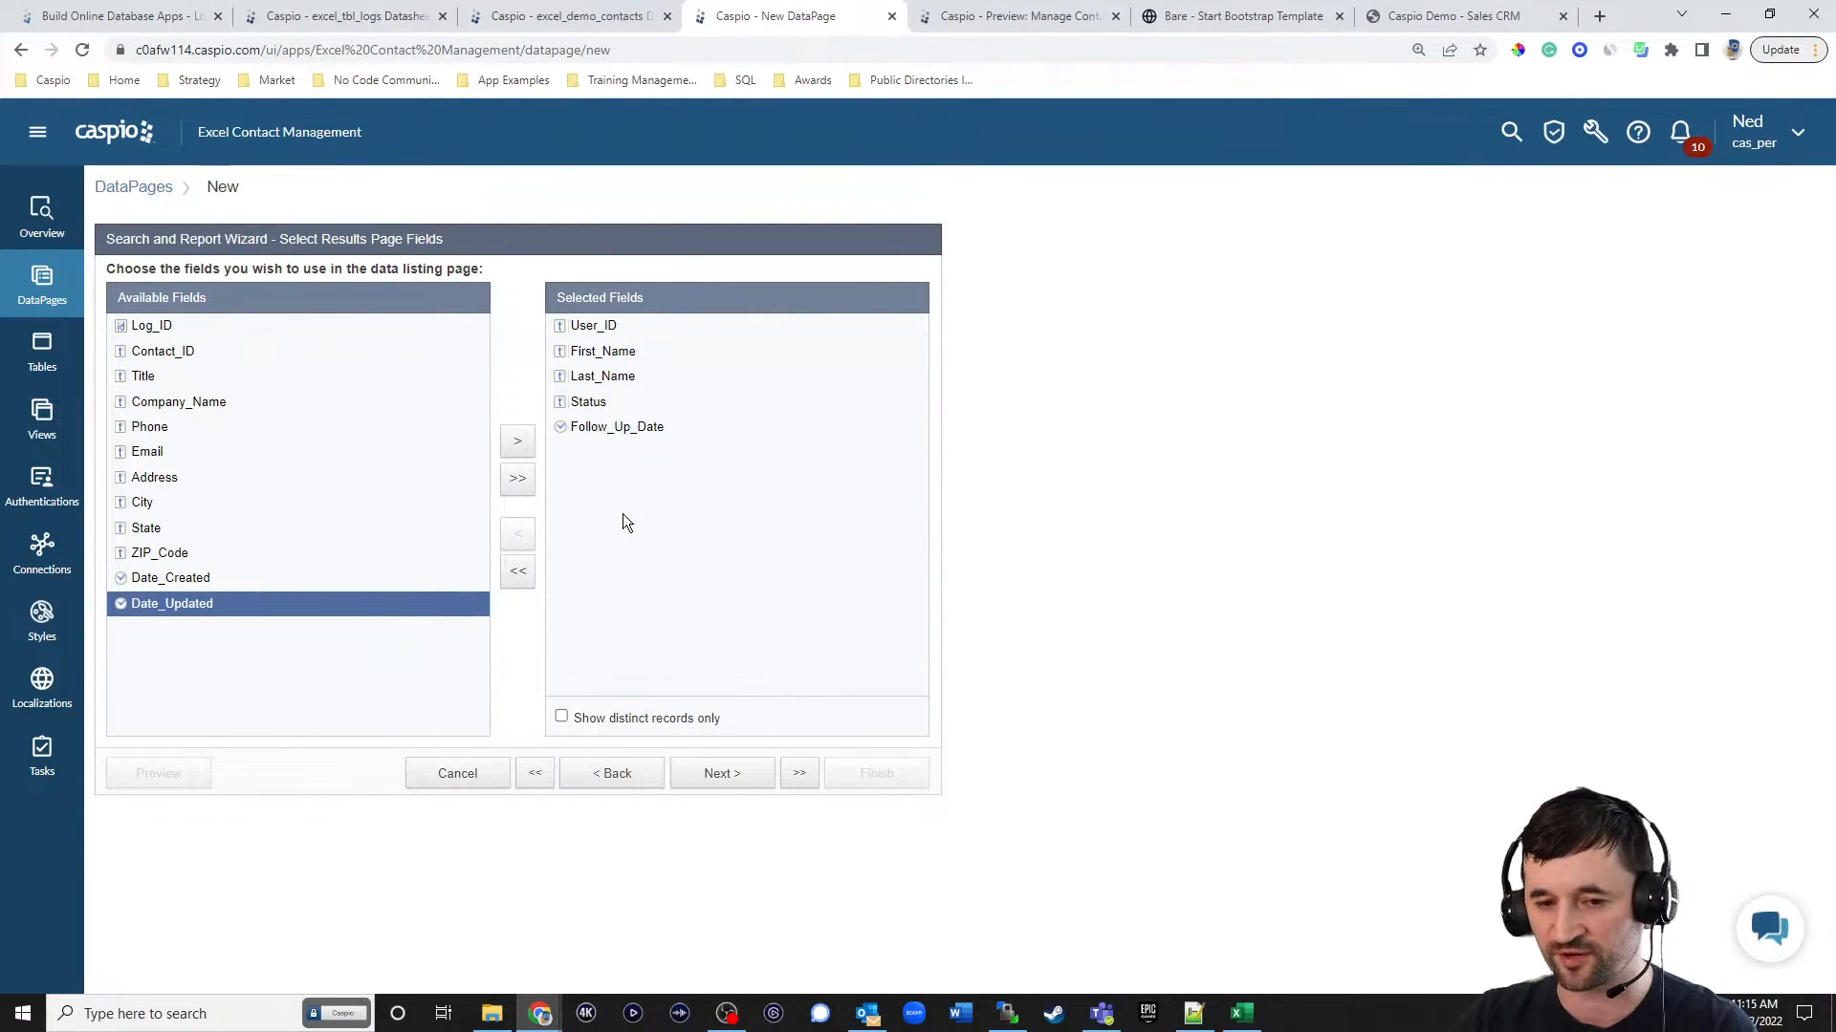
left_click(734, 776)
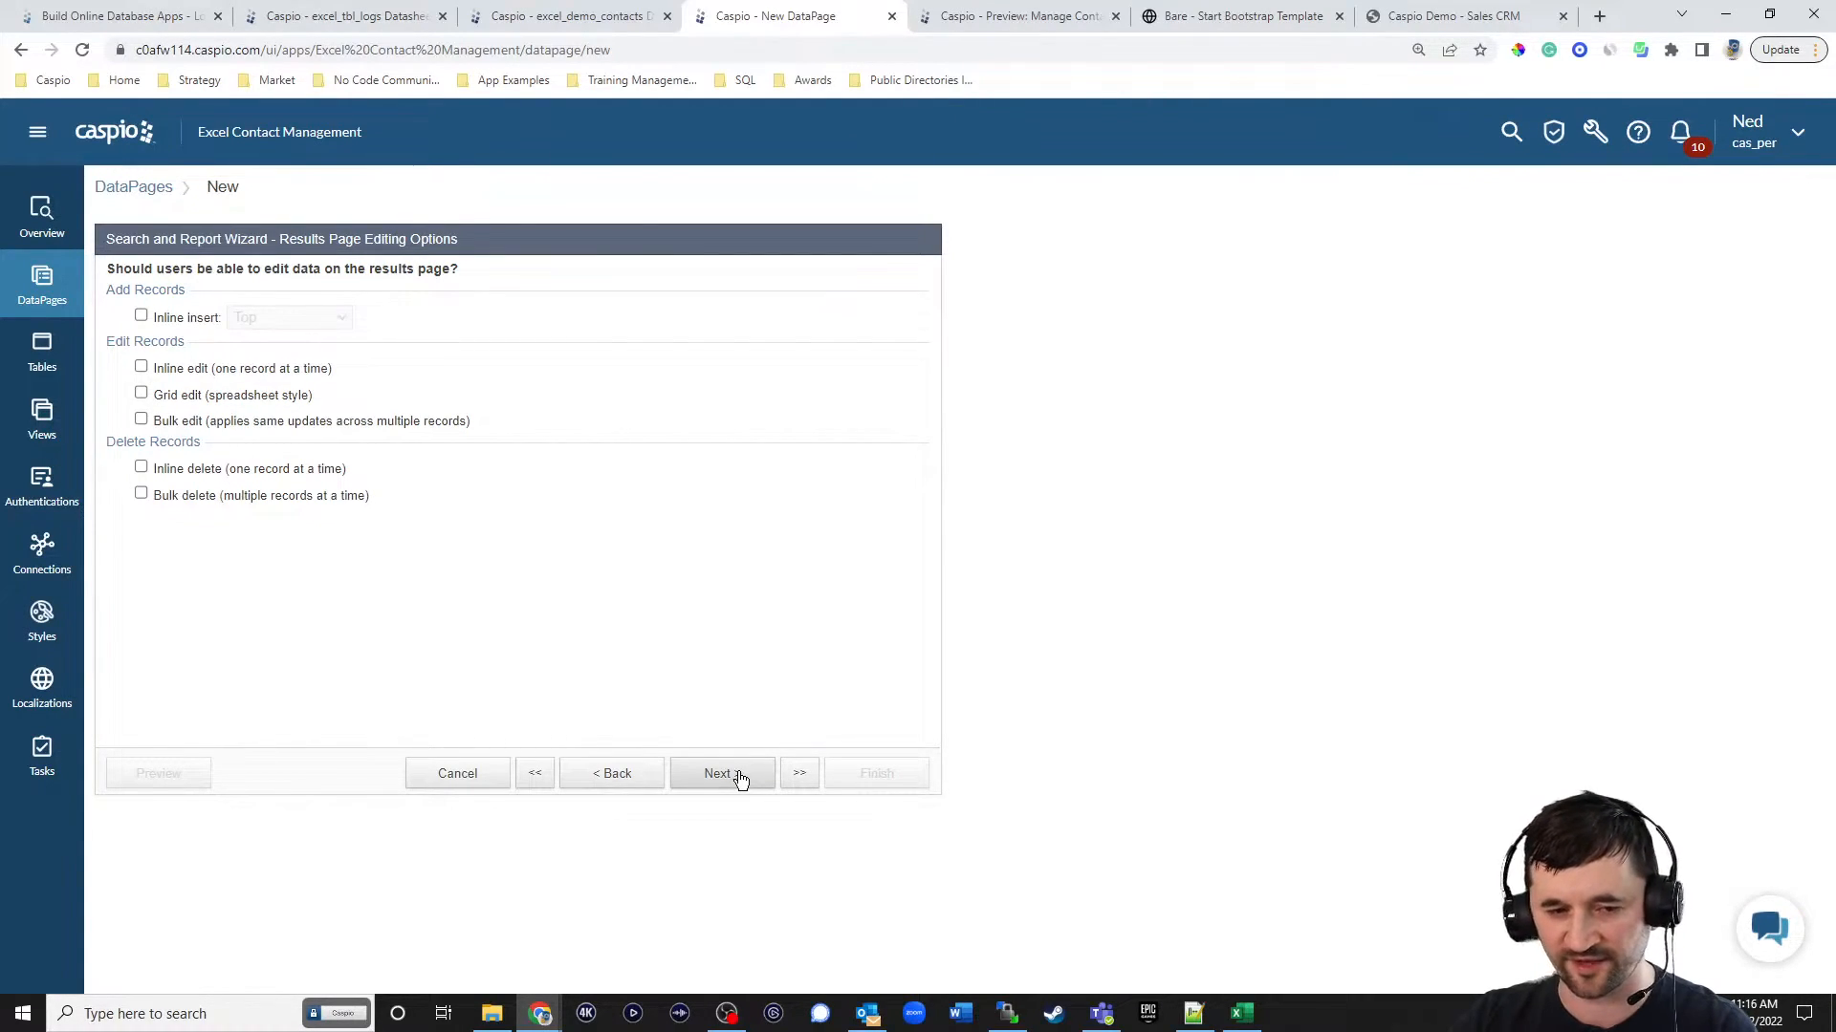
left_click(740, 777)
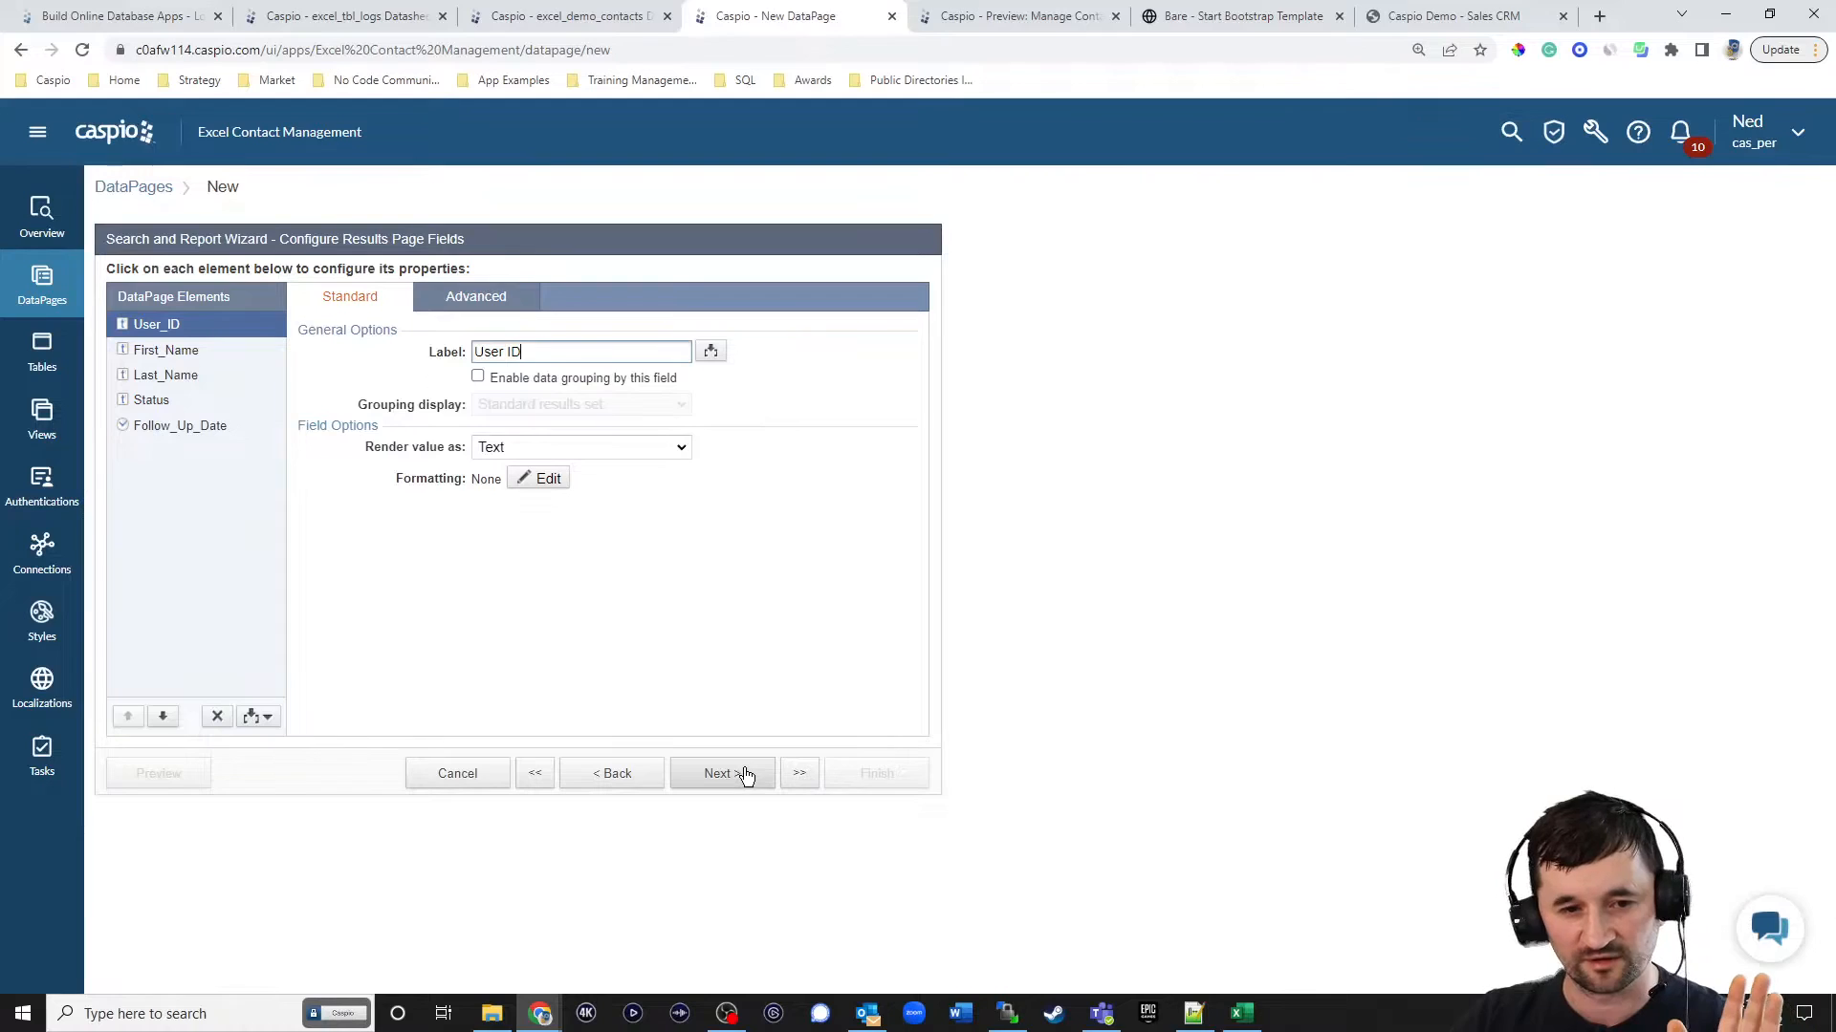
left_click(746, 776)
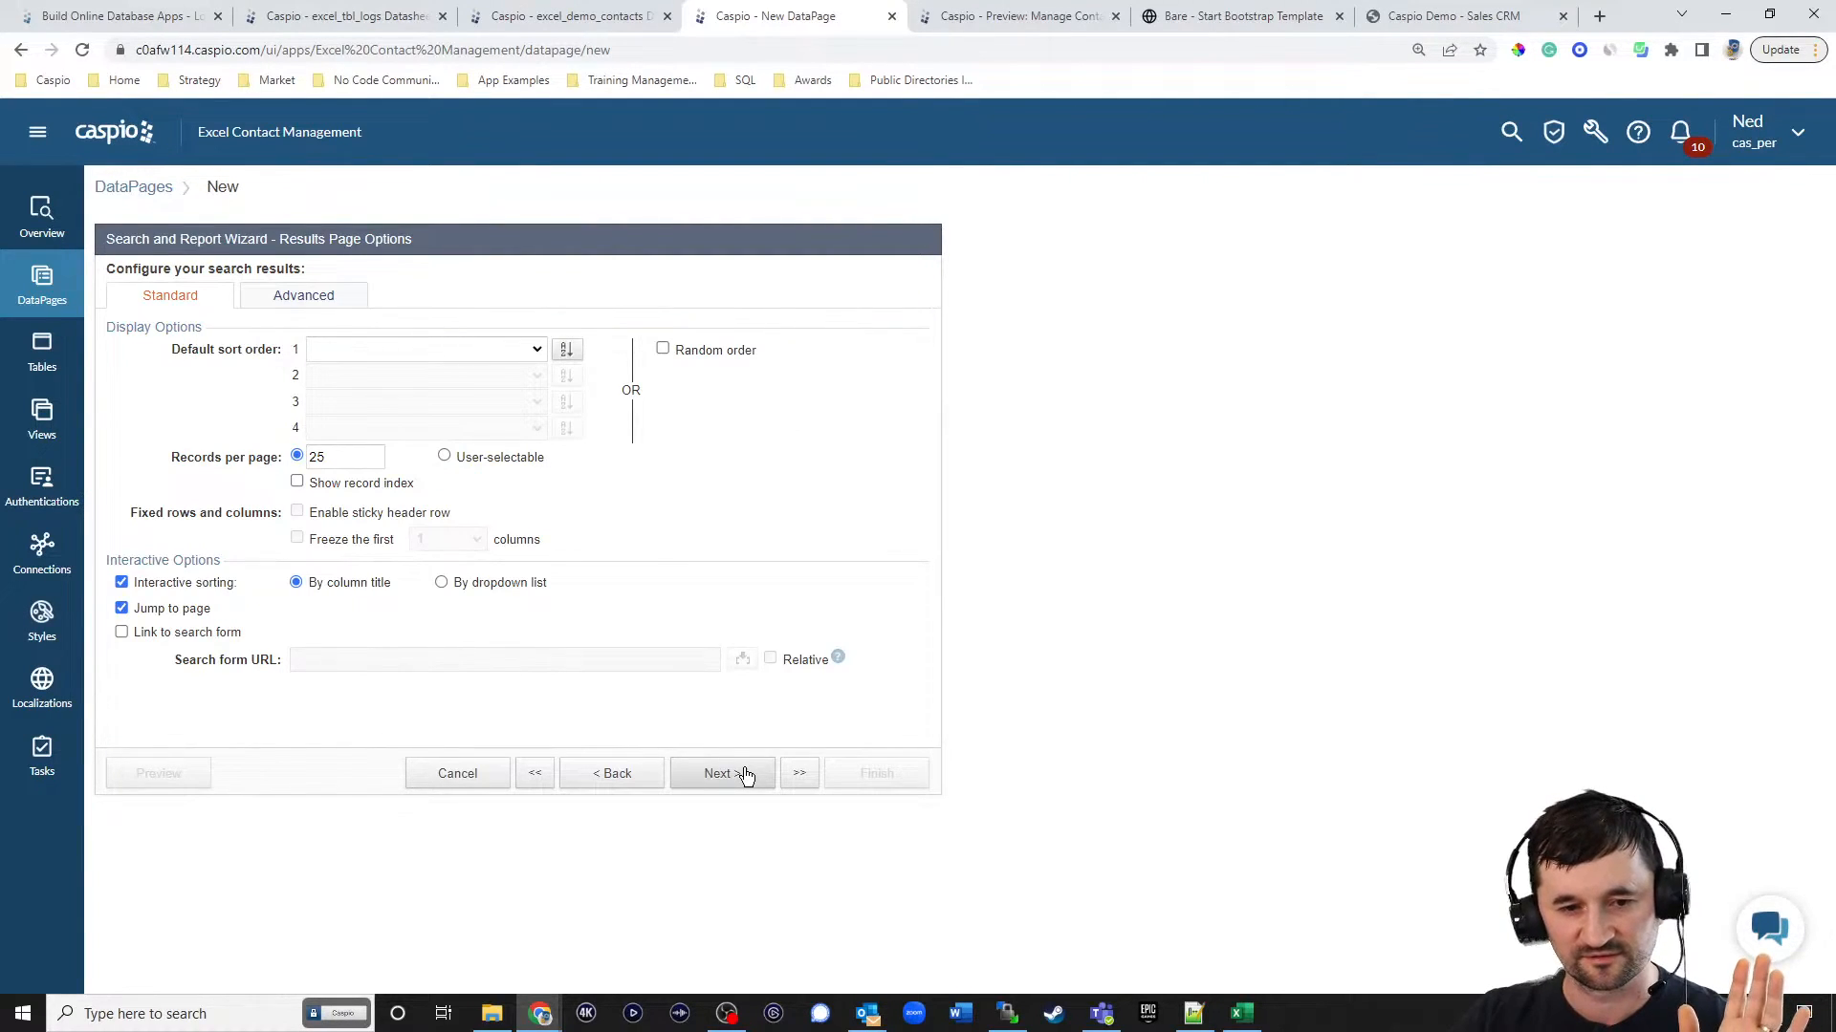
Sort the results by Date_Updated and finish the DataPage without a details page.
left_click(475, 350)
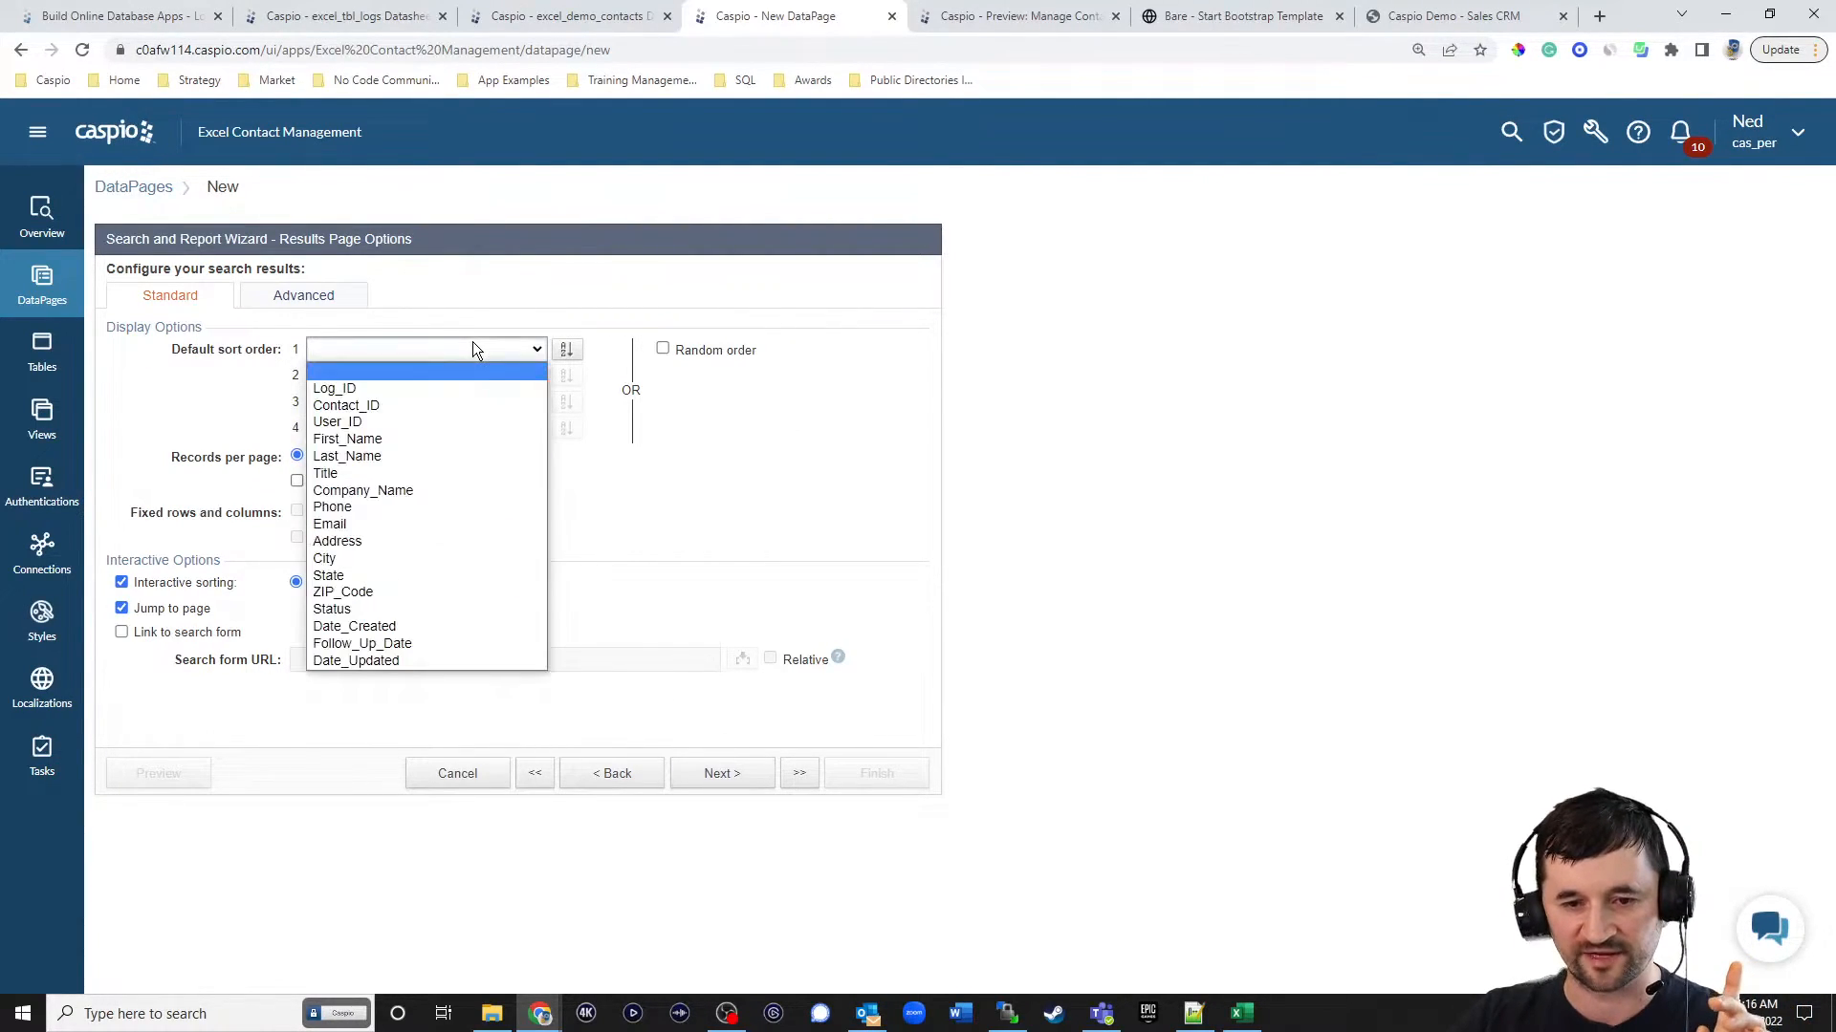
left_click(381, 660)
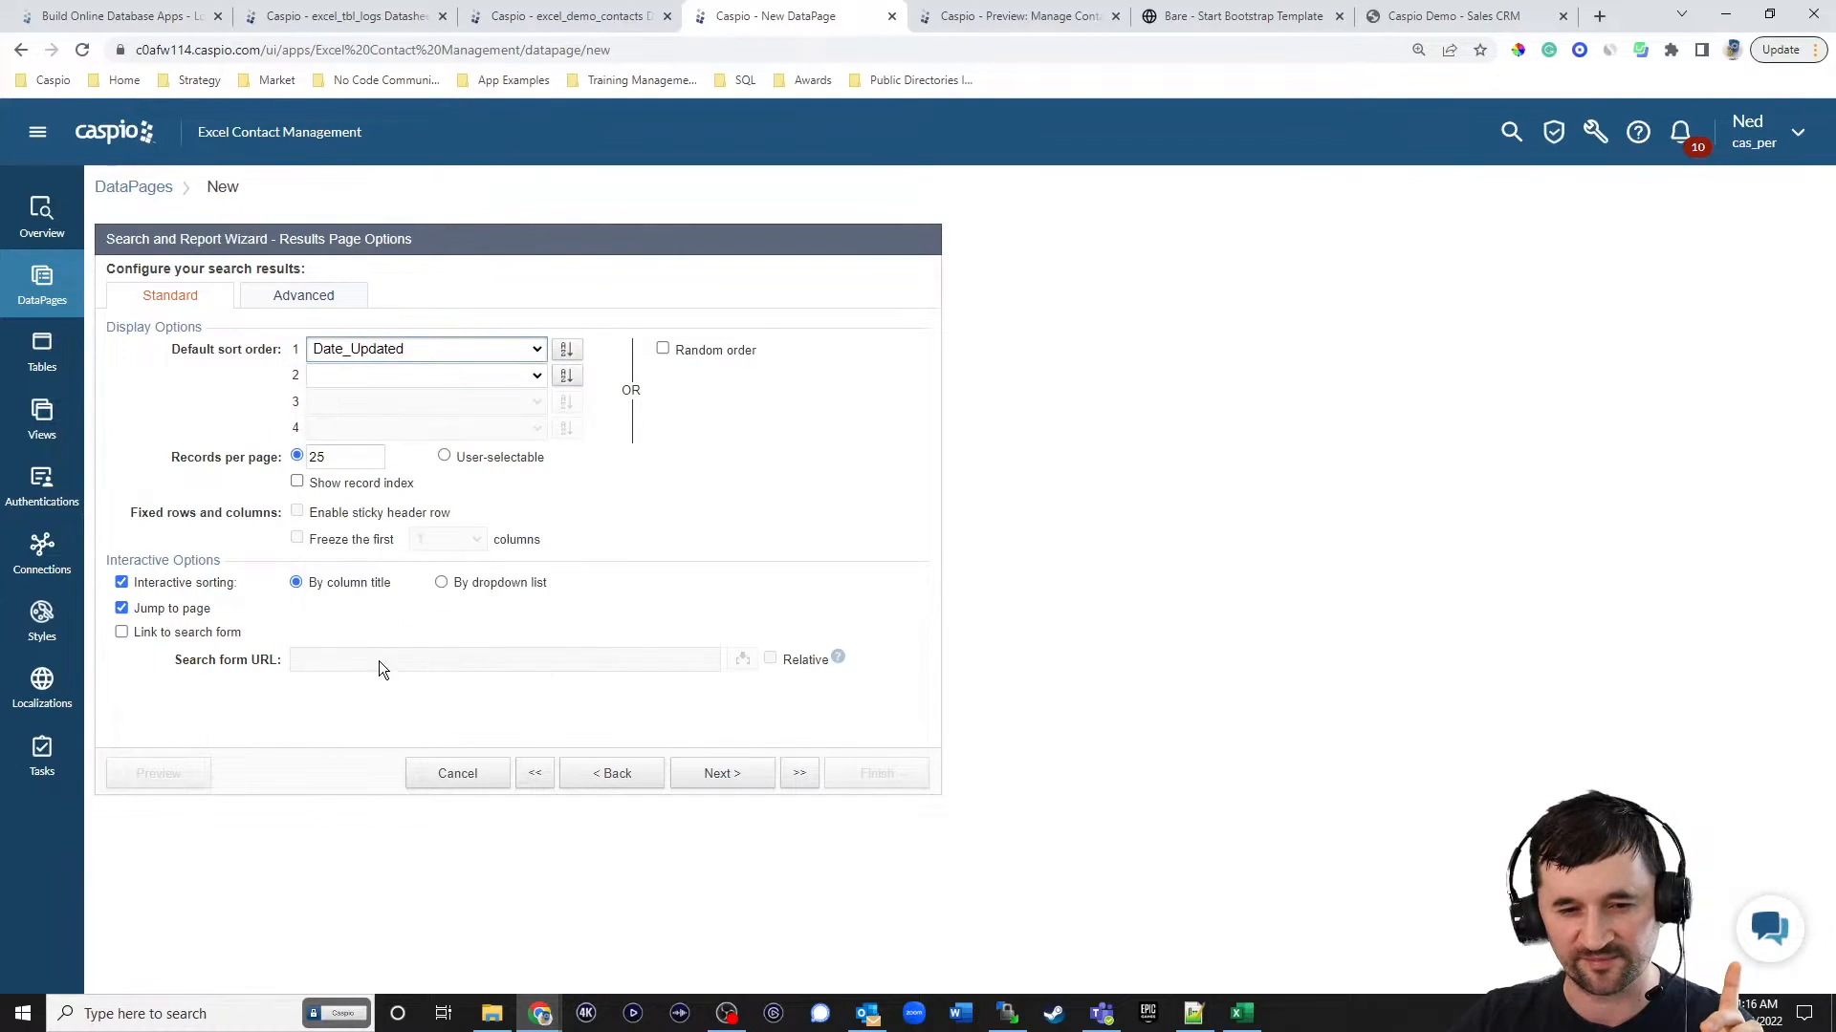
left_click(723, 774)
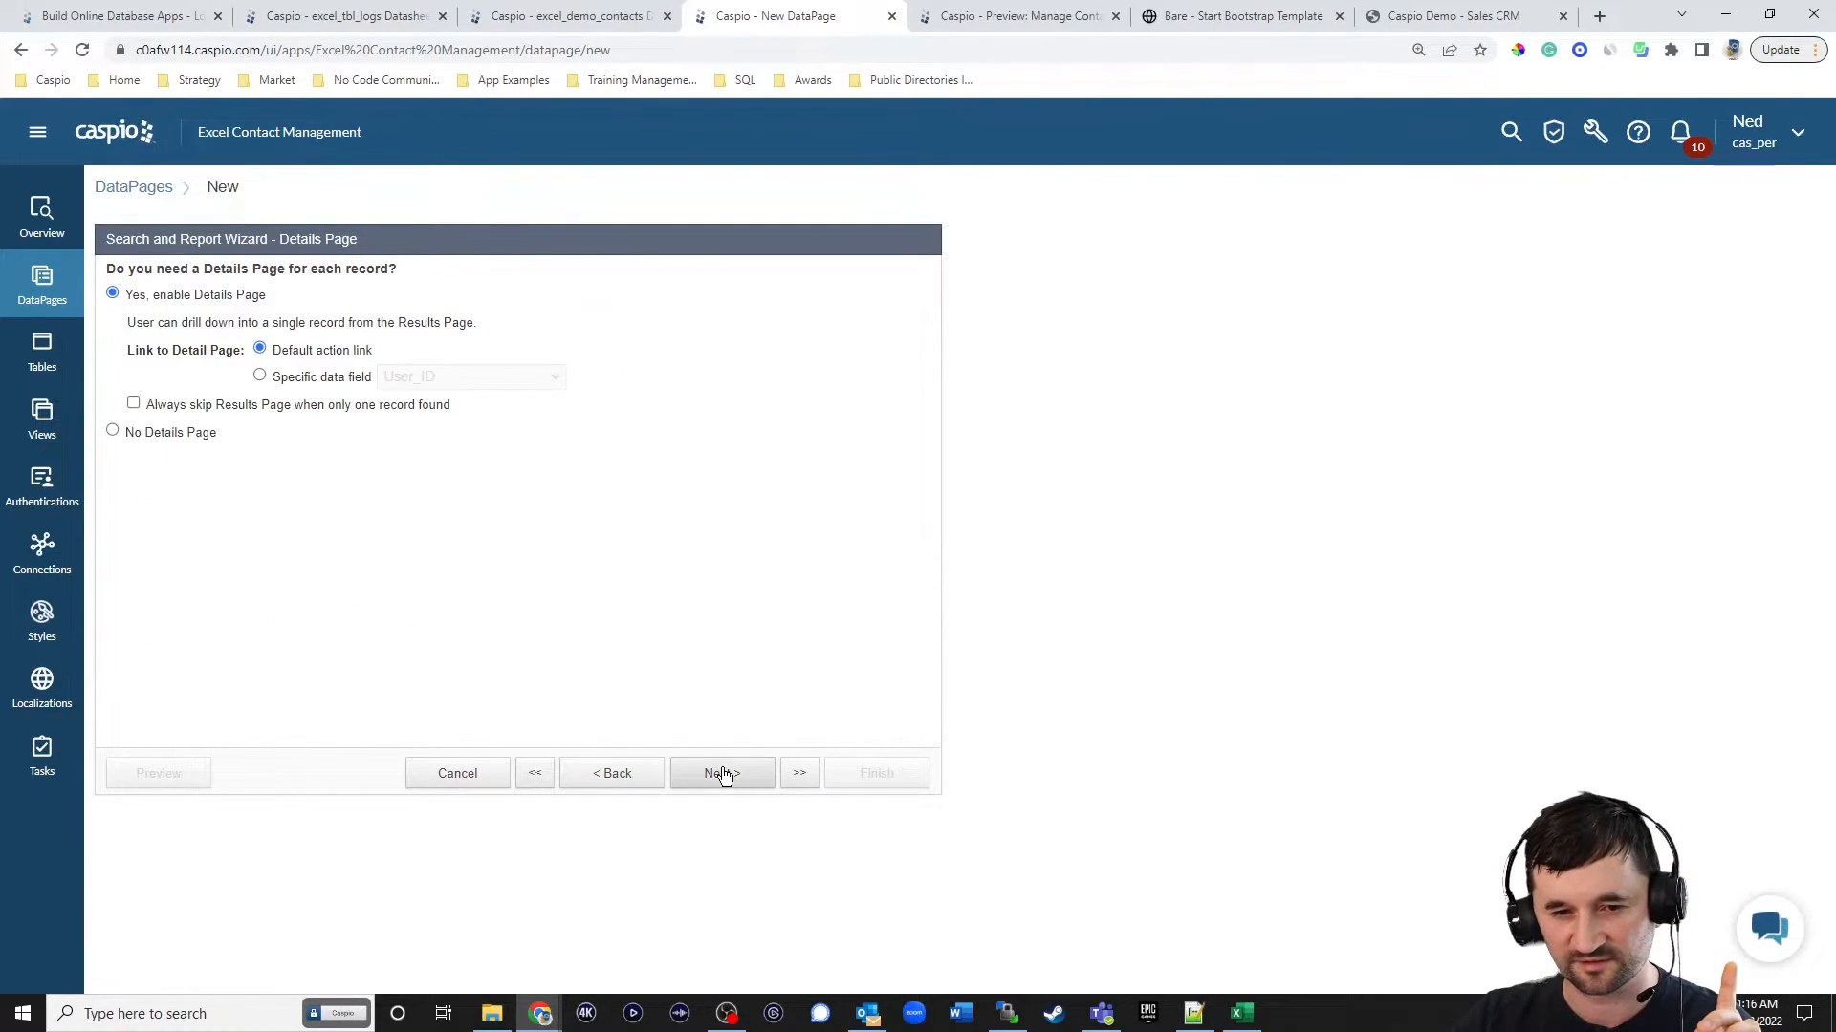
left_click(183, 435)
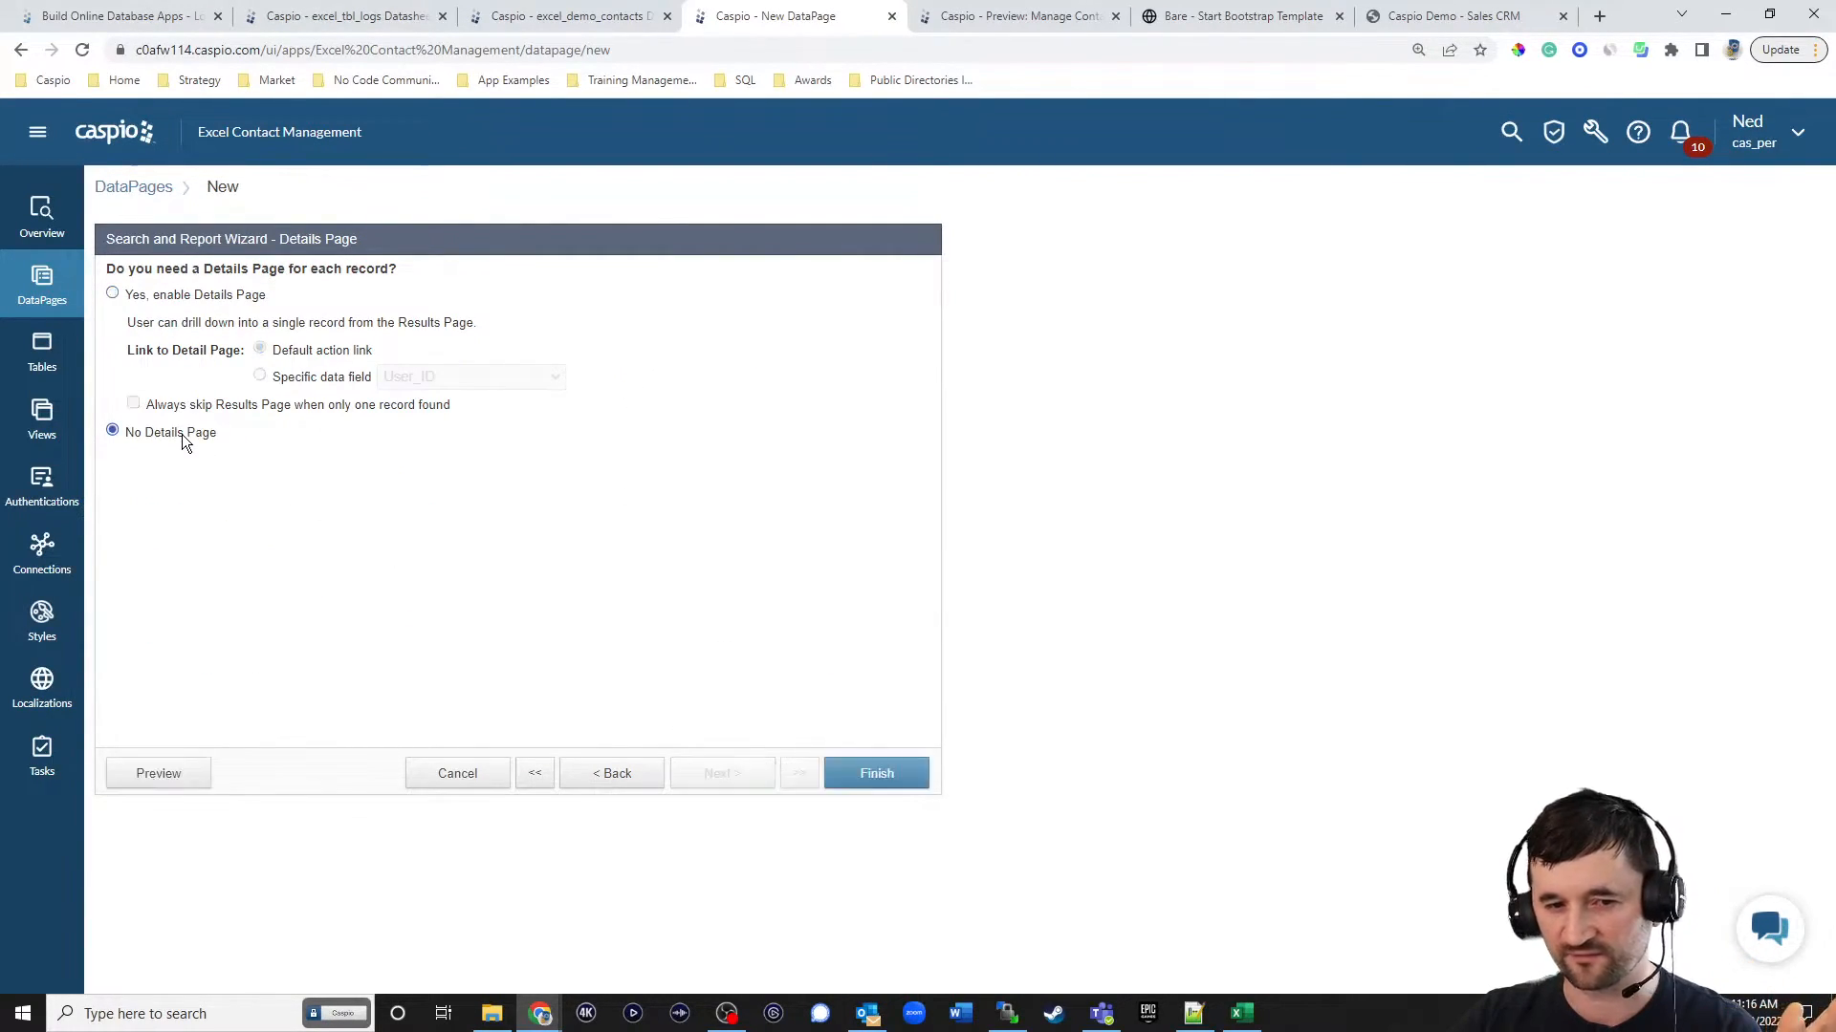
left_click(872, 770)
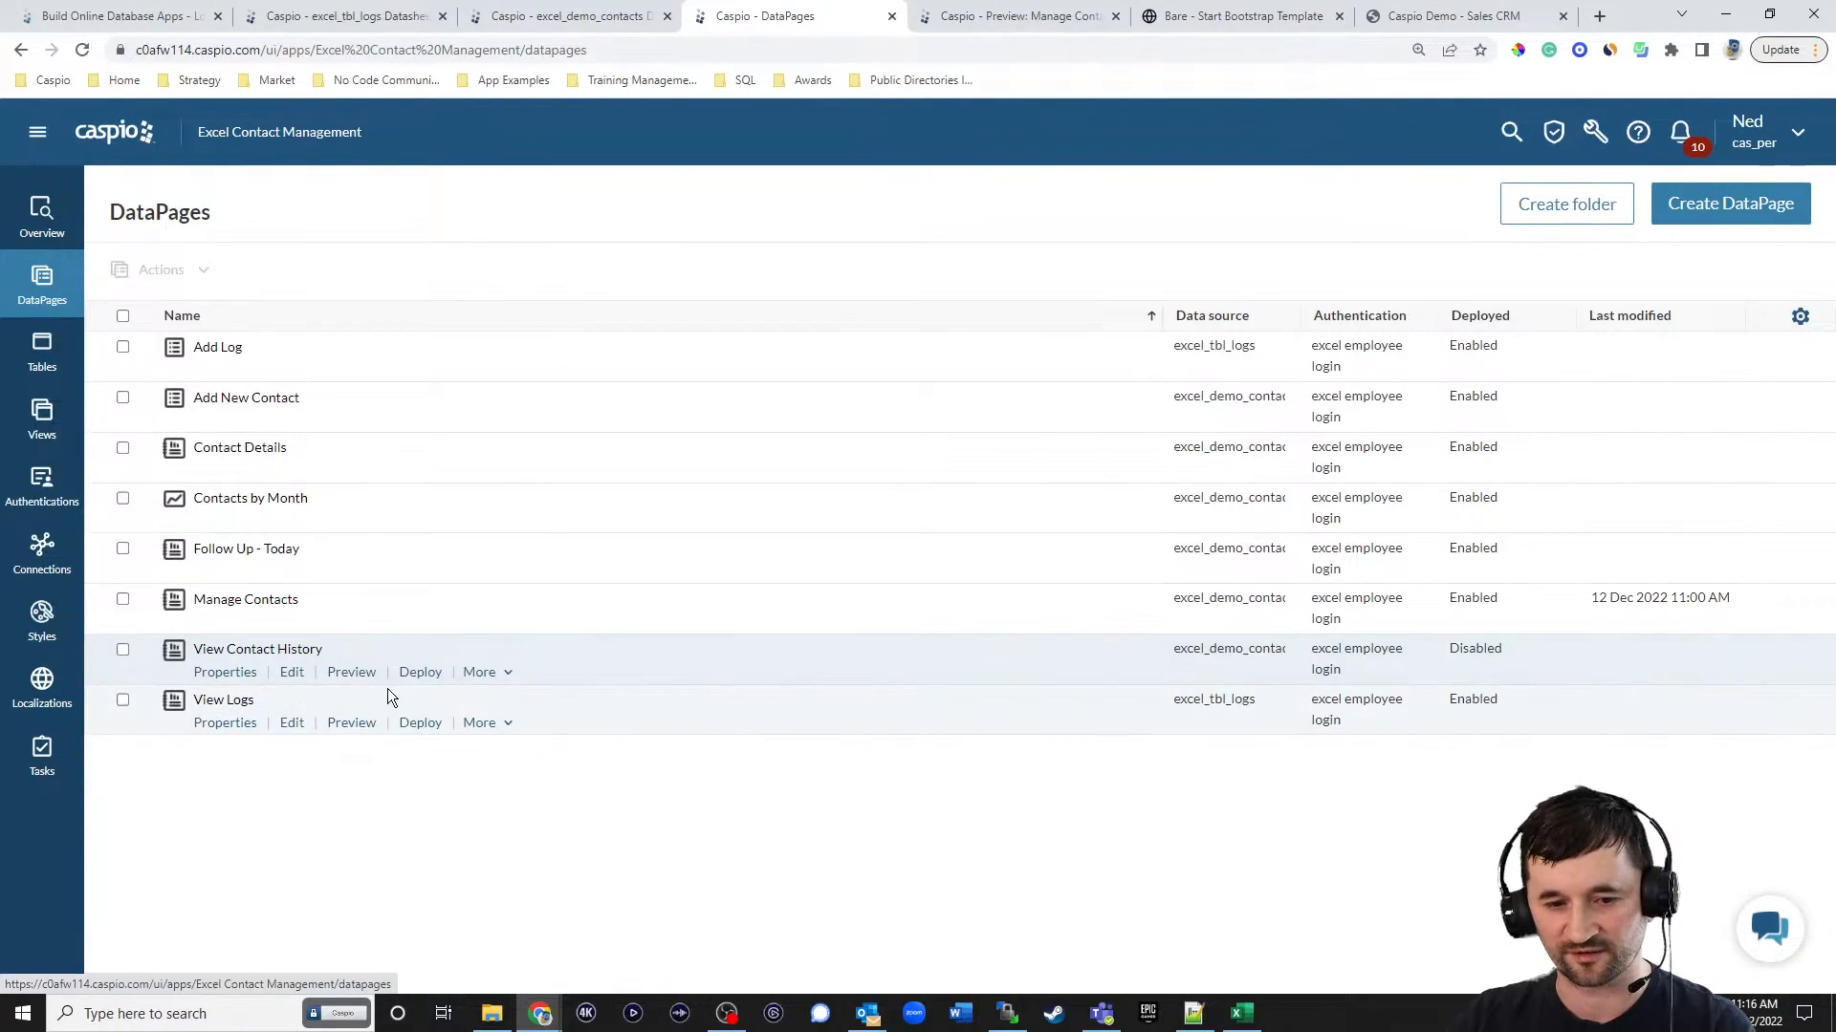
Deploy the View Contact History DataPage and copy its embed code.
left_click(426, 674)
left_click(811, 327)
left_click(776, 544)
key("ctrl+c")
left_click(1147, 807)
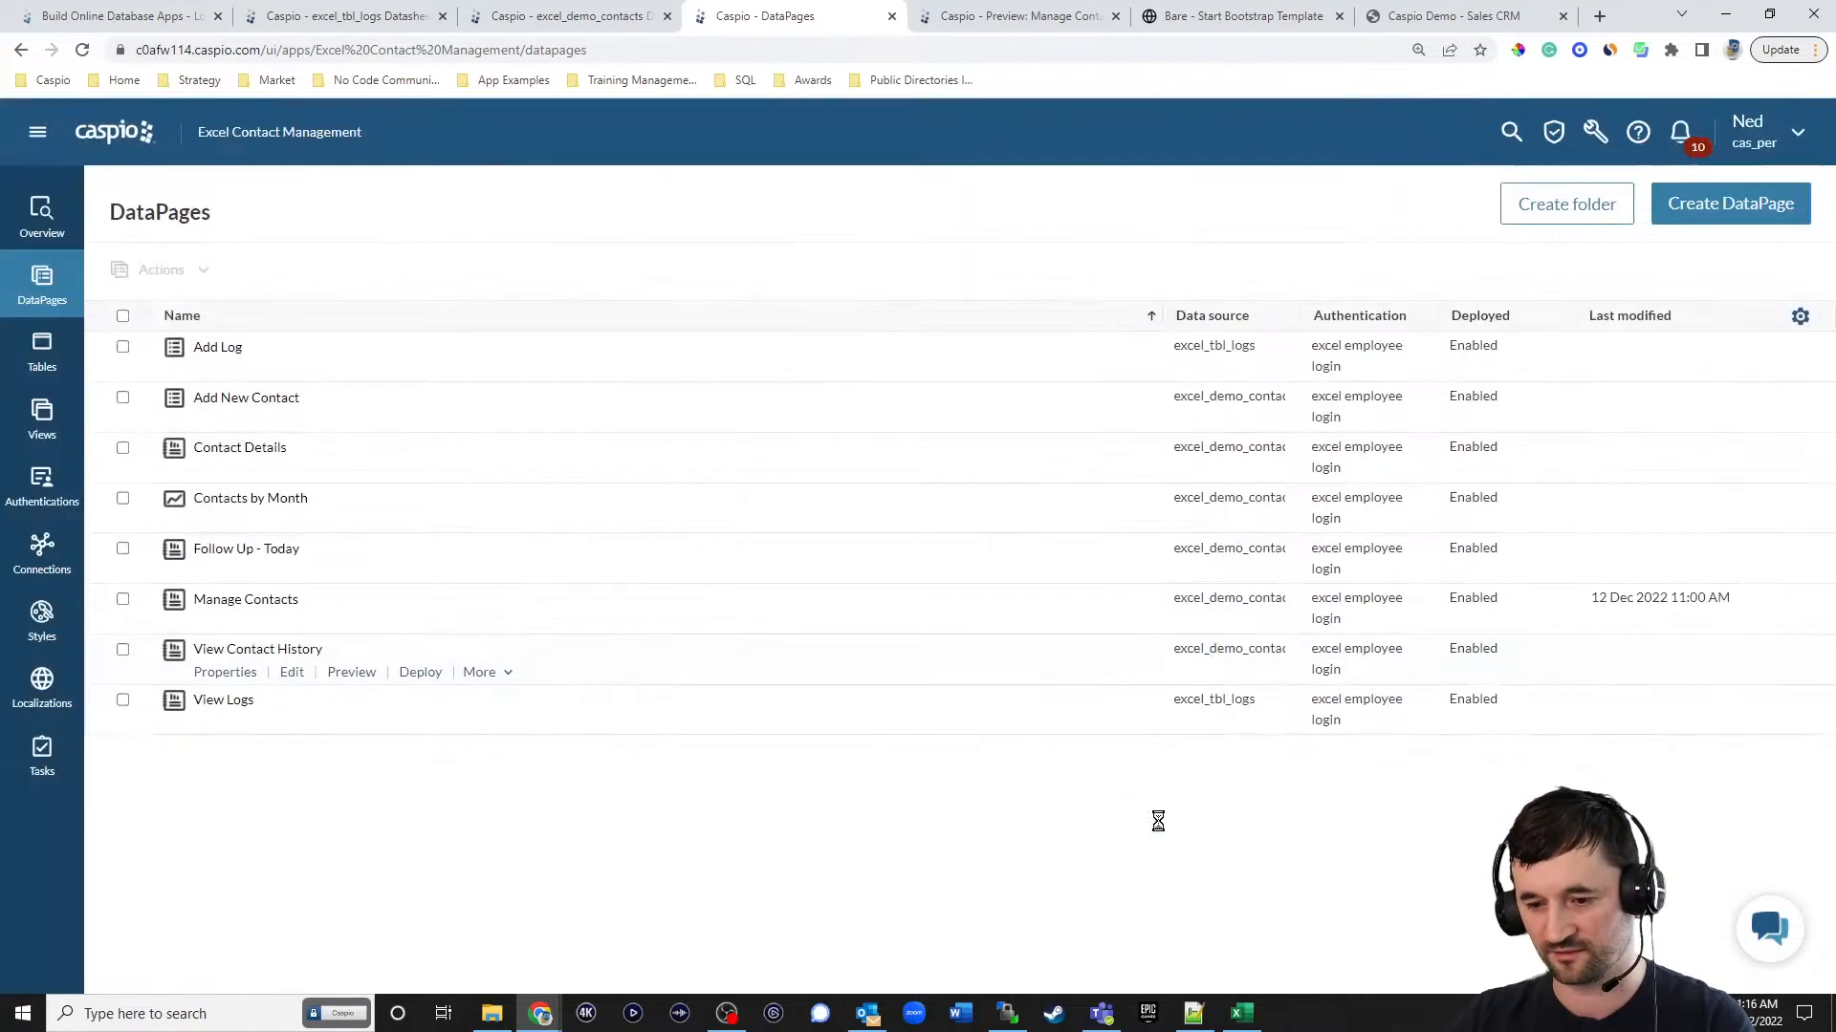
In Notepad++, paste the embed code on a new line after the first Caspio script in contact_details.html and save the file.
left_click(1193, 1013)
left_click(1132, 792)
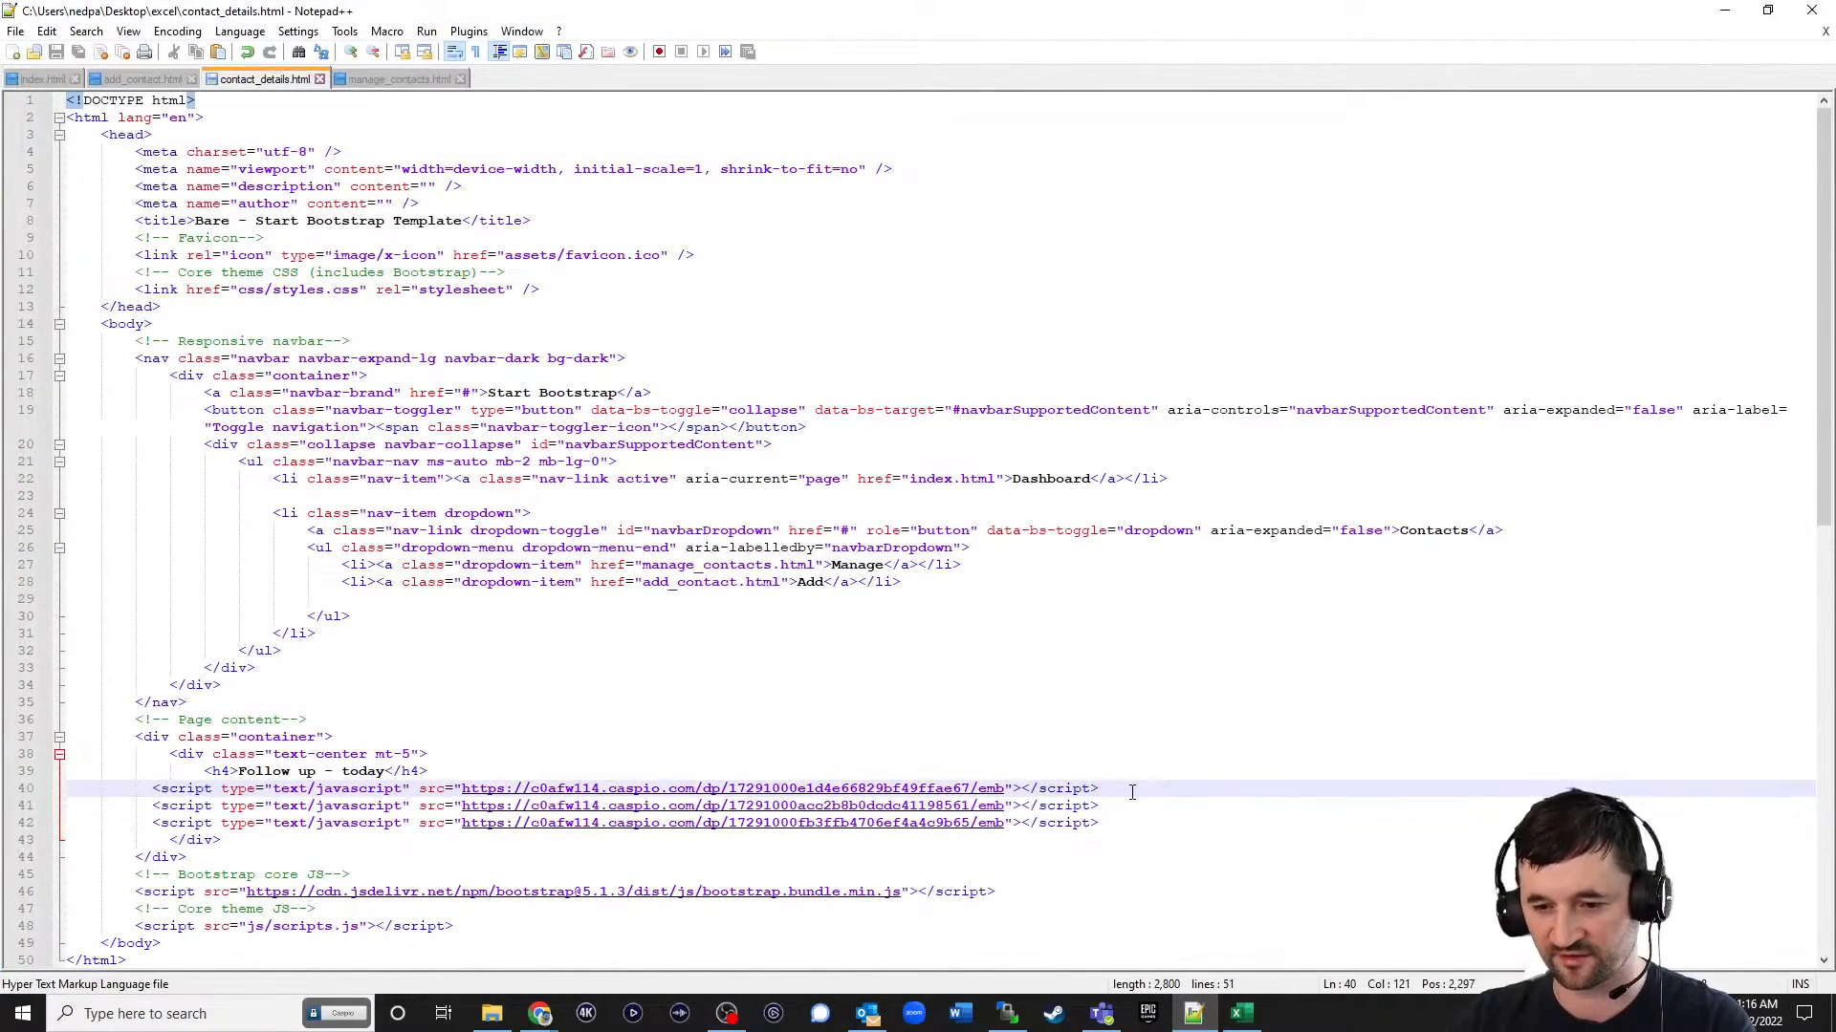
key("Return")
key("ctrl+v")
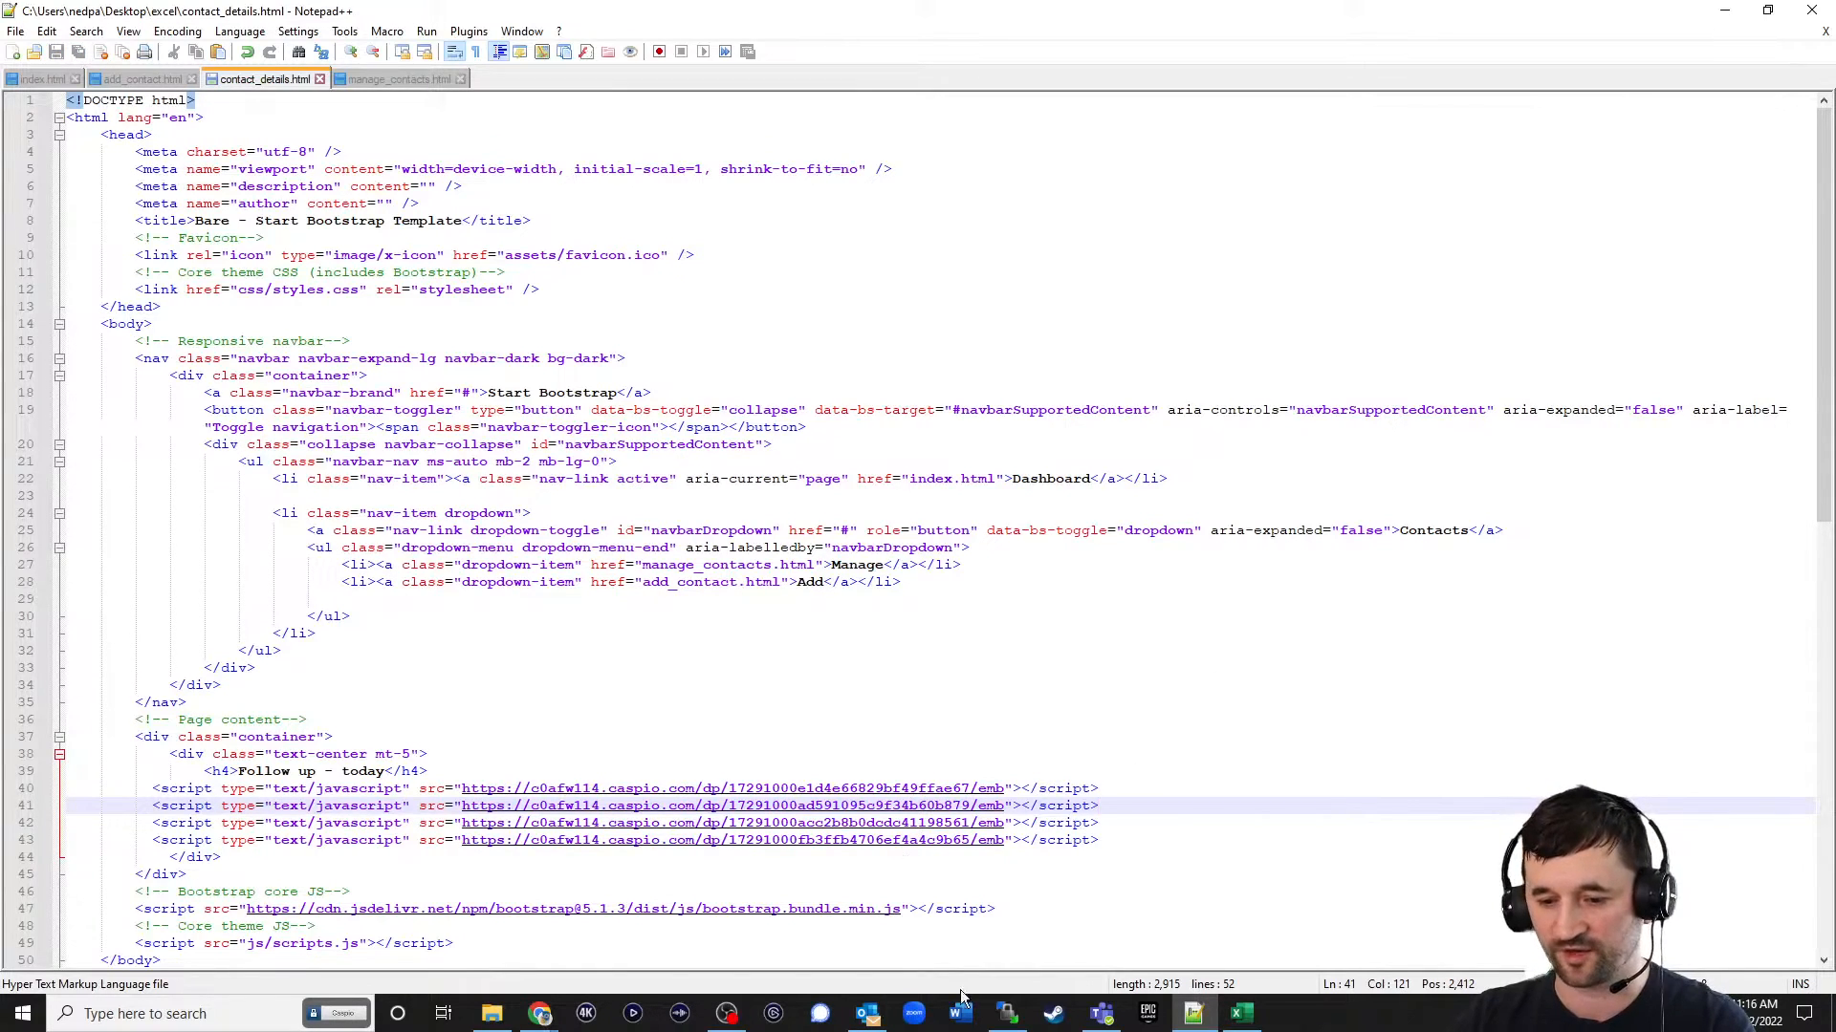
Upload contact_details.html to the server's excel folder with WinSCP and reload the live contact details page in the browser.
left_click(1007, 1013)
left_click_drag(464, 451, 1100, 648)
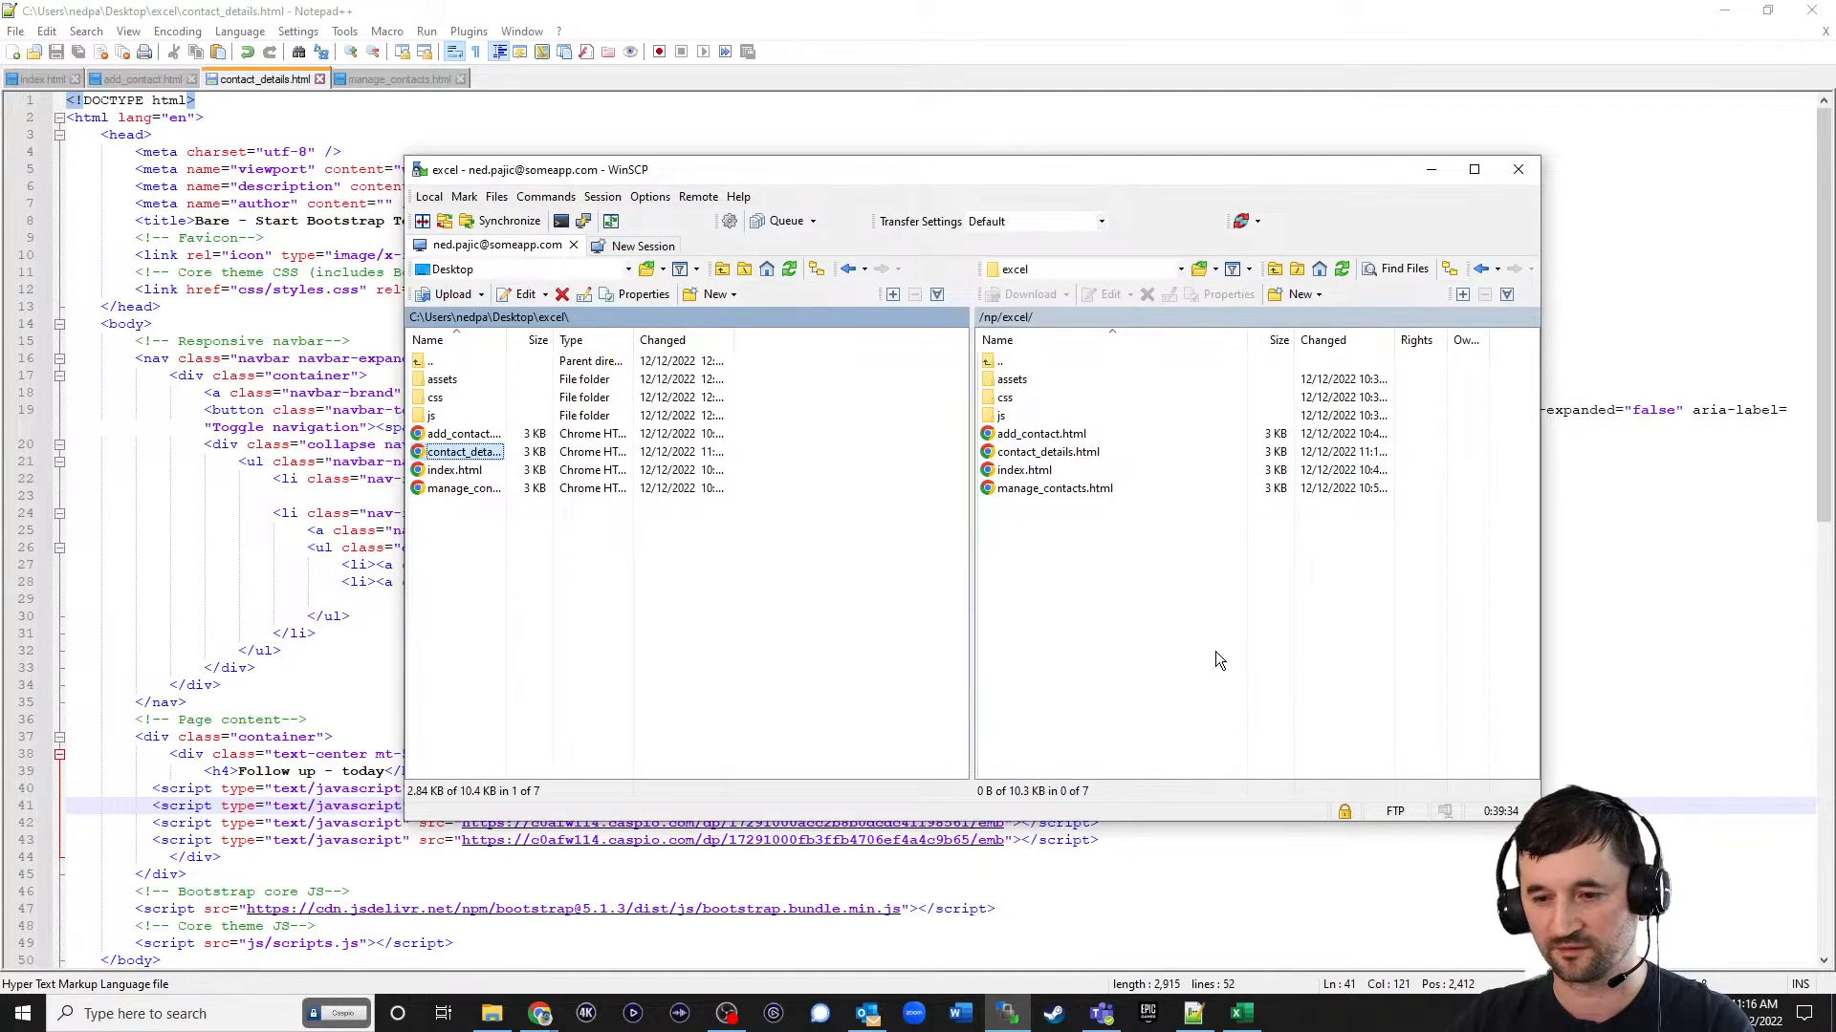
left_click(1717, 11)
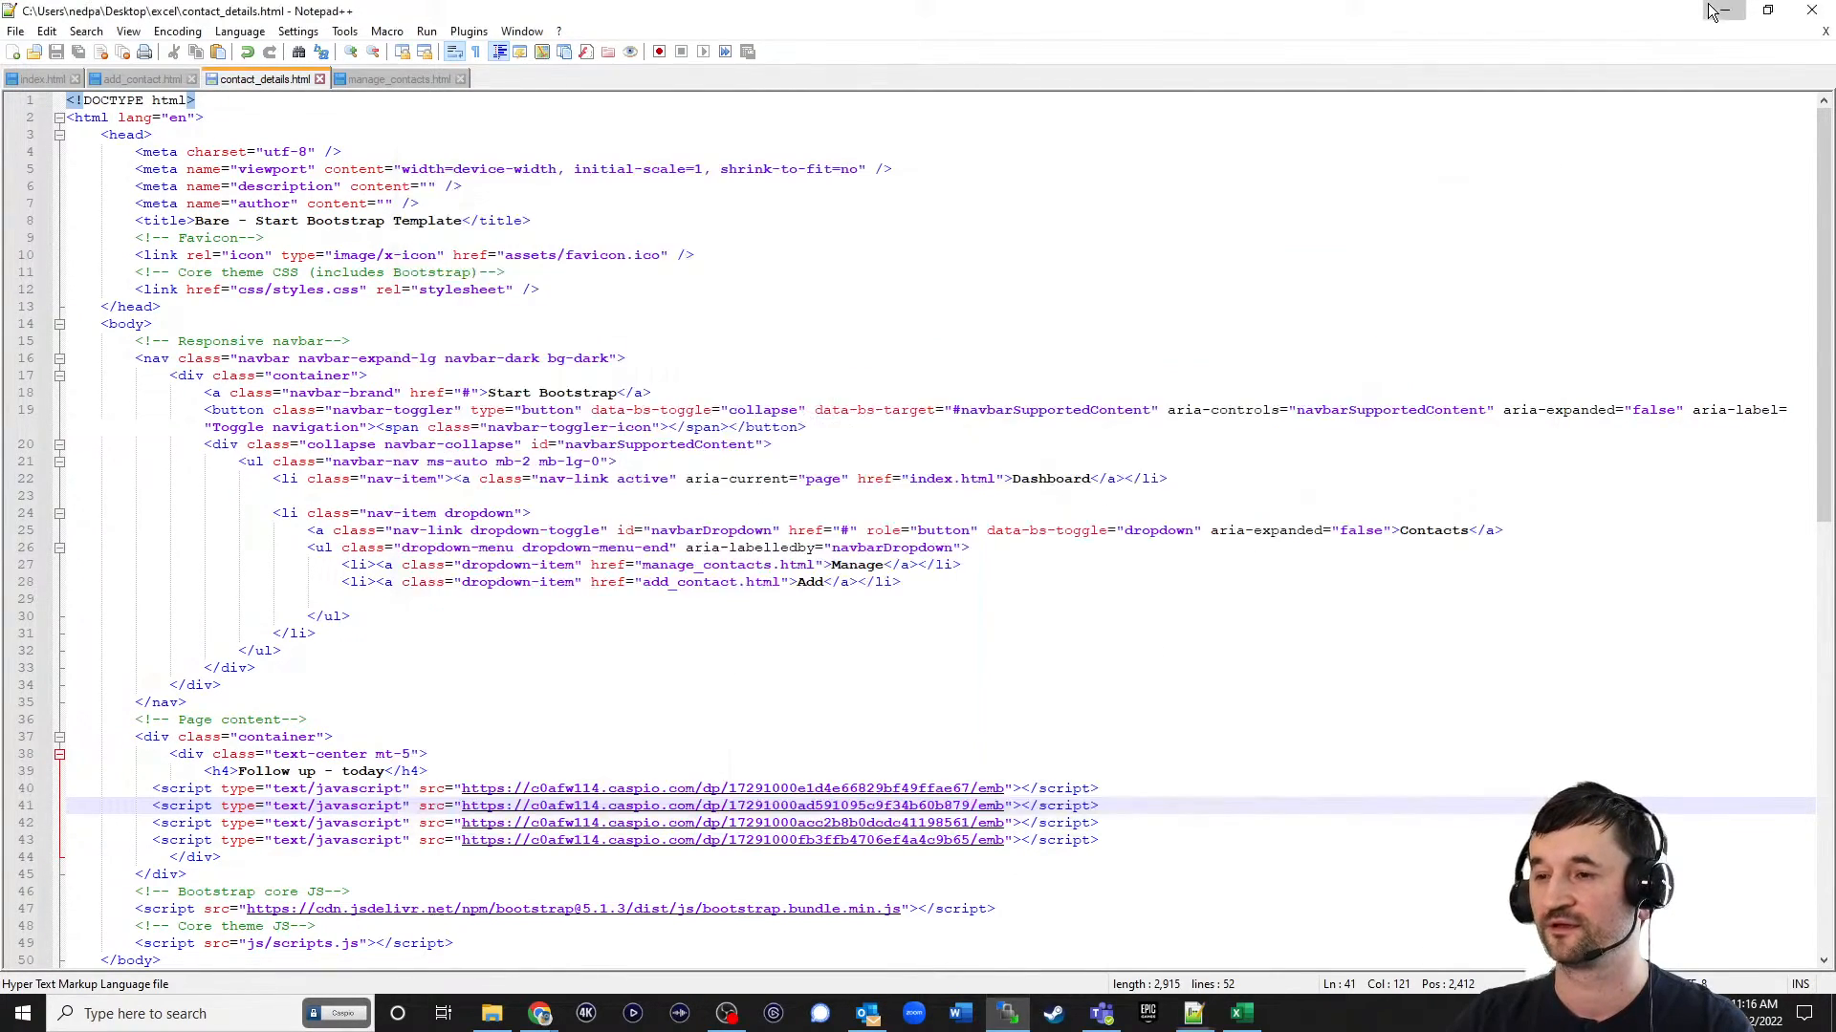
left_click(1271, 17)
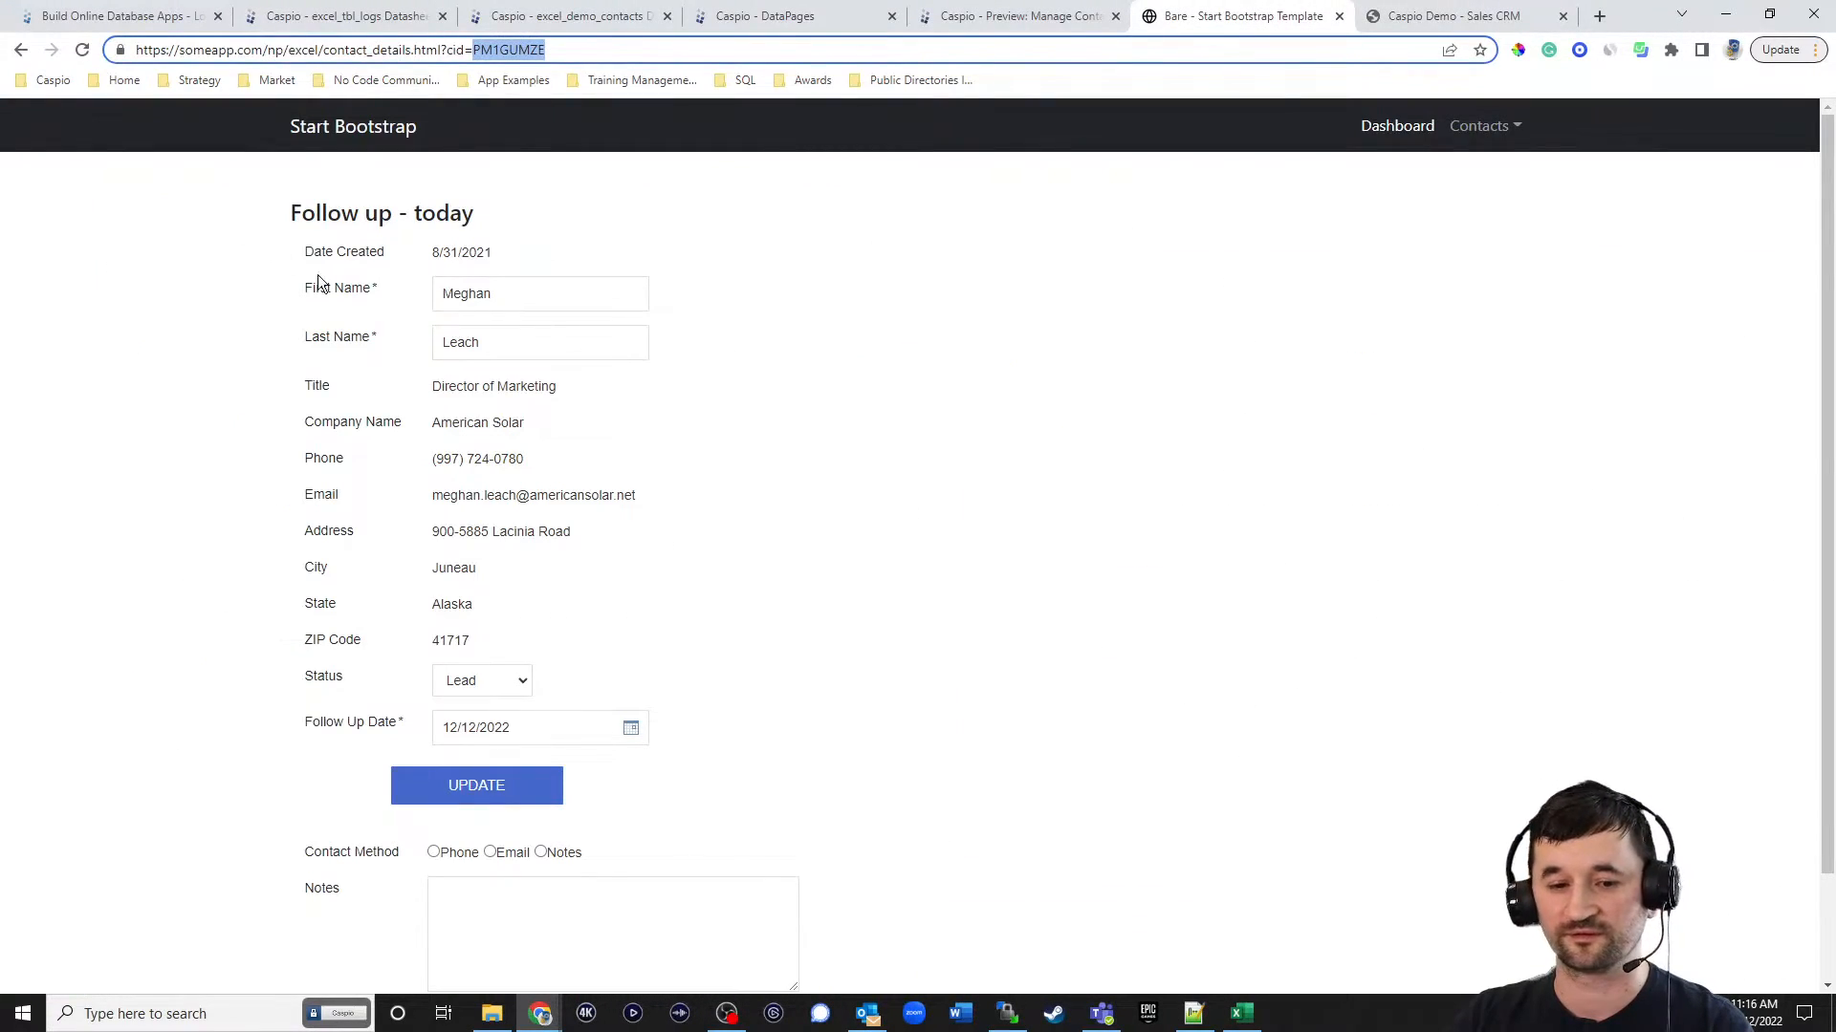
left_click(83, 52)
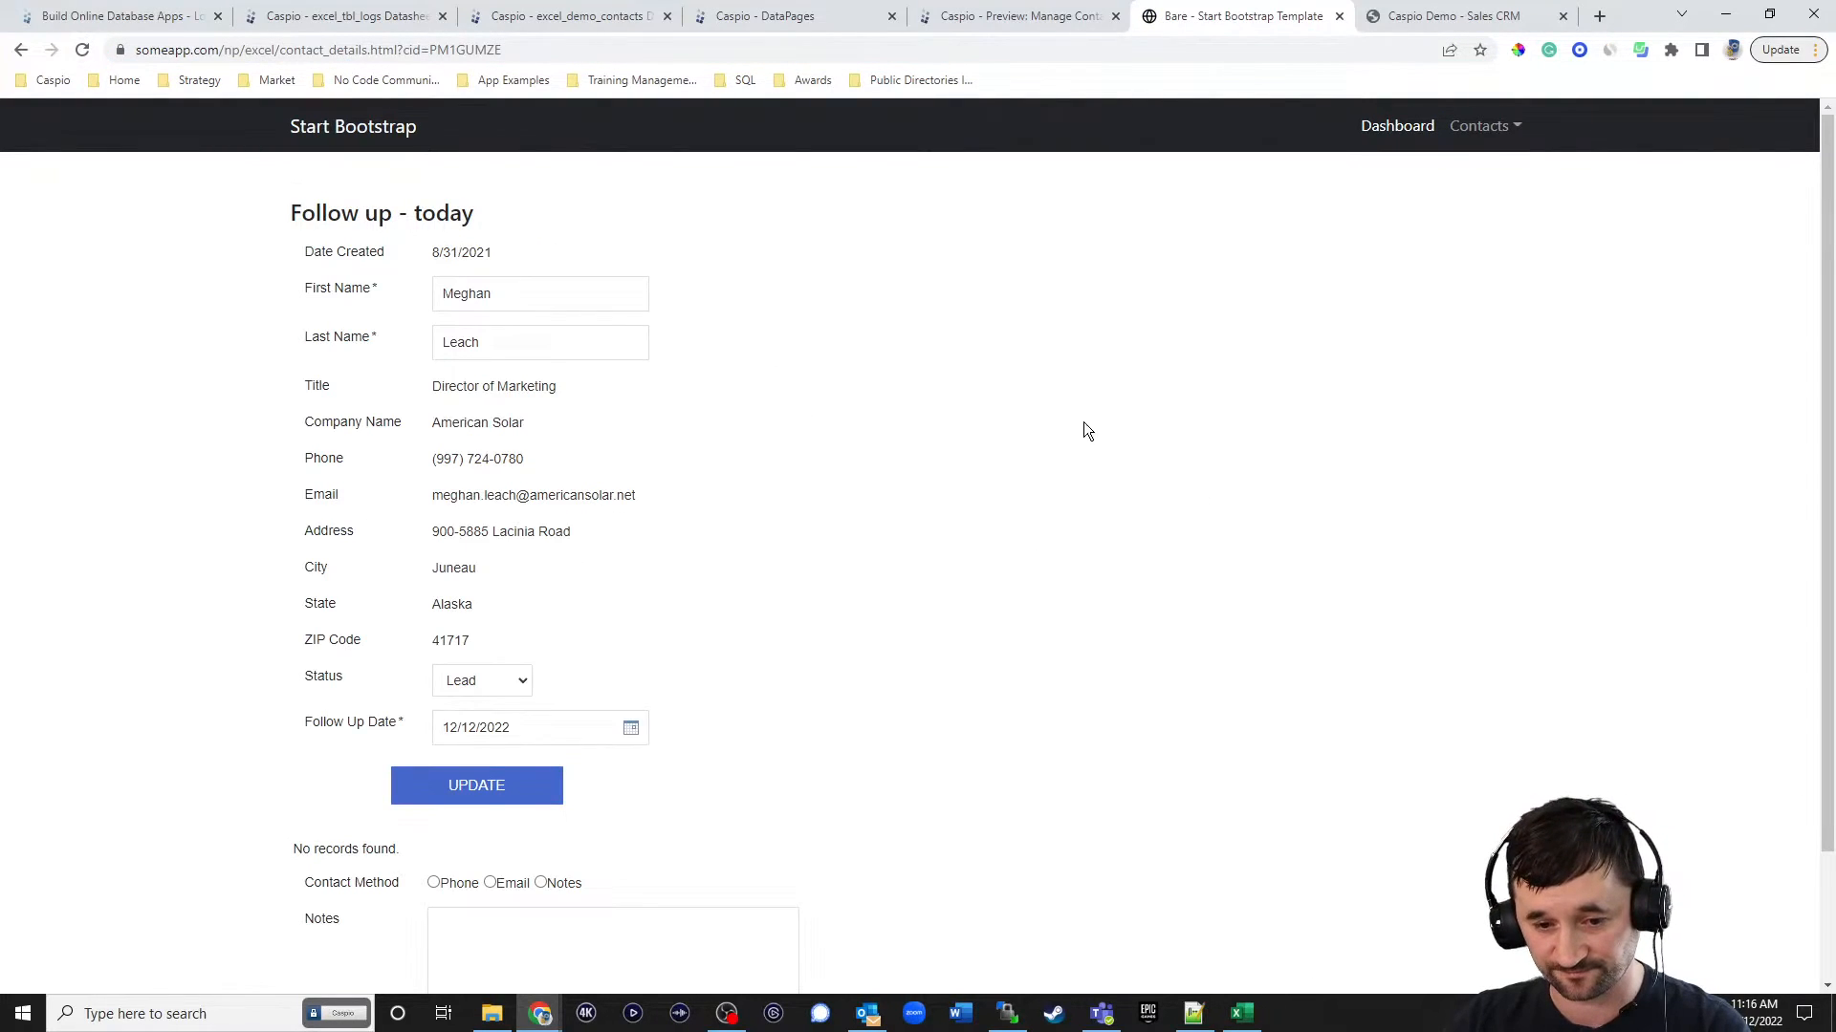
Alter the spelling of the contact's first and last names on the contact details page and submit the update.
scroll(1086, 411, "down", 2)
scroll(1134, 435, "up", 2)
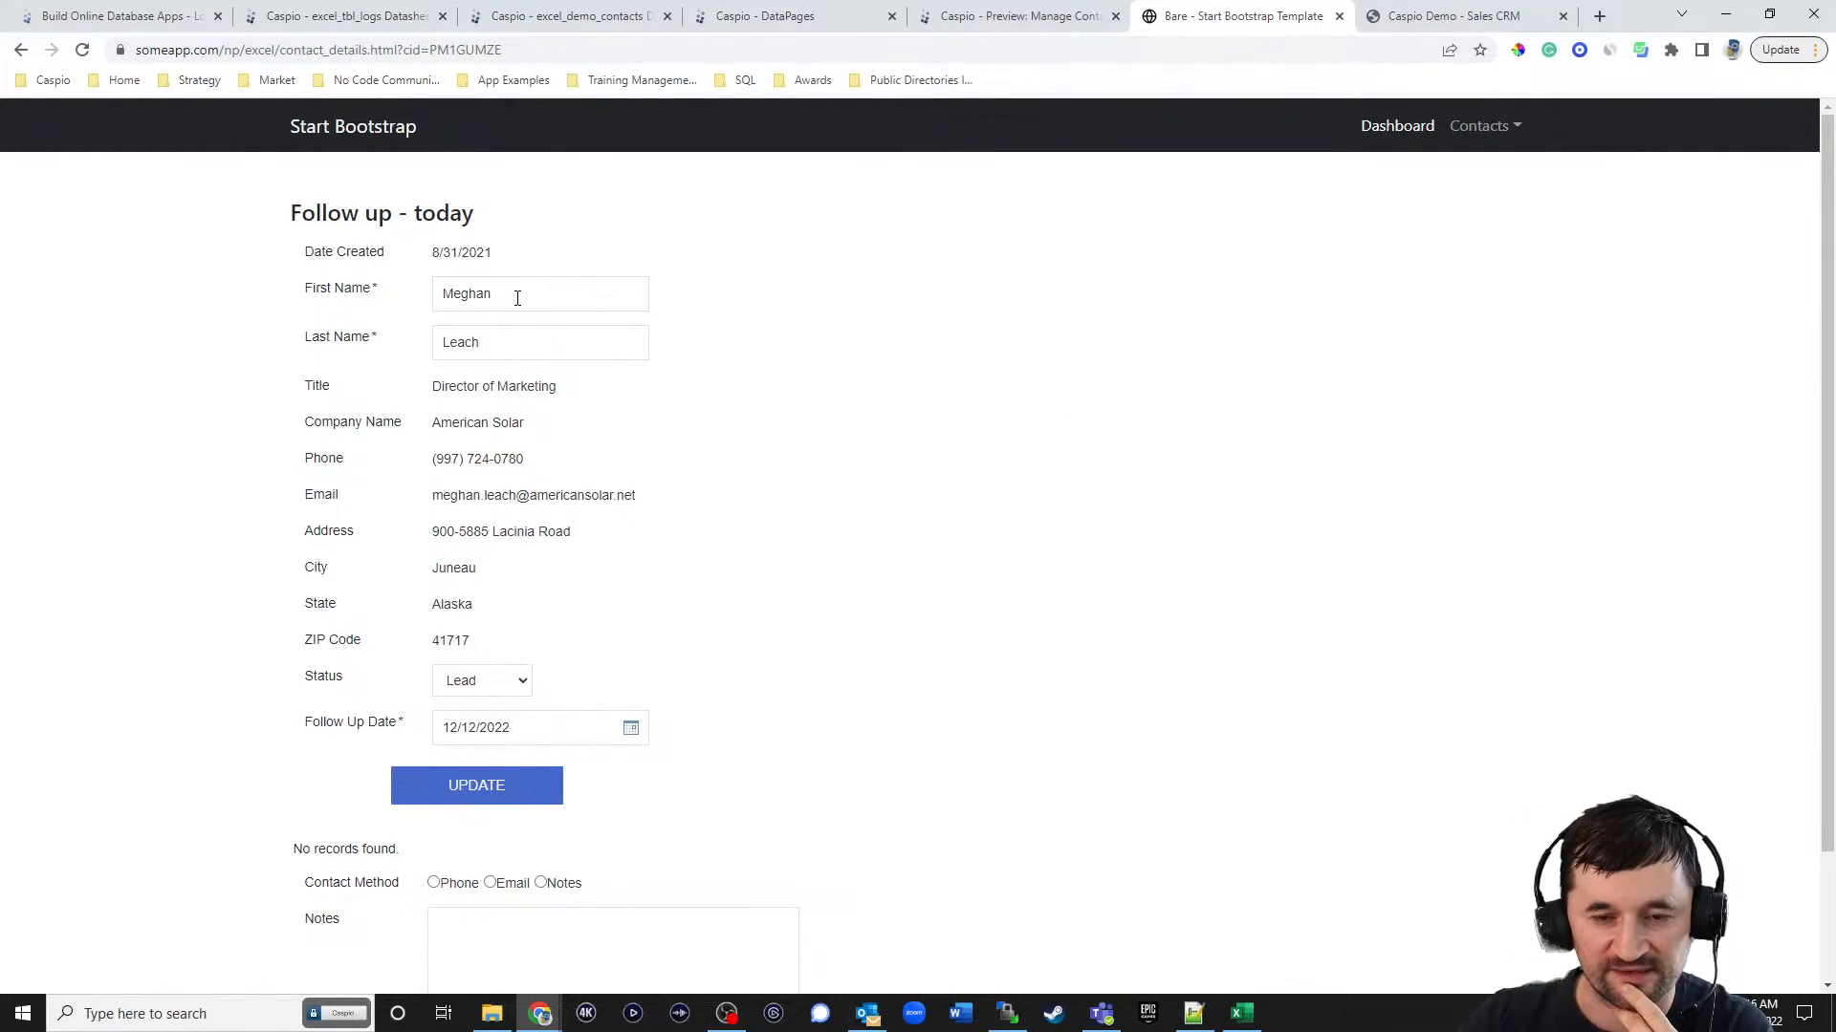
left_click(479, 297)
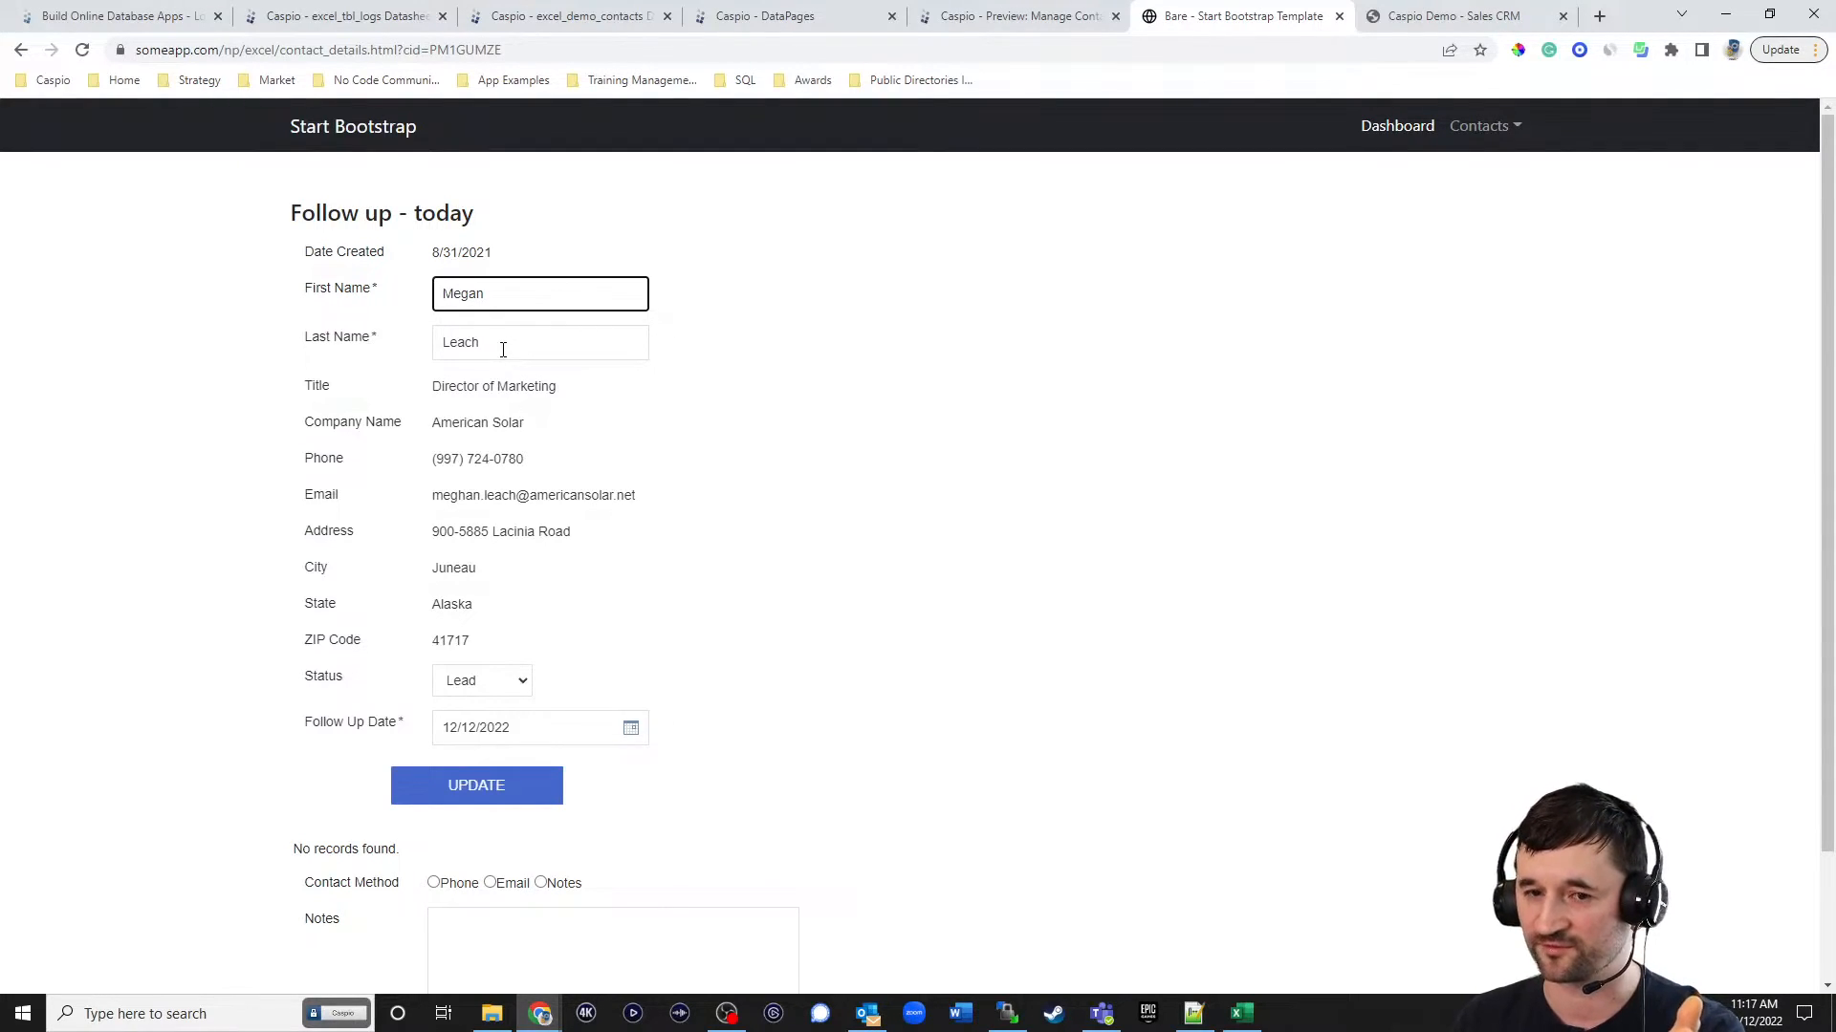
left_click(503, 350)
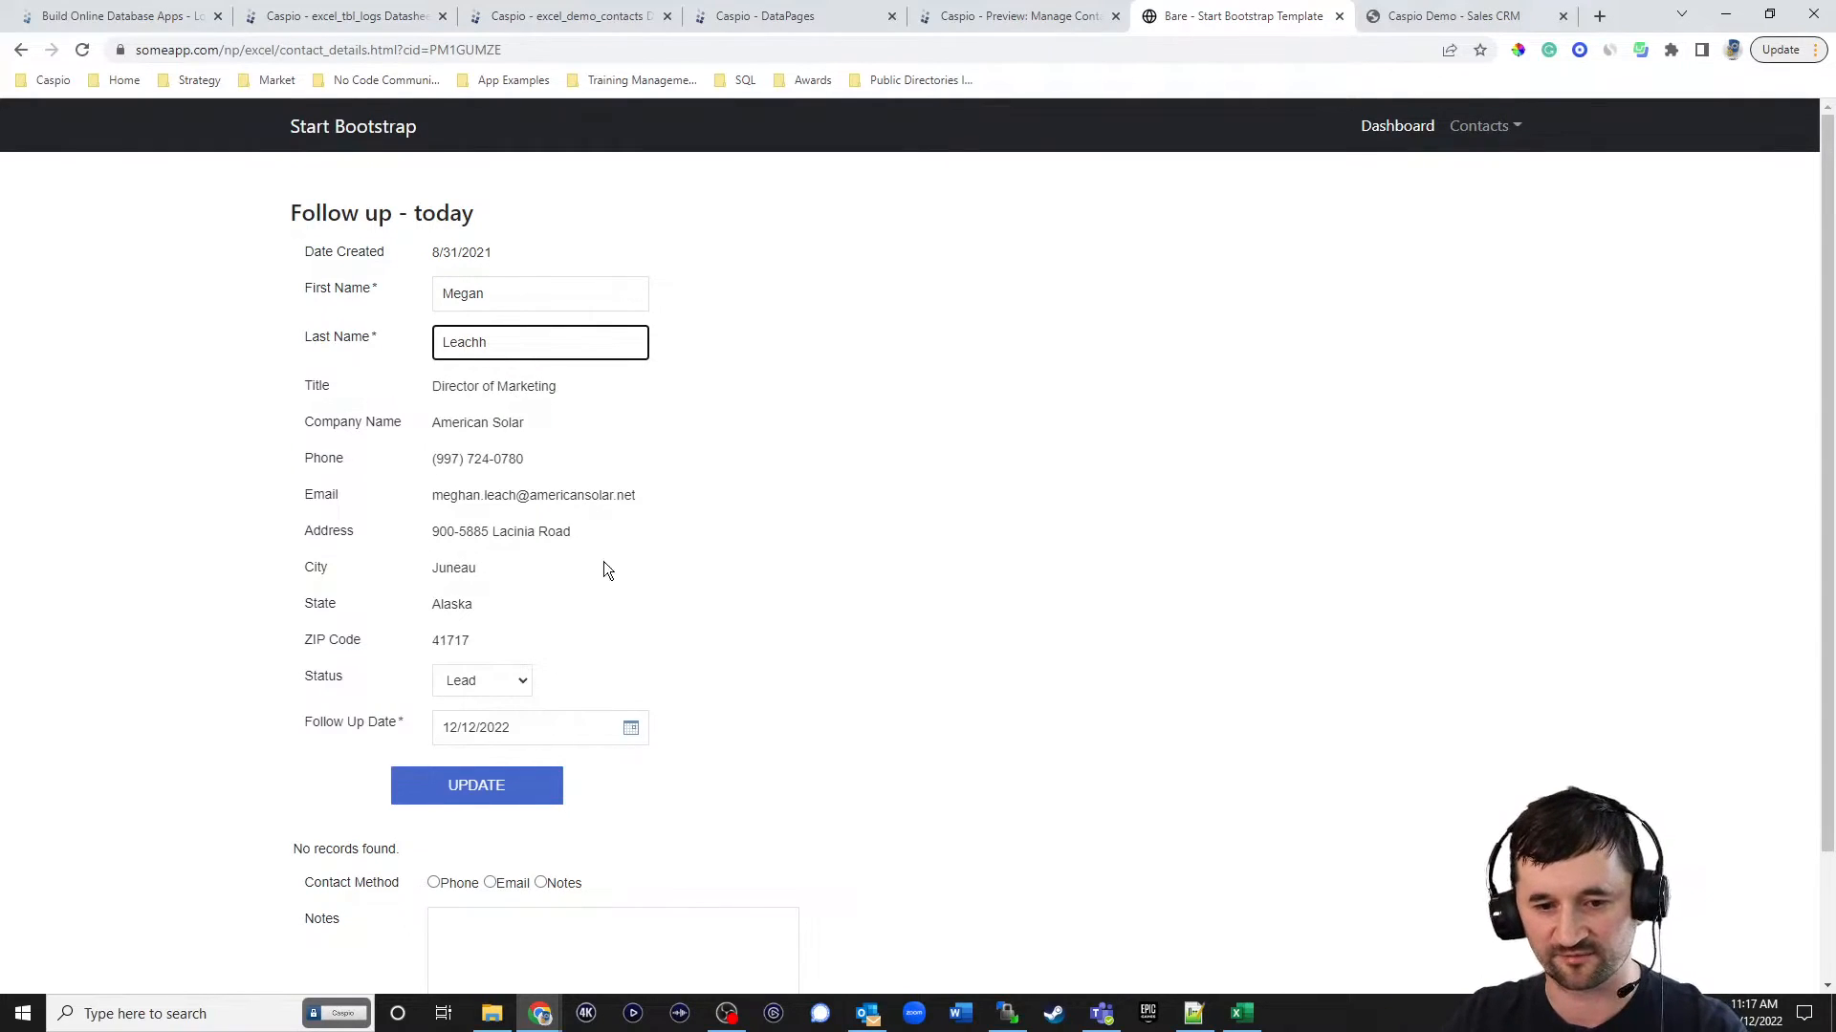
type("h")
left_click(516, 788)
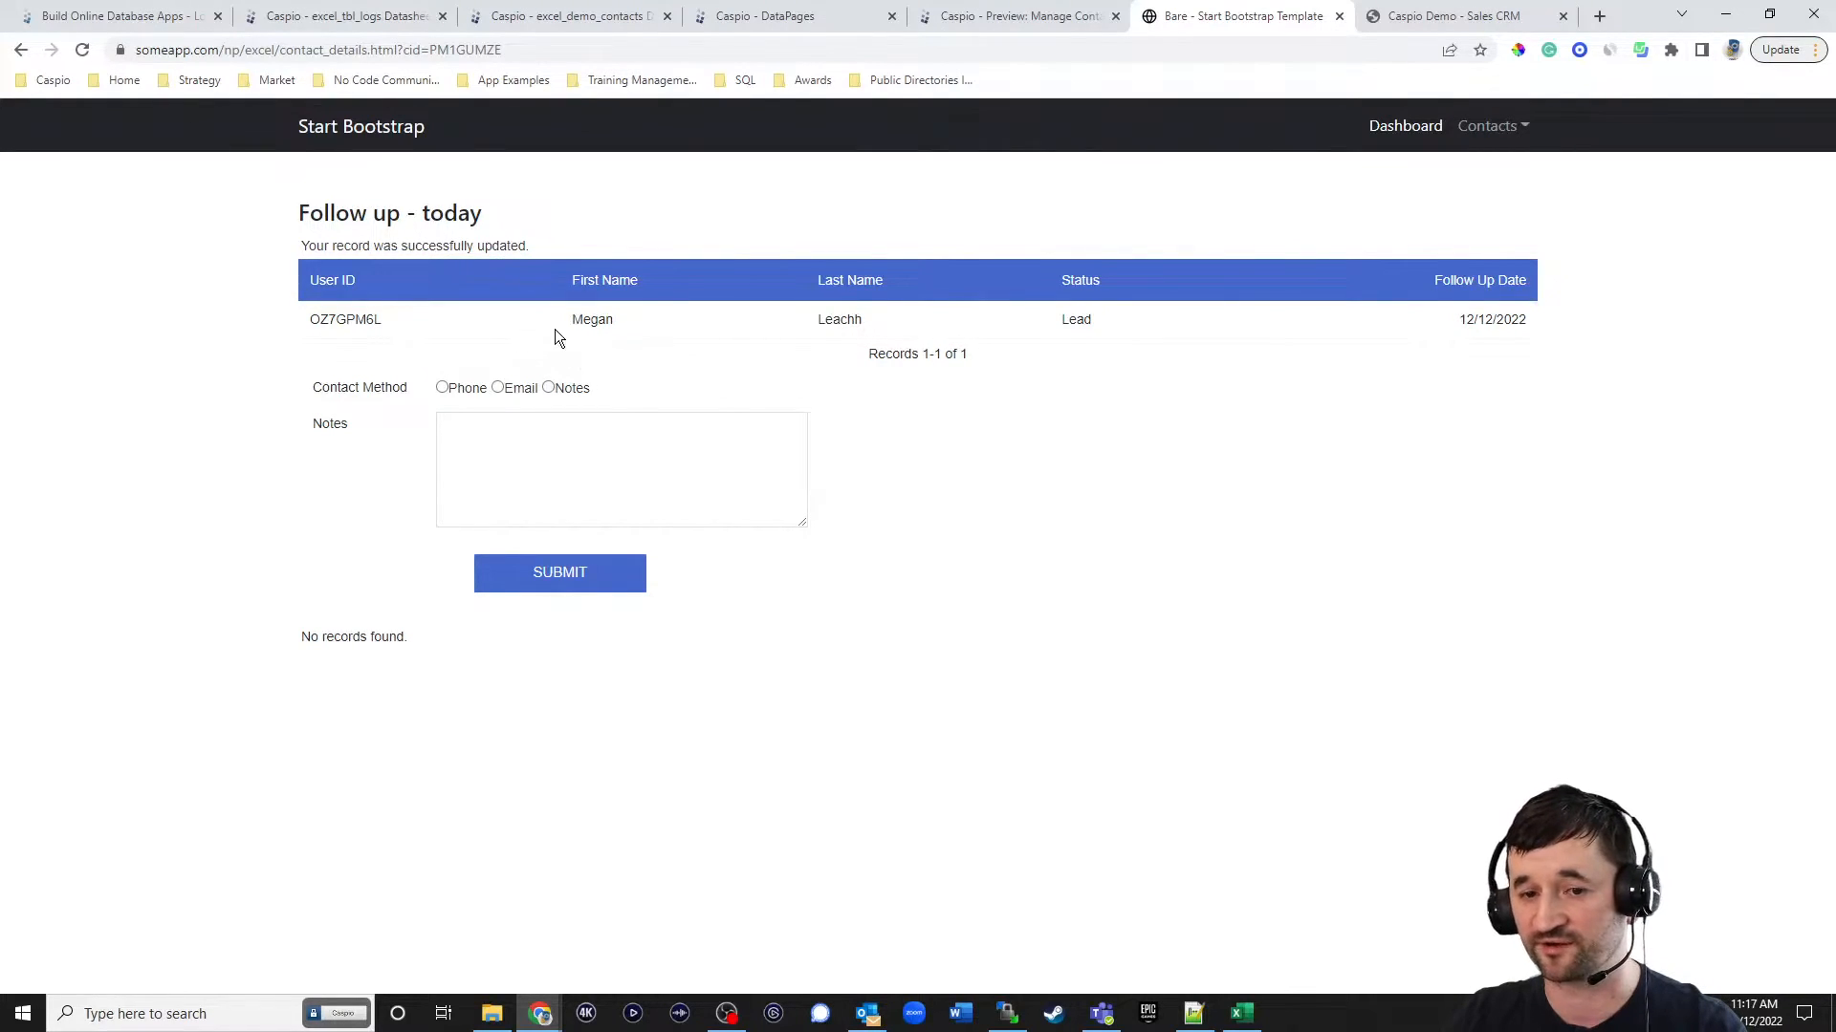
Reload the contact details page and check the change logged in the contact history table, including its User ID.
left_click(81, 50)
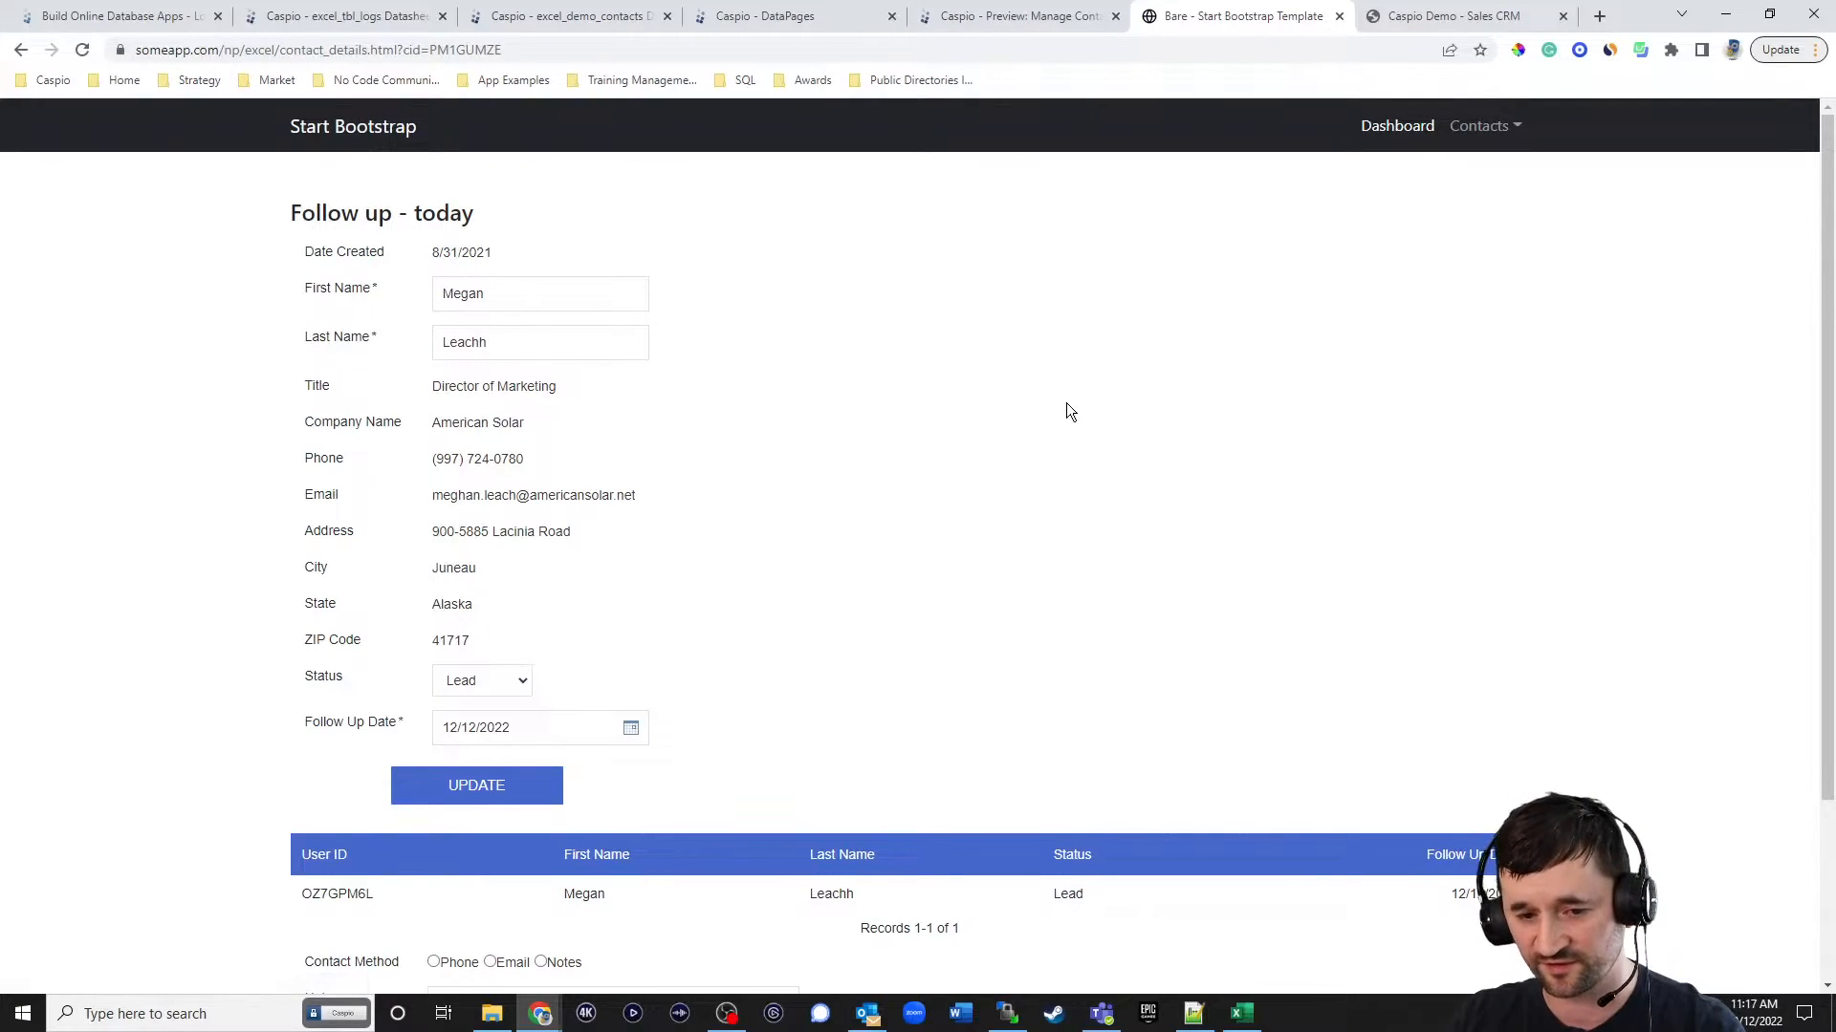
scroll(1036, 584, "down", 1)
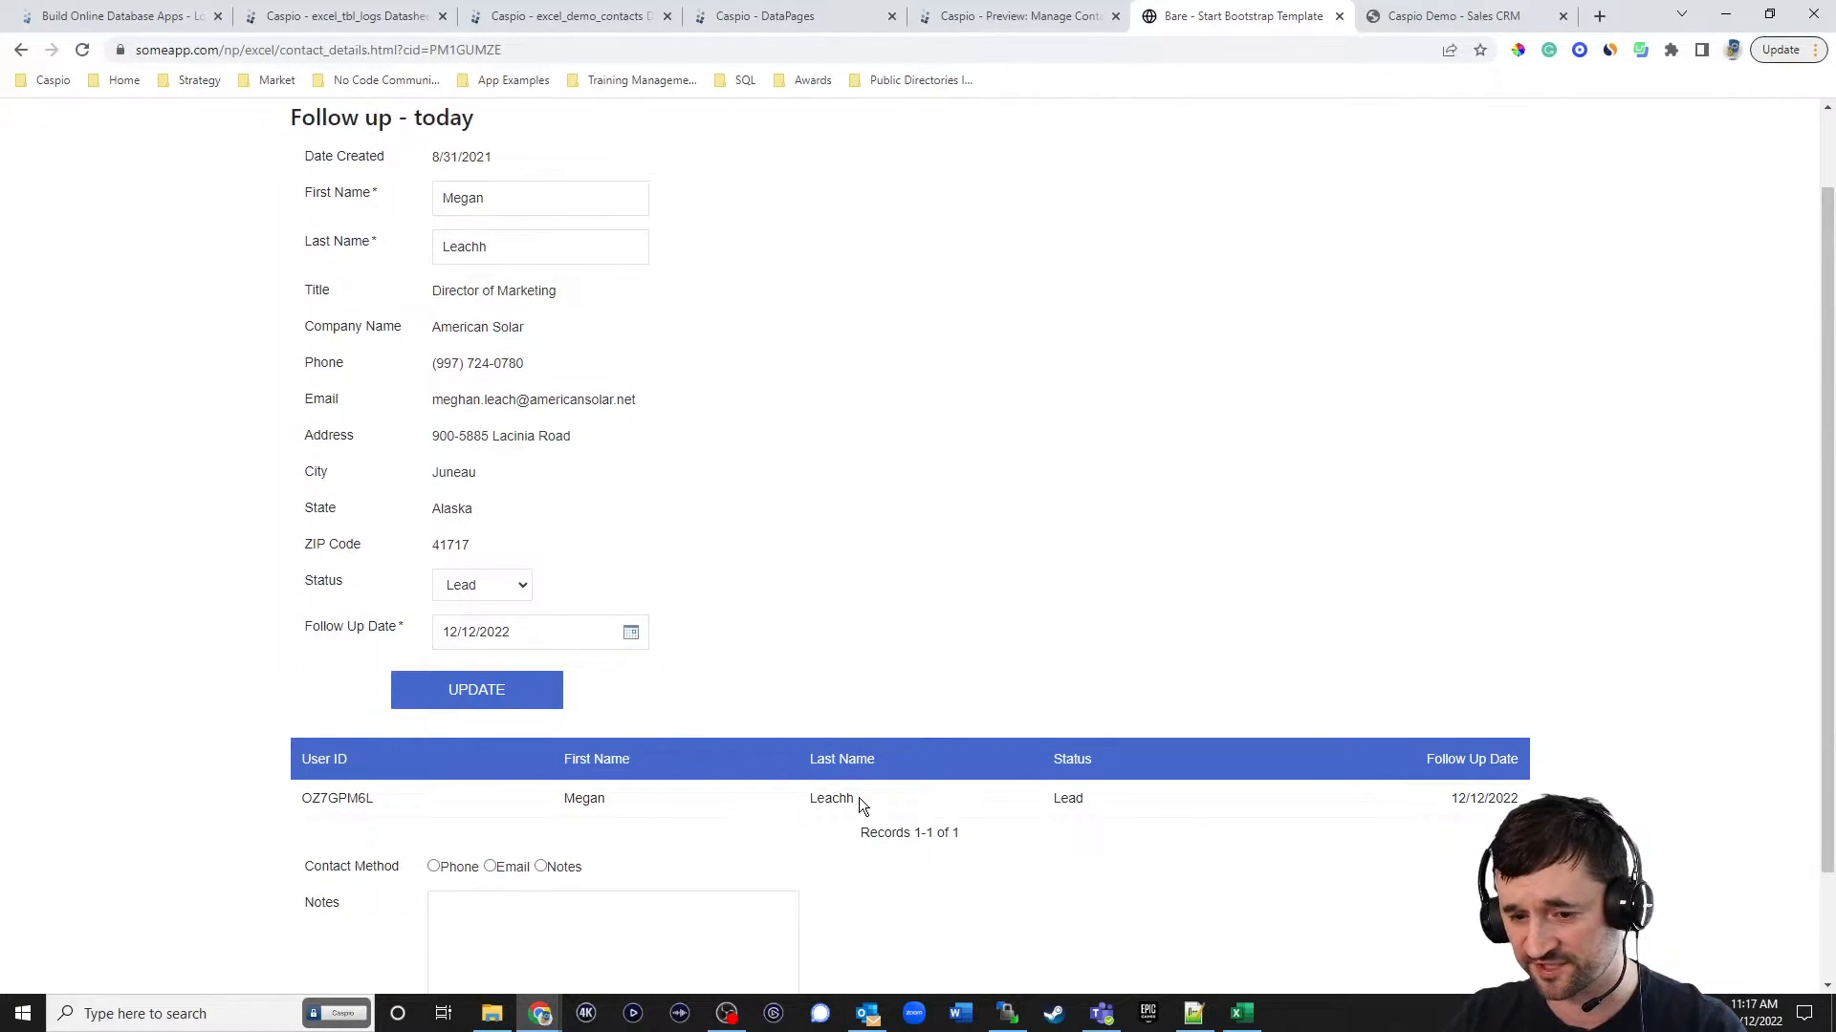
left_click_drag(303, 801, 377, 802)
left_click(950, 609)
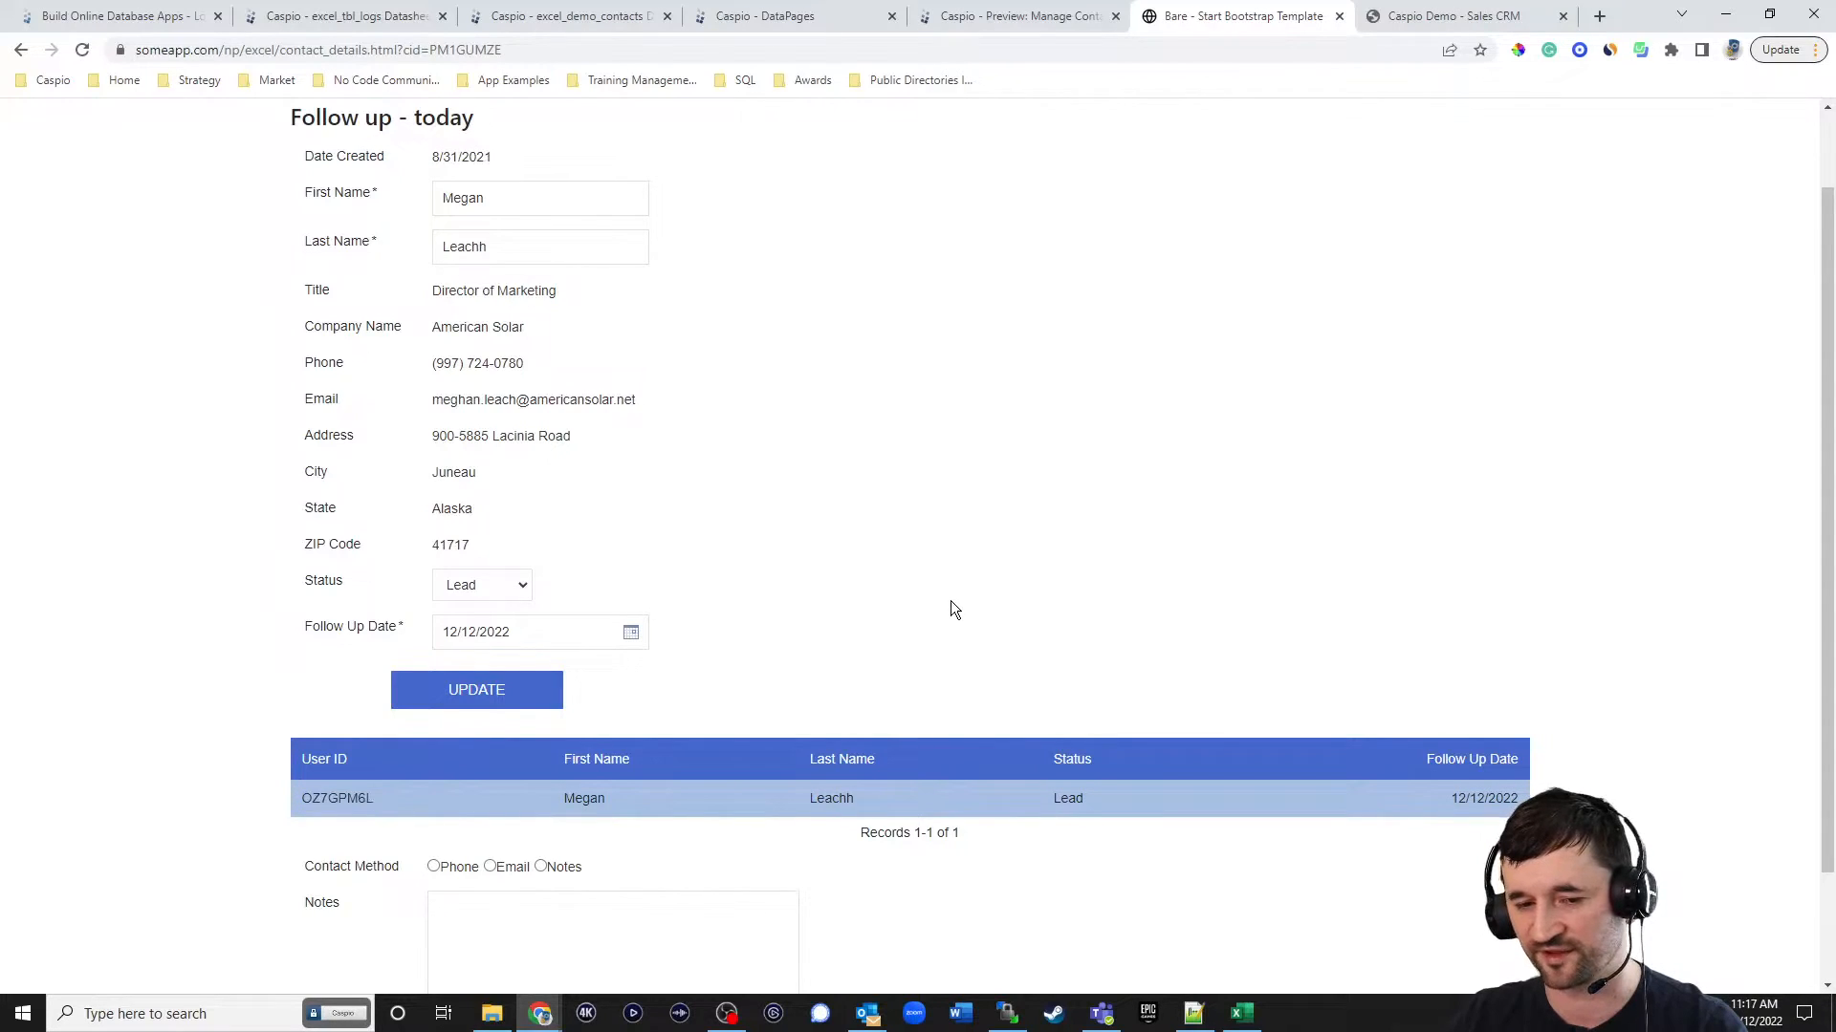
Restore the original spelling of the contact's first and last names, set the status to Customer, and submit the update.
scroll(860, 497, "up", 1)
left_click(475, 295)
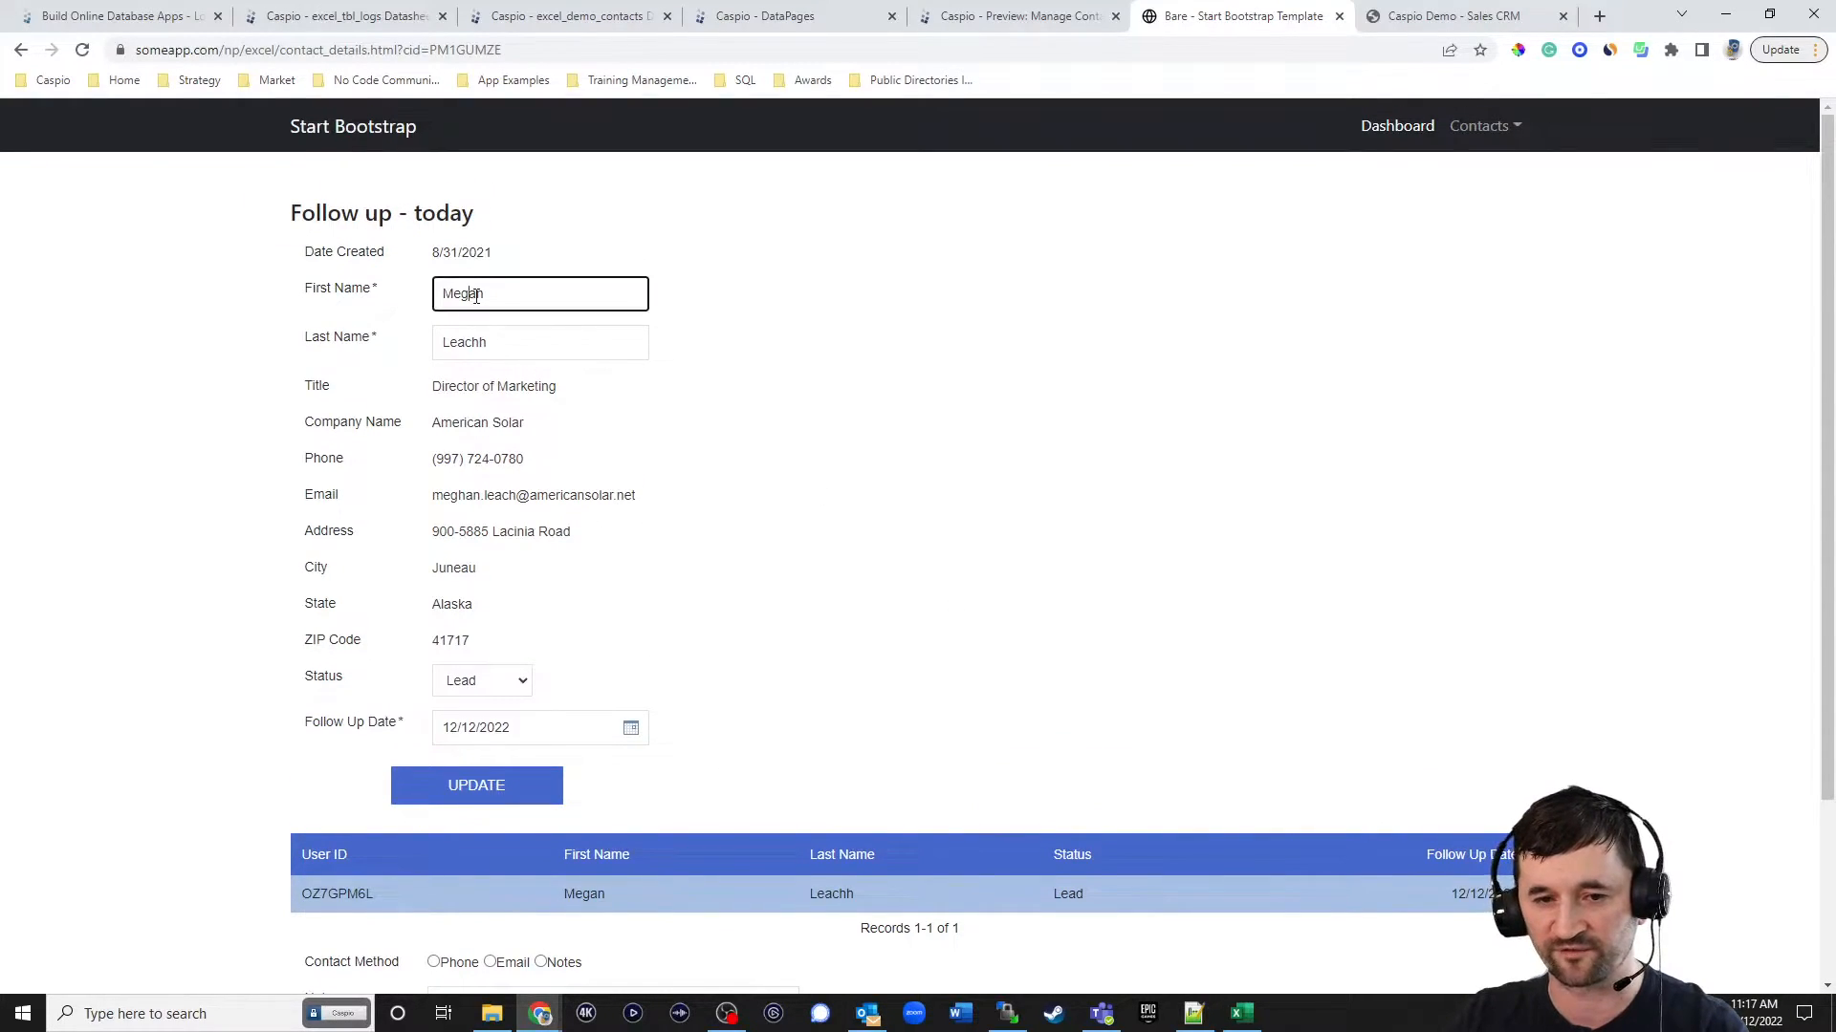
left_click(512, 343)
key("BackSpace")
left_click(482, 681)
left_click(478, 700)
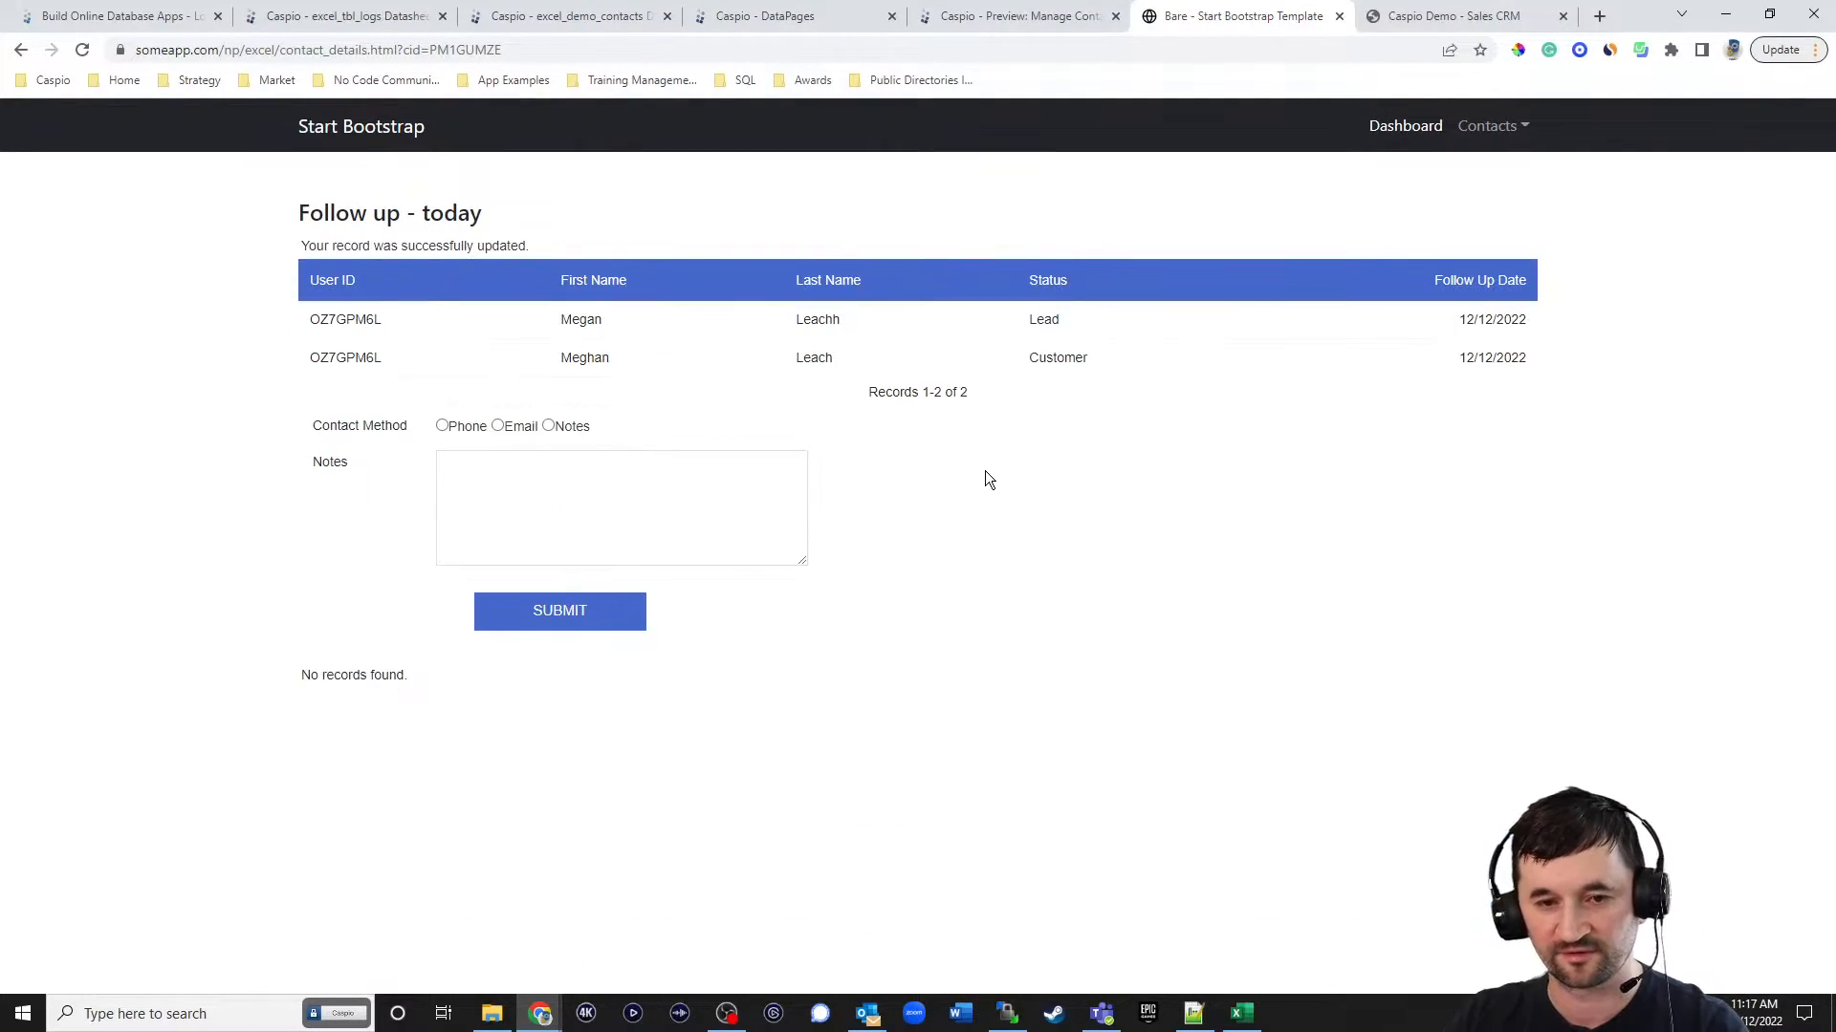
Reload the contact details page and compare the logged names, statuses and User IDs in the history table.
left_click(81, 50)
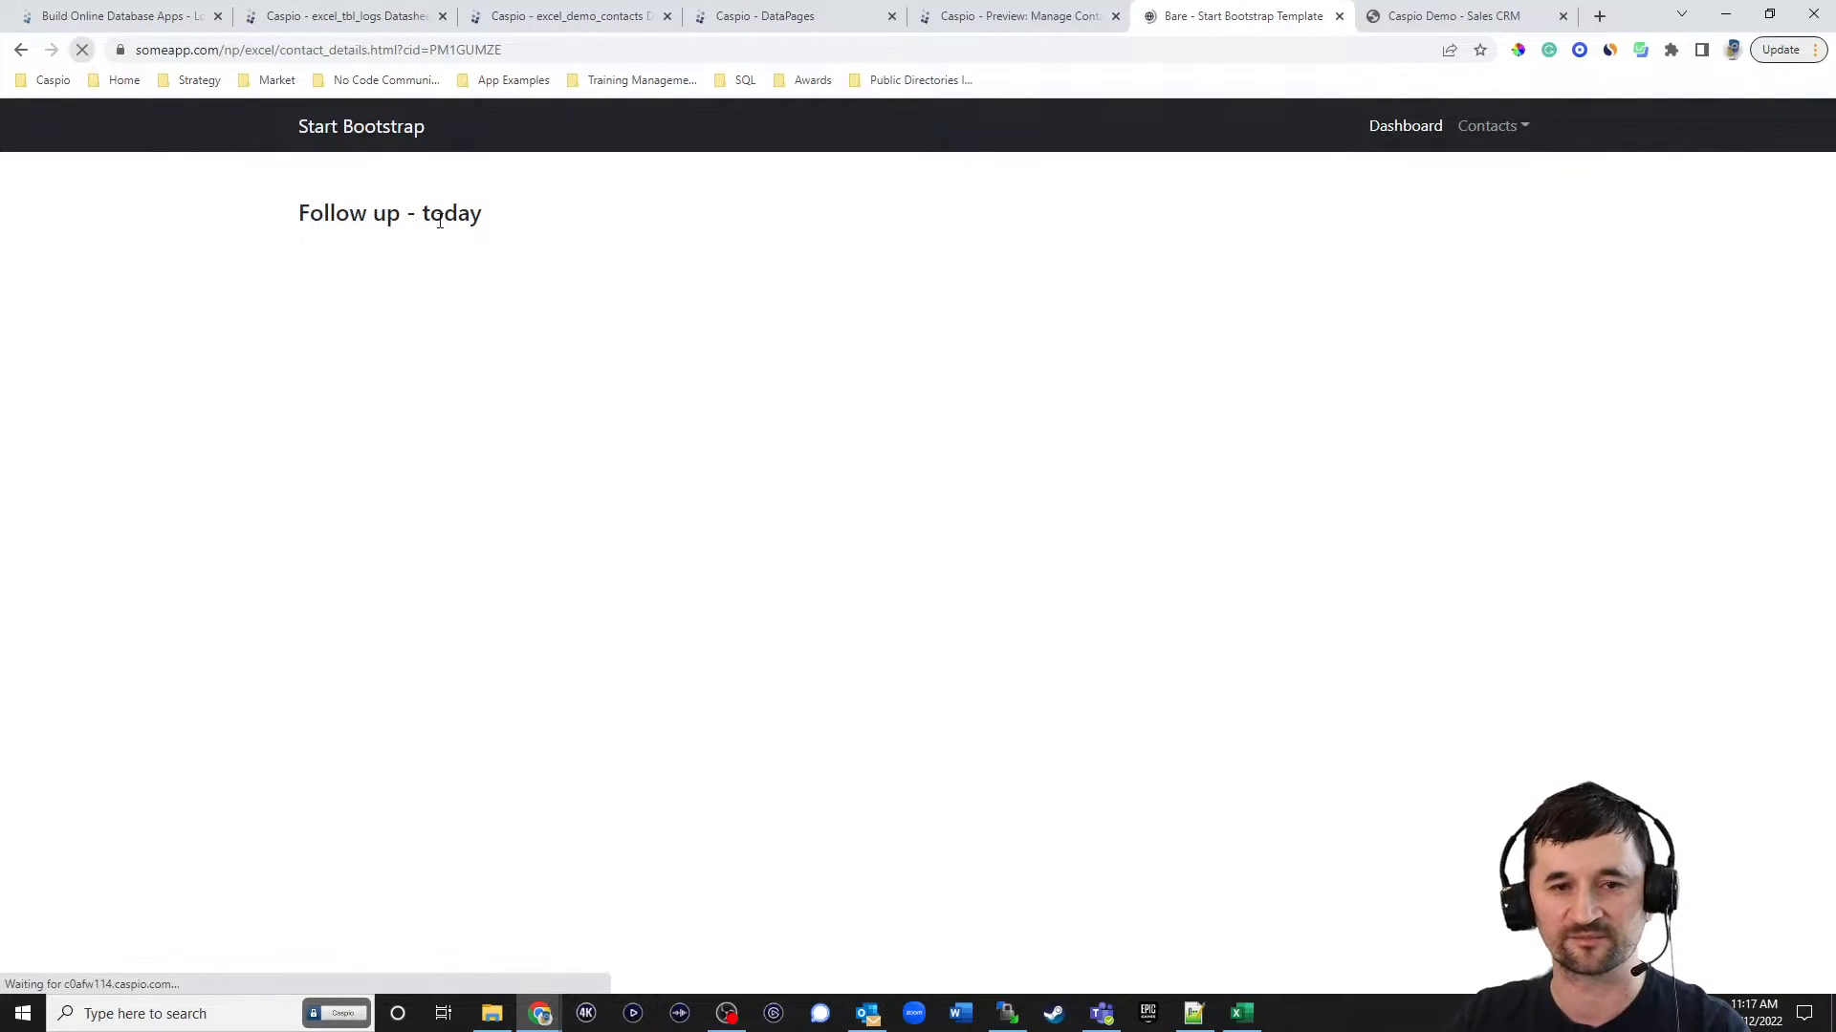
scroll(918, 430, "down", 2)
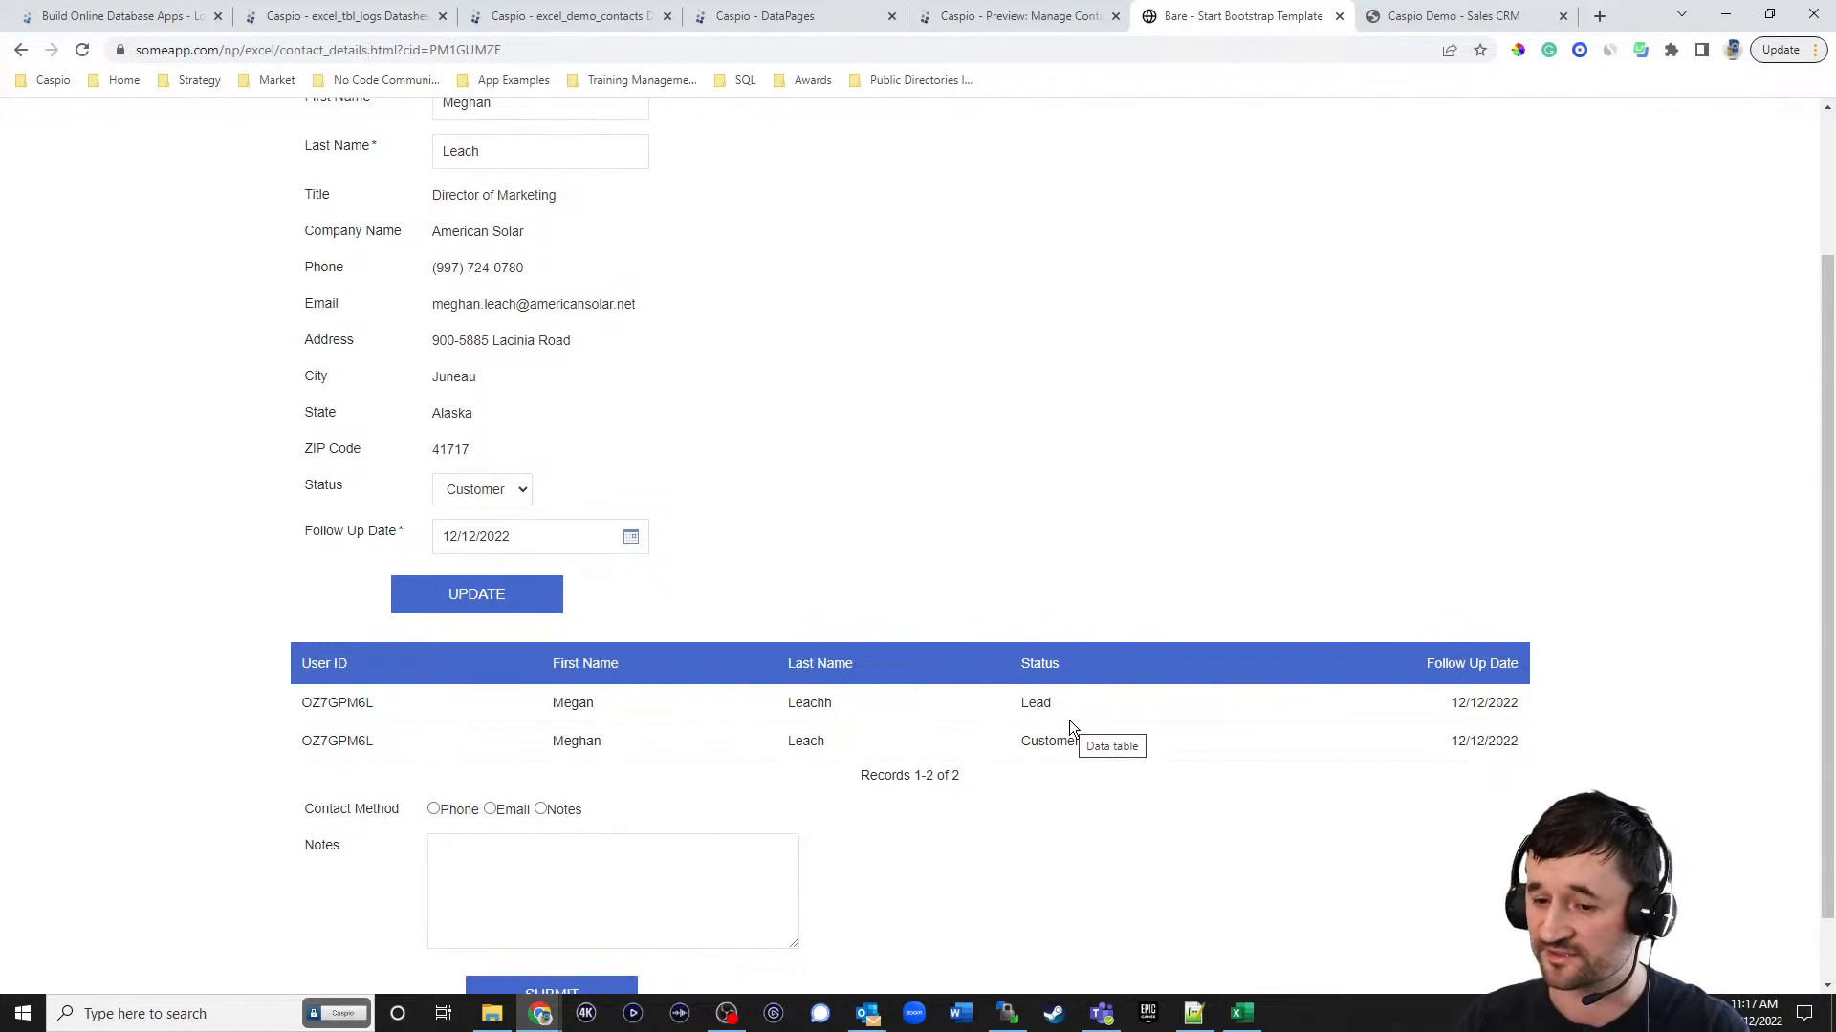
scroll(1086, 482, "down", 1)
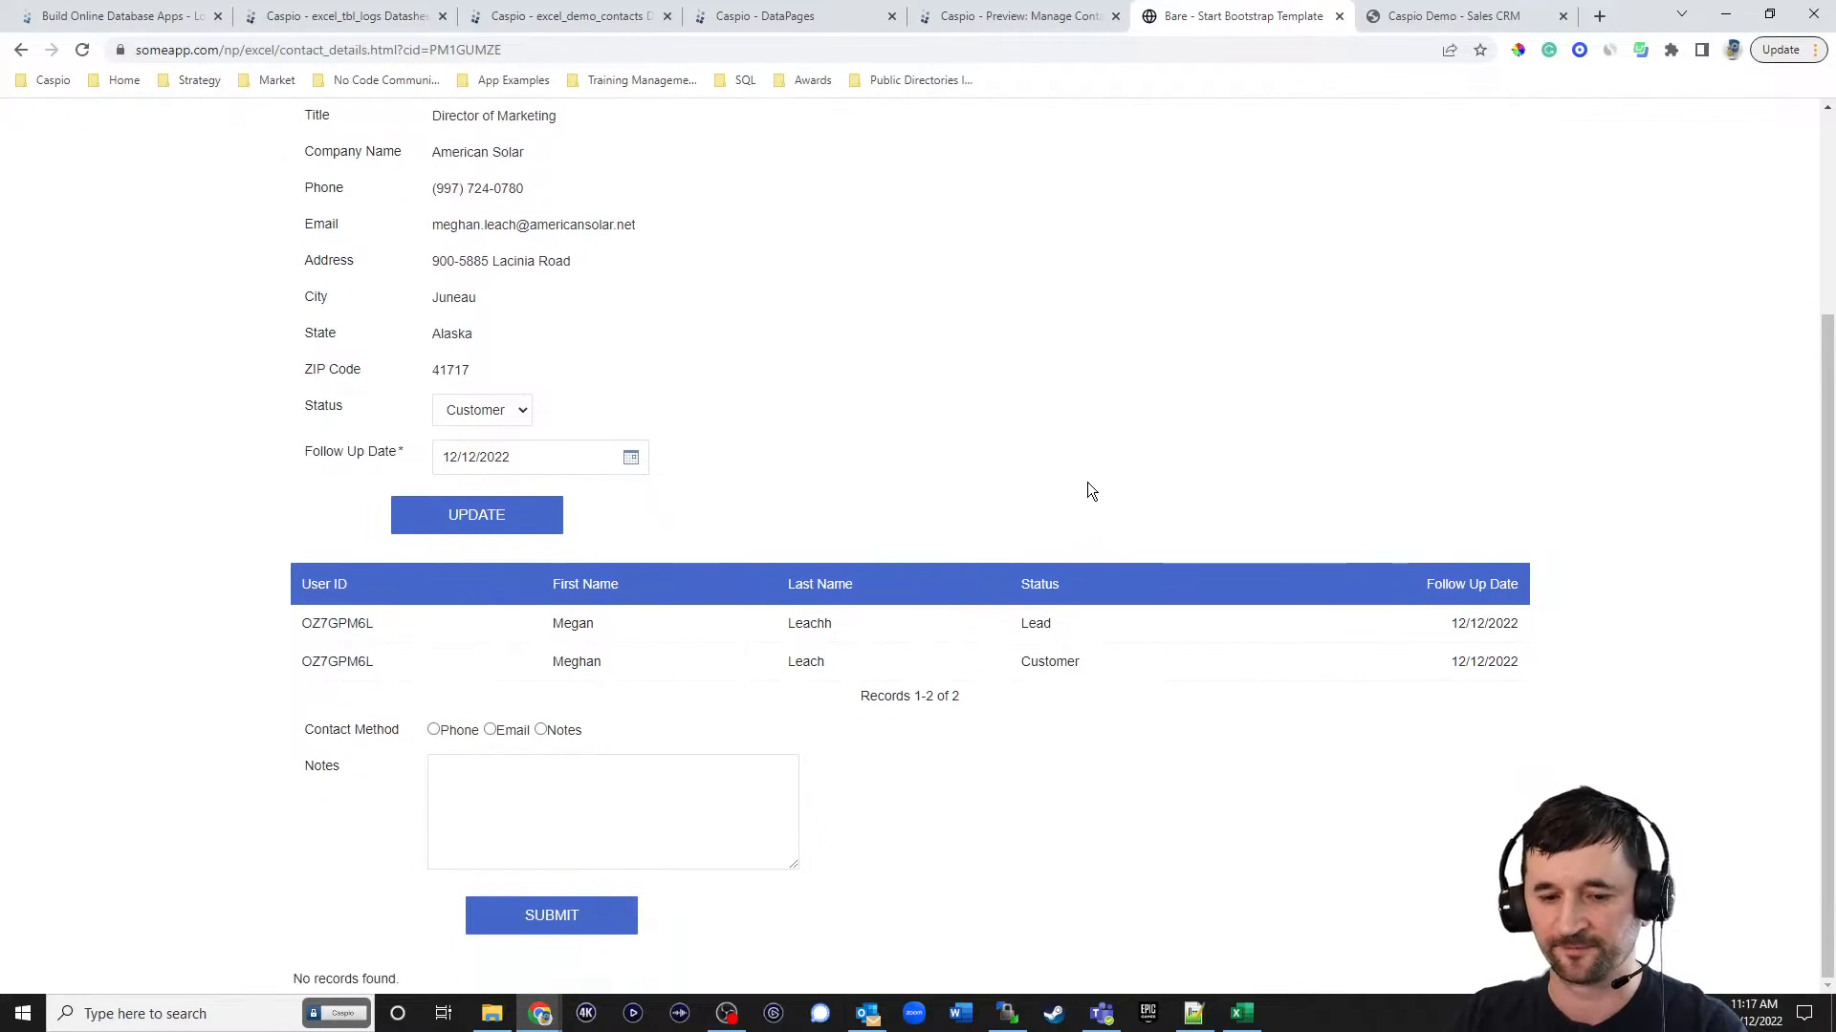
scroll(1088, 483, "up", 2)
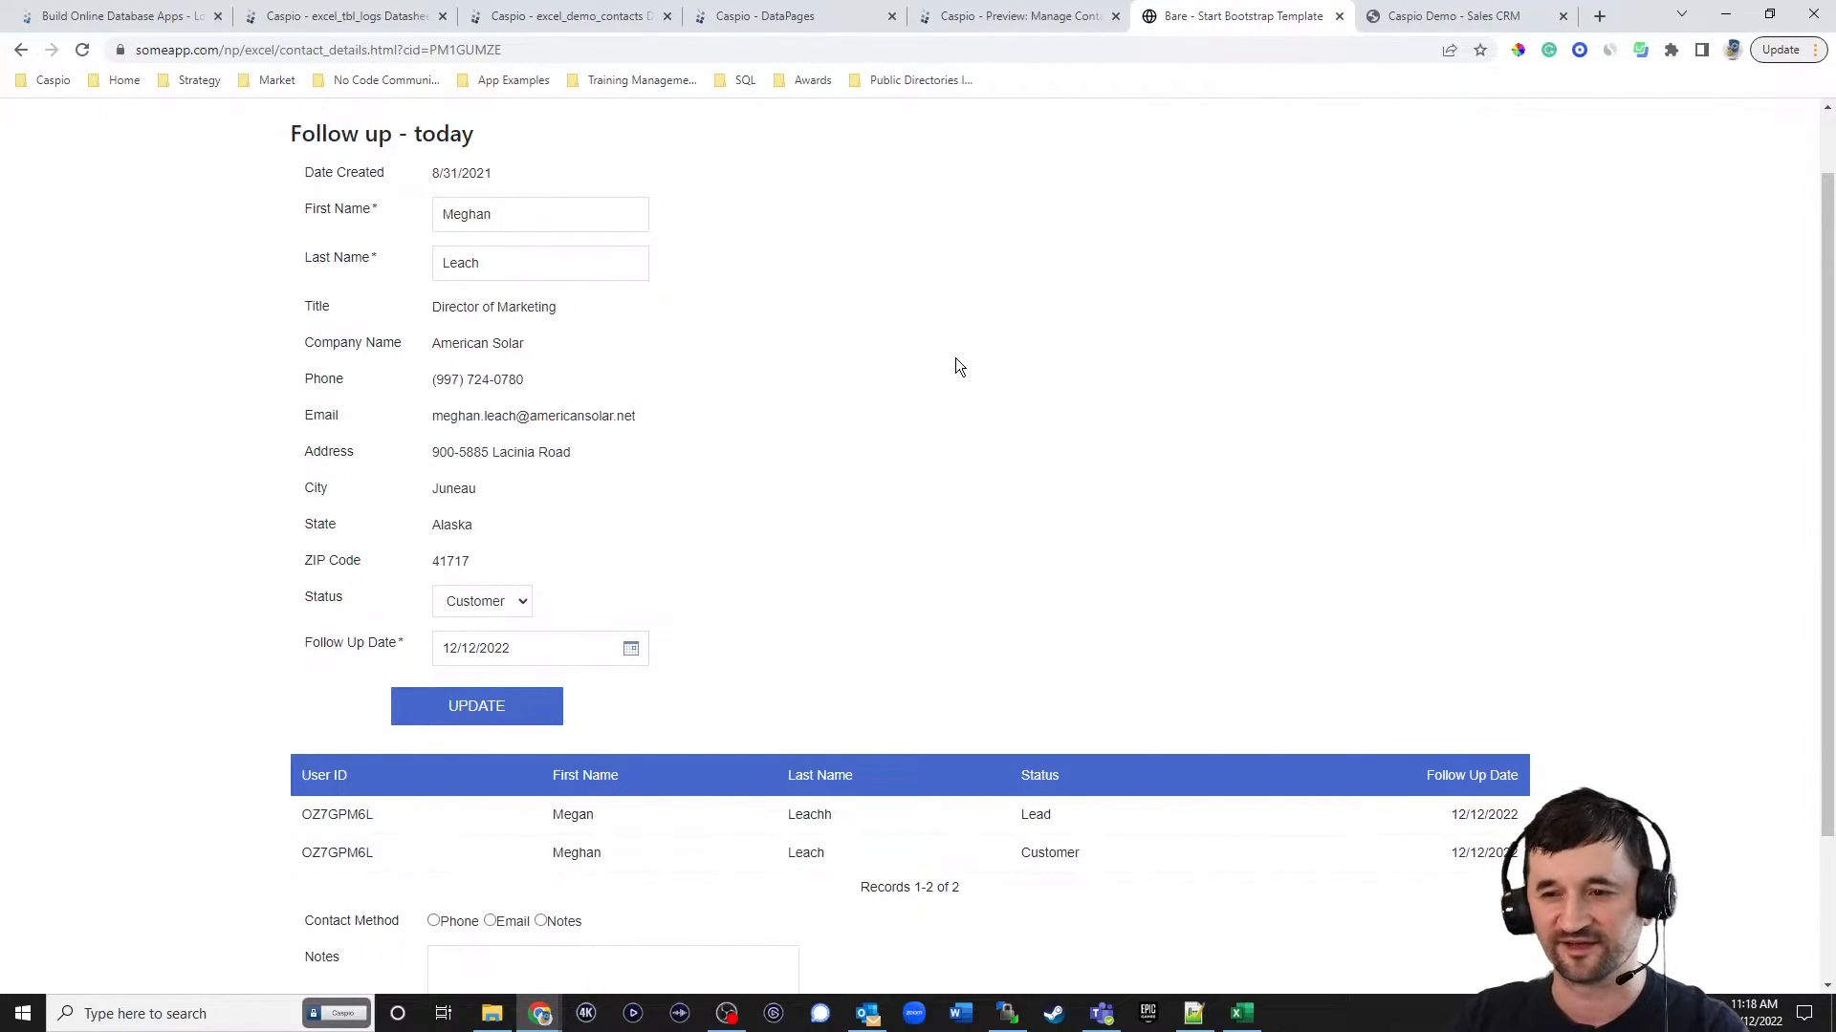
scroll(984, 449, "up", 1)
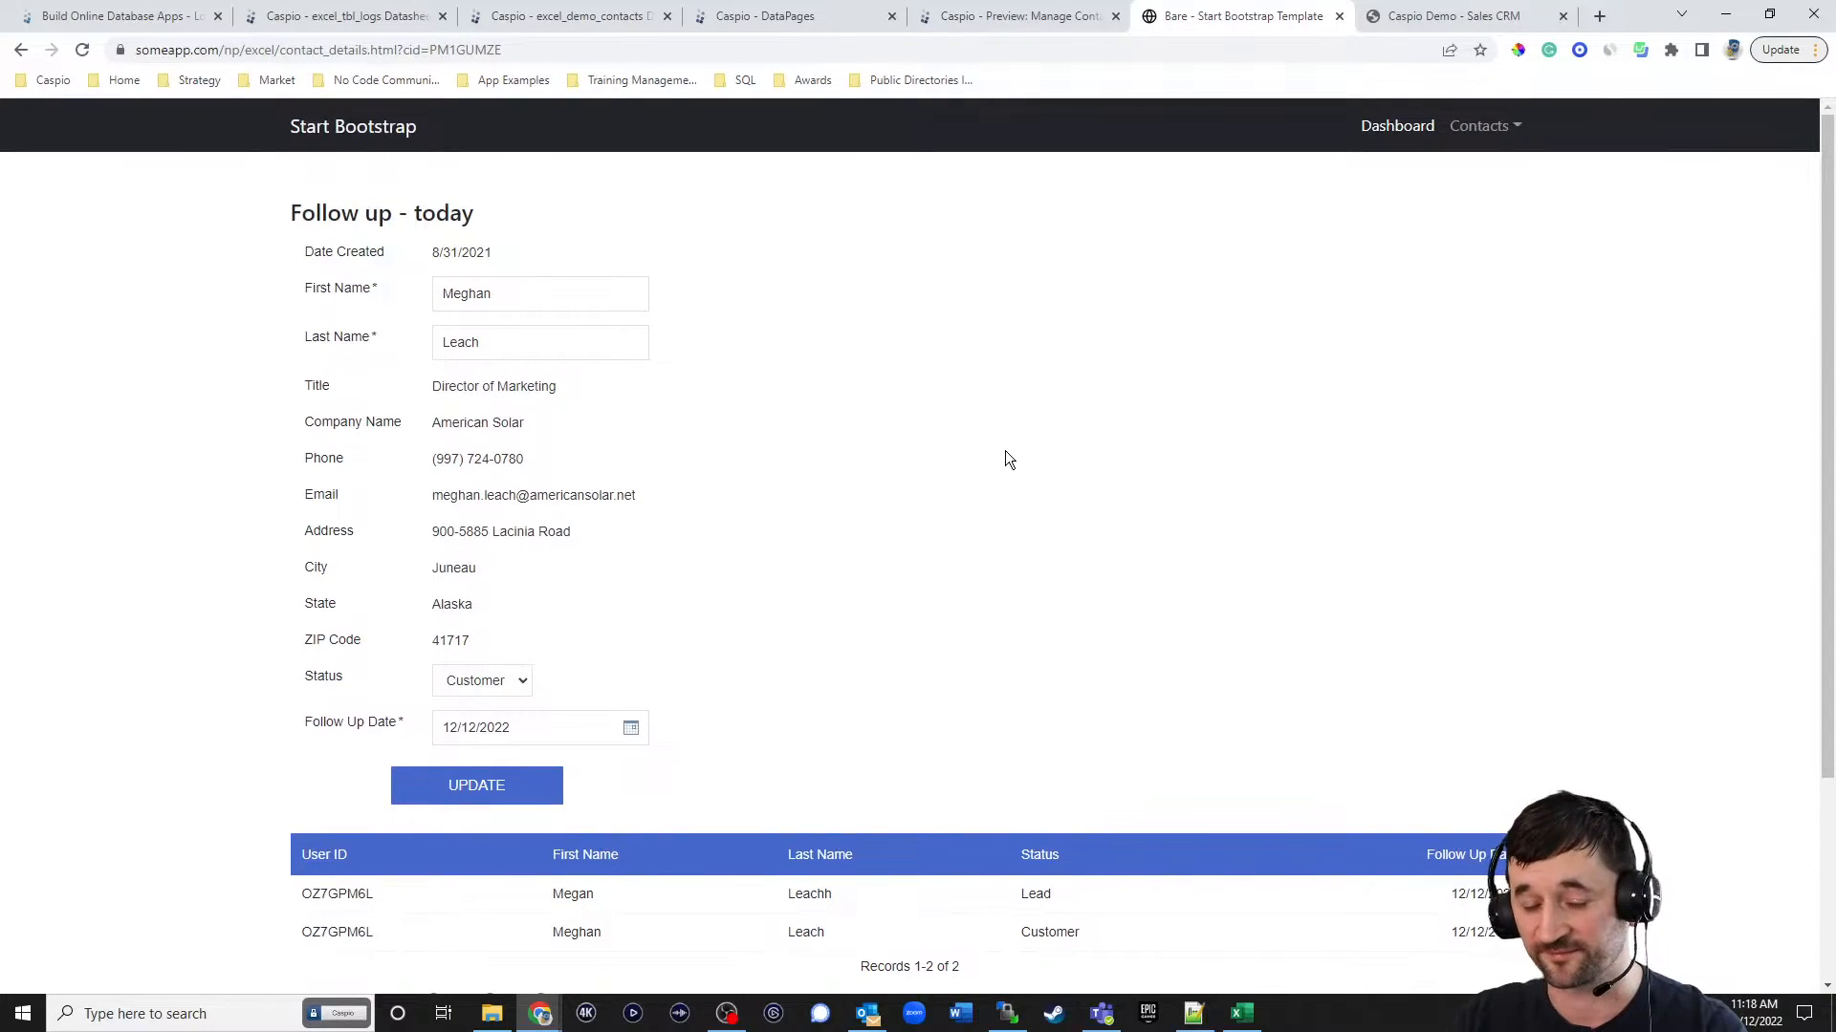
scroll(1013, 454, "down", 2)
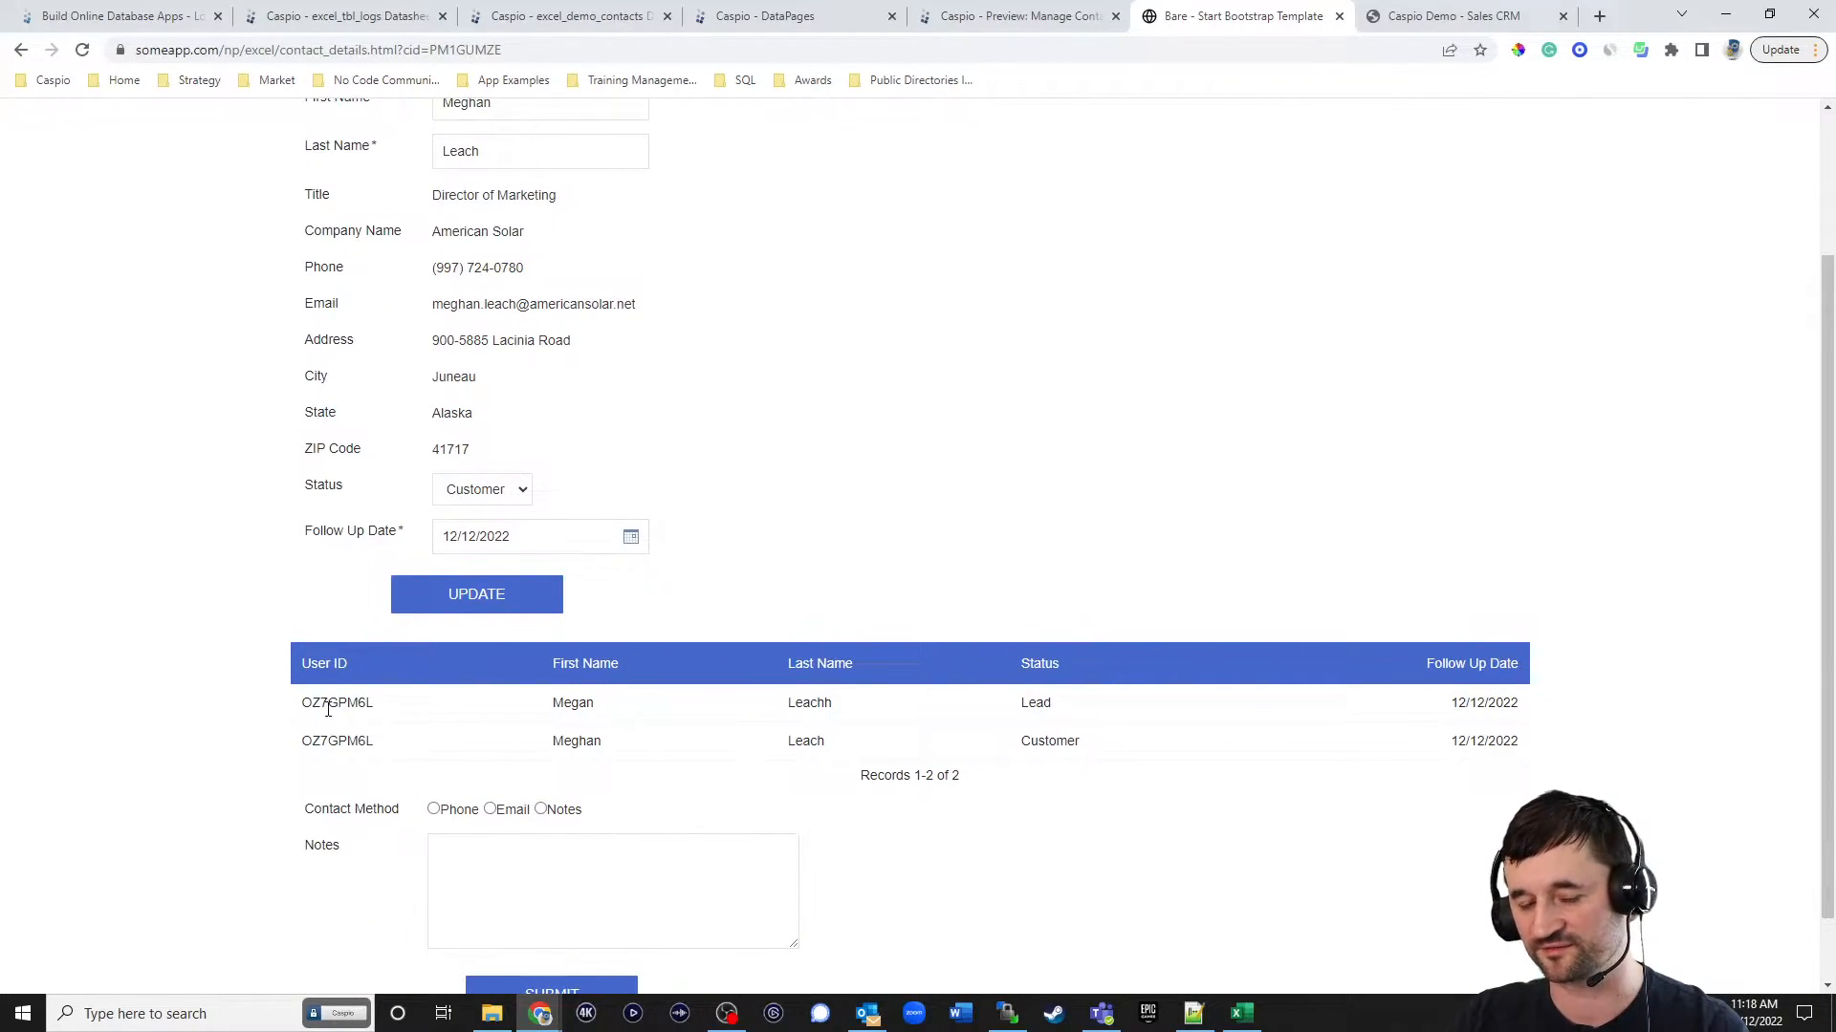
scroll(1123, 279, "up", 3)
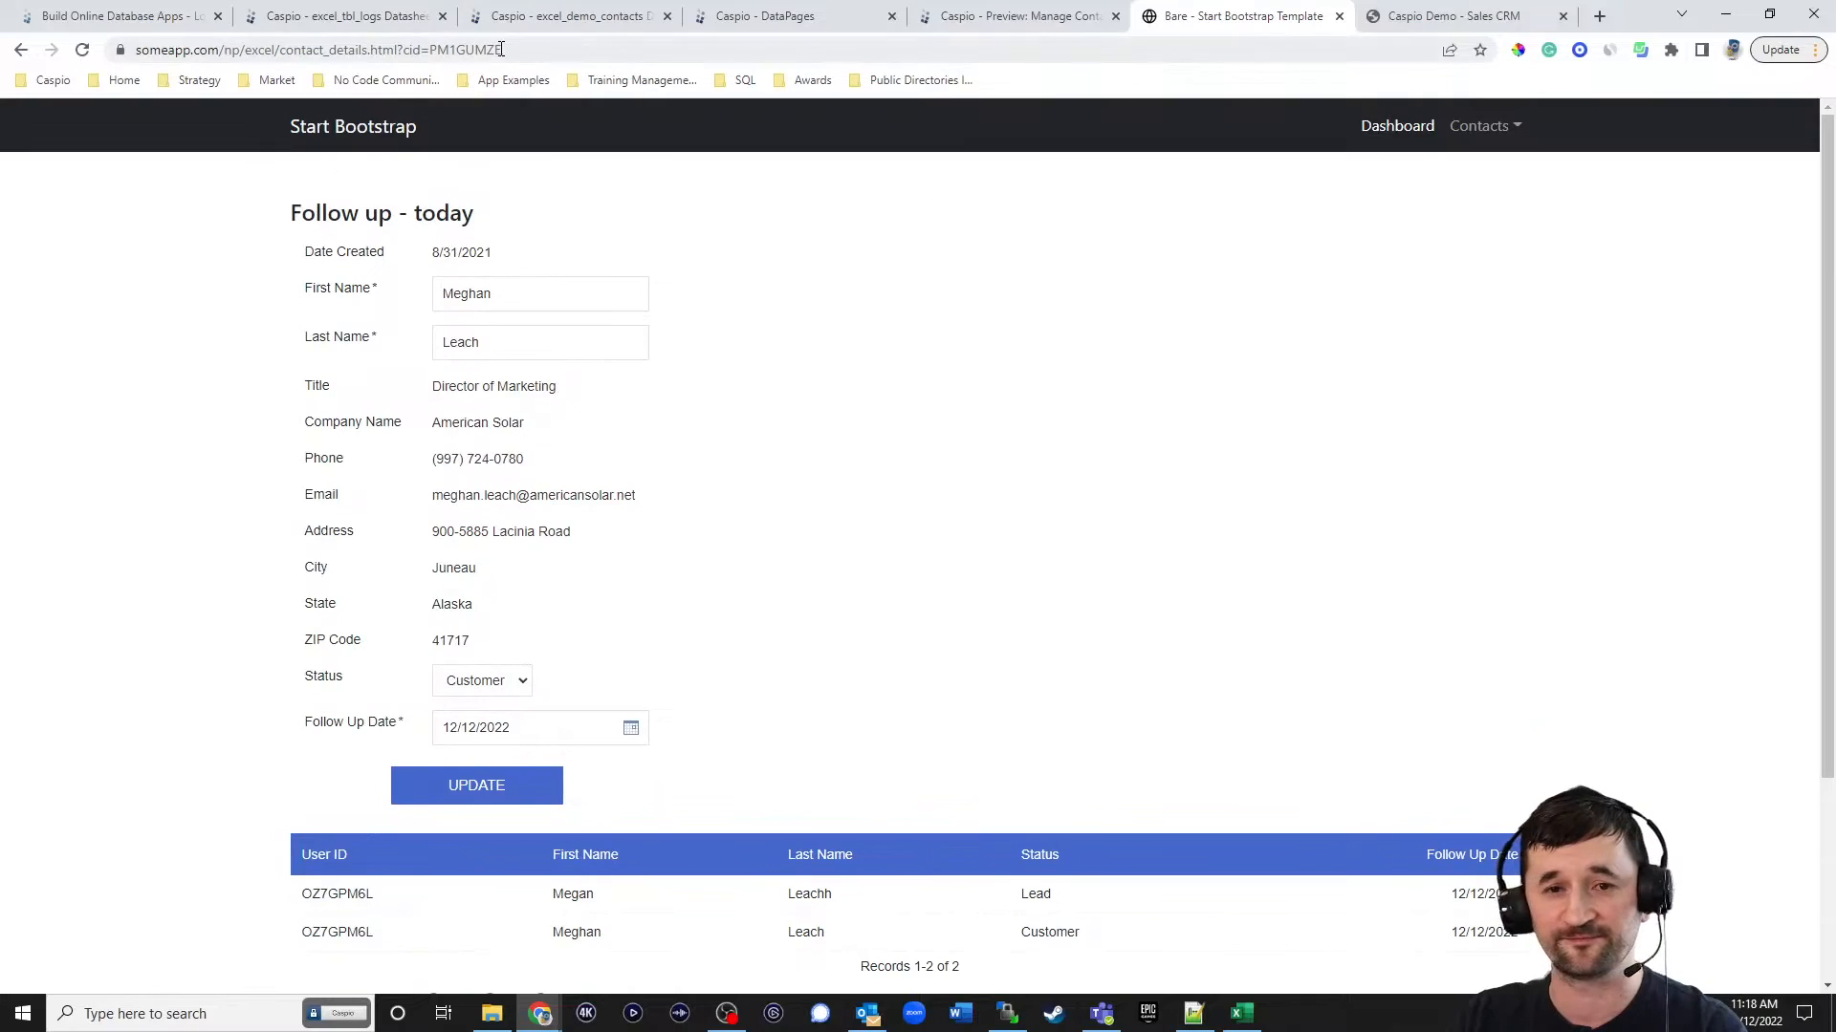
In Caspio's table relationships, make the excel_tbl_users to excel_demo_contacts_history_log relationship display First_Name on DataPages and save it.
left_click(349, 16)
left_click(42, 352)
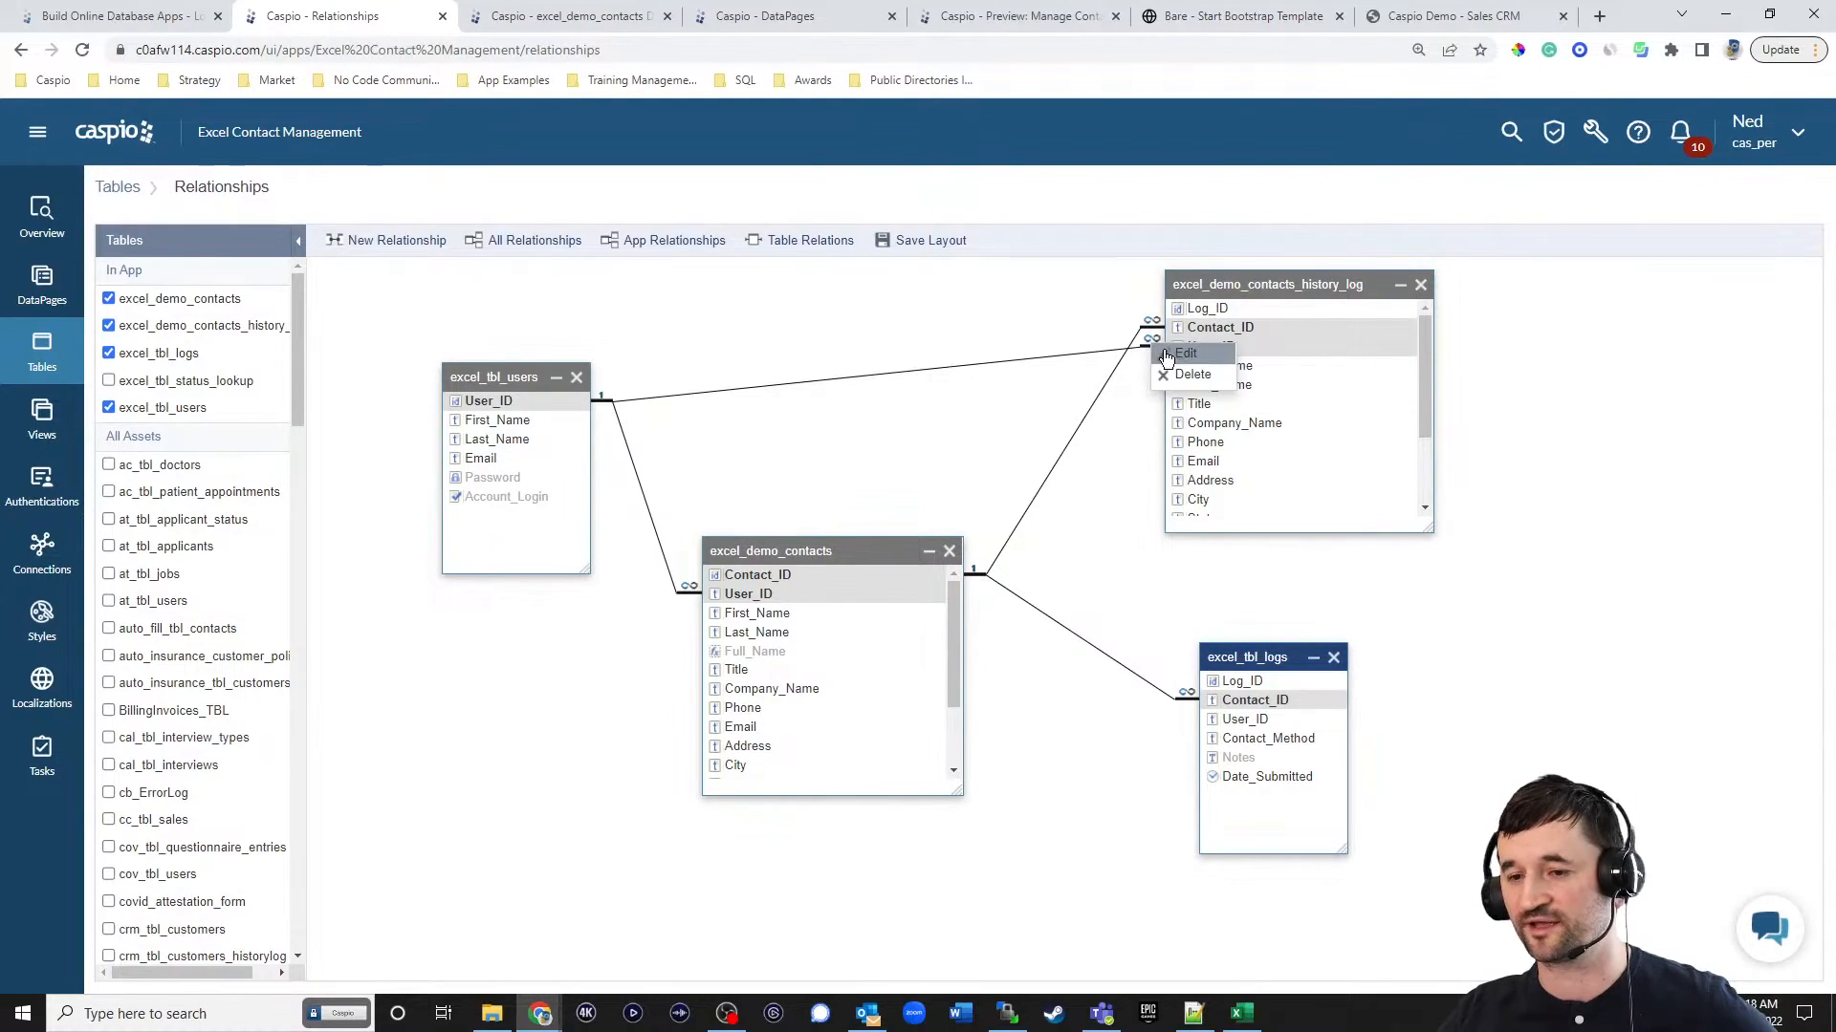
double_click(1155, 344)
left_click(762, 600)
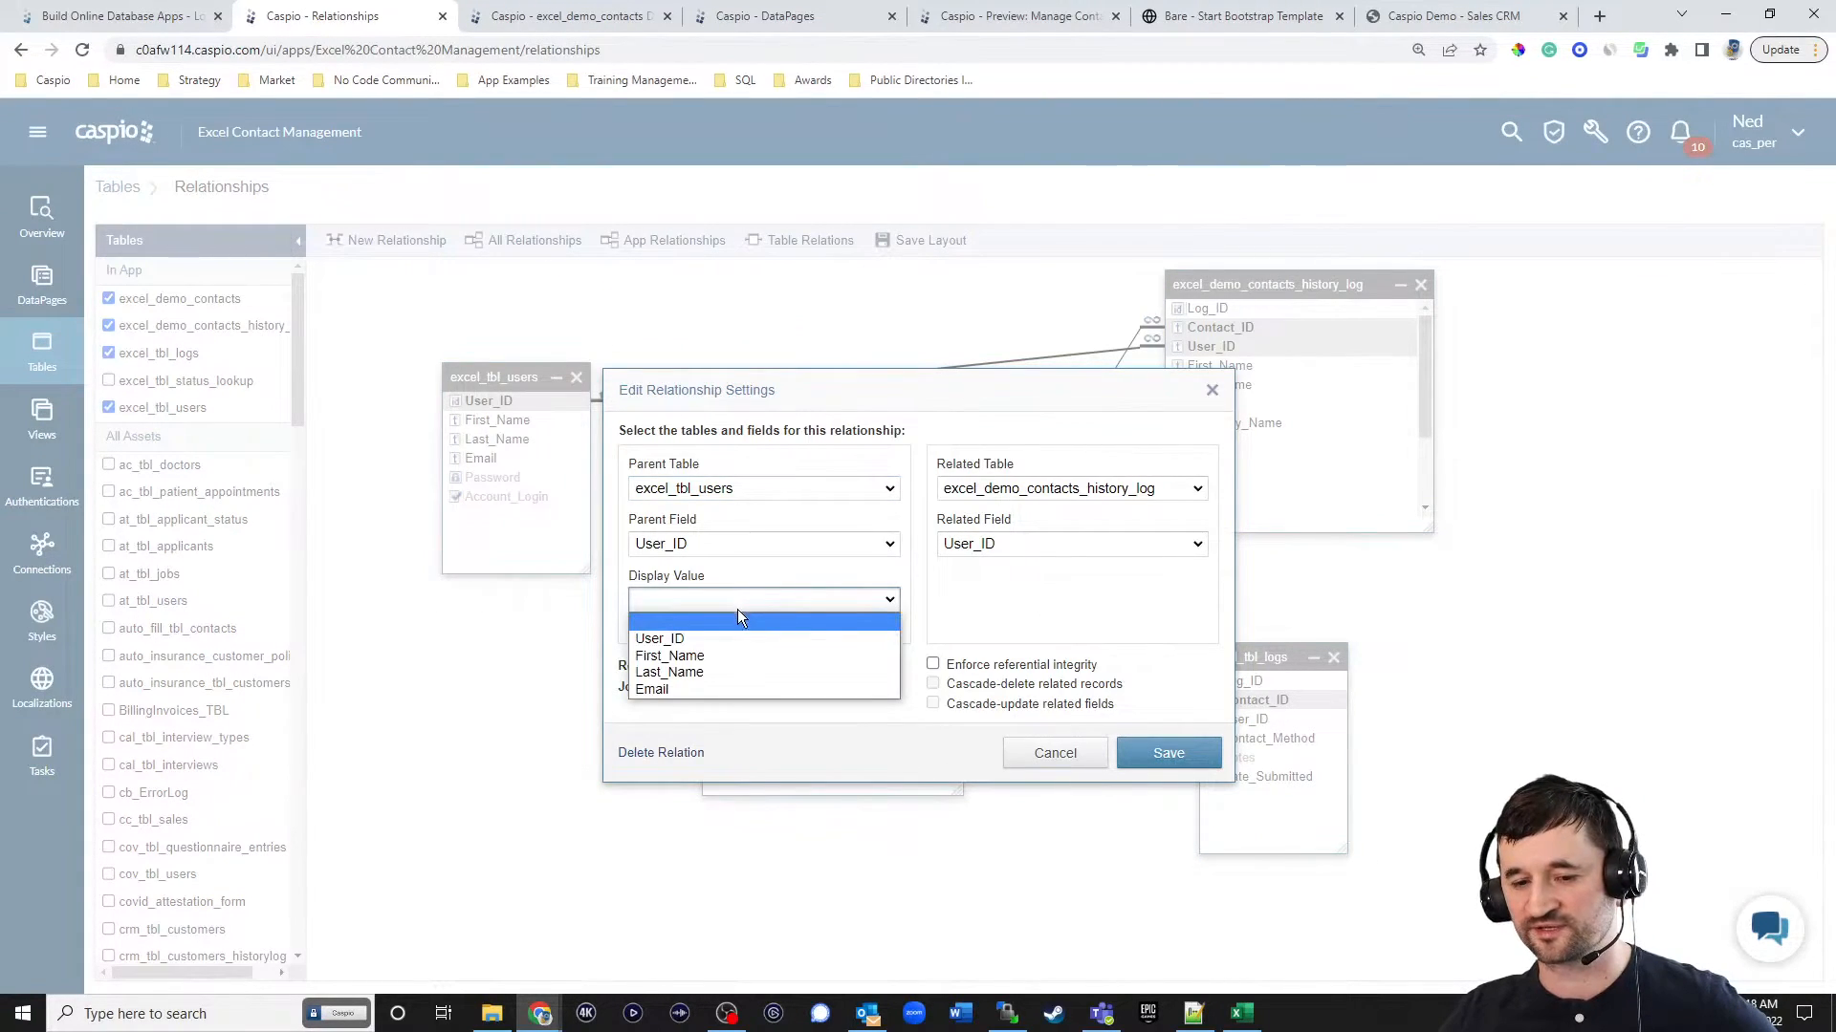
left_click_drag(834, 380, 982, 474)
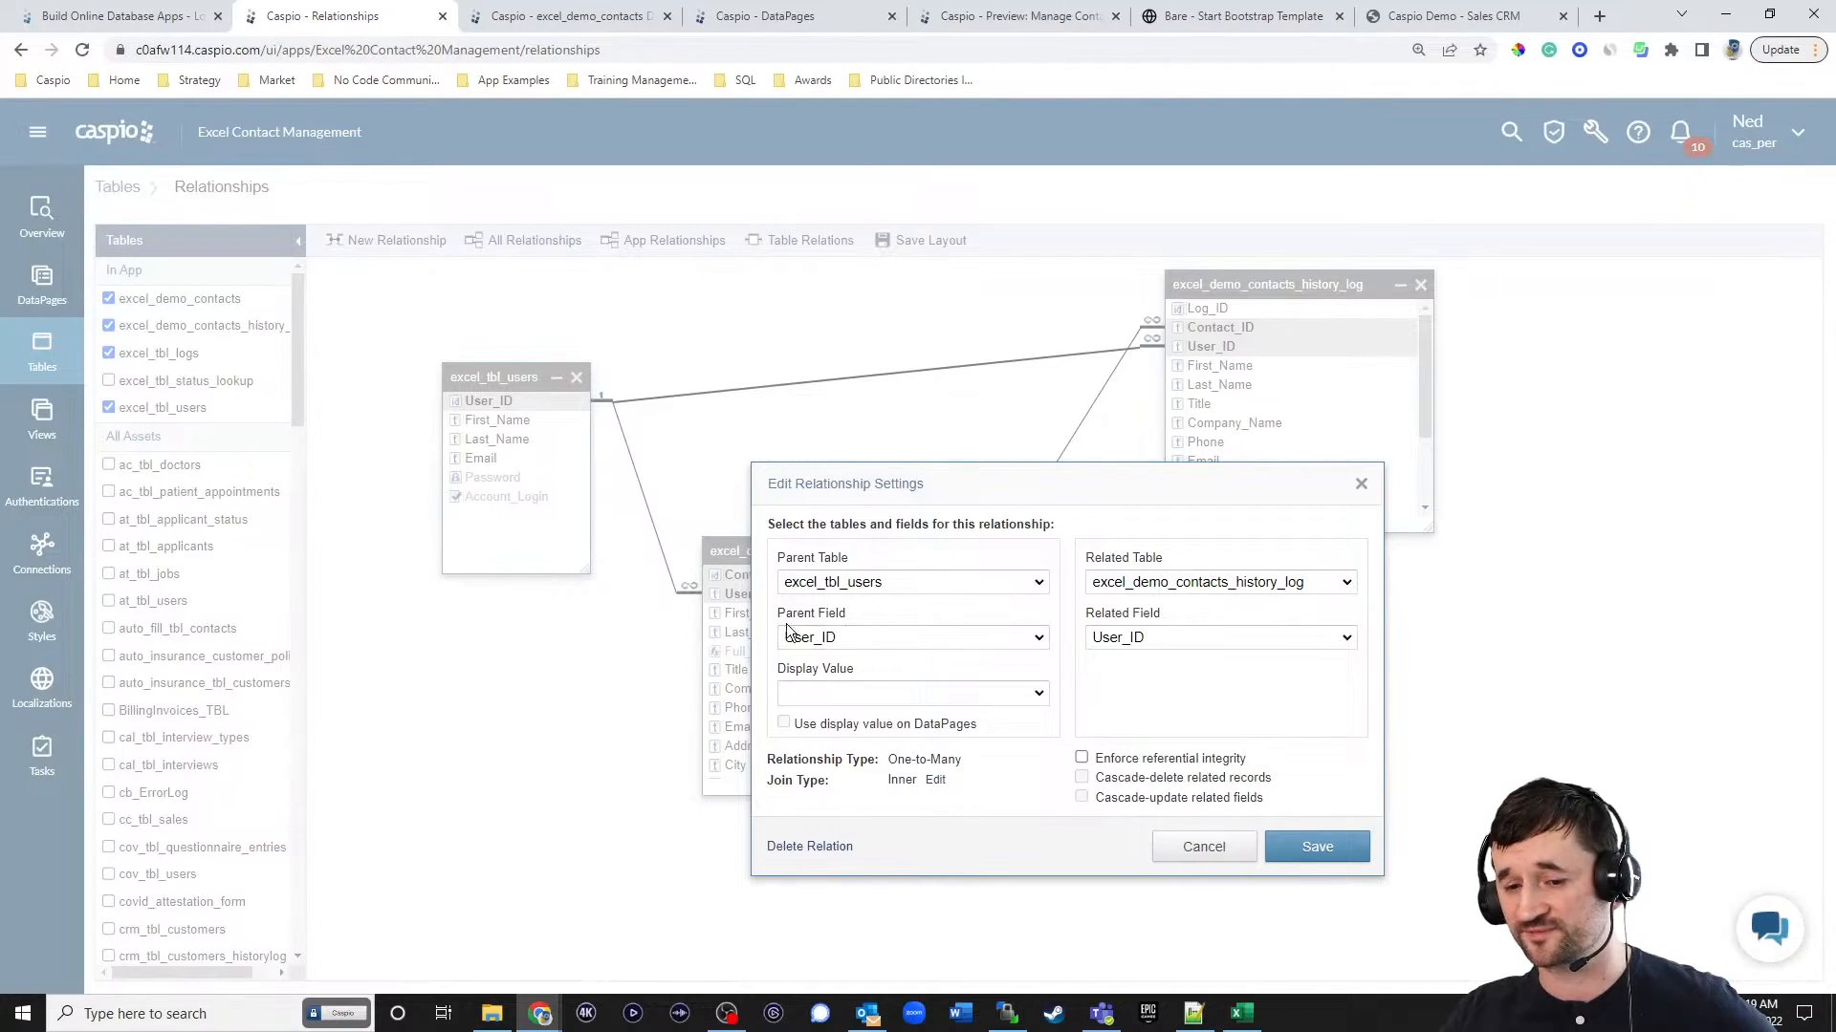
left_click(846, 693)
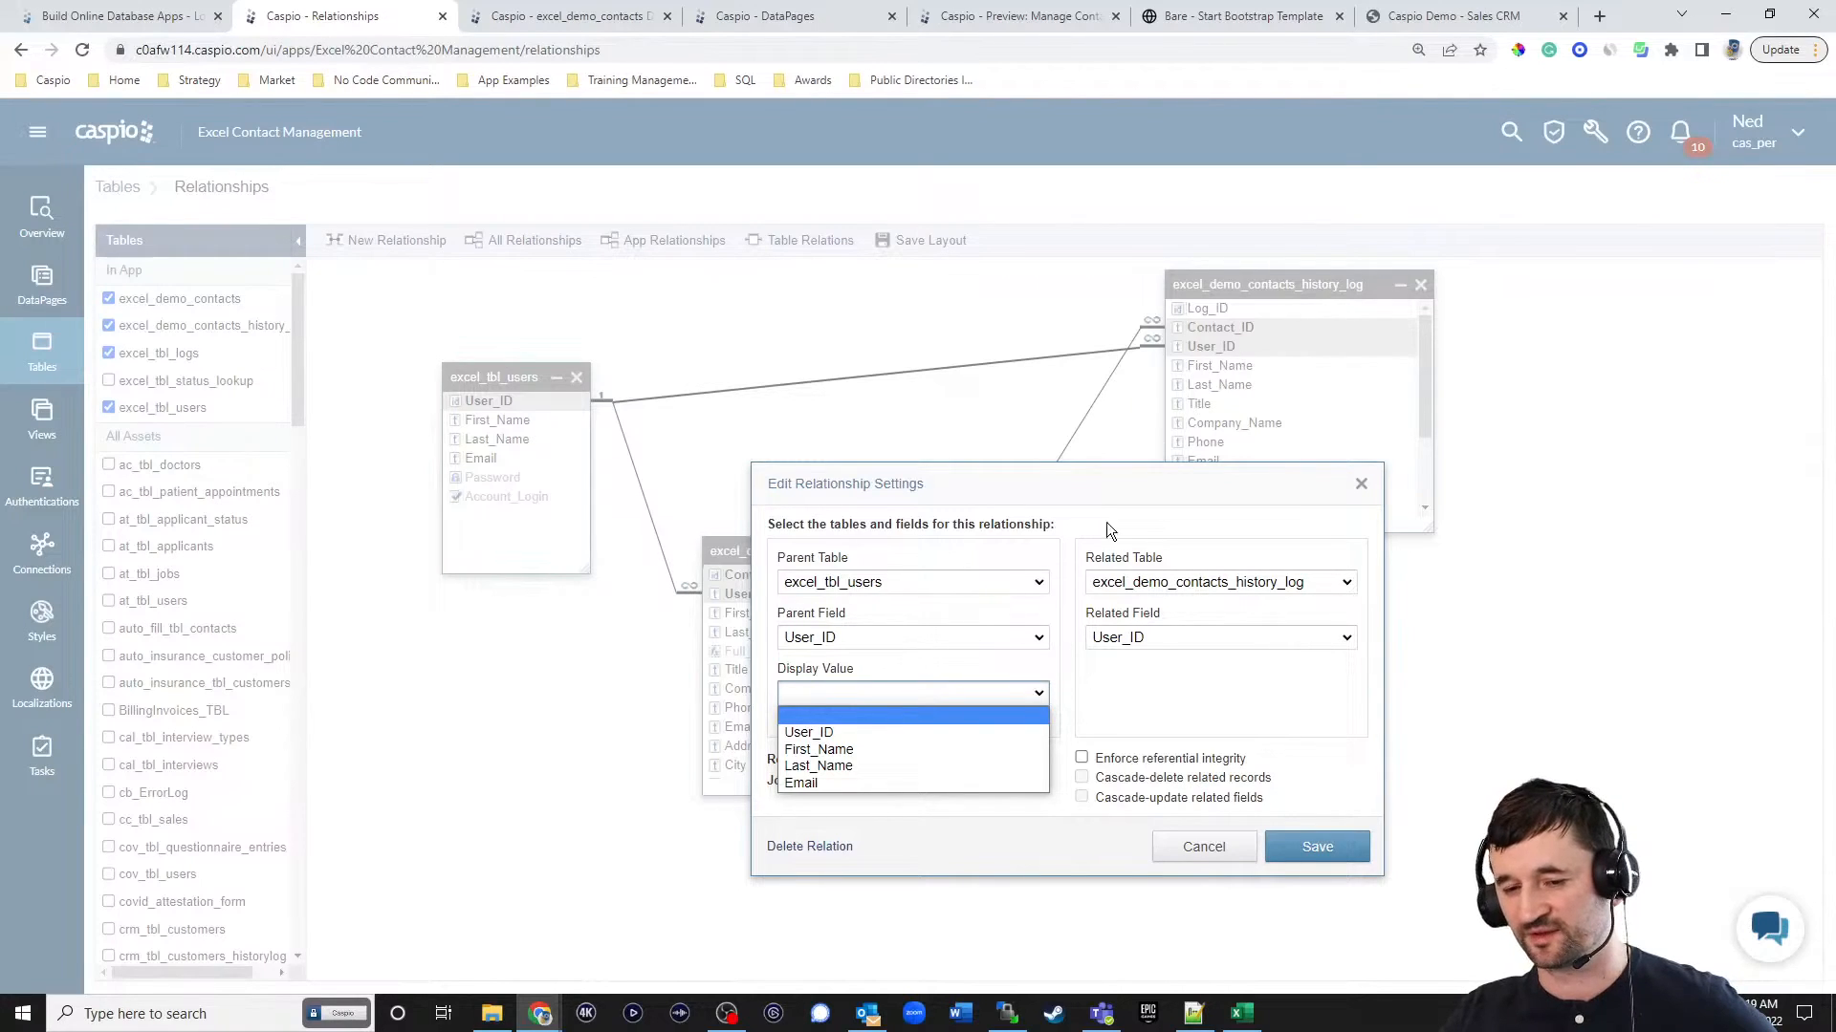
left_click(833, 753)
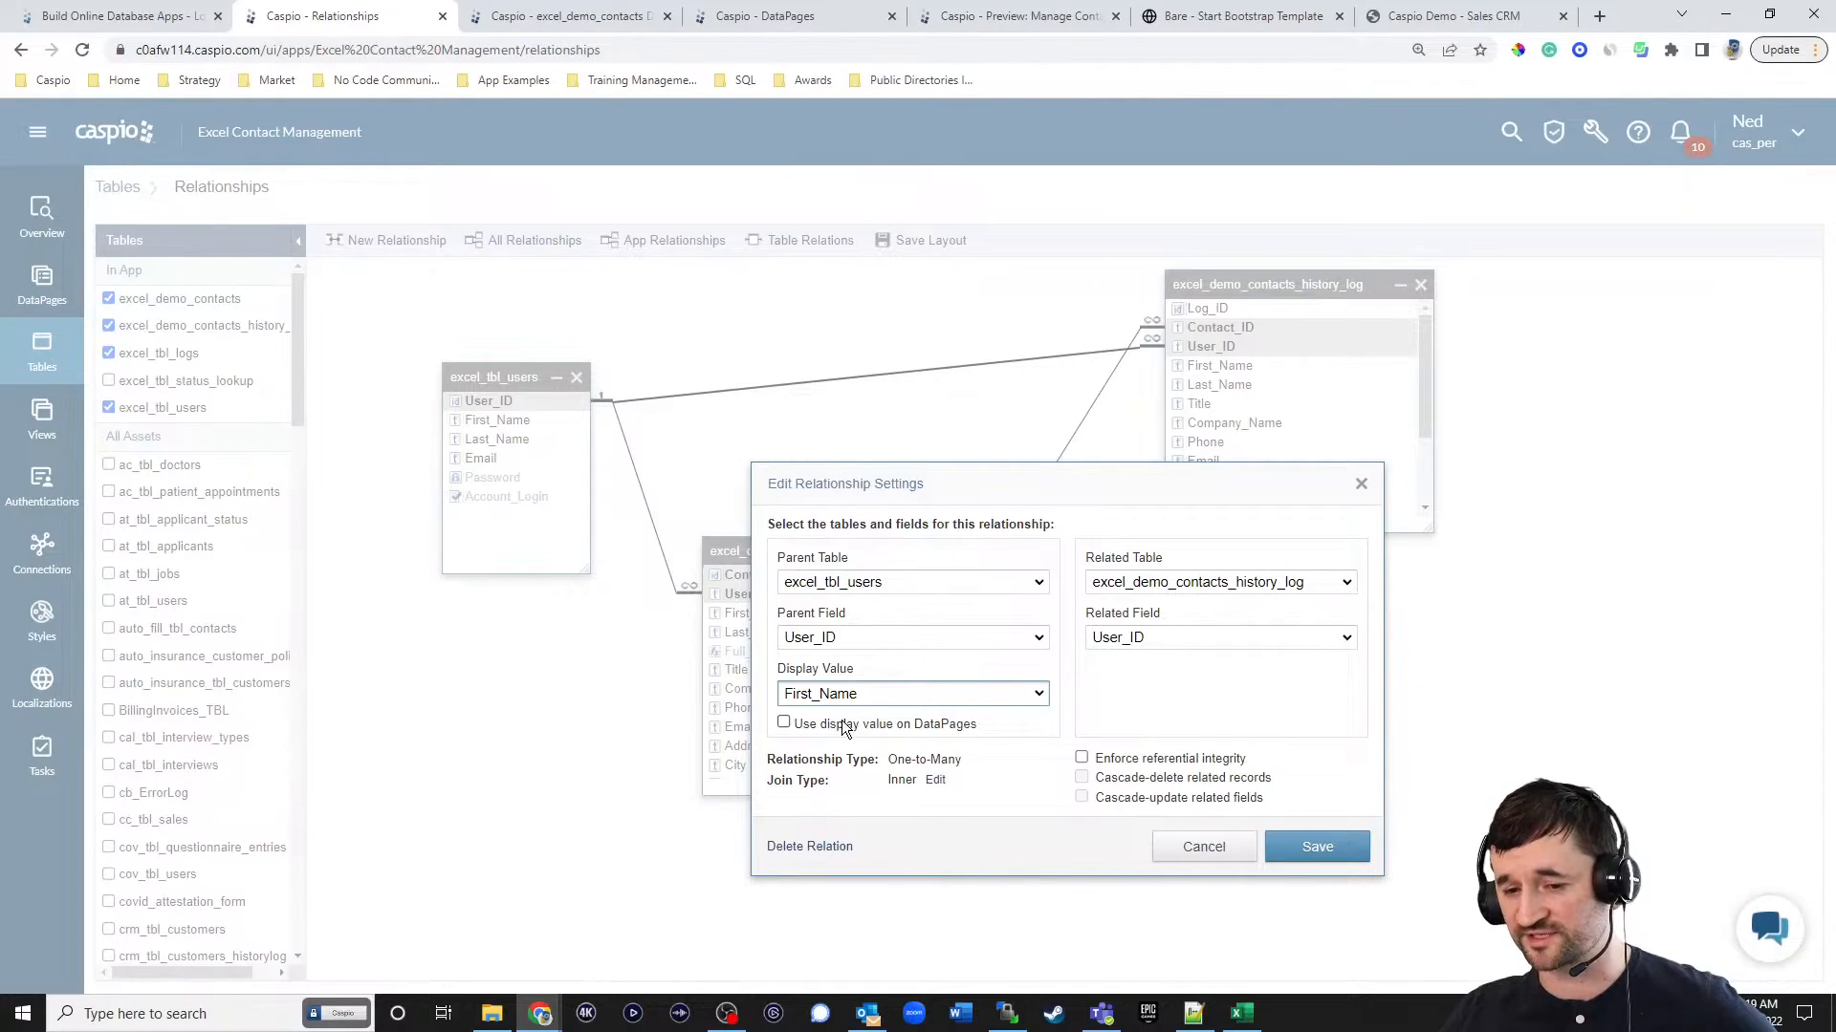
left_click(846, 731)
left_click(1317, 848)
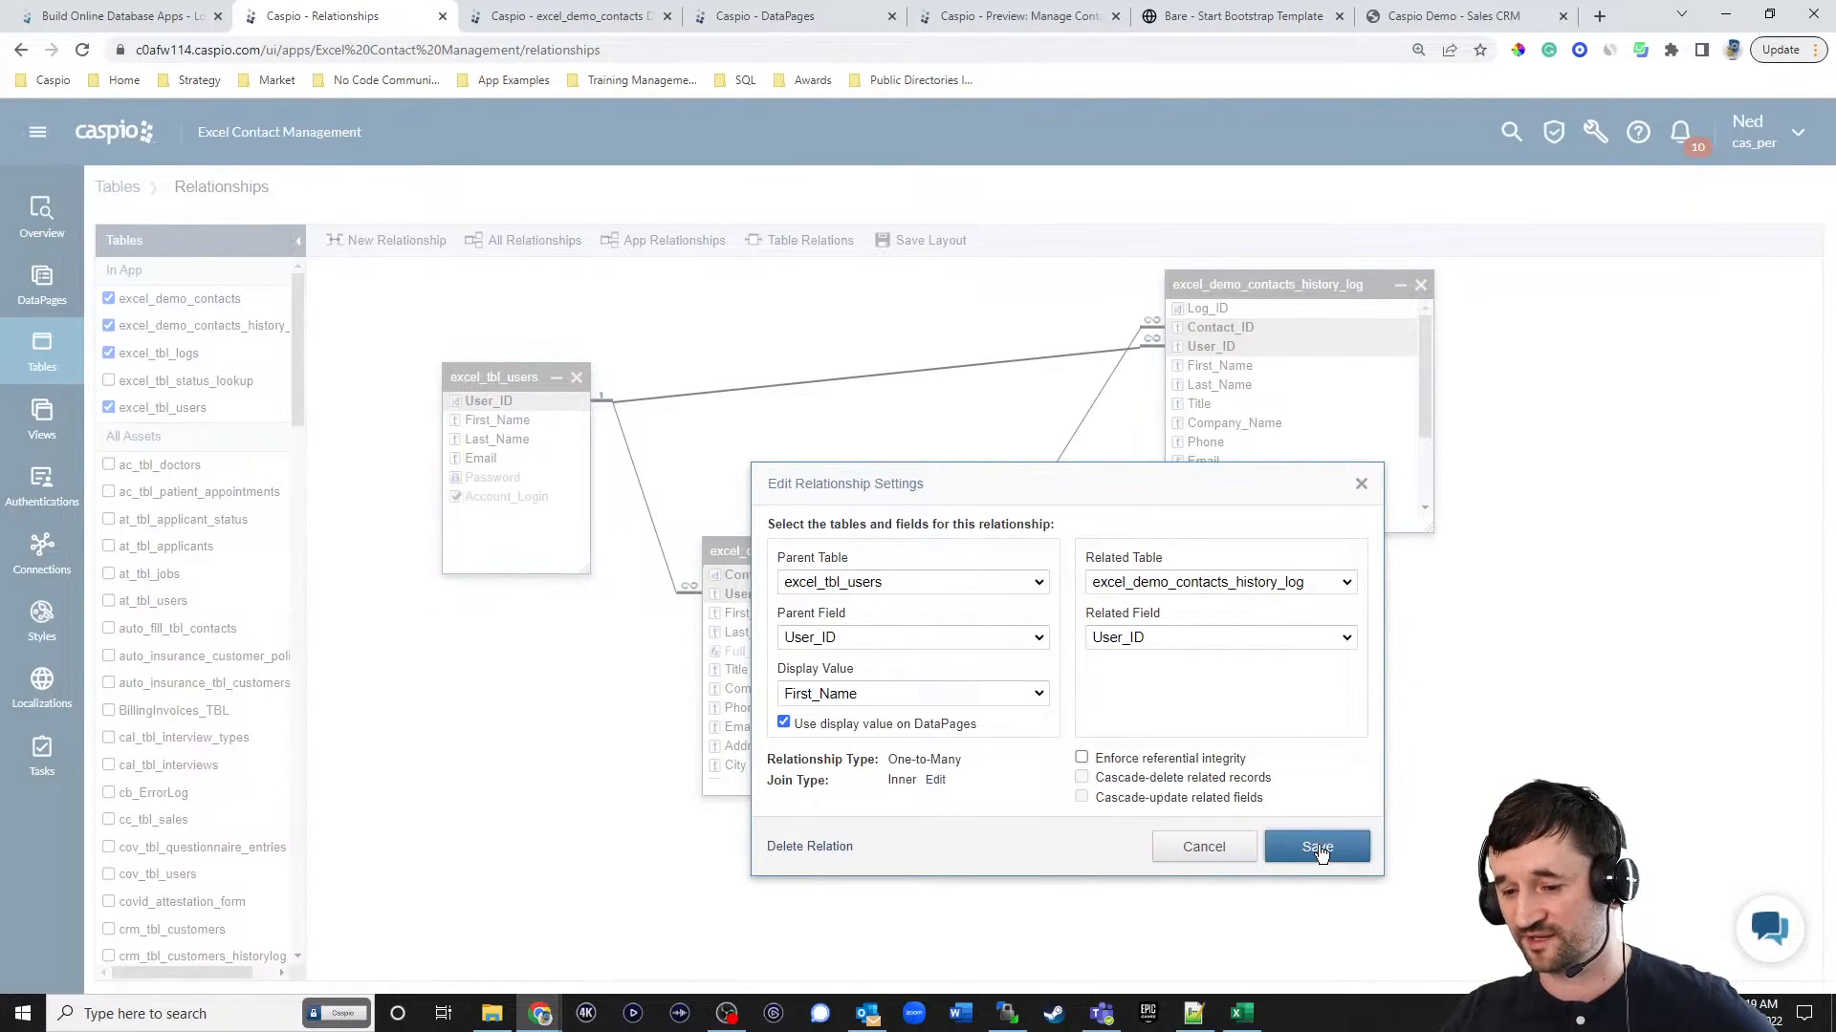
left_click(1117, 509)
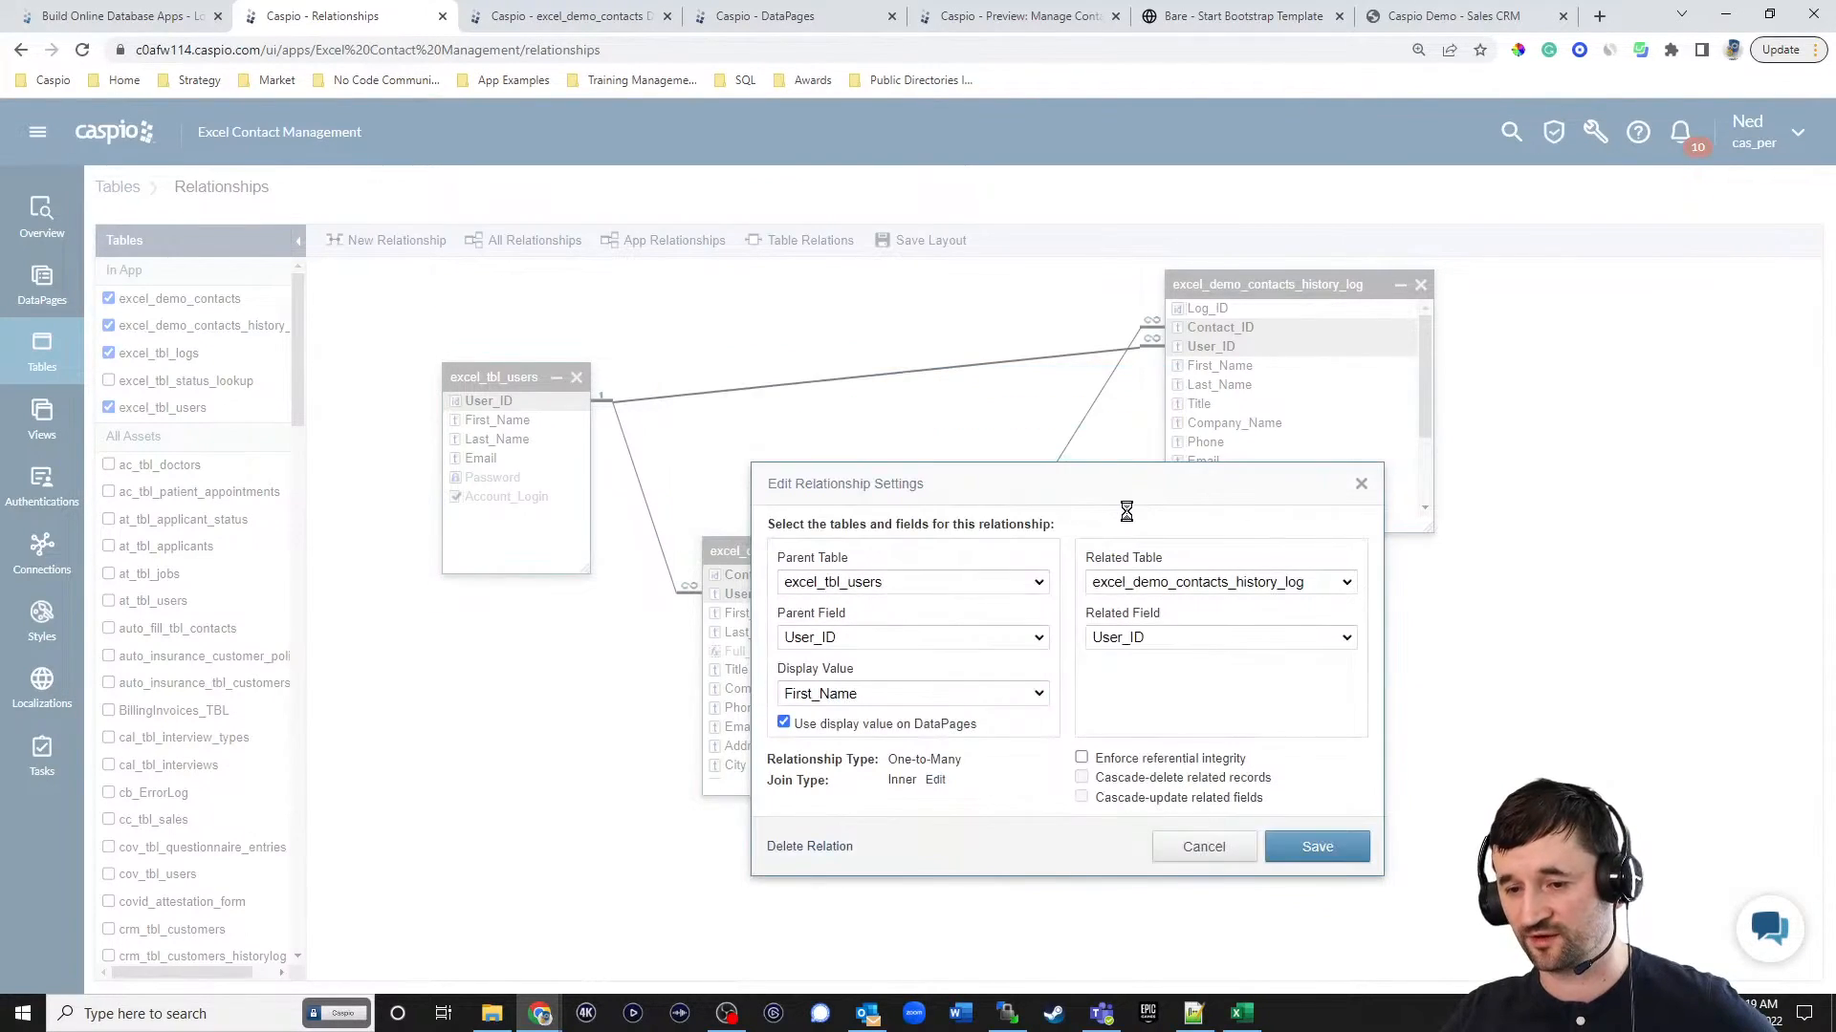
Reload the live contact details page and check how the User ID column of the history table identifies users.
left_click(1262, 19)
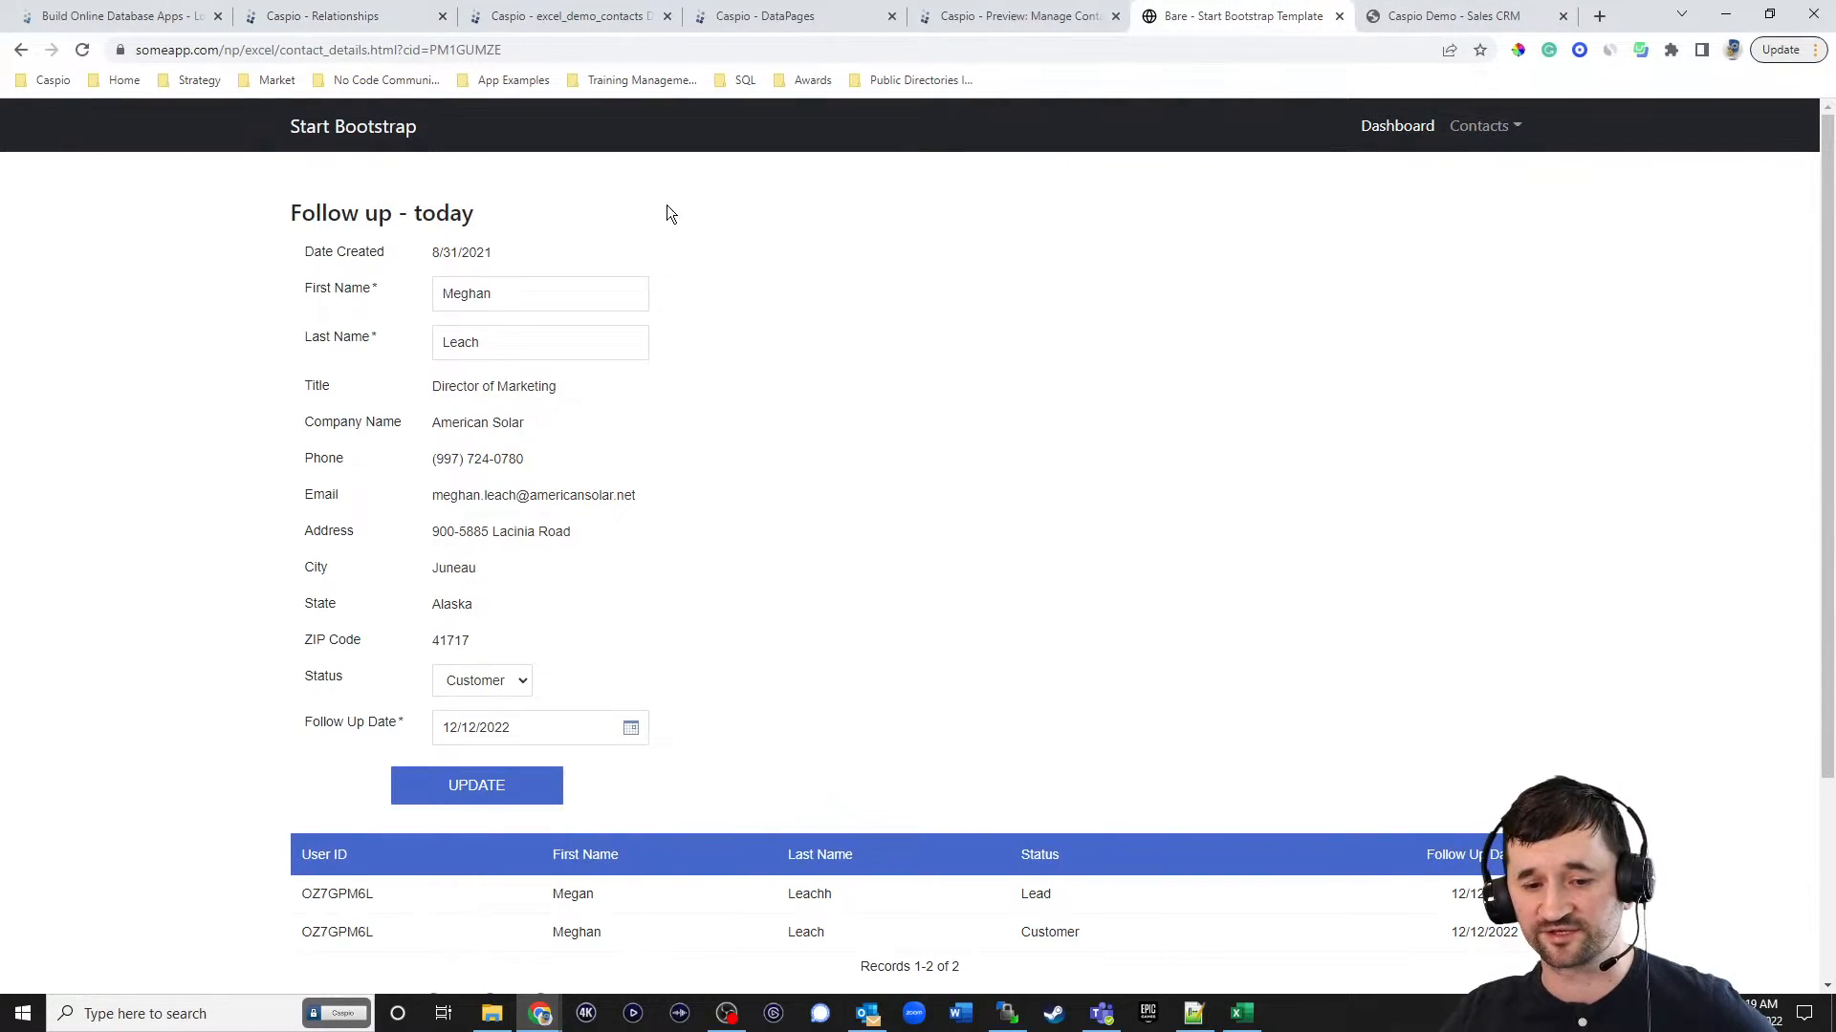
left_click(82, 49)
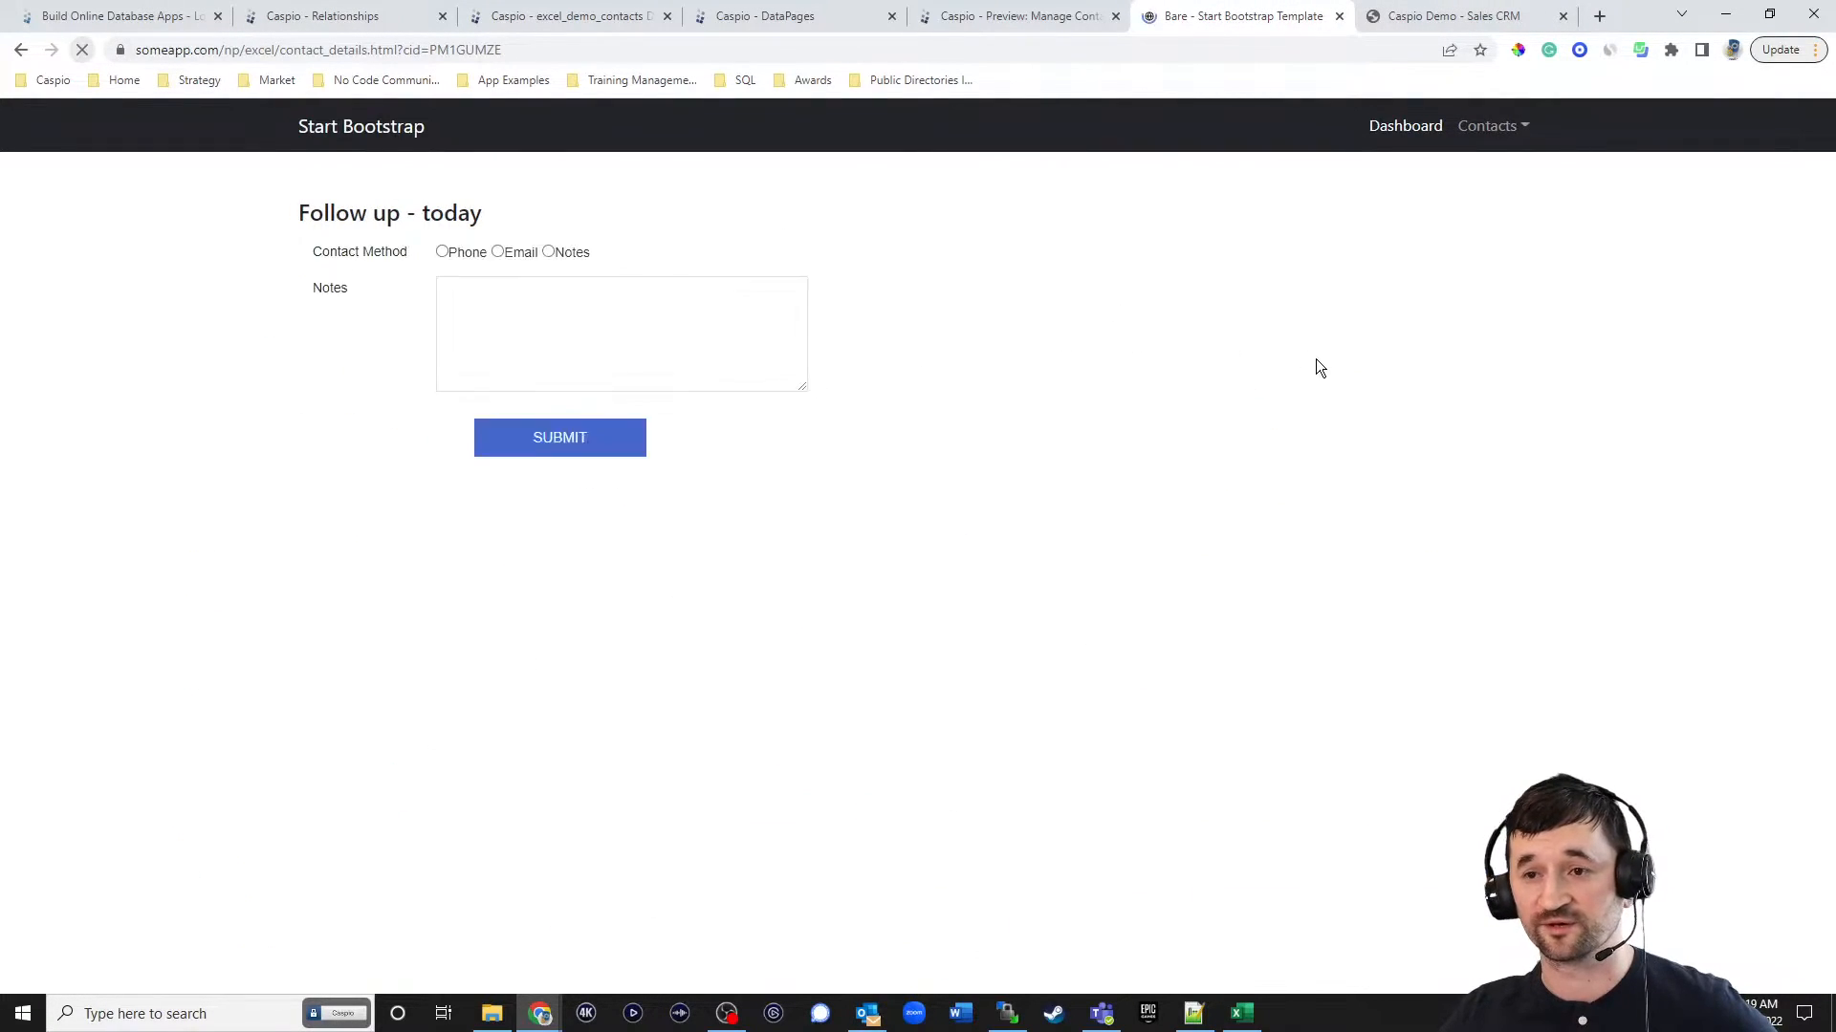
scroll(1382, 469, "down", 1)
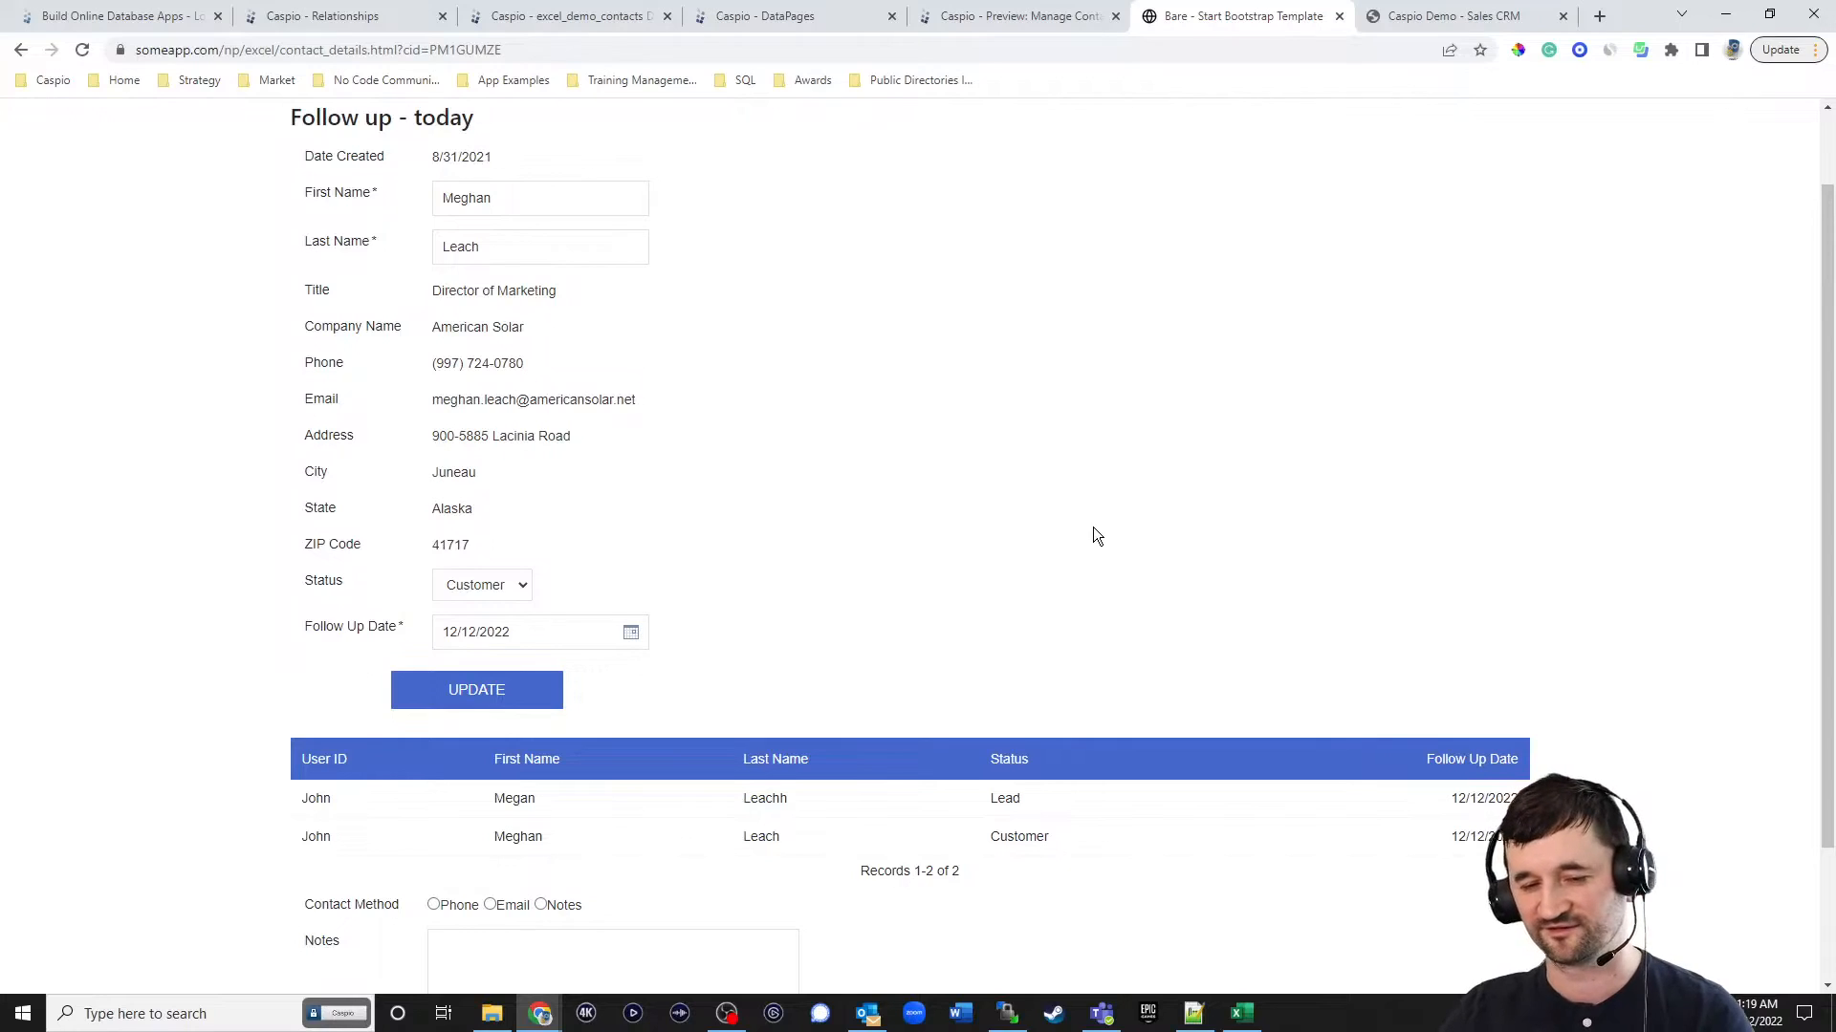
scroll(1157, 521, "down", 2)
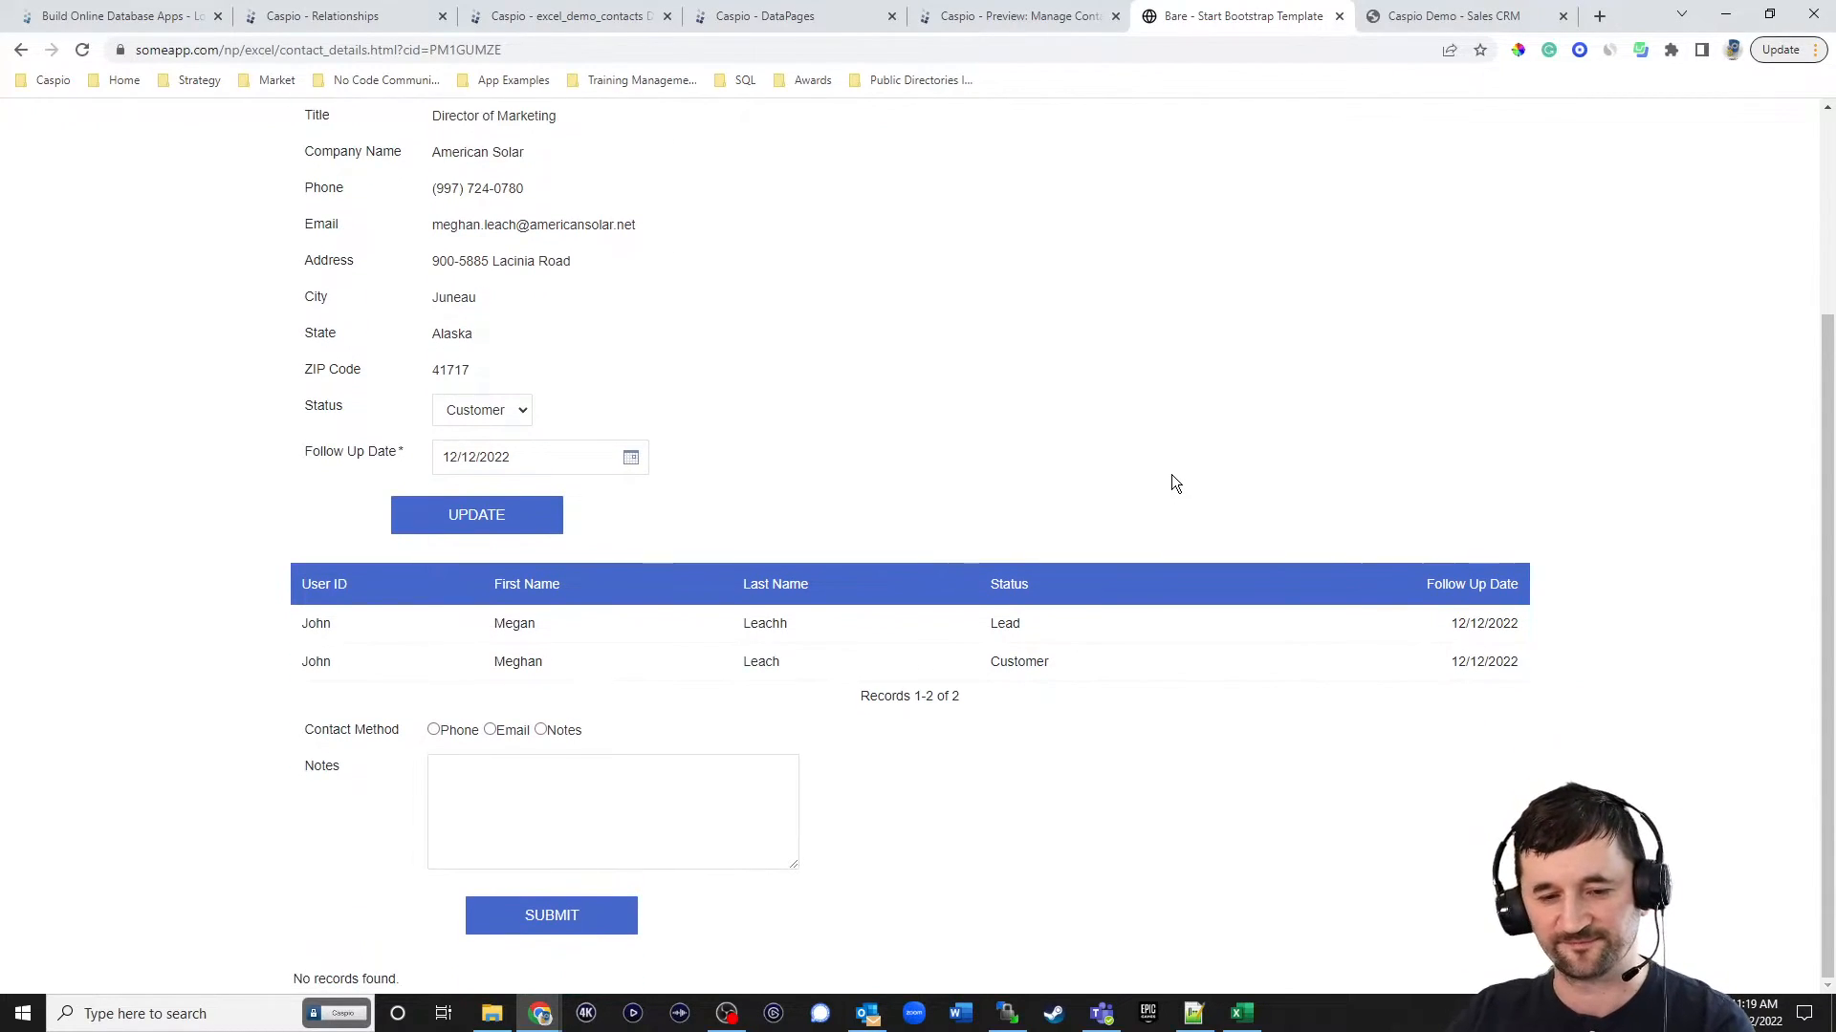
scroll(1182, 476, "up", 3)
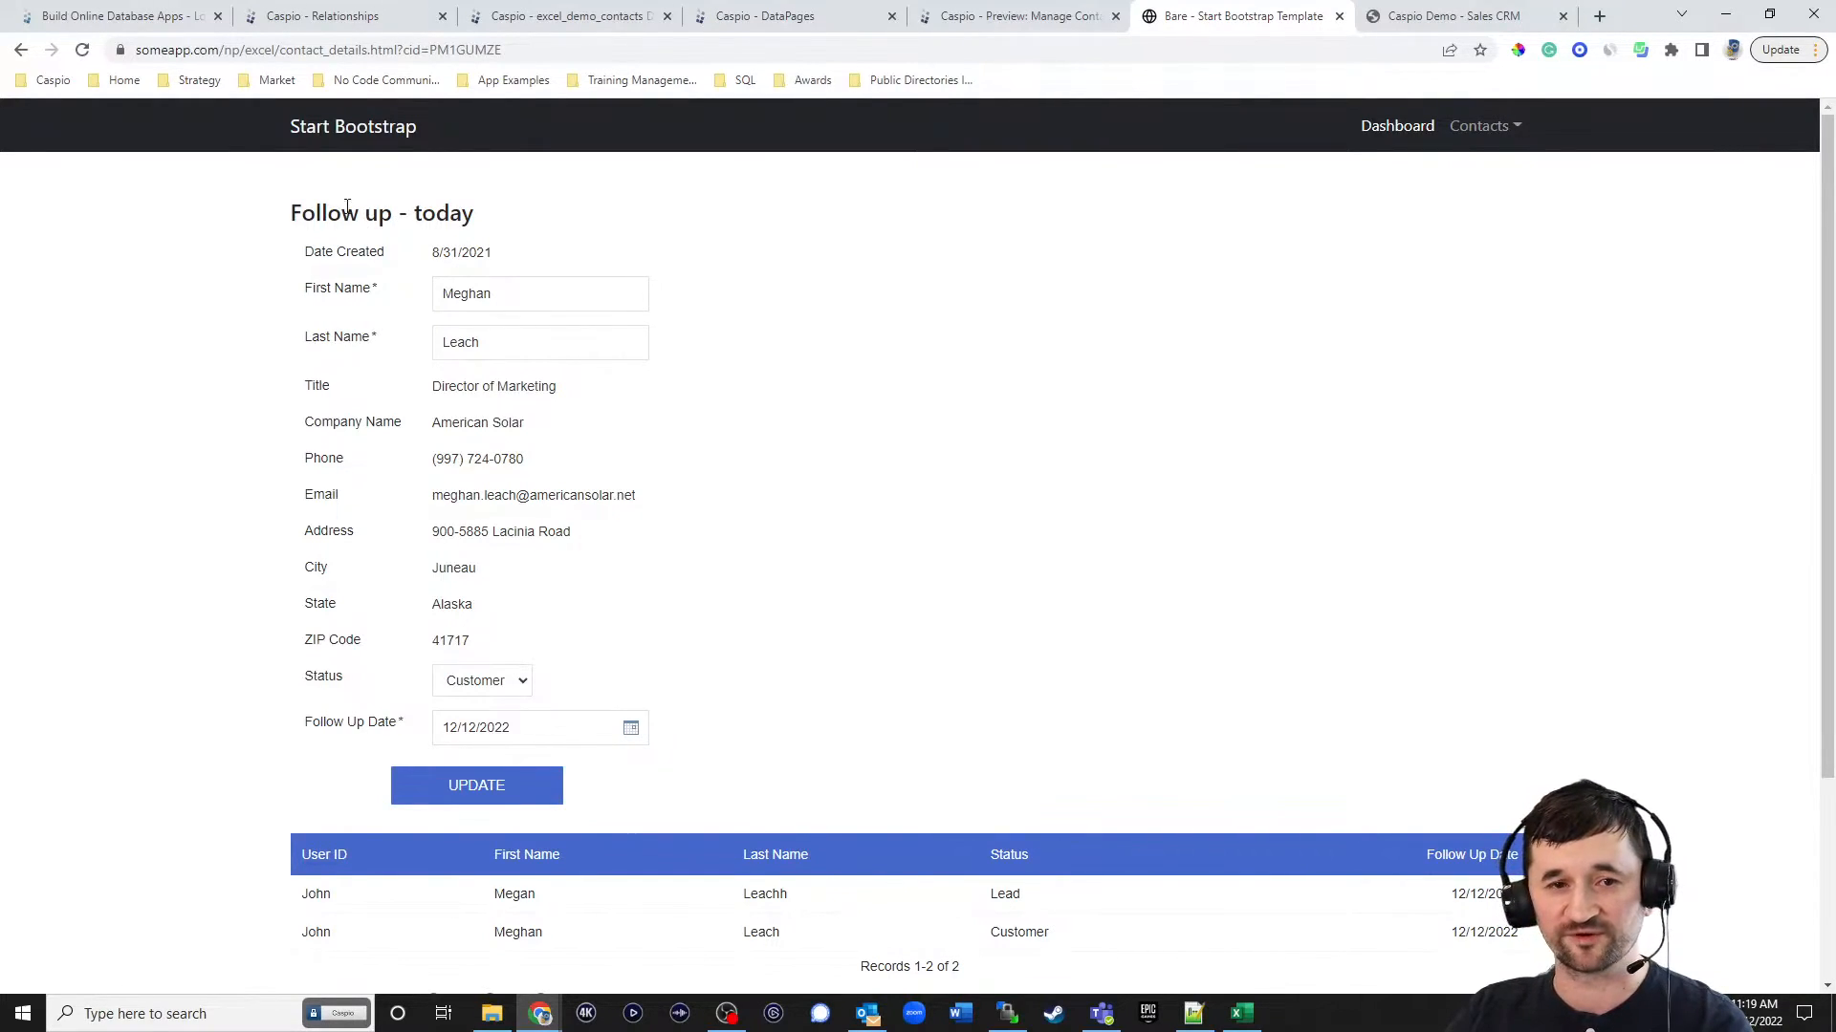
Create a new task in the Excel Contact Management app and schedule it to run every day at 12:00 AM Pacific Time.
left_click(320, 15)
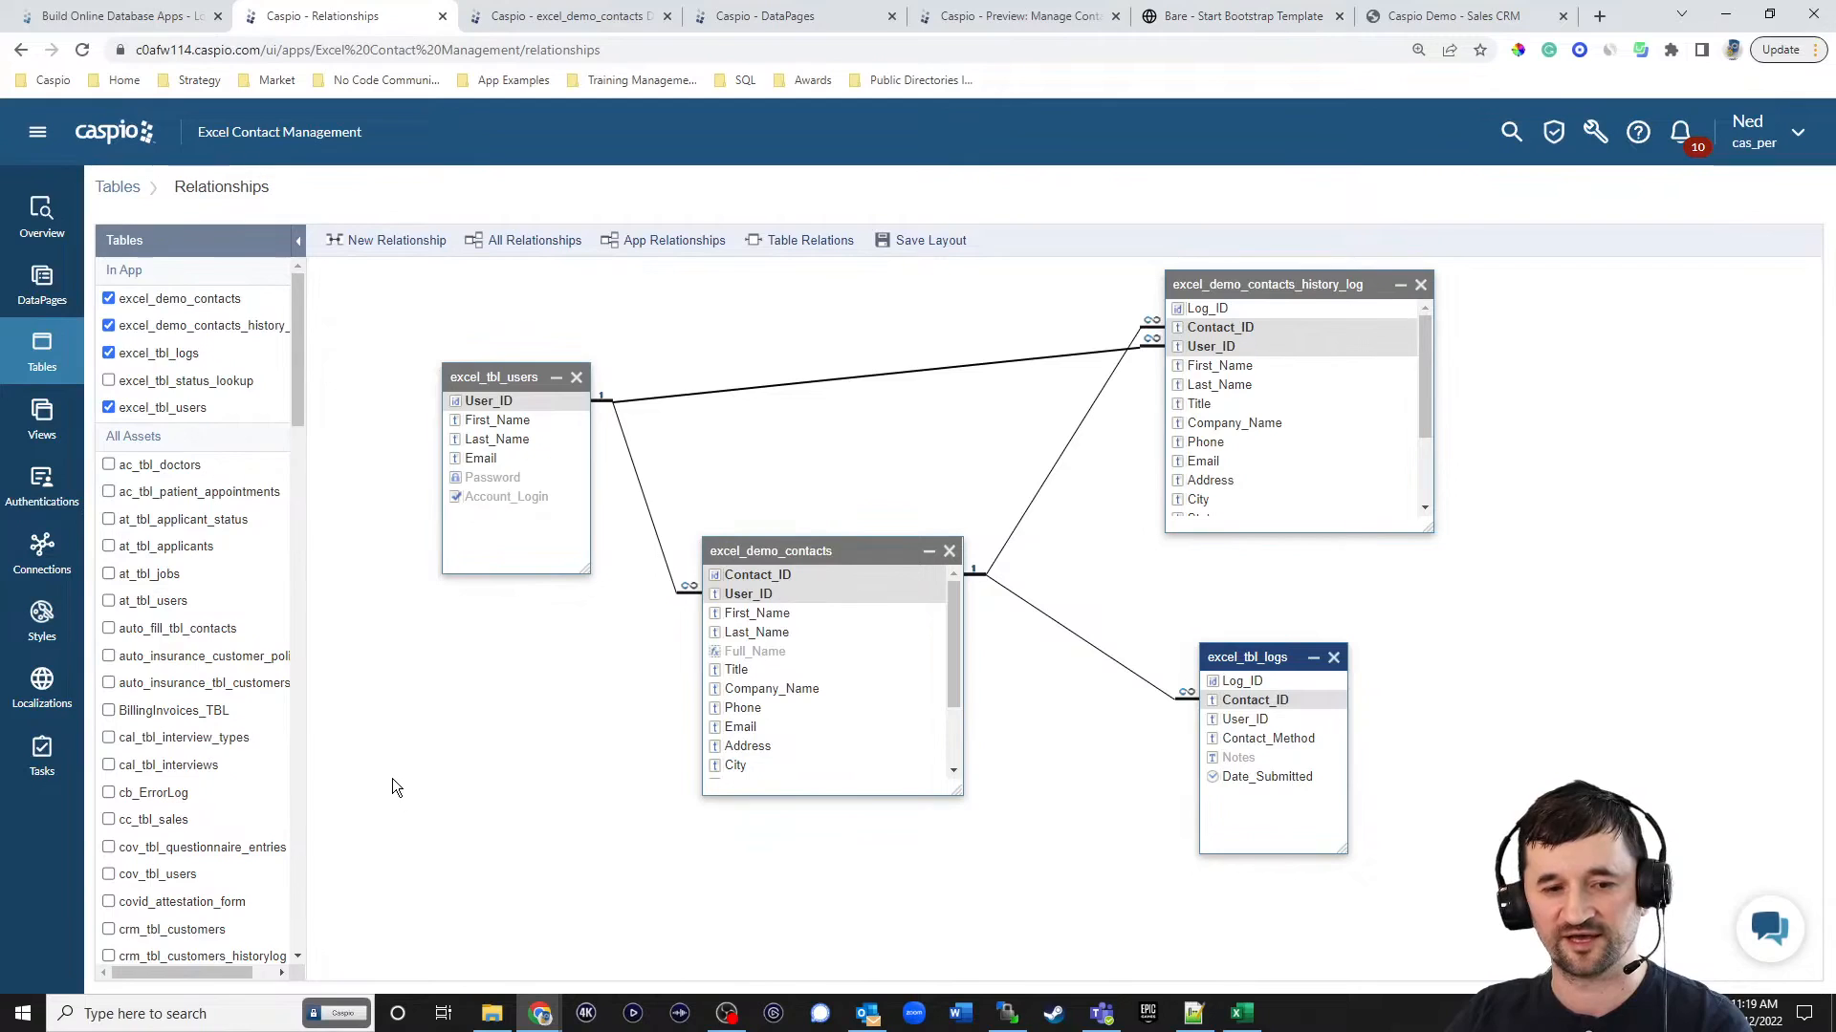
left_click(48, 768)
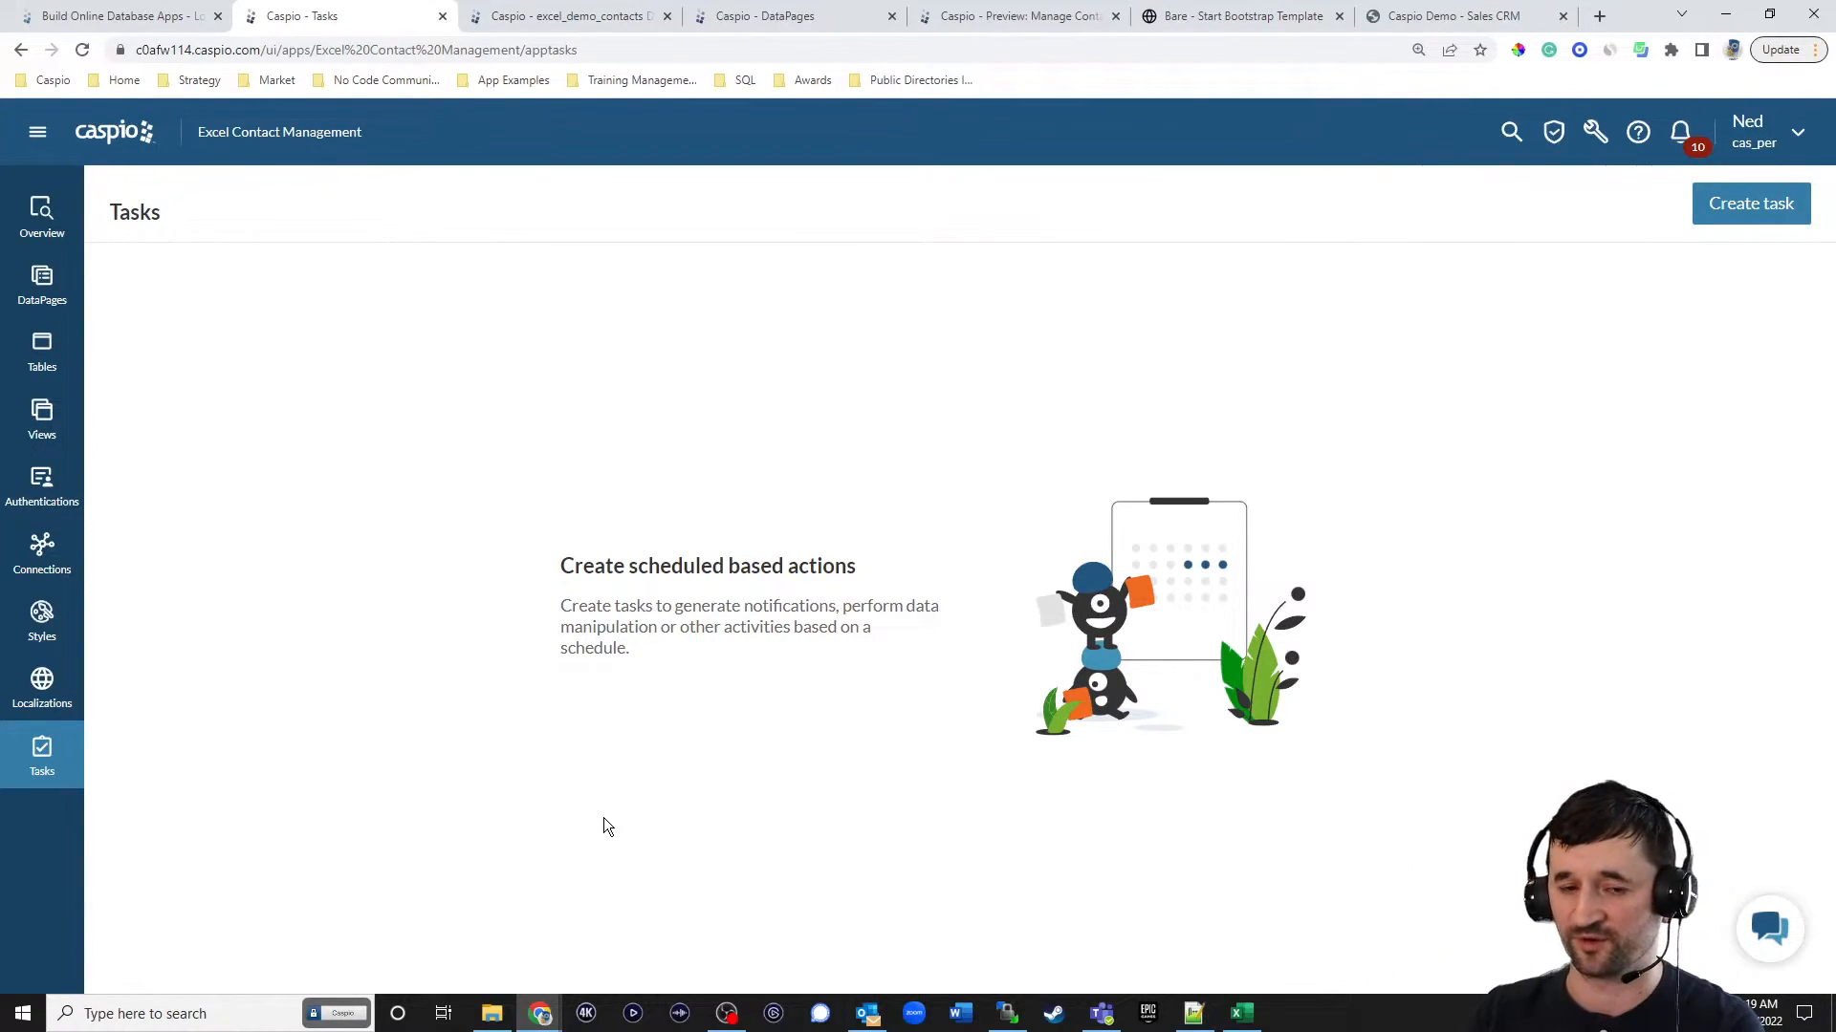
left_click(1738, 213)
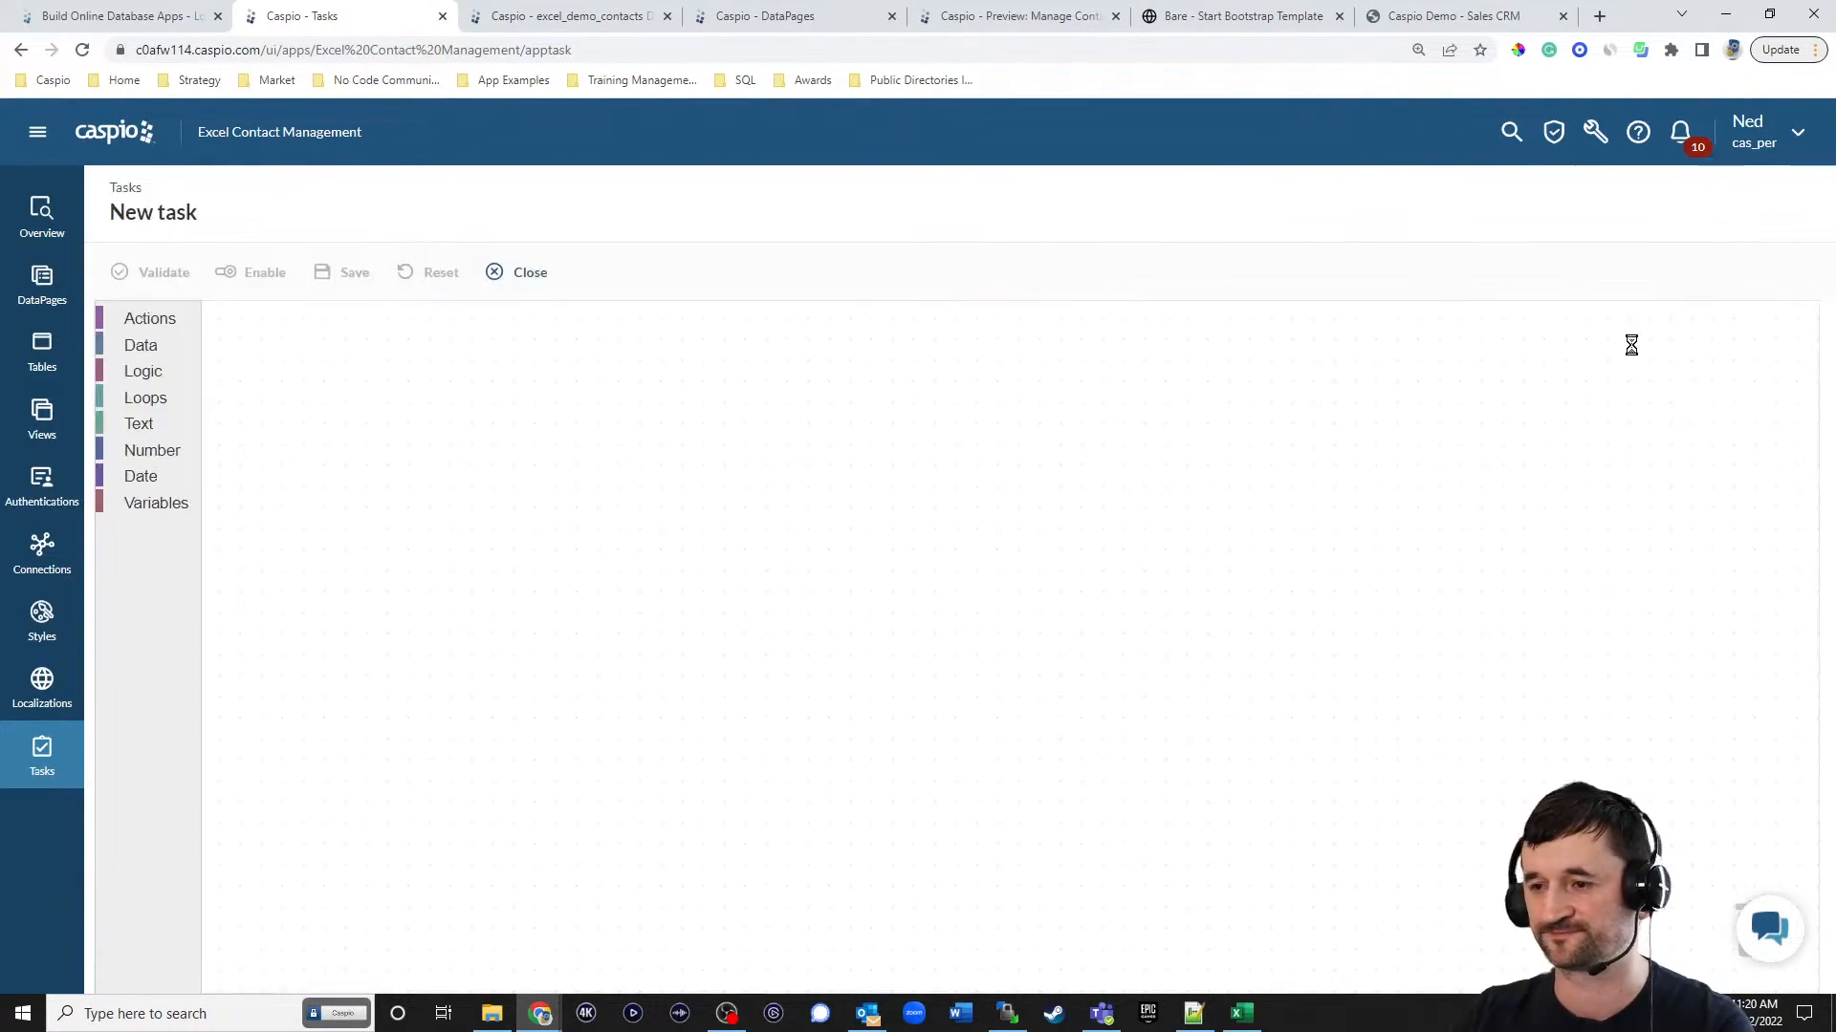
left_click(329, 322)
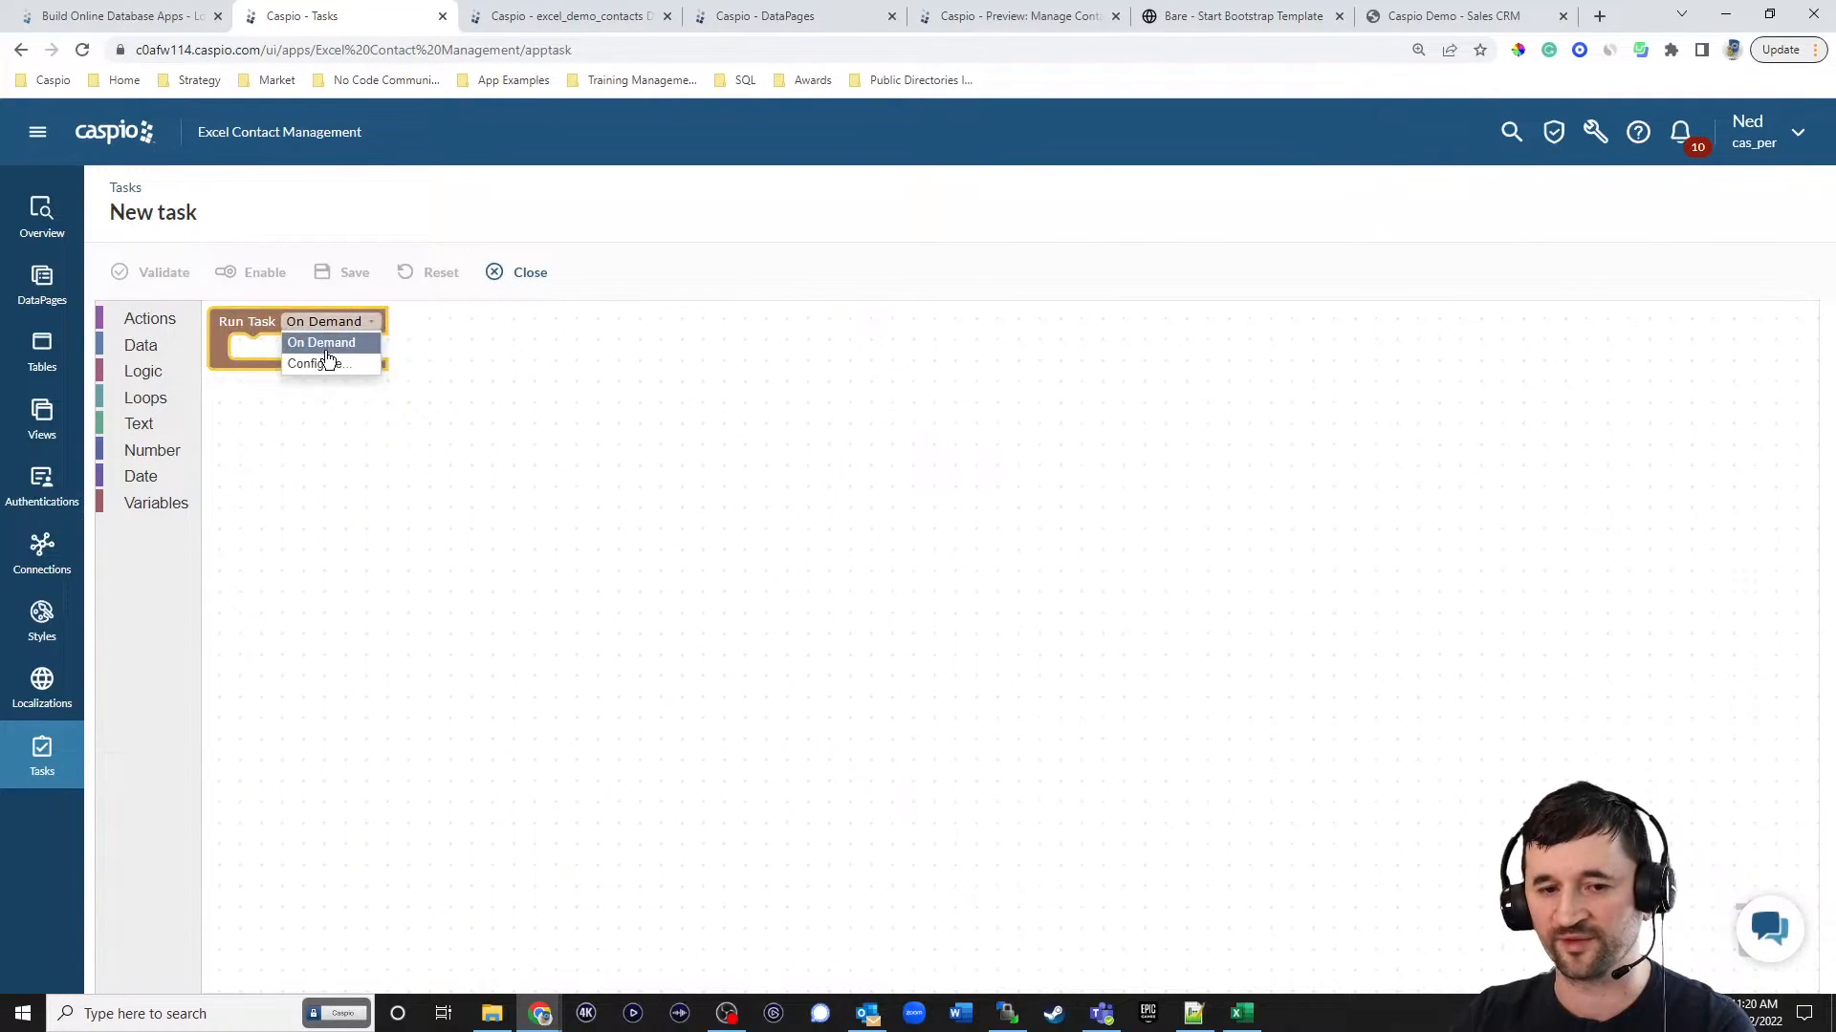
left_click(328, 362)
left_click(711, 440)
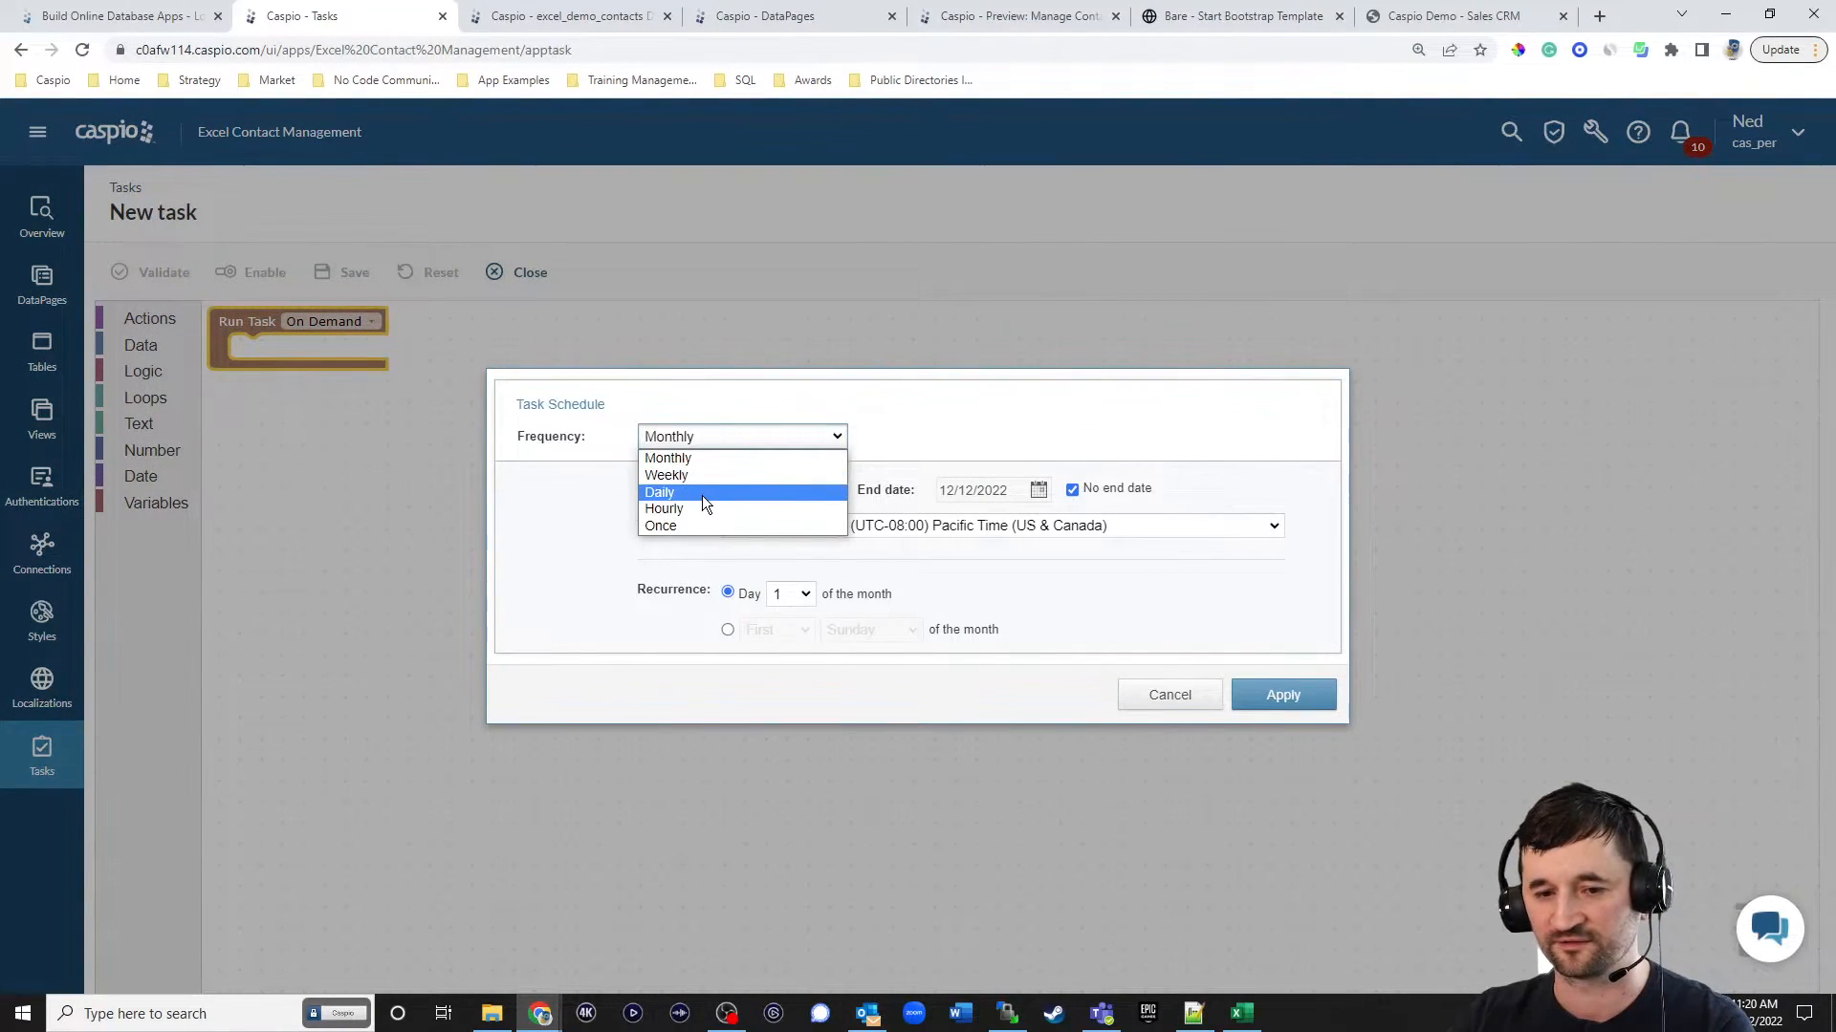
left_click(702, 493)
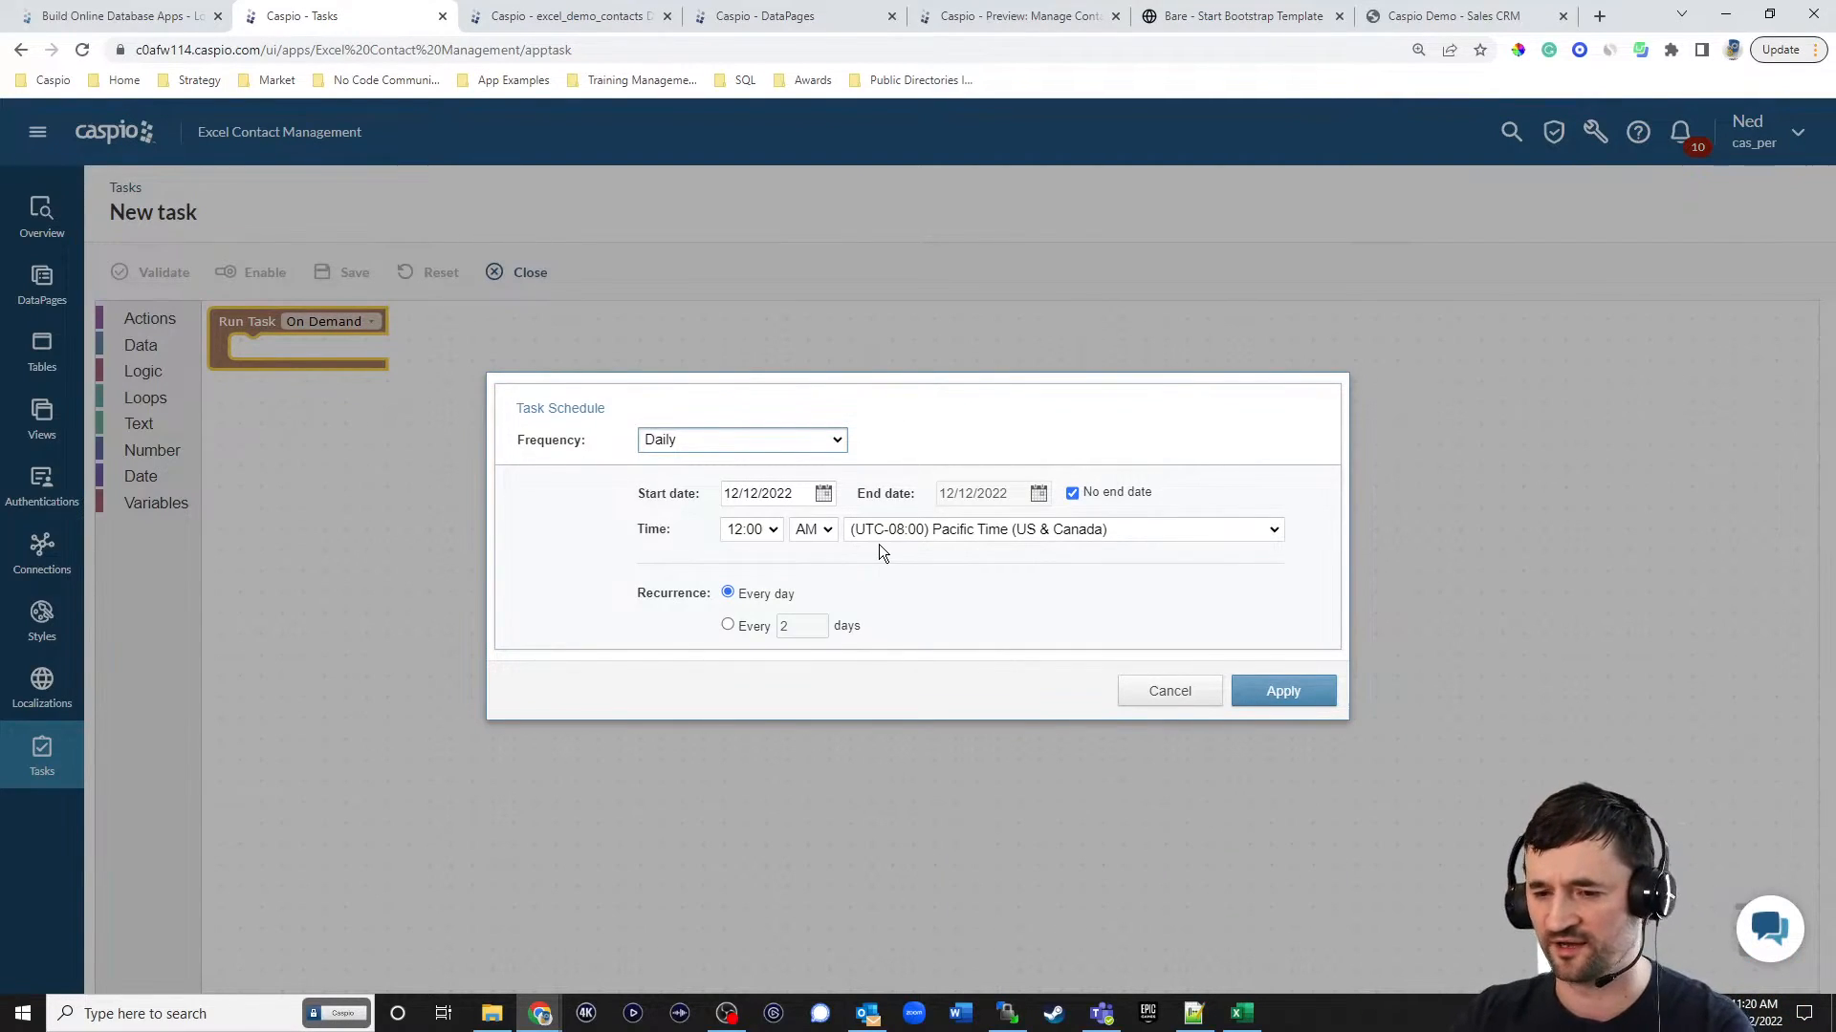
left_click(1279, 690)
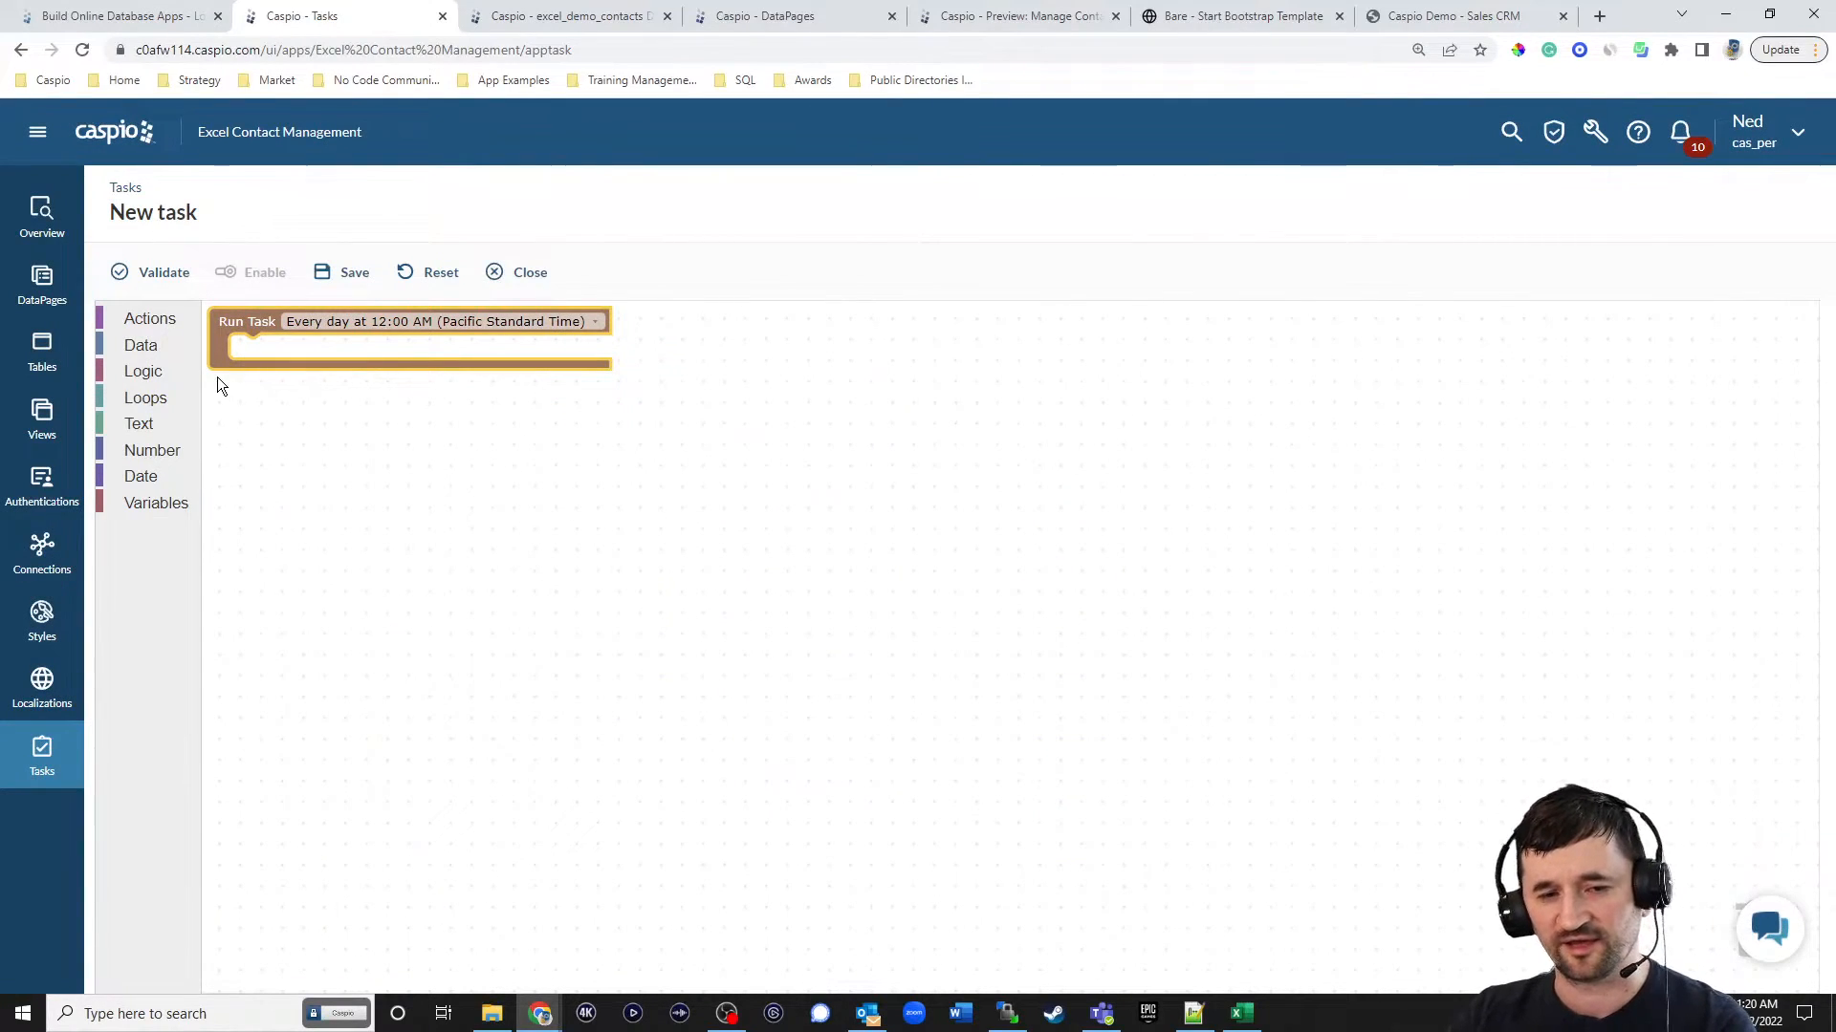
Add a plain-text Send Email action to the daily task and enable a SELECT data source on it.
left_click(150, 321)
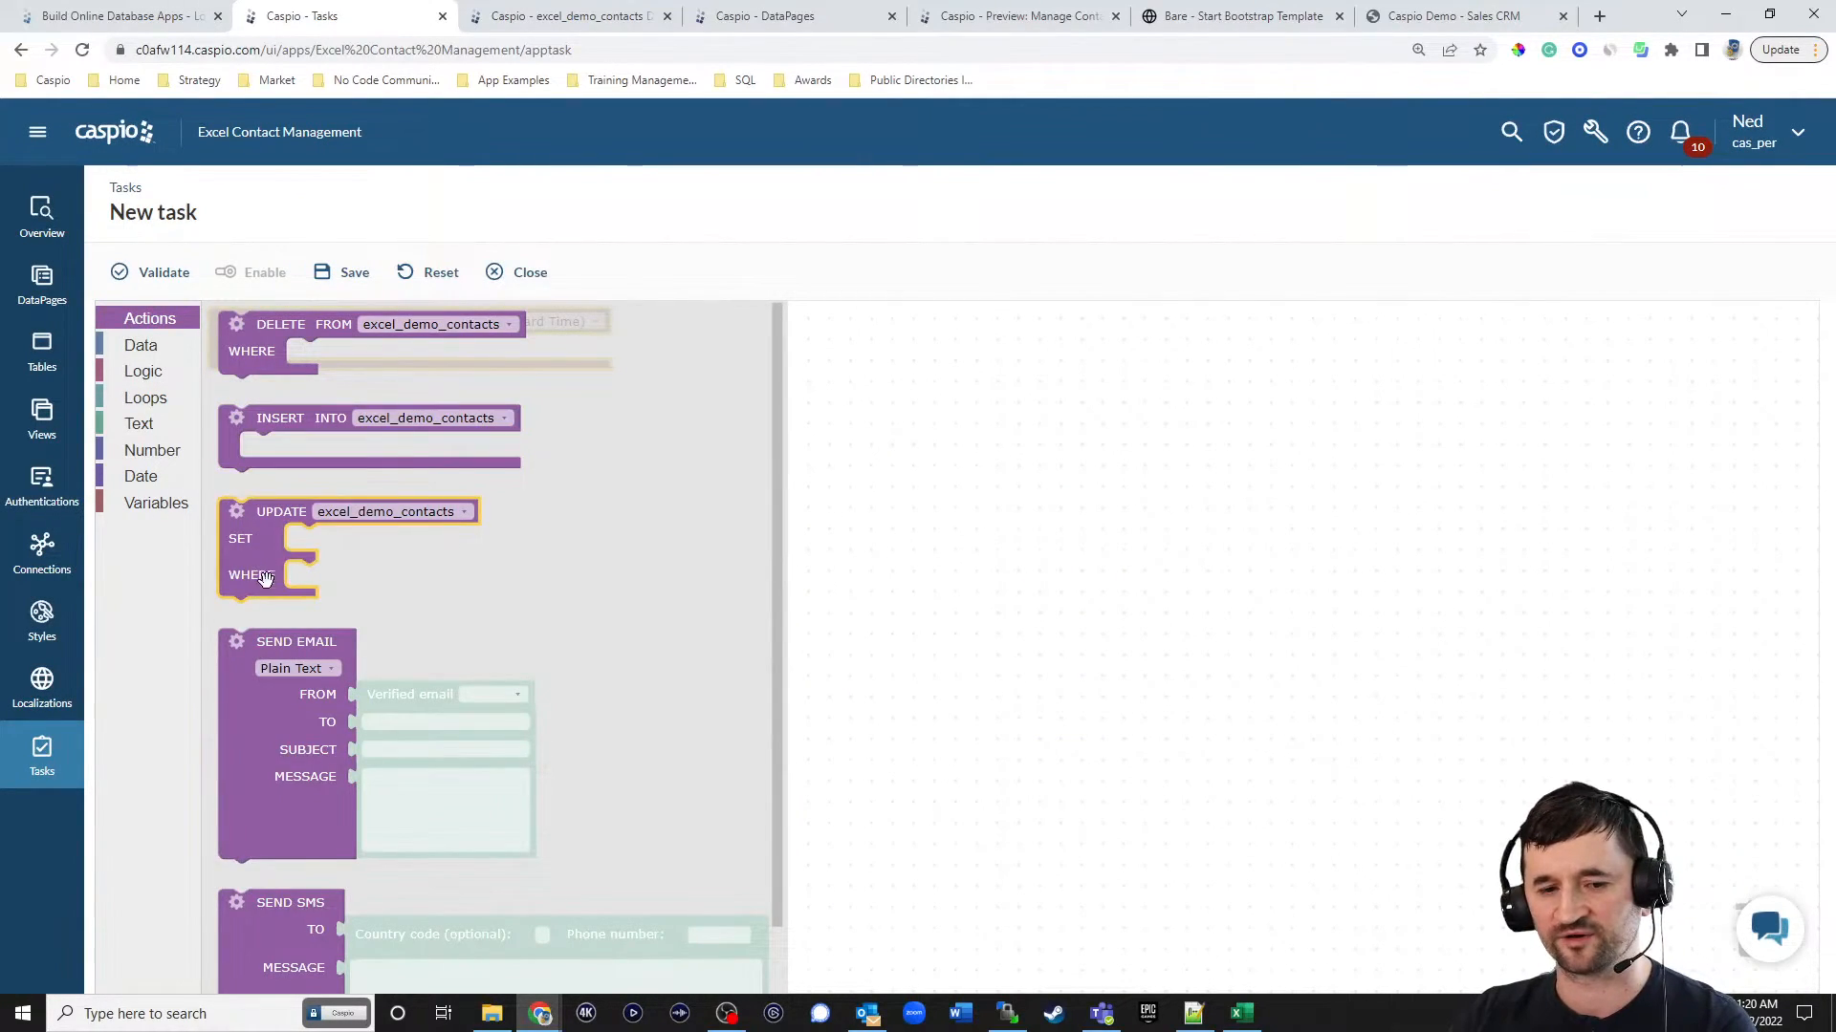
left_click_drag(229, 688, 255, 411)
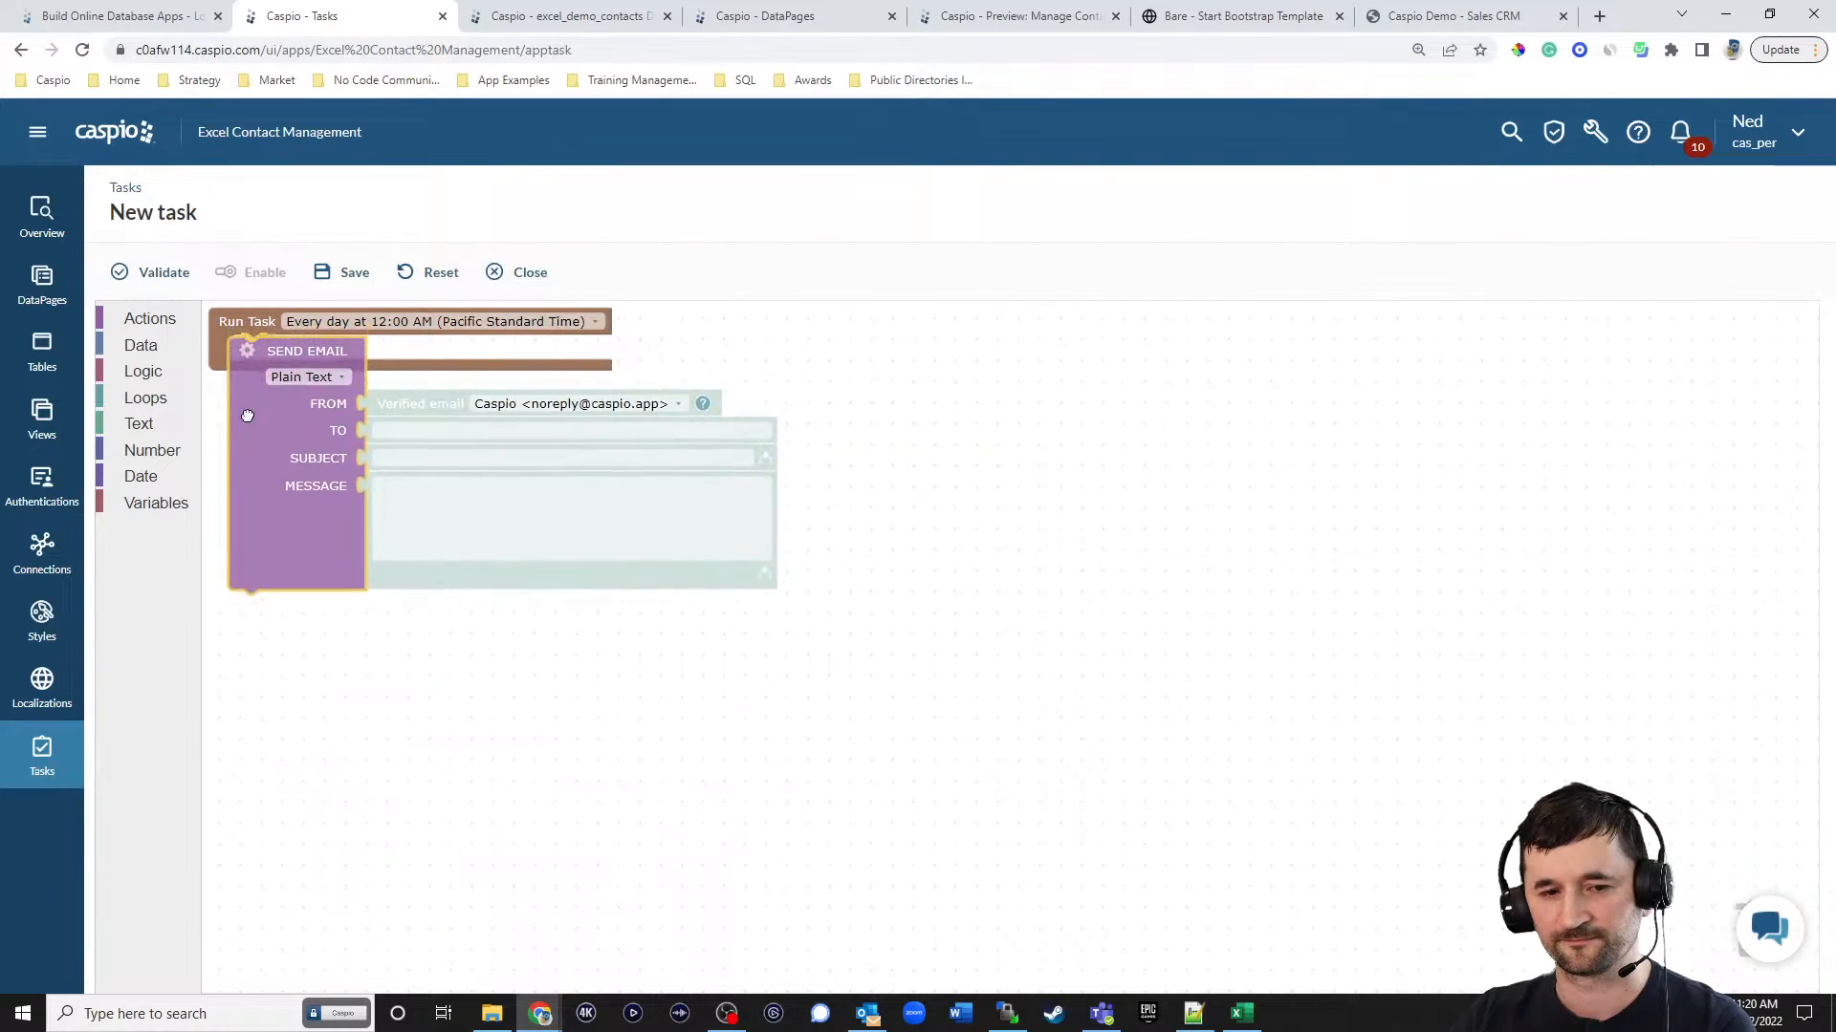
left_click(250, 348)
left_click(255, 383)
left_click(1002, 301)
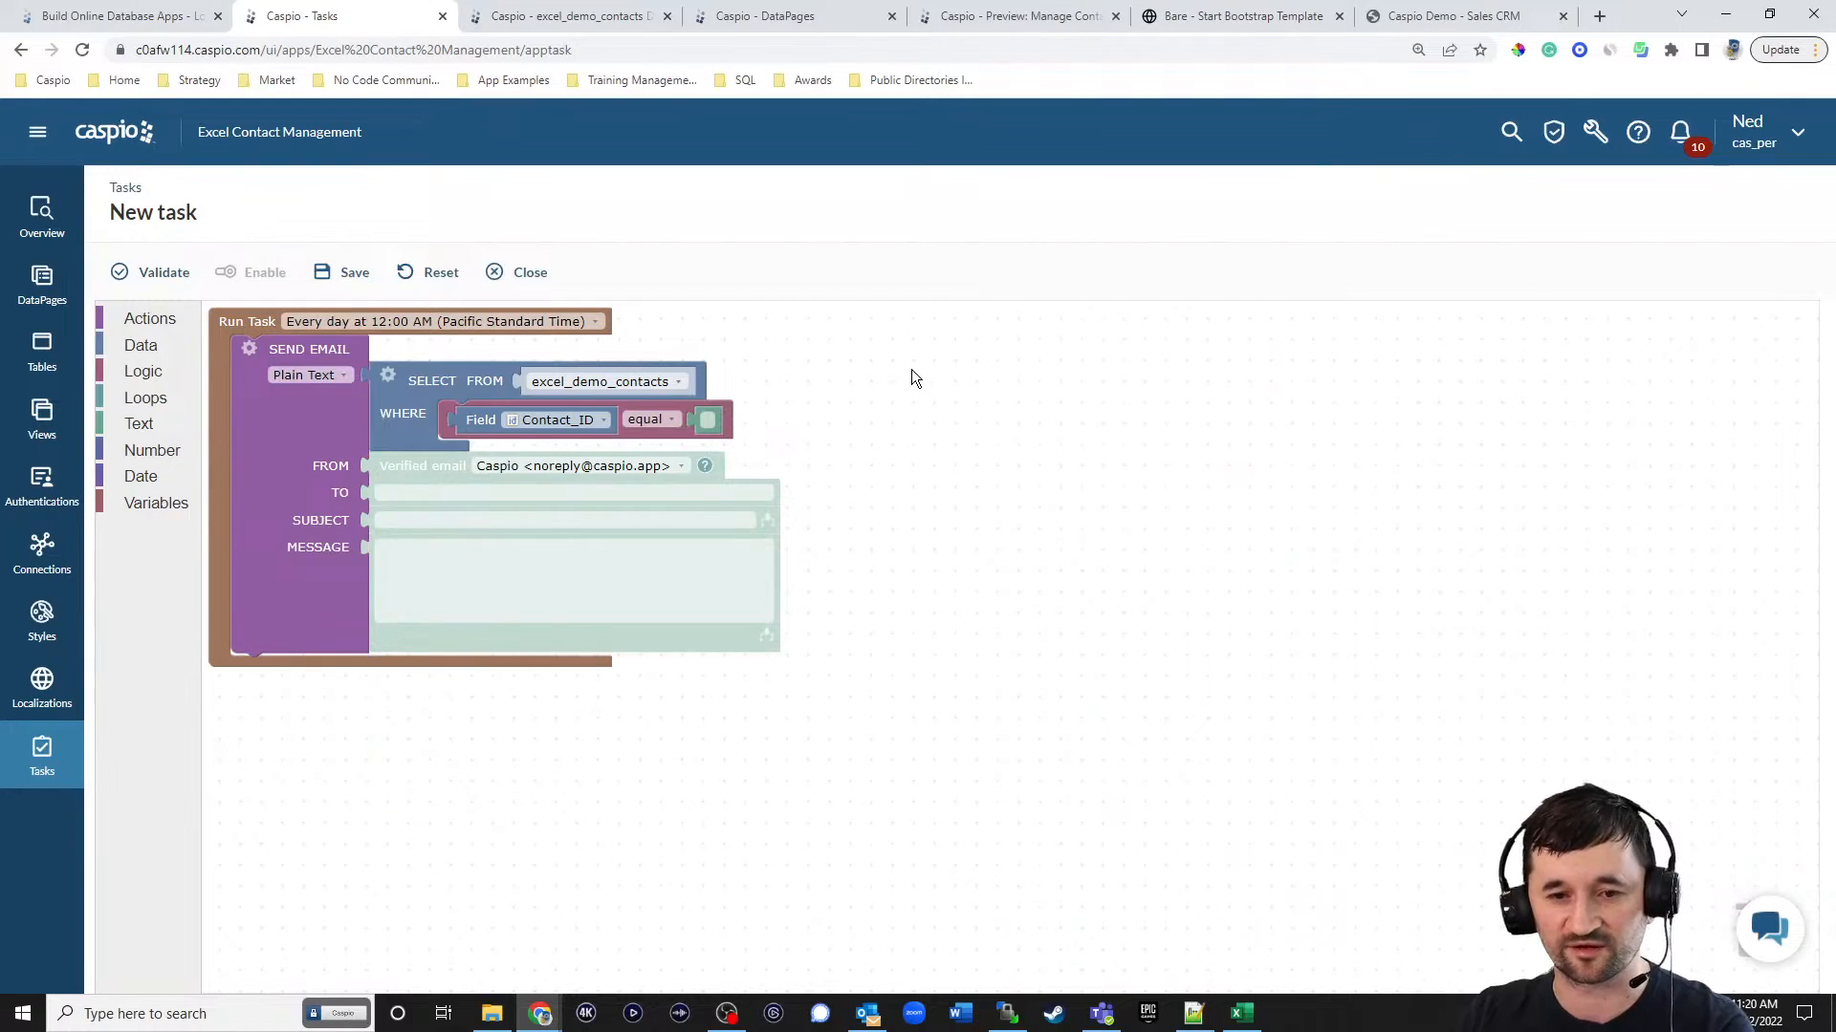
Add an inner join to the email's SELECT from excel_demo_contacts, with excel_tbl_users as the joined table.
left_click(390, 376)
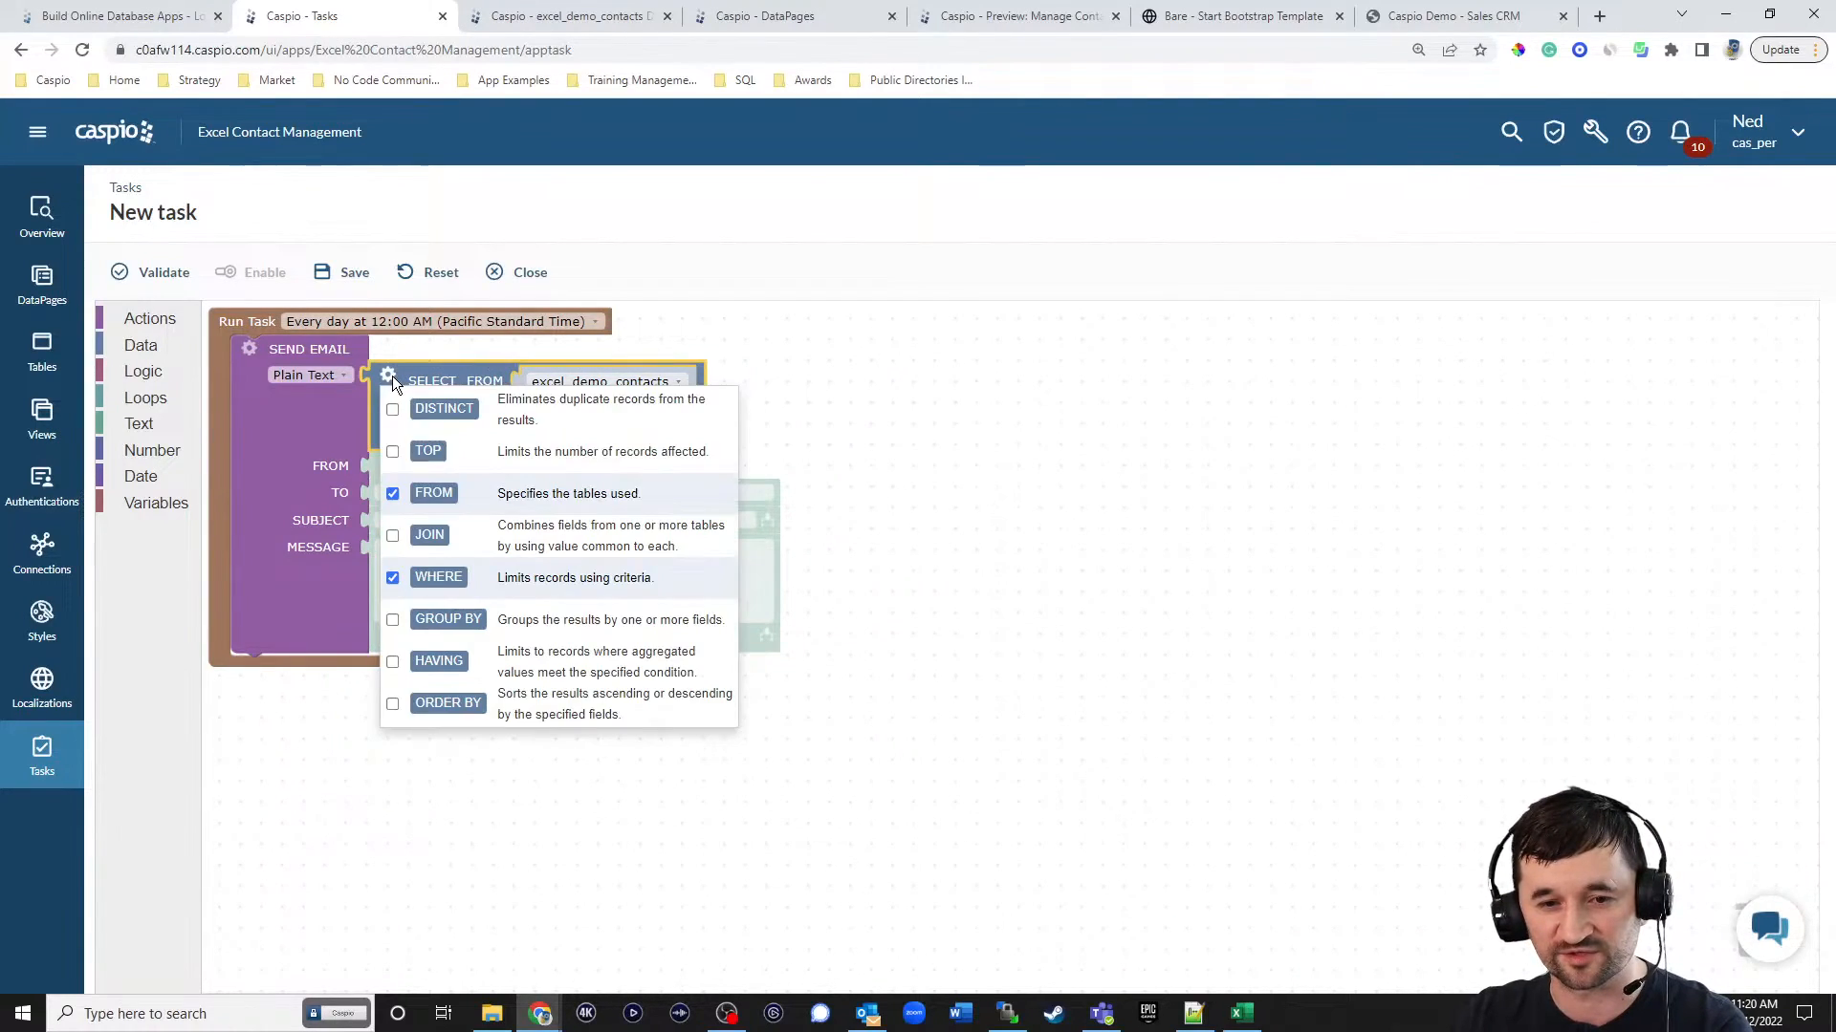
left_click(393, 538)
left_click(1044, 328)
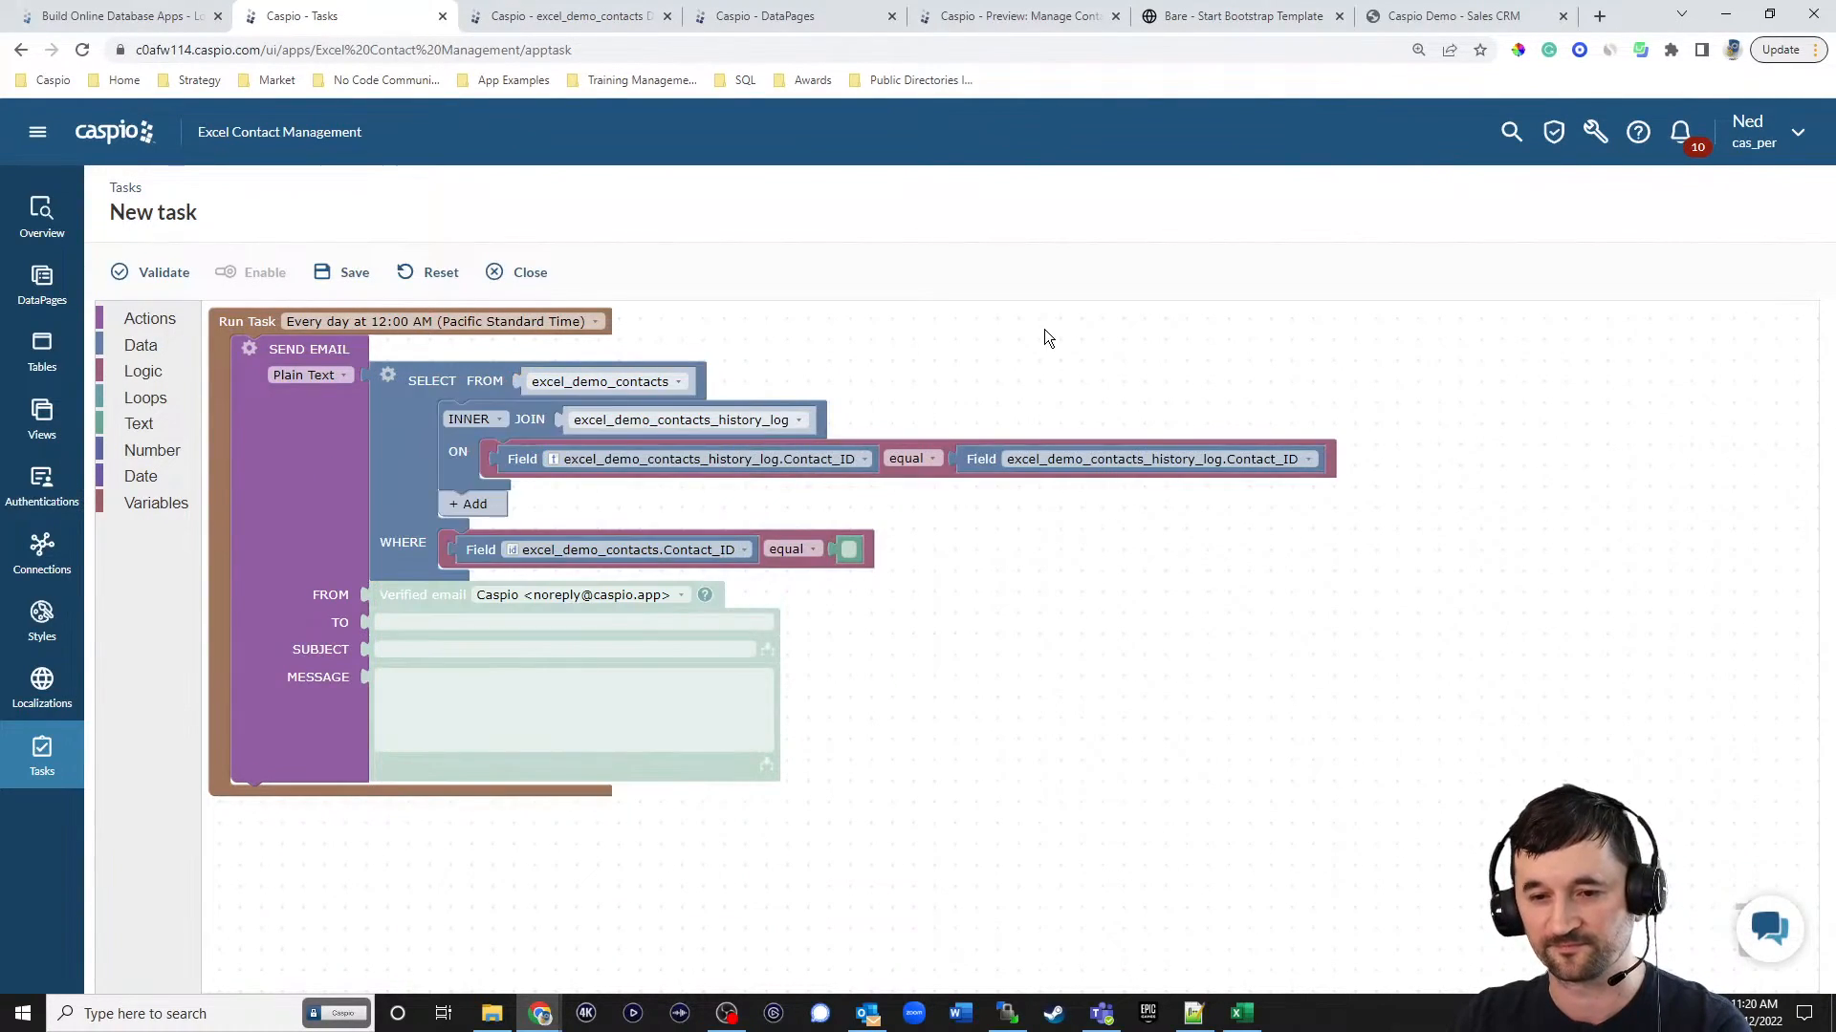
left_click(715, 423)
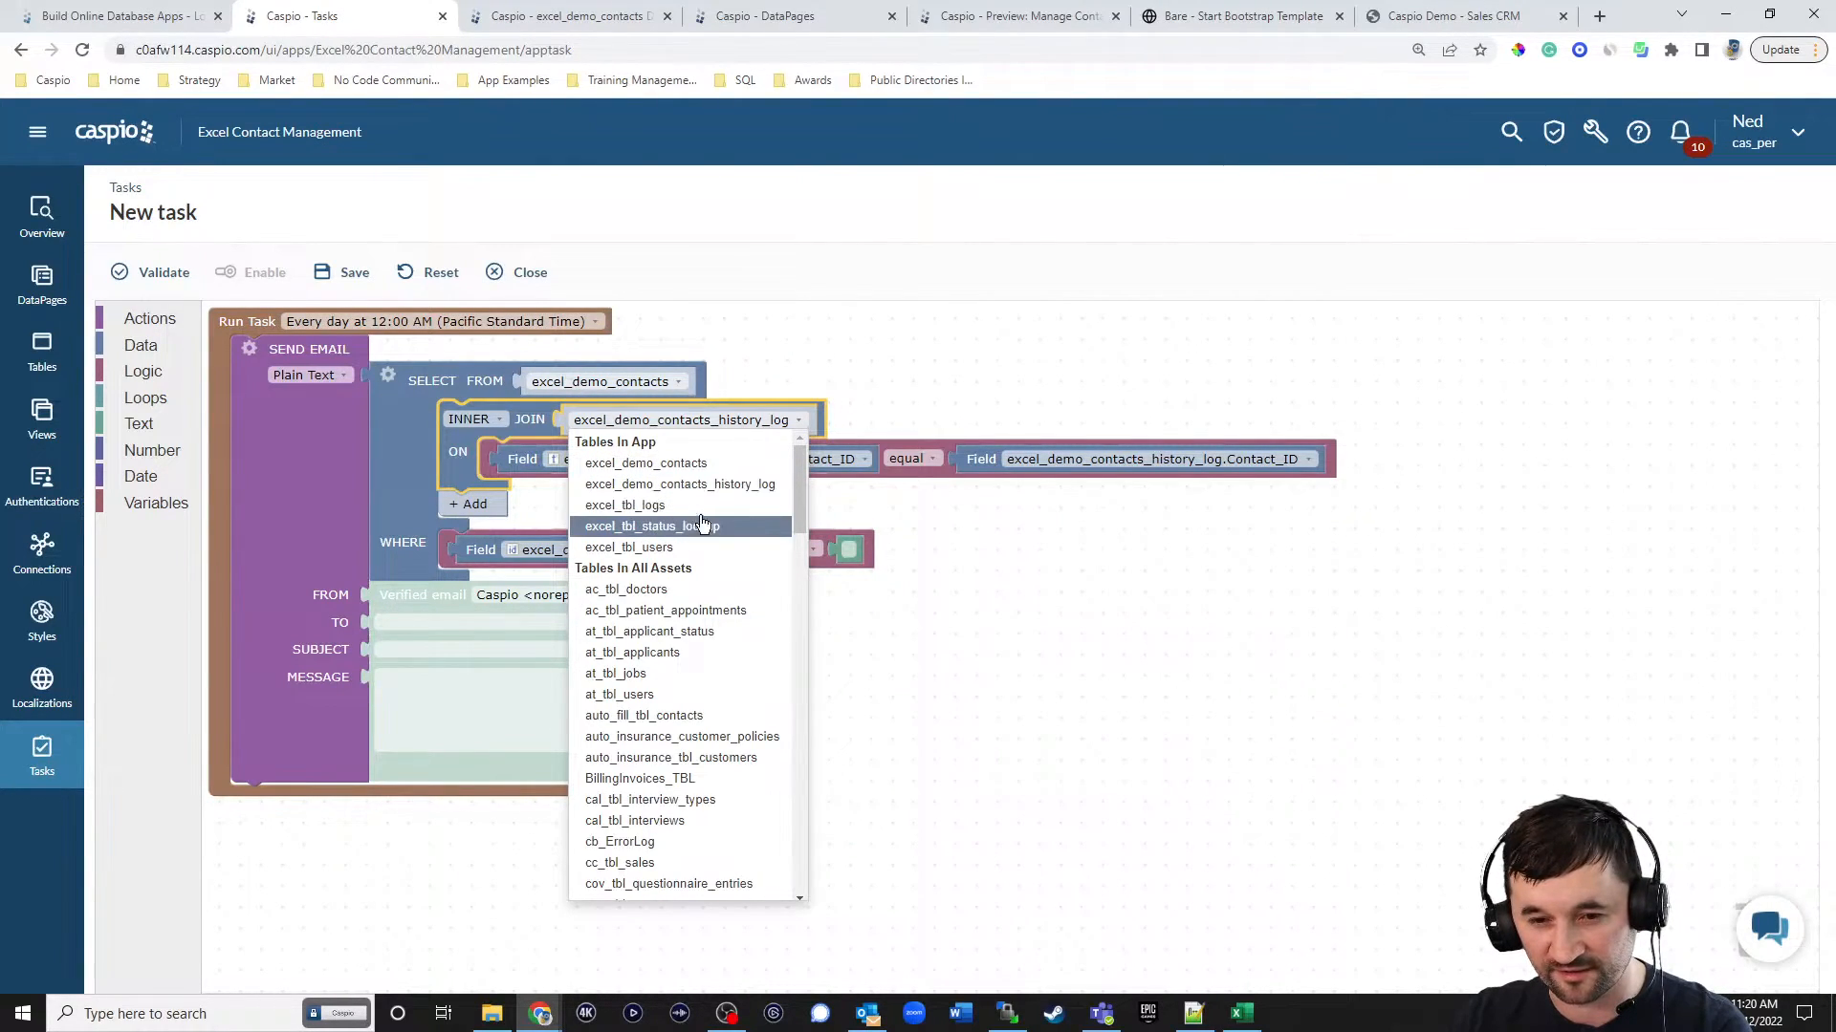
left_click(693, 469)
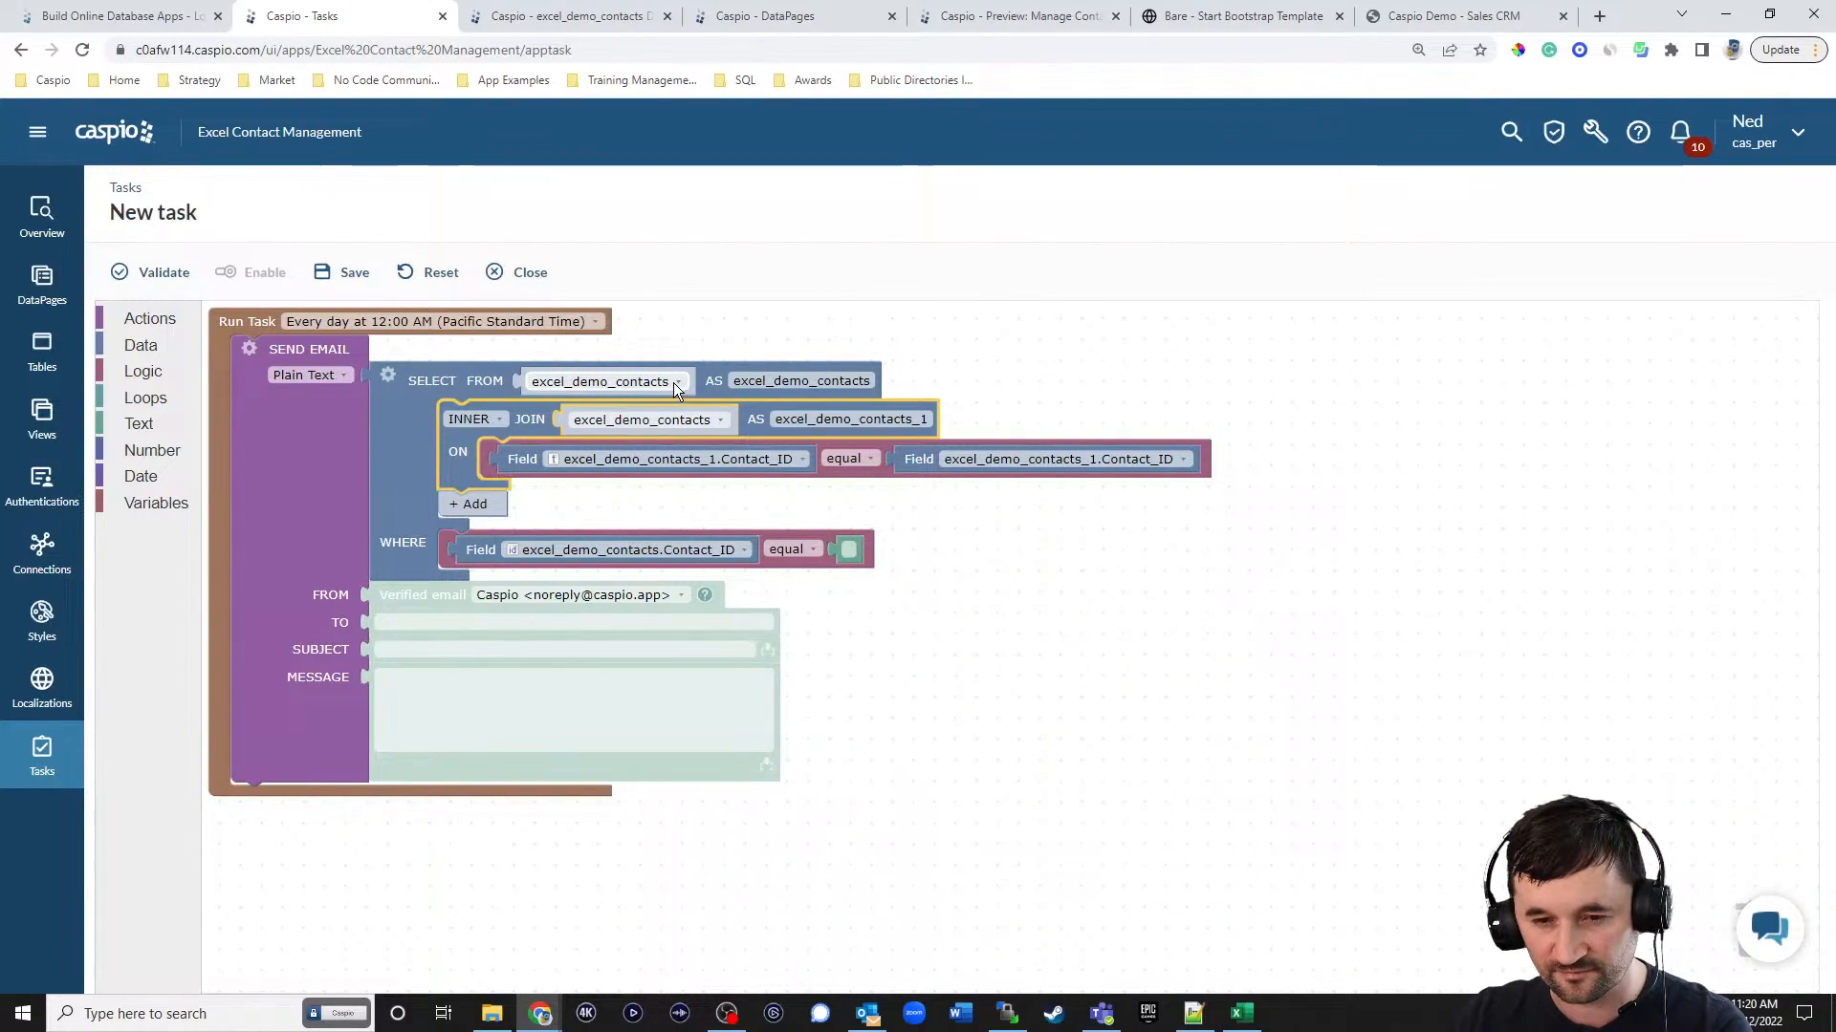
left_click(710, 420)
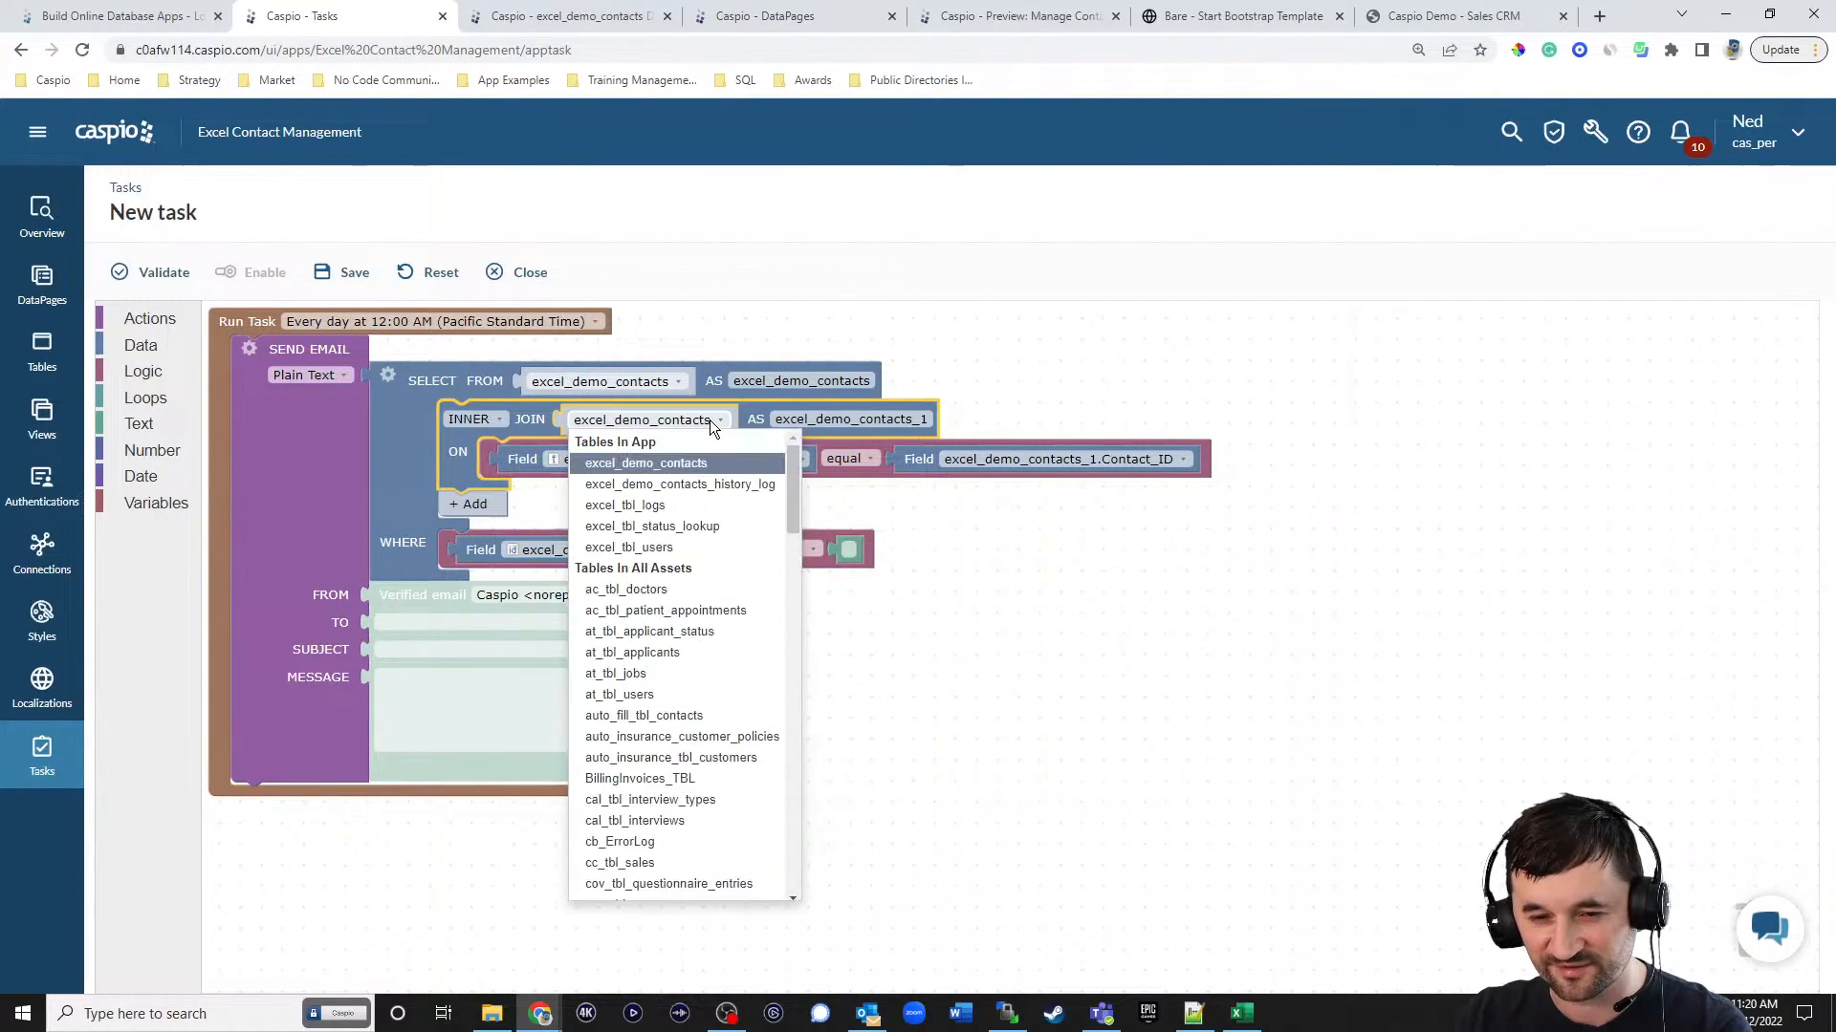
left_click(684, 545)
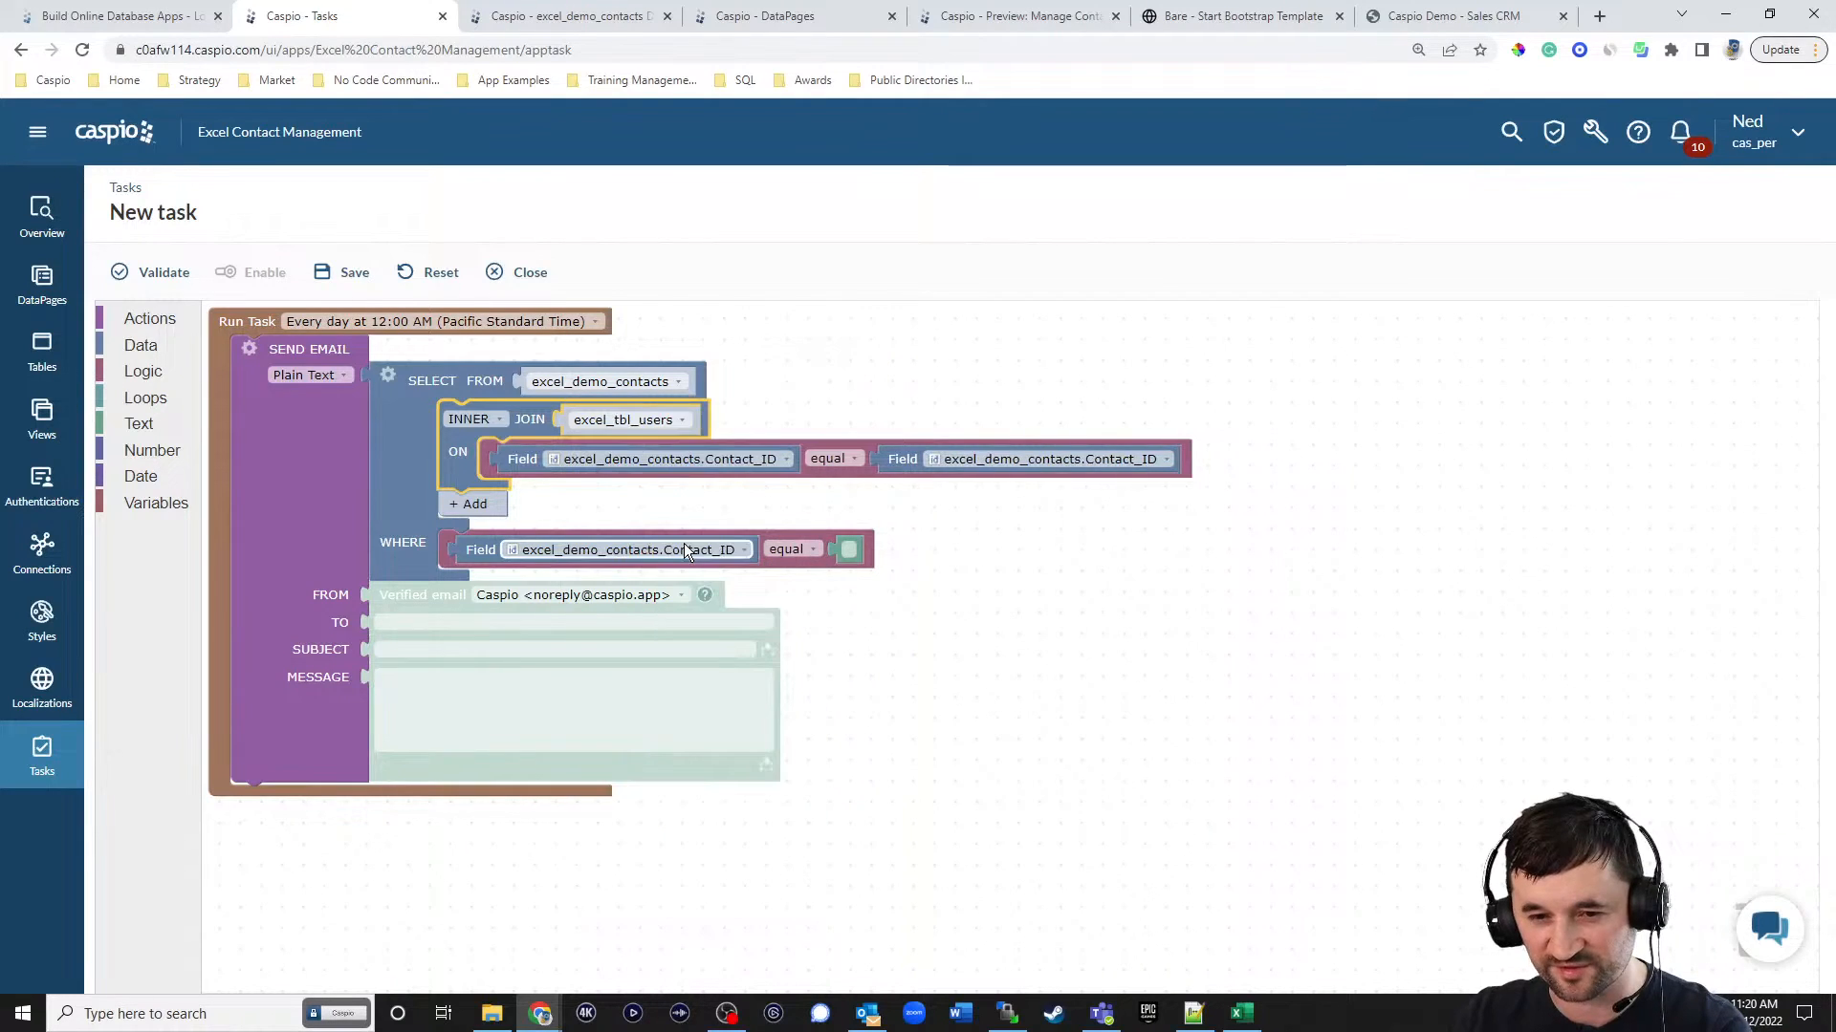
Set both sides of the join's equality condition to excel_tbl_users.User_ID.
left_click(721, 457)
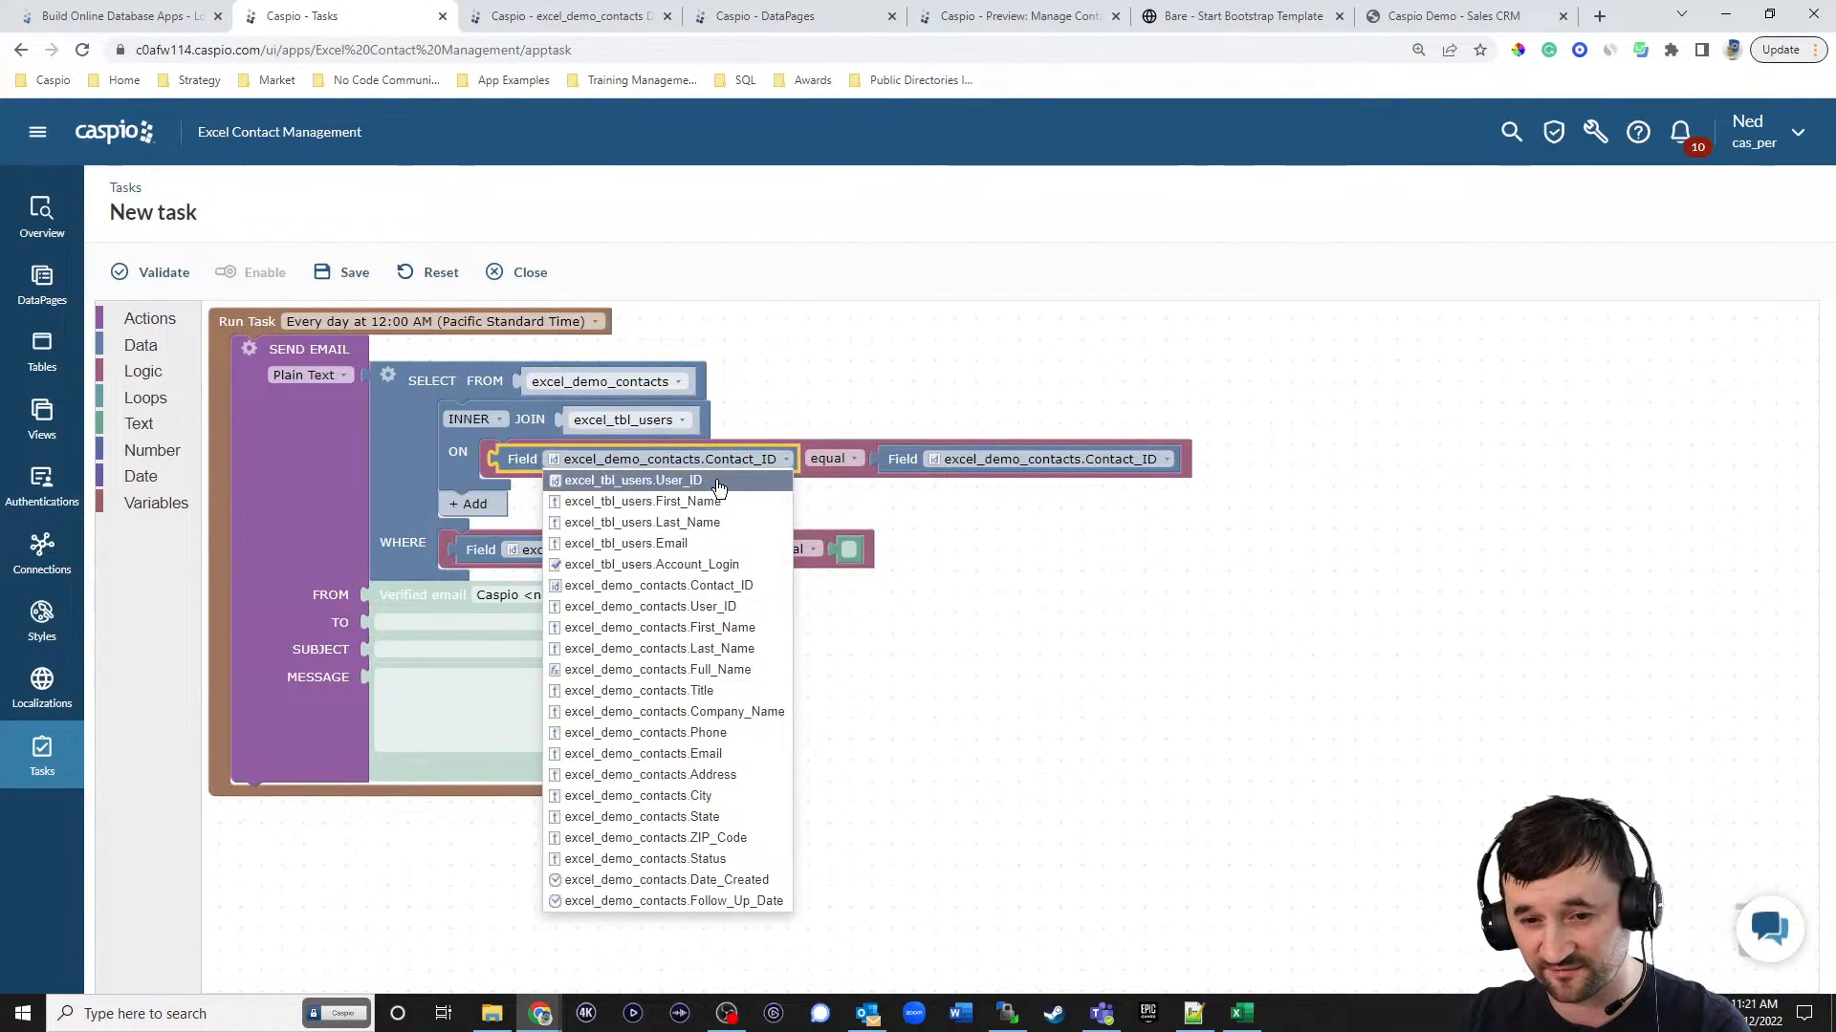
left_click(719, 480)
left_click(996, 461)
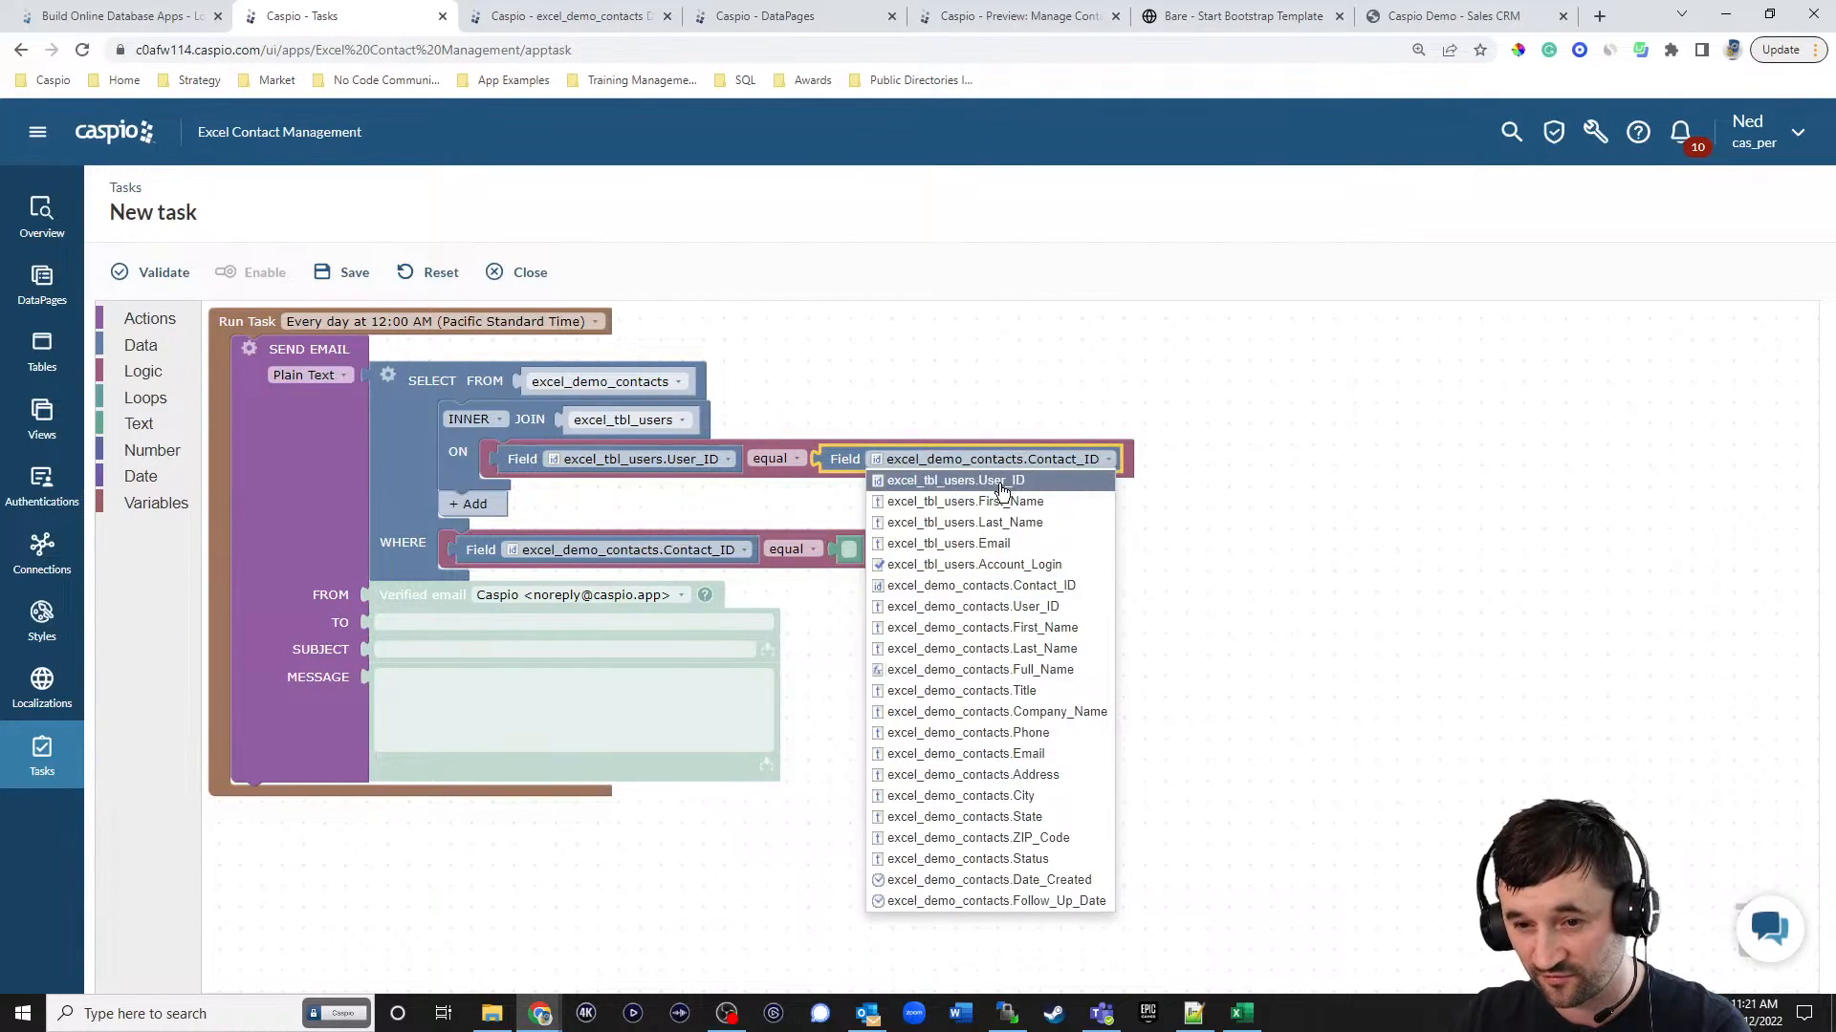
left_click(1000, 481)
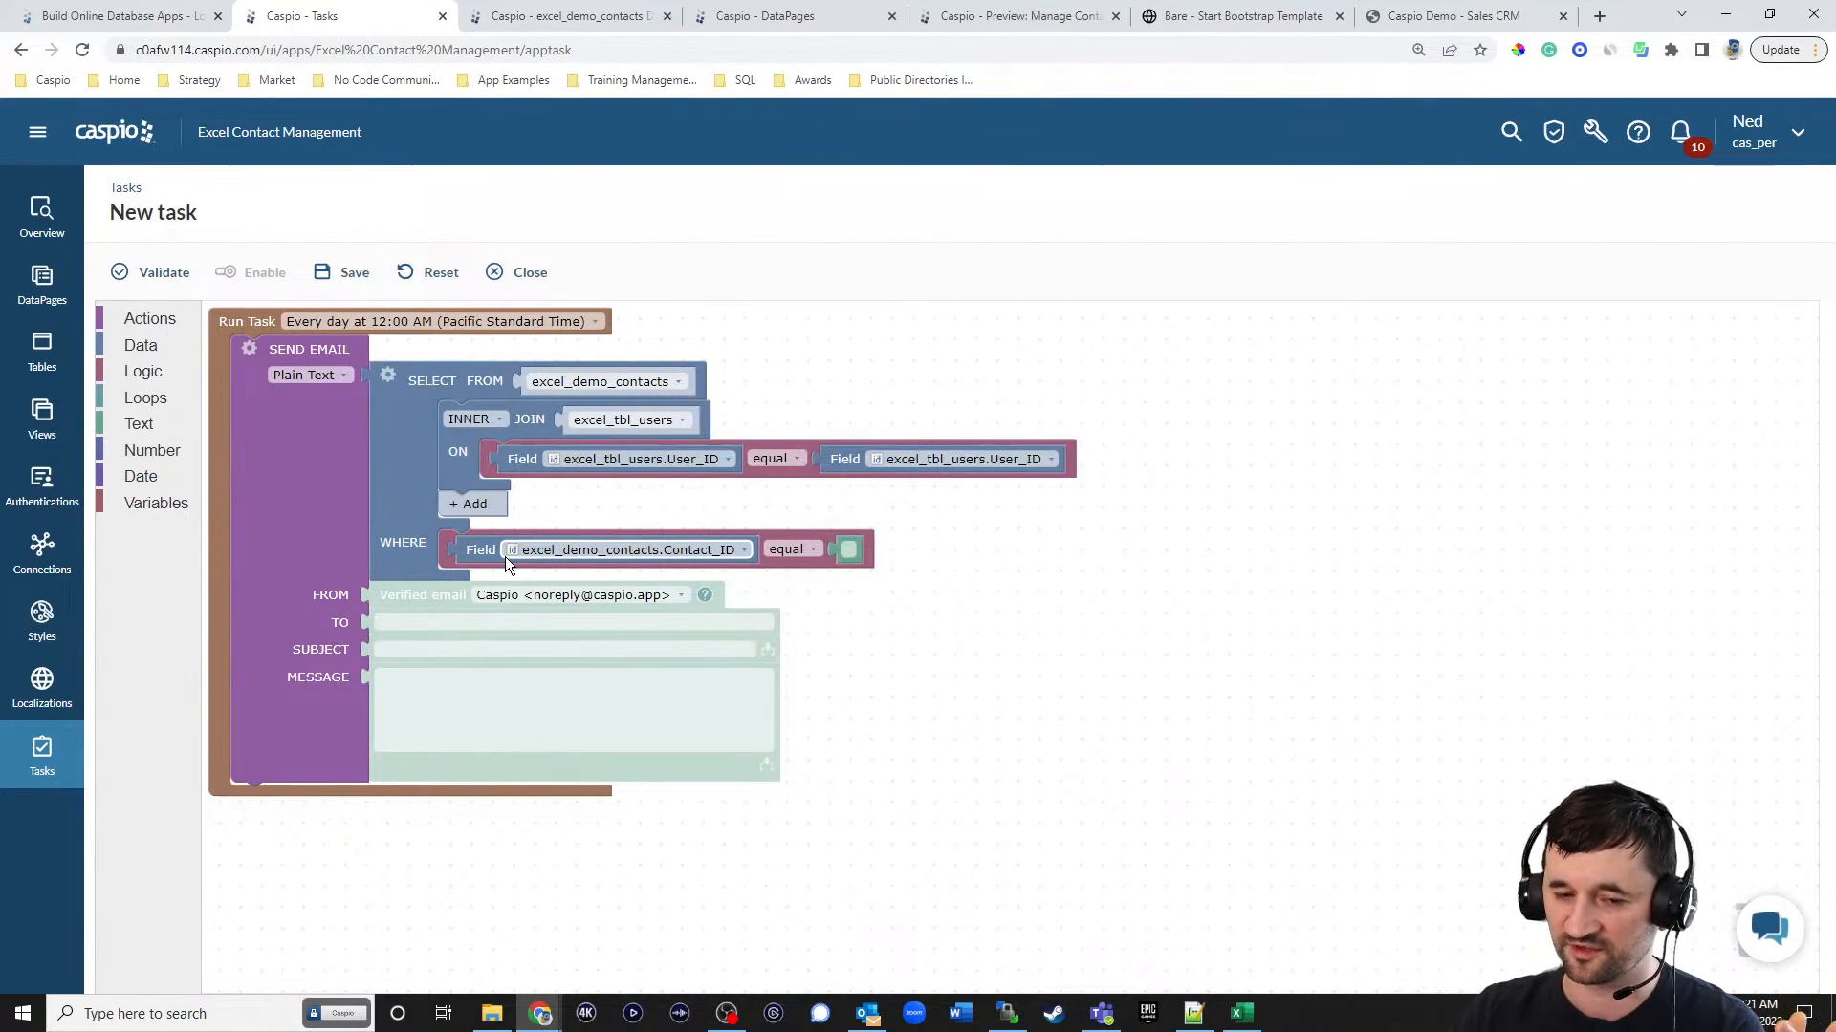
Replace the Contact_ID field in the WHERE condition with a date difference block measured in days.
left_click_drag(468, 548, 1738, 927)
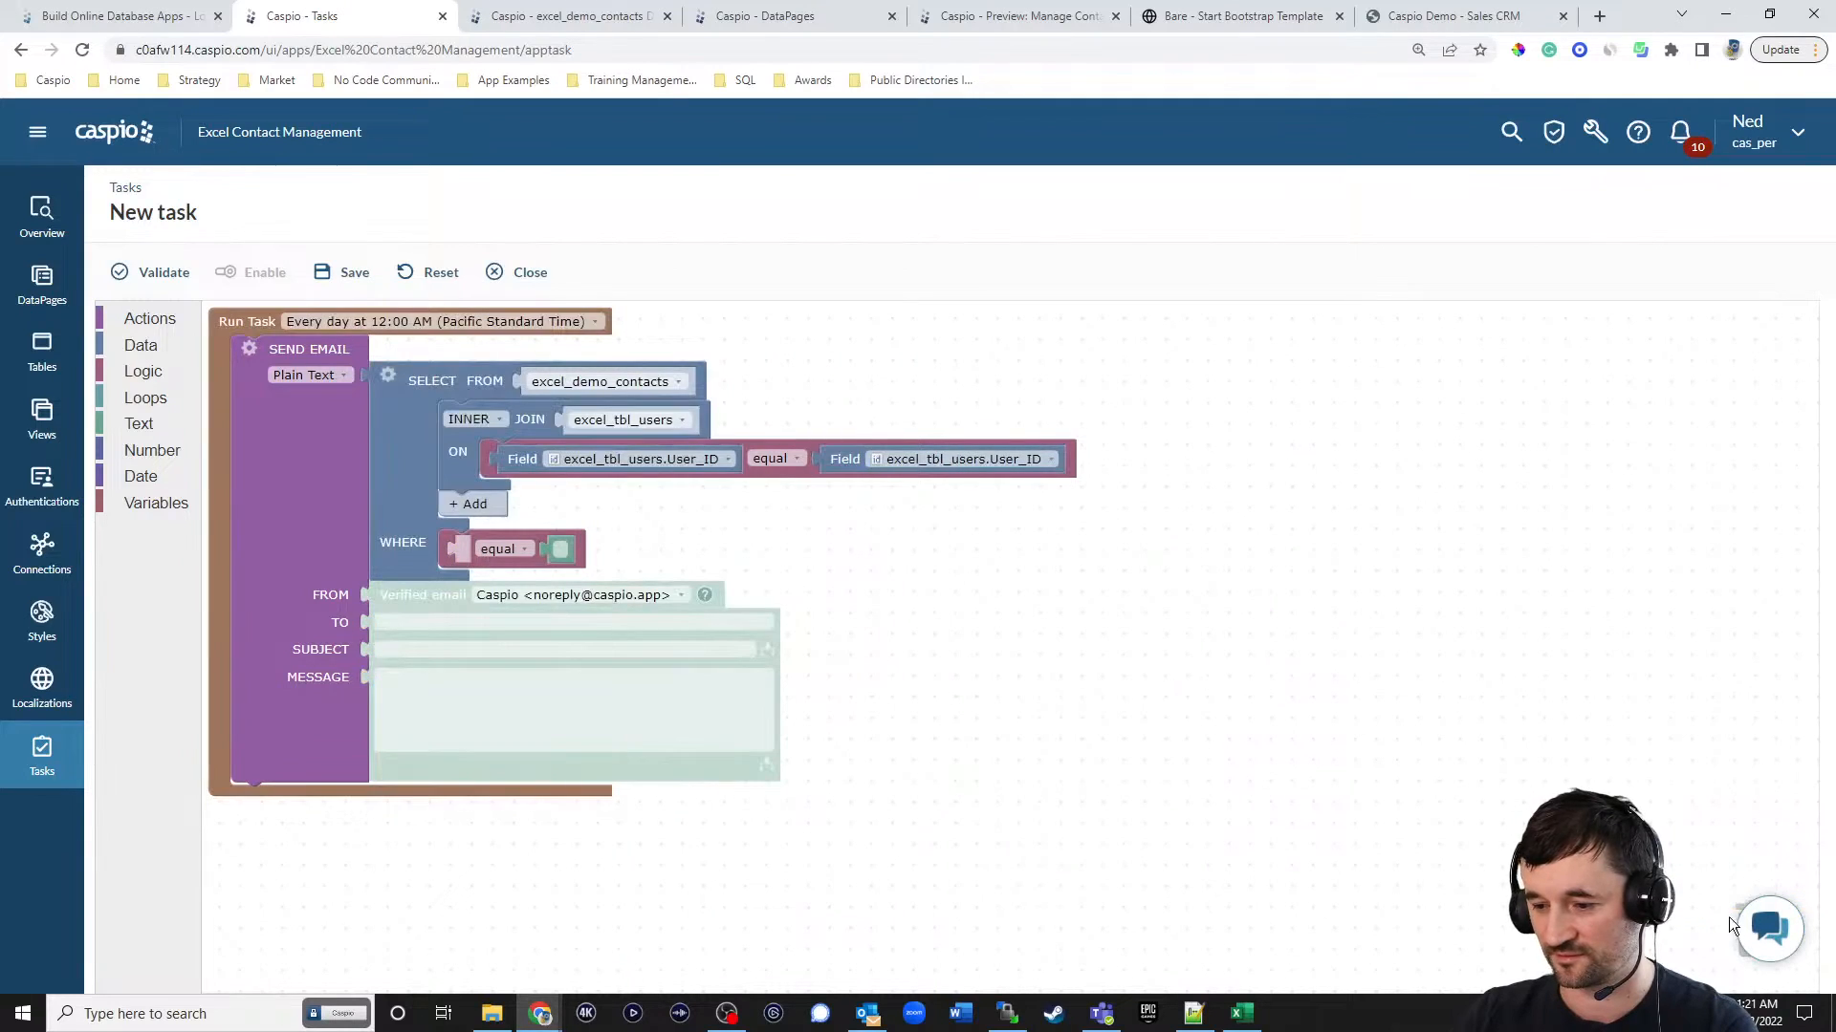
left_click(134, 478)
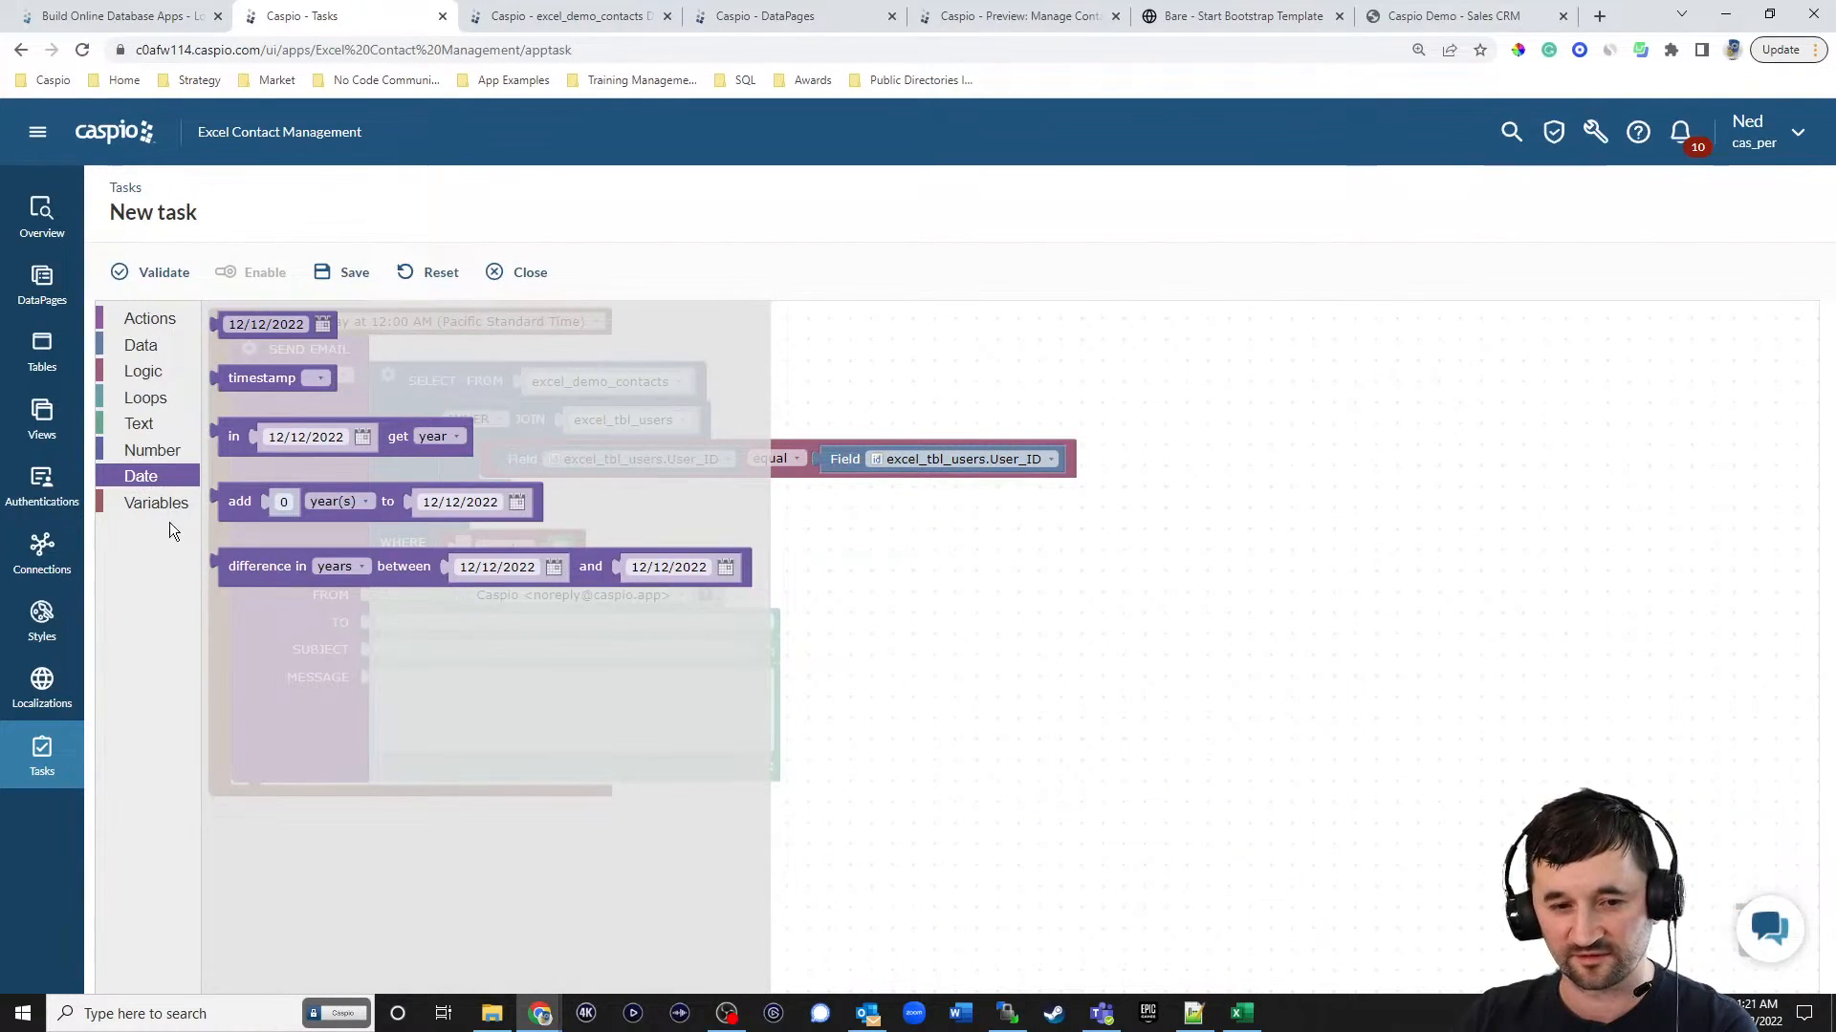
left_click(943, 650)
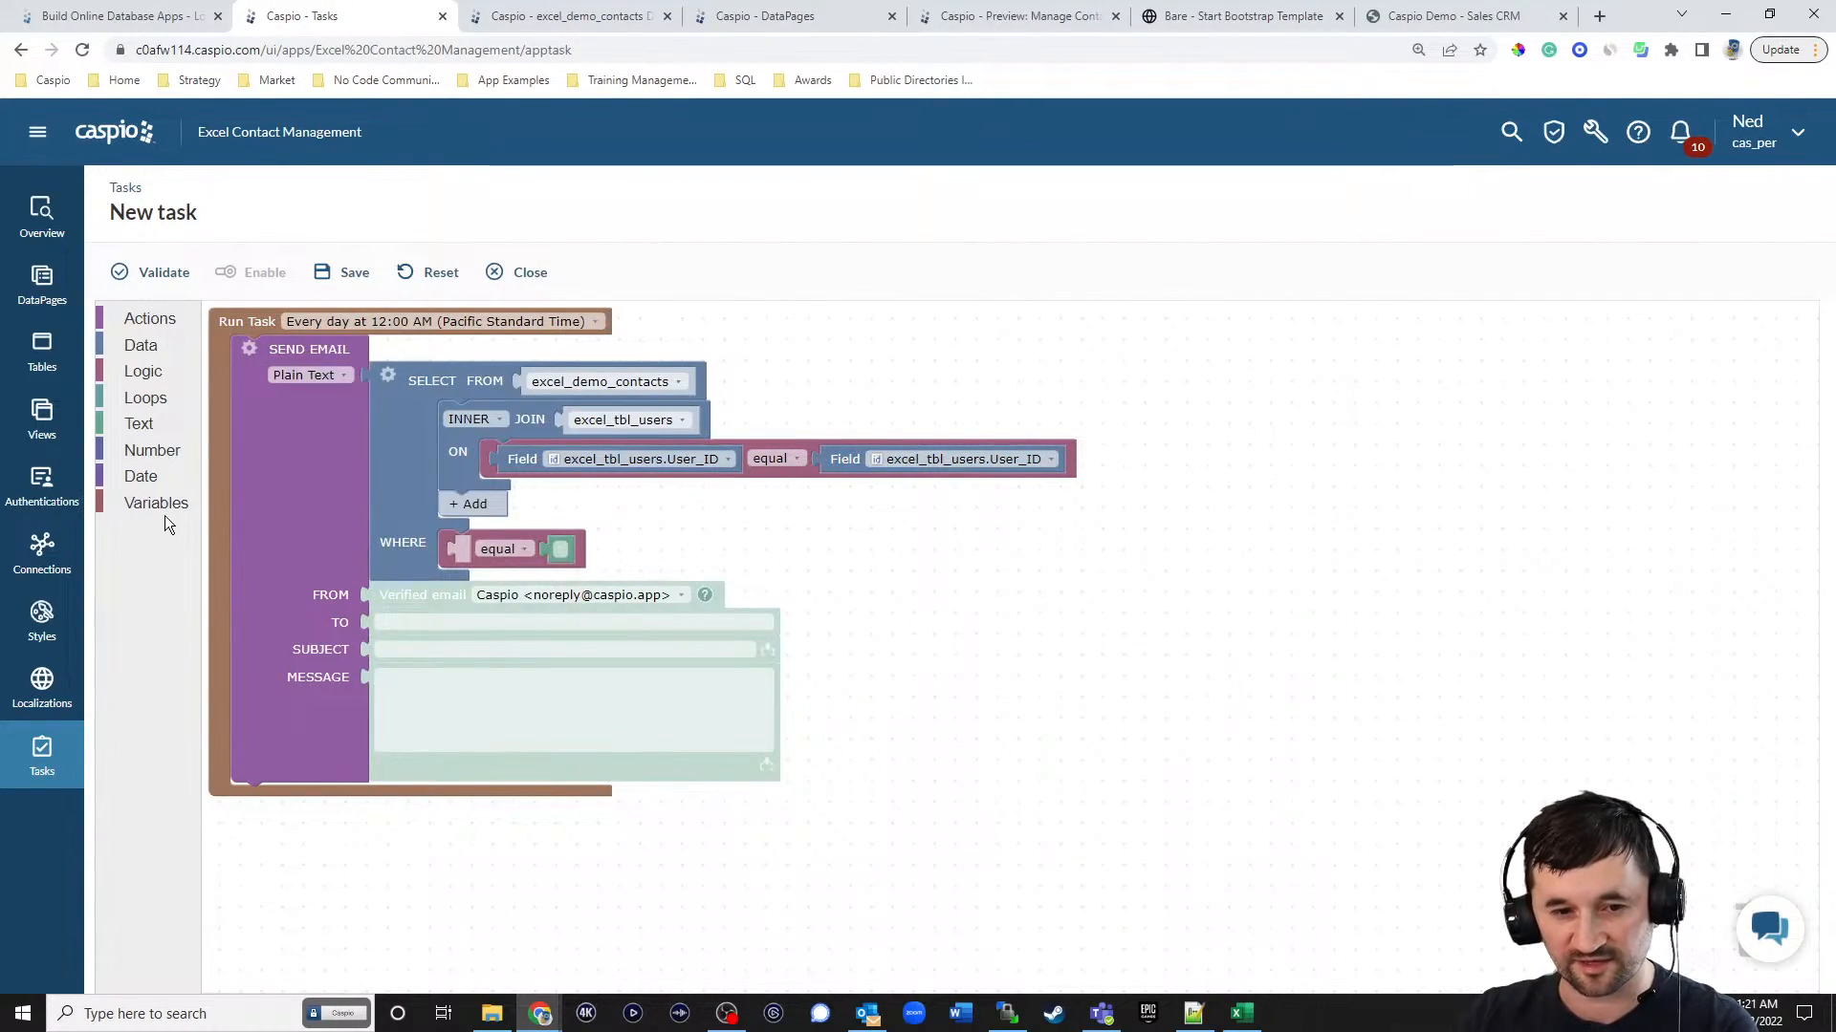
left_click(132, 475)
left_click(231, 508)
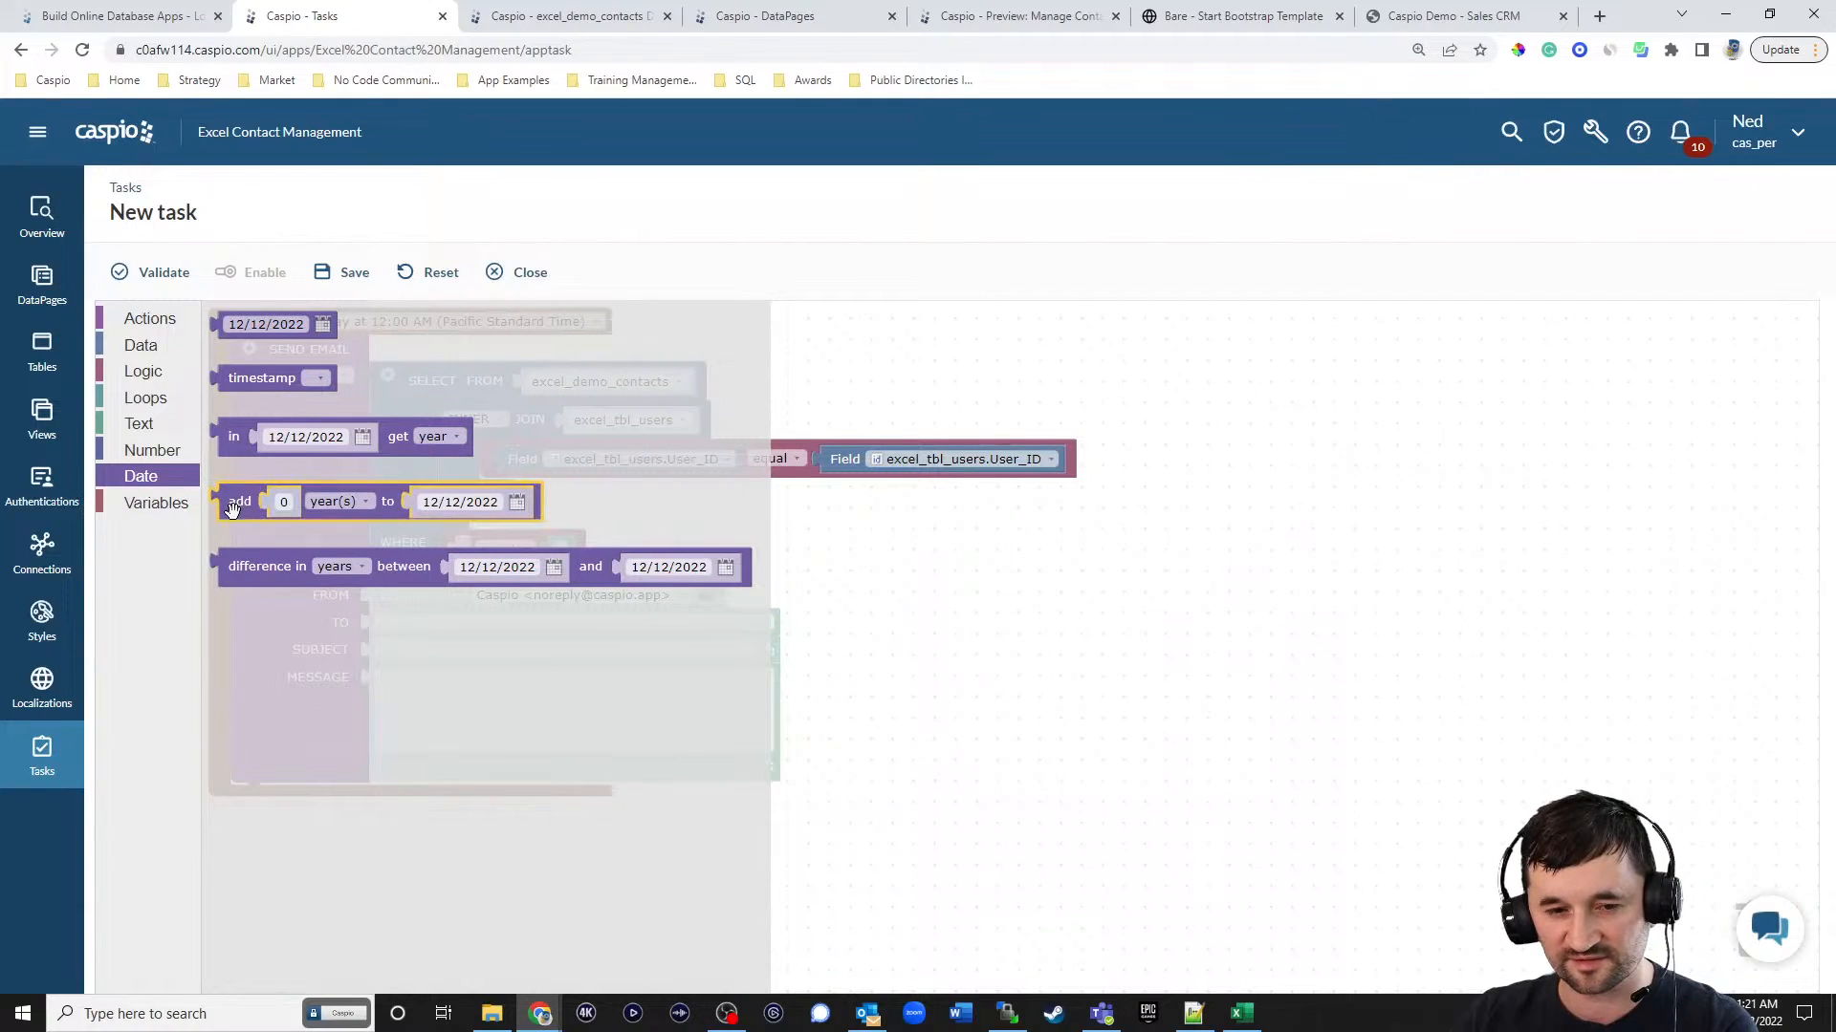
left_click_drag(235, 567, 513, 585)
left_click(602, 558)
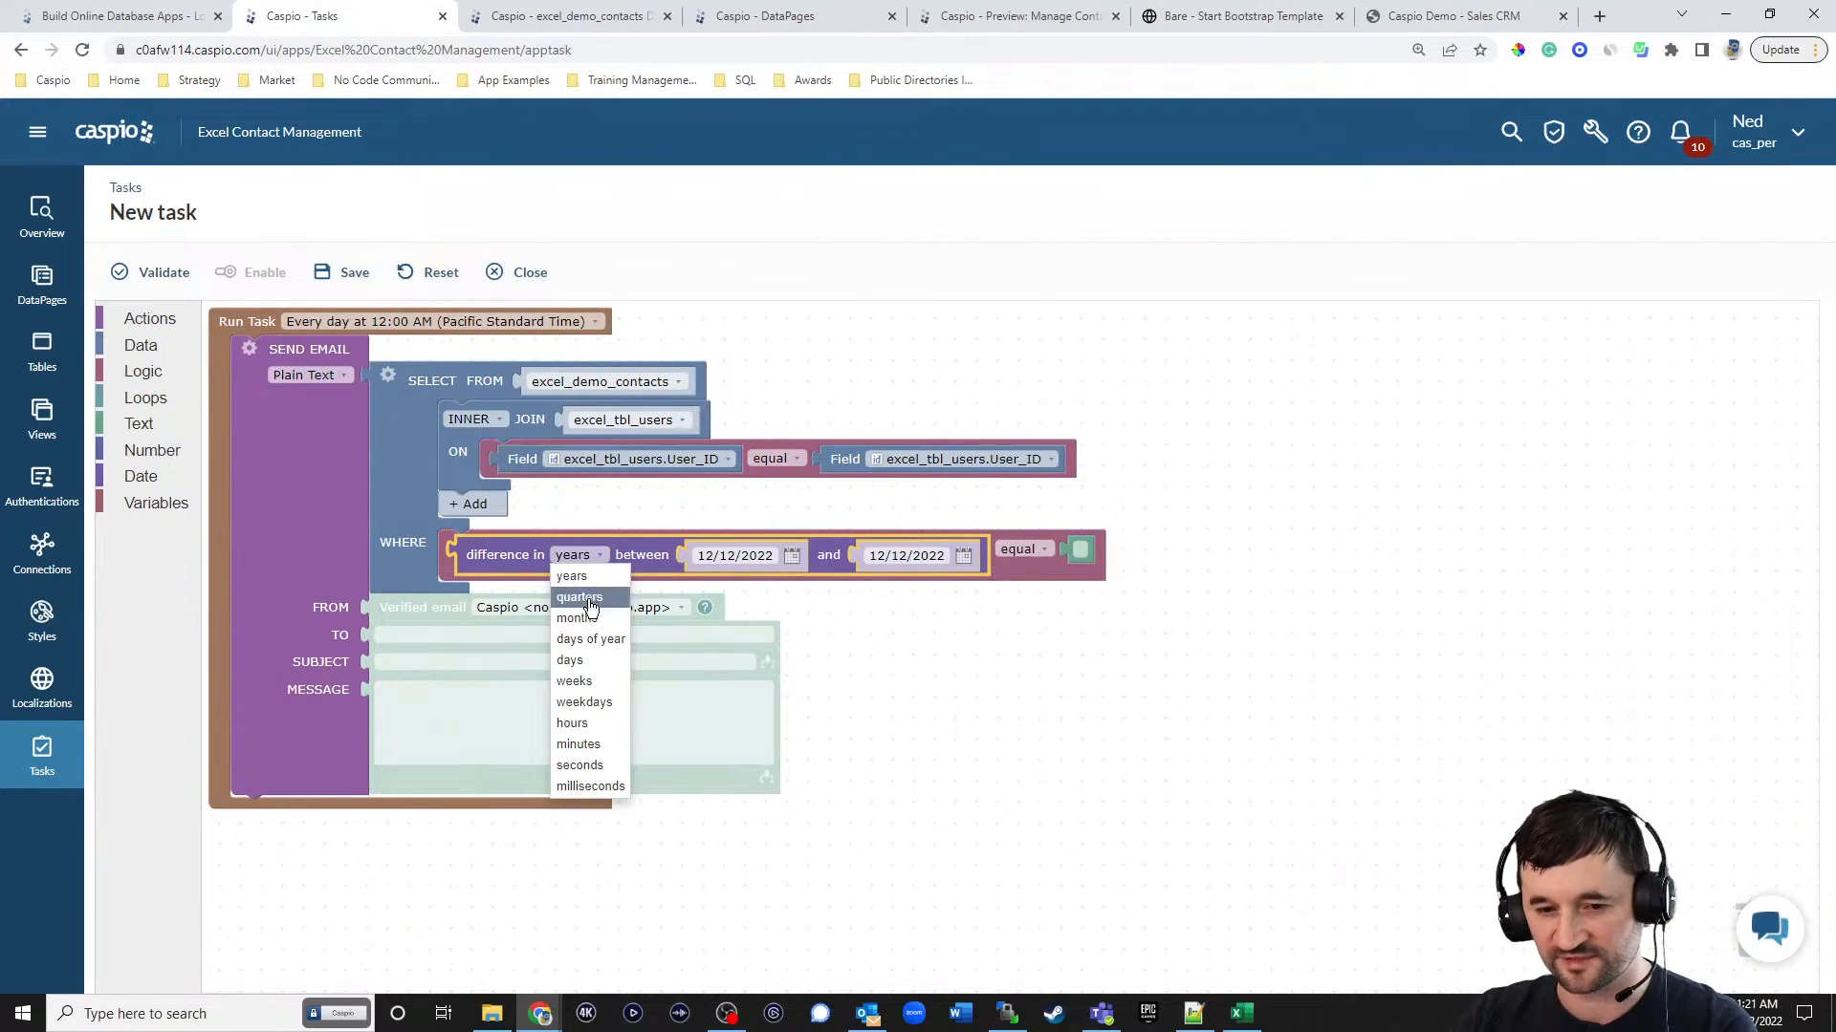
left_click(579, 663)
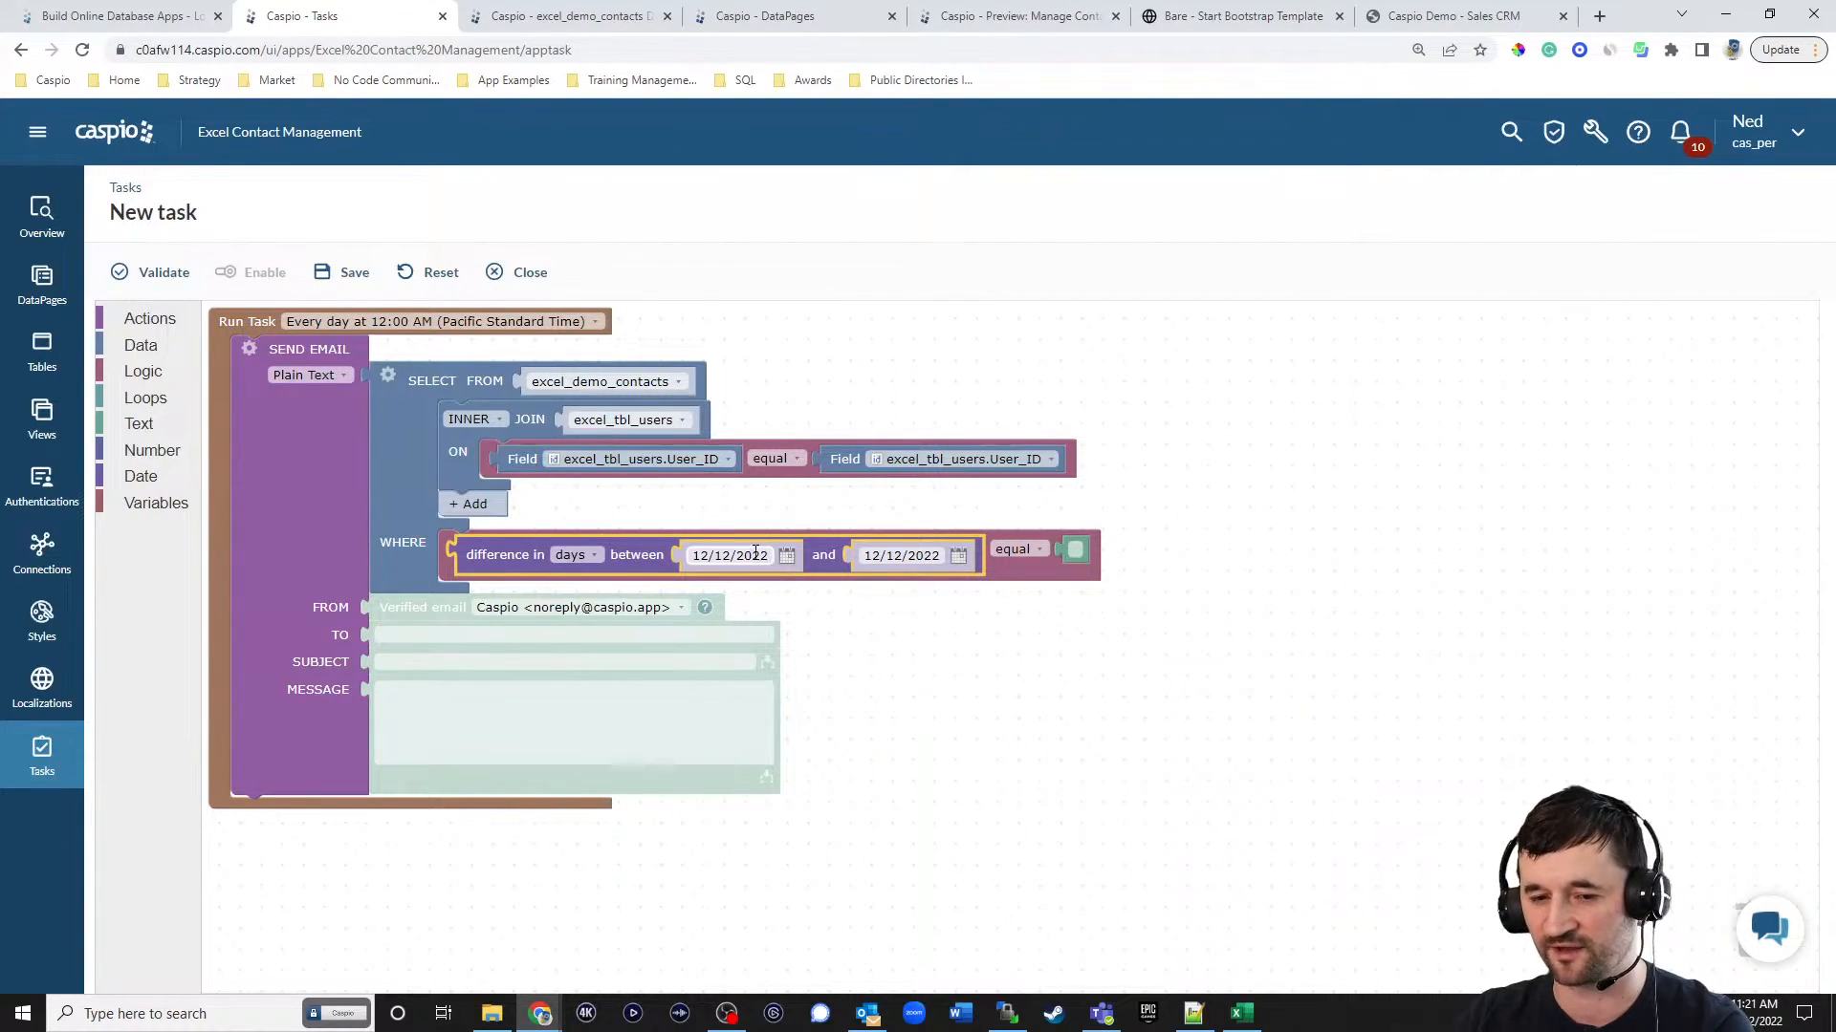
Make the WHERE condition compare excel_demo_contacts.Follow_Up_Date with the Pacific Time timestamp and require a difference equal to 1.
left_click(143, 347)
left_click_drag(207, 328, 703, 571)
left_click(811, 561)
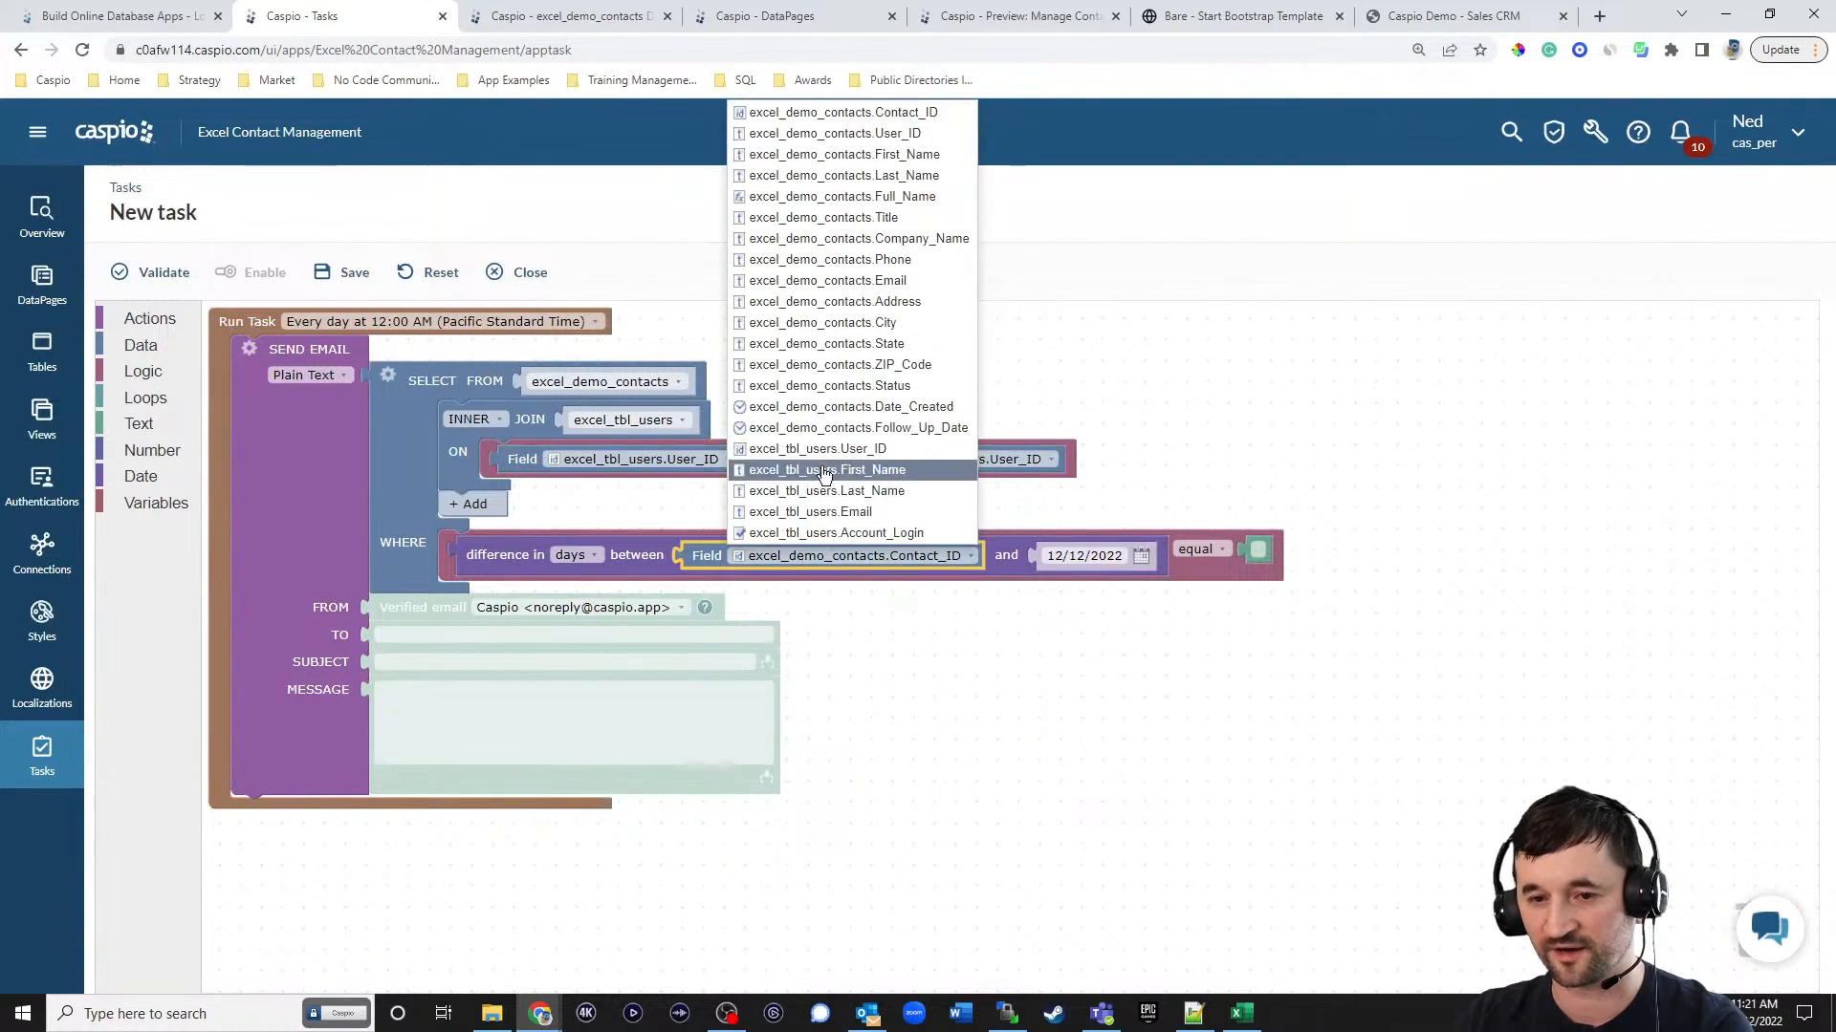
left_click(860, 429)
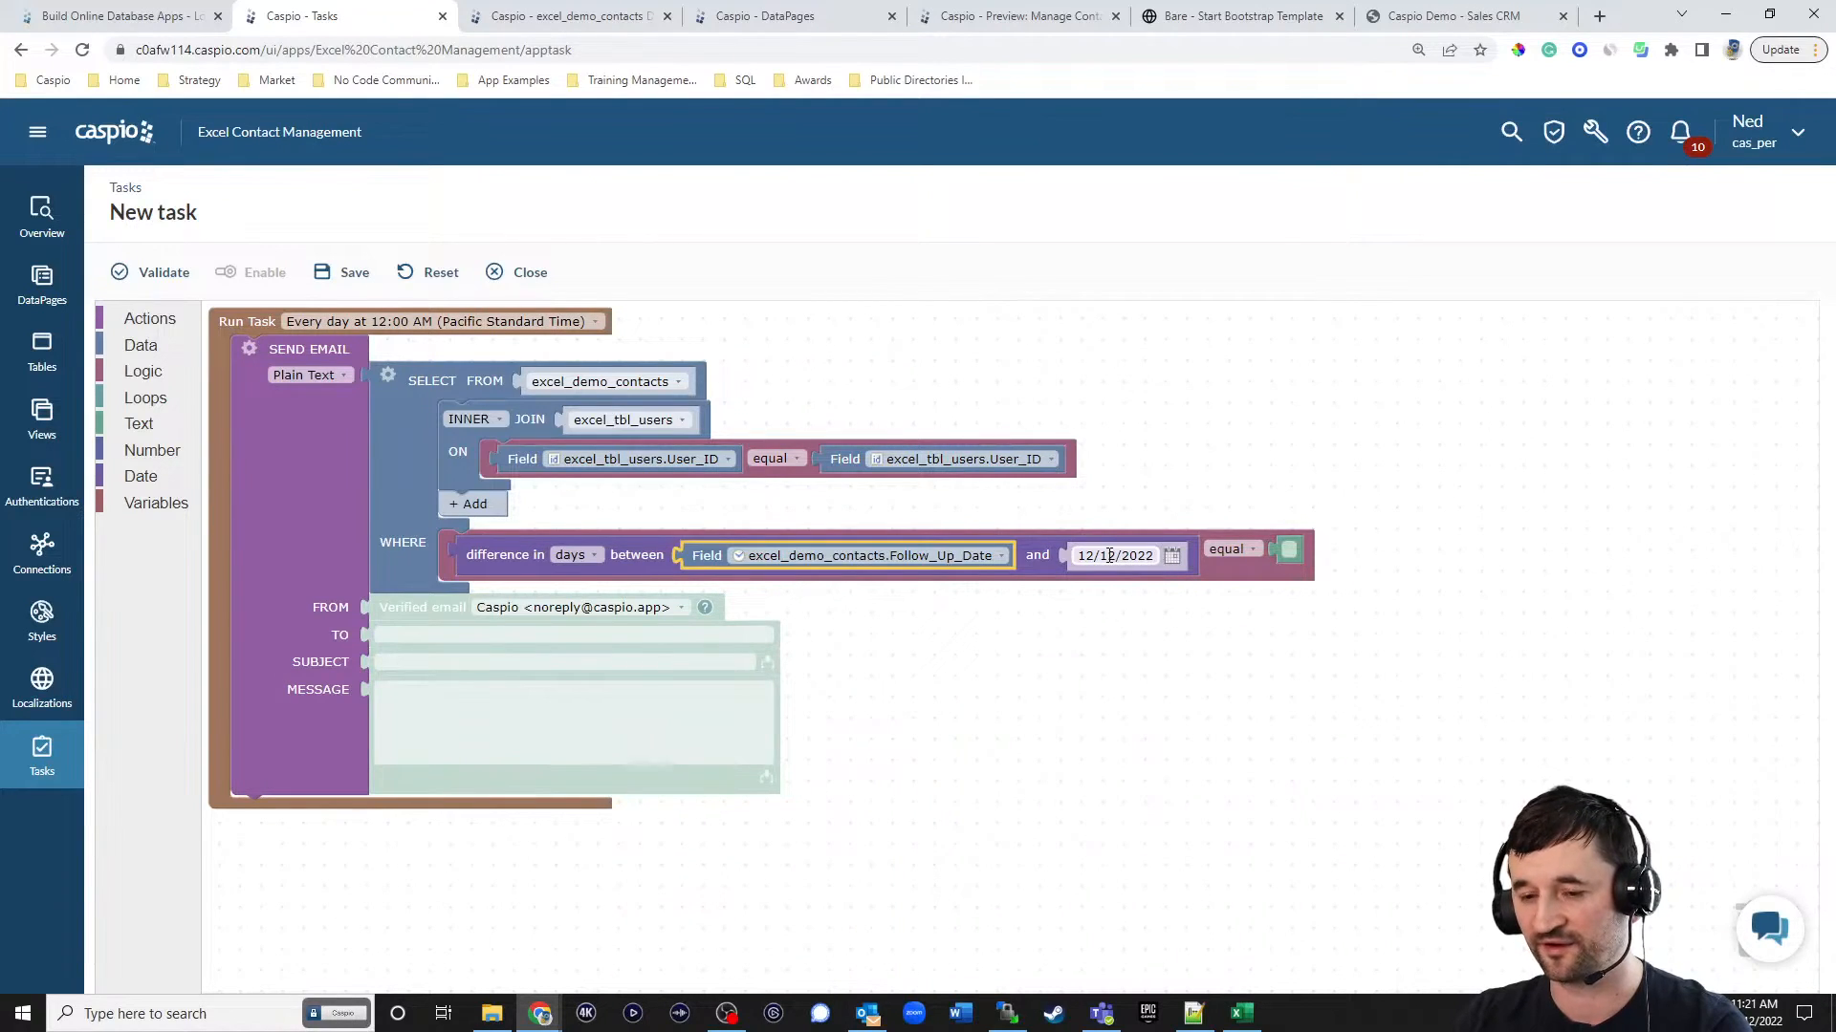
left_click(161, 480)
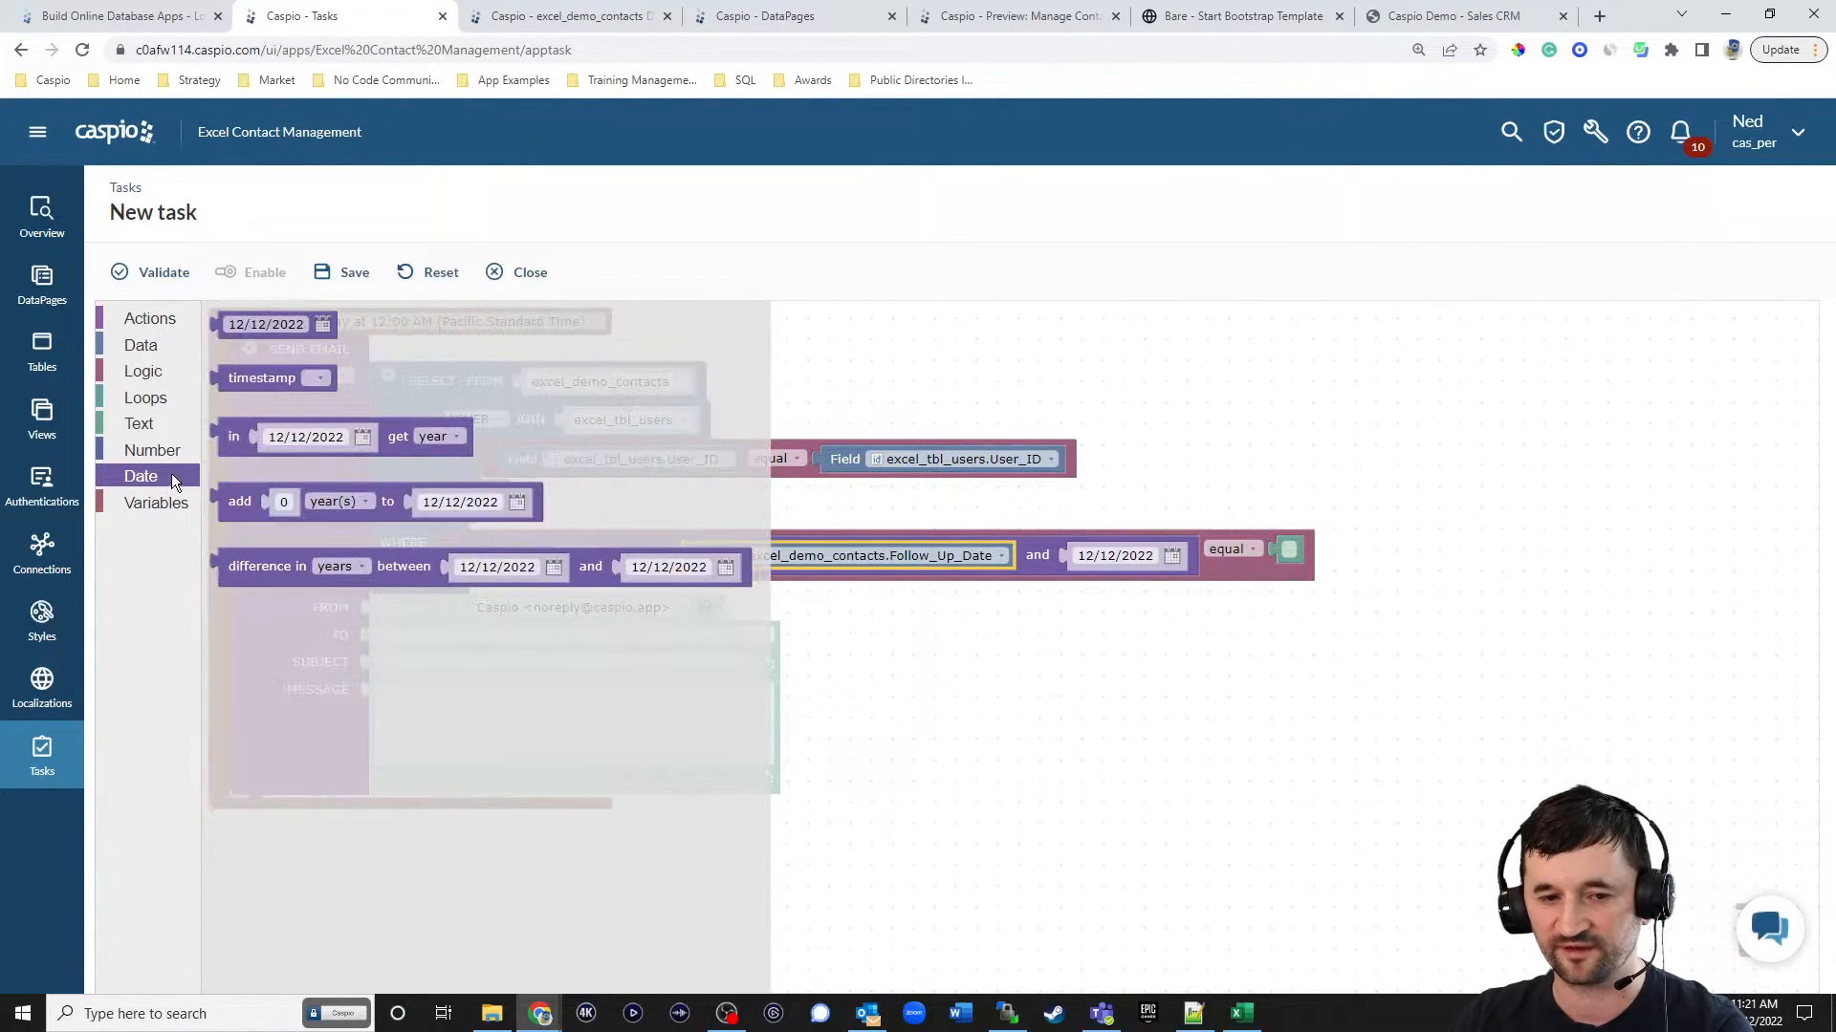
left_click_drag(254, 379, 1101, 557)
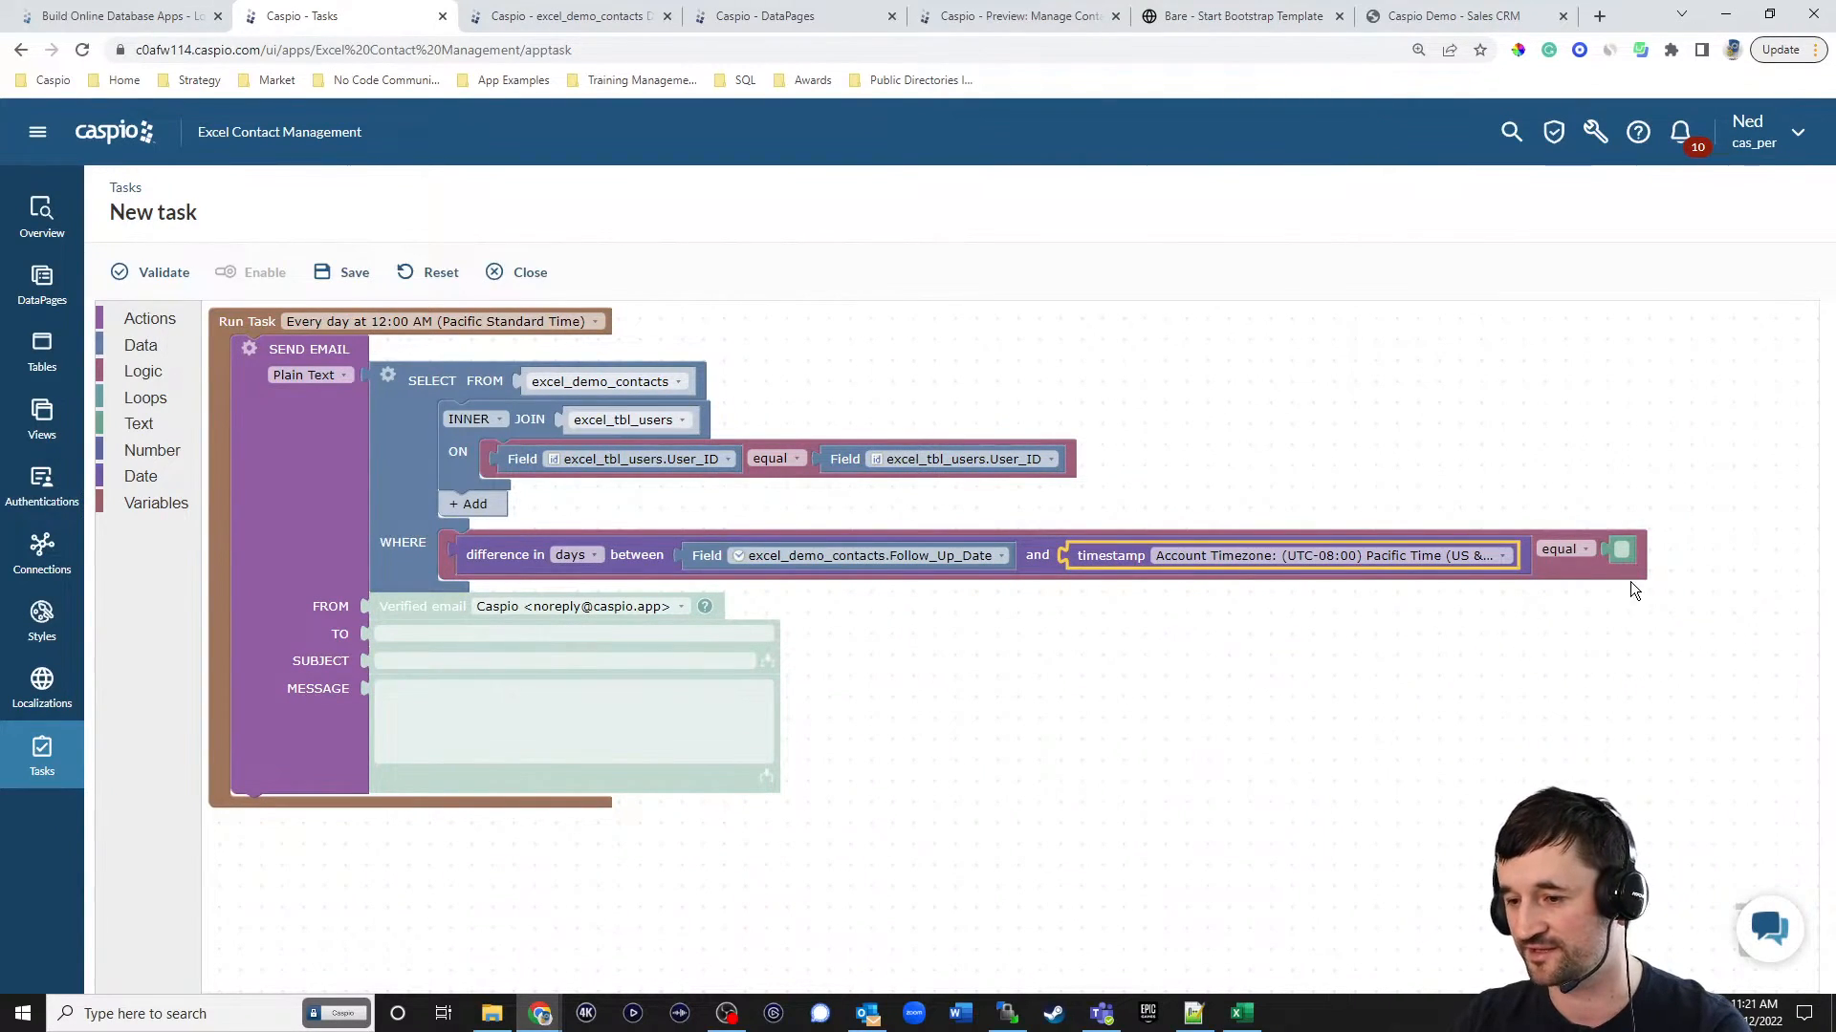
left_click(1621, 550)
type("1")
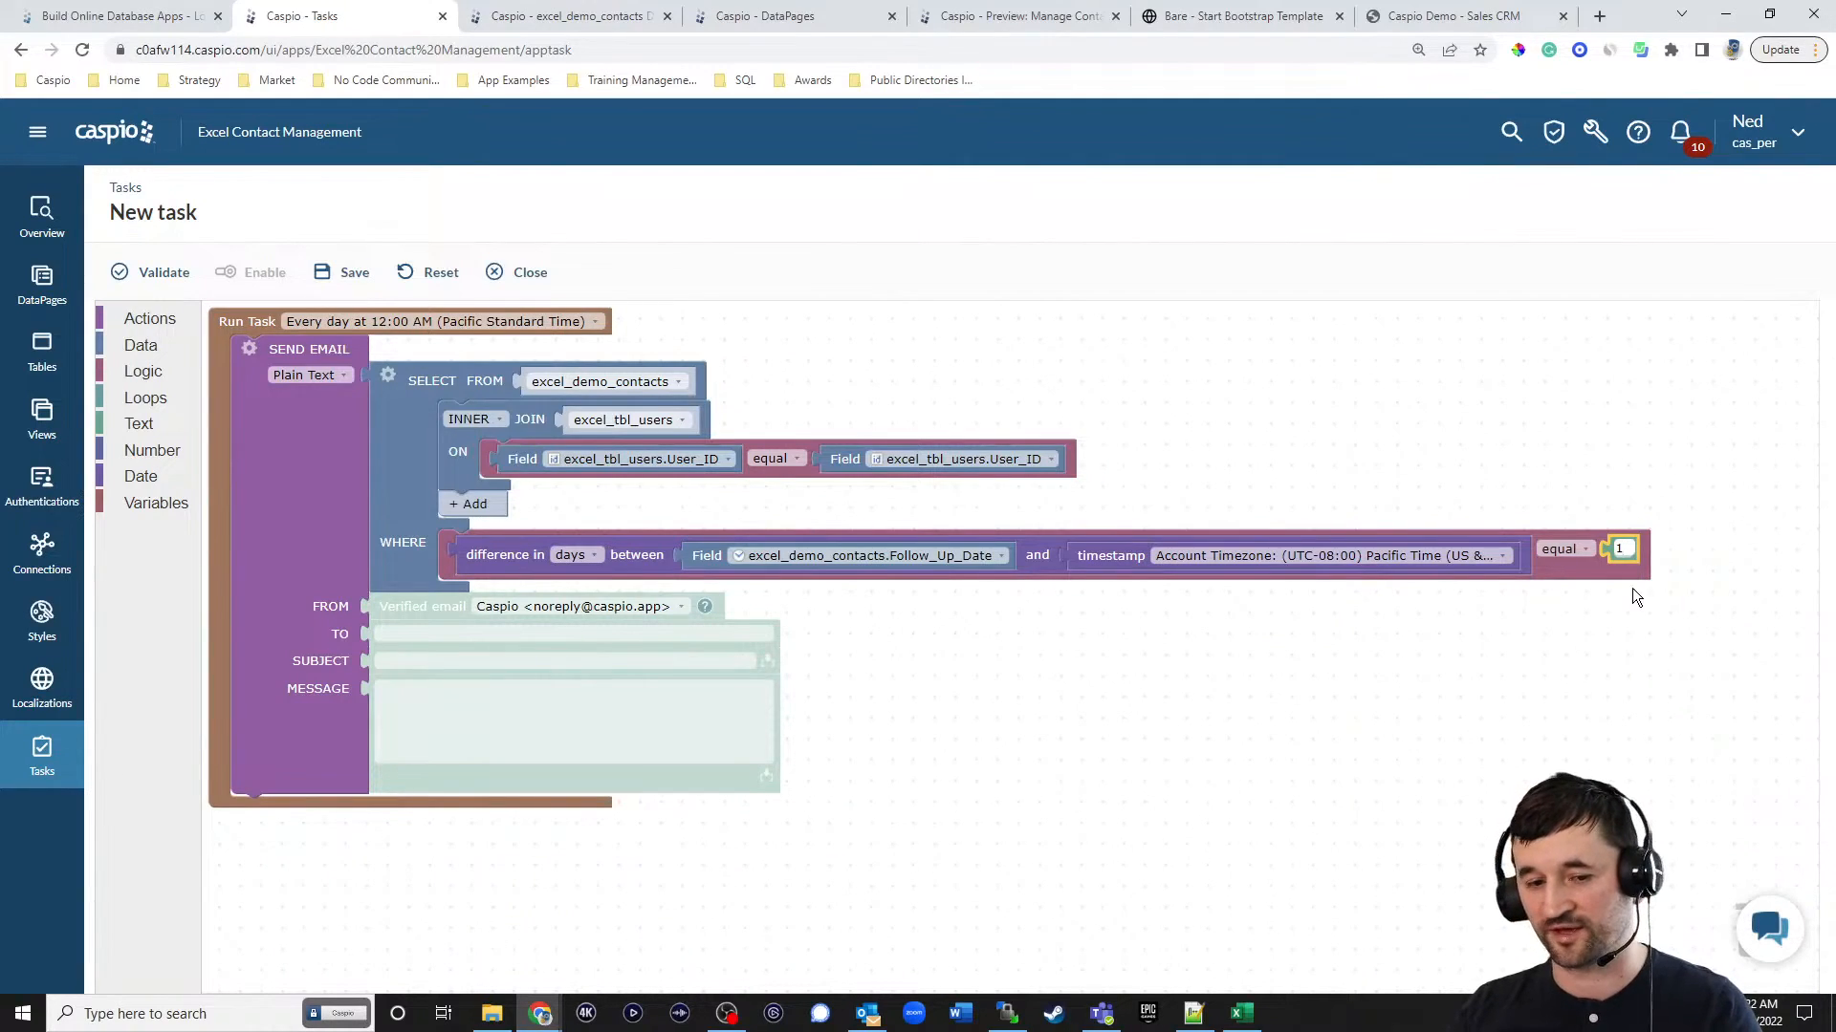
Set the email's recipient to the excel_tbl_users.Email field and remove the displaced text block.
left_click(580, 607)
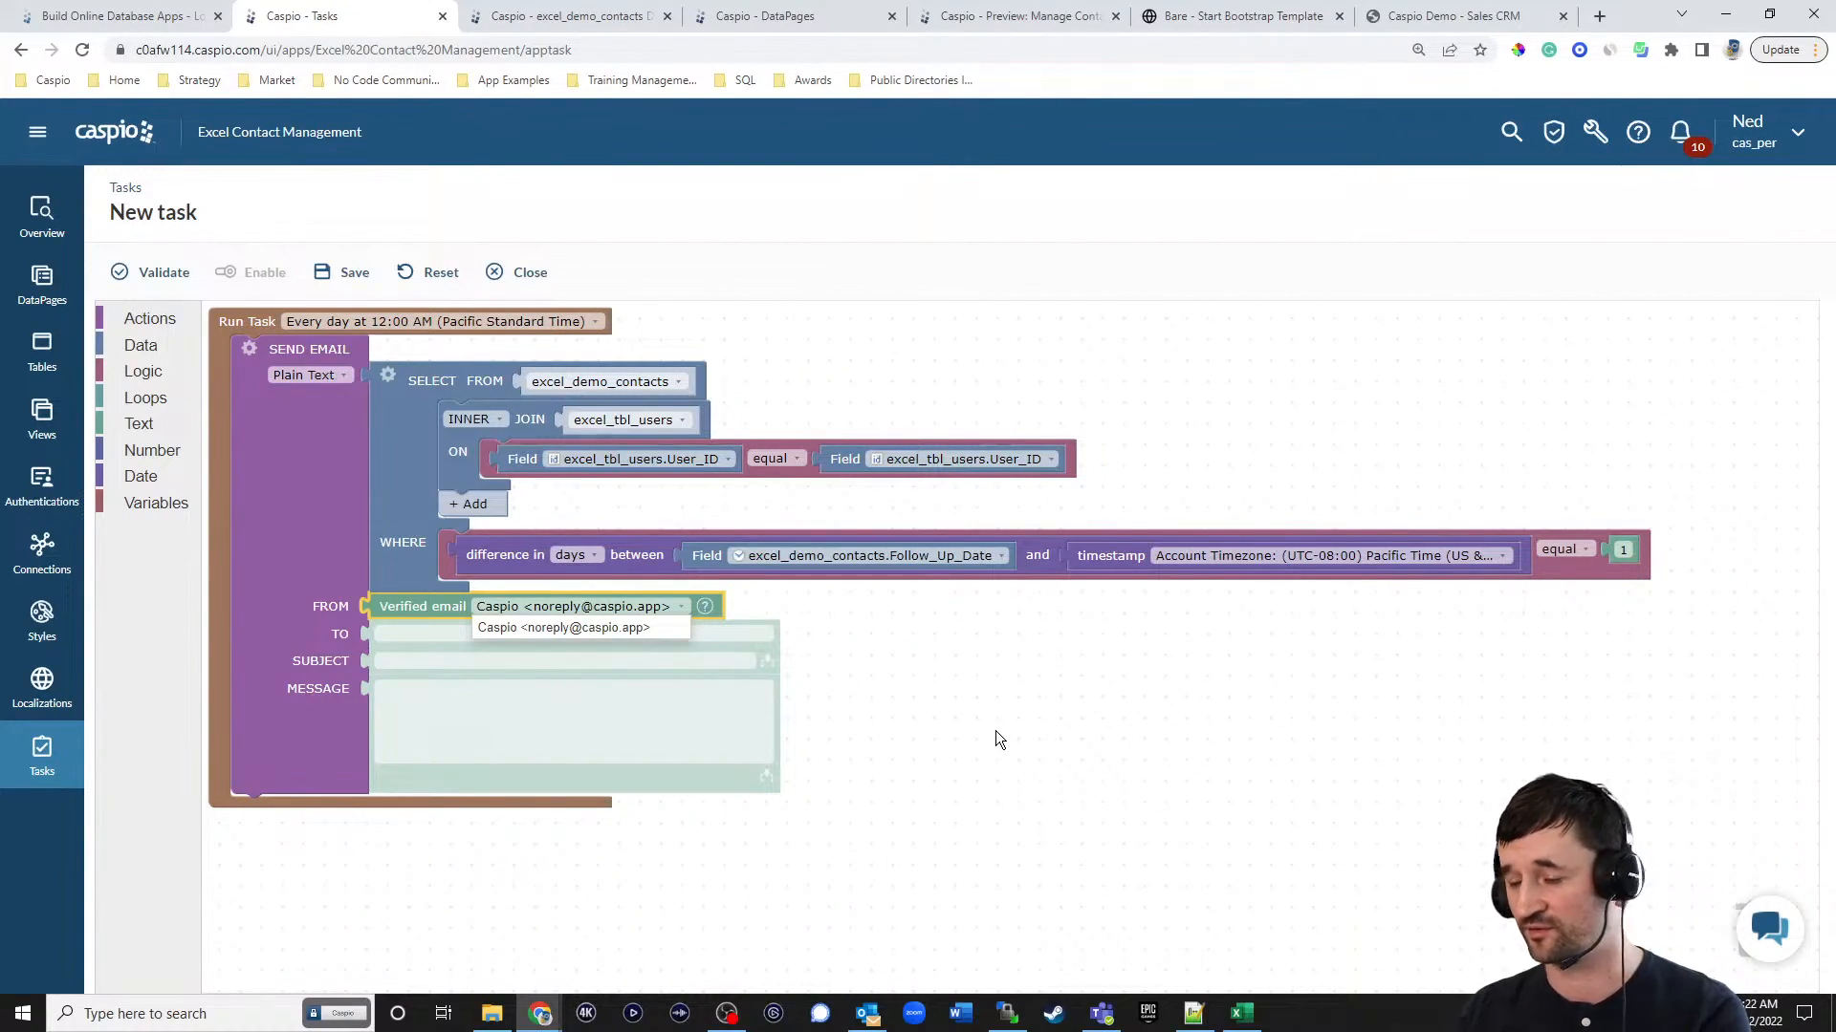
left_click(406, 734)
left_click(141, 347)
left_click_drag(226, 332, 455, 641)
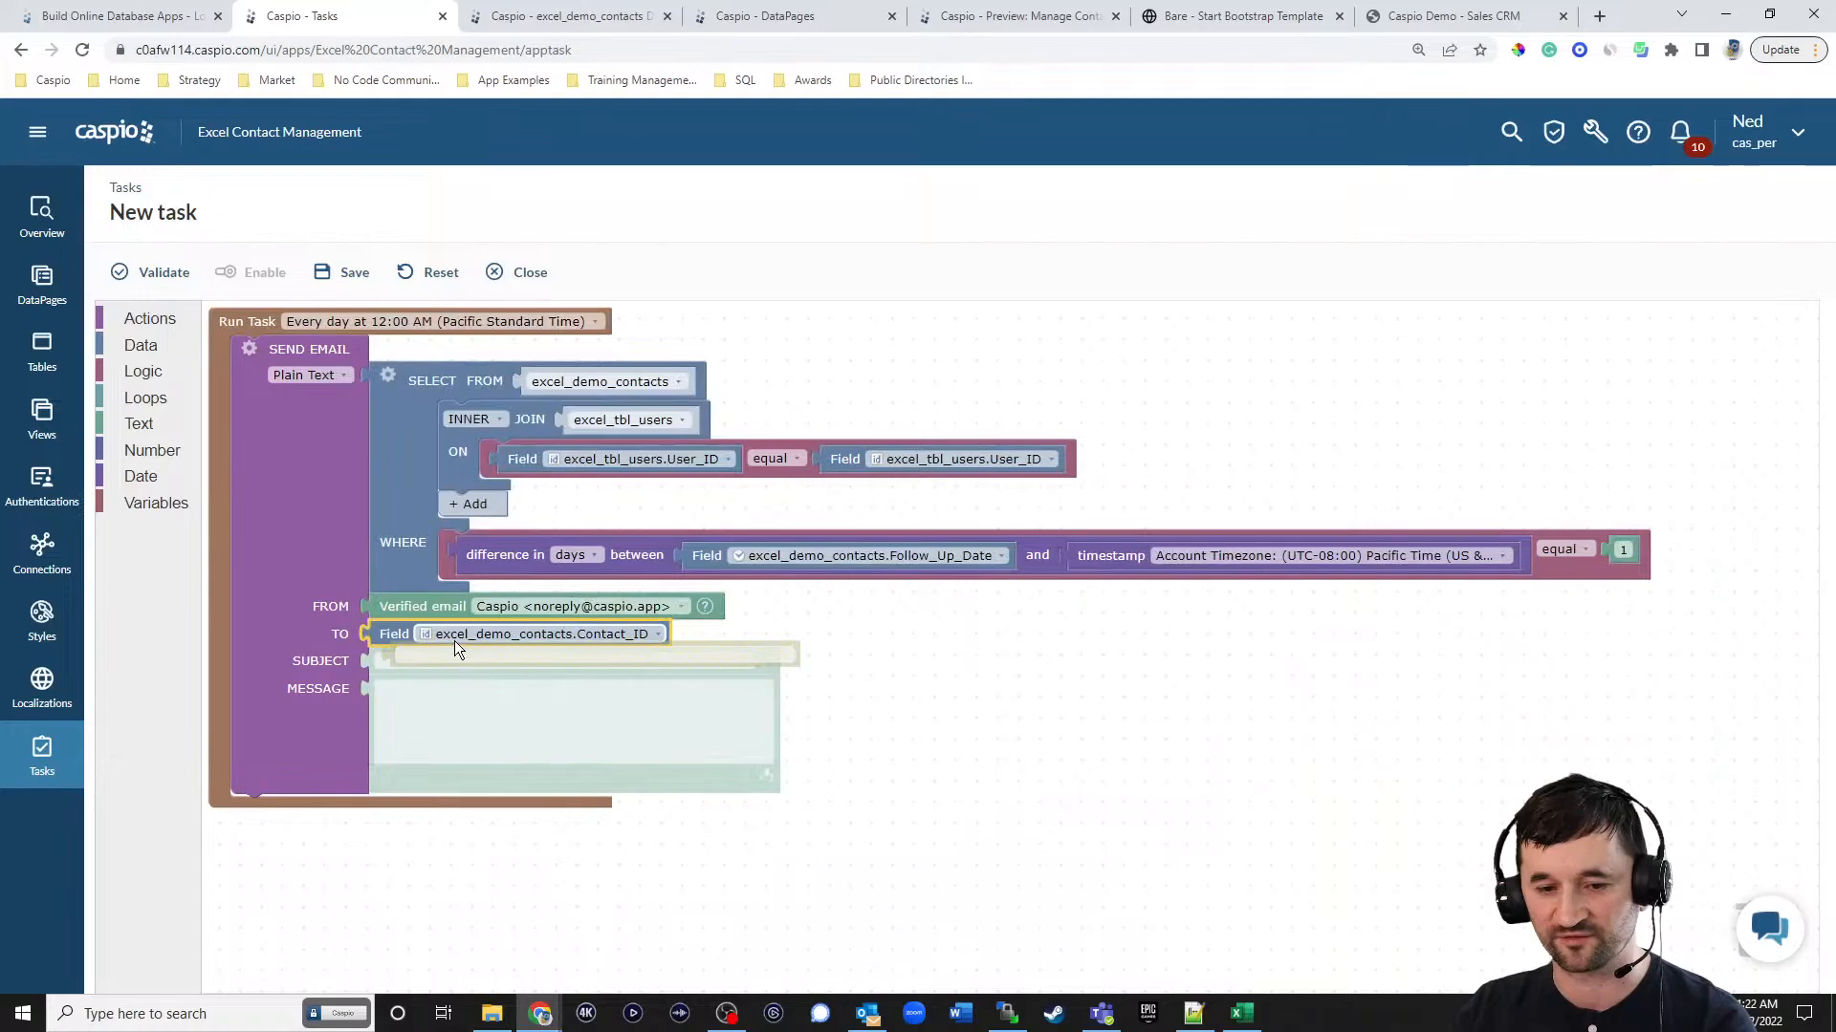
left_click(455, 641)
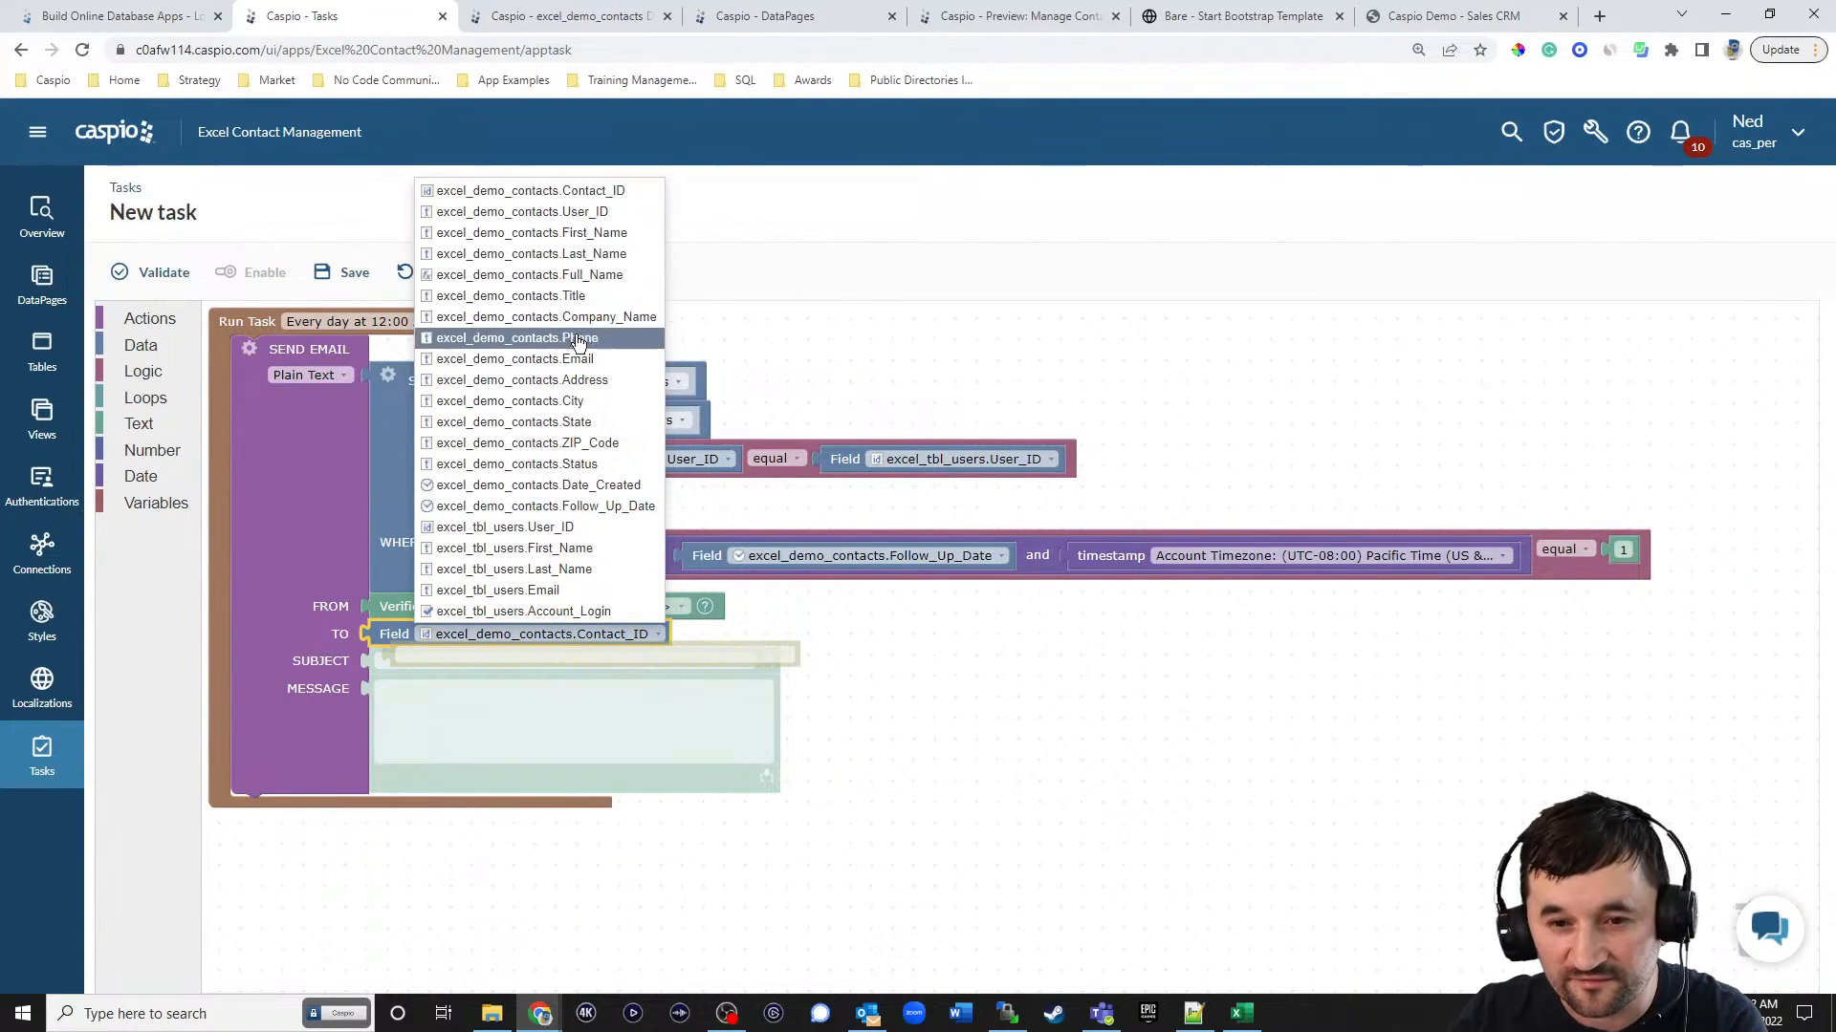
left_click(540, 589)
left_click_drag(391, 653, 1748, 954)
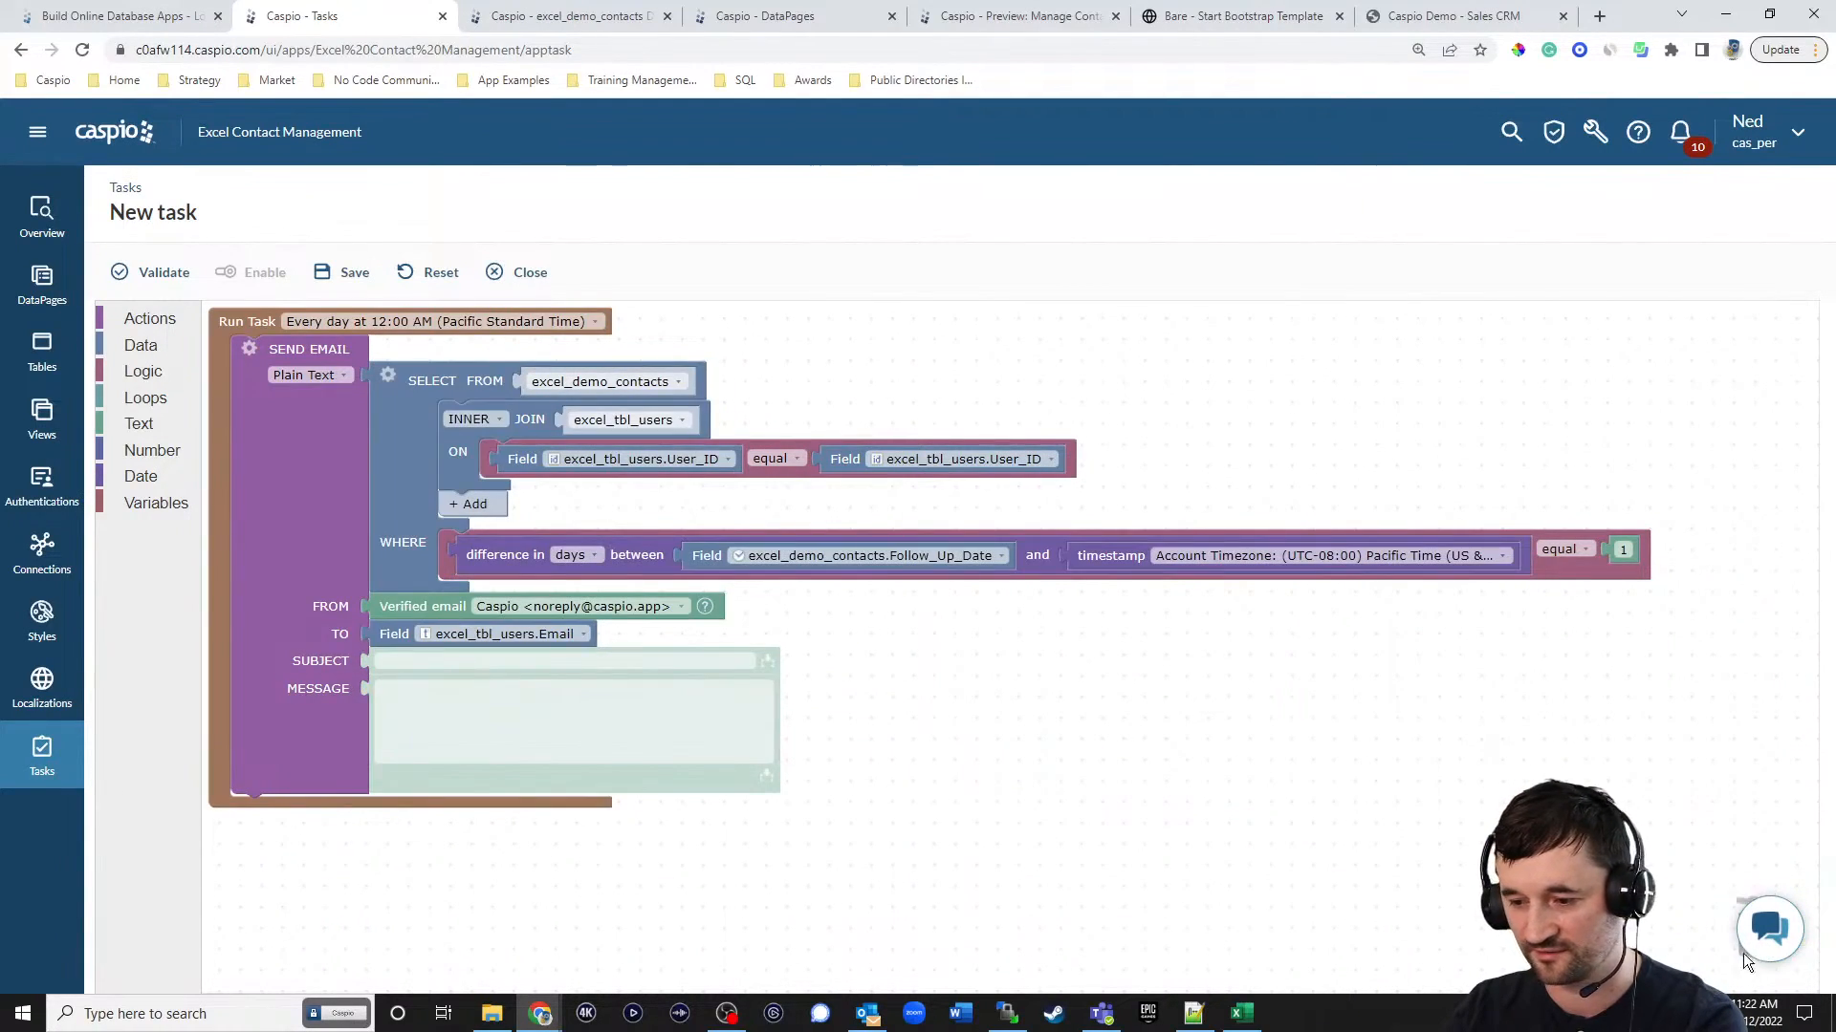
Set the email's subject to "Follow up reminder".
left_click(459, 662)
type("Follow up reminder")
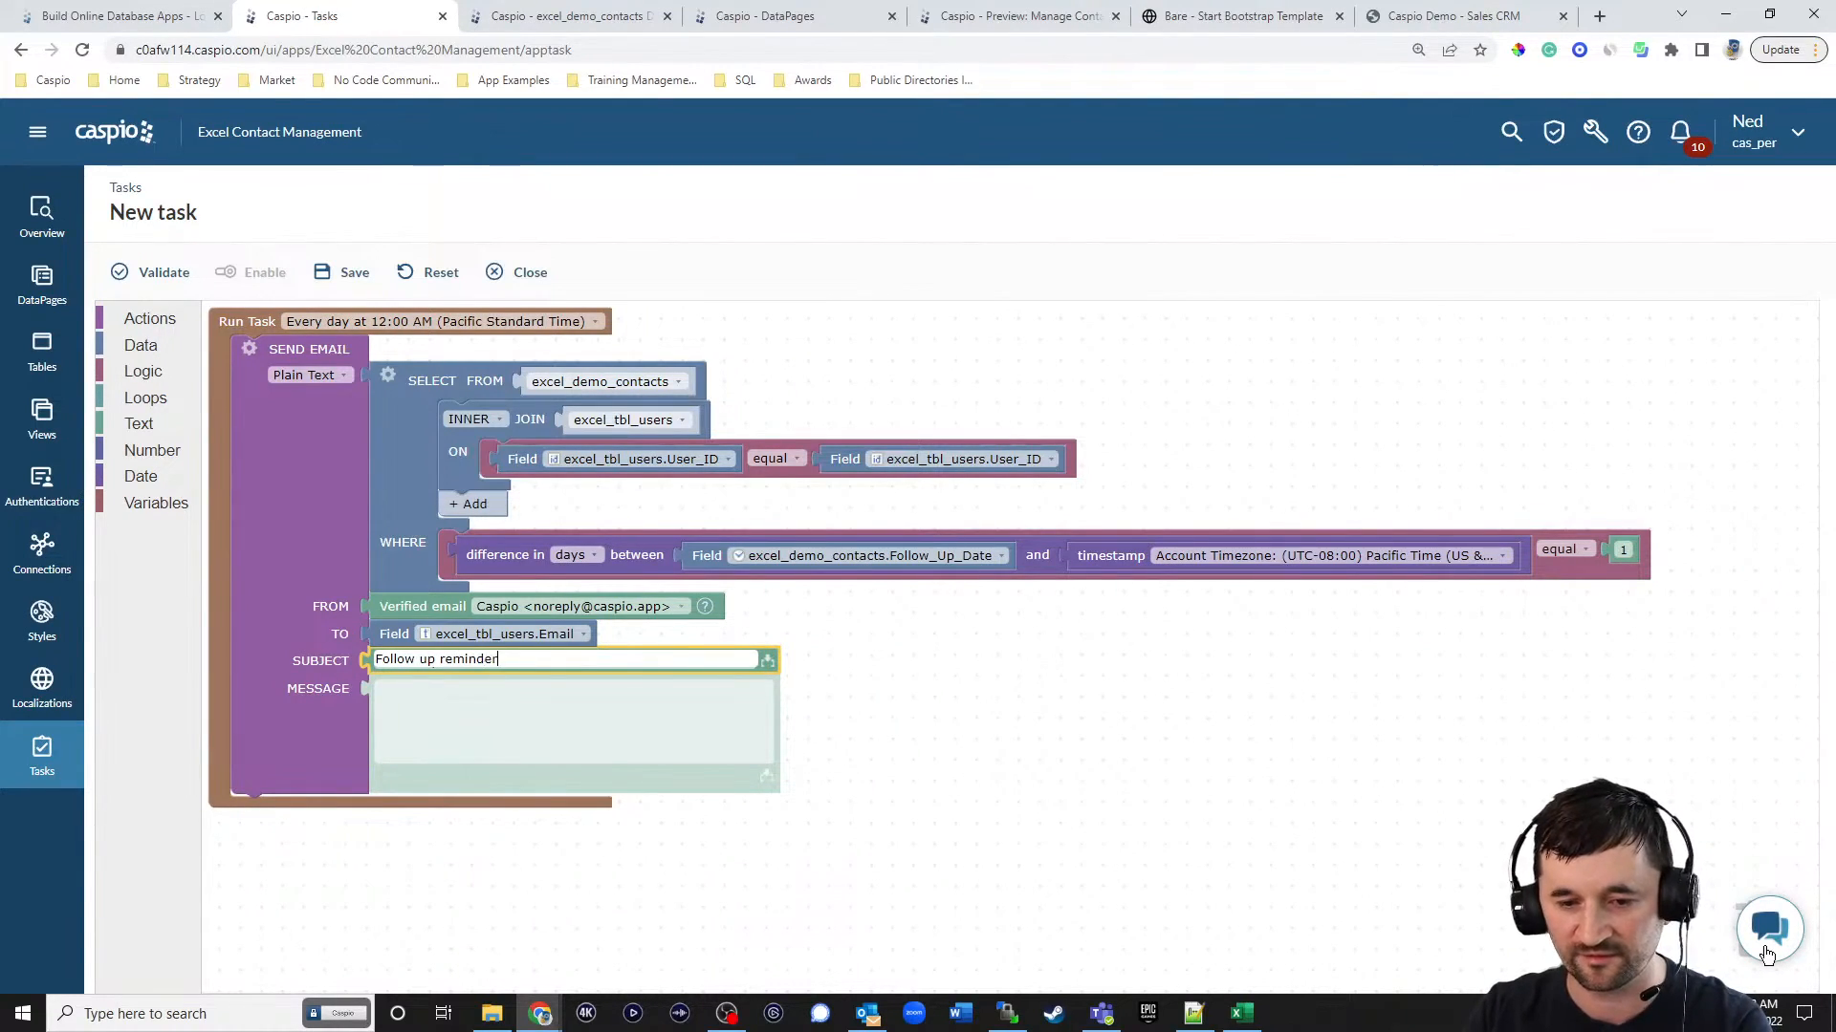
key("Tab")
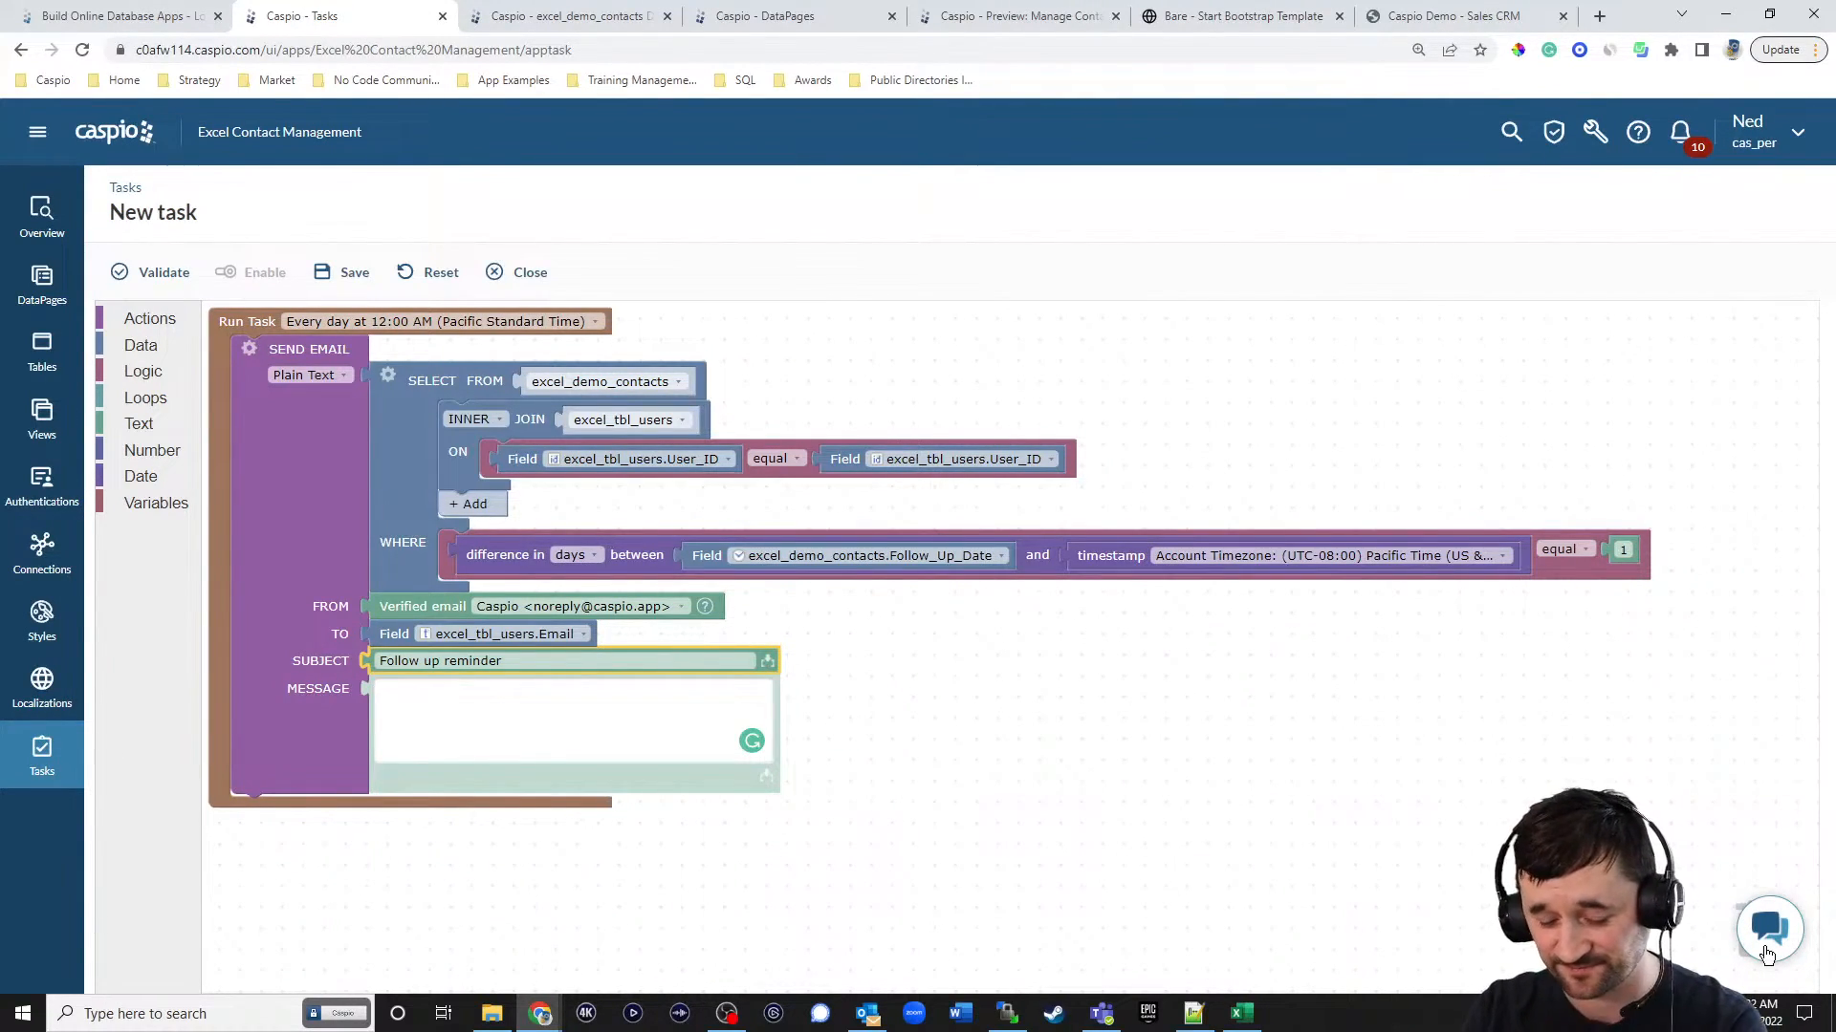
type("Hi")
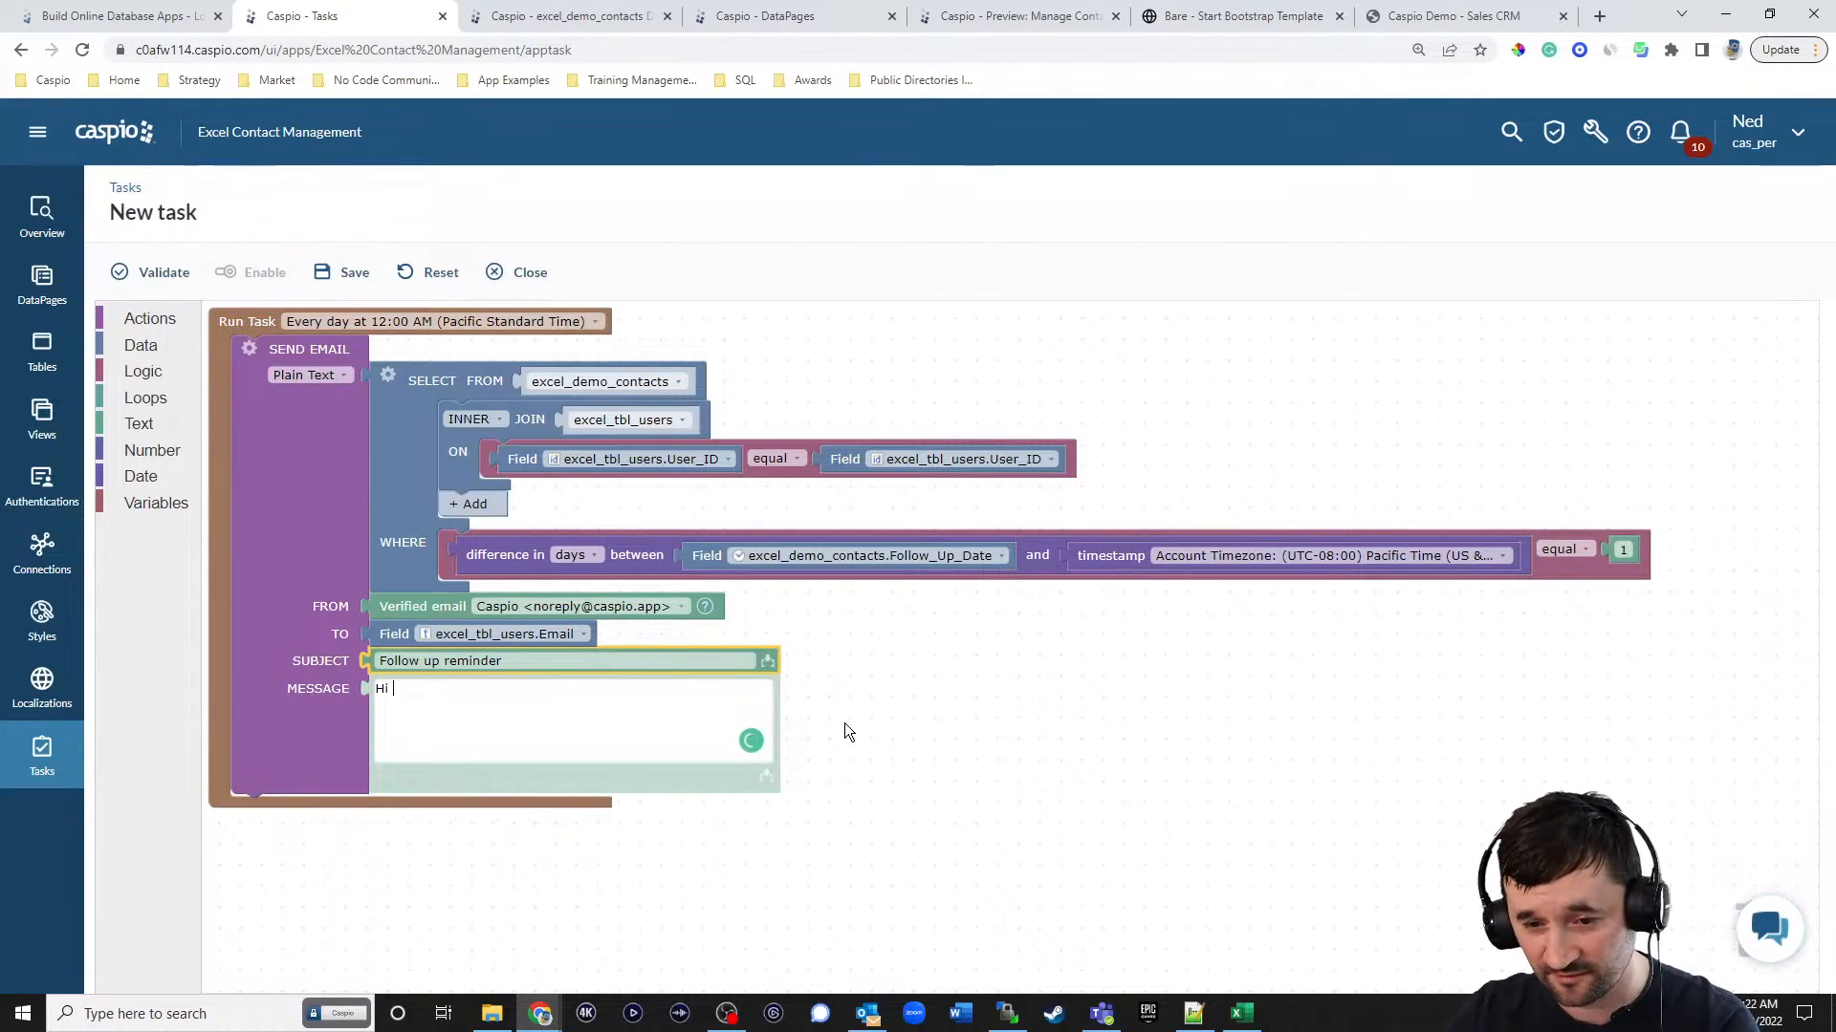
left_click(766, 776)
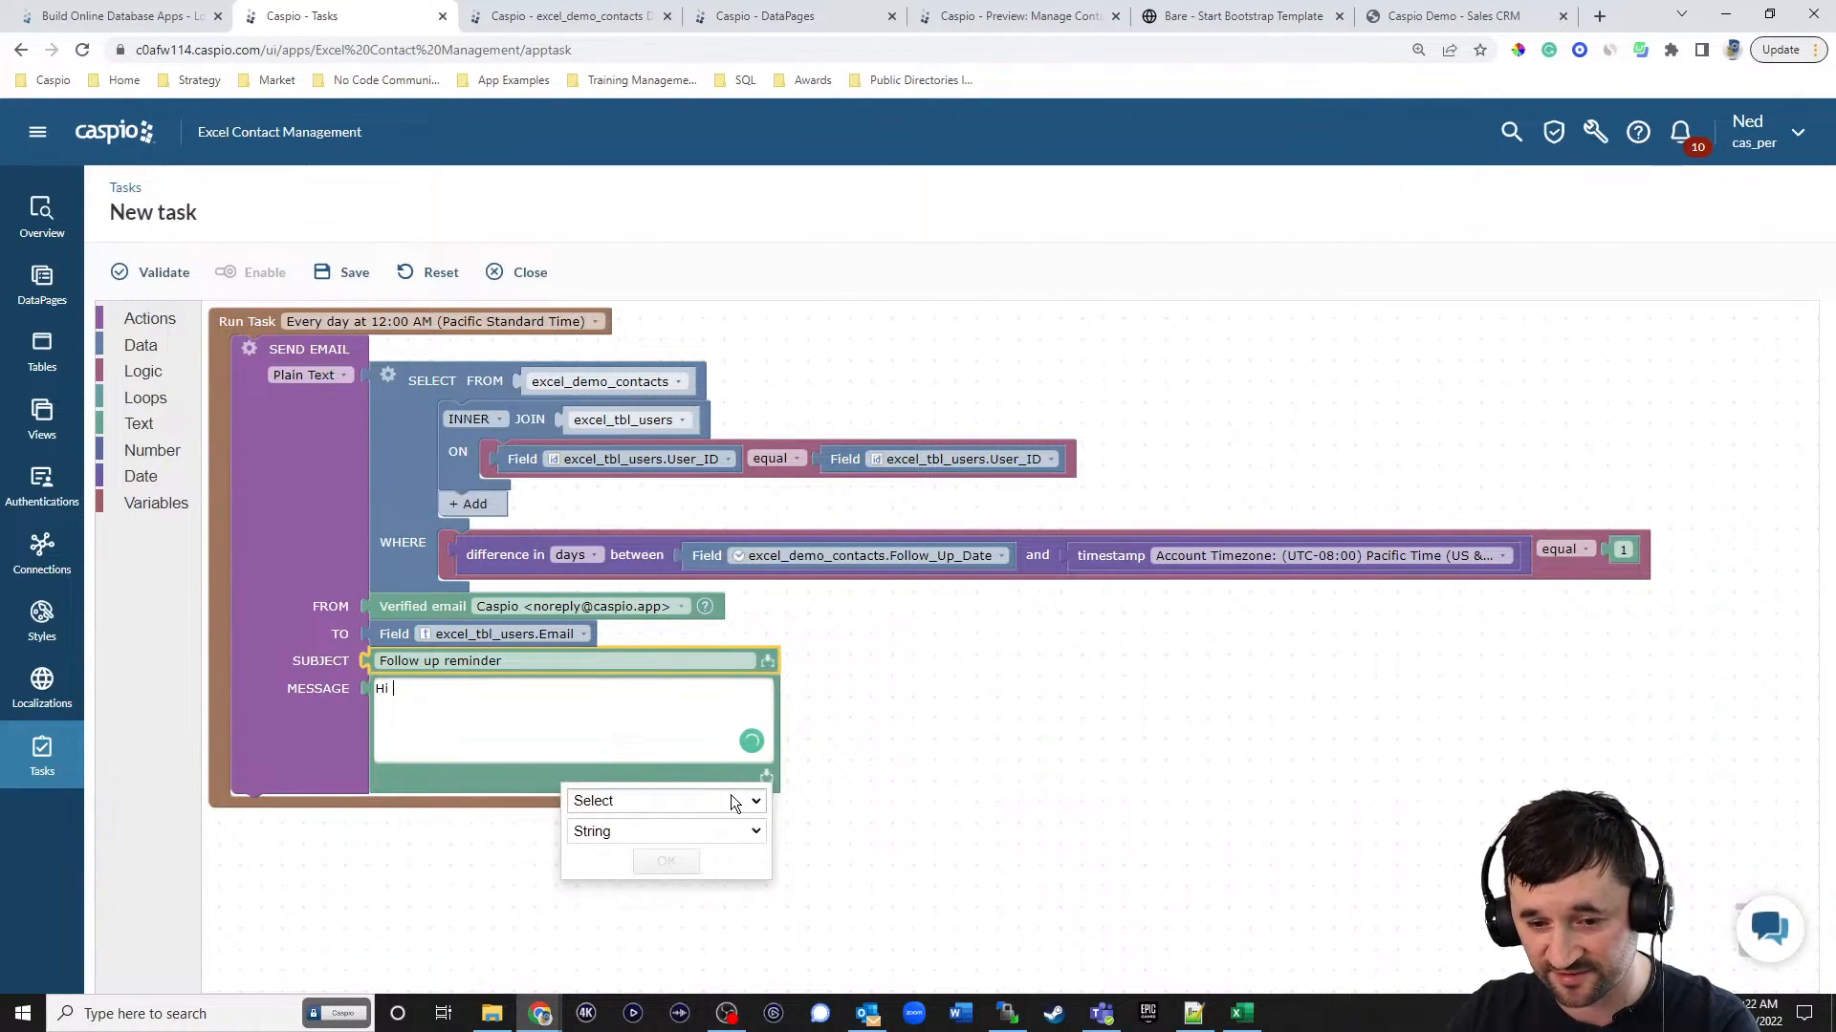
left_click(733, 801)
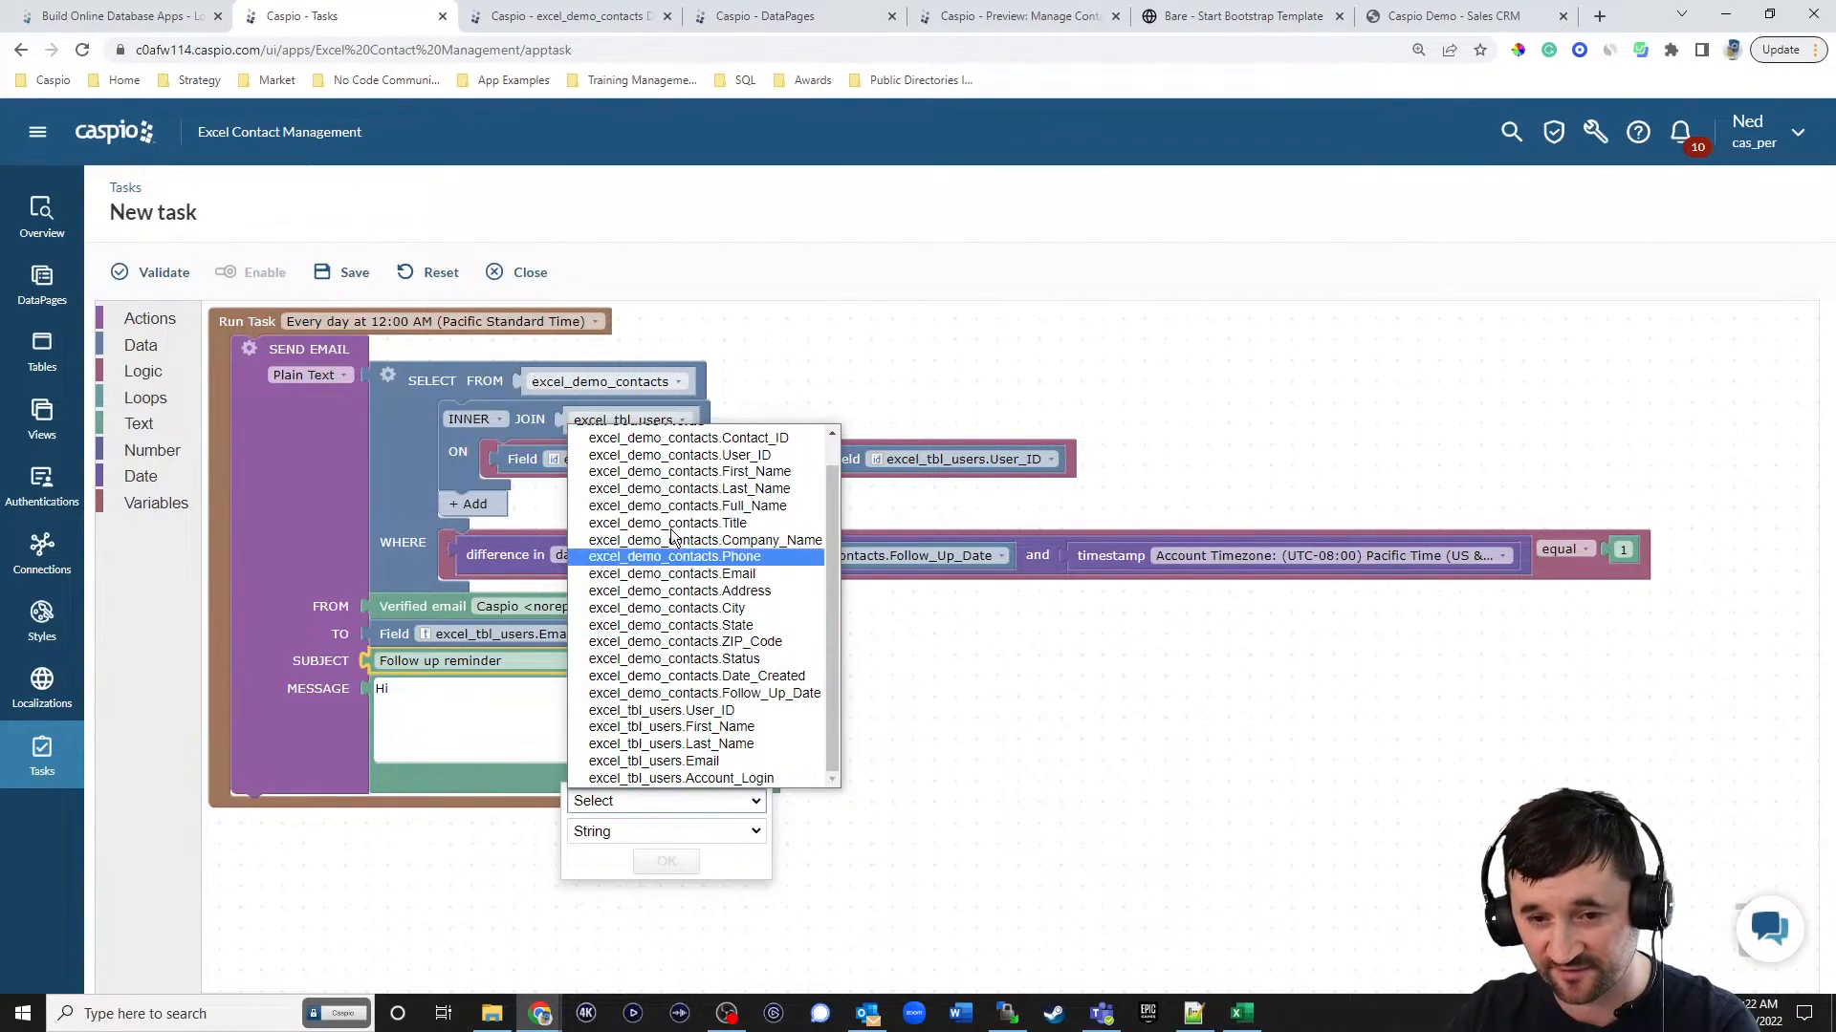
left_click(685, 726)
left_click(678, 863)
left_click(669, 697)
type(",")
key("Return")
key("Return")
type("You have a follow up tomorrow with")
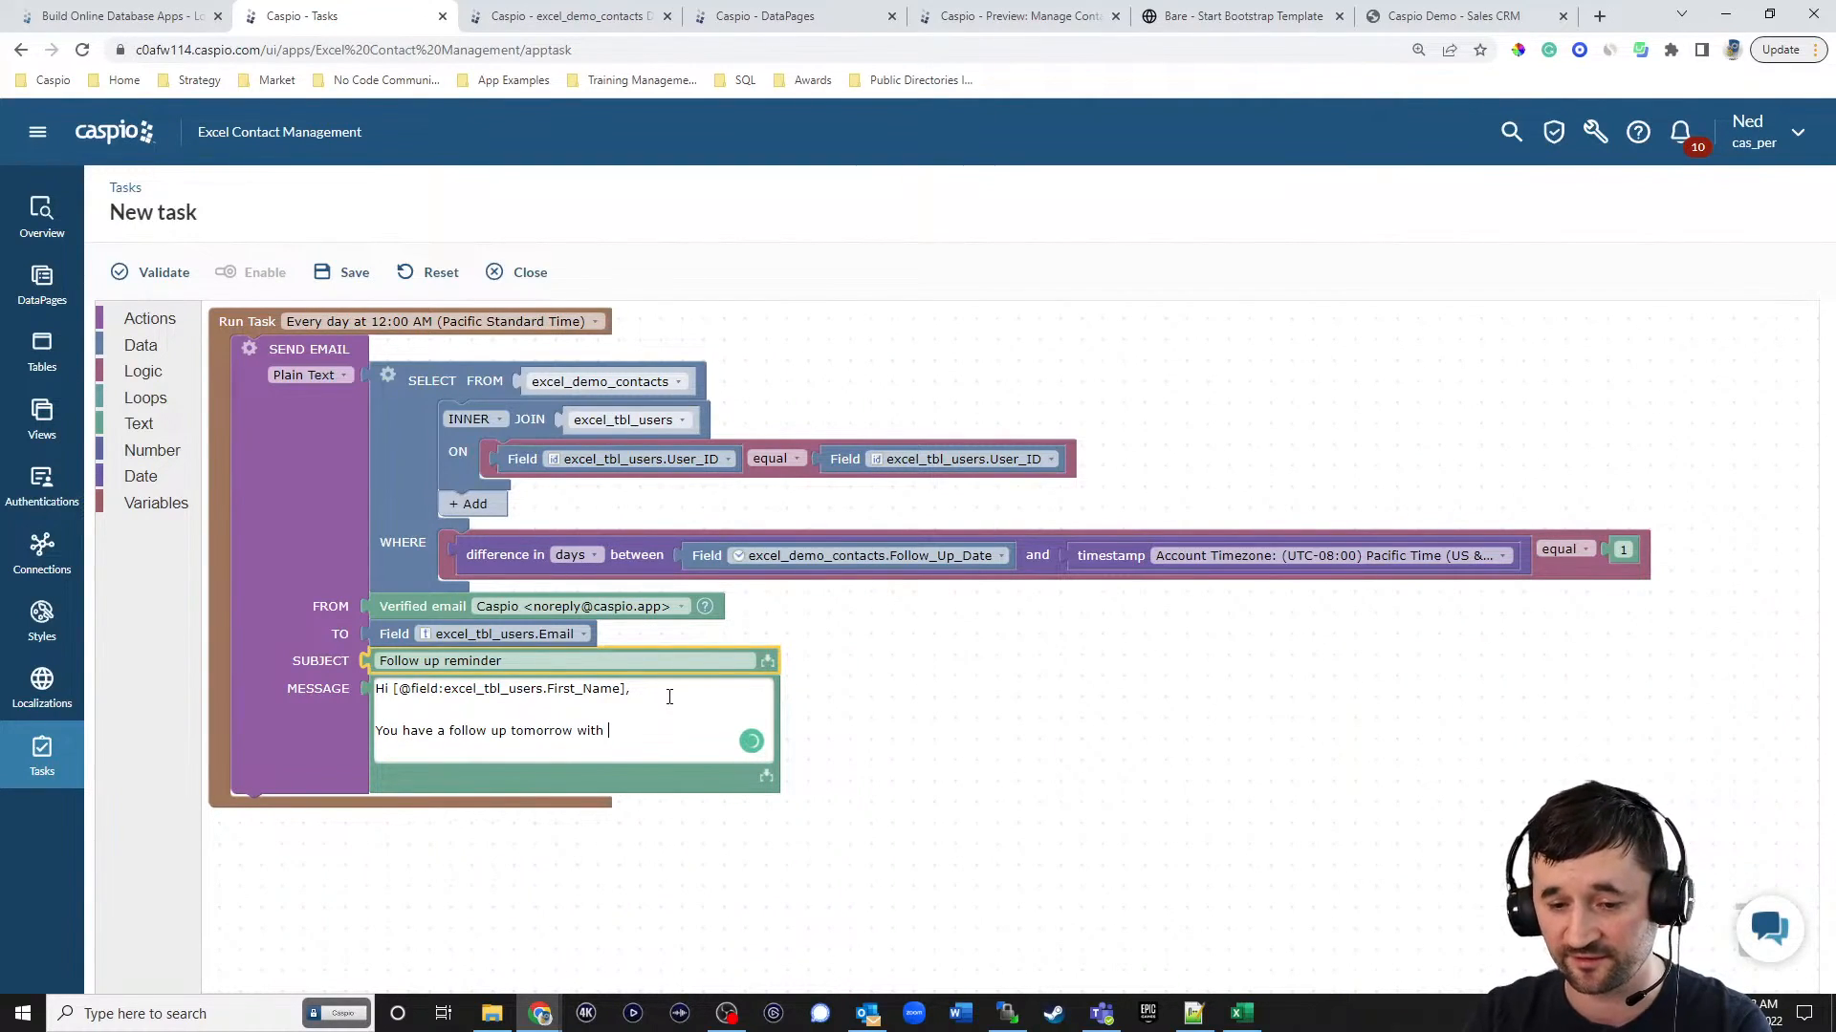
left_click(767, 781)
left_click(727, 801)
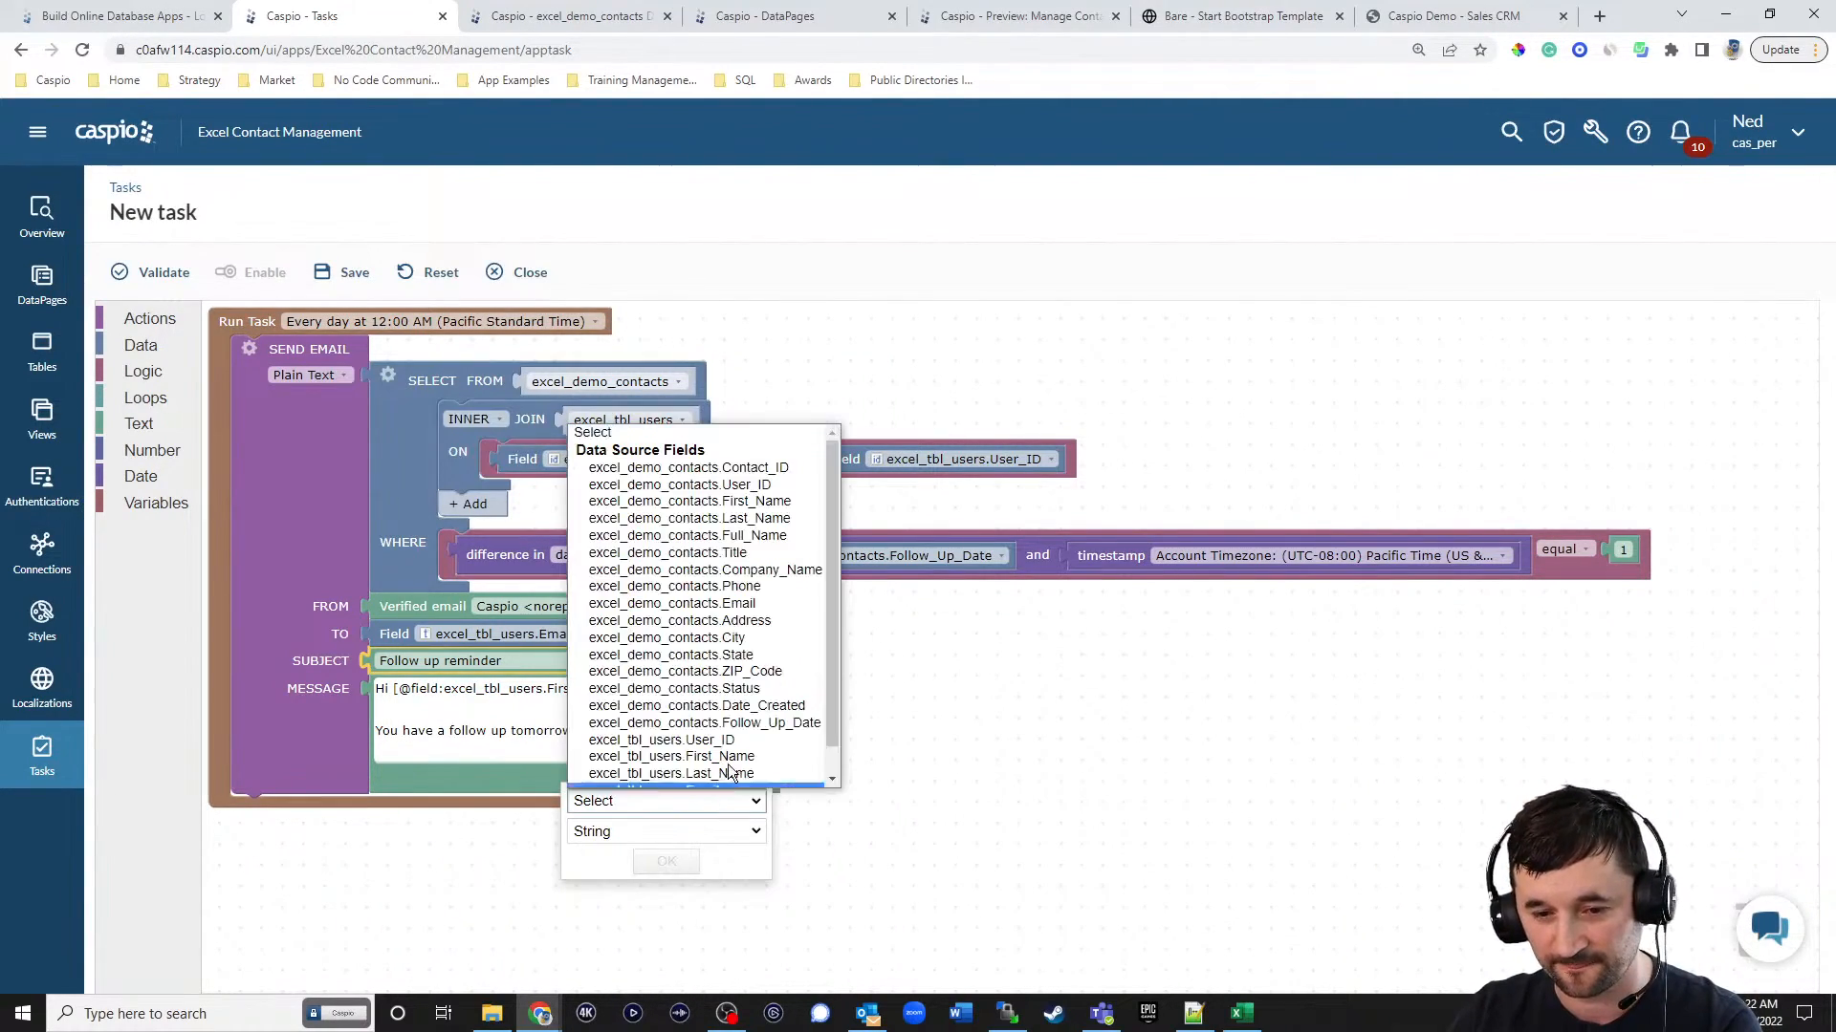
left_click(697, 490)
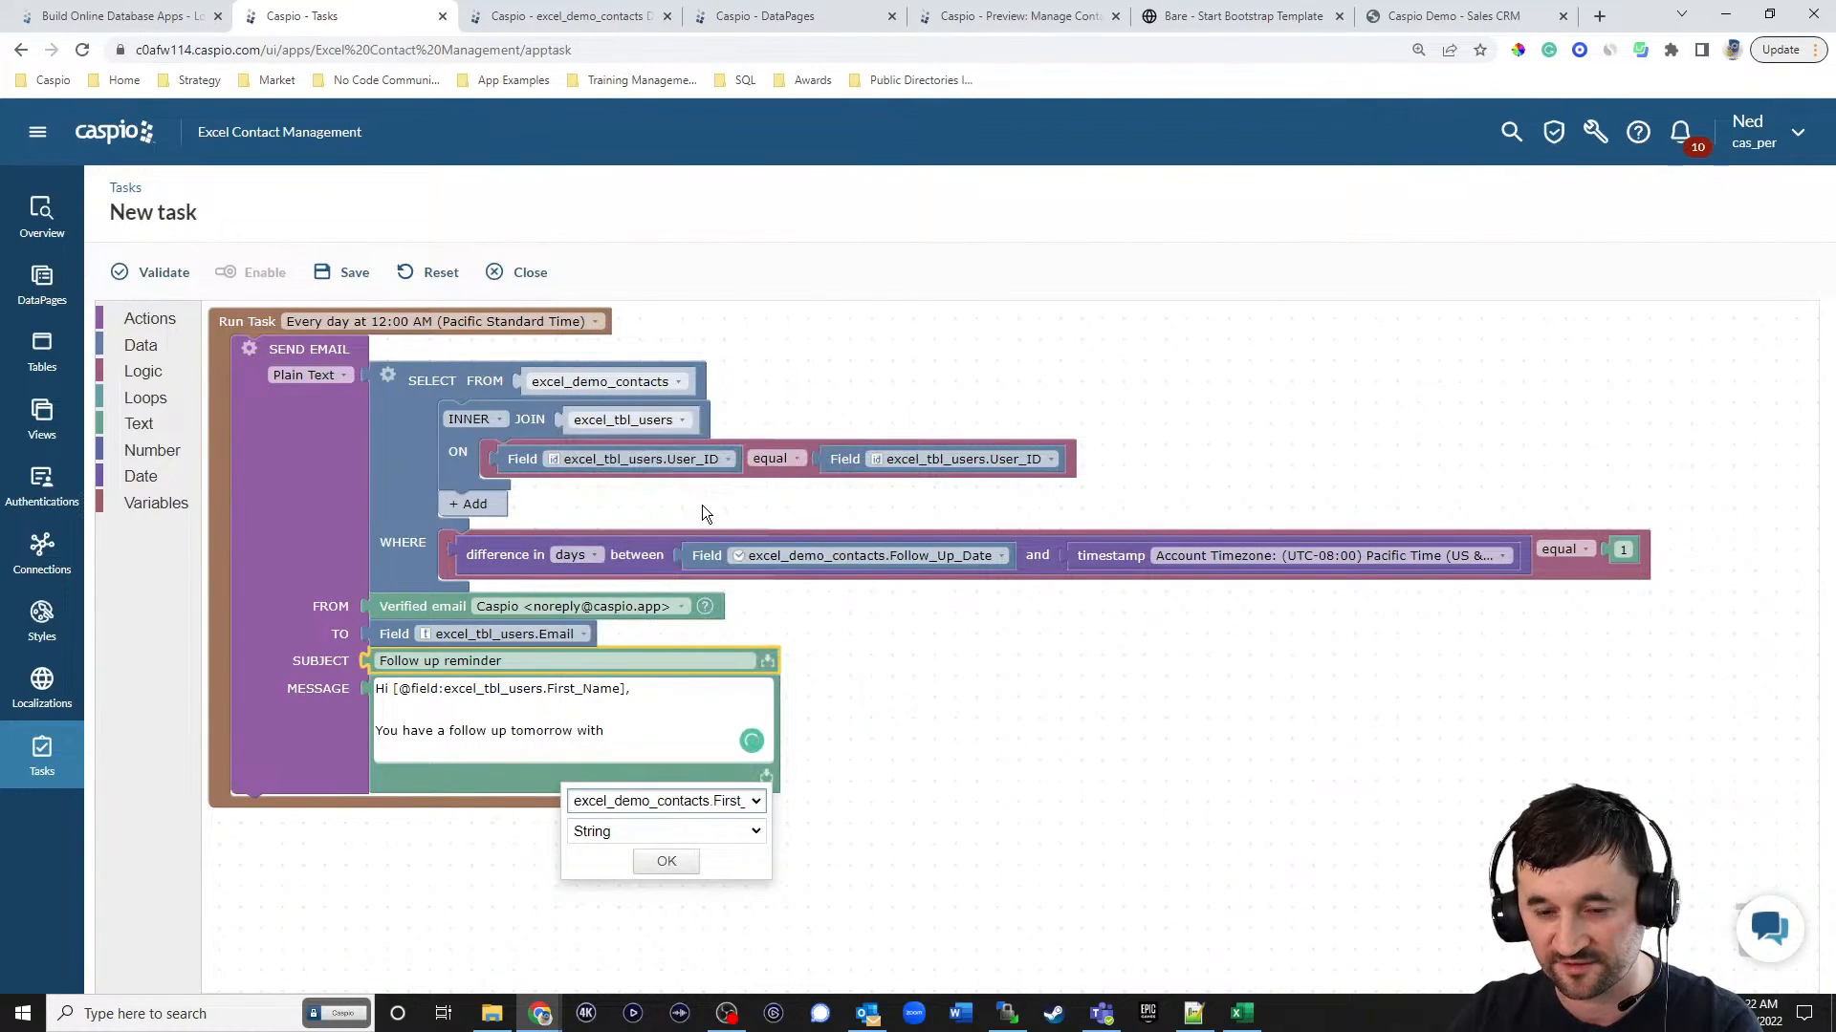
left_click(750, 801)
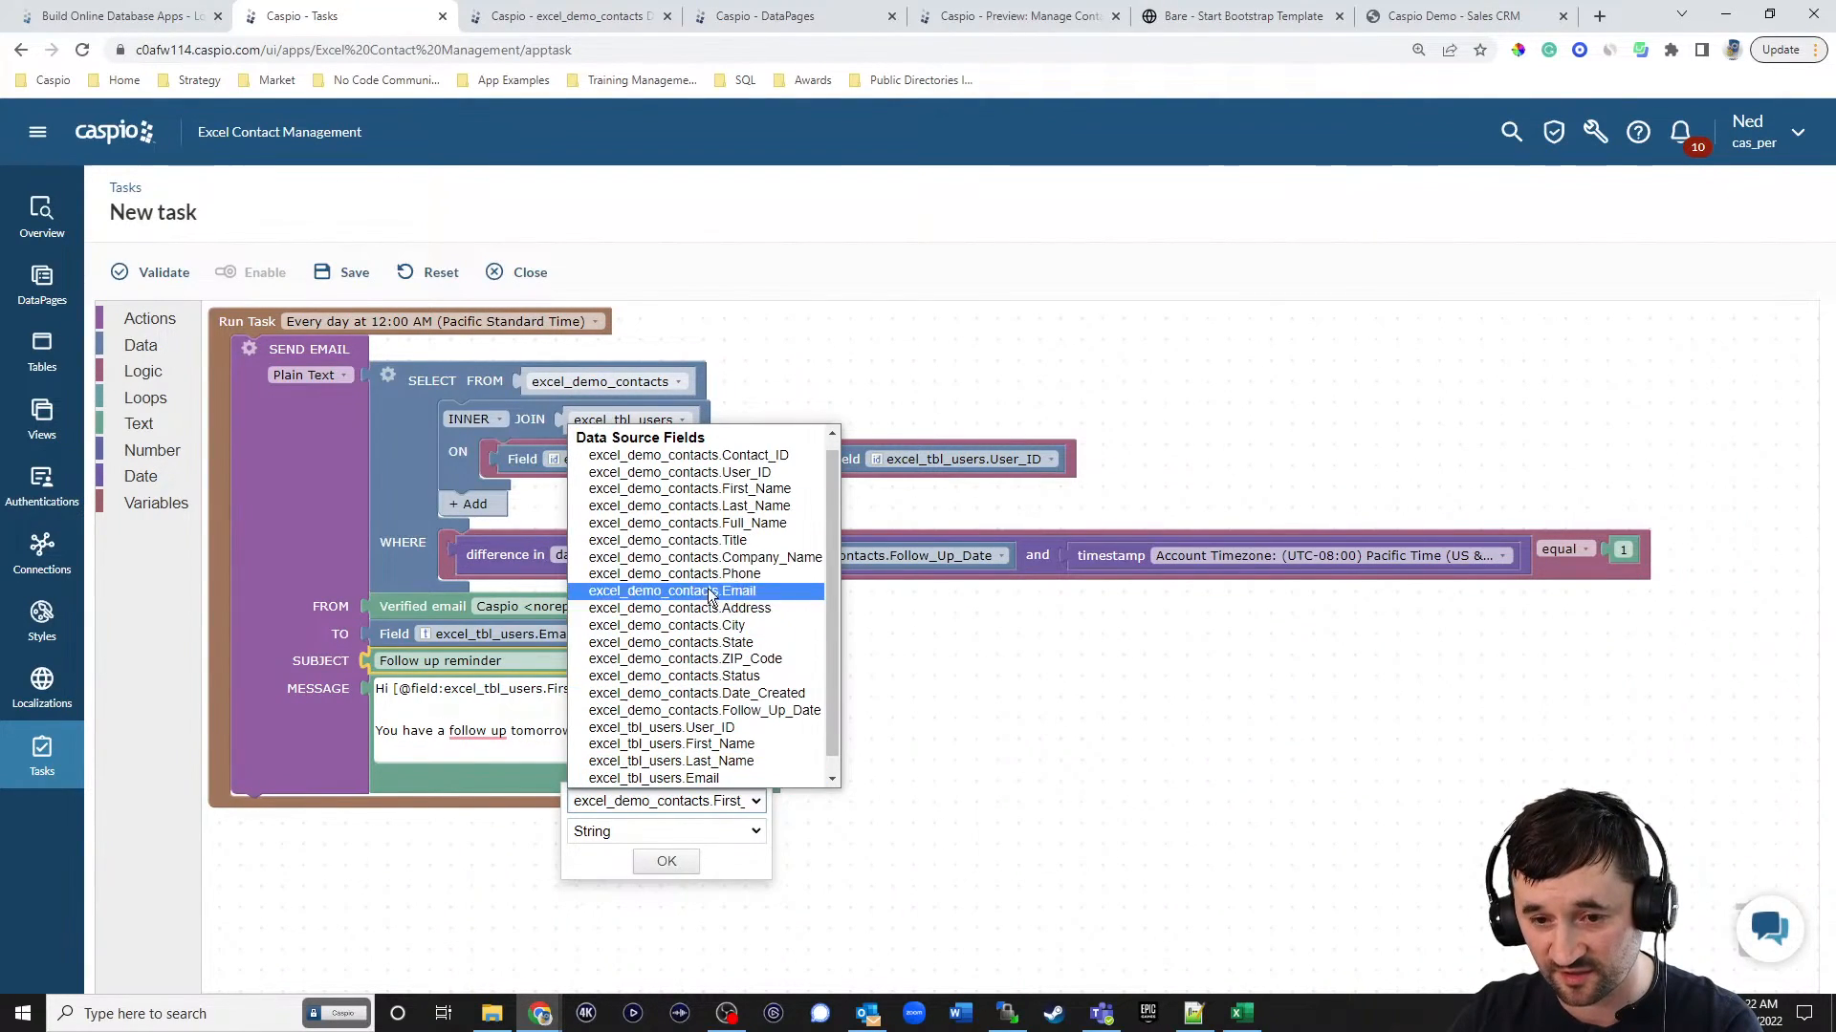
left_click(689, 523)
left_click(666, 861)
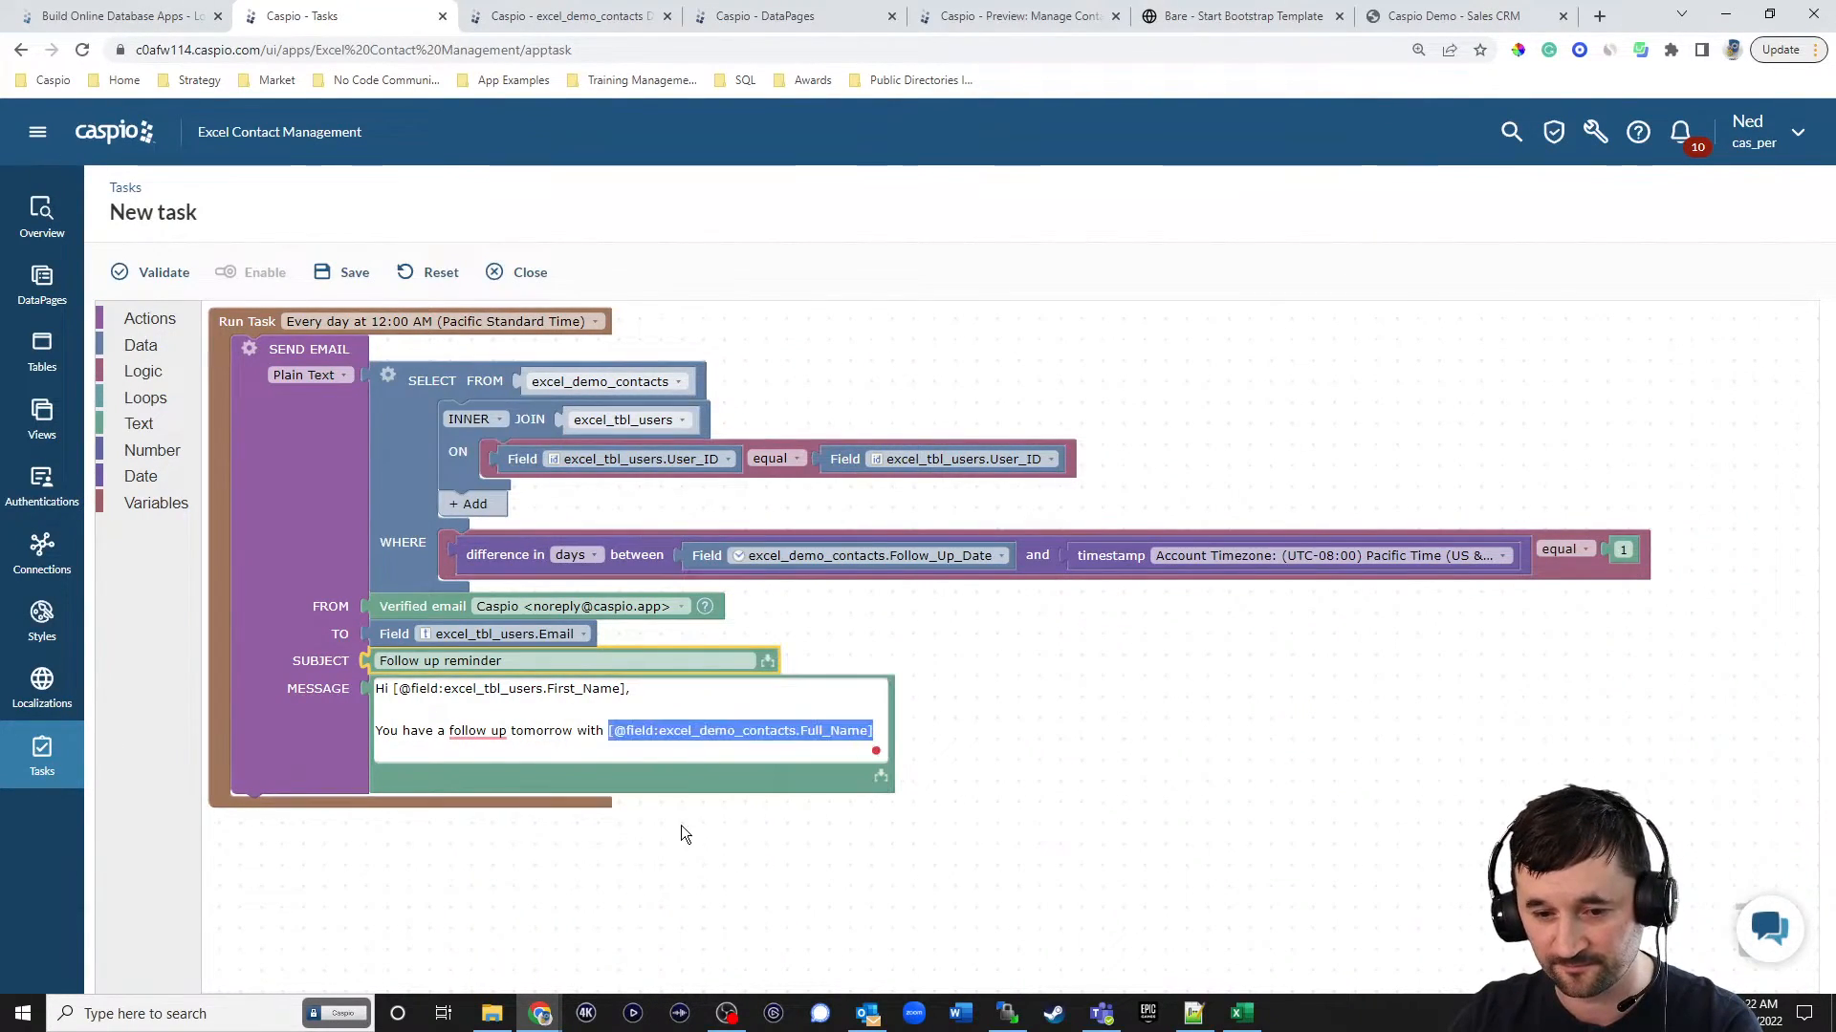
left_click(1069, 829)
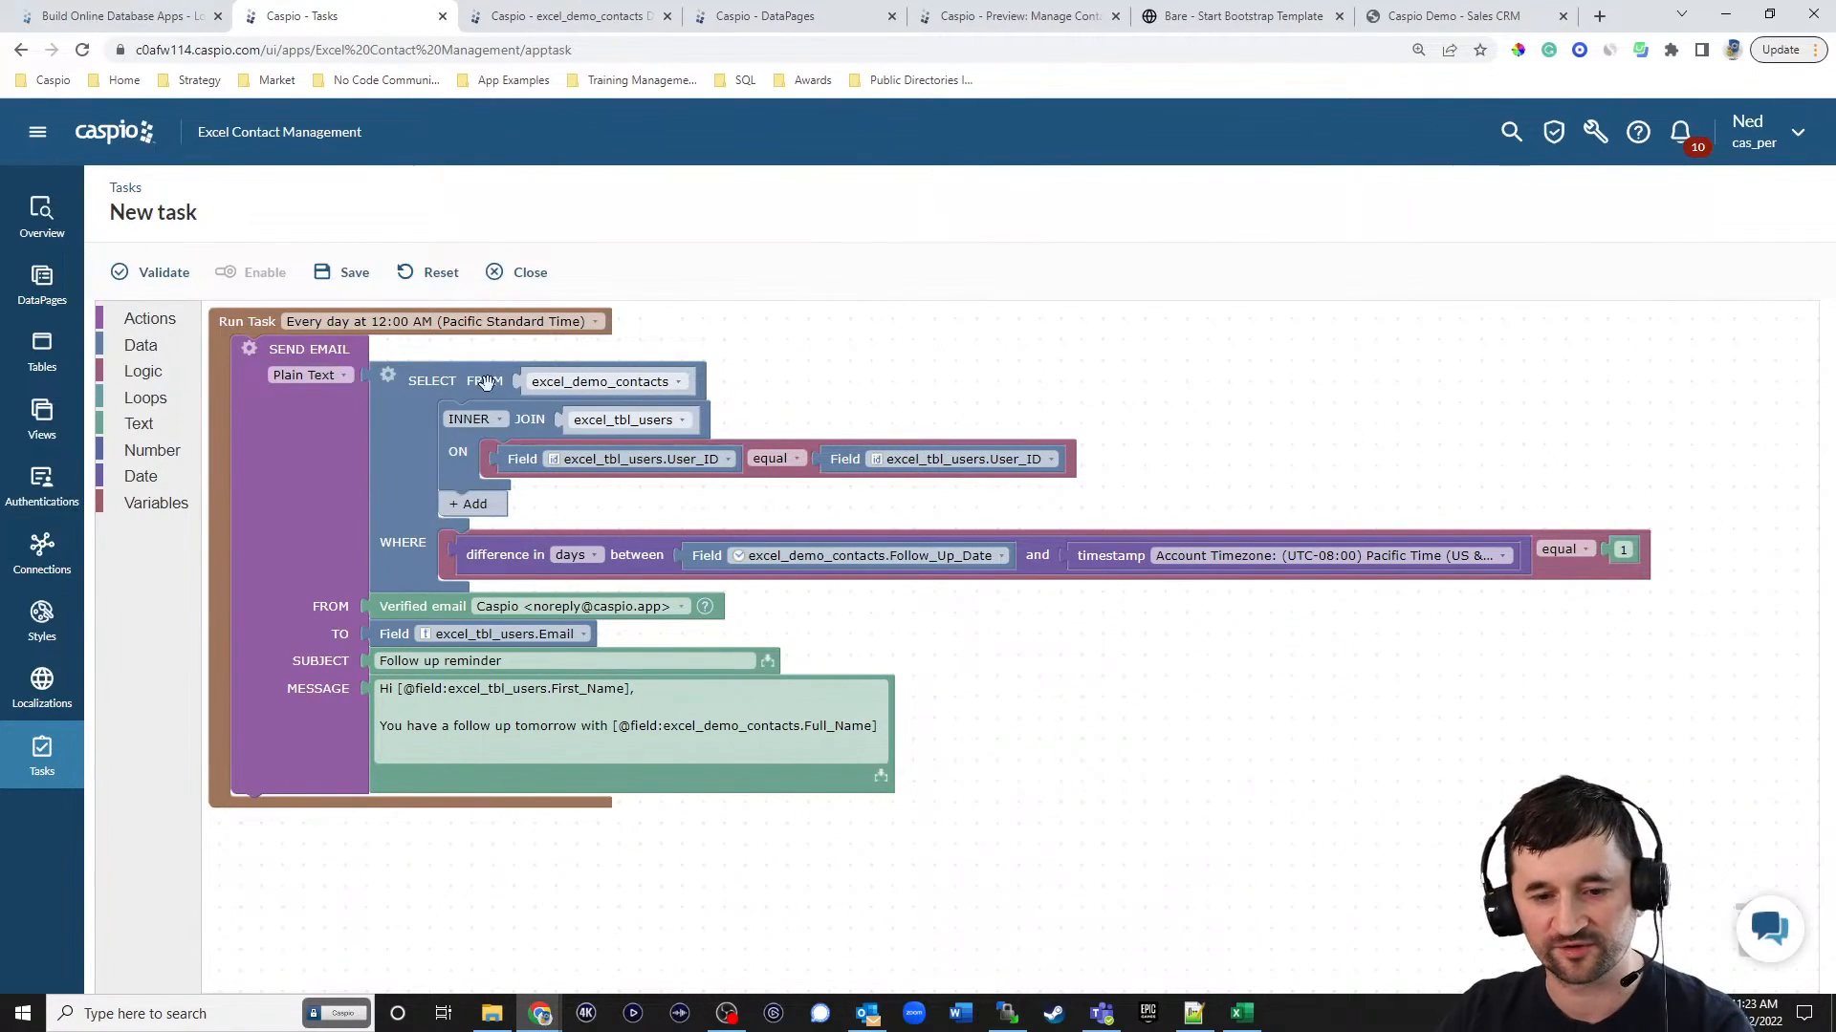
Save the task as "Send email reminder day before follow up" and enable it.
left_click(352, 274)
type("Send d ailyu")
key("BackSpace")
key("BackSpace")
key("BackSpace")
key("BackSpace")
key("BackSpace")
key("BackSpace")
key("BackSpace")
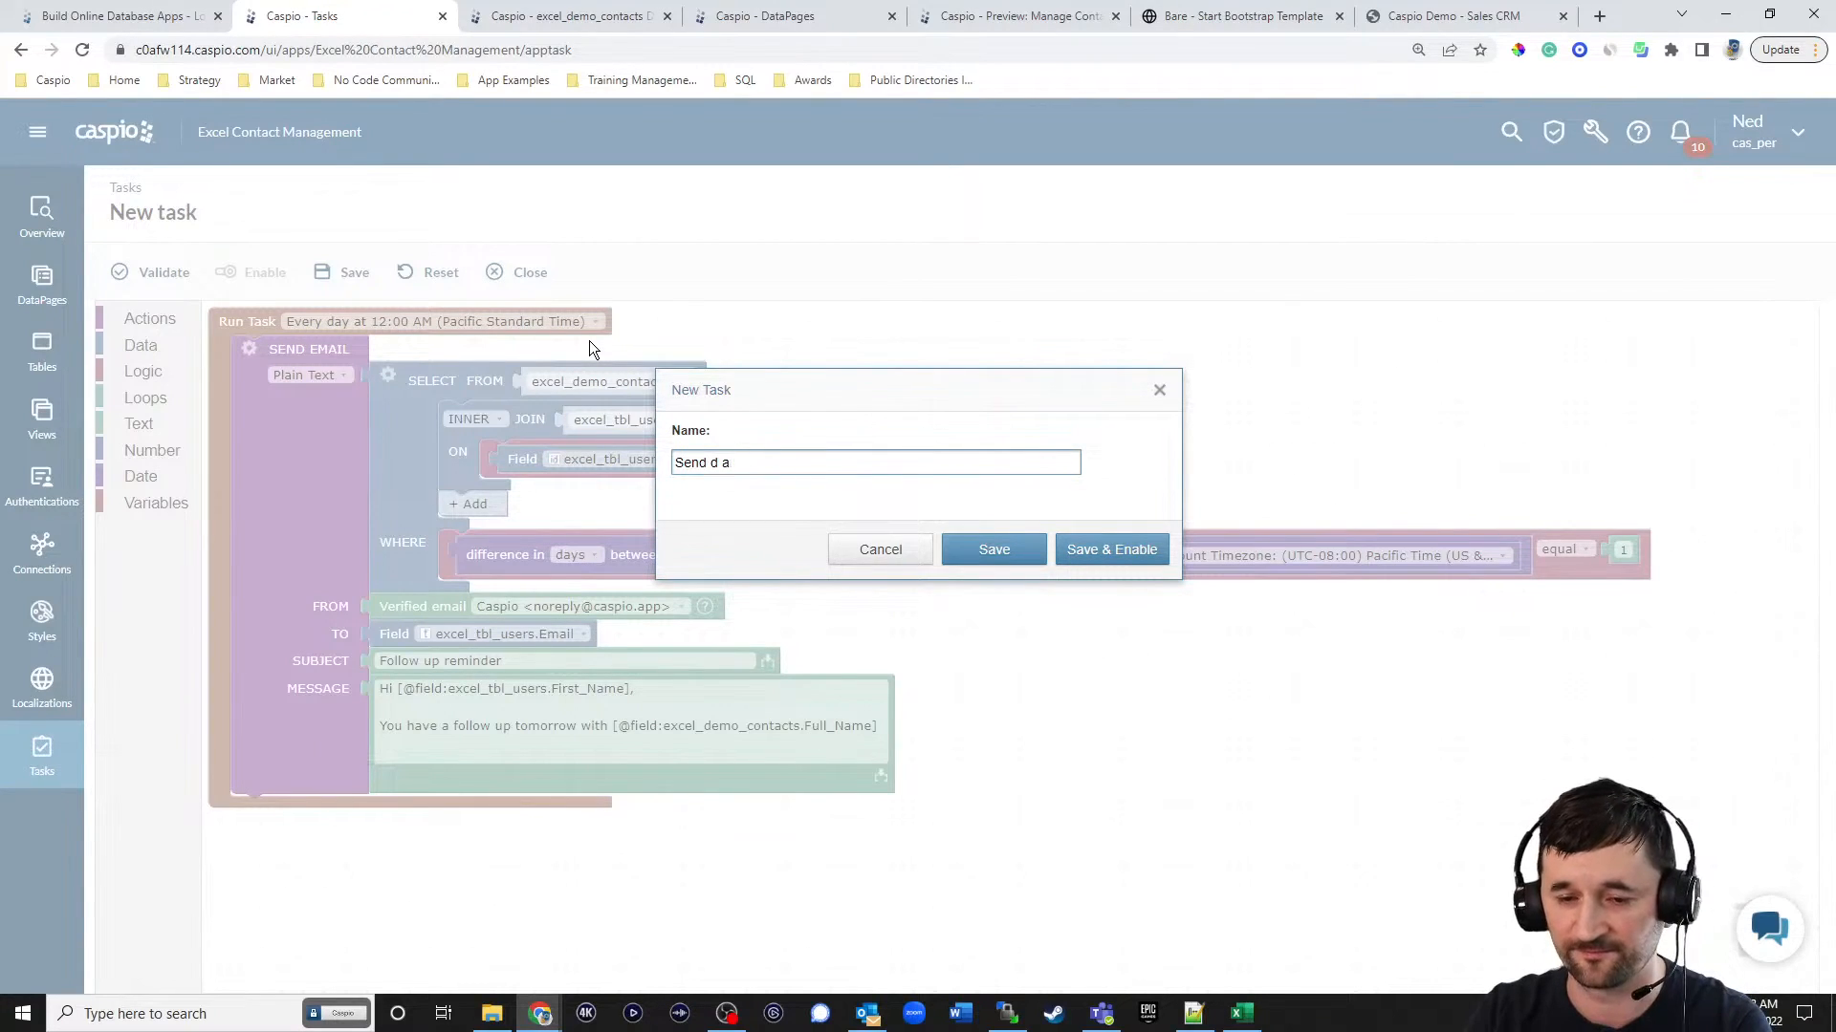
type("email reminder day before")
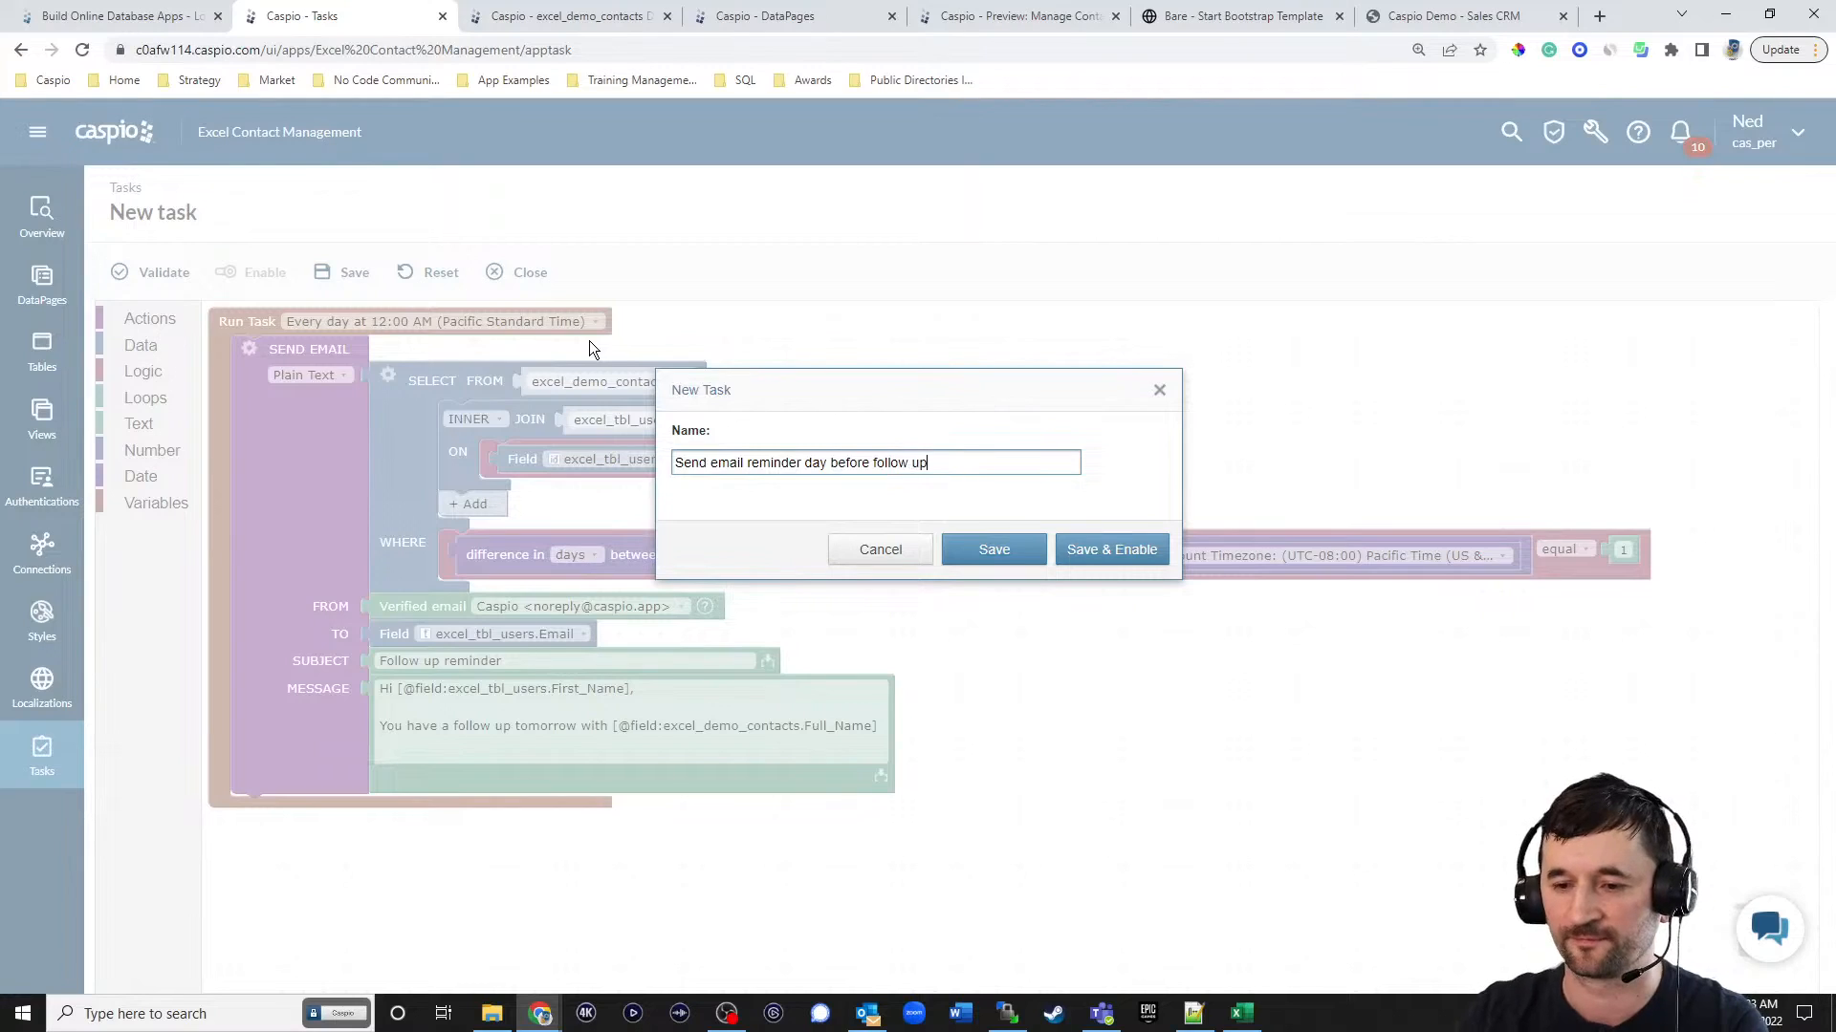
type(" follow up")
left_click(1099, 548)
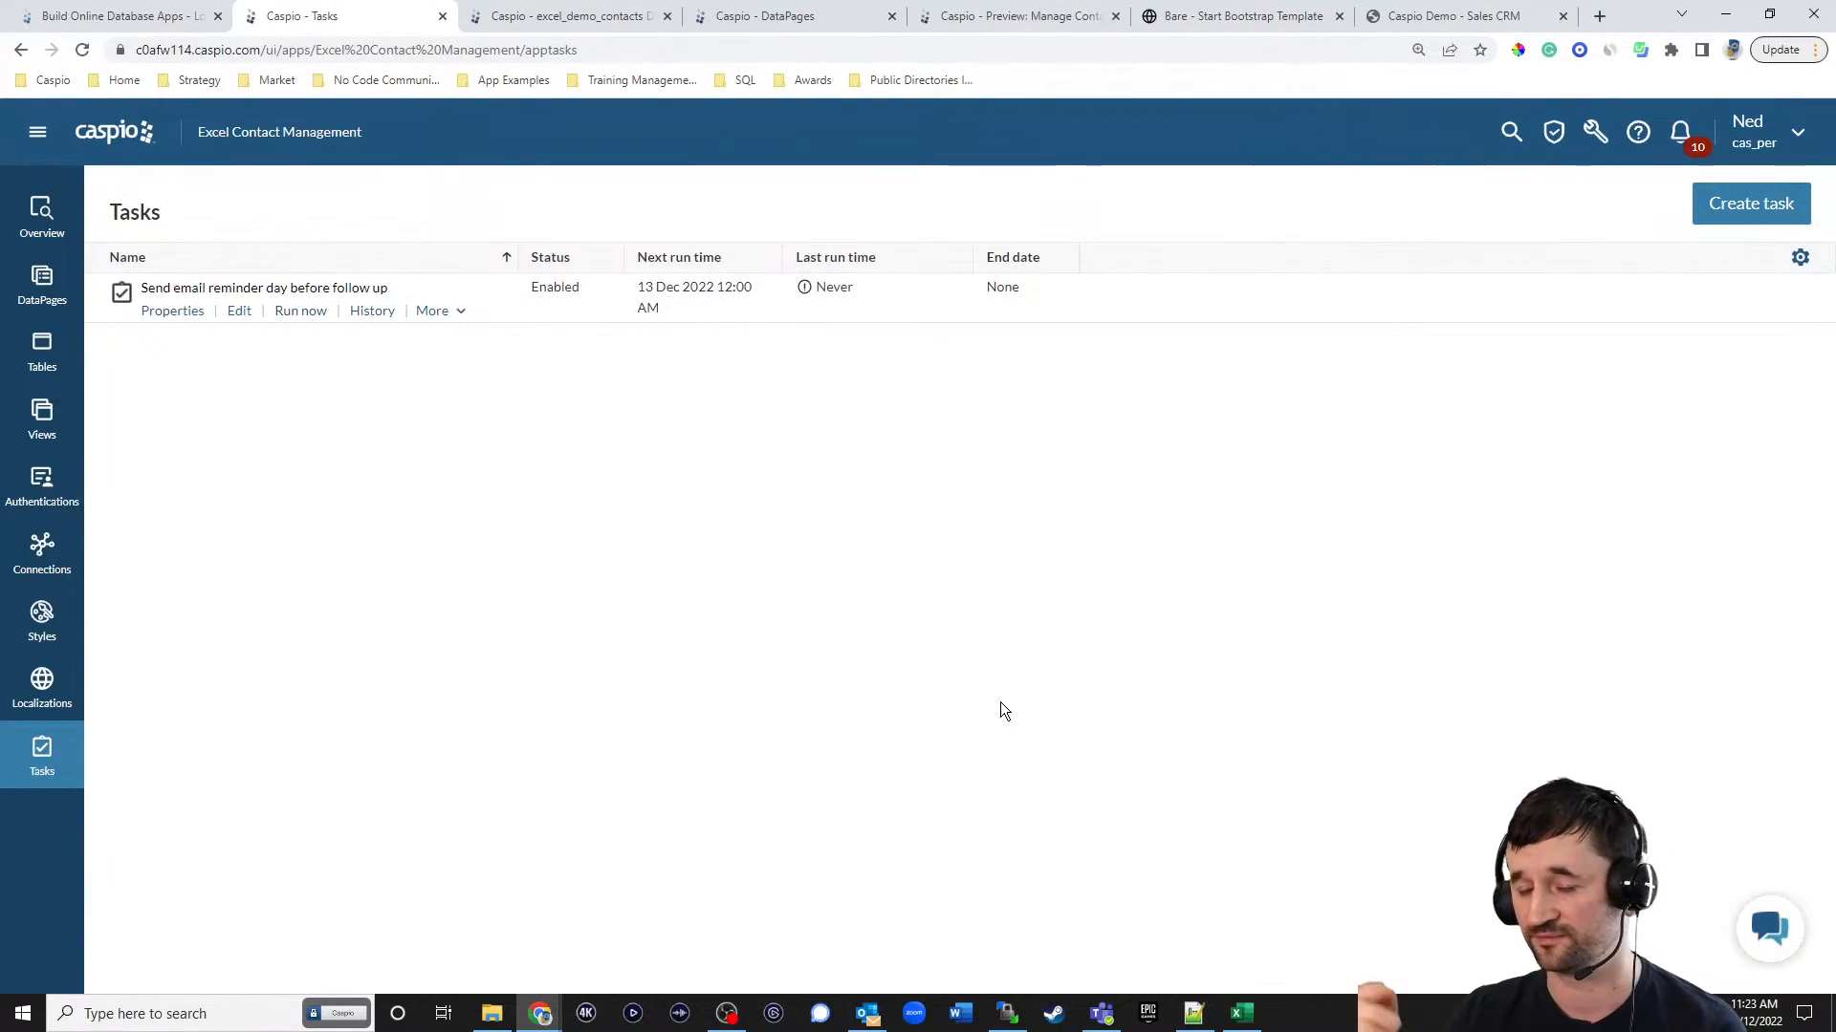
Switch to the deployed contact site, test the Yahoo contact's Details link on the dashboard, and view the Manage contacts page.
left_click(1271, 17)
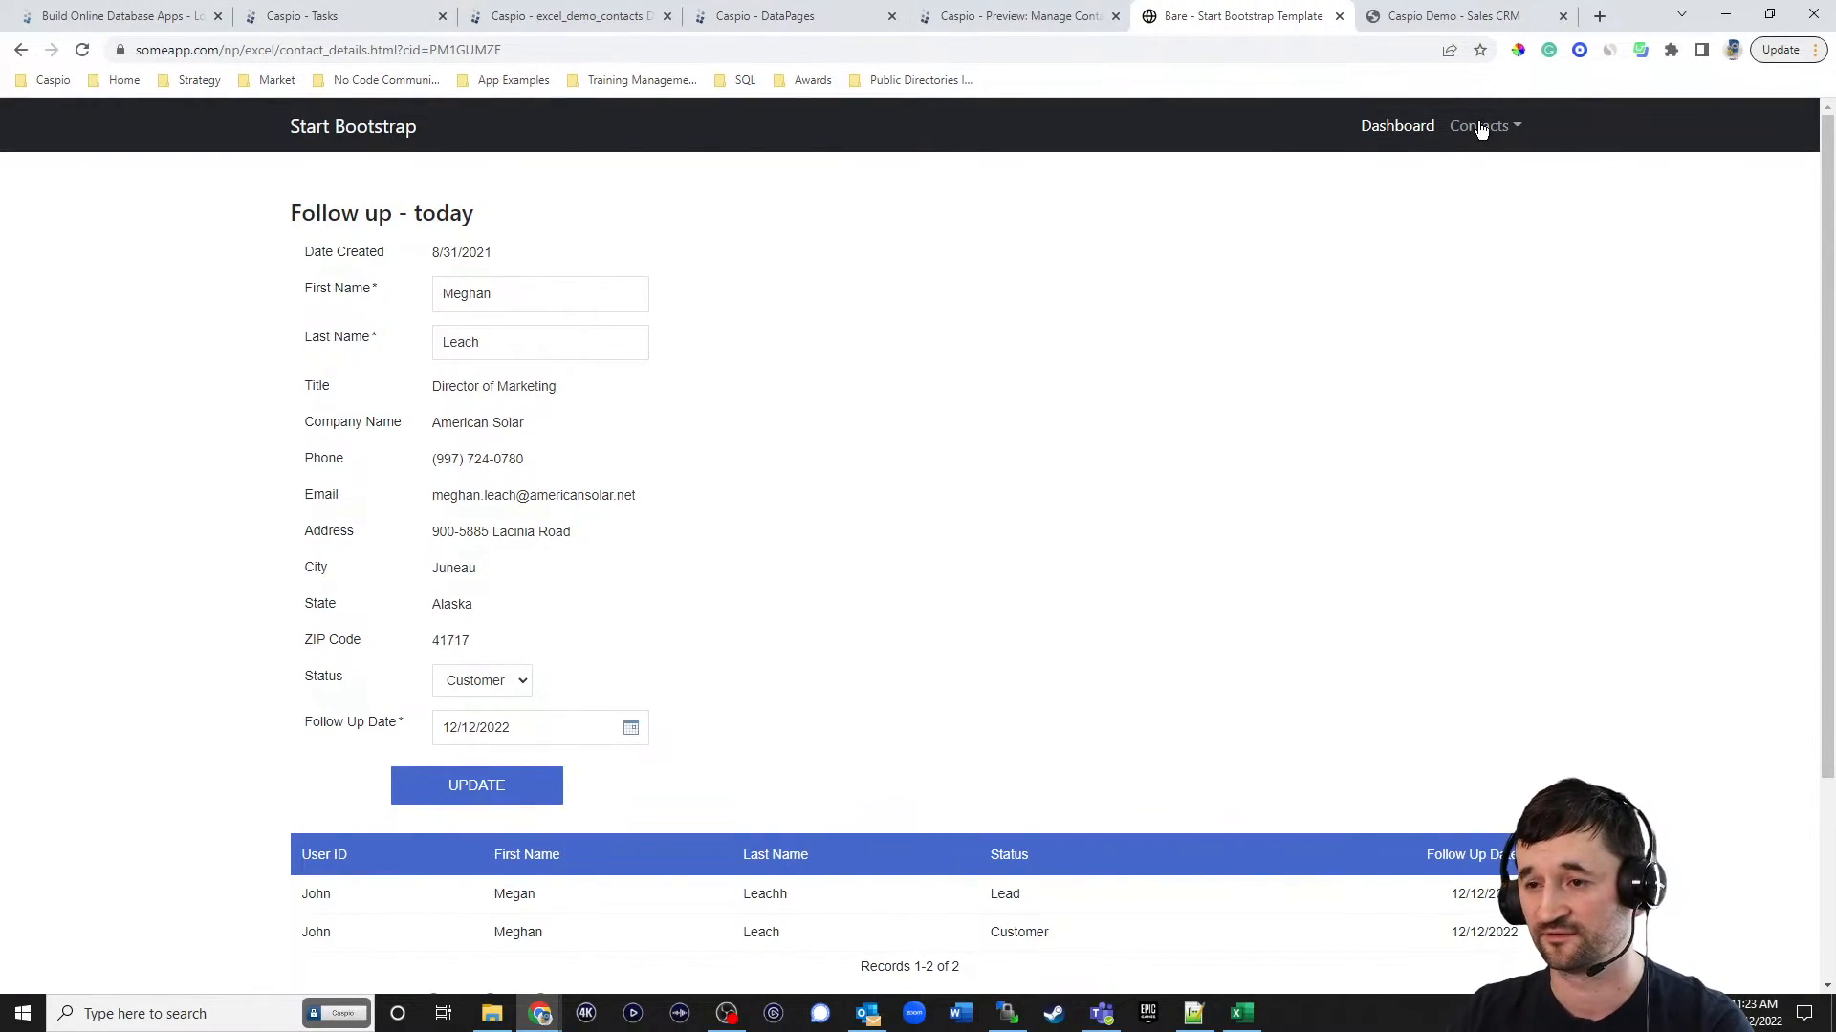
left_click(1479, 130)
left_click(1387, 128)
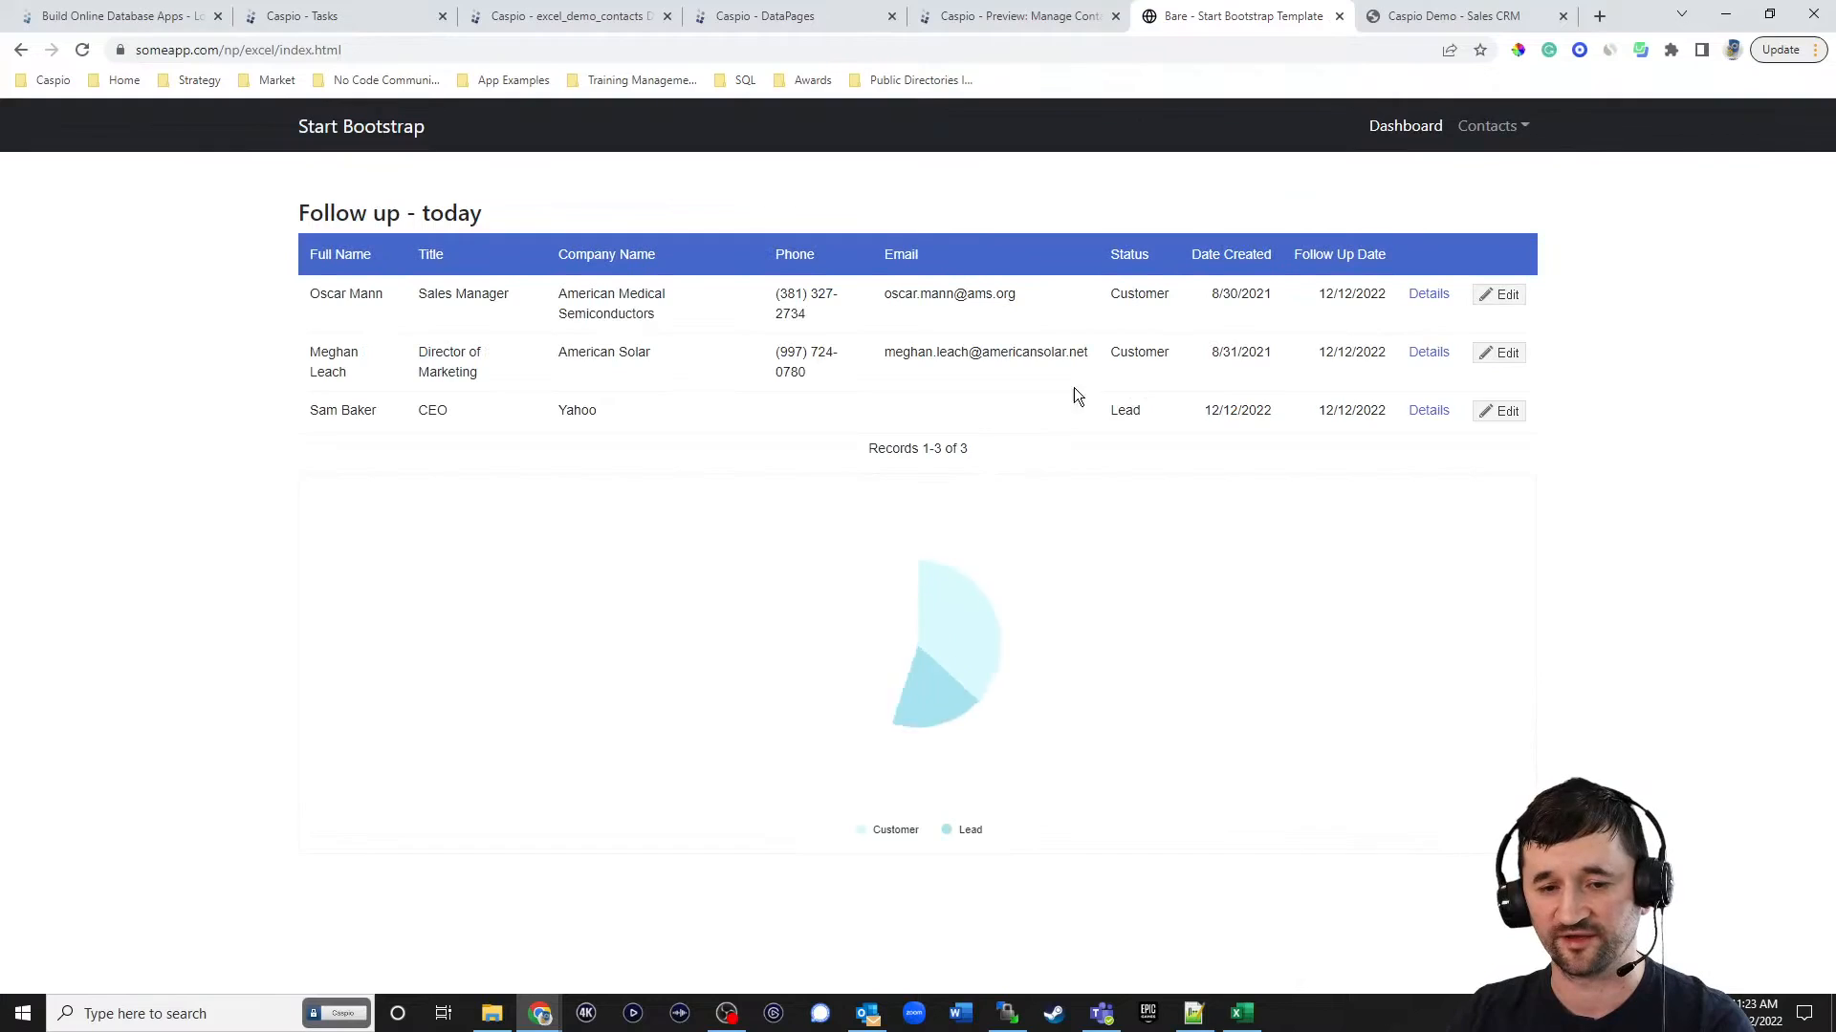
left_click(1430, 413)
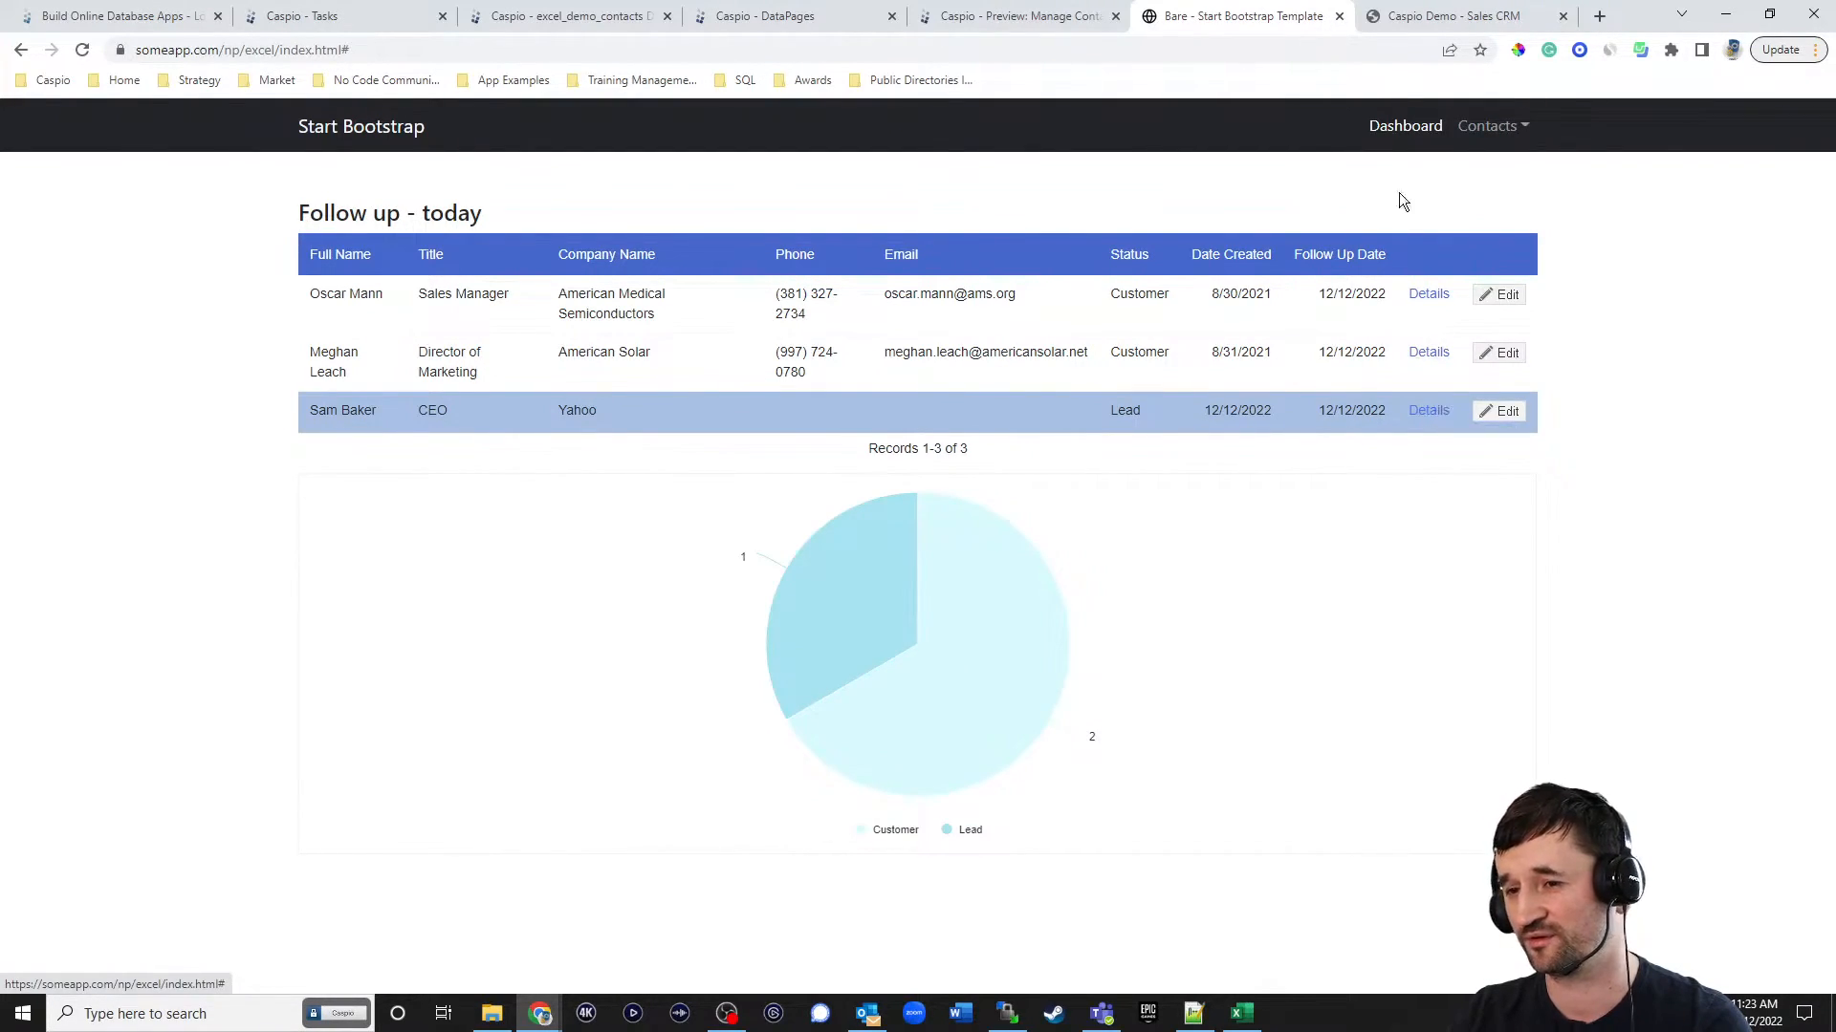
left_click(1483, 131)
left_click(1478, 170)
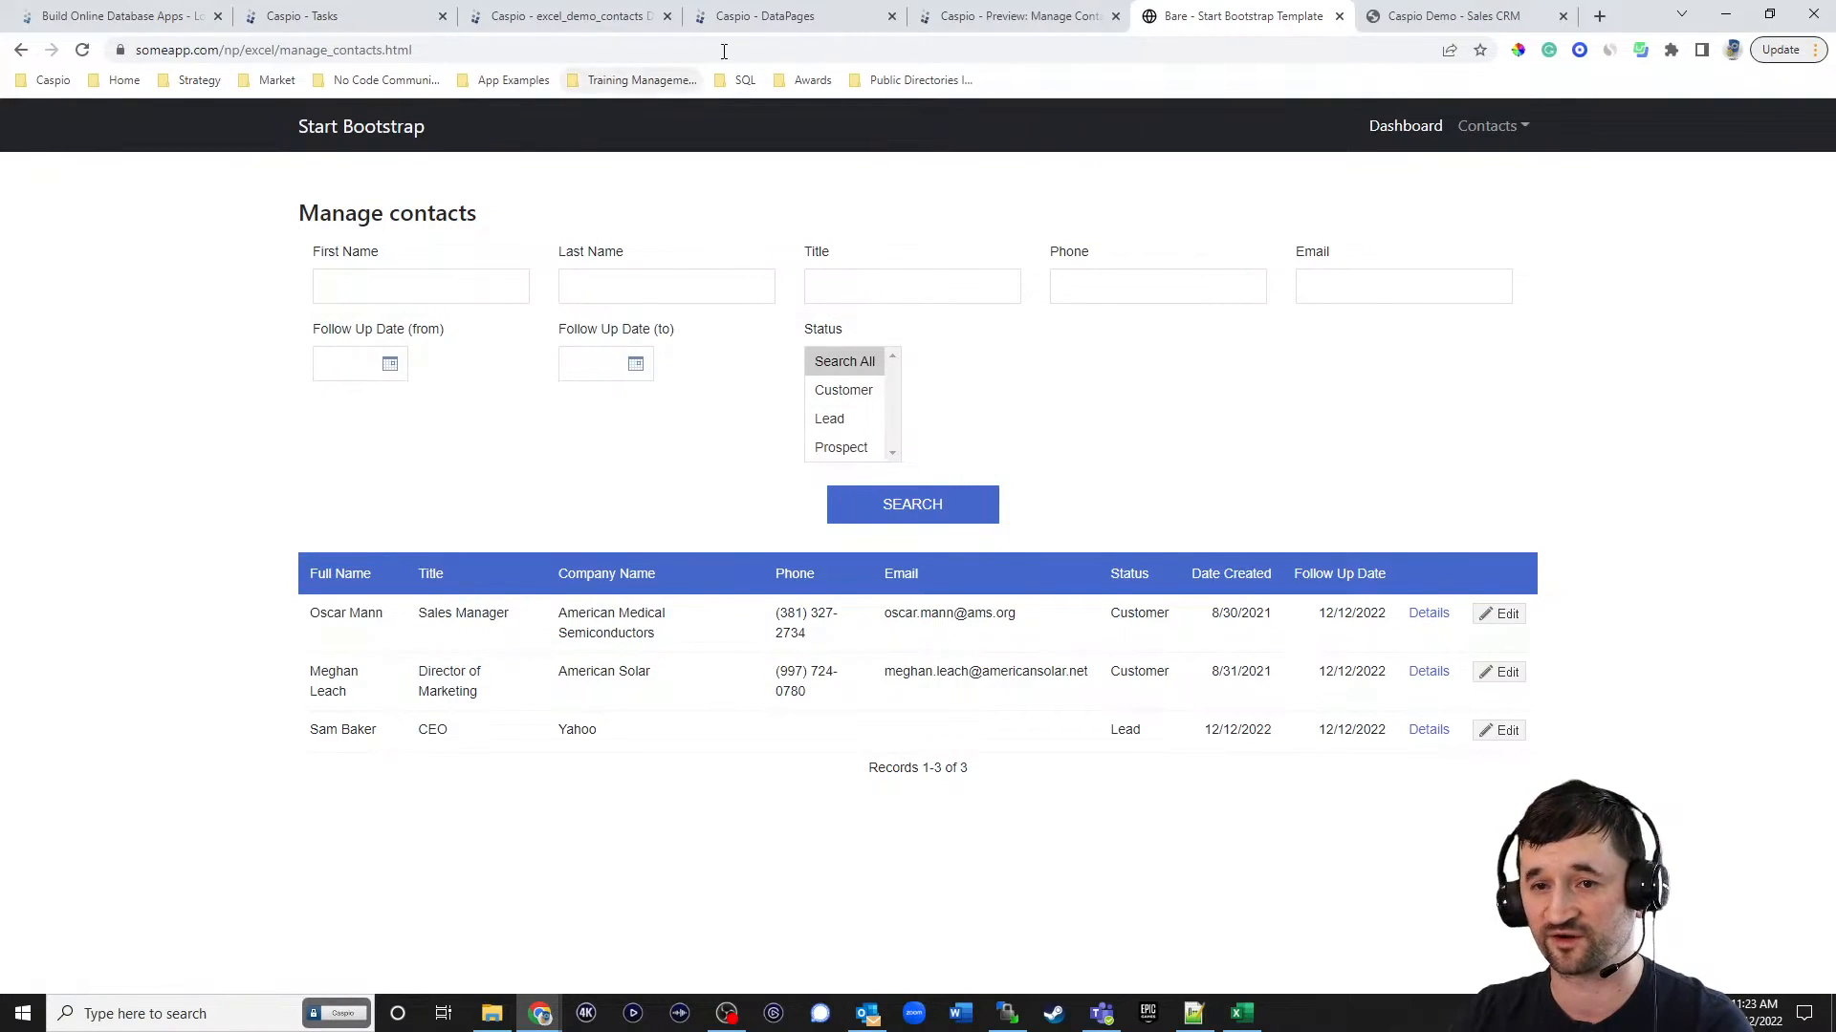
Copy the Details link's HTML source from HTML Block 1 of the Manage Contacts DataPage's results page, then exit without saving.
left_click(750, 24)
left_click(292, 623)
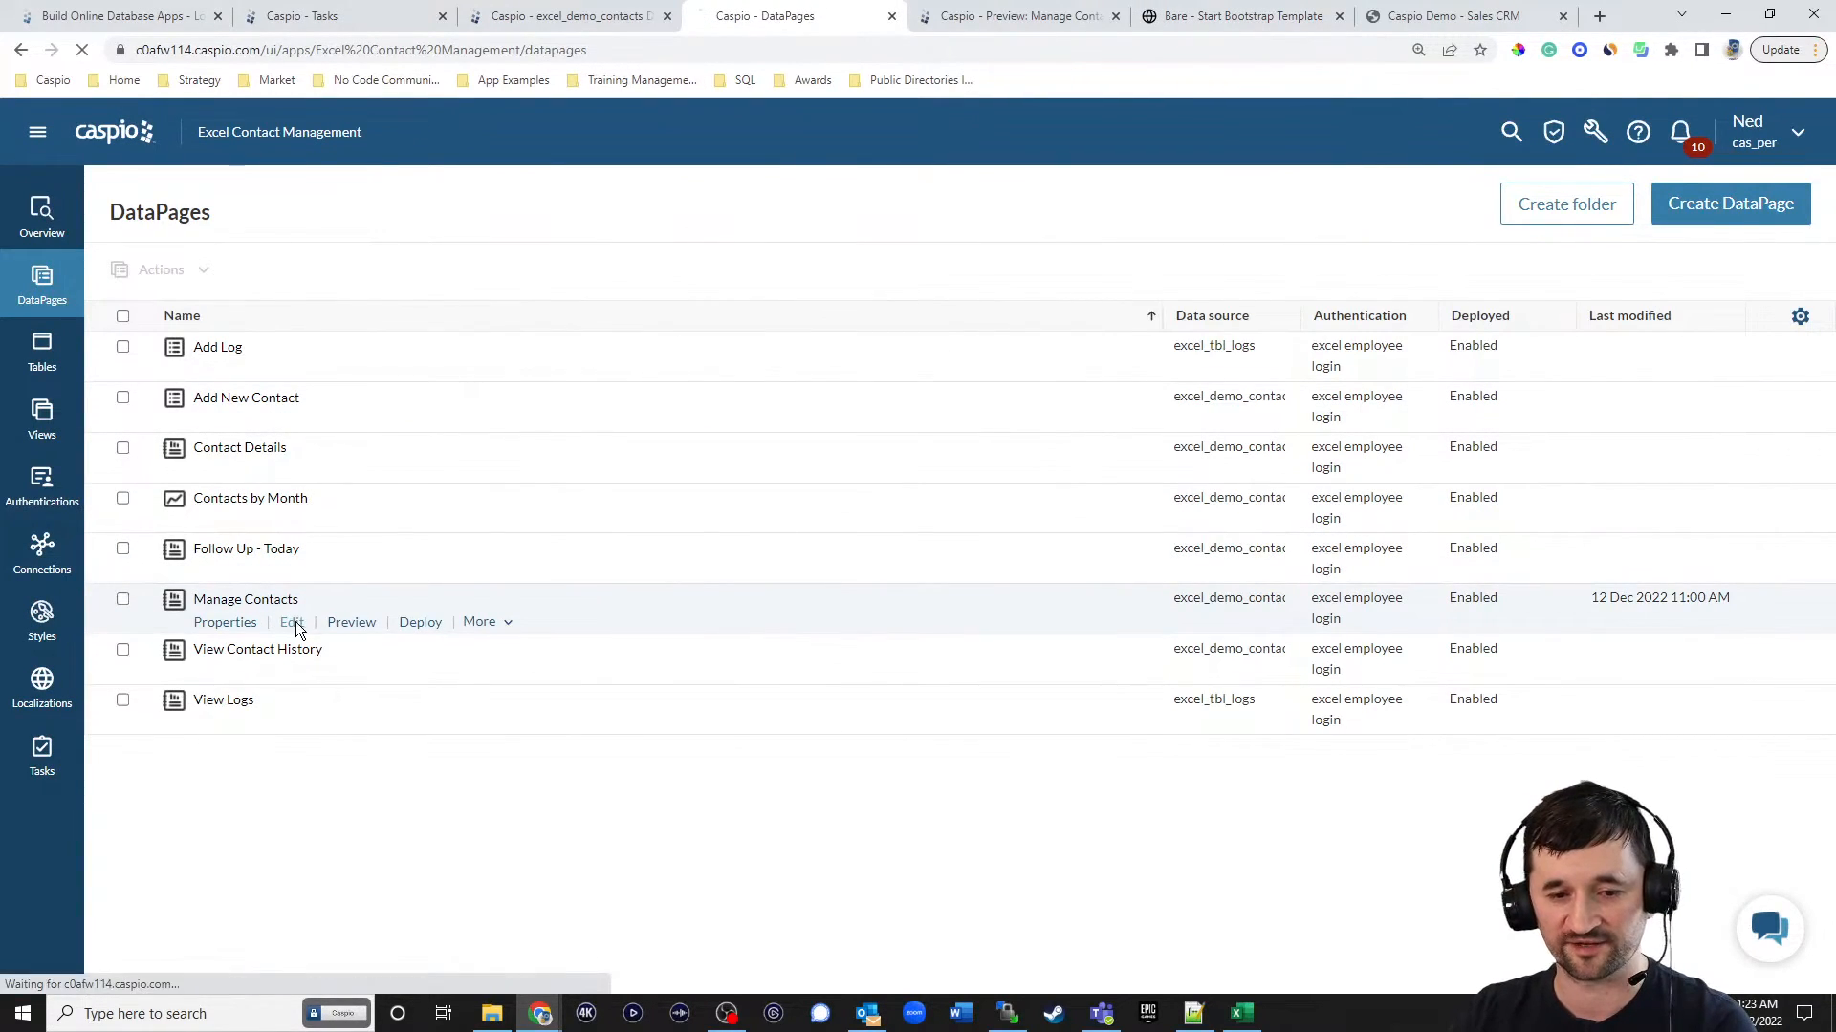
left_click(712, 776)
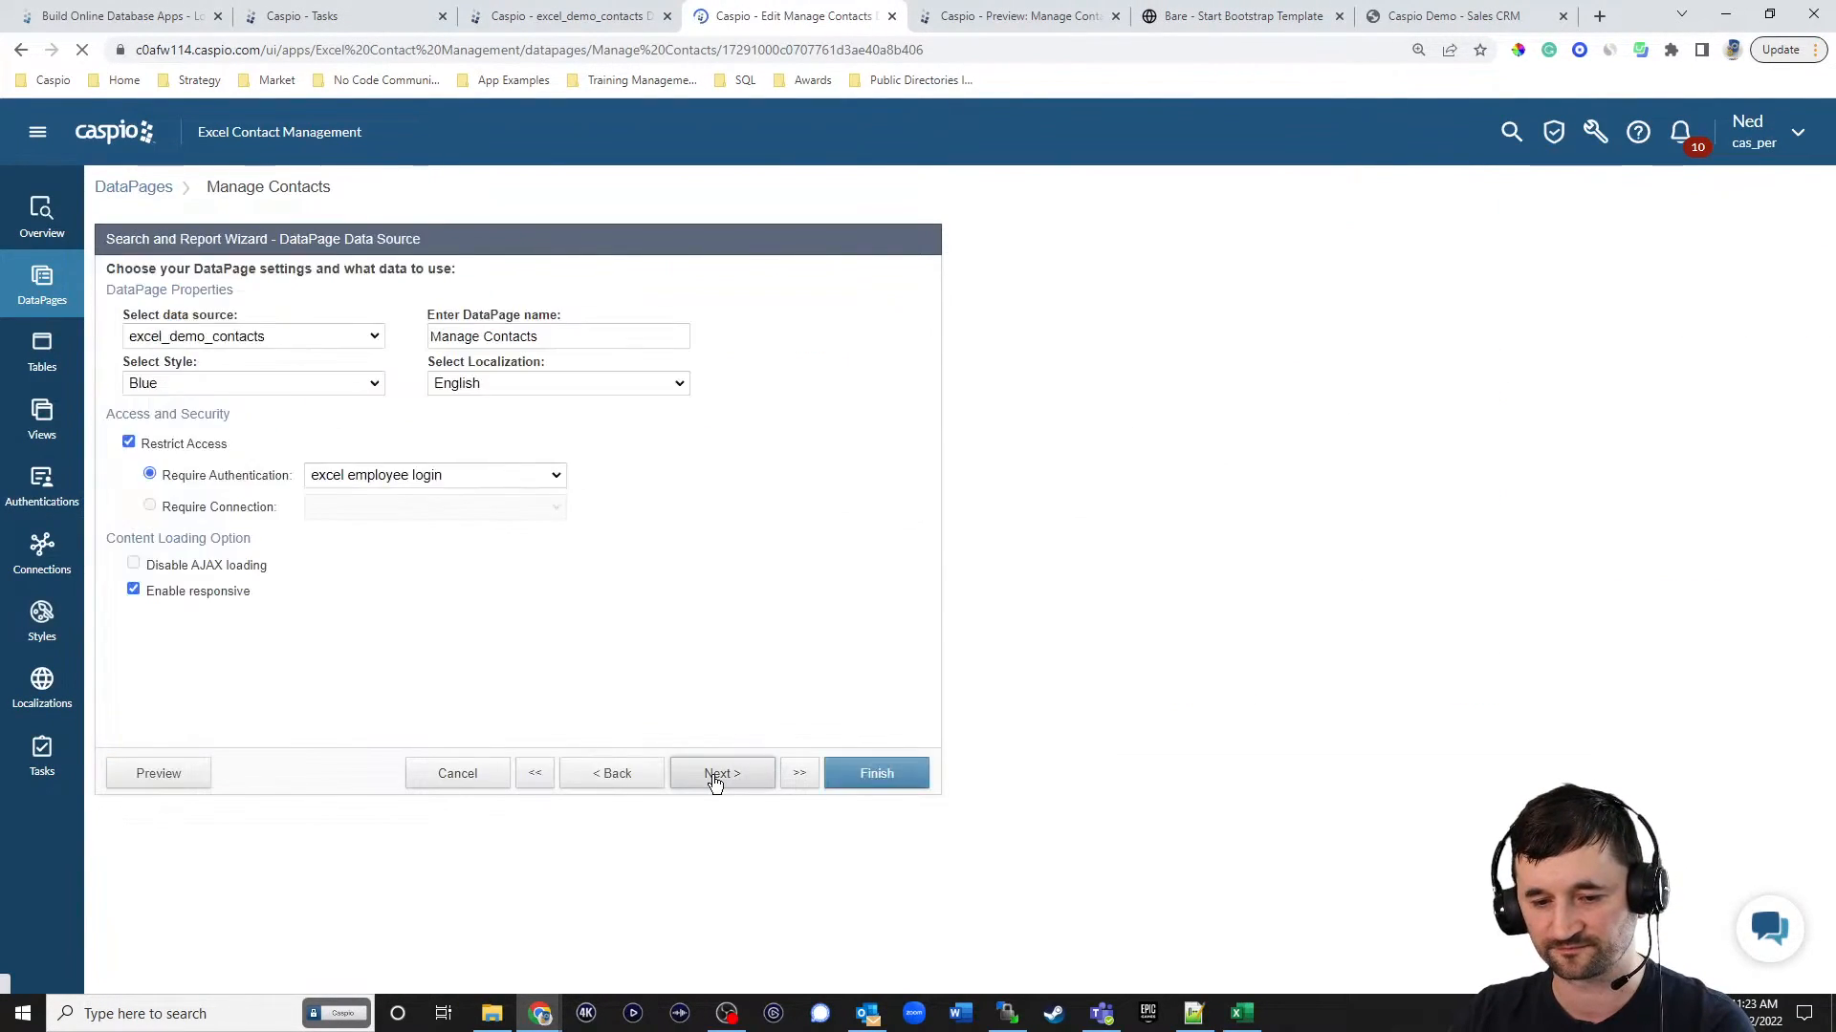
left_click(717, 776)
left_click(717, 776)
left_click(715, 777)
left_click(715, 777)
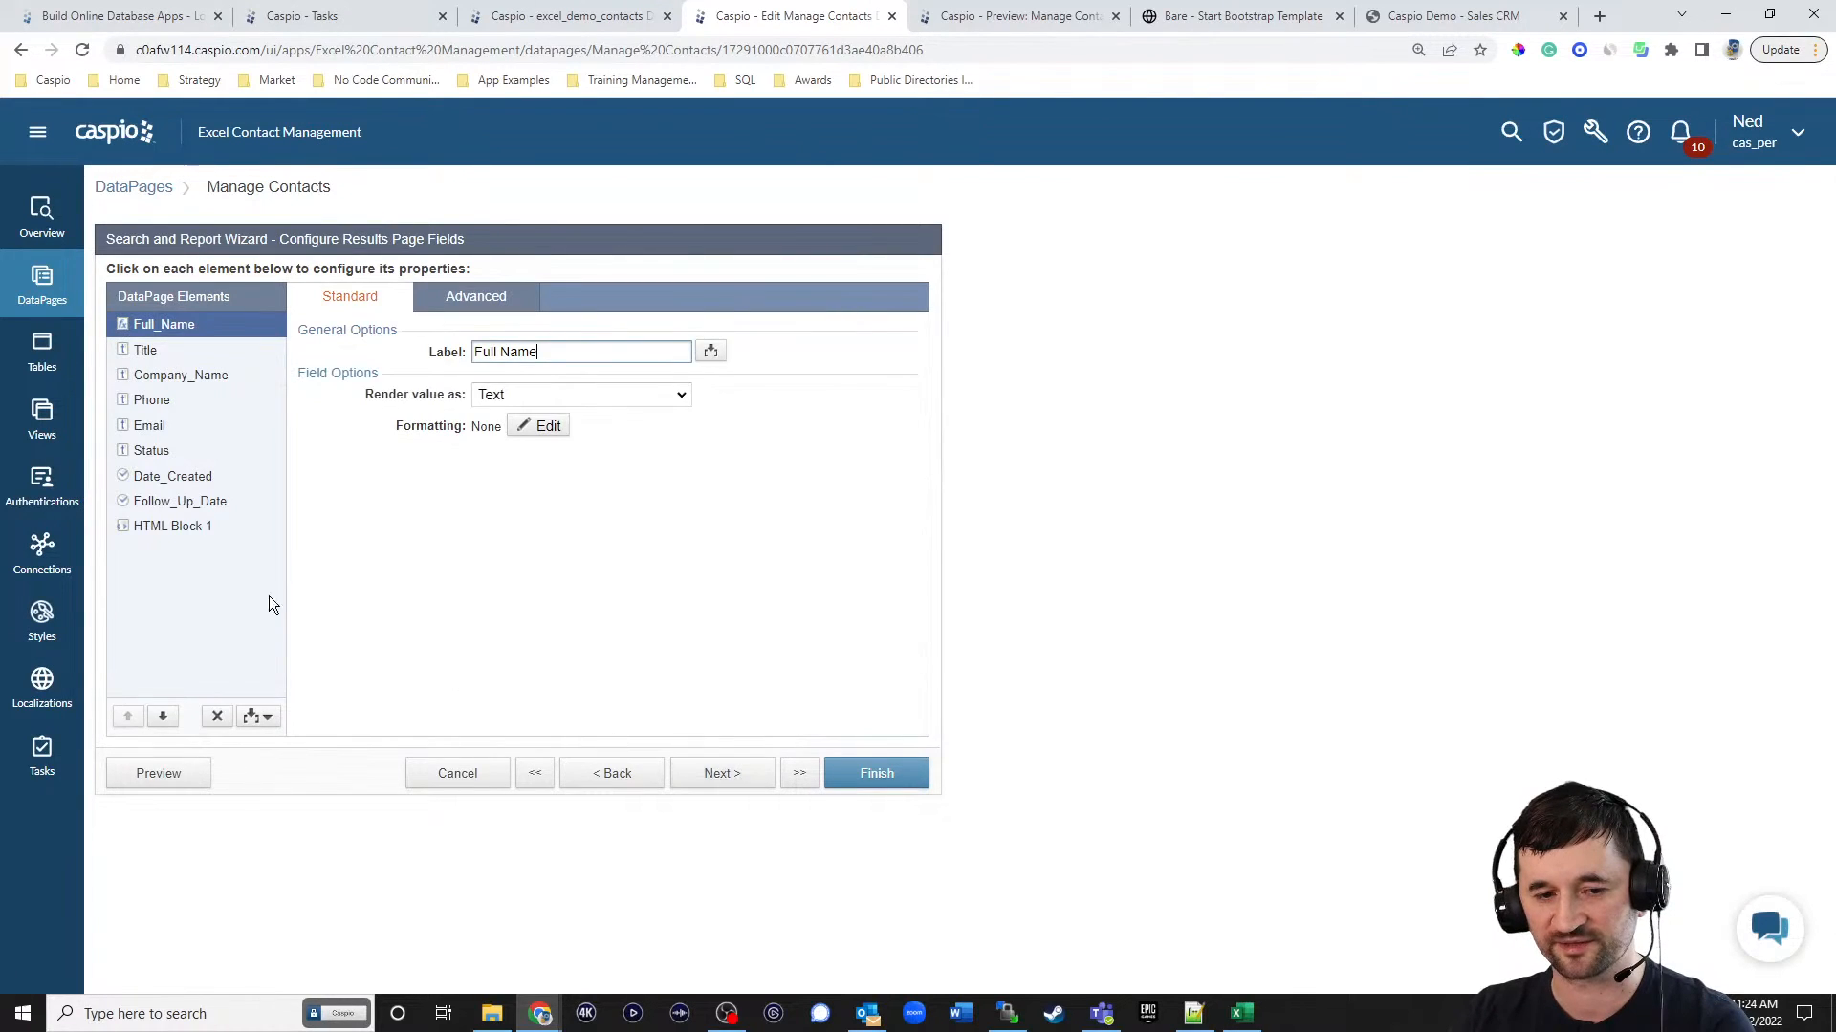
left_click(147, 529)
left_click(669, 425)
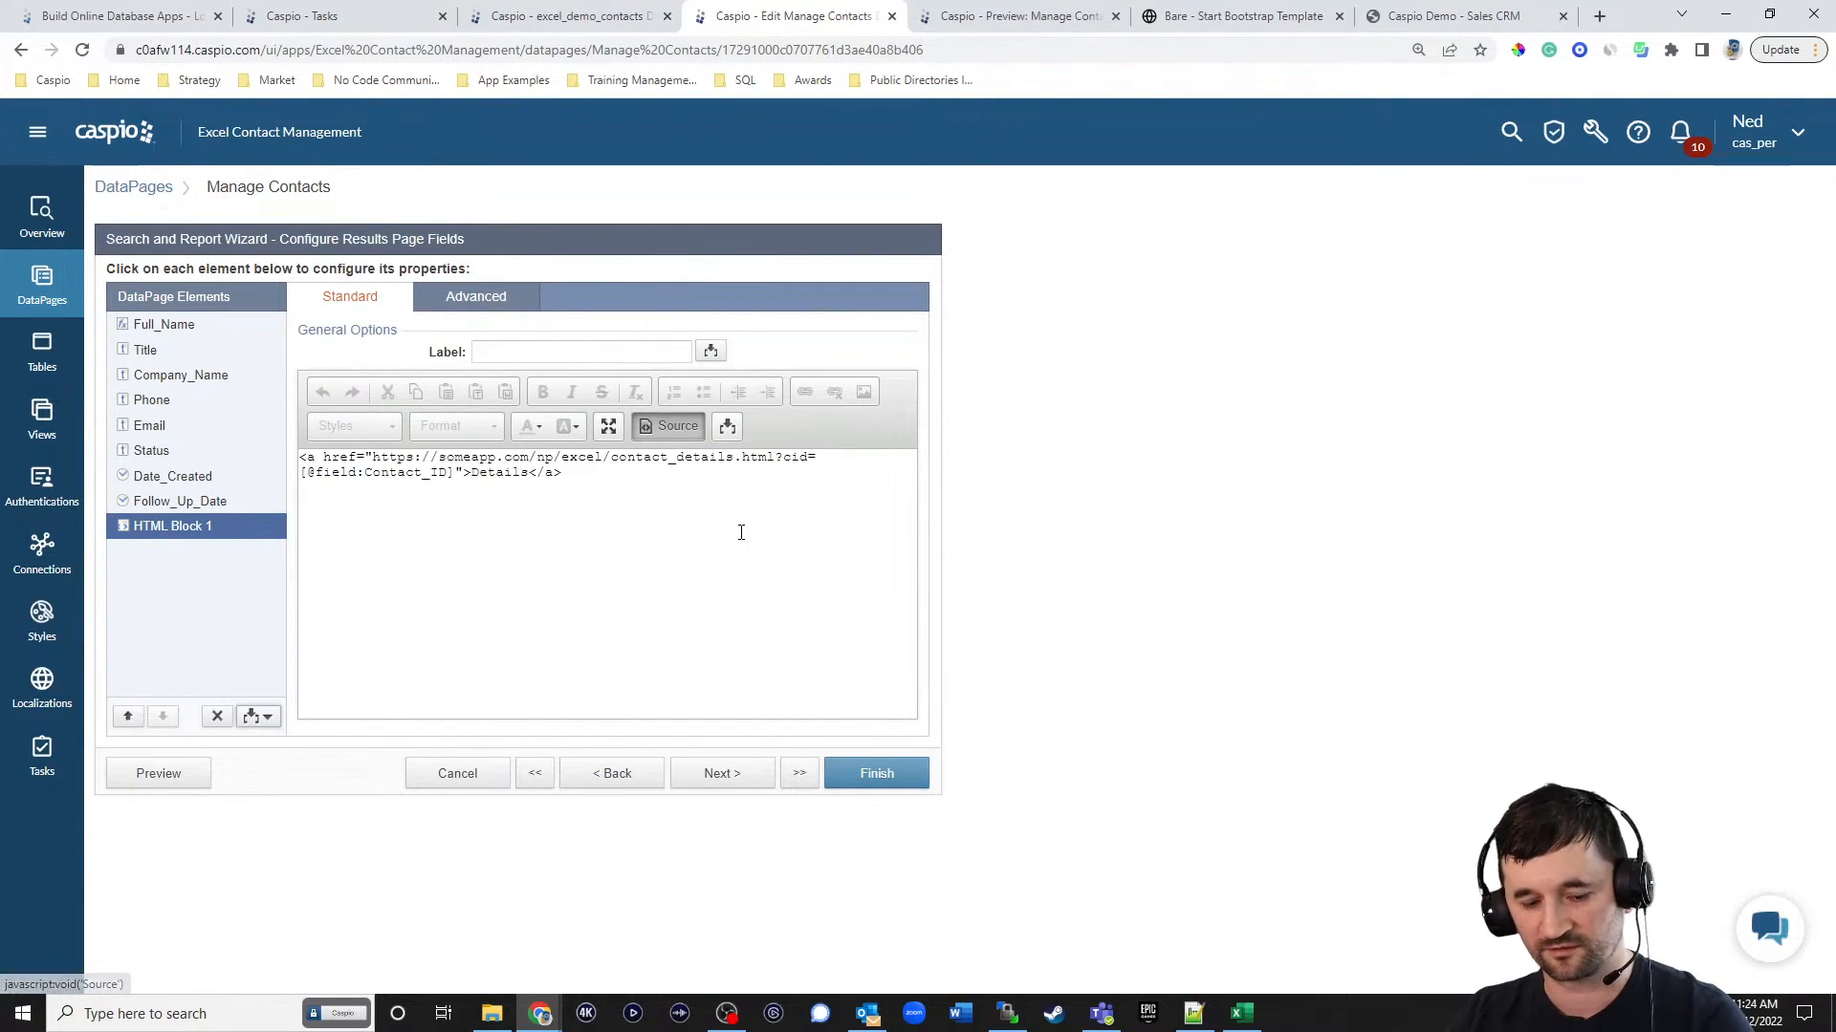
key("ctrl+a")
left_click(704, 580)
key("ctrl+a")
key("ctrl+c")
left_click(459, 772)
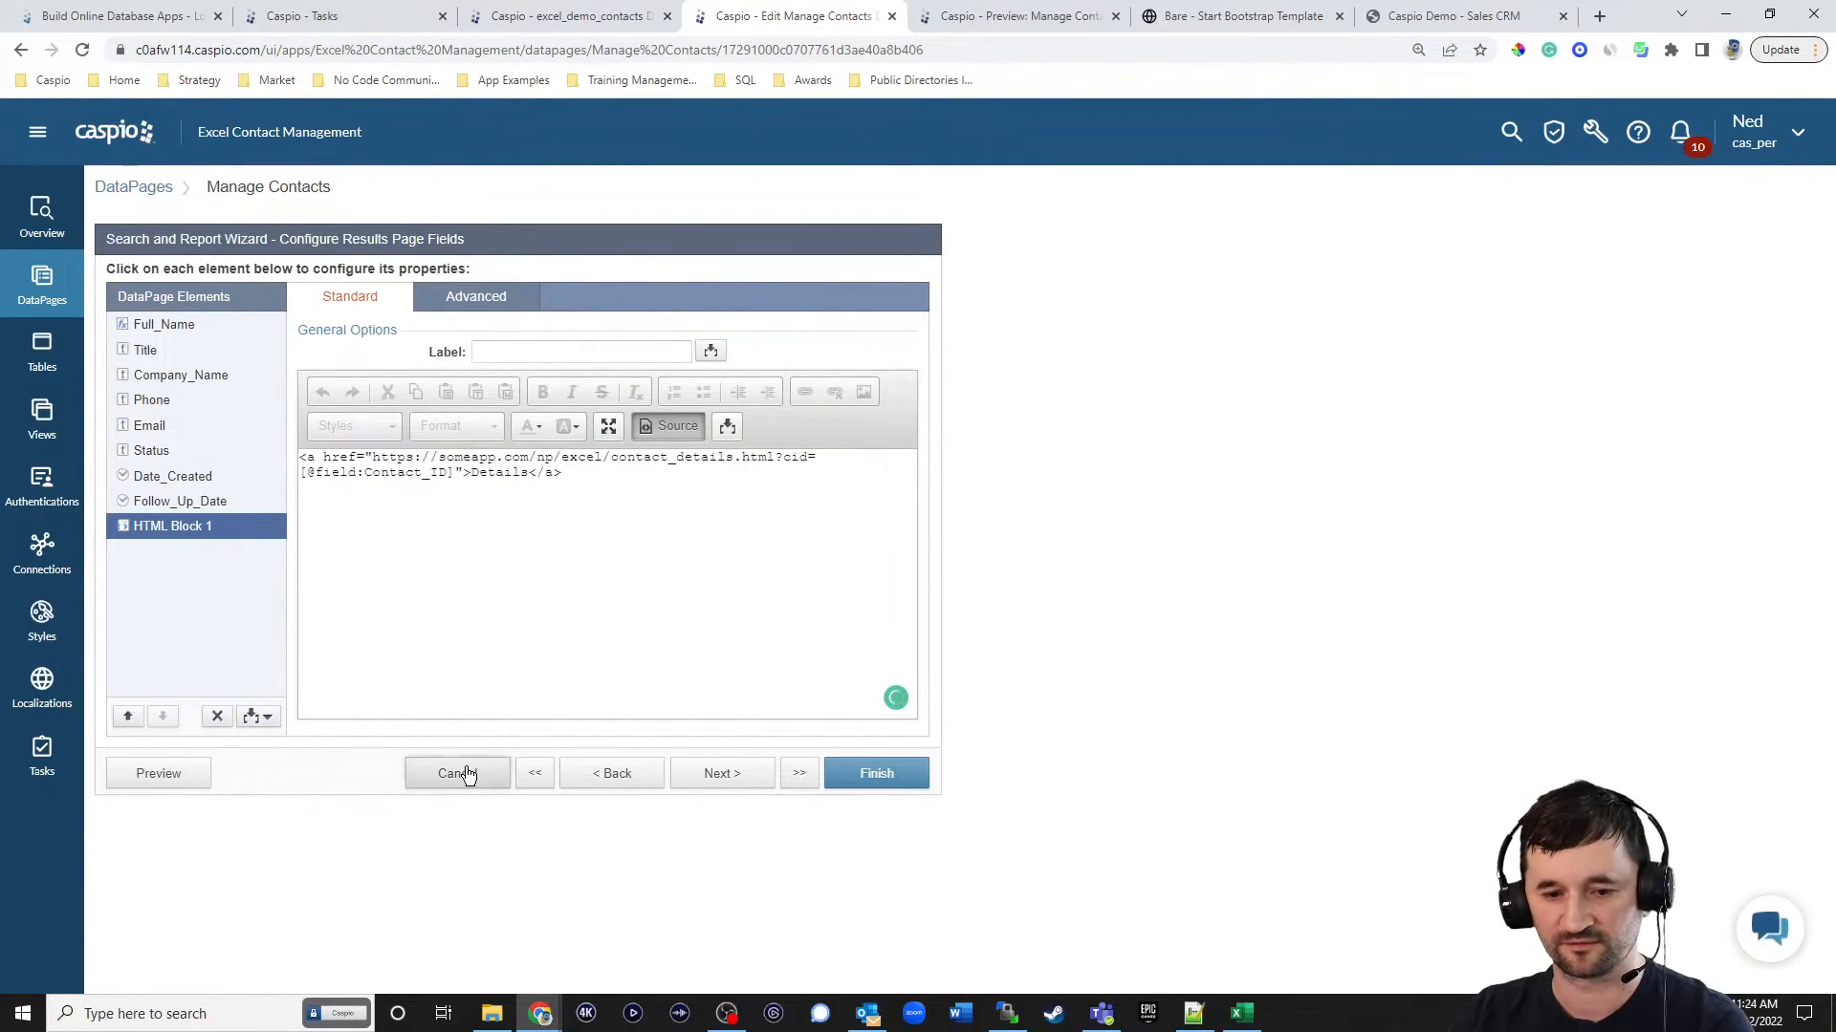
left_click(1025, 512)
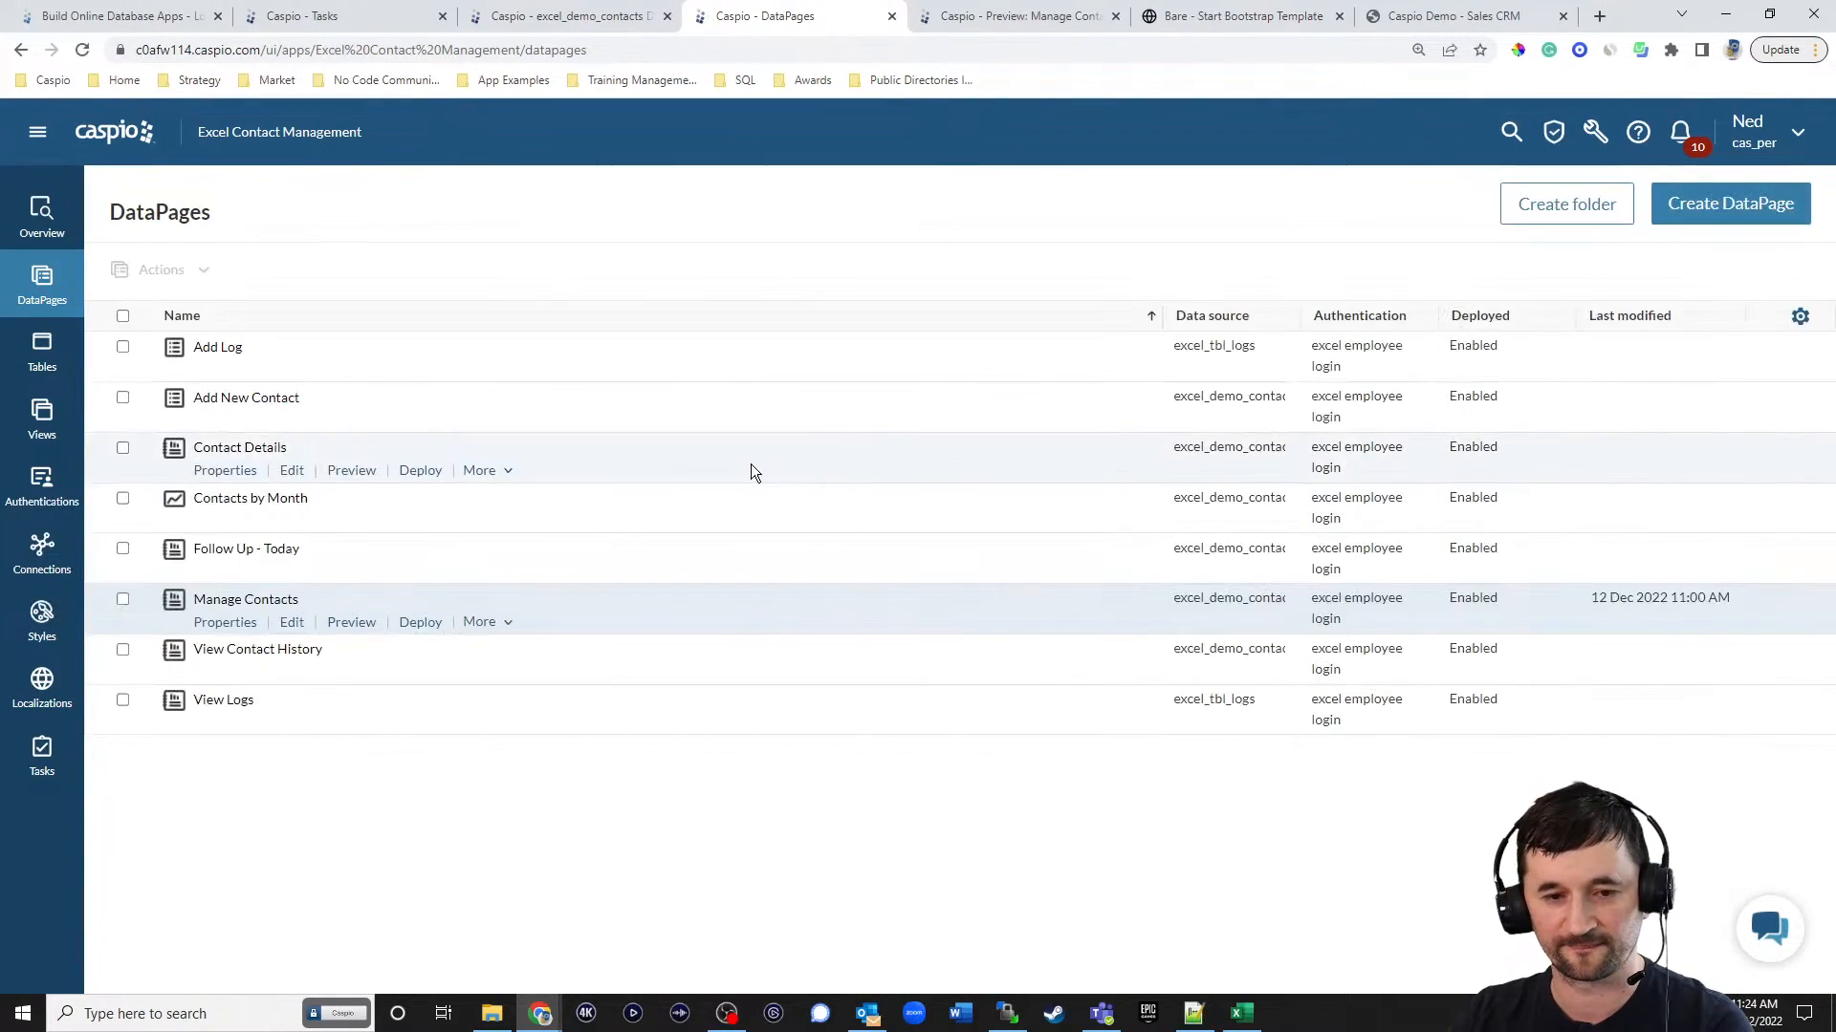
Replace the placeholder link in HTML Block 1 of the Follow Up - Today results page with the copied Details link and save.
left_click(296, 575)
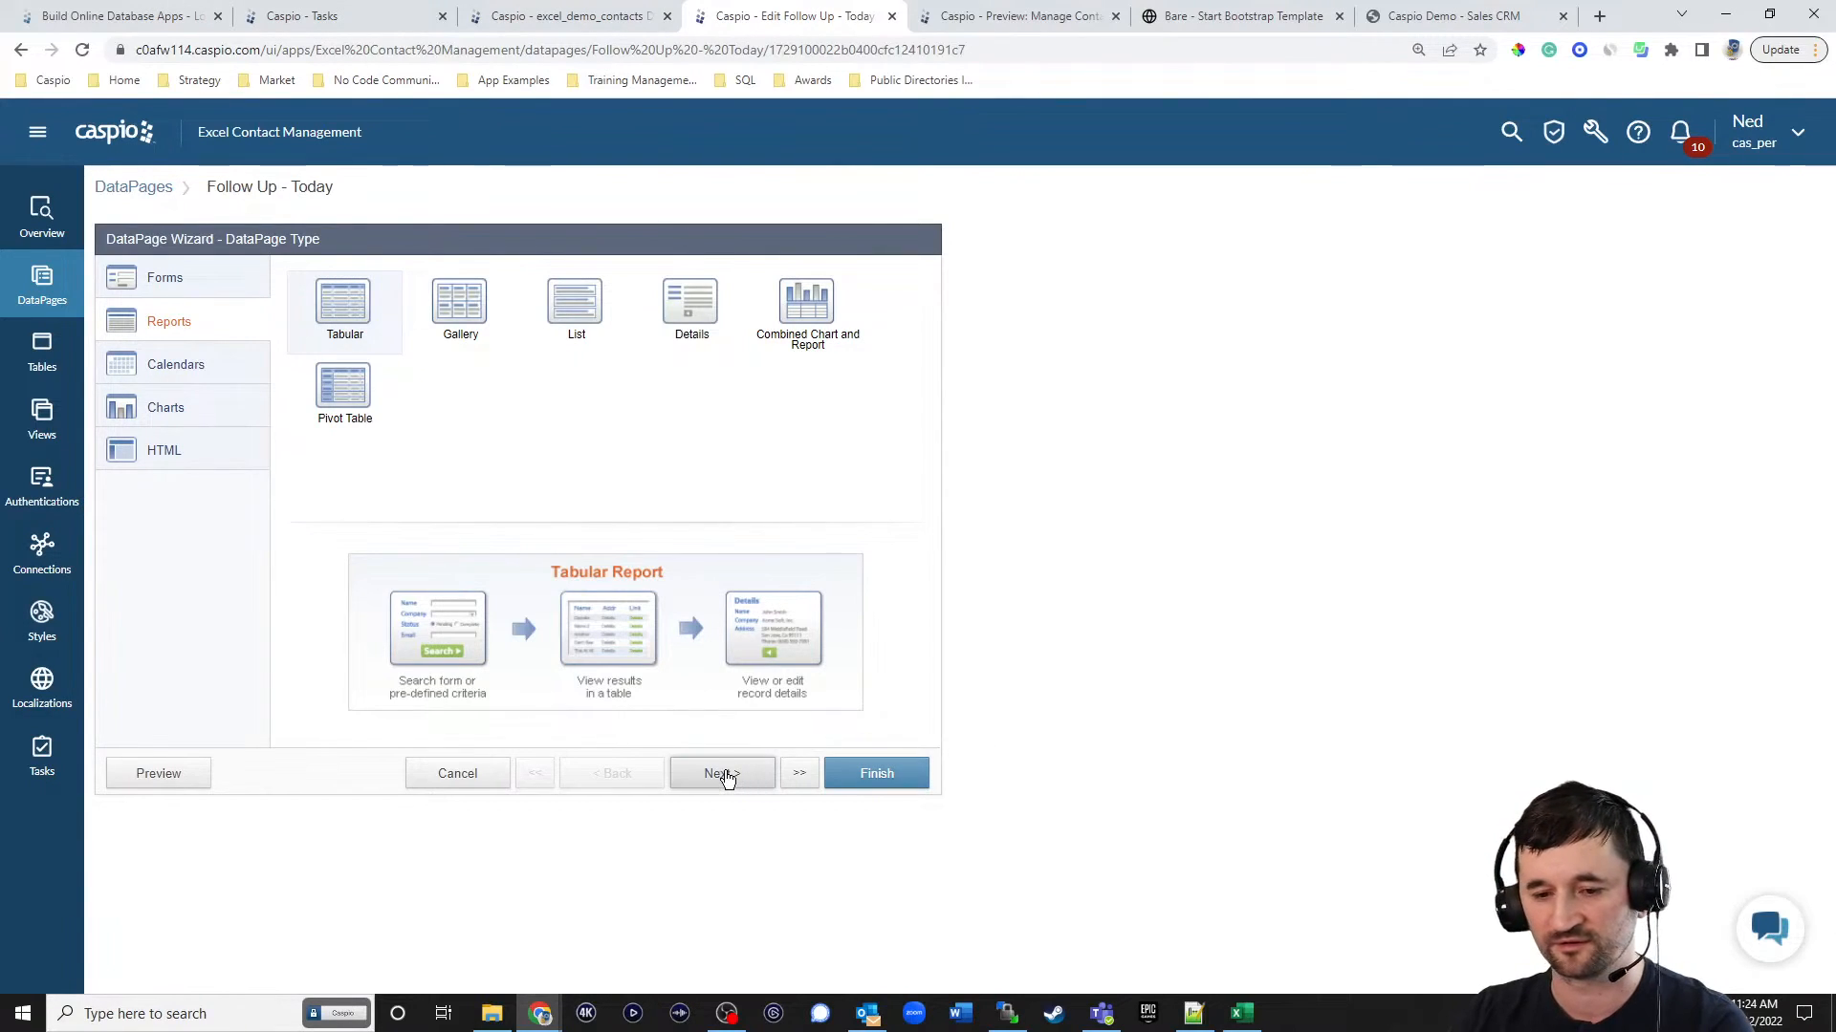
left_click(726, 779)
left_click(723, 773)
left_click(732, 775)
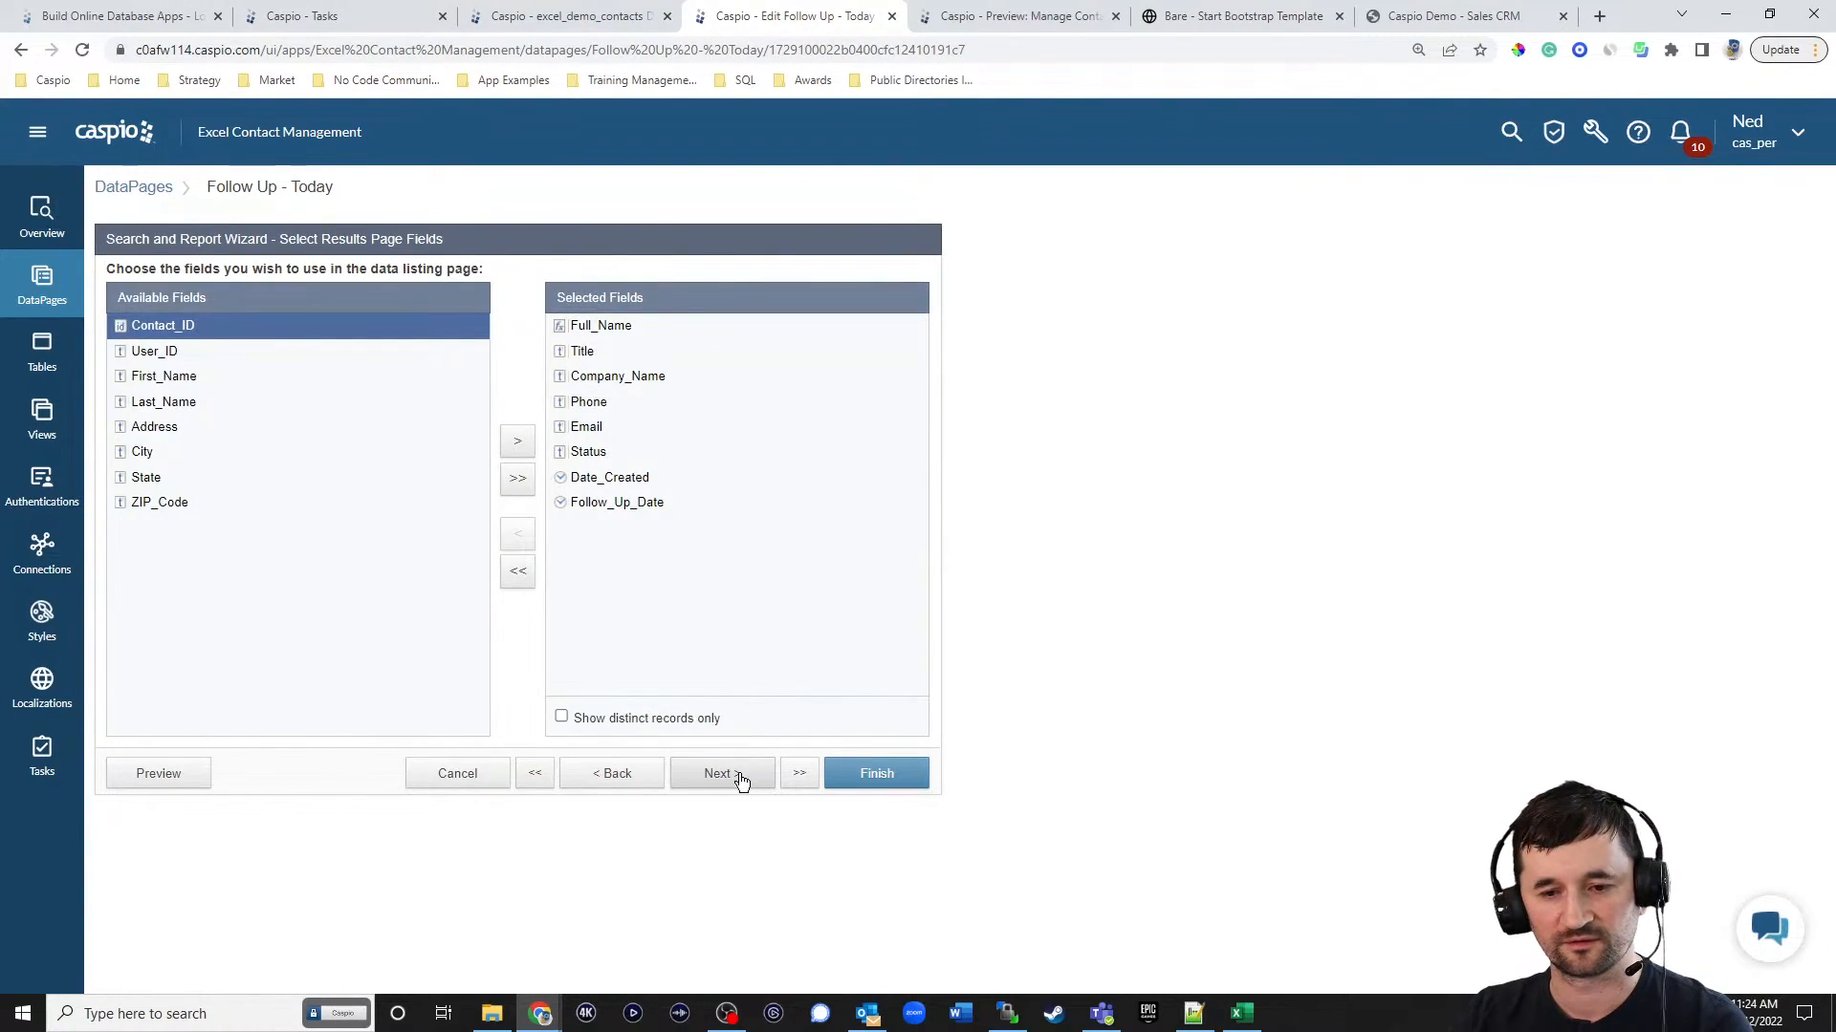
left_click(742, 782)
left_click(738, 778)
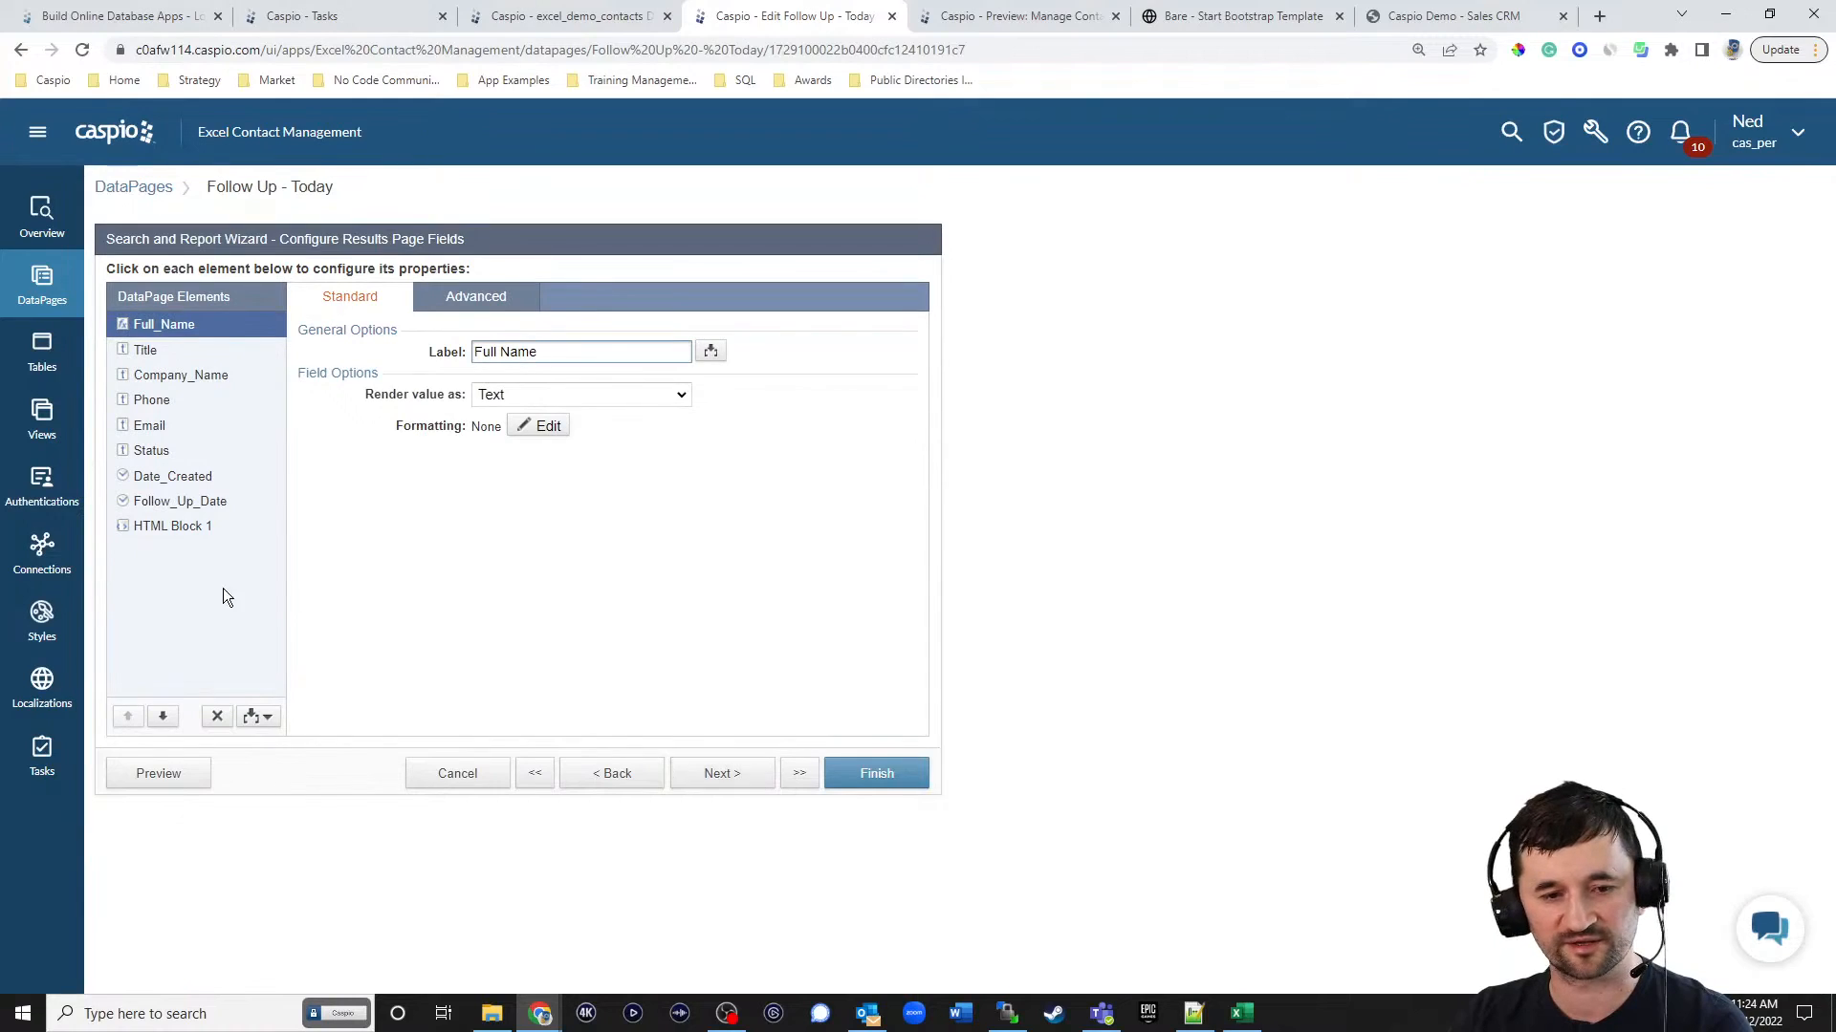
left_click(184, 529)
left_click(677, 427)
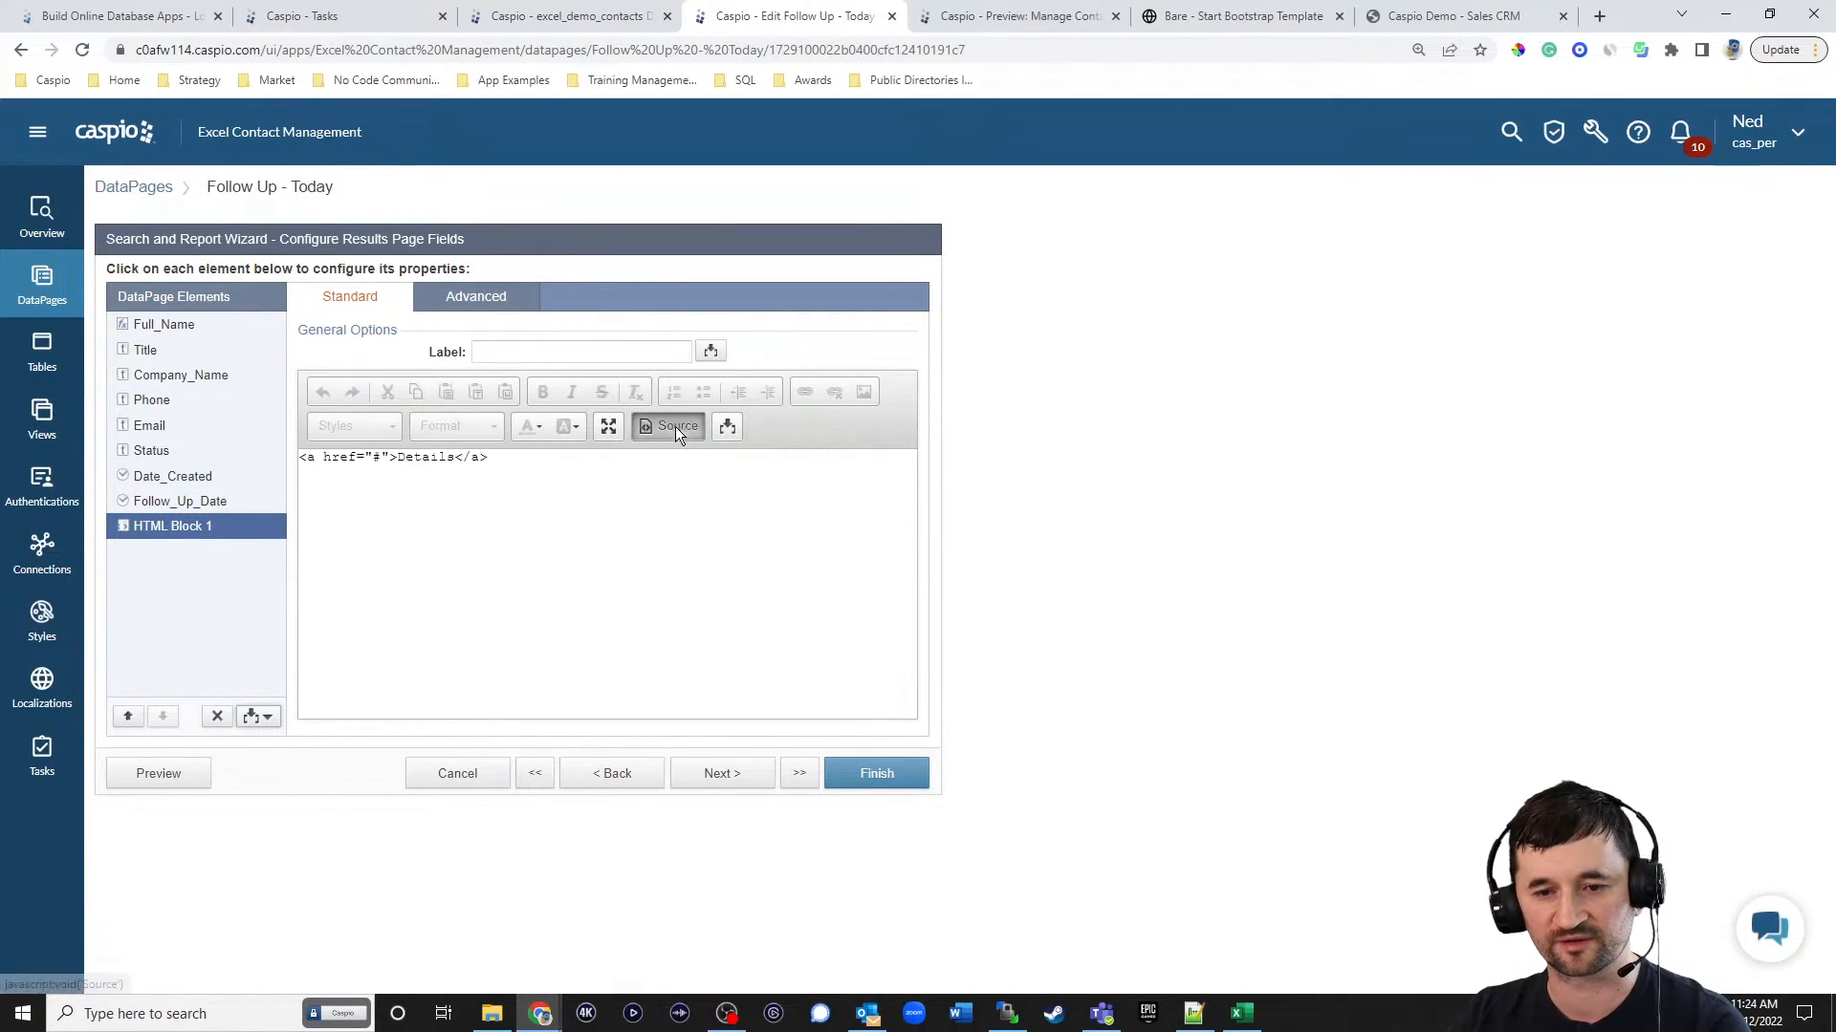
left_click_drag(594, 459, 217, 480)
key("ctrl+v")
left_click(828, 776)
Test the dashboard's Details link for the Yahoo contact on the deployed site and examine the history table and cid URL parameter.
left_click(1224, 17)
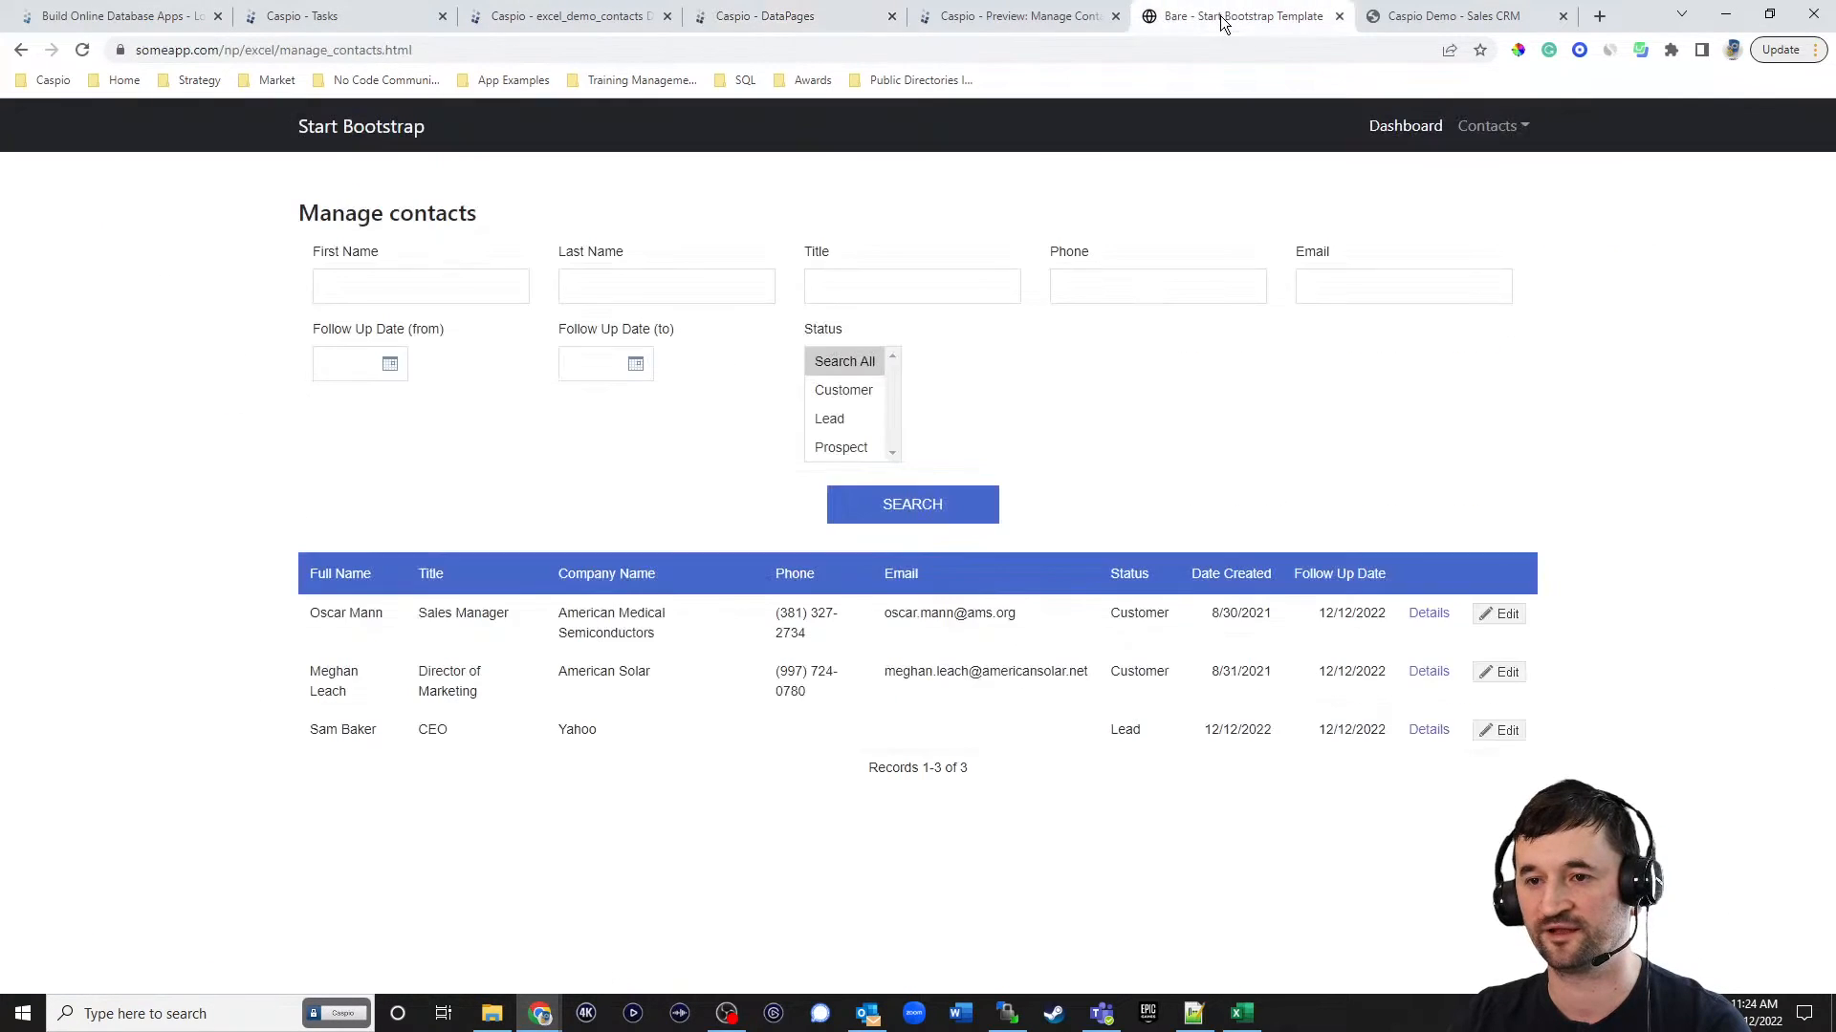
left_click(1404, 126)
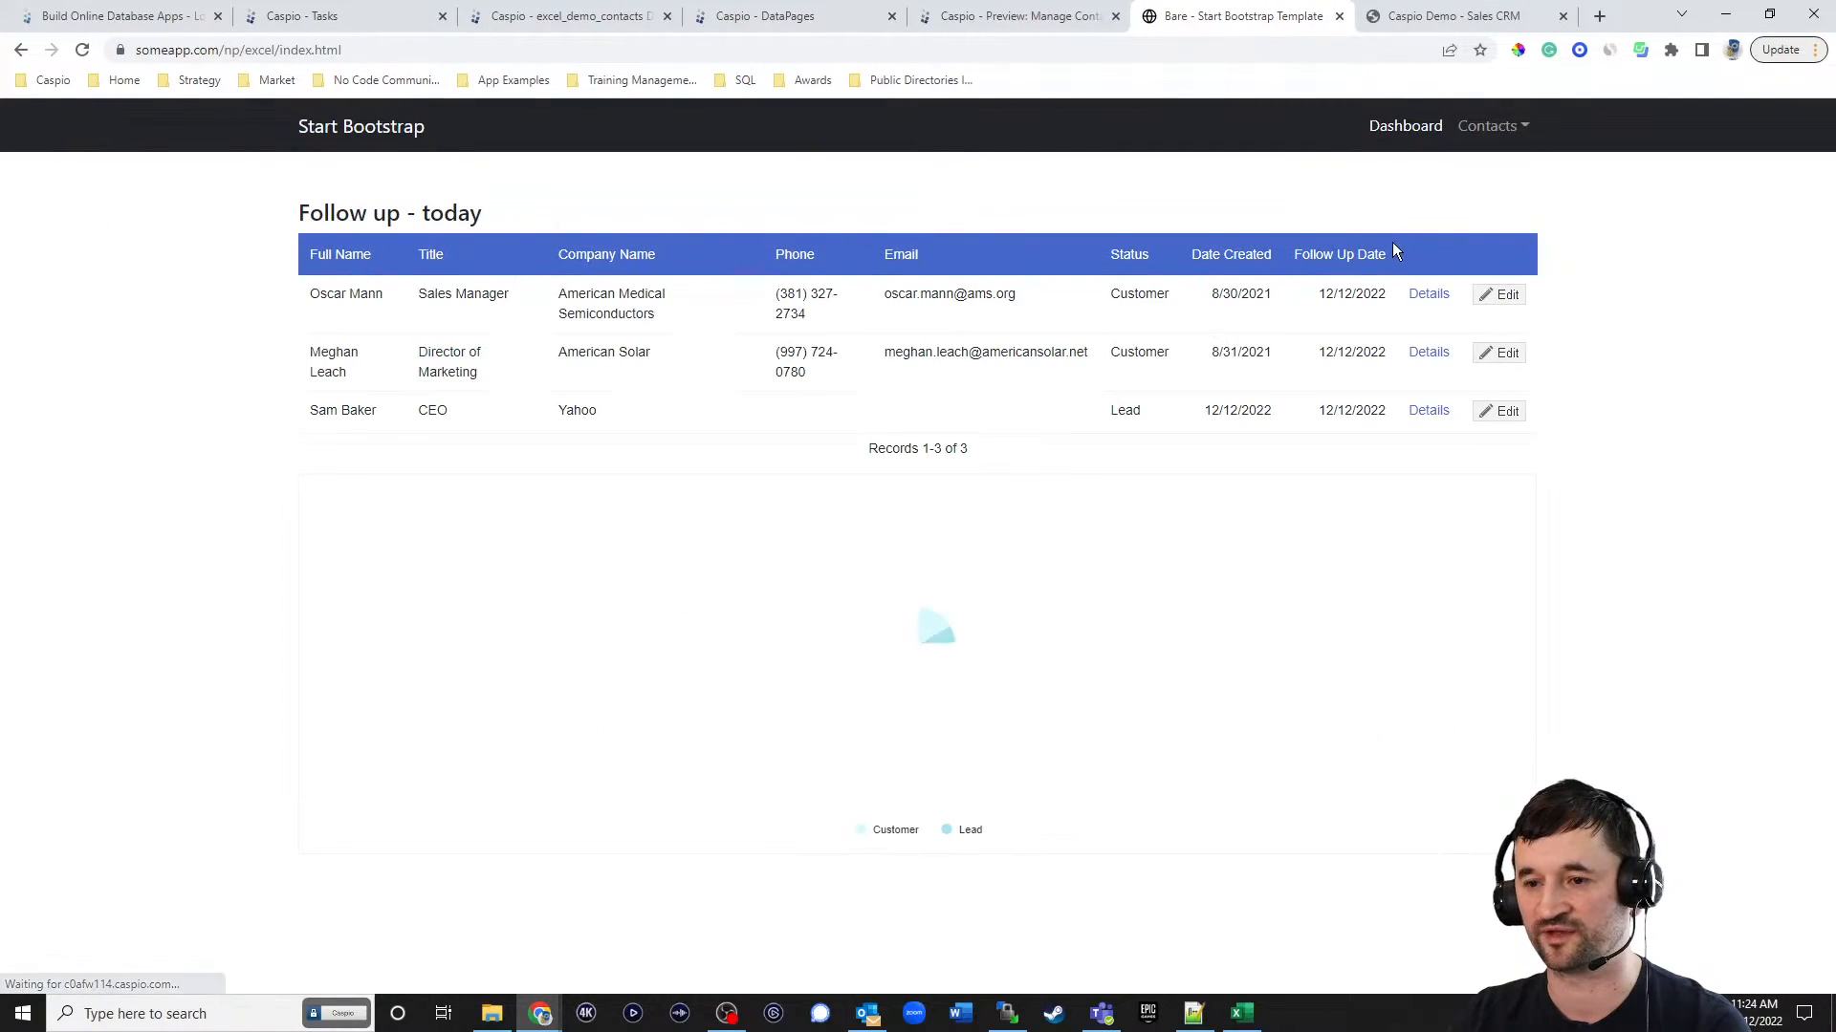
left_click(1428, 411)
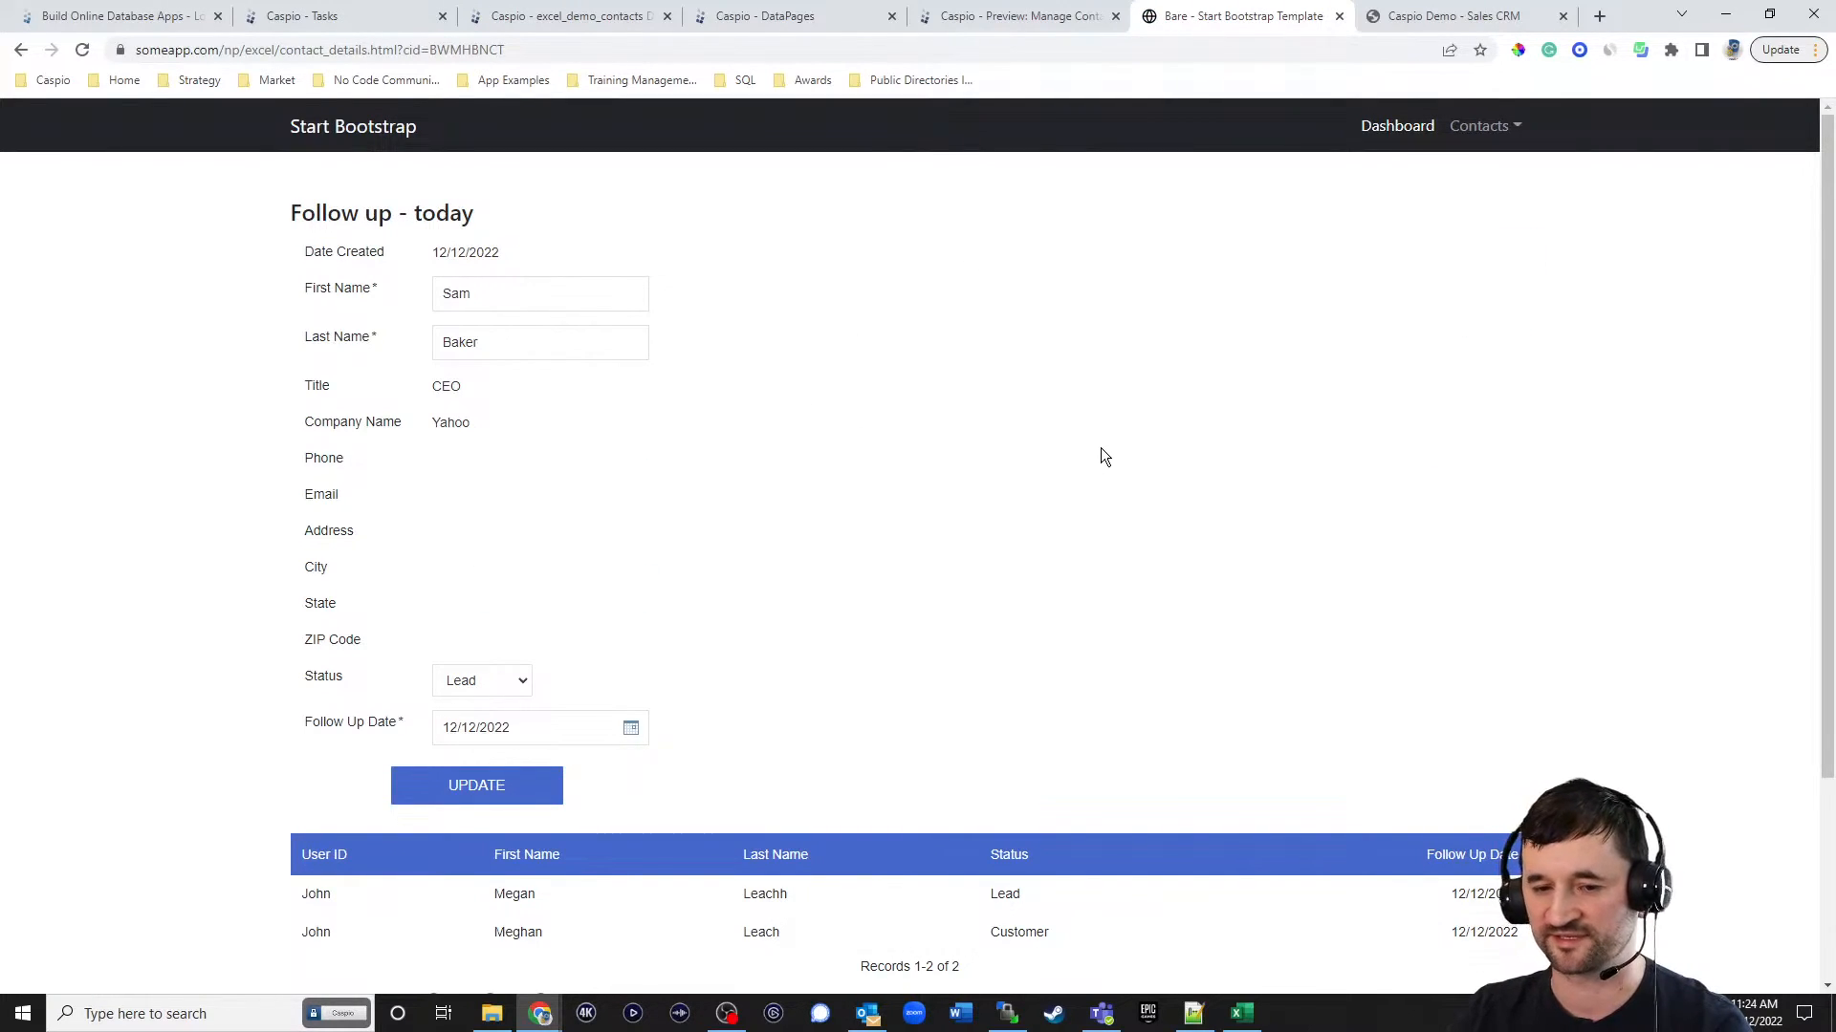
scroll(1100, 453, "down", 3)
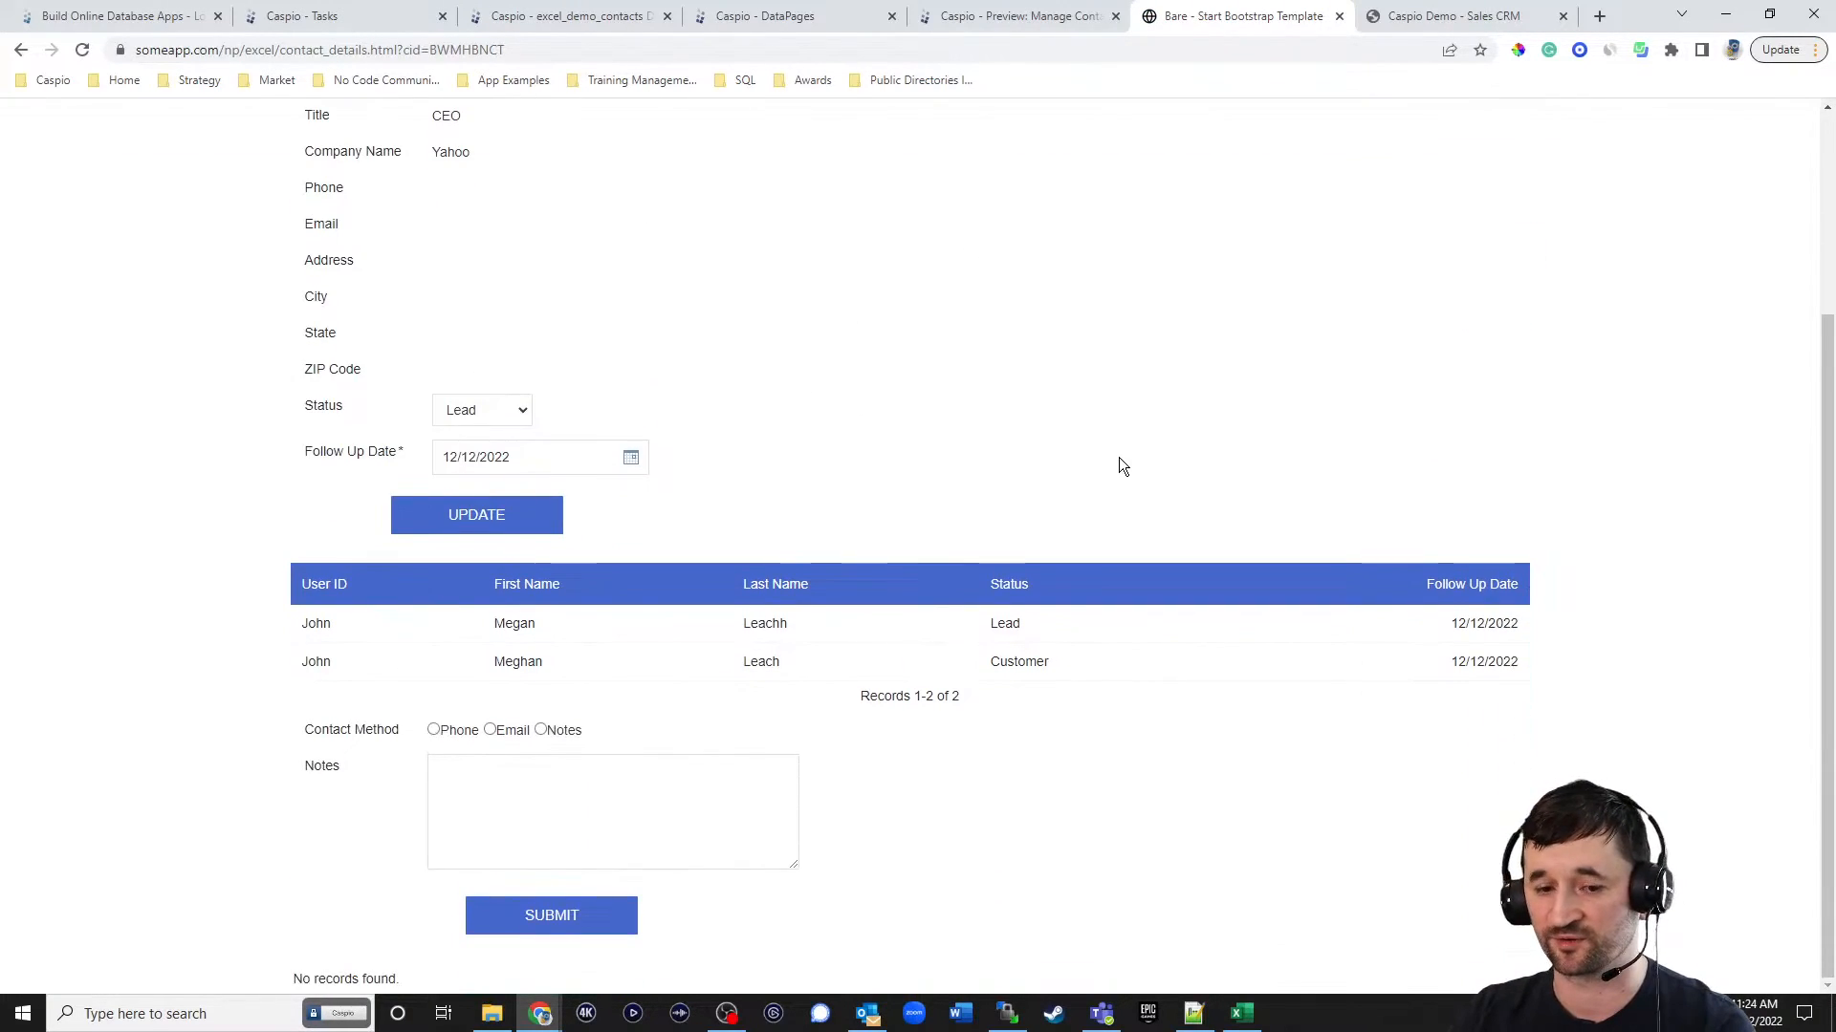
double_click(537, 50)
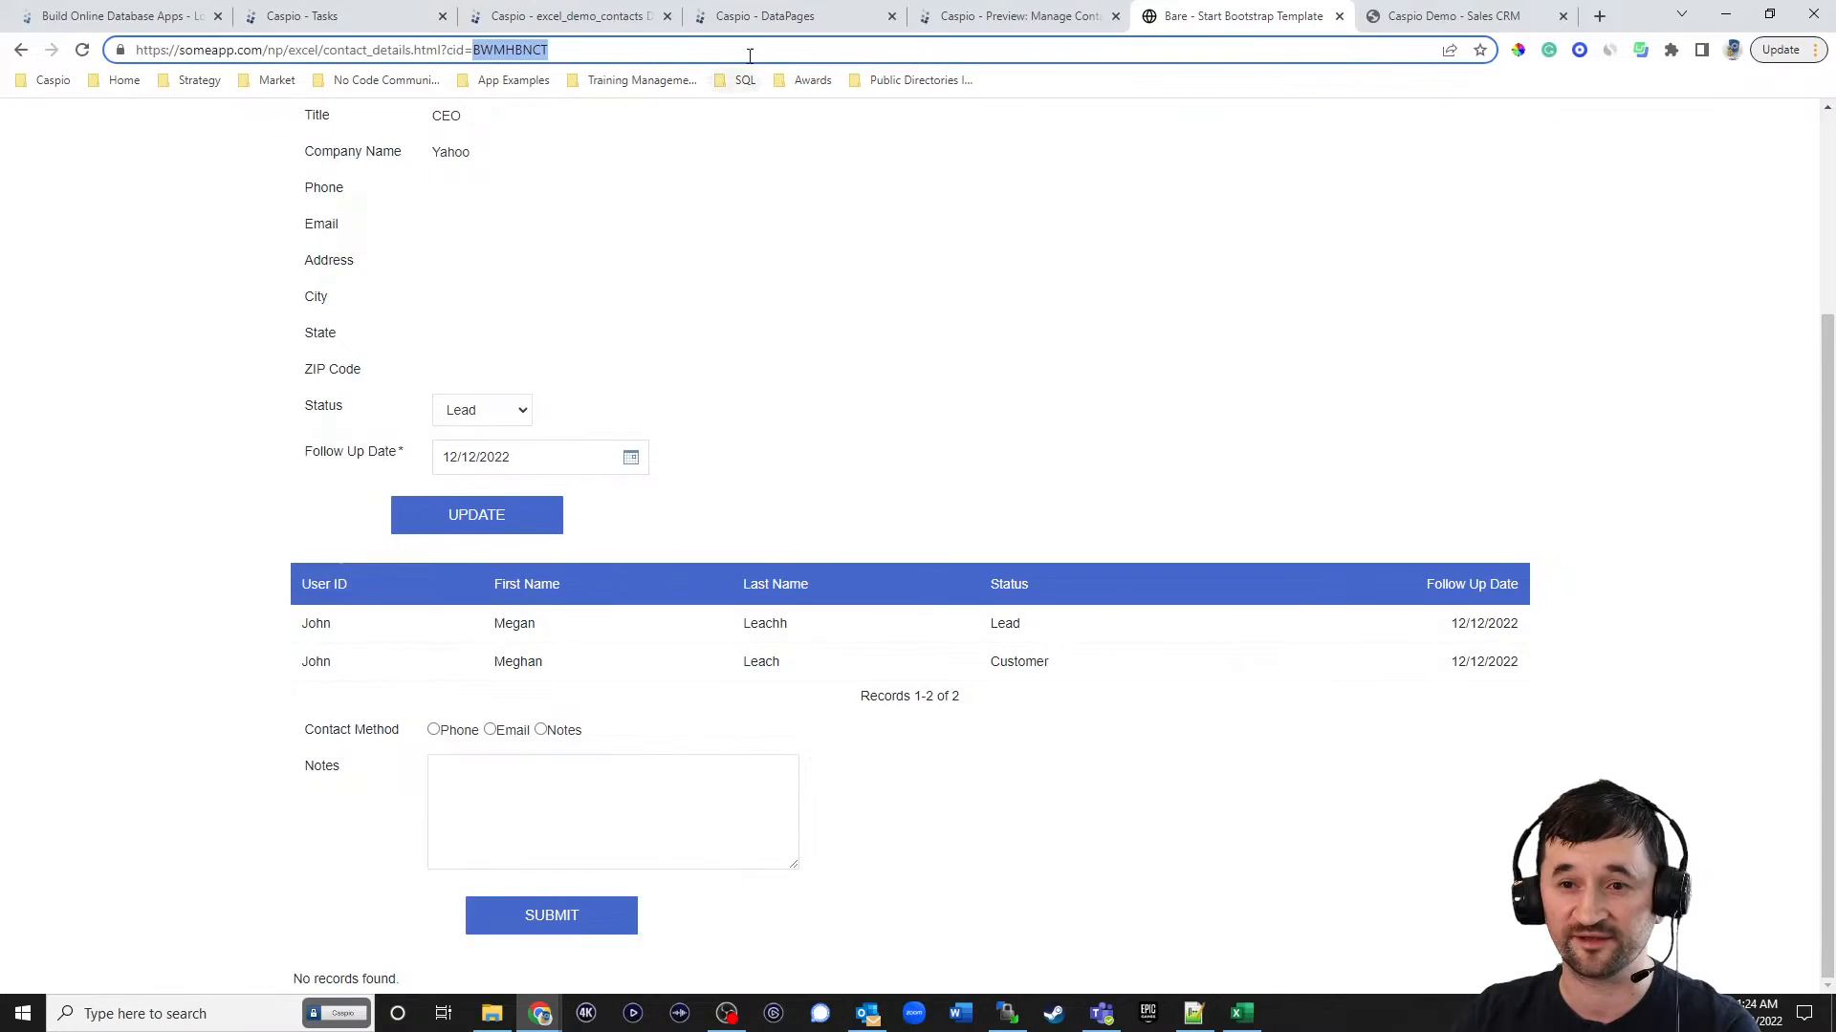
Edit the View Contact History DataPage and add Contact_ID as its filtering field.
left_click(761, 19)
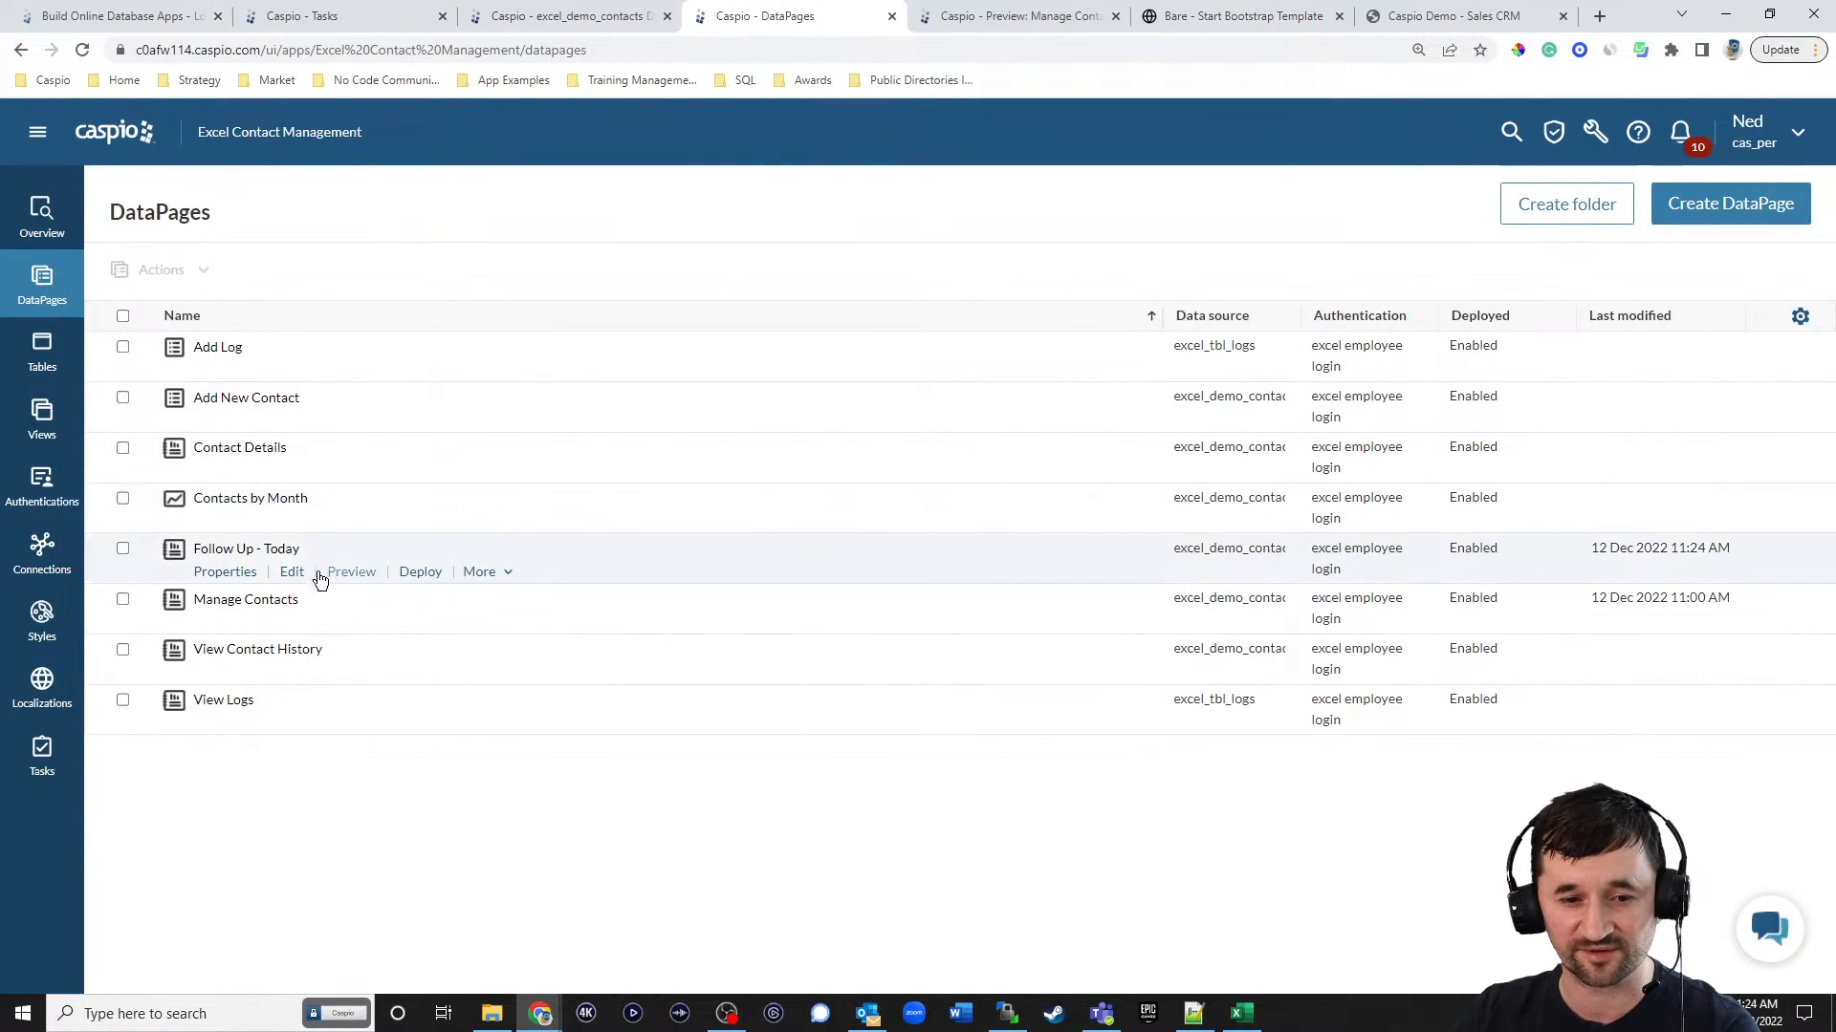
left_click(291, 673)
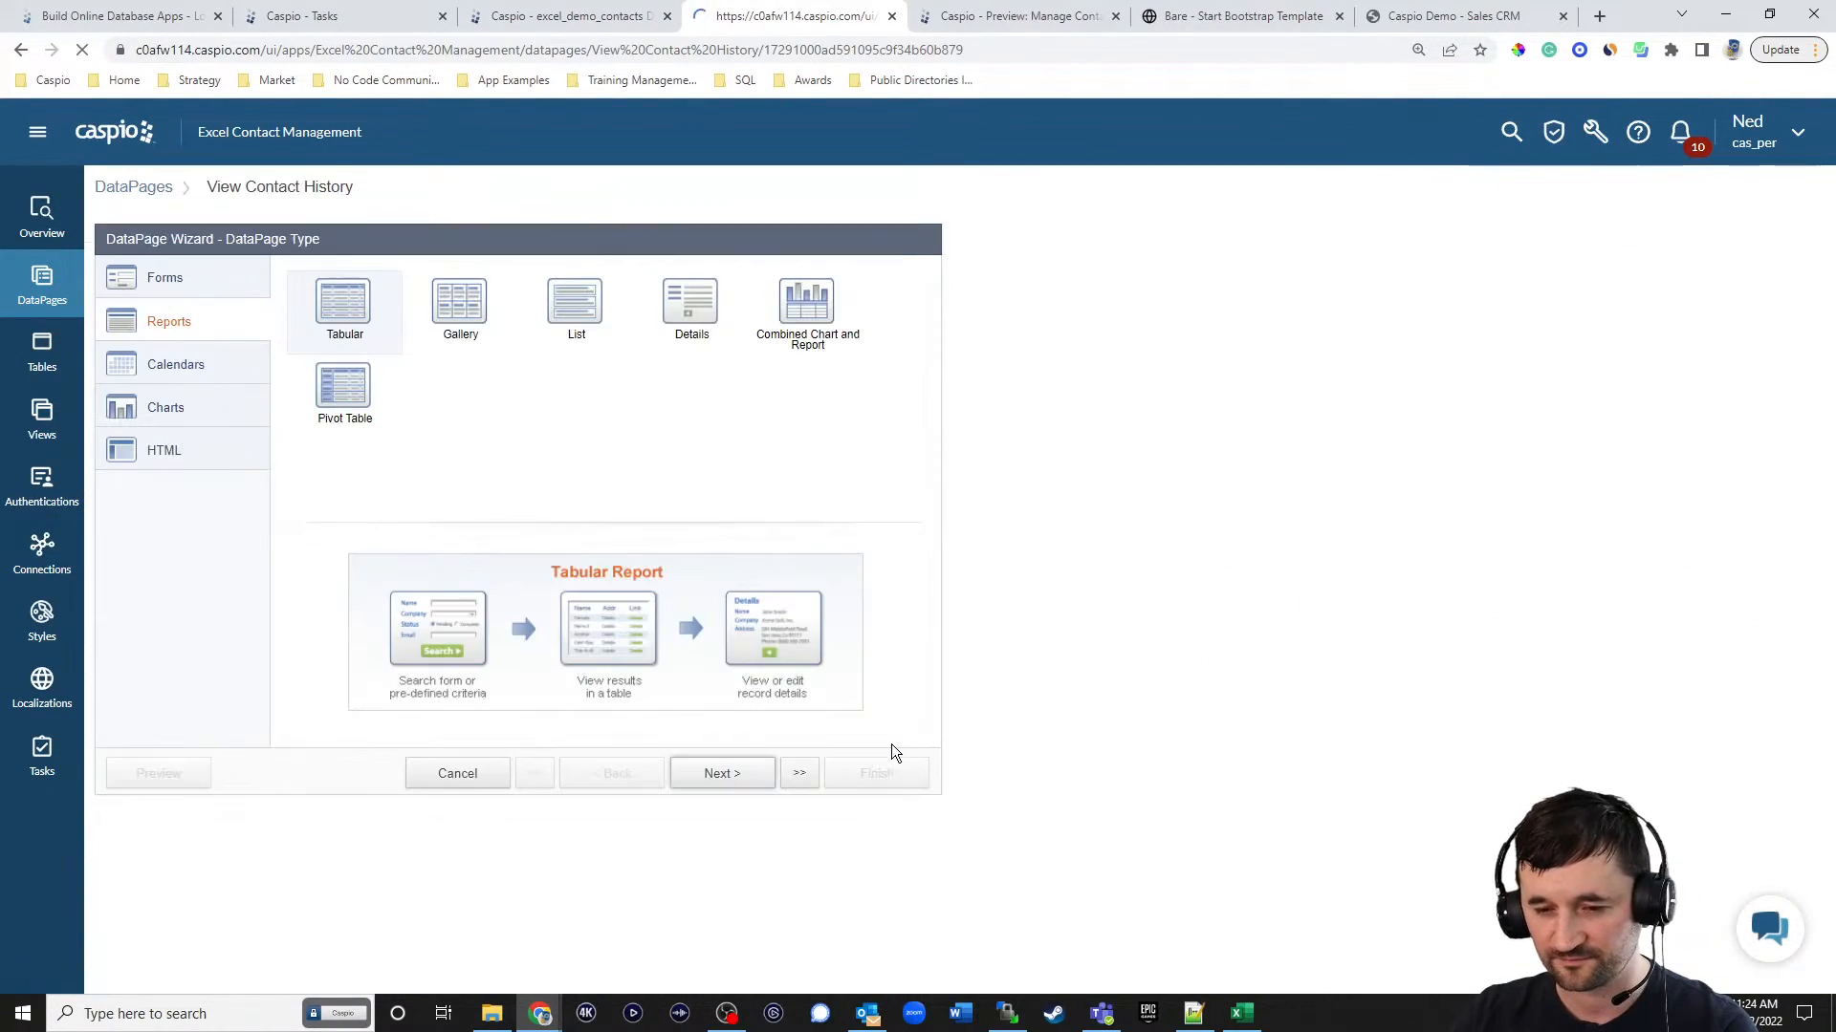
left_click(721, 773)
left_click(723, 774)
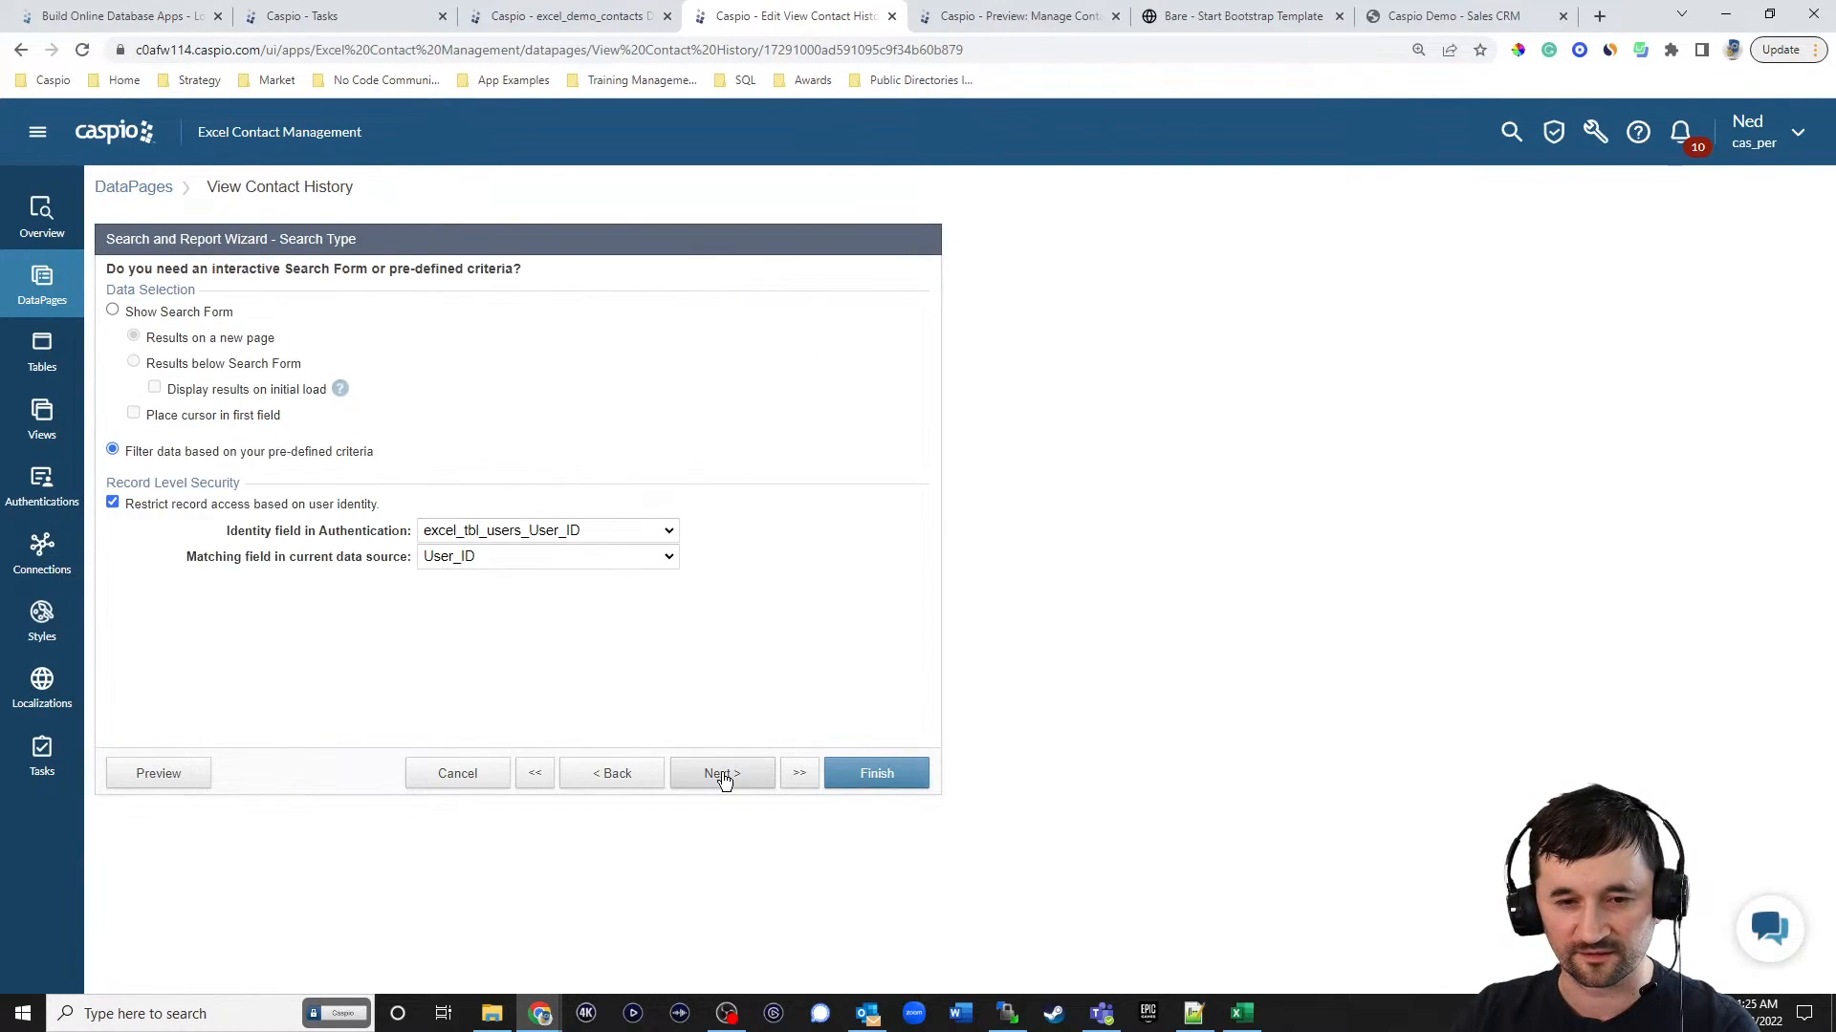
left_click(723, 775)
left_click(160, 351)
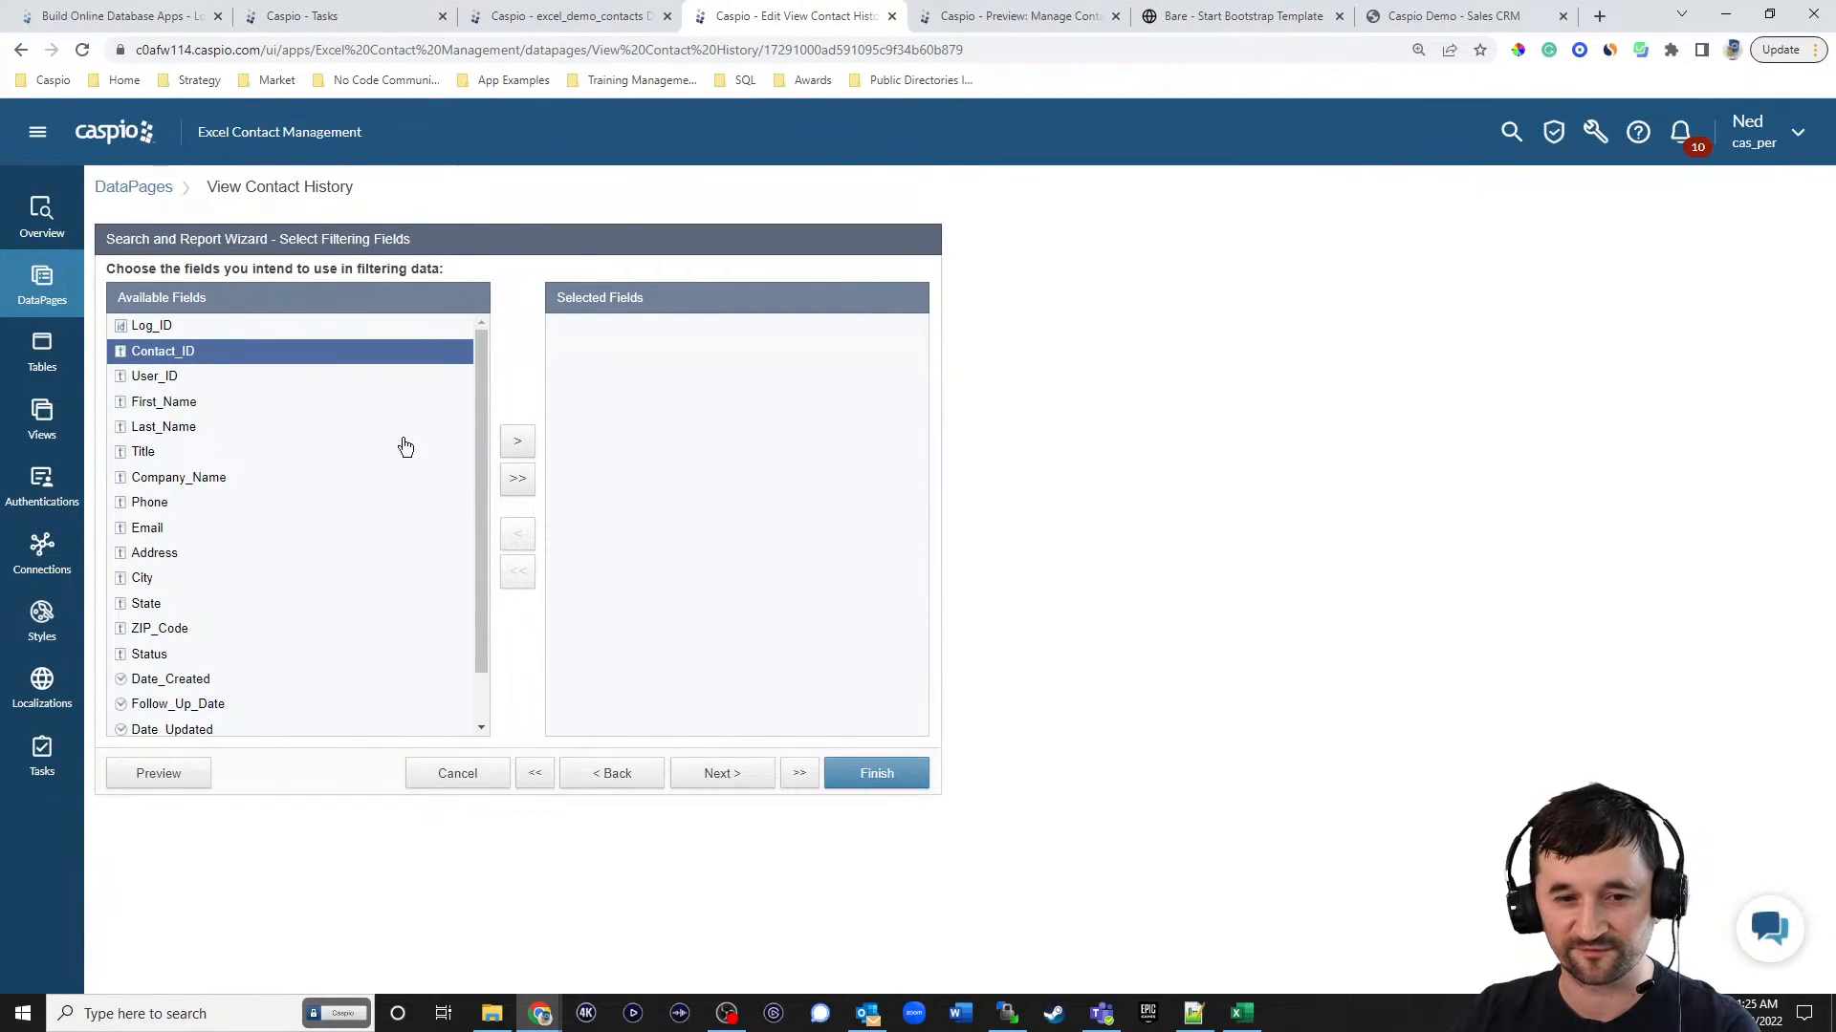
left_click(517, 441)
left_click(722, 772)
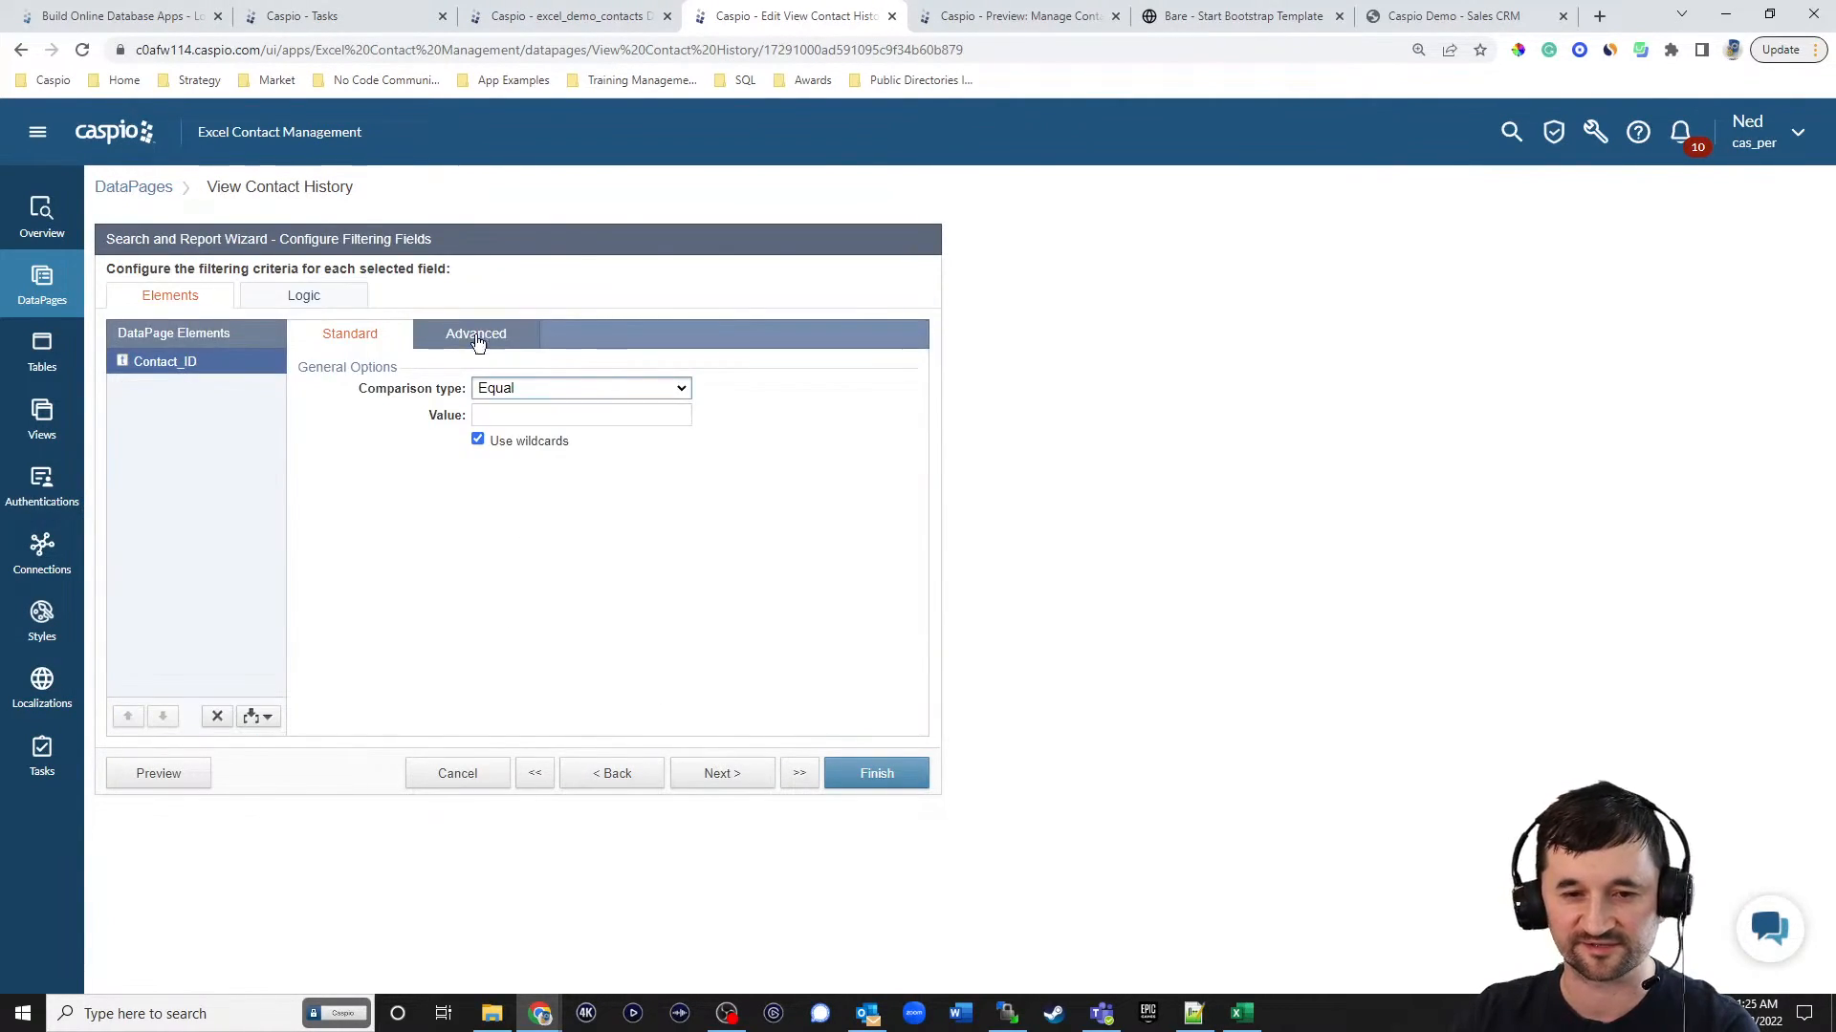
left_click(476, 334)
left_click(477, 386)
left_click(554, 414)
left_click(523, 473)
double_click(717, 415)
type("cid")
left_click(535, 448)
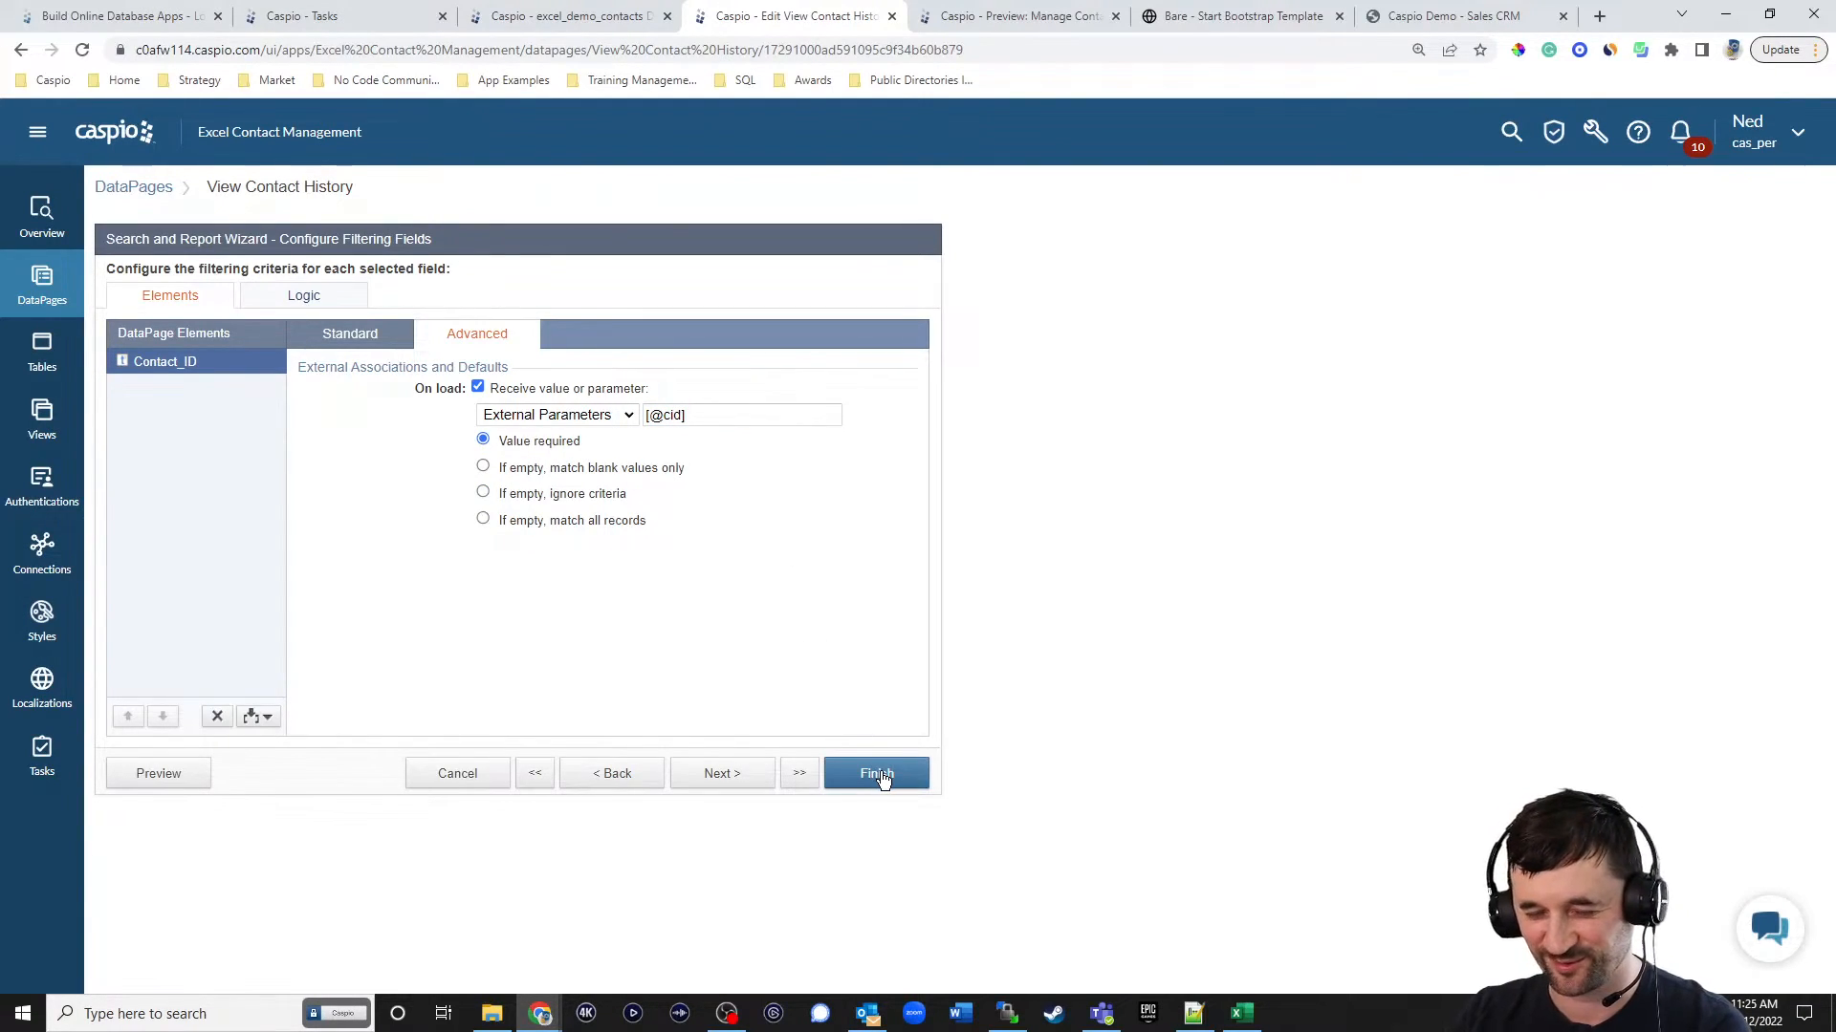
left_click(886, 783)
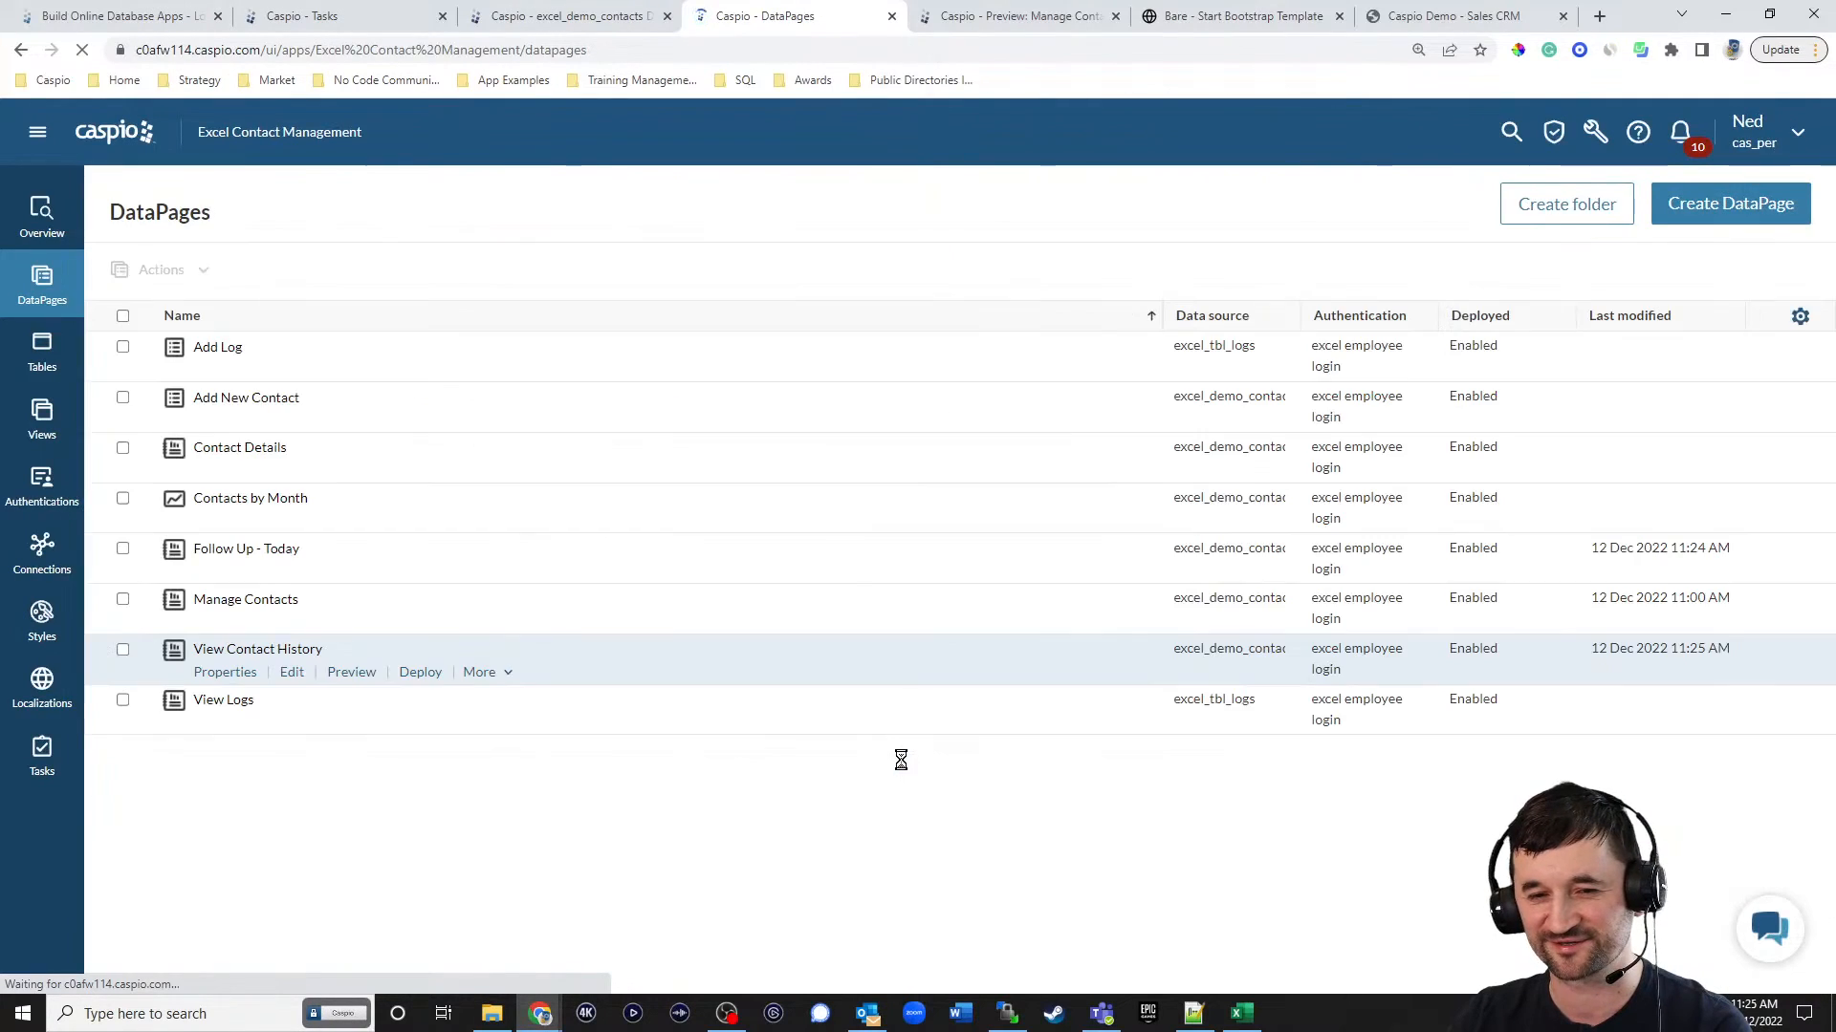
Reload the deployed contact details page, then open the American Solar contact's details from Manage Contacts and examine its history table.
left_click(1165, 33)
key("F5")
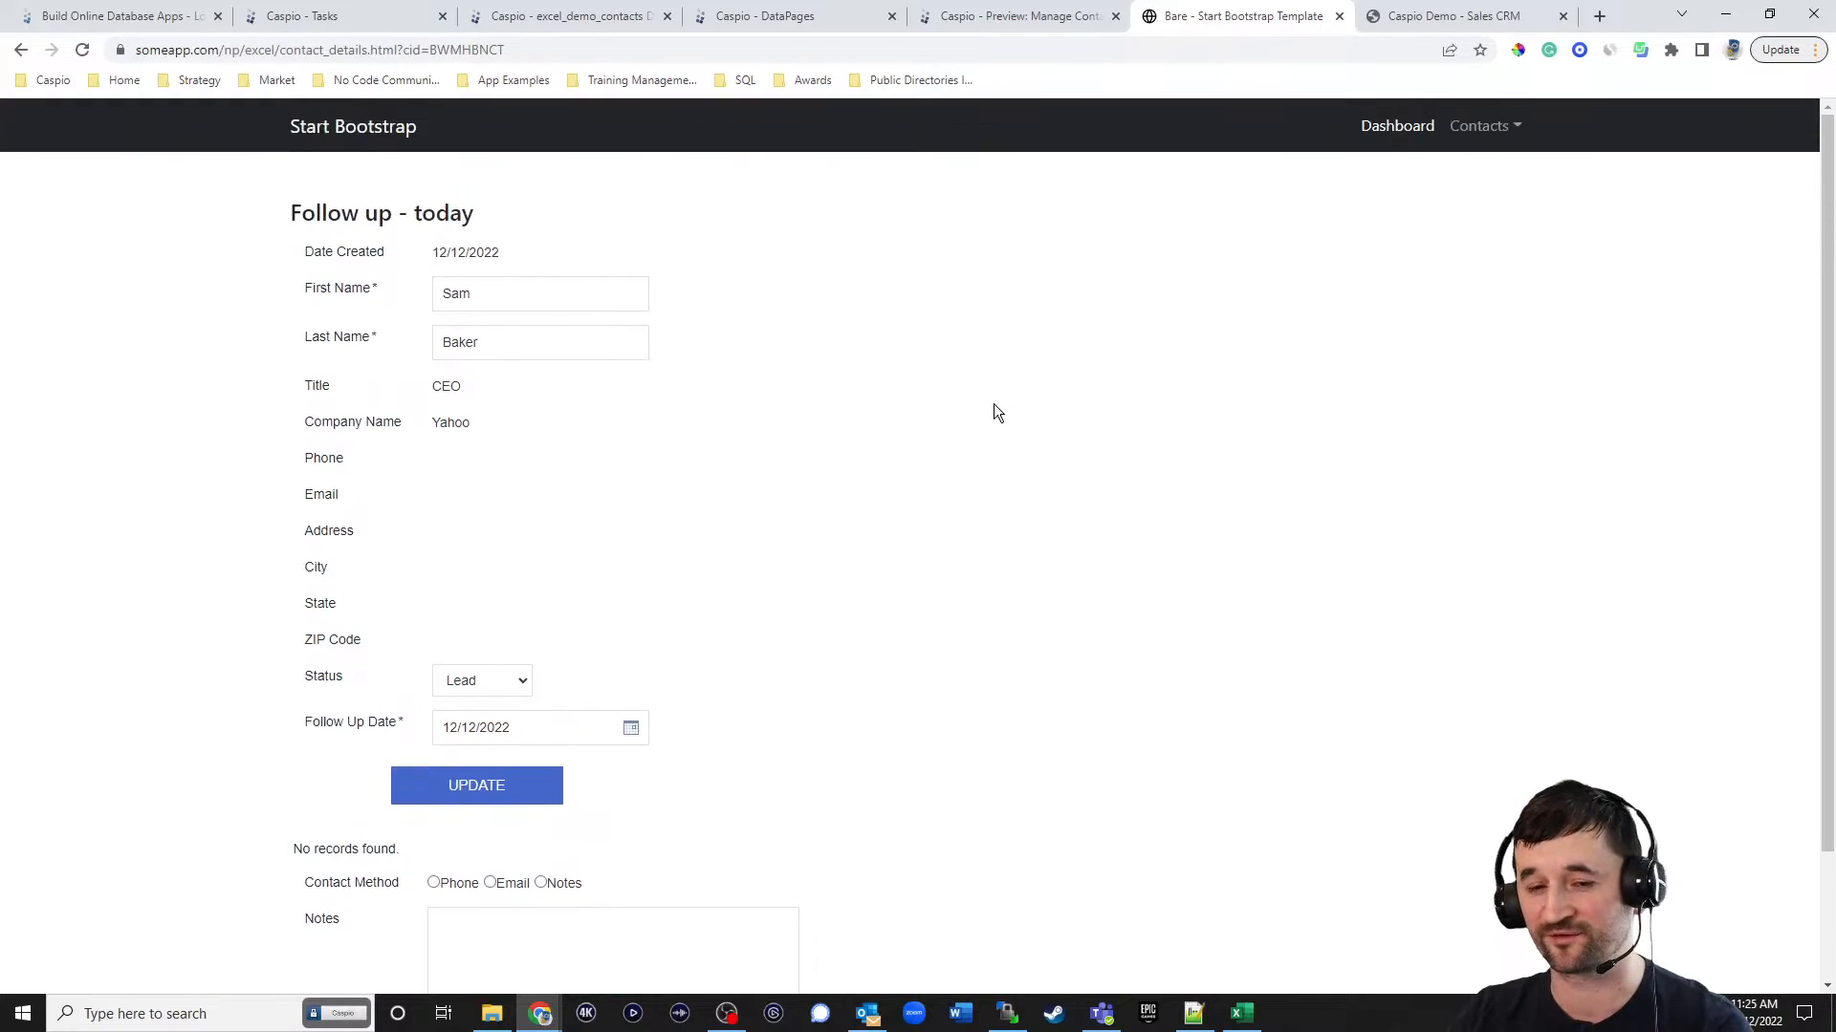
left_click(1487, 142)
left_click(1491, 172)
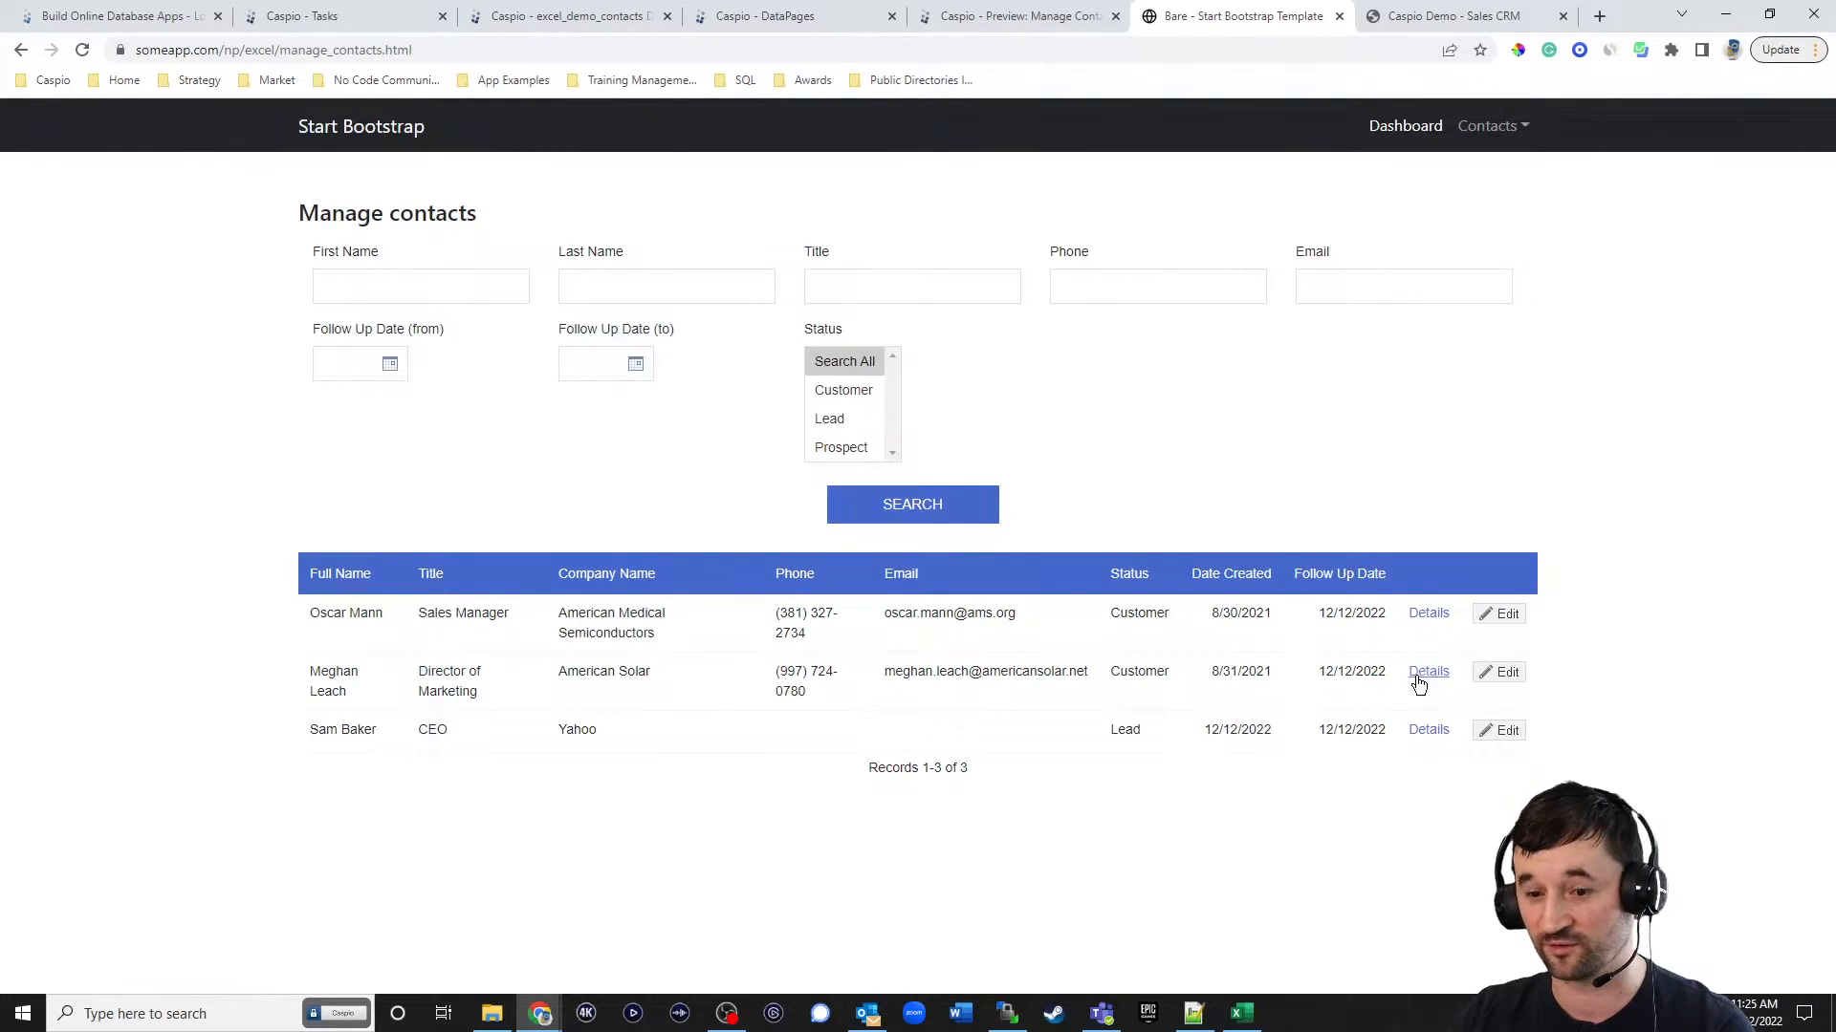
left_click(1425, 675)
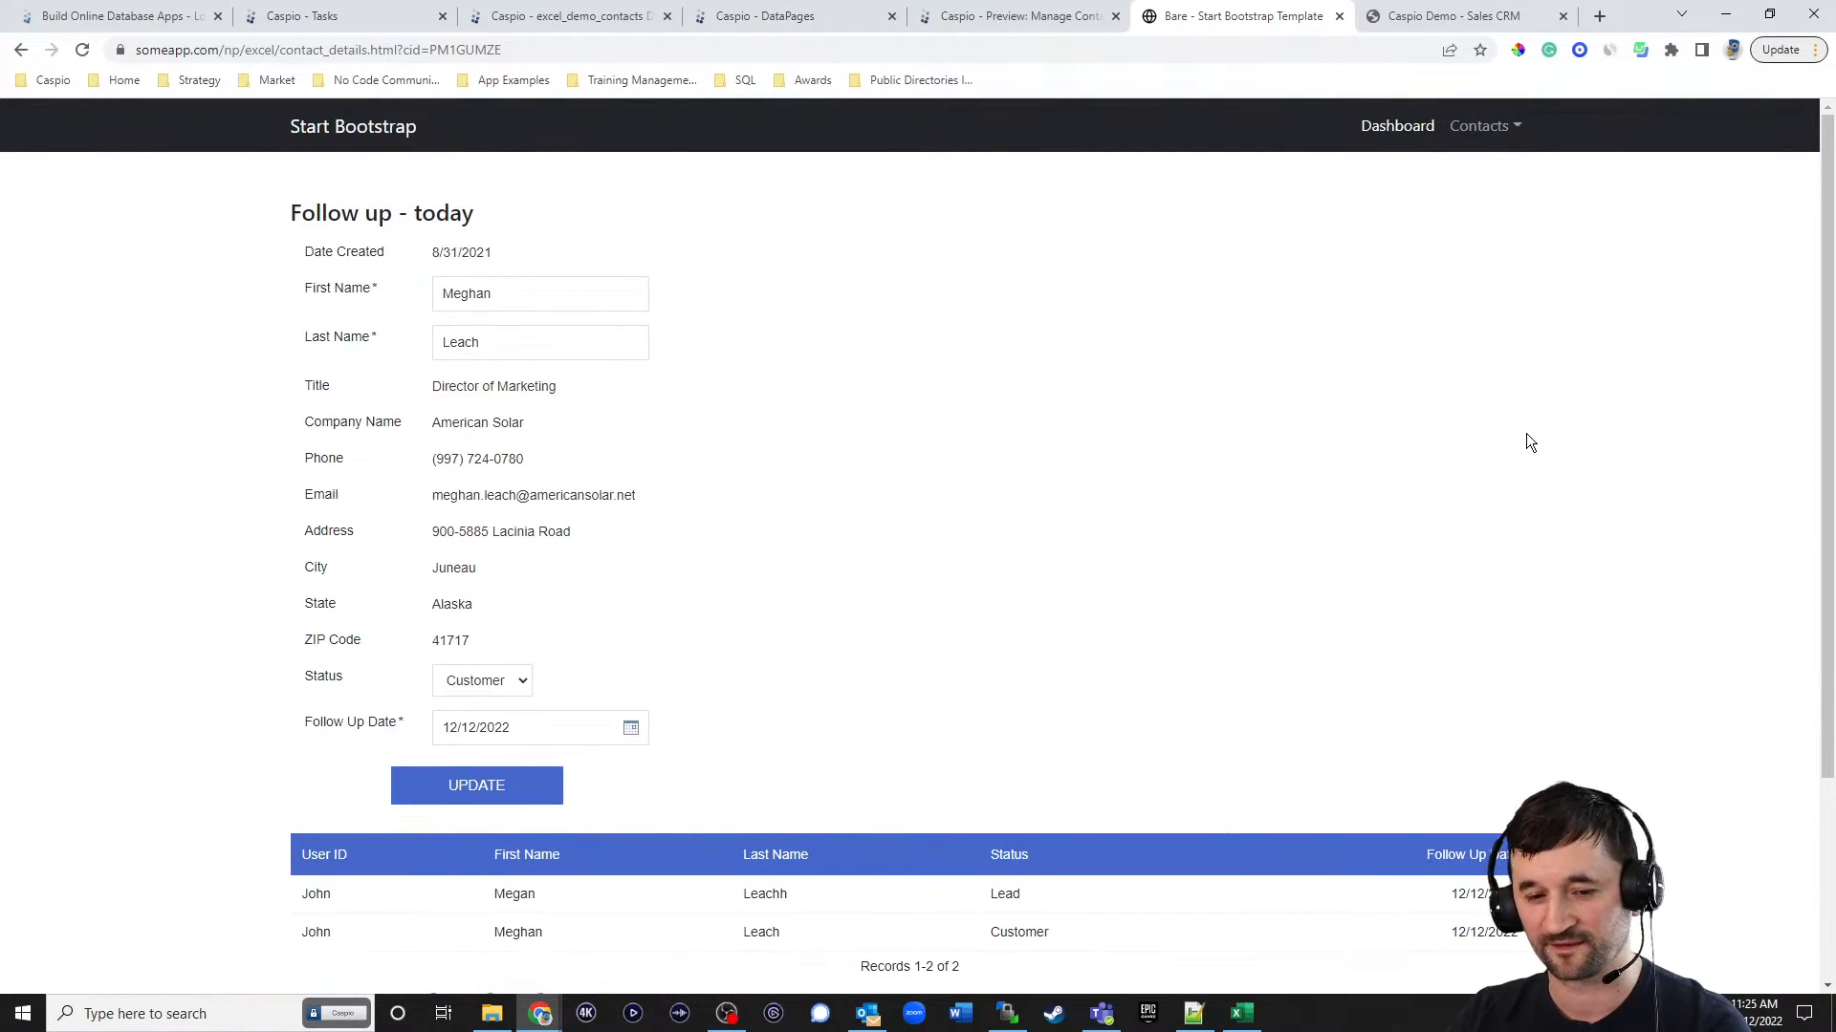
scroll(1522, 435, "down", 3)
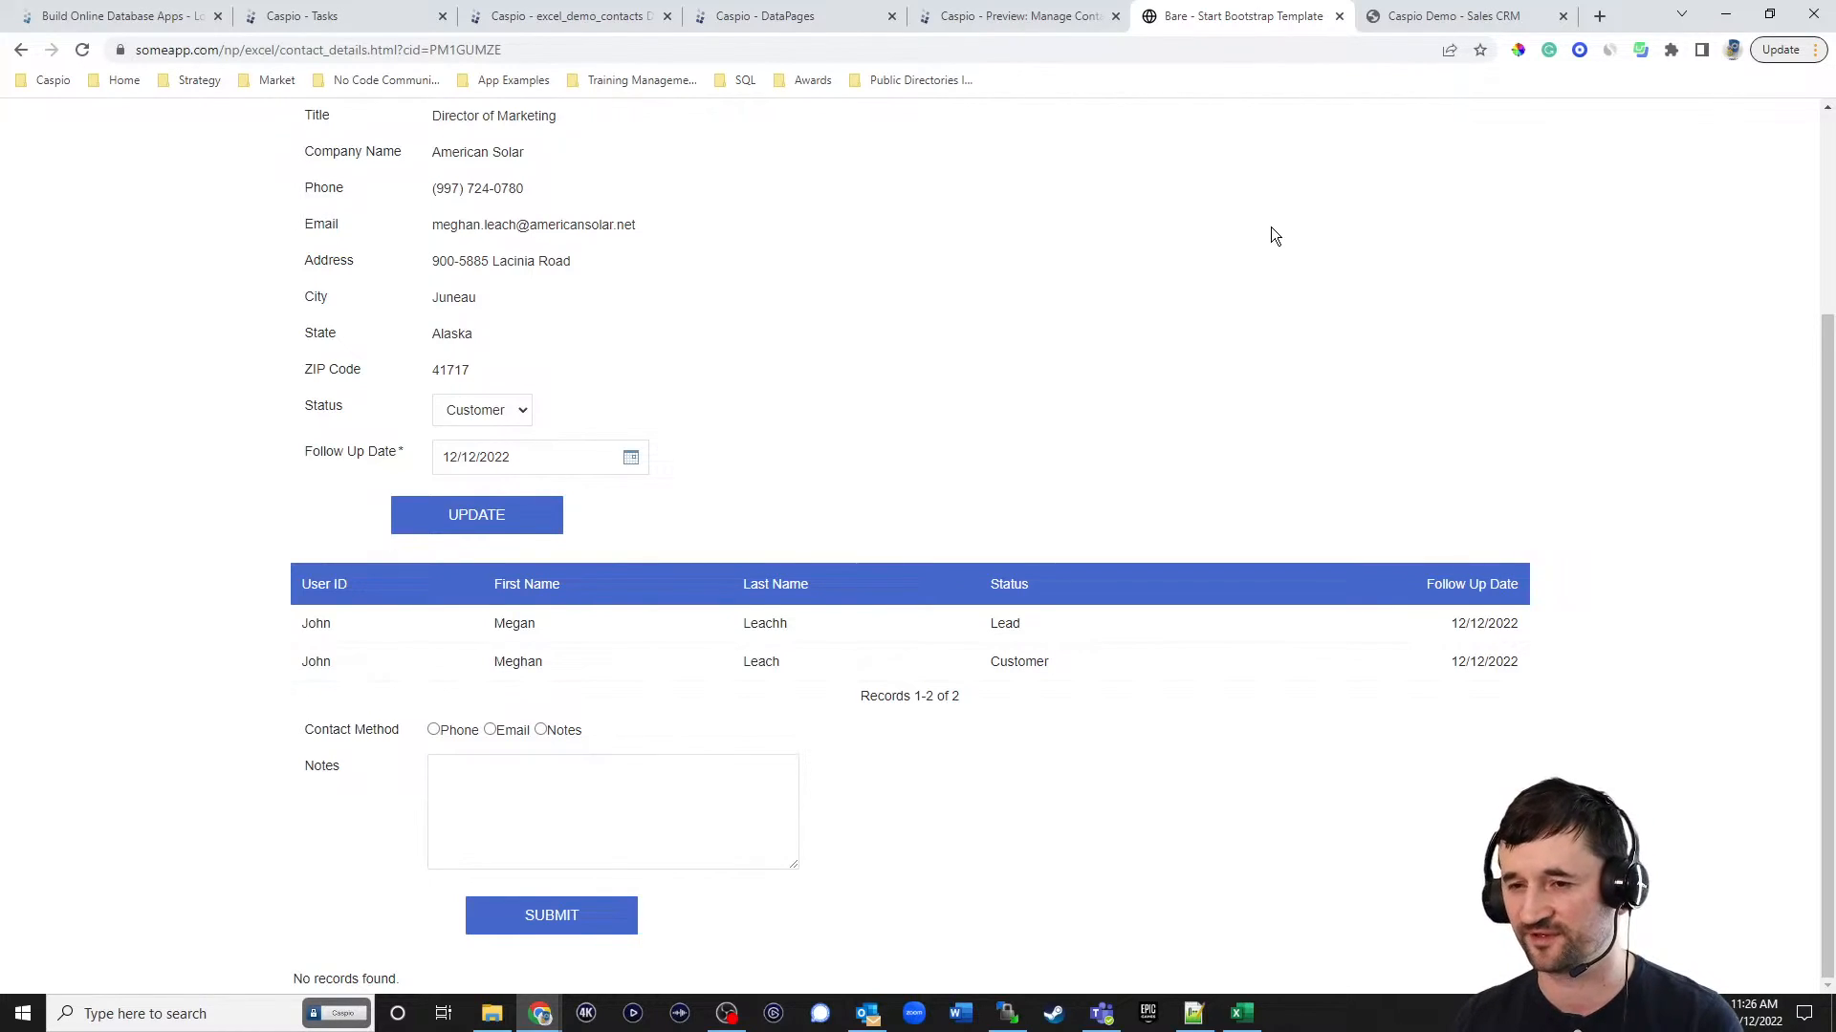
Open caspio.com in a new browser tab, go to Free Online Training, and examine the live session, recorded training and livestream sections.
left_click(1599, 17)
type("caspio")
key("Return")
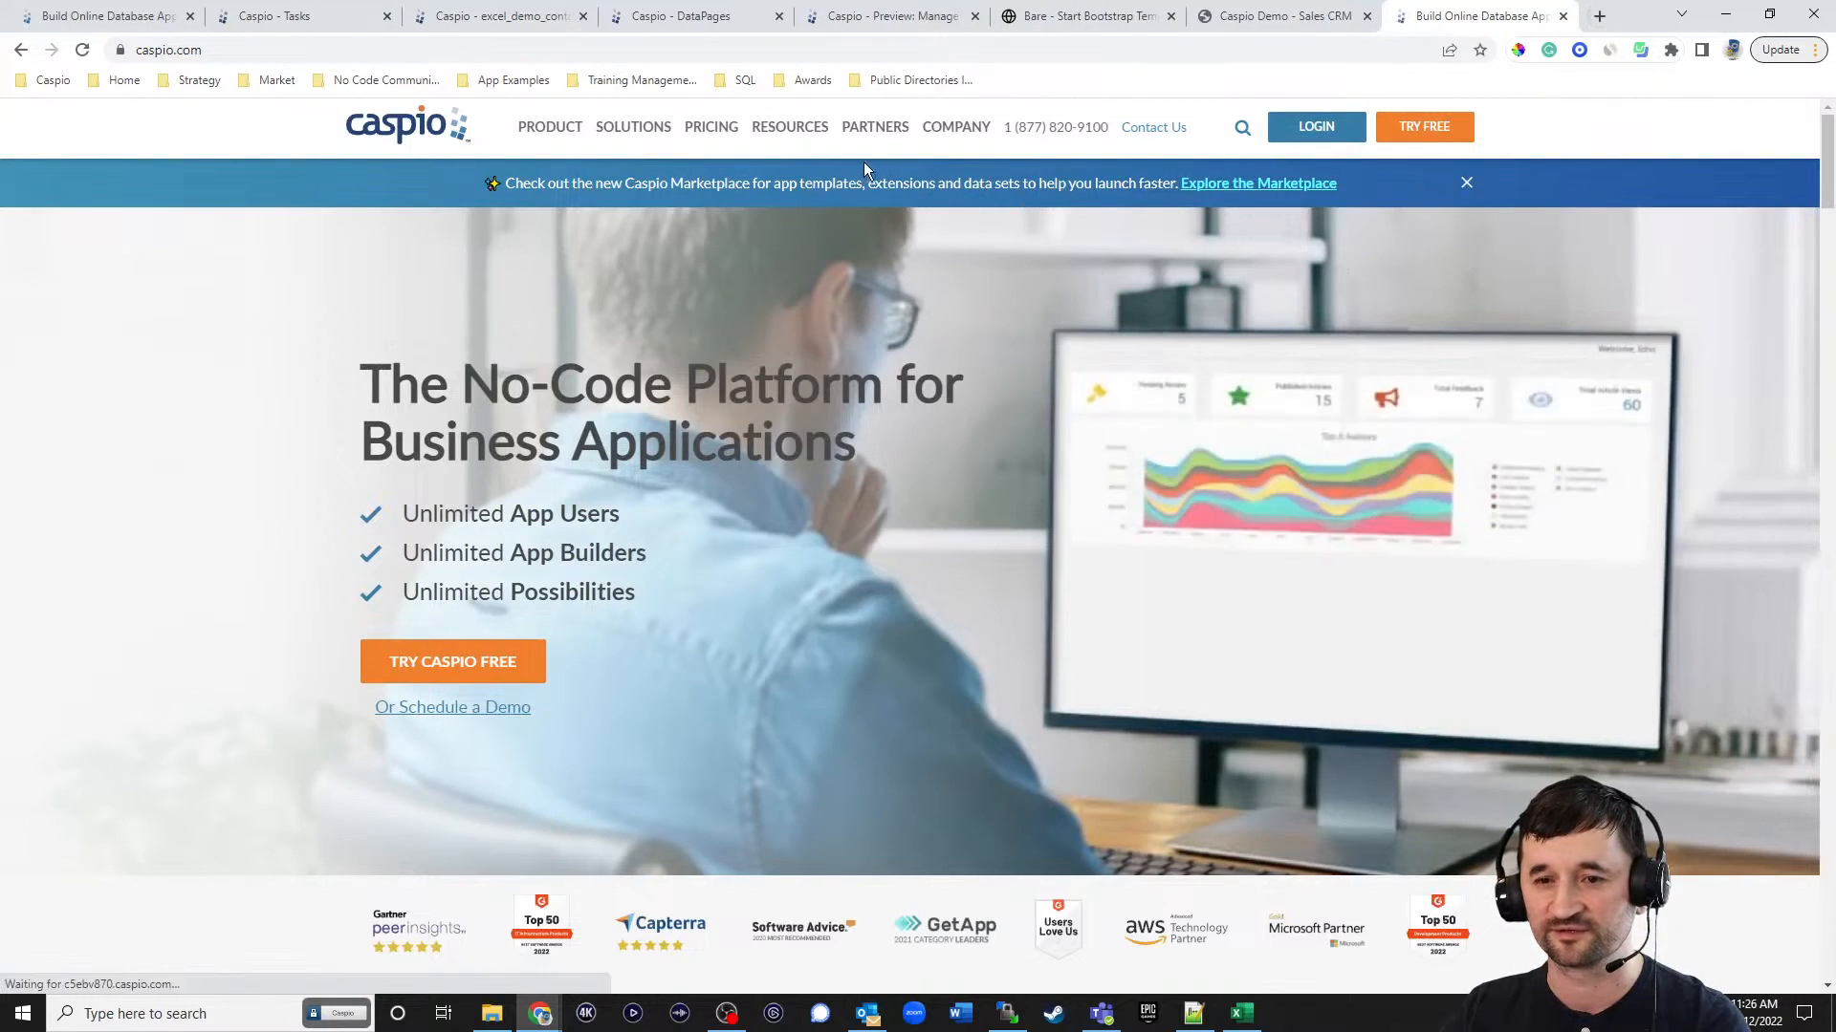
mouse_move(784, 129)
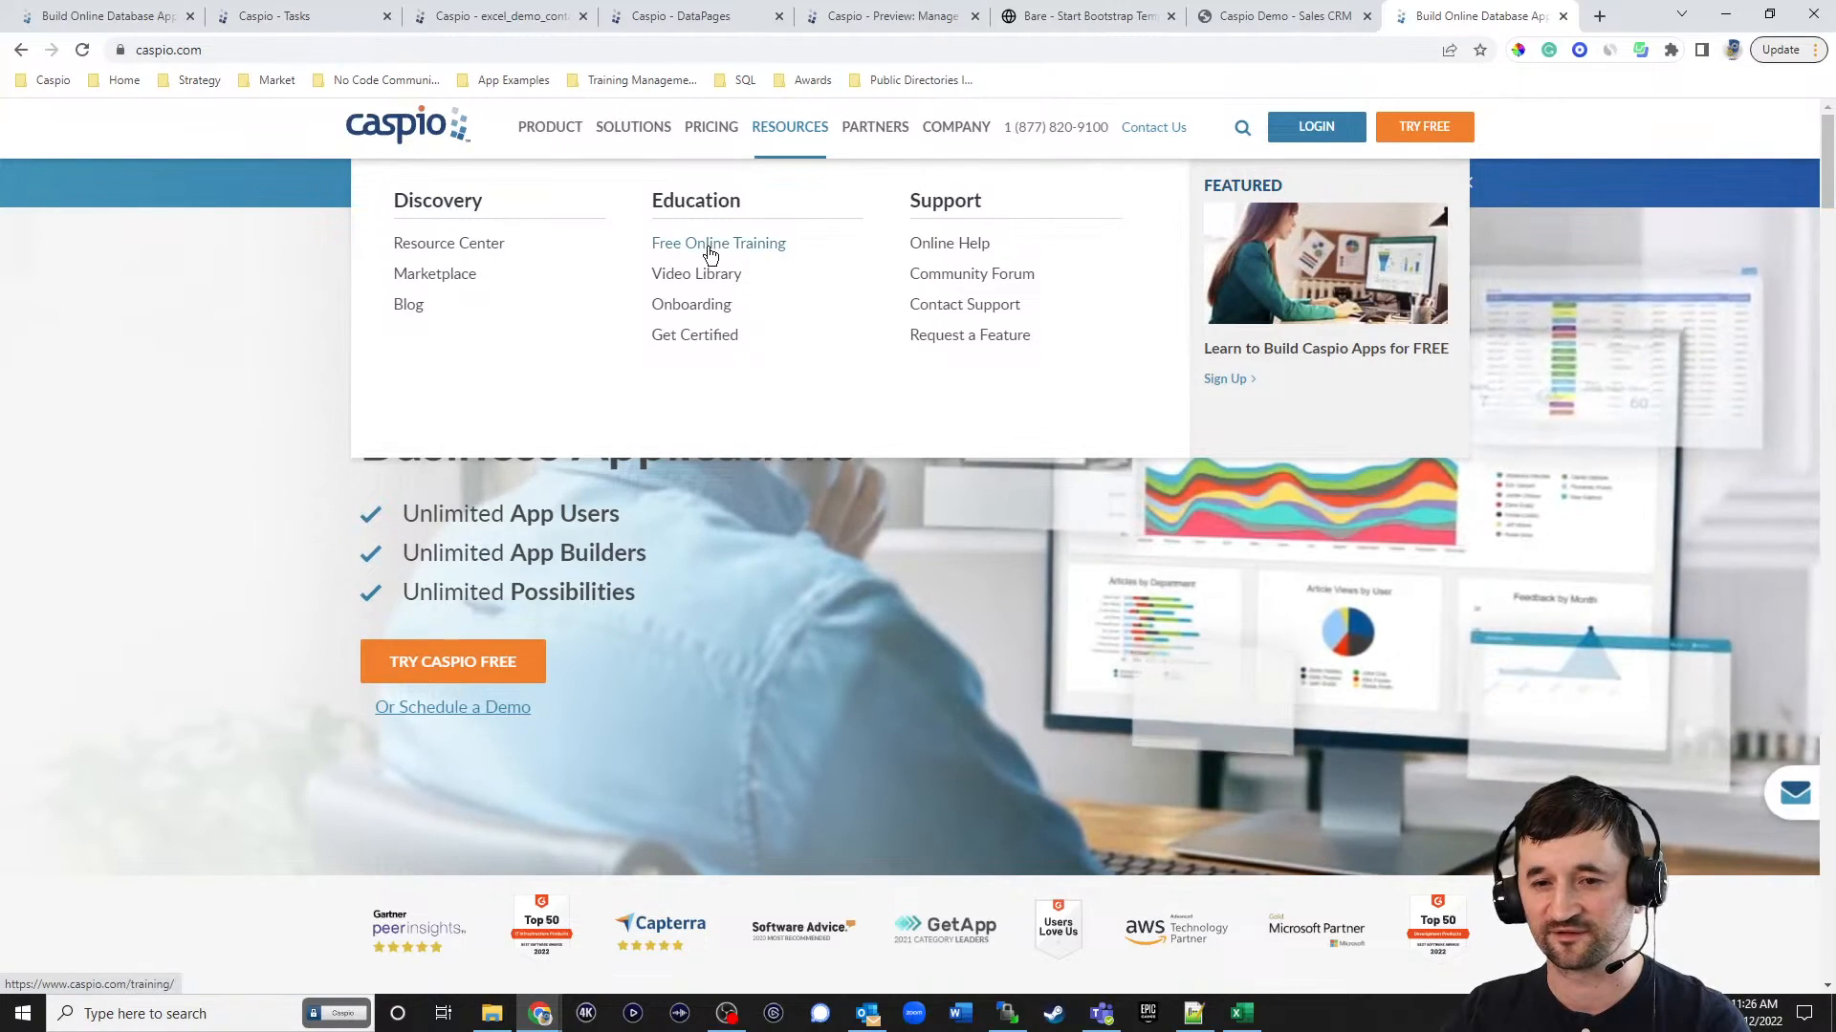
left_click(717, 243)
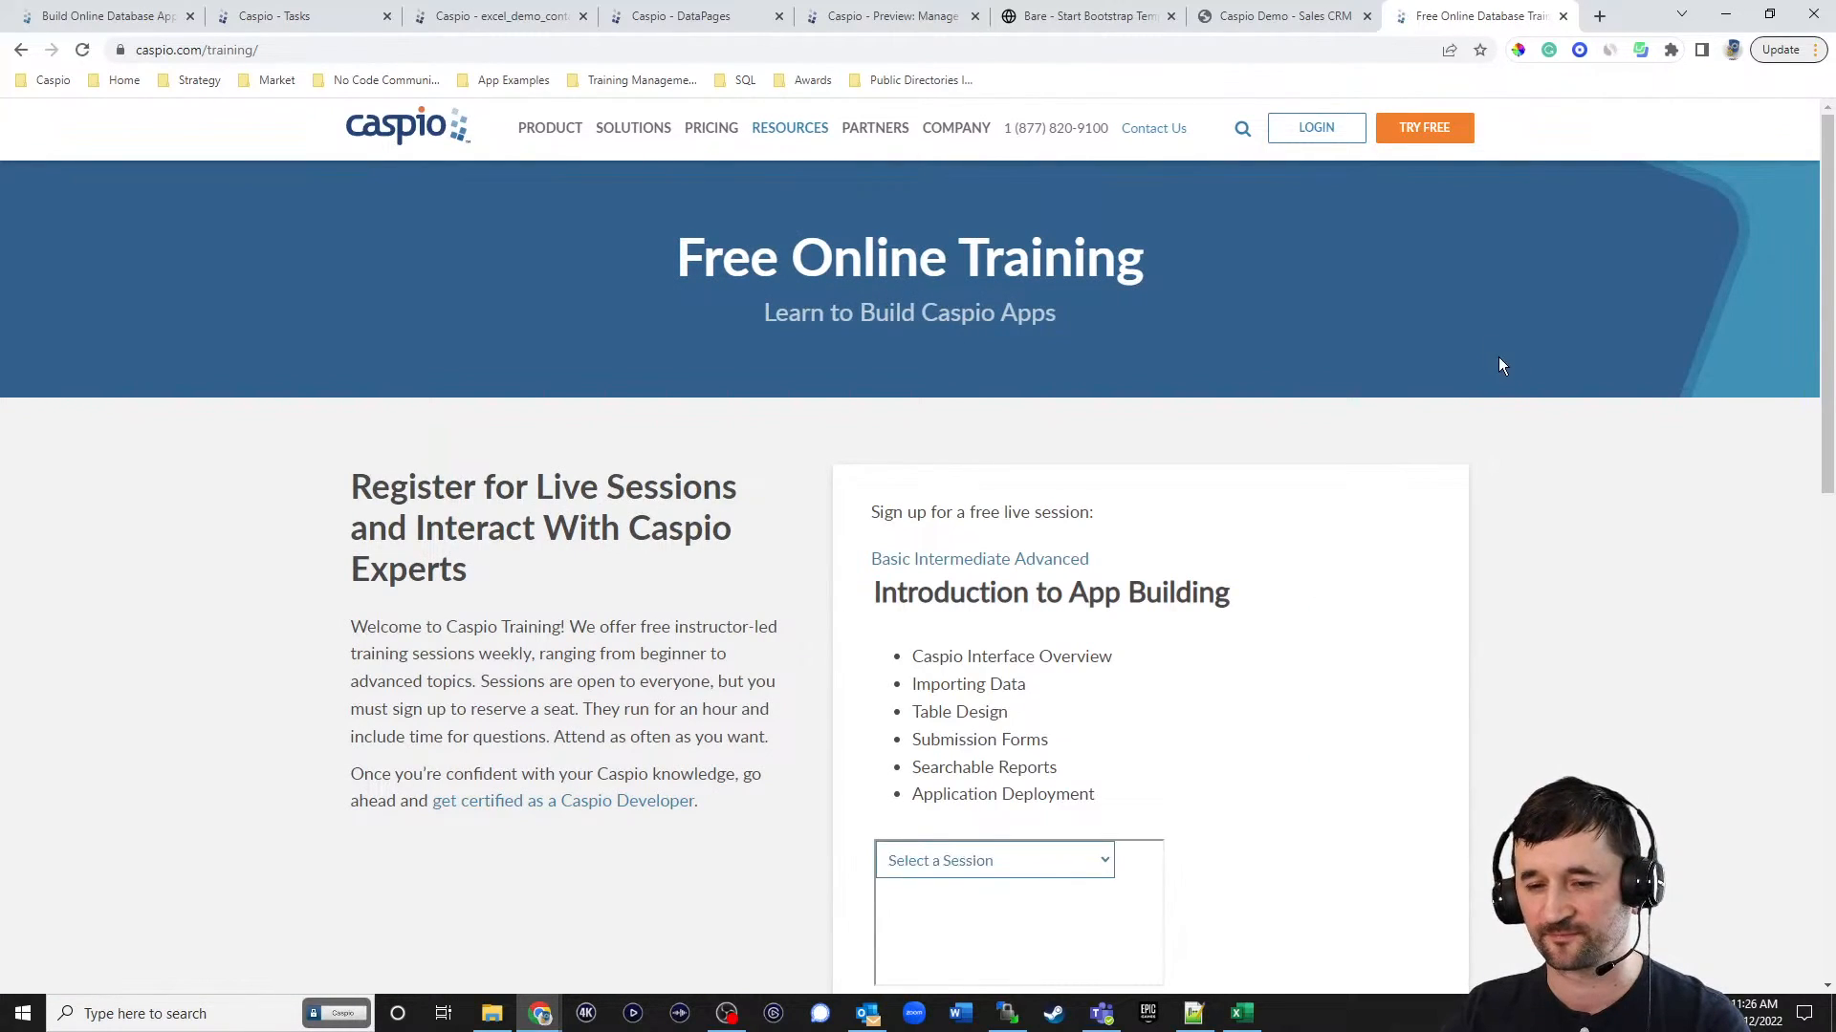
scroll(1339, 392, "down", 2)
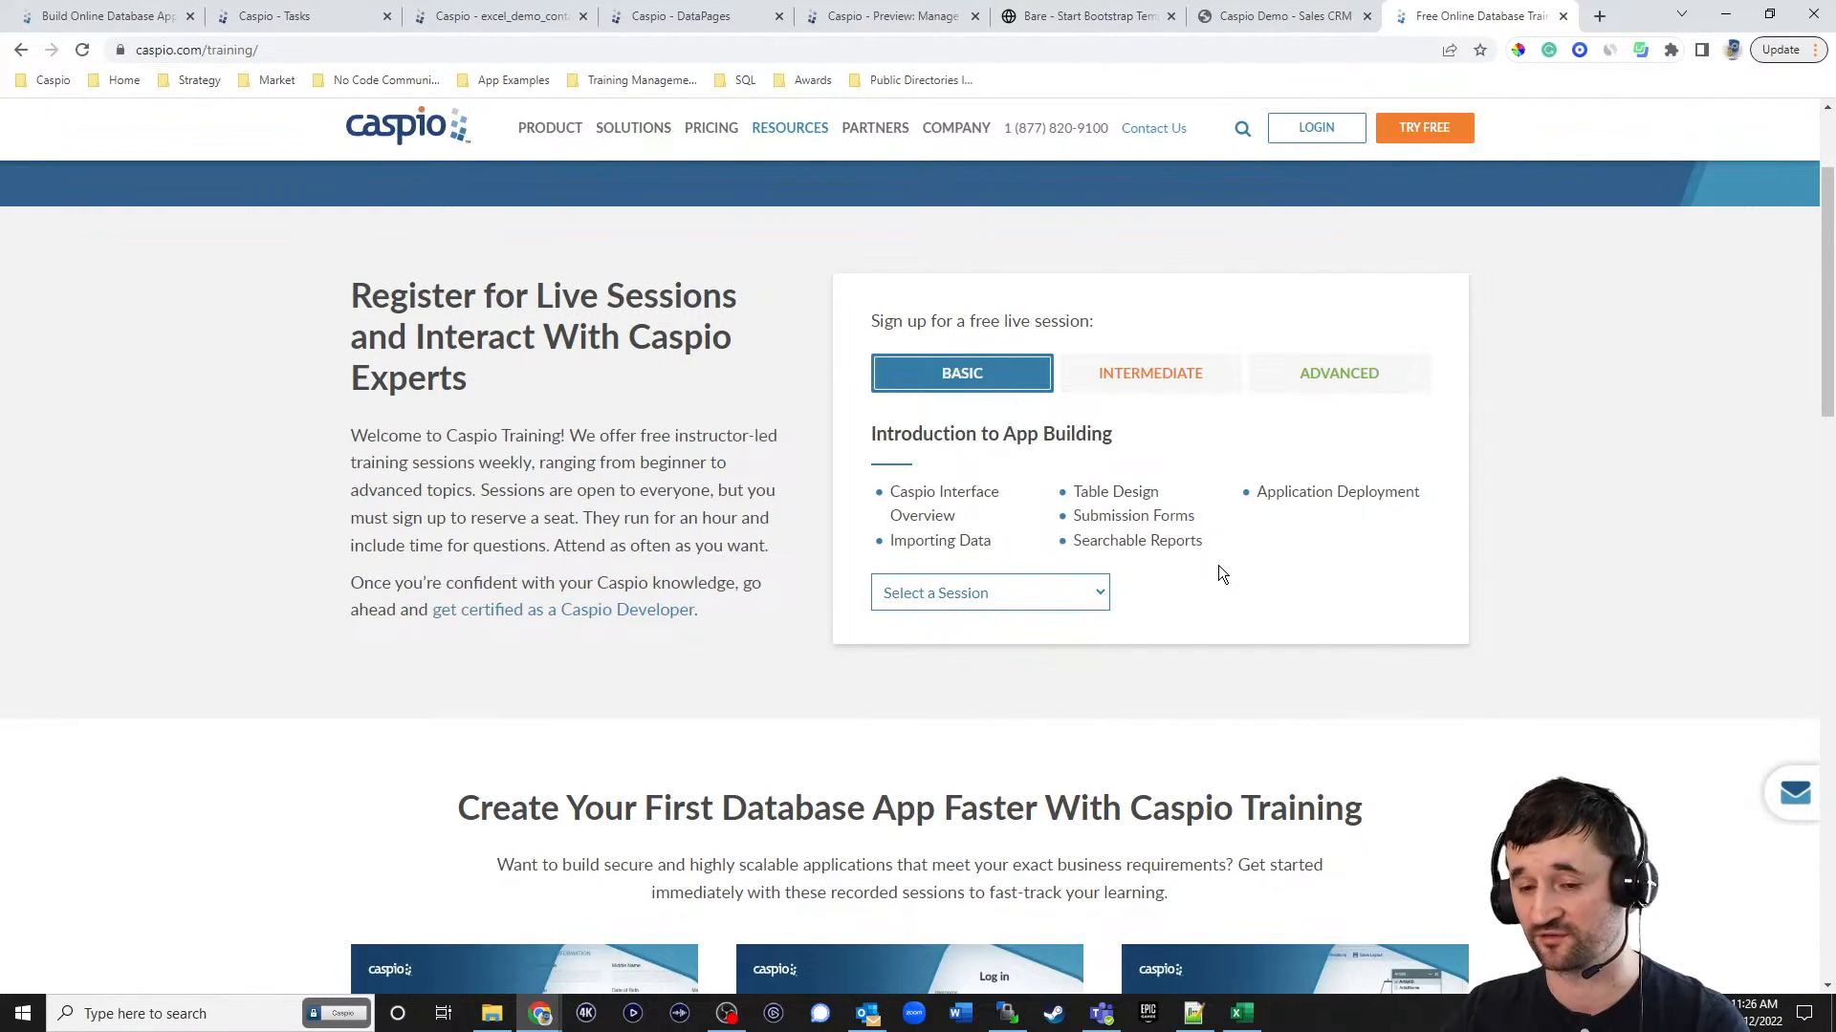
scroll(1386, 516, "down", 7)
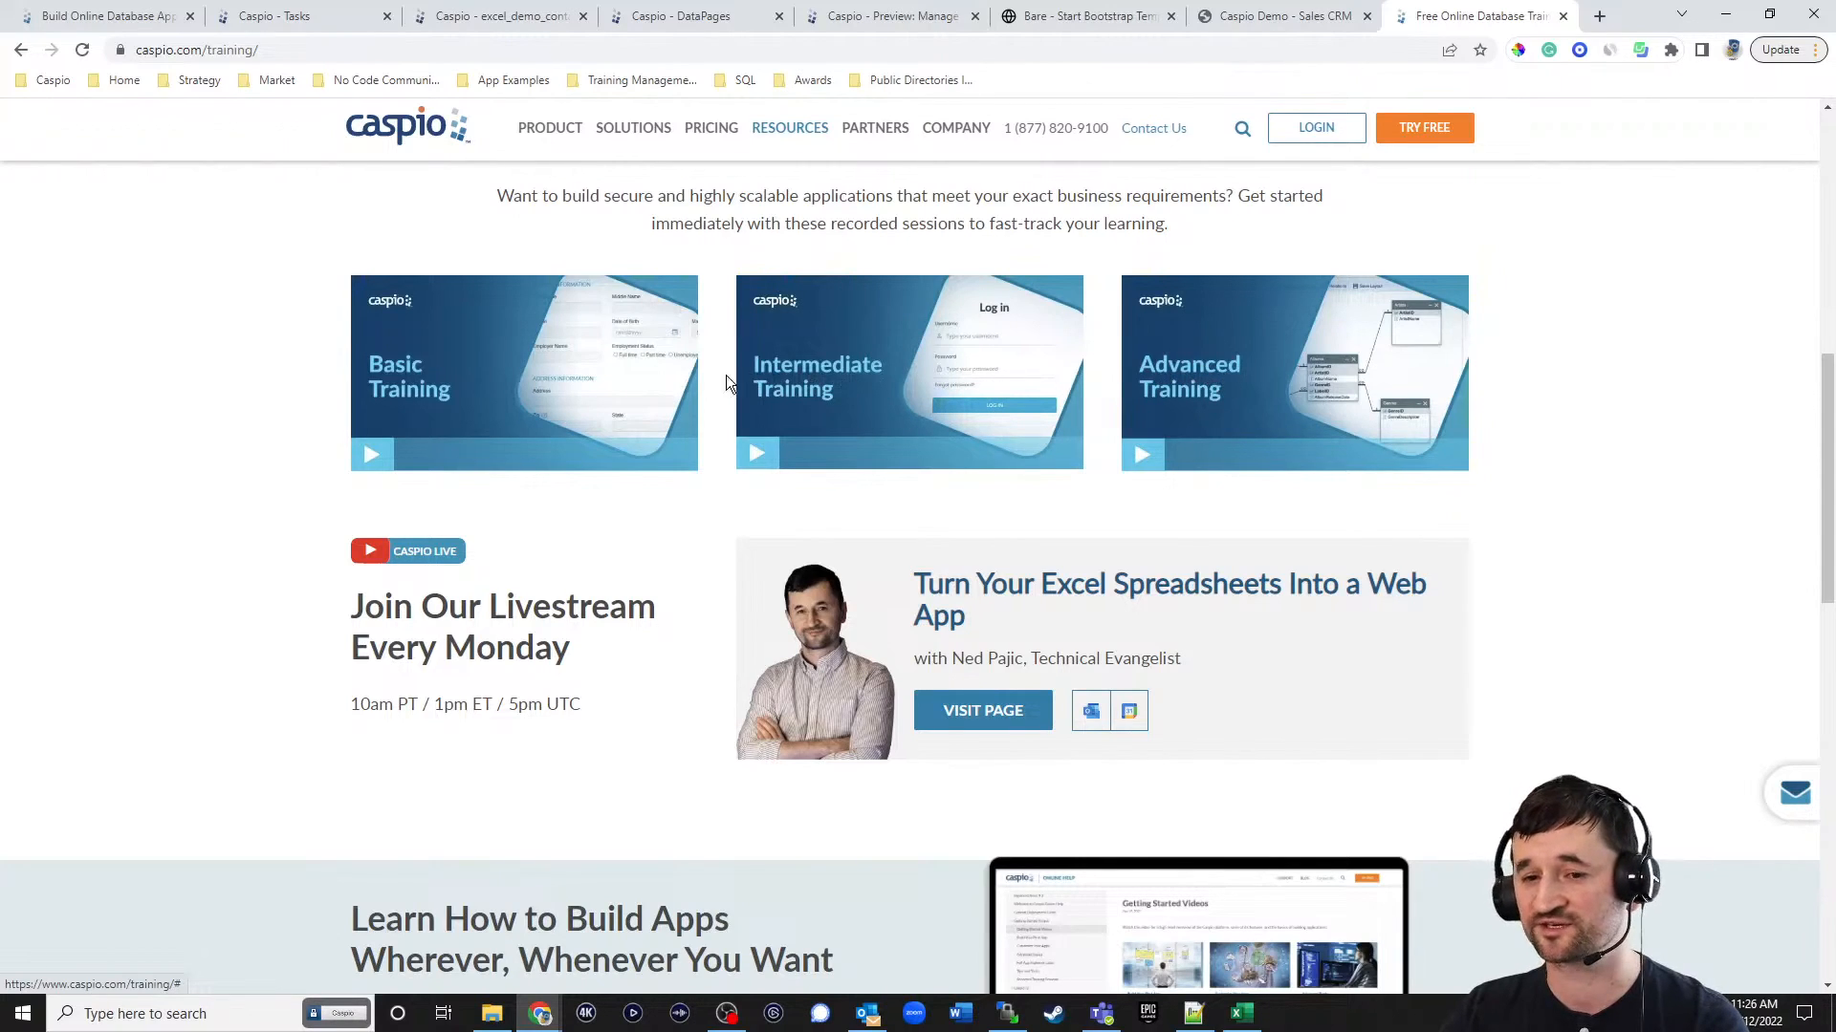
scroll(1310, 387, "up", 8)
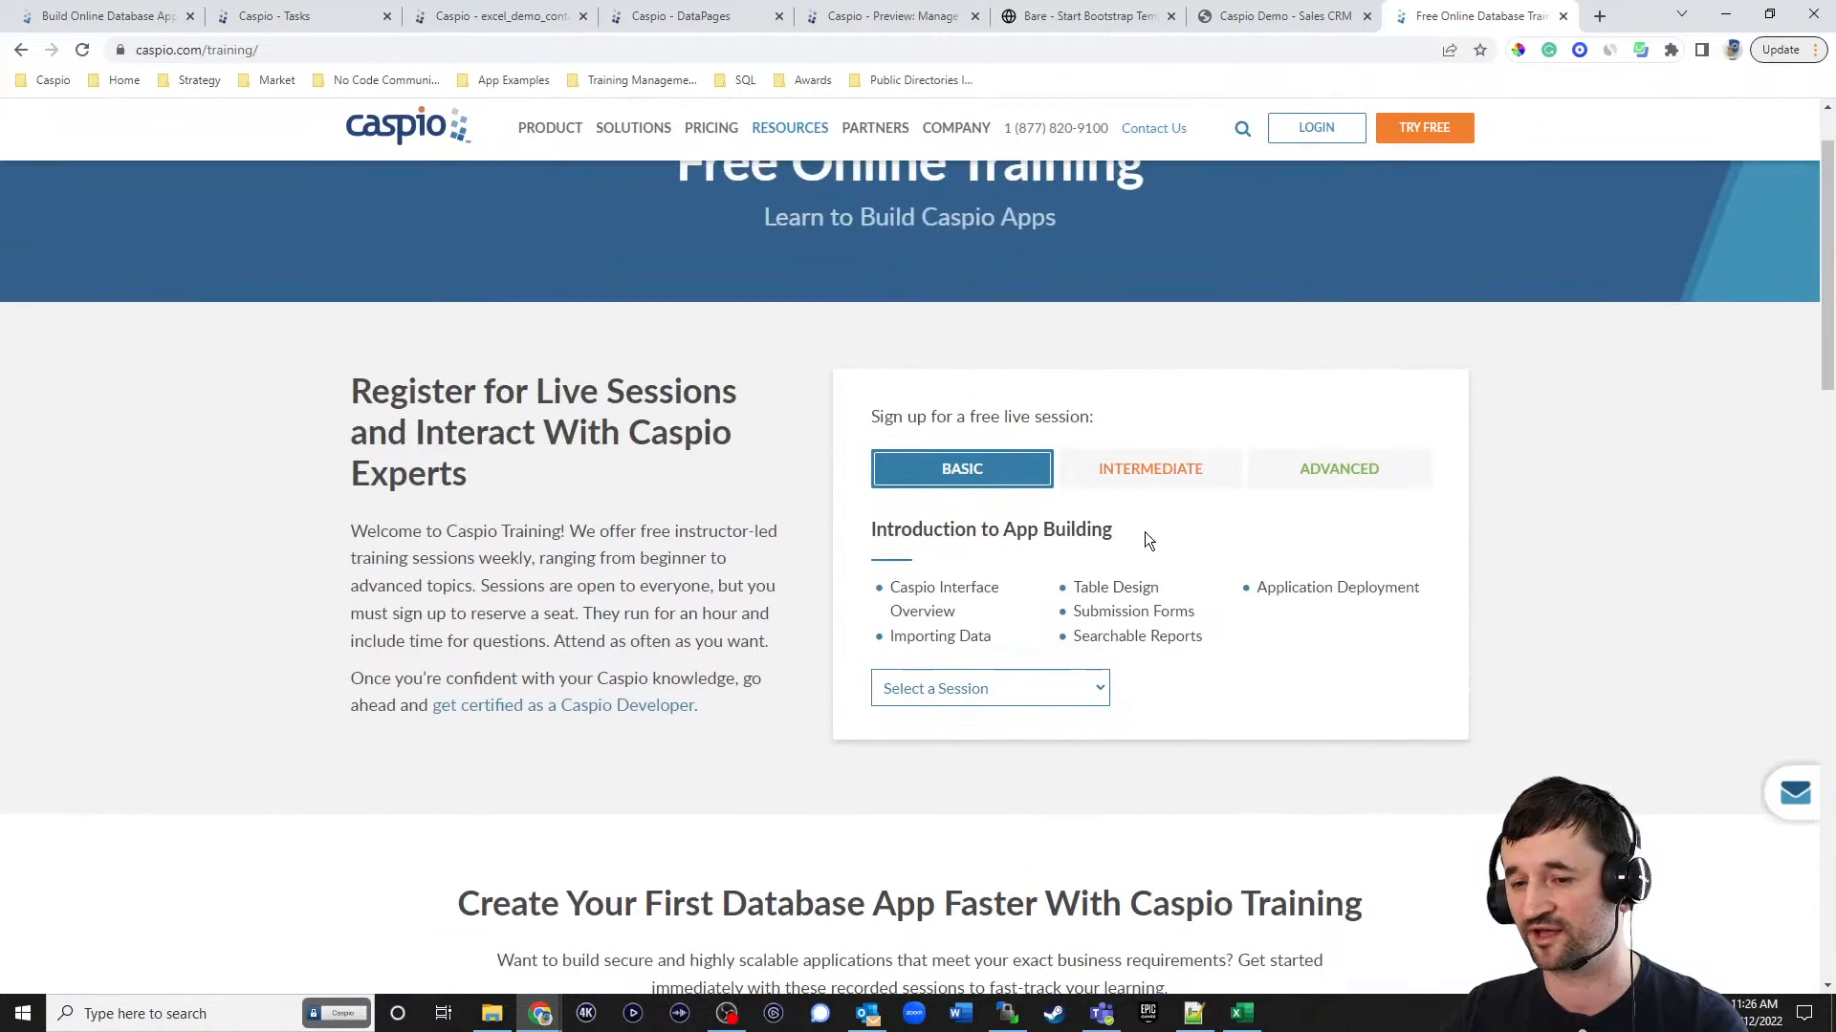
scroll(1124, 531, "down", 11)
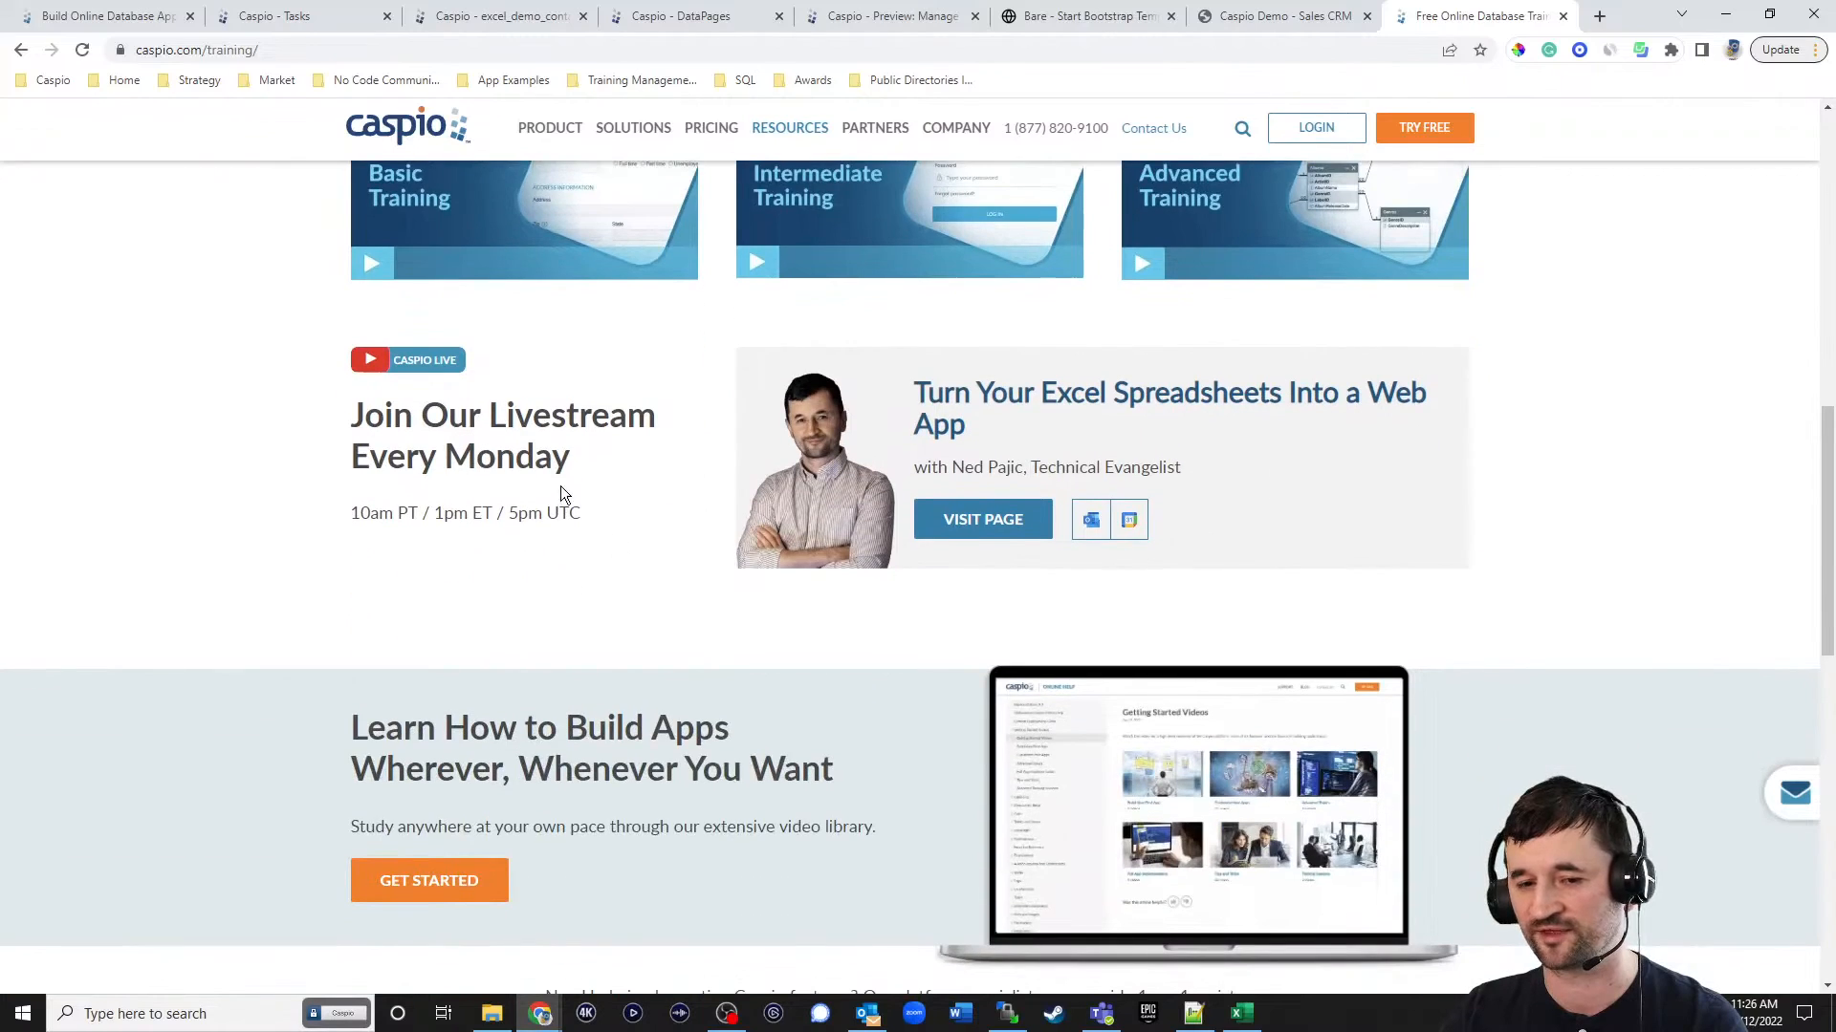